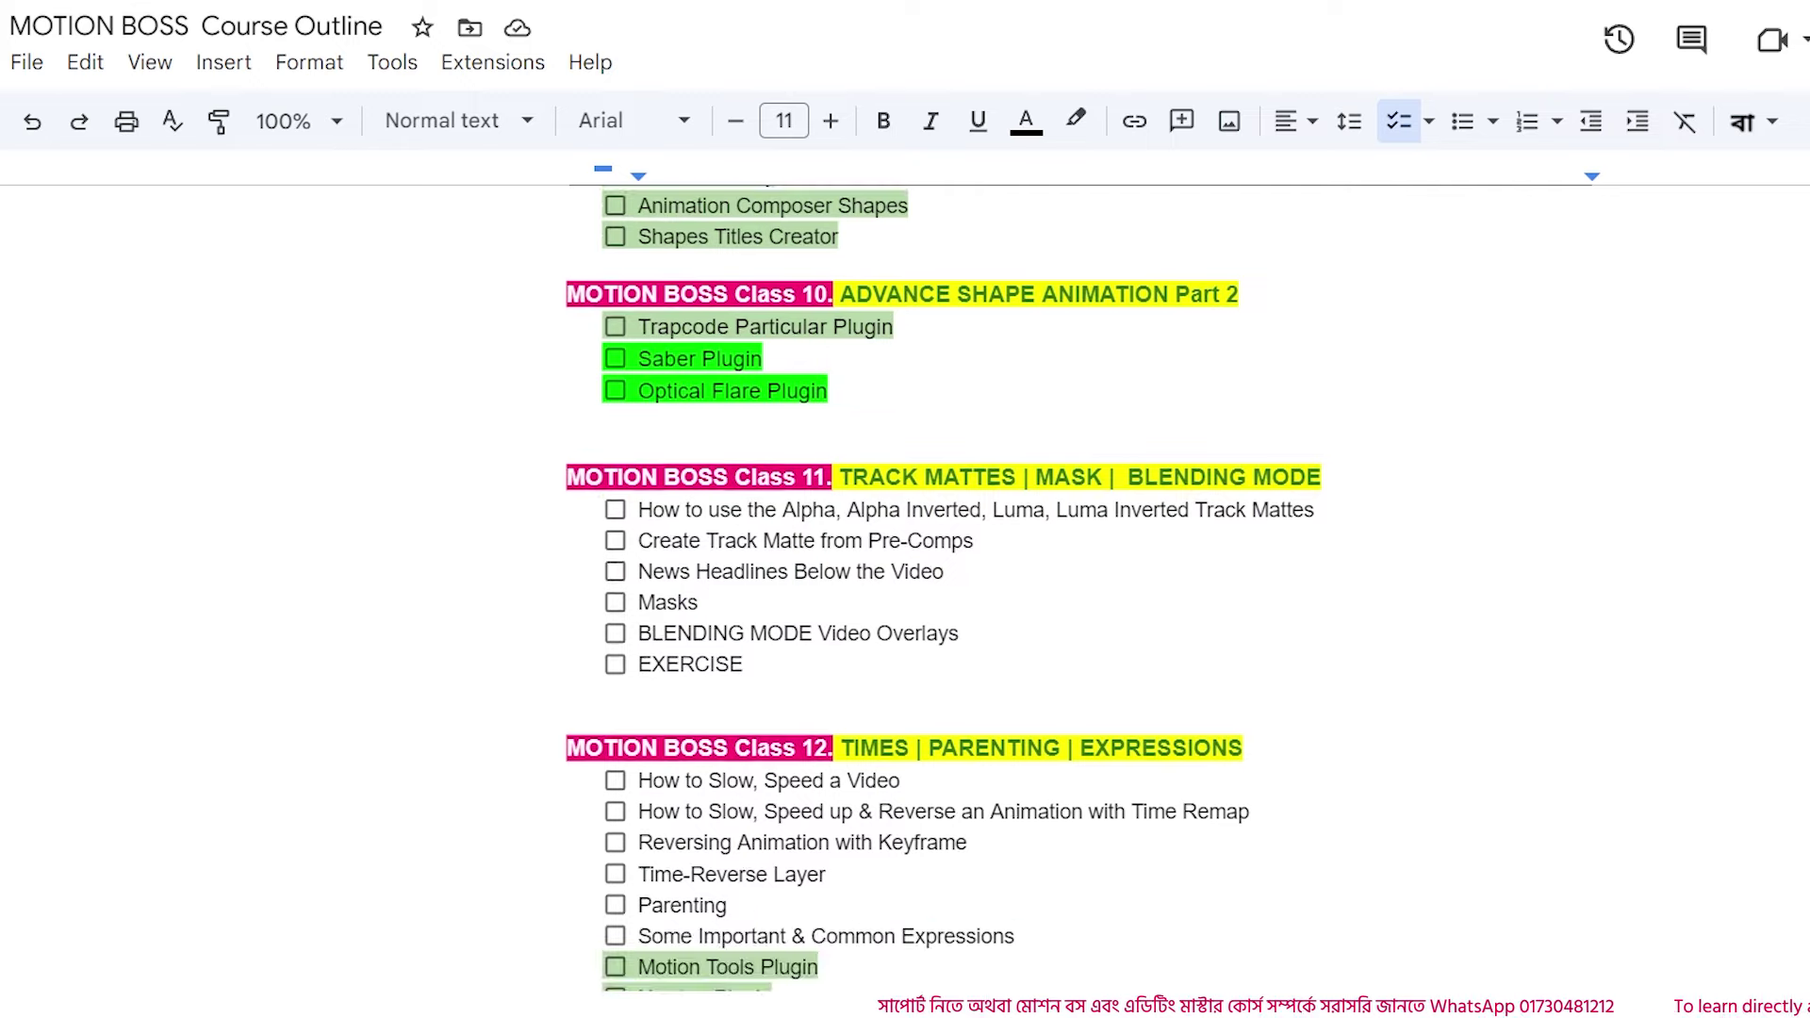
- Review the MOTION BOSS course outline from Class 10 through Class 25, including the full project classes
{"action": "scroll", "coordinate": [905, 585], "scroll_direction": "down", "scroll_amount": 7}
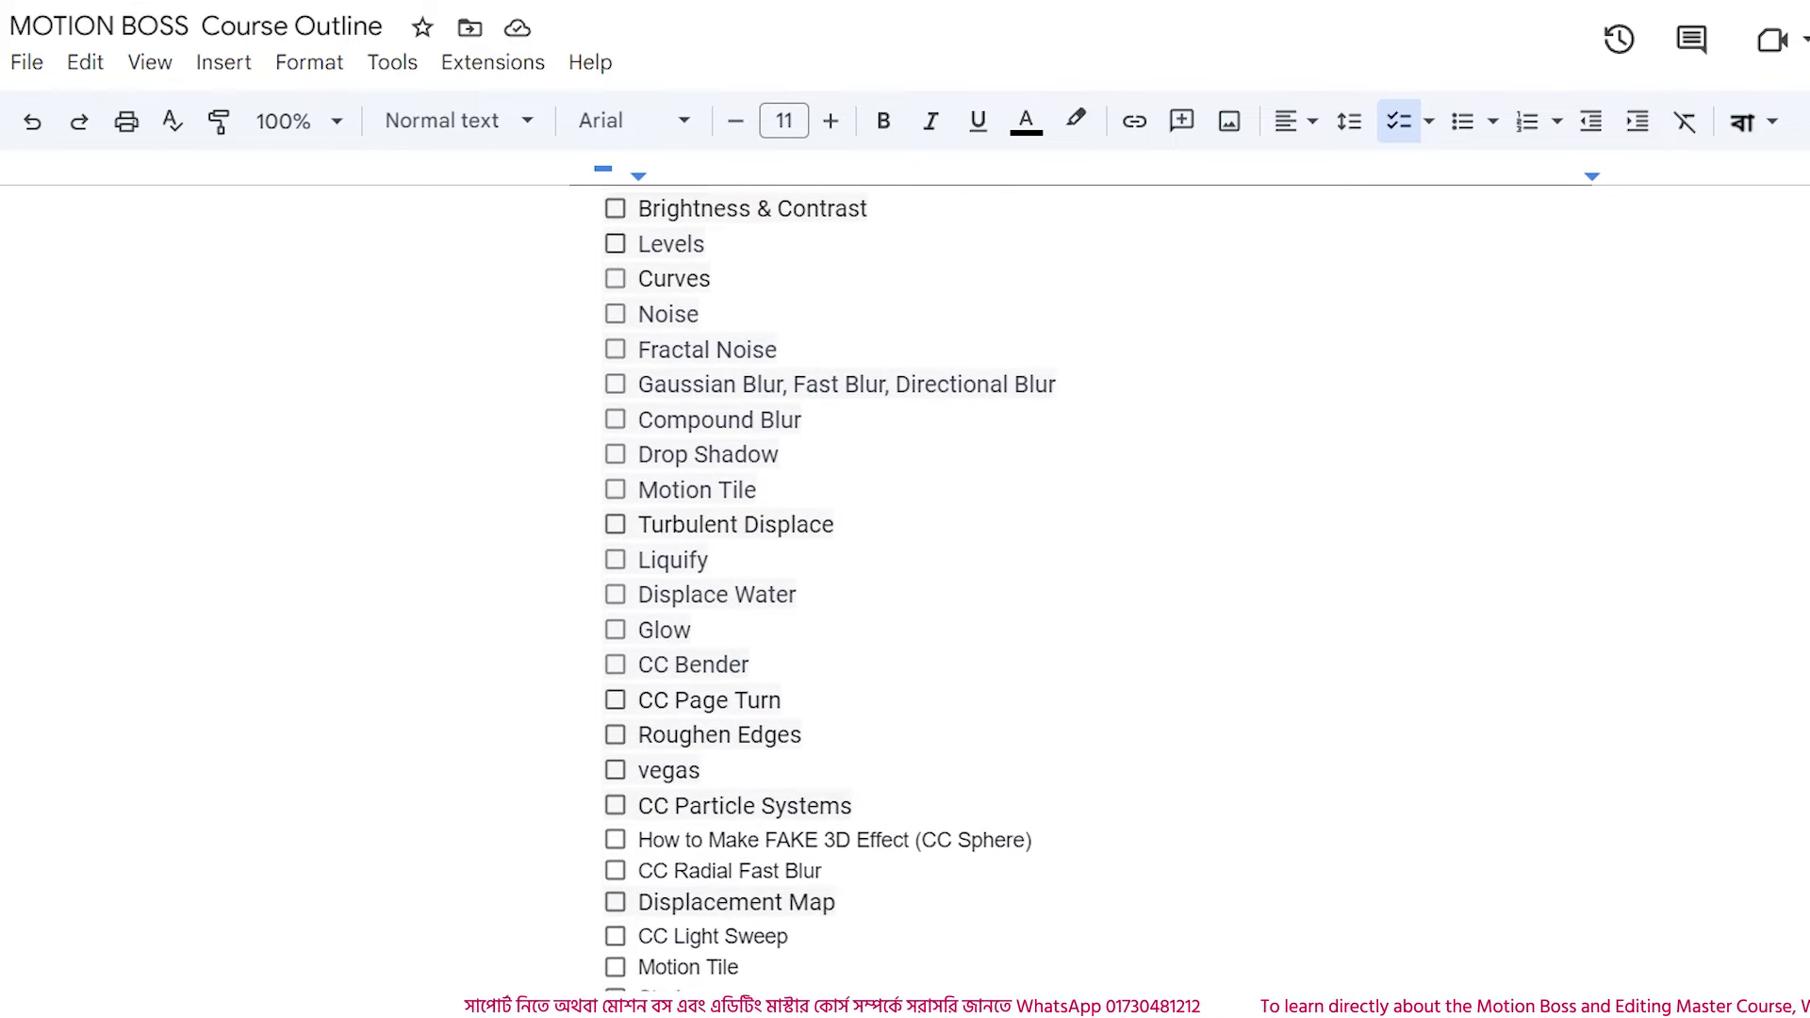
{"action": "scroll", "coordinate": [905, 584], "scroll_direction": "down", "scroll_amount": 7}
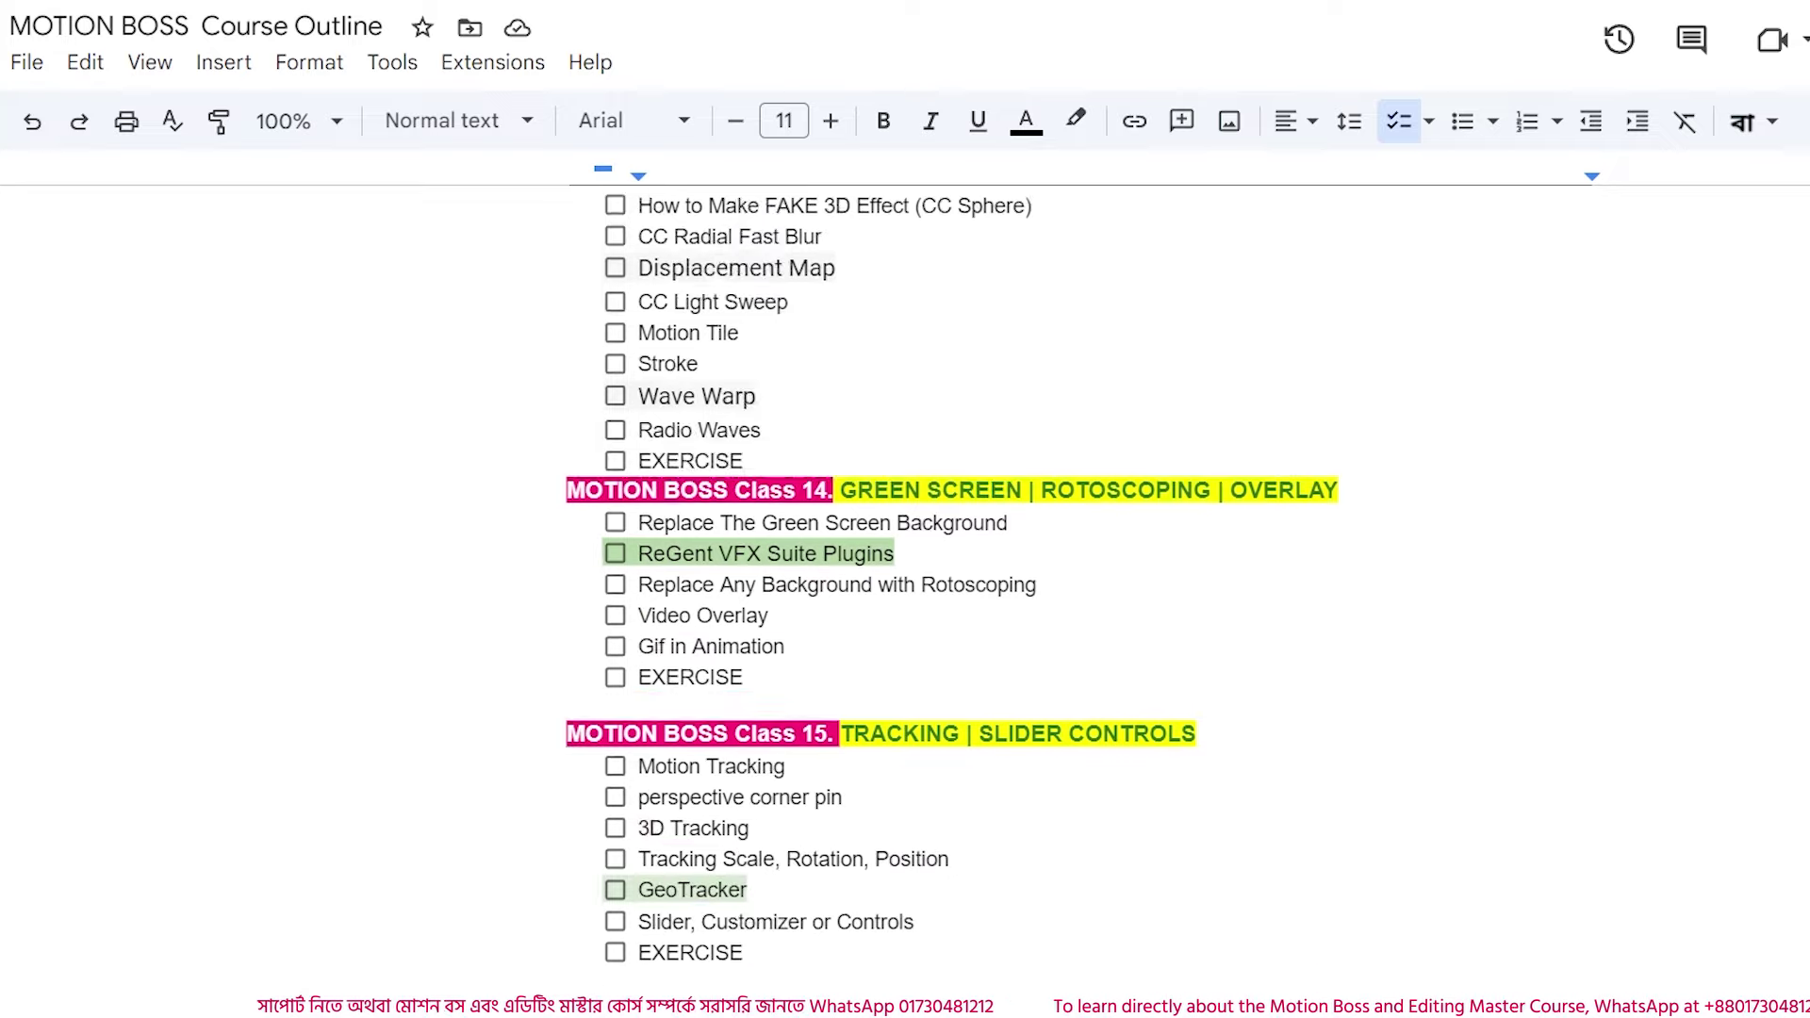
{"action": "scroll", "coordinate": [905, 584], "scroll_direction": "down", "scroll_amount": 5}
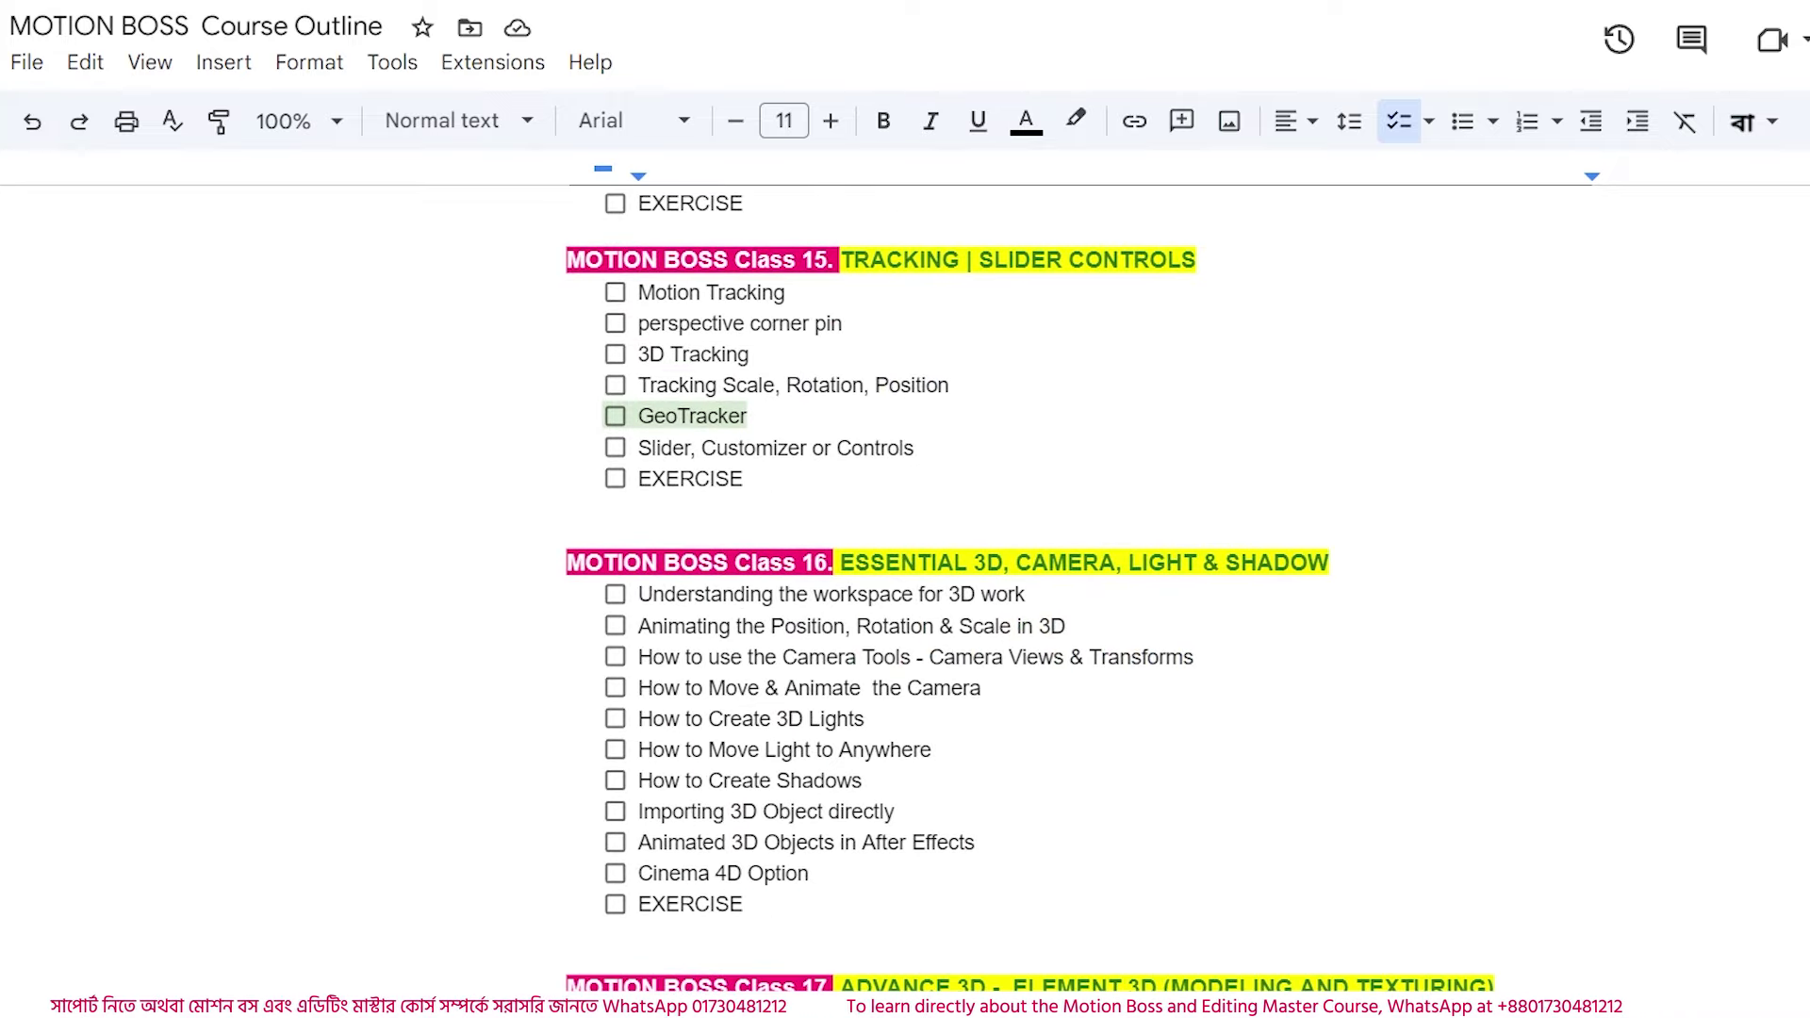
{"action": "scroll", "coordinate": [904, 584], "scroll_direction": "down", "scroll_amount": 4}
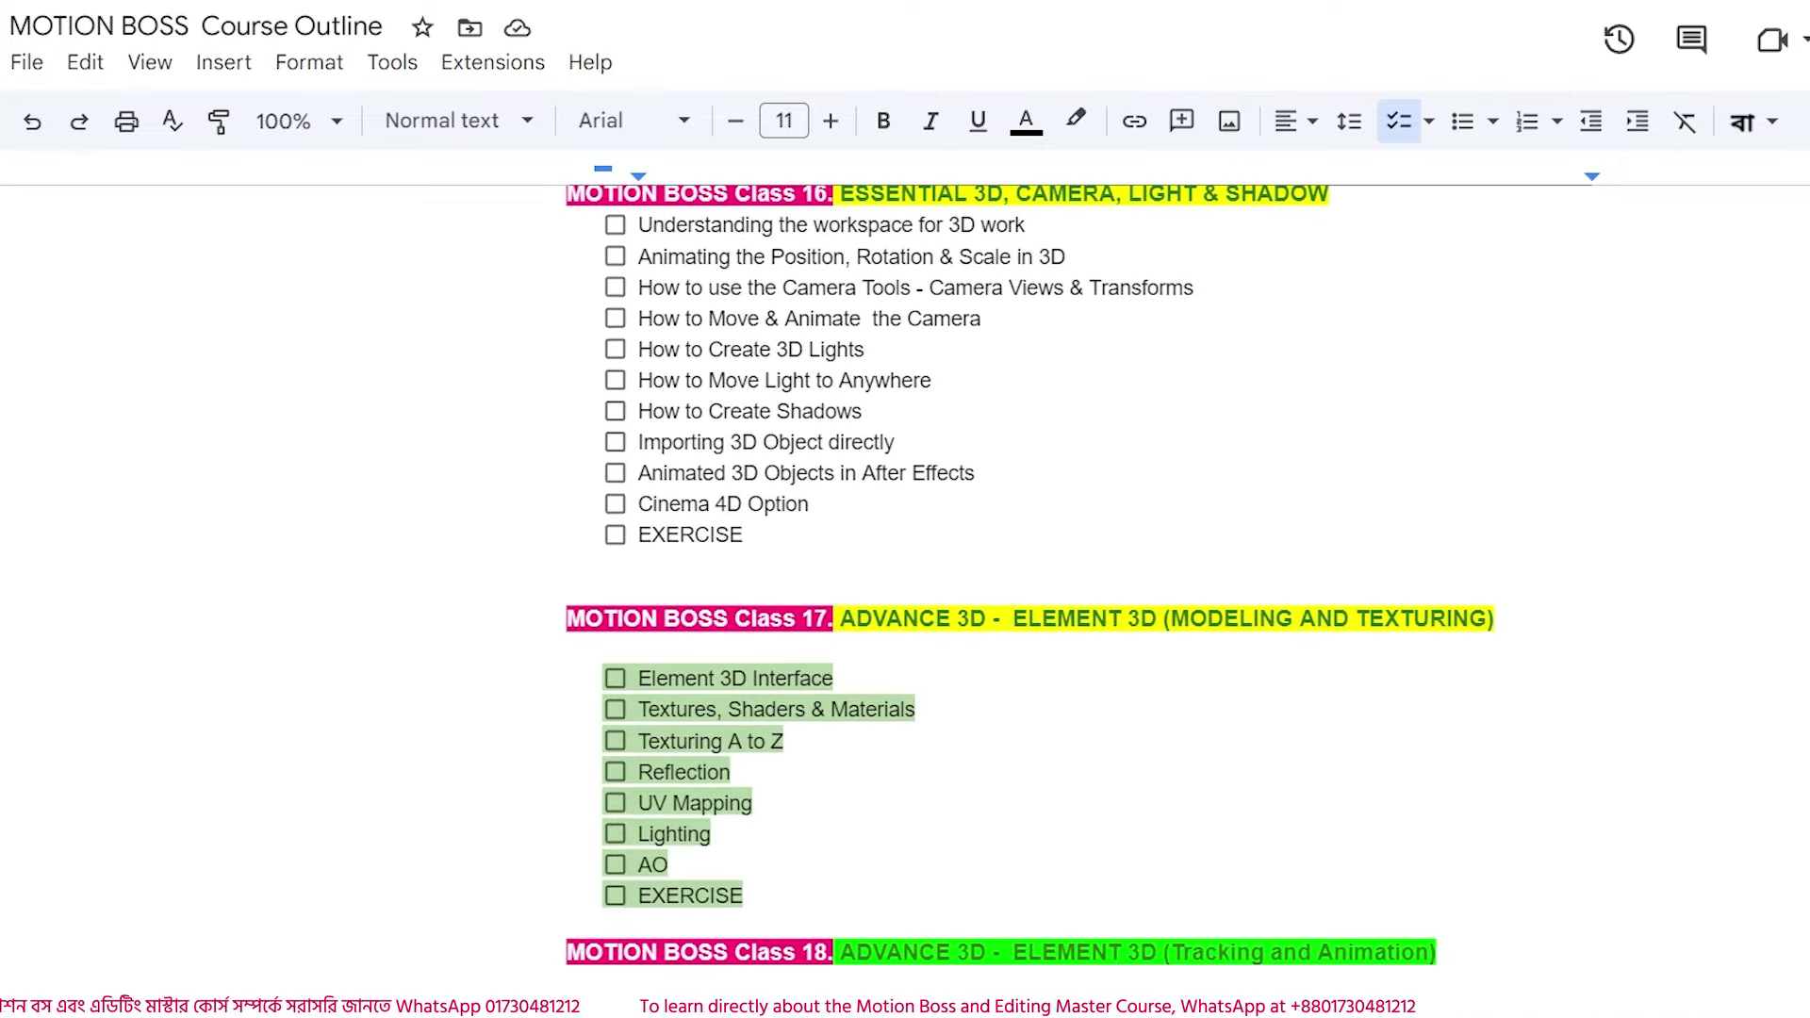
{"action": "scroll", "coordinate": [905, 585], "scroll_direction": "down", "scroll_amount": 6}
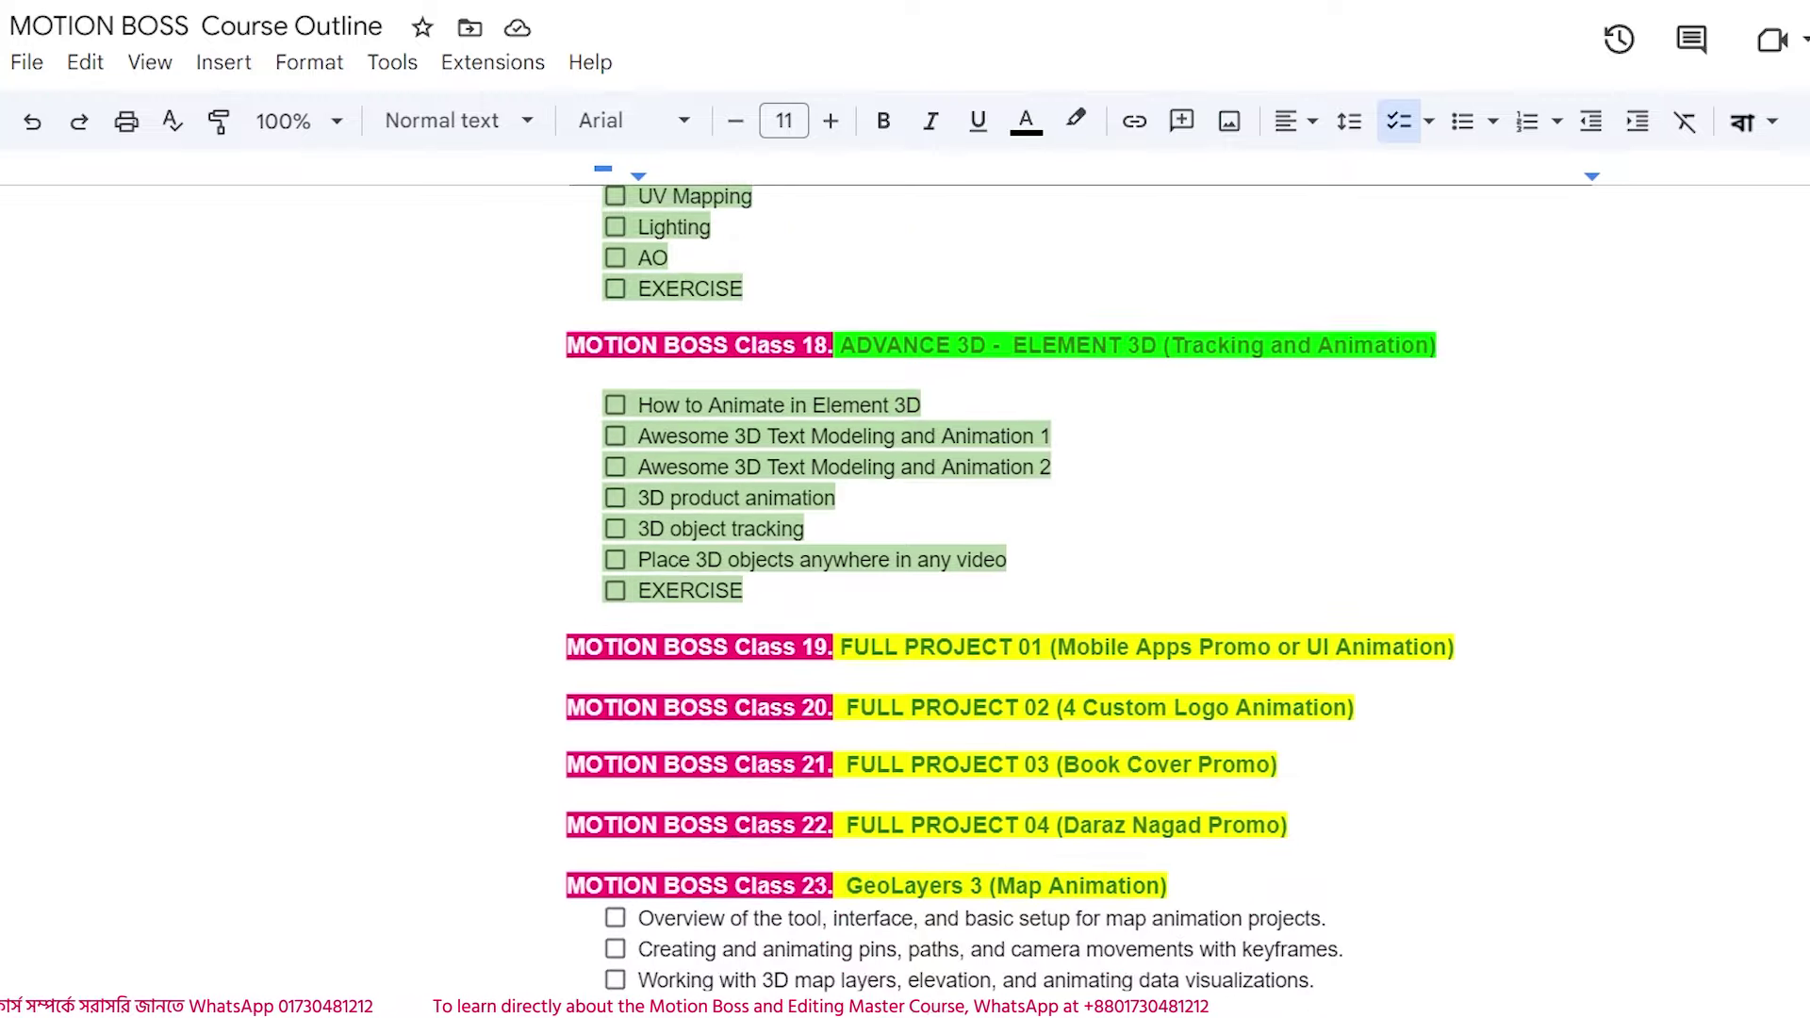
{"action": "scroll", "coordinate": [904, 584], "scroll_direction": "down", "scroll_amount": 6}
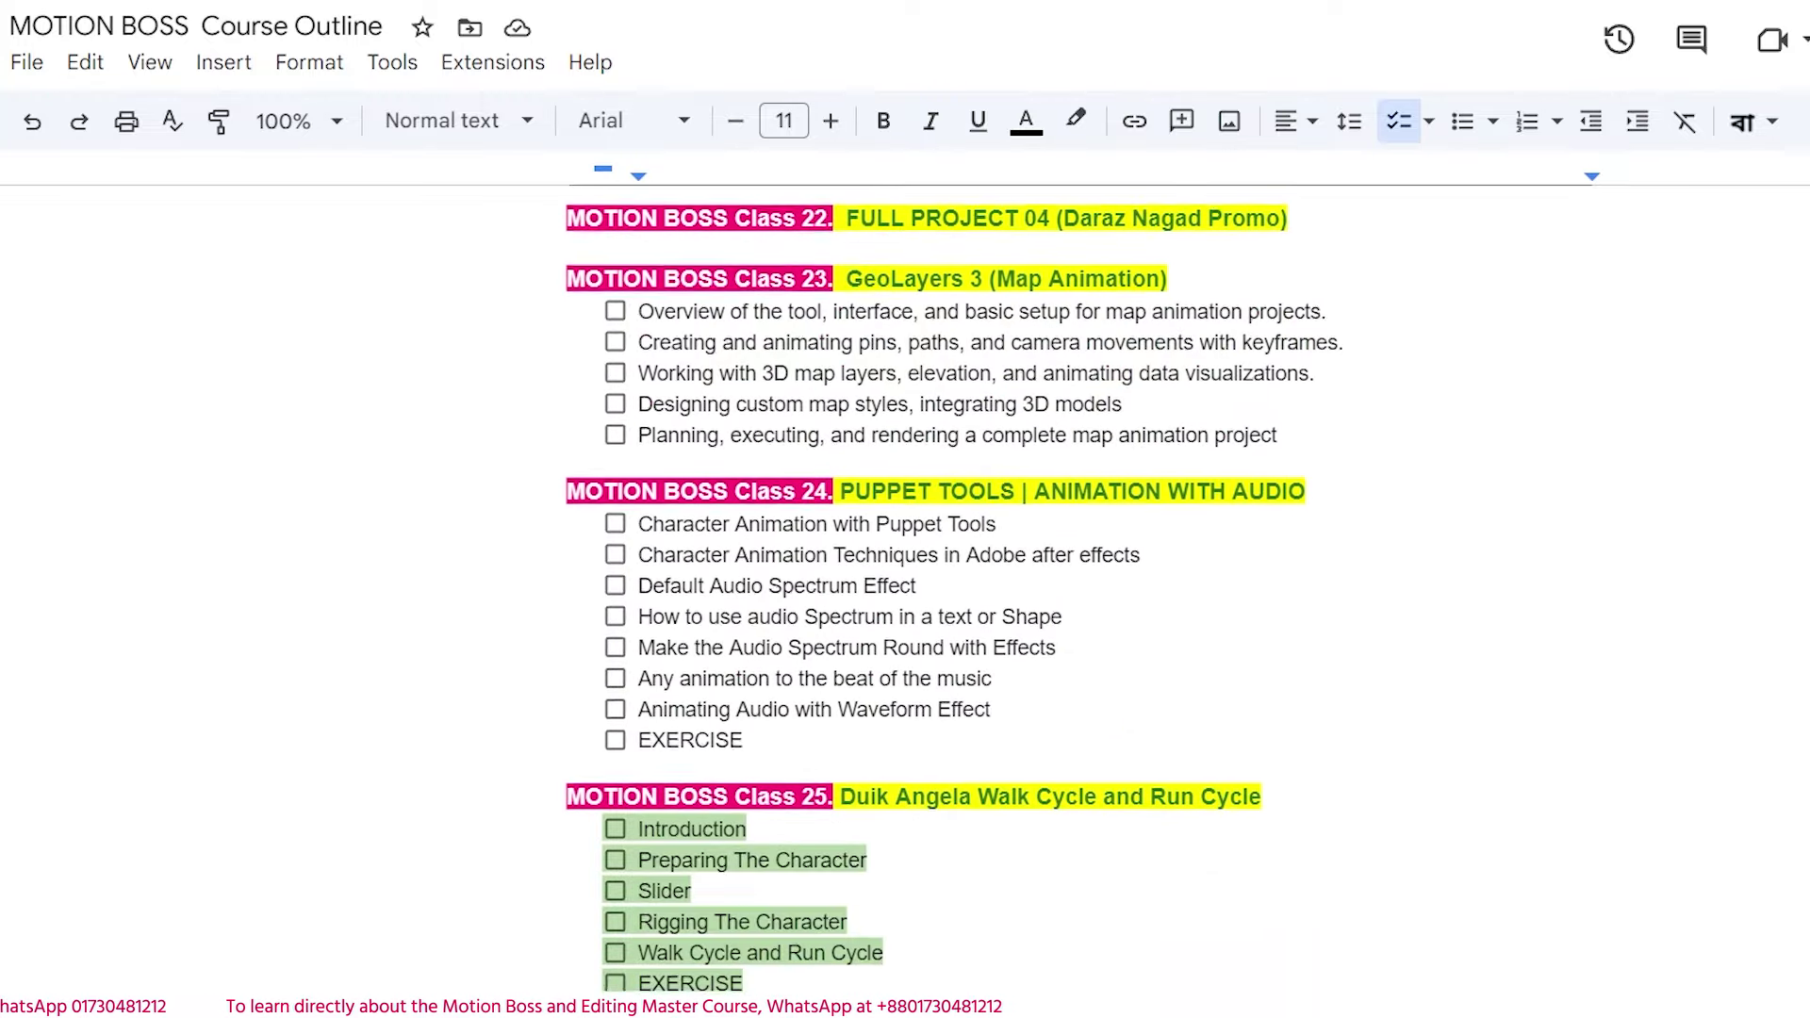
{"action": "scroll", "coordinate": [905, 585], "scroll_direction": "down", "scroll_amount": 8}
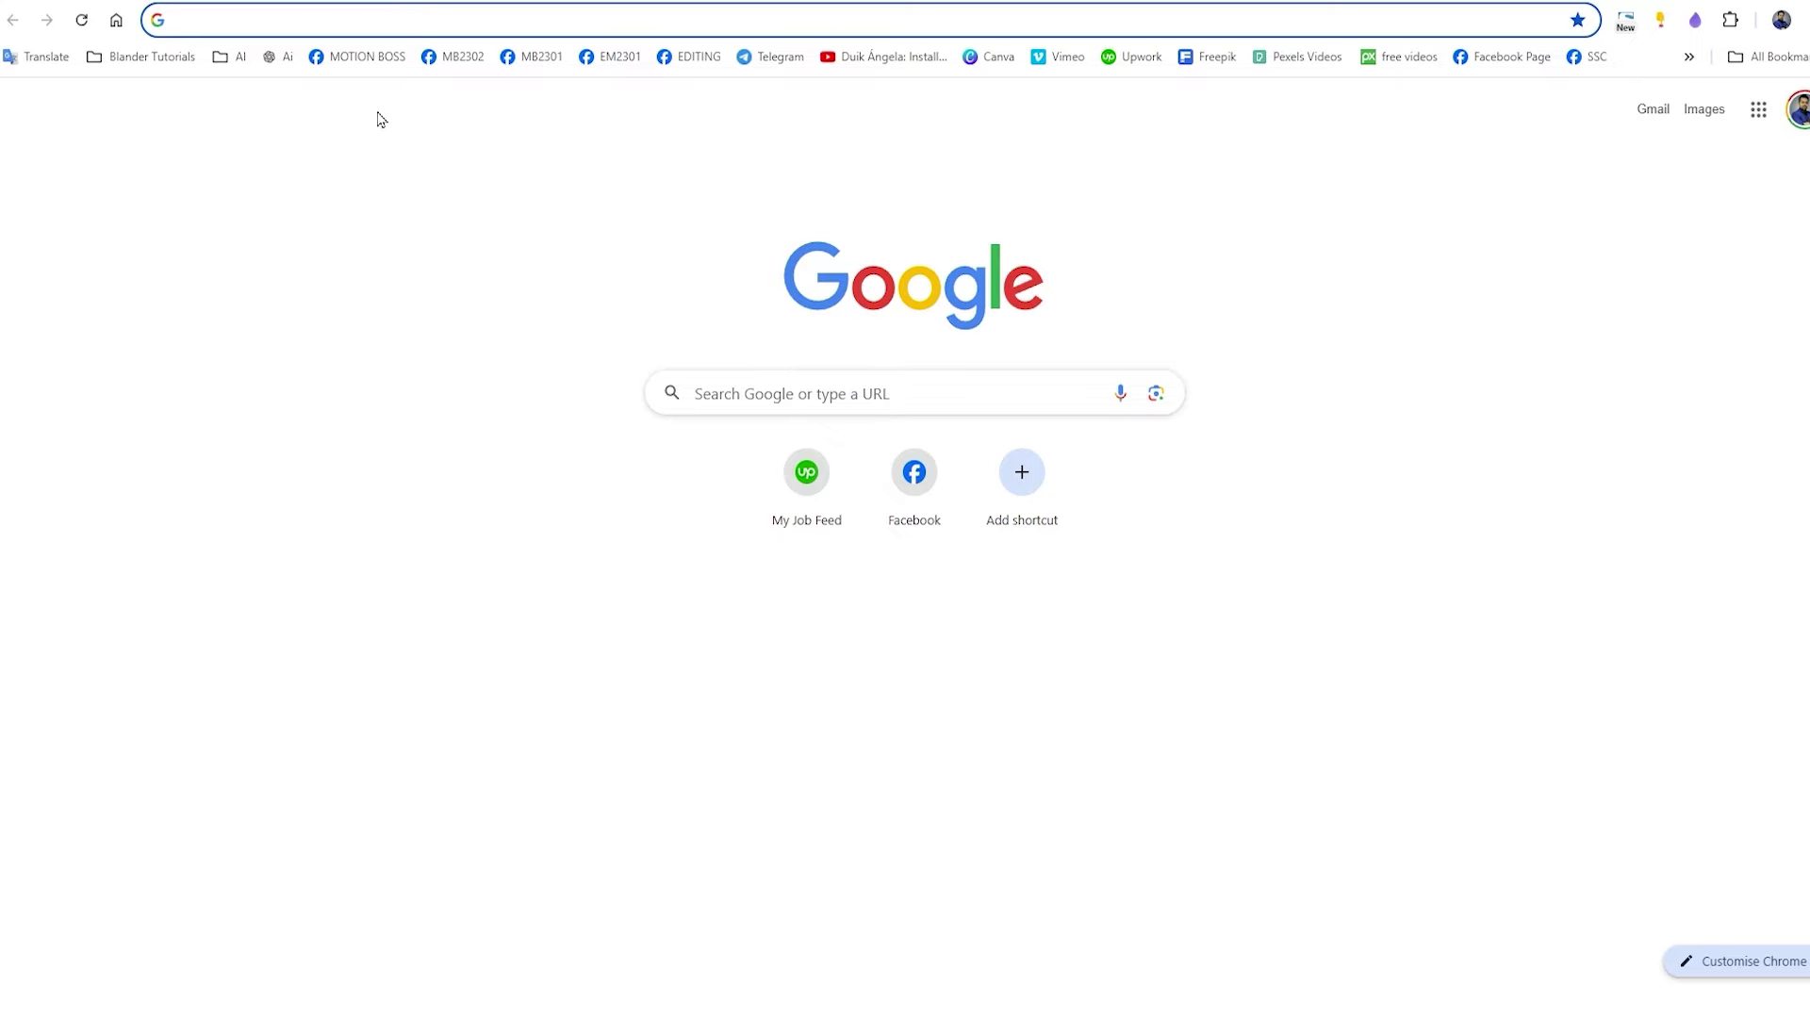
- Open the MOTION BOSS Community group on Facebook in the browser and look through its featured and recent posts
{"action": "left_click", "coordinate": [360, 59]}
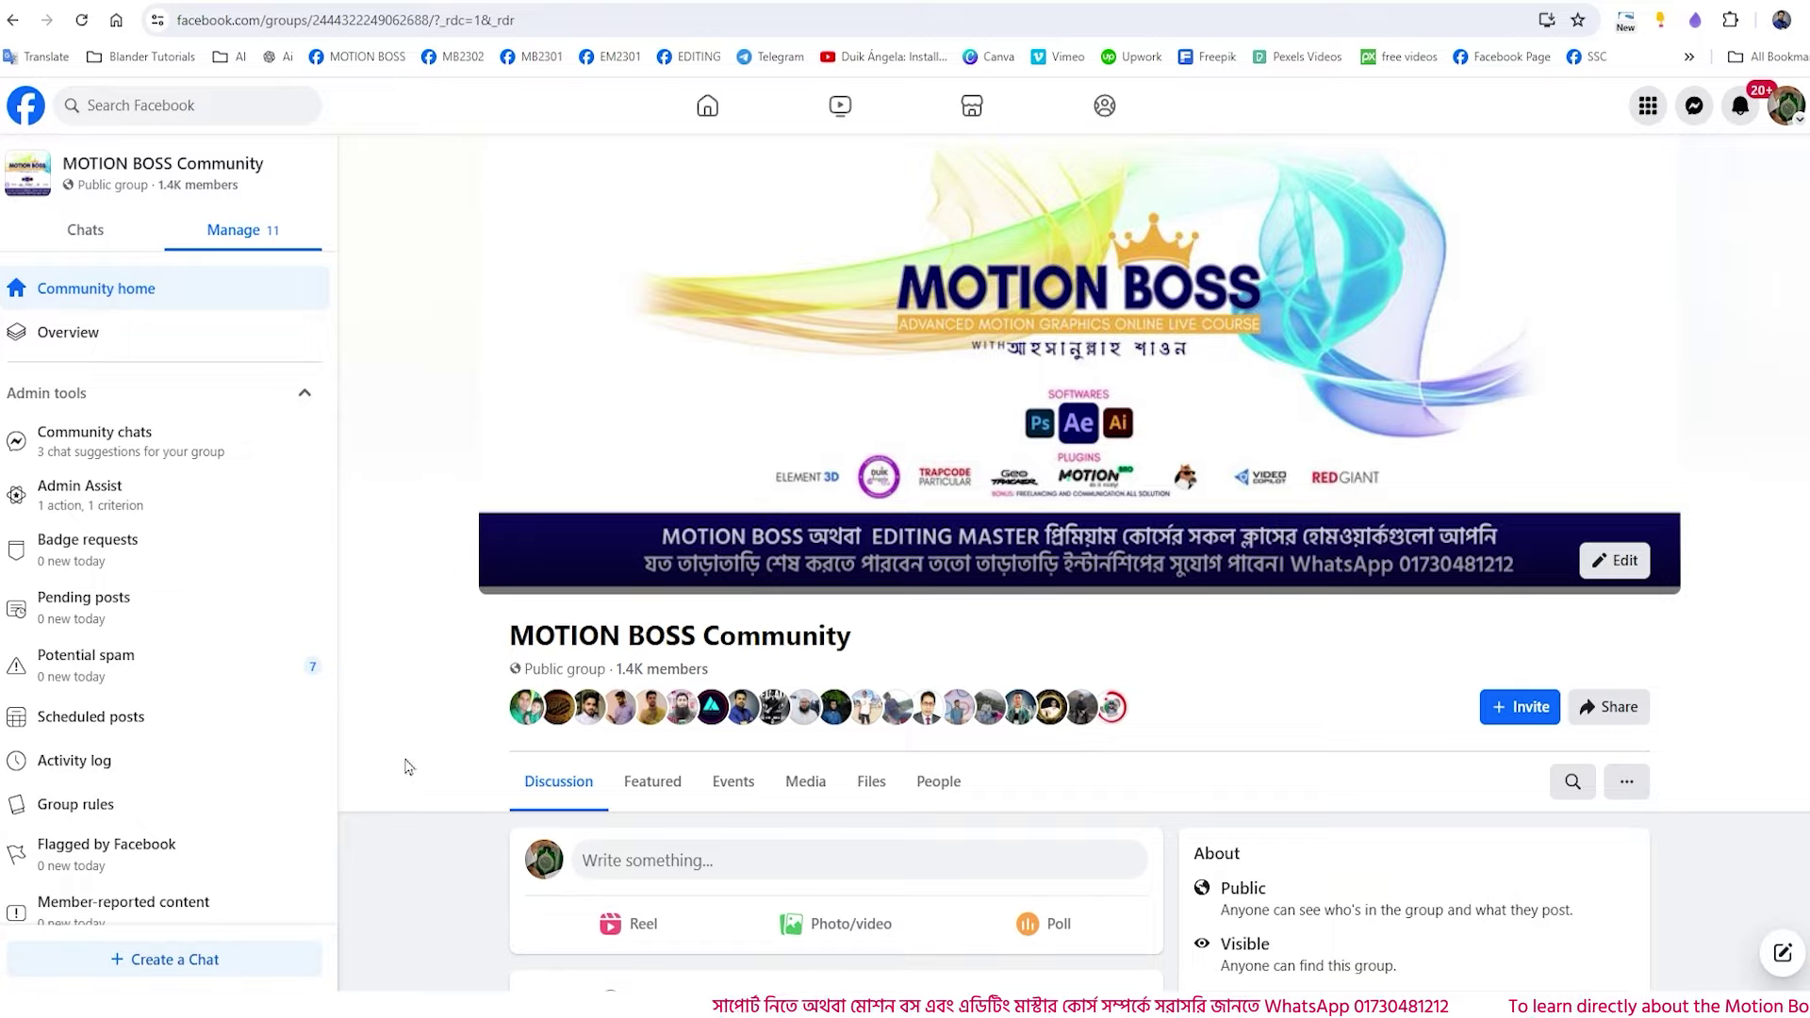
{"action": "scroll", "coordinate": [426, 810], "scroll_direction": "down", "scroll_amount": 5}
{"action": "scroll", "coordinate": [426, 820], "scroll_direction": "down", "scroll_amount": 20}
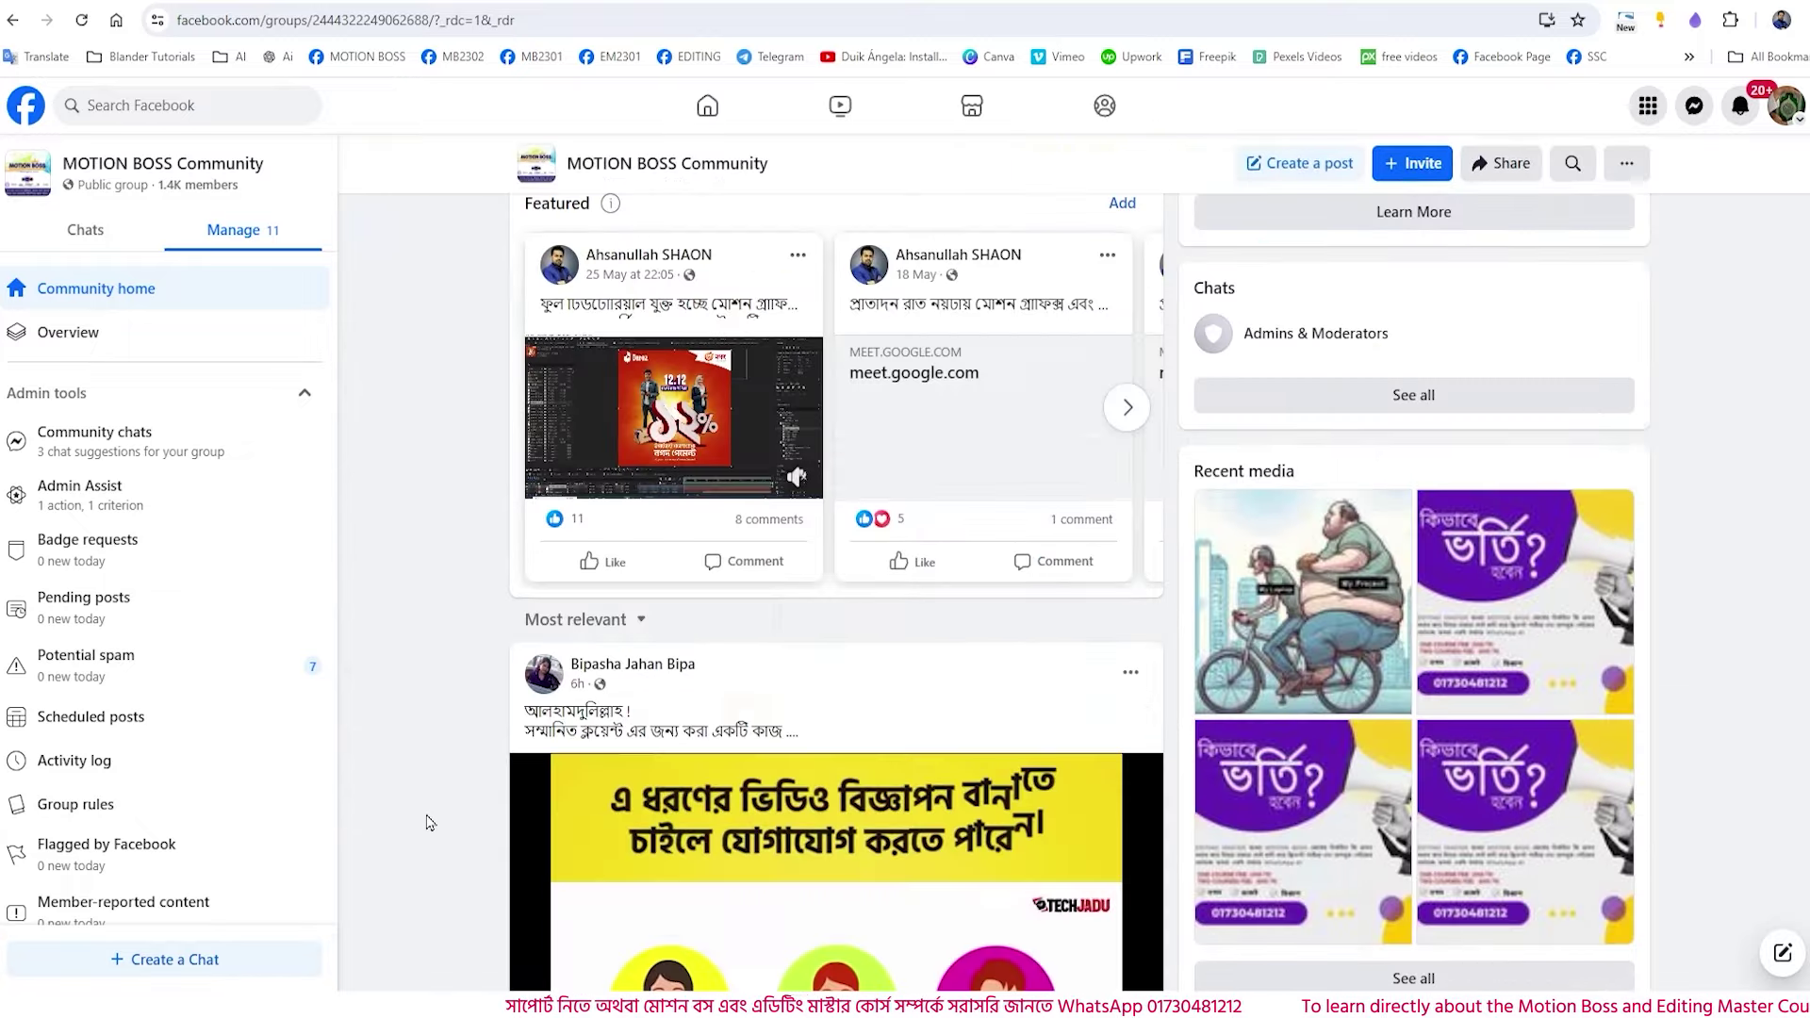
{"action": "scroll", "coordinate": [427, 816], "scroll_direction": "down", "scroll_amount": 20}
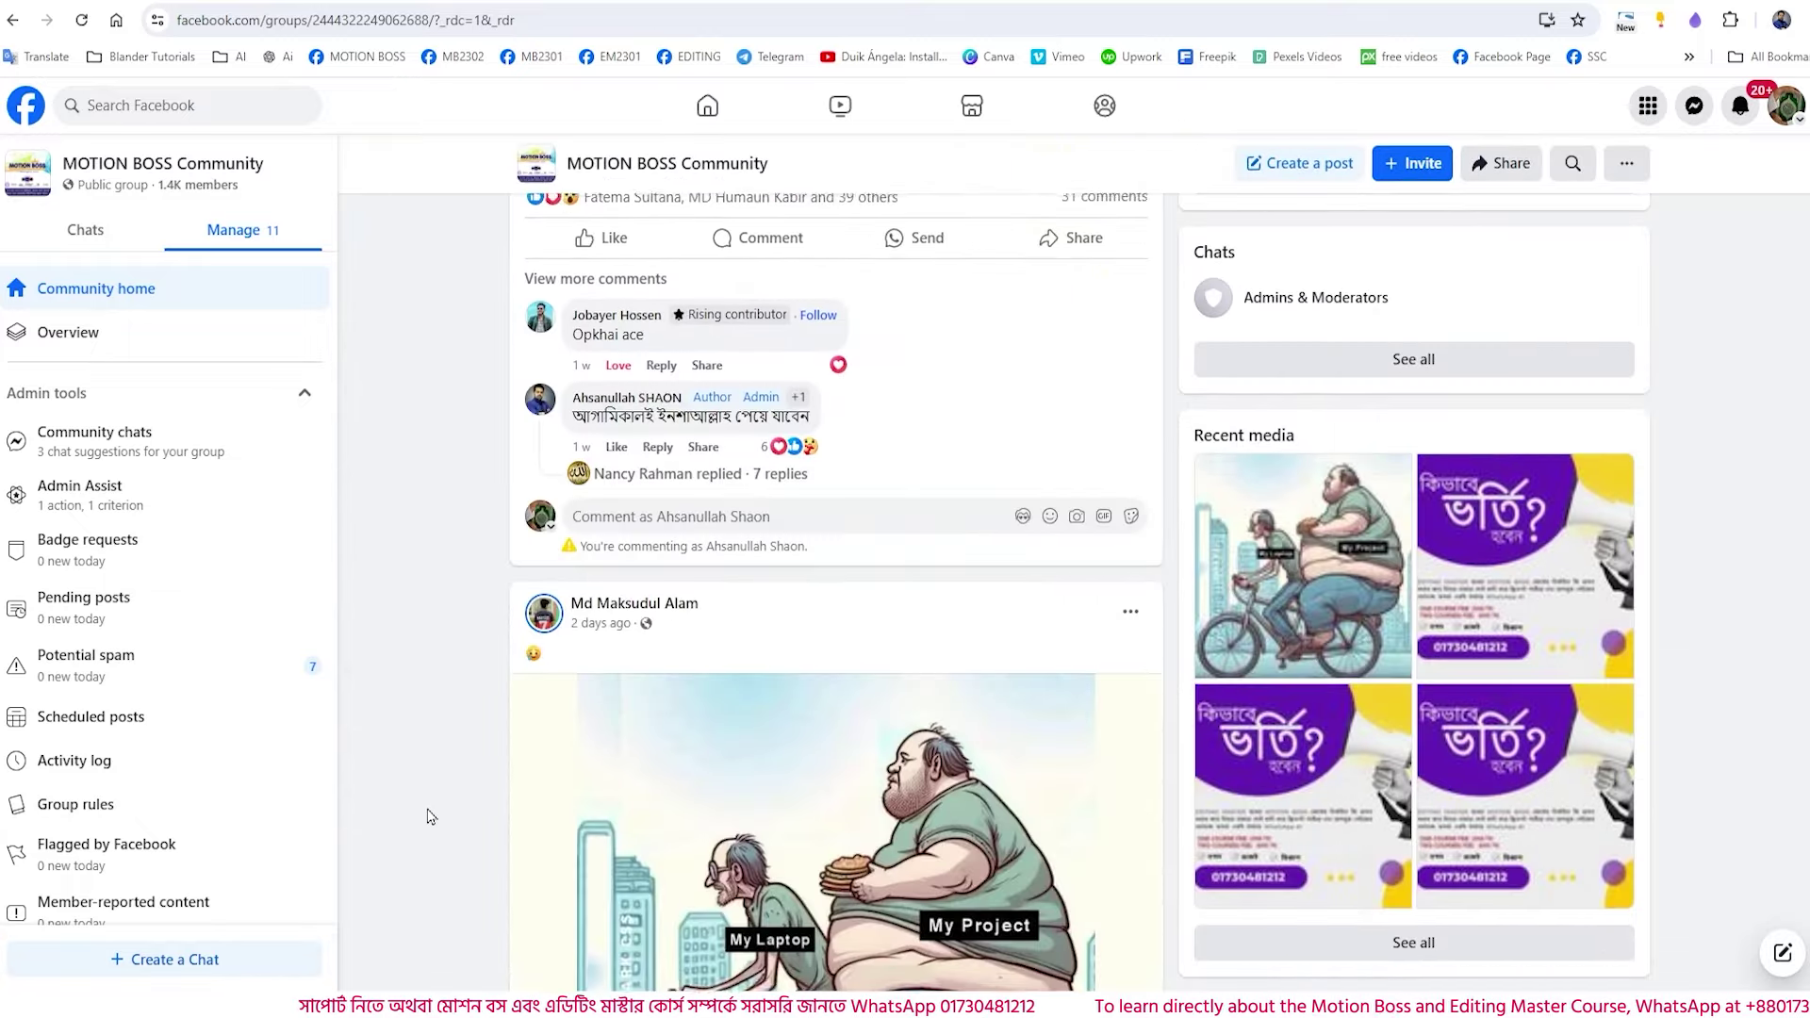
{"action": "scroll", "coordinate": [463, 664], "scroll_direction": "up", "scroll_amount": 8}
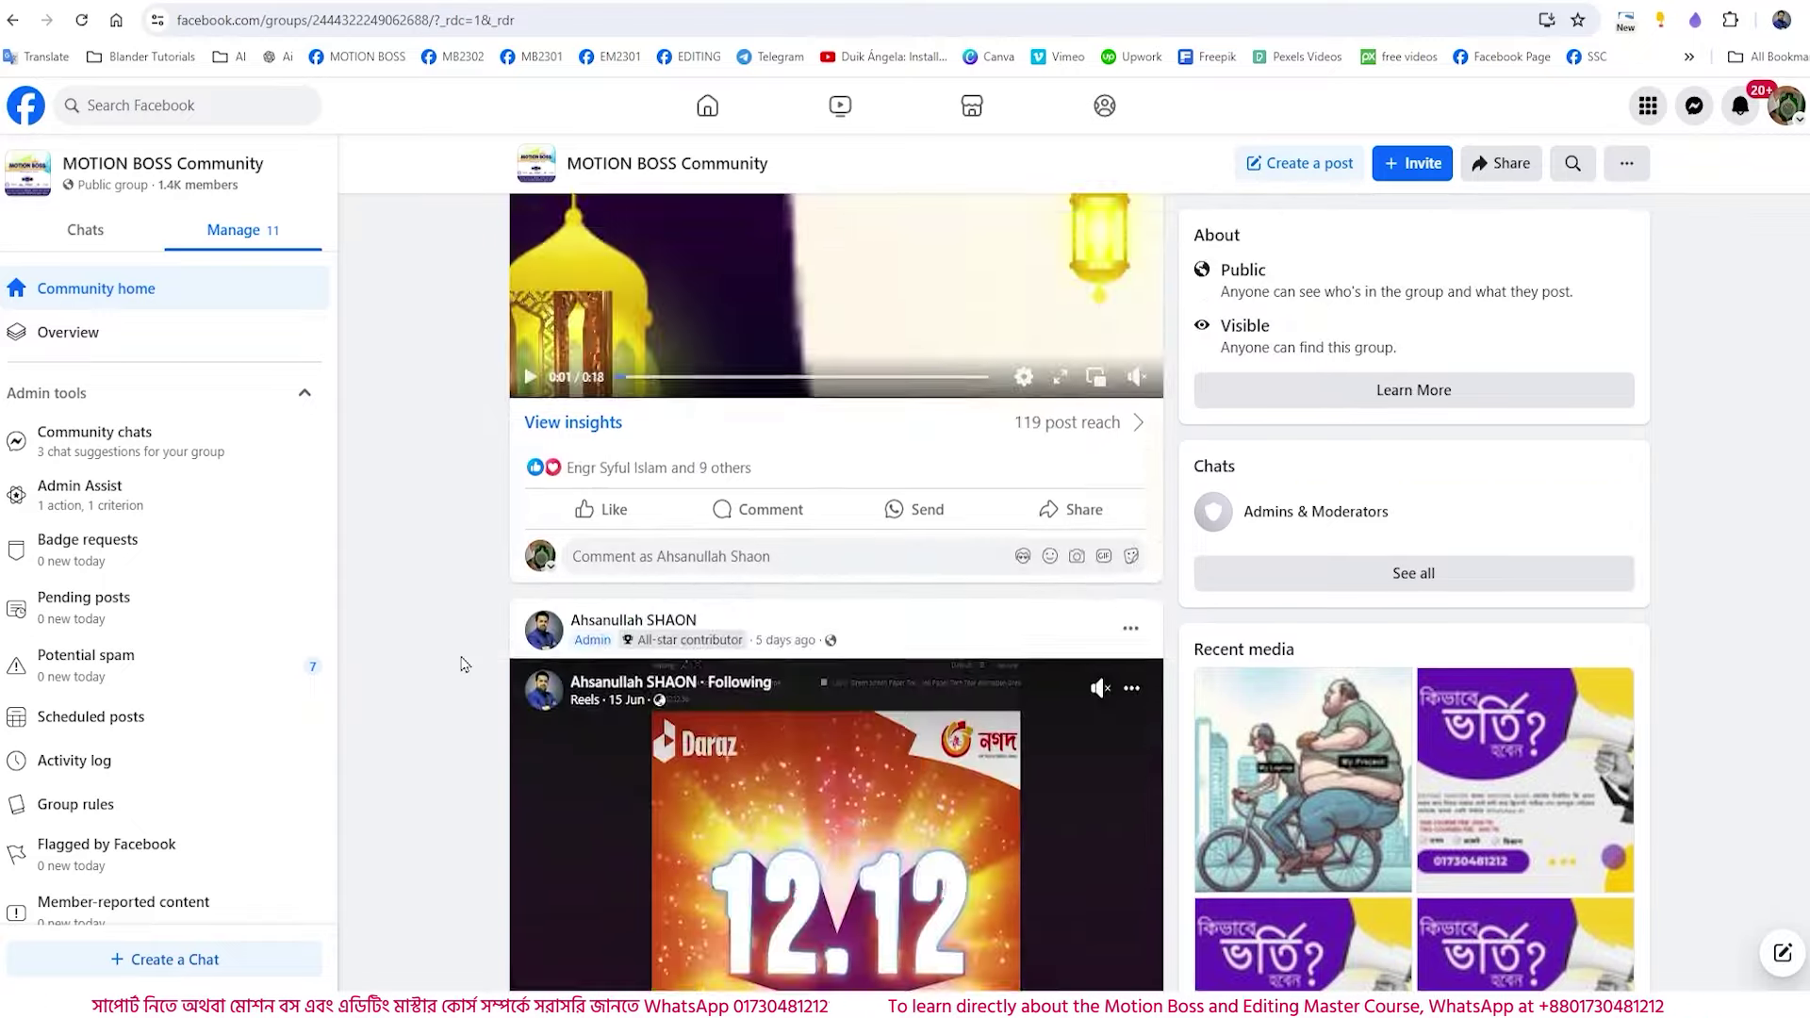
{"action": "scroll", "coordinate": [836, 593], "scroll_direction": "down", "scroll_amount": 15}
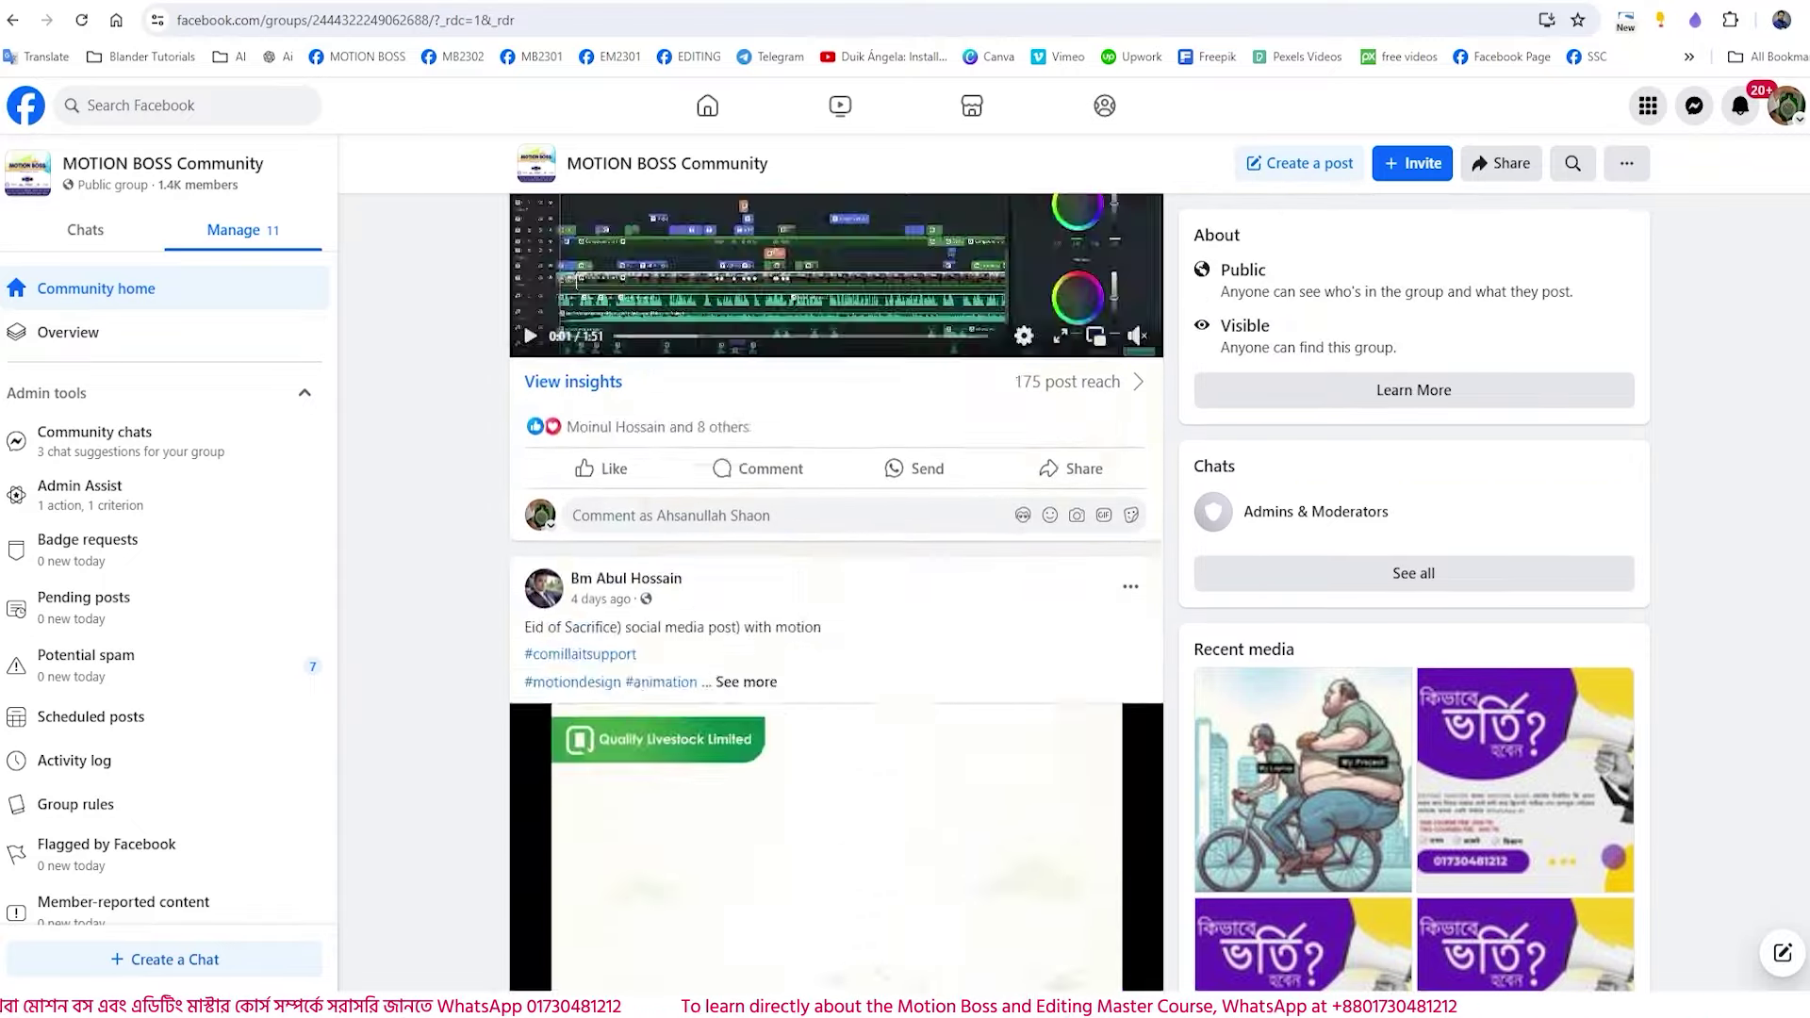
{"action": "scroll", "coordinate": [836, 566], "scroll_direction": "up", "scroll_amount": 20}
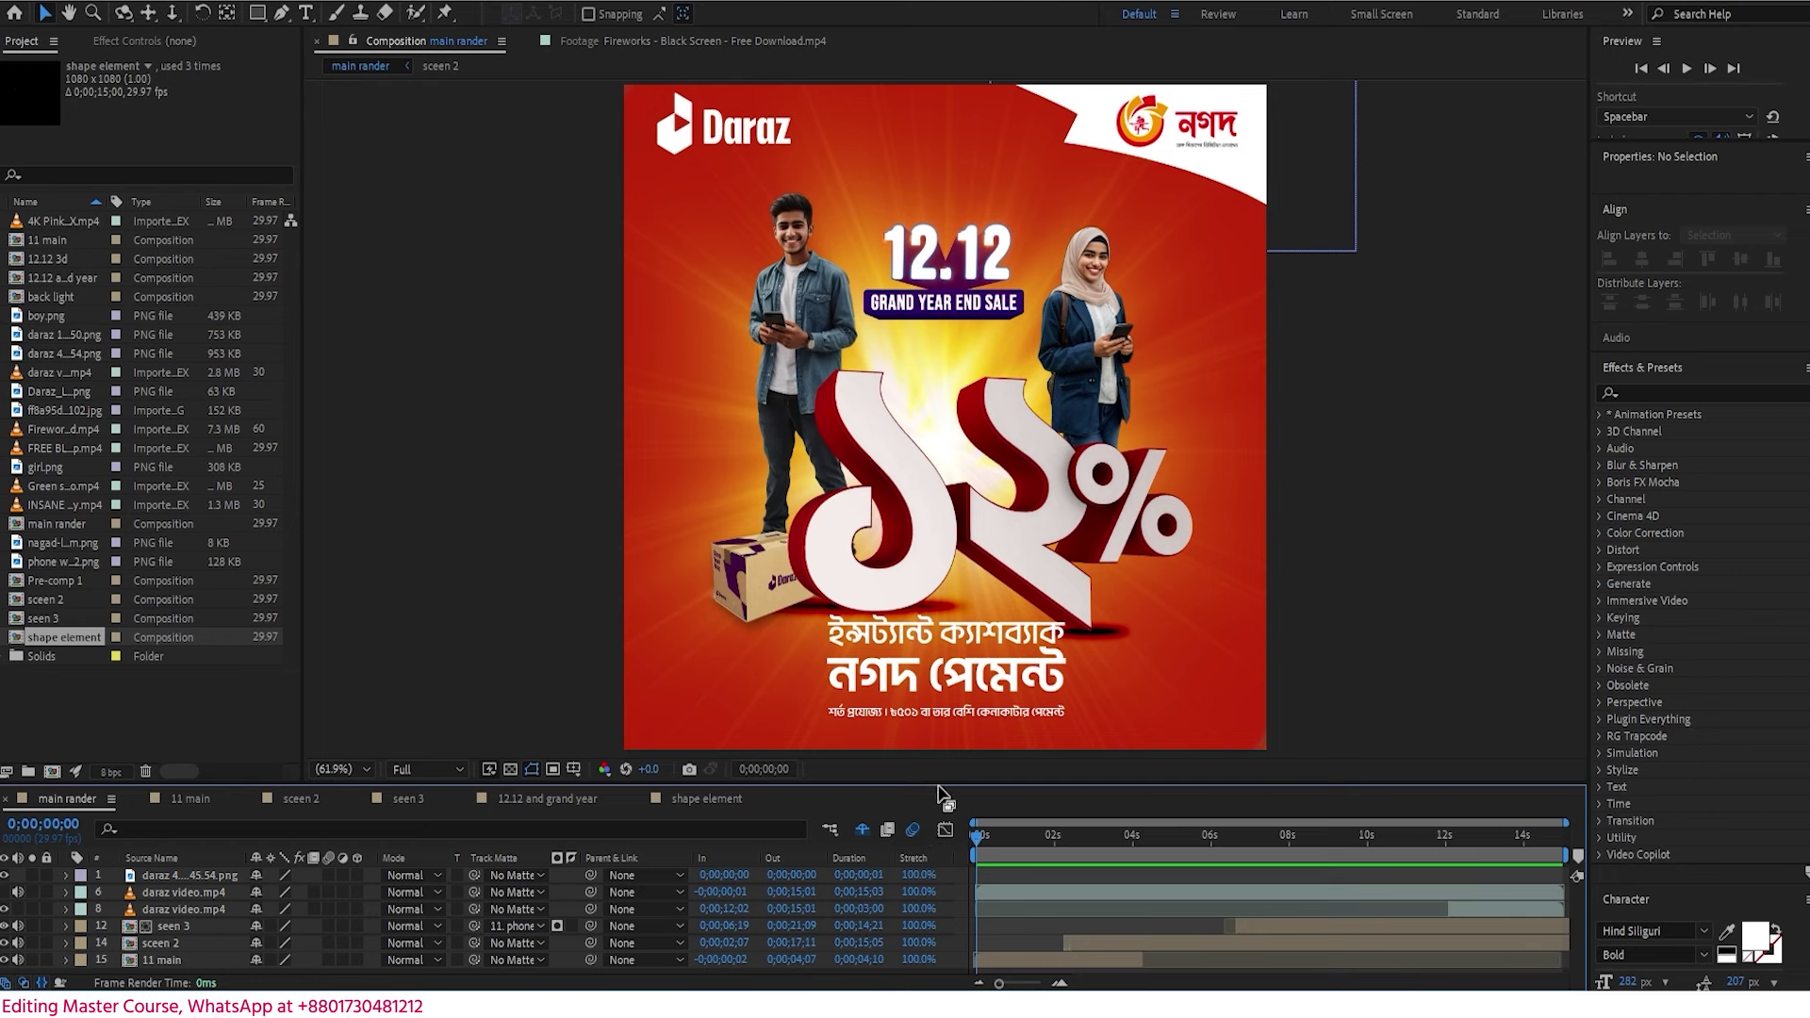
- In After Effects, enlarge the timeline and examine the layers 11 main, sceen 2, seen 3 and daraz video.mp4 of the main render composition
{"action": "left_click_drag", "start_coordinate": [940, 785], "coordinate": [938, 706]}
{"action": "left_click", "coordinate": [167, 881]}
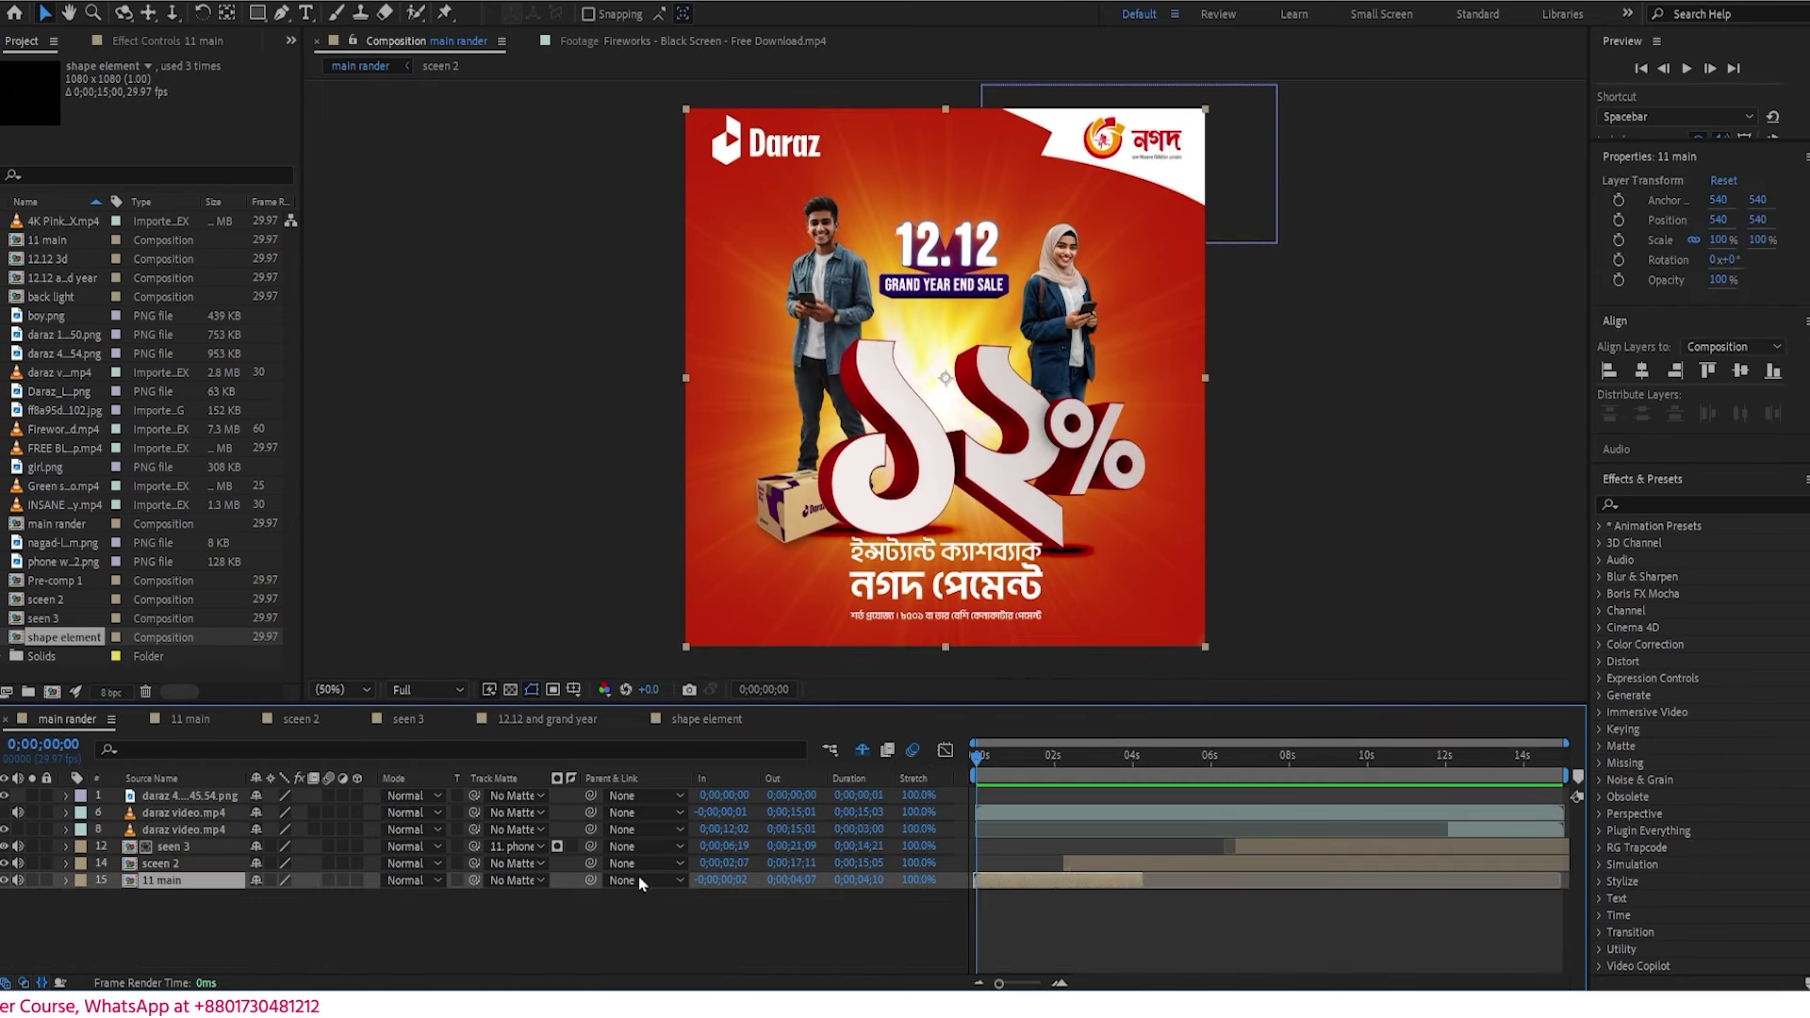
{"action": "left_click", "coordinate": [1126, 861]}
{"action": "left_click", "coordinate": [1263, 848]}
{"action": "left_click", "coordinate": [1475, 832]}
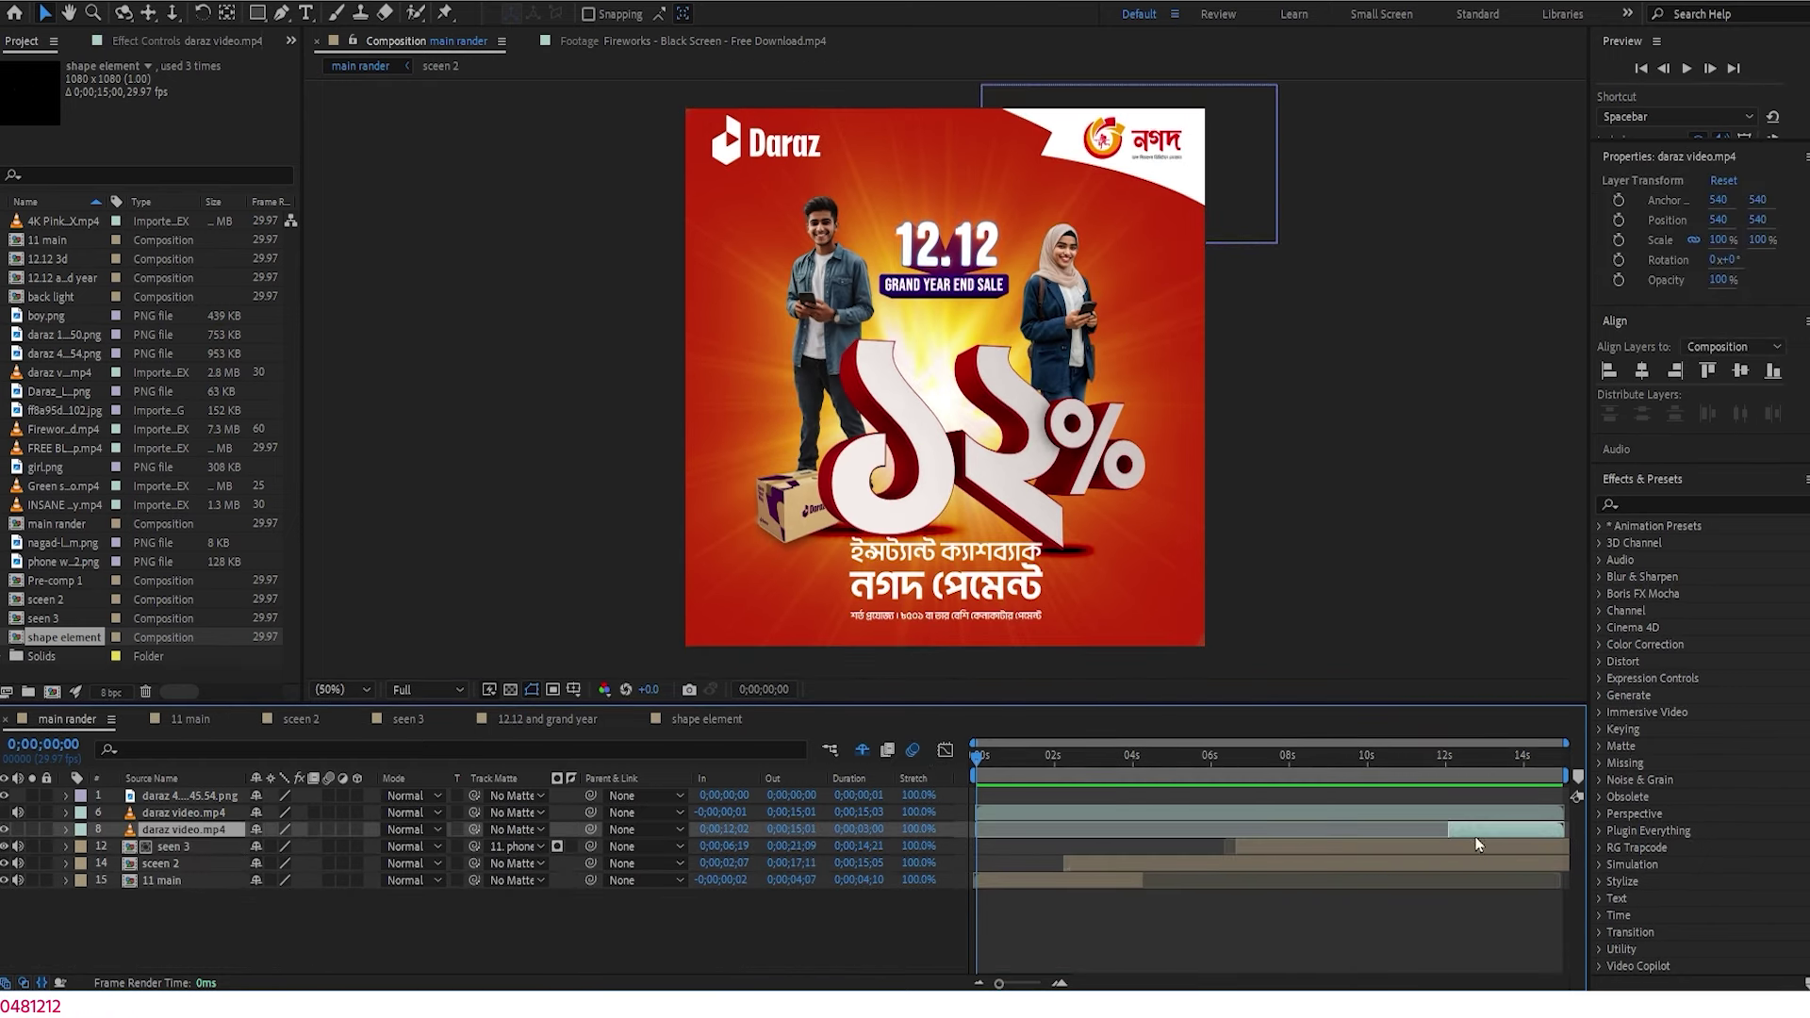
{"action": "left_click", "coordinate": [1008, 881]}
{"action": "left_click", "coordinate": [1161, 863]}
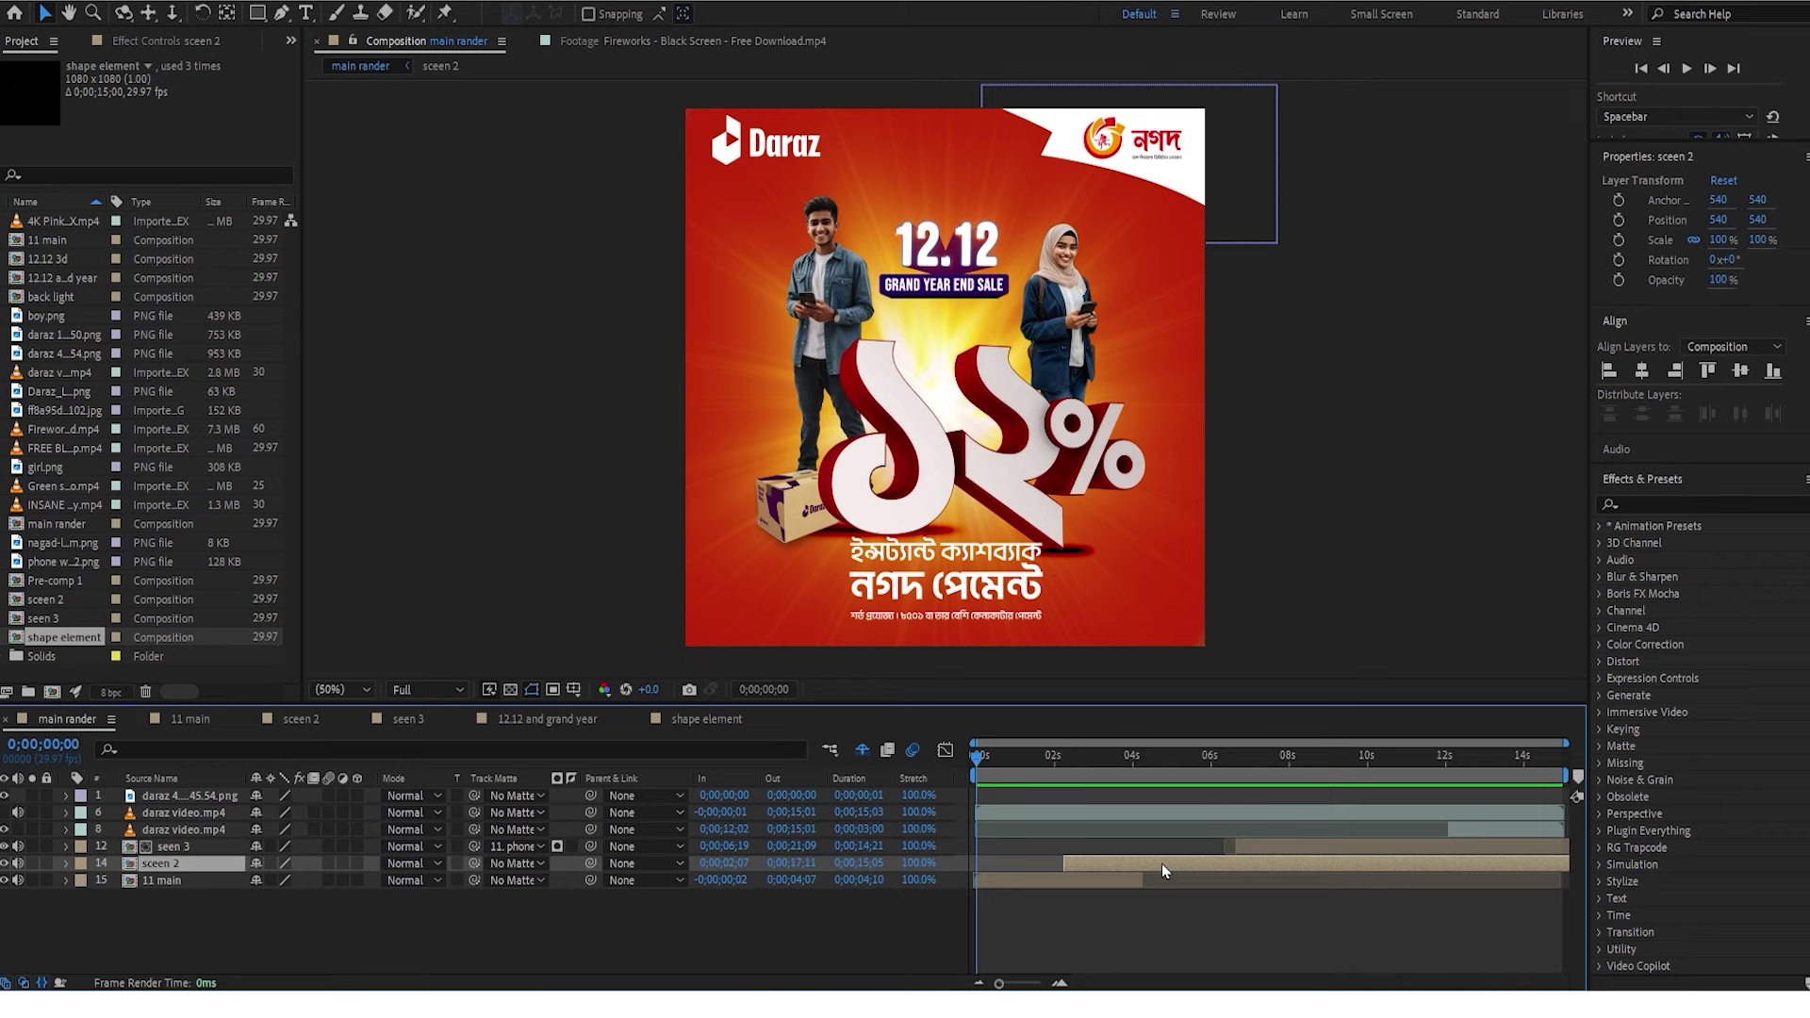
{"action": "left_click", "coordinate": [1274, 844]}
{"action": "left_click", "coordinate": [1485, 834]}
{"action": "left_click", "coordinate": [1075, 876]}
{"action": "left_click", "coordinate": [1111, 865]}
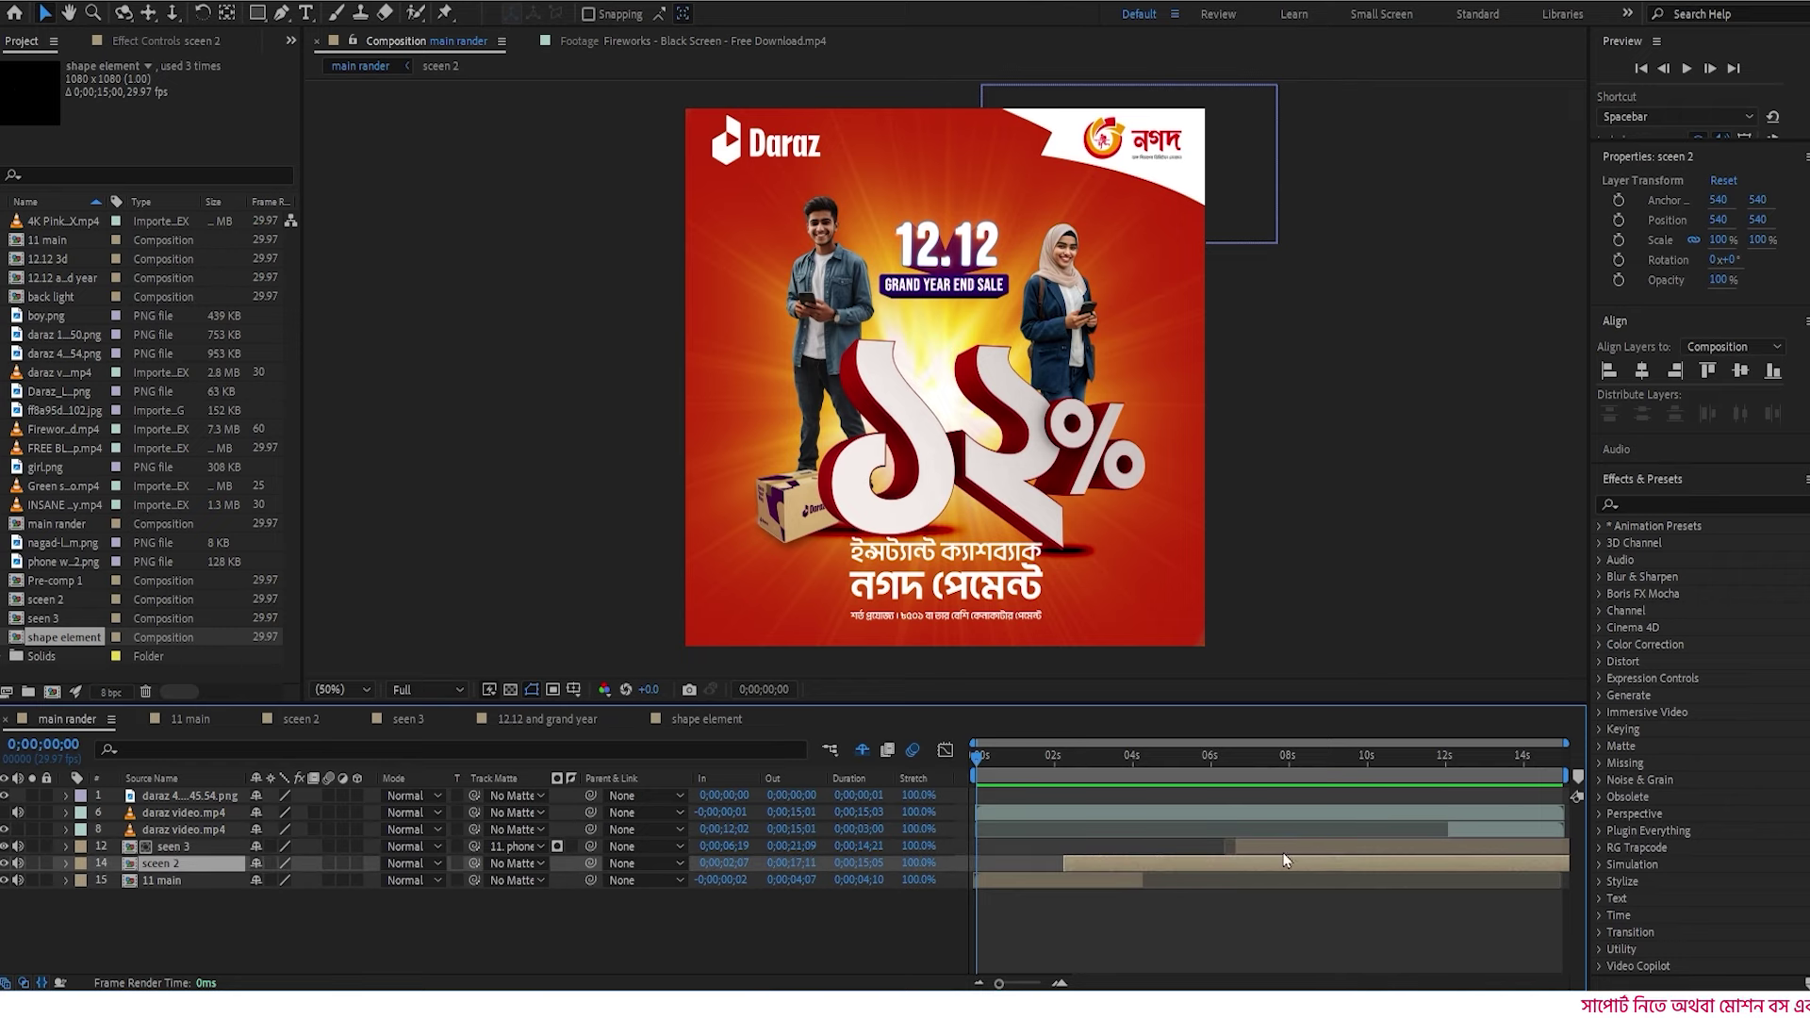
{"action": "left_click", "coordinate": [1280, 846]}
- Preview the main render composition at 0;00;06;18, 0;00;13;05 and 0;00;01;08, checking which scene layer covers each part
{"action": "left_click_drag", "start_coordinate": [989, 760], "coordinate": [1227, 776]}
{"action": "left_click", "coordinate": [1081, 860]}
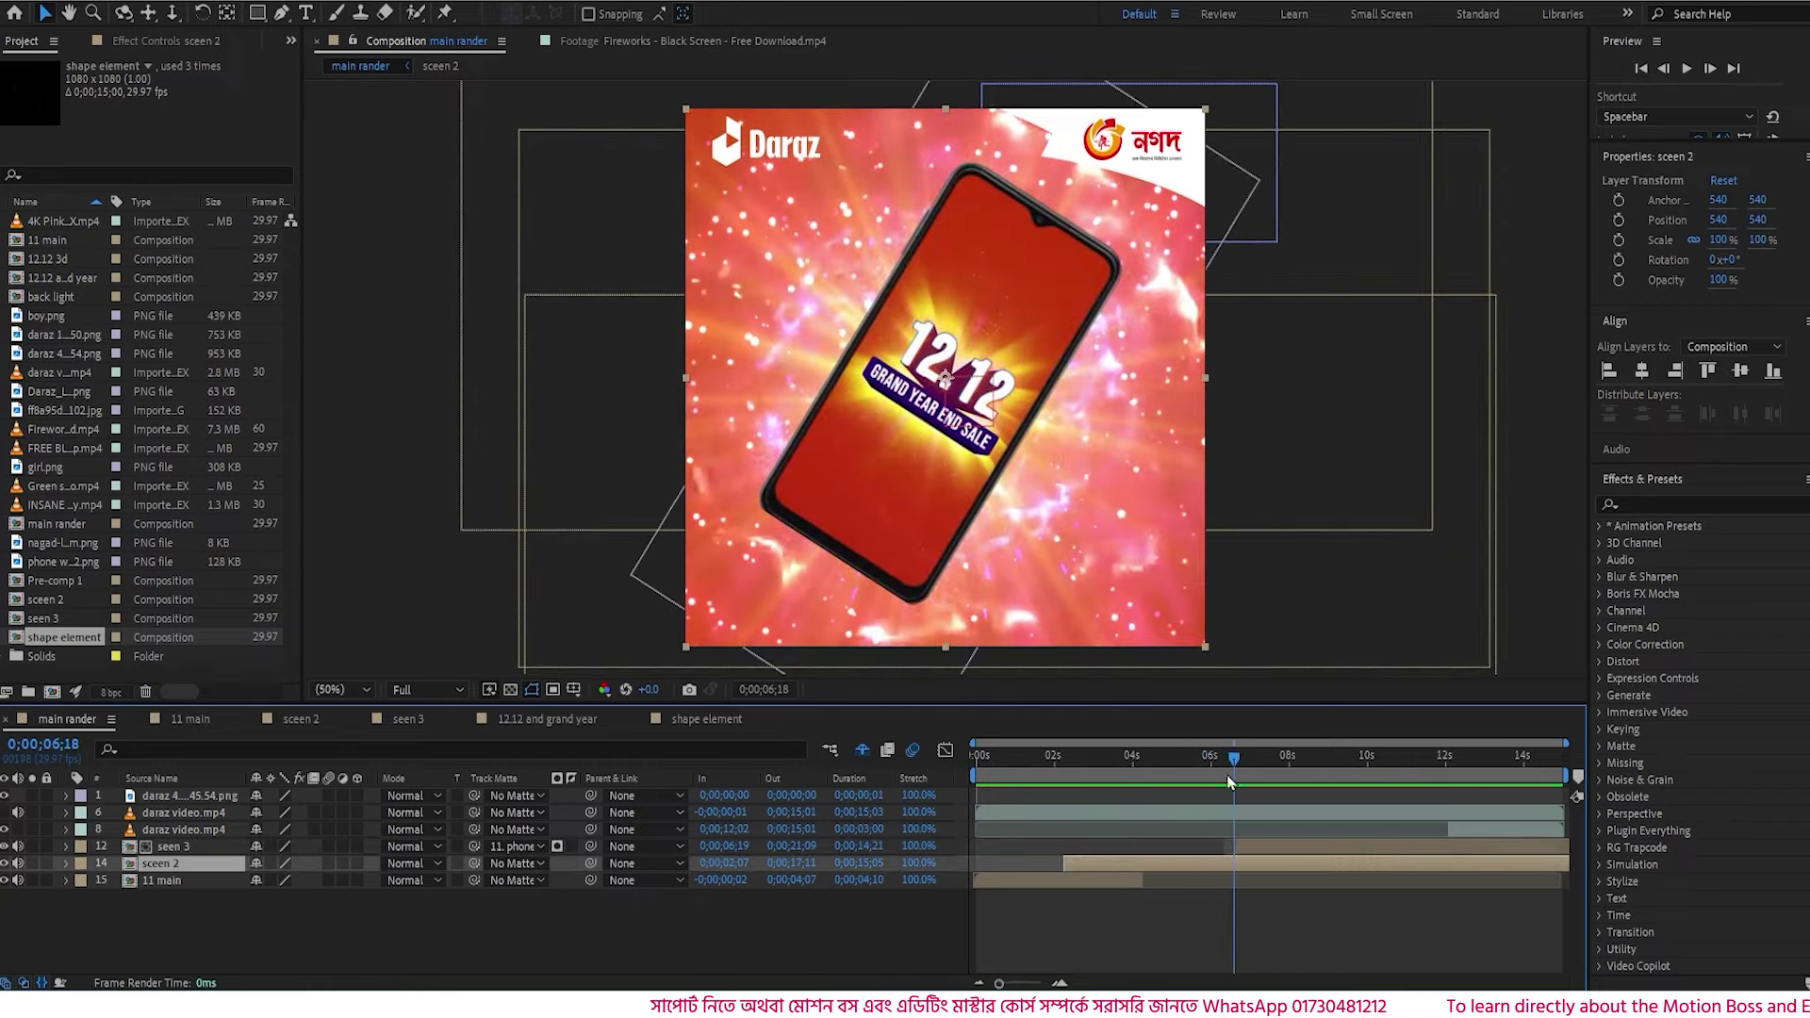
{"action": "left_click", "coordinate": [1259, 848]}
{"action": "left_click_drag", "start_coordinate": [1238, 764], "coordinate": [1495, 793]}
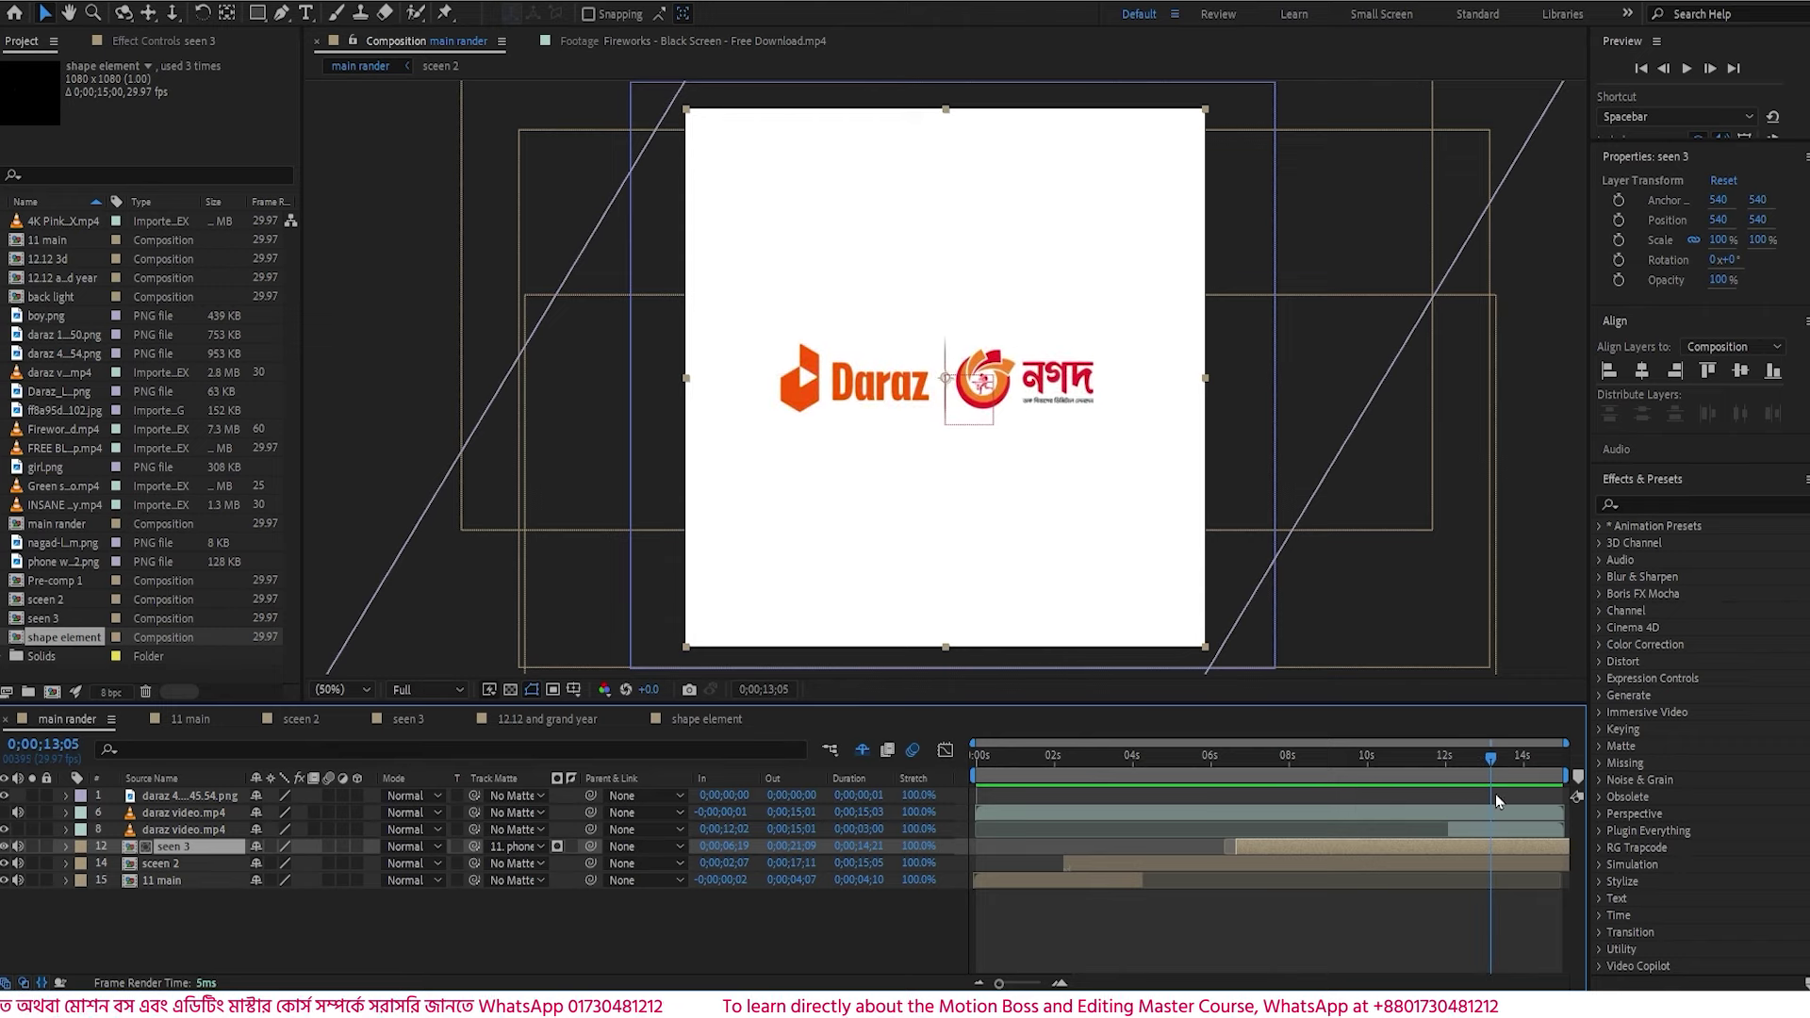
{"action": "left_click", "coordinate": [1463, 829]}
{"action": "left_click", "coordinate": [1026, 755]}
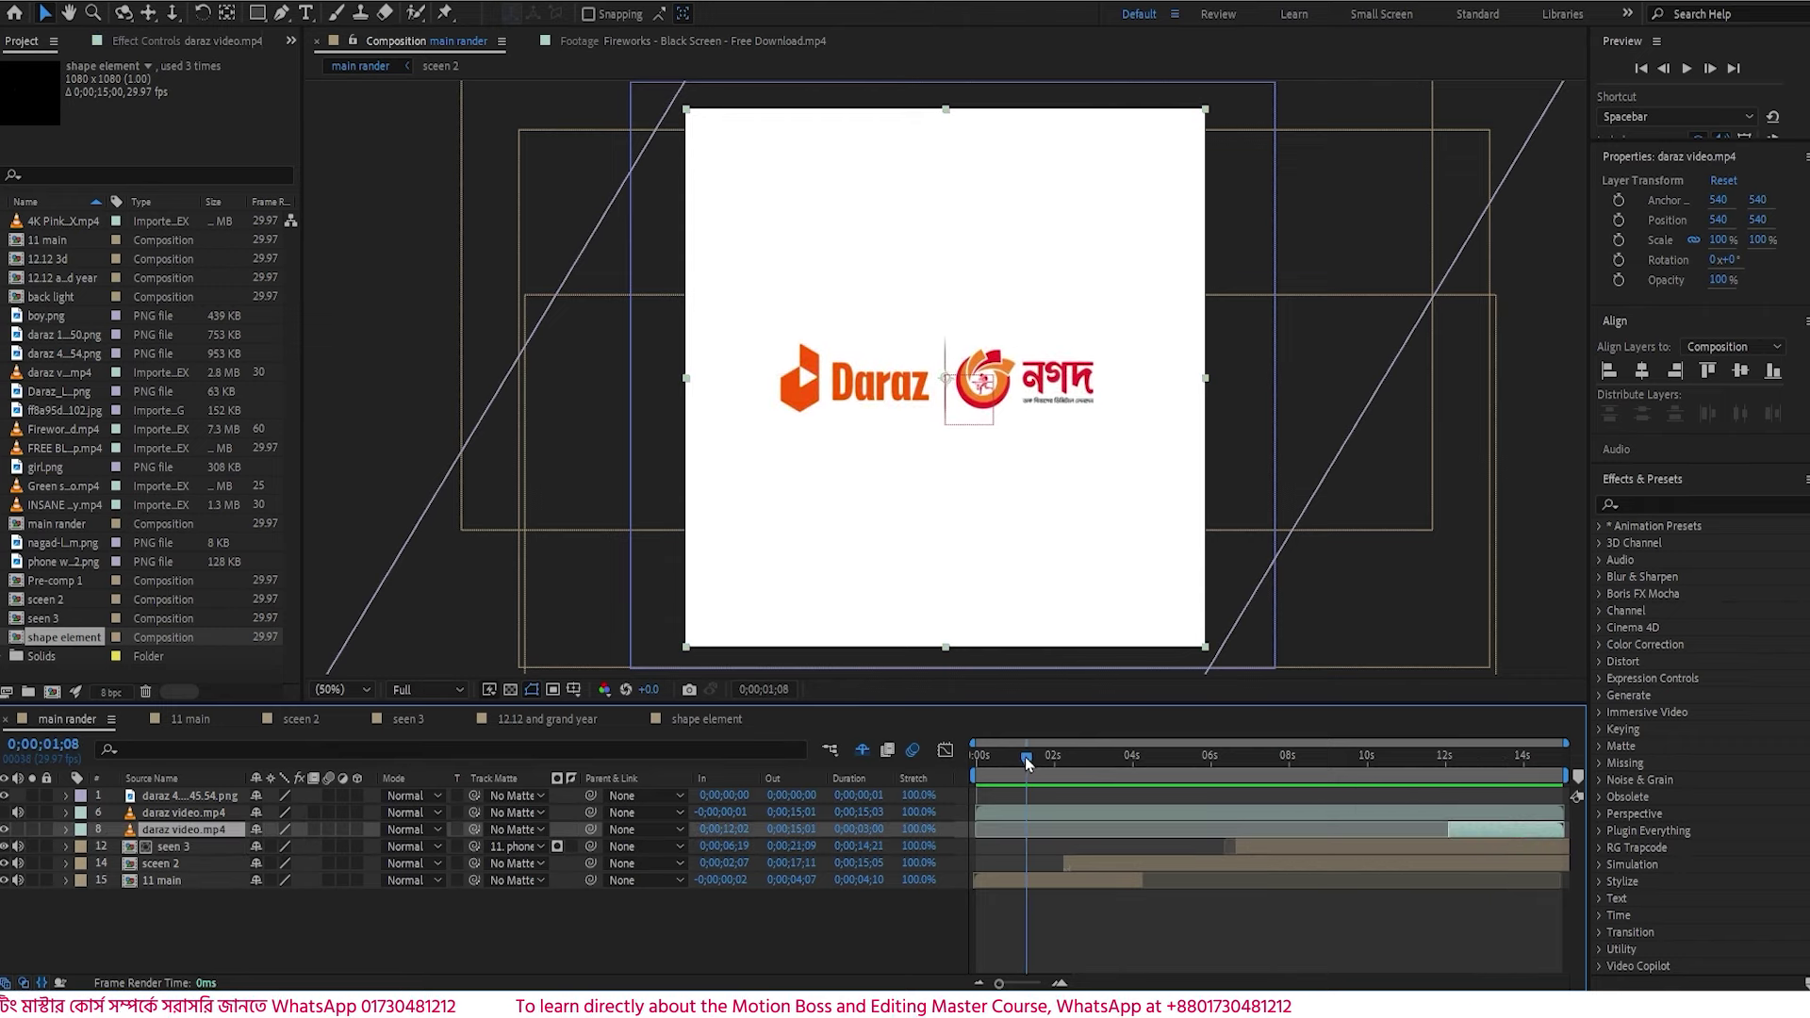
{"action": "left_click", "coordinate": [1110, 864]}
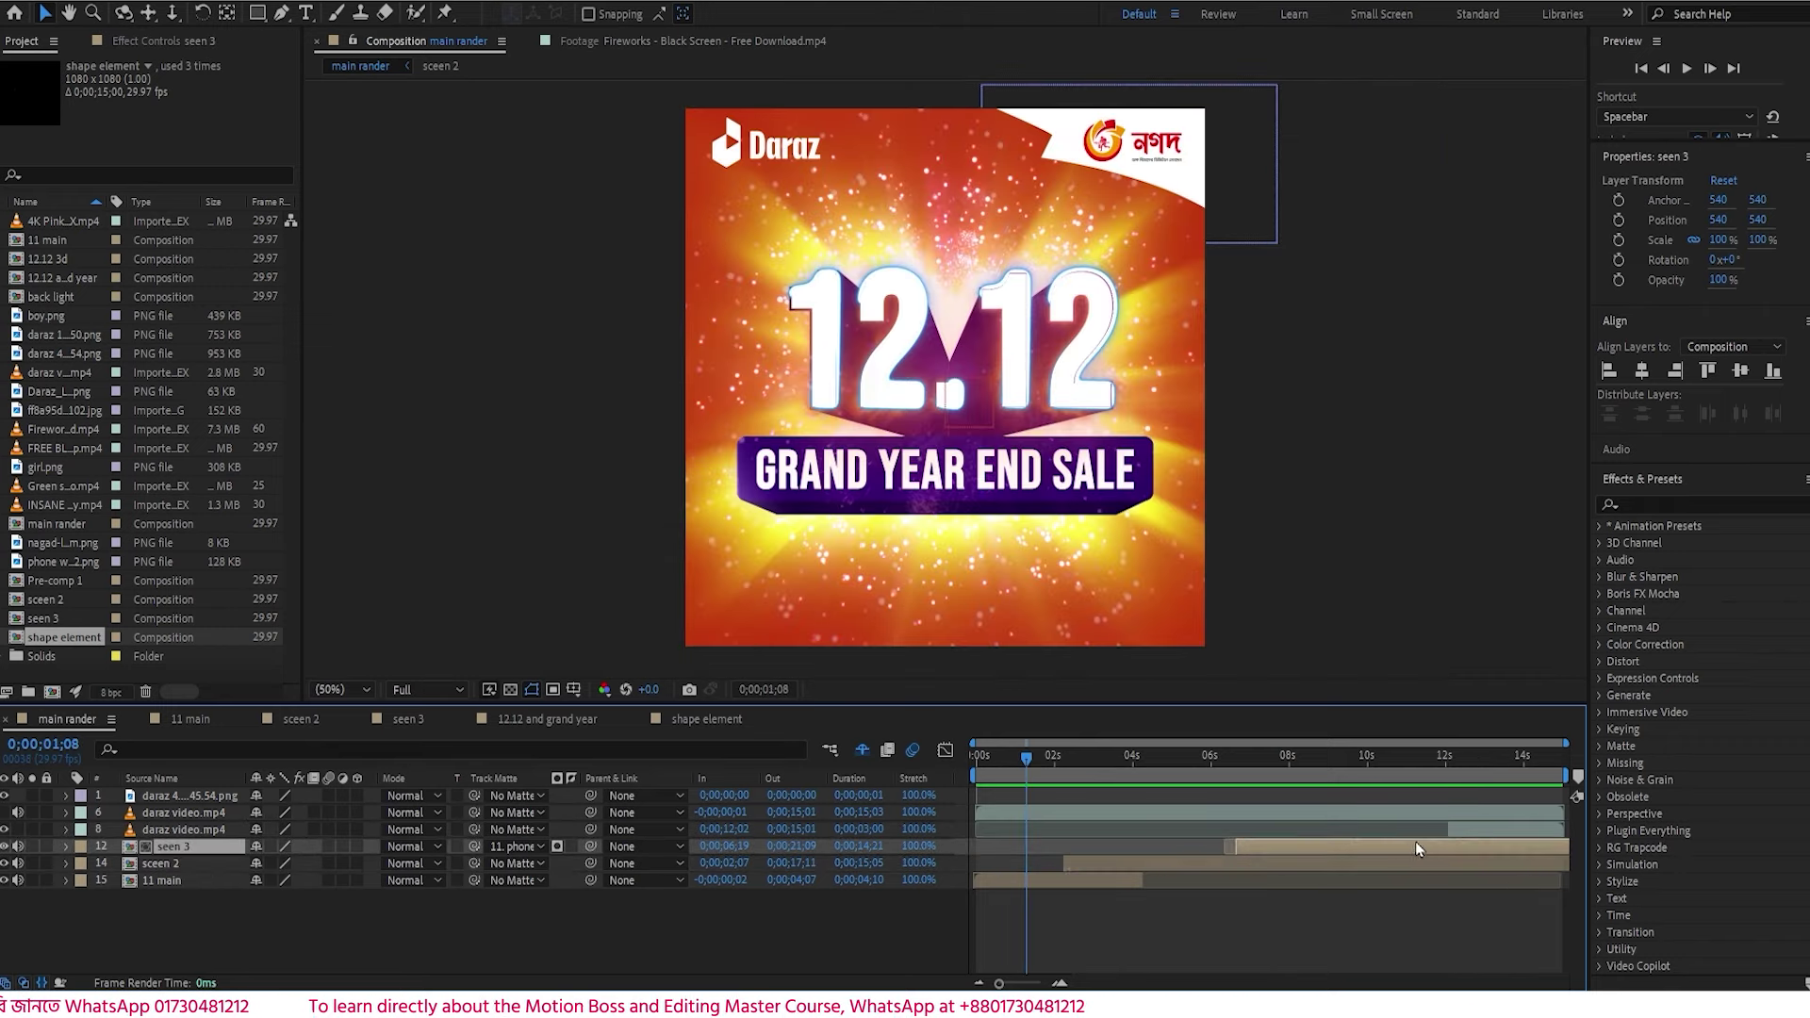
{"action": "left_click", "coordinate": [1473, 832]}
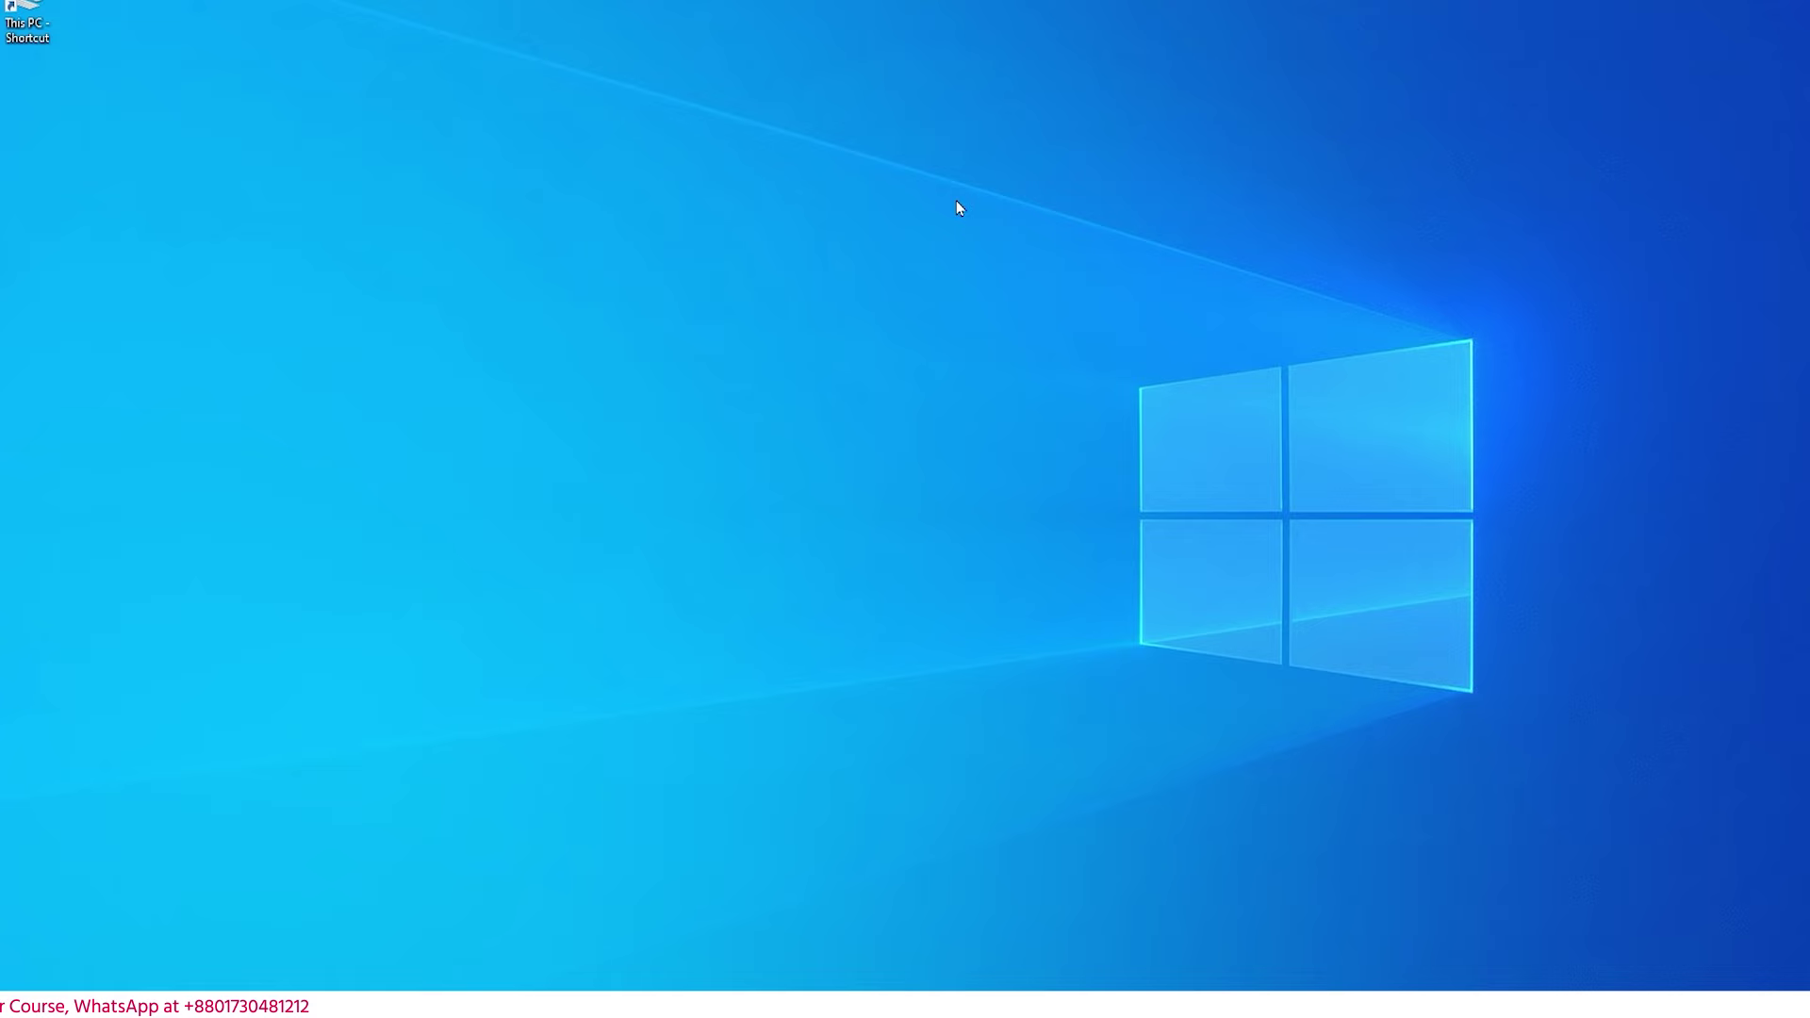
{"action": "right_click", "coordinate": [849, 172]}
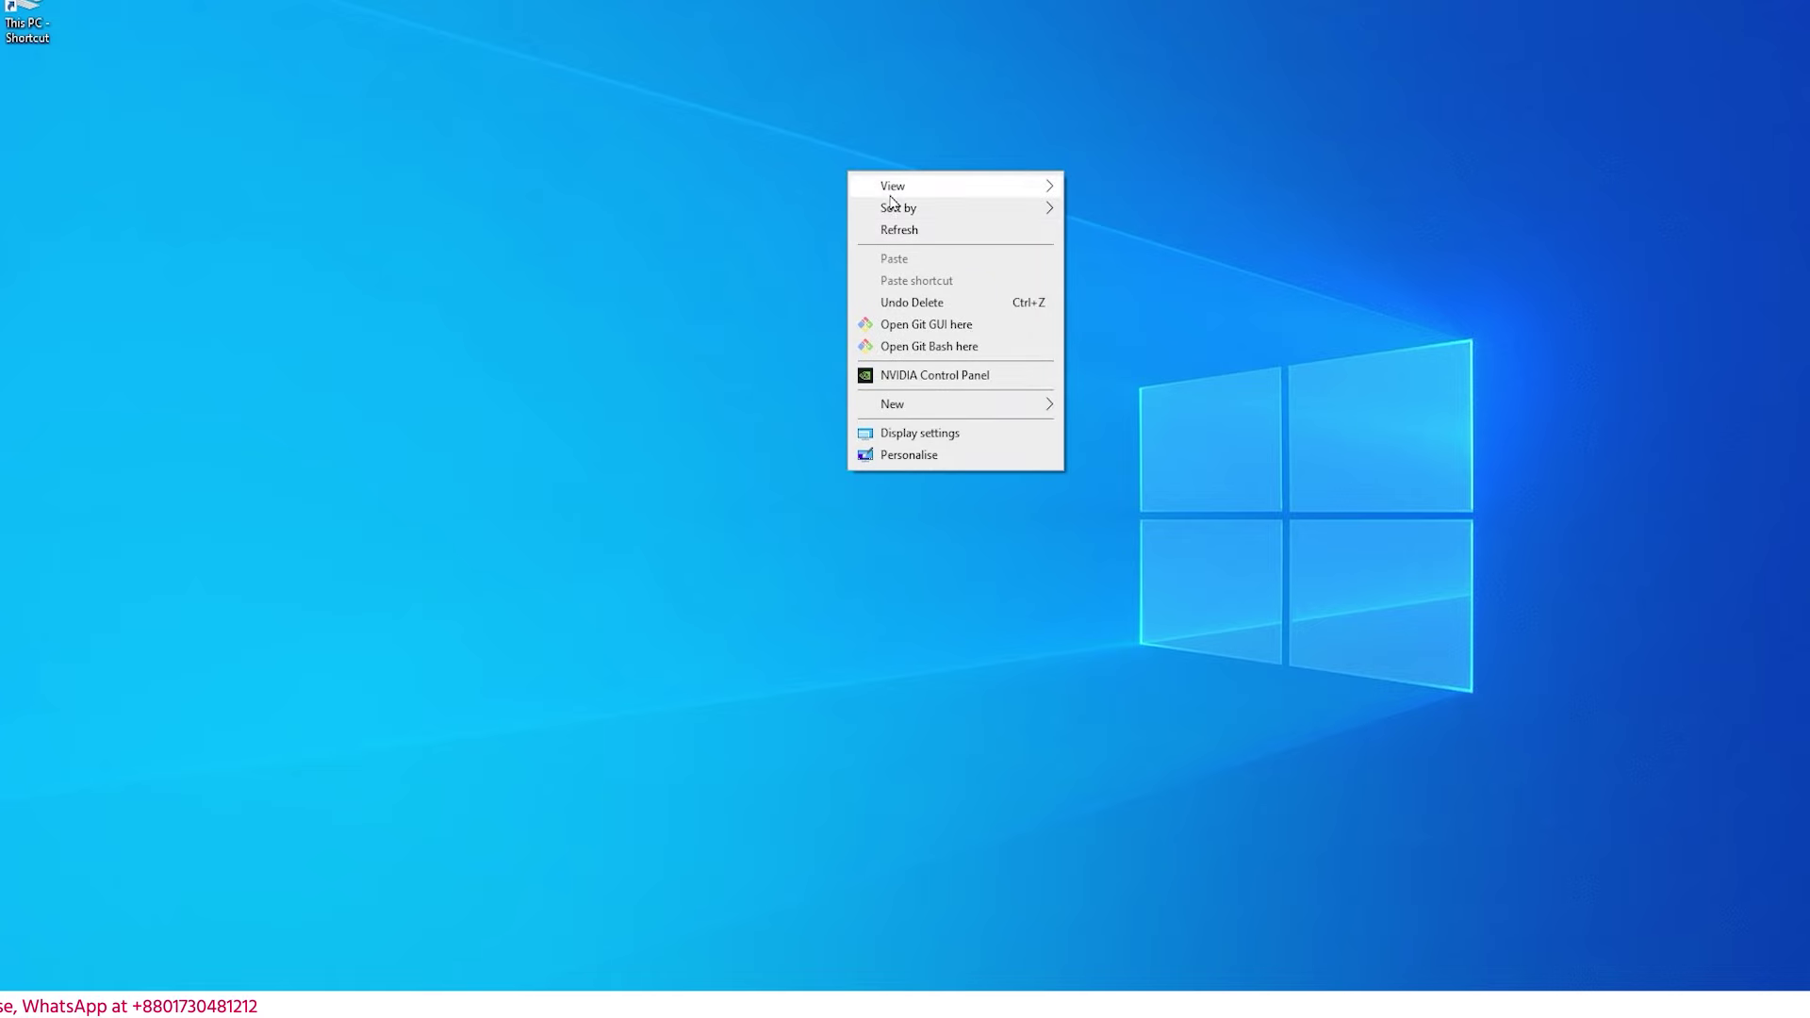
{"action": "left_click", "coordinate": [947, 233]}
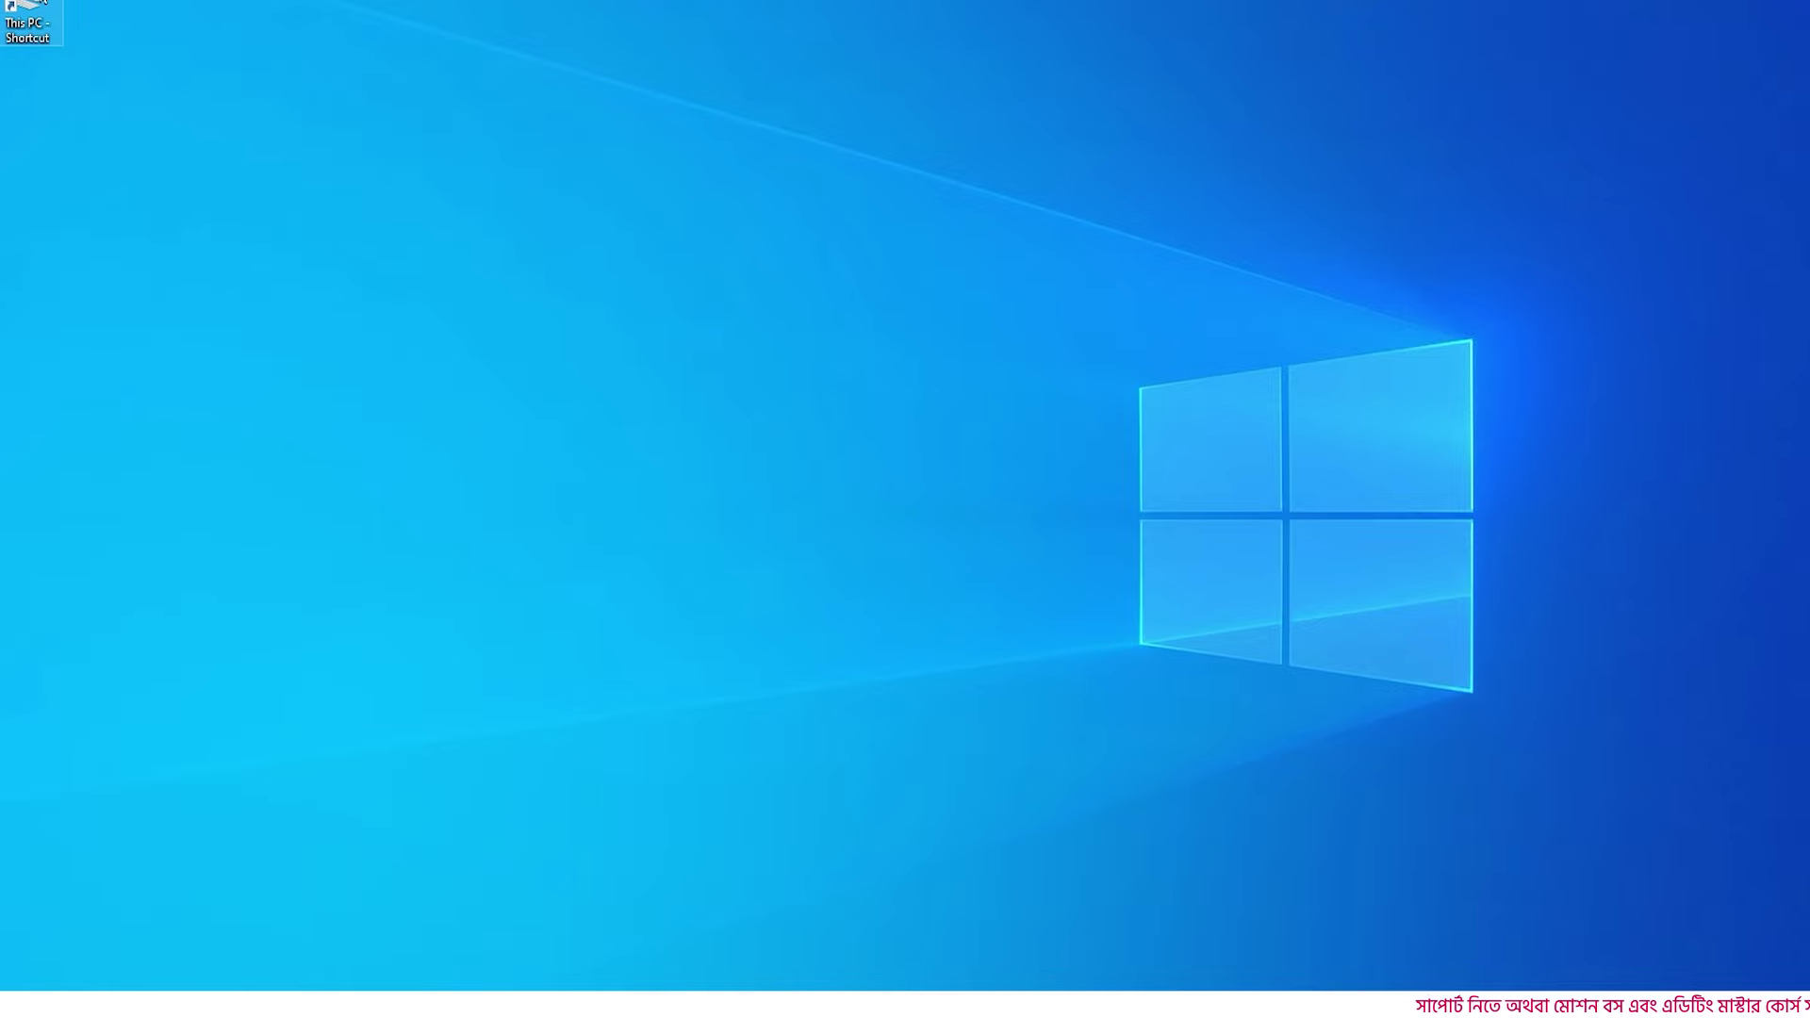
- Open the Footage folder inside Daraz Promo on Local Disk (D:) in File Explorer to view the project's source files
{"action": "double_click", "coordinate": [38, 7]}
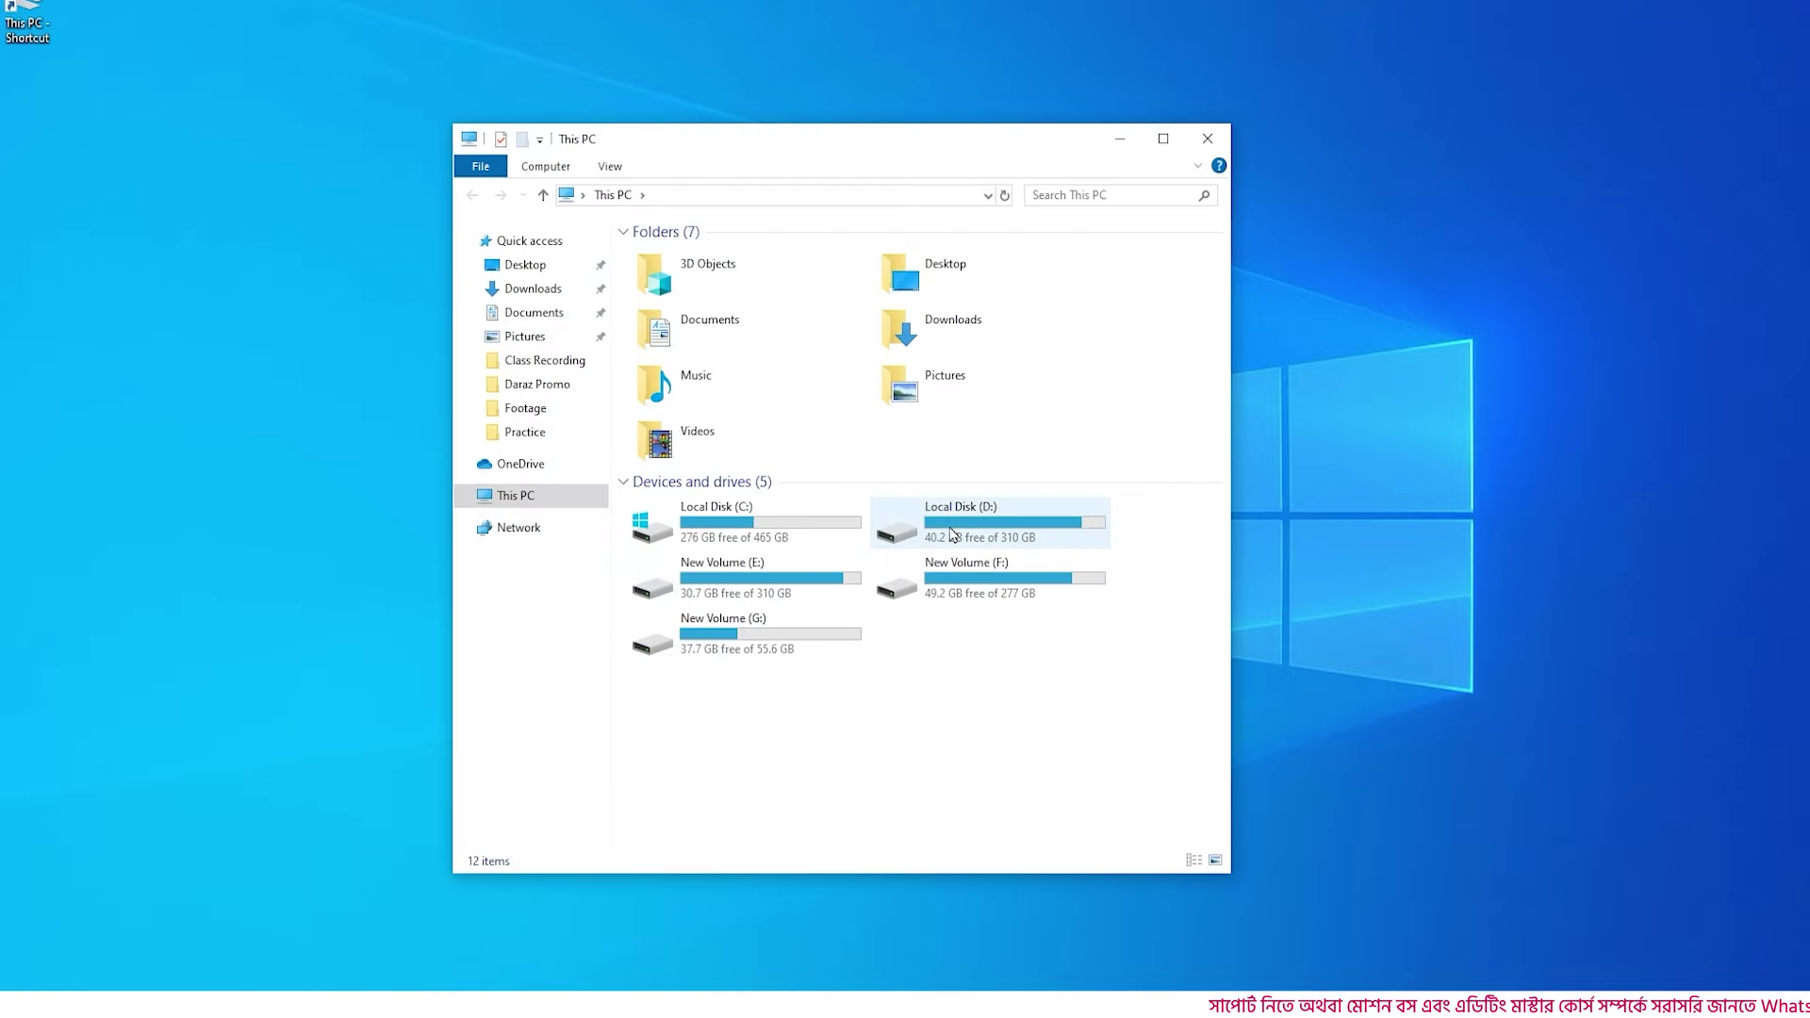
{"action": "double_click", "coordinate": [976, 522]}
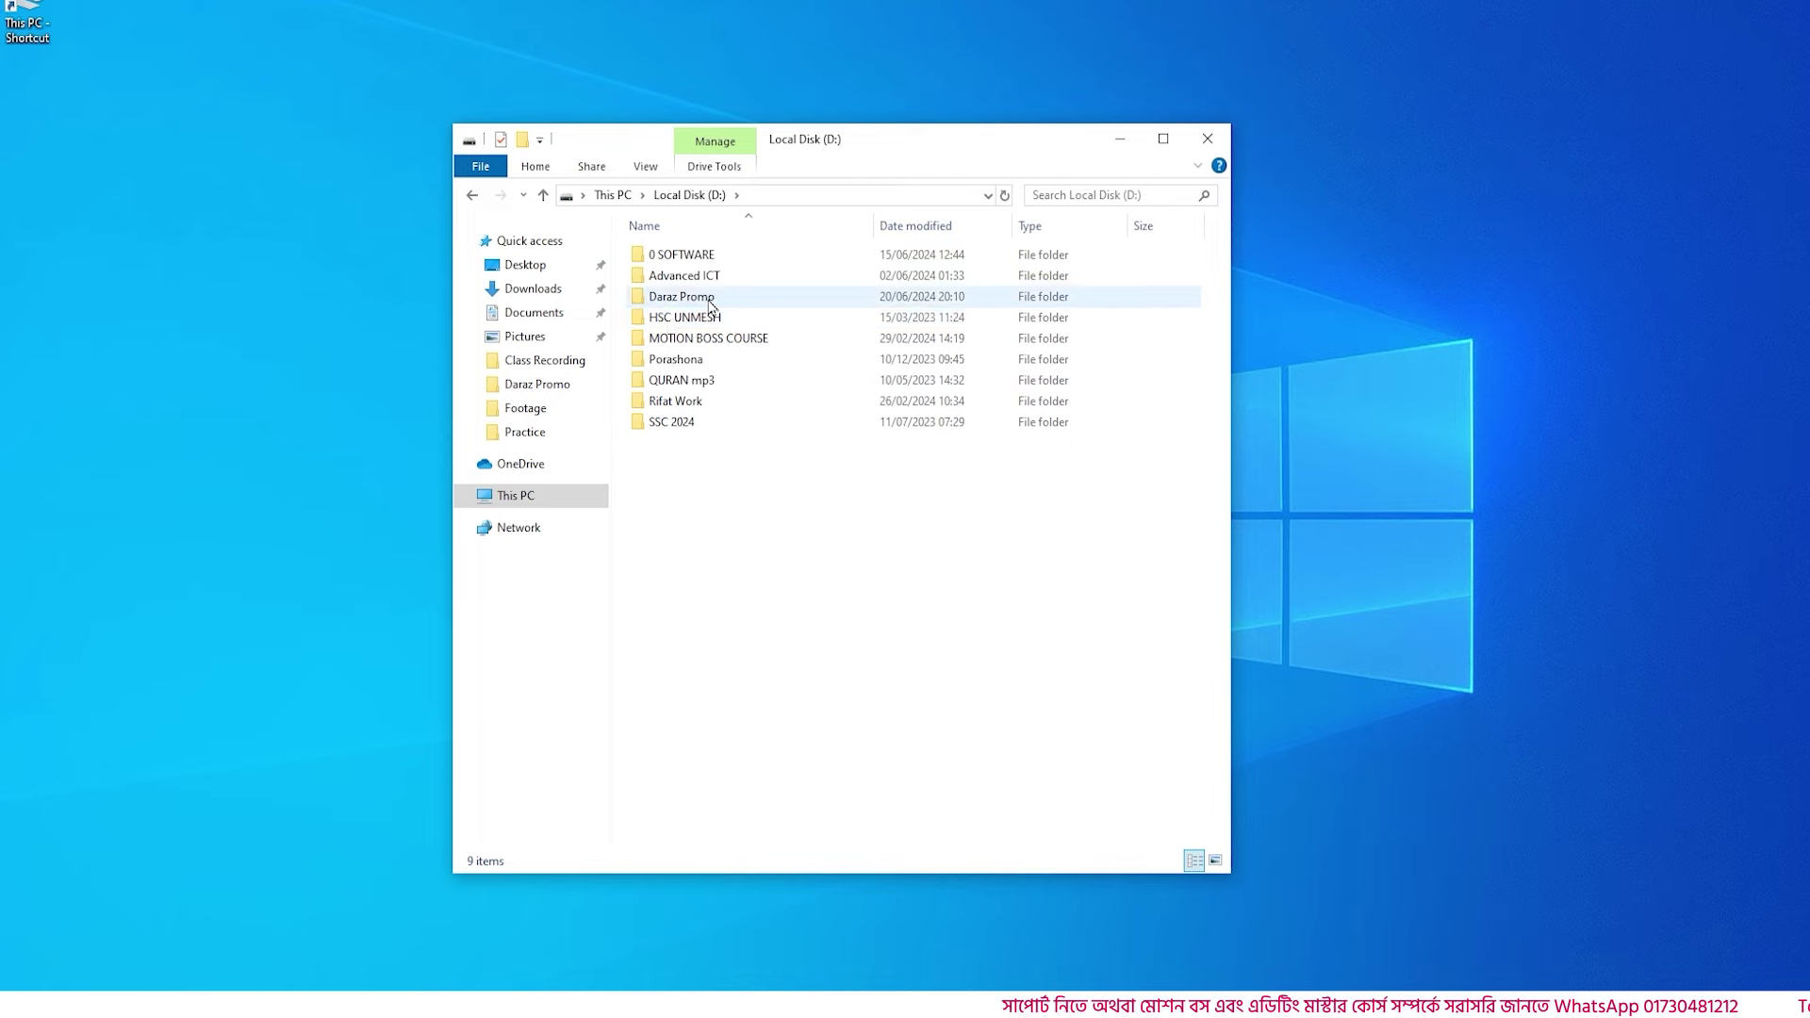
{"action": "double_click", "coordinate": [713, 299]}
{"action": "left_click", "coordinate": [689, 262]}
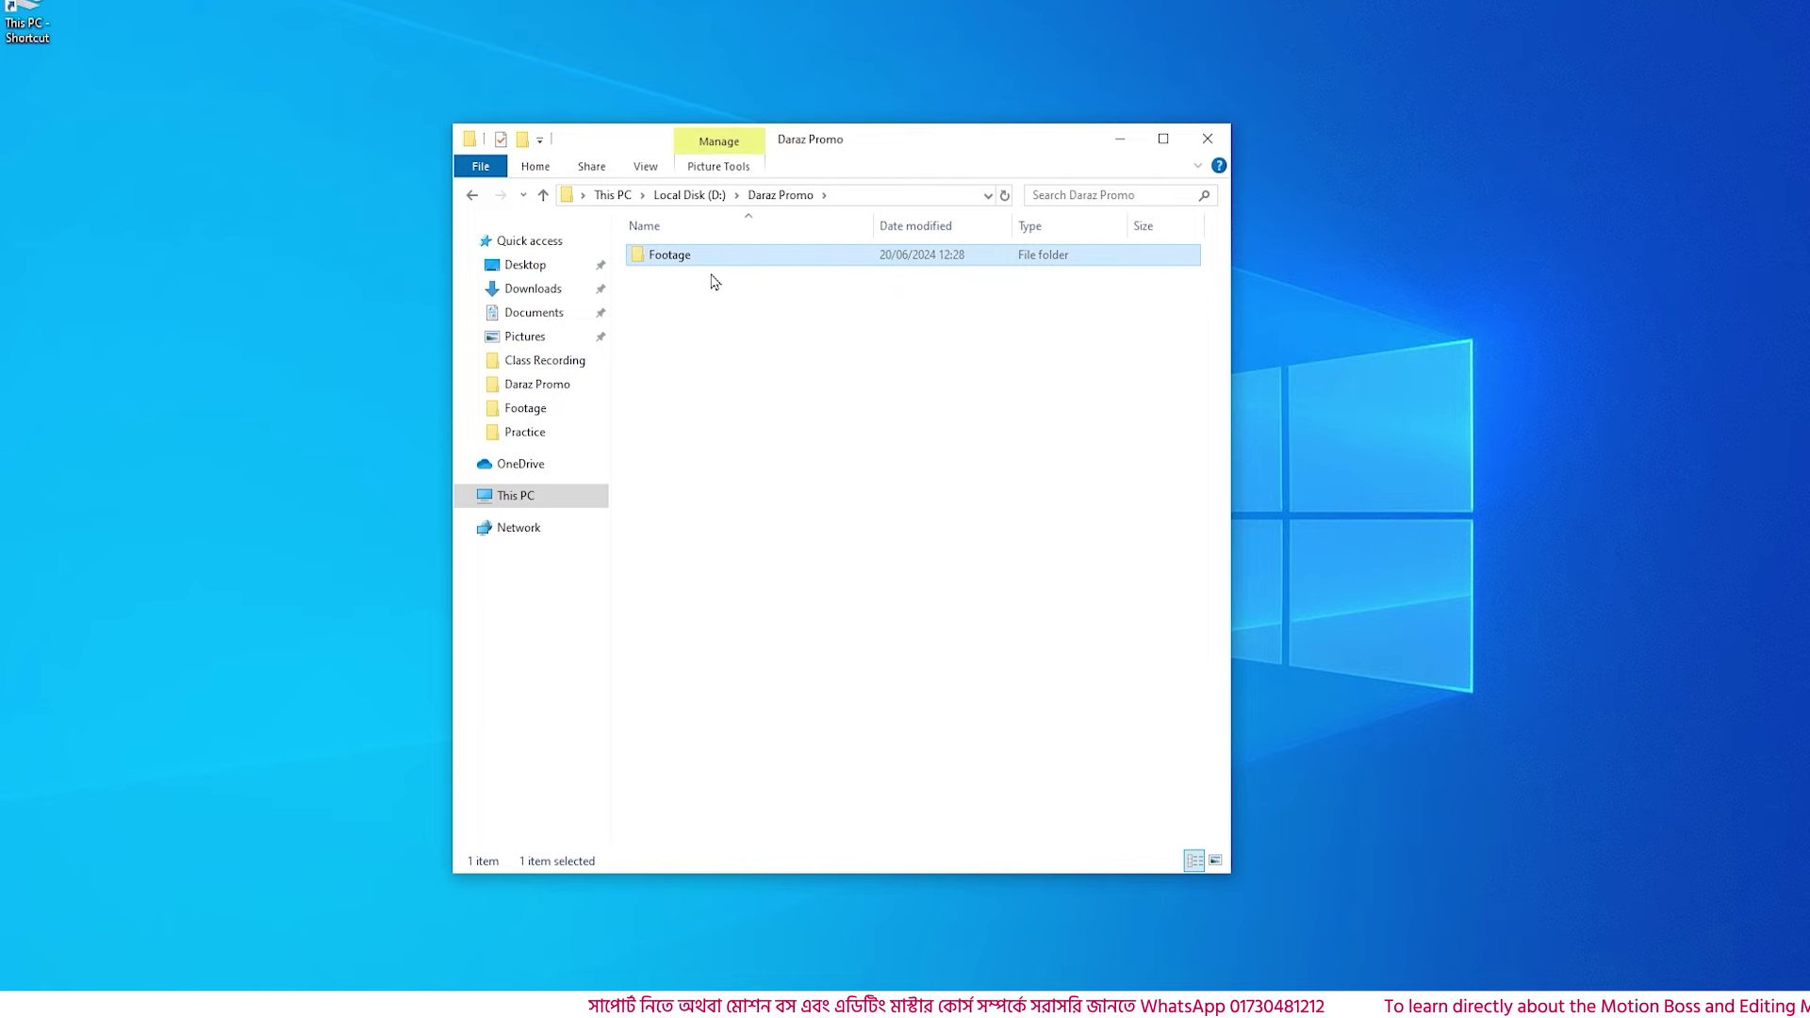
{"action": "double_click", "coordinate": [726, 272]}
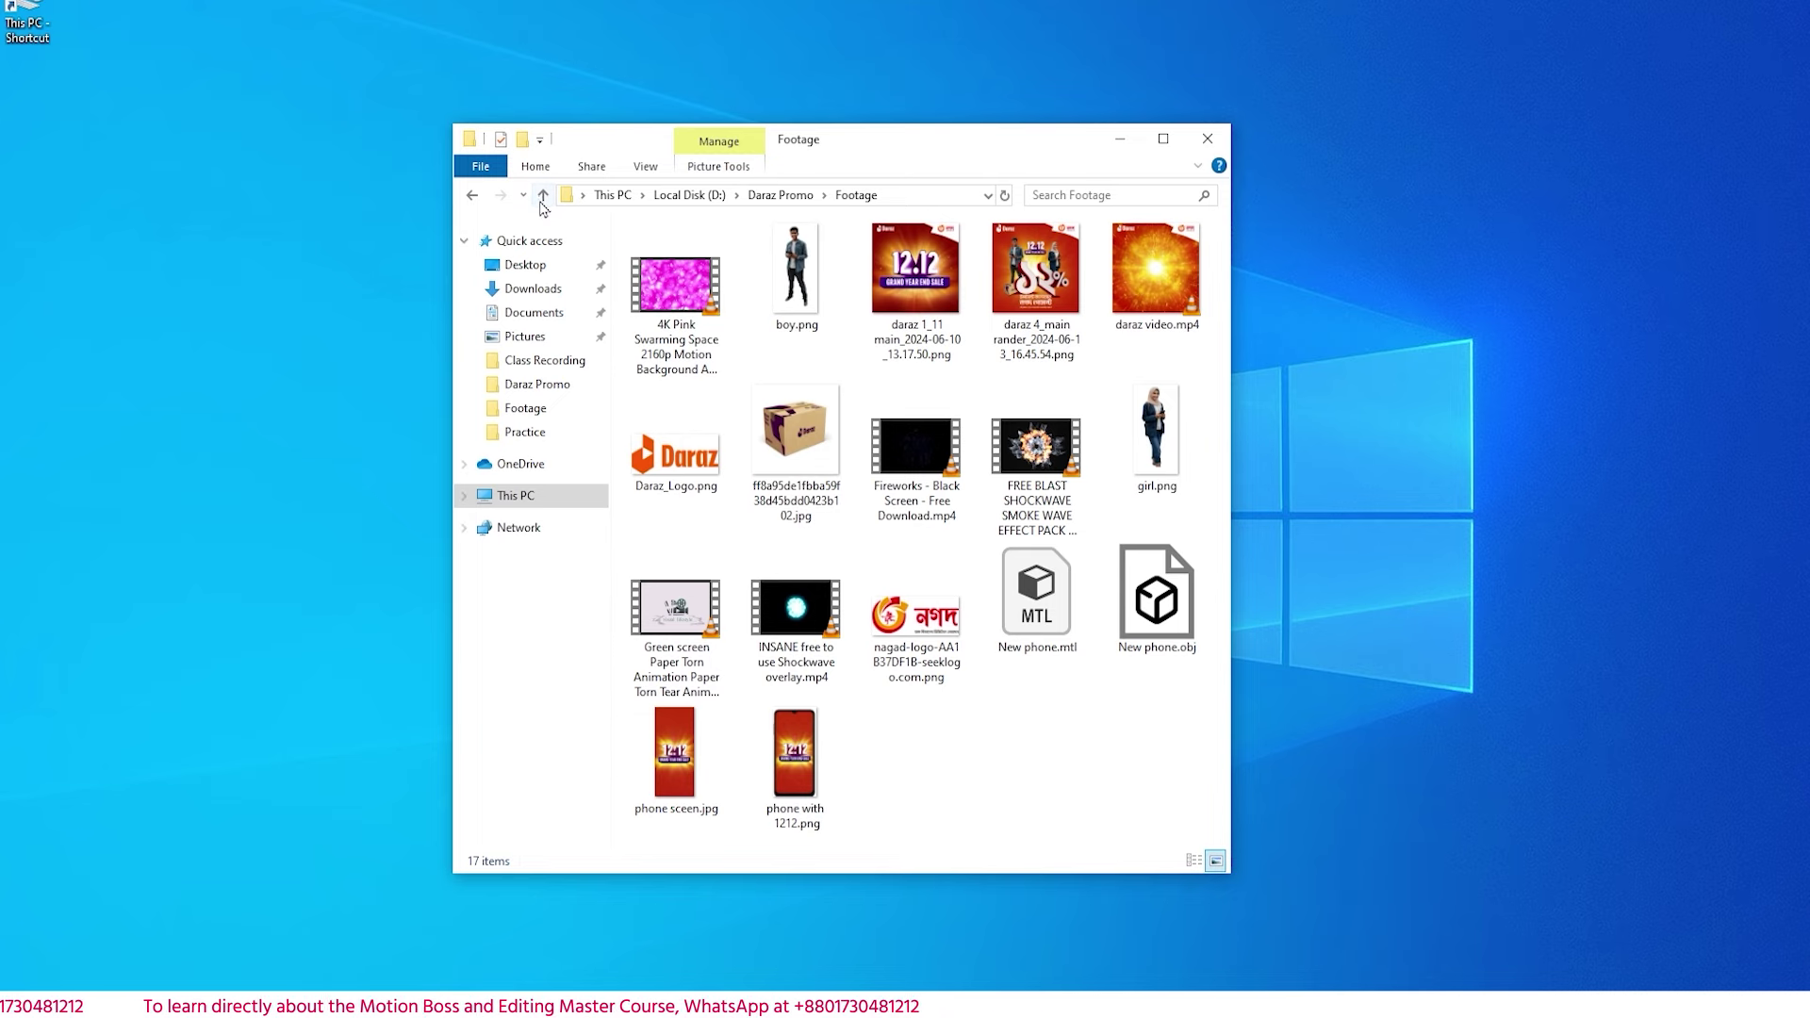
- Retrace the Daraz Promo folder's location from This PC to Local Disk (D:) and close the File Explorer window
{"action": "left_click", "coordinate": [544, 195]}
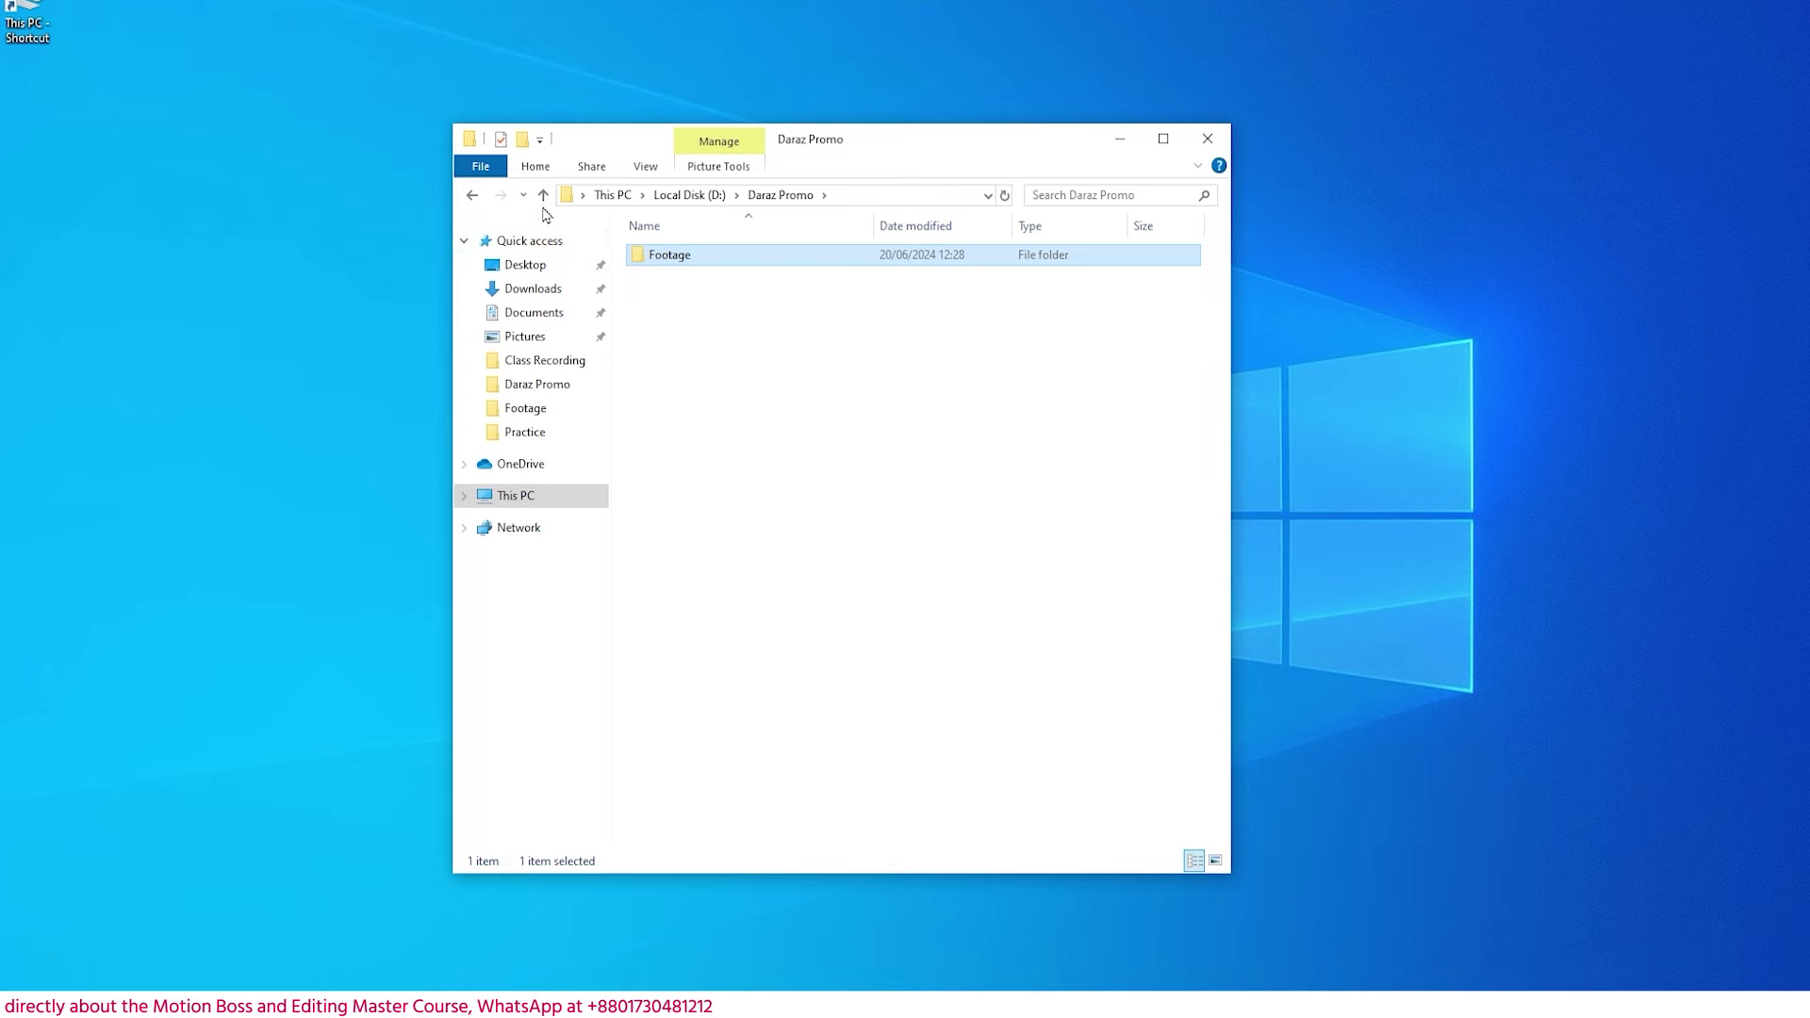
{"action": "left_click", "coordinate": [544, 204]}
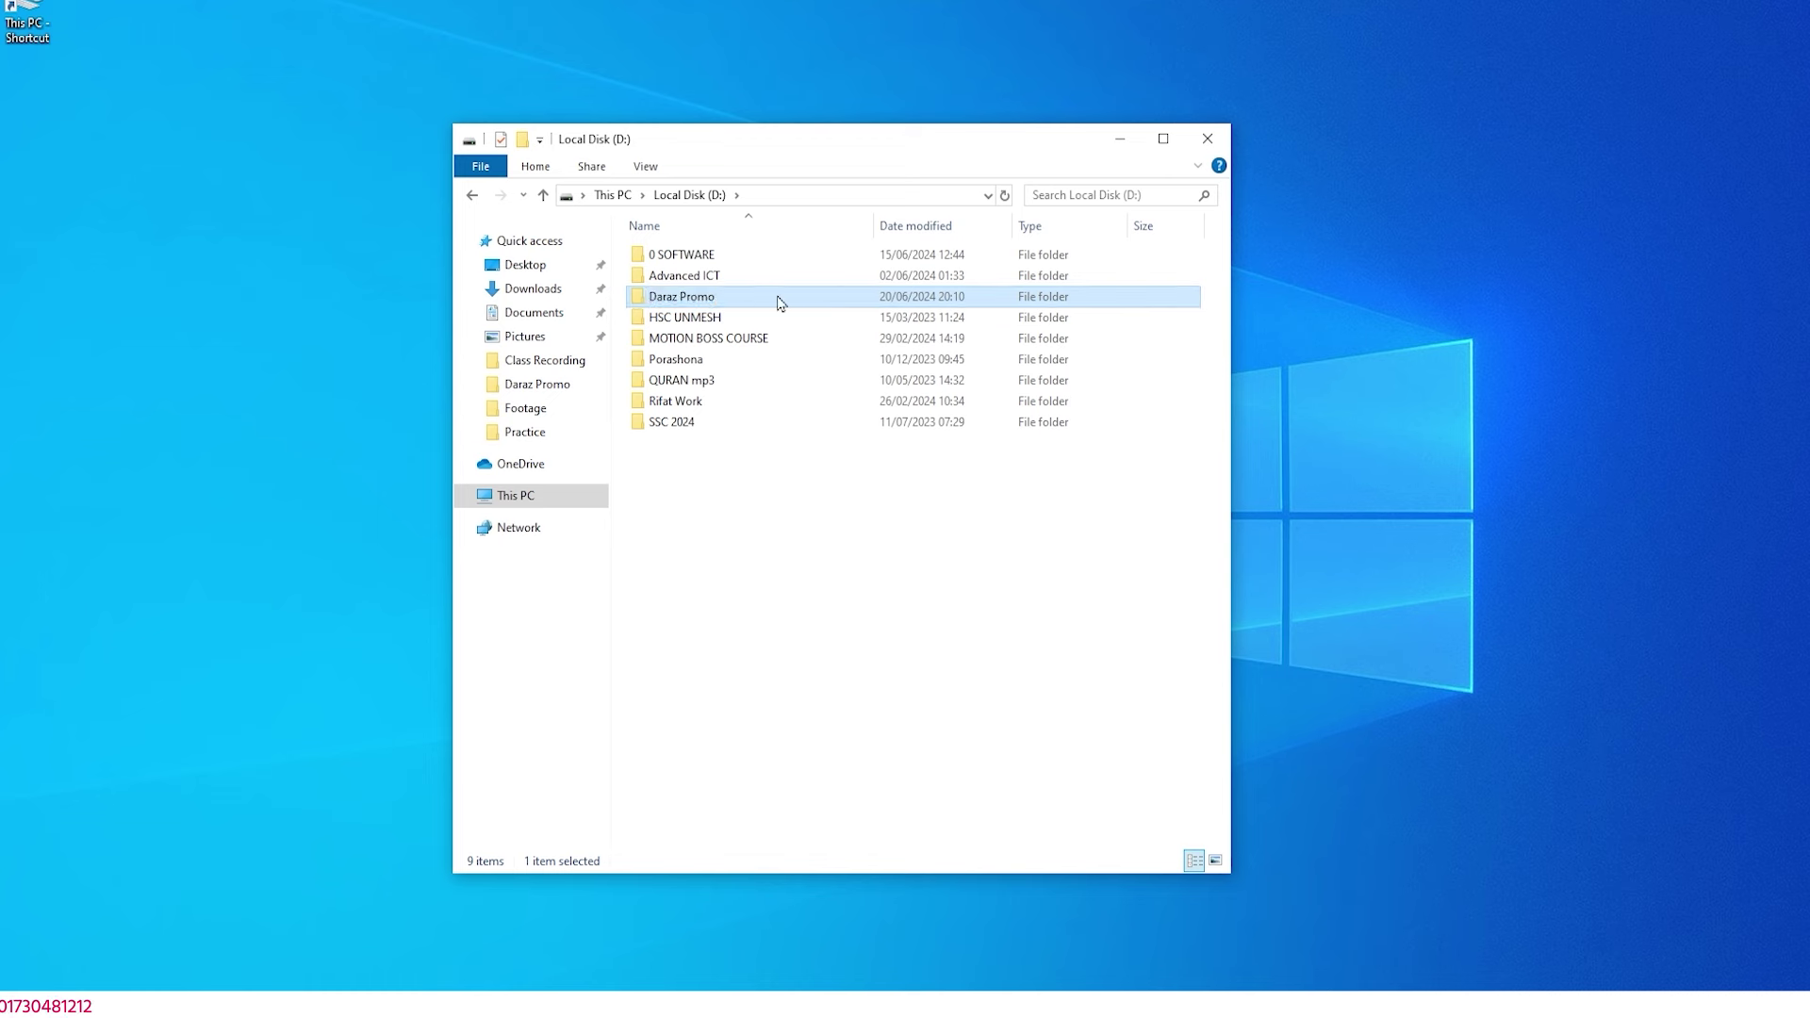
{"action": "double_click", "coordinate": [780, 302]}
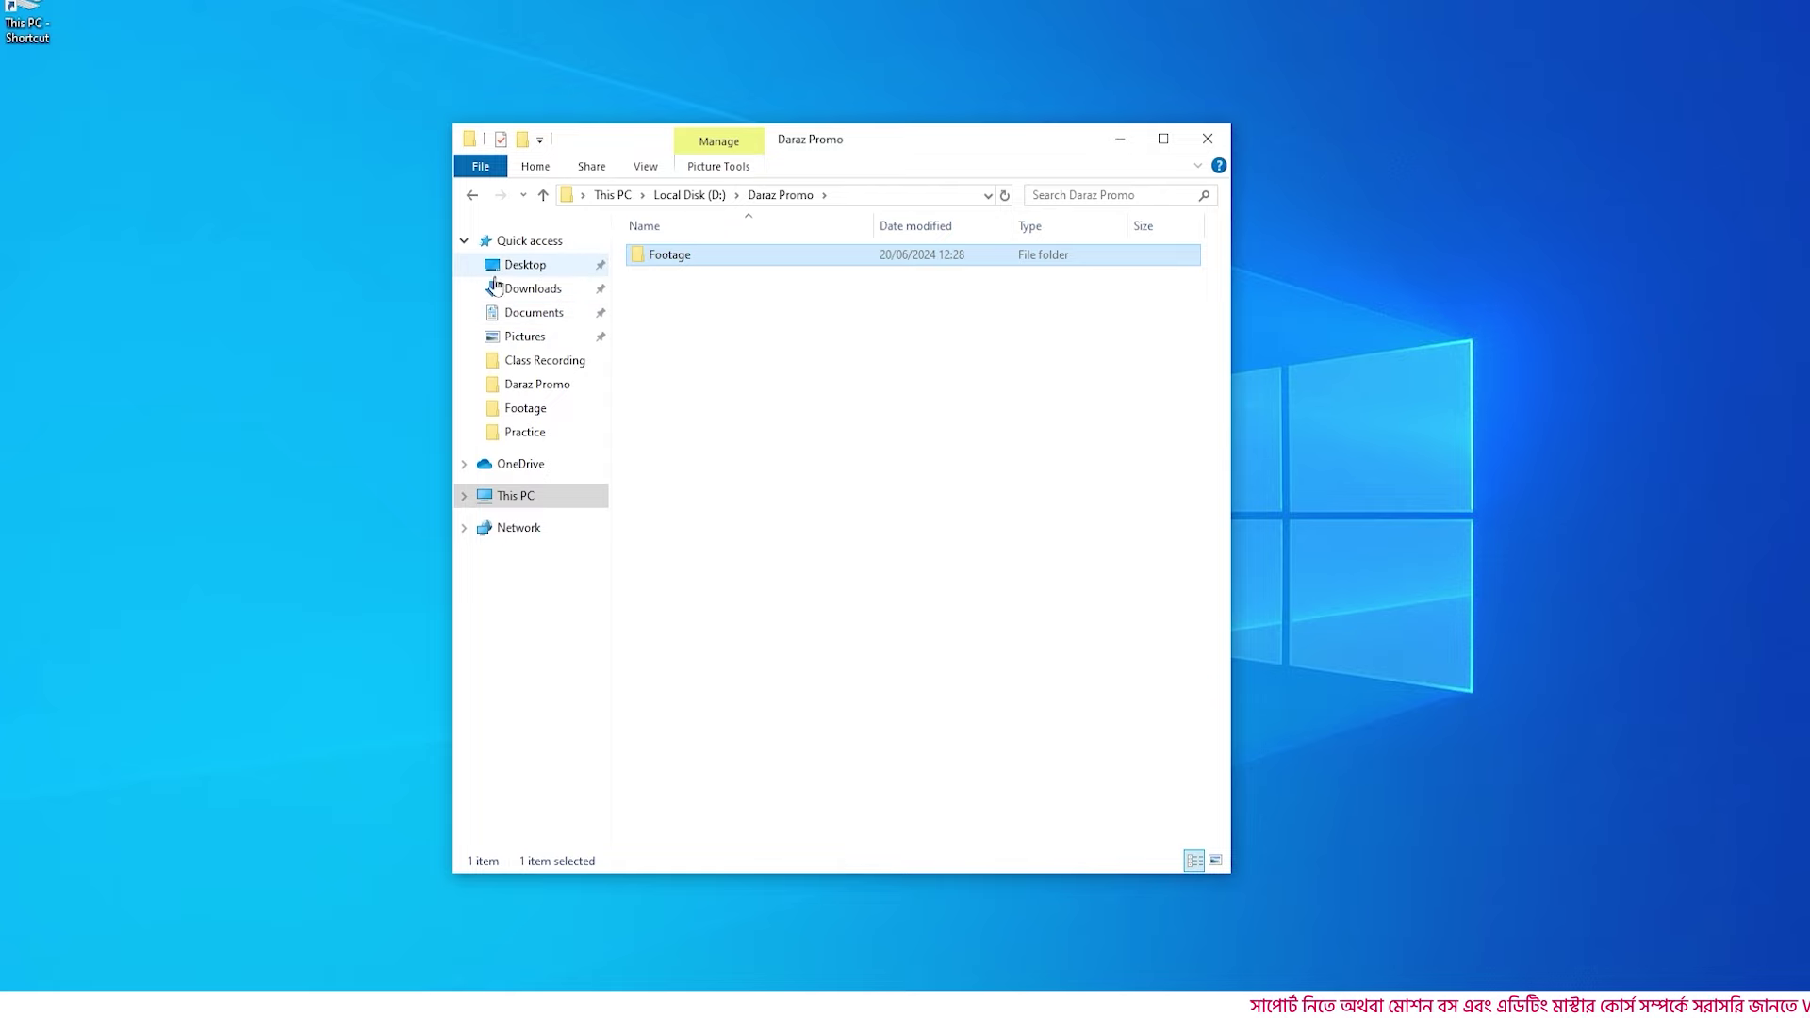
{"action": "left_click", "coordinate": [516, 499]}
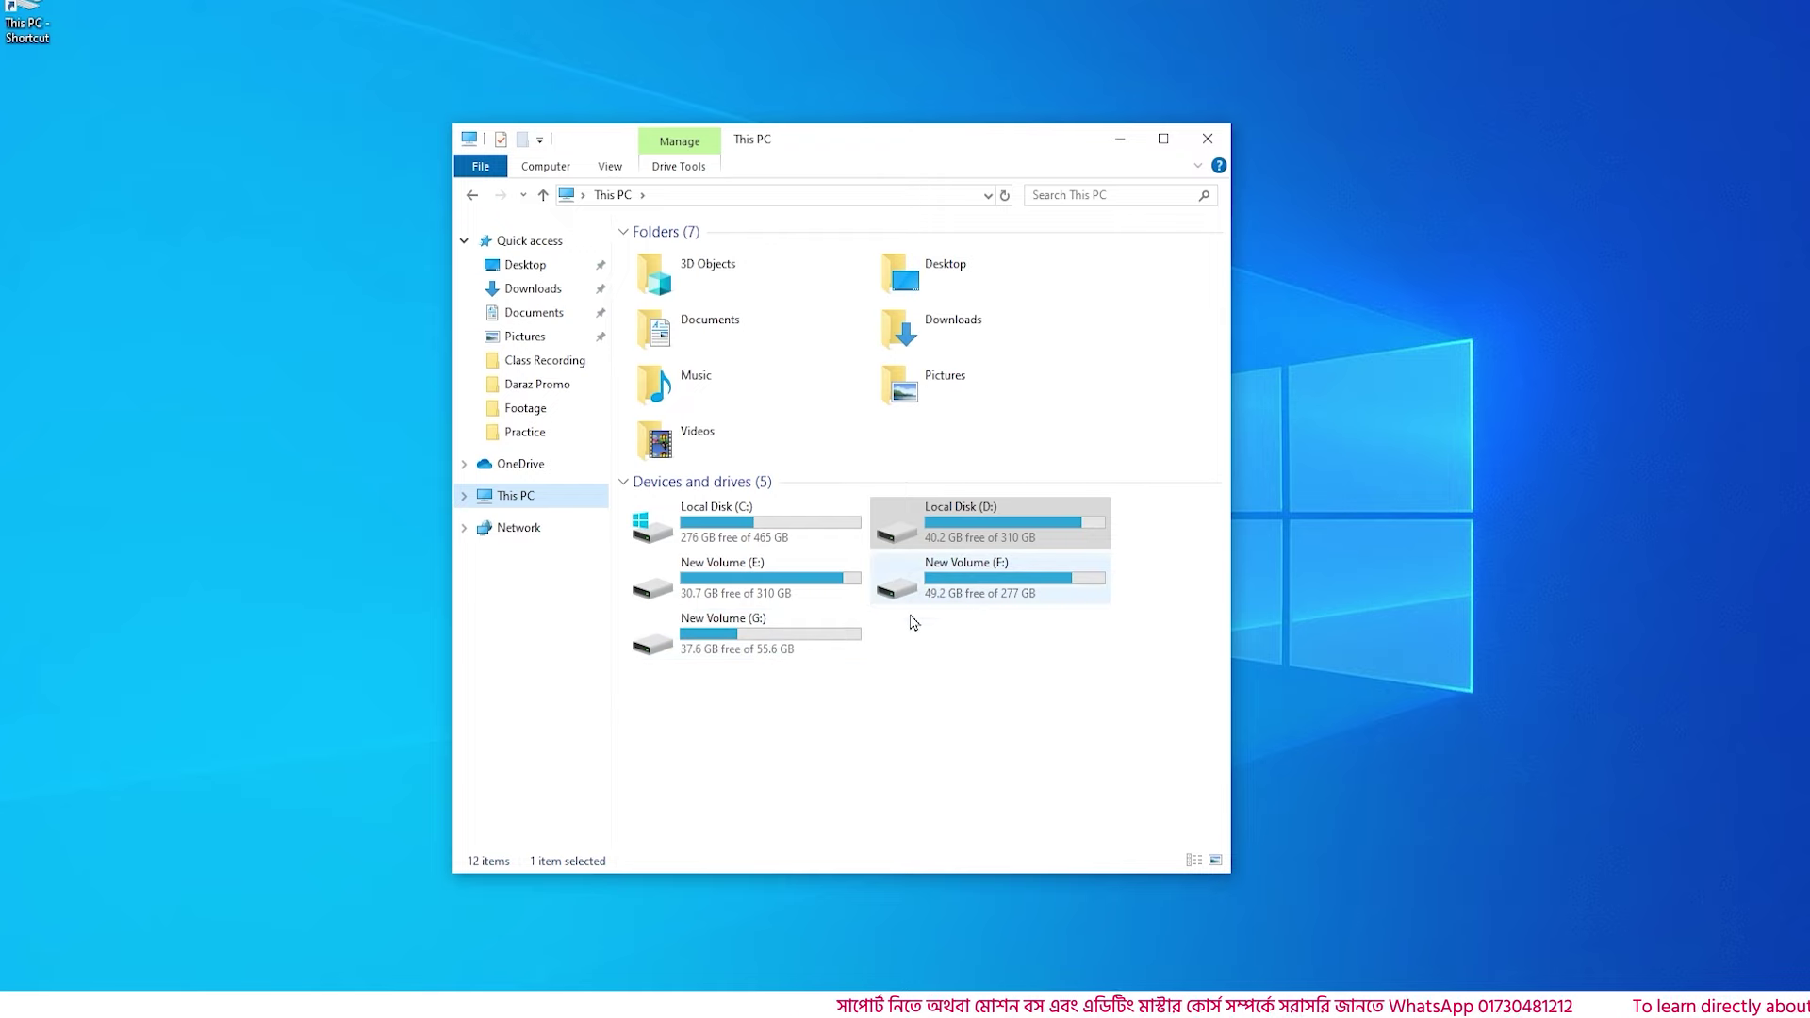
{"action": "double_click", "coordinate": [976, 524]}
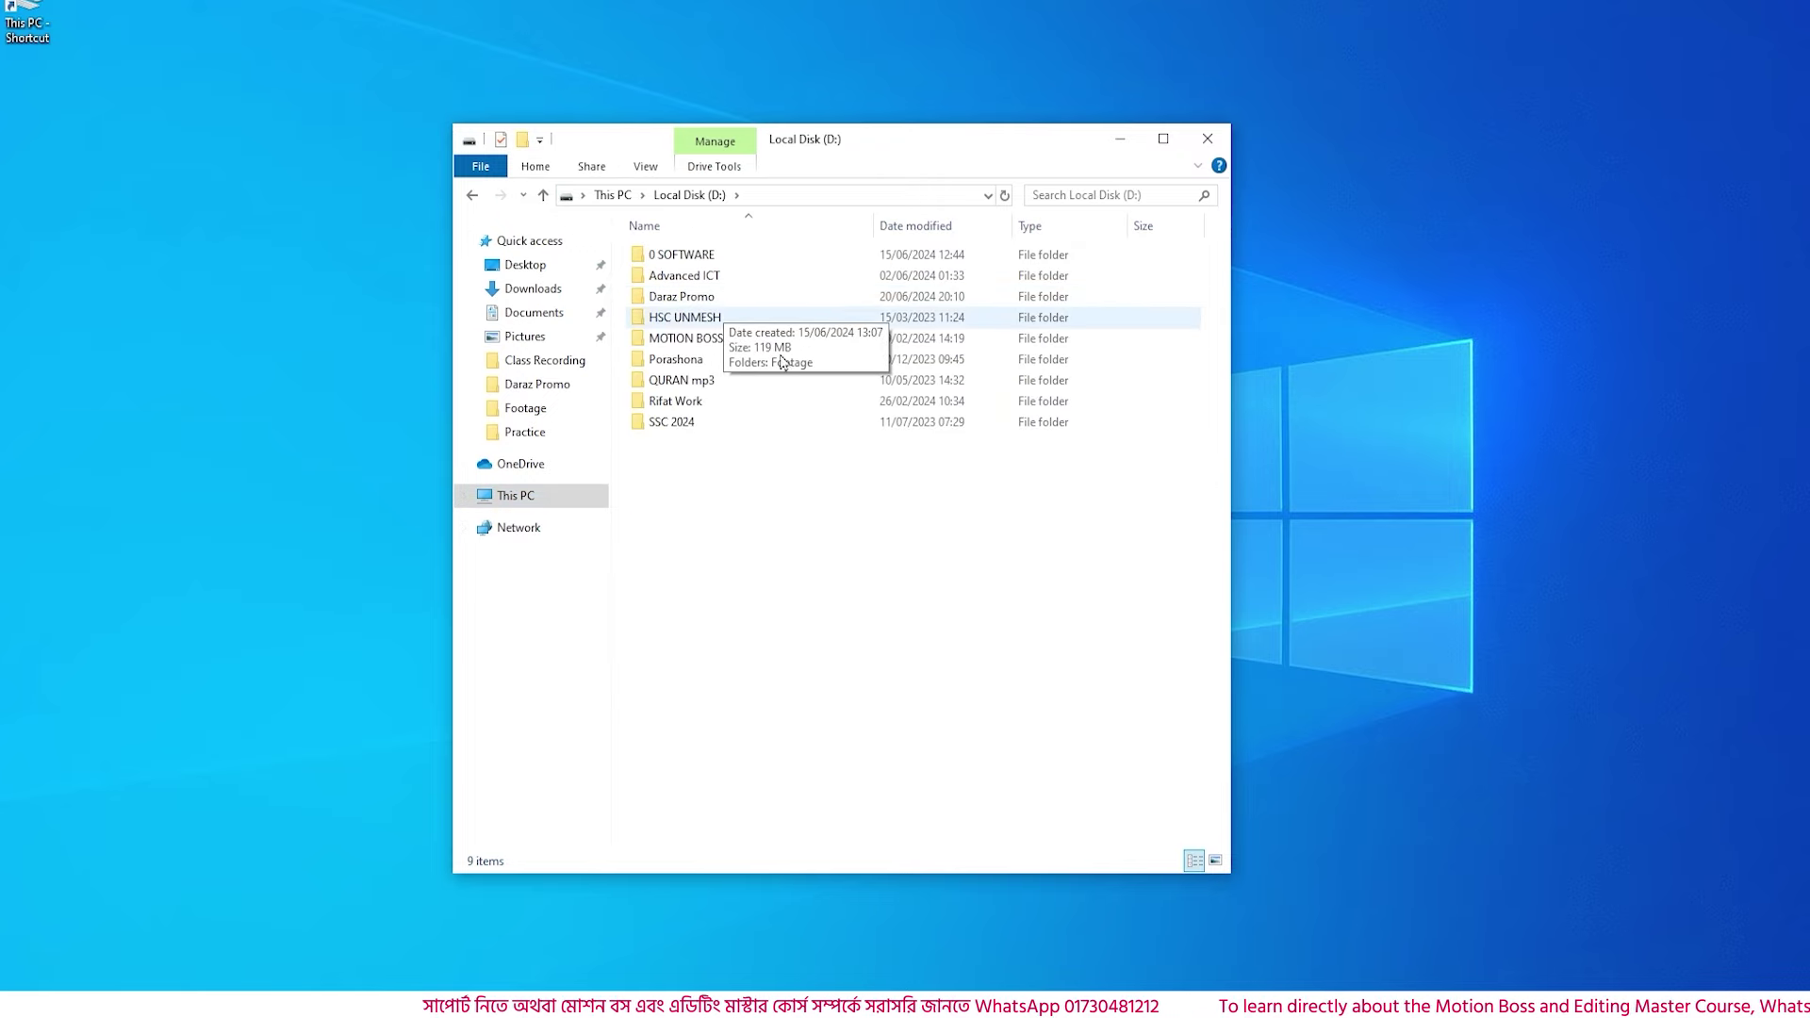
{"action": "key", "text": "alt+F4"}
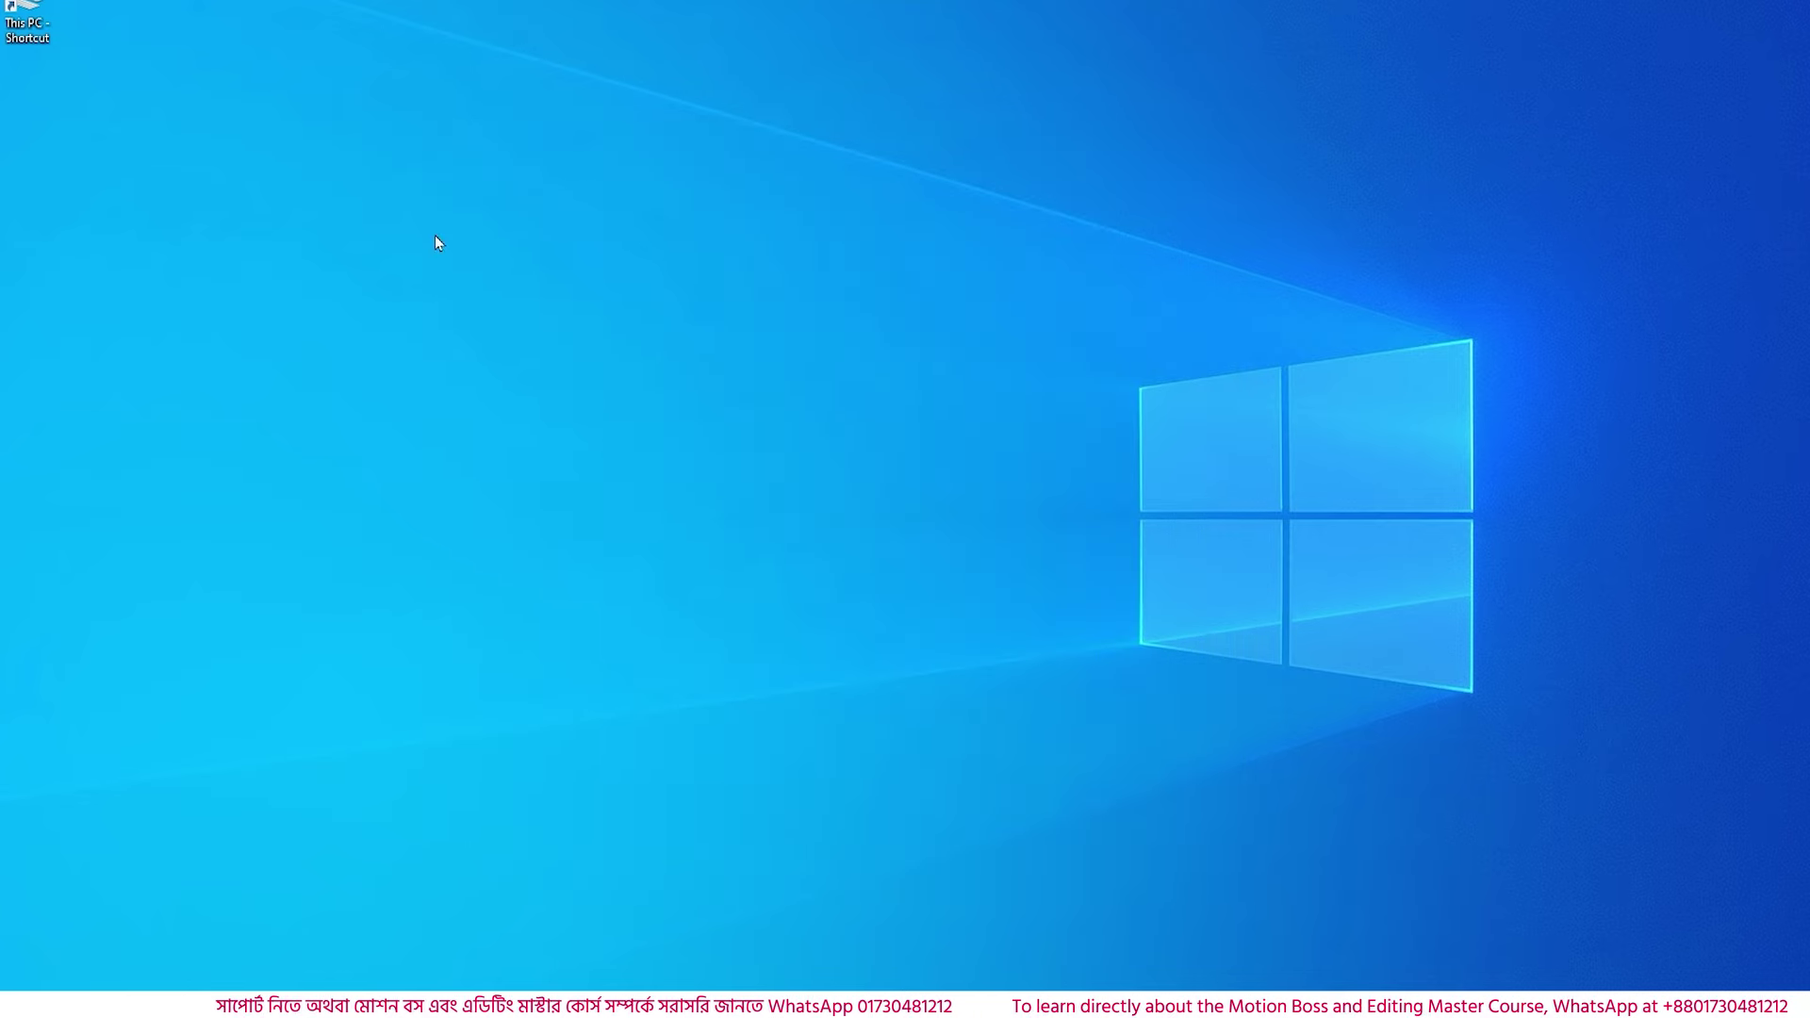
{"action": "right_click", "coordinate": [434, 234]}
{"action": "left_click", "coordinate": [501, 293]}
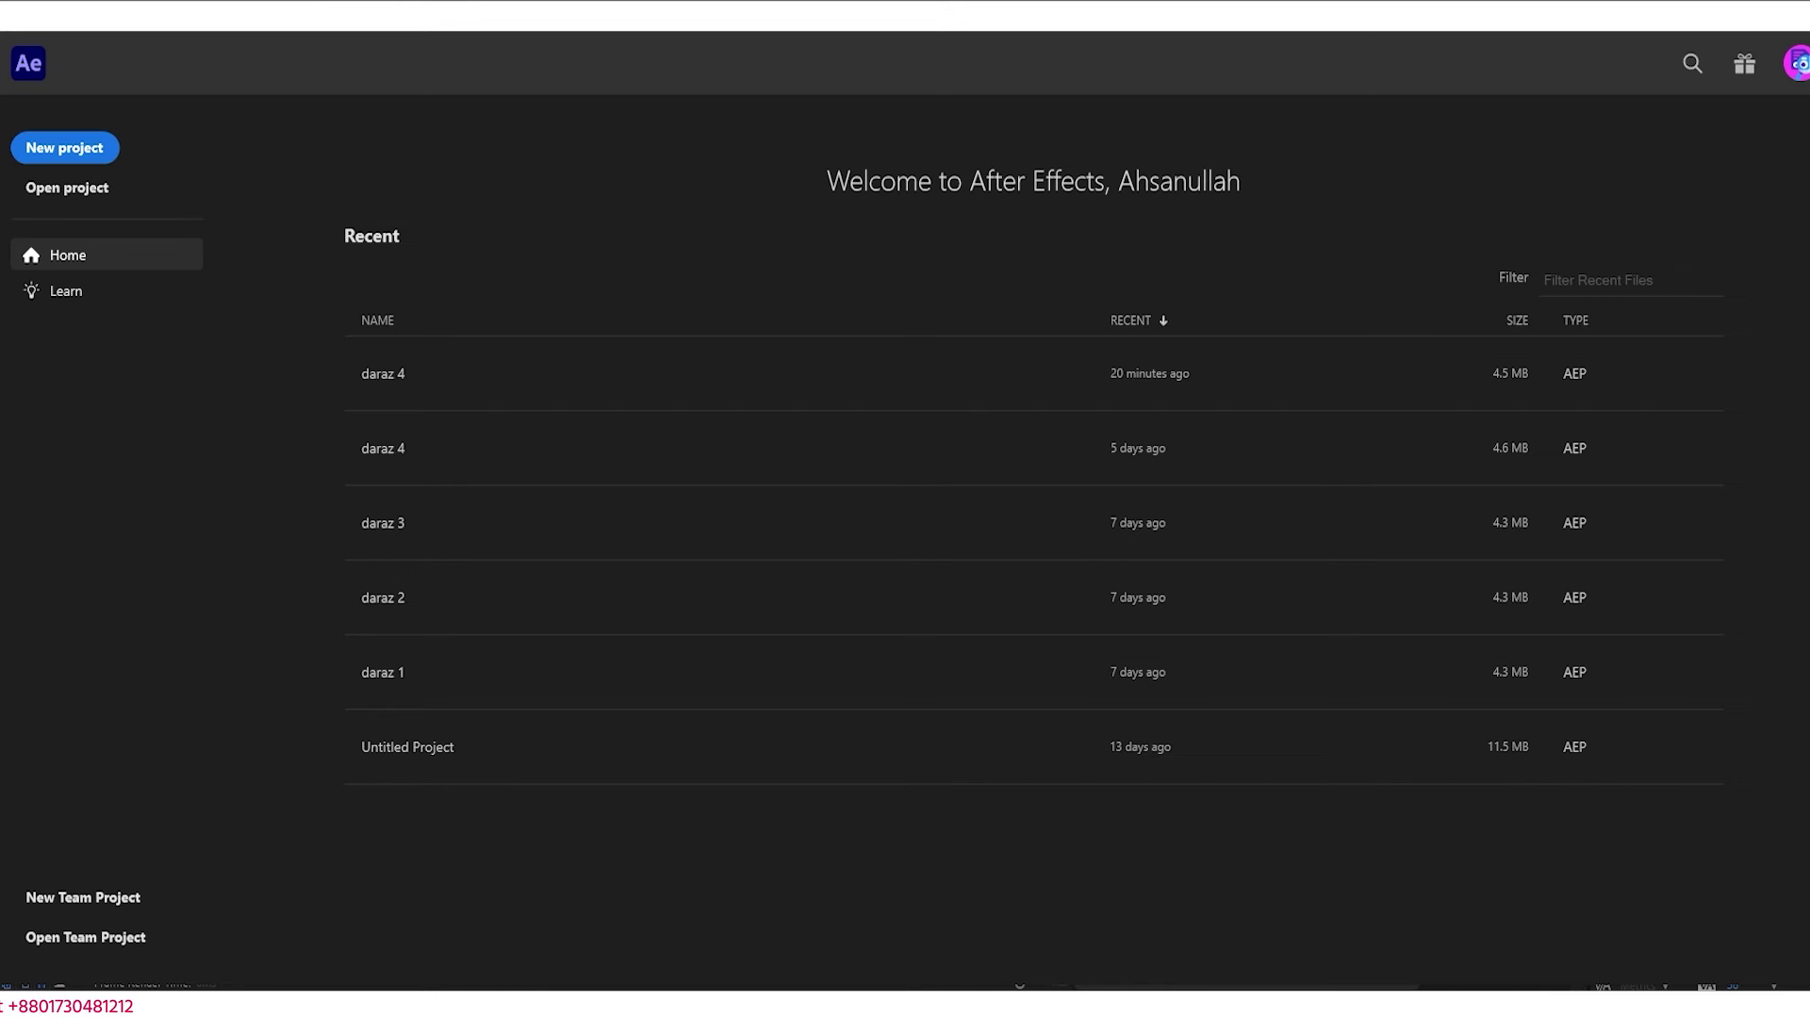
- Create a new project and choose the Daraz Promo folder on Local Disk (D:) as its save location
{"action": "left_click", "coordinate": [97, 150]}
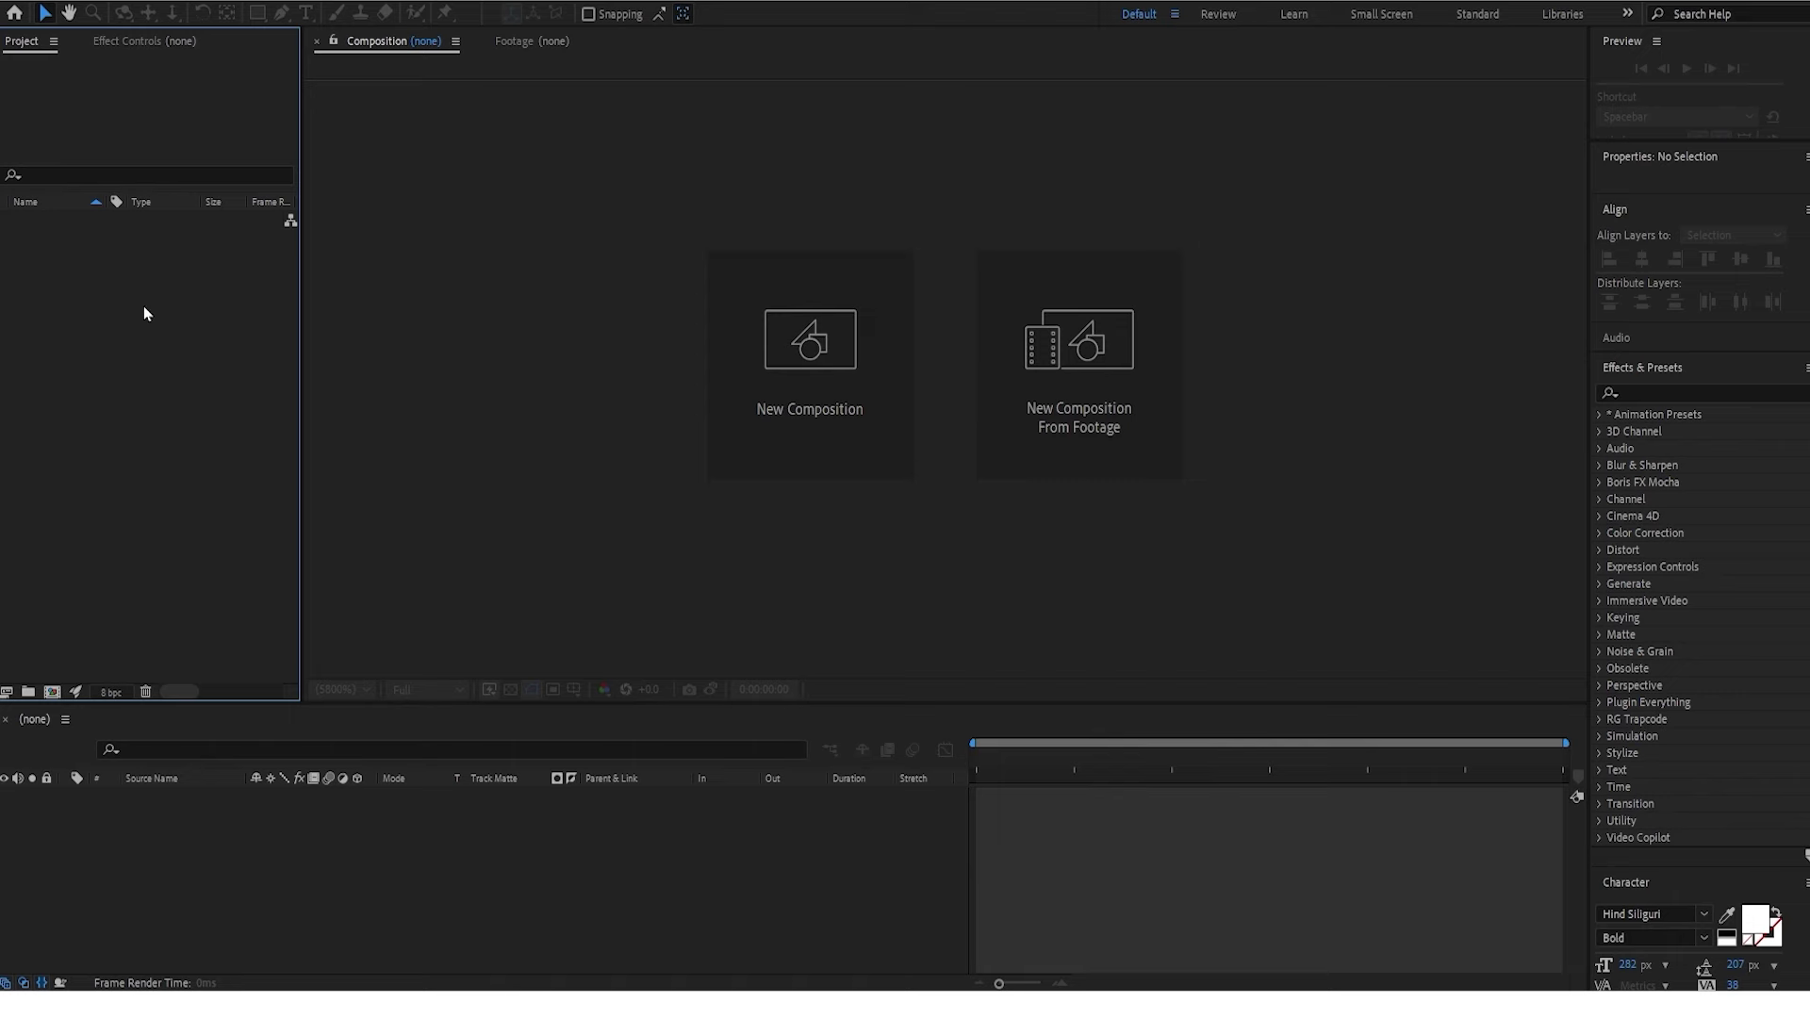
{"action": "left_click", "coordinate": [13, 5]}
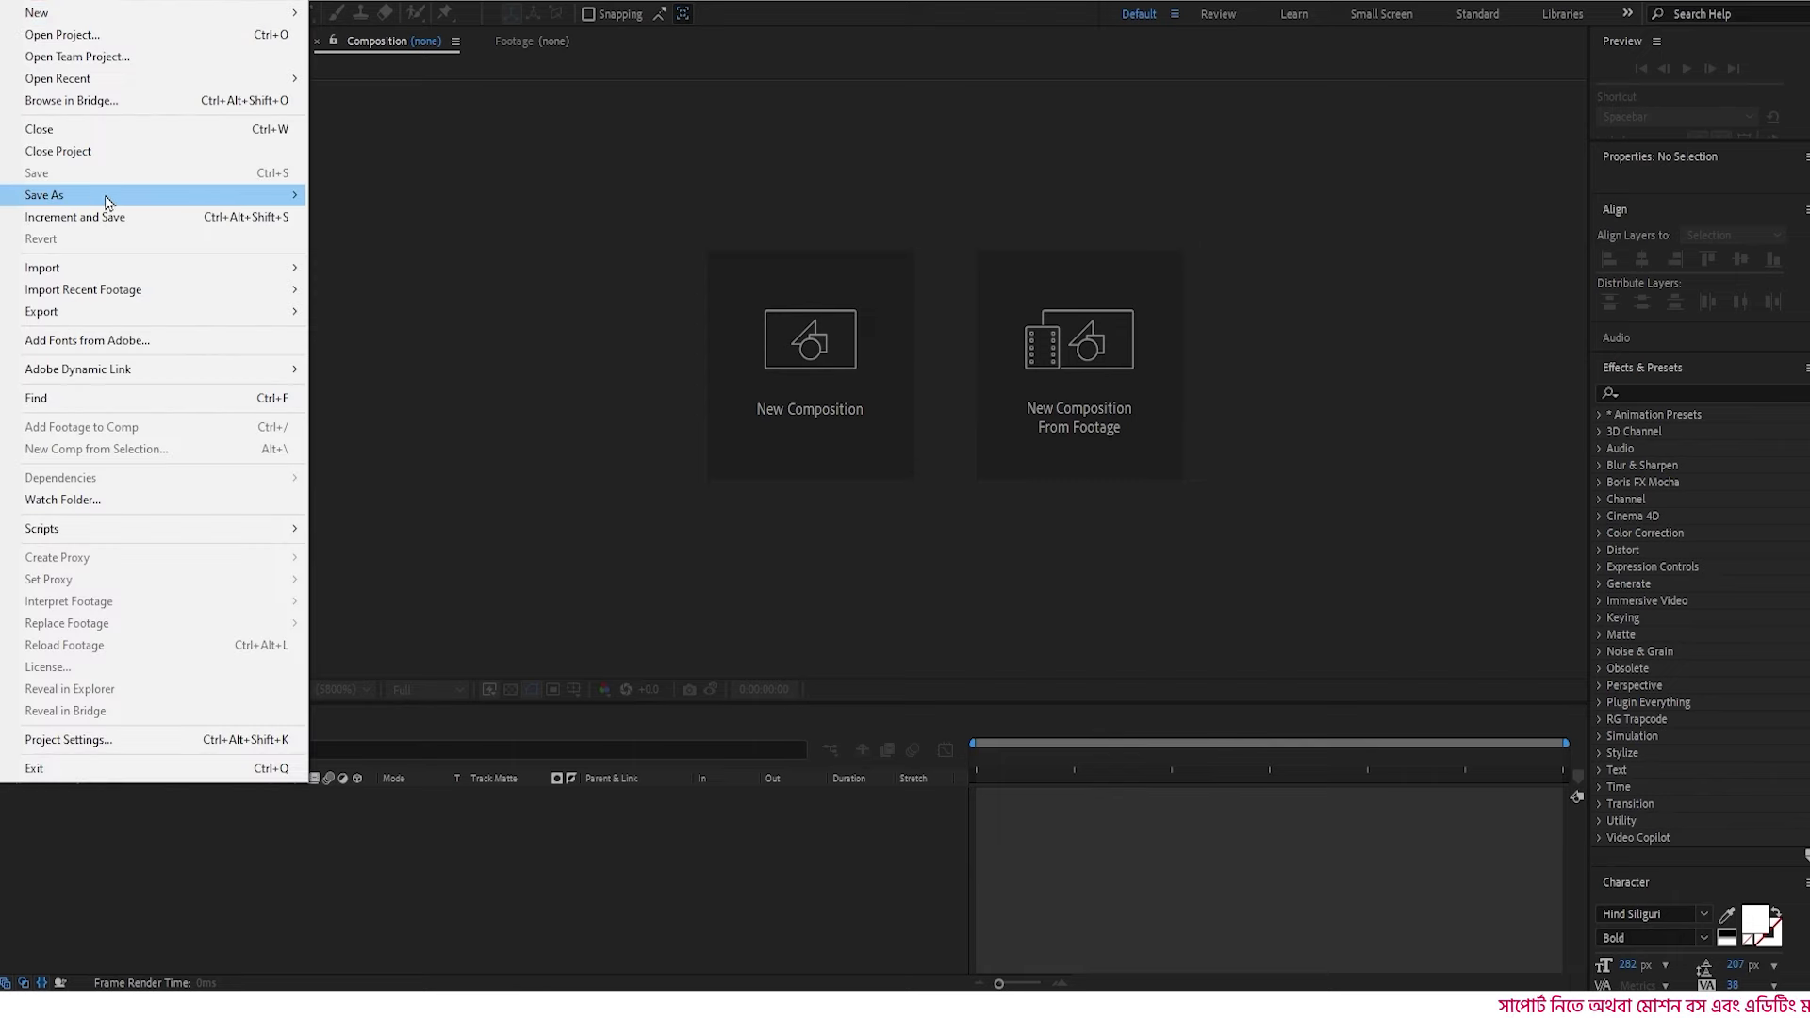
{"action": "mouse_move", "coordinate": [315, 202]}
{"action": "left_click", "coordinate": [372, 196]}
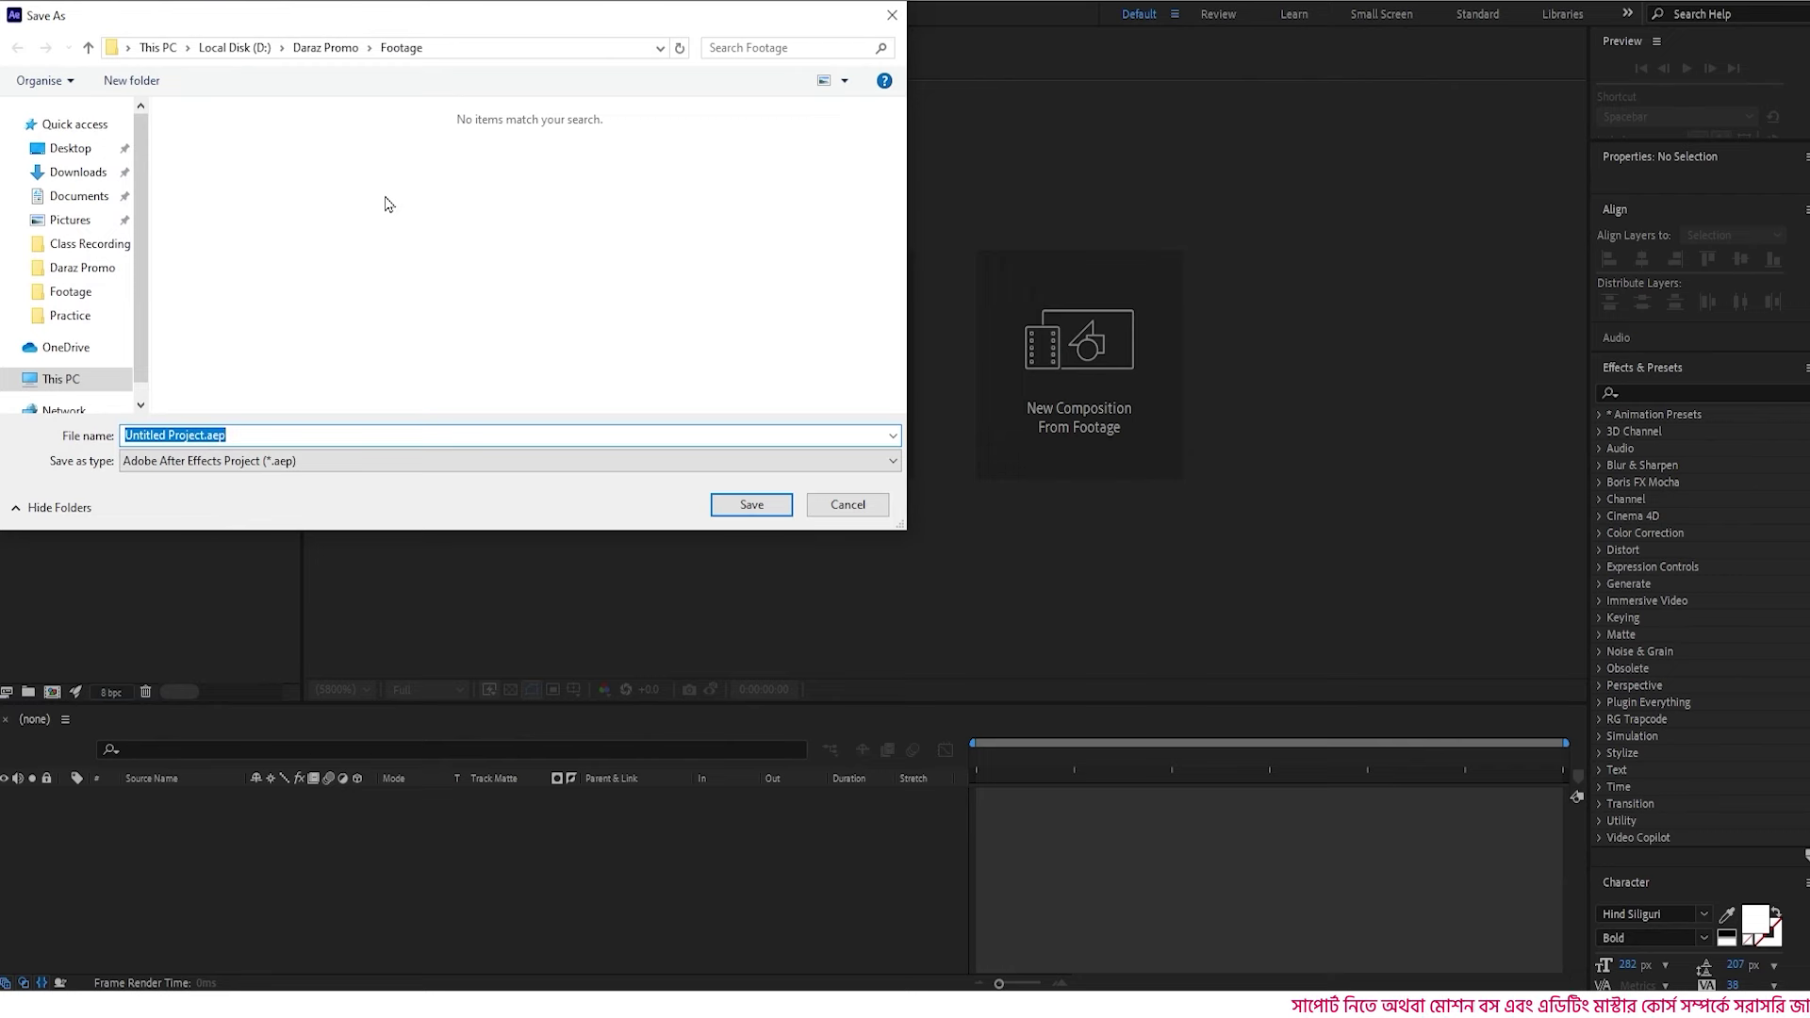
{"action": "left_click", "coordinate": [80, 386]}
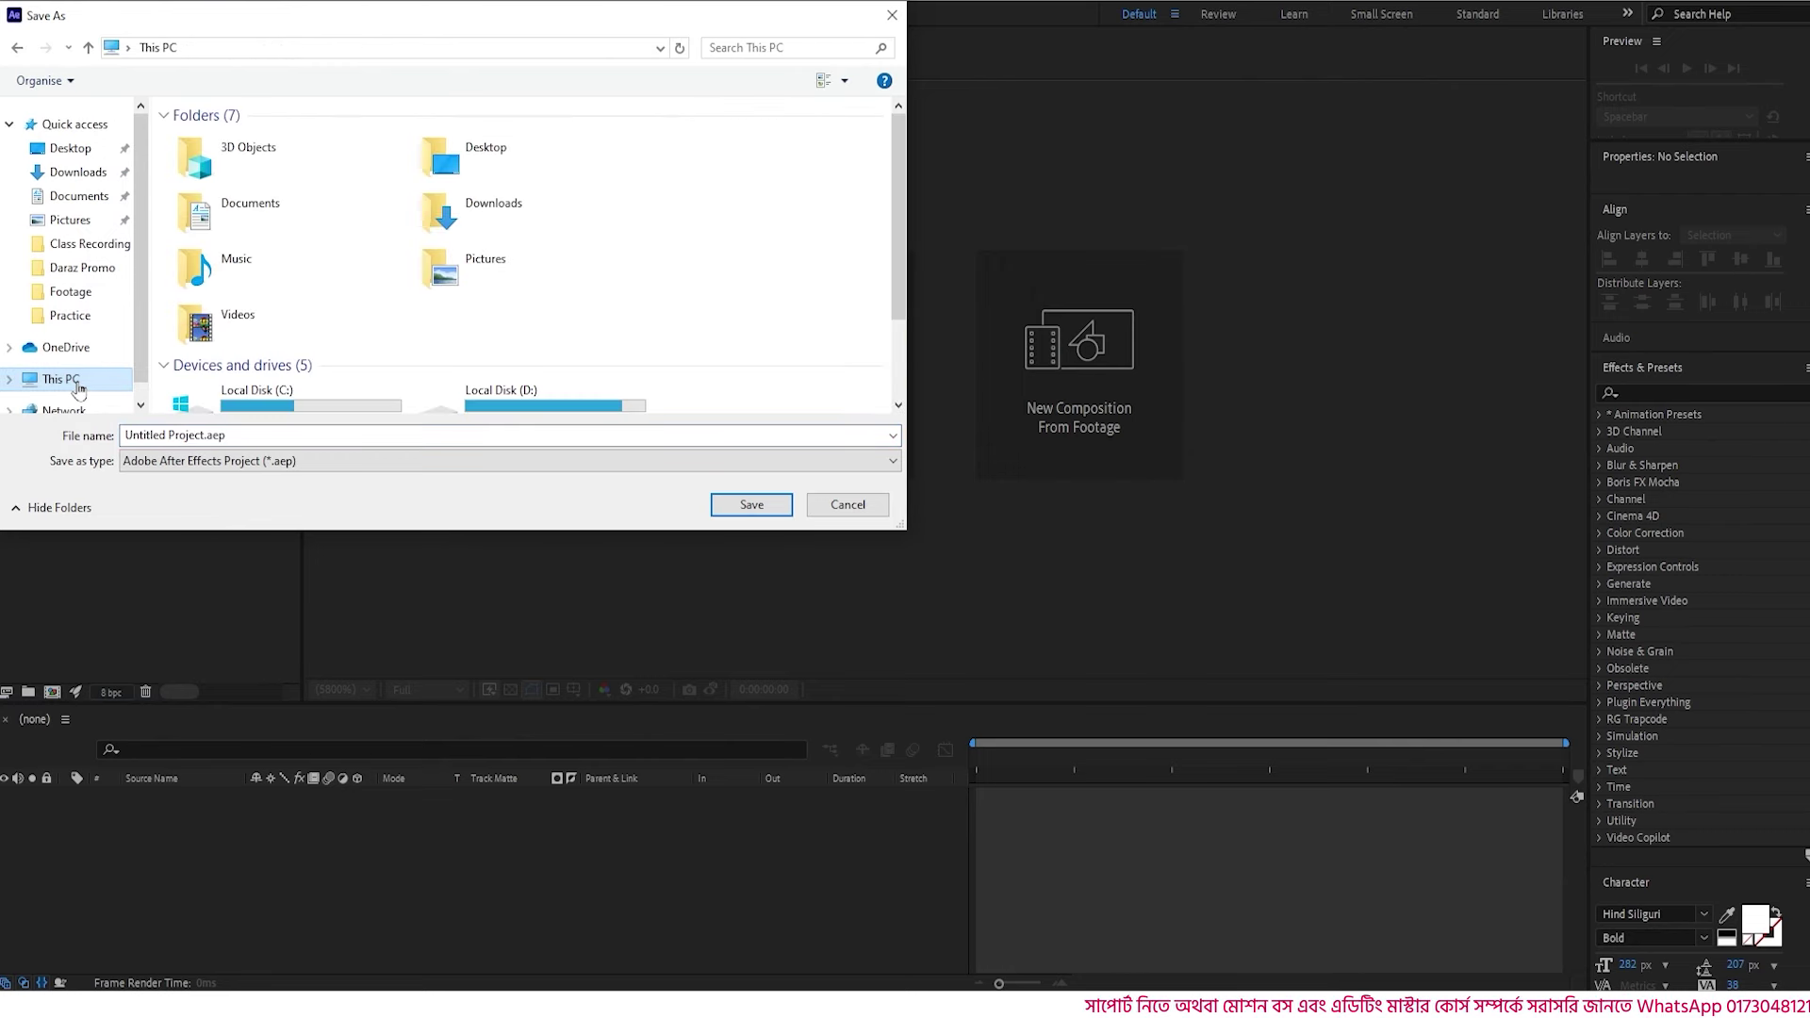
{"action": "left_click", "coordinate": [554, 397]}
{"action": "double_click", "coordinate": [553, 397]}
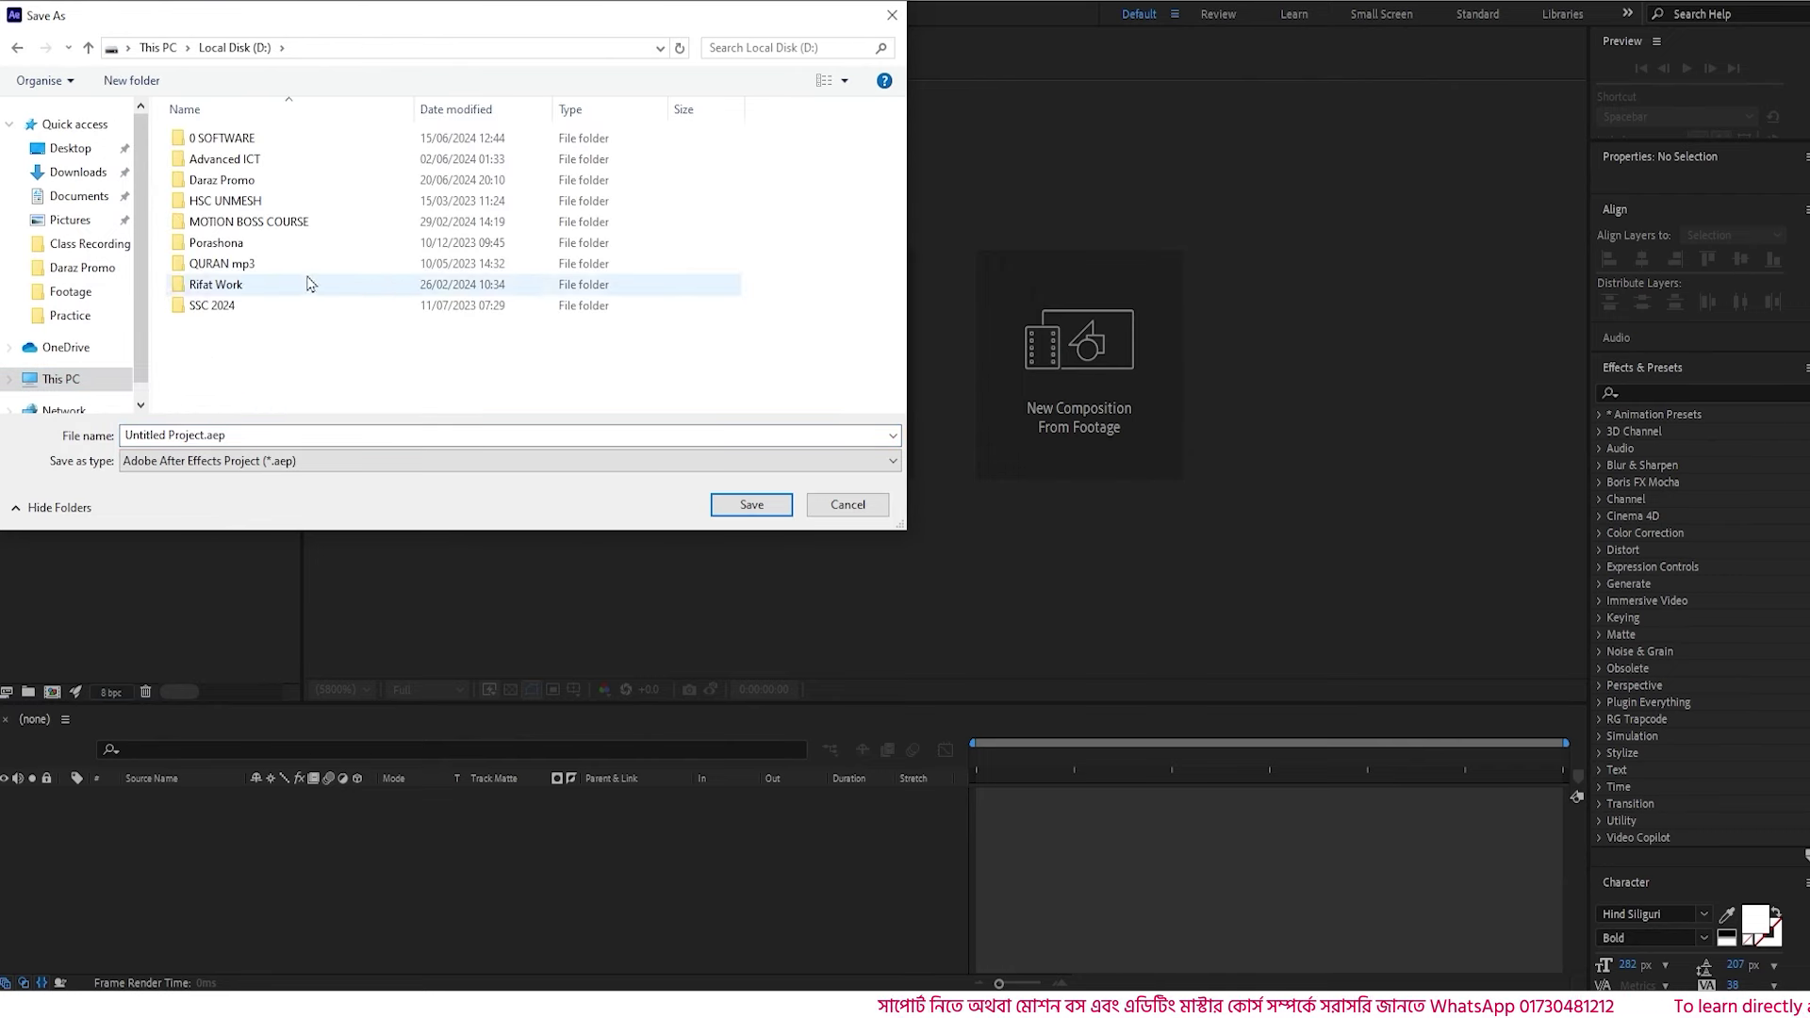
{"action": "double_click", "coordinate": [293, 182]}
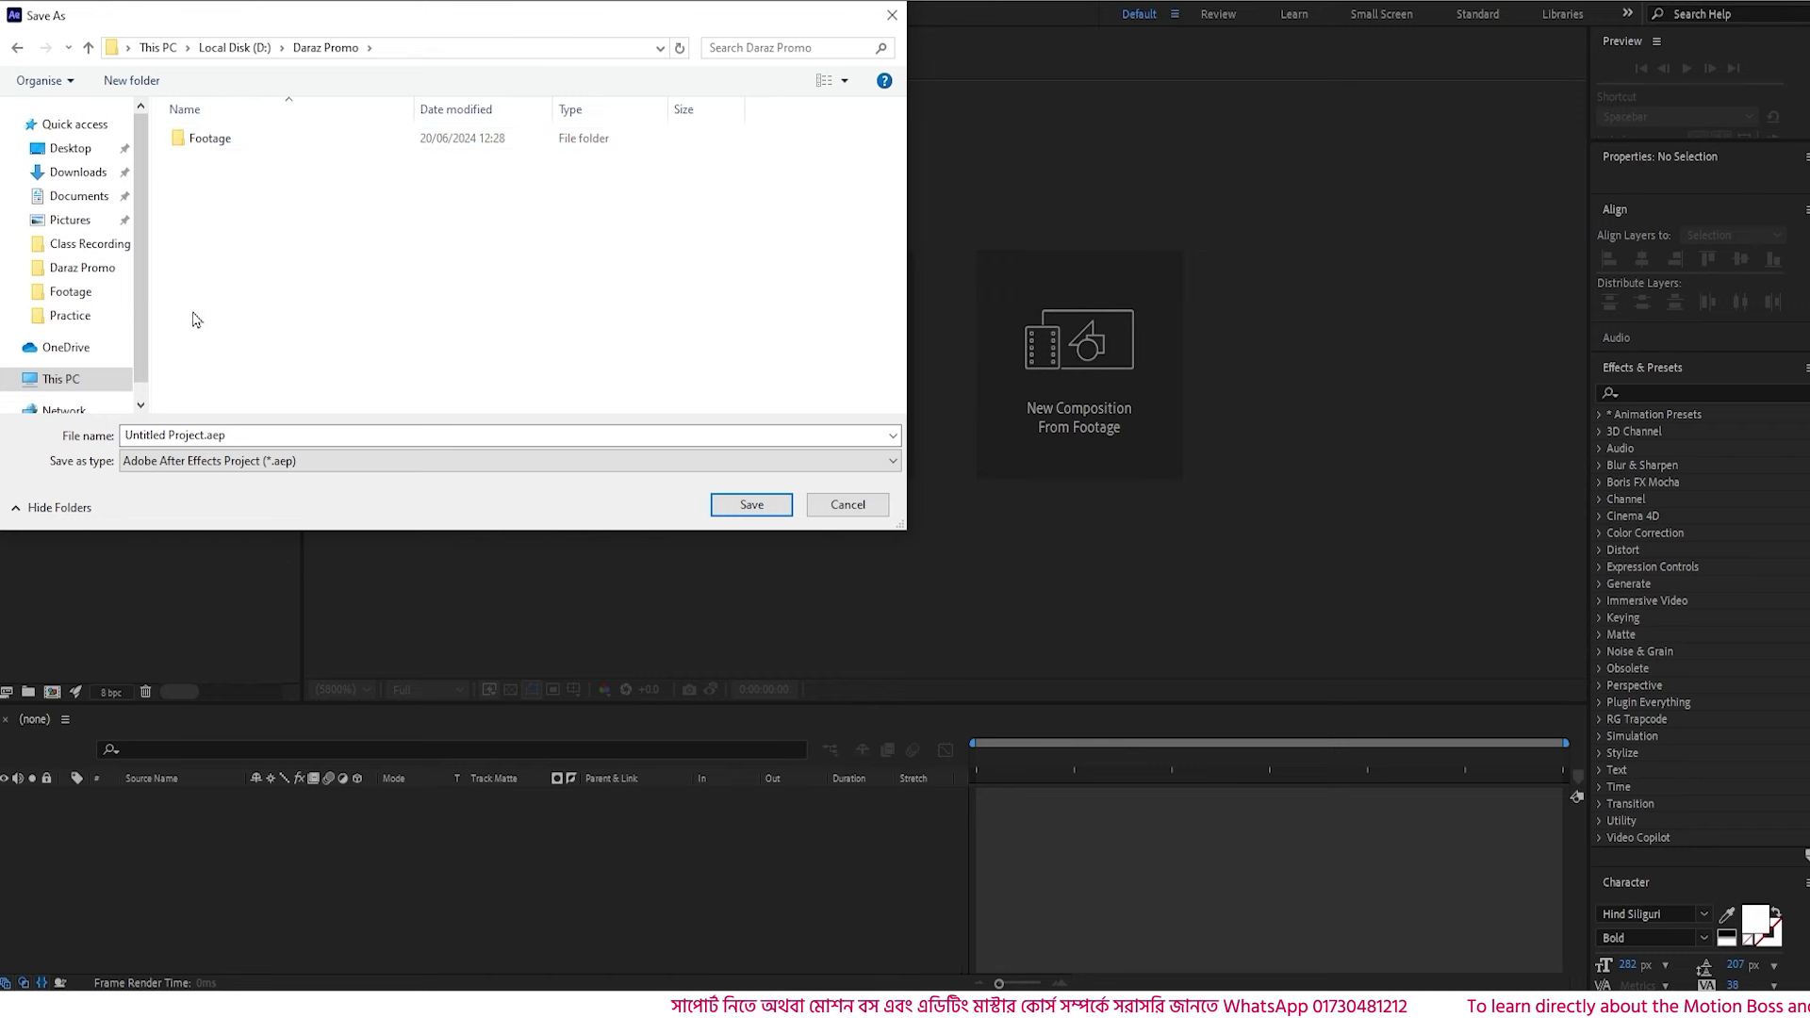
- Name the project file Daraz Promo 1.aep and save it in the Daraz Promo folder
{"action": "left_click", "coordinate": [205, 435]}
{"action": "left_click_drag", "start_coordinate": [205, 435], "coordinate": [125, 435]}
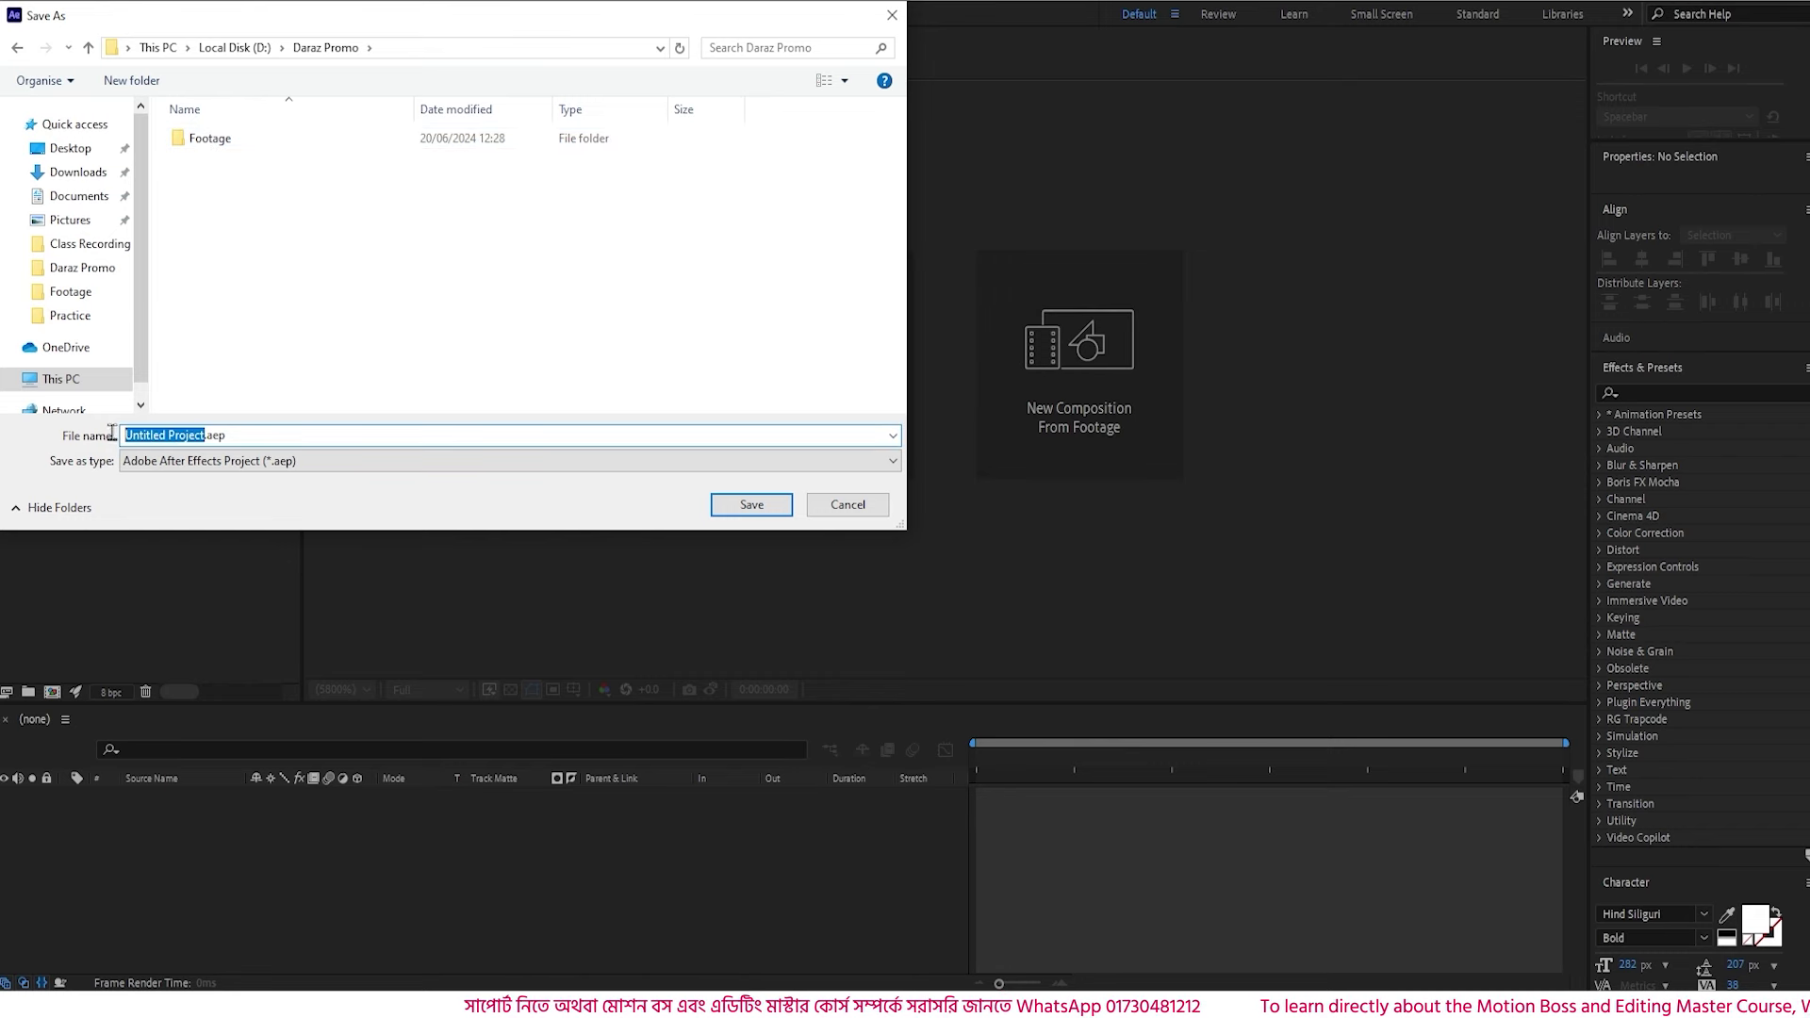
{"action": "type", "text": "Daraz Promo 1"}
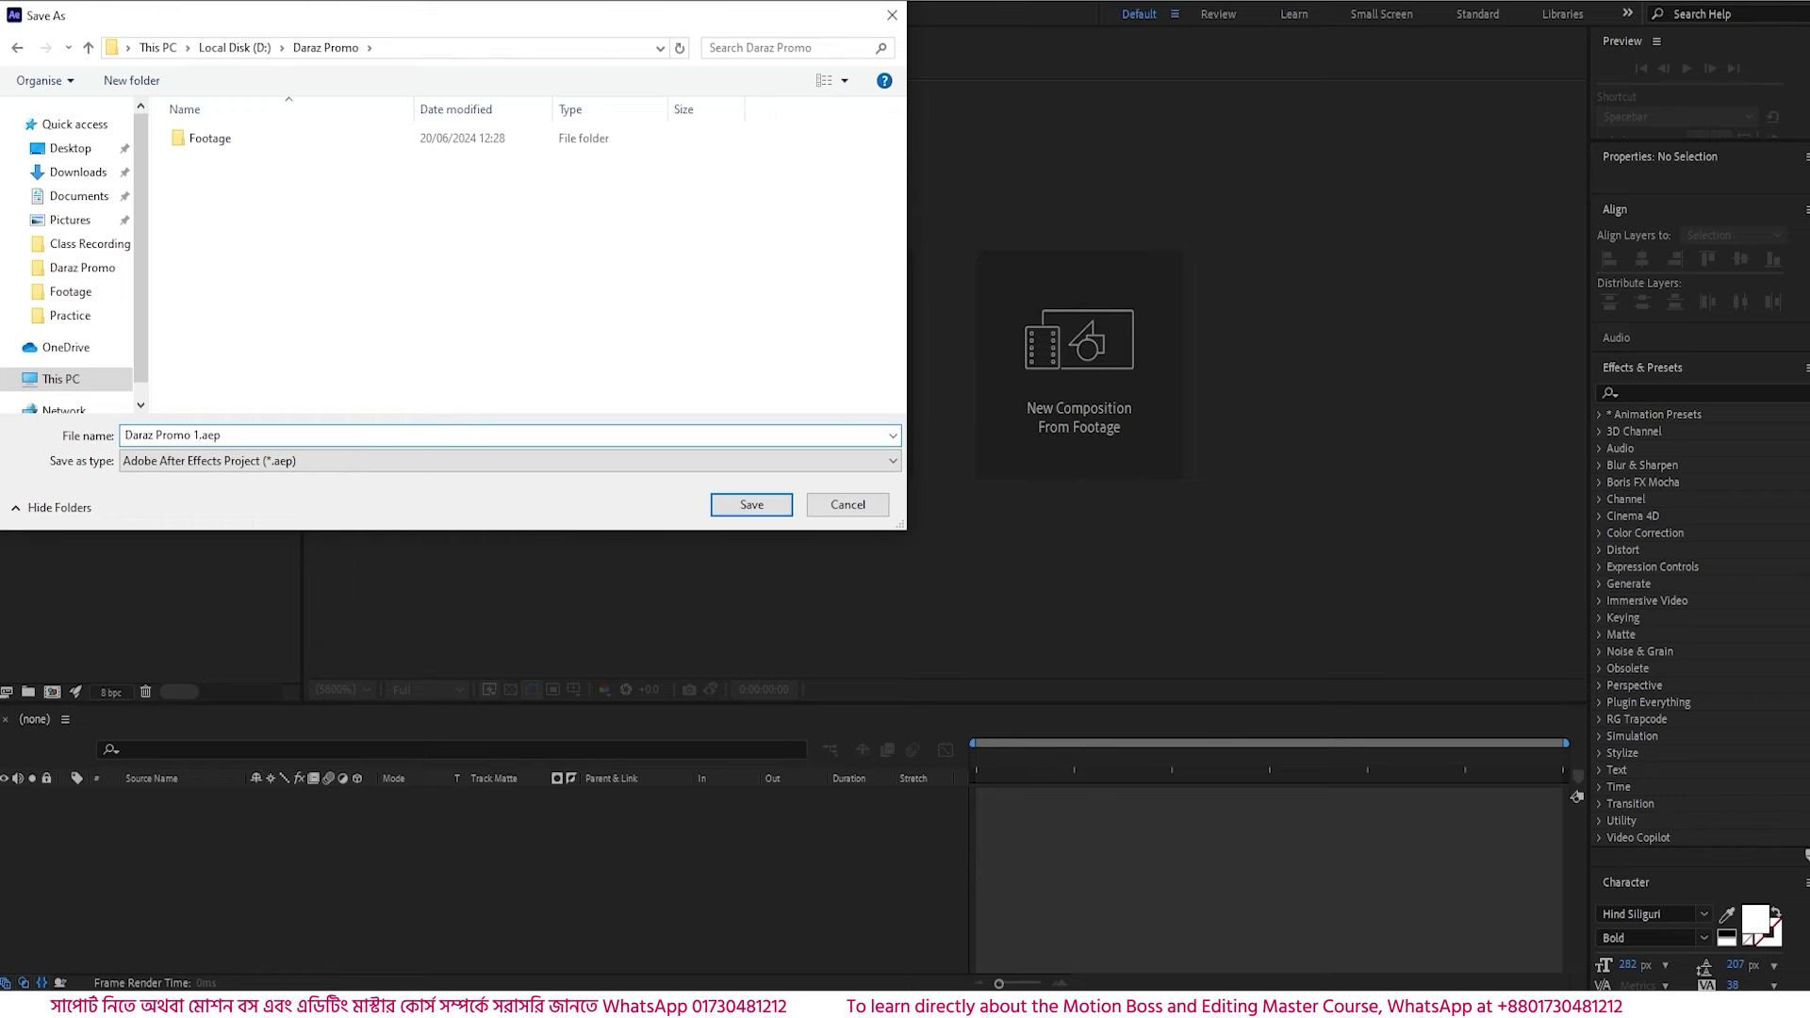
{"action": "left_click", "coordinate": [747, 505]}
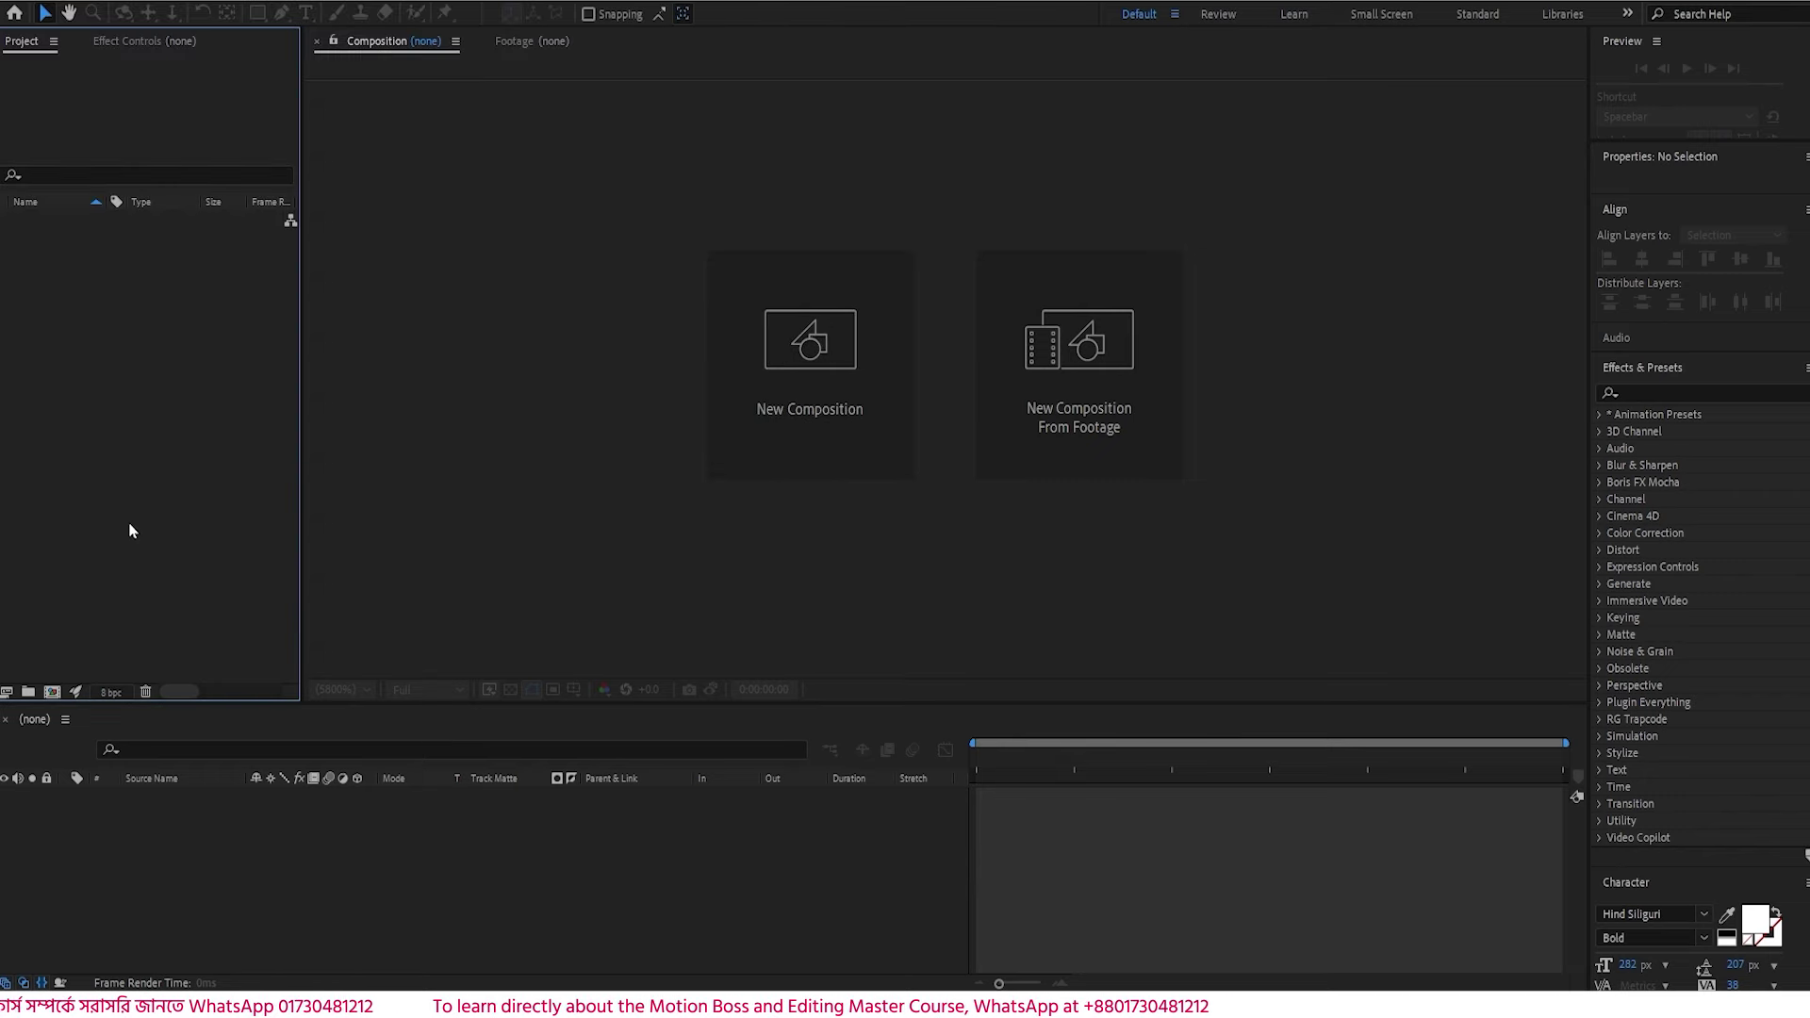
- Select the Default workspace and reset it to its saved layout
{"action": "left_click", "coordinate": [347, 6]}
{"action": "mouse_move", "coordinate": [641, 13]}
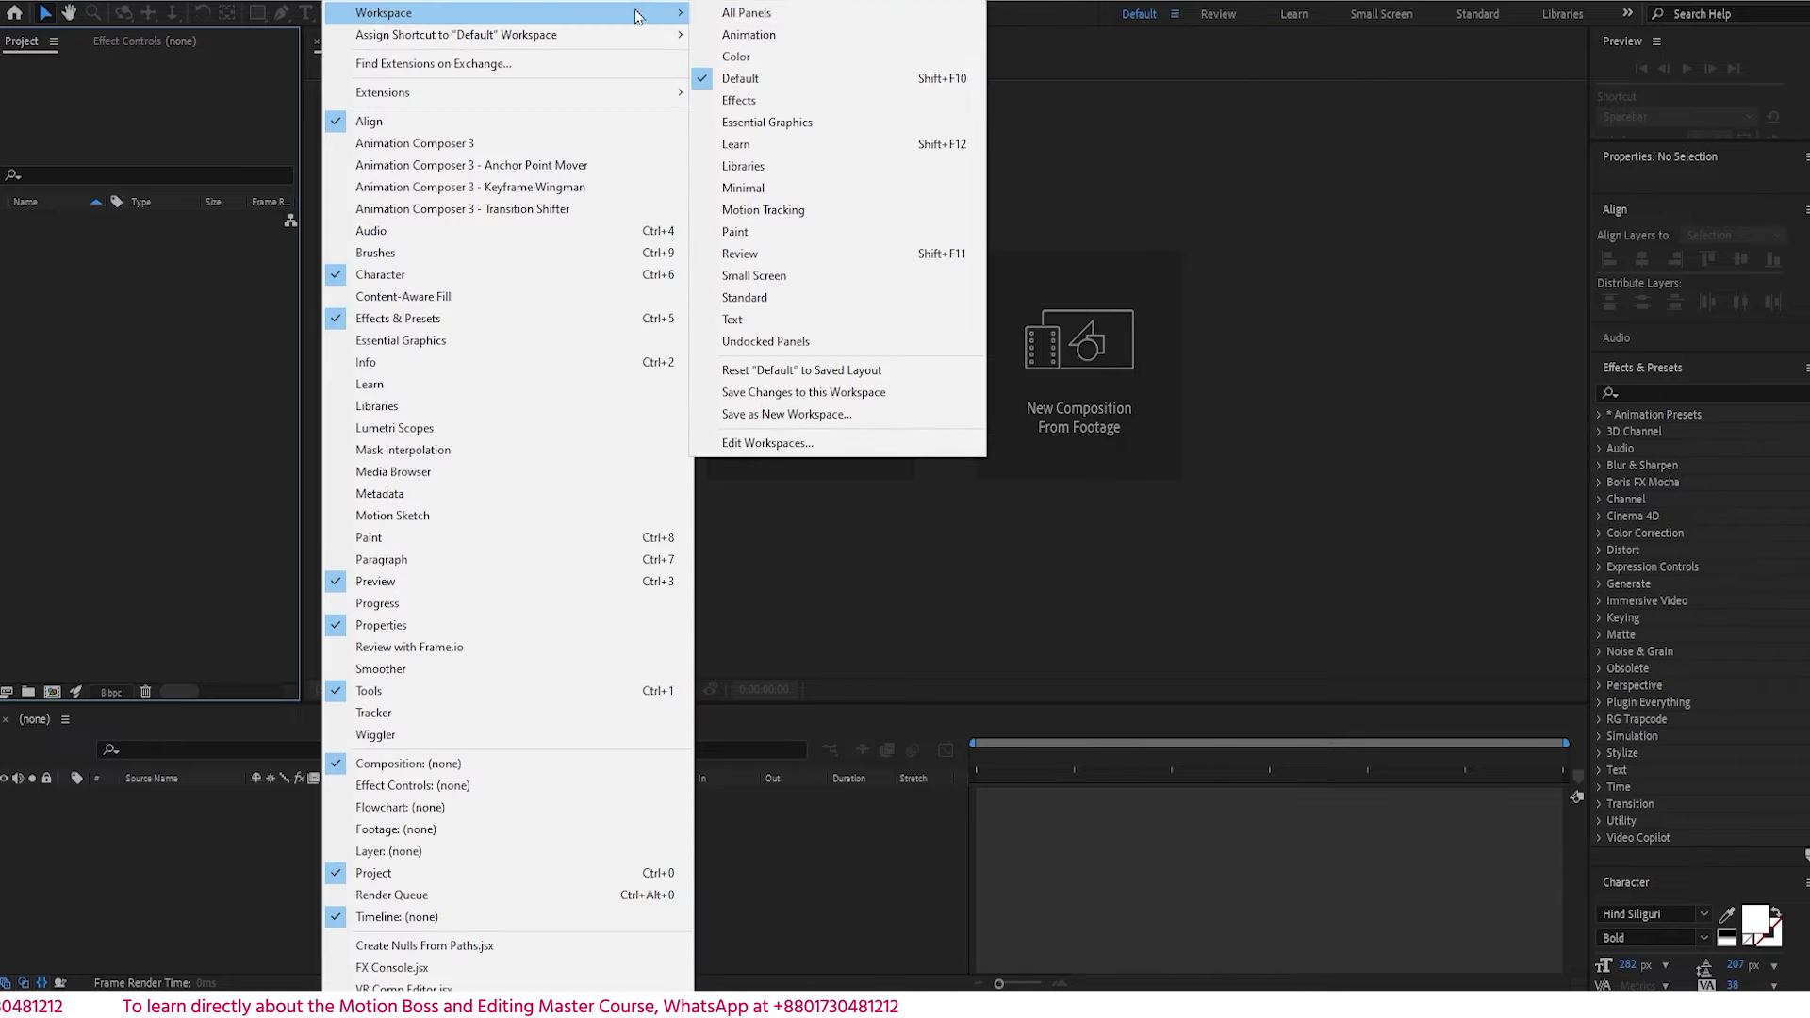
{"action": "left_click", "coordinate": [755, 79]}
{"action": "left_click", "coordinate": [351, 9]}
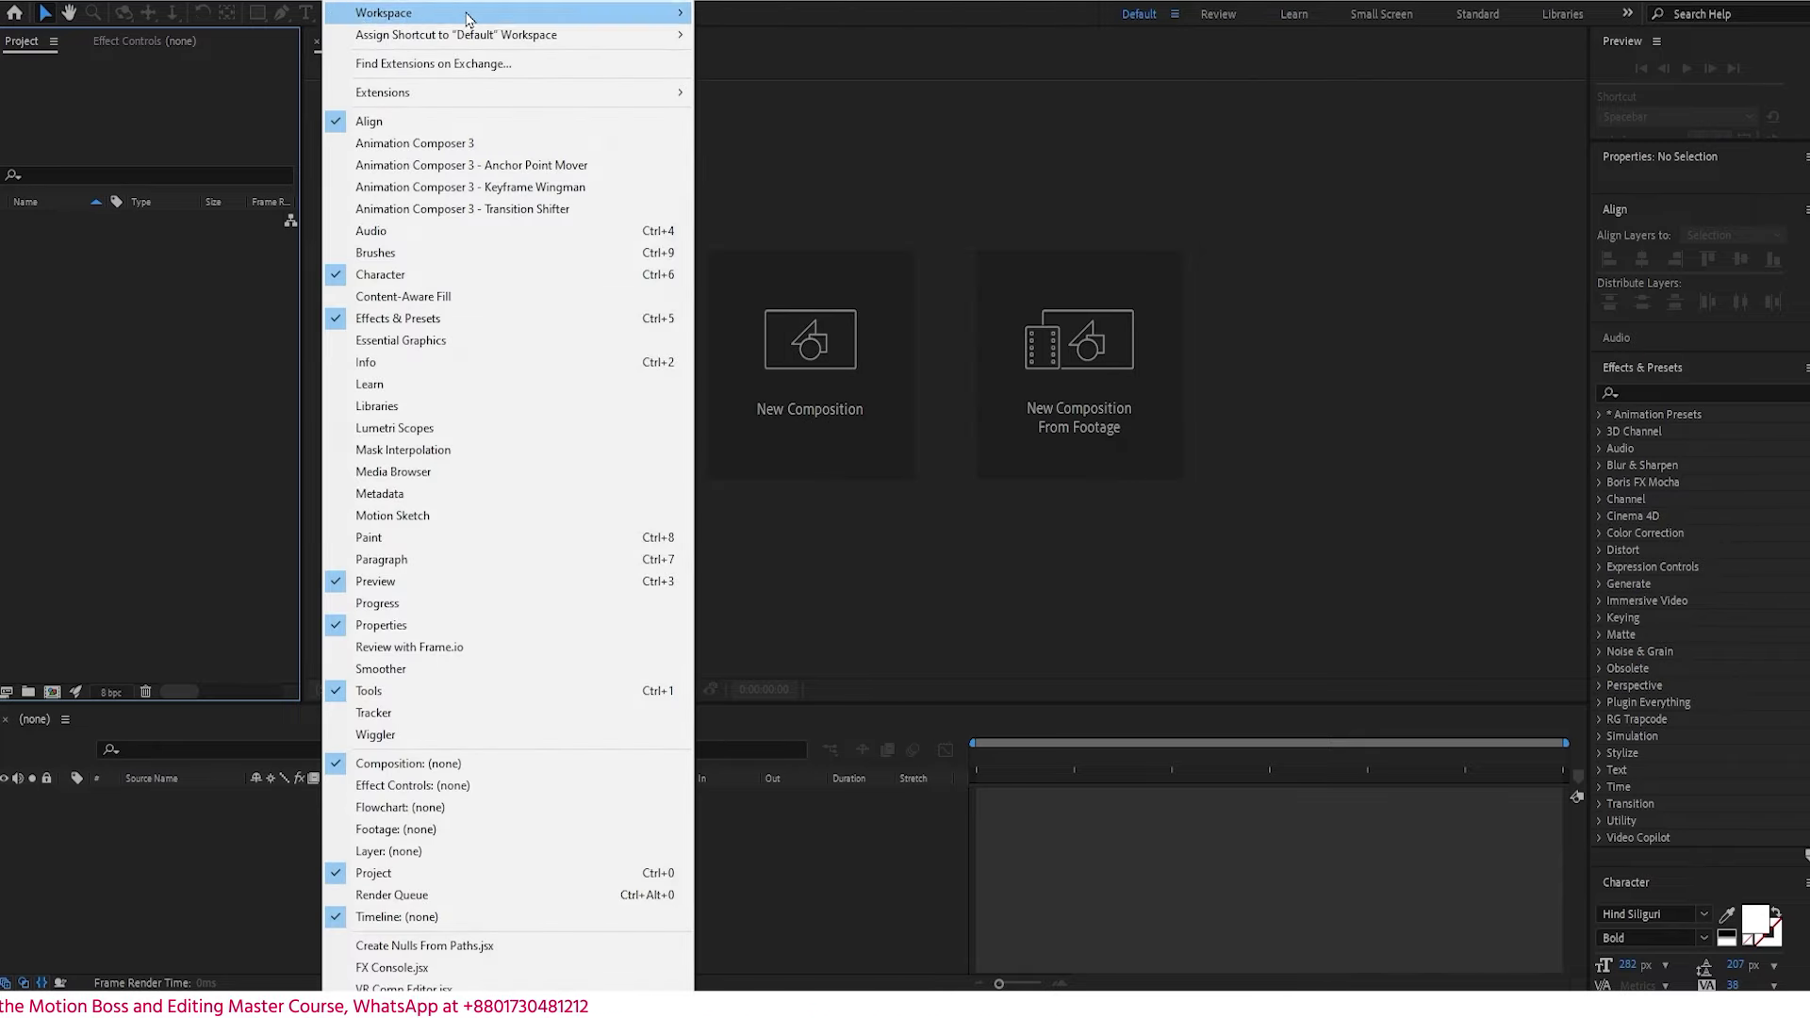
{"action": "mouse_move", "coordinate": [470, 19]}
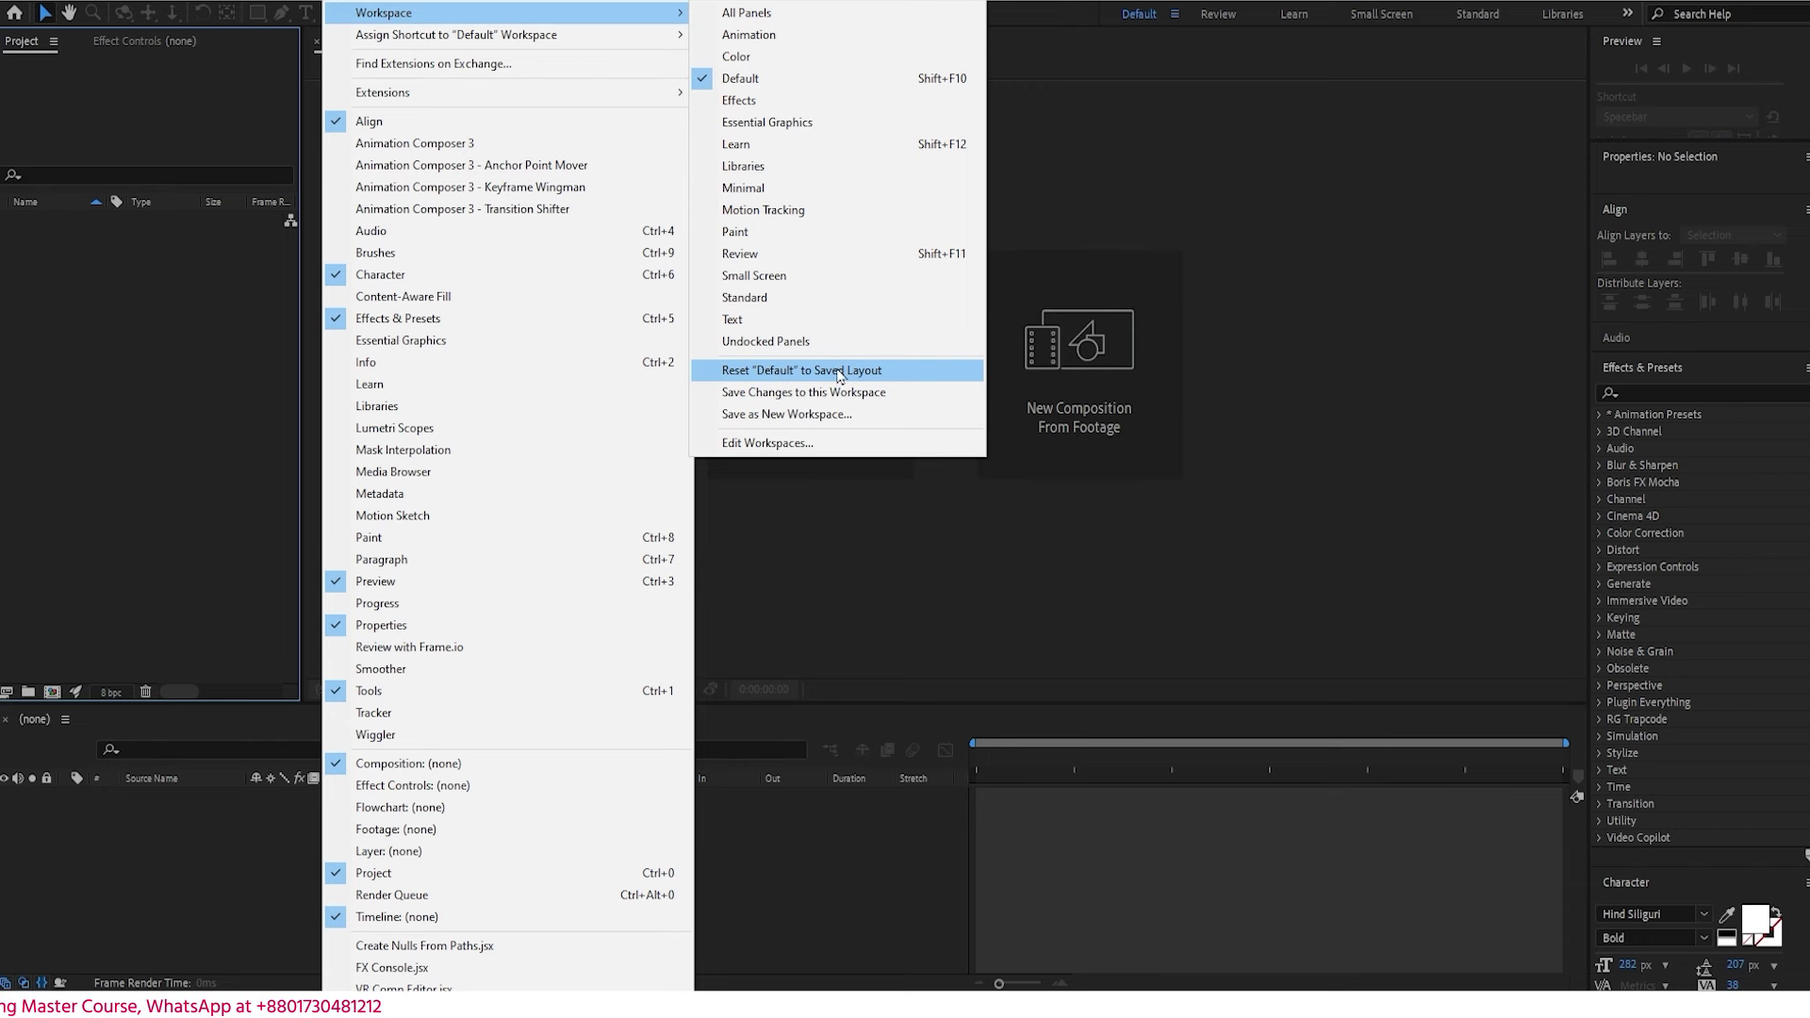
{"action": "left_click", "coordinate": [873, 371]}
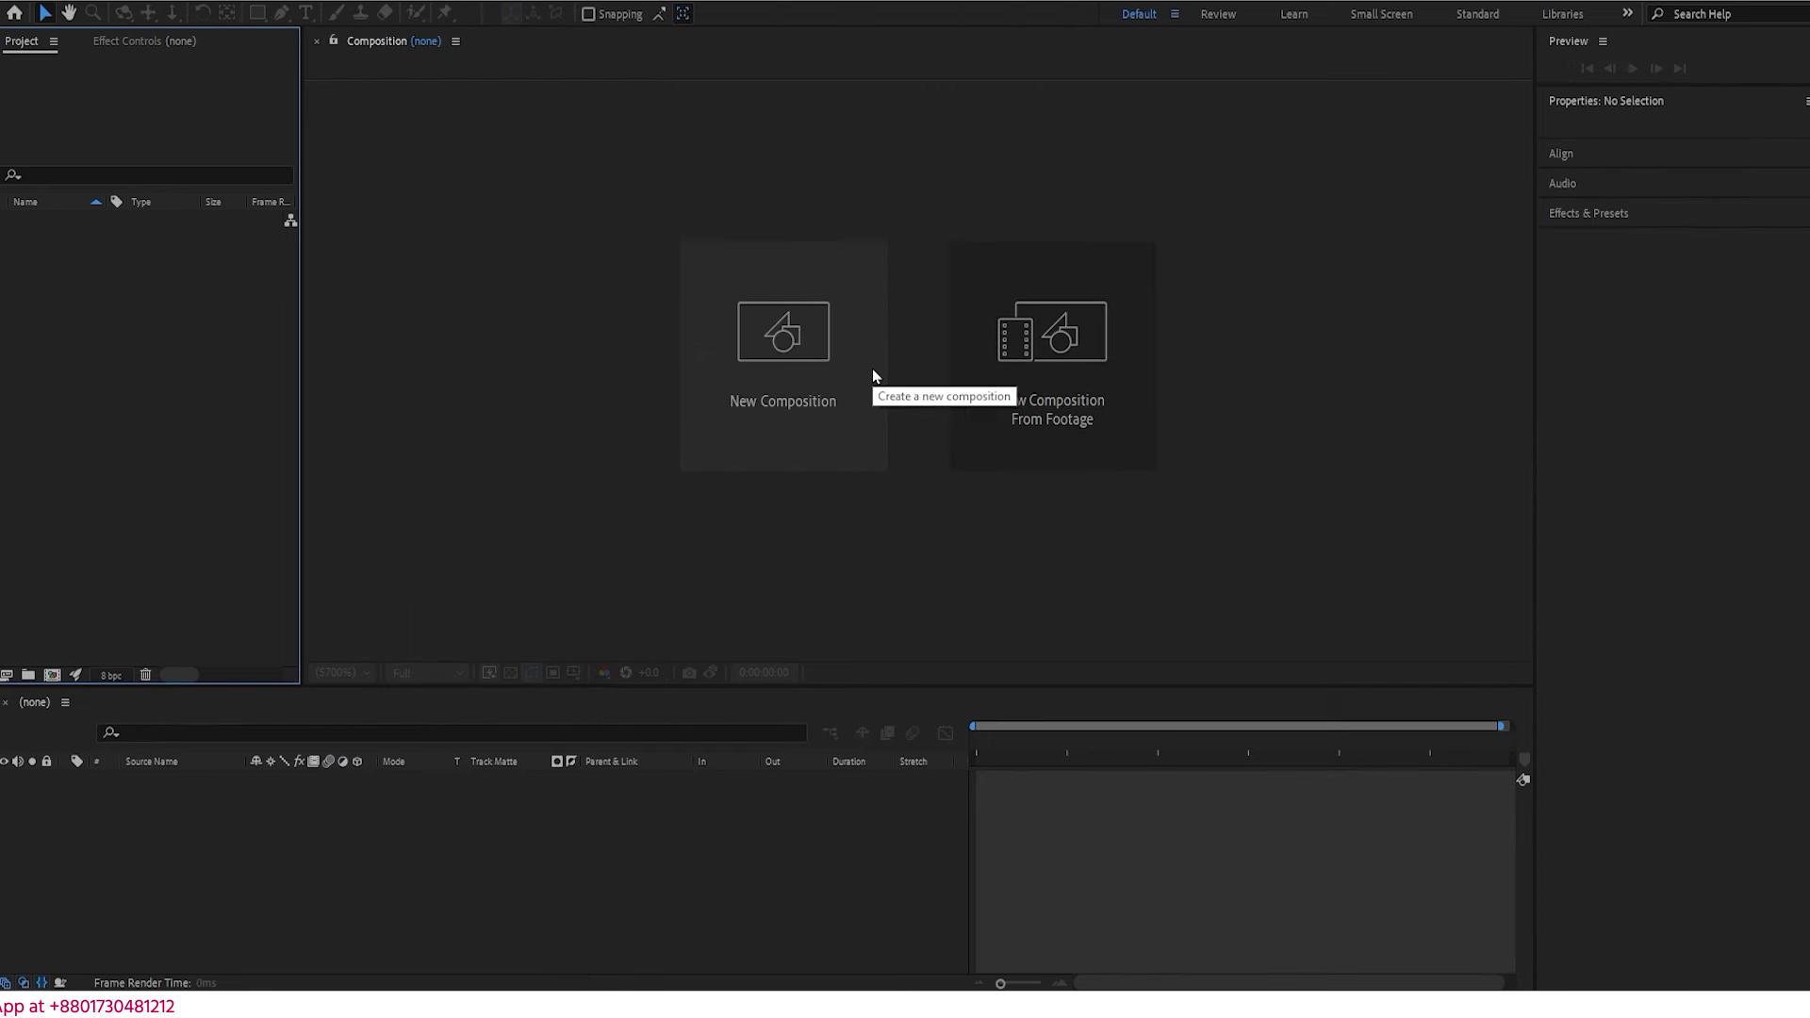
- Import the whole Footage folder from Daraz Promo on Local Disk (D:) into the project
{"action": "double_click", "coordinate": [135, 407]}
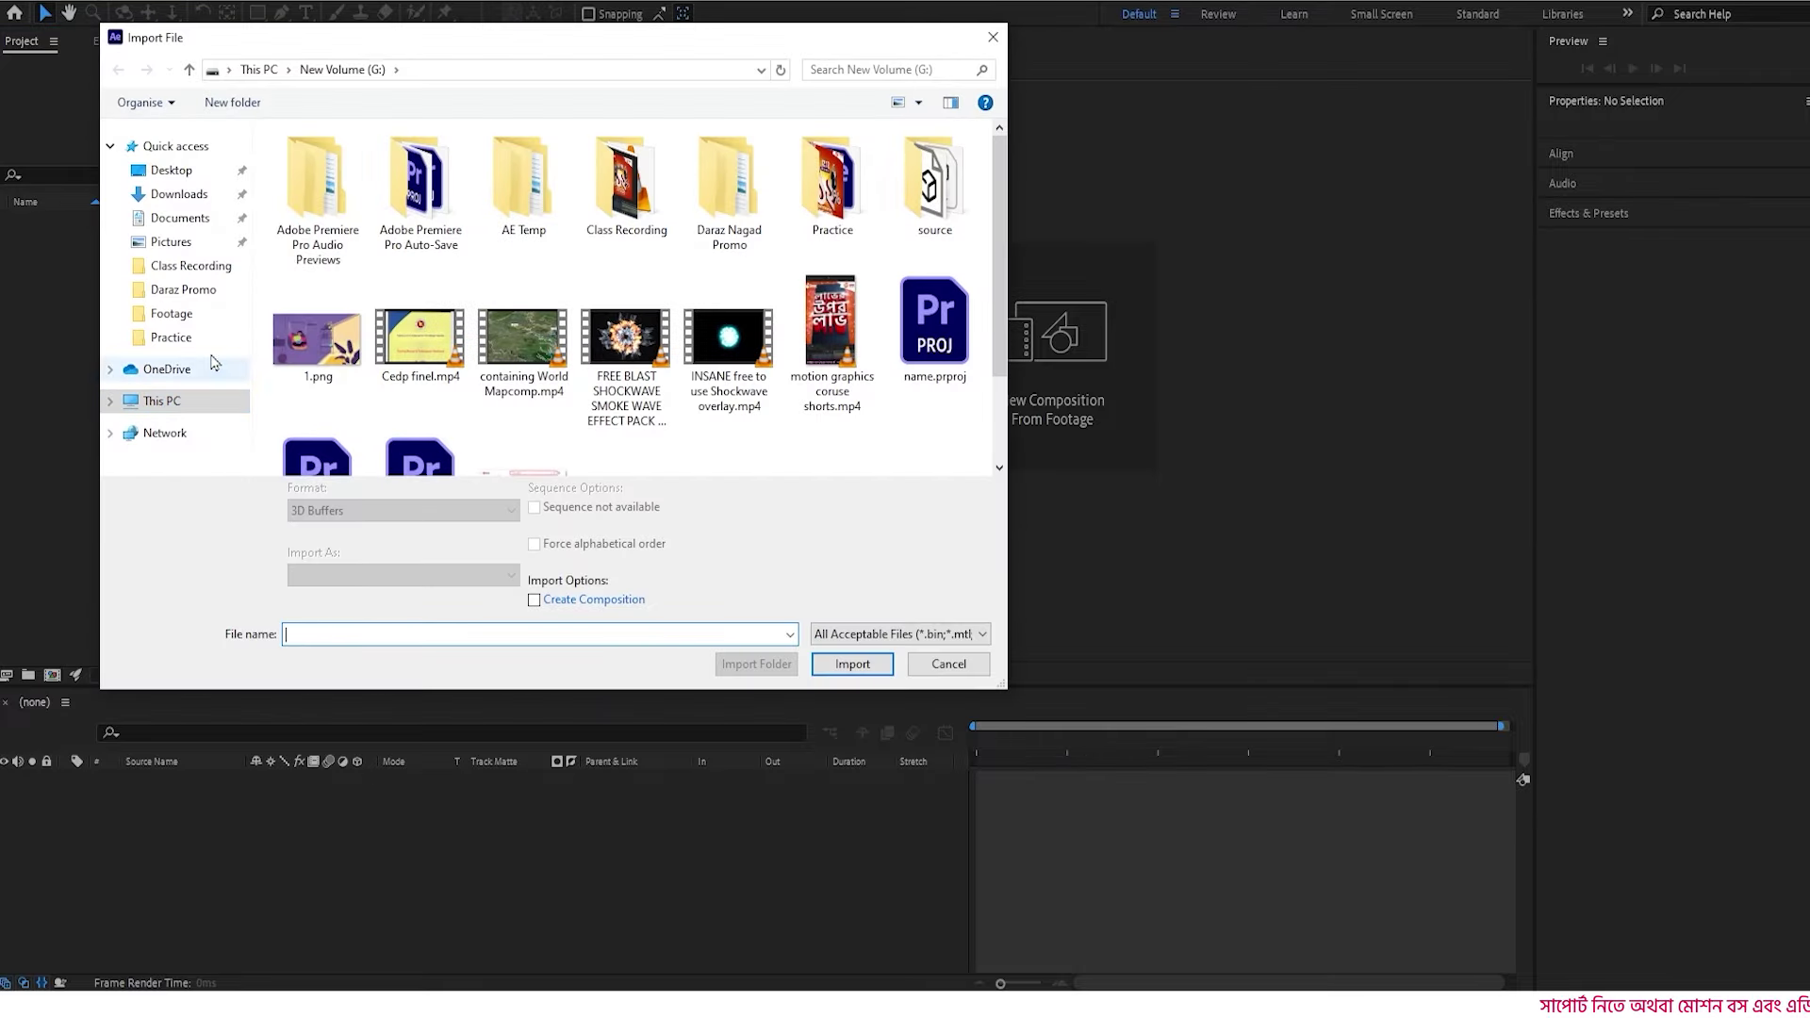
{"action": "left_click", "coordinate": [182, 412]}
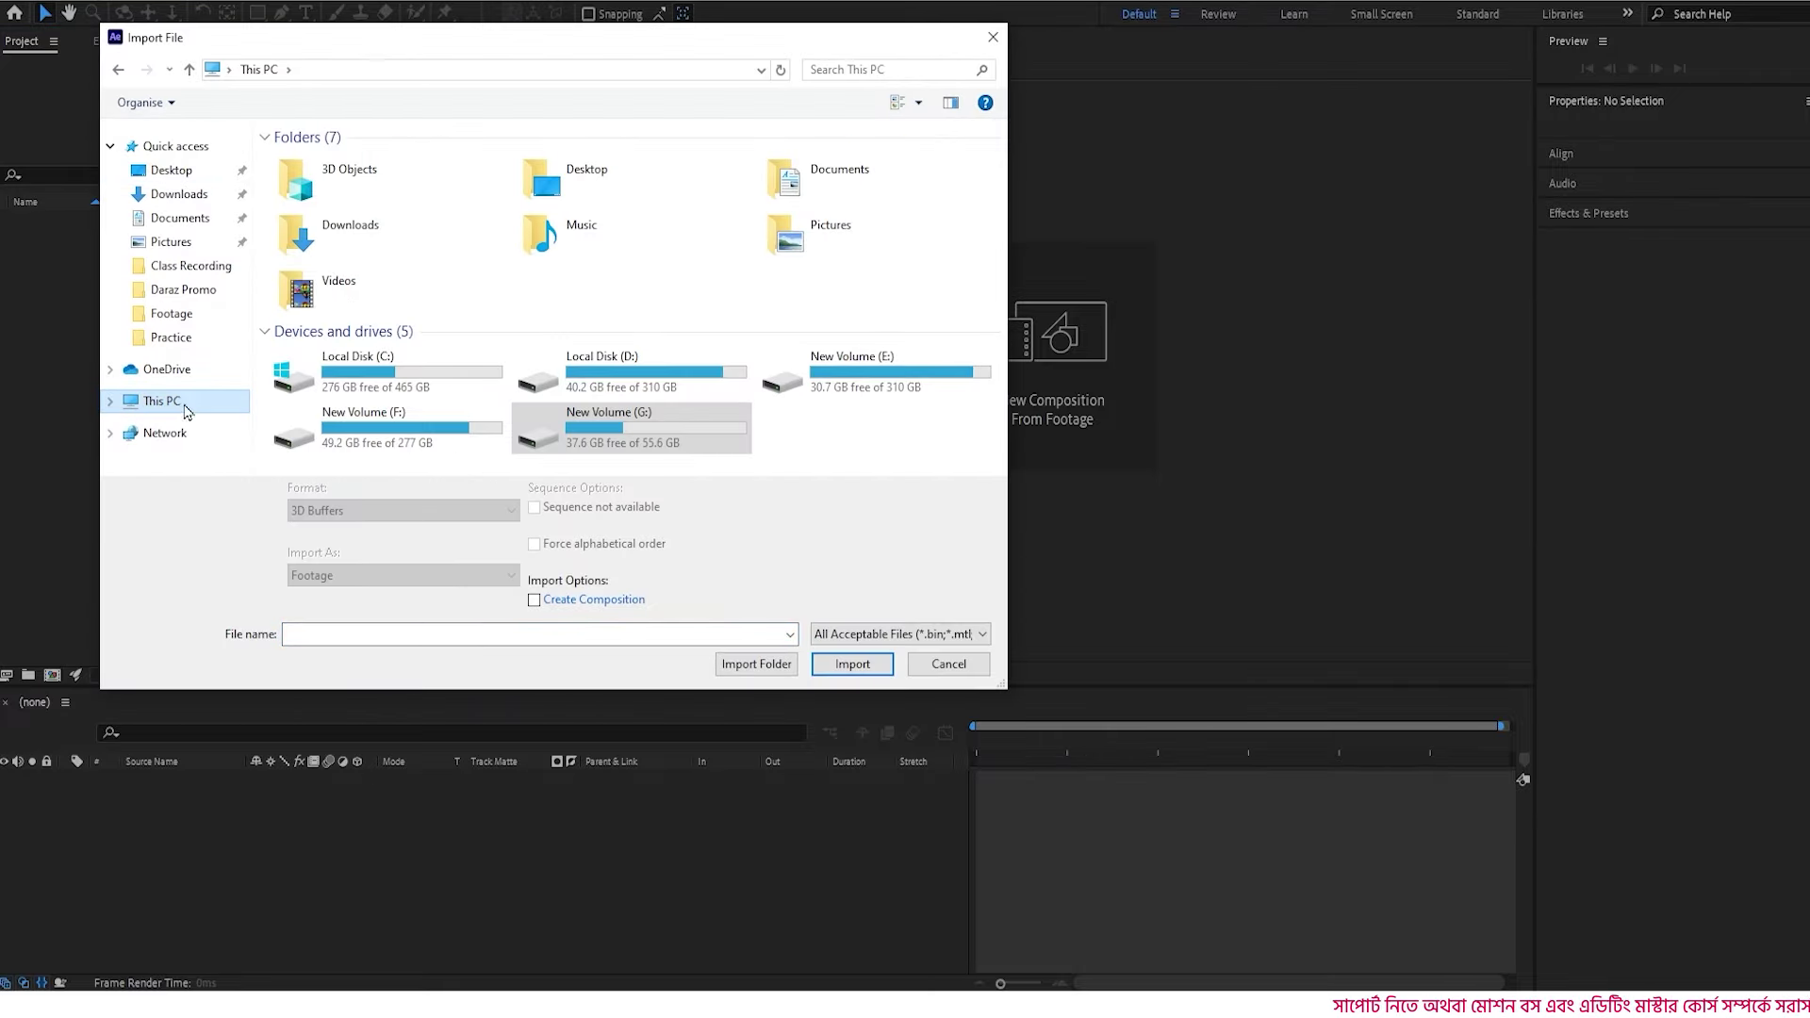
{"action": "double_click", "coordinate": [641, 377]}
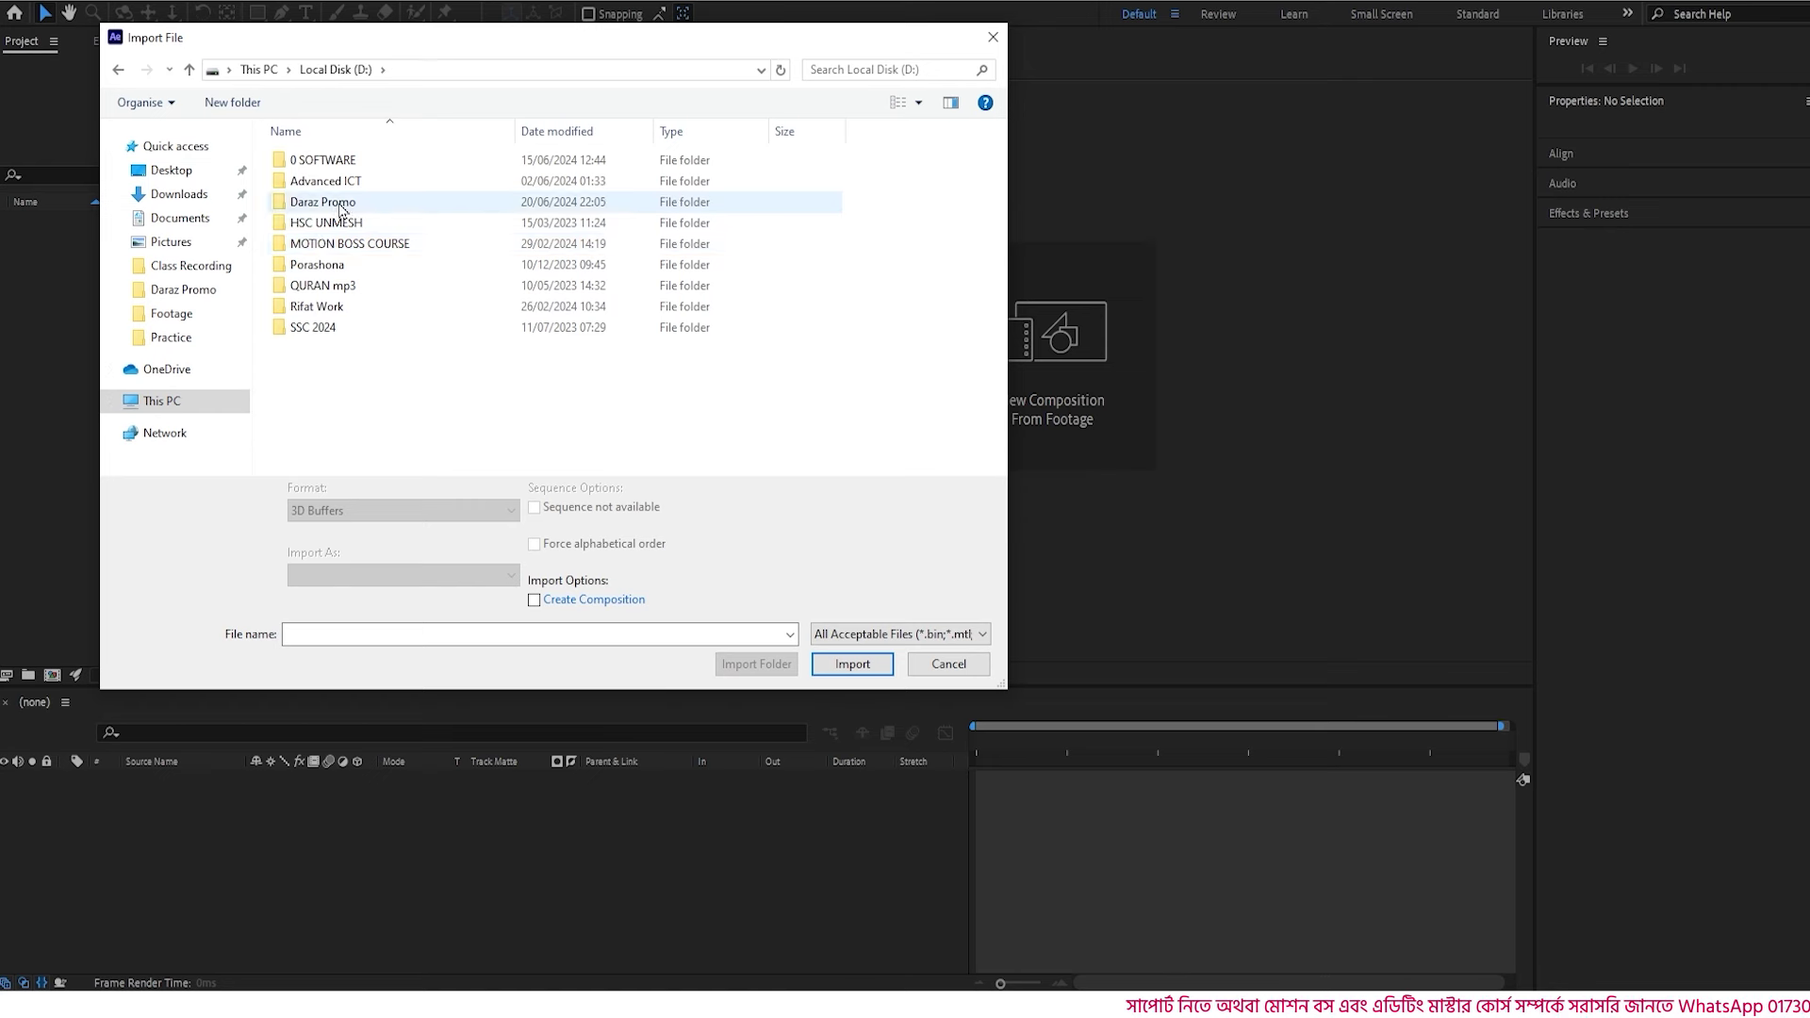
{"action": "double_click", "coordinate": [323, 202]}
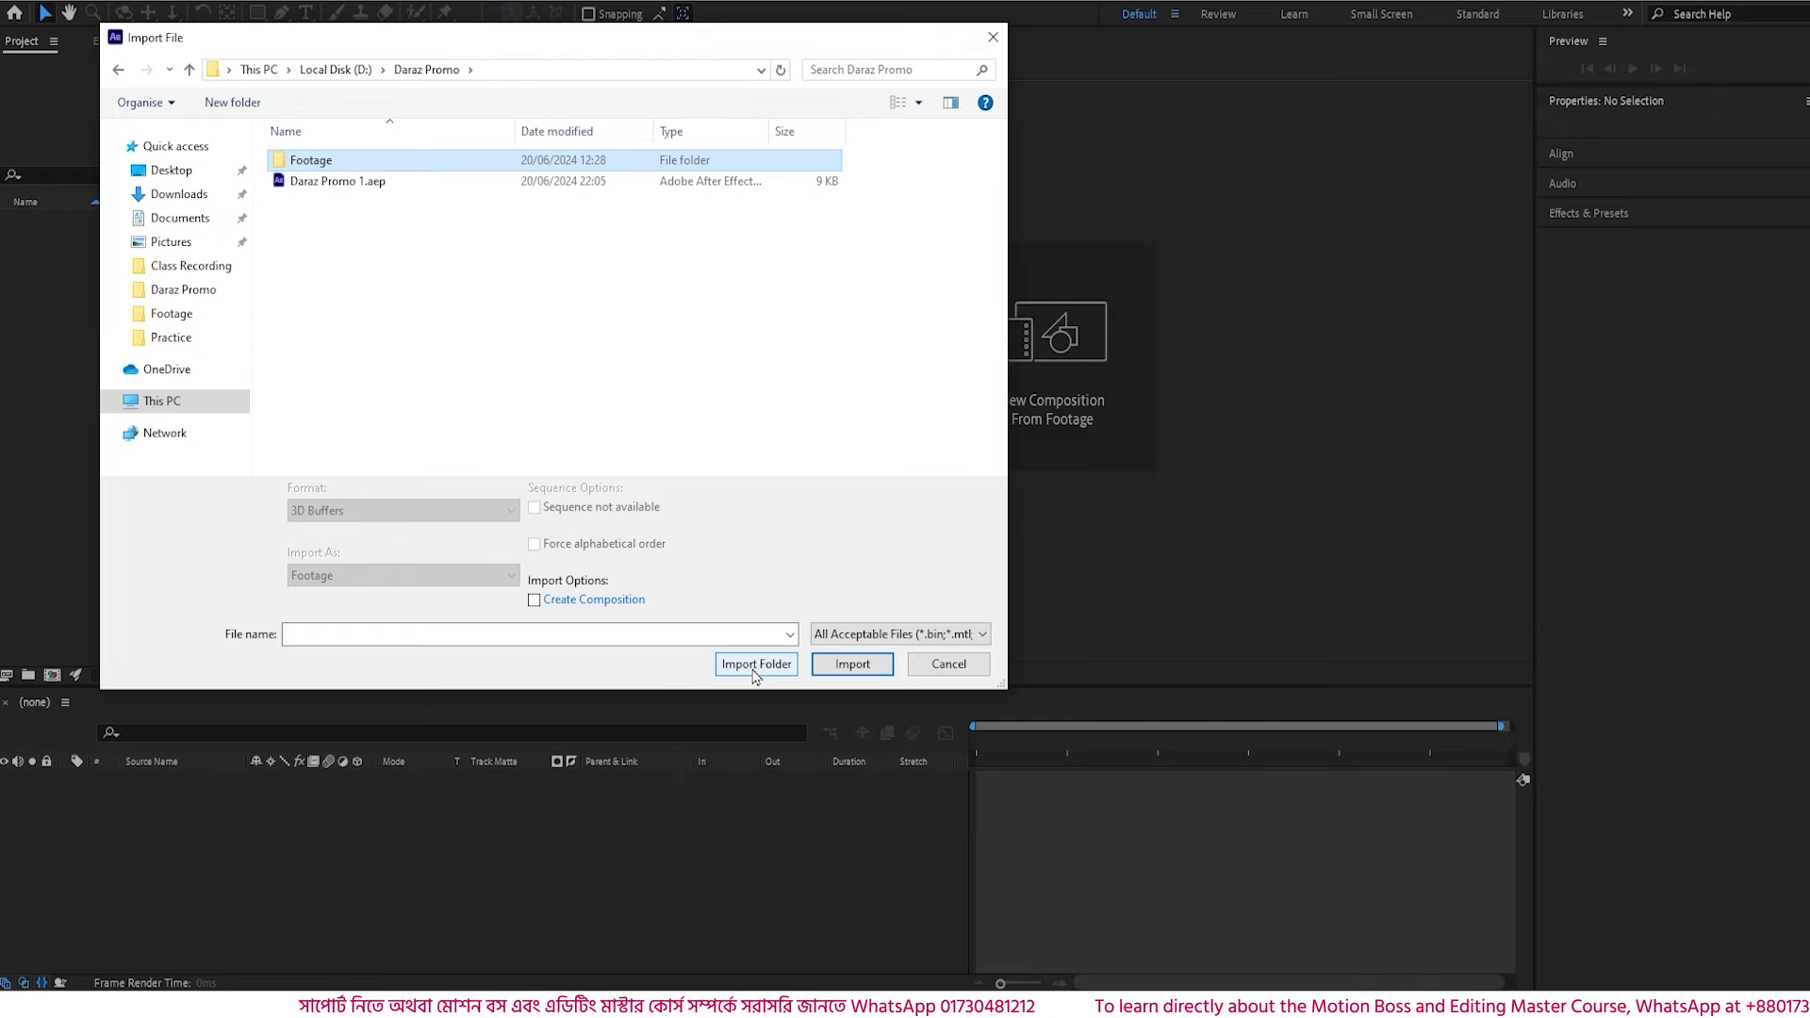
{"action": "left_click", "coordinate": [756, 664]}
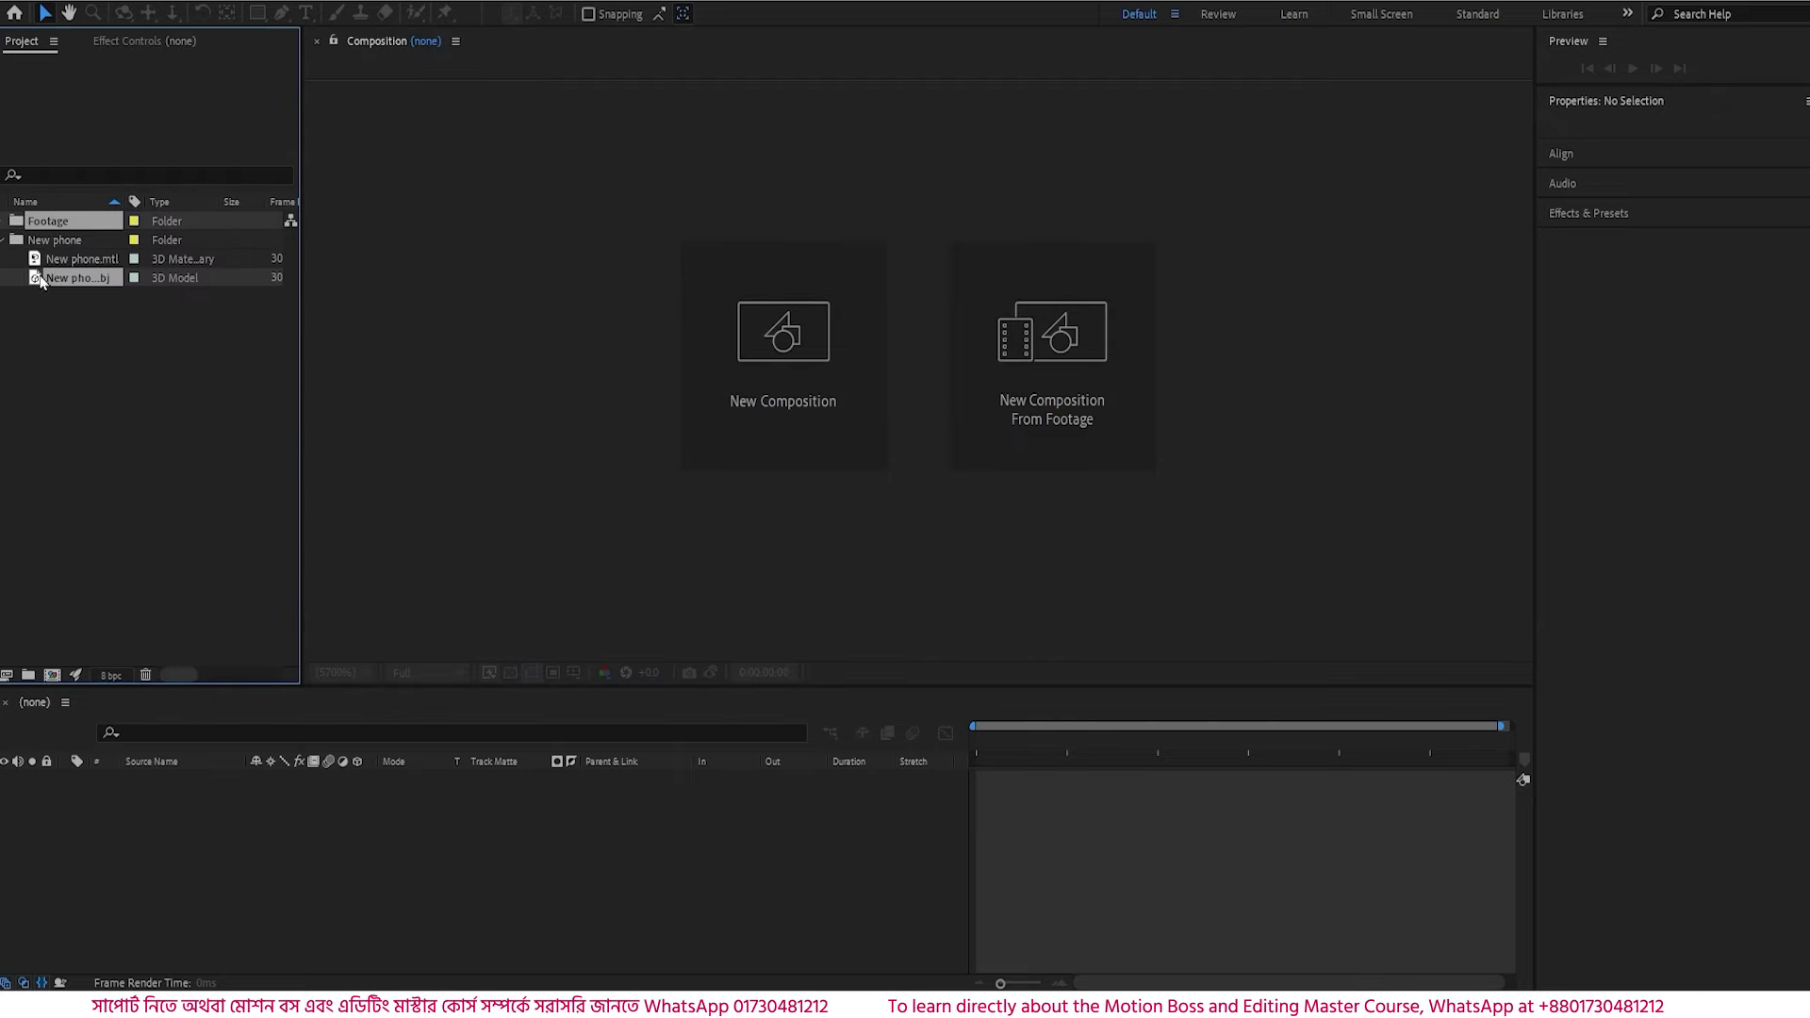
- Collapse the separate New phone folder in the project and delete it with its contents, keeping the Footage folder
{"action": "left_click", "coordinate": [4, 240]}
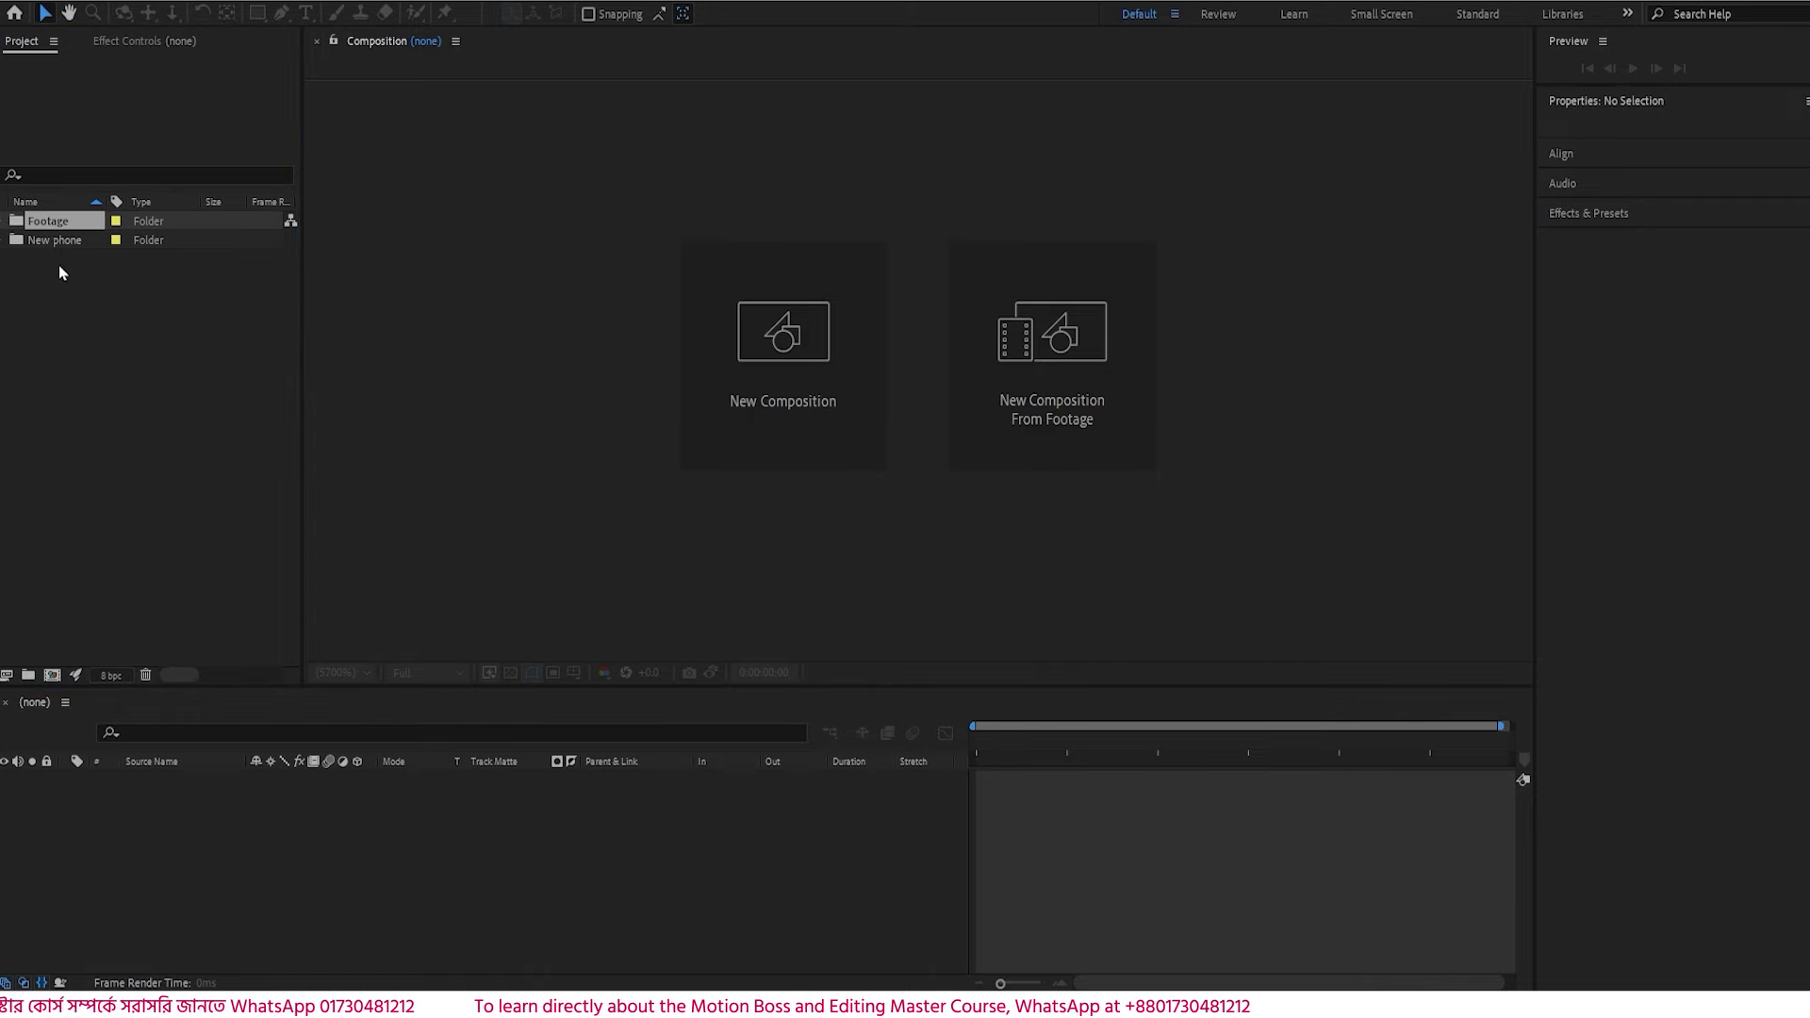
{"action": "left_click", "coordinate": [44, 244]}
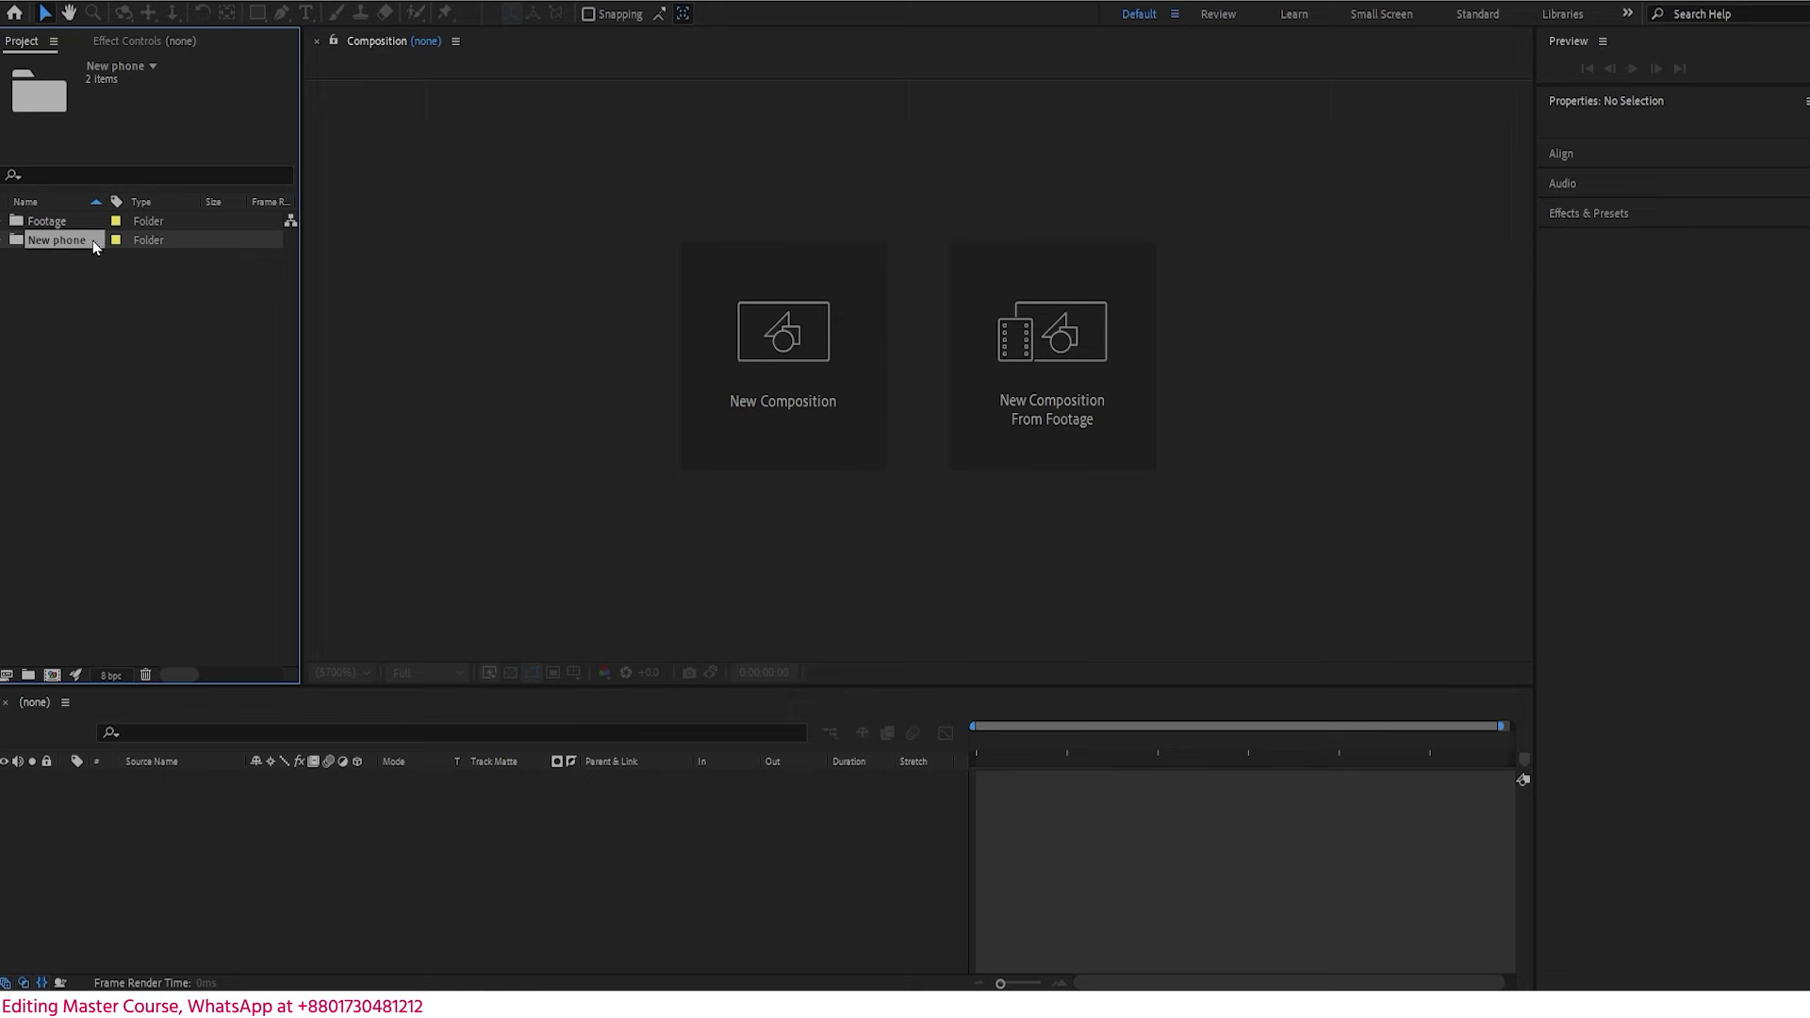
{"action": "left_click", "coordinate": [77, 287]}
{"action": "left_click", "coordinate": [49, 242]}
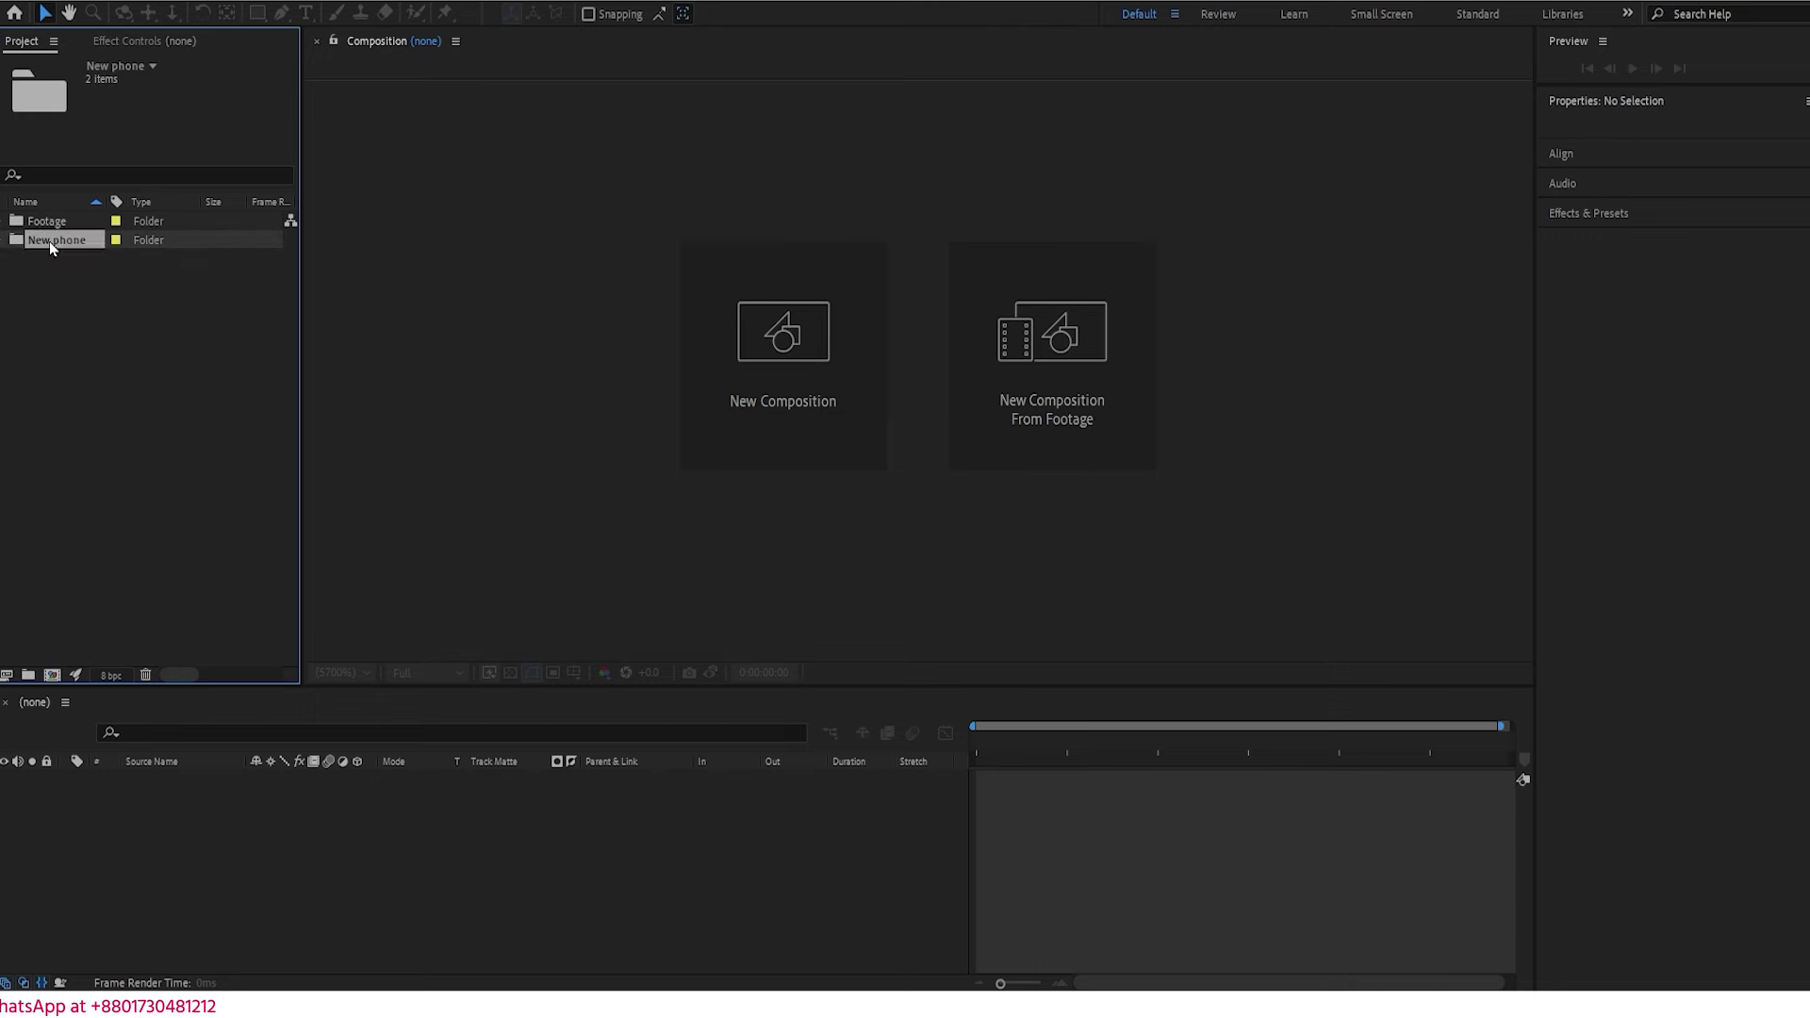
{"action": "key", "text": "Delete"}
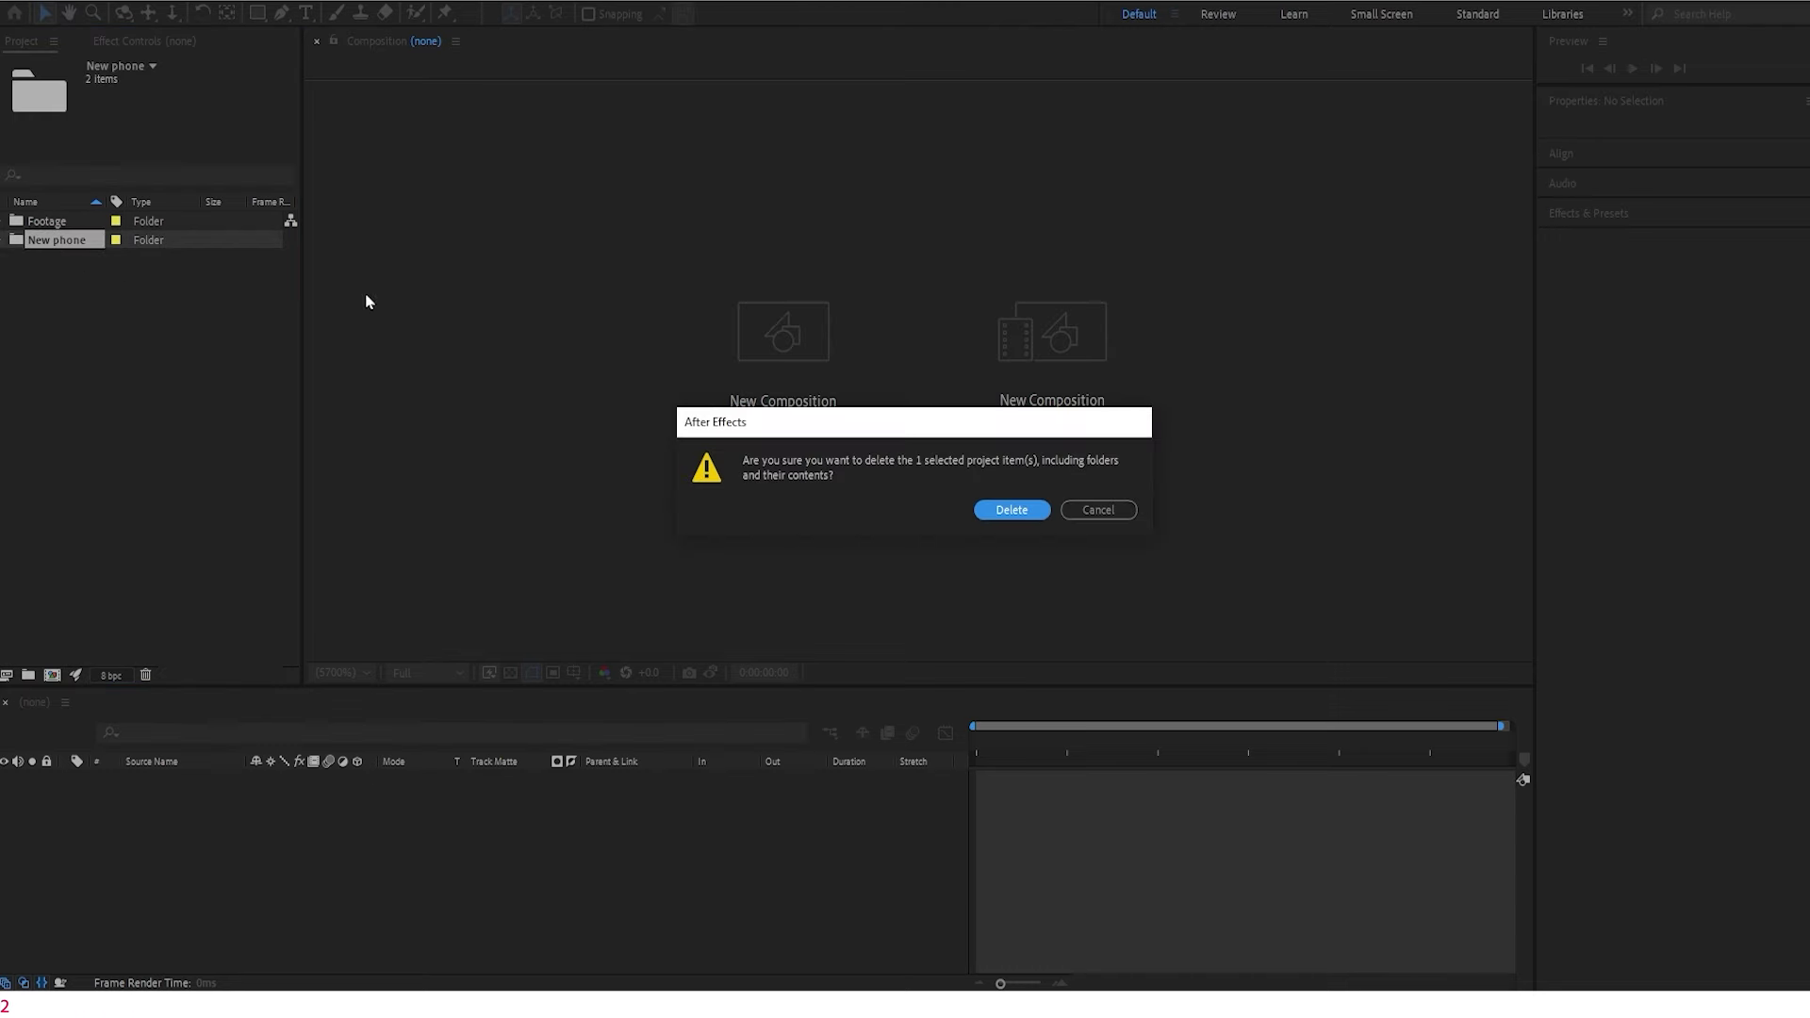
{"action": "left_click", "coordinate": [1007, 511]}
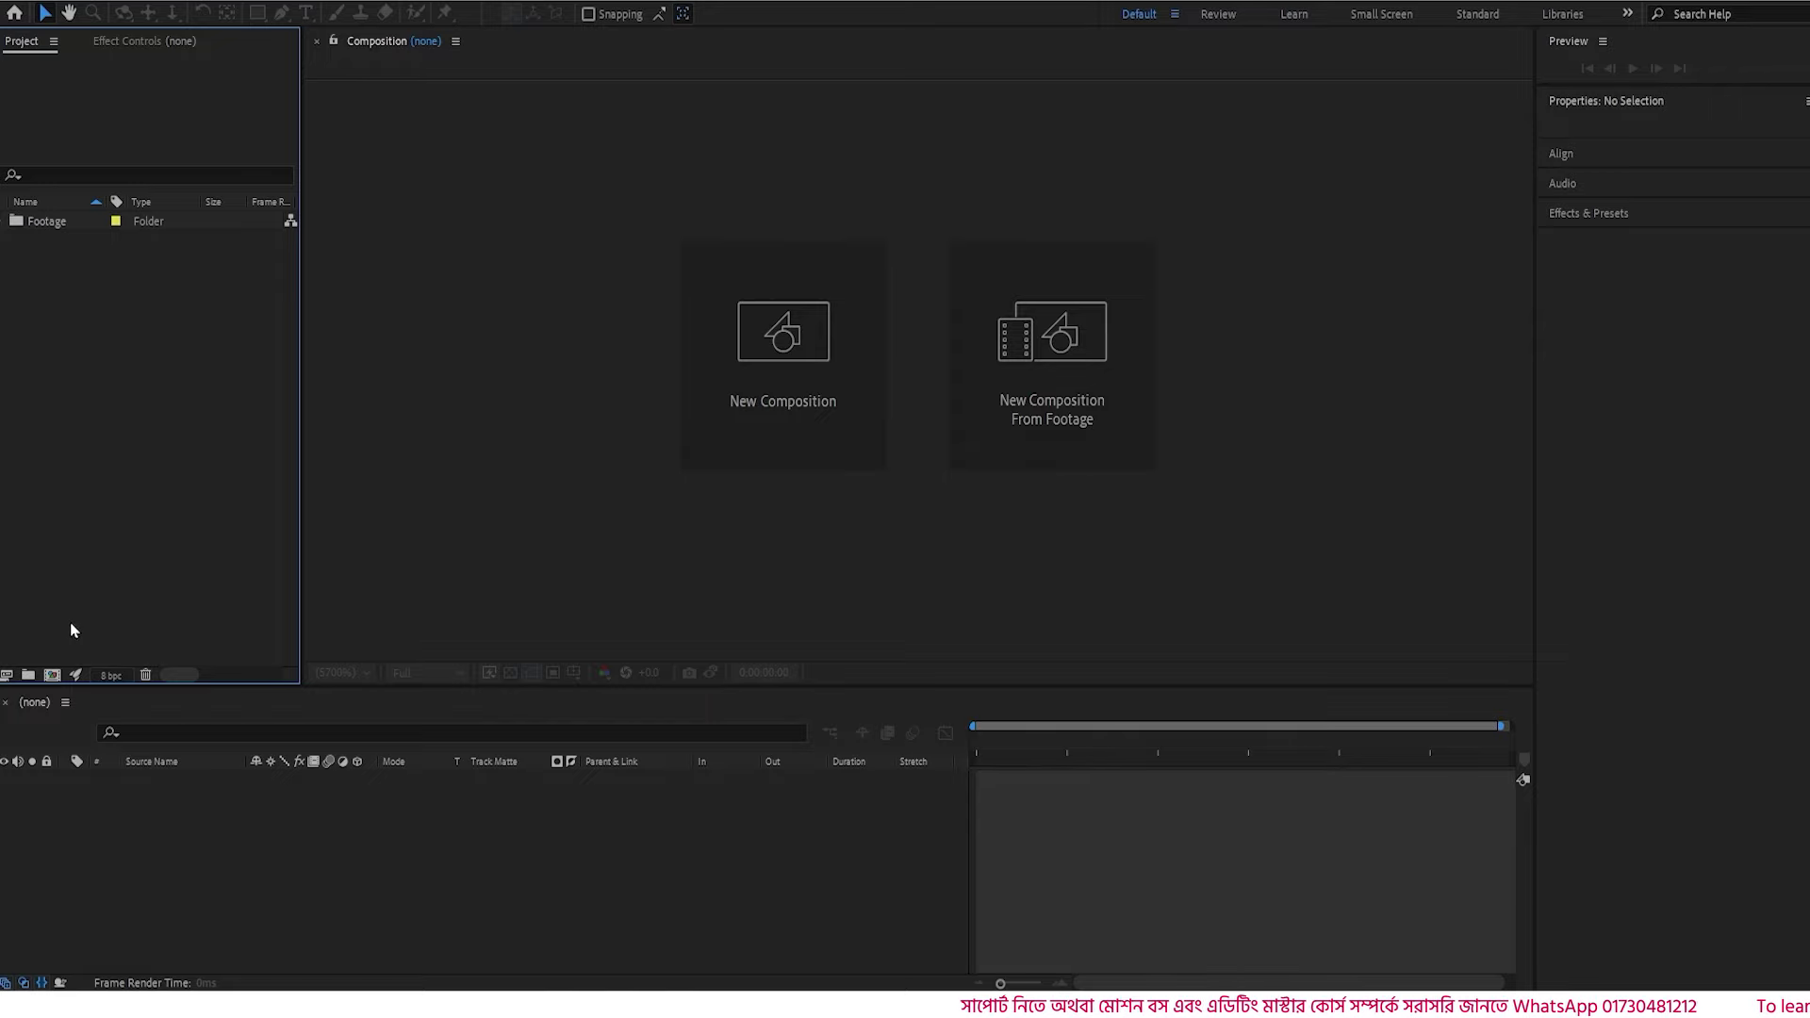
- Create a composition named main at 1080 x 1080 px, 30 fps, with a duration of 0:00:15:00 and a black background
{"action": "left_click", "coordinate": [51, 677]}
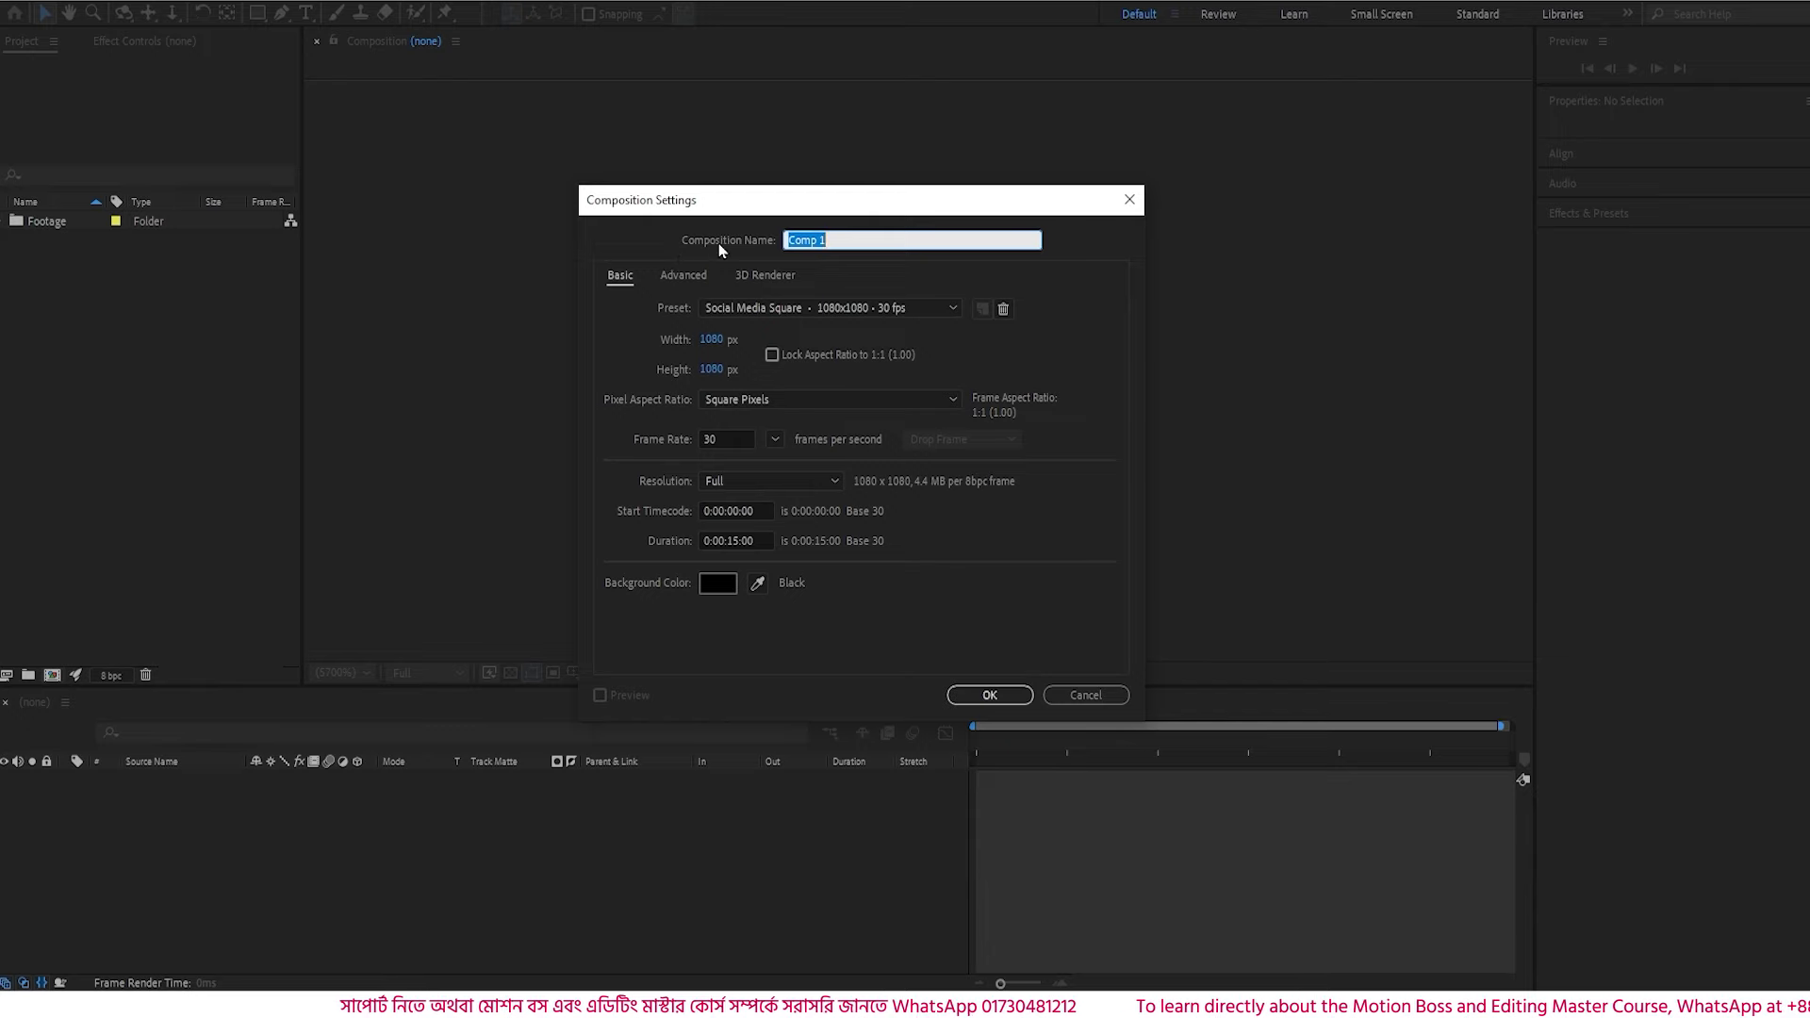
{"action": "type", "text": "main"}
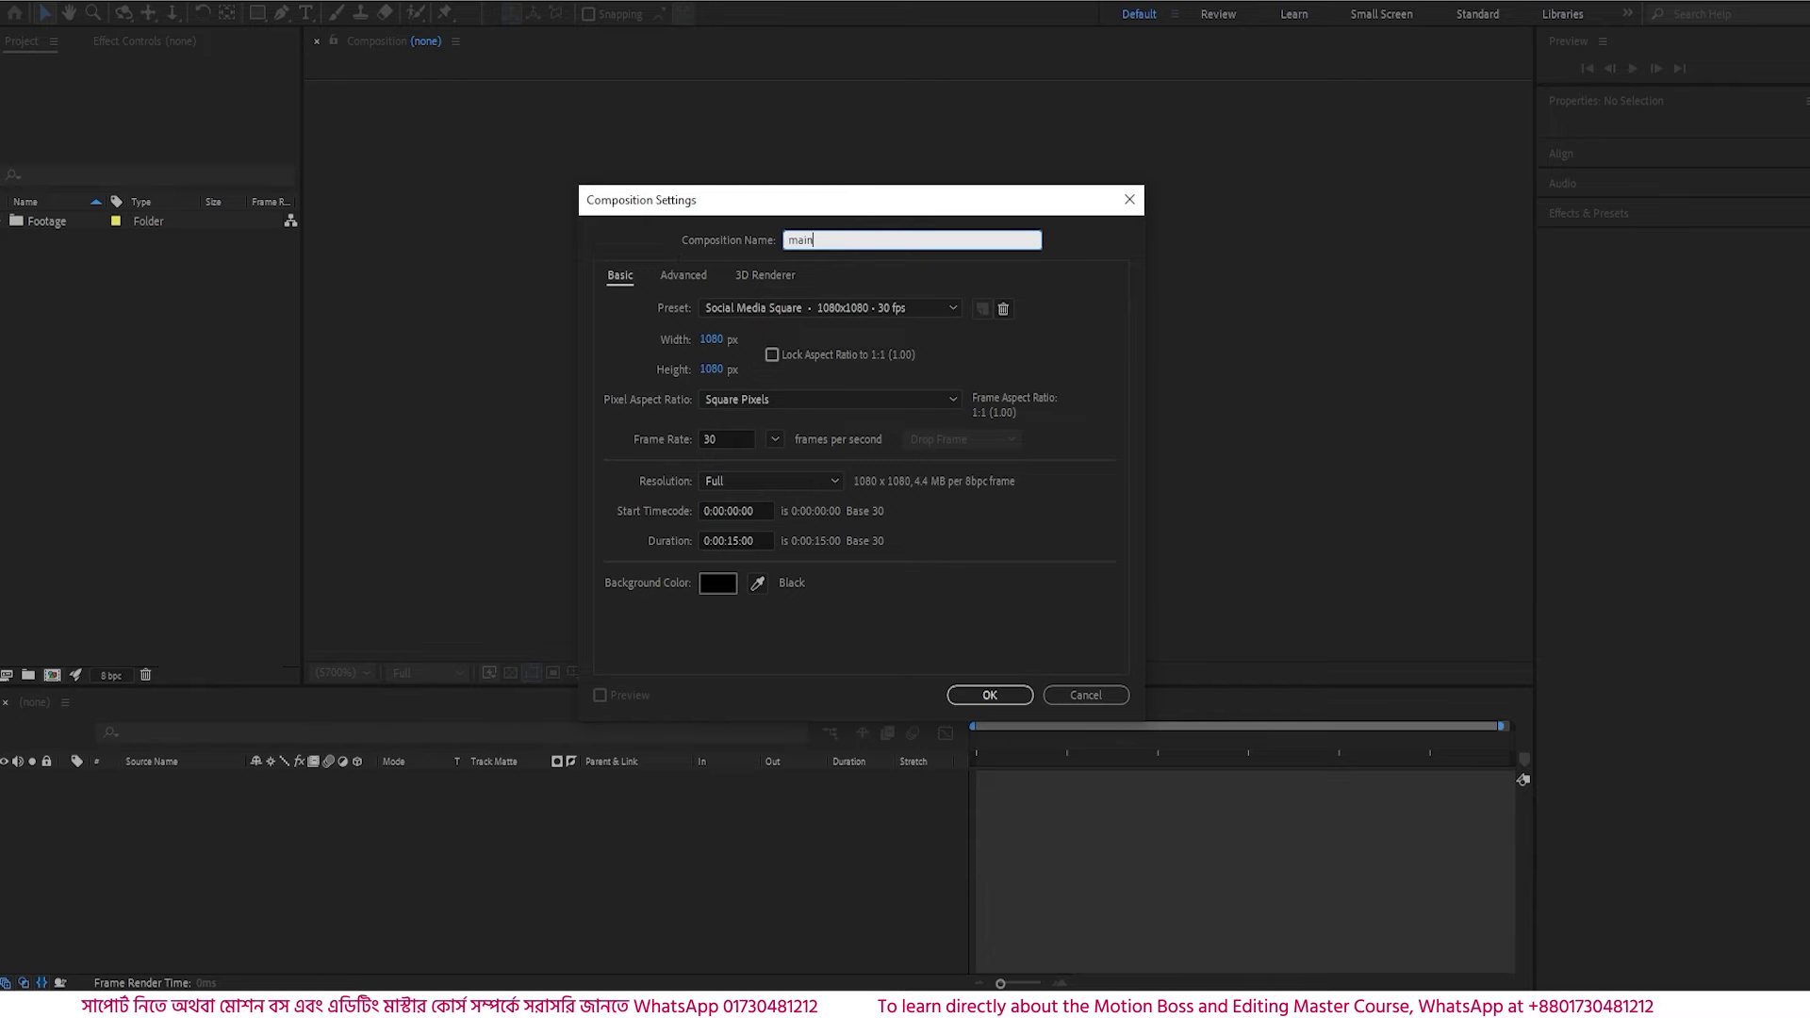
{"action": "left_click", "coordinate": [621, 281]}
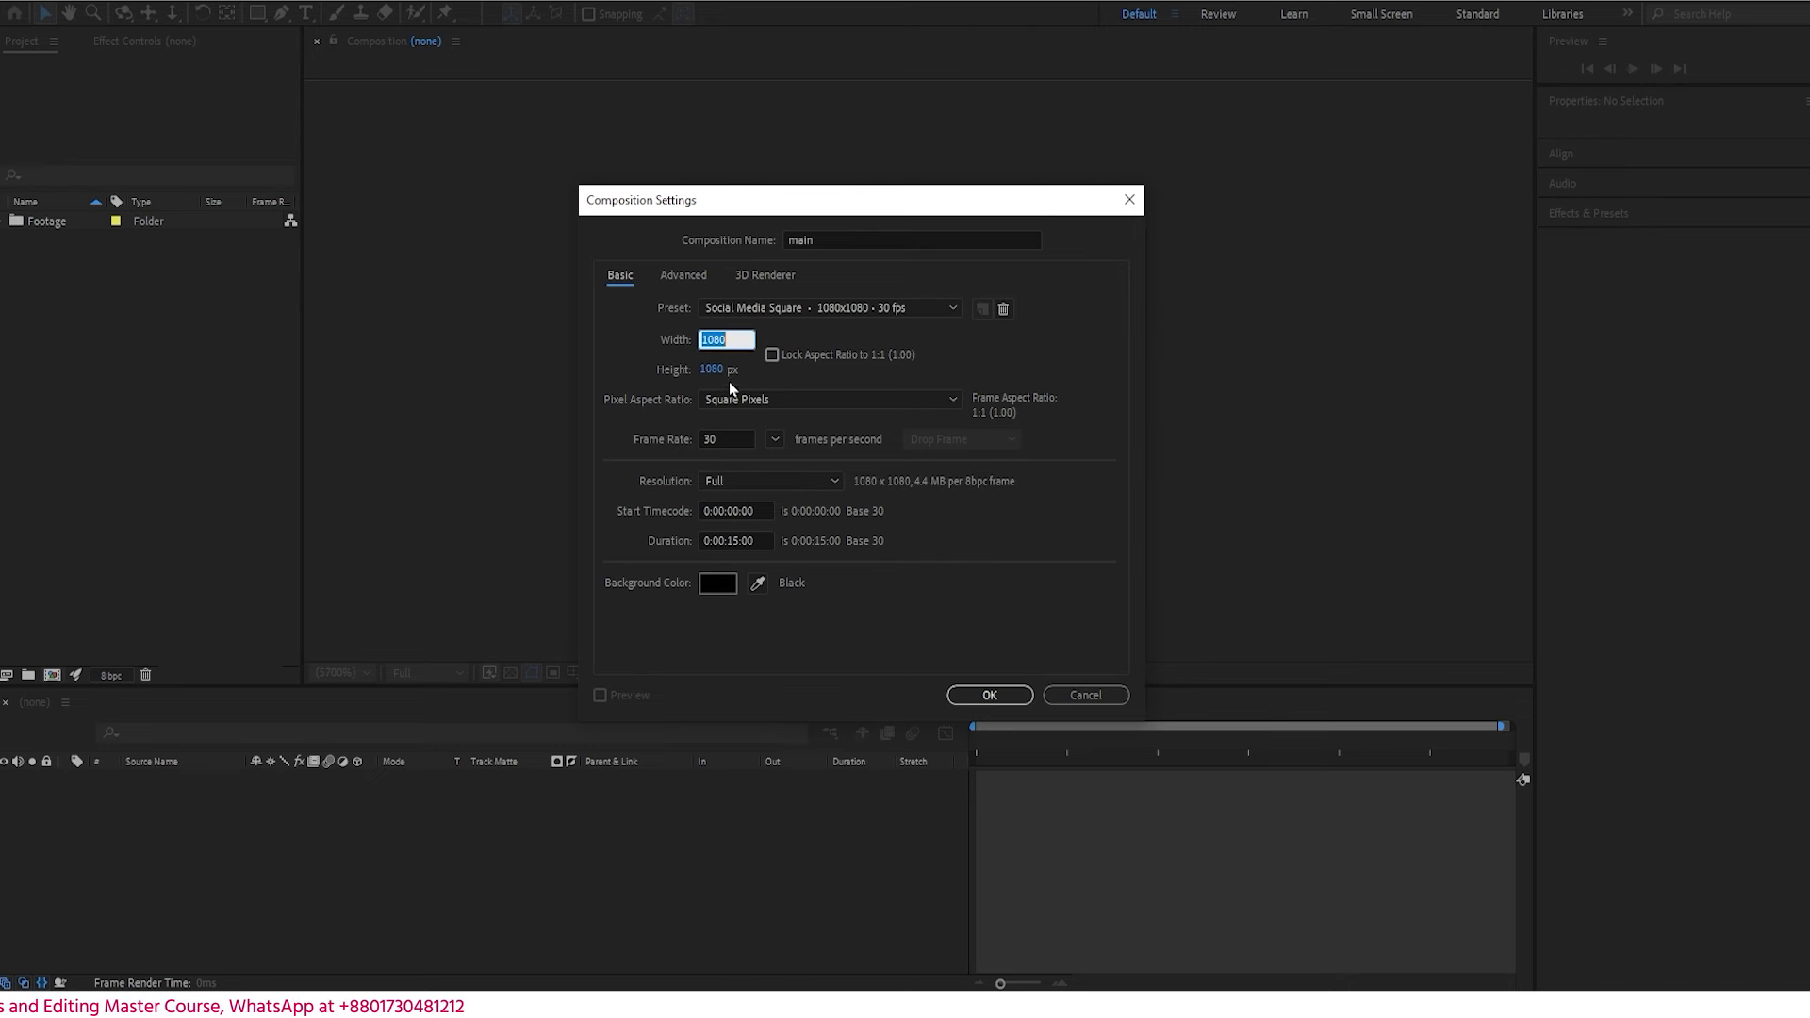
{"action": "type", "text": "1080"}
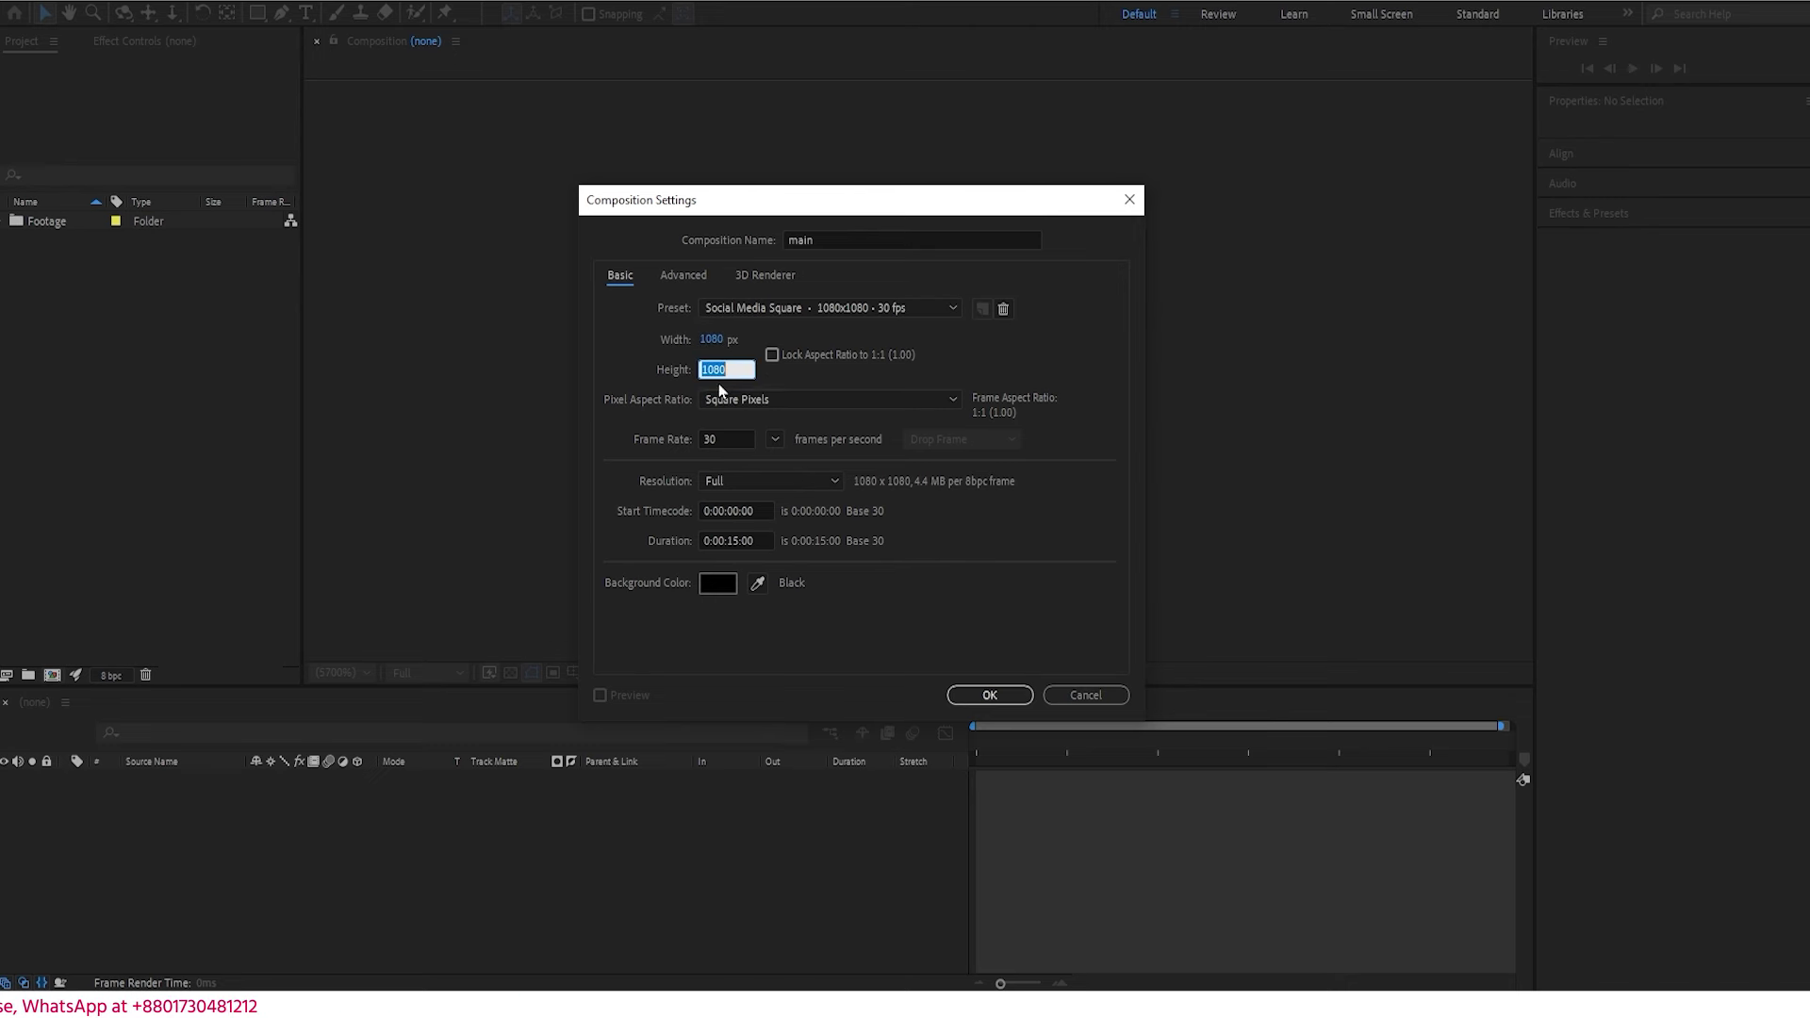
{"action": "type", "text": "1080"}
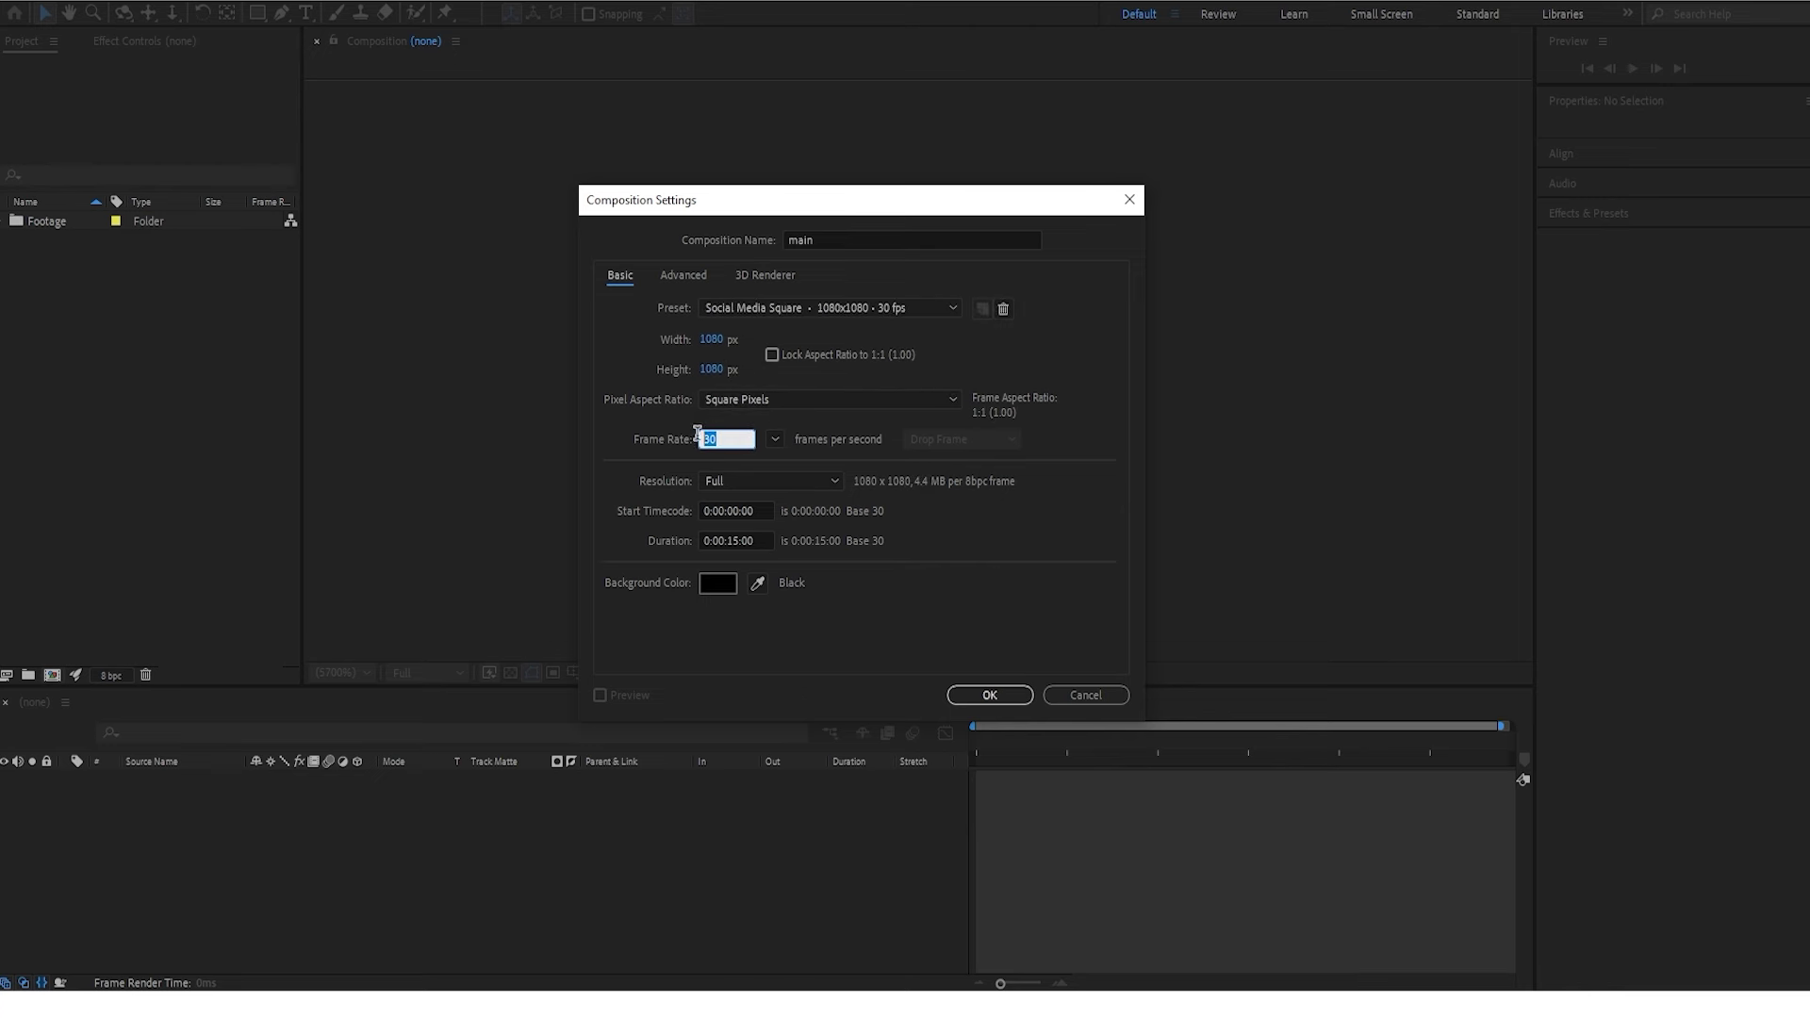
{"action": "left_click", "coordinate": [647, 459]}
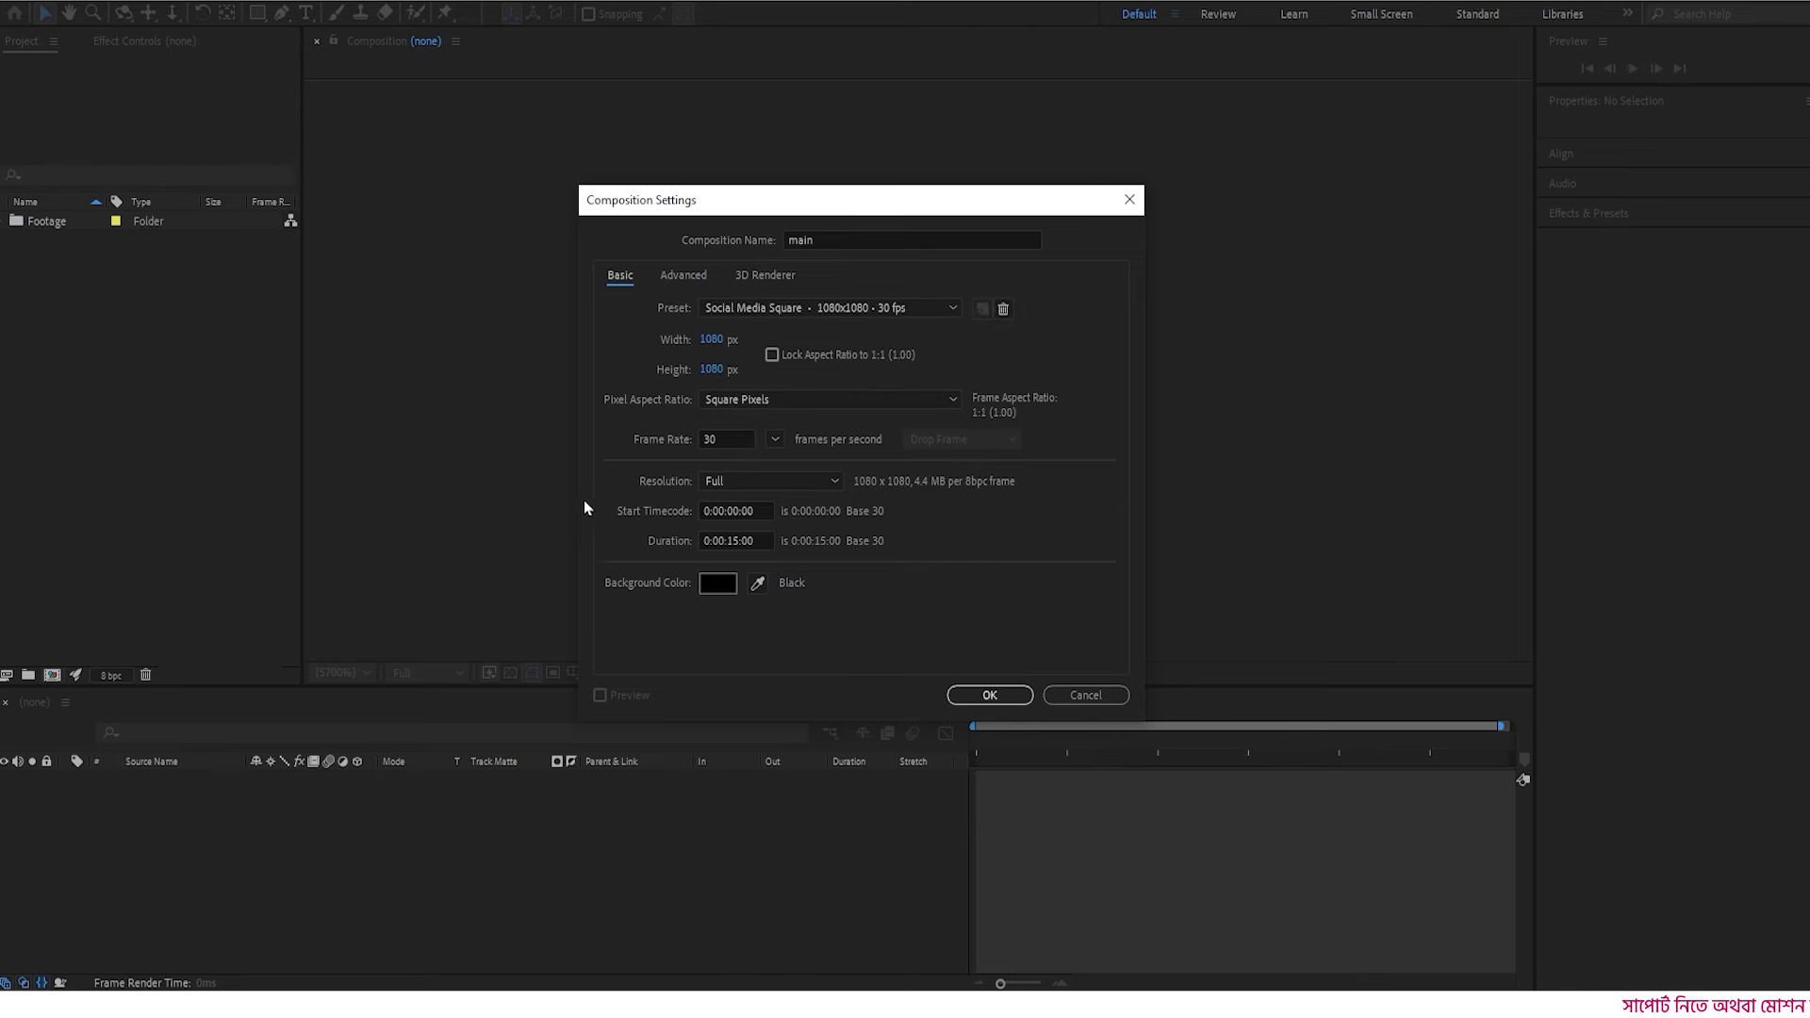
{"action": "double_click", "coordinate": [732, 540]}
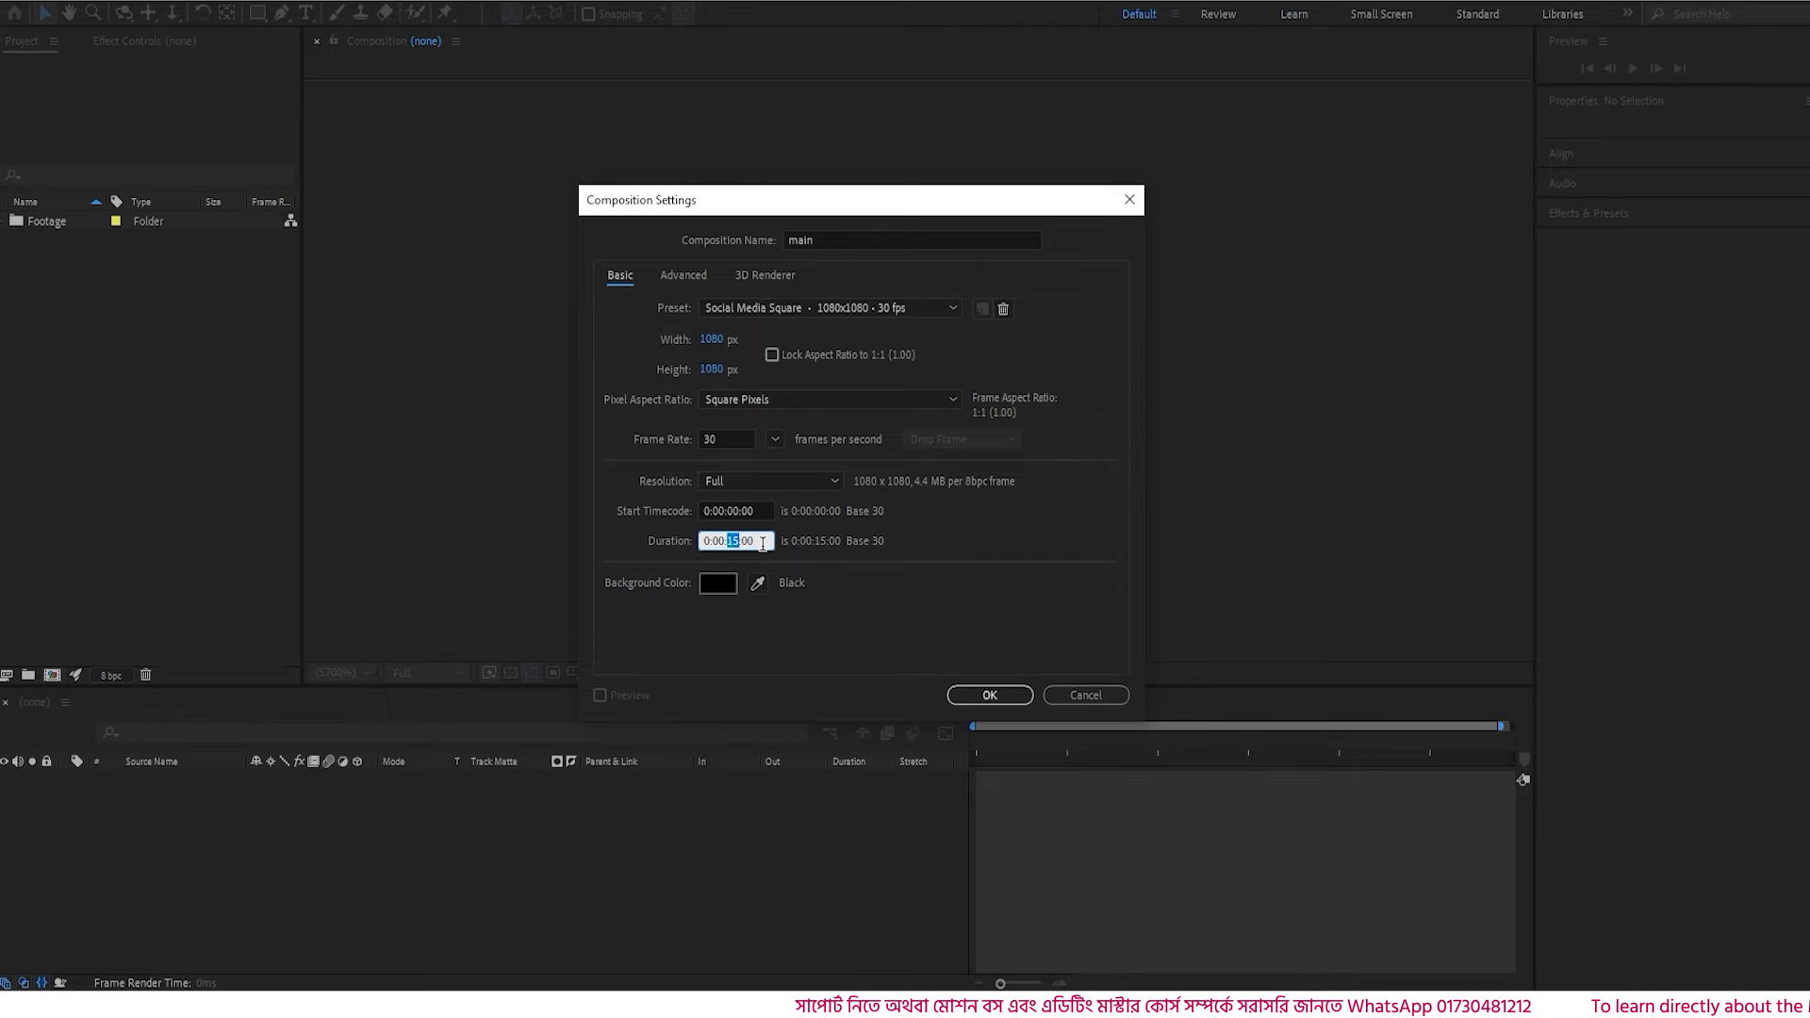
{"action": "left_click", "coordinate": [813, 618]}
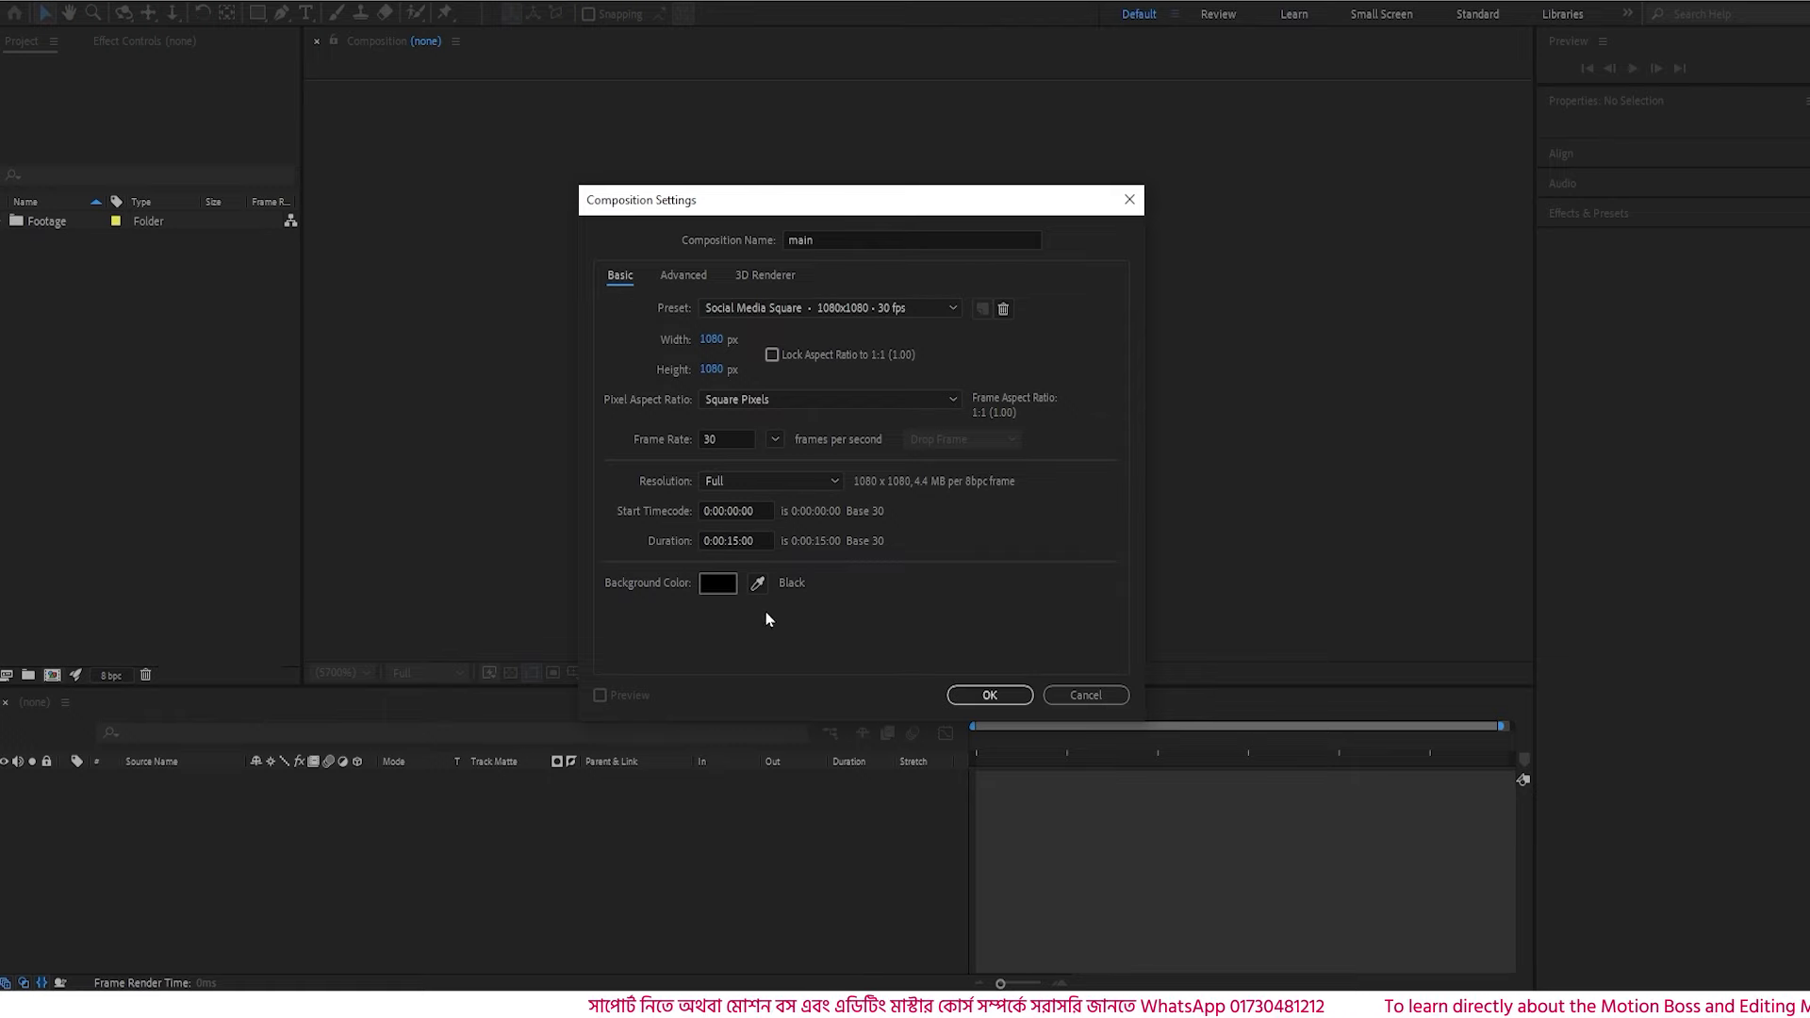
{"action": "left_click", "coordinate": [988, 695]}
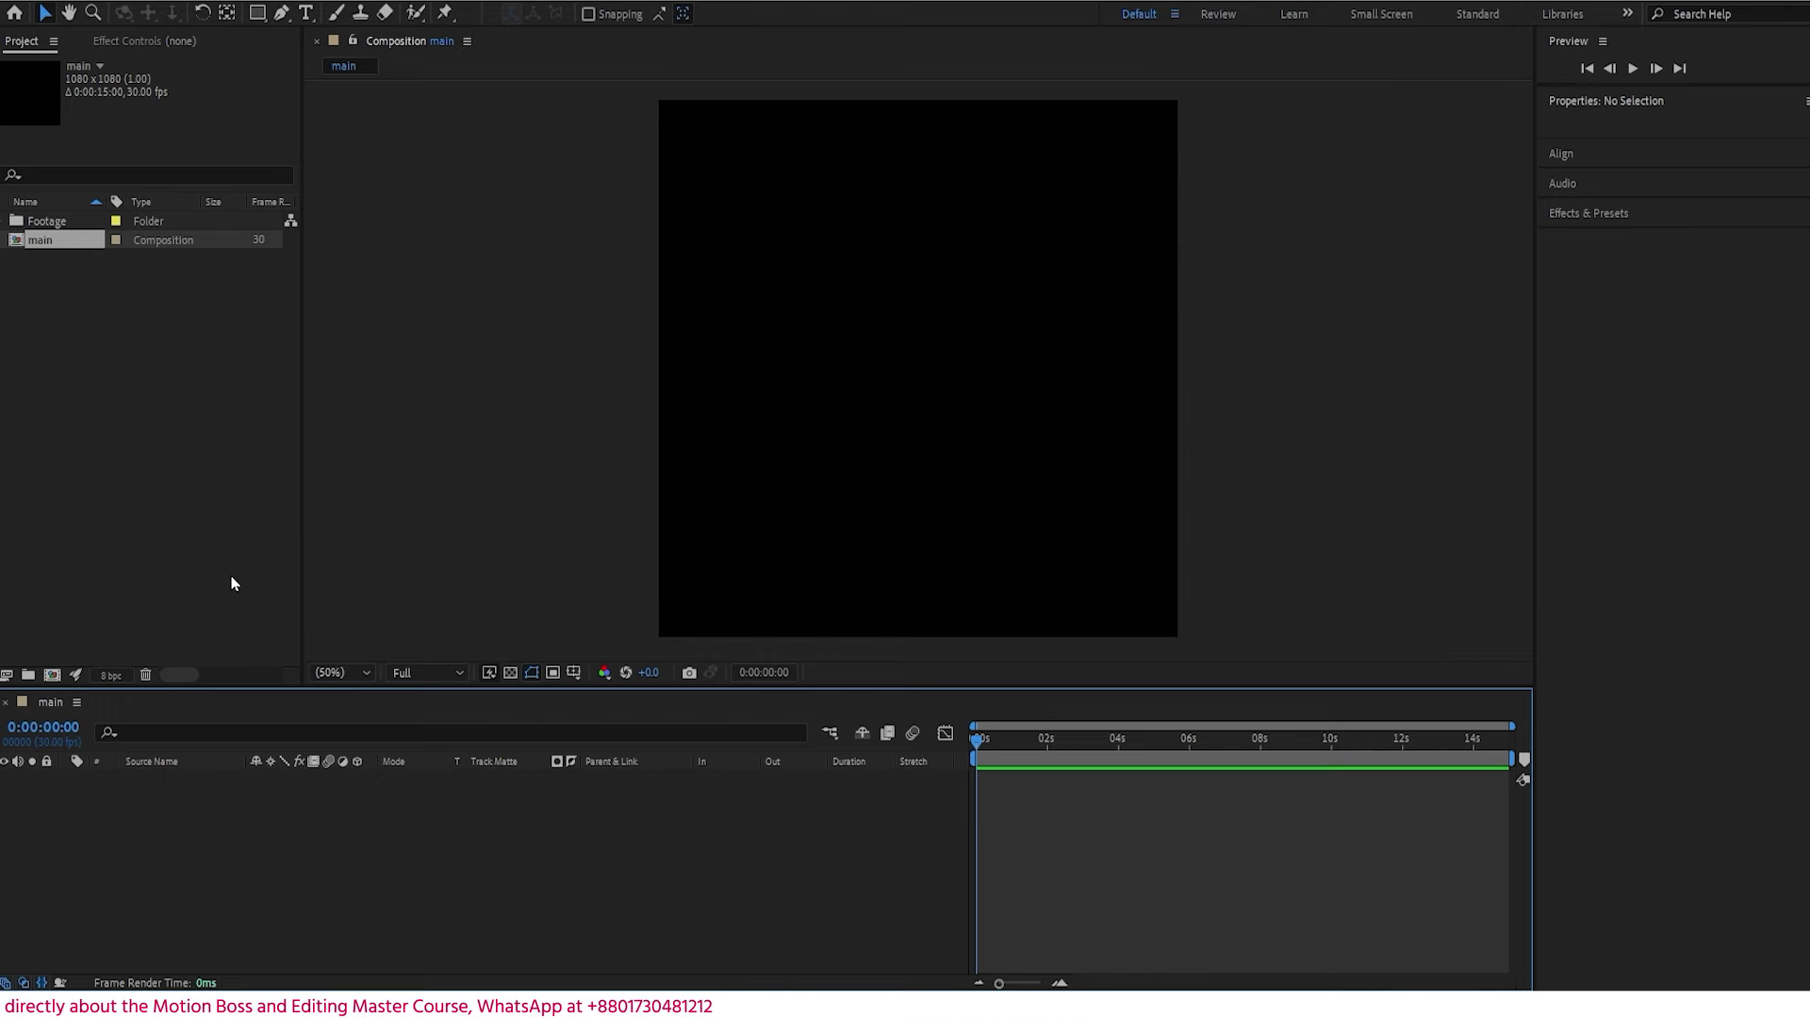
- Create a second composition named sceen 01 with the same 1080 x 1080 px, 30 fps, 15-second settings
{"action": "left_click", "coordinate": [52, 676]}
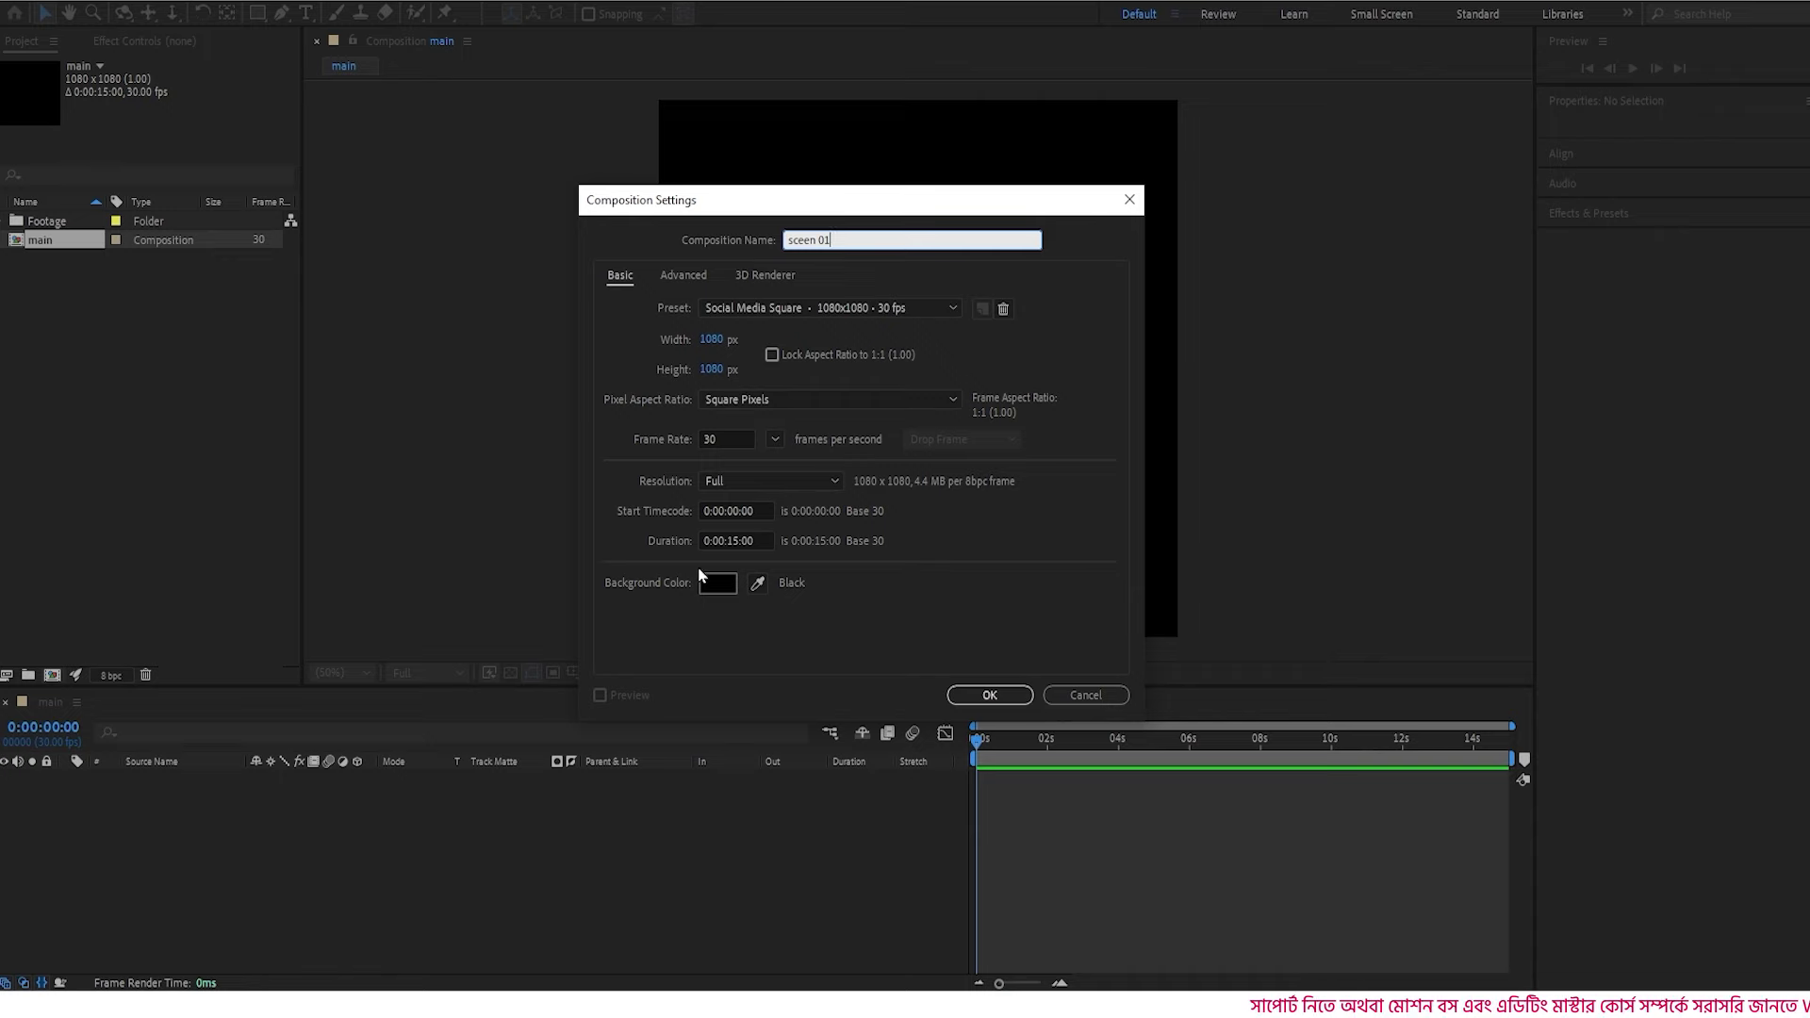
{"action": "left_click", "coordinate": [997, 697]}
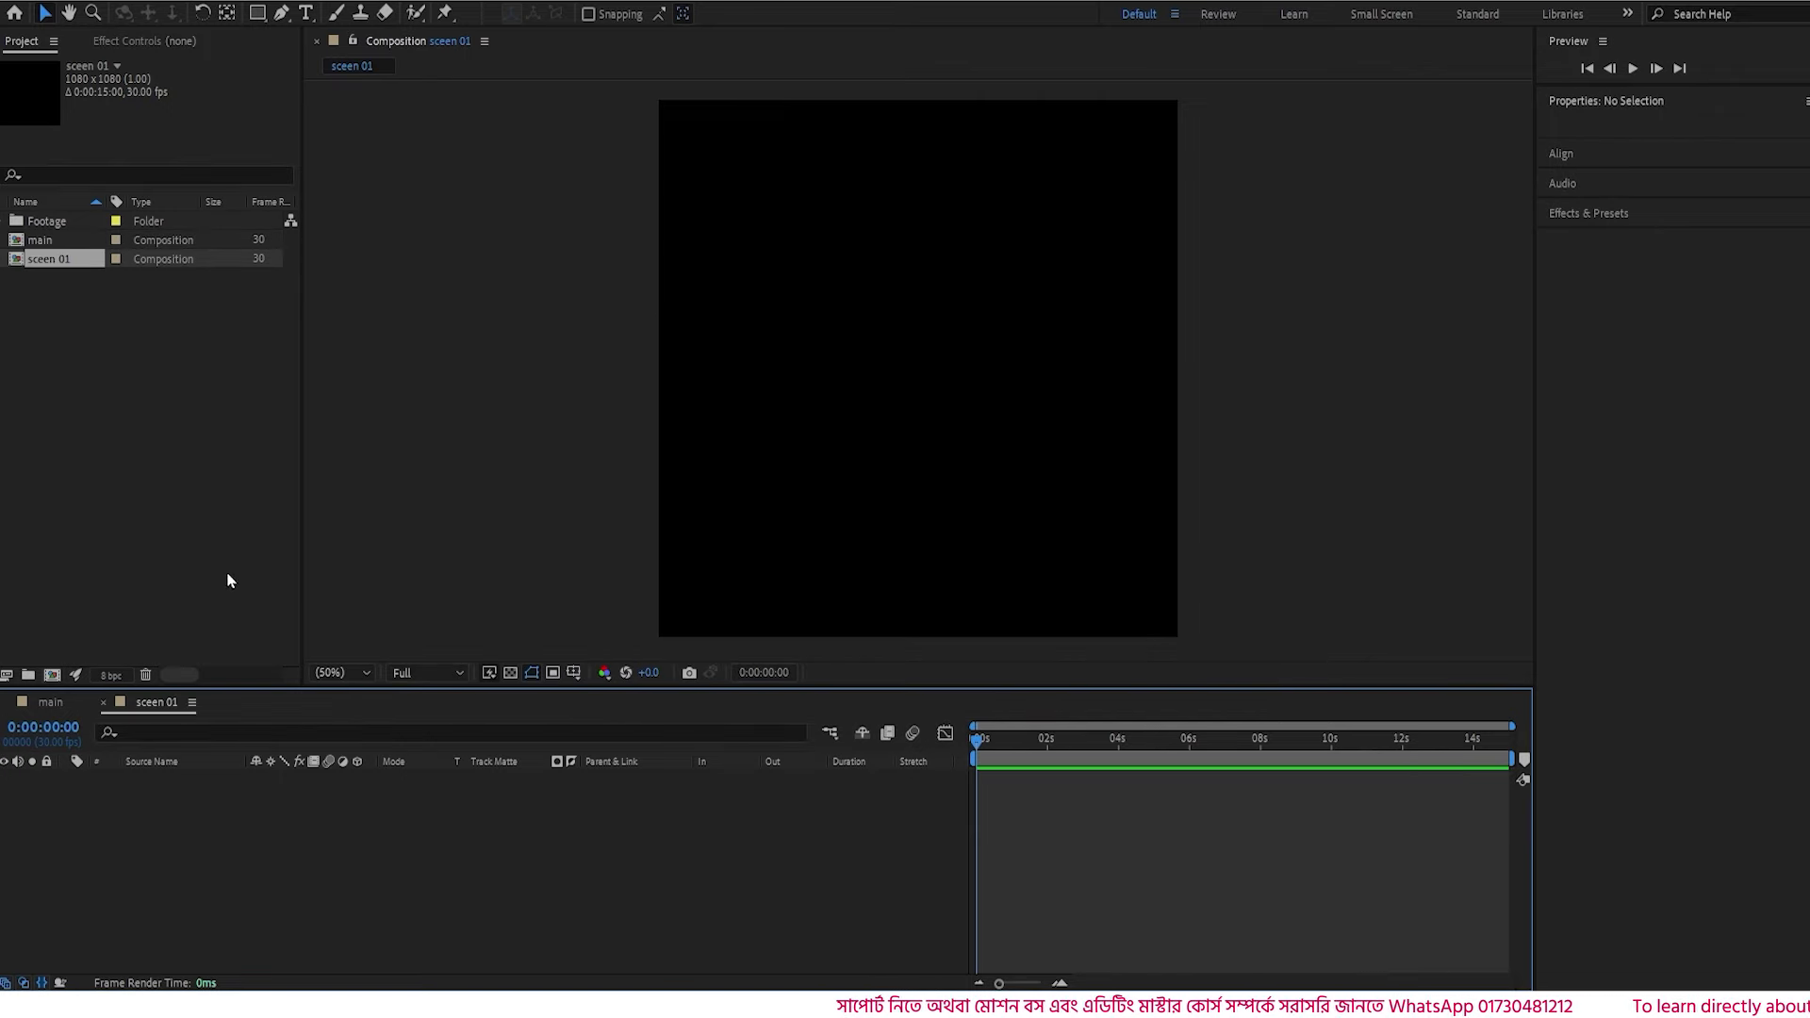
- Create a composition named sceen 02 at 1080 x 1080 px, 30 fps, with a 0:00:15:00 duration
{"action": "left_click", "coordinate": [52, 674]}
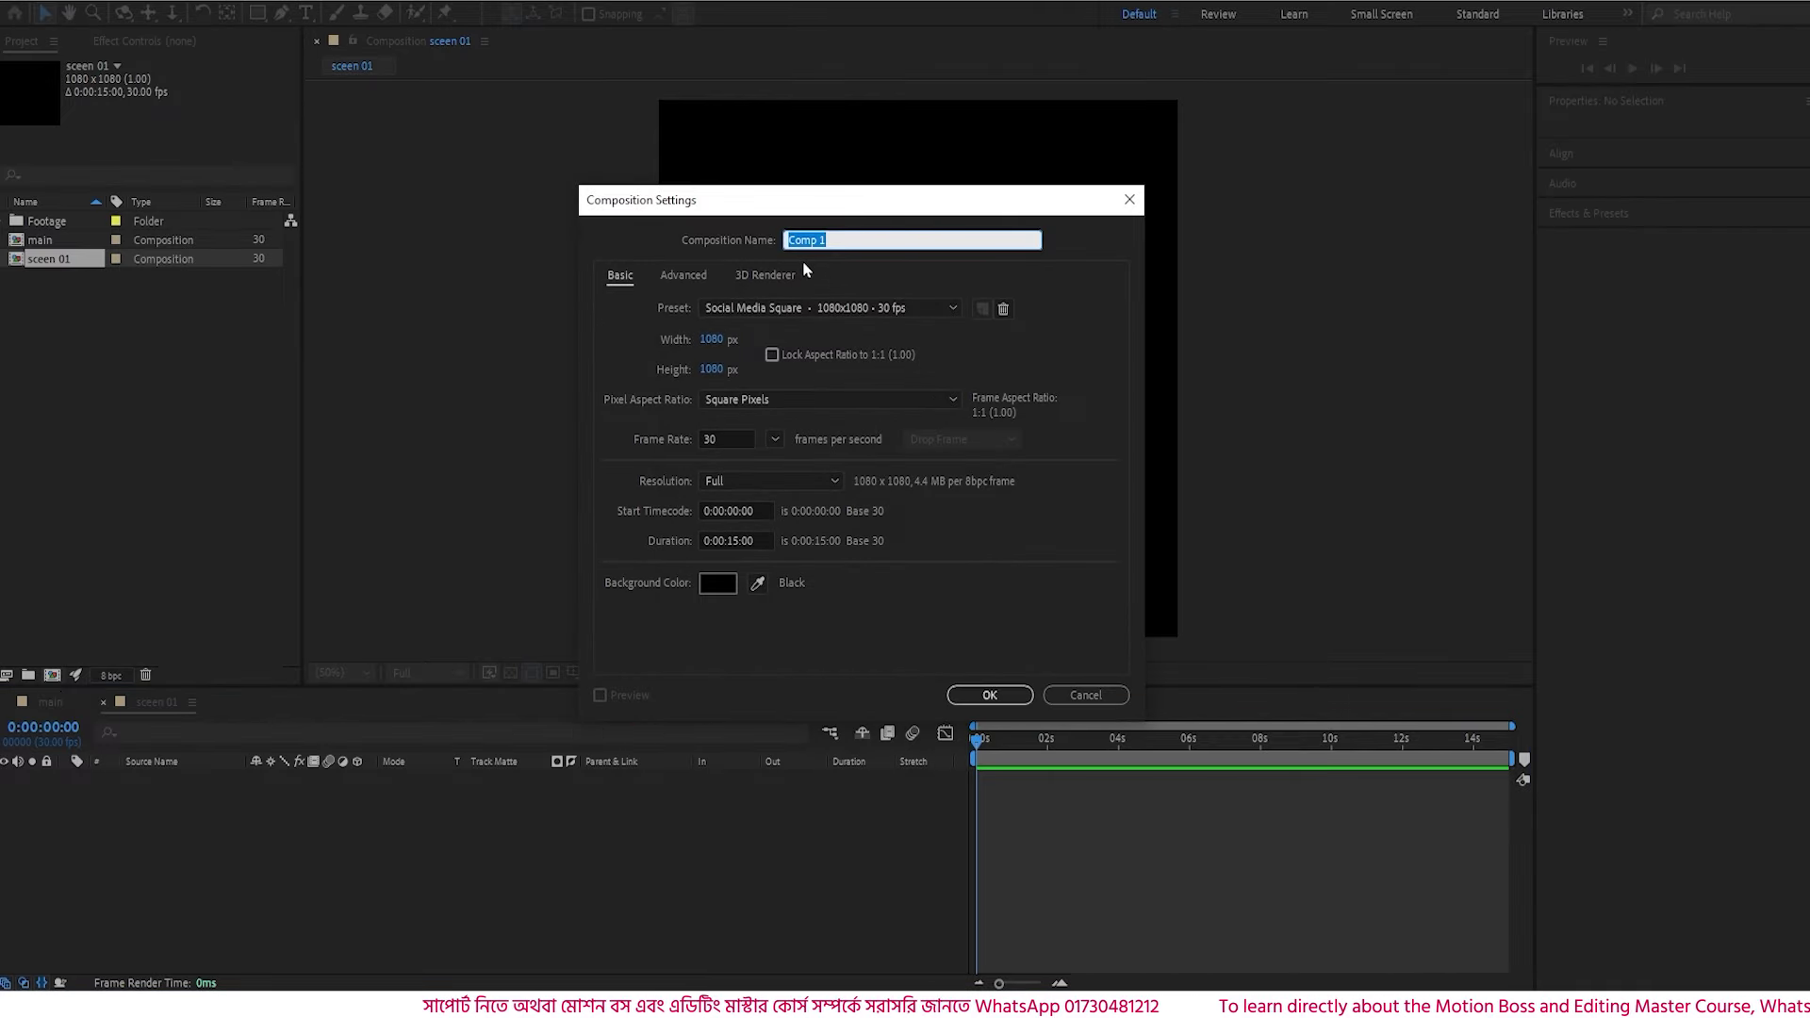
{"action": "type", "text": "scee"}
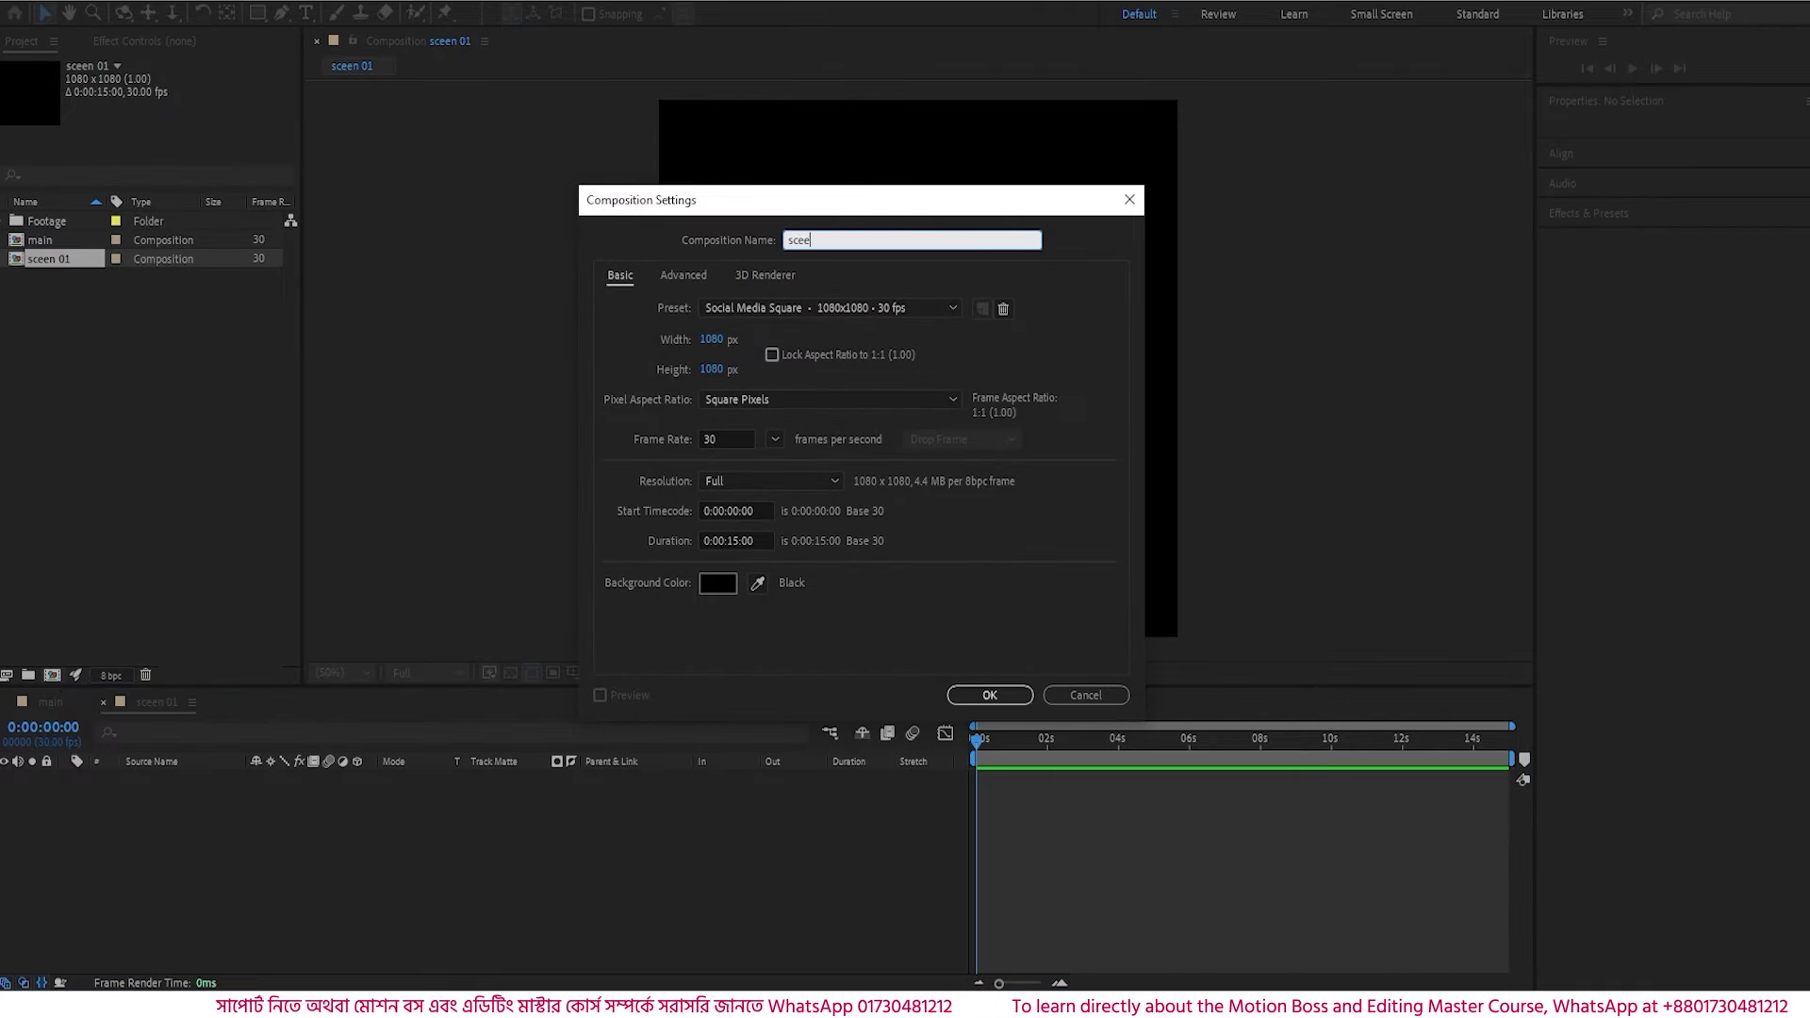
{"action": "type", "text": "n 02"}
{"action": "key", "text": "Return"}
- Create two more compositions, sceen 03 and sceen 04, both at 1080 x 1080 px, 30 fps and 15 seconds
{"action": "key", "text": "ctrl+n"}
{"action": "type", "text": "sceen "}
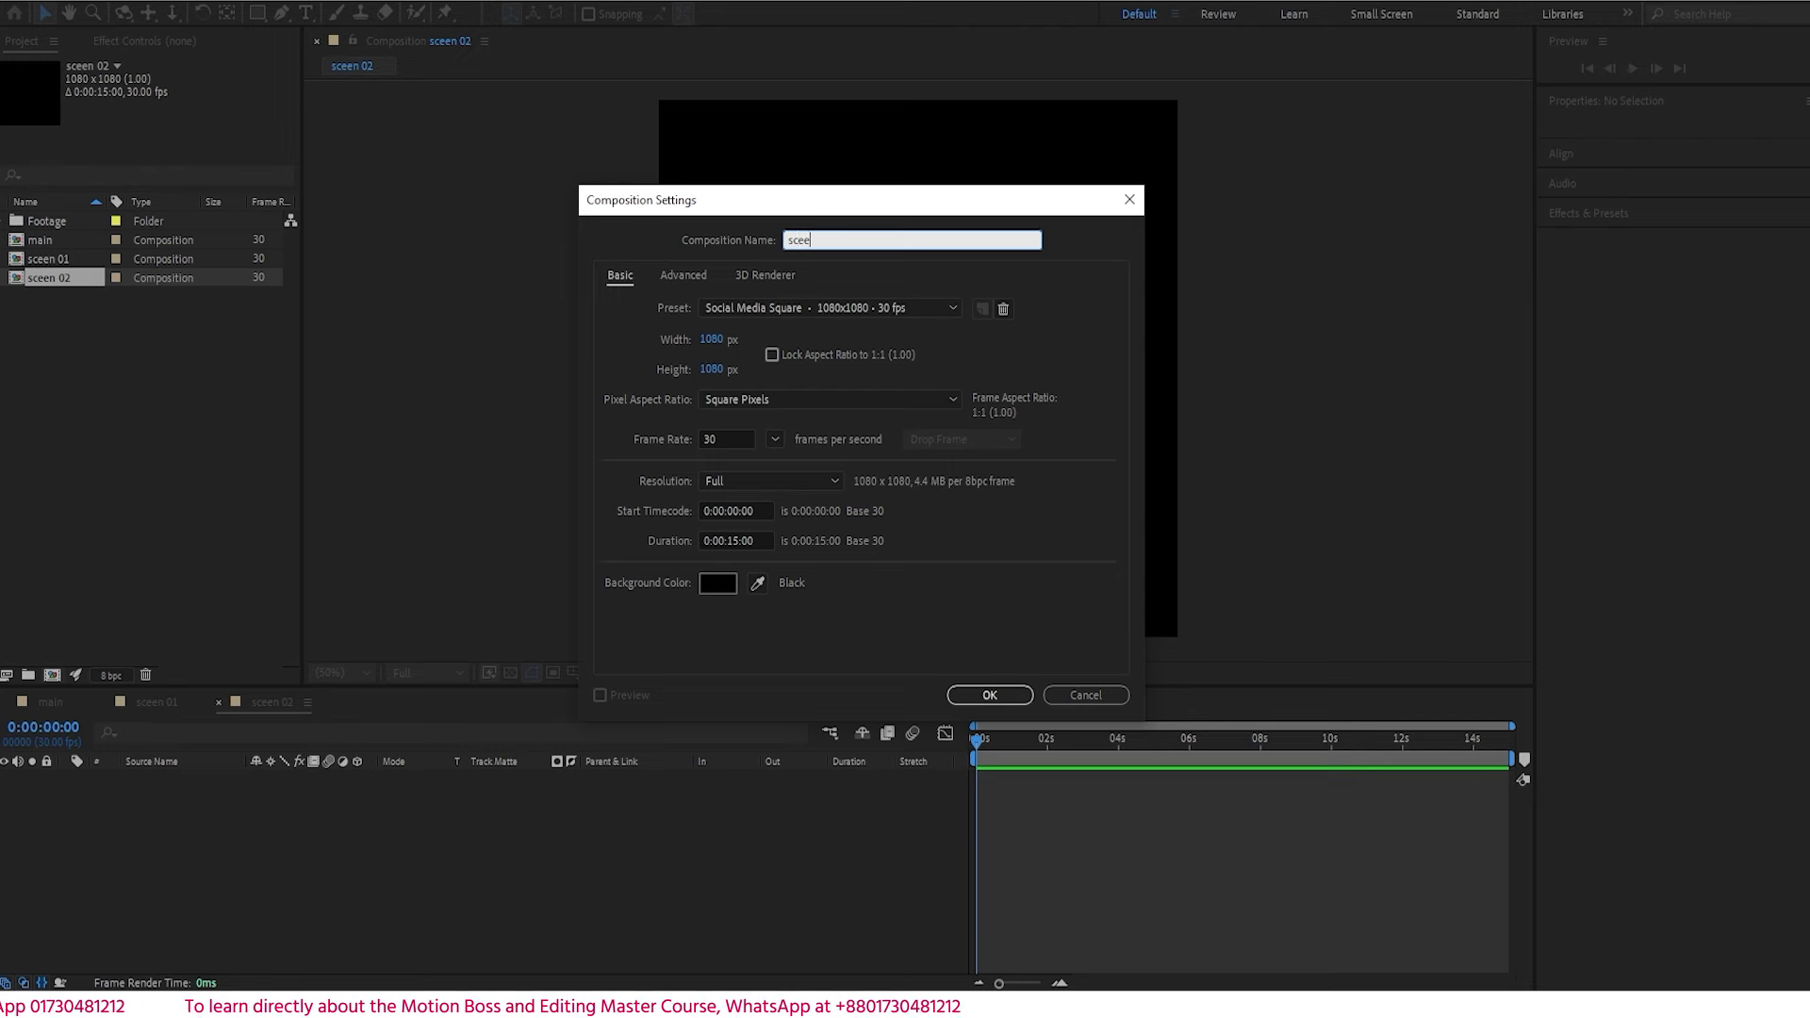
{"action": "type", "text": "03"}
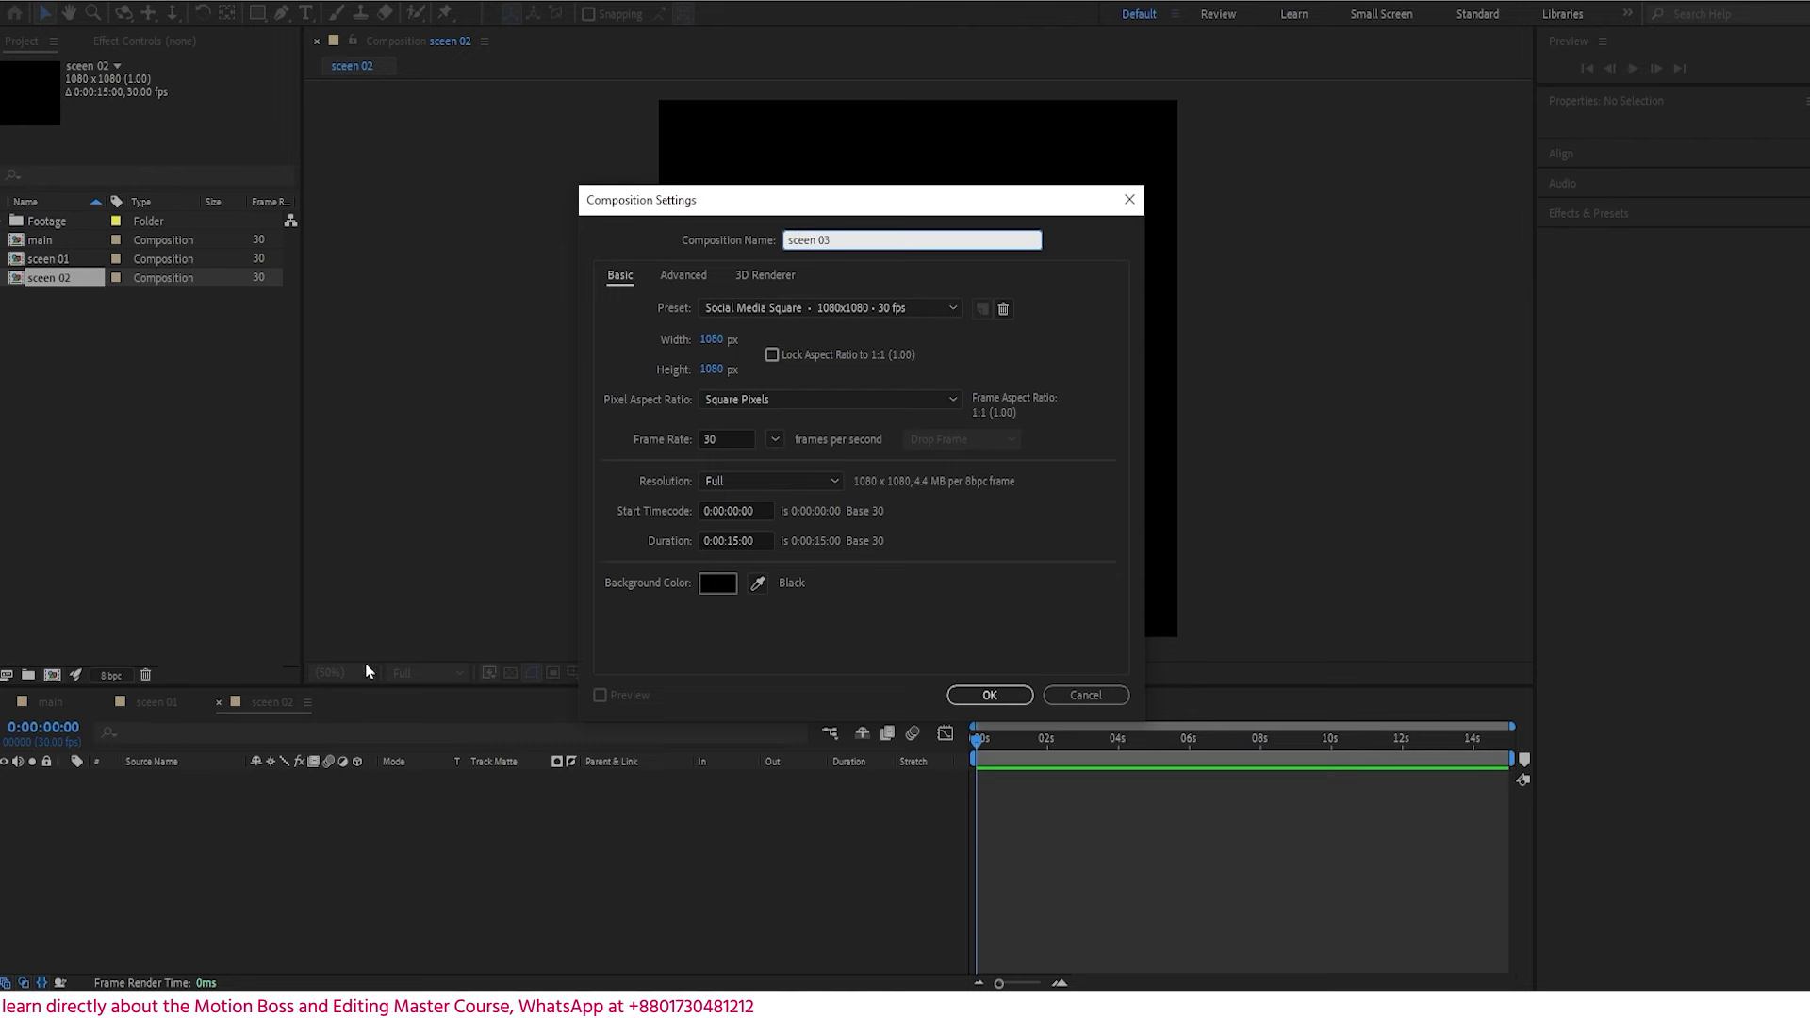
{"action": "left_click", "coordinate": [994, 698]}
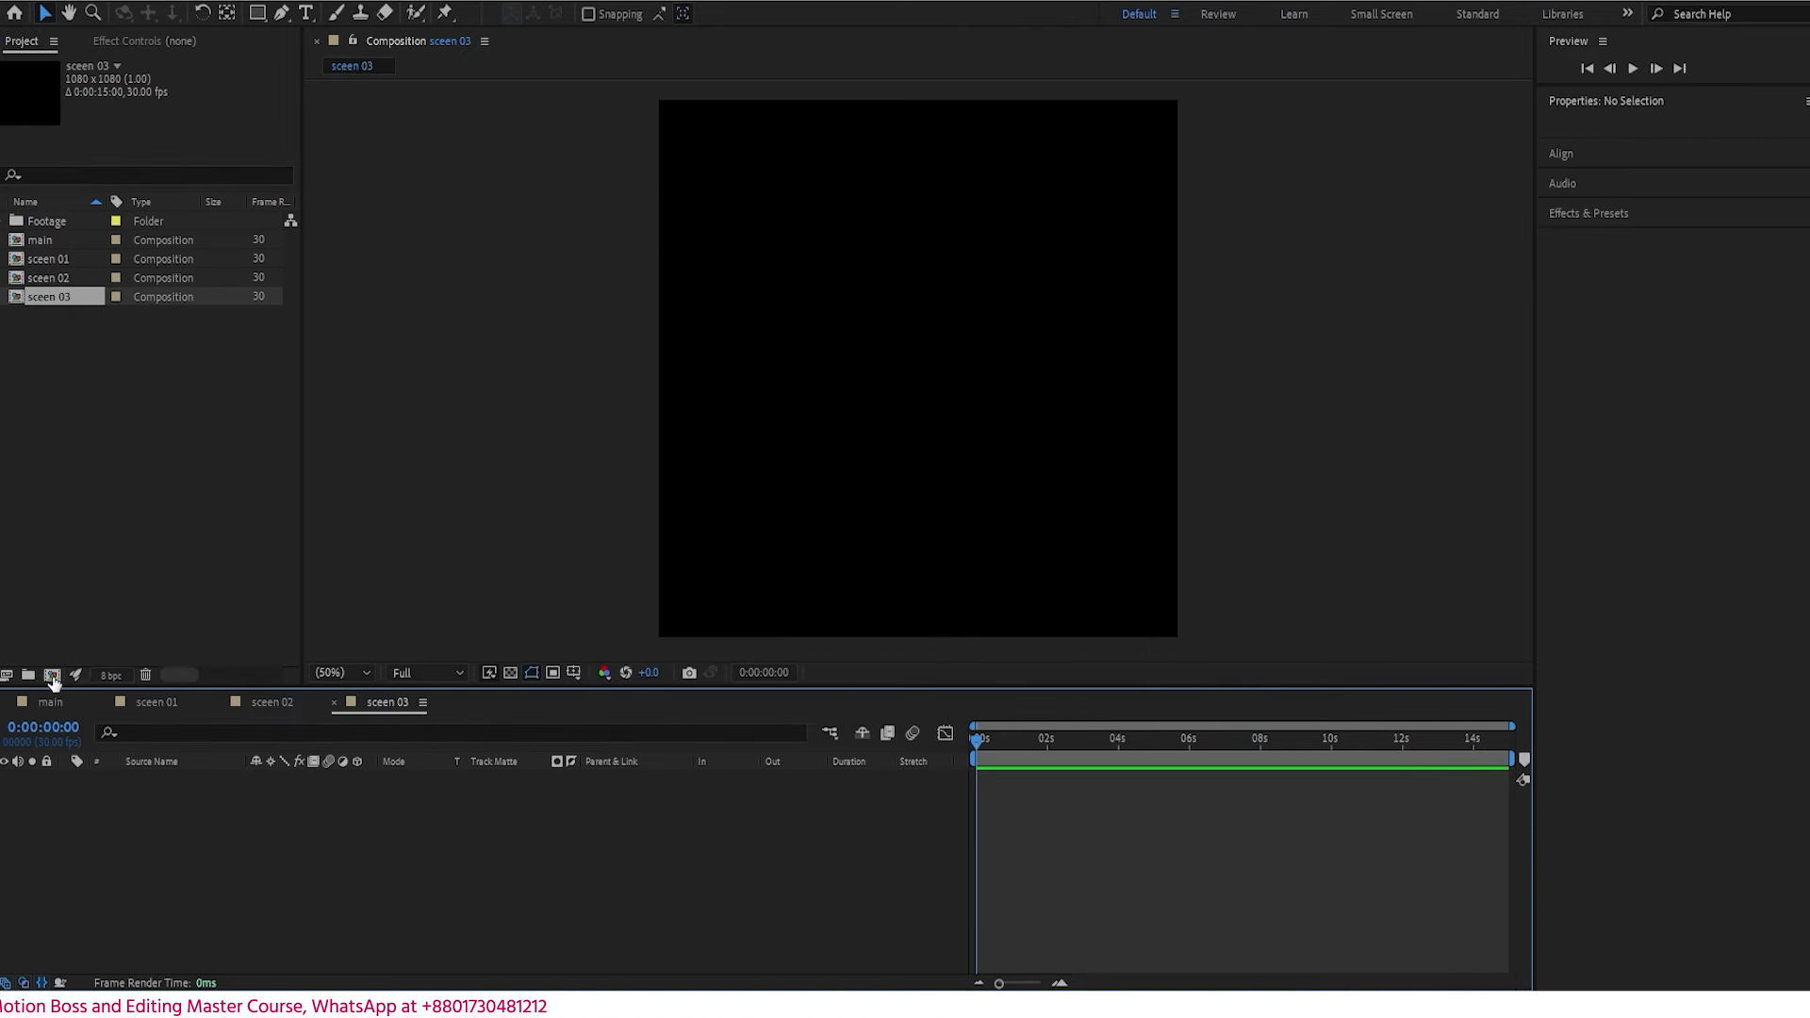
{"action": "left_click", "coordinate": [52, 676]}
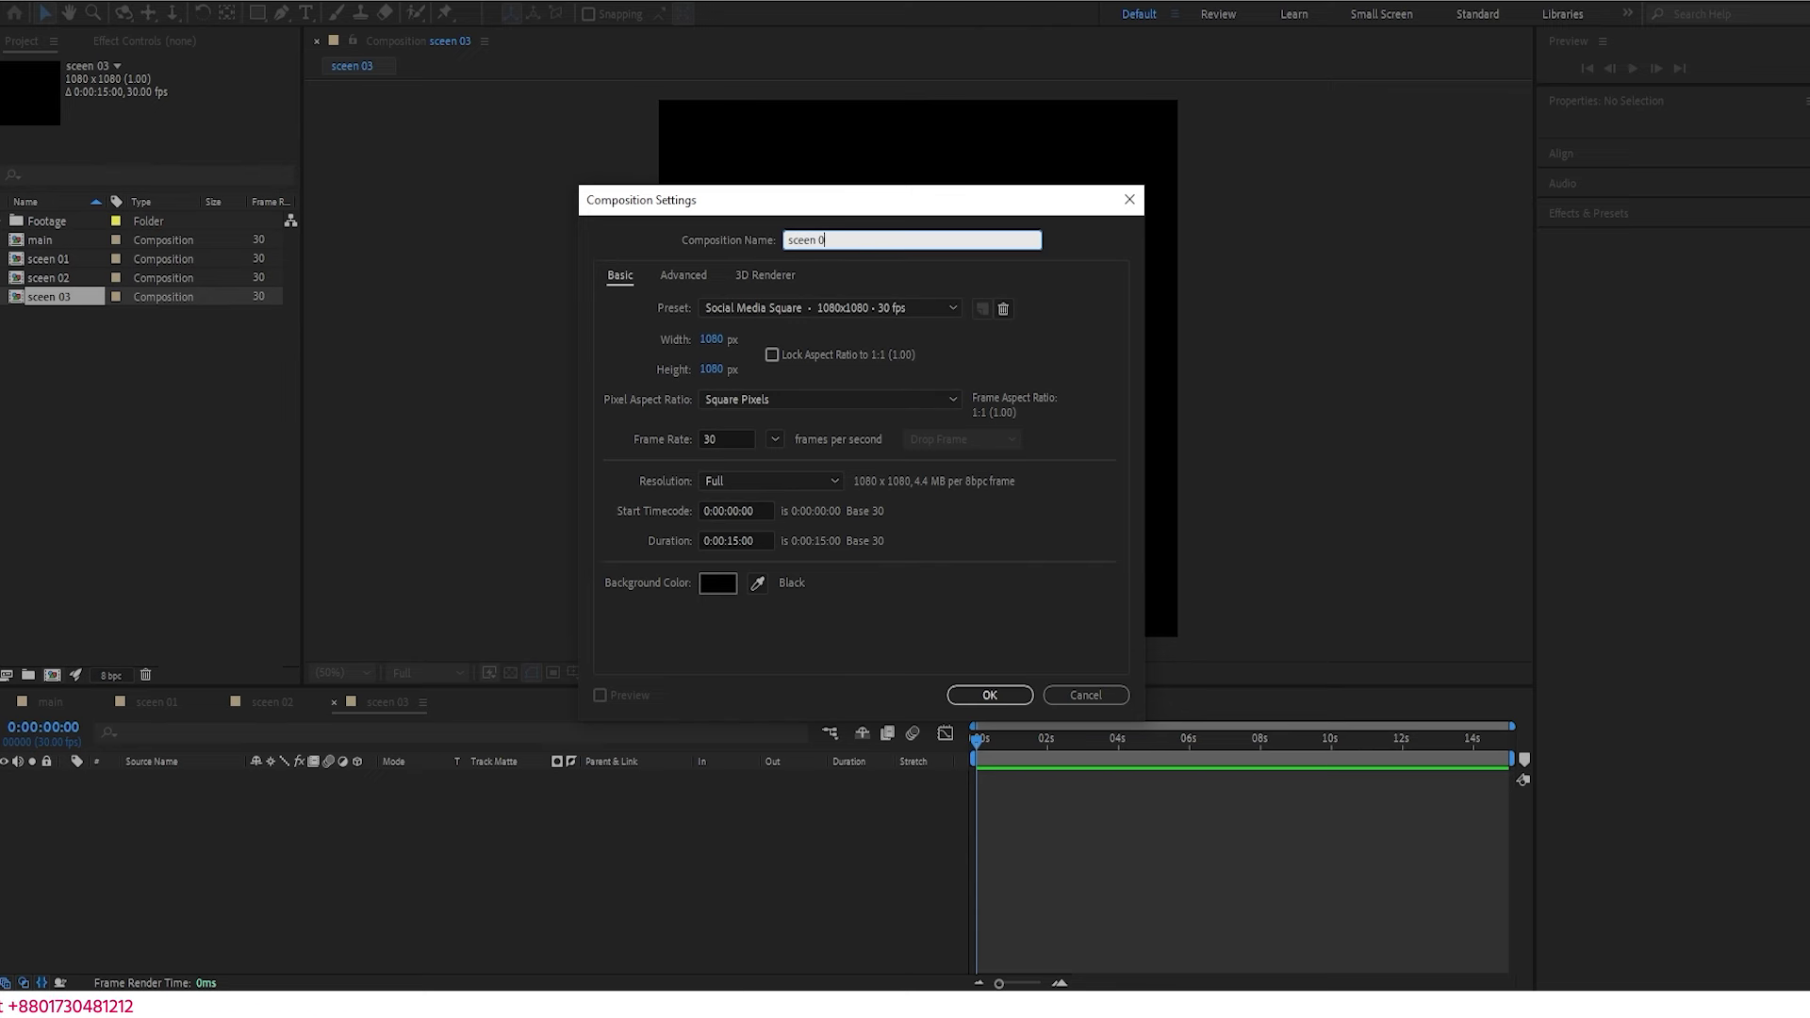
{"action": "left_click", "coordinate": [988, 695]}
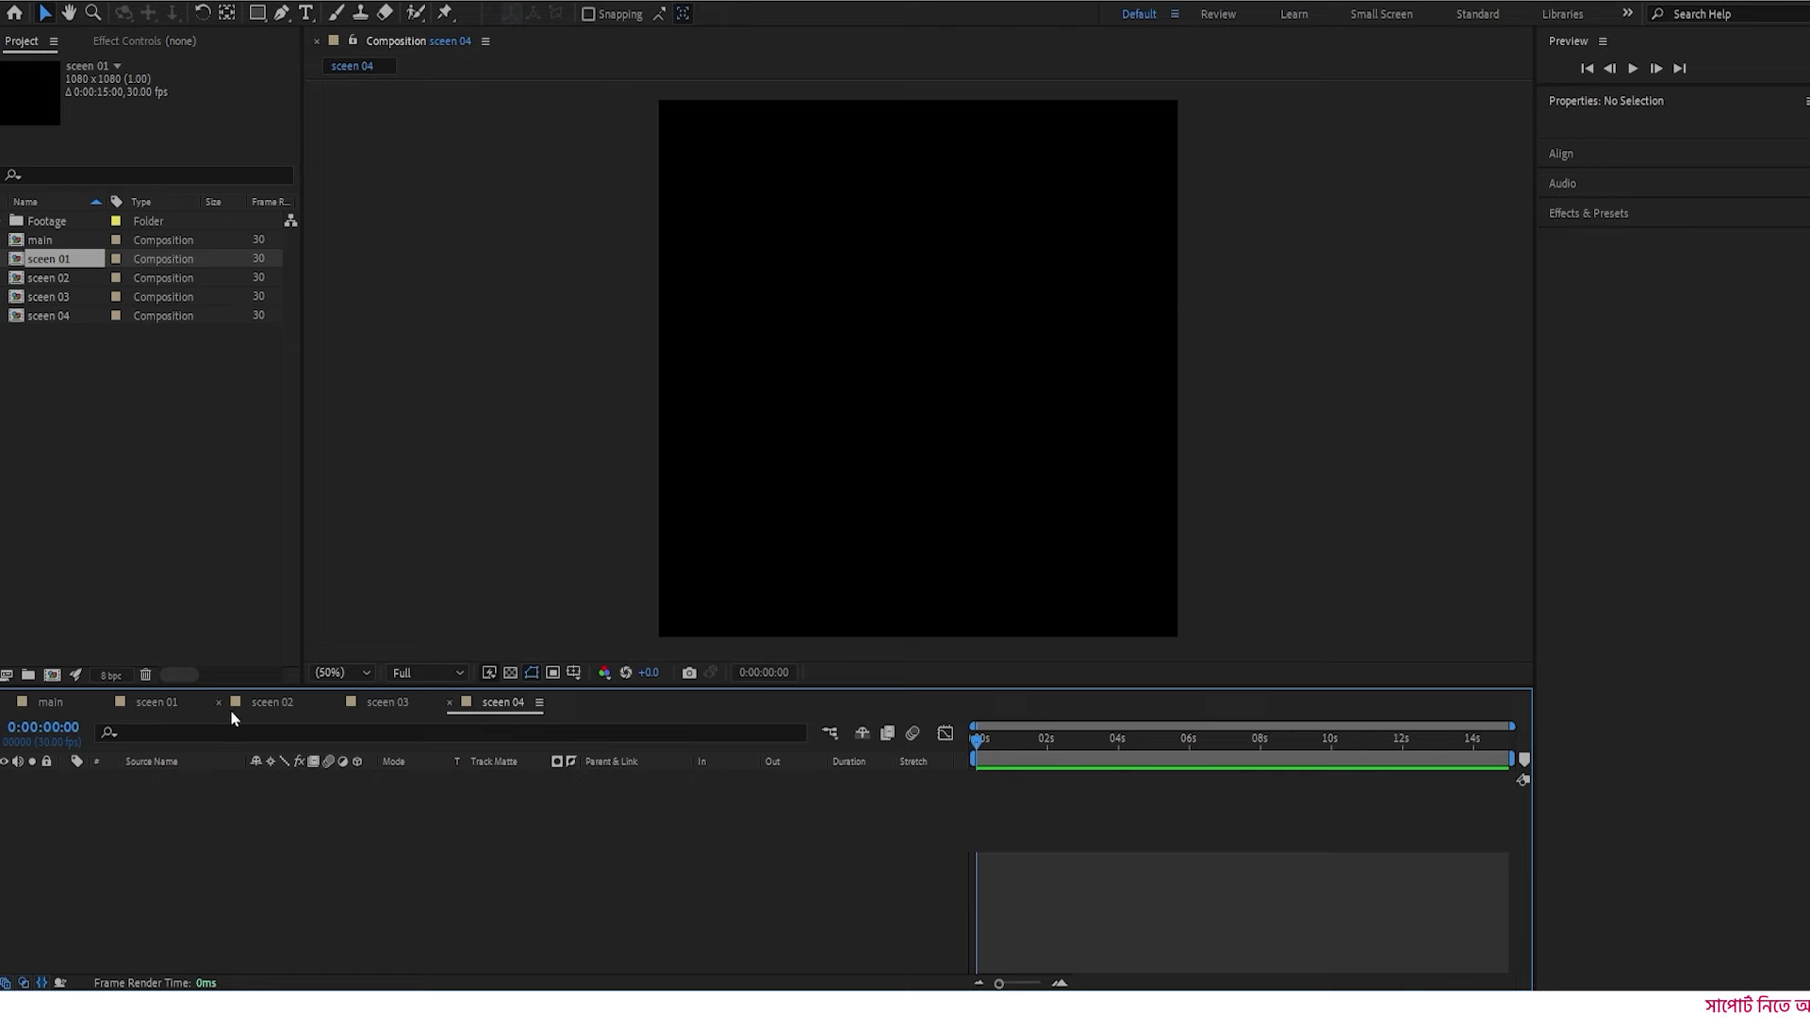
- Add sceen 01, sceen 02, sceen 03 and sceen 04 as layers in the main composition, stacking each above the previous one
{"action": "left_click", "coordinate": [49, 703]}
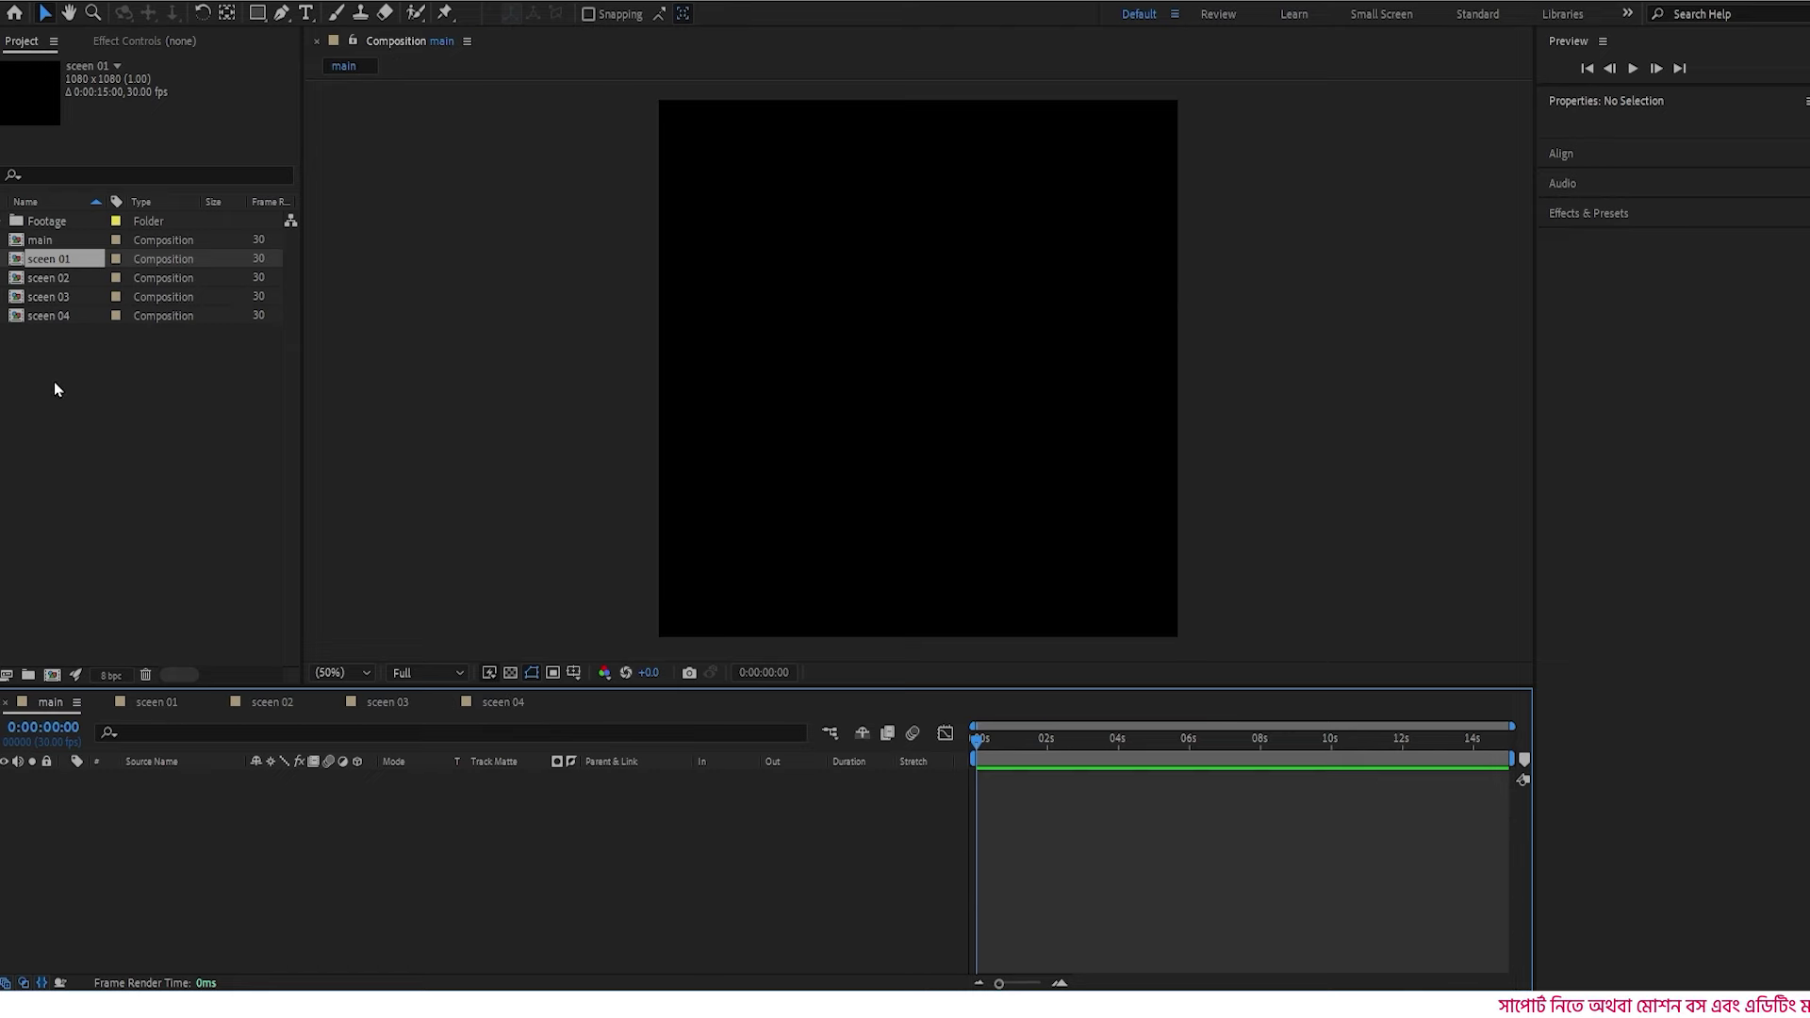
{"action": "left_click_drag", "start_coordinate": [72, 266], "coordinate": [128, 789]}
{"action": "left_click_drag", "start_coordinate": [139, 887], "coordinate": [142, 891]}
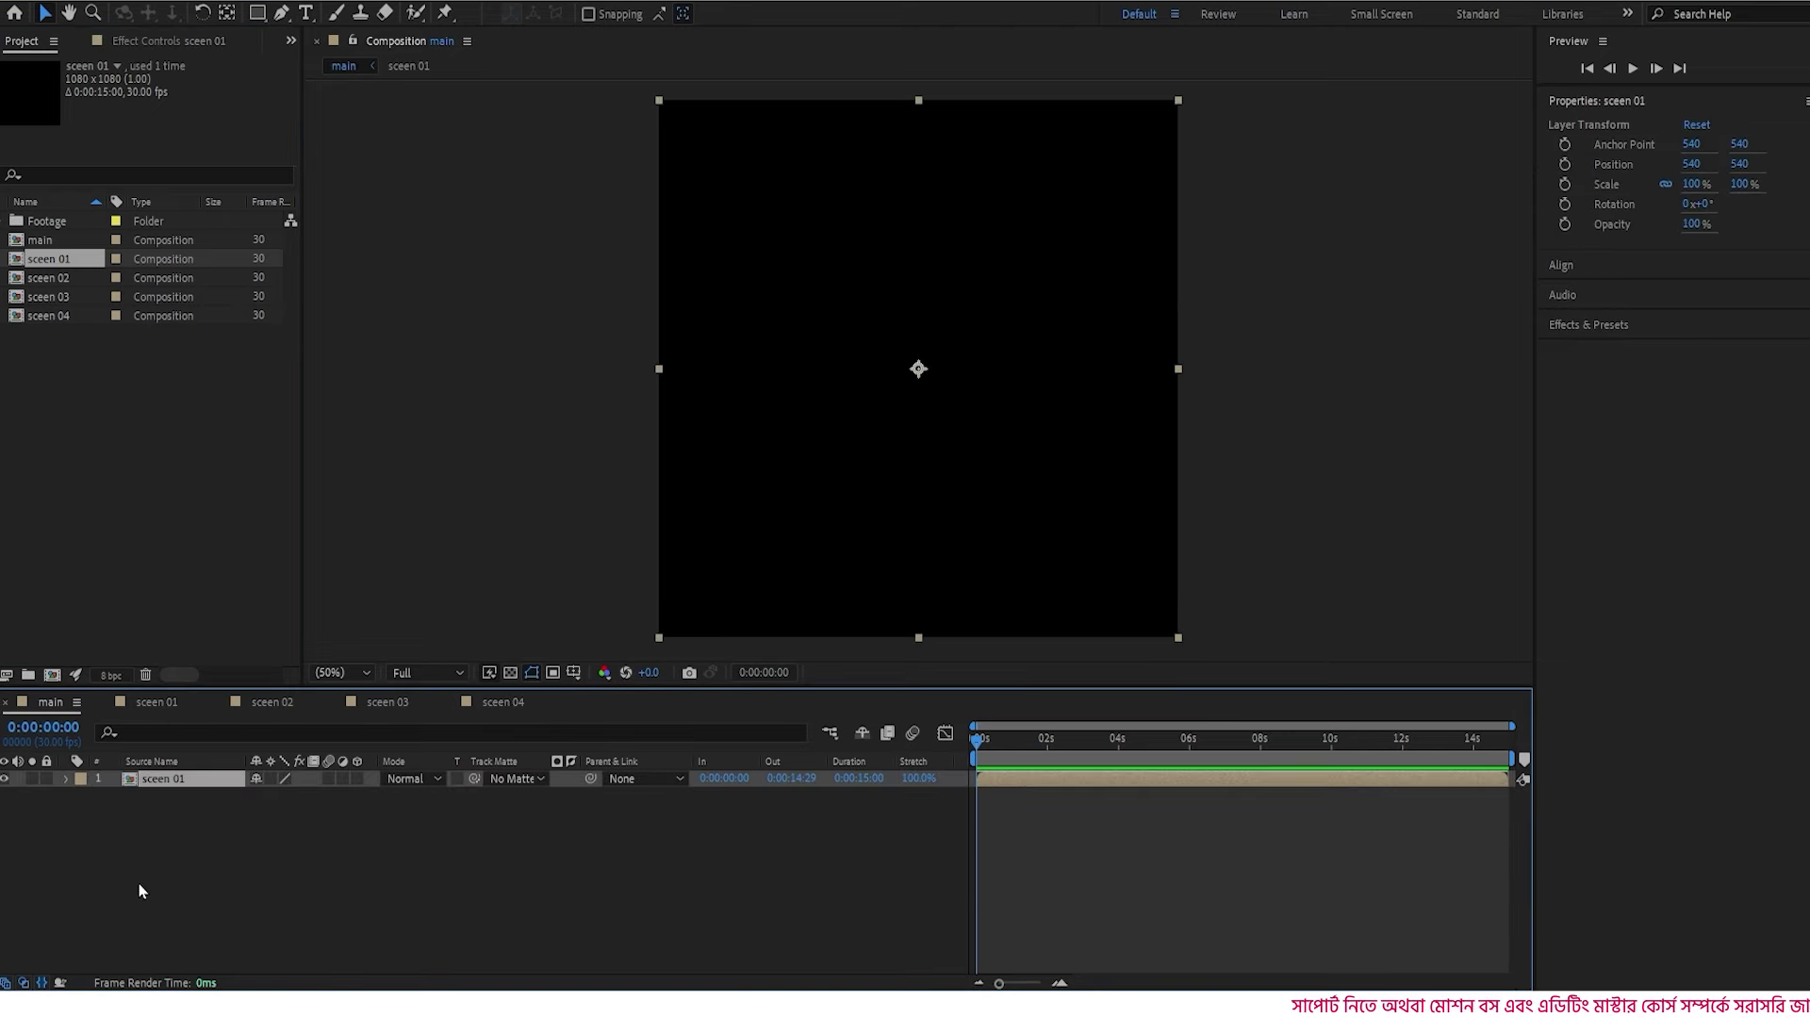
{"action": "left_click_drag", "start_coordinate": [48, 275], "coordinate": [173, 777]}
{"action": "left_click_drag", "start_coordinate": [49, 296], "coordinate": [165, 768]}
{"action": "left_click_drag", "start_coordinate": [92, 319], "coordinate": [165, 773]}
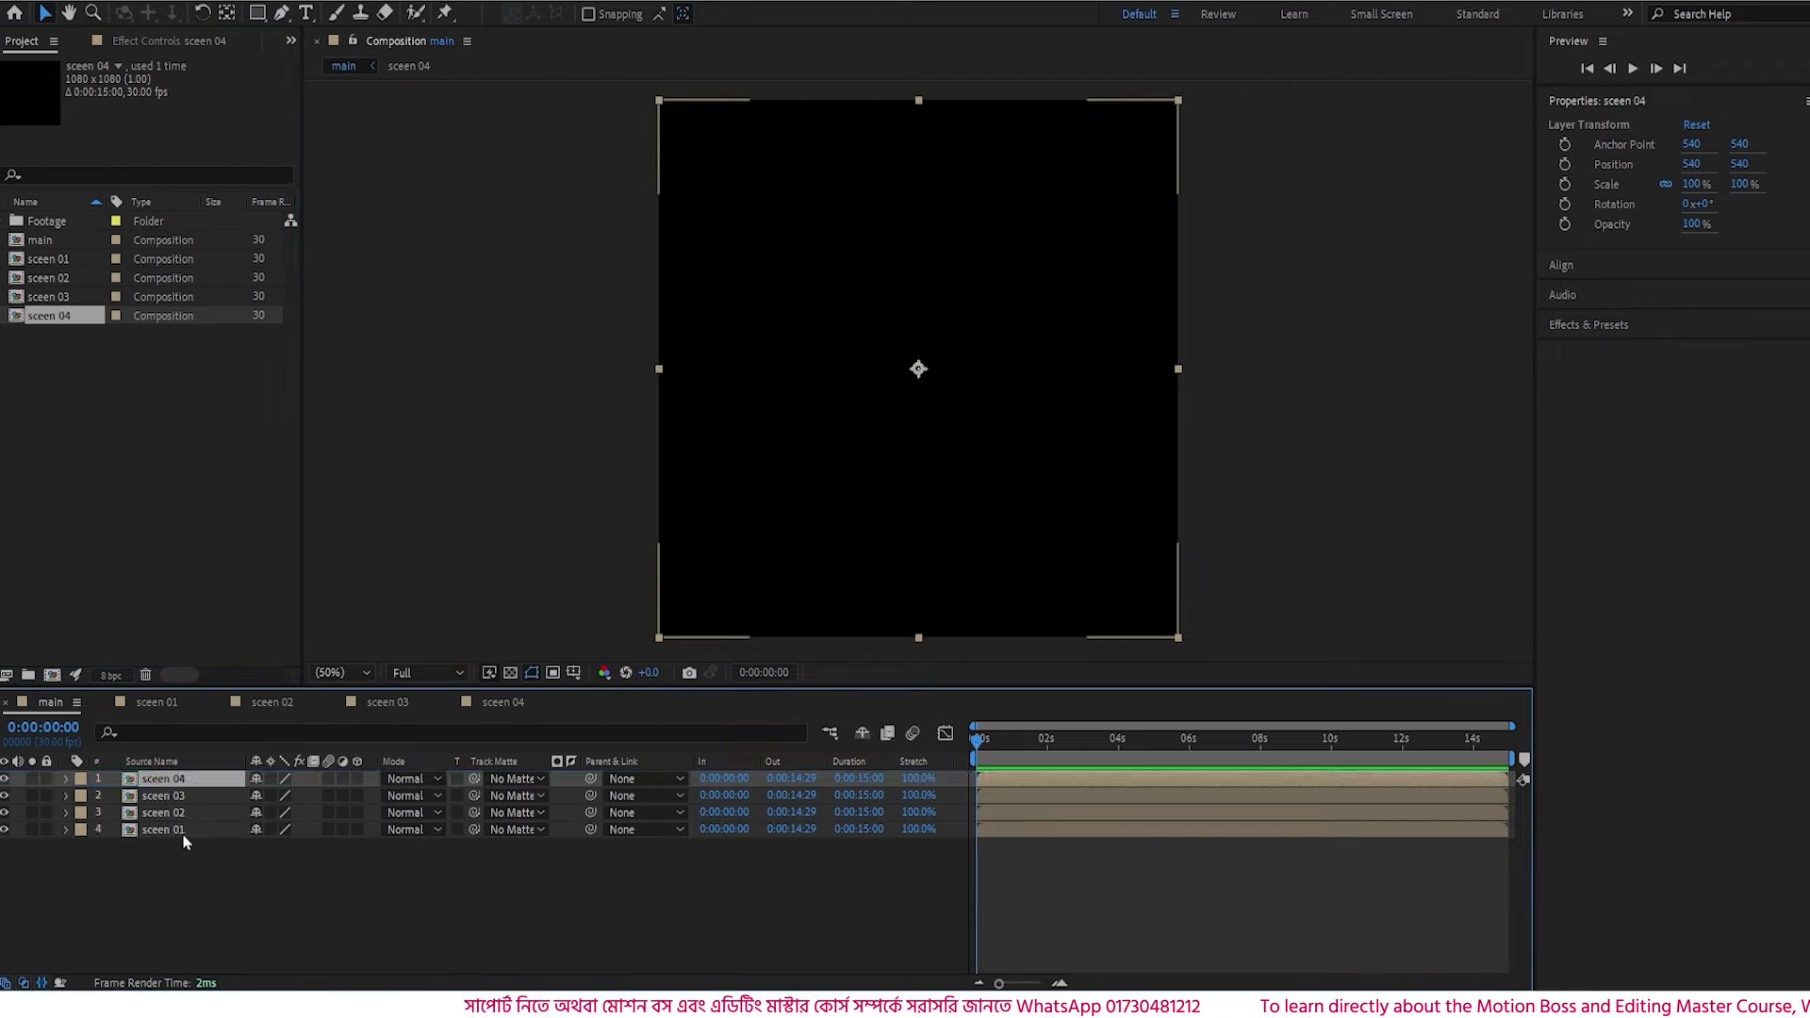
{"action": "left_click", "coordinate": [190, 829]}
{"action": "left_click", "coordinate": [192, 812]}
{"action": "left_click", "coordinate": [195, 796]}
{"action": "left_click", "coordinate": [201, 779]}
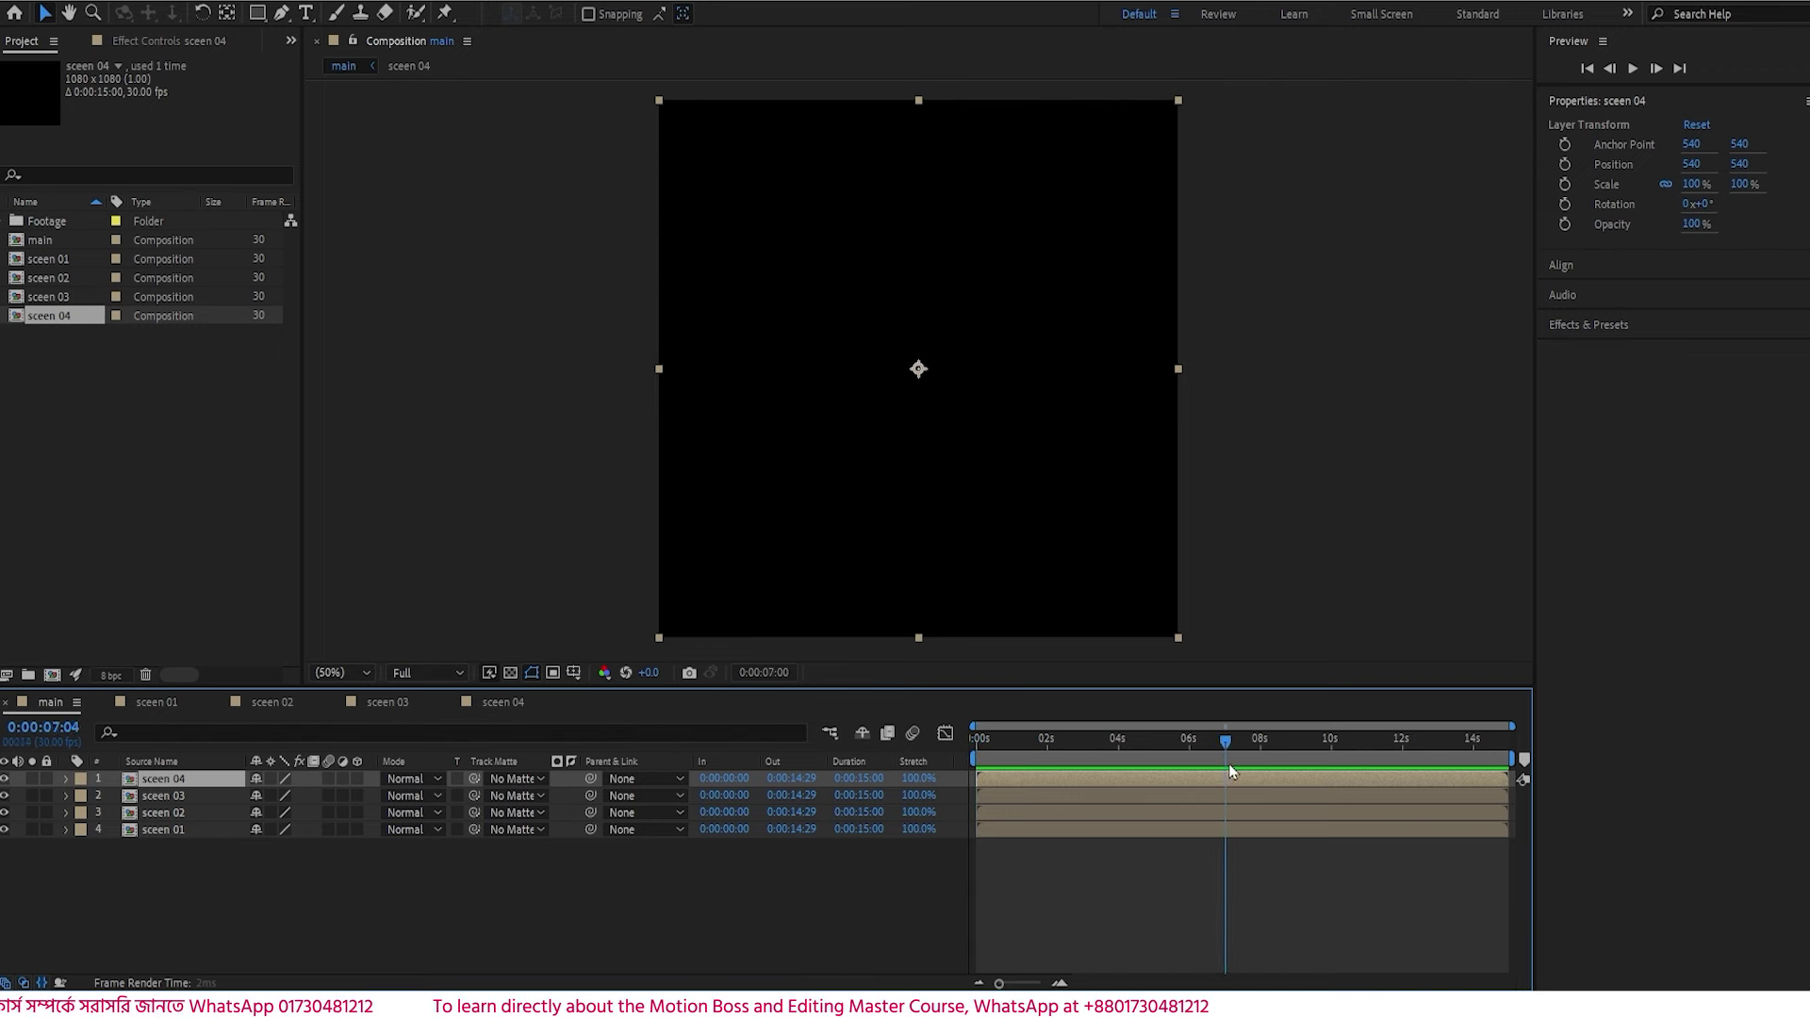
- Add daraz video.mp4 from the Footage folder as the topmost layer of the main composition
{"action": "left_click", "coordinate": [4, 220]}
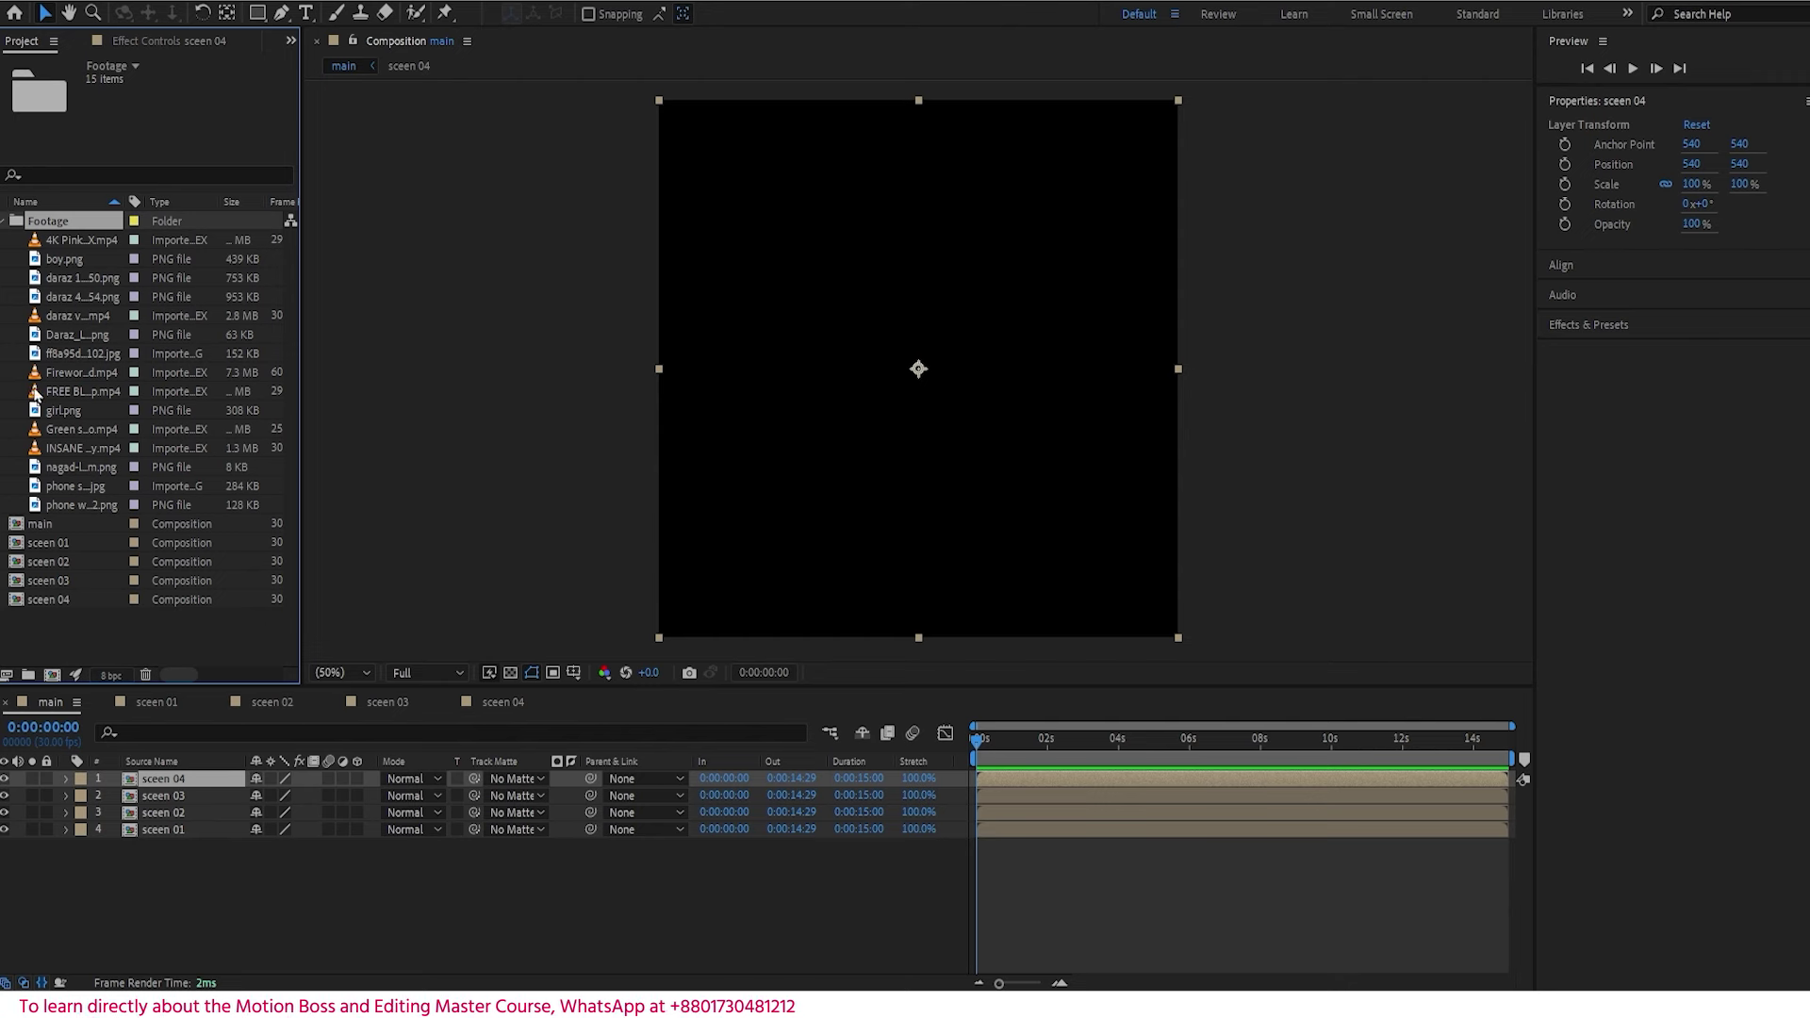
{"action": "left_click", "coordinate": [63, 241]}
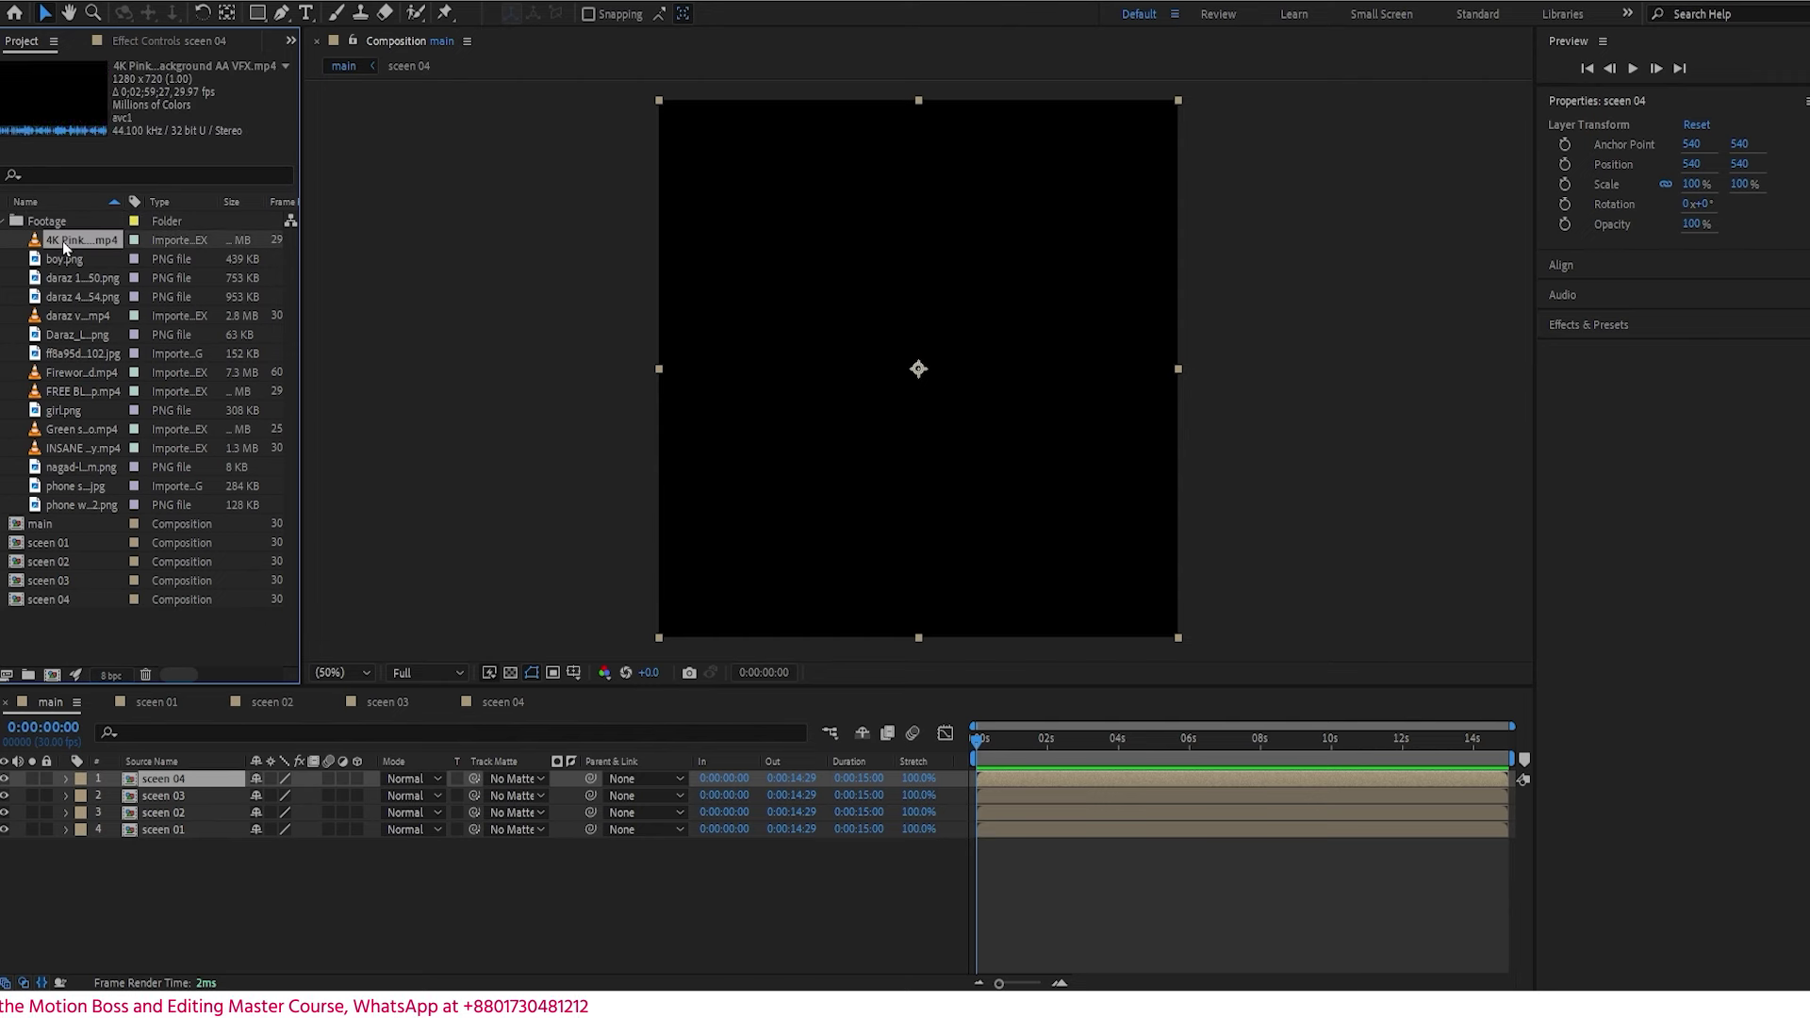
{"action": "left_click", "coordinate": [66, 318]}
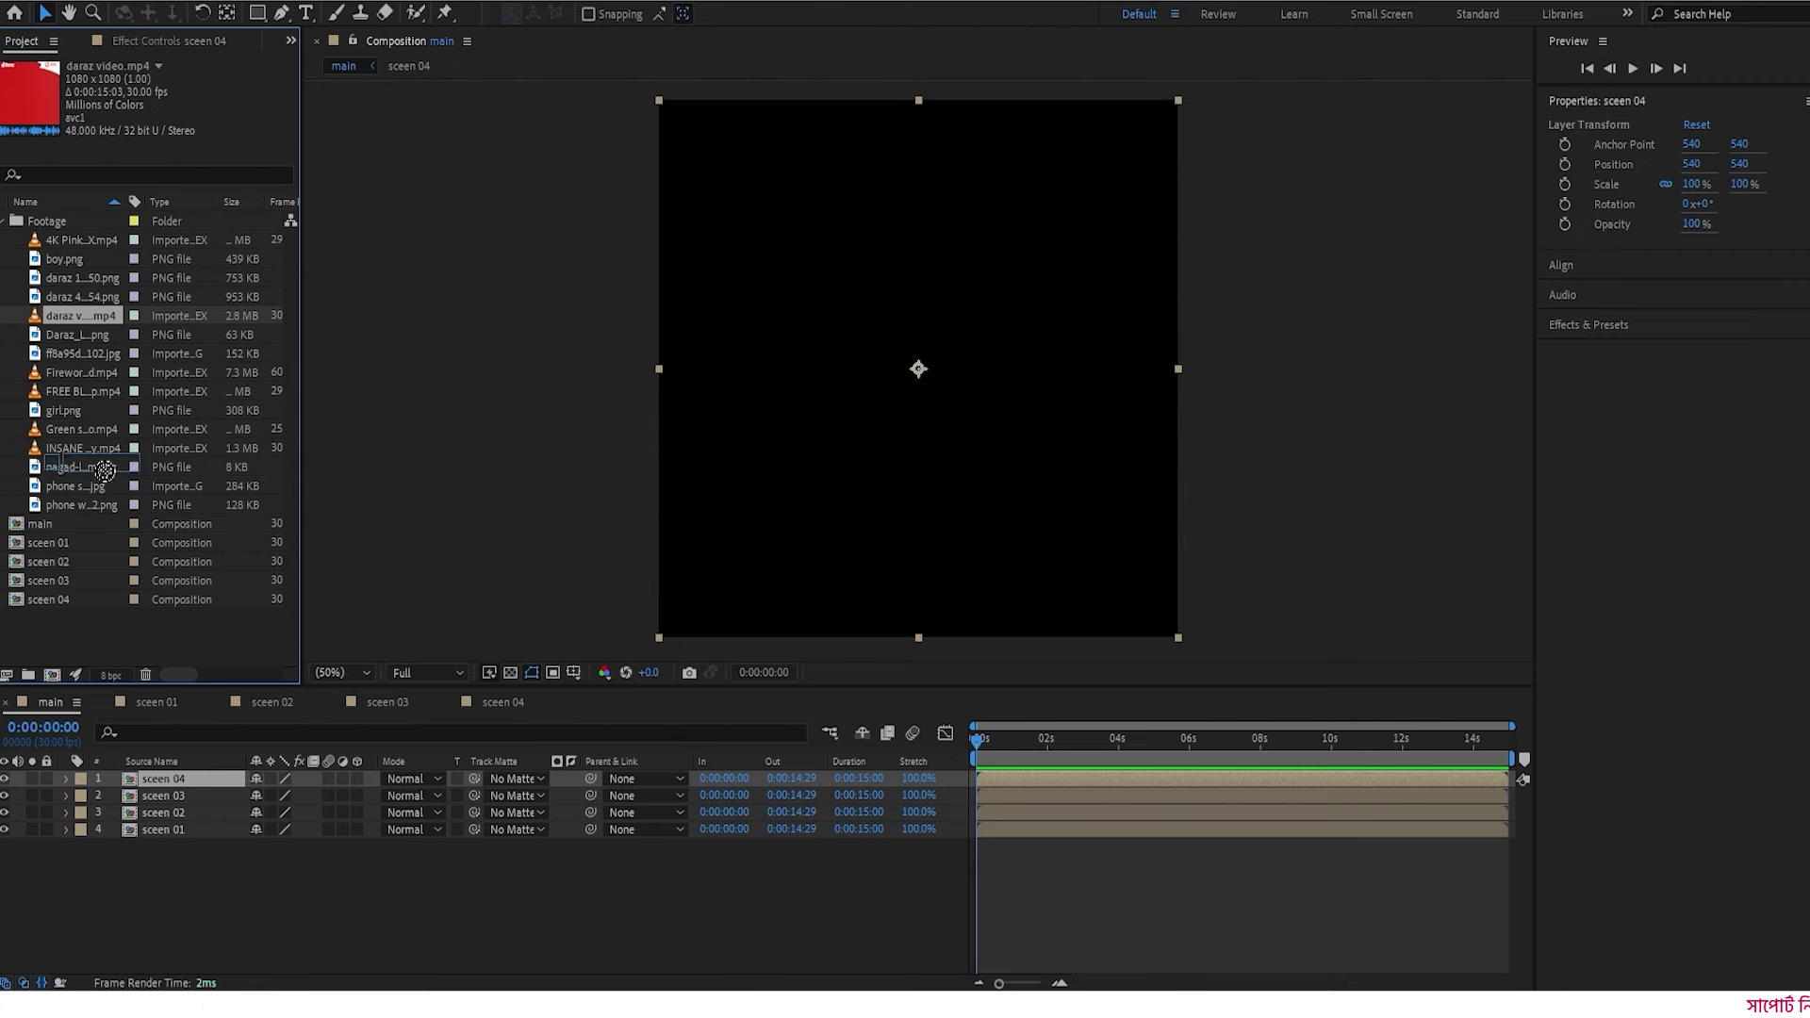
{"action": "left_click_drag", "start_coordinate": [146, 780], "coordinate": [151, 779]}
- Preview the opening of the daraz video.mp4 layer from the beginning of the main composition
{"action": "left_click_drag", "start_coordinate": [992, 759], "coordinate": [911, 766]}
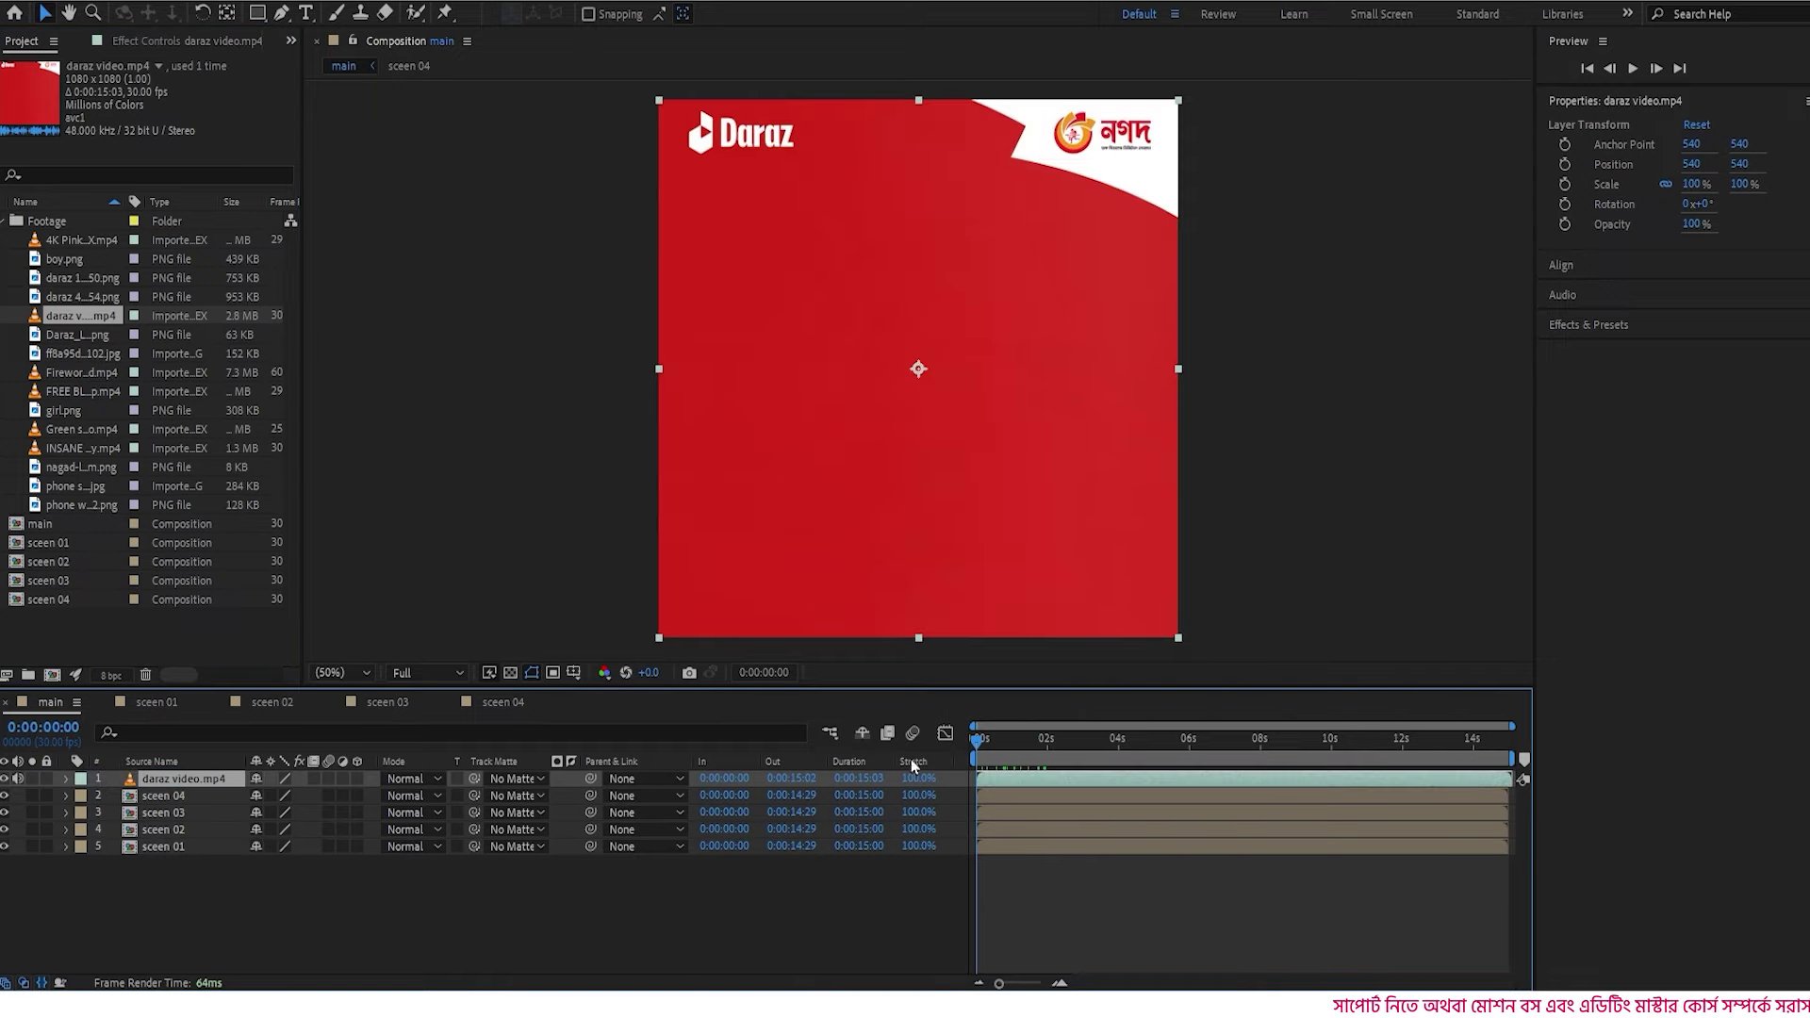
{"action": "key", "text": "space"}
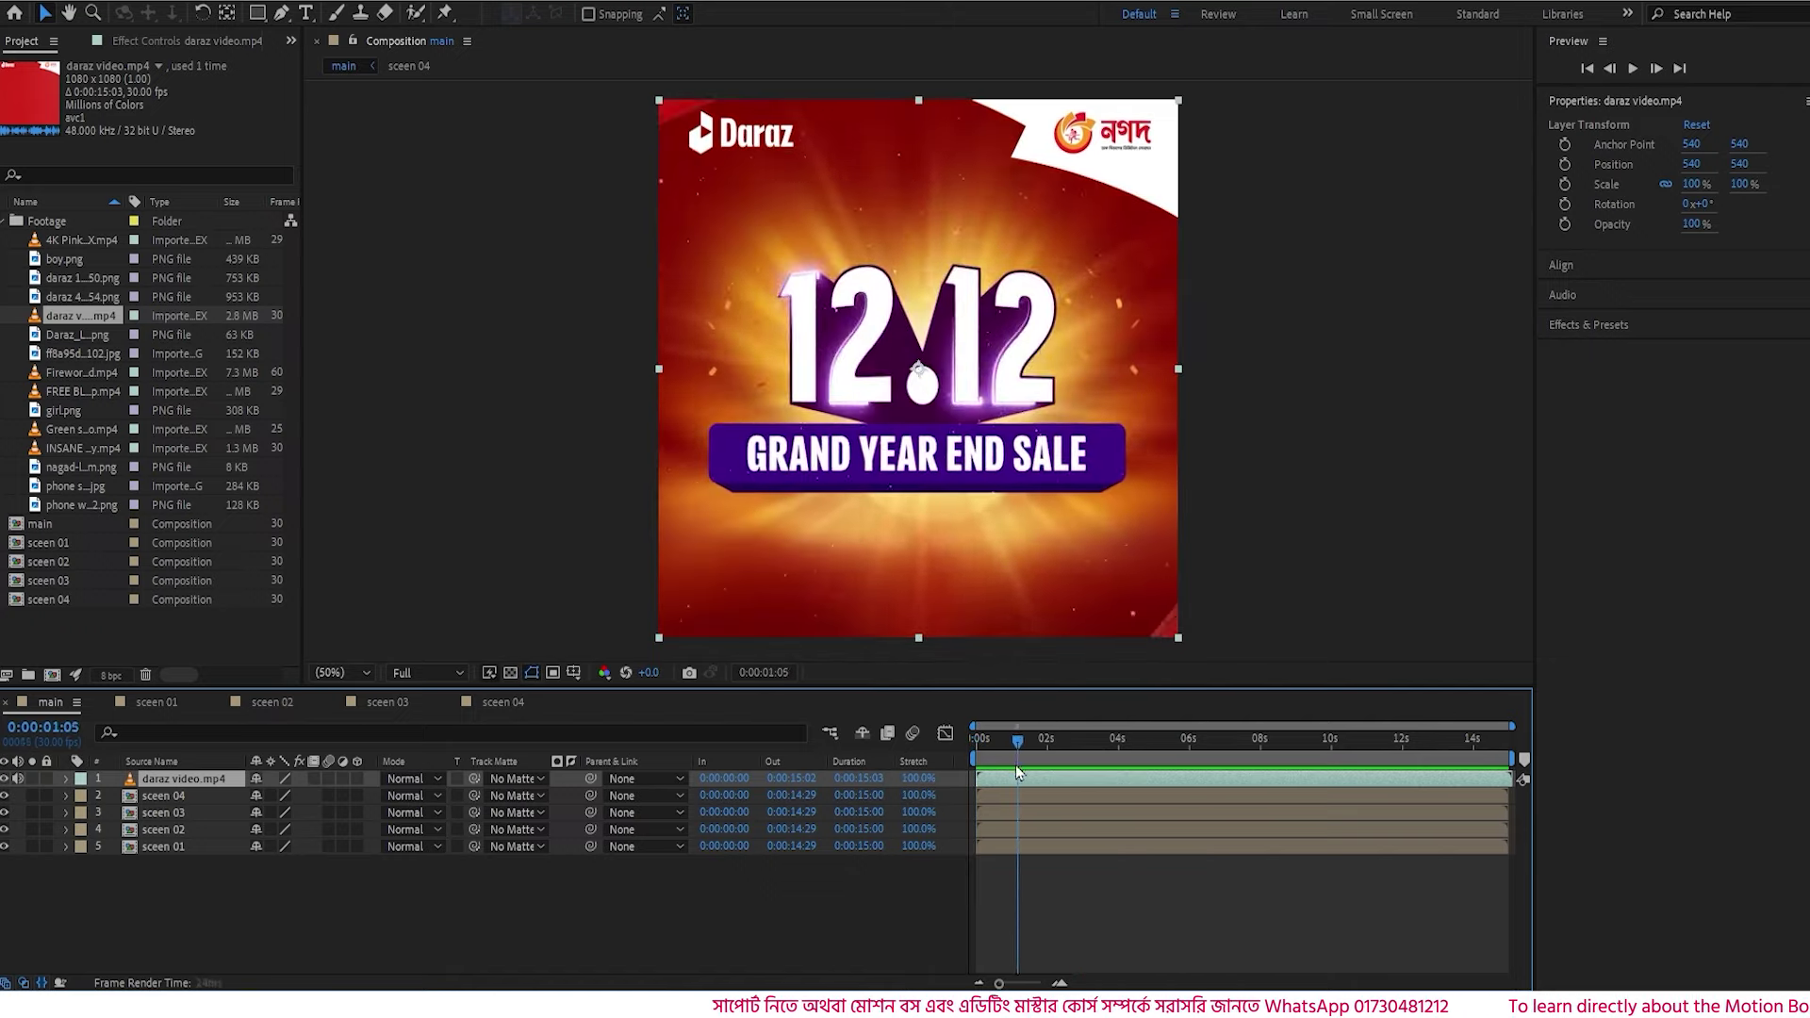
{"action": "key", "text": "space"}
- Move the sceen 02 layer's start to 0:00:02:18, at the reference video's first scene change
{"action": "left_click_drag", "start_coordinate": [978, 740], "coordinate": [1067, 752]}
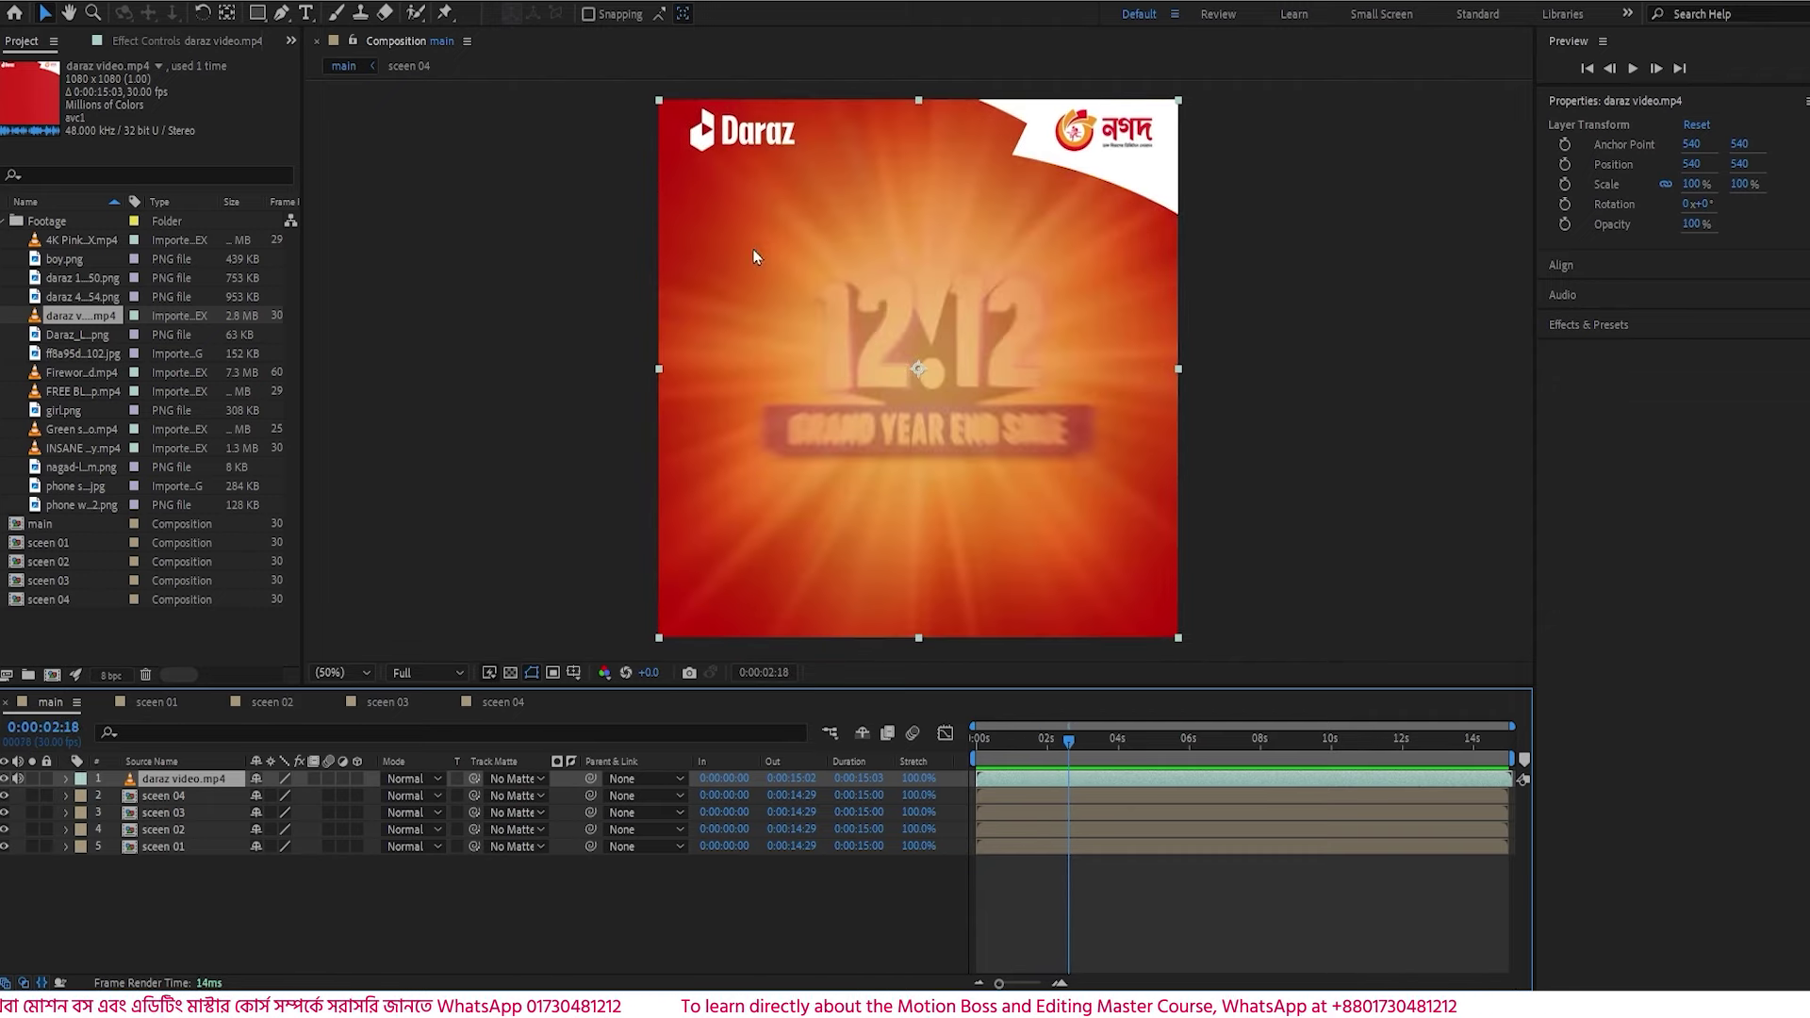
{"action": "left_click", "coordinate": [1011, 832]}
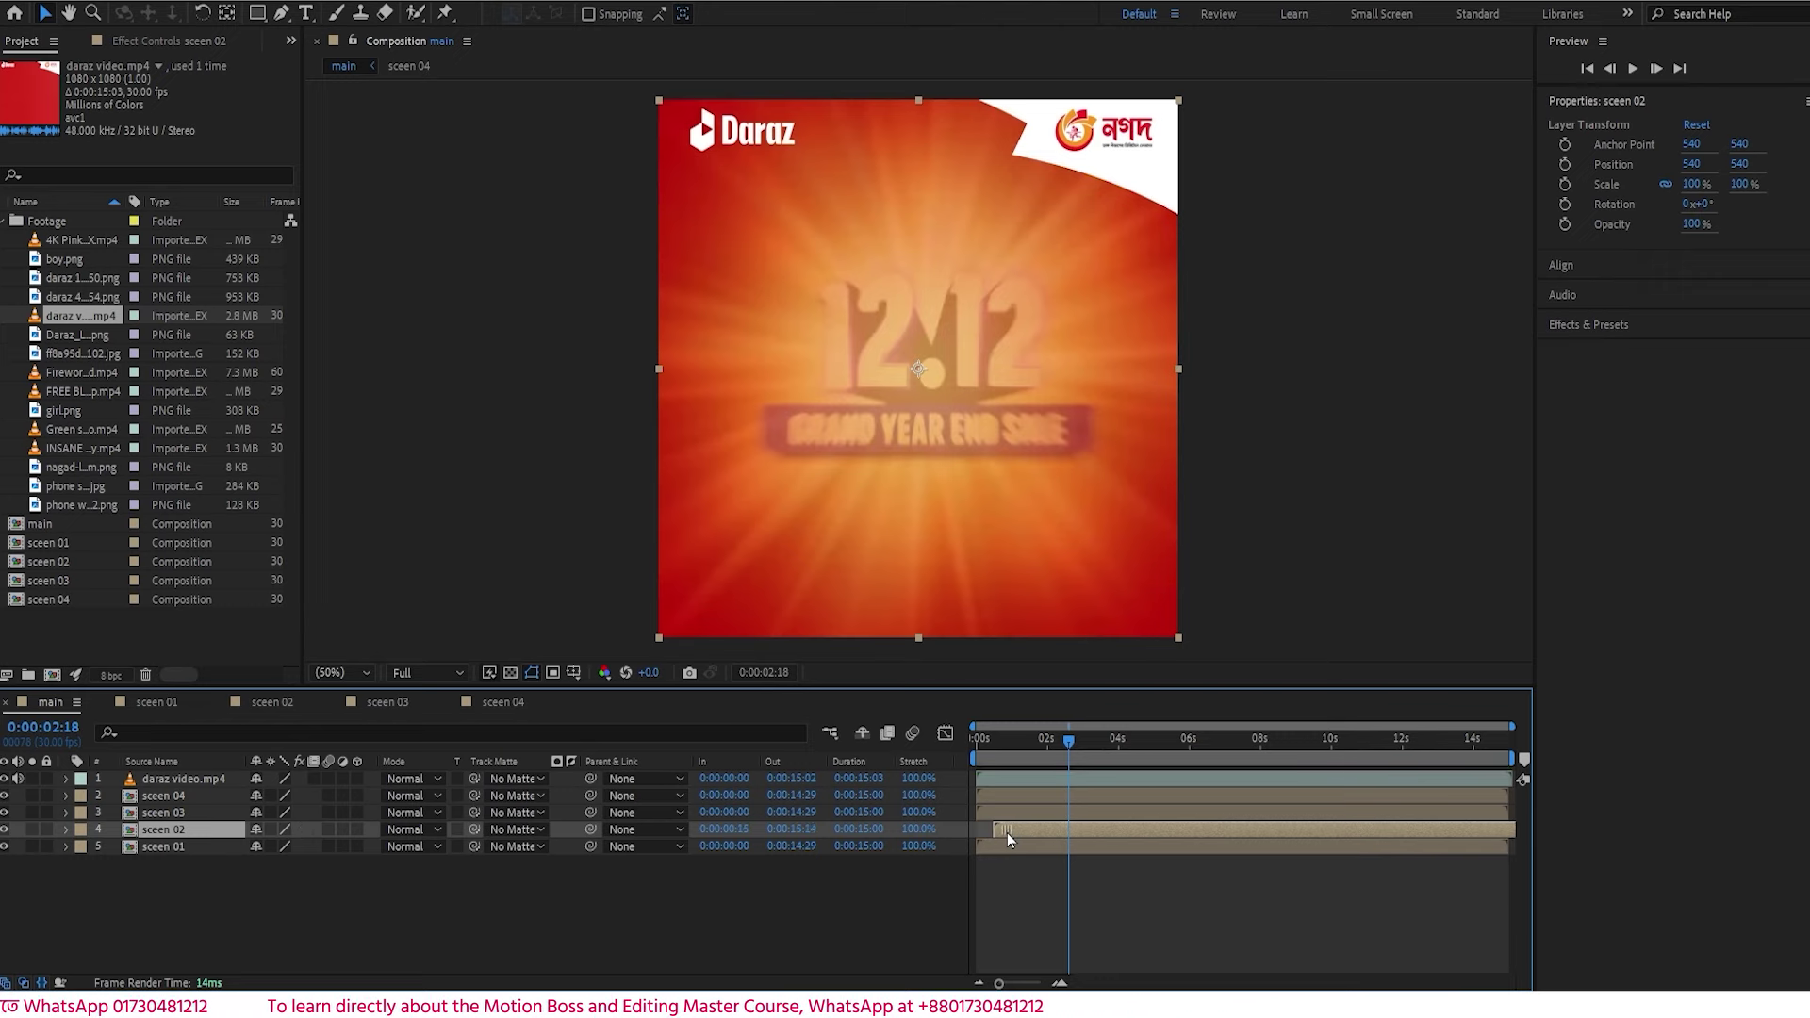
{"action": "key", "text": "bracketleft"}
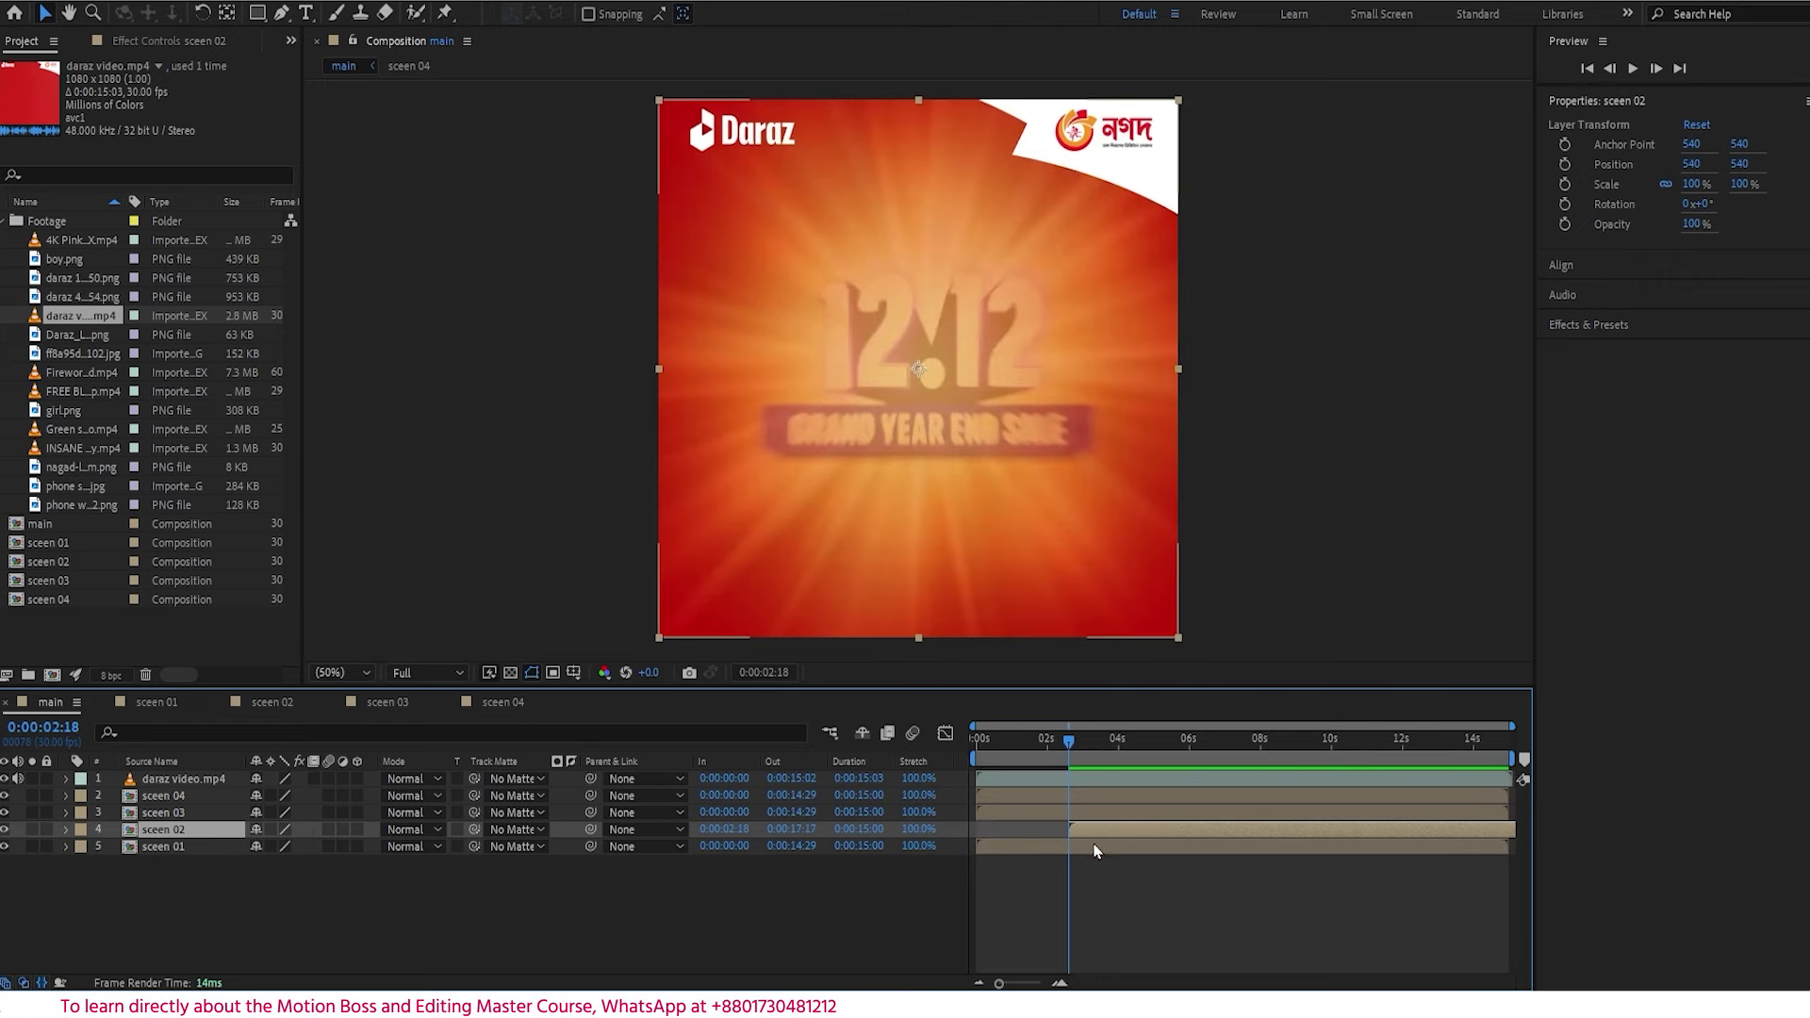
- Move the start of the sceen 03 layer to 0:00:06:13 and of the sceen 04 layer to 0:00:12:04
{"action": "left_click_drag", "start_coordinate": [1069, 739], "coordinate": [1202, 744]}
{"action": "mouse_move", "coordinate": [1203, 744]}
{"action": "left_mouse_down"}
{"action": "mouse_move", "coordinate": [1317, 745]}
{"action": "mouse_move", "coordinate": [1208, 743]}
{"action": "left_mouse_up"}
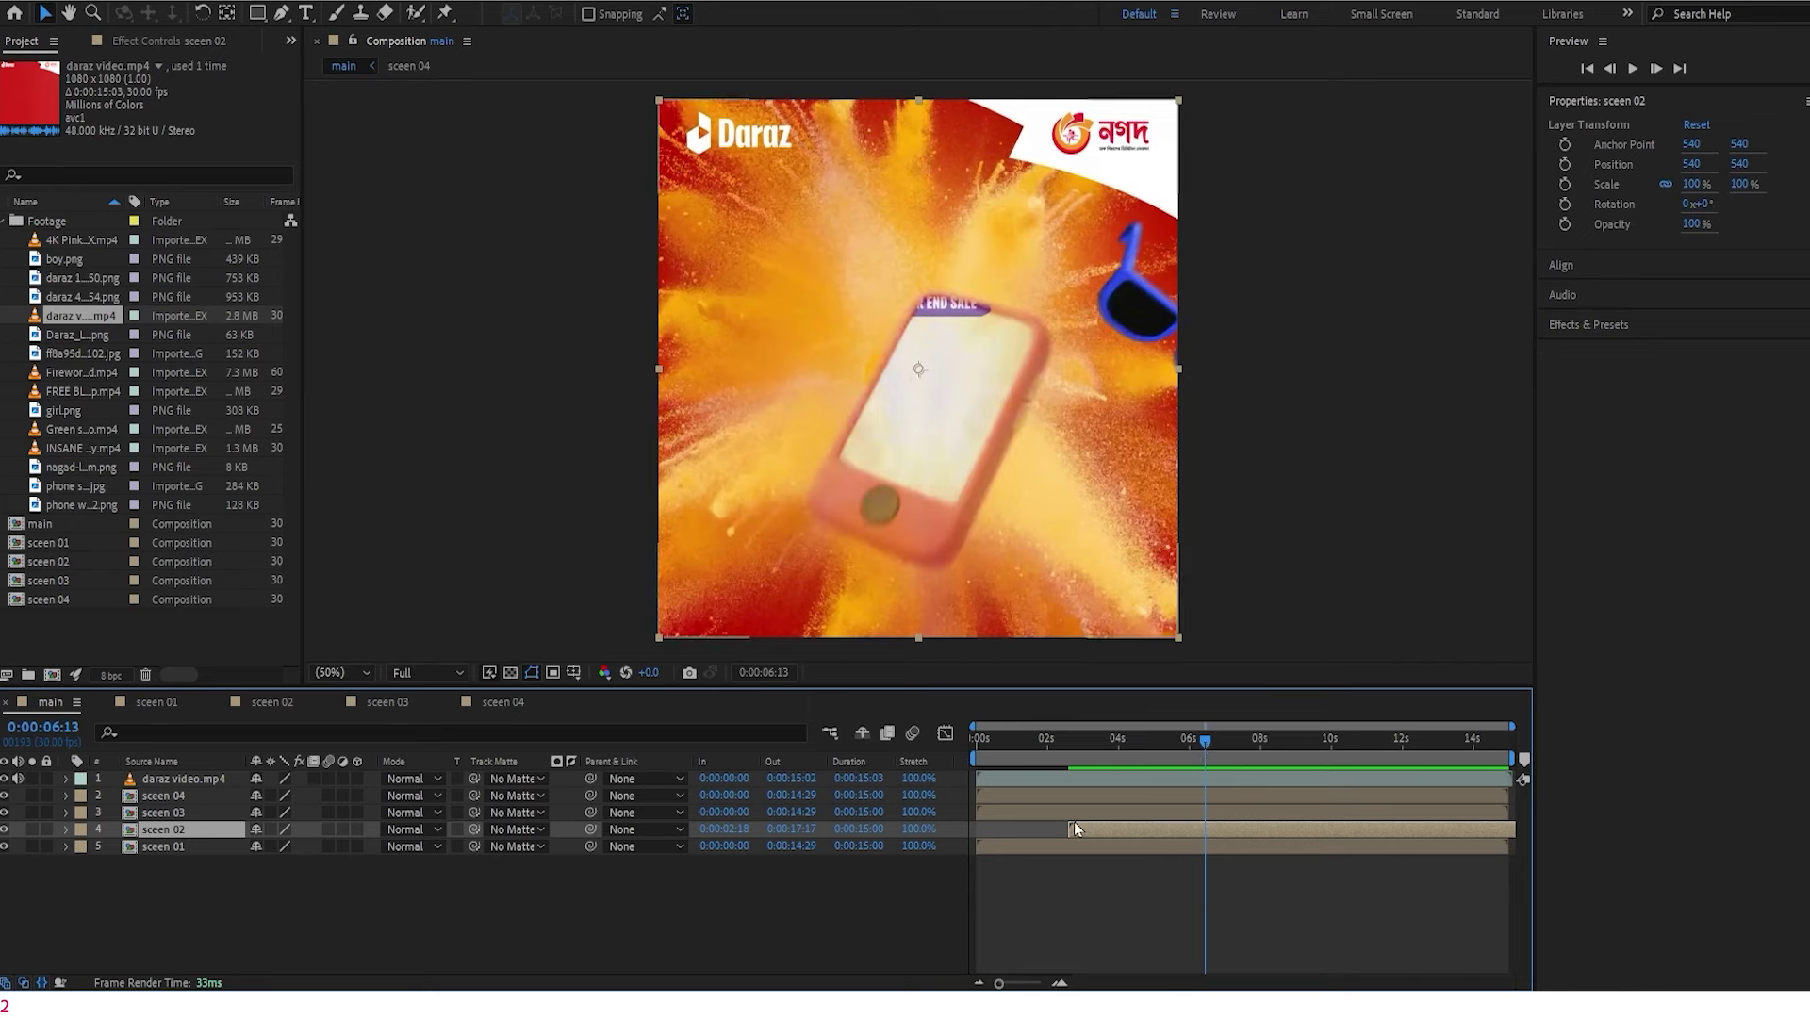
{"action": "left_click_drag", "start_coordinate": [996, 812], "coordinate": [1431, 799]}
{"action": "left_click", "coordinate": [1007, 797]}
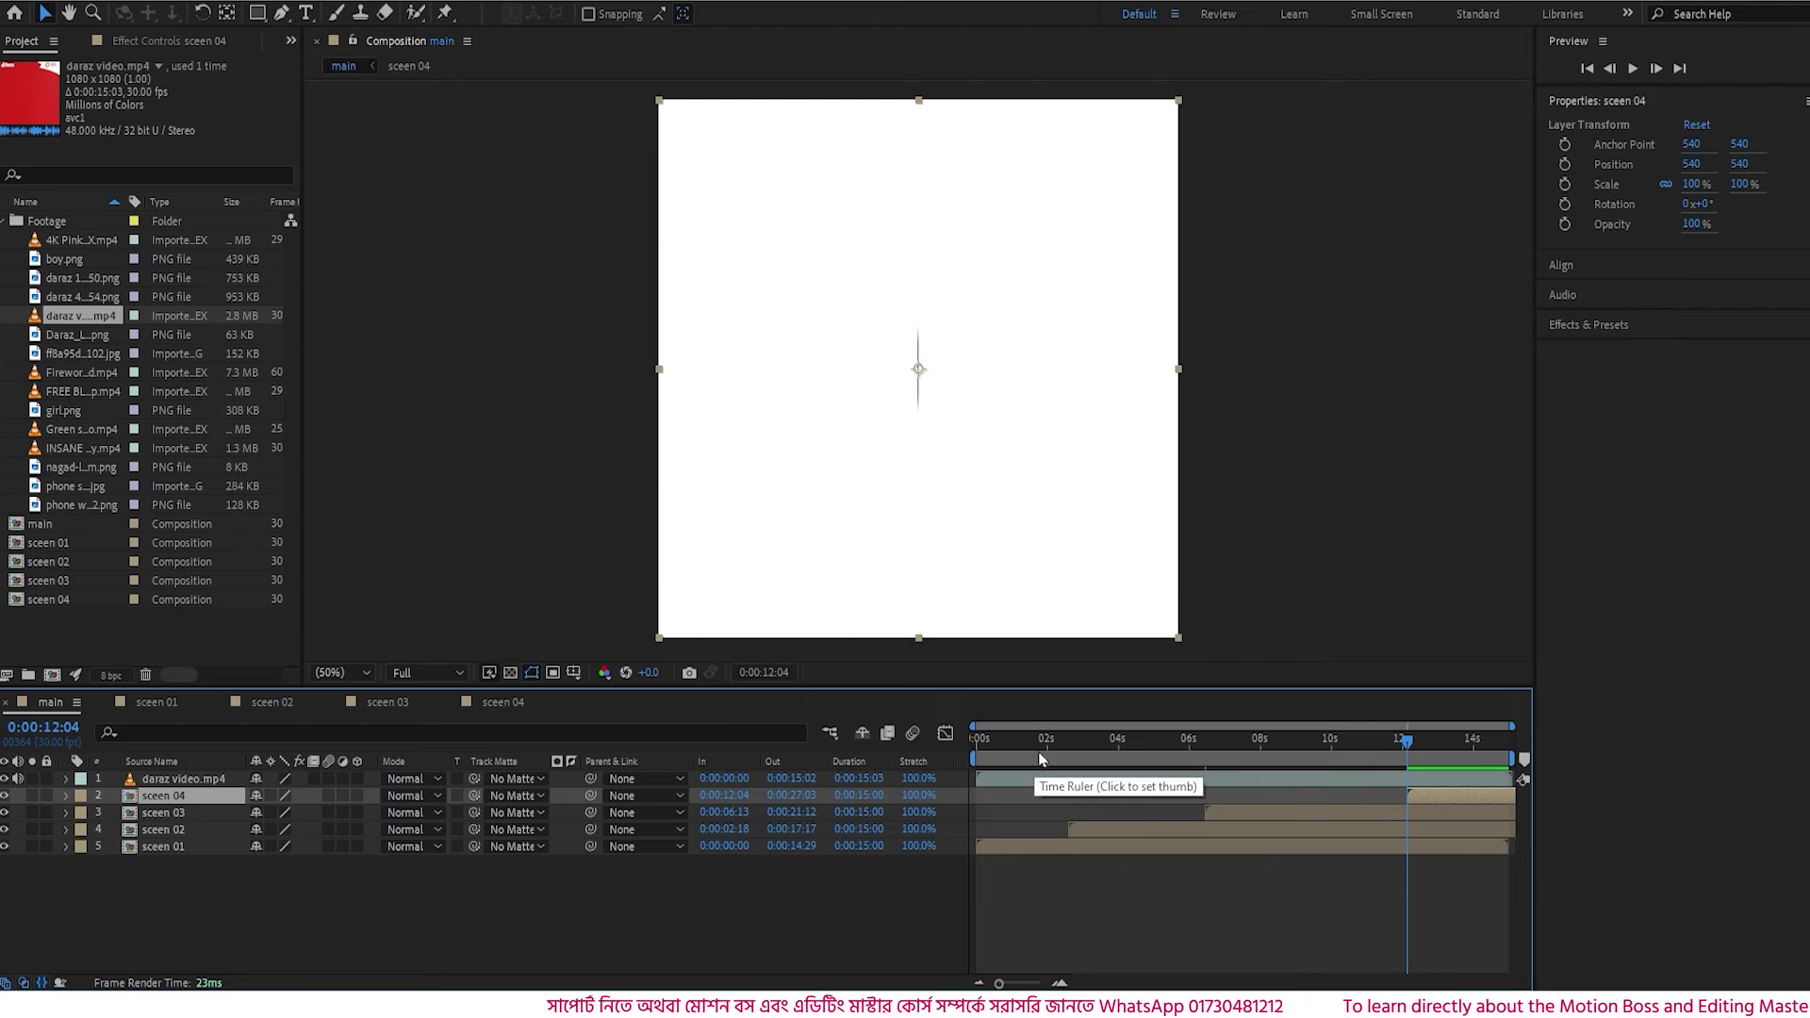
- Check the reference video's 12.12 opening against the staggered sceen 02 and sceen 03 layers
{"action": "left_click_drag", "start_coordinate": [1040, 759], "coordinate": [1041, 801]}
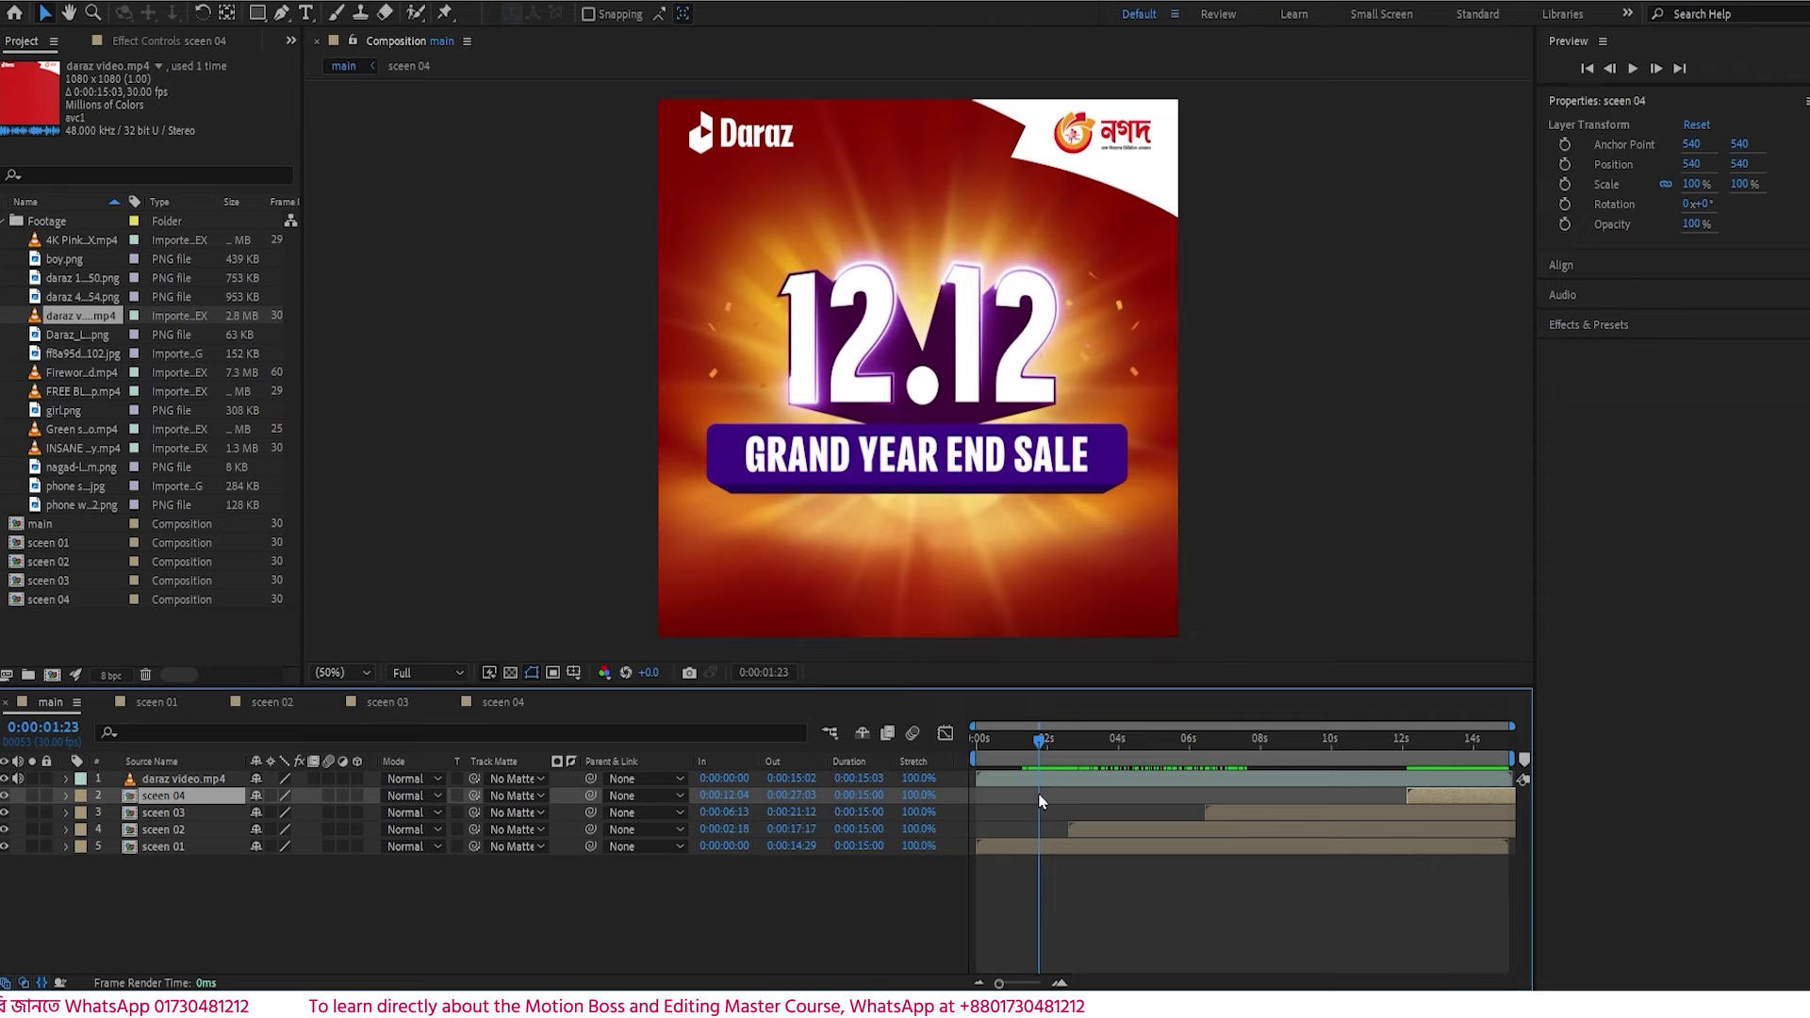
{"action": "left_click", "coordinate": [1084, 834]}
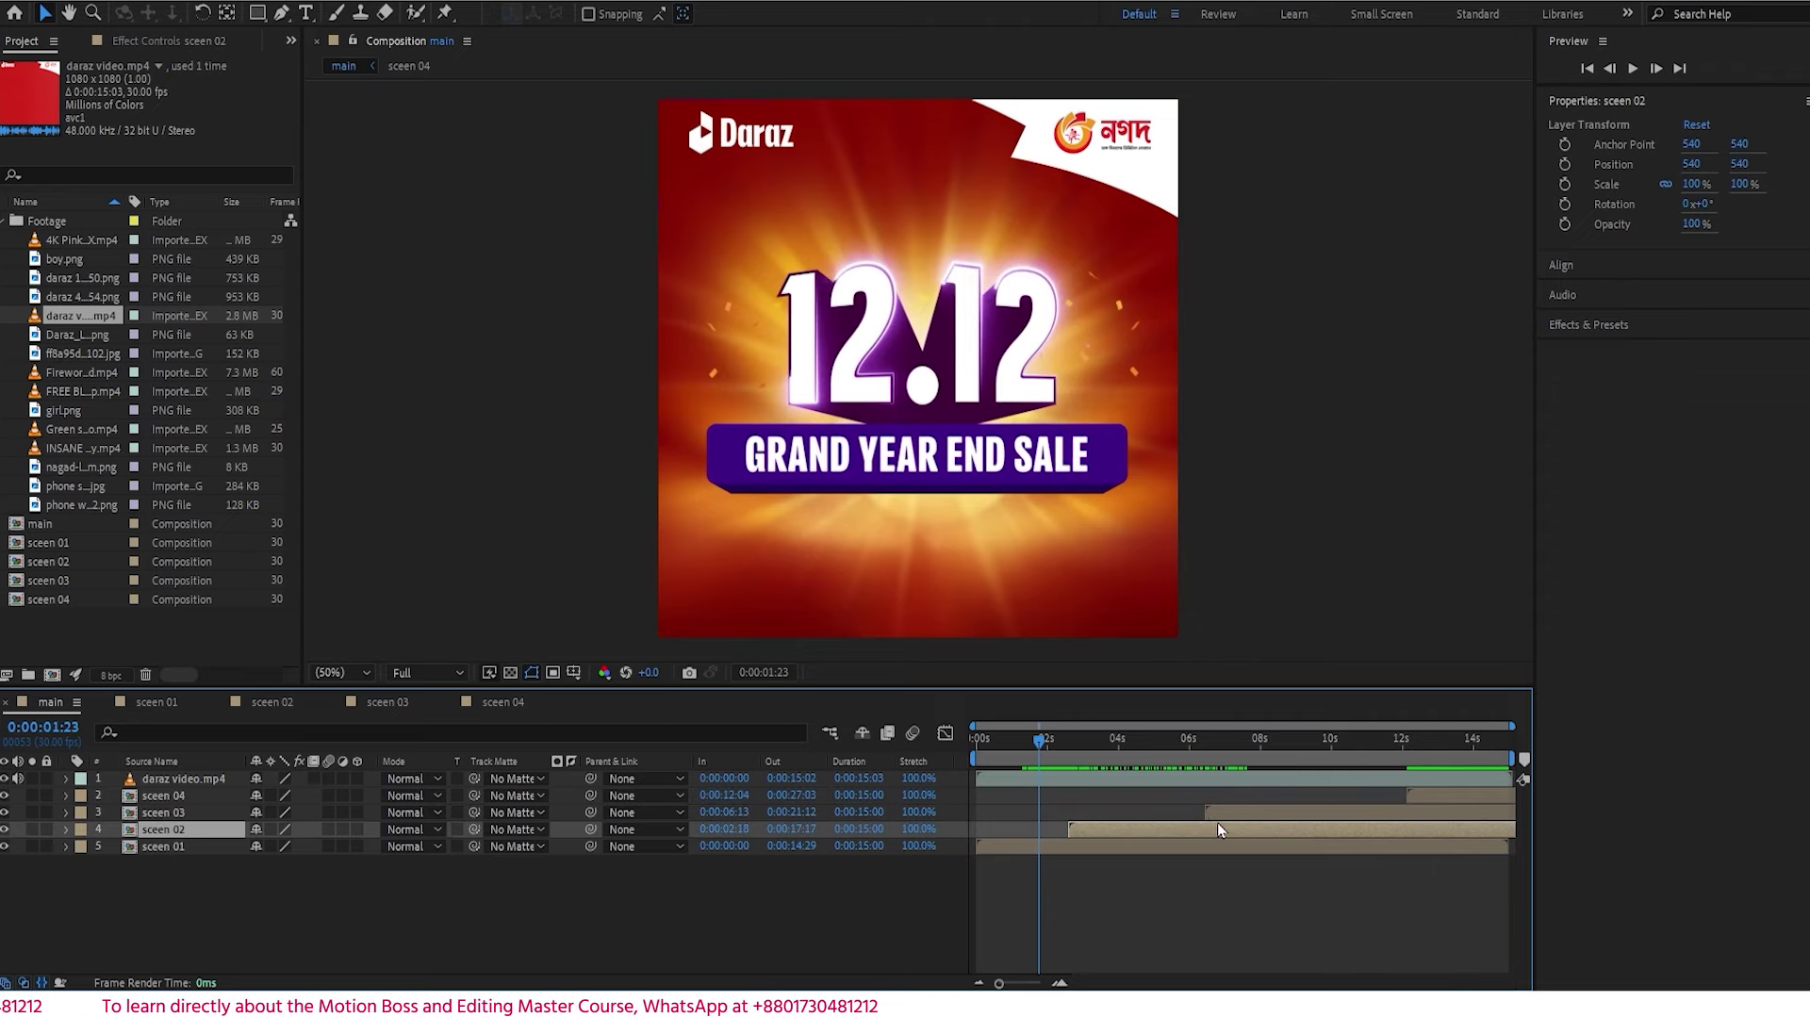
{"action": "left_click", "coordinate": [1240, 818]}
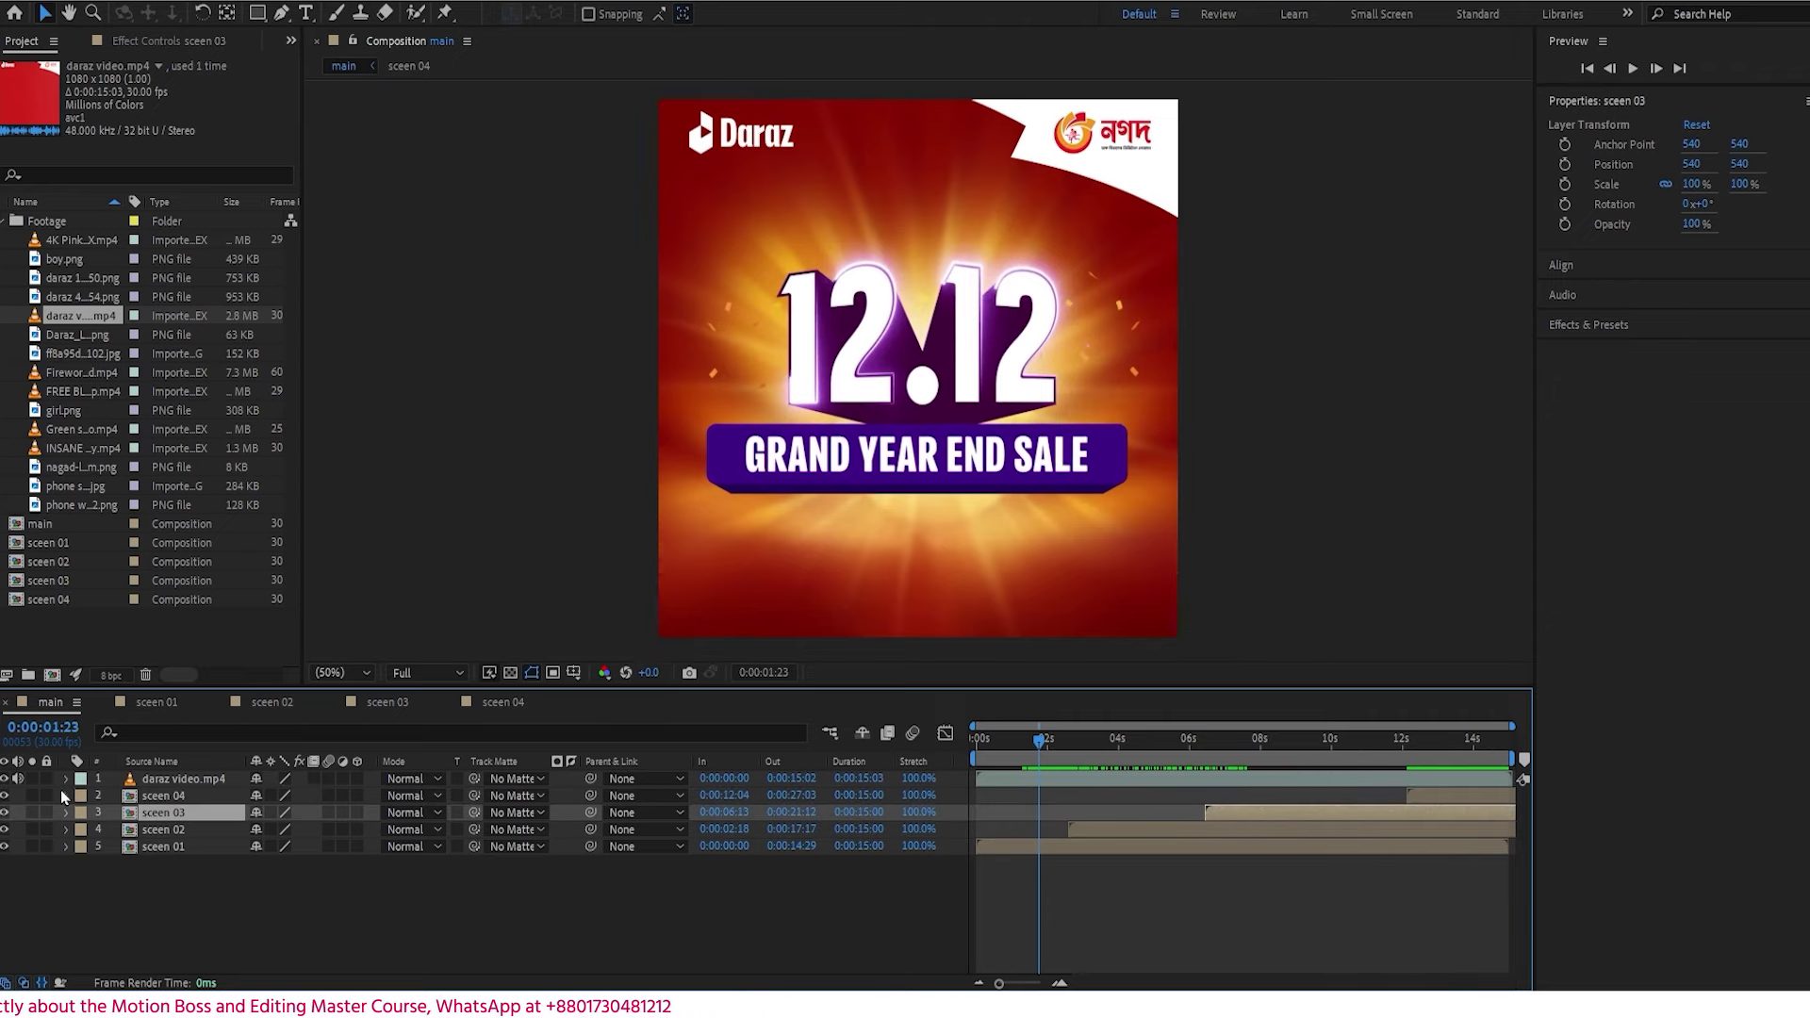
{"action": "left_click", "coordinate": [1004, 743]}
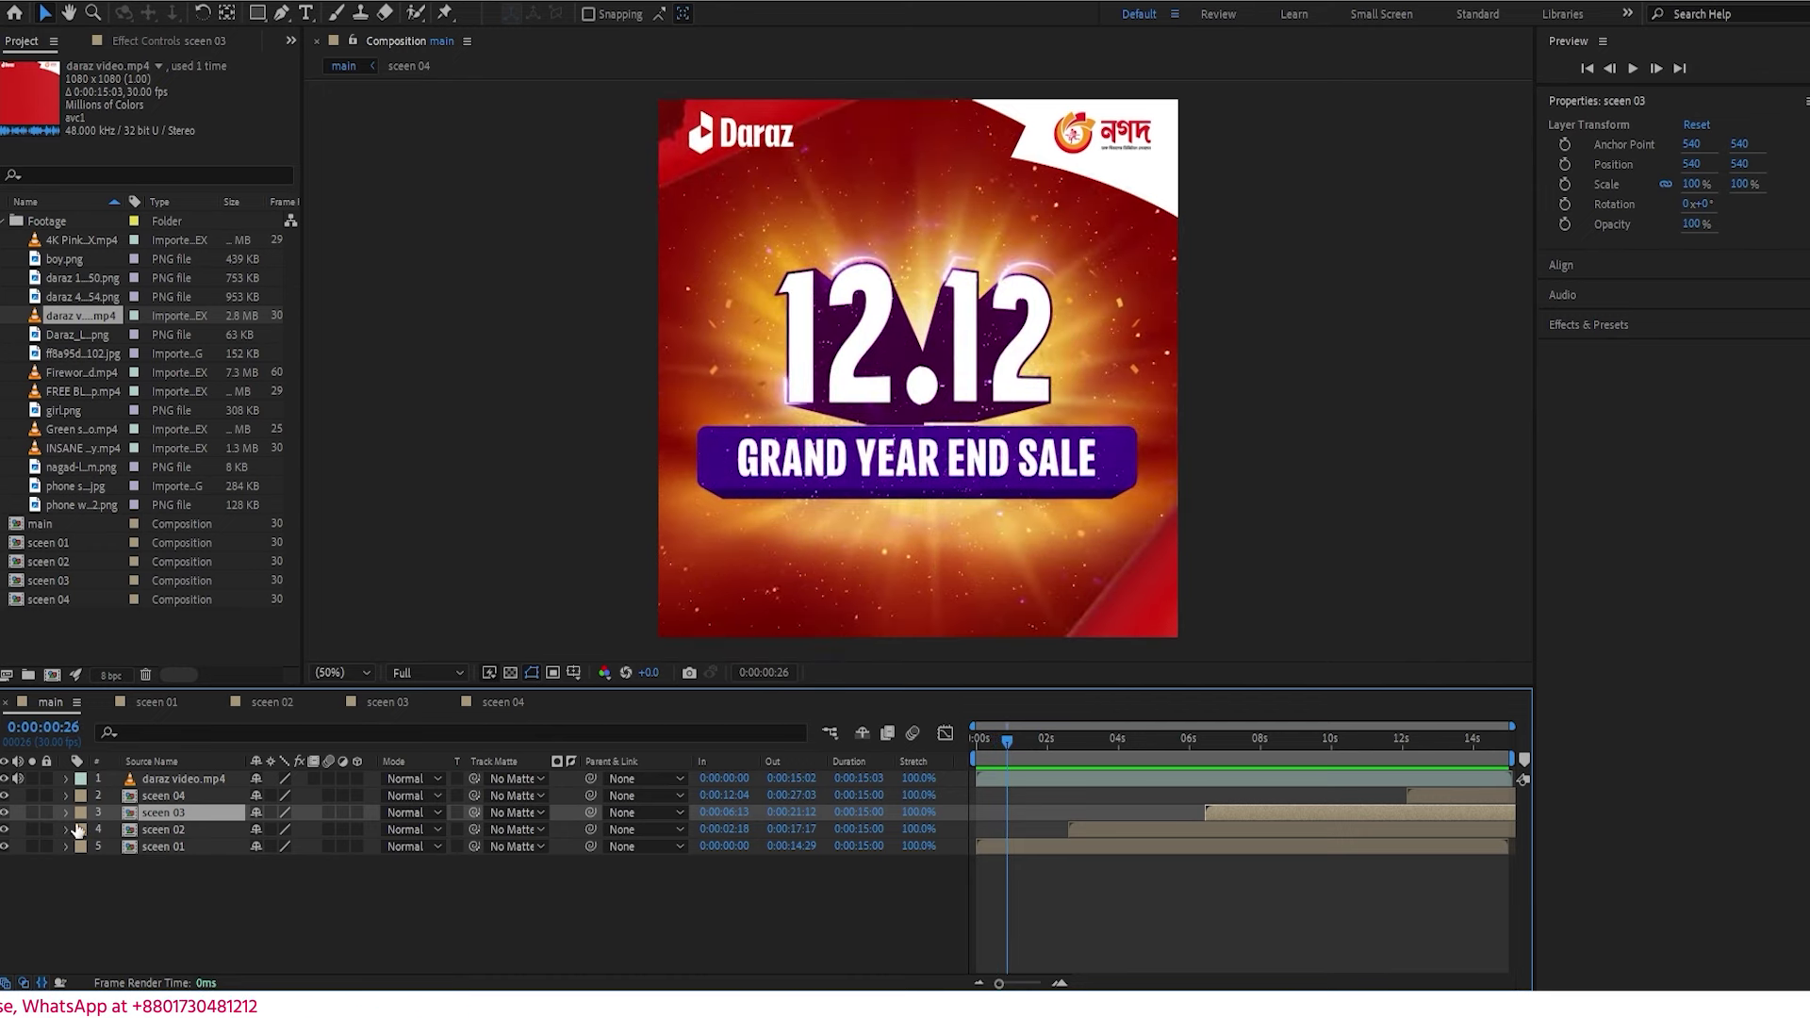
- Temporarily hide the daraz video.mp4 layer and preview the main composition with only the scene layers visible
{"action": "left_click", "coordinate": [6, 781]}
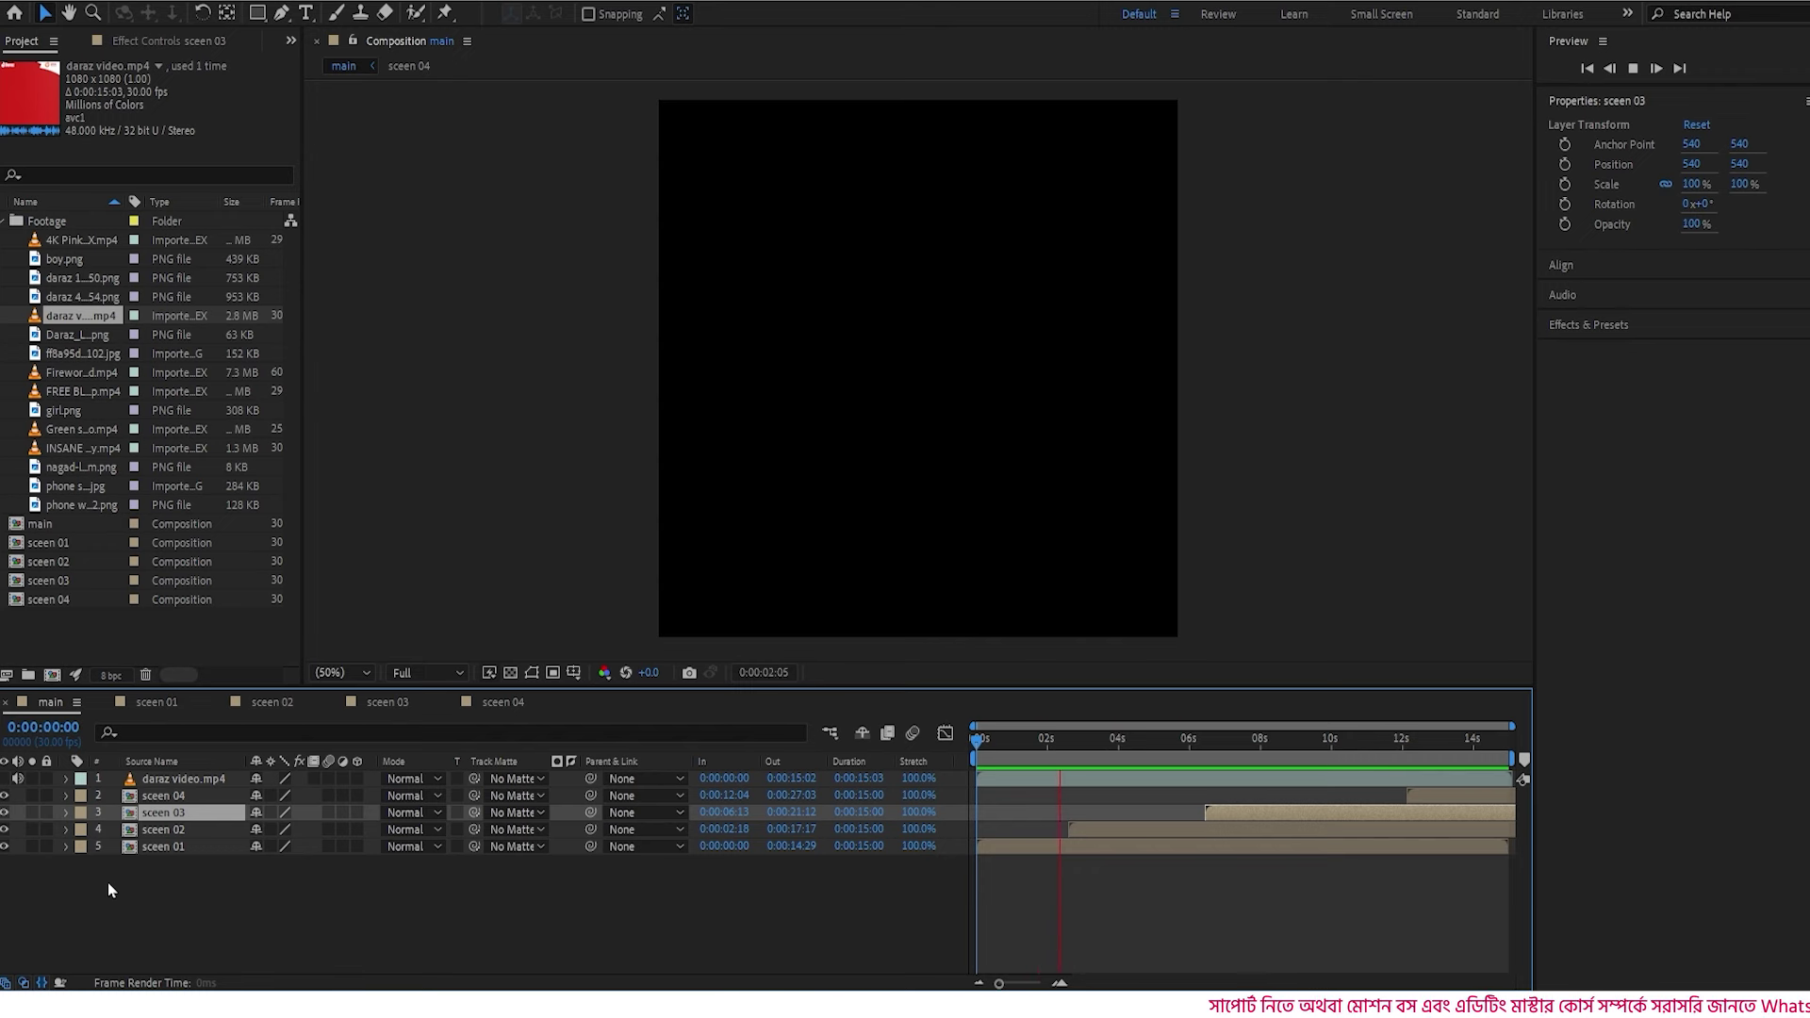
{"action": "left_click", "coordinate": [1080, 742]}
{"action": "left_click_drag", "start_coordinate": [1081, 750], "coordinate": [953, 750]}
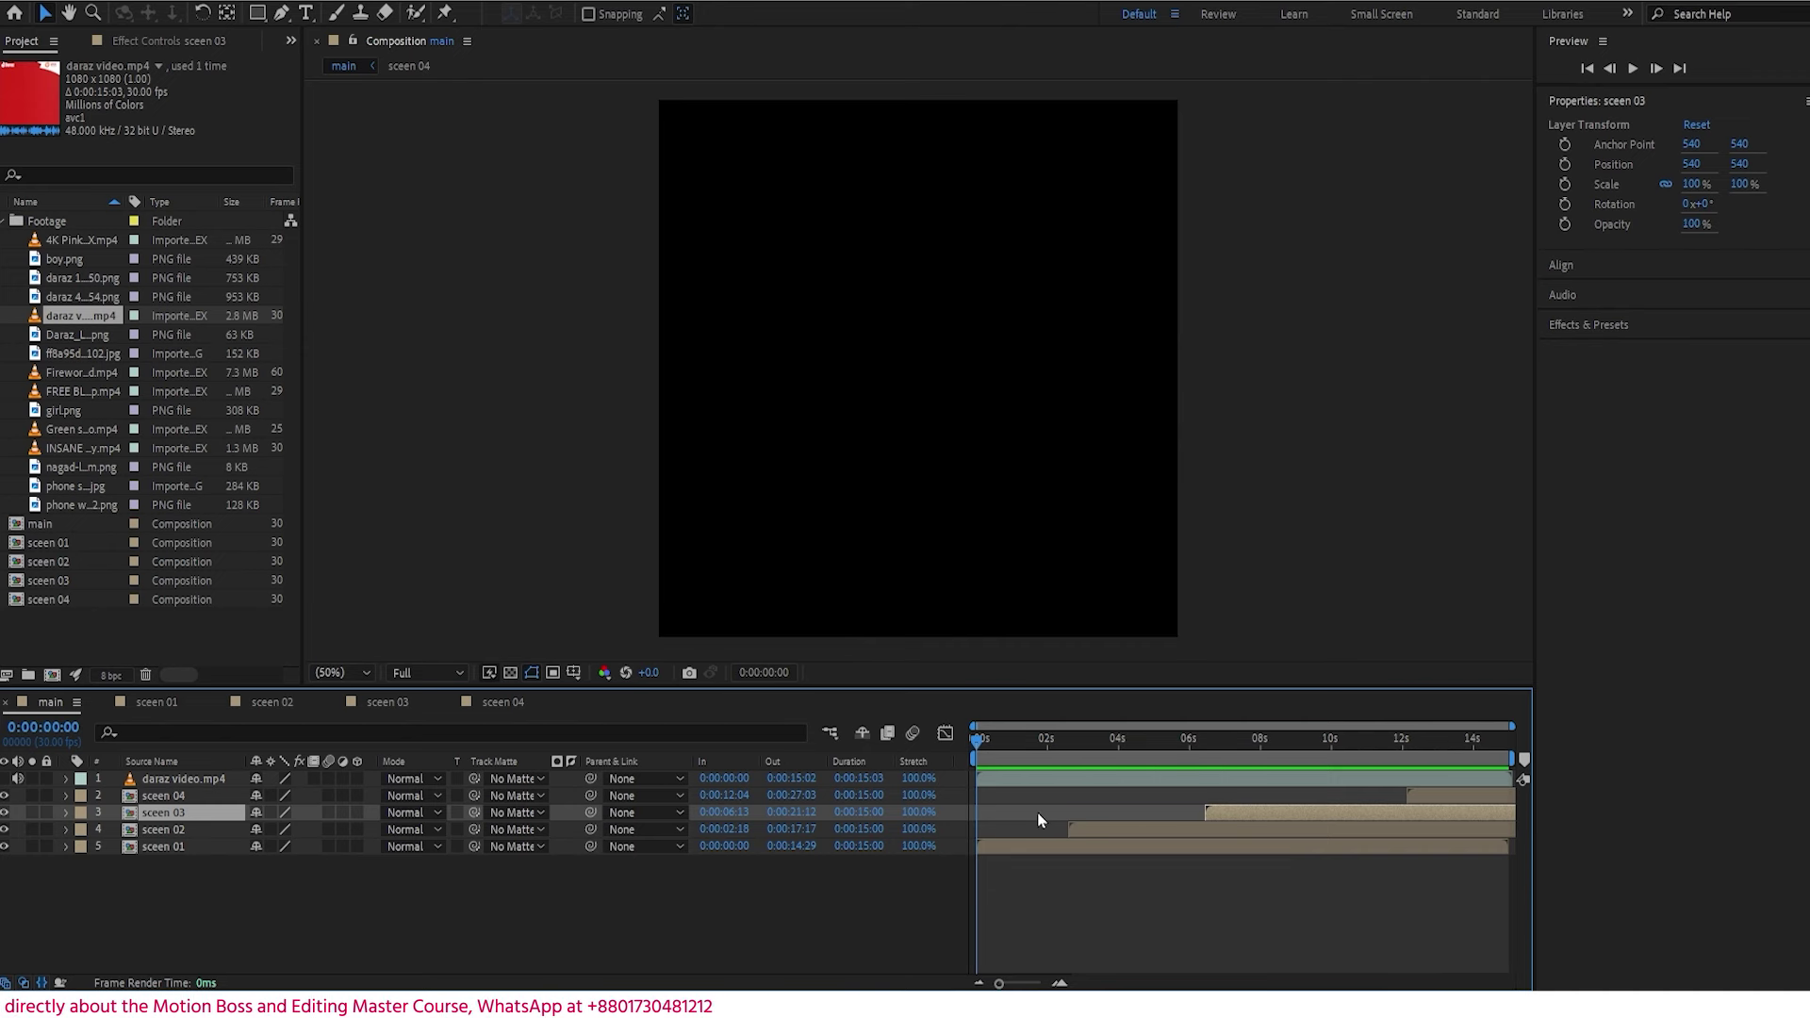
{"action": "key", "text": "space"}
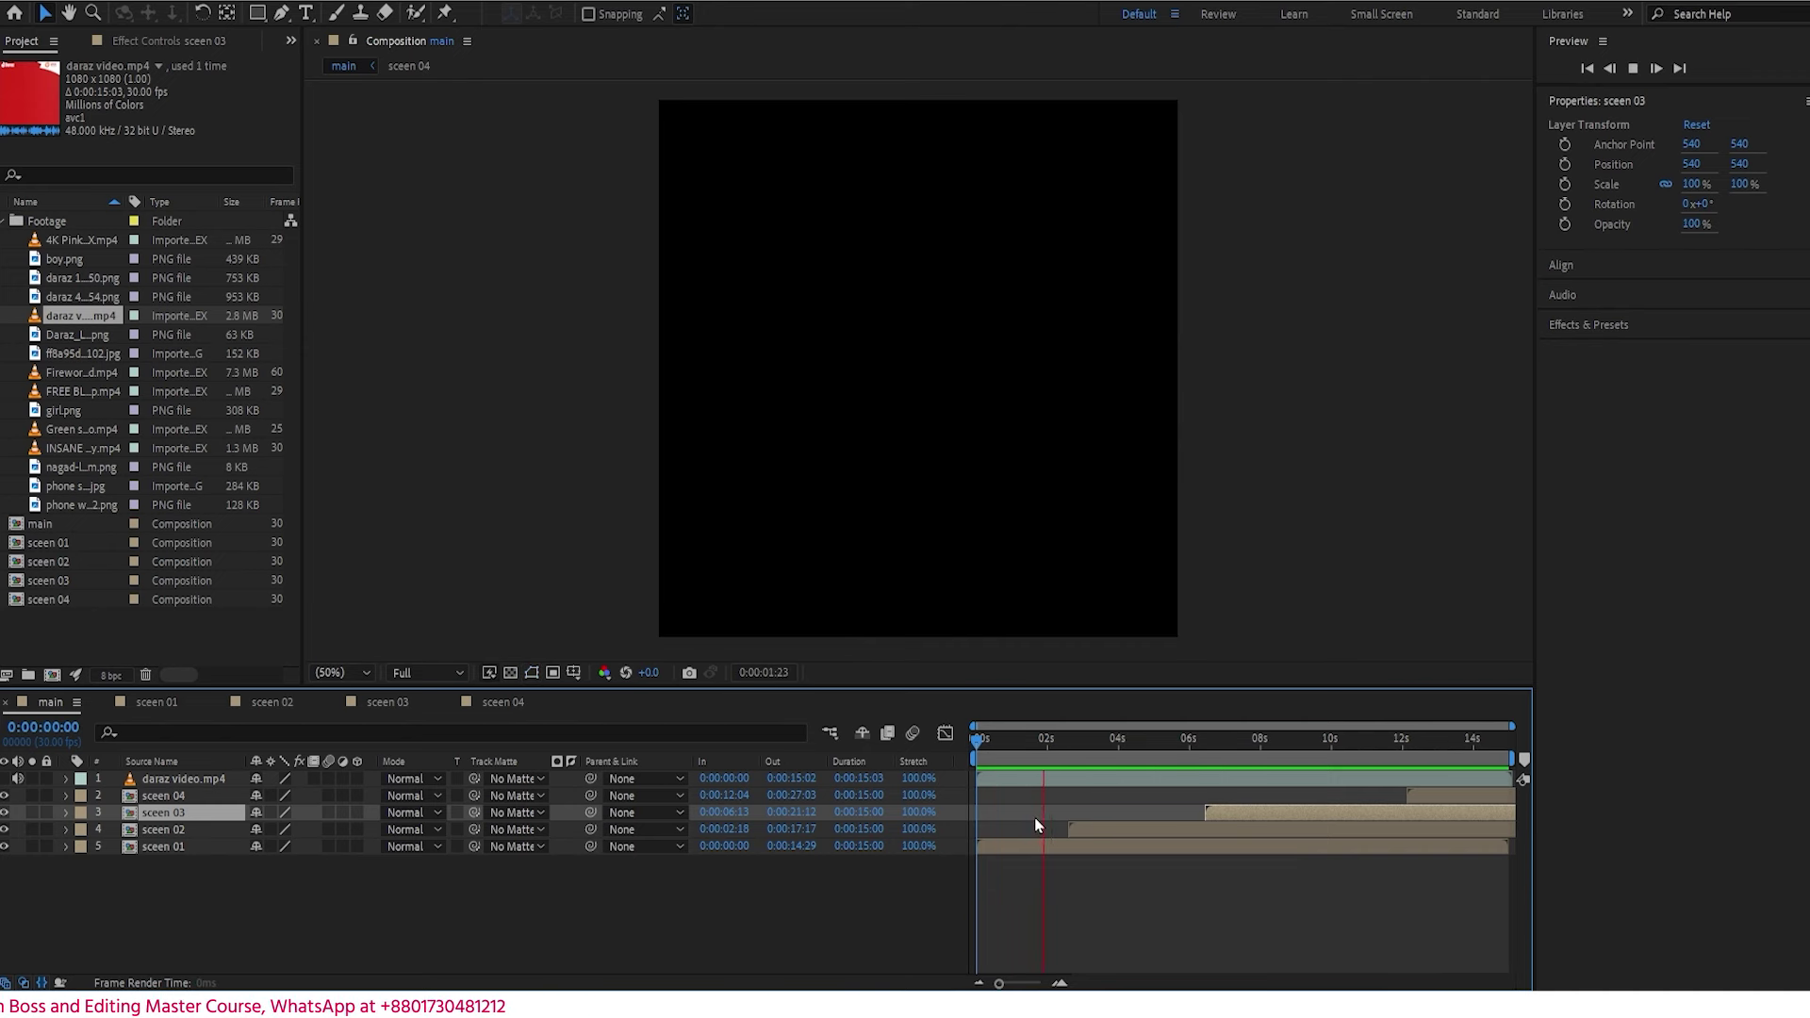
{"action": "key", "text": "space"}
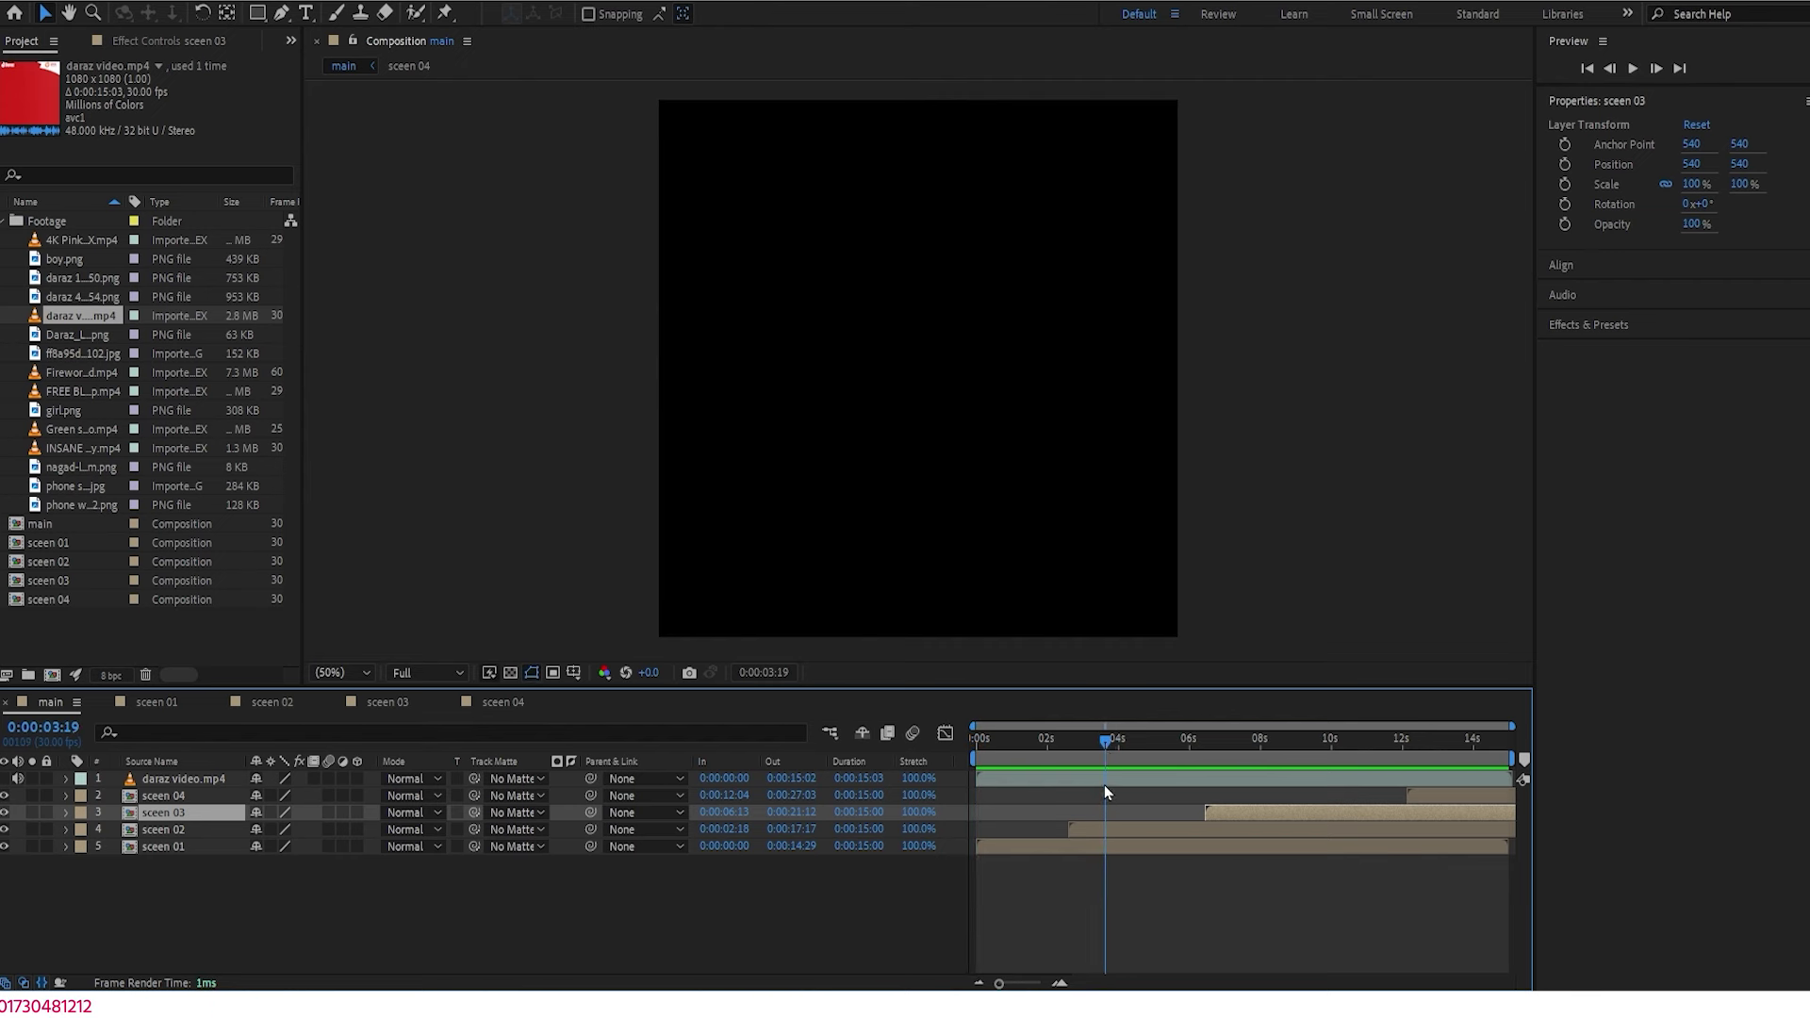
{"action": "left_click", "coordinate": [1104, 829]}
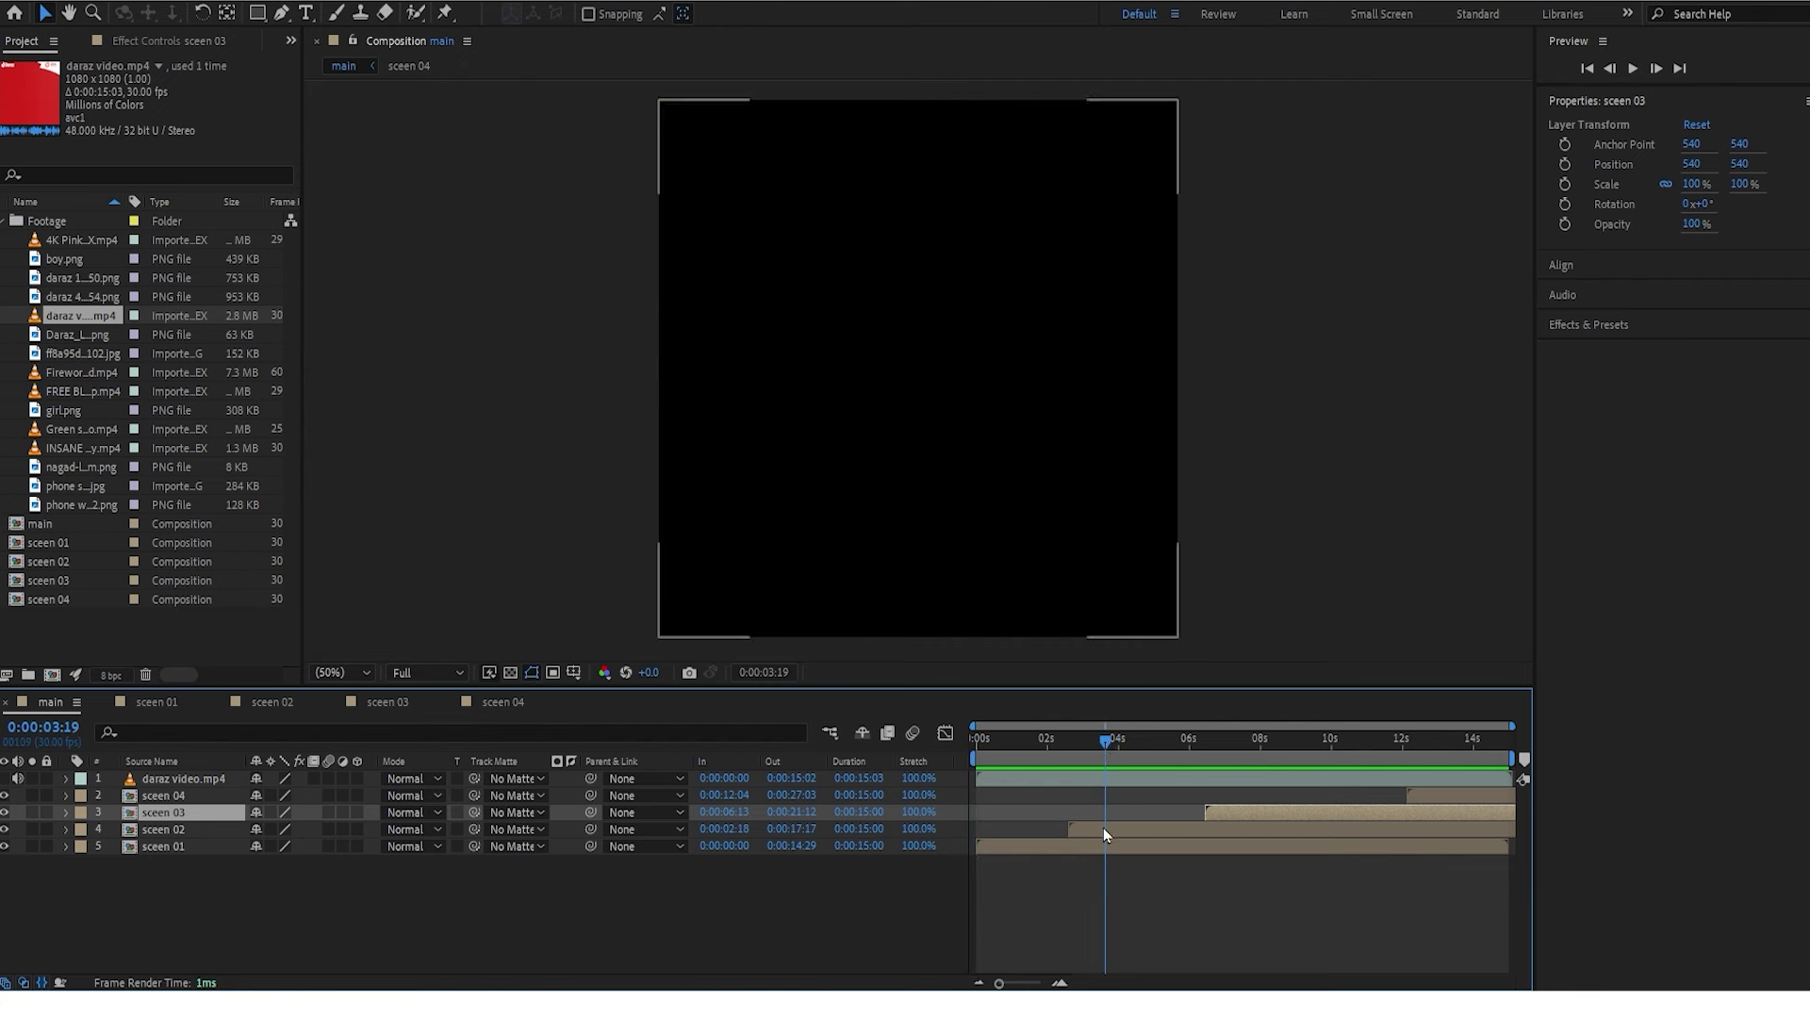
{"action": "left_click", "coordinate": [1108, 798]}
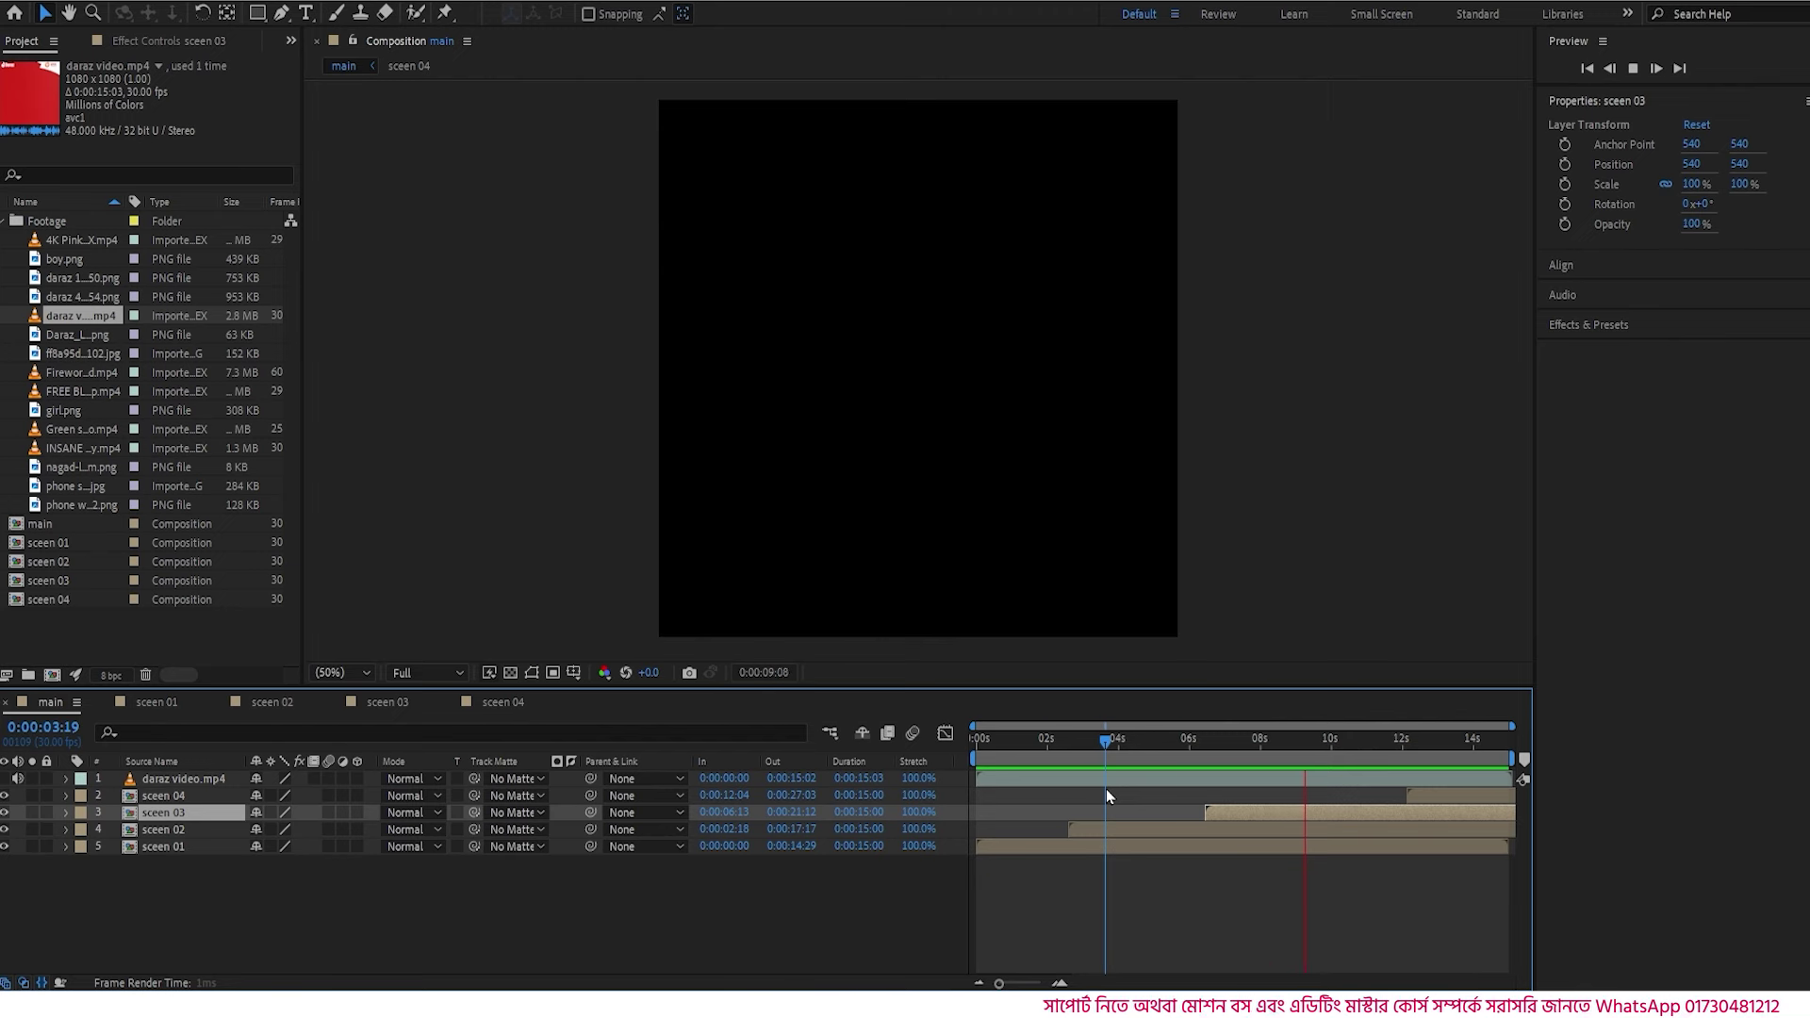
{"action": "key", "text": "space"}
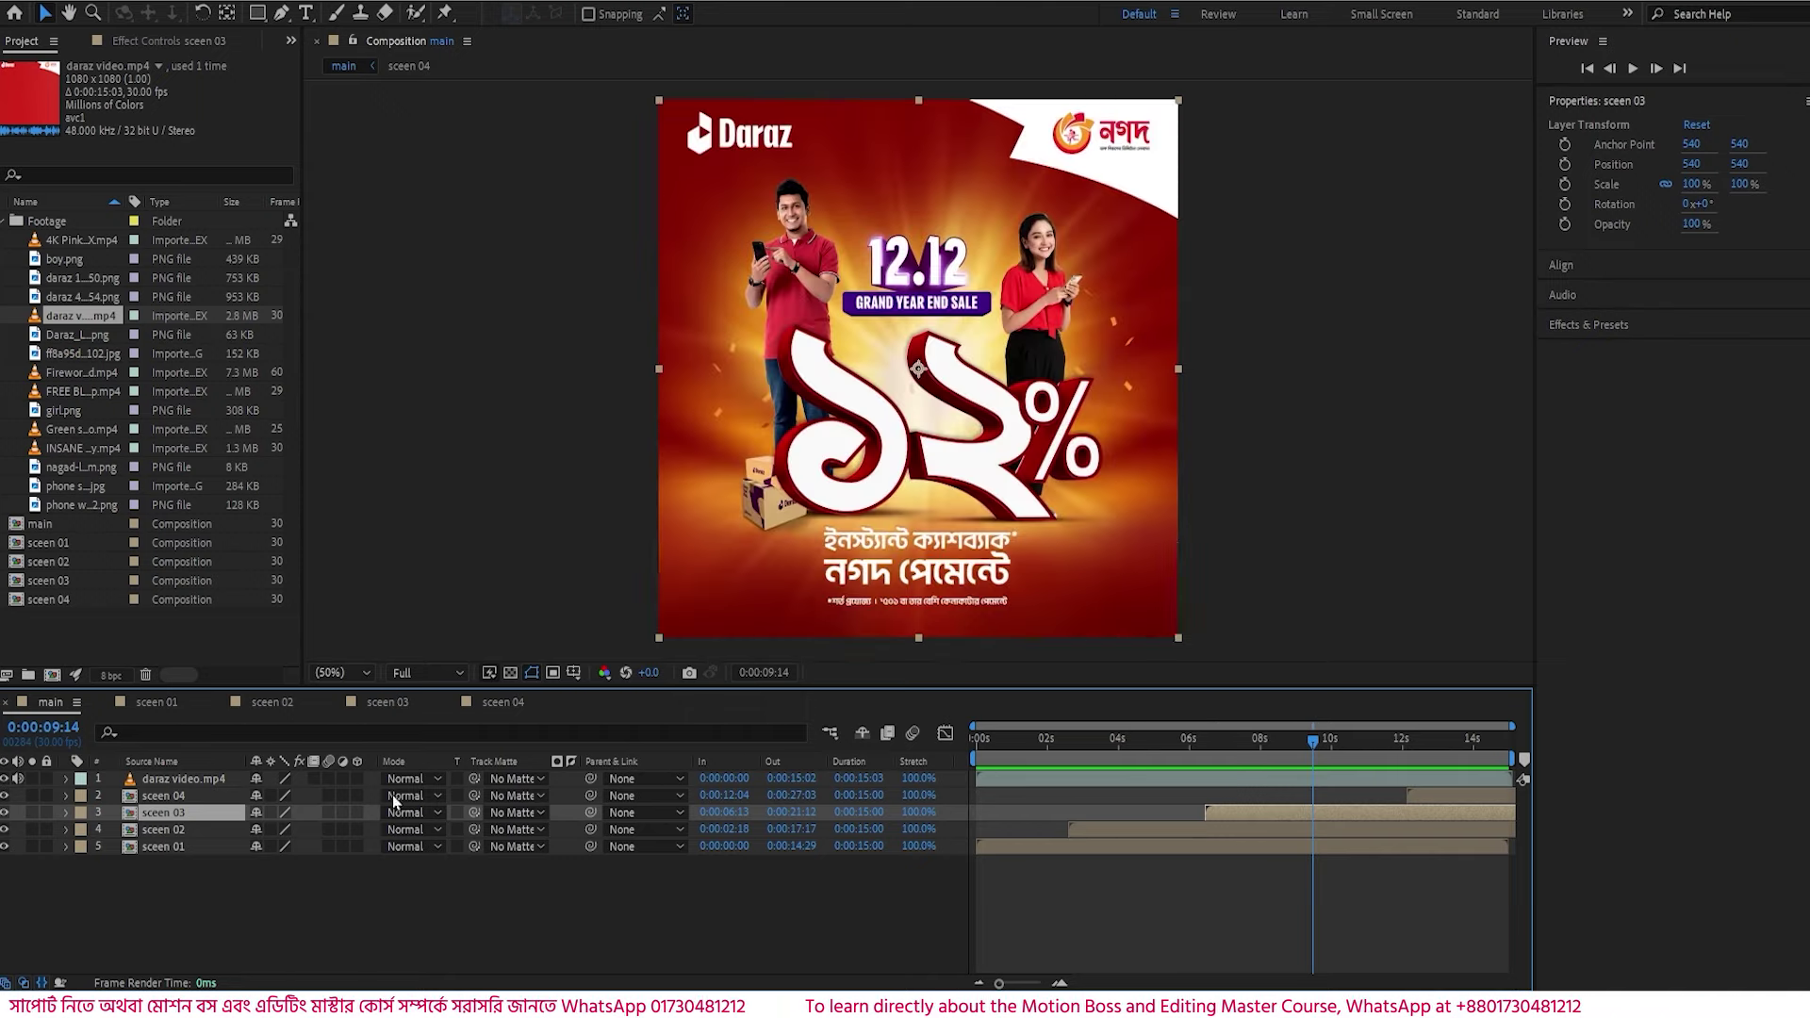
- Review the reference video at its opening 12.12 title and at the closing logos around 0:00:13:24
{"action": "left_click_drag", "start_coordinate": [1010, 738], "coordinate": [1034, 786]}
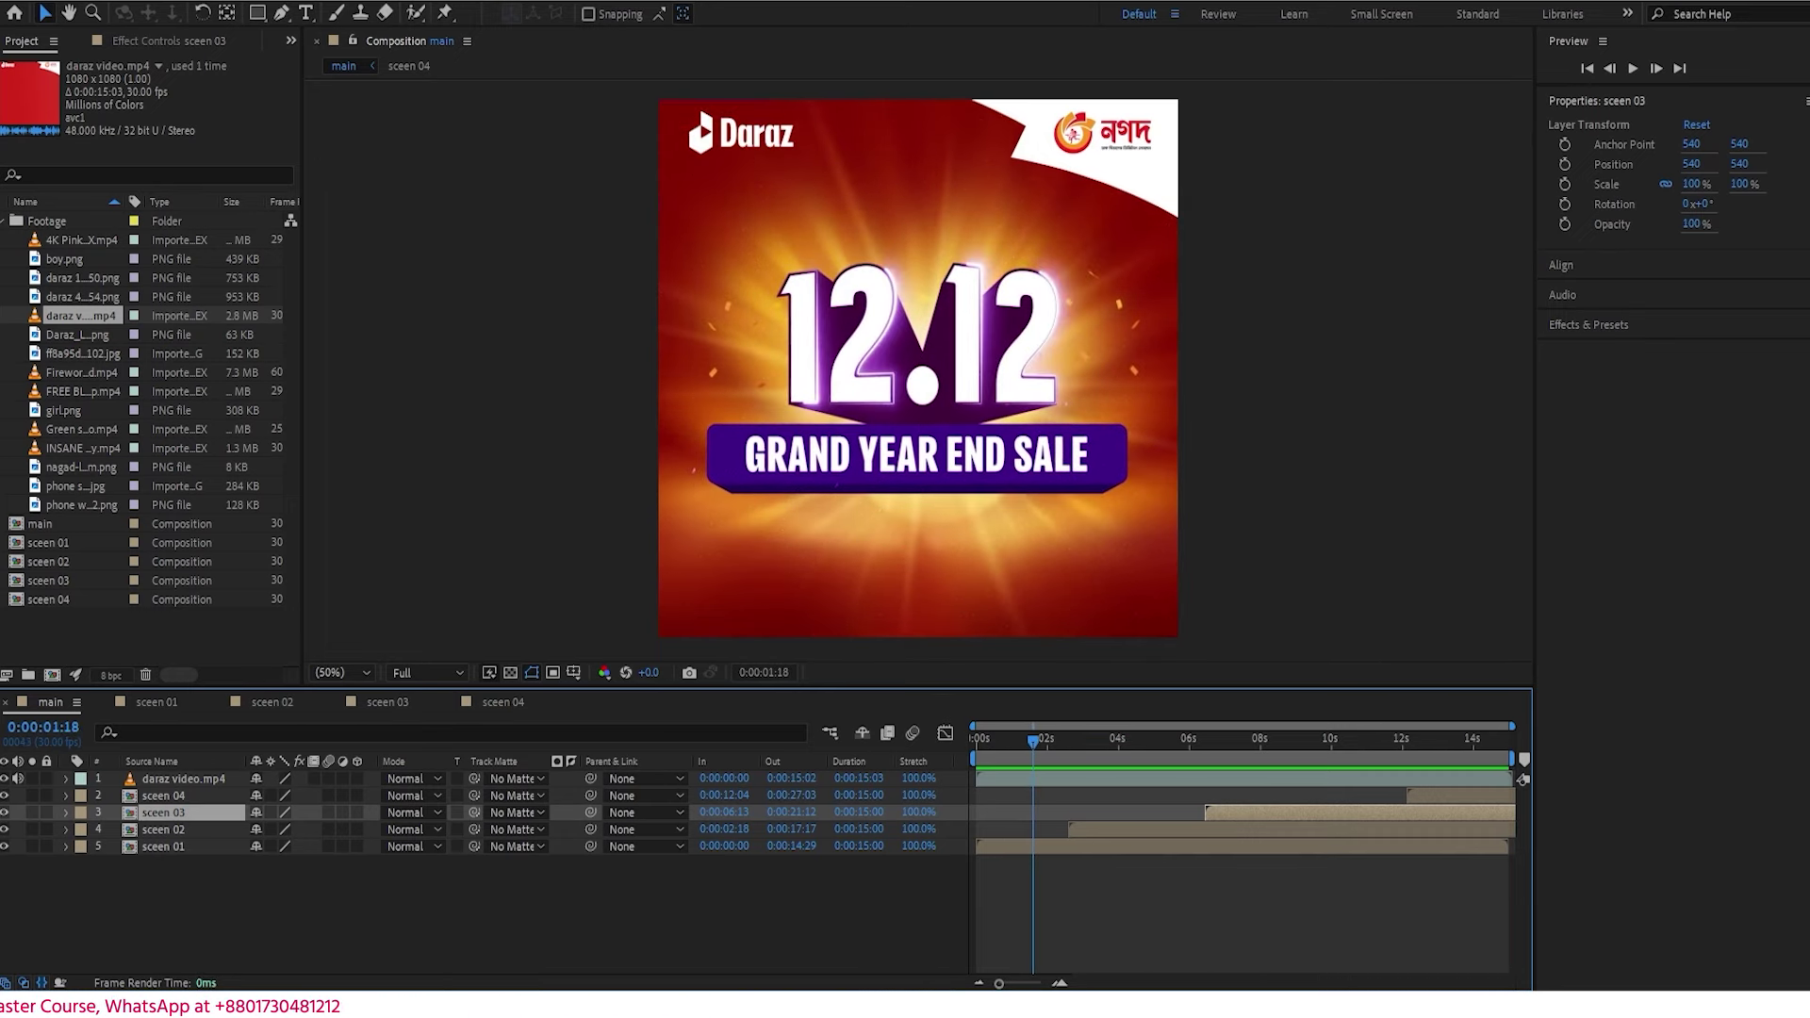
{"action": "left_click", "coordinate": [1466, 745]}
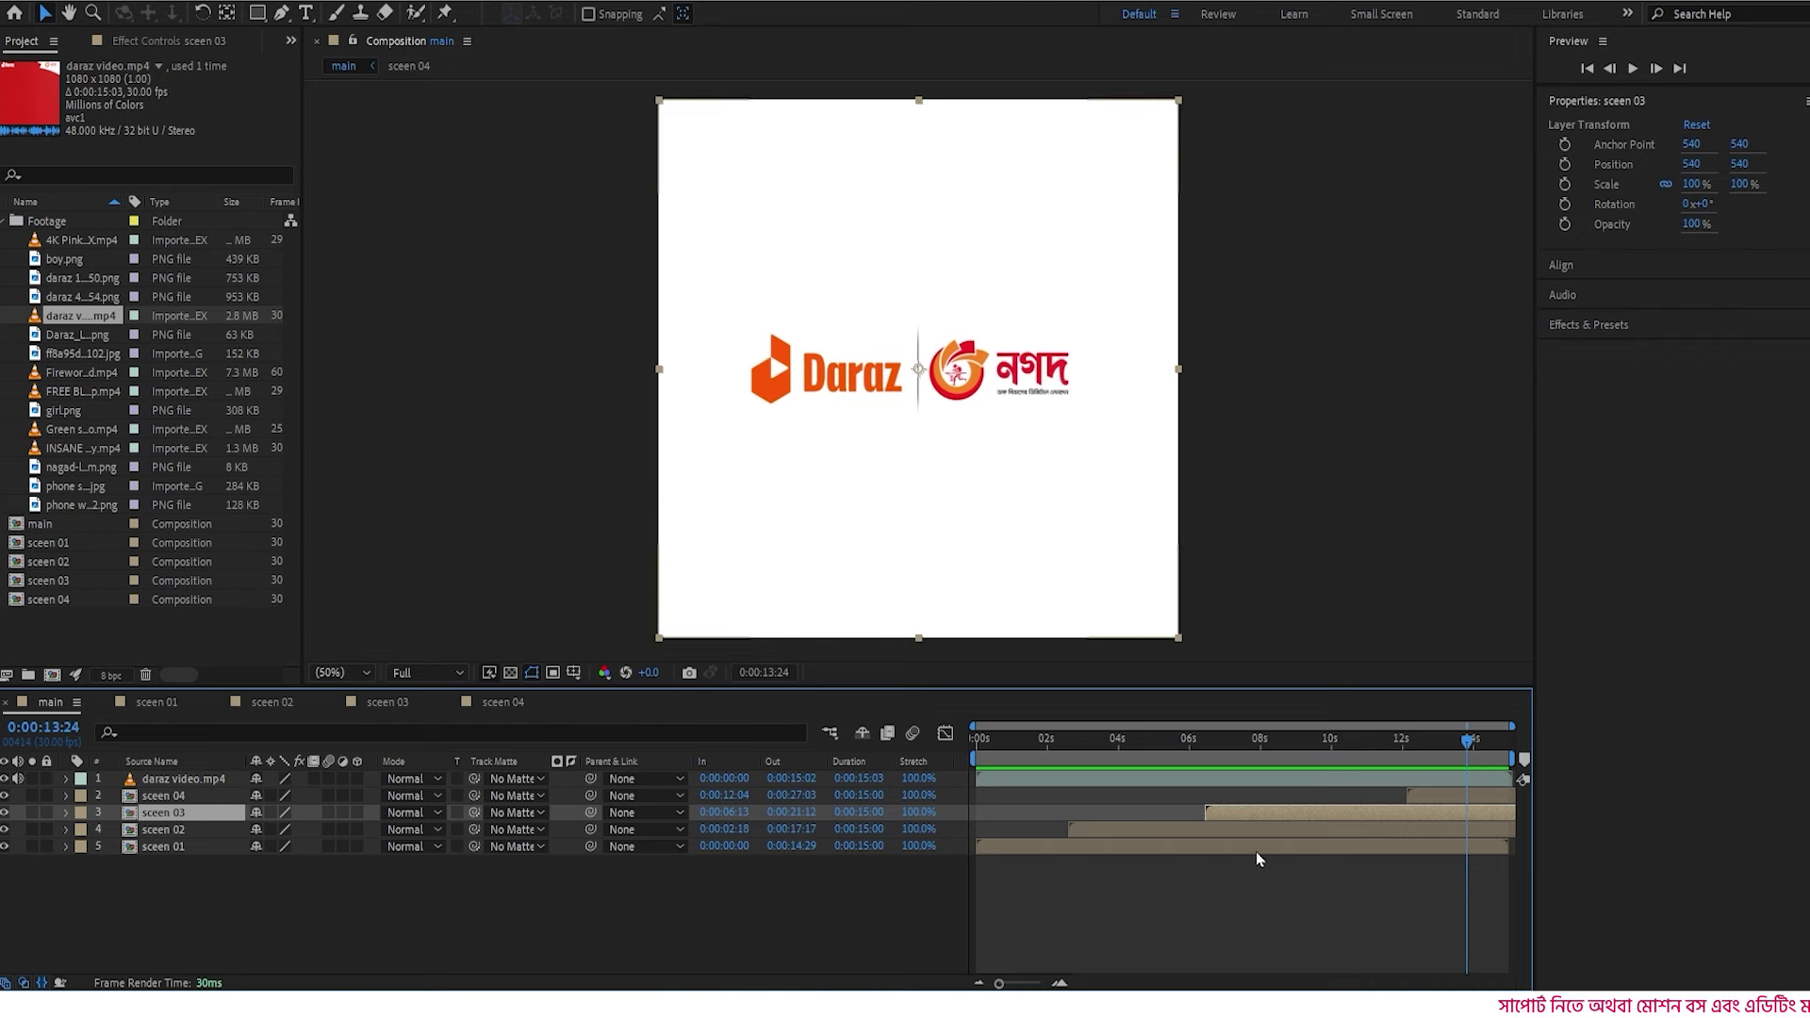
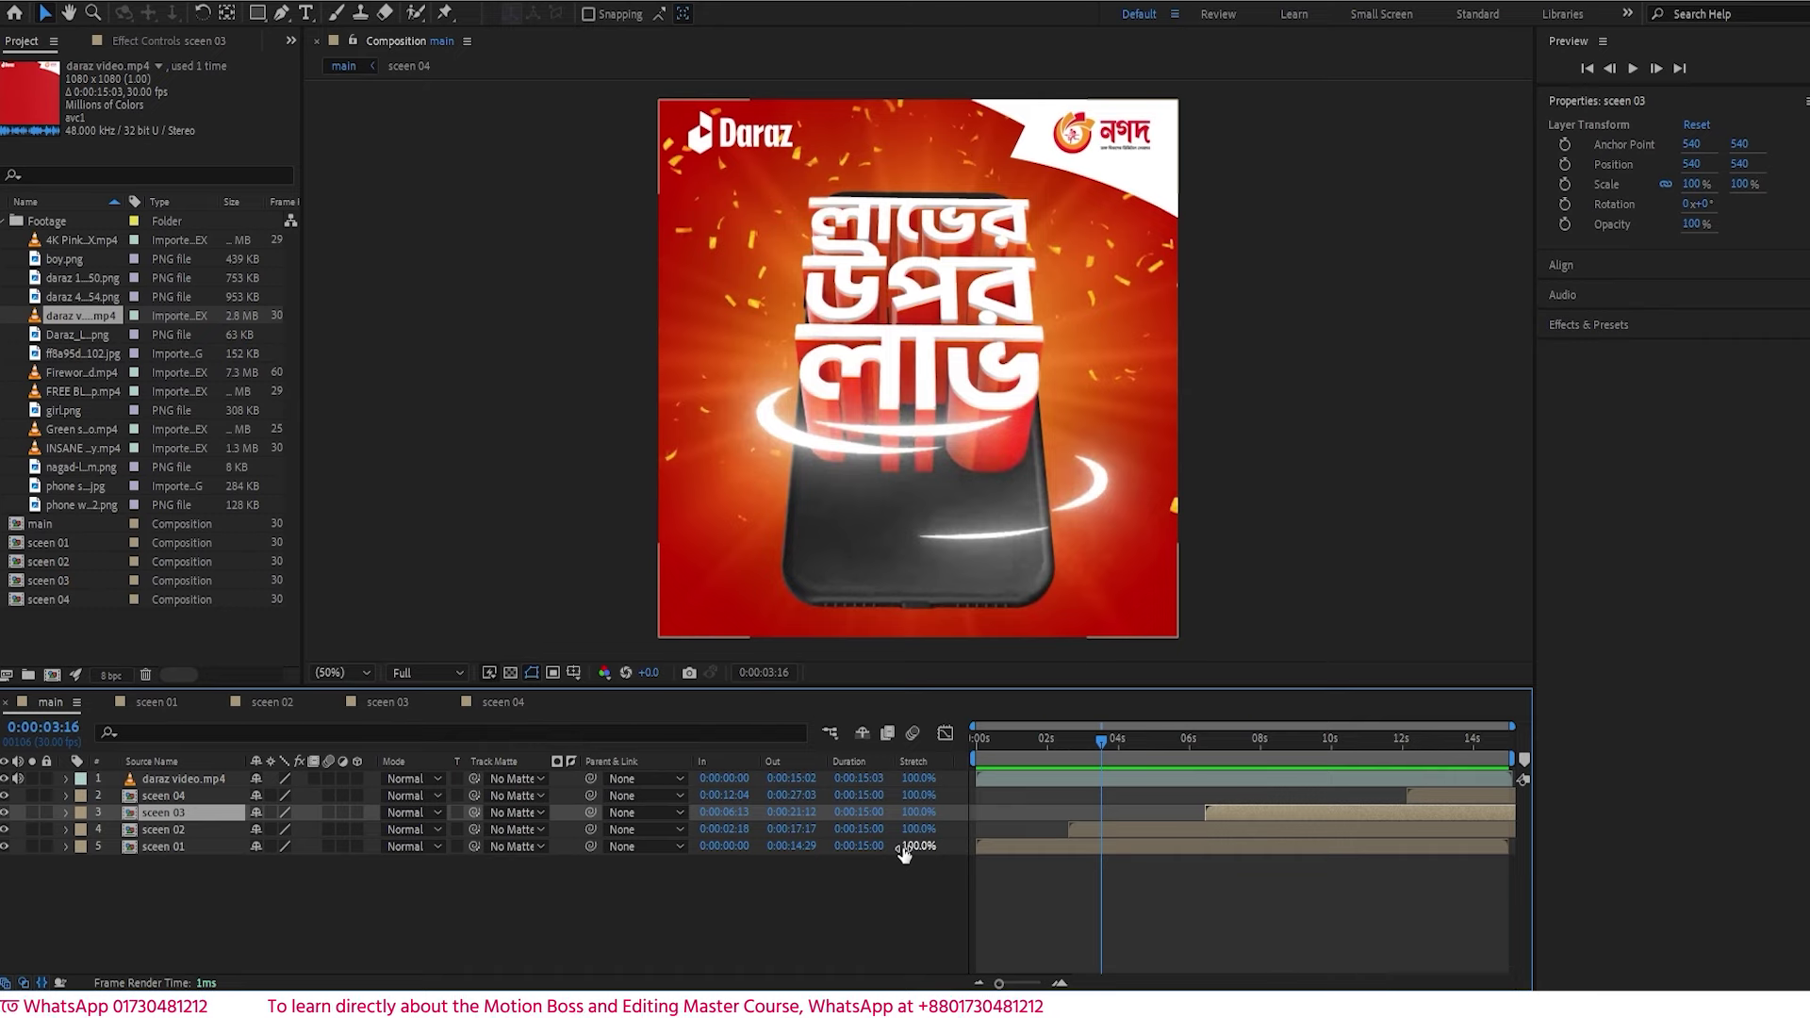
- Save FX Console snapshots of the reference video at 0:00:03:16 and 0:00:01:23, and bring up the snapshot gallery
{"action": "key", "text": "ctrl+space"}
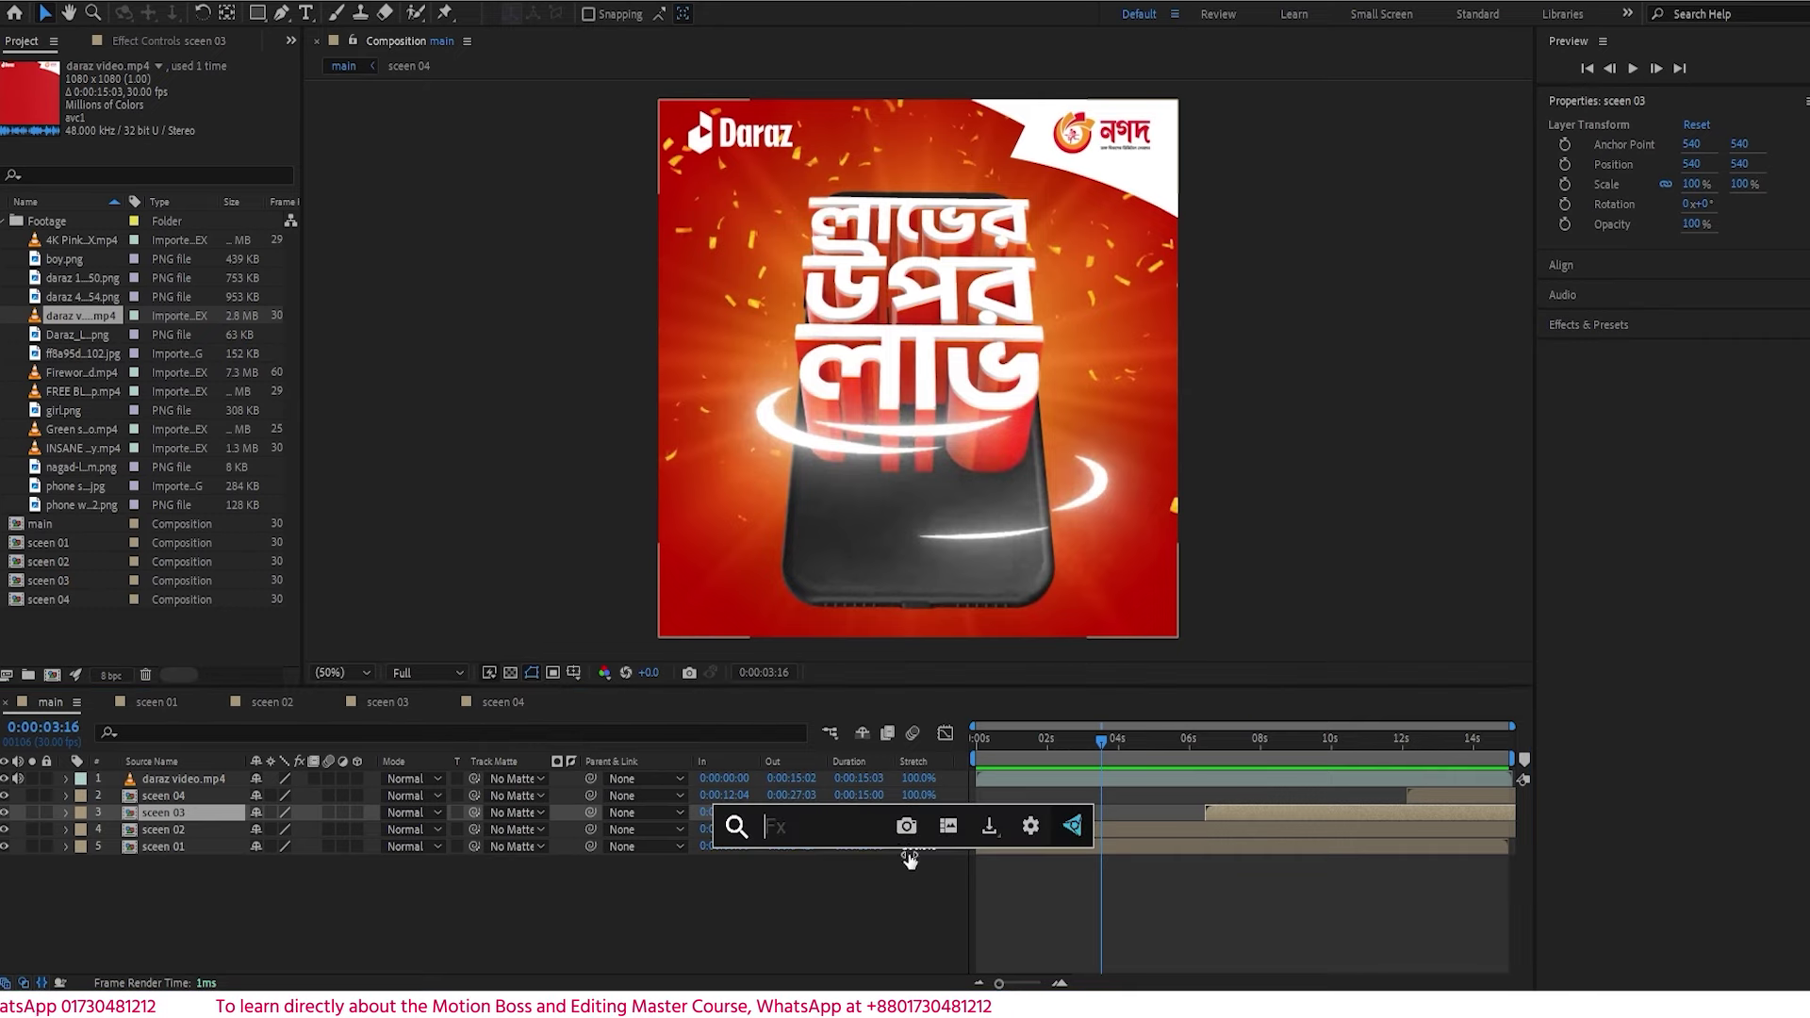
{"action": "left_click", "coordinate": [1040, 748]}
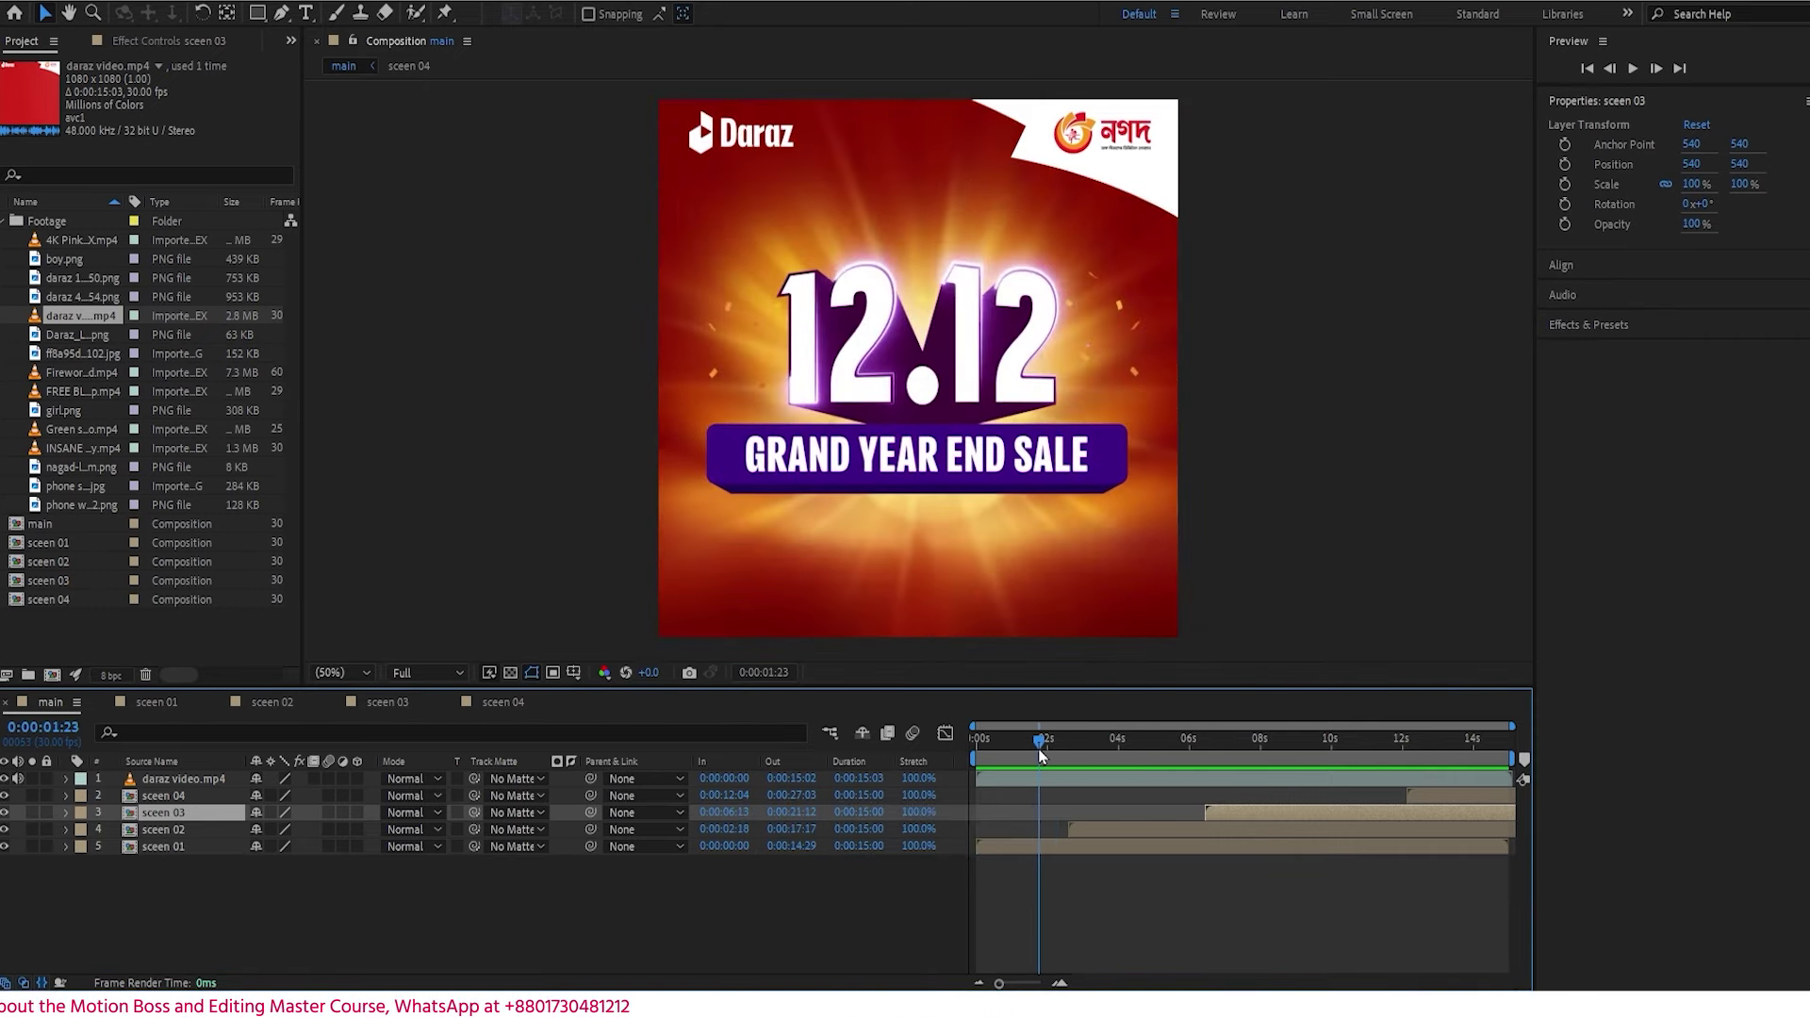
{"action": "key", "text": "ctrl+space"}
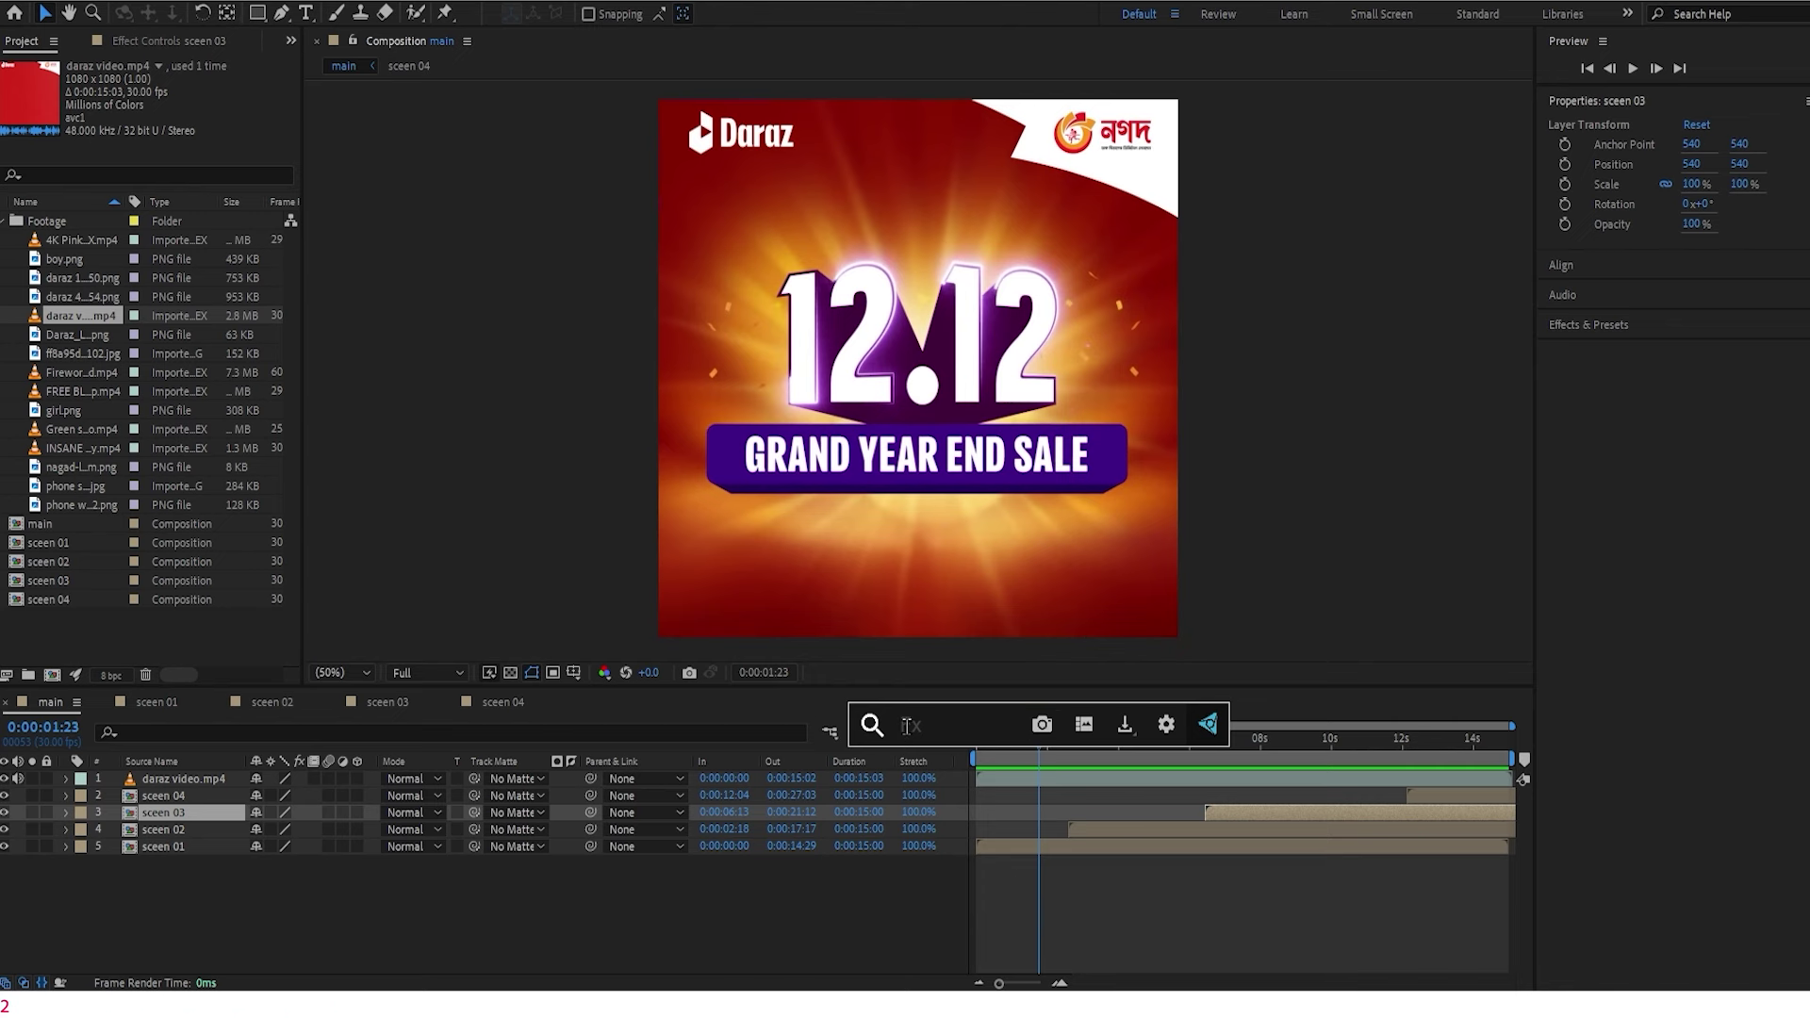
{"action": "left_click", "coordinate": [1084, 724]}
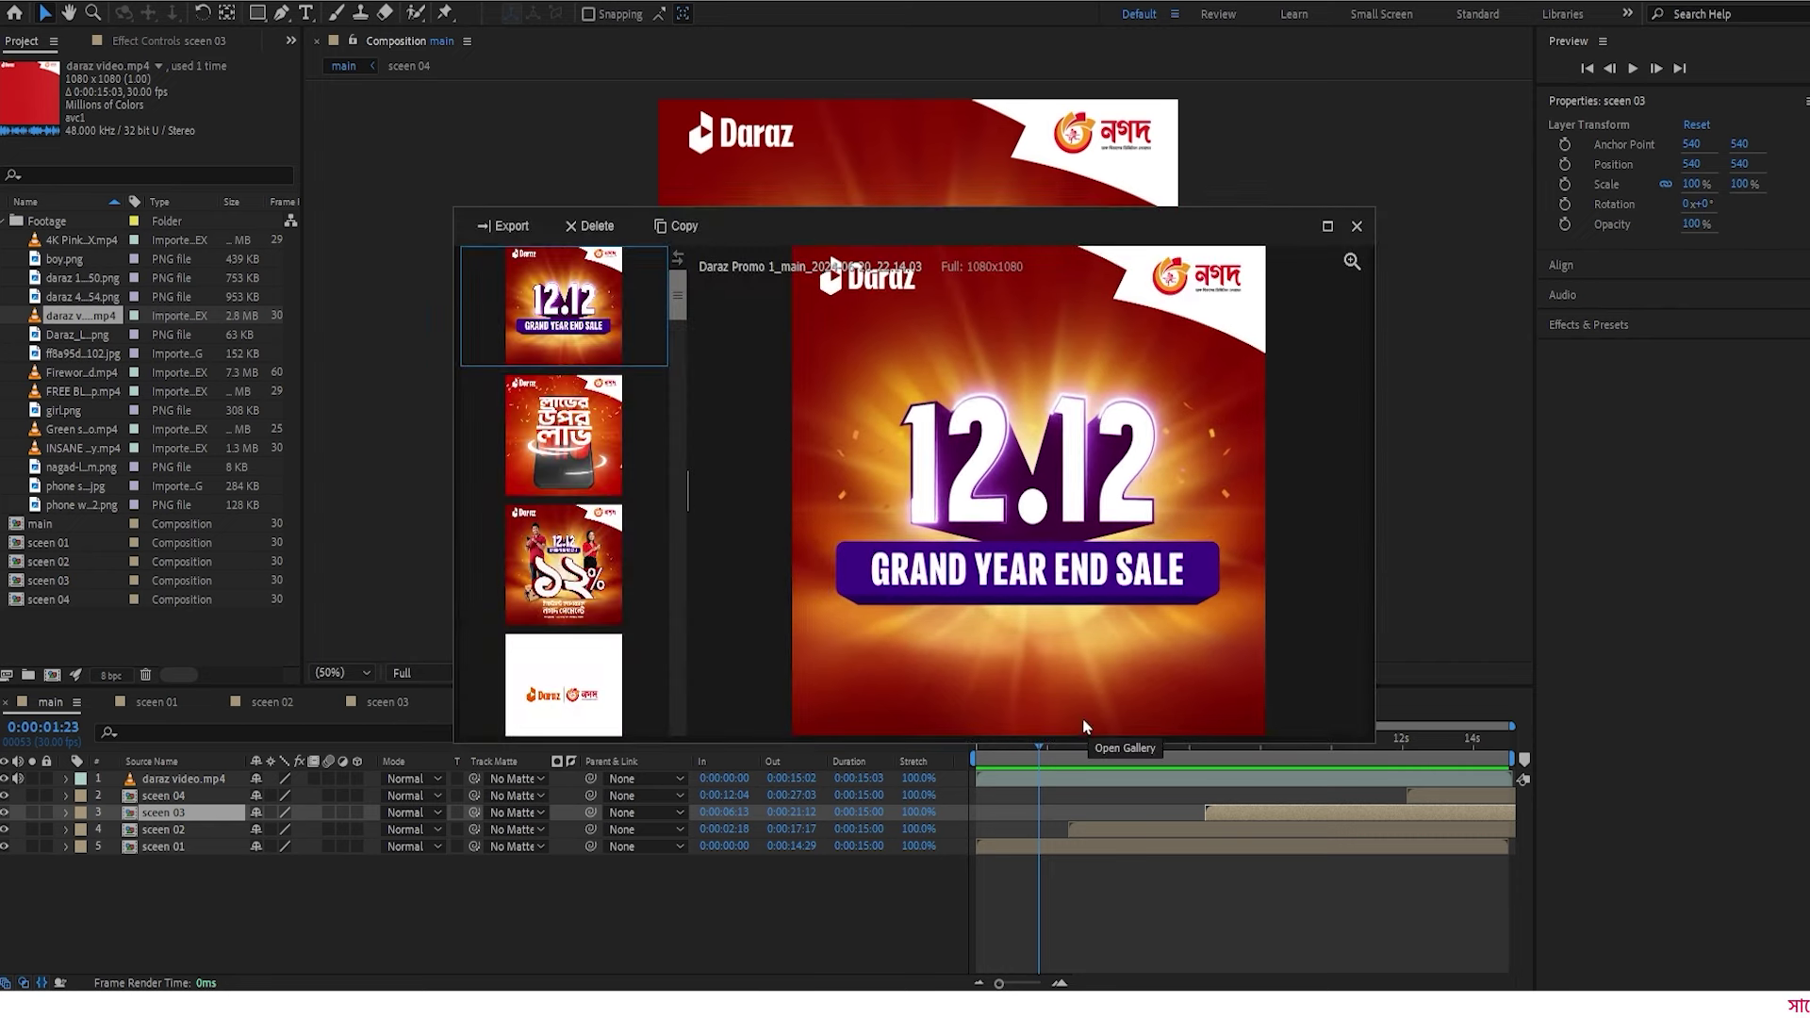
- Review the saved snapshots of the 12.12 title, the phone scene and the cashback offer in the gallery
{"action": "mouse_move", "coordinate": [909, 208]}
{"action": "left_mouse_down"}
{"action": "mouse_move", "coordinate": [921, 120]}
{"action": "mouse_move", "coordinate": [922, 183]}
{"action": "left_mouse_up"}
{"action": "scroll", "coordinate": [551, 424], "scroll_direction": "up", "scroll_amount": 1}
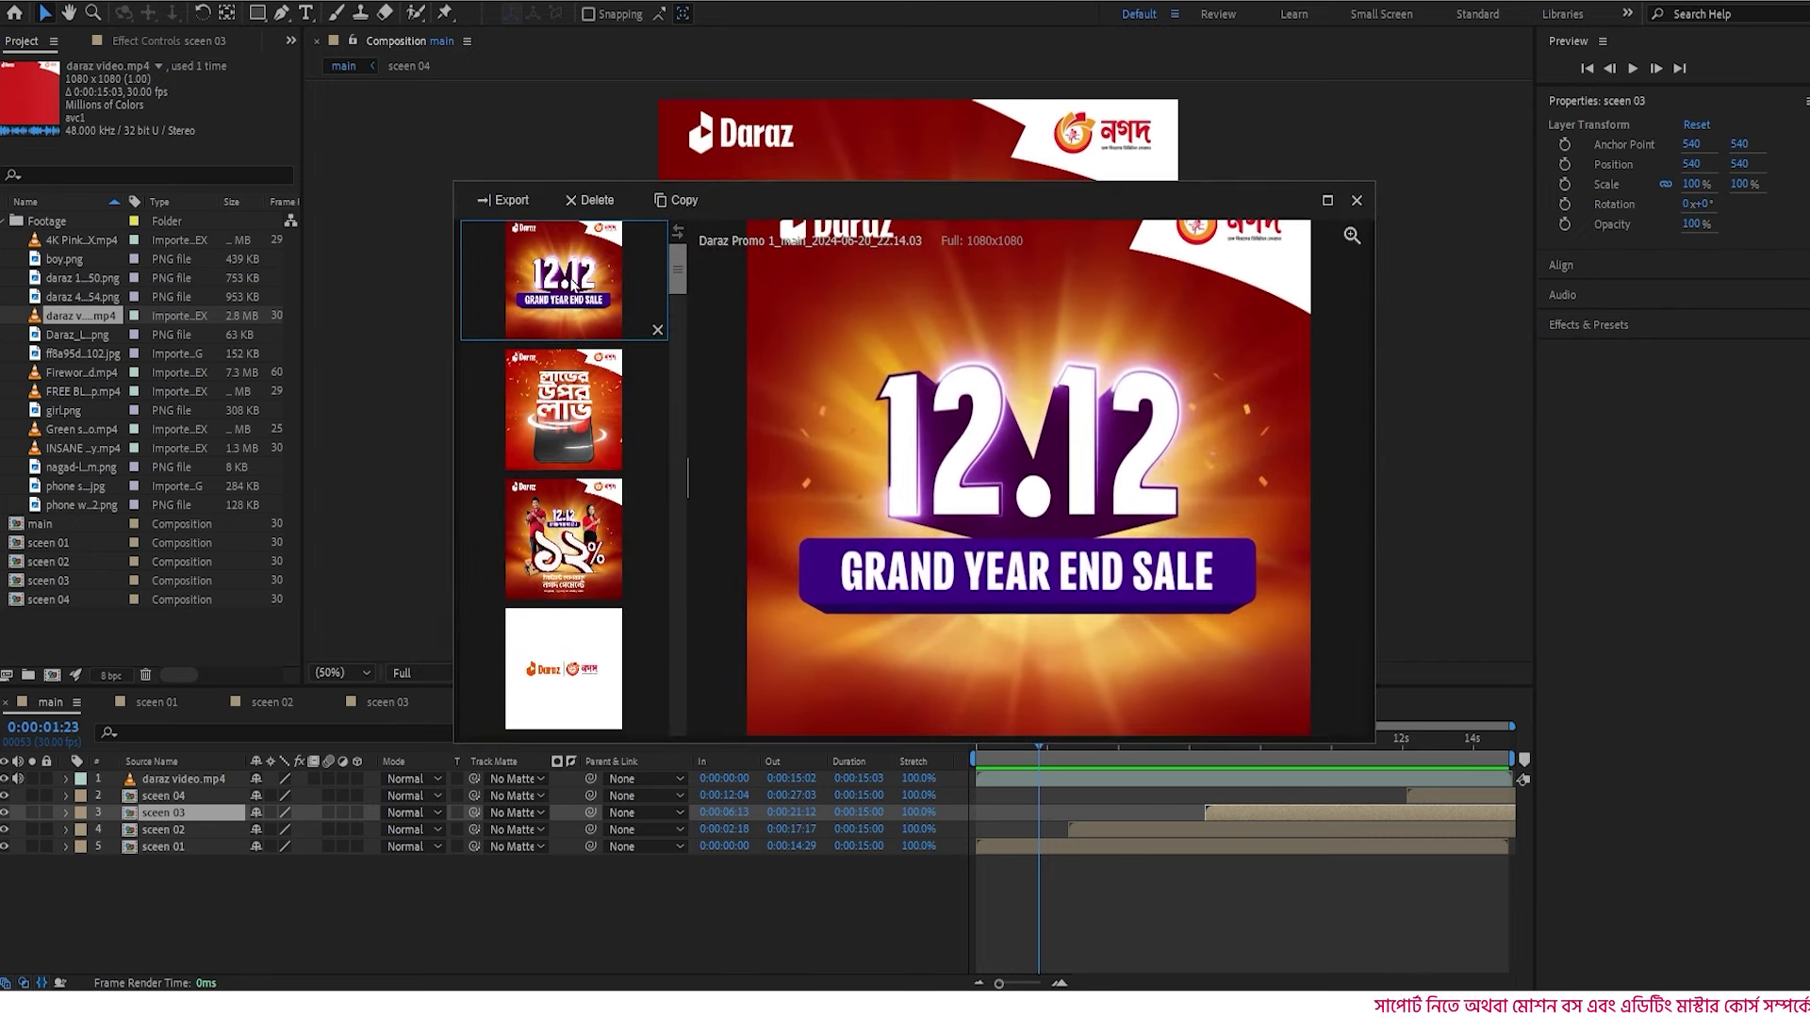
{"action": "left_click", "coordinate": [572, 384]}
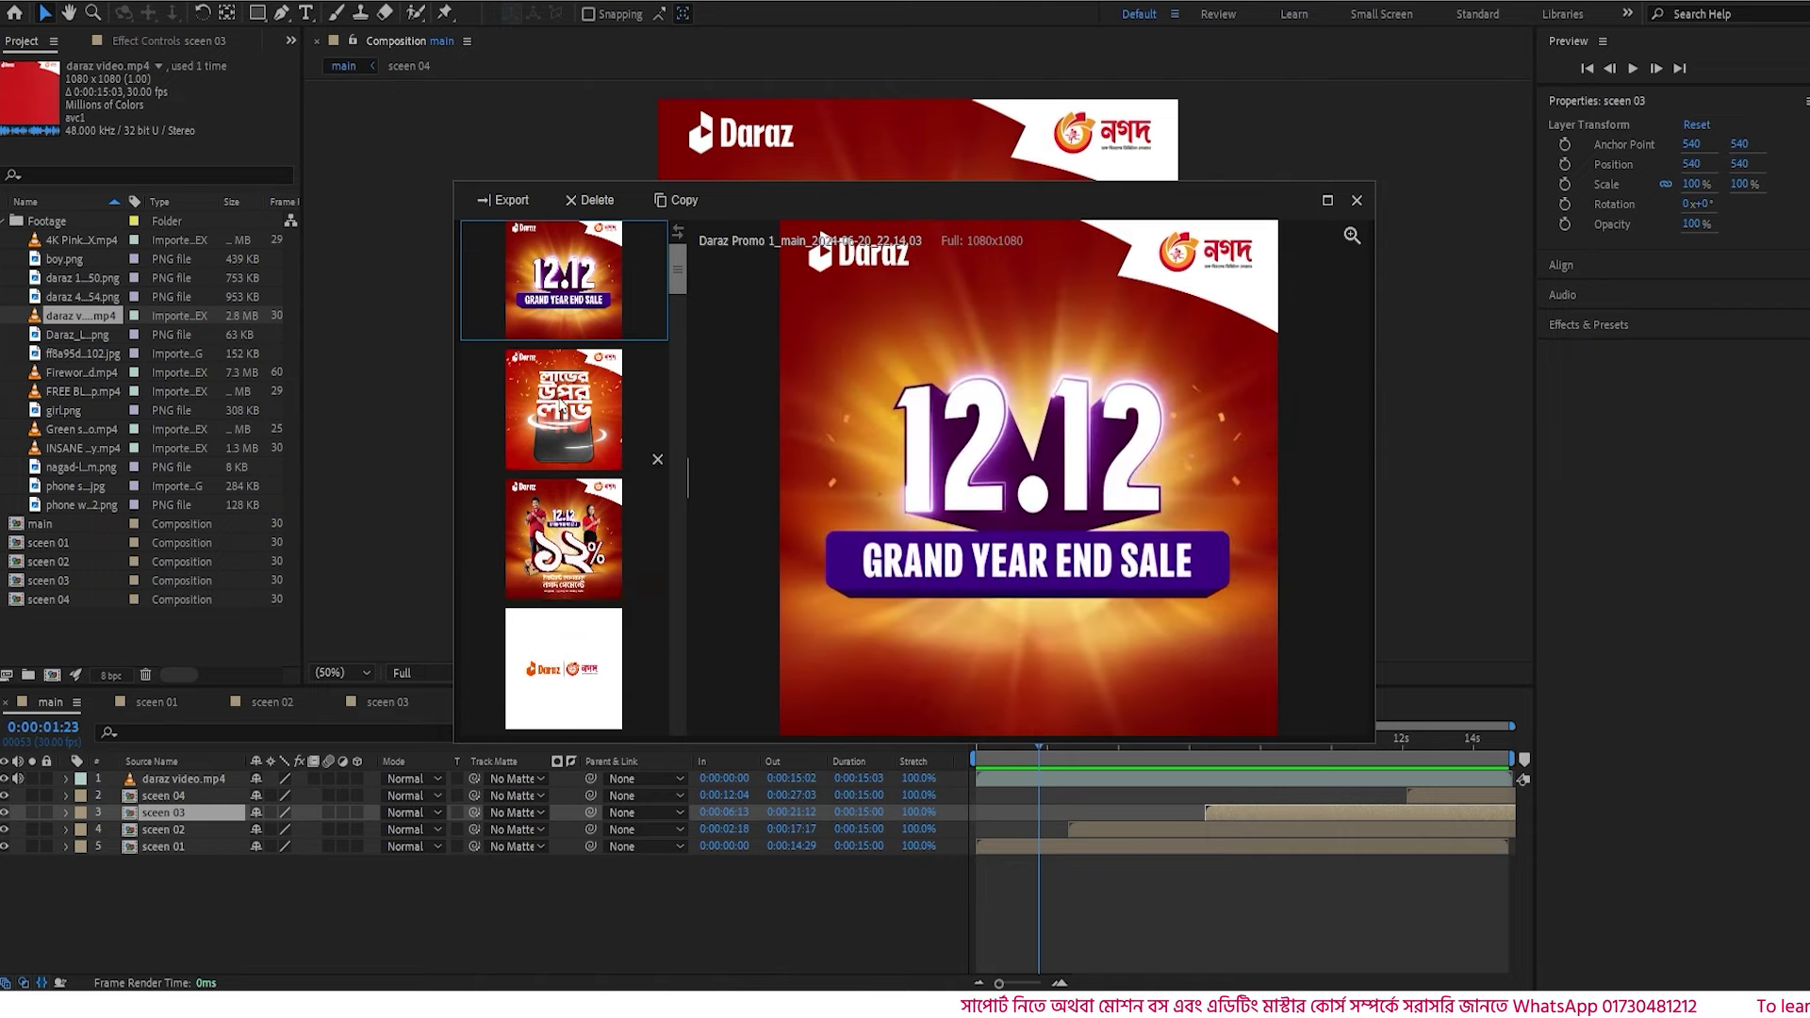
{"action": "left_click", "coordinate": [561, 525]}
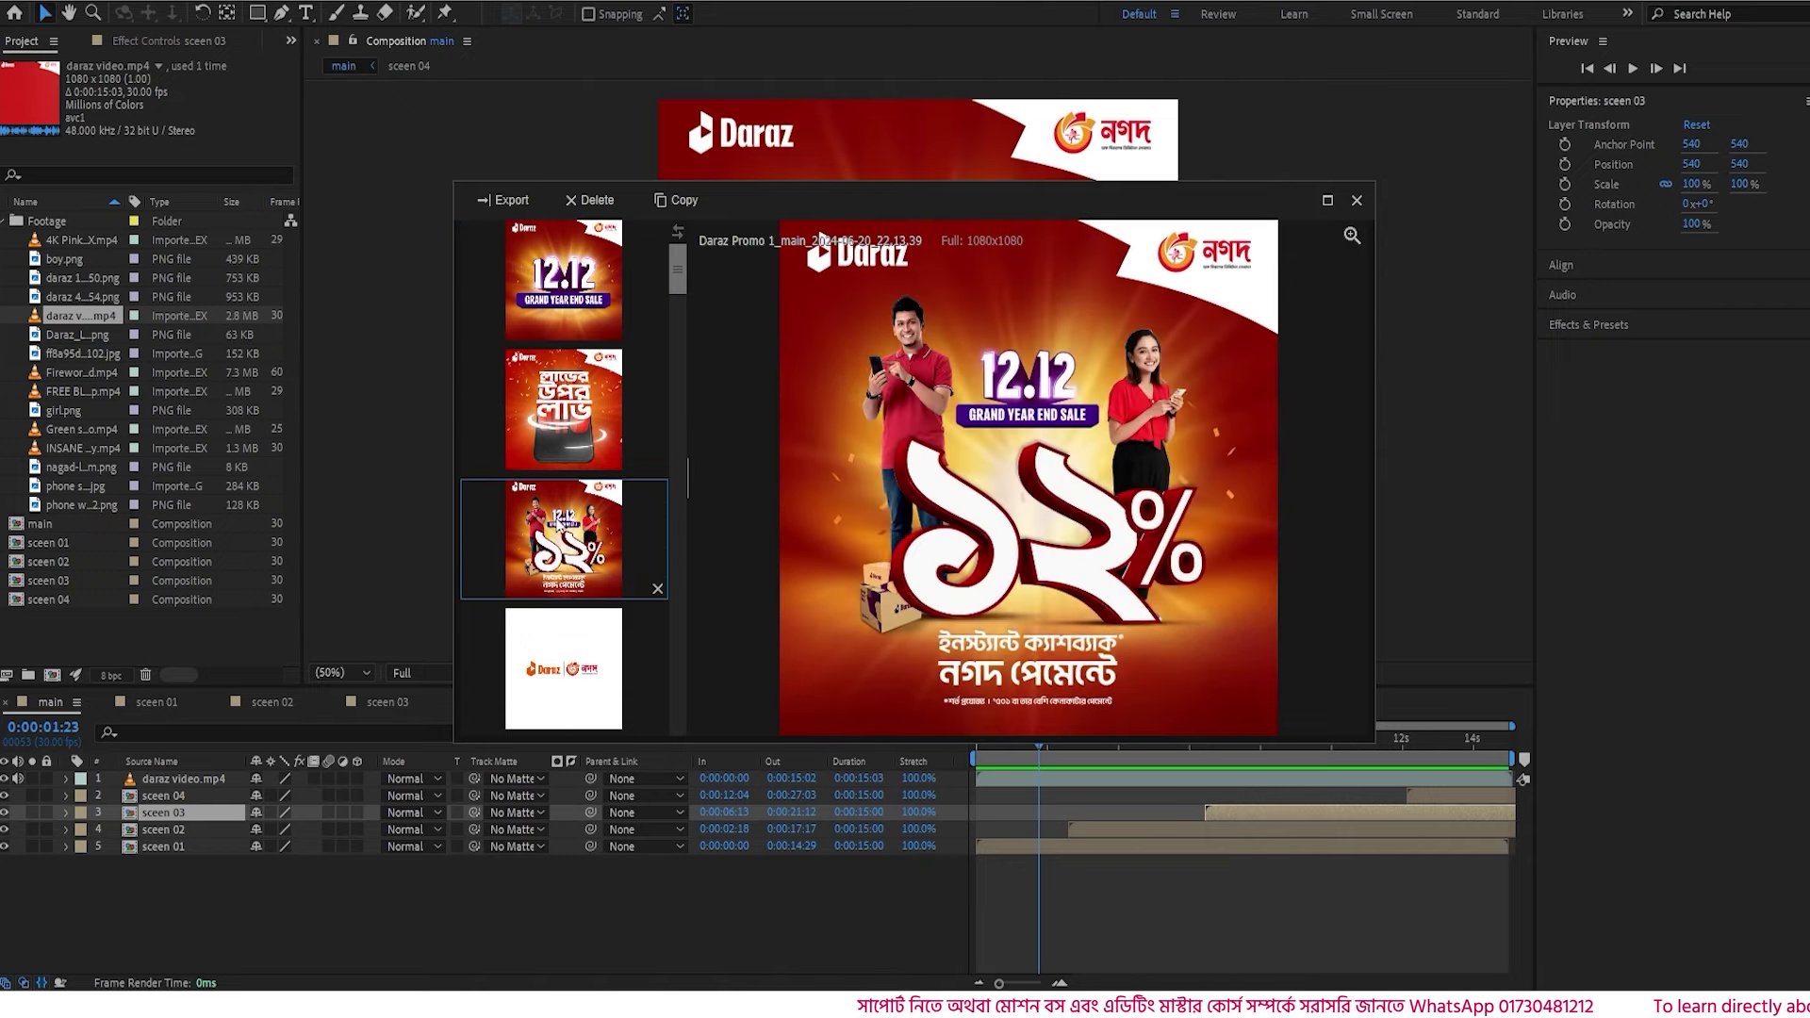
{"action": "left_click", "coordinate": [575, 299]}
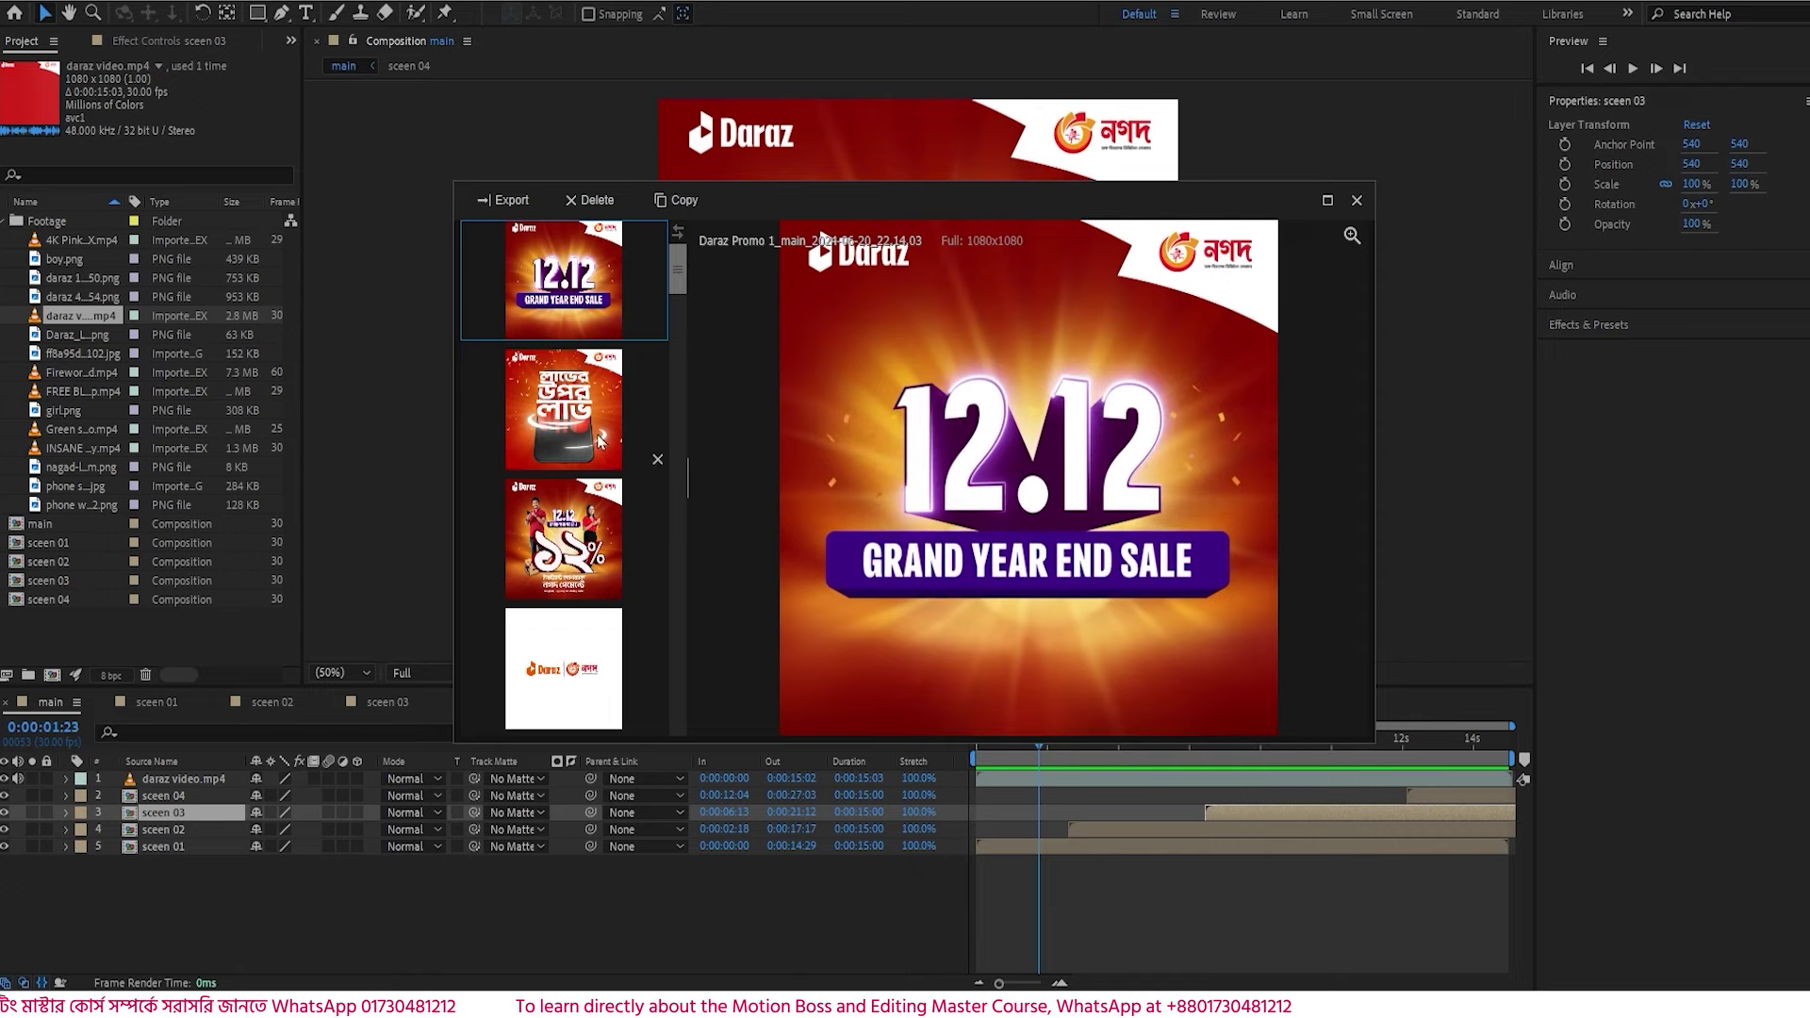
- Narrow the snapshot gallery window, park it clear of the composition and timeline, and display the Character settings
{"action": "left_click_drag", "start_coordinate": [456, 434], "coordinate": [610, 432]}
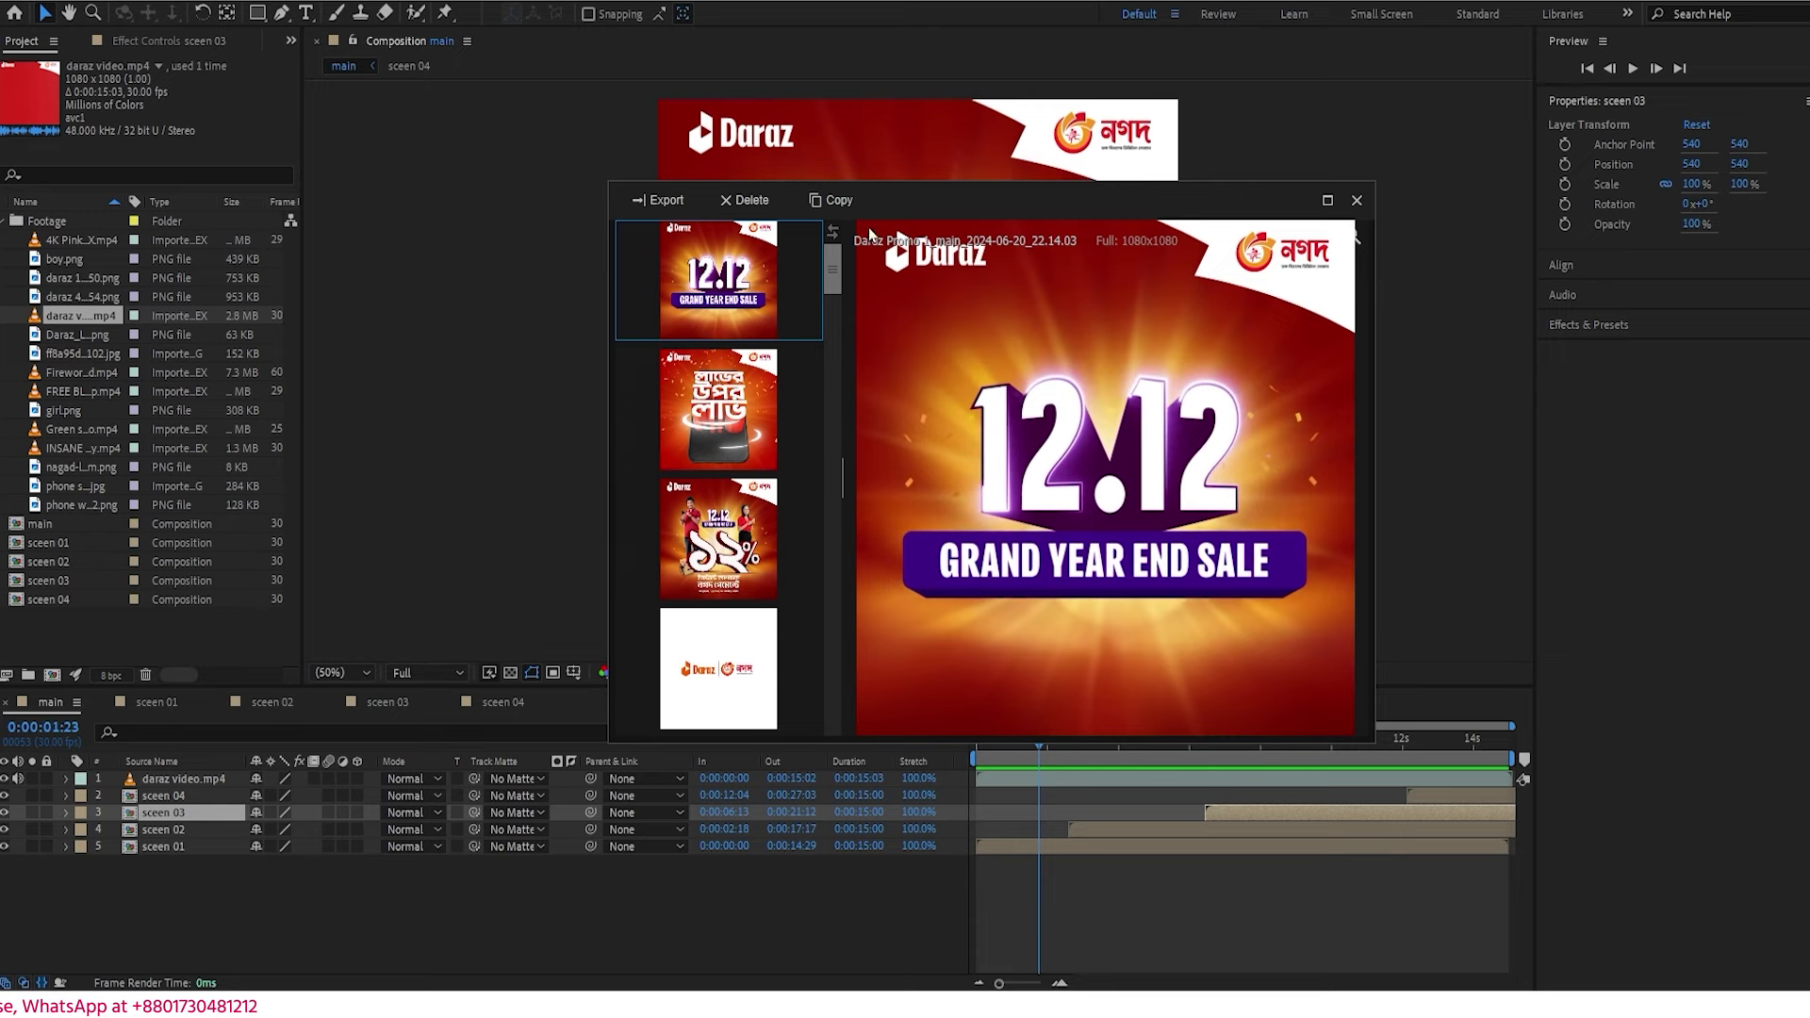
{"action": "left_click_drag", "start_coordinate": [902, 204], "coordinate": [1809, 881]}
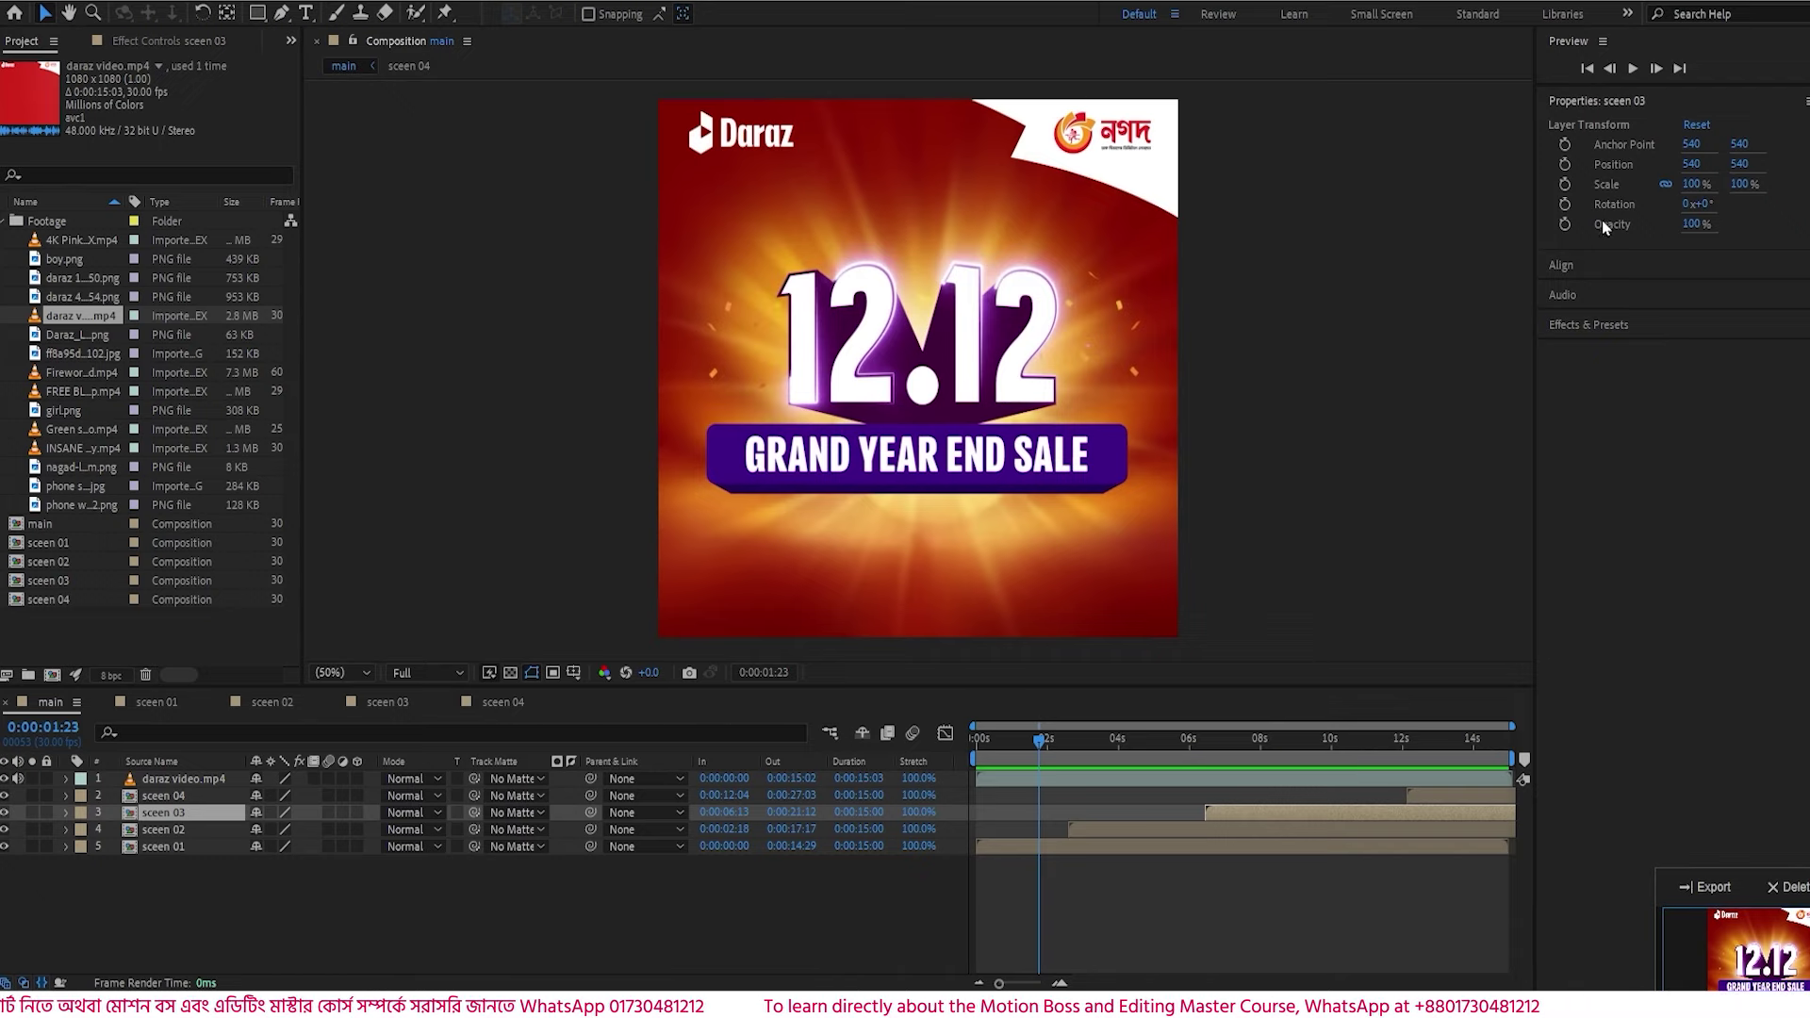
{"action": "left_click", "coordinate": [356, 1]}
{"action": "left_click", "coordinate": [436, 265]}
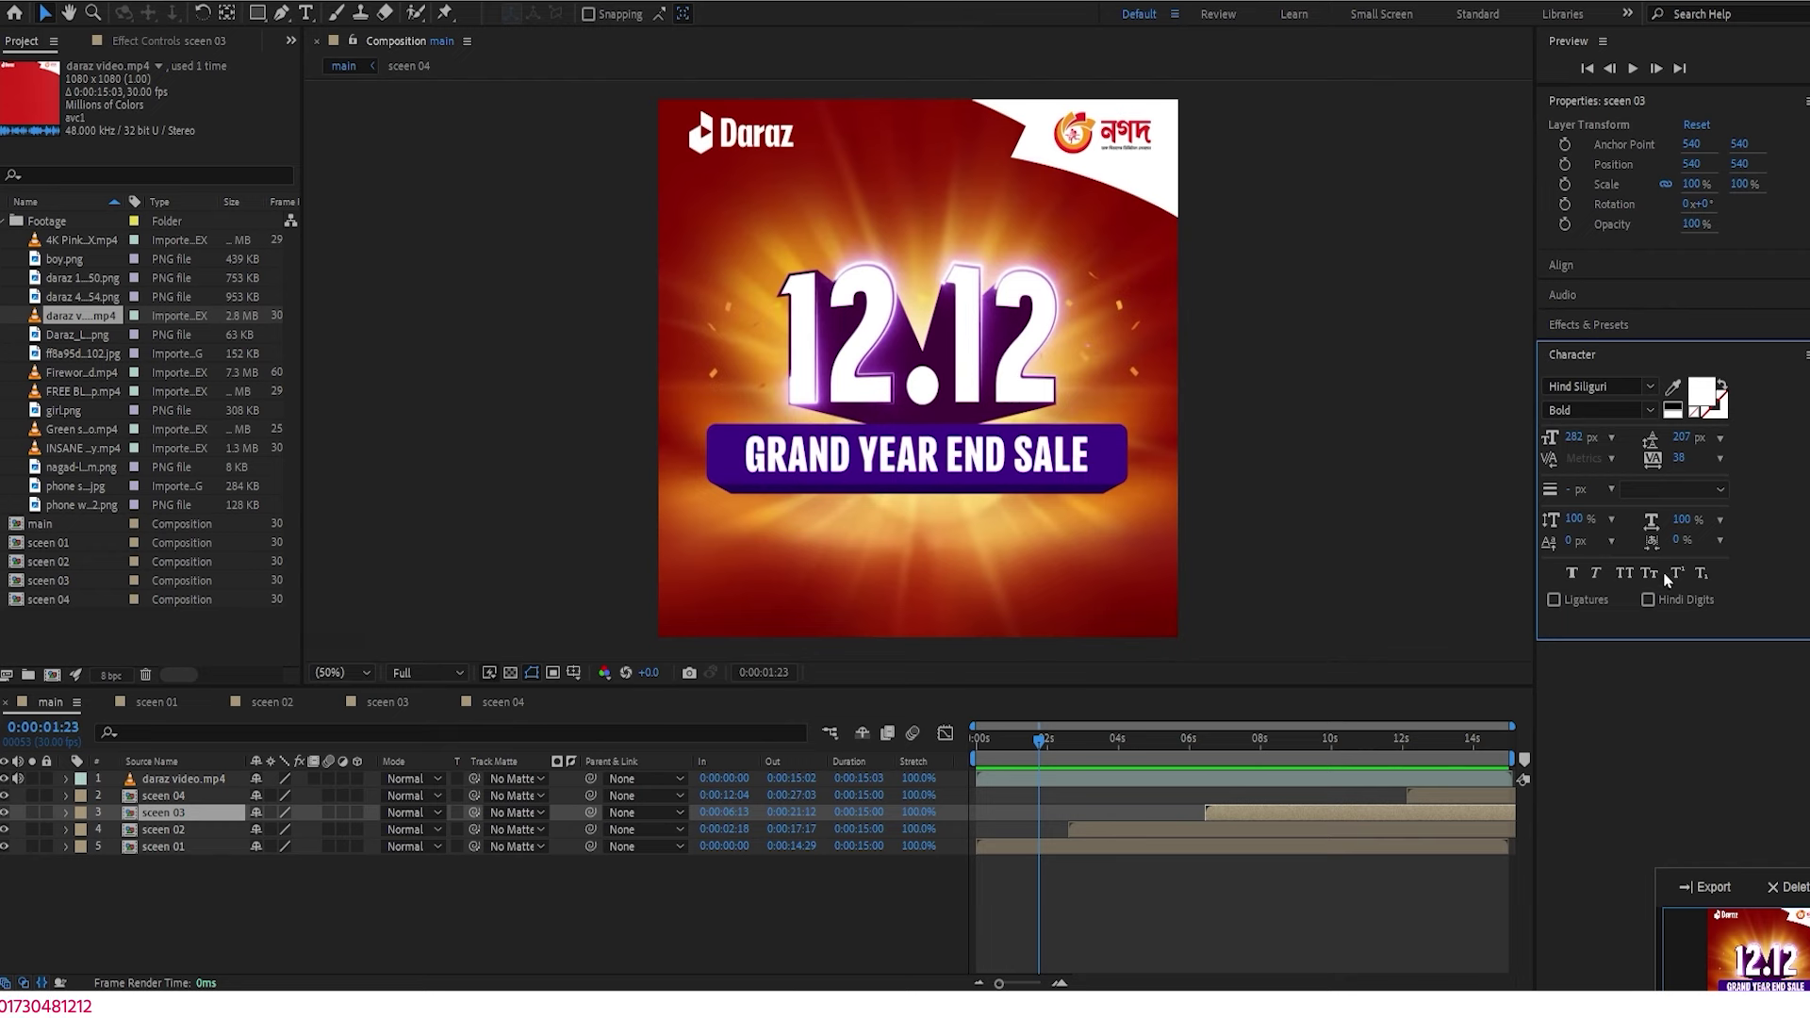
- Hide the daraz video.mp4 layer in the main composition and open the sceen 01 composition for editing
{"action": "left_click", "coordinate": [1197, 891]}
{"action": "left_click_drag", "start_coordinate": [1030, 754], "coordinate": [1008, 759]}
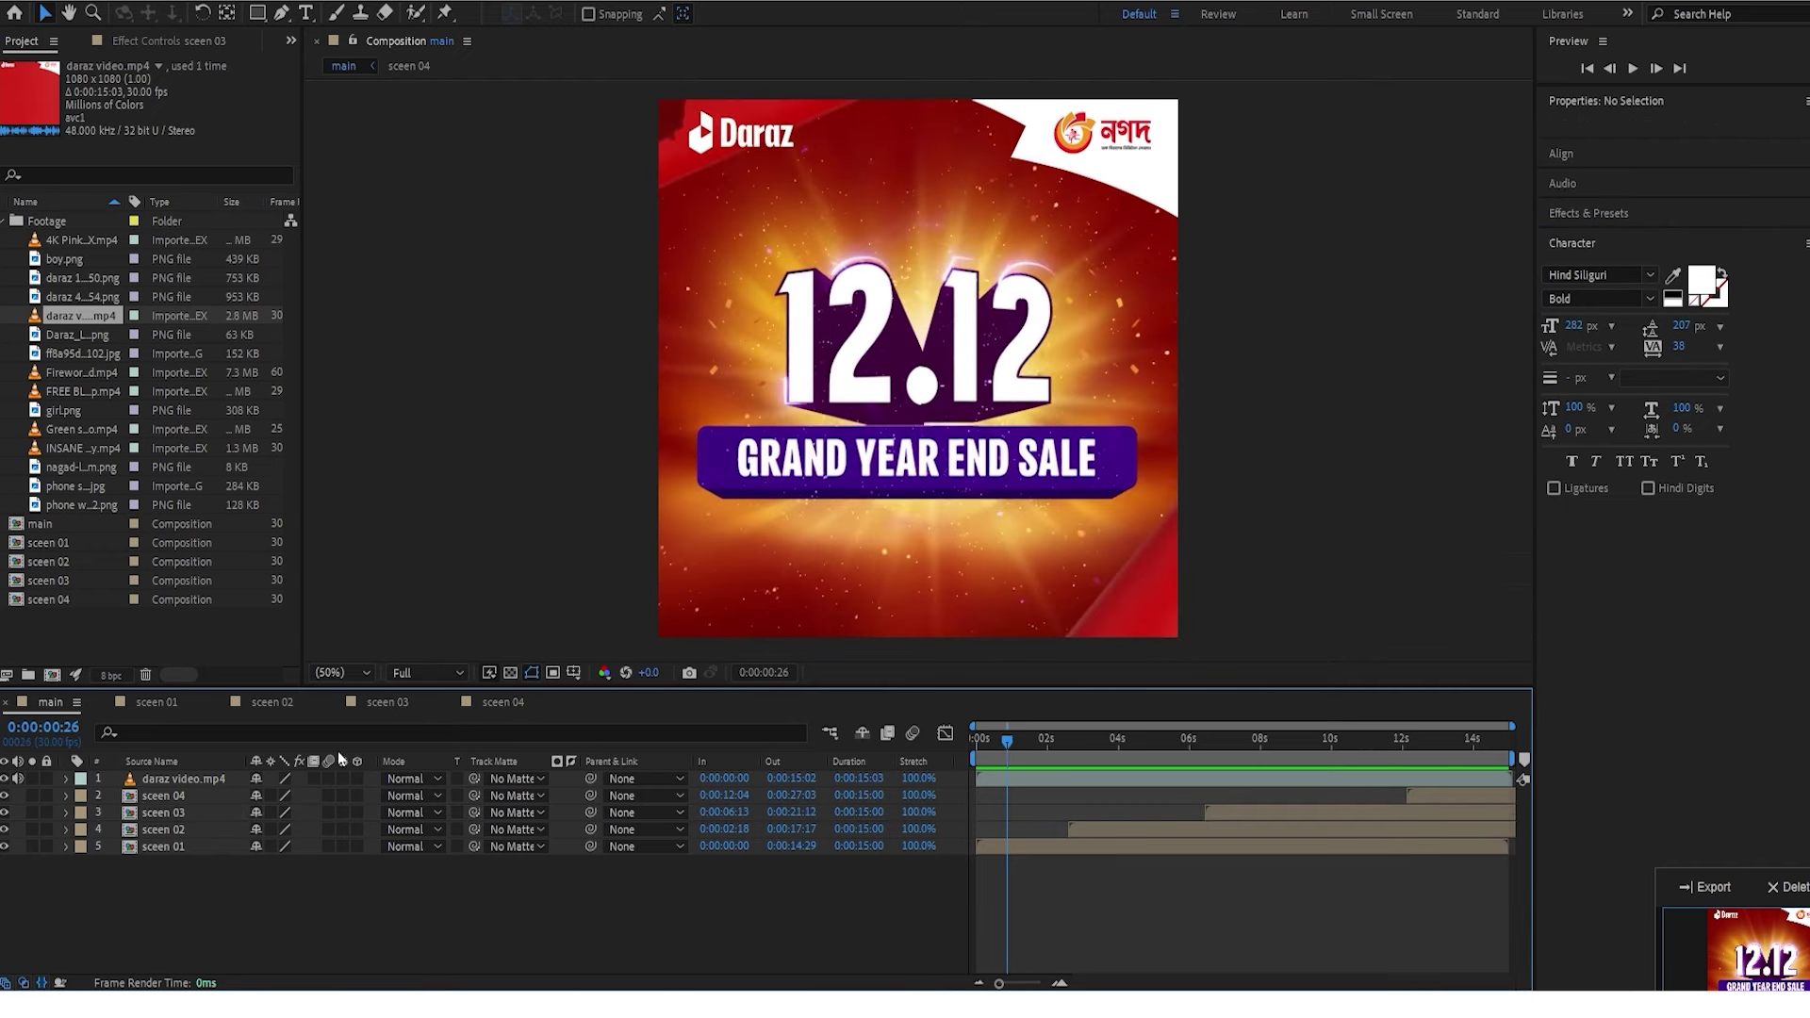
{"action": "left_click", "coordinate": [4, 779]}
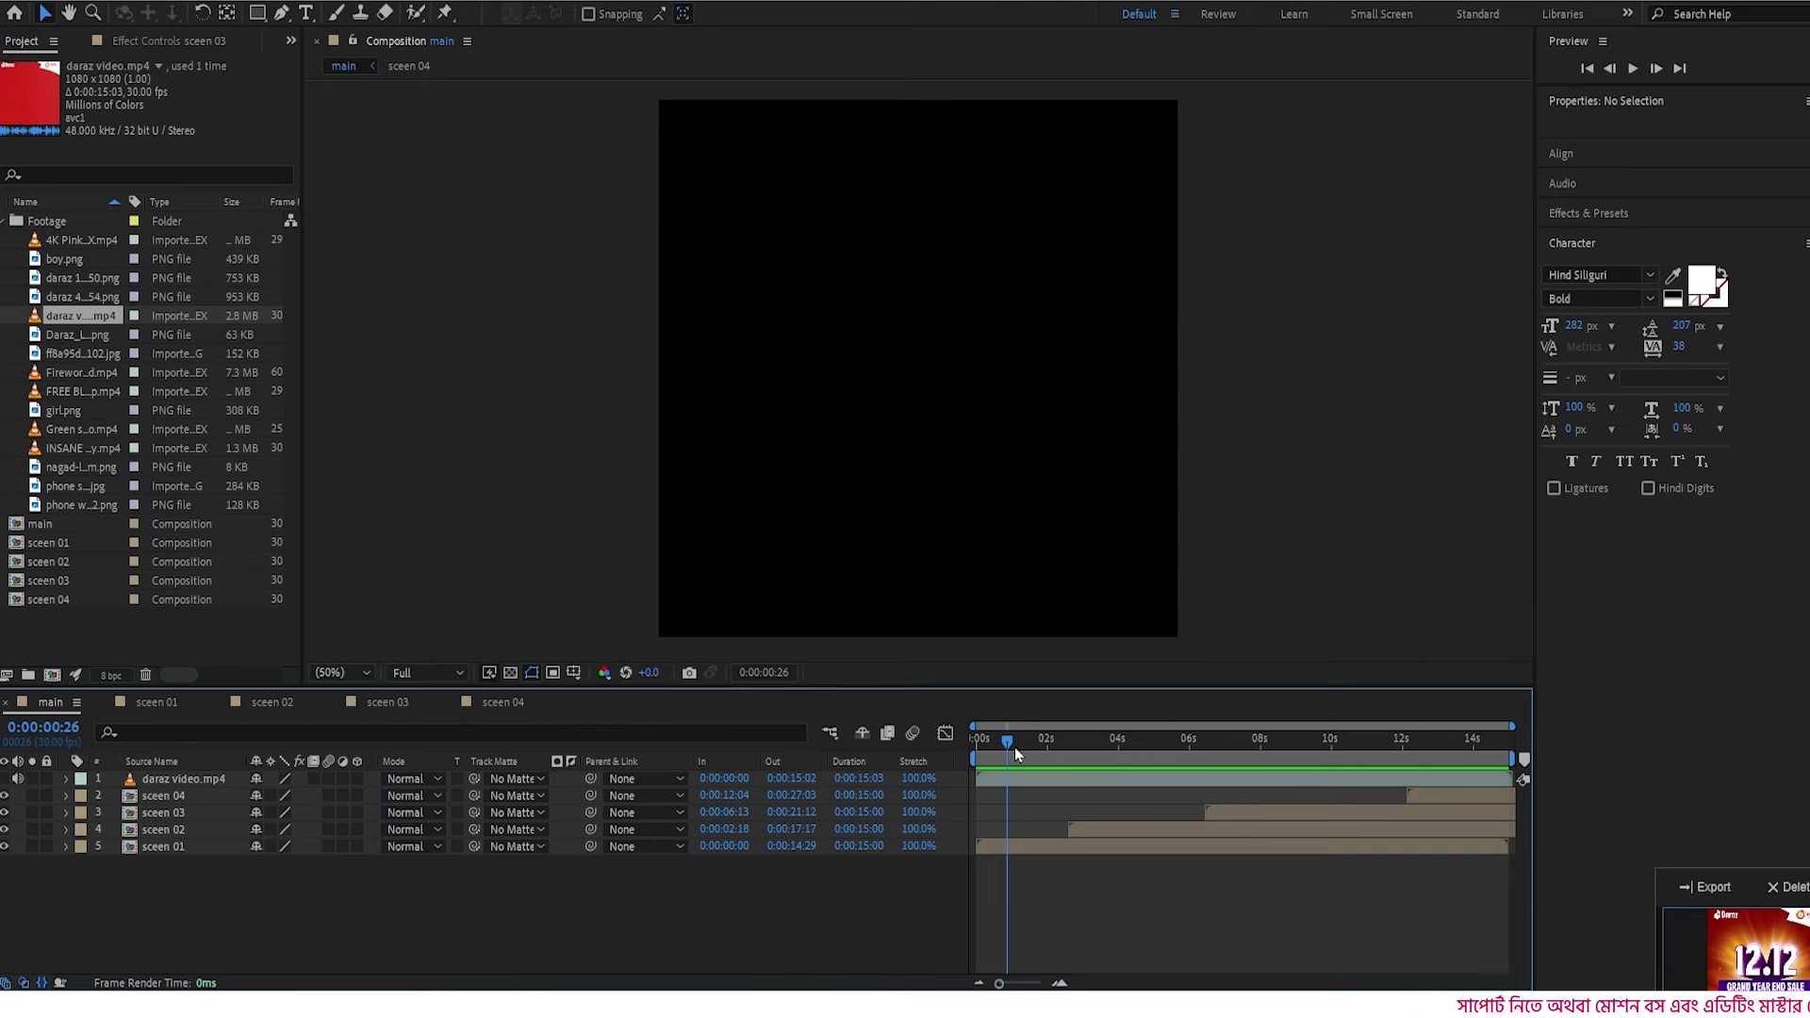
{"action": "left_click", "coordinate": [139, 848]}
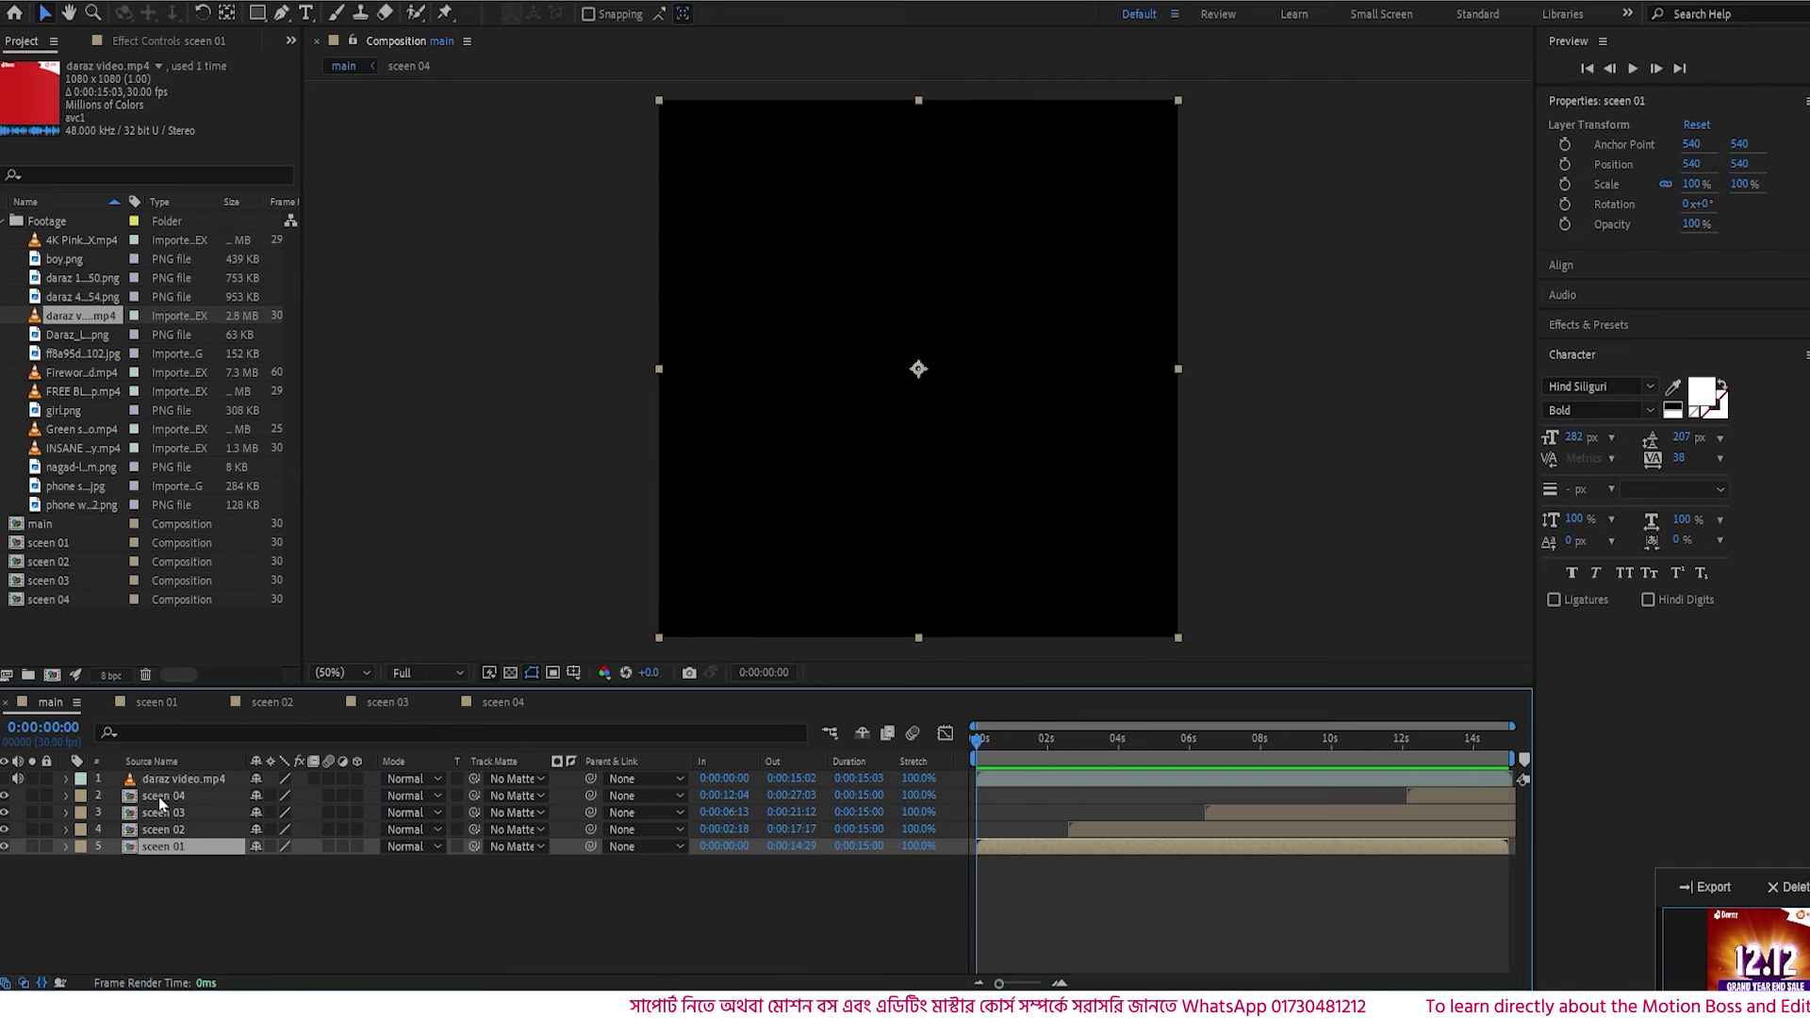
{"action": "double_click", "coordinate": [162, 847]}
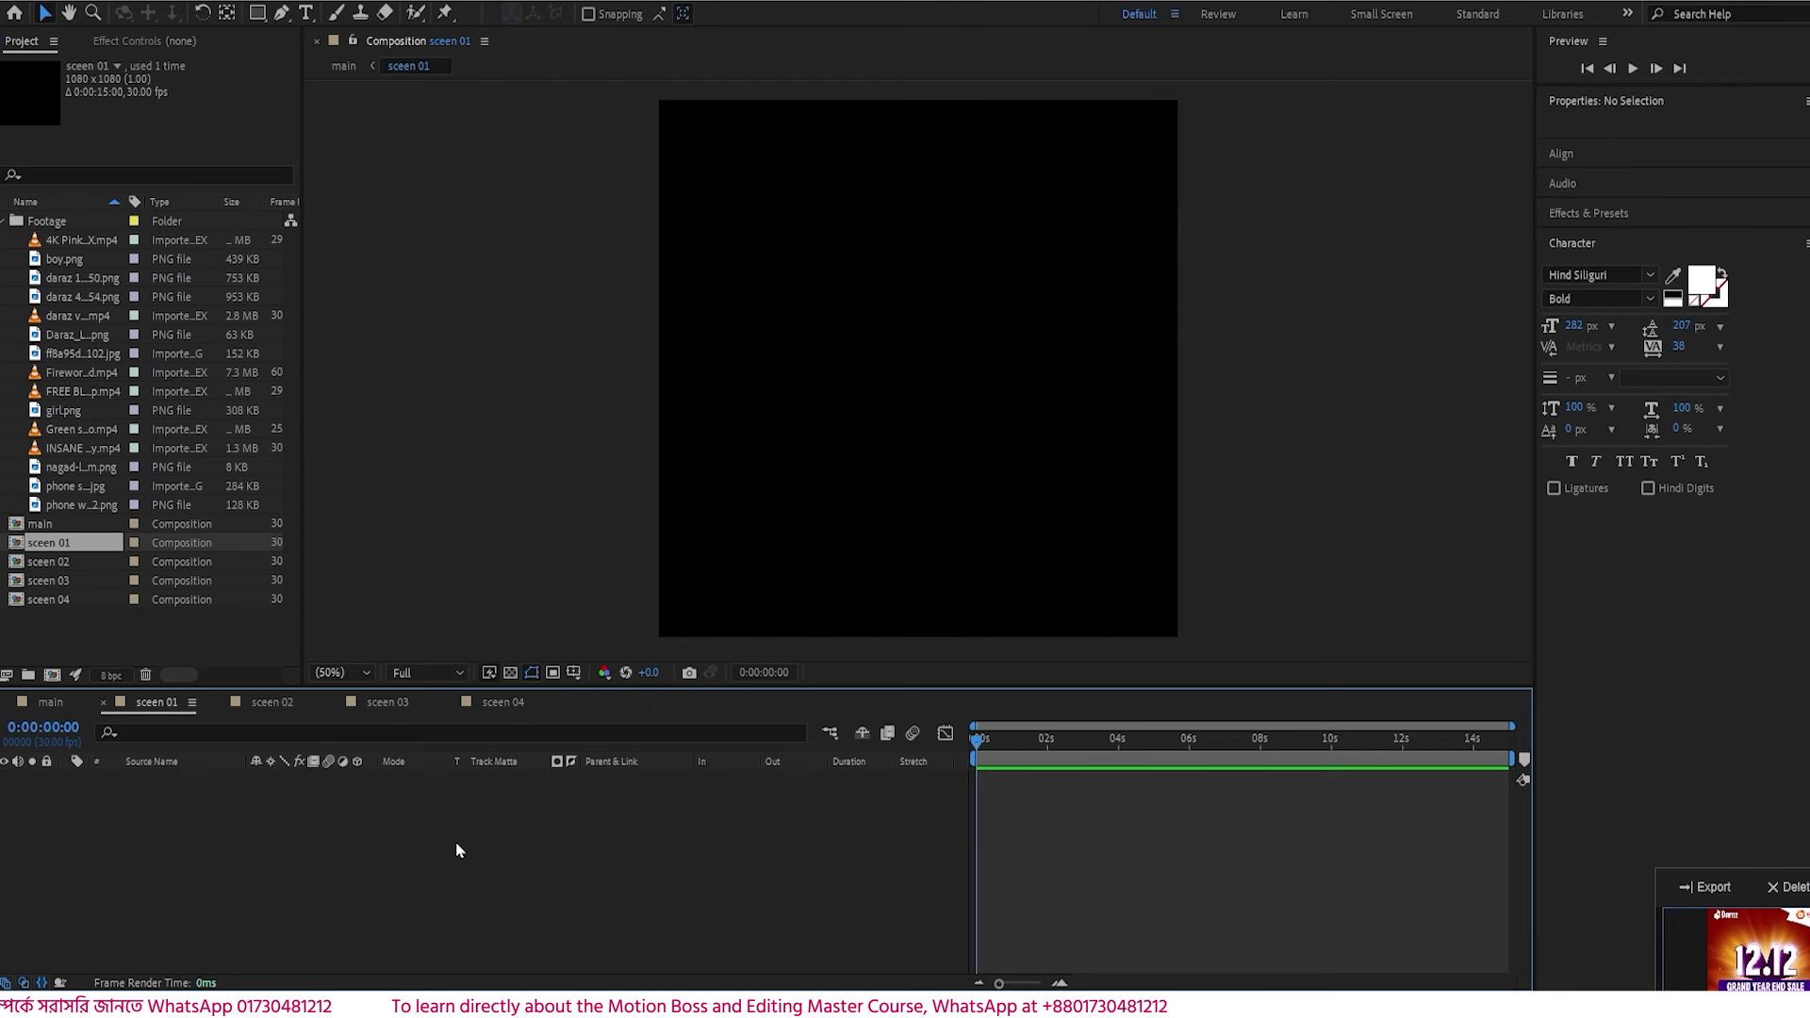
- Create a 1080 x 1080 px dark red solid named BG red in sceen 01
{"action": "right_click", "coordinate": [331, 897]}
{"action": "mouse_move", "coordinate": [527, 658]}
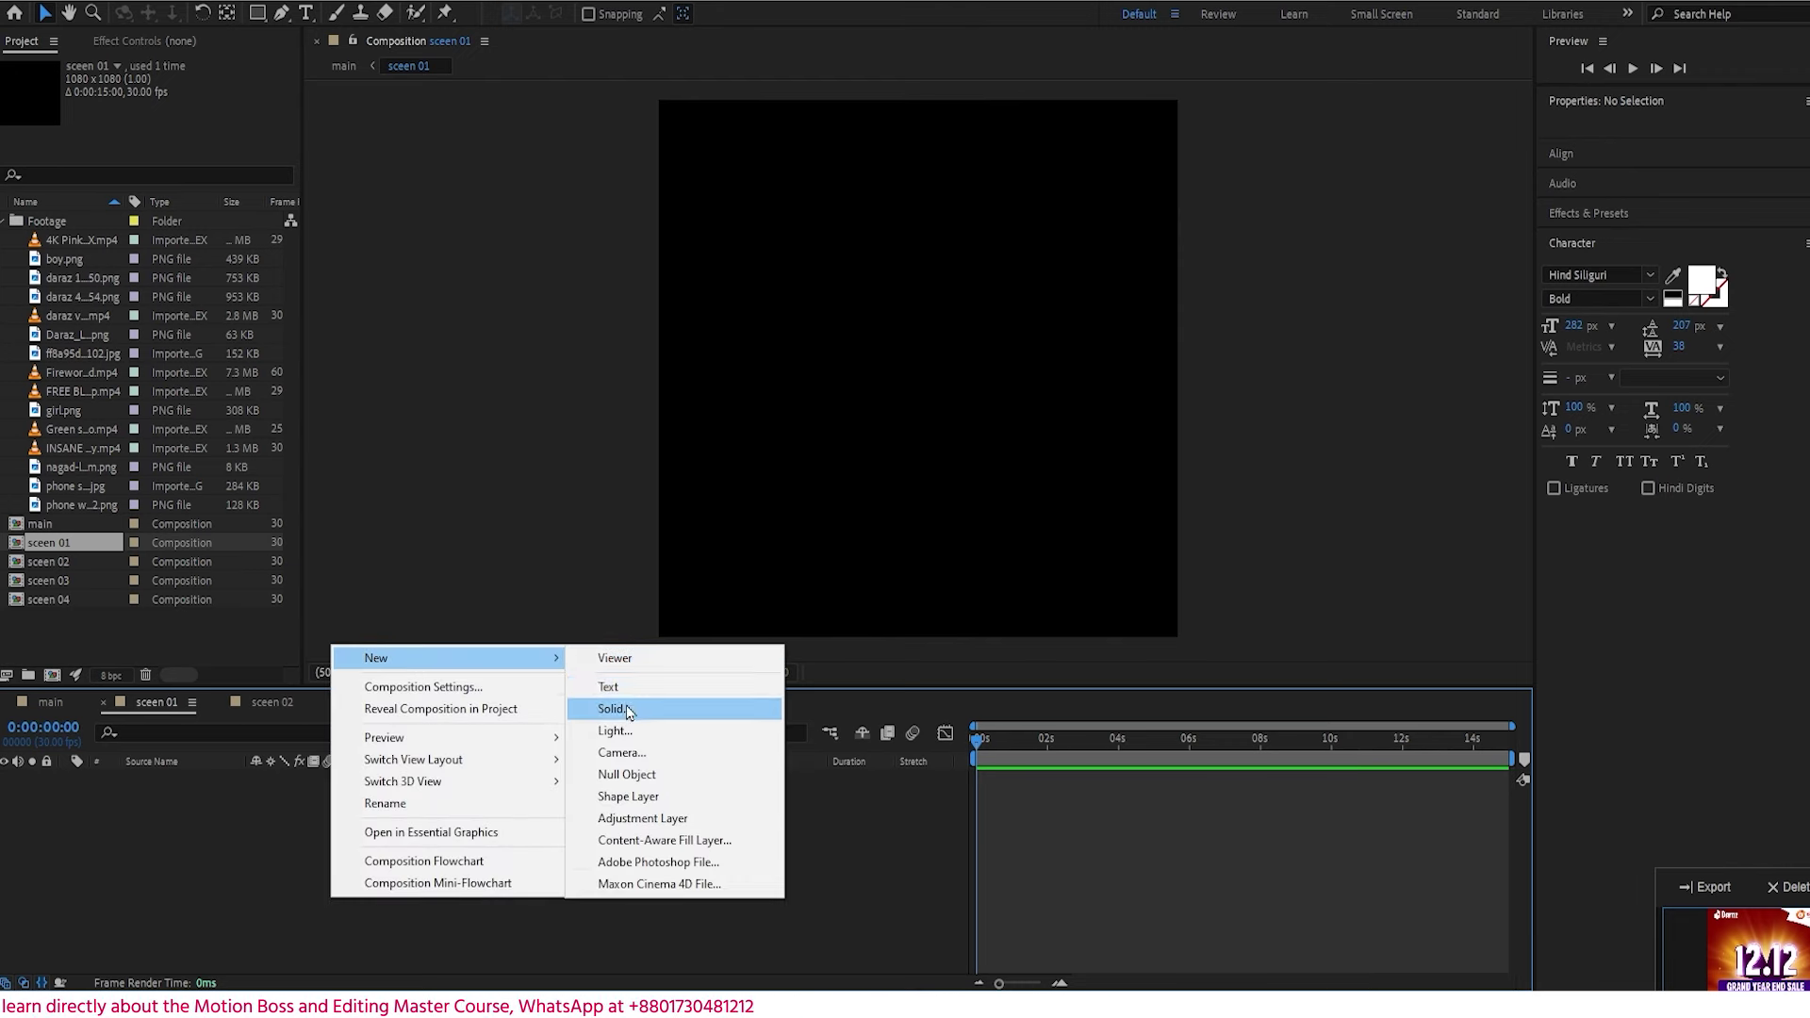
{"action": "left_click", "coordinate": [626, 712]}
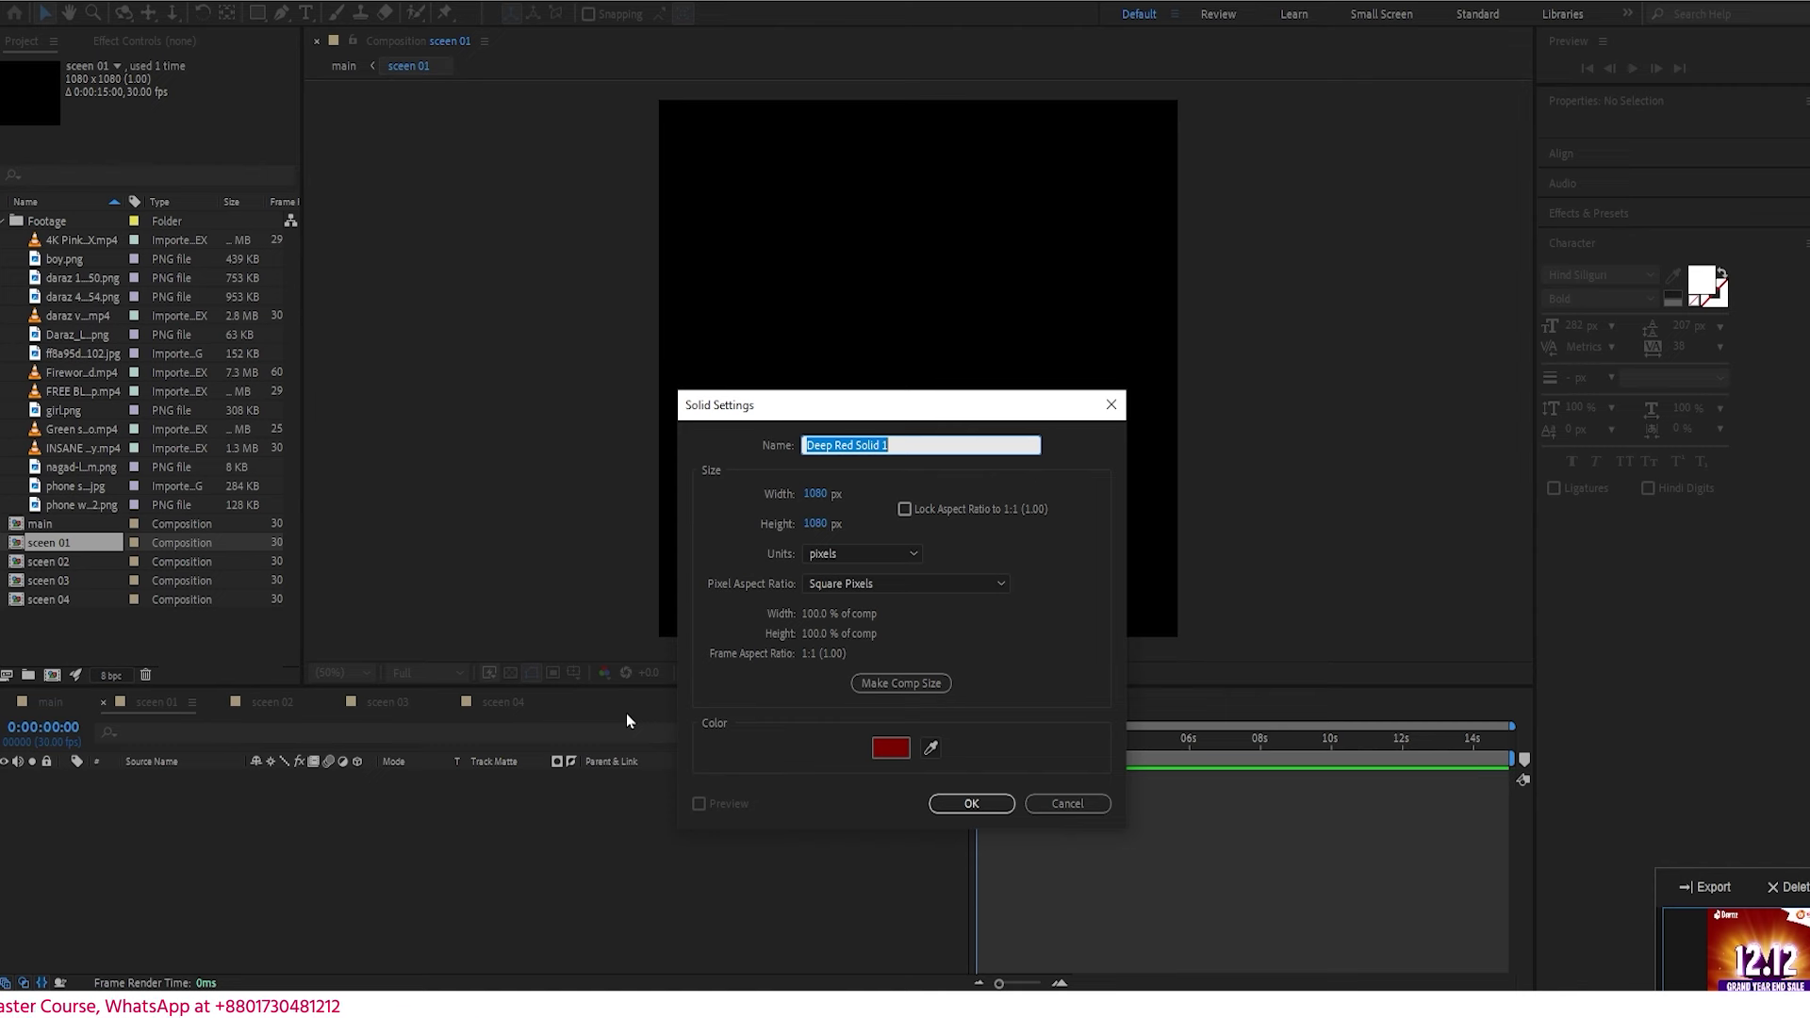
{"action": "type", "text": "BG red"}
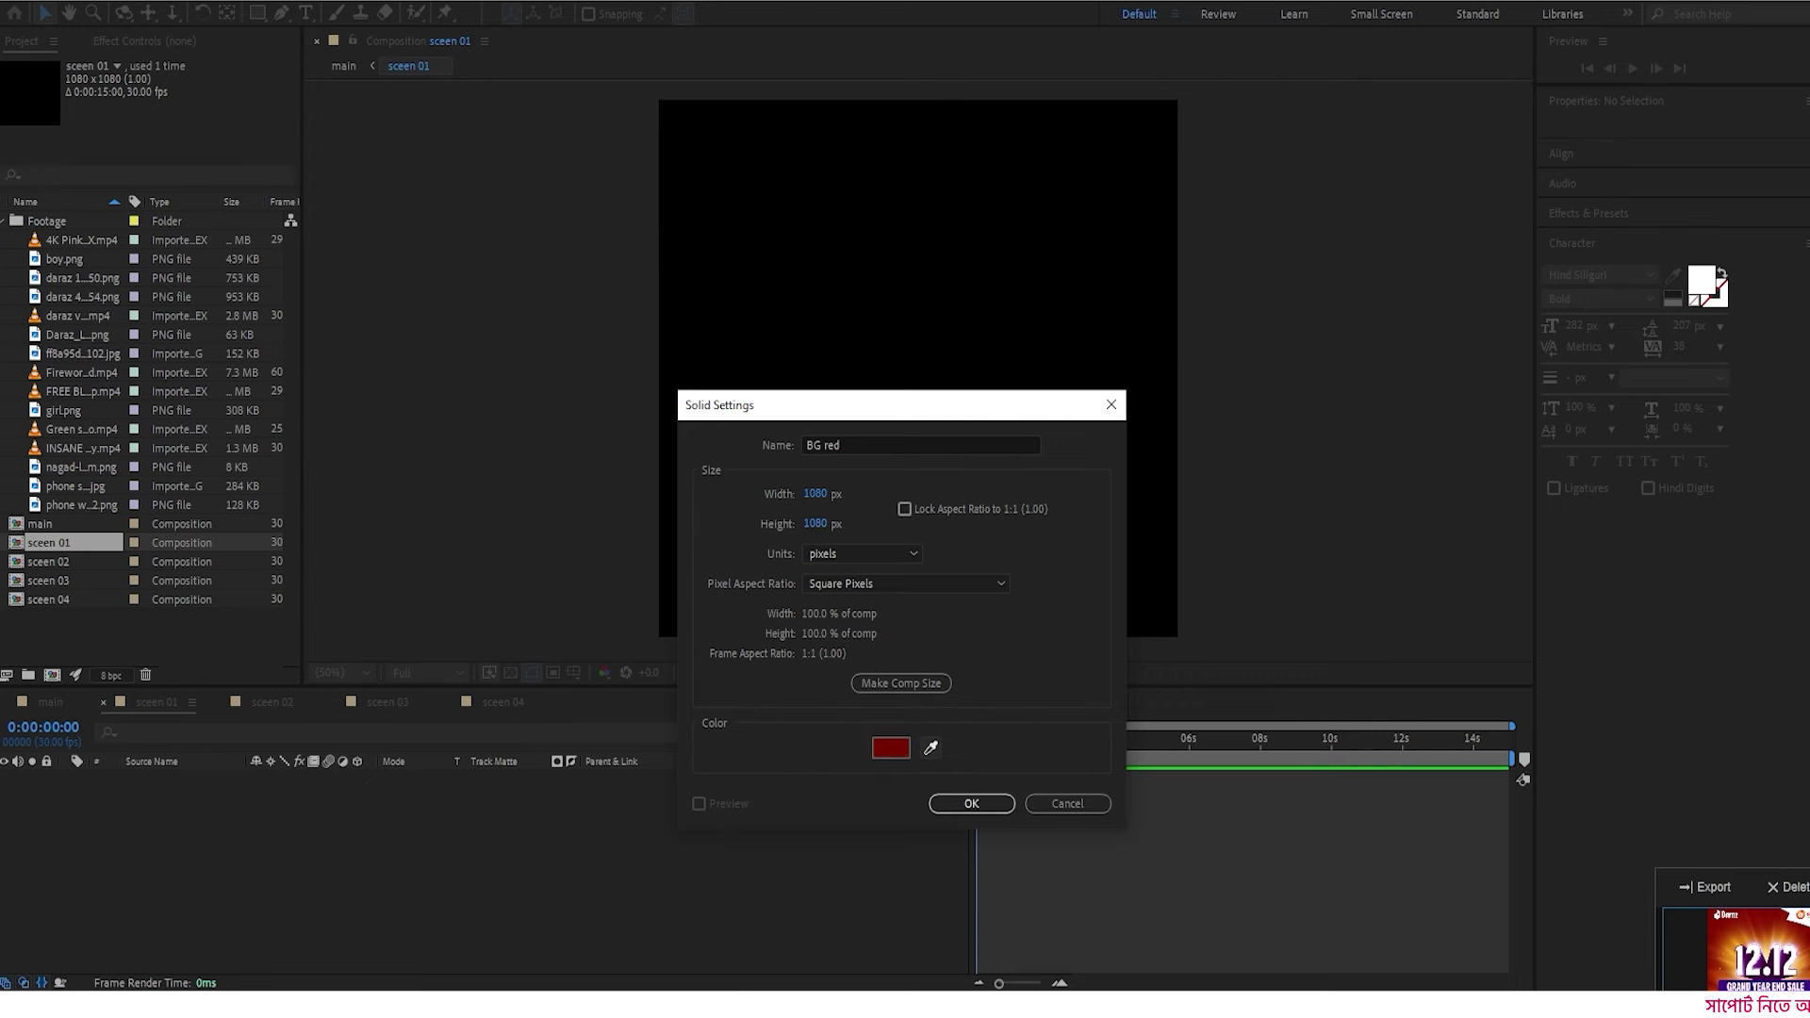
{"action": "left_click", "coordinate": [972, 803]}
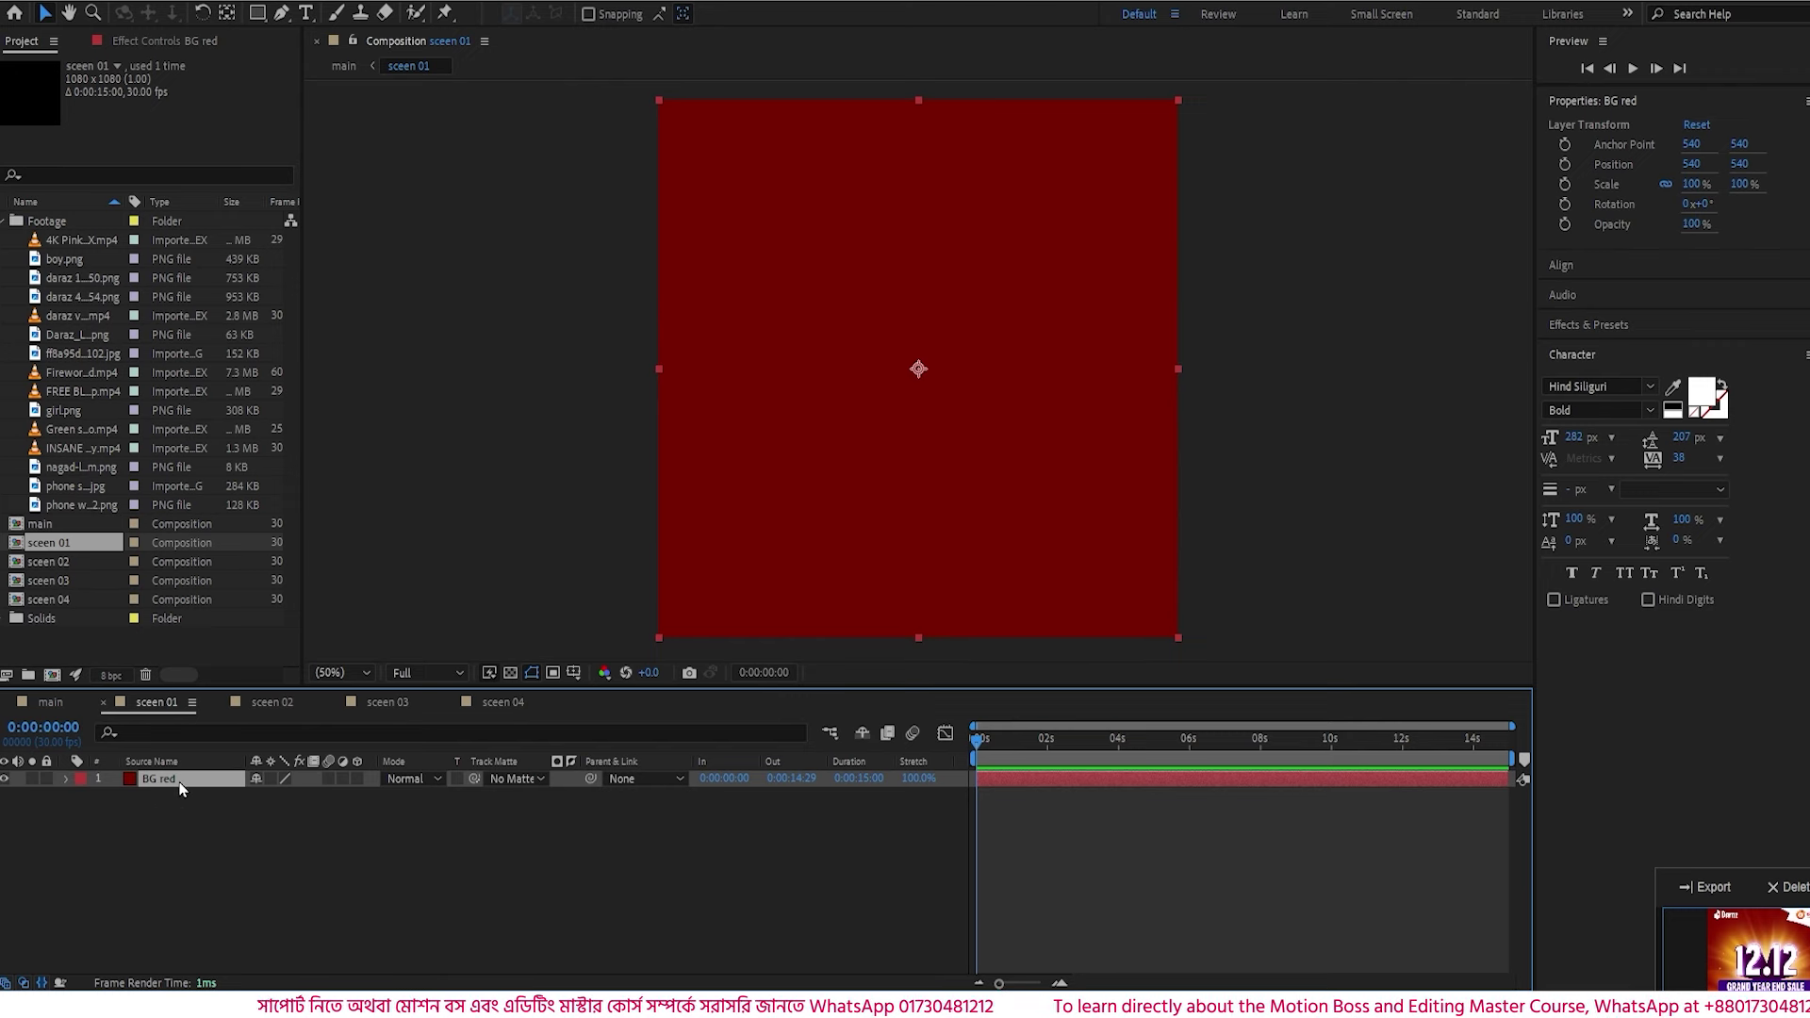
- Duplicate the BG red layer and rename the upper copy BG red optical
{"action": "key", "text": "ctrl+d"}
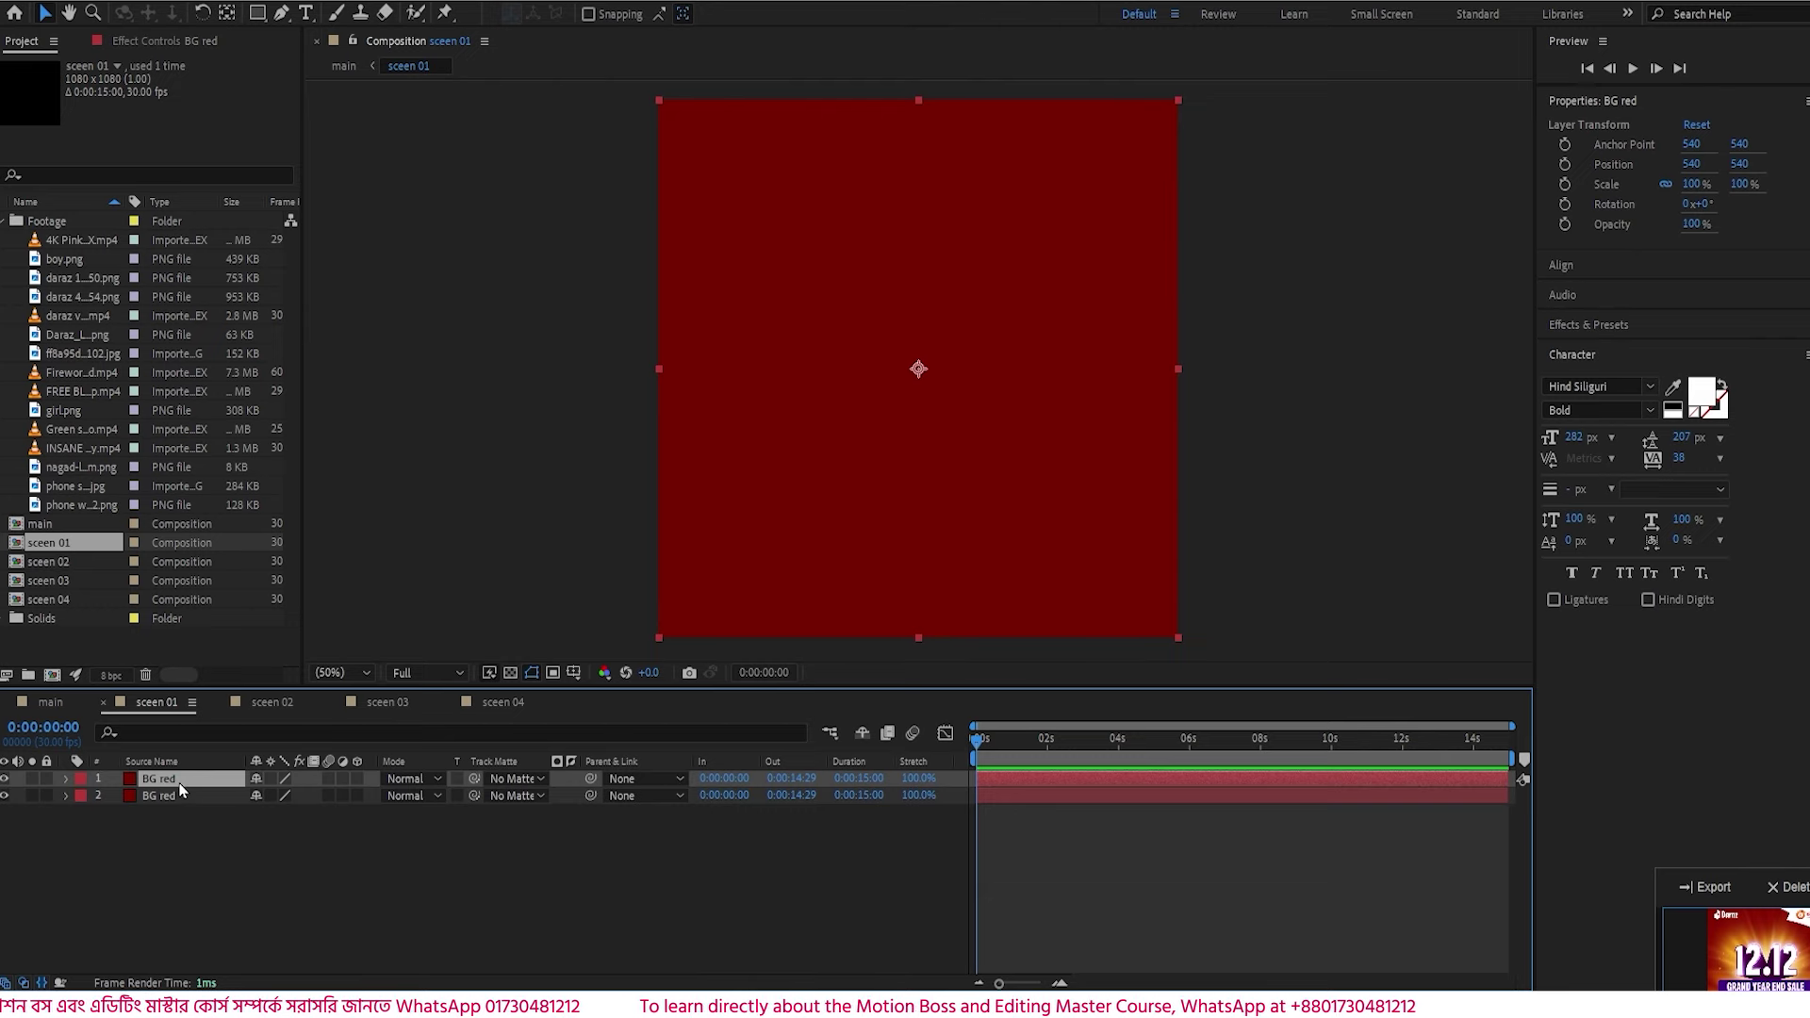
{"action": "key", "text": "Return"}
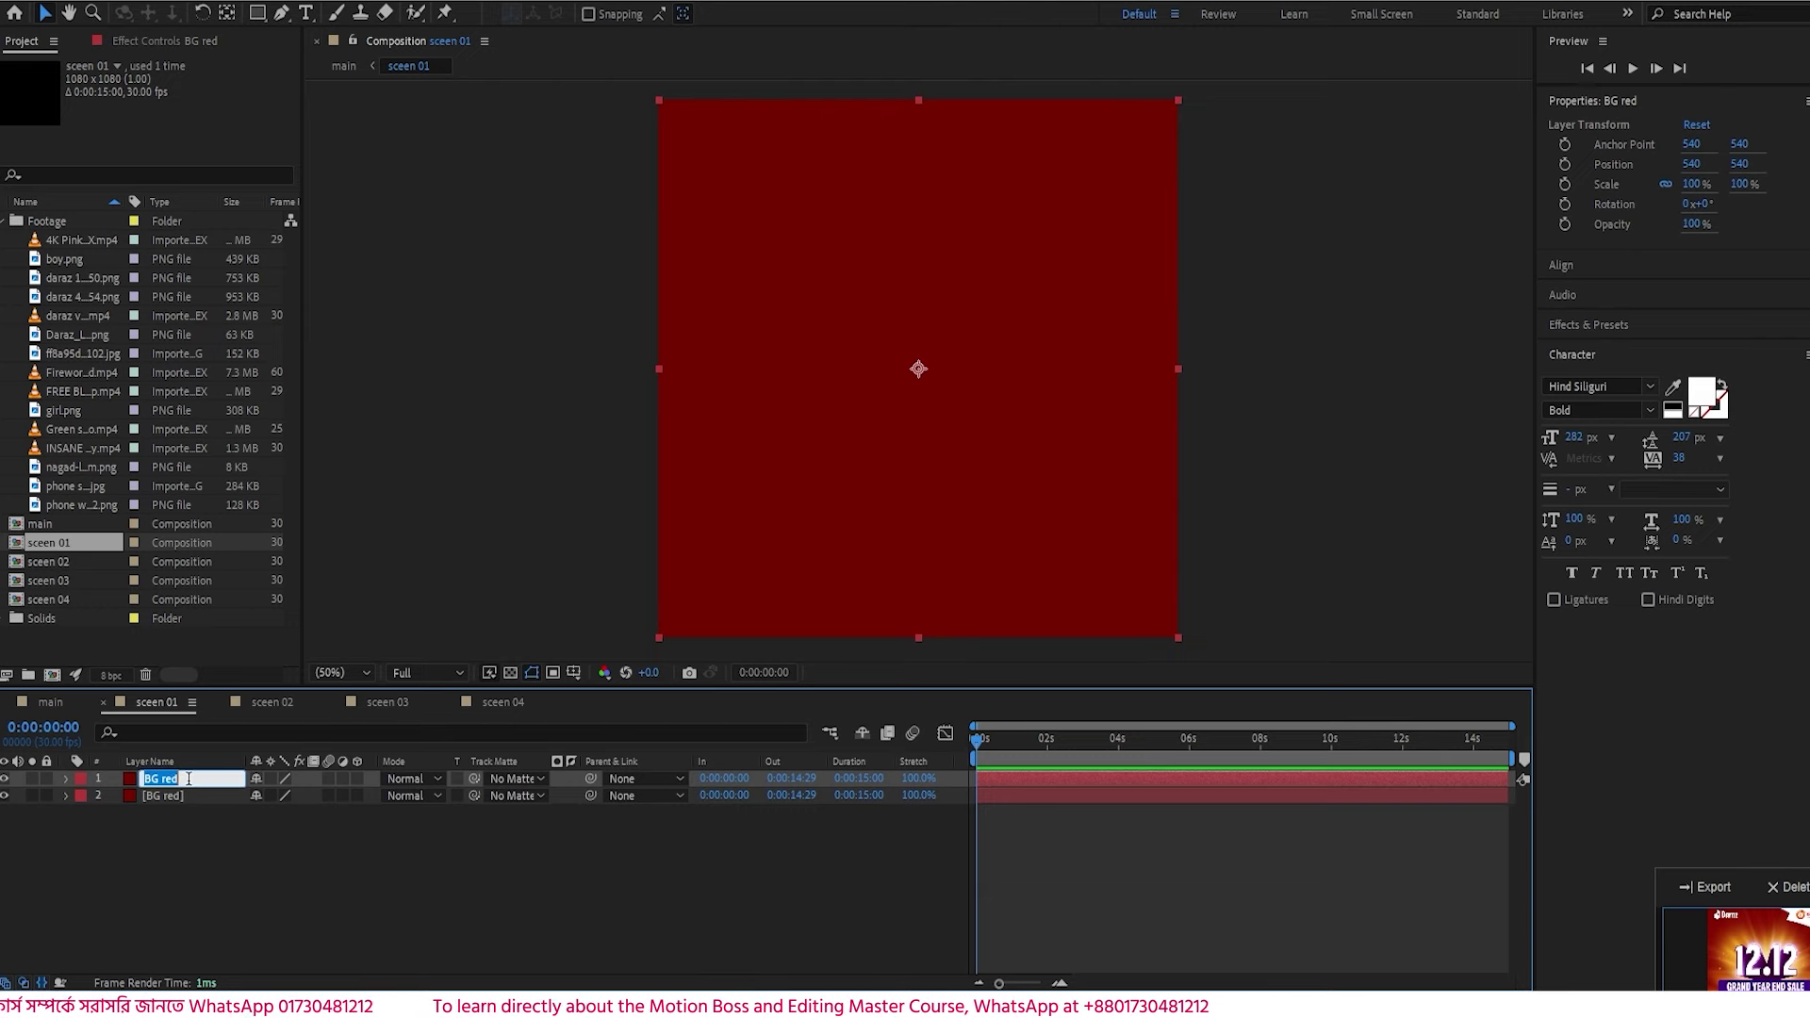
{"action": "left_click", "coordinate": [189, 779]}
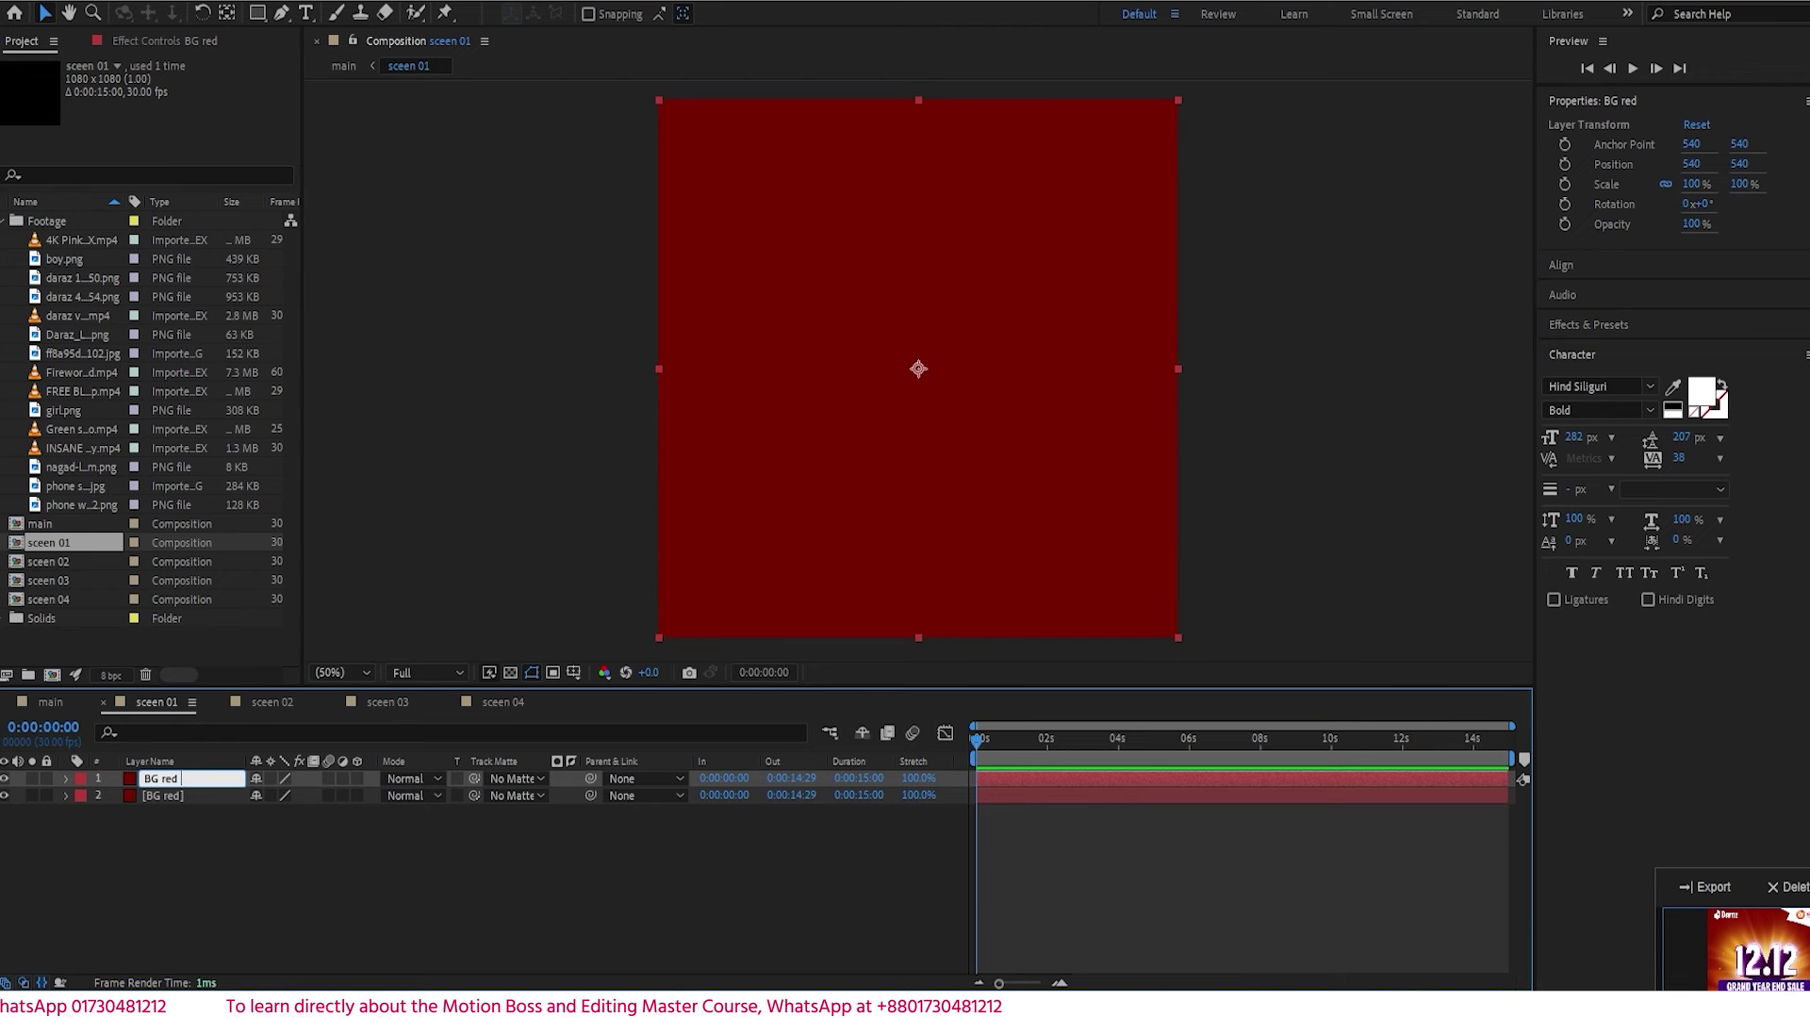
{"action": "type", "text": "optical"}
{"action": "key", "text": "Return"}
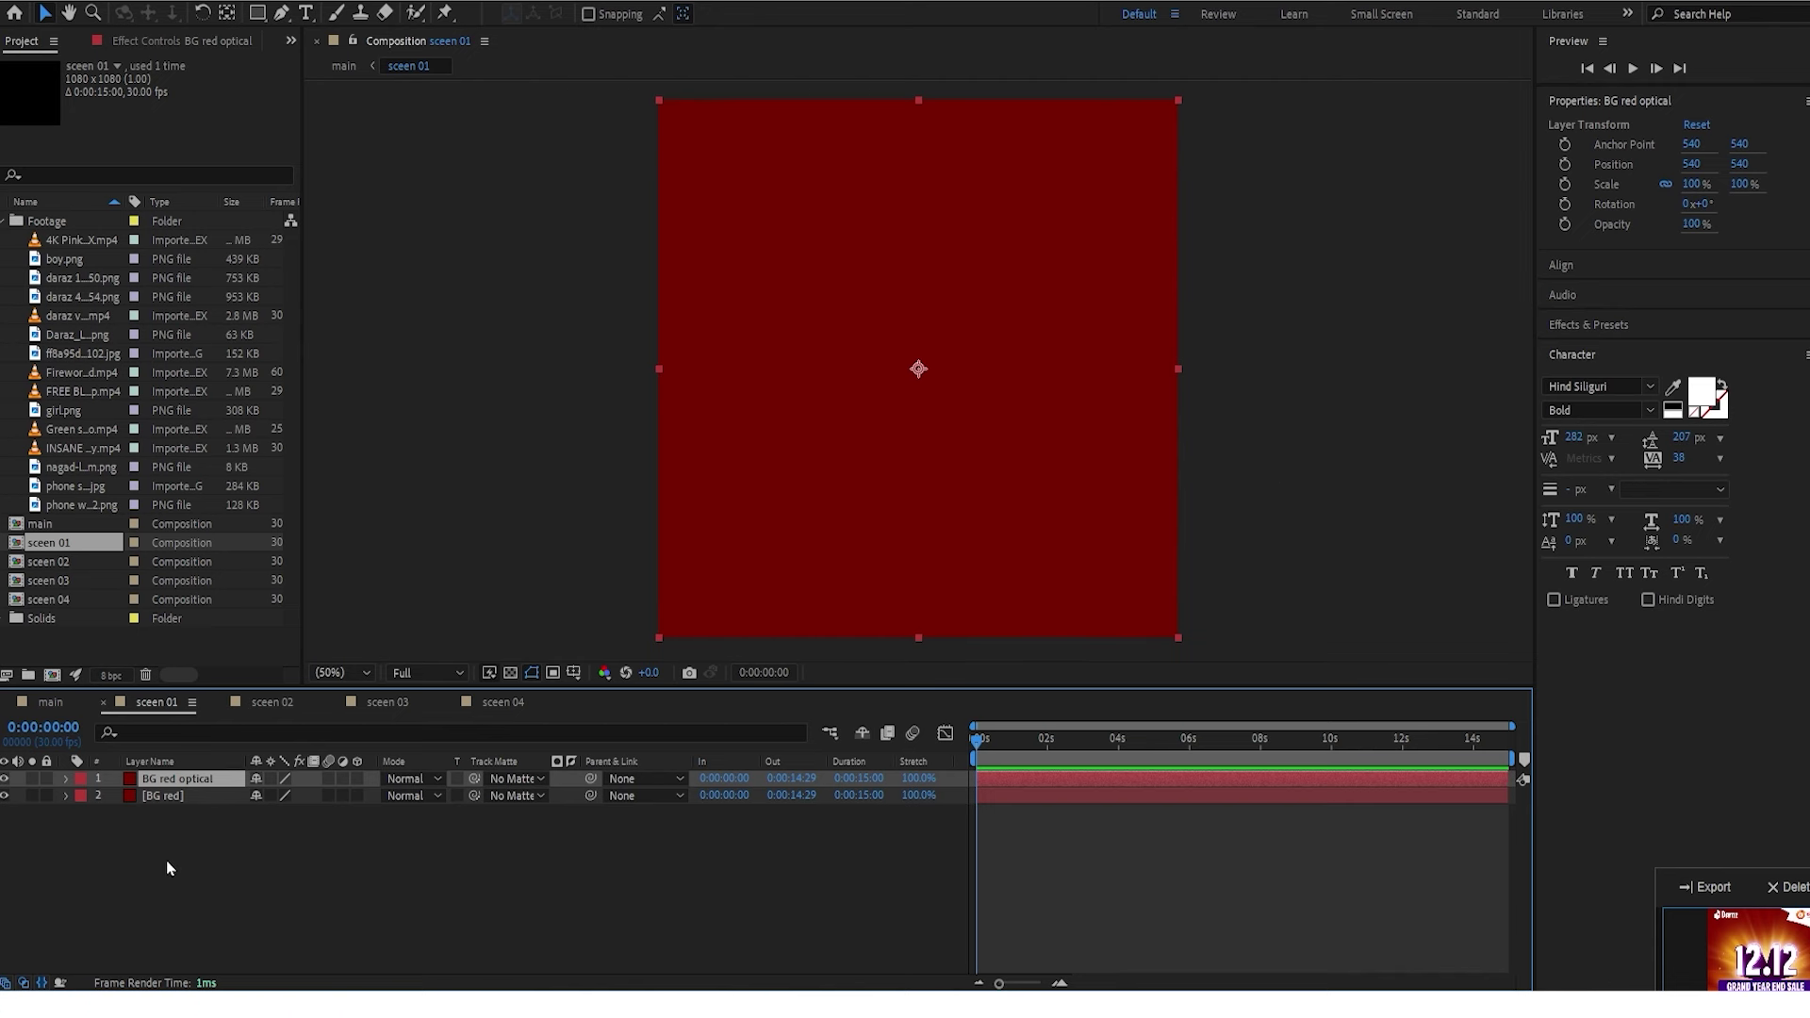
- Apply Optical Flares to the BG red optical layer and move the flare's light source to the composition's centre
{"action": "key", "text": "ctrl+space"}
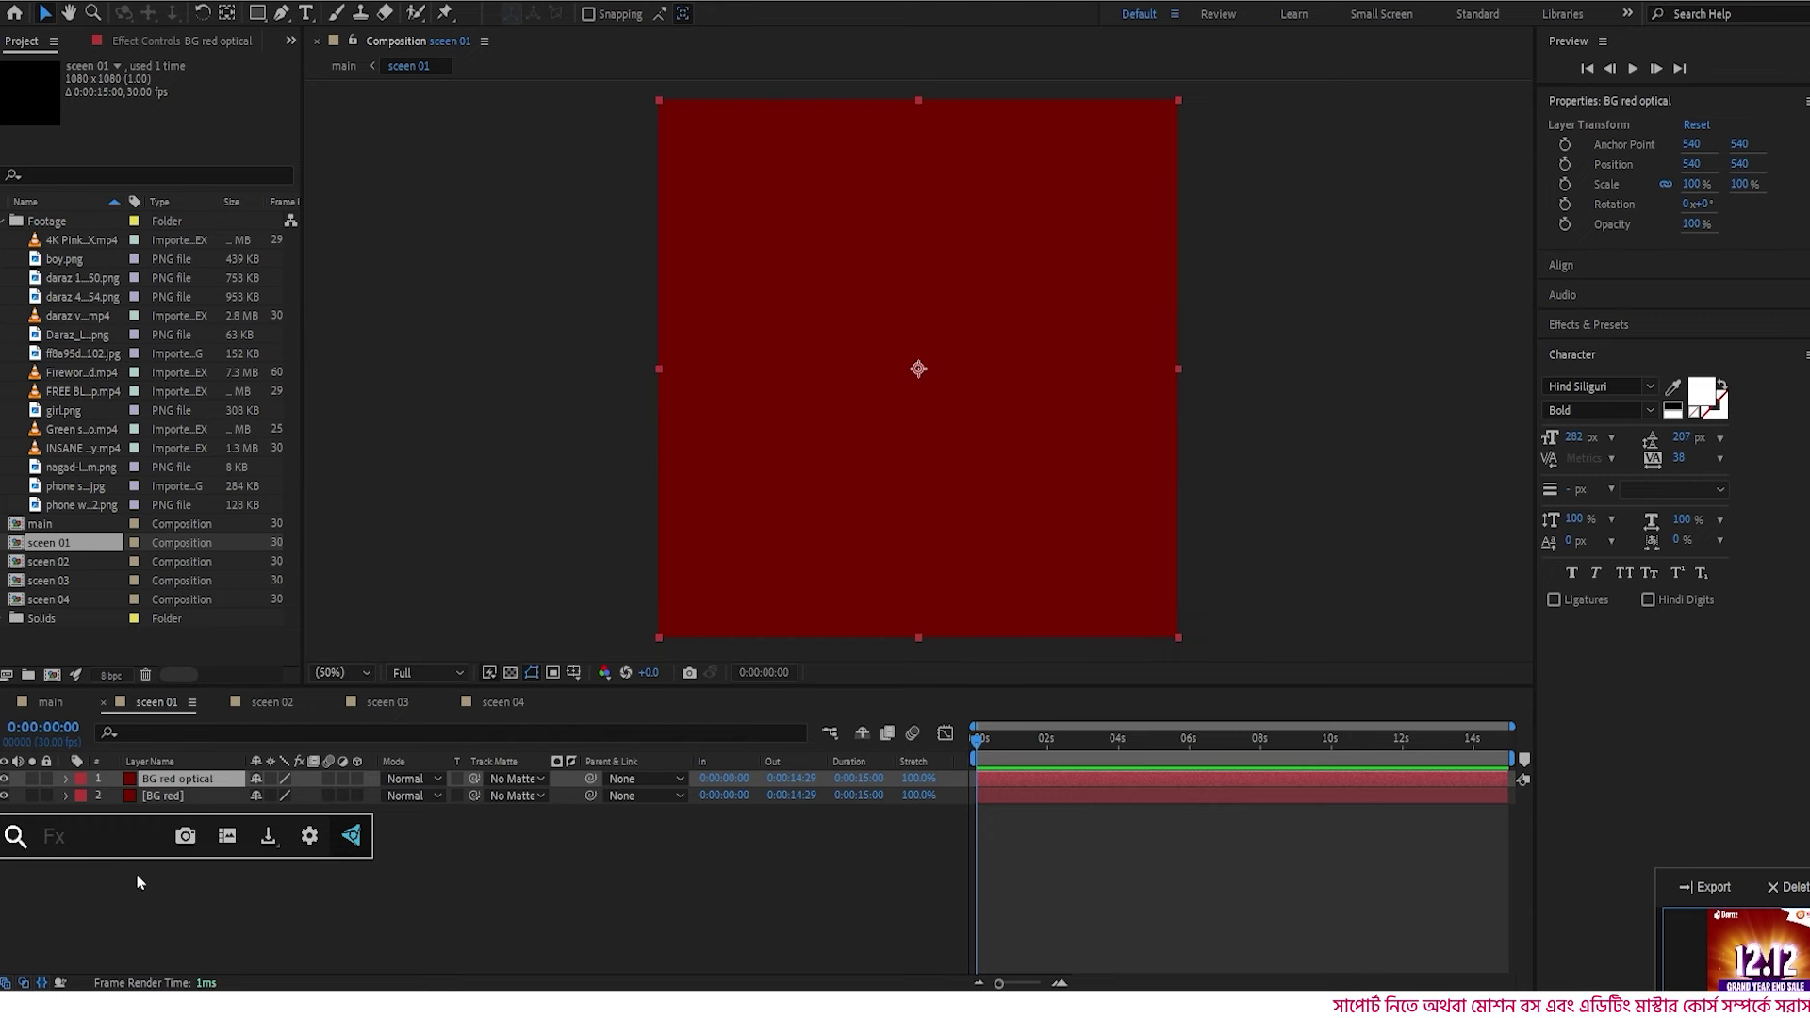
{"action": "type", "text": "op"}
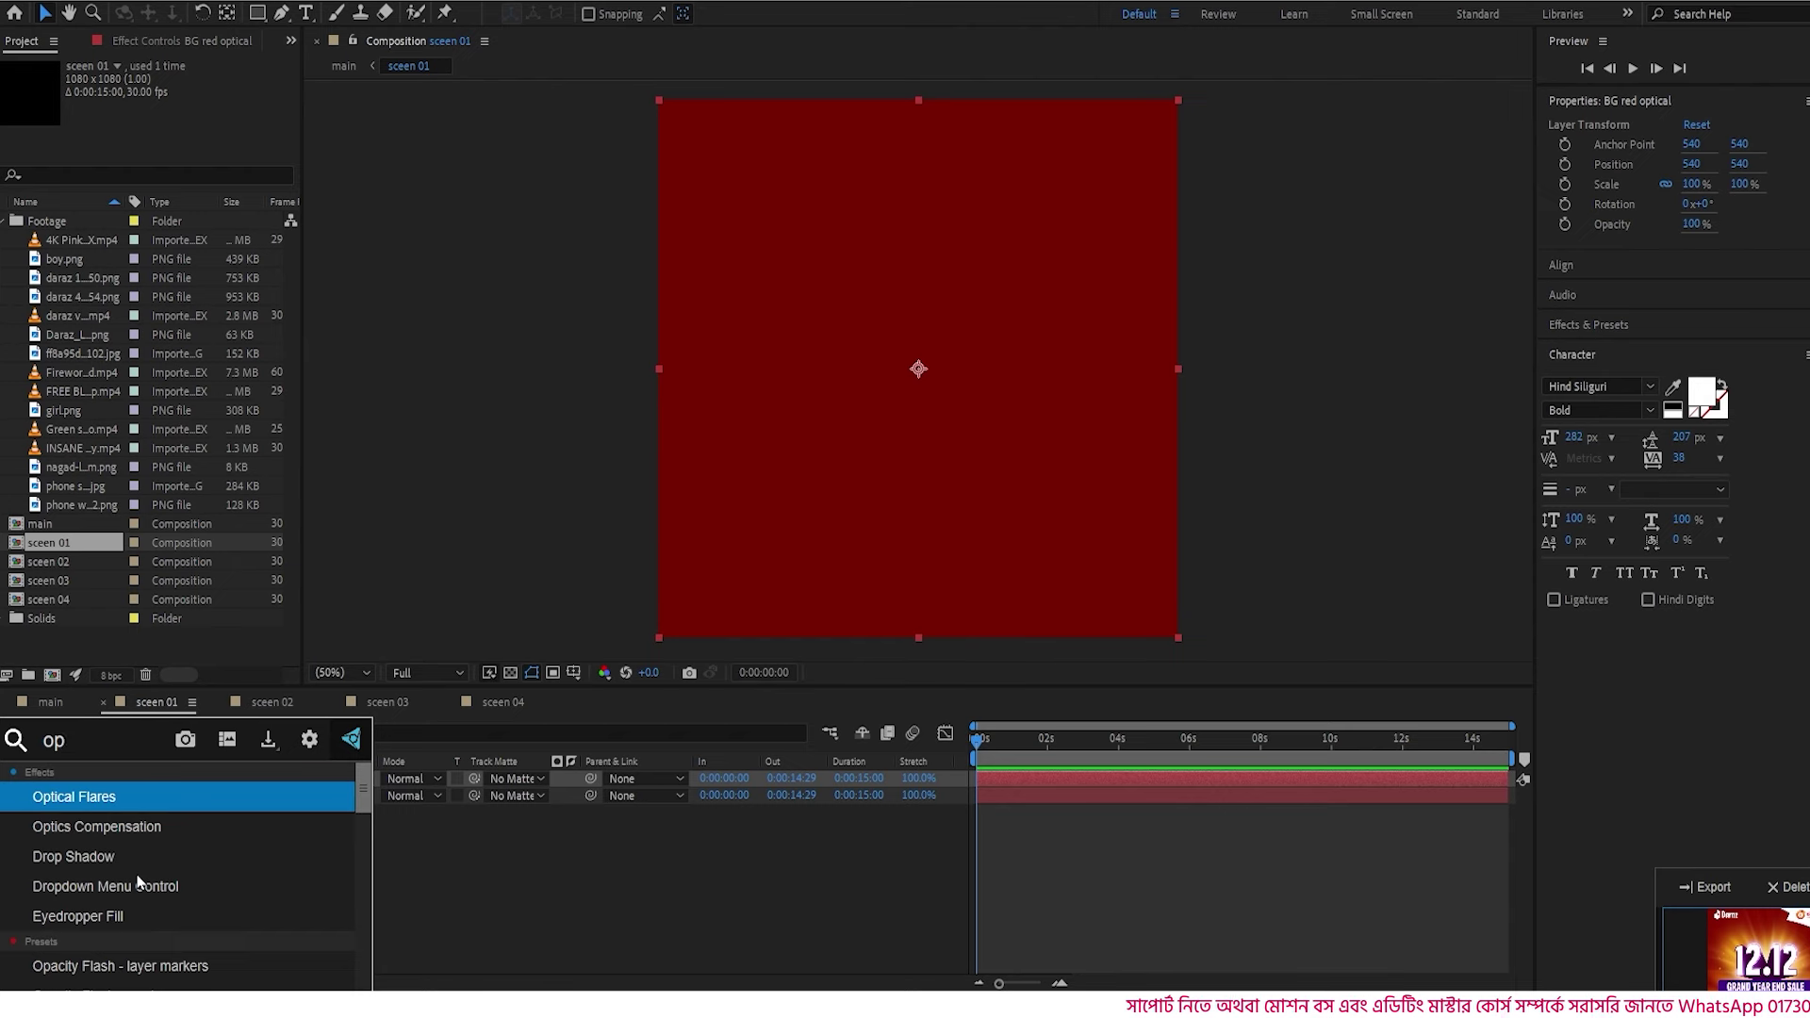
{"action": "key", "text": "Return"}
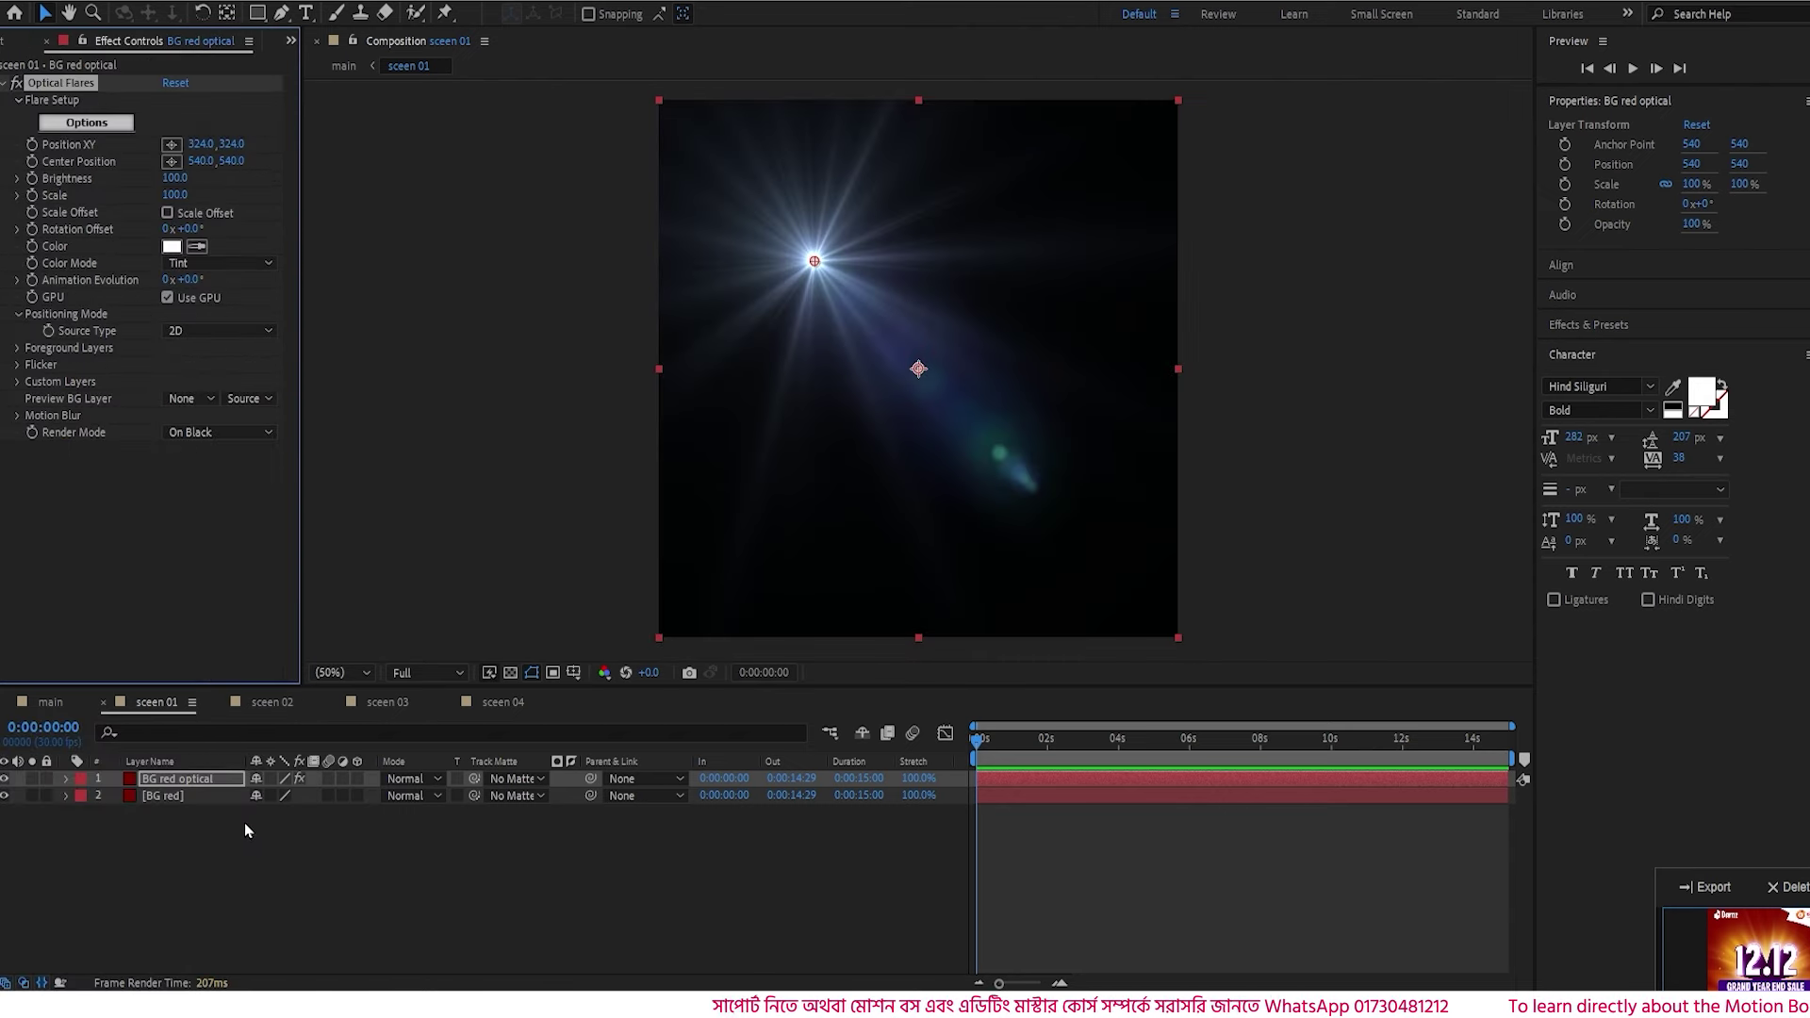
{"action": "left_click", "coordinate": [198, 779]}
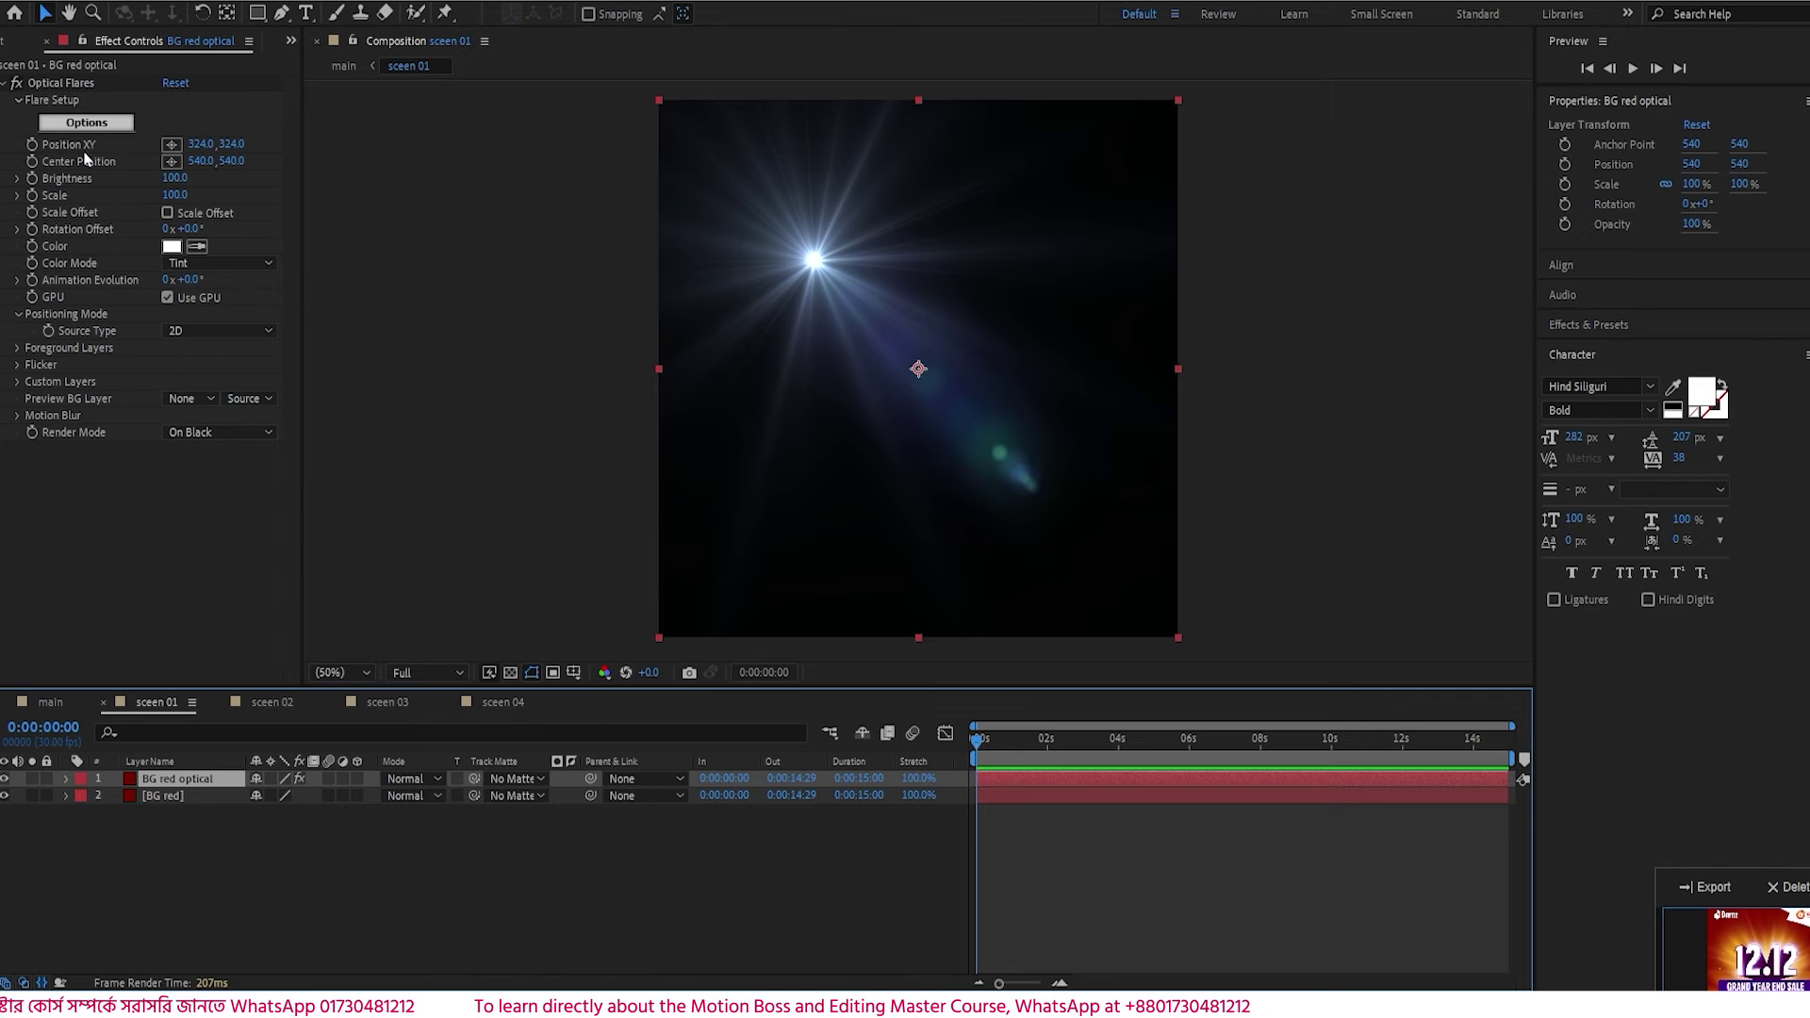
{"action": "left_click", "coordinate": [52, 82]}
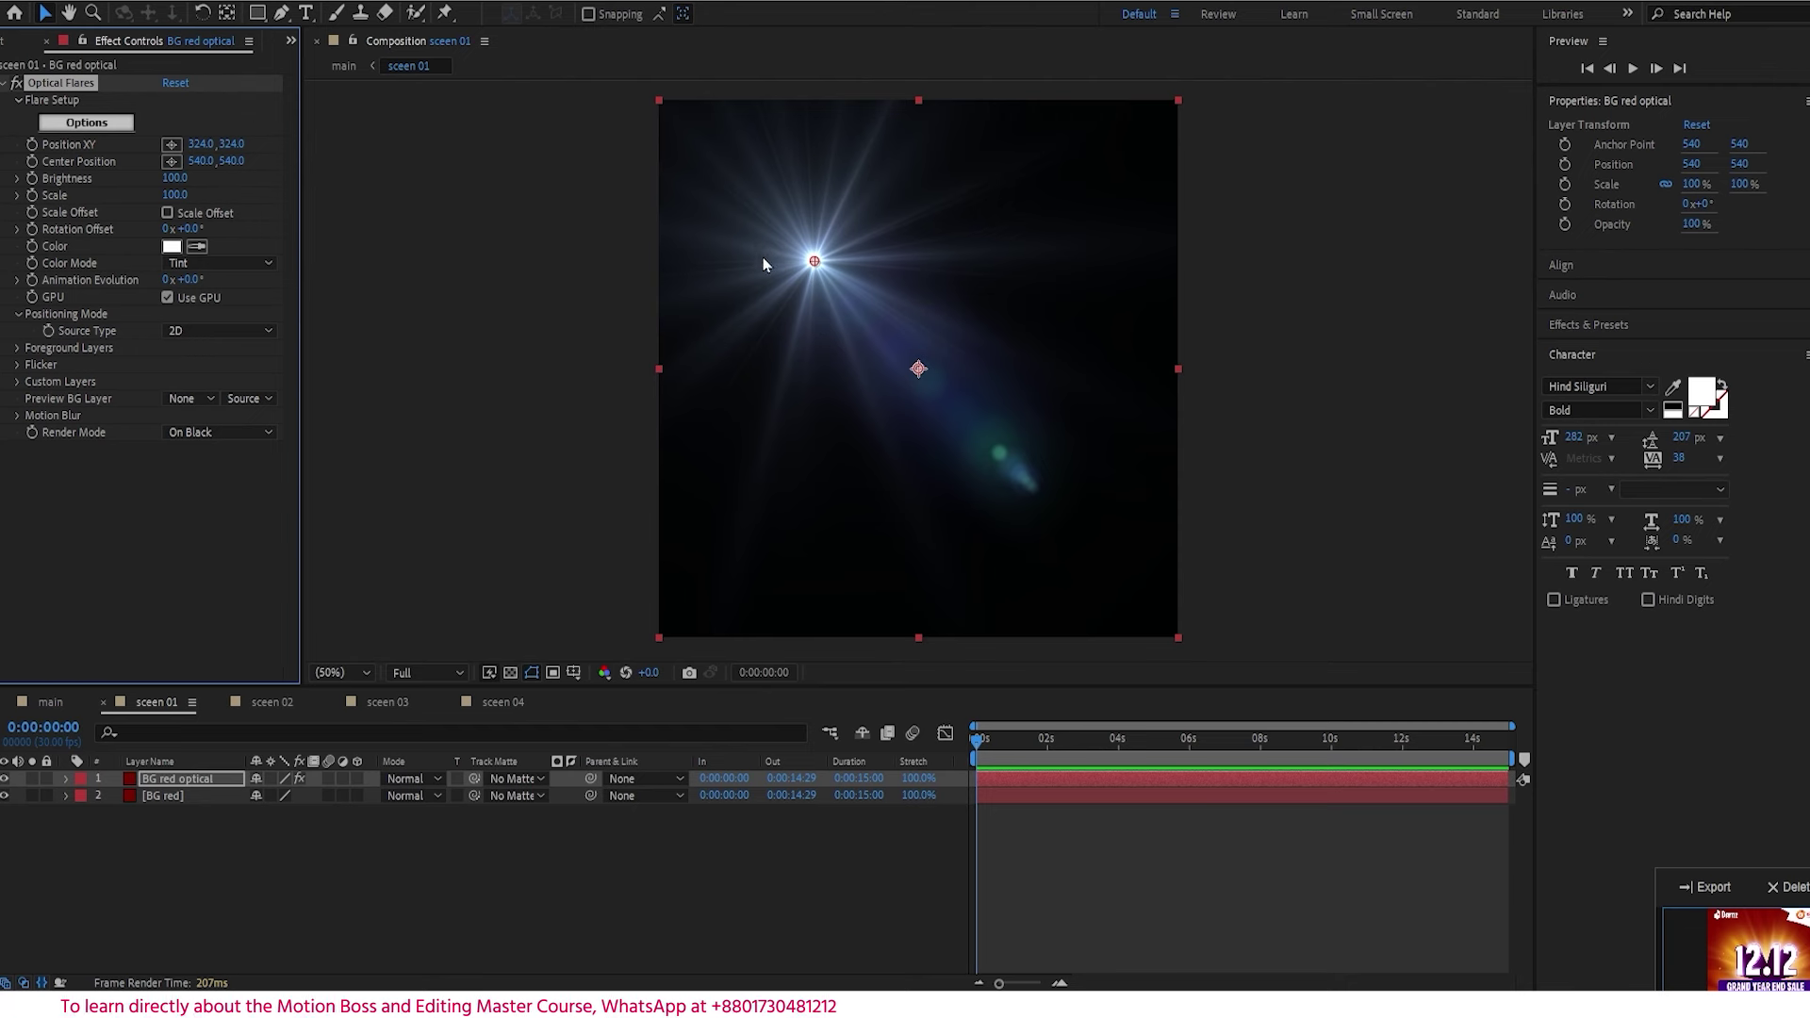
{"action": "left_click_drag", "start_coordinate": [815, 262], "coordinate": [920, 372]}
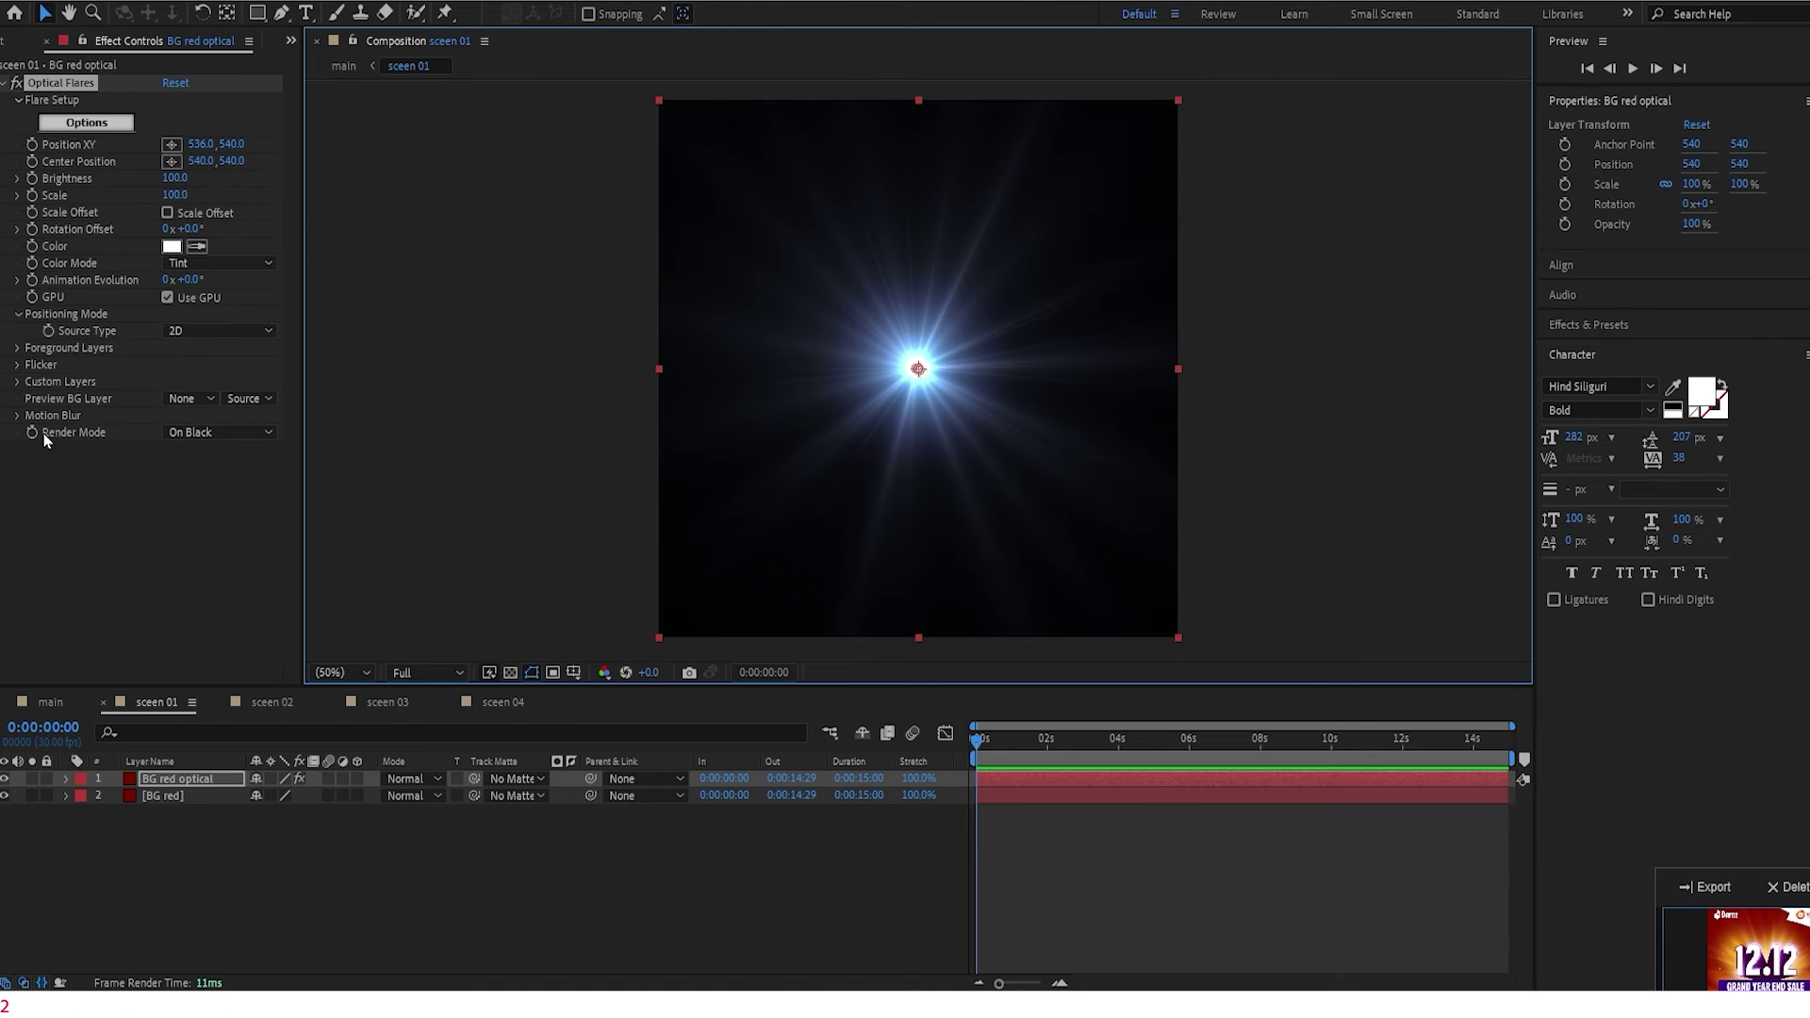
- Set the flare's render mode to On Transparent and its color to yellow, about FFD822
{"action": "left_click", "coordinate": [222, 432]}
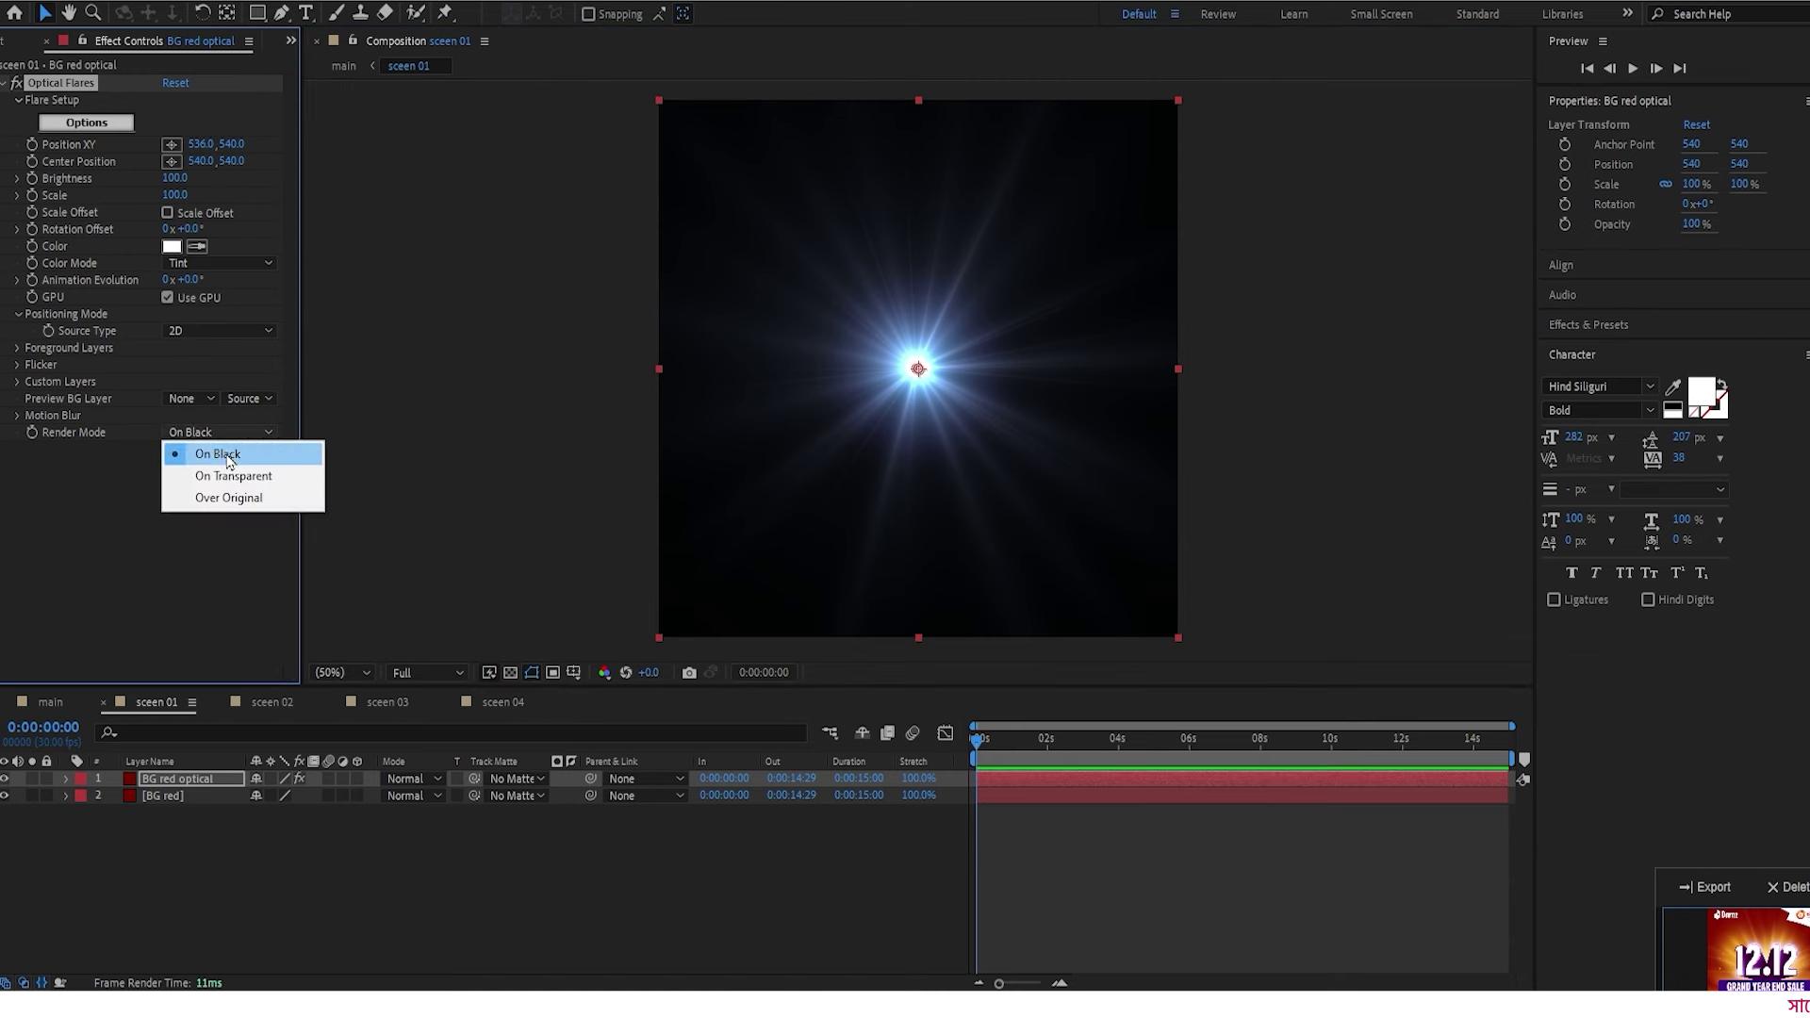
{"action": "left_click", "coordinate": [233, 476]}
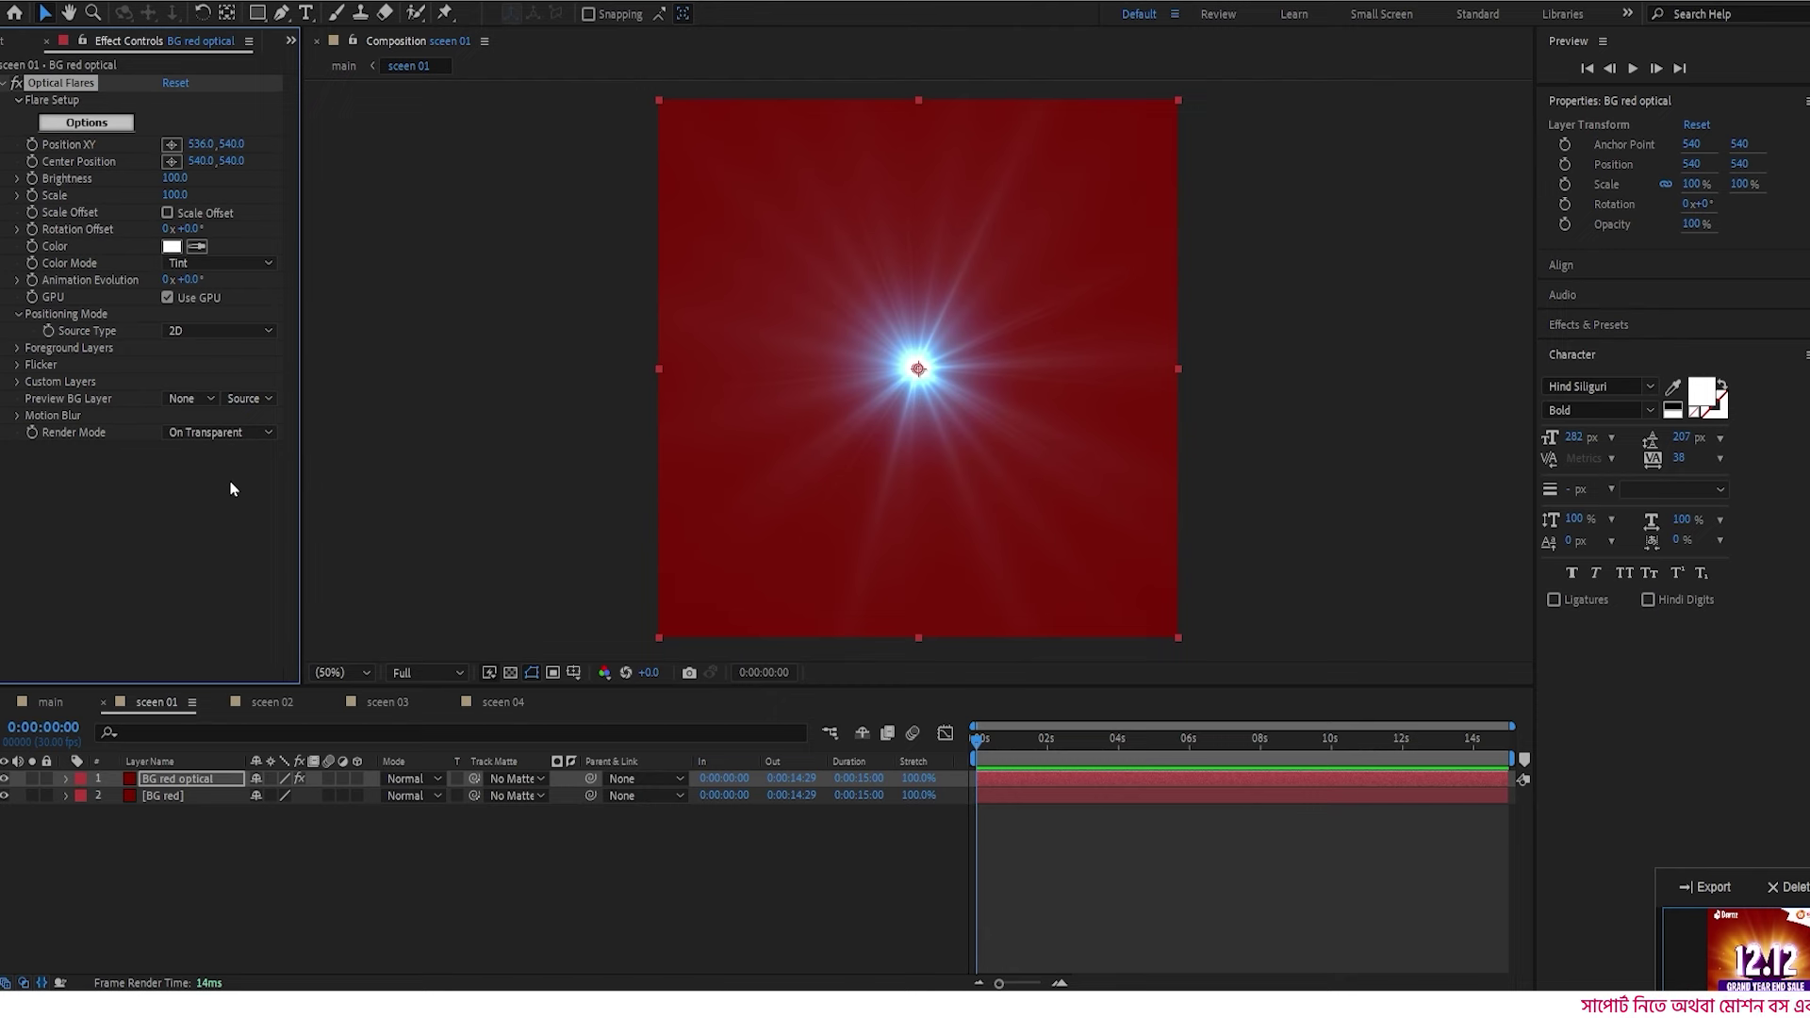
{"action": "left_click", "coordinate": [171, 247]}
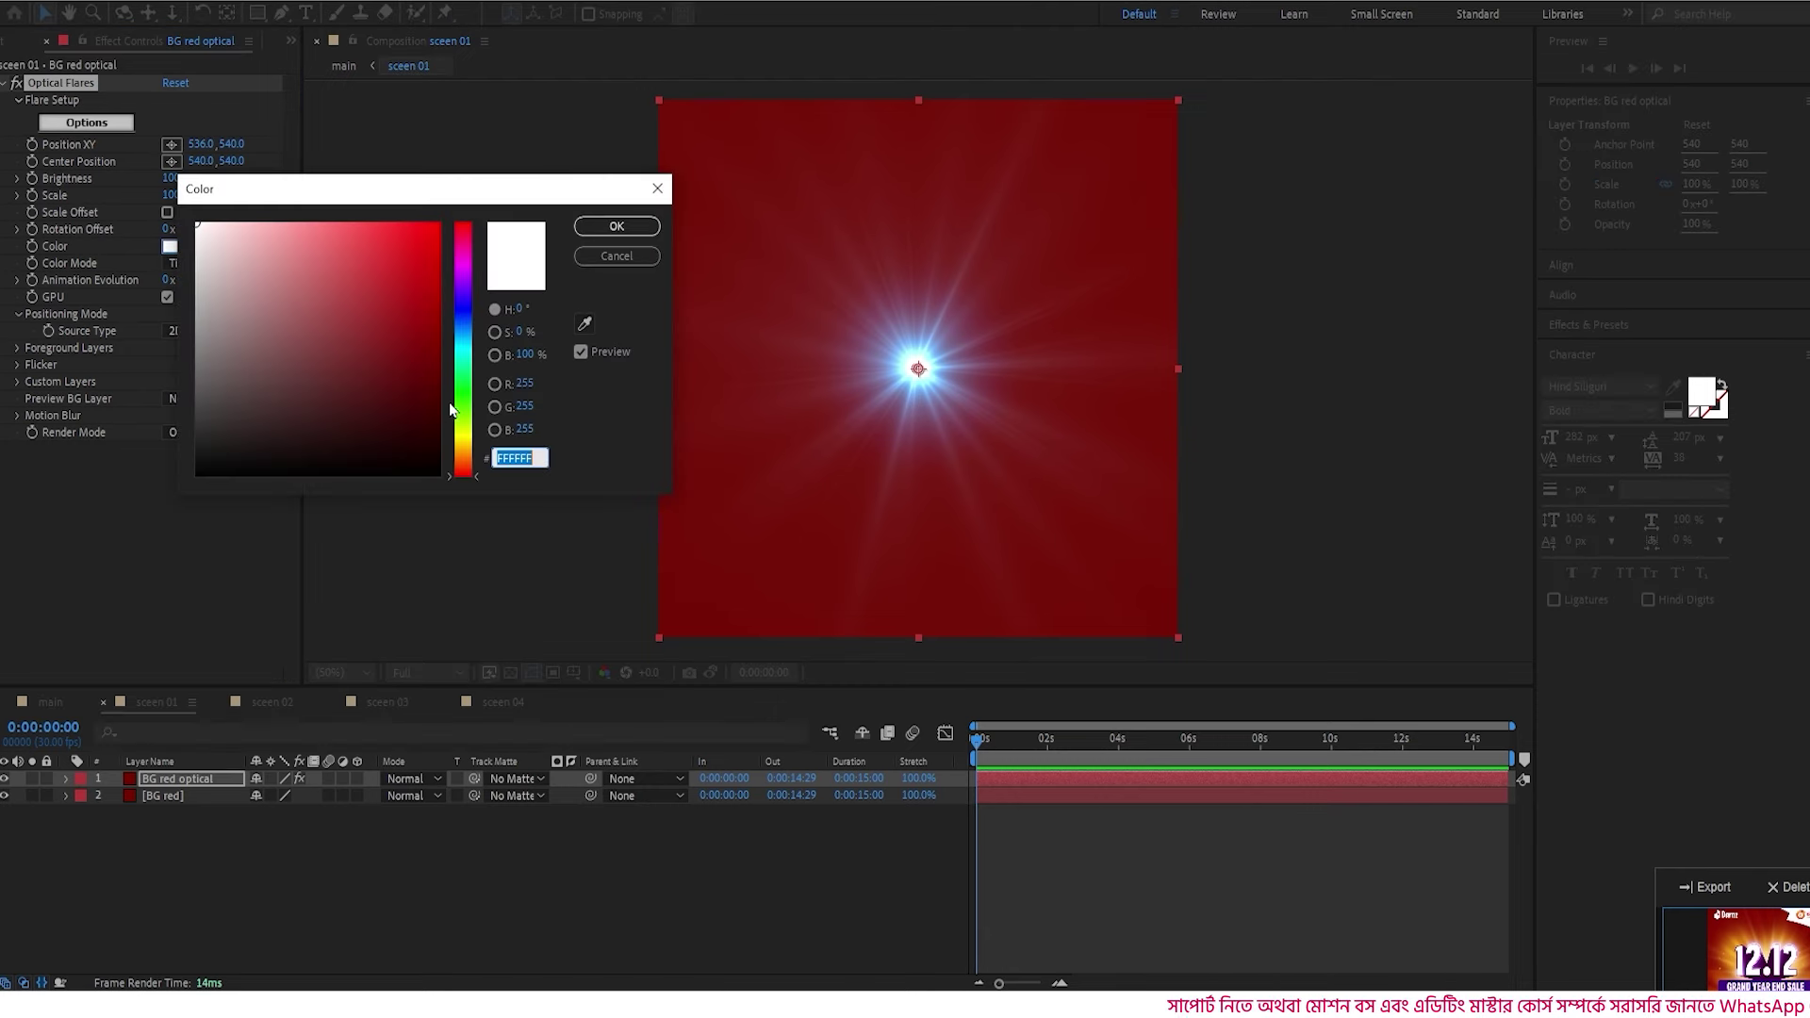
{"action": "left_click", "coordinate": [469, 443]}
{"action": "left_click", "coordinate": [377, 225]}
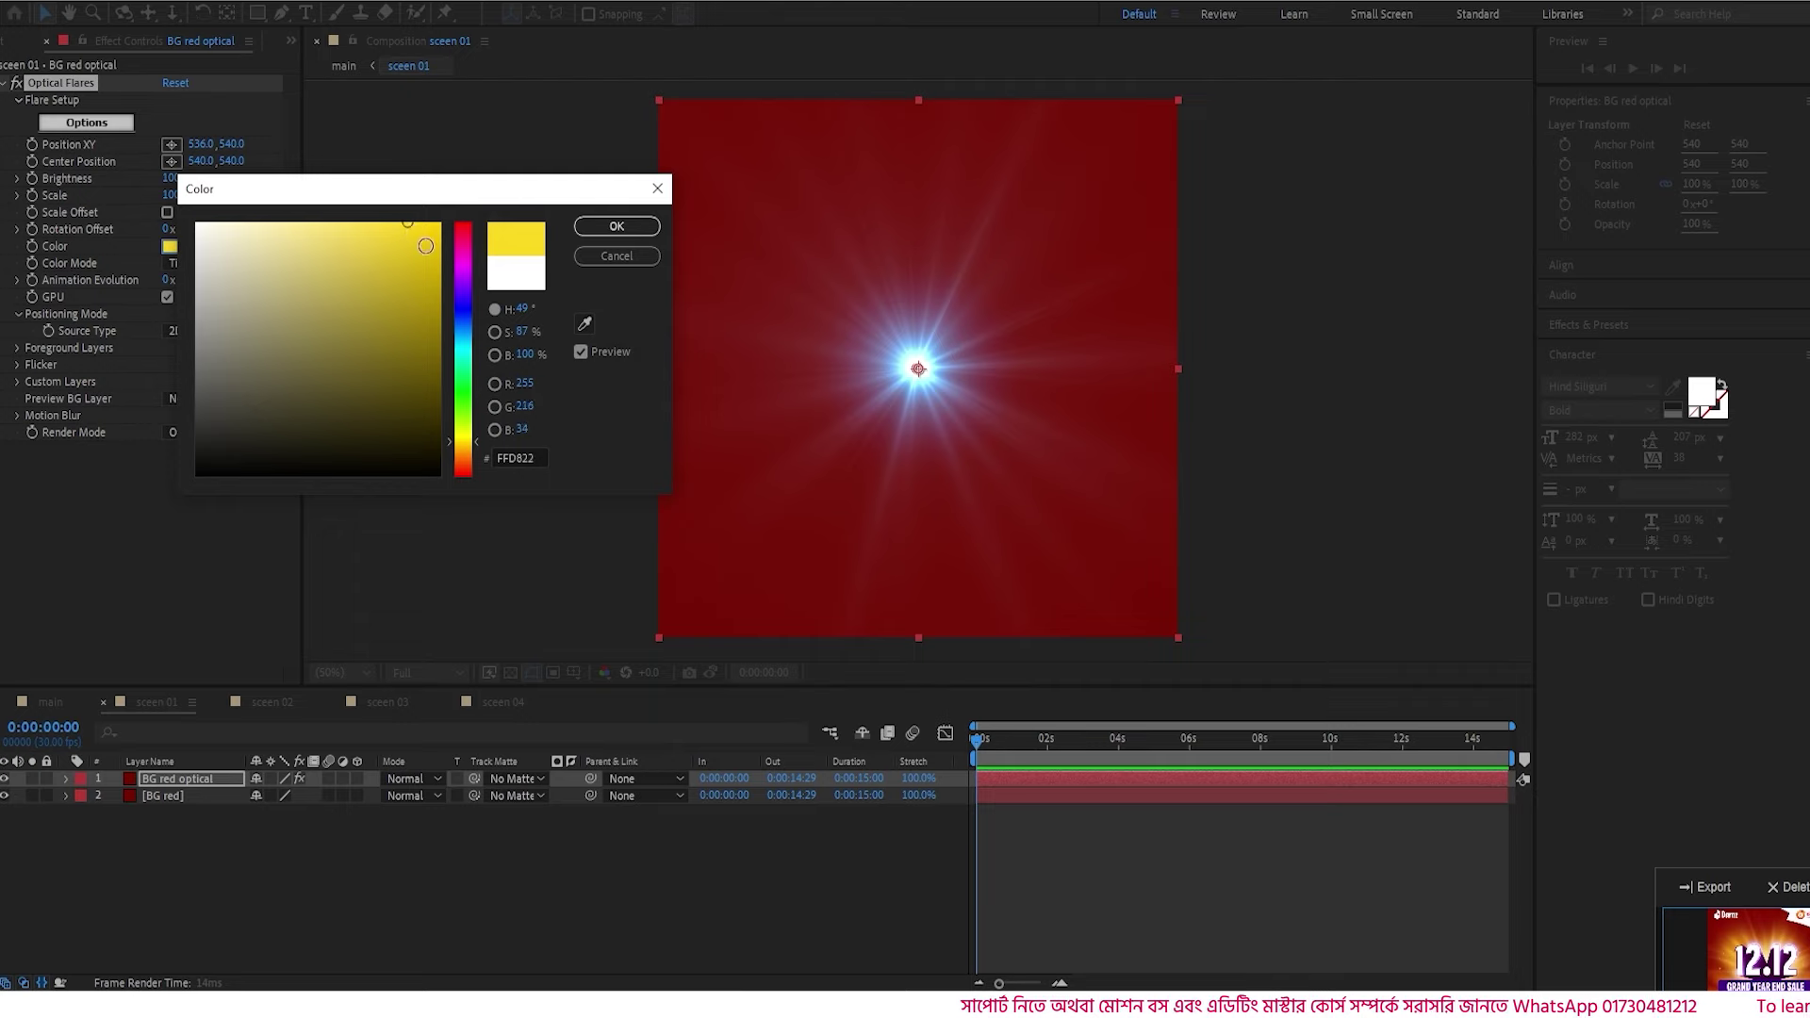
{"action": "left_click", "coordinate": [617, 227]}
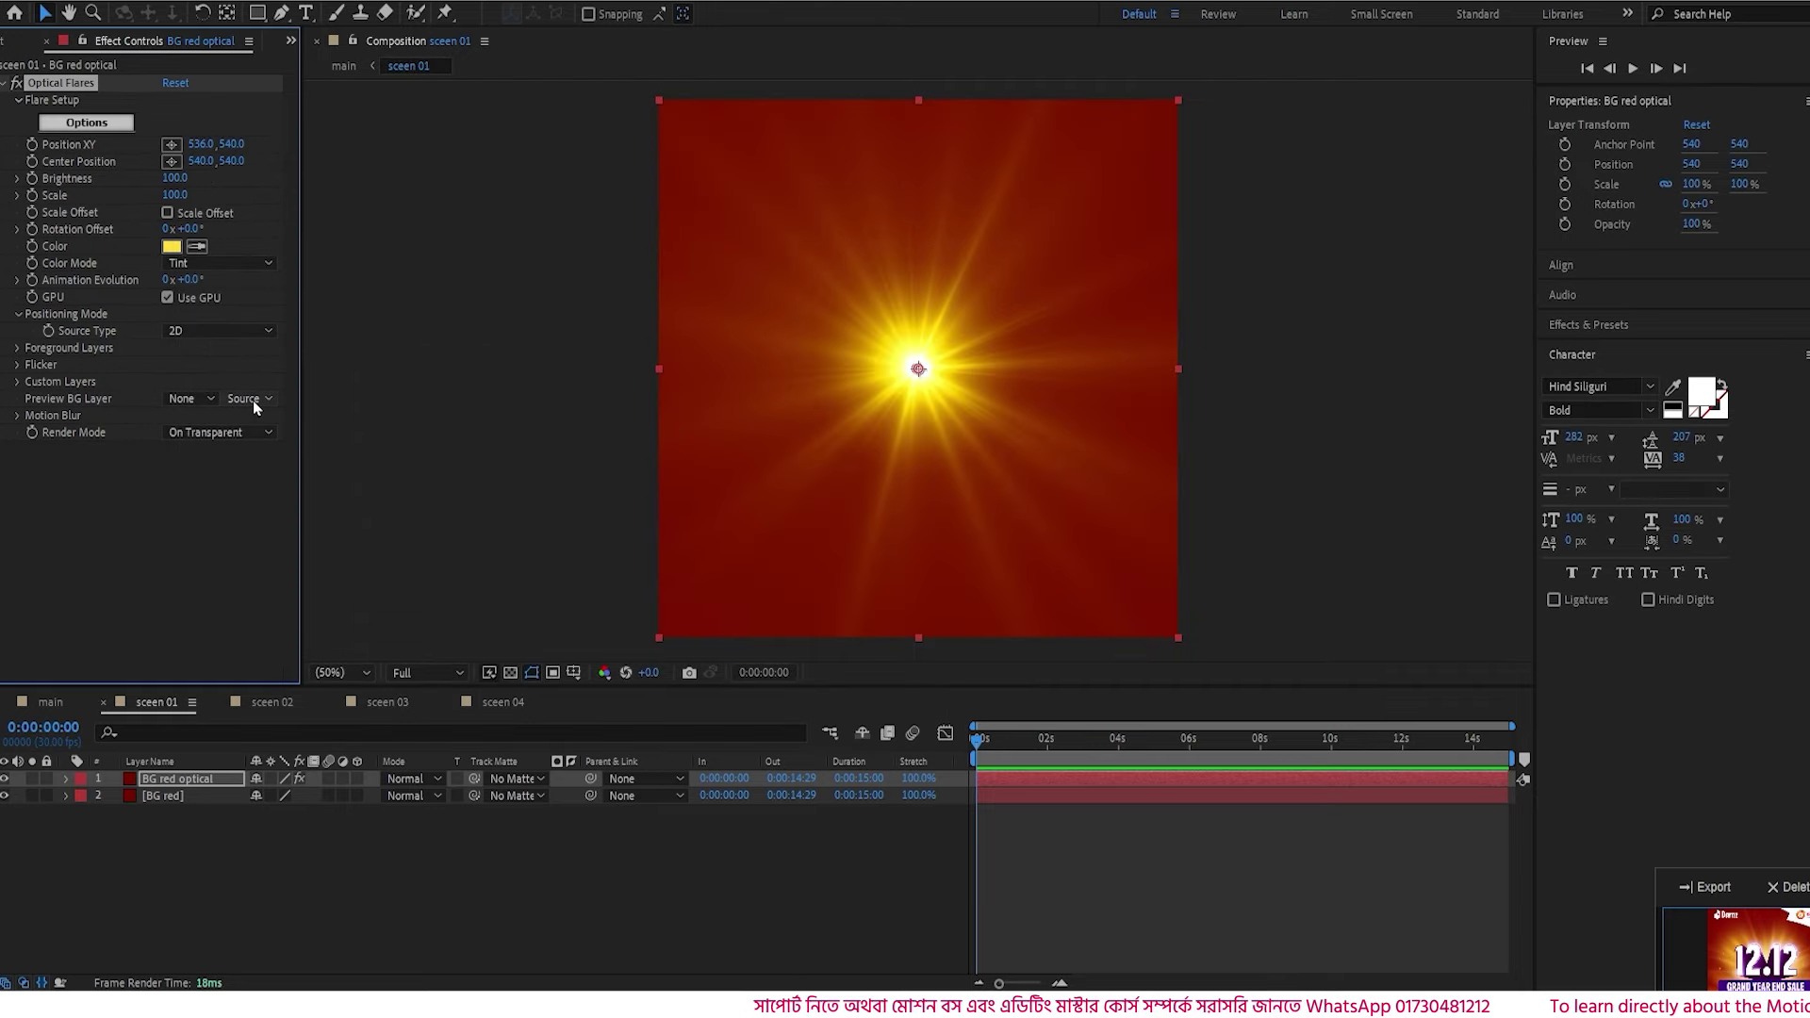
- Add a Spike Ball and a Shimmer lens object to the BG red optical layer's Optical Flares stack and apply the change
{"action": "left_click", "coordinate": [87, 124]}
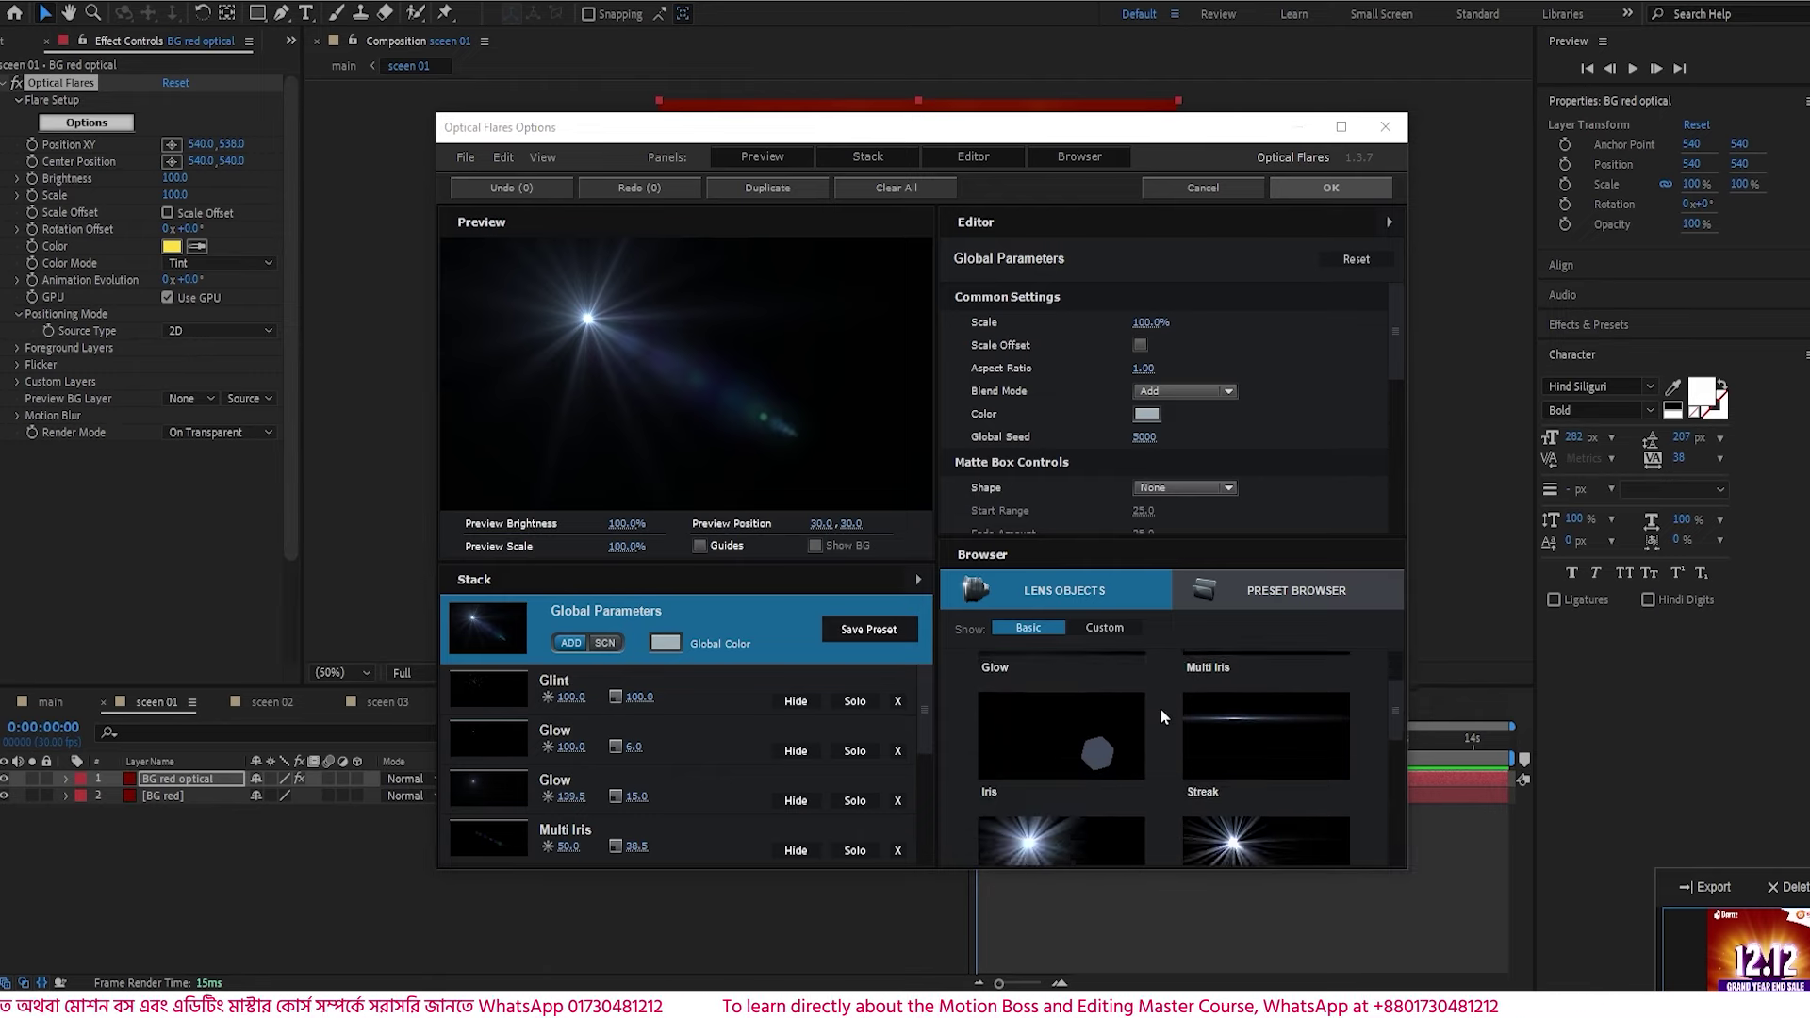
{"action": "scroll", "coordinate": [1163, 717], "scroll_direction": "down", "scroll_amount": 3}
{"action": "scroll", "coordinate": [1160, 716], "scroll_direction": "up", "scroll_amount": 1}
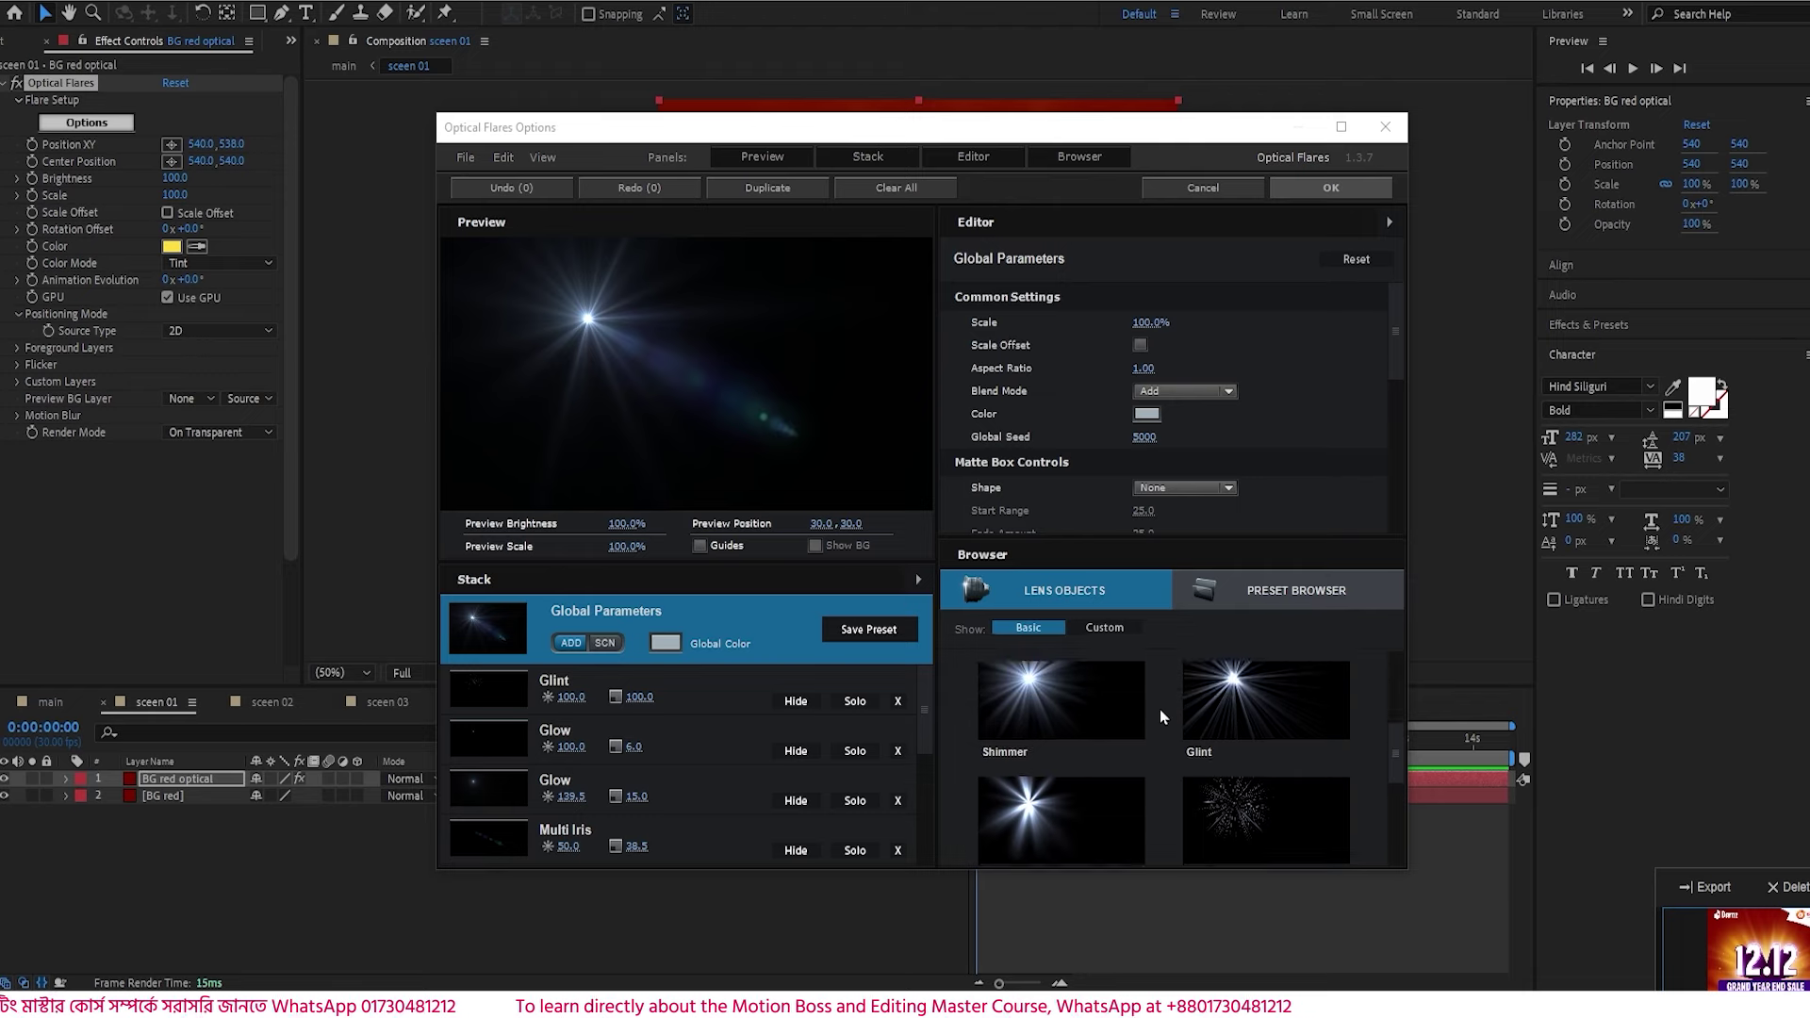
{"action": "left_click", "coordinate": [1047, 833]}
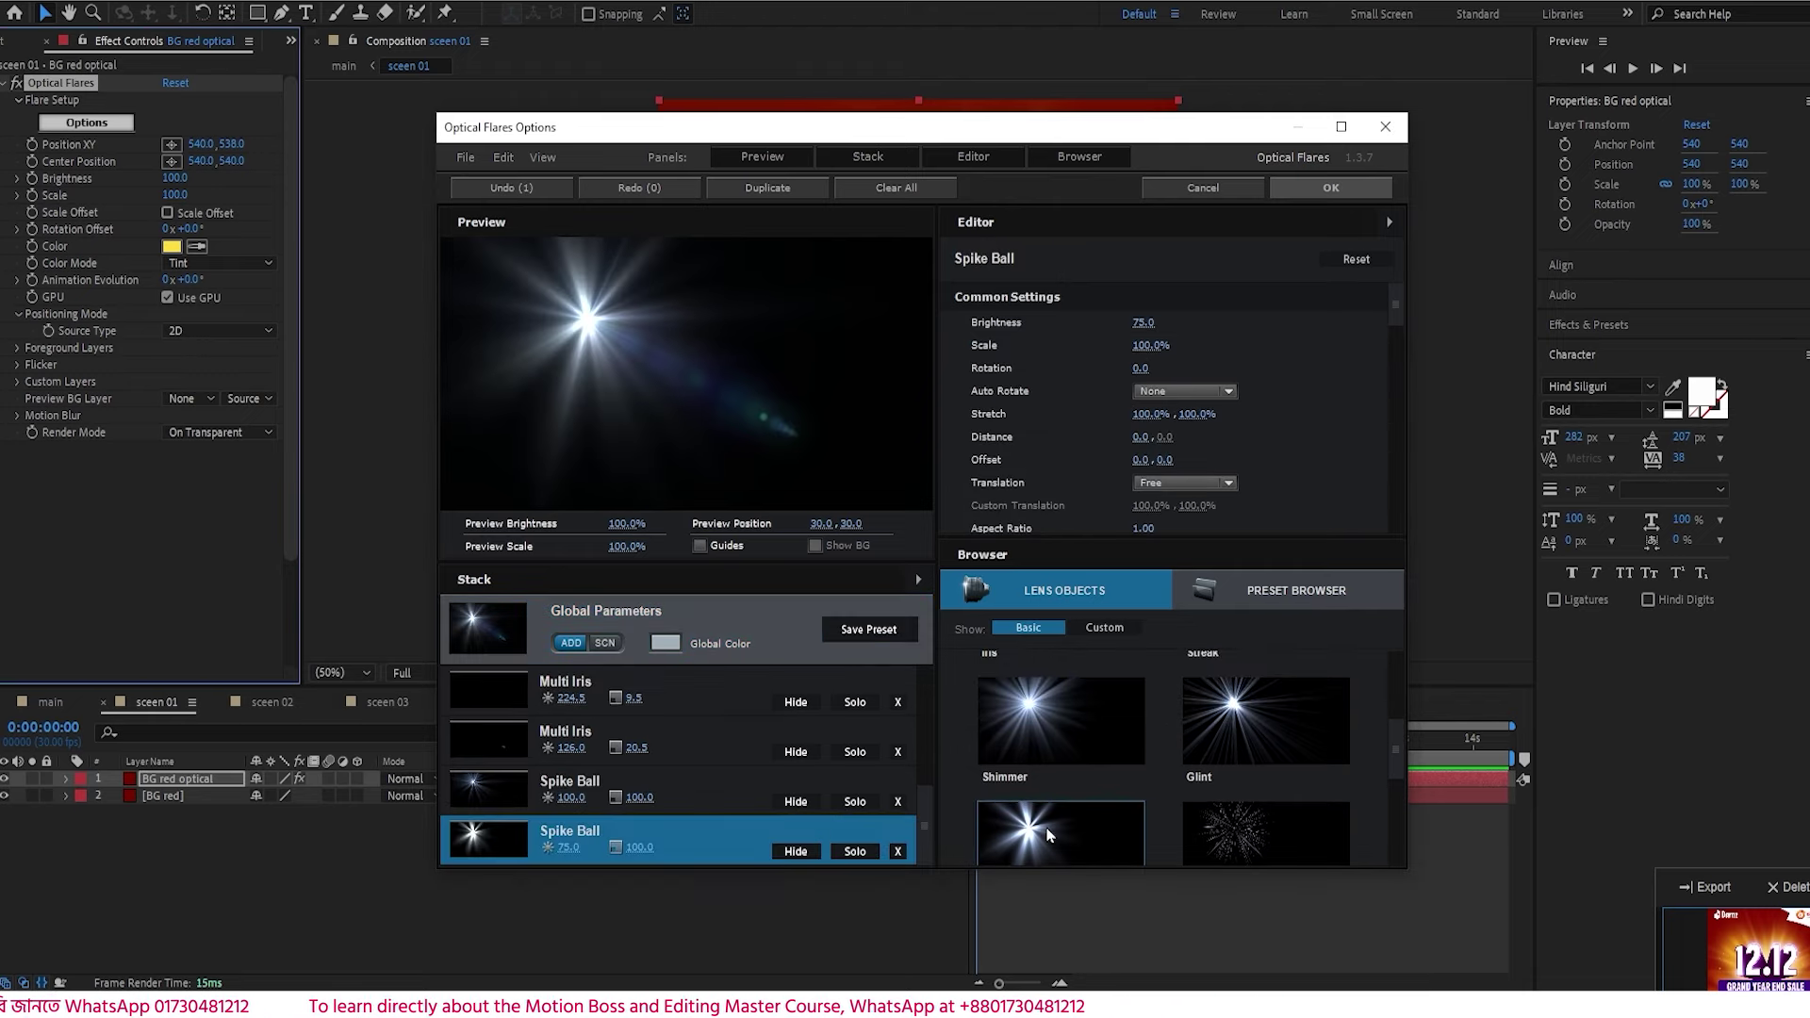
{"action": "left_click", "coordinate": [1063, 745]}
{"action": "scroll", "coordinate": [1082, 762], "scroll_direction": "down", "scroll_amount": 1}
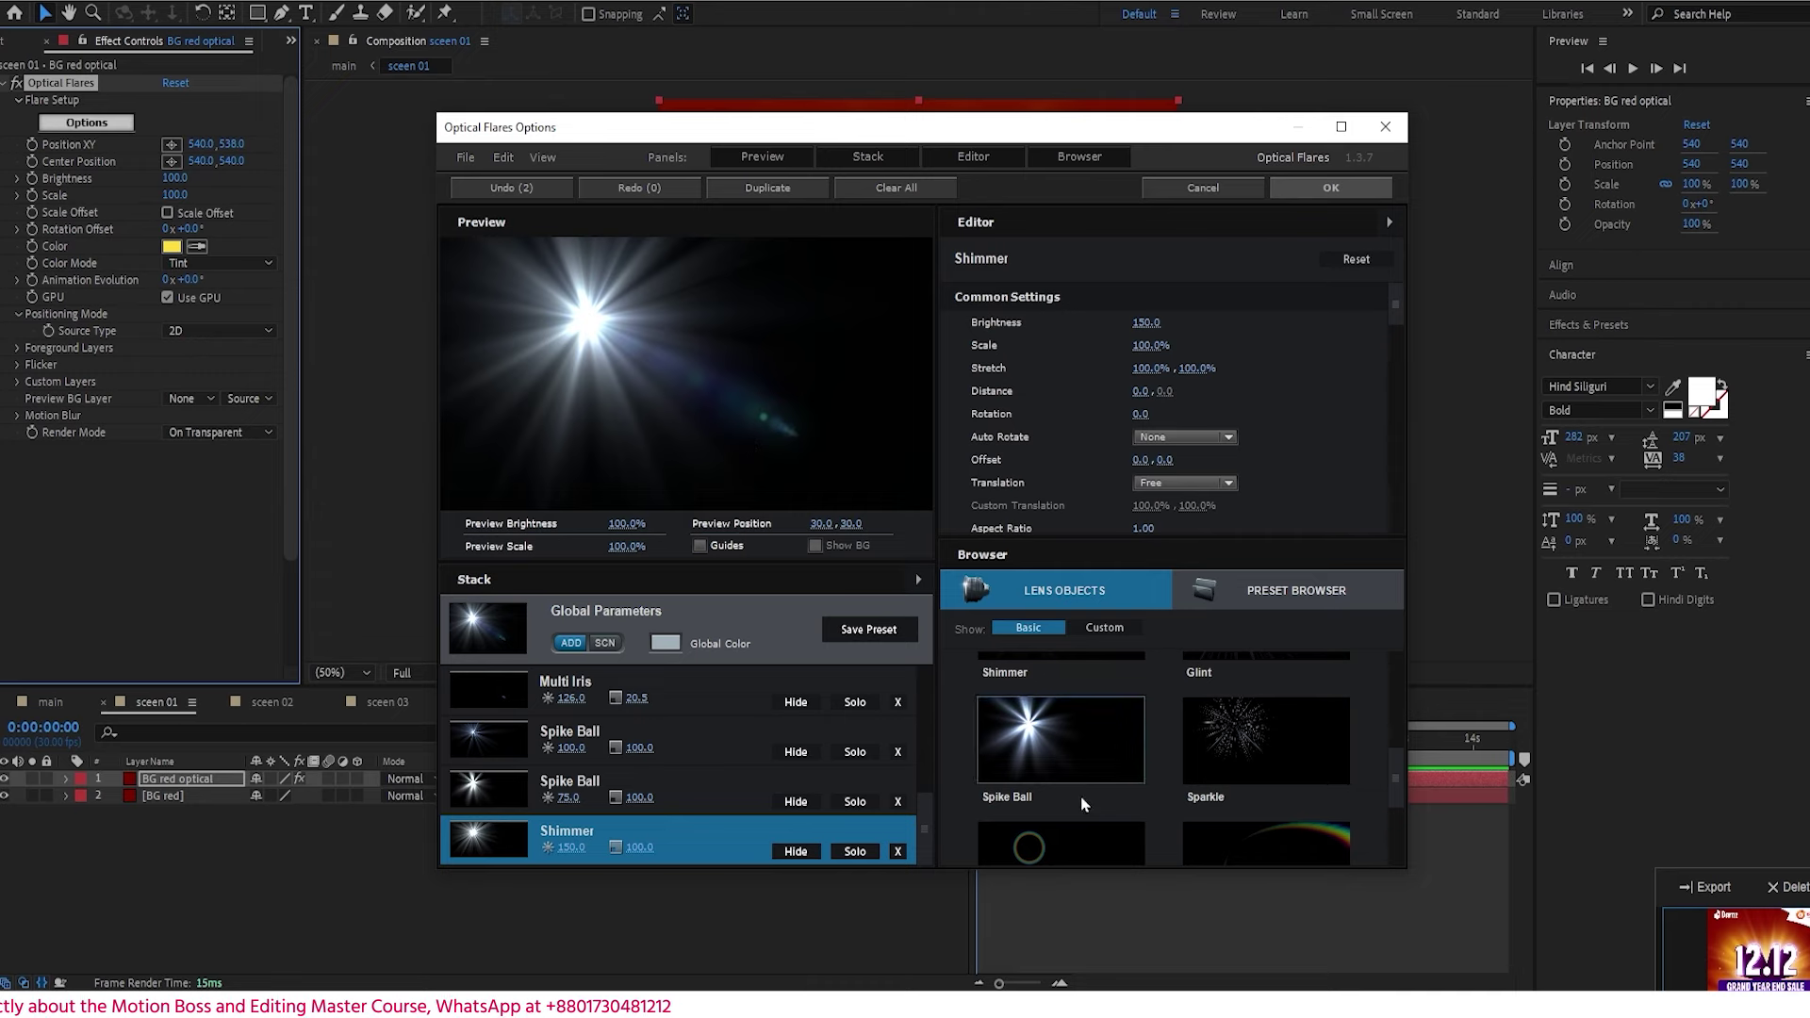
{"action": "scroll", "coordinate": [1086, 803], "scroll_direction": "down", "scroll_amount": 1}
{"action": "scroll", "coordinate": [1112, 817], "scroll_direction": "up", "scroll_amount": 4}
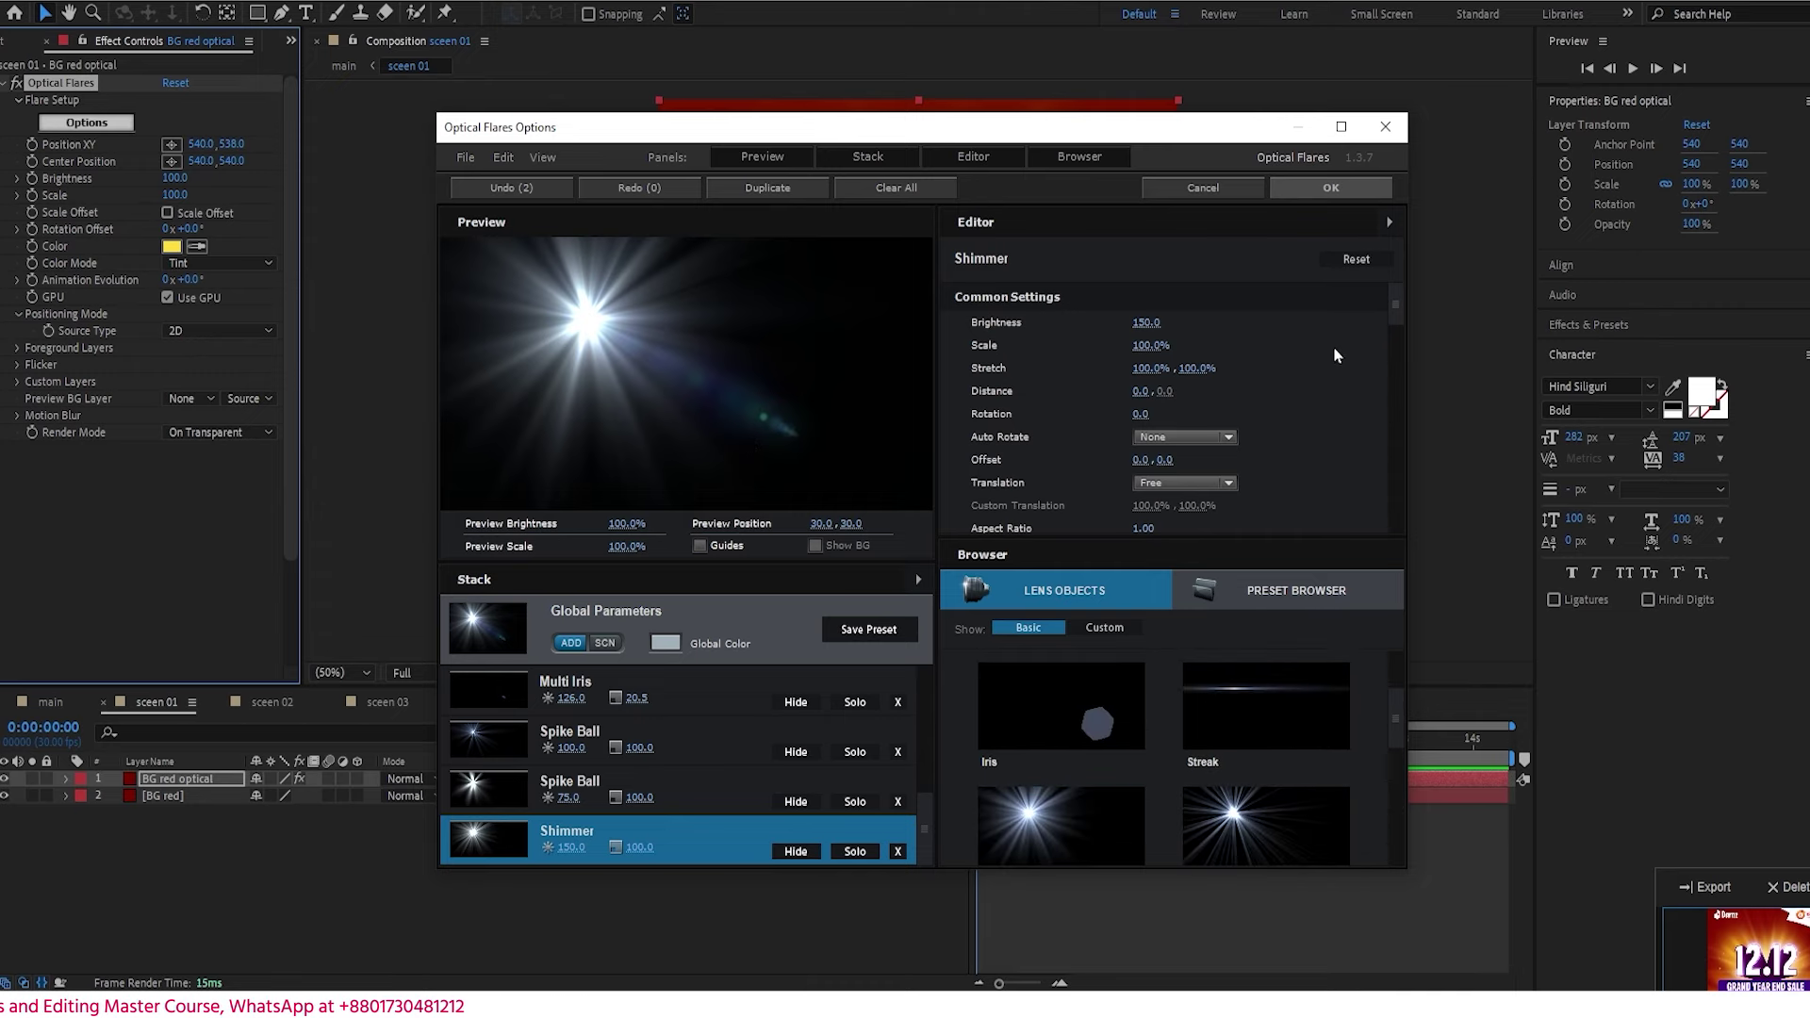
{"action": "left_click", "coordinate": [1330, 188]}
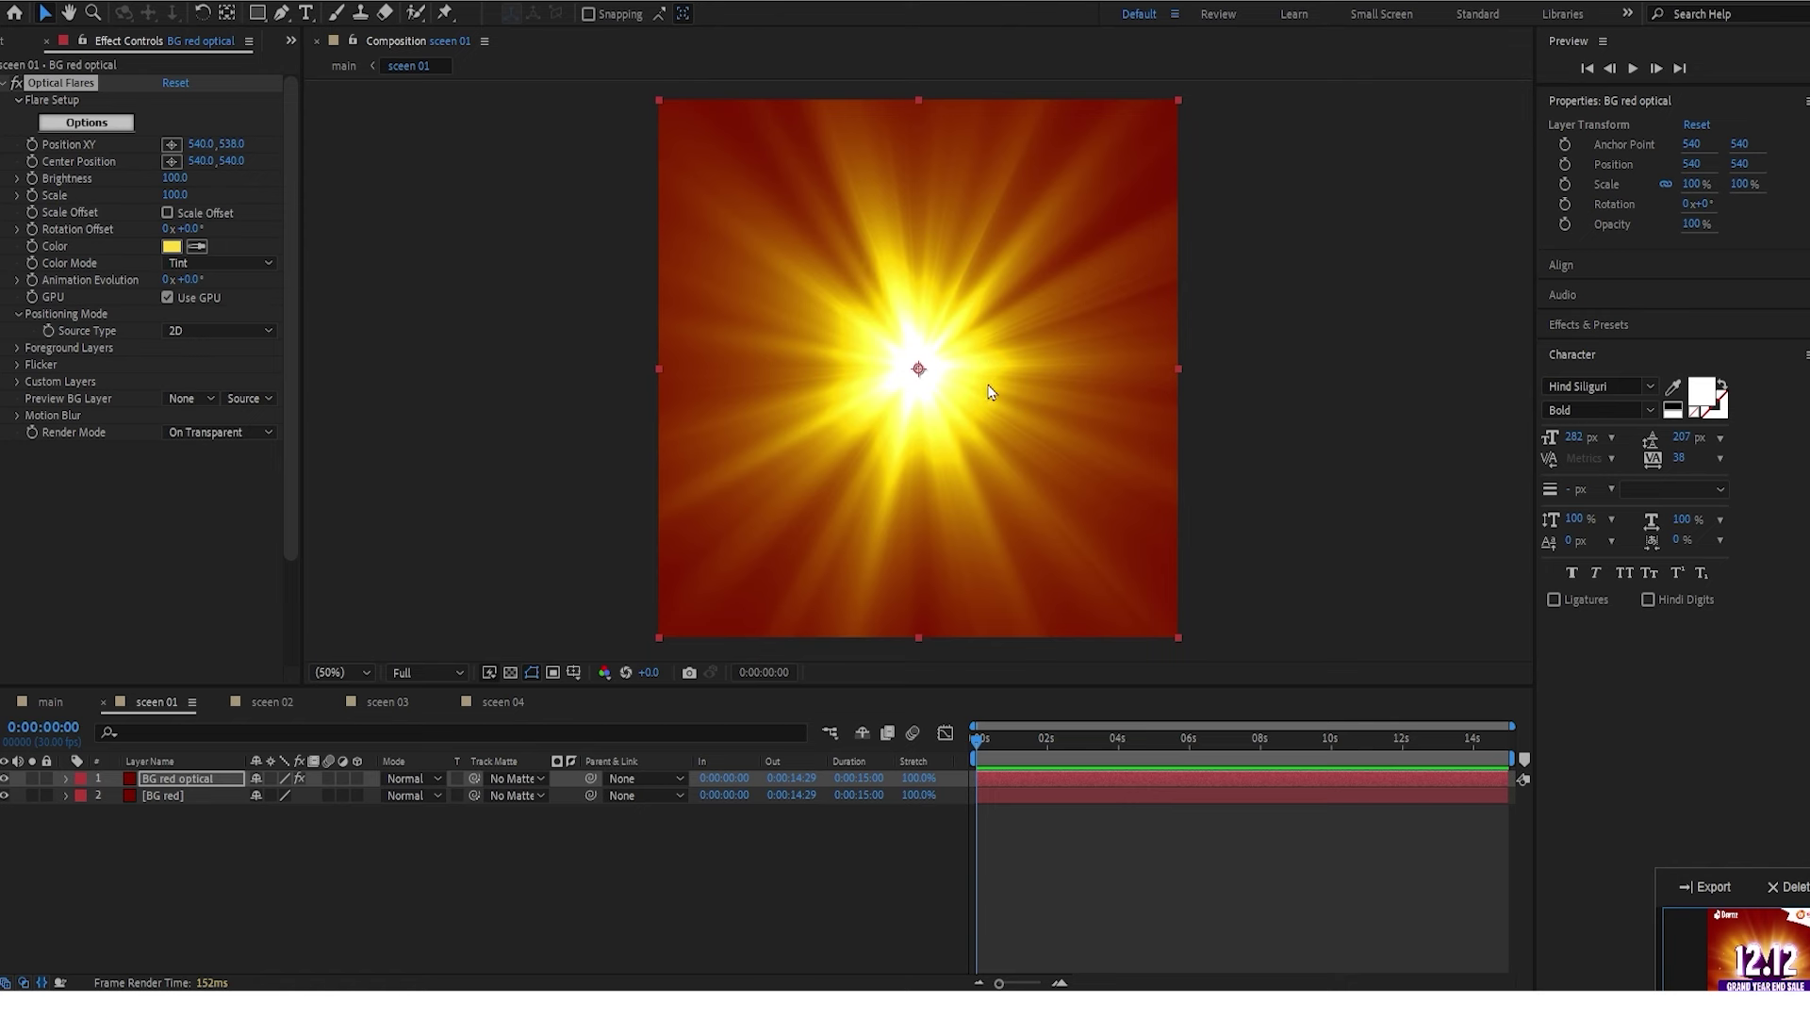
- Duplicate the BG red optical layer and remove every lens object from the original layer's Optical Flares stack
{"action": "left_click", "coordinate": [194, 780]}
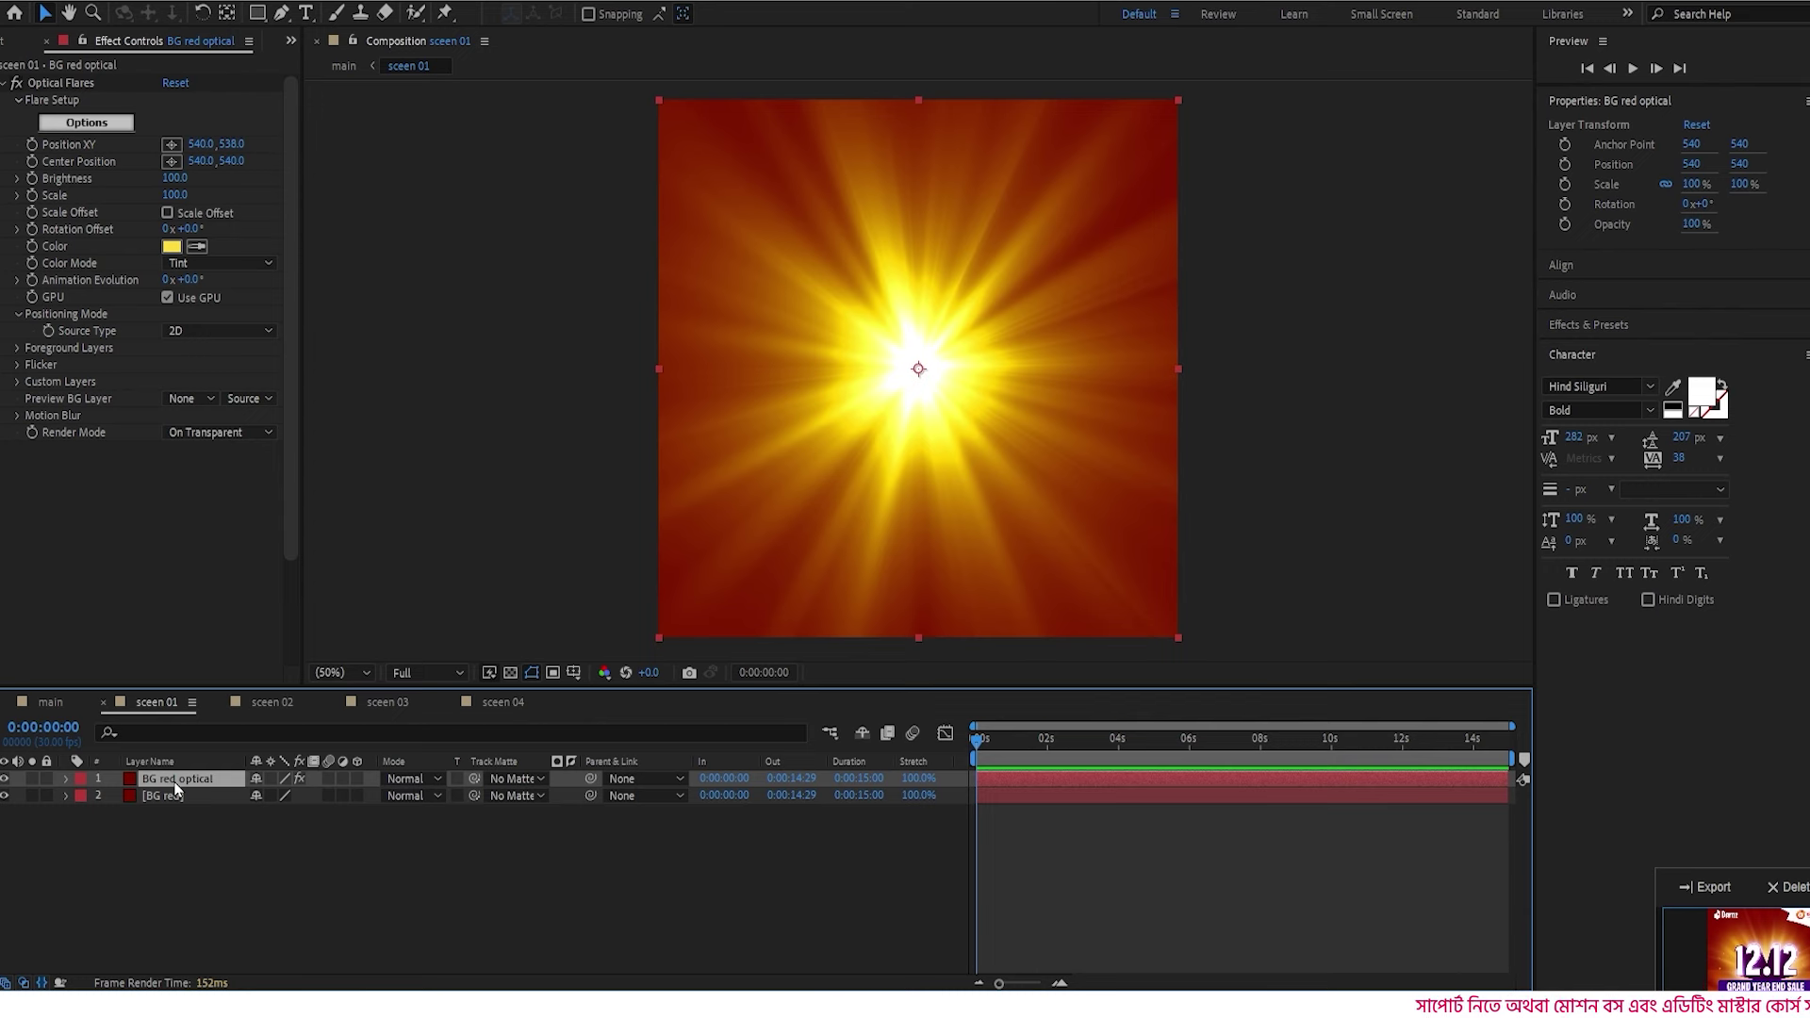
{"action": "key", "text": "ctrl+d"}
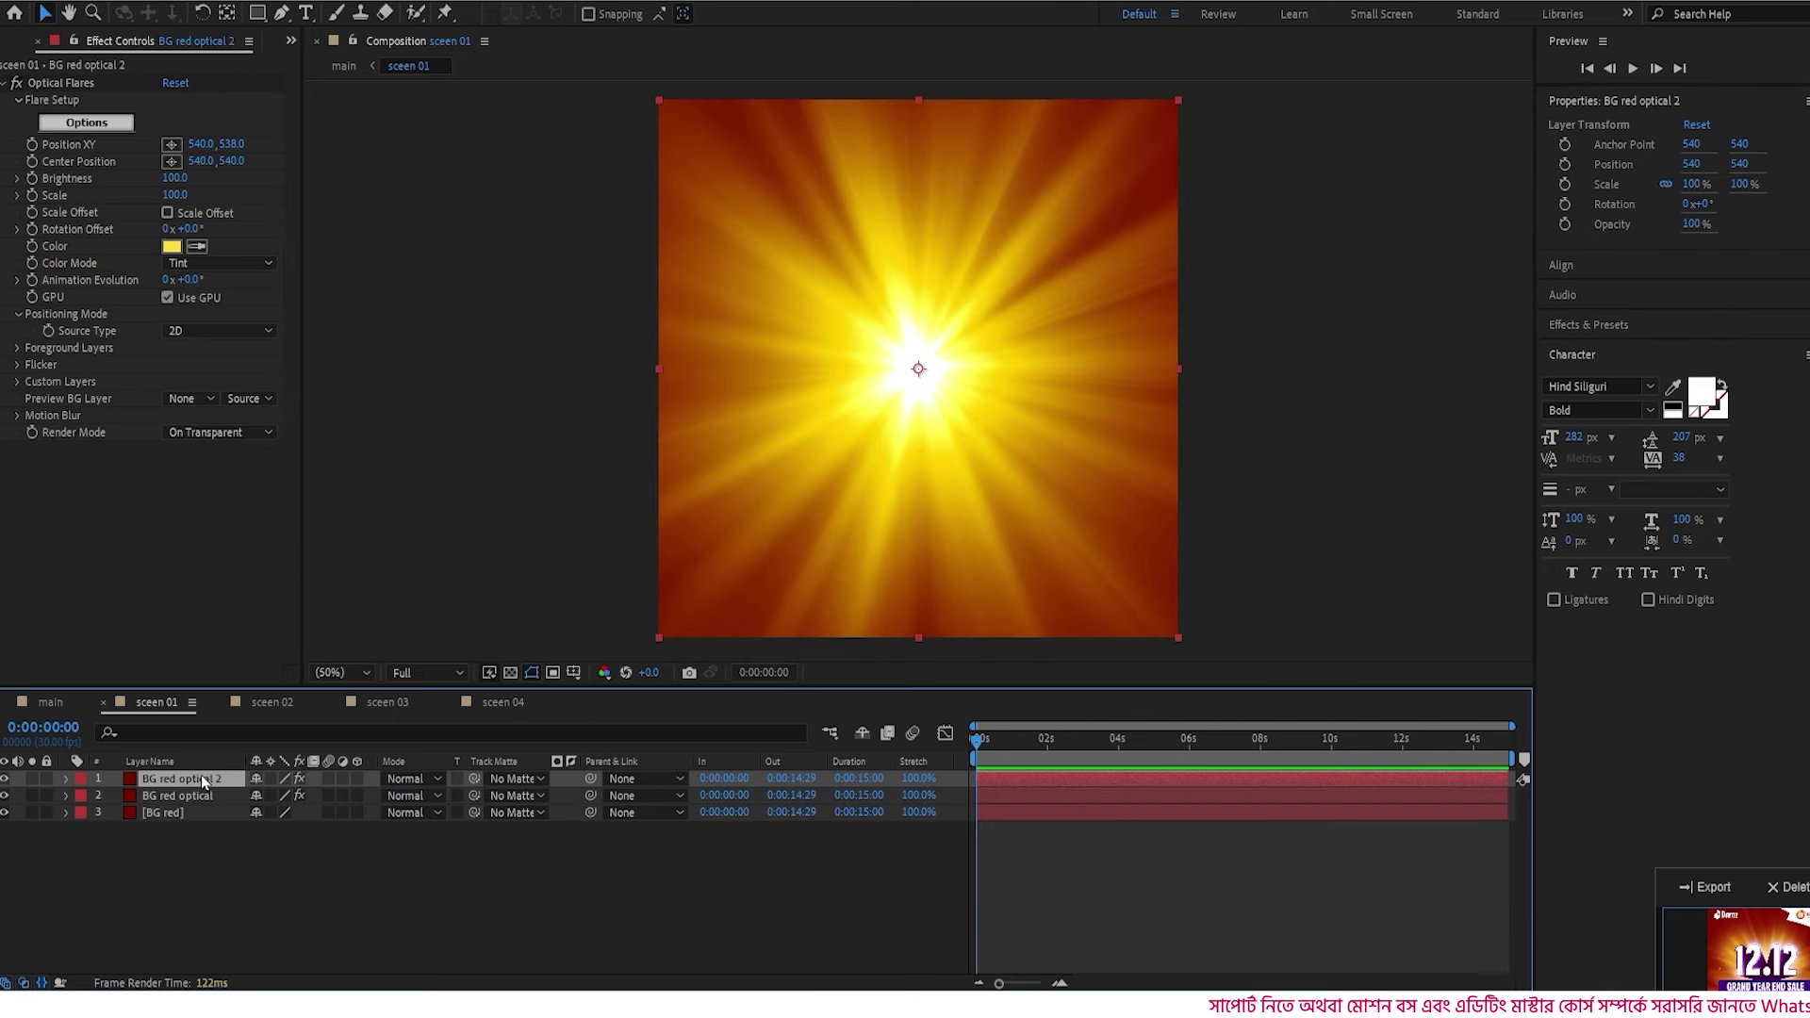
{"action": "left_click", "coordinate": [186, 794]}
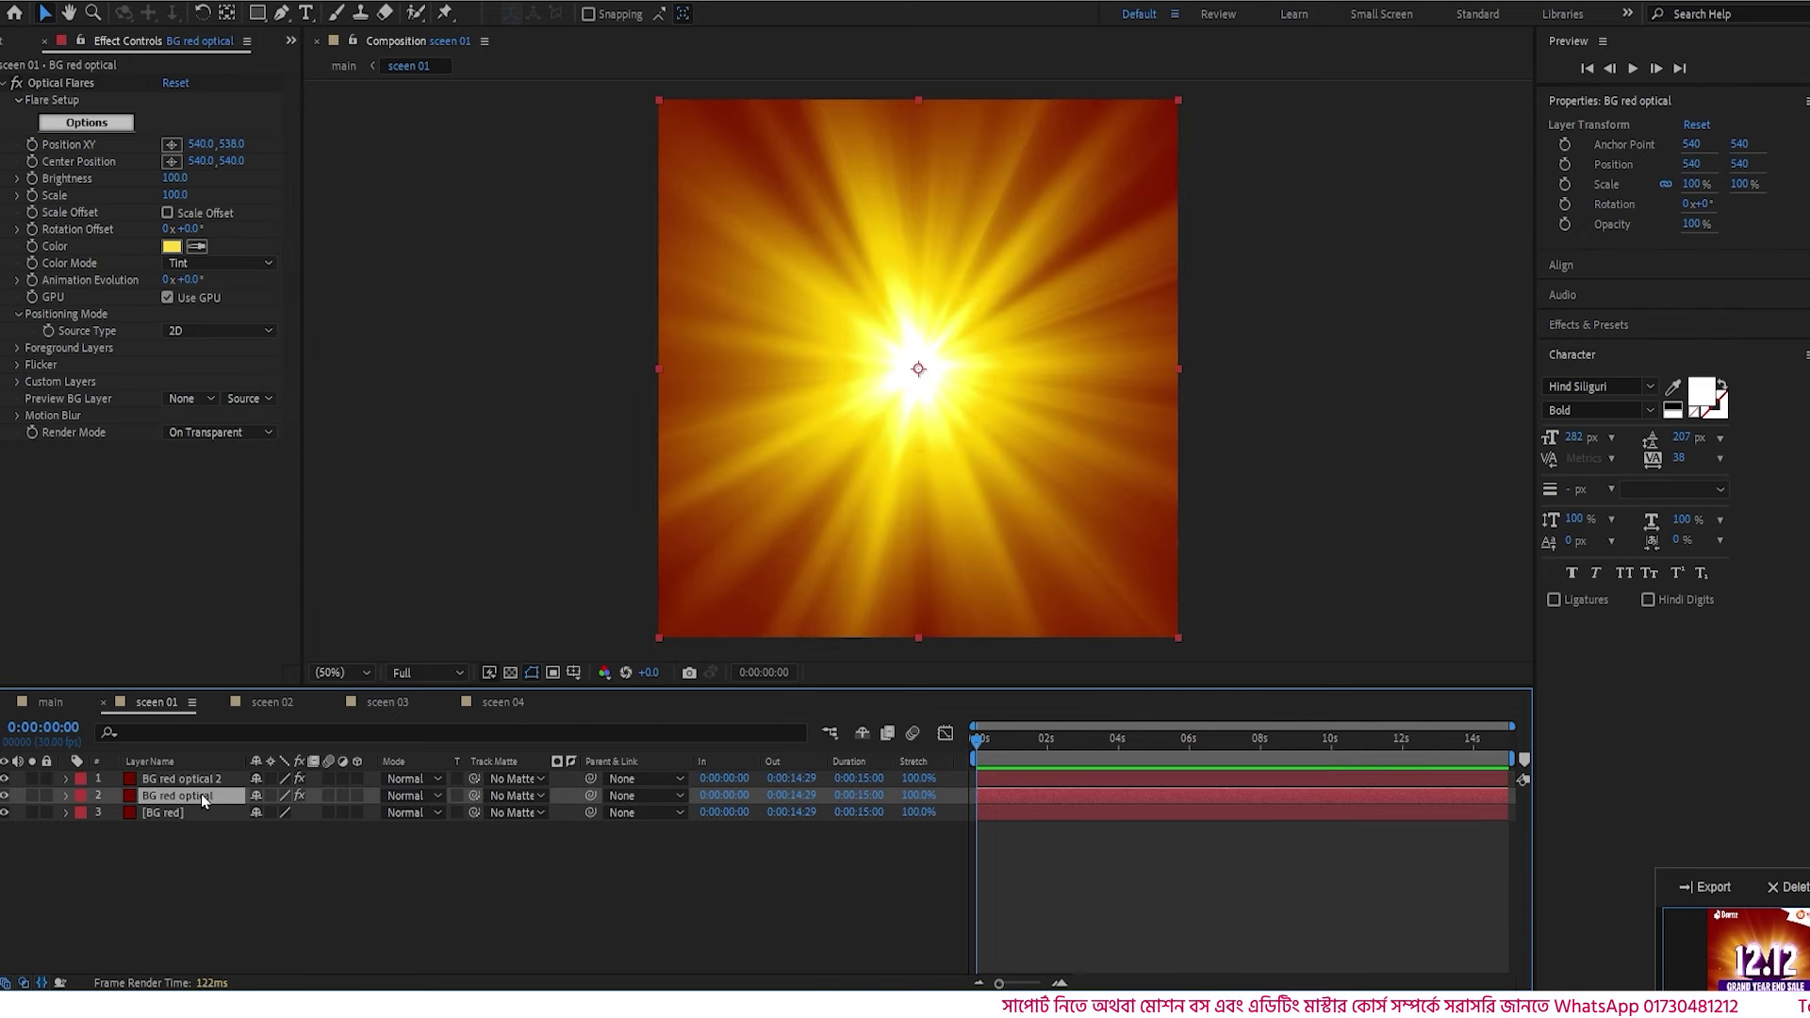
{"action": "left_click", "coordinate": [86, 127]}
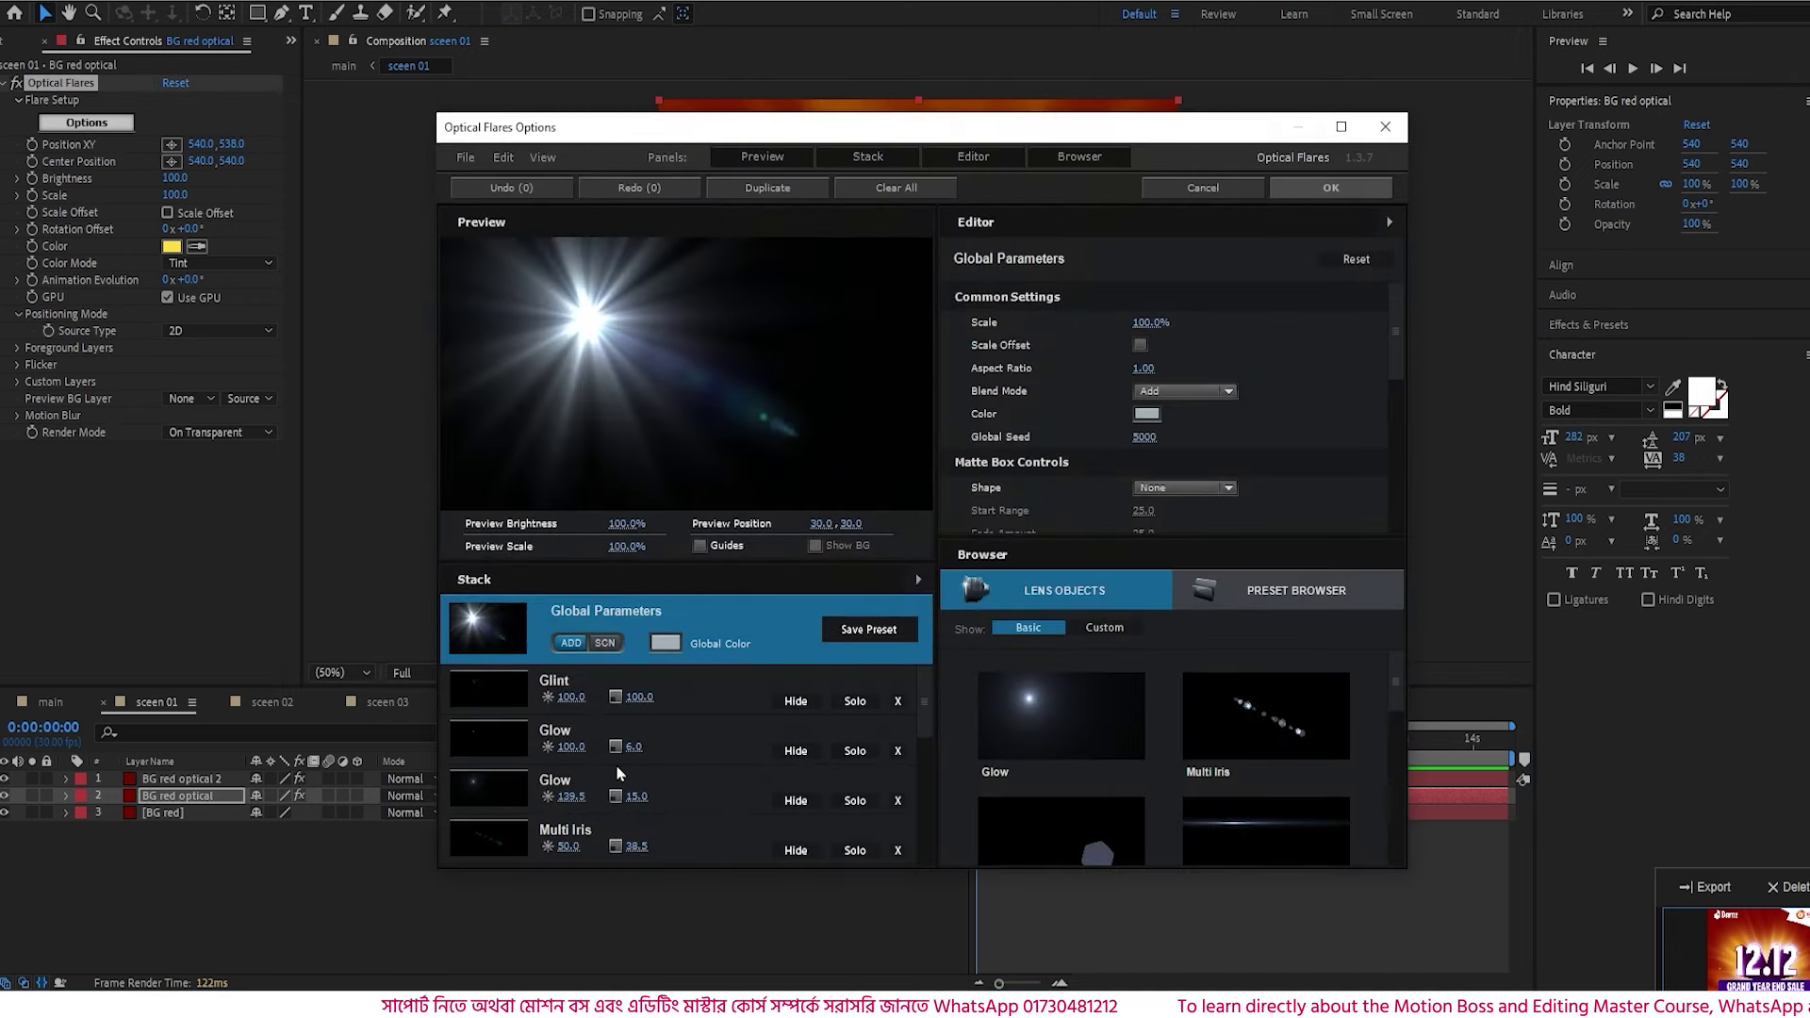
{"action": "left_click", "coordinate": [824, 709]}
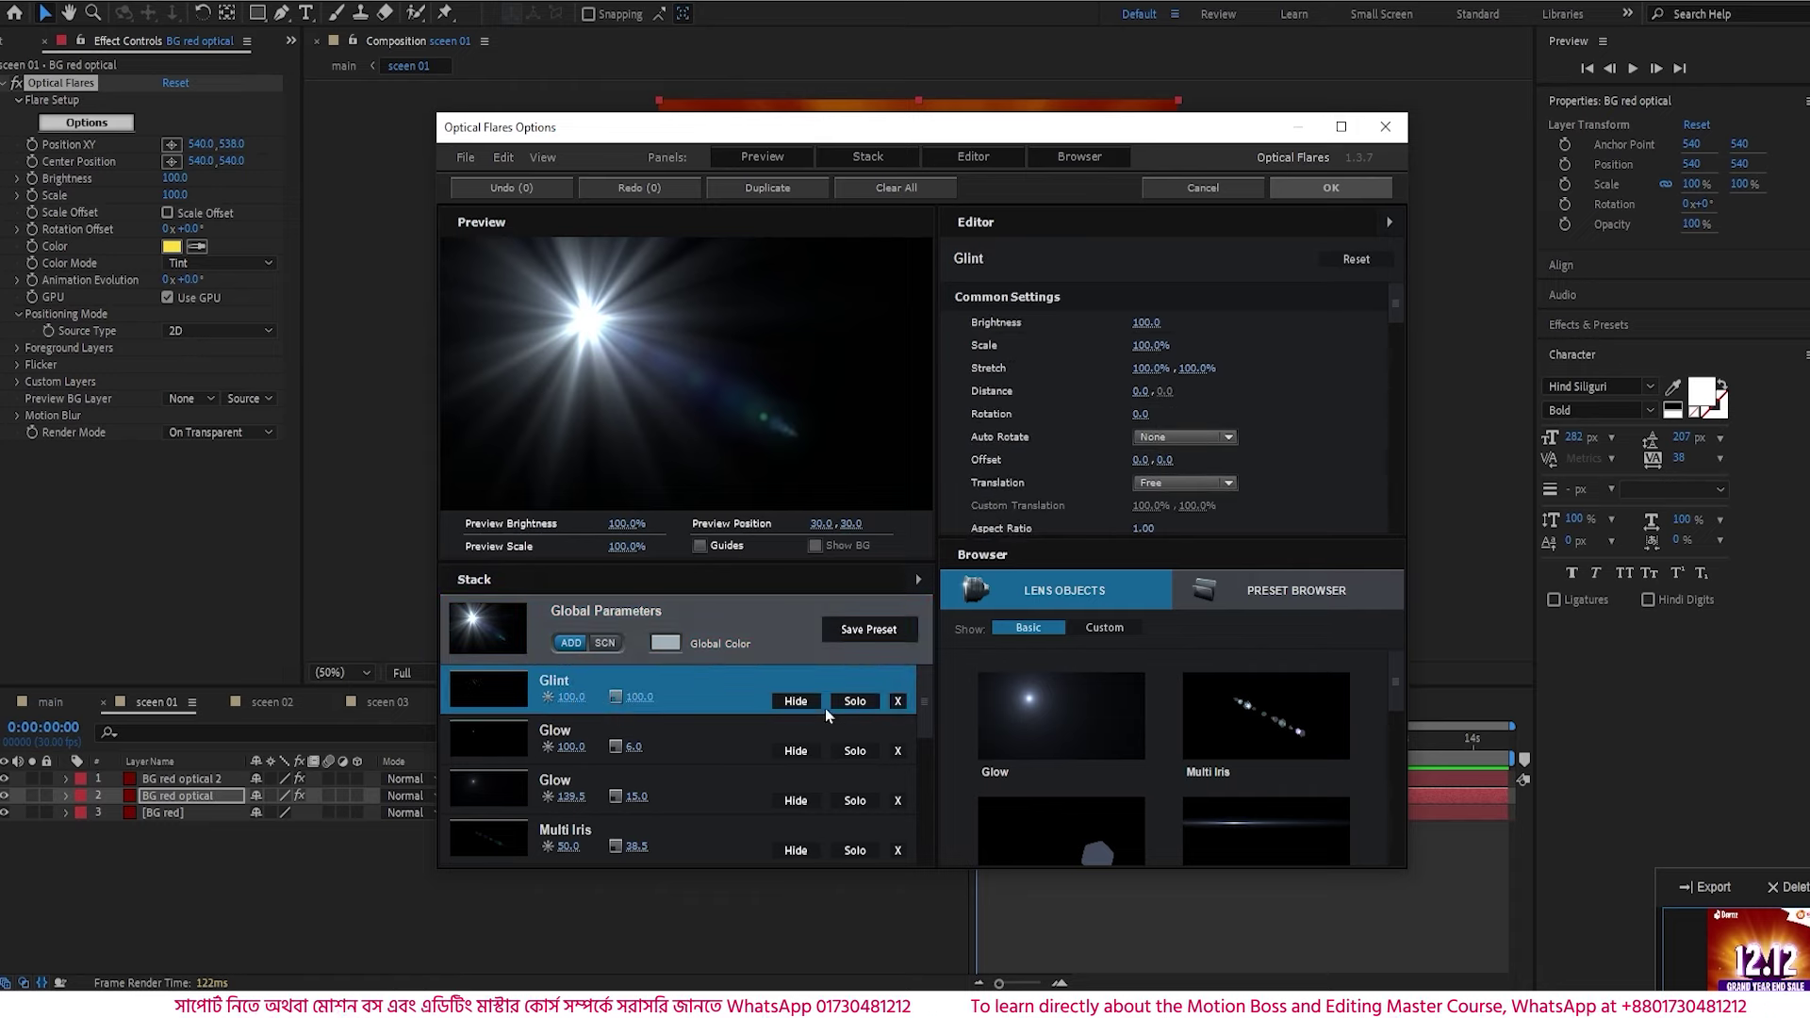
{"action": "left_click", "coordinate": [897, 702]}
{"action": "left_click", "coordinate": [897, 701]}
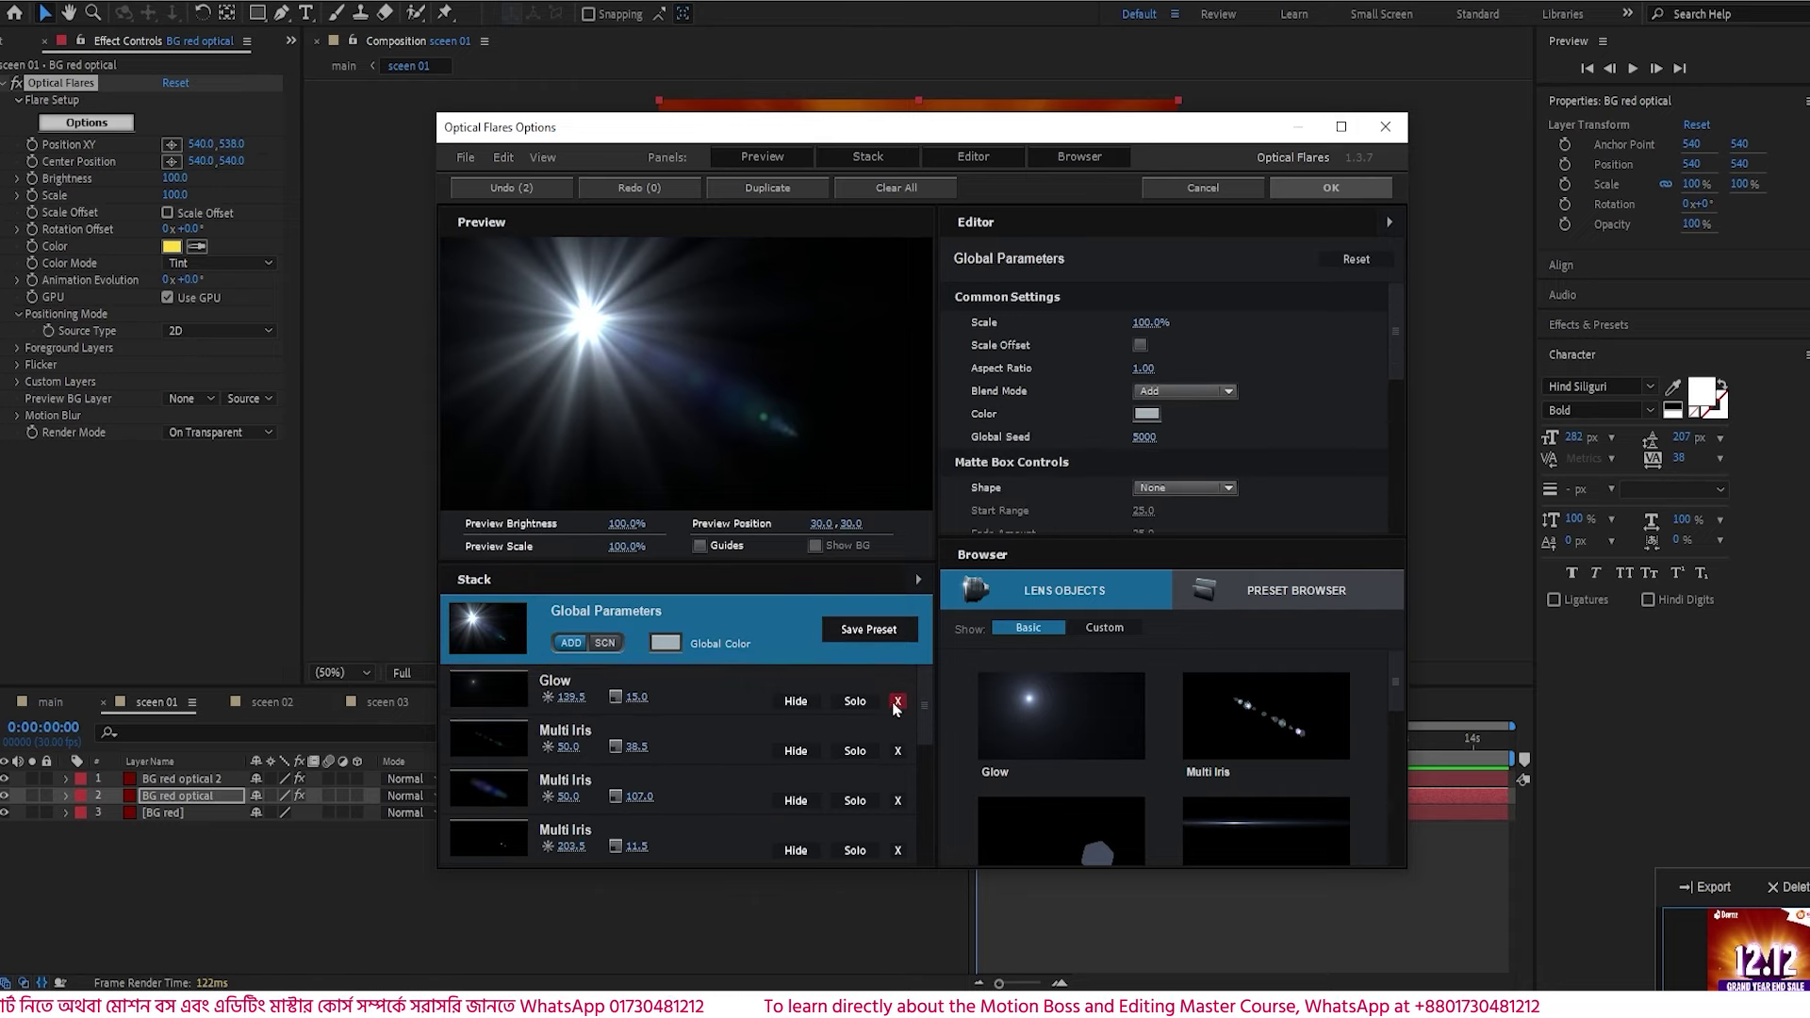
{"action": "left_click", "coordinate": [897, 701]}
{"action": "left_click", "coordinate": [898, 701]}
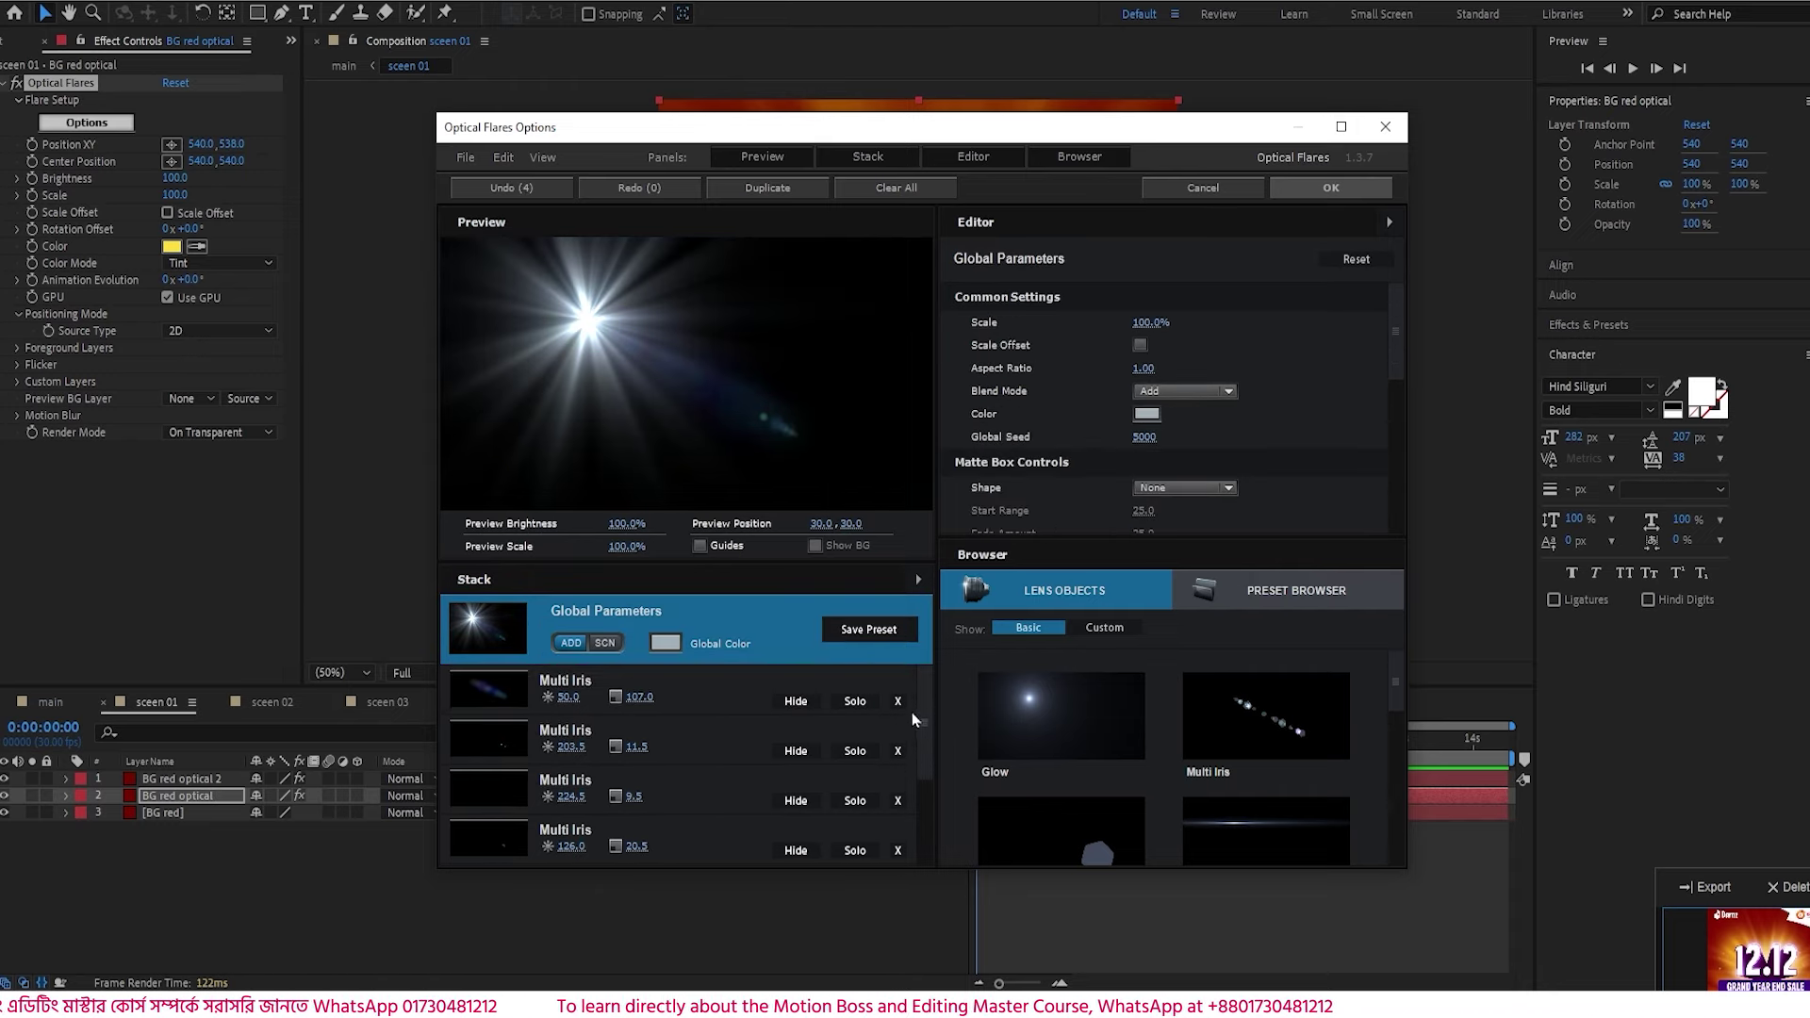
{"action": "left_click", "coordinate": [897, 701]}
{"action": "left_click", "coordinate": [897, 701]}
{"action": "left_click", "coordinate": [898, 702]}
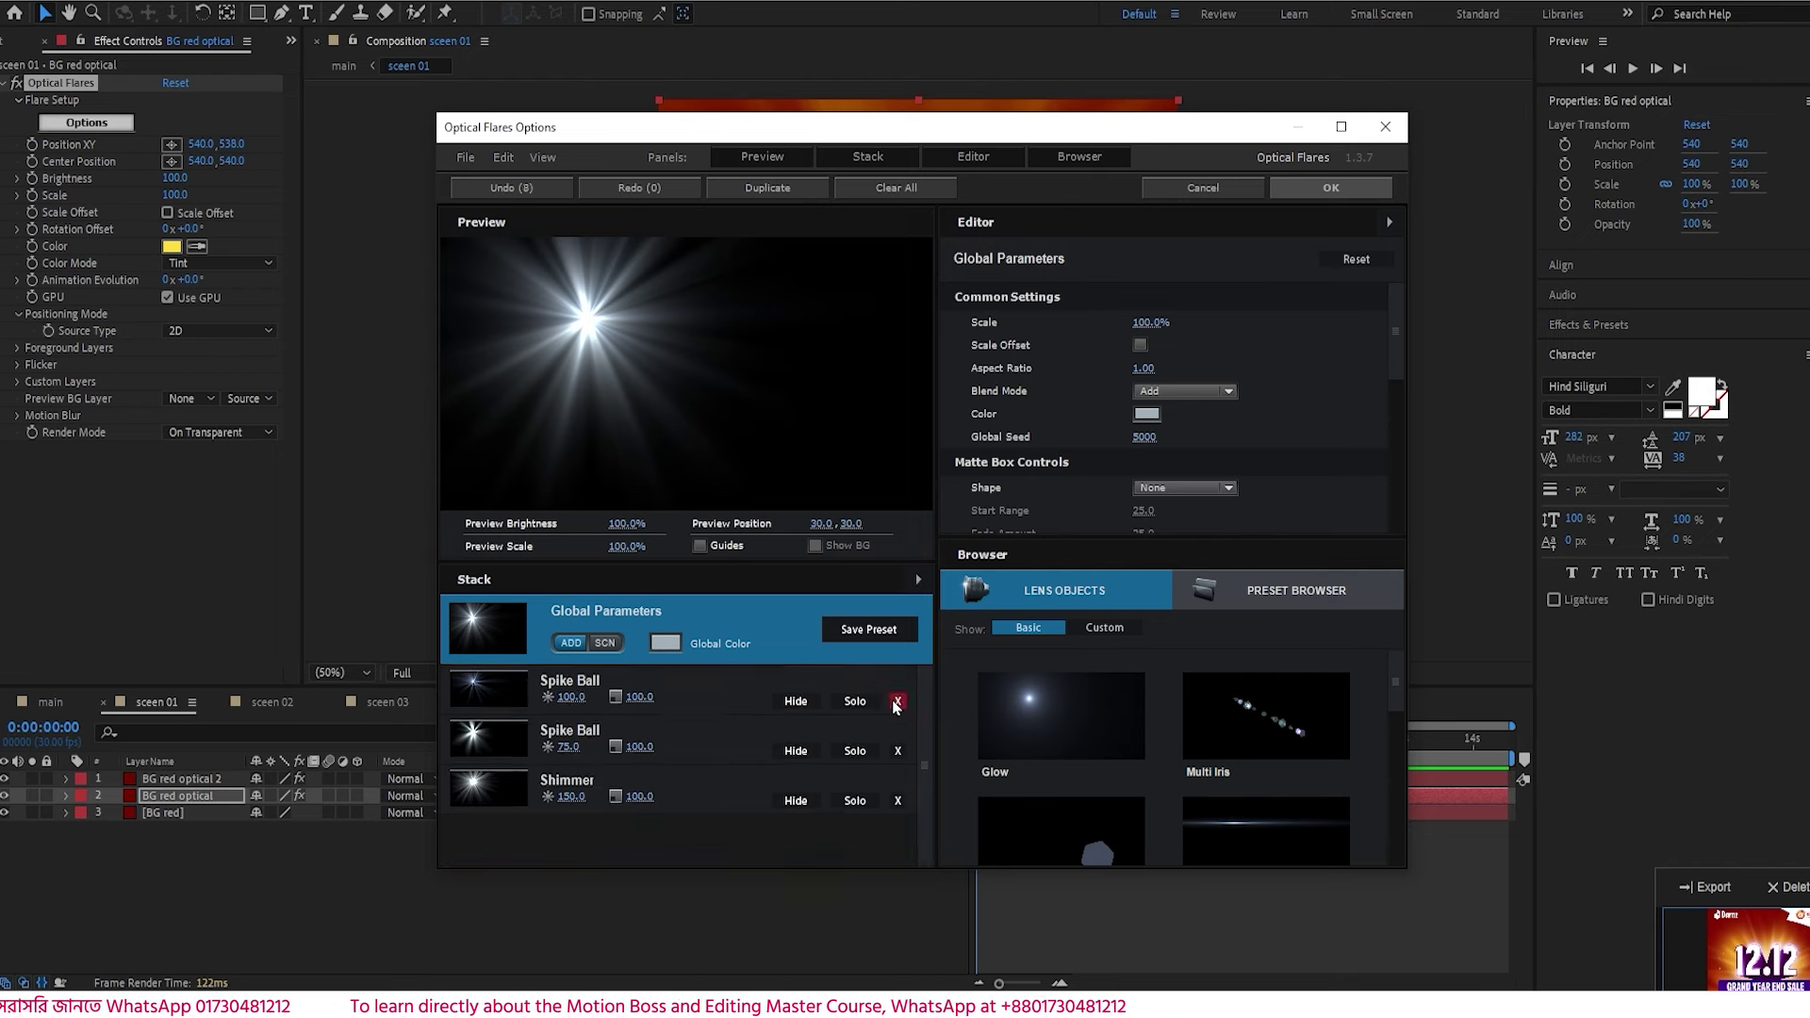
{"action": "left_click", "coordinate": [897, 702]}
{"action": "left_click", "coordinate": [898, 702]}
{"action": "left_click", "coordinate": [898, 701]}
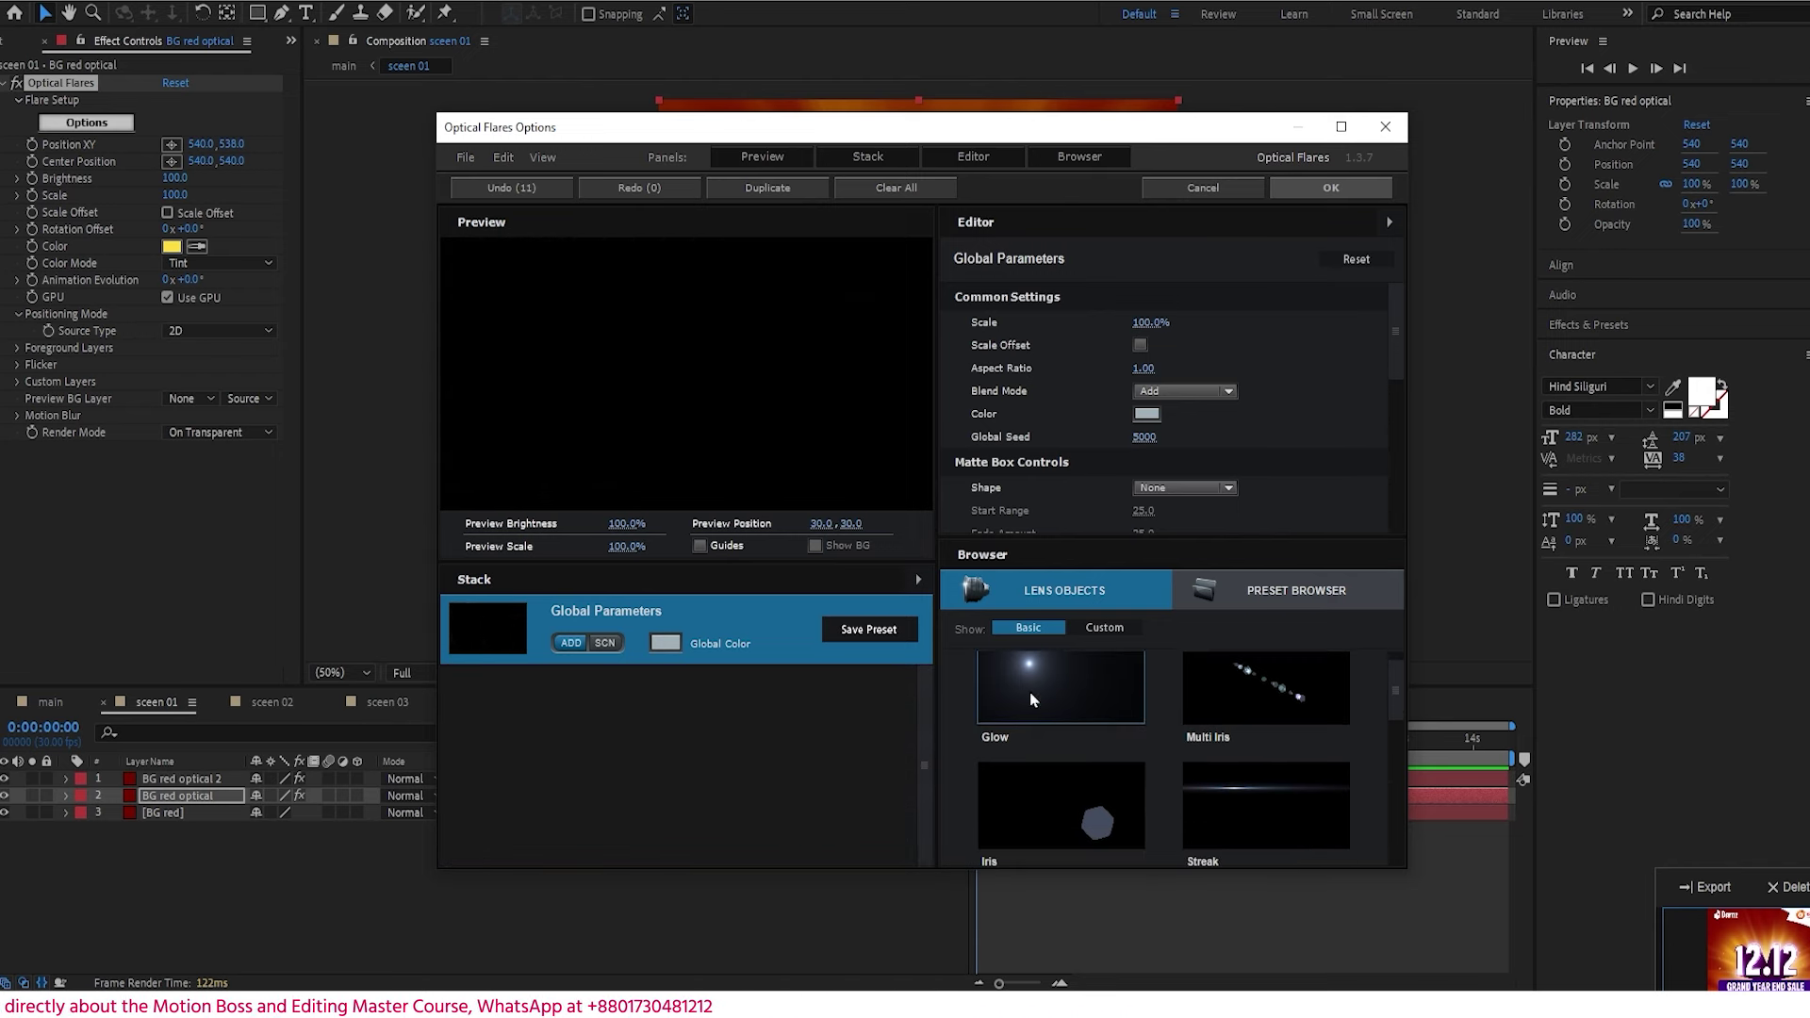
- Add a Glint and a Sparkle lens object to the emptied flare stack and apply the change
{"action": "scroll", "coordinate": [1101, 773], "scroll_direction": "down", "scroll_amount": 3}
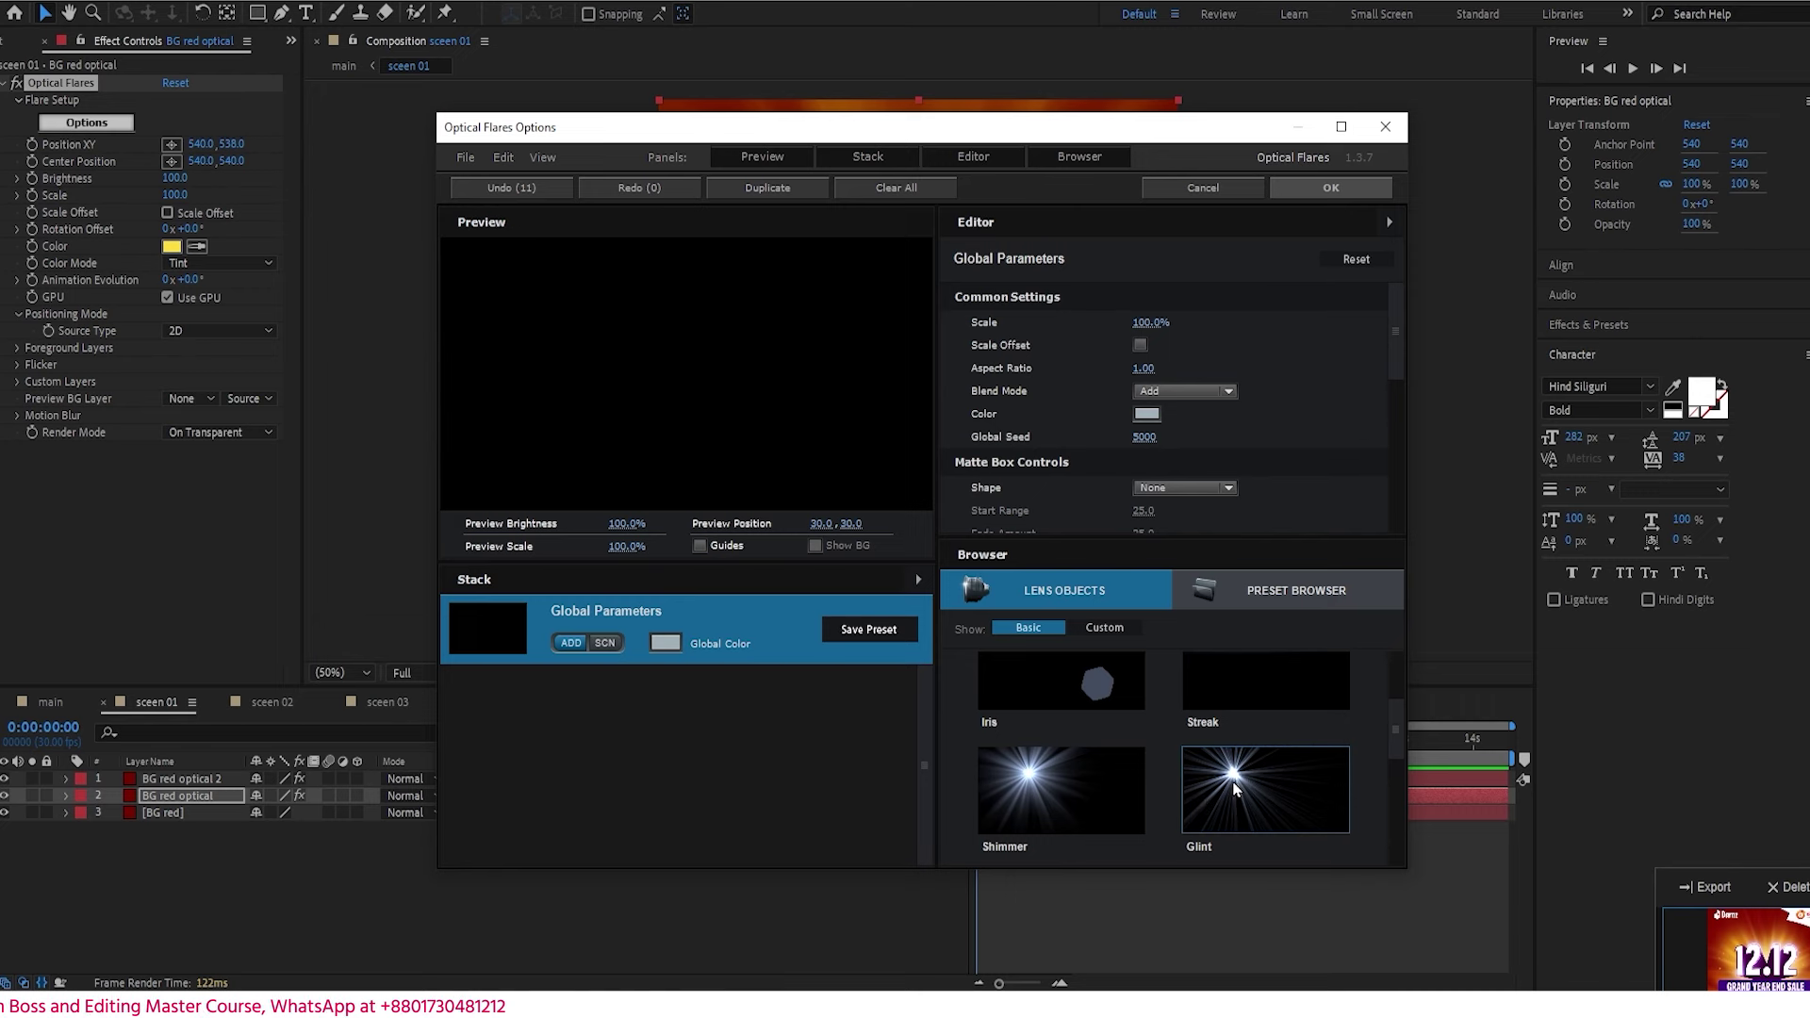
{"action": "left_click", "coordinate": [1237, 788]}
{"action": "scroll", "coordinate": [1101, 807], "scroll_direction": "down", "scroll_amount": 2}
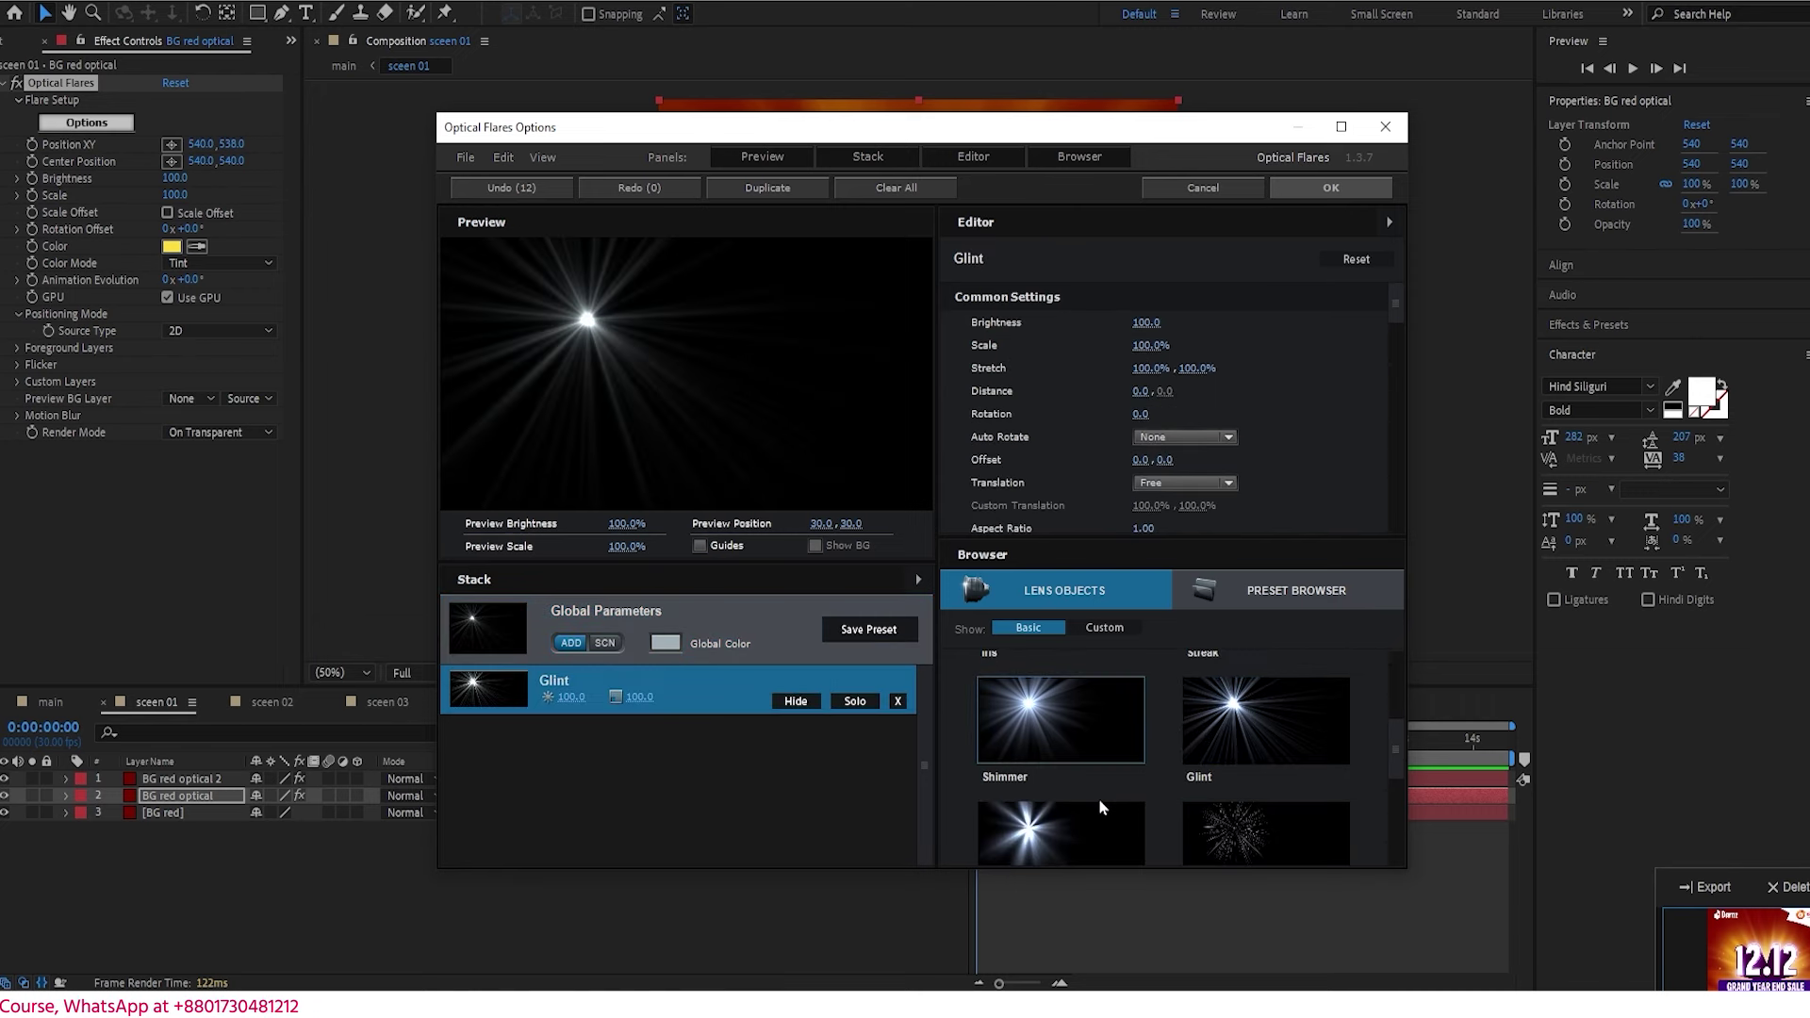
{"action": "left_click", "coordinate": [1227, 773]}
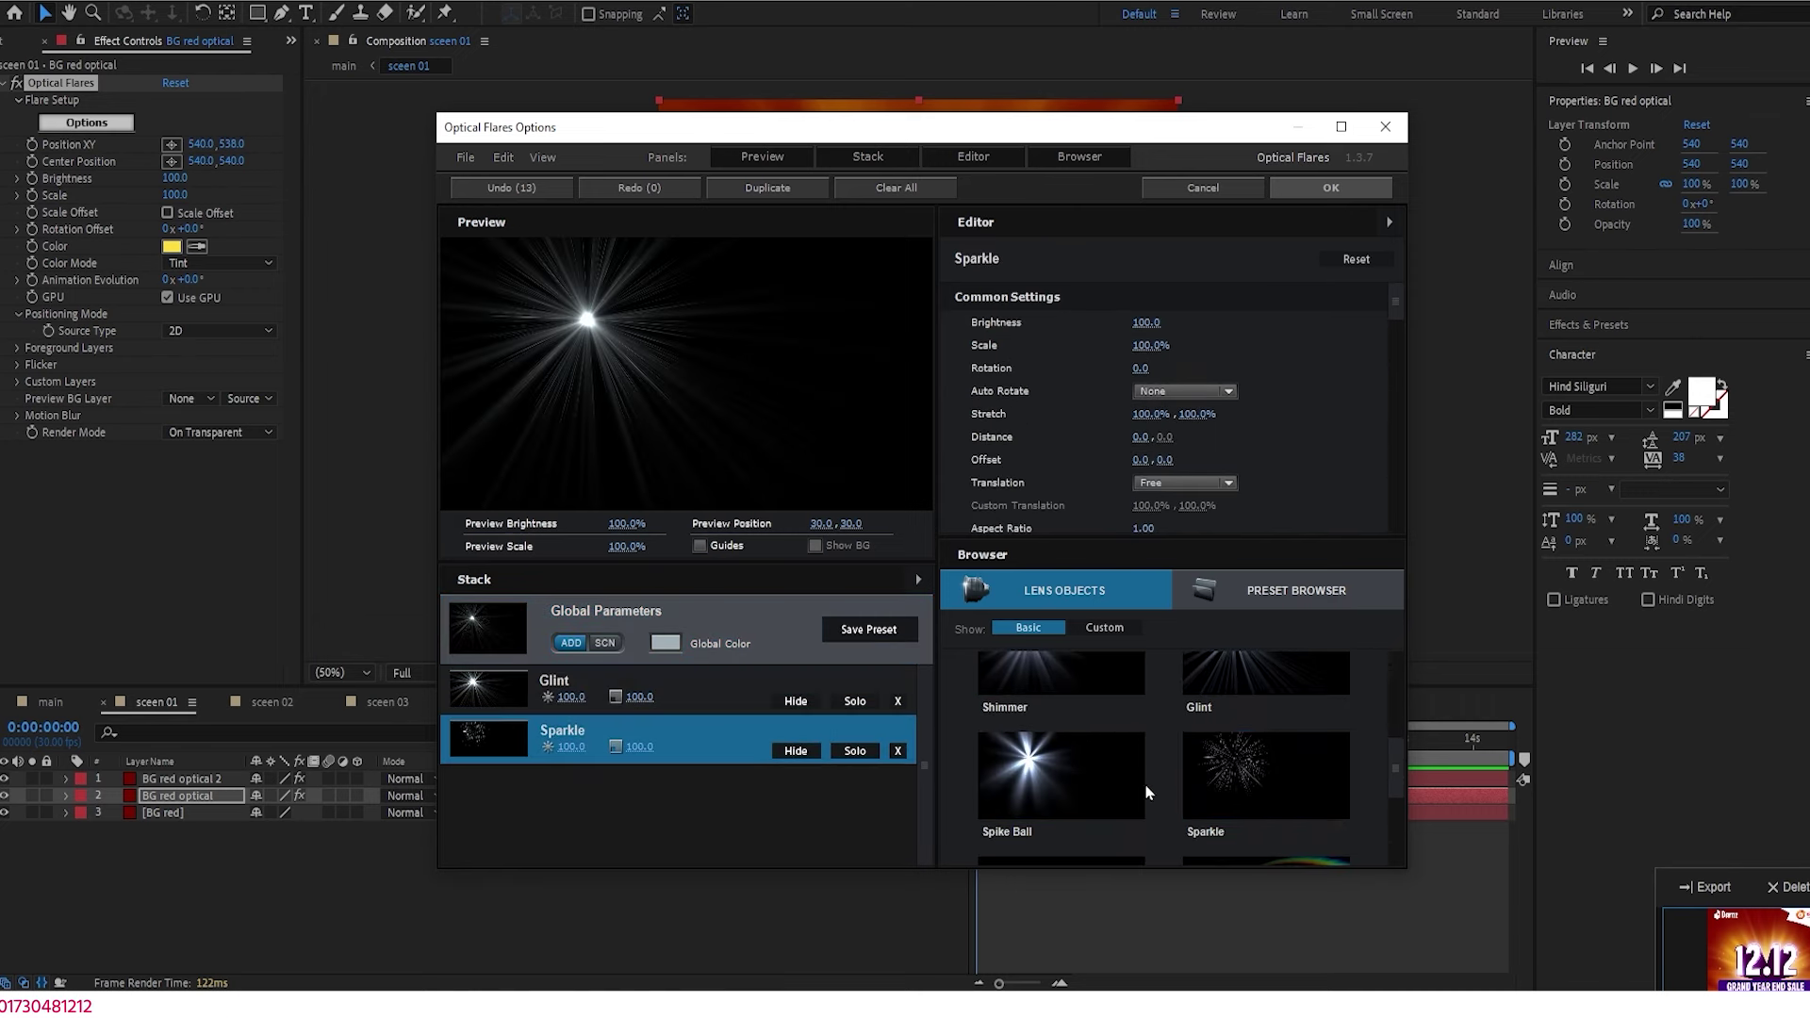
{"action": "left_click", "coordinate": [1340, 191]}
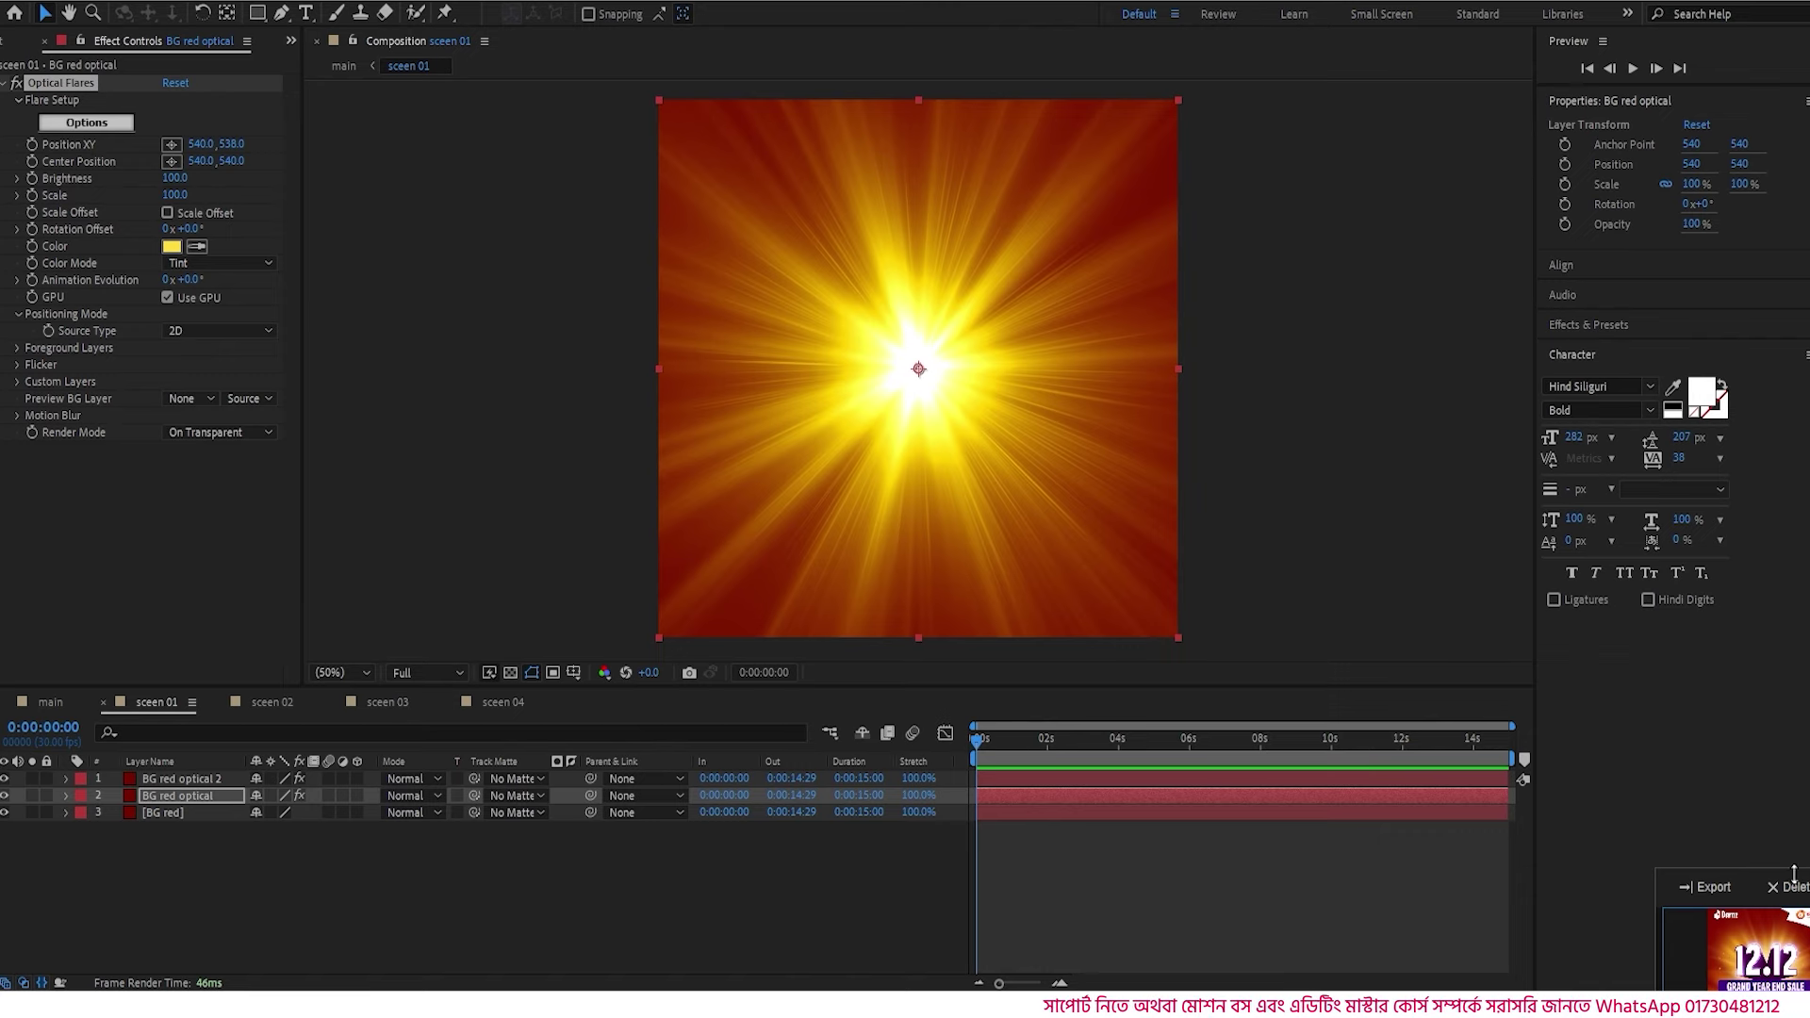
- Draw a closed Pen mask on BG red optical 2 around the central glow, roughly following the 12.12 title and banner outline in the reference image
{"action": "left_click_drag", "start_coordinate": [1680, 869], "coordinate": [1042, 702]}
{"action": "left_click_drag", "start_coordinate": [1367, 660], "coordinate": [456, 13]}
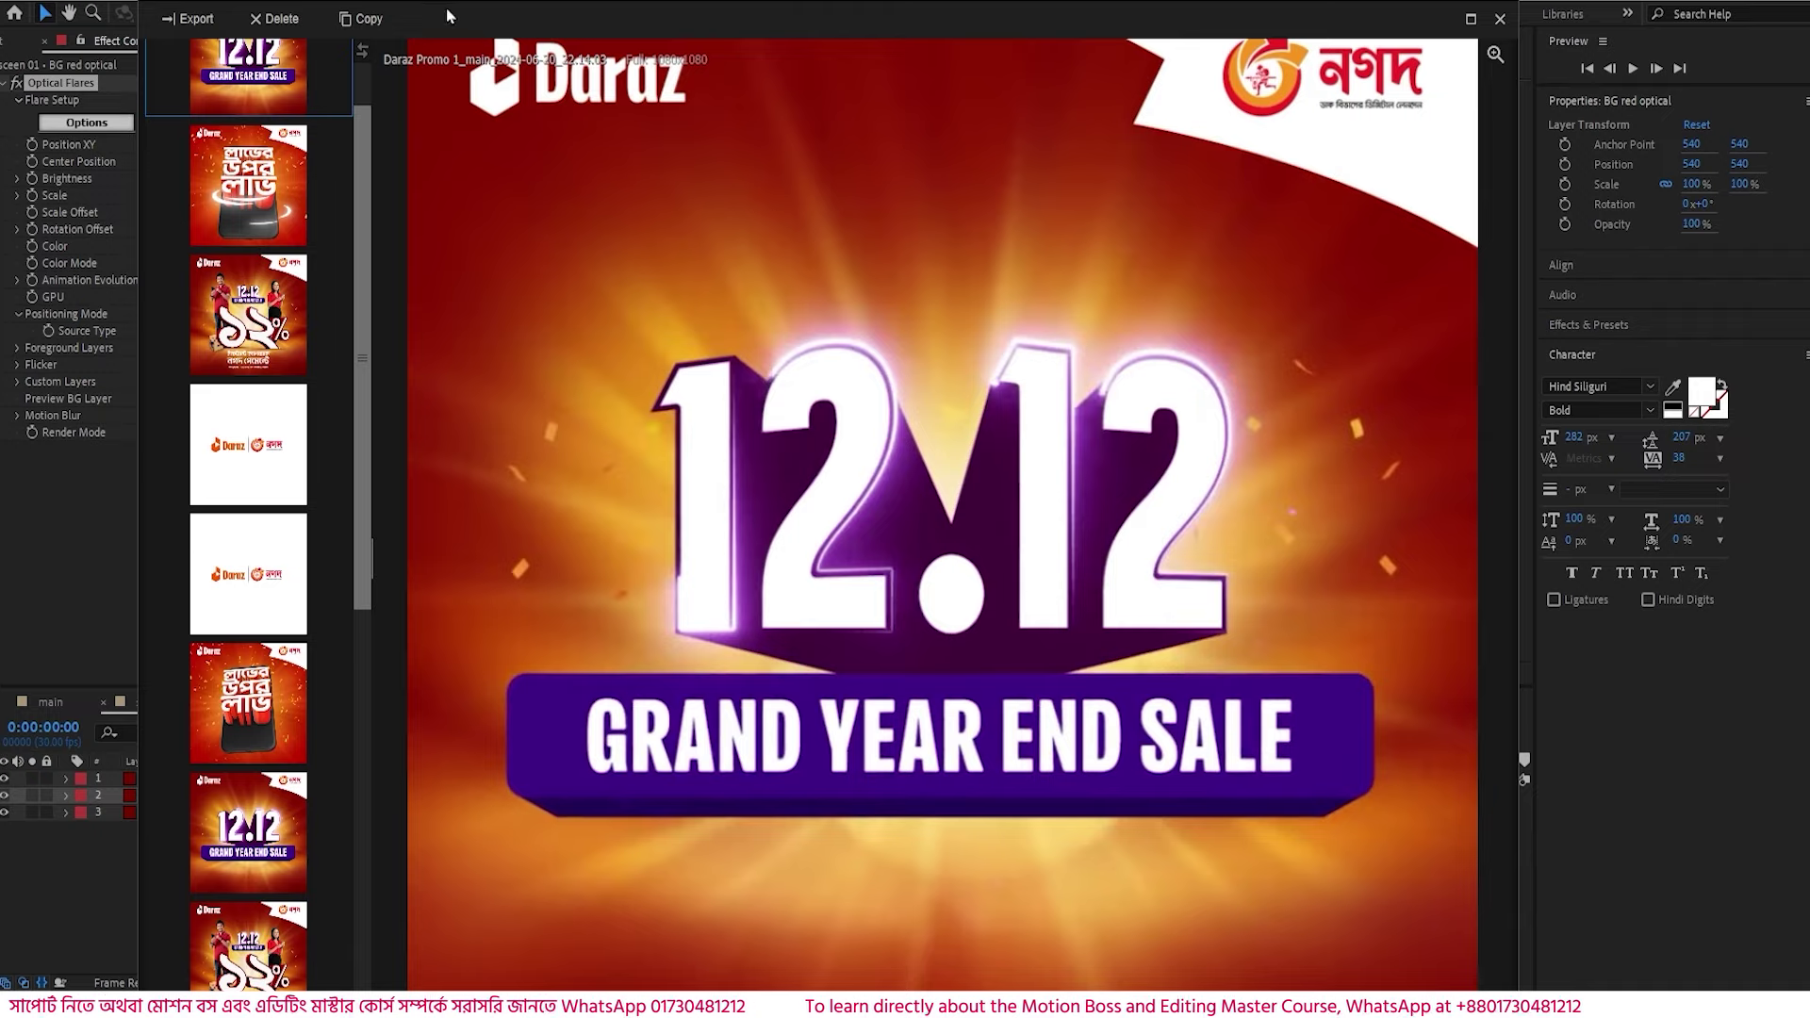
{"action": "left_click_drag", "start_coordinate": [440, 8], "coordinate": [0, 387]}
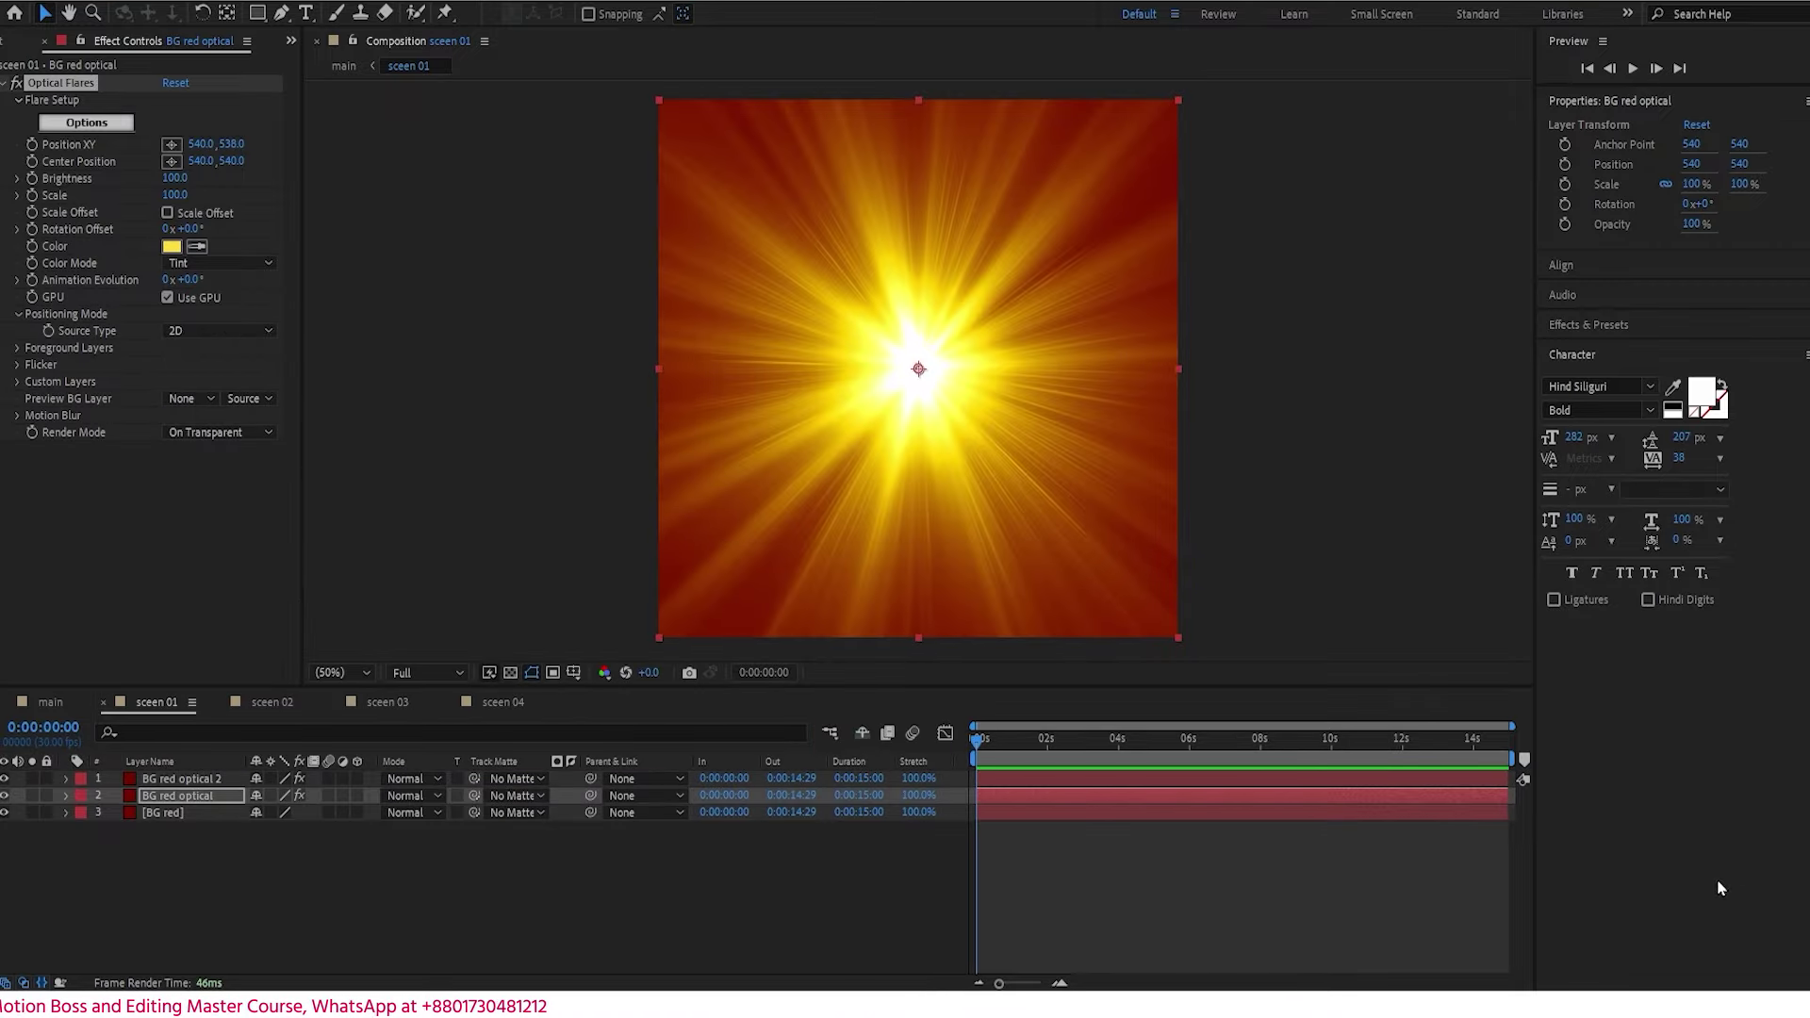
{"action": "left_click", "coordinate": [182, 779]}
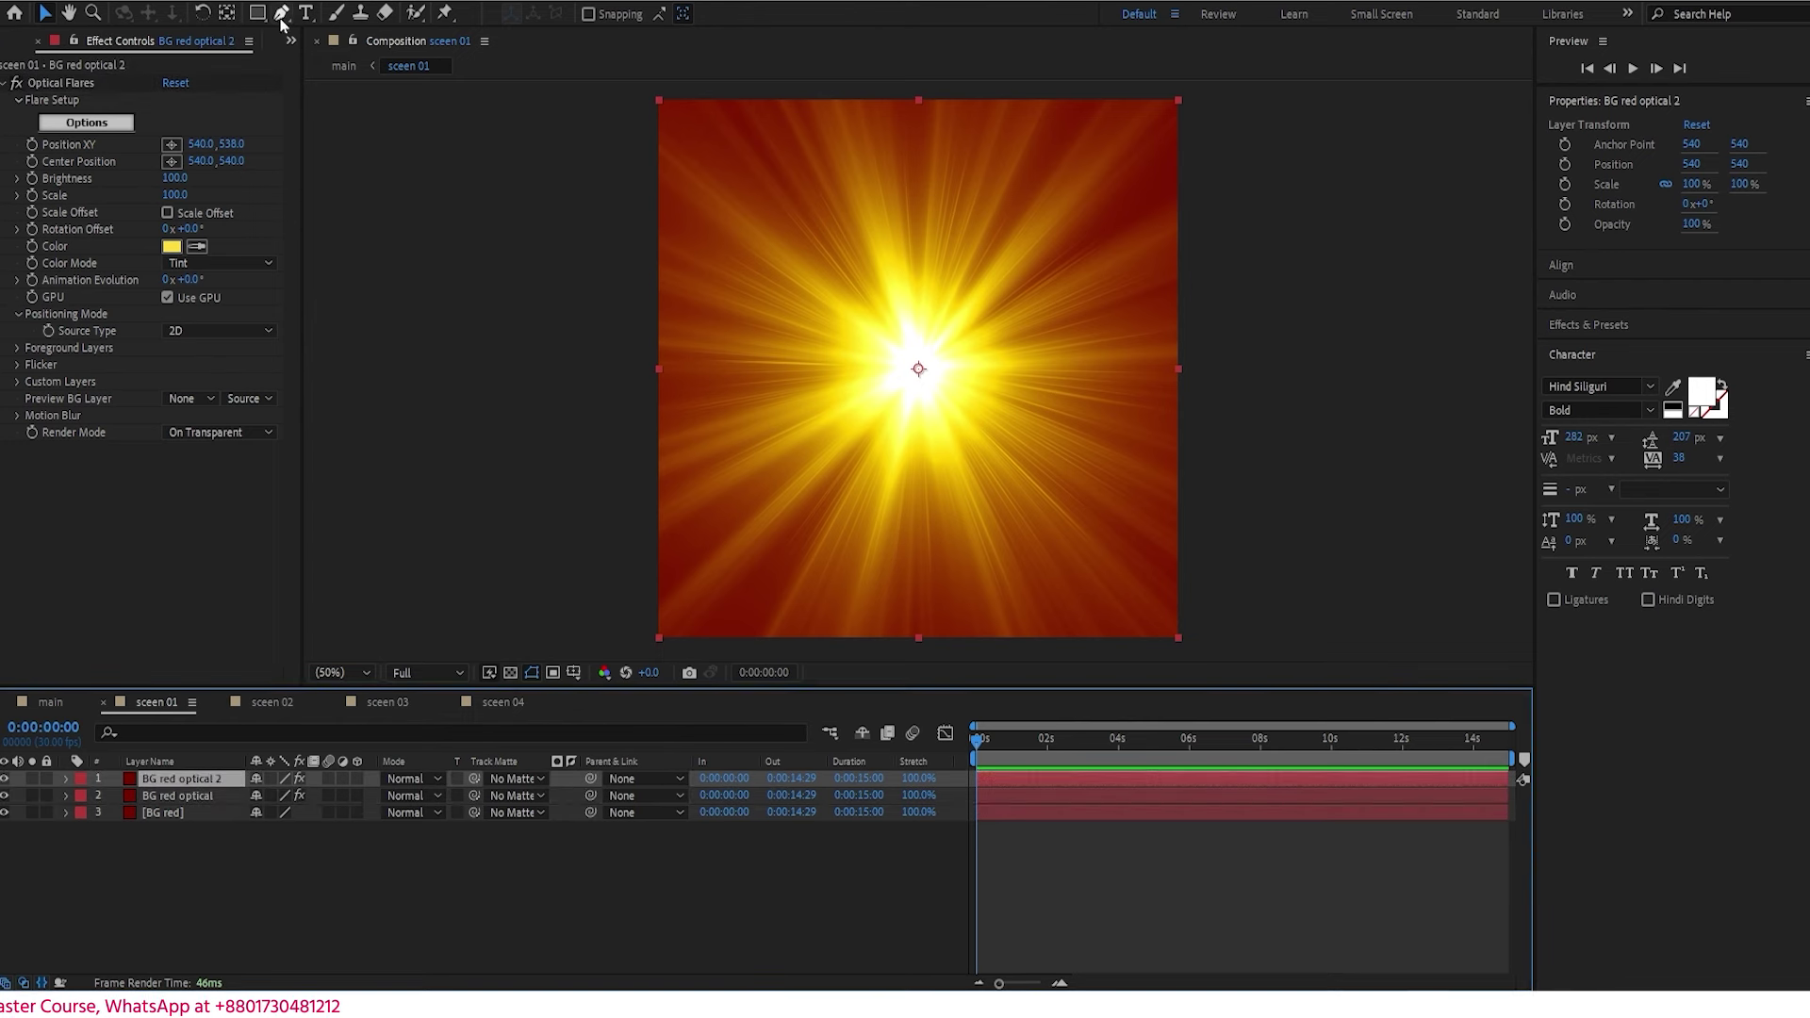
{"action": "left_click", "coordinate": [282, 16]}
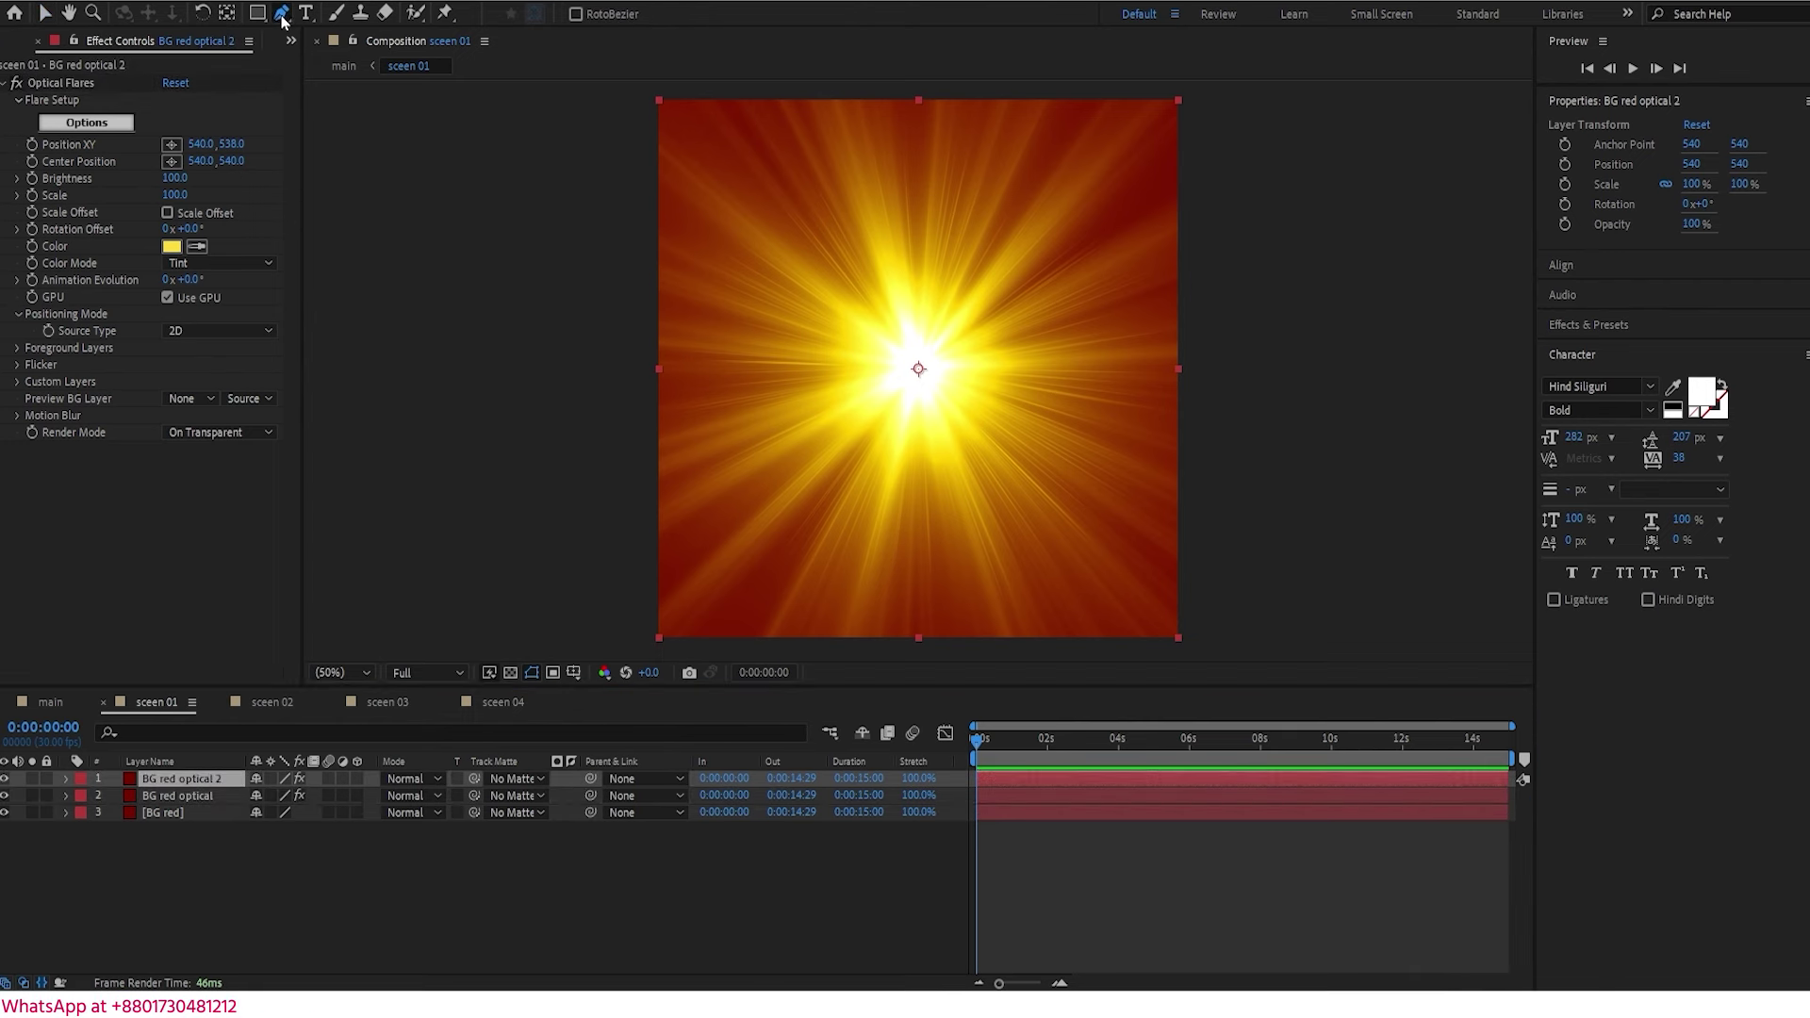
{"action": "left_click", "coordinate": [918, 265]}
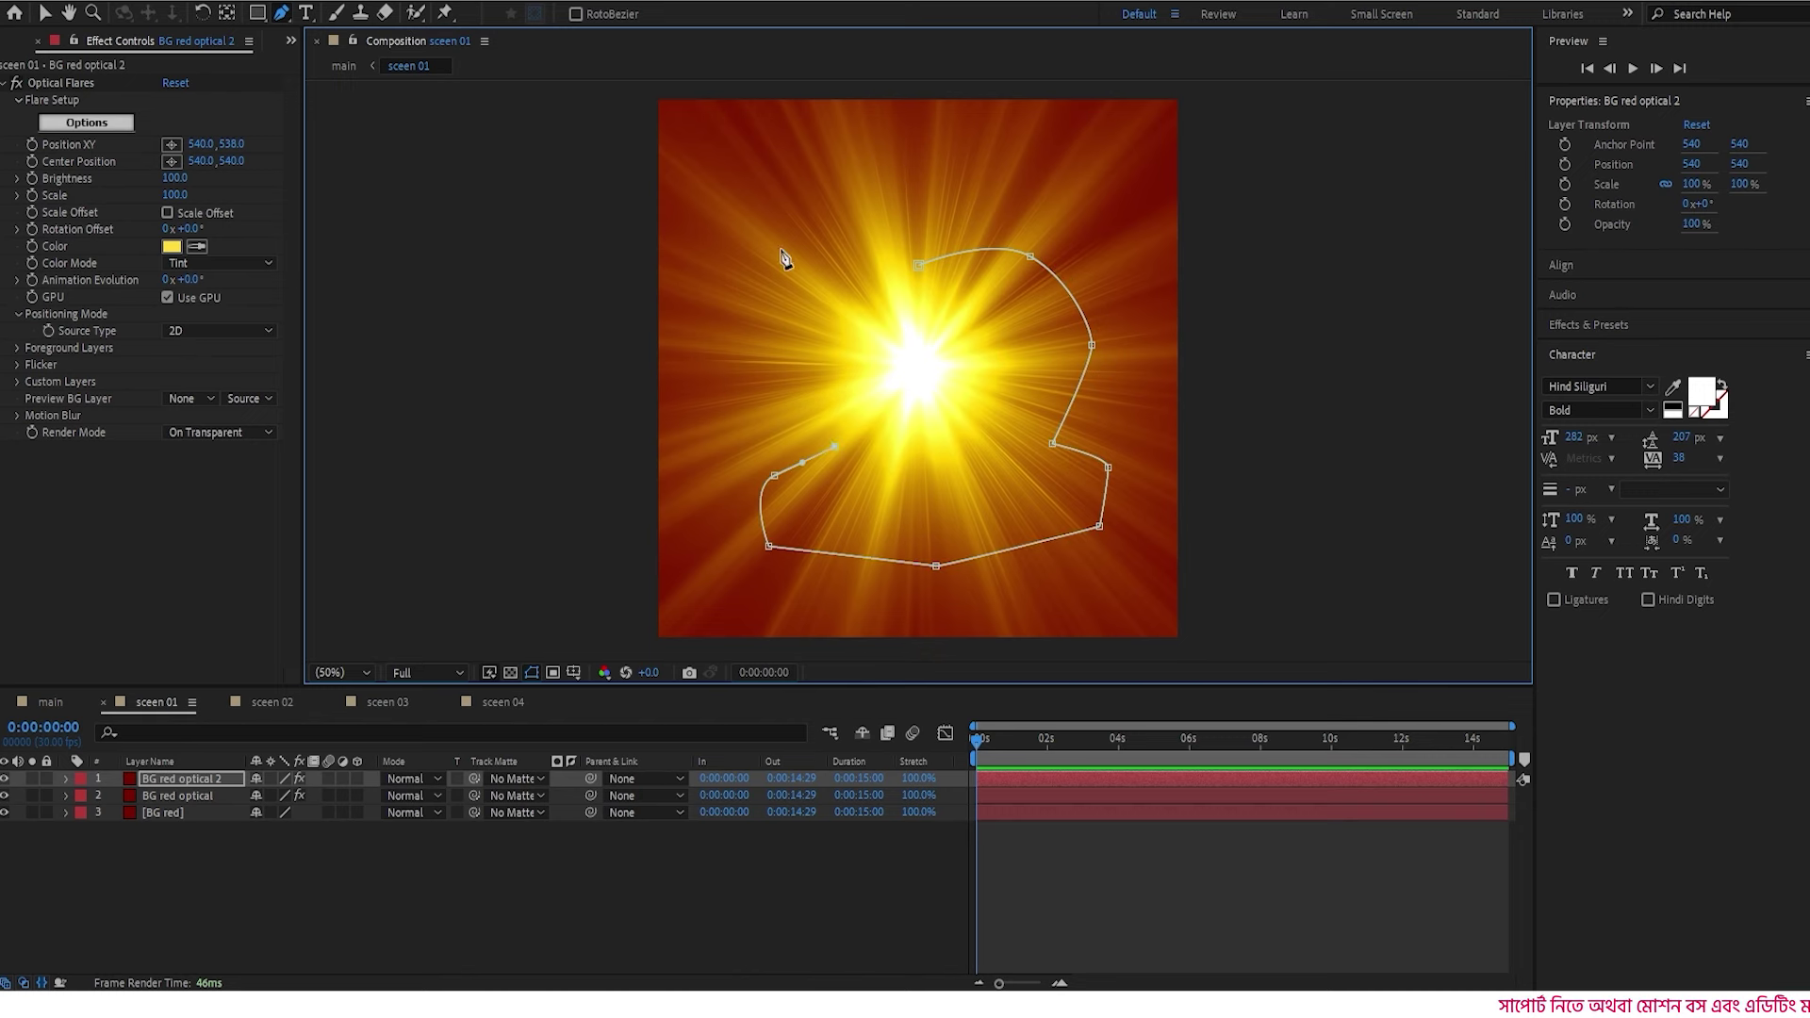
{"action": "left_click_drag", "start_coordinate": [827, 148], "coordinate": [814, 156]}
{"action": "left_click", "coordinate": [918, 265]}
{"action": "left_click_drag", "start_coordinate": [751, 250], "coordinate": [771, 277]}
{"action": "left_click_drag", "start_coordinate": [1029, 256], "coordinate": [1043, 244]}
{"action": "left_click_drag", "start_coordinate": [1091, 345], "coordinate": [1099, 344]}
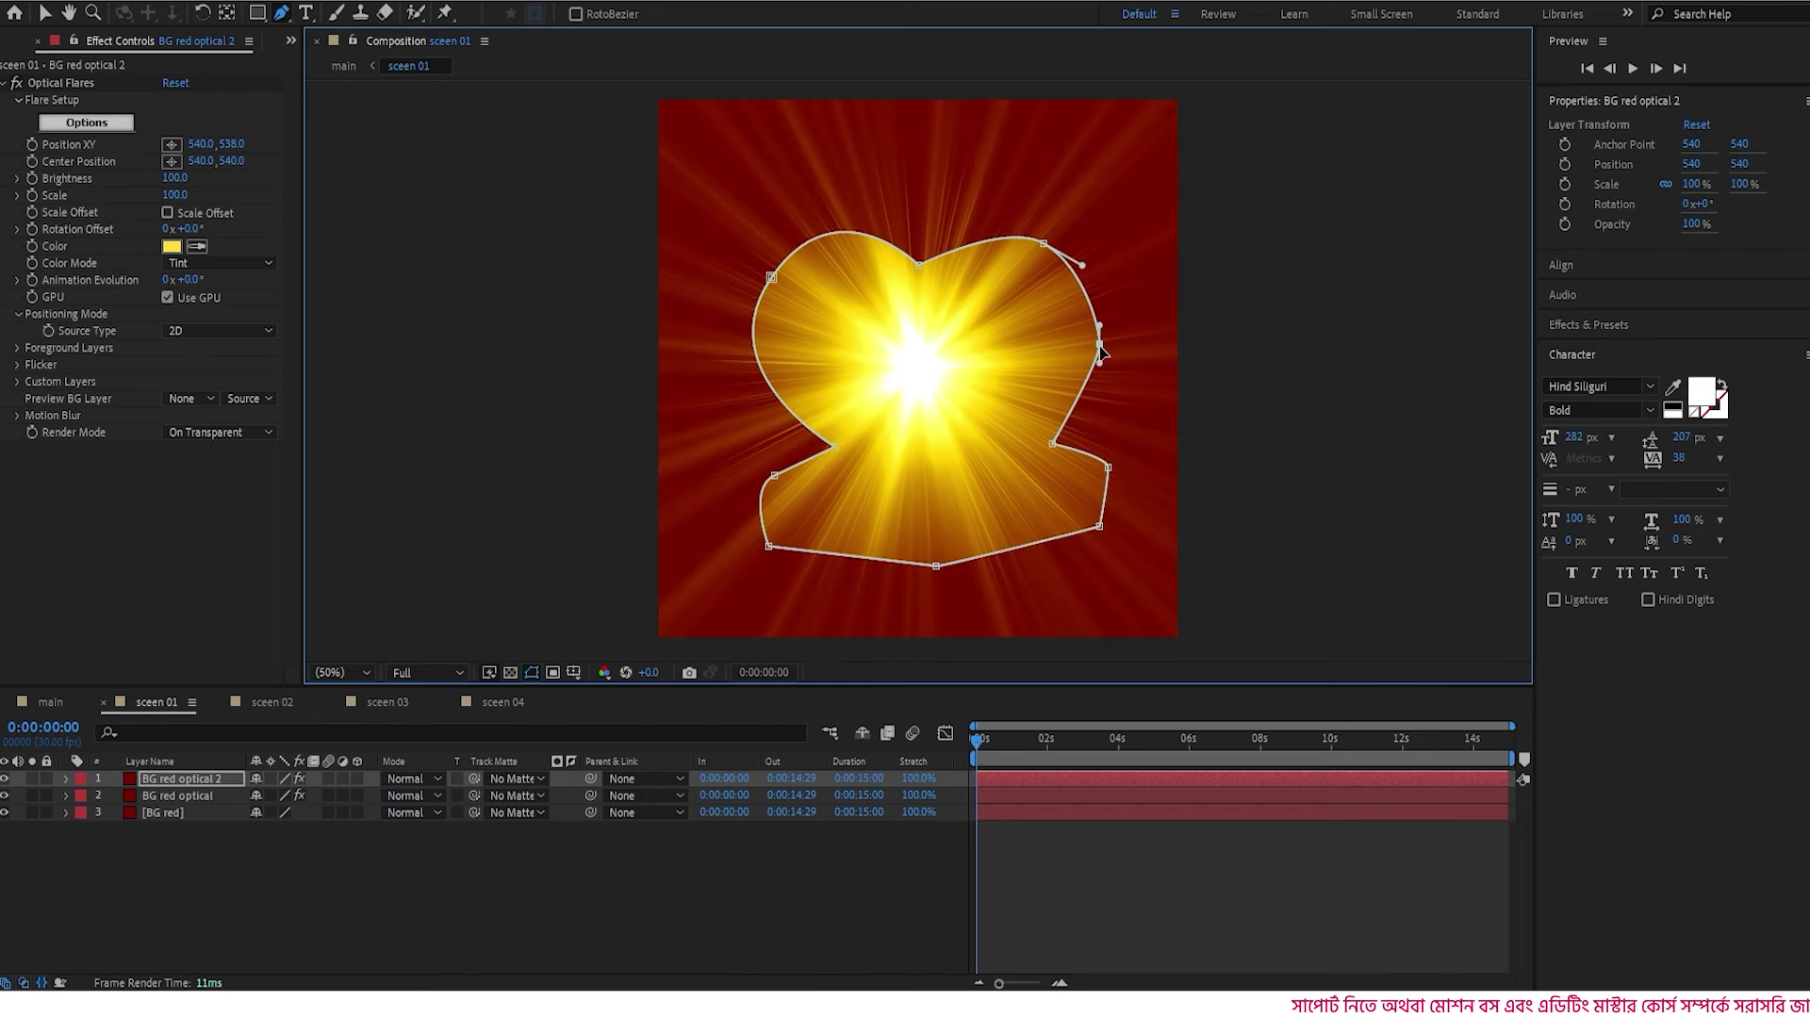
{"action": "left_click_drag", "start_coordinate": [834, 447], "coordinate": [821, 454]}
- Set the BG red optical 2 mask's feather to about 182 pixels and its expansion to about 75 pixels
{"action": "left_click", "coordinate": [170, 782]}
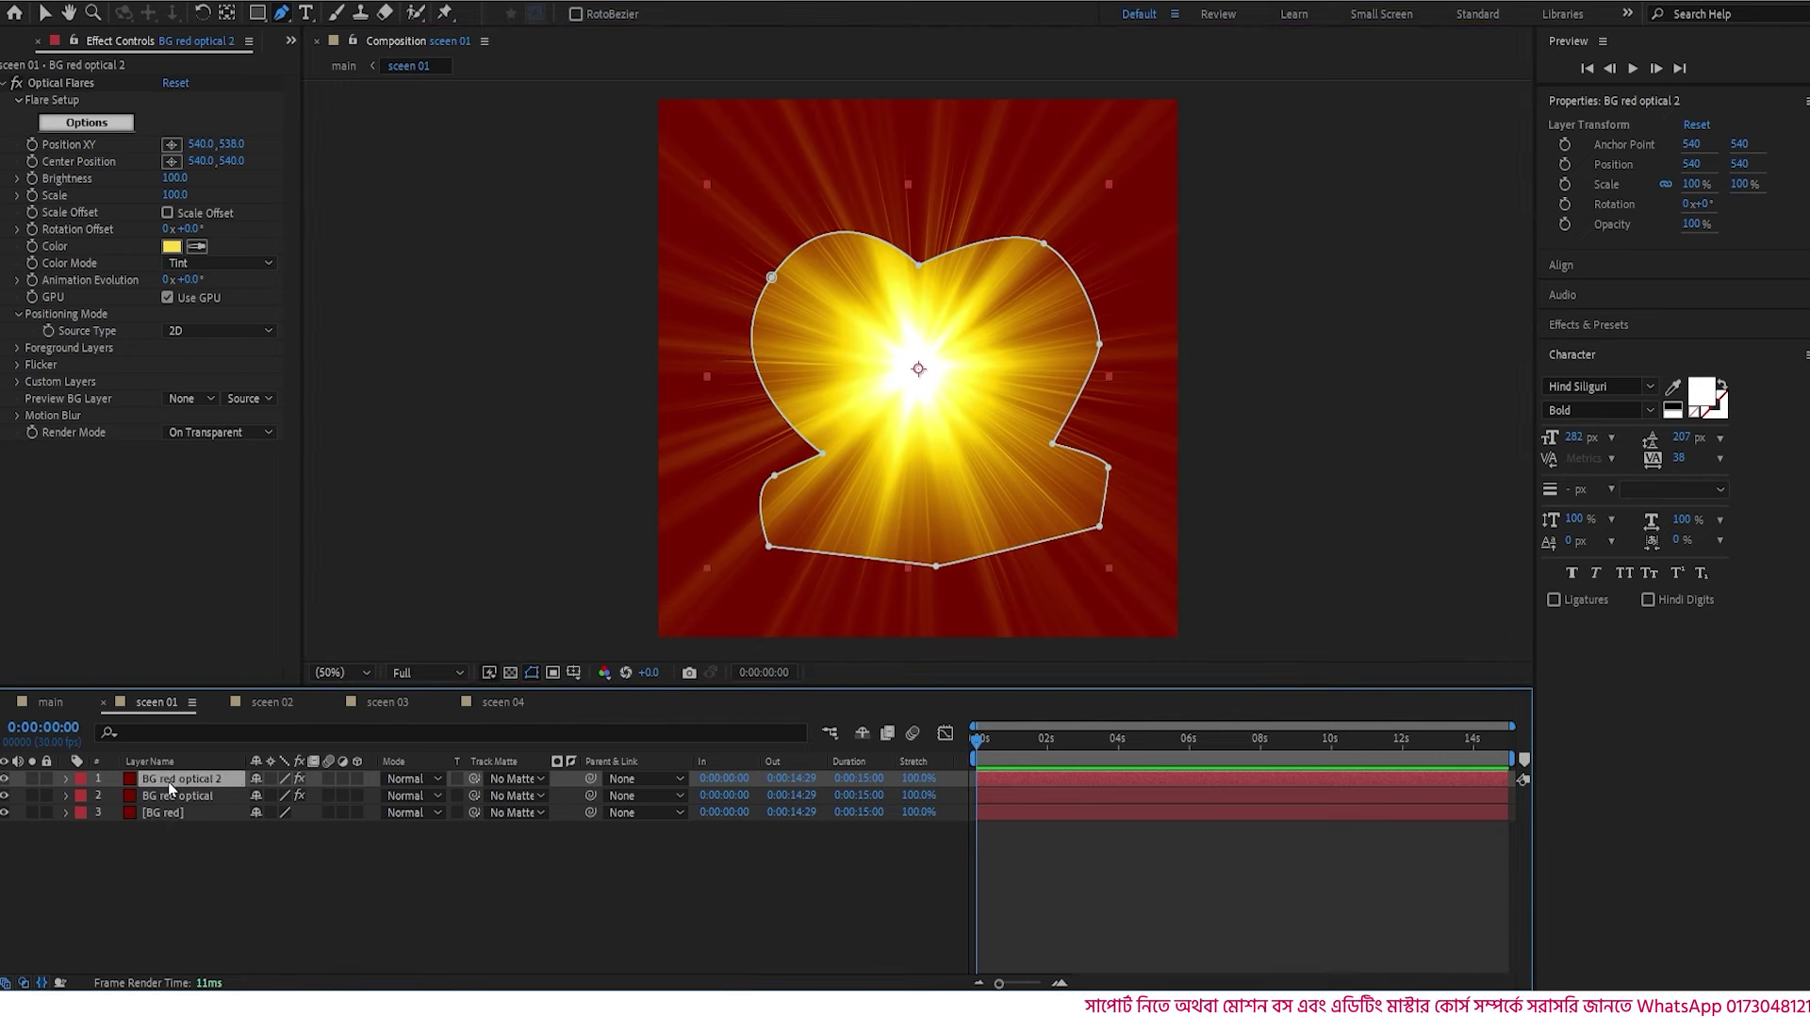
{"action": "left_click", "coordinate": [66, 780]}
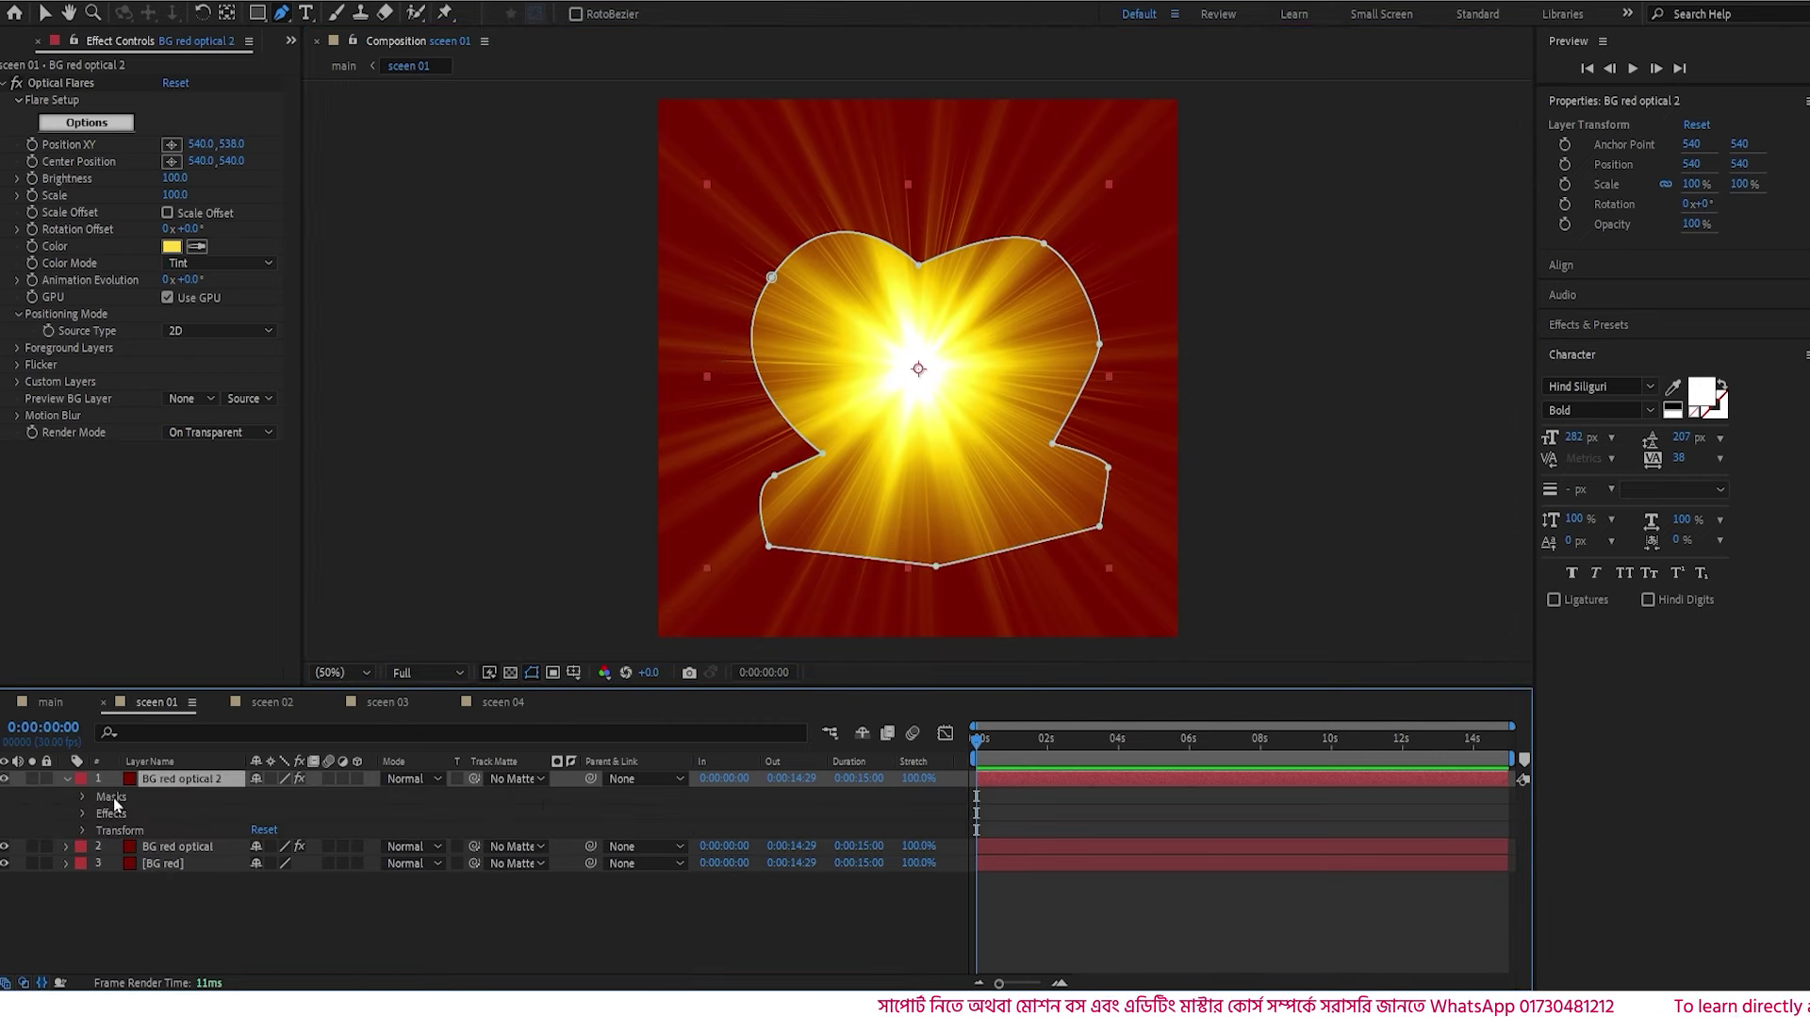
{"action": "left_click", "coordinate": [81, 797]}
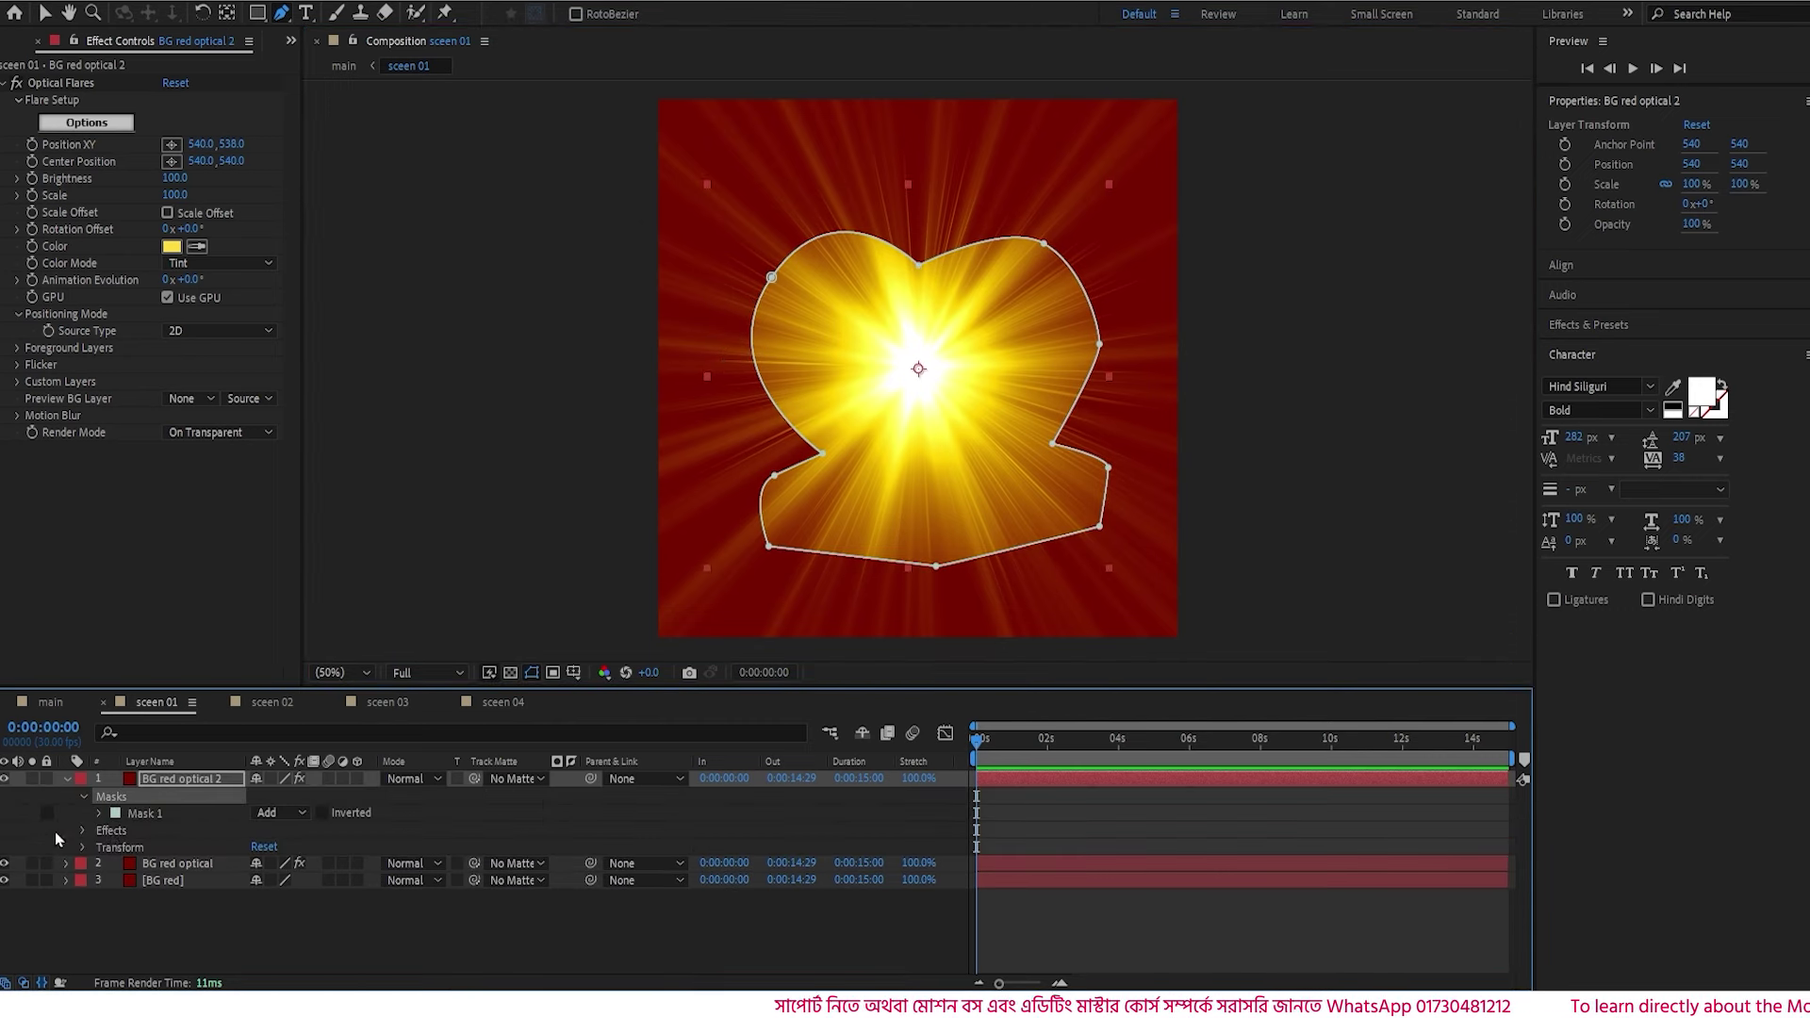
{"action": "left_click", "coordinate": [100, 813]}
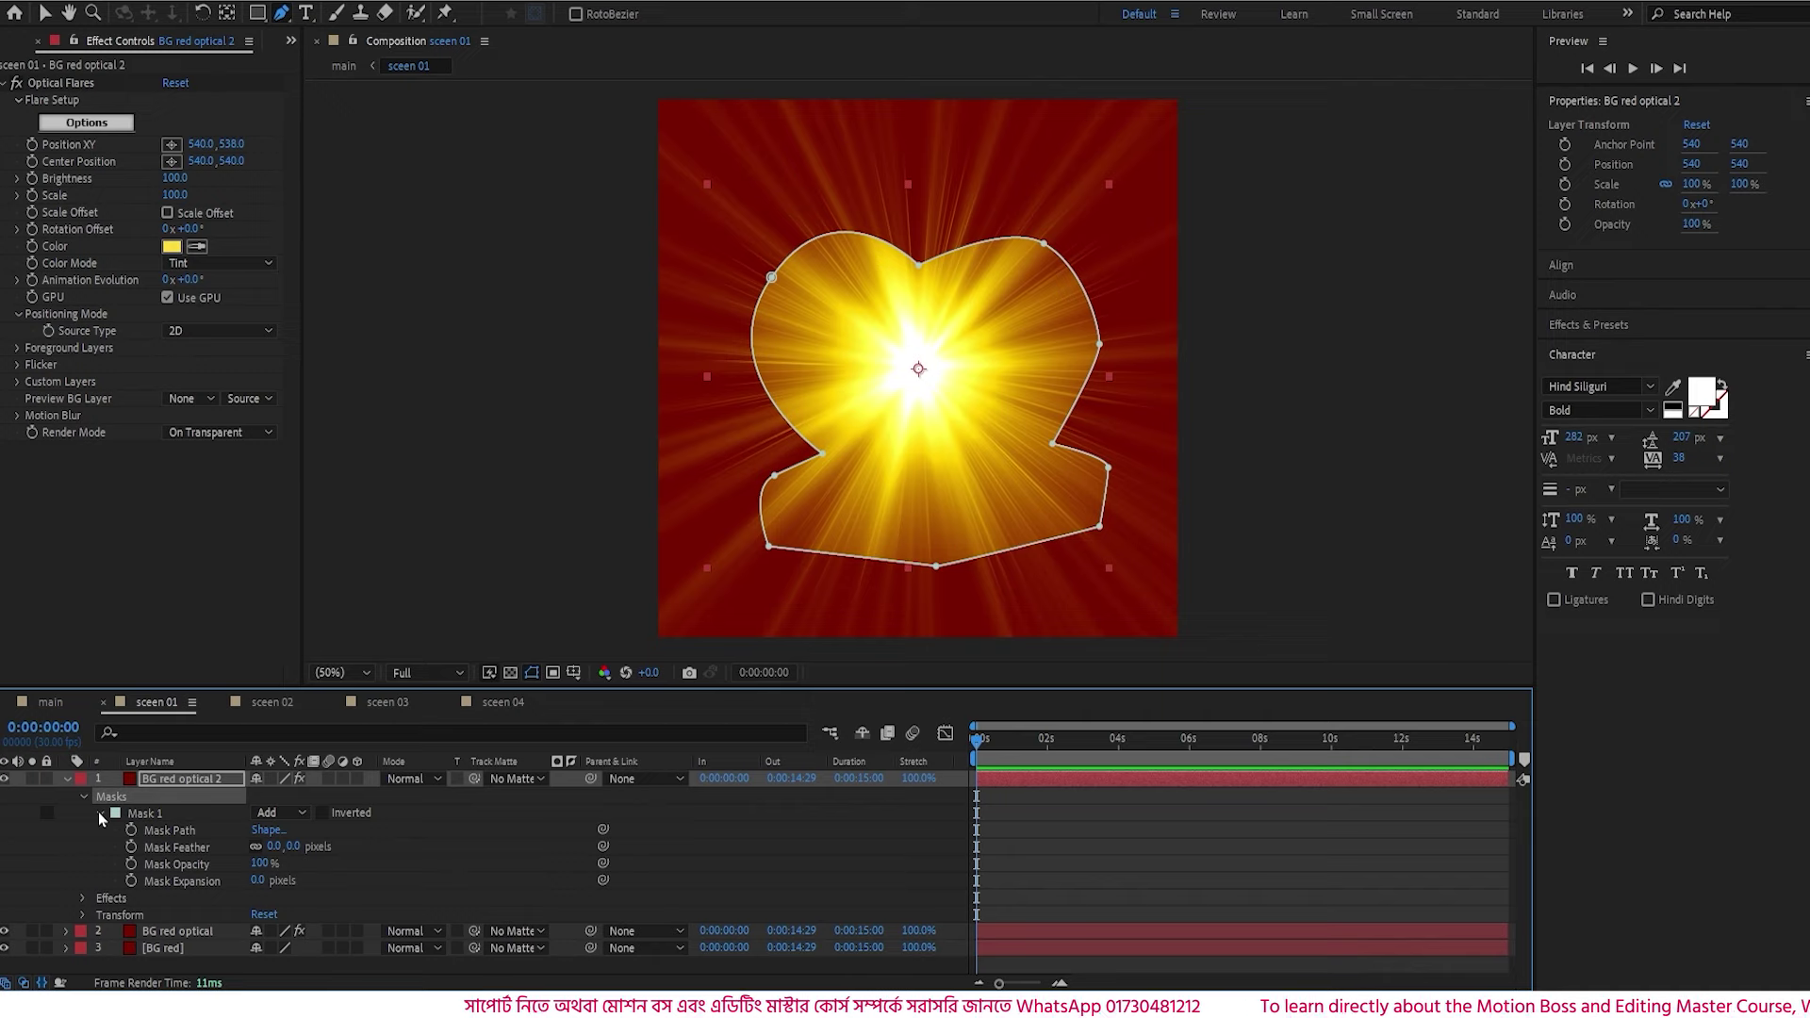
{"action": "left_click_drag", "start_coordinate": [273, 846], "coordinate": [400, 845]}
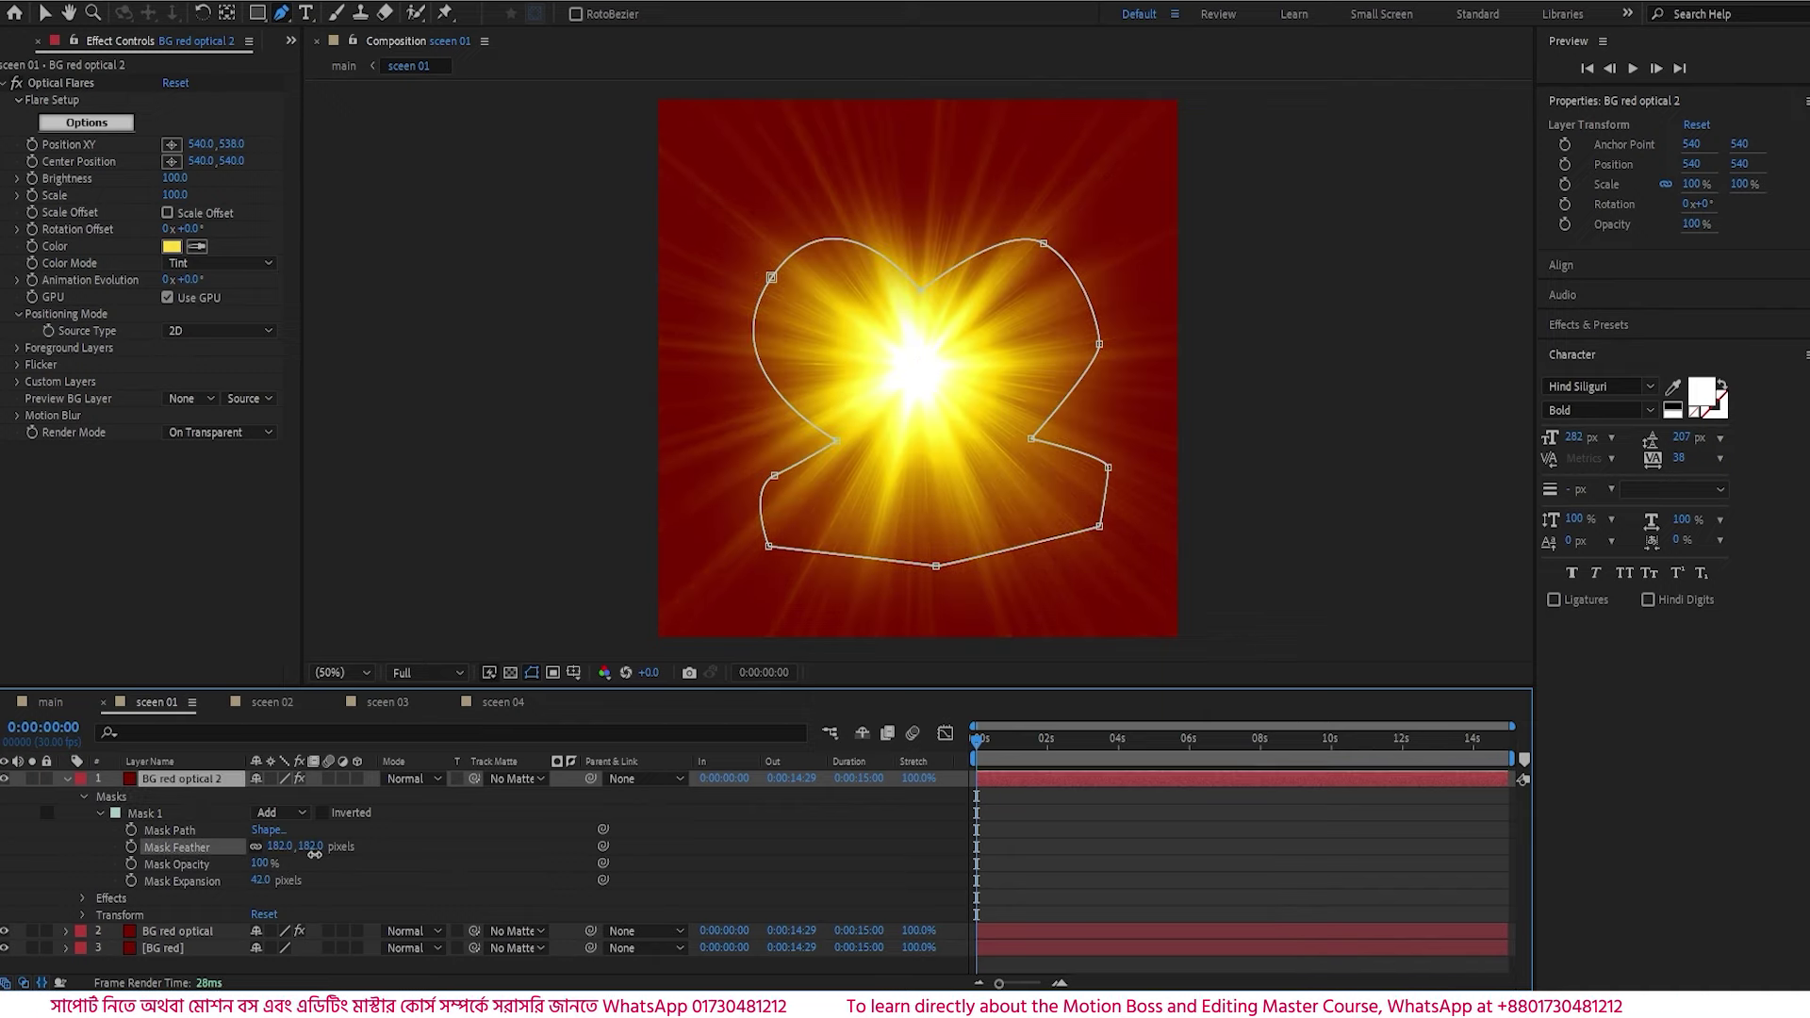
{"action": "left_click_drag", "start_coordinate": [262, 881], "coordinate": [296, 879]}
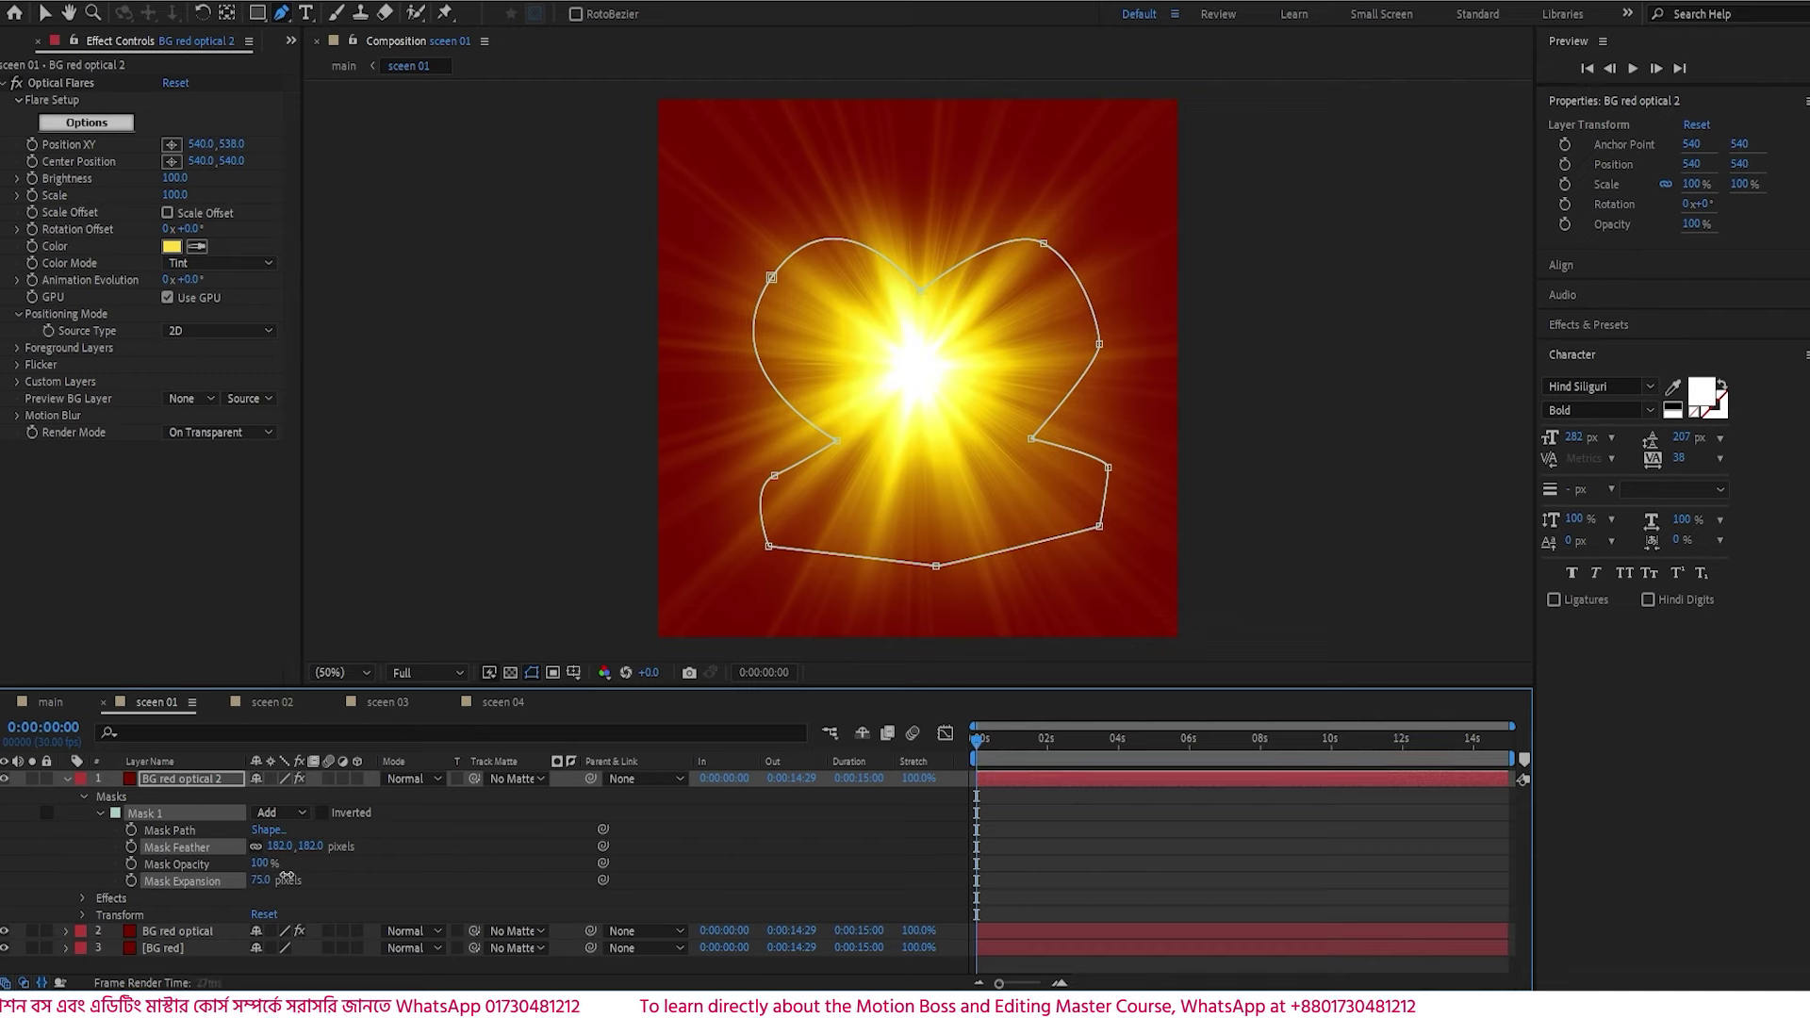
{"action": "left_click", "coordinate": [67, 778]}
{"action": "left_click", "coordinate": [241, 841]}
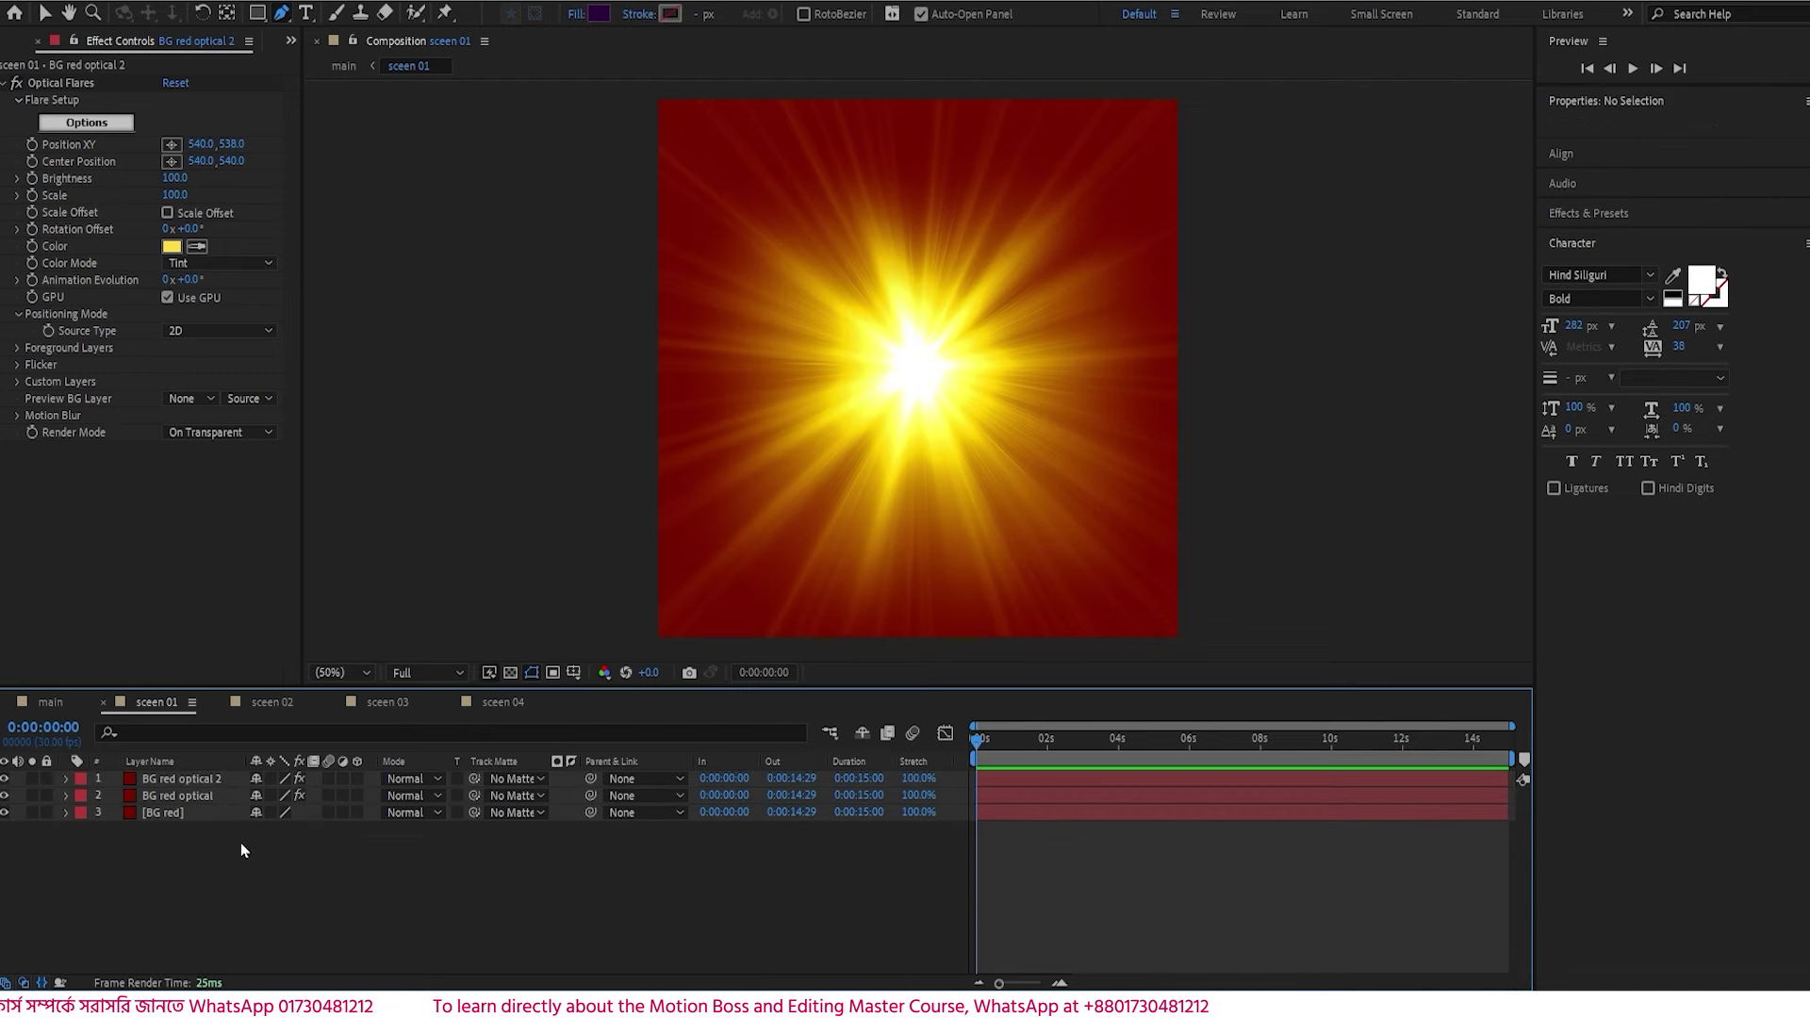
- Animate the BG red optical layer's rotation from 0° at the first frame to 180° at 0:00:14:29 and preview the spinning rays
{"action": "left_click", "coordinate": [173, 798]}
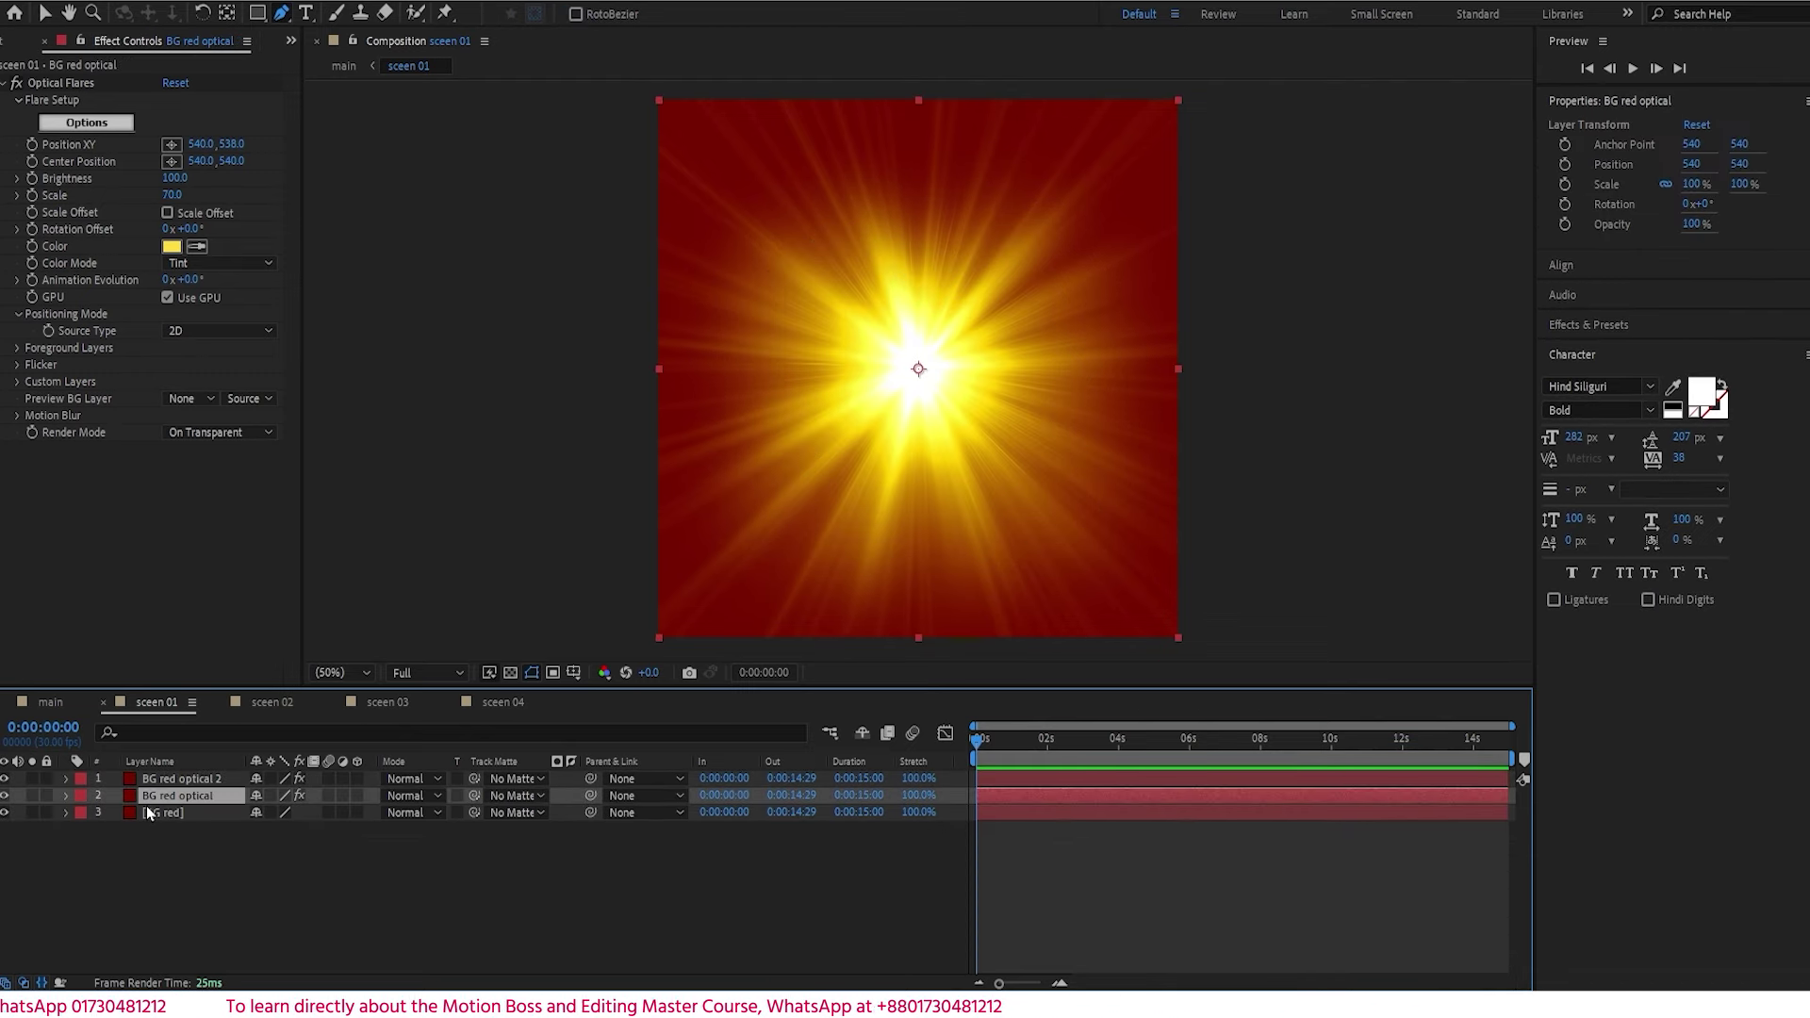
{"action": "key", "text": "r"}
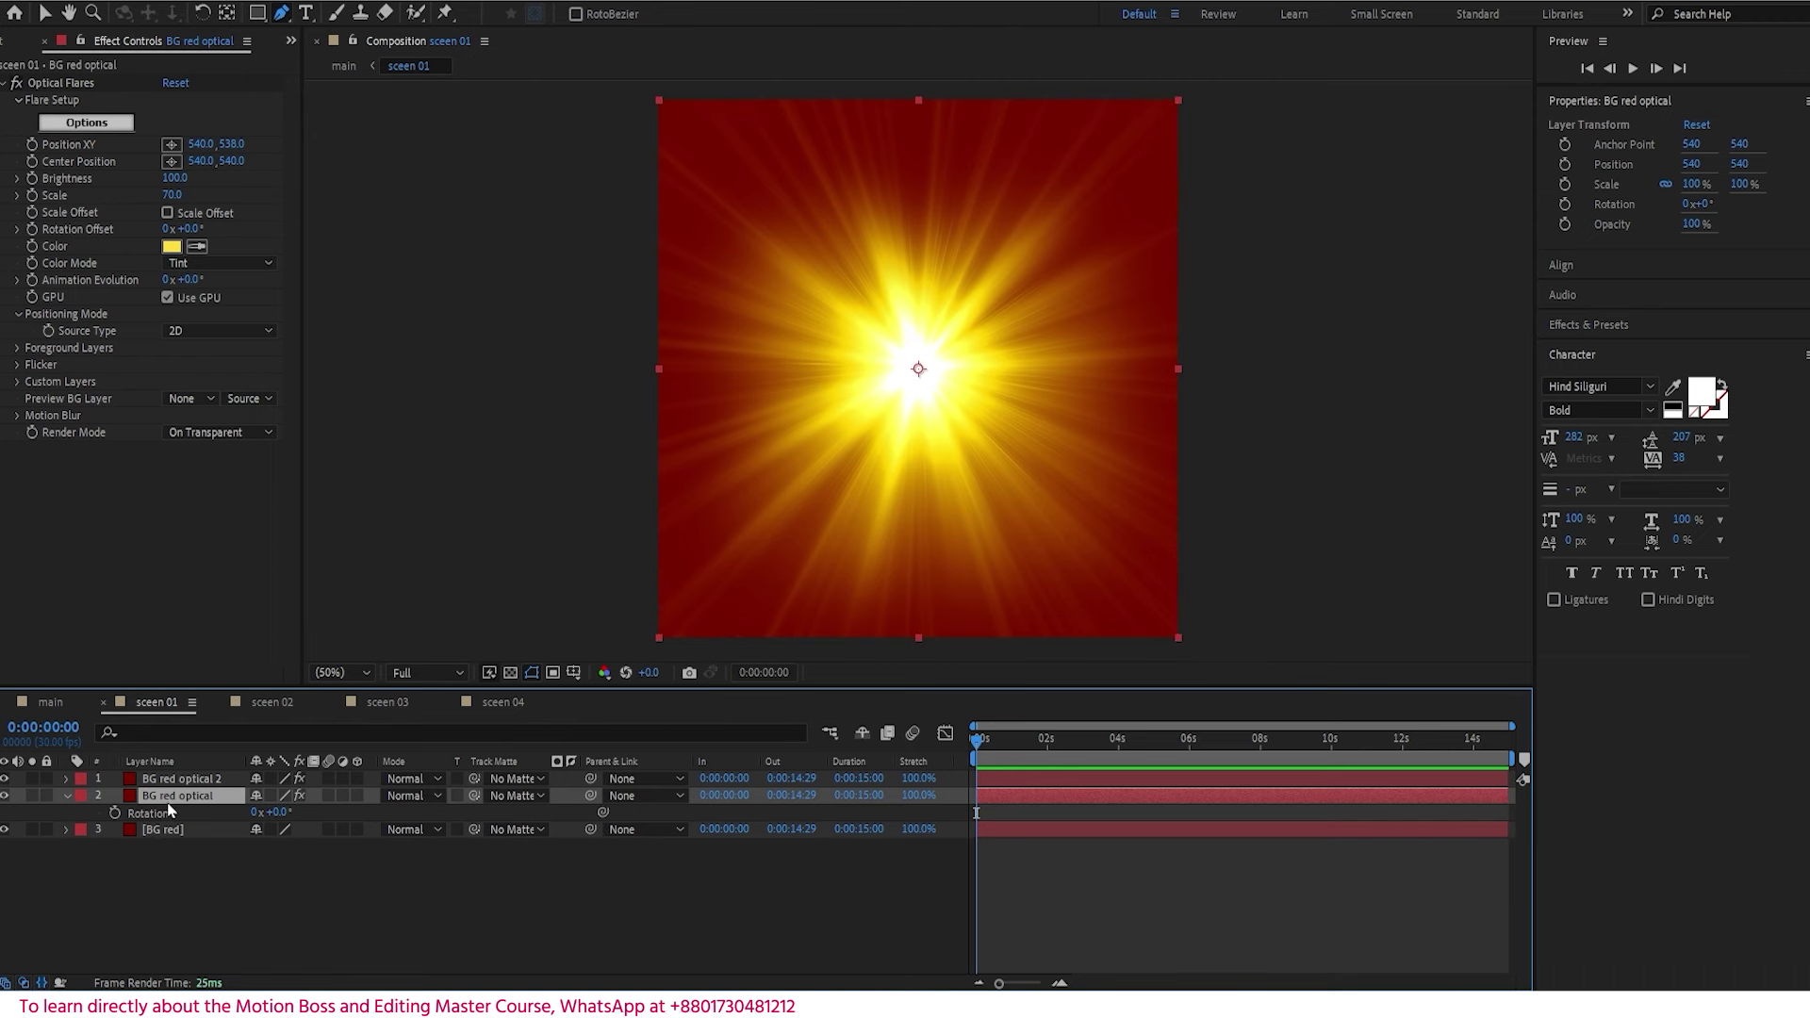
{"action": "left_click", "coordinate": [114, 813]}
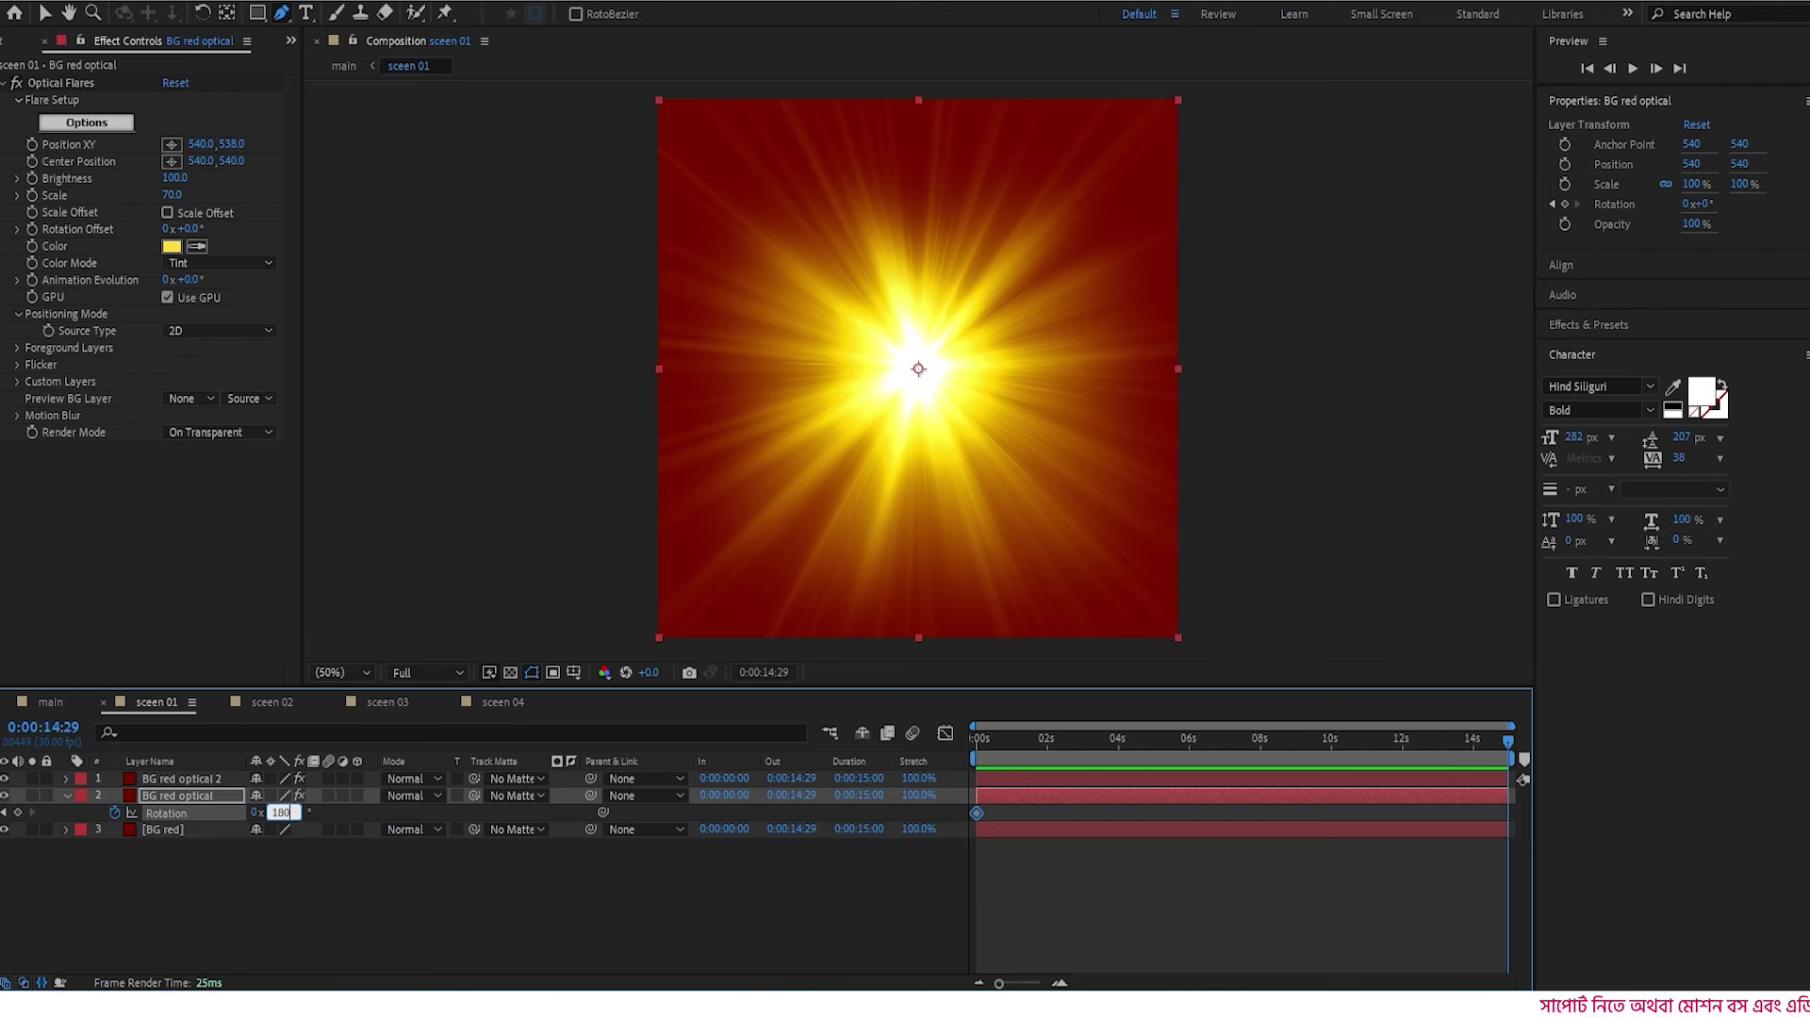
{"action": "key", "text": "Return"}
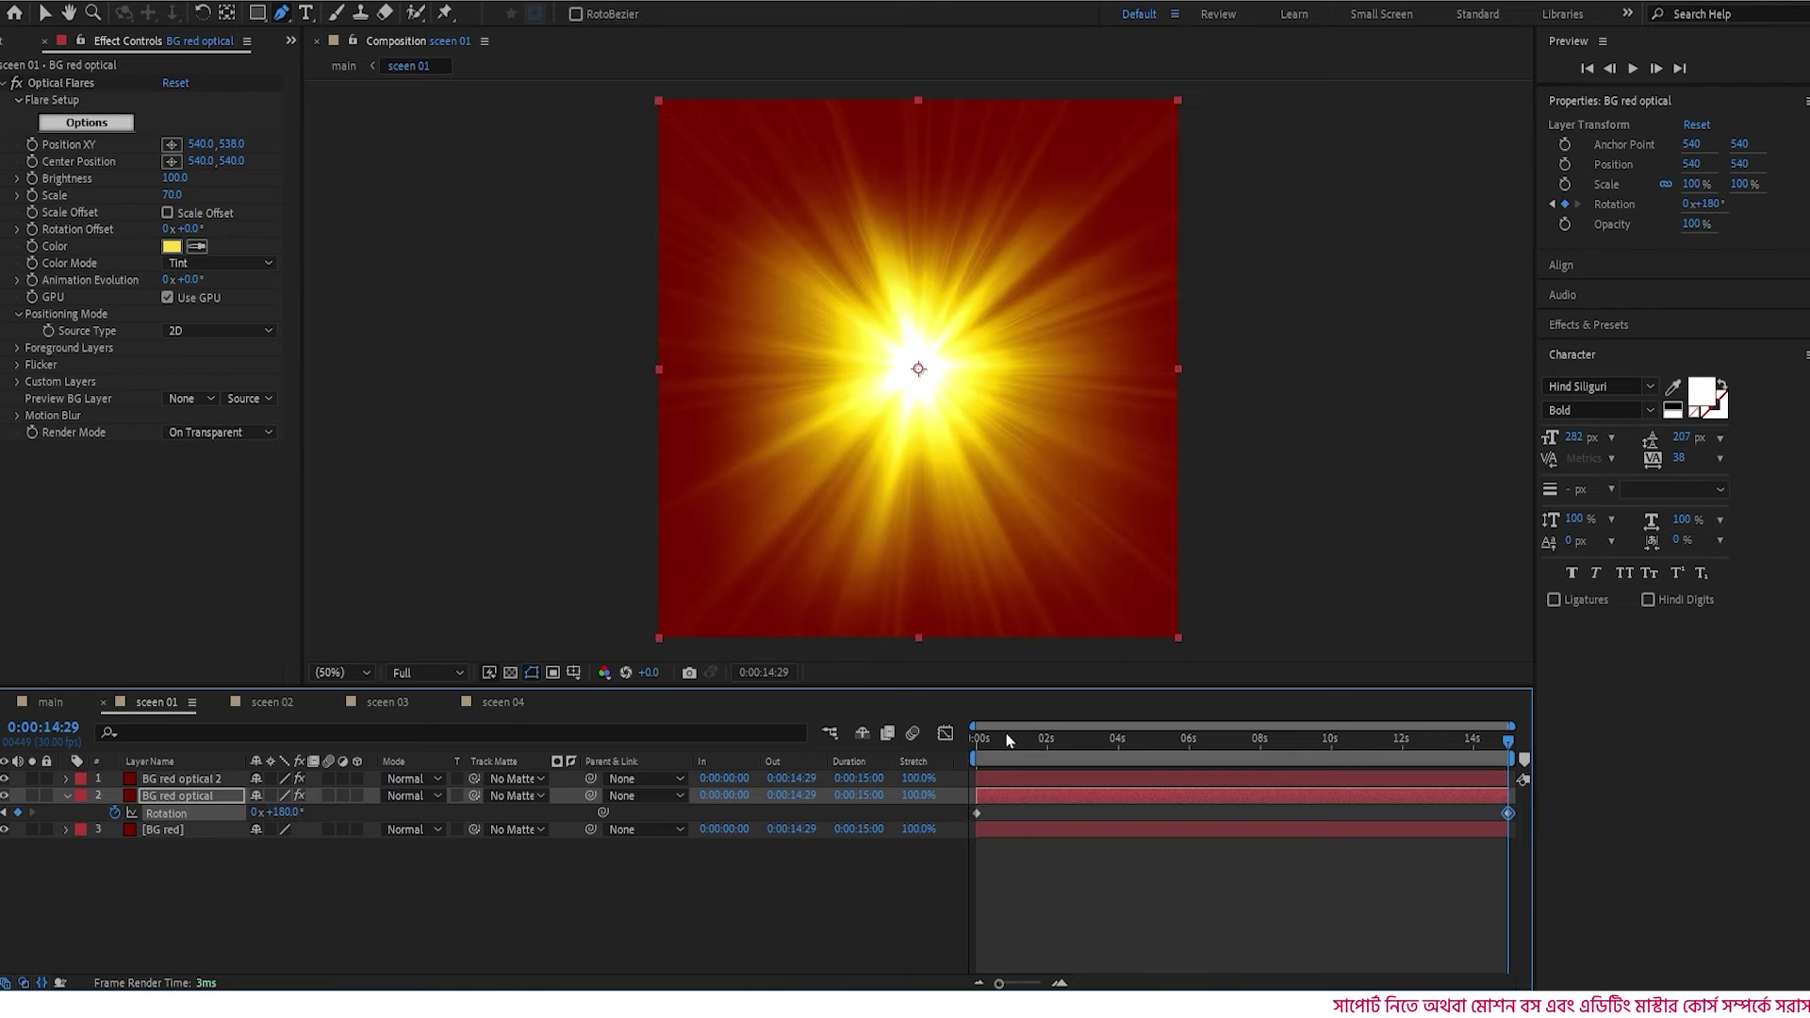
{"action": "left_click_drag", "start_coordinate": [1004, 732], "coordinate": [1169, 740]}
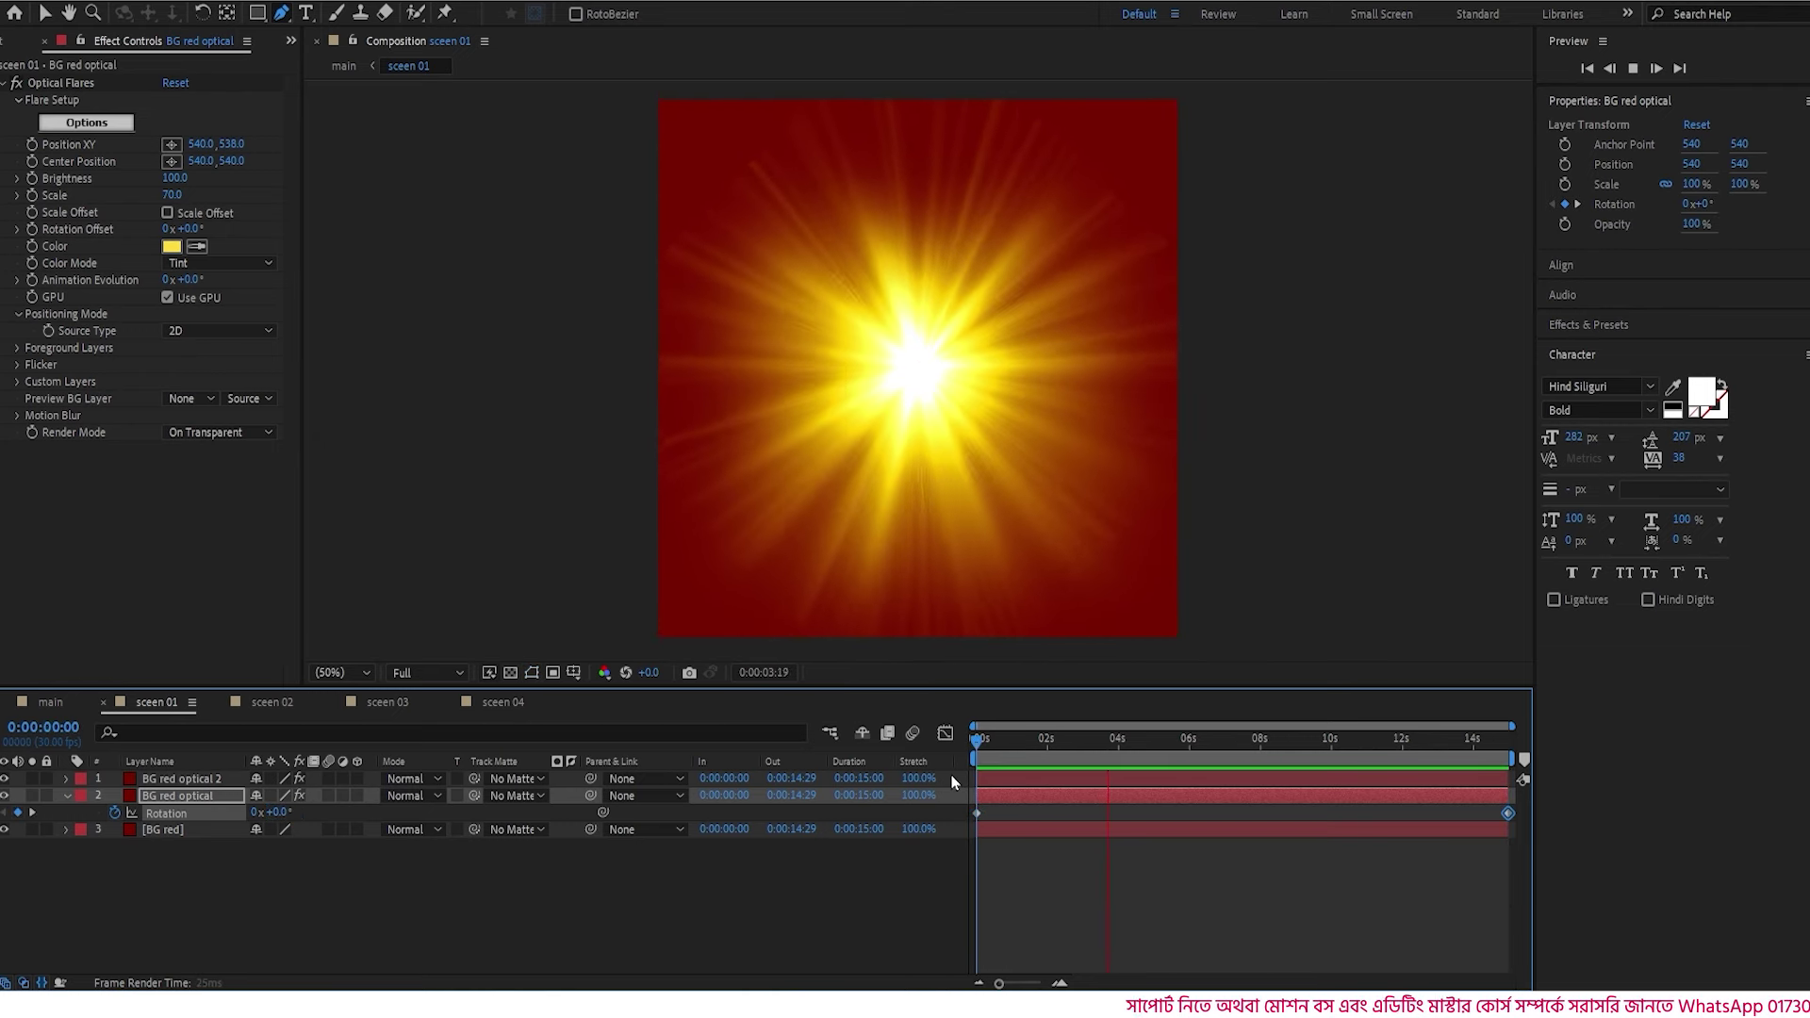
{"action": "key", "text": "space"}
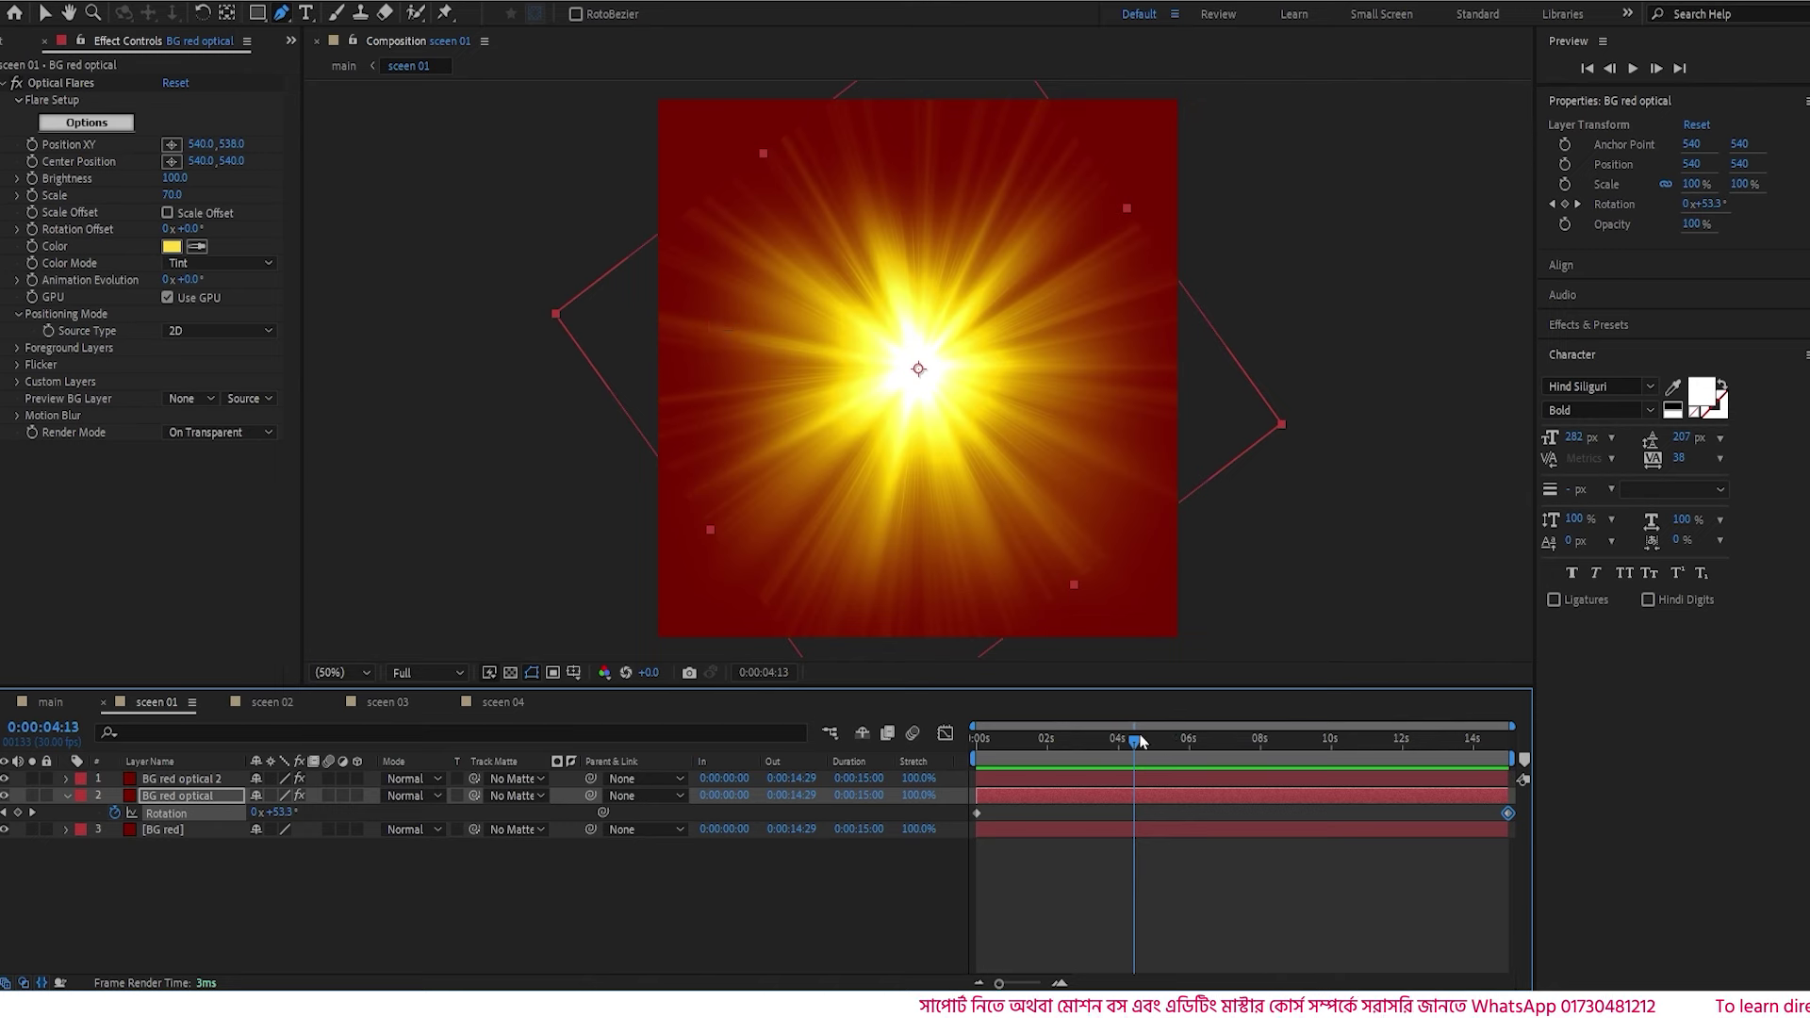
{"action": "mouse_move", "coordinate": [1134, 740]}
{"action": "left_mouse_down"}
{"action": "mouse_move", "coordinate": [1197, 743]}
{"action": "mouse_move", "coordinate": [1176, 759]}
{"action": "mouse_move", "coordinate": [1152, 744]}
{"action": "left_mouse_up"}
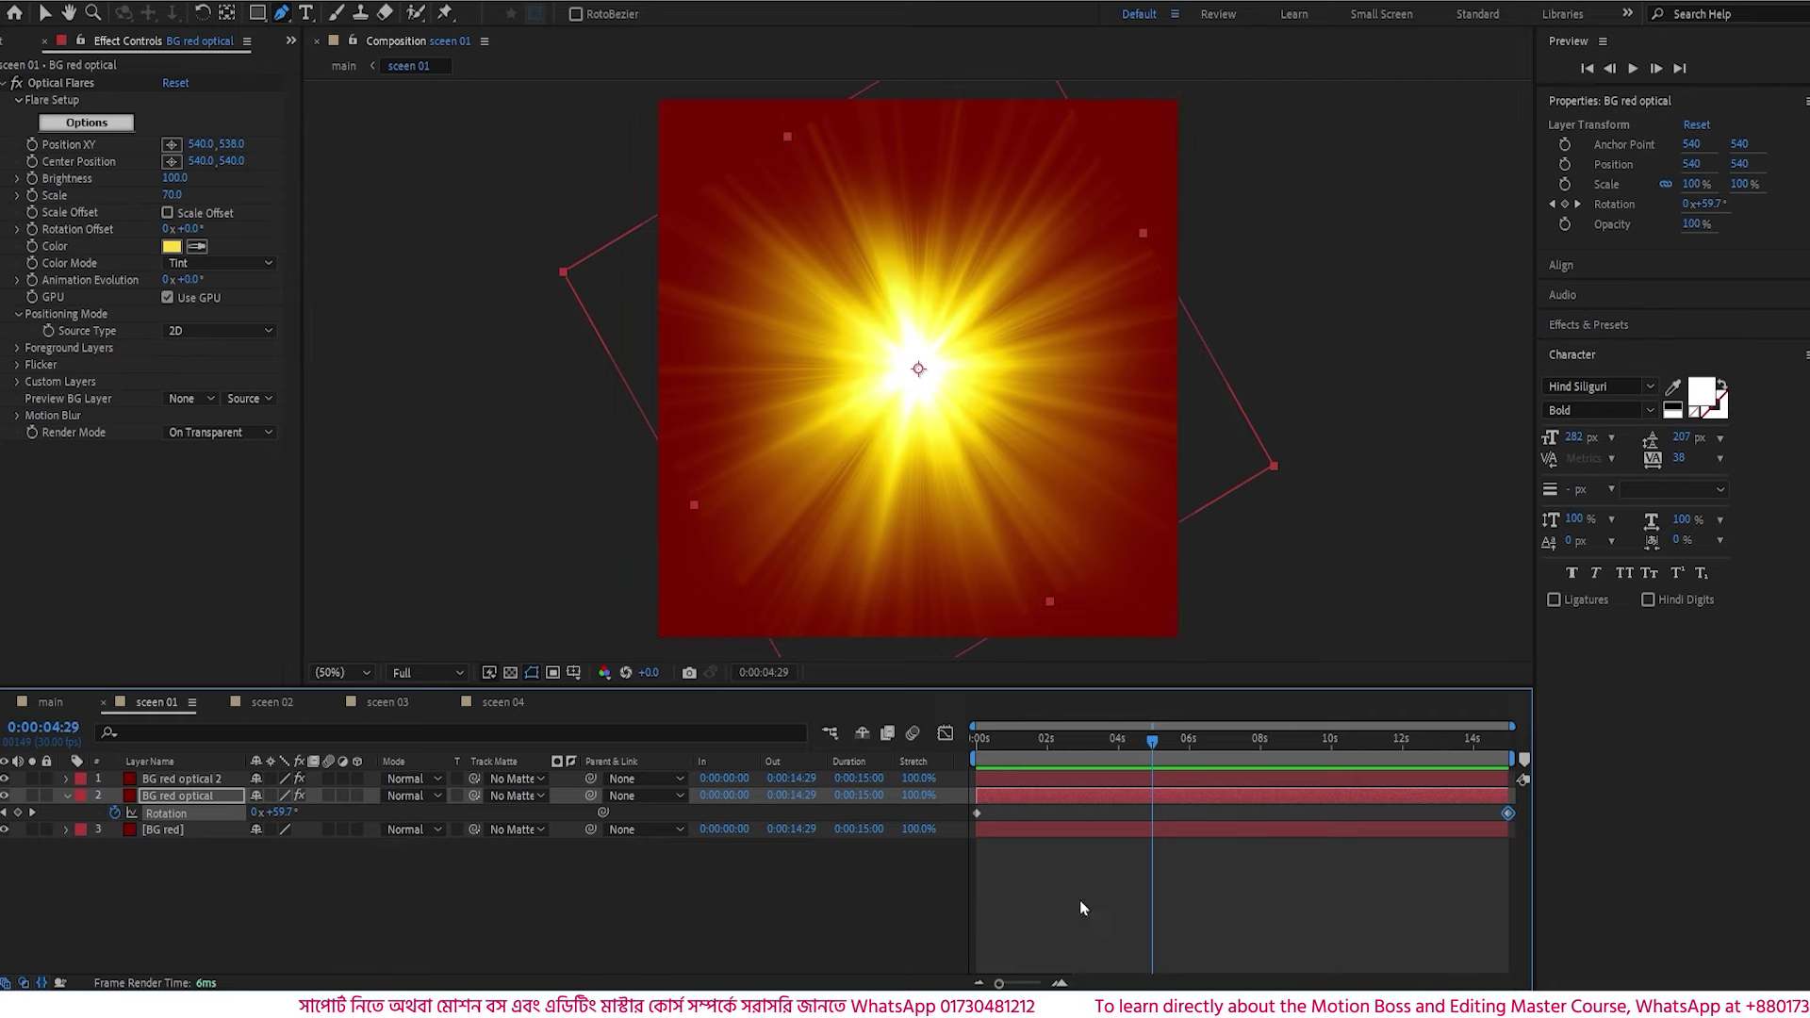
{"action": "mouse_move", "coordinate": [1151, 742]}
{"action": "left_mouse_down"}
{"action": "mouse_move", "coordinate": [1095, 757]}
{"action": "mouse_move", "coordinate": [1161, 755]}
{"action": "mouse_move", "coordinate": [1134, 754]}
{"action": "left_mouse_up"}
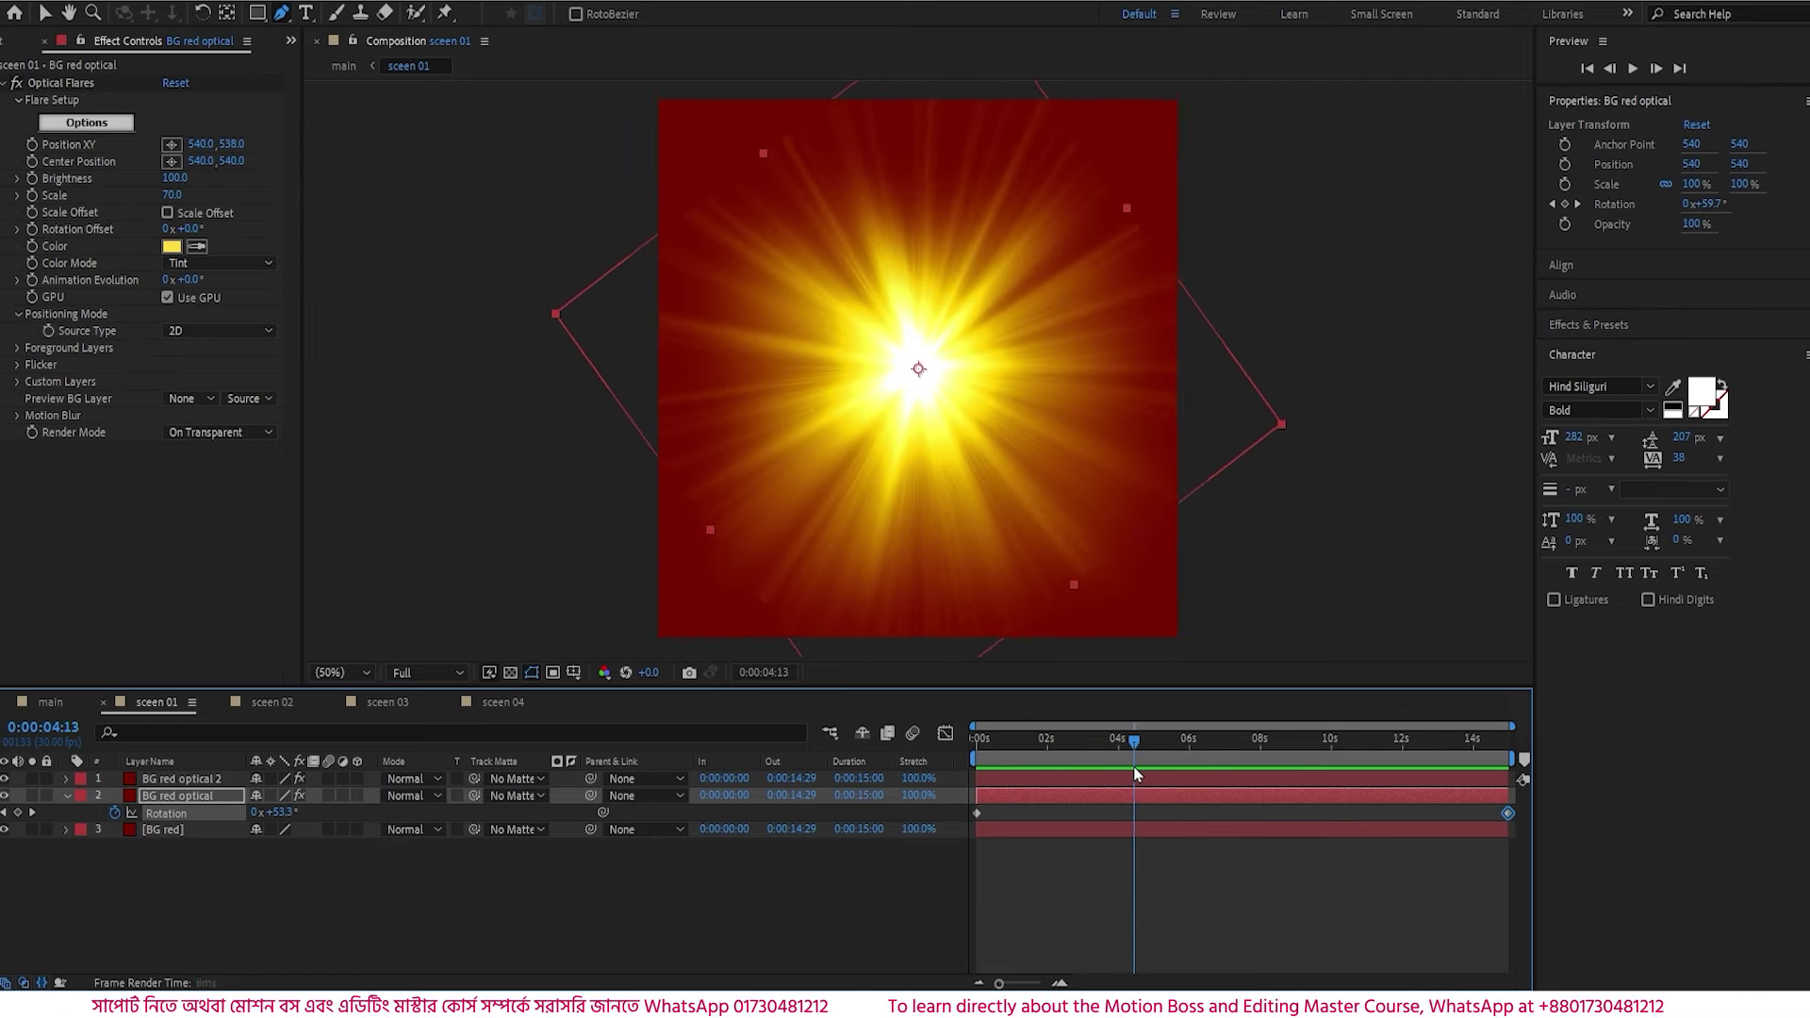
- Scale the BG red optical layer up to 141% and play back the rotation to check its coverage
{"action": "left_click", "coordinate": [192, 798]}
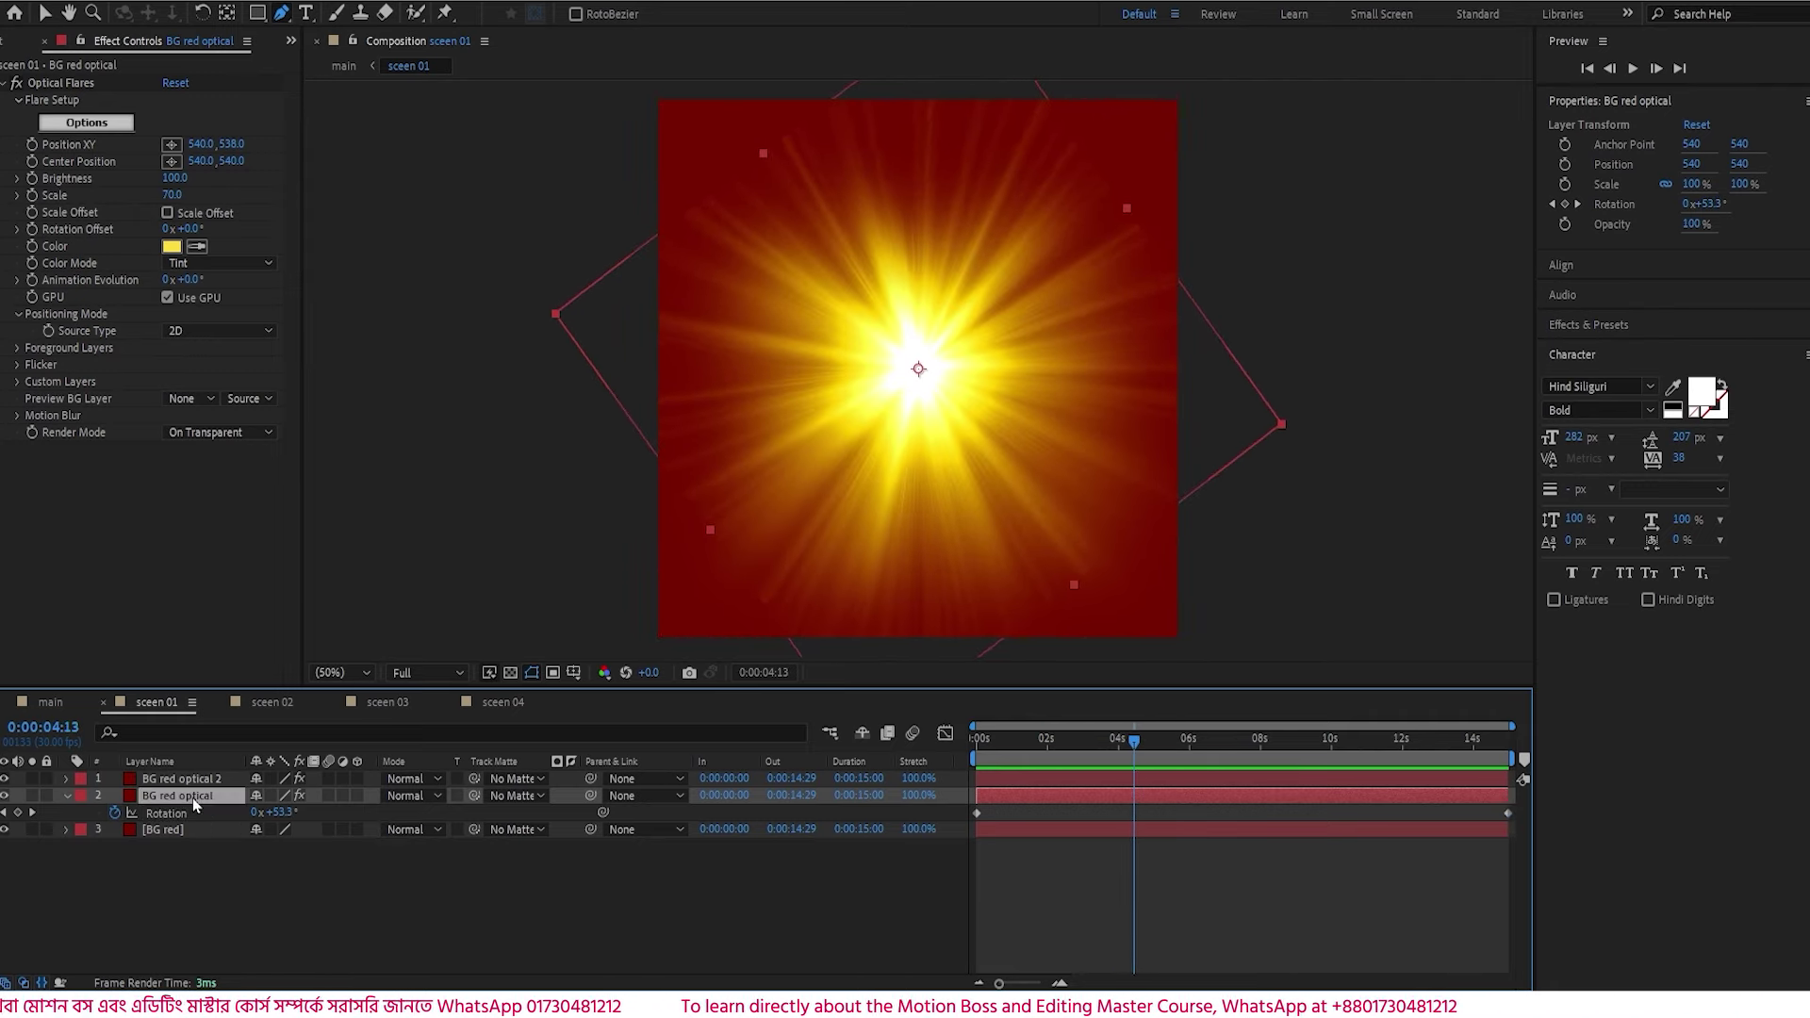
{"action": "key", "text": "s"}
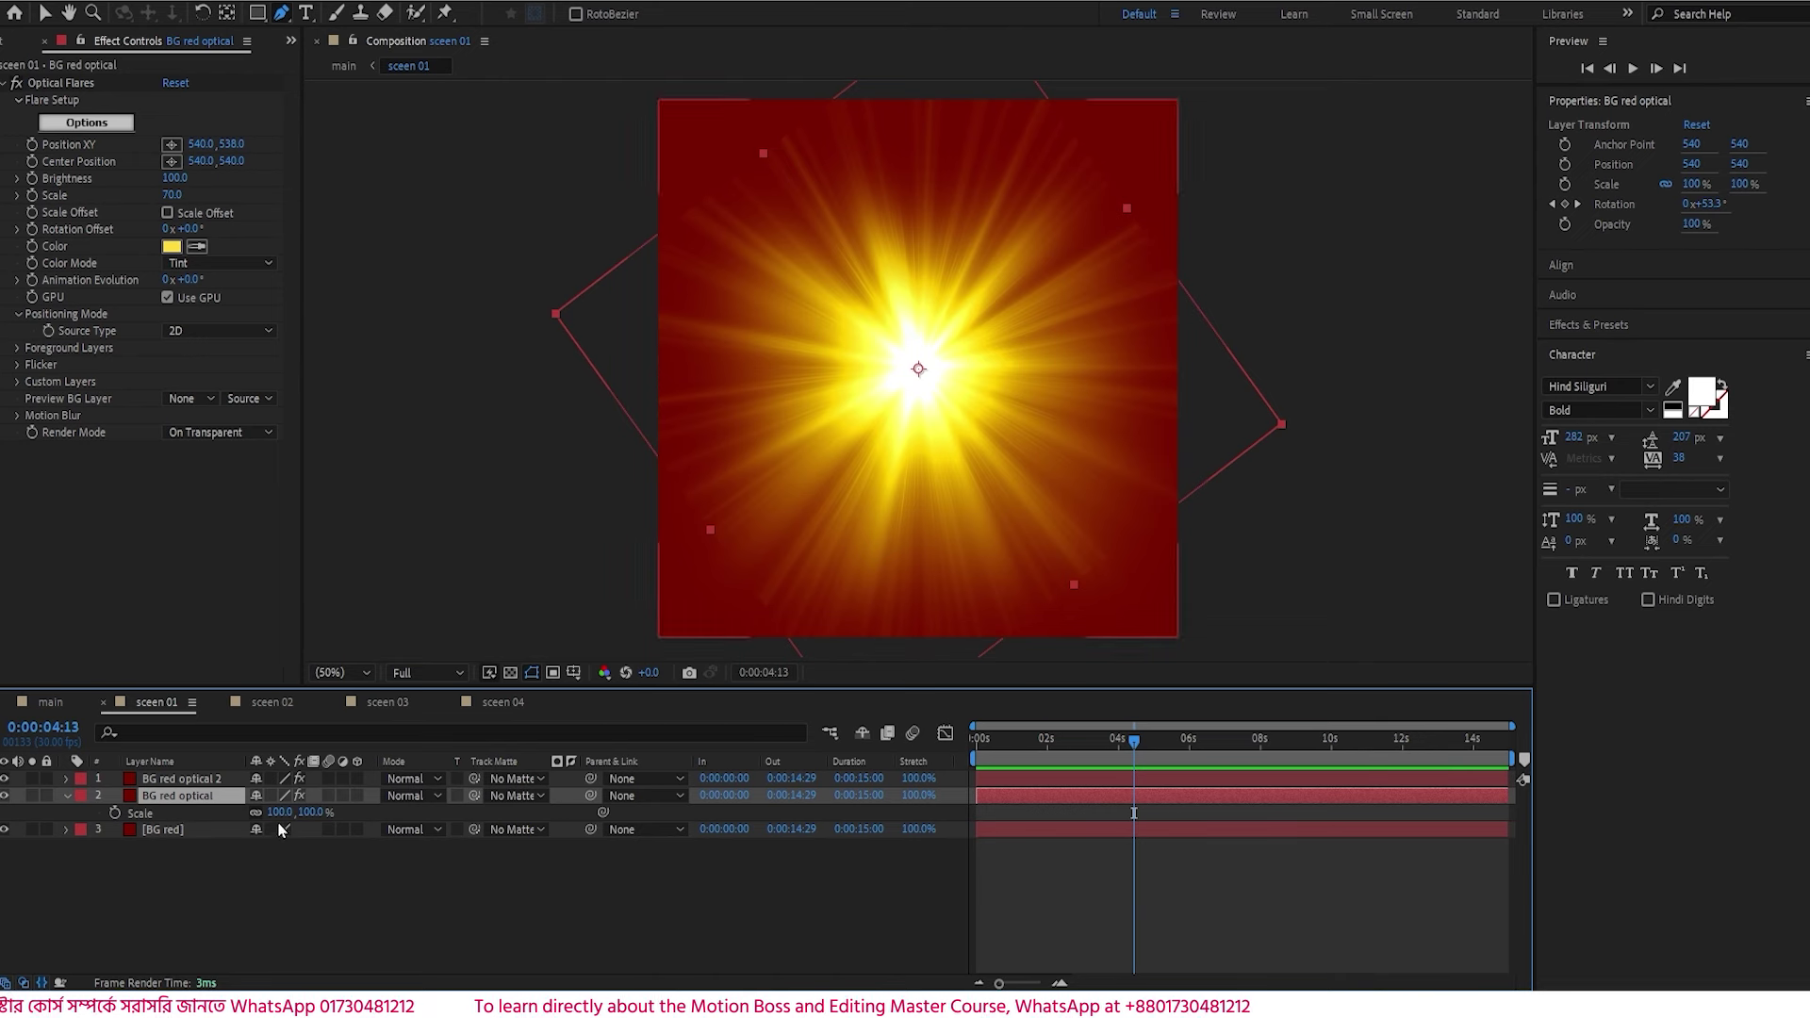
{"action": "left_click_drag", "start_coordinate": [277, 812], "coordinate": [309, 803]}
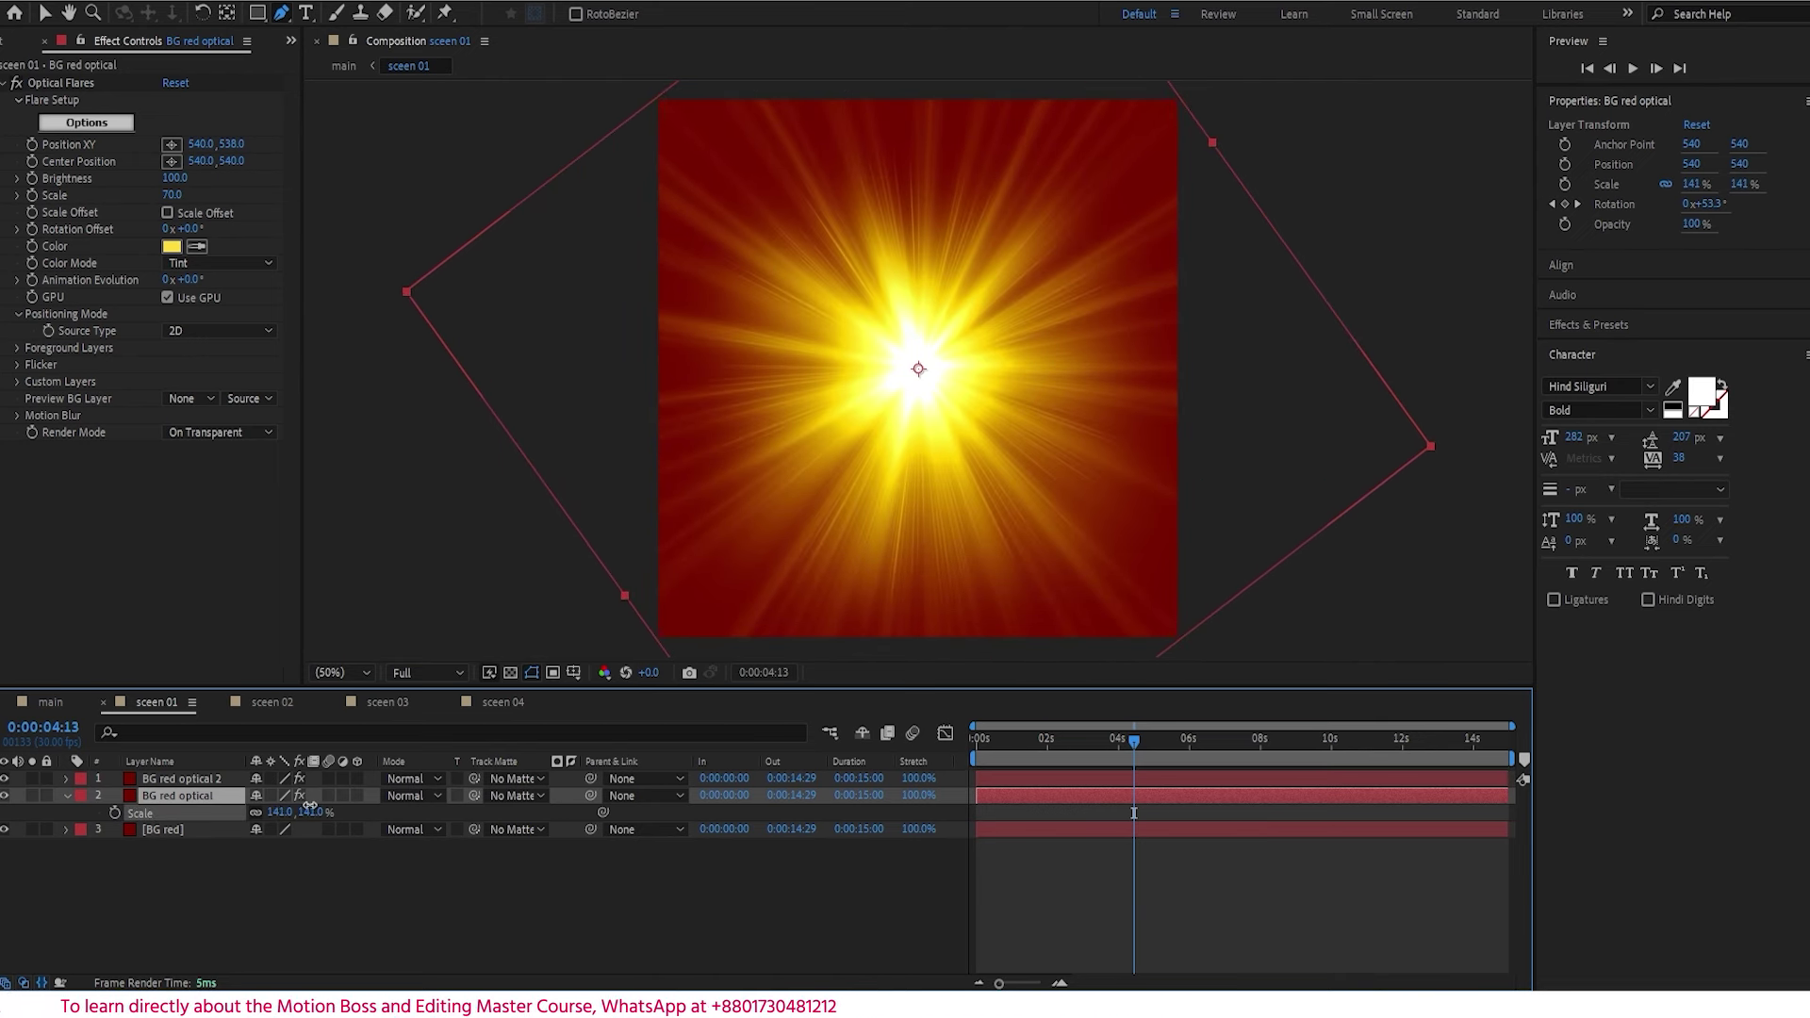
{"action": "left_click_drag", "start_coordinate": [1004, 739], "coordinate": [879, 741]}
{"action": "key", "text": "space"}
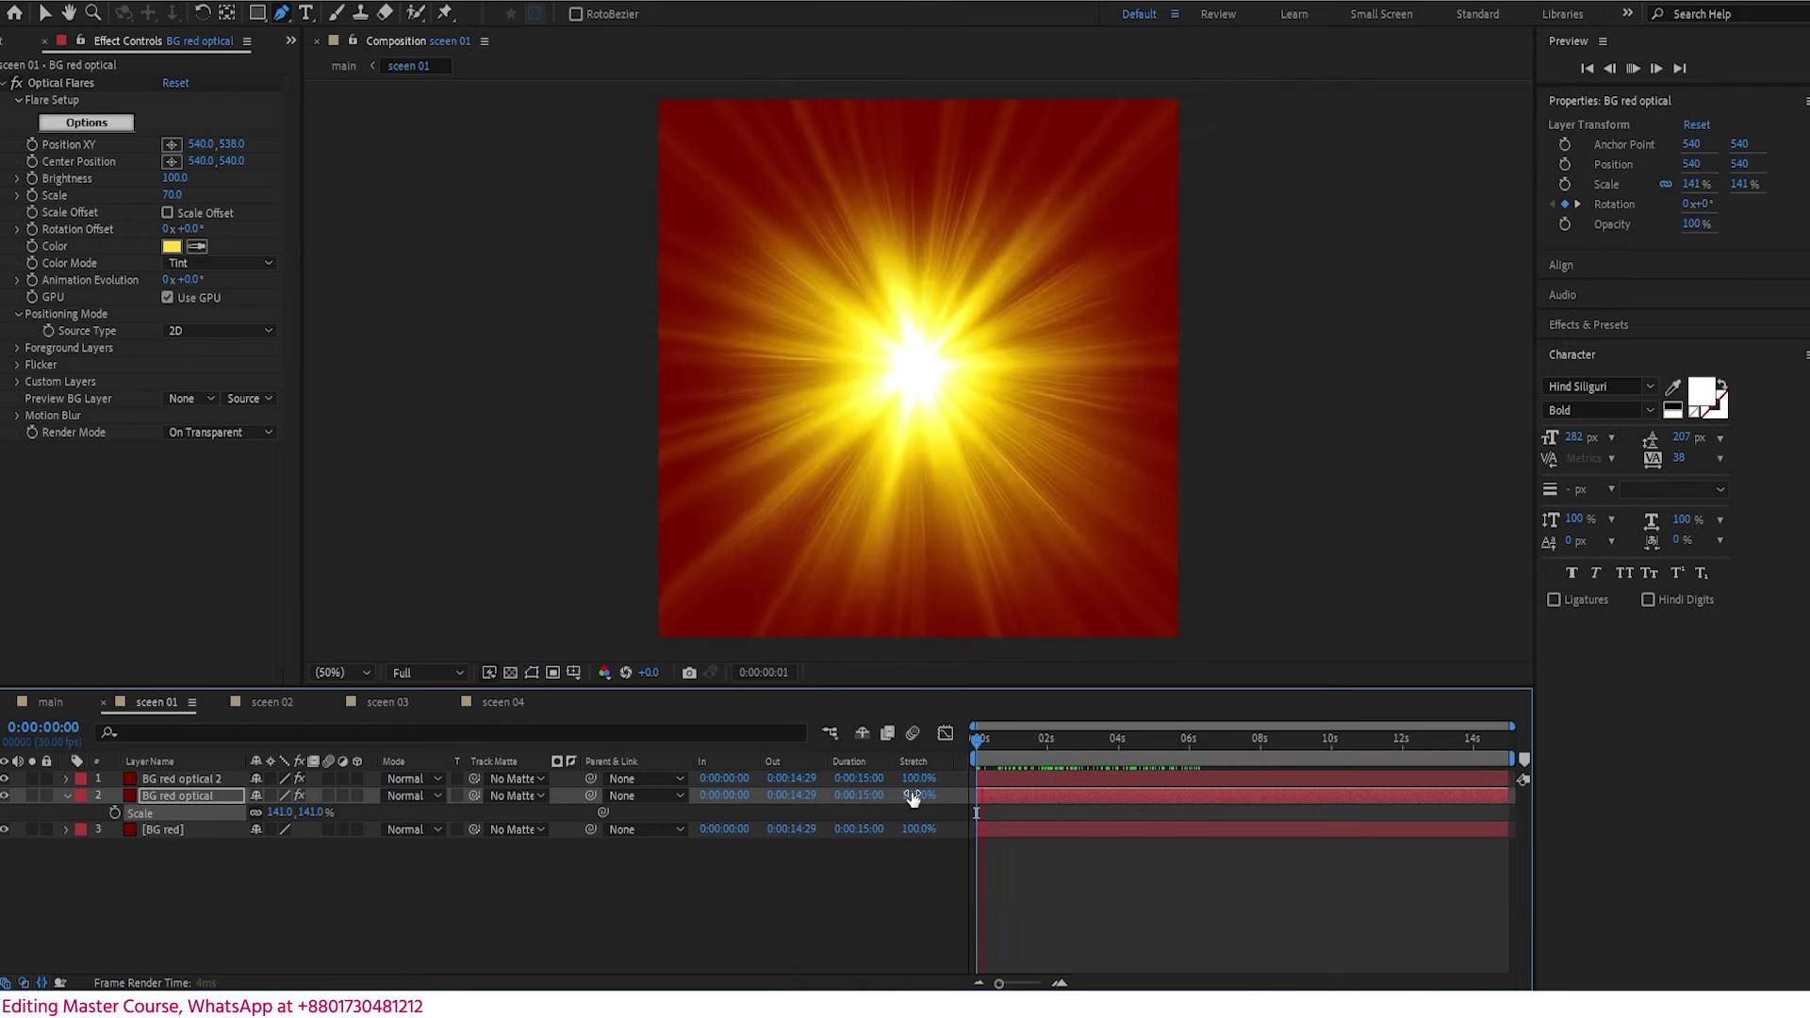
{"action": "key", "text": "space"}
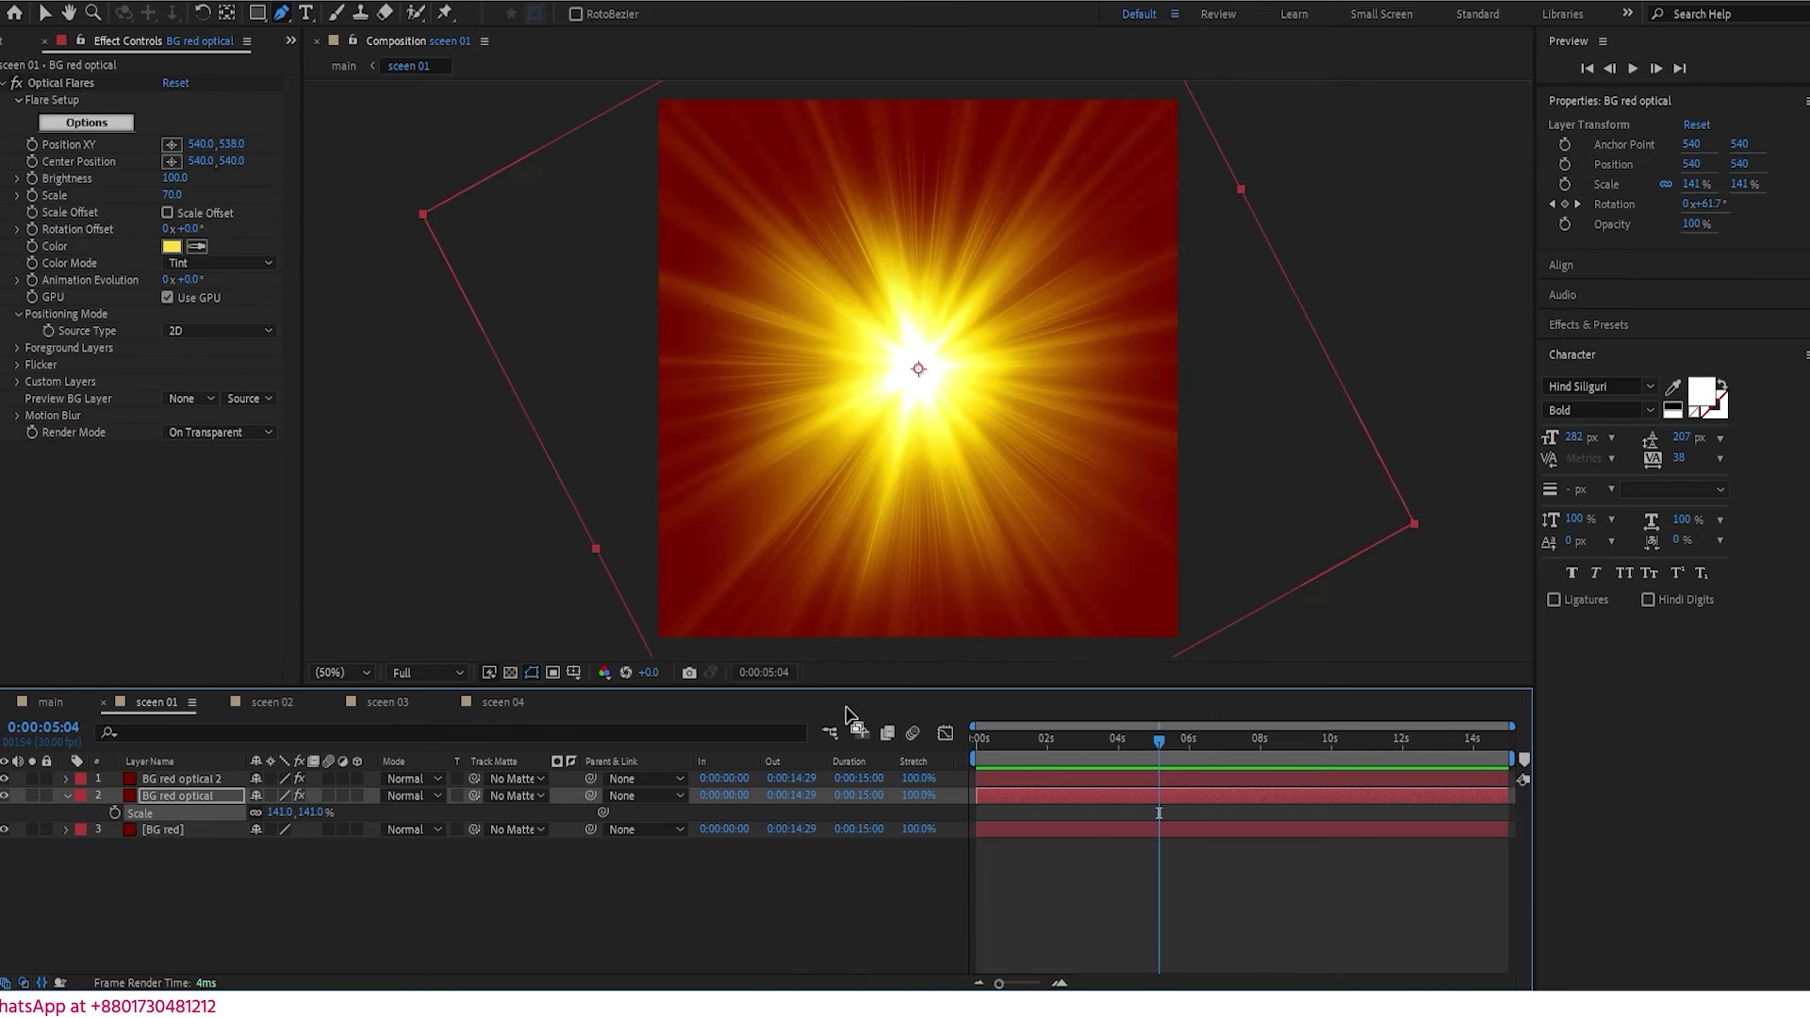
{"action": "key", "text": "space"}
{"action": "key", "text": "space"}
{"action": "key", "text": "s"}
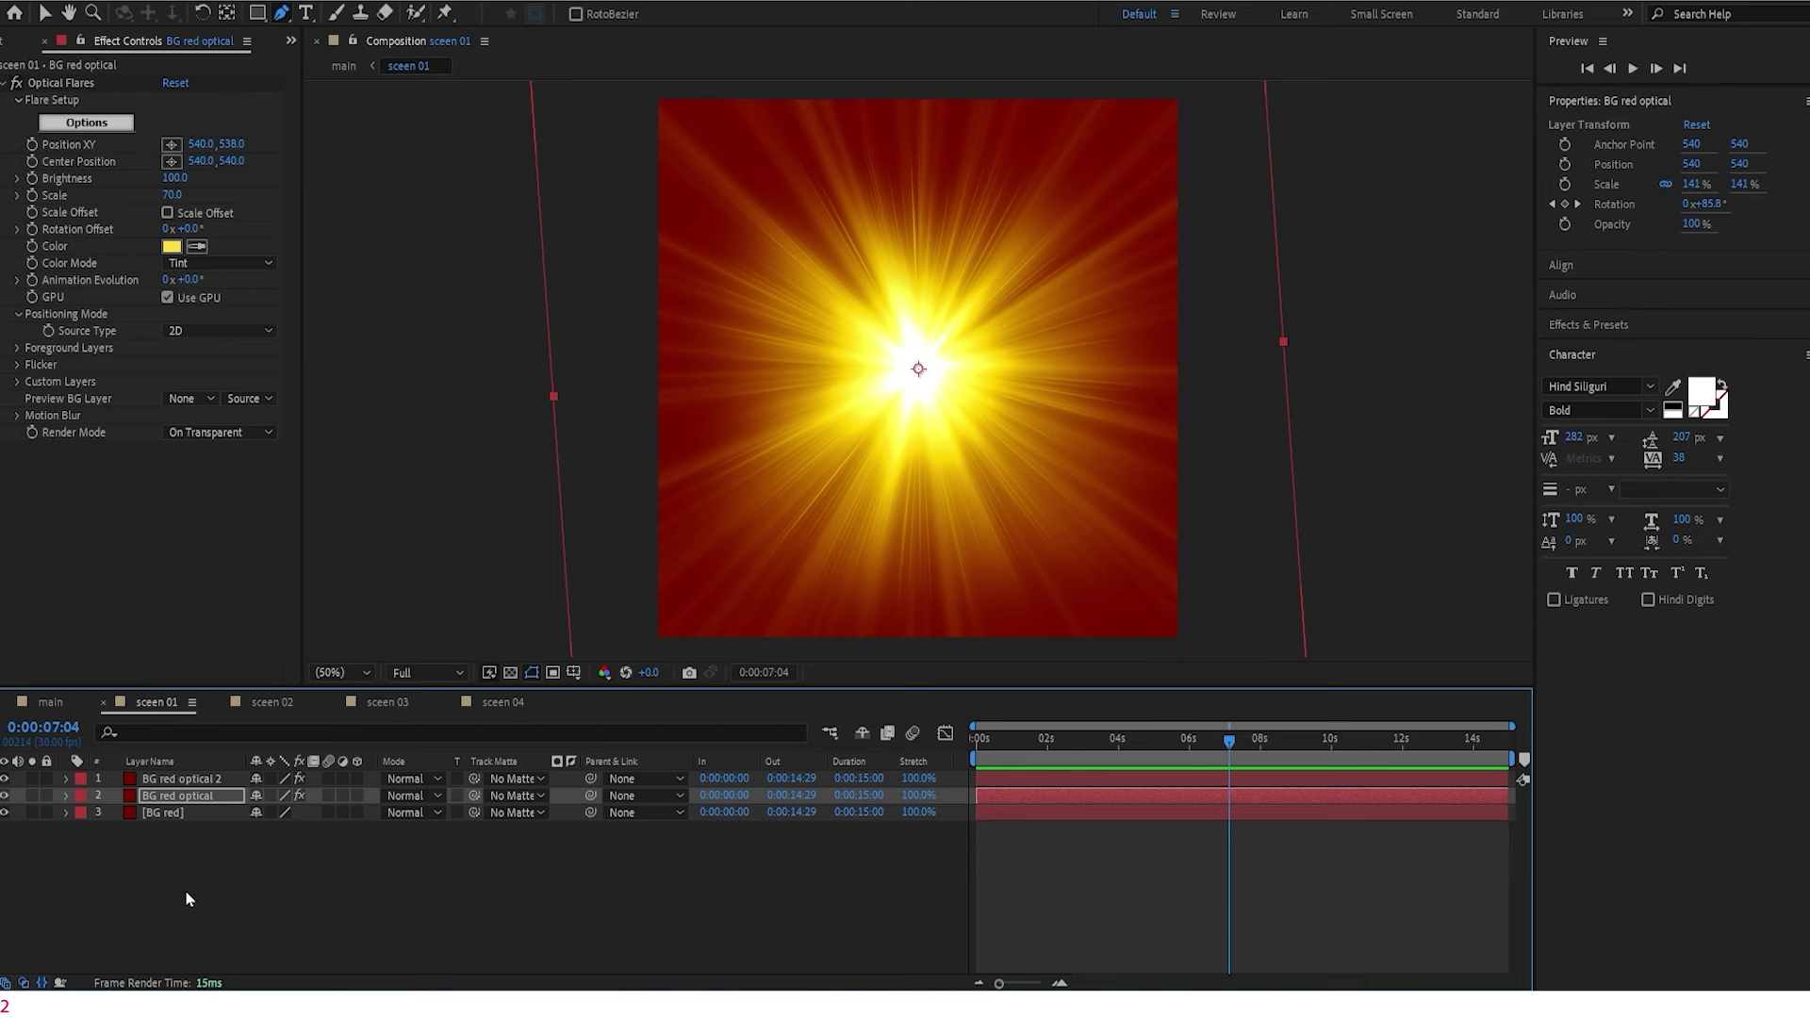
- Pre-compose all three background layers into a composition named BG, moving all attributes into it
{"action": "left_click_drag", "start_coordinate": [172, 846], "coordinate": [207, 769]}
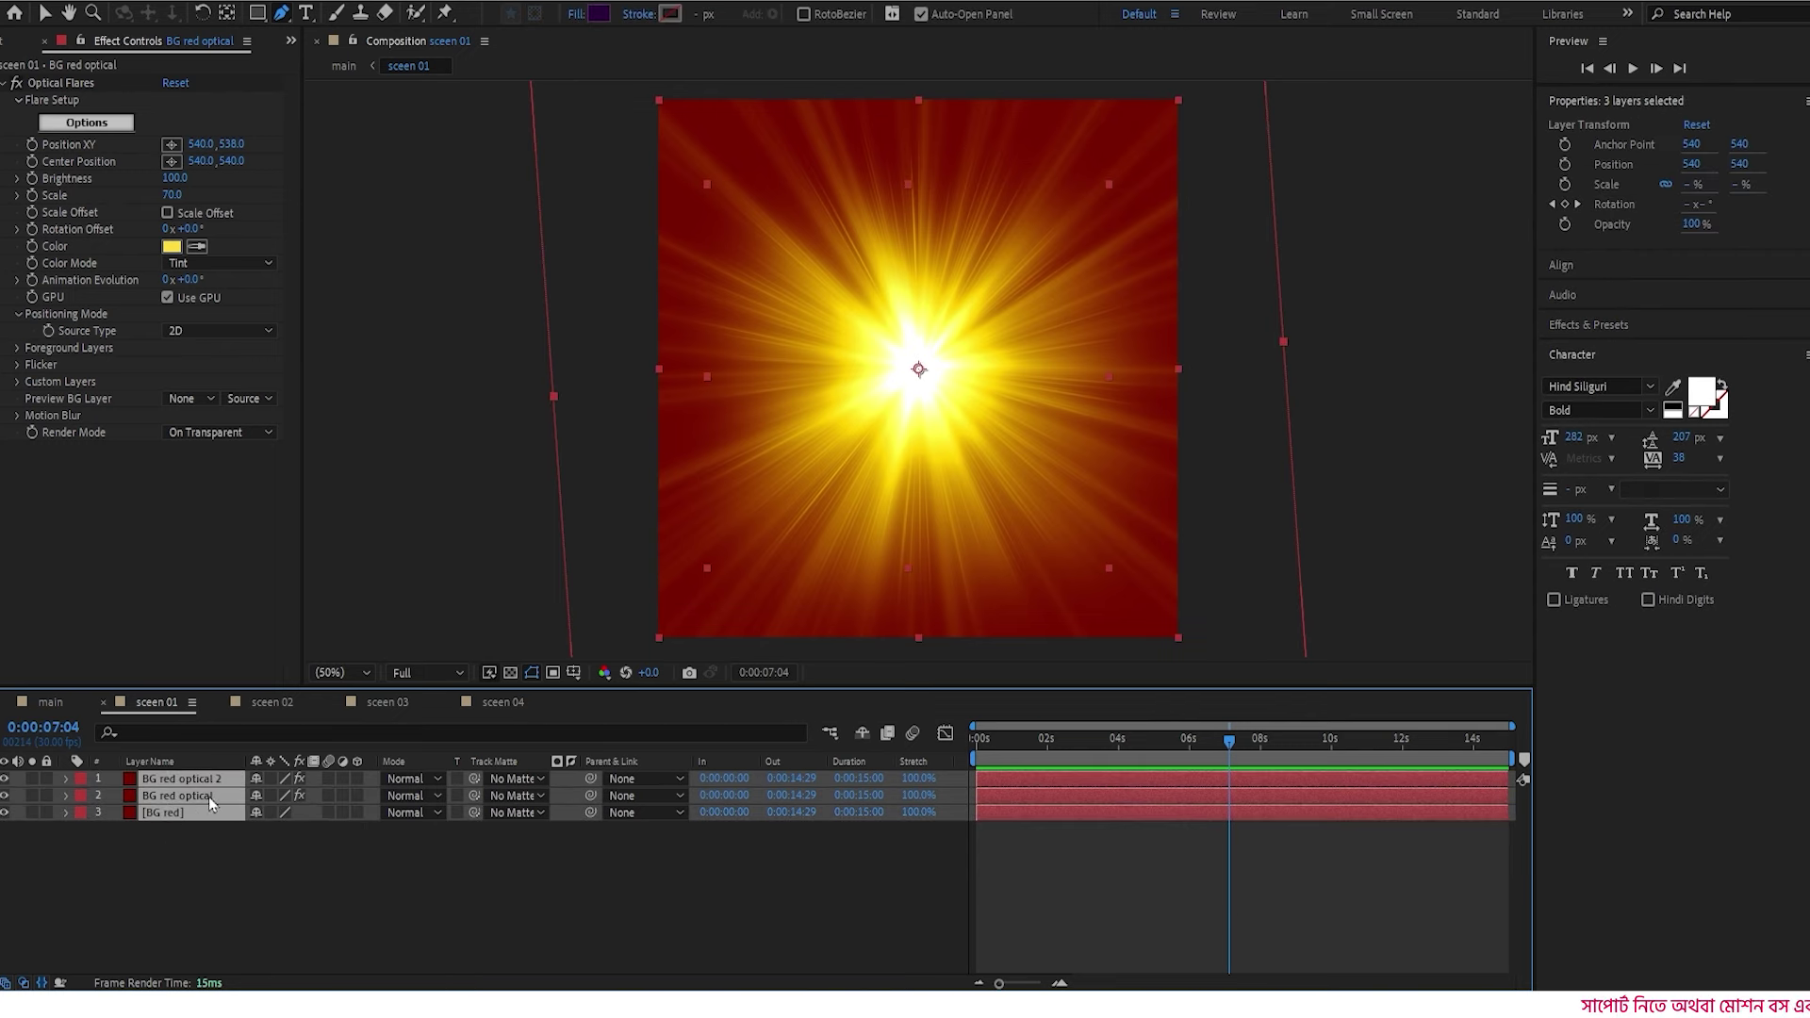
{"action": "right_click", "coordinate": [209, 798]}
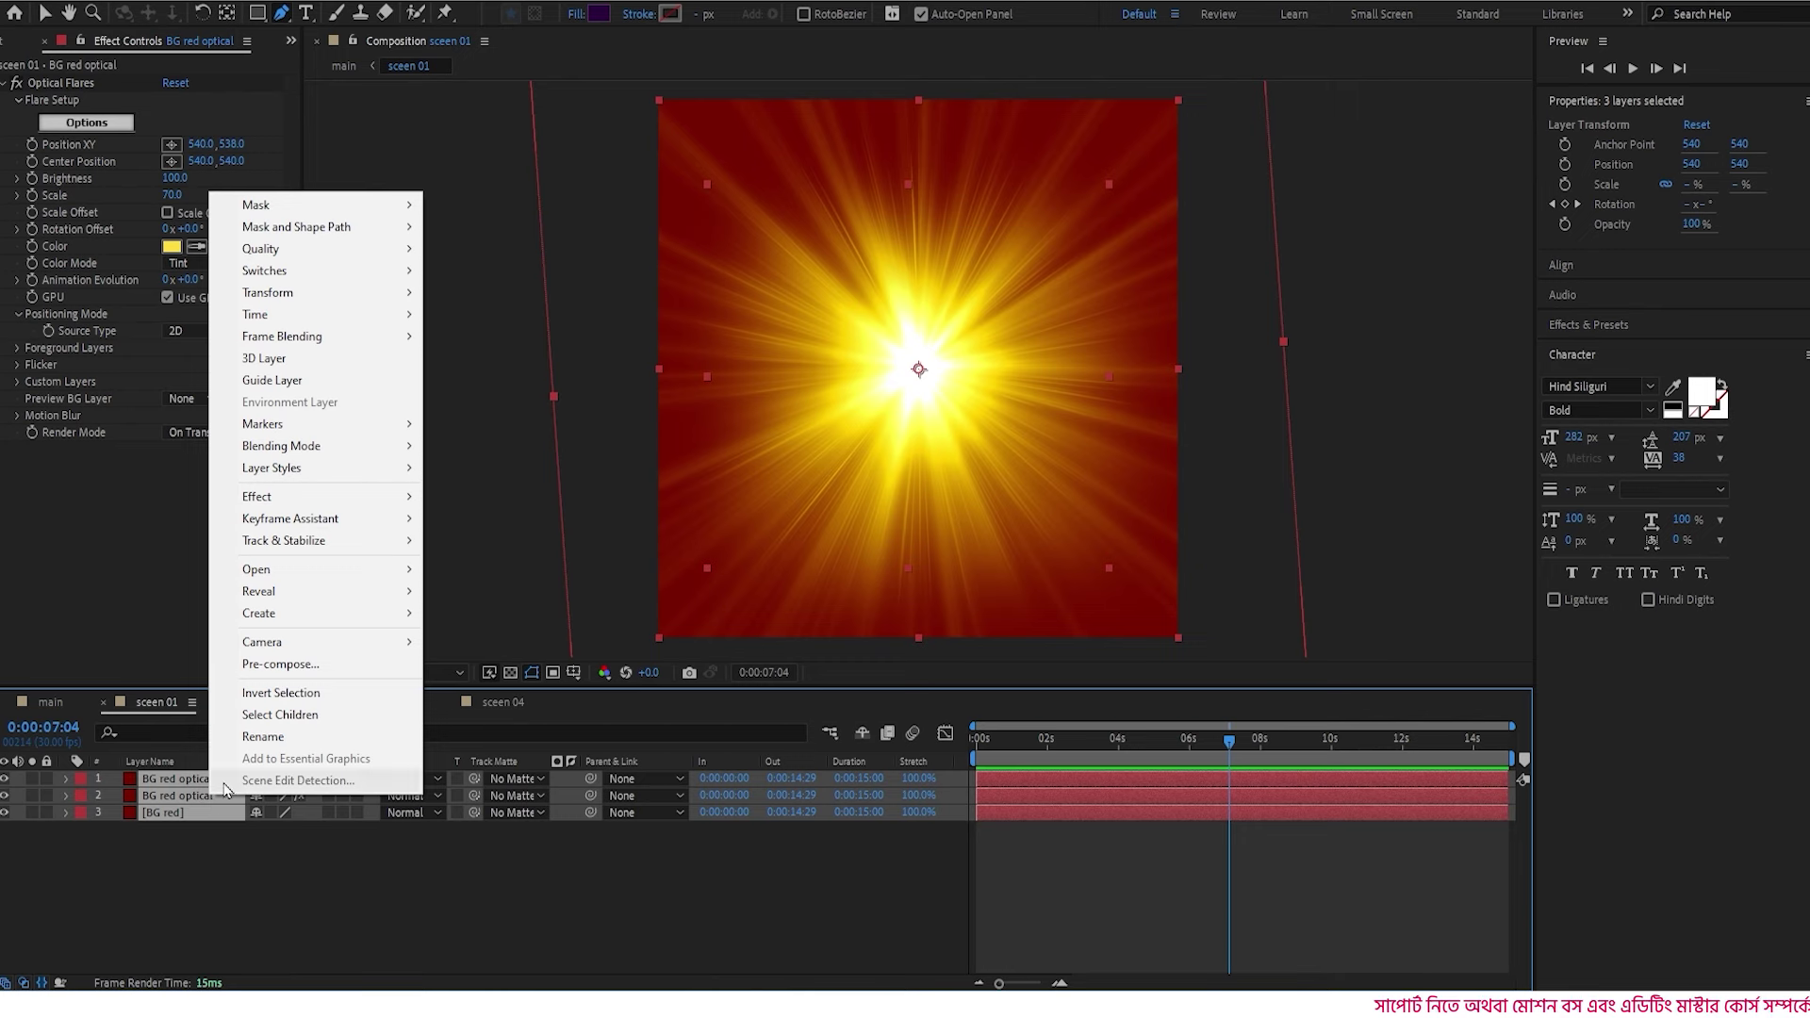
{"action": "left_click", "coordinate": [310, 664]}
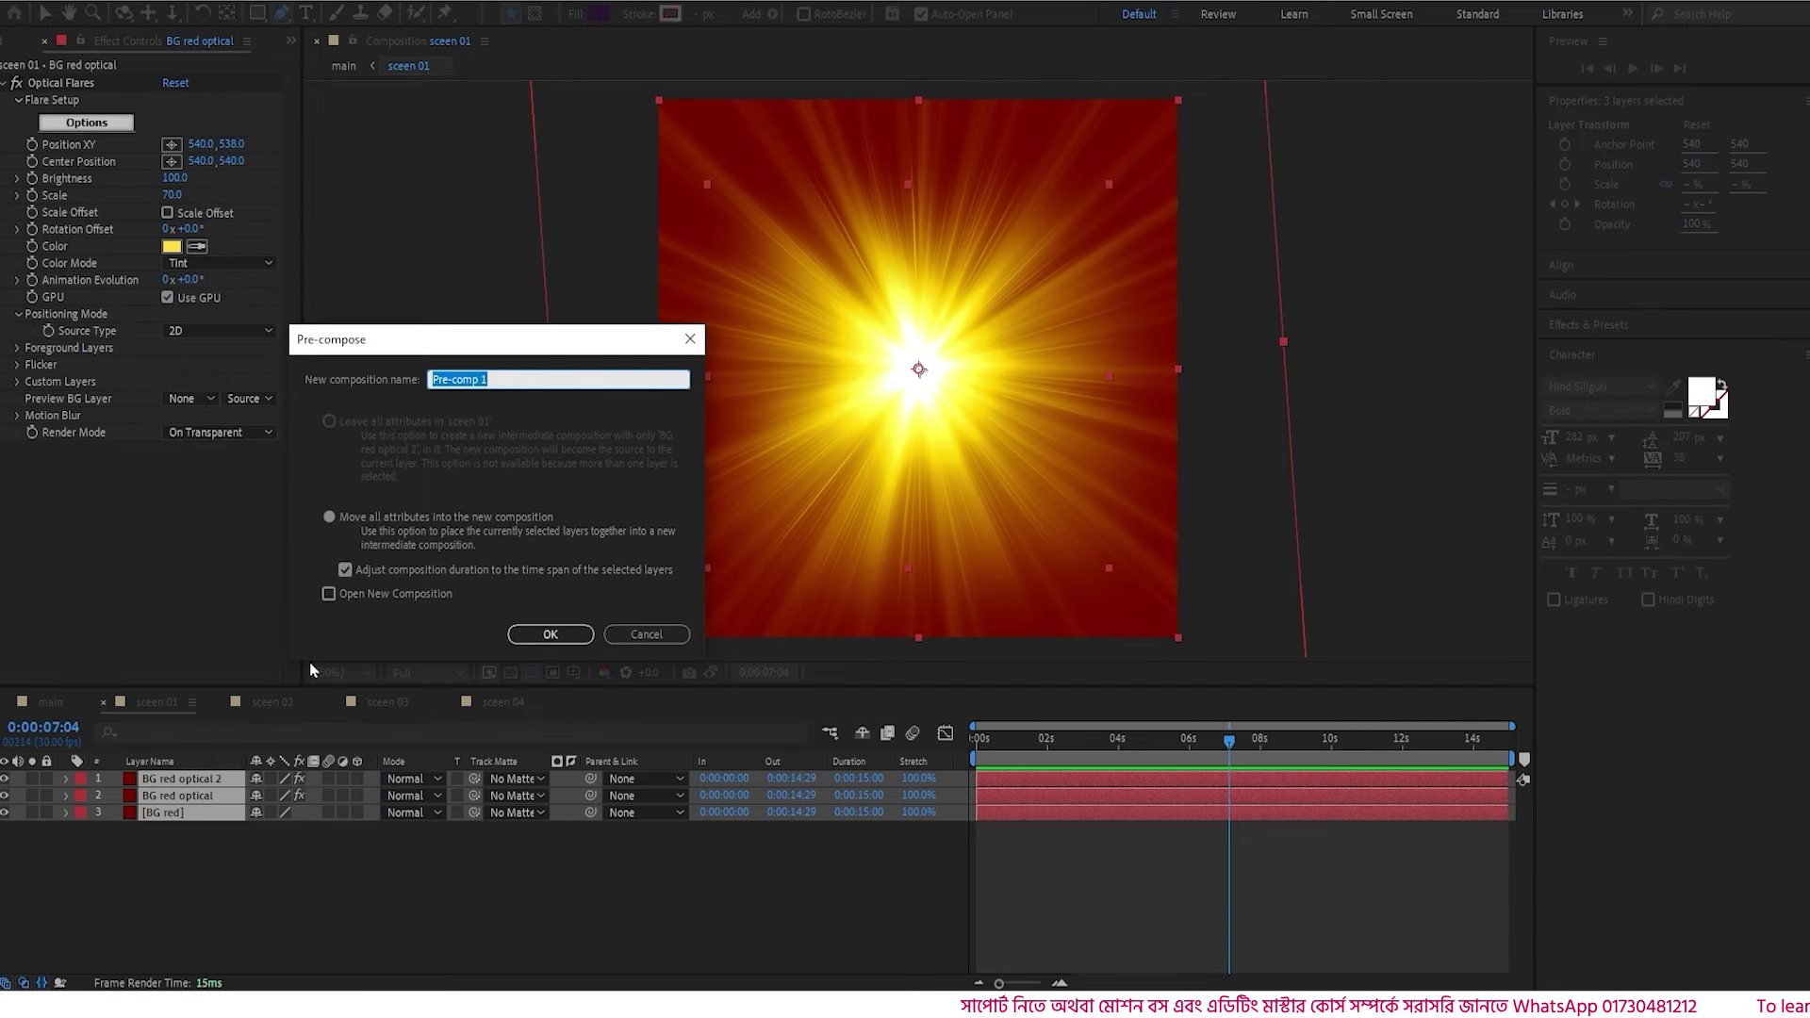
{"action": "type", "text": "BG"}
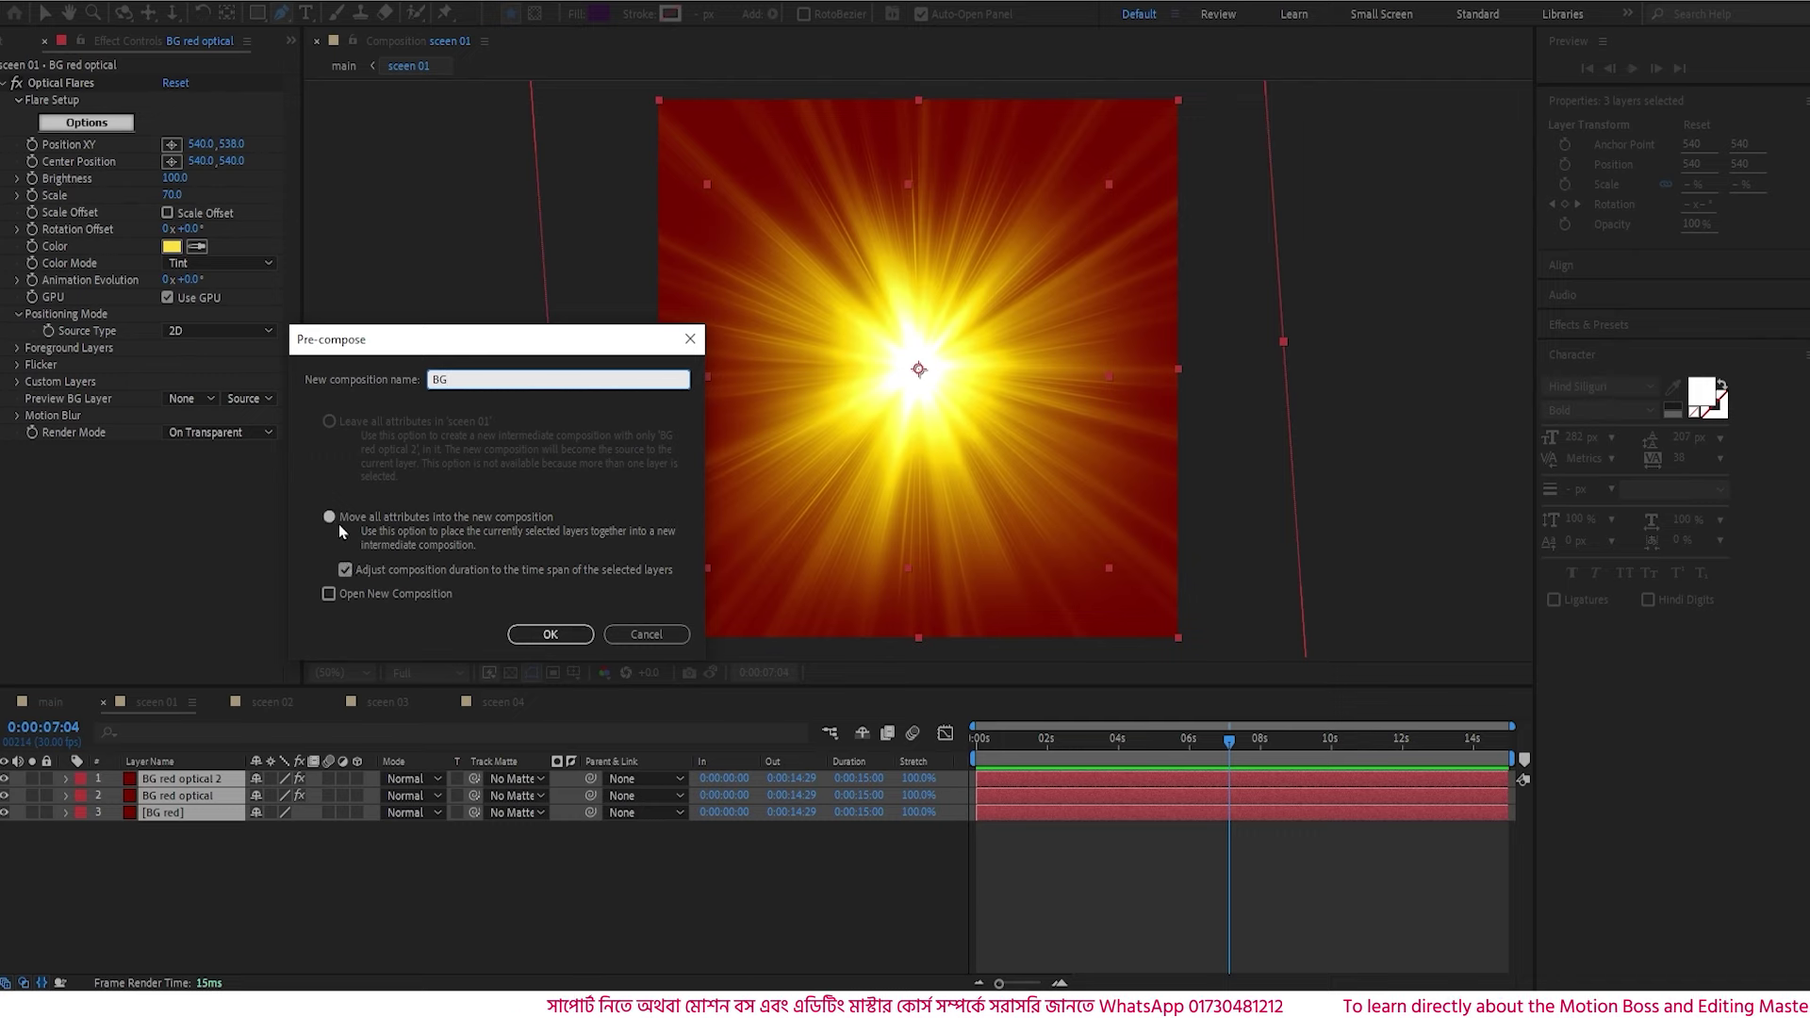
{"action": "left_click", "coordinate": [551, 633]}
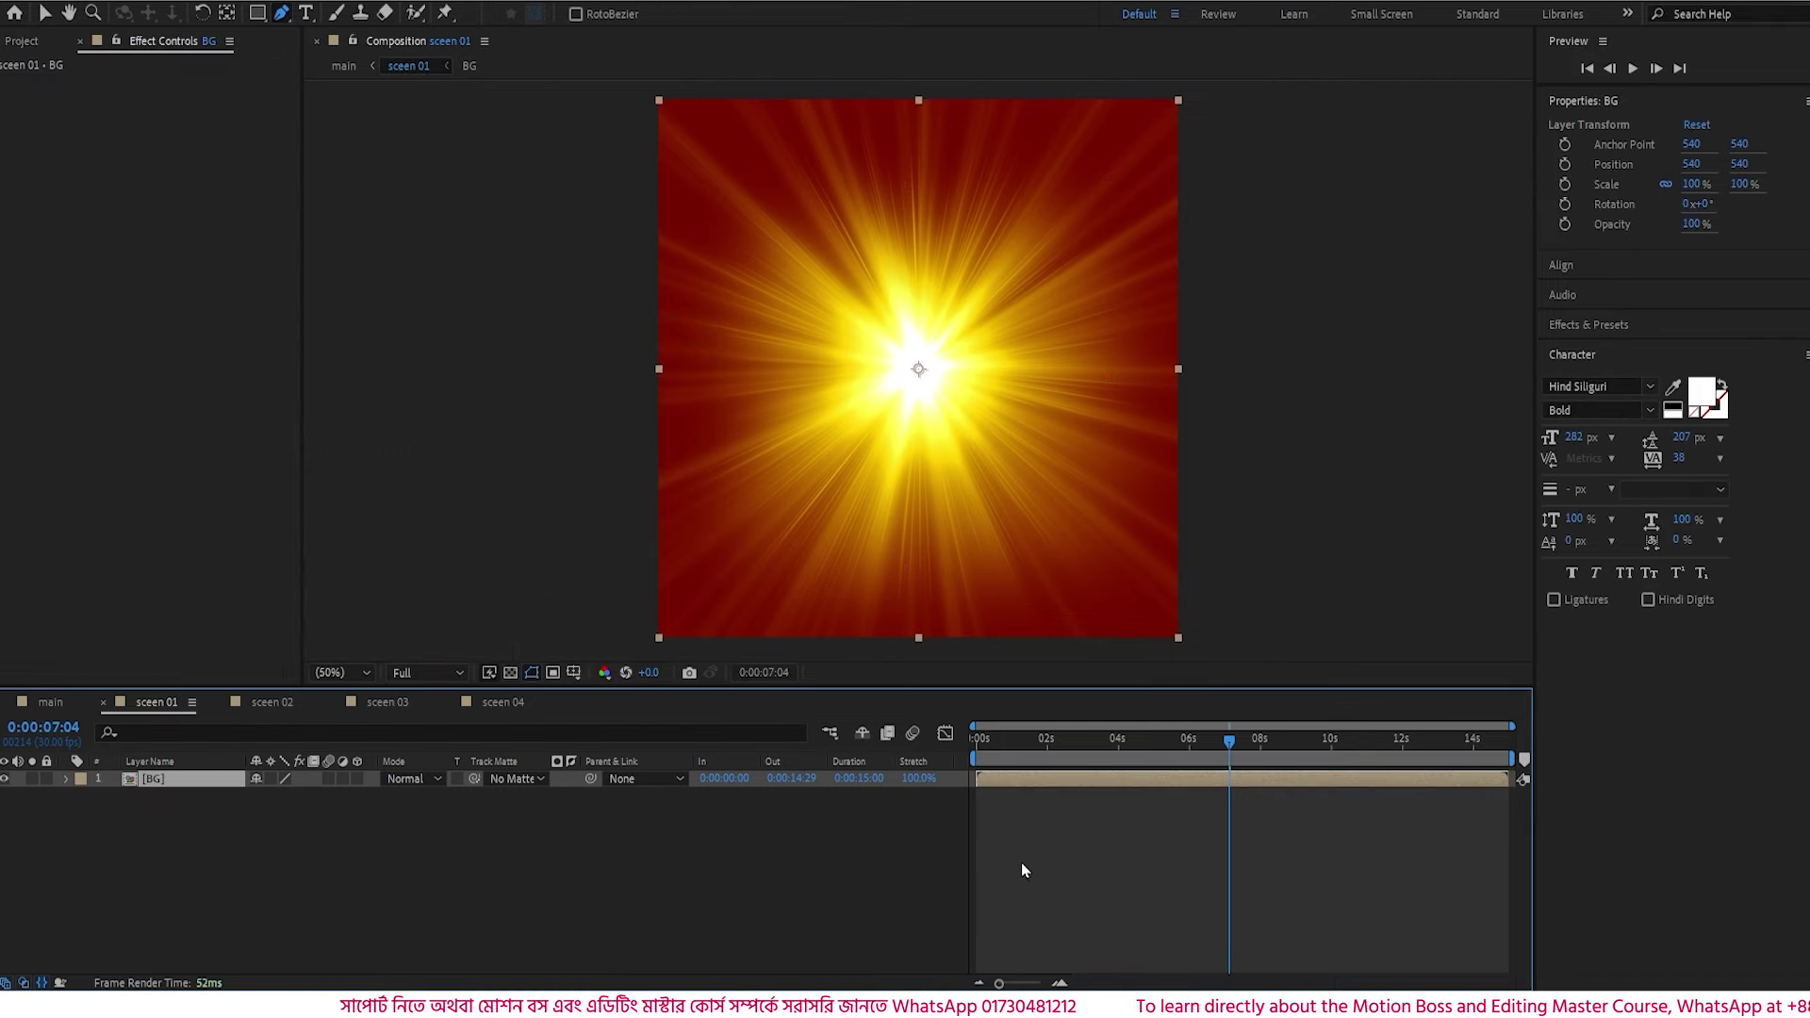
- Add a text layer reading 12.12 over the background at the start of the timeline
{"action": "left_click_drag", "start_coordinate": [1026, 742], "coordinate": [947, 759]}
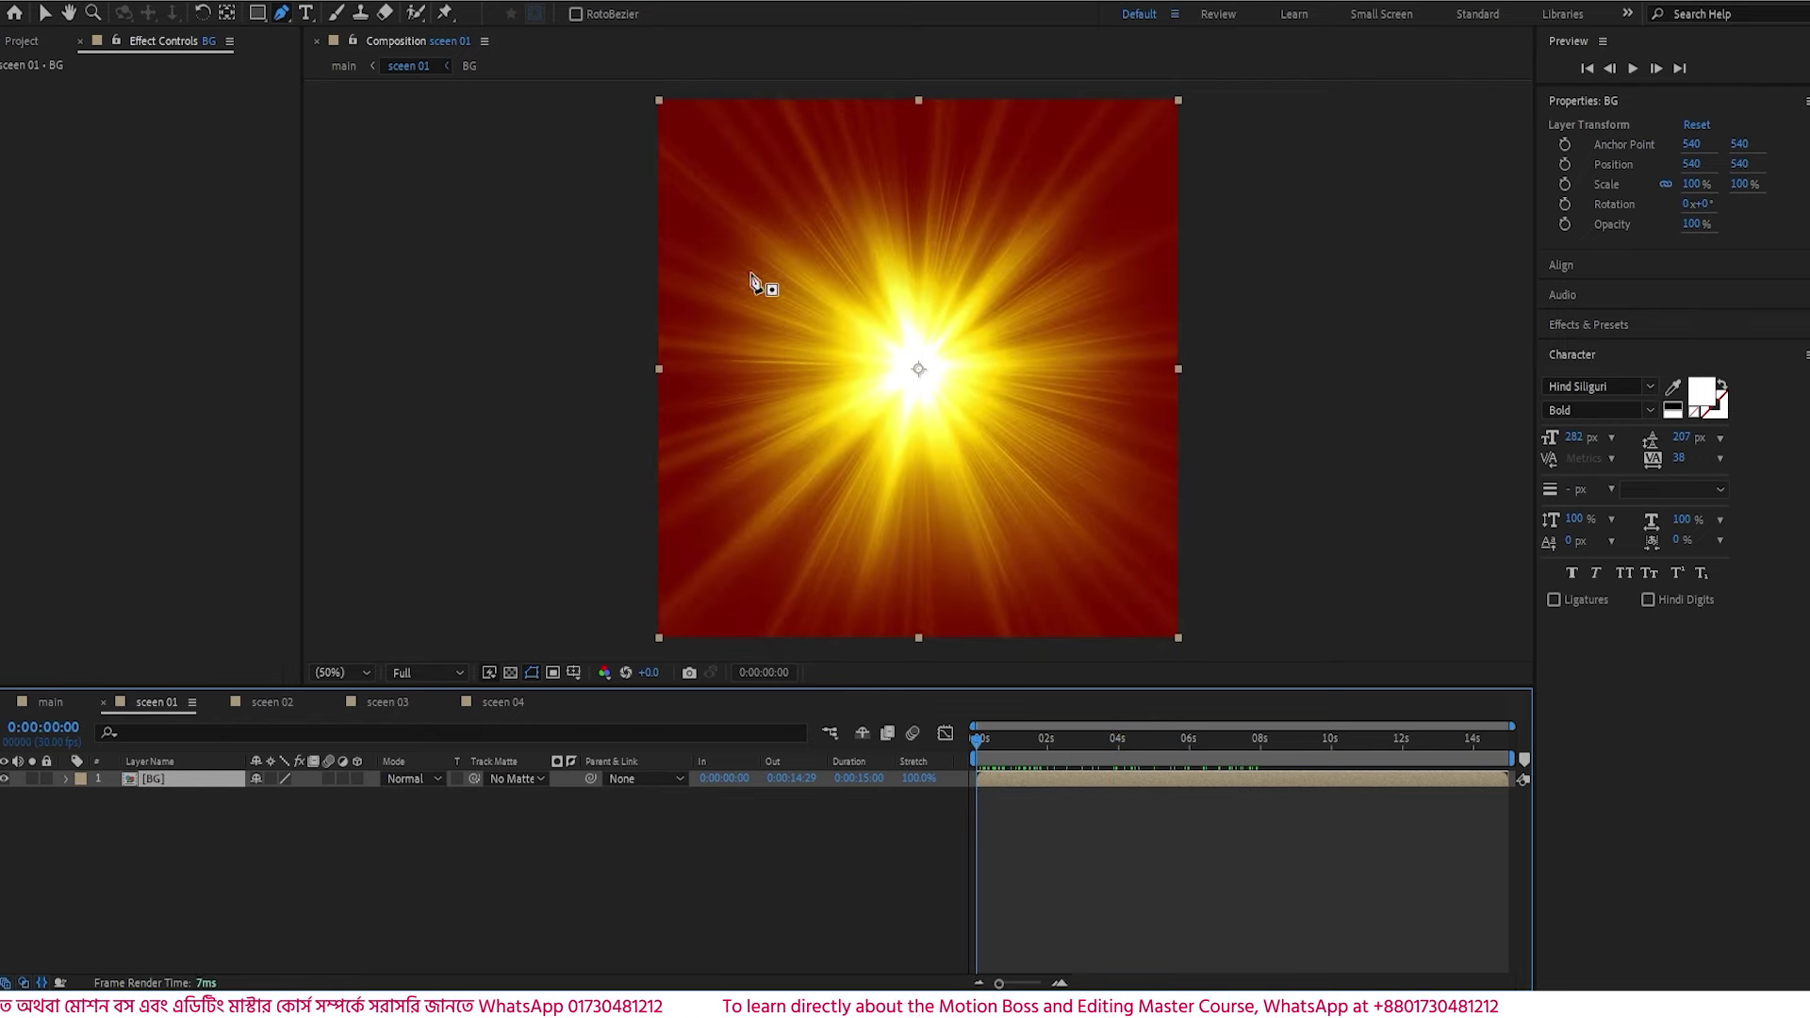
{"action": "left_click", "coordinate": [308, 15]}
{"action": "left_click", "coordinate": [803, 329]}
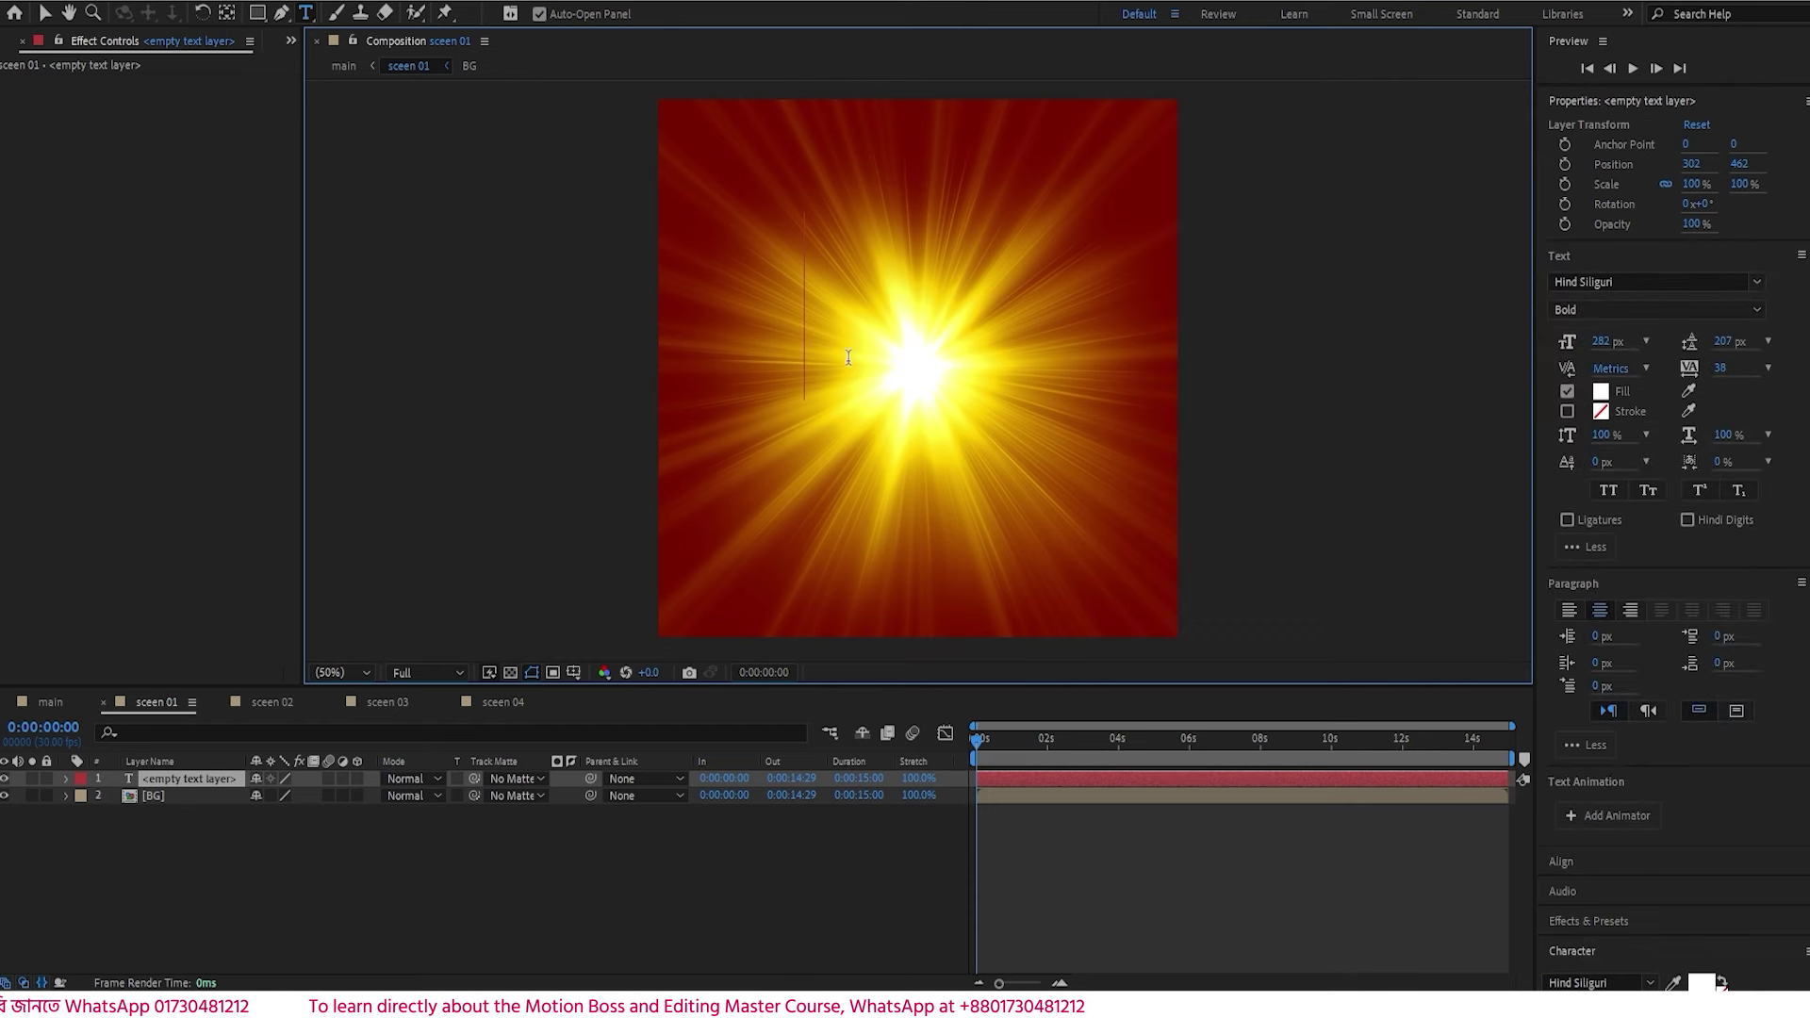
{"action": "type", "text": "12"}
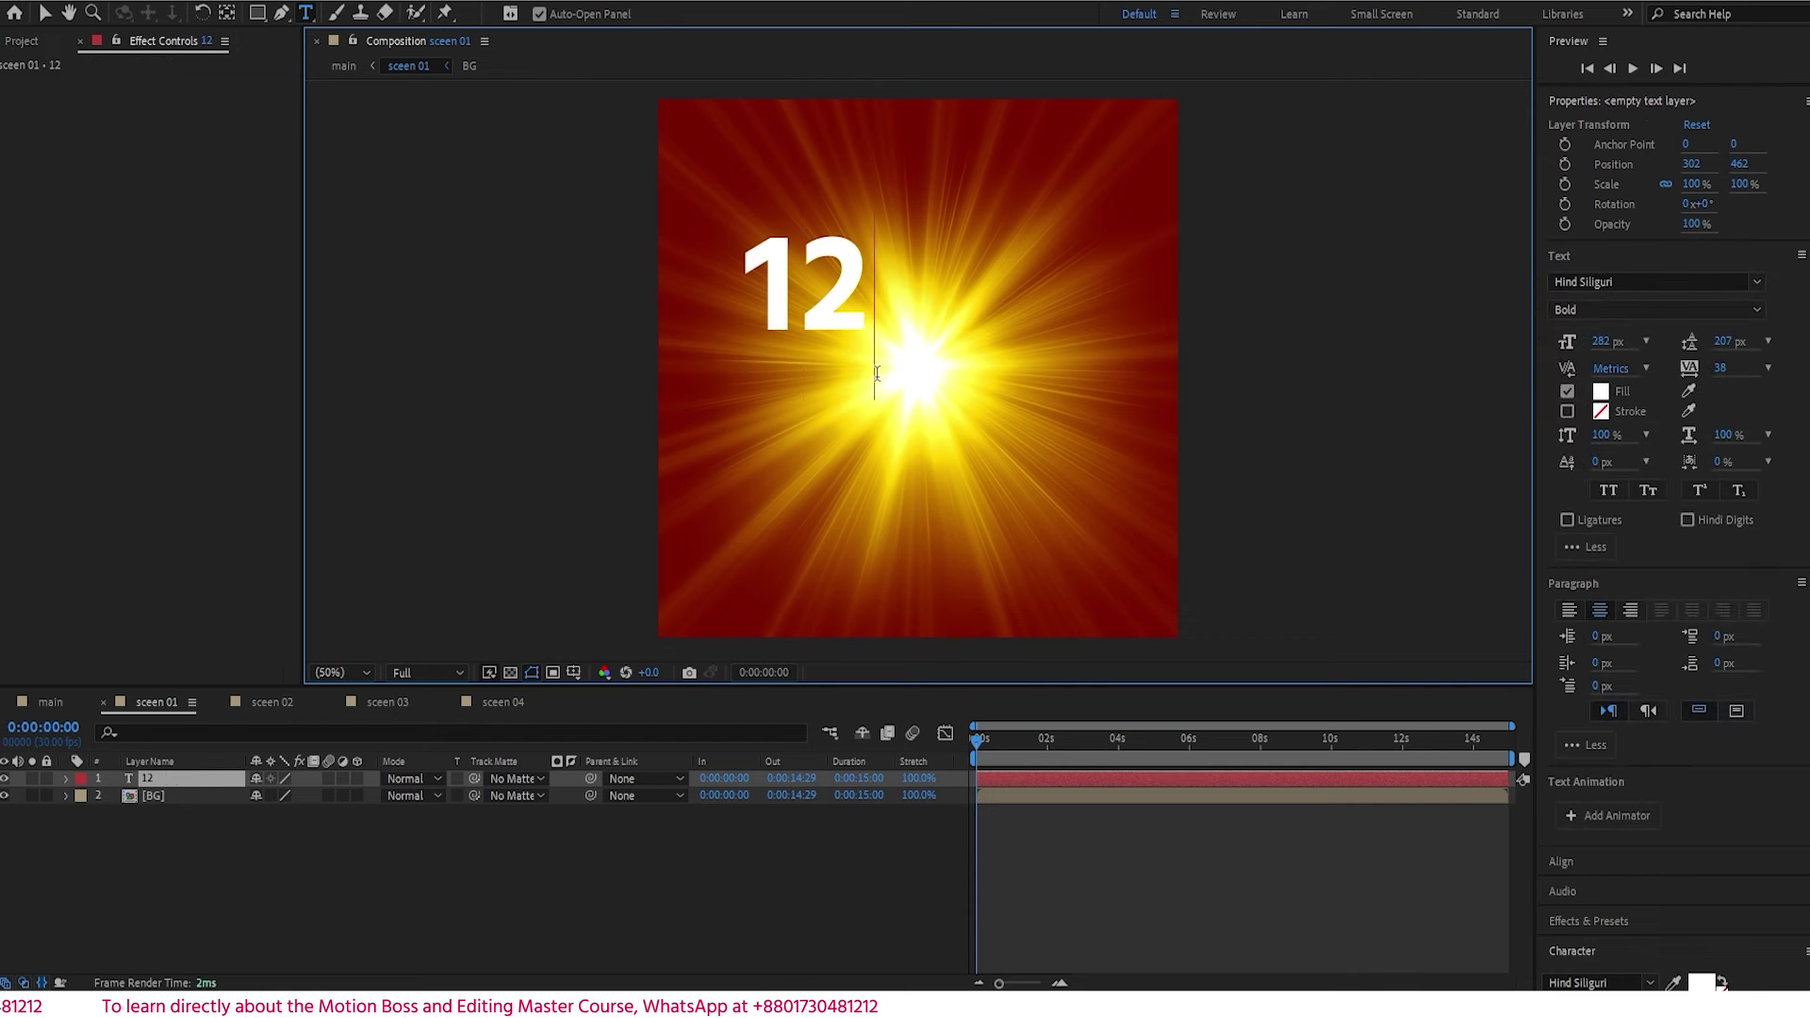
{"action": "type", "text": ".12"}
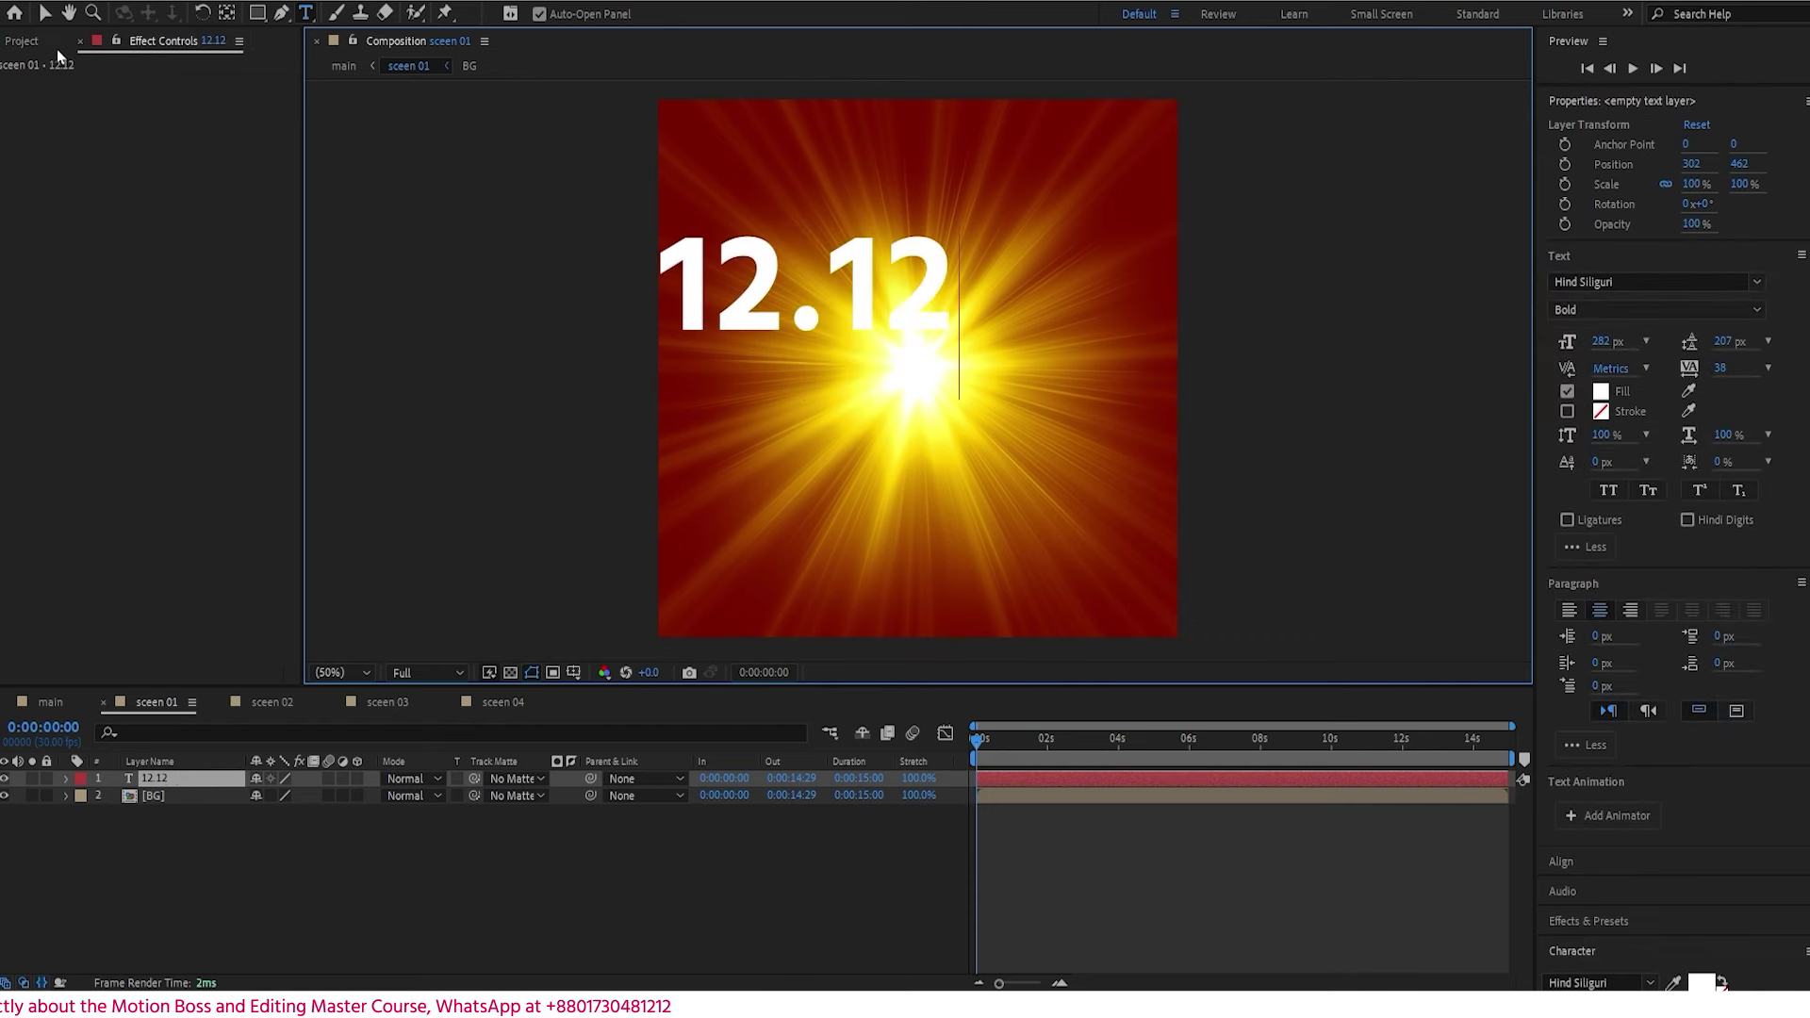
- Center the 12.12 text in the composition and move its anchor point to the middle of the text
{"action": "left_click", "coordinate": [45, 15]}
{"action": "left_click_drag", "start_coordinate": [927, 317], "coordinate": [1019, 382]}
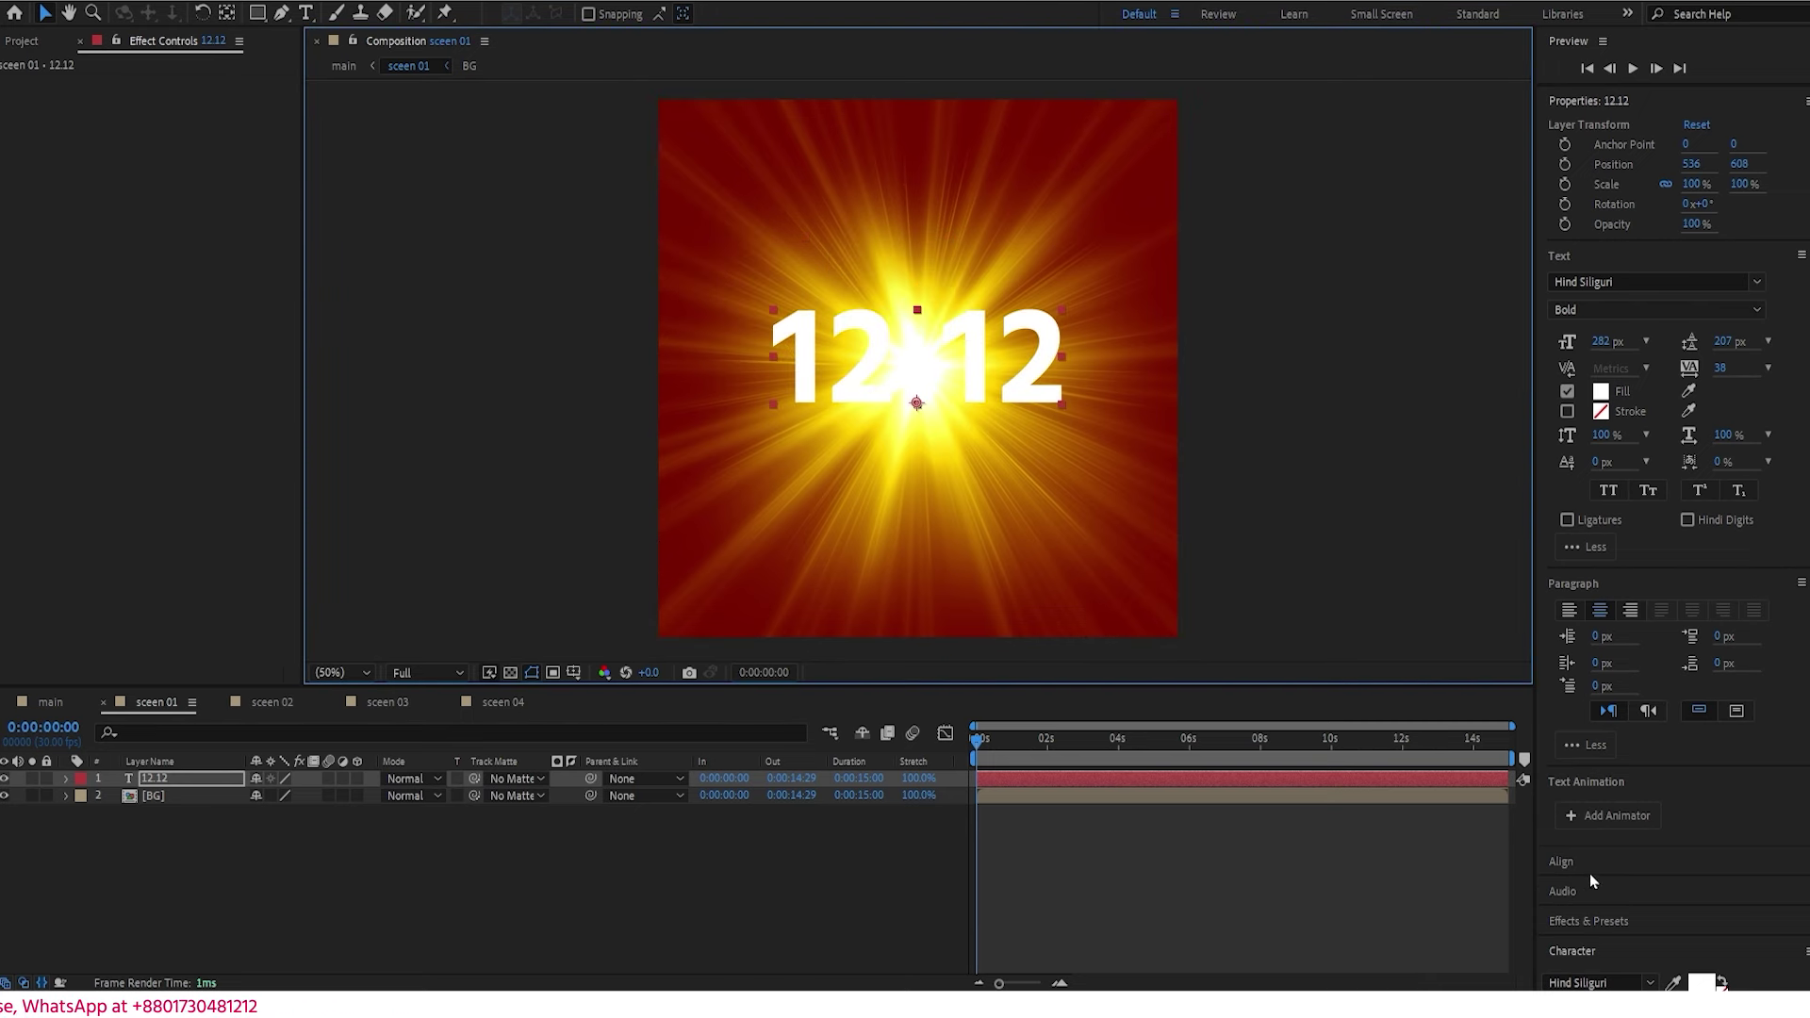
{"action": "left_click", "coordinate": [1561, 861]}
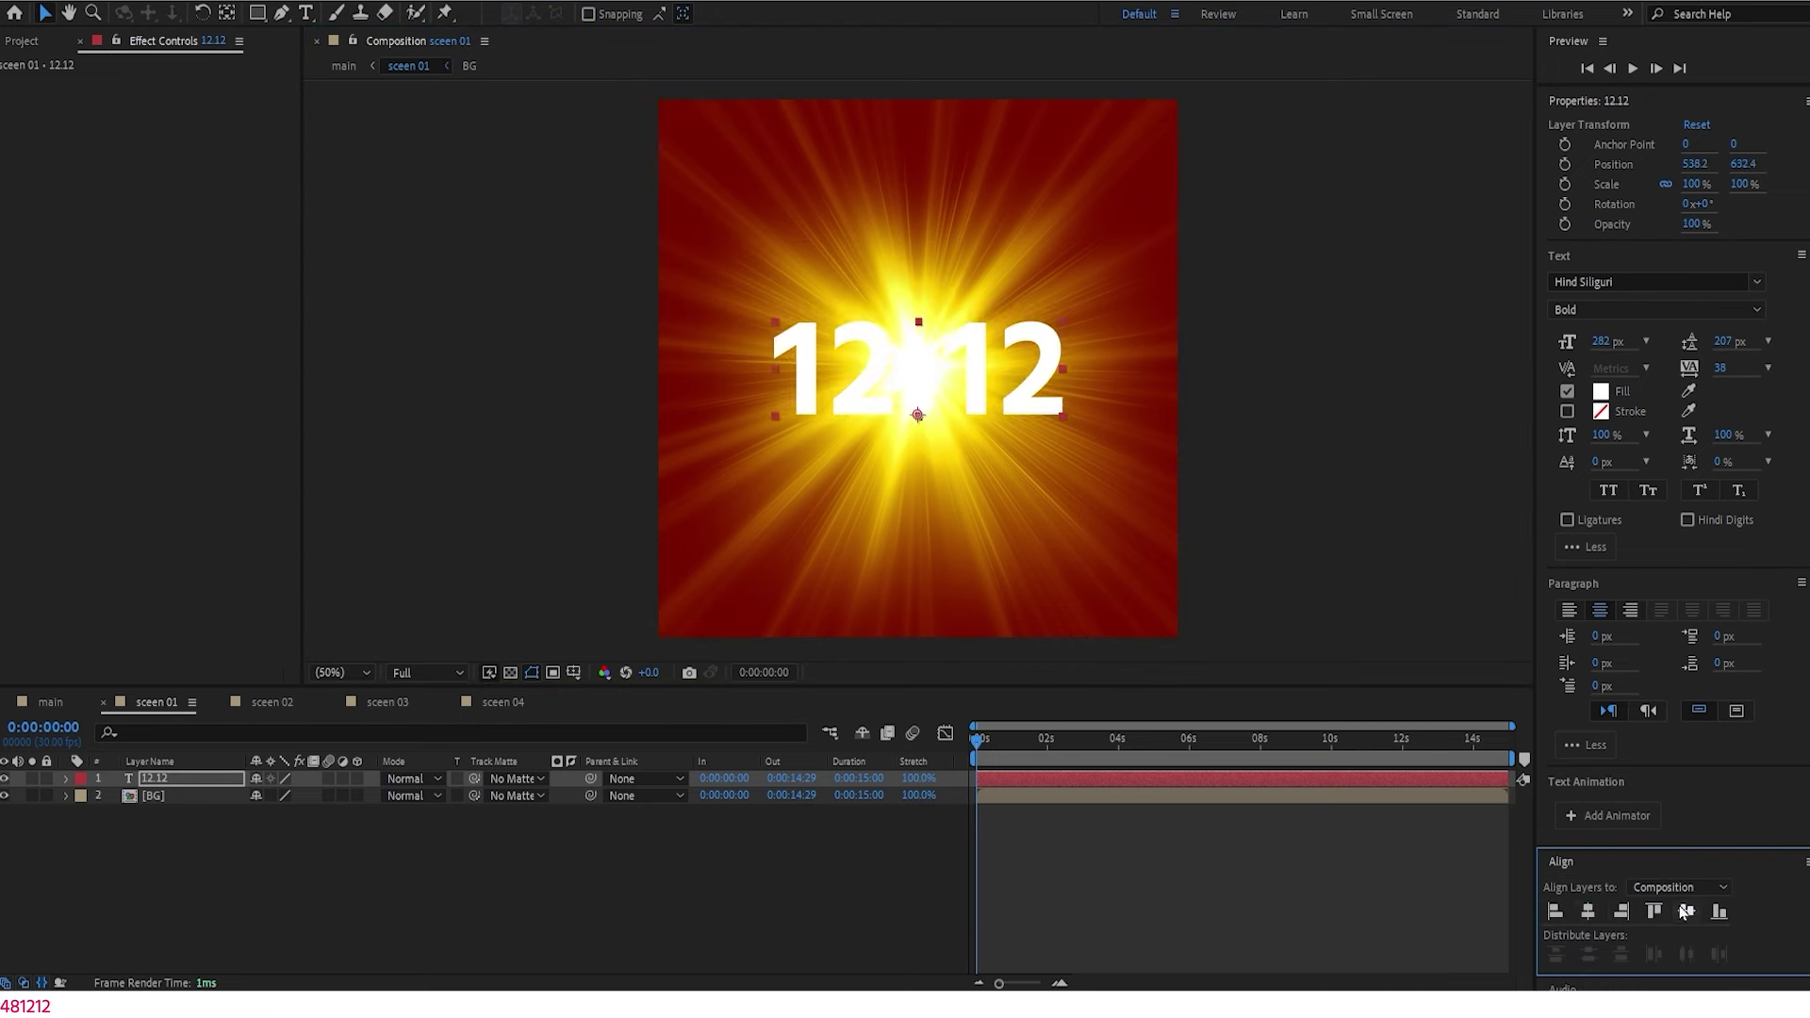
{"action": "key", "text": "ctrl+alt+Home"}
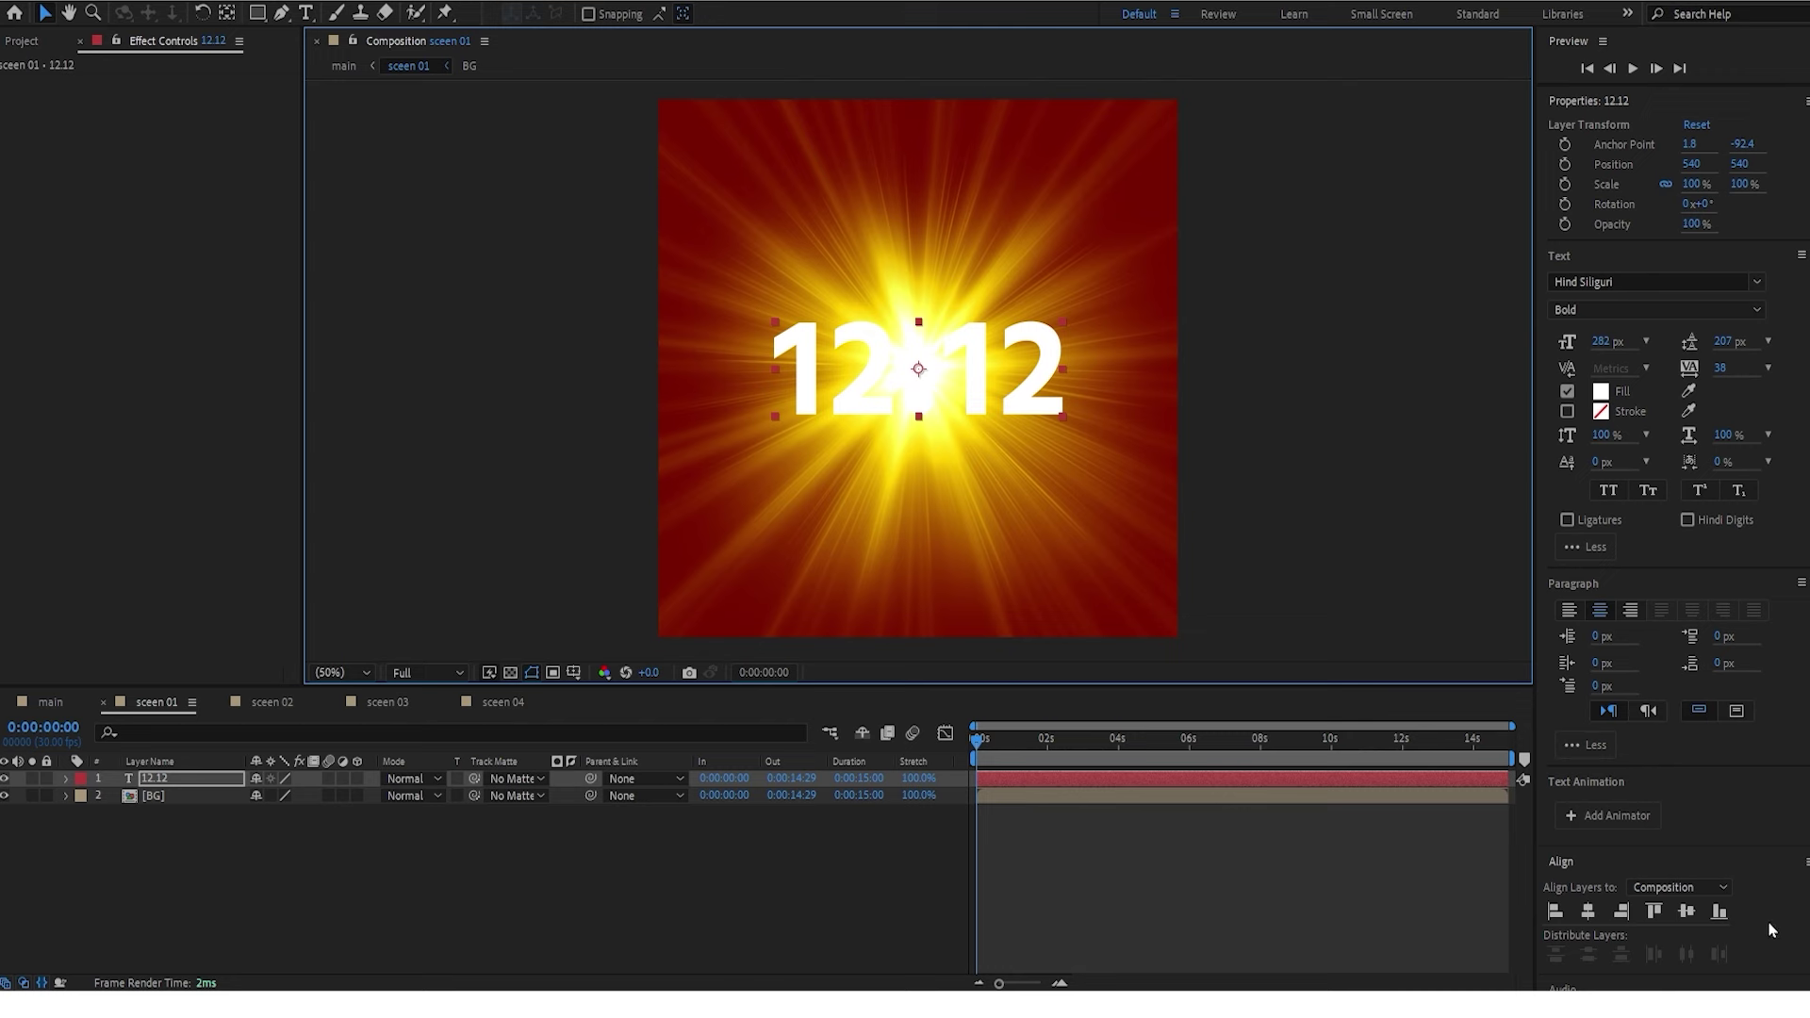
- Change the 12.12 text's font to Bebas Neue Regular with faux bold
{"action": "key", "text": "ctrl+6"}
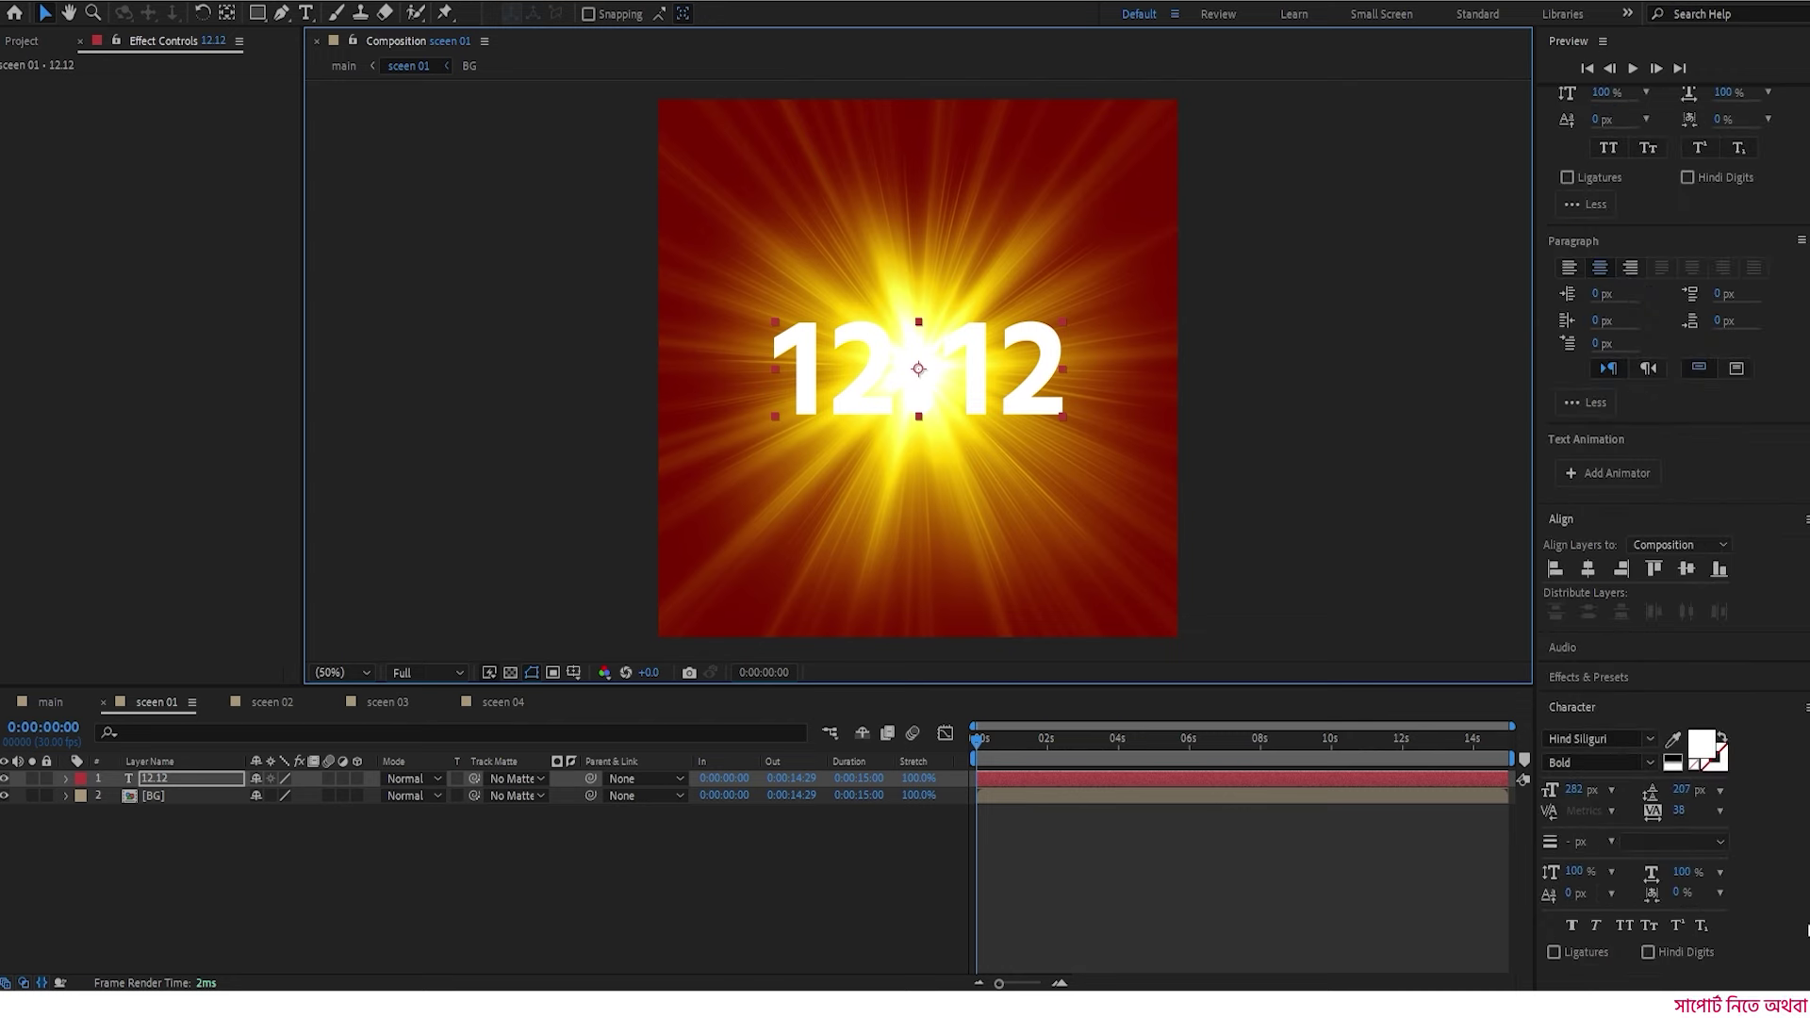
{"action": "left_click", "coordinate": [1650, 741]}
{"action": "scroll", "coordinate": [1566, 582], "scroll_direction": "up", "scroll_amount": 1}
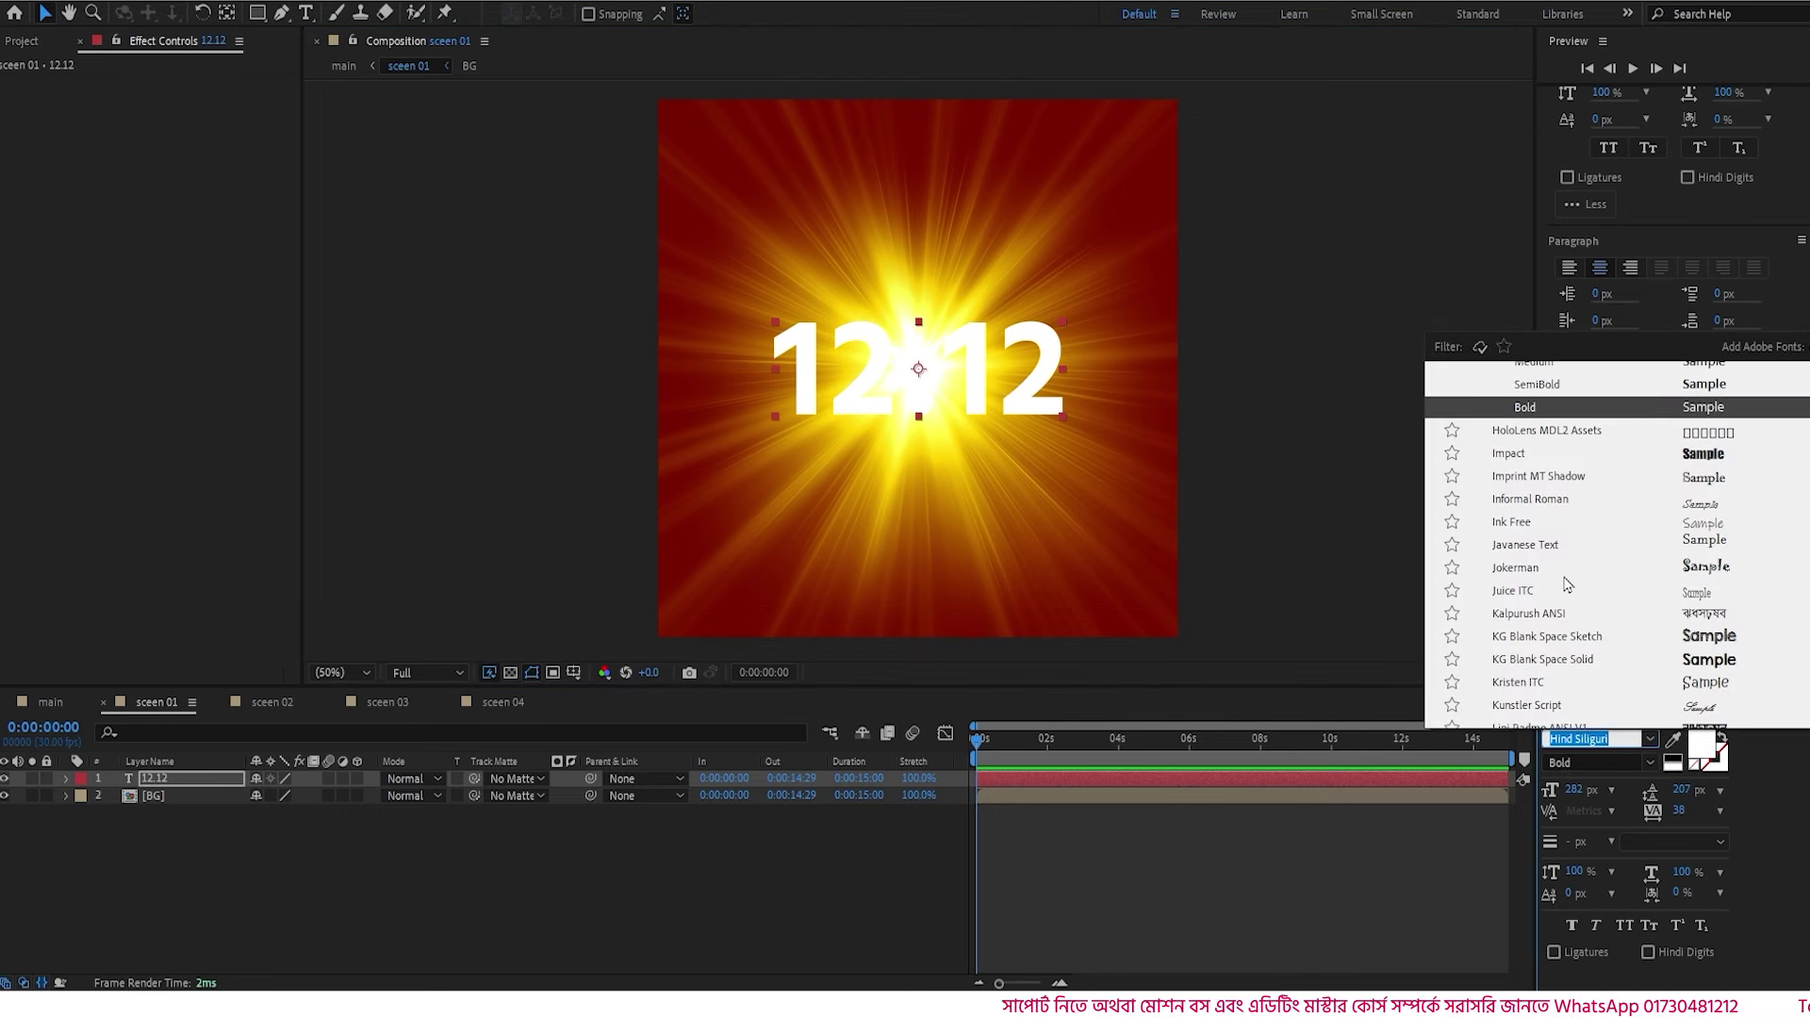
{"action": "type", "text": "beb"}
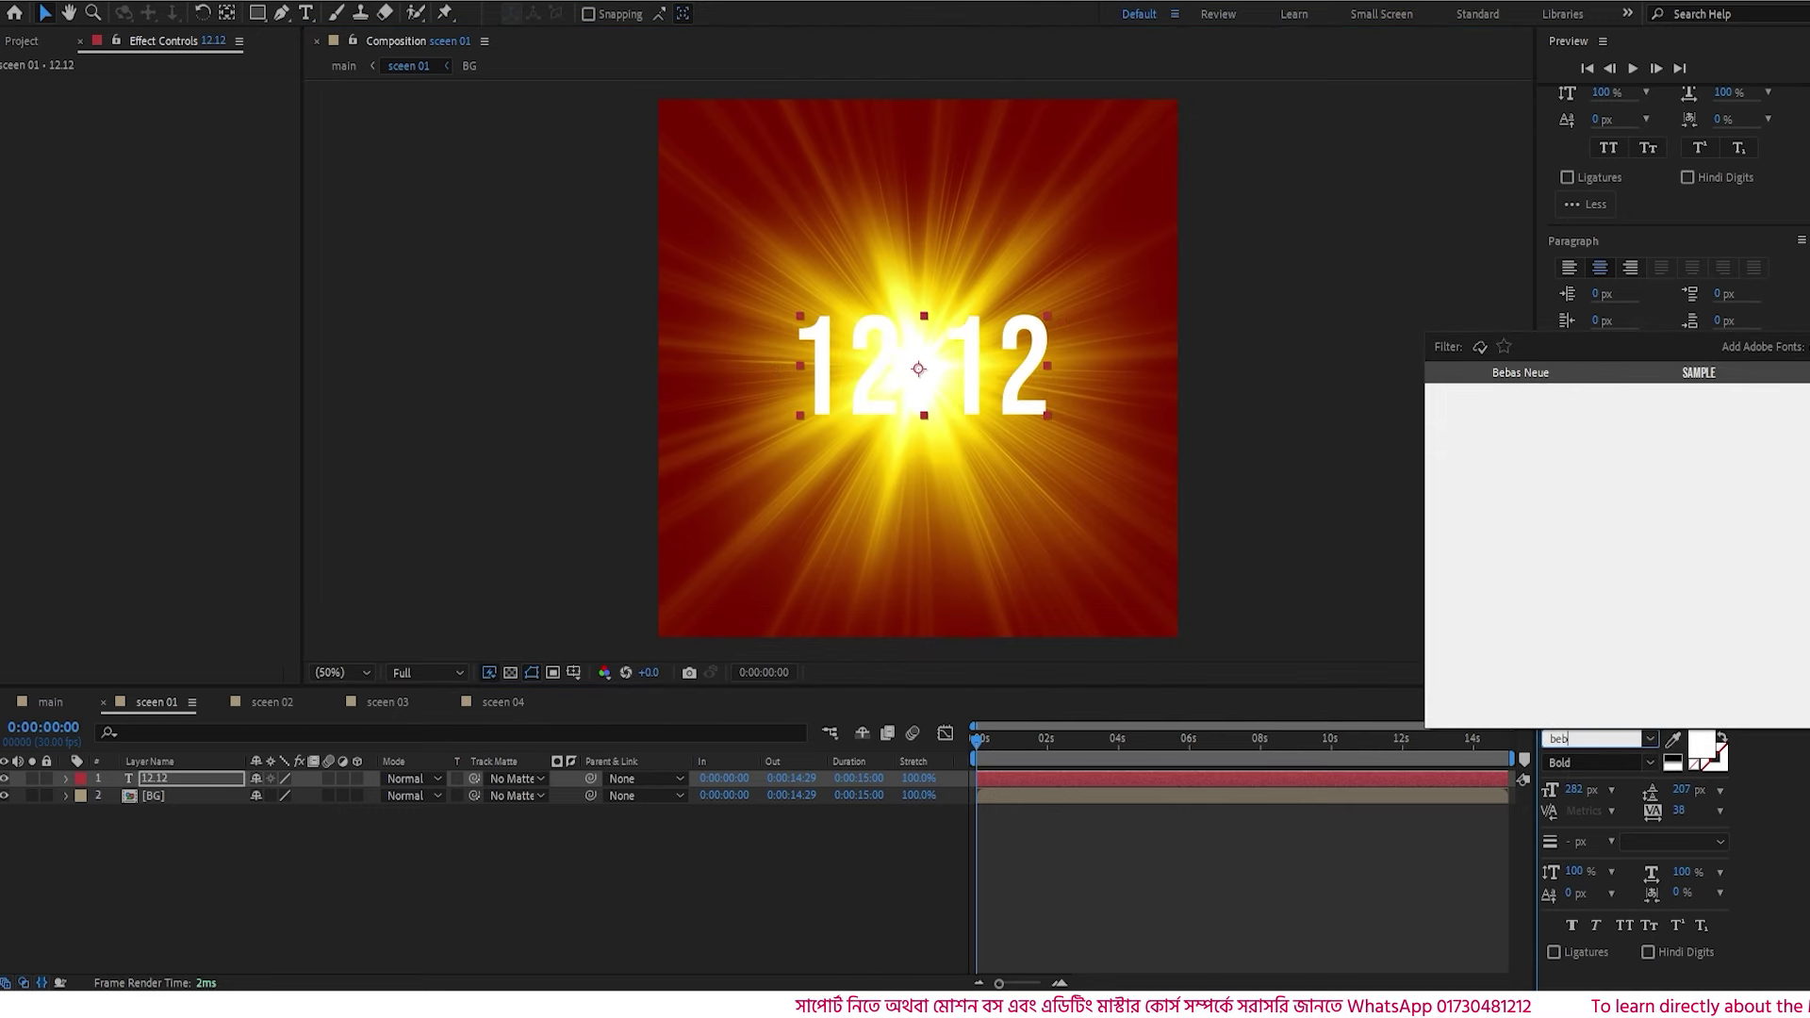
{"action": "key", "text": "Return"}
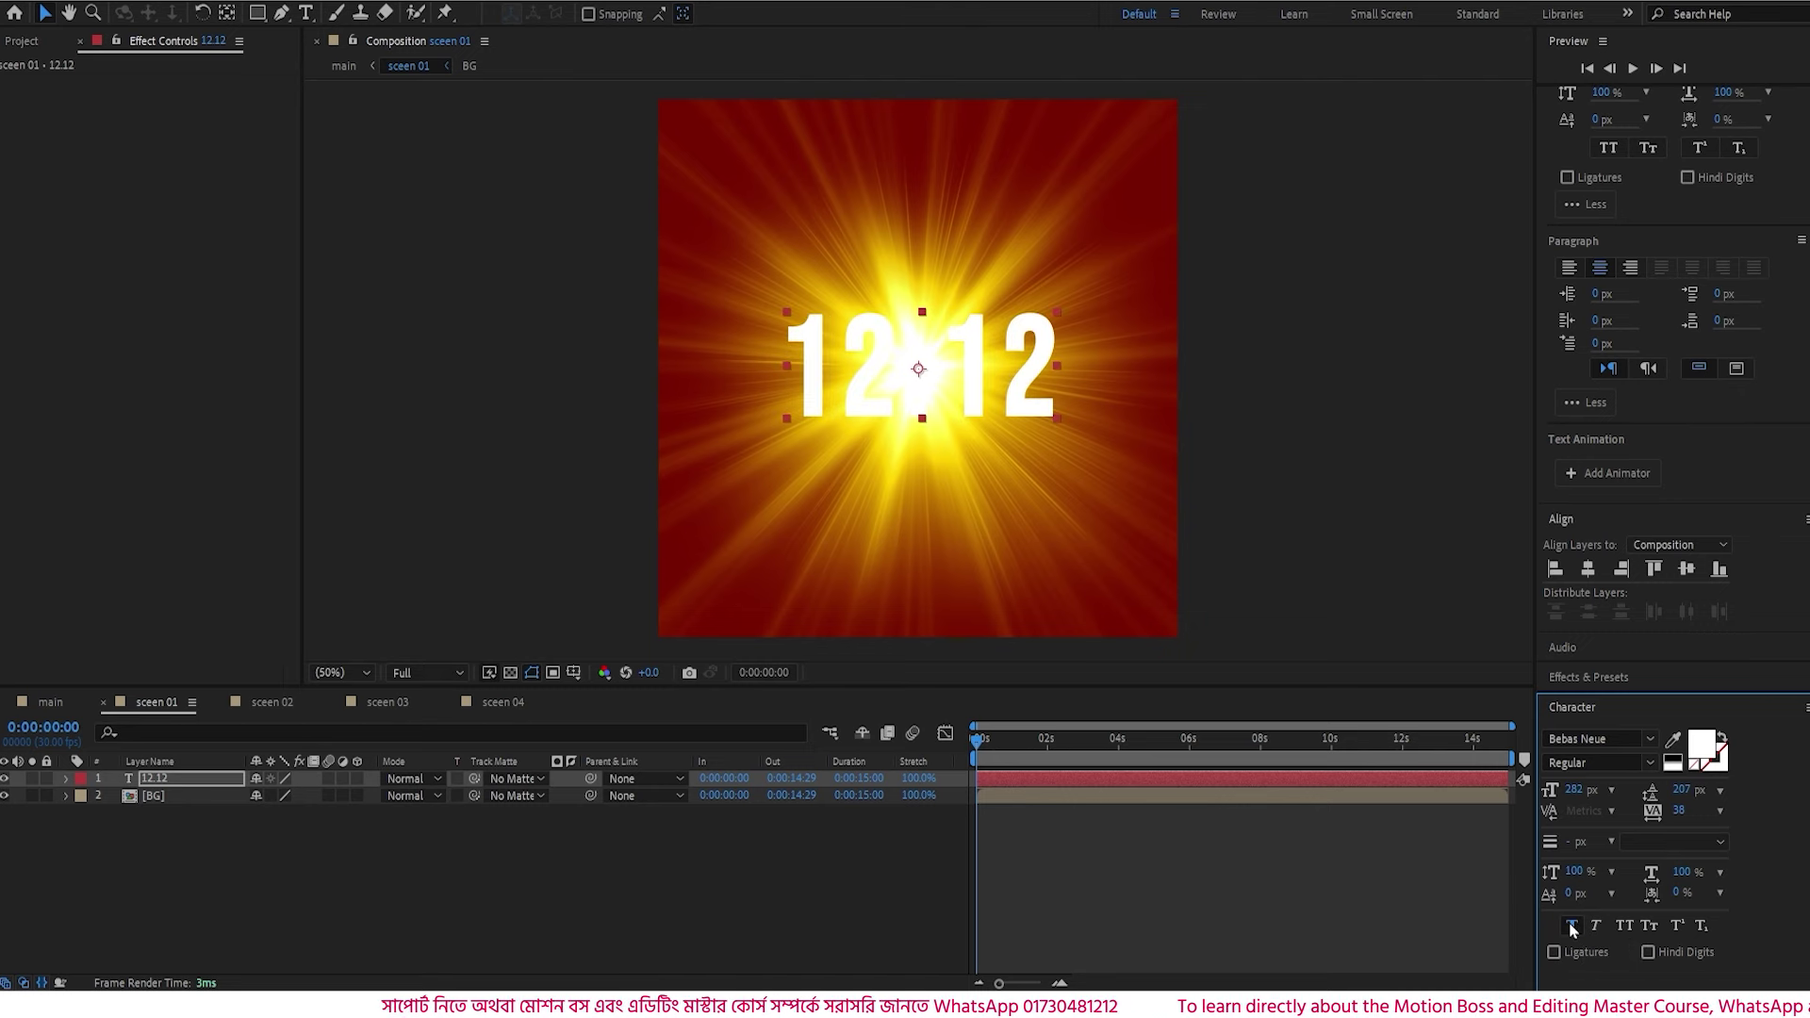
- Set the 12.12 text's tracking to 0 and its font size to 326 px
{"action": "left_click", "coordinate": [1721, 812]}
{"action": "left_click", "coordinate": [1710, 627]}
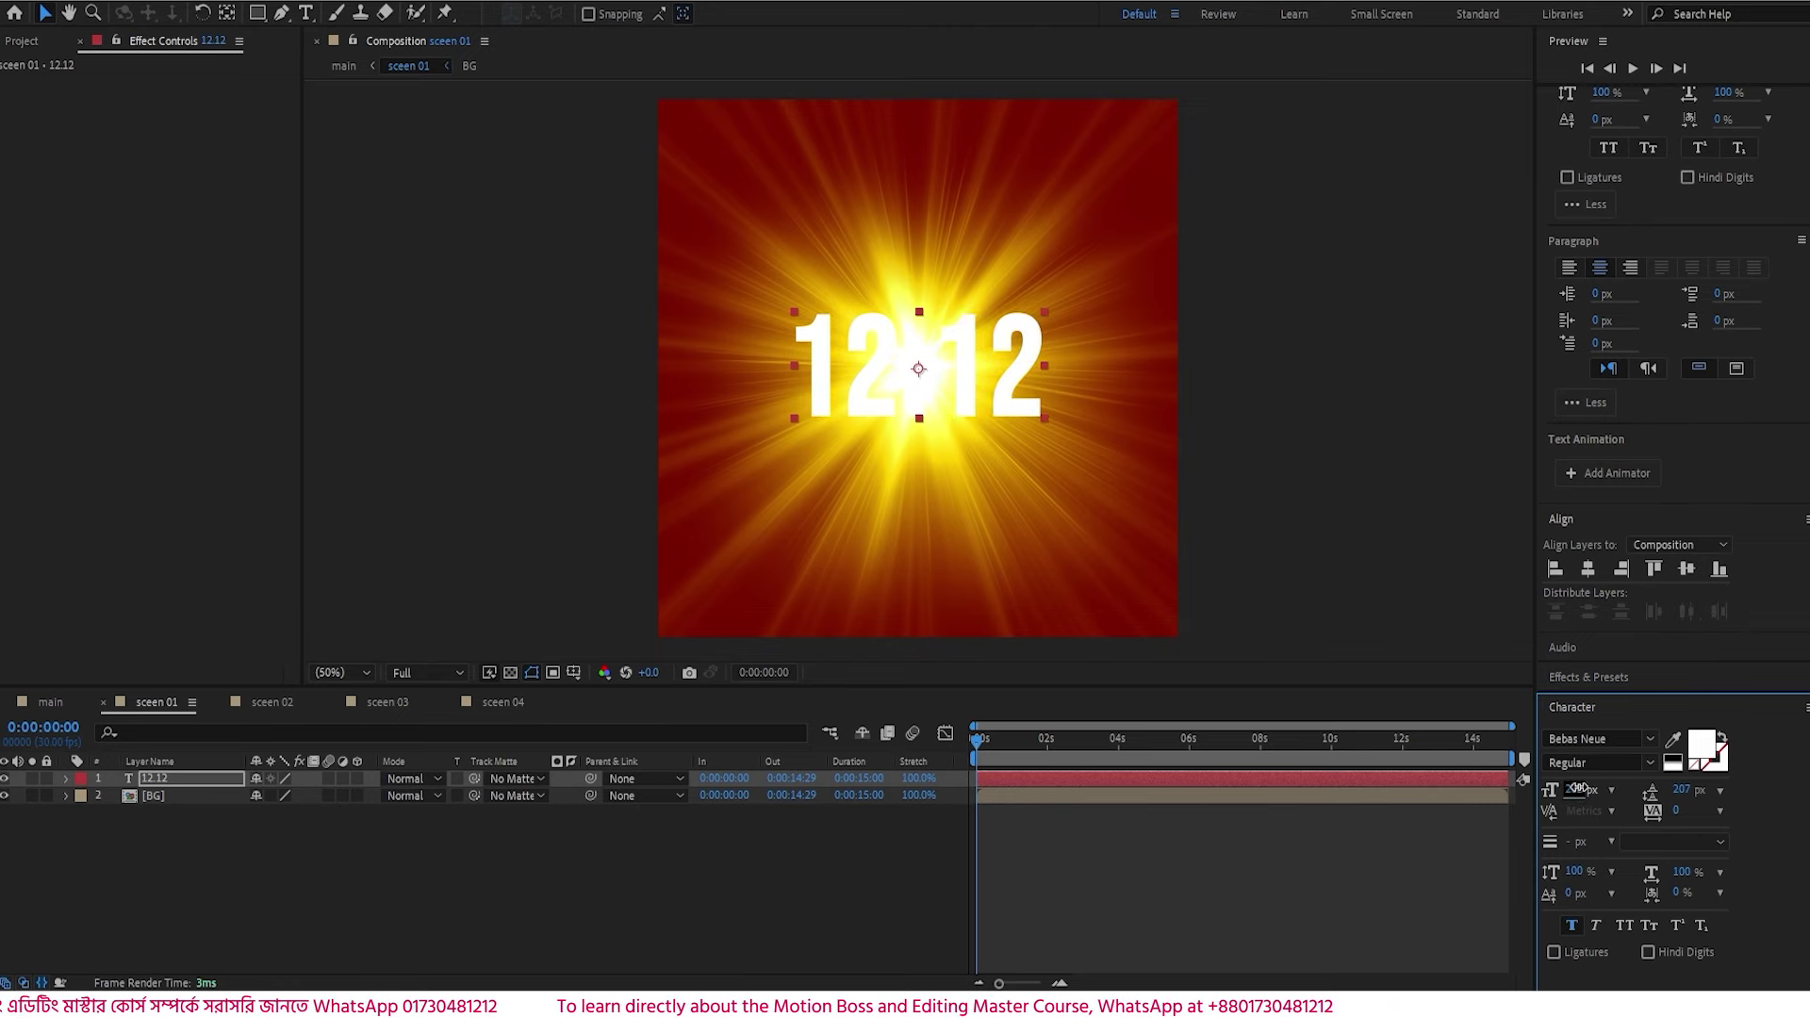
{"action": "left_click_drag", "start_coordinate": [1582, 790], "coordinate": [1625, 785]}
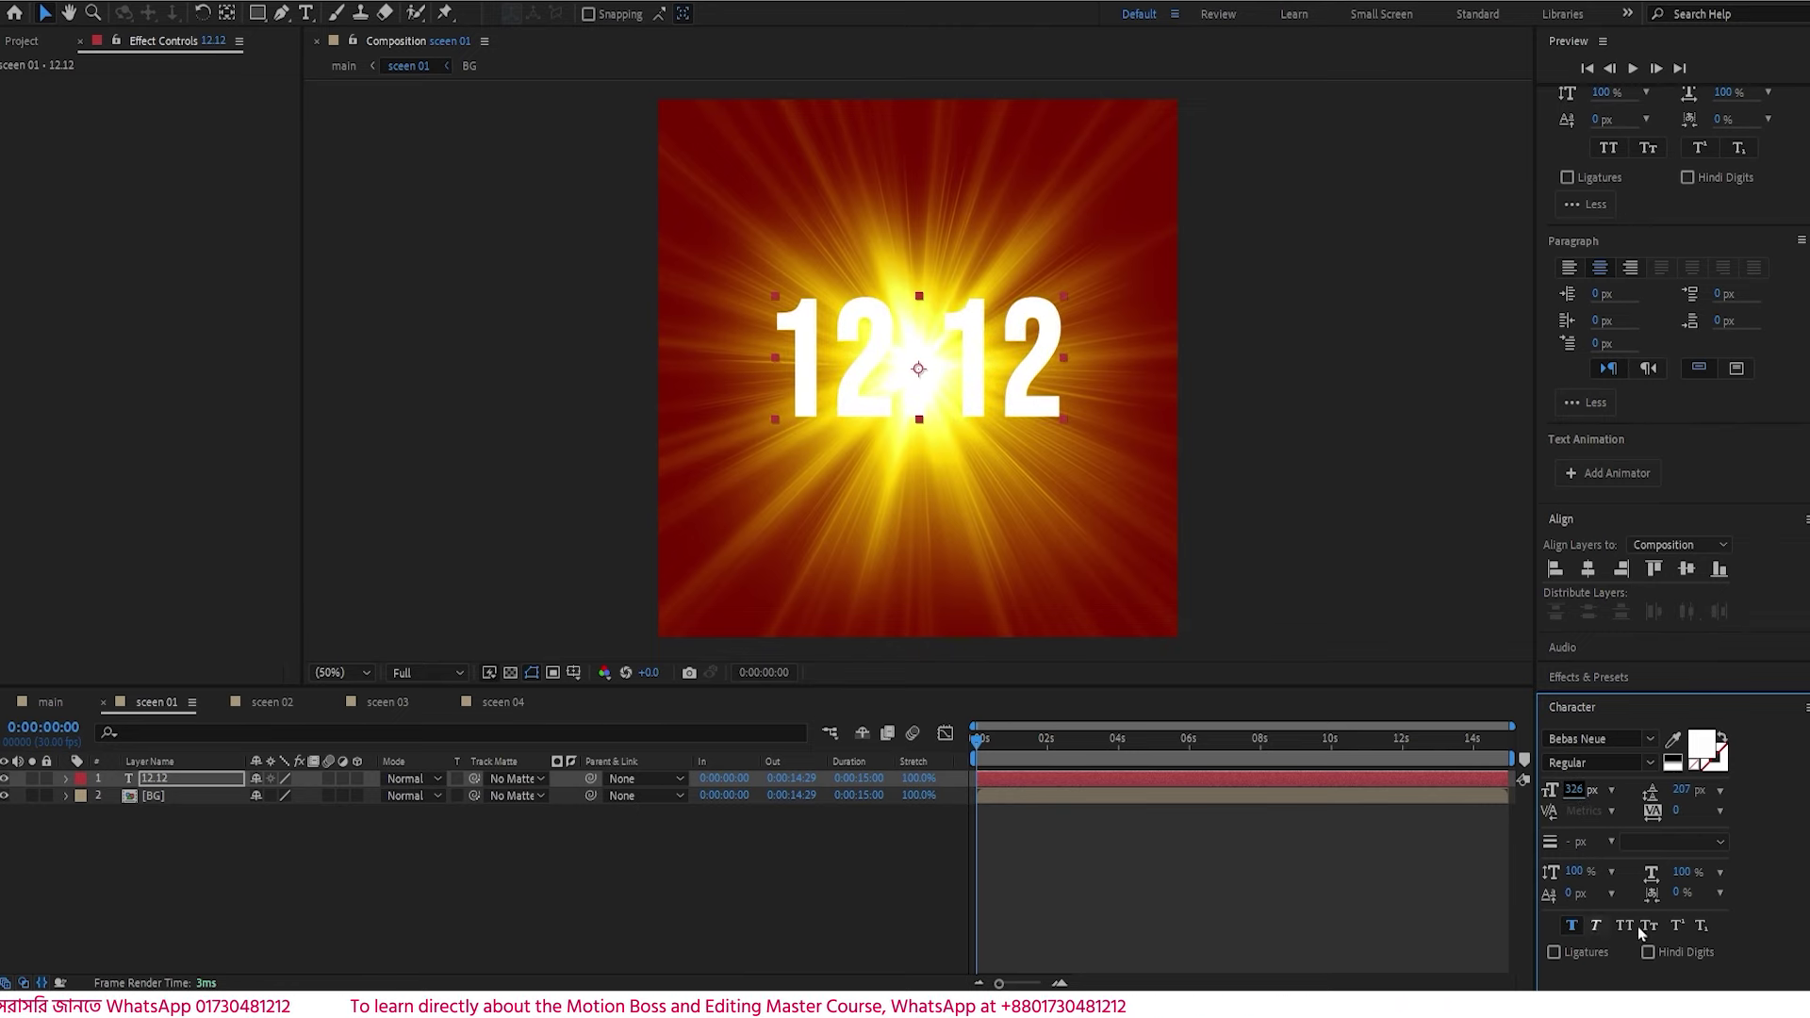
- Give the 12.12 text a stroke in dark purple 42003A, sampling the colour with the eyedropper
{"action": "left_click", "coordinate": [1720, 766]}
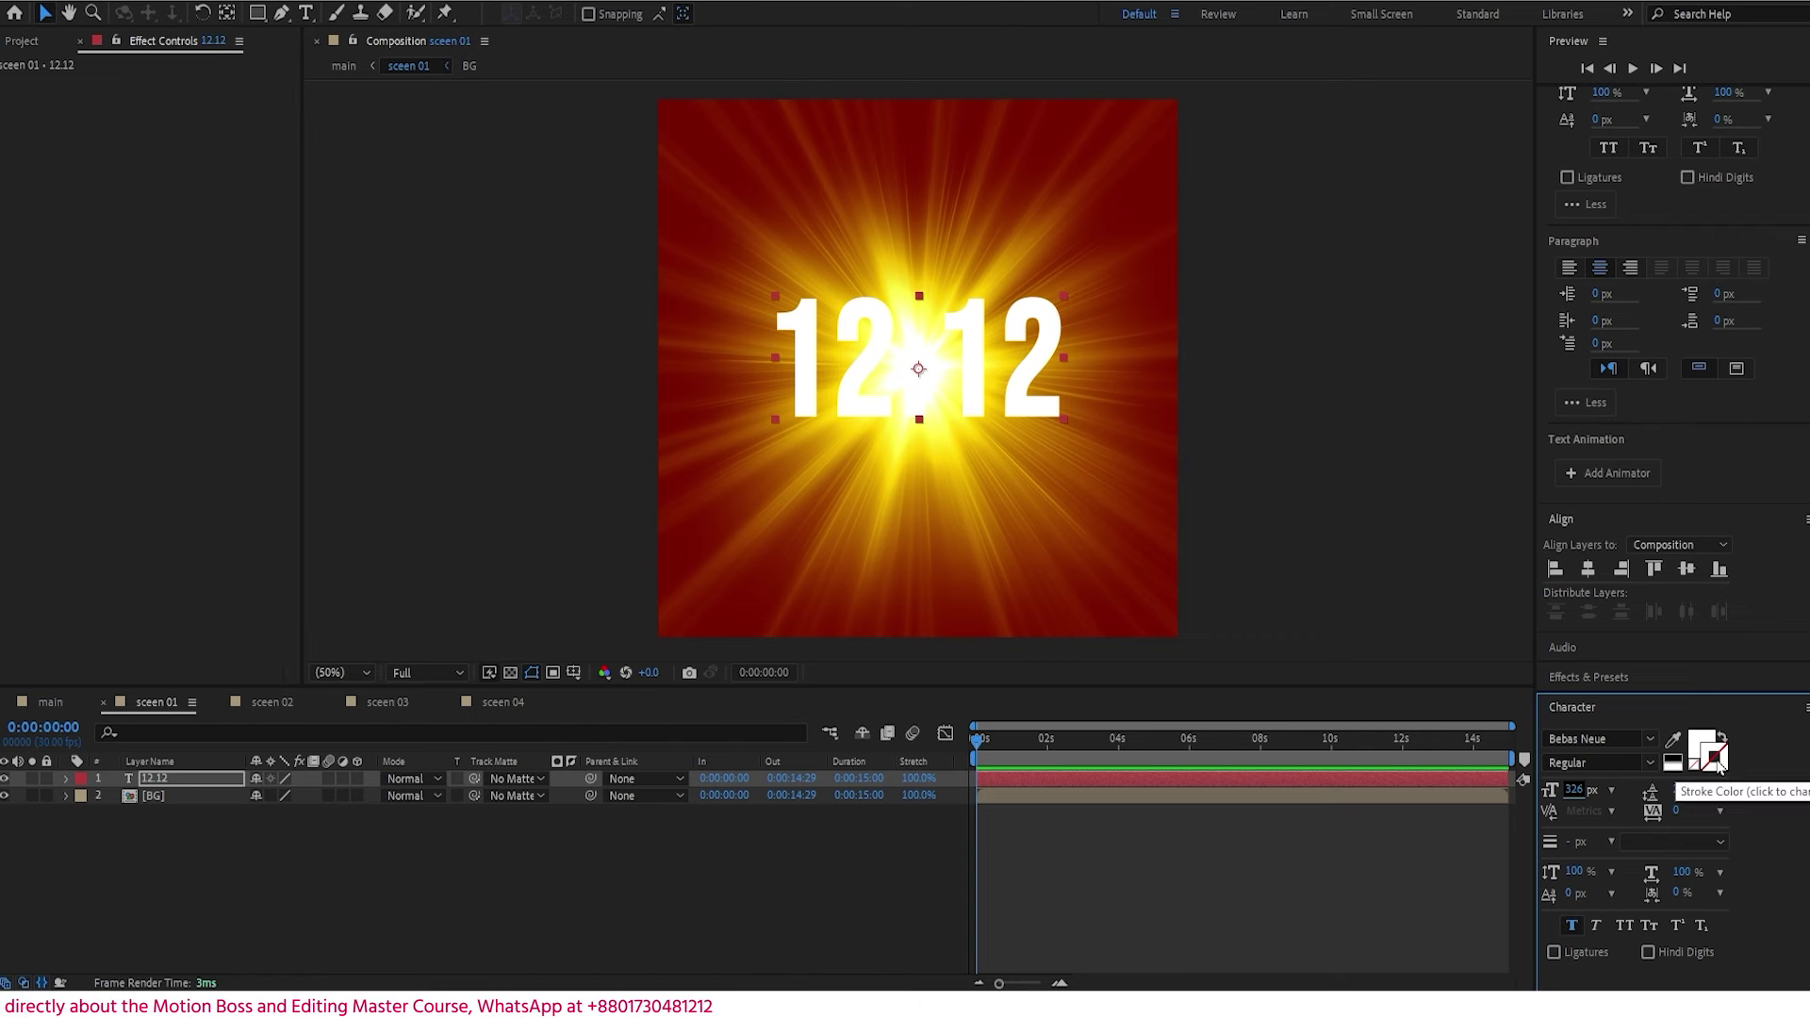
{"action": "left_click", "coordinate": [1719, 764]}
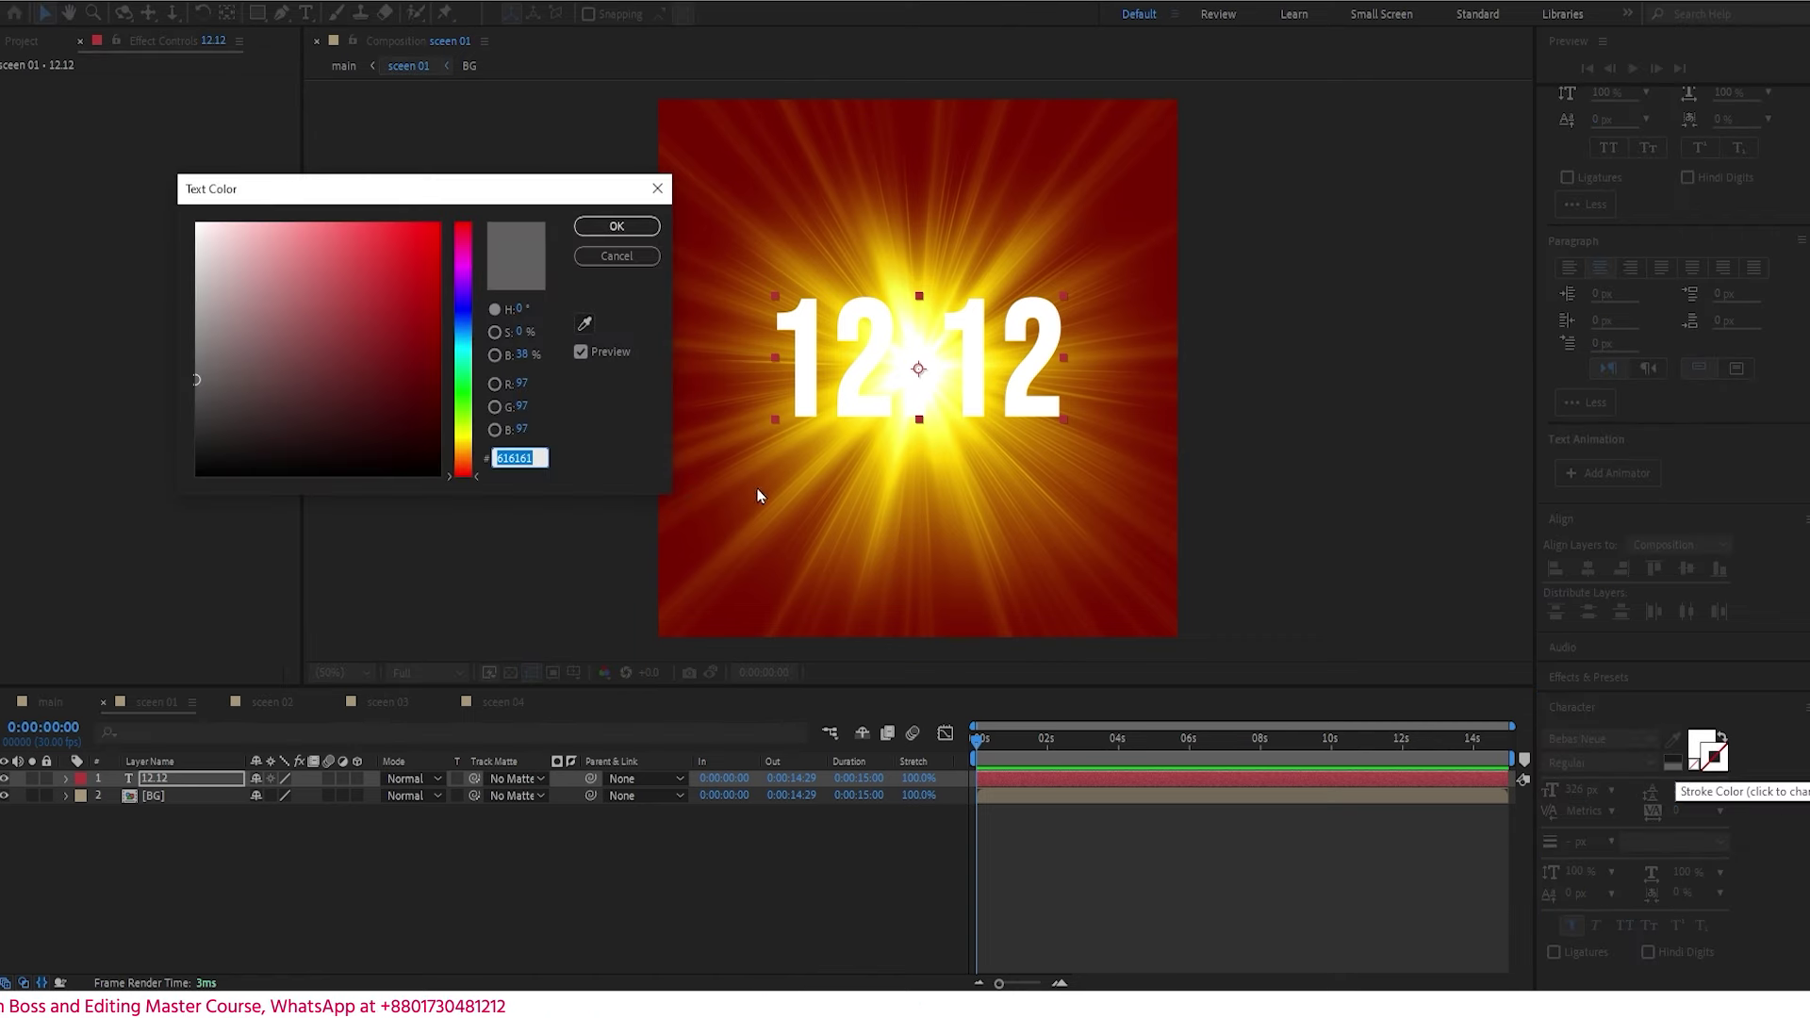
{"action": "left_click", "coordinate": [586, 327]}
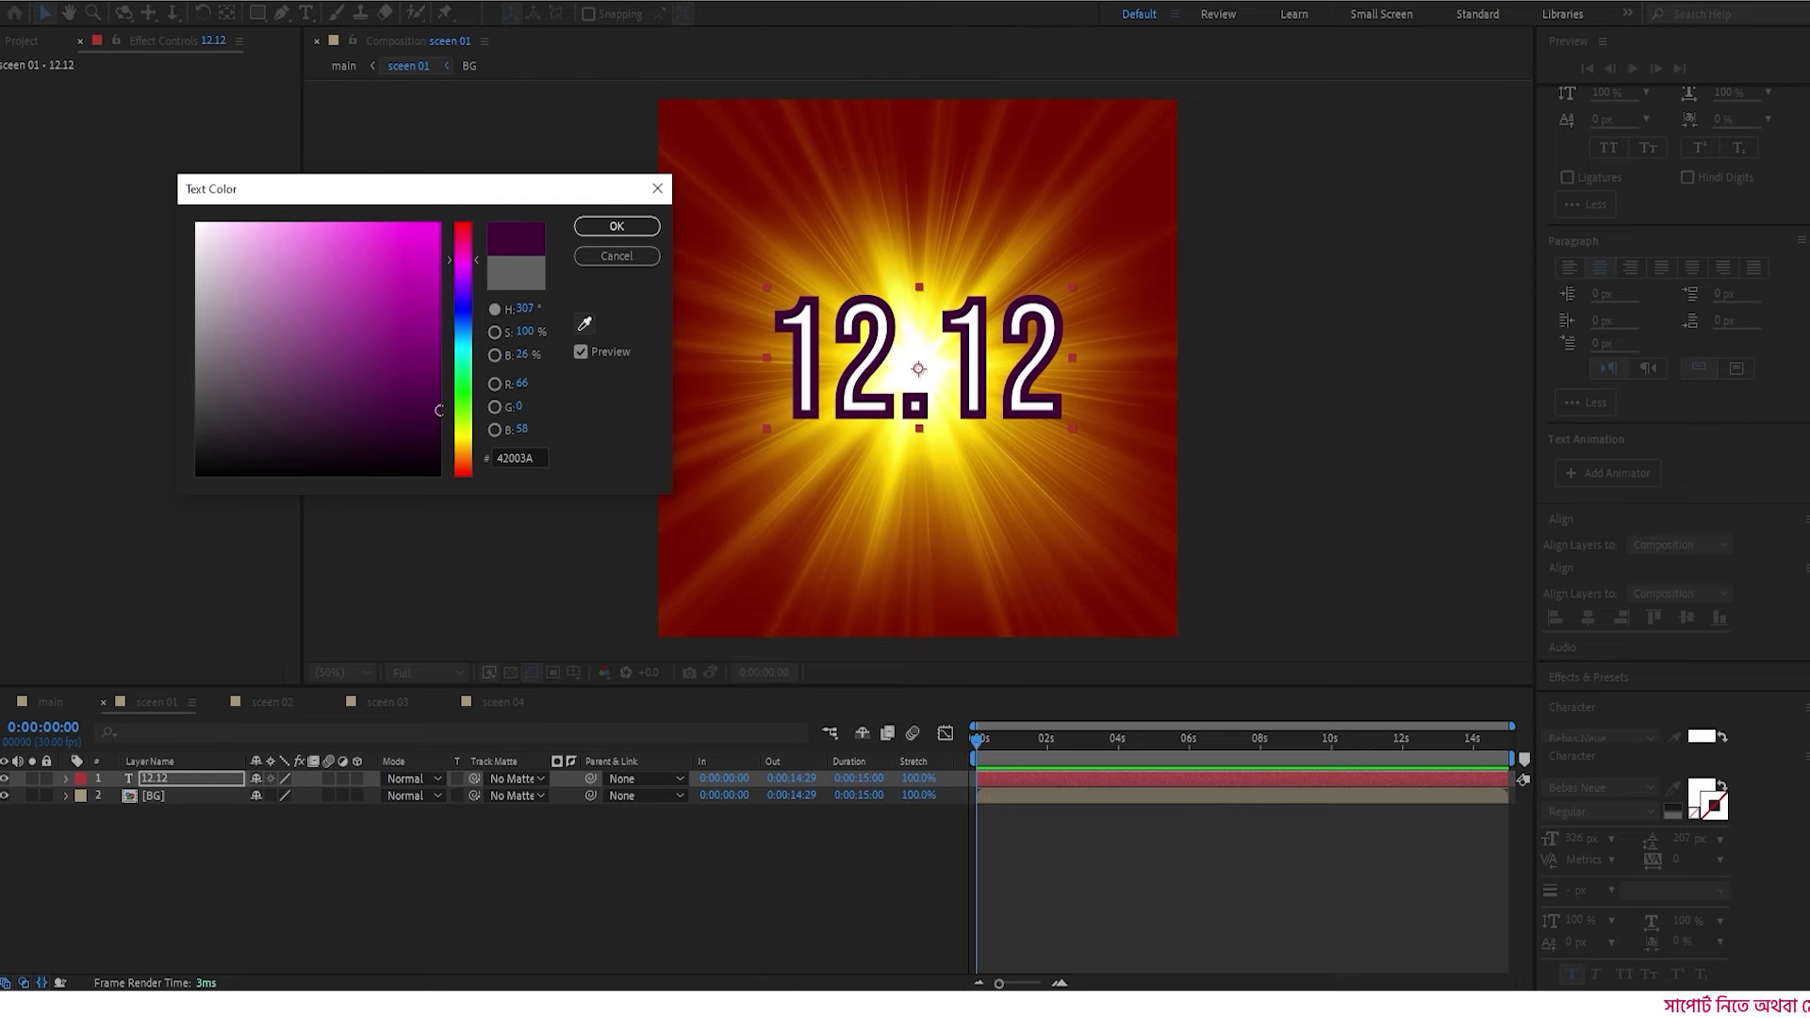
{"action": "left_click", "coordinate": [615, 227]}
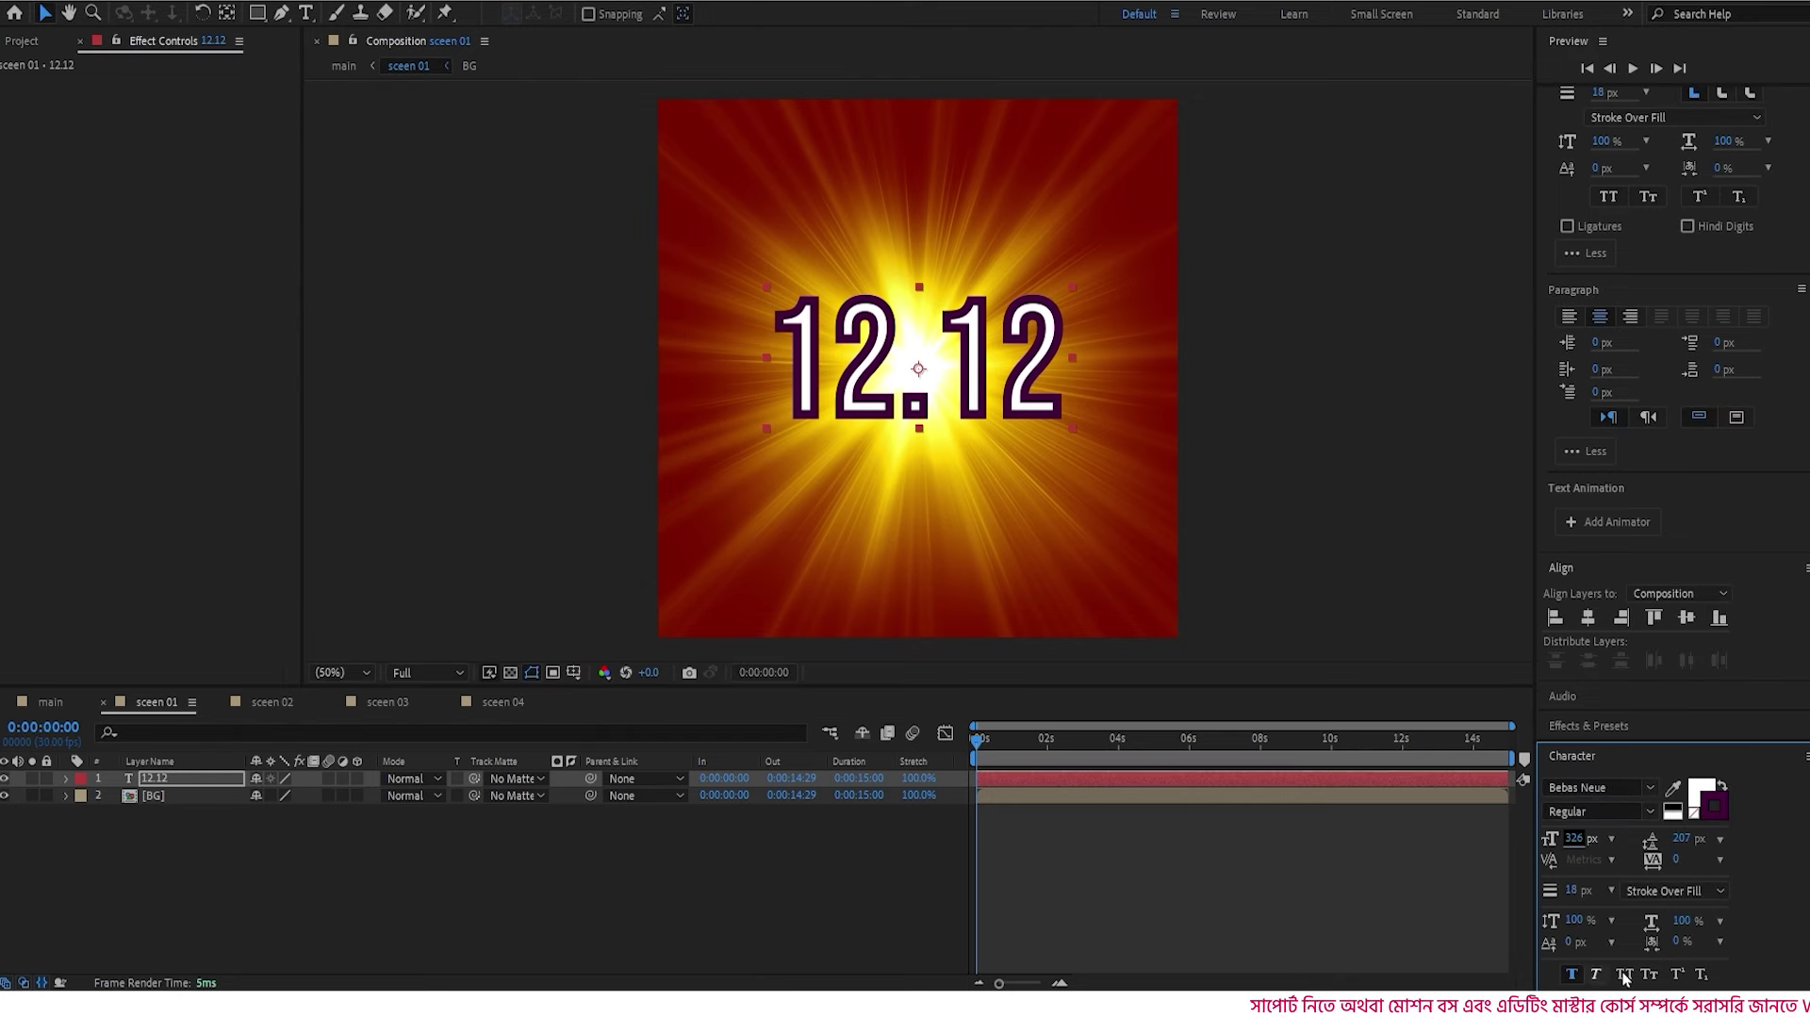
- Set the 12.12 text's stroke order to All Fills Over All Strokes and its stroke width to 20 px
{"action": "left_click", "coordinate": [1686, 894]}
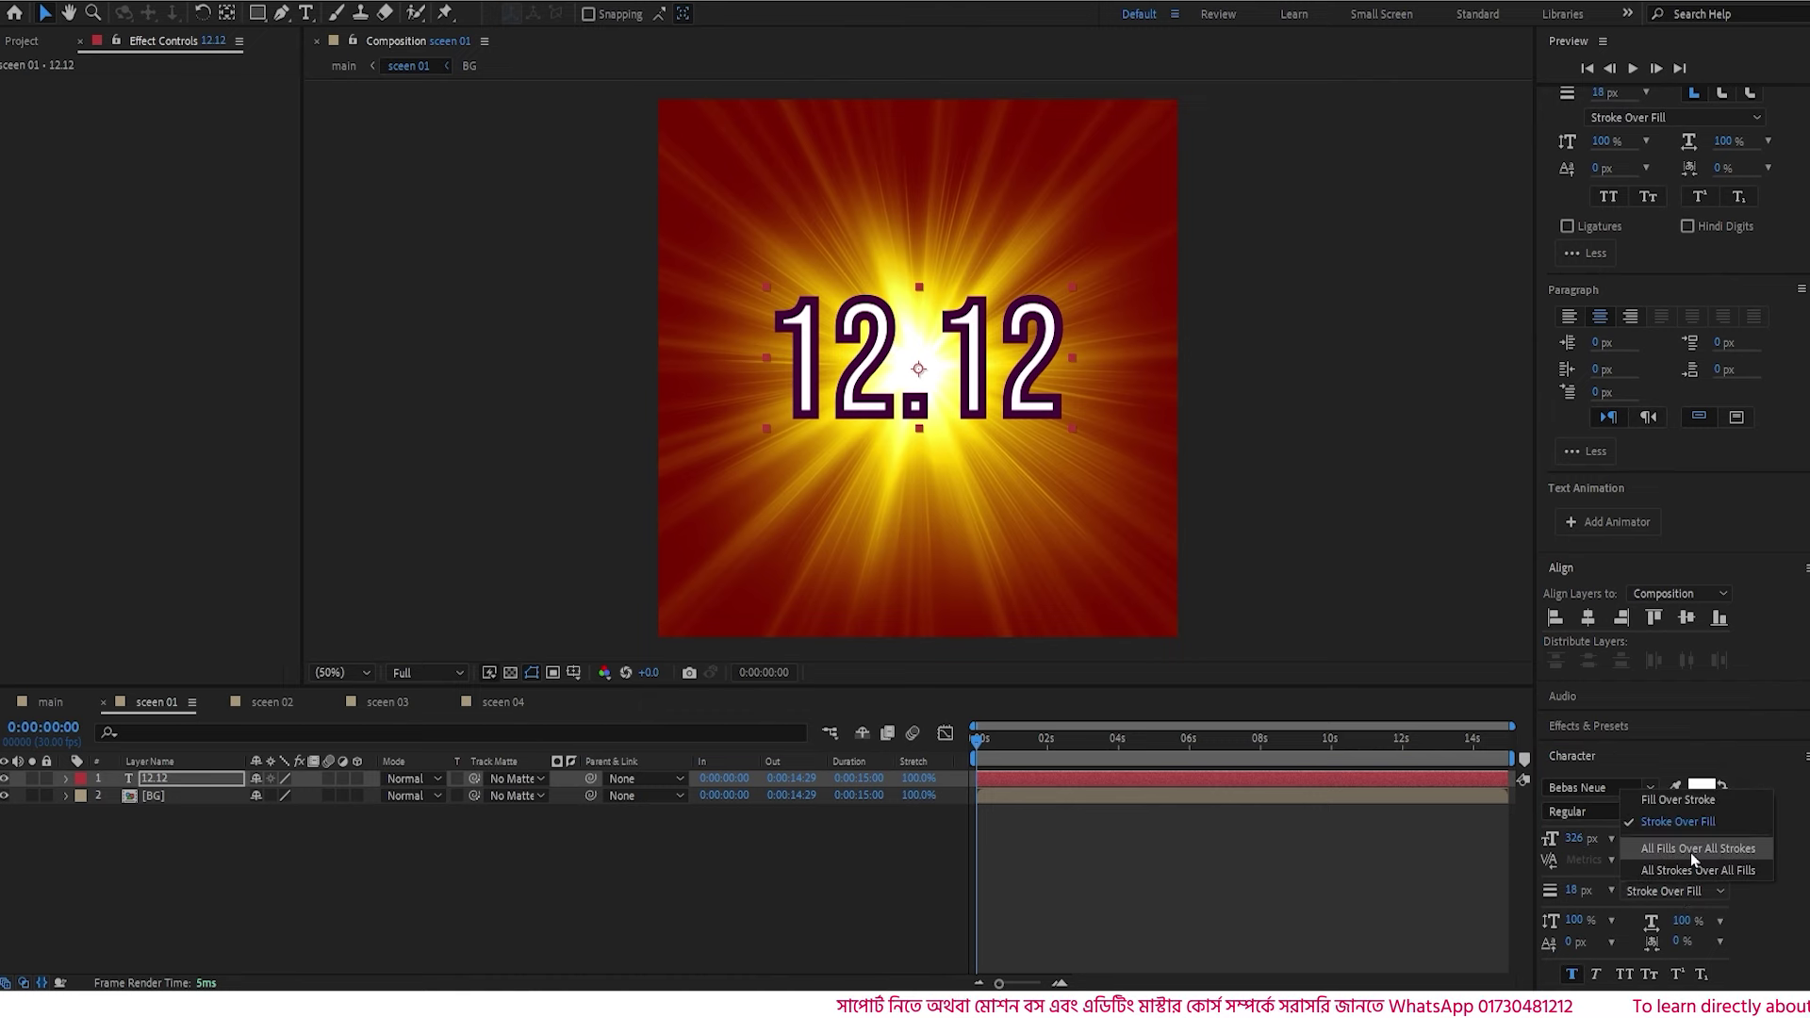
{"action": "left_click", "coordinate": [1689, 852]}
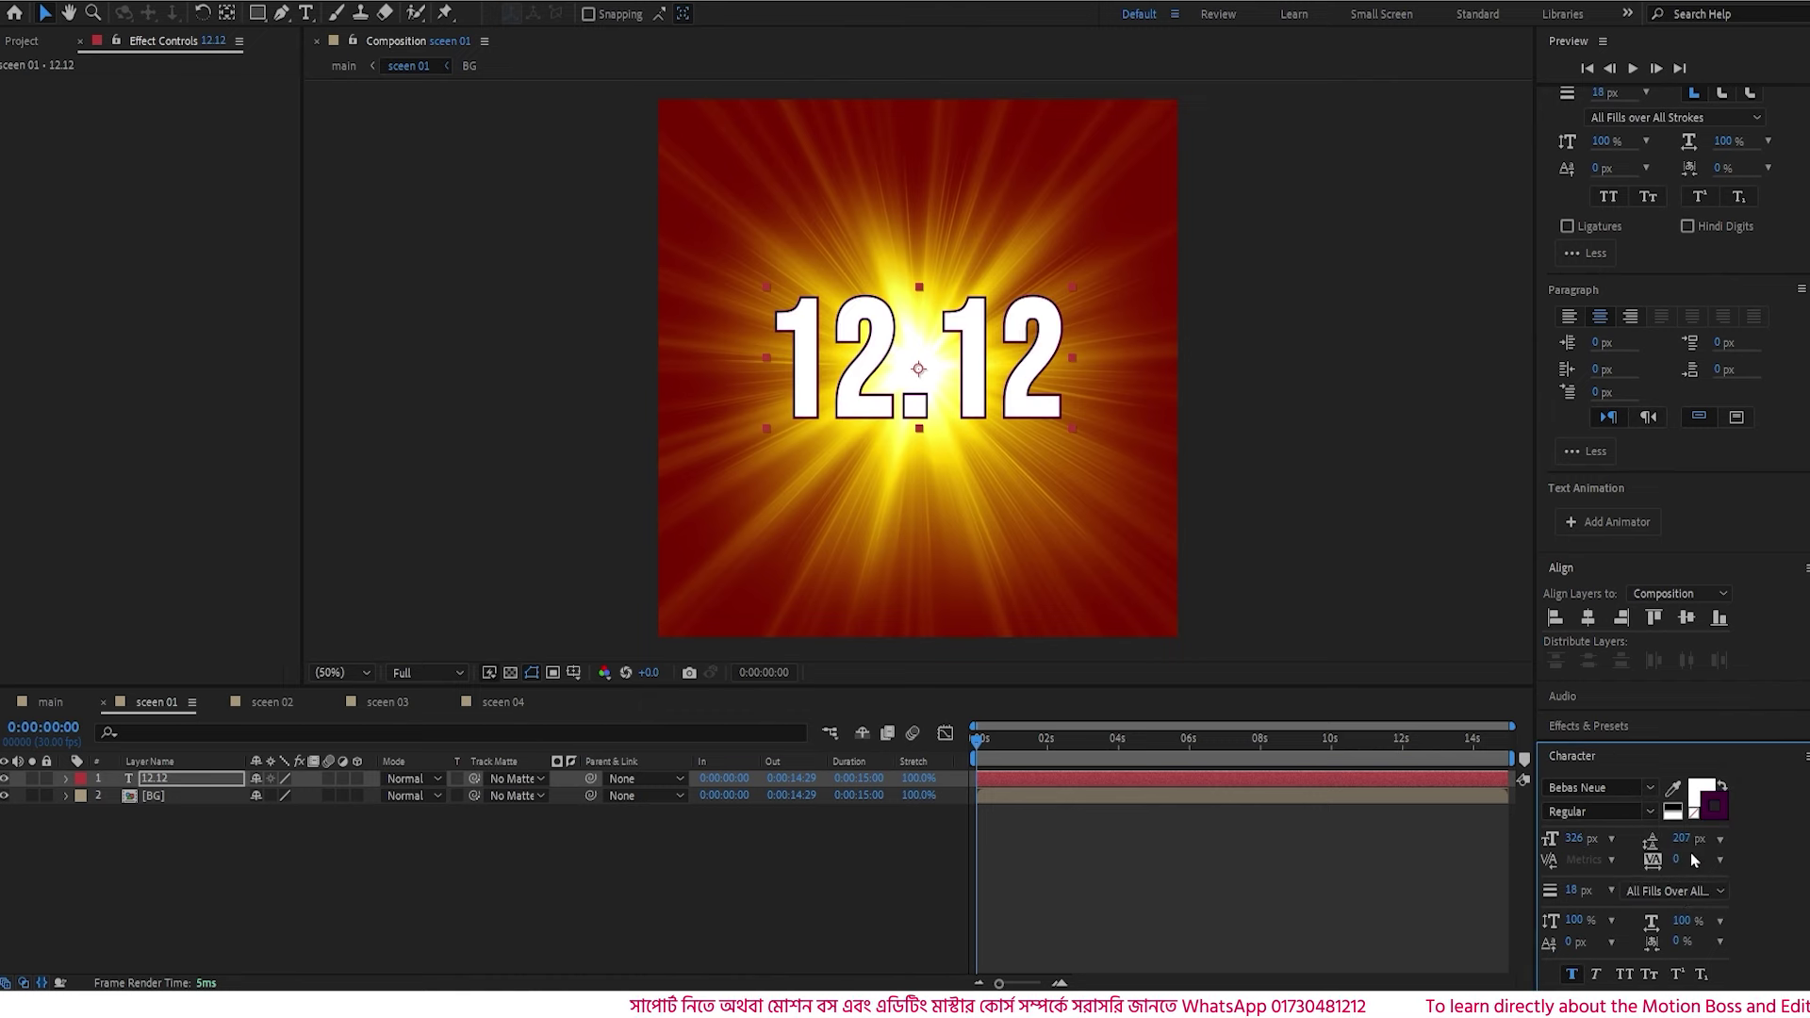
{"action": "left_click", "coordinate": [1573, 891]}
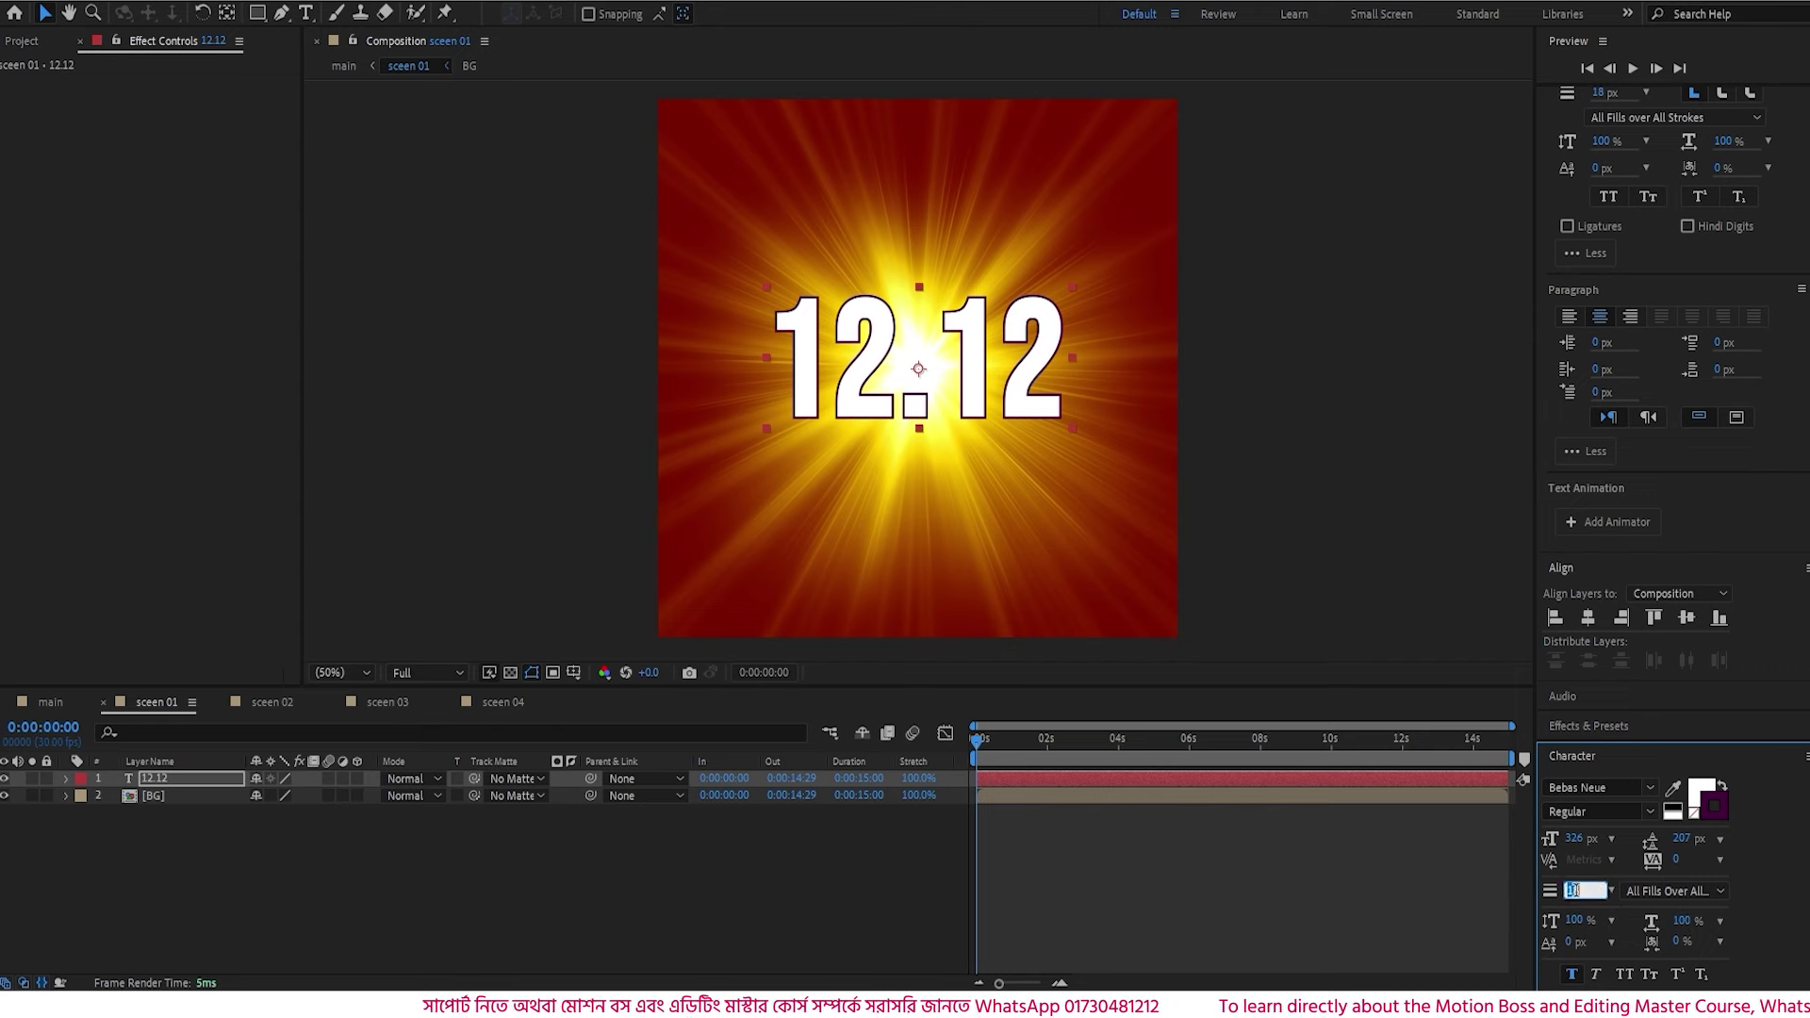
{"action": "type", "text": "20"}
{"action": "key", "text": "Return"}
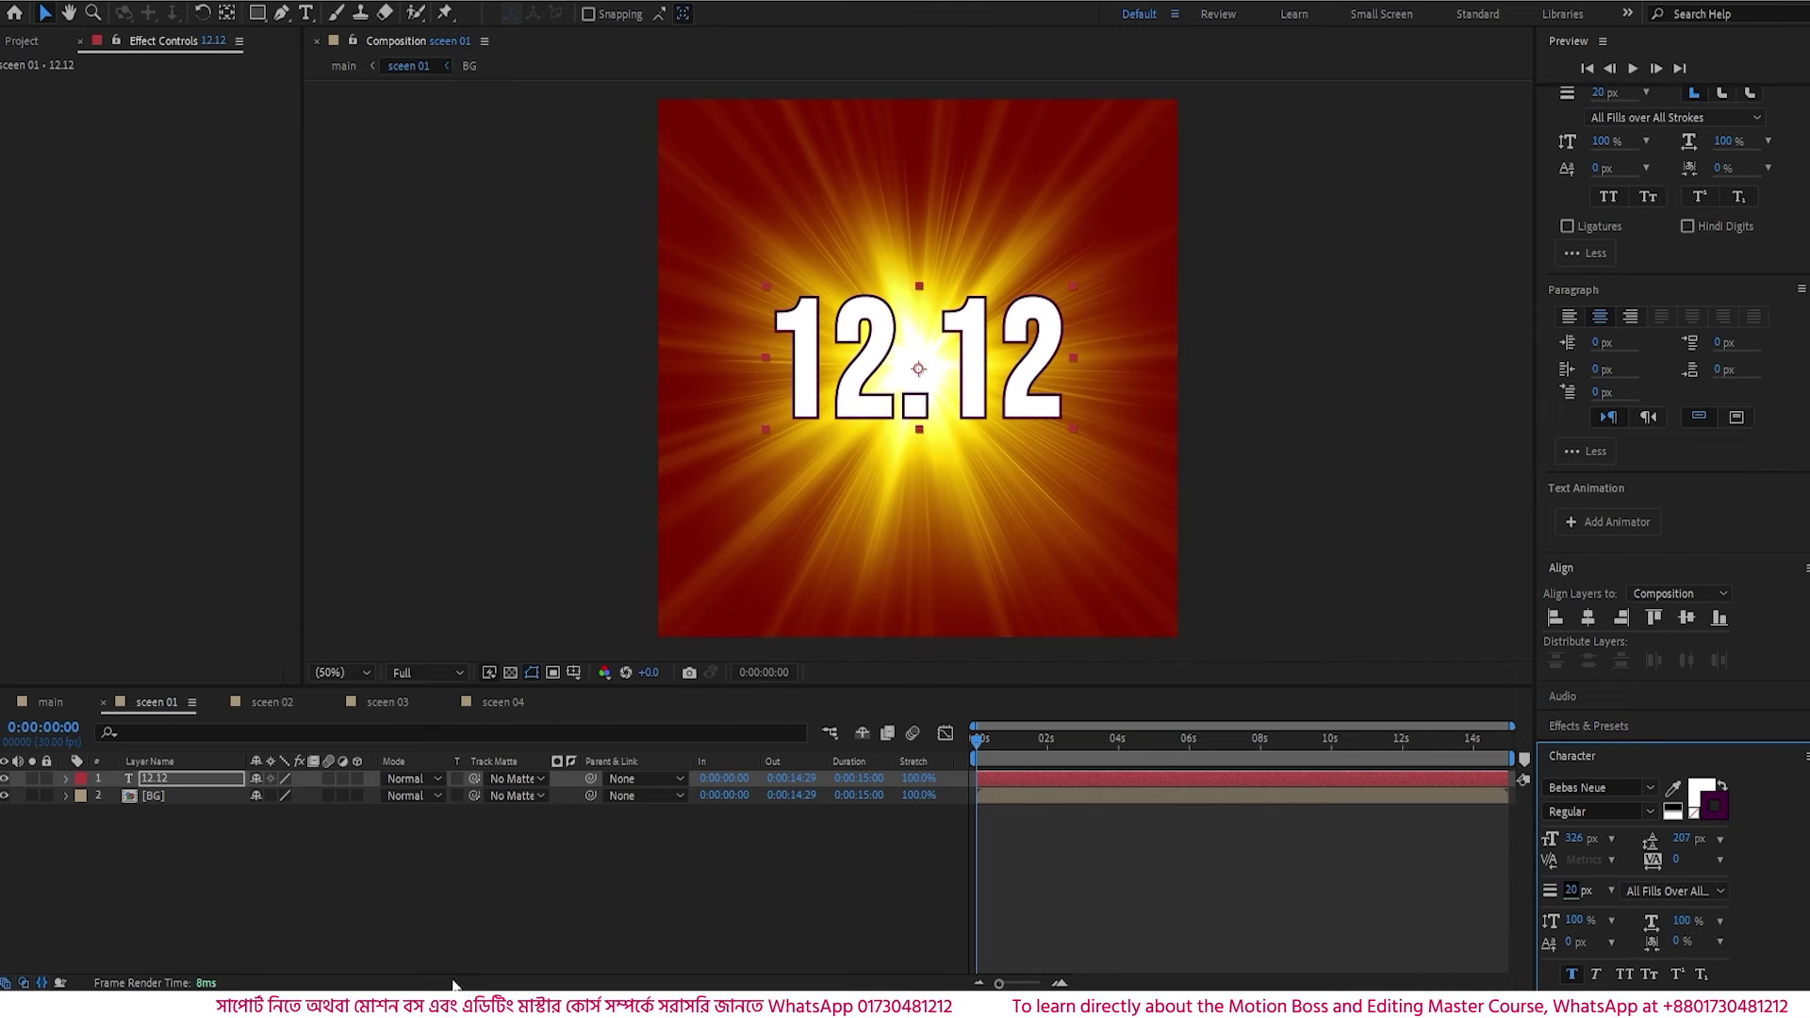
{"action": "left_click", "coordinate": [177, 779]}
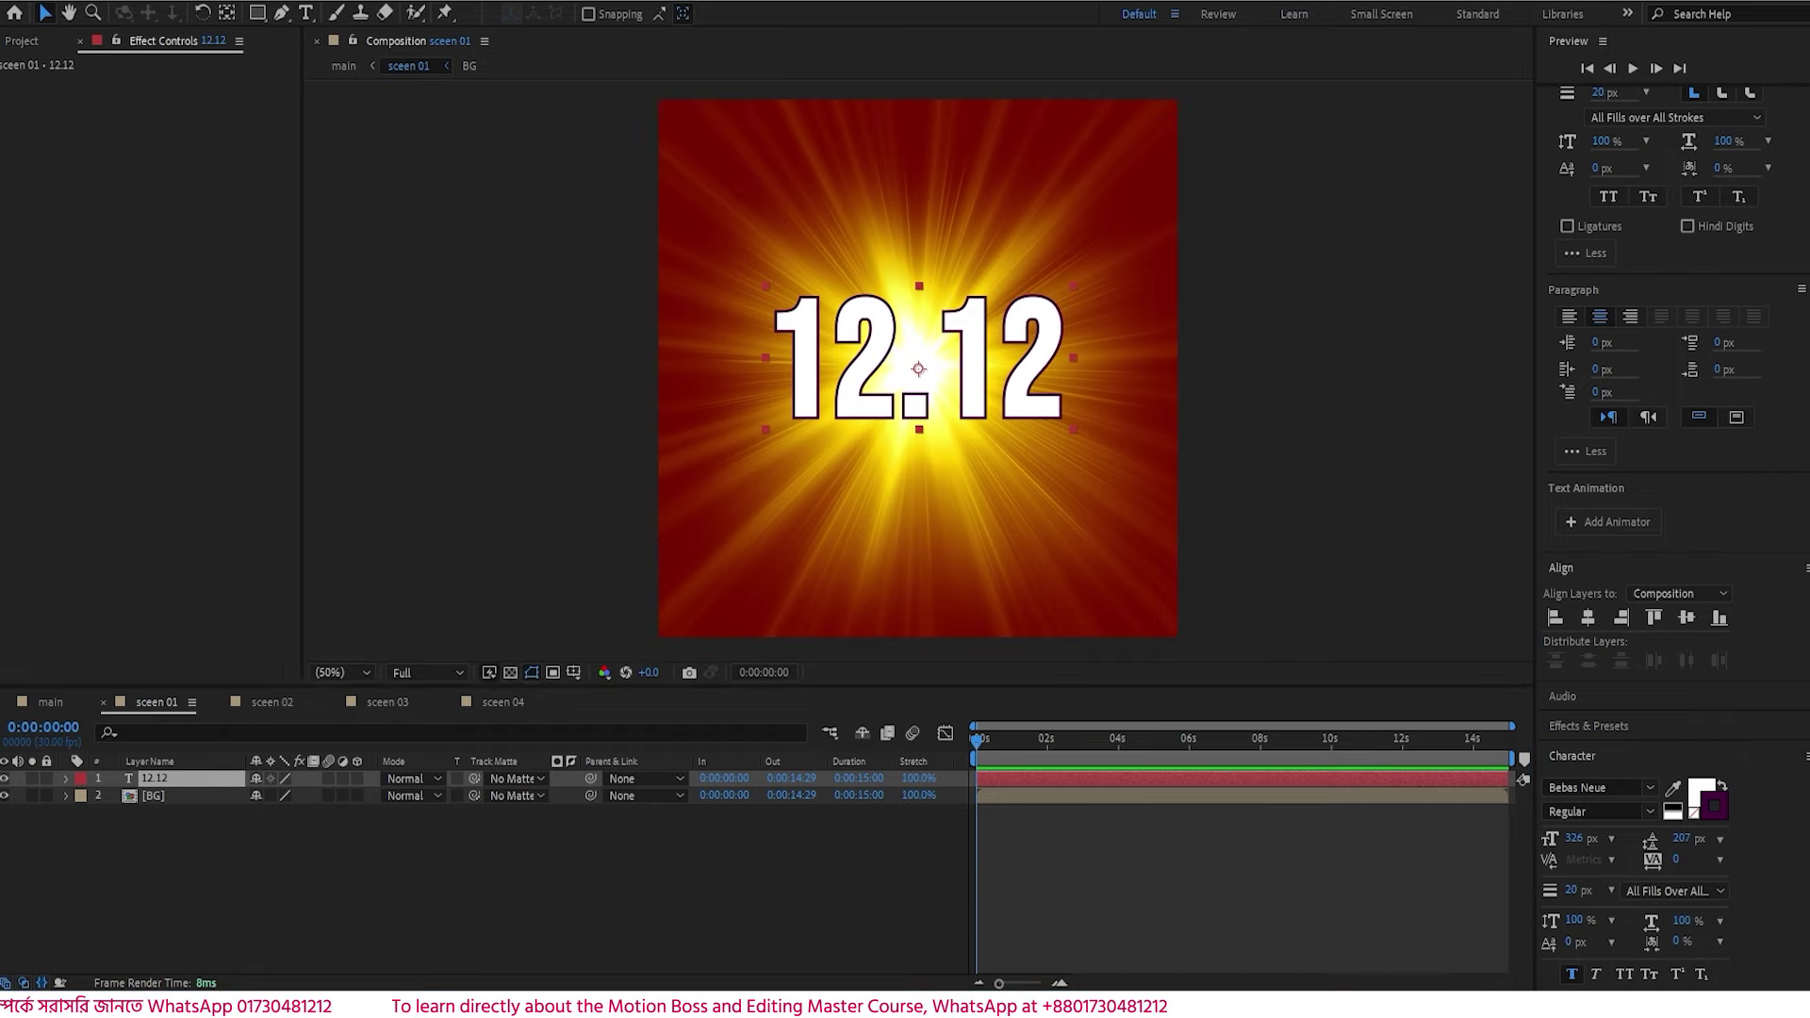
- Check the reference, then trace a pen shape across the 12.12 digits from the first 1's top to the last 2, with a V notch between the pairs
{"action": "left_click_drag", "start_coordinate": [0, 219], "coordinate": [1048, 143]}
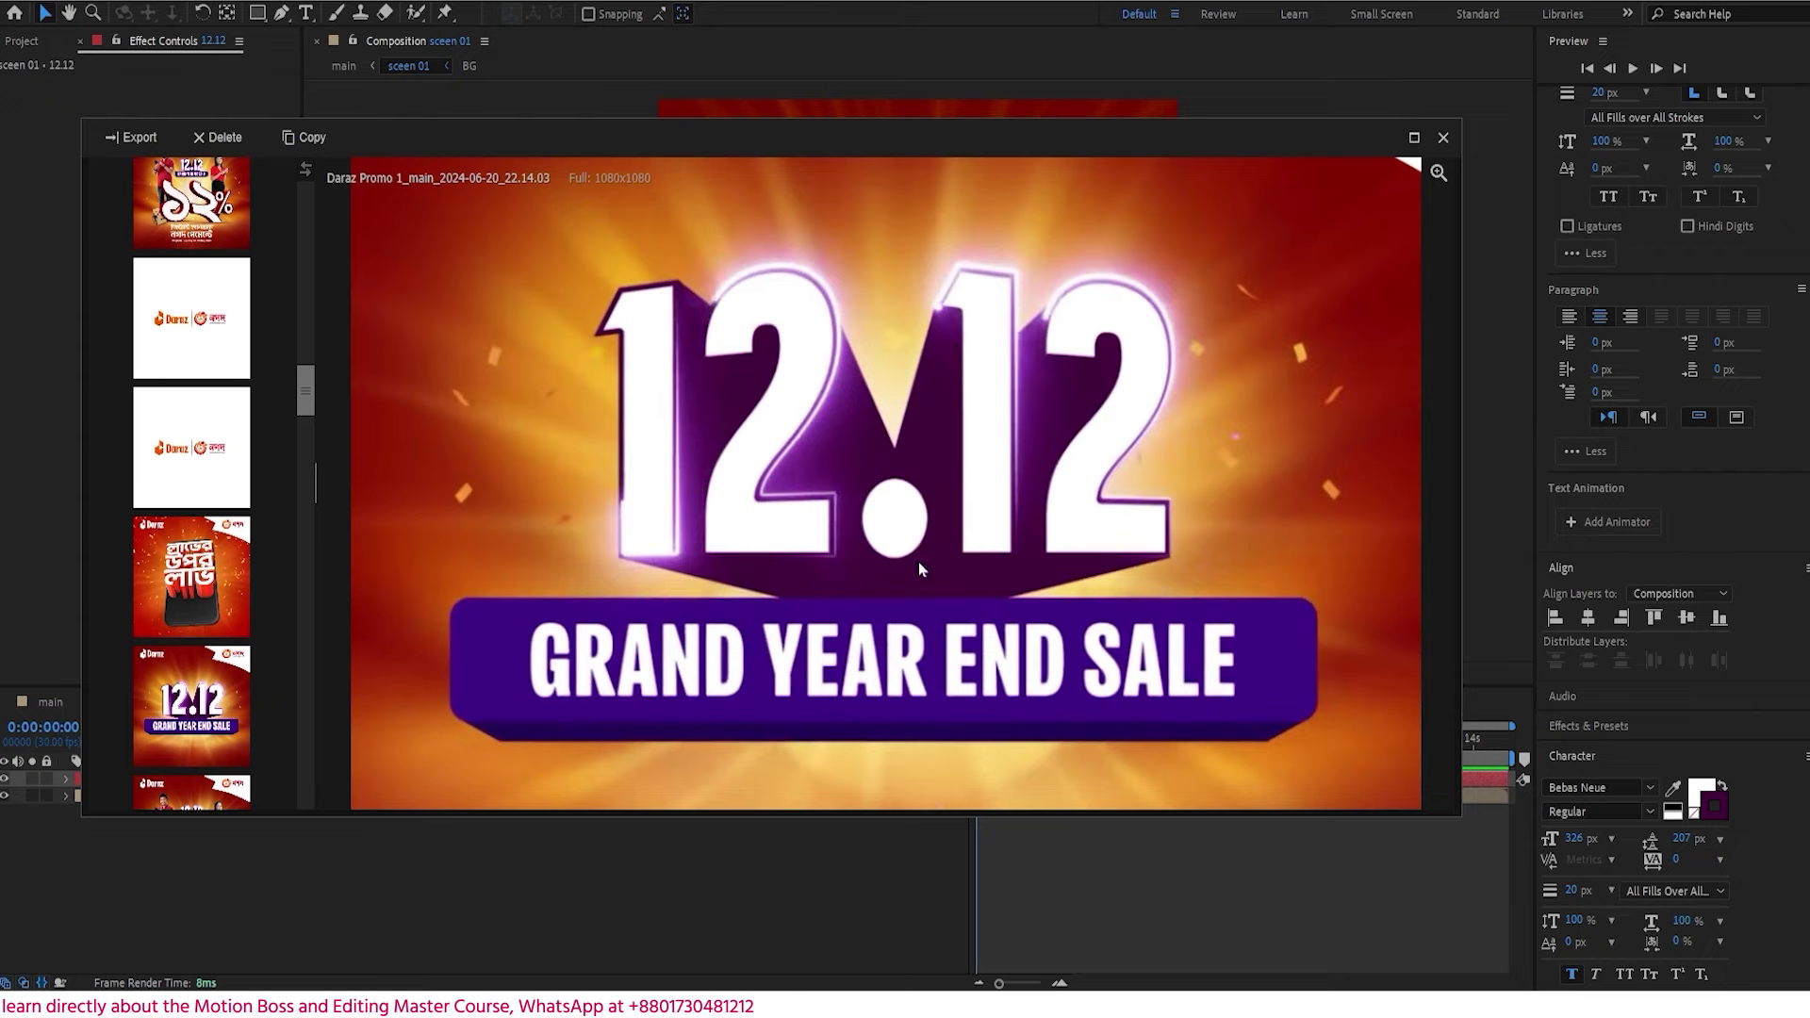
{"action": "left_click_drag", "start_coordinate": [1340, 142], "coordinate": [0, 189]}
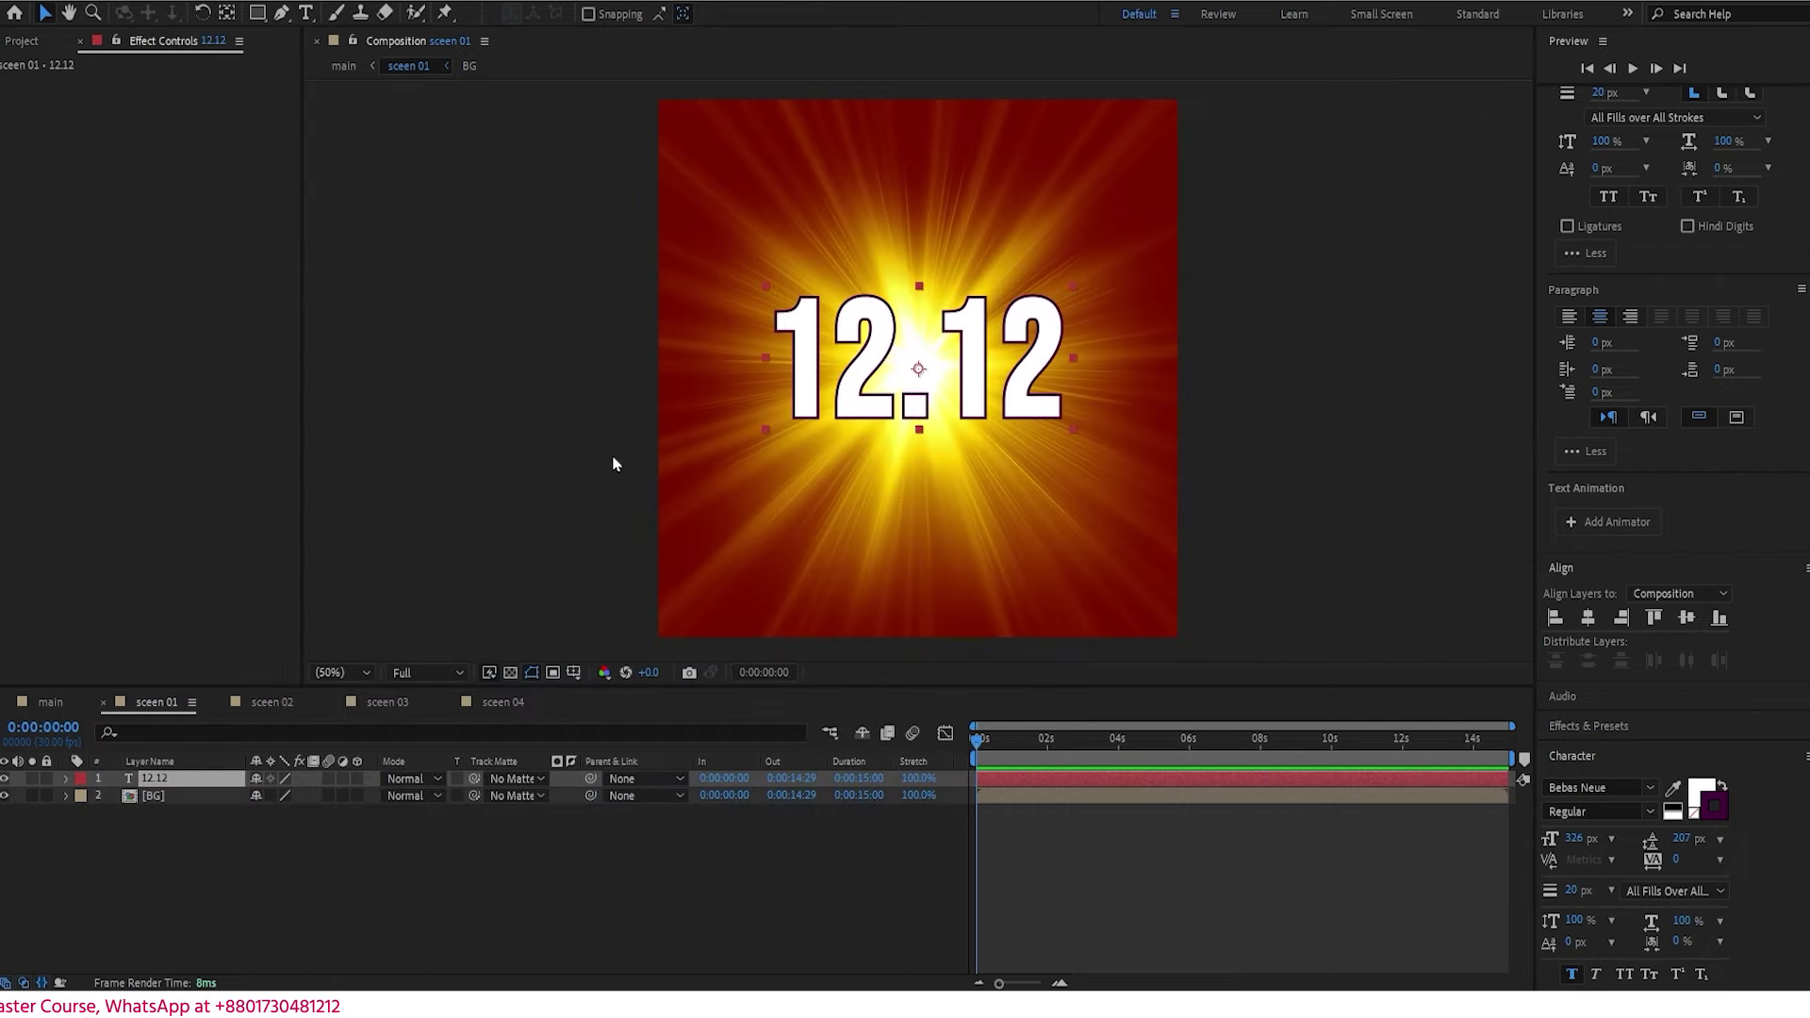
{"action": "scroll", "coordinate": [834, 397], "scroll_direction": "up", "scroll_amount": 4}
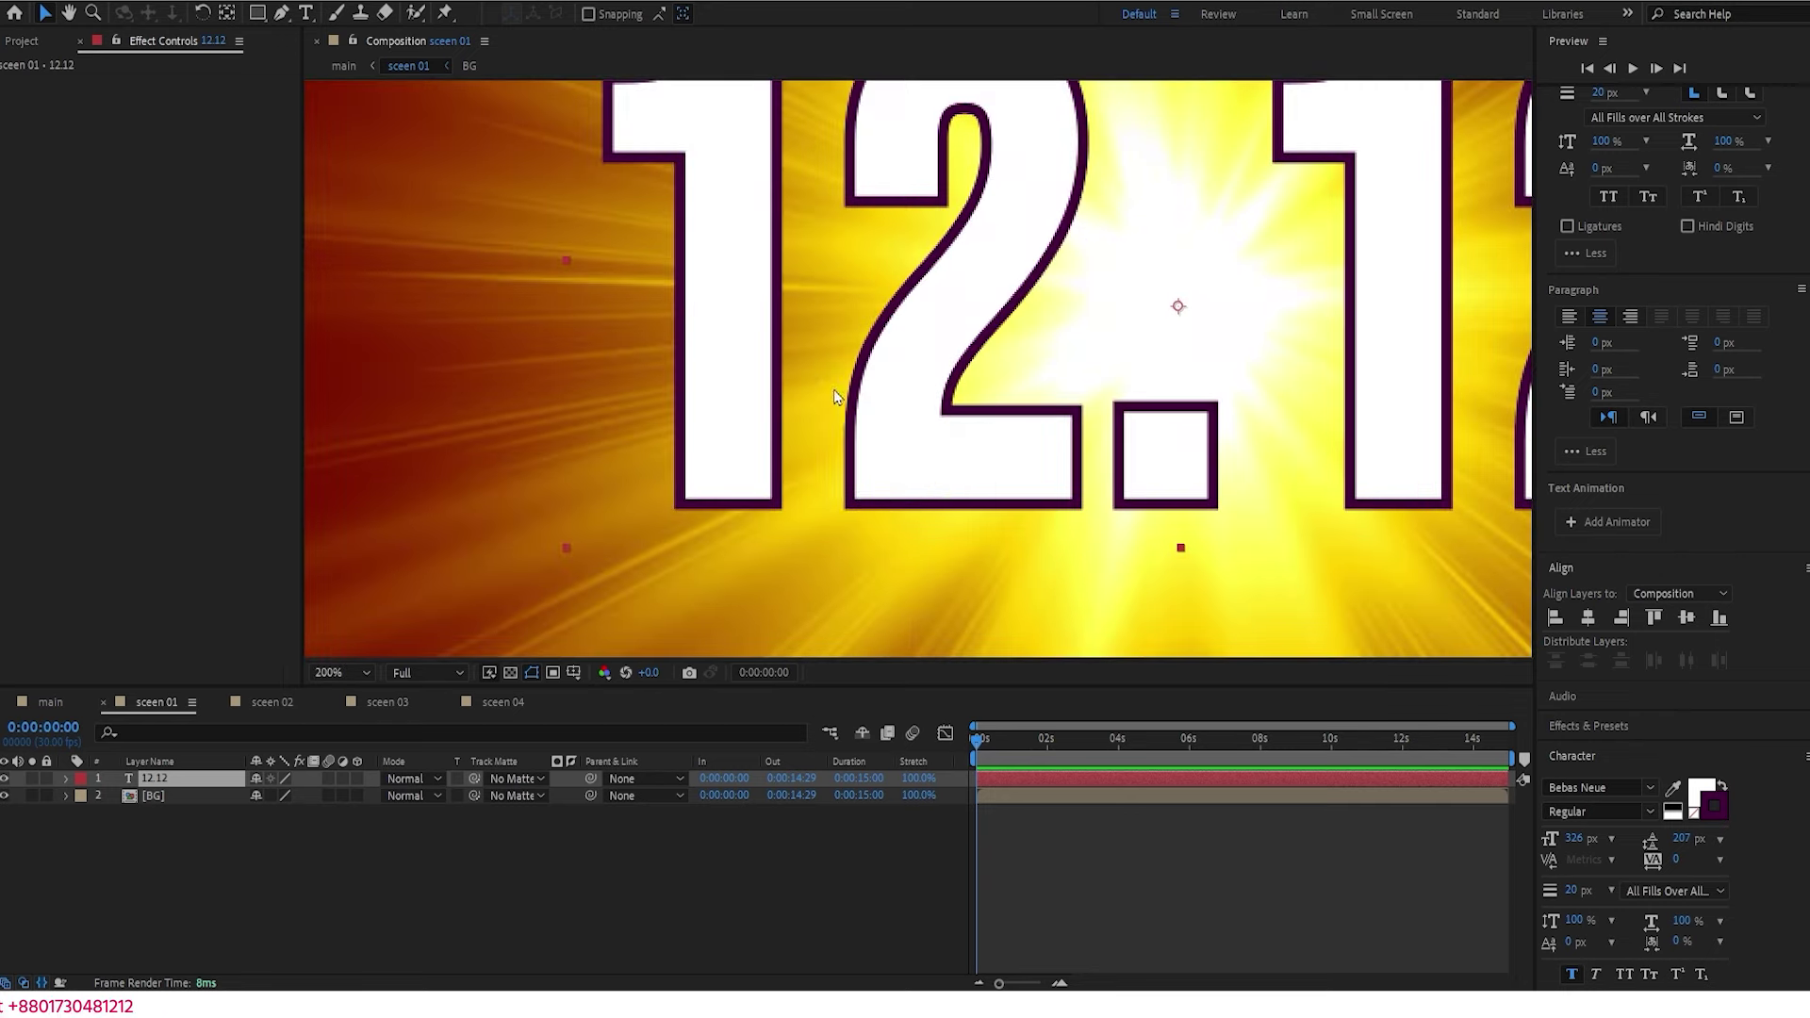
{"action": "key", "text": "h"}
{"action": "left_click_drag", "start_coordinate": [942, 331], "coordinate": [788, 419]}
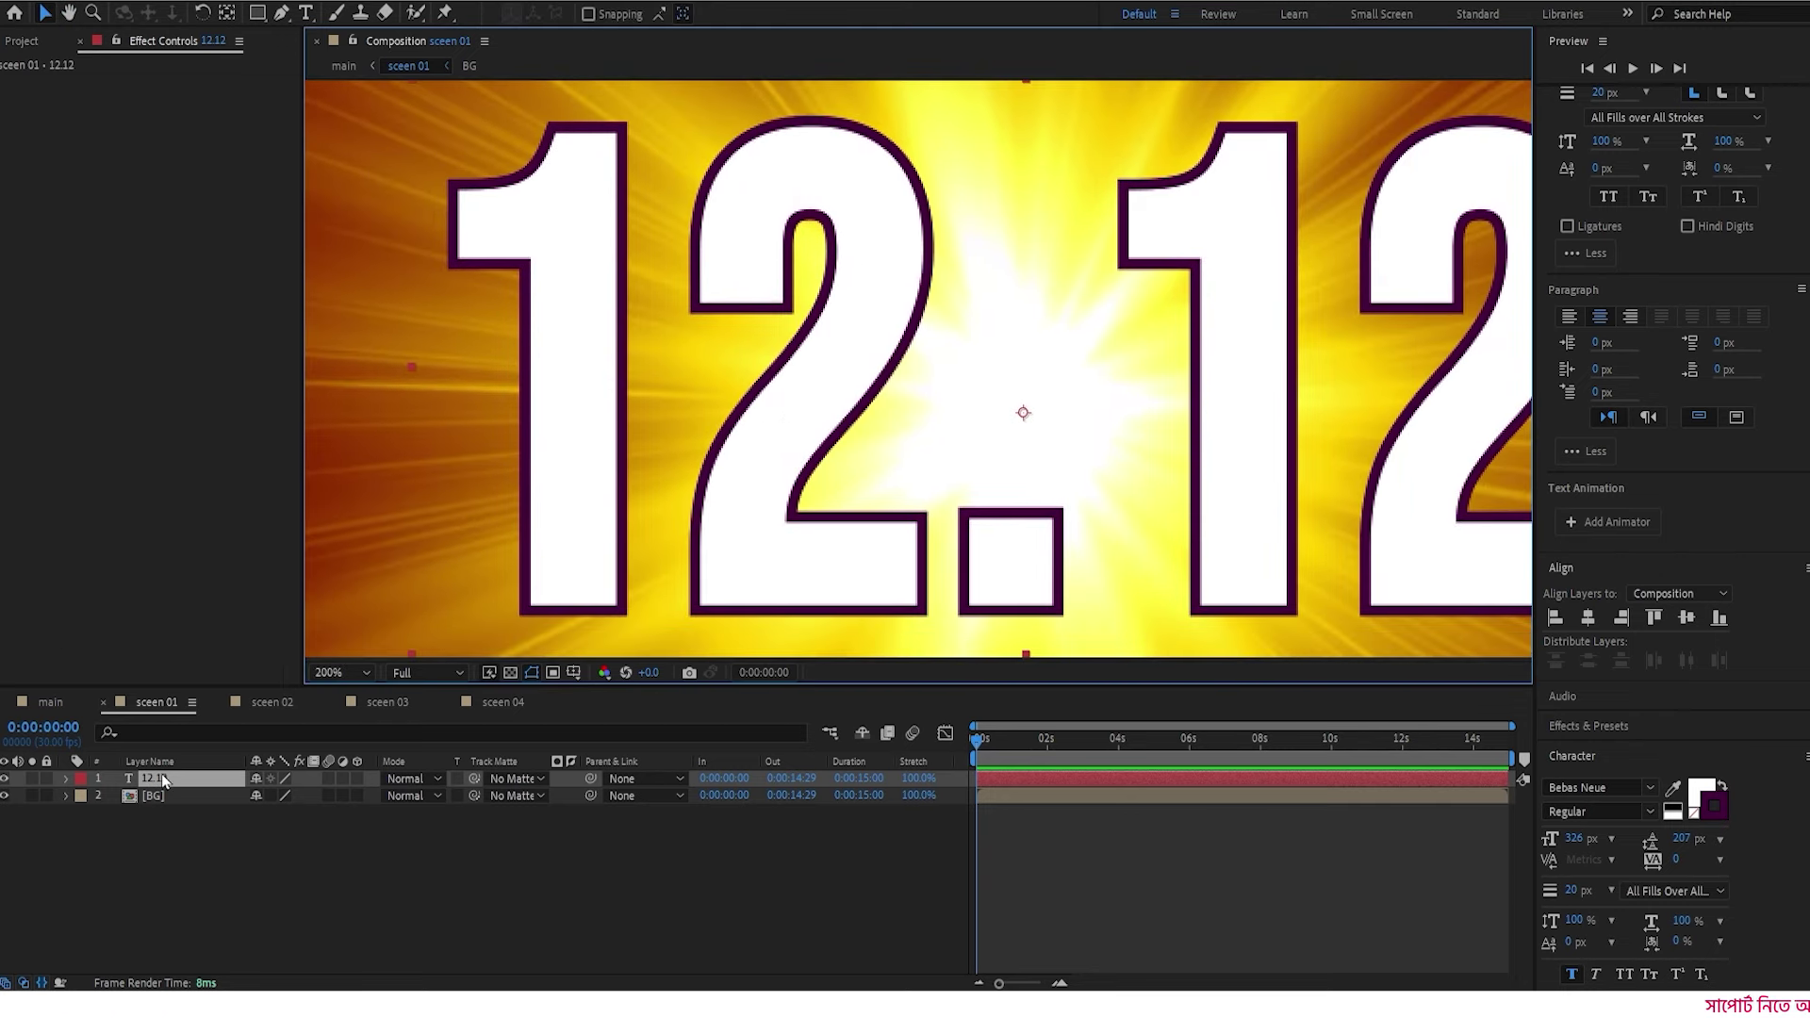
{"action": "left_click", "coordinate": [164, 845]}
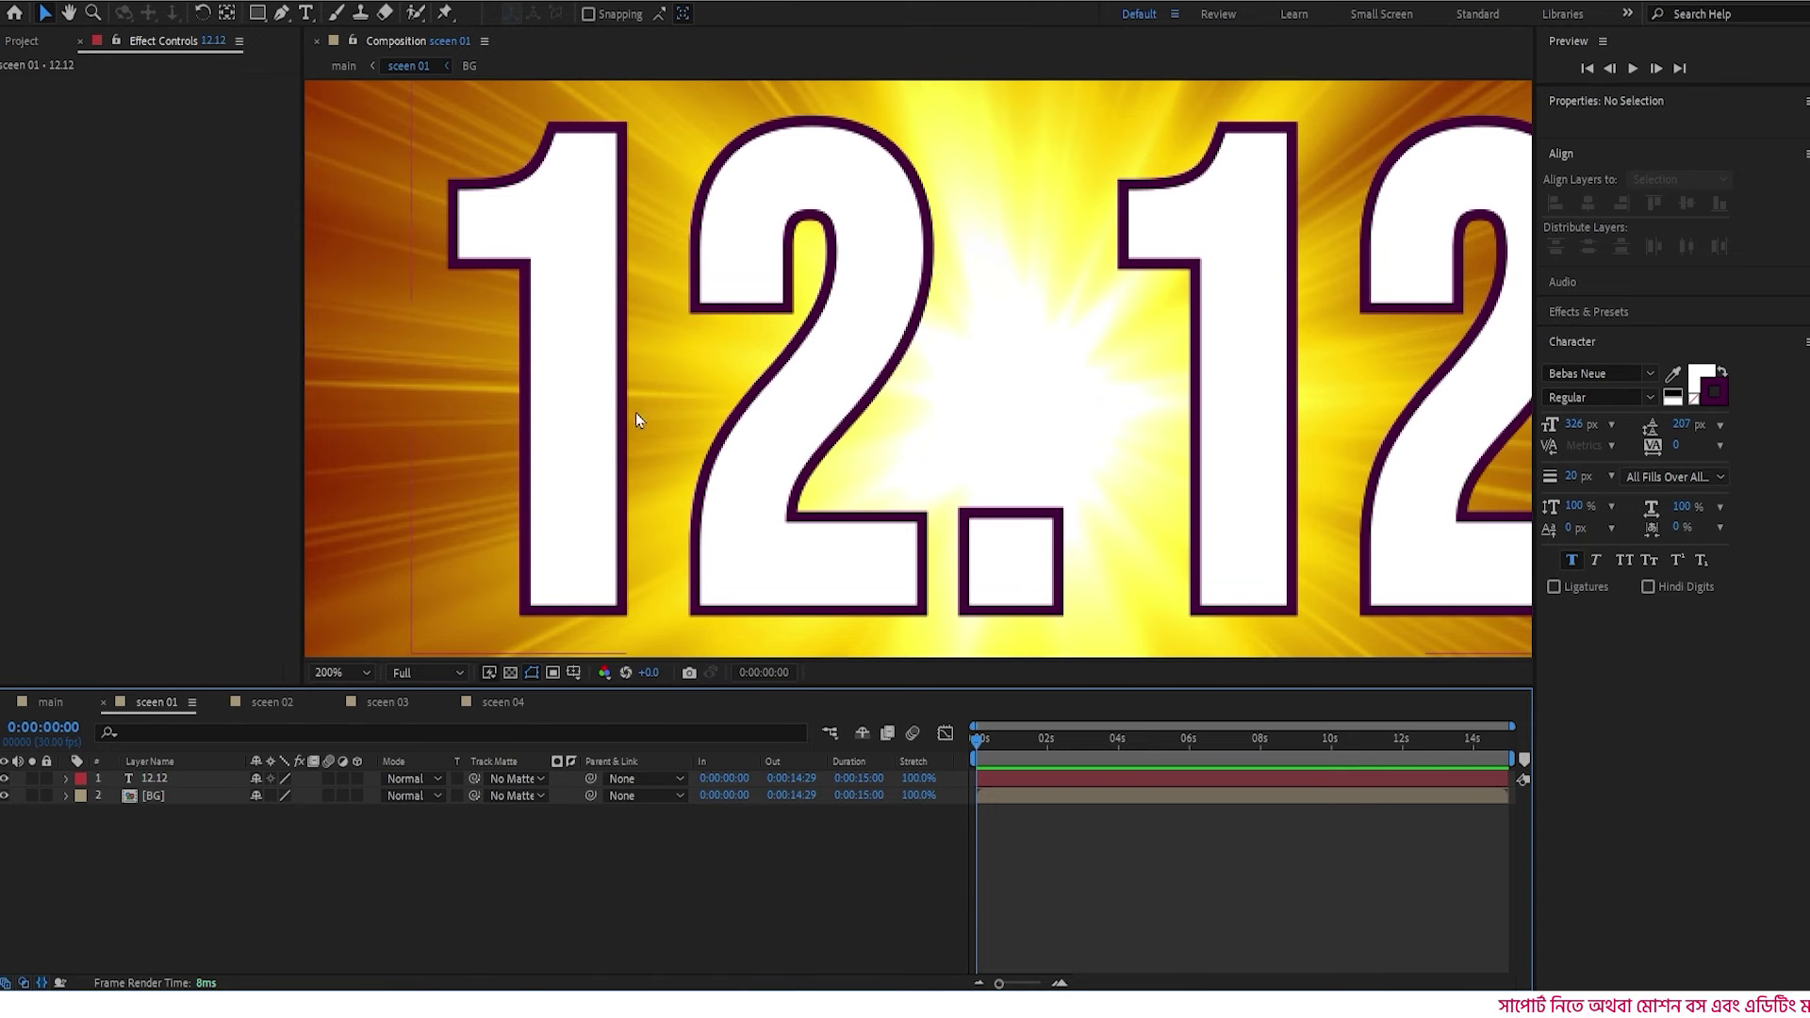
{"action": "key", "text": "g"}
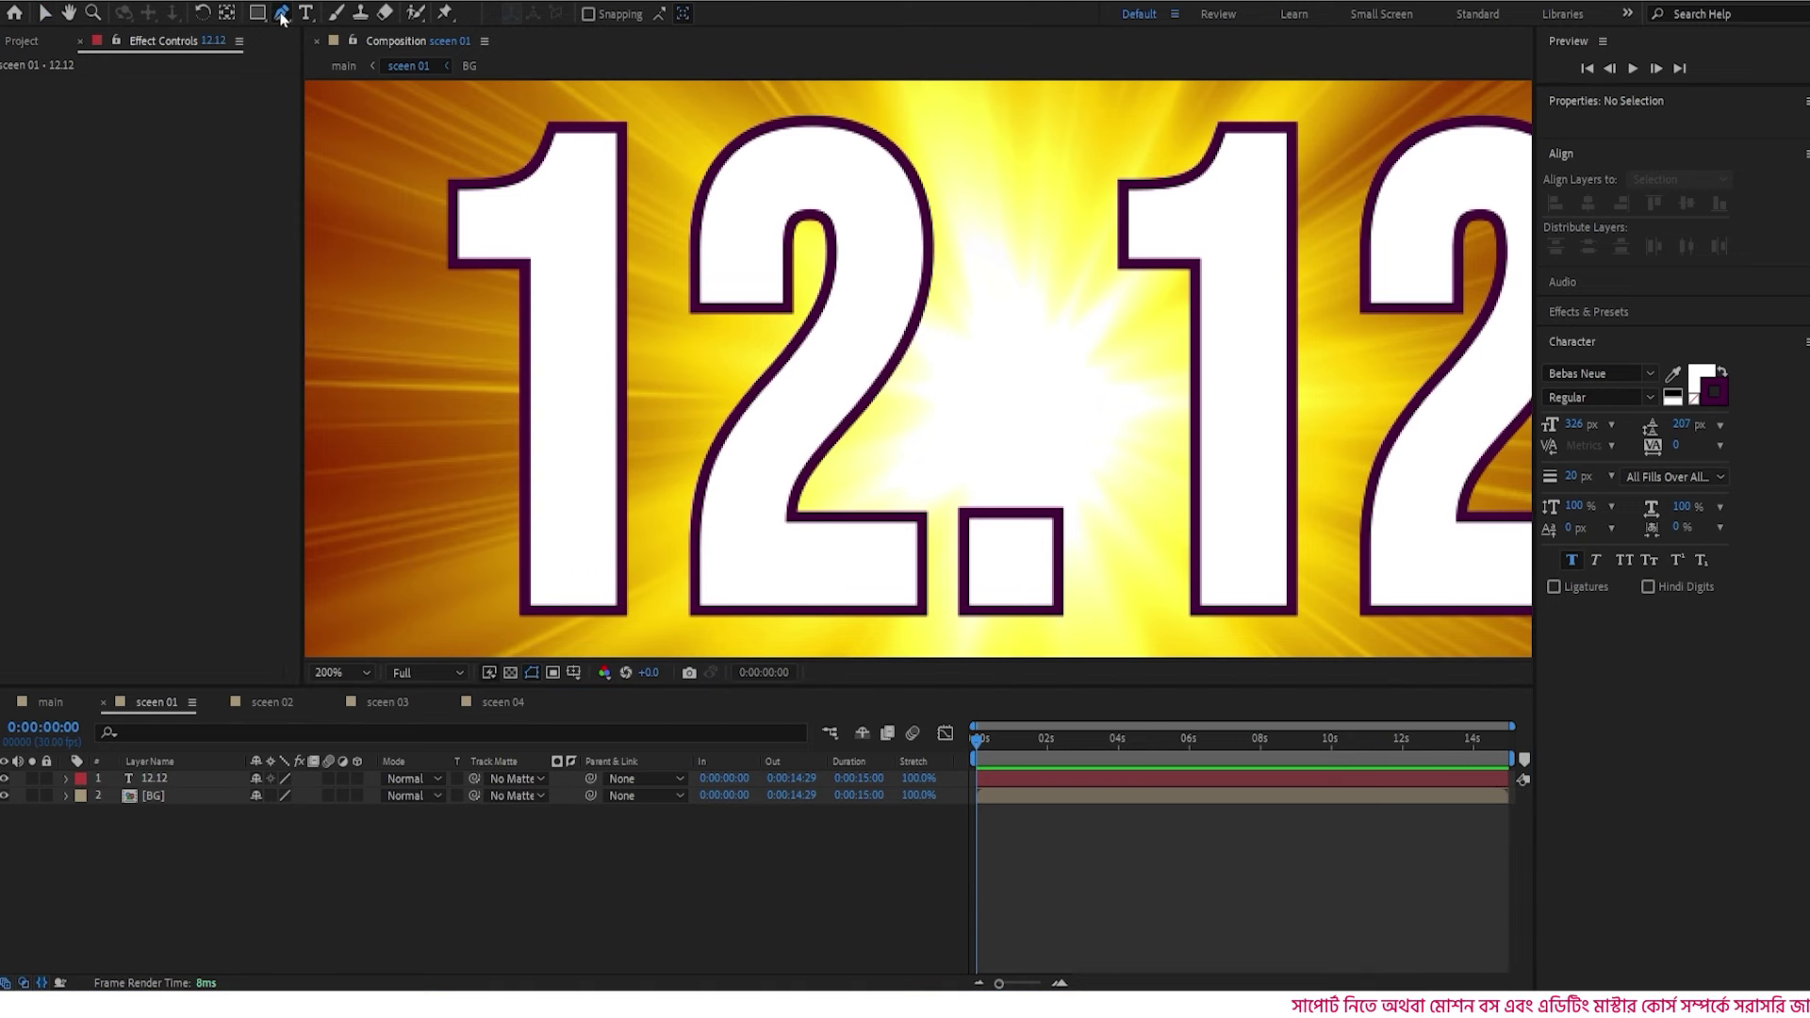
{"action": "left_click", "coordinate": [624, 126]}
{"action": "left_click", "coordinate": [716, 197]}
{"action": "left_click", "coordinate": [827, 184]}
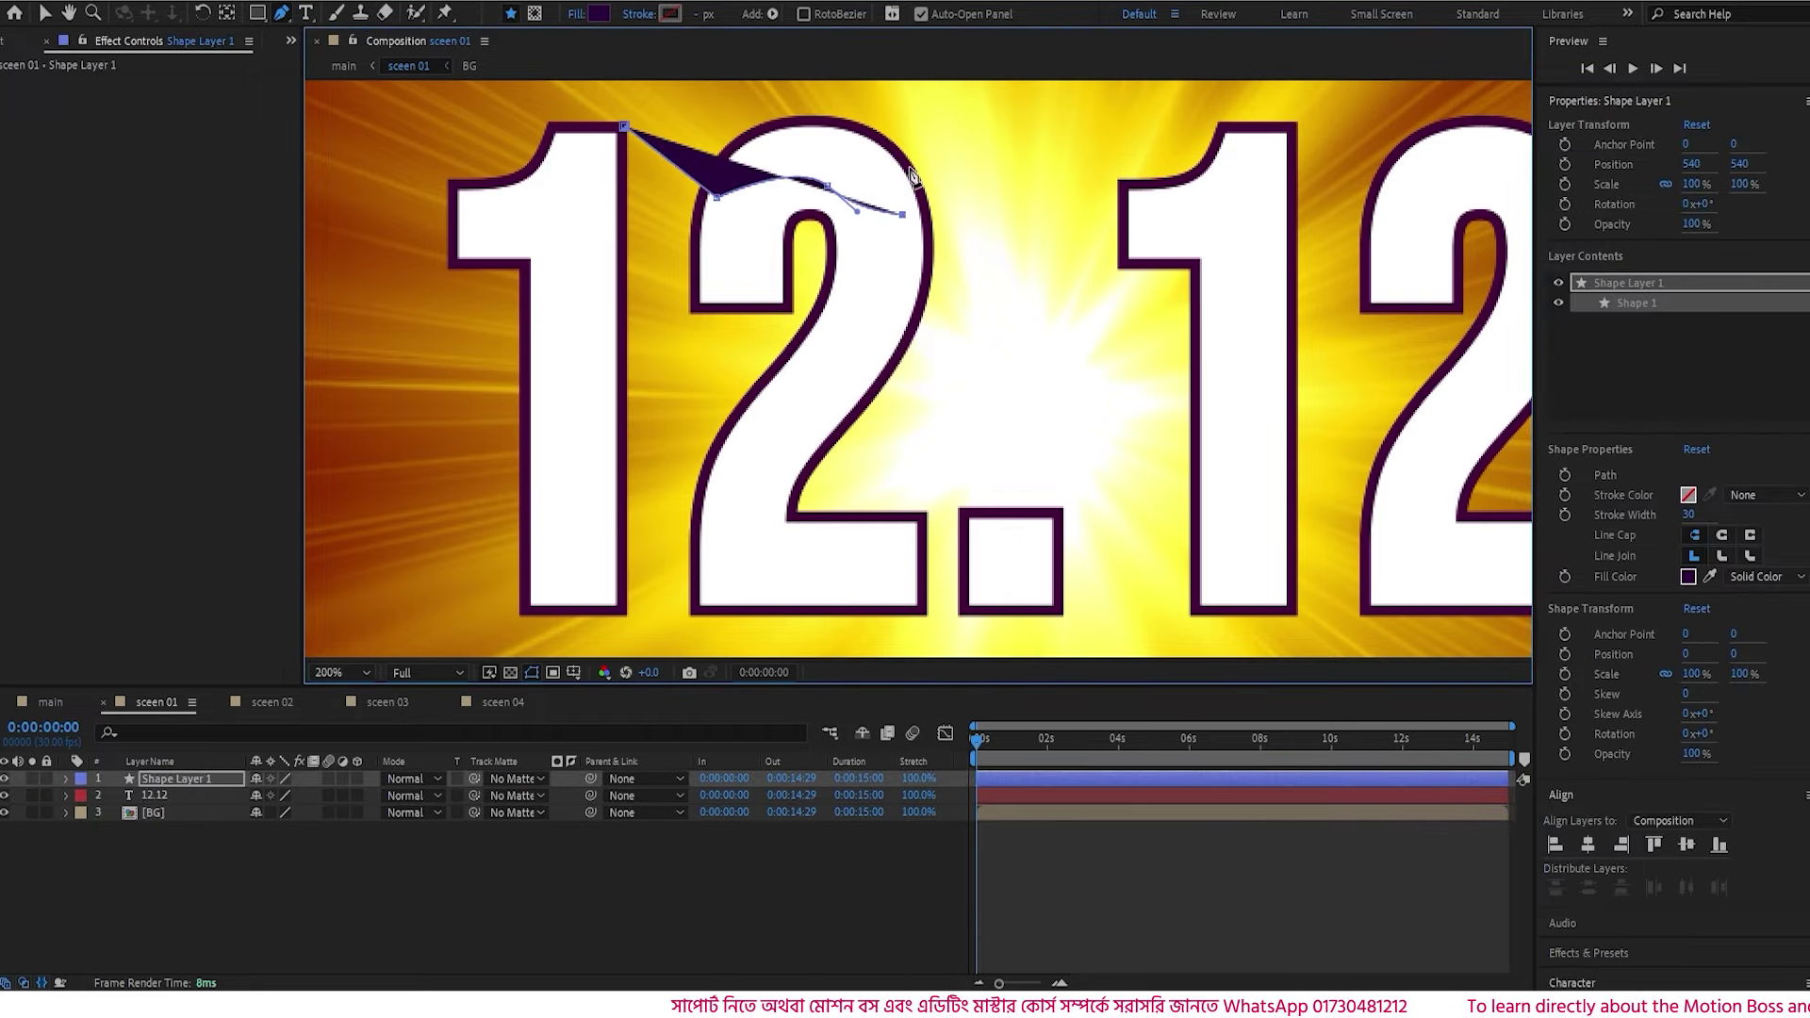
{"action": "left_click", "coordinate": [902, 215]}
{"action": "left_click", "coordinate": [907, 165]}
{"action": "left_click", "coordinate": [1011, 372]}
{"action": "left_click", "coordinate": [1120, 179]}
{"action": "left_click", "coordinate": [1229, 202]}
{"action": "left_click", "coordinate": [1297, 122]}
{"action": "left_click", "coordinate": [1416, 175]}
{"action": "left_click", "coordinate": [1422, 144]}
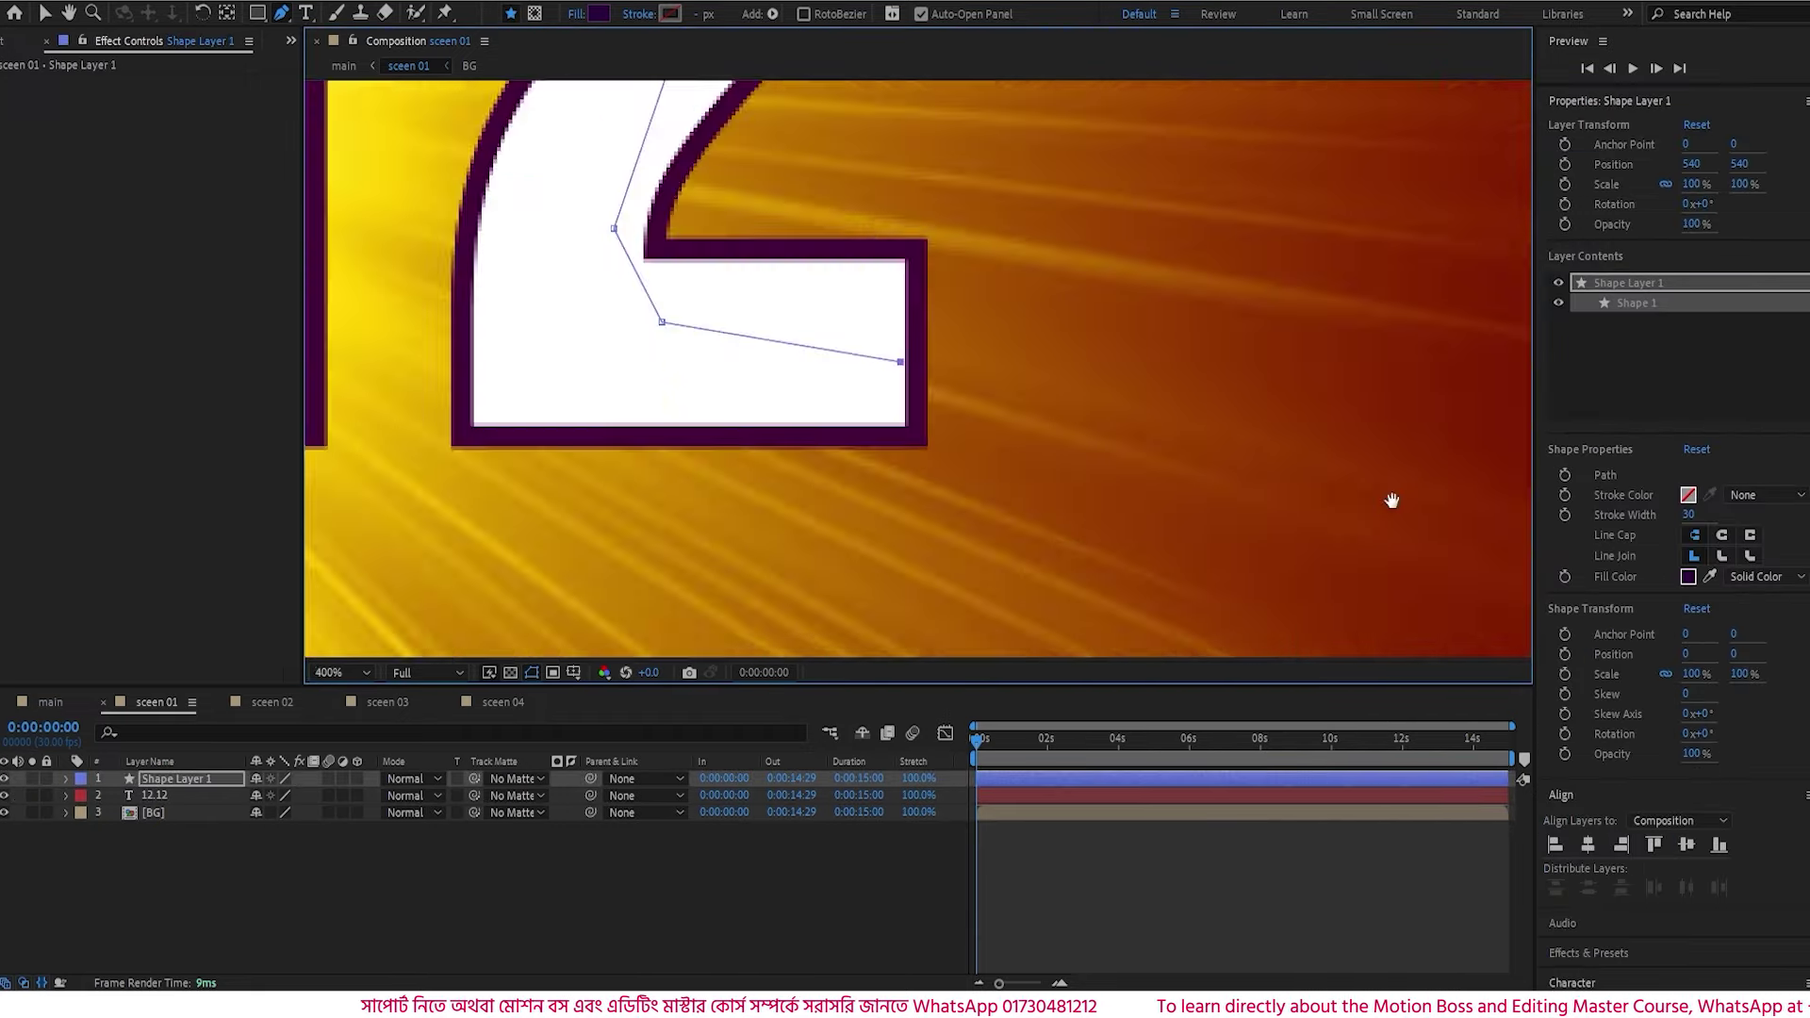
- Extend the pen shape below the 12.12 text with a flat base and angled corners, closing it at its starting point
{"action": "scroll", "coordinate": [1389, 497], "scroll_direction": "down", "scroll_amount": 3}
{"action": "left_click", "coordinate": [1054, 394]}
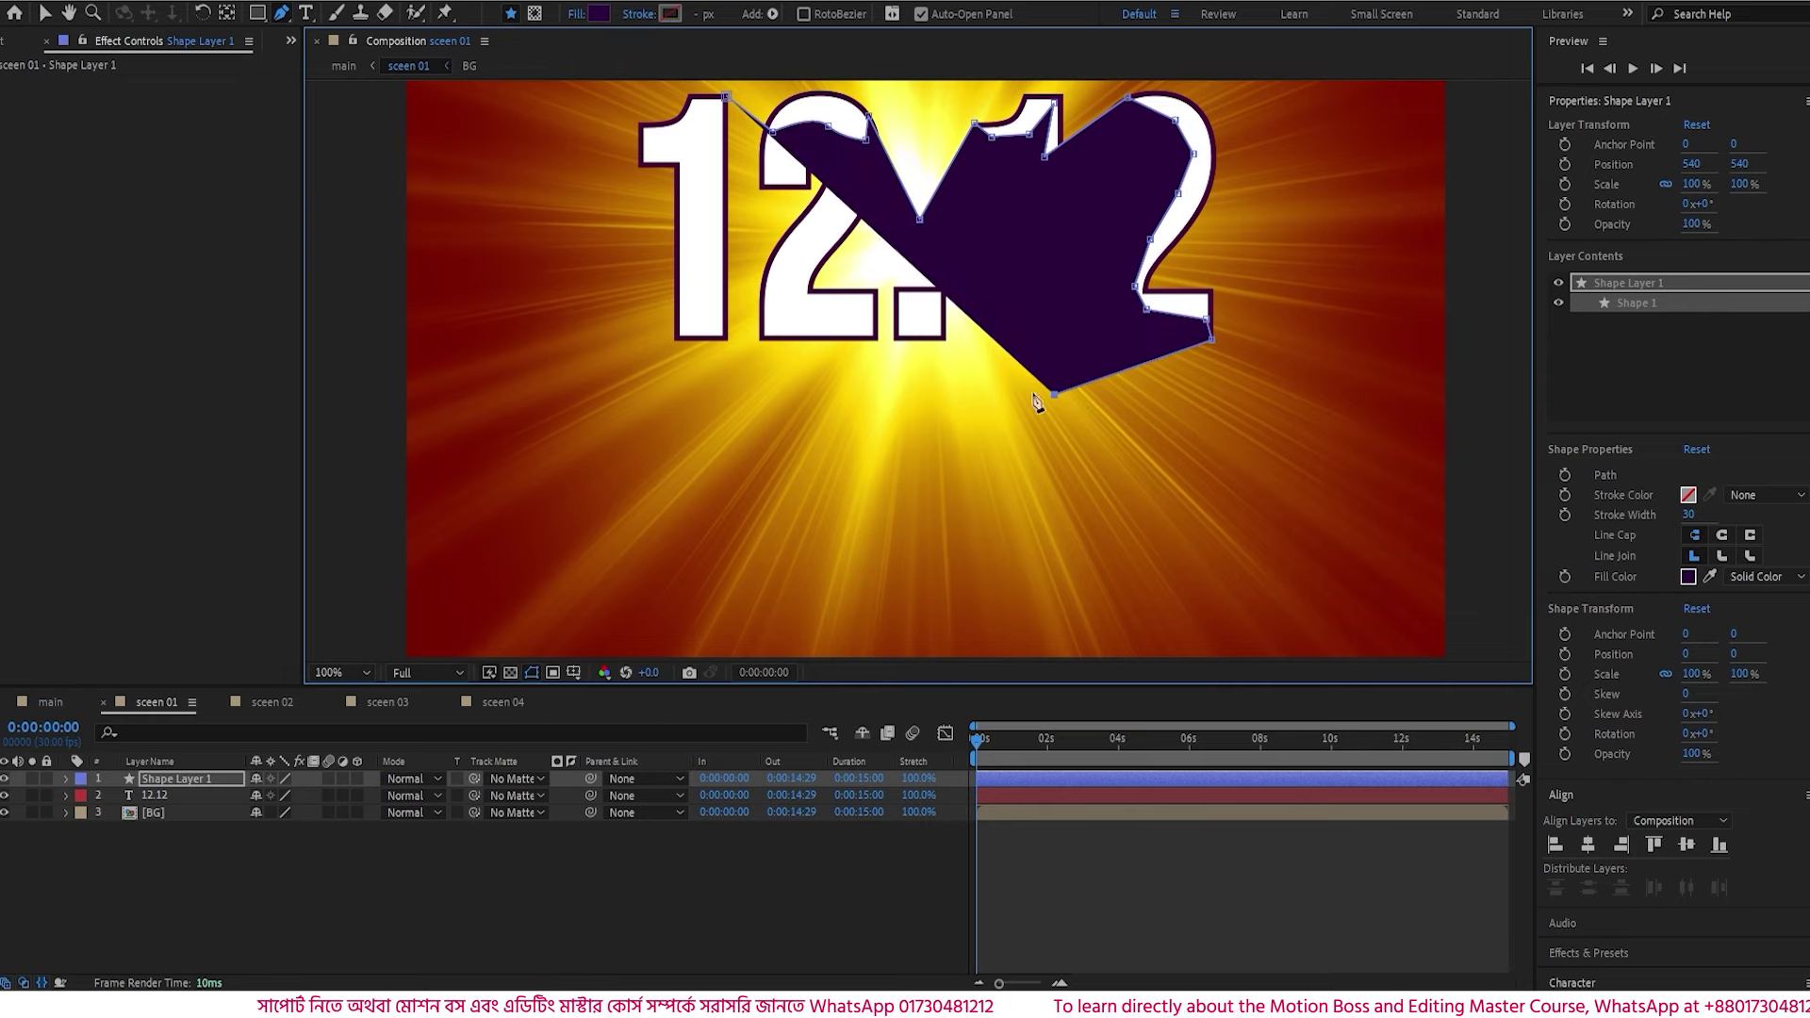
{"action": "left_click", "coordinate": [816, 394]}
{"action": "left_click", "coordinate": [675, 337]}
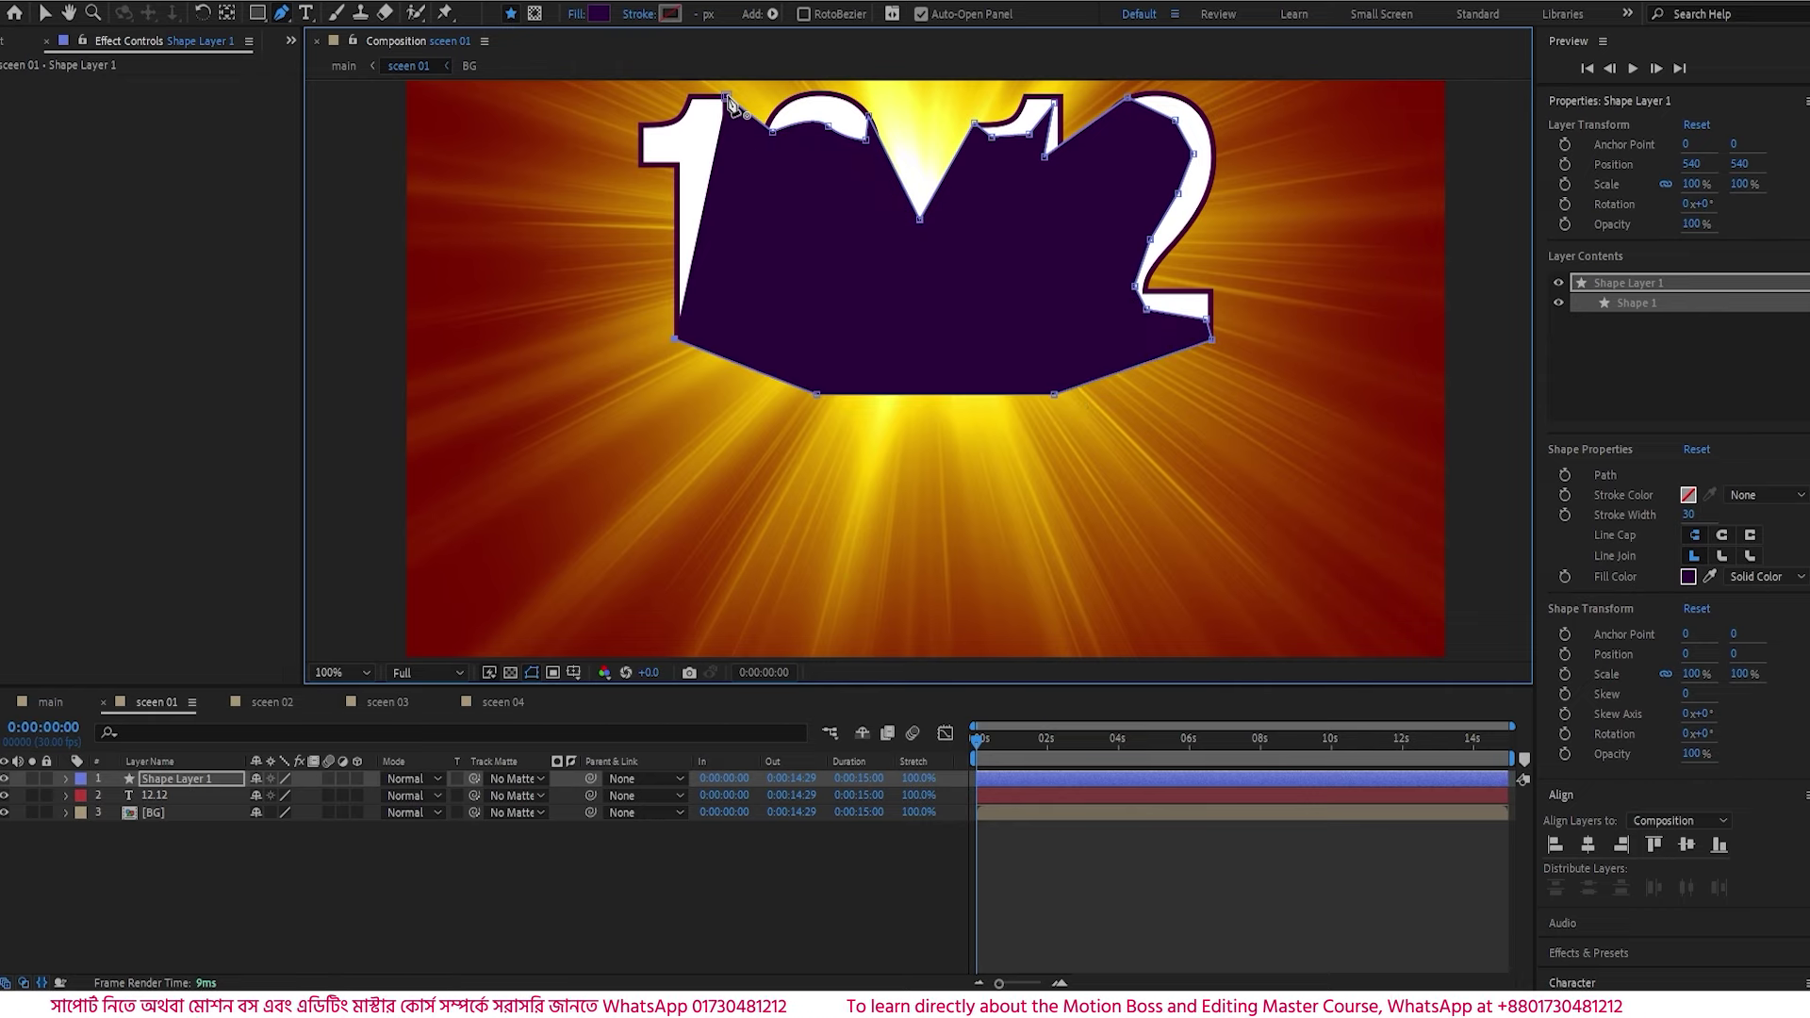
{"action": "left_click", "coordinate": [727, 97]}
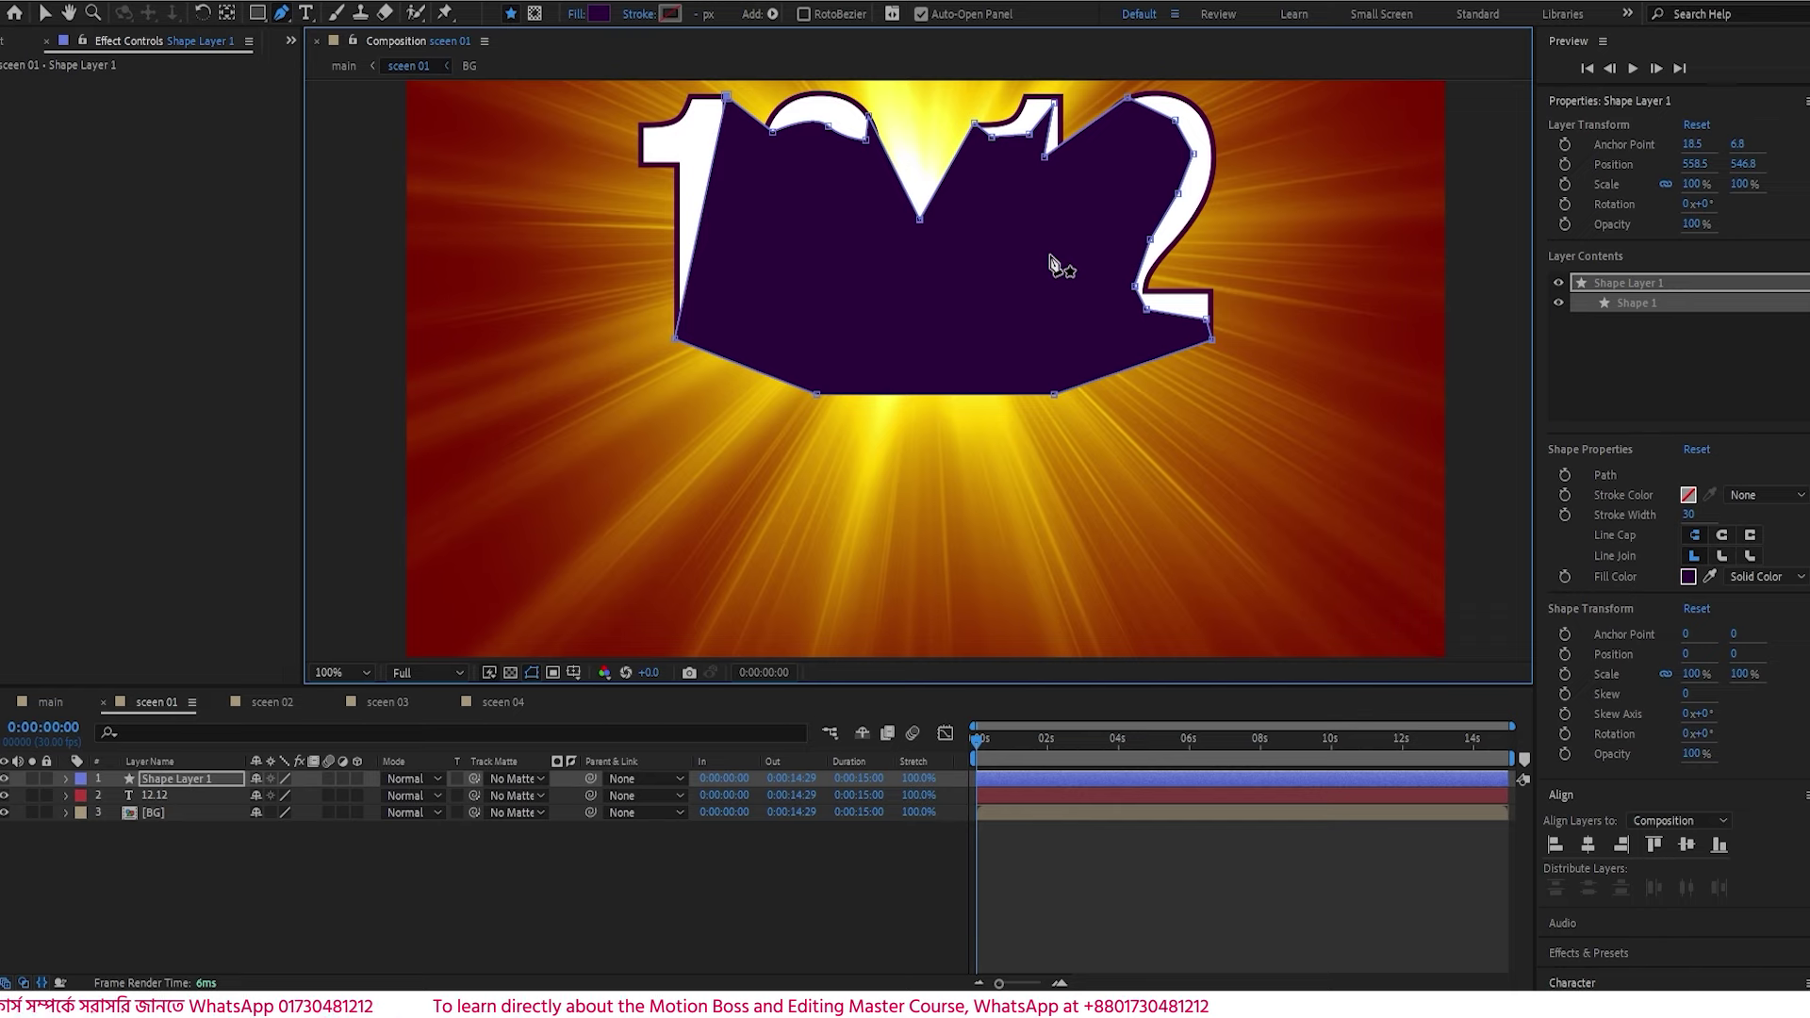
- Place the new shape layer beneath the 12.12 text layer so it sits behind the digits as an extrusion
{"action": "left_click", "coordinate": [156, 774]}
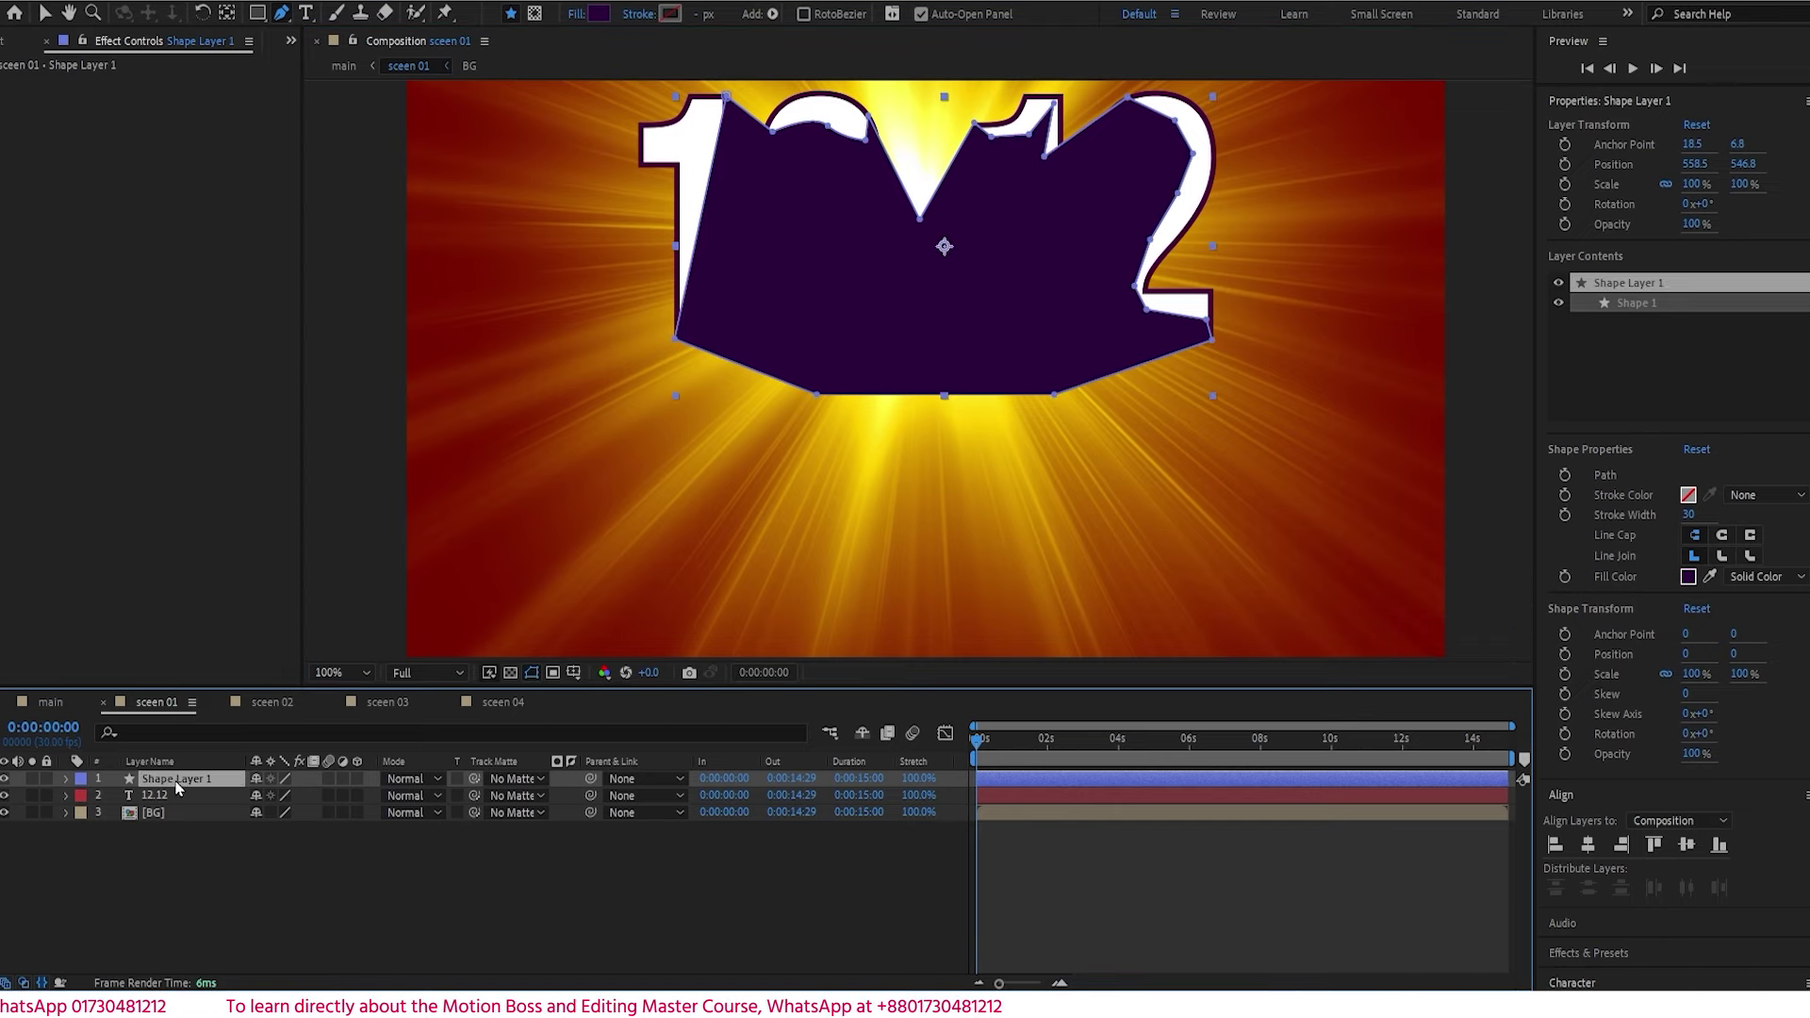
{"action": "left_click_drag", "start_coordinate": [180, 798], "coordinate": [177, 807]}
{"action": "left_click", "coordinate": [525, 953]}
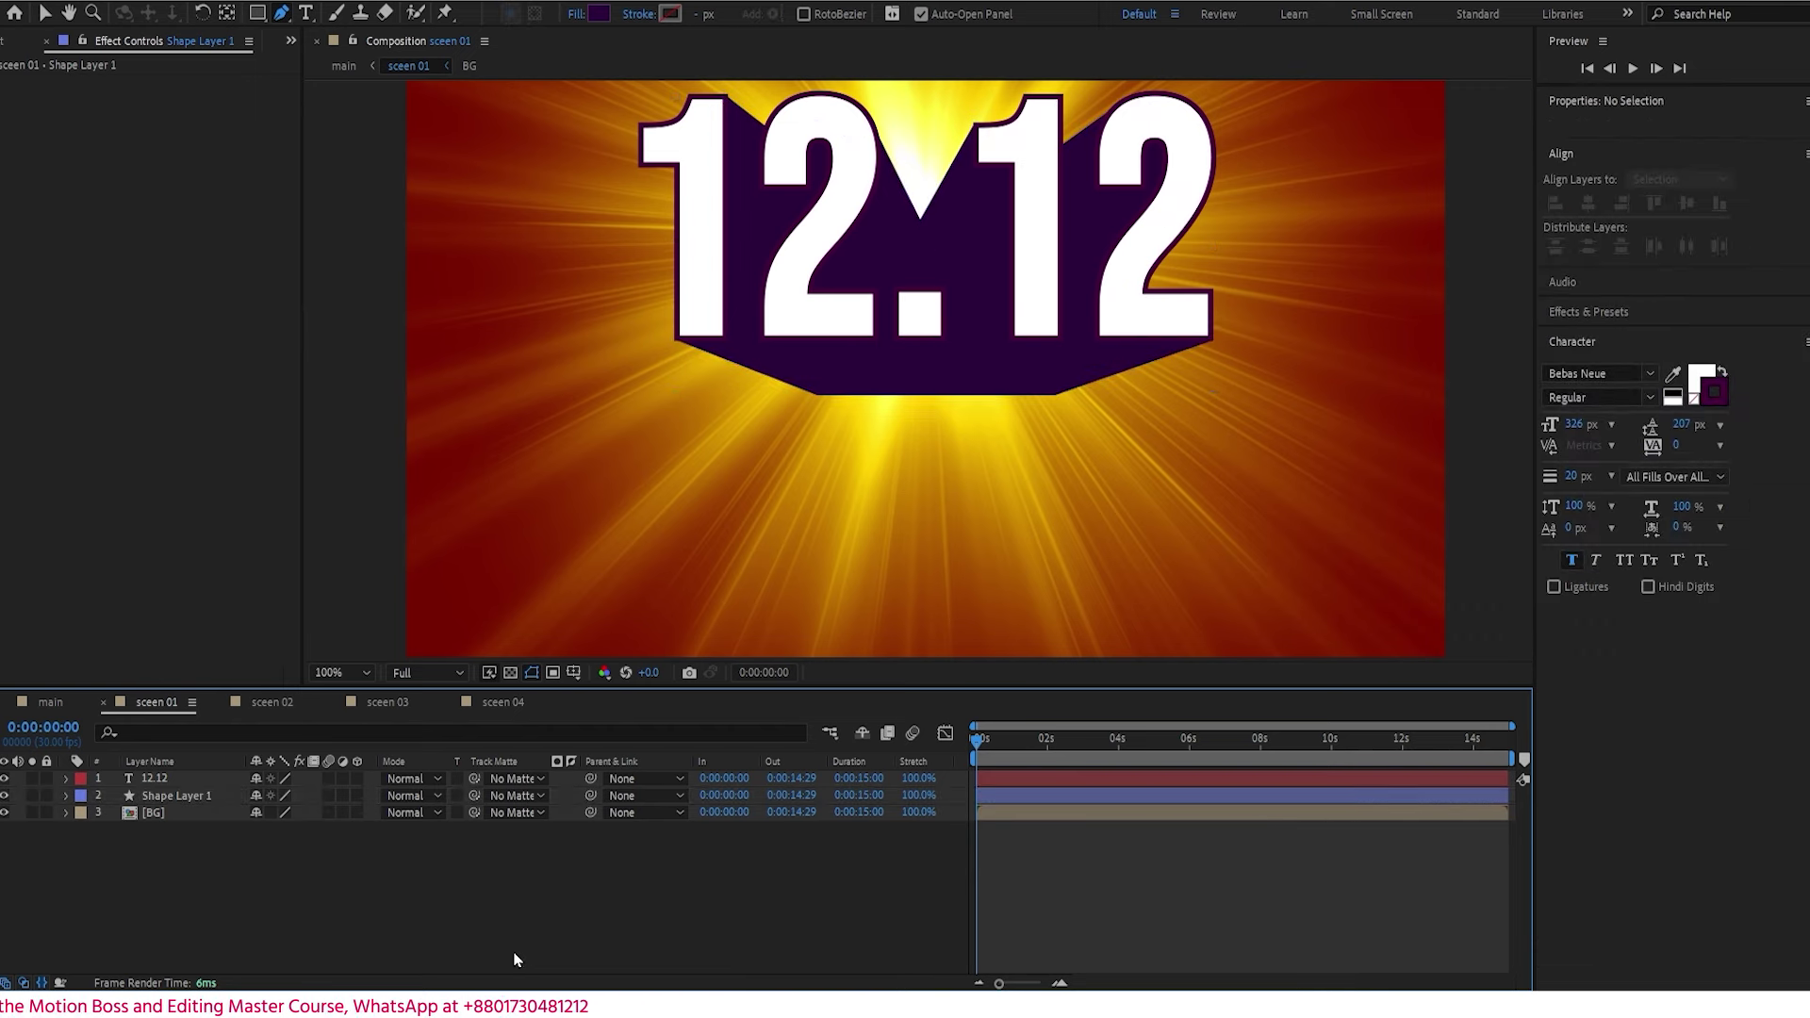
{"action": "left_click_drag", "start_coordinate": [1018, 364], "coordinate": [1031, 522]}
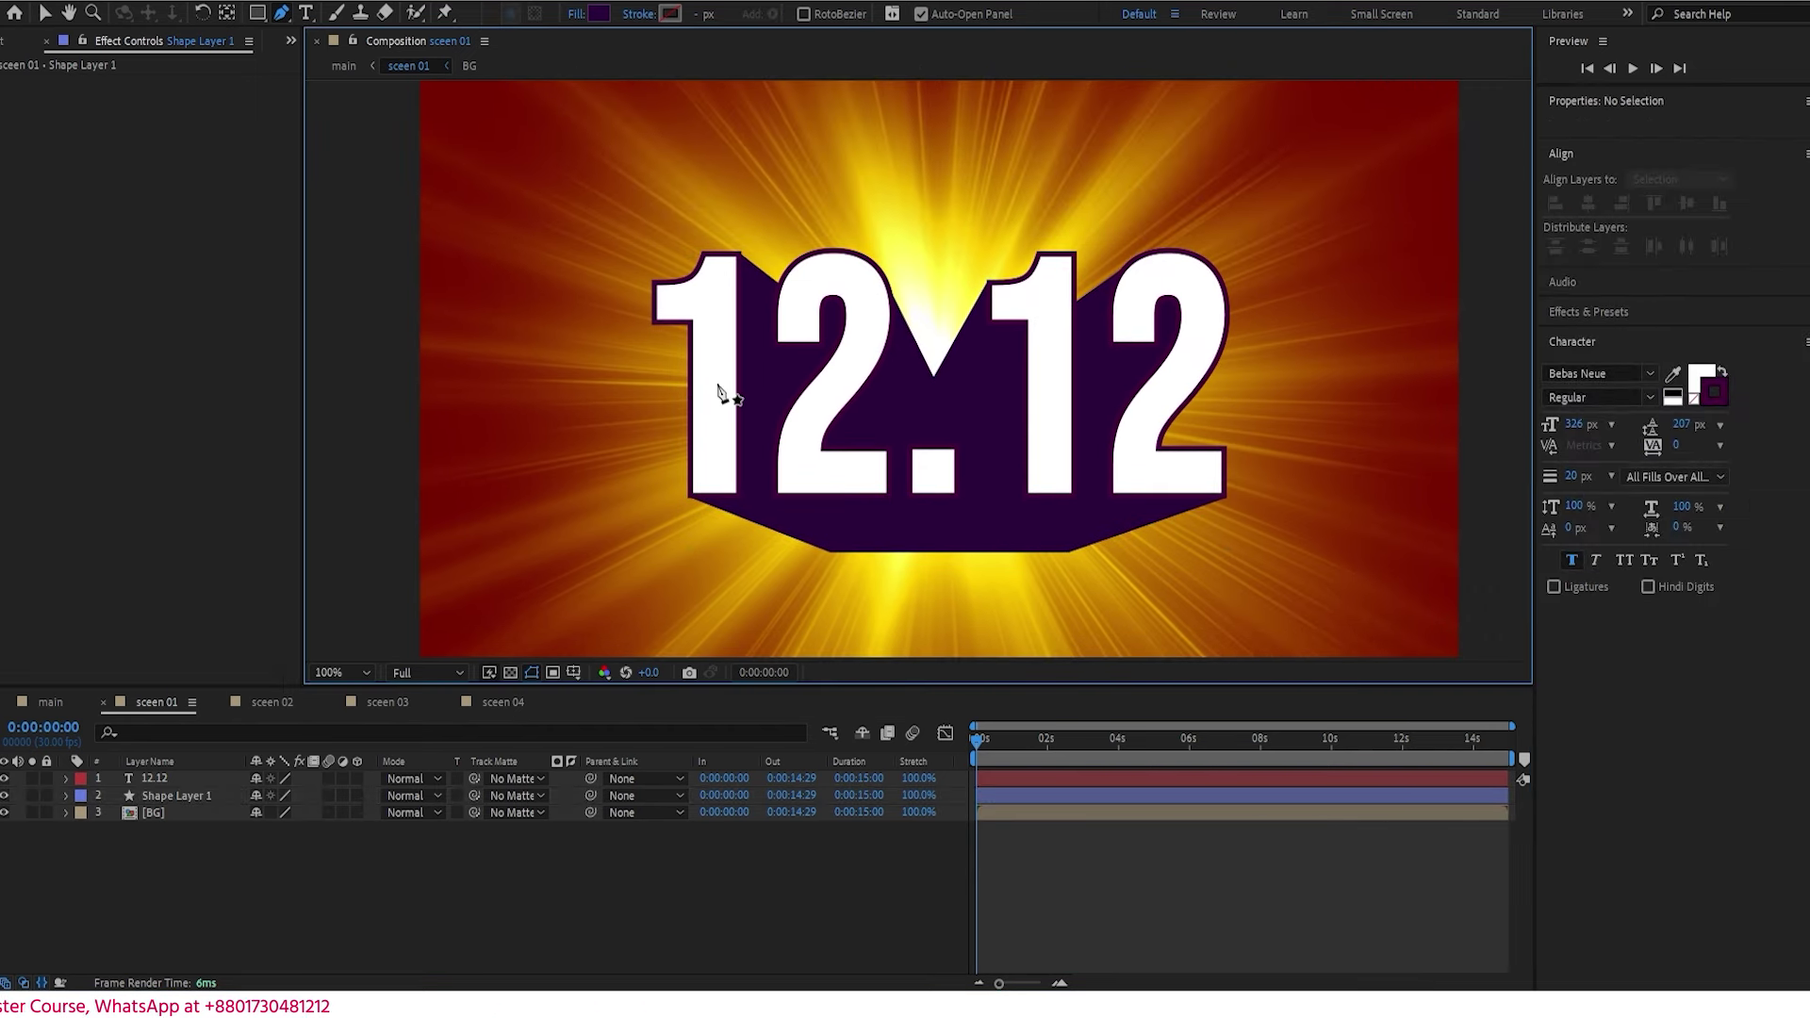
- Change the extrusion shape's fill to the 12.12 text's dark purple stroke colour by sampling it
{"action": "left_click", "coordinate": [189, 796]}
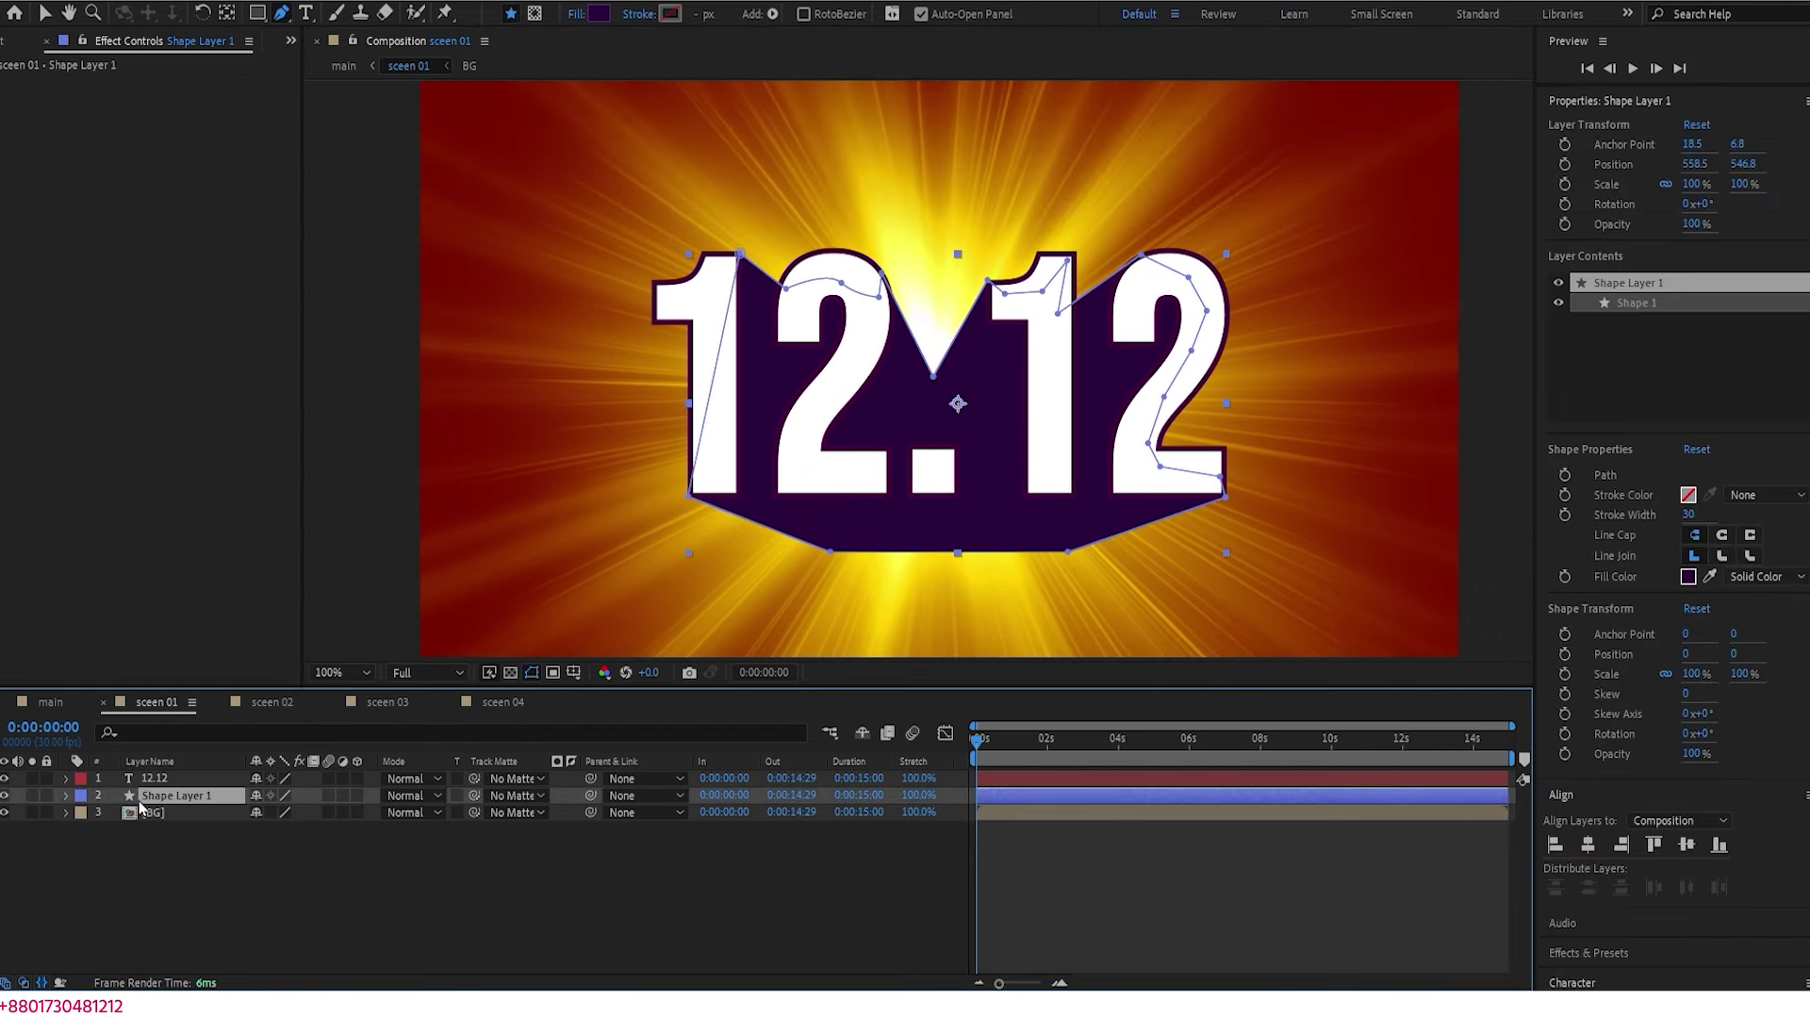
{"action": "left_click", "coordinate": [600, 13]}
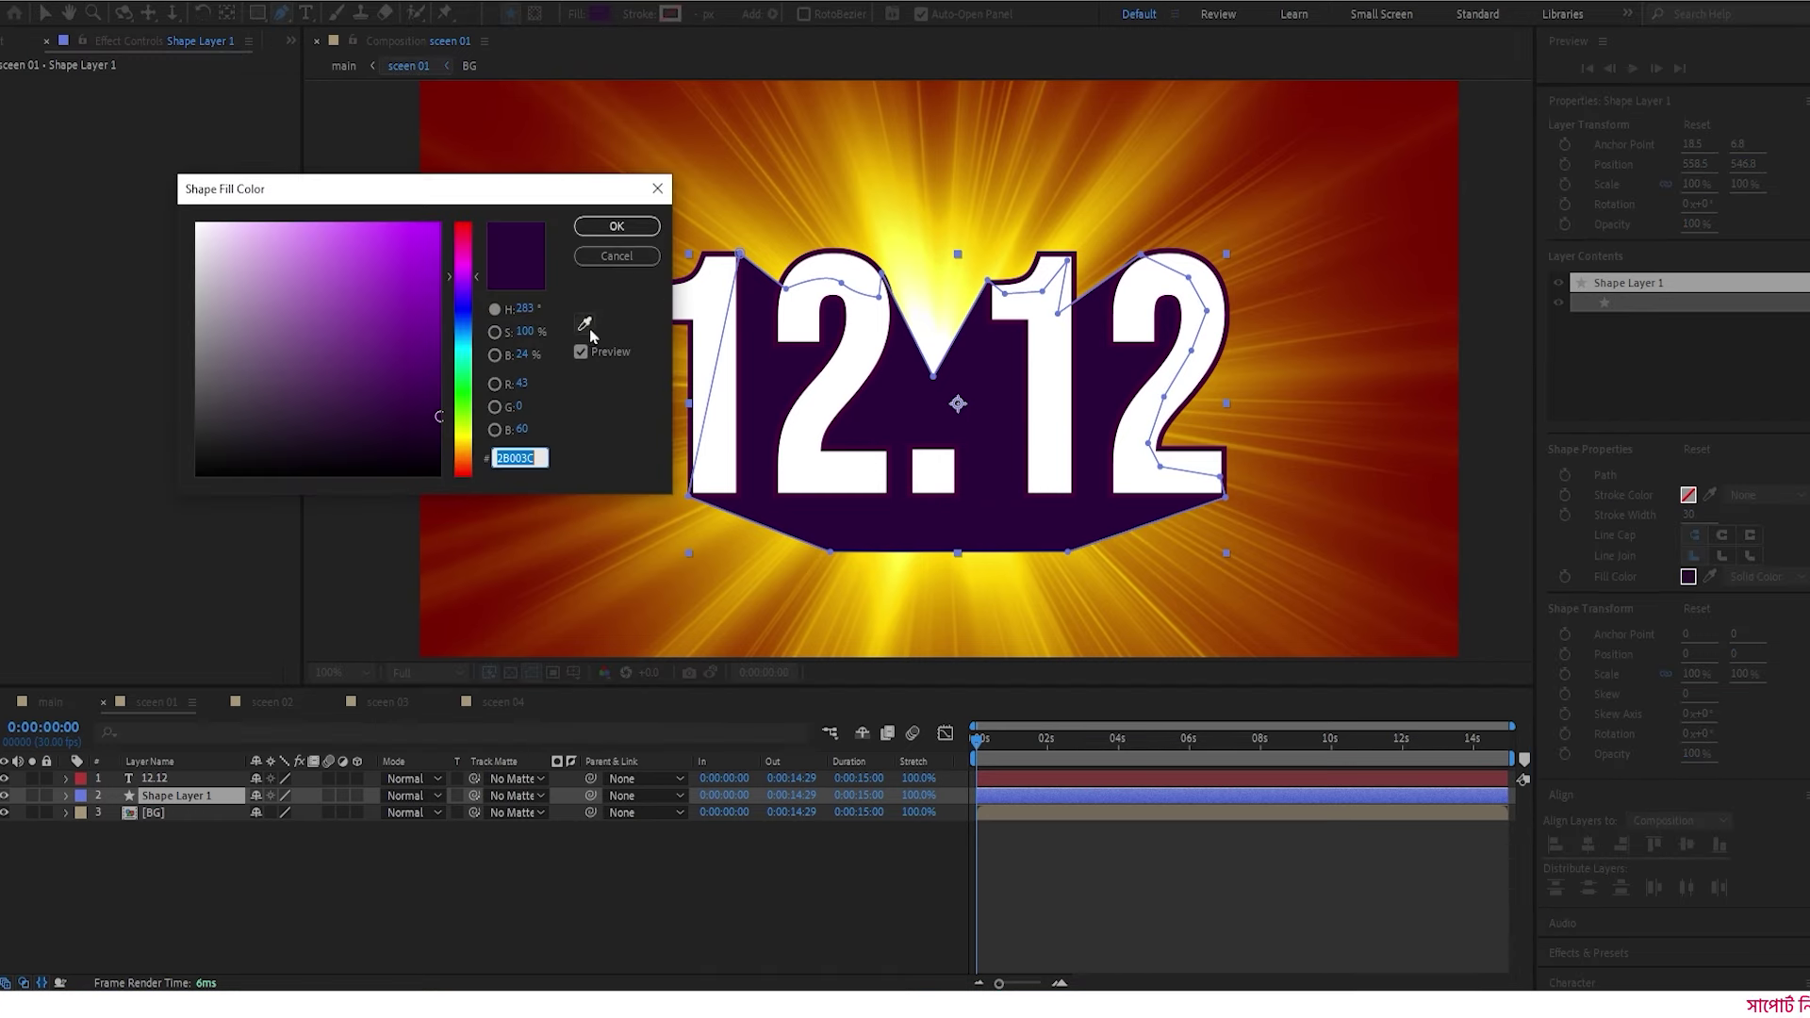
{"action": "left_click", "coordinate": [584, 324]}
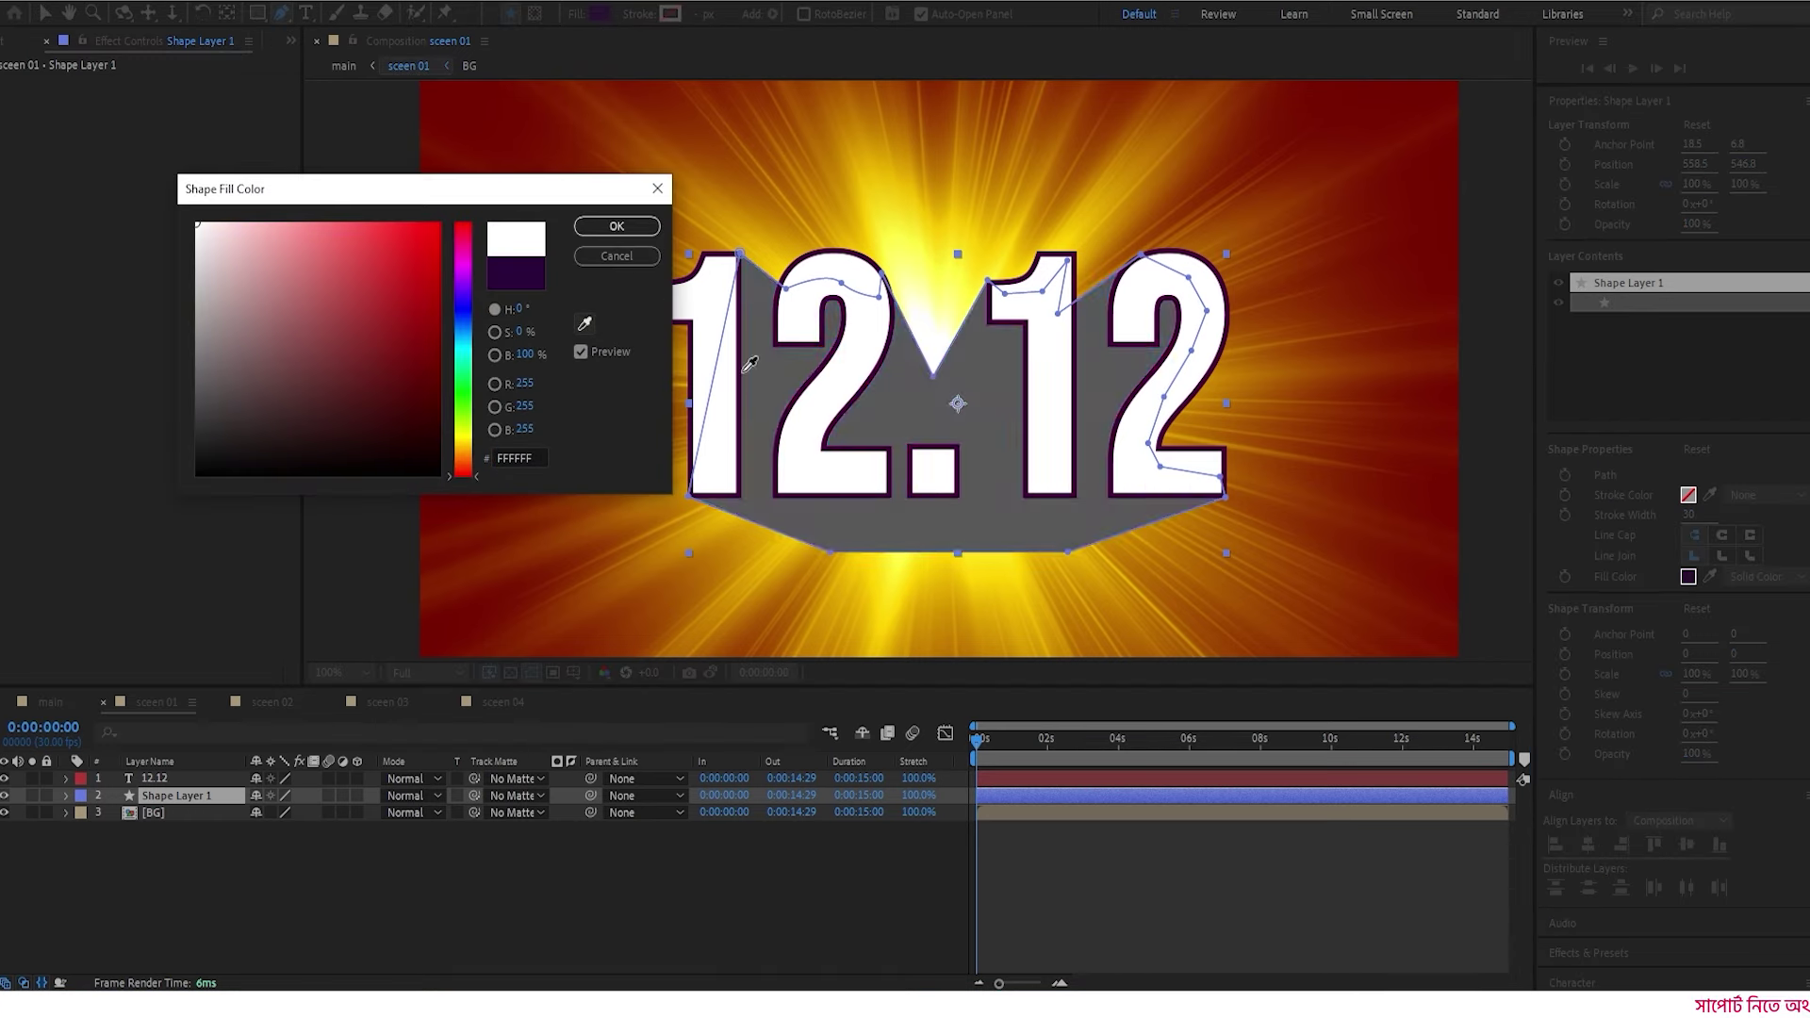
{"action": "left_click", "coordinate": [875, 264]}
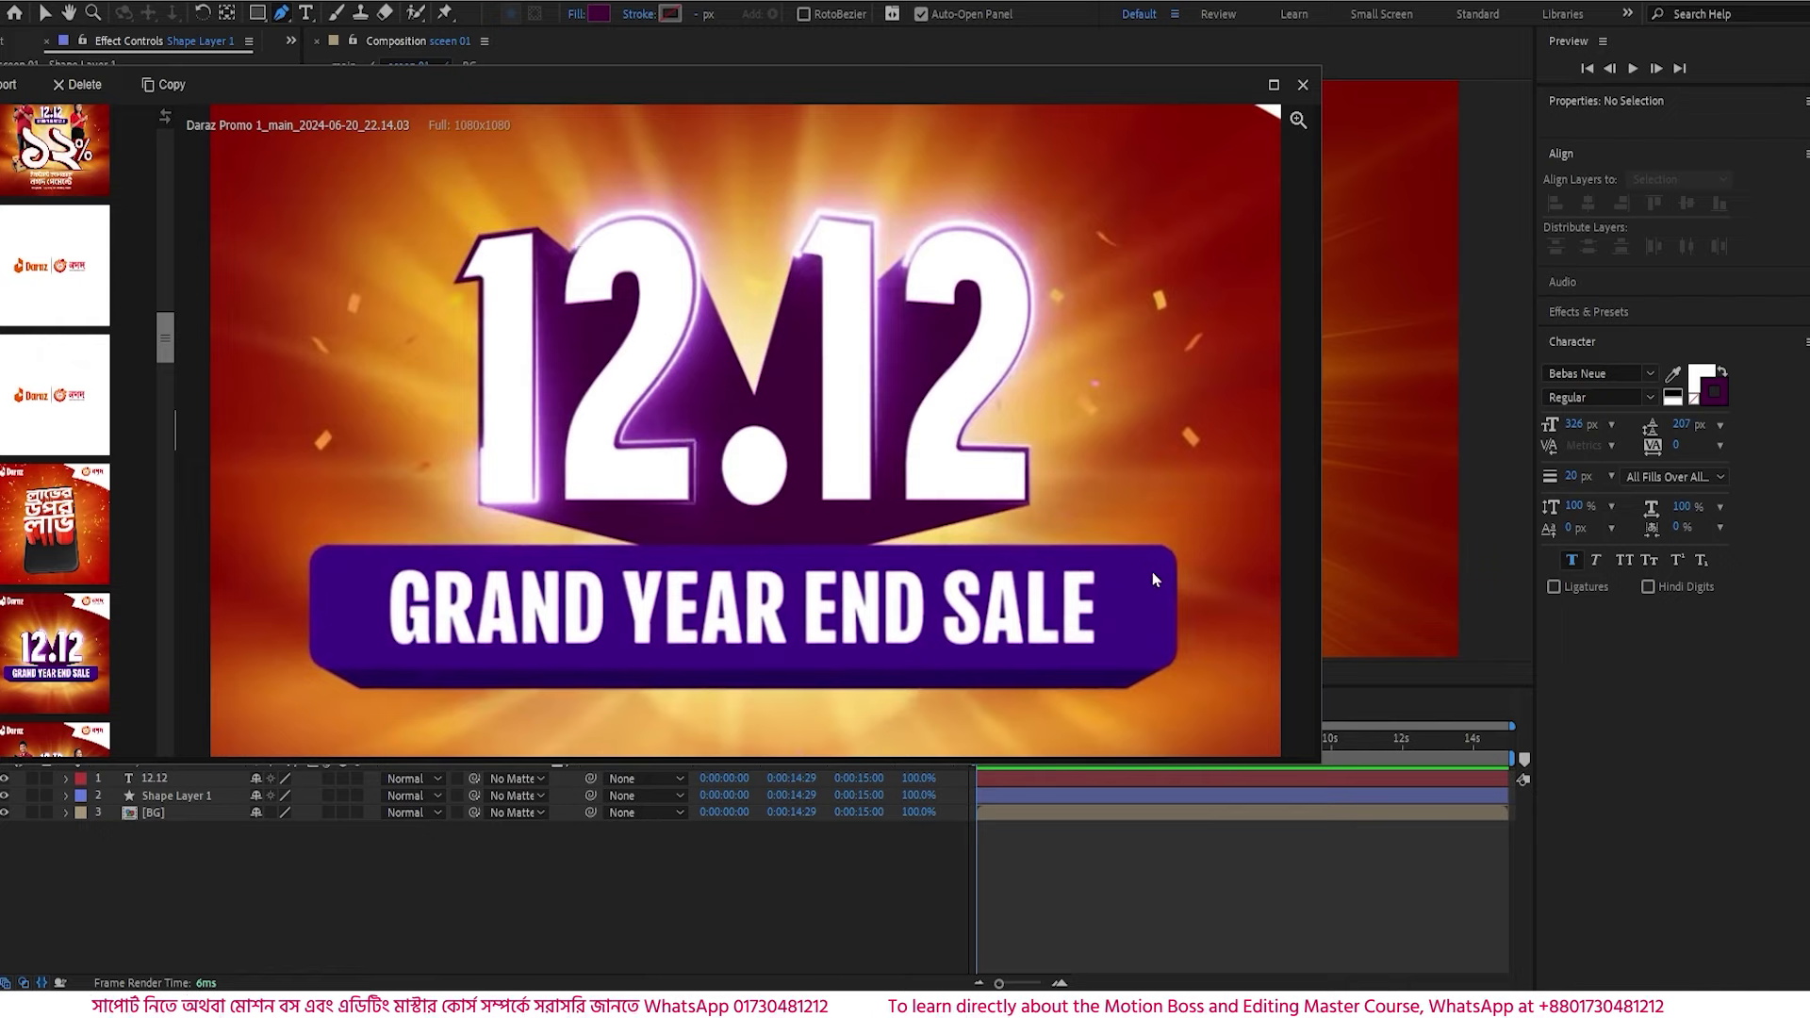
- Draw a dark purple rounded rectangle banner about 774 by 105 px just under the 12.12 extrusion
{"action": "left_click_drag", "start_coordinate": [1051, 86], "coordinate": [2, 193]}
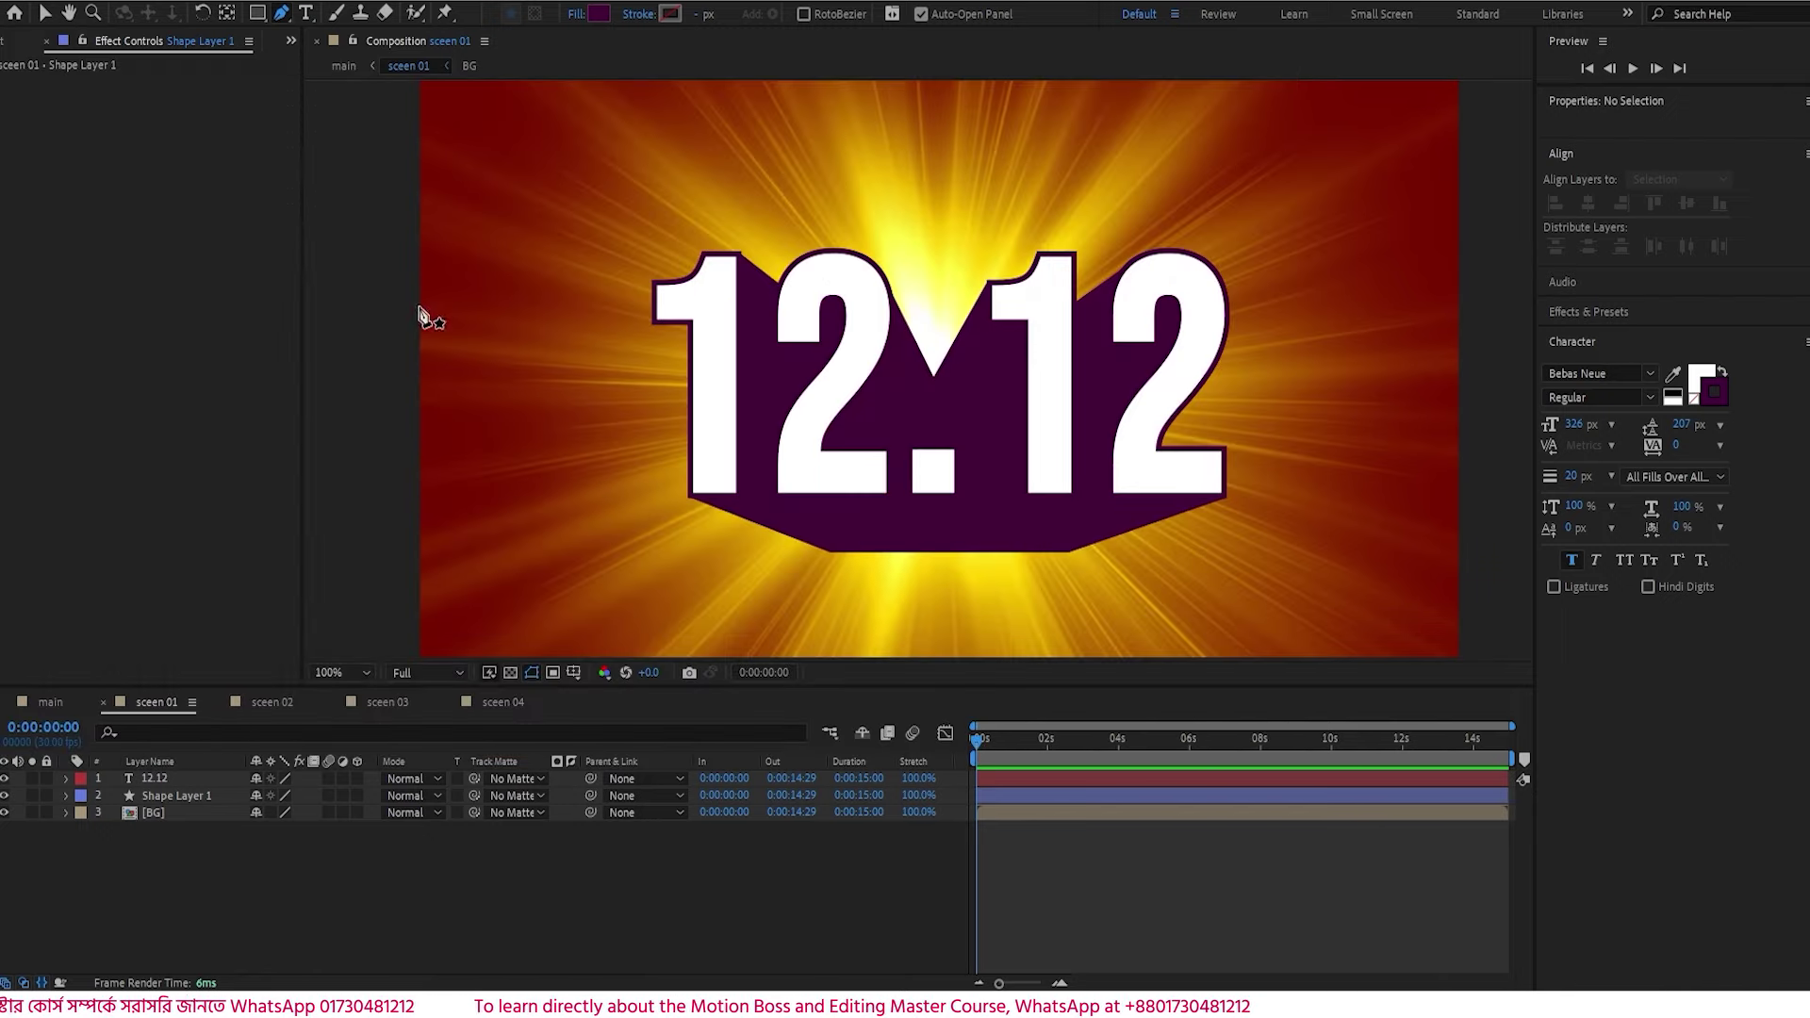
{"action": "left_click", "coordinate": [256, 12]}
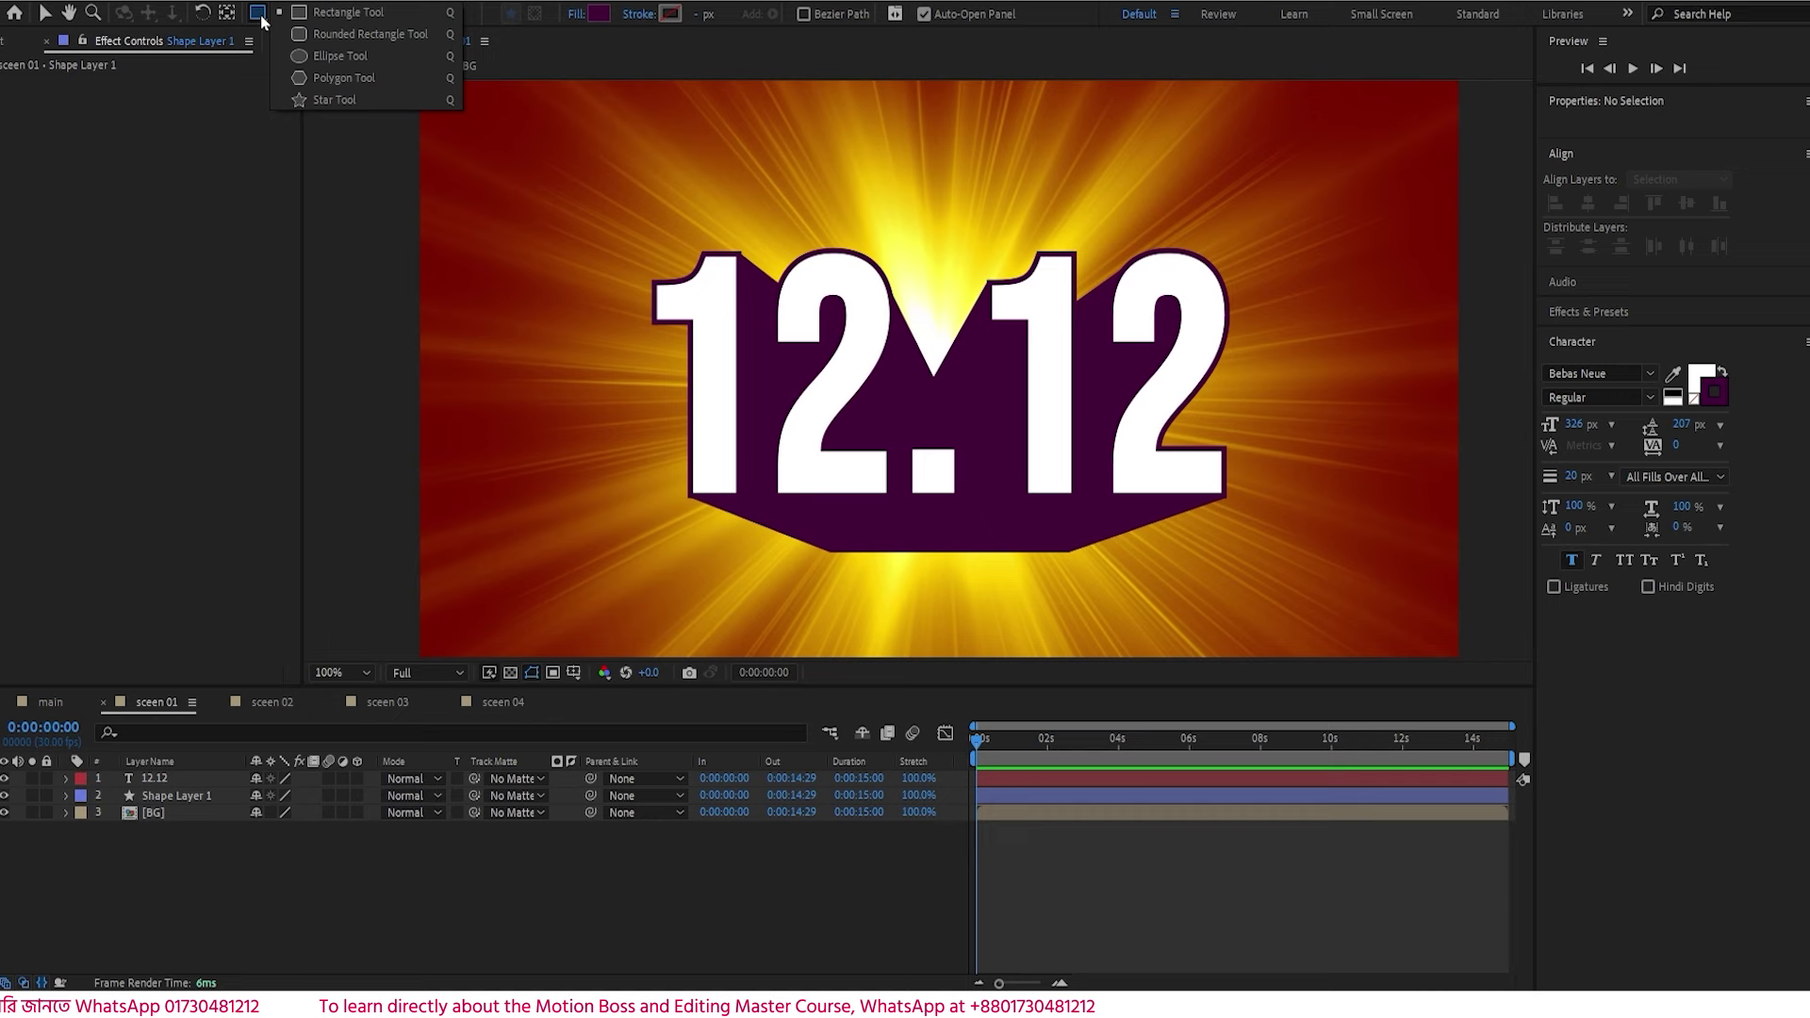
{"action": "left_click", "coordinate": [373, 35]}
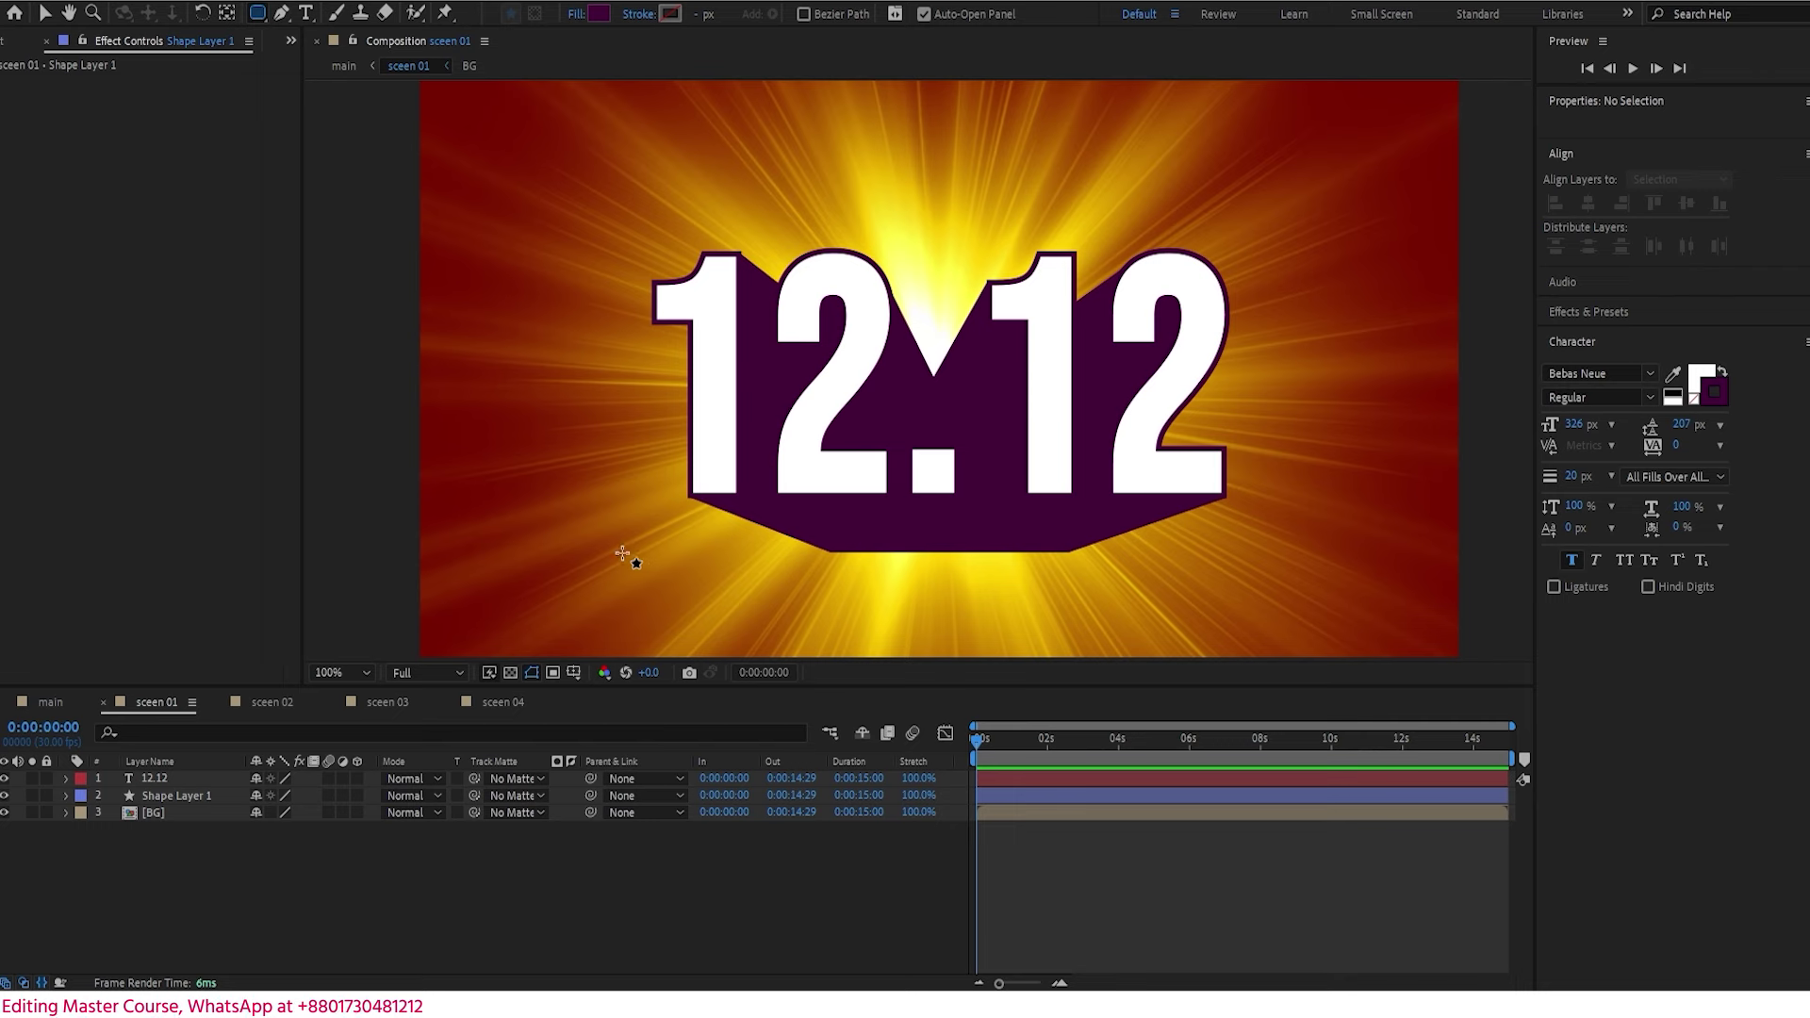
{"action": "mouse_move", "coordinate": [618, 553]}
{"action": "left_mouse_down"}
{"action": "mouse_move", "coordinate": [801, 615]}
{"action": "mouse_move", "coordinate": [1319, 623]}
{"action": "mouse_move", "coordinate": [1292, 669]}
{"action": "left_mouse_up"}
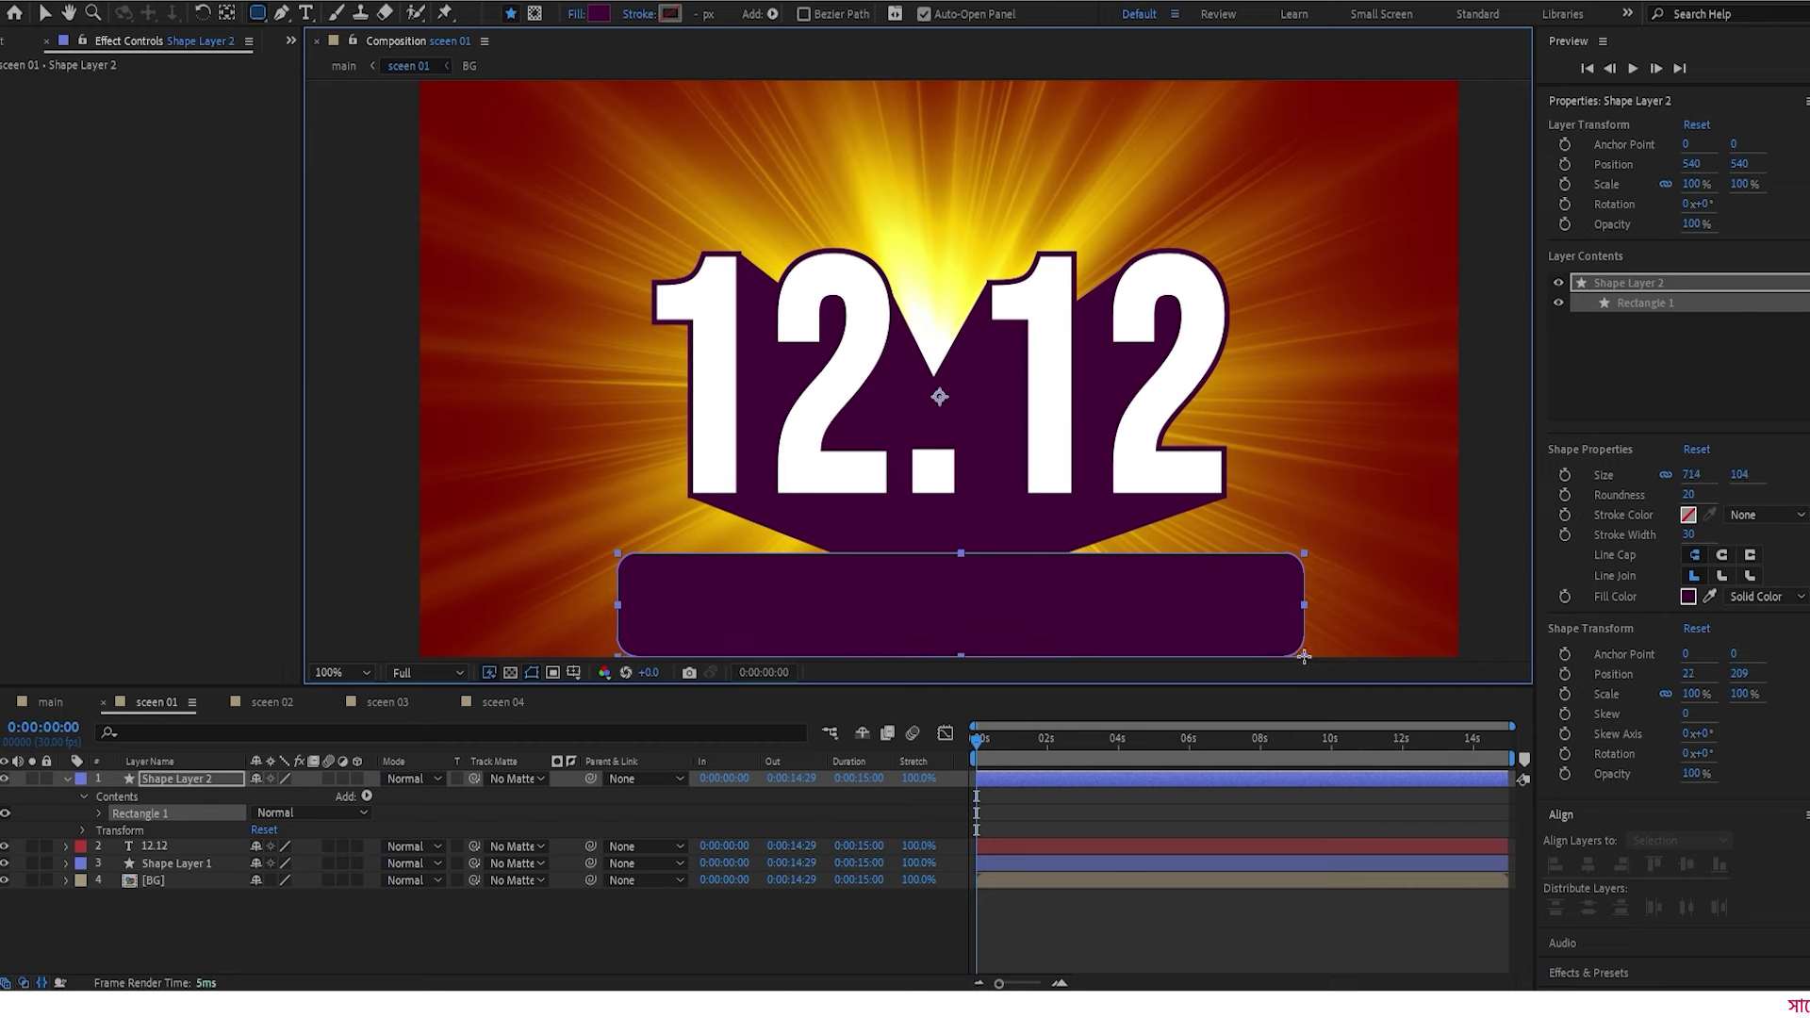
{"action": "left_click_drag", "start_coordinate": [1333, 657], "coordinate": [1361, 657]}
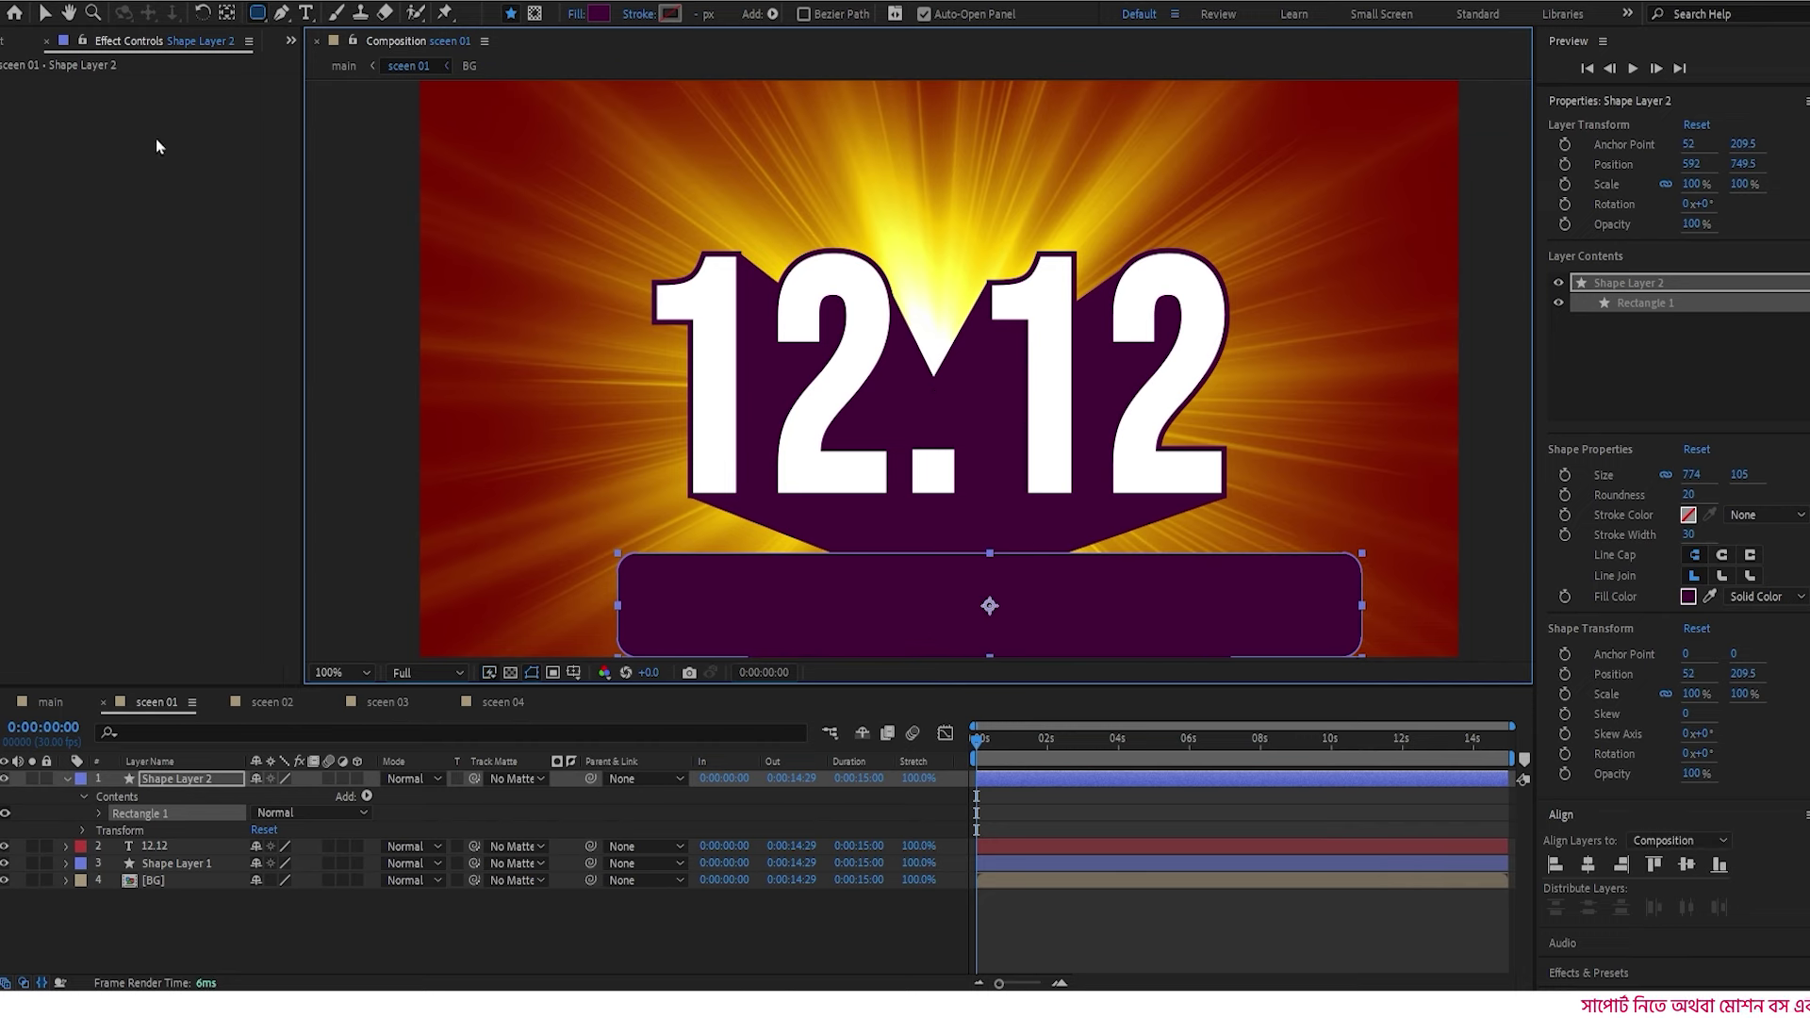
- Shift the rounded banner slightly up against the 12.12 extrusion and align its layer to the composition's horizontal center
{"action": "left_click", "coordinate": [45, 12]}
{"action": "left_click_drag", "start_coordinate": [1259, 617], "coordinate": [1215, 611]}
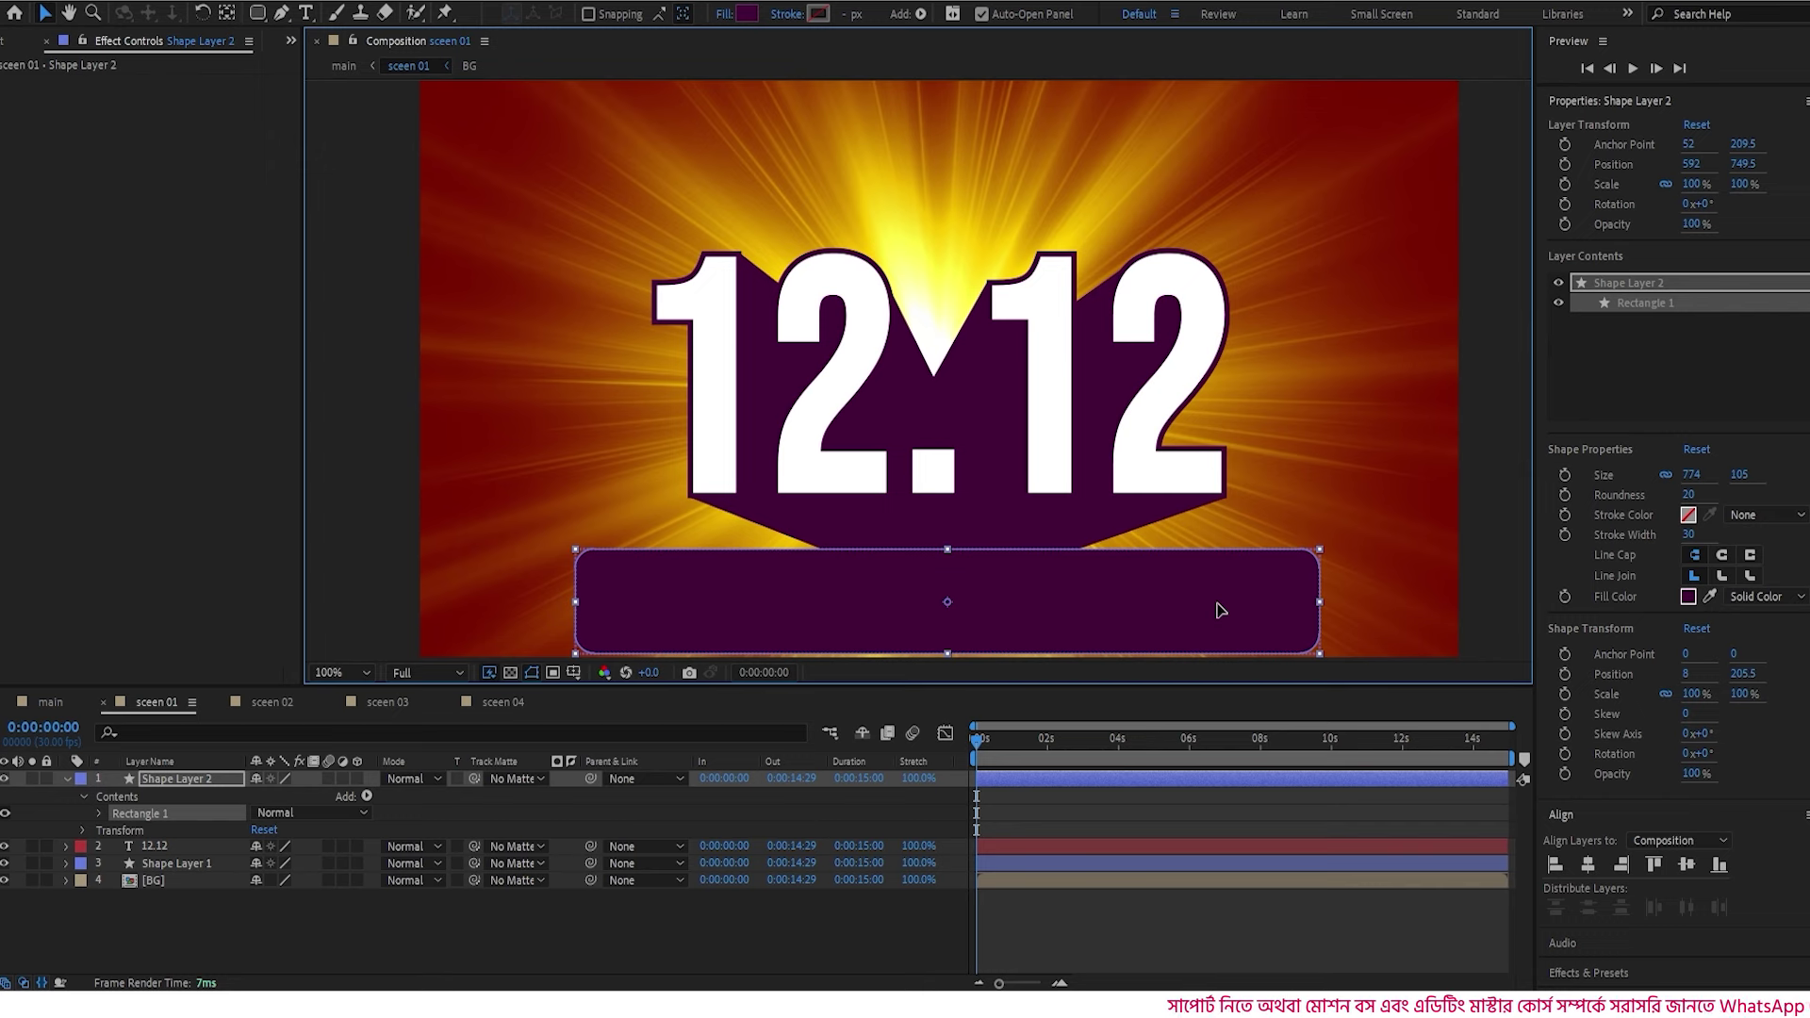
{"action": "left_click", "coordinate": [1590, 866]}
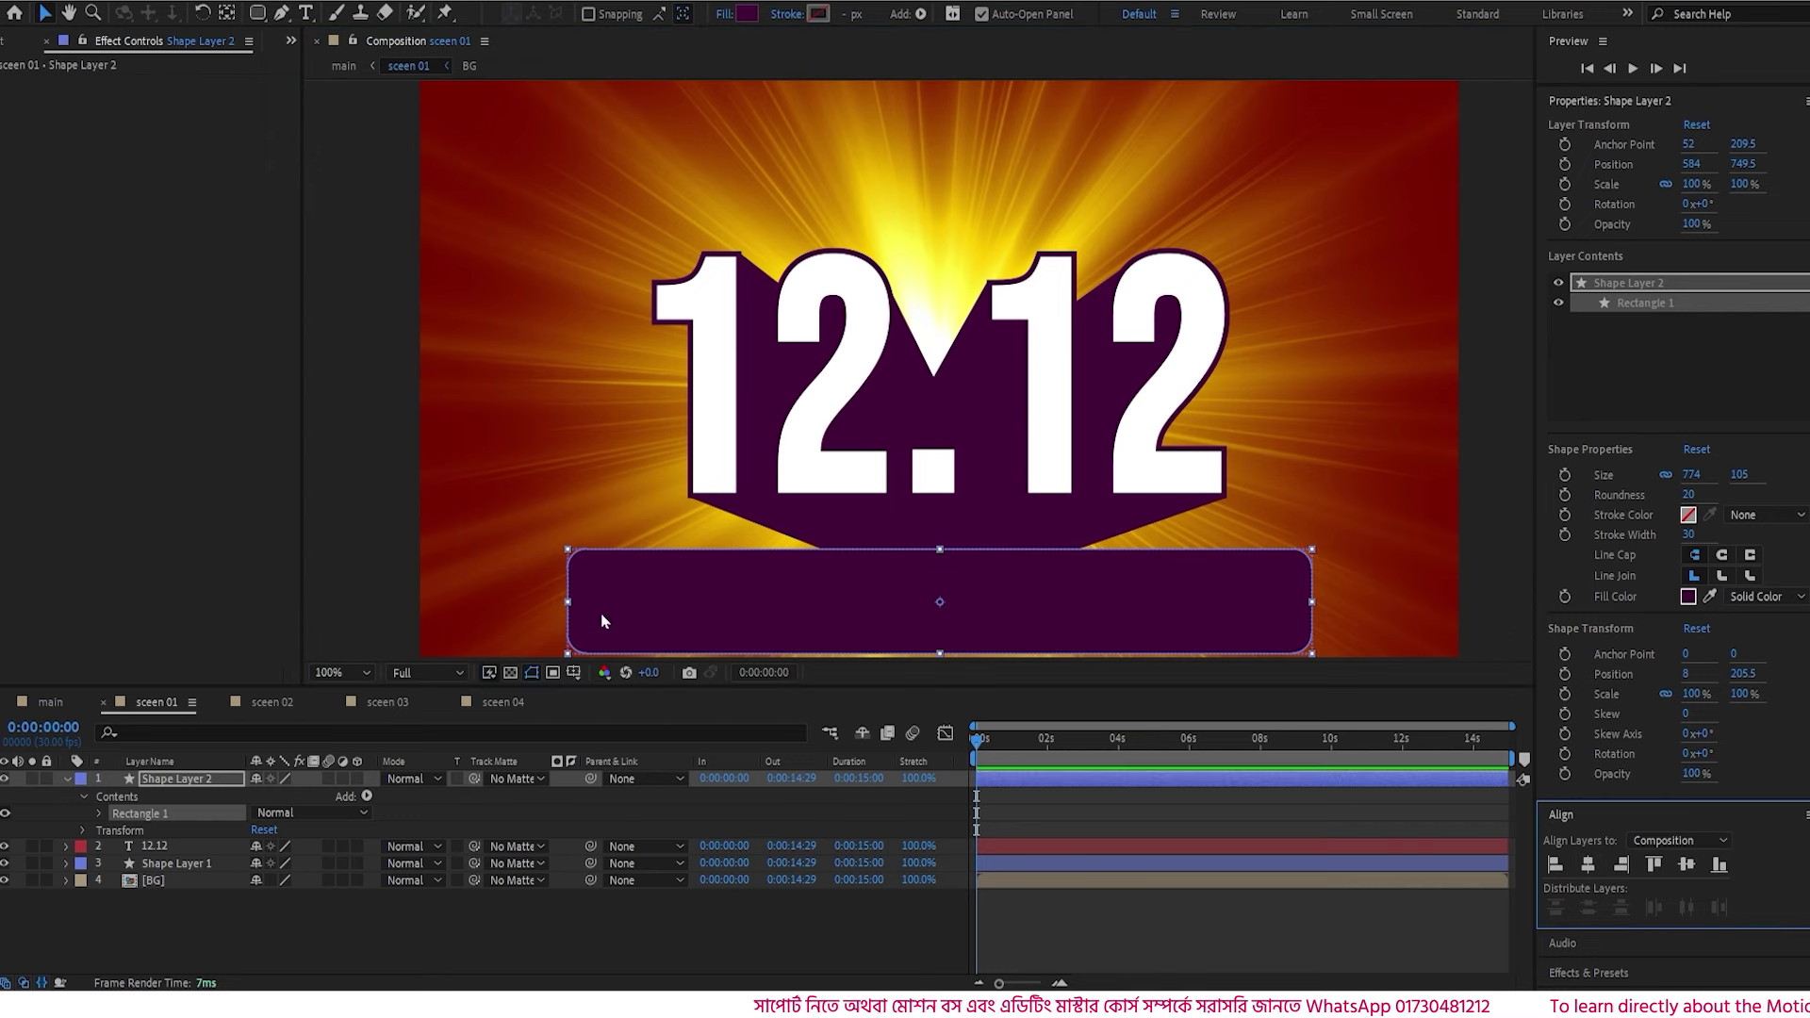
{"action": "left_click", "coordinate": [219, 780]}
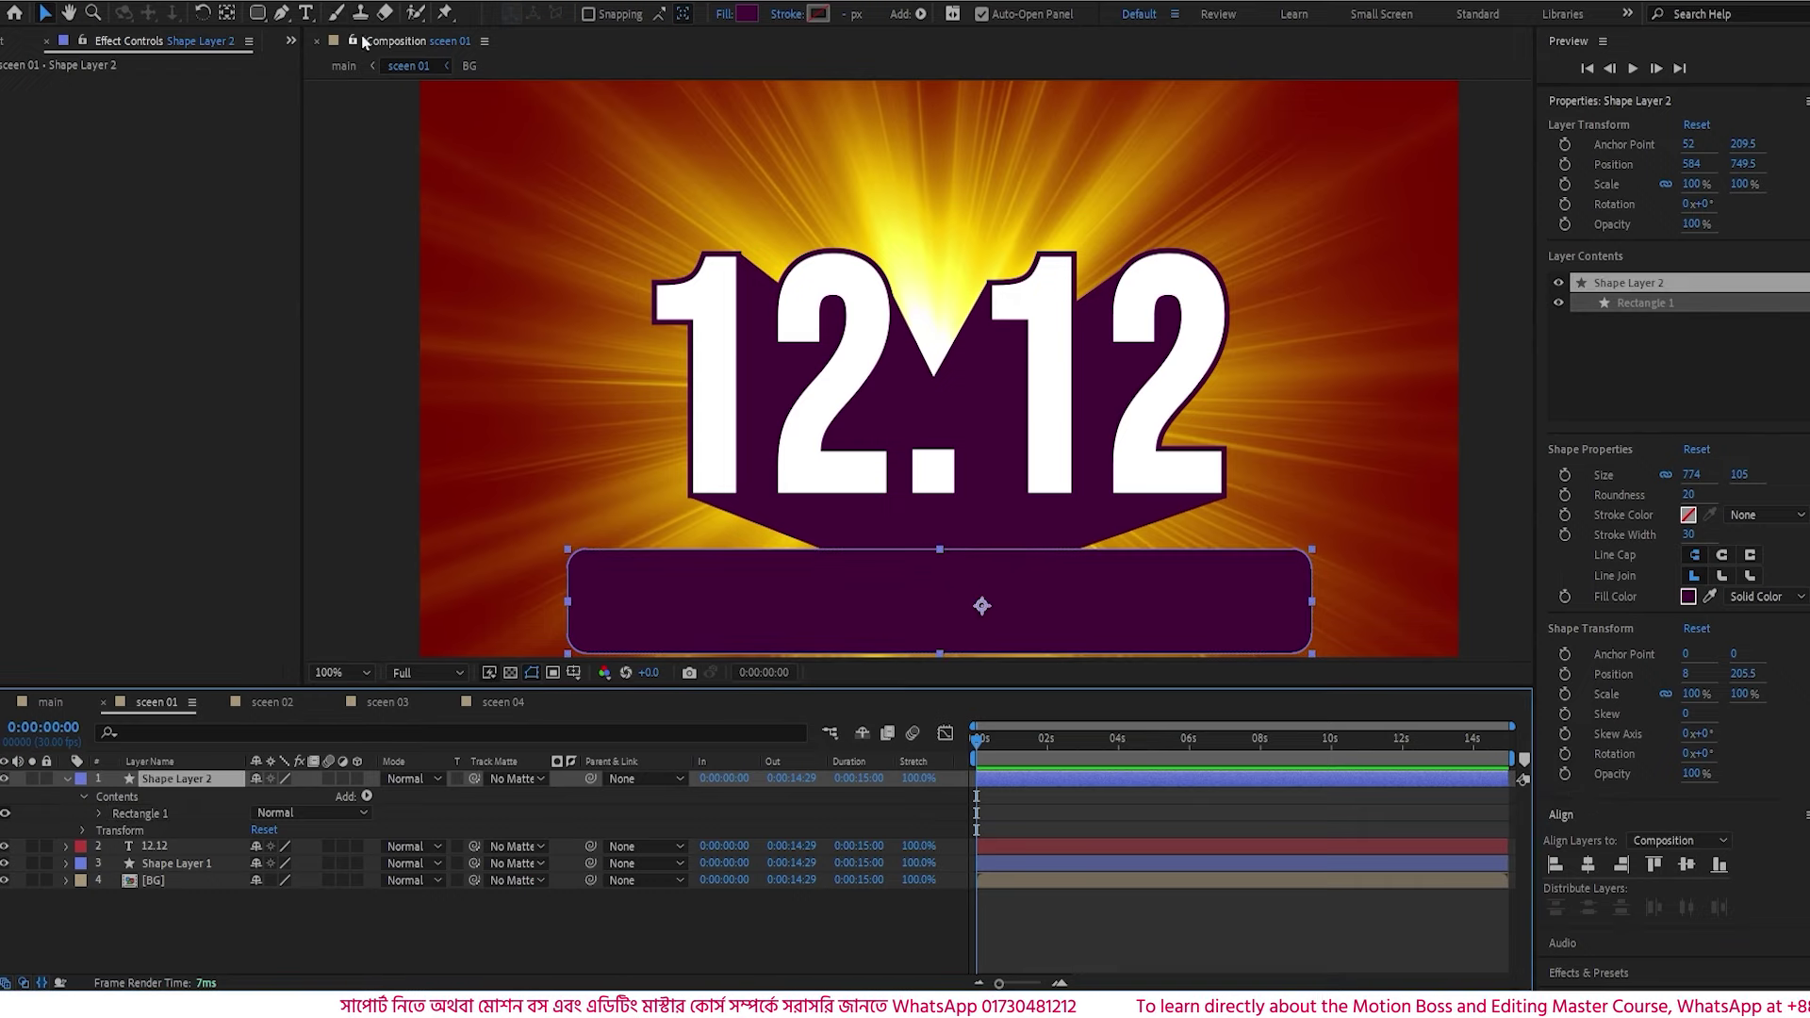
- Change the rounded banner's fill color to violet 3F0584
{"action": "left_click", "coordinate": [746, 13]}
{"action": "left_click", "coordinate": [584, 324]}
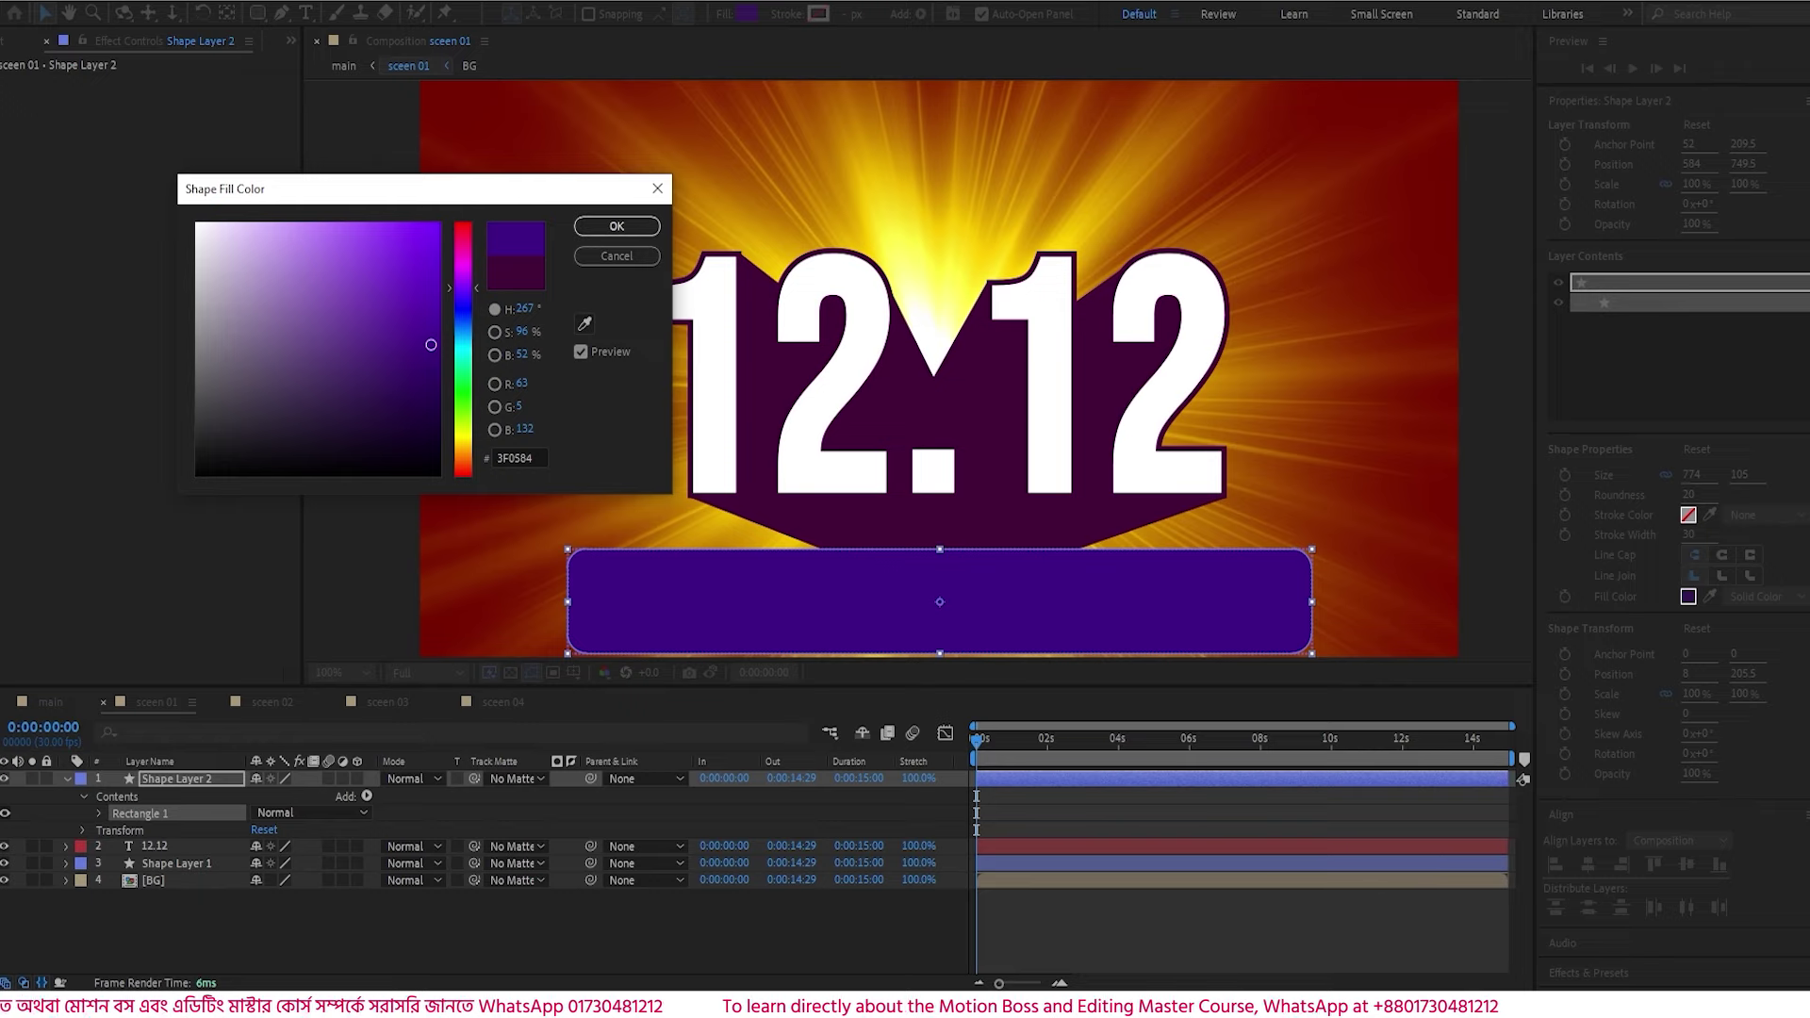
{"action": "left_click", "coordinate": [617, 226]}
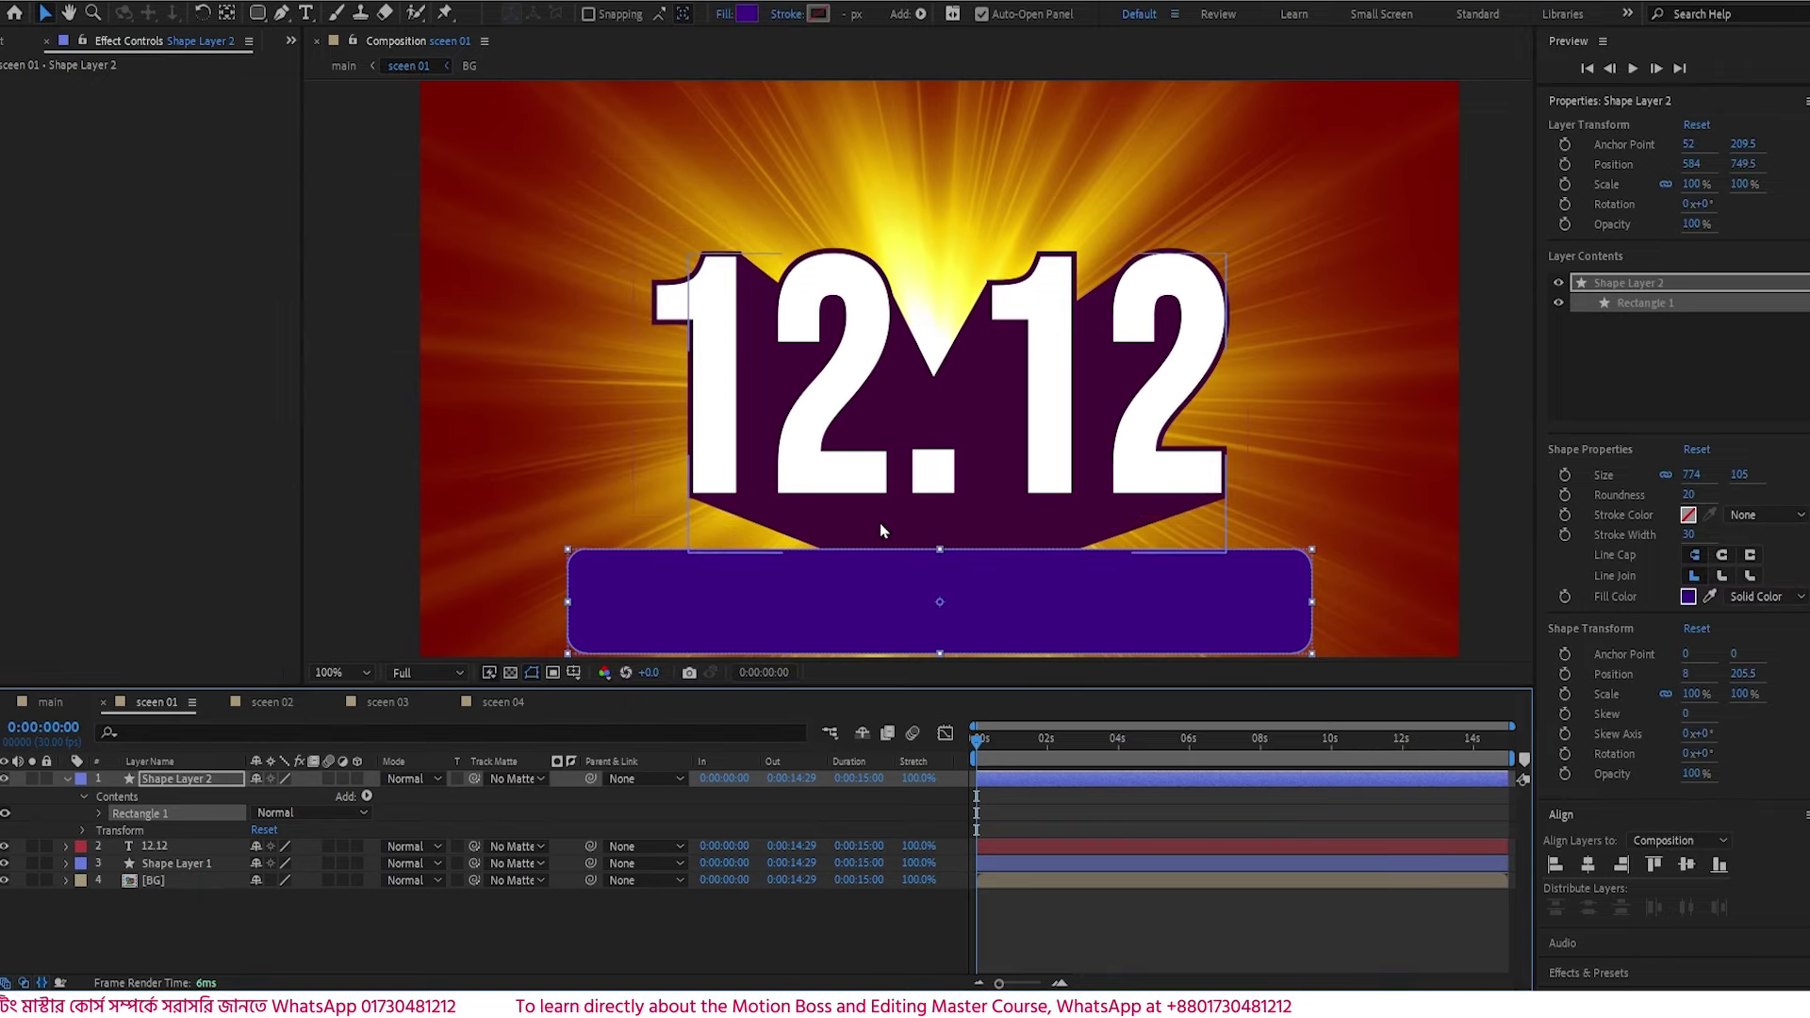
- Draw a four-point extrusion shape under the banner in Shape Layer 2, tapering inward below, and adjust its points to meet the banner's rounded corners
{"action": "left_click_drag", "start_coordinate": [879, 524], "coordinate": [846, 322]}
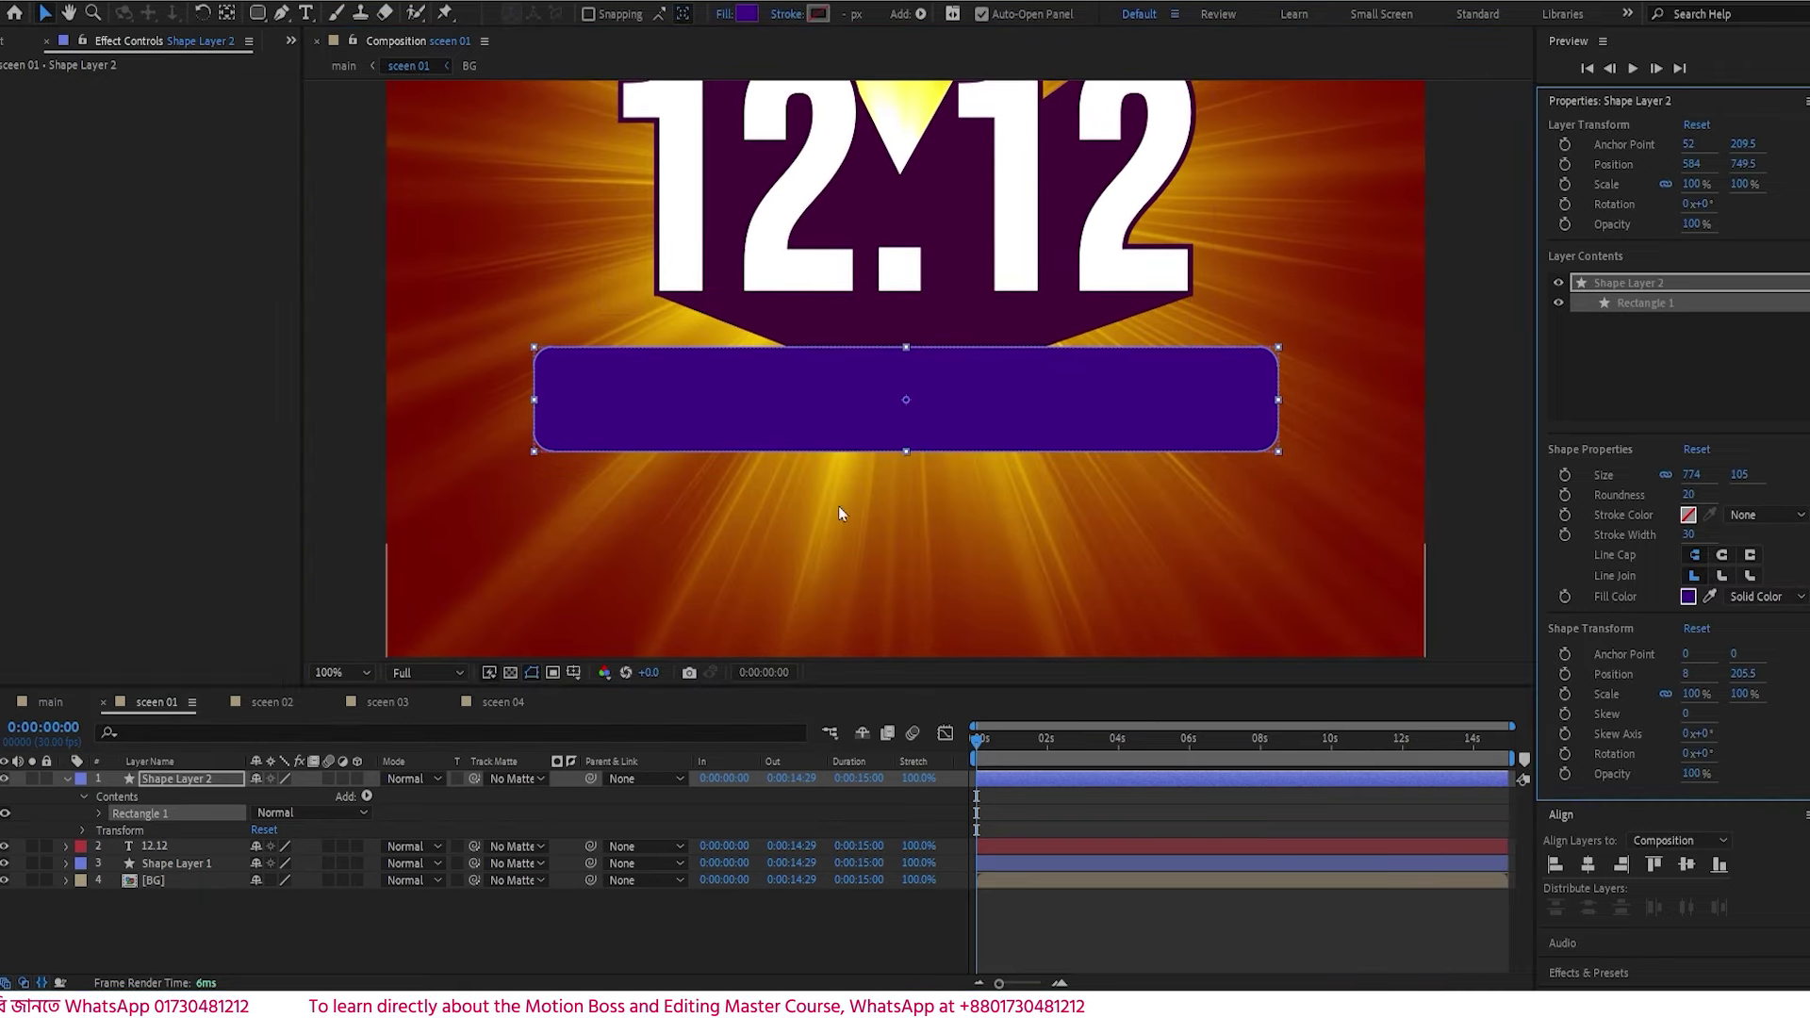
{"action": "left_click", "coordinate": [175, 780]}
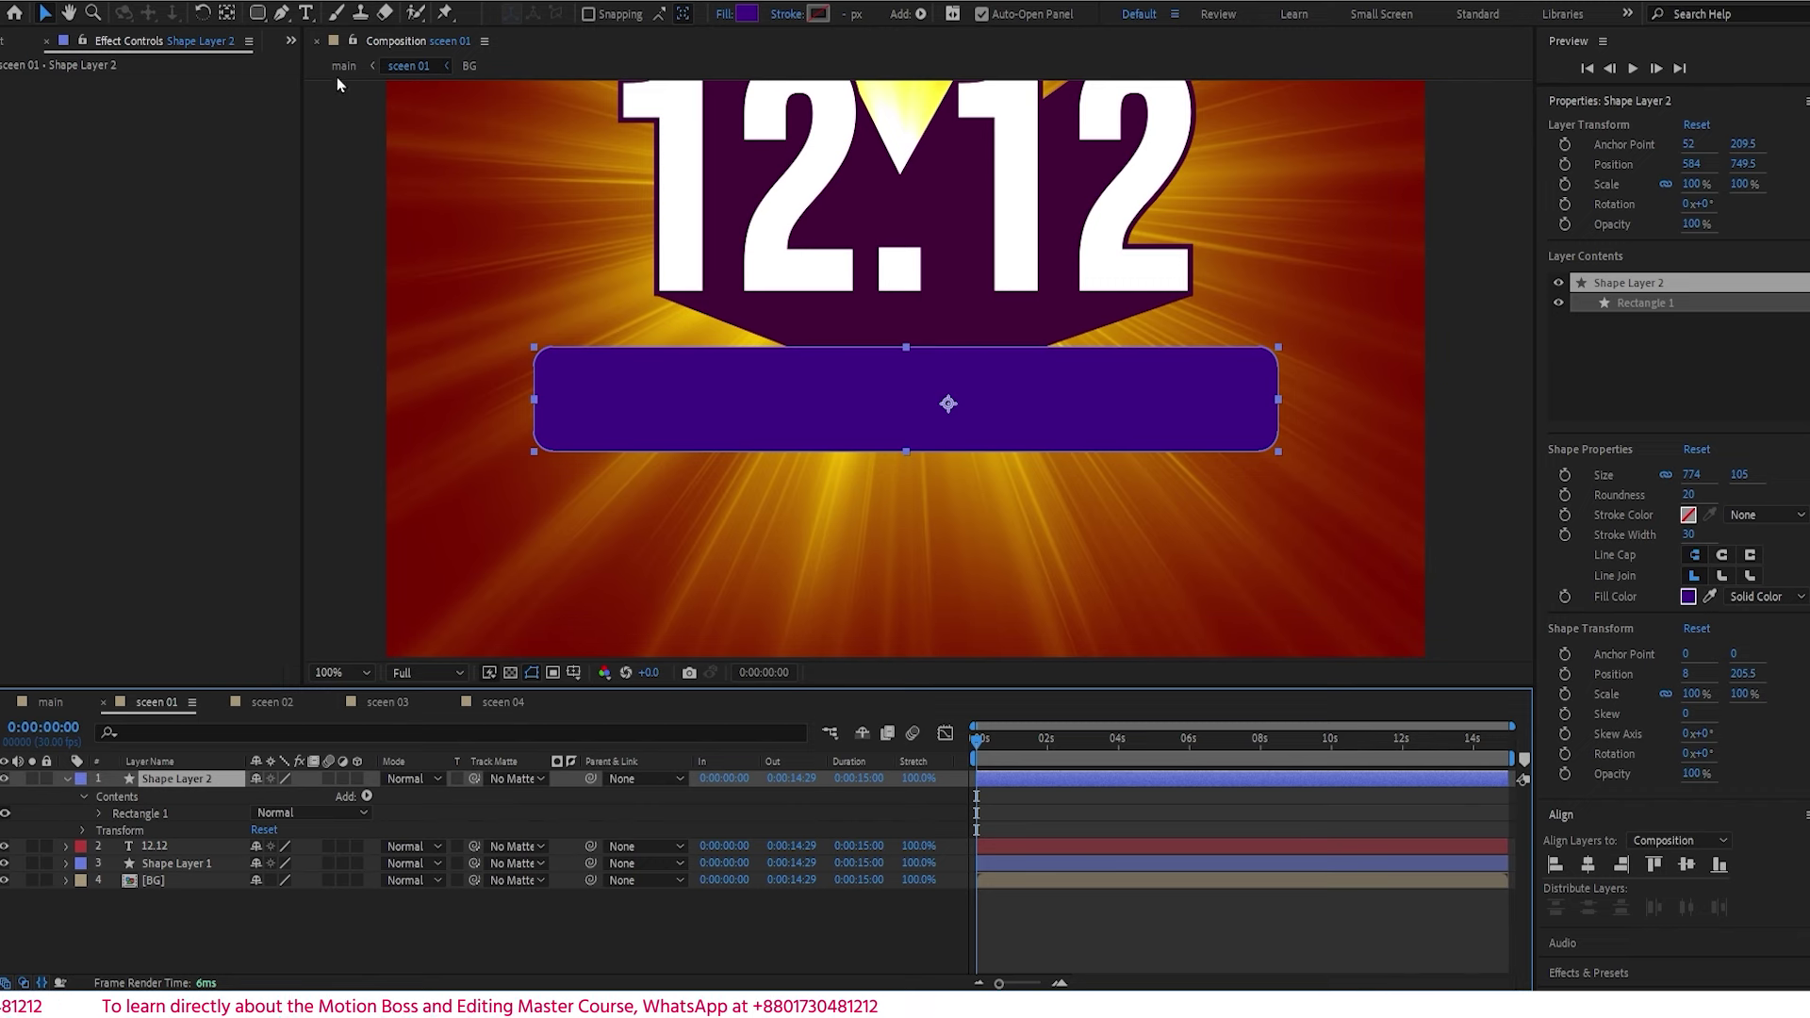
{"action": "key", "text": "g"}
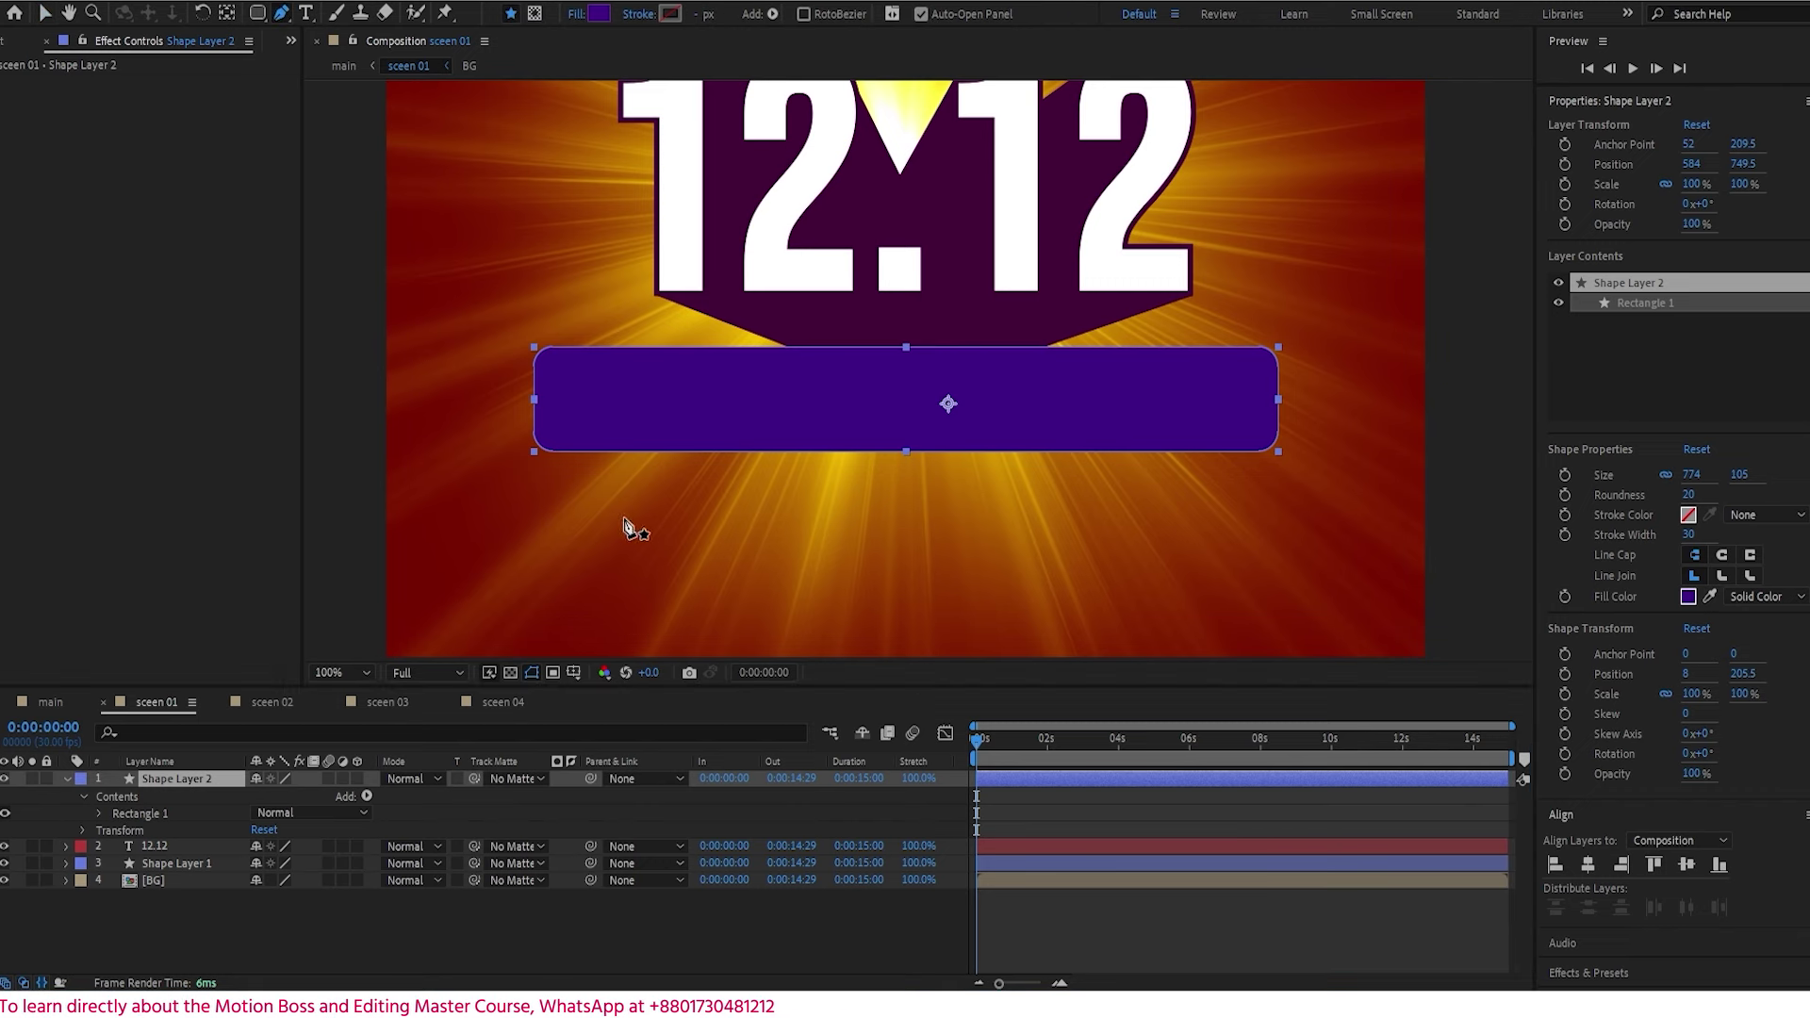
{"action": "left_click", "coordinate": [1271, 444]}
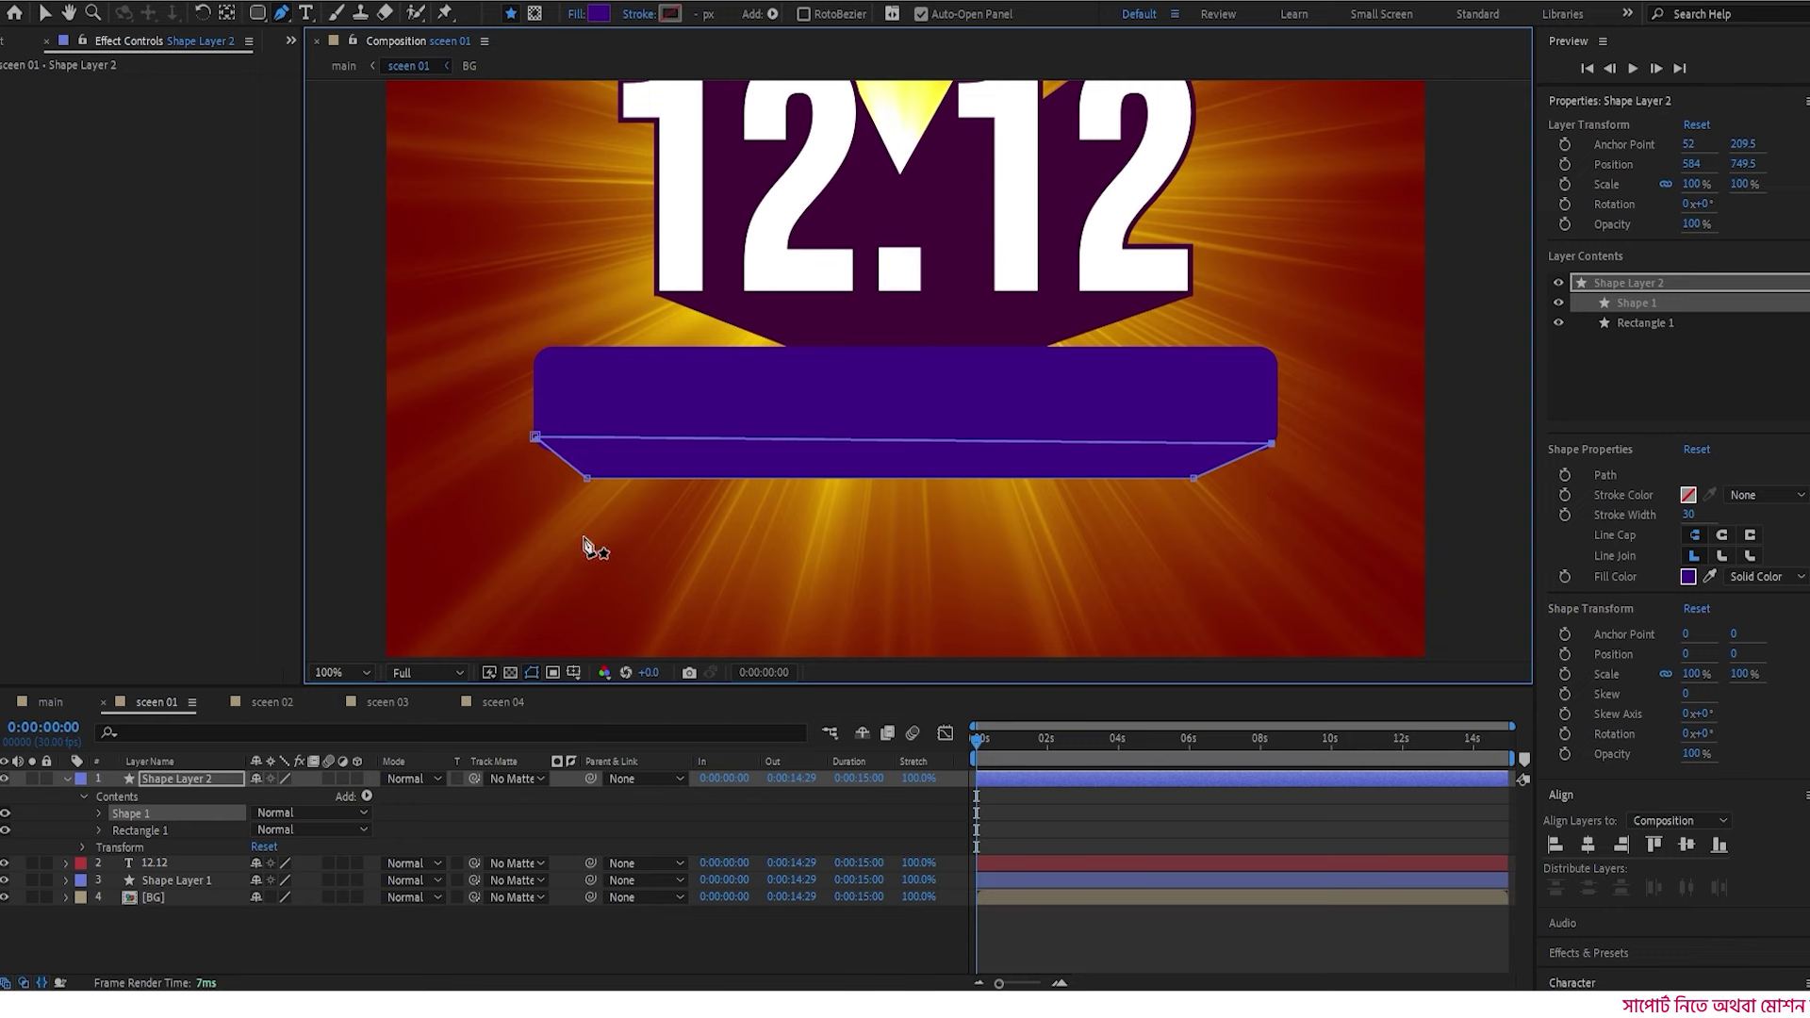
{"action": "left_click", "coordinate": [591, 485]}
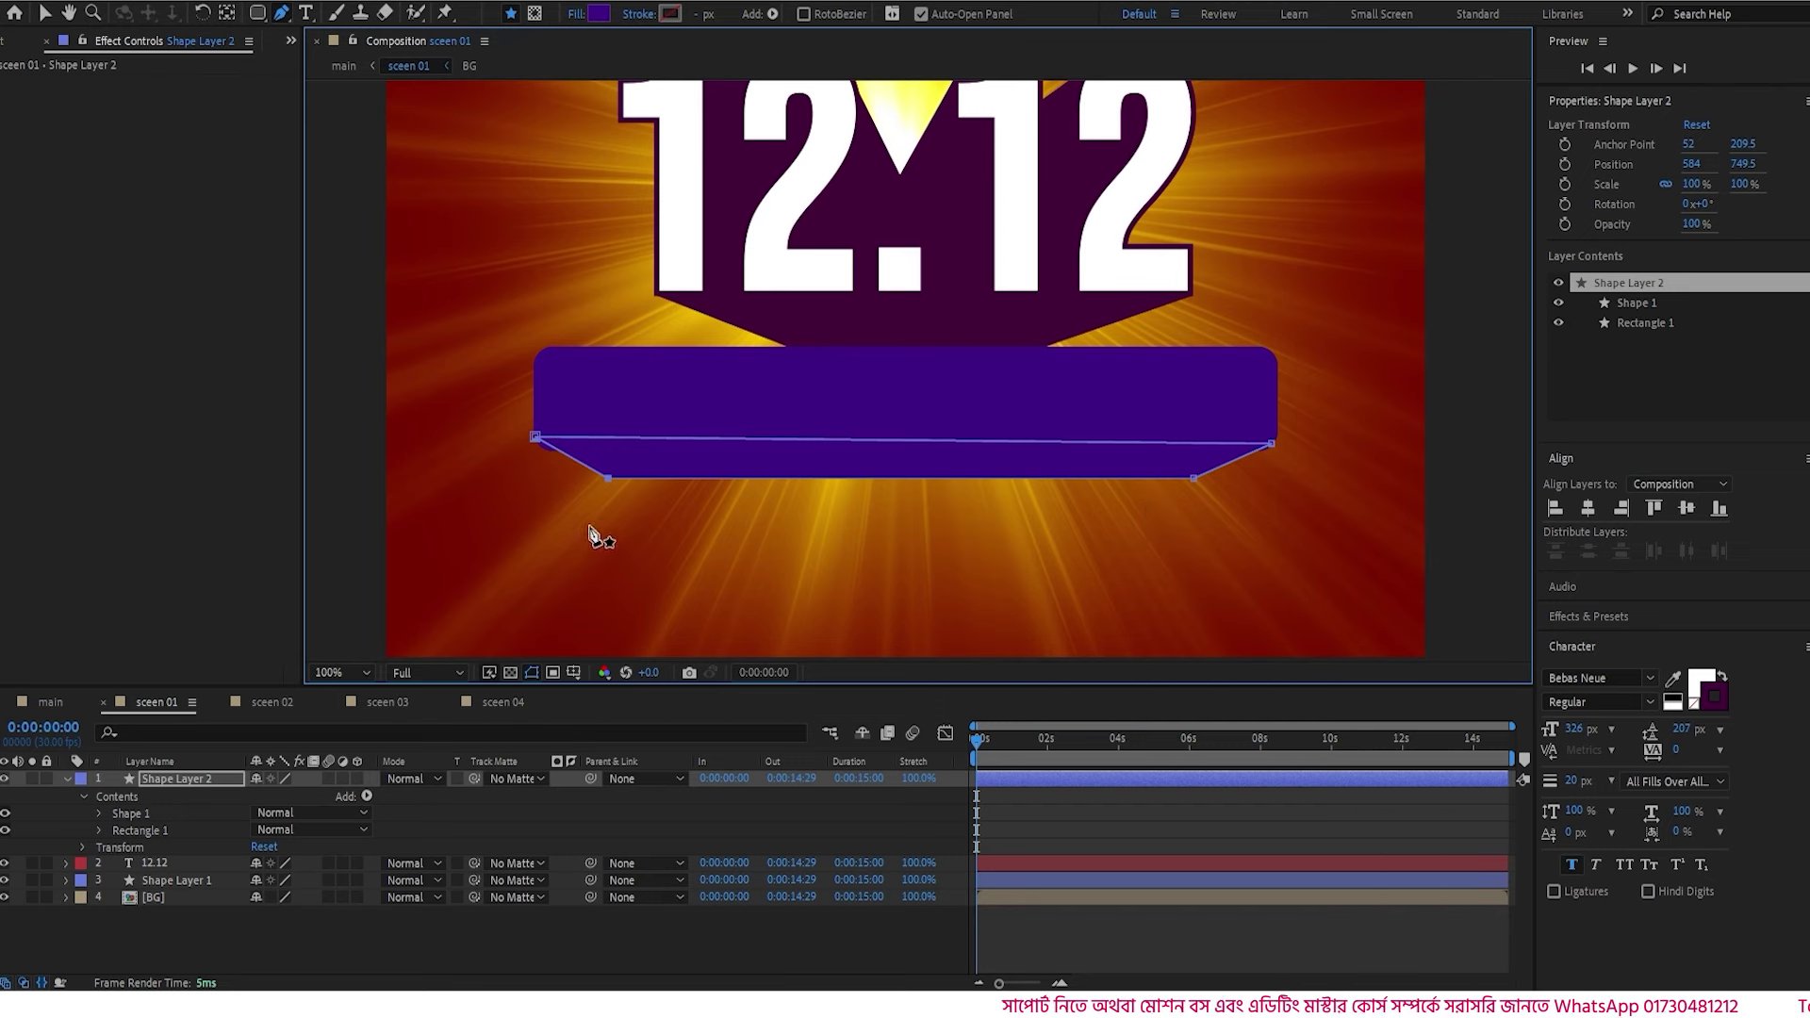
{"action": "left_click_drag", "start_coordinate": [535, 436], "coordinate": [539, 444]}
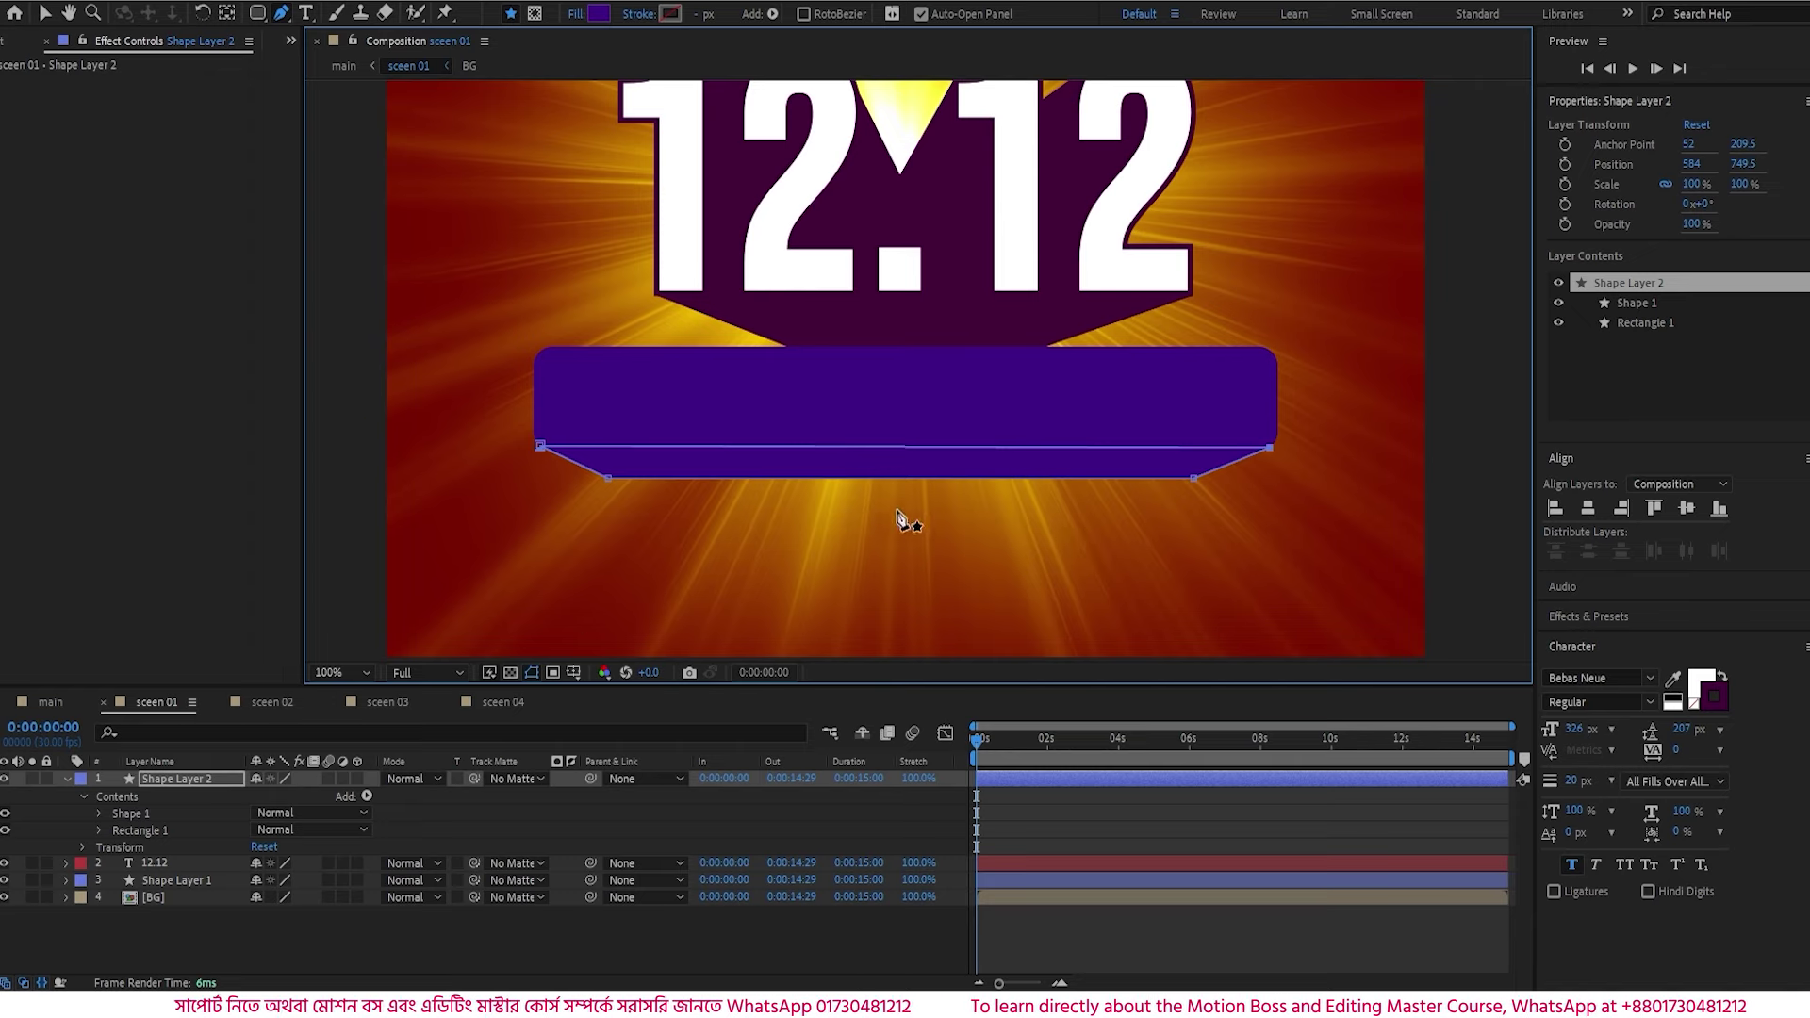
- Darken the banner extrusion's fill color to 200046
{"action": "left_click", "coordinate": [598, 14]}
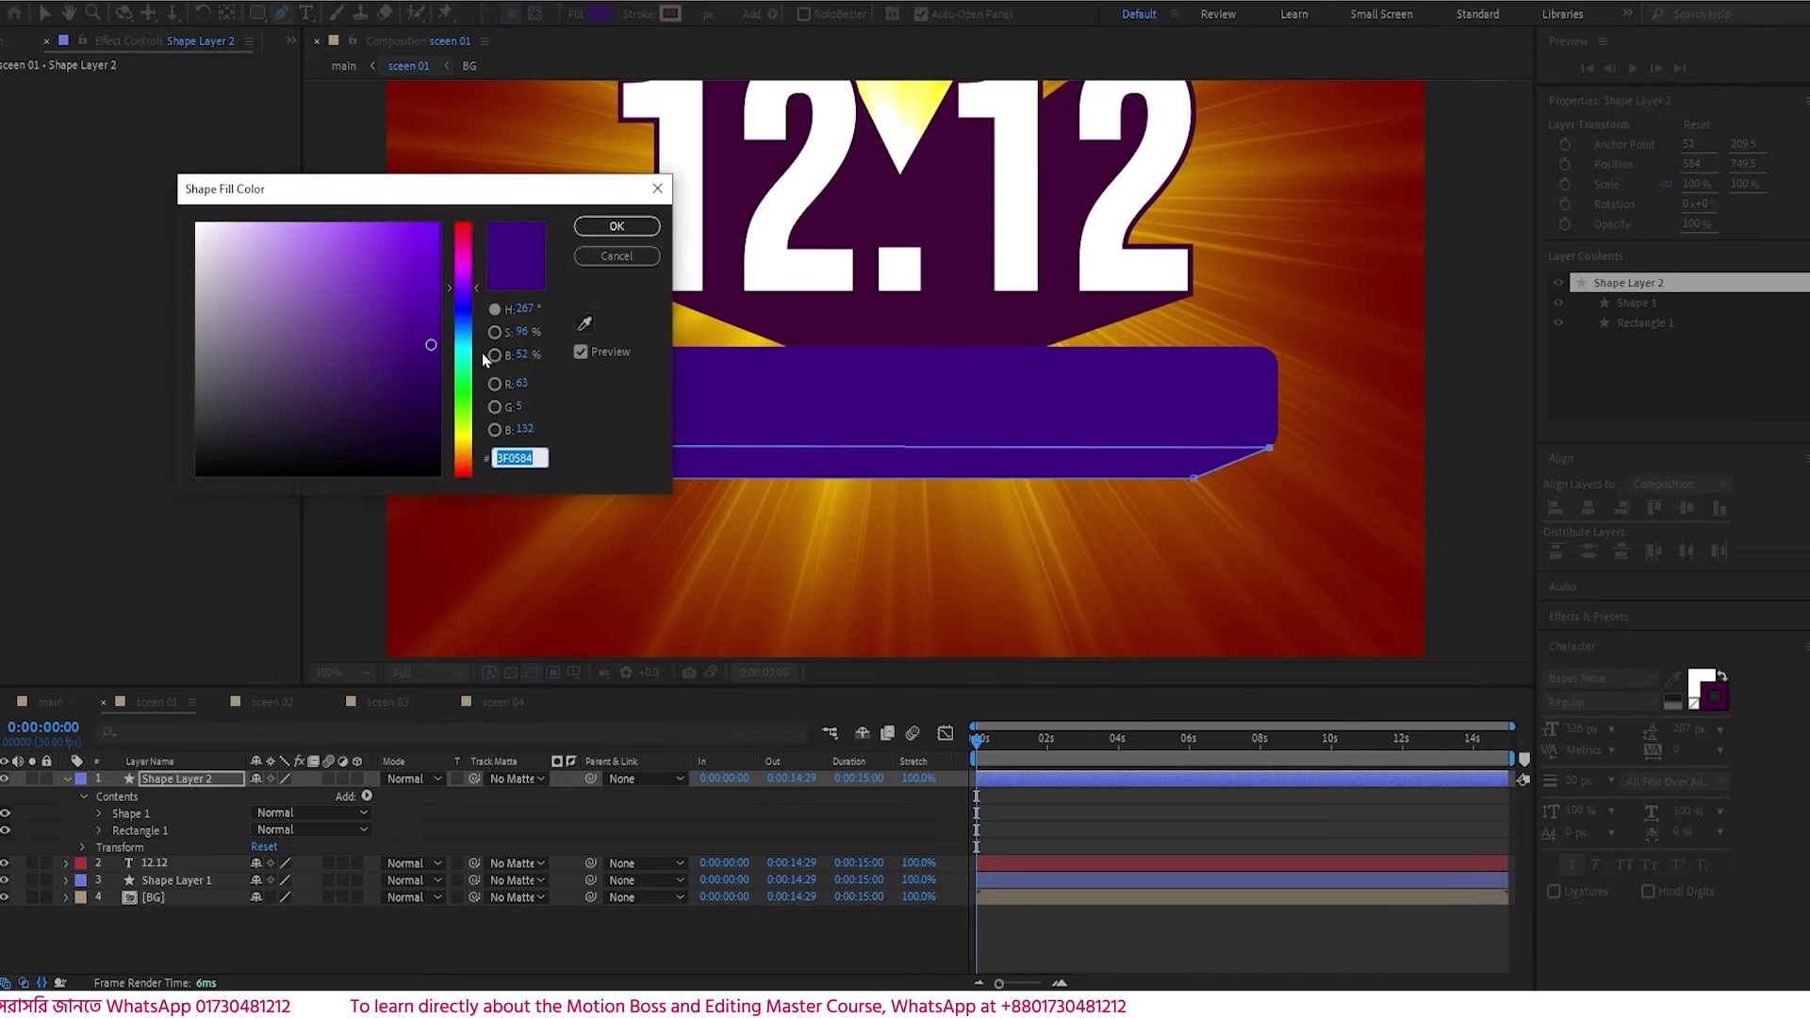
{"action": "left_click_drag", "start_coordinate": [431, 362], "coordinate": [440, 380]}
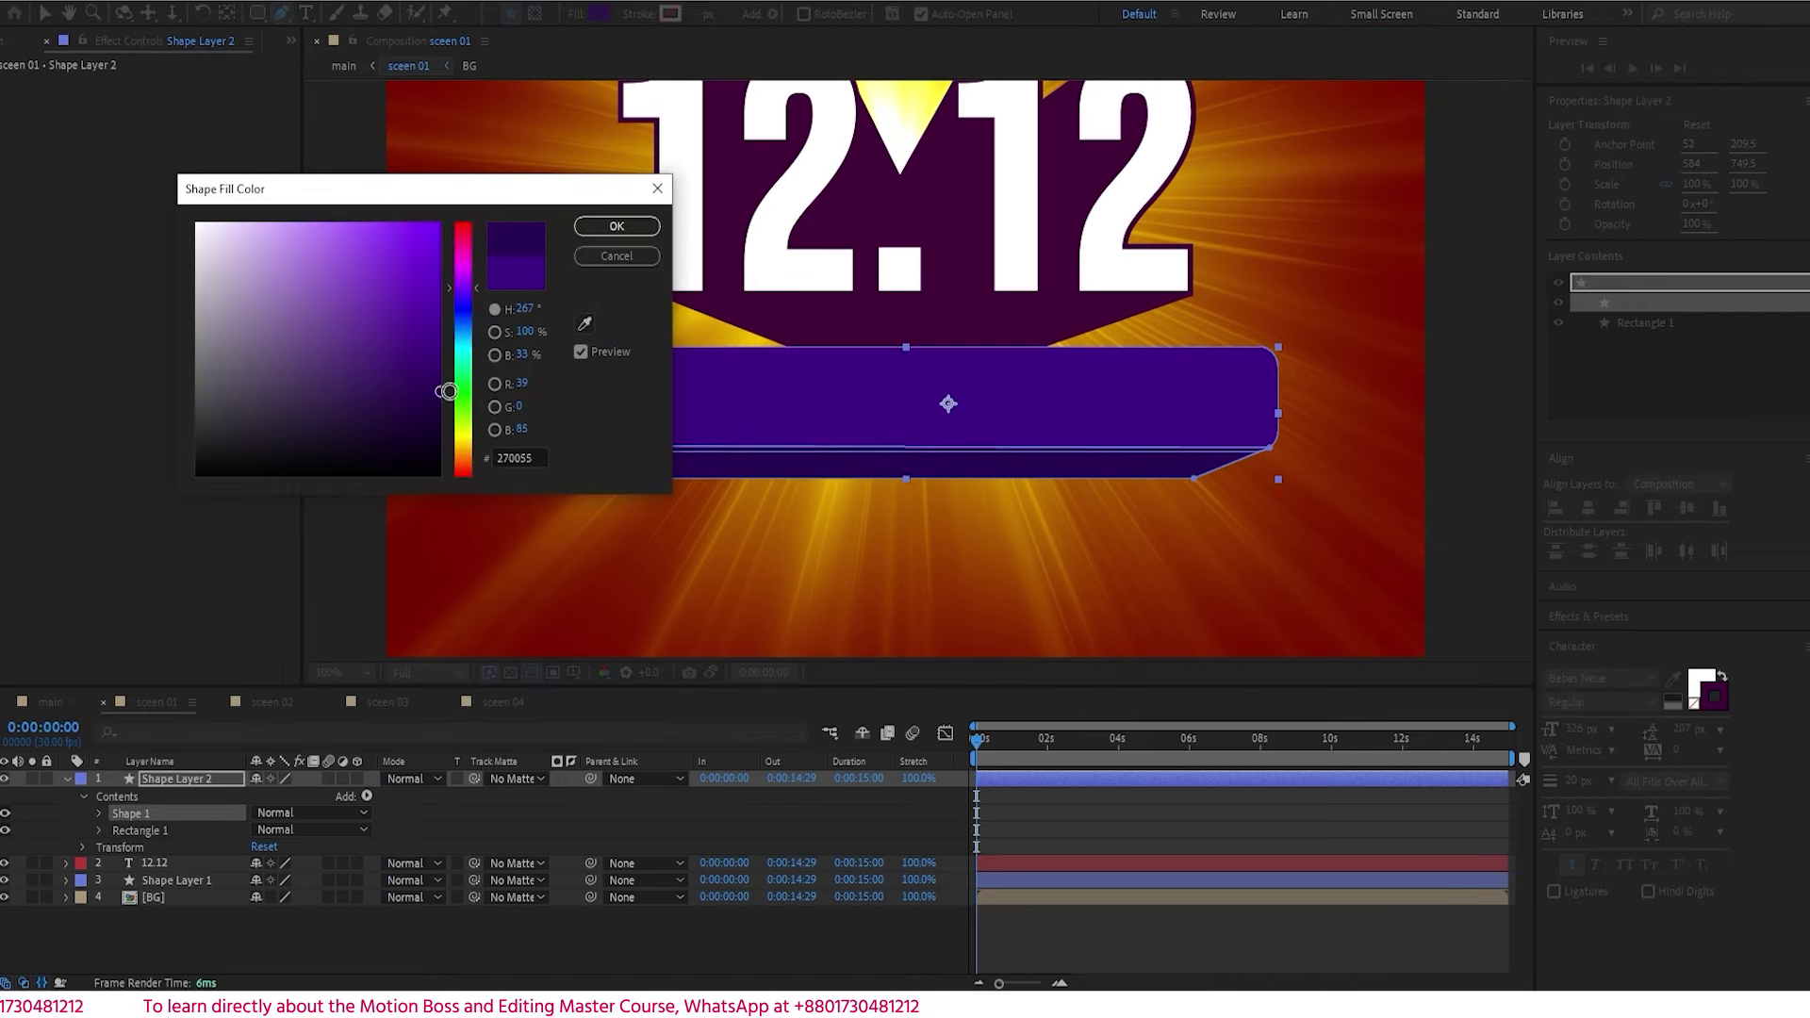
{"action": "left_click", "coordinate": [627, 227]}
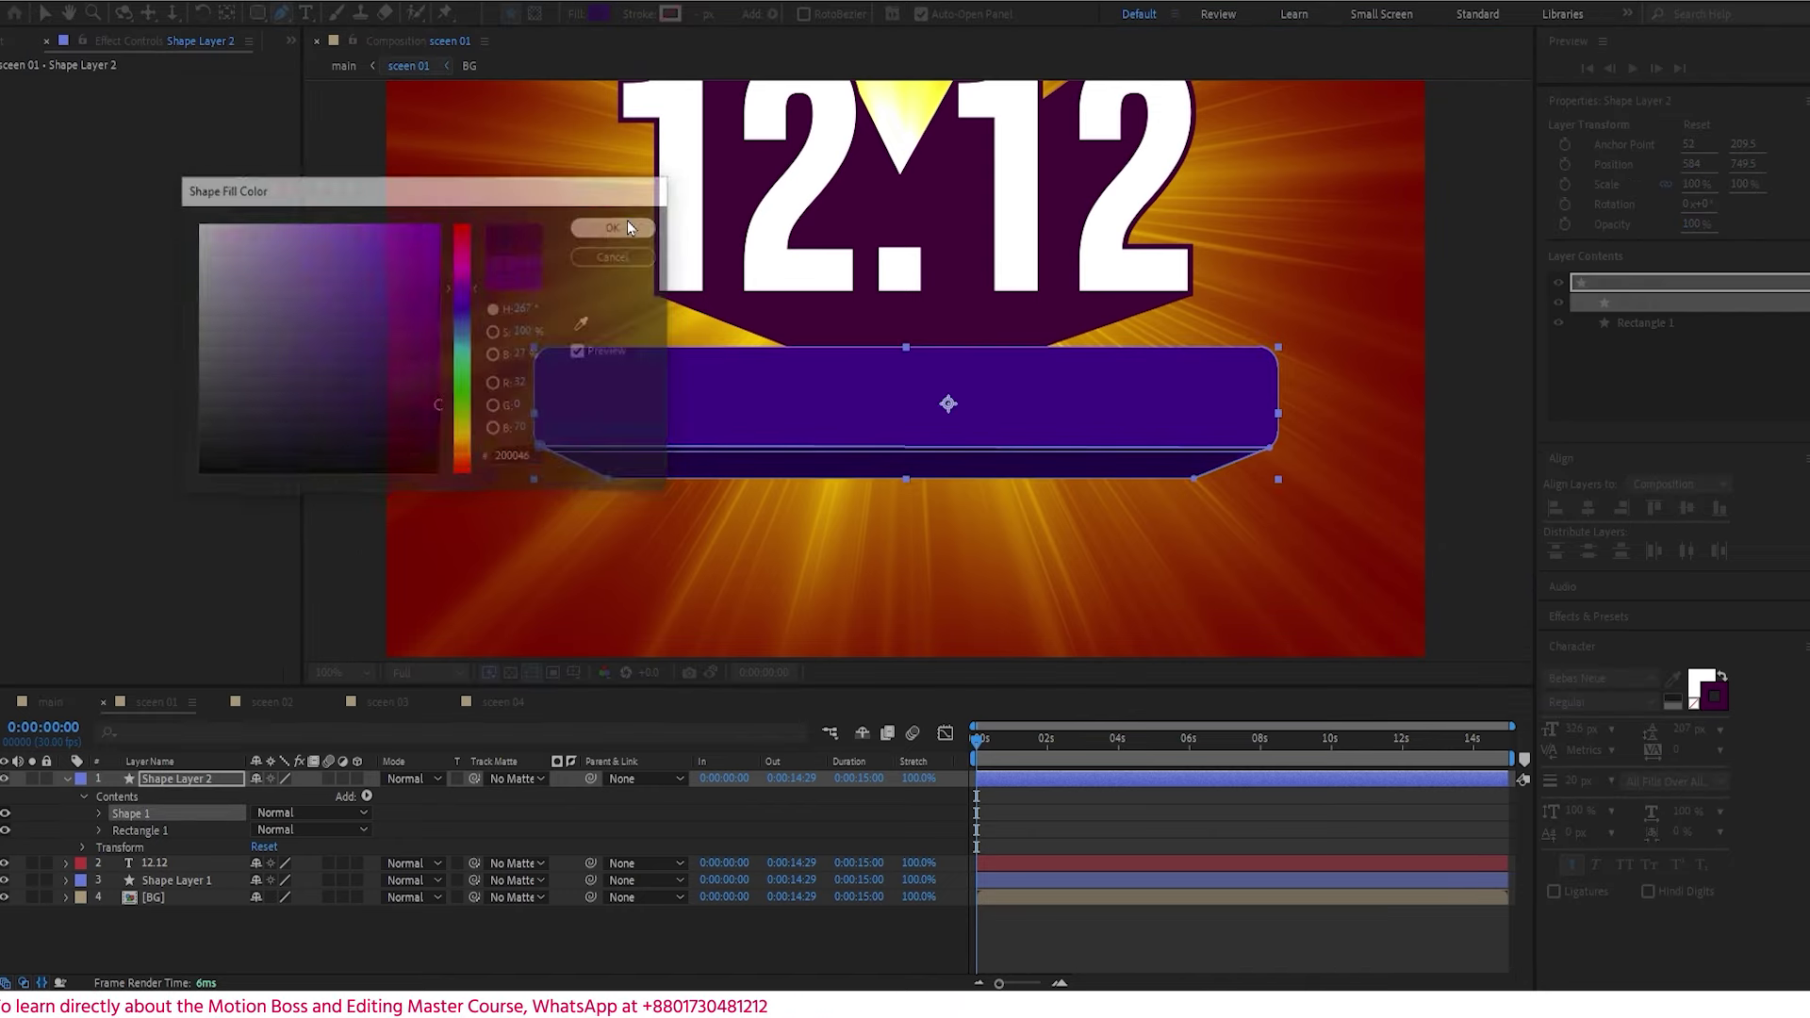
- Reorder Shape 1 below Rectangle 1 within Shape Layer 2 so the extrusion sits behind the banner, and deselect everything
{"action": "left_click", "coordinate": [162, 832]}
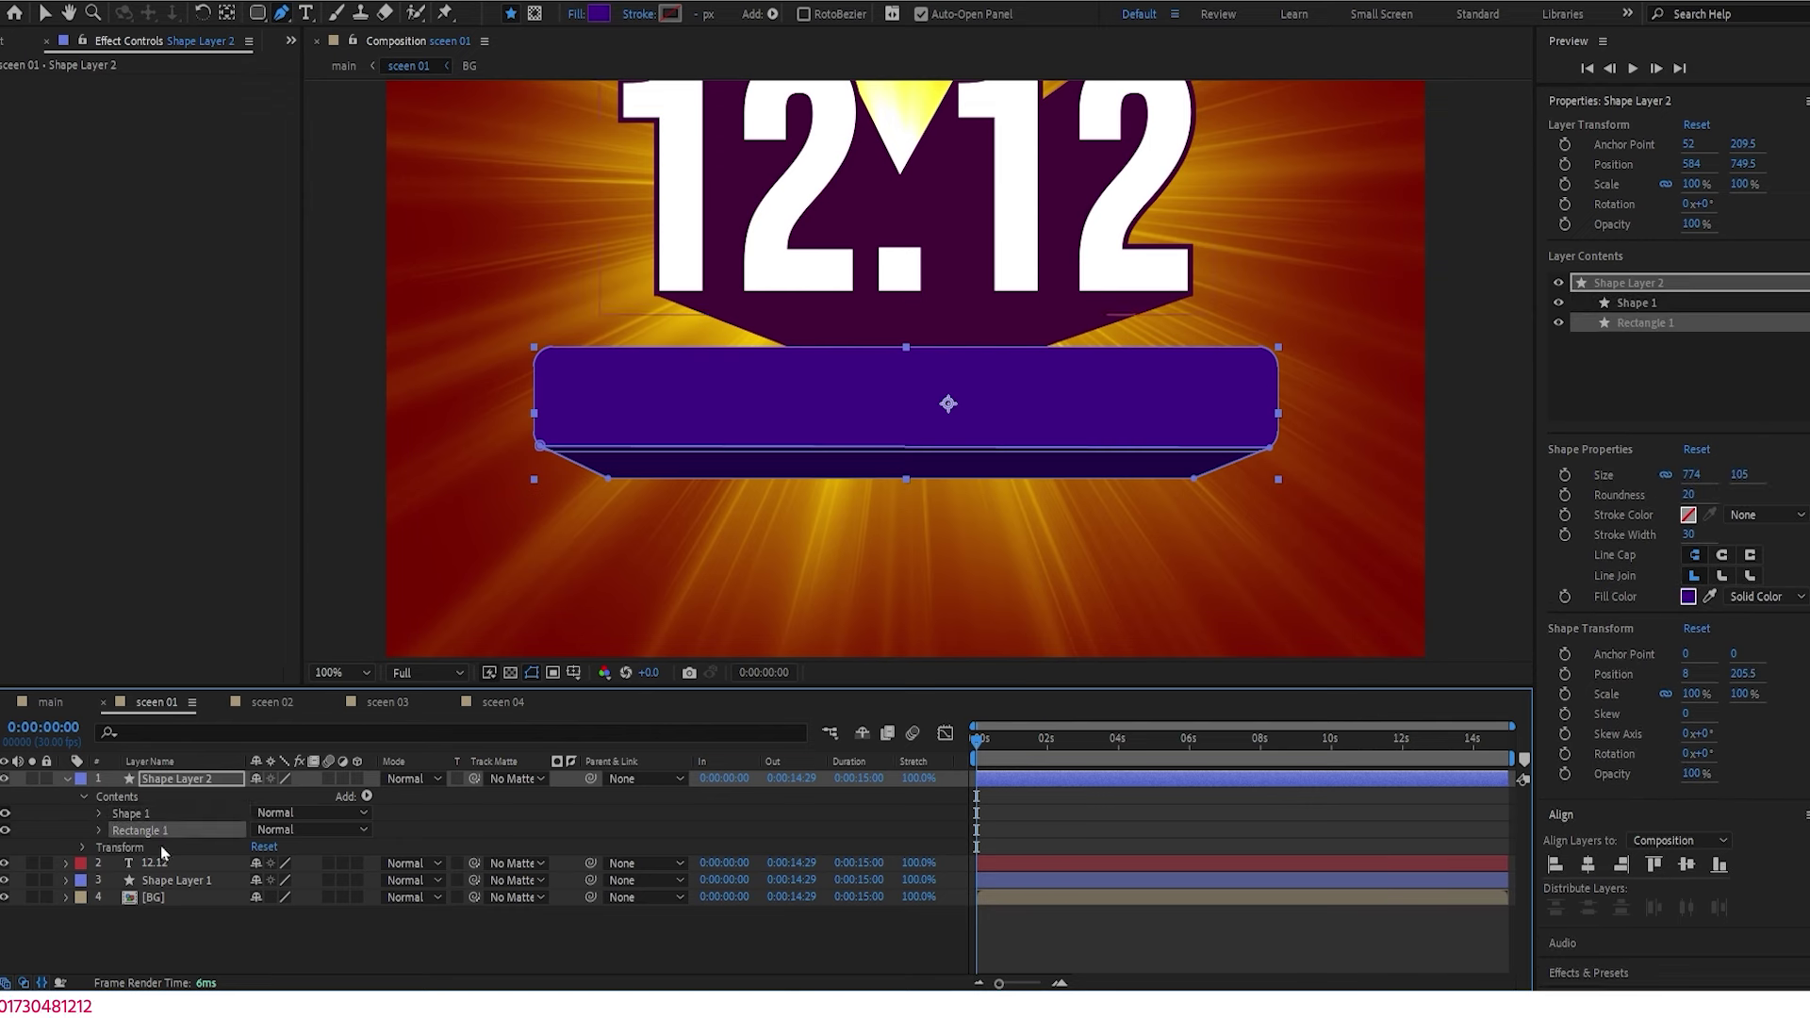
{"action": "left_click", "coordinate": [151, 814]}
{"action": "left_click_drag", "start_coordinate": [177, 818], "coordinate": [190, 837]}
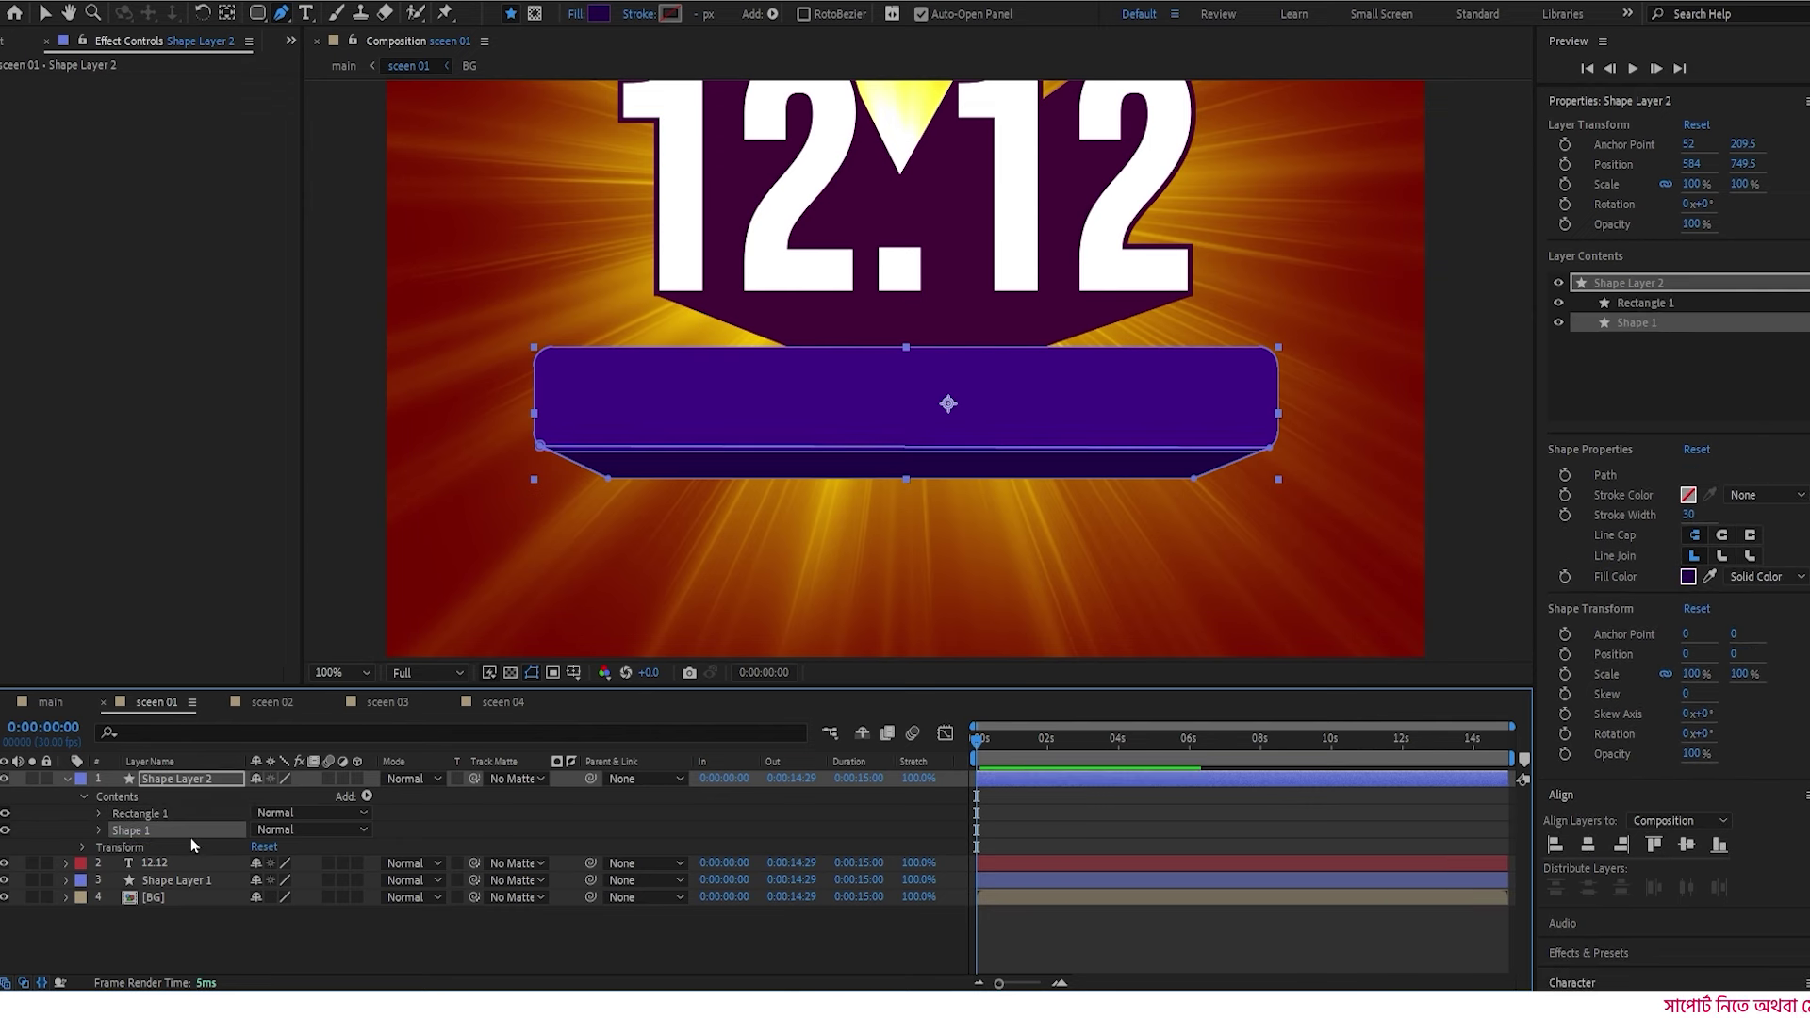
{"action": "key", "text": "ctrl+shift+a"}
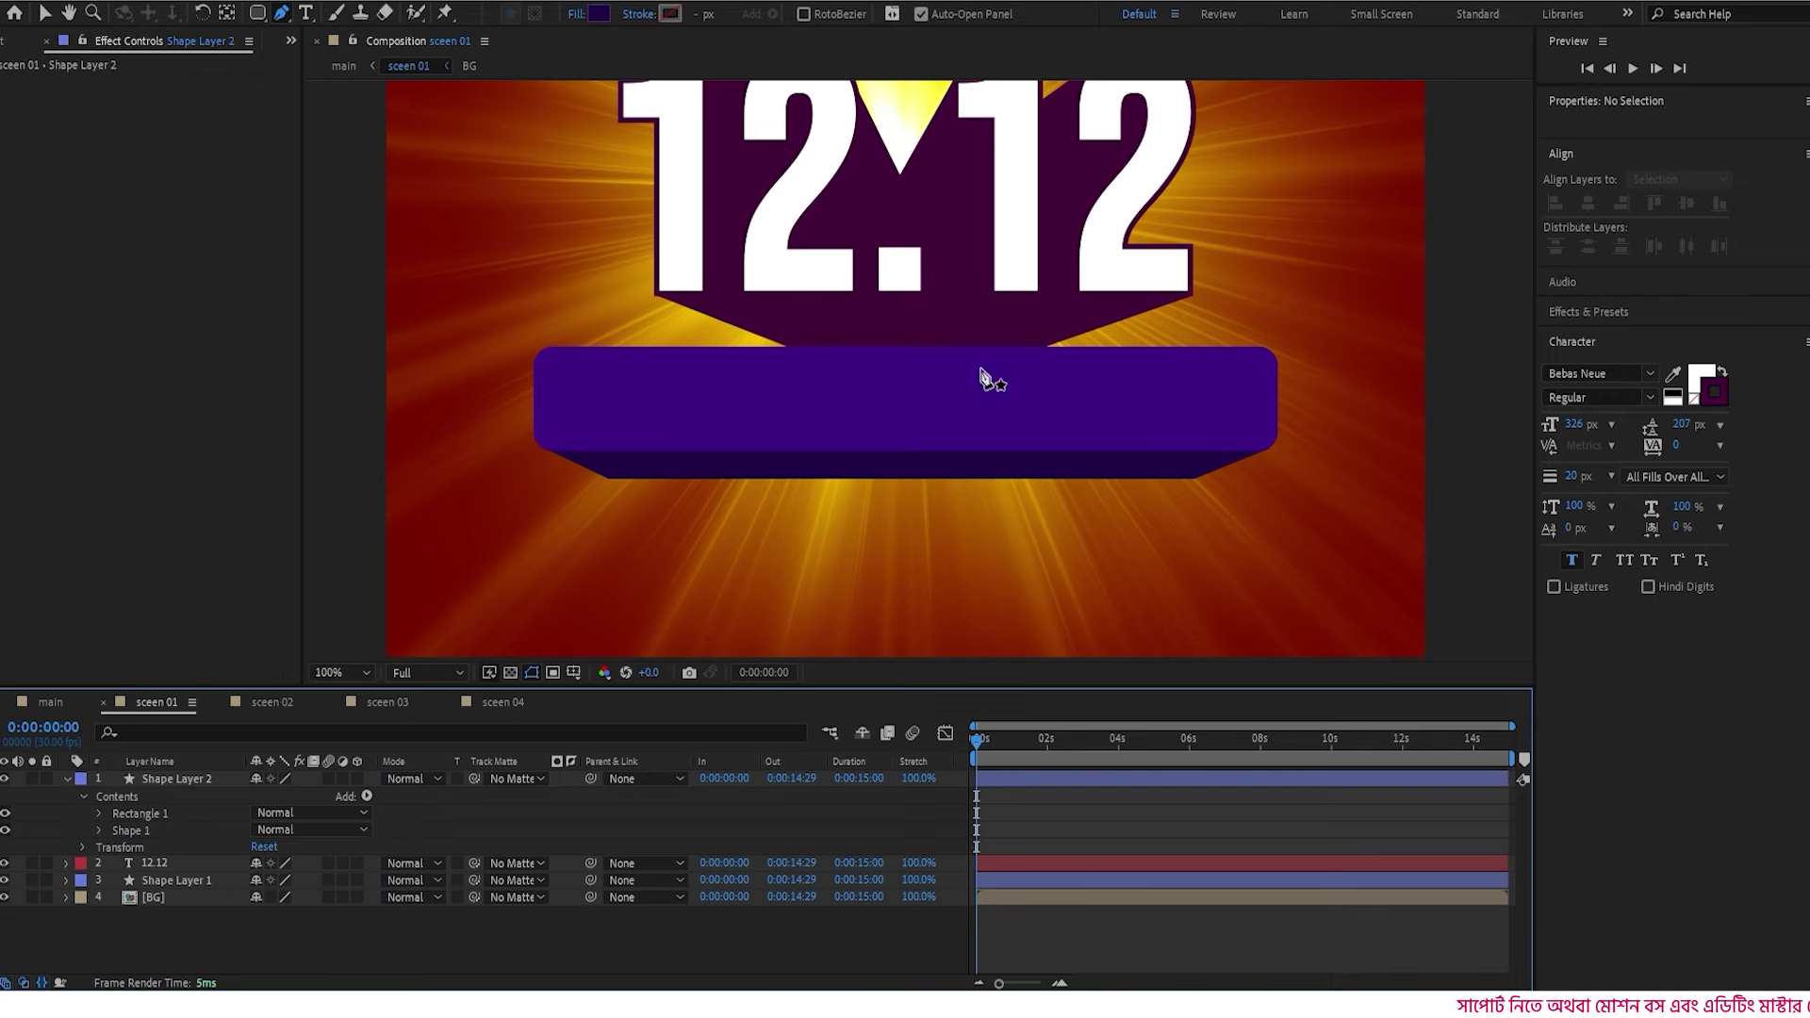
{"action": "key", "text": "space"}
{"action": "left_click_drag", "start_coordinate": [980, 377], "coordinate": [997, 457]}
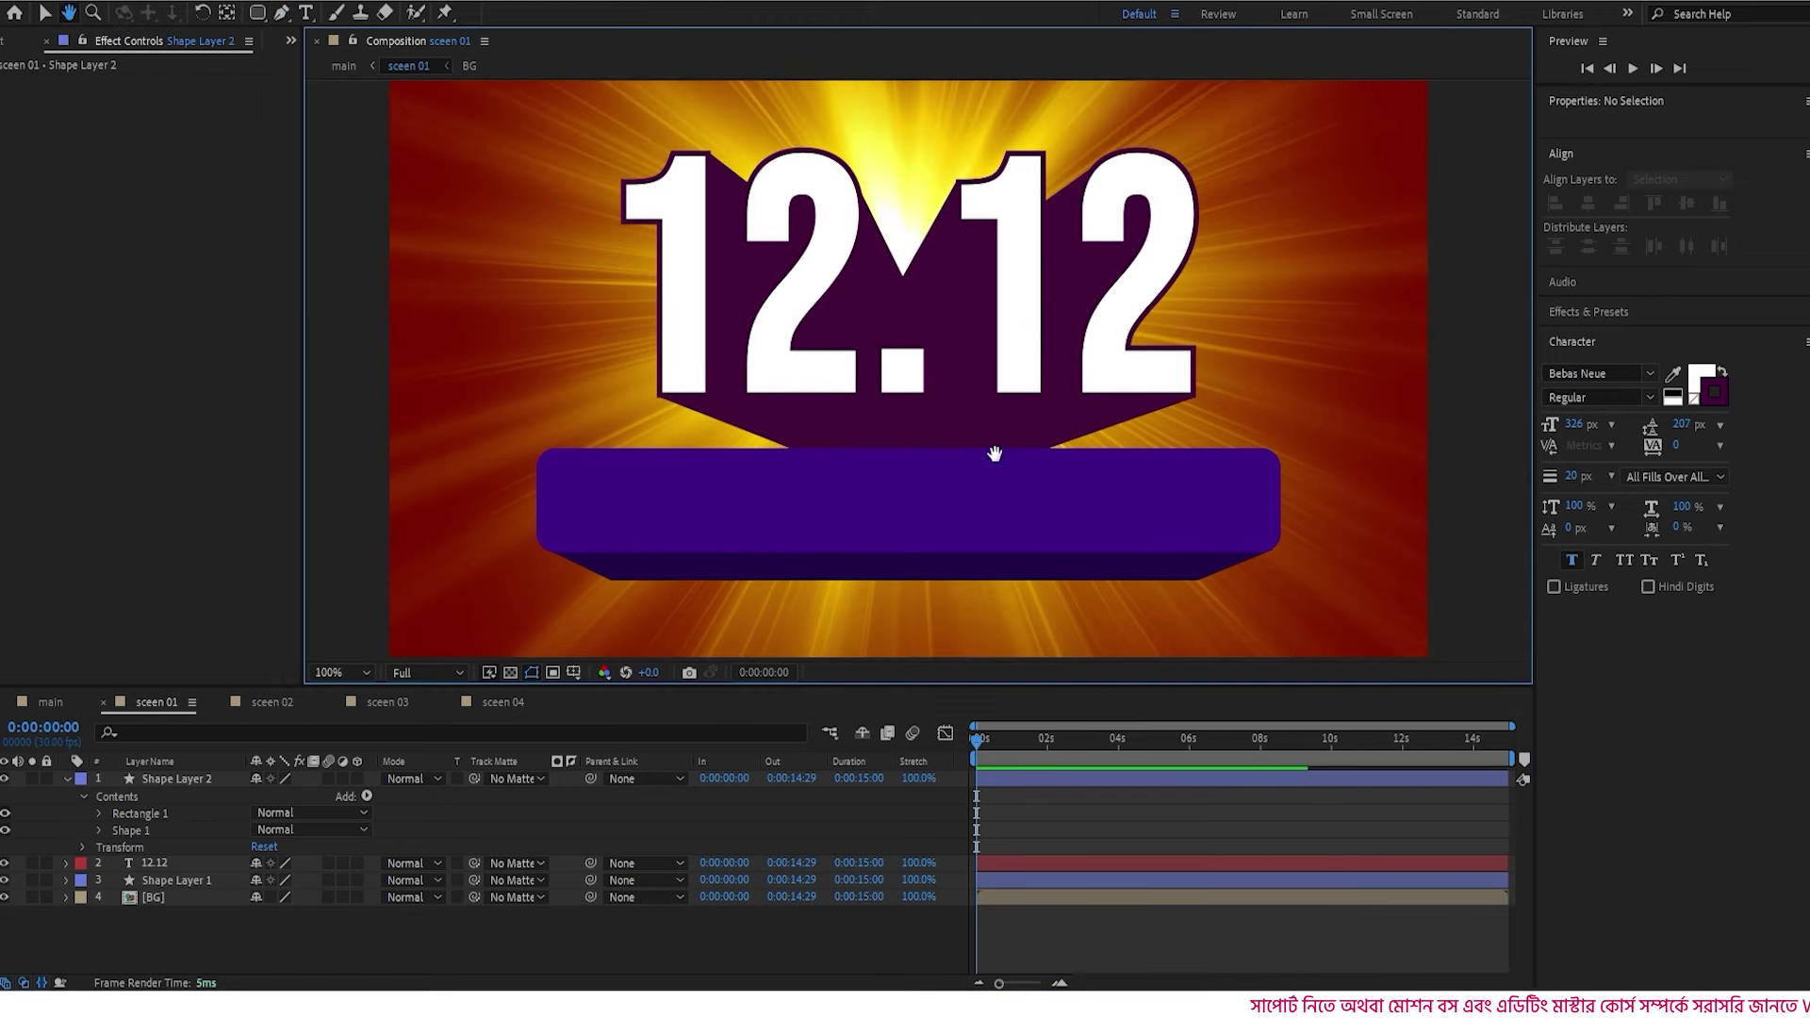
- Add the text GRAND YEAR END SALE over the banner in white Bebas Neue with no stroke
{"action": "left_click", "coordinate": [307, 14]}
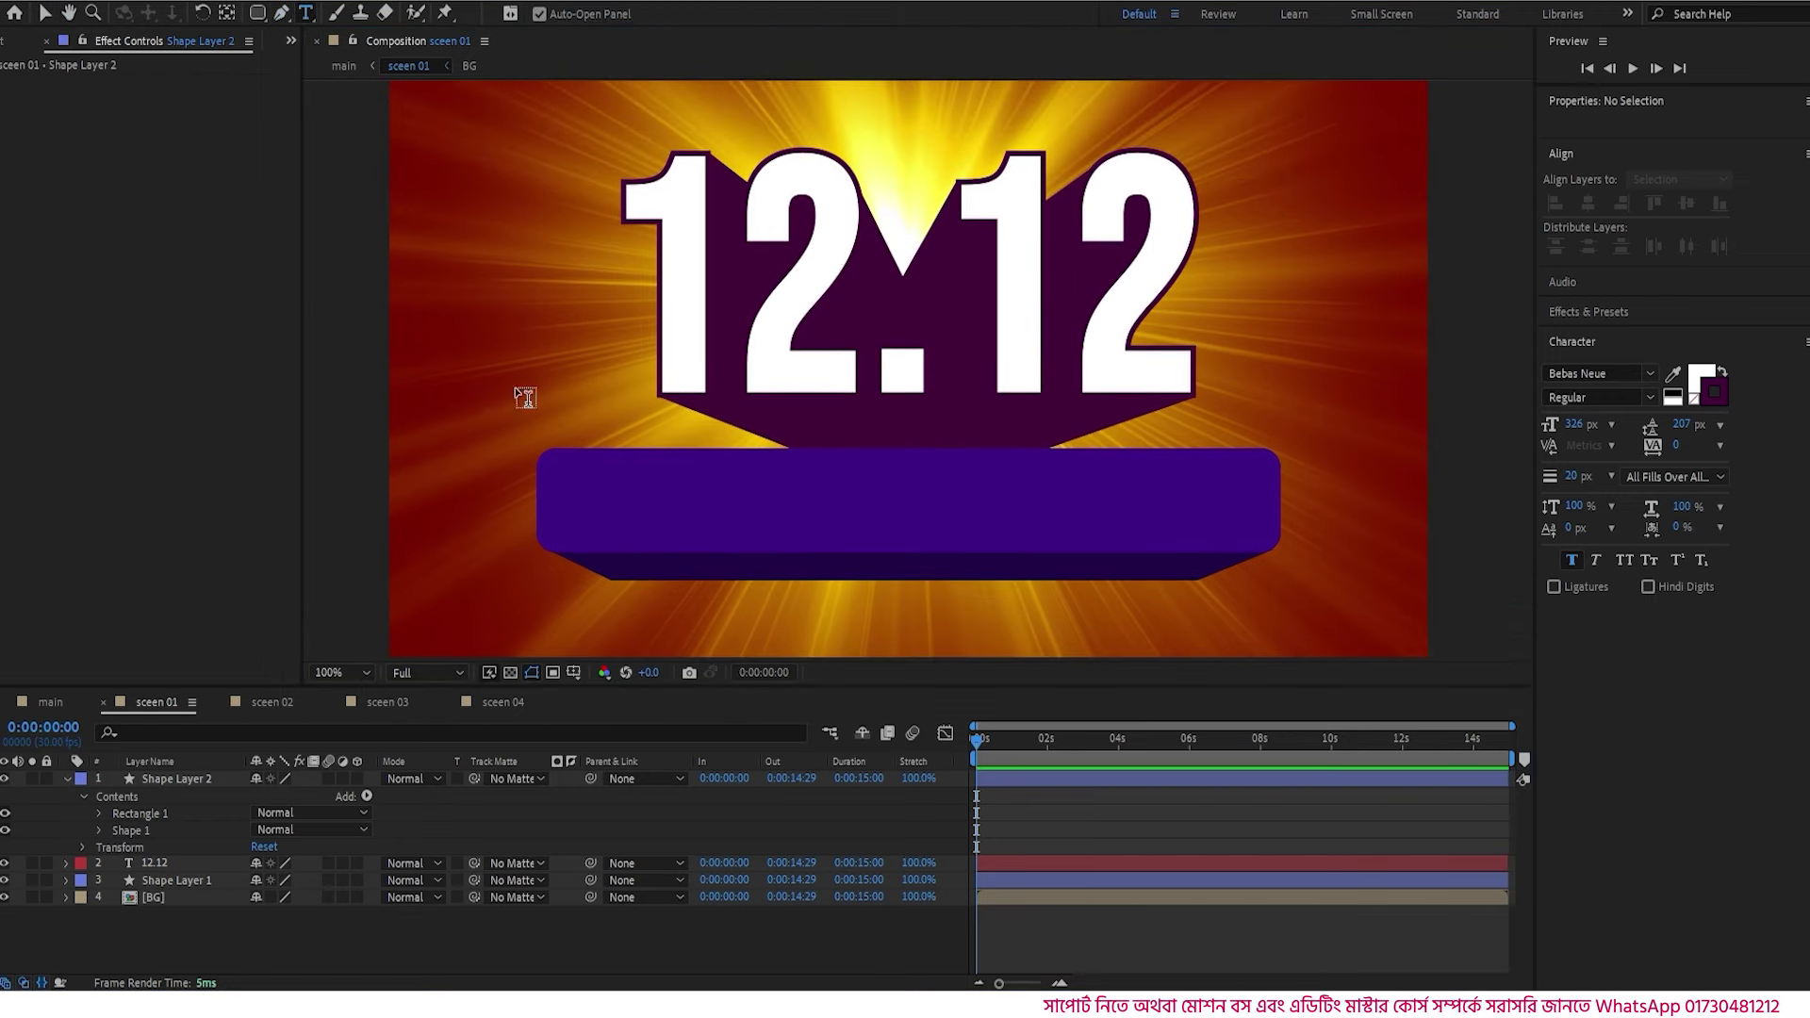
{"action": "left_click", "coordinate": [572, 514]}
{"action": "type", "text": "GRAND"}
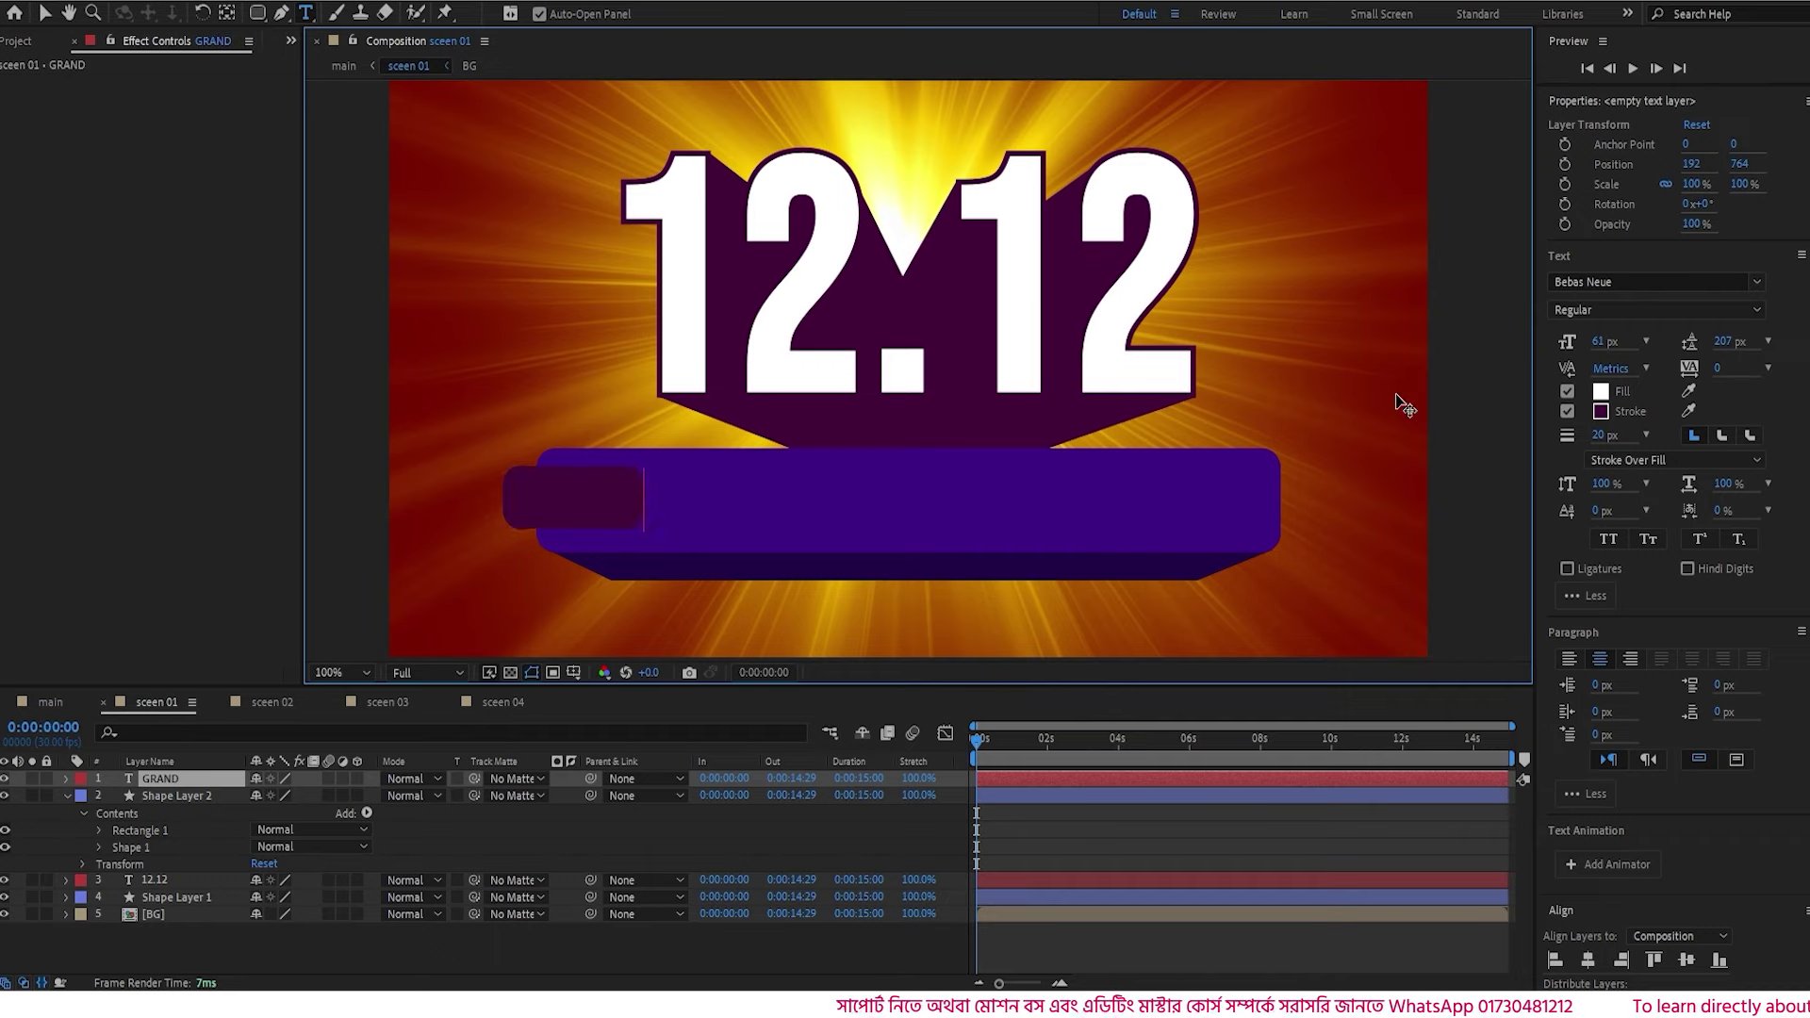
{"action": "key", "text": "ctrl+a"}
{"action": "scroll", "coordinate": [1565, 926], "scroll_direction": "down", "scroll_amount": 5}
{"action": "left_click", "coordinate": [1711, 762]}
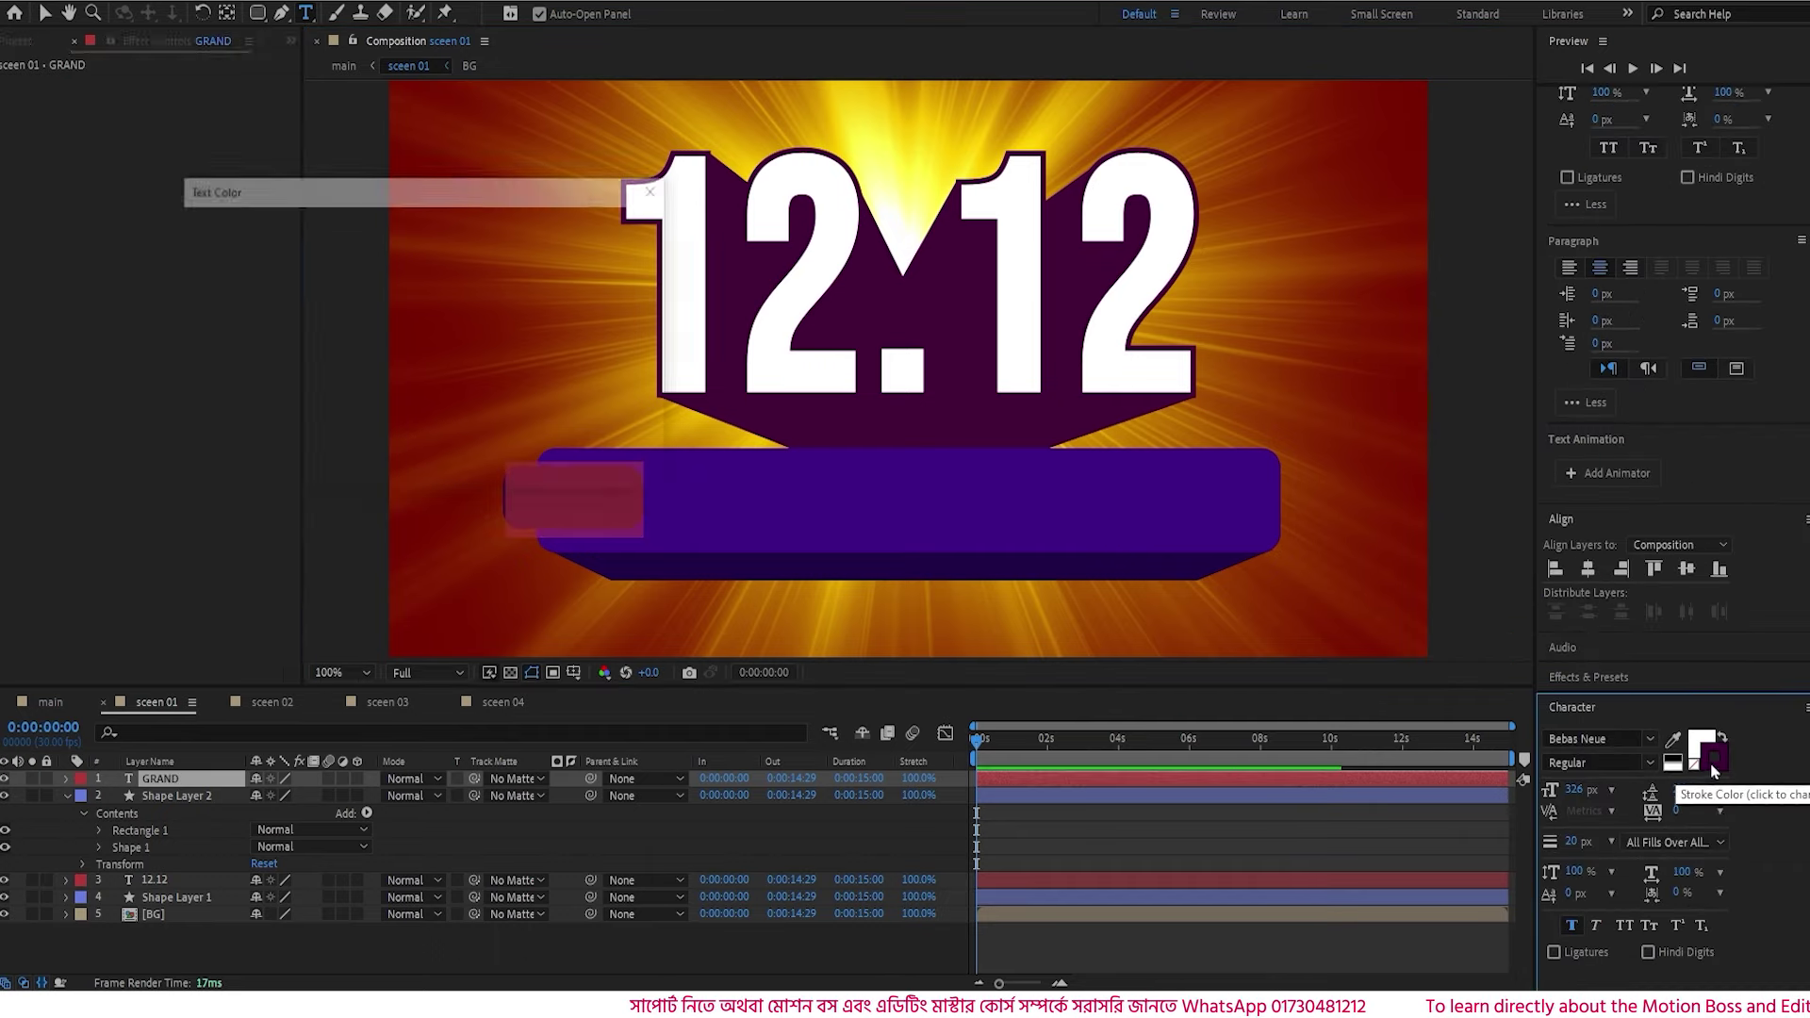
{"action": "key", "text": "Escape"}
{"action": "left_click", "coordinate": [1693, 763]}
{"action": "left_click", "coordinate": [660, 514]}
{"action": "type", "text": "YEAR END SALE"}
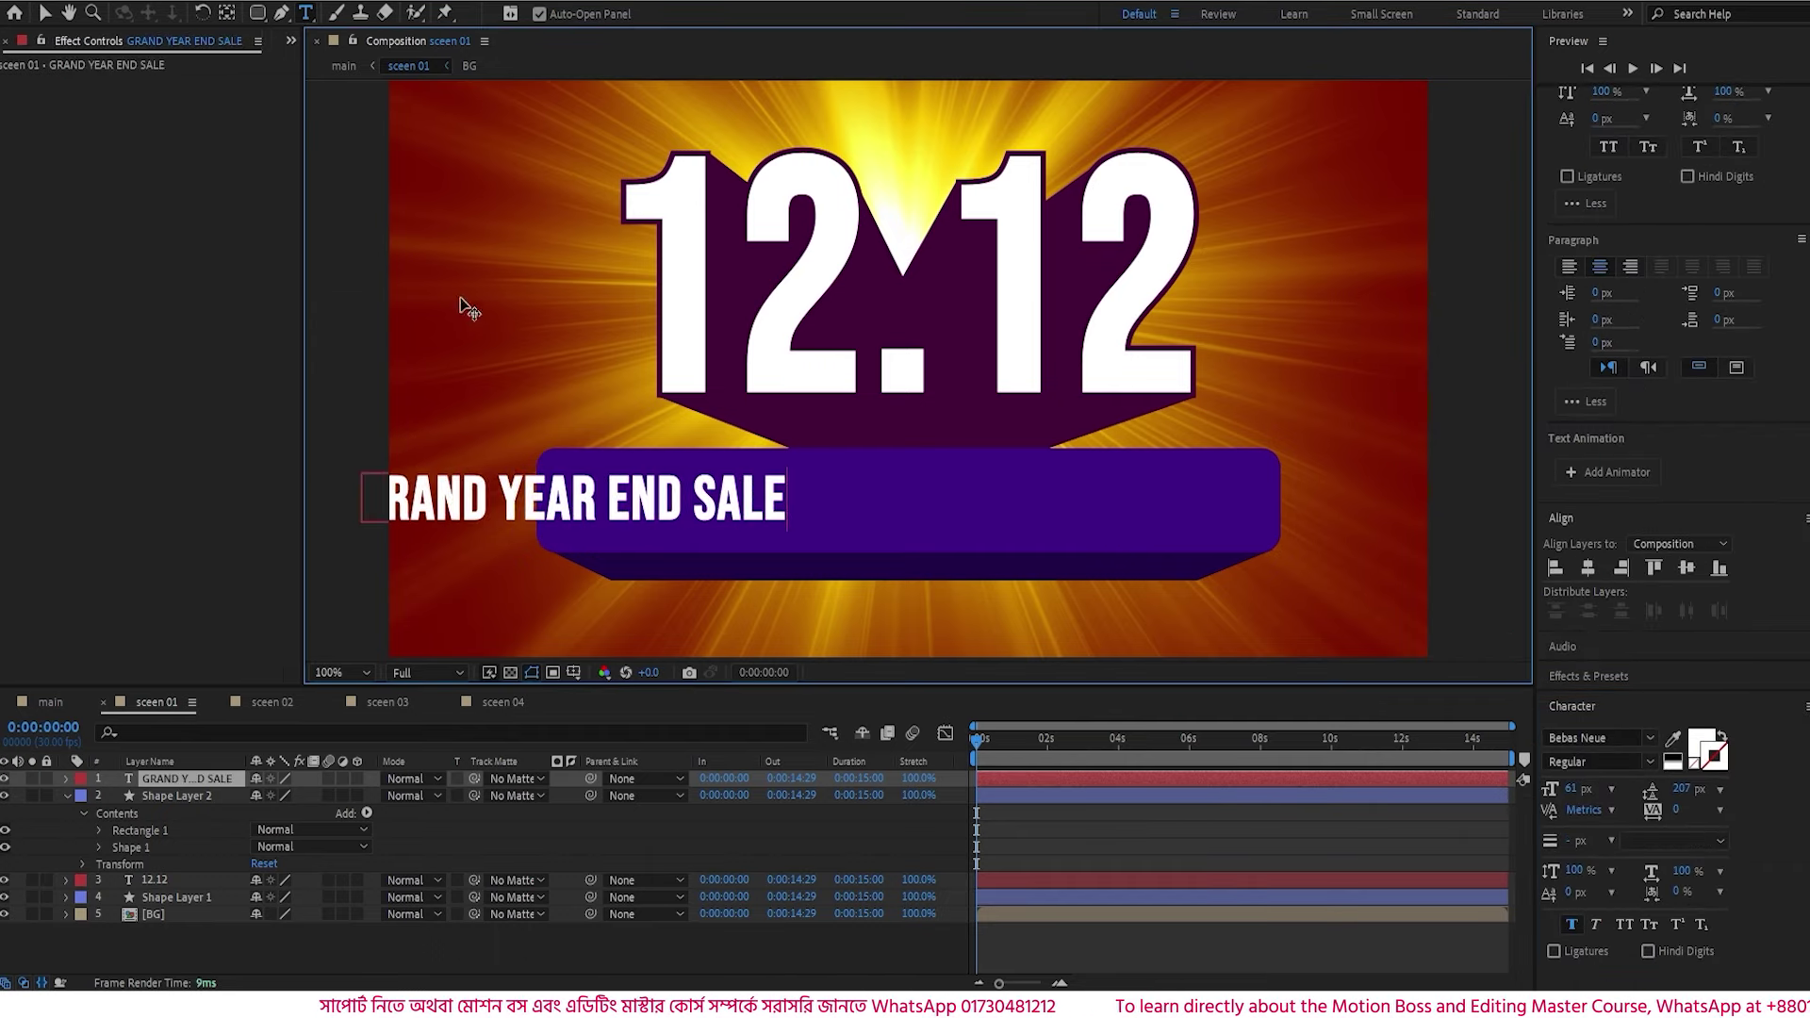
- Place the GRAND YEAR END SALE text on the banner at a font size of 86 px, centered horizontally in the composition
{"action": "left_click", "coordinate": [43, 13]}
{"action": "left_click_drag", "start_coordinate": [603, 504], "coordinate": [899, 508]}
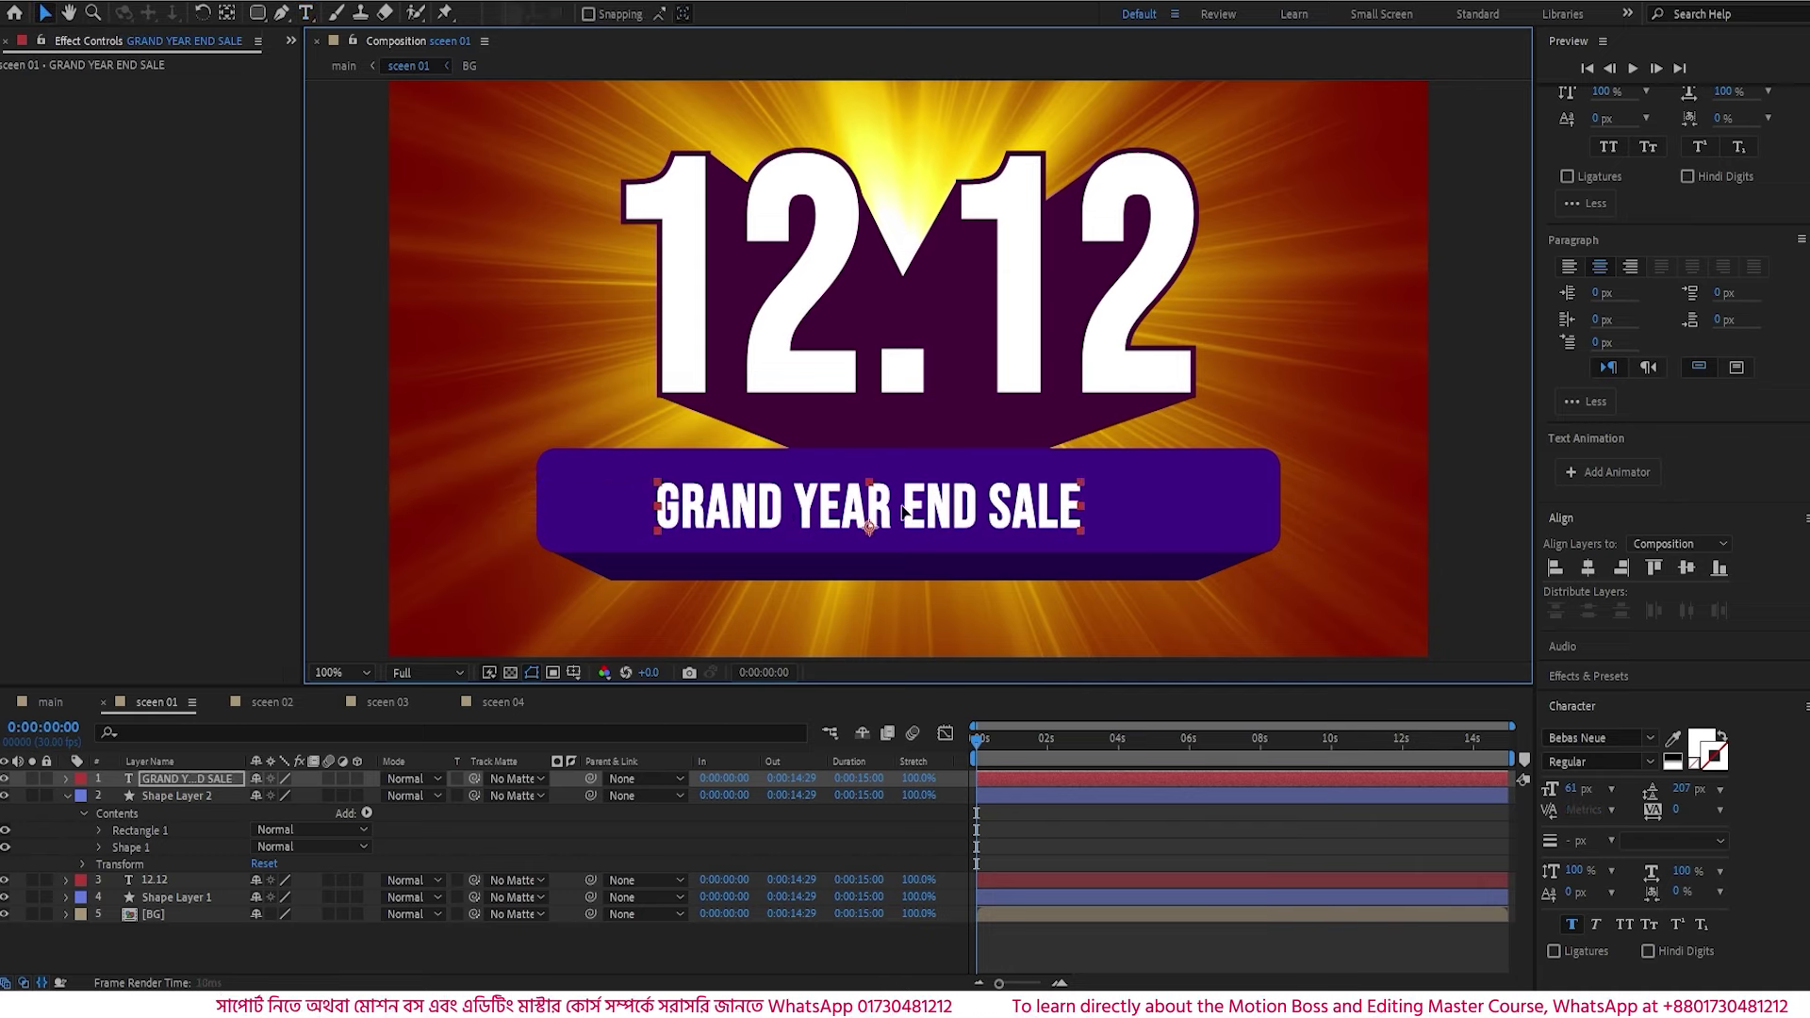
{"action": "left_click_drag", "start_coordinate": [1571, 789], "coordinate": [1593, 789]}
{"action": "left_click", "coordinate": [990, 512]}
{"action": "left_click_drag", "start_coordinate": [991, 512], "coordinate": [991, 522]}
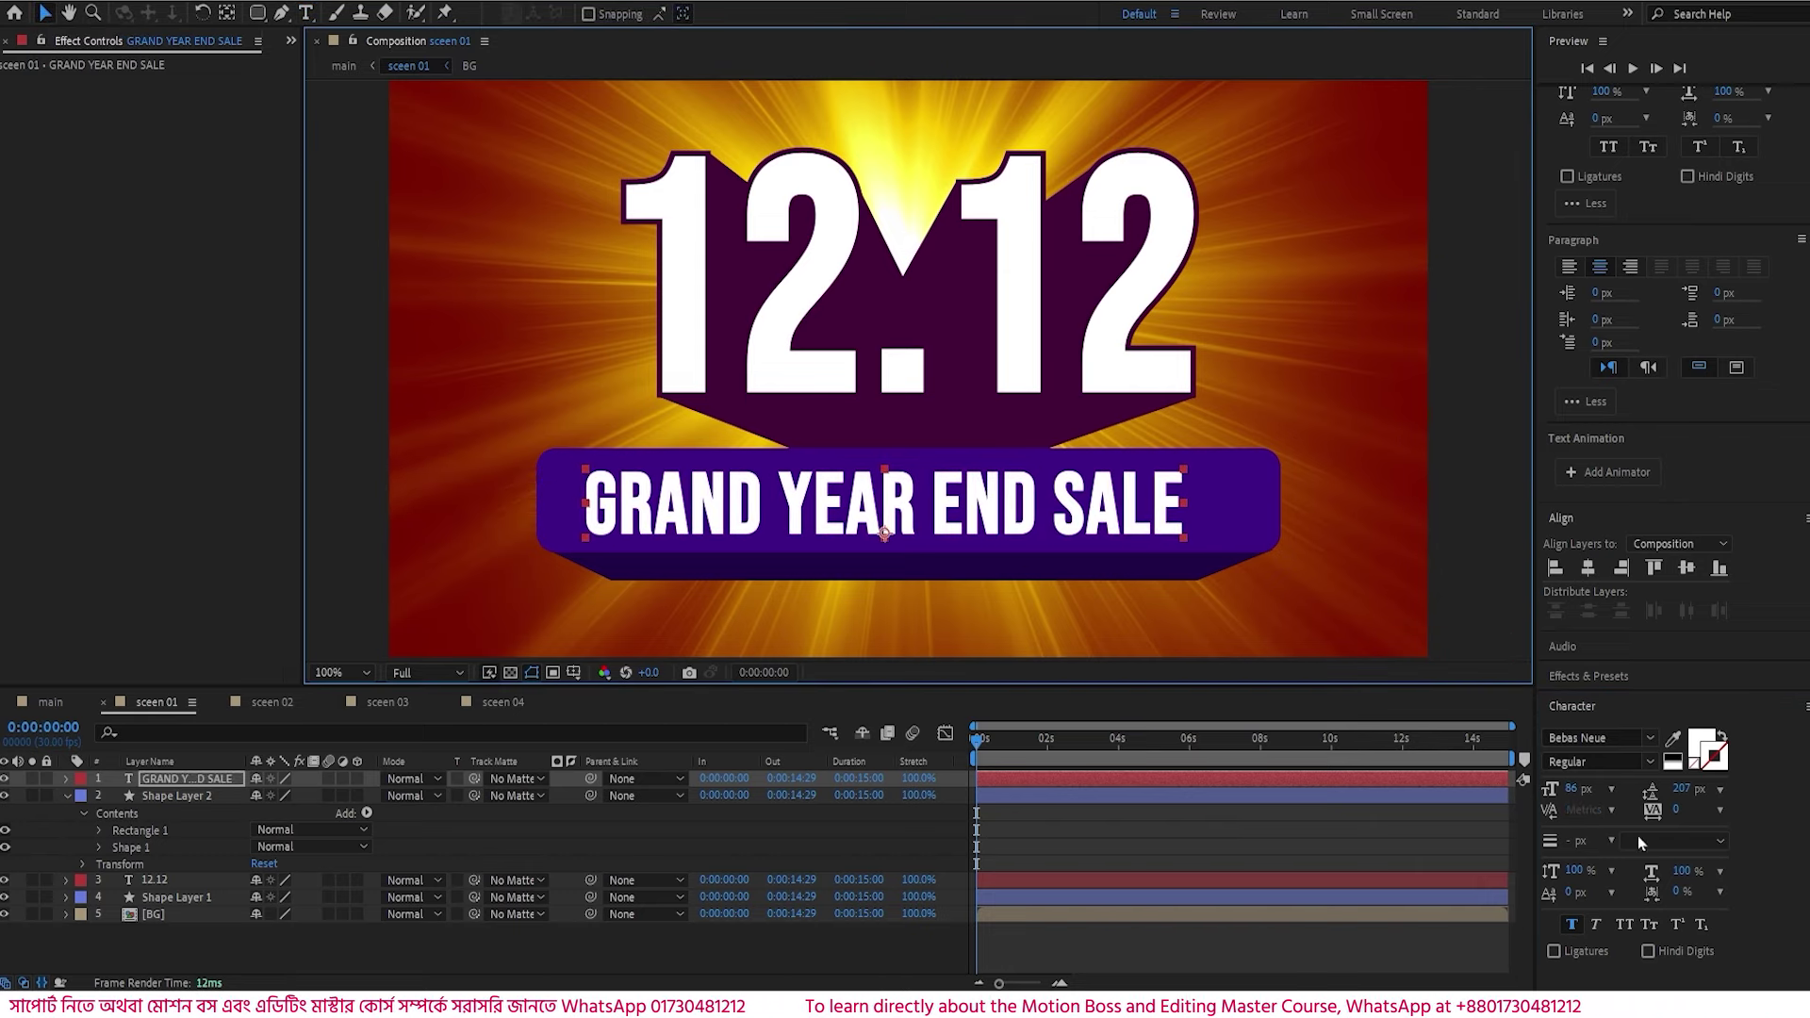
{"action": "left_click", "coordinate": [1588, 567]}
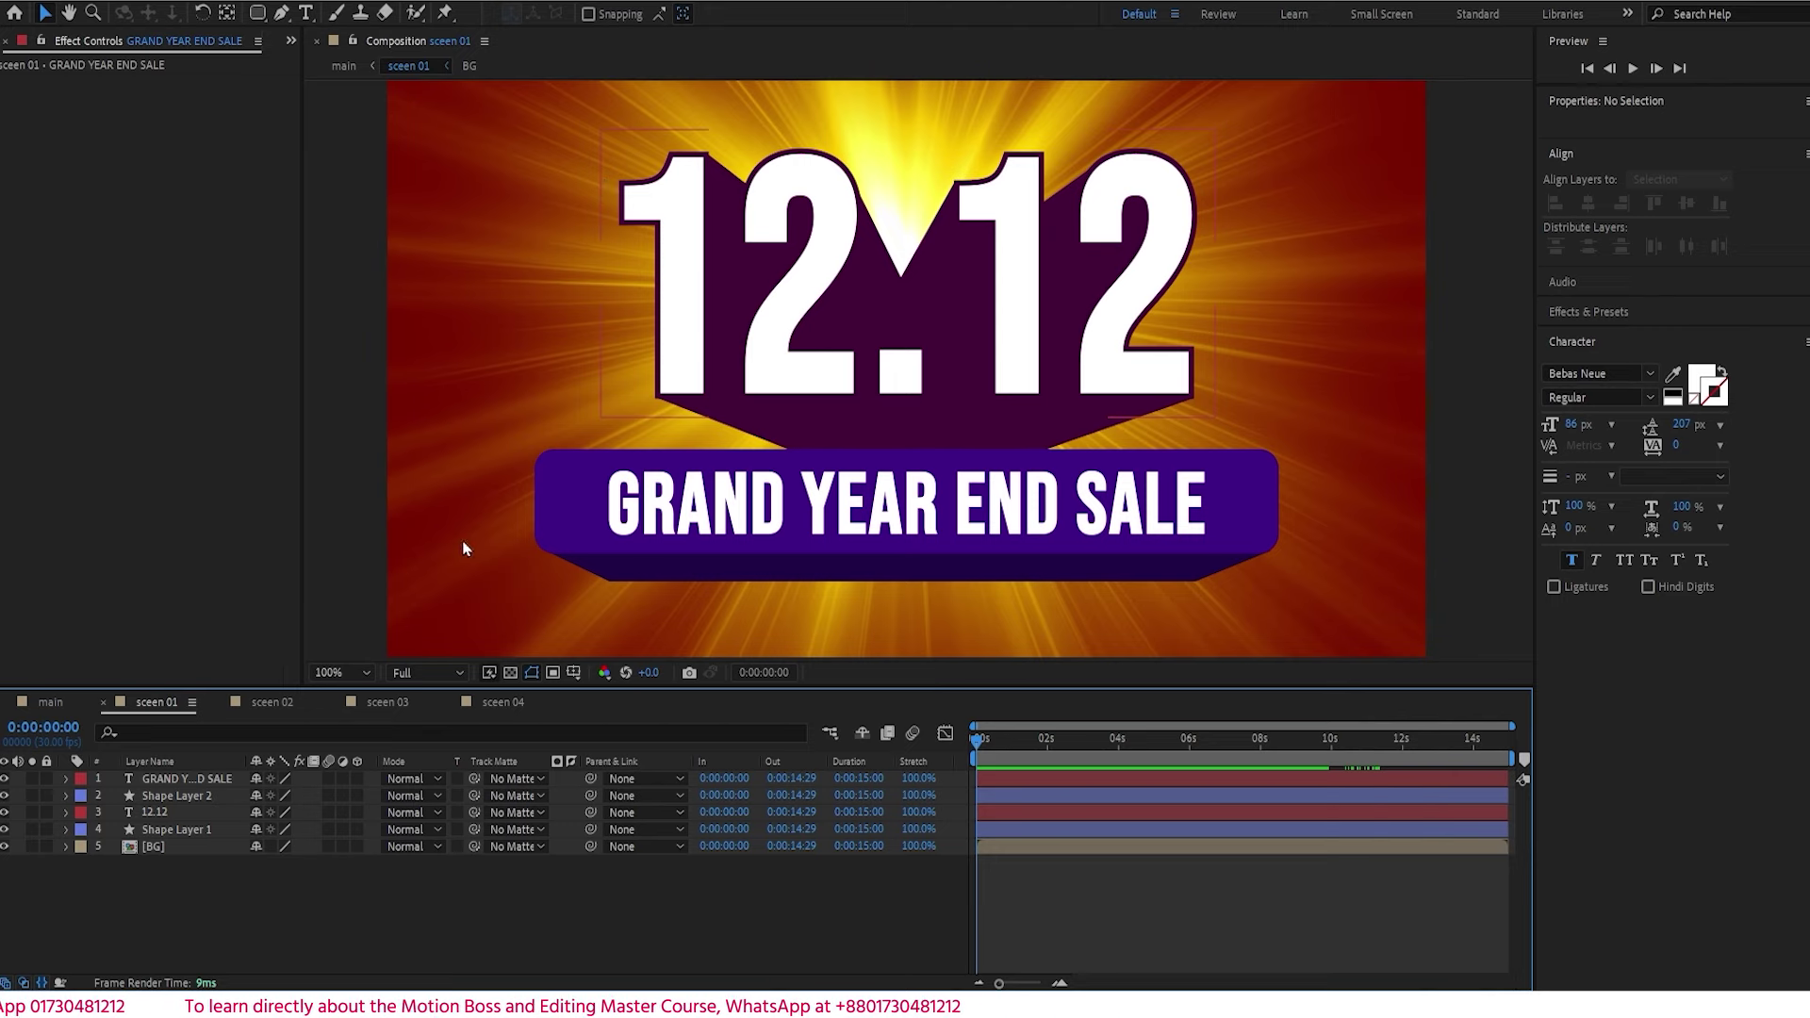
- Duplicate the 12.12 text layer with the copy hidden, and add a new solid named saber above it
{"action": "left_click", "coordinate": [158, 813]}
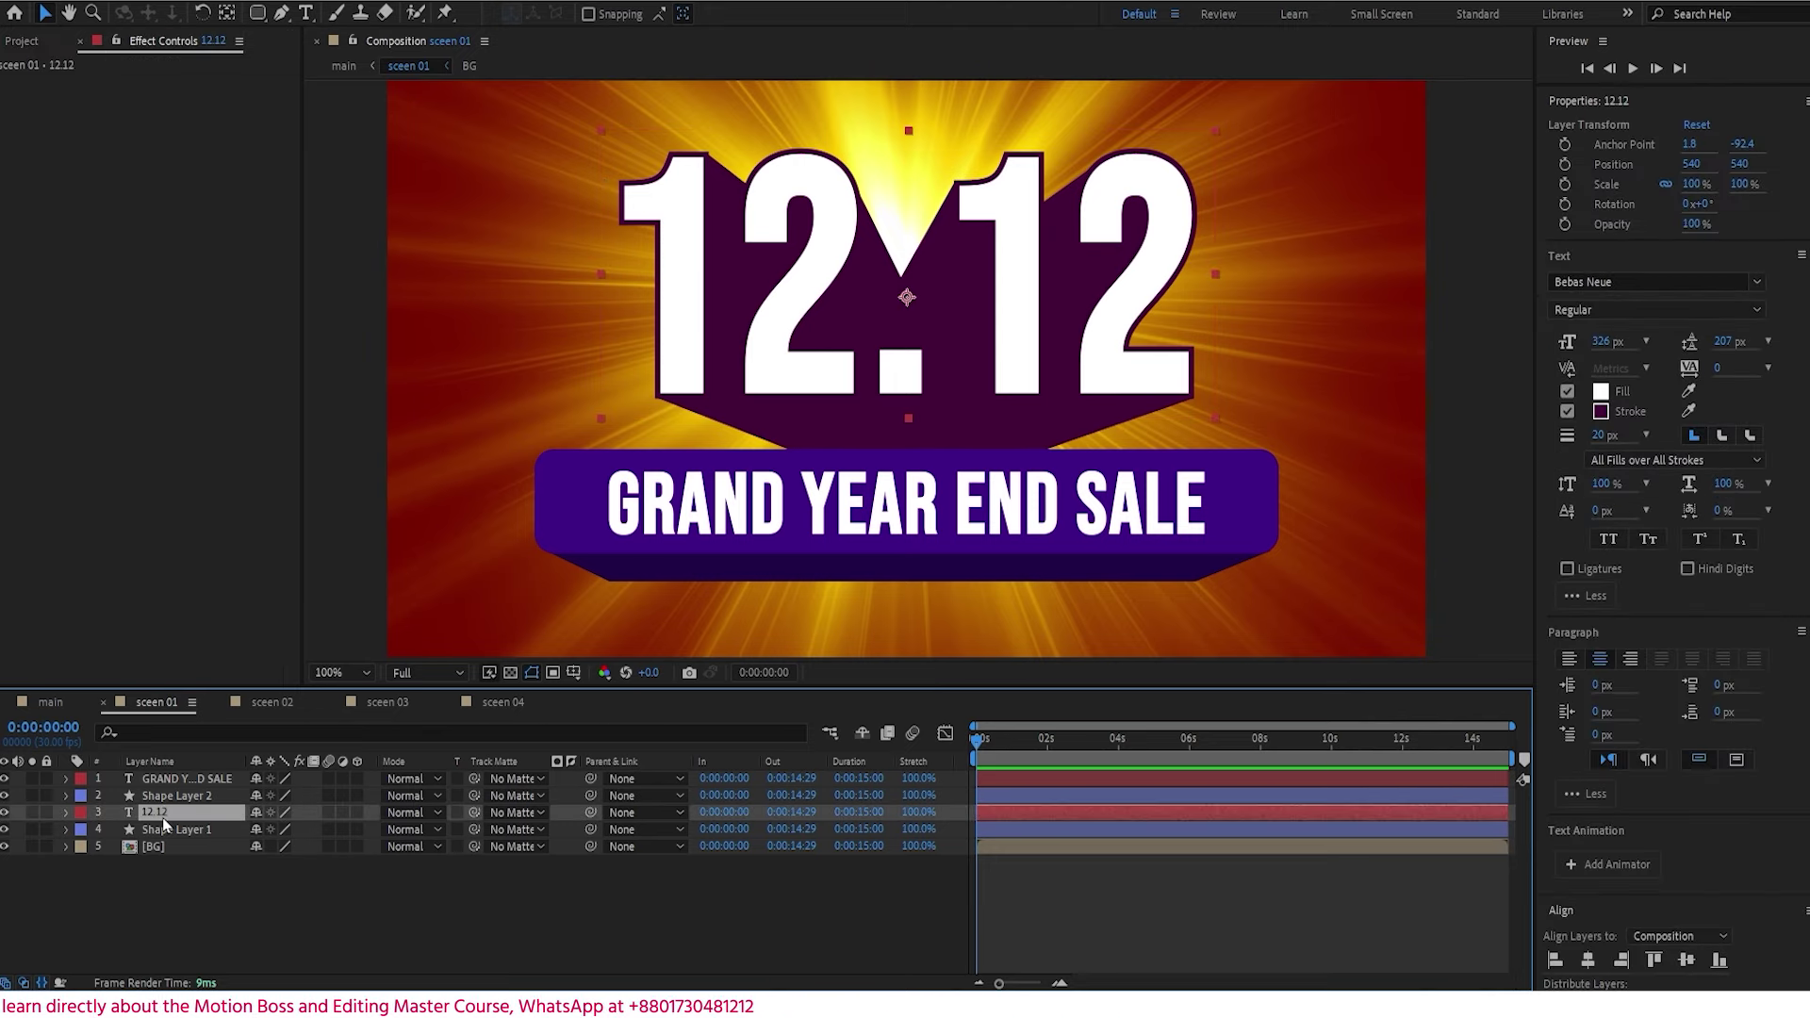
{"action": "key", "text": "ctrl+d"}
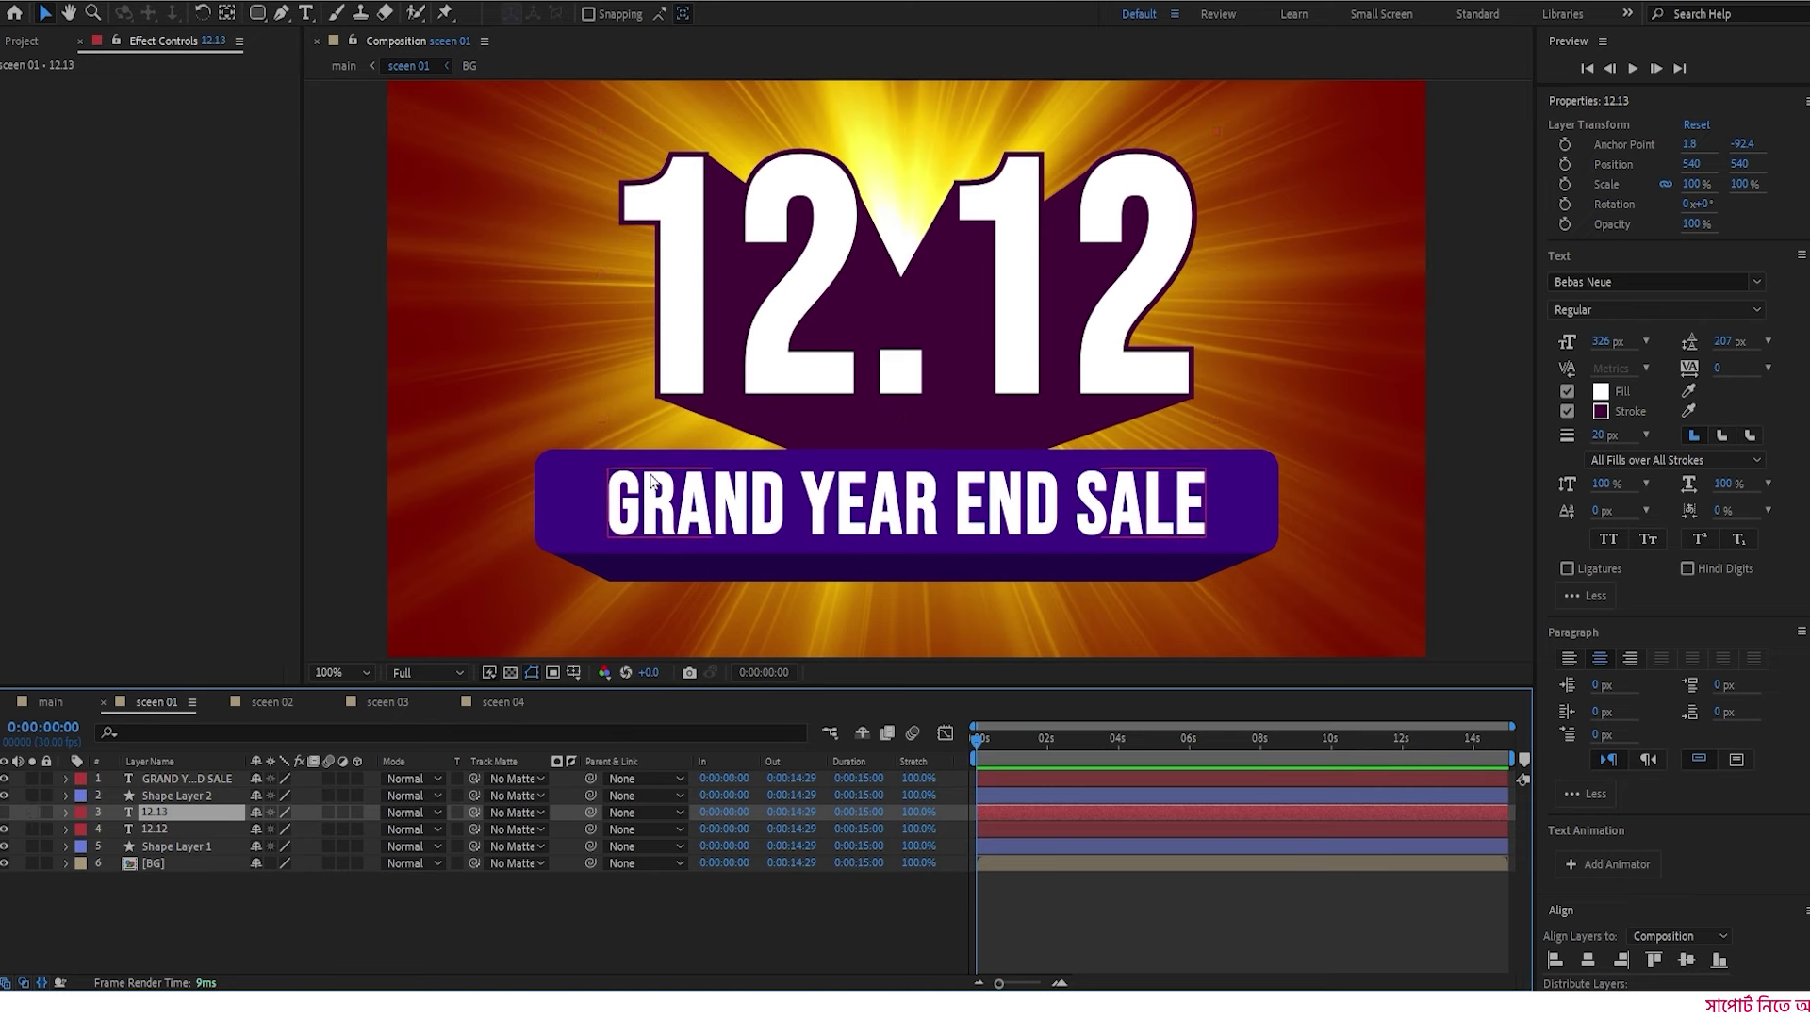
{"action": "right_click", "coordinate": [331, 919]}
{"action": "mouse_move", "coordinate": [443, 672]}
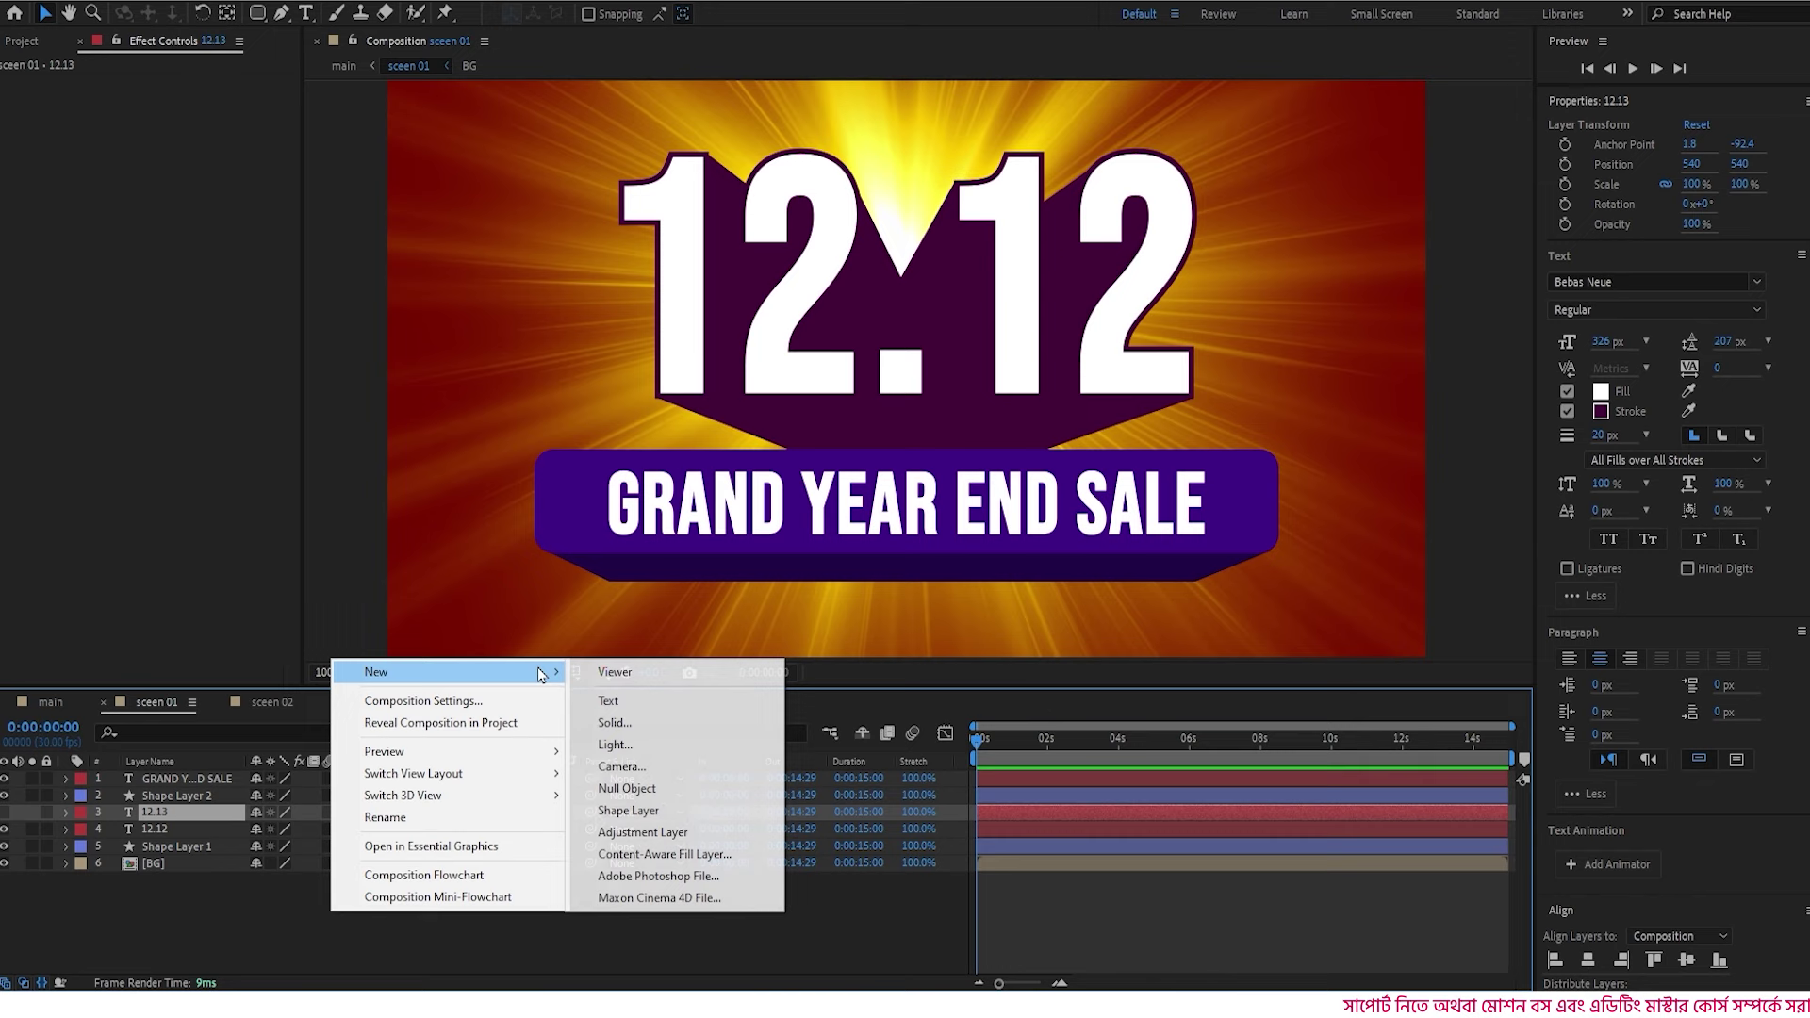
{"action": "left_click", "coordinate": [631, 729]}
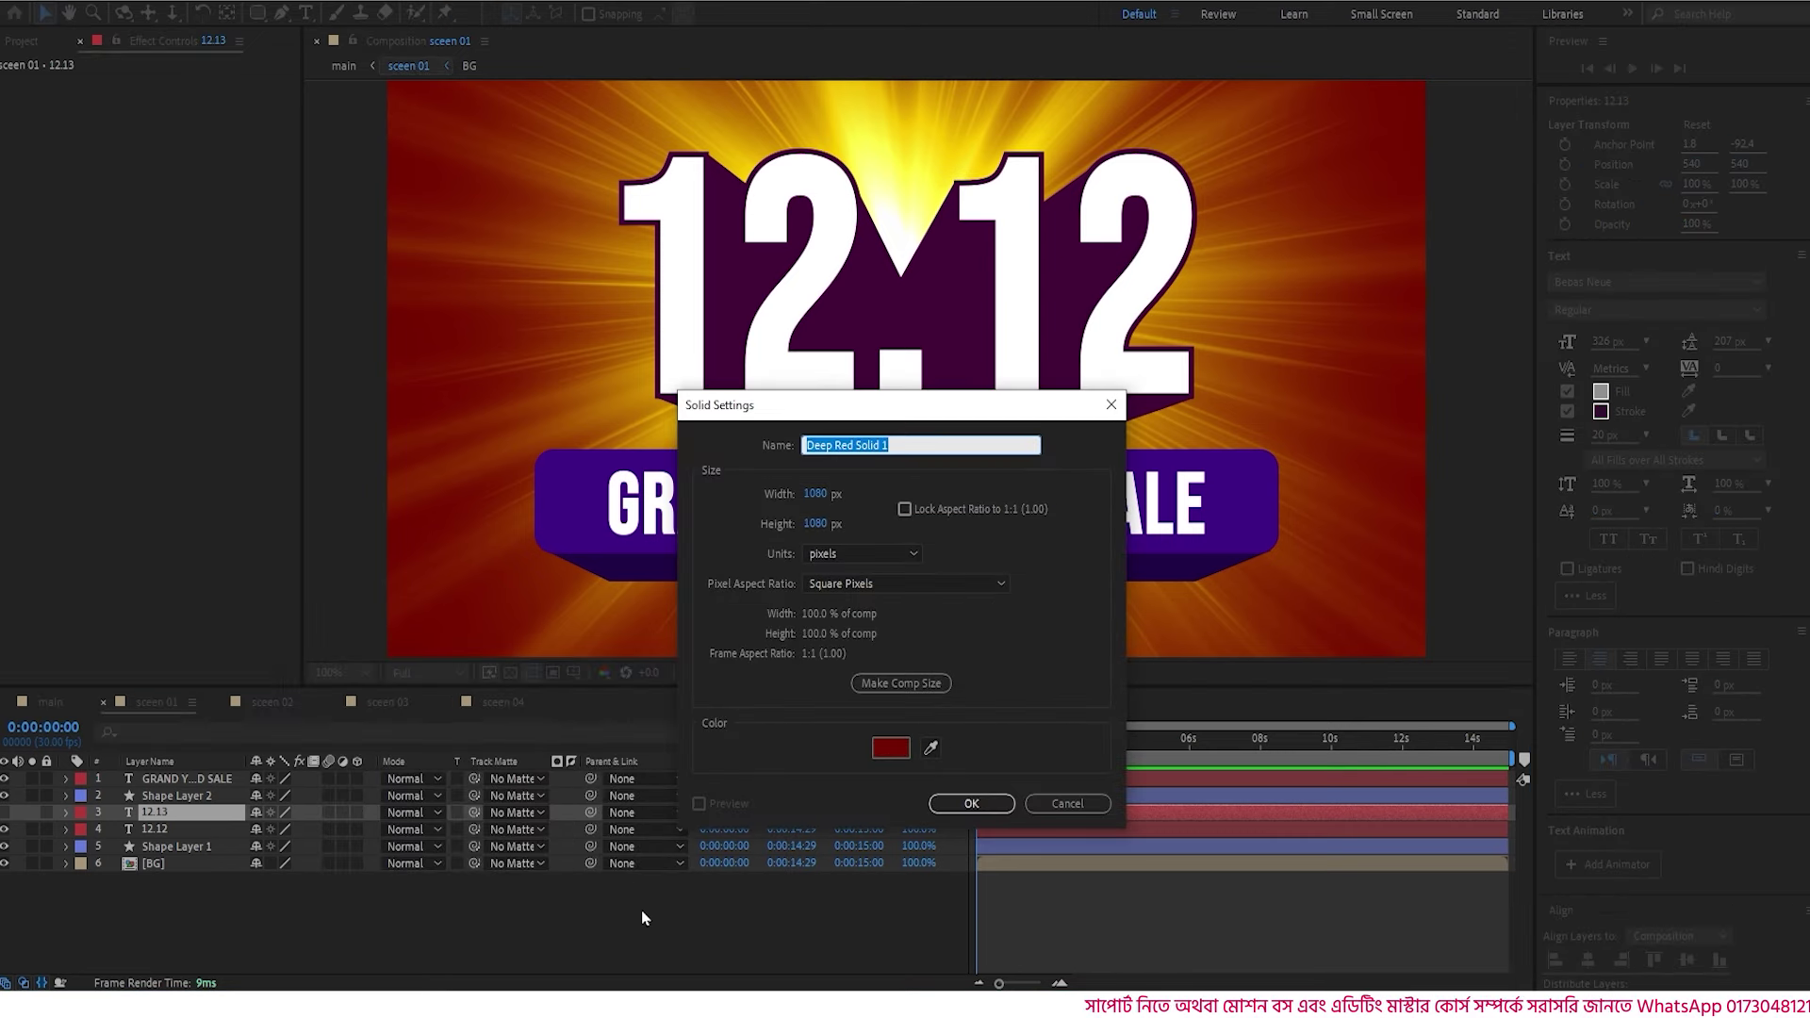
{"action": "type", "text": "saber"}
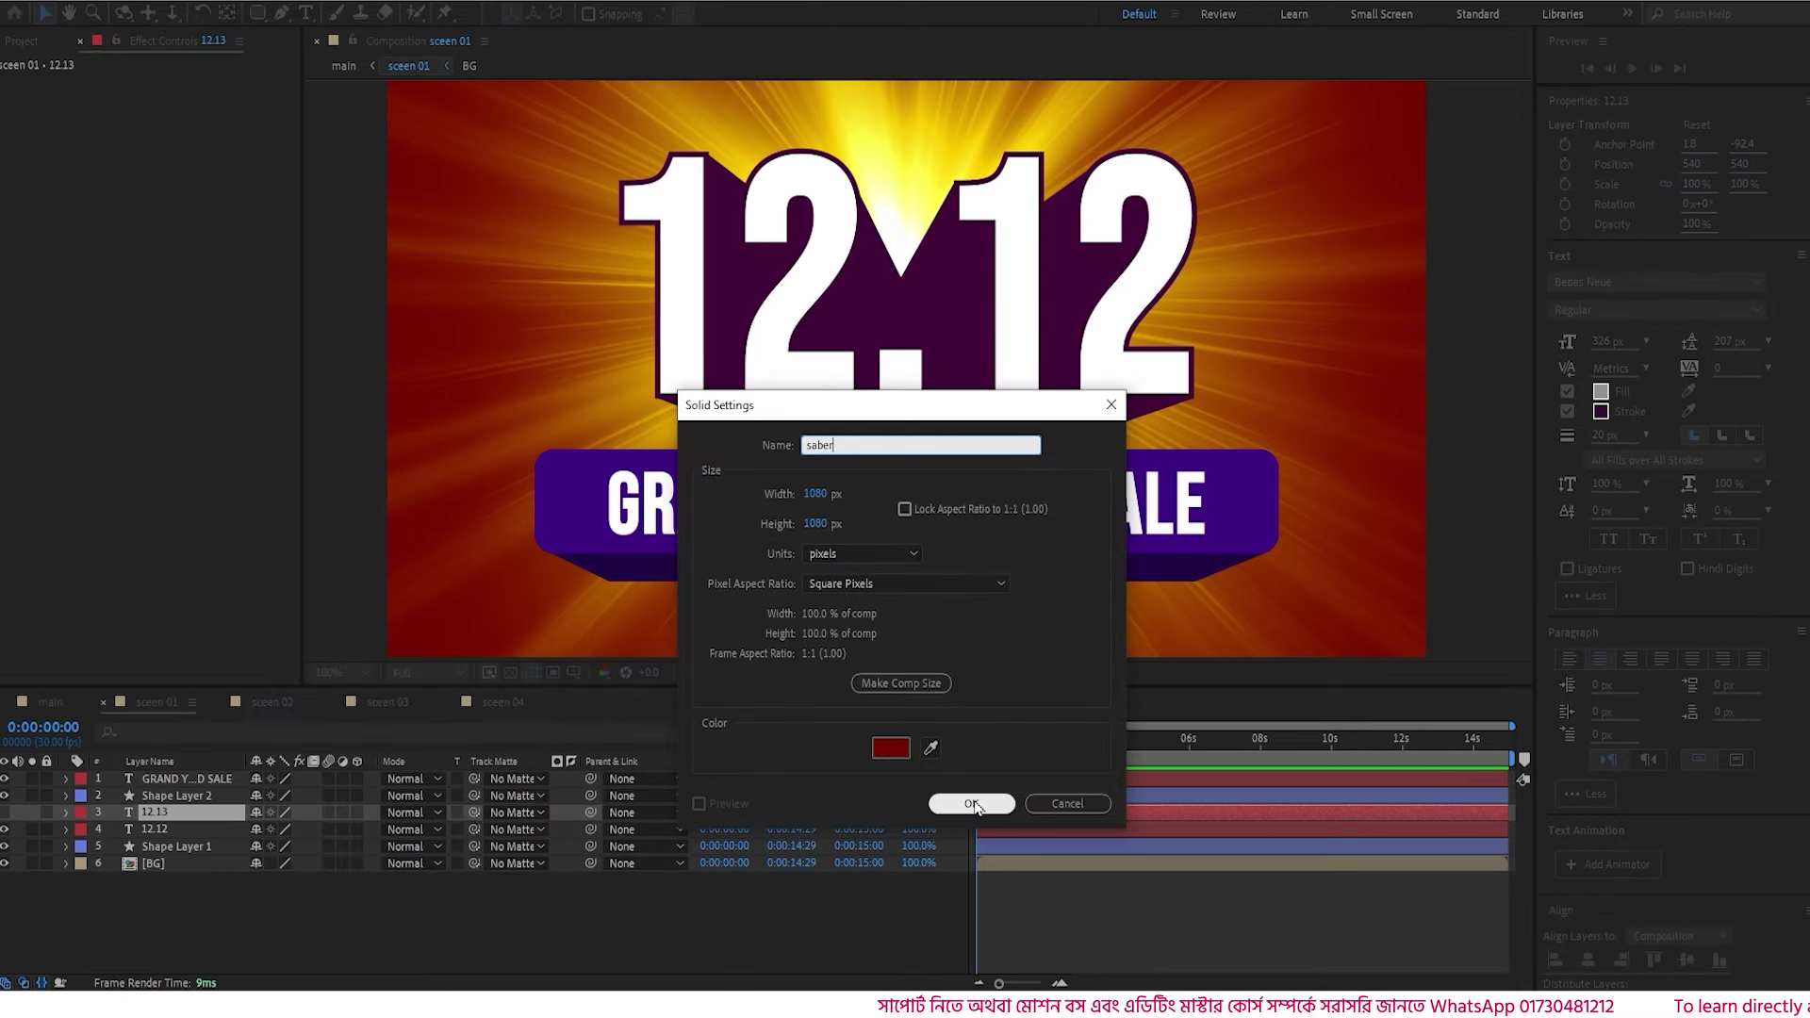
{"action": "left_click", "coordinate": [973, 804]}
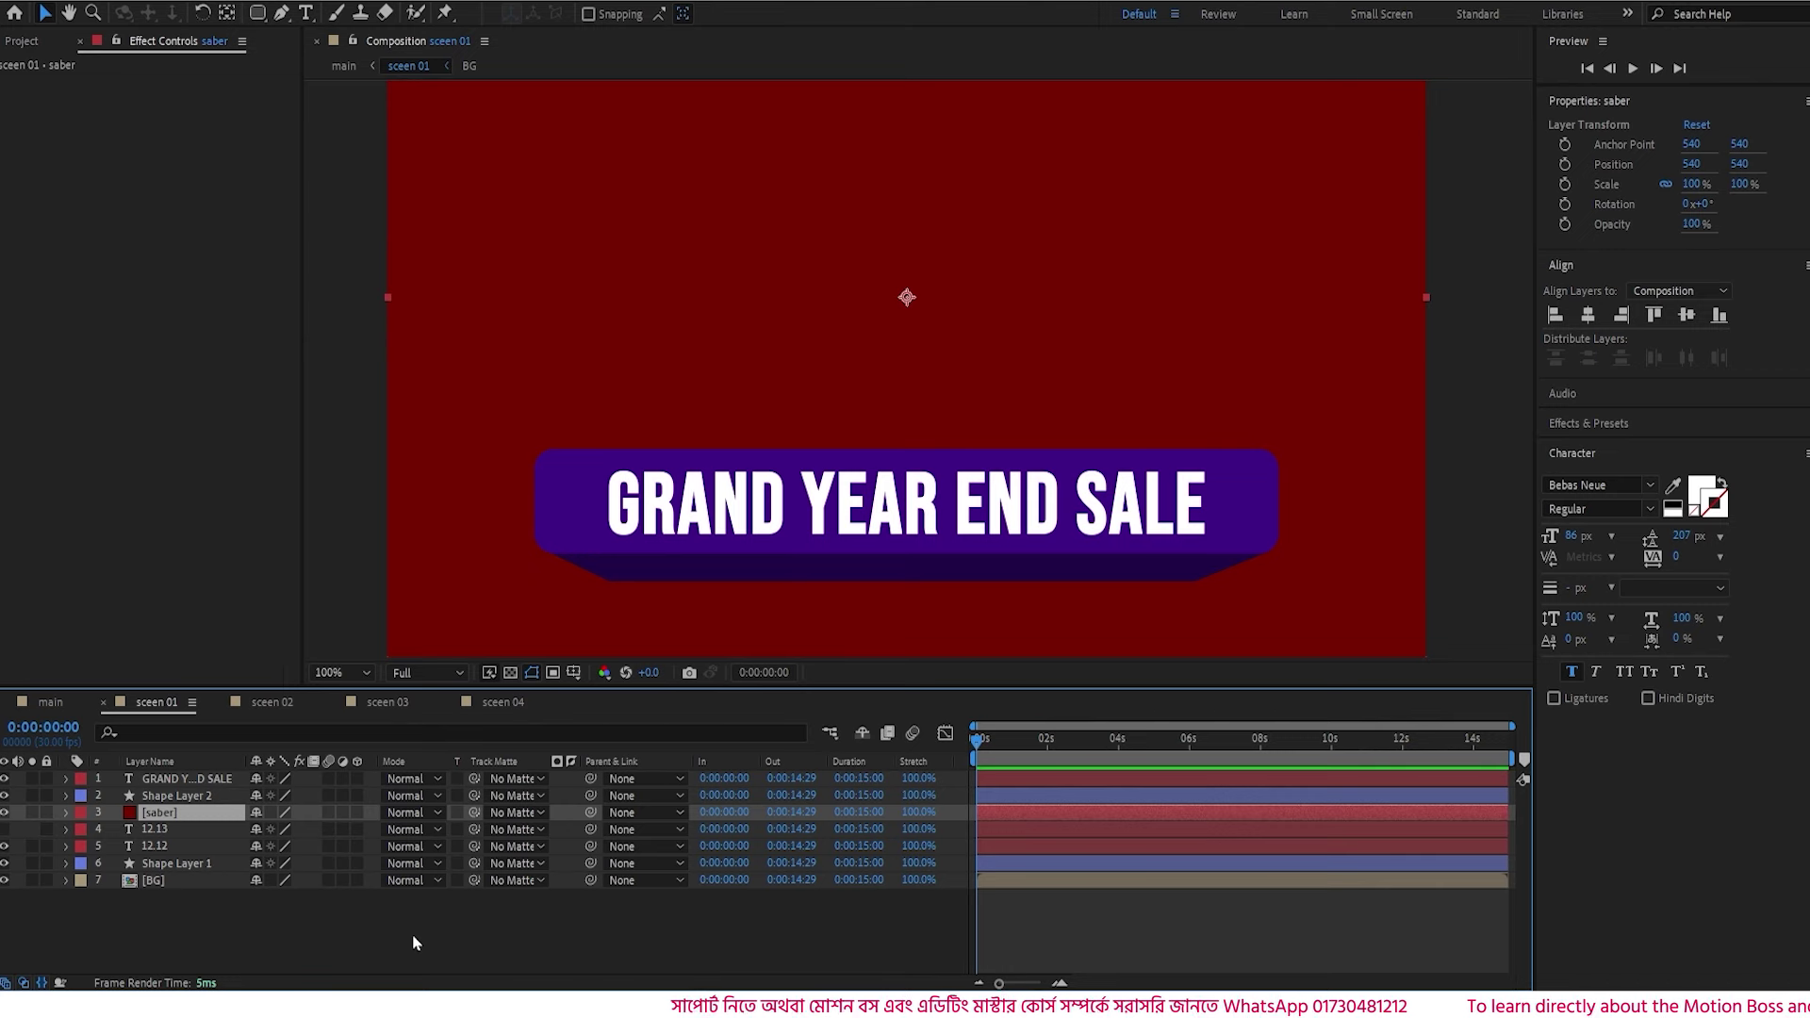
- Apply the Saber effect to the saber solid and set its render composite setting to Transparent
{"action": "key", "text": "ctrl+space"}
{"action": "type", "text": "sab"}
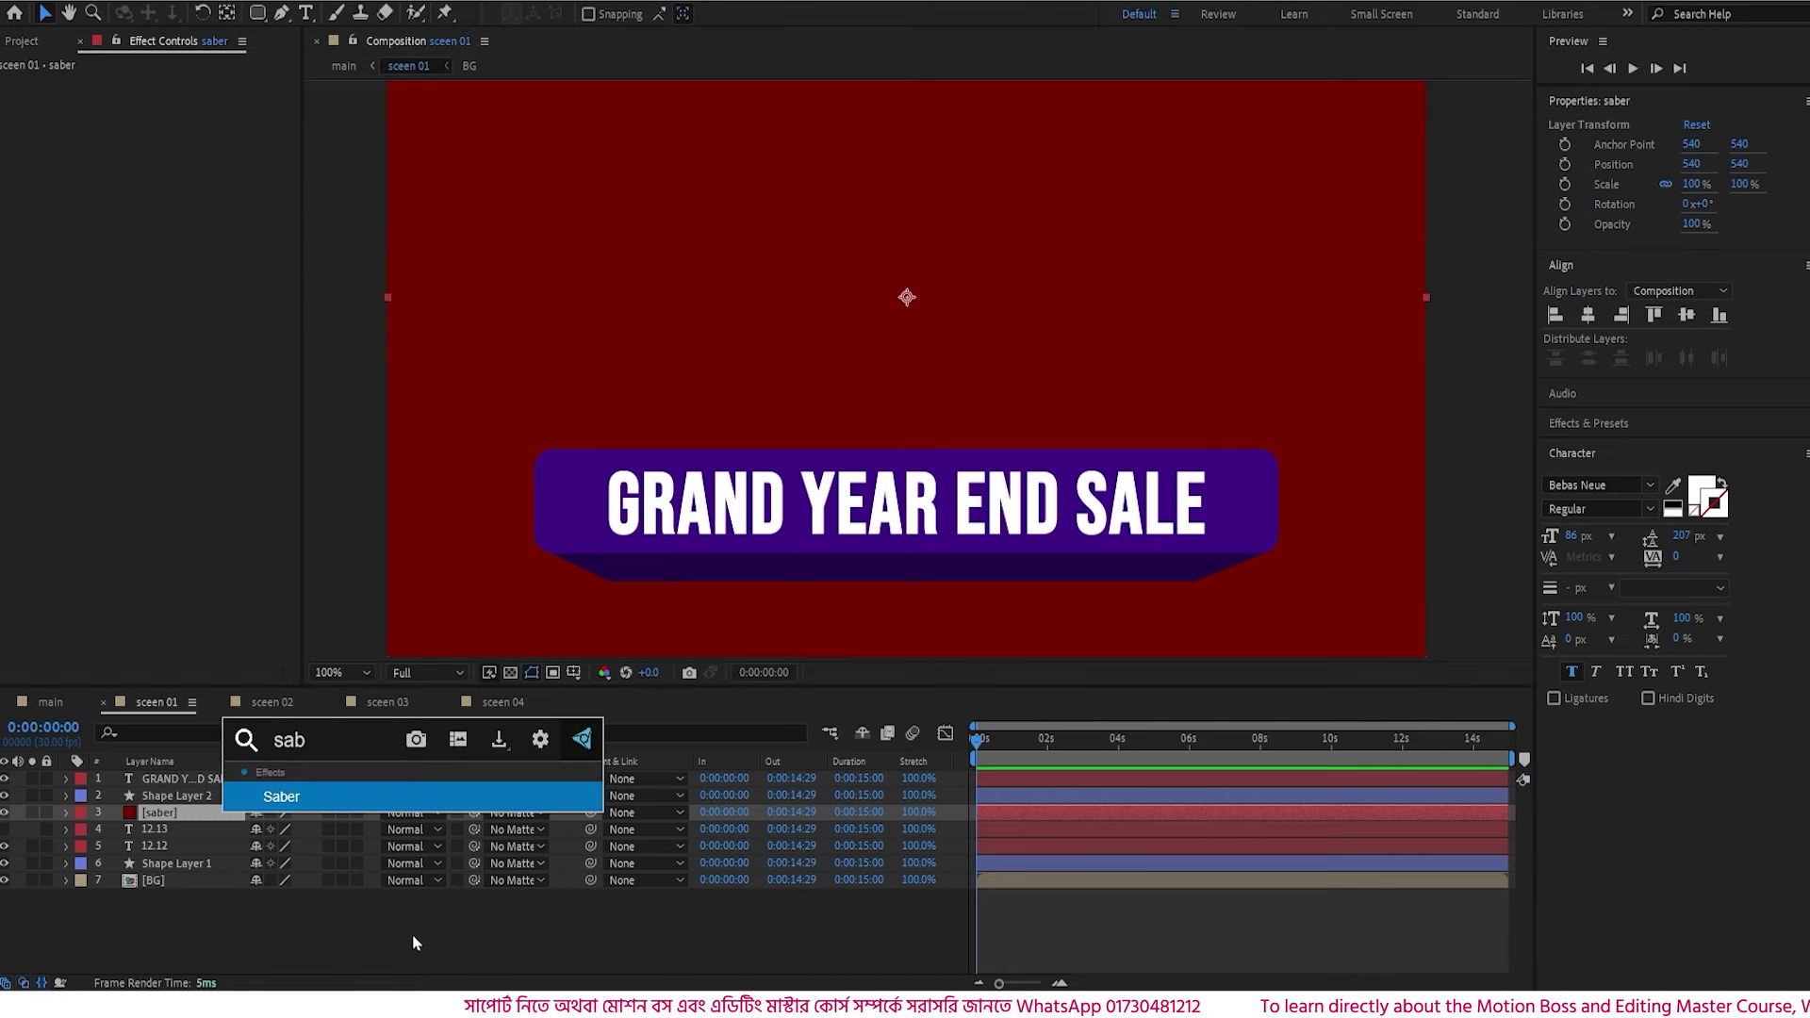
{"action": "key", "text": "Return"}
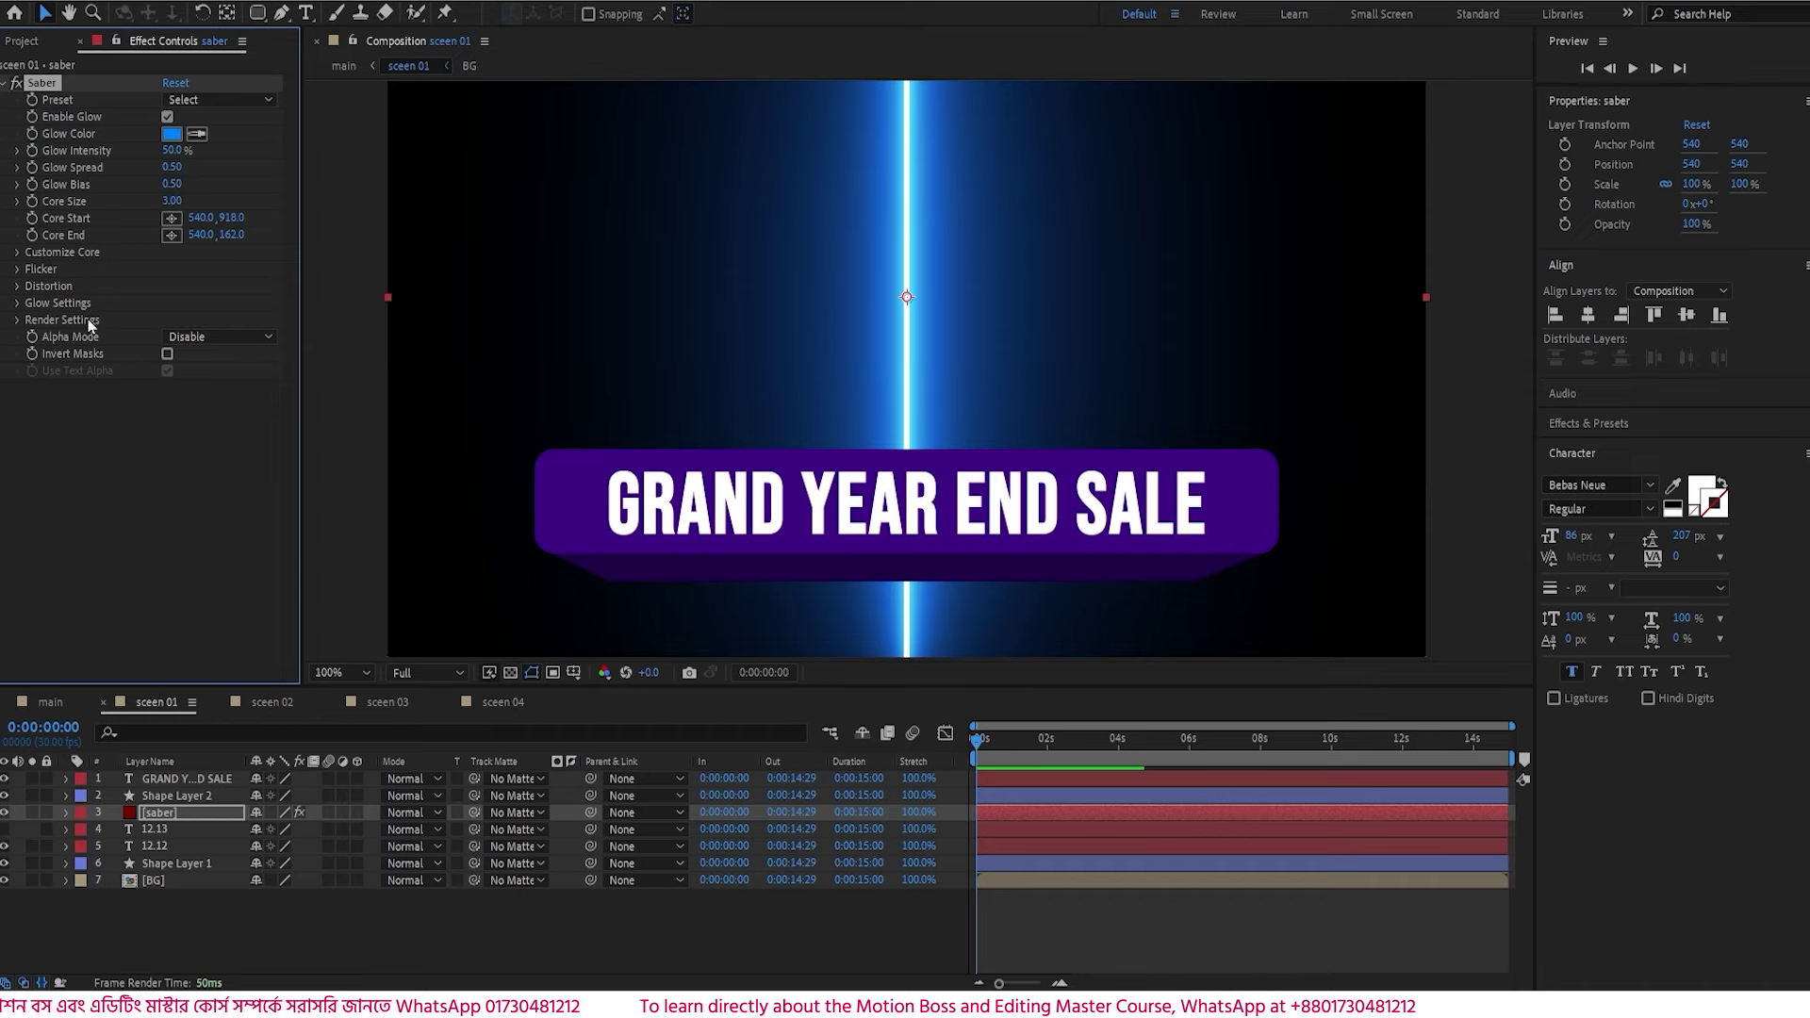
{"action": "left_click", "coordinate": [17, 320]}
{"action": "left_click", "coordinate": [35, 336]}
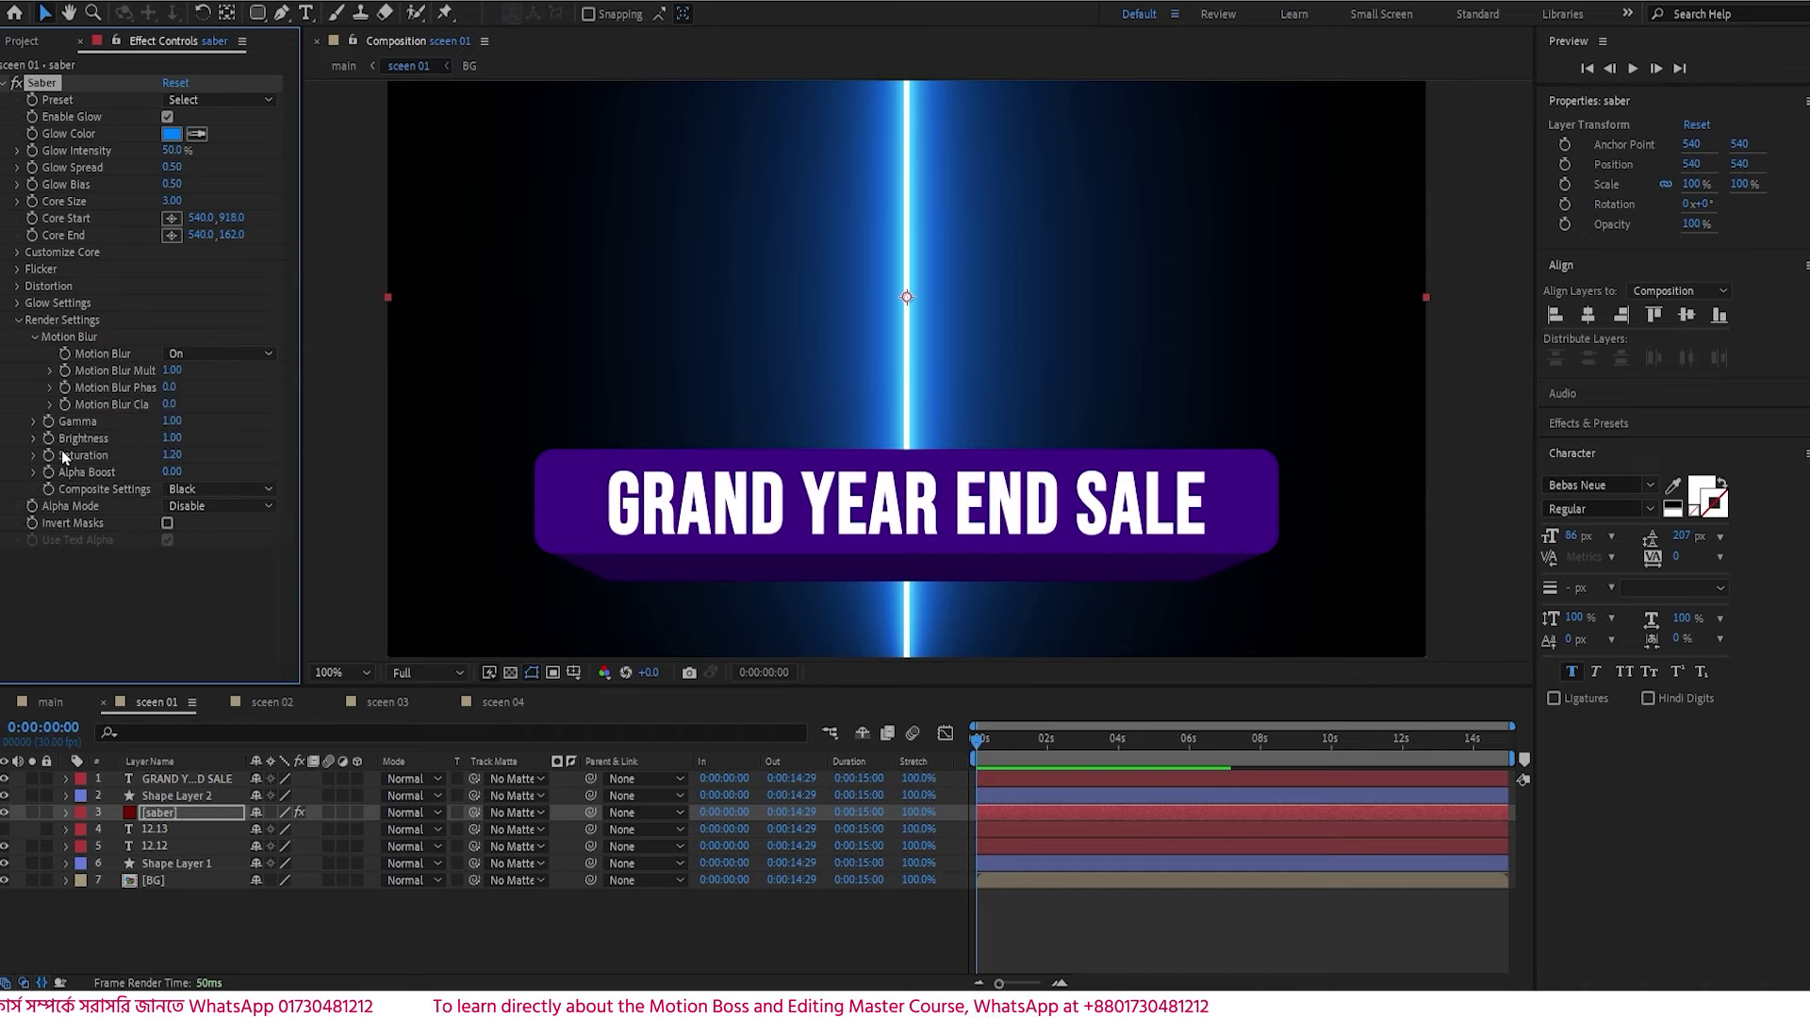
{"action": "left_click", "coordinate": [245, 492]}
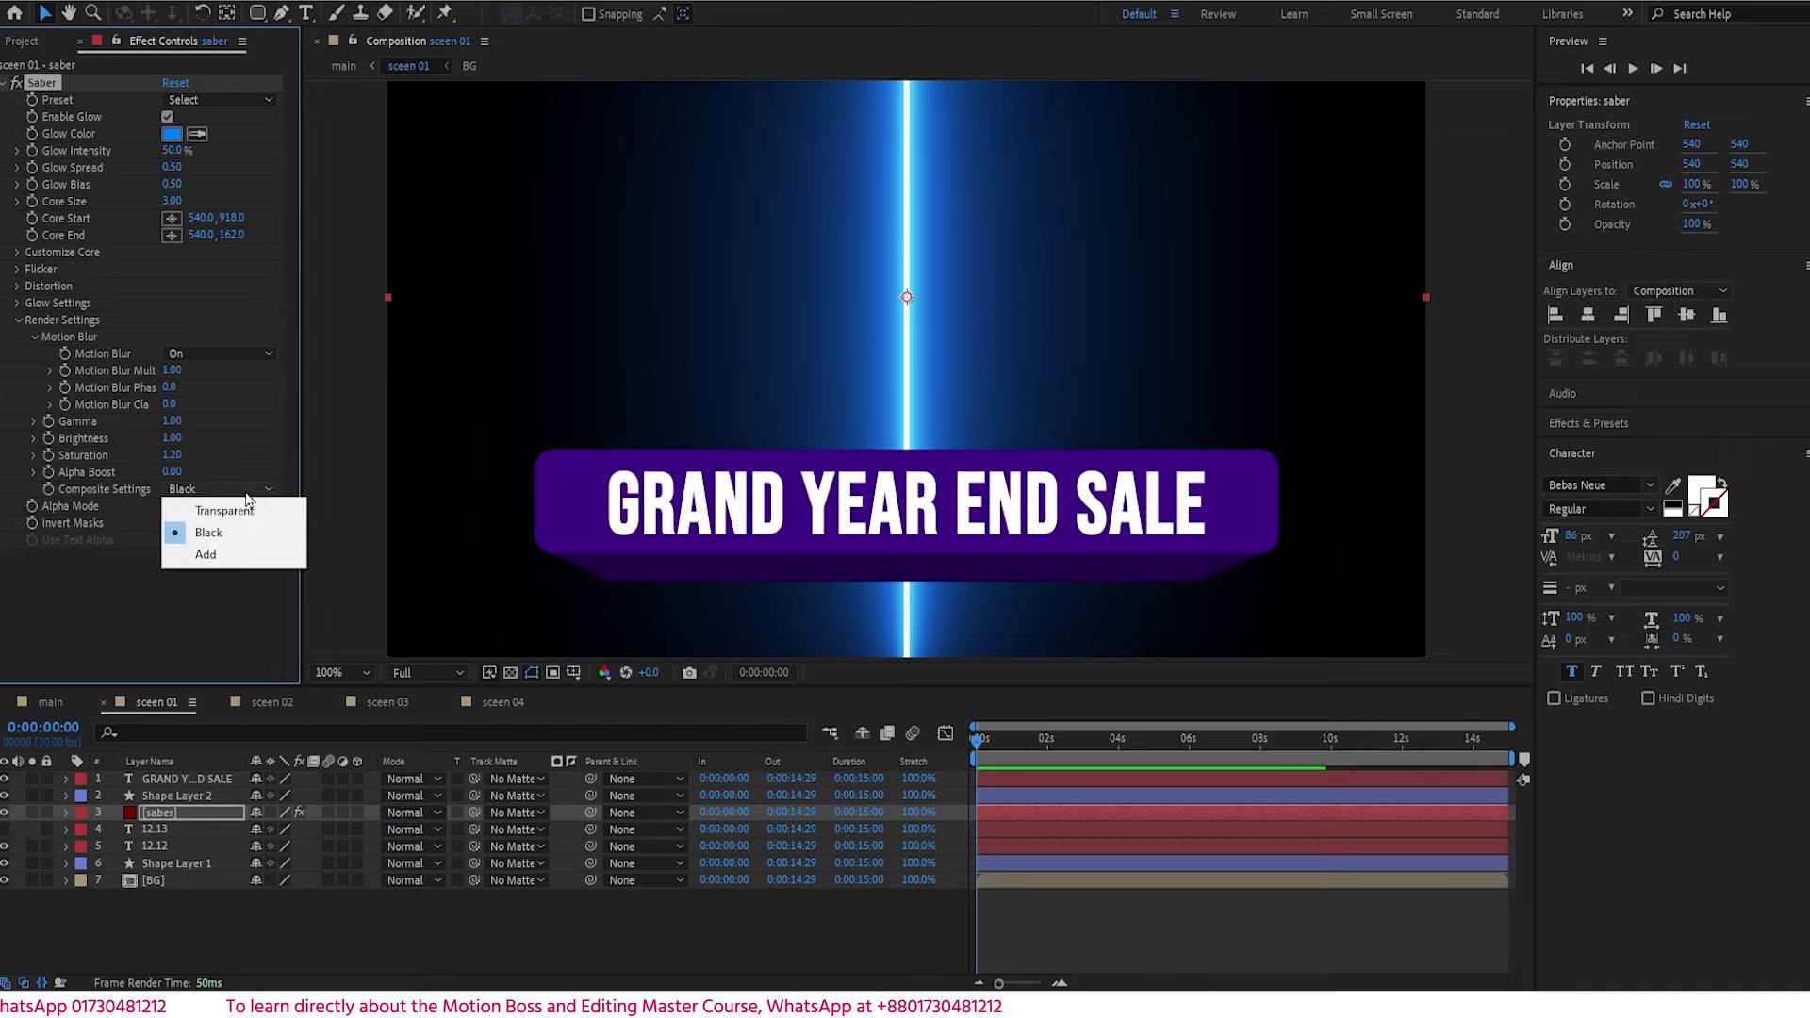
{"action": "left_click", "coordinate": [252, 506]}
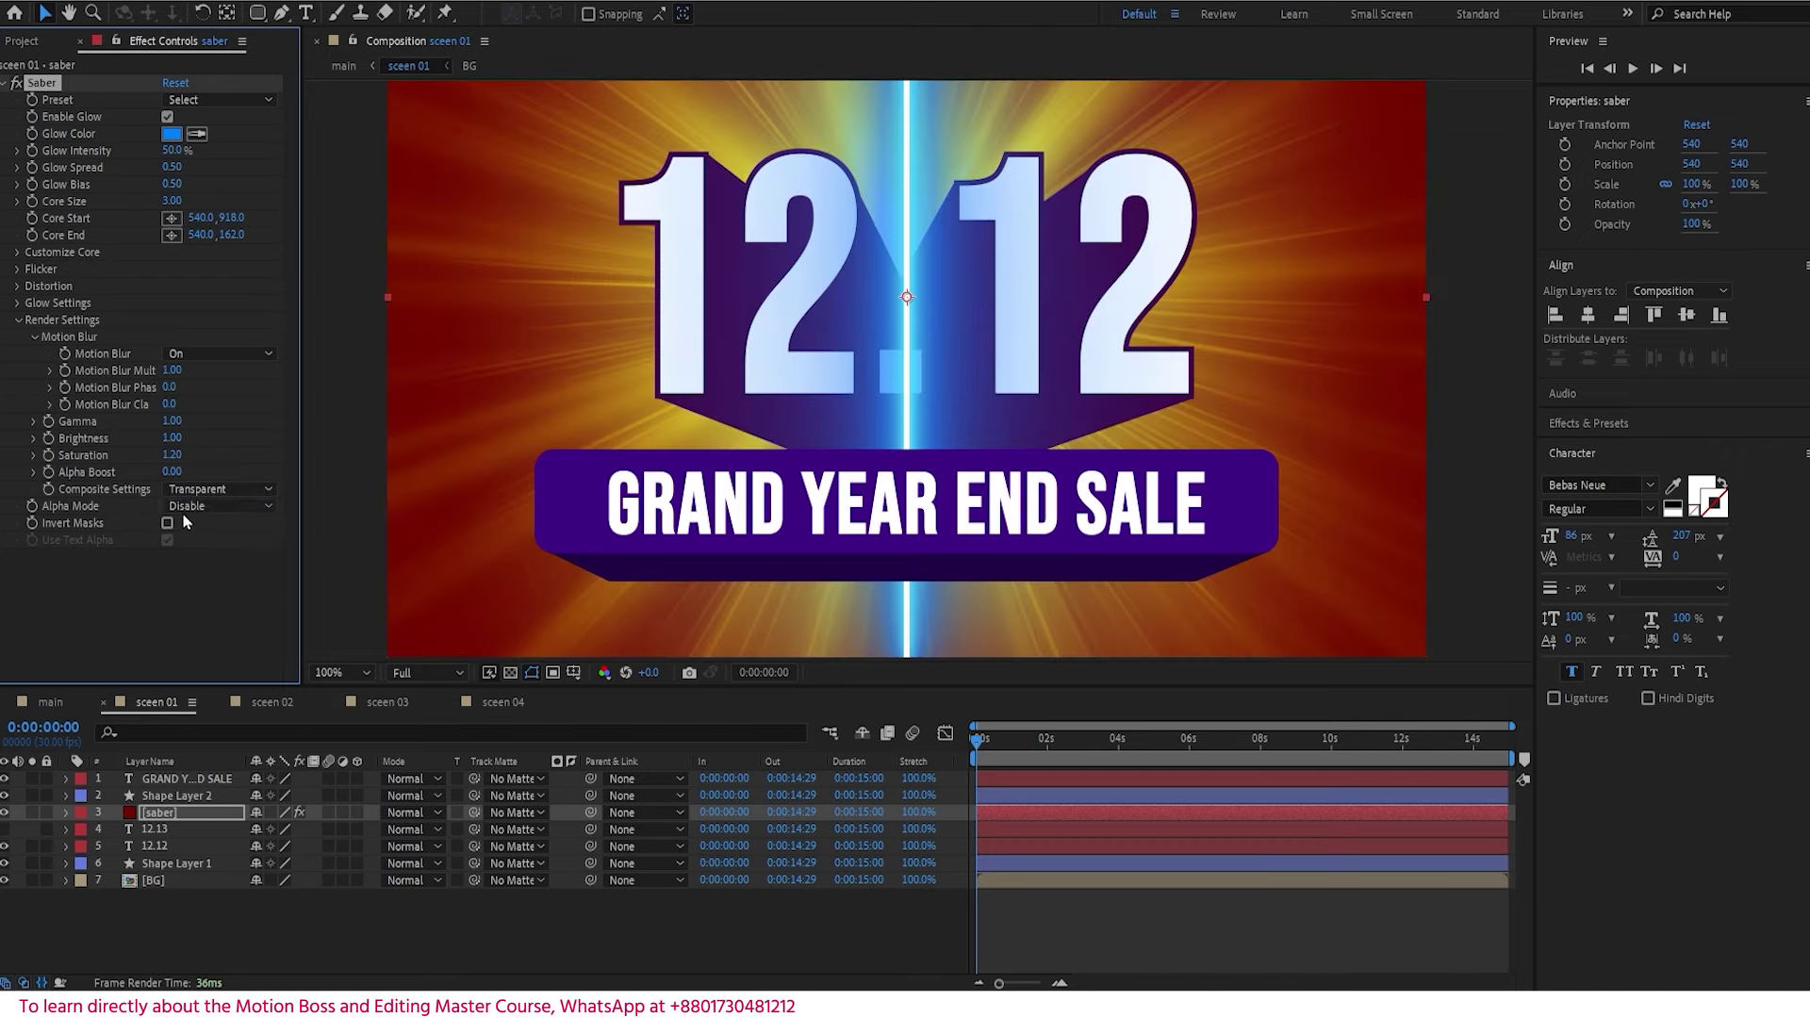
- Set the Saber effect's alpha mode to Enable Masks and turn on Invert Masks
{"action": "left_click", "coordinate": [255, 509]}
{"action": "left_click", "coordinate": [260, 532]}
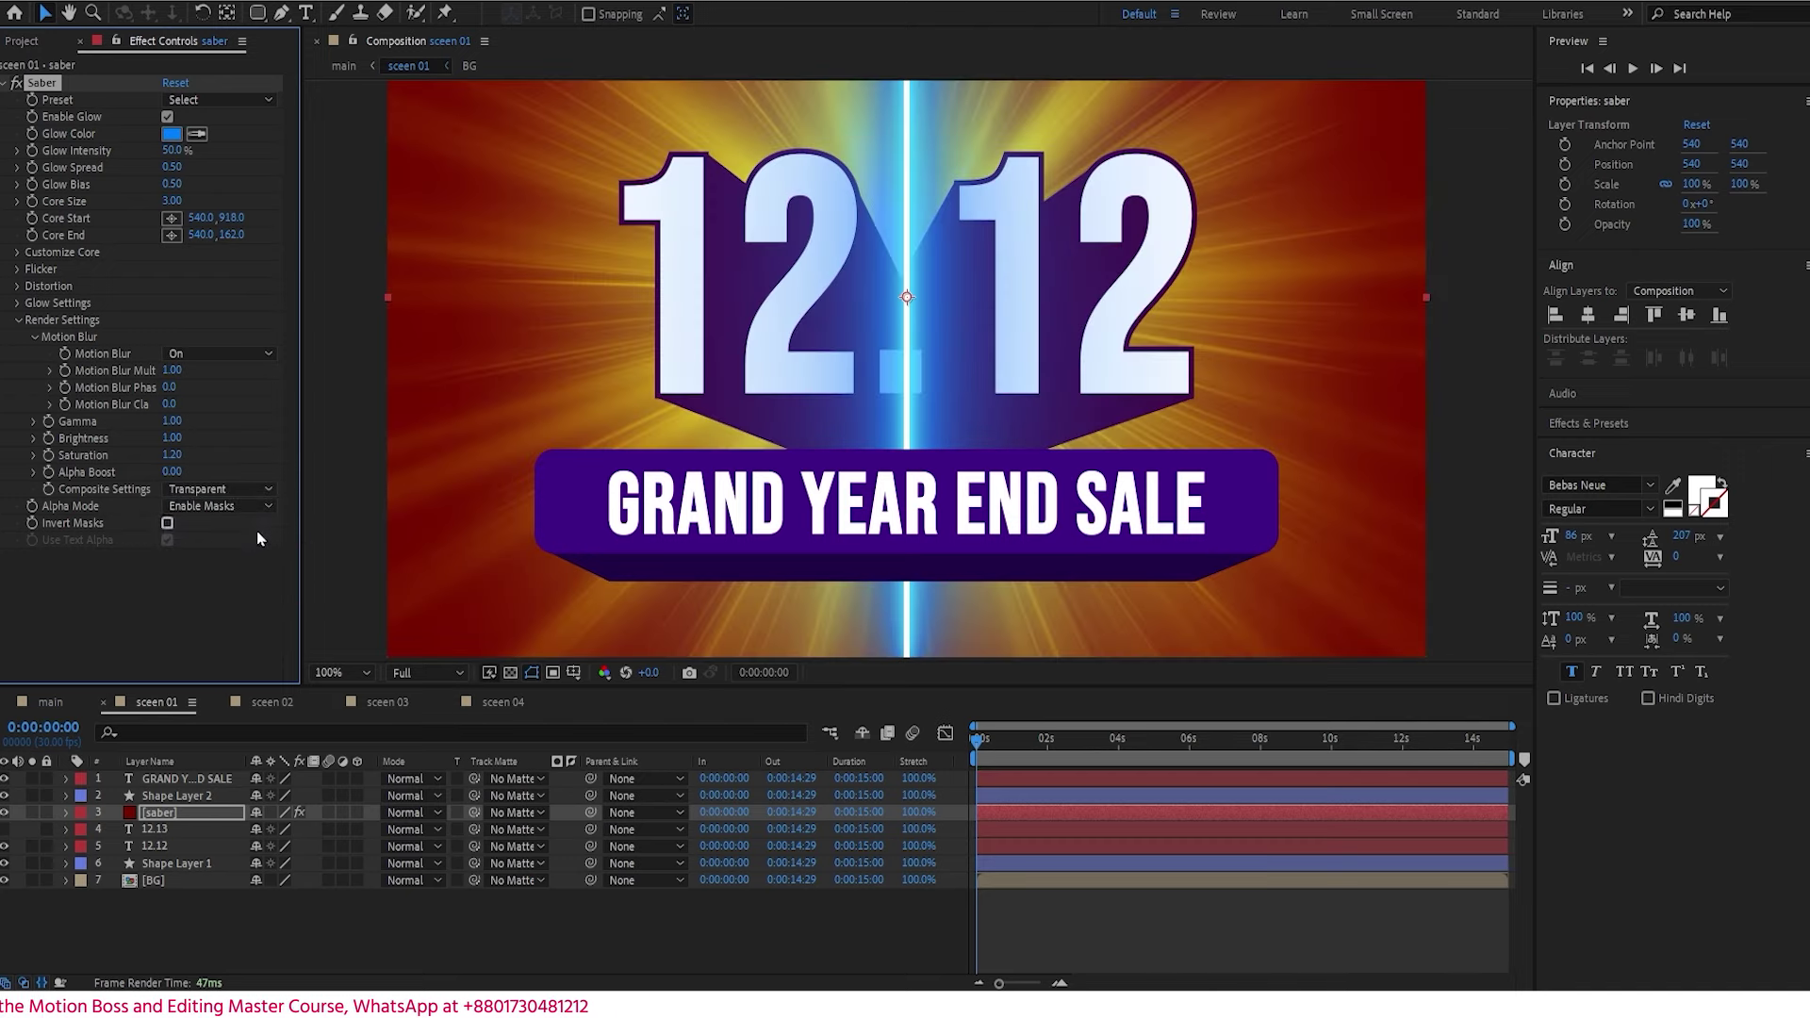
{"action": "left_click", "coordinate": [167, 524]}
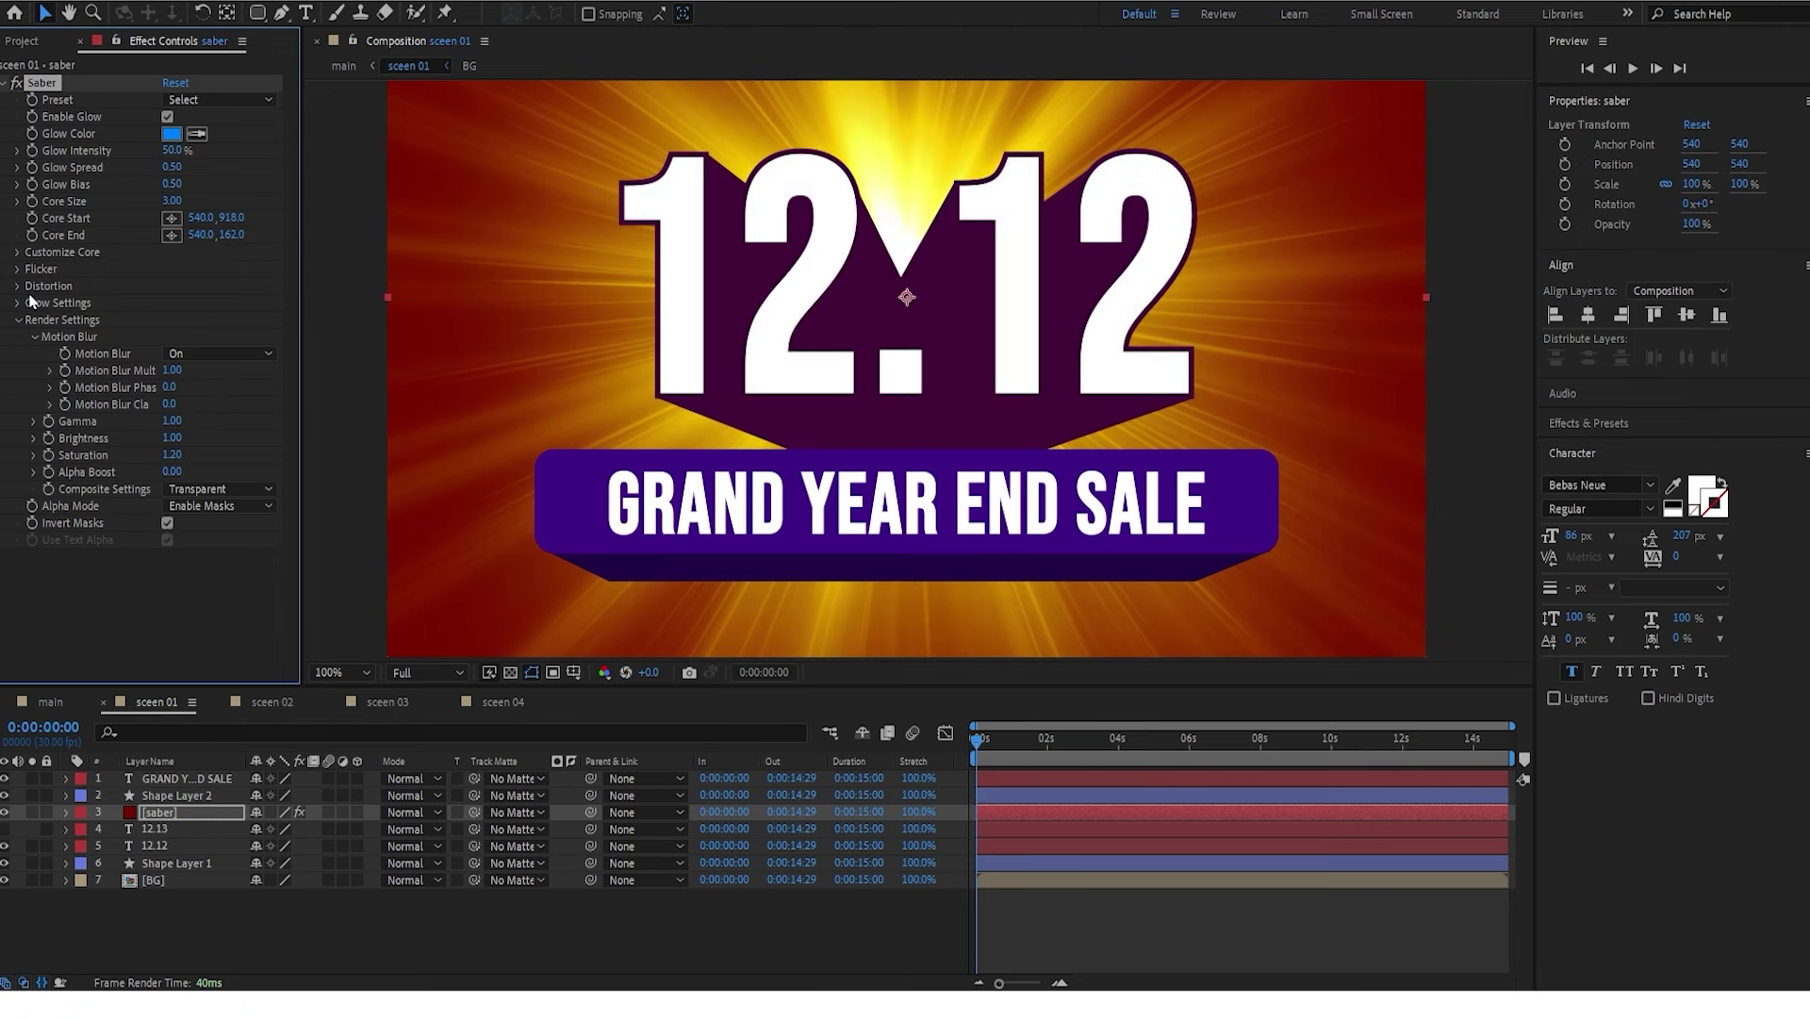
- Set the Saber effect's core type to Text Layer, using the hidden 12.13 layer as its text source
{"action": "left_click", "coordinate": [16, 252]}
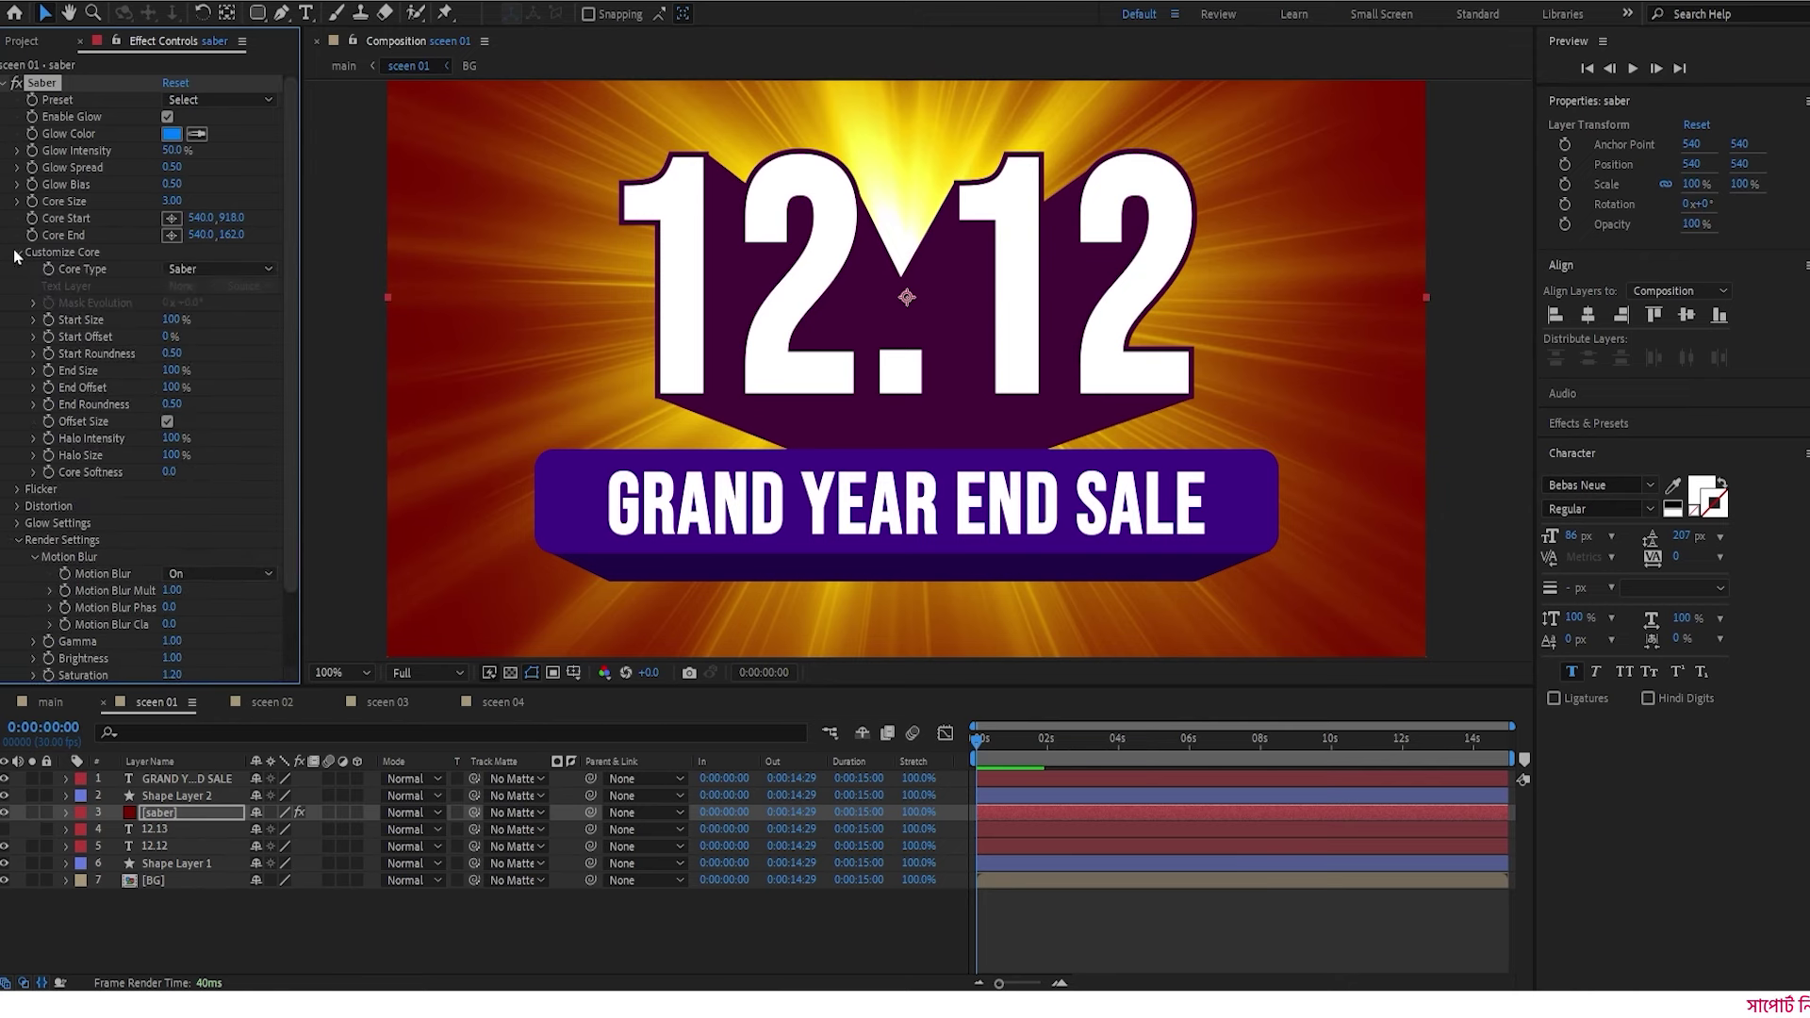
{"action": "left_click", "coordinate": [201, 267]}
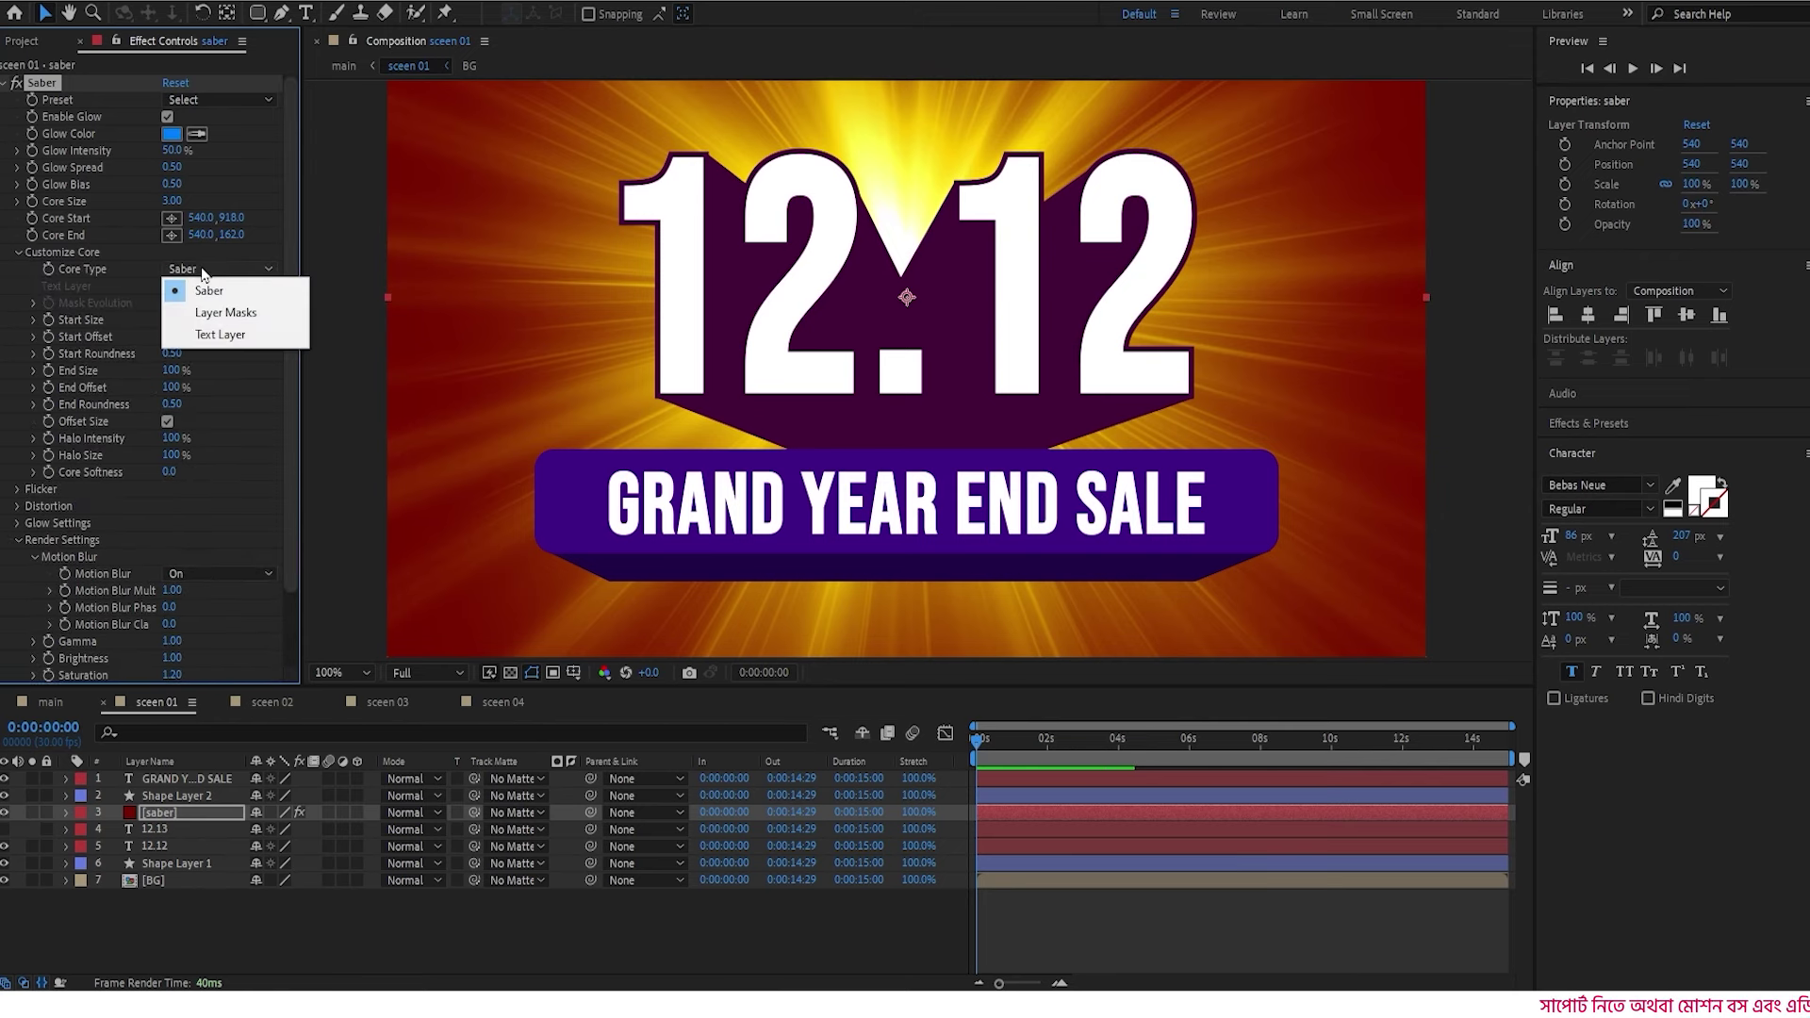
{"action": "left_click", "coordinate": [239, 338]}
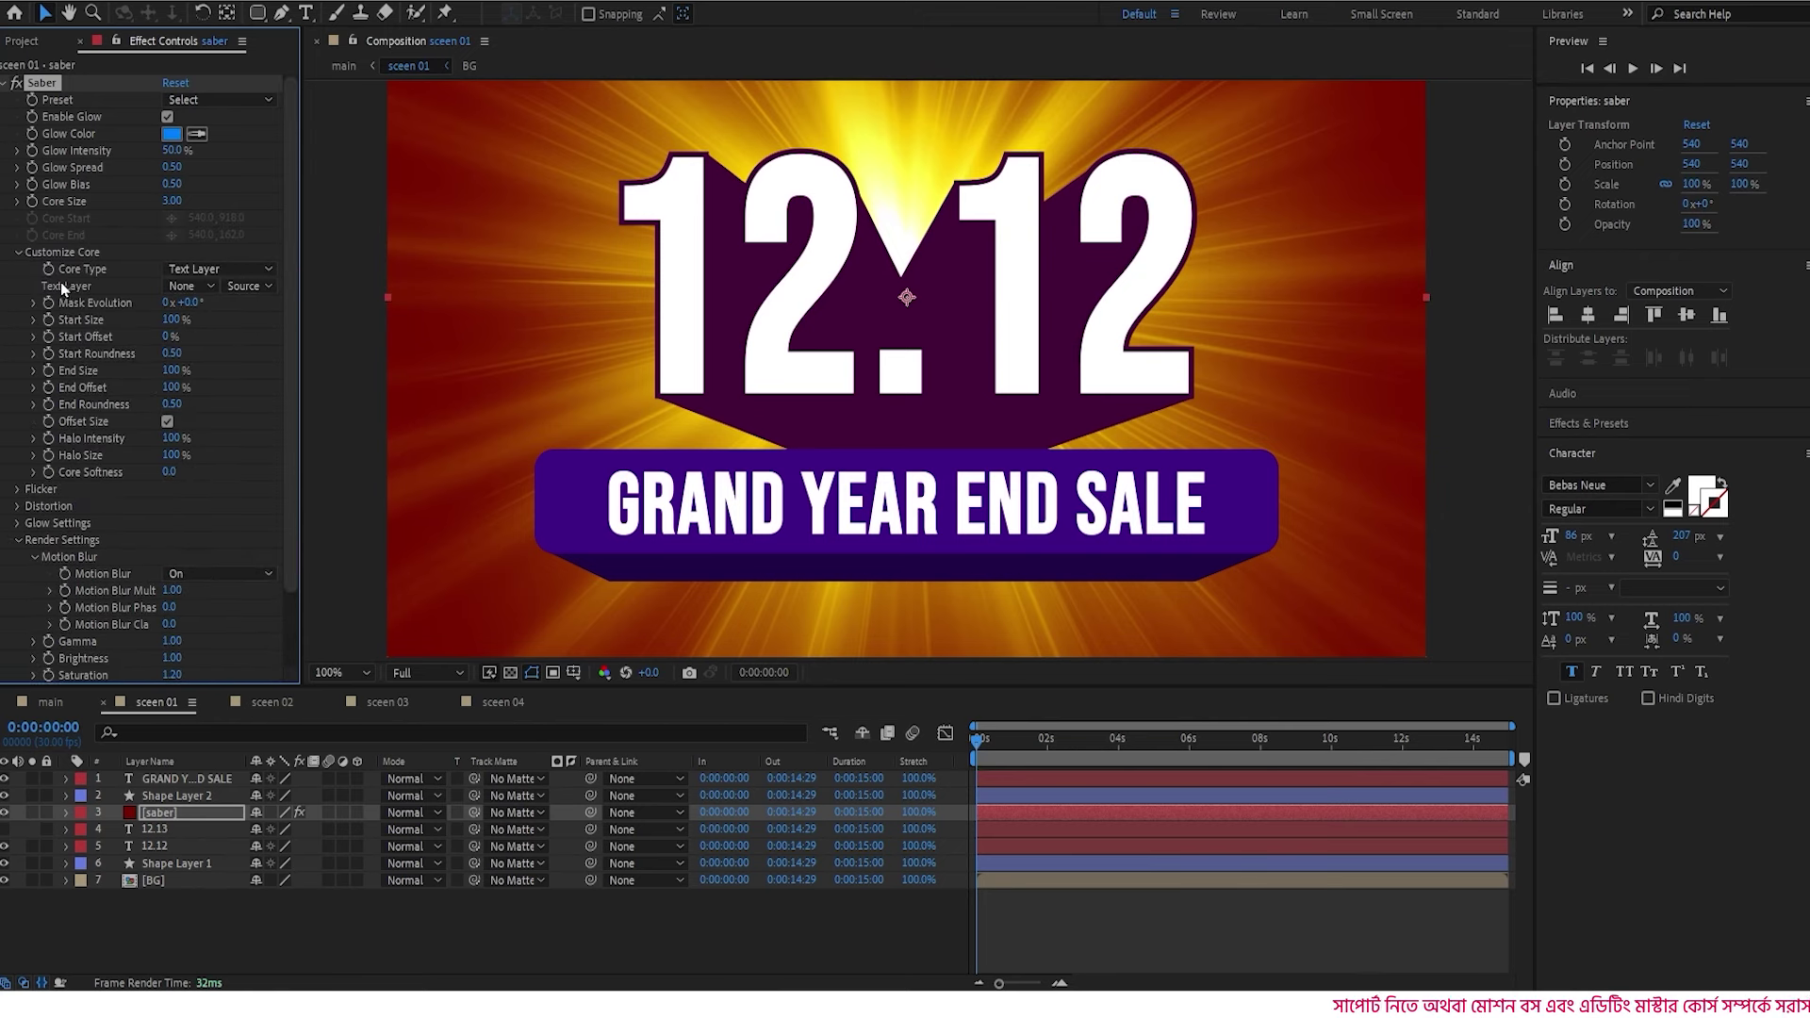
{"action": "left_click", "coordinate": [208, 281]}
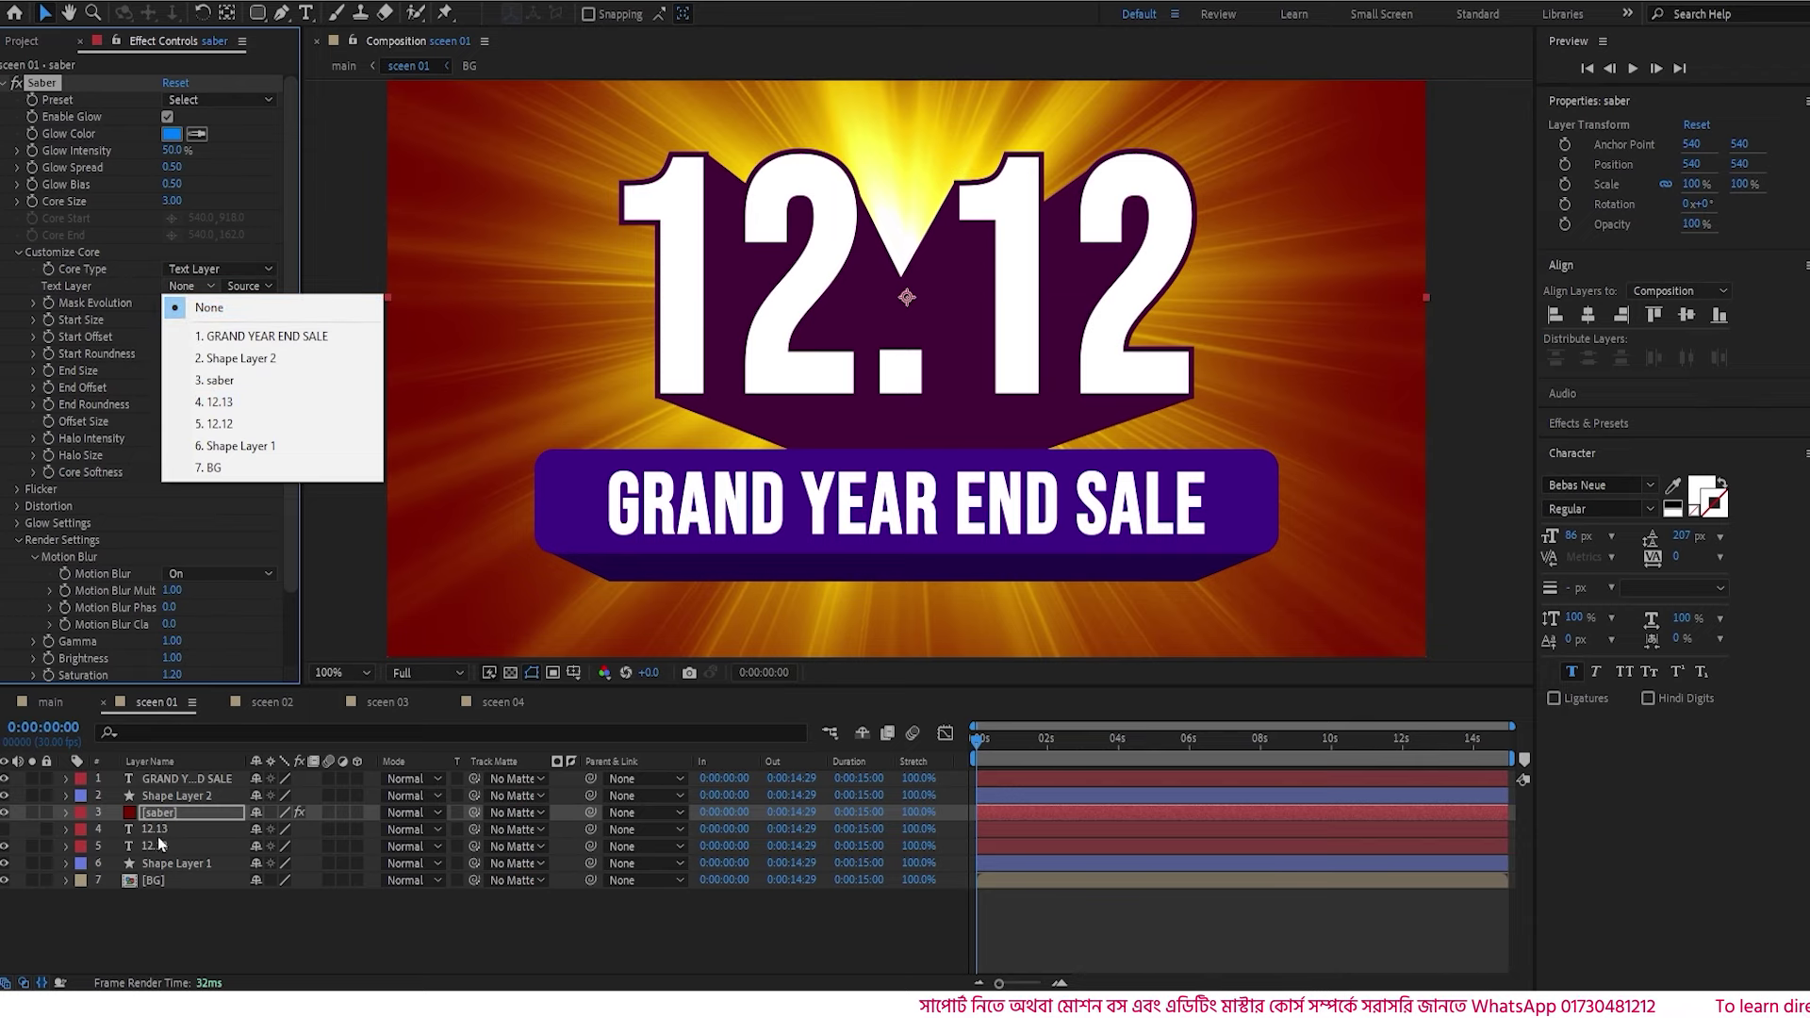
{"action": "left_click", "coordinate": [246, 402]}
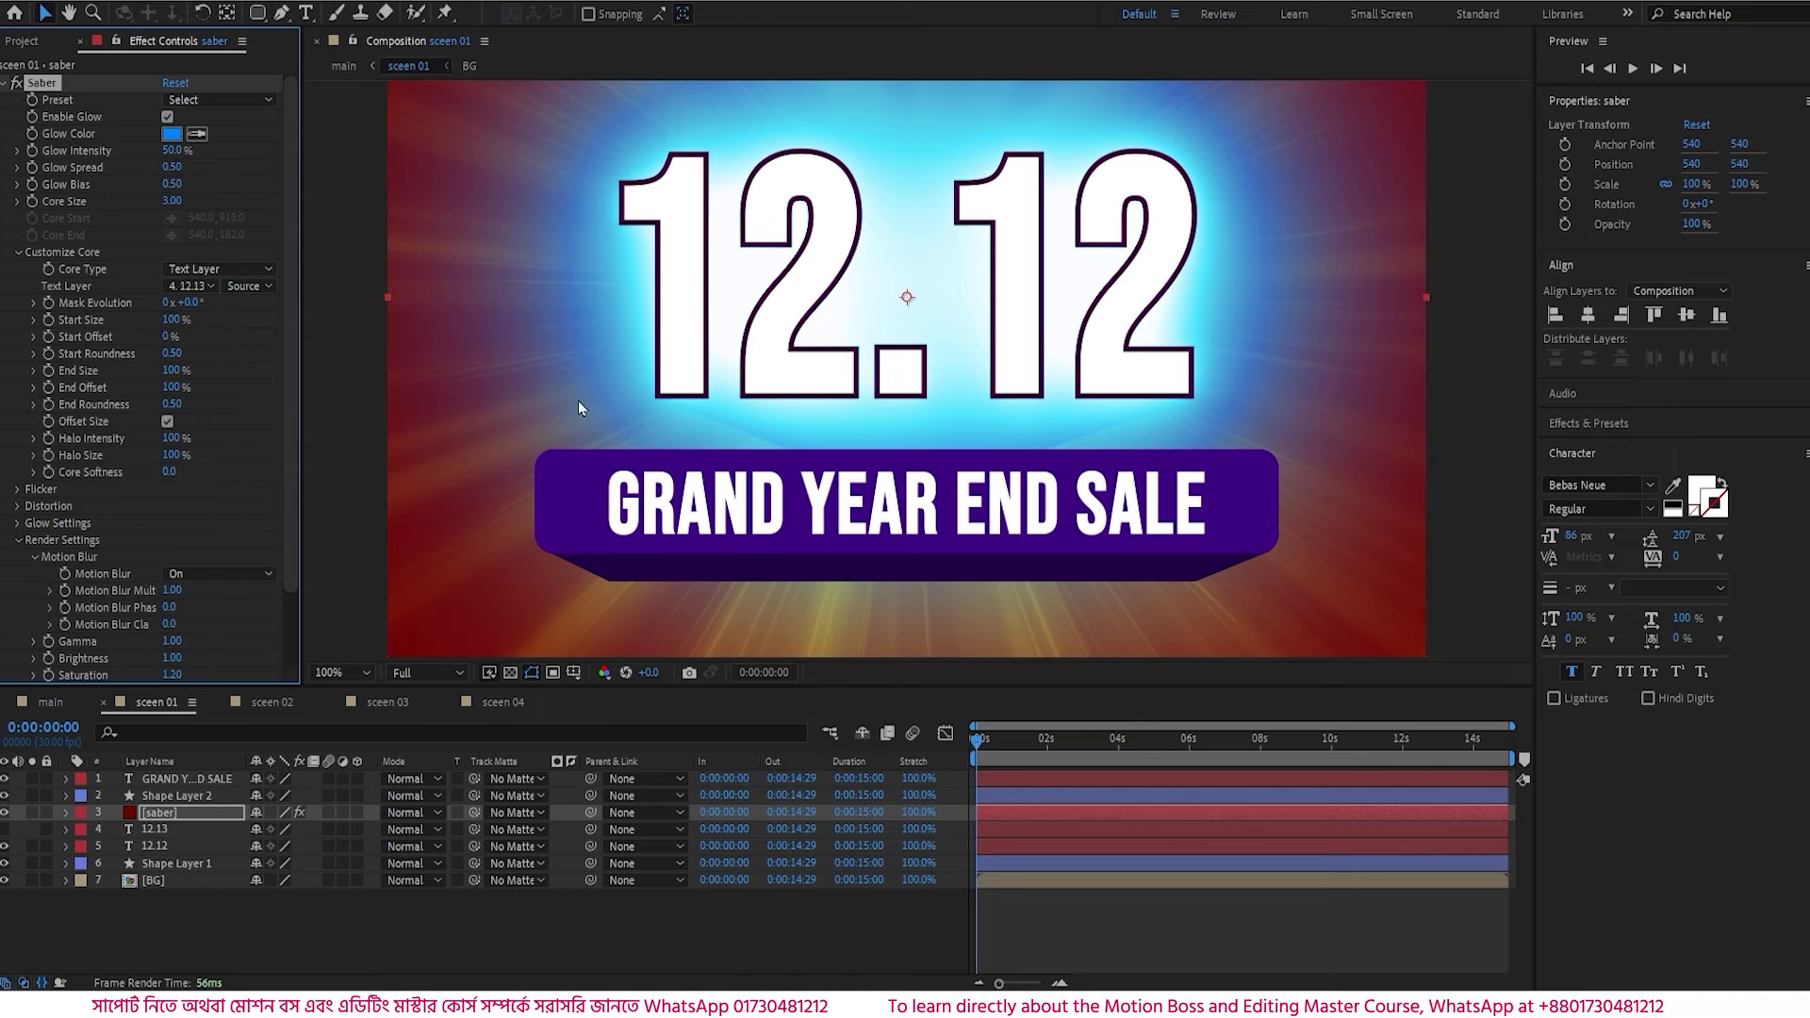
- Tune Saber to glow intensity 15%, spread 0.05, bias 0.19, core size 14, start size 111% and end size 33%
{"action": "scroll", "coordinate": [298, 552], "scroll_direction": "down", "scroll_amount": 3}
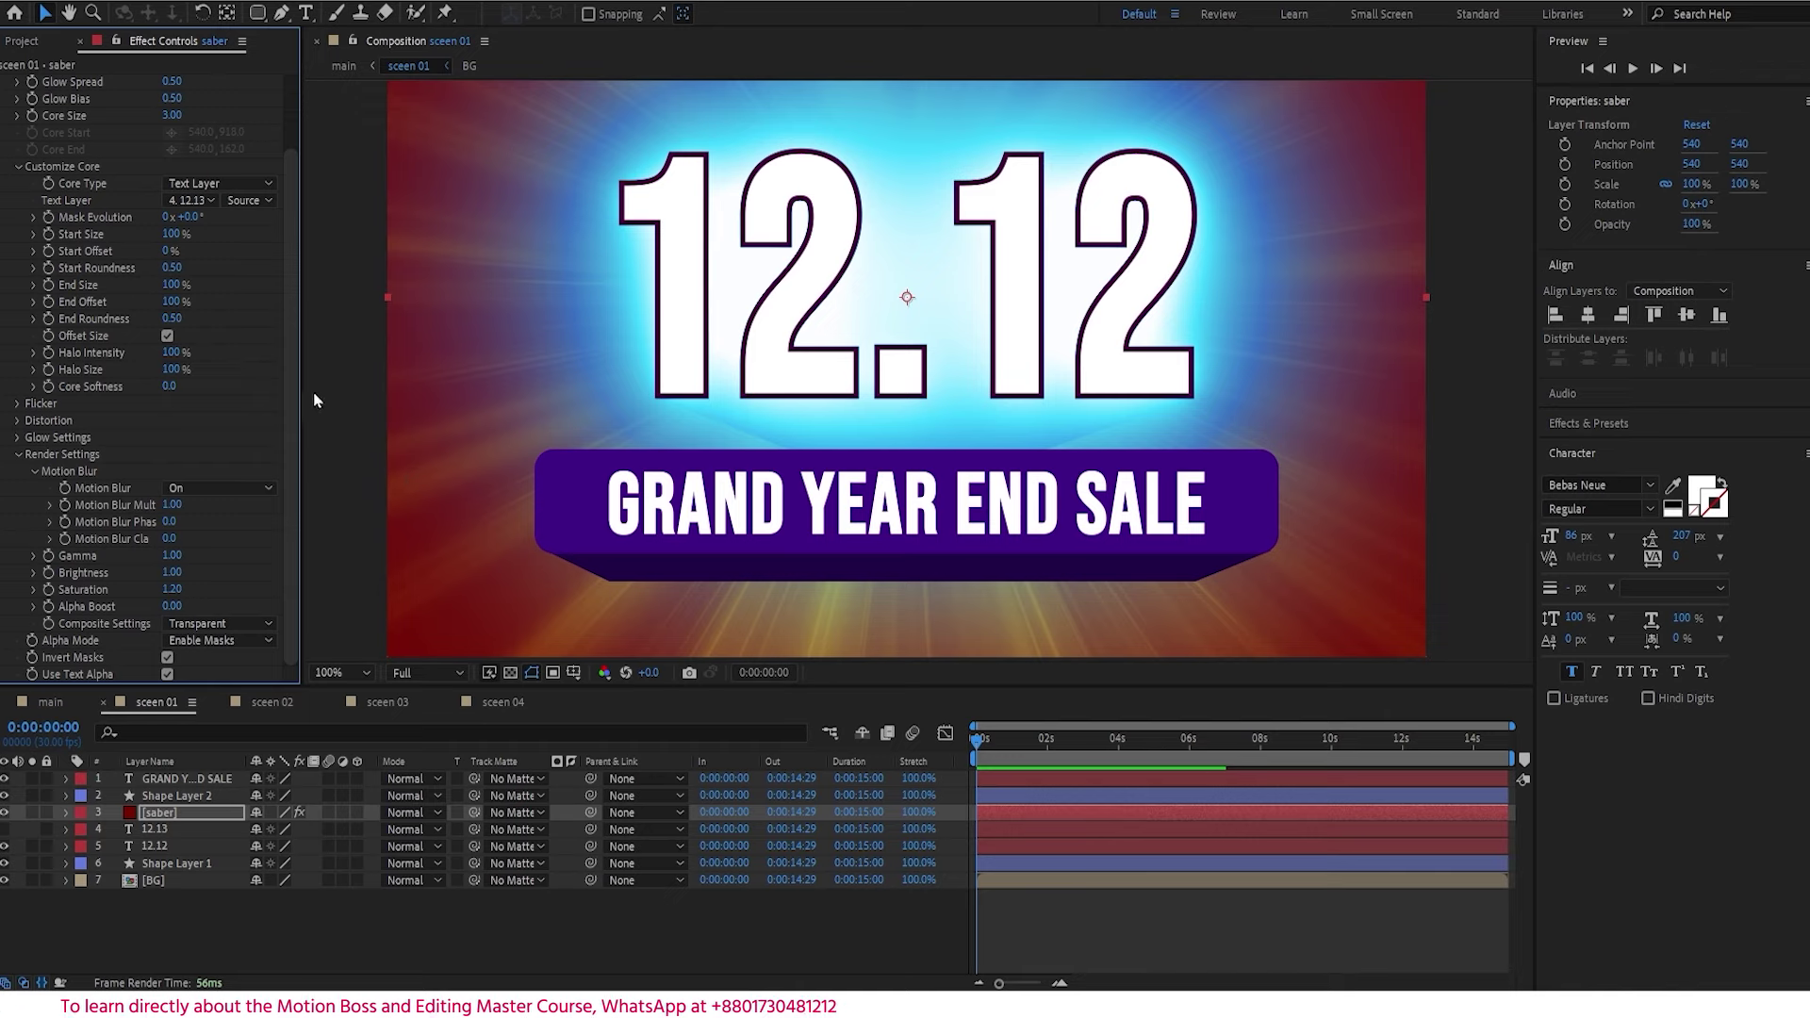
{"action": "scroll", "coordinate": [86, 145], "scroll_direction": "up", "scroll_amount": 3}
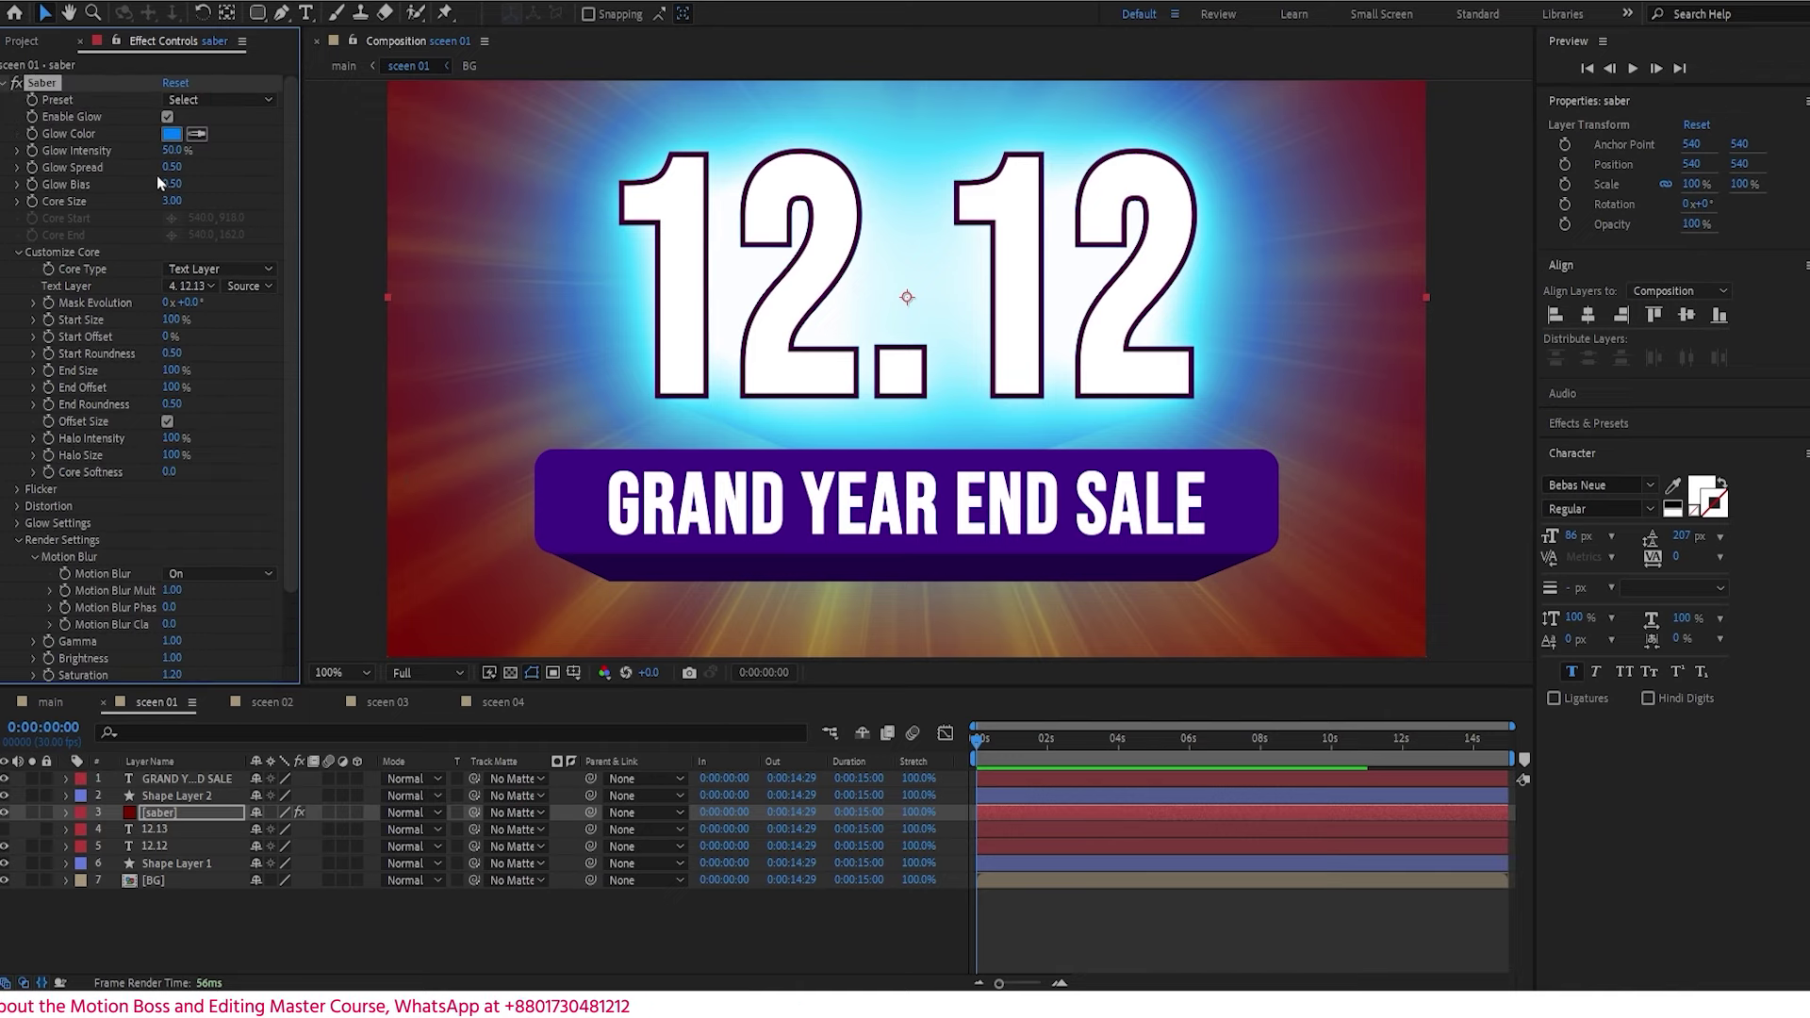
{"action": "left_click_drag", "start_coordinate": [168, 153], "coordinate": [278, 197]}
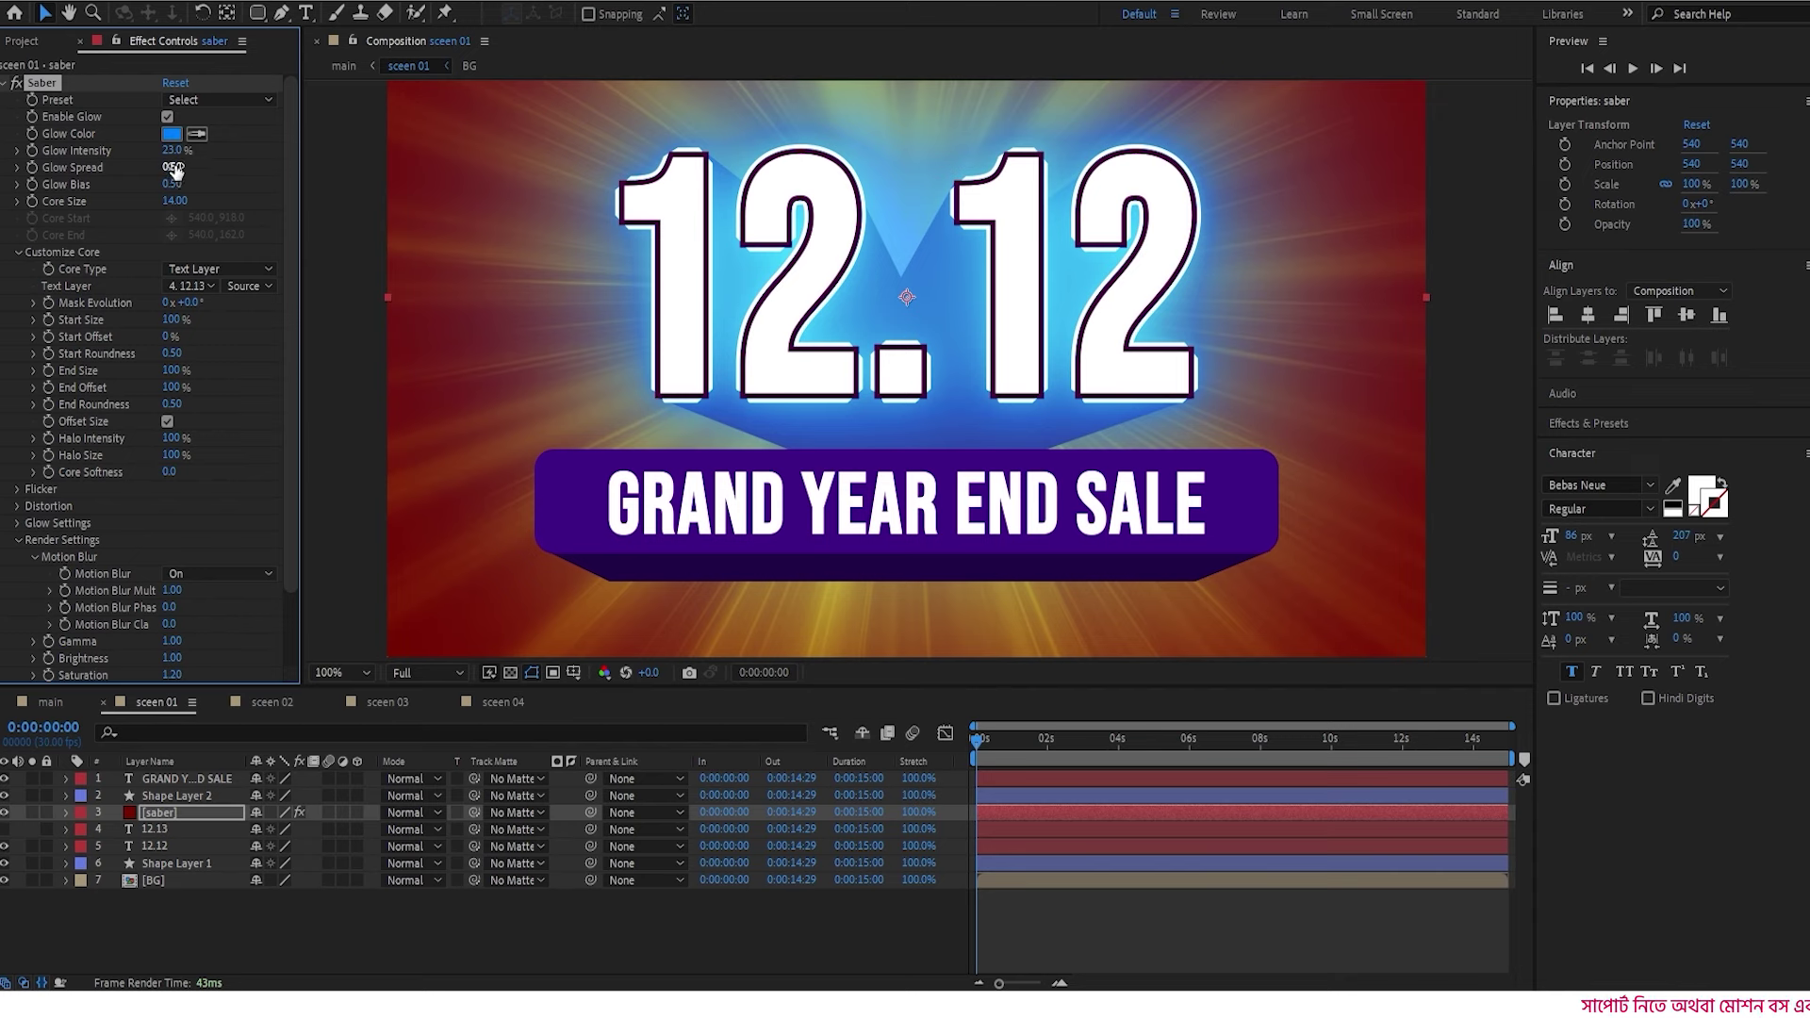
{"action": "left_click_drag", "start_coordinate": [180, 157], "coordinate": [144, 190]}
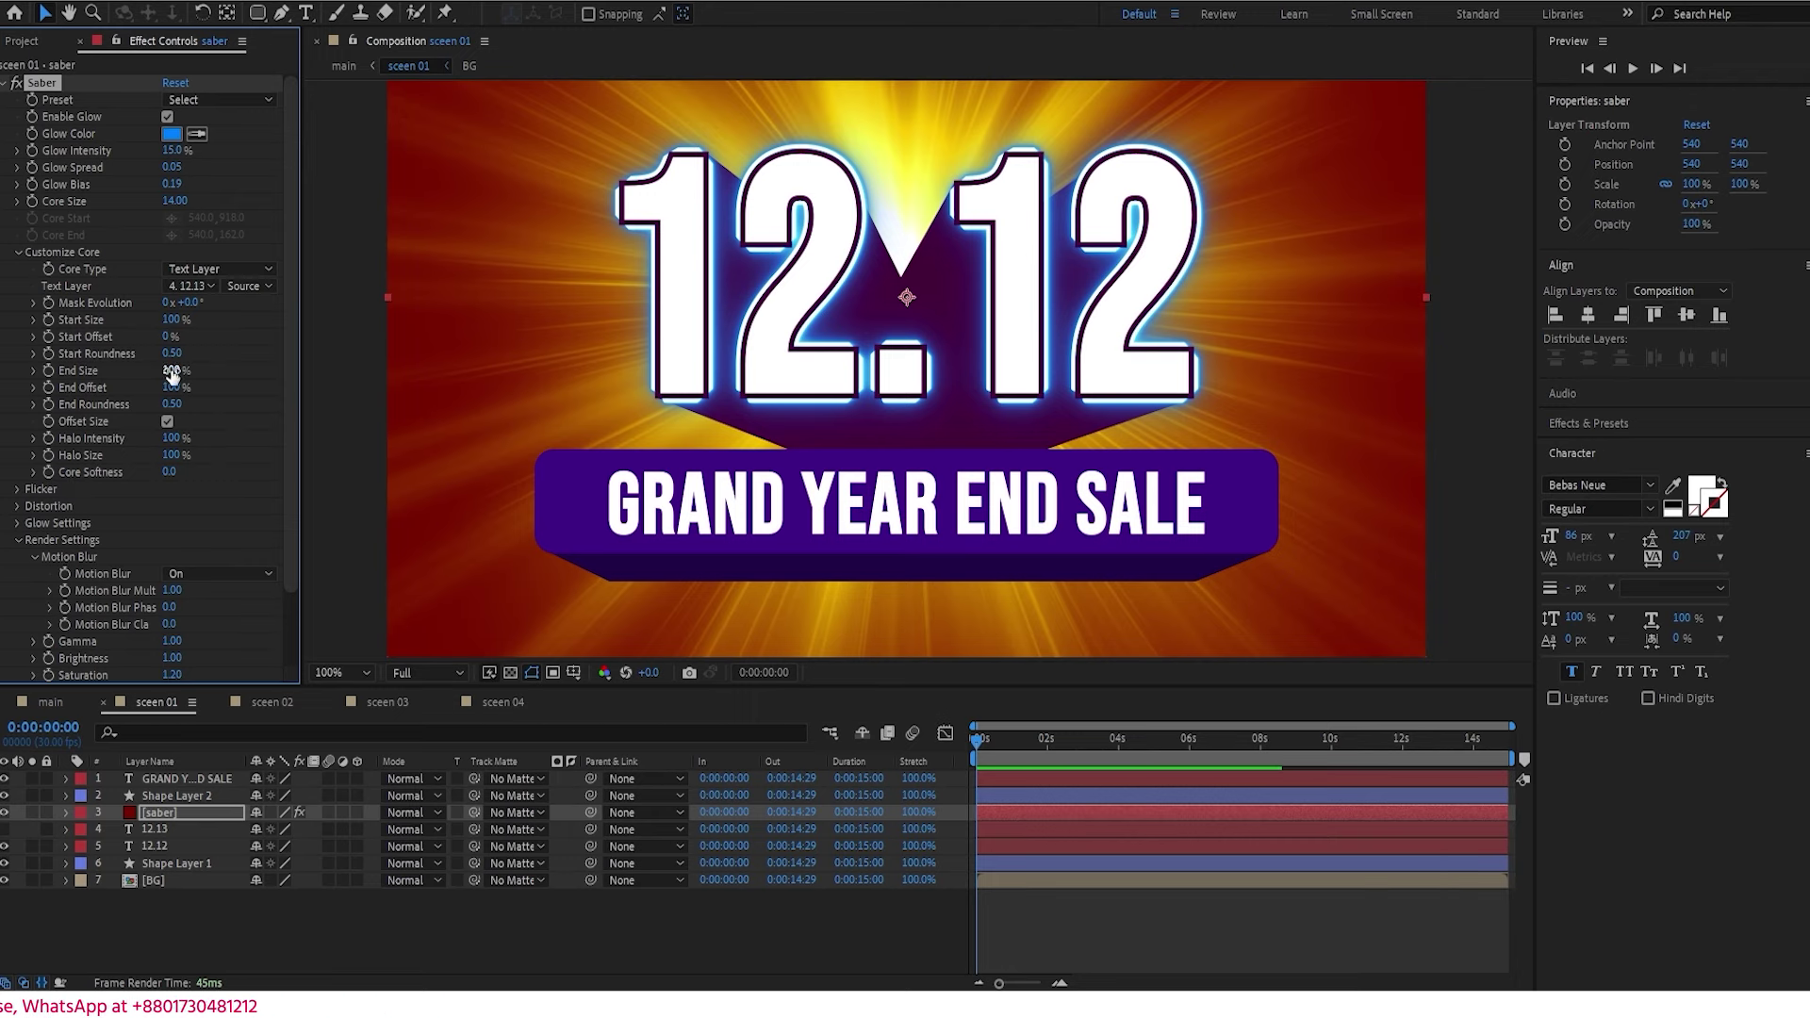
{"action": "left_click_drag", "start_coordinate": [172, 375], "coordinate": [139, 378]}
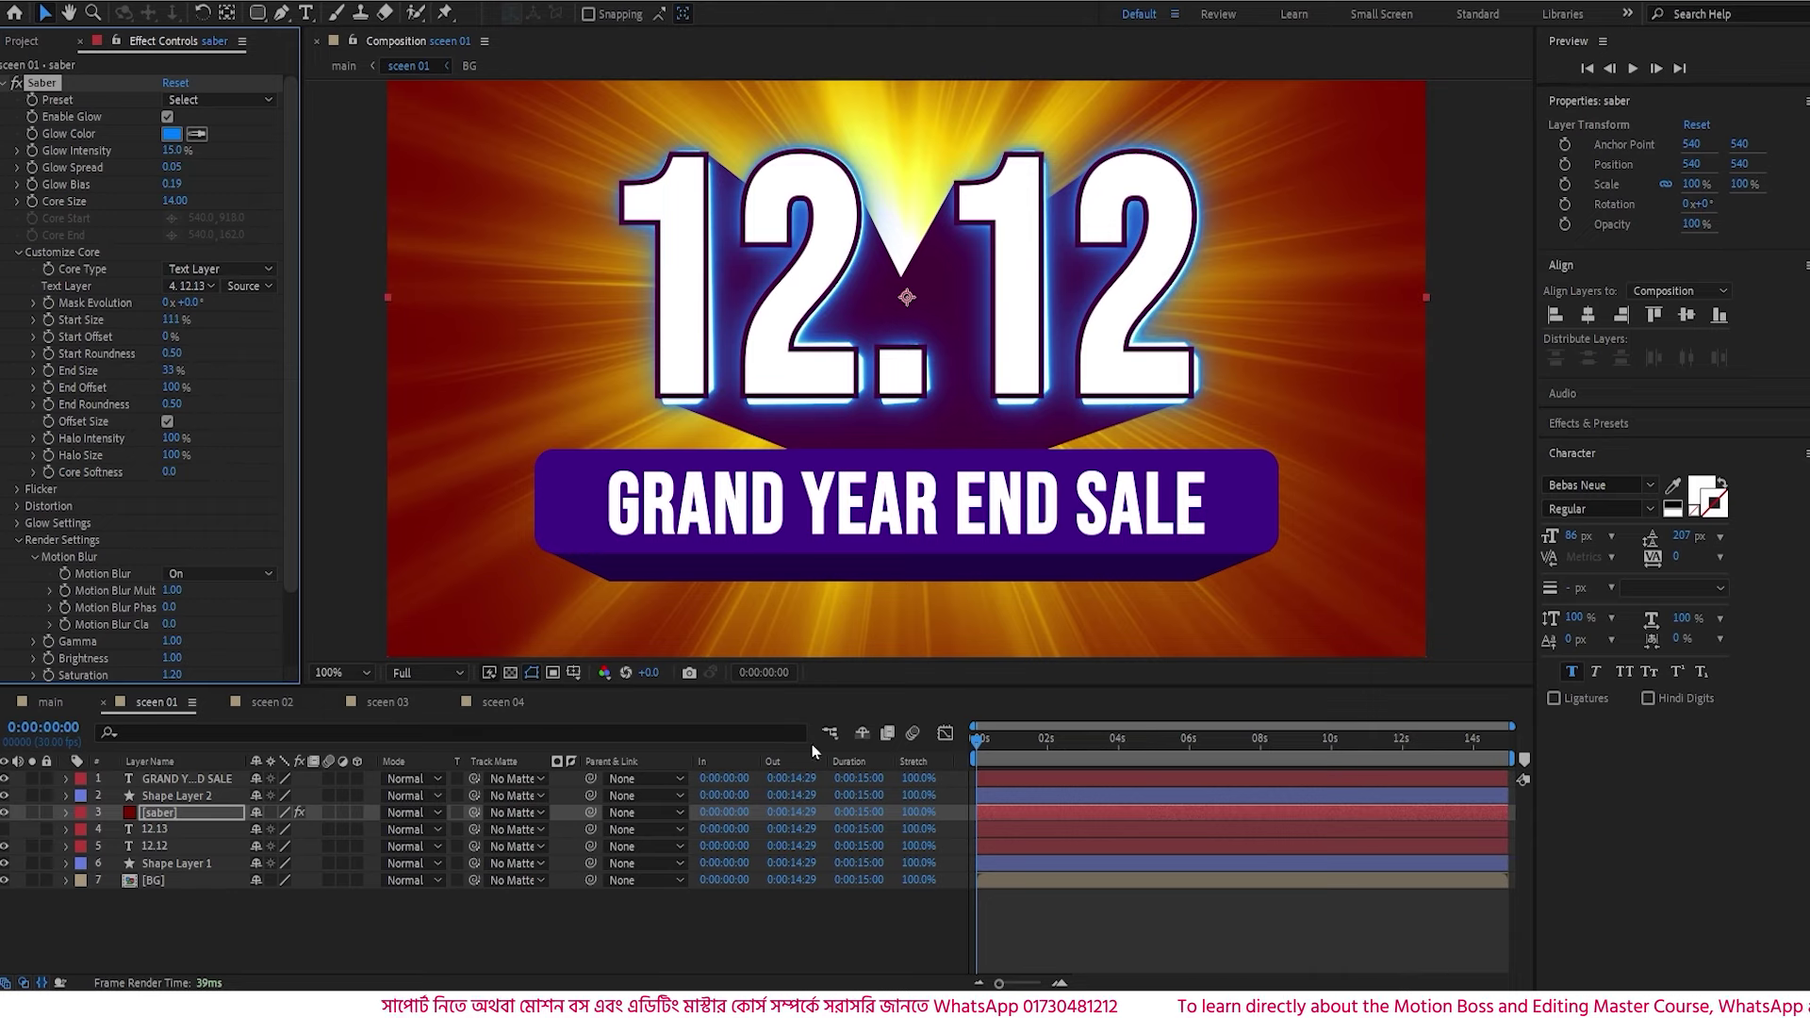
- Keyframe Saber's Mask Evolution from 0 at the start to -15 revolutions at 0:00:14:29, and preview the animation
{"action": "left_click", "coordinate": [197, 819]}
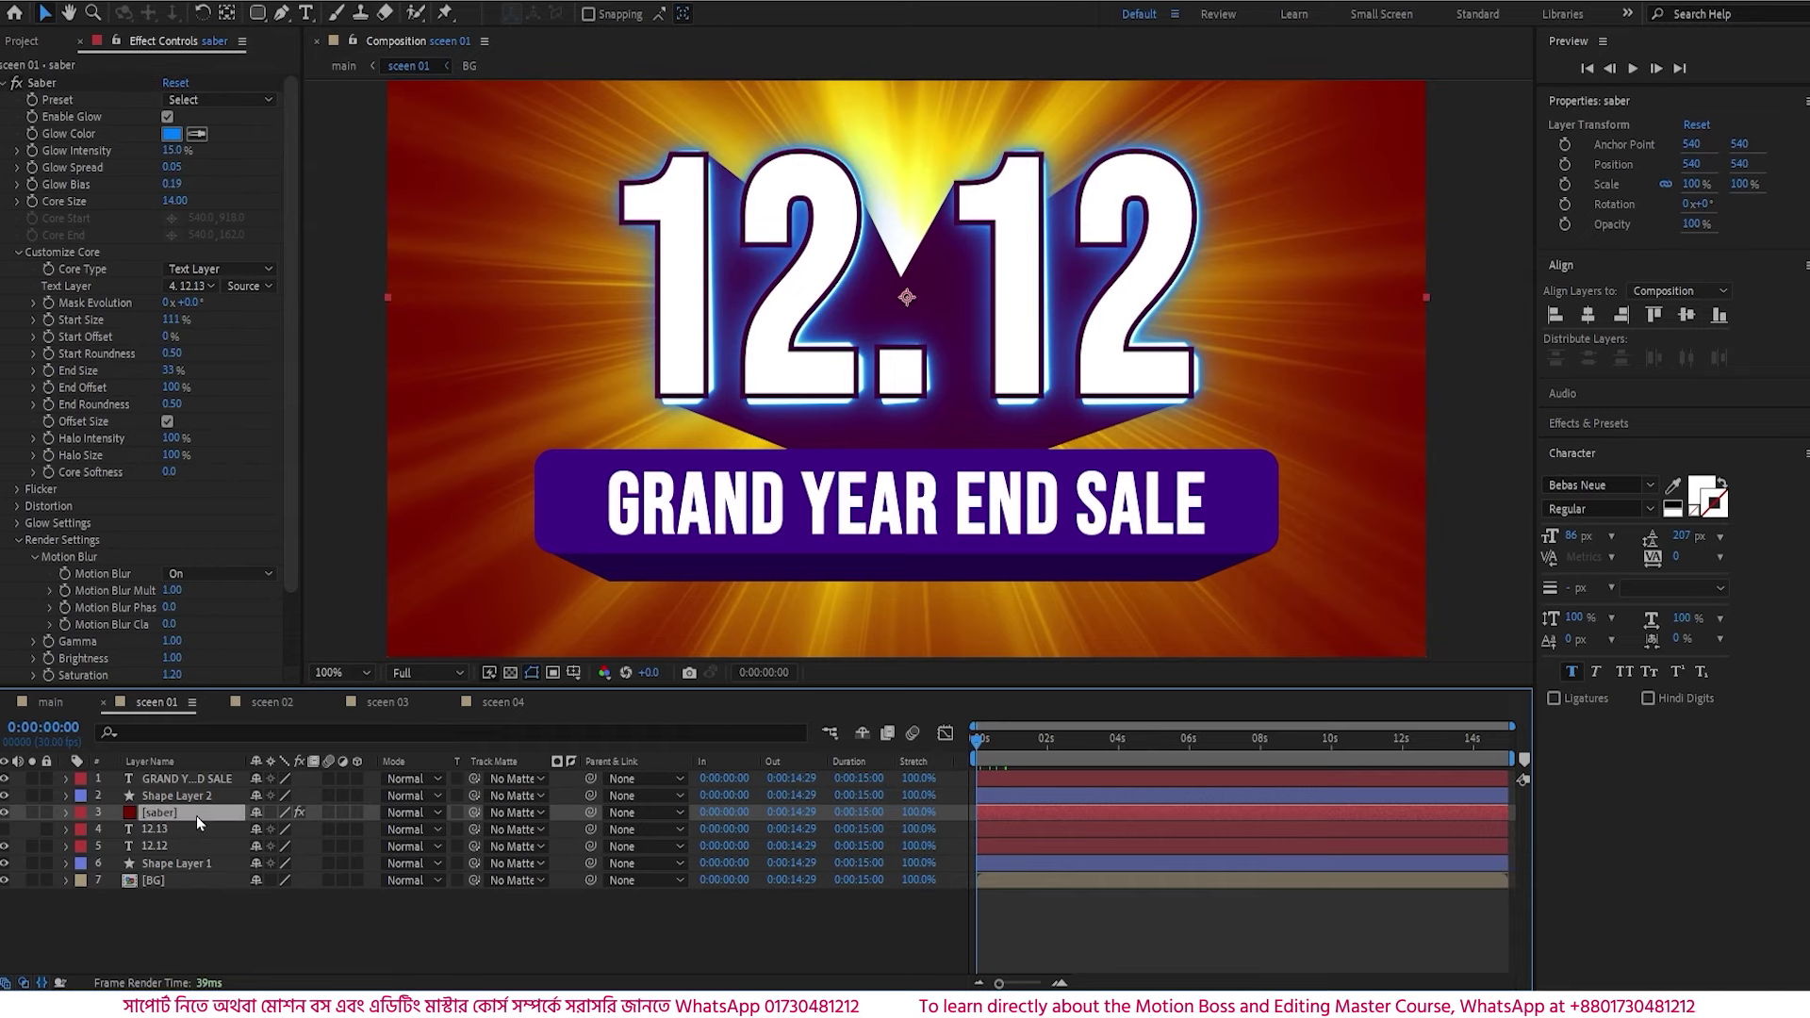
{"action": "left_click", "coordinate": [48, 307]}
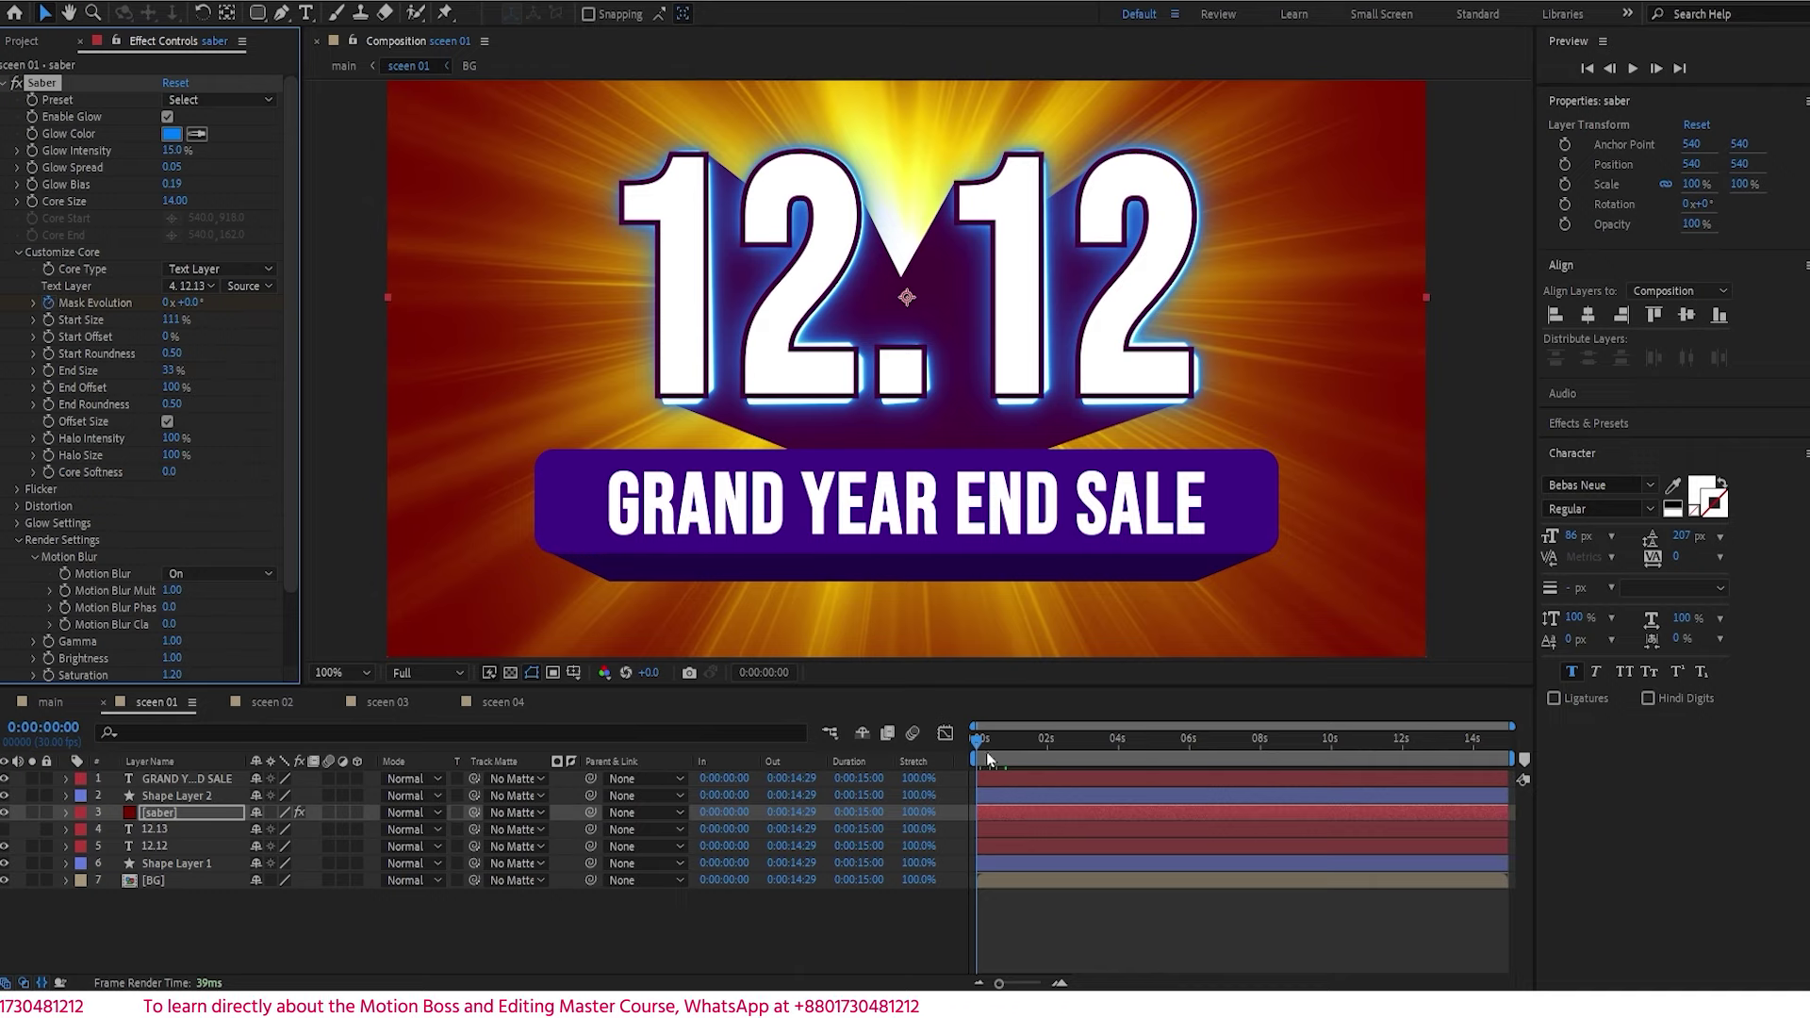
{"action": "left_click_drag", "start_coordinate": [985, 751], "coordinate": [1536, 761]}
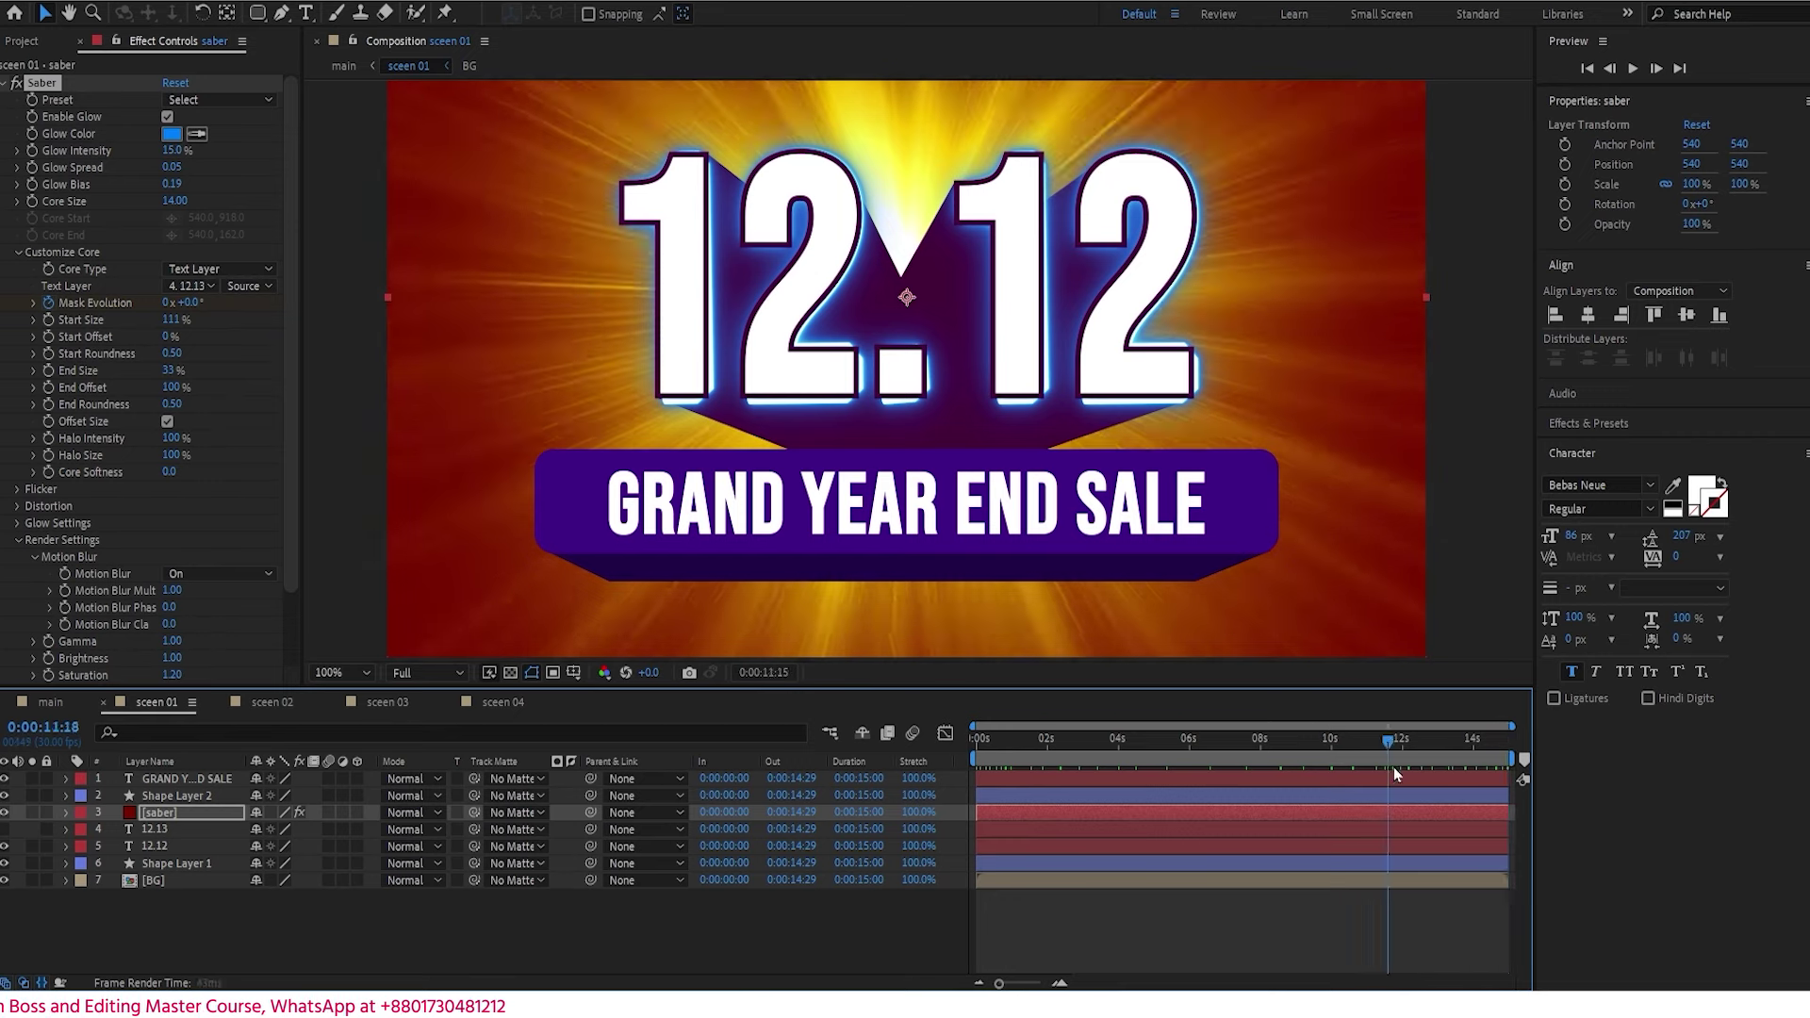
{"action": "left_click", "coordinate": [170, 303]}
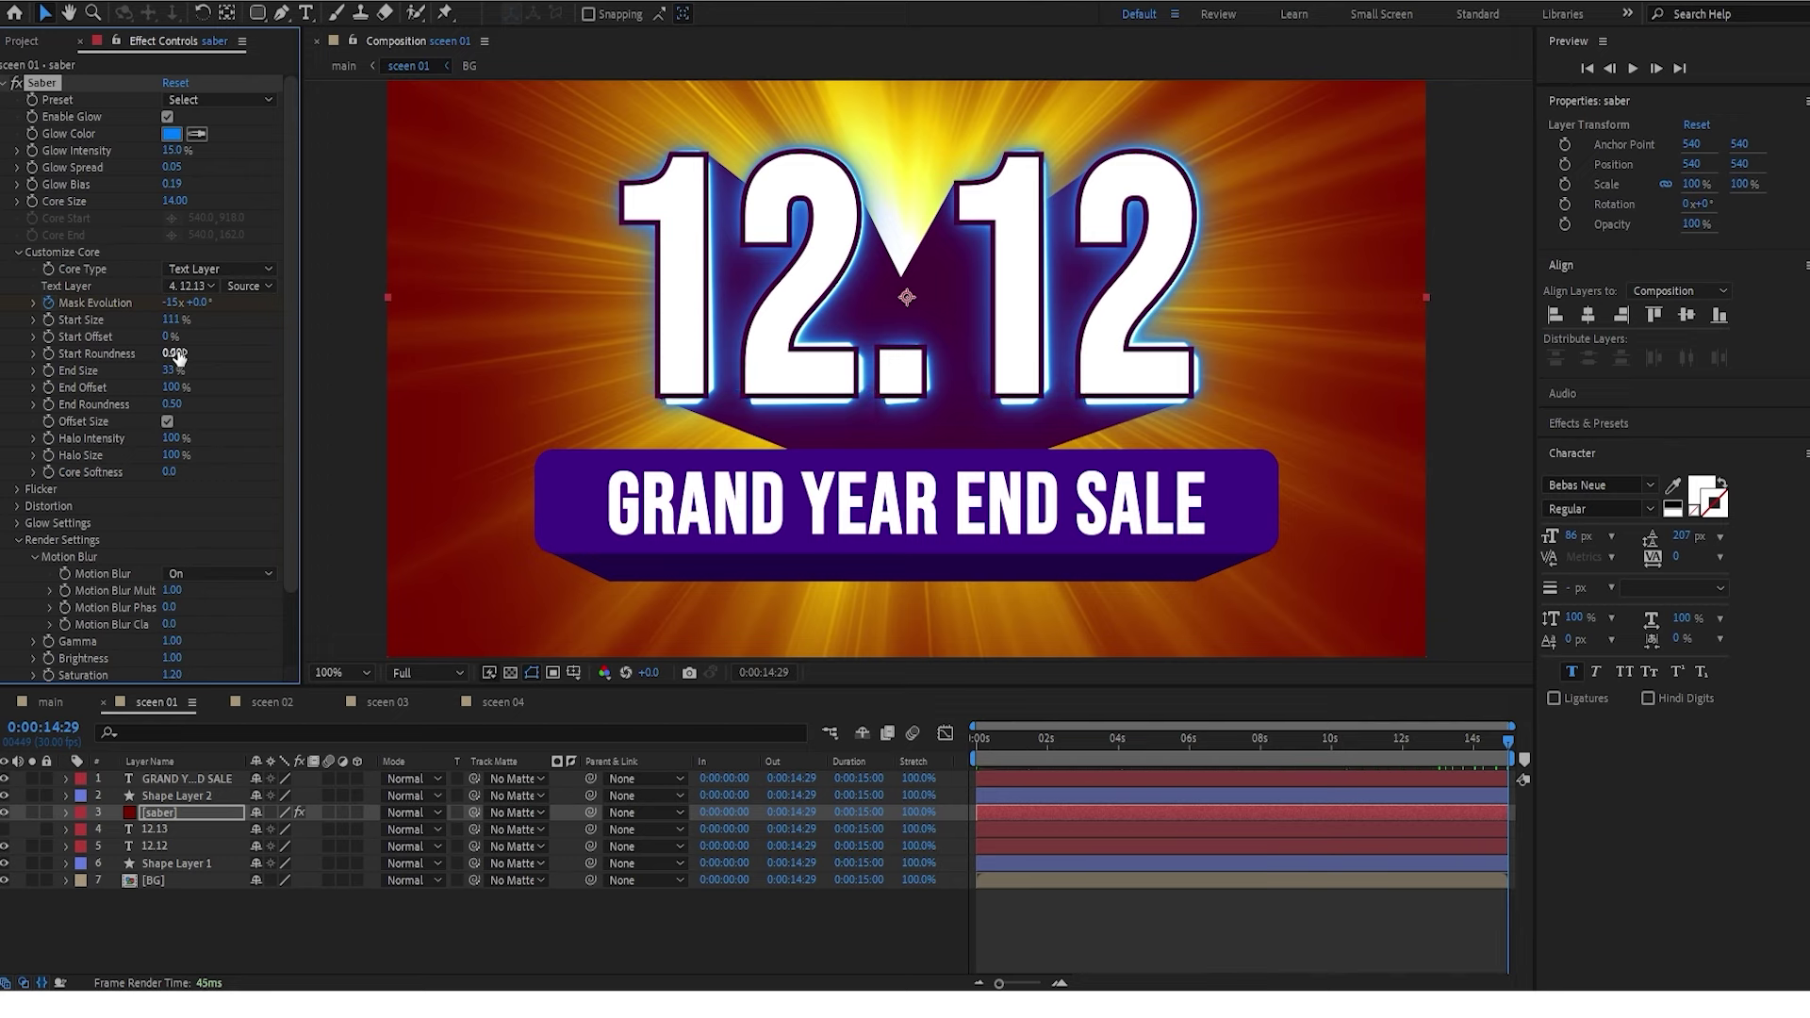
{"action": "key", "text": "space"}
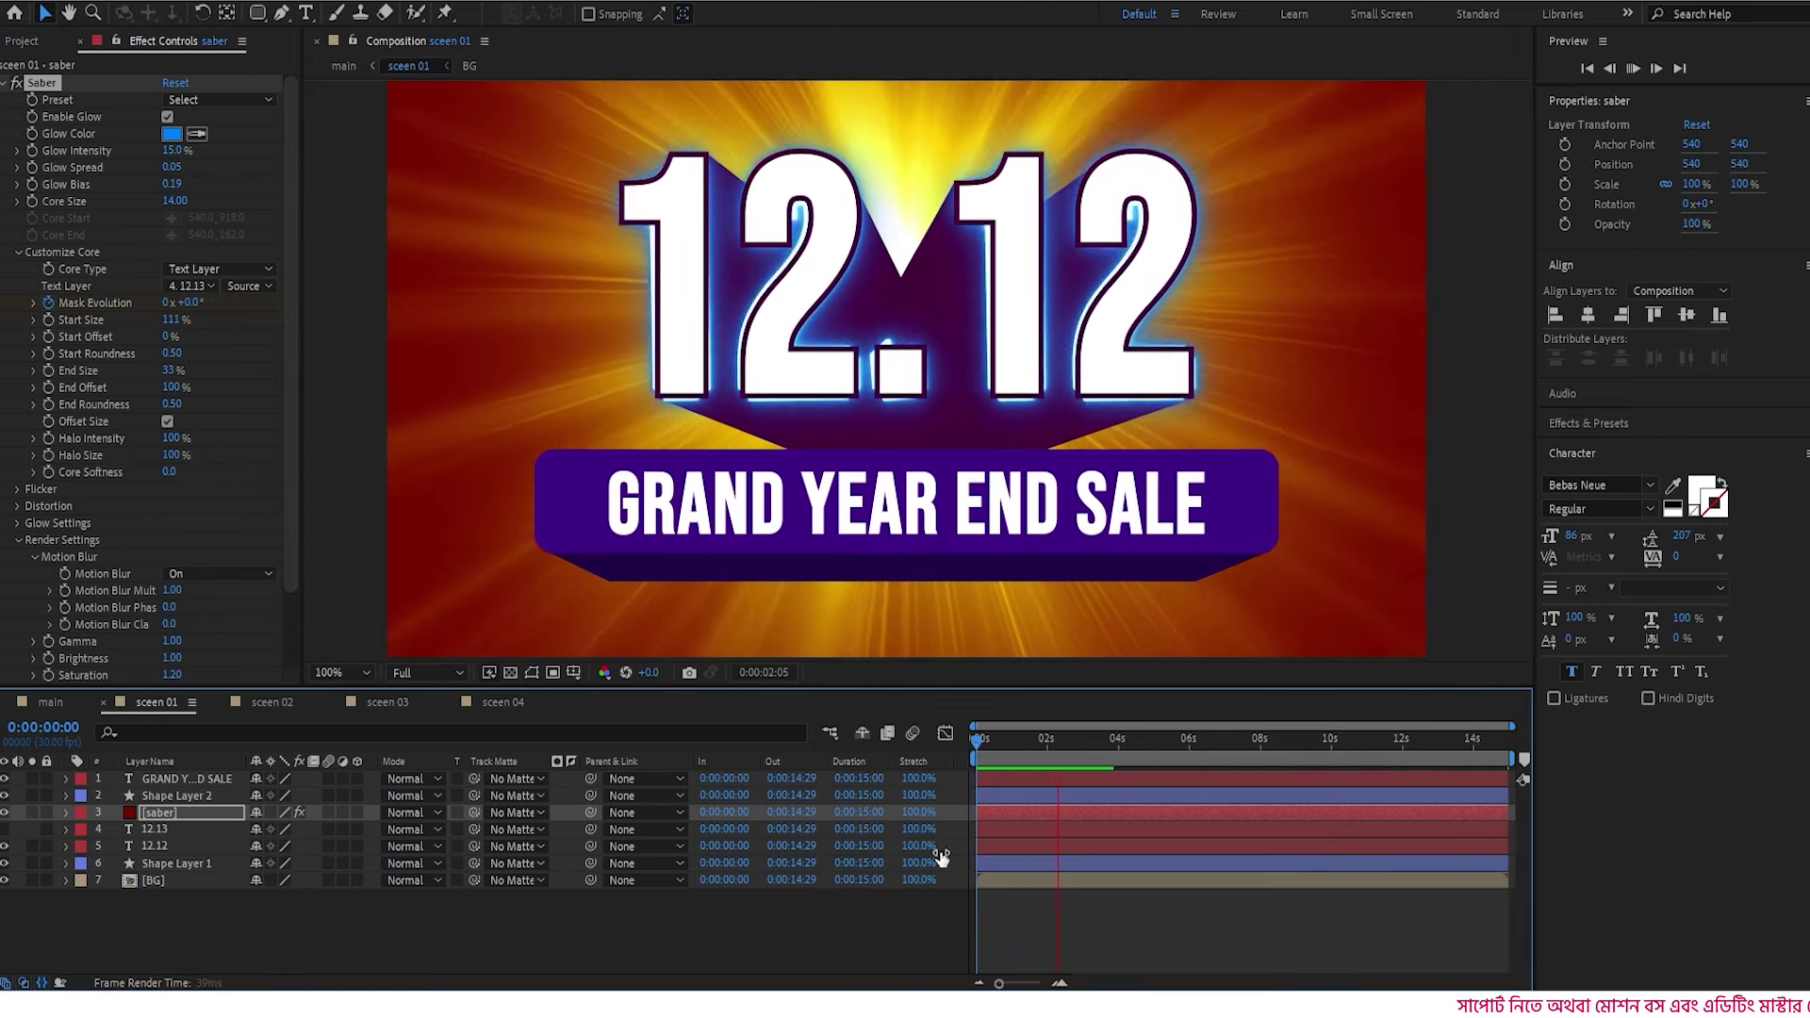
{"action": "key", "text": "space"}
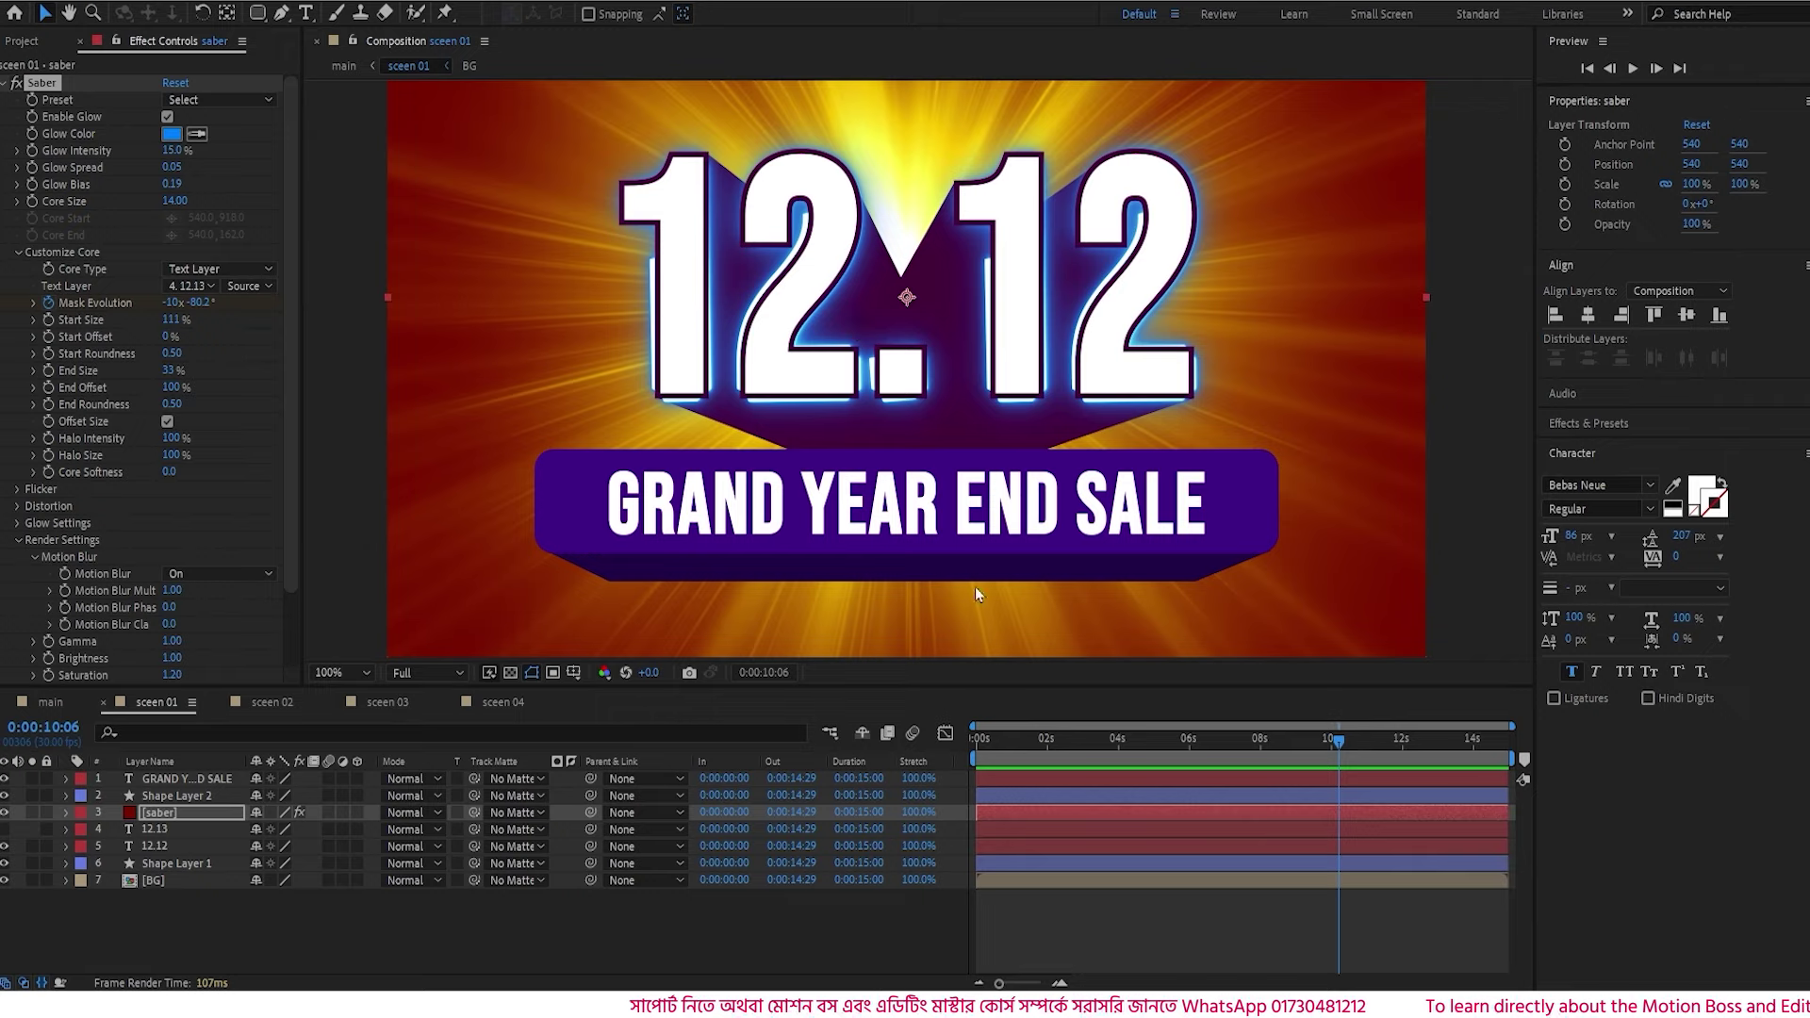
{"action": "key", "text": "Home"}
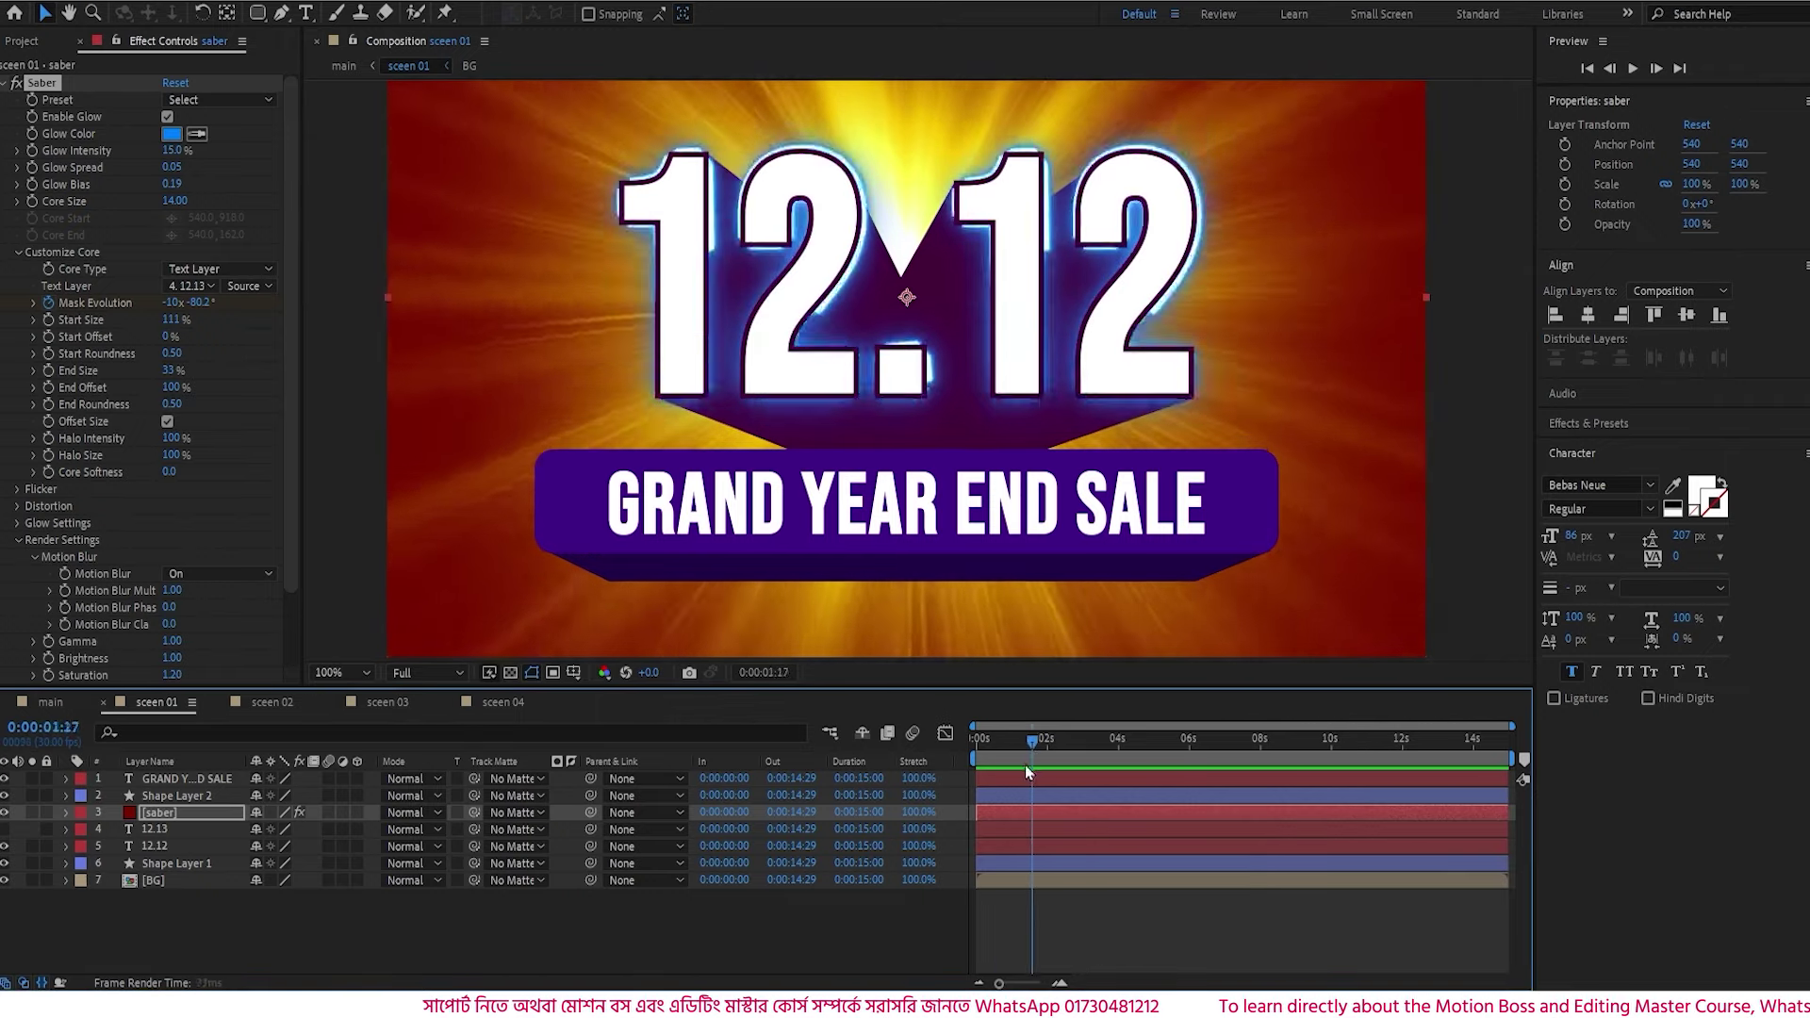
{"action": "scroll", "coordinate": [812, 594], "scroll_direction": "down", "scroll_amount": 1}
{"action": "scroll", "coordinate": [899, 528], "scroll_direction": "up", "scroll_amount": 1}
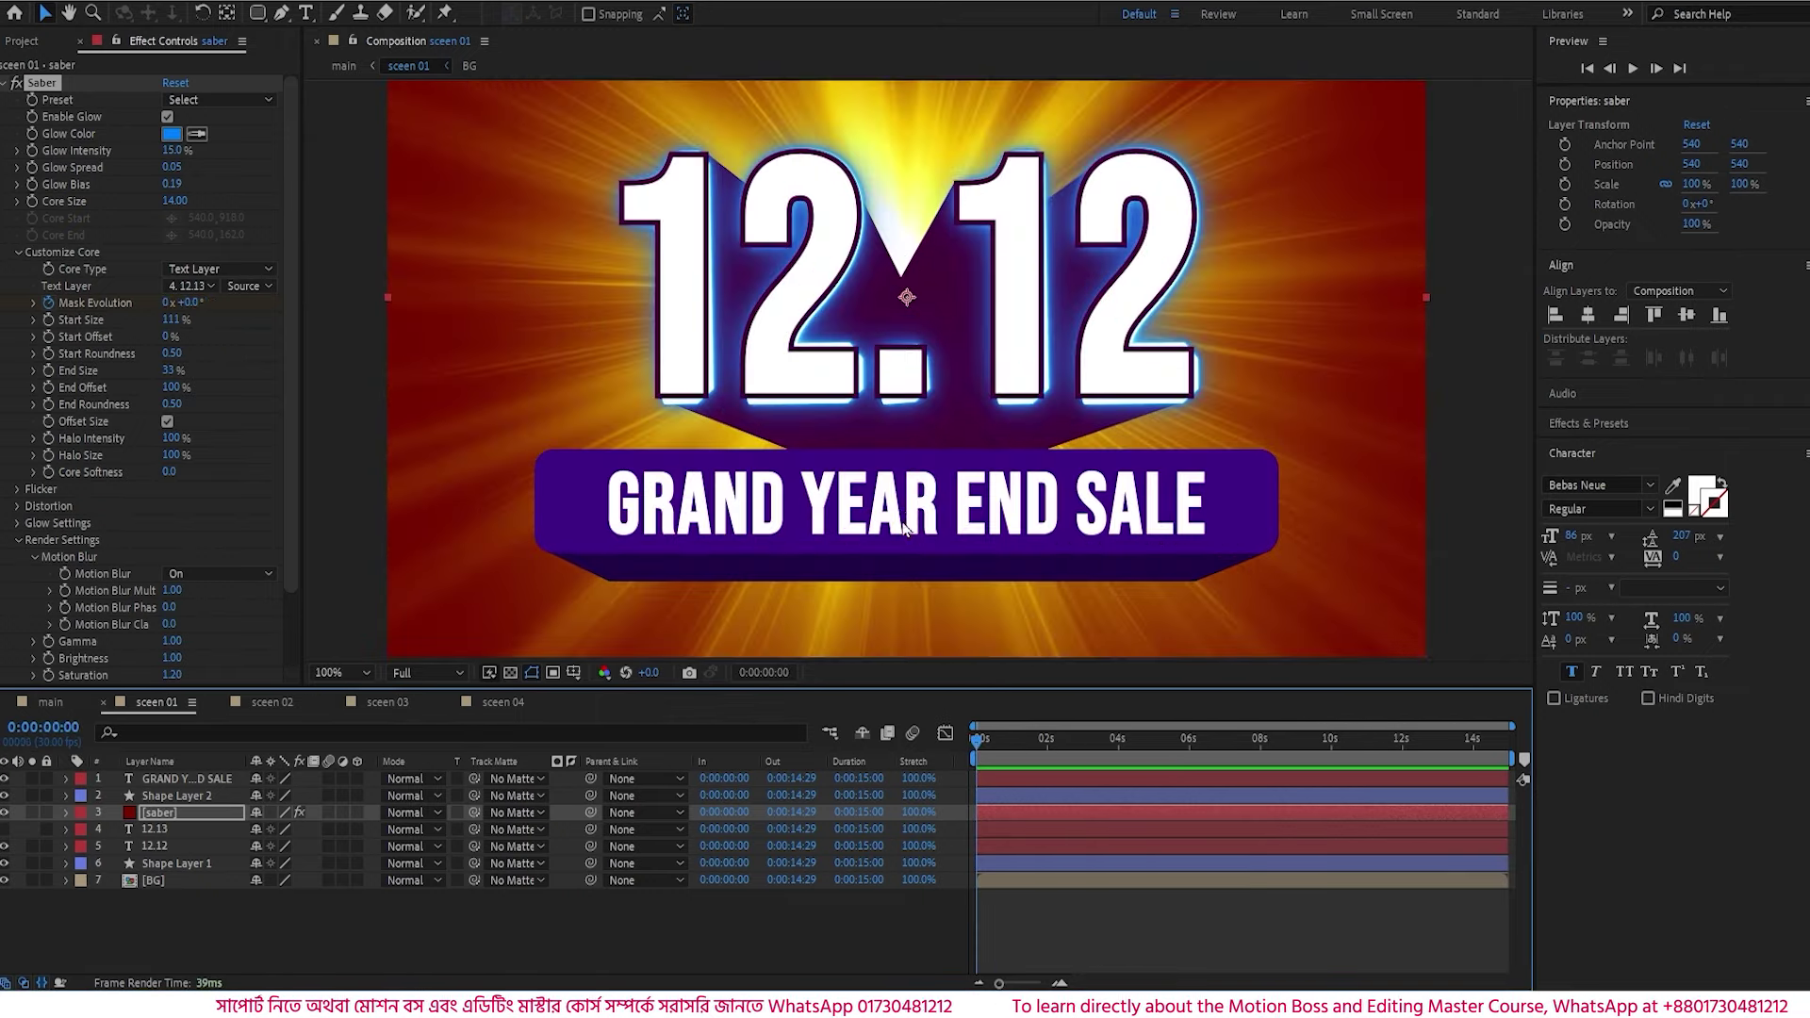
- Pre-compose the saber, 12.13, 12.12 and Shape Layer 1 layers into a composition named 12 12 main, moving all attributes
{"action": "left_click", "coordinate": [178, 816]}
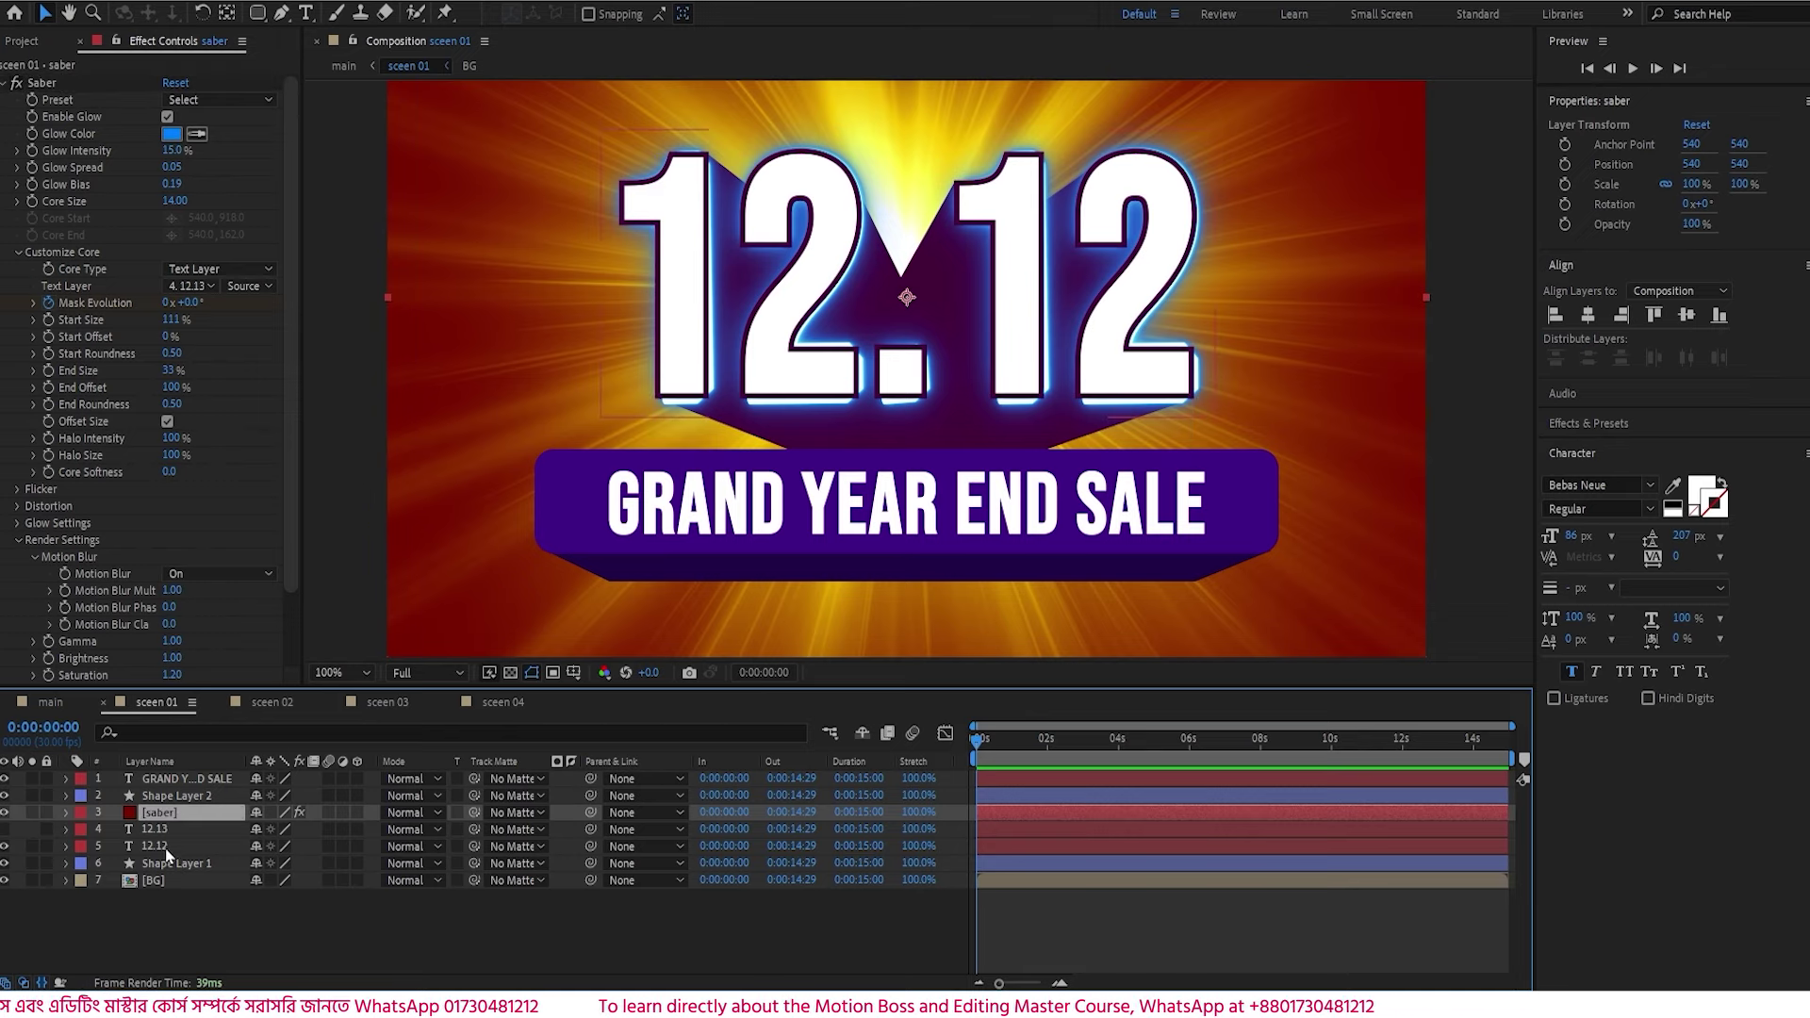
{"action": "left_click", "coordinate": [168, 834], "text": "ctrl"}
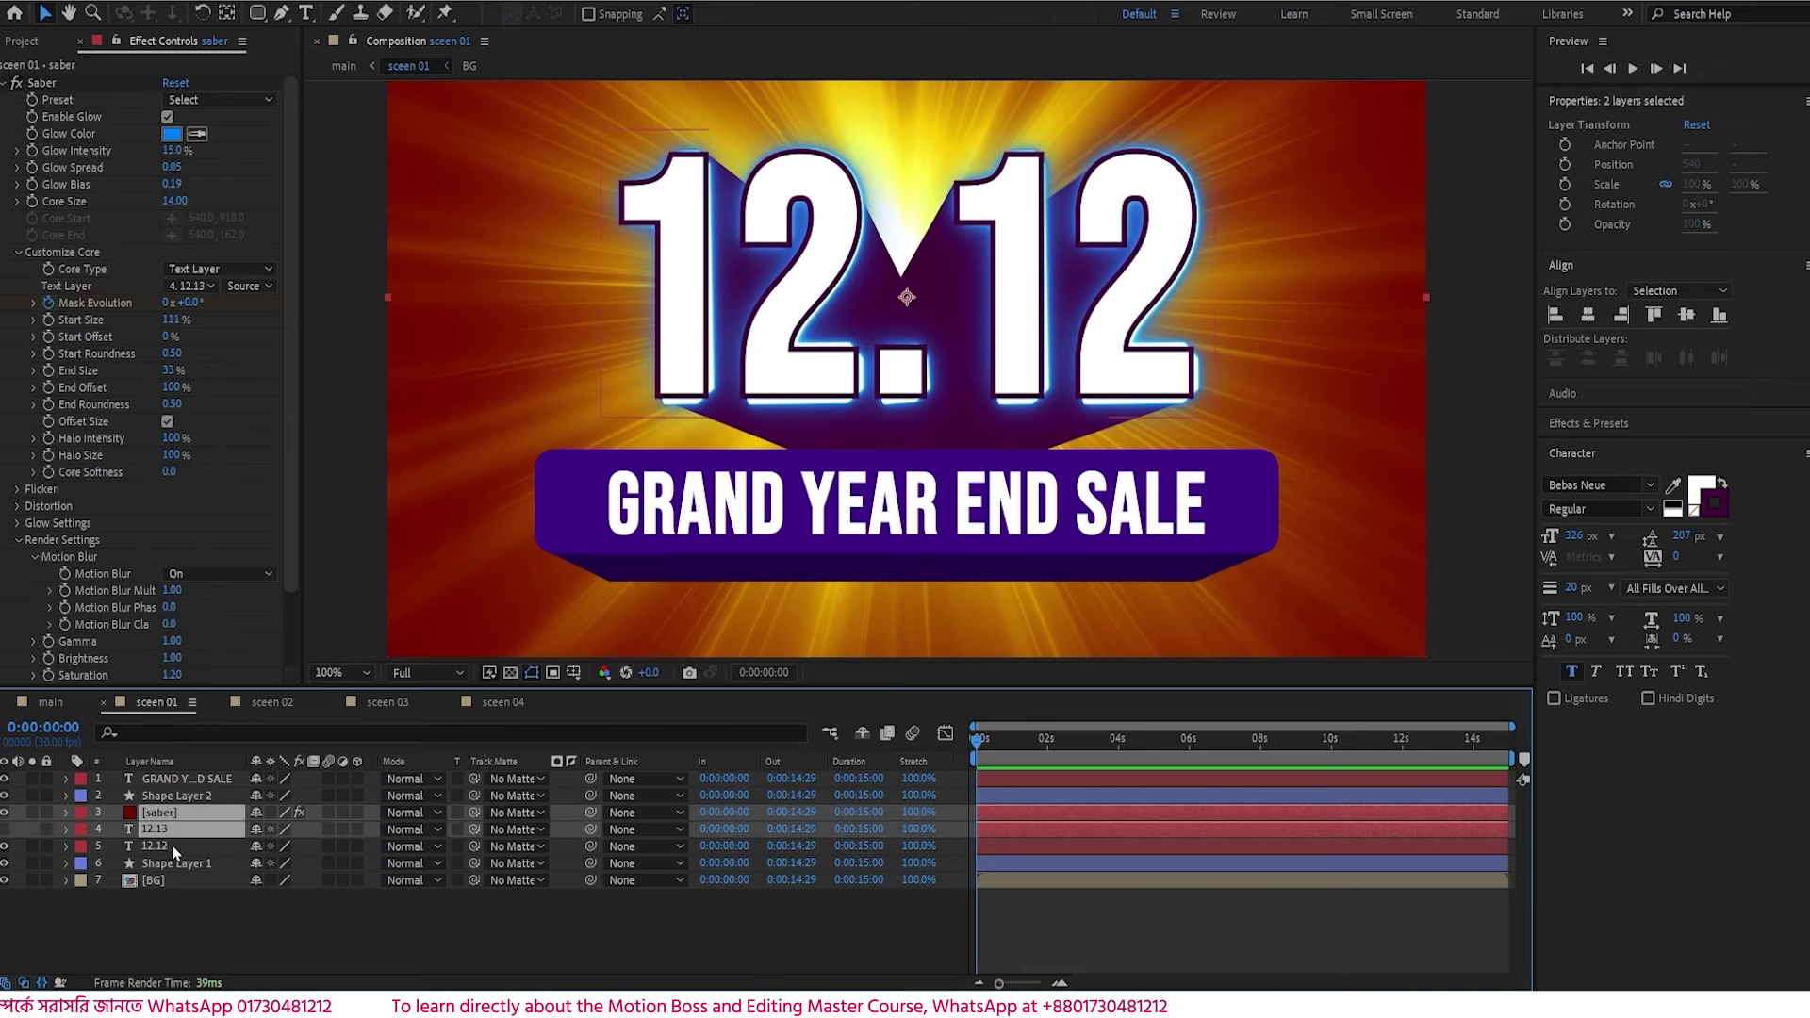
{"action": "left_click", "coordinate": [174, 847], "text": "ctrl"}
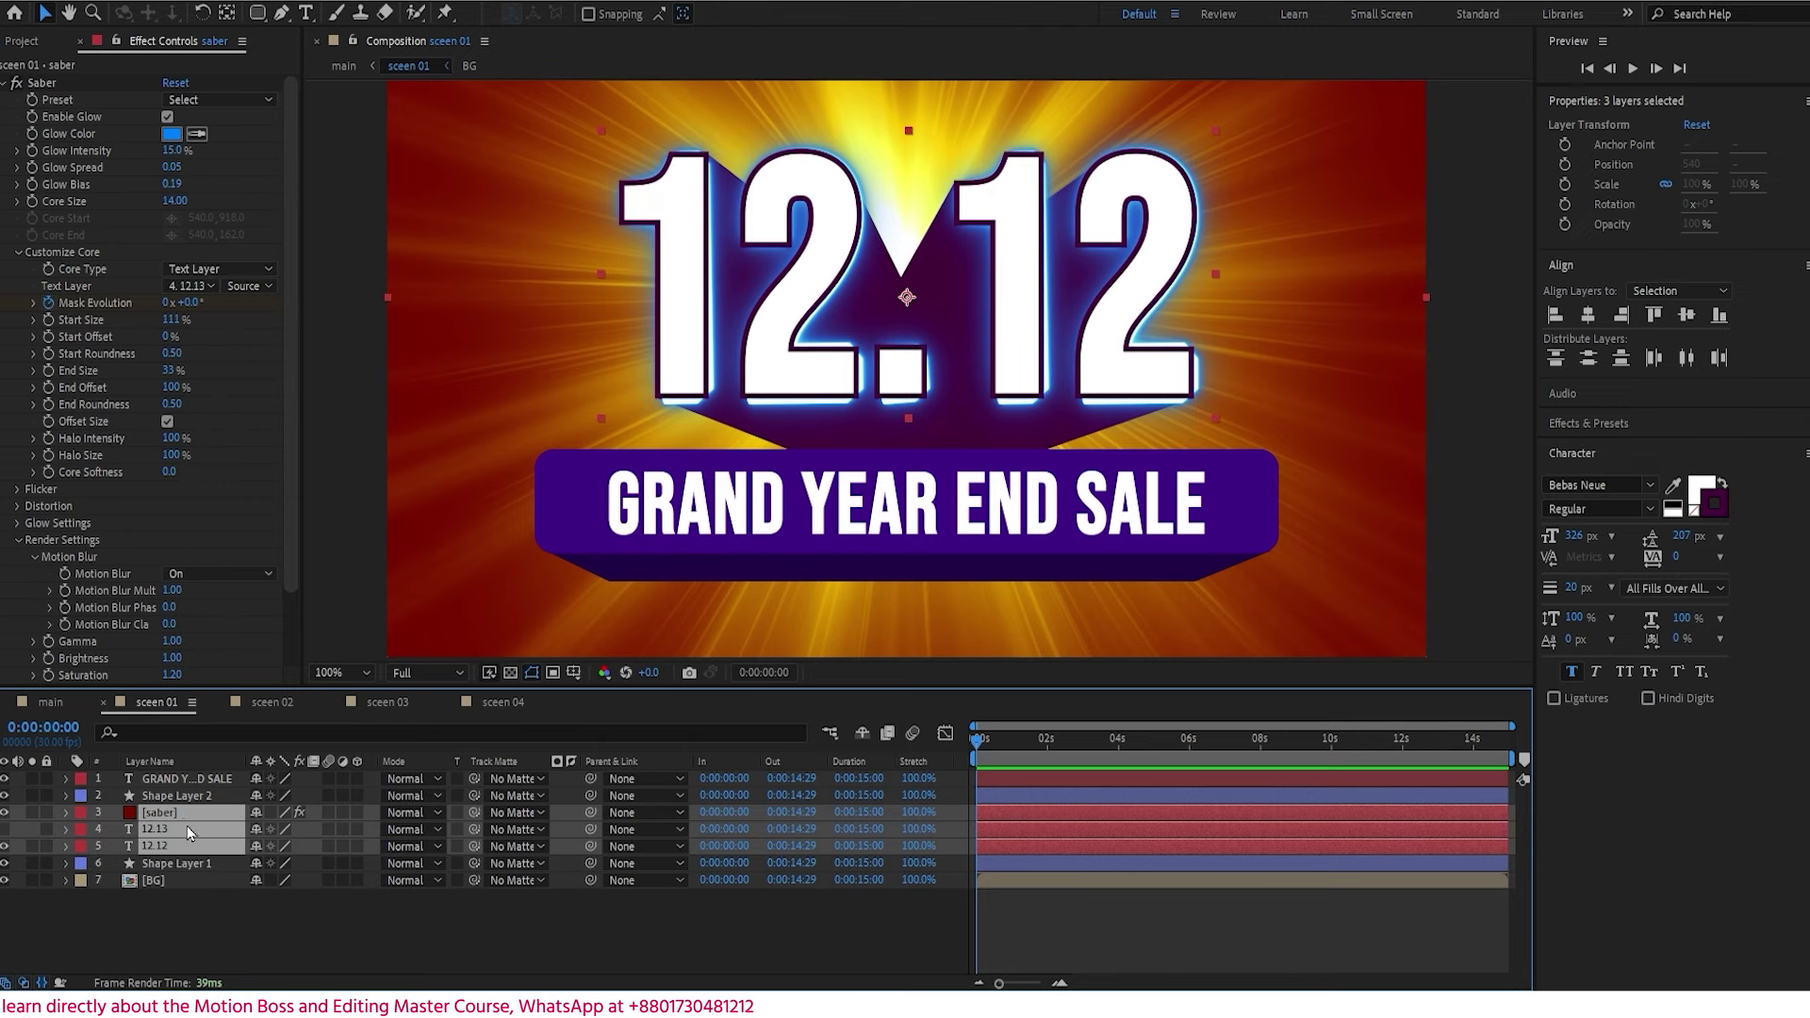
{"action": "left_click", "coordinate": [188, 864], "text": "ctrl"}
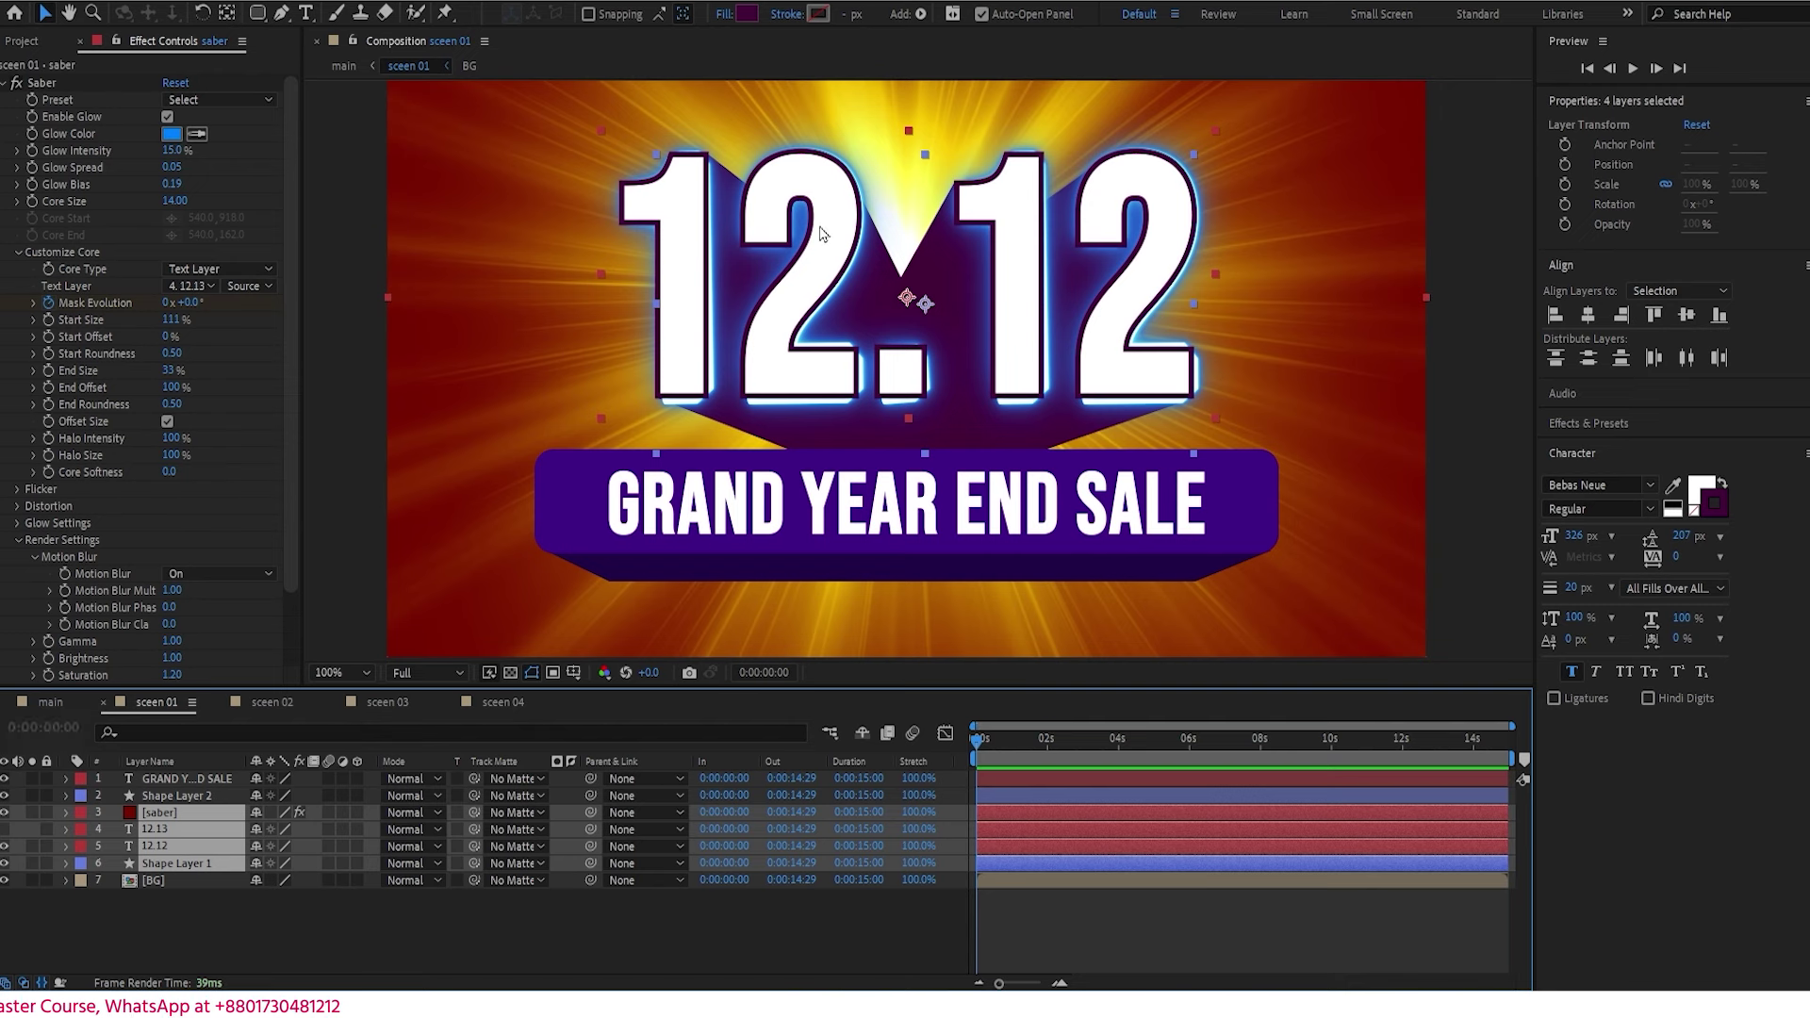
{"action": "right_click", "coordinate": [191, 871]}
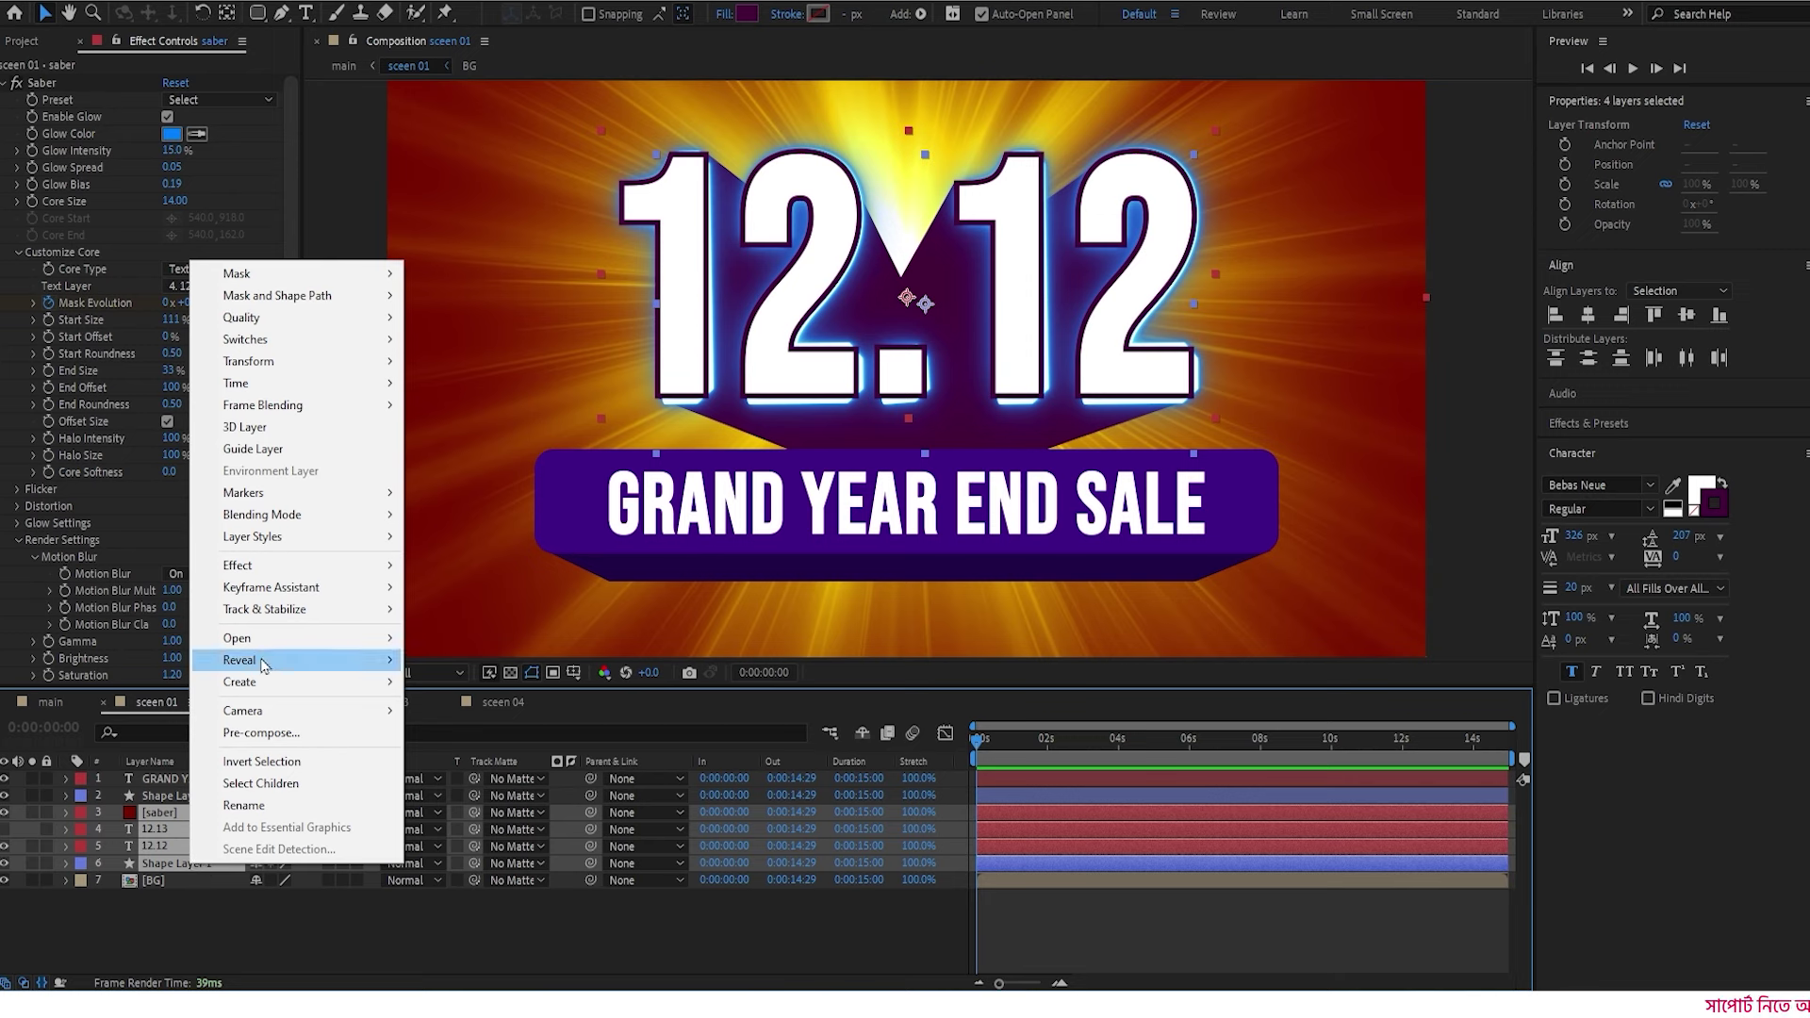
{"action": "left_click", "coordinate": [300, 737]}
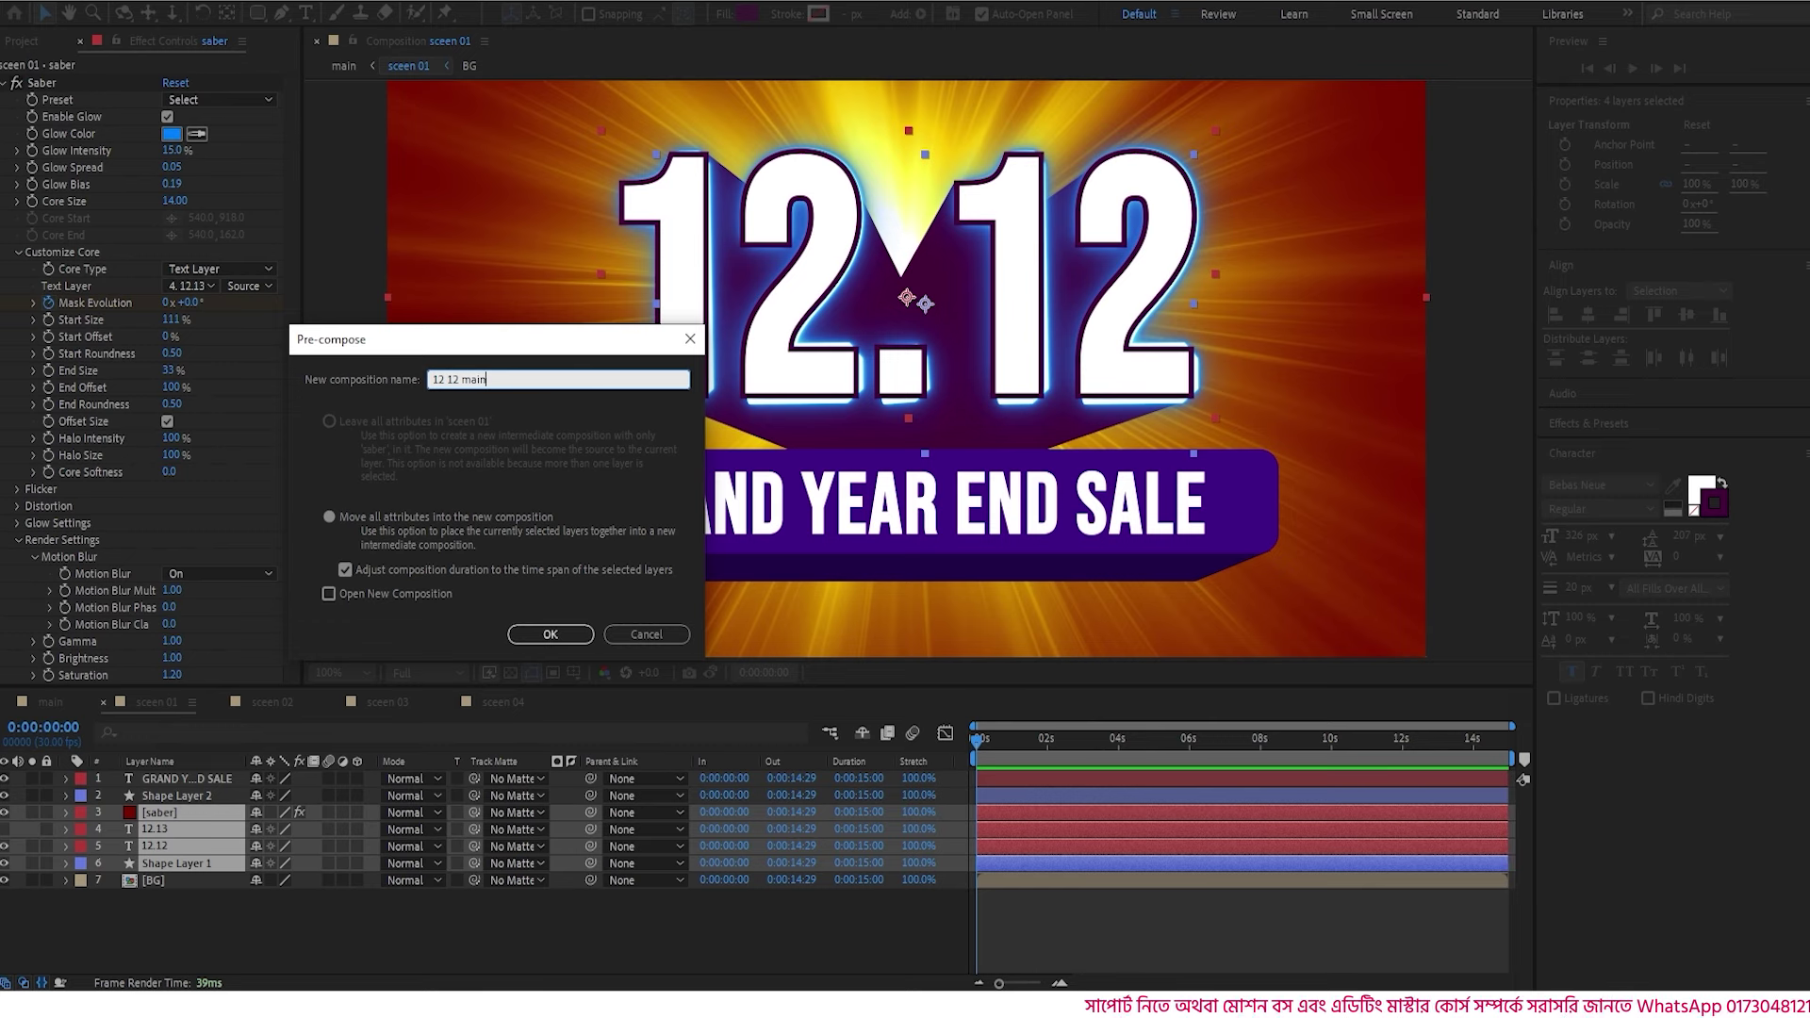
{"action": "left_click", "coordinate": [550, 635]}
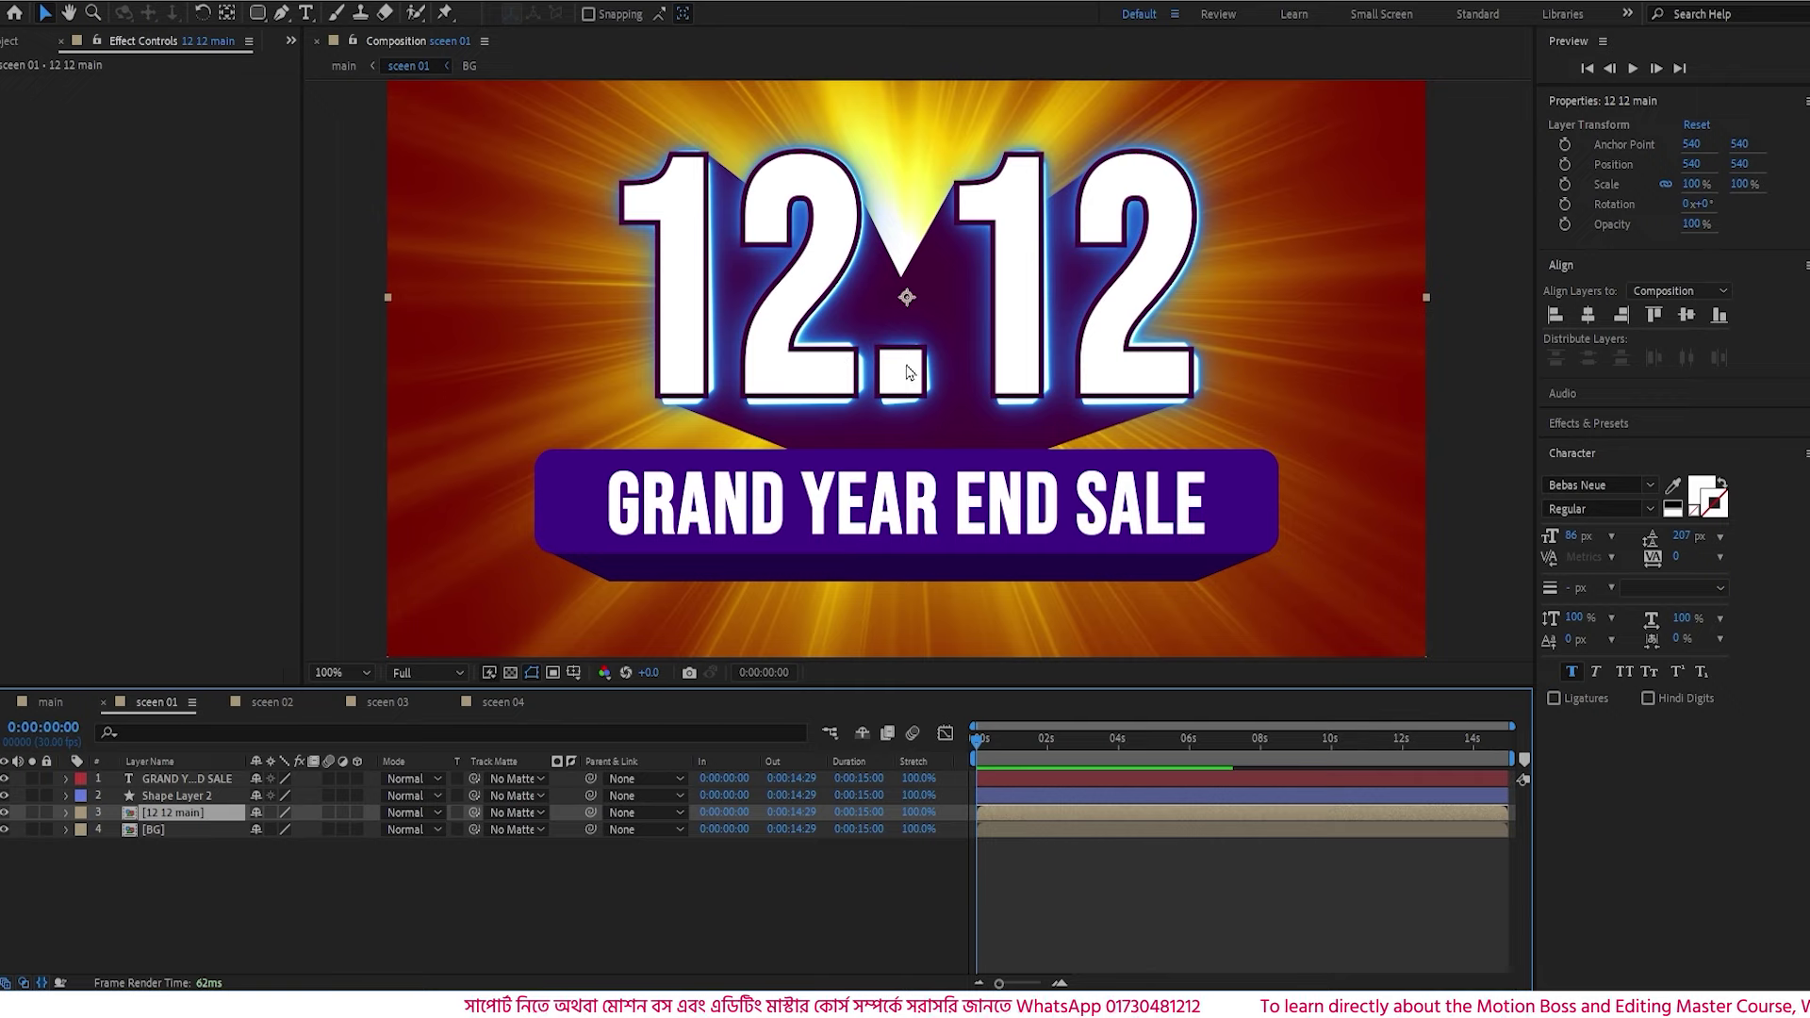
- Draw a closed Pen mask on the 12 12 main layer around the first 12 and the dot
{"action": "left_click", "coordinate": [1005, 754]}
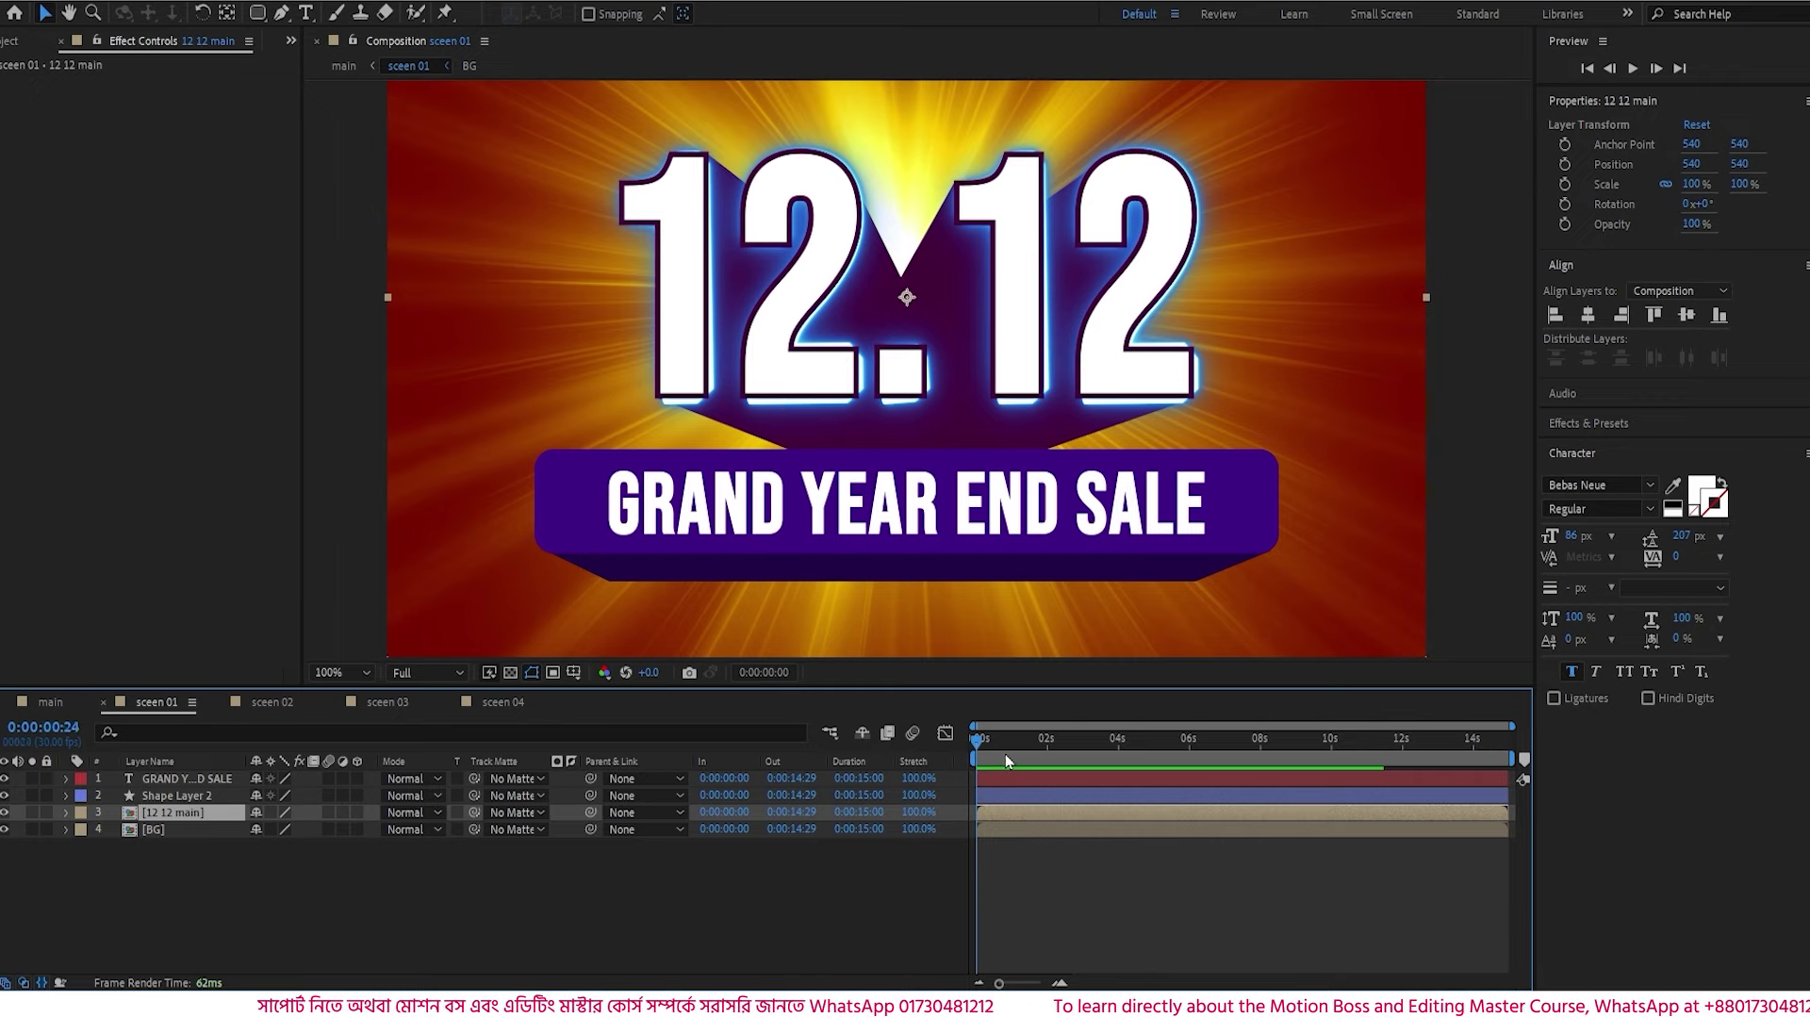
{"action": "key", "text": "g"}
{"action": "key", "text": "Home"}
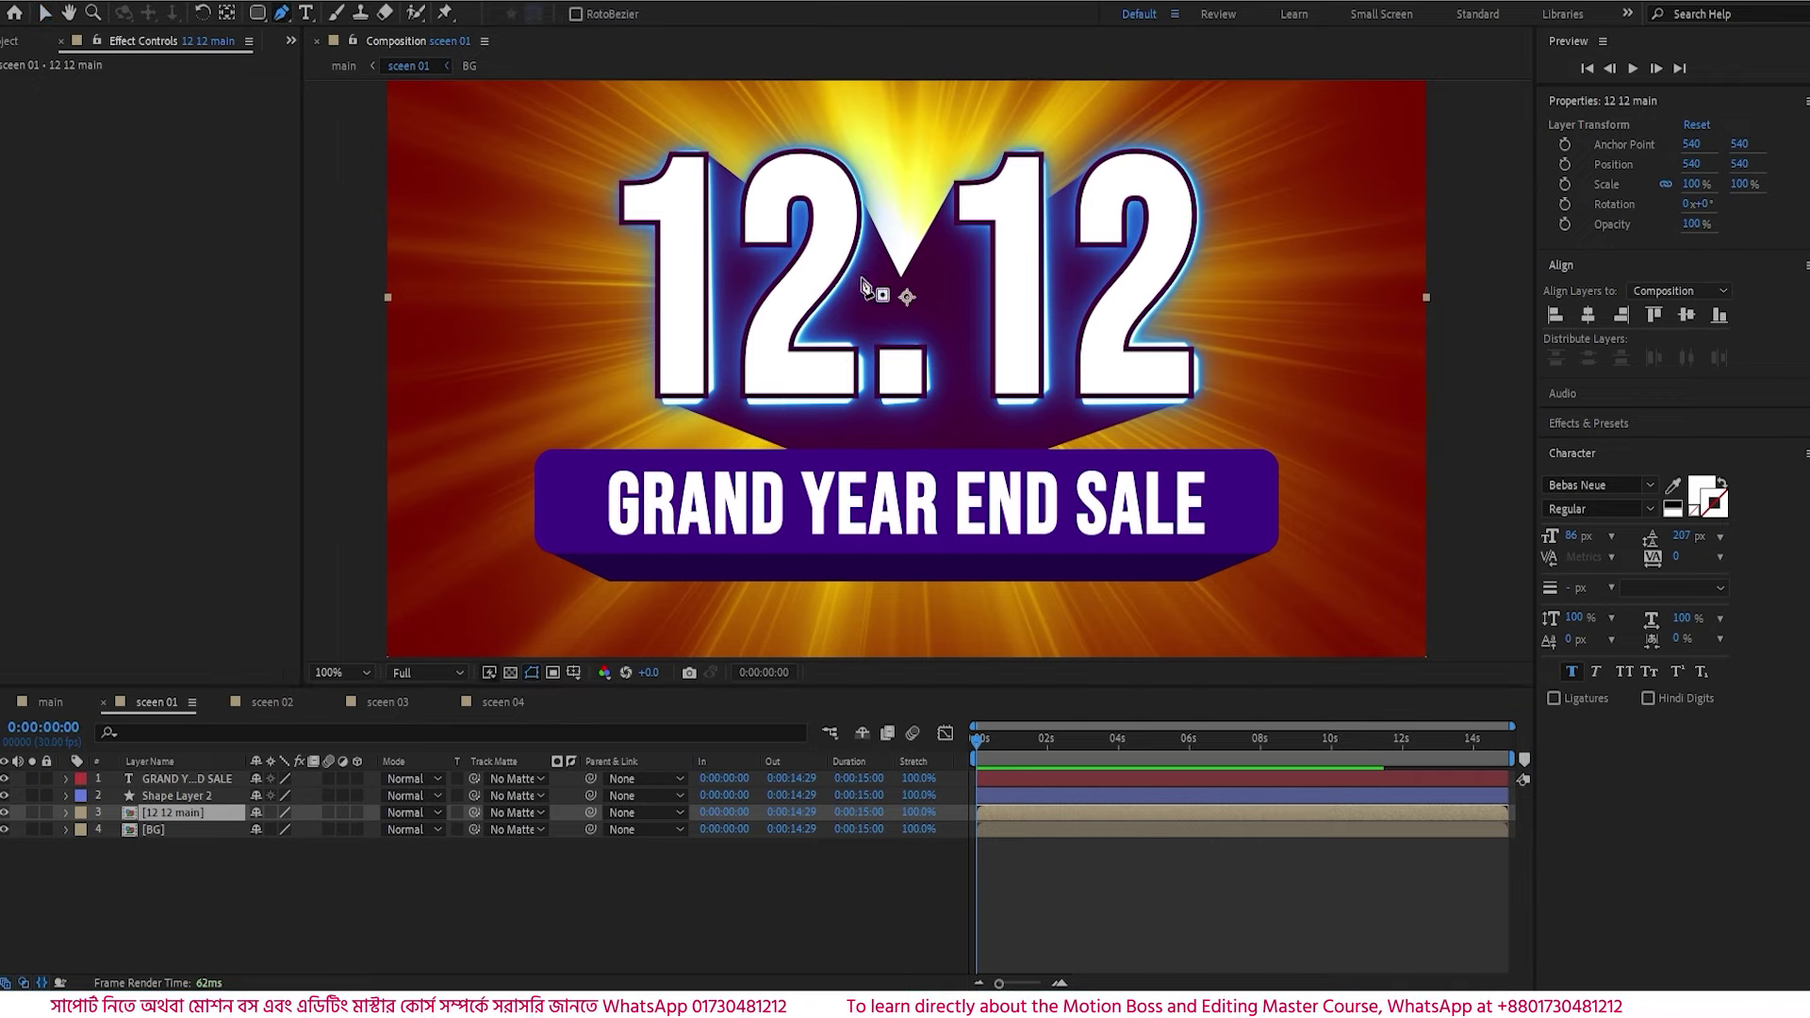
{"action": "left_click", "coordinate": [903, 344]}
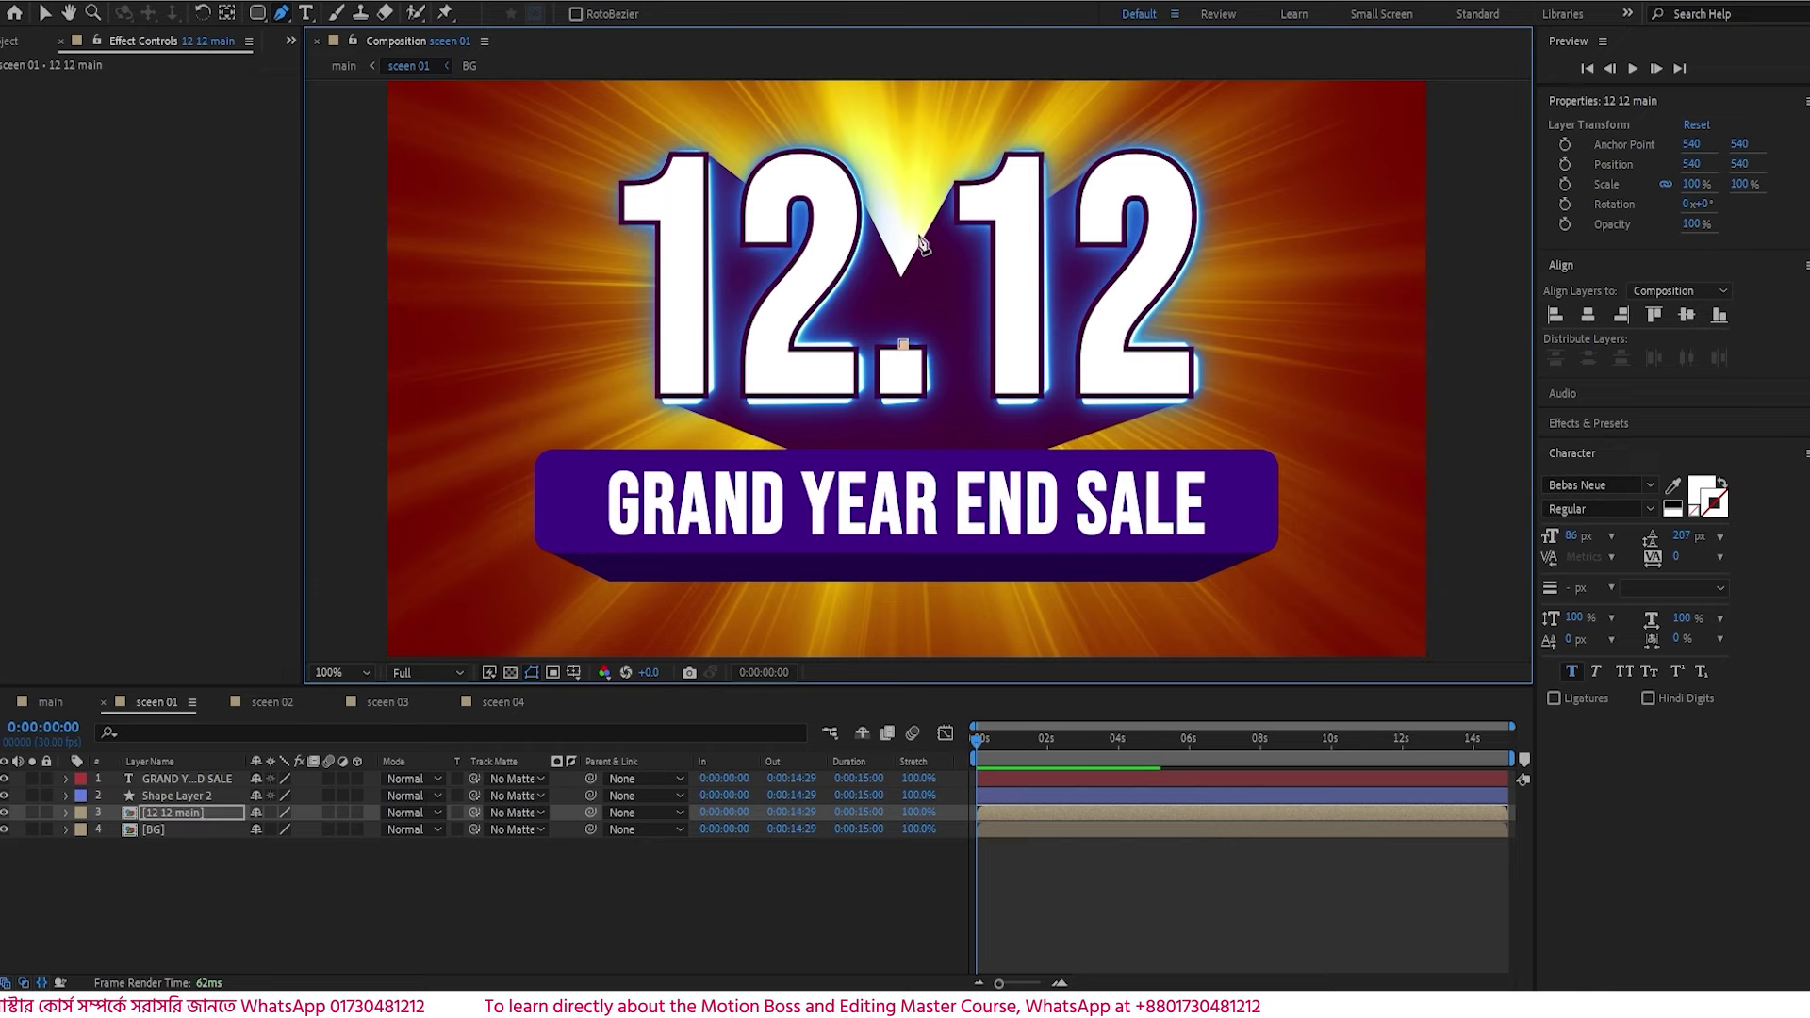
{"action": "left_click", "coordinate": [898, 173]}
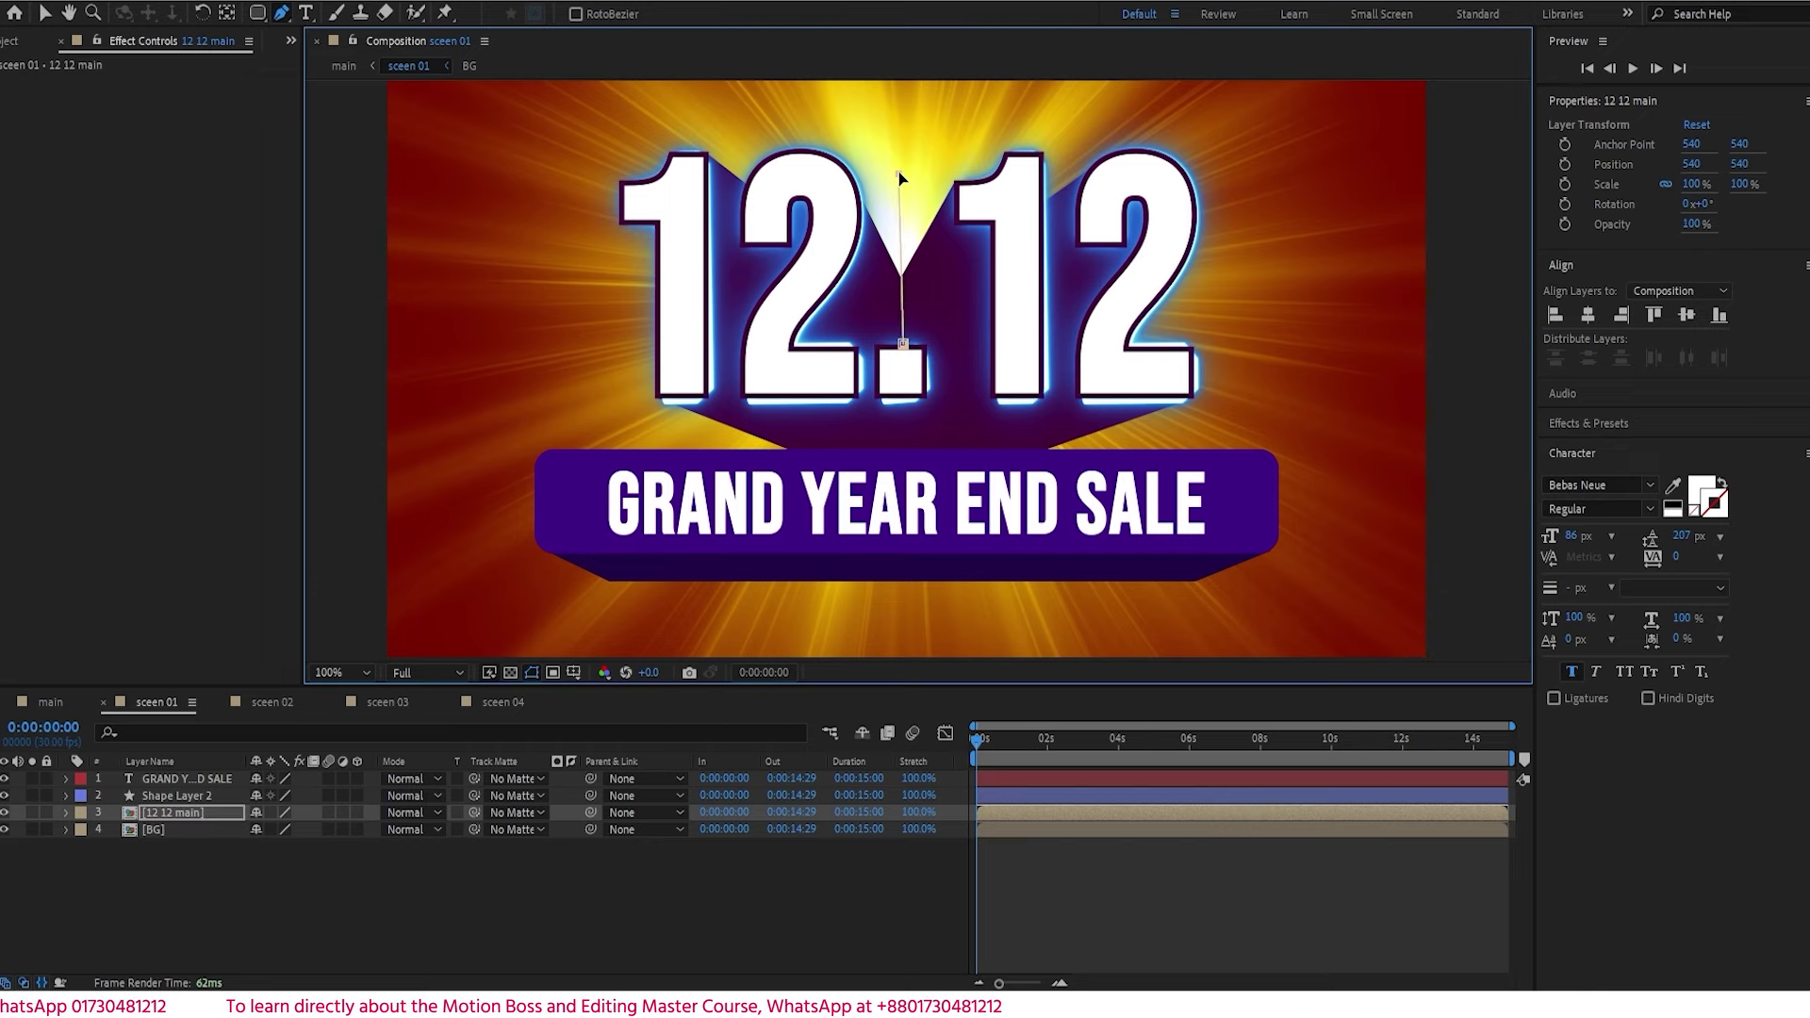
{"action": "left_click", "coordinate": [825, 101]}
{"action": "left_click", "coordinate": [602, 110]}
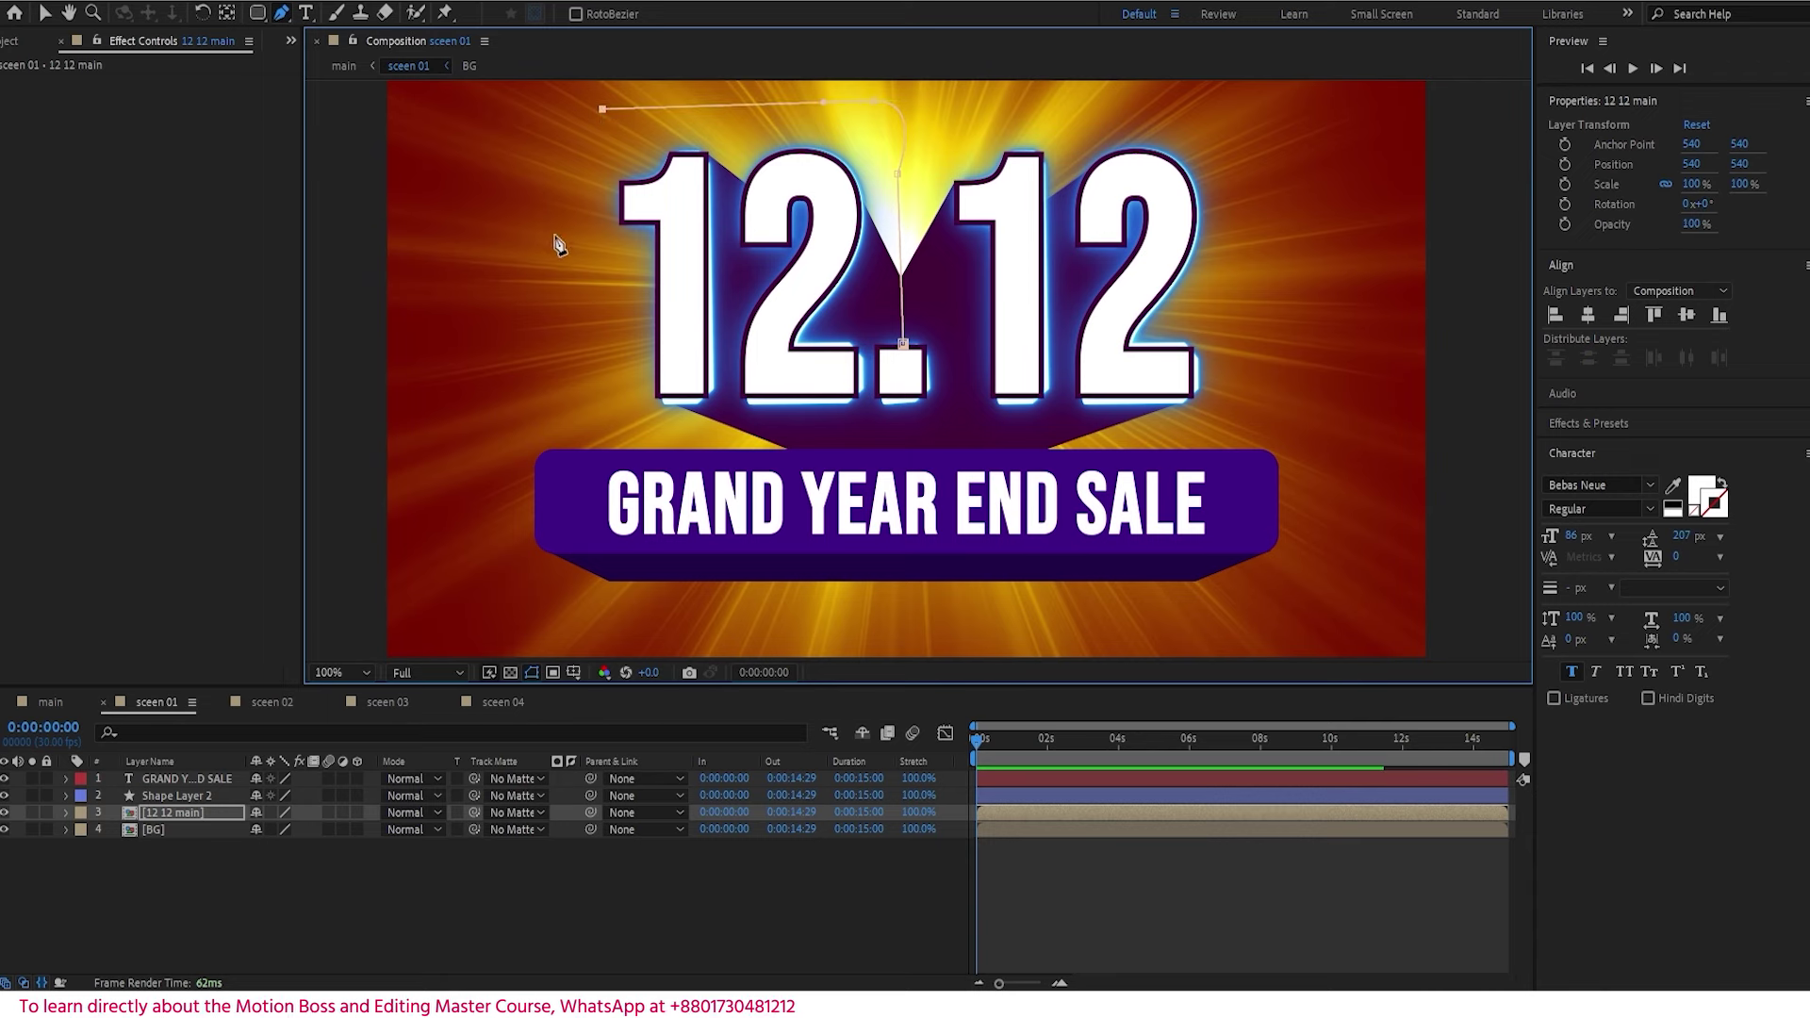
{"action": "left_click", "coordinate": [525, 286]}
{"action": "left_click", "coordinate": [598, 415]}
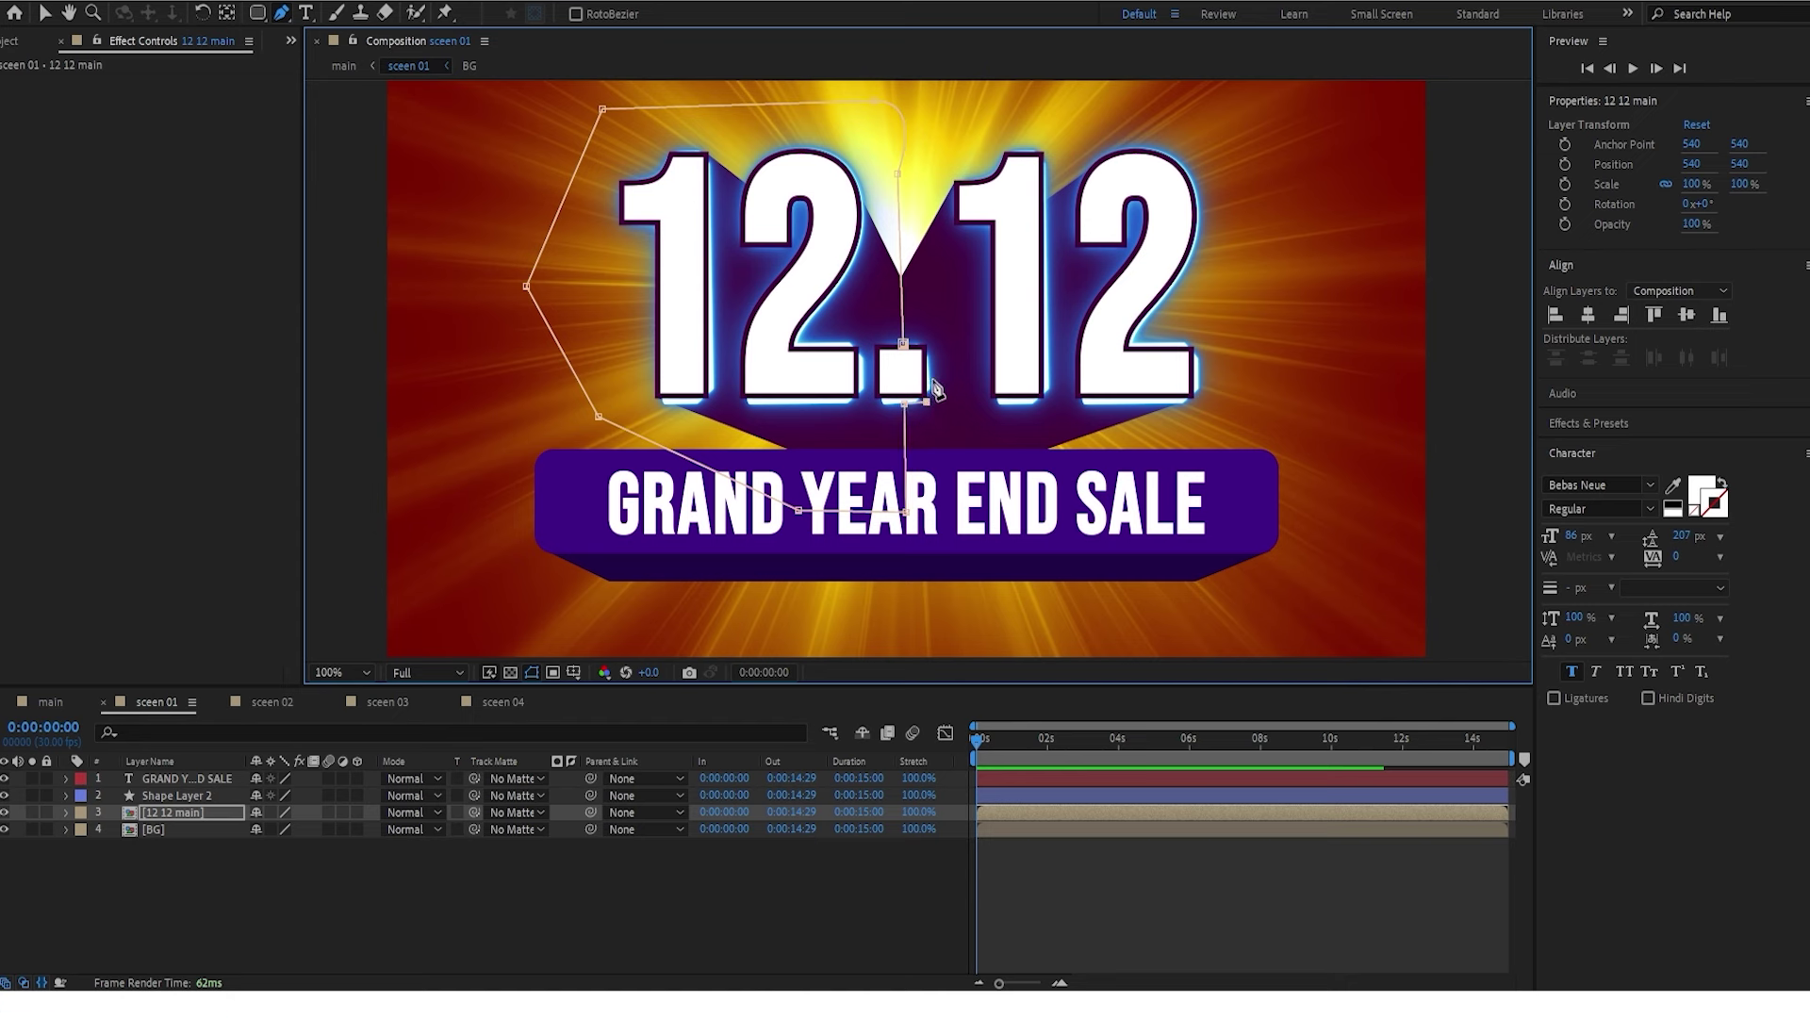
{"action": "left_click", "coordinate": [902, 344]}
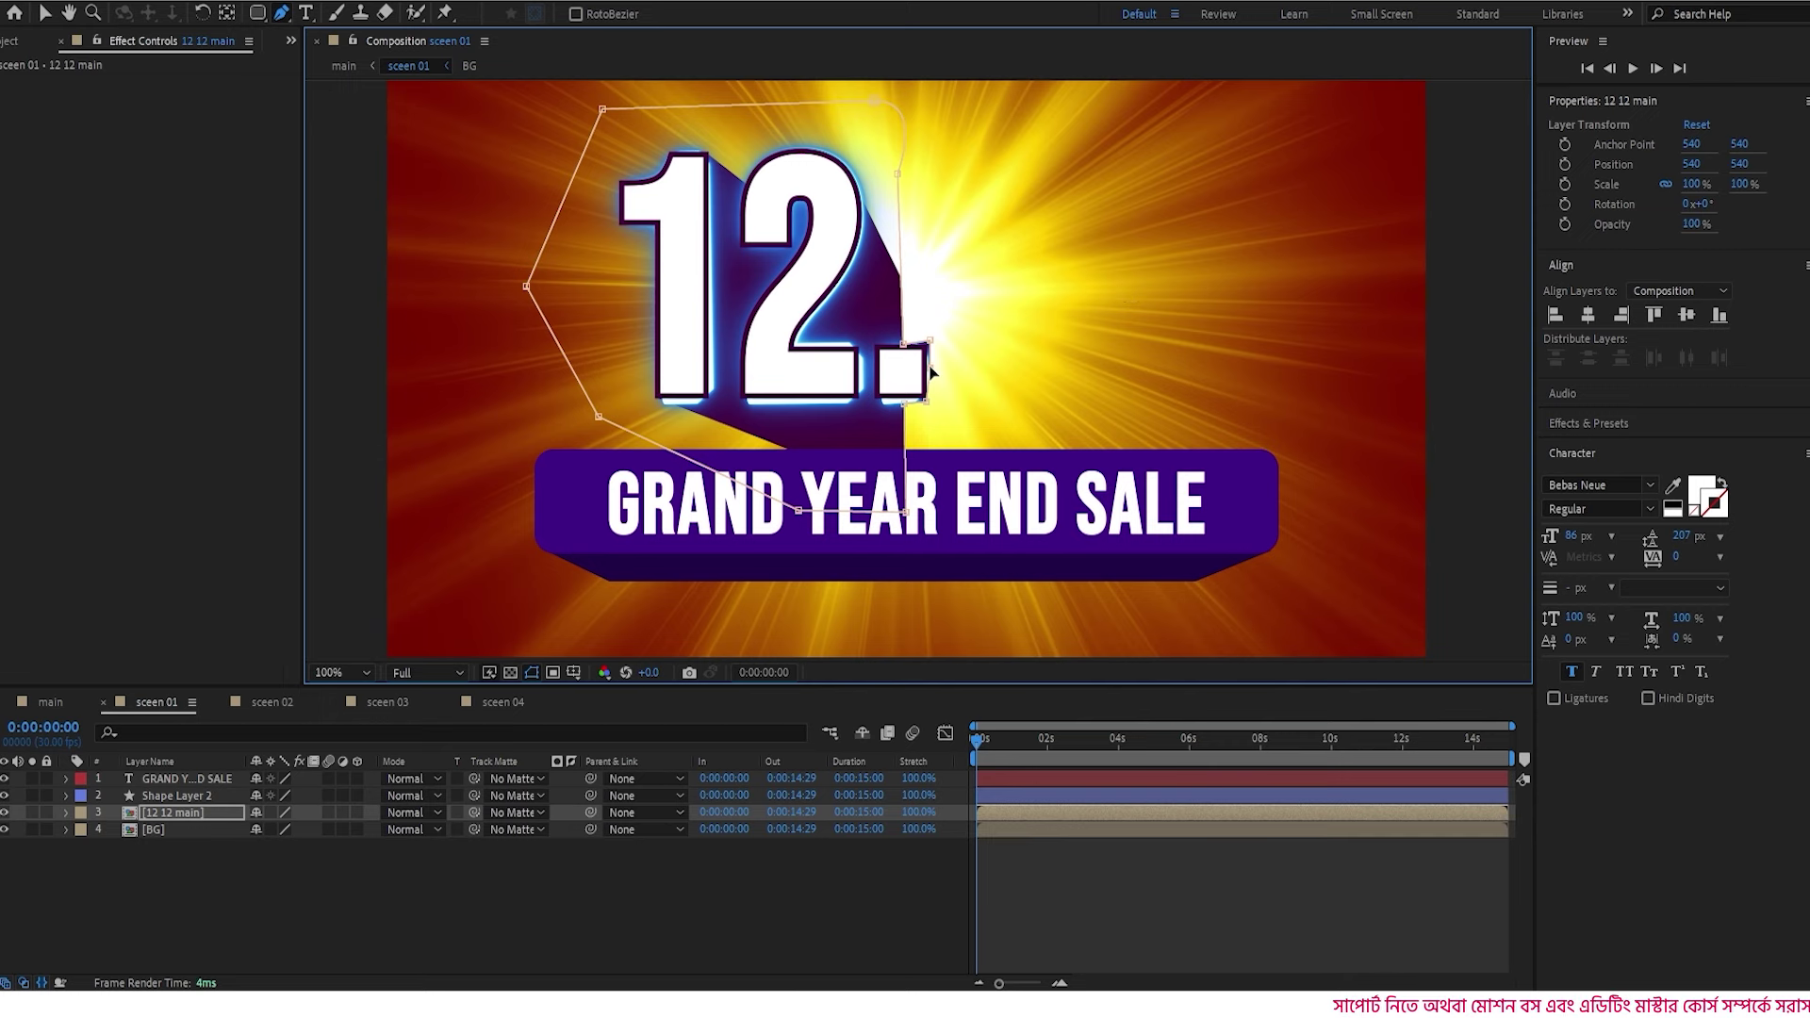
- Duplicate the masked 12 12 main layer and set the upper copy's Mask 1 mode to Subtract
{"action": "left_click", "coordinate": [196, 809]}
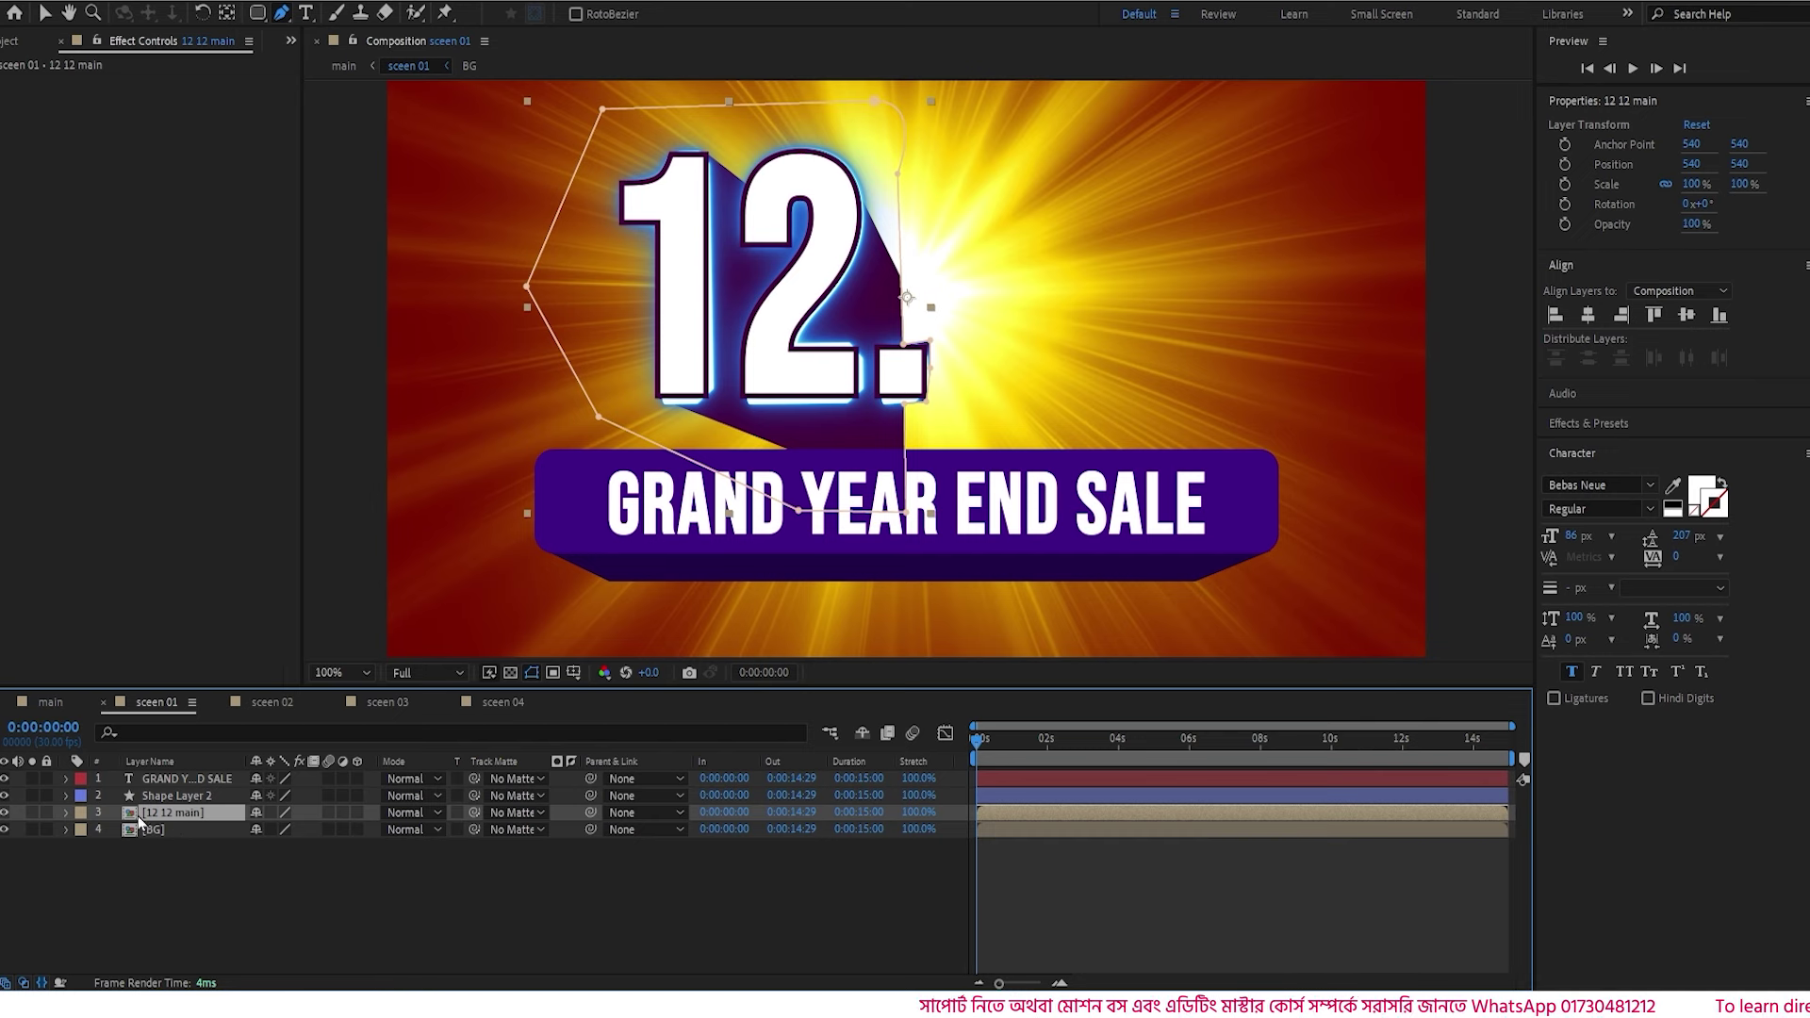
{"action": "key", "text": "ctrl+d"}
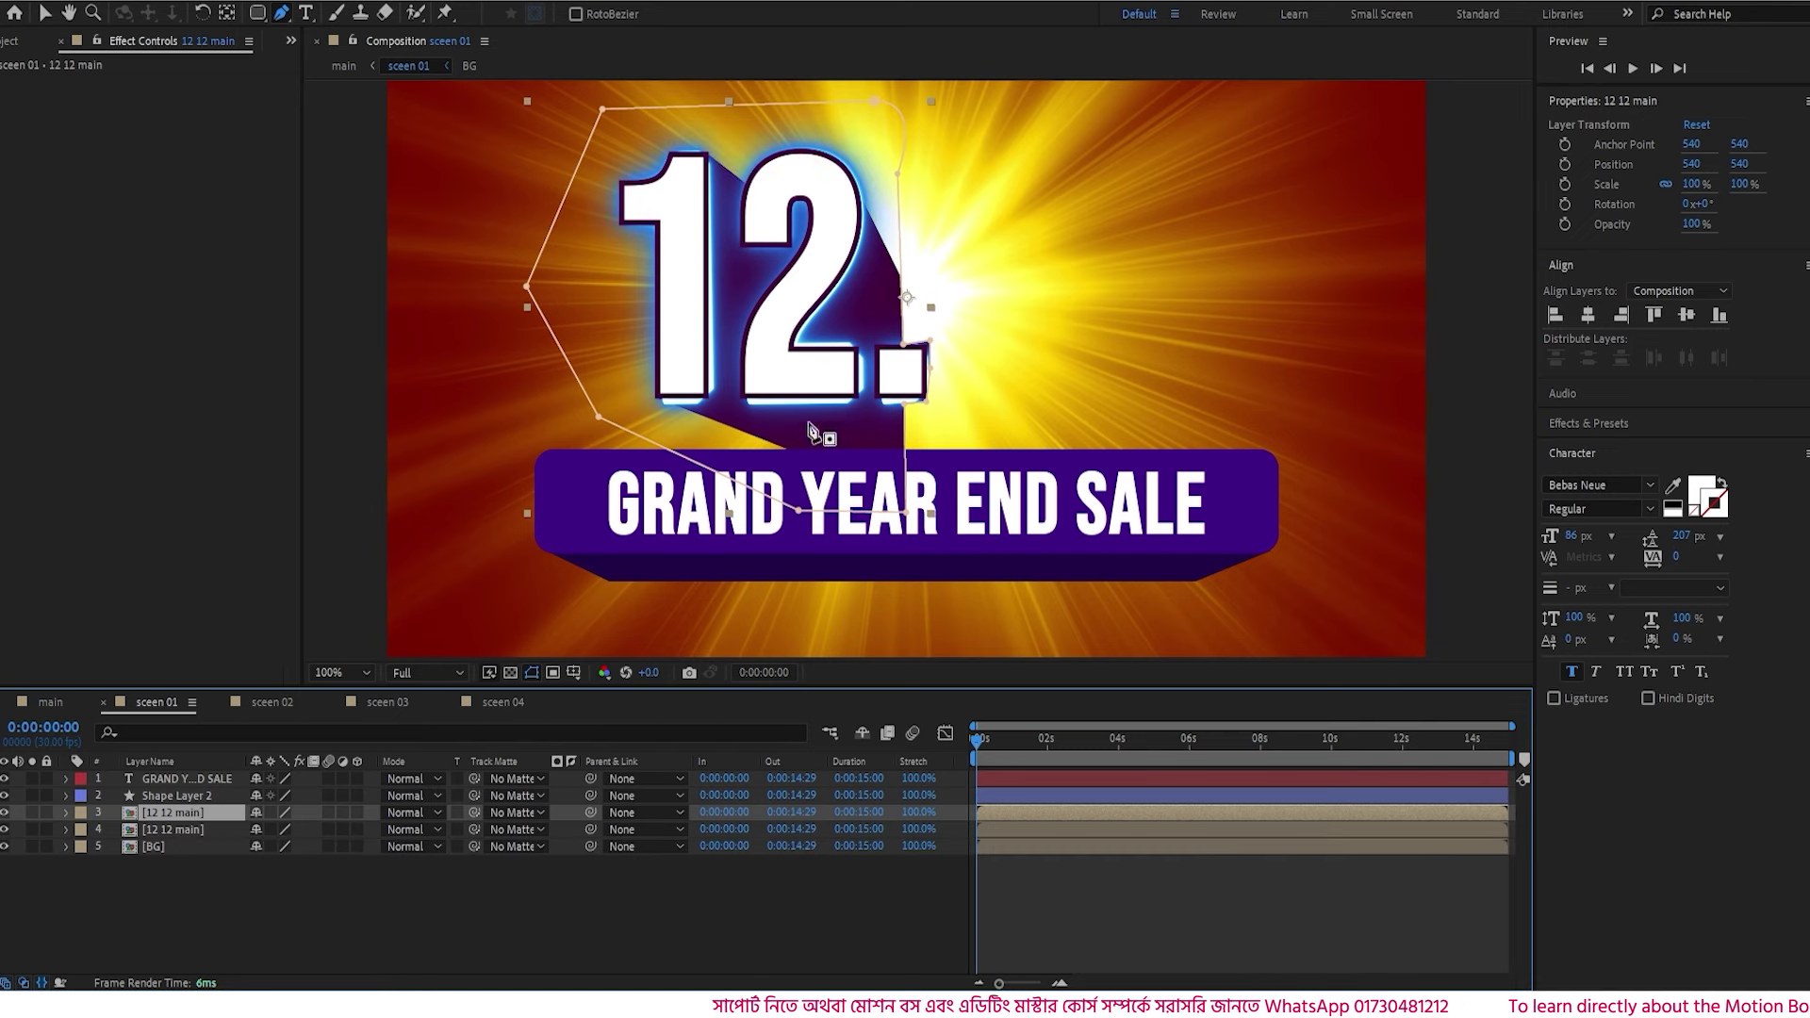
{"action": "left_click", "coordinate": [66, 812]}
{"action": "left_click", "coordinate": [82, 829]}
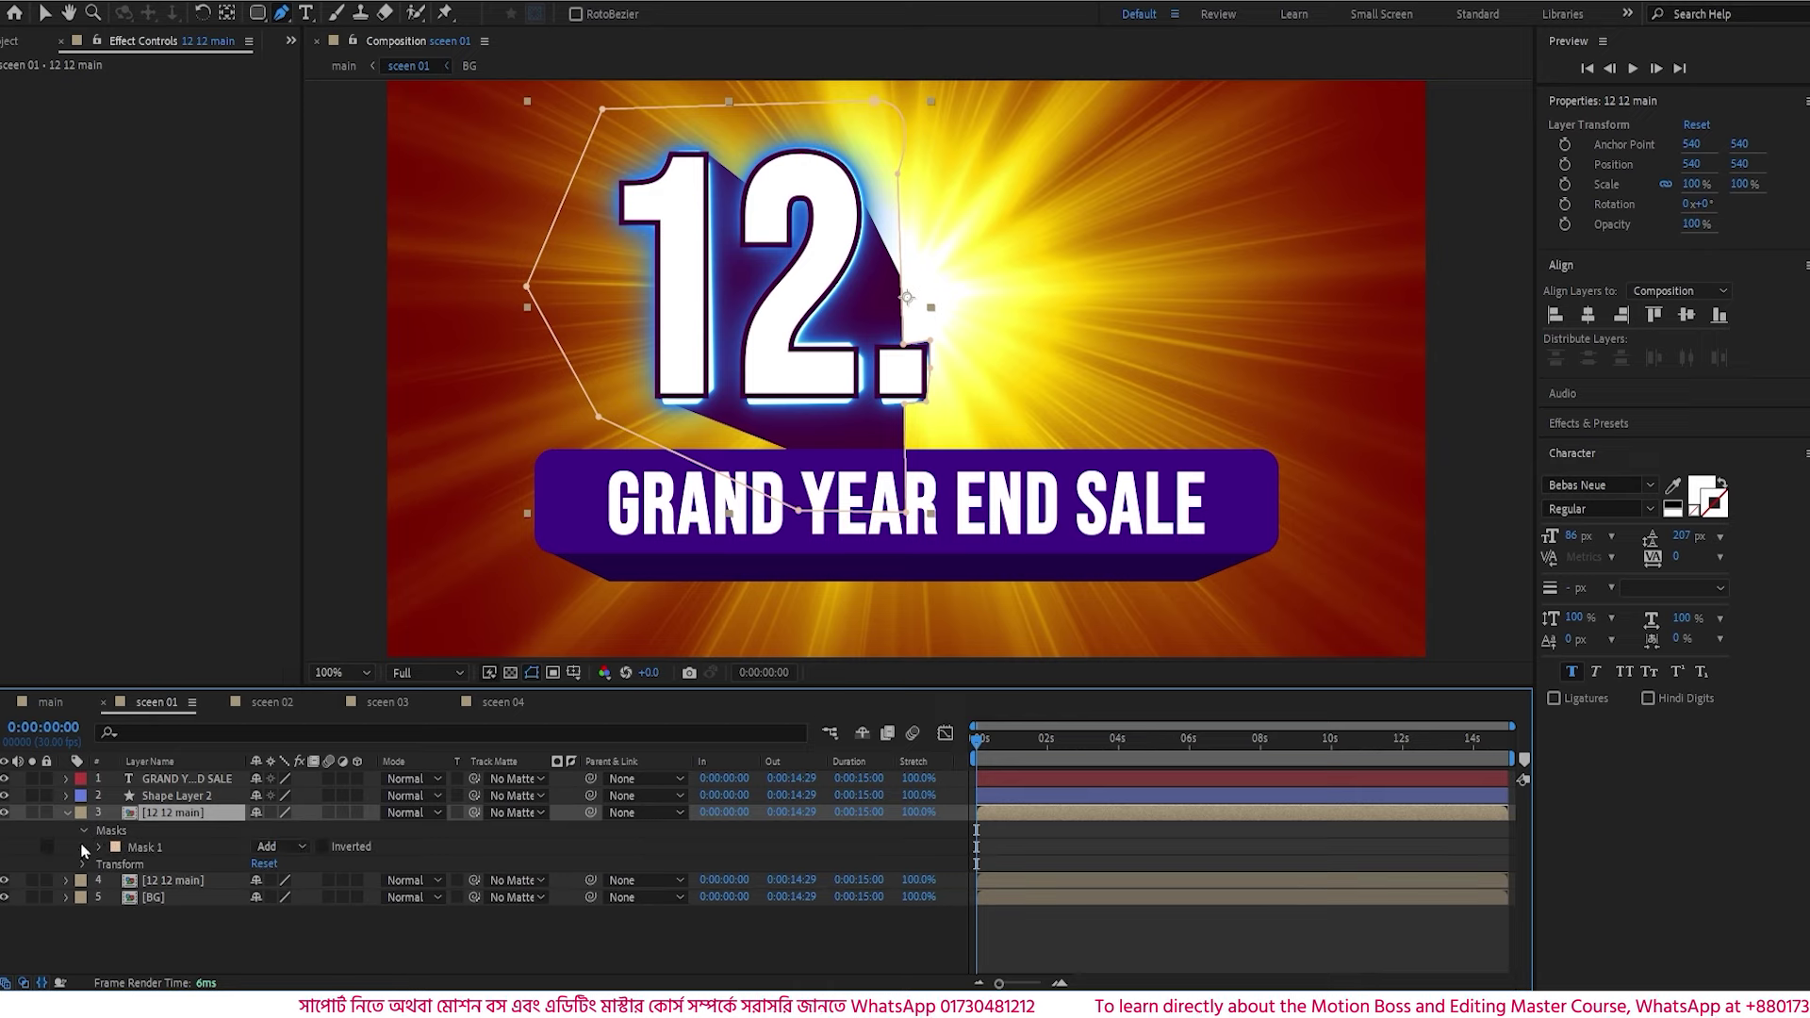
{"action": "left_click", "coordinate": [277, 847]}
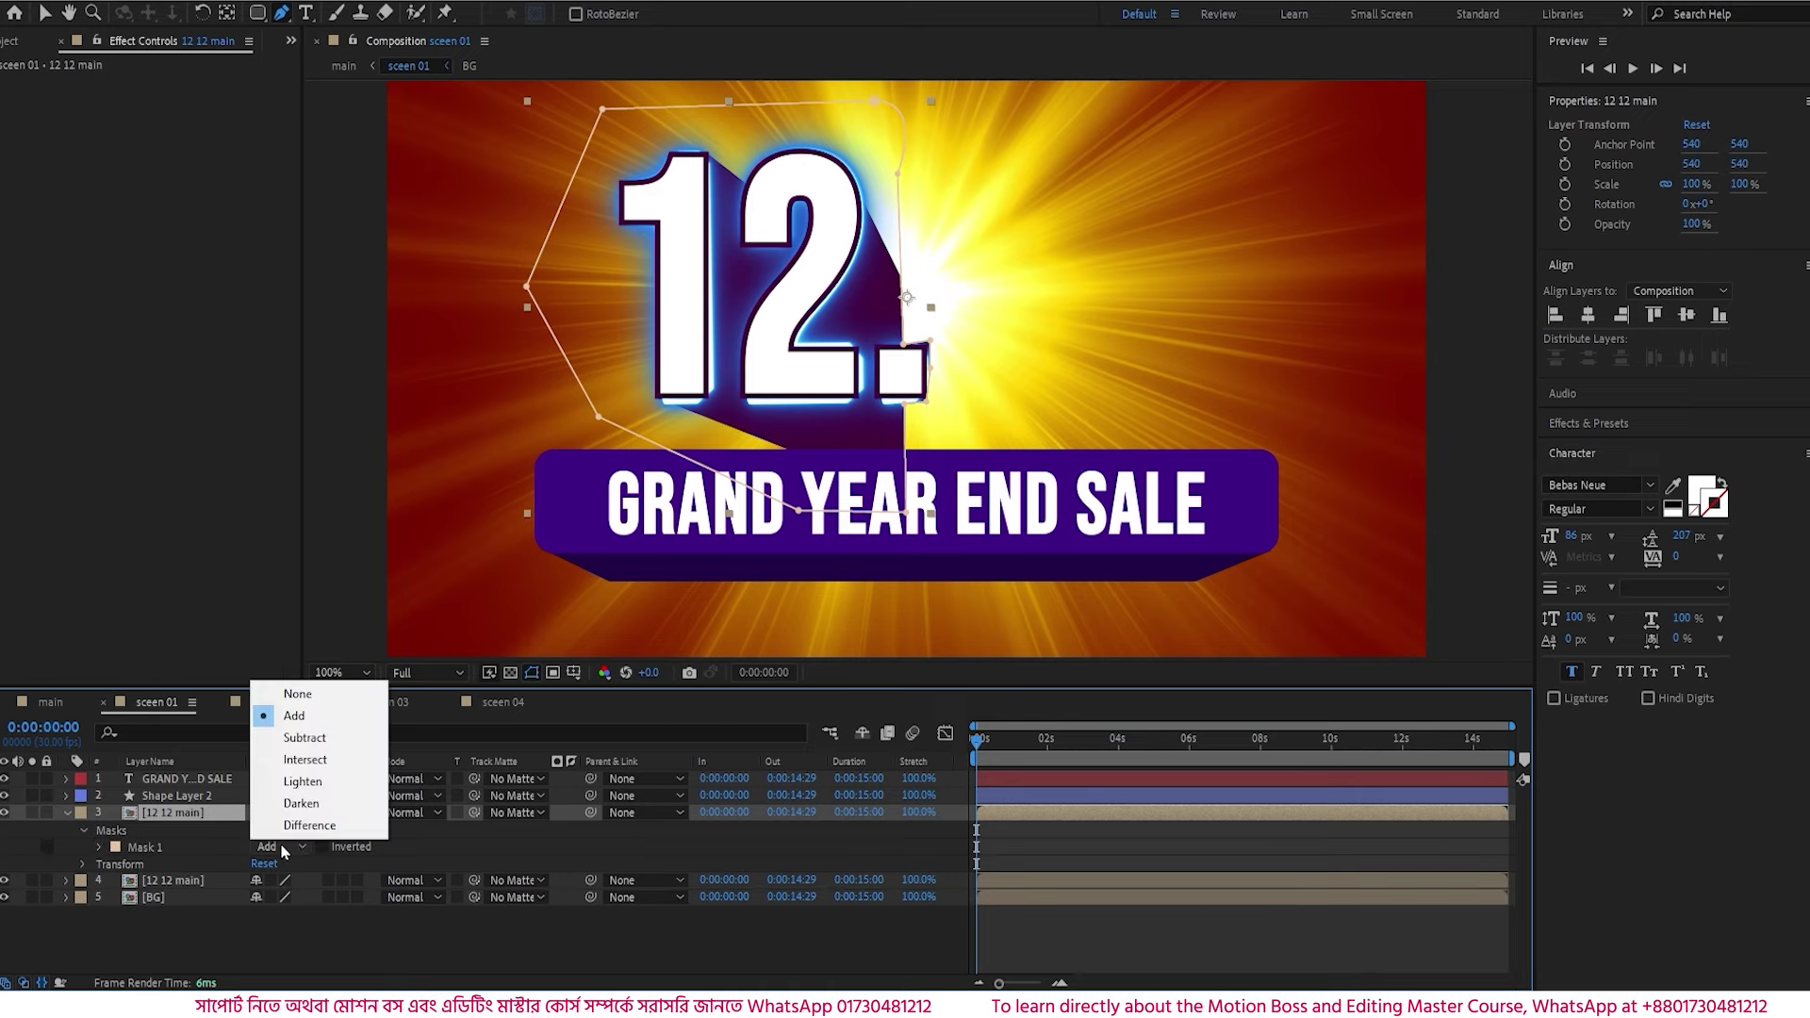
{"action": "left_click", "coordinate": [311, 738]}
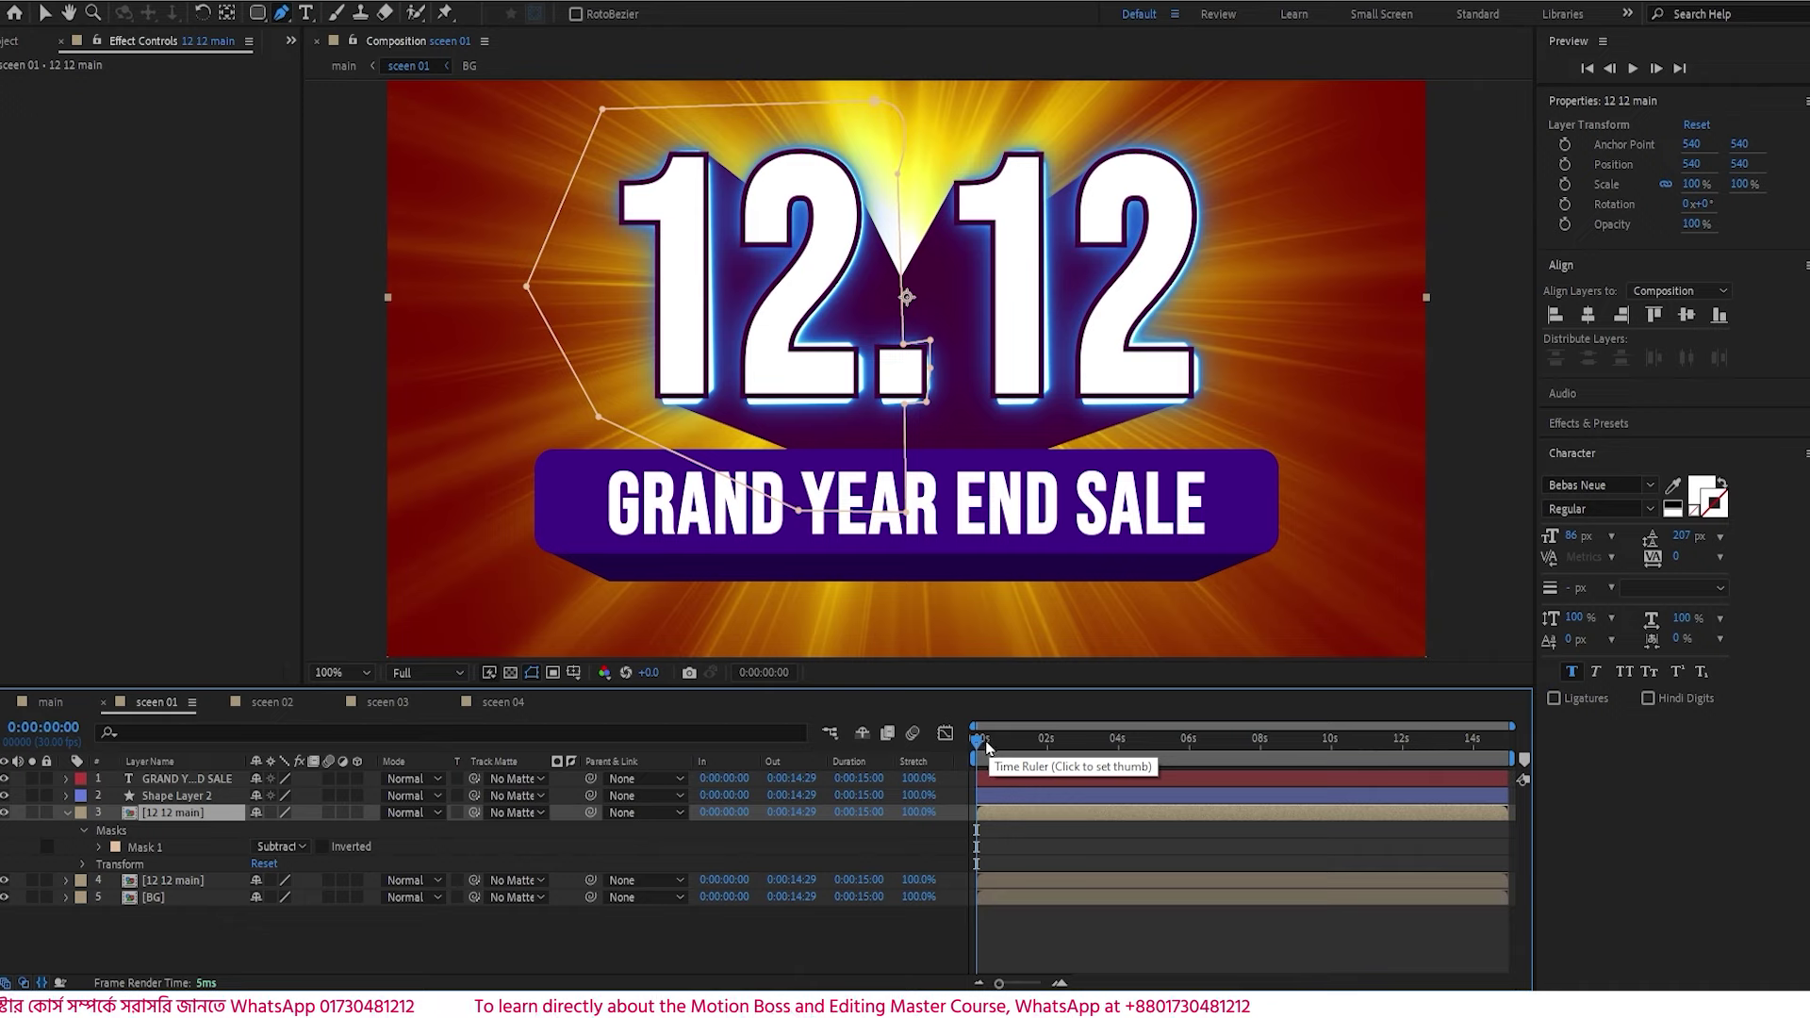
{"action": "left_click_drag", "start_coordinate": [984, 745], "coordinate": [930, 782]}
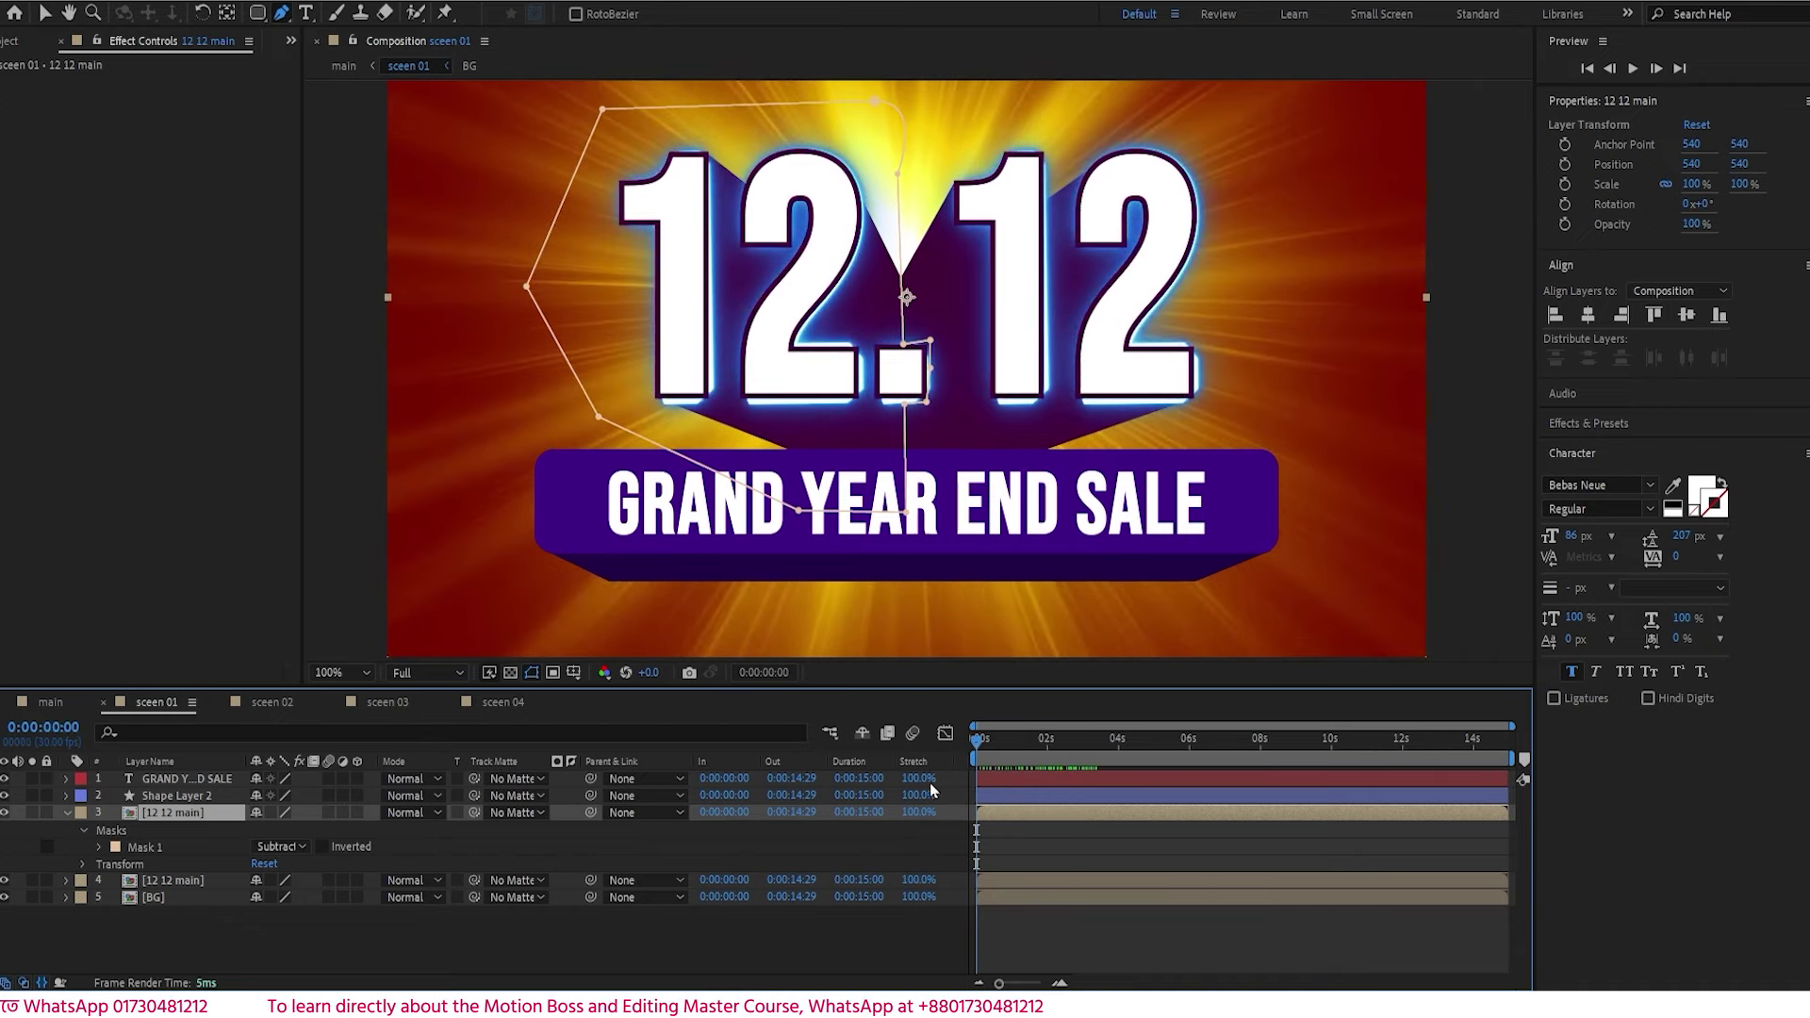
{"action": "left_click", "coordinate": [66, 812]}
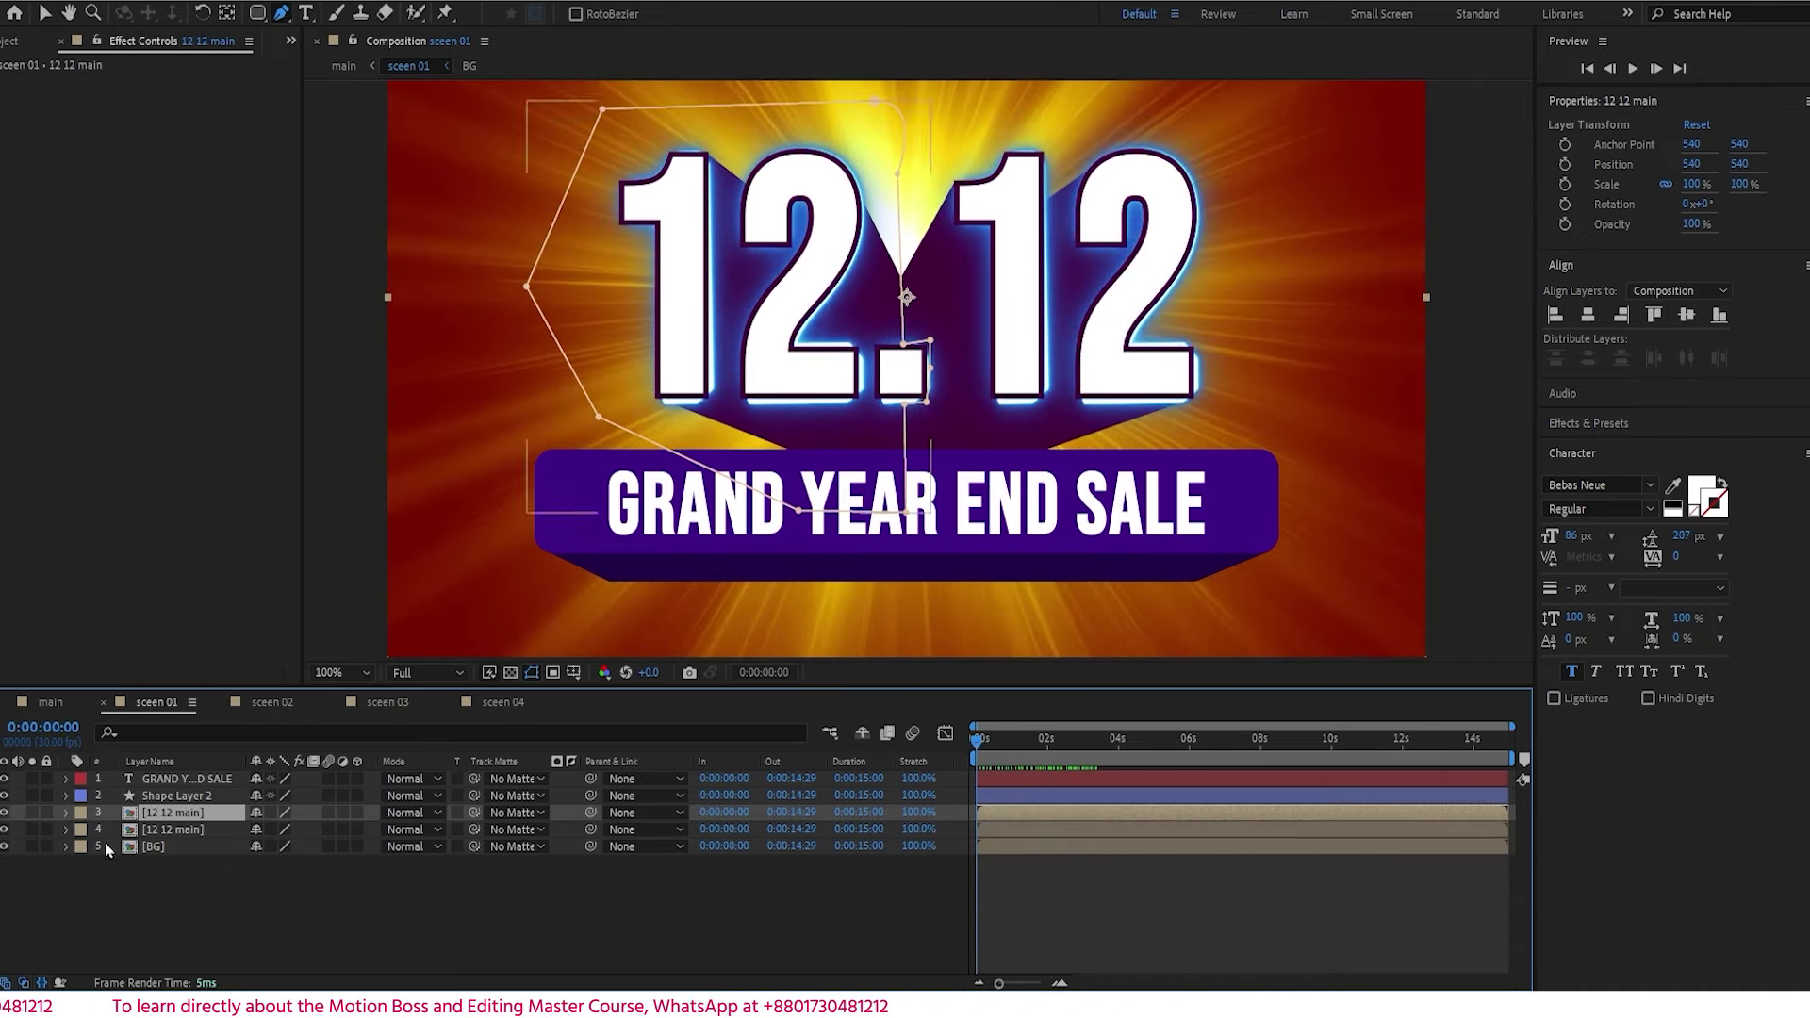
- Keyframe the Scale of both 12 12 main layers from 0% at the start to 100% at 0:00:00:03, and preview it
{"action": "left_click", "coordinate": [172, 830], "text": "shift"}
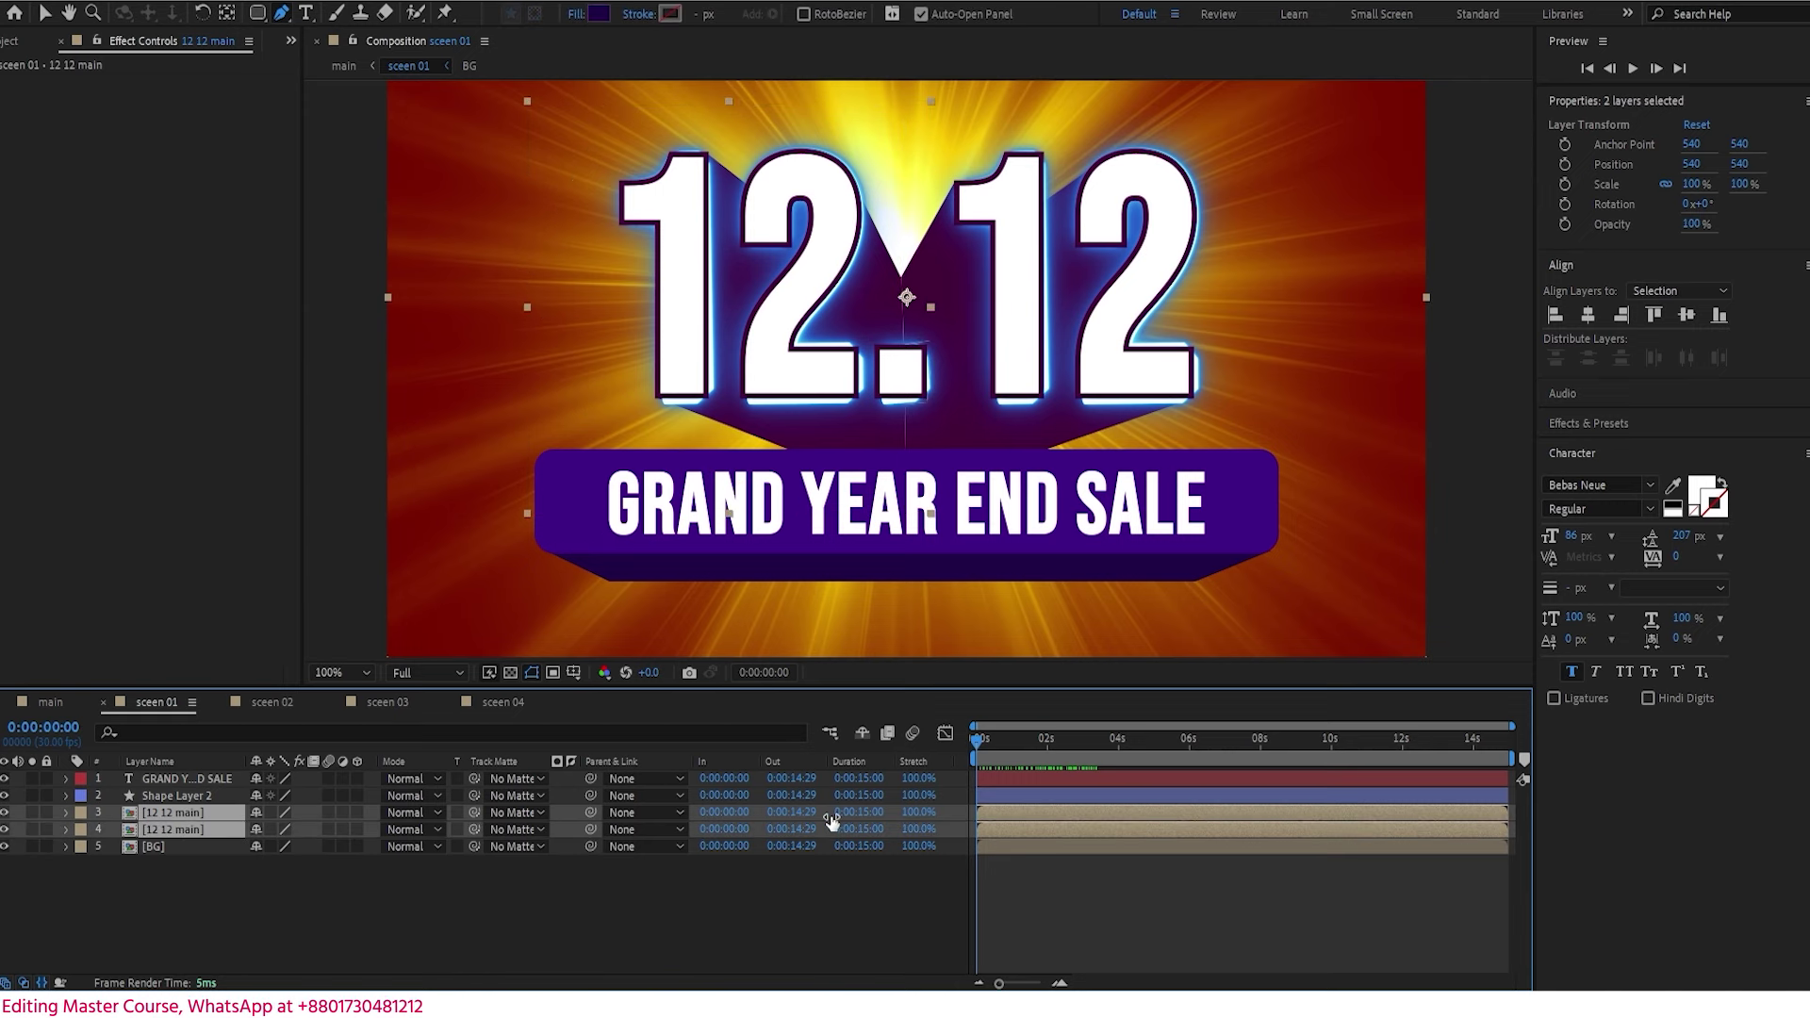
{"action": "key", "text": "s"}
{"action": "key", "text": "space"}
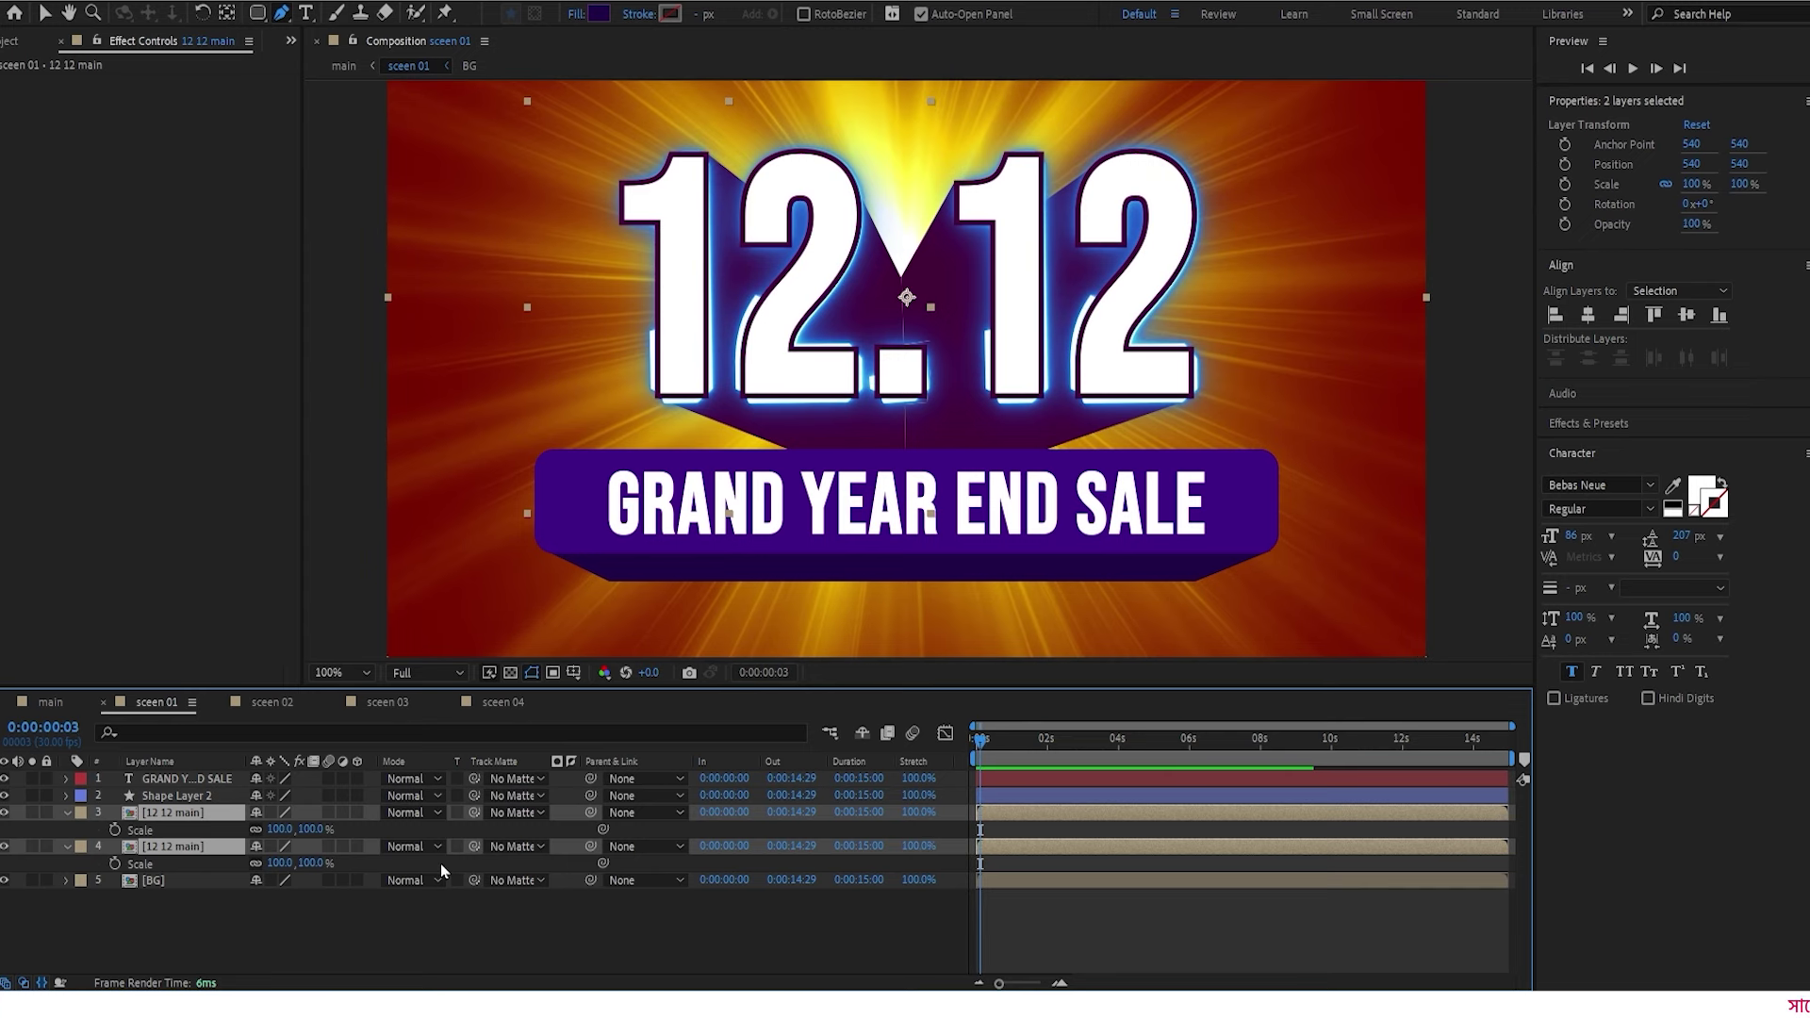
{"action": "left_click", "coordinate": [116, 830]}
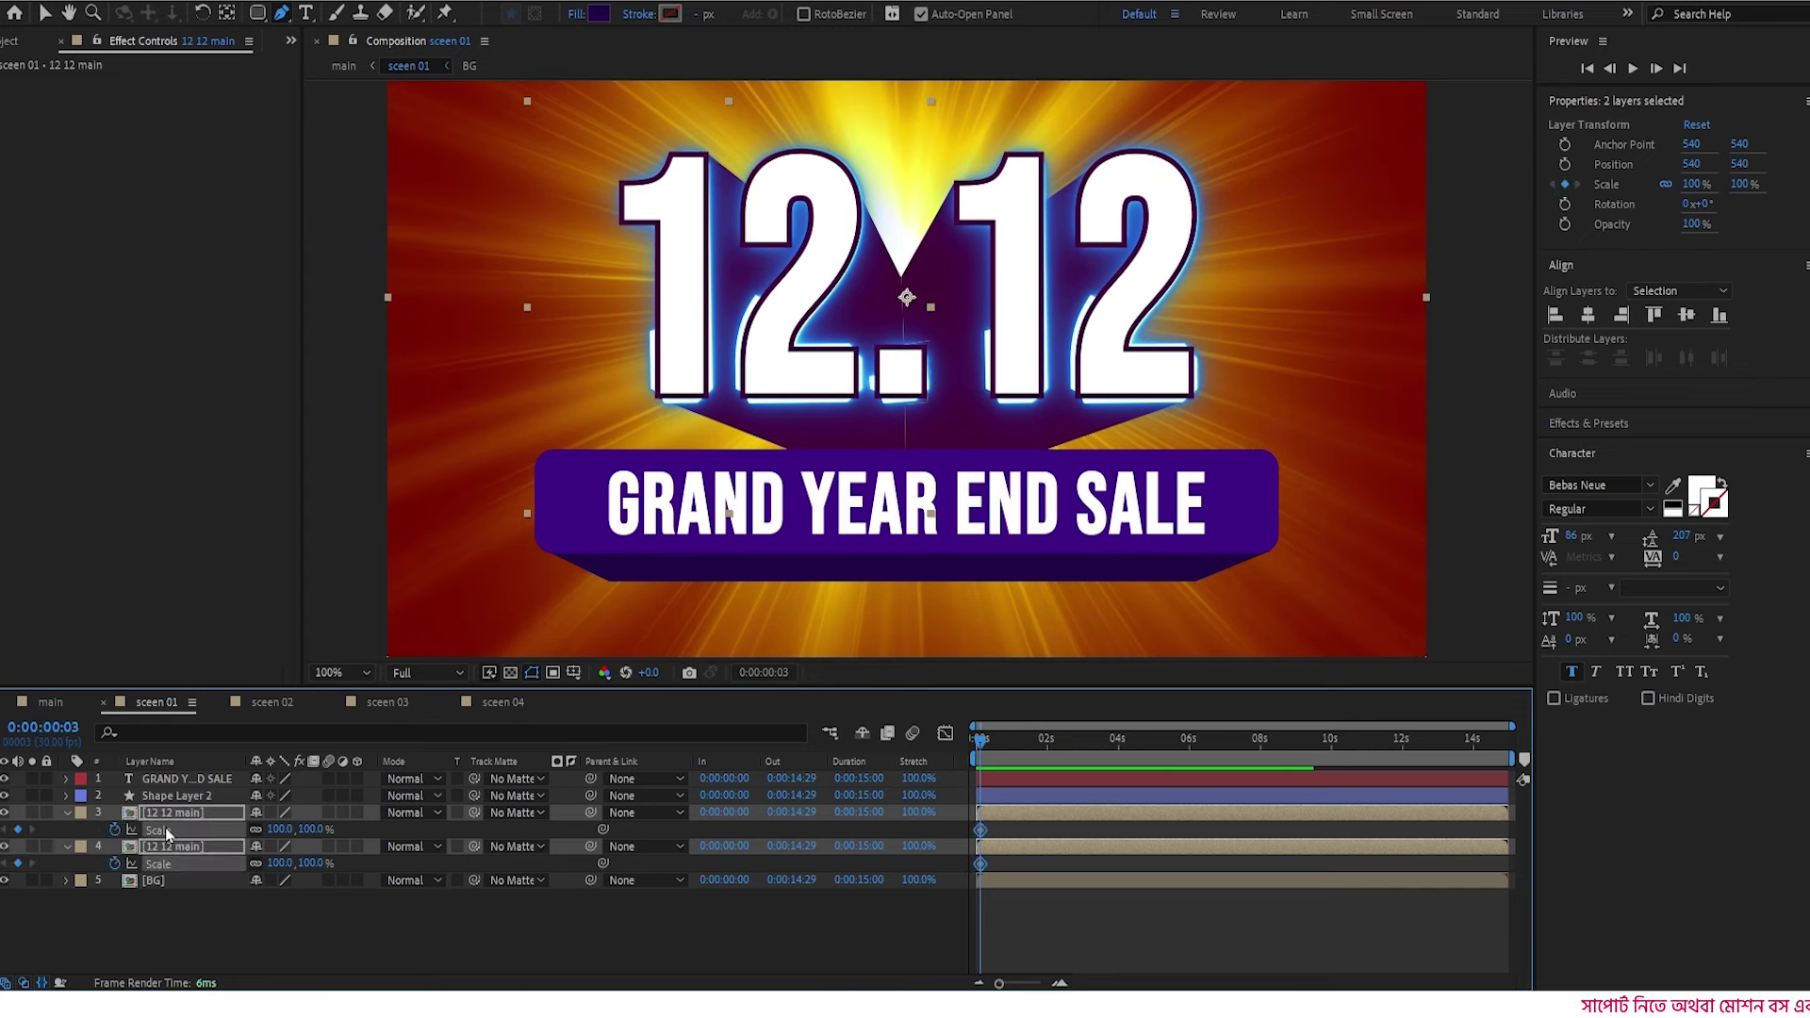
{"action": "left_click_drag", "start_coordinate": [981, 748], "coordinate": [937, 761]}
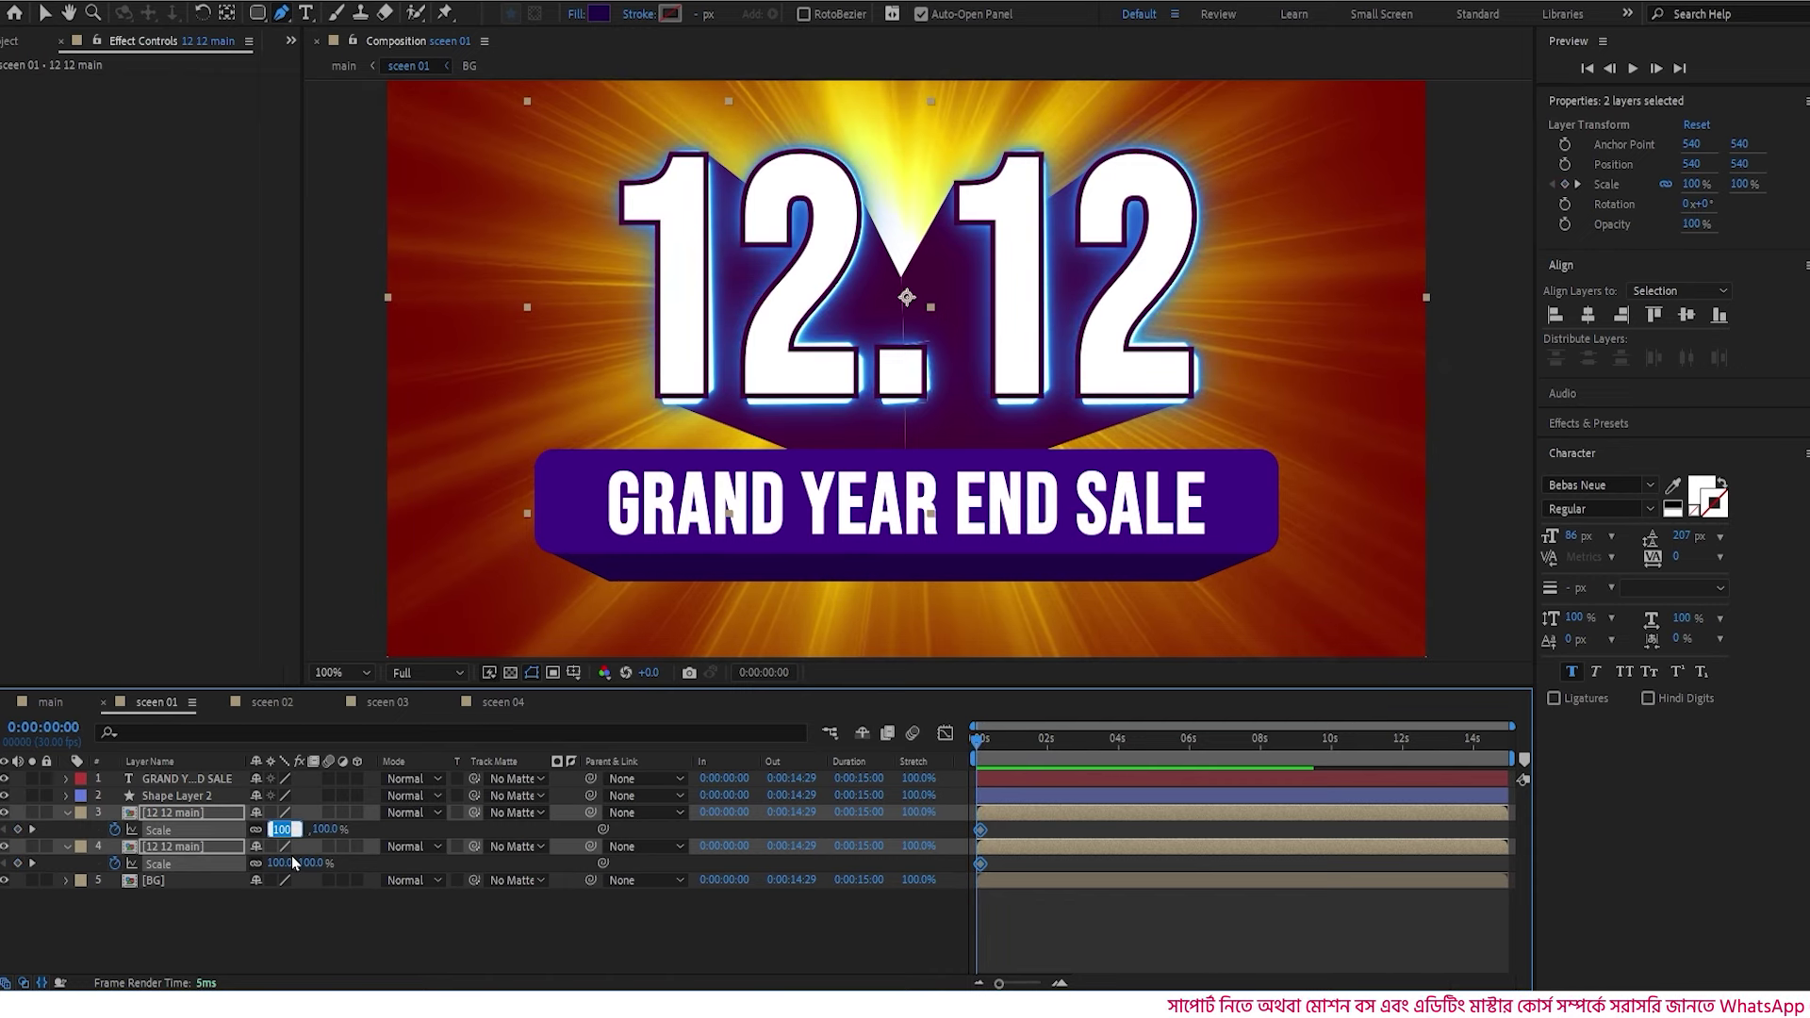
{"action": "type", "text": "0"}
{"action": "key", "text": "Return"}
{"action": "key", "text": "space"}
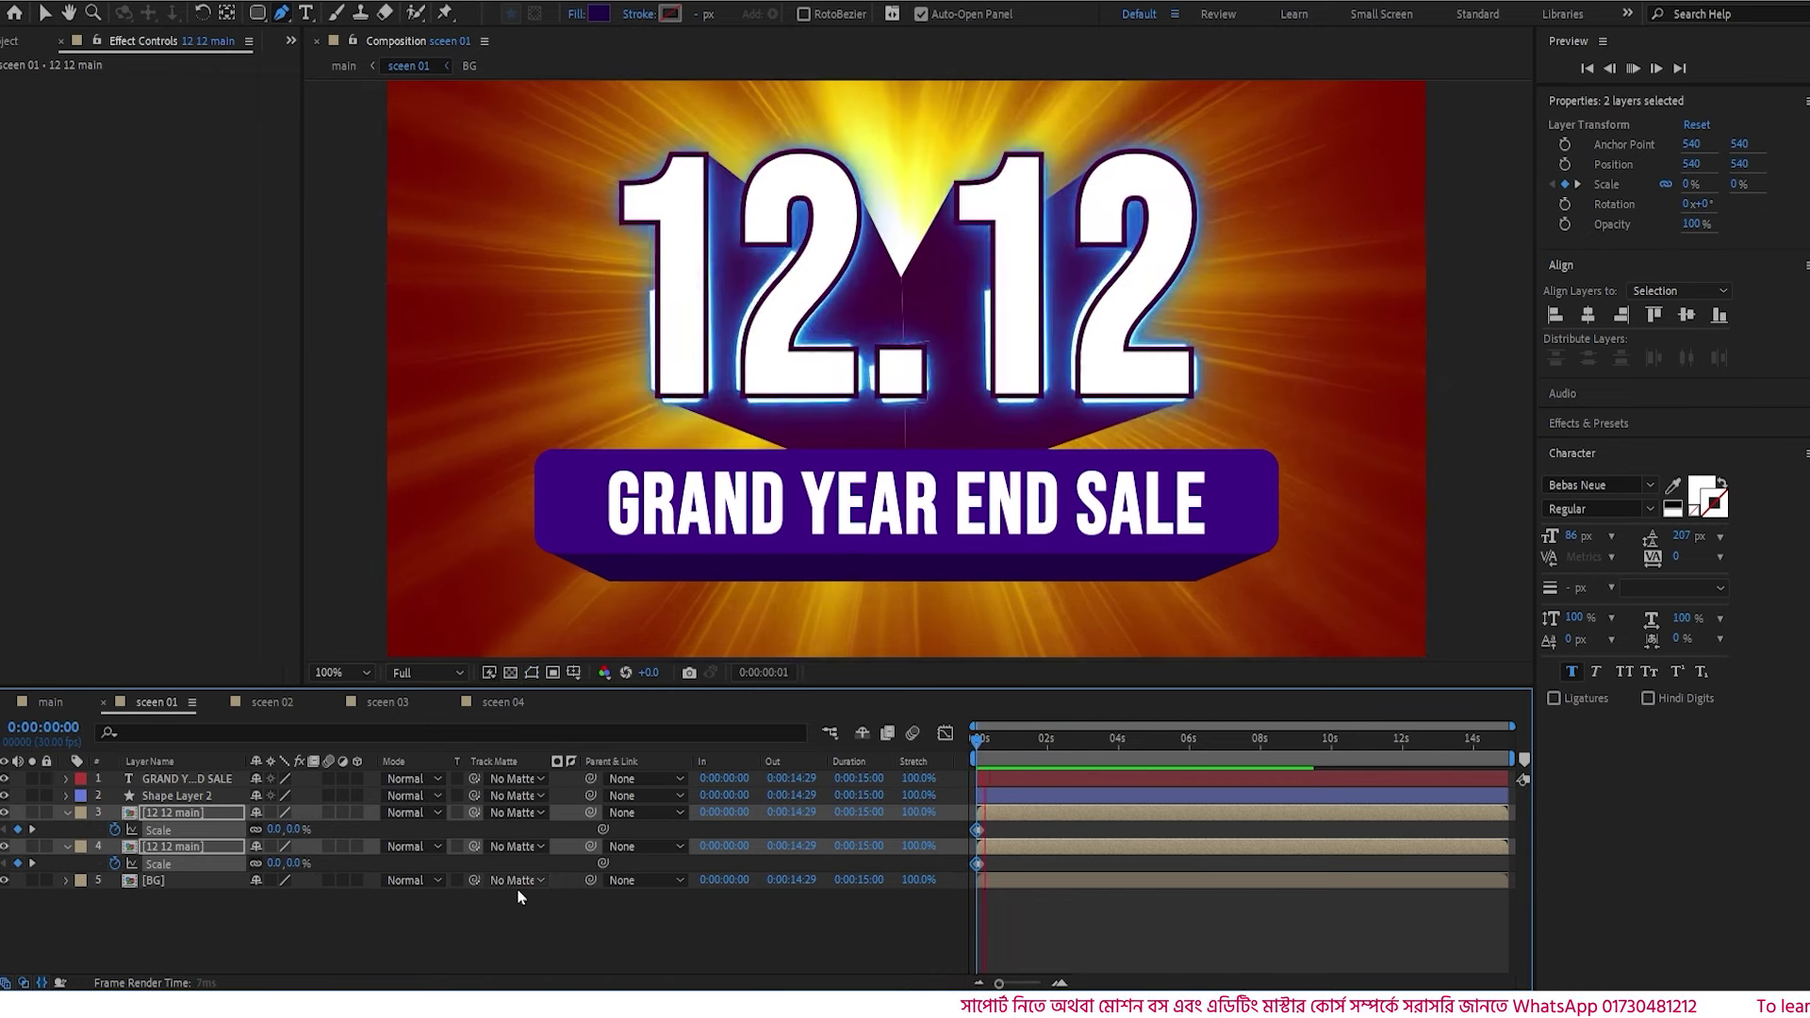
{"action": "key", "text": "space"}
{"action": "left_click_drag", "start_coordinate": [1010, 745], "coordinate": [974, 753]}
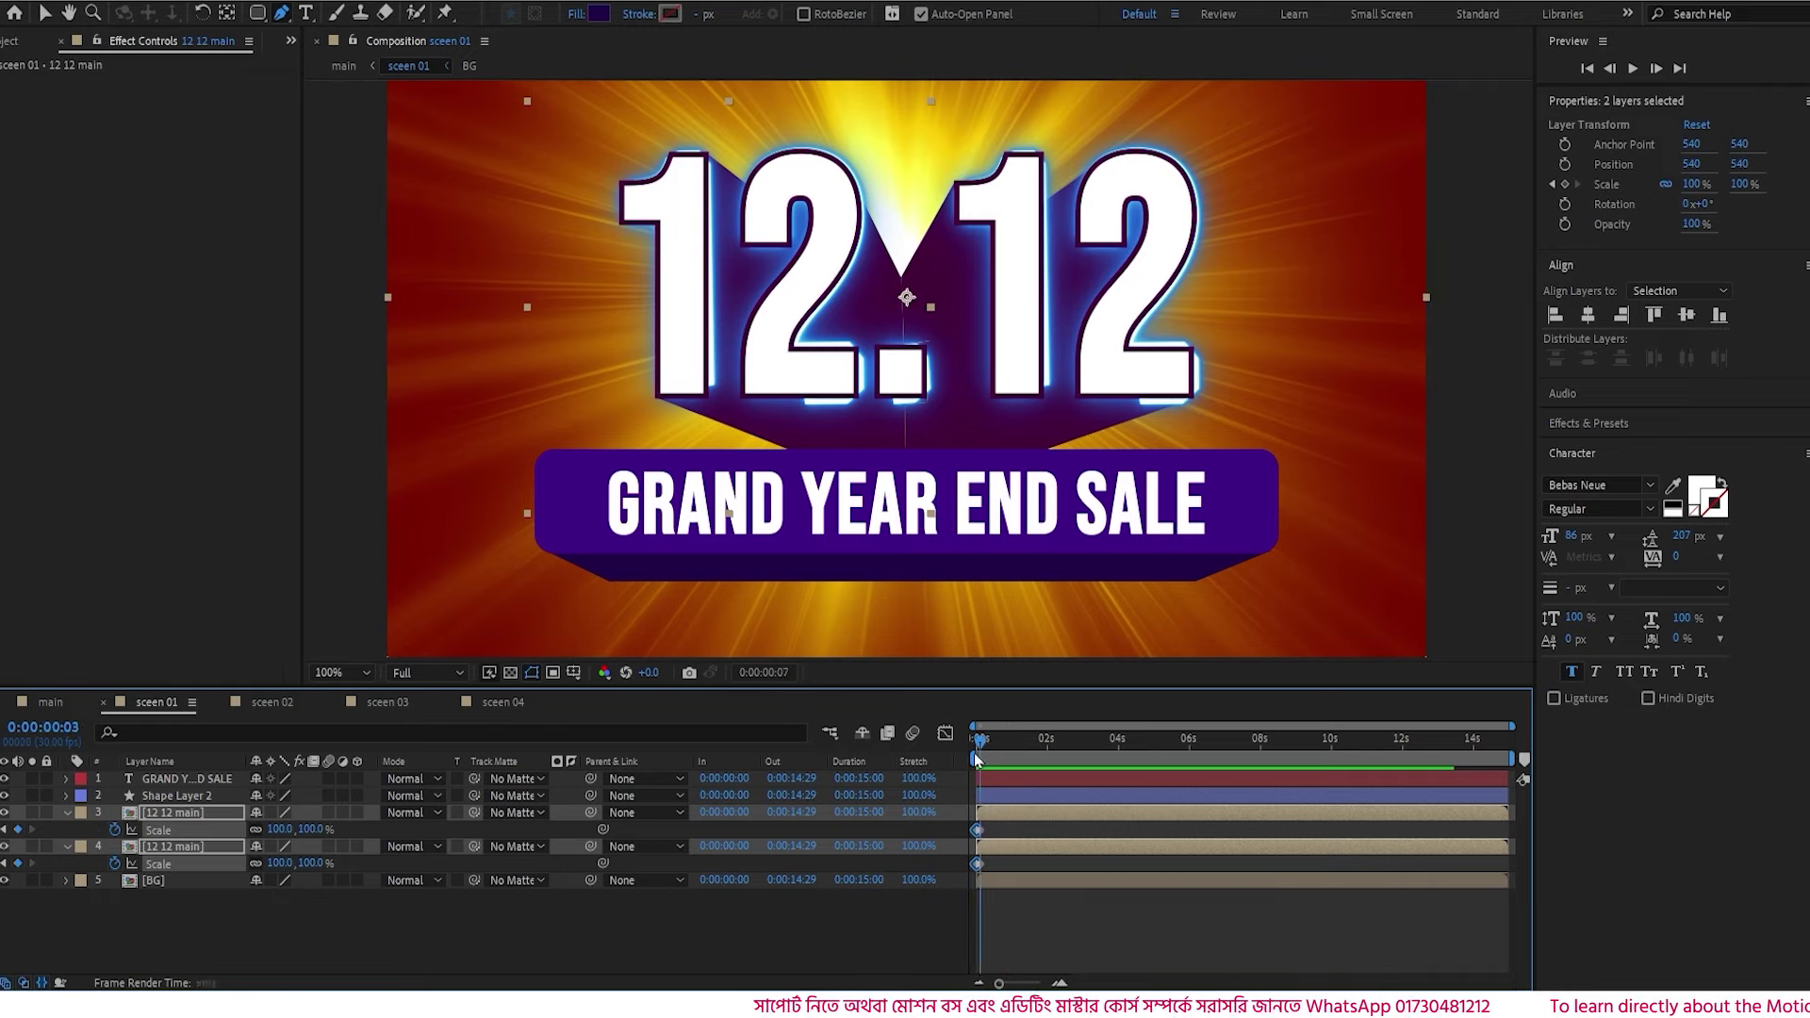
{"action": "key", "text": "space"}
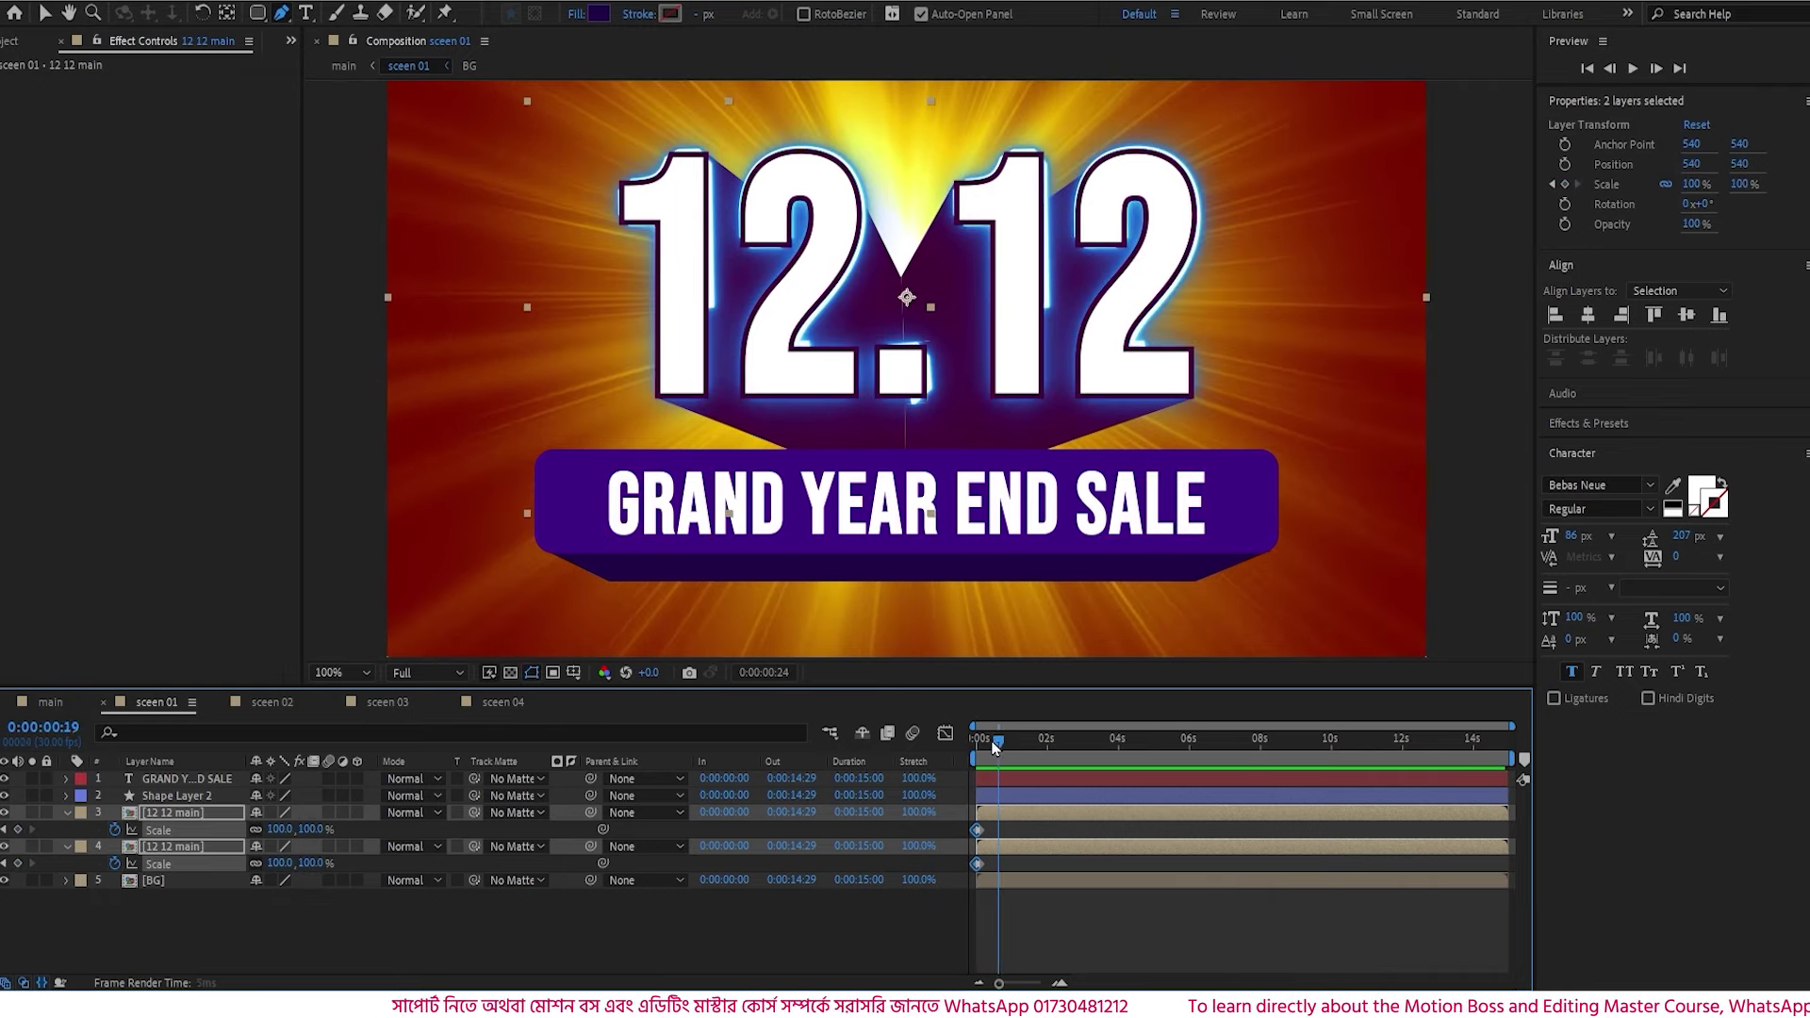
{"action": "key", "text": "Home"}
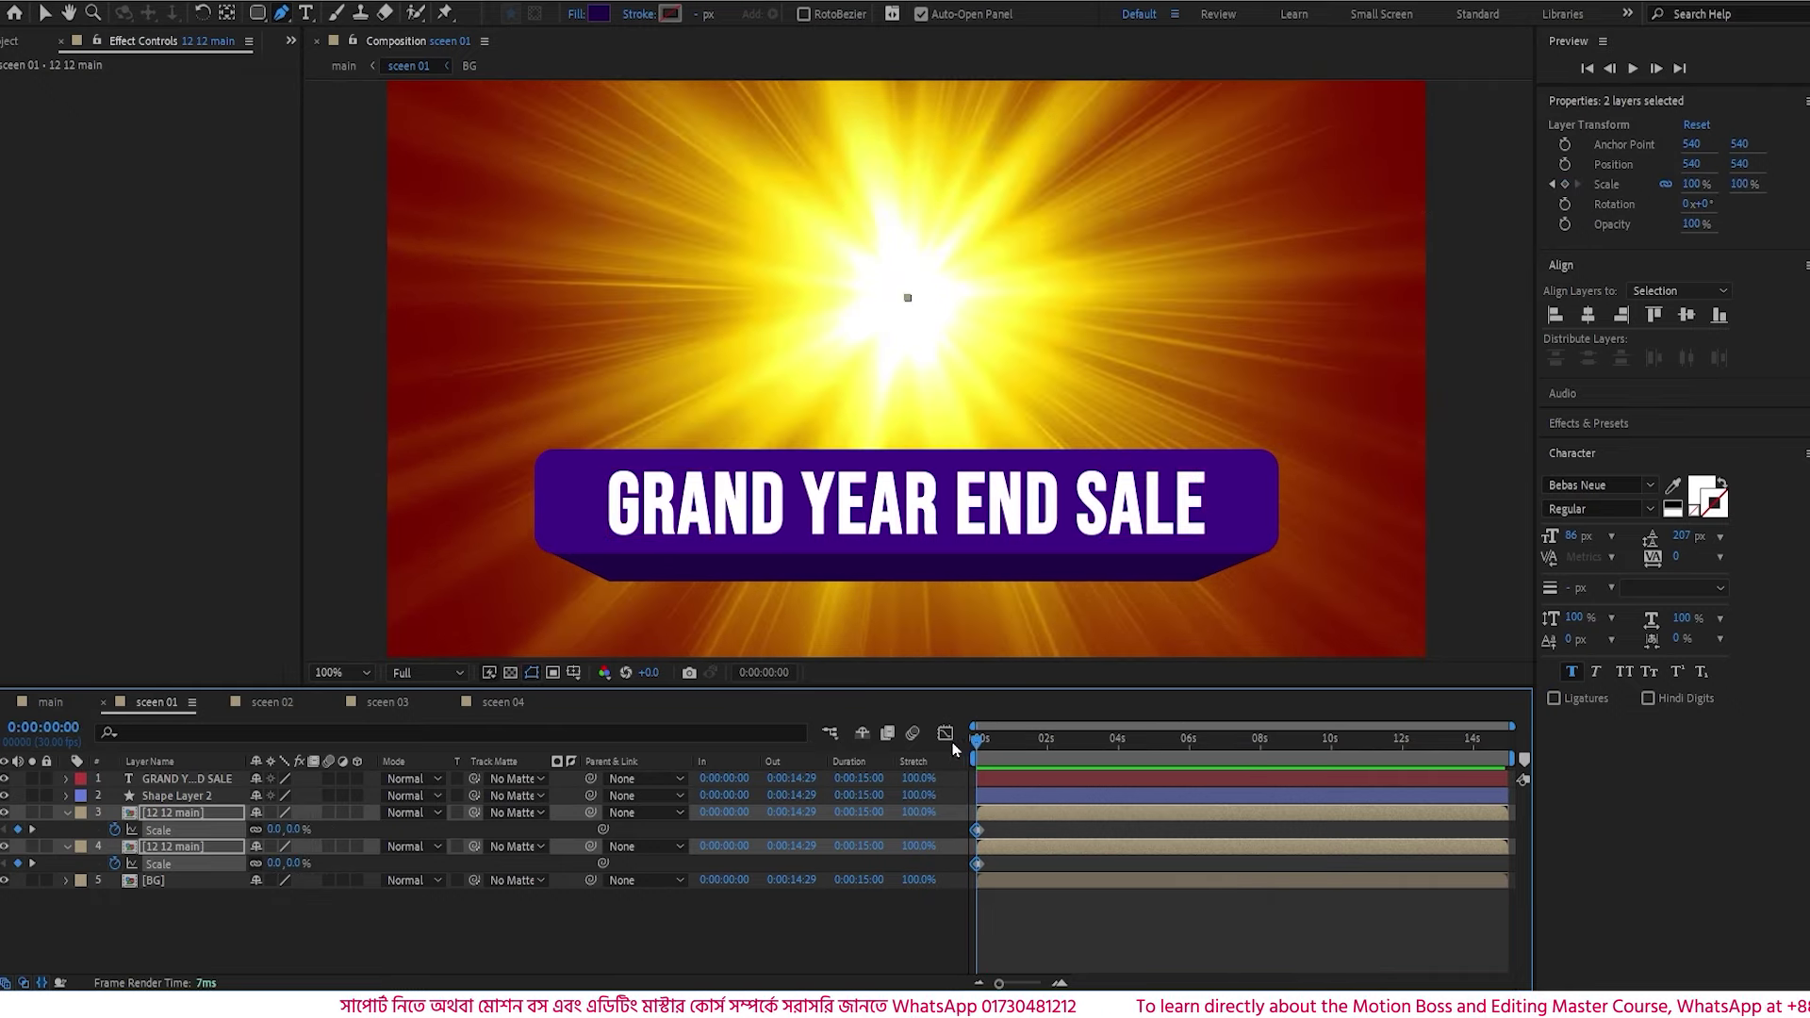
- Shift only the upper 12 12 main layer to start at 0:00:00:03, and preview the staggered entrance of the two halves
{"action": "left_click_drag", "start_coordinate": [995, 818], "coordinate": [994, 824]}
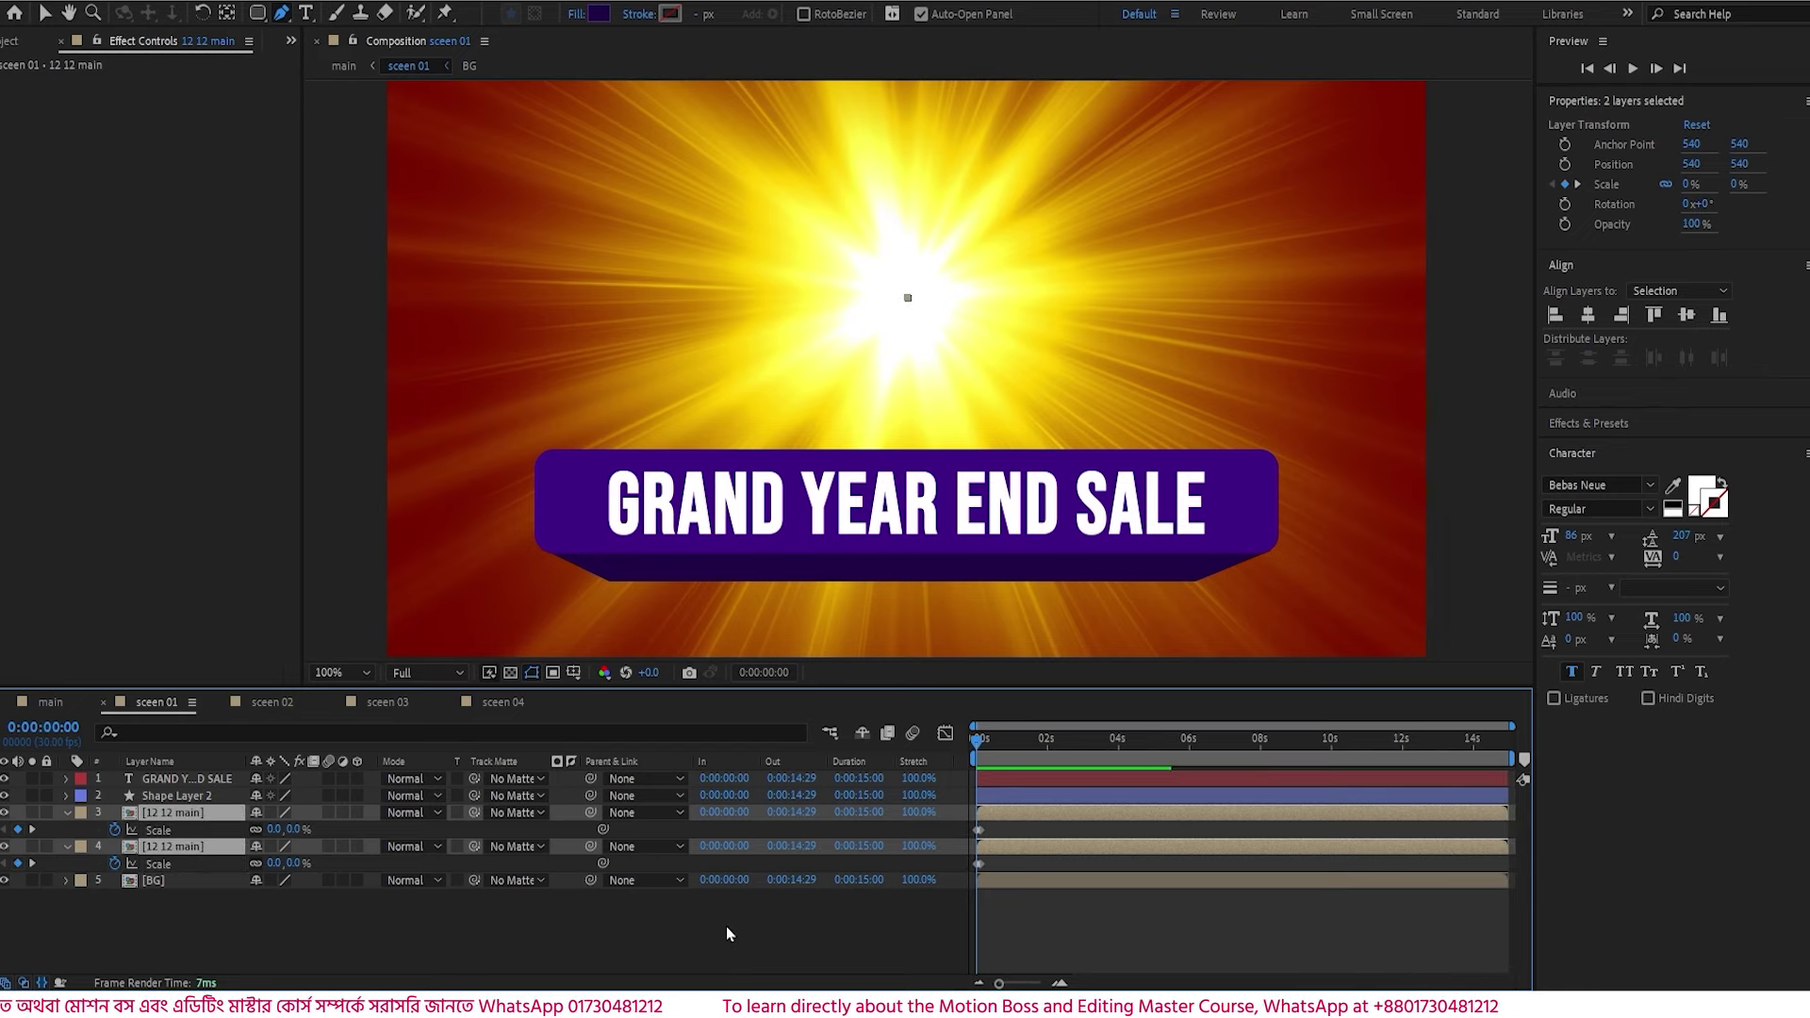
{"action": "left_click", "coordinate": [517, 930]}
{"action": "left_click", "coordinate": [186, 816]}
{"action": "left_click", "coordinate": [183, 845]}
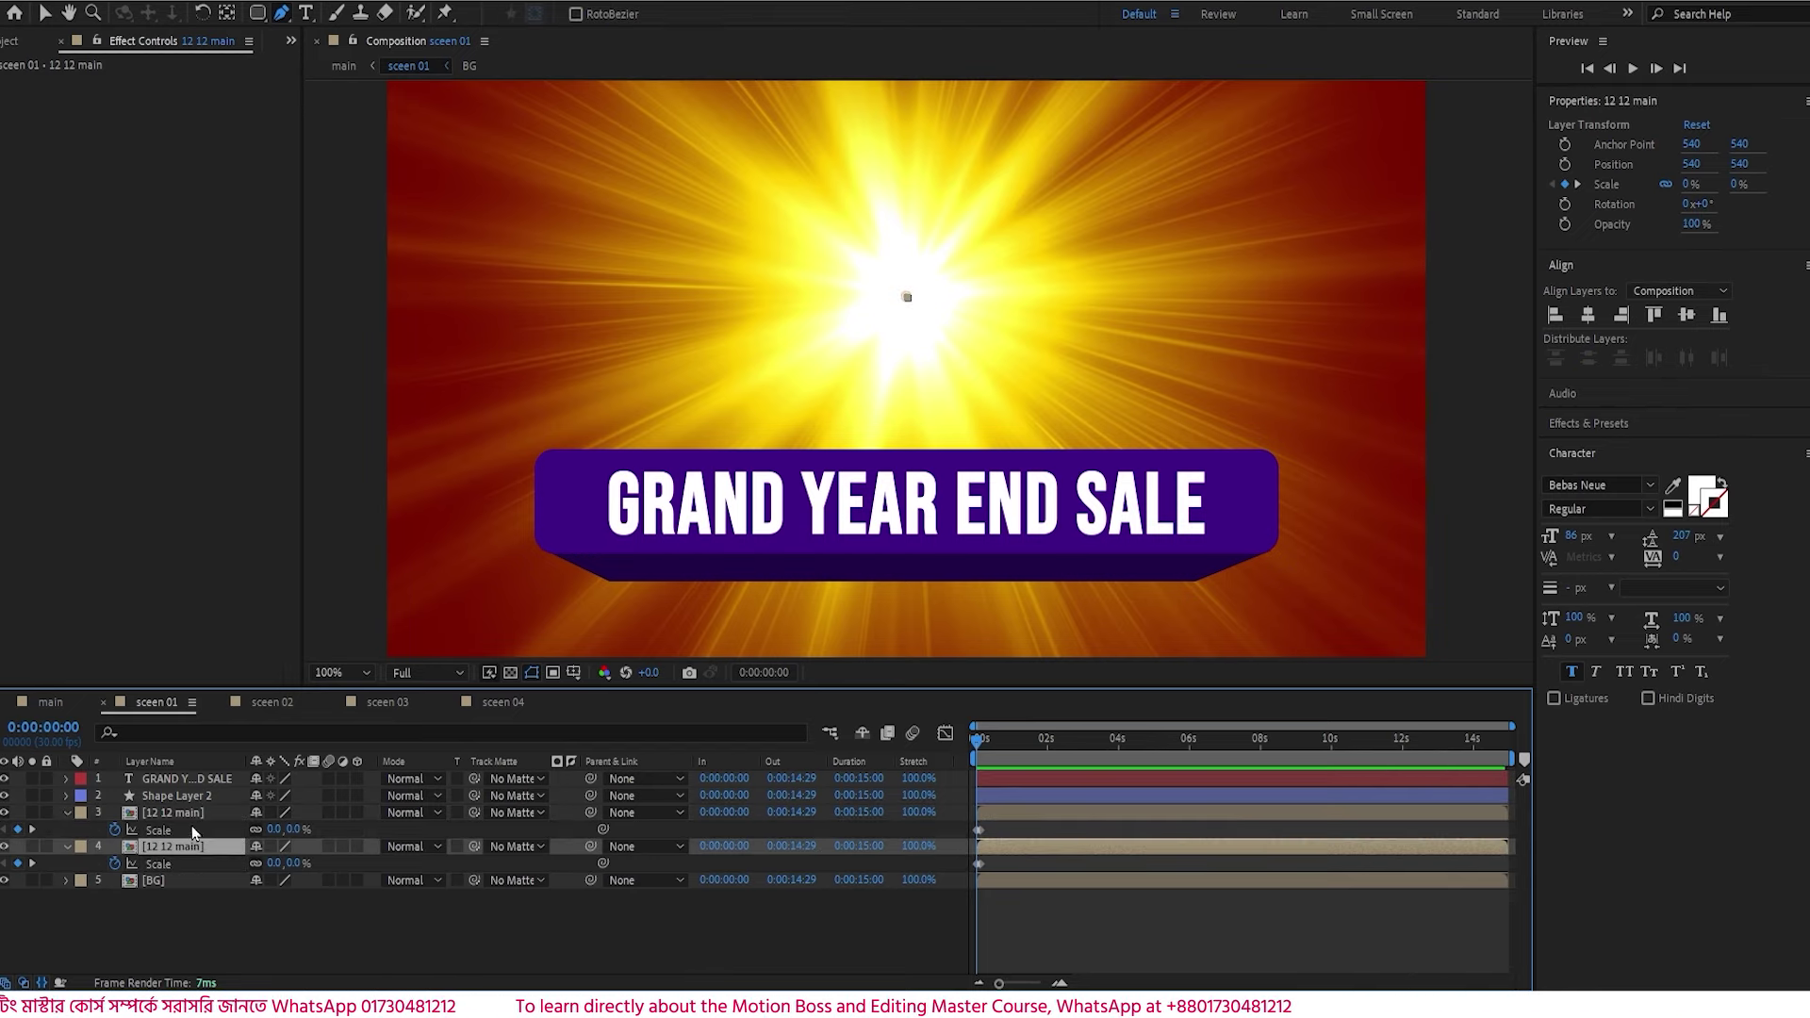
{"action": "left_click_drag", "start_coordinate": [995, 813], "coordinate": [1003, 814]}
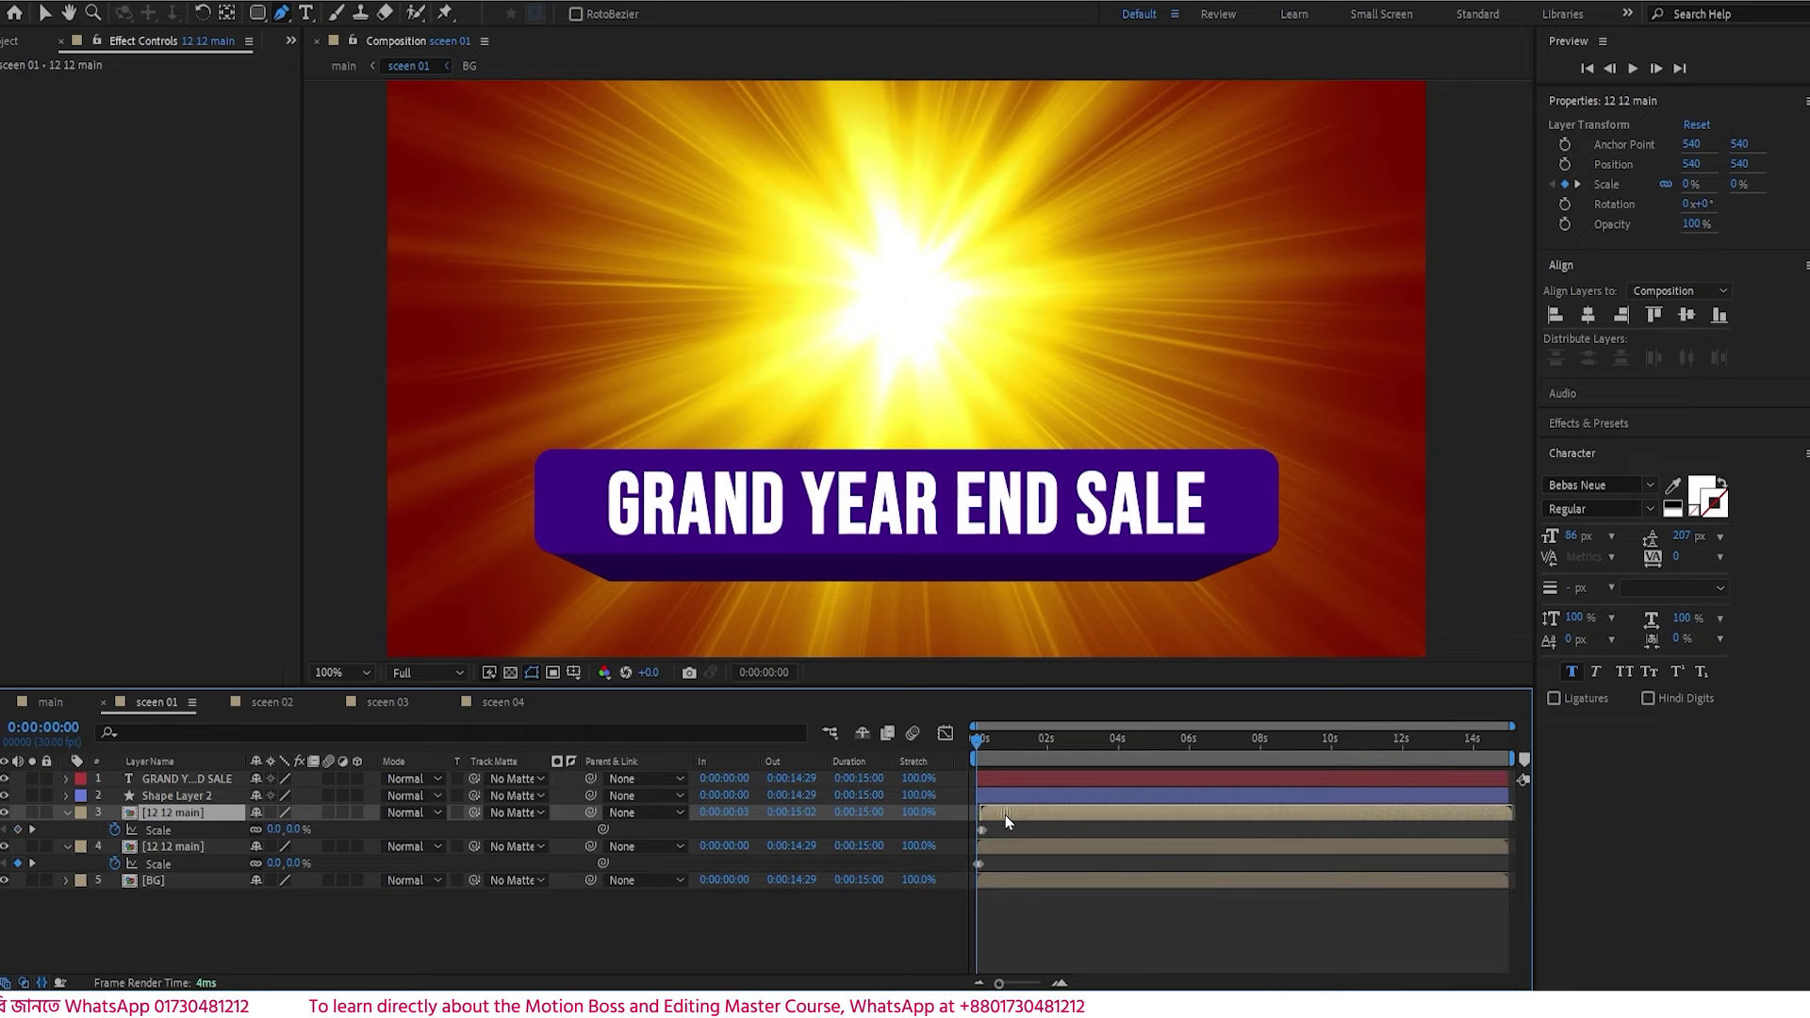
{"action": "key", "text": "space"}
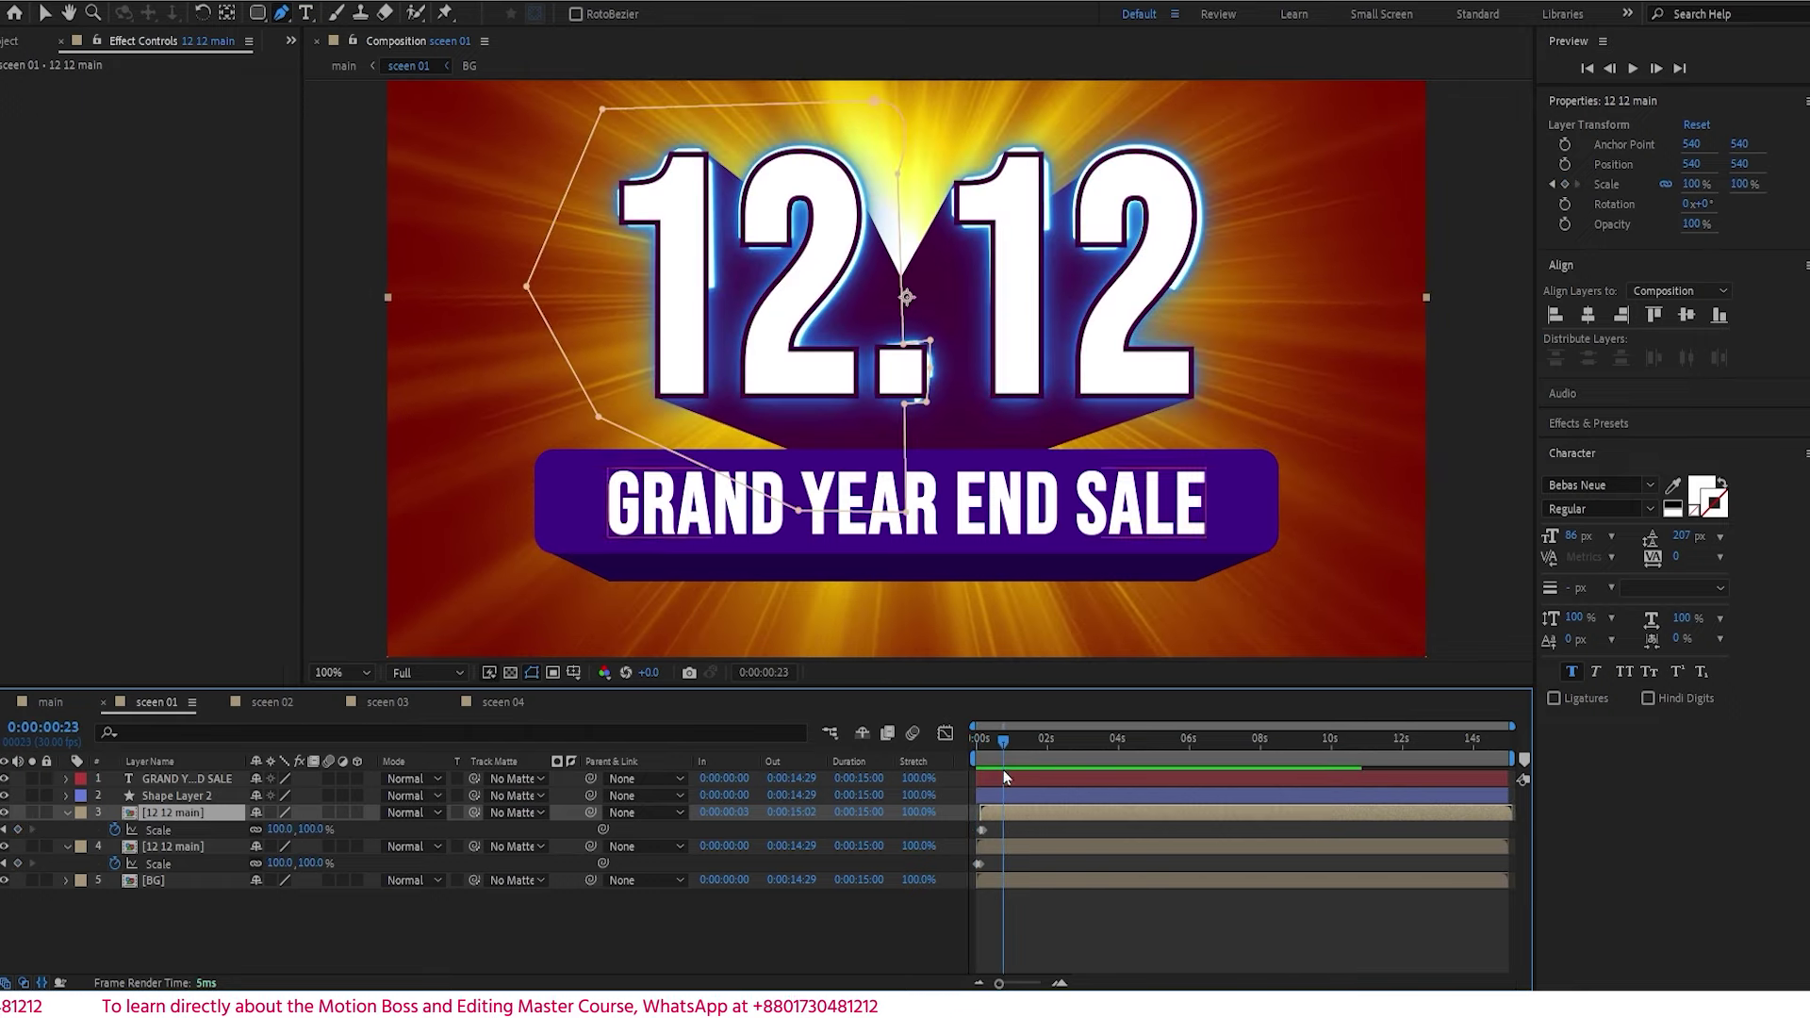
{"action": "left_click_drag", "start_coordinate": [1001, 742], "coordinate": [946, 751]}
{"action": "key", "text": "space"}
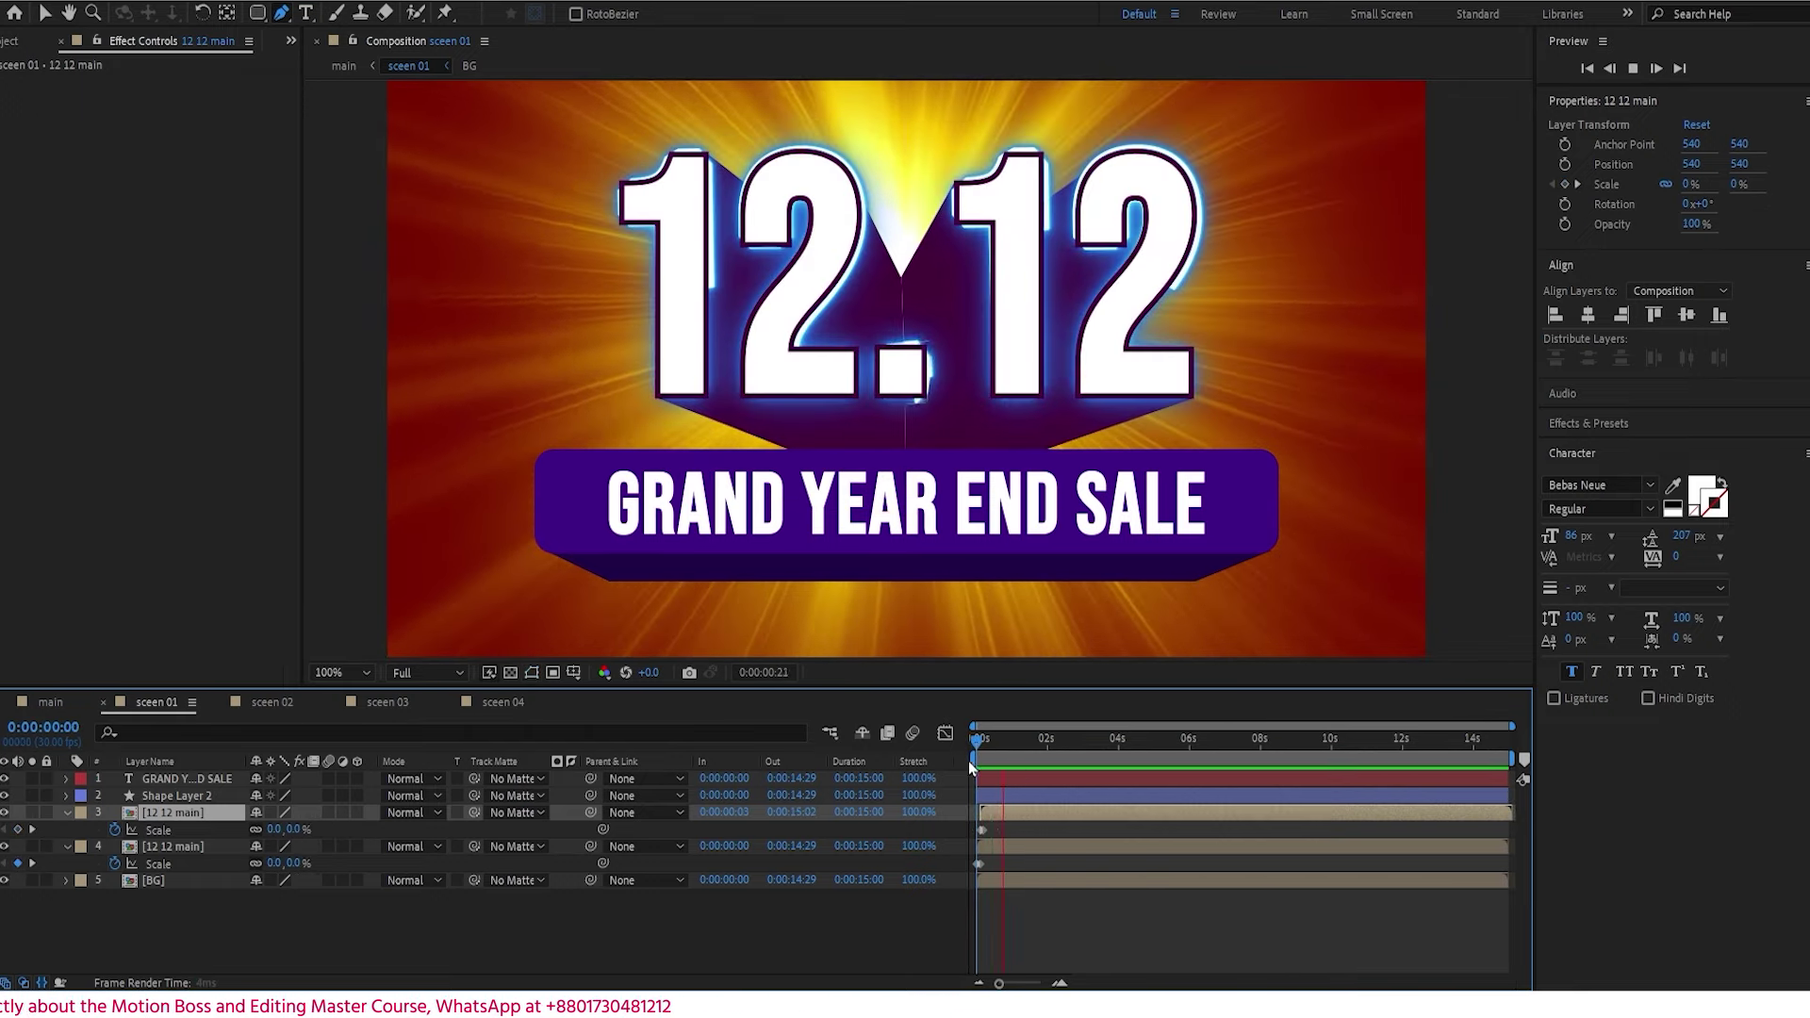
{"action": "key", "text": "space"}
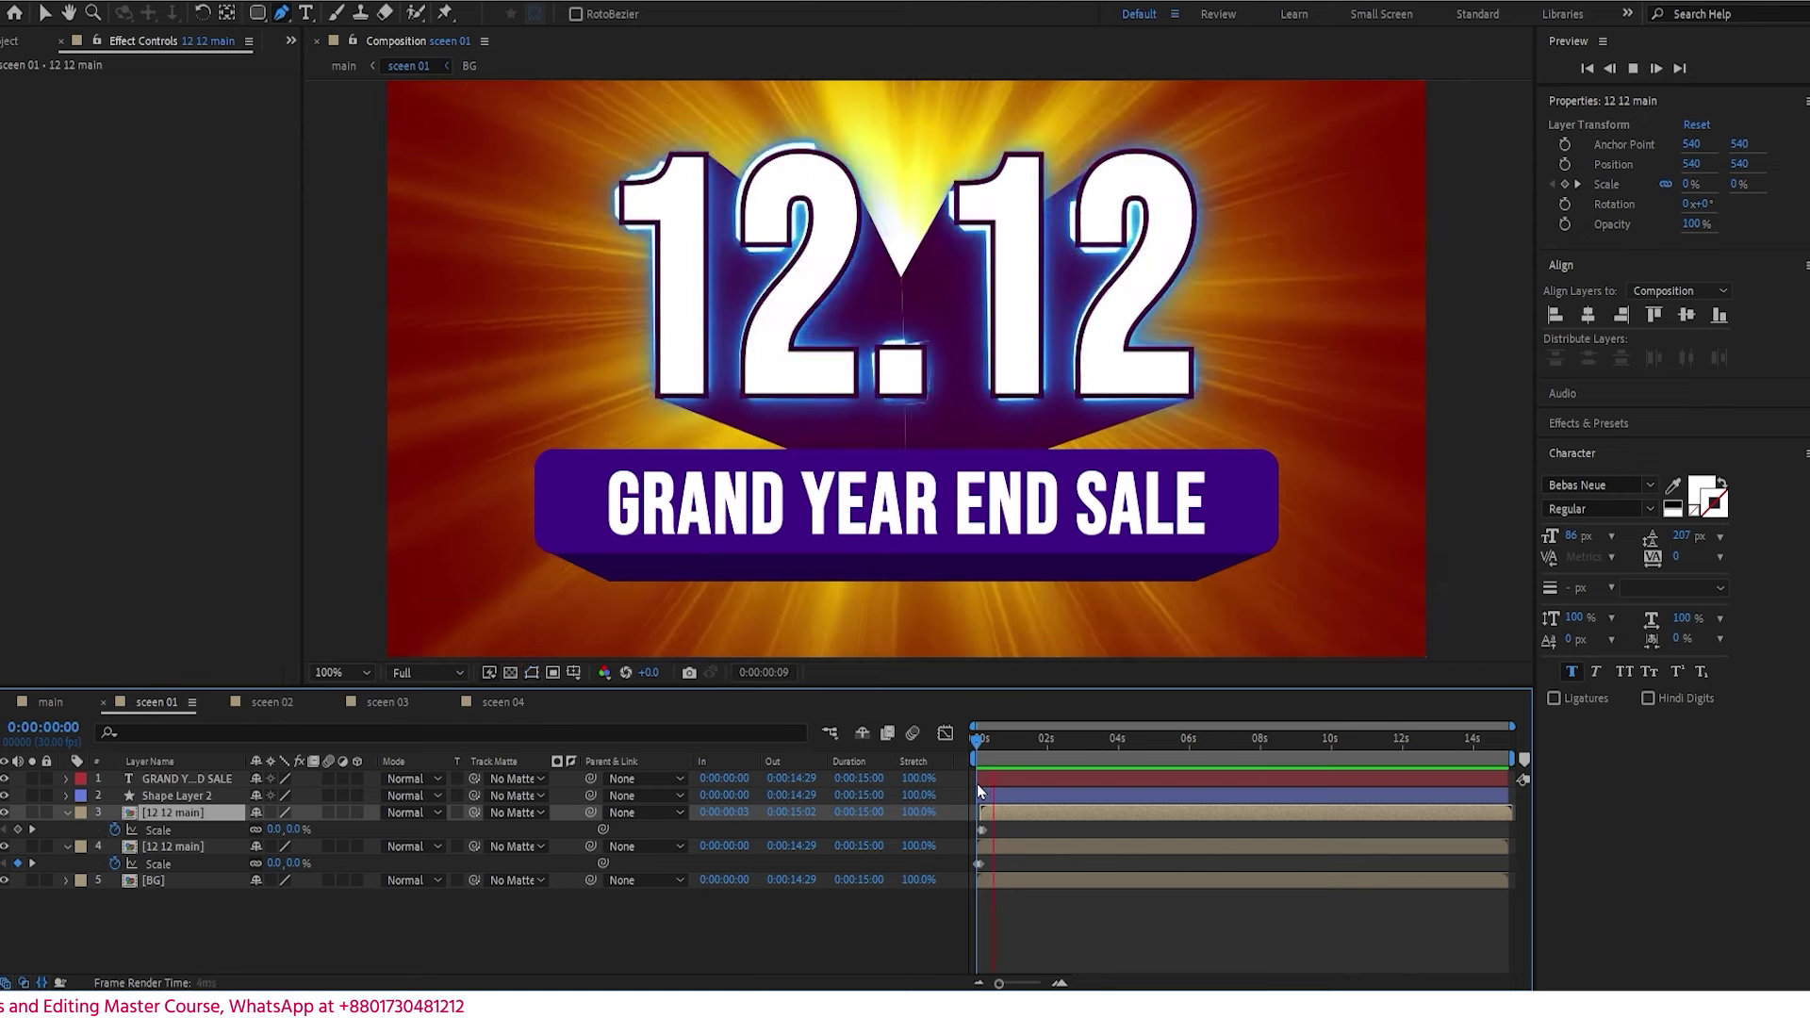
{"action": "key", "text": "space"}
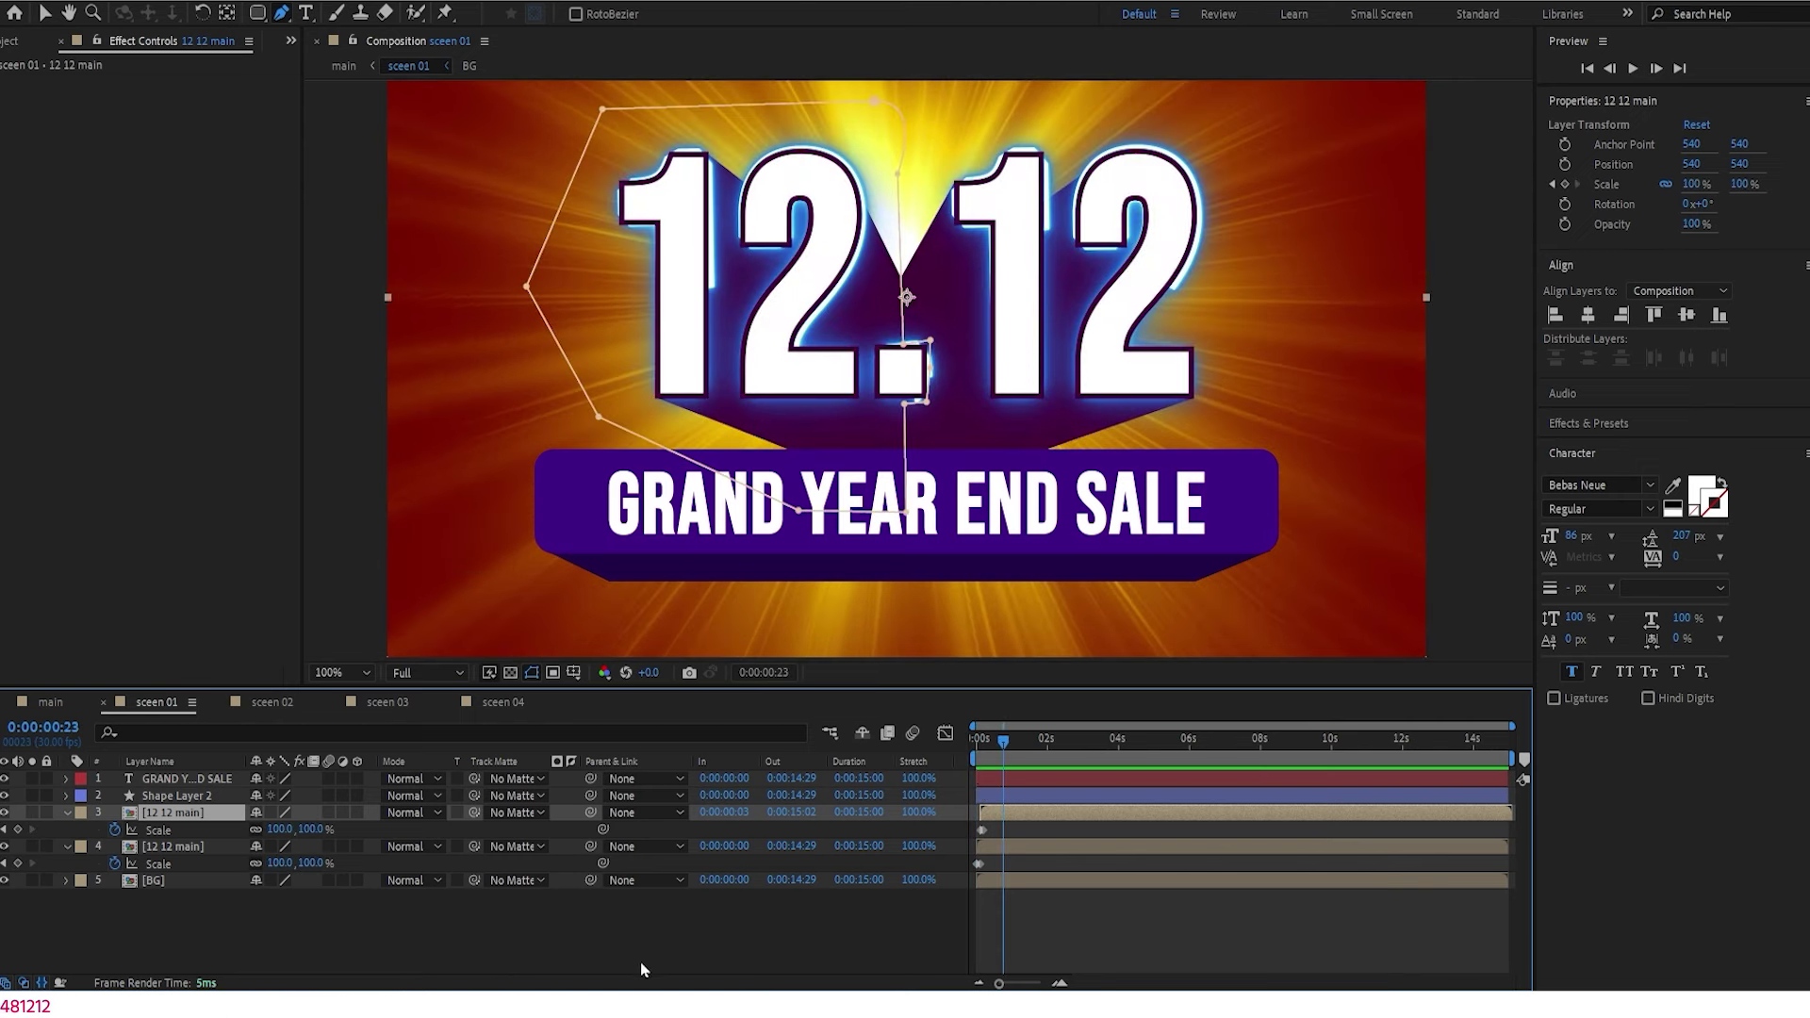
{"action": "left_click_drag", "start_coordinate": [1003, 742], "coordinate": [967, 747]}
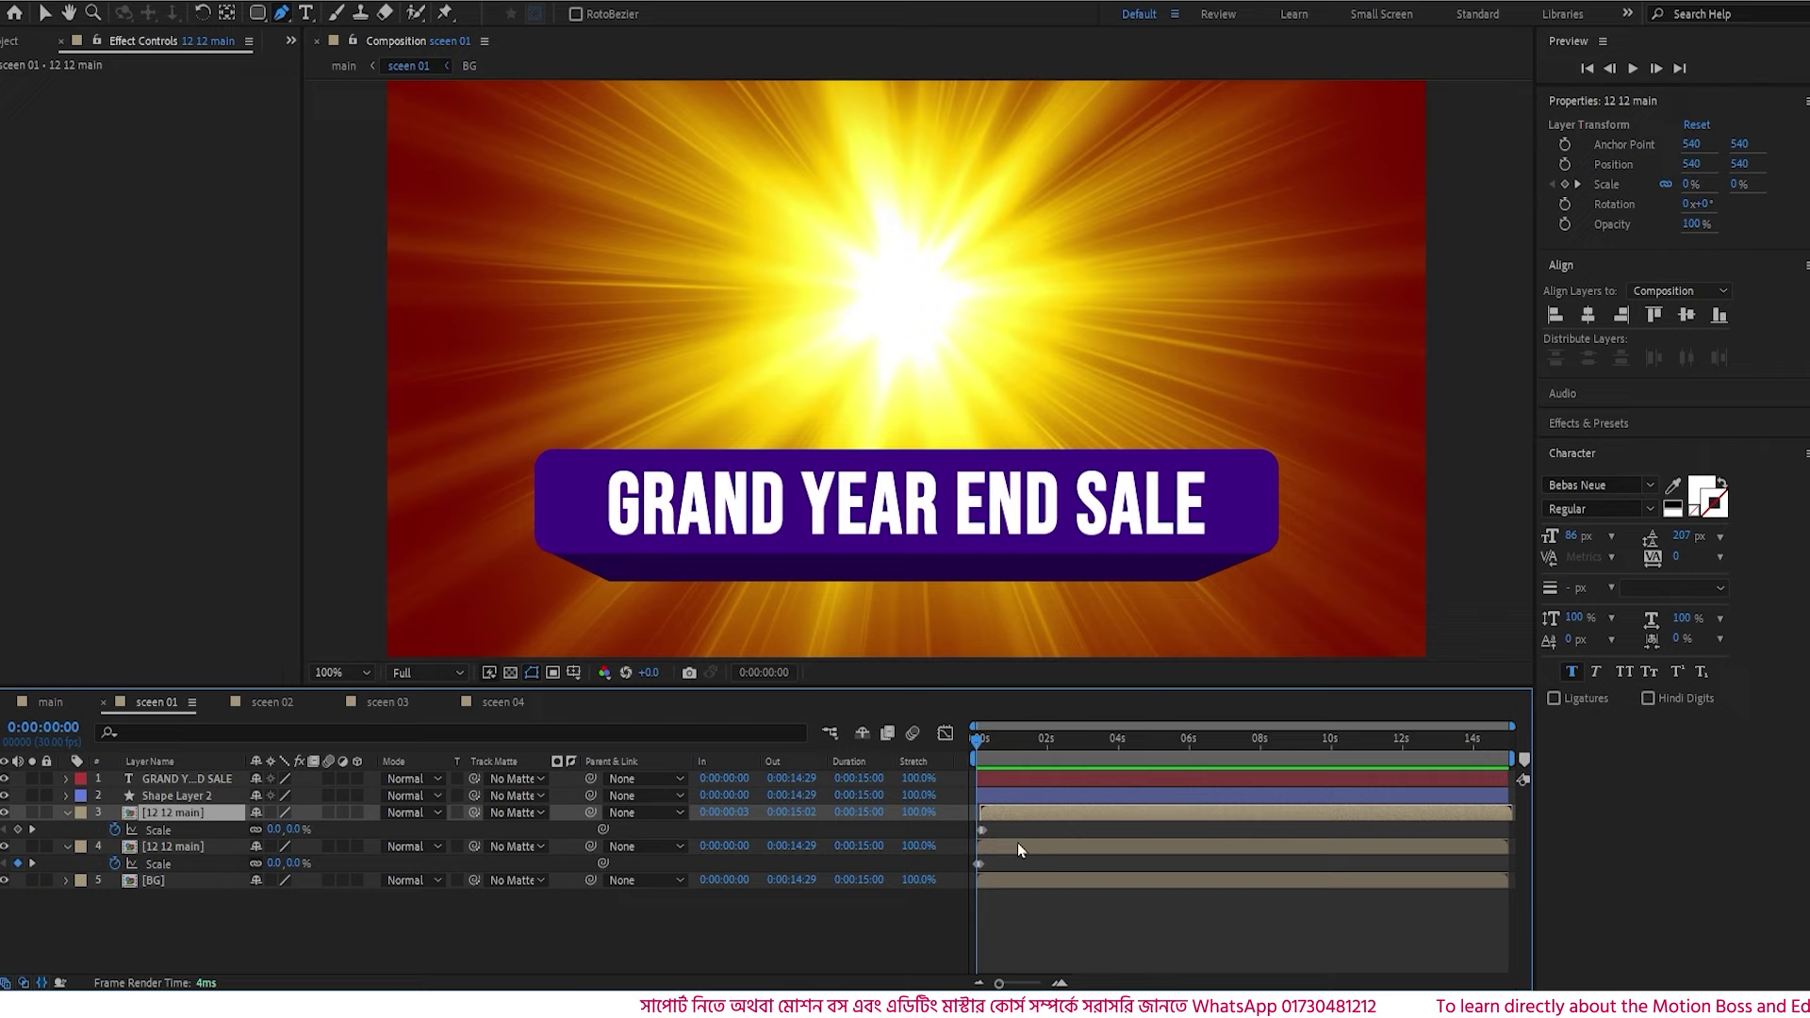
- Paste the copied bounce expression (amp = .1, freq = 2.0) onto the lower 12 12 main layer's Scale and preview it
{"action": "left_click_drag", "start_coordinate": [999, 983], "coordinate": [1034, 983]}
{"action": "left_click", "coordinate": [977, 983]}
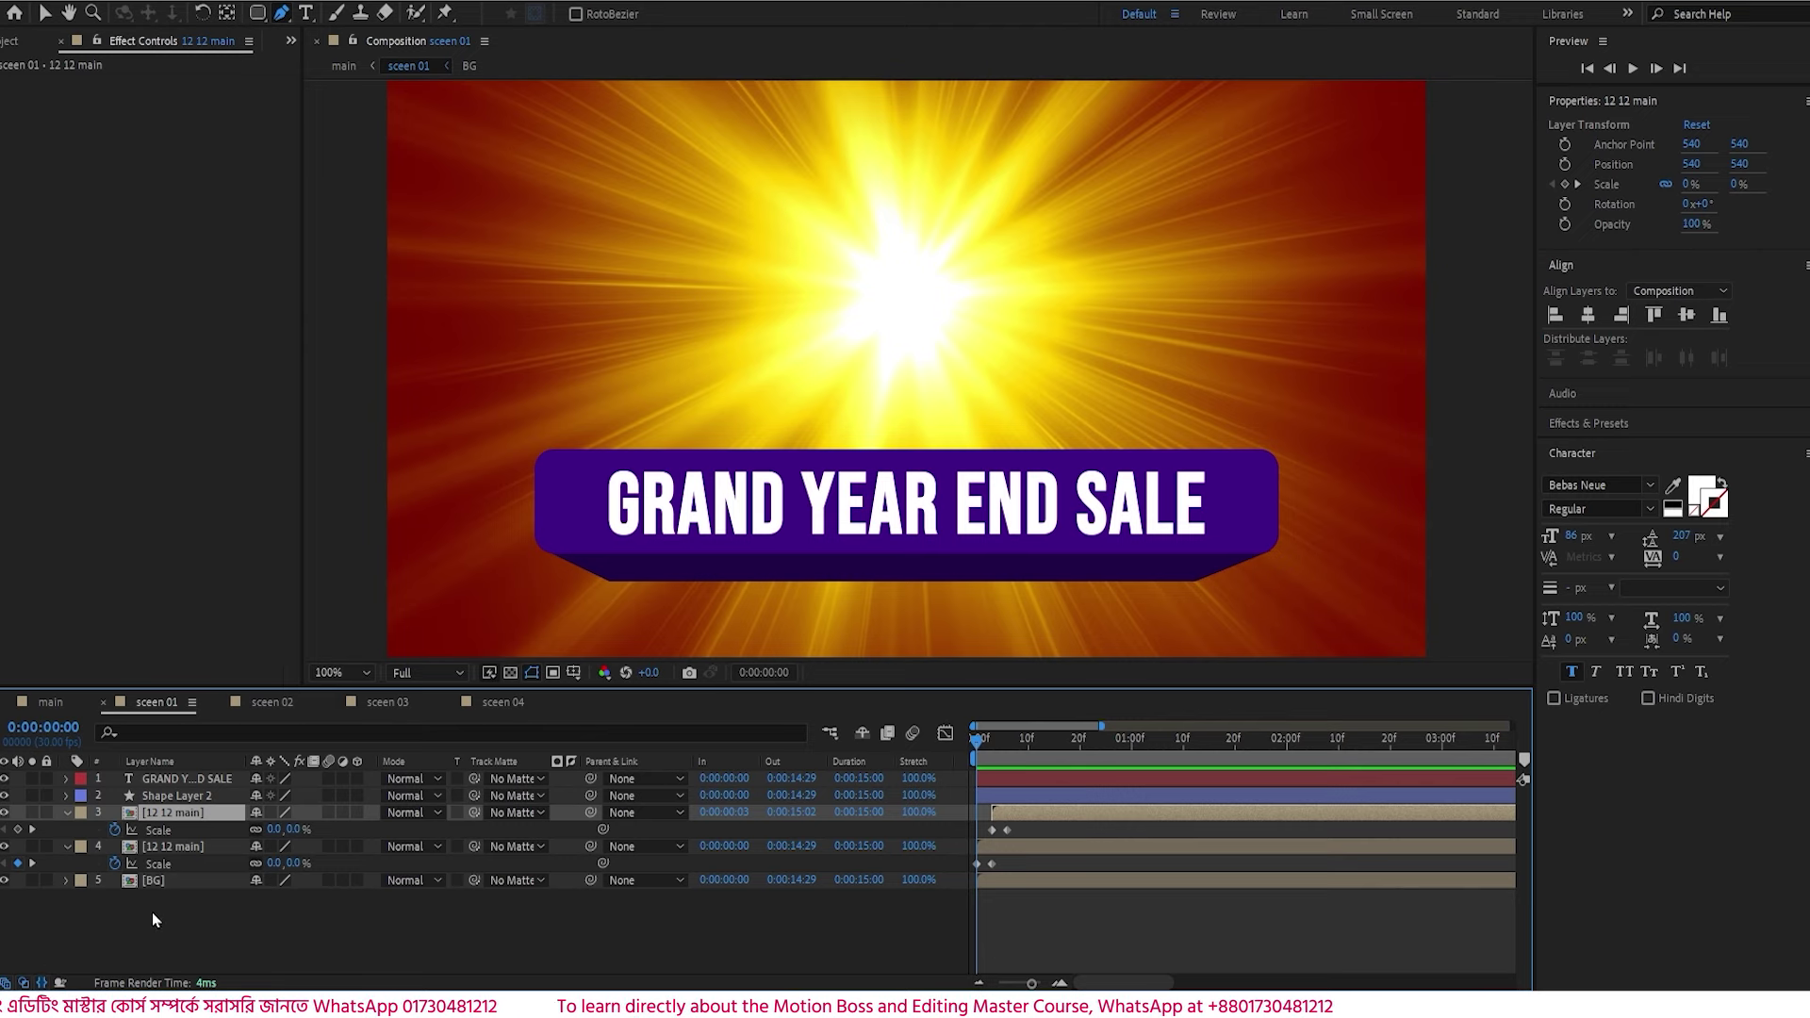
{"action": "left_click", "coordinate": [114, 863], "text": "alt"}
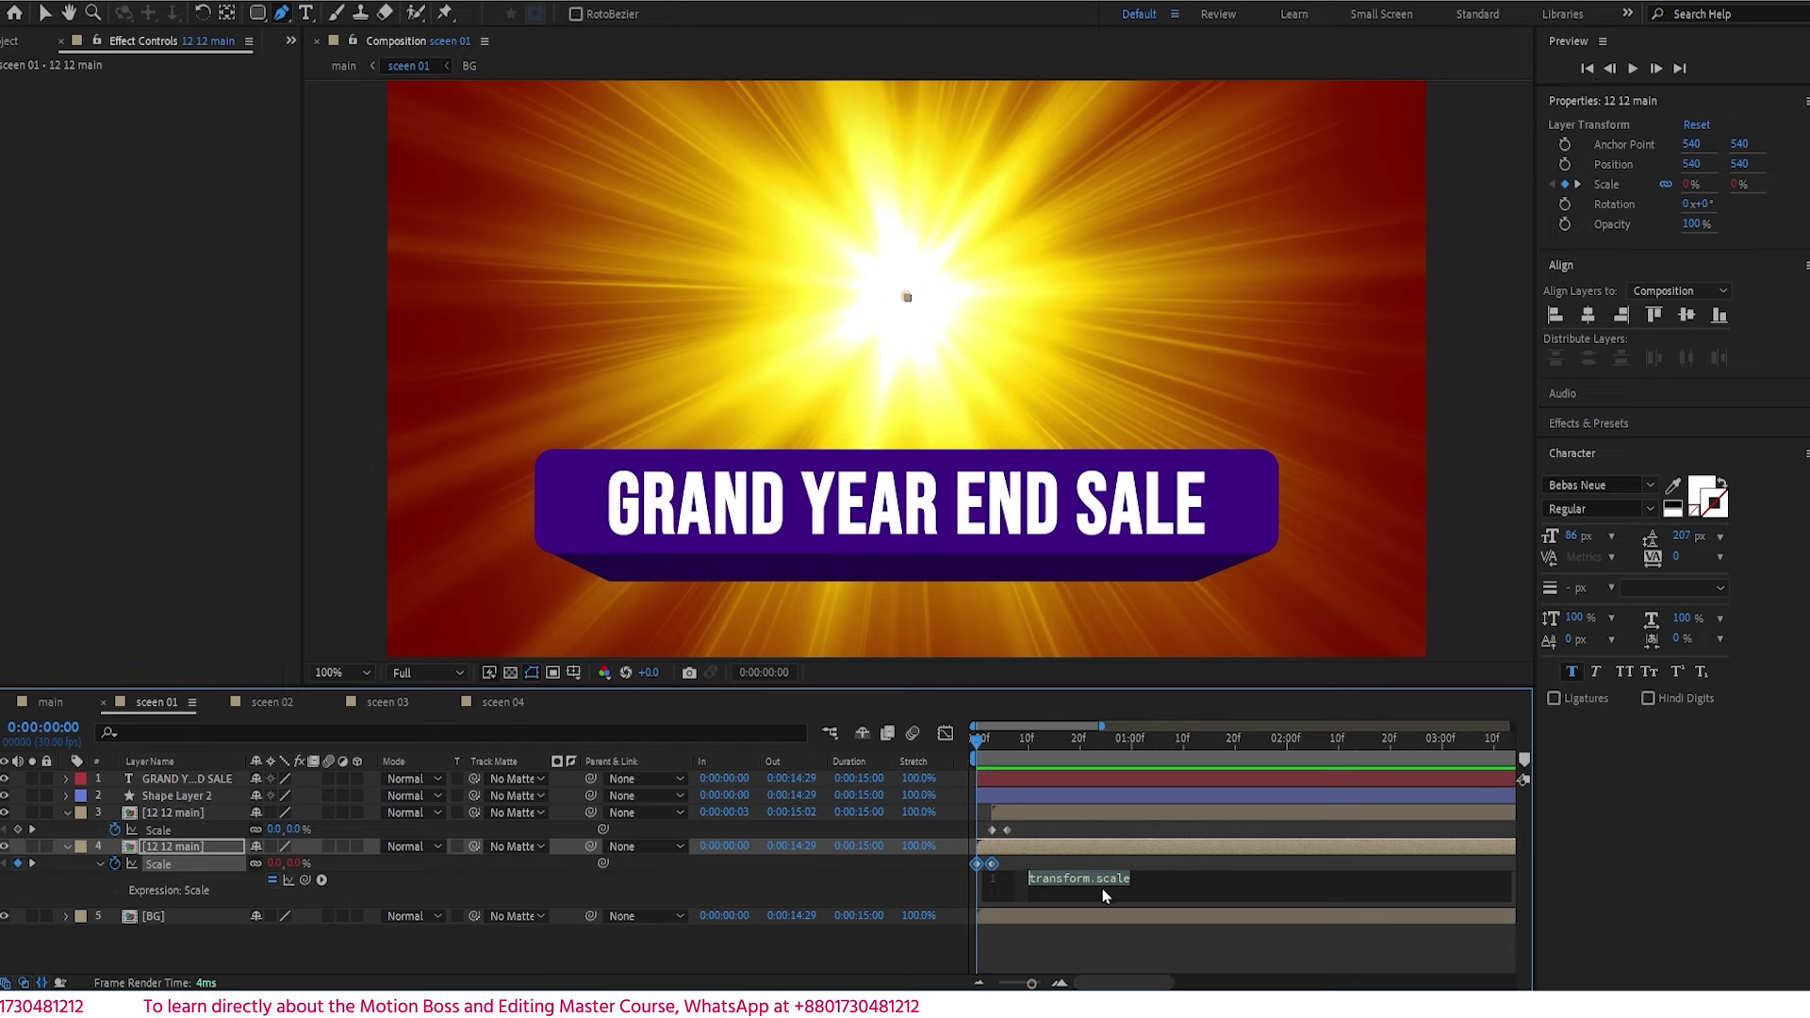
{"action": "key", "text": "ctrl+v"}
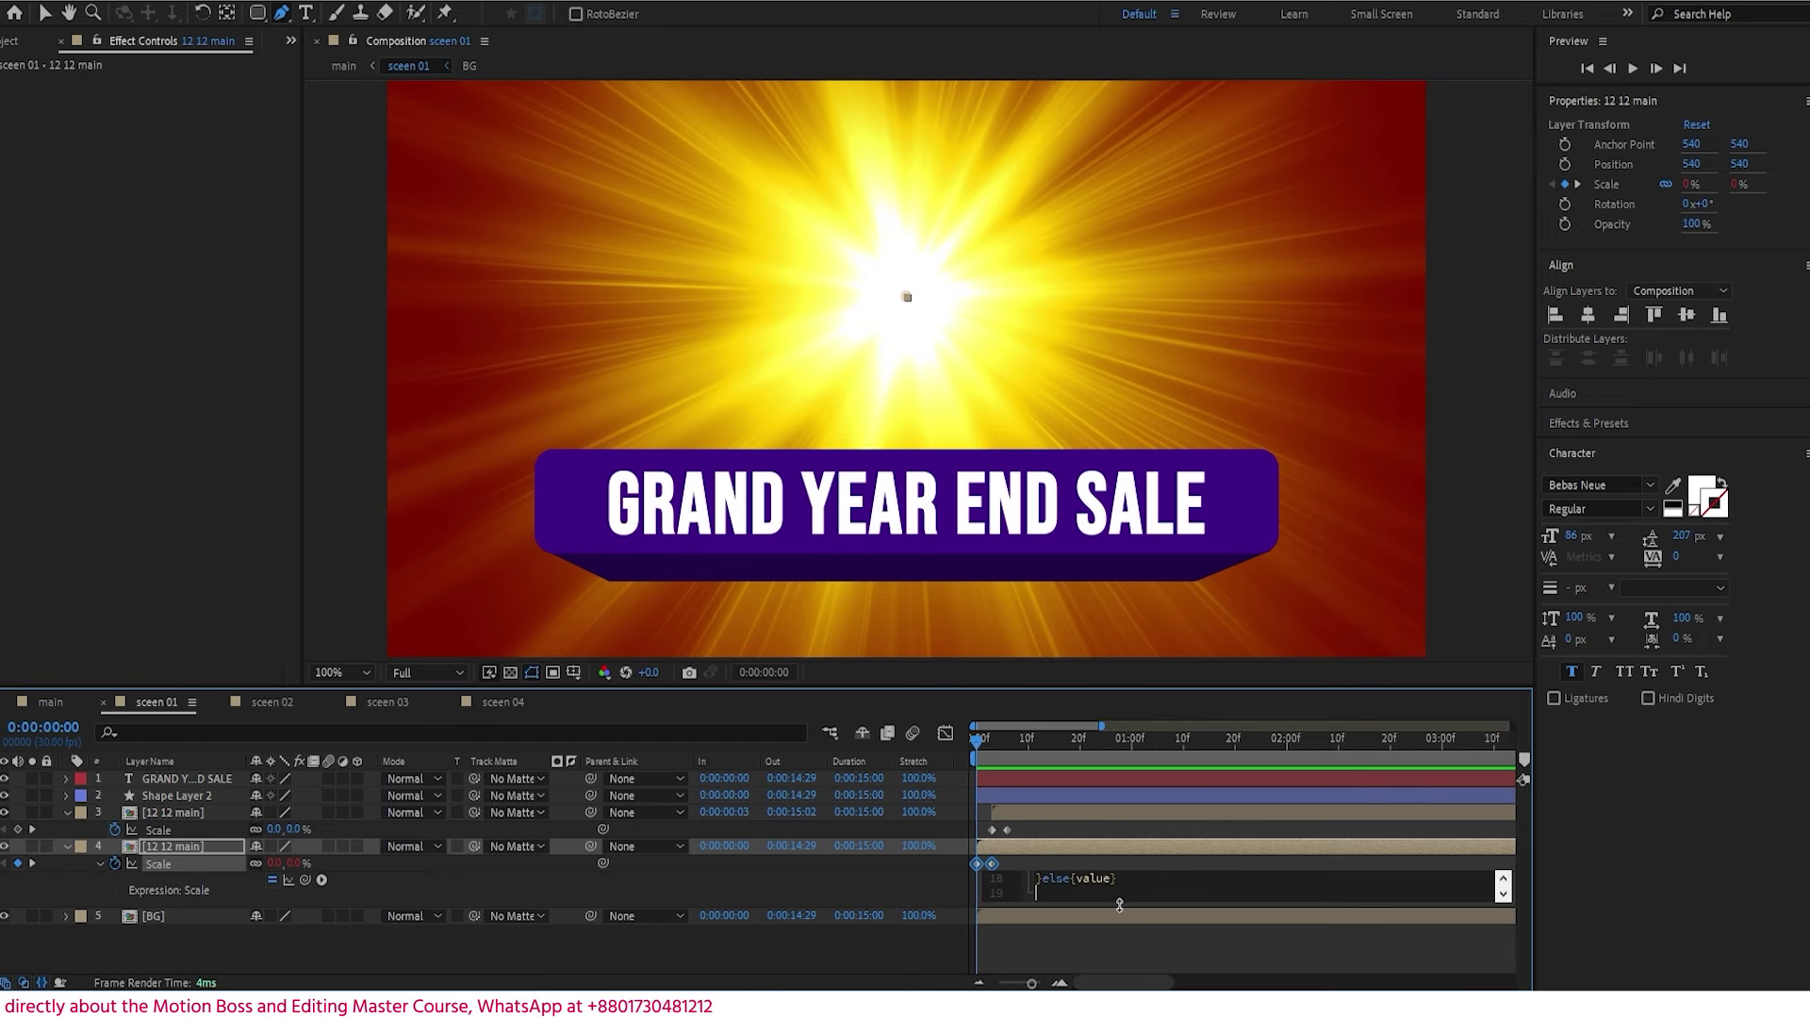
{"action": "left_click", "coordinate": [1078, 856]}
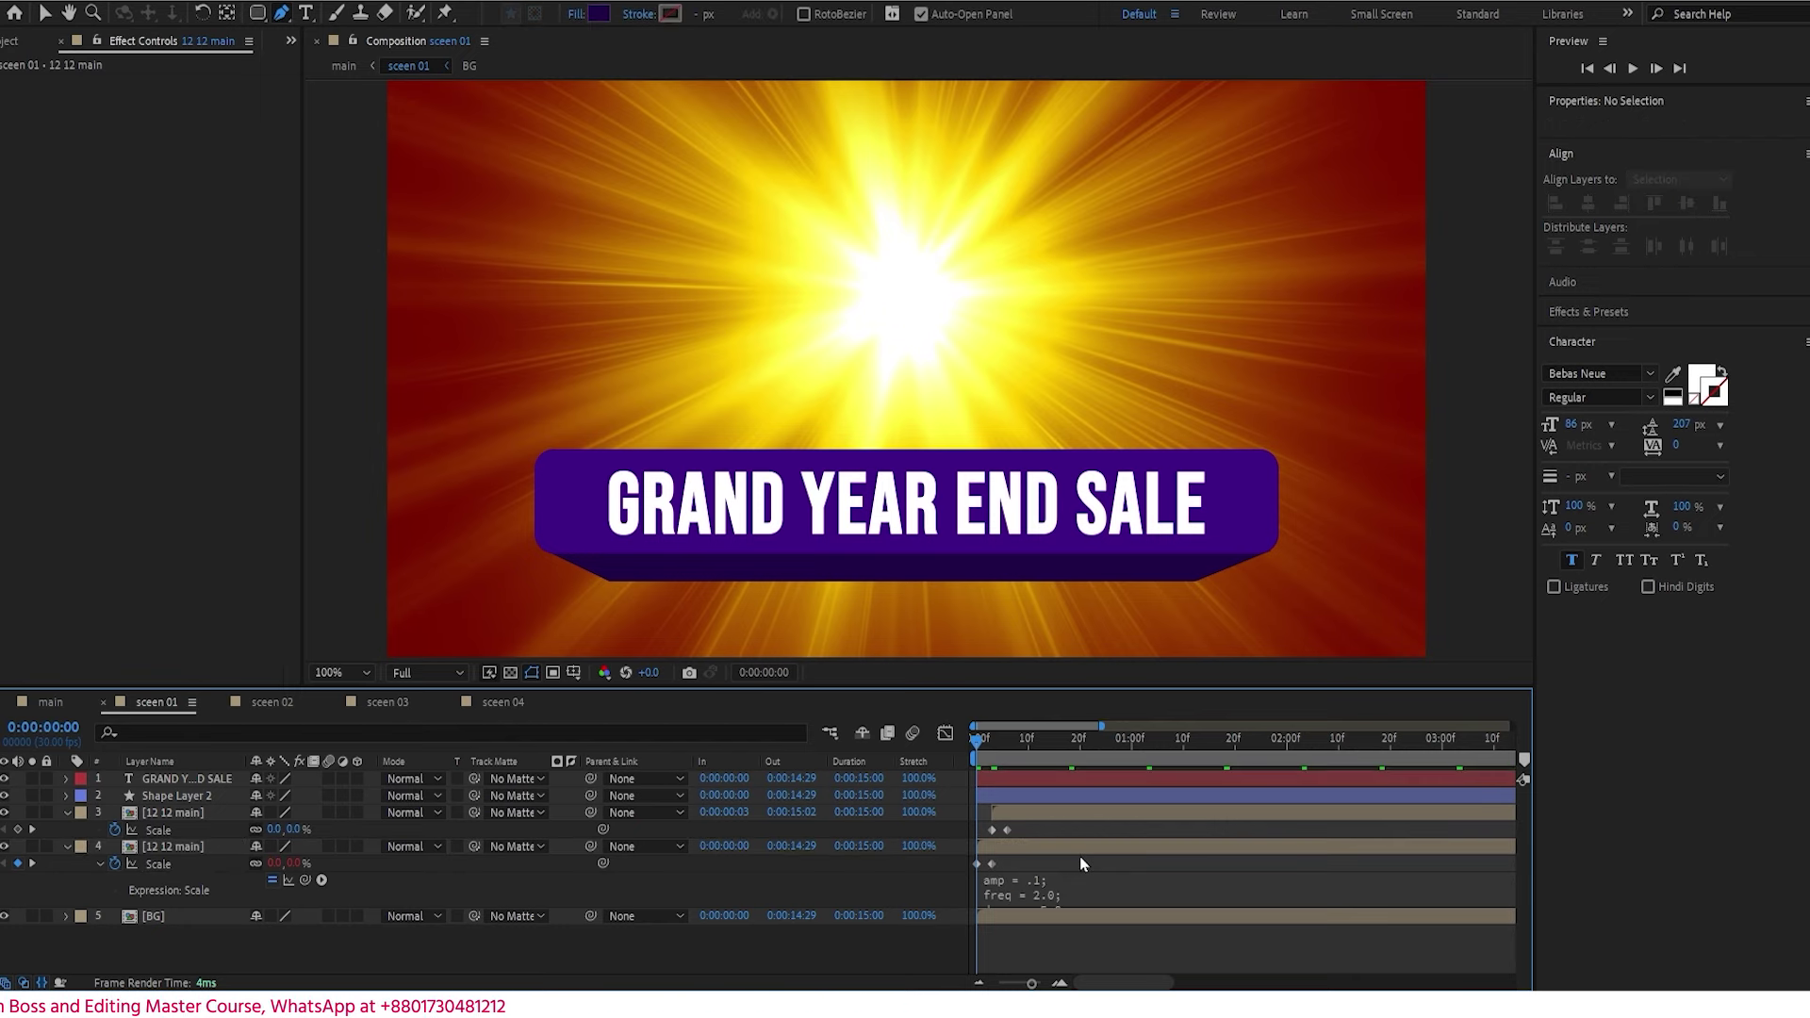
{"action": "key", "text": "space"}
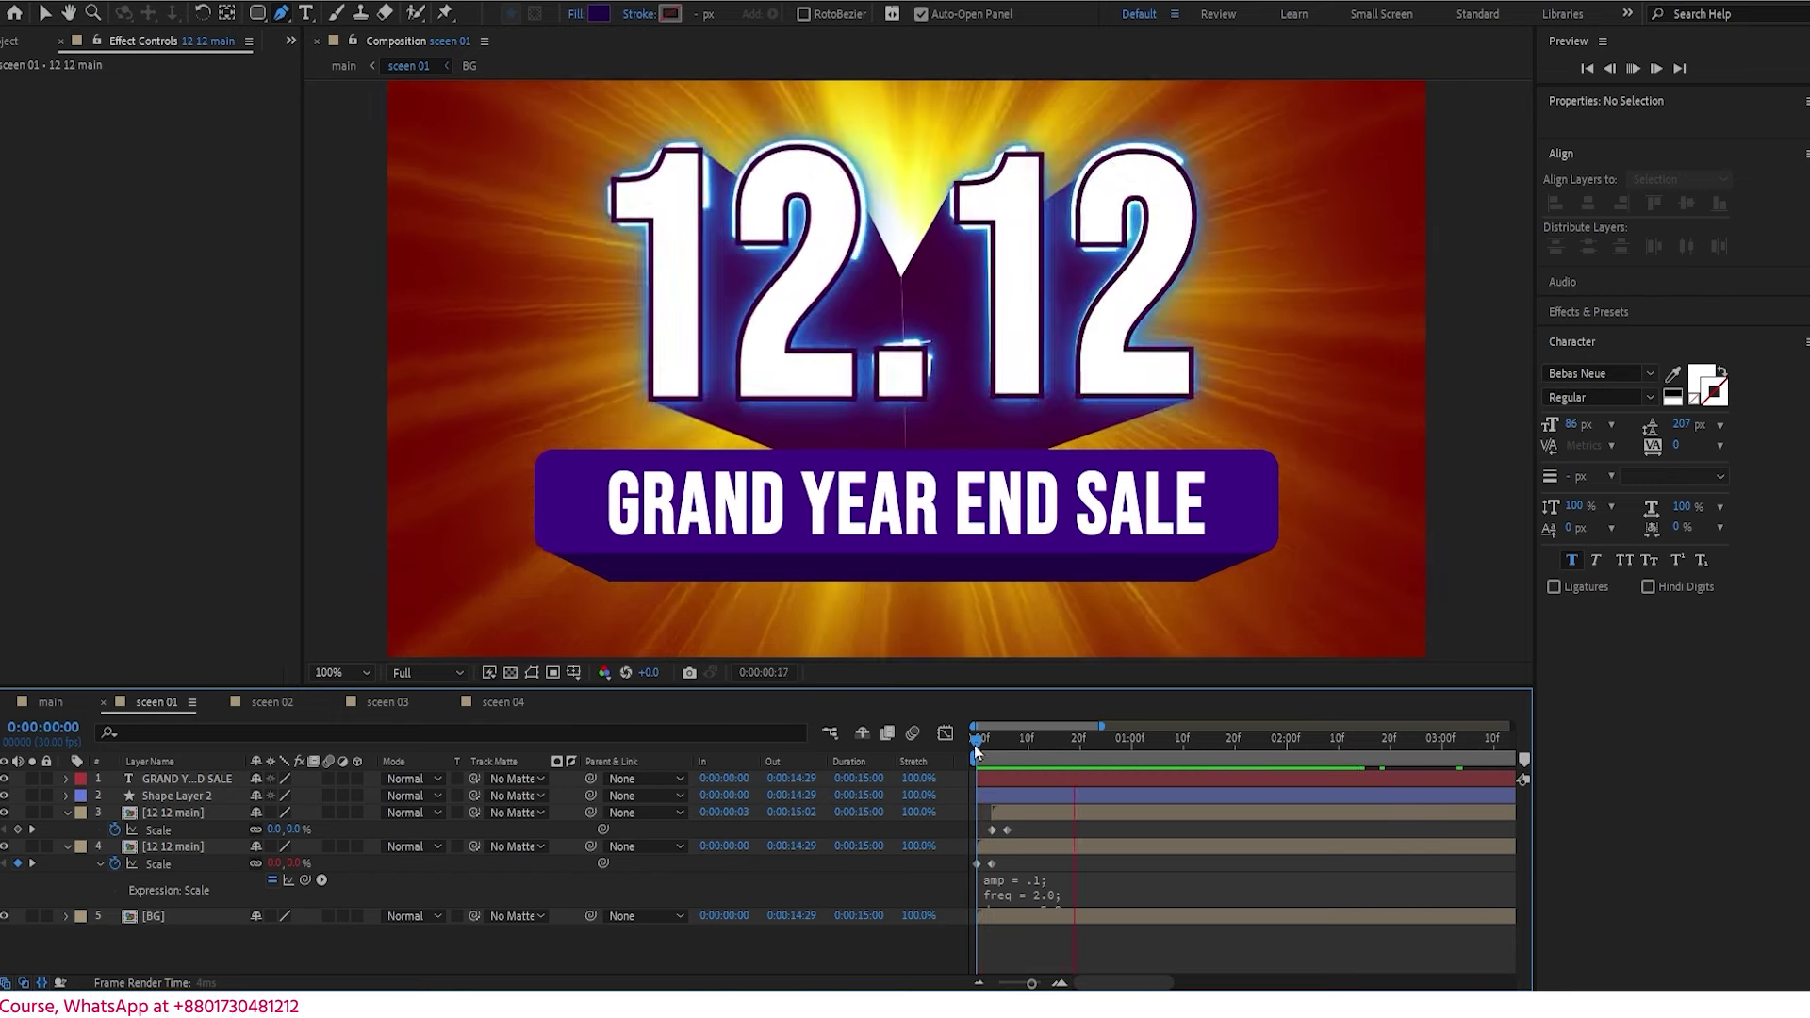
{"action": "left_click_drag", "start_coordinate": [994, 744], "coordinate": [952, 756]}
{"action": "key", "text": "space"}
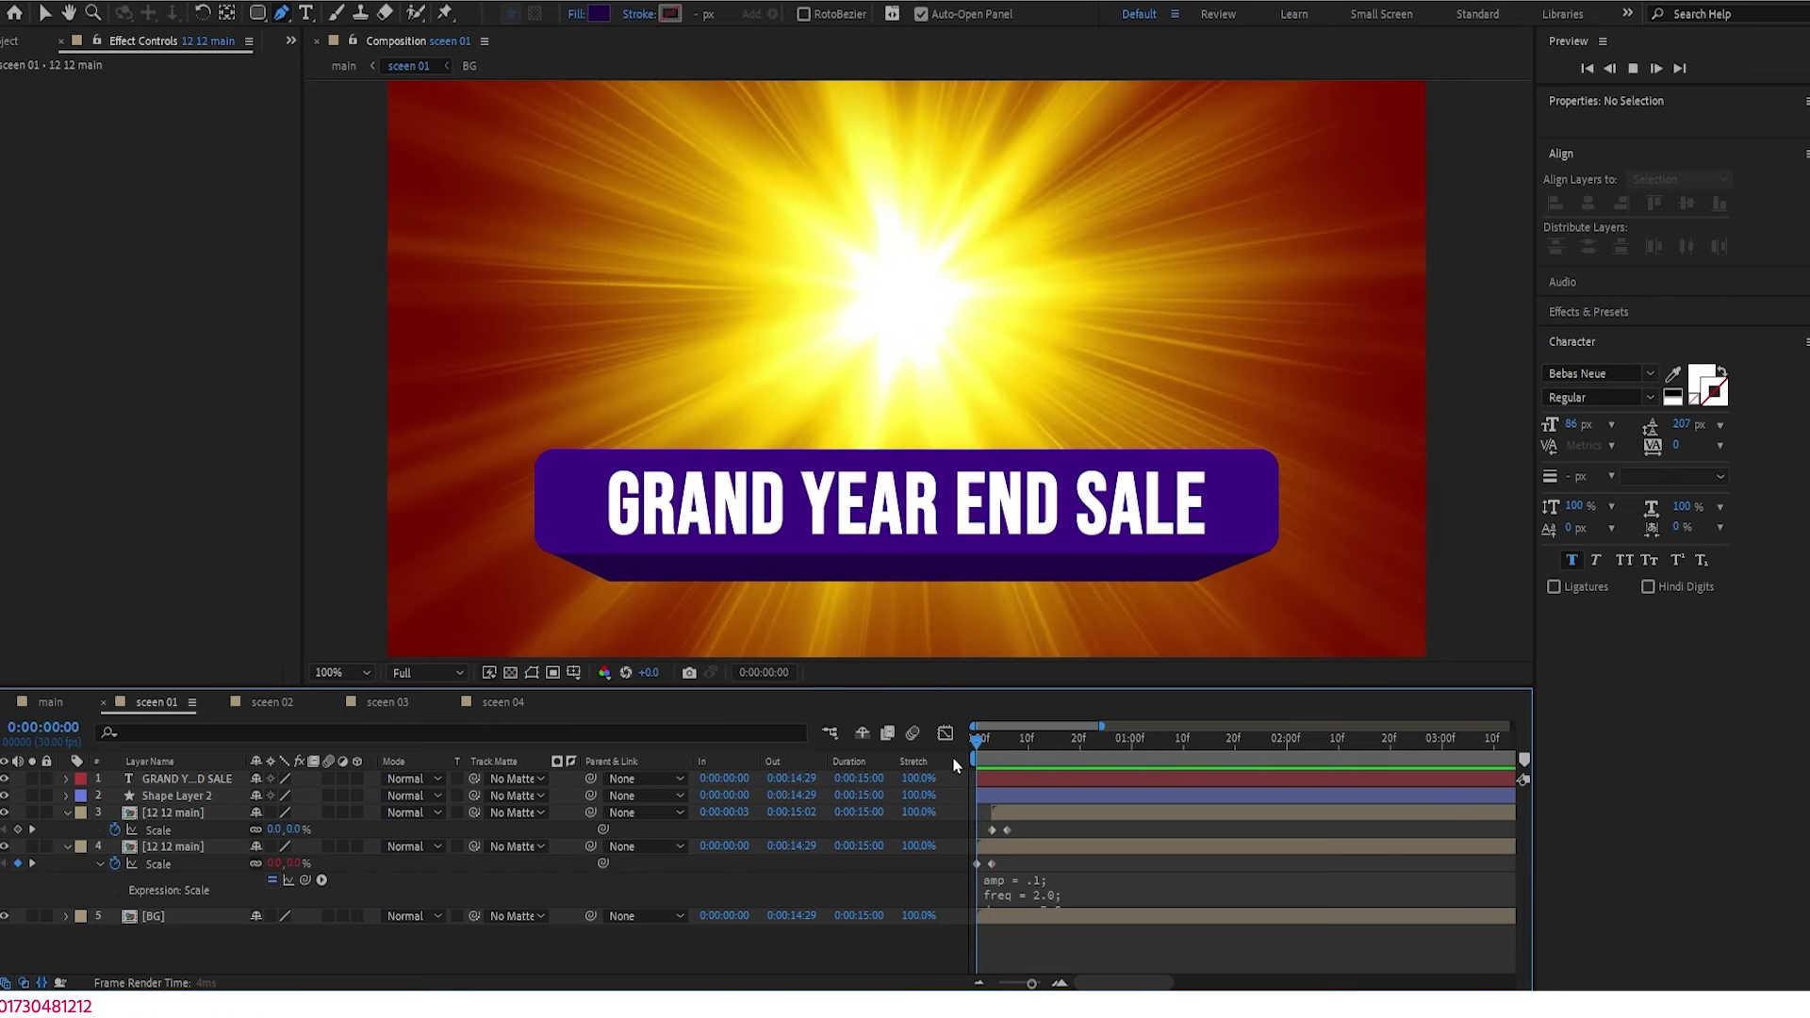
{"action": "key", "text": "space"}
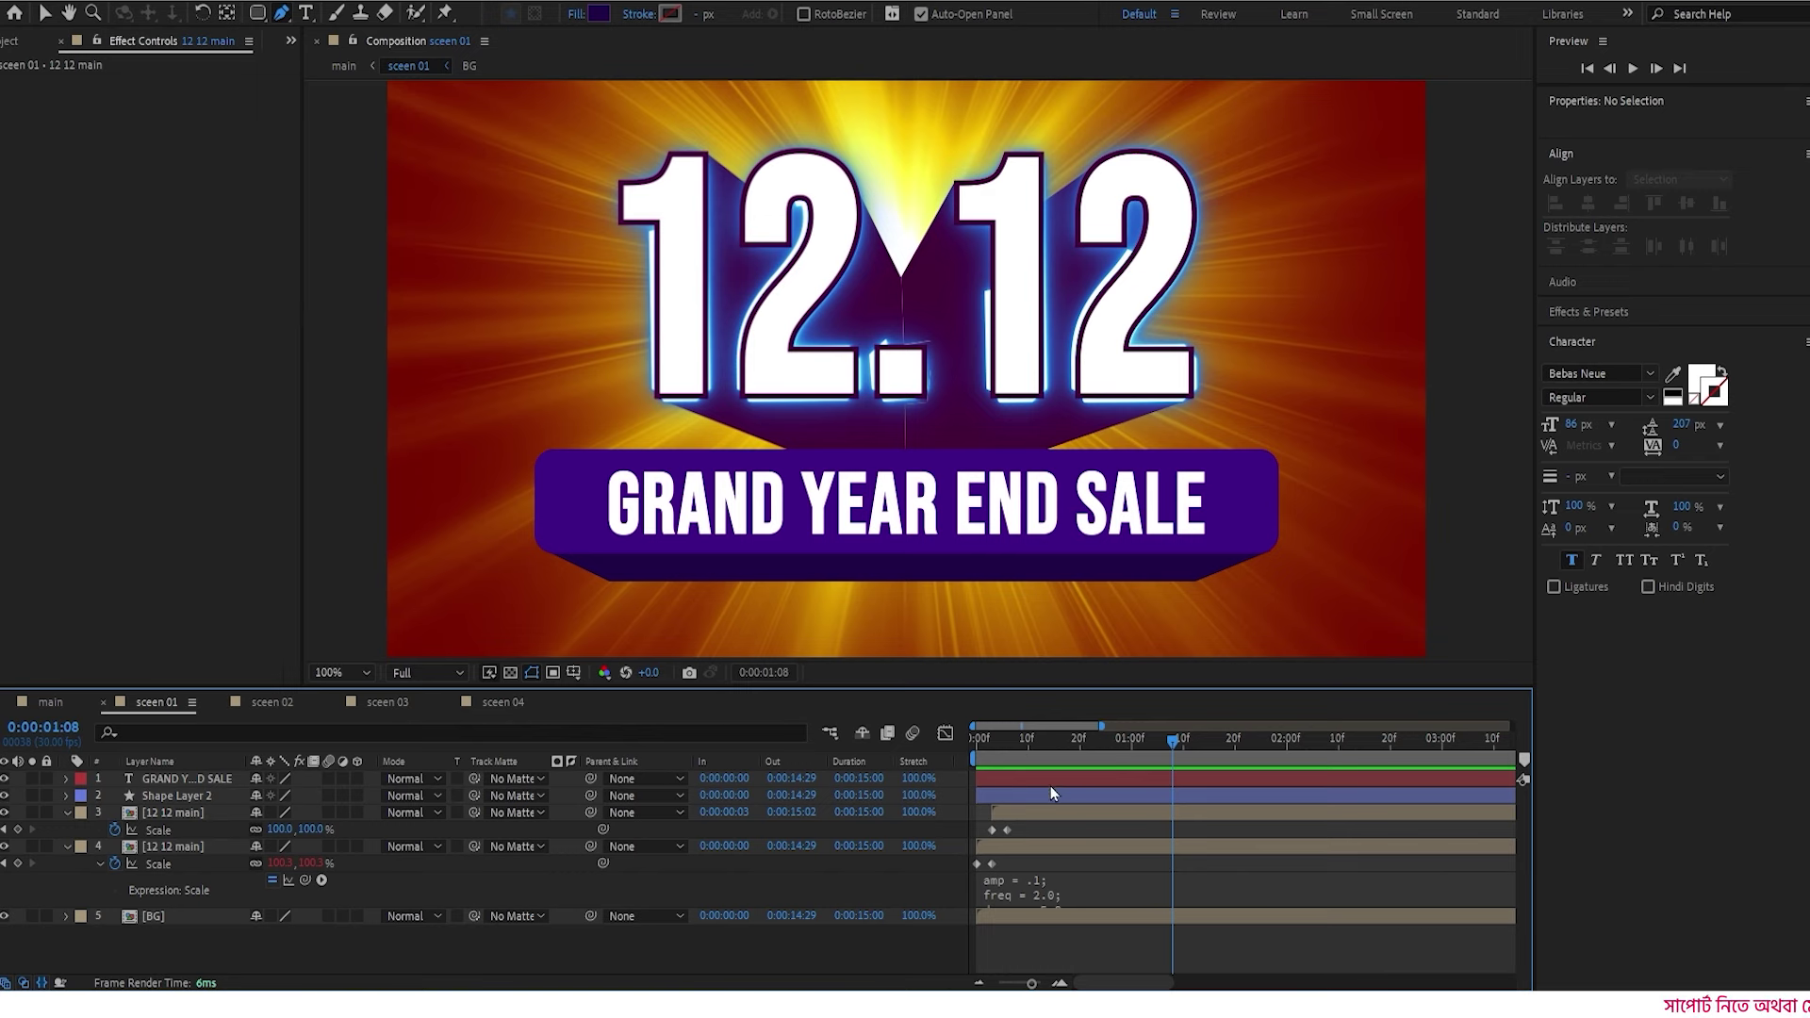
{"action": "left_click_drag", "start_coordinate": [1018, 742], "coordinate": [949, 754]}
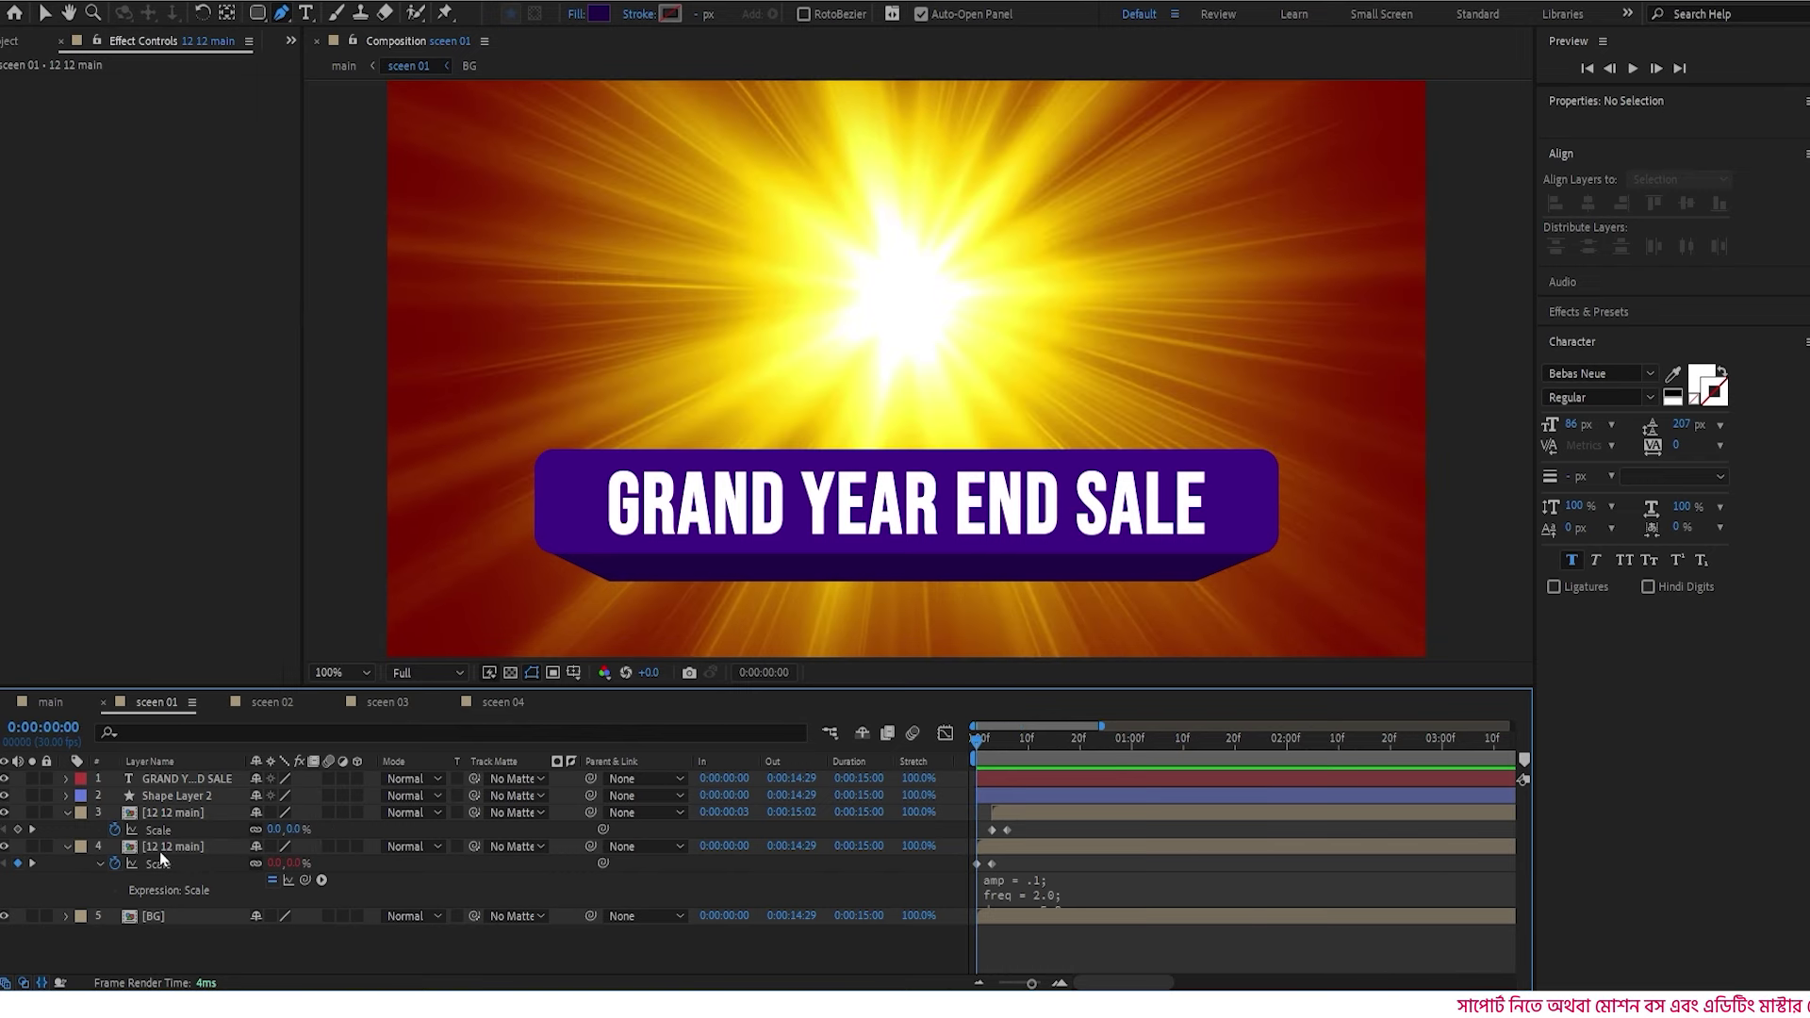
- Paste the same bounce expression onto the upper 12 12 main layer's Scale, preview it, and collapse both layers' properties
{"action": "left_click", "coordinate": [115, 830], "text": "alt"}
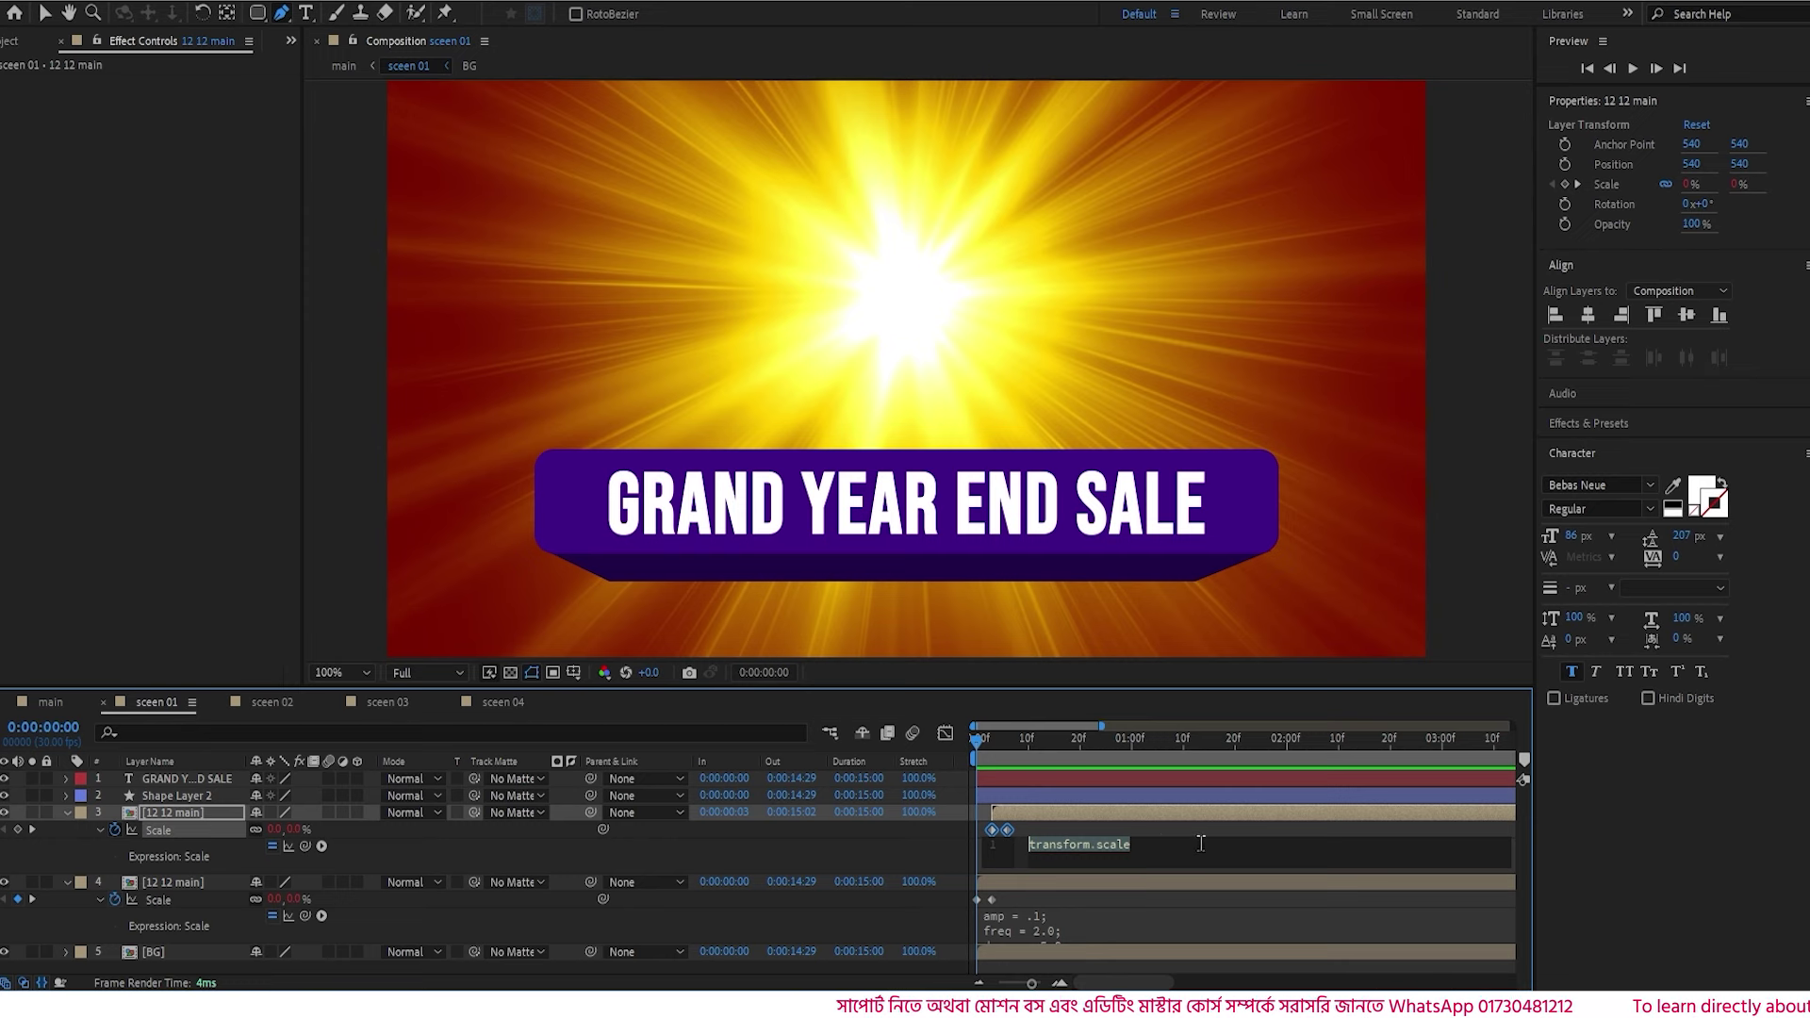
{"action": "key", "text": "ctrl+v"}
{"action": "left_click", "coordinate": [1131, 822]}
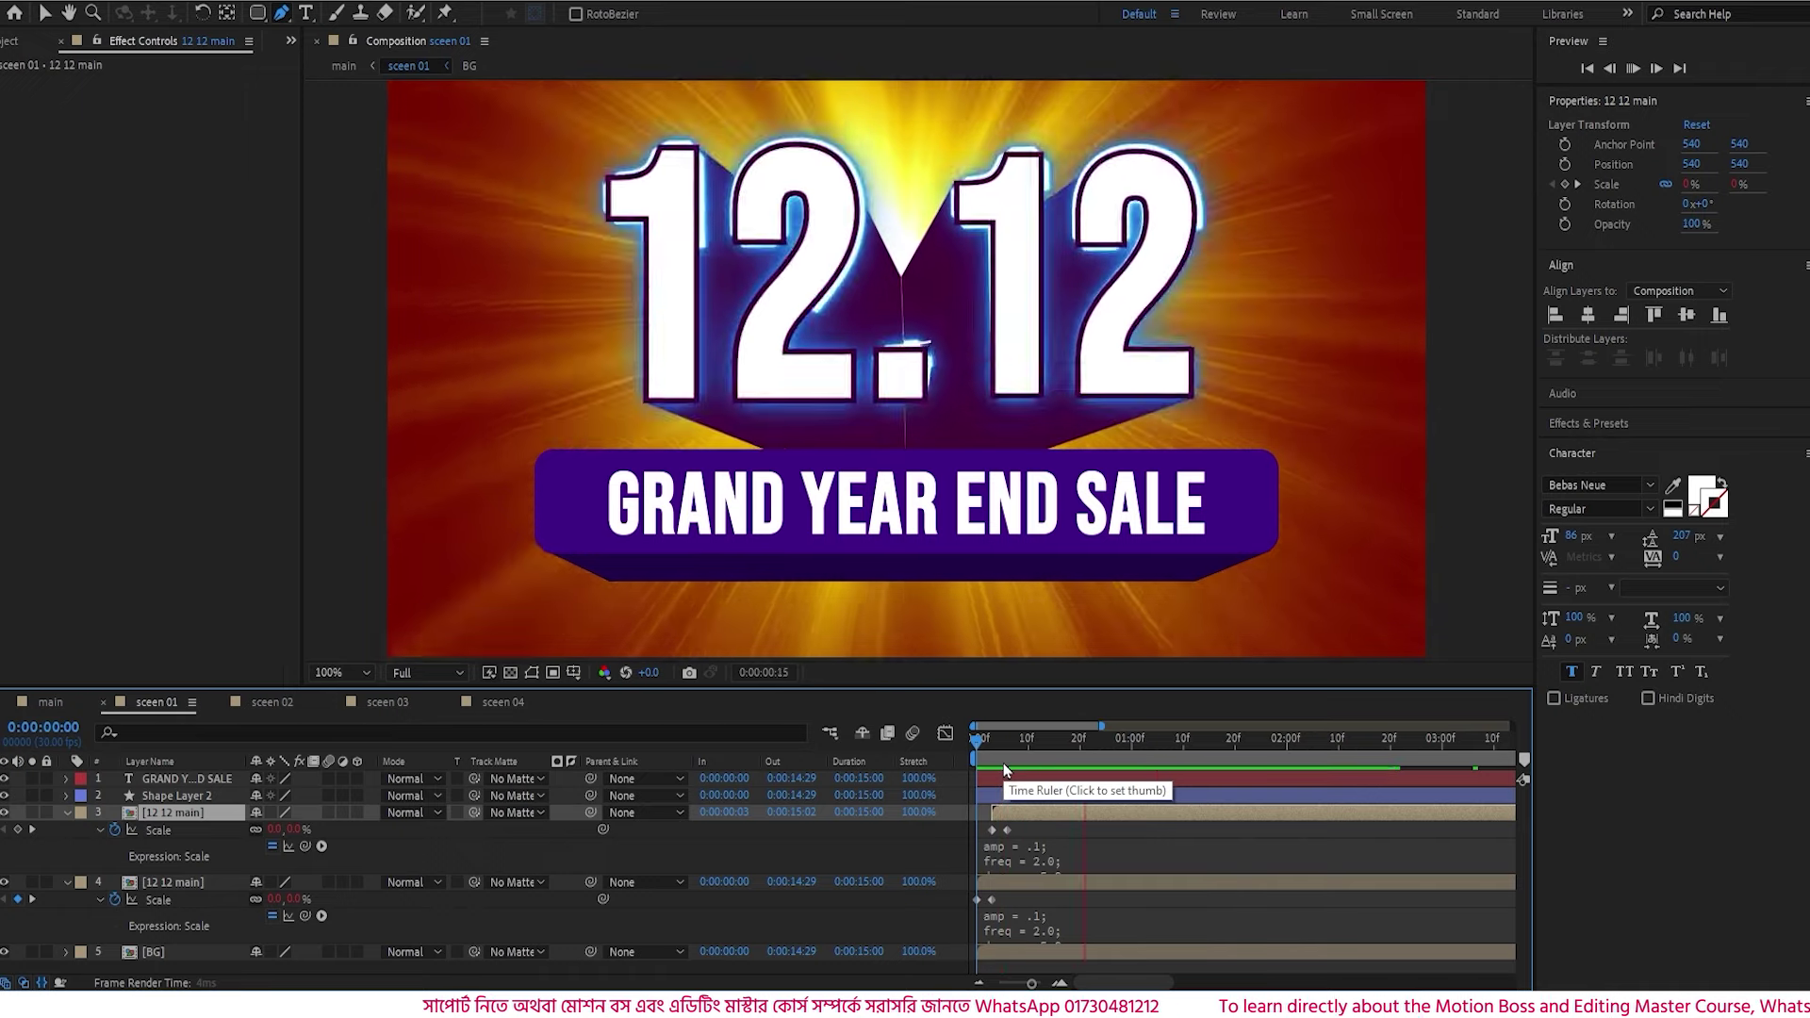
{"action": "key", "text": "space"}
{"action": "key", "text": "space"}
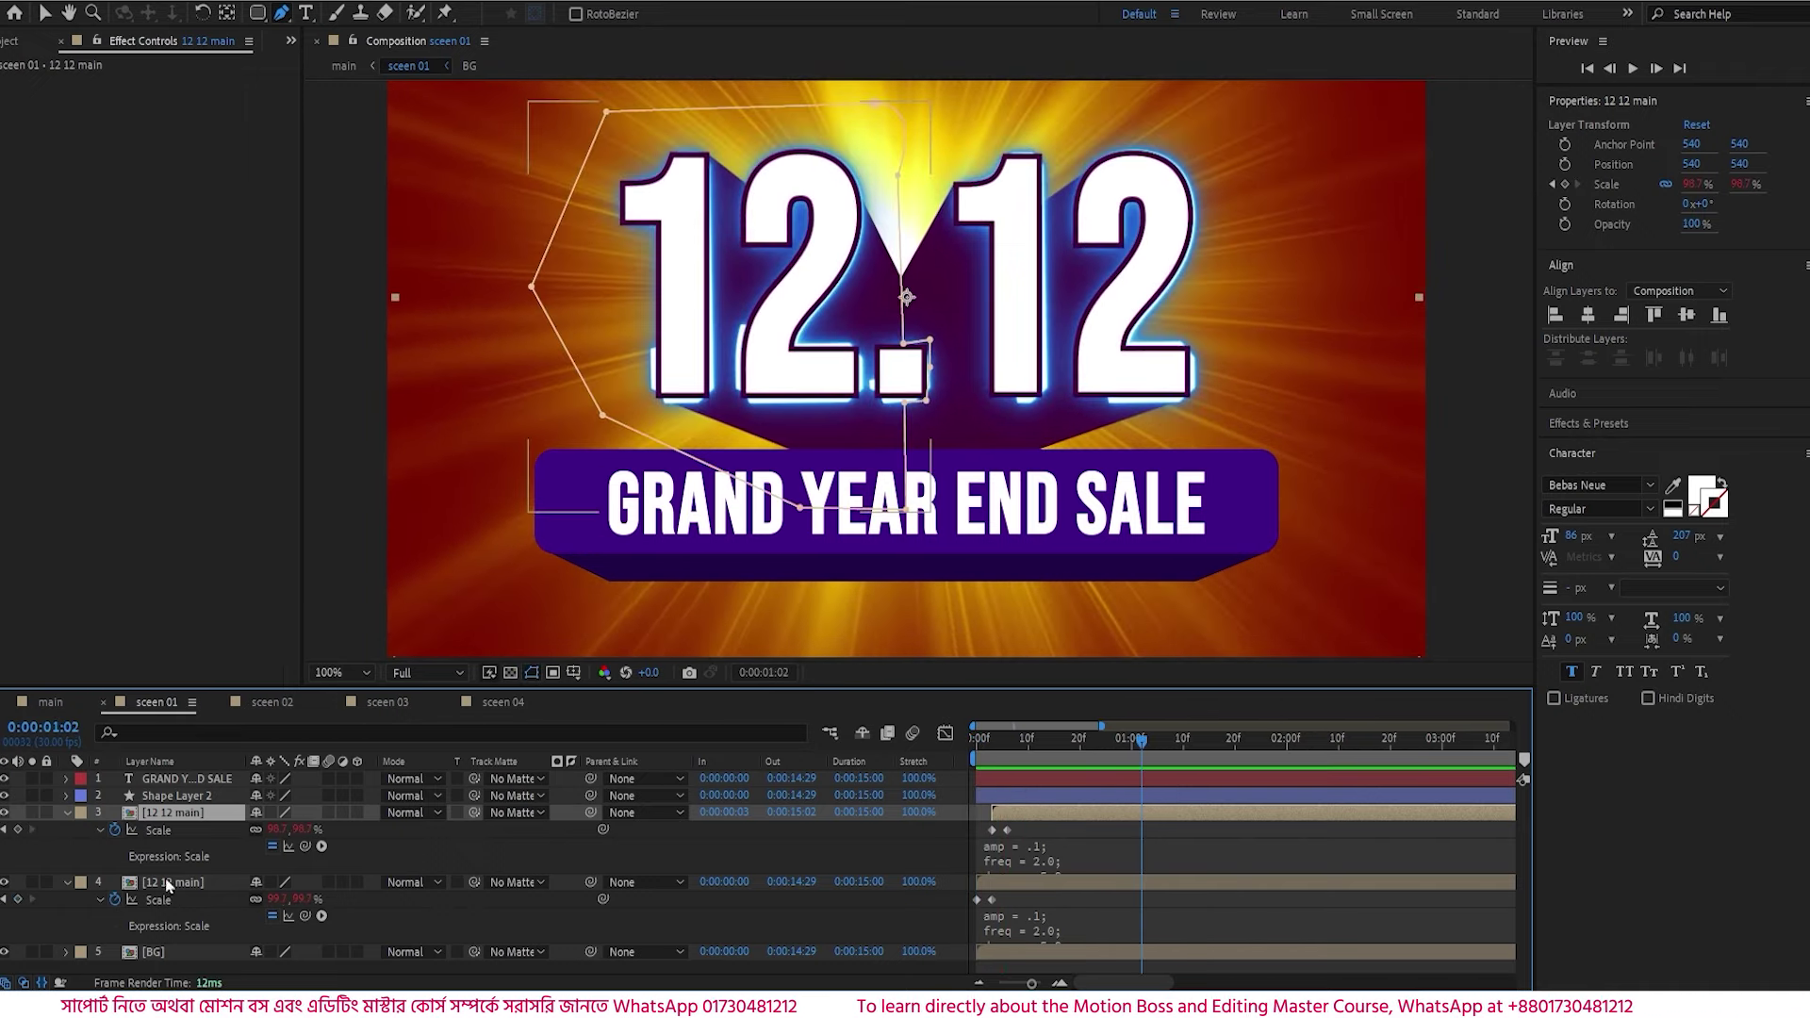
{"action": "left_click", "coordinate": [66, 812]}
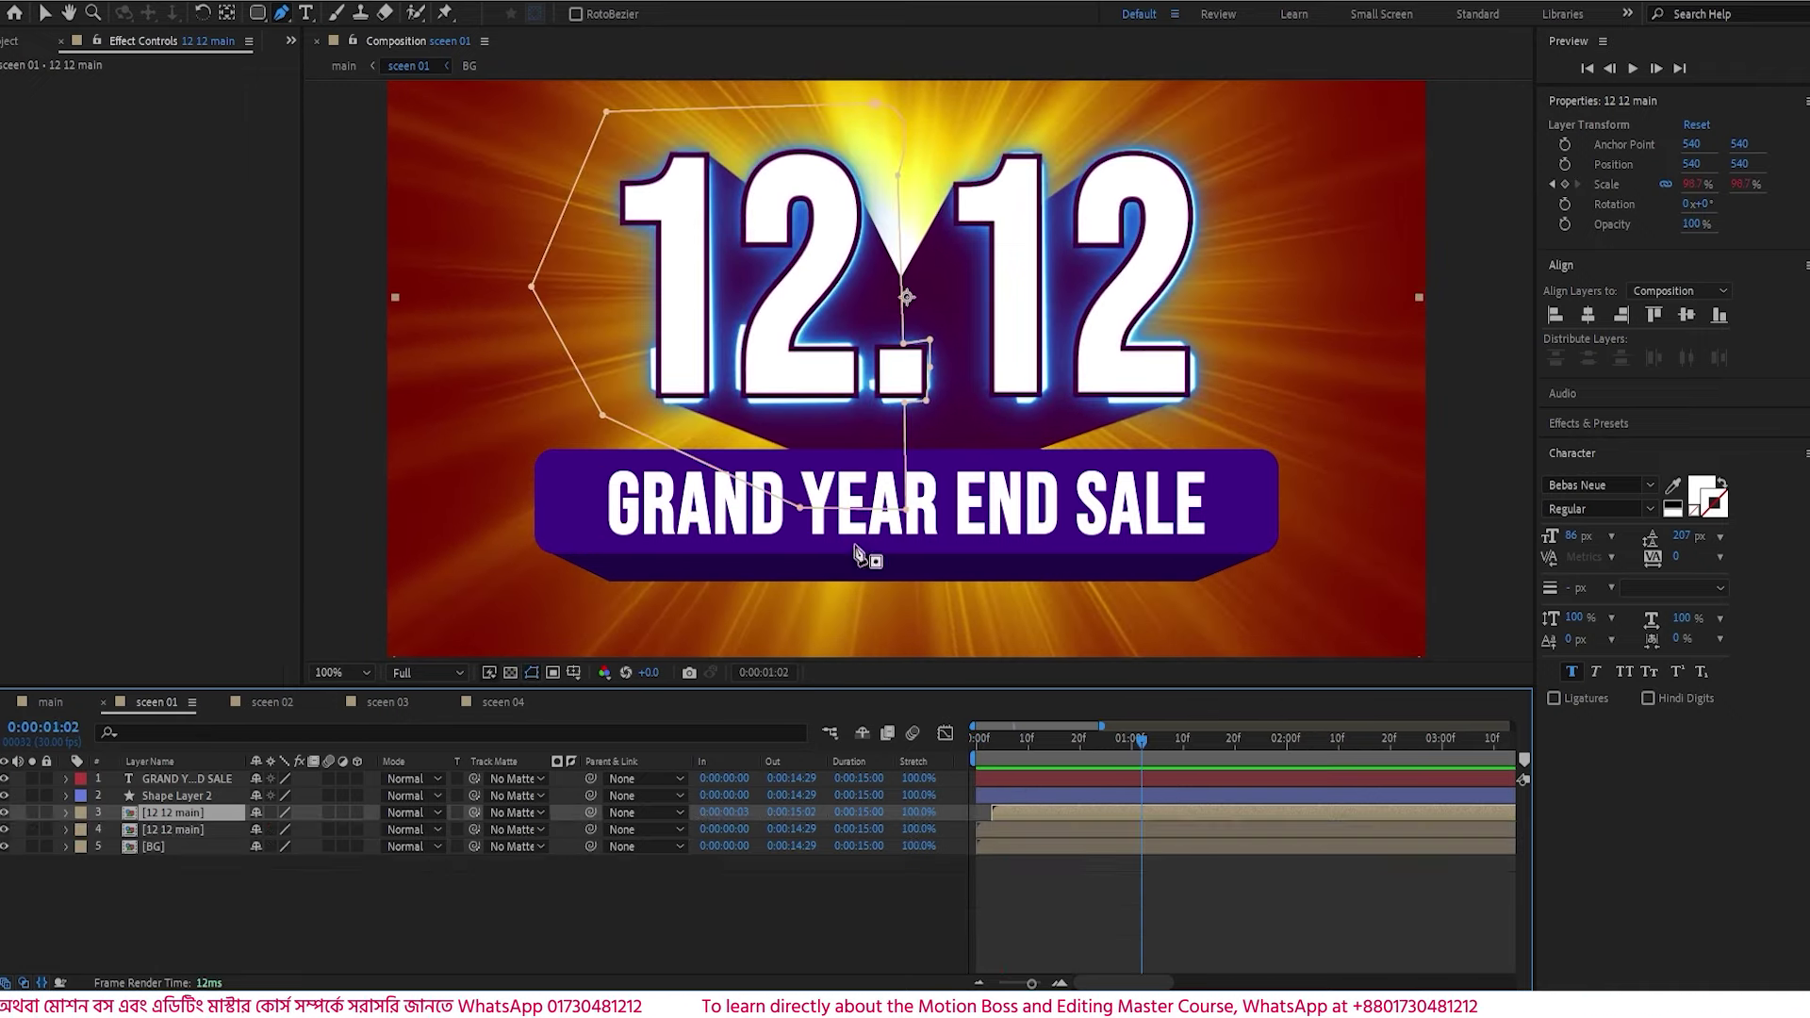
- Pre-compose the GRAND YEAR END SALE text and Shape Layer 2 as "grand year with shape", moving all attributes into the new composition
{"action": "left_click", "coordinate": [202, 796]}
{"action": "left_click", "coordinate": [189, 780], "text": "shift"}
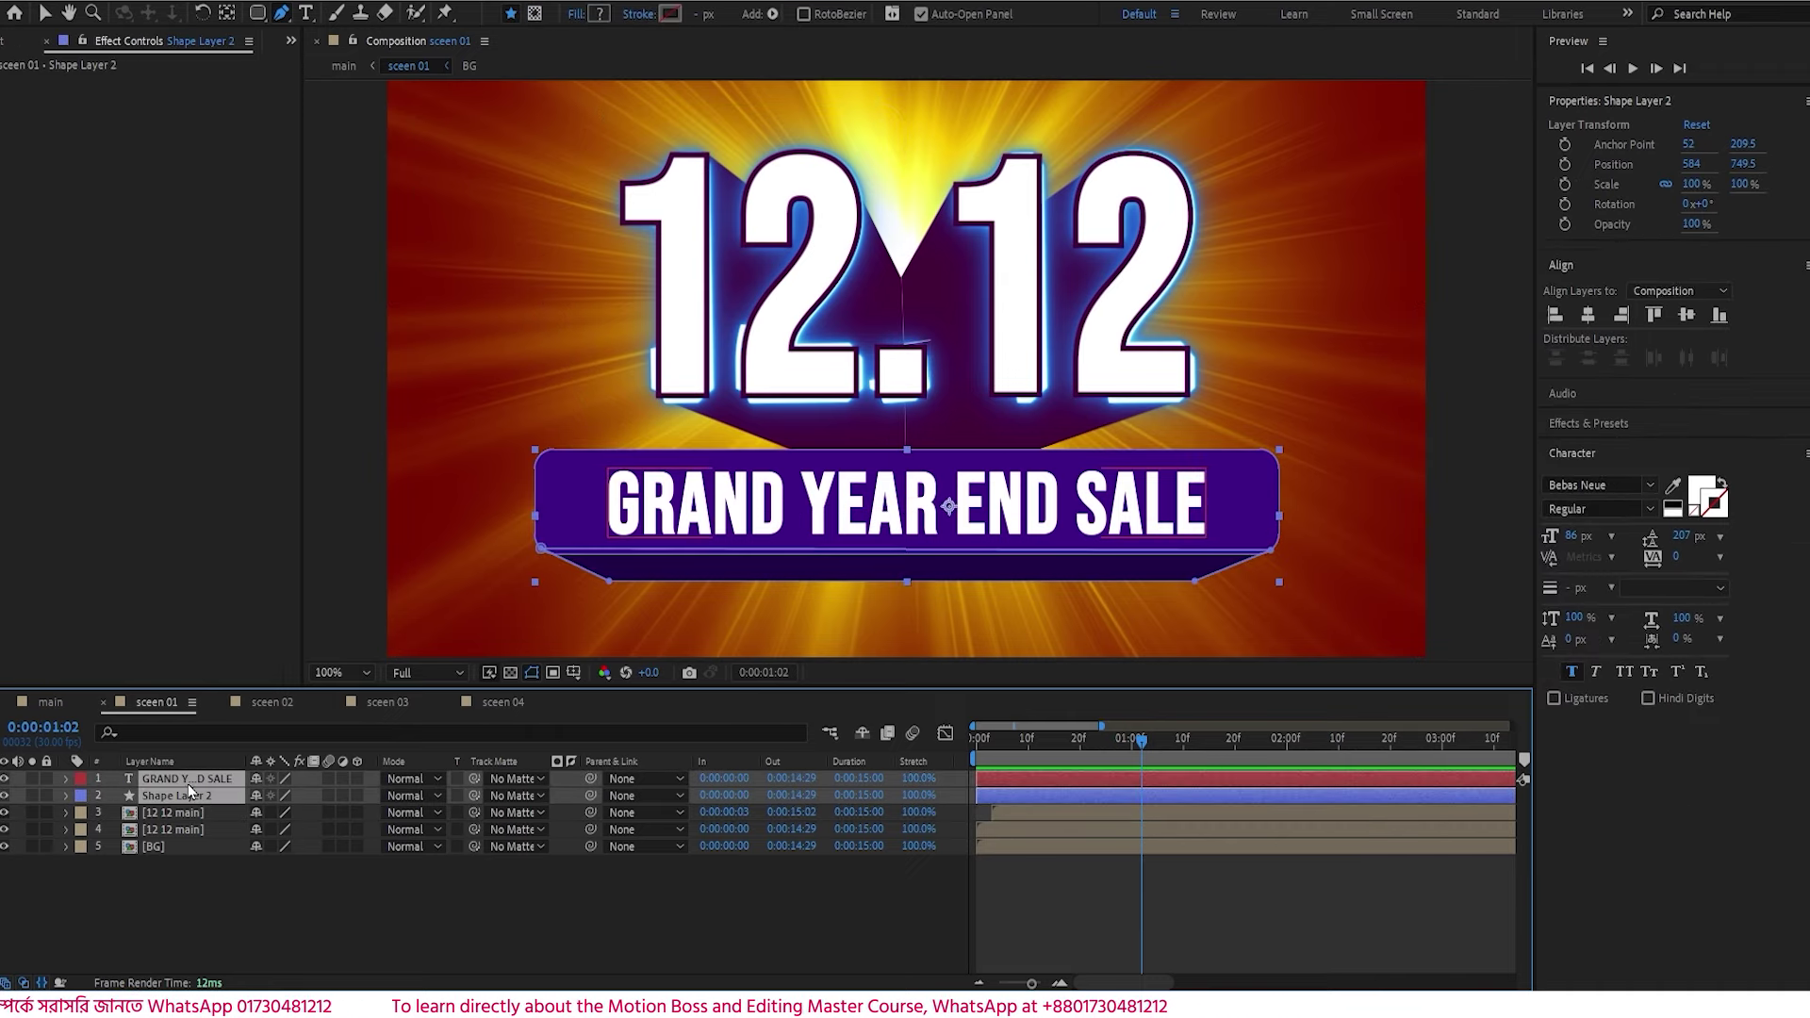
{"action": "right_click", "coordinate": [217, 800]}
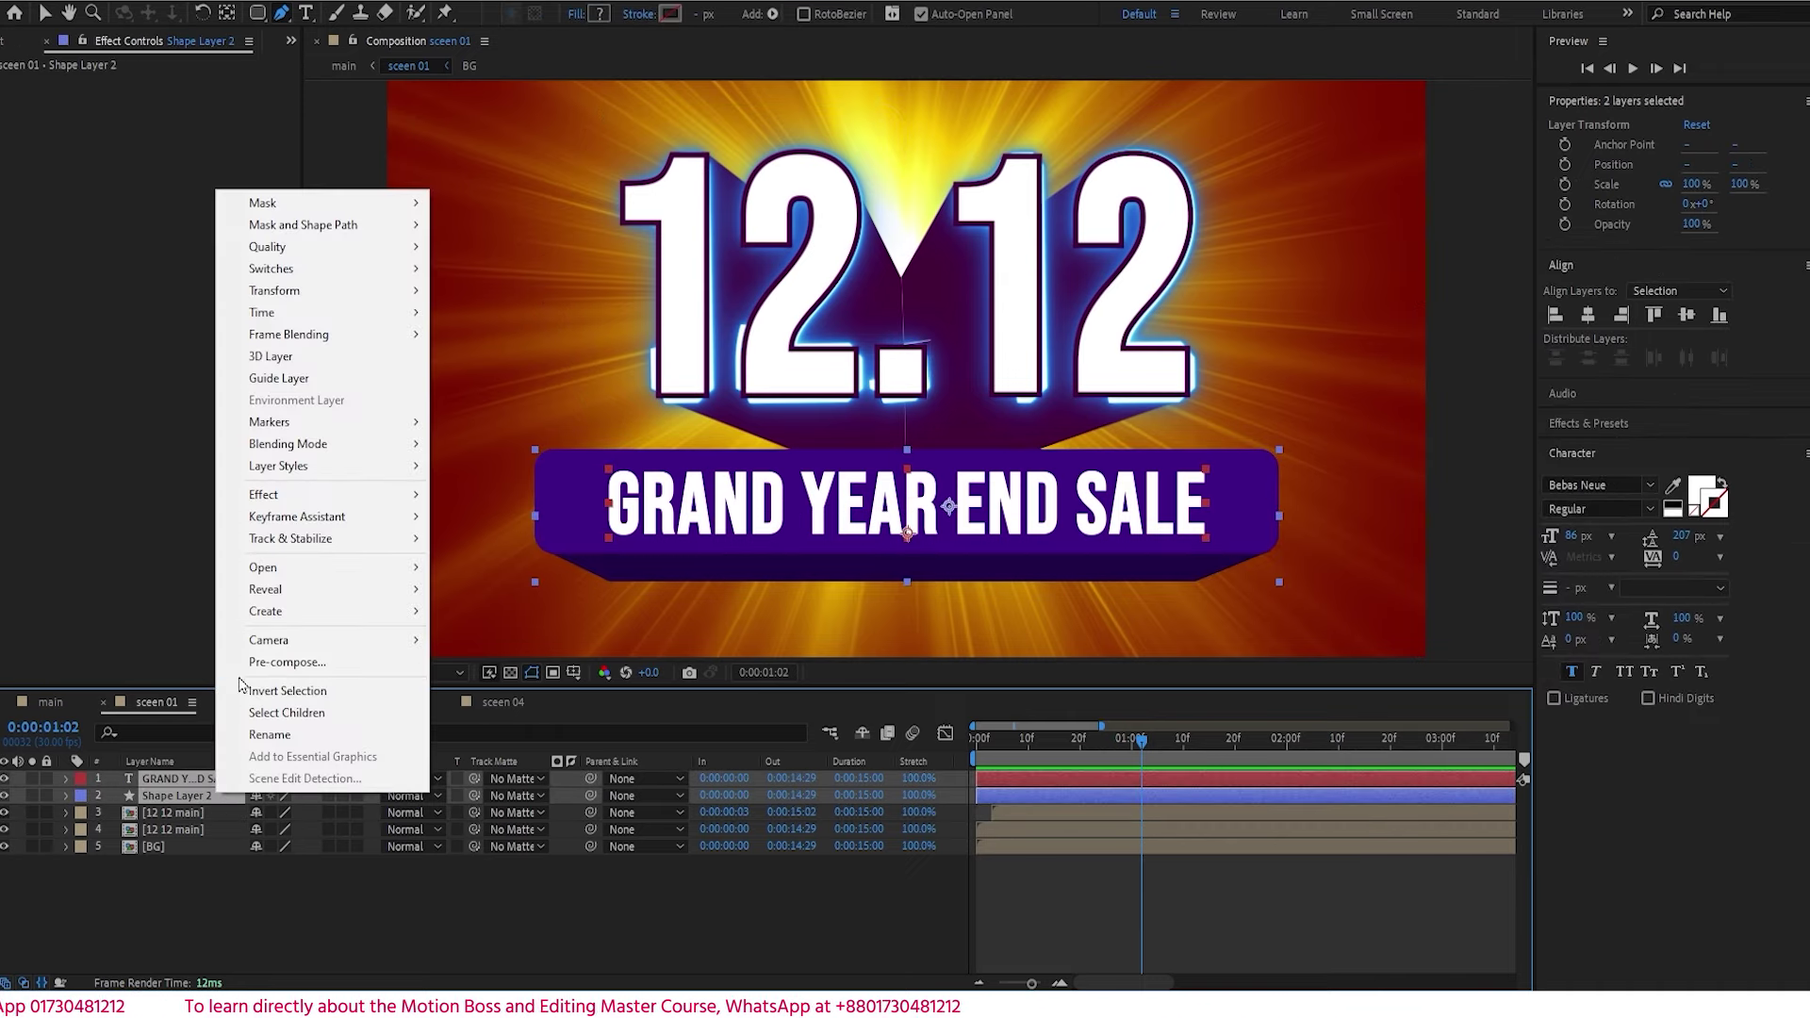
{"action": "left_click", "coordinate": [273, 661]}
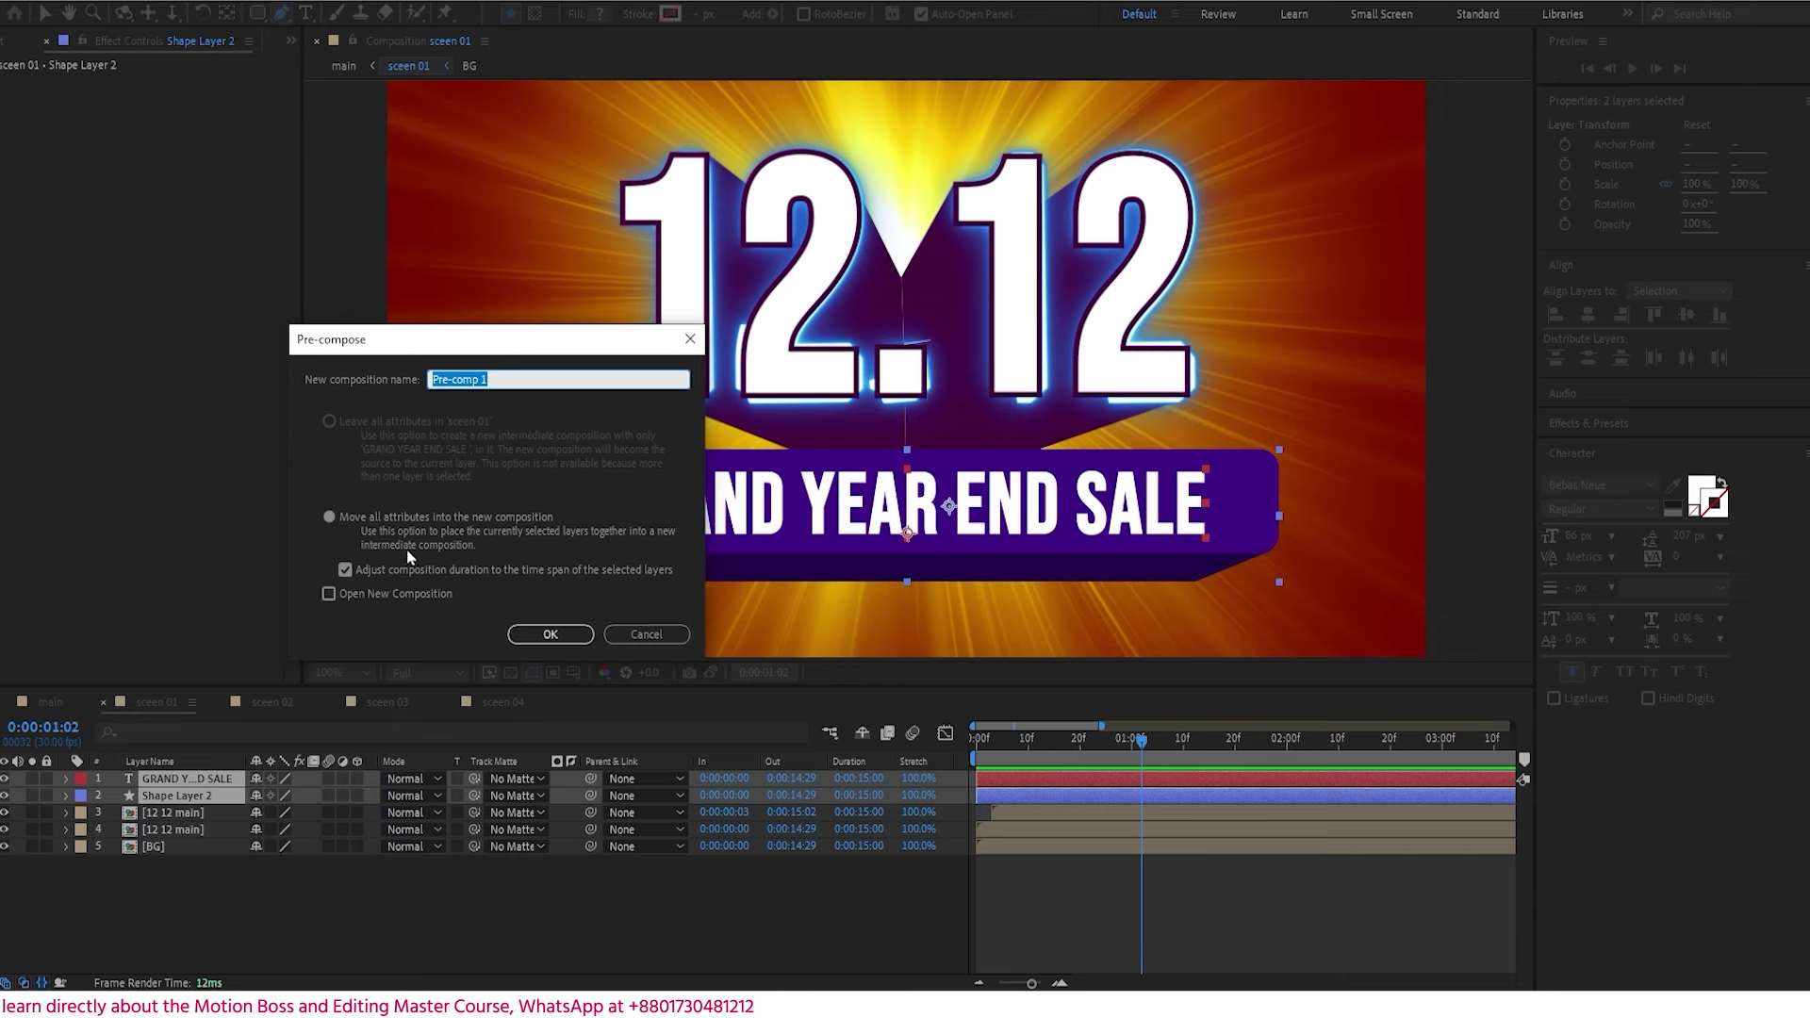
{"action": "type", "text": "grand year with shape"}
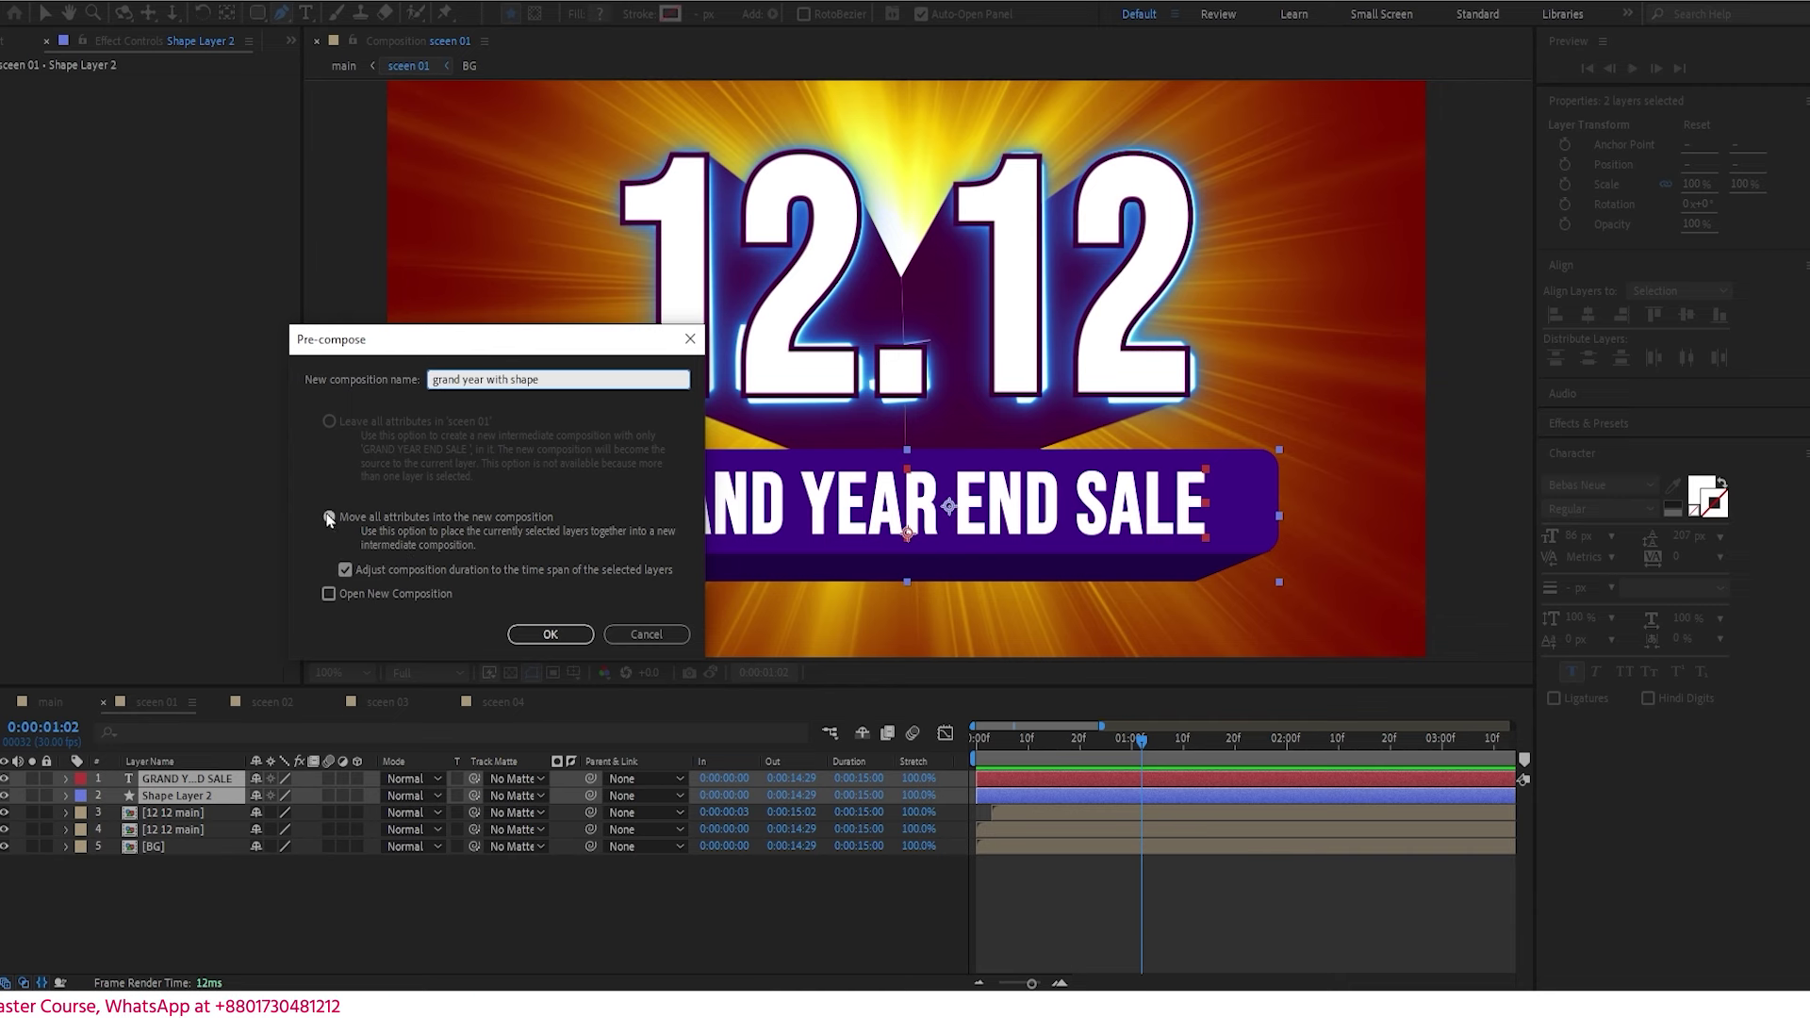
{"action": "left_click", "coordinate": [550, 635]}
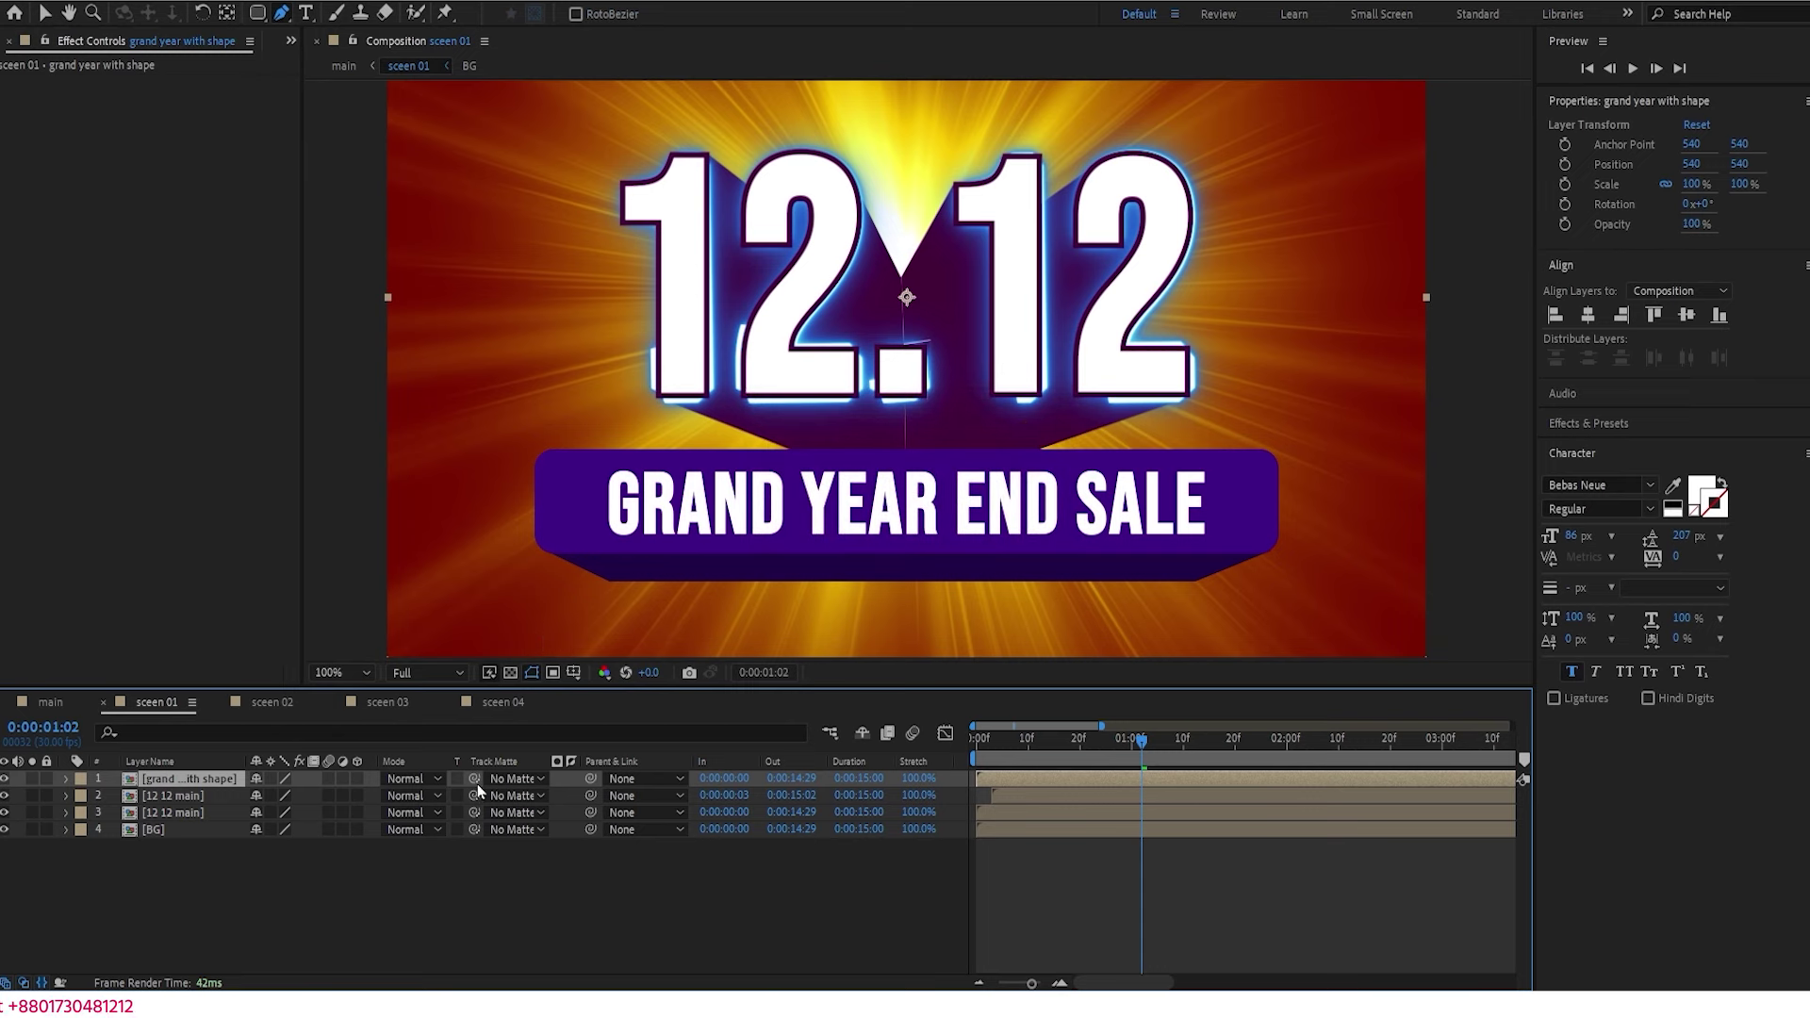
- Keyframe the grand year with shape layer's Scale from 0% at the start to 100% at 0:00:00:03
{"action": "left_click_drag", "start_coordinate": [1026, 749], "coordinate": [964, 746]}
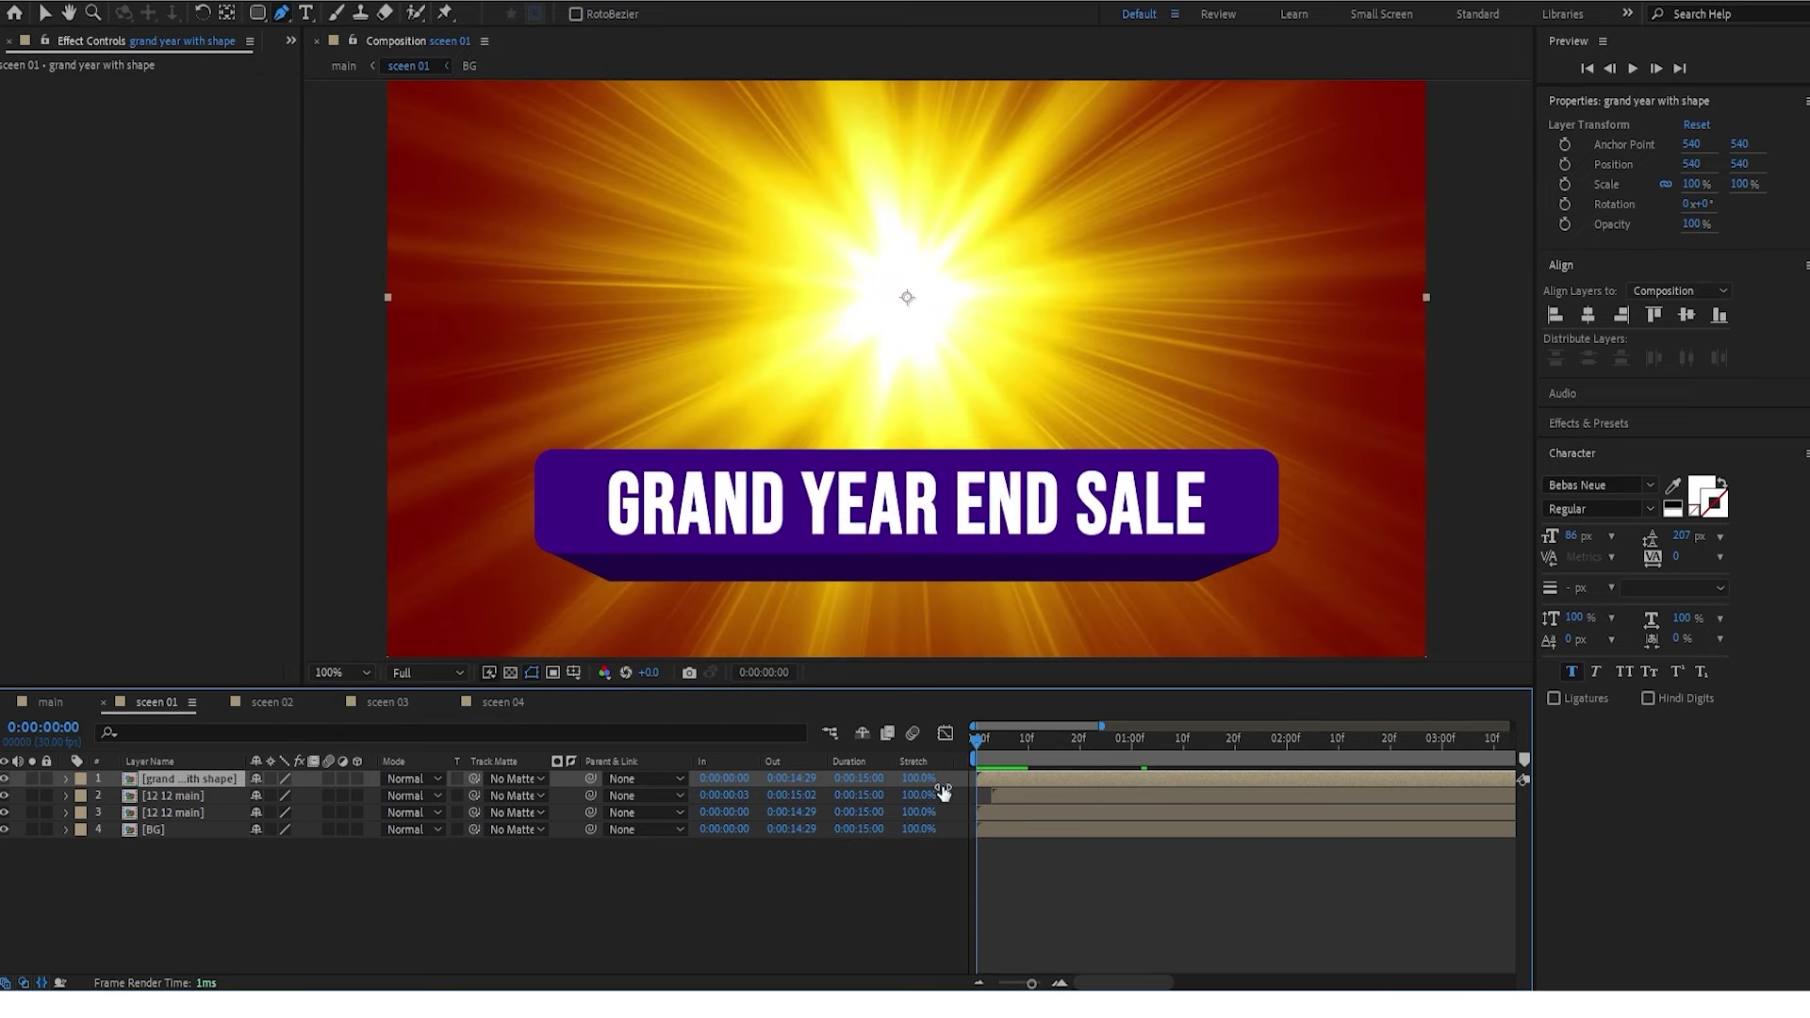
{"action": "key", "text": "s"}
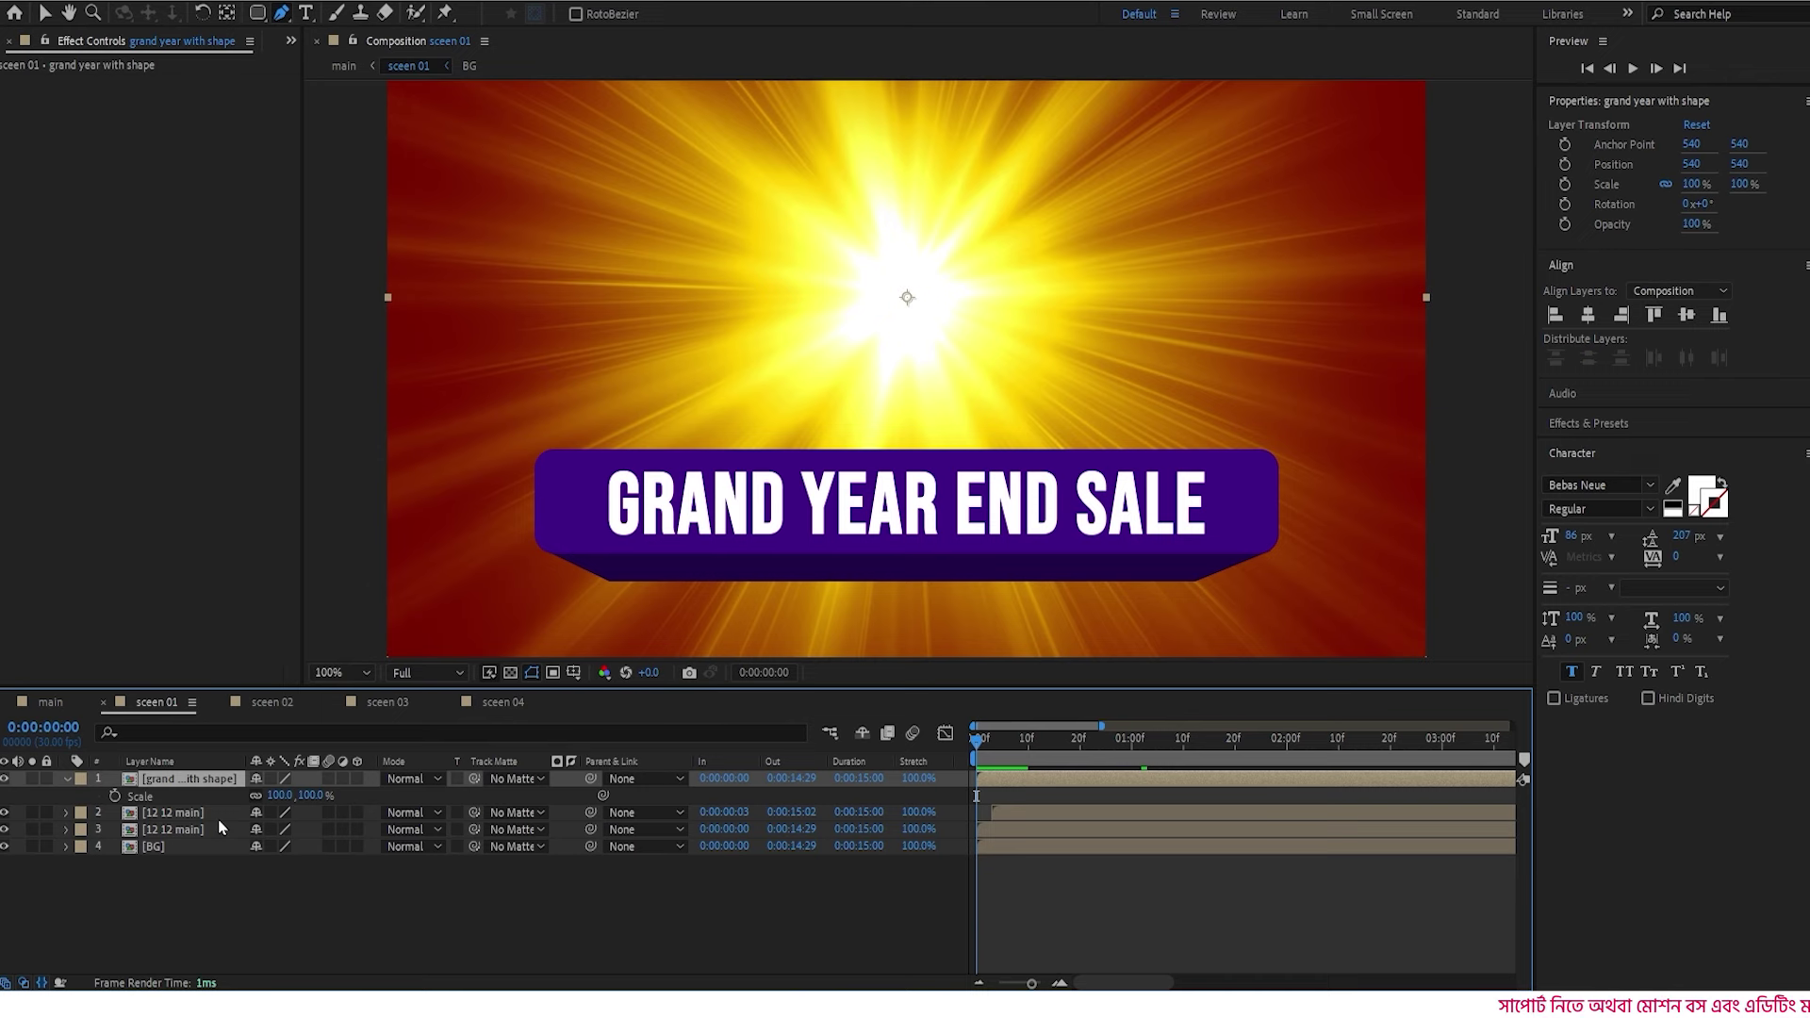
{"action": "key", "text": "space"}
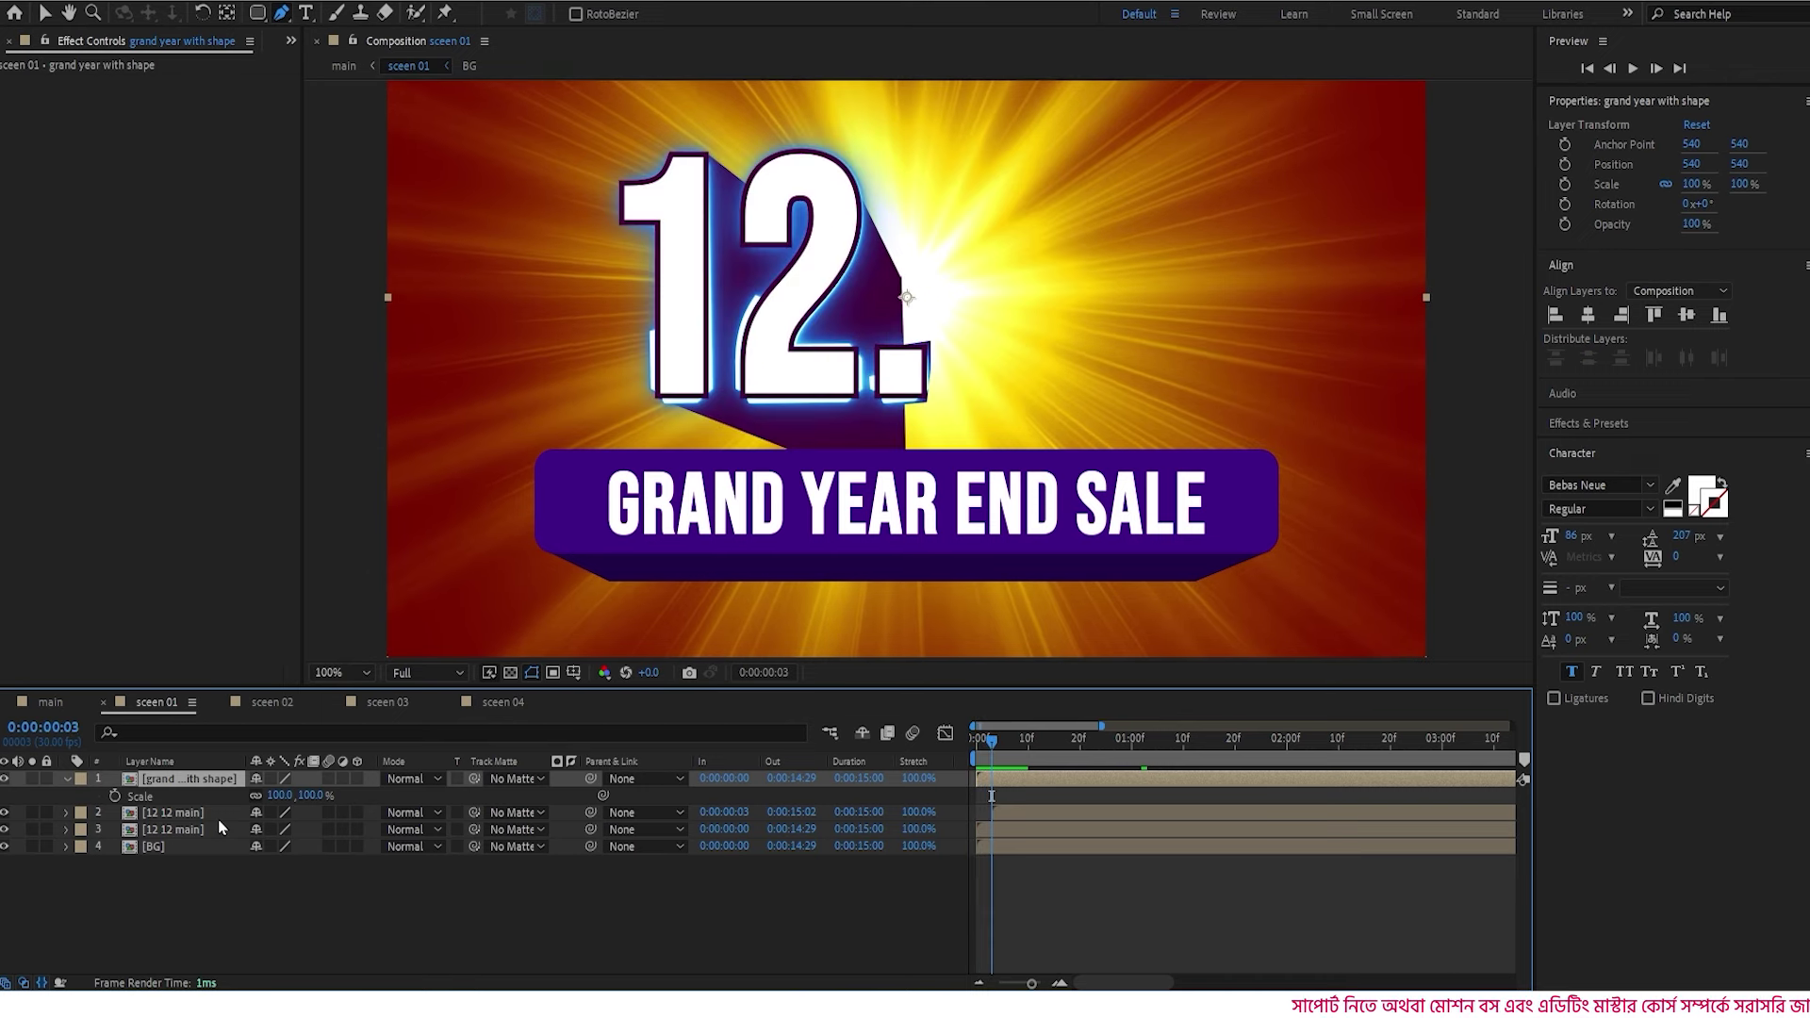
{"action": "left_click", "coordinate": [114, 796]}
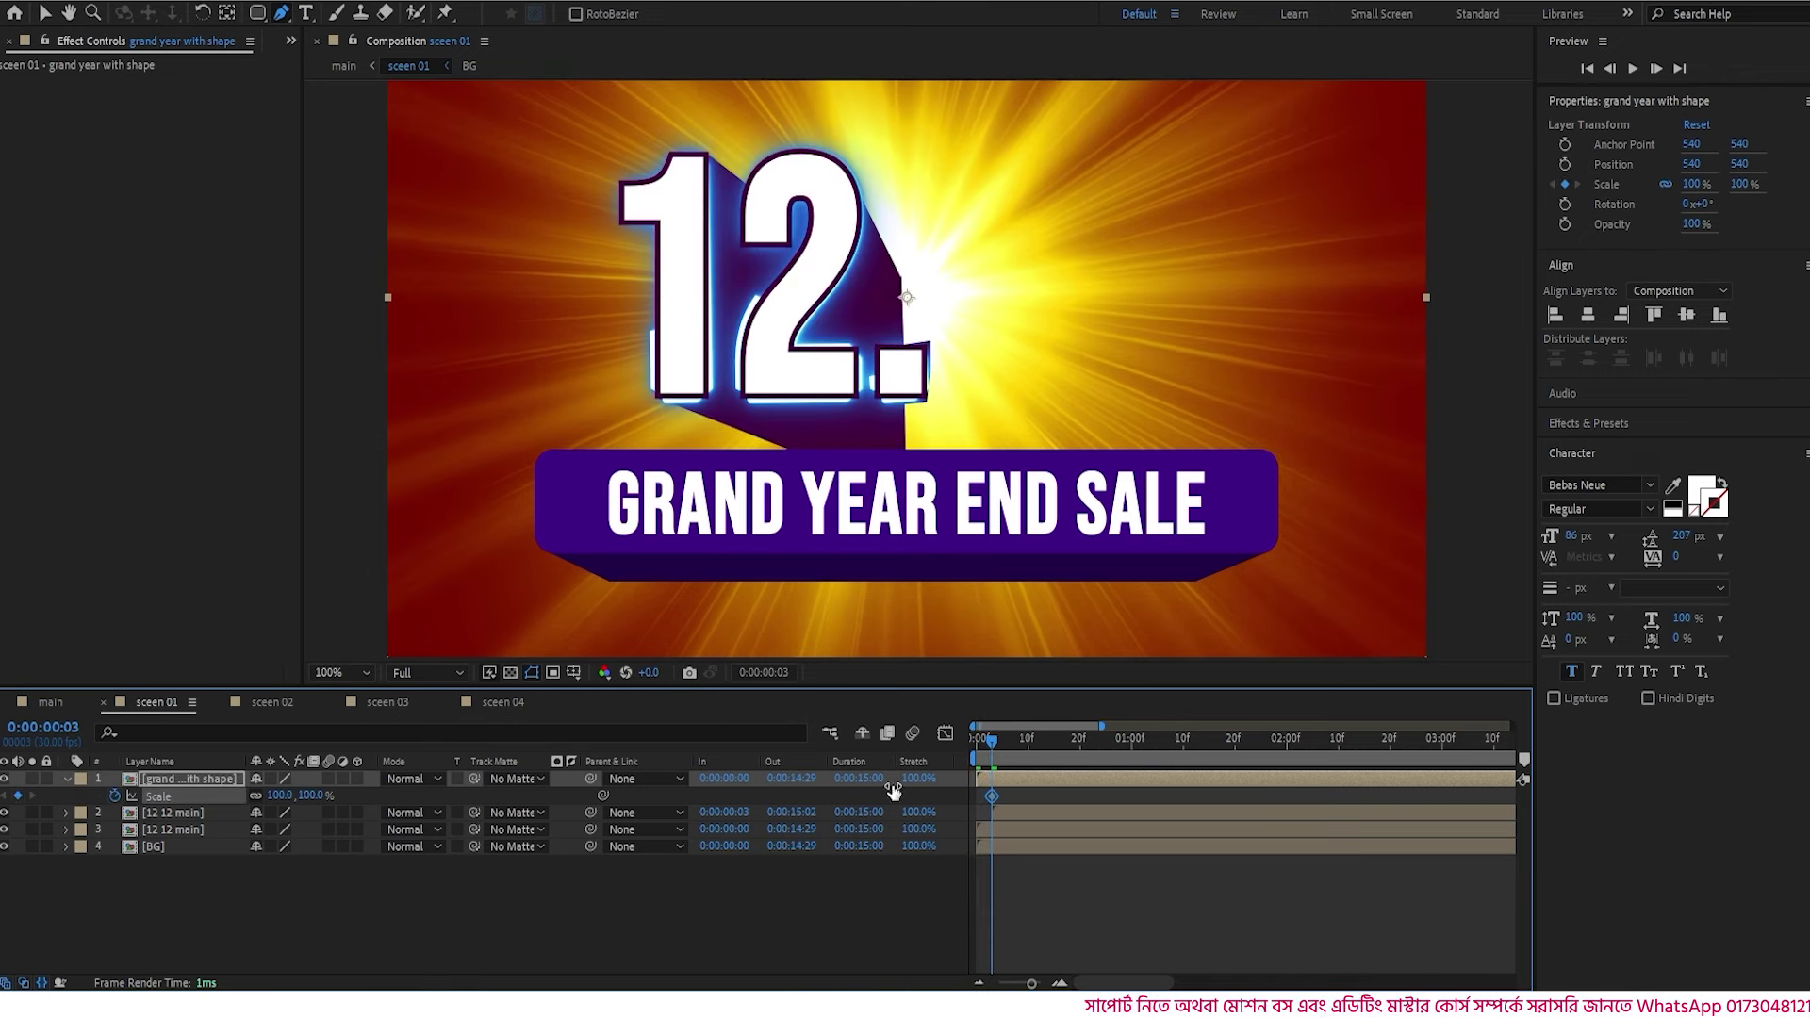
{"action": "left_click_drag", "start_coordinate": [989, 749], "coordinate": [947, 756]}
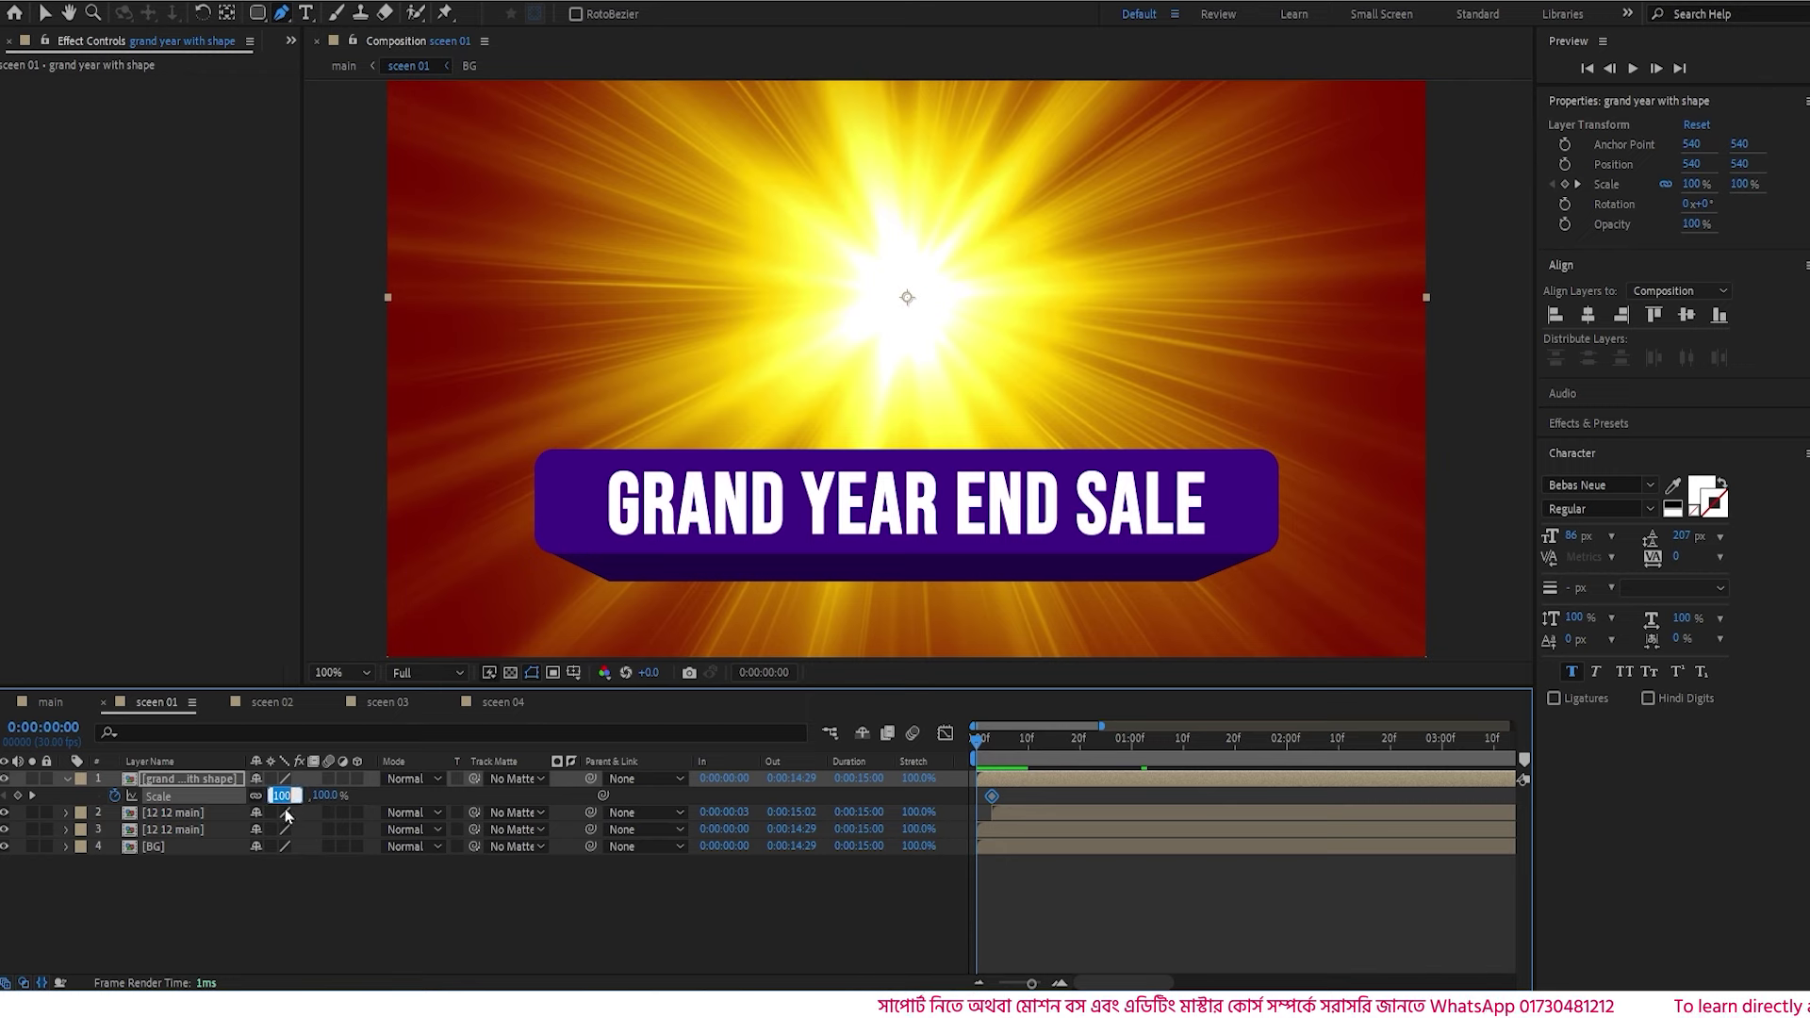
{"action": "type", "text": "0"}
{"action": "key", "text": "Return"}
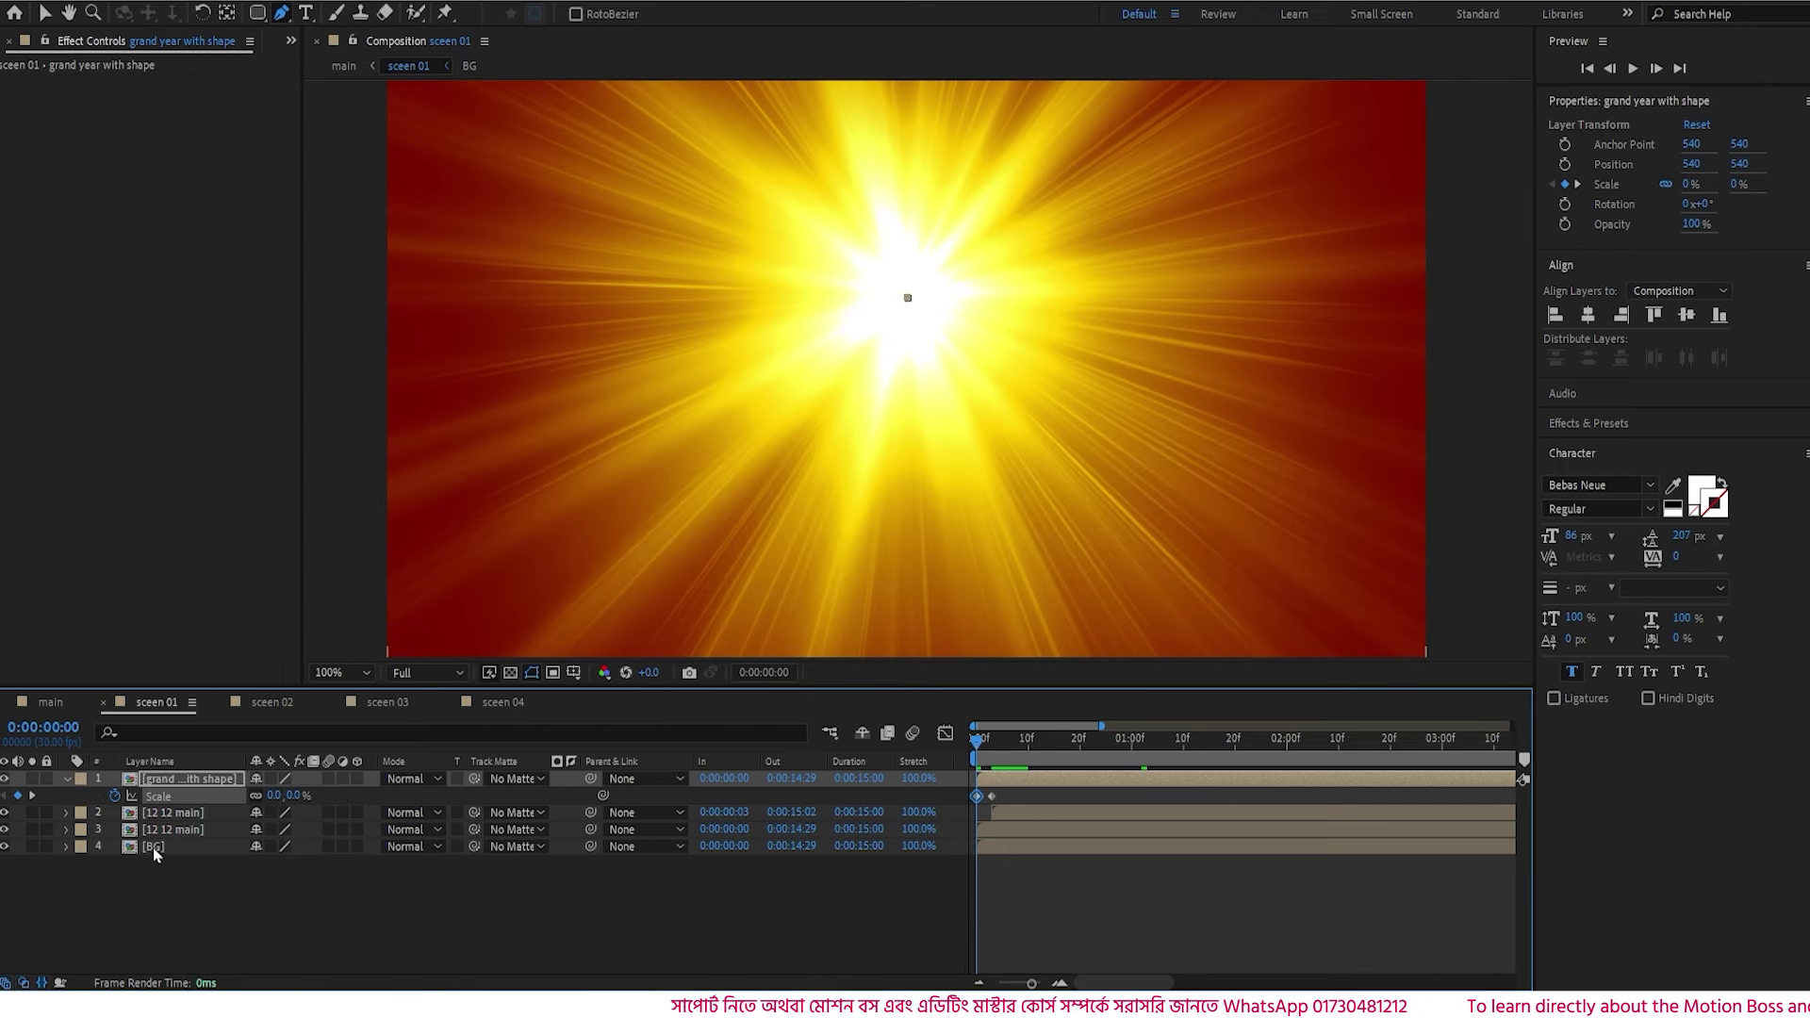
- Paste the copied bounce expression (amp = .1, freq = 2.0) onto the grand year with shape layer's Scale and preview it
{"action": "left_click", "coordinate": [114, 795], "text": "alt"}
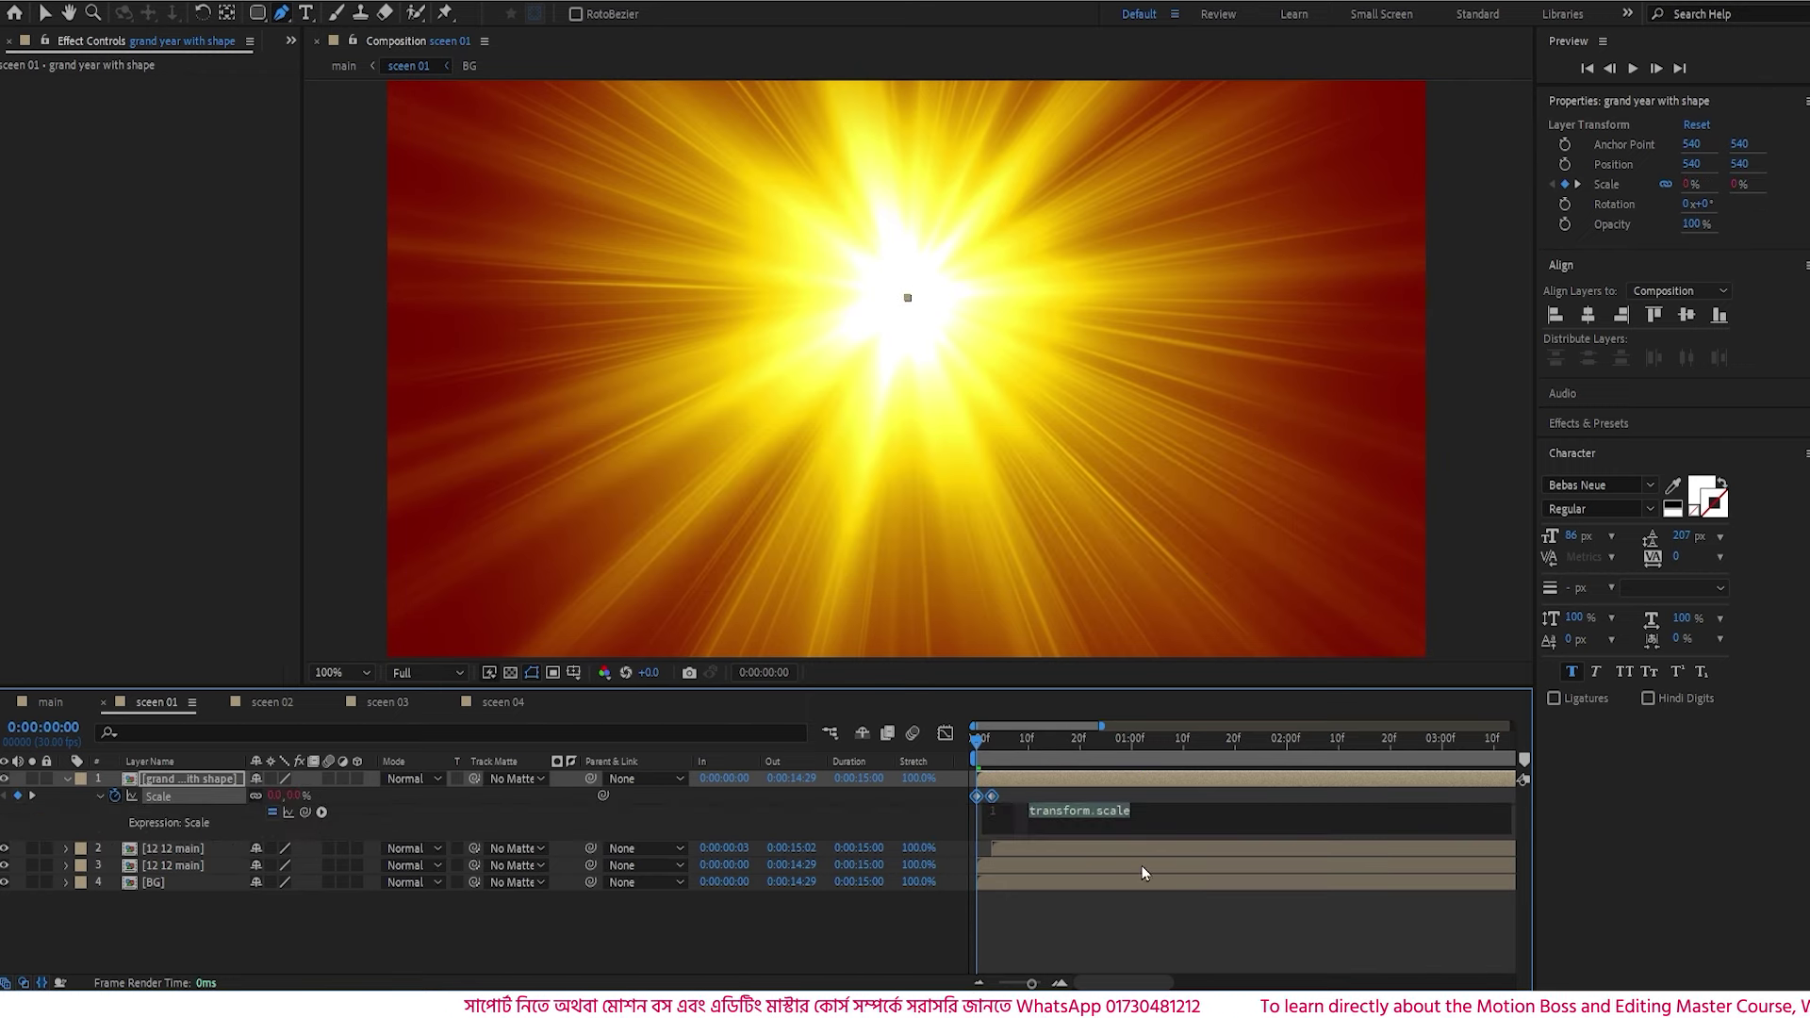
{"action": "key", "text": "ctrl+v"}
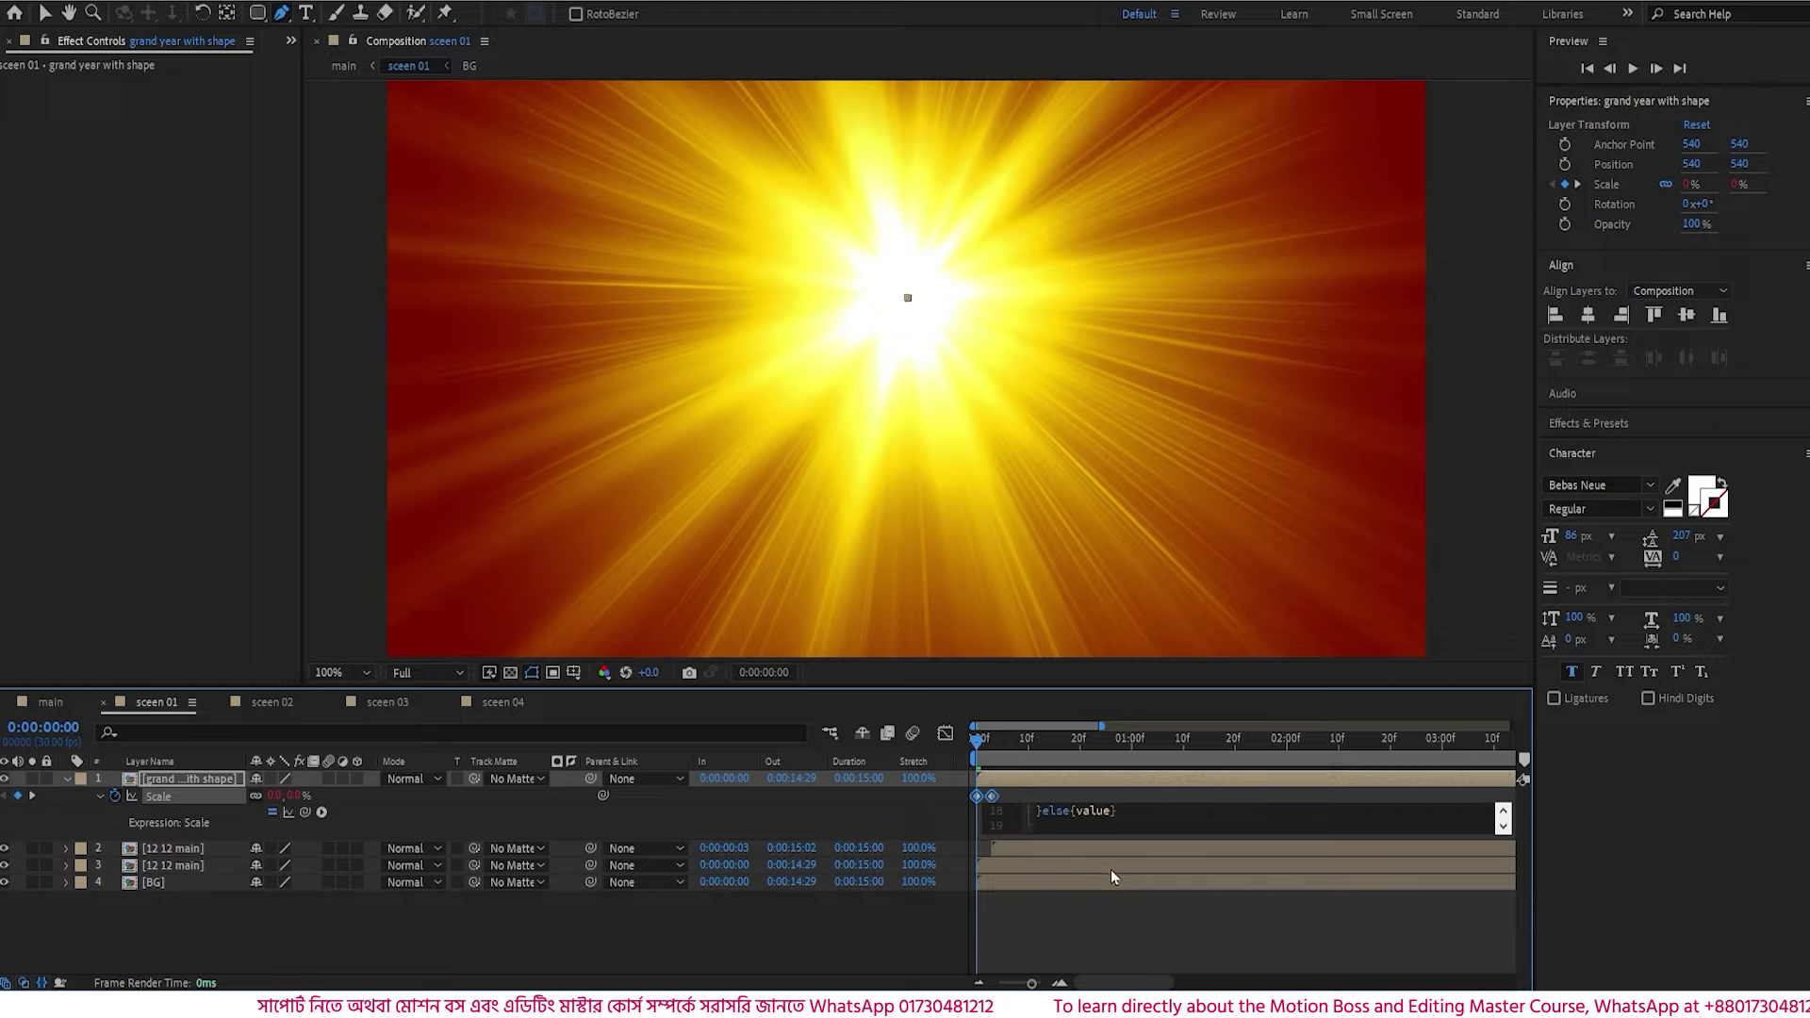
{"action": "left_click", "coordinate": [1135, 799]}
{"action": "mouse_move", "coordinate": [980, 743]}
{"action": "left_mouse_down"}
{"action": "mouse_move", "coordinate": [1024, 742]}
{"action": "mouse_move", "coordinate": [983, 742]}
{"action": "left_mouse_up"}
{"action": "key", "text": "space"}
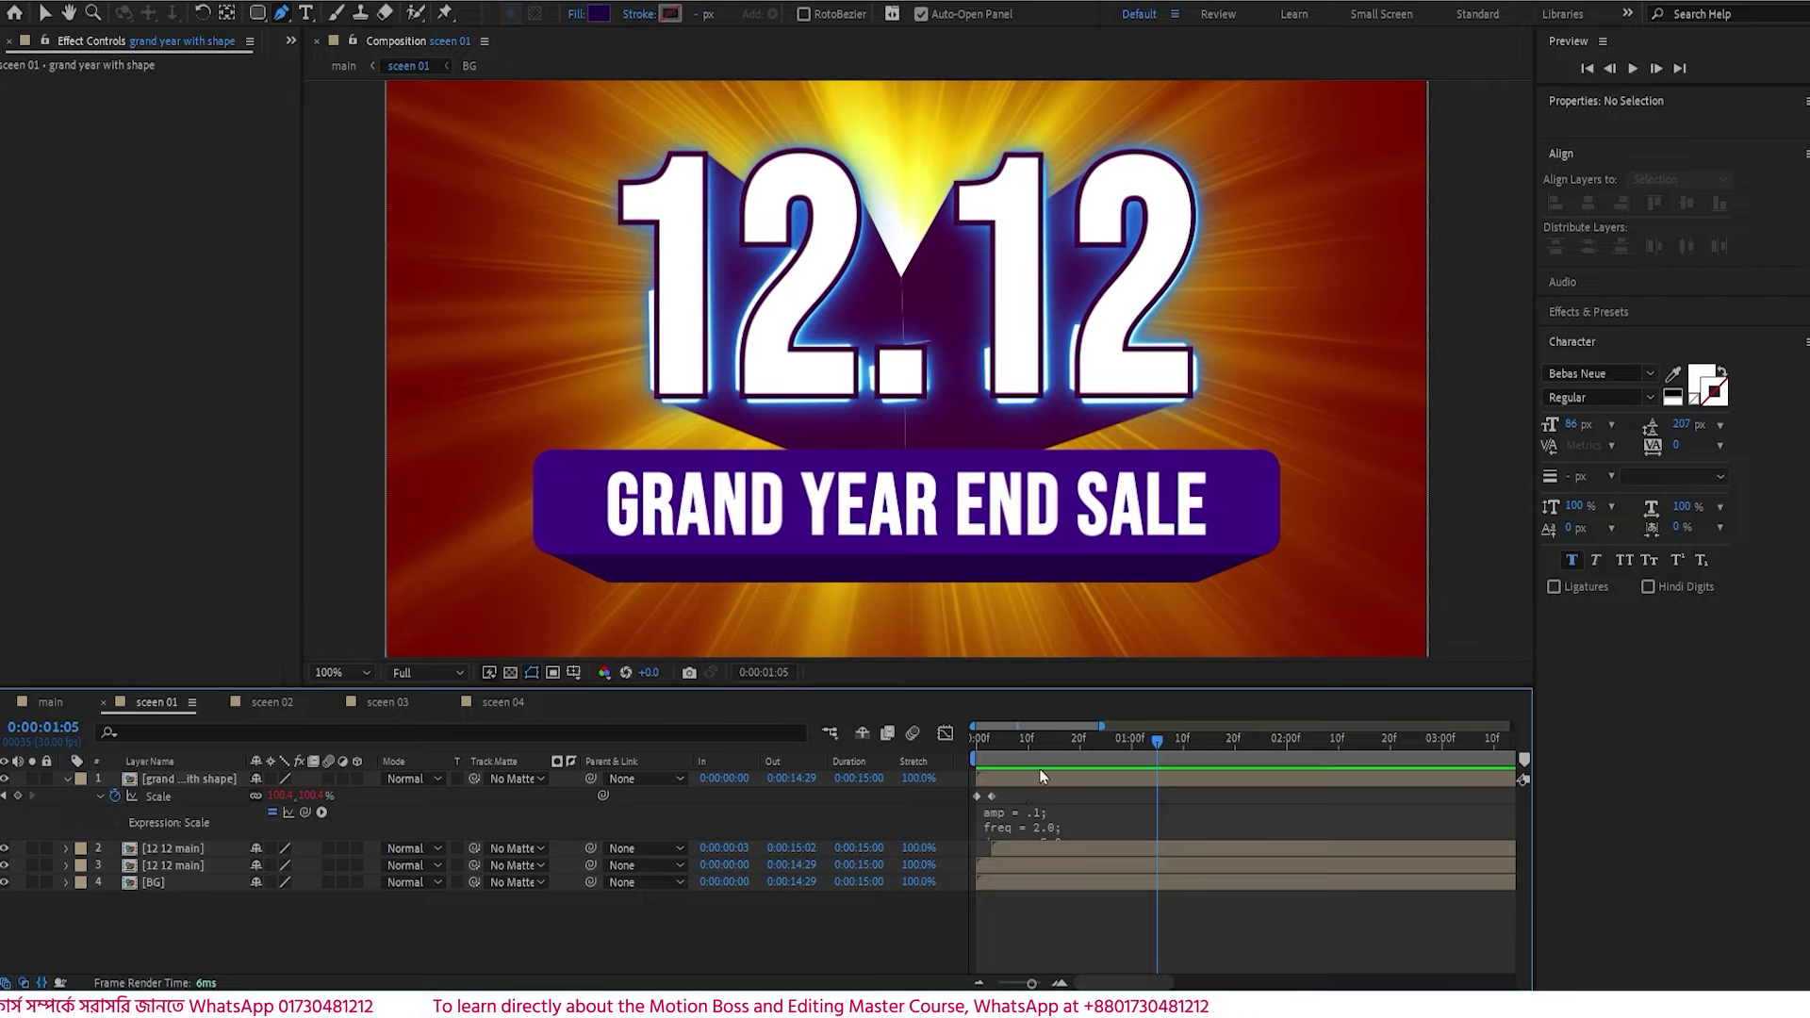
- Shift the grand year with shape layer to start at 0:00:00:05, preview the staggered entrance, and collapse its properties
{"action": "left_click_drag", "start_coordinate": [996, 779], "coordinate": [1020, 780]}
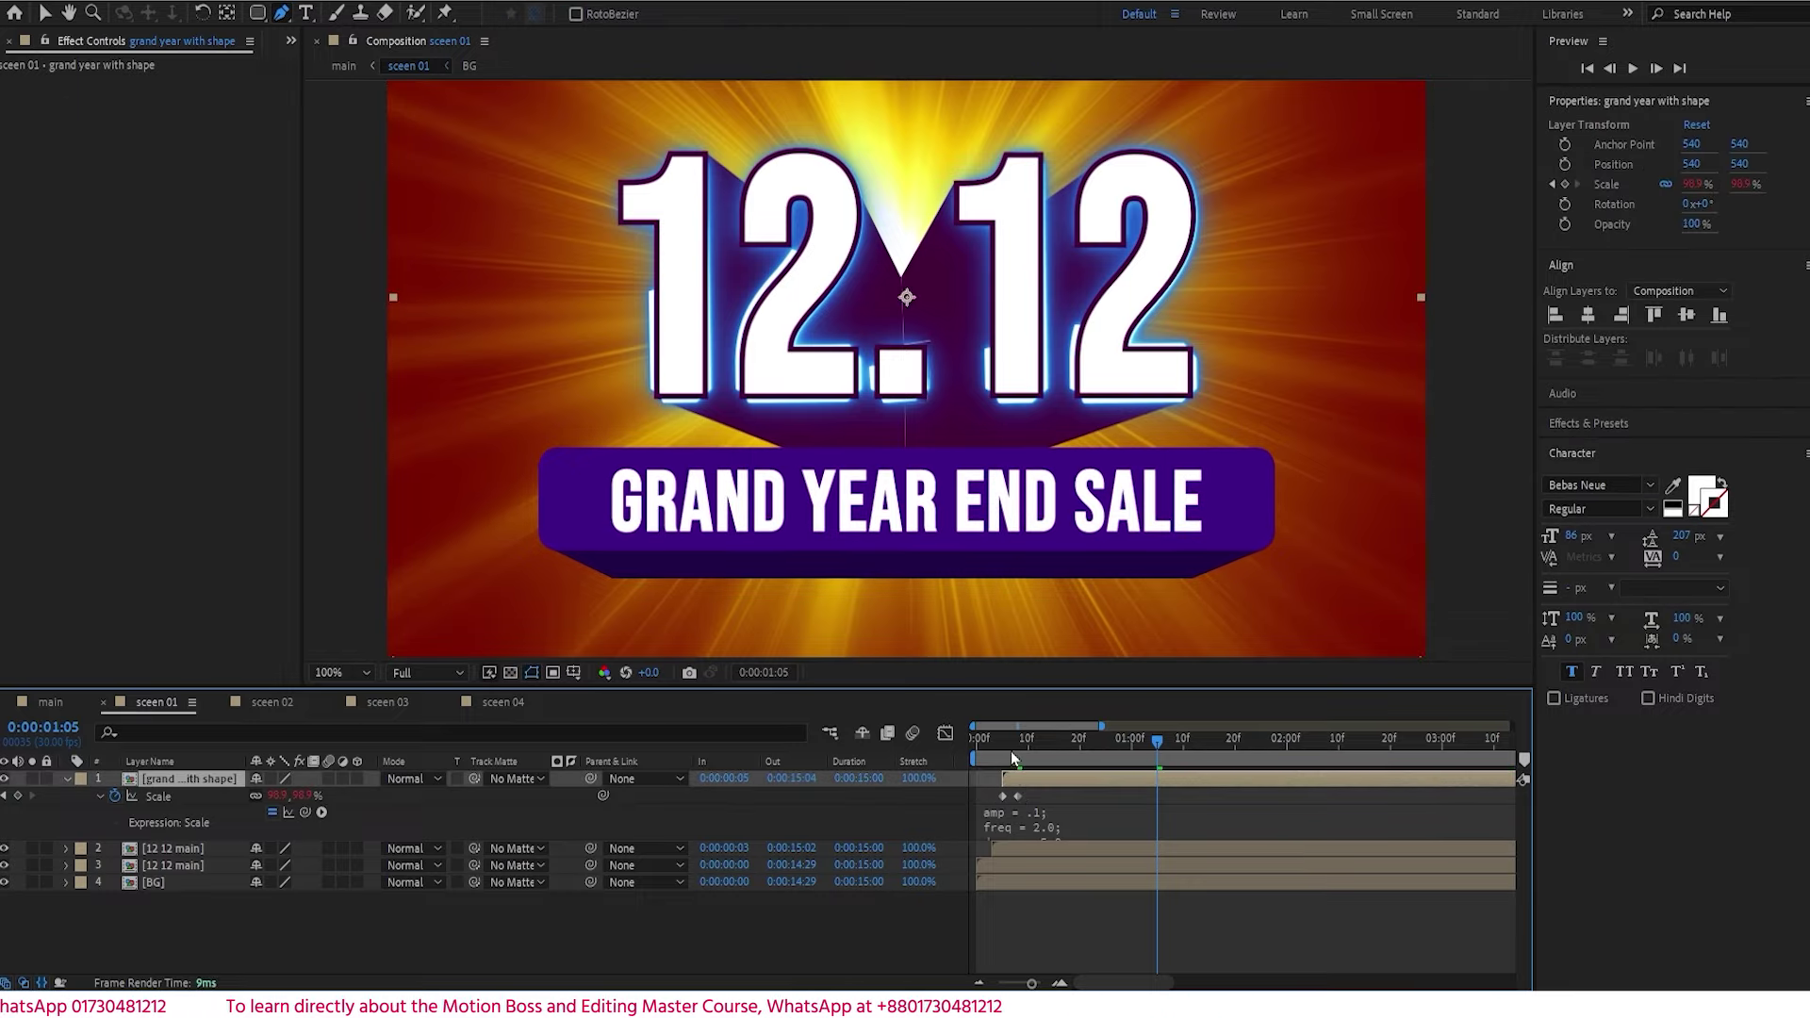
{"action": "key", "text": "space"}
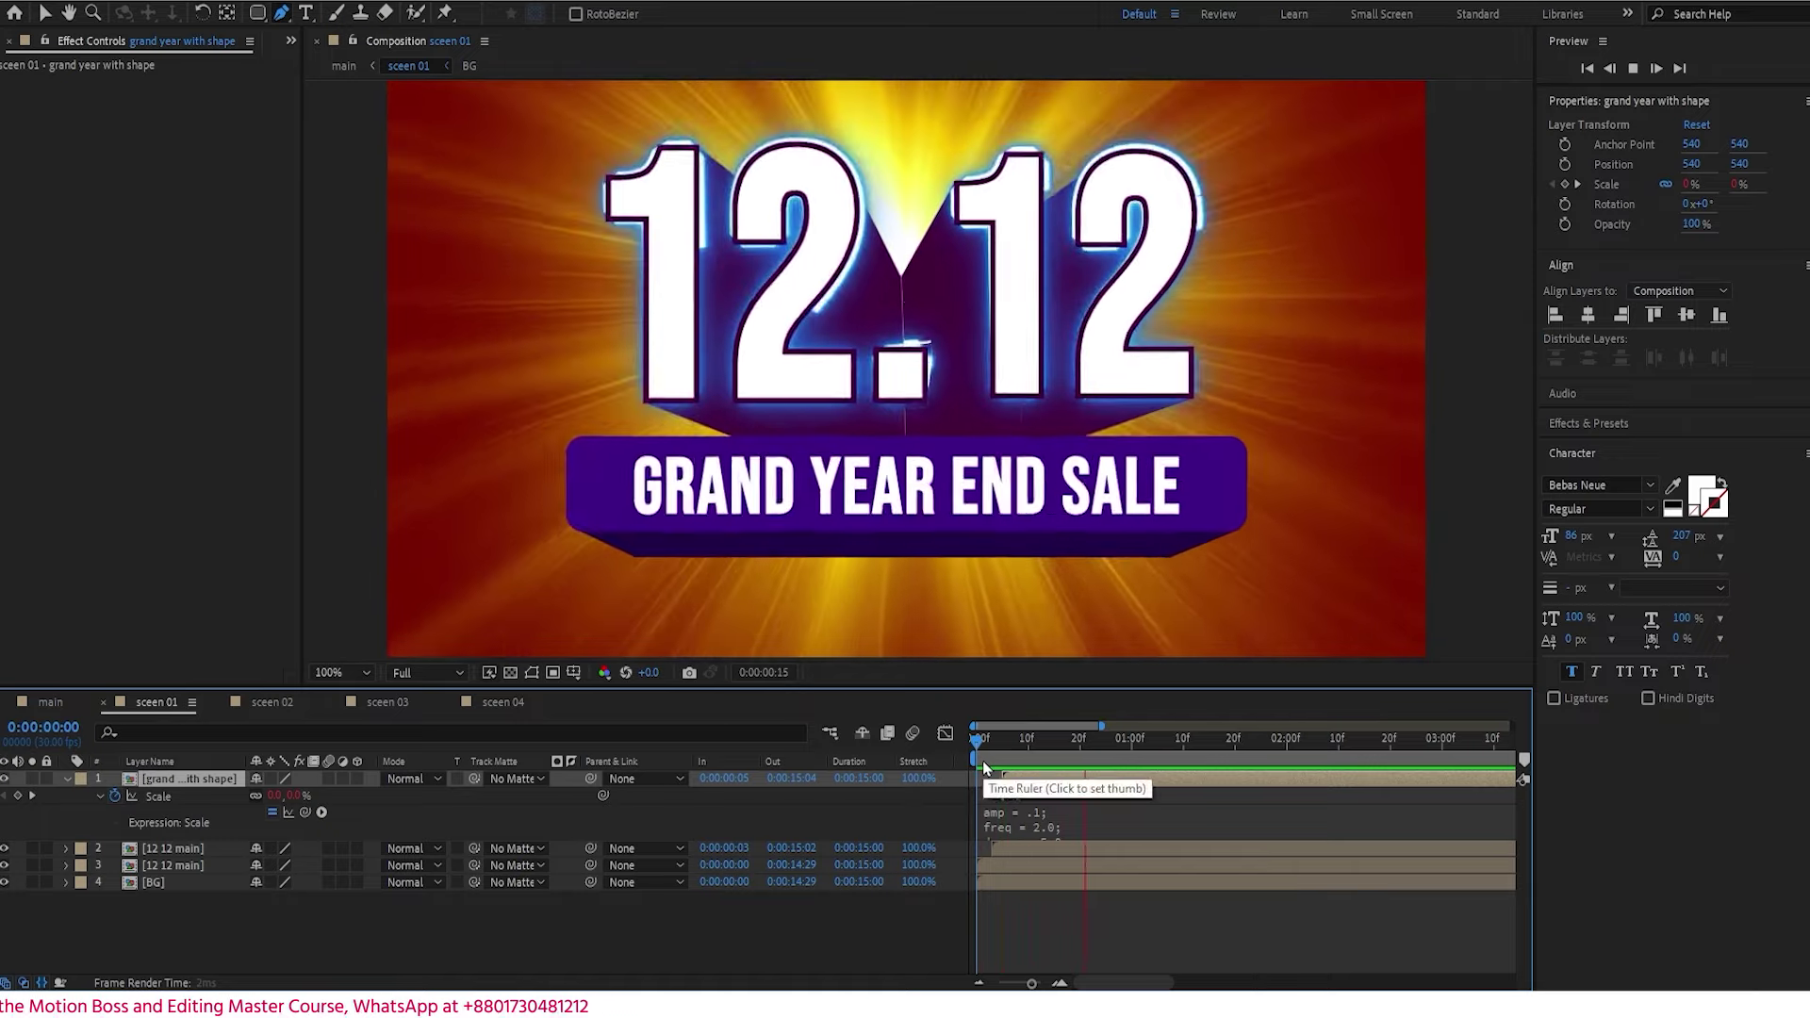
{"action": "key", "text": "space"}
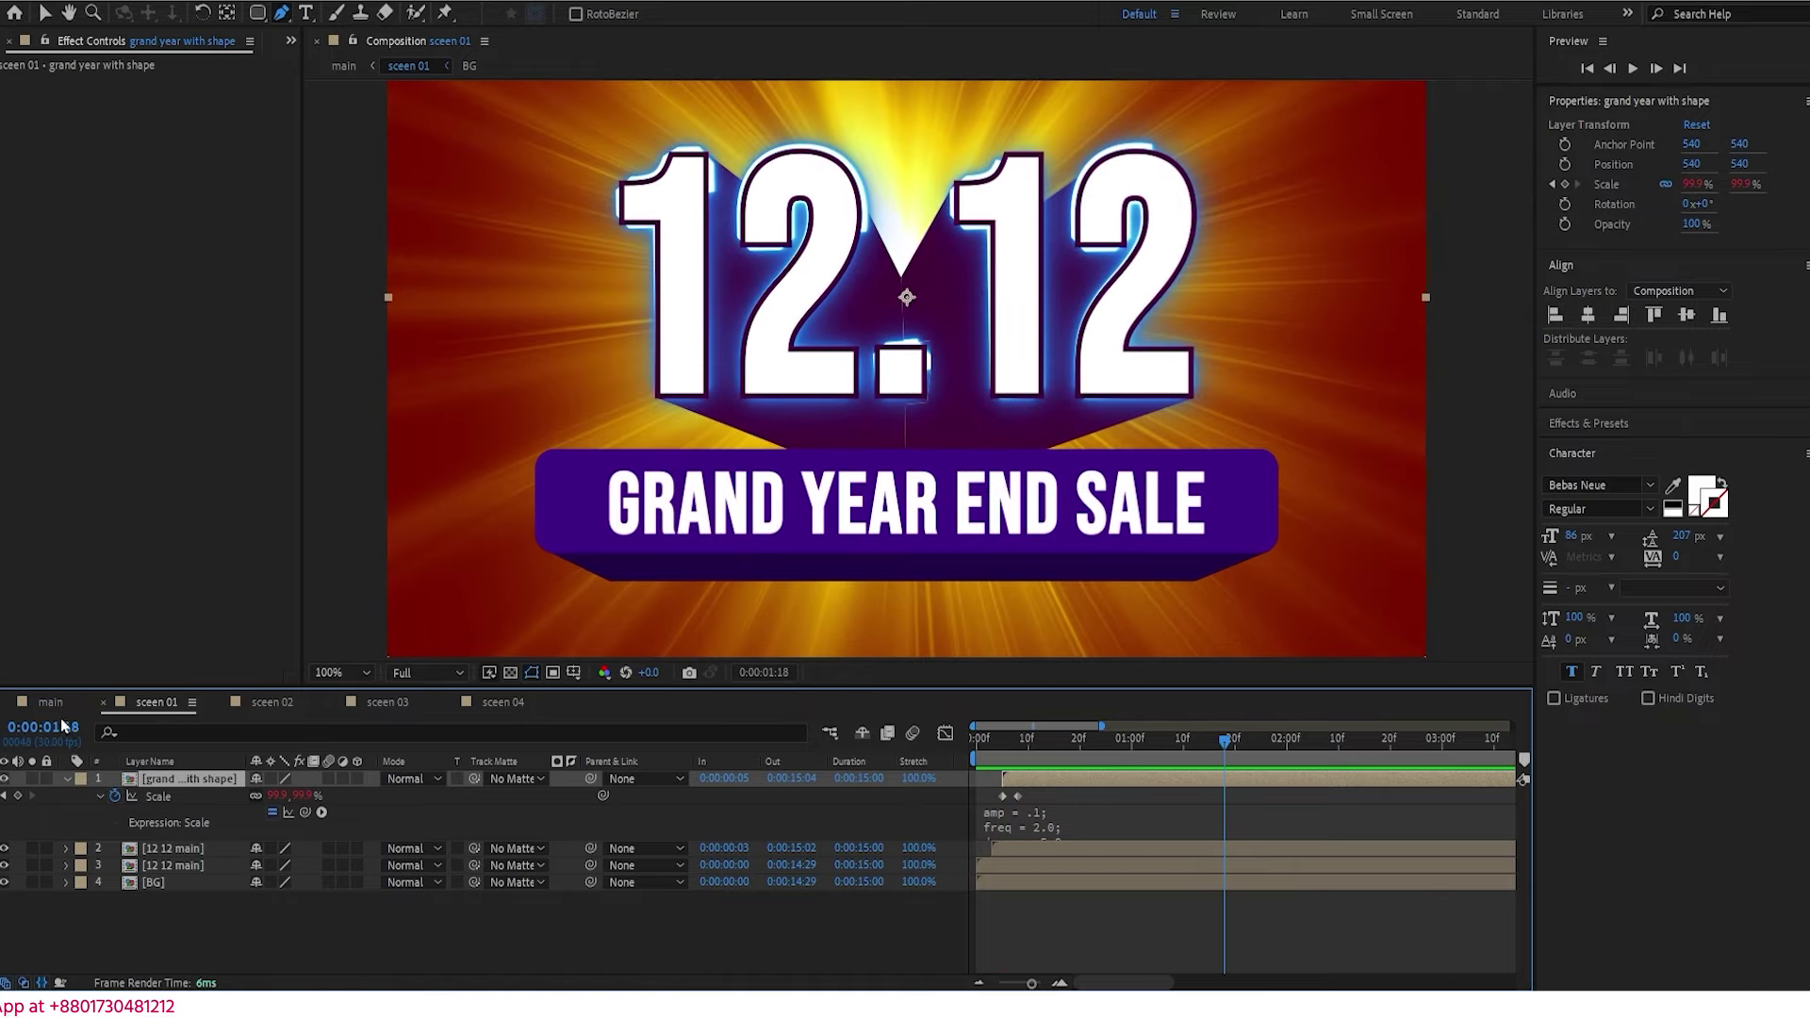
{"action": "left_click", "coordinate": [67, 780]}
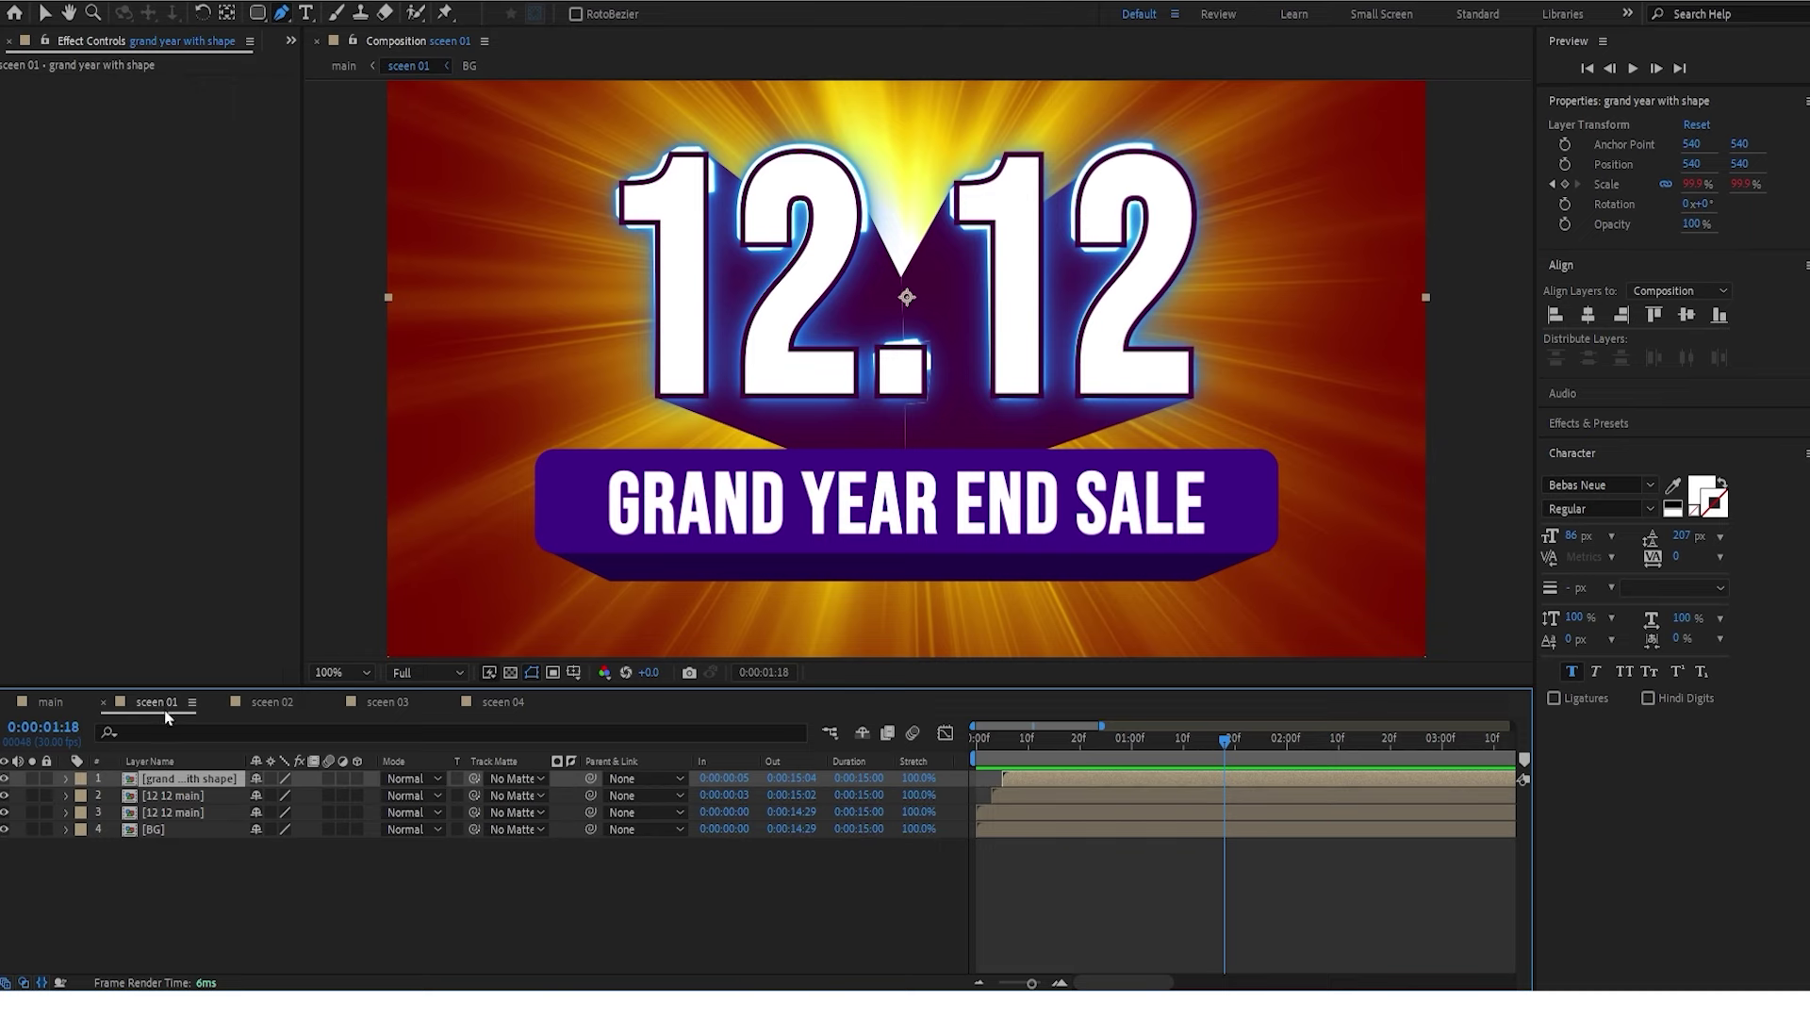
- Preview sceen 01's animation from the start of the main composition, up to where sceen 02 begins
{"action": "left_click", "coordinate": [50, 703]}
{"action": "left_click_drag", "start_coordinate": [1035, 740], "coordinate": [964, 739]}
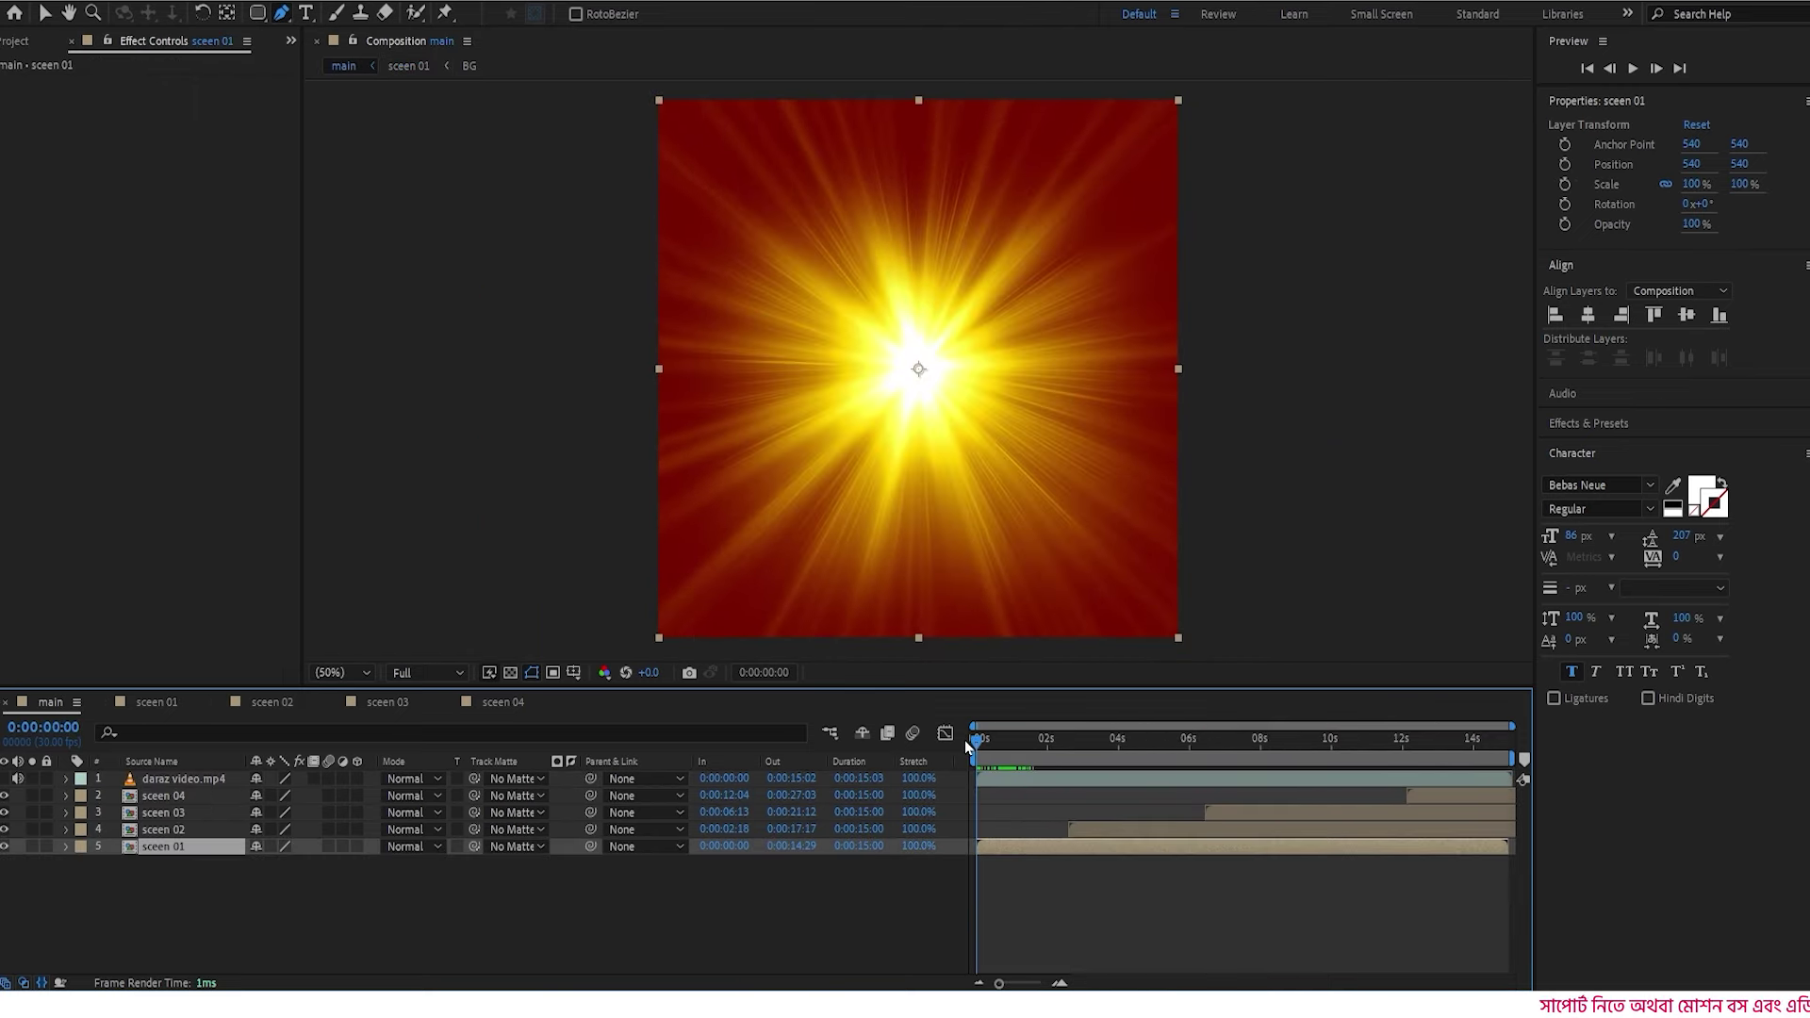
{"action": "key", "text": "space"}
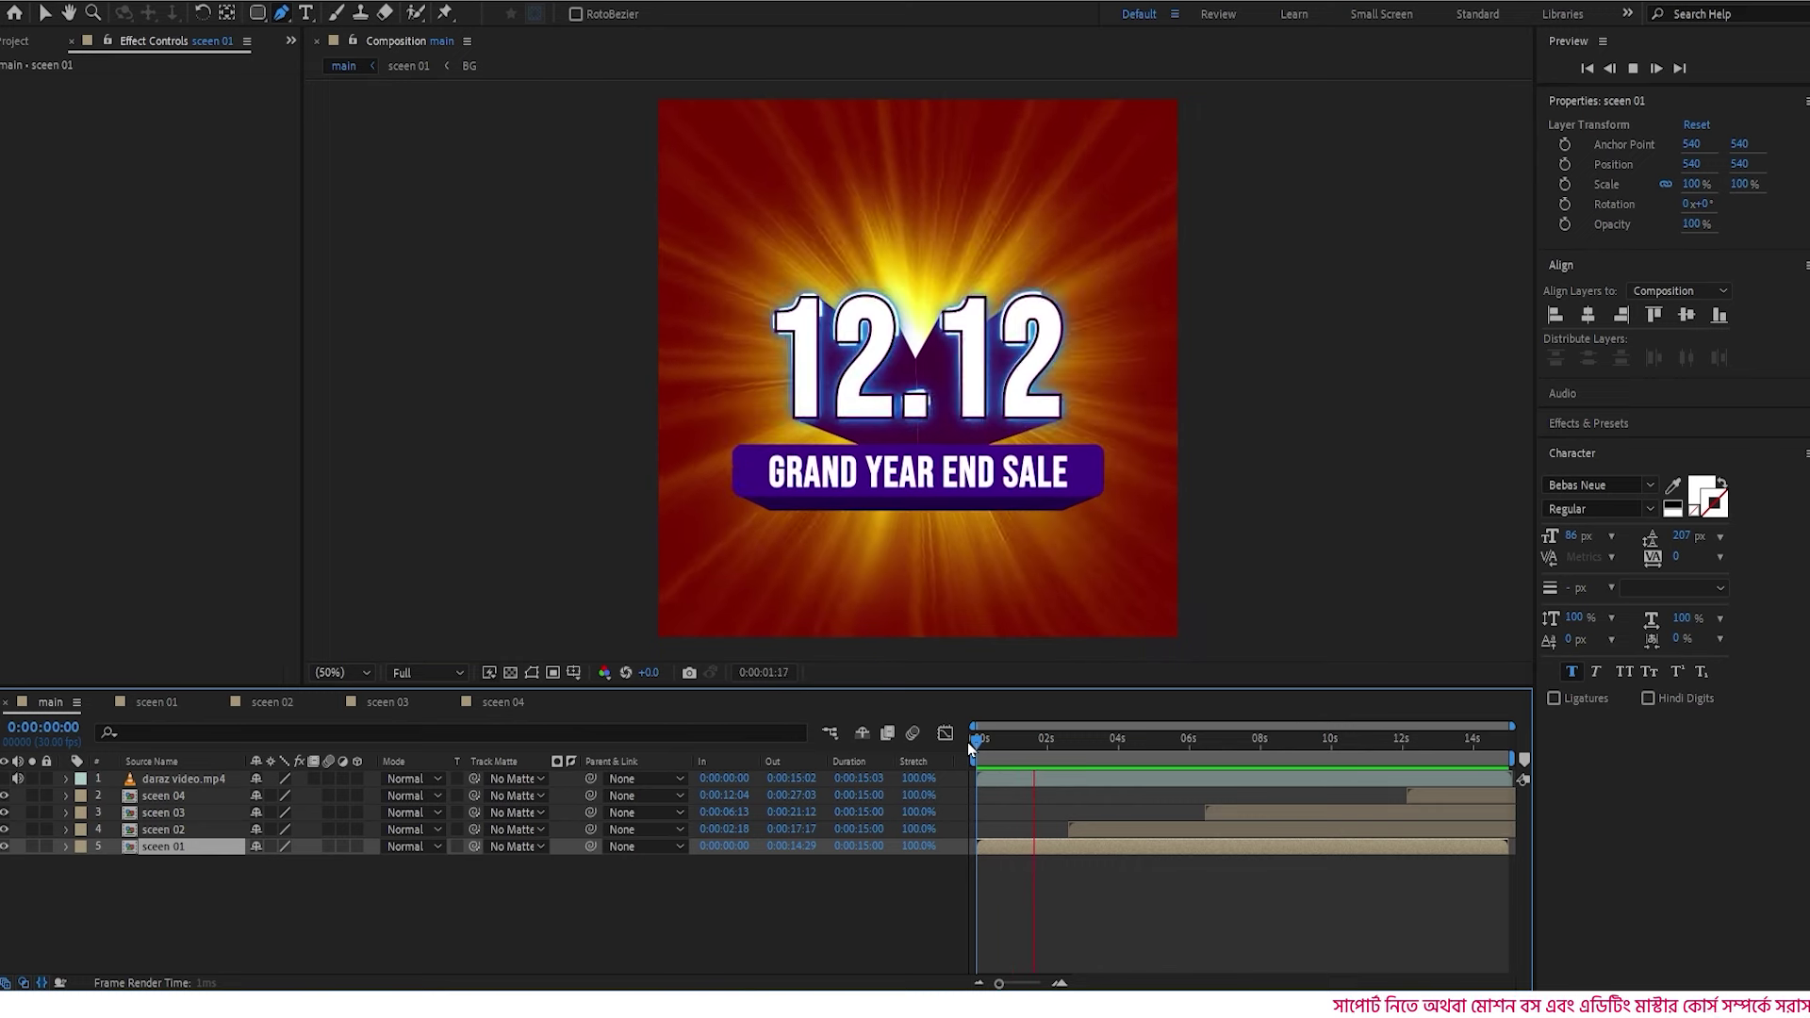
{"action": "left_click", "coordinate": [1063, 742]}
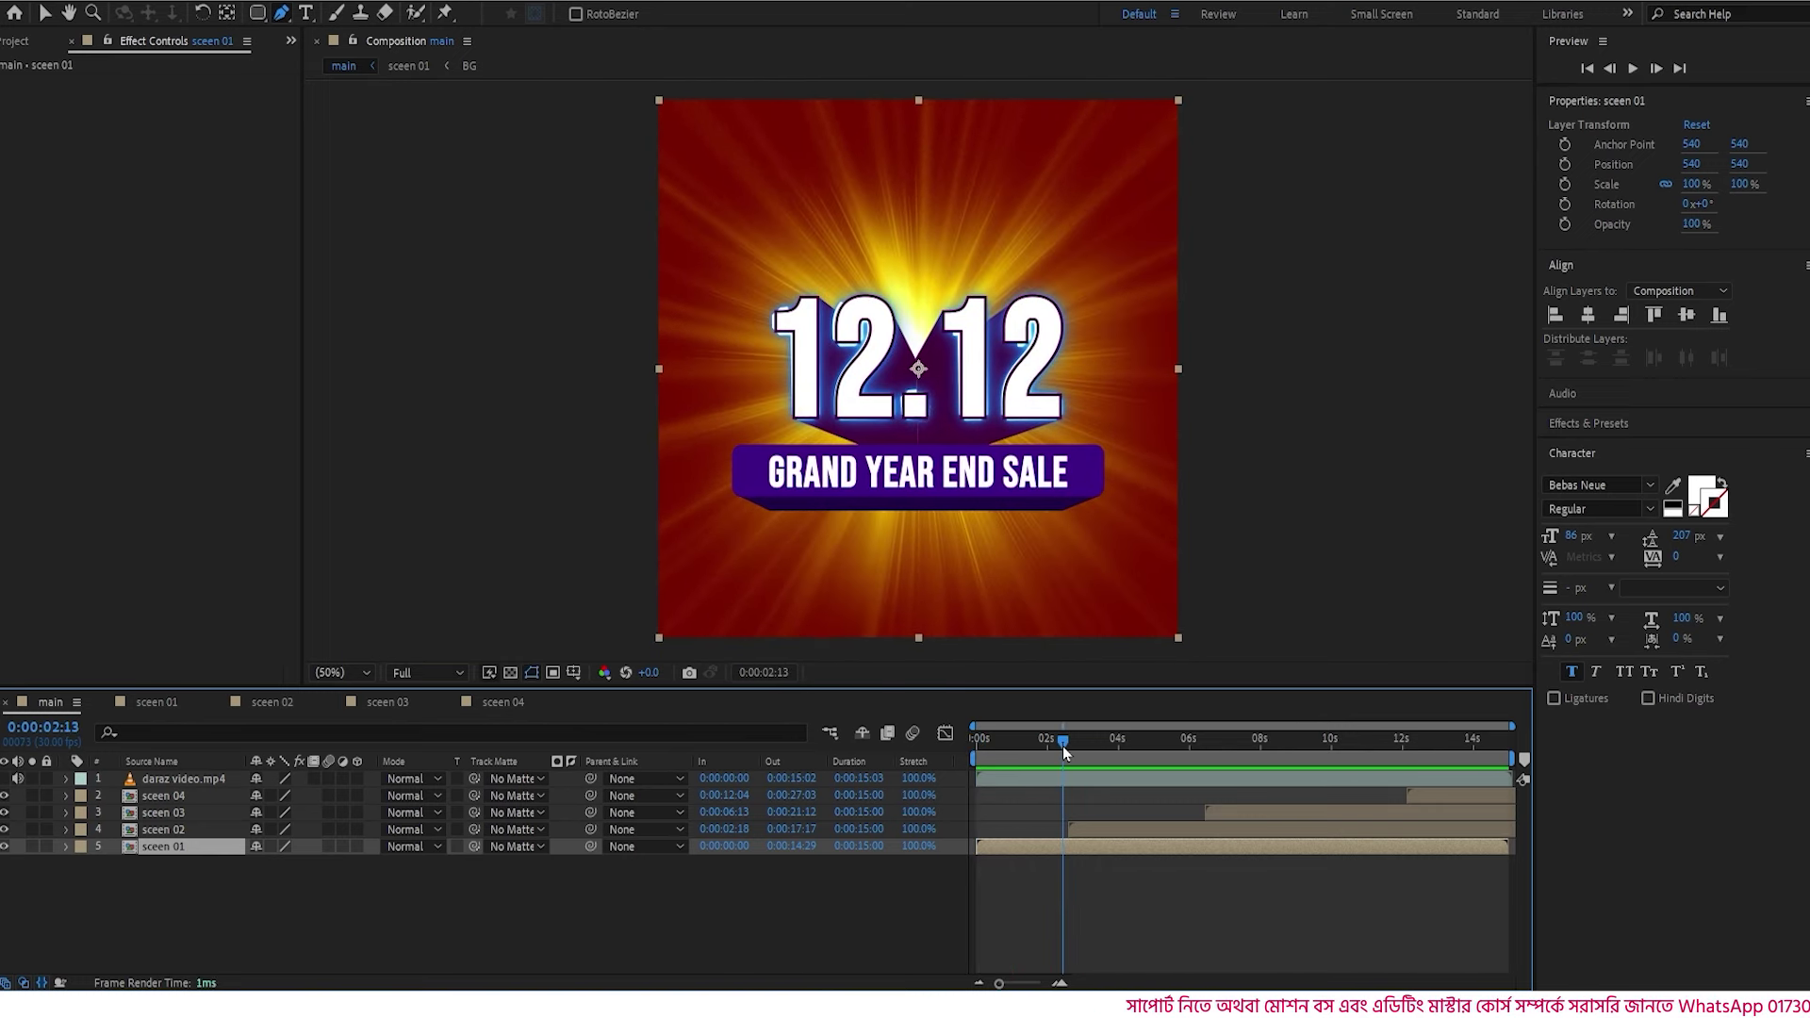
{"action": "left_click_drag", "start_coordinate": [1066, 745], "coordinate": [1096, 742]}
- Select the sceen 02 layer and examine the reference frame with the phone and Bangla title in the screenshot viewer
{"action": "left_click", "coordinate": [1143, 833]}
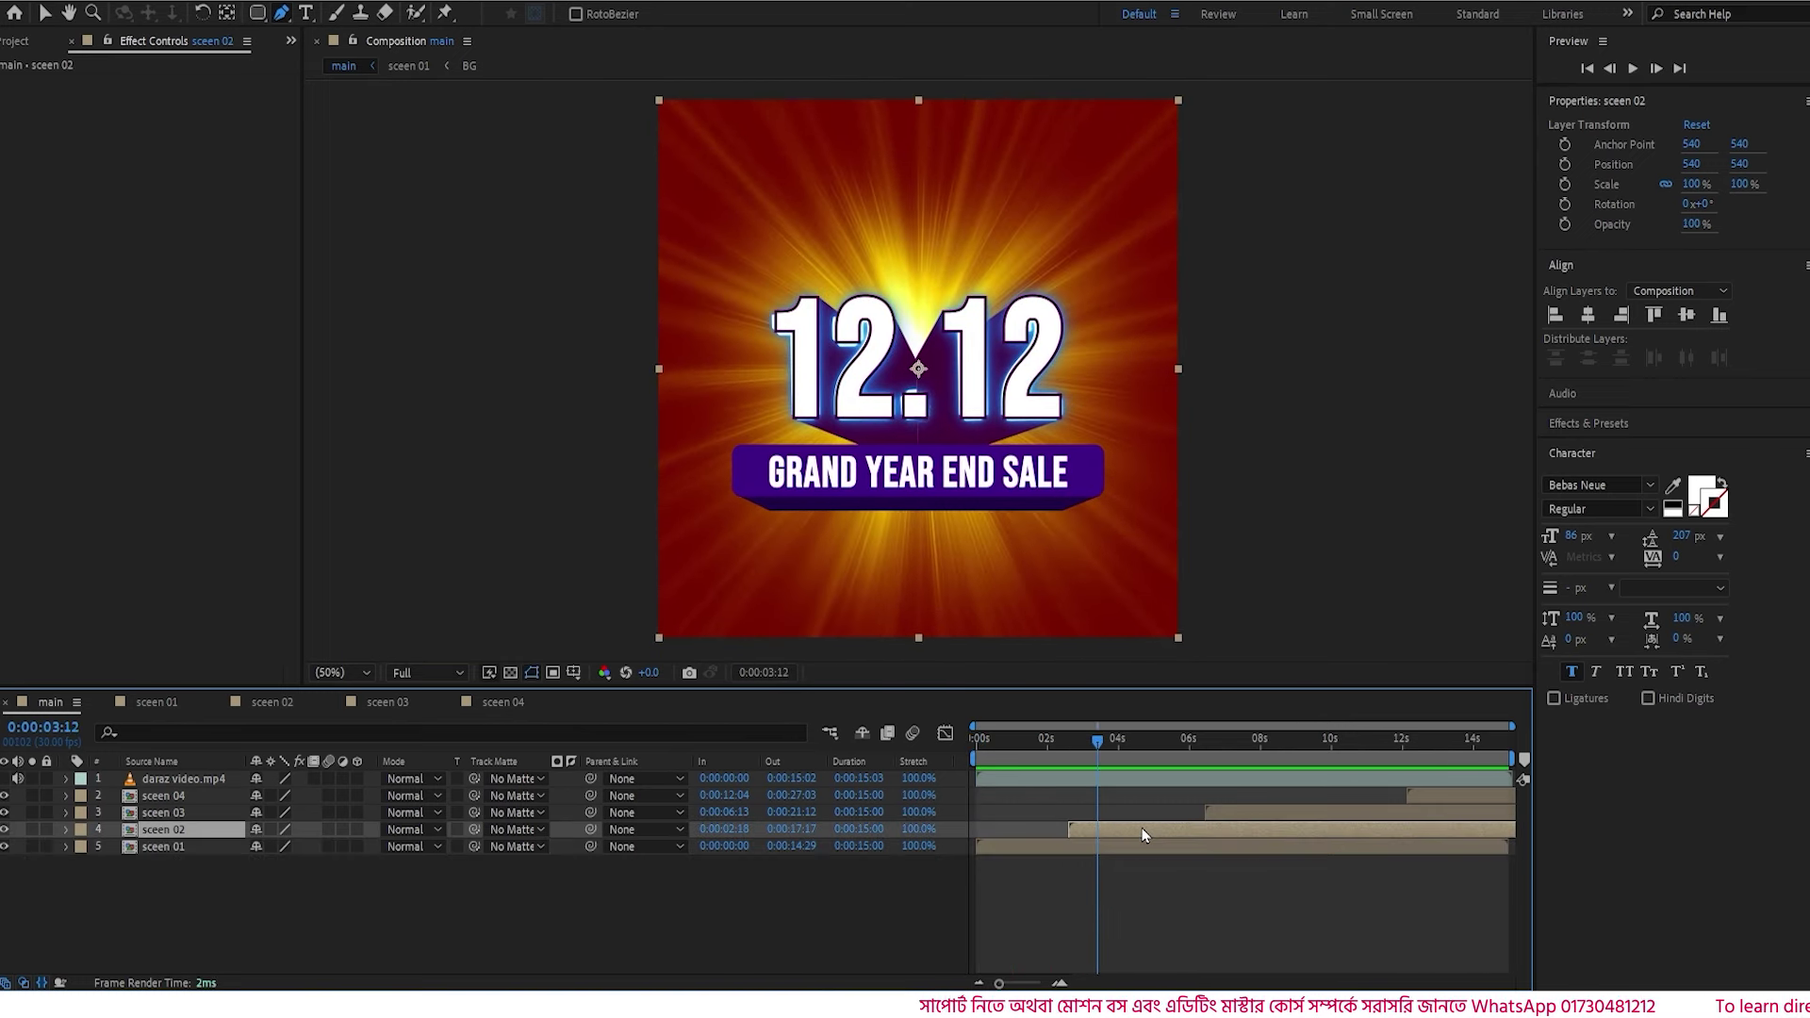
{"action": "left_click_drag", "start_coordinate": [0, 146], "coordinate": [1281, 102]}
{"action": "scroll", "coordinate": [311, 372], "scroll_direction": "up", "scroll_amount": 2}
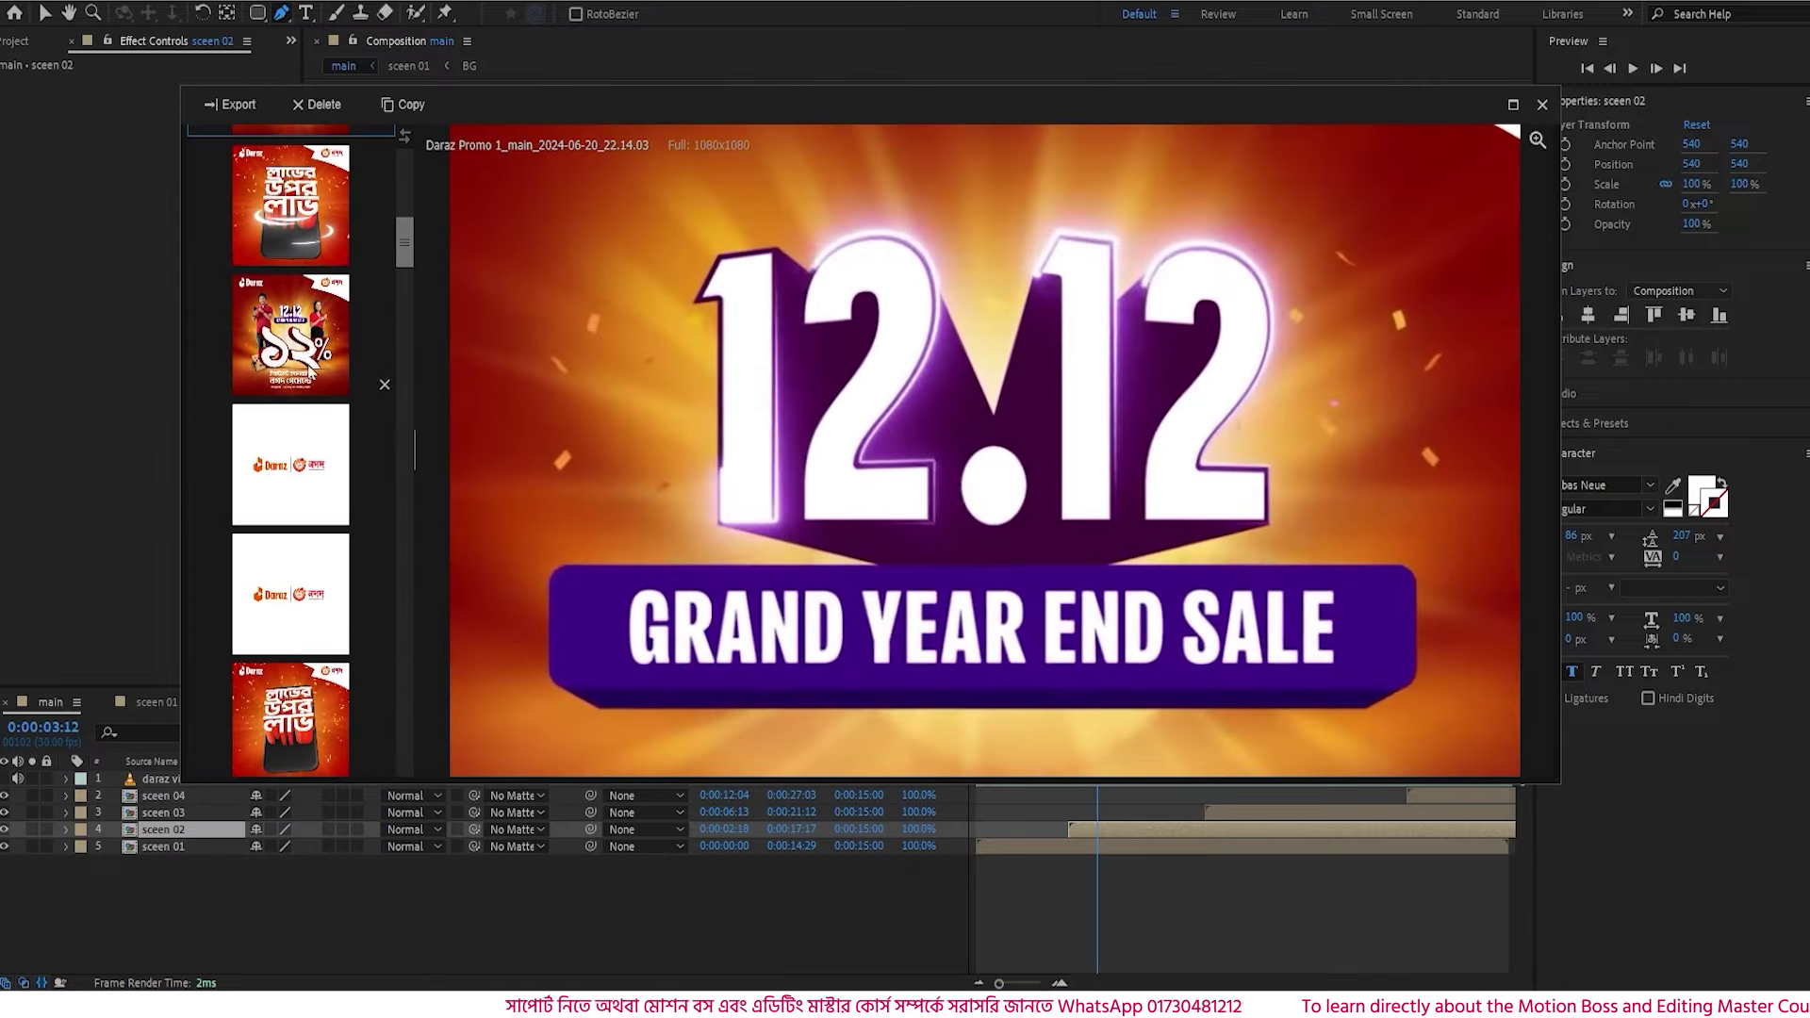
{"action": "scroll", "coordinate": [311, 372], "scroll_direction": "up", "scroll_amount": 1}
{"action": "left_click", "coordinate": [311, 363]}
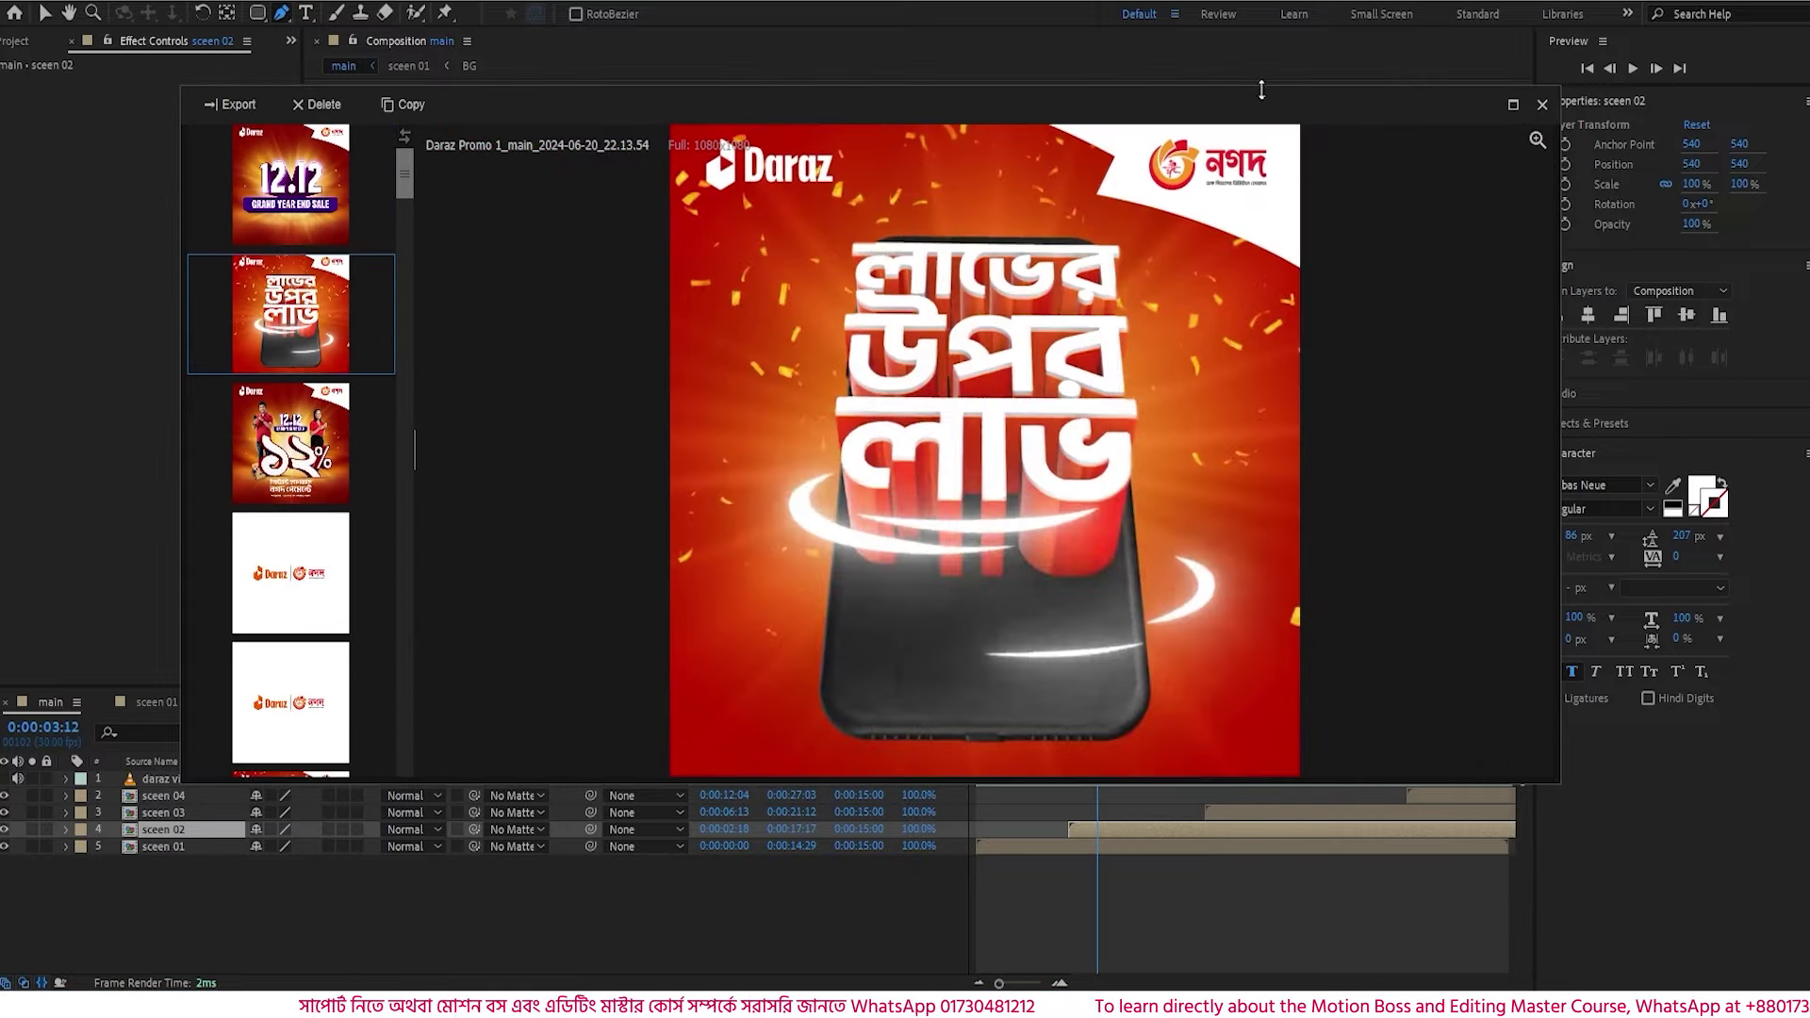
{"action": "left_click_drag", "start_coordinate": [1261, 102], "coordinate": [0, 161]}
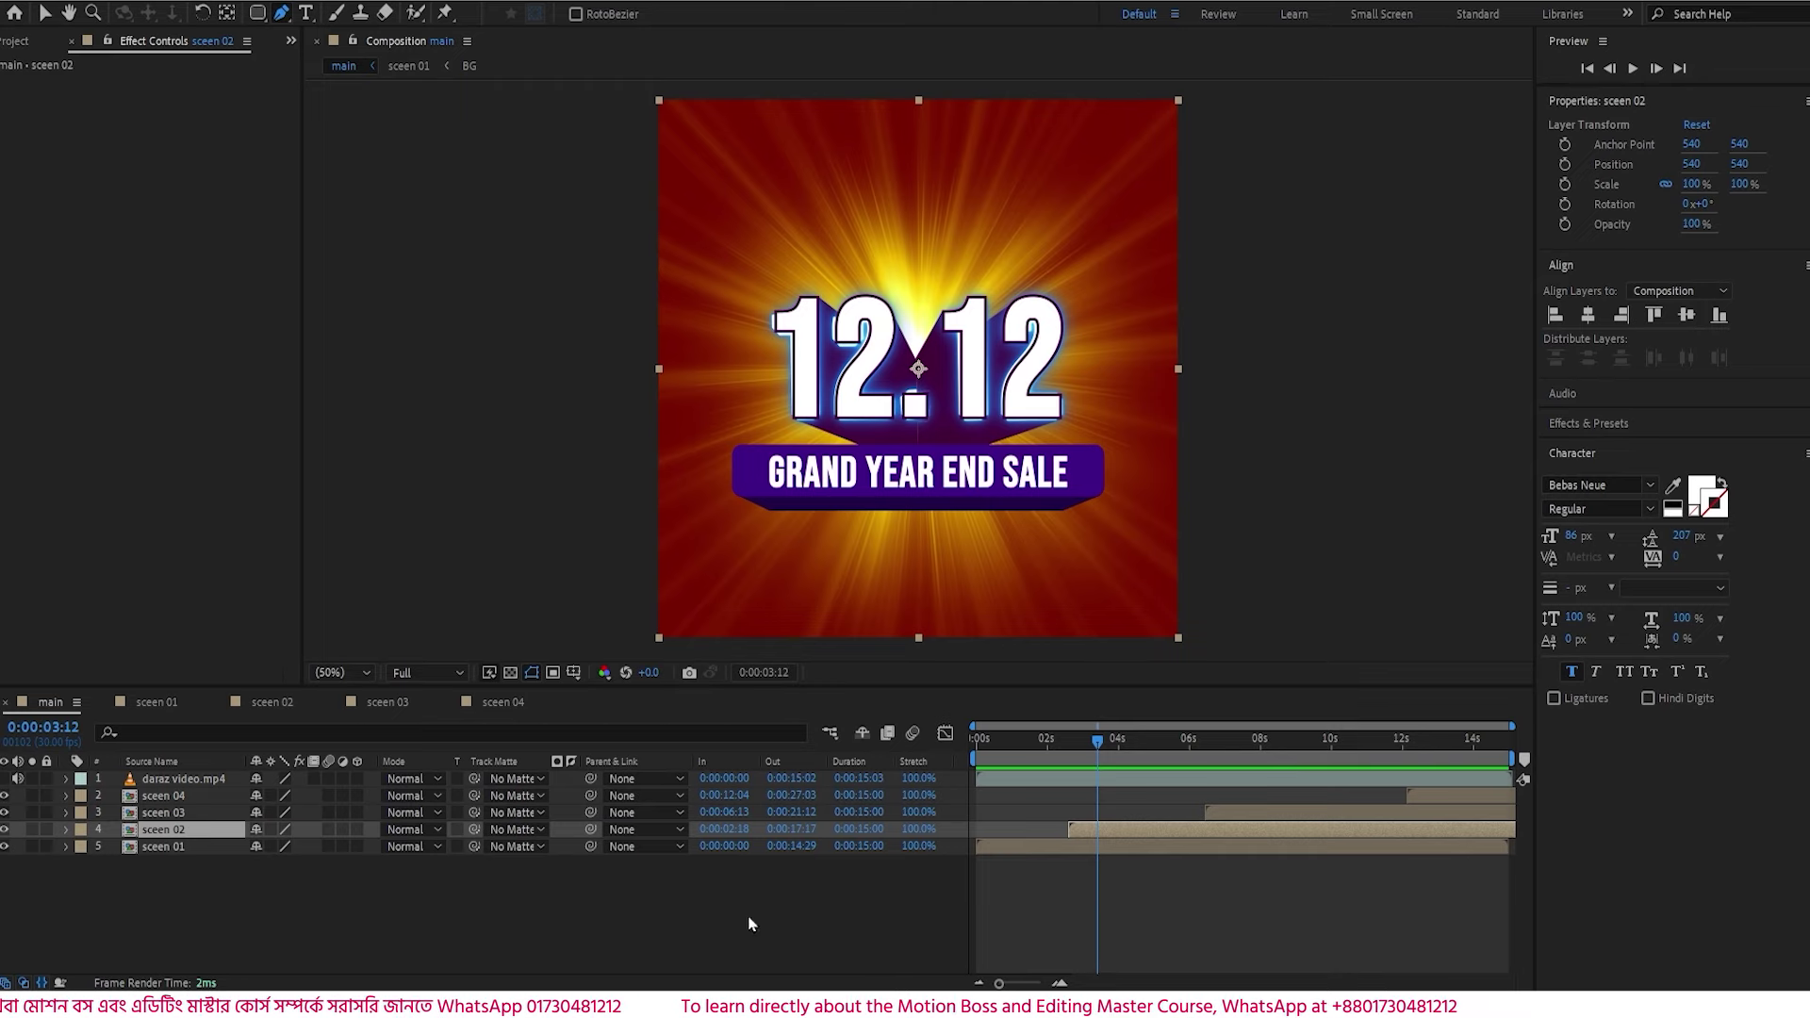
- Copy the BG layer from sceen 01 into the empty sceen 02 composition and preview it
{"action": "double_click", "coordinate": [1119, 834]}
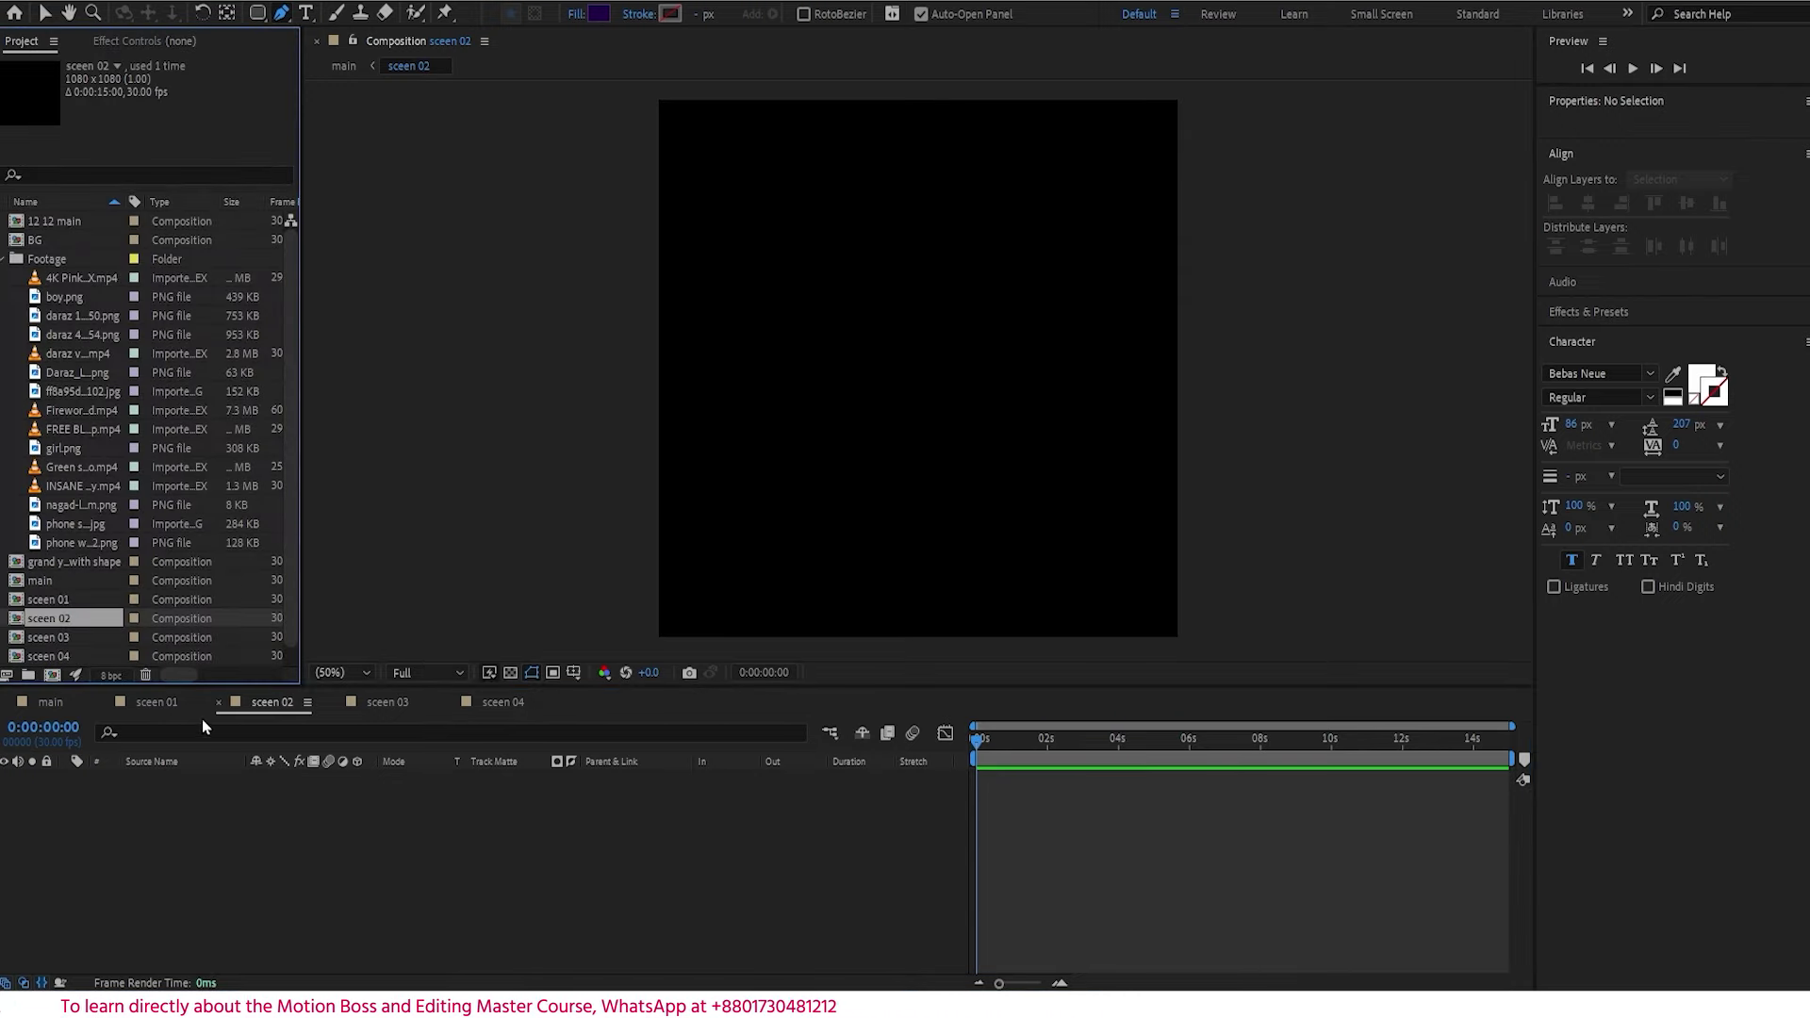
{"action": "left_click", "coordinate": [156, 701]}
{"action": "left_click", "coordinate": [143, 829]}
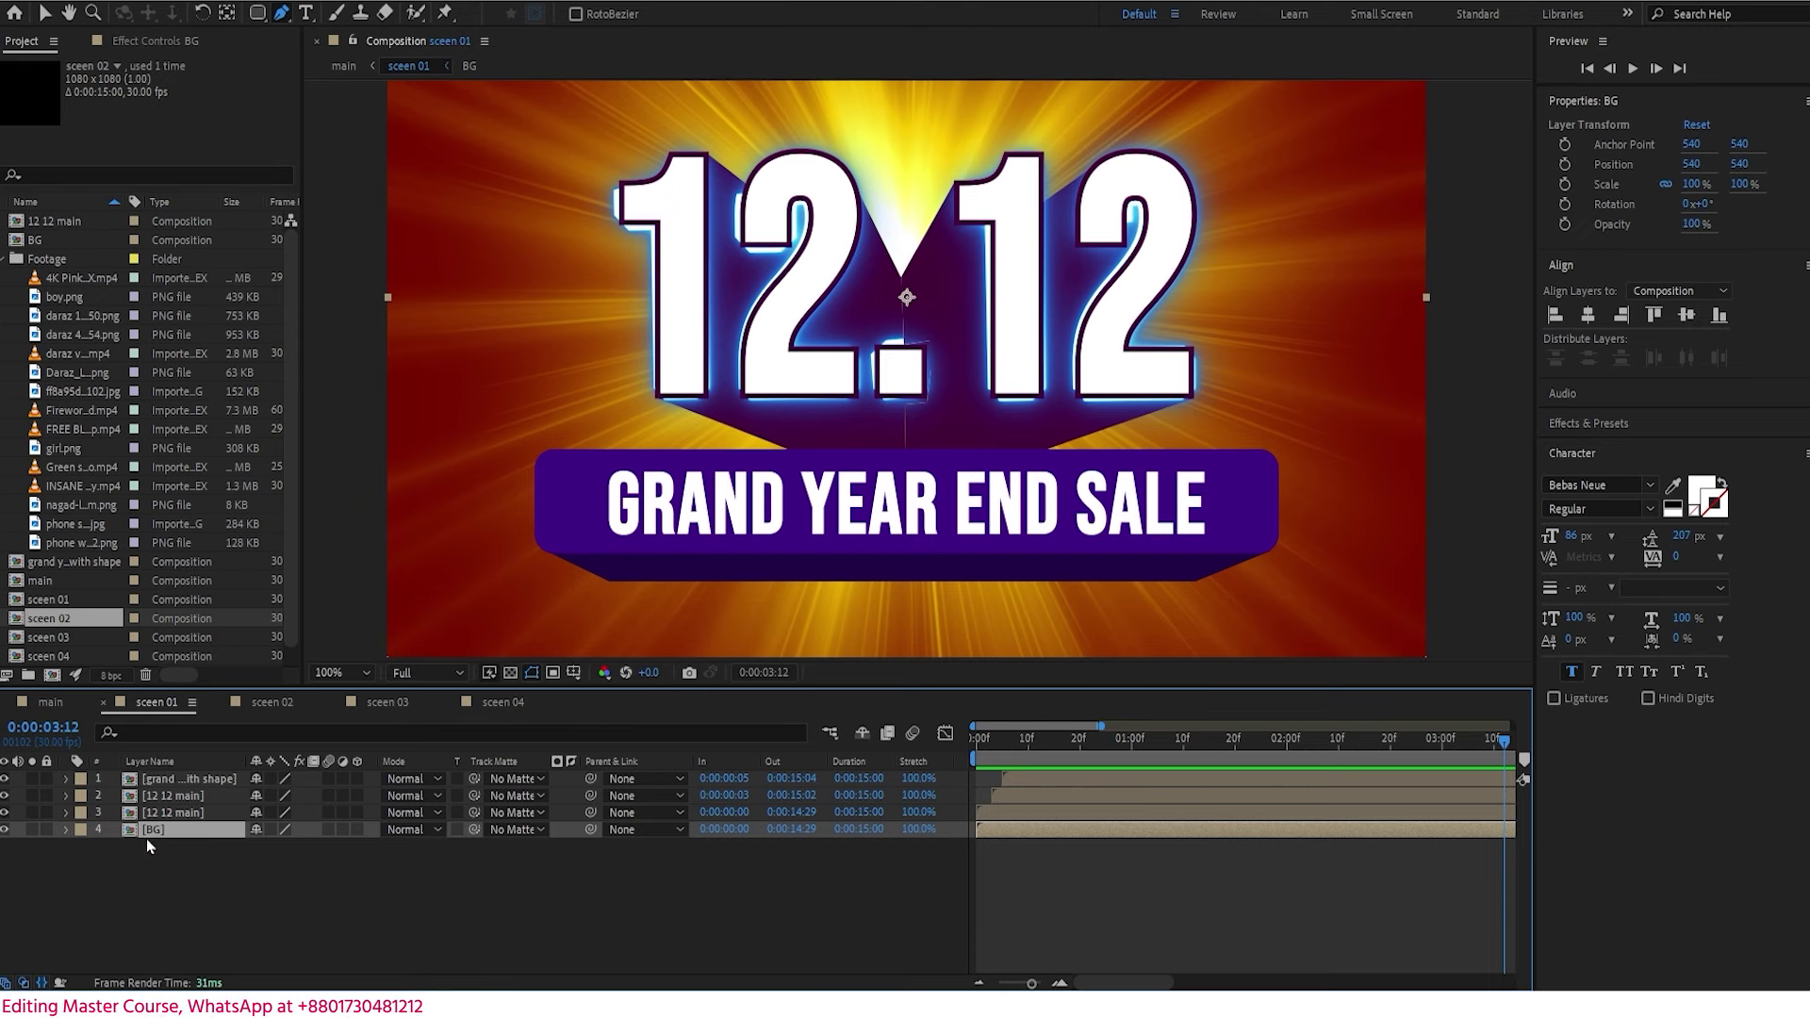
{"action": "left_click", "coordinate": [273, 702]}
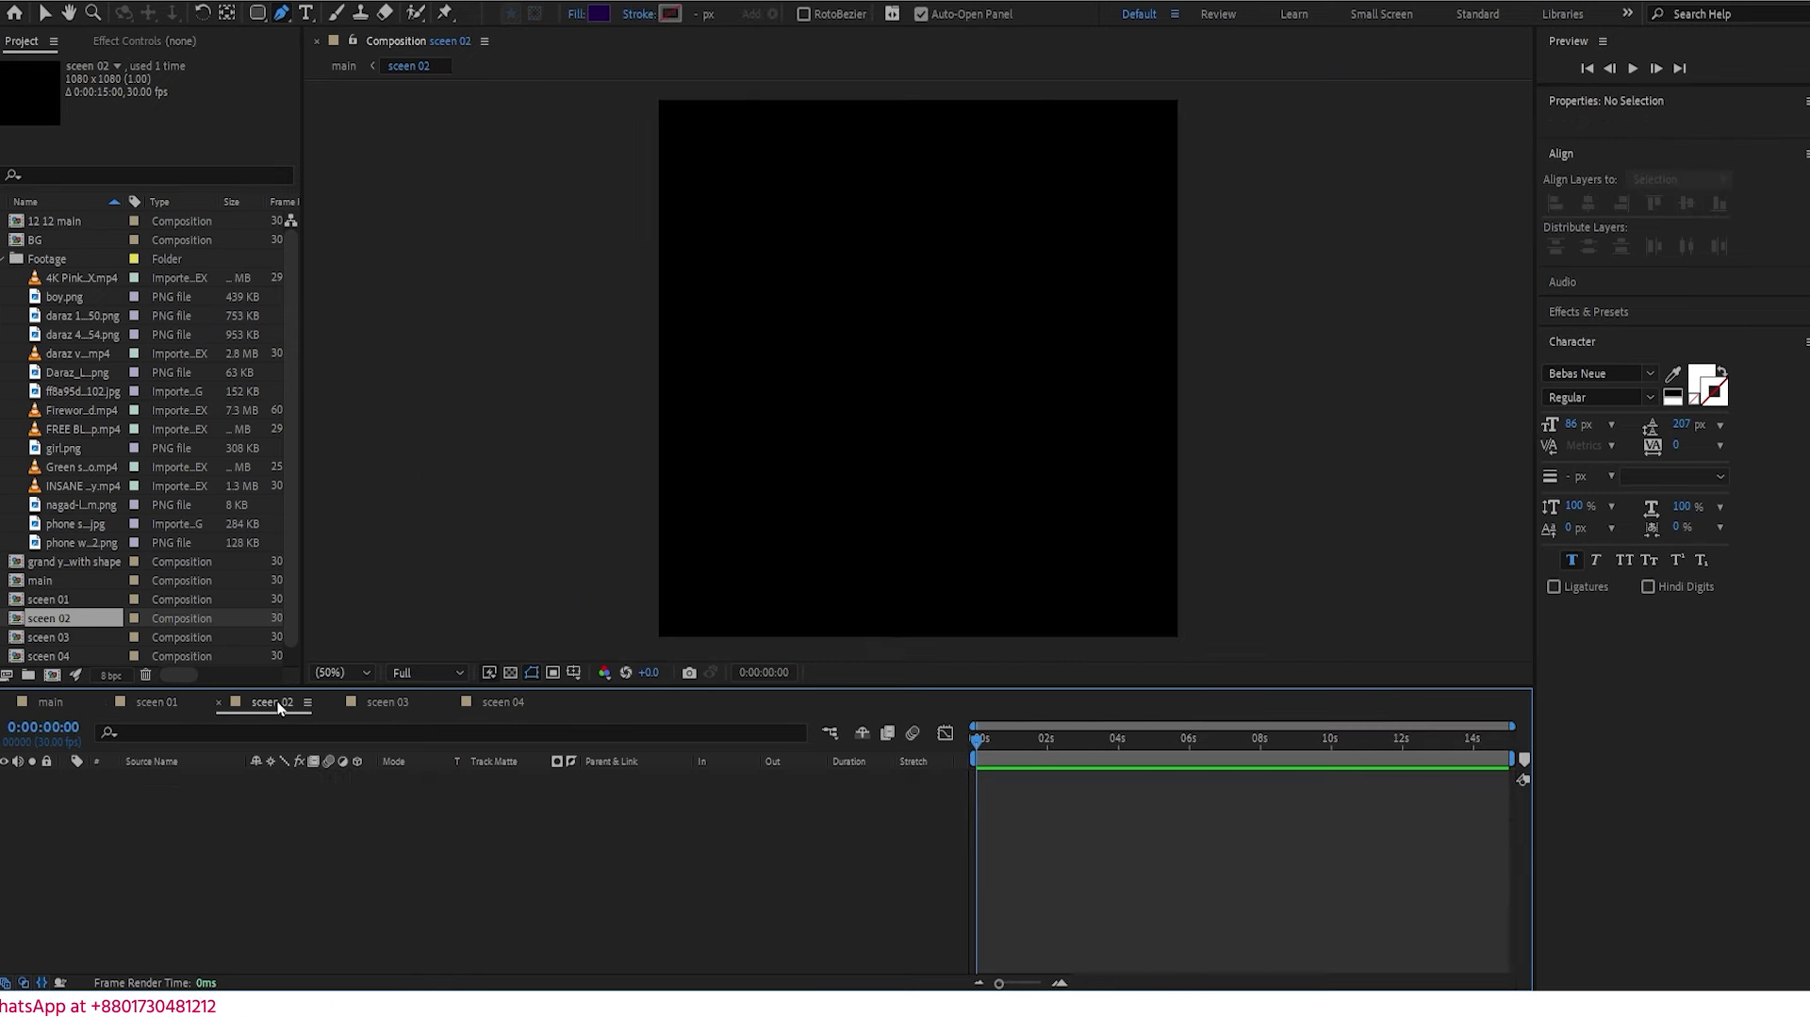
{"action": "key", "text": "ctrl+v"}
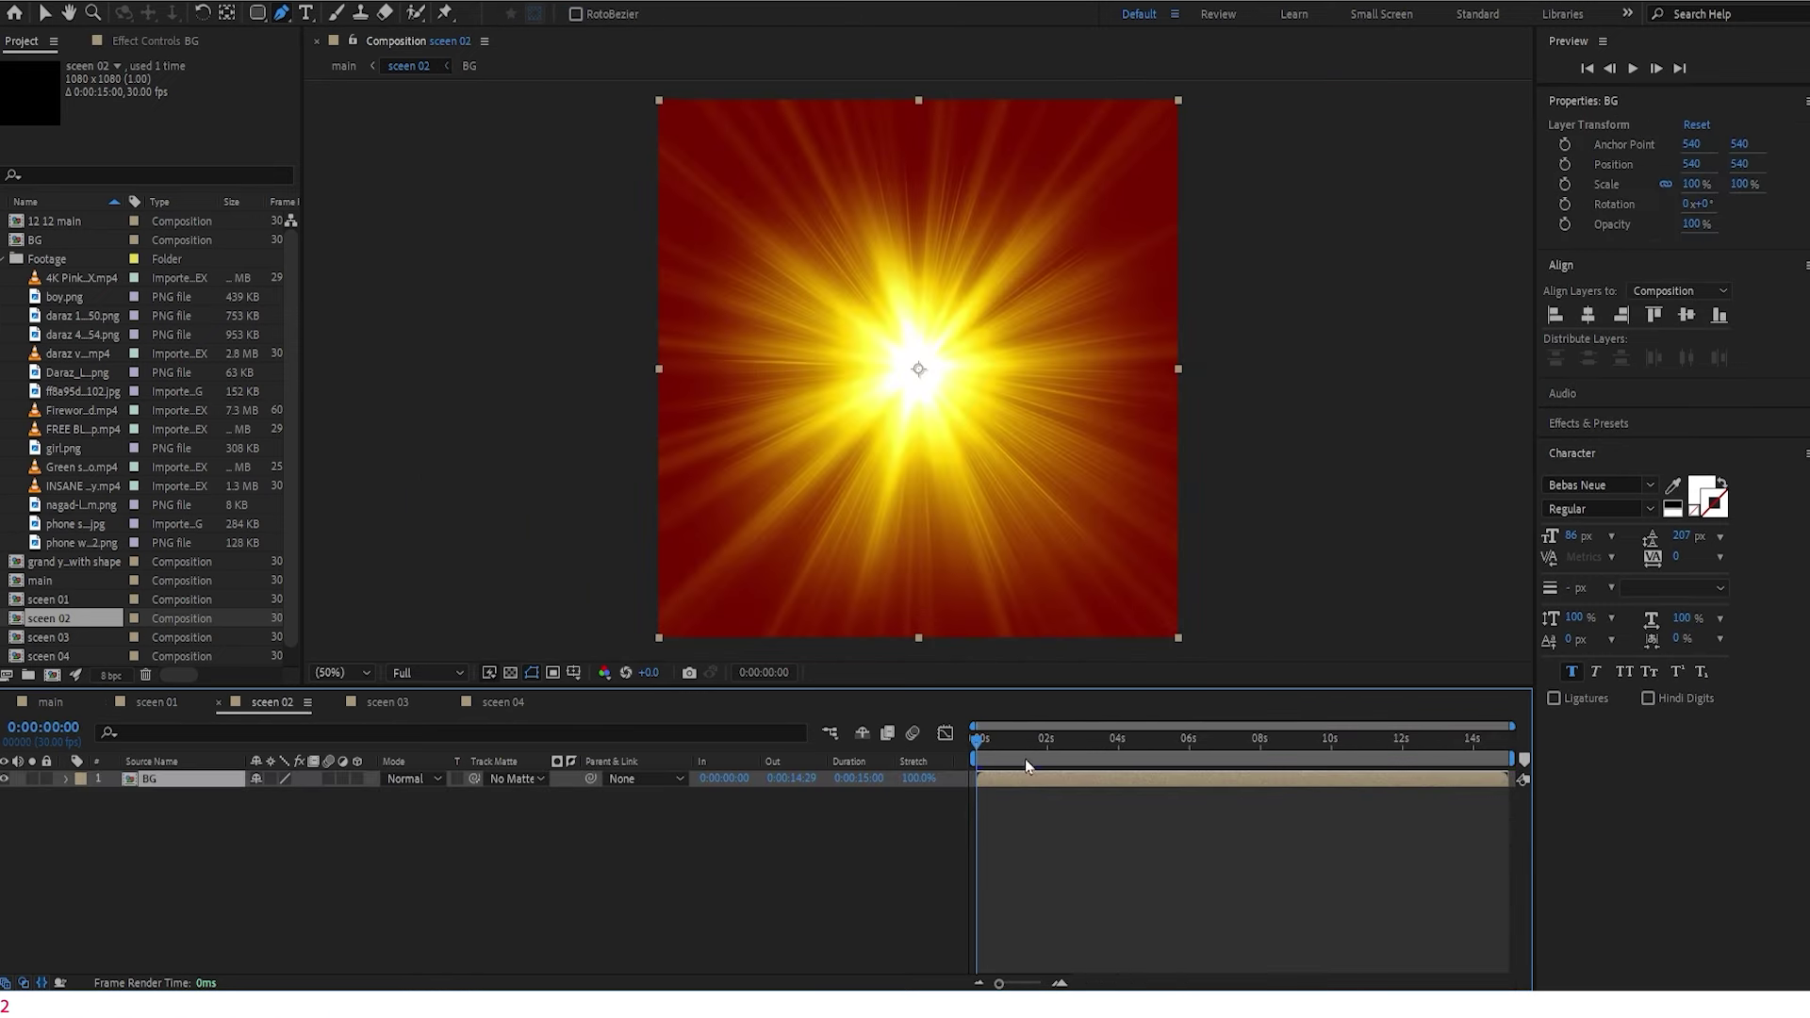
{"action": "left_click_drag", "start_coordinate": [1025, 760], "coordinate": [881, 783]}
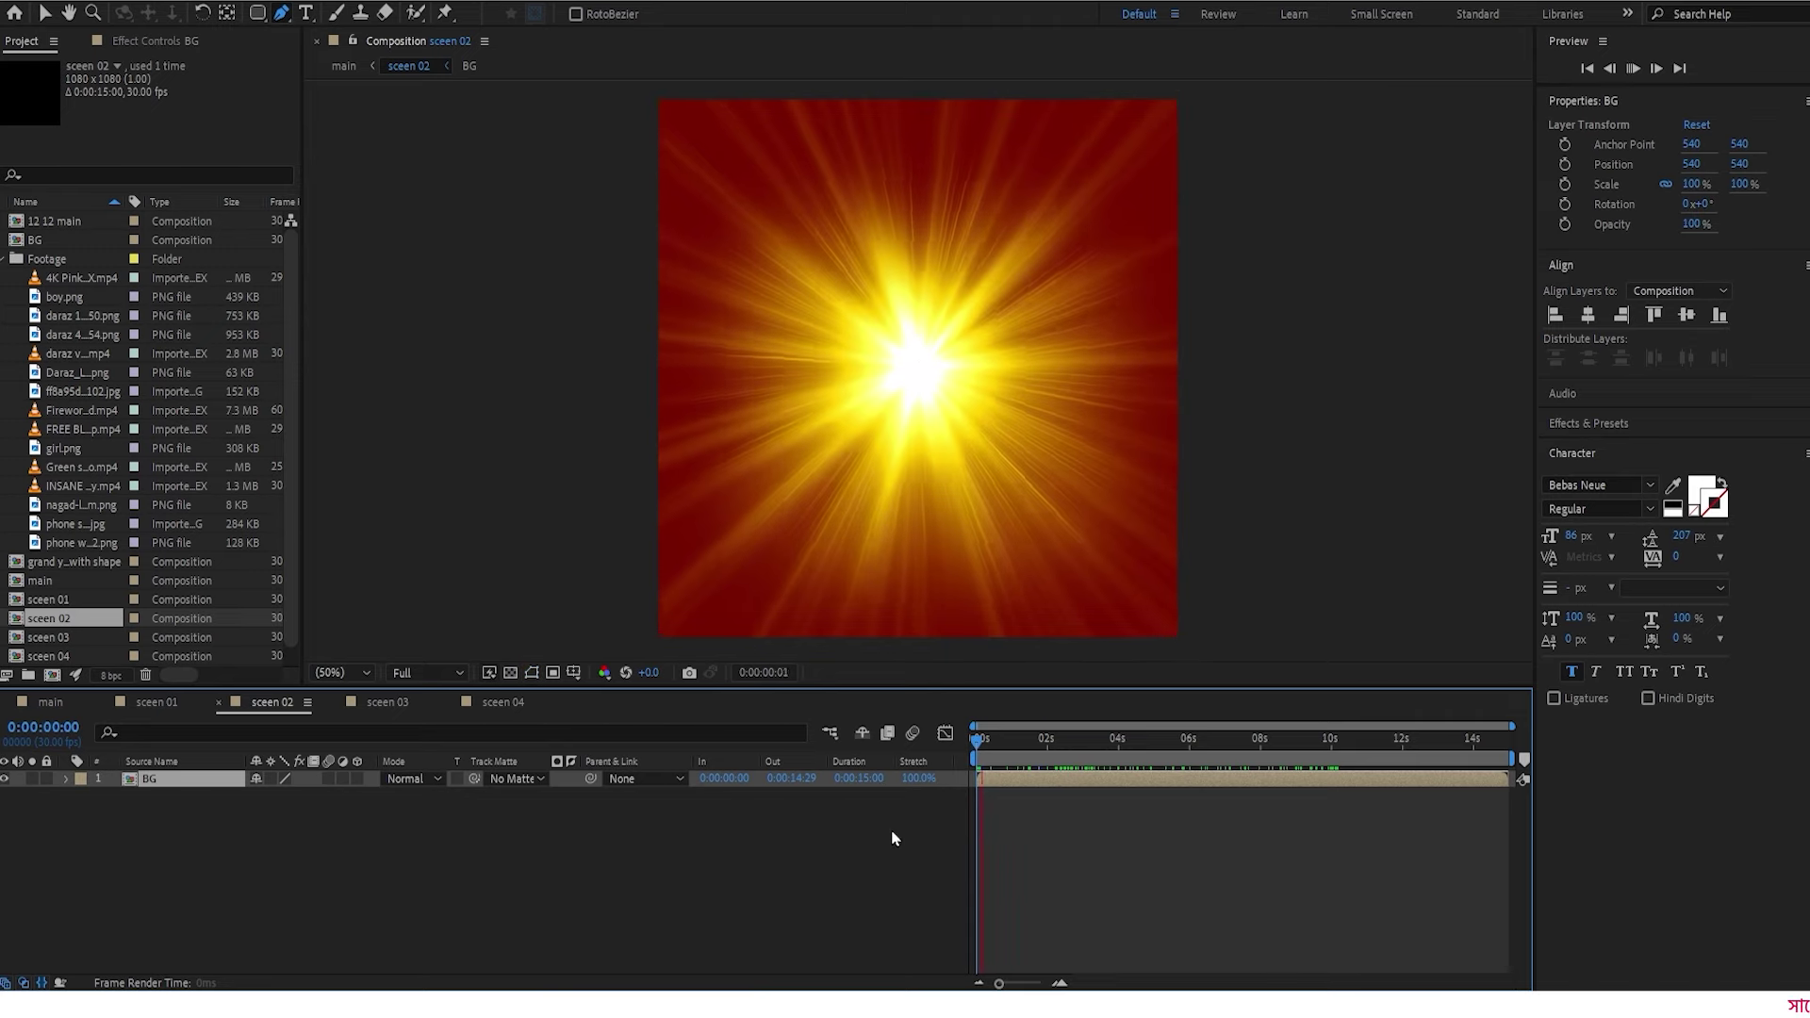
{"action": "left_click", "coordinate": [321, 833]}
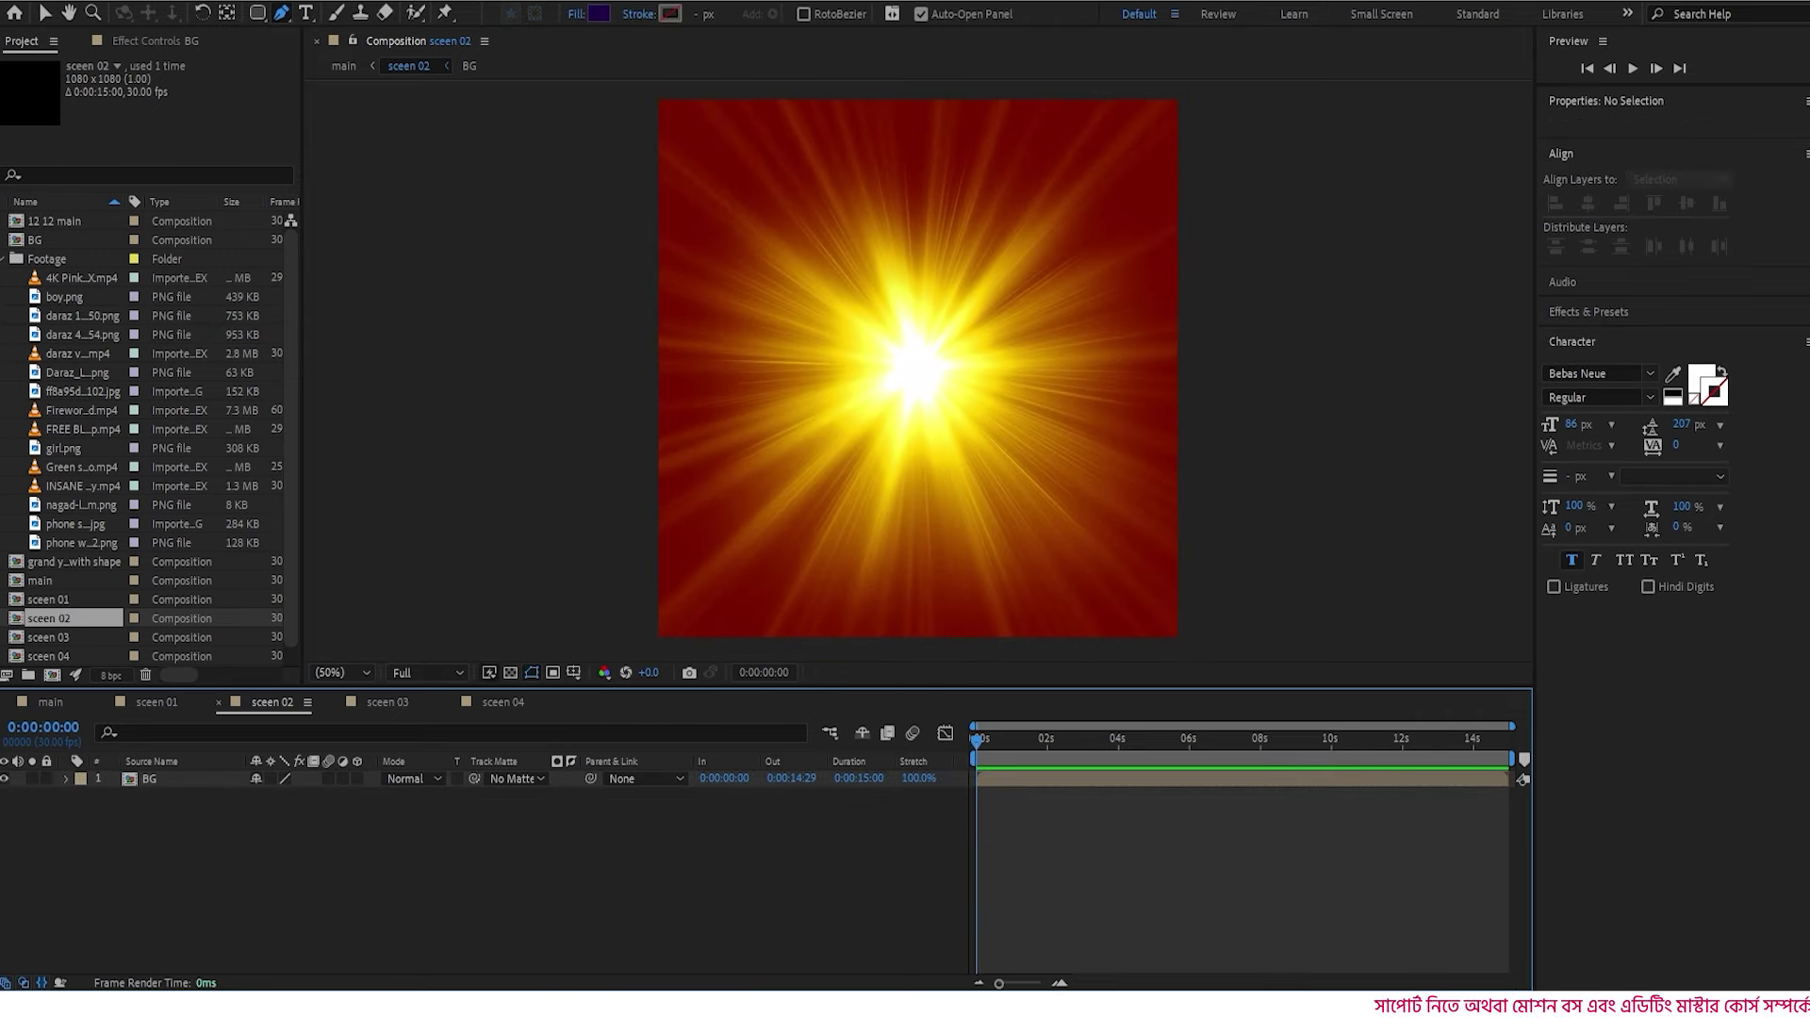
- Check the Bangla title in the reference frame and add the text "লাভের" in the upper part of sceen 02
{"action": "key", "text": "alt+Tab"}
{"action": "left_click_drag", "start_coordinate": [1006, 230], "coordinate": [1312, 179]}
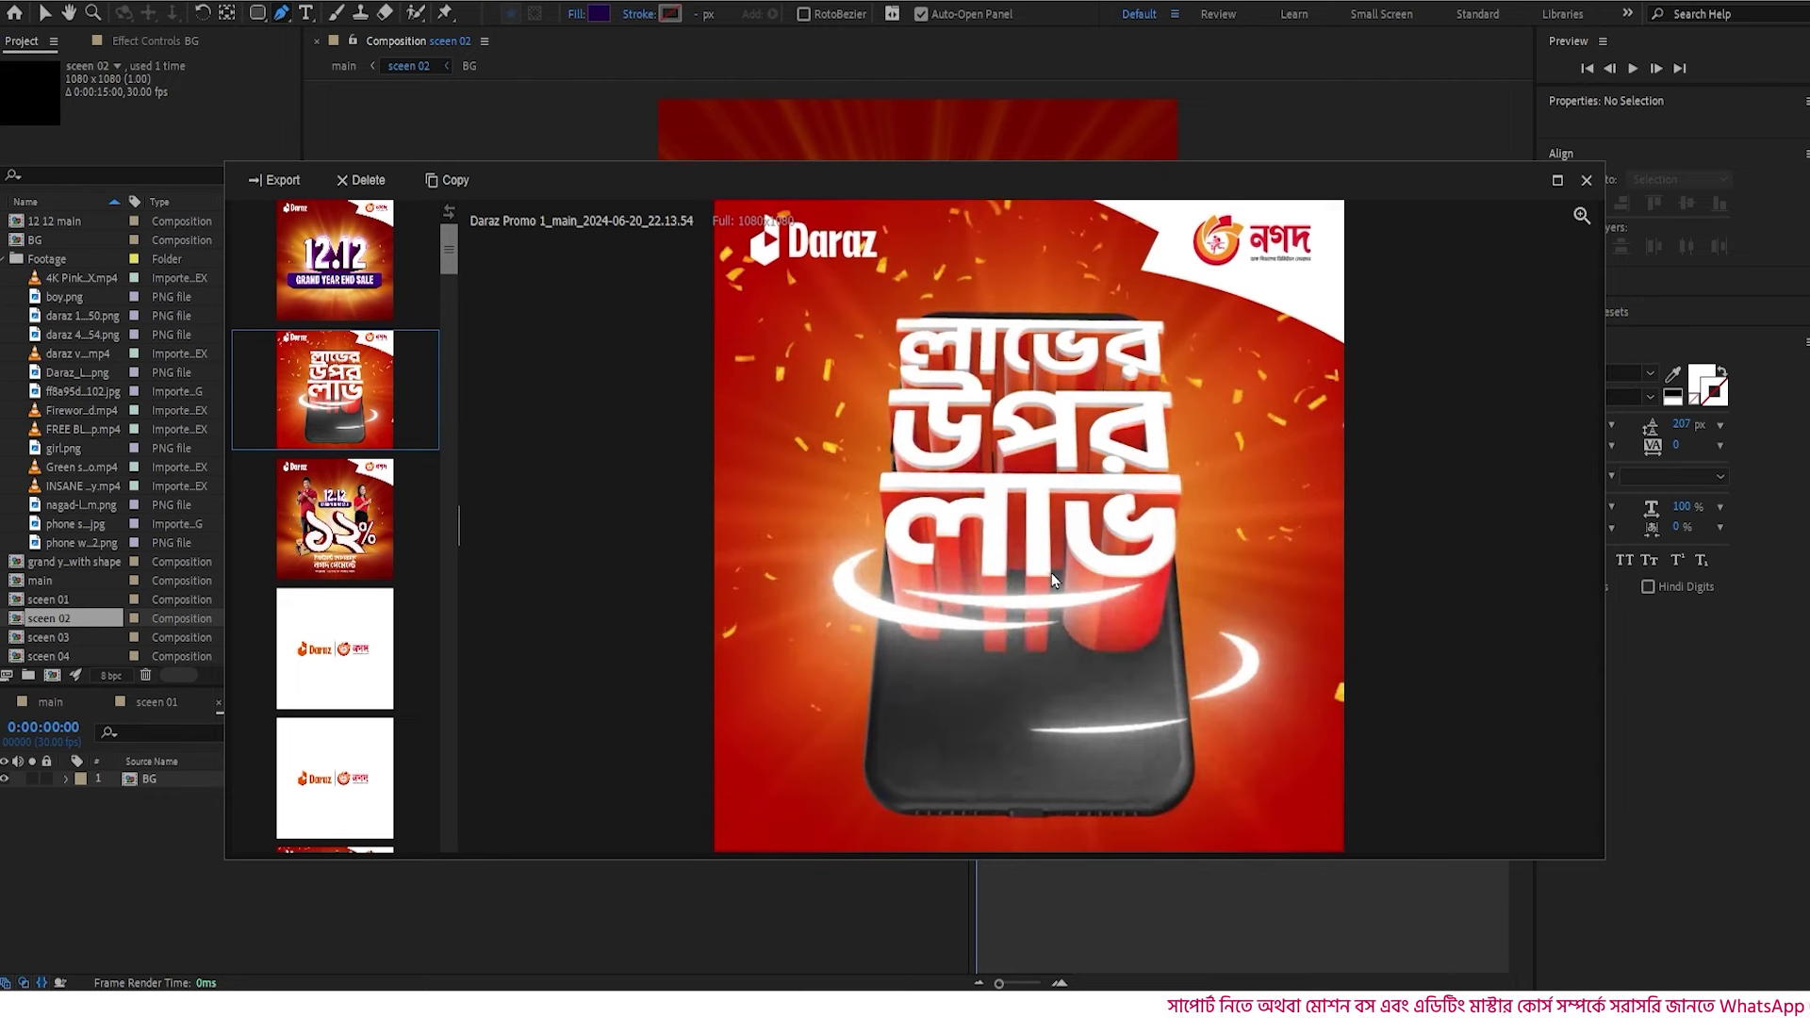
{"action": "key", "text": "alt+Tab"}
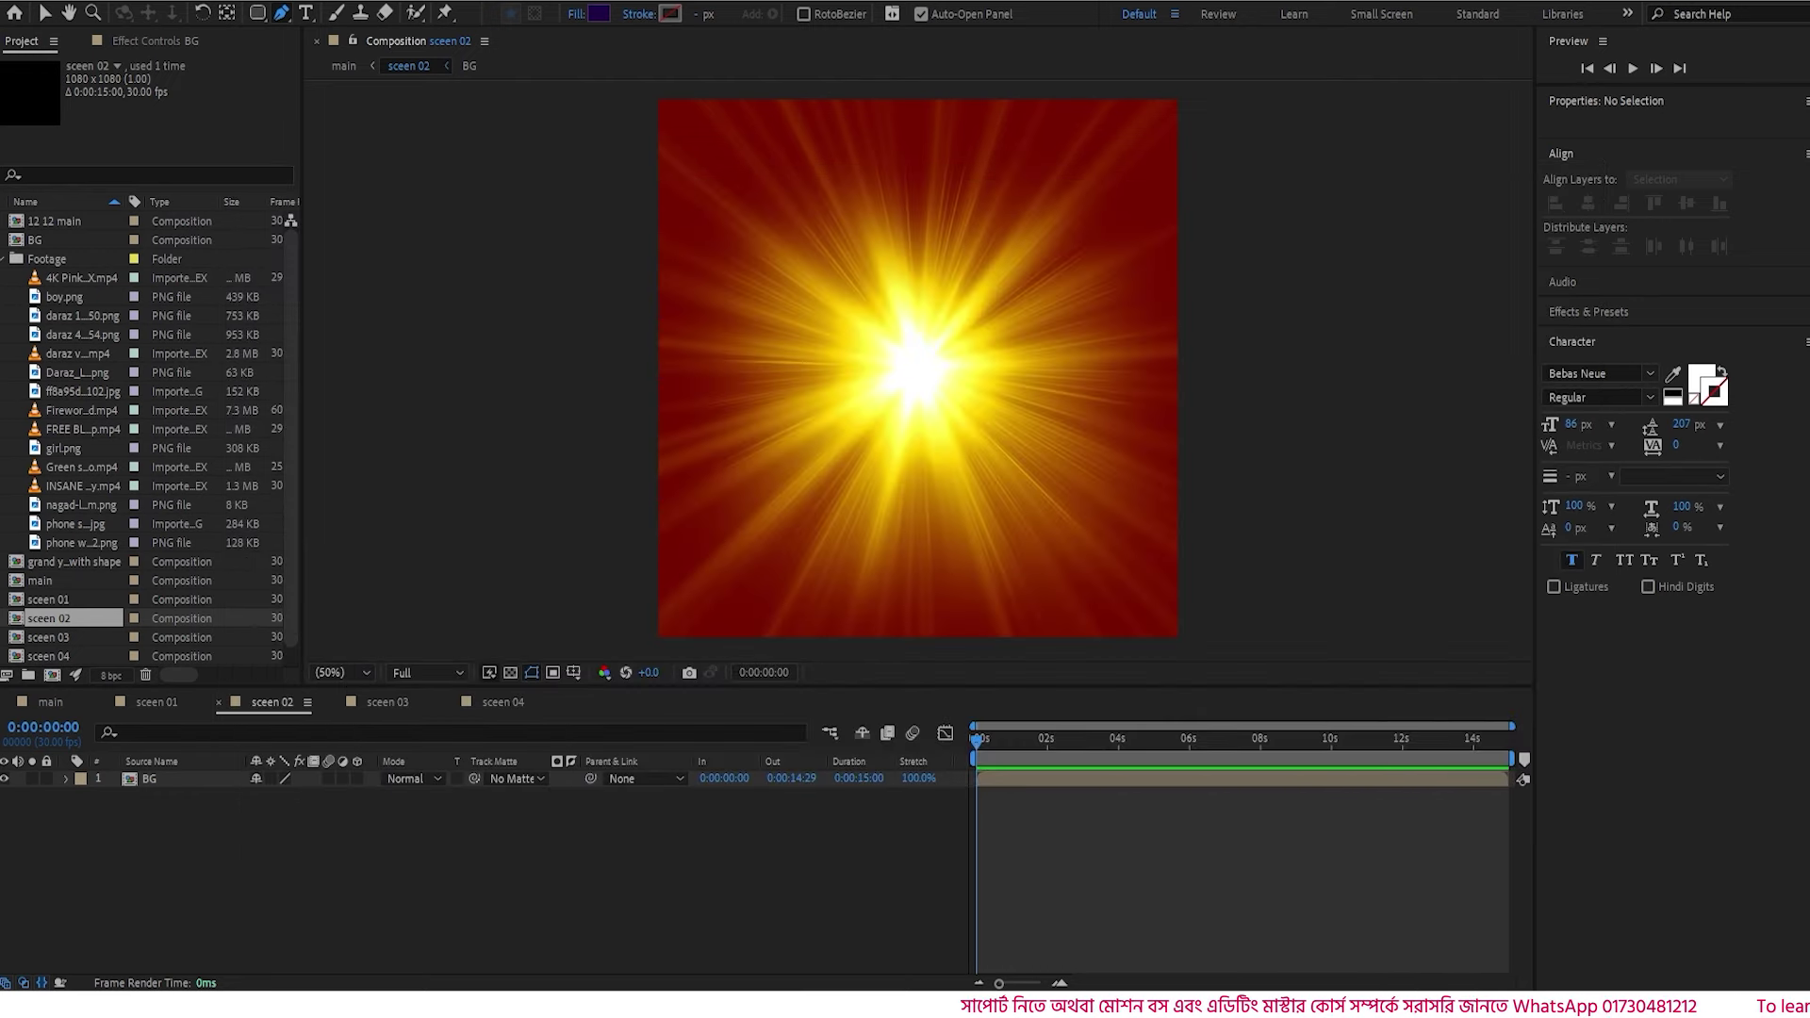
{"action": "left_click", "coordinate": [308, 15]}
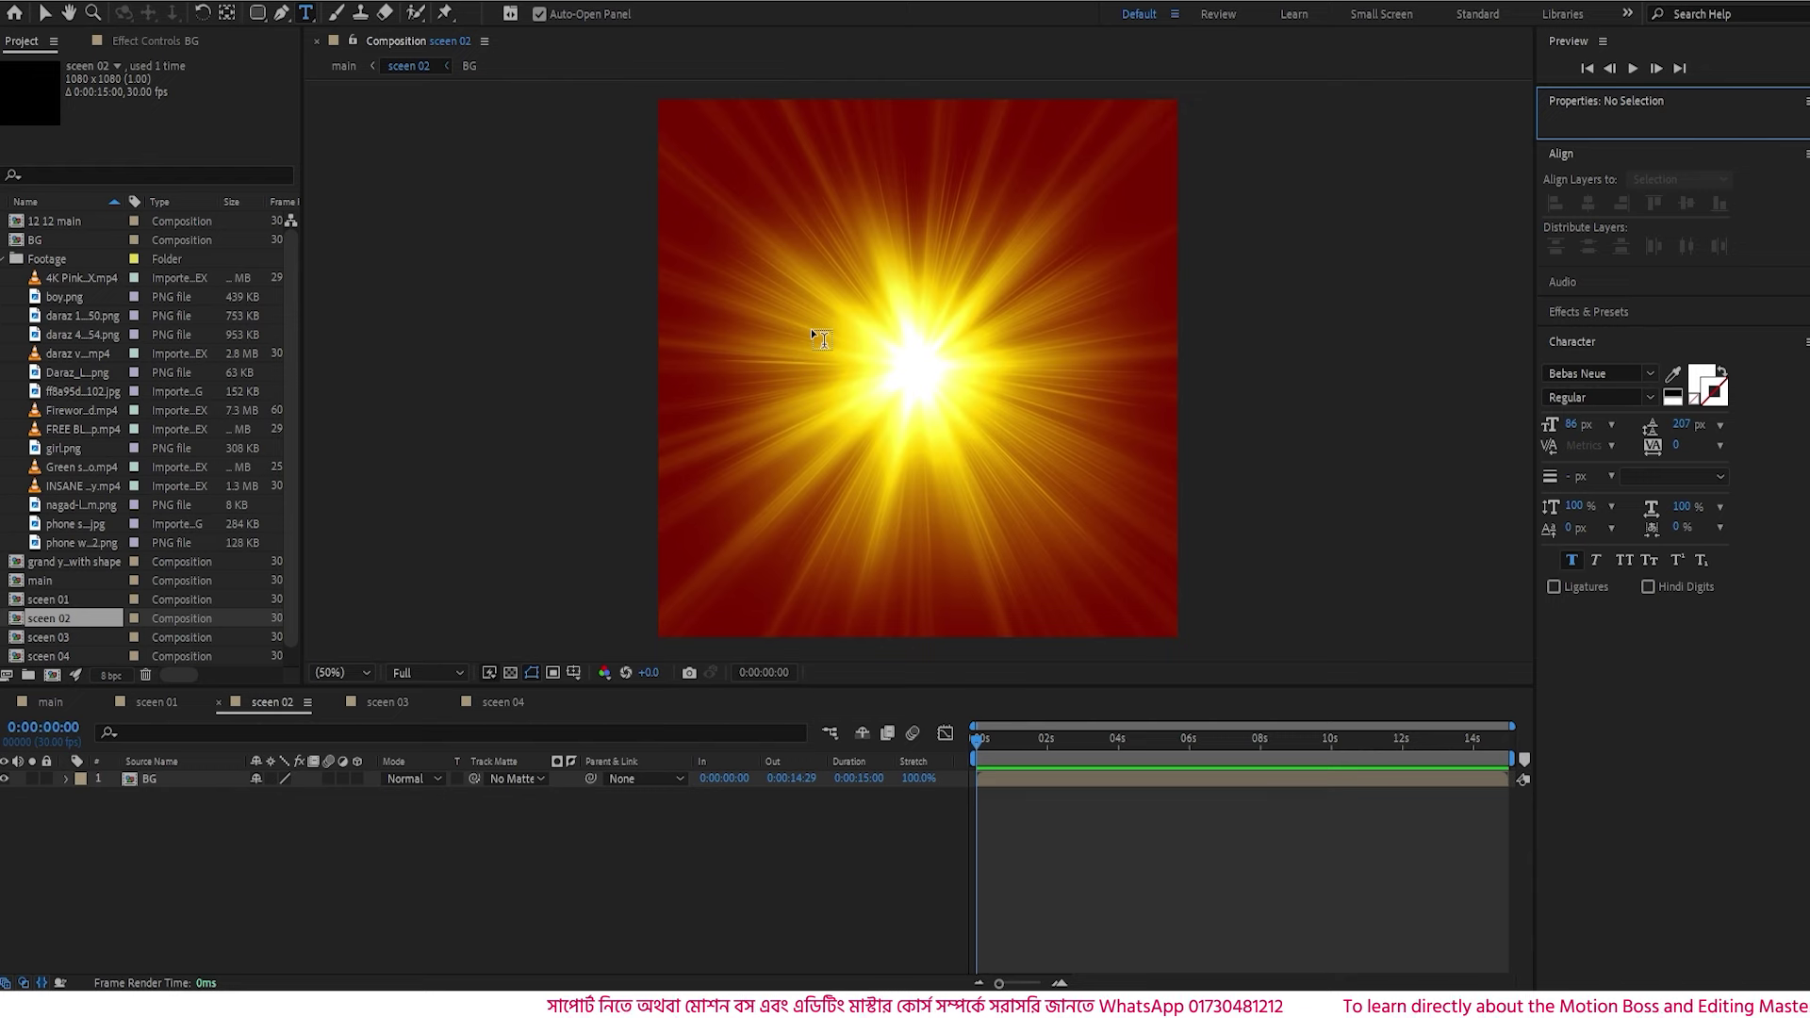
{"action": "left_click", "coordinate": [744, 268]}
{"action": "type", "text": "laver"}
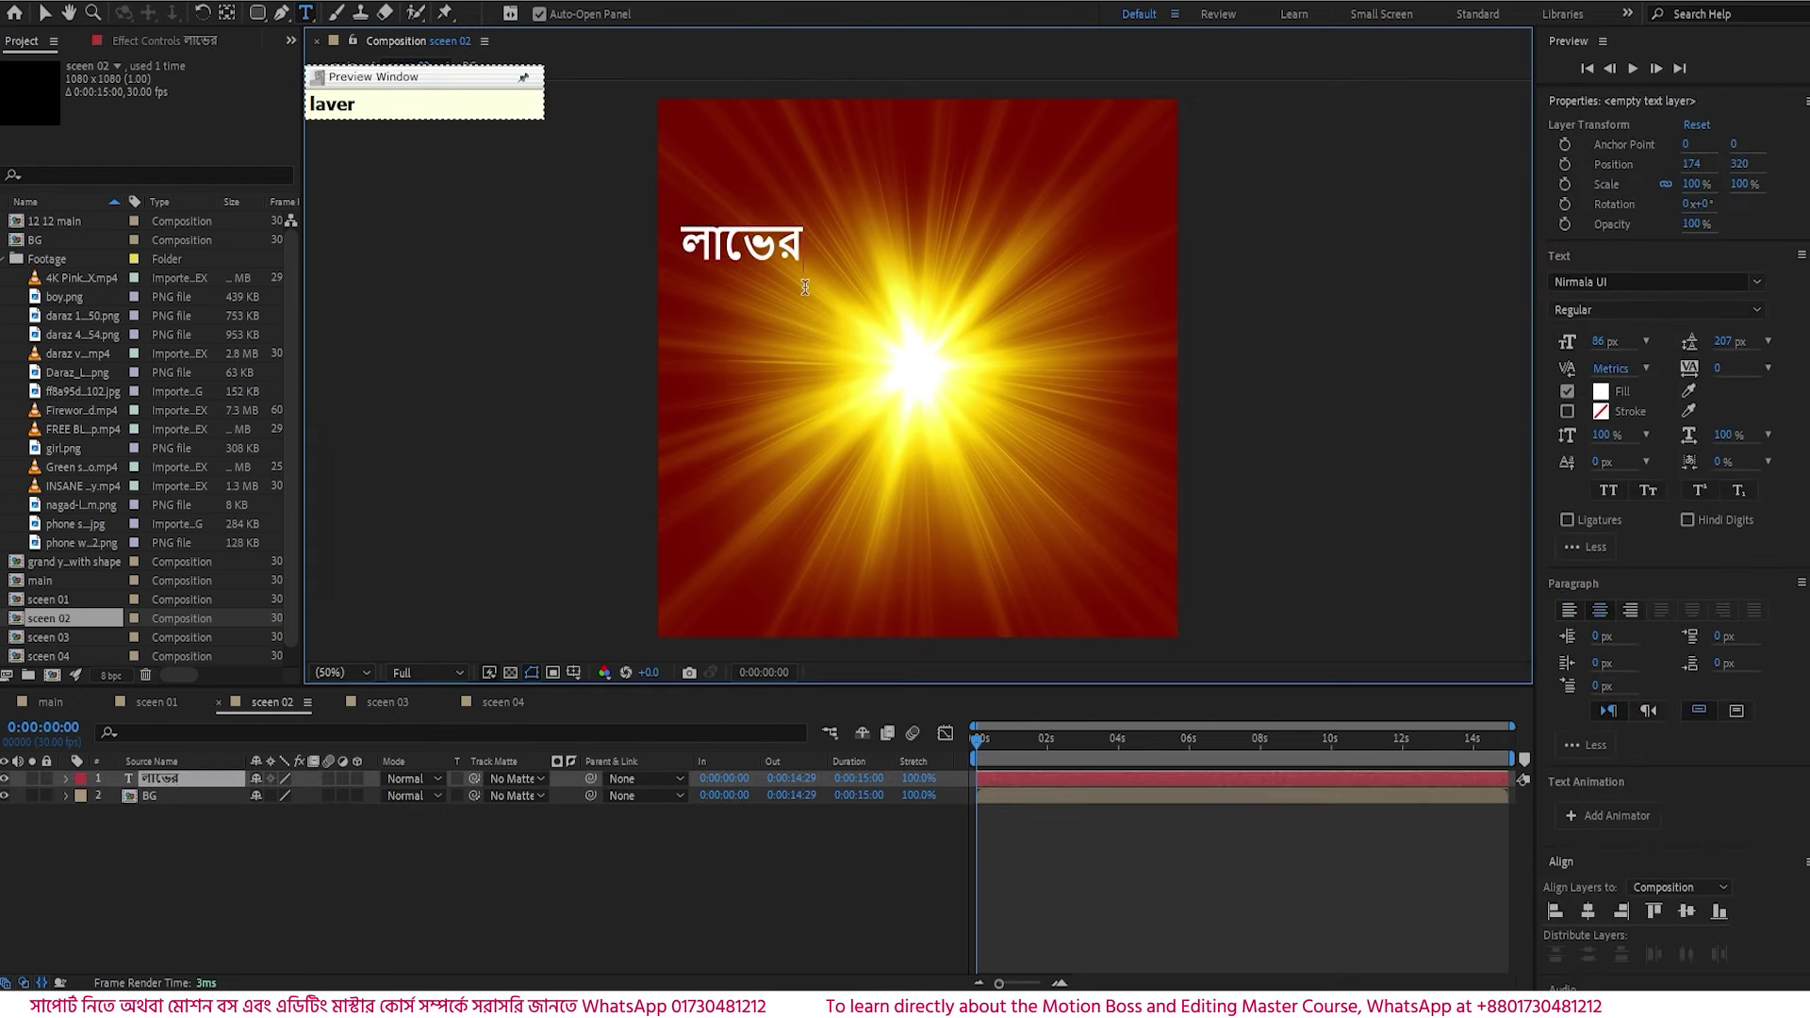
- Add the words "উপর" and "লাভ" as second and third lines below "লাভের"
{"action": "key", "text": "Return"}
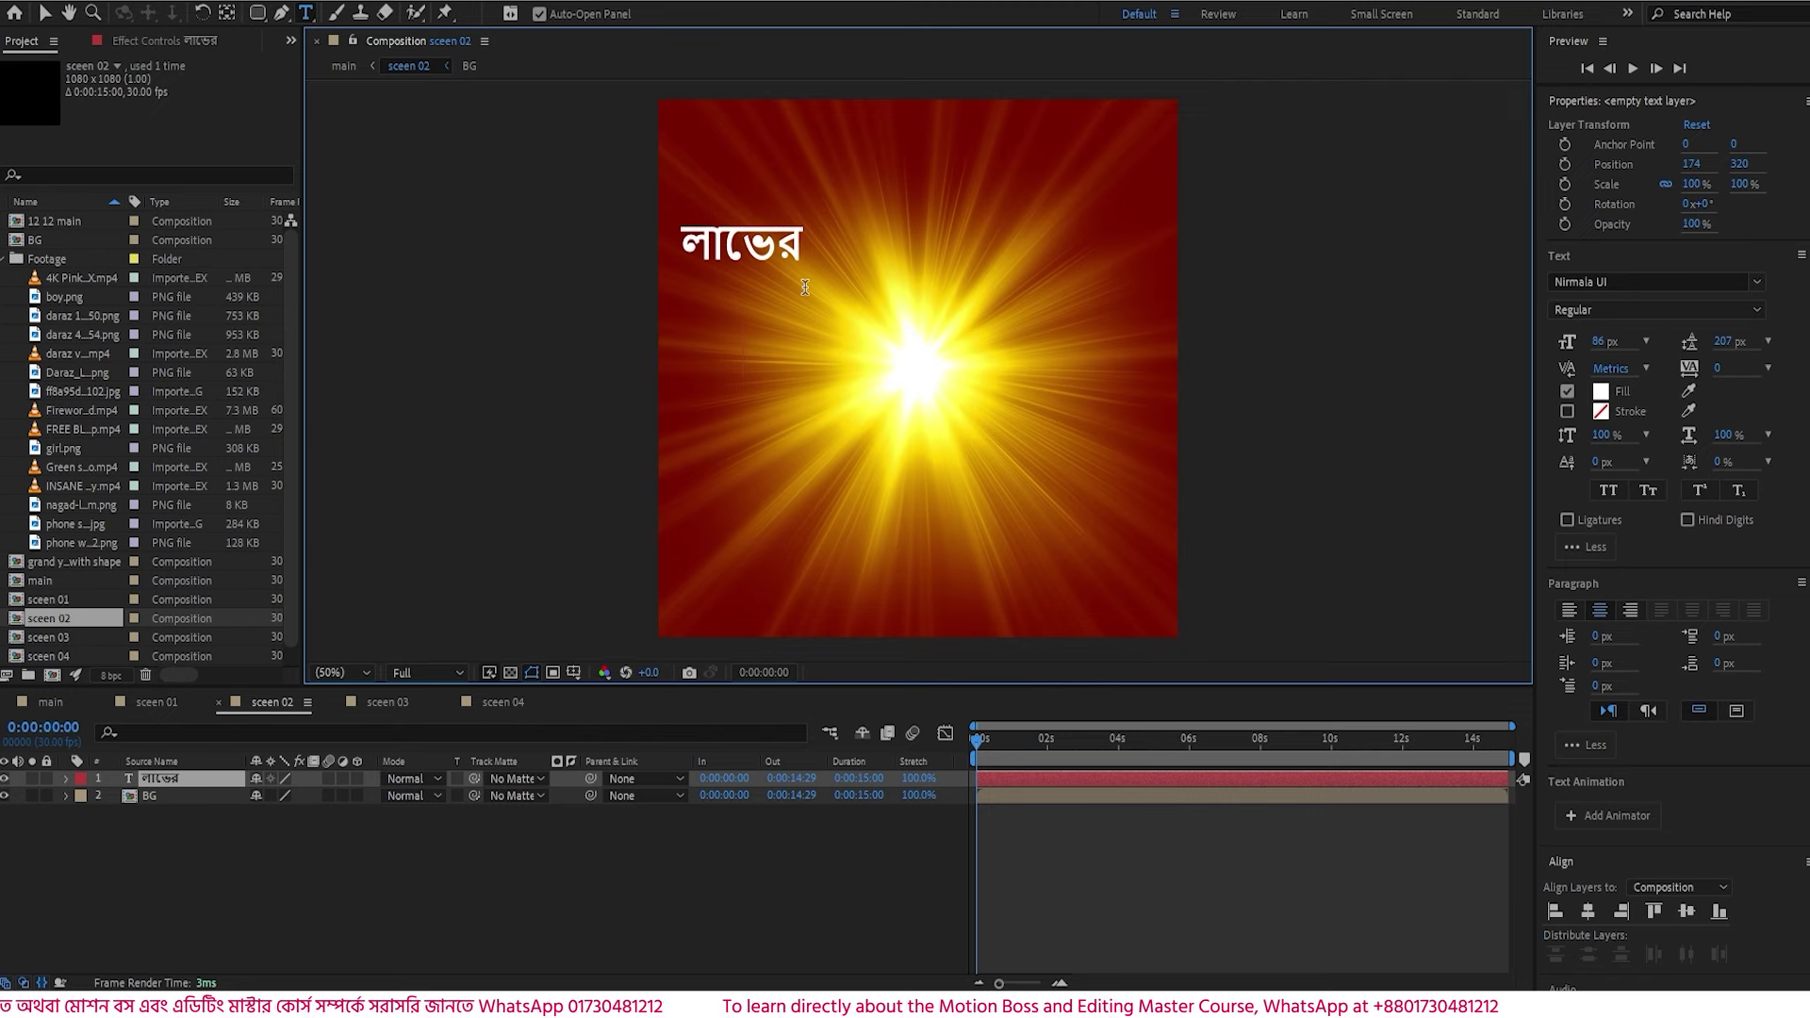
{"action": "type", "text": "upor"}
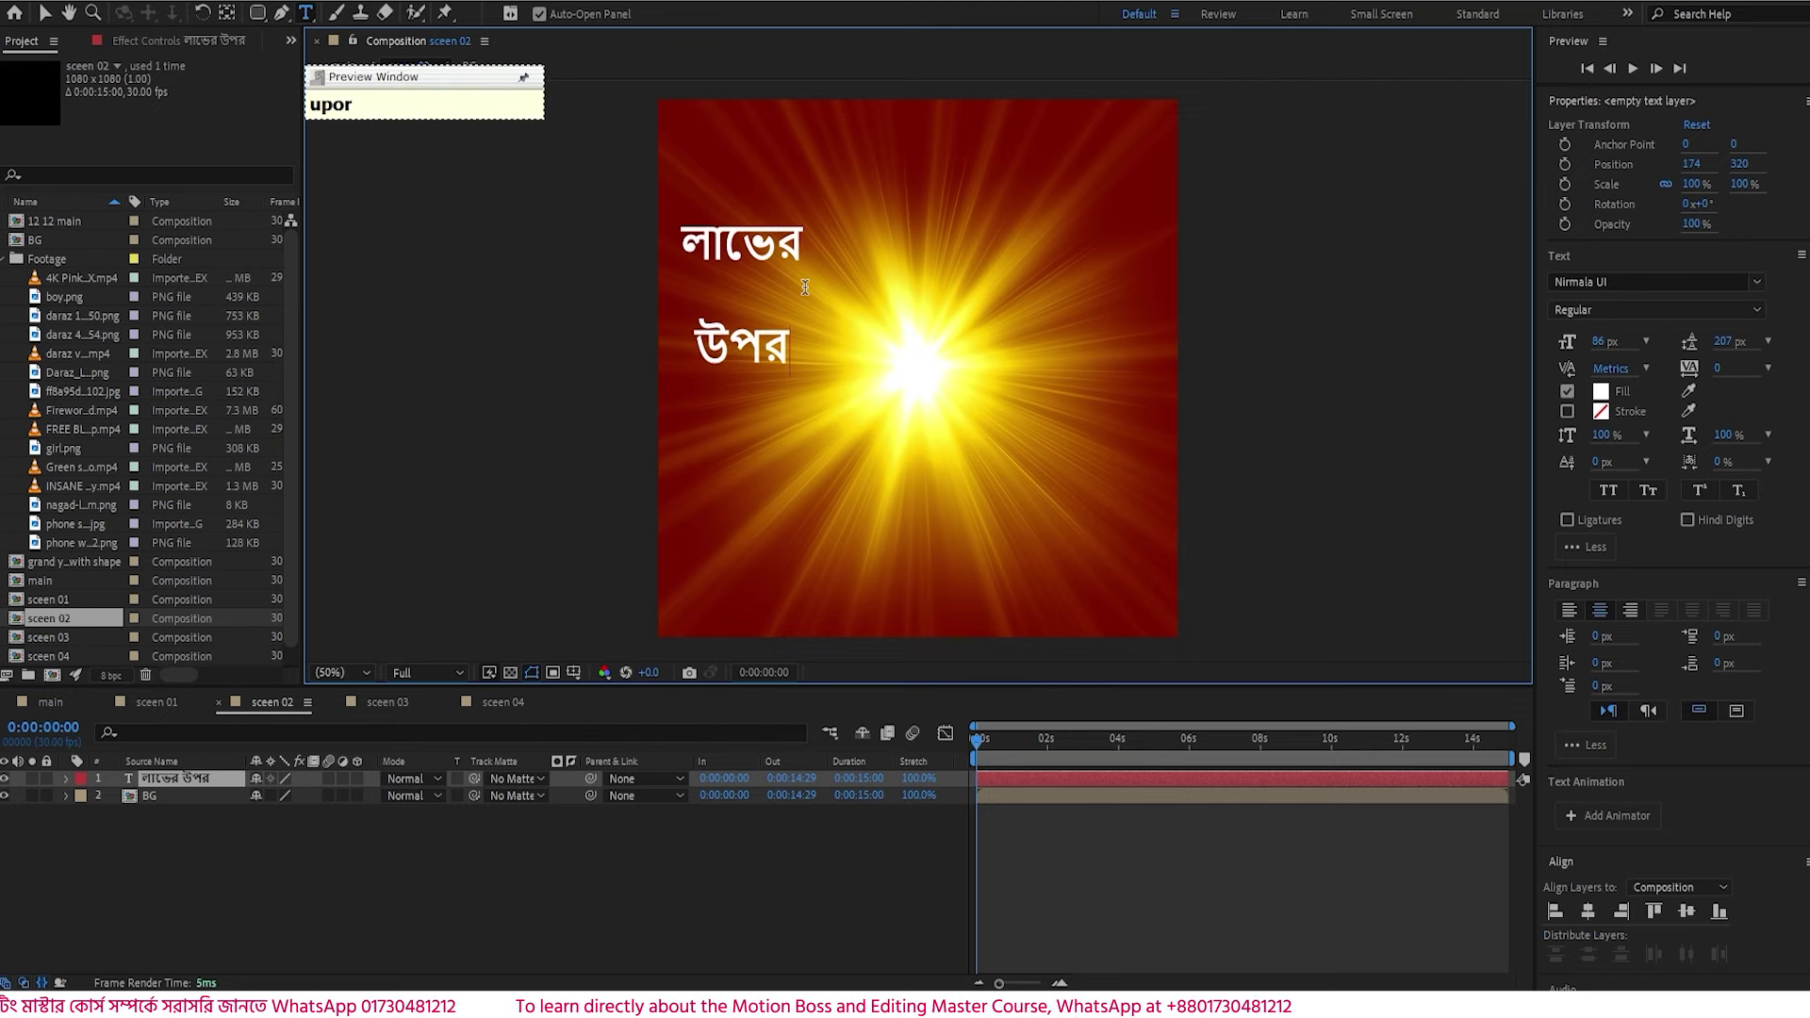
{"action": "key", "text": "Return"}
{"action": "type", "text": "lav"}
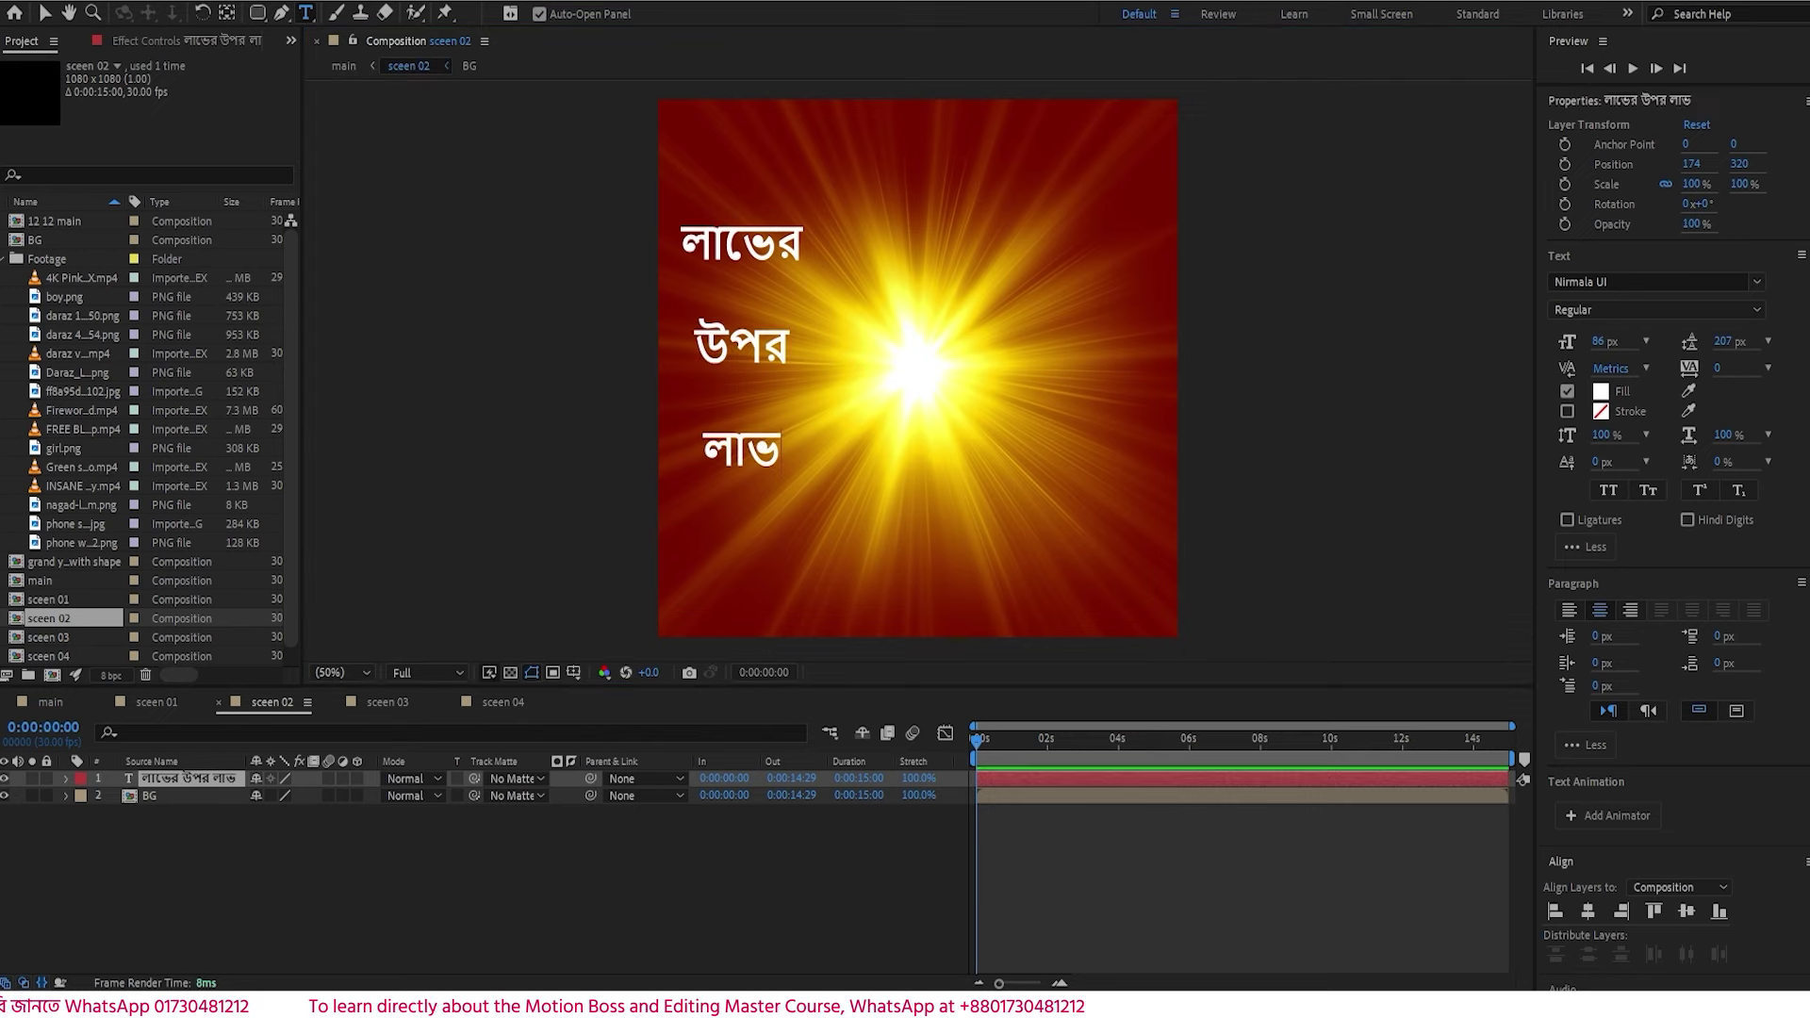
- Set all three lines in Li Ador Noirrit SemiBold at 216 px and place the text in the middle of the frame
{"action": "left_click", "coordinate": [720, 240]}
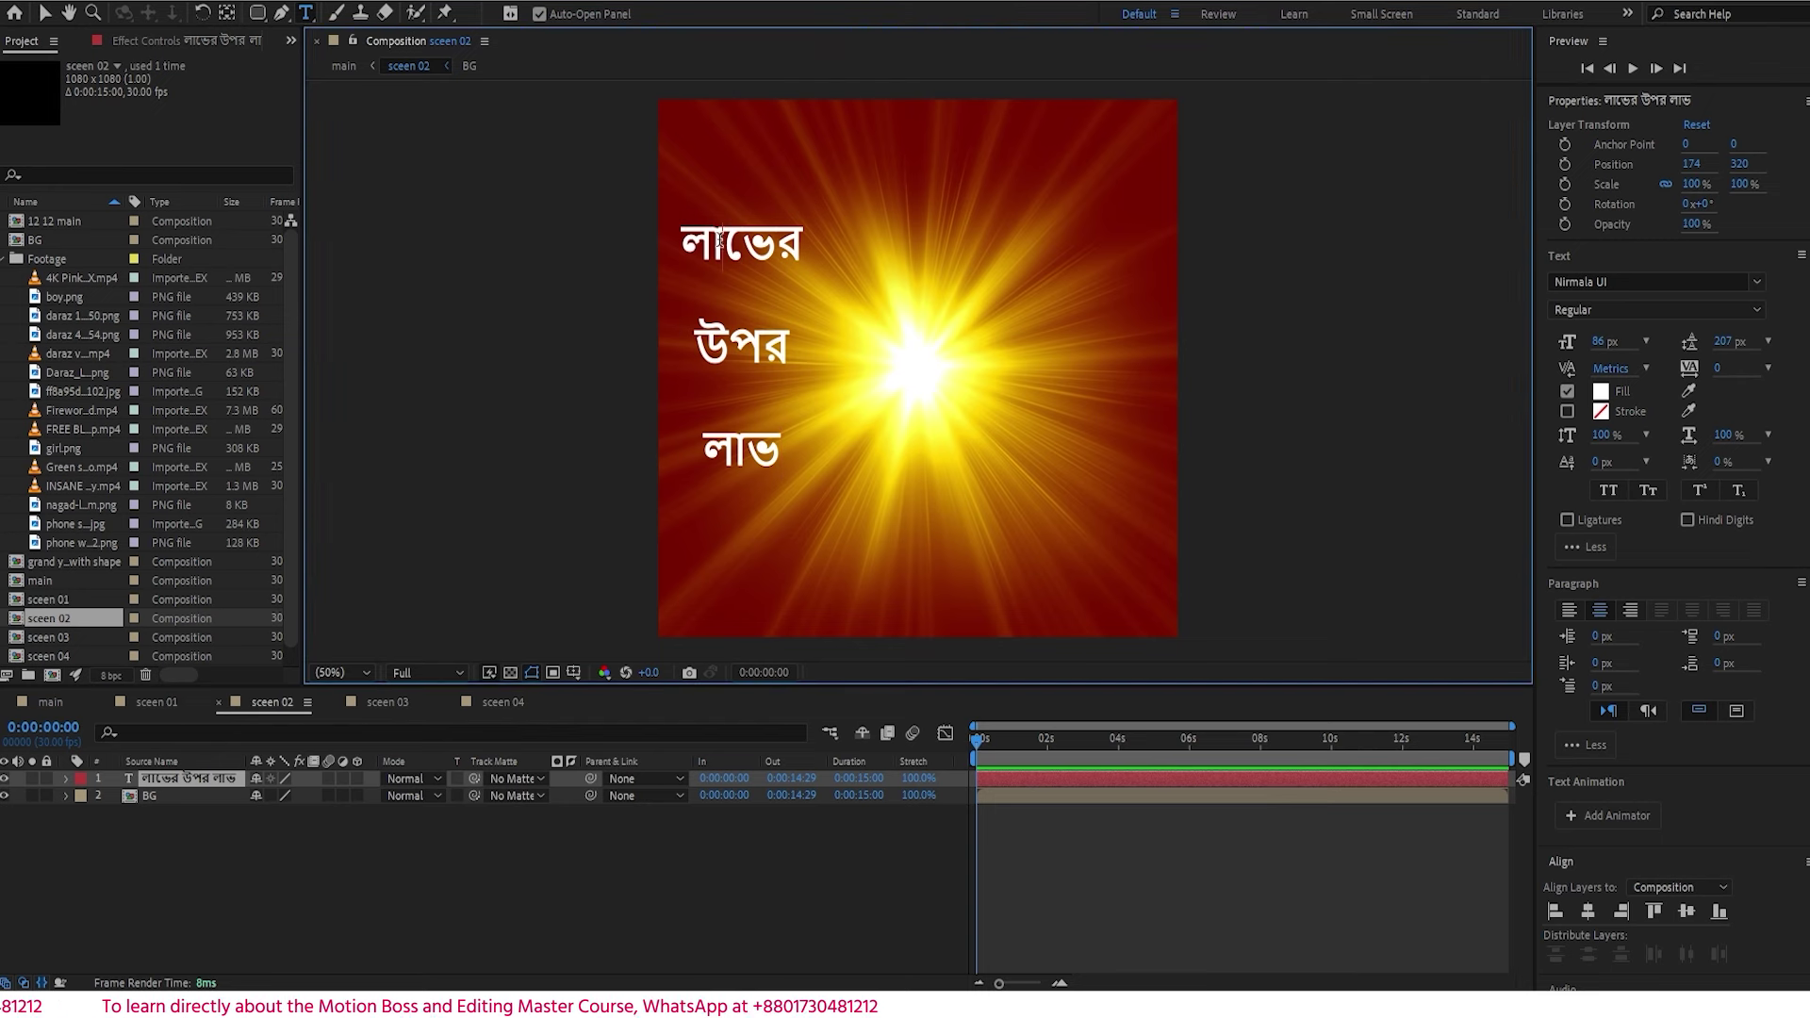
{"action": "key", "text": "ctrl+a"}
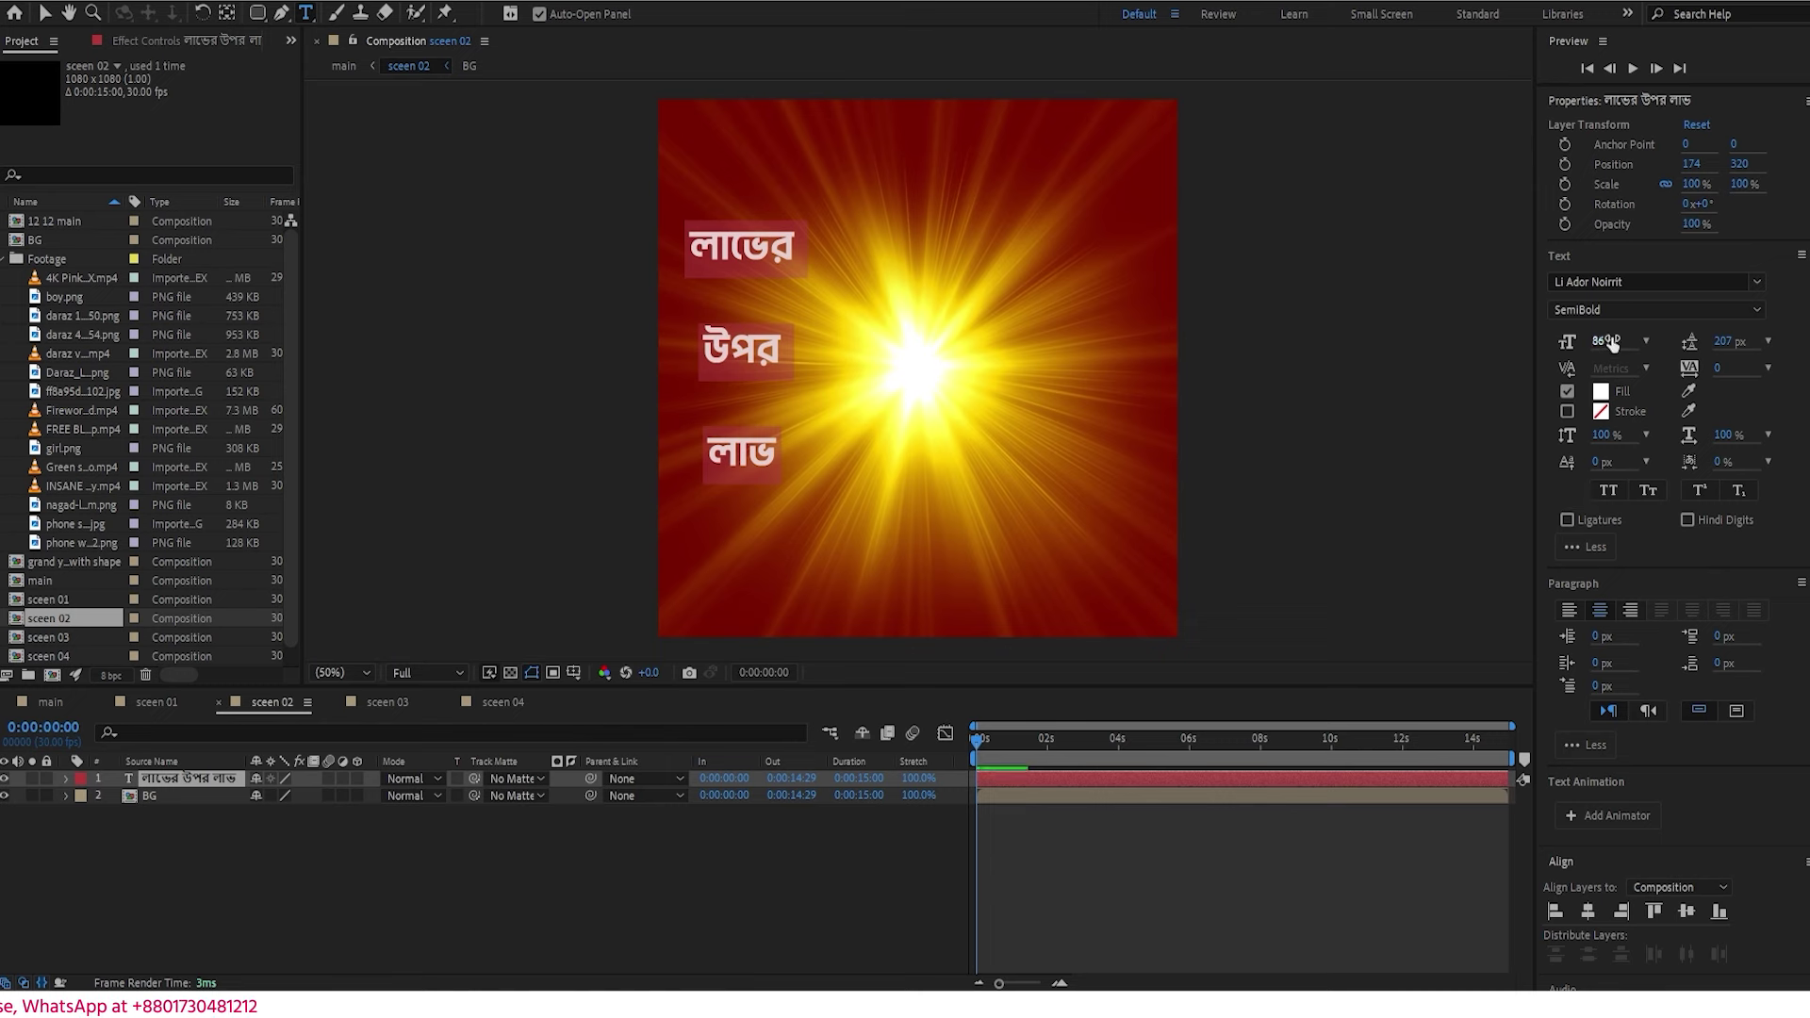
{"action": "left_click_drag", "start_coordinate": [1626, 339], "coordinate": [1722, 336]}
{"action": "key", "text": "ctrl+home"}
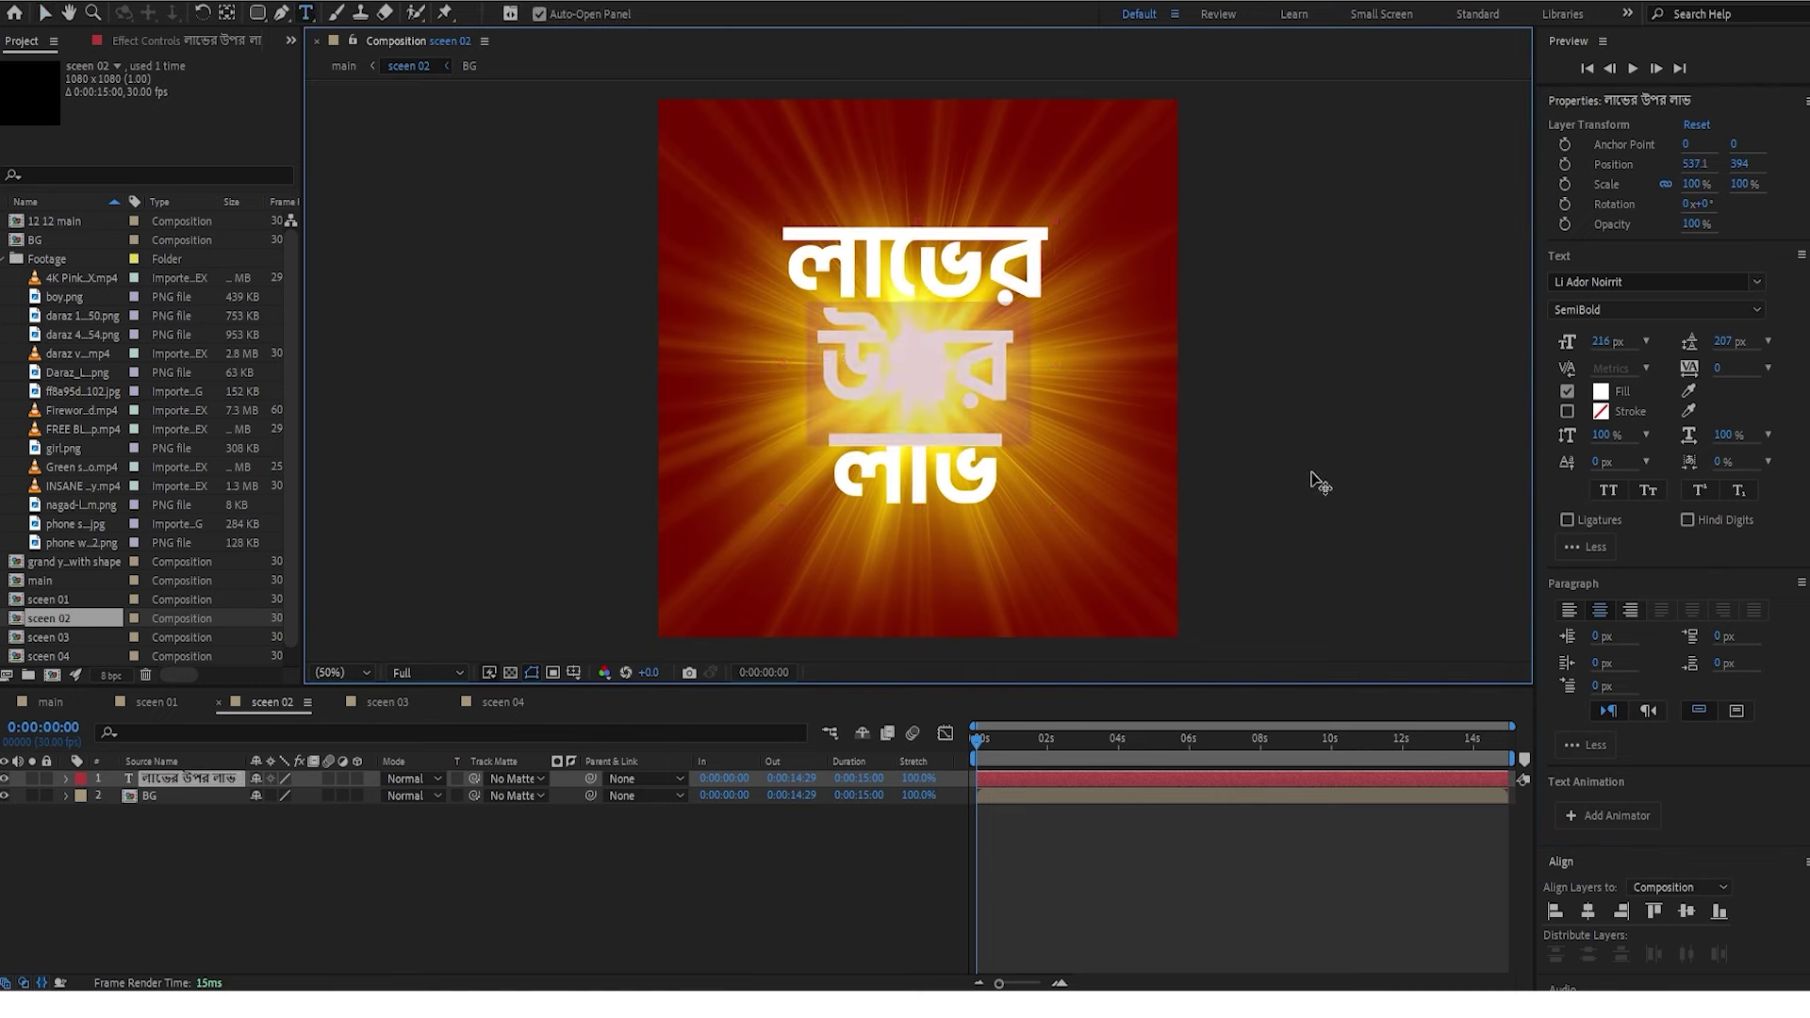
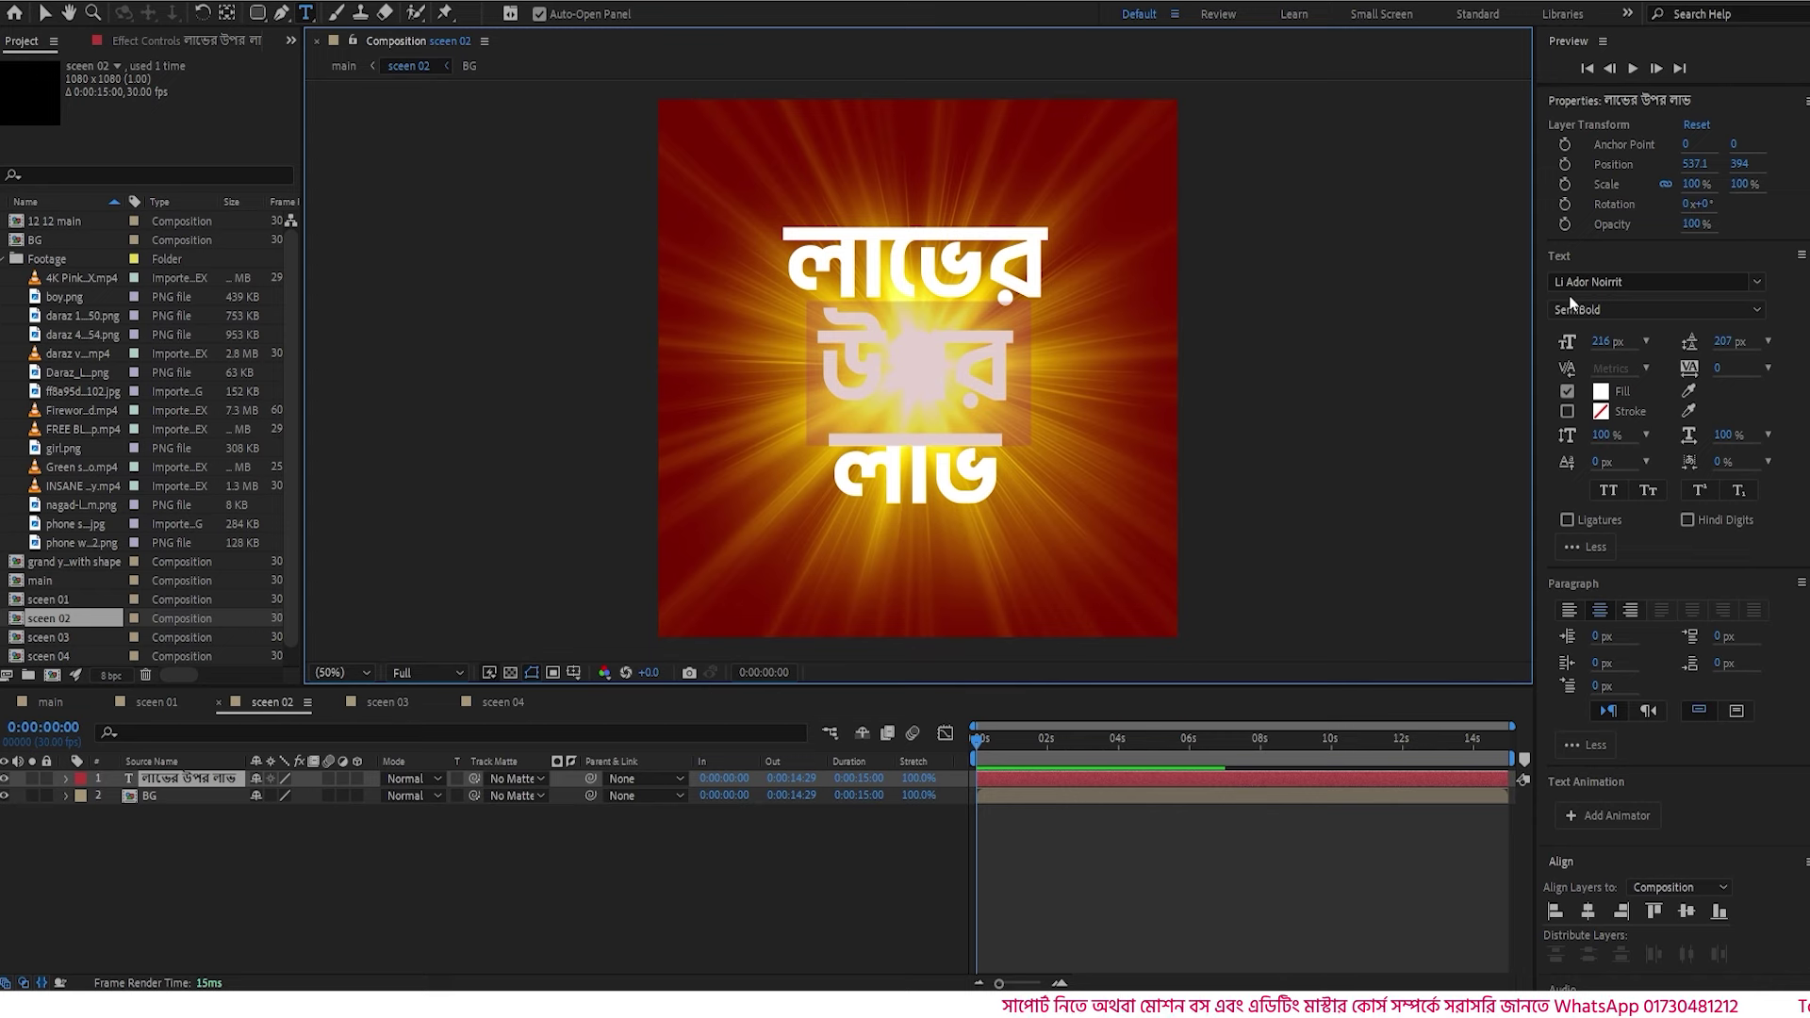
- Enlarge the middle line "উপর" to 294 px and the last line "লাভ" to 338 px
{"action": "left_click", "coordinate": [1599, 341]}
{"action": "type", "text": "294"}
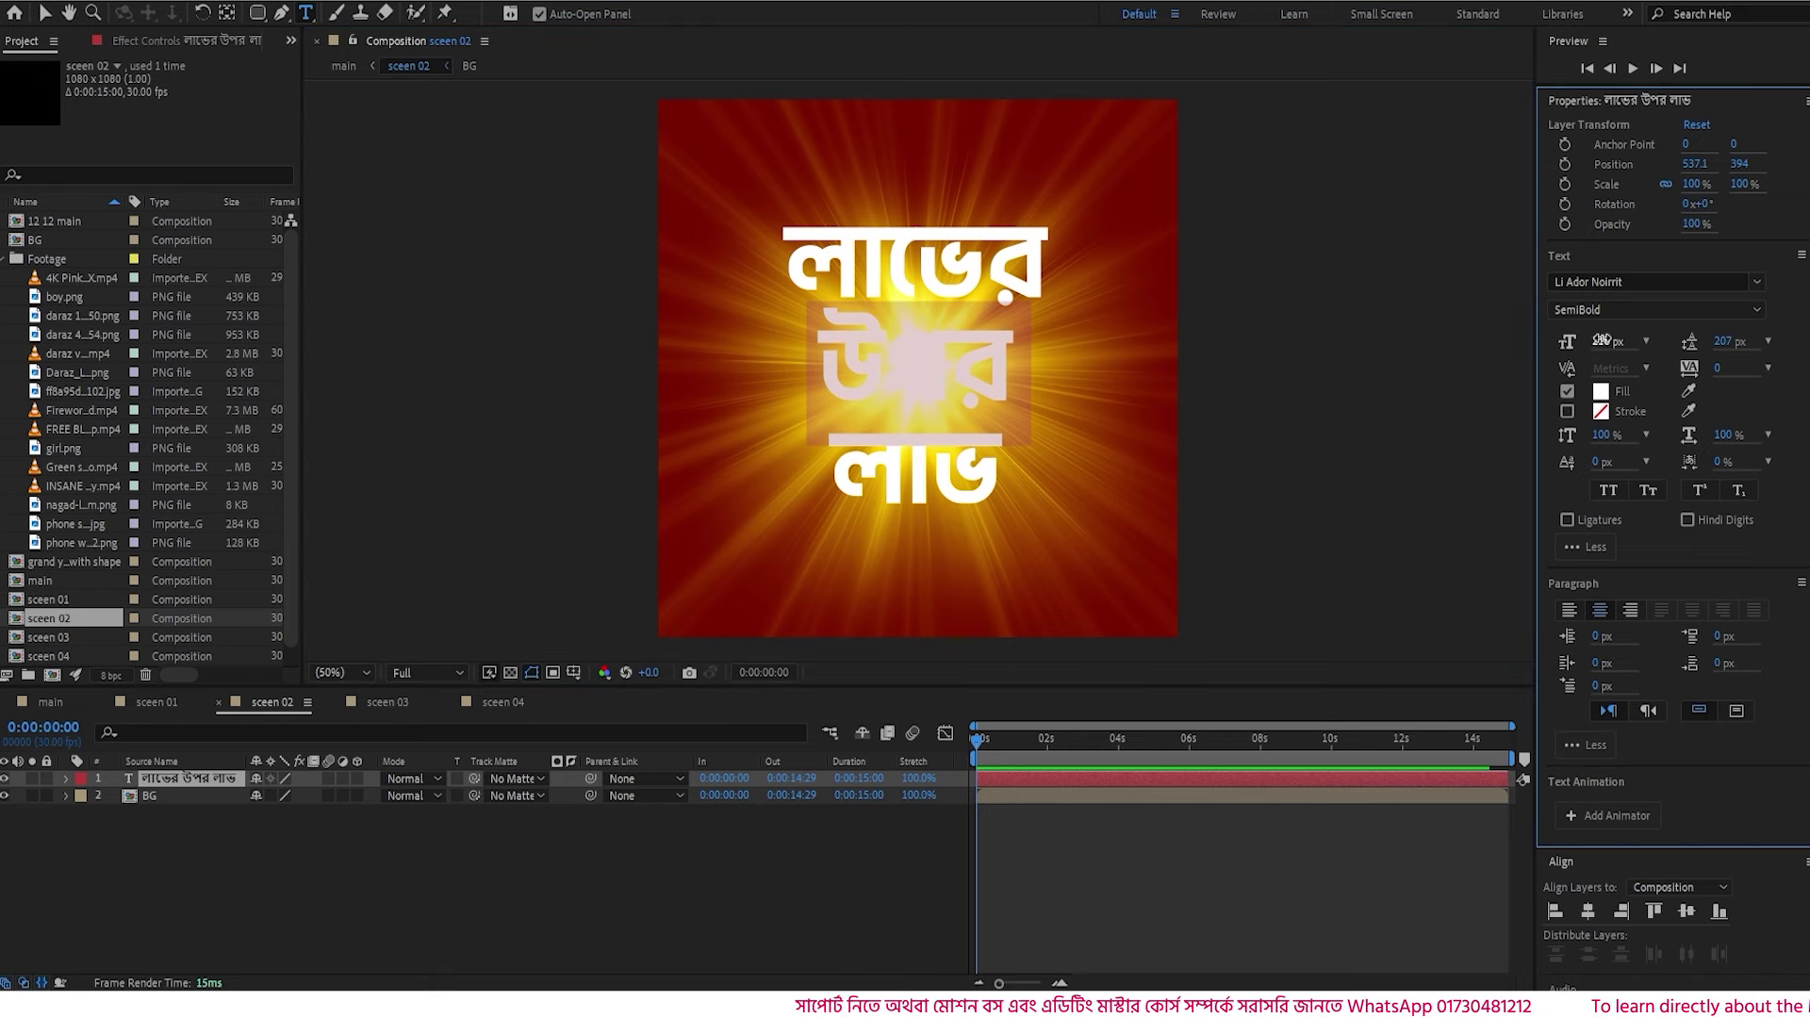
{"action": "key", "text": "Return"}
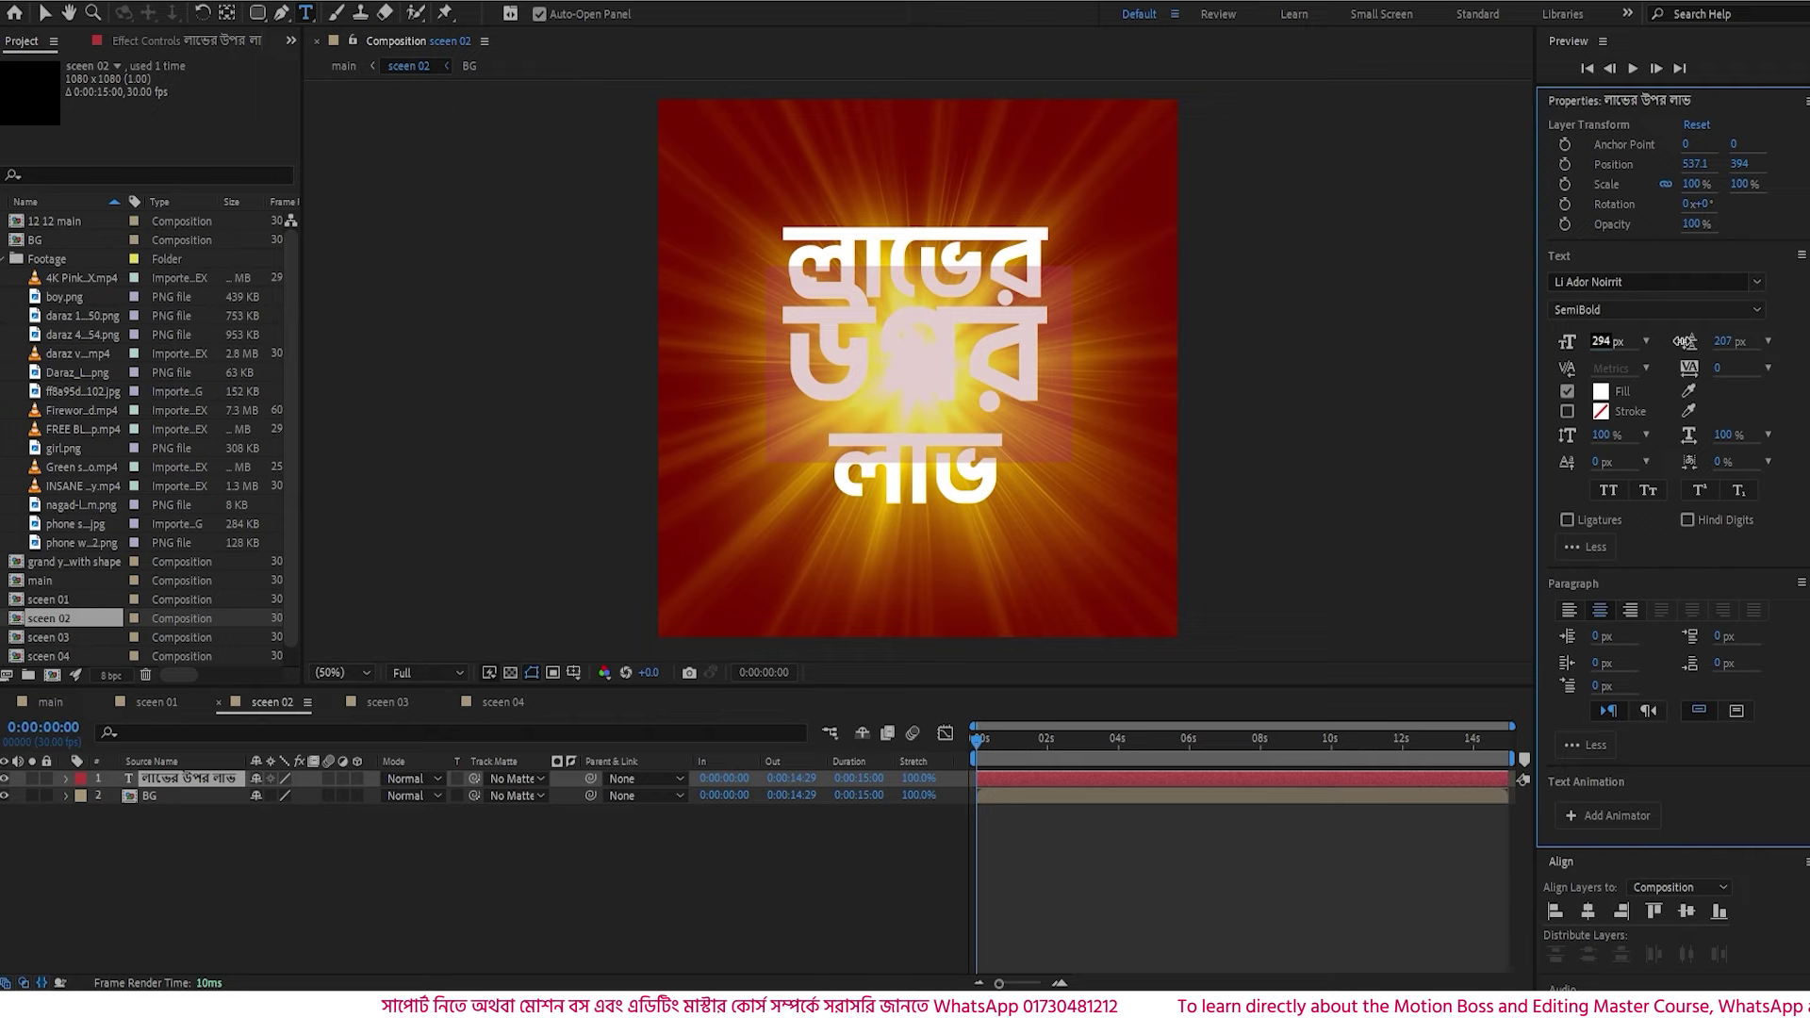
{"action": "left_click_drag", "start_coordinate": [818, 471], "coordinate": [1014, 471]}
{"action": "left_click_drag", "start_coordinate": [1601, 342], "coordinate": [1716, 342]}
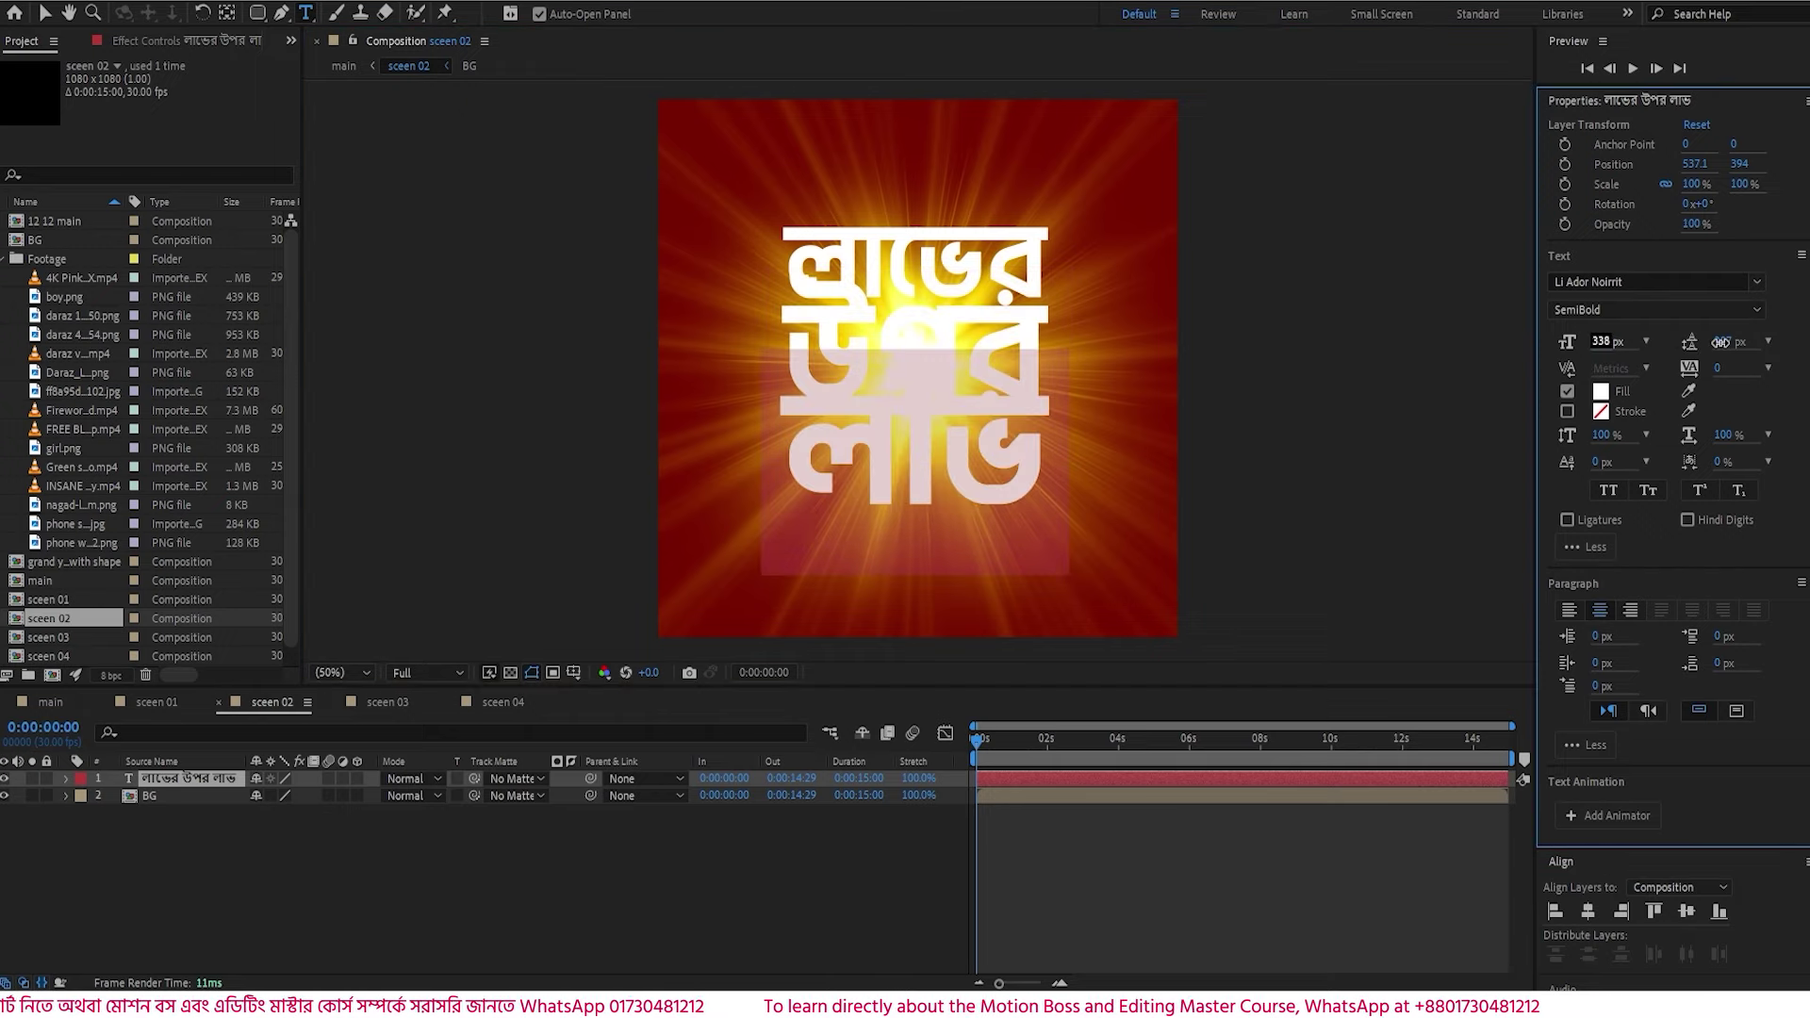
- Set the leading of the middle line "উপর" to 240 px and finish editing the text
{"action": "left_click", "coordinate": [878, 331]}
{"action": "left_click_drag", "start_coordinate": [789, 333], "coordinate": [1046, 336]}
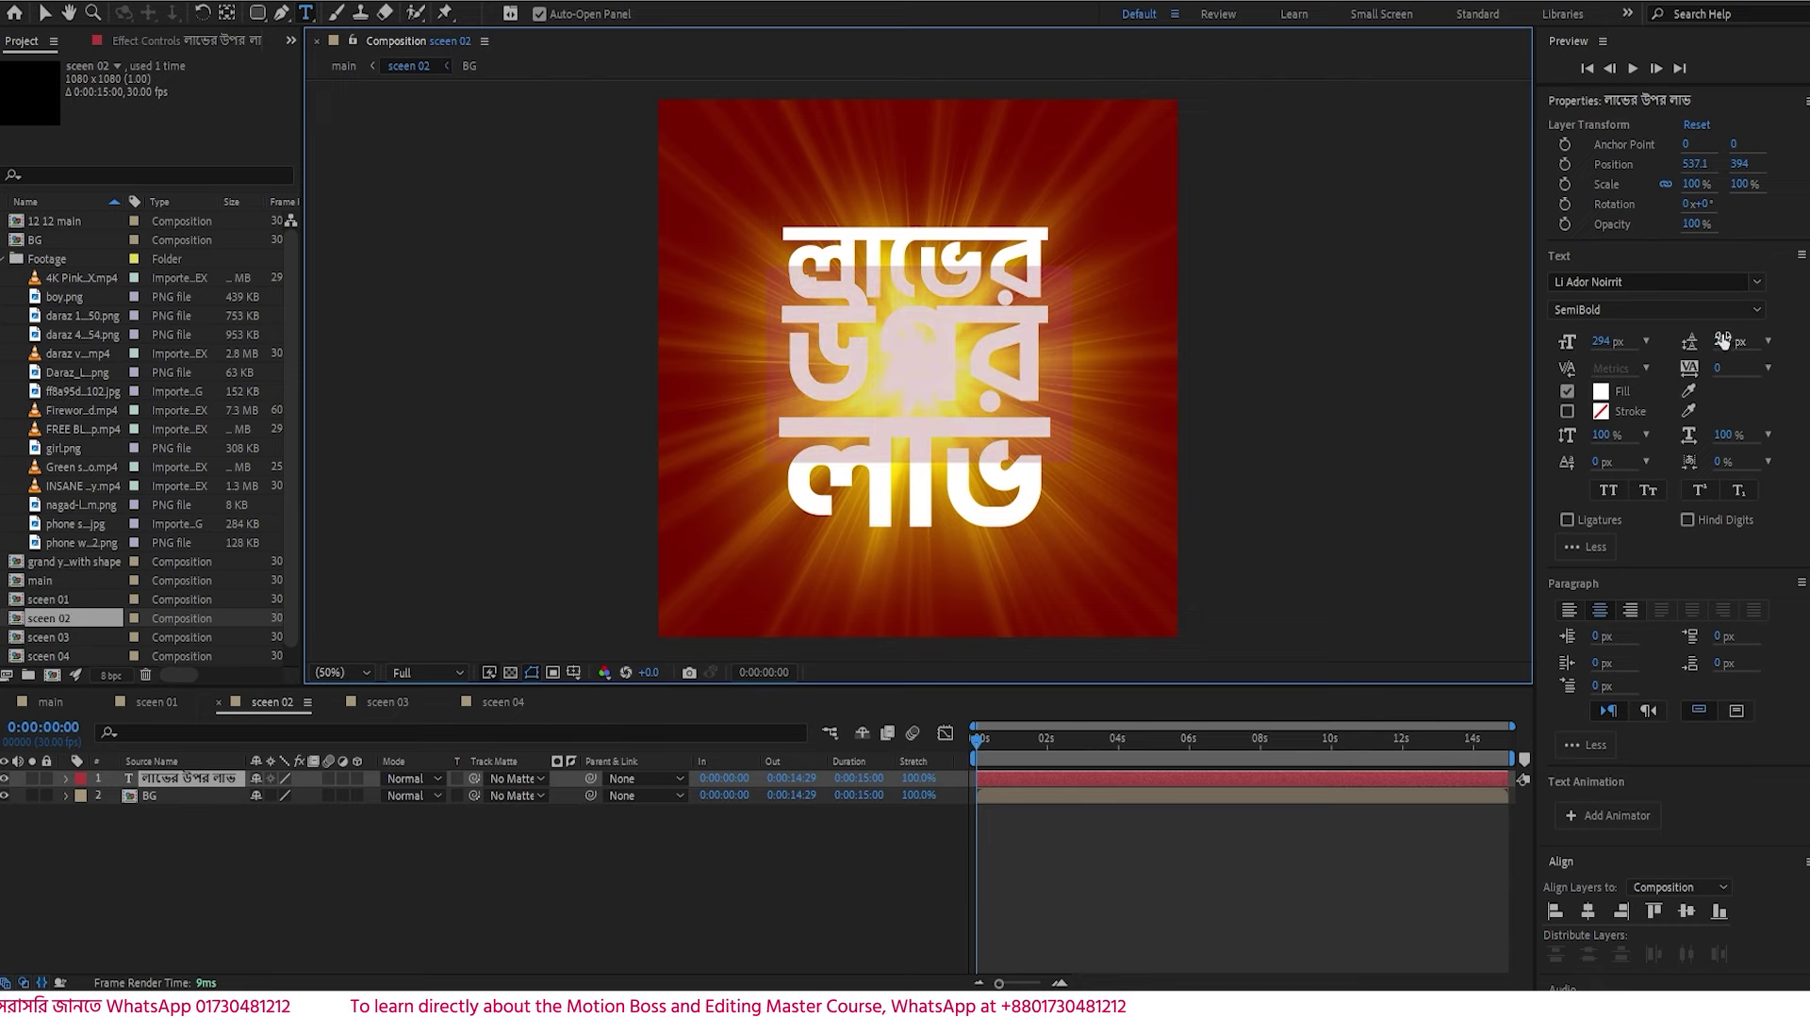
{"action": "left_click_drag", "start_coordinate": [1722, 342], "coordinate": [1762, 338]}
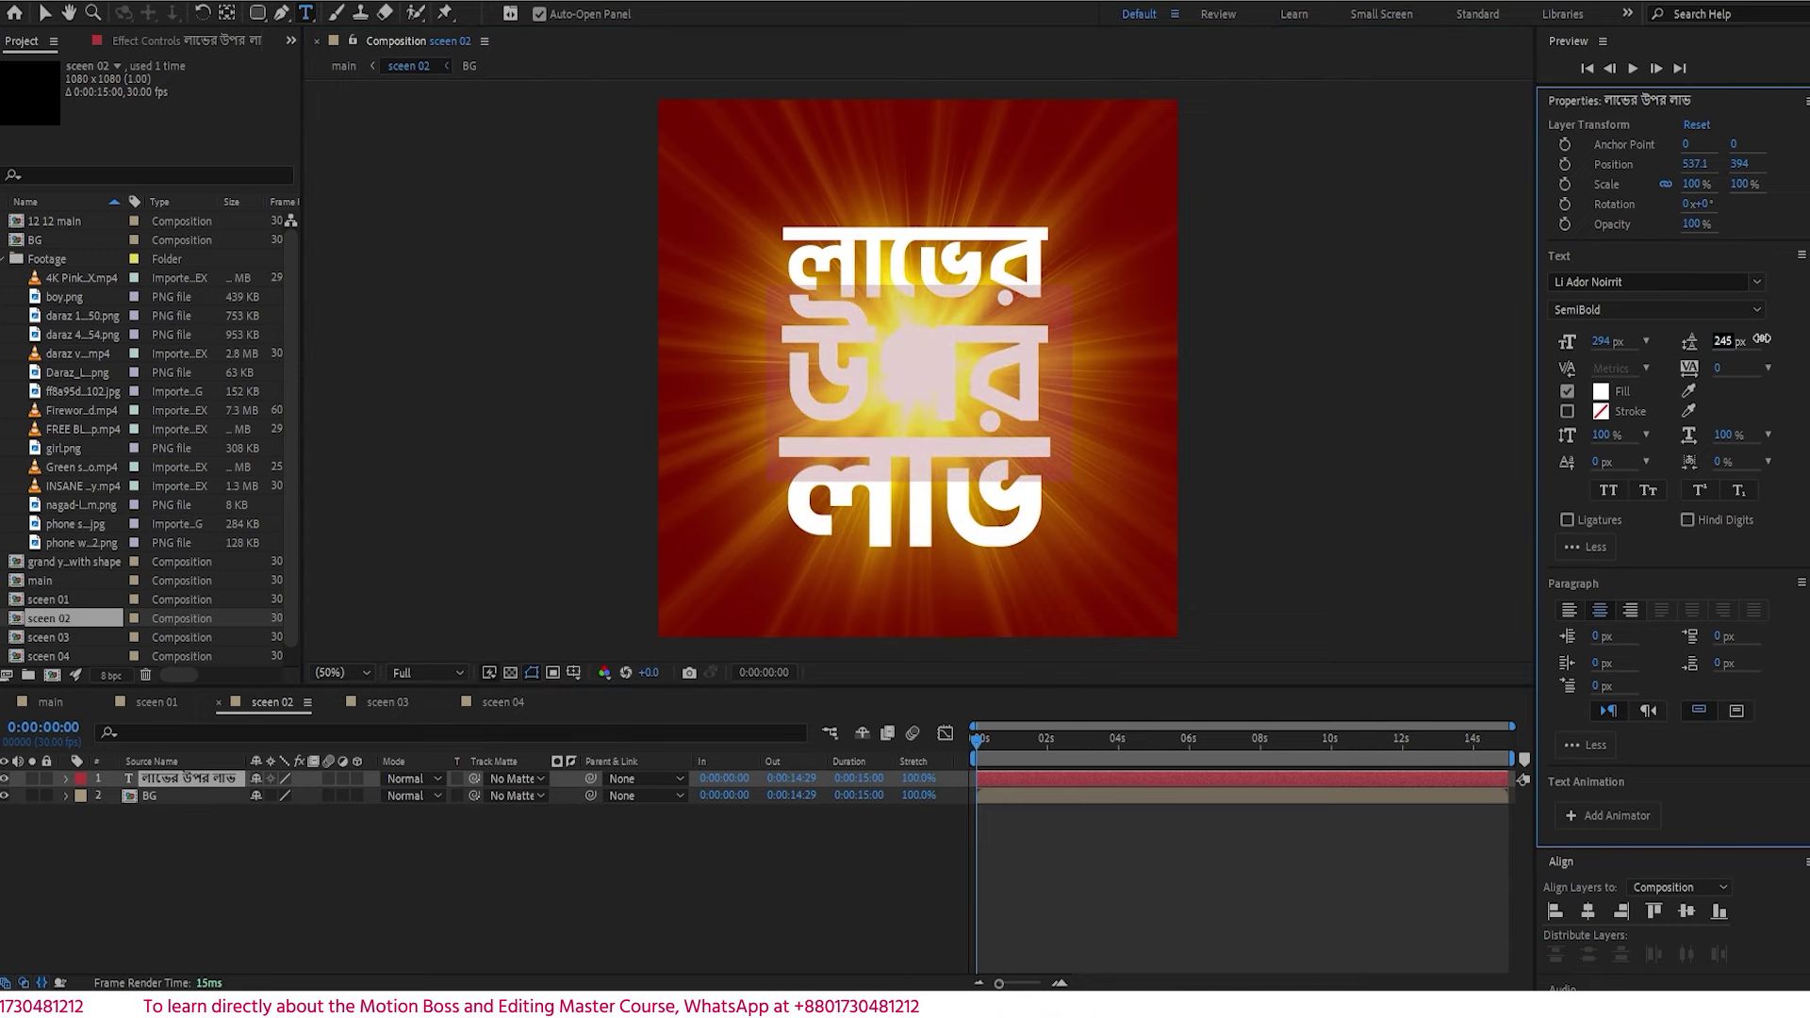
{"action": "key", "text": "Escape"}
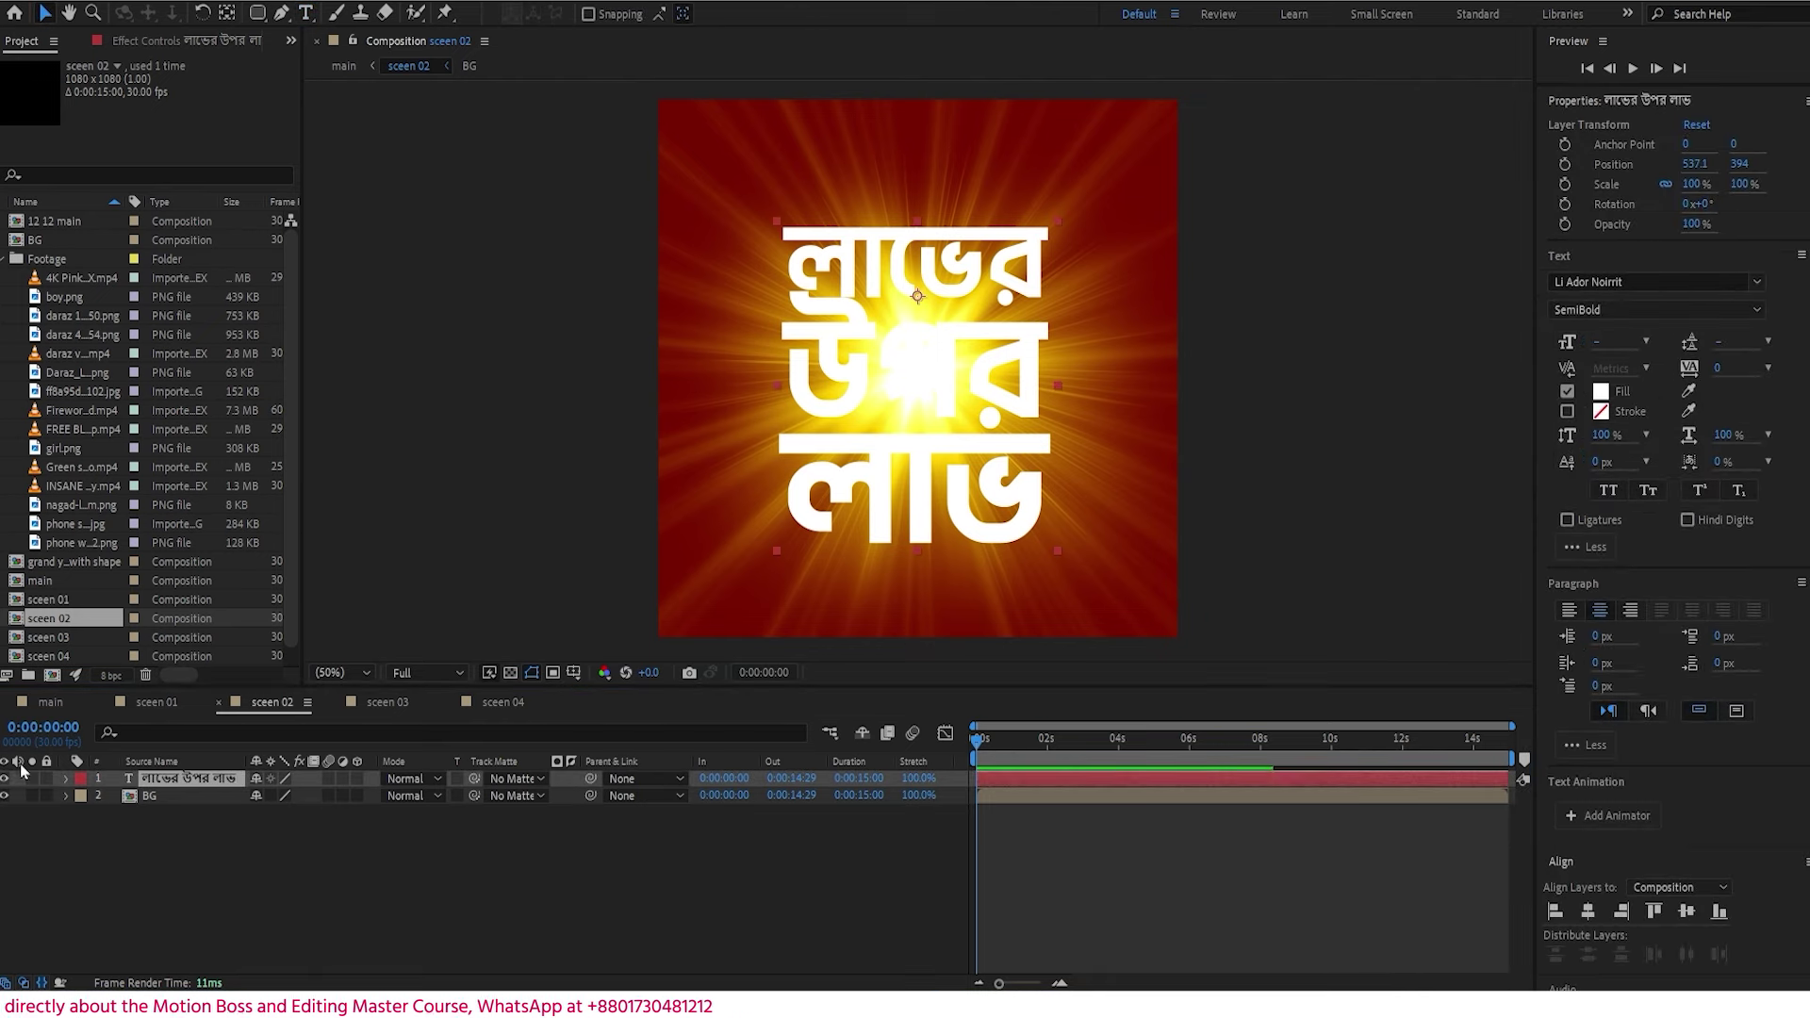
- Hide the Bangla text layer and add a deep red 1080 x 1080 px solid named "Element mobile"
{"action": "left_click", "coordinate": [5, 778]}
{"action": "left_click", "coordinate": [212, 842]}
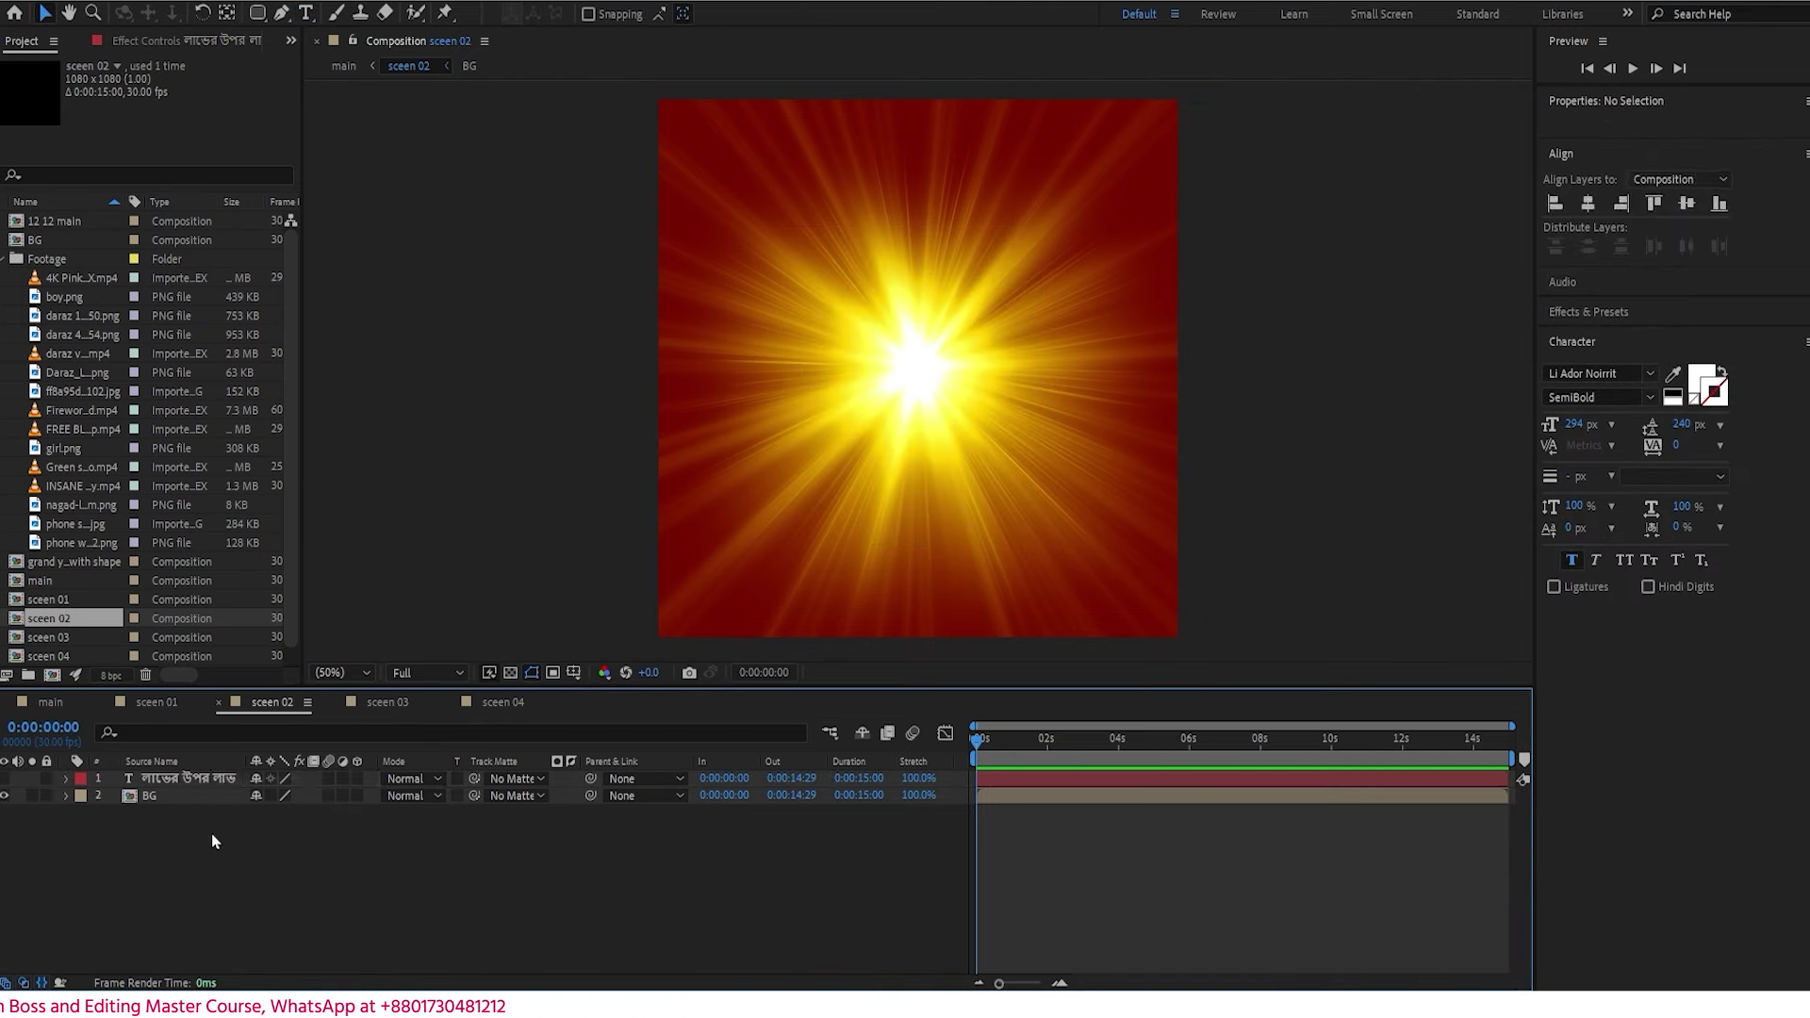
{"action": "right_click", "coordinate": [212, 842]}
{"action": "mouse_move", "coordinate": [411, 597]}
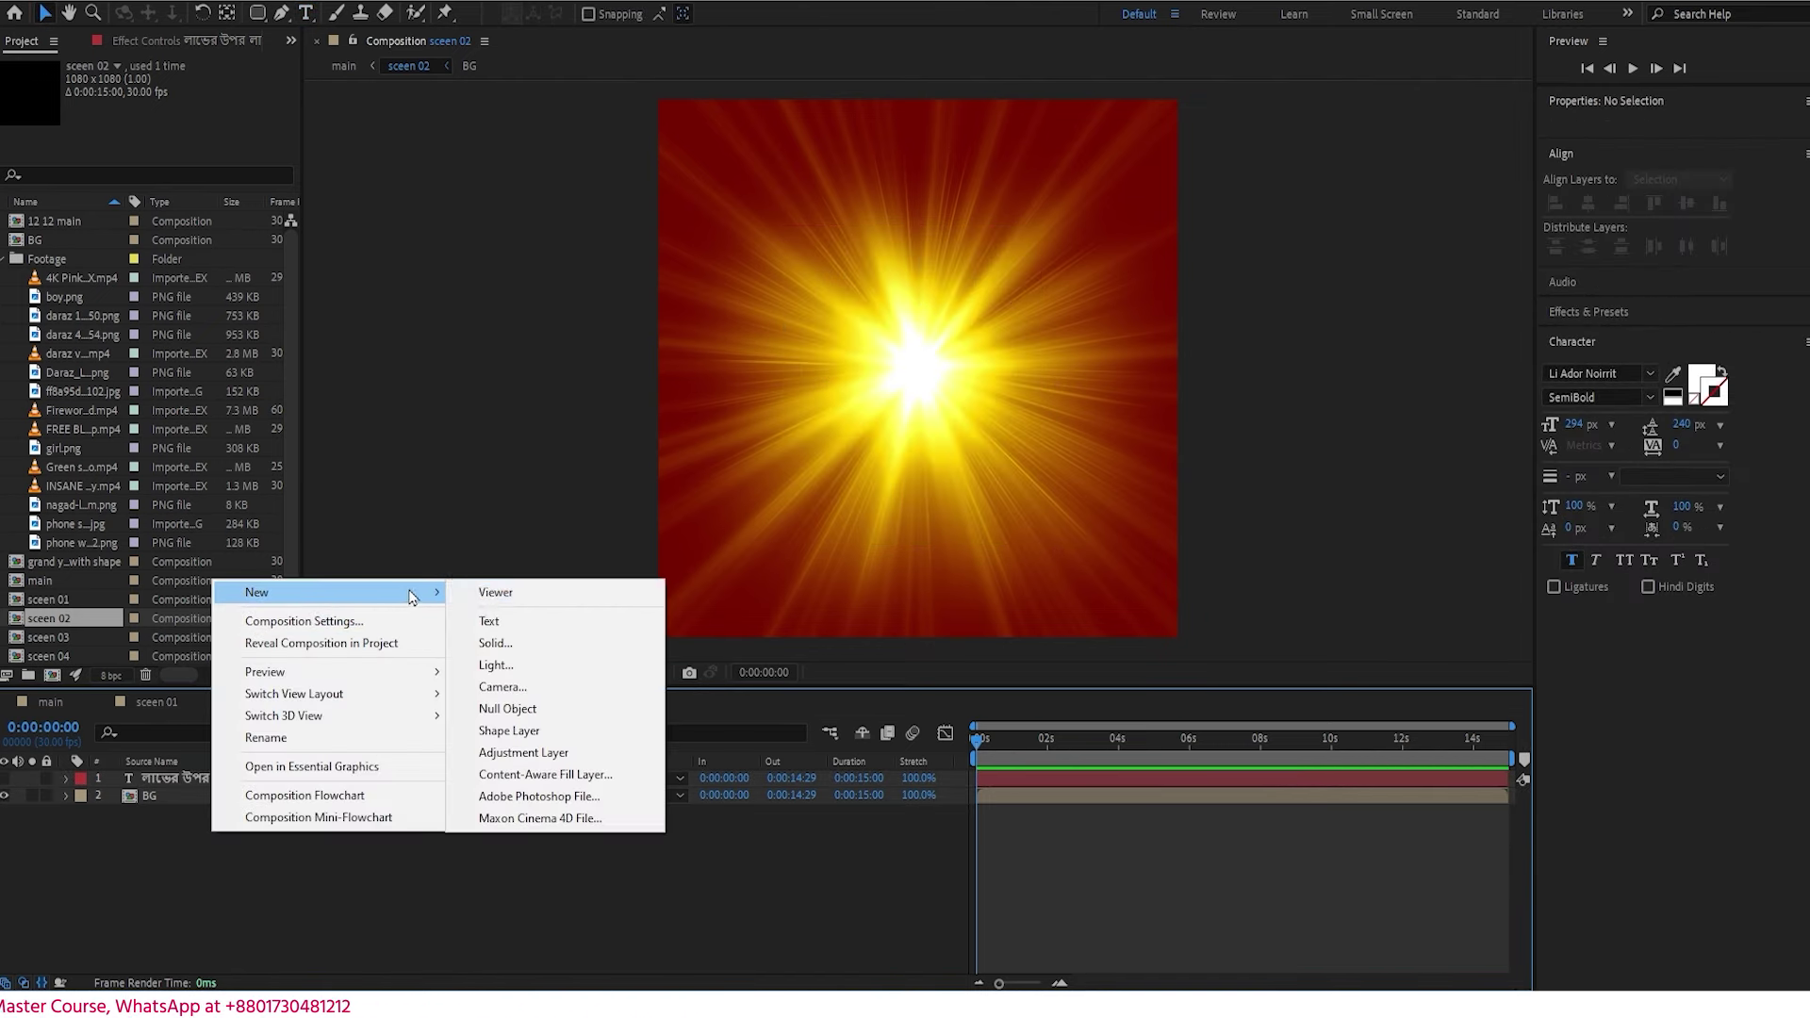
{"action": "left_click", "coordinate": [520, 643]}
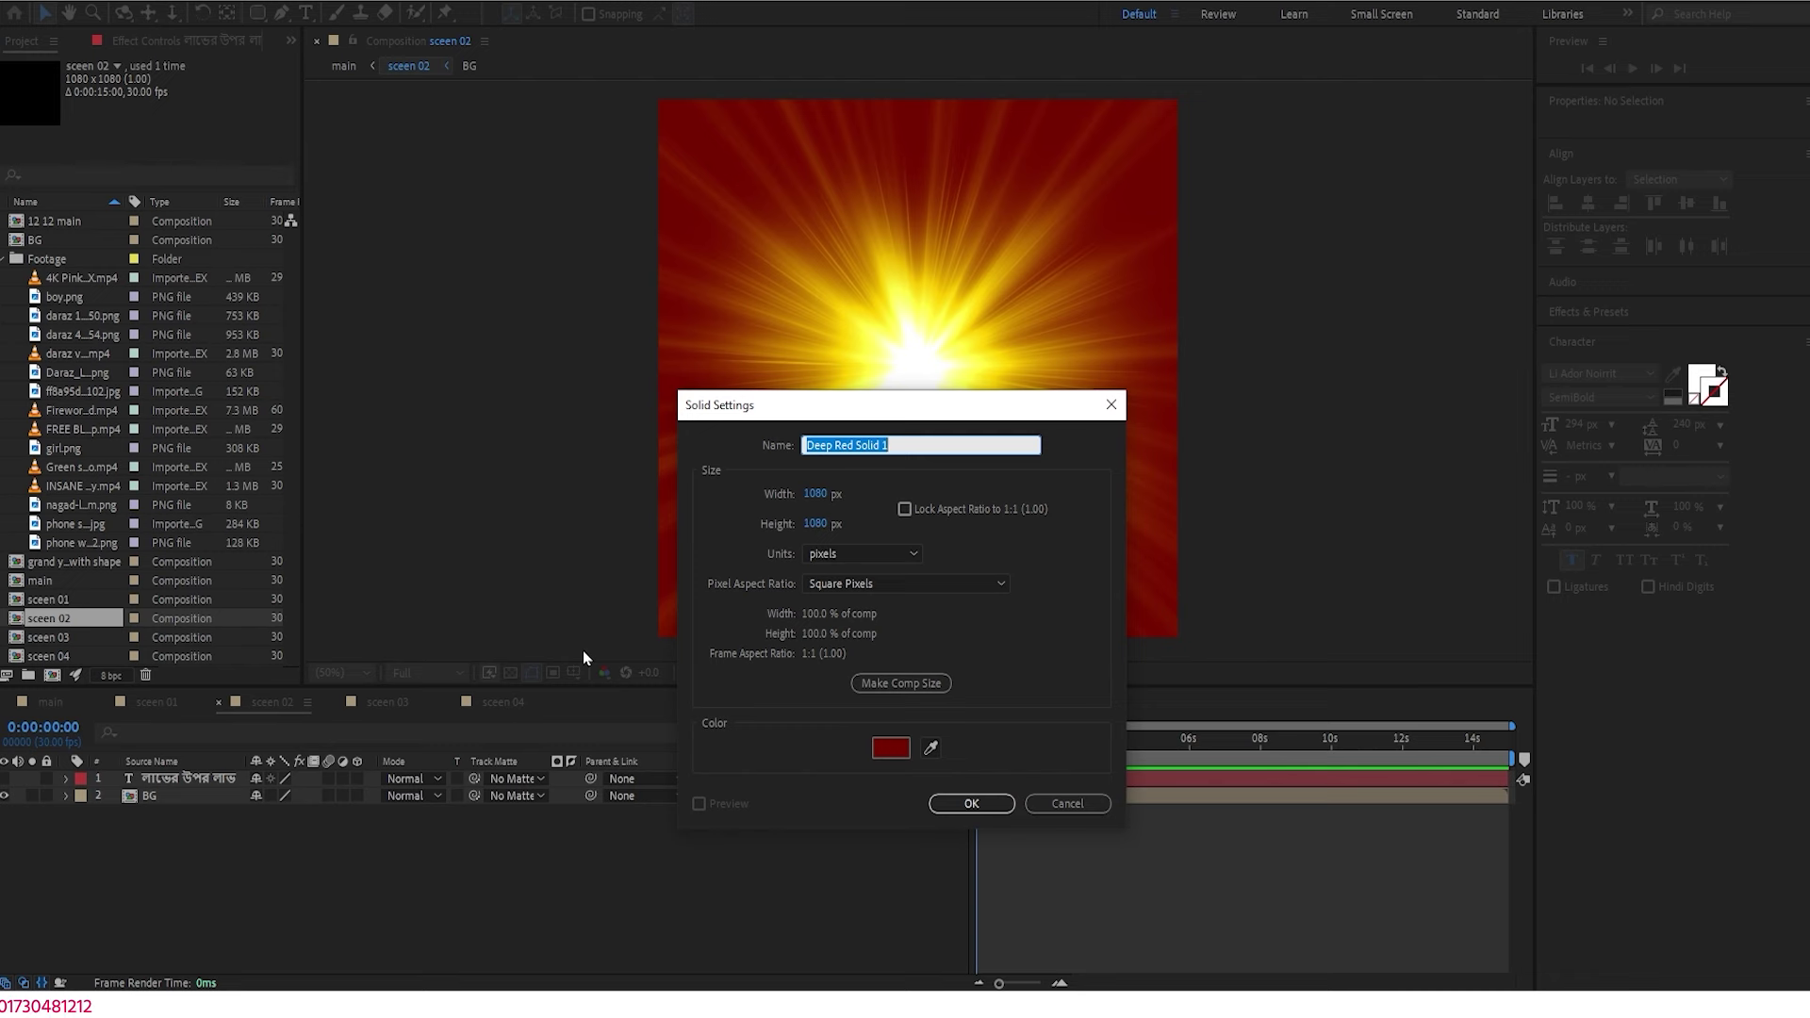
{"action": "left_click", "coordinate": [986, 804]}
- Apply the Element effect to the "Element mobile" solid
{"action": "key", "text": "ctrl+space"}
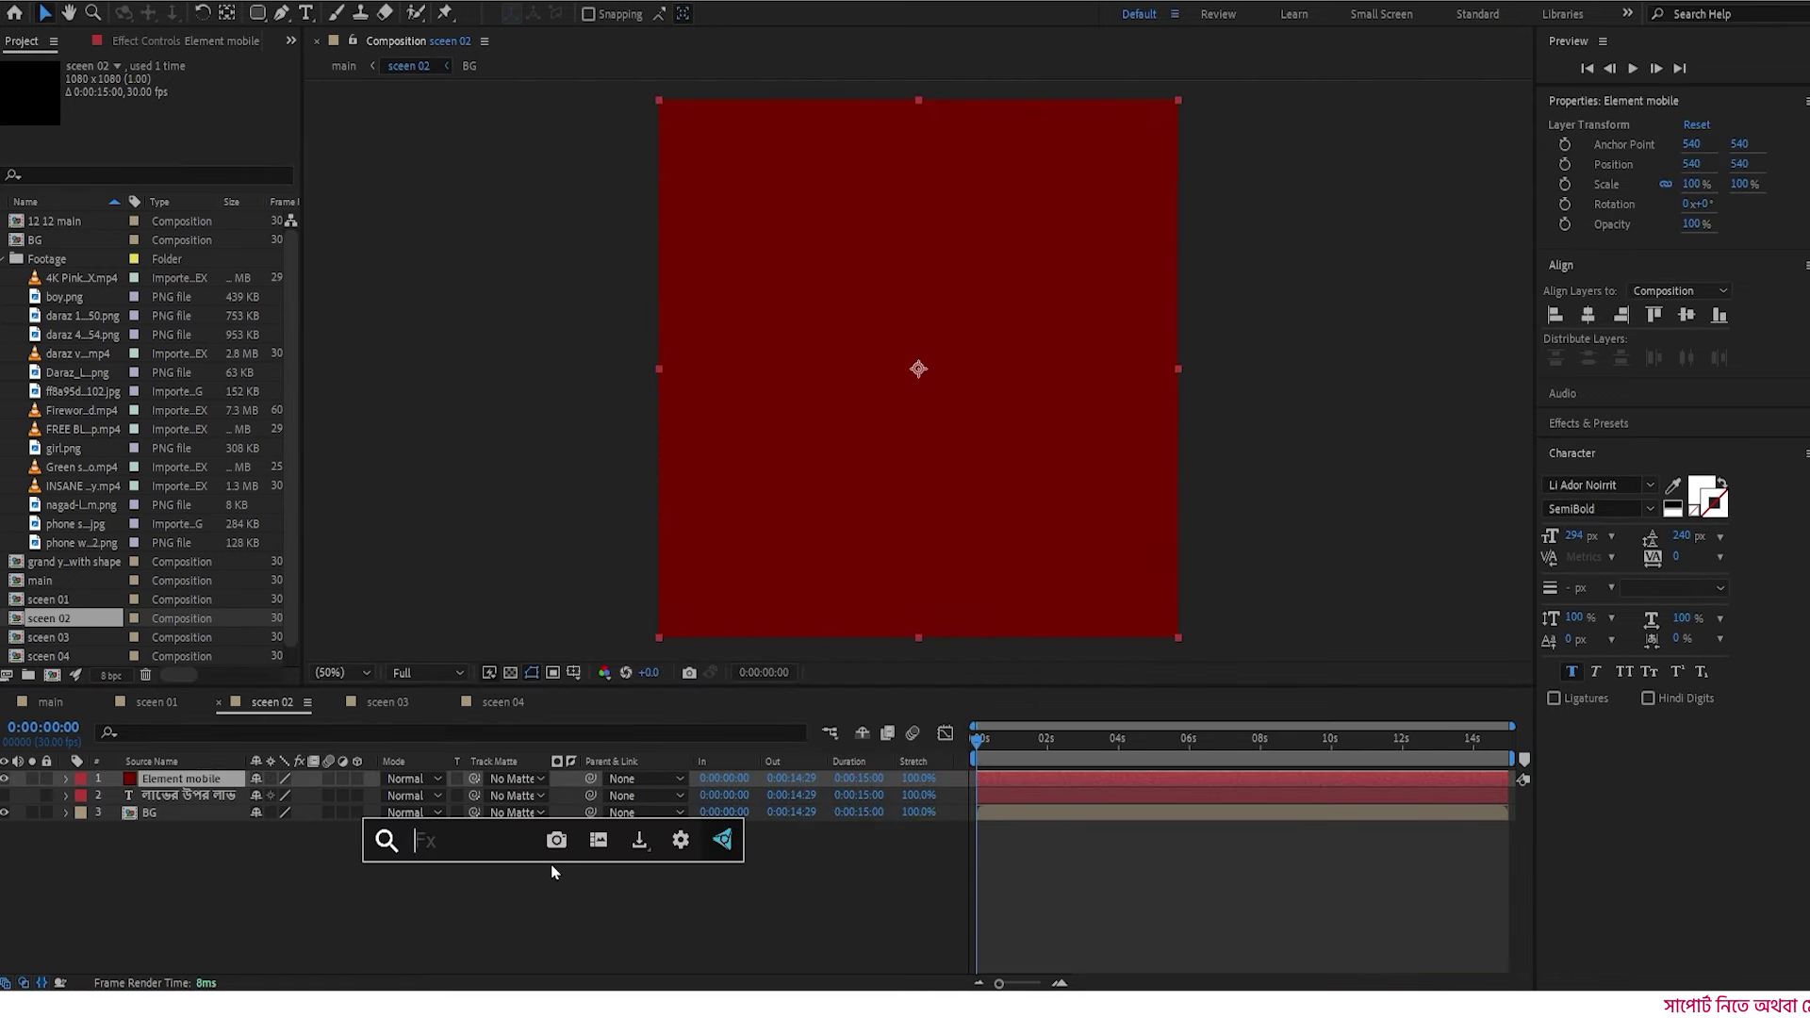
{"action": "type", "text": "ele"}
{"action": "key", "text": "Return"}
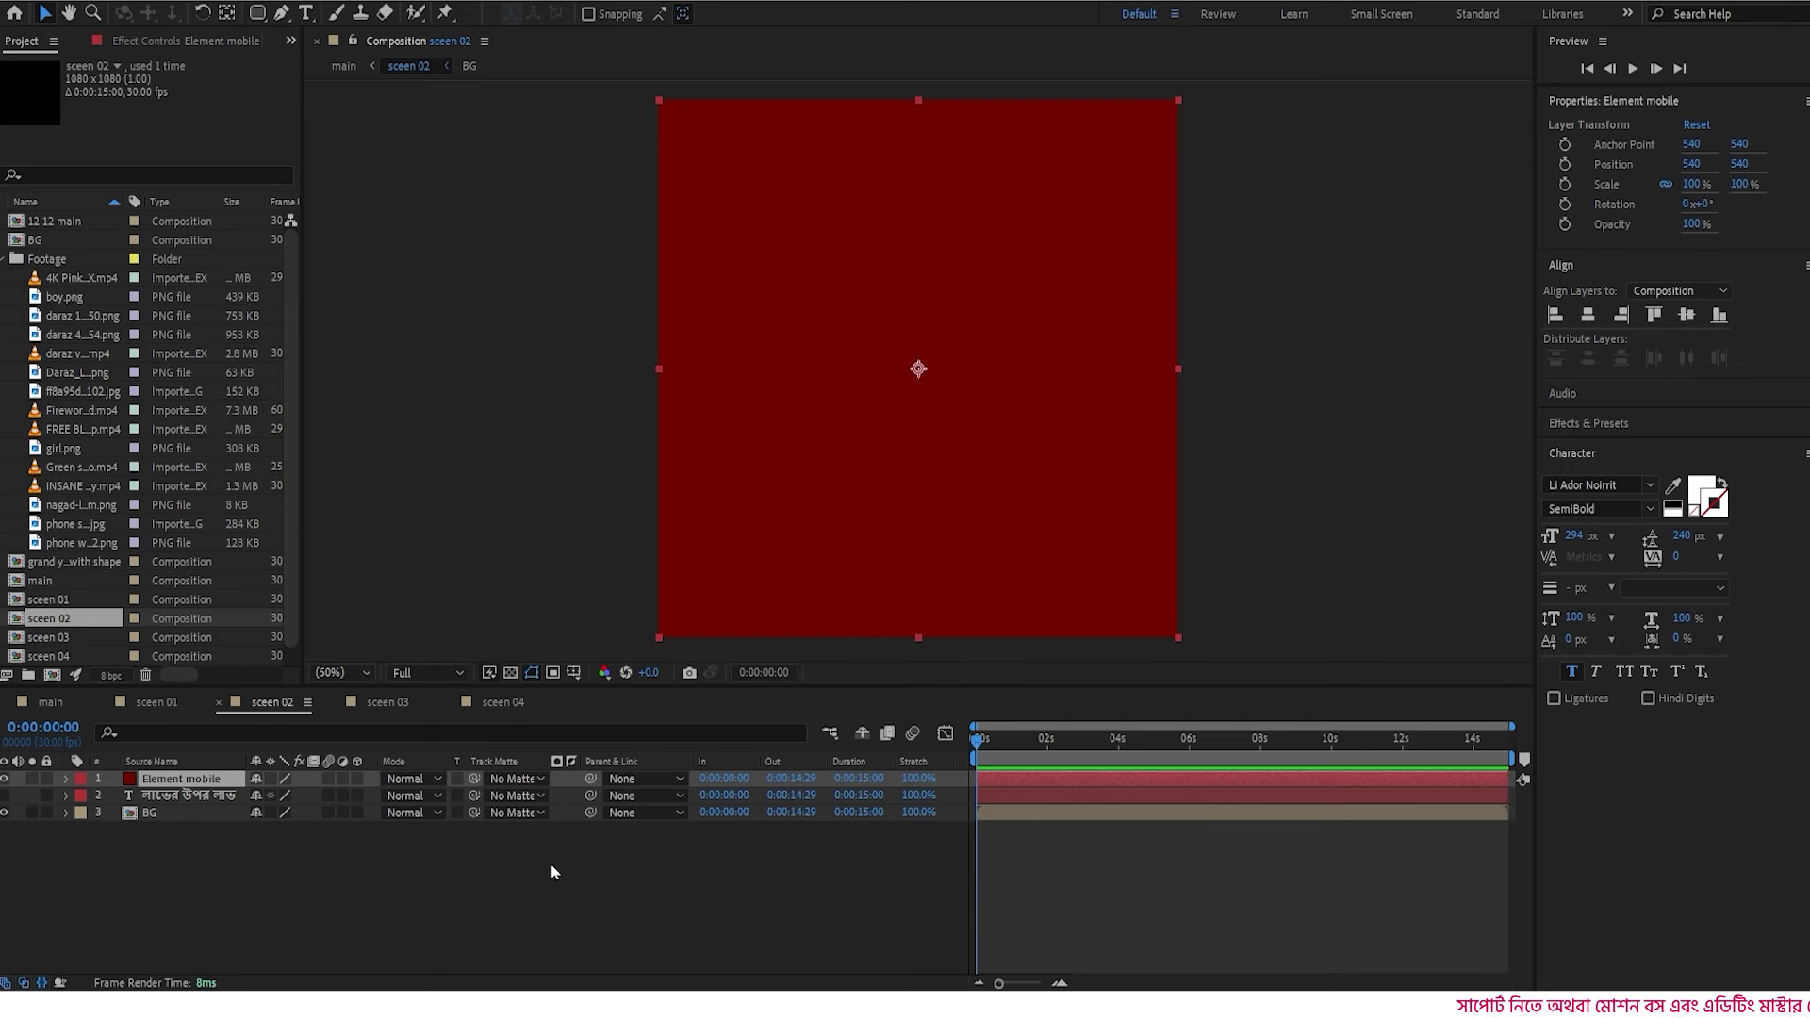
{"action": "left_click", "coordinate": [175, 782]}
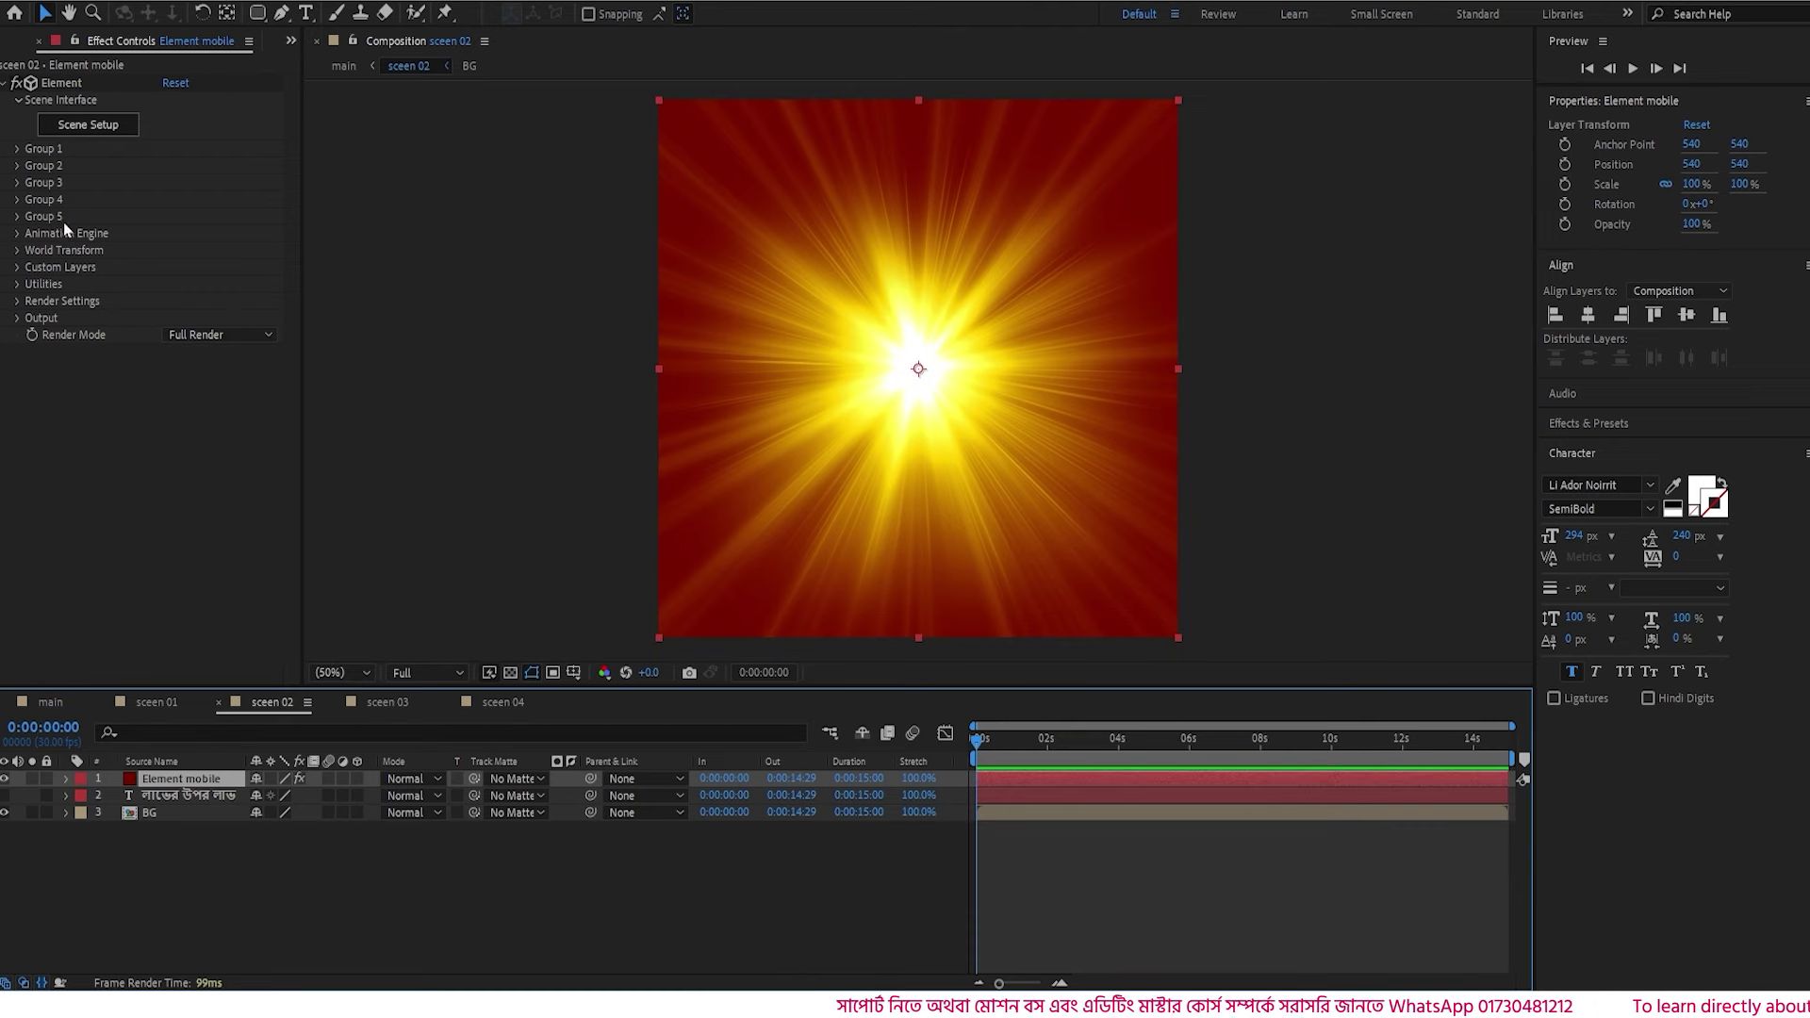
- Open the layer choices for Path Layer 1 in the Element effect's custom text and masks
{"action": "left_click", "coordinate": [18, 267]}
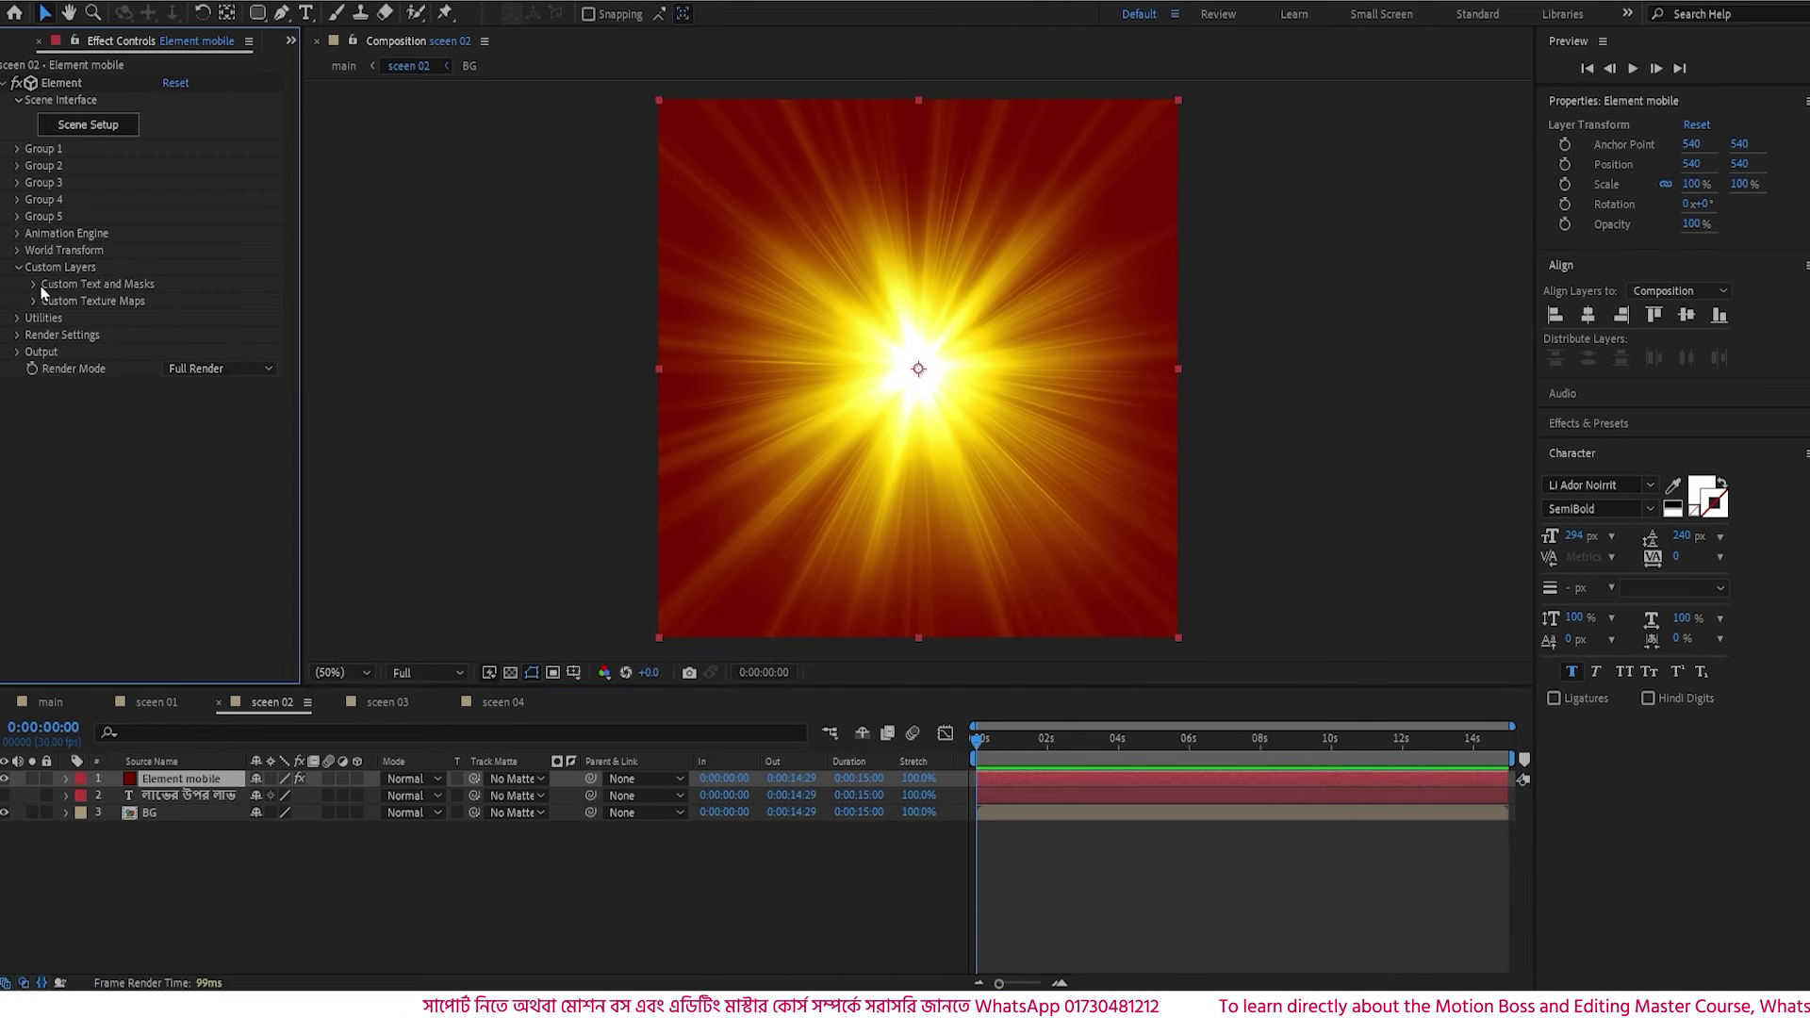
{"action": "left_click", "coordinate": [34, 284]}
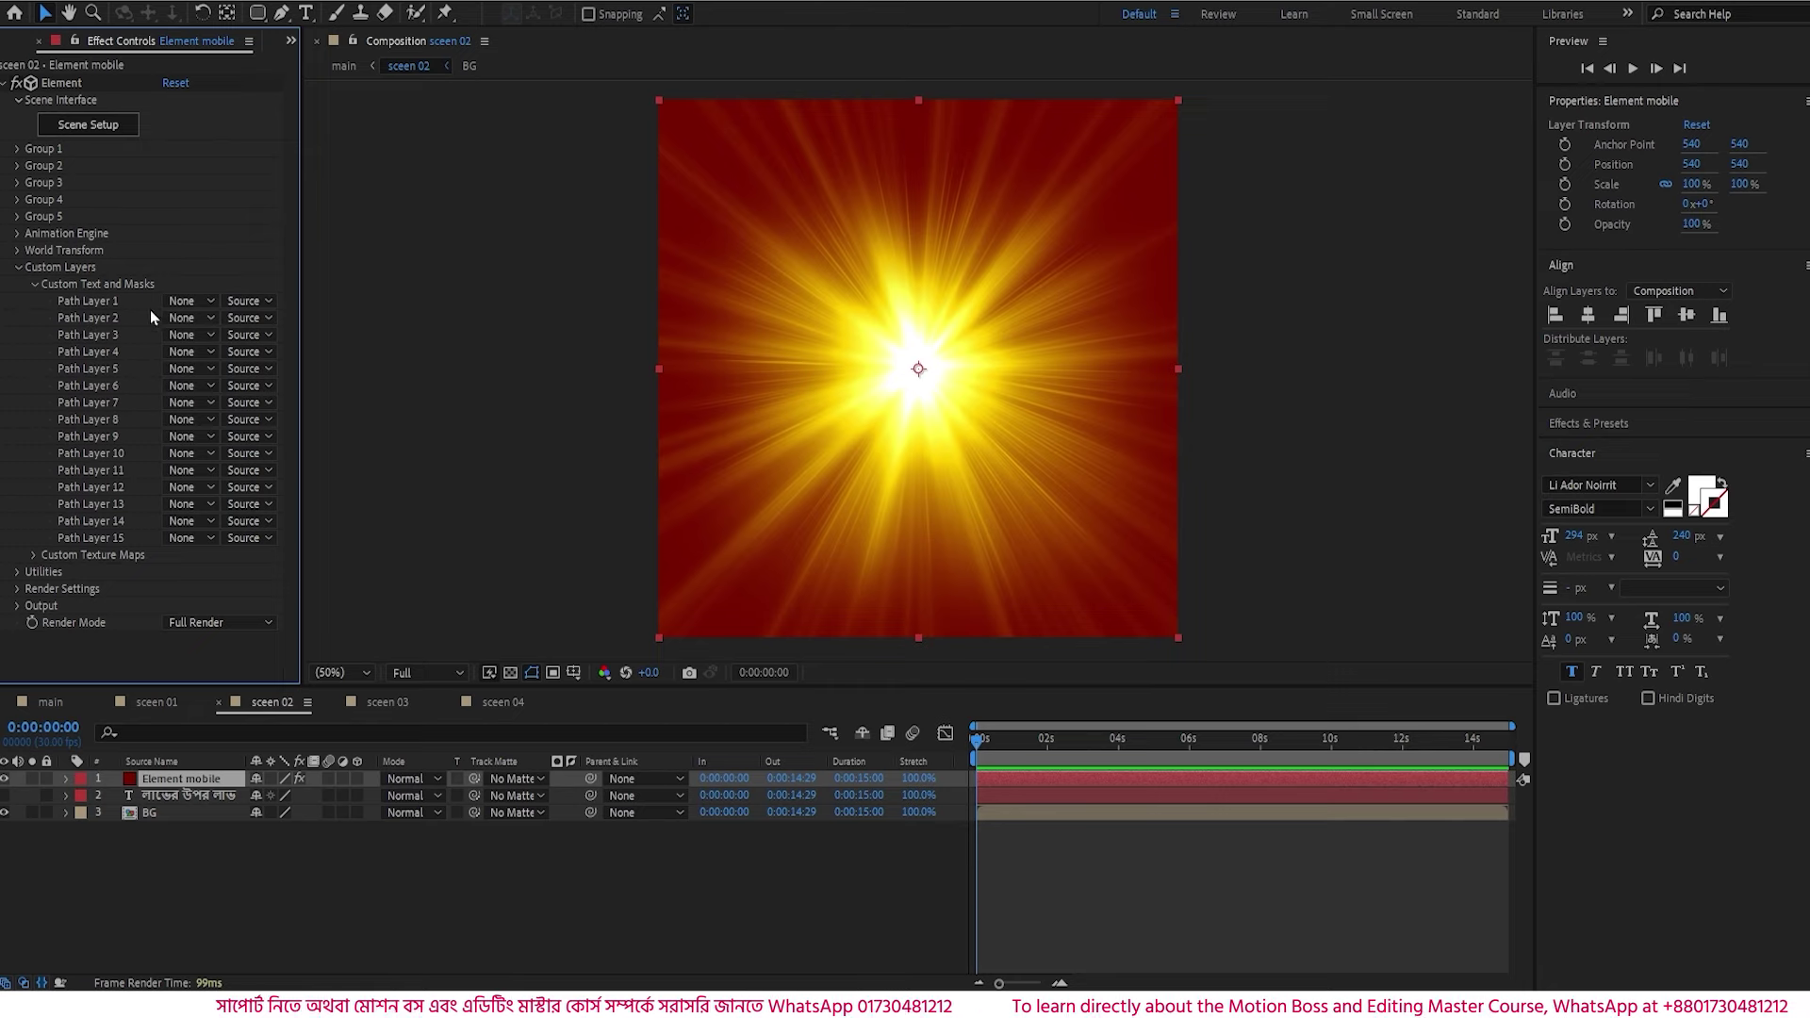
{"action": "left_click", "coordinate": [206, 301]}
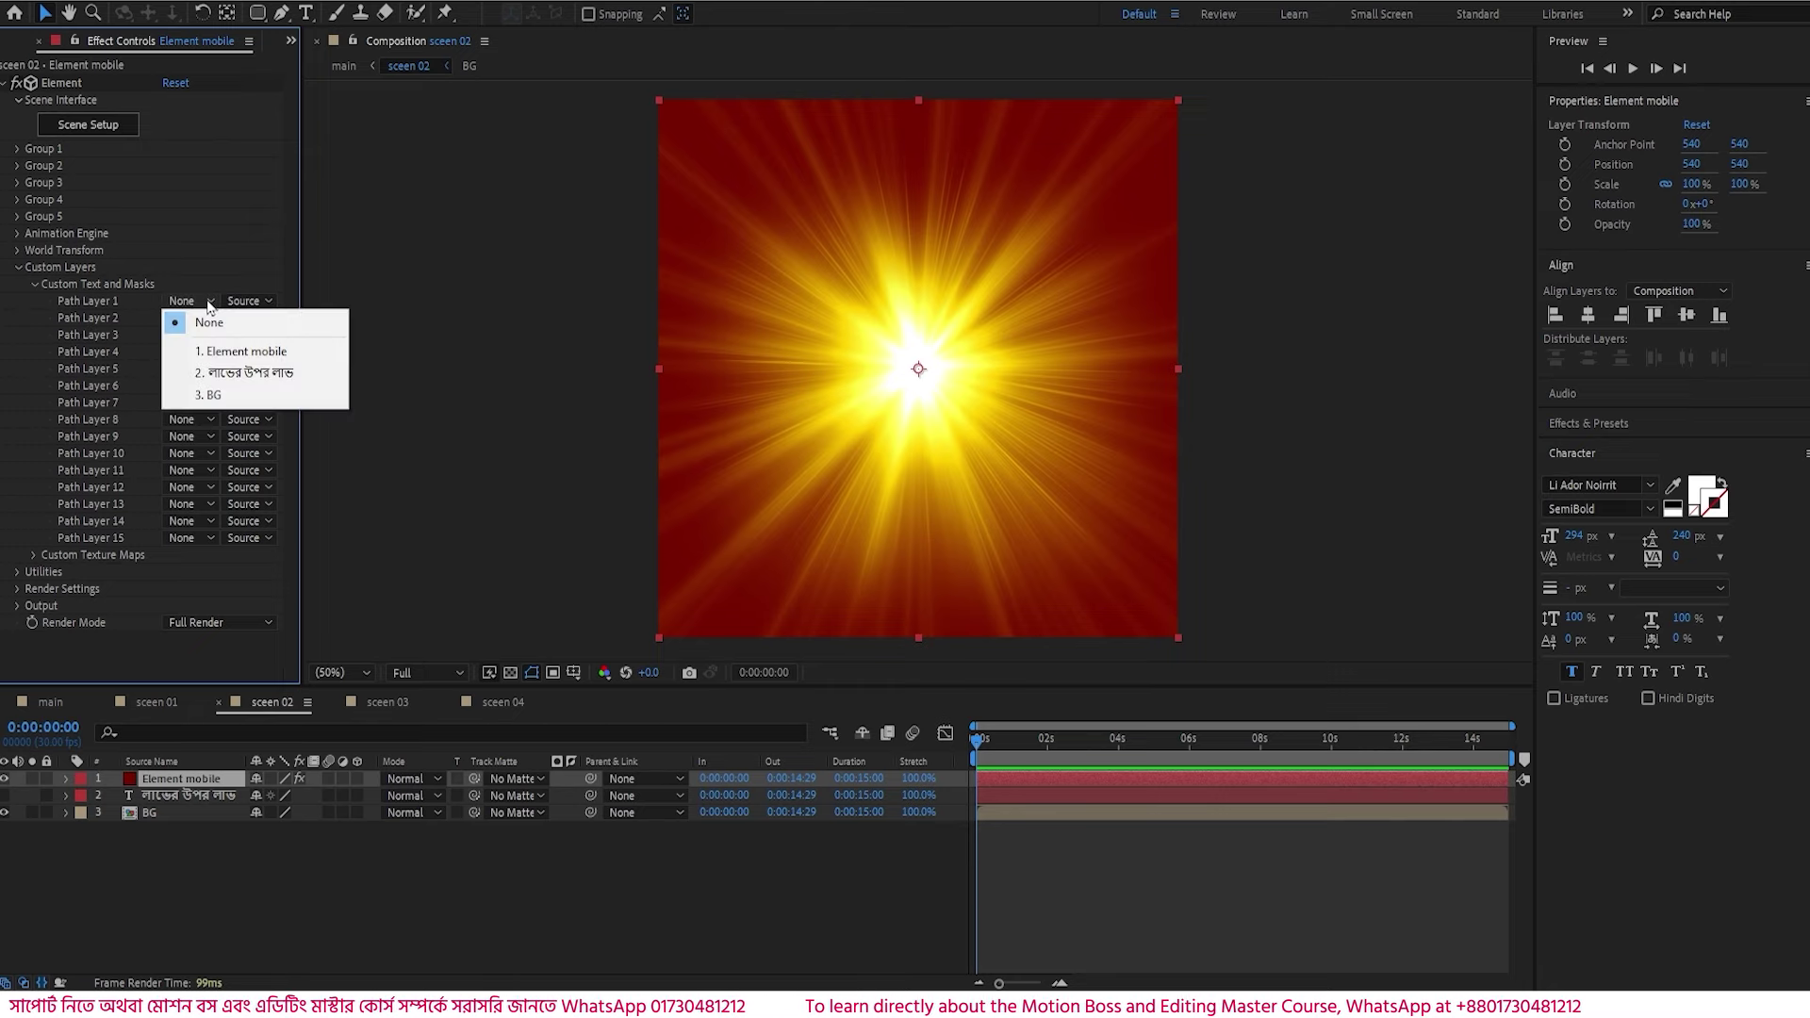
- Assign the লাভের উপর লাভ text layer to Path Layer 1 of the Element effect and open its scene setup
{"action": "left_click", "coordinate": [253, 374]}
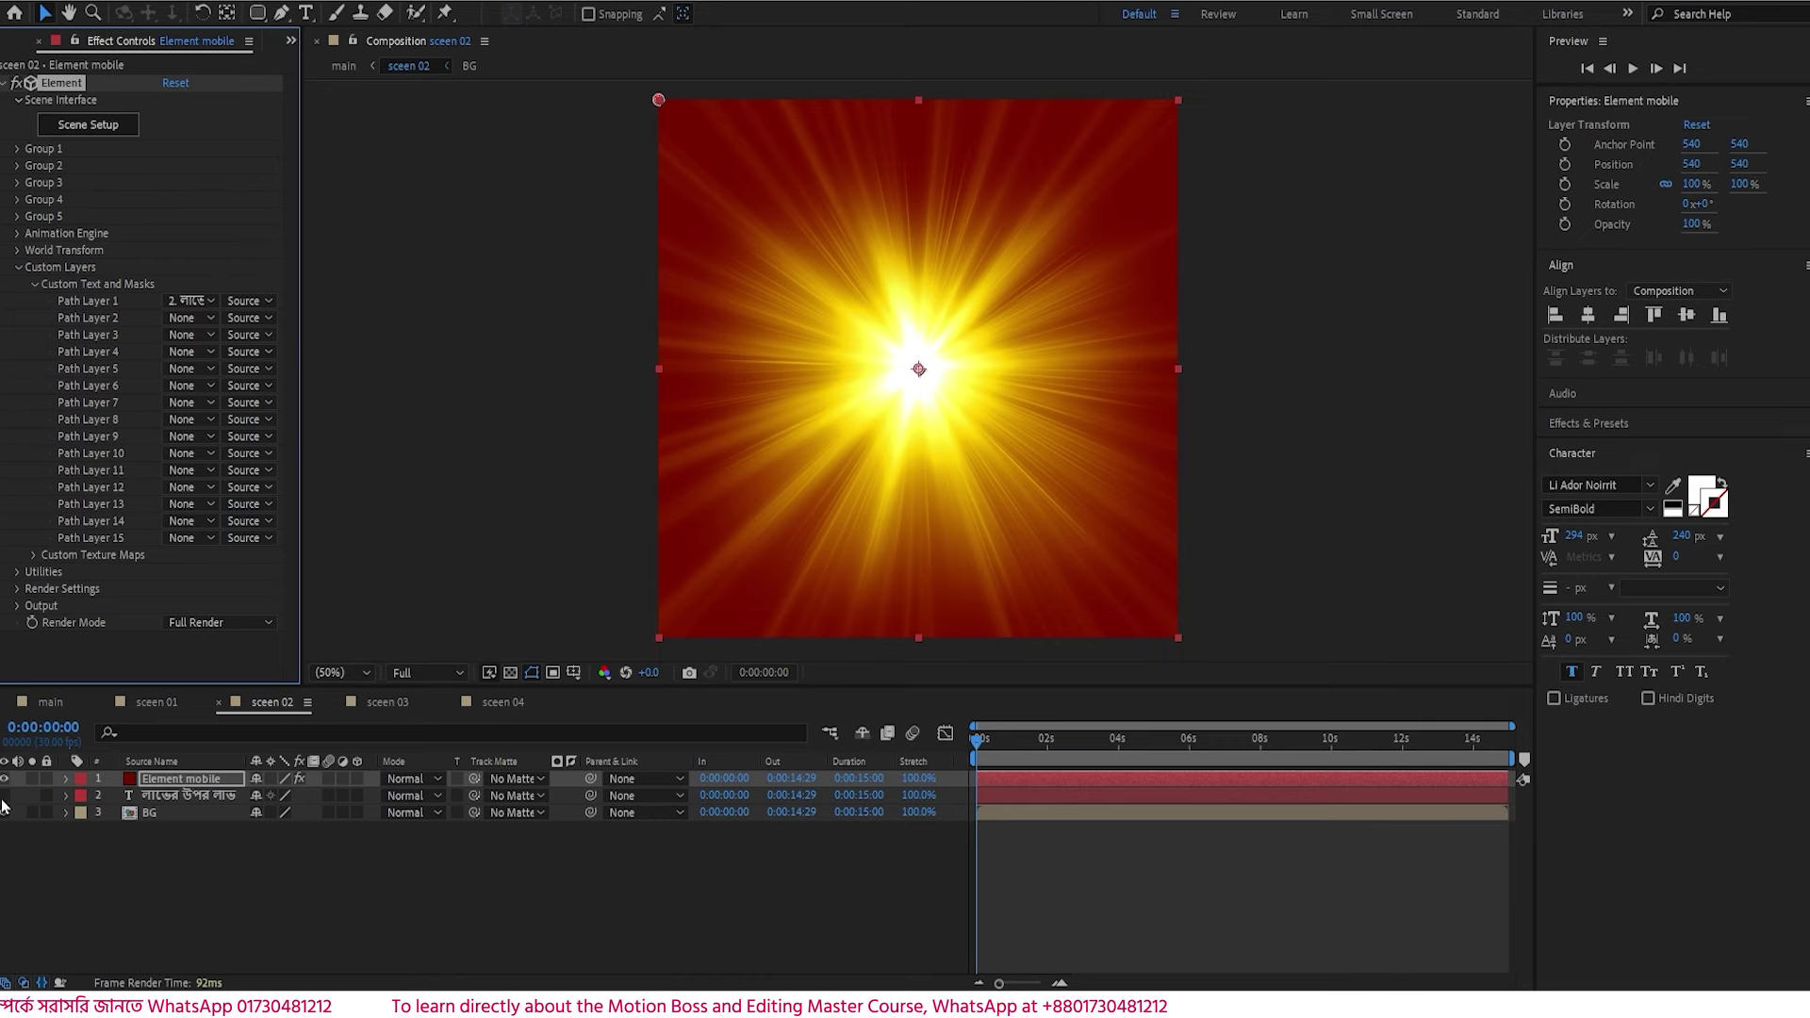
{"action": "left_click", "coordinate": [88, 125]}
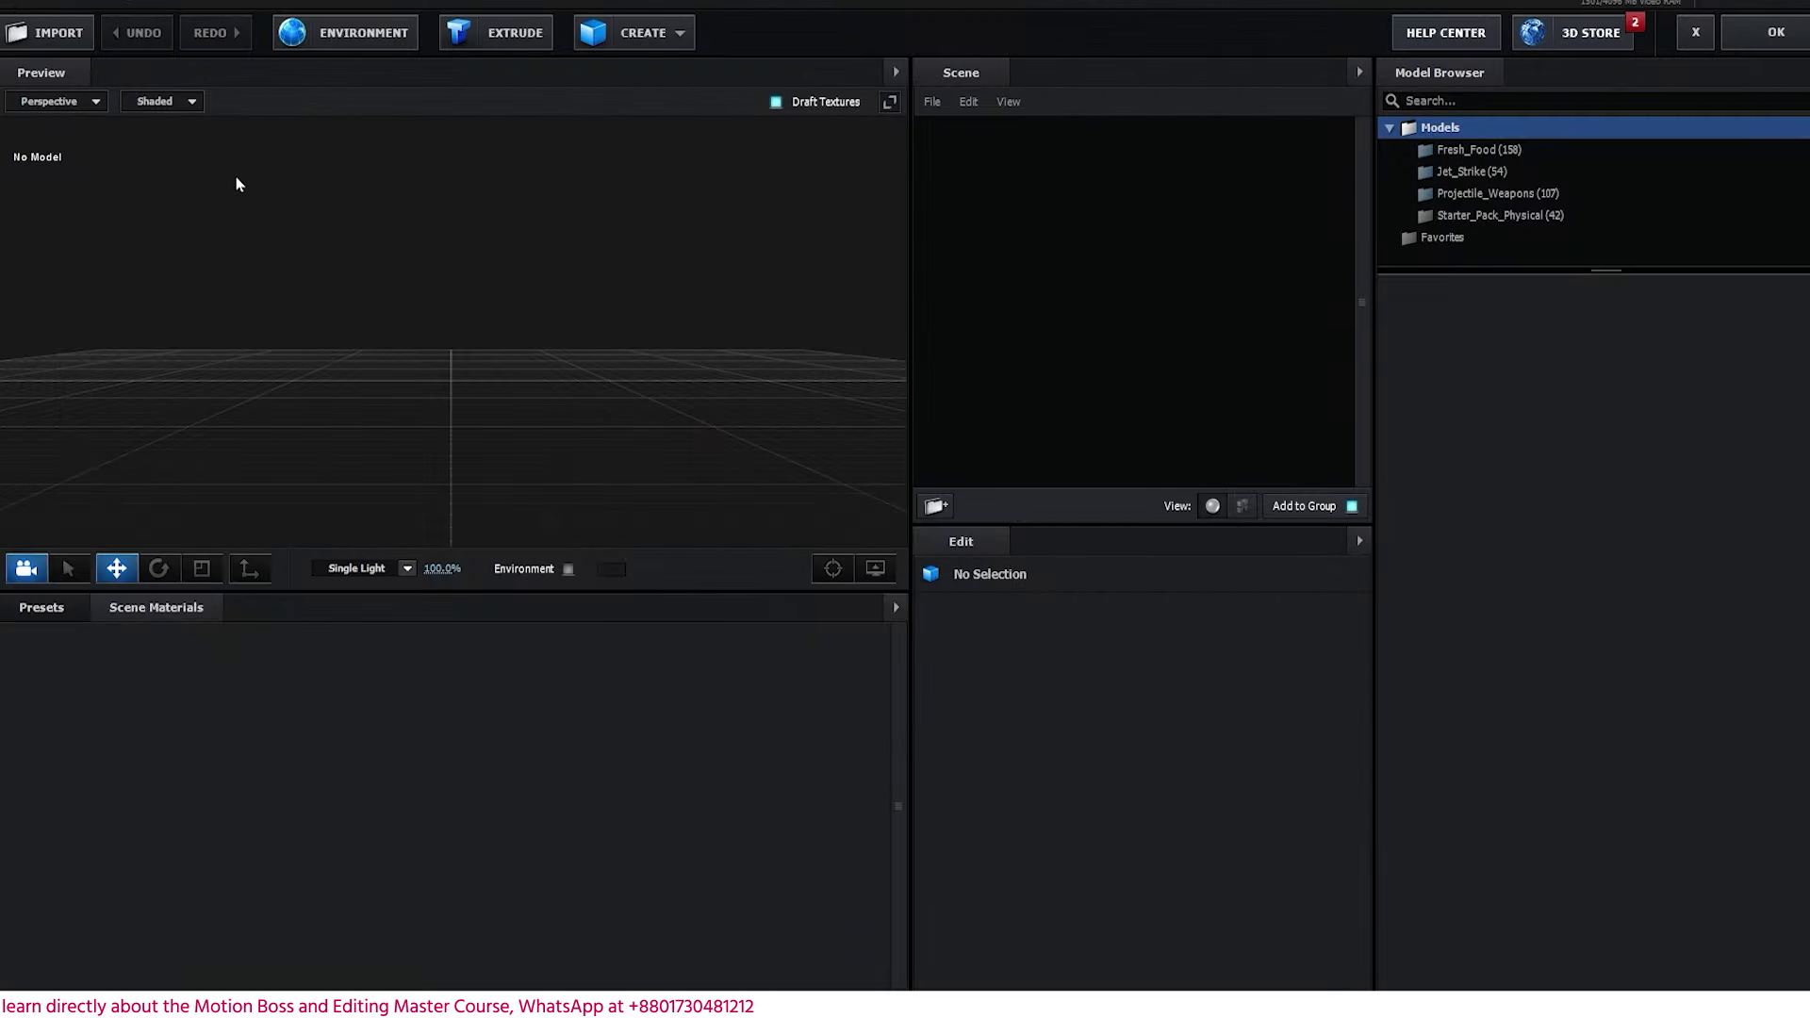
- Choose New phone.obj from the Footage folder of Daraz Promo on drive D as the model to import
{"action": "left_click", "coordinate": [55, 38]}
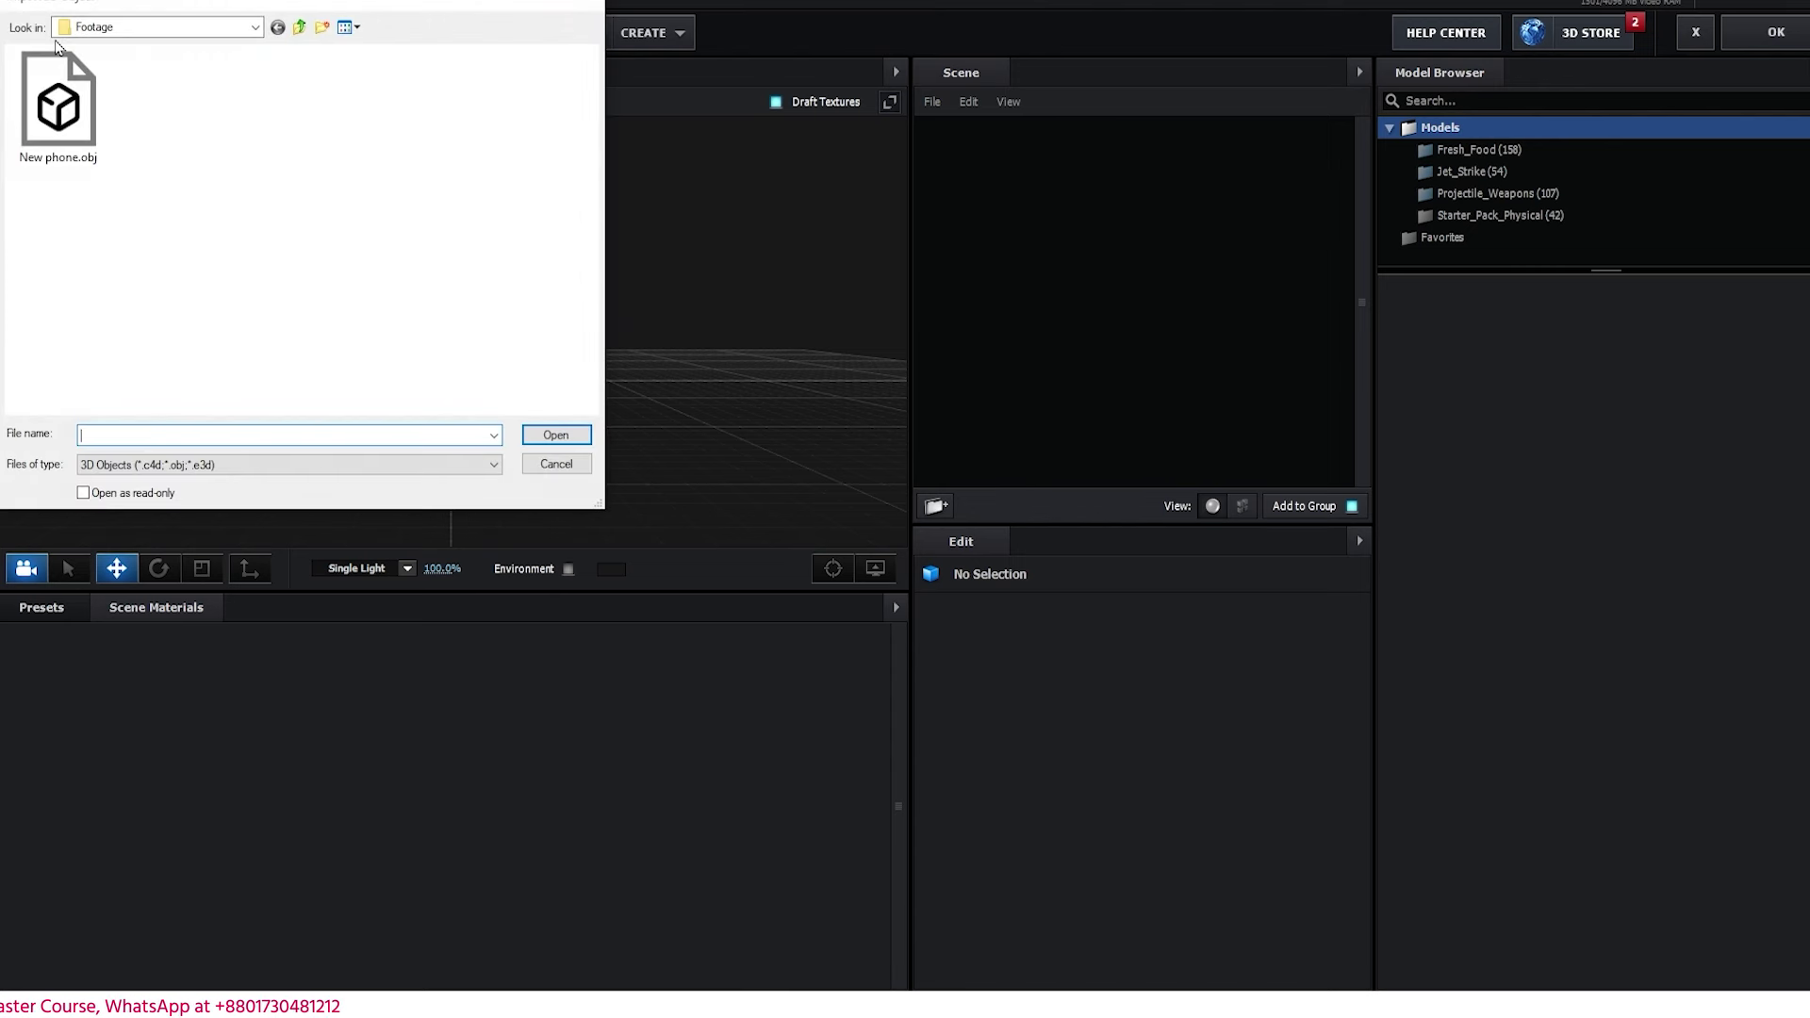
{"action": "left_click", "coordinate": [300, 27]}
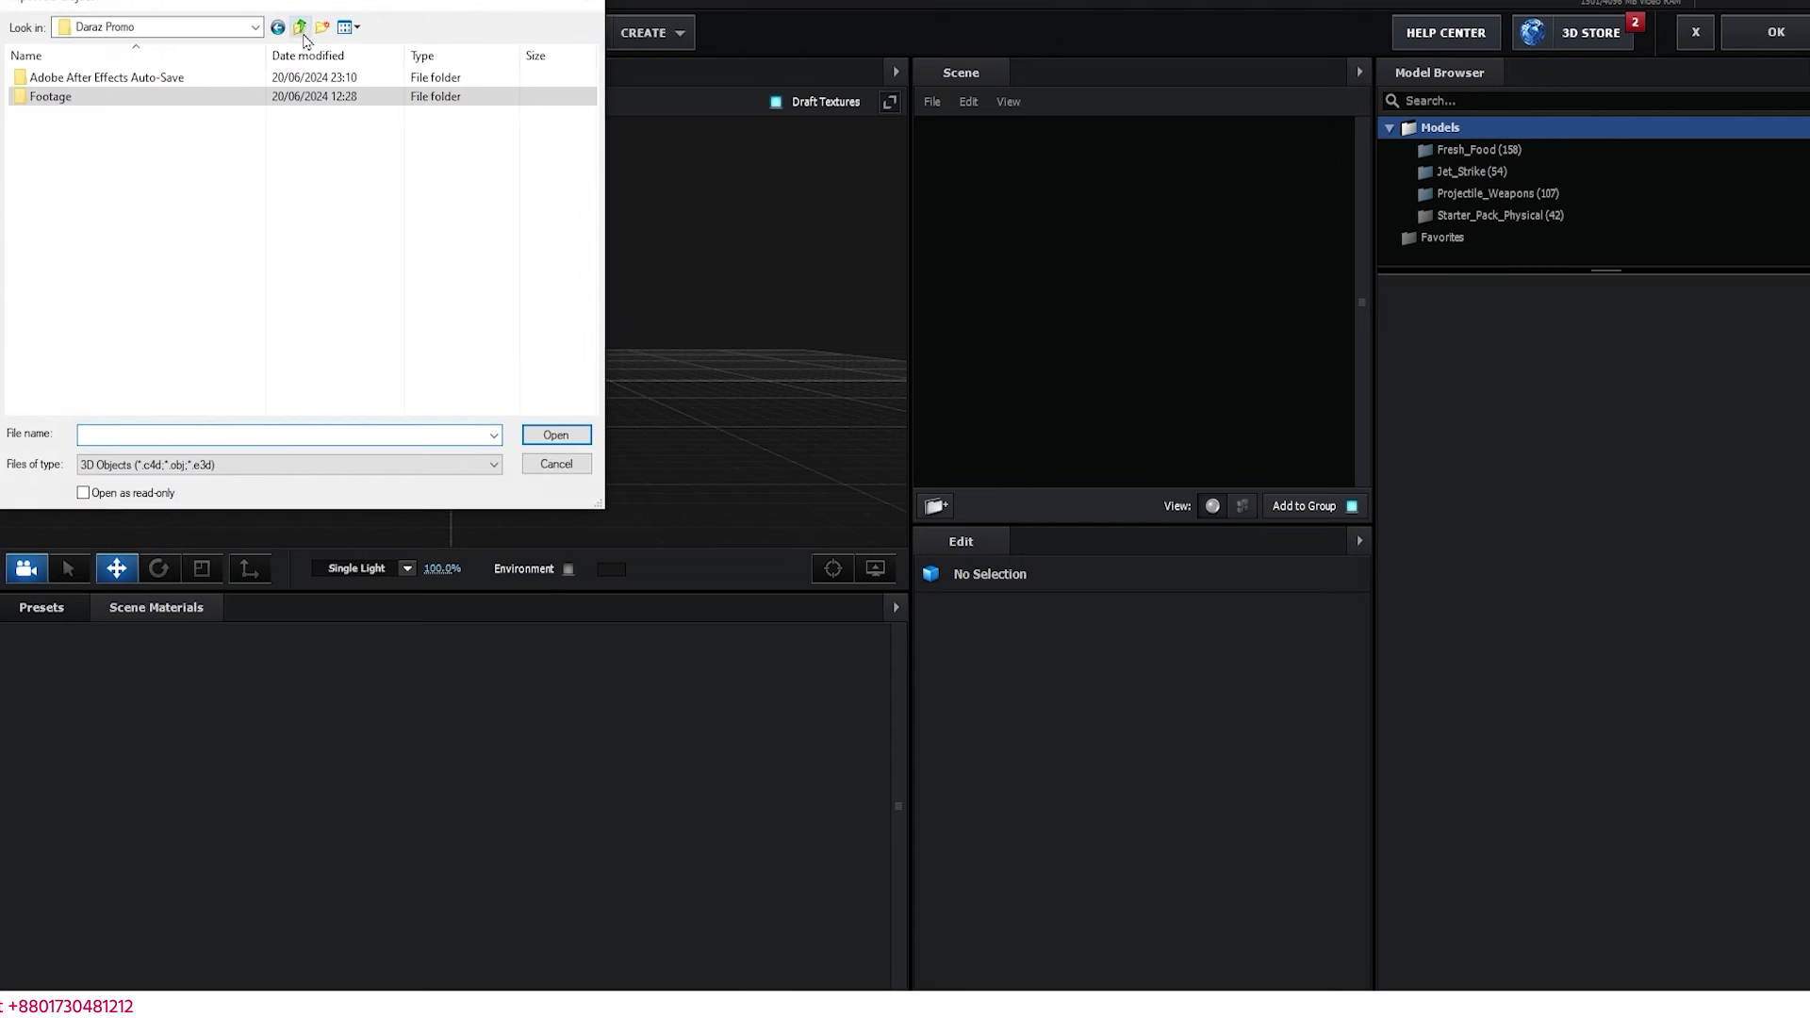
{"action": "left_click", "coordinate": [300, 28]}
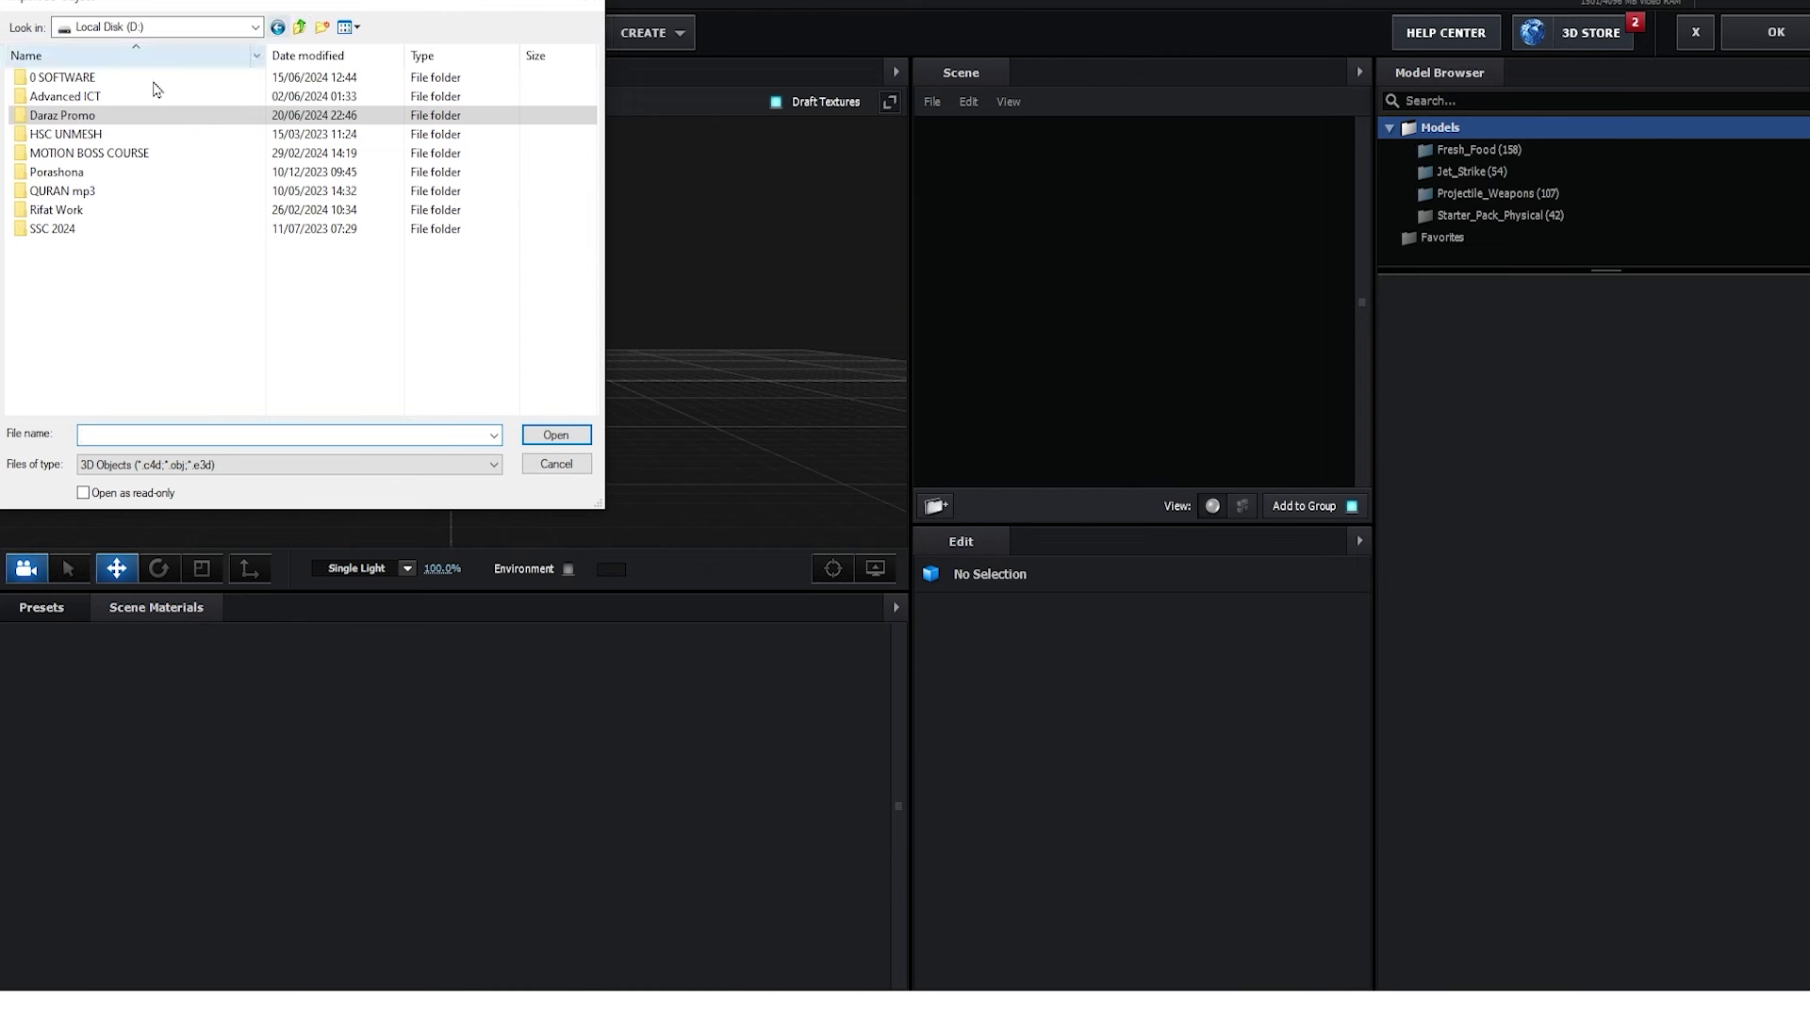
{"action": "double_click", "coordinate": [80, 121]}
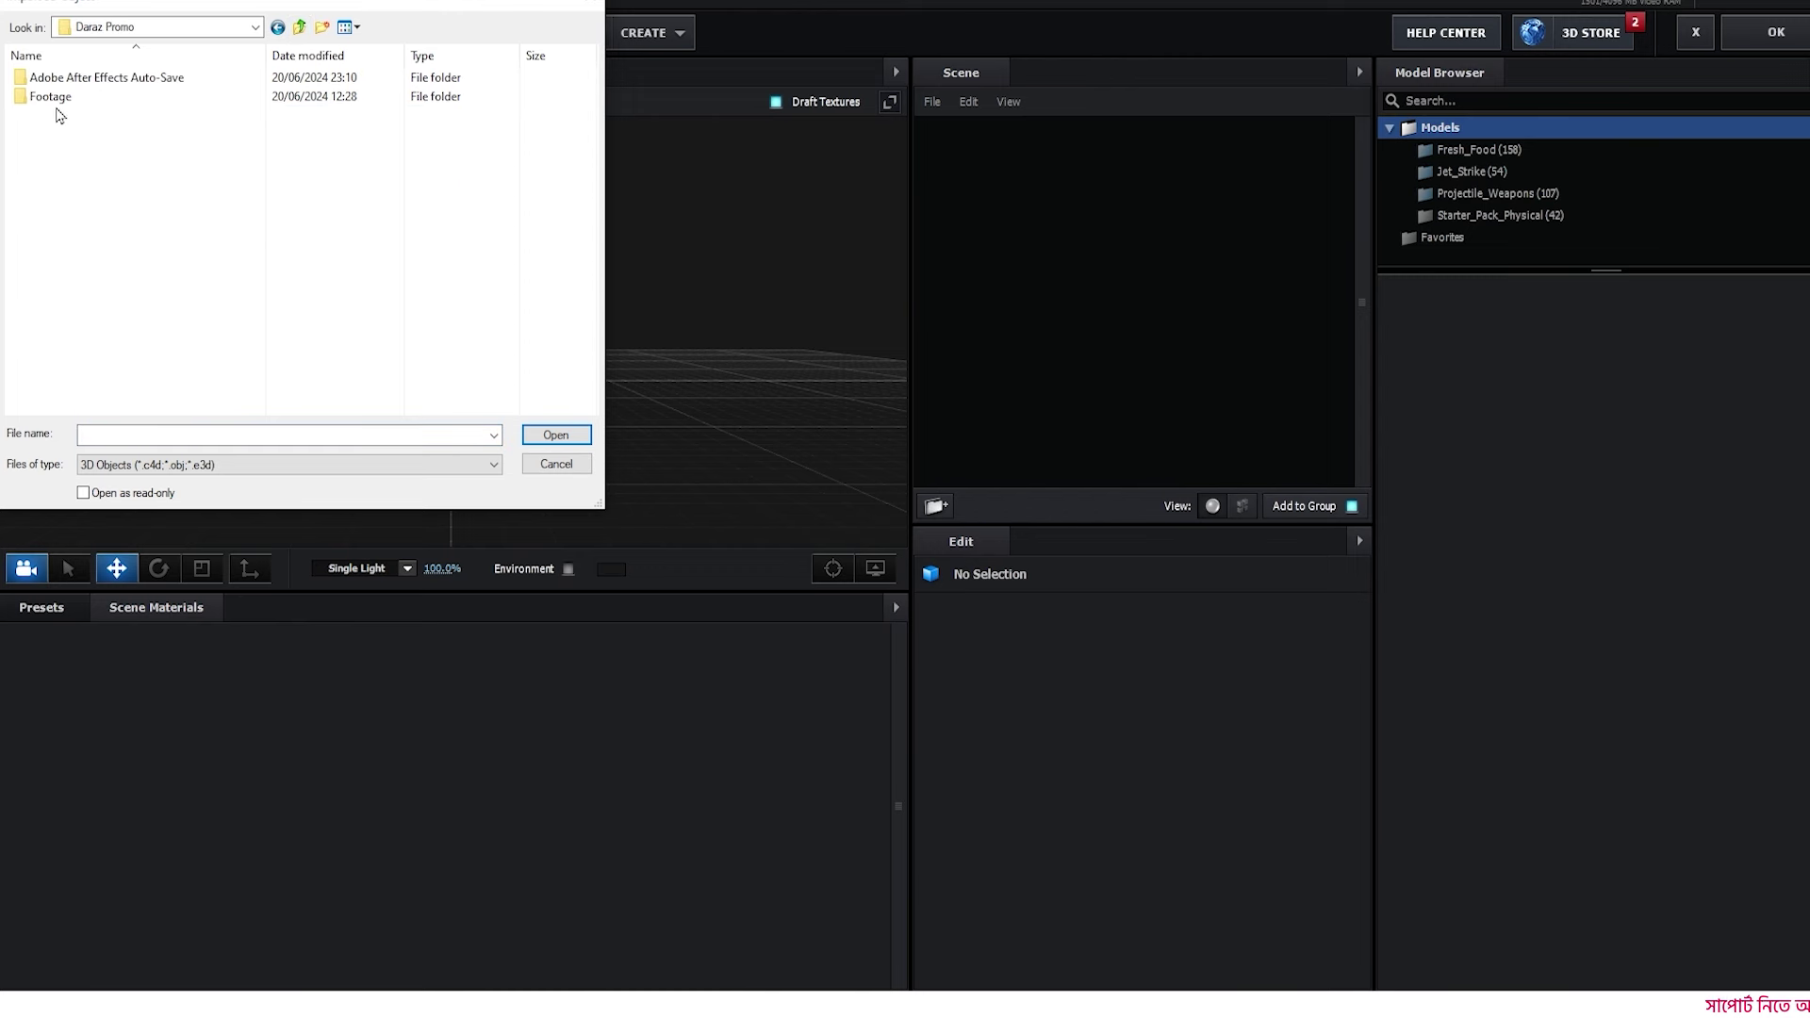
{"action": "double_click", "coordinate": [56, 98]}
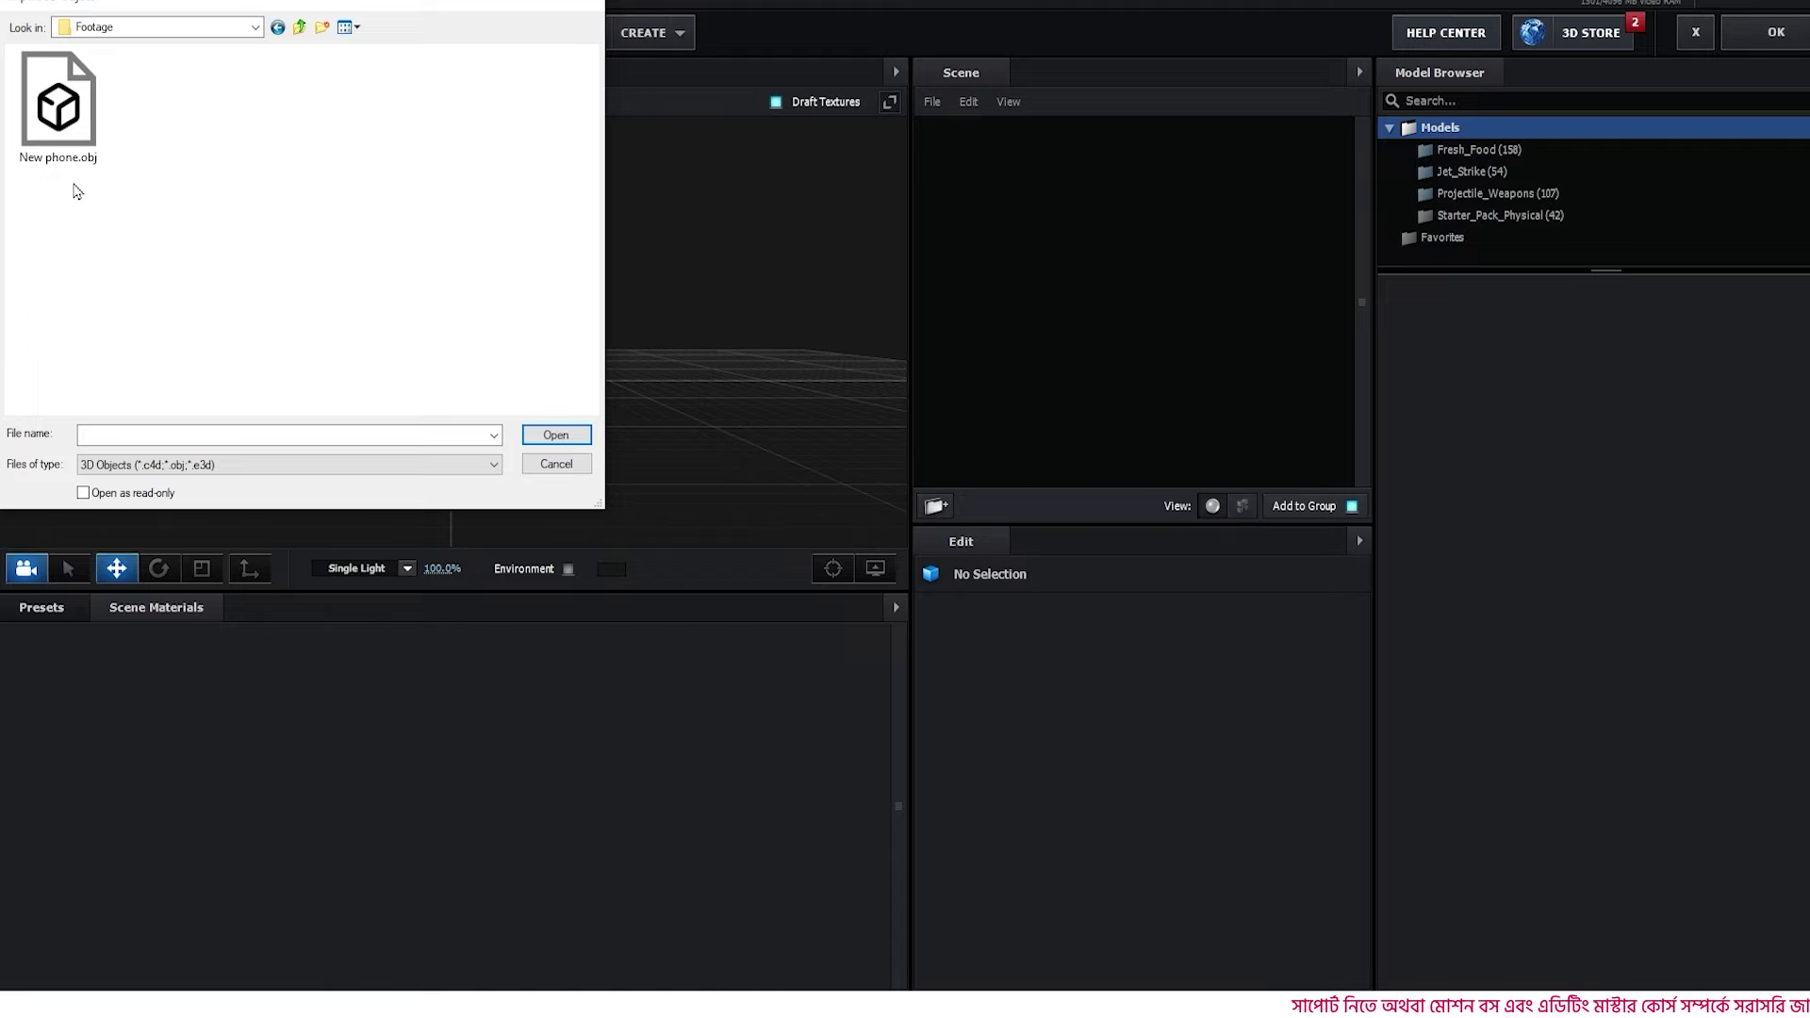
{"action": "left_click", "coordinate": [72, 131]}
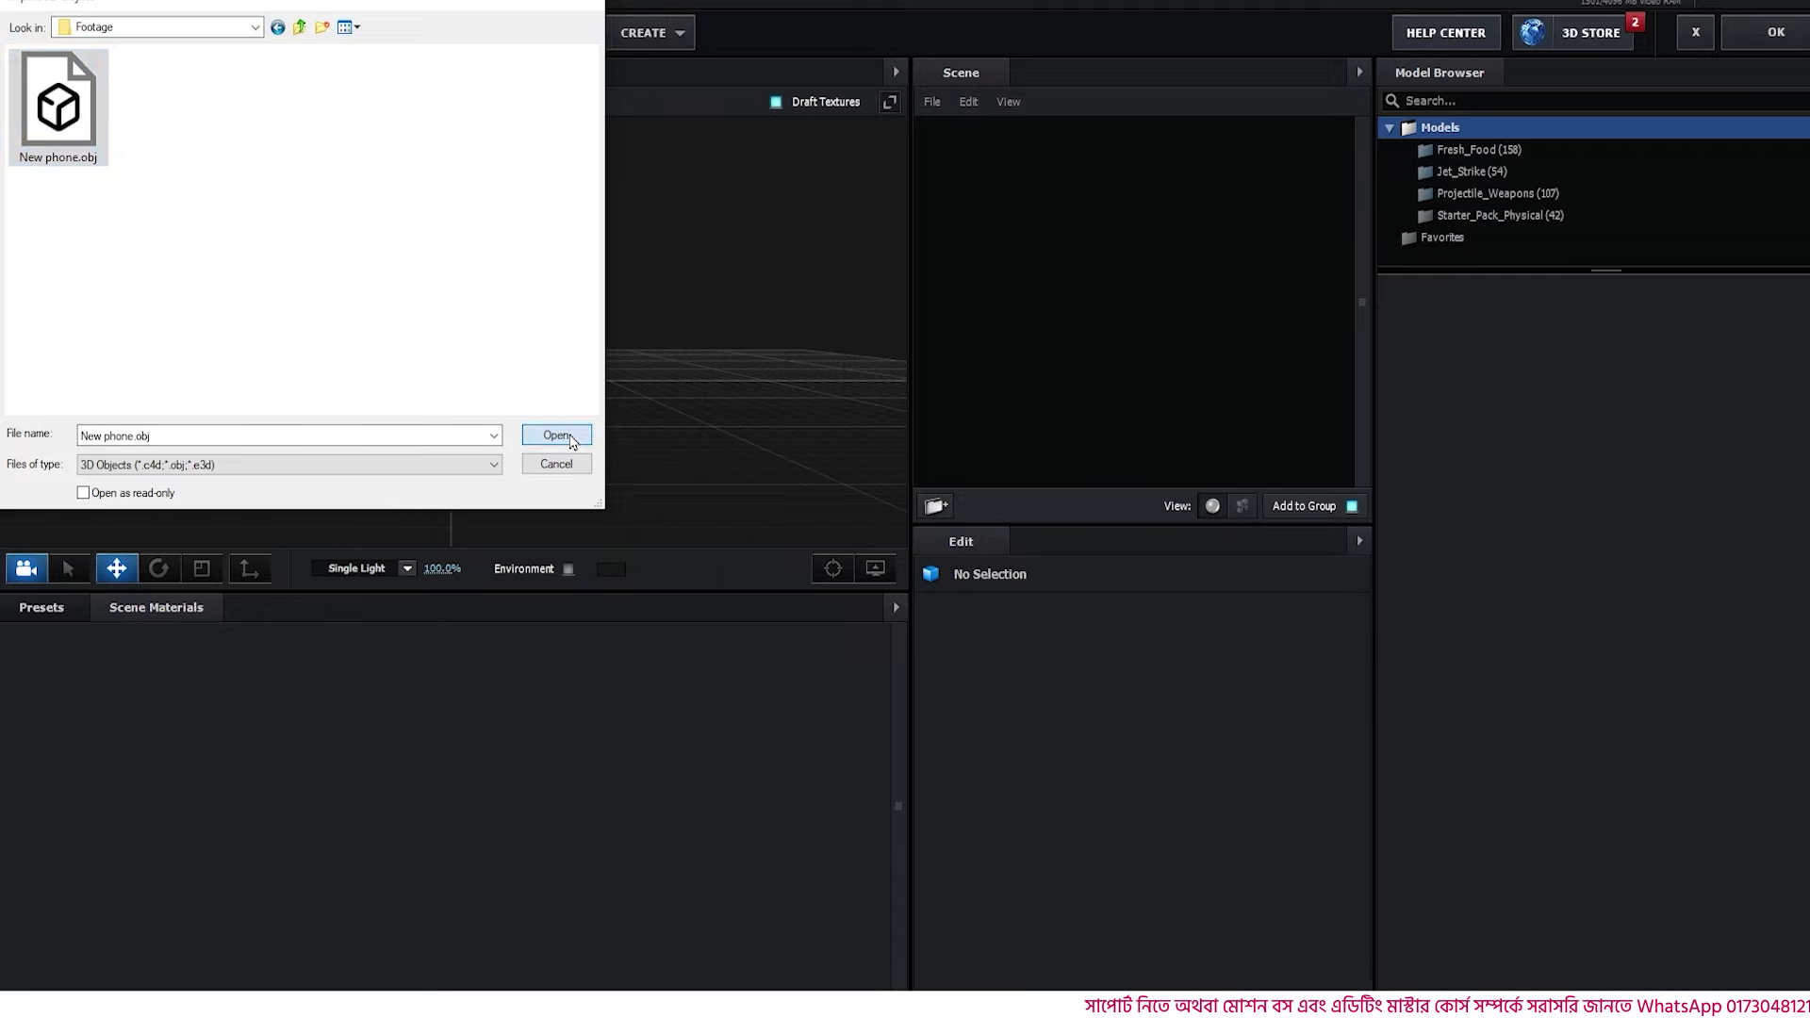
{"action": "left_click", "coordinate": [569, 440]}
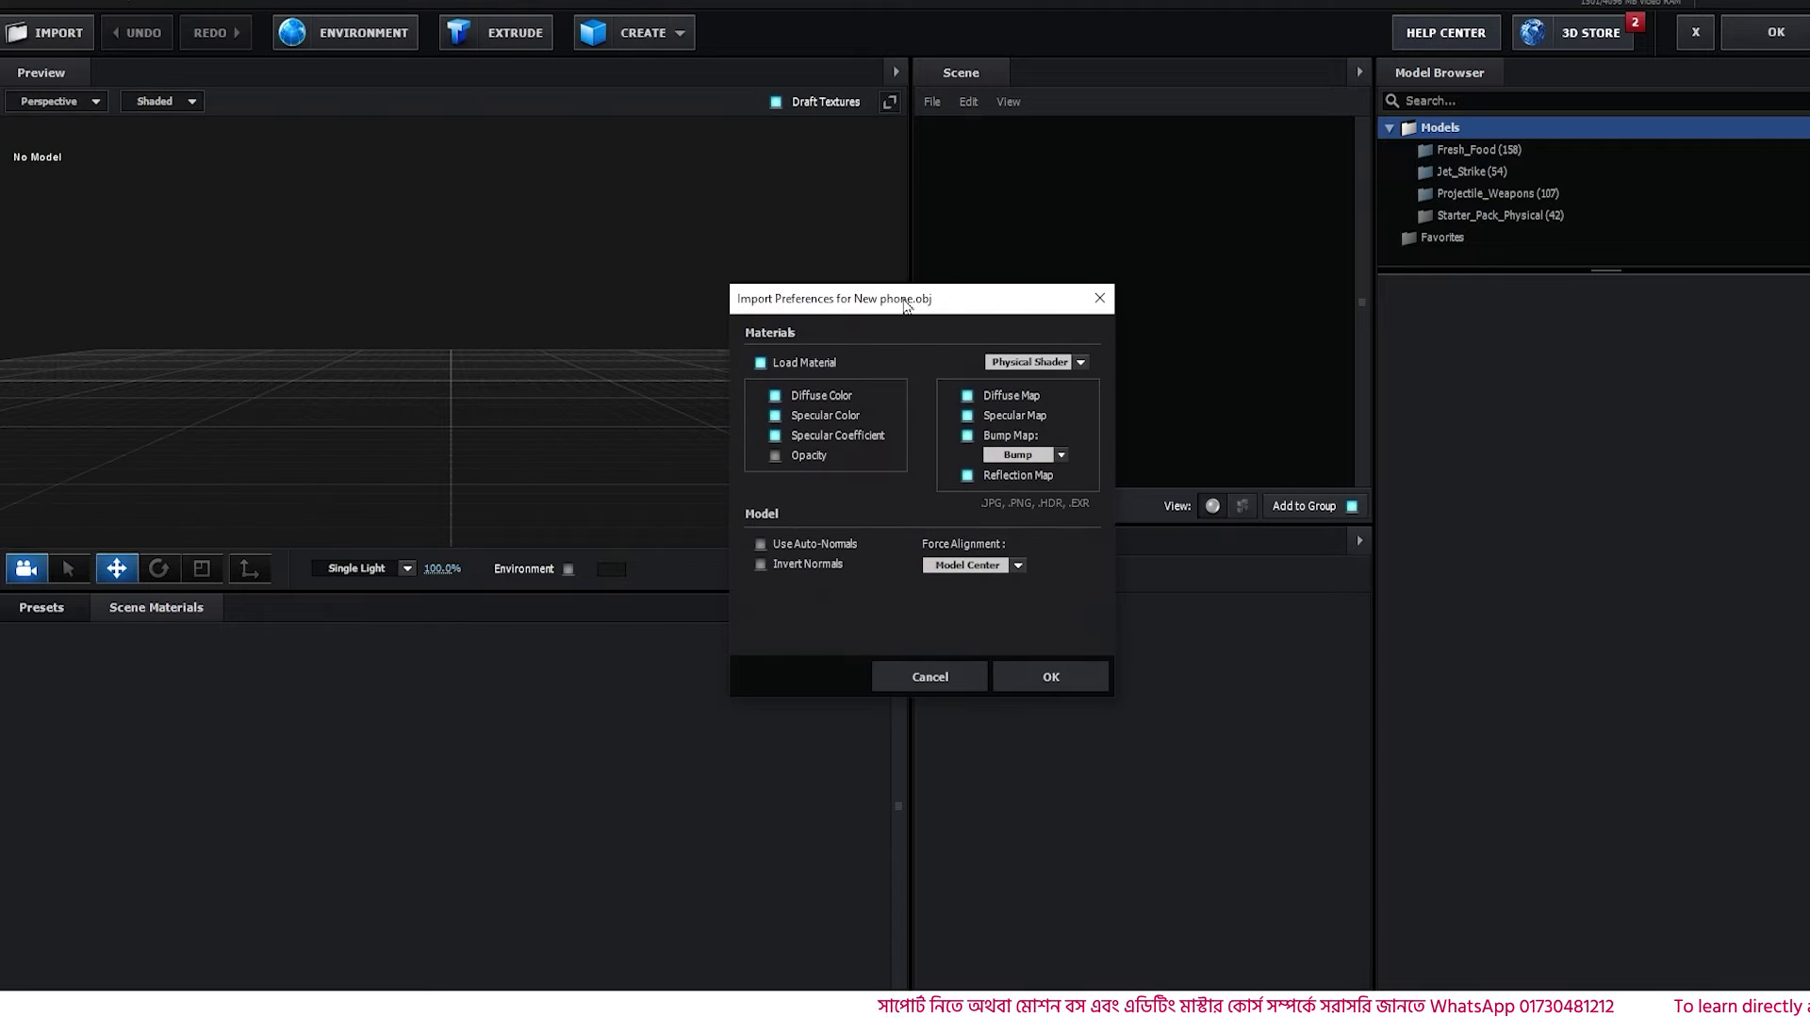
- Import the phone model with force alignment set to Bottom and normalize its size
{"action": "left_click_drag", "start_coordinate": [905, 303], "coordinate": [832, 294]}
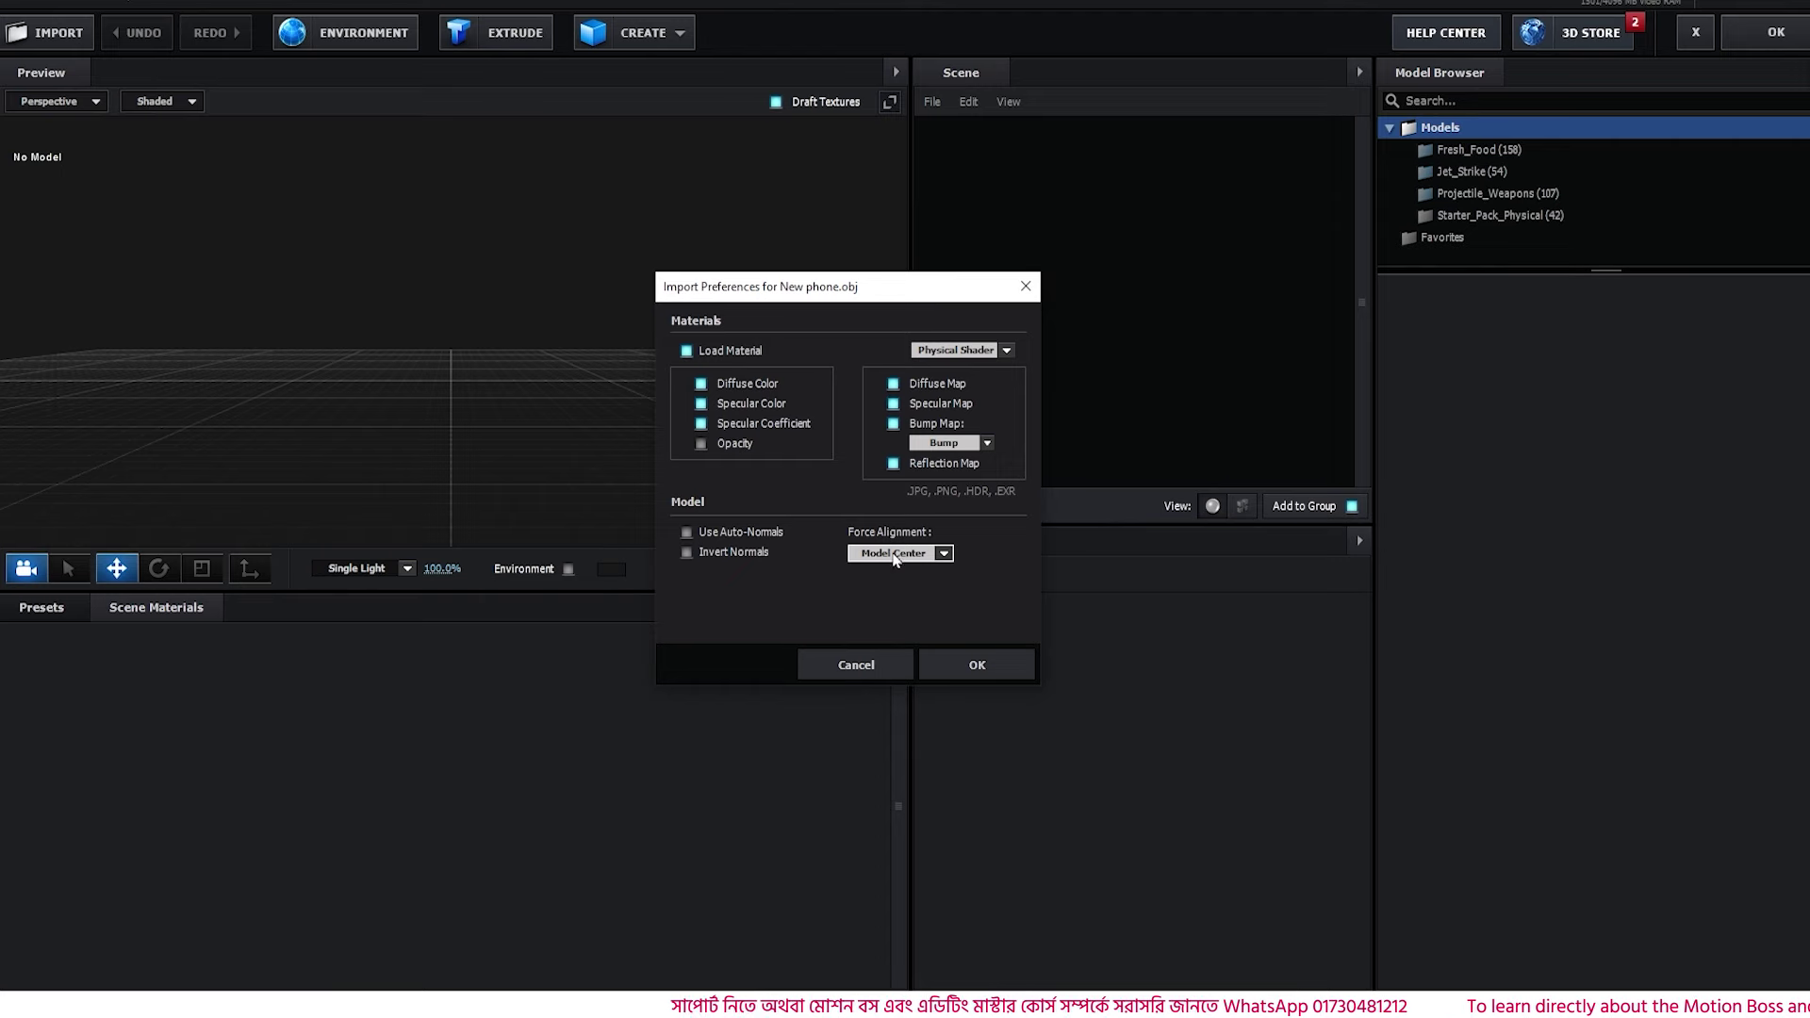
{"action": "left_click", "coordinate": [914, 556]}
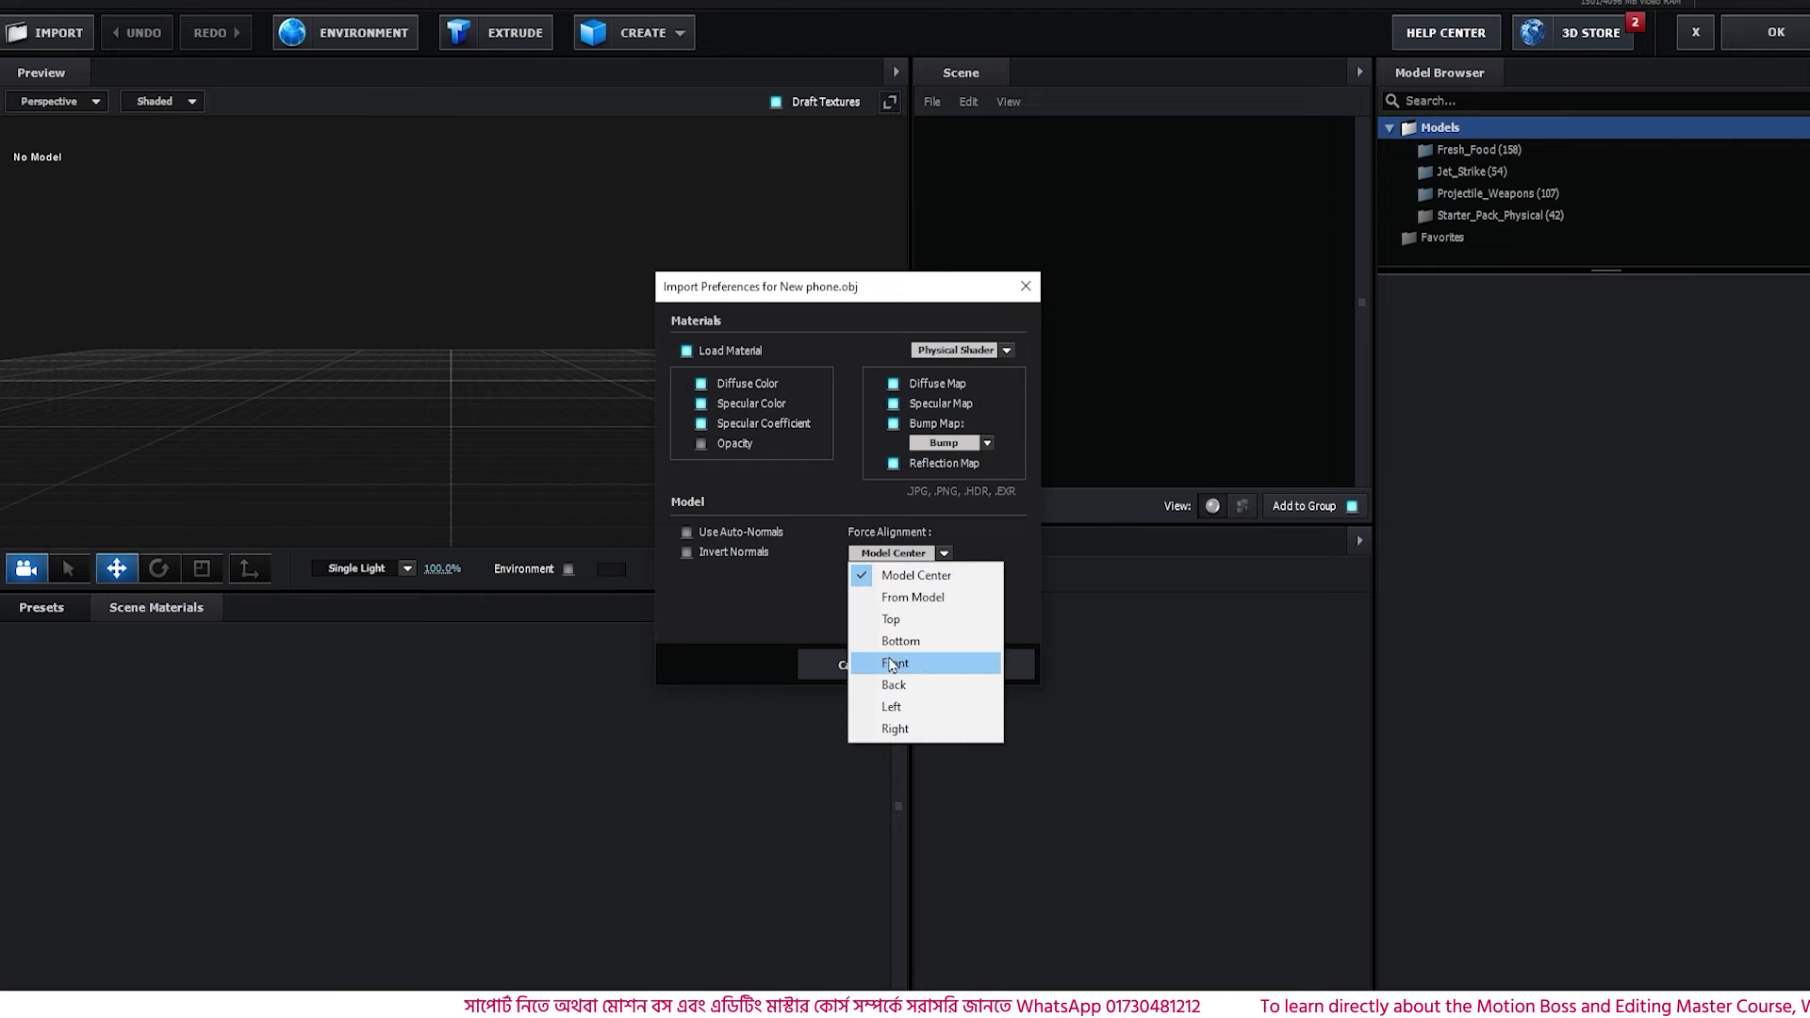
{"action": "left_click", "coordinate": [900, 643]}
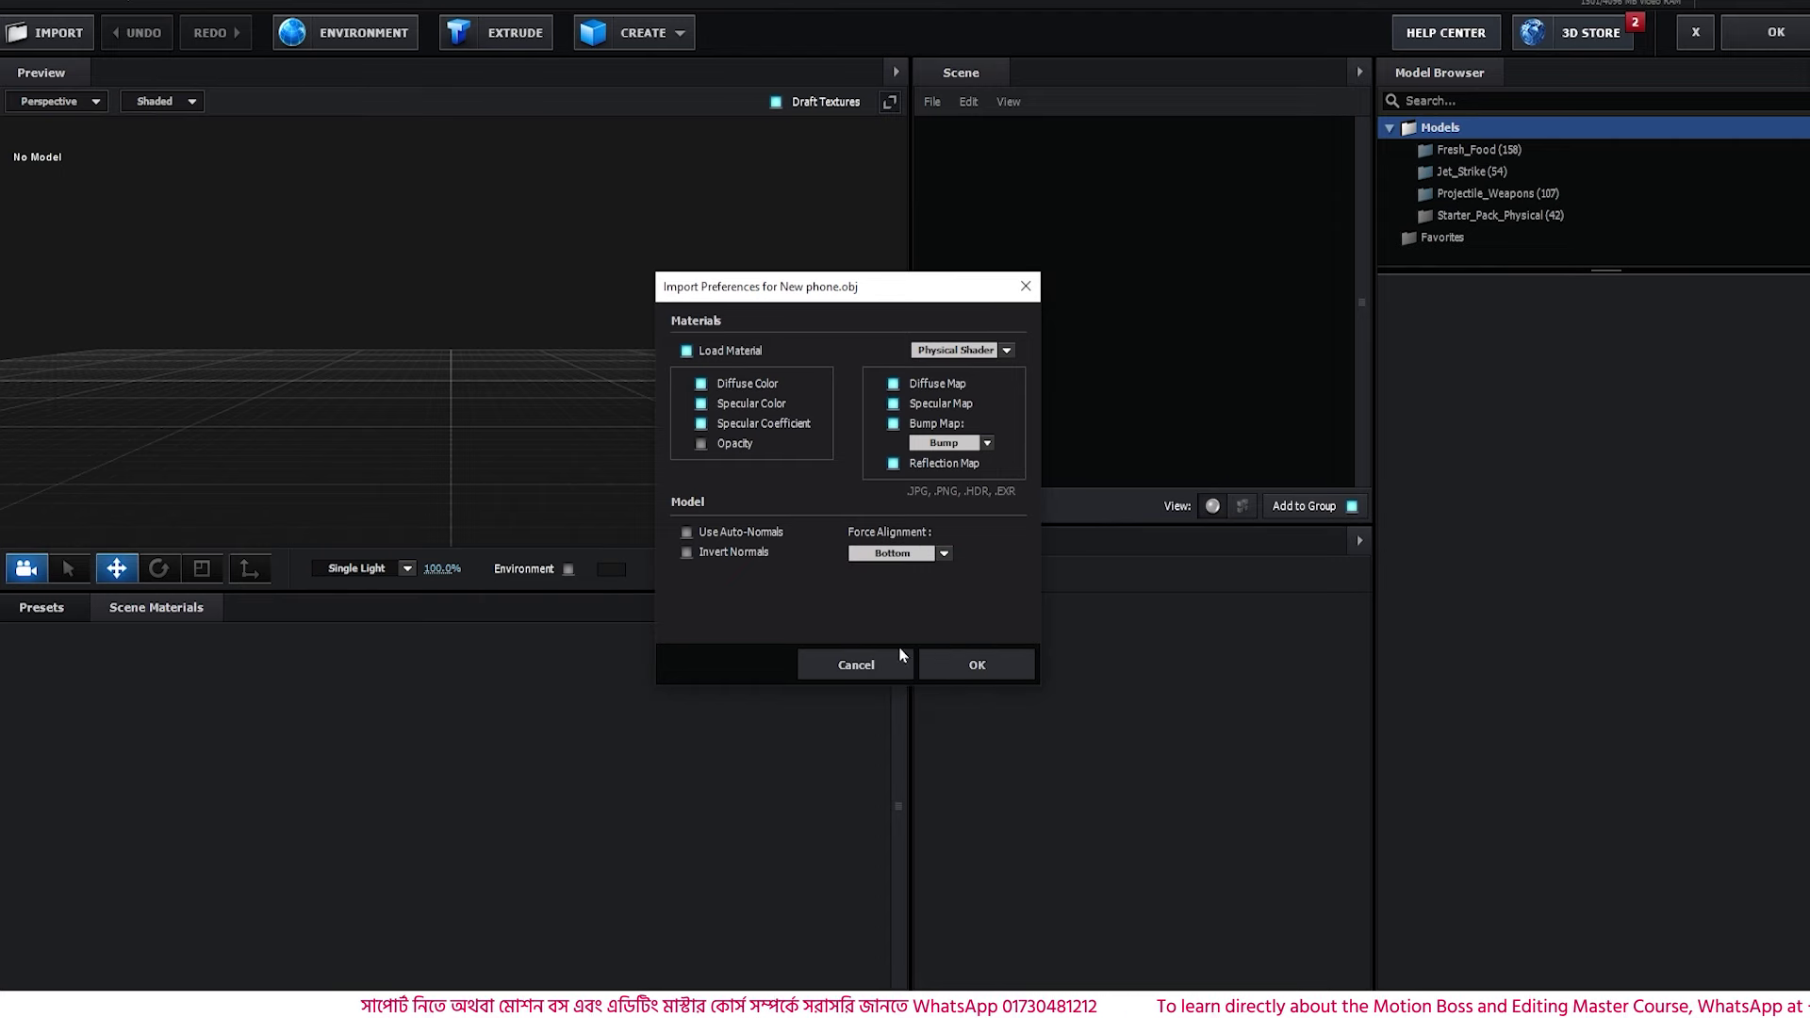
{"action": "left_click", "coordinate": [976, 665]}
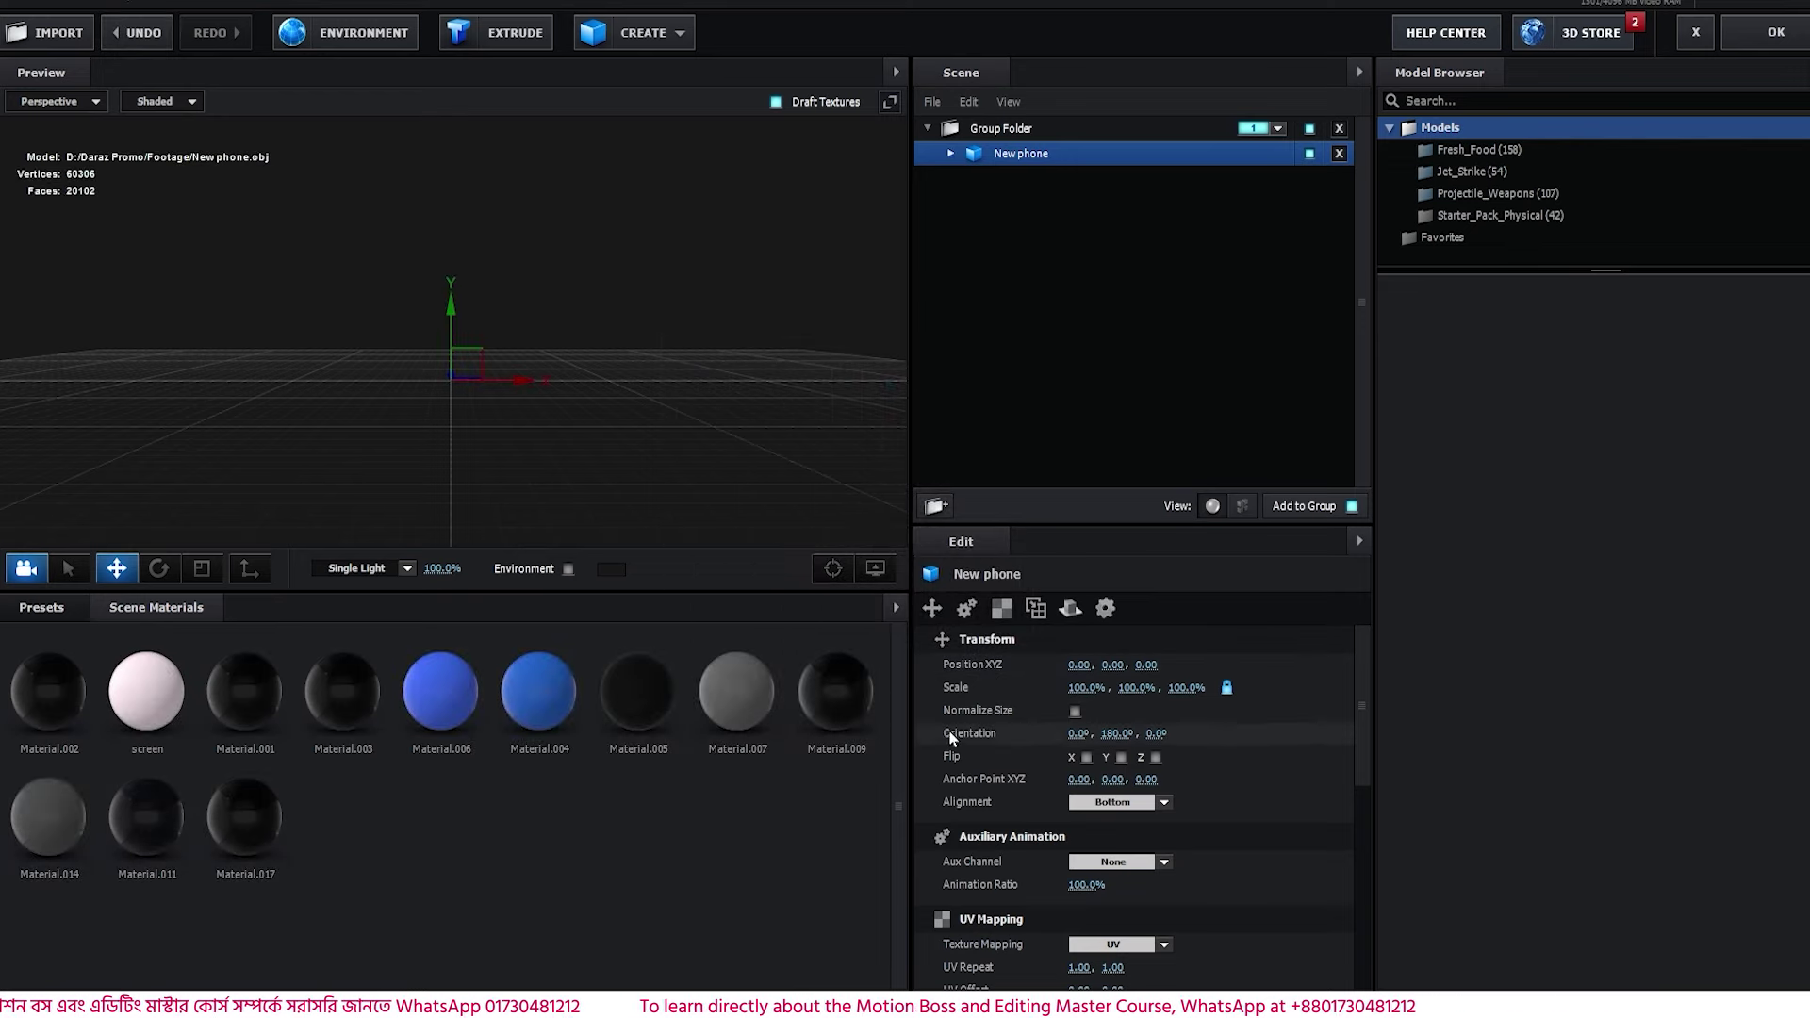
{"action": "left_click", "coordinate": [1074, 711]}
{"action": "left_click_drag", "start_coordinate": [626, 251], "coordinate": [474, 270]}
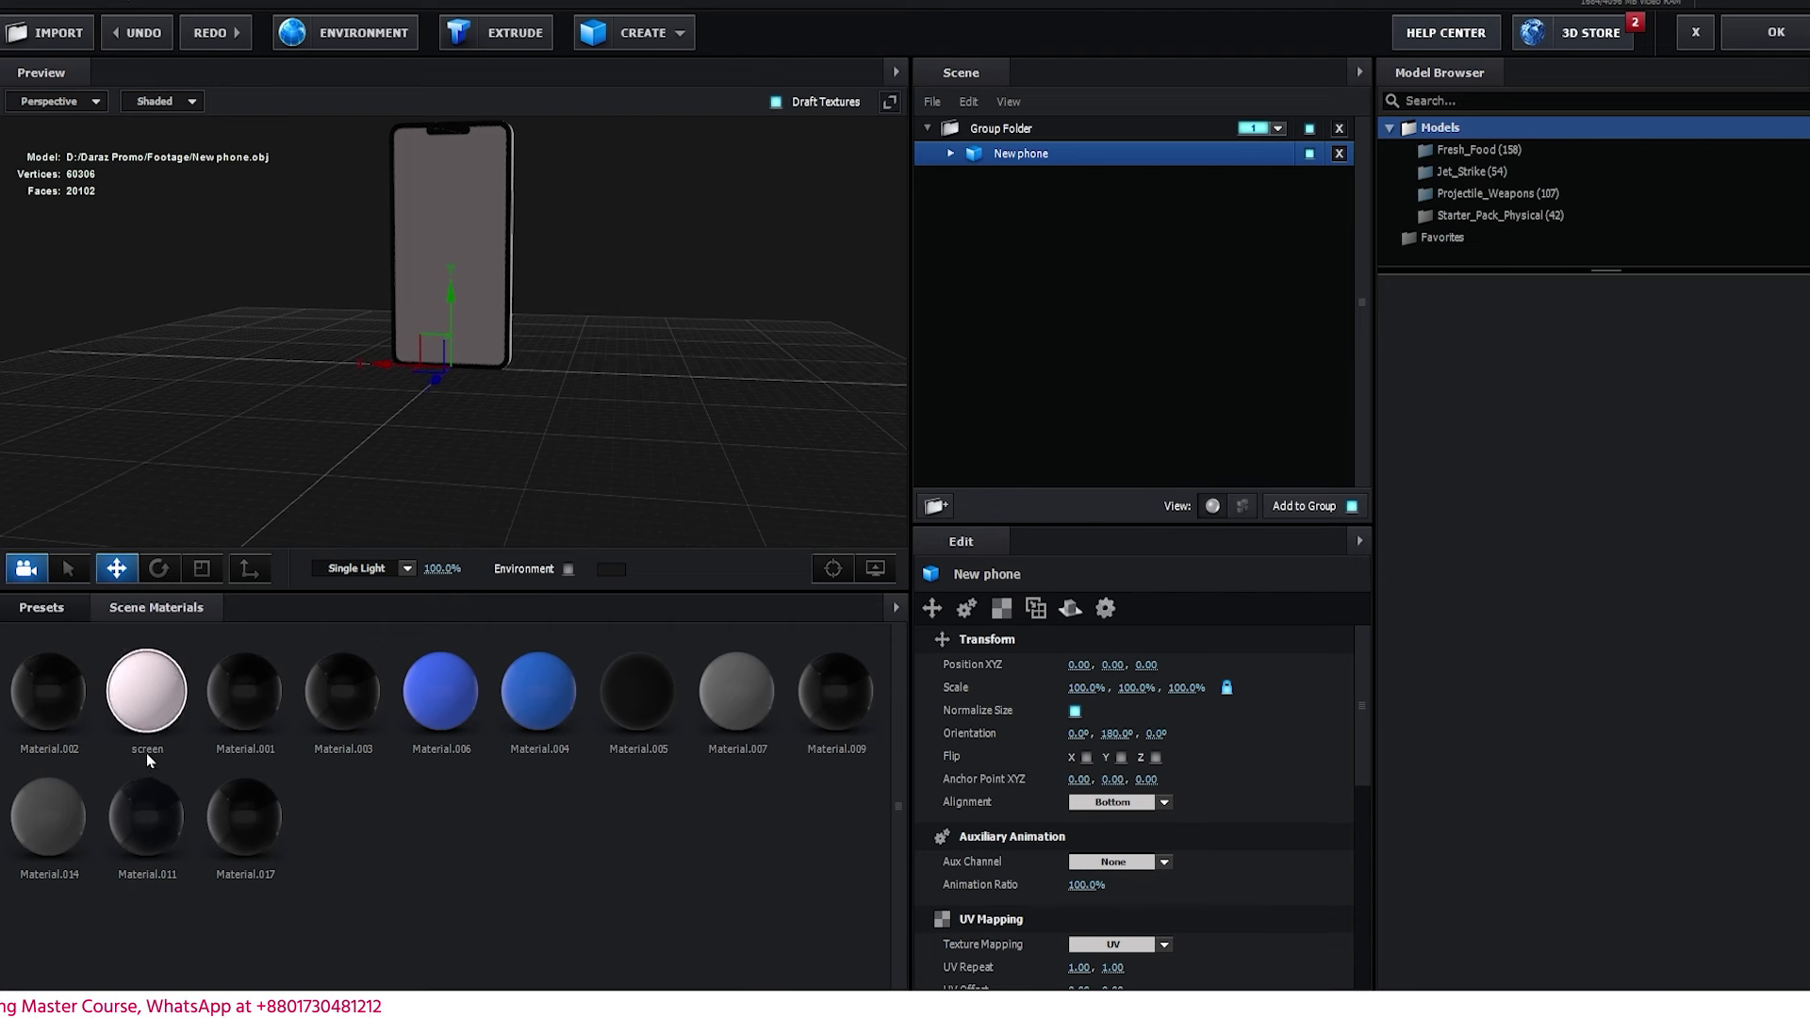
- Load phone sceen.jpg from the Daraz Promo folder as the diffuse texture of the phone's screen material
{"action": "left_click", "coordinate": [950, 154]}
{"action": "left_click", "coordinate": [1034, 206]}
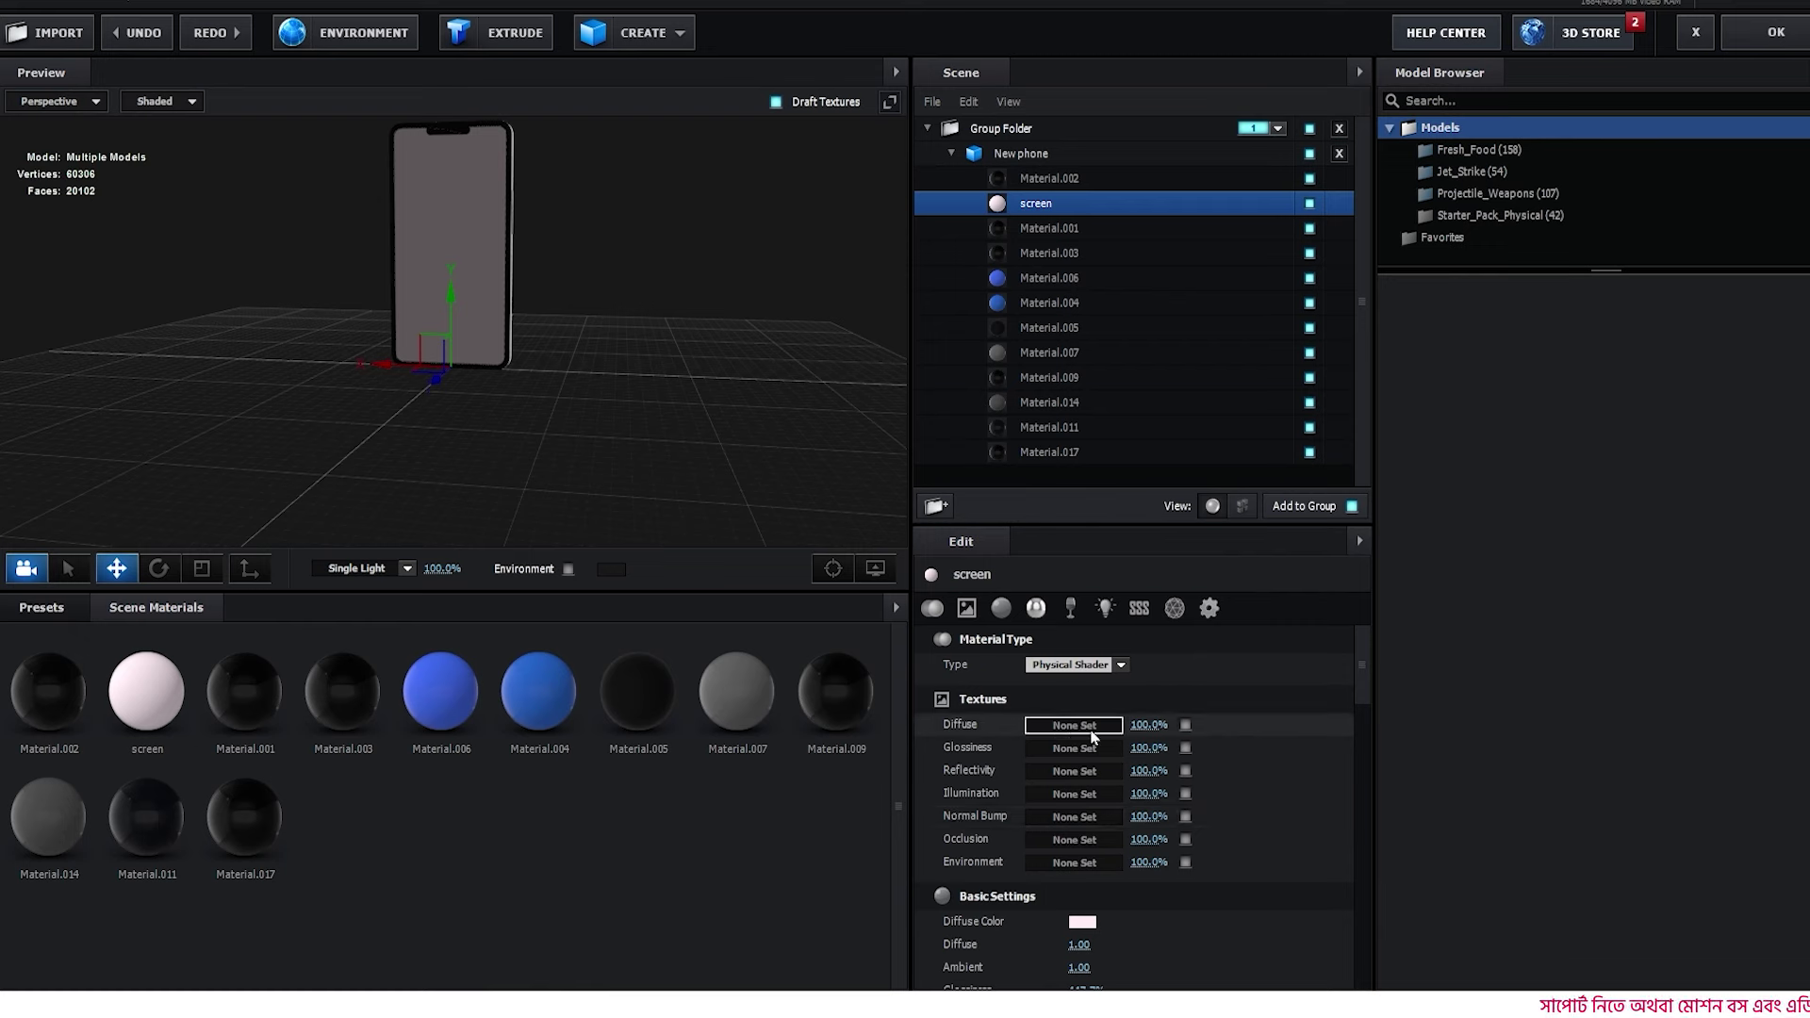
{"action": "left_click", "coordinate": [1090, 727]}
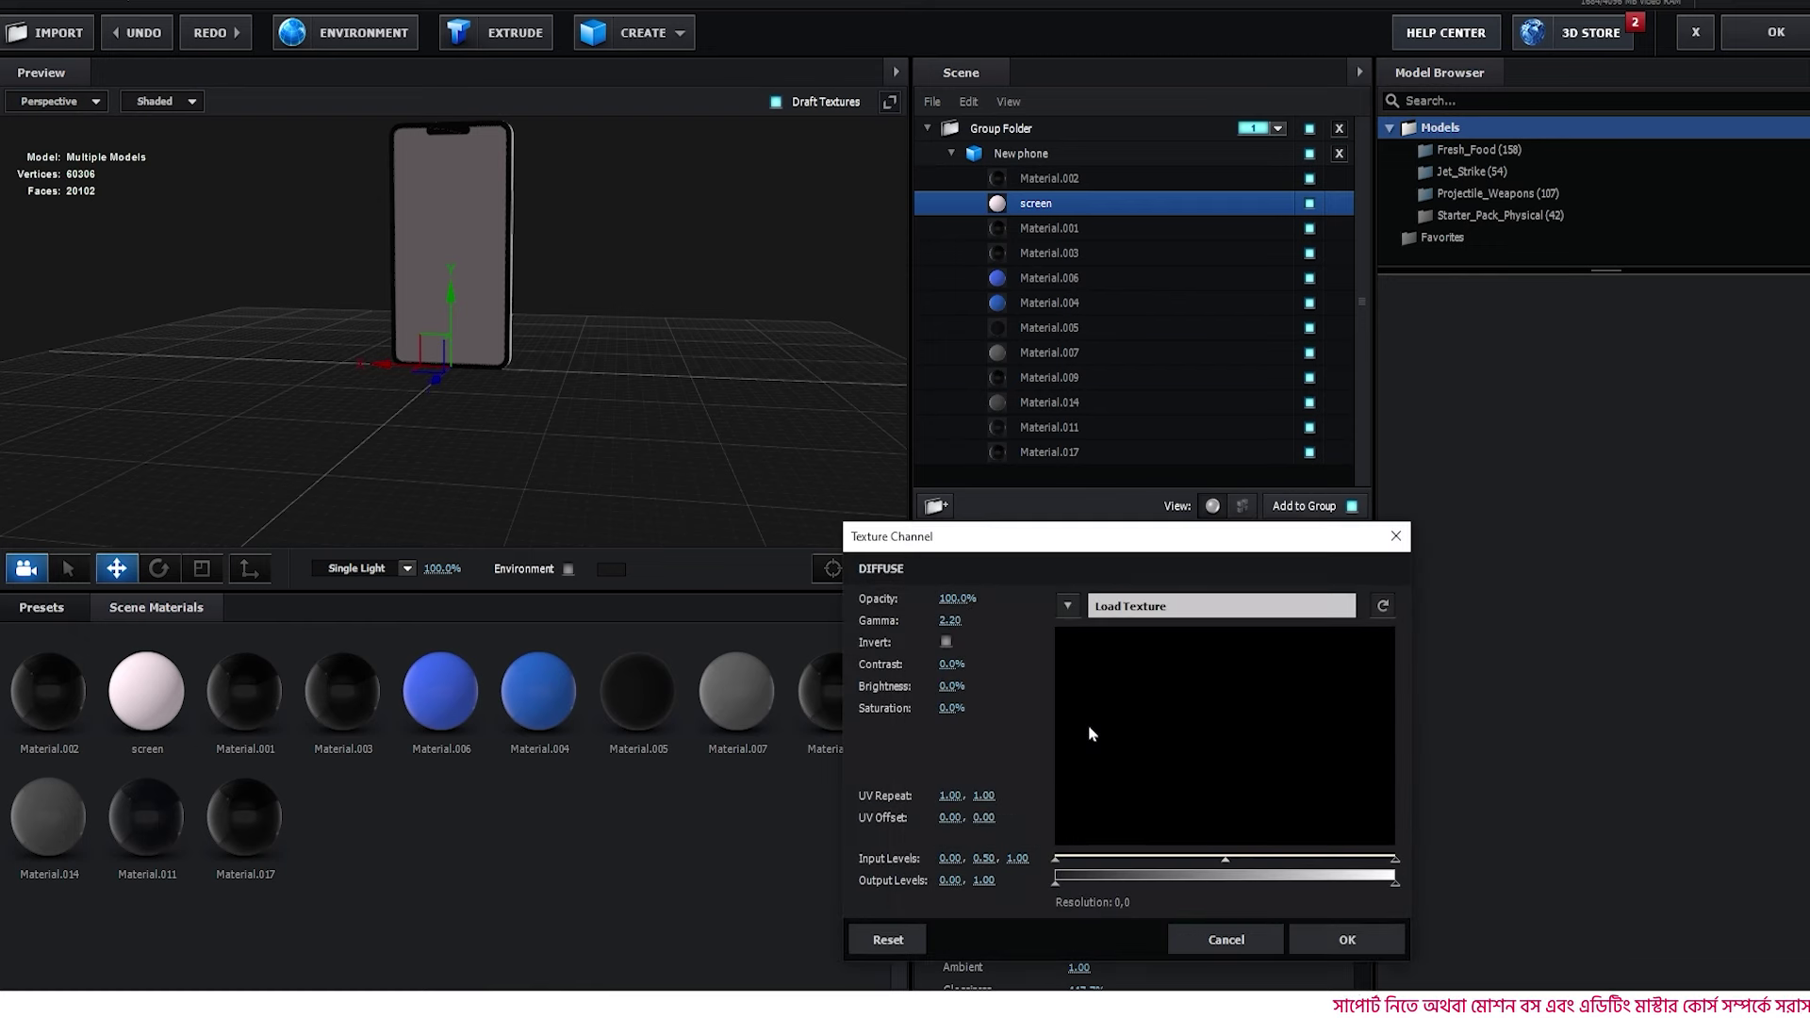
{"action": "left_click", "coordinate": [1169, 608]}
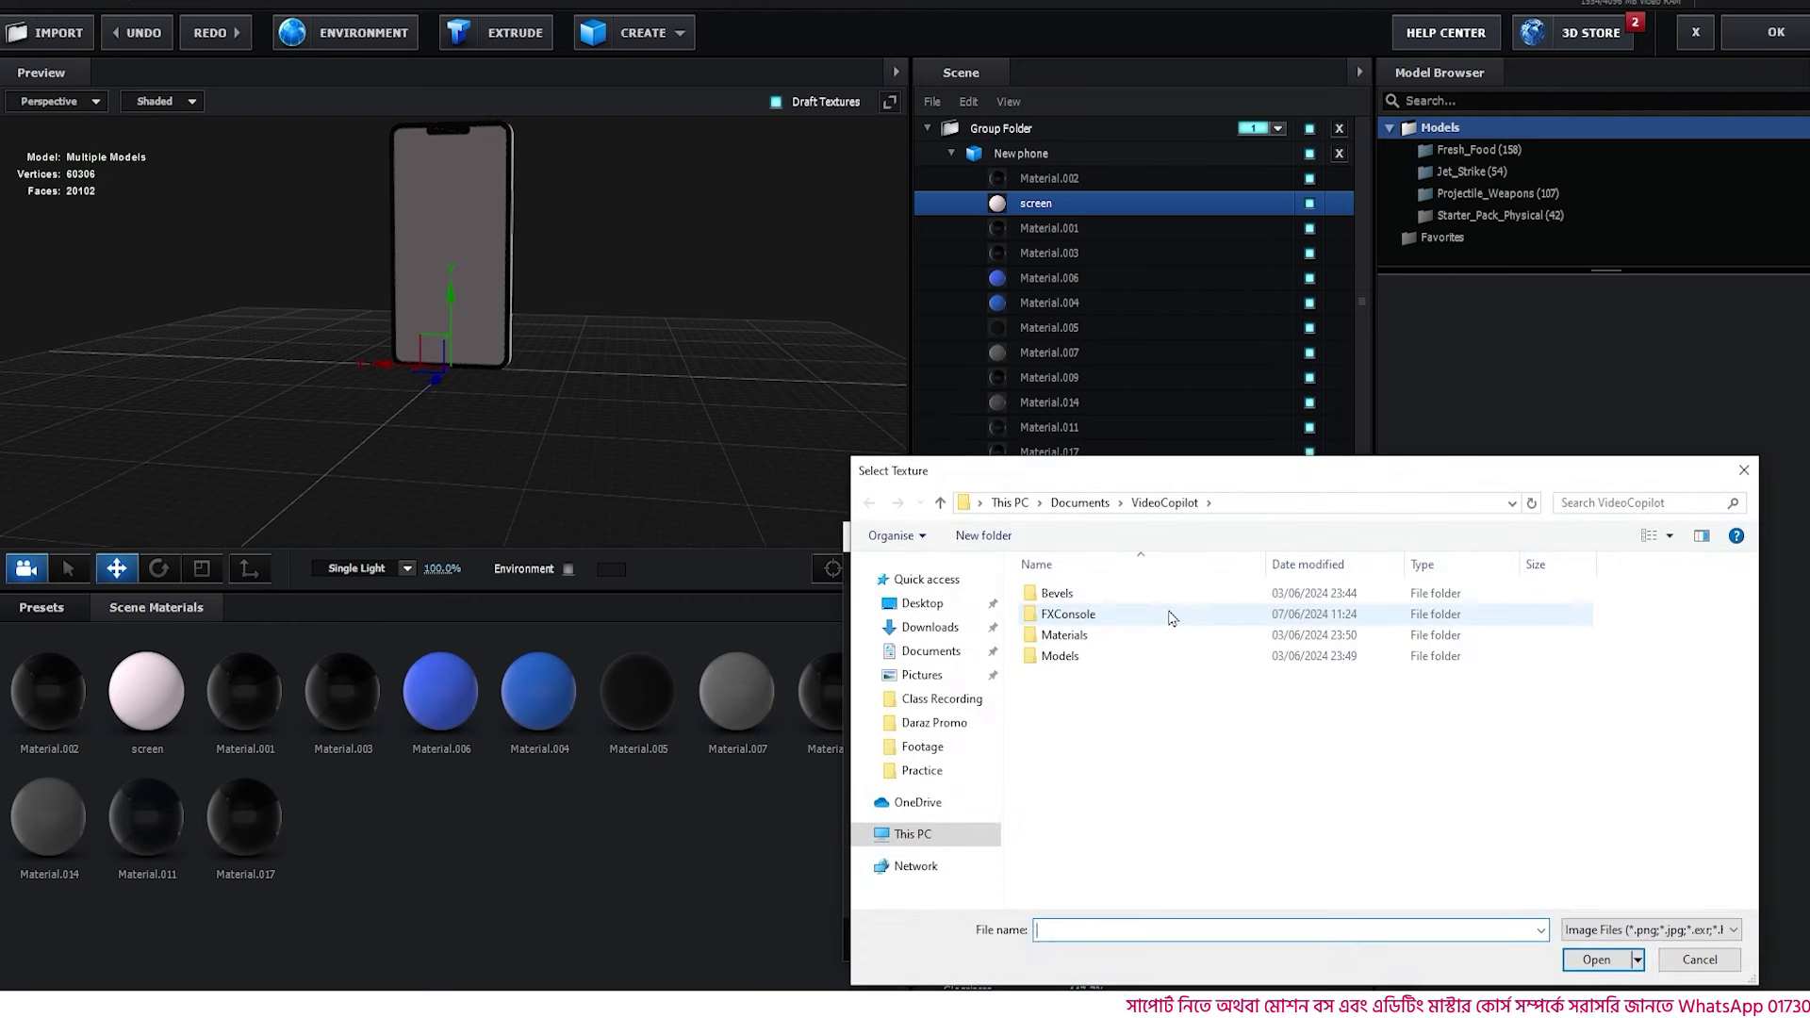
{"action": "left_click", "coordinate": [908, 836]}
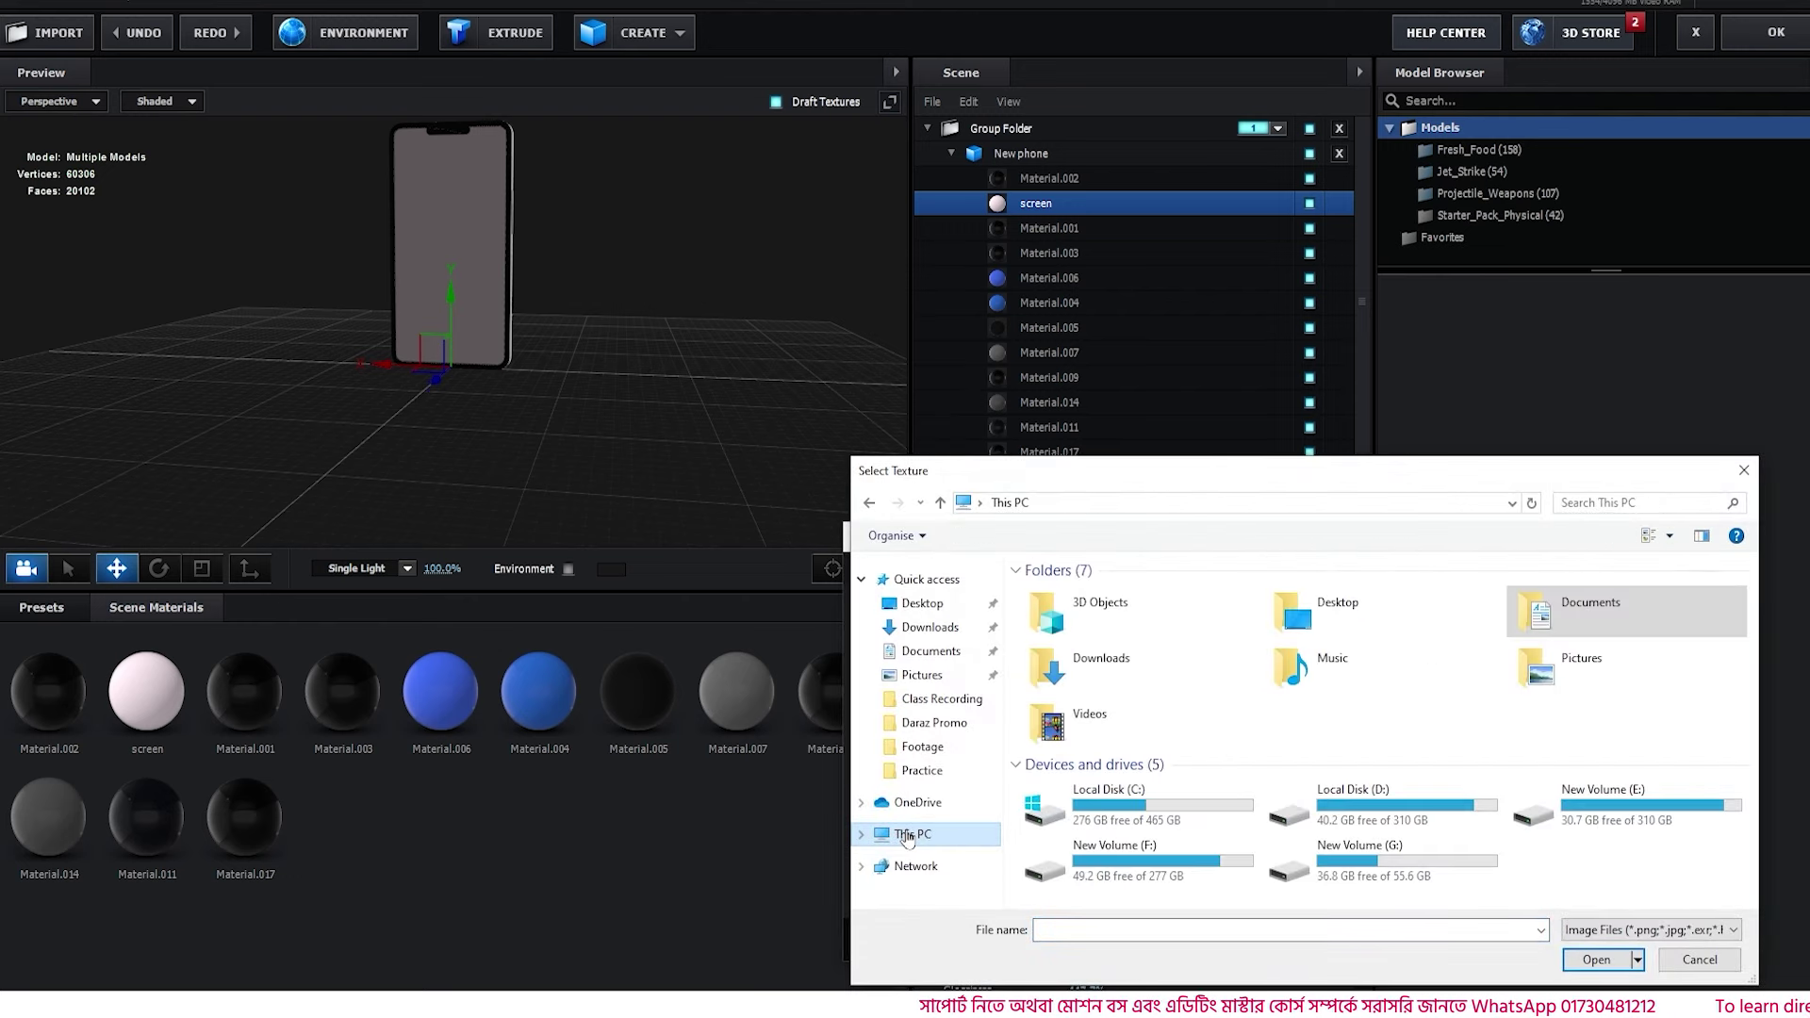
{"action": "double_click", "coordinate": [1353, 802]}
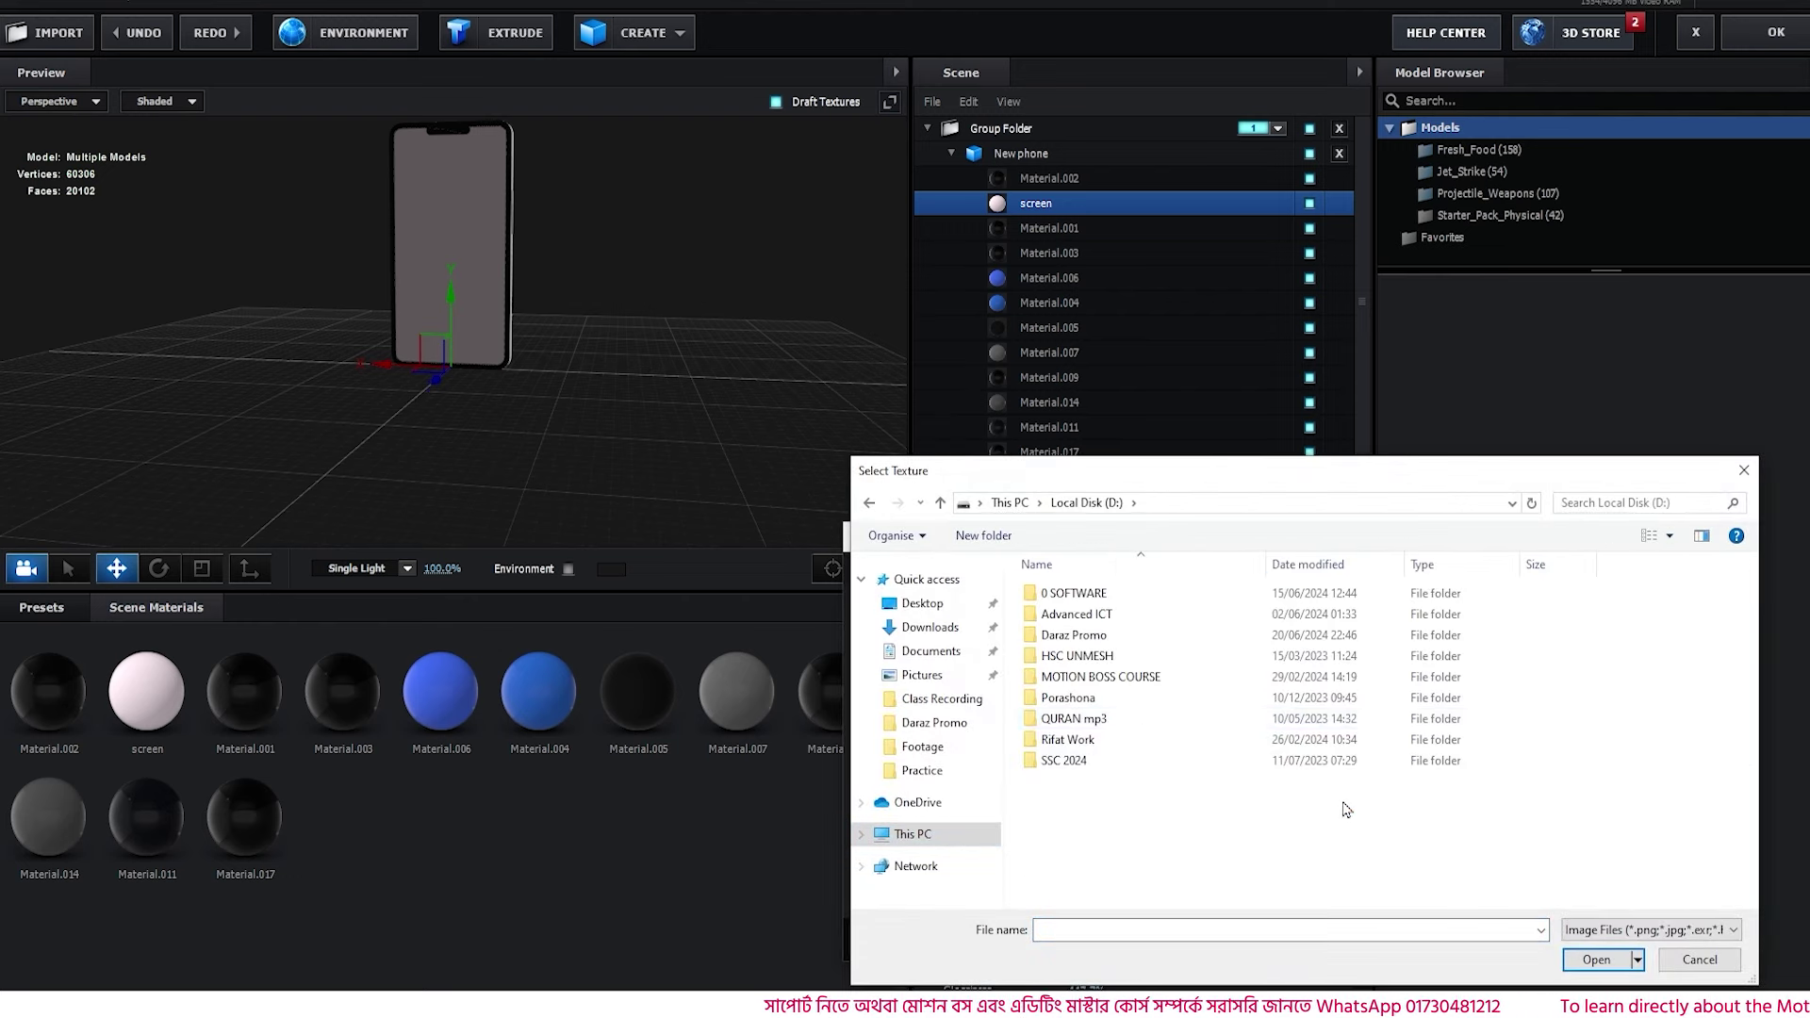
{"action": "double_click", "coordinate": [1086, 638]}
{"action": "double_click", "coordinate": [1075, 625]}
{"action": "left_click", "coordinate": [1172, 754]}
{"action": "left_click", "coordinate": [1596, 960]}
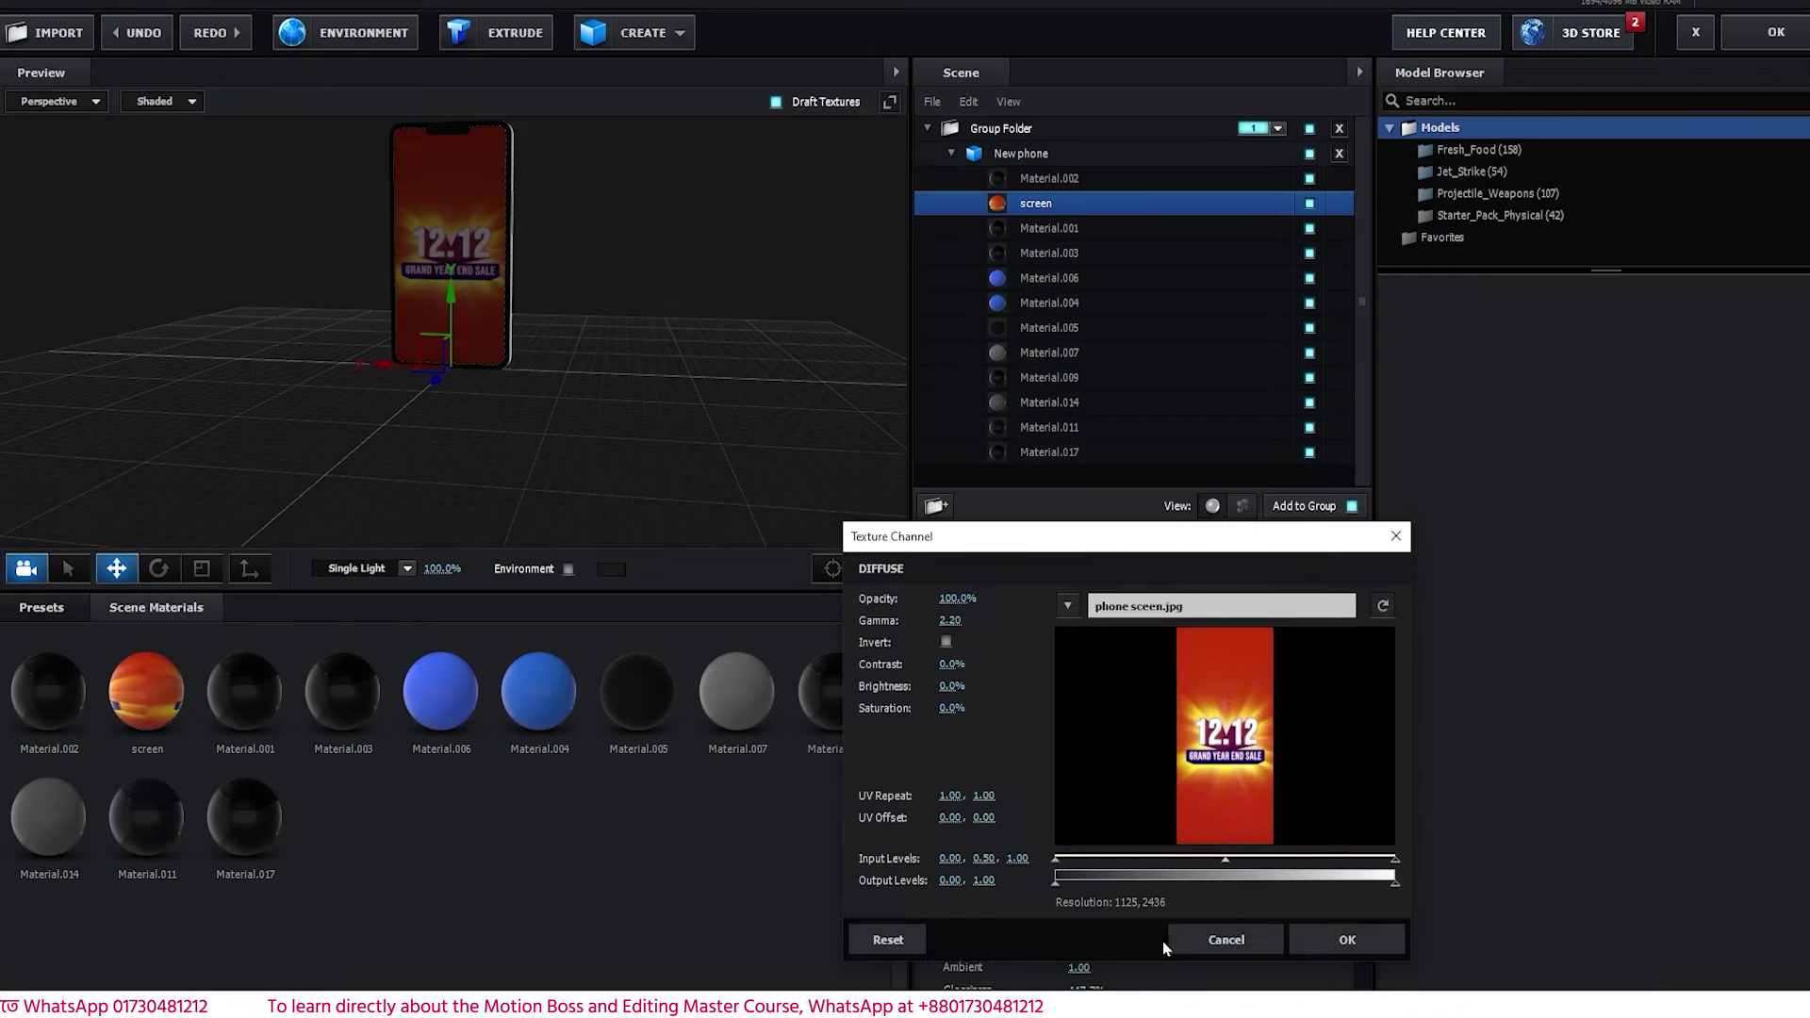
{"action": "left_click", "coordinate": [1338, 941]}
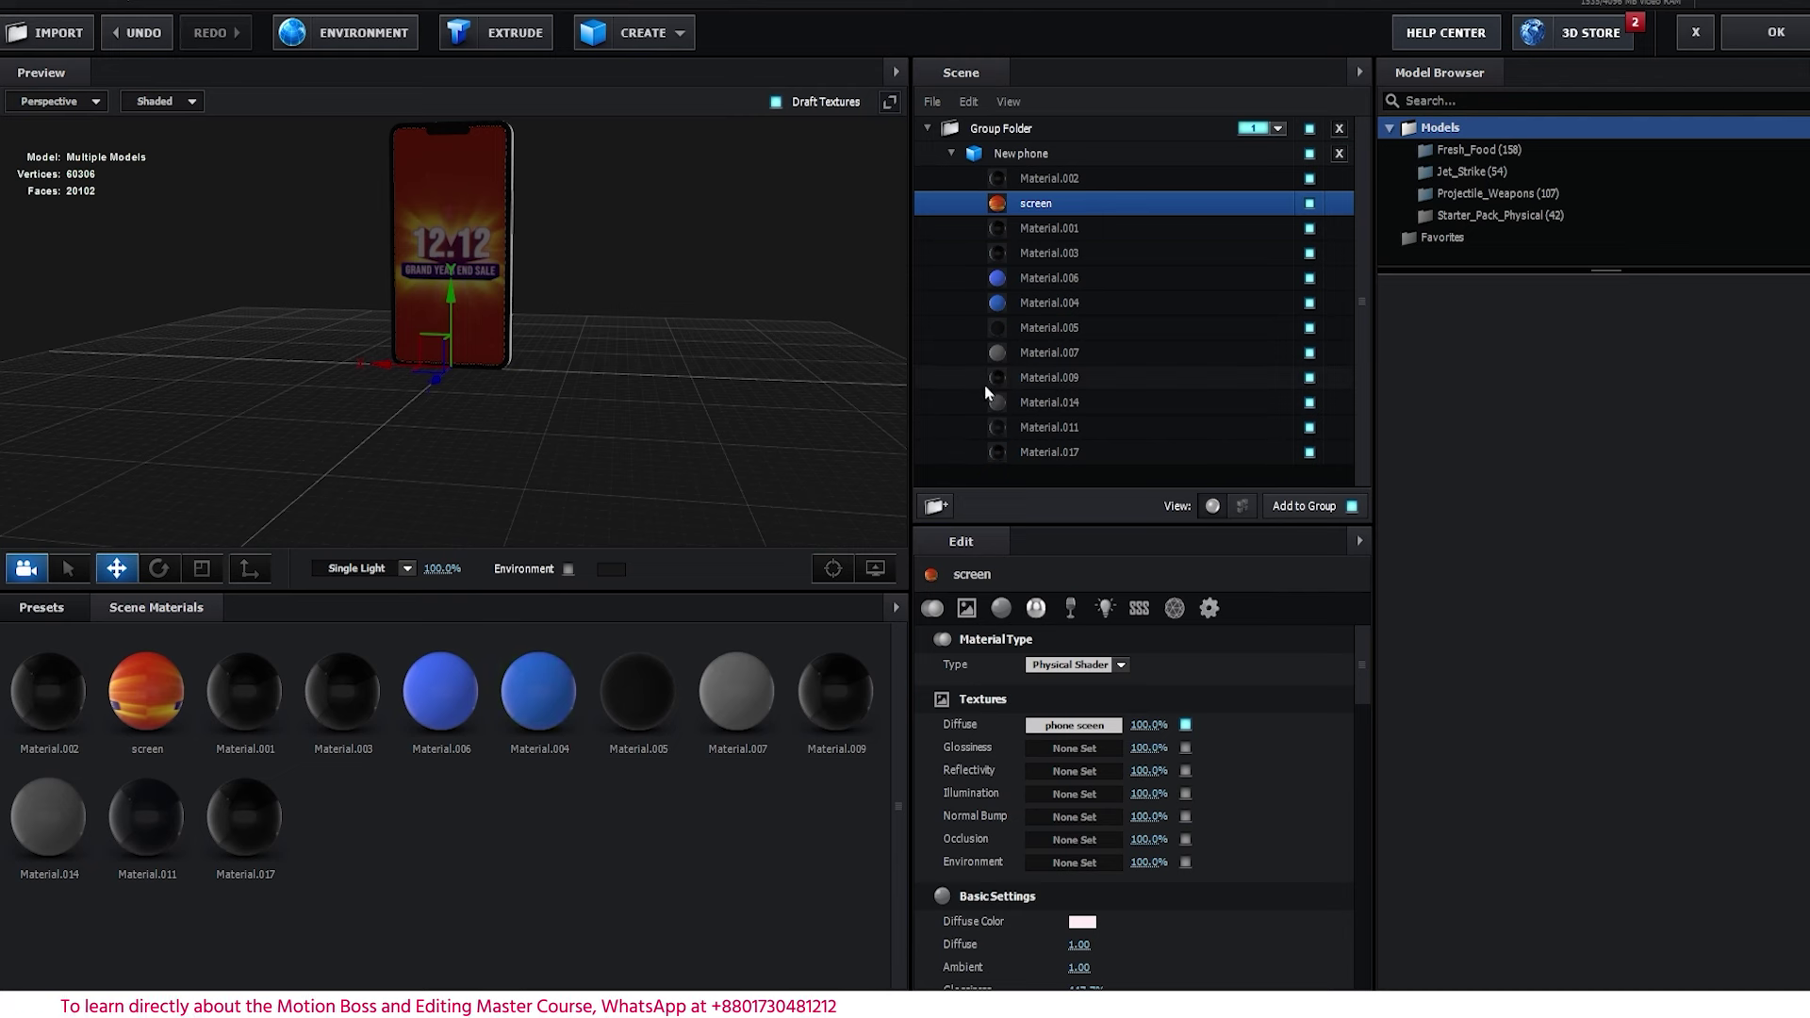
- Replace the phone's two blue materials, Material.004 and Material.006, with the Black_Gloss physical preset
{"action": "left_click", "coordinate": [1054, 302]}
{"action": "left_click_drag", "start_coordinate": [696, 356], "coordinate": [599, 407]}
{"action": "left_click", "coordinate": [43, 607]}
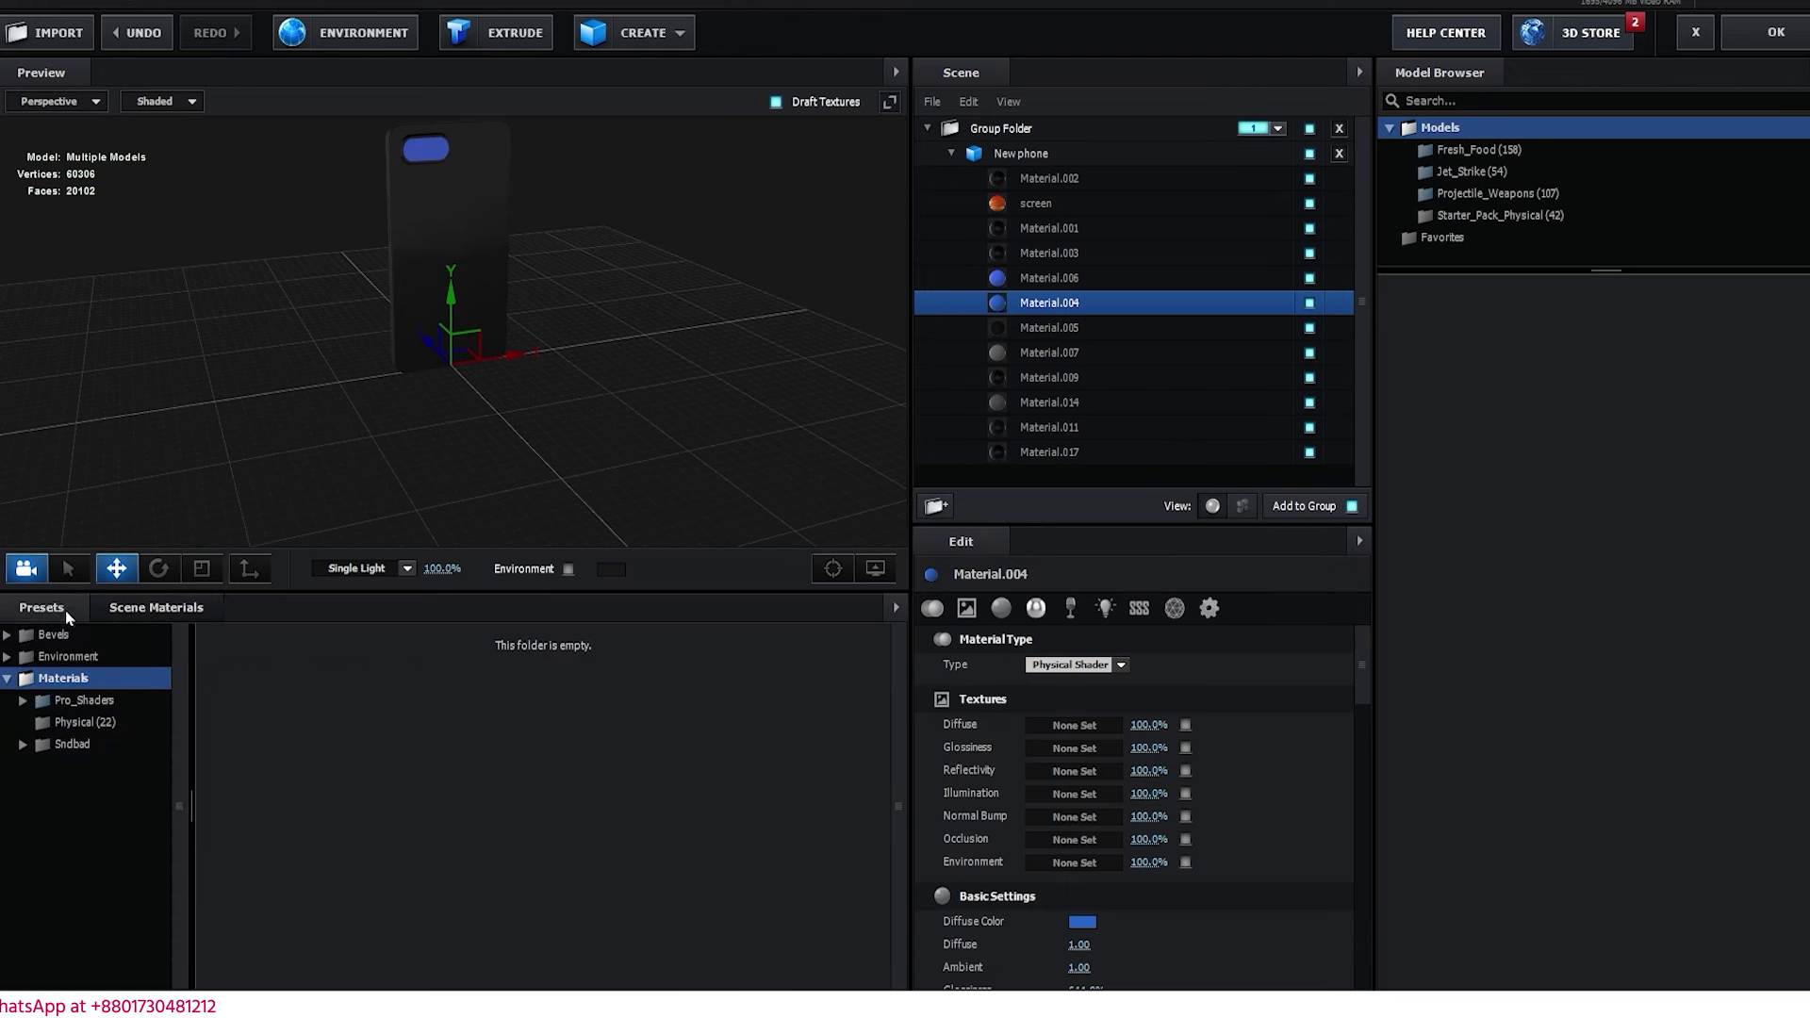
{"action": "left_click", "coordinate": [85, 722]}
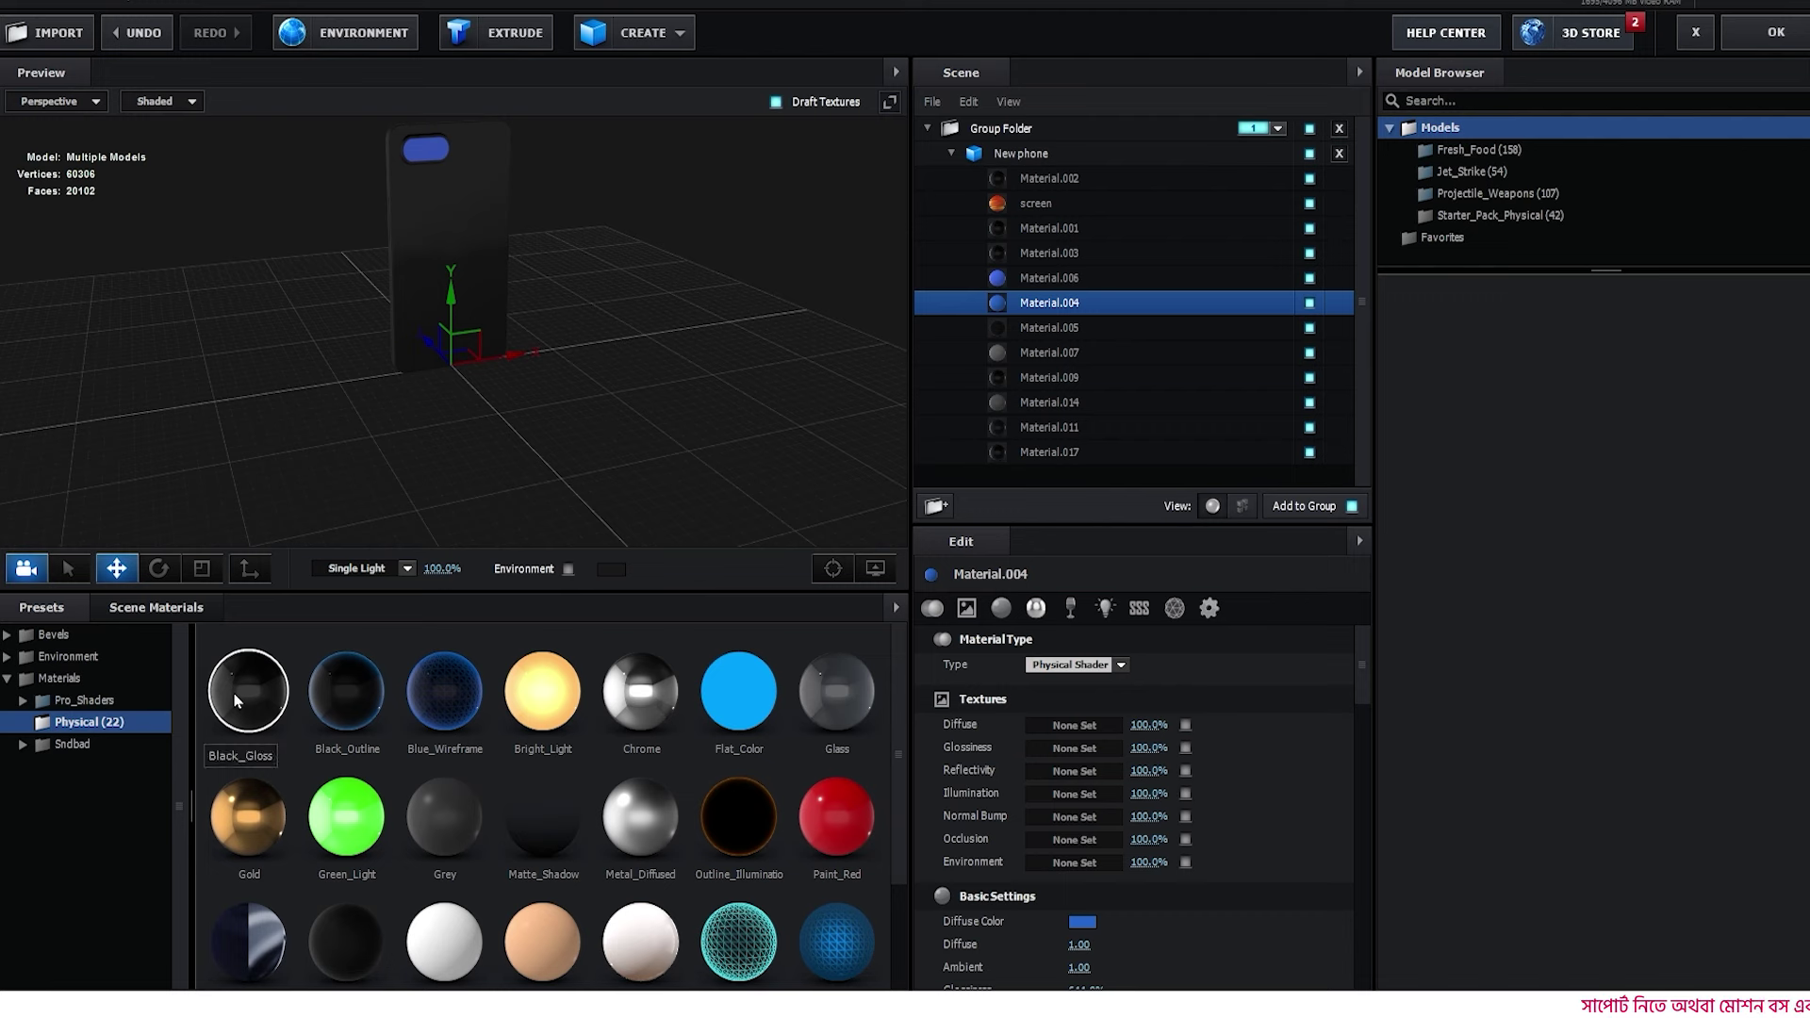
{"action": "left_click_drag", "start_coordinate": [234, 693], "coordinate": [1086, 320]}
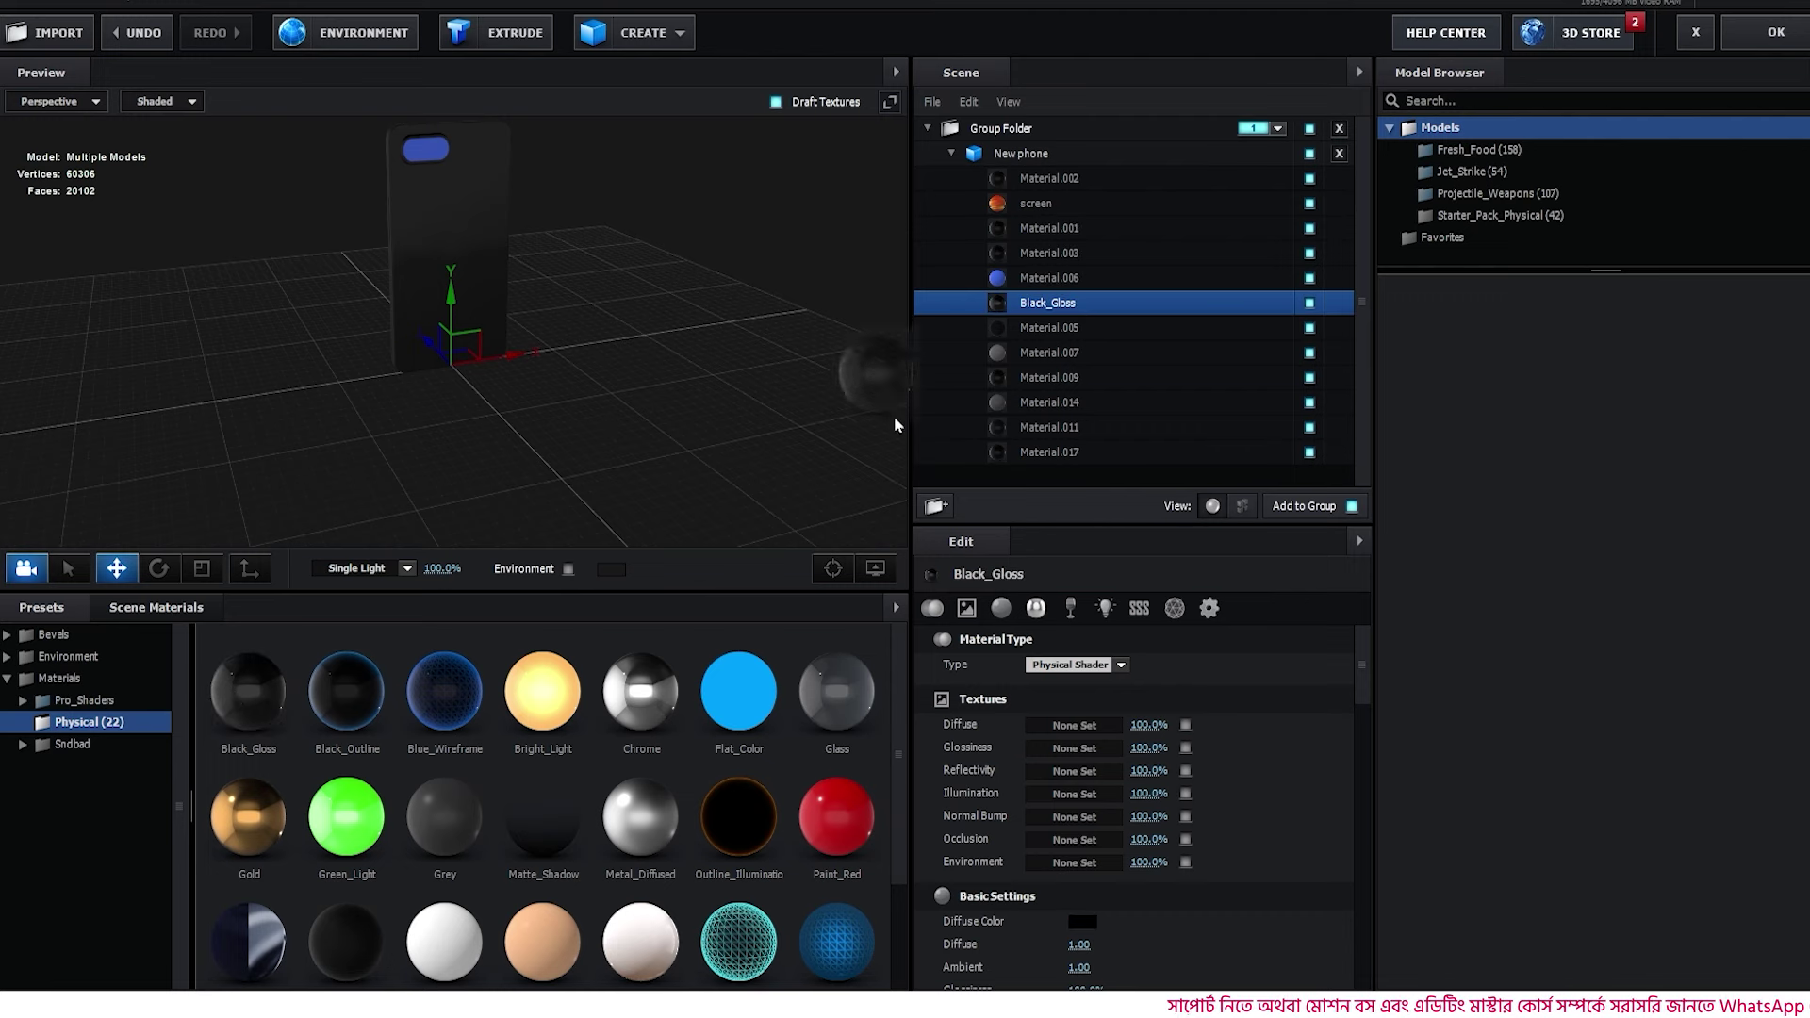
{"action": "left_click_drag", "start_coordinate": [893, 426], "coordinate": [1046, 277]}
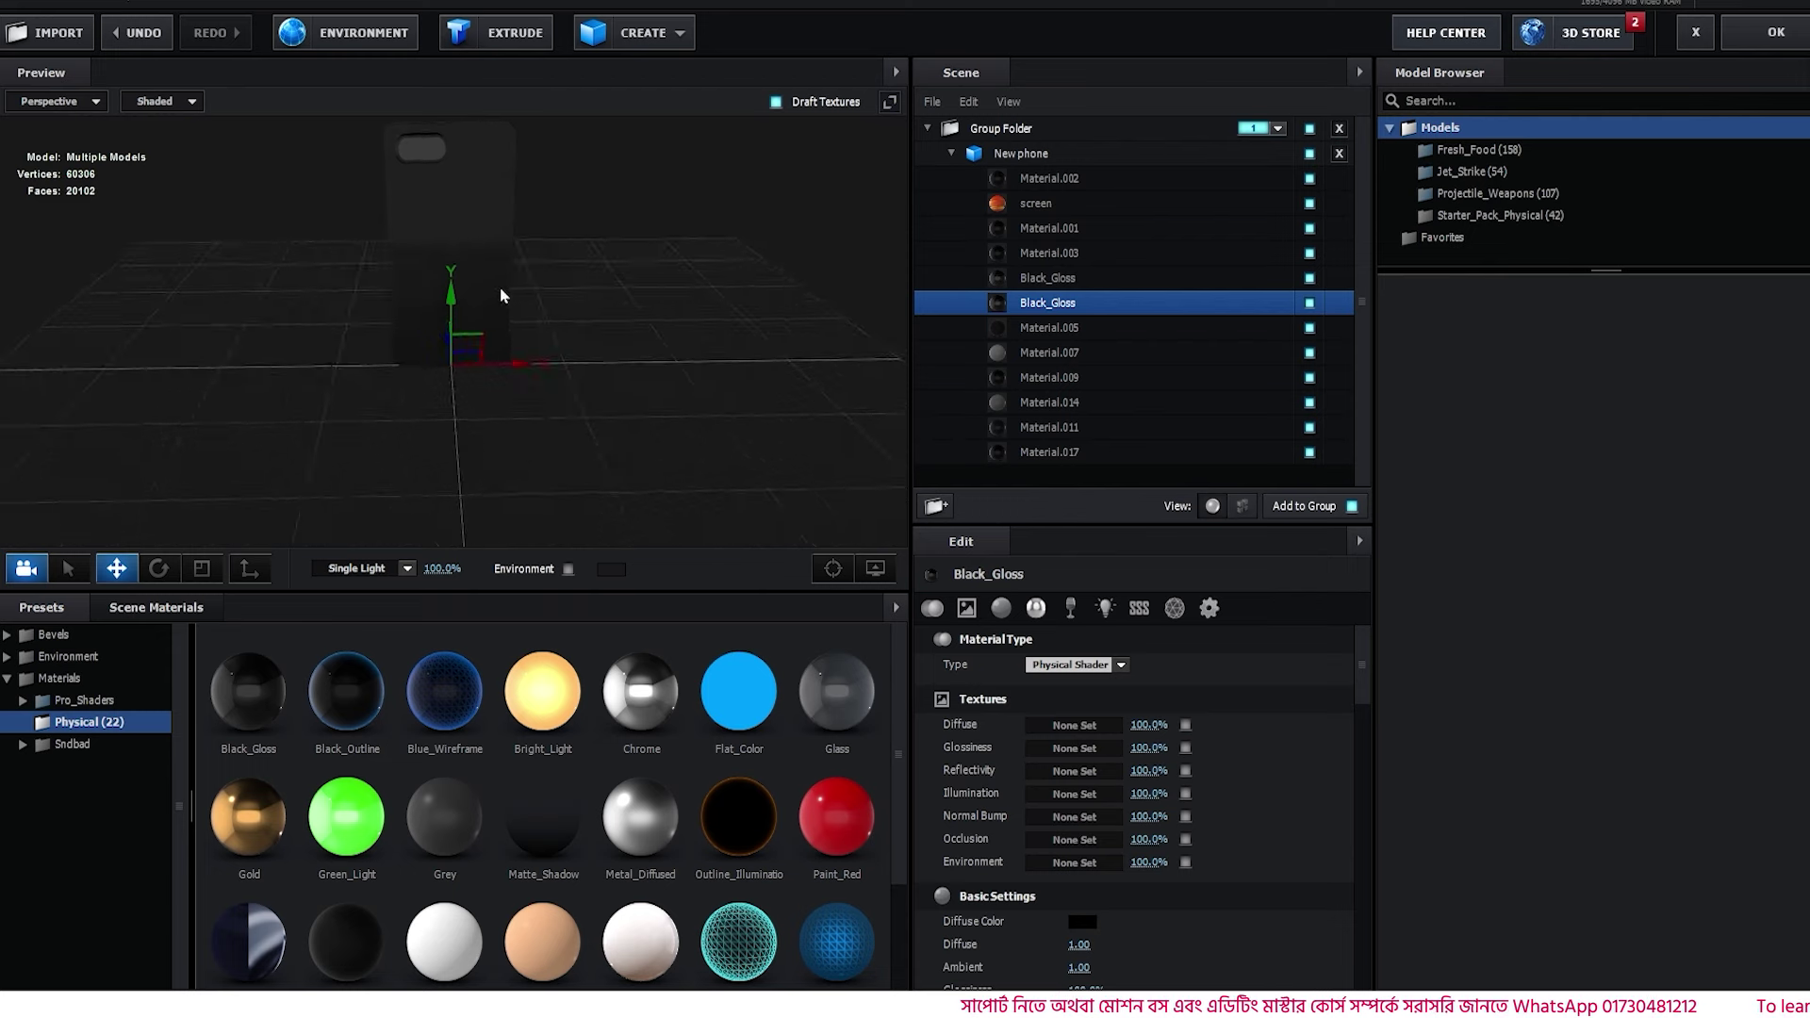
{"action": "left_click_drag", "start_coordinate": [500, 287], "coordinate": [602, 264]}
{"action": "left_click_drag", "start_coordinate": [530, 332], "coordinate": [680, 400]}
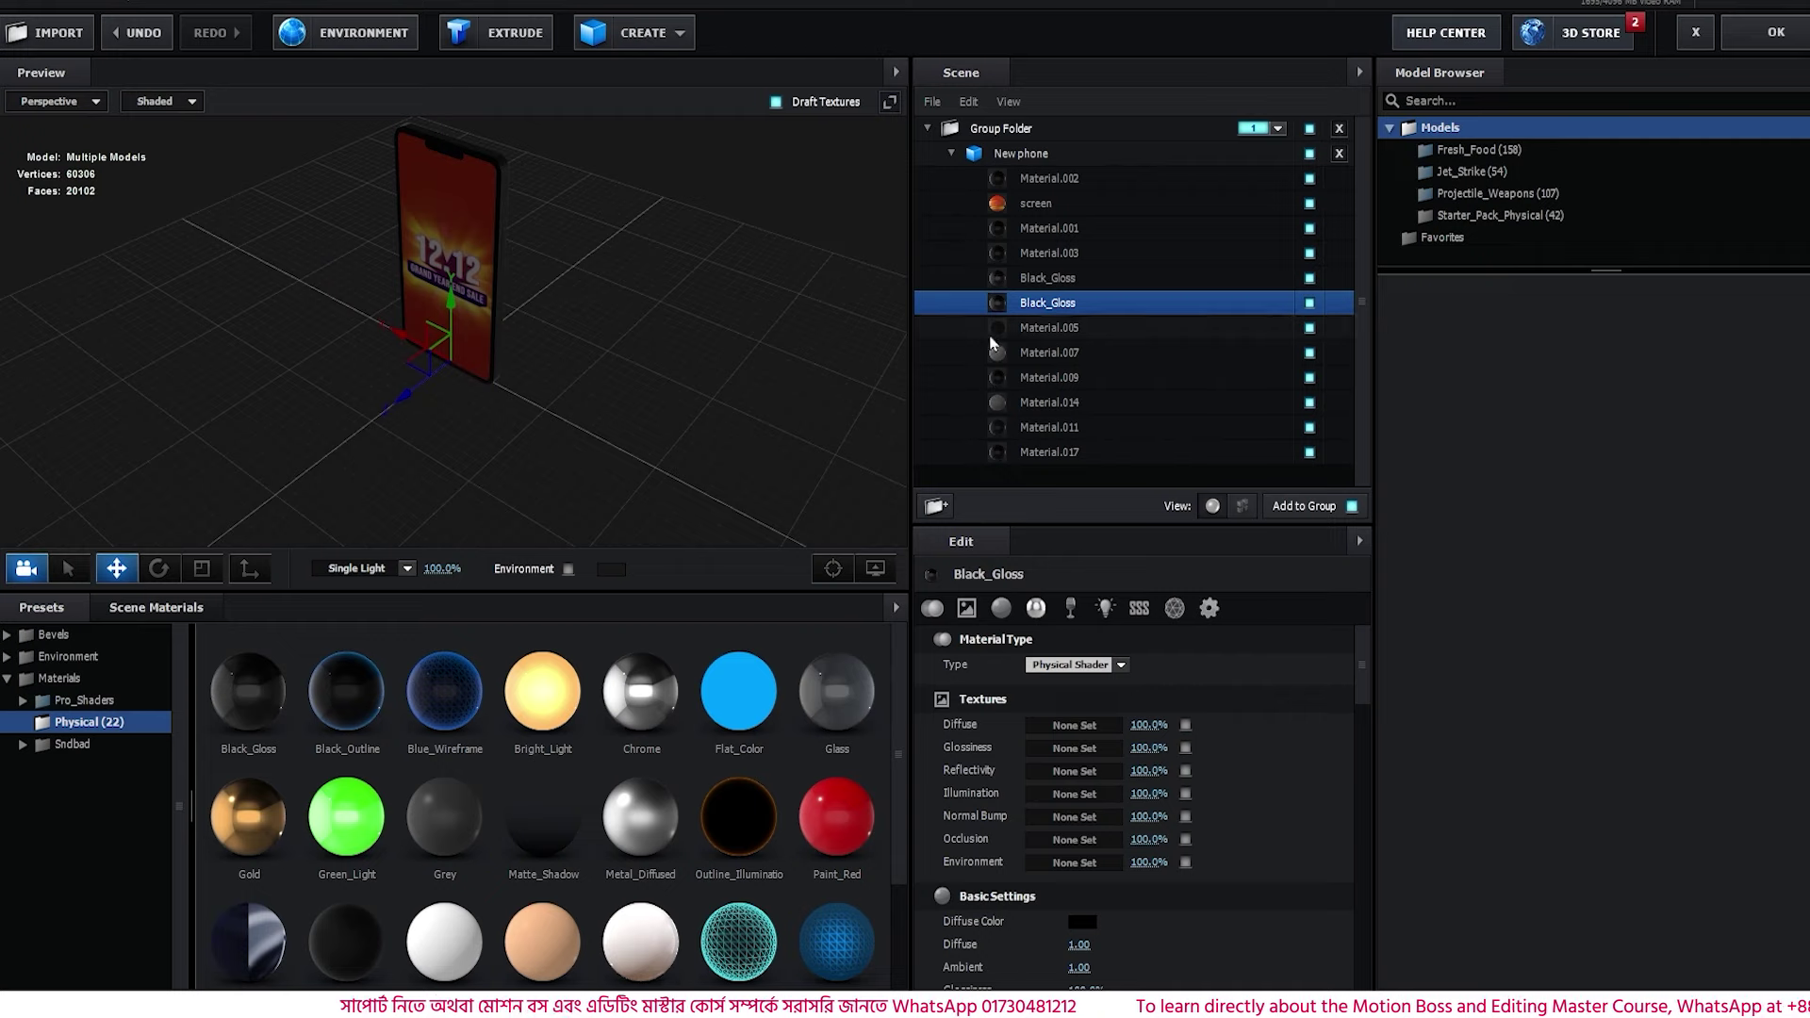
- Extrude the custom path text into a 3D model and scale it down uniformly to about the phone's width
{"action": "left_click_drag", "start_coordinate": [546, 386], "coordinate": [434, 400]}
{"action": "left_click_drag", "start_coordinate": [500, 299], "coordinate": [433, 326]}
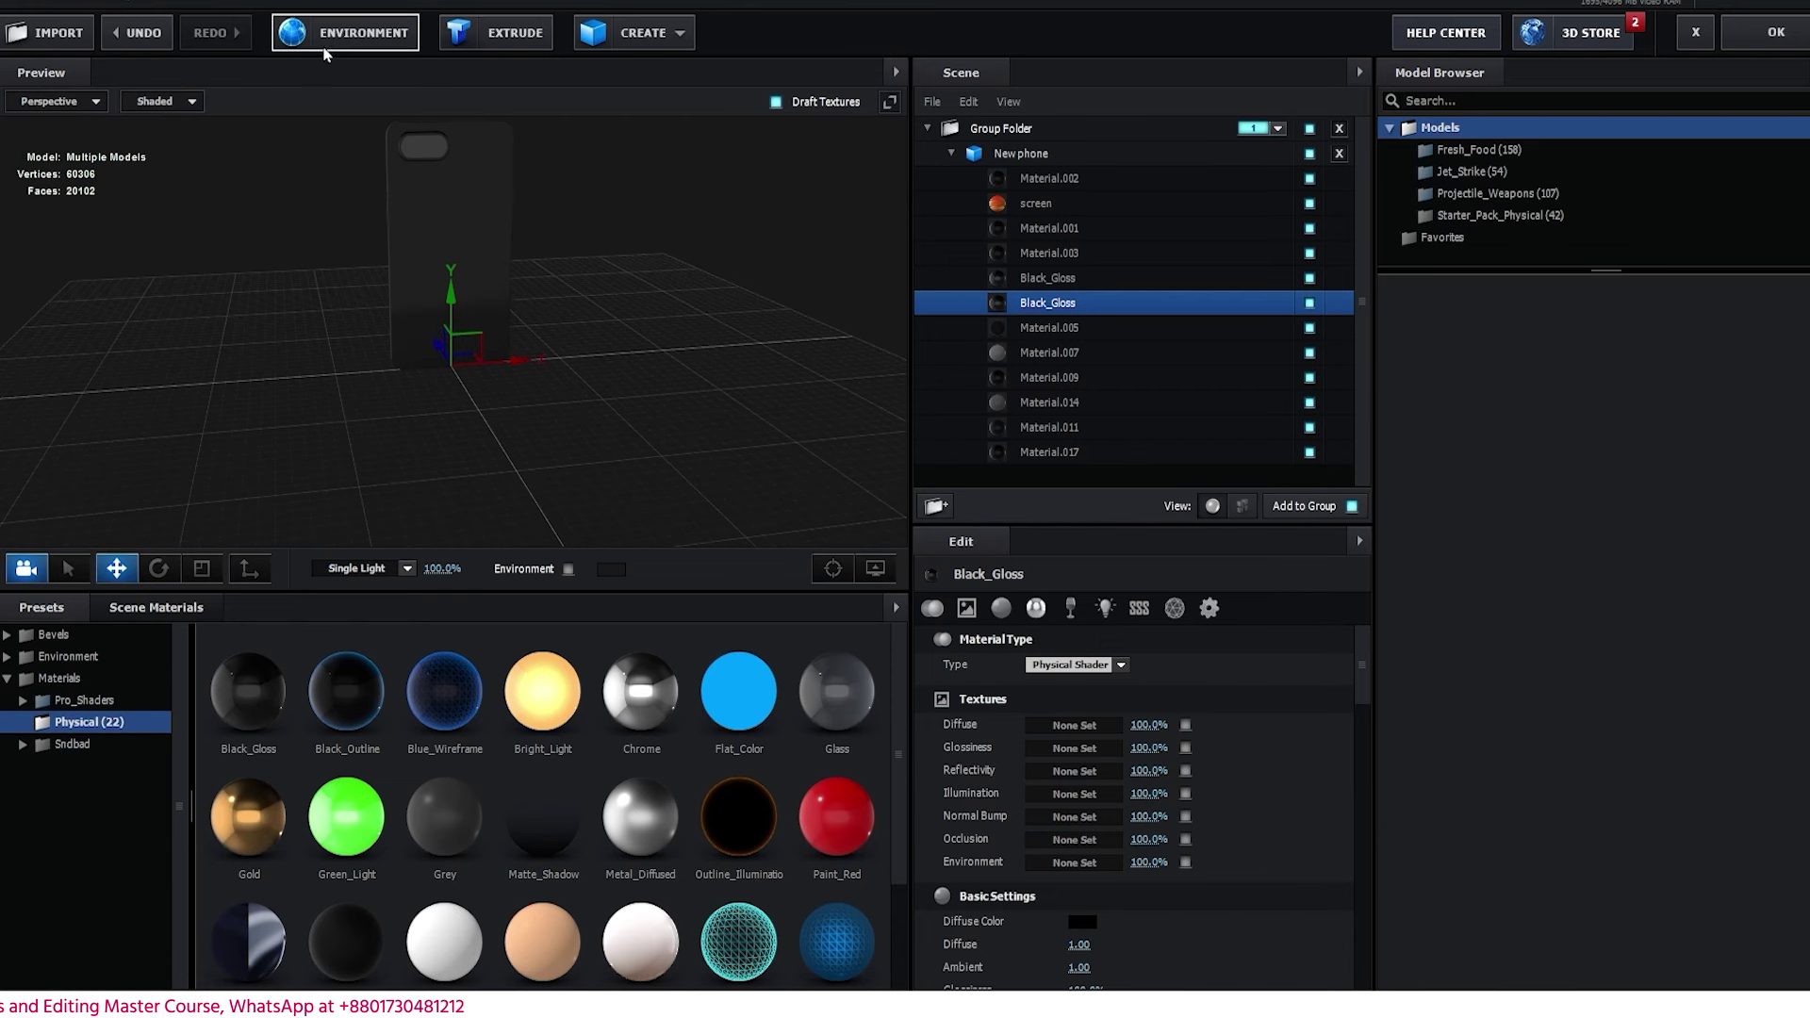
{"action": "left_click", "coordinate": [516, 38]}
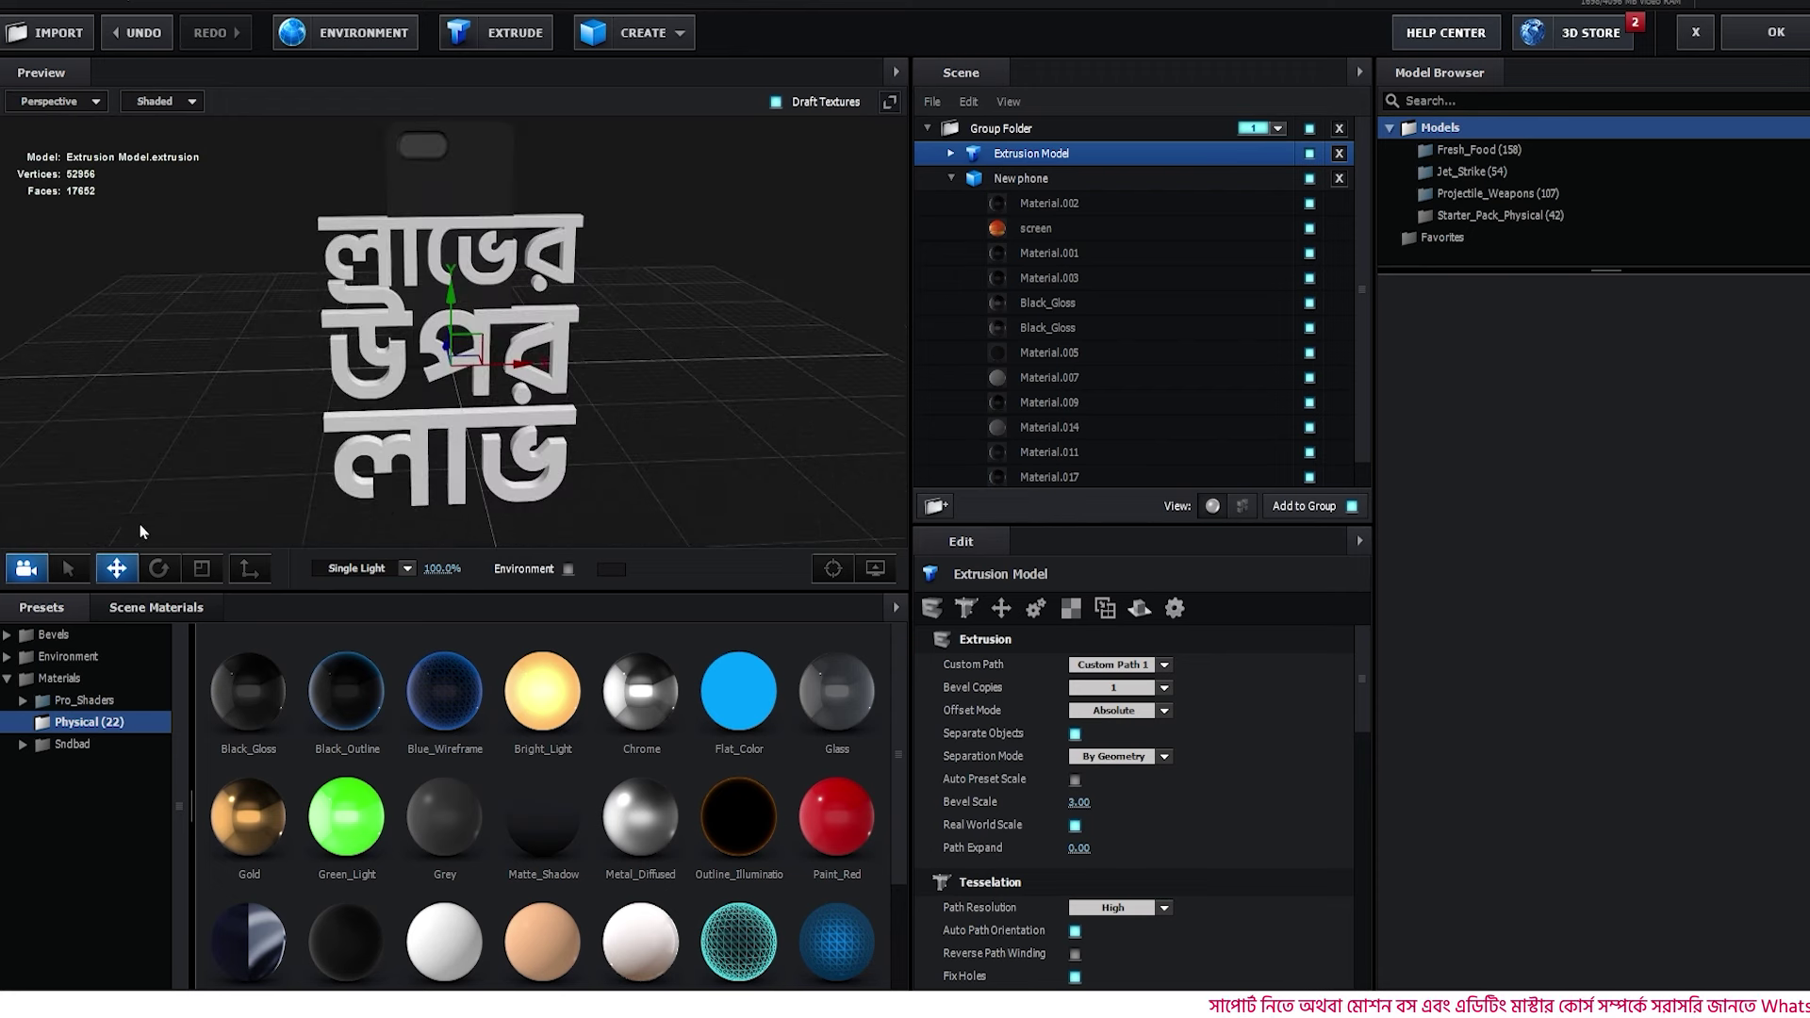
{"action": "left_click", "coordinate": [204, 570]}
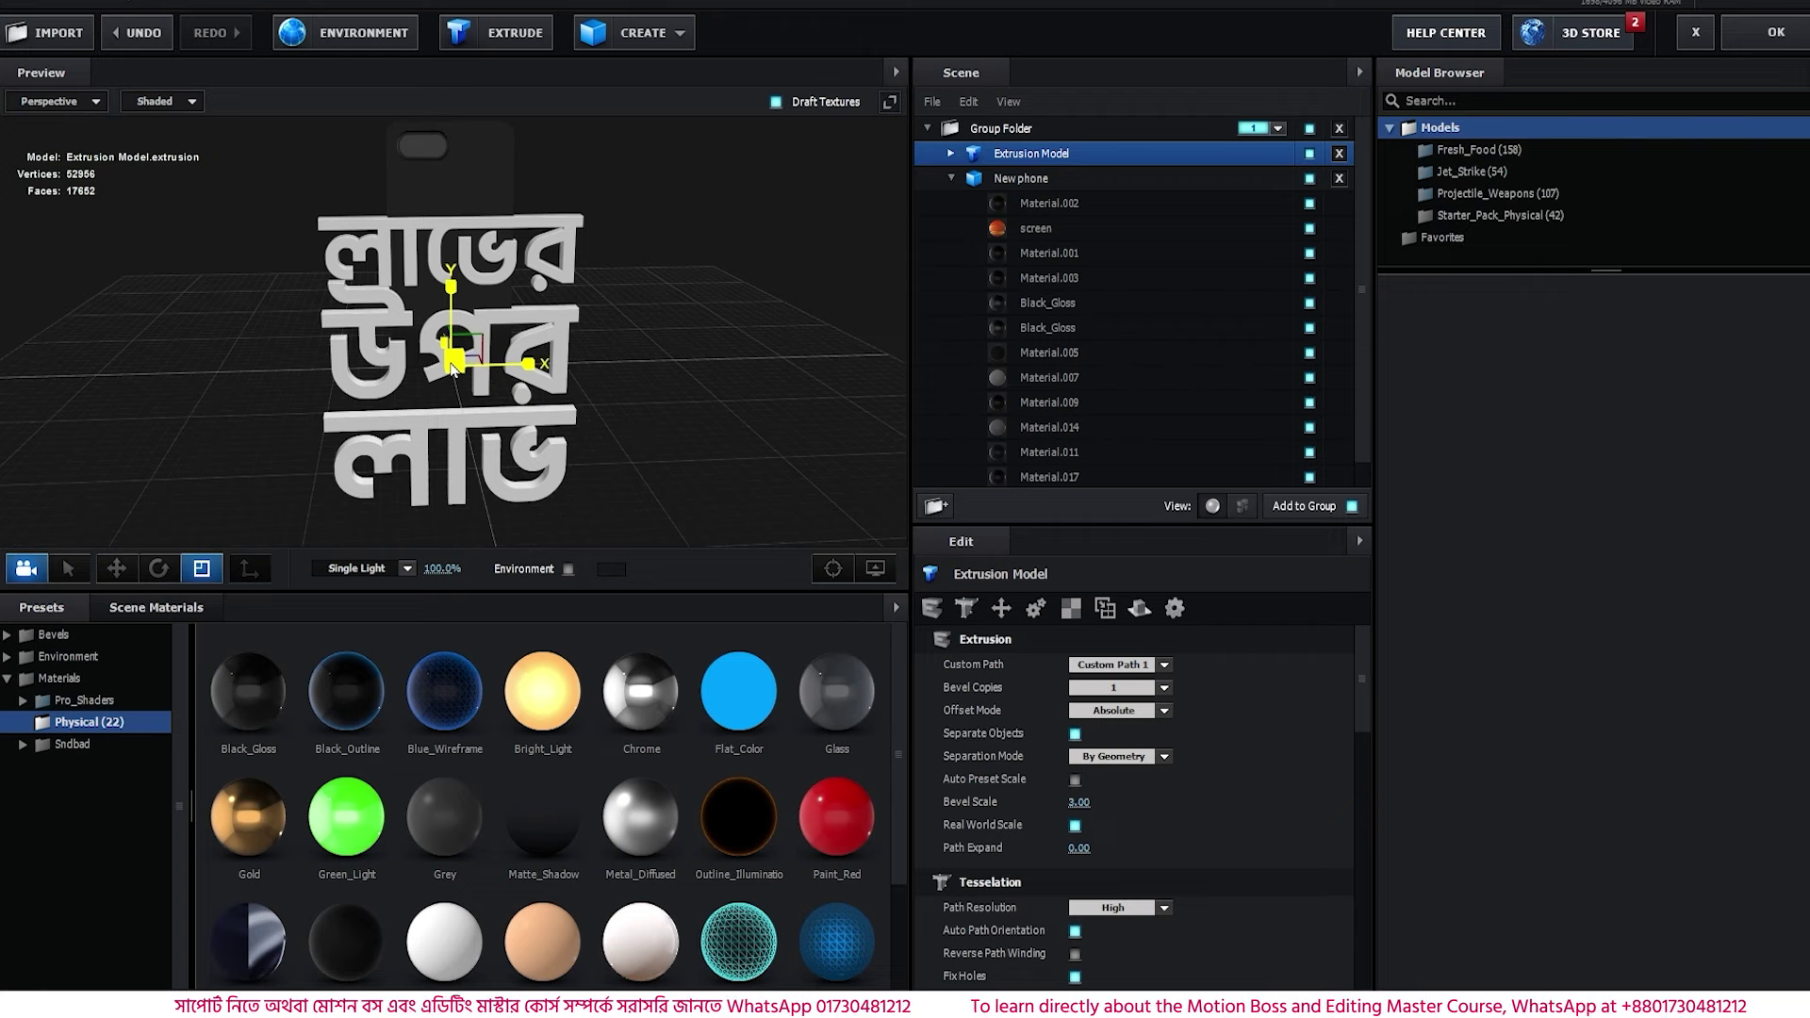
{"action": "left_click_drag", "start_coordinate": [455, 375], "coordinate": [357, 375]}
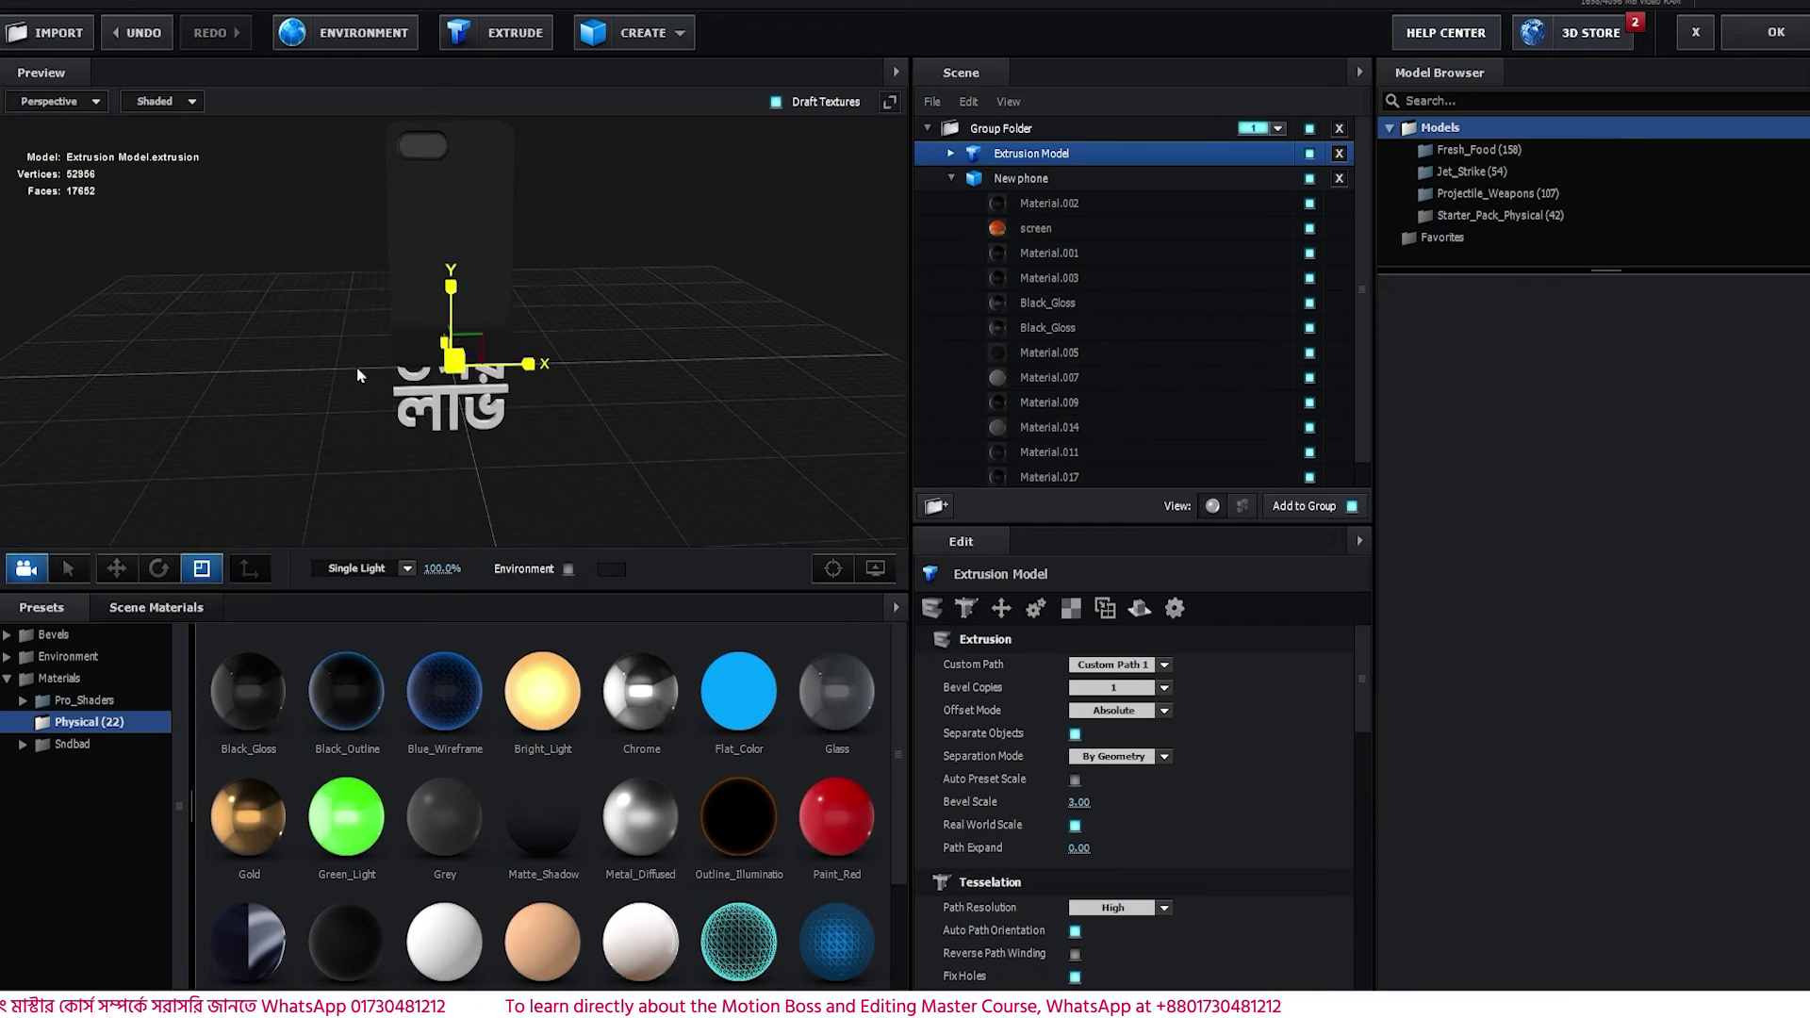
- Raise the extruded text to the middle of the phone and move it out in front of the back cover
{"action": "left_click", "coordinate": [117, 569]}
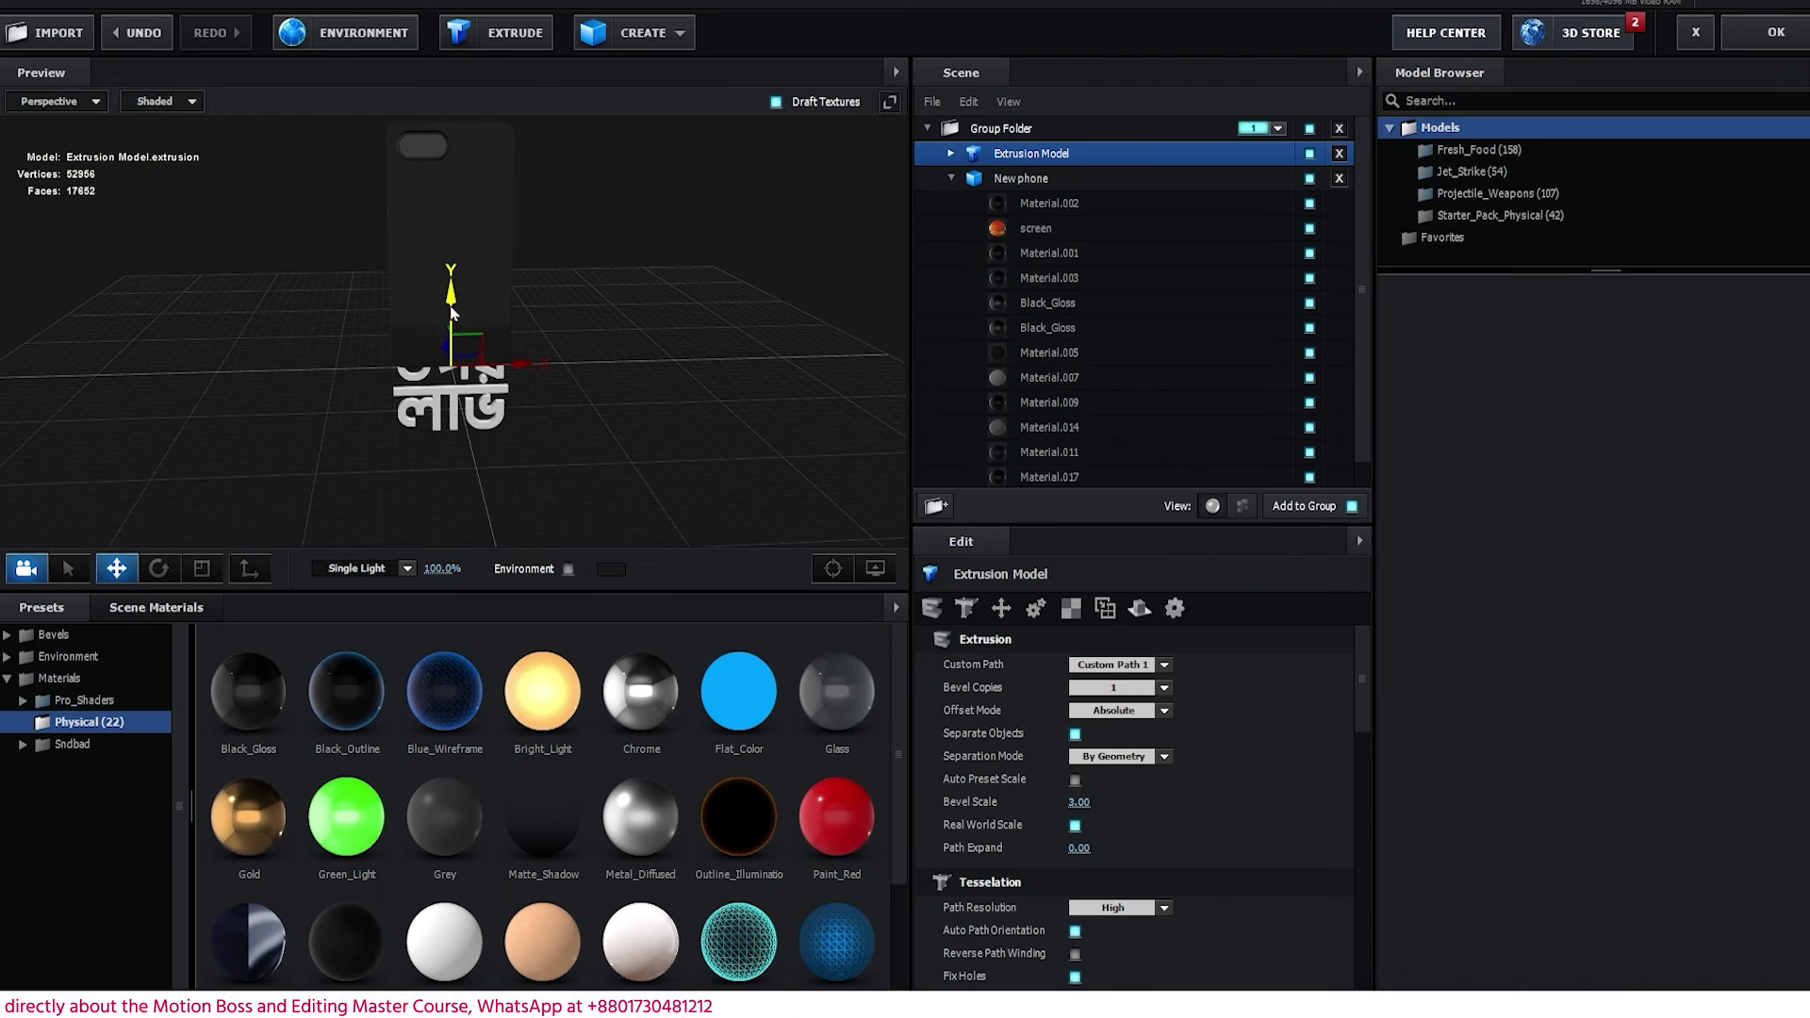
{"action": "left_click_drag", "start_coordinate": [450, 308], "coordinate": [595, 311]}
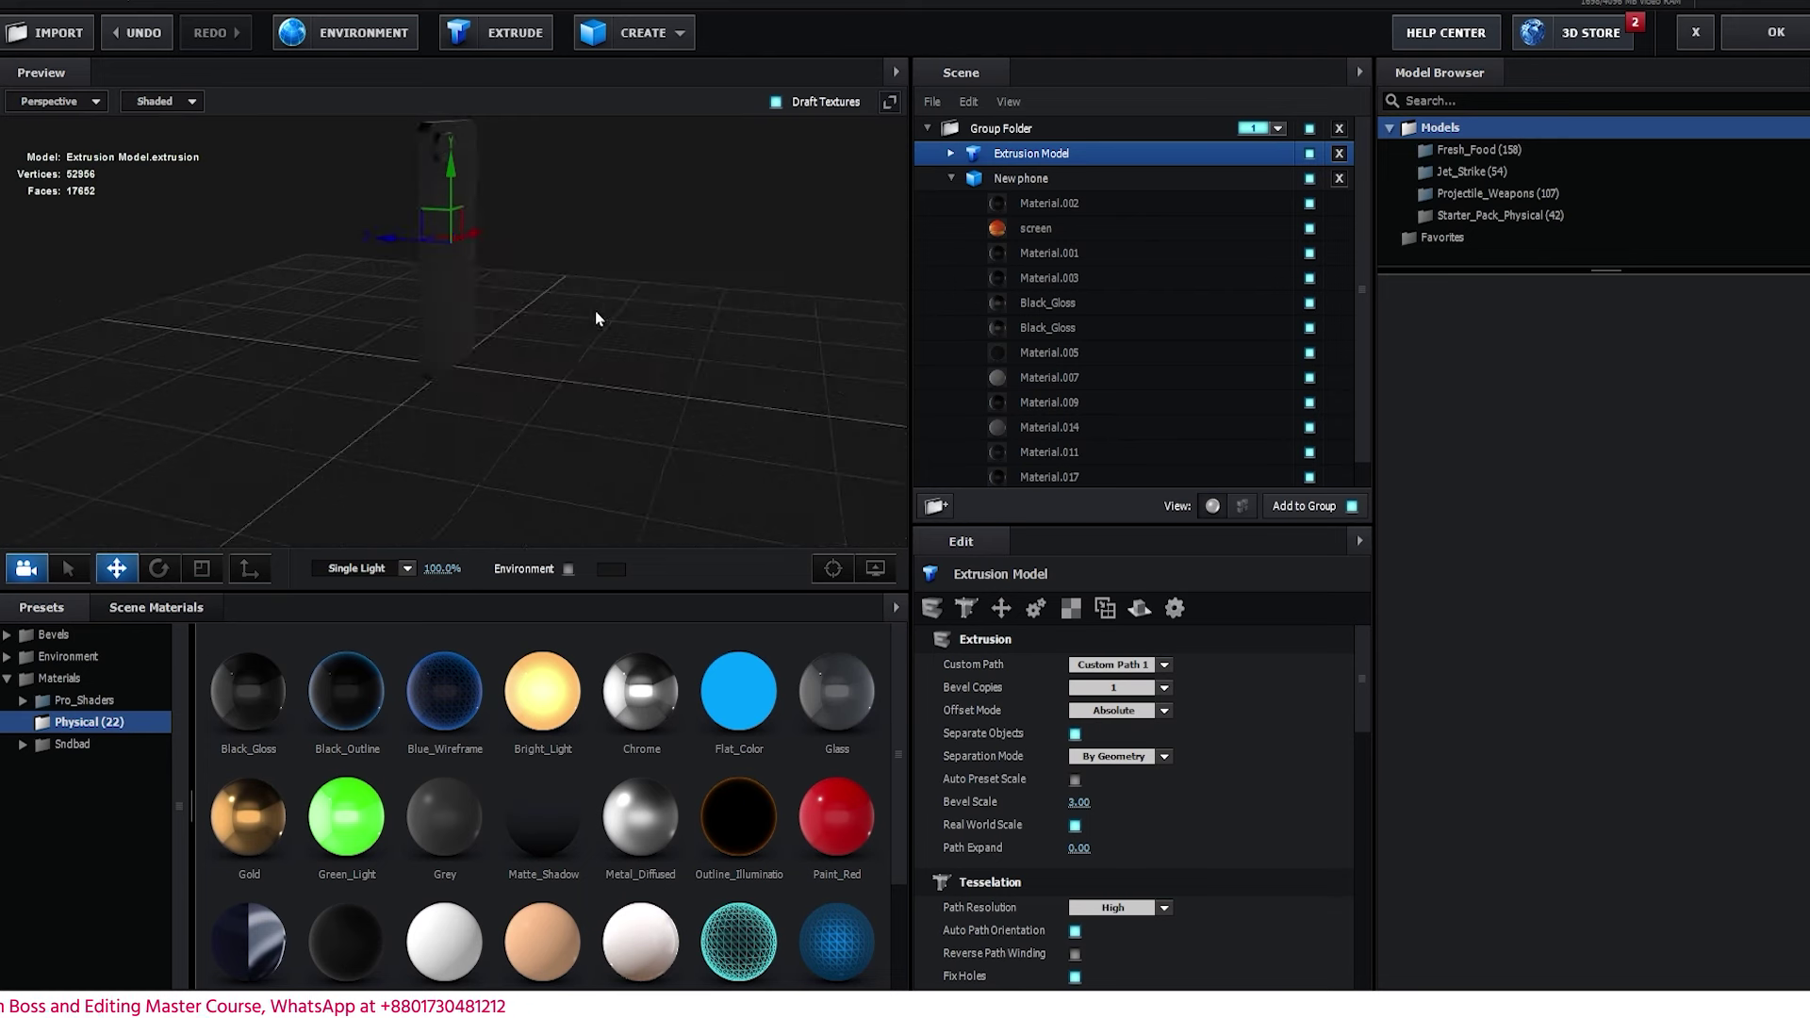
{"action": "left_click_drag", "start_coordinate": [389, 240], "coordinate": [424, 244]}
{"action": "left_click_drag", "start_coordinate": [653, 332], "coordinate": [612, 349]}
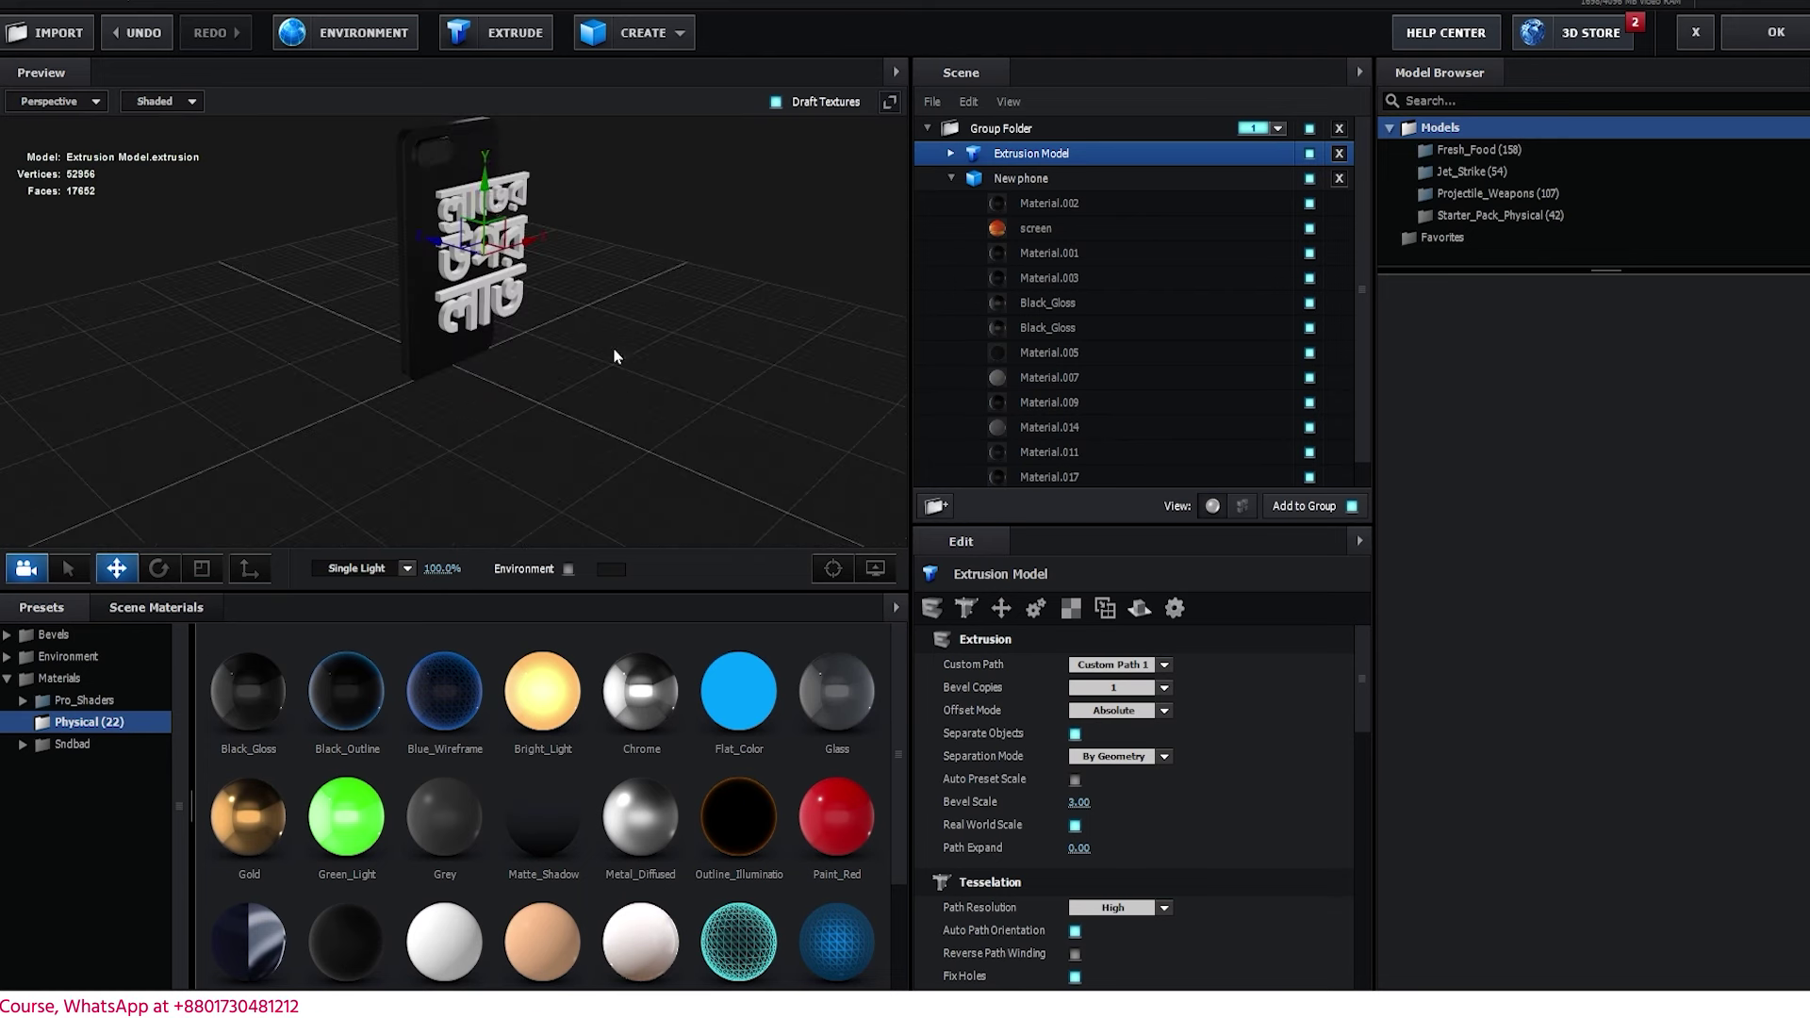
{"action": "left_click_drag", "start_coordinate": [604, 265], "coordinate": [528, 243]}
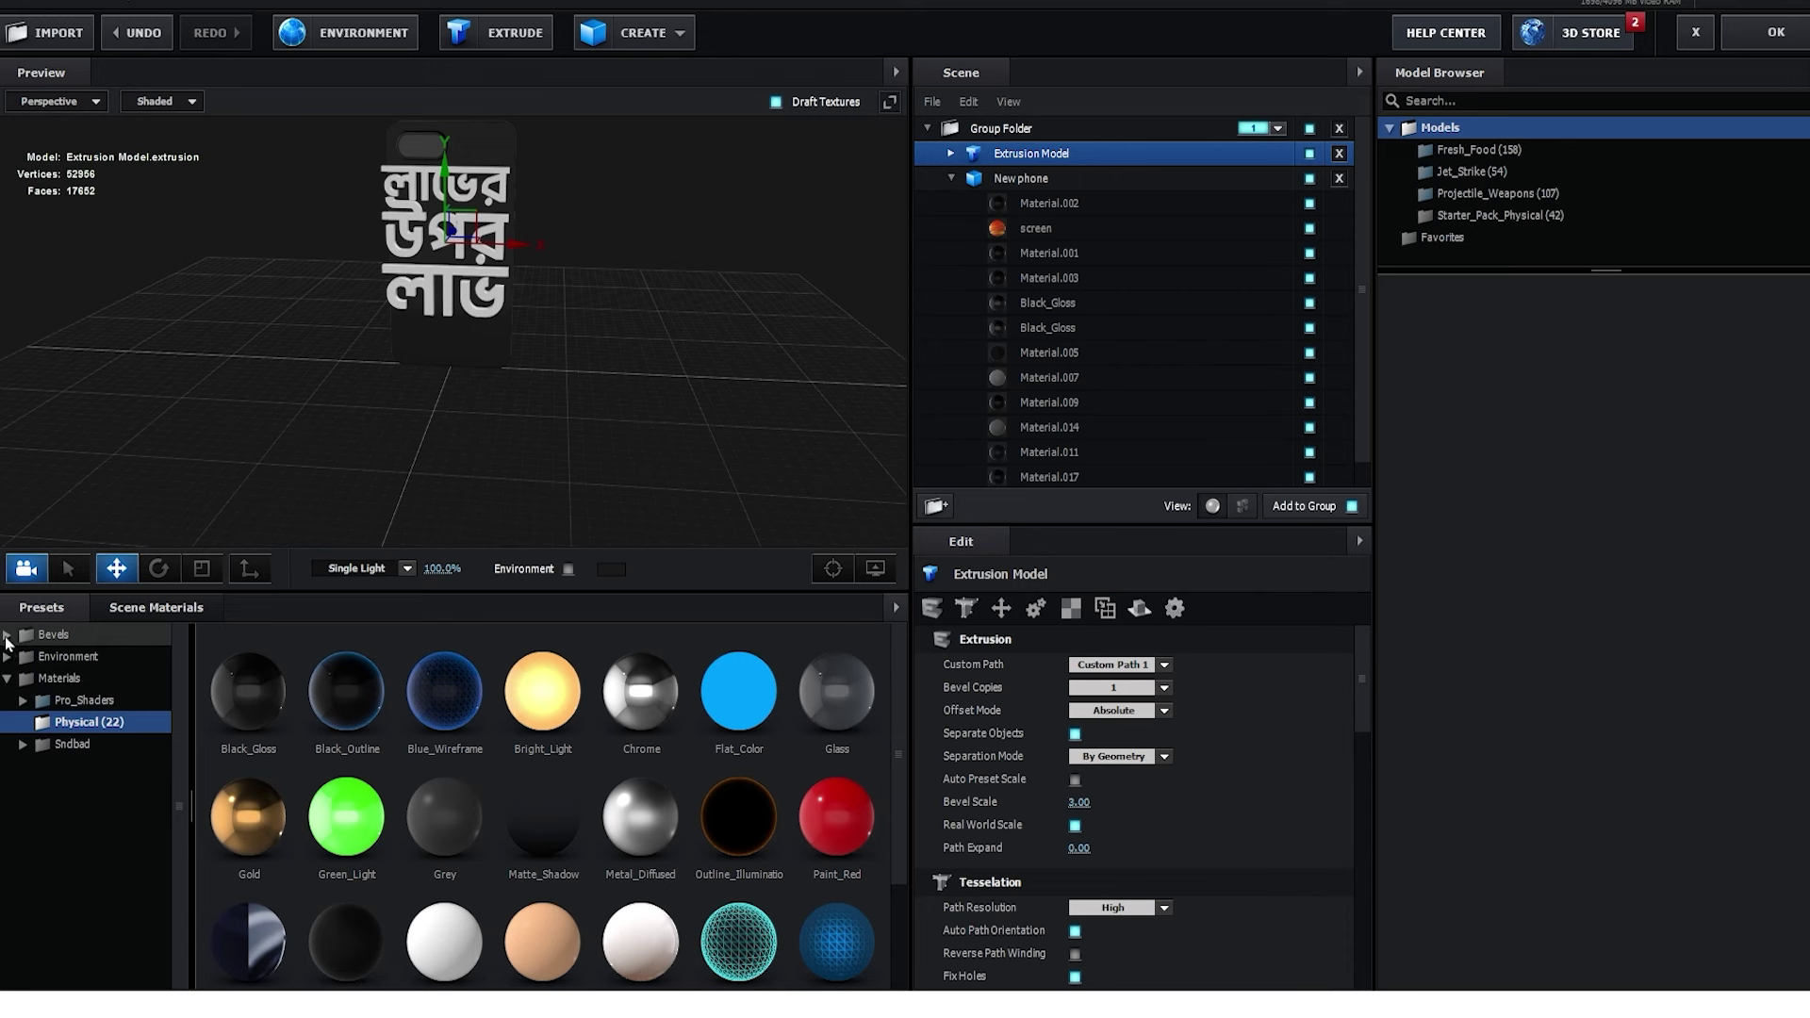
- Apply the Century preset from the Physical bevels to the extruded text model
{"action": "left_click", "coordinate": [8, 636]}
{"action": "left_click", "coordinate": [85, 657]}
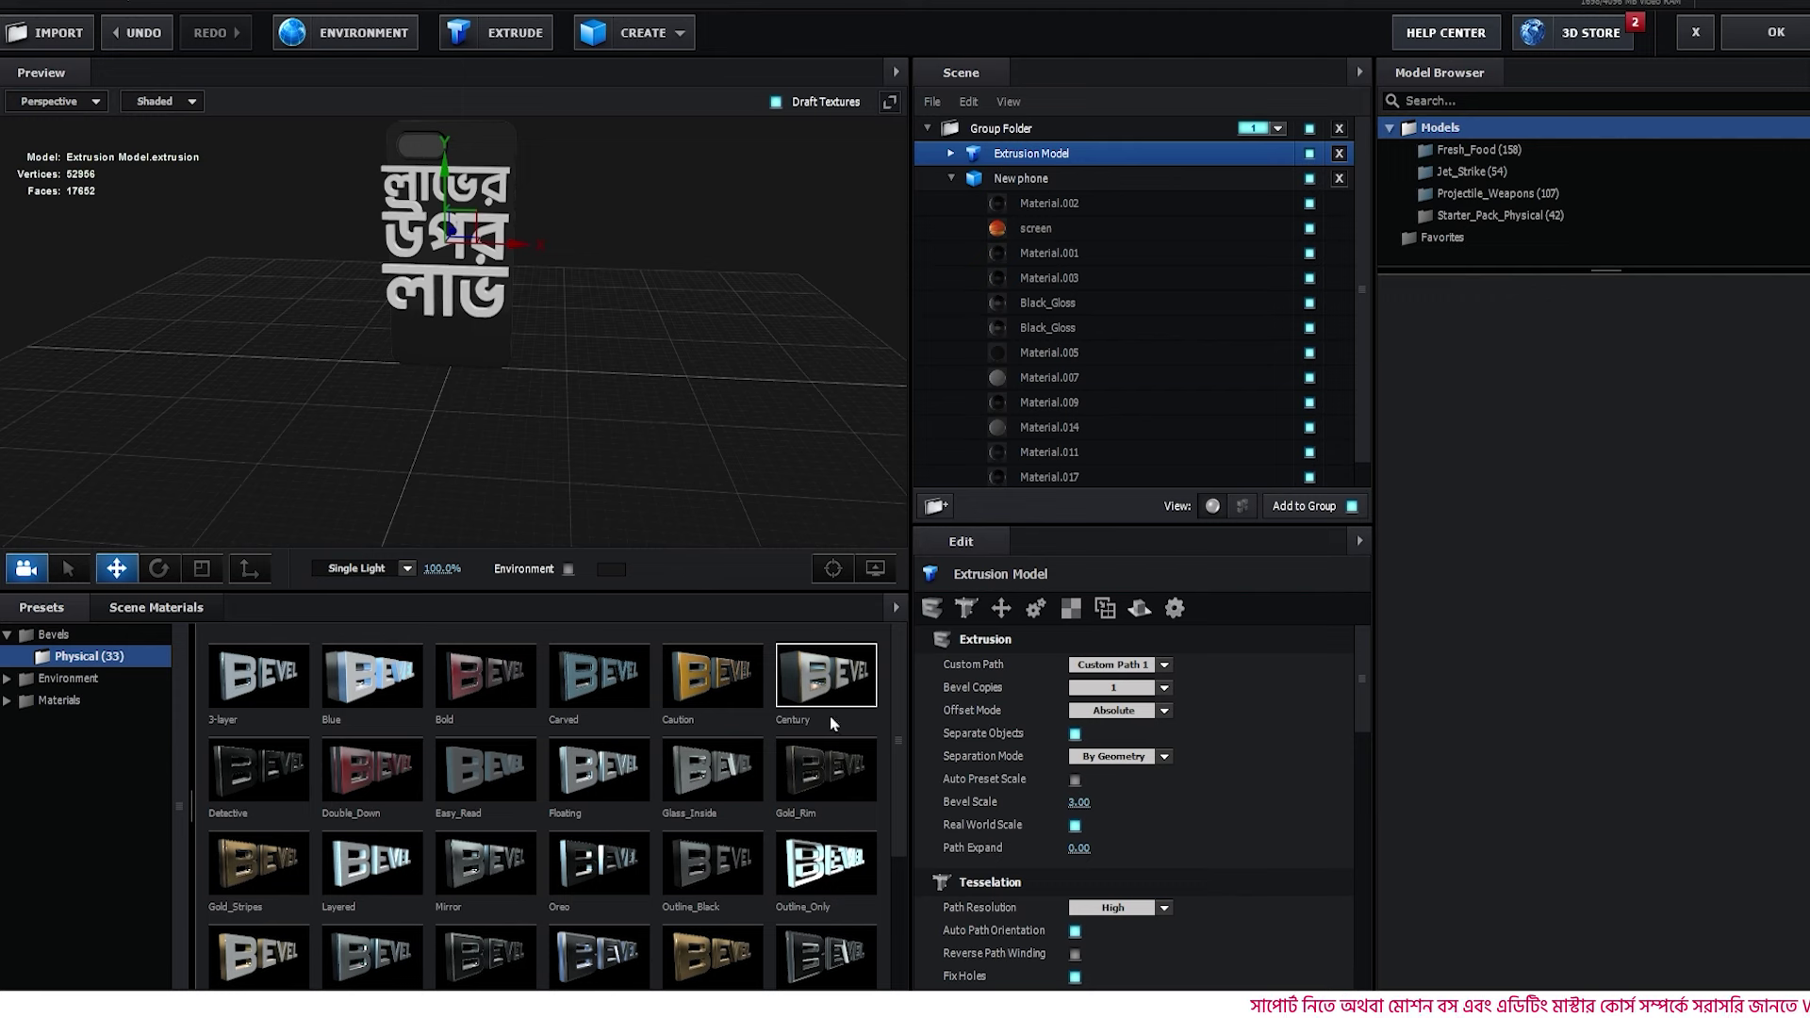
{"action": "left_click_drag", "start_coordinate": [816, 702], "coordinate": [1016, 160]}
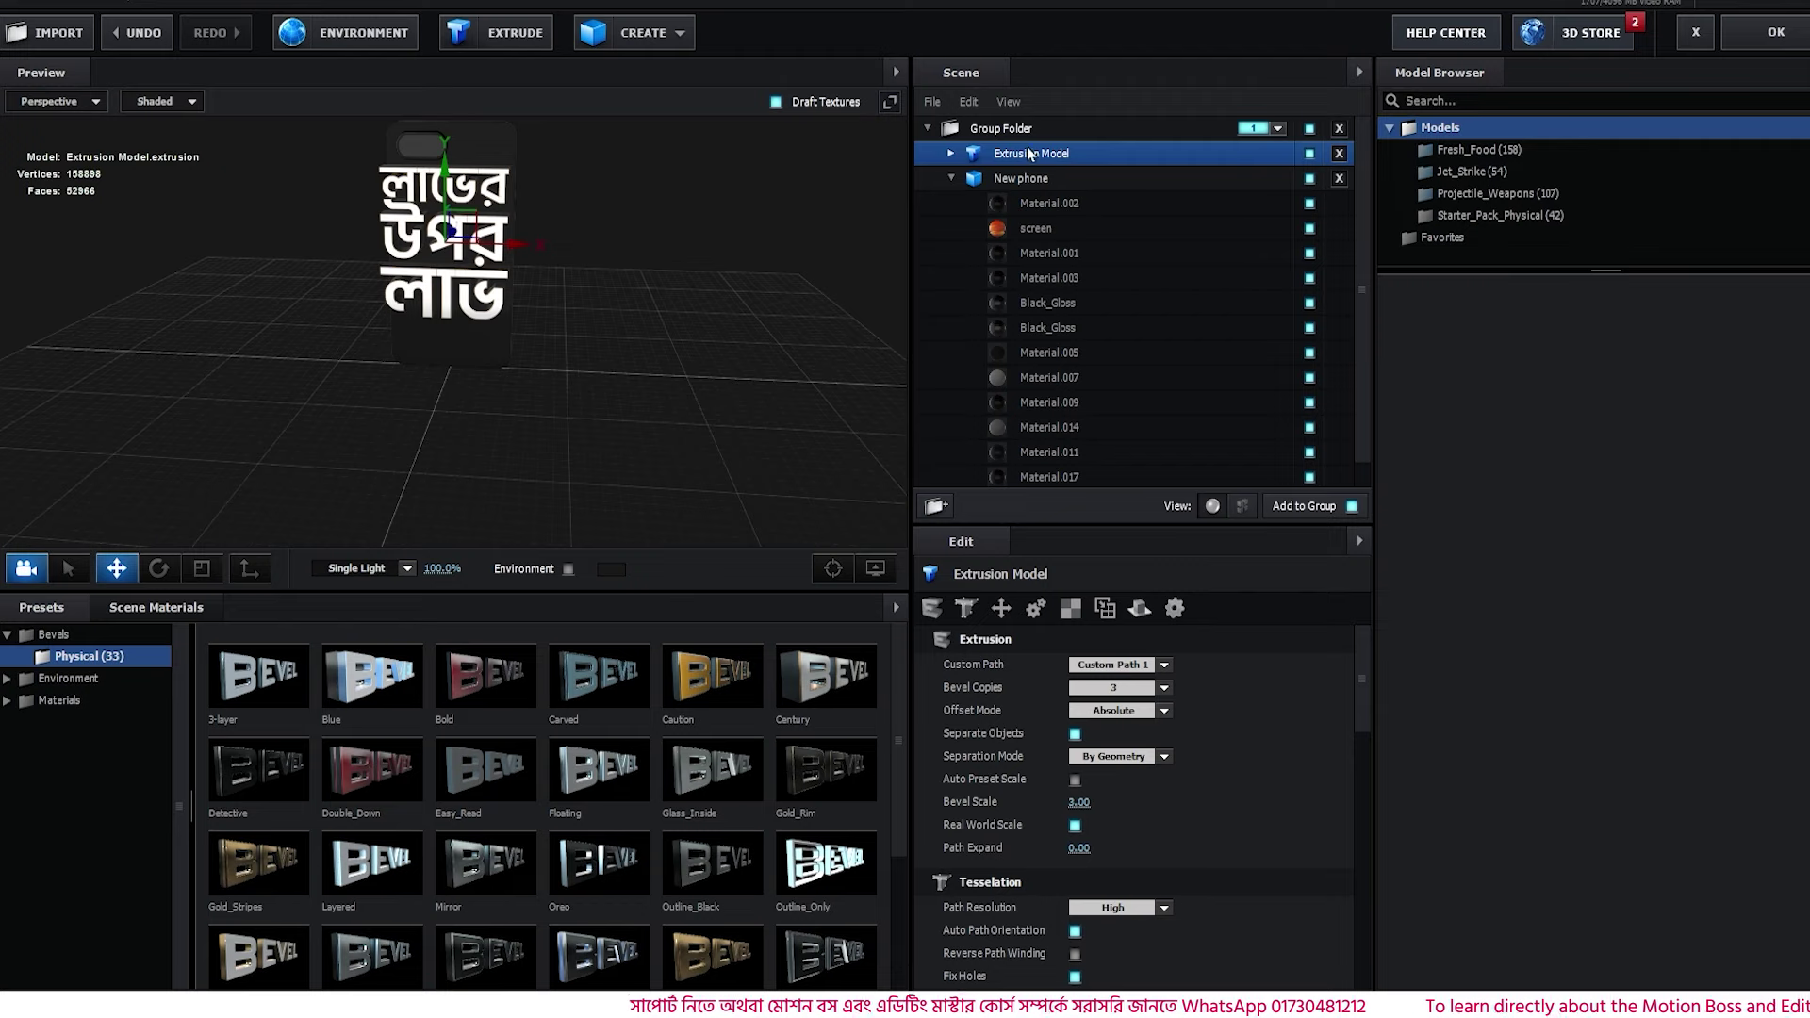
- Stretch the extruded text along its Z axis to deepen it and move it back against the phone's cover
{"action": "left_click_drag", "start_coordinate": [528, 377], "coordinate": [663, 375]}
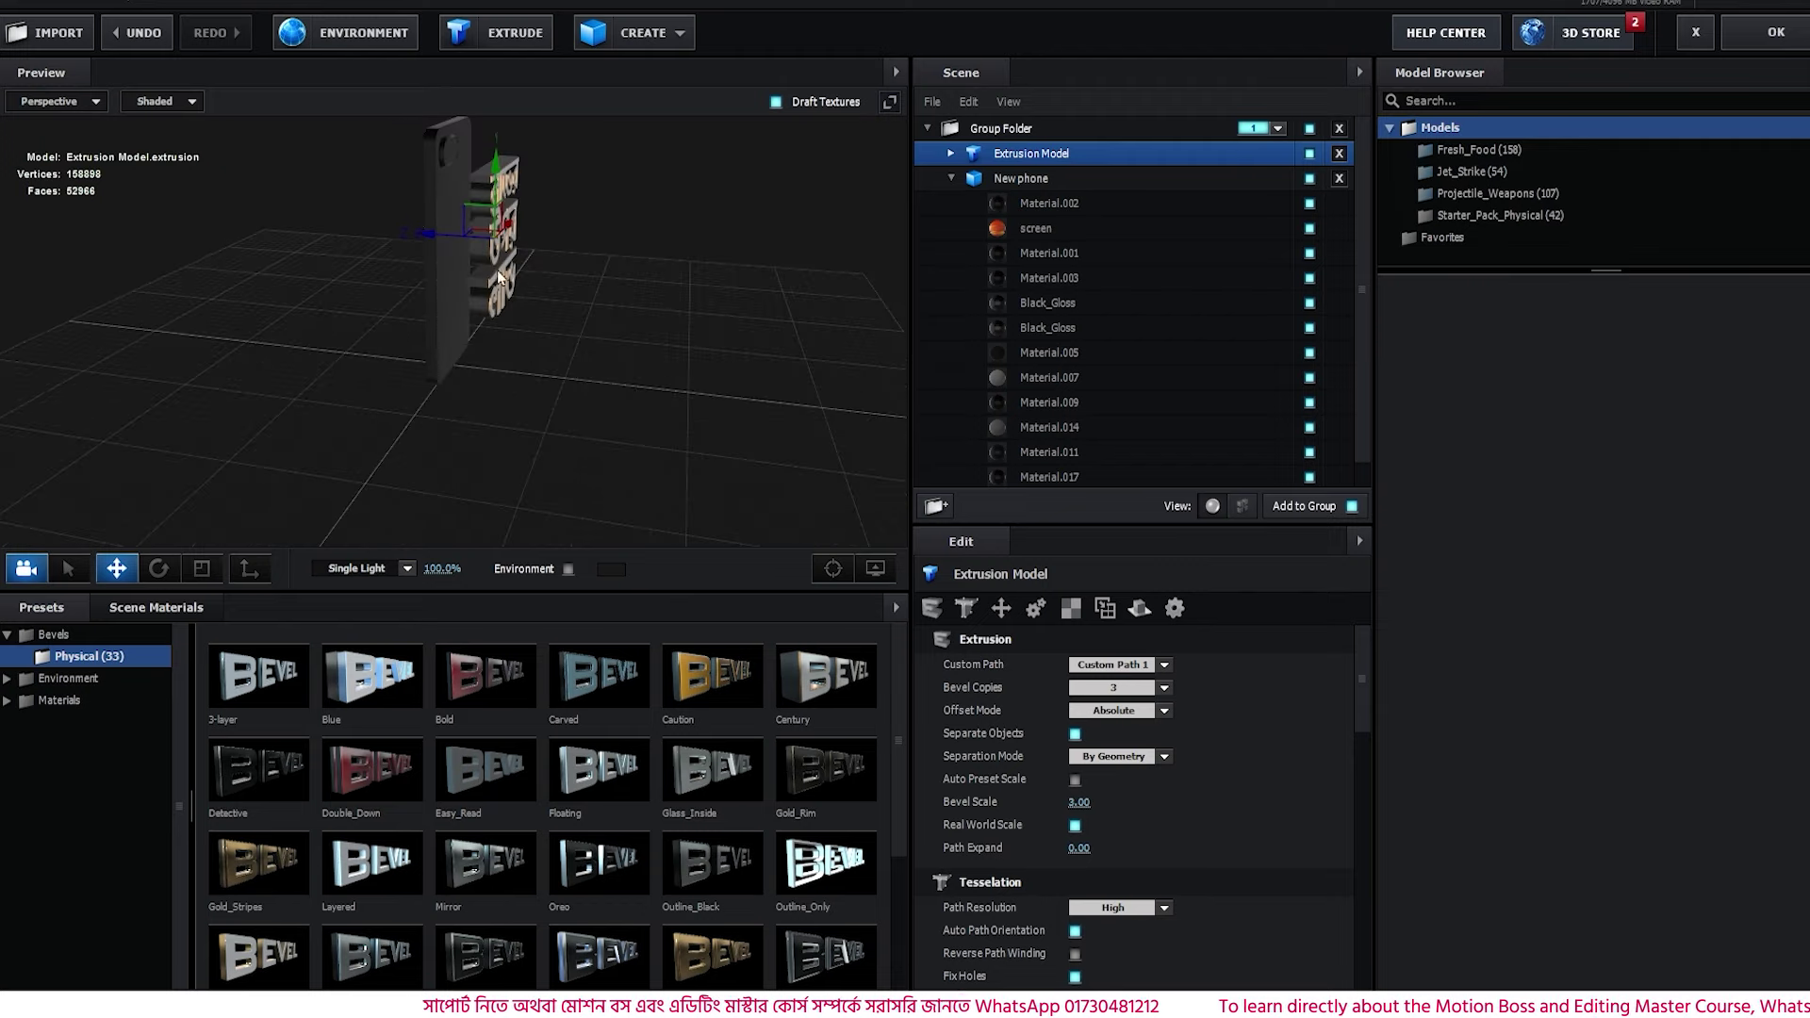
{"action": "scroll", "coordinate": [428, 195], "scroll_direction": "up", "scroll_amount": 3}
{"action": "scroll", "coordinate": [506, 295], "scroll_direction": "down", "scroll_amount": 2}
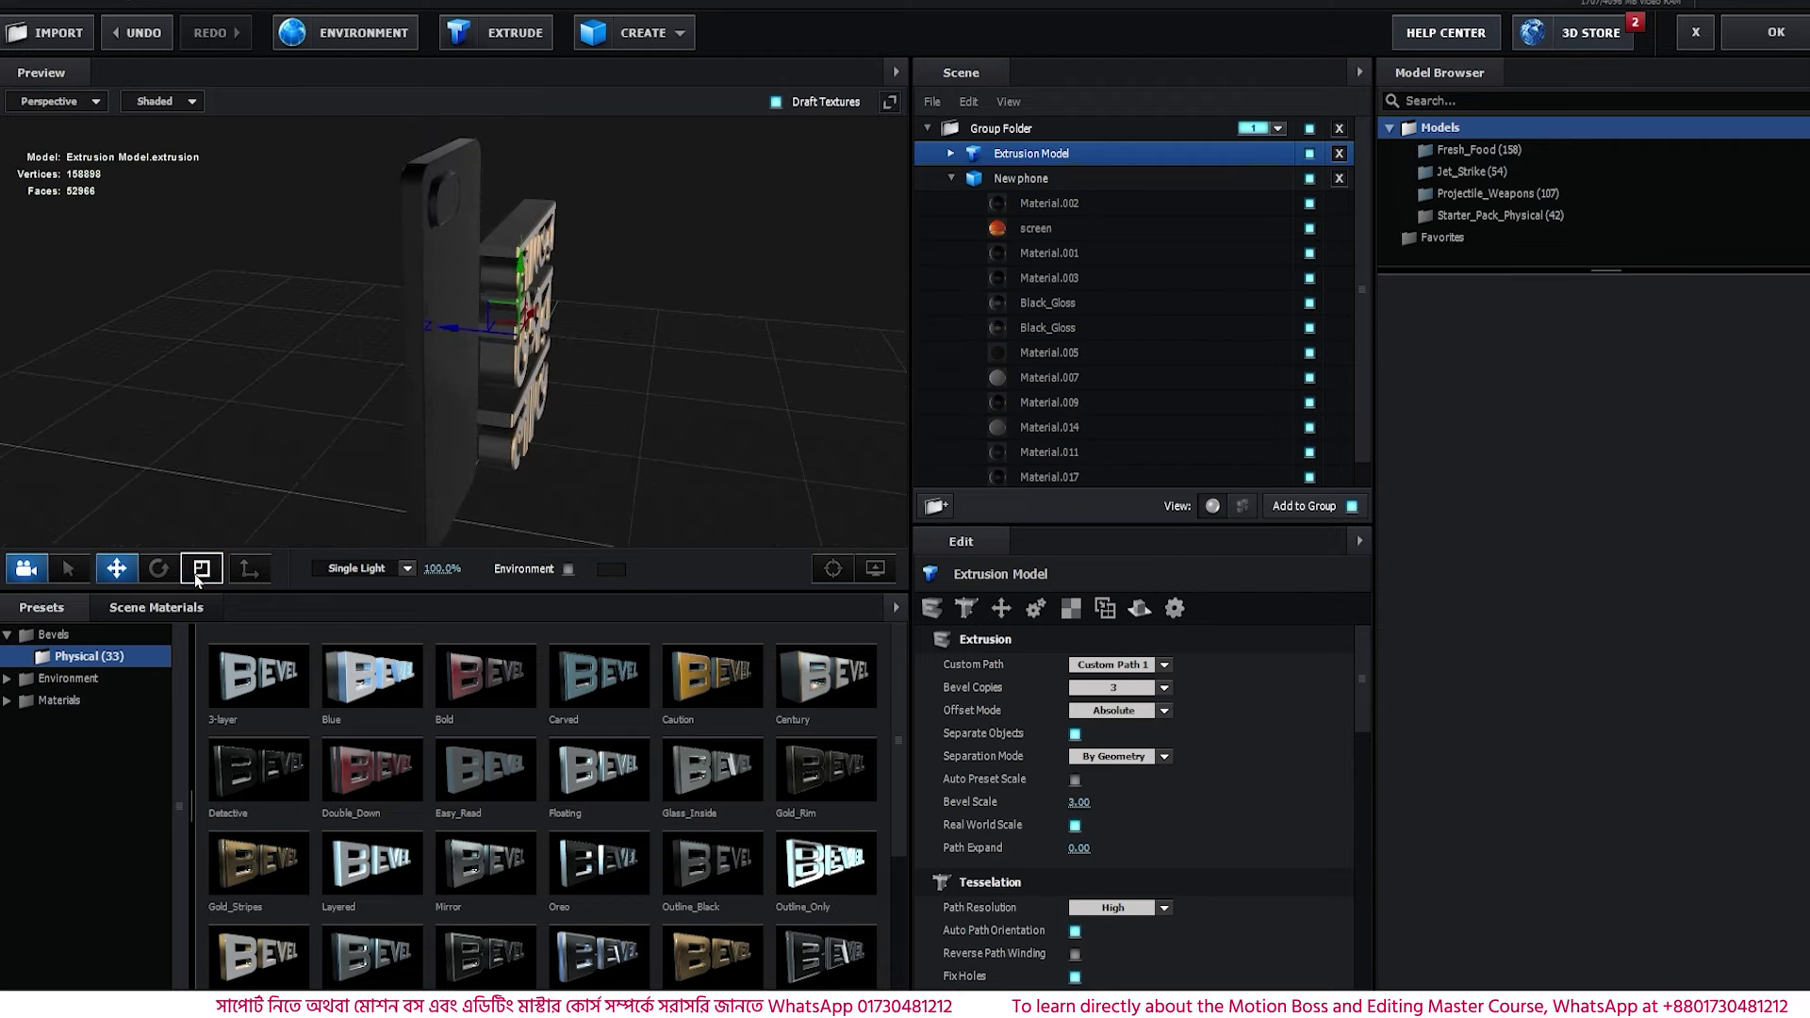
{"action": "key", "text": "r"}
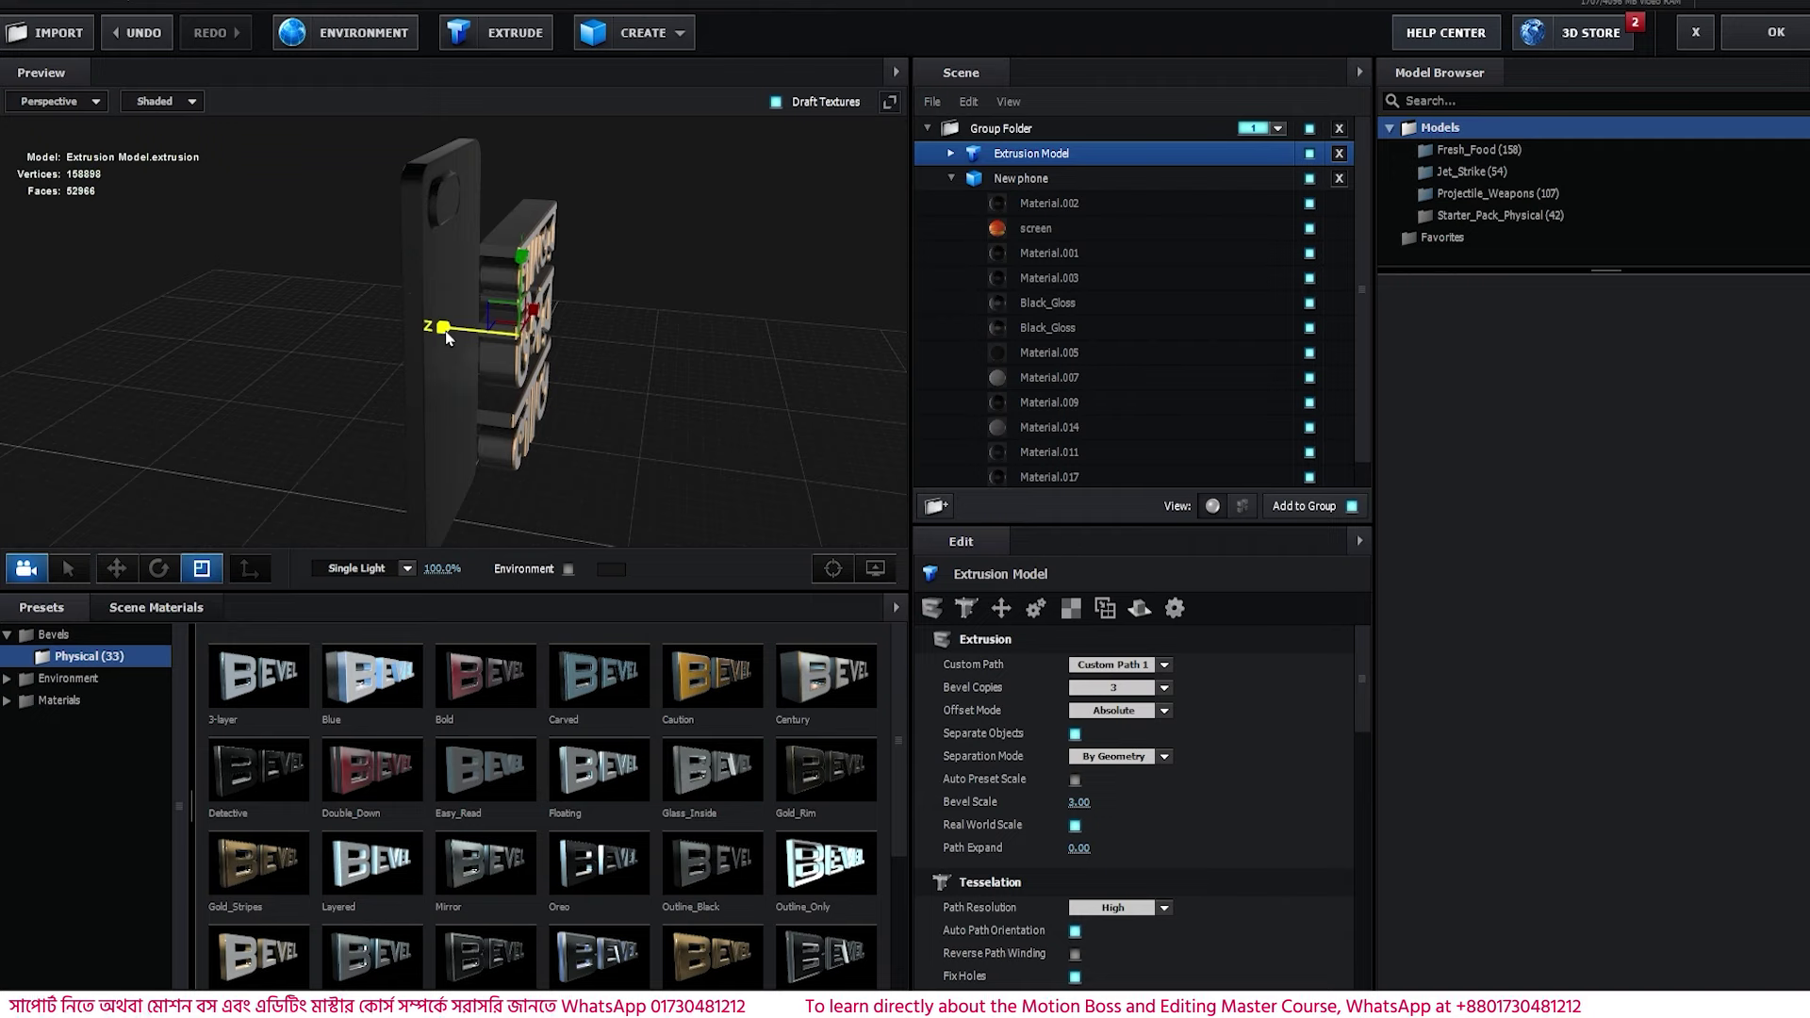
{"action": "left_click_drag", "start_coordinate": [448, 334], "coordinate": [426, 332]}
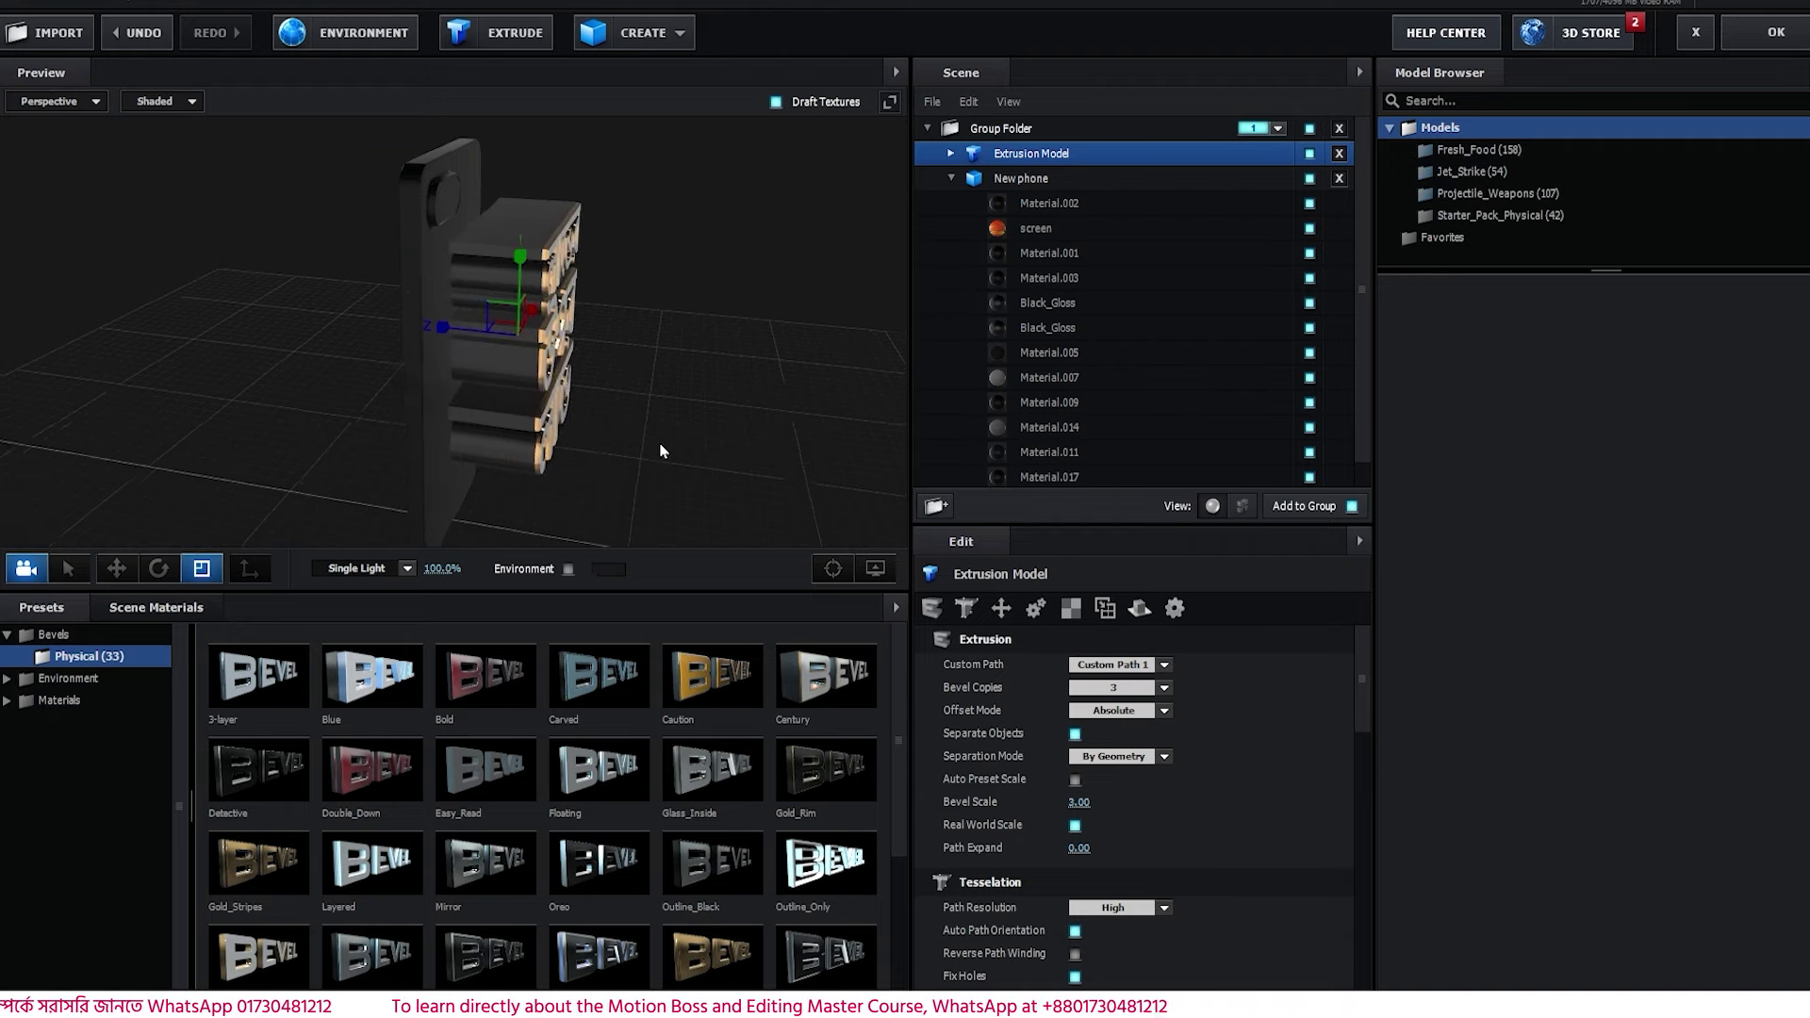
{"action": "mouse_move", "coordinate": [659, 443]}
{"action": "left_mouse_down"}
{"action": "mouse_move", "coordinate": [568, 377]}
{"action": "mouse_move", "coordinate": [558, 302]}
{"action": "mouse_move", "coordinate": [677, 434]}
{"action": "left_mouse_up"}
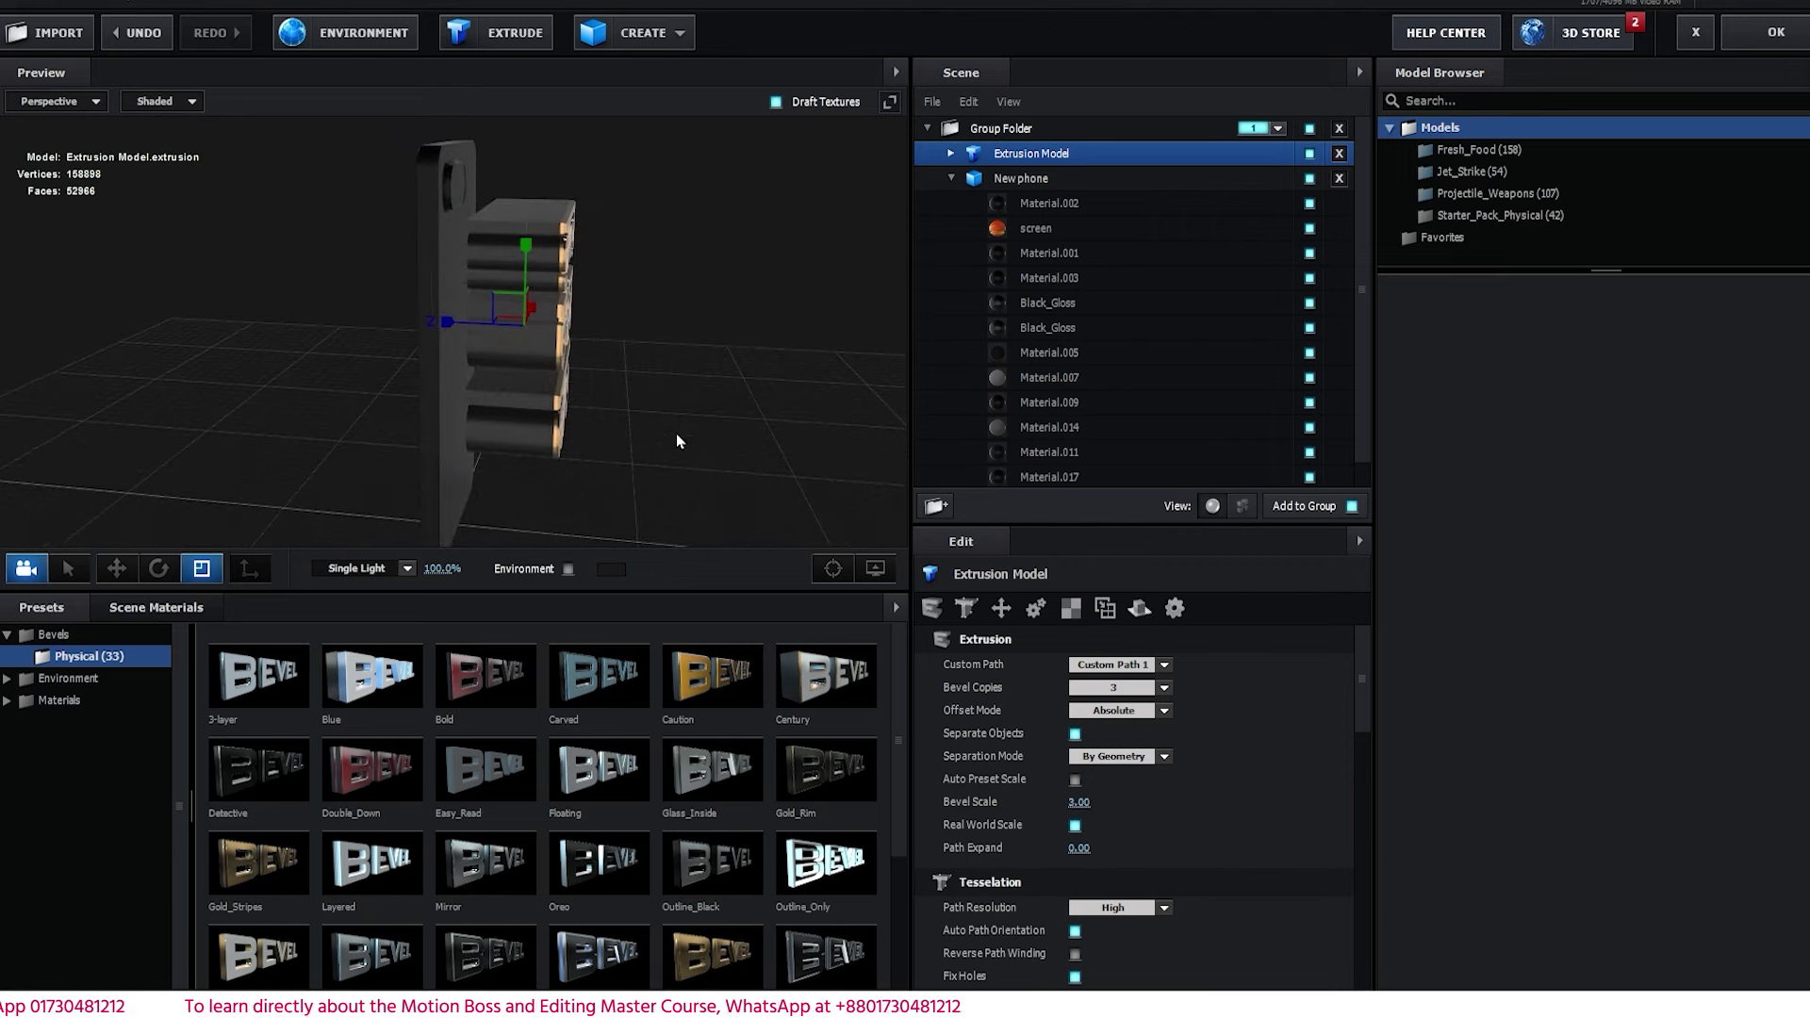
{"action": "mouse_move", "coordinate": [448, 325]}
{"action": "left_mouse_down"}
{"action": "mouse_move", "coordinate": [491, 326]}
{"action": "mouse_move", "coordinate": [473, 324]}
{"action": "left_mouse_up"}
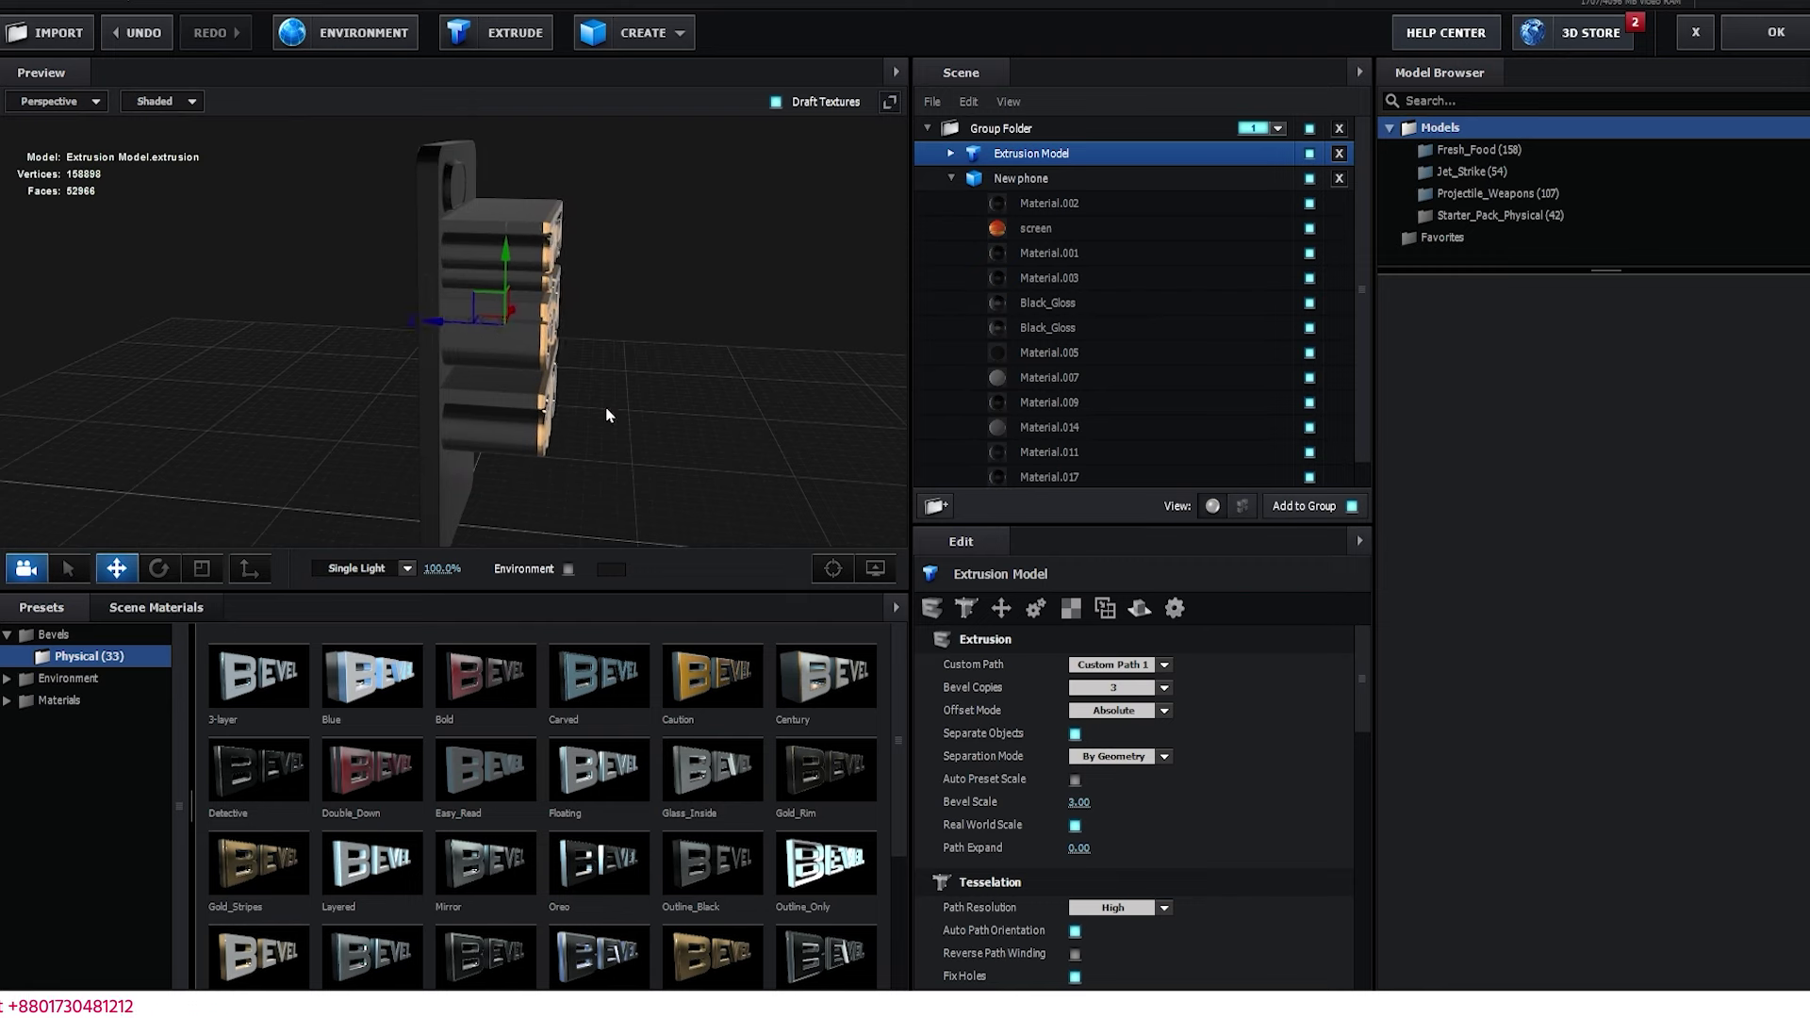
{"action": "left_click_drag", "start_coordinate": [606, 415], "coordinate": [541, 407]}
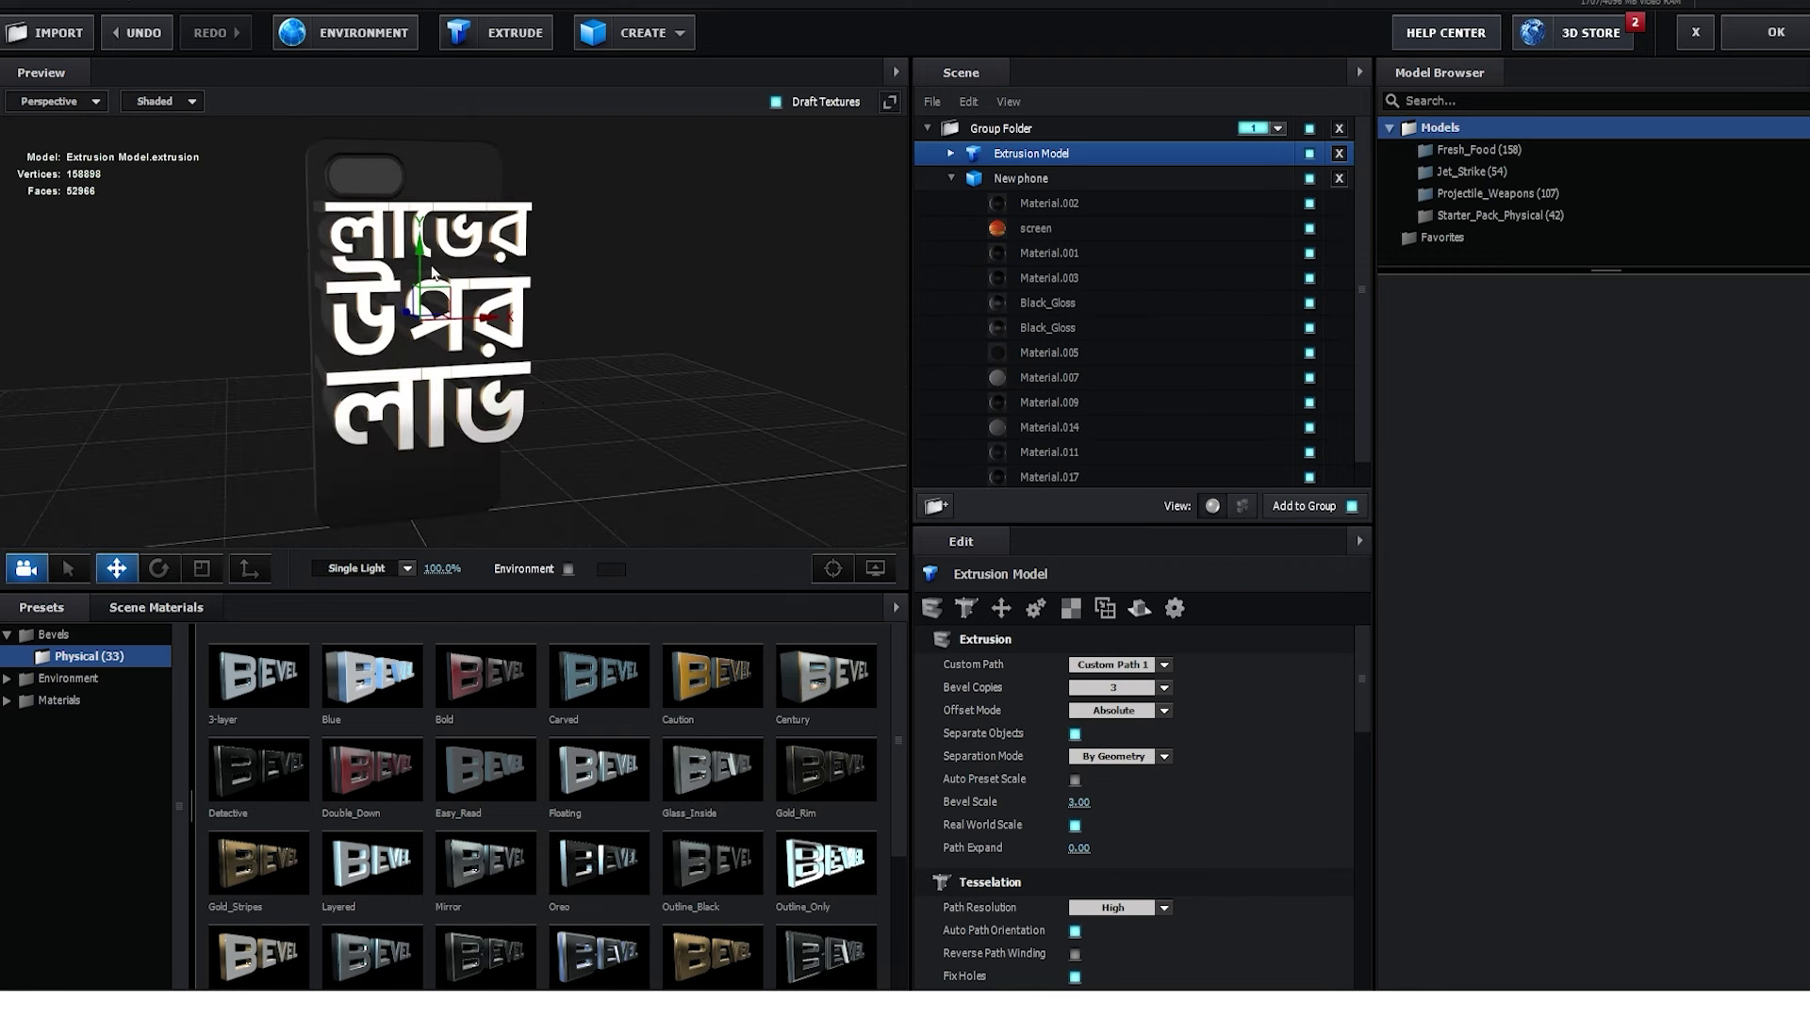
{"action": "left_click_drag", "start_coordinate": [420, 263], "coordinate": [635, 405]}
{"action": "key", "text": "ctrl+z"}
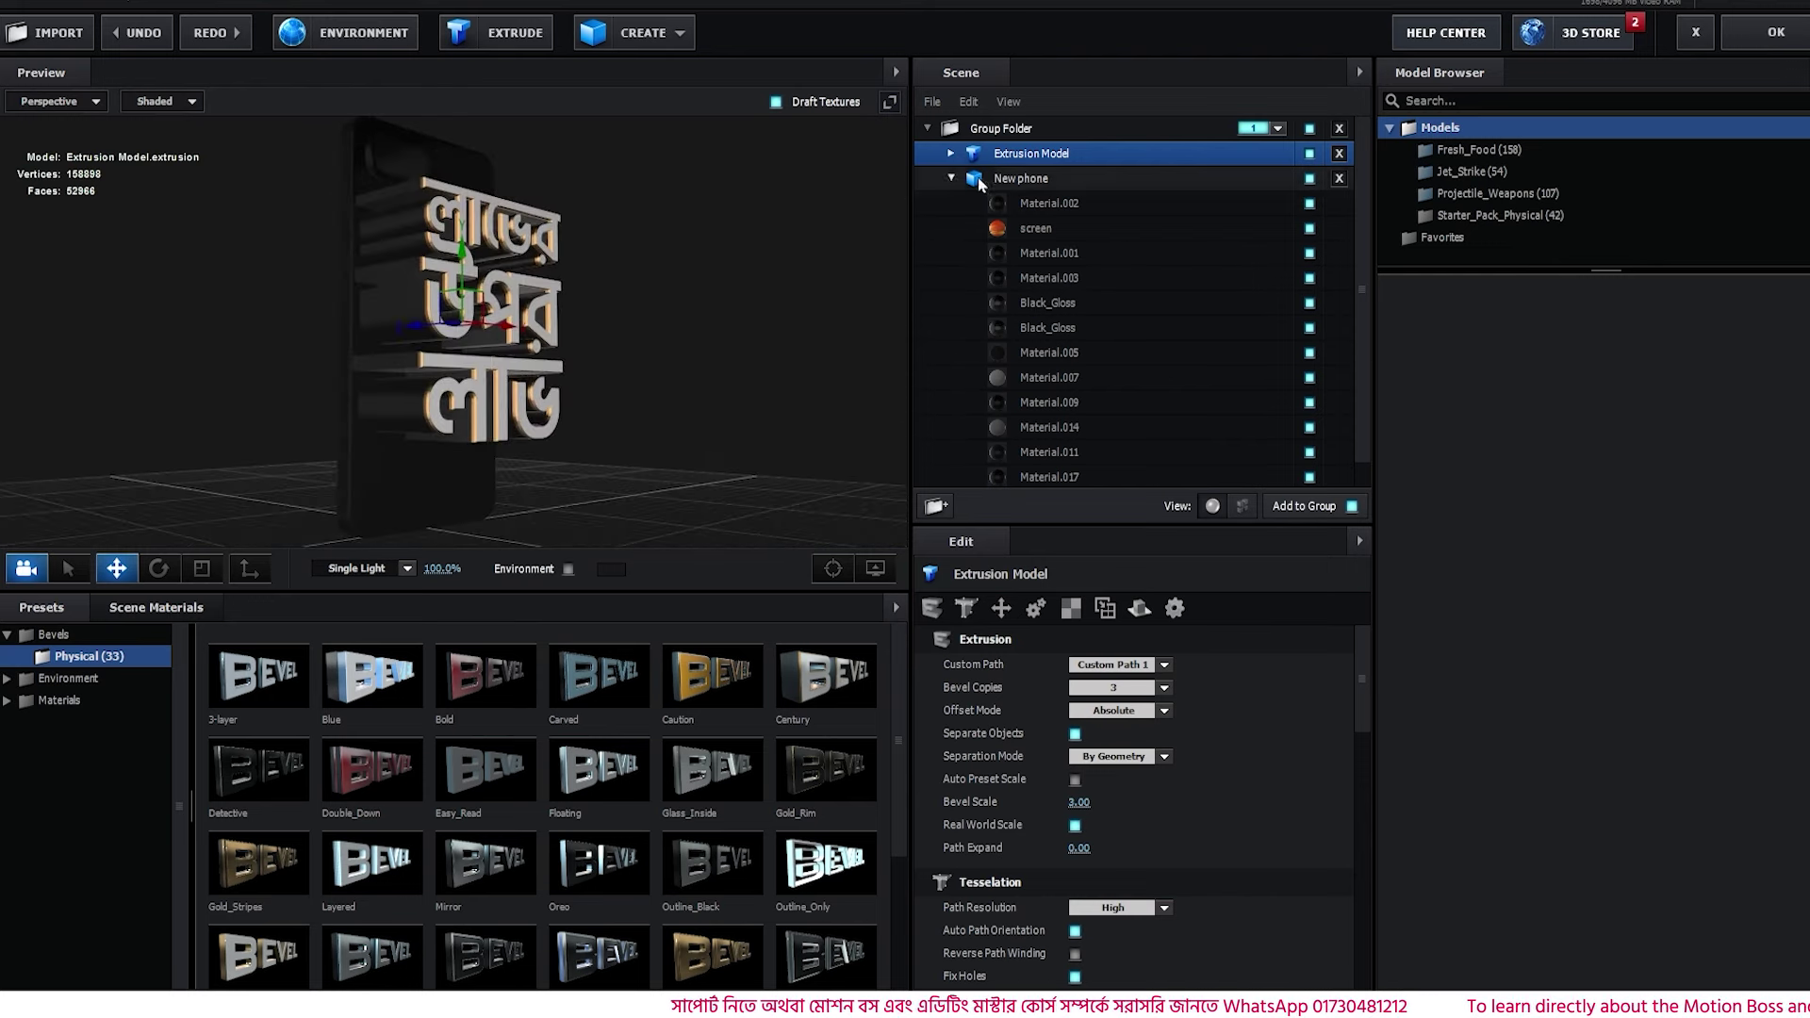
- Assign the White physical material preset to Bevel 1 of the extruded text
{"action": "left_click", "coordinate": [954, 154]}
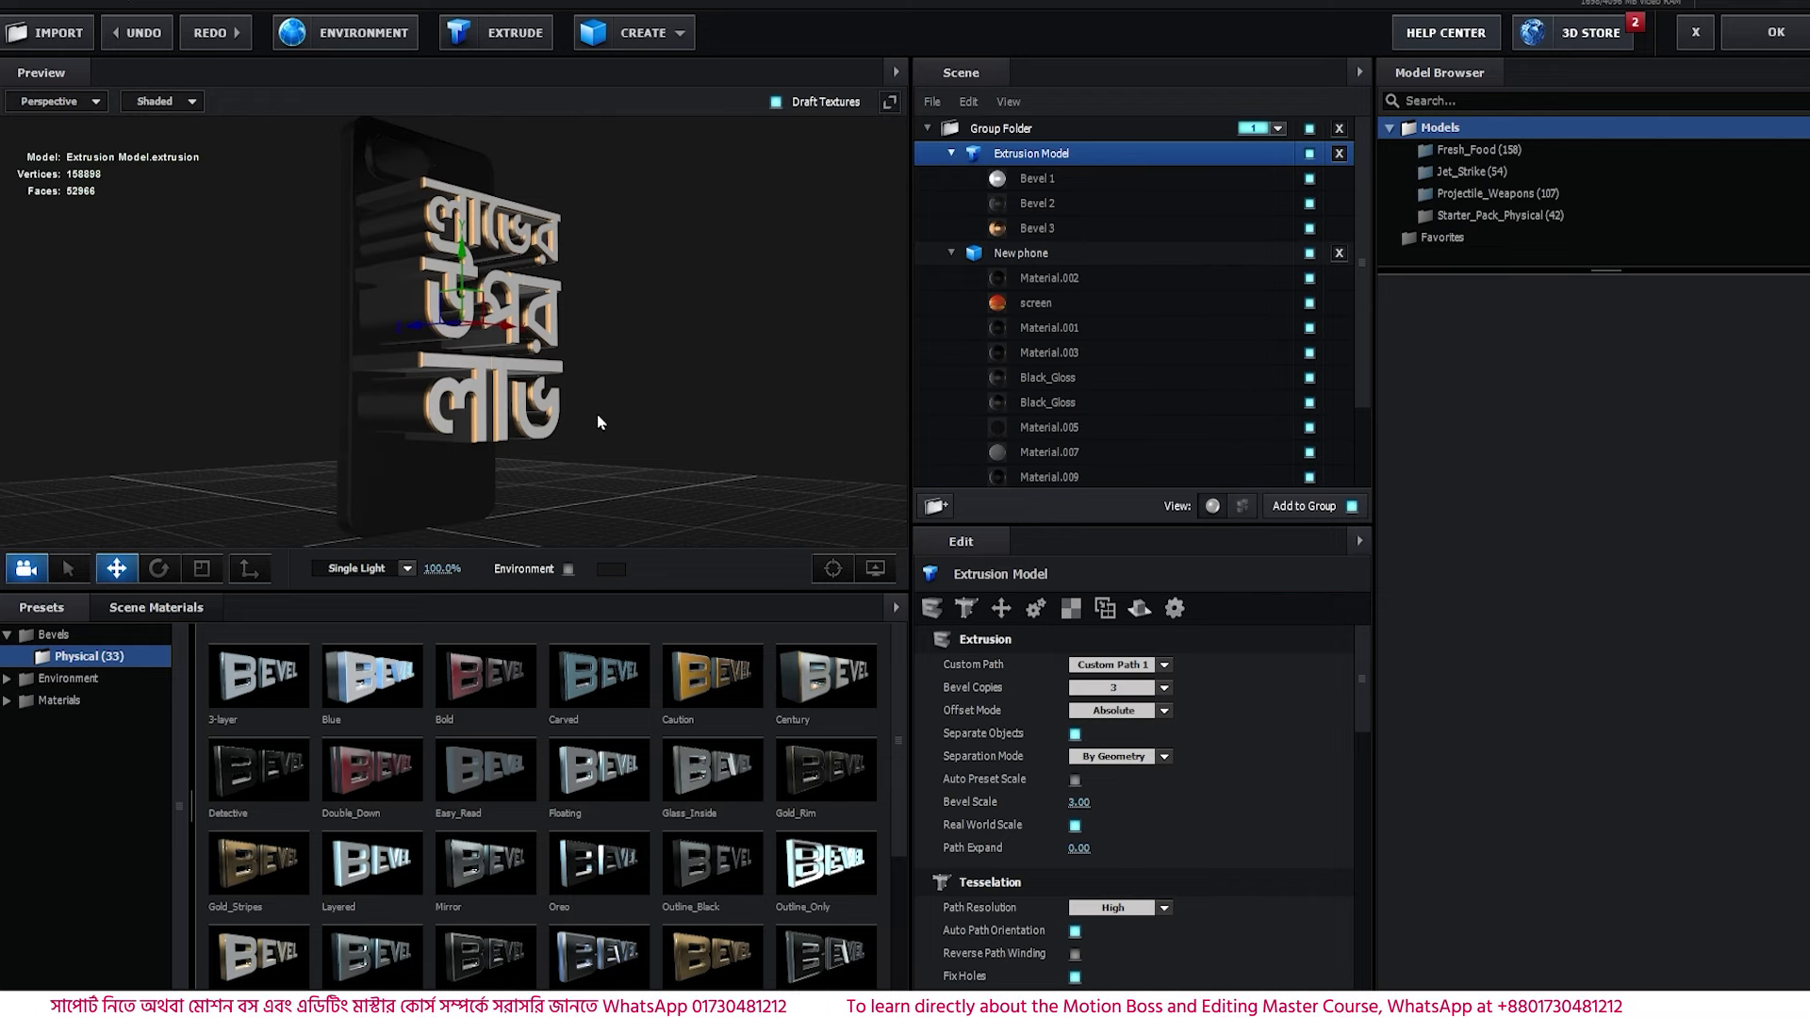
{"action": "left_click", "coordinate": [6, 700]}
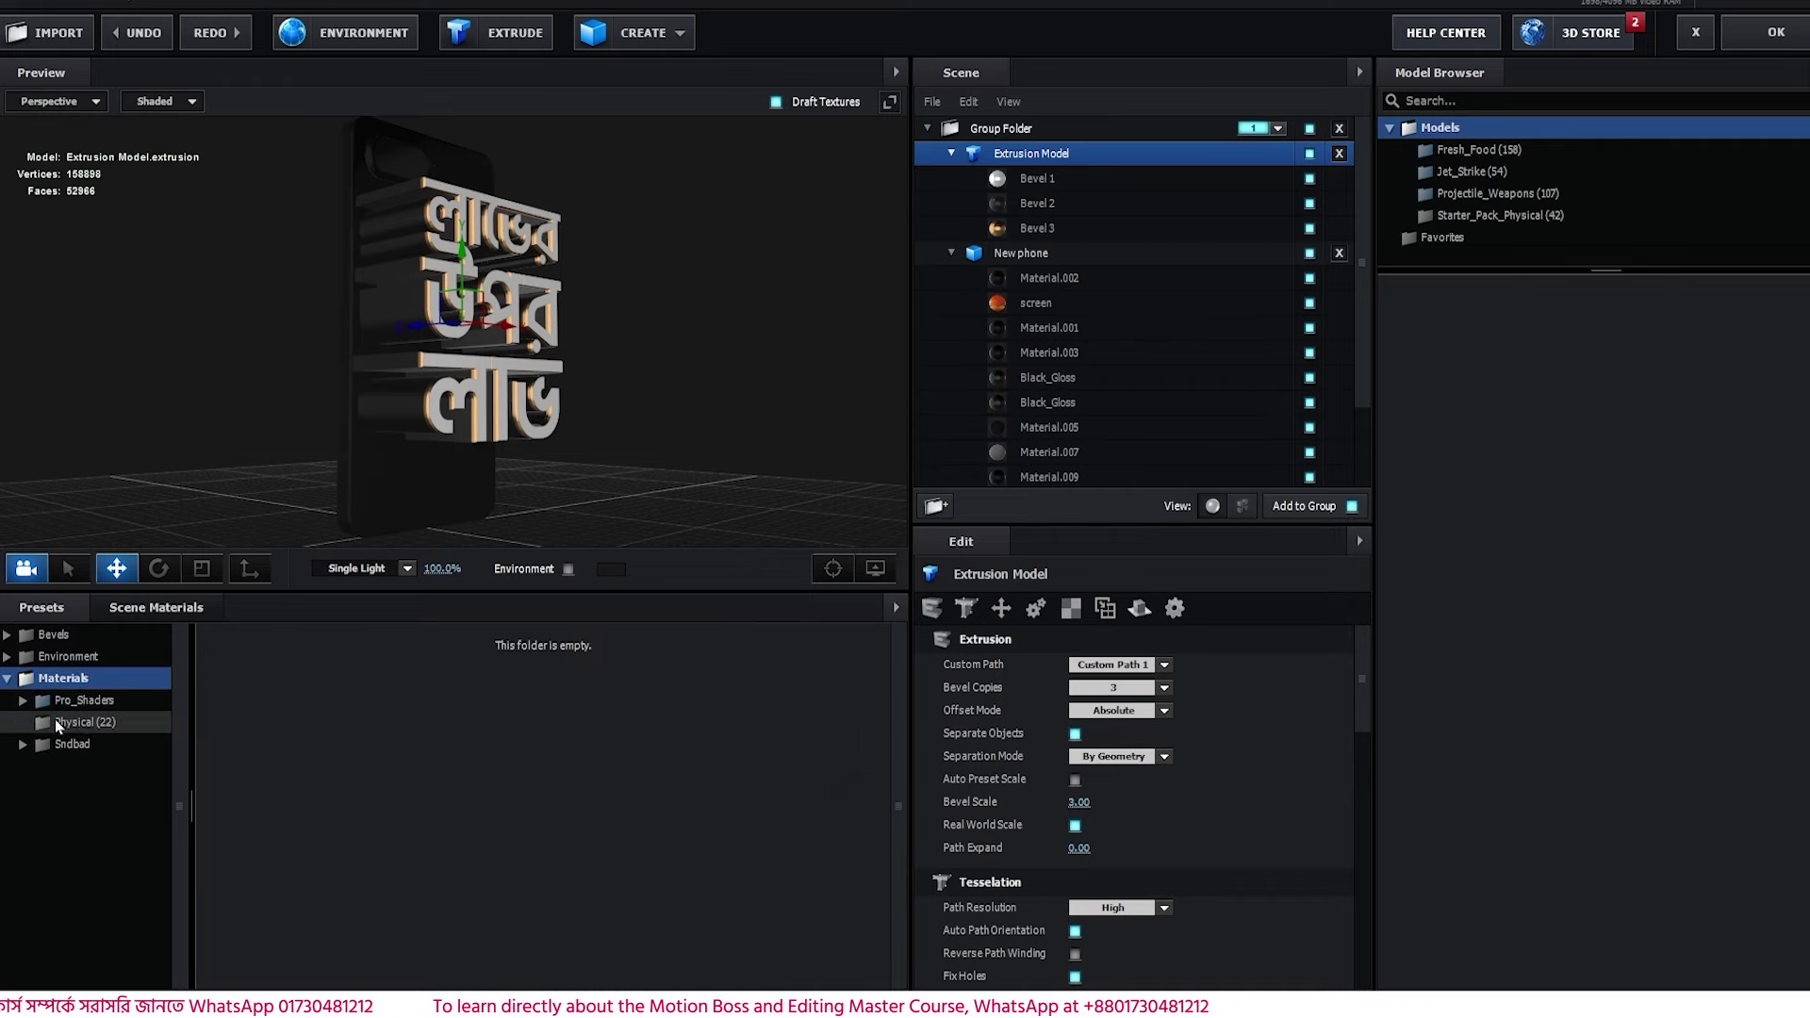
{"action": "left_click", "coordinate": [79, 724]}
{"action": "scroll", "coordinate": [413, 874], "scroll_direction": "down", "scroll_amount": 1}
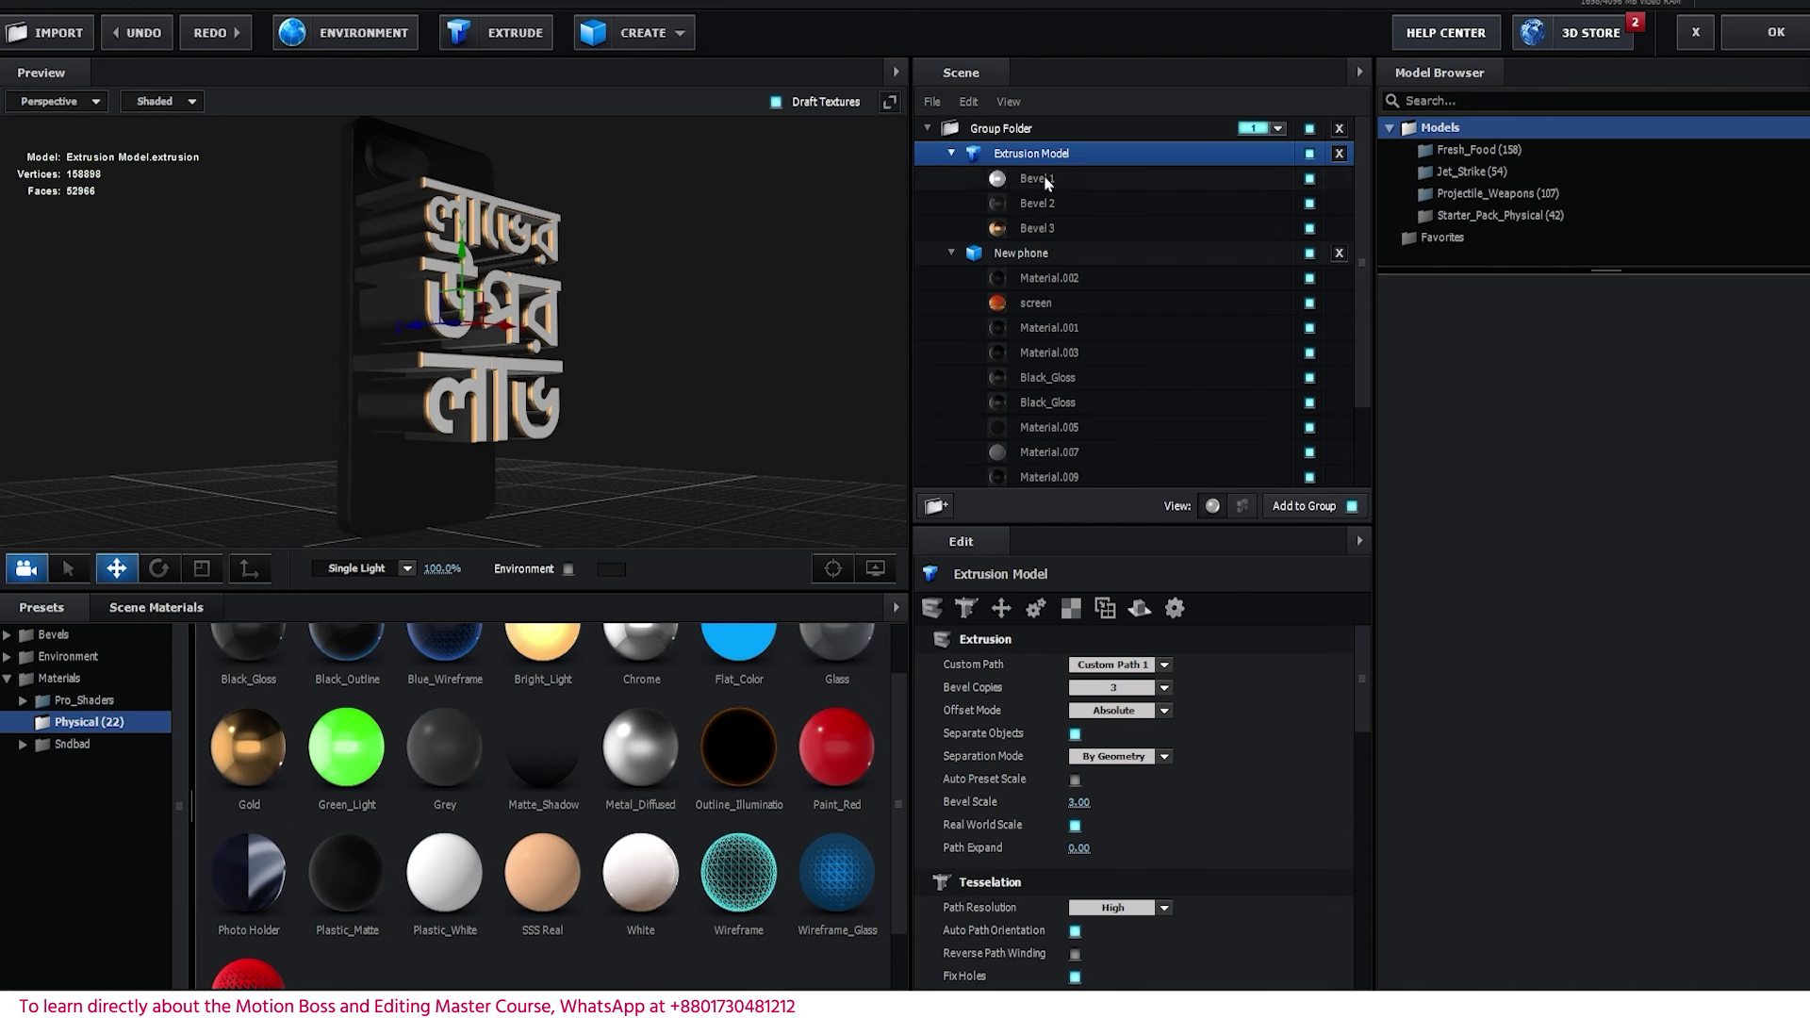
{"action": "left_click_drag", "start_coordinate": [653, 871], "coordinate": [1084, 189]}
- Replace the materials of Bevel 2 and Bevel 3 on the extruded text with the Paint_Red physical preset
{"action": "left_click_drag", "start_coordinate": [658, 344], "coordinate": [698, 428]}
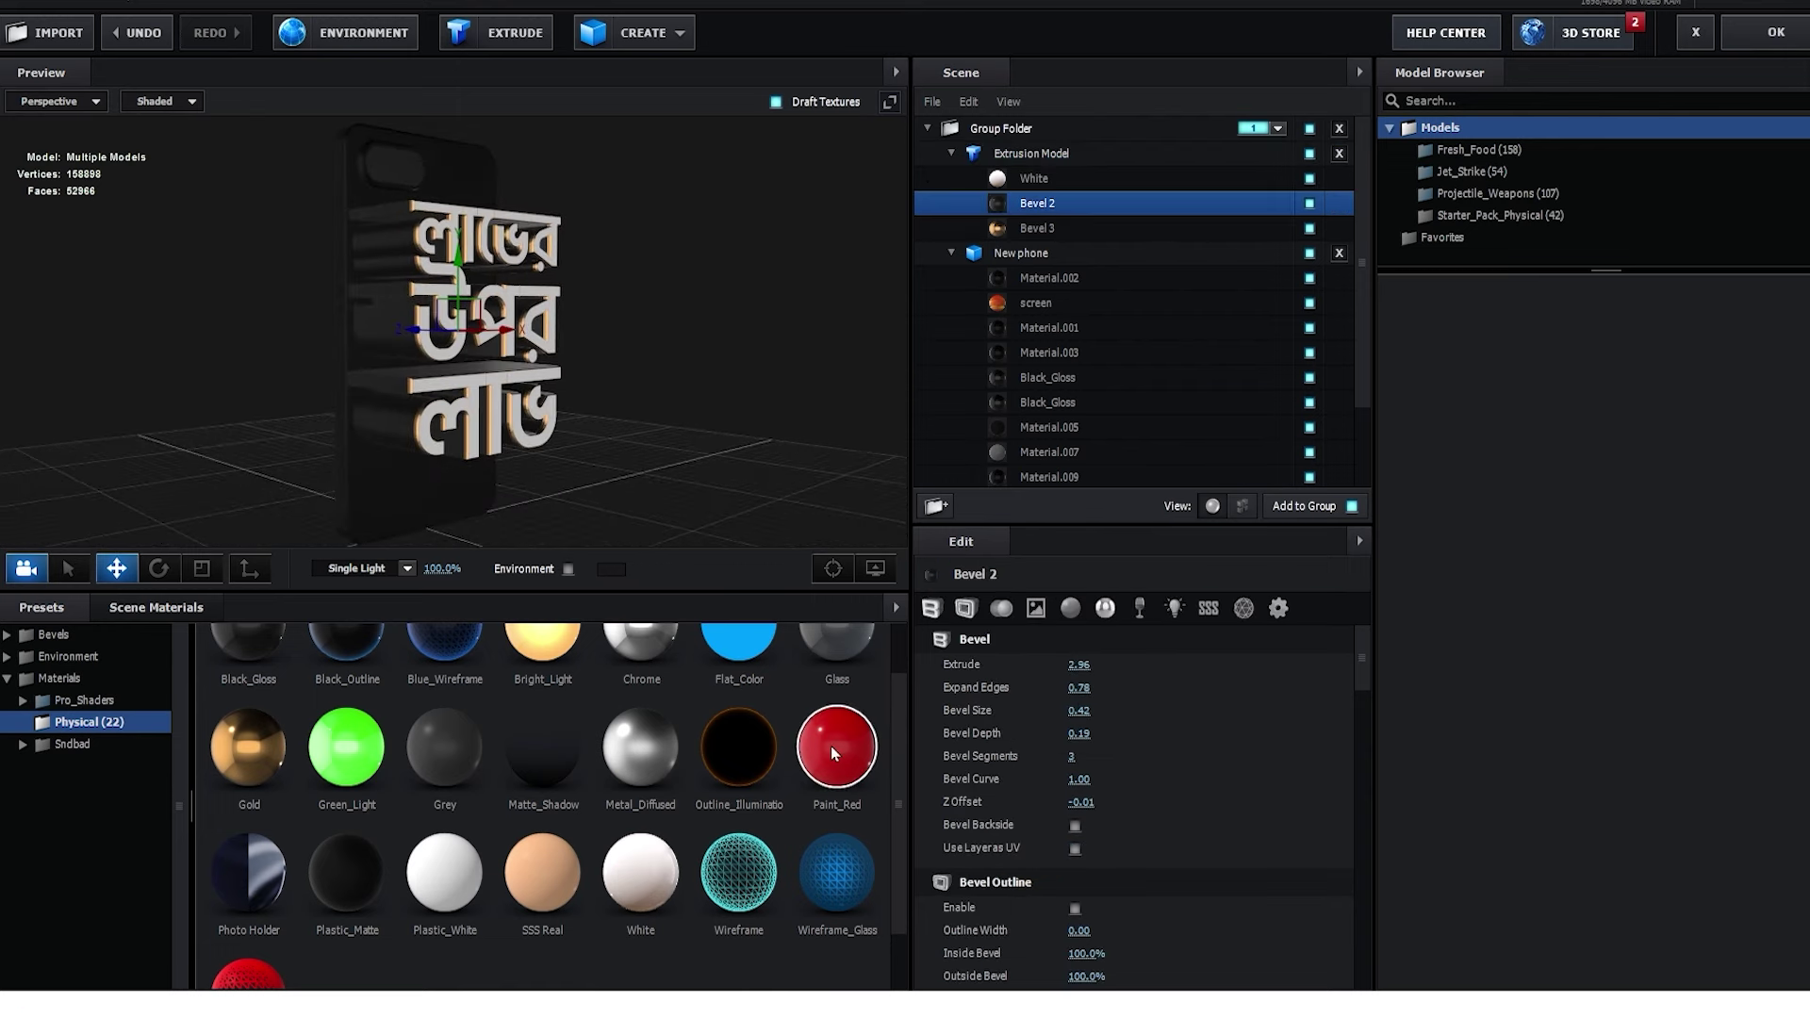
{"action": "left_click_drag", "start_coordinate": [833, 752], "coordinate": [1060, 209]}
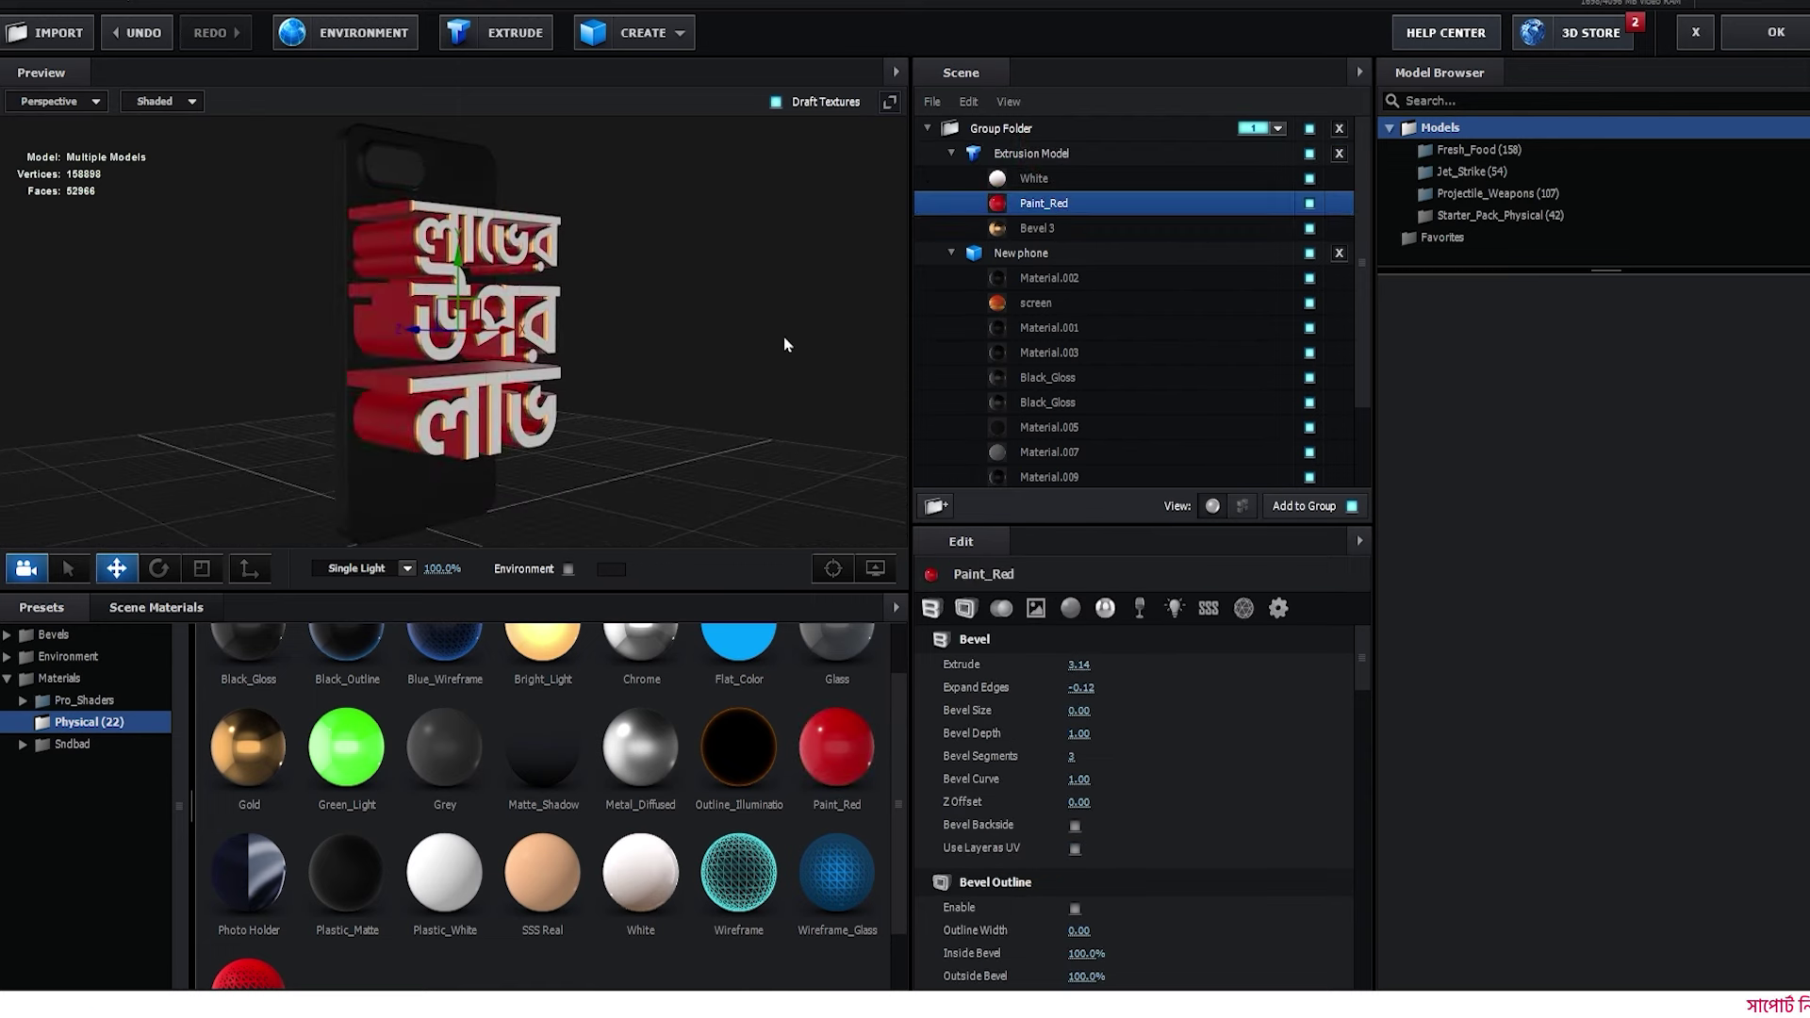
{"action": "left_click_drag", "start_coordinate": [784, 344], "coordinate": [704, 296]}
{"action": "scroll", "coordinate": [670, 396], "scroll_direction": "up", "scroll_amount": 5}
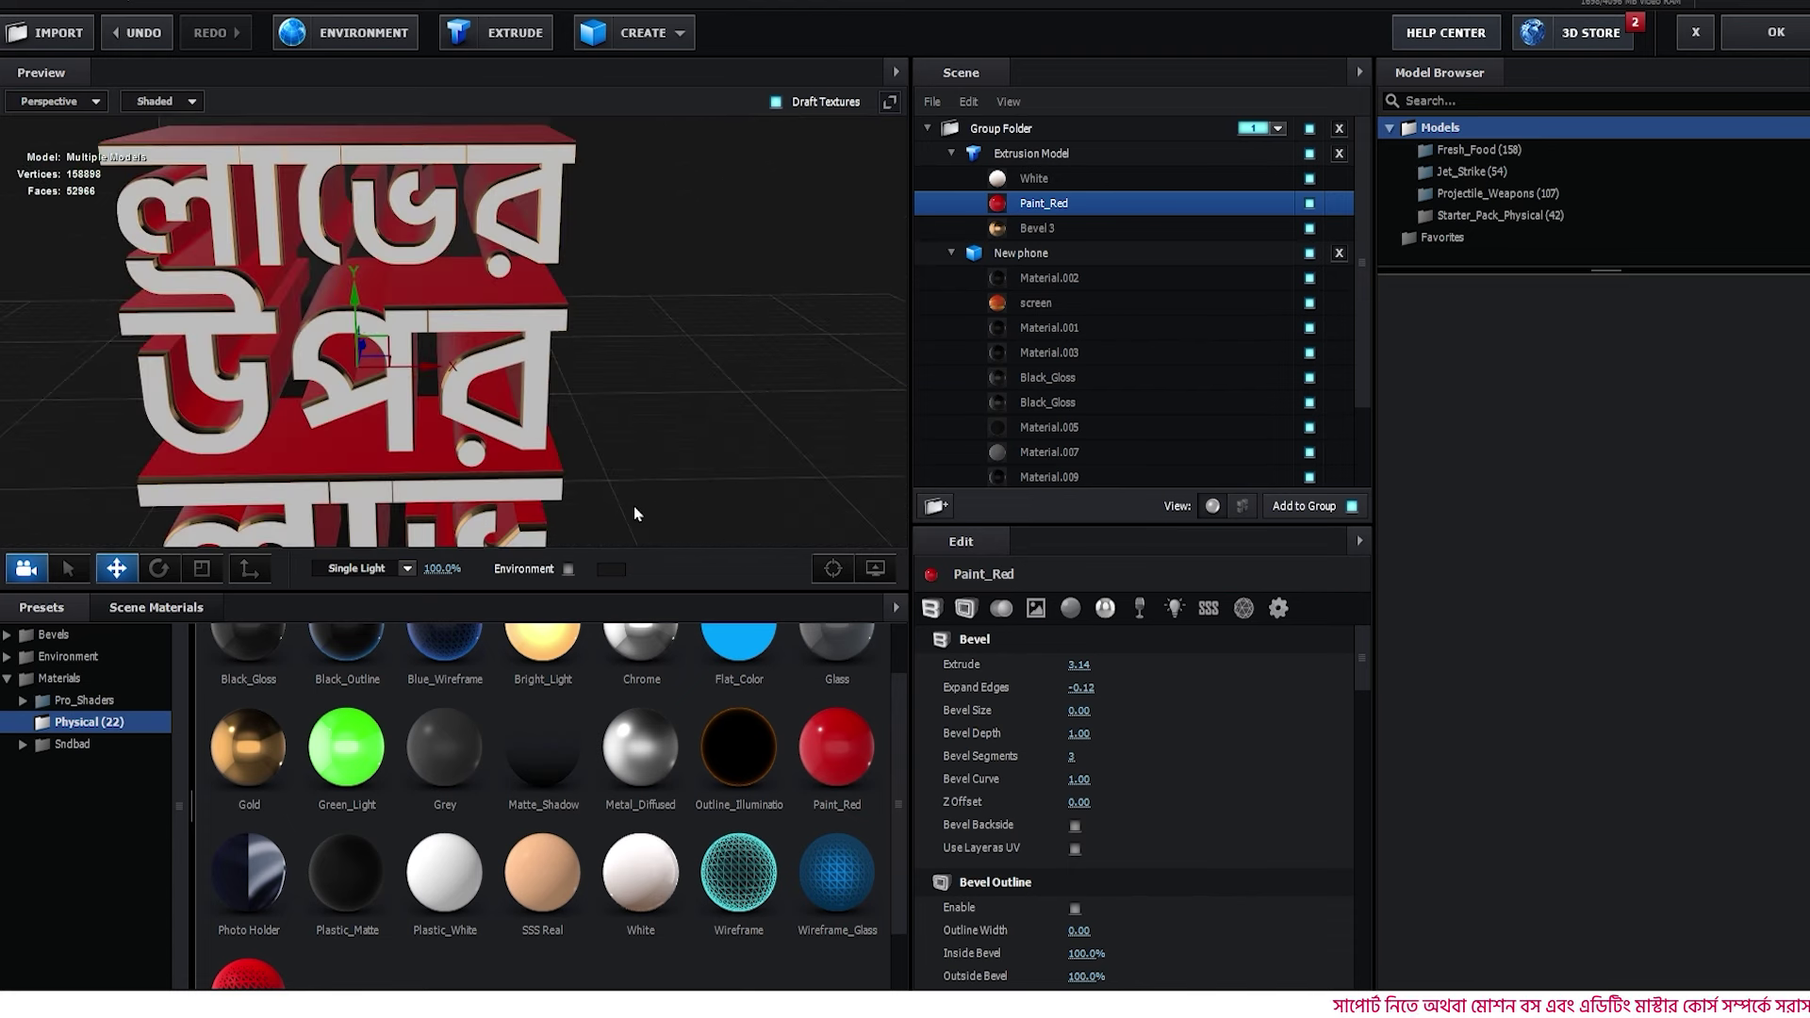
{"action": "mouse_move", "coordinate": [841, 727]}
{"action": "left_mouse_down"}
{"action": "mouse_move", "coordinate": [1031, 170]}
{"action": "mouse_move", "coordinate": [1036, 229]}
{"action": "left_mouse_up"}
{"action": "left_click_drag", "start_coordinate": [622, 381], "coordinate": [673, 371]}
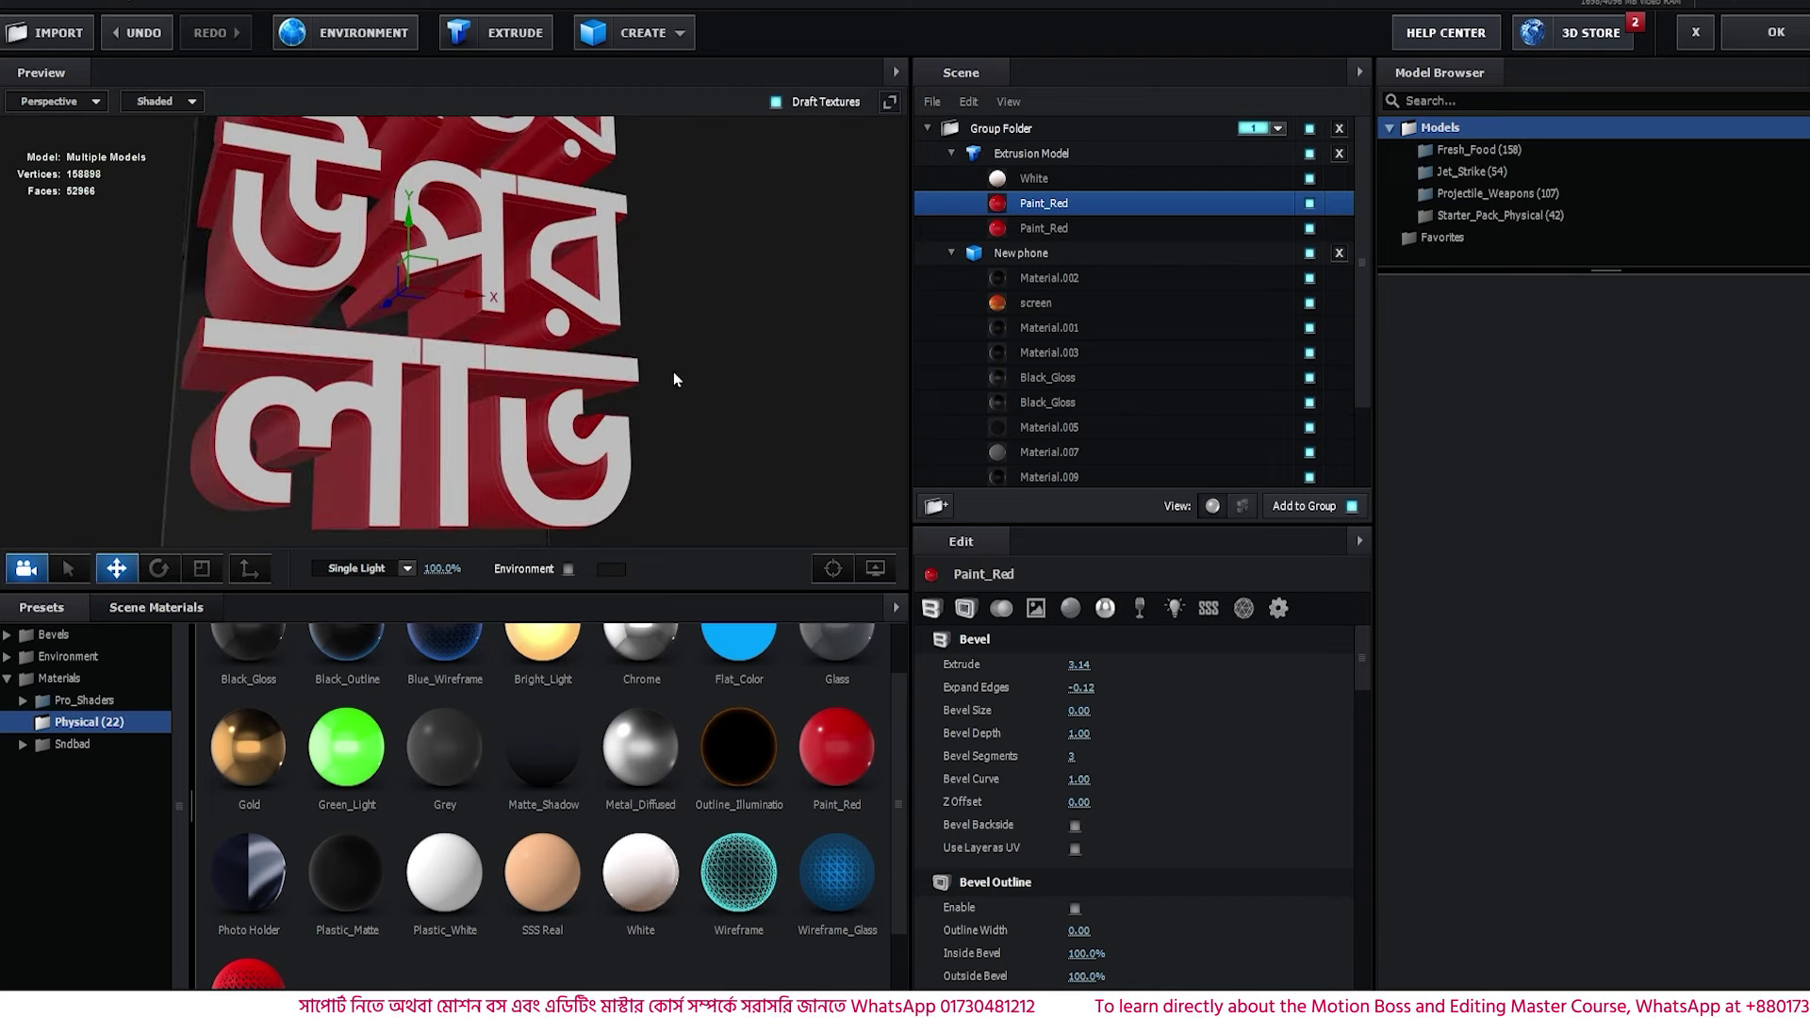
- Set the extrusion model's reflect mode to Spherical and apply the scene setup to the composition
{"action": "left_click", "coordinate": [999, 155]}
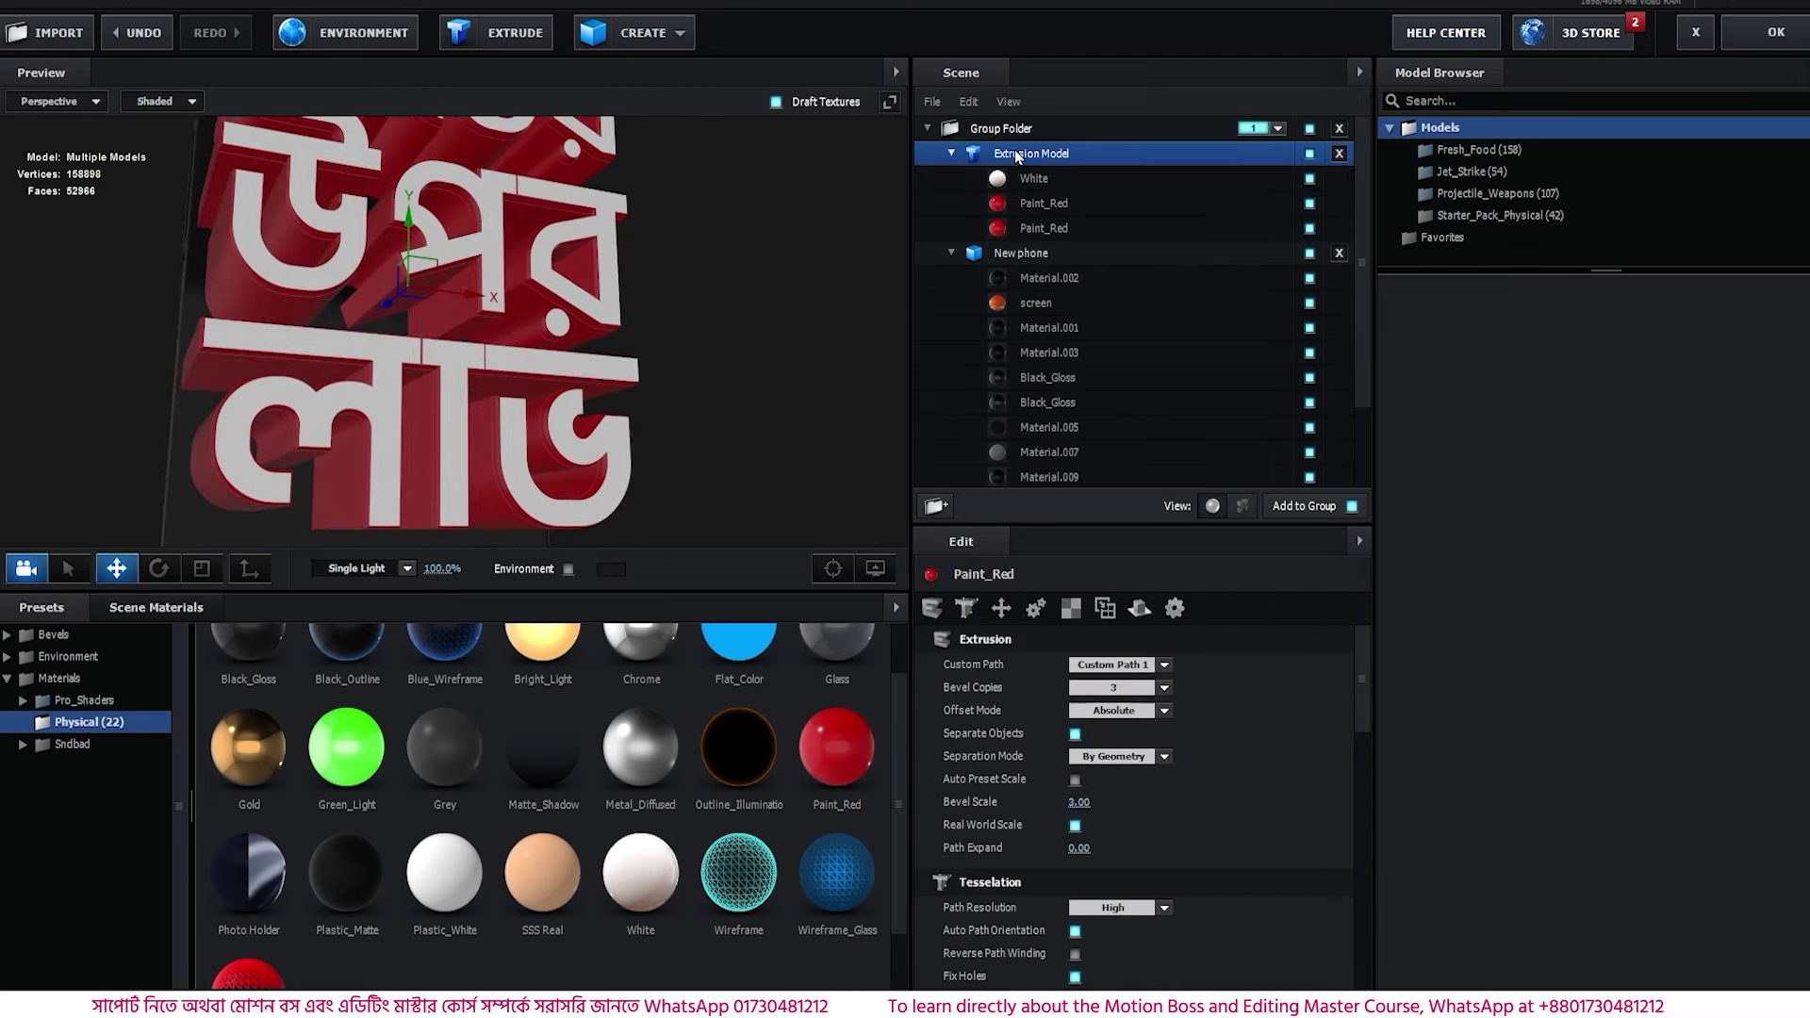
{"action": "left_click", "coordinate": [1140, 609]}
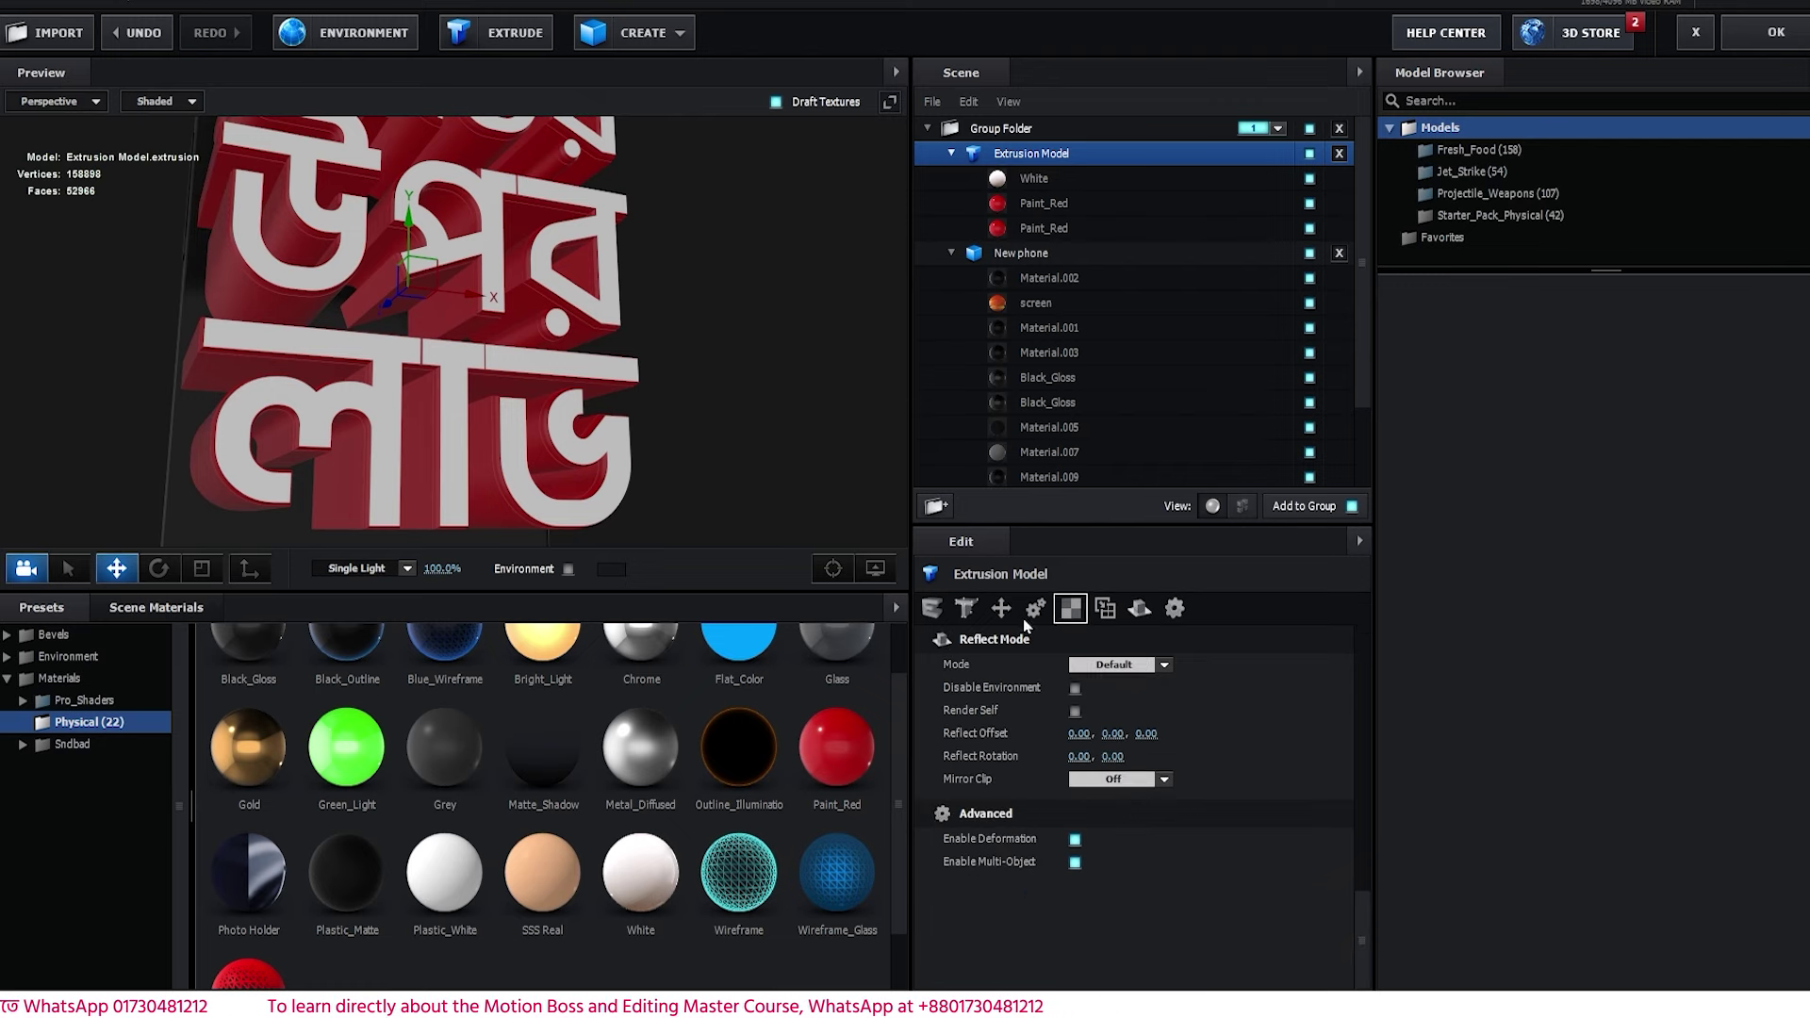
{"action": "left_click", "coordinate": [1154, 665]}
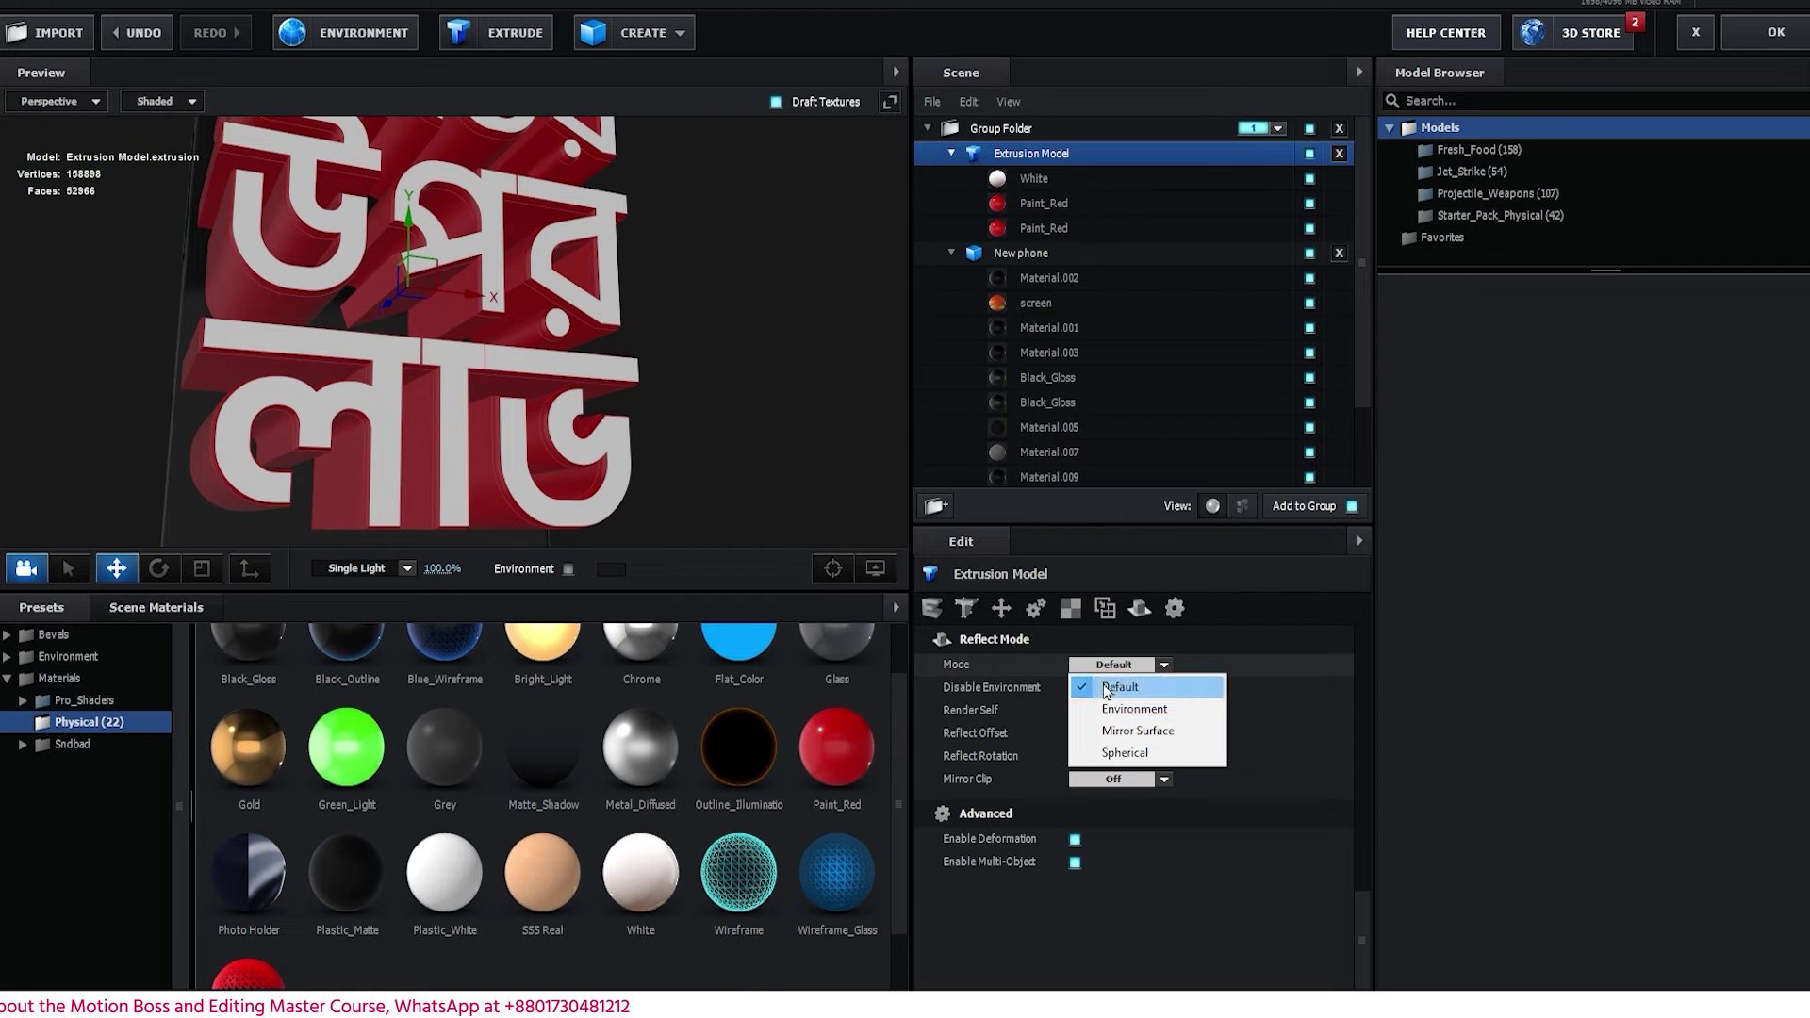
{"action": "left_click", "coordinate": [1143, 754]}
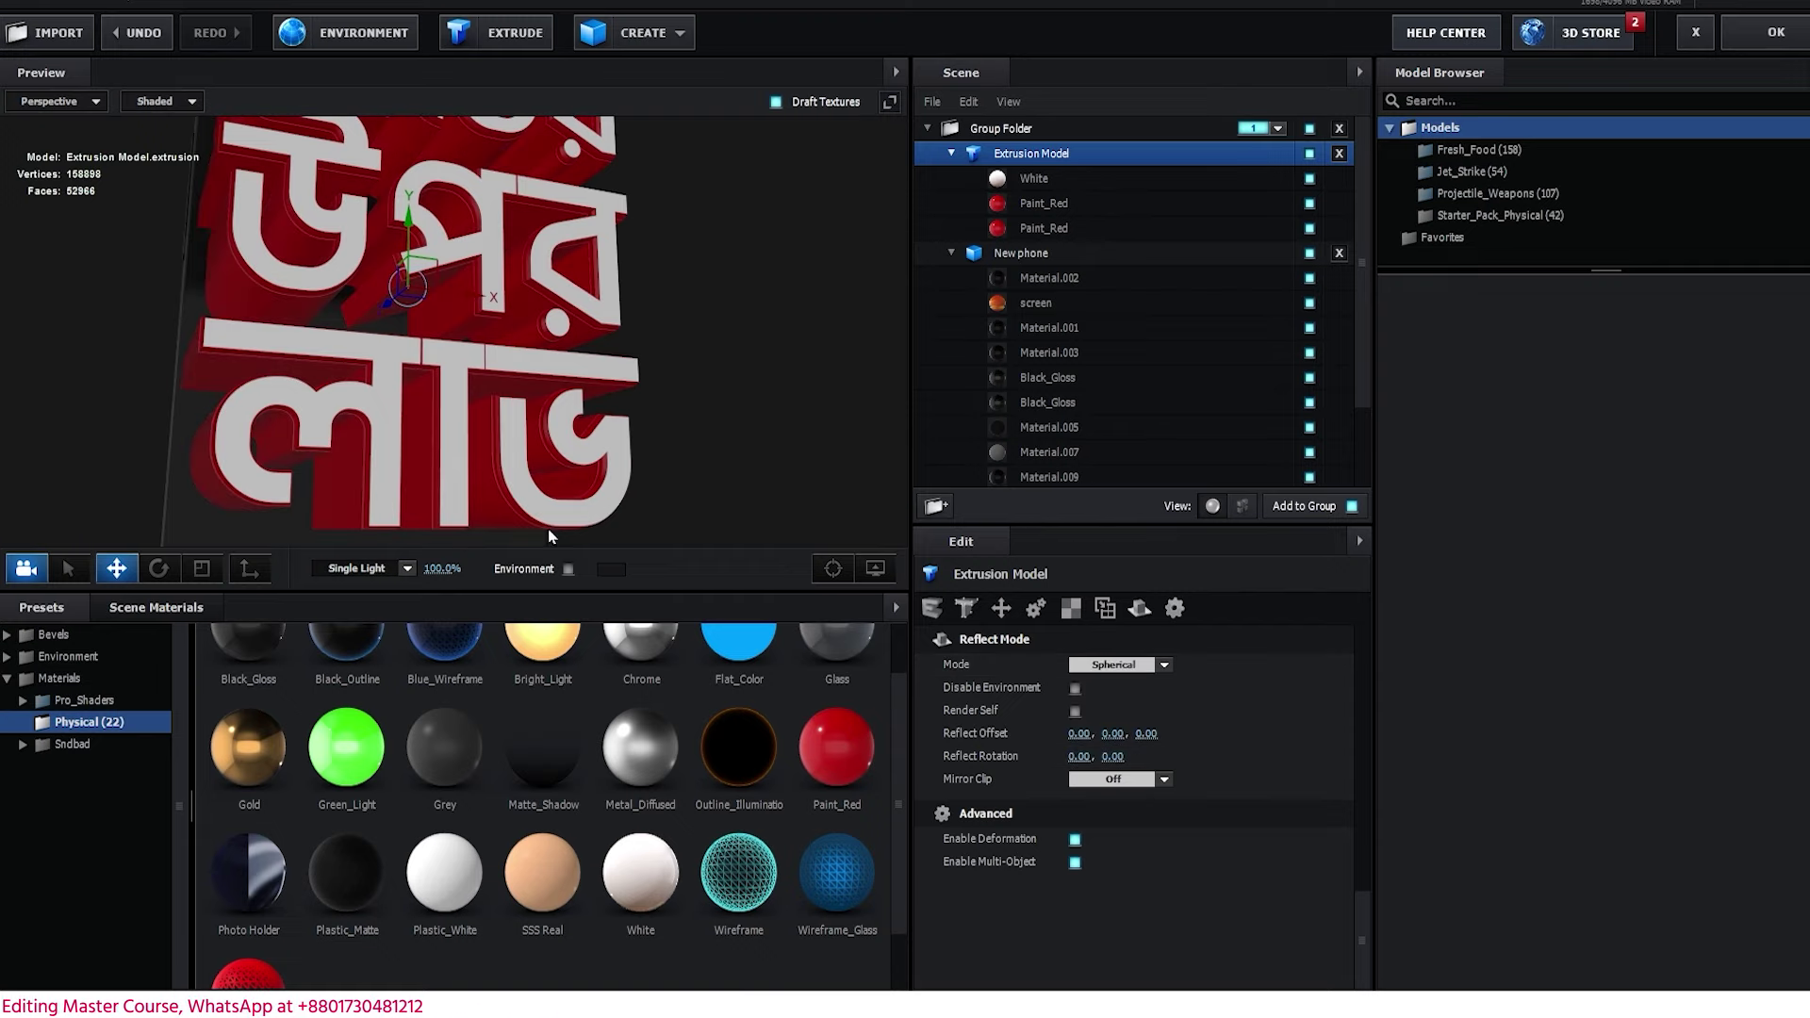
{"action": "left_click_drag", "start_coordinate": [705, 462], "coordinate": [821, 406]}
{"action": "left_click", "coordinate": [1796, 36]}
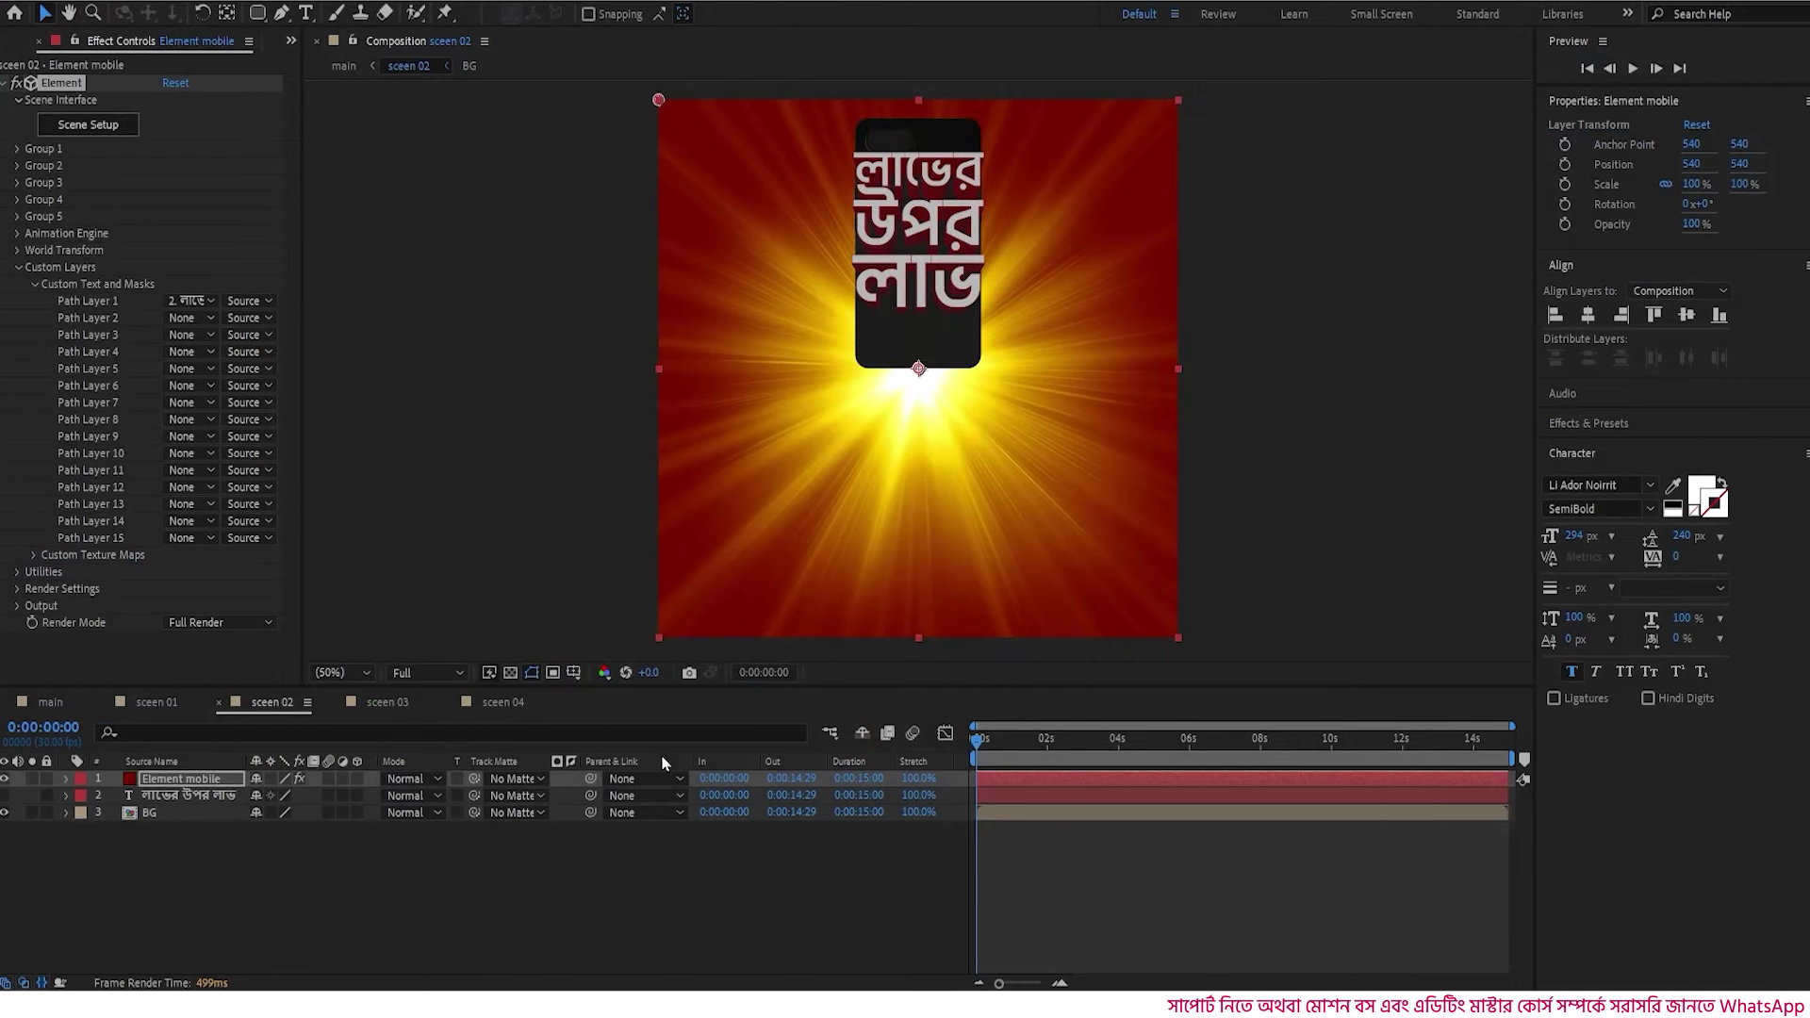
- Create a group null for Group 1 of the Element effect on the Element mobile layer
{"action": "left_click", "coordinate": [195, 782]}
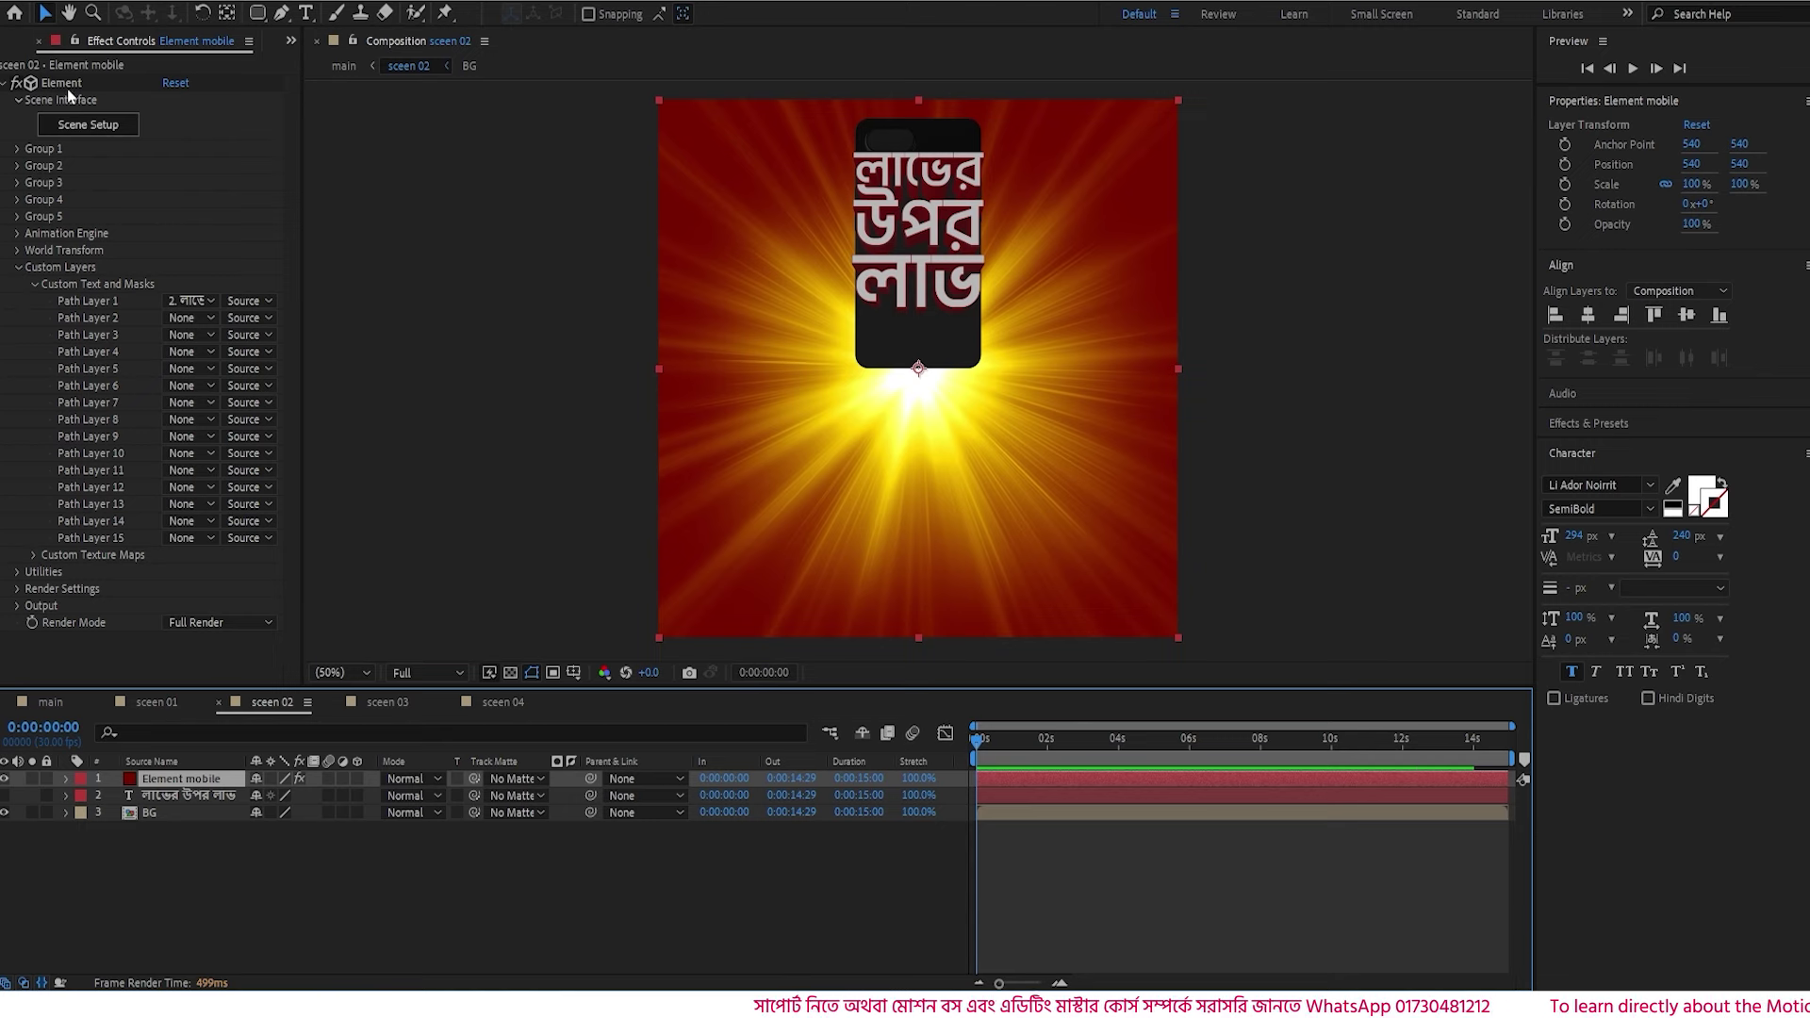
{"action": "left_click", "coordinate": [16, 149]}
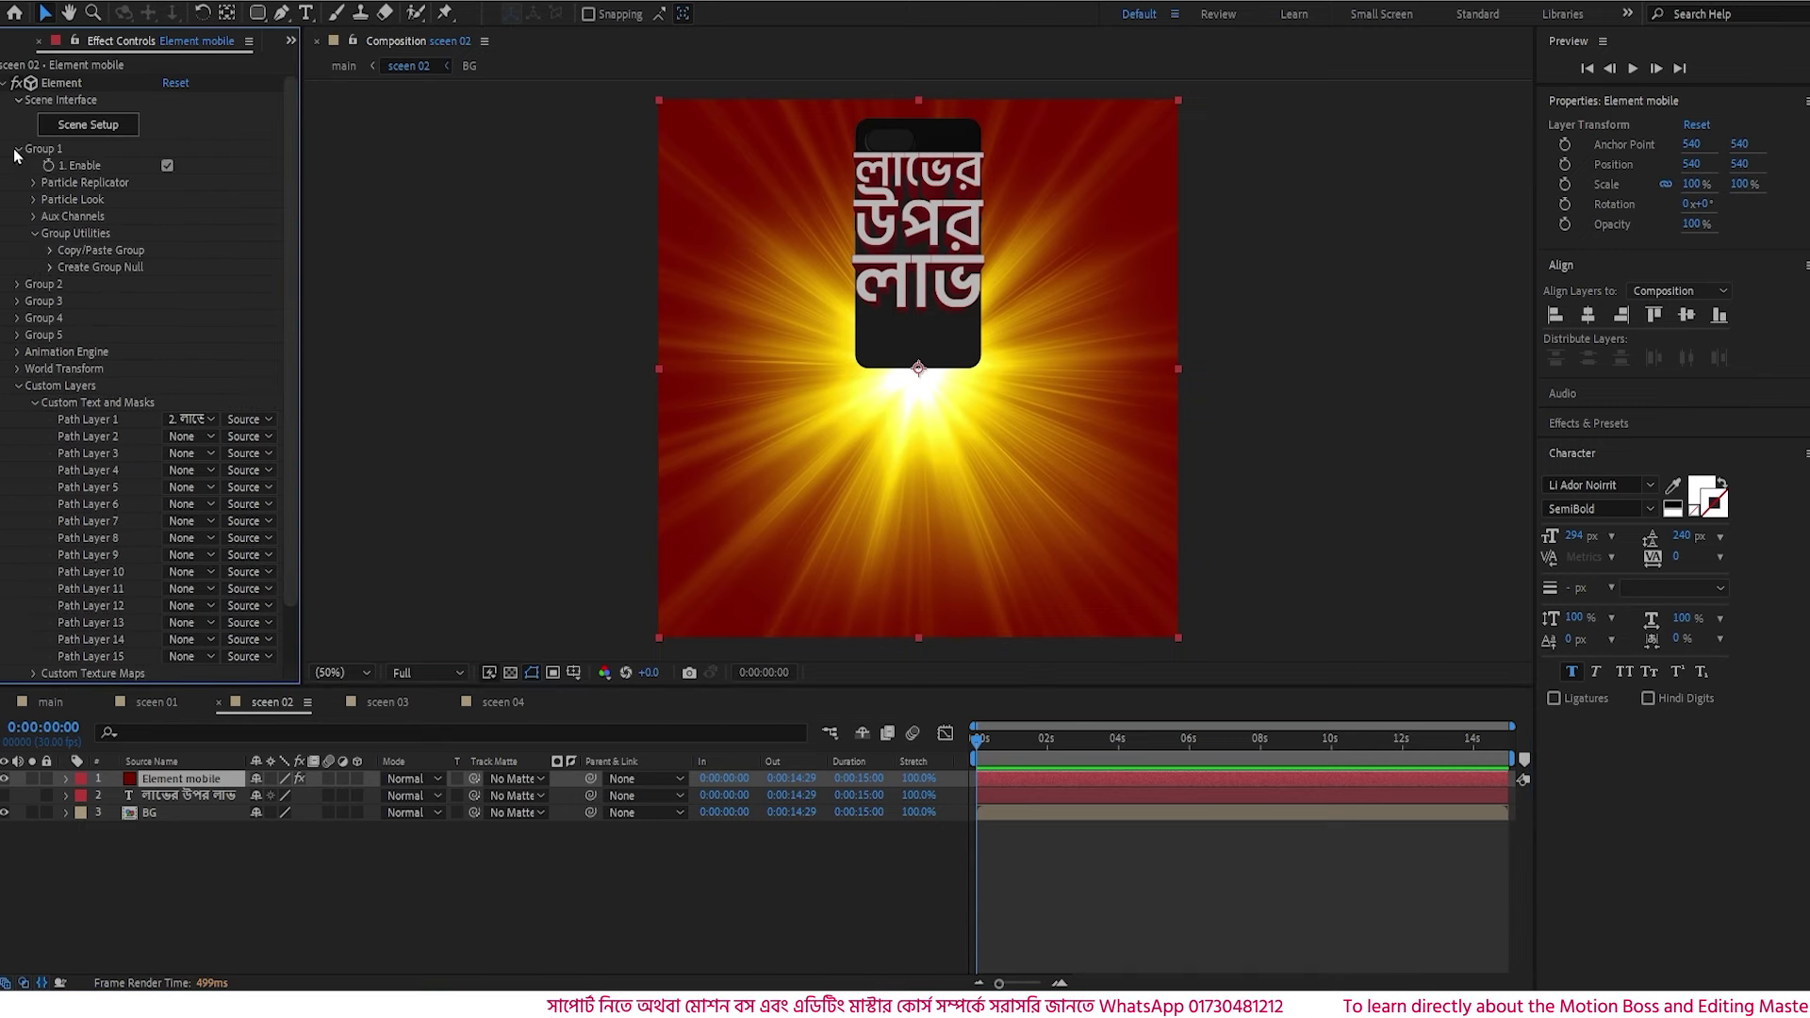
{"action": "left_click", "coordinate": [49, 267]}
{"action": "left_click", "coordinate": [103, 292]}
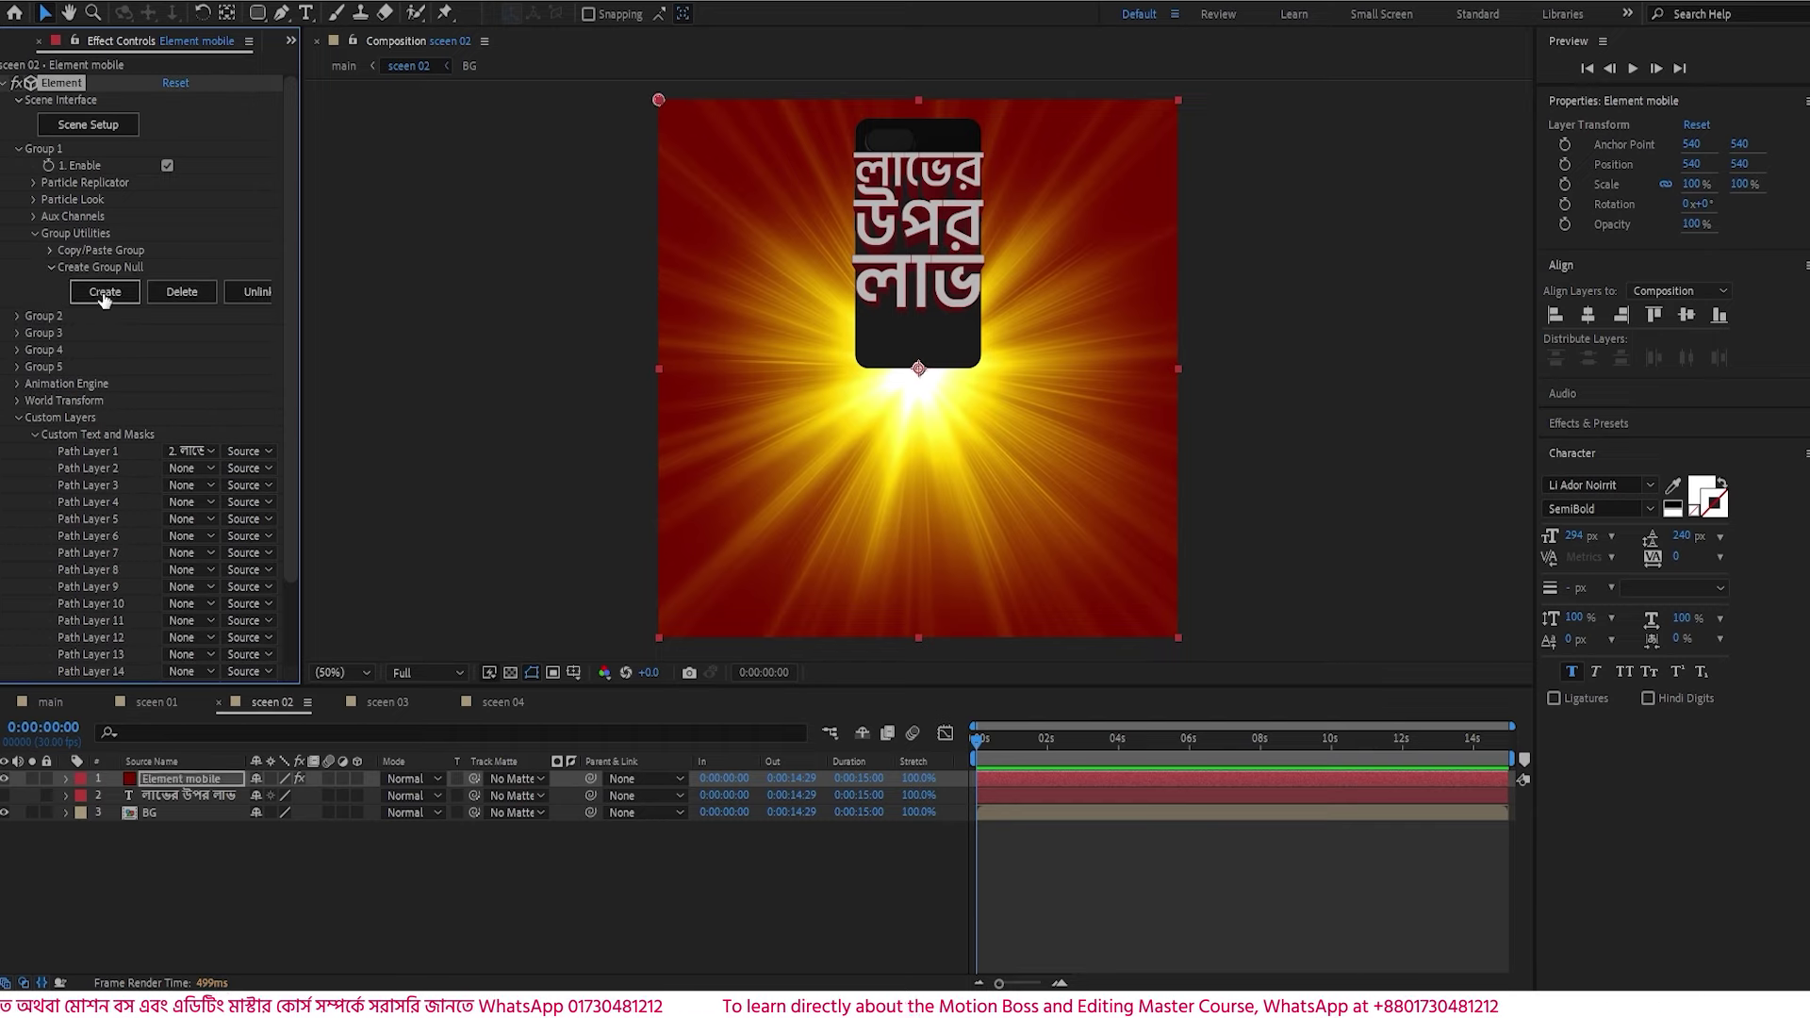
- Rename the new group null layer as mobile 1 Null (158)
{"action": "left_click", "coordinate": [177, 779]}
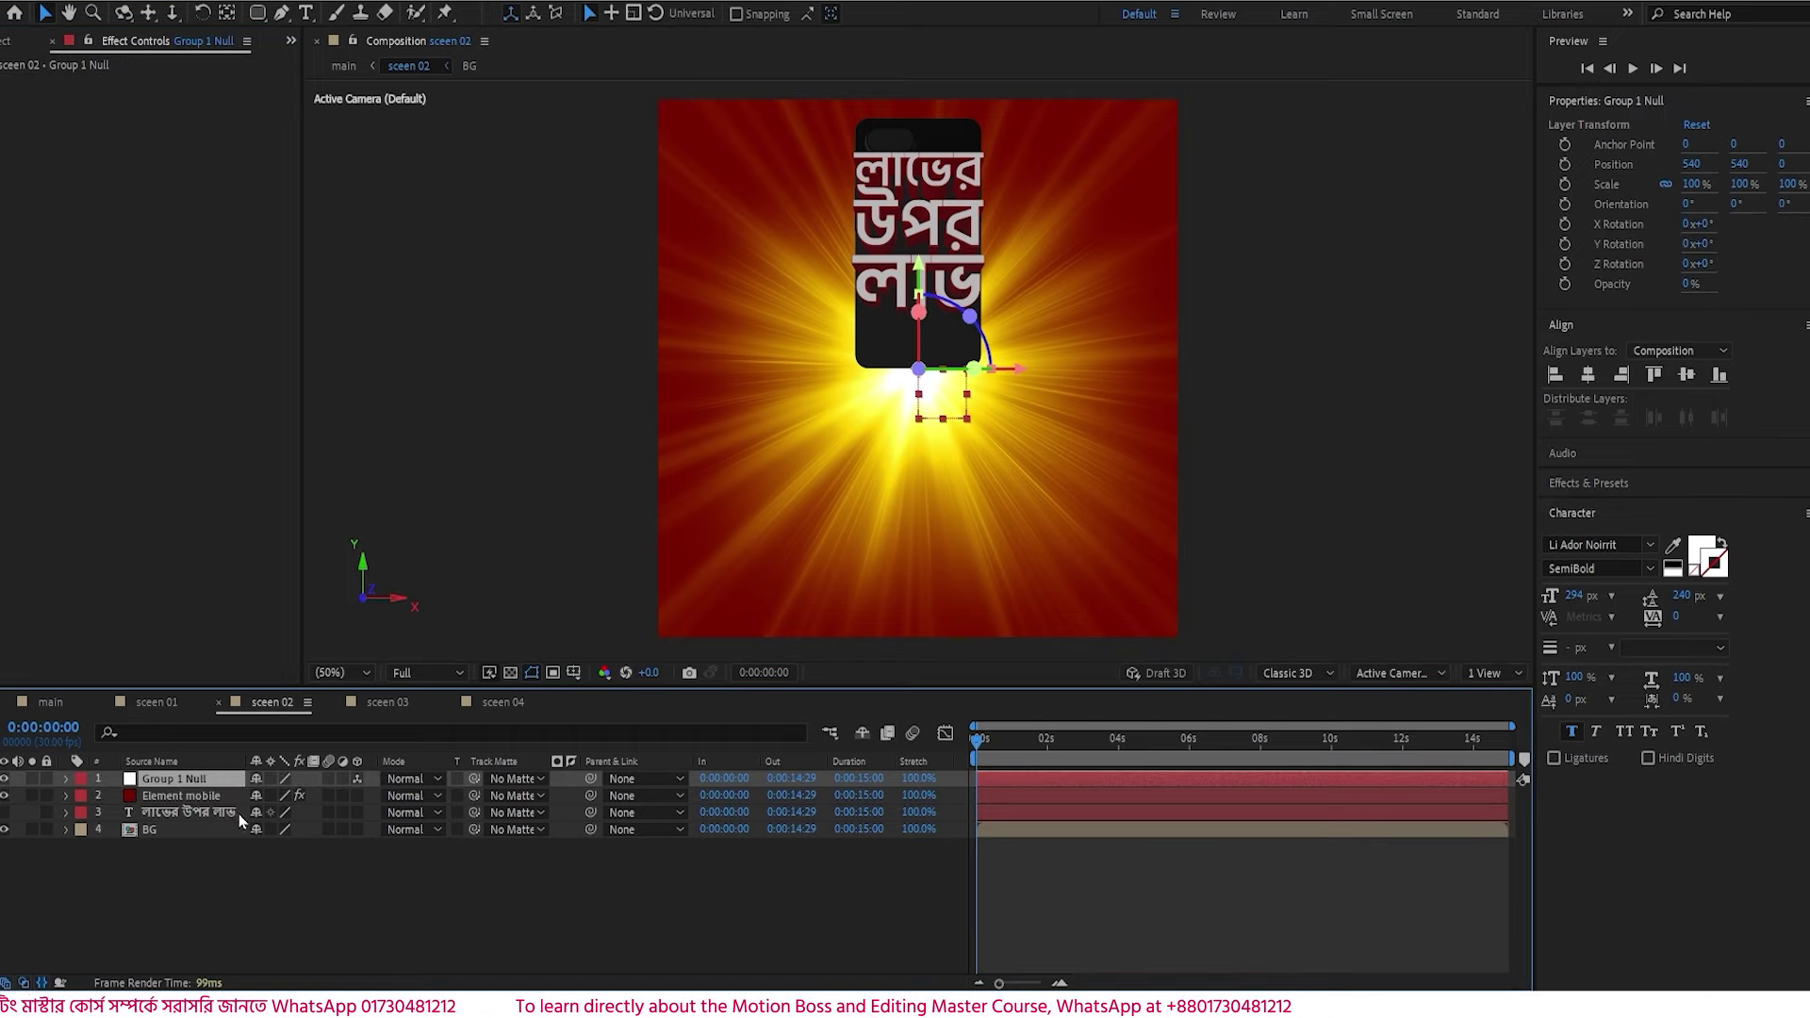
{"action": "key", "text": "Return"}
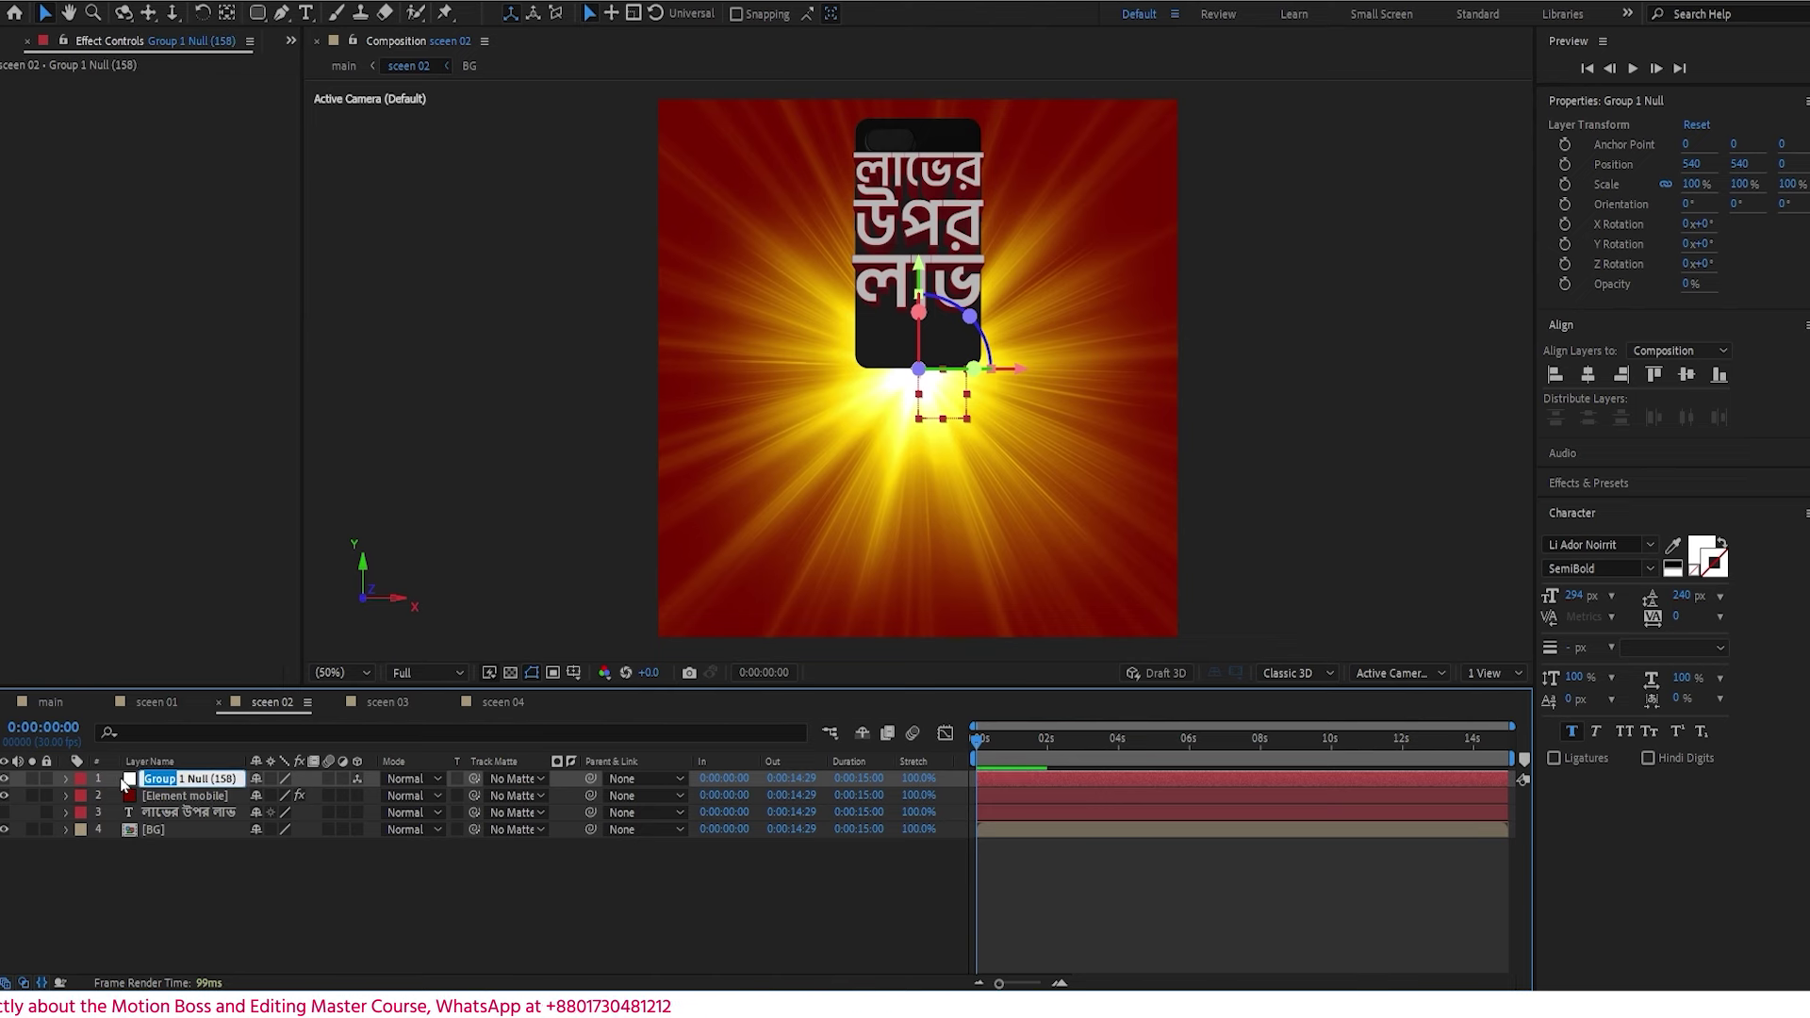
{"action": "type", "text": "mobile"}
{"action": "key", "text": "Return"}
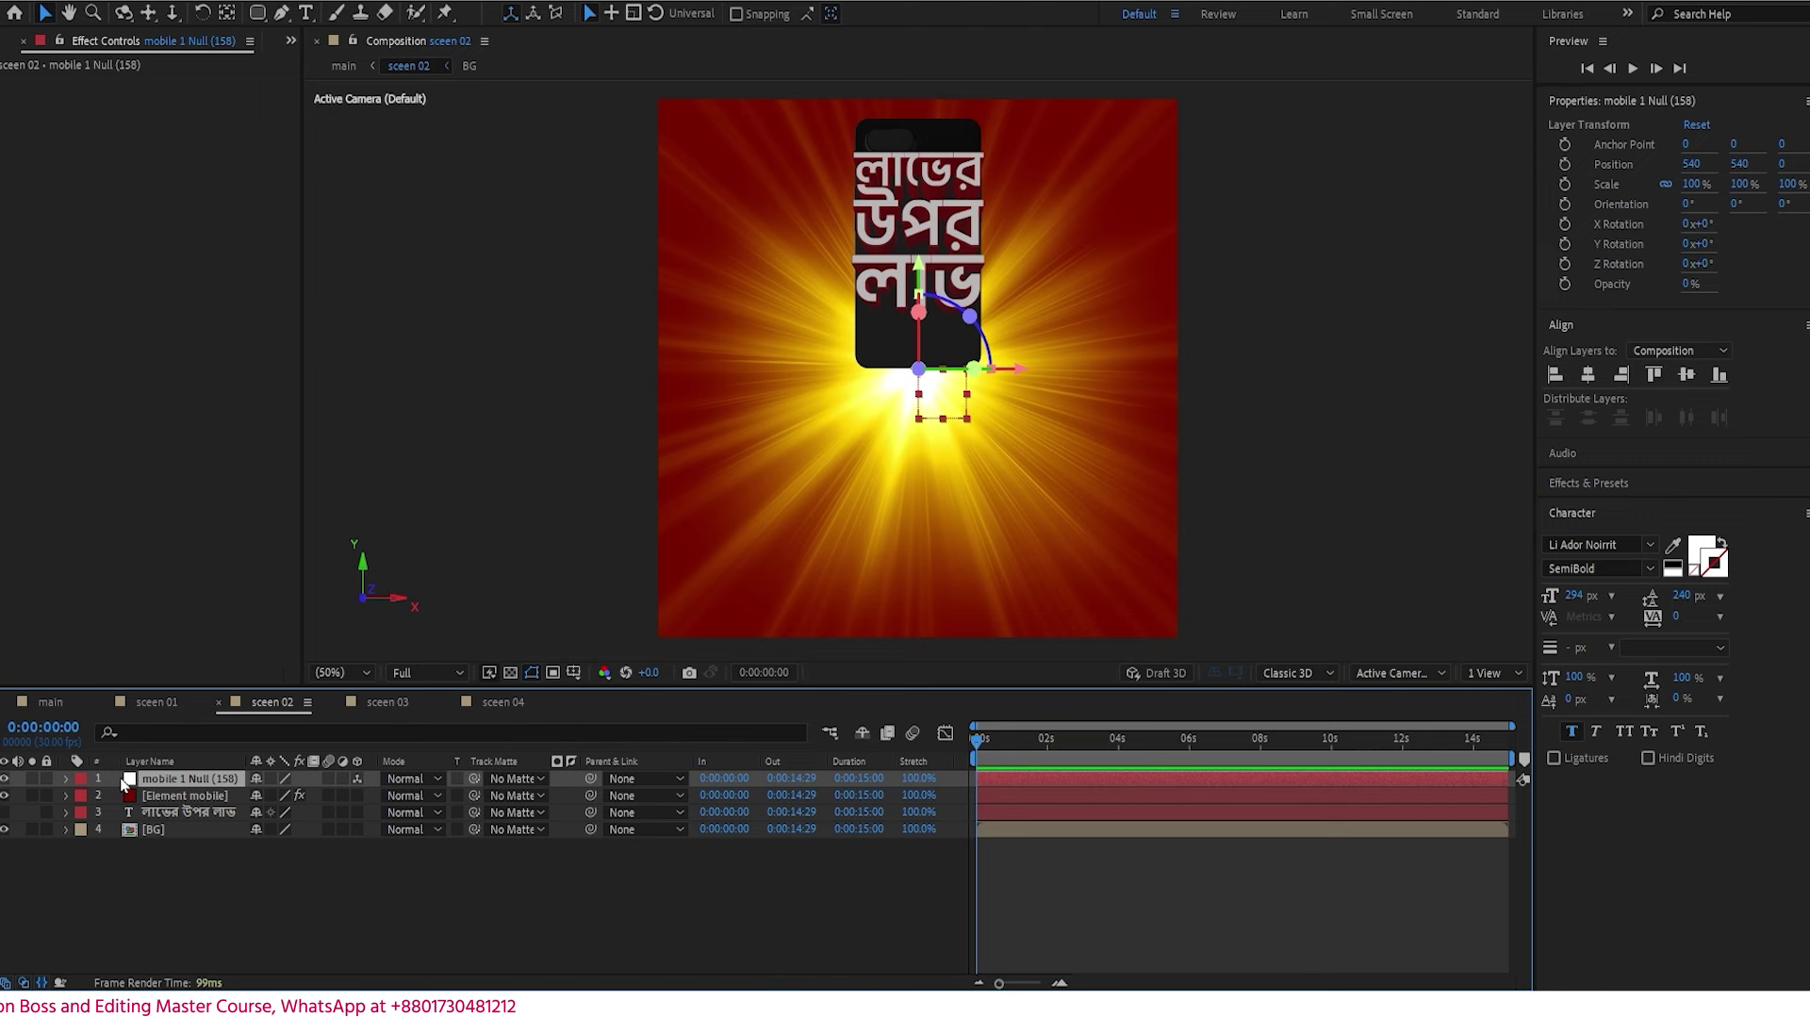
- Lower the mobile null to a Y position of about 798 to center the phone vertically in the frame
{"action": "left_click", "coordinate": [192, 795]}
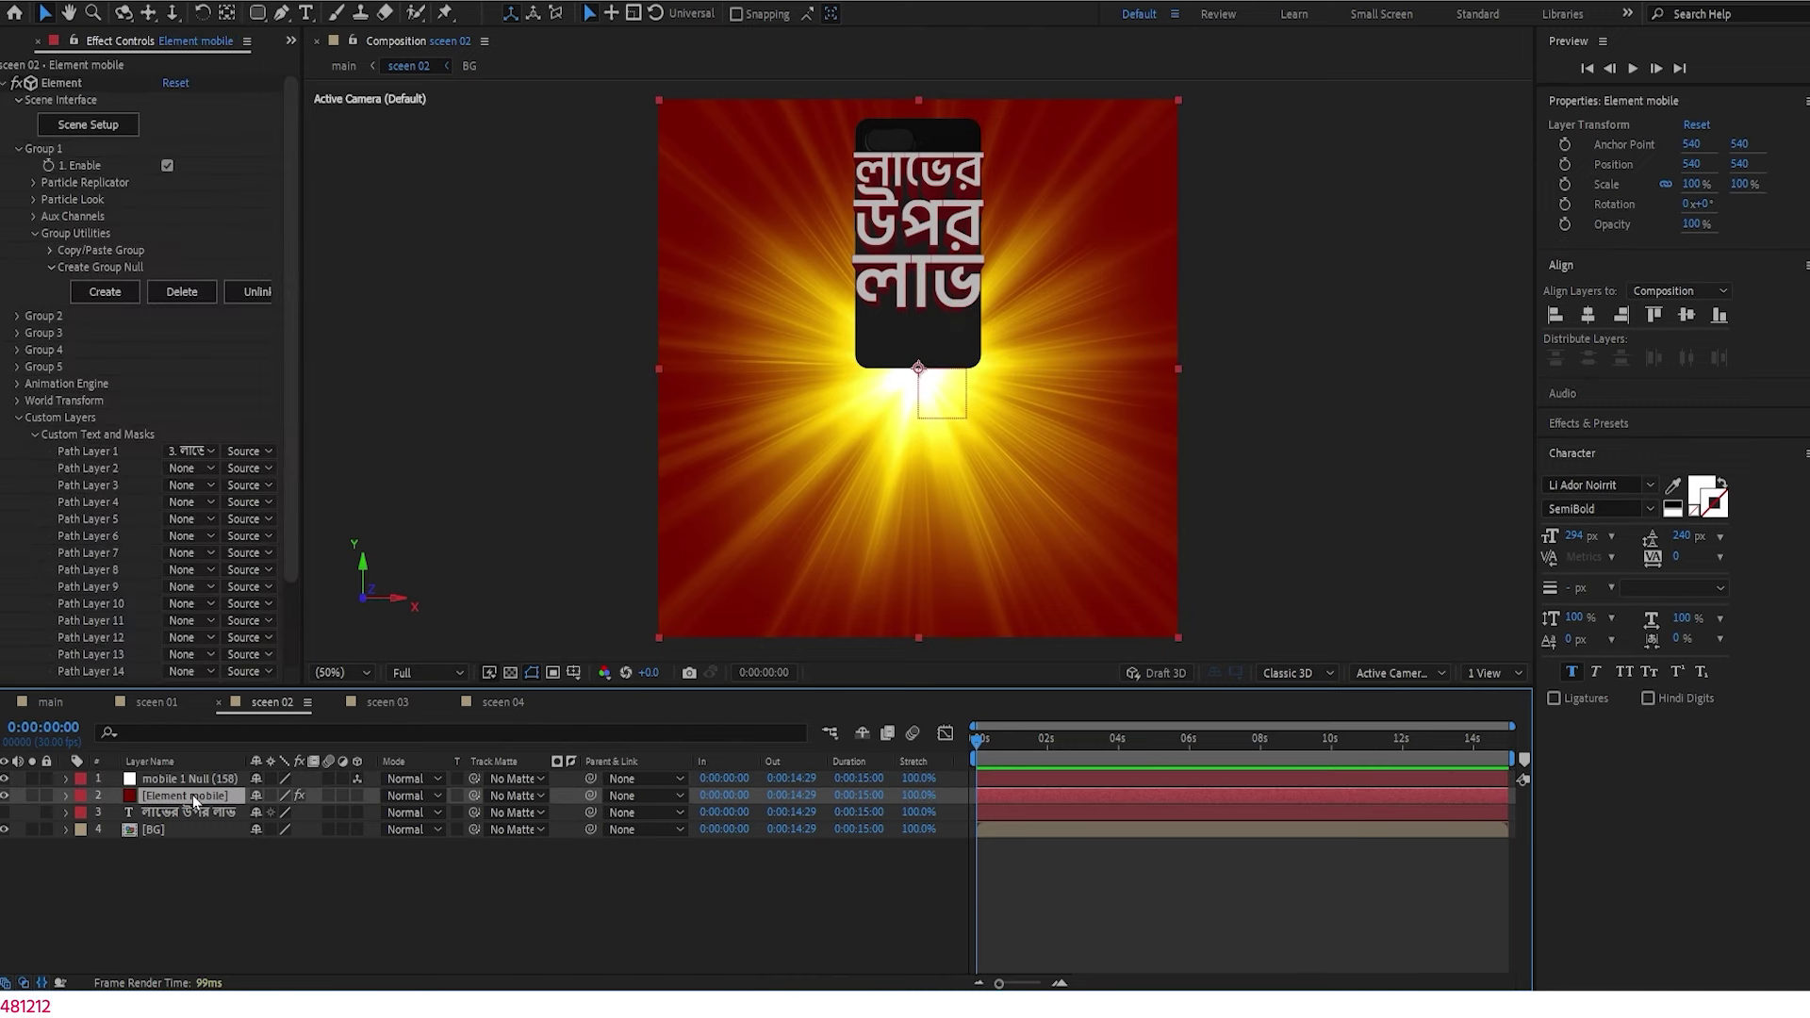
{"action": "left_click", "coordinate": [196, 778]}
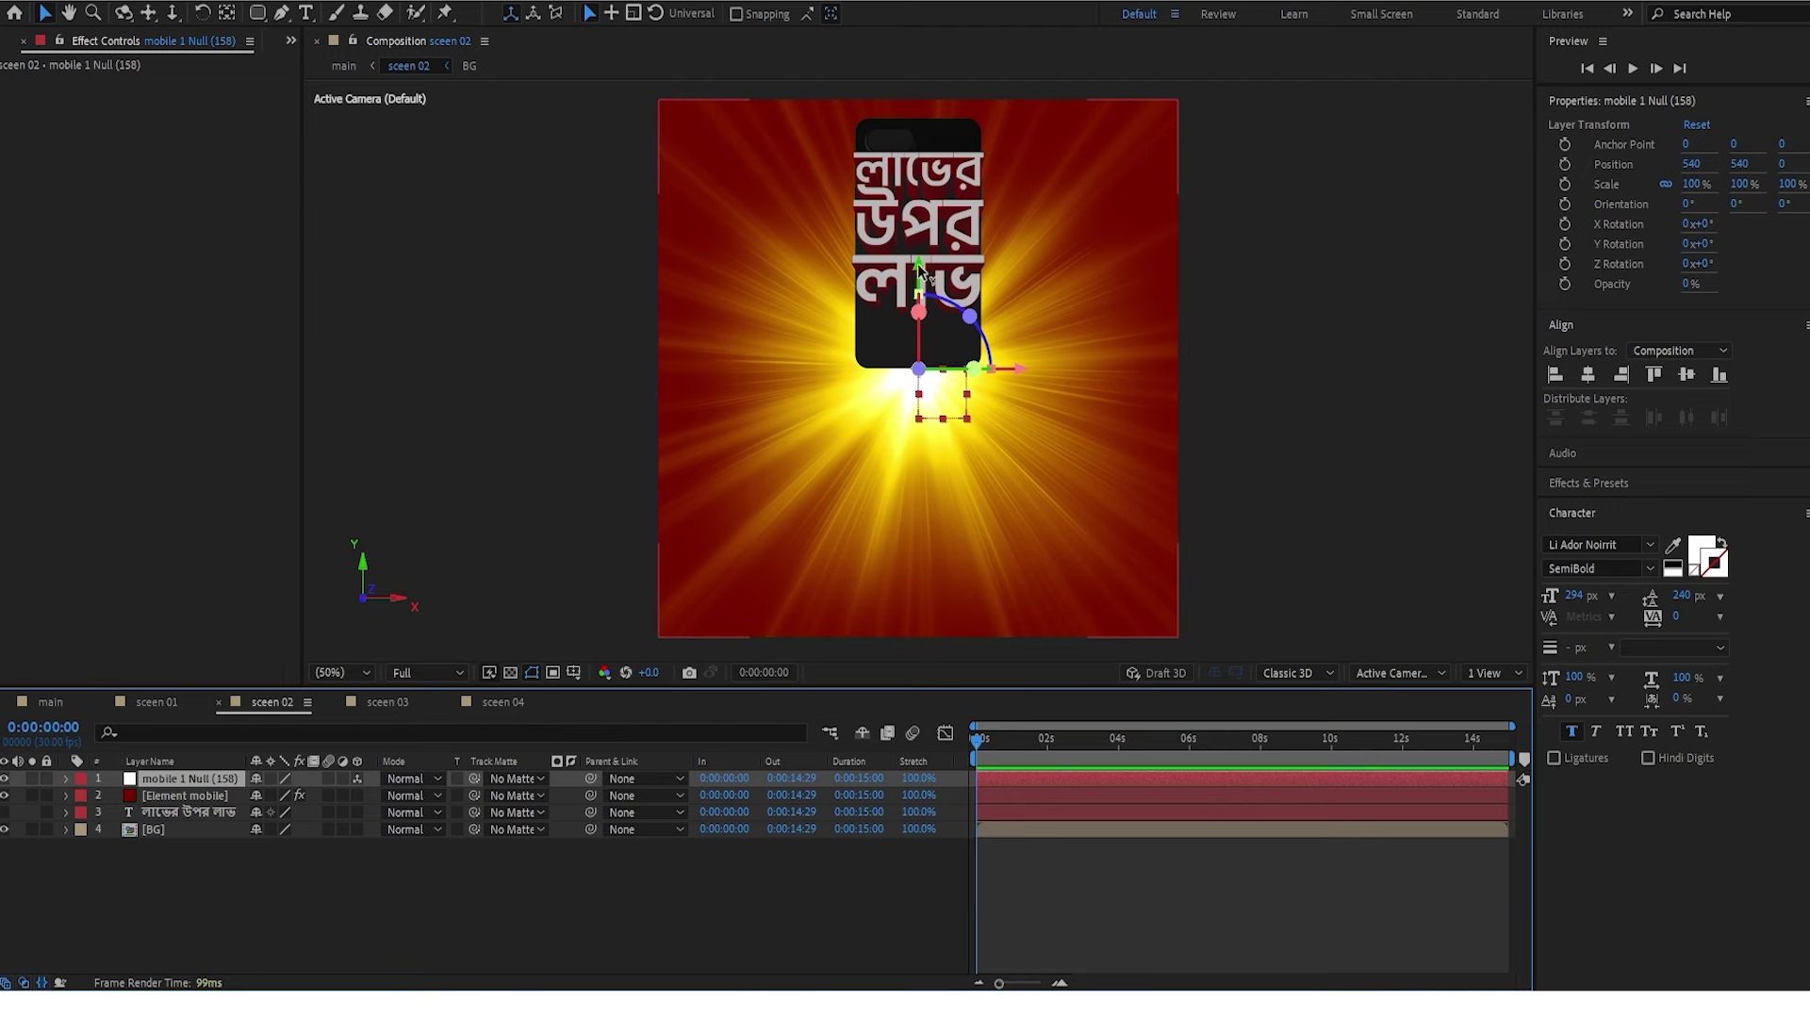
{"action": "left_click_drag", "start_coordinate": [921, 268], "coordinate": [941, 401]}
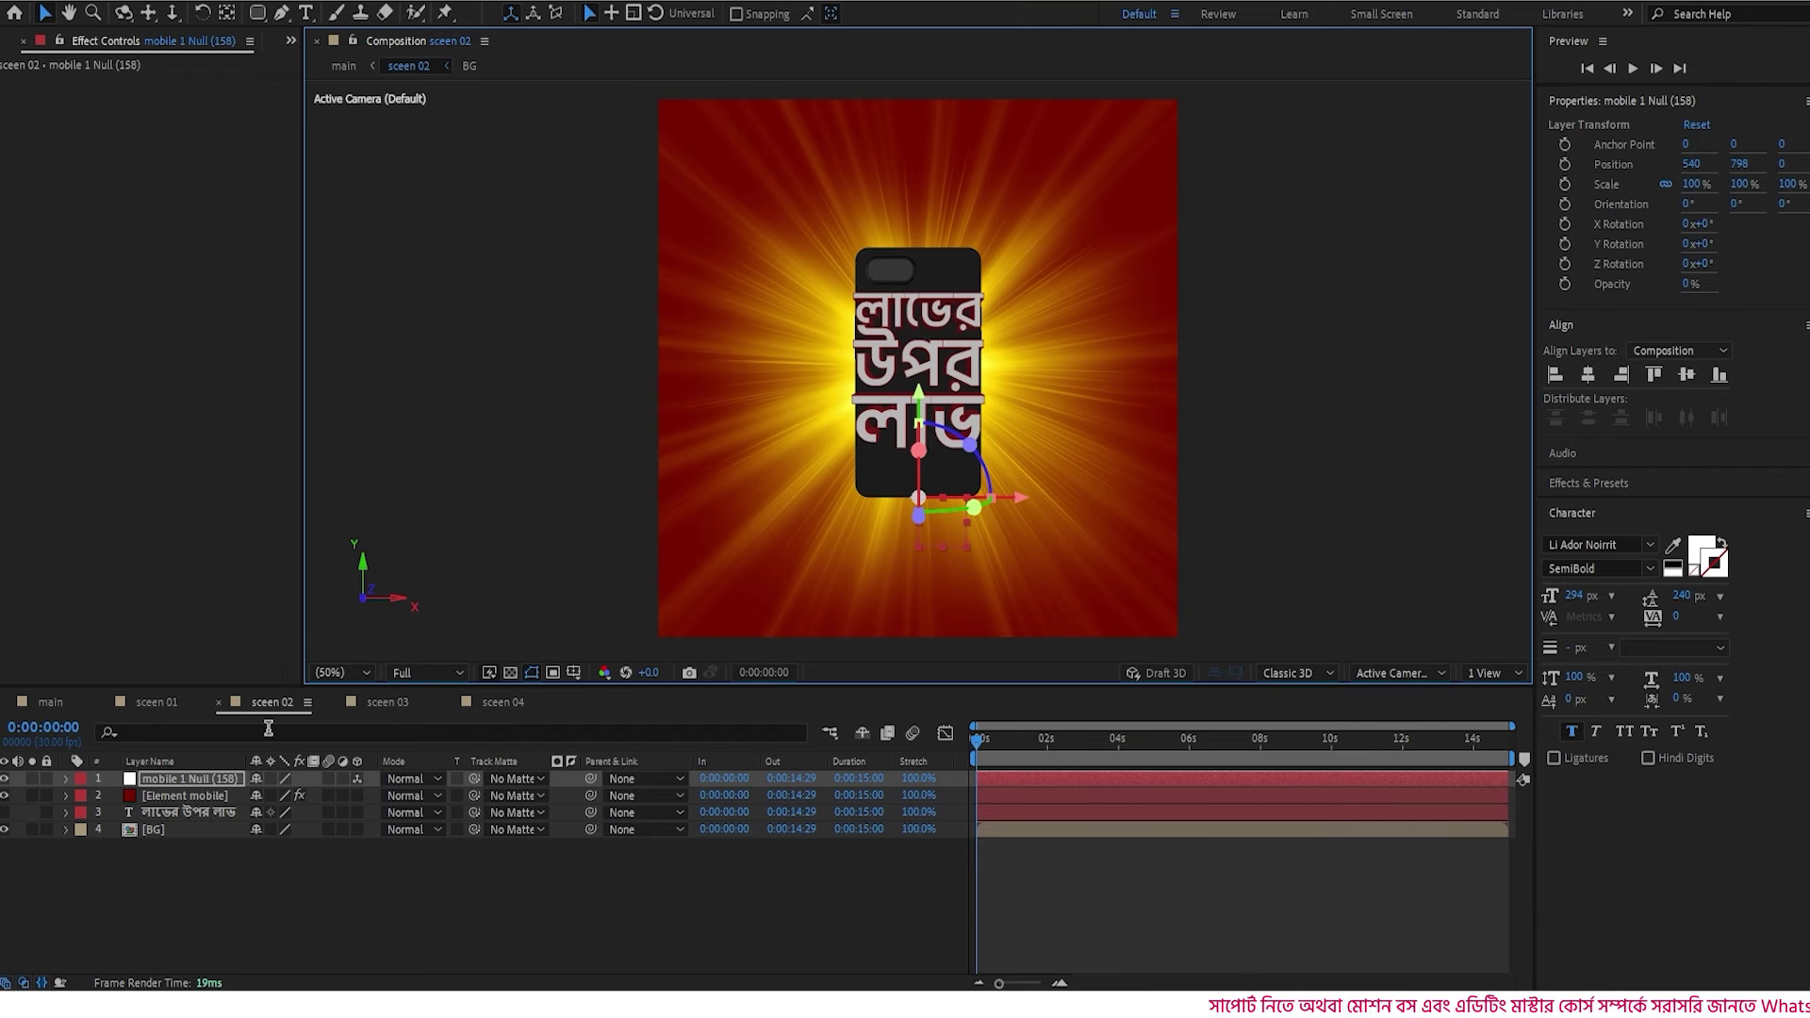
- Set the mobile 1 Null (158) layer's Y Rotation to 180° so the phone's screen faces the viewer
{"action": "left_click", "coordinate": [191, 780]}
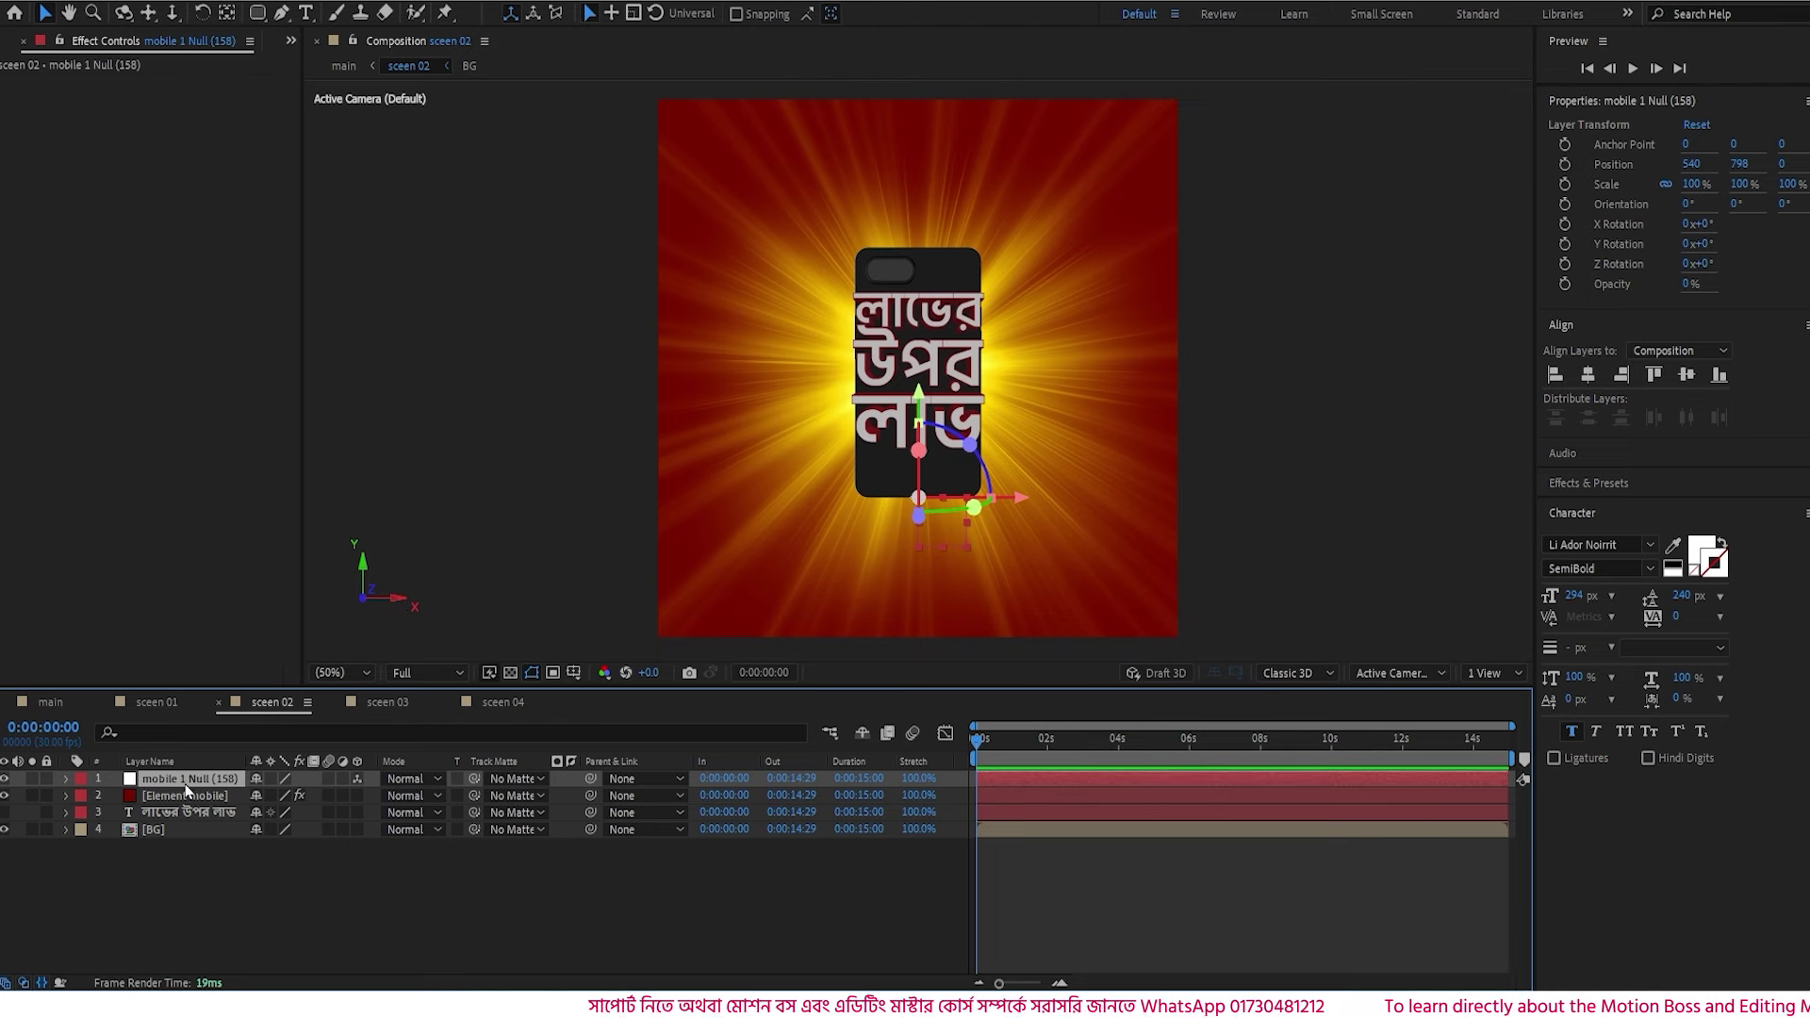
{"action": "key", "text": "r"}
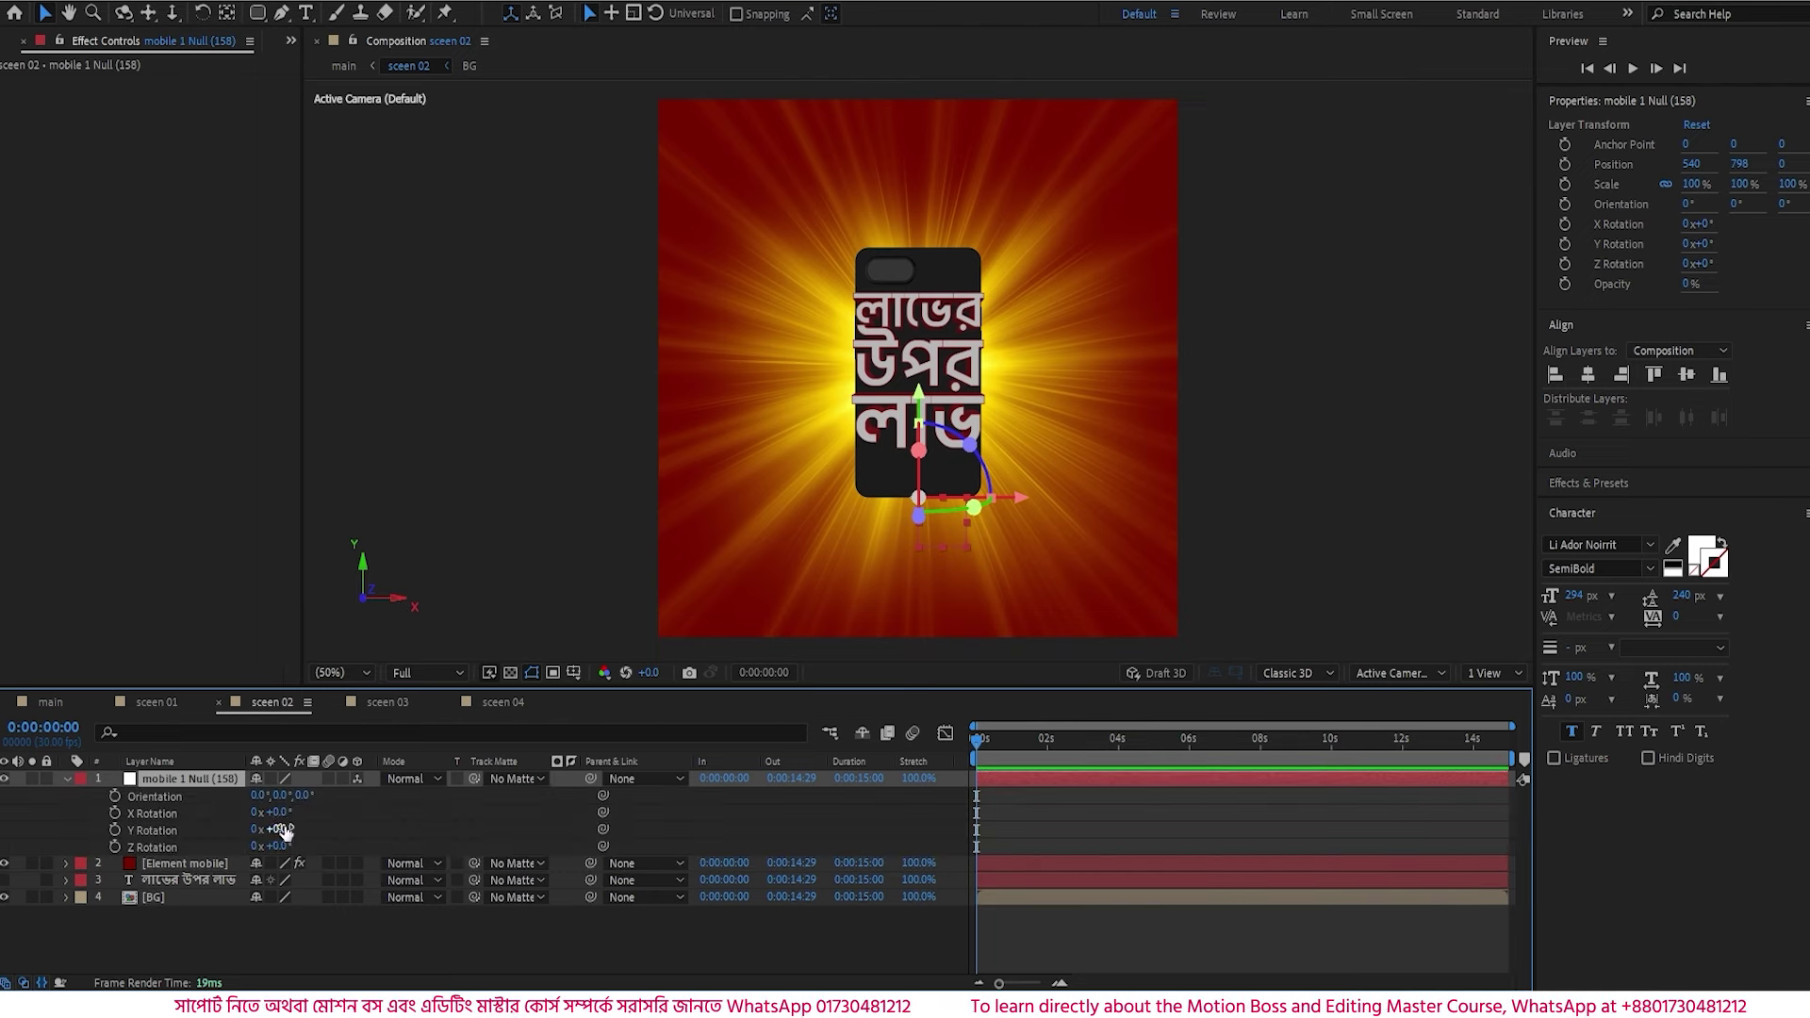
{"action": "left_click_drag", "start_coordinate": [283, 829], "coordinate": [459, 816]}
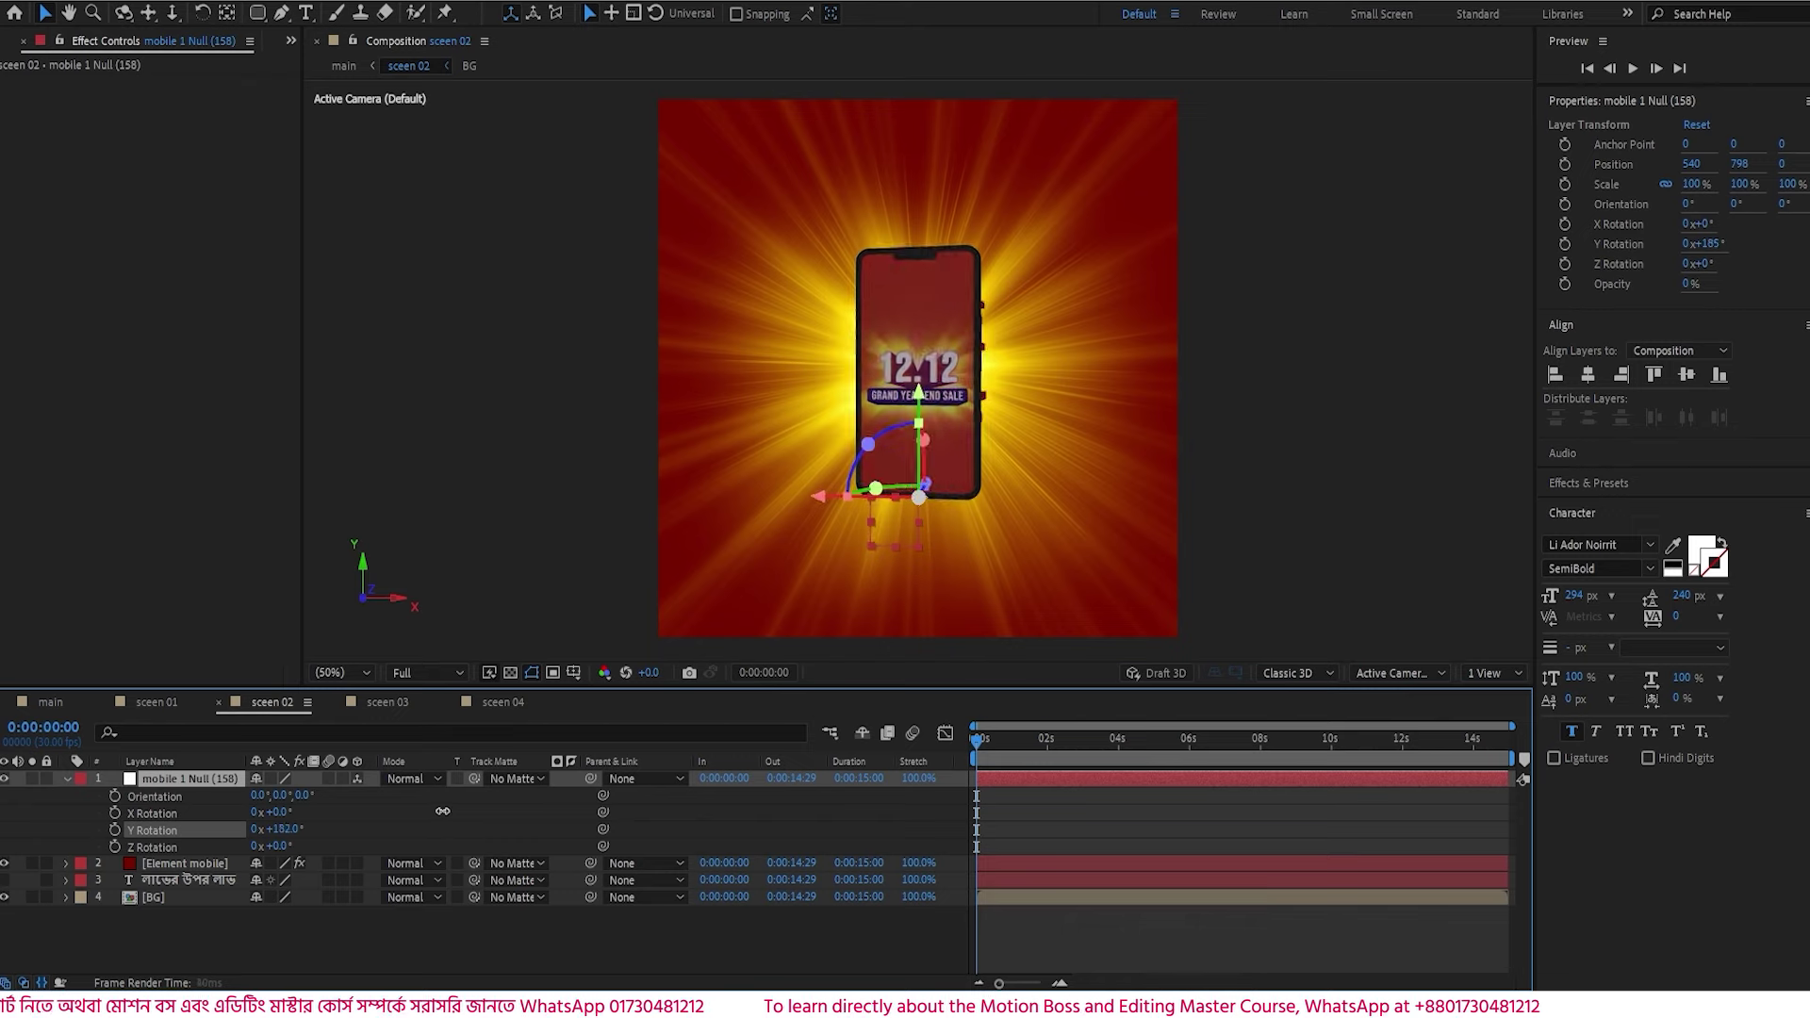
{"action": "left_click", "coordinate": [283, 830]}
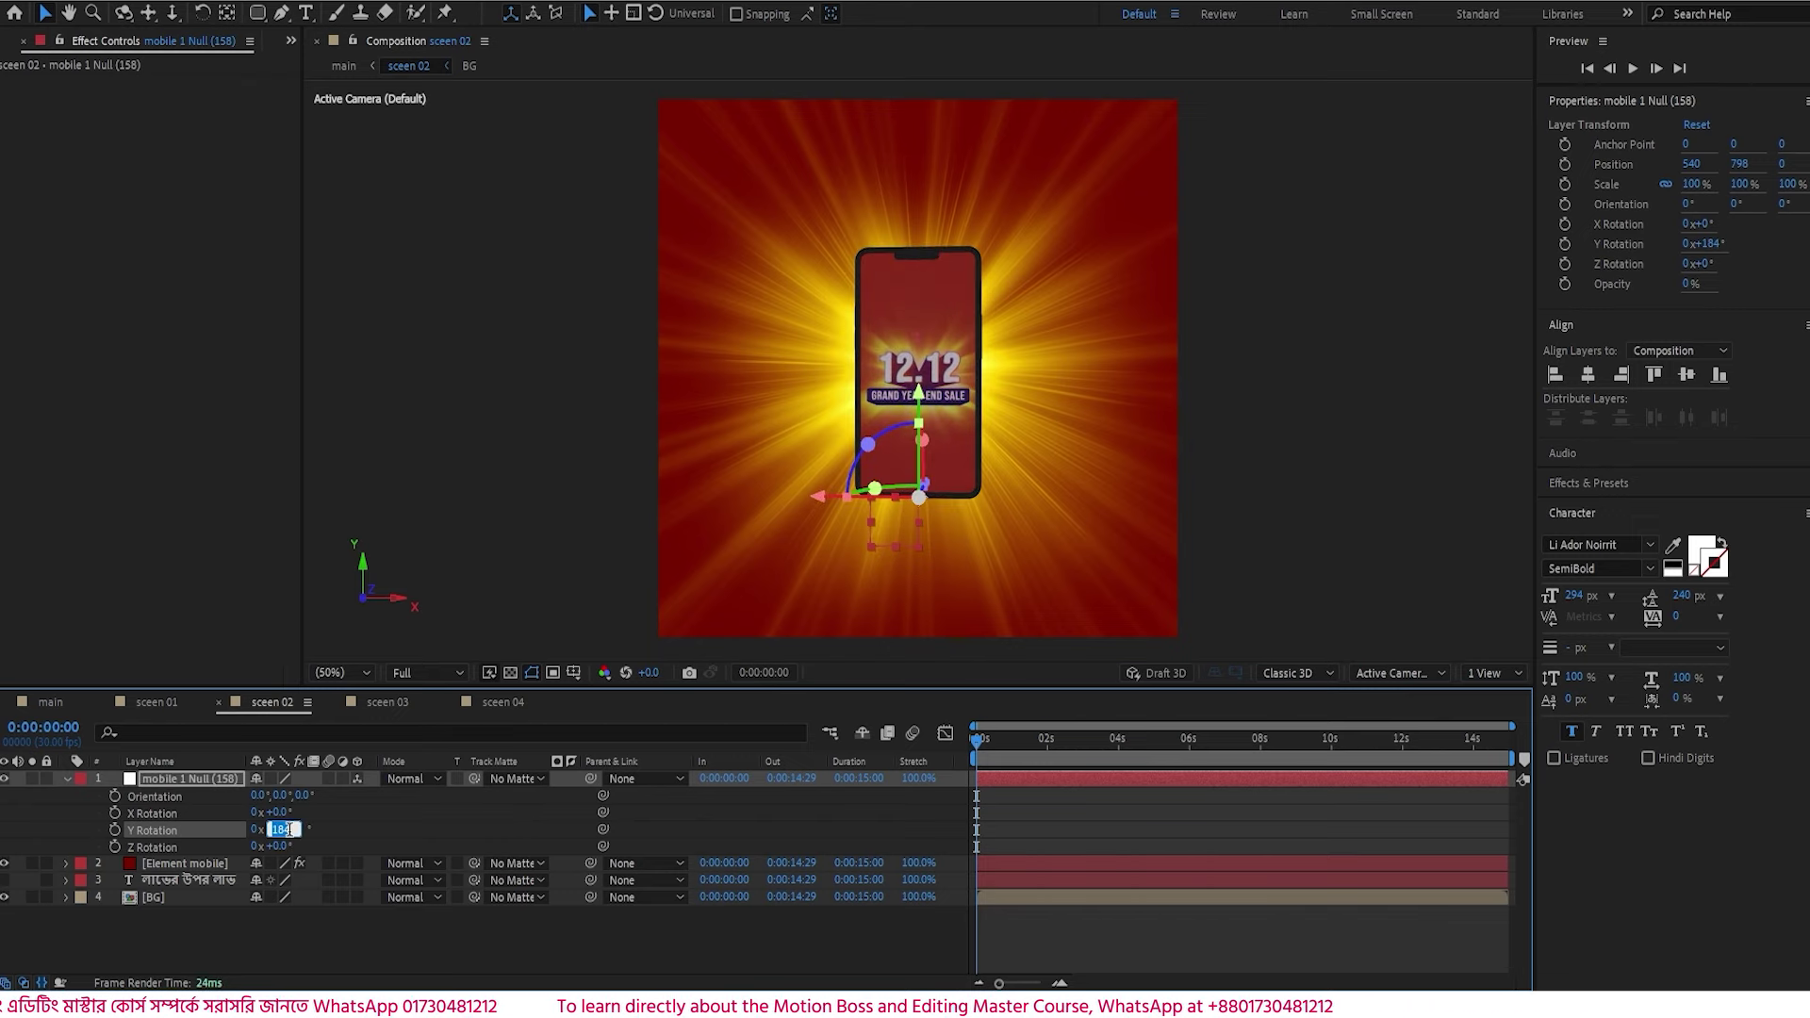
{"action": "type", "text": "180"}
{"action": "key", "text": "Return"}
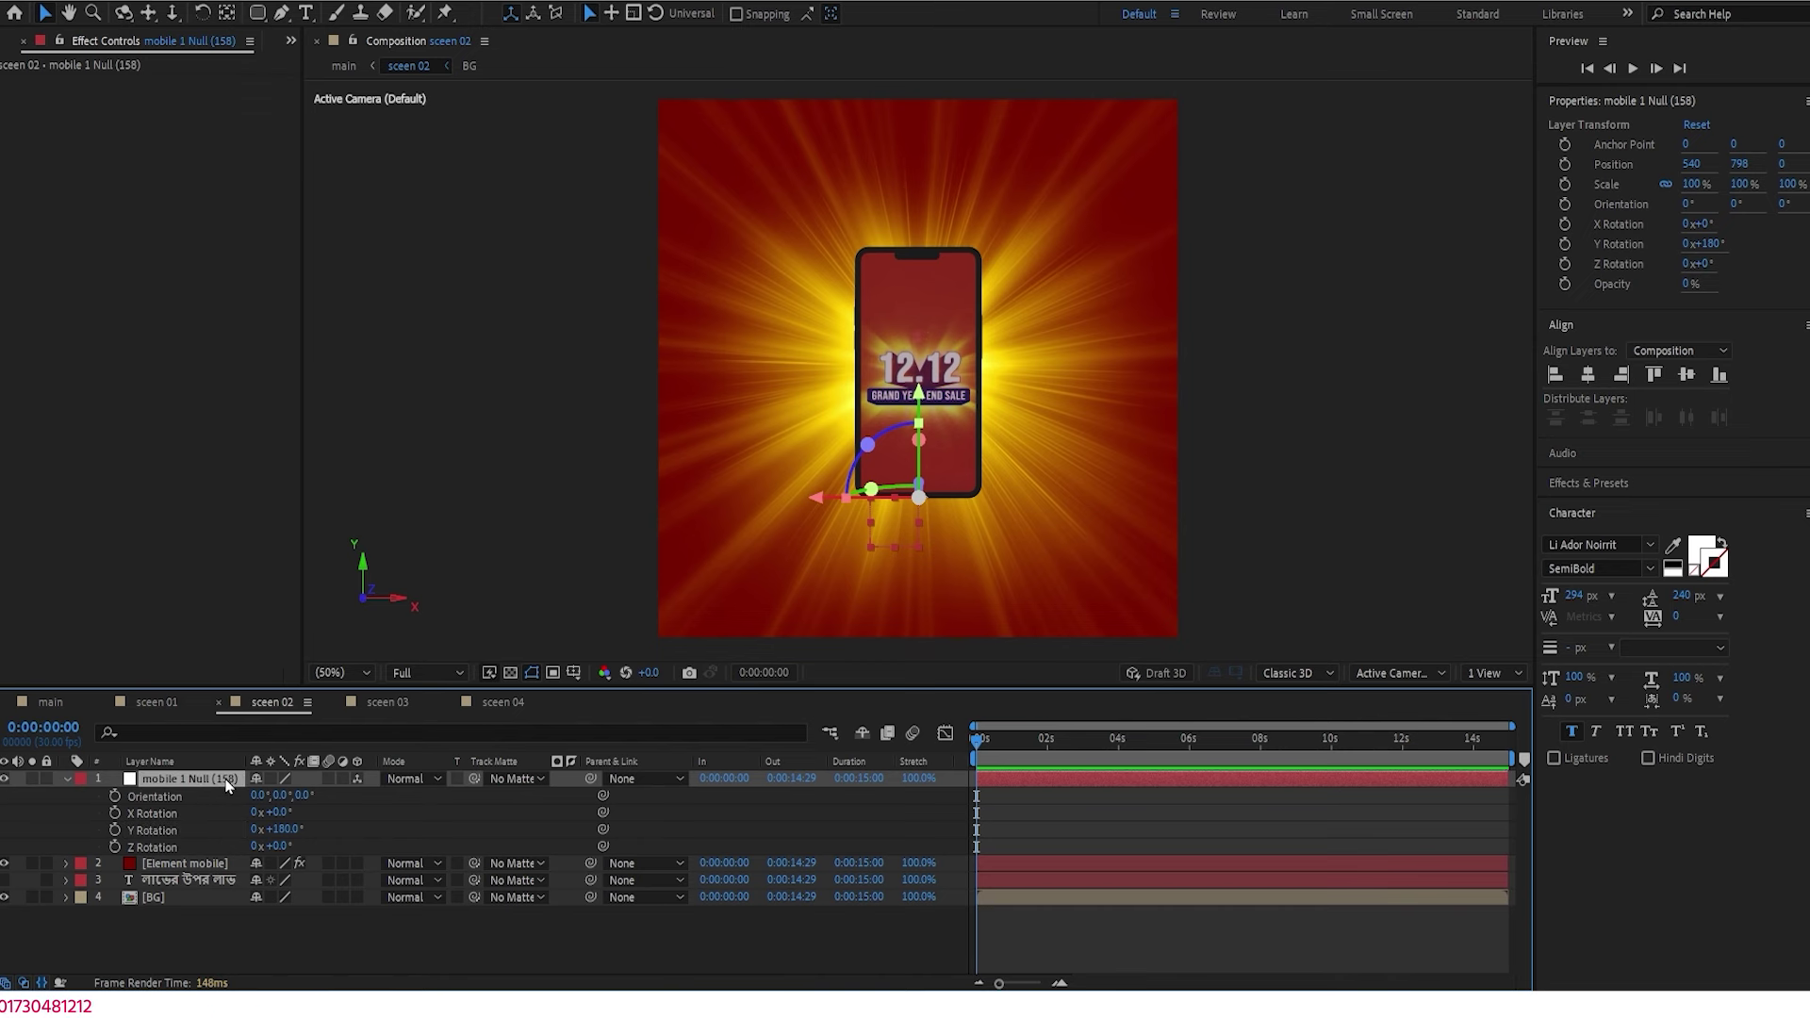
- Bring the mobile null toward the camera so the phone screen fills the frame, with position Y at 782 and Z at -1160
{"action": "key", "text": "shift+p"}
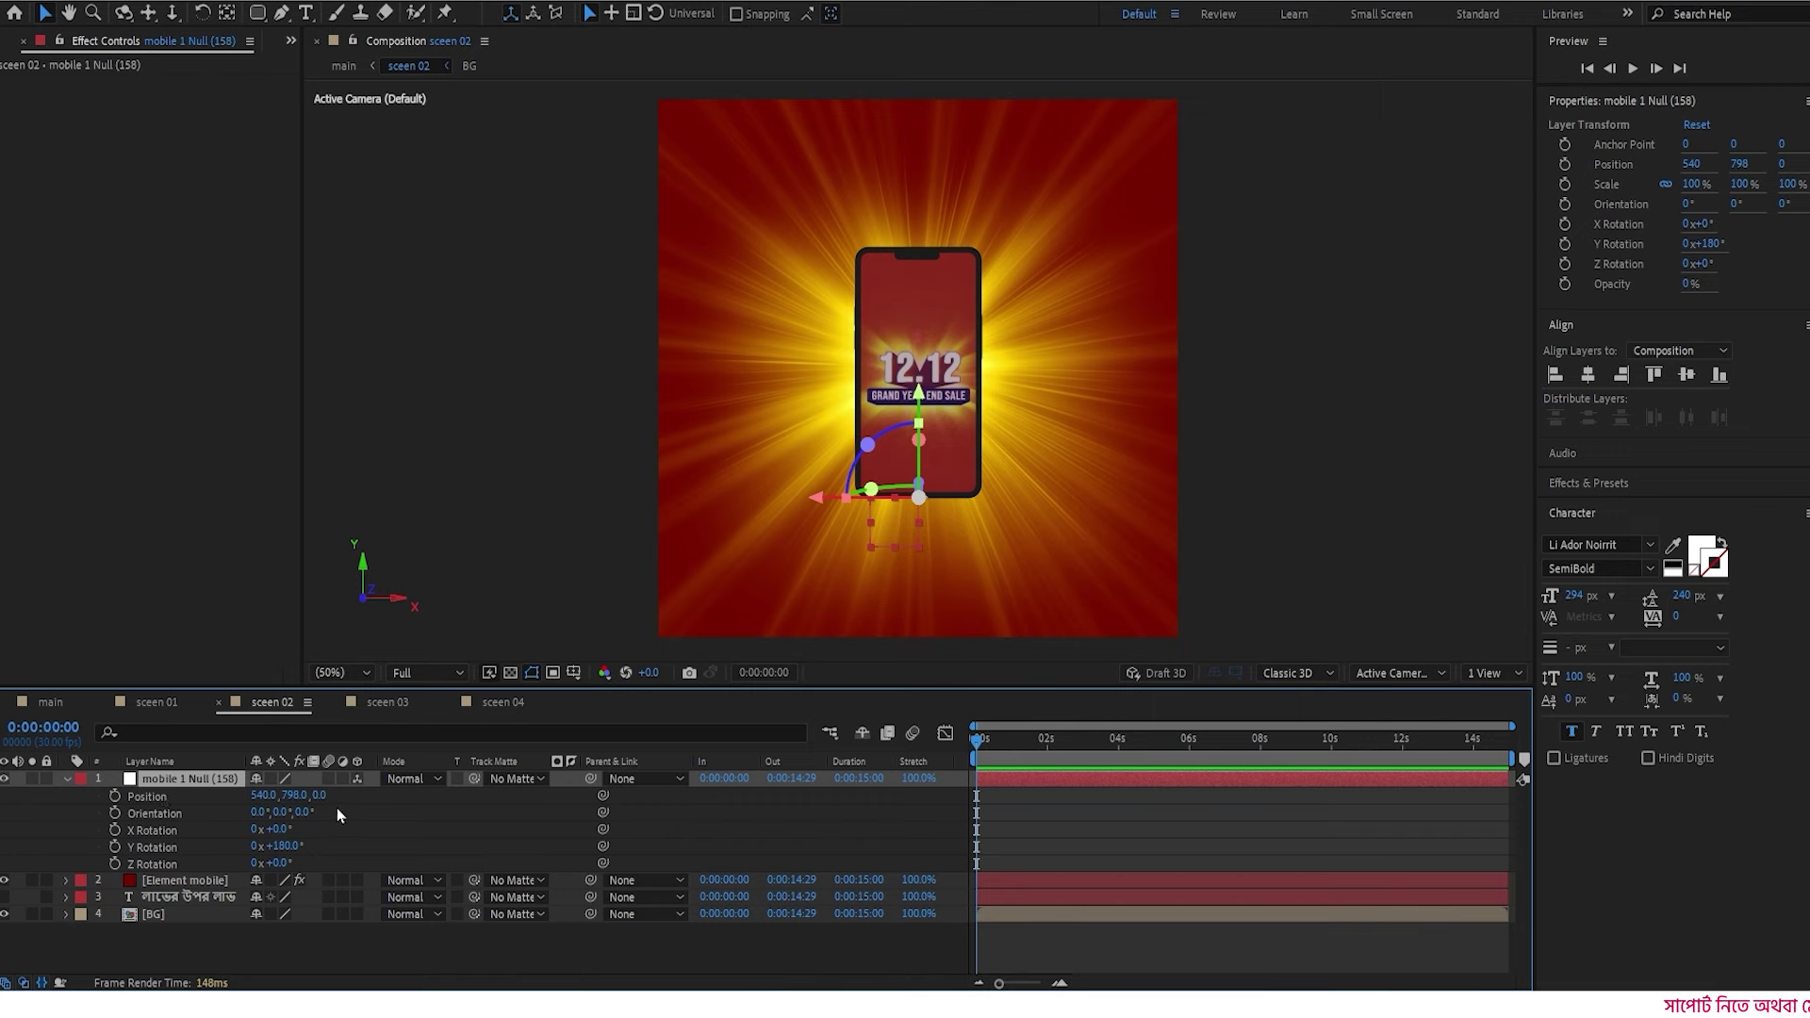
{"action": "left_click_drag", "start_coordinate": [366, 793], "coordinate": [270, 793]}
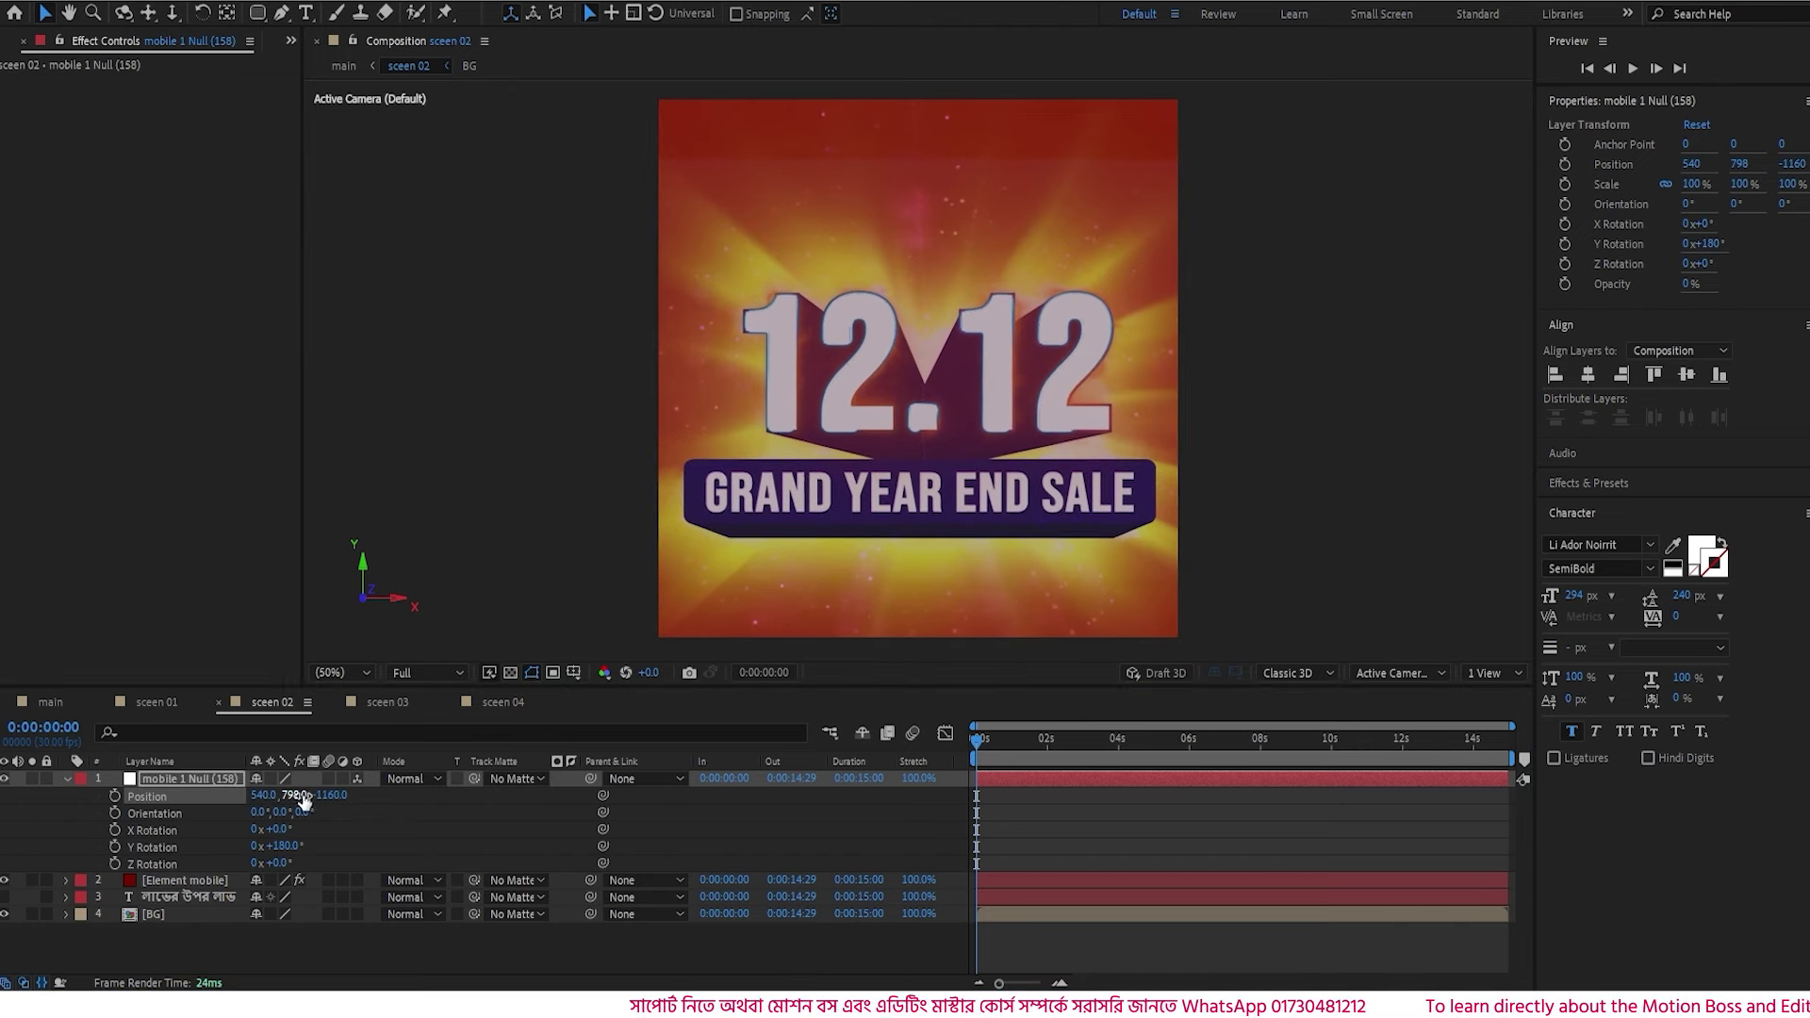
{"action": "left_click_drag", "start_coordinate": [301, 795], "coordinate": [286, 795]}
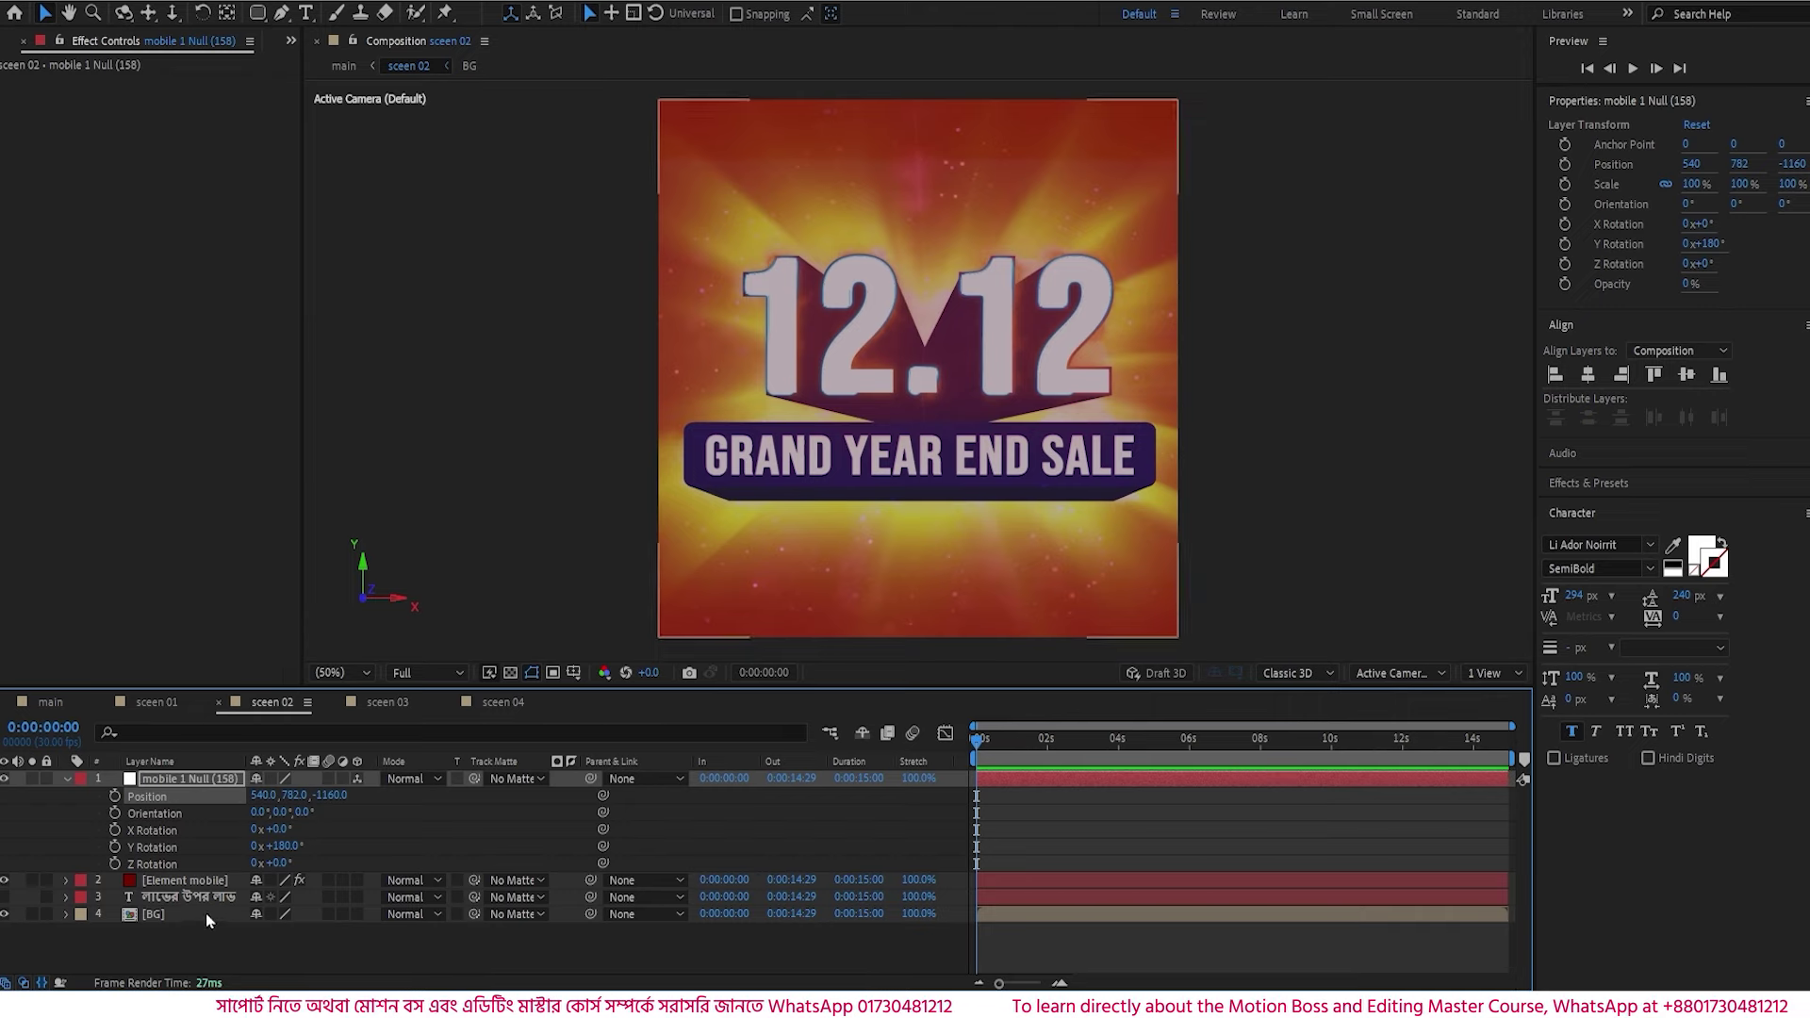
- Enable keyframing at the first frame for the mobile null's Position and its X, Y and Z Rotation
{"action": "left_click", "coordinate": [115, 796]}
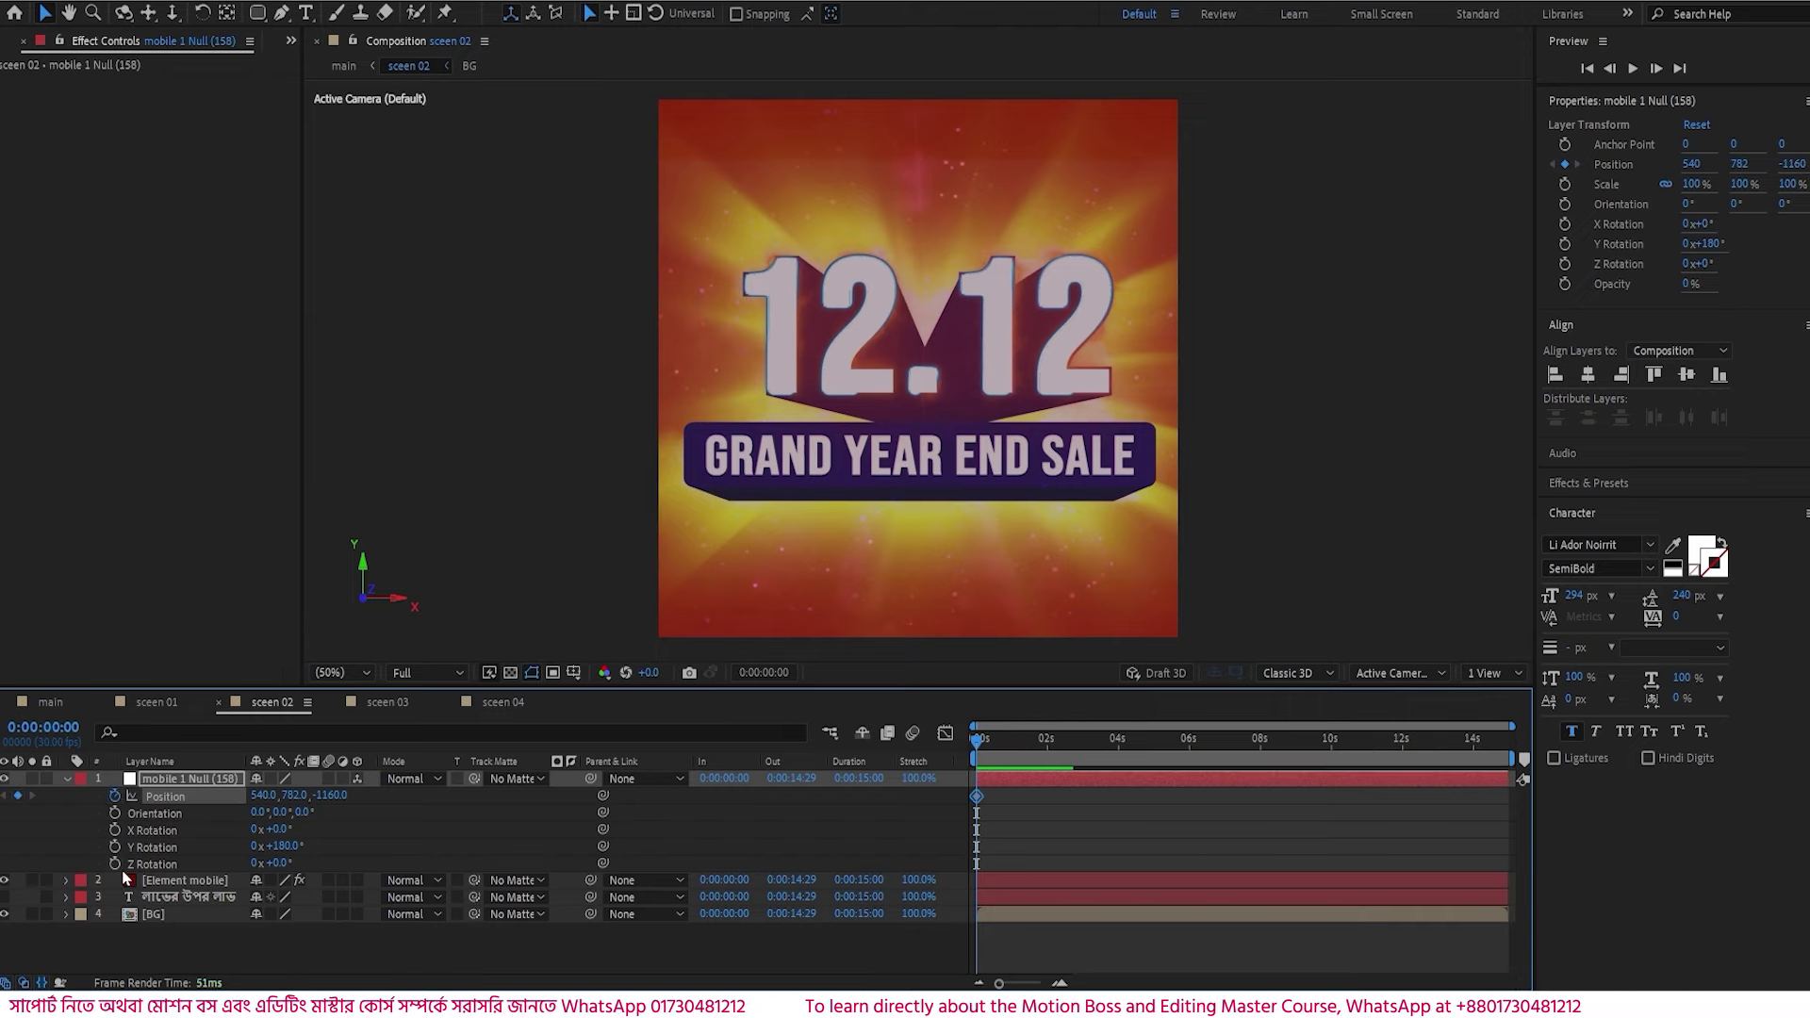
{"action": "left_click", "coordinate": [115, 861]}
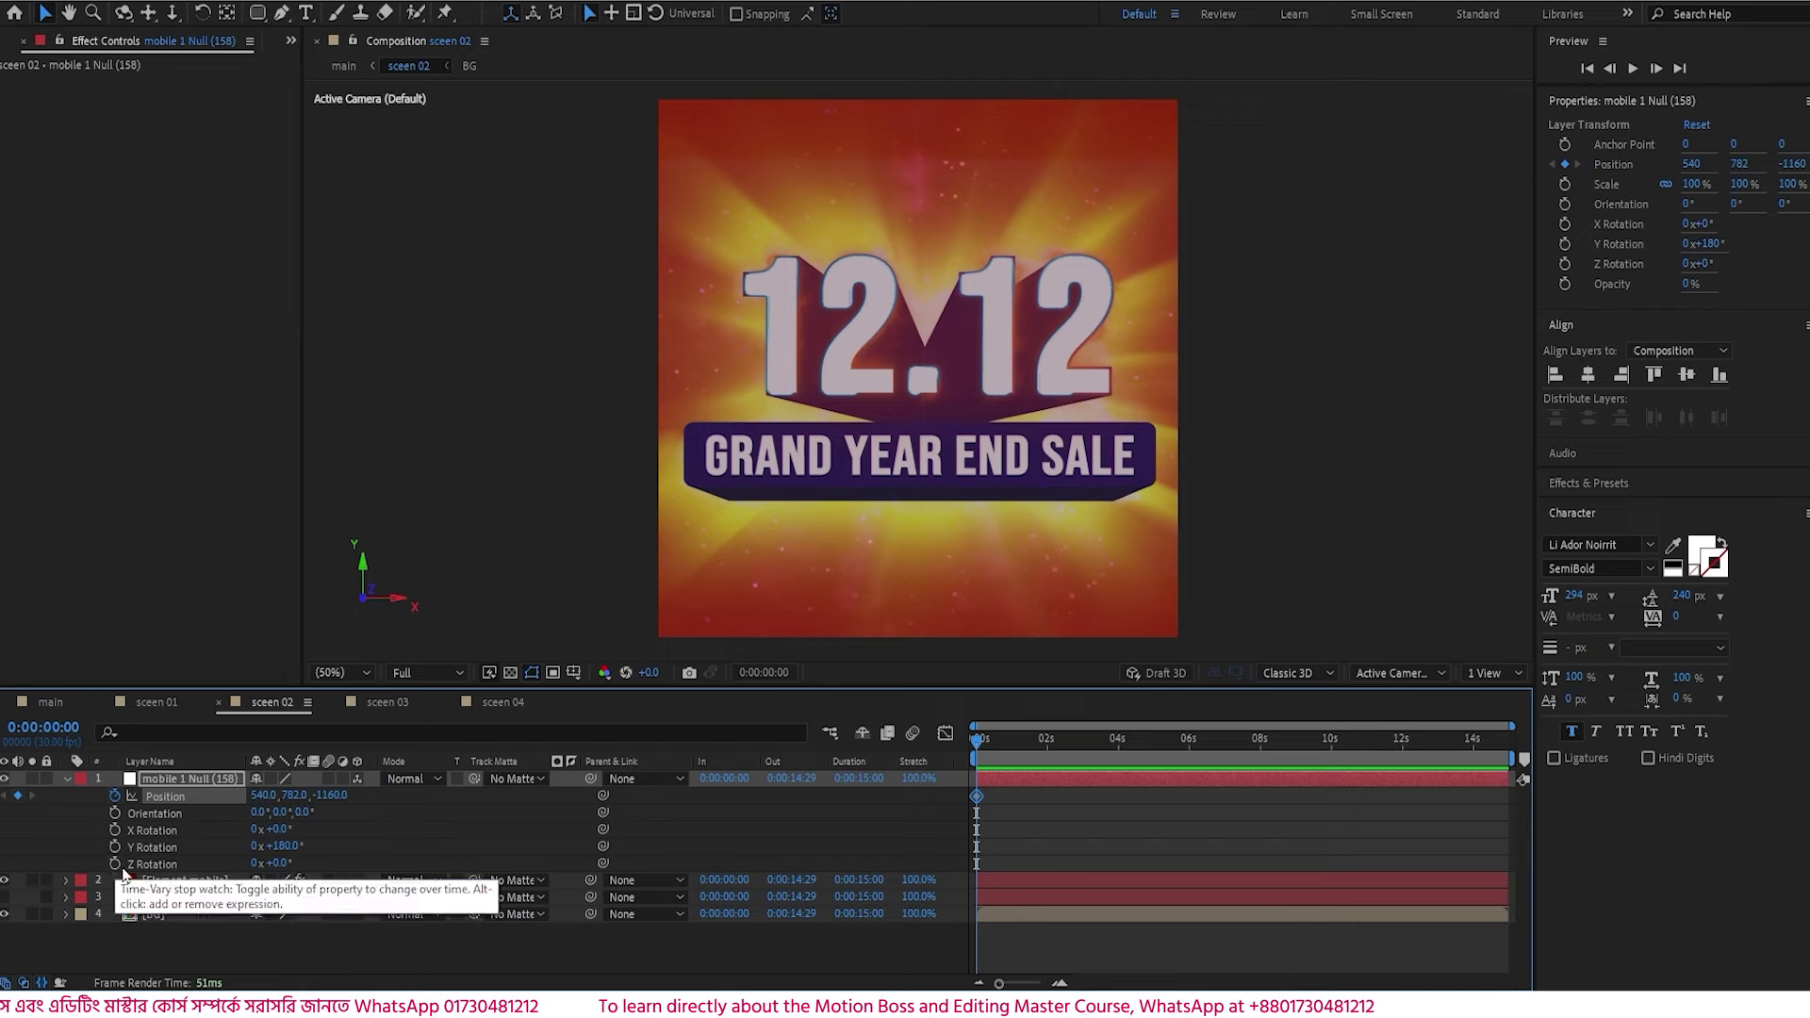
{"action": "left_click", "coordinate": [115, 846]}
{"action": "left_click", "coordinate": [115, 829]}
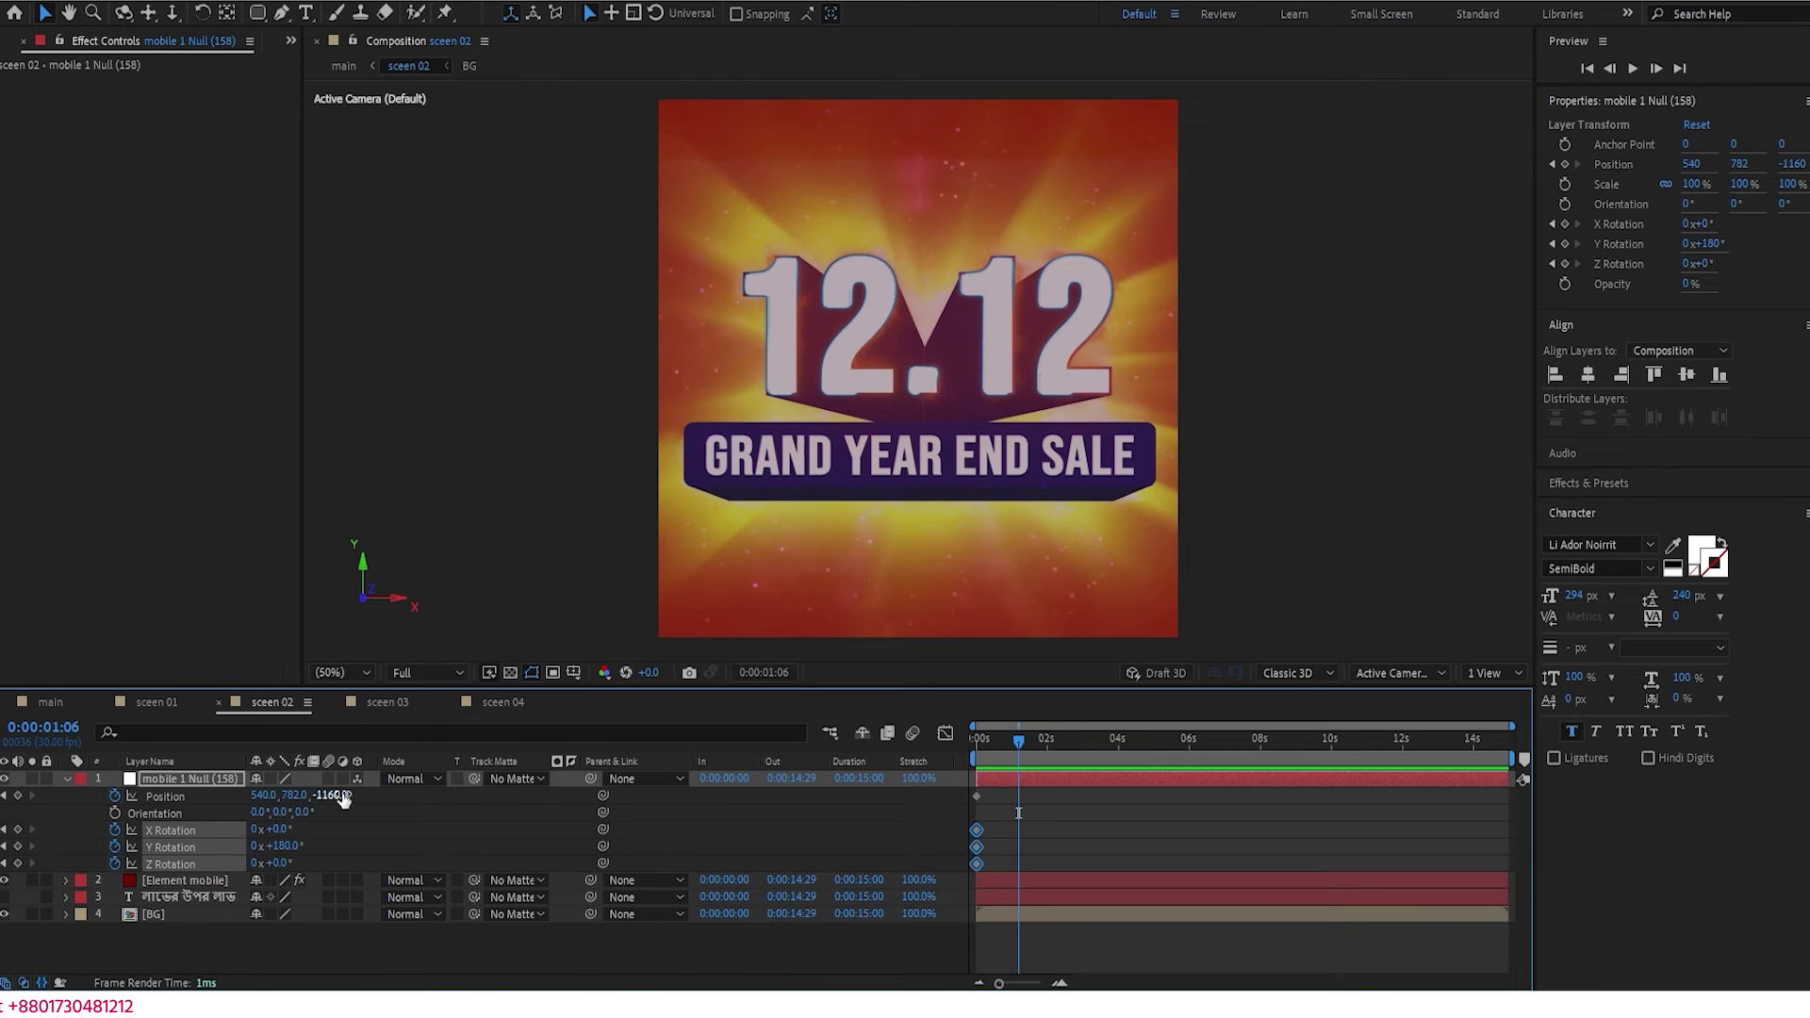
- At 0:00:01:06, keyframe the mobile null at a Z position of -611 with the Y Rotation at 360°
{"action": "left_click_drag", "start_coordinate": [342, 795], "coordinate": [641, 794]}
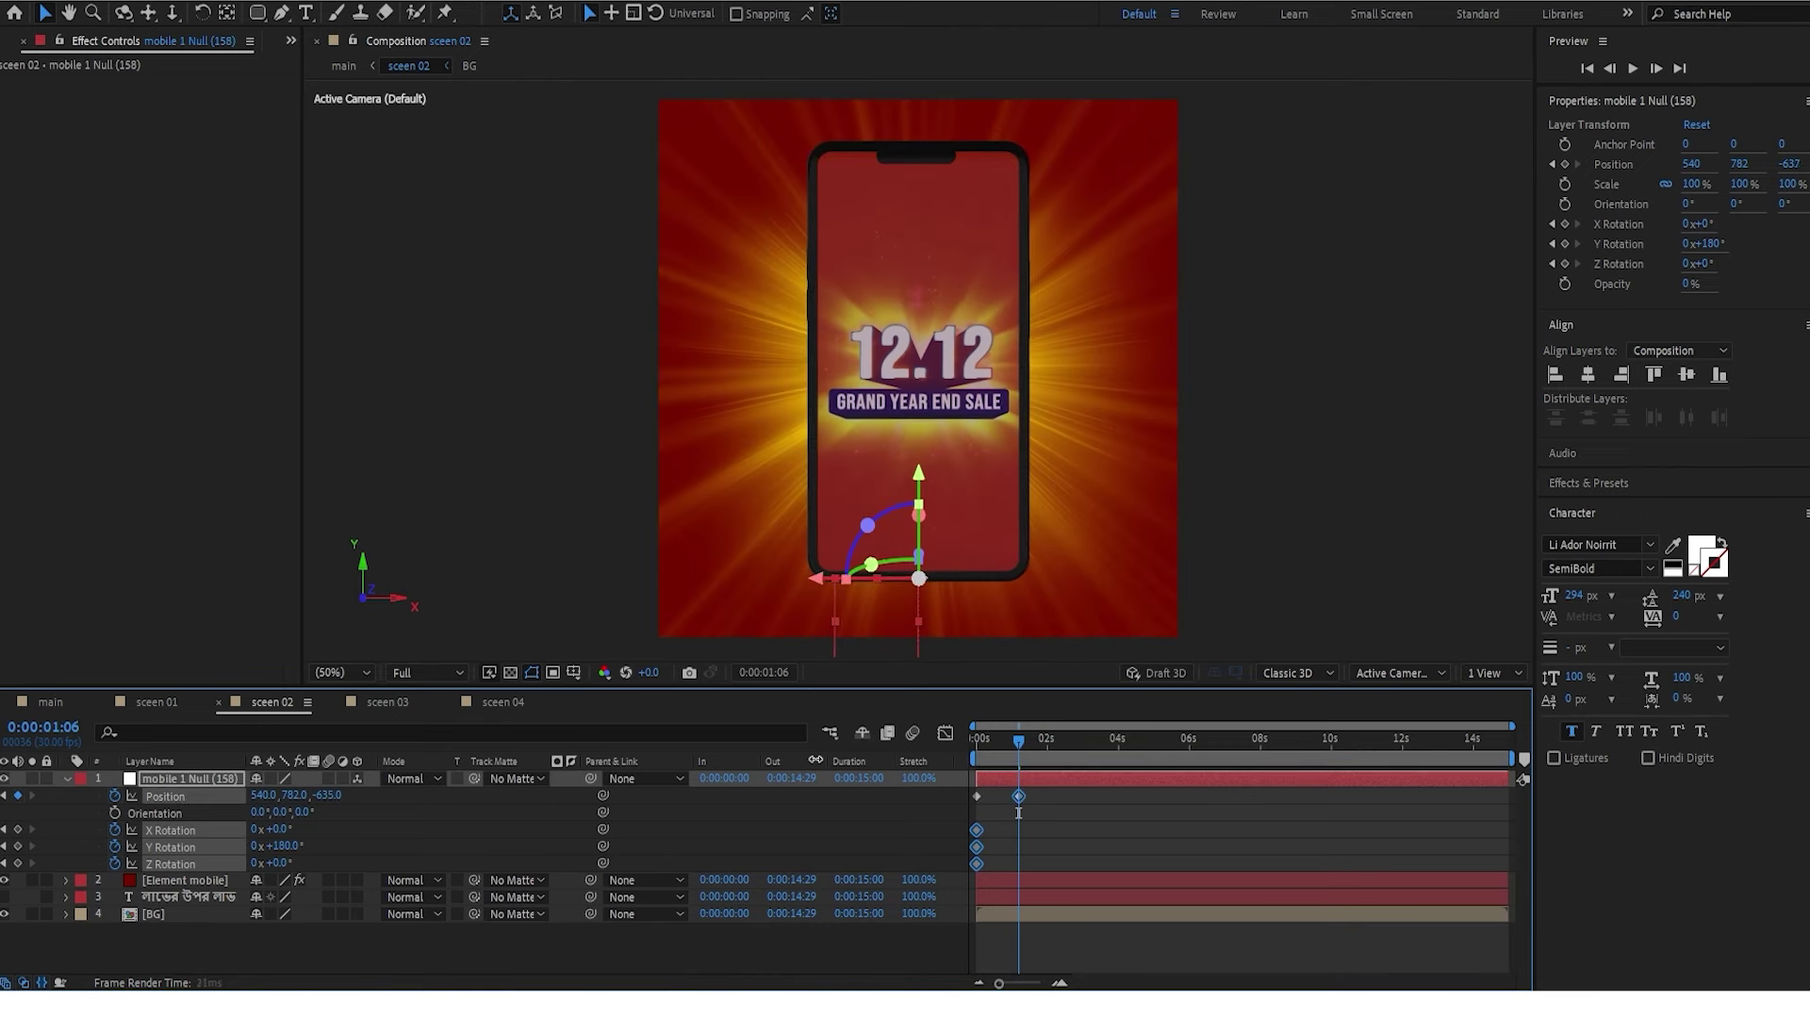
{"action": "left_click_drag", "start_coordinate": [816, 759], "coordinate": [834, 757]}
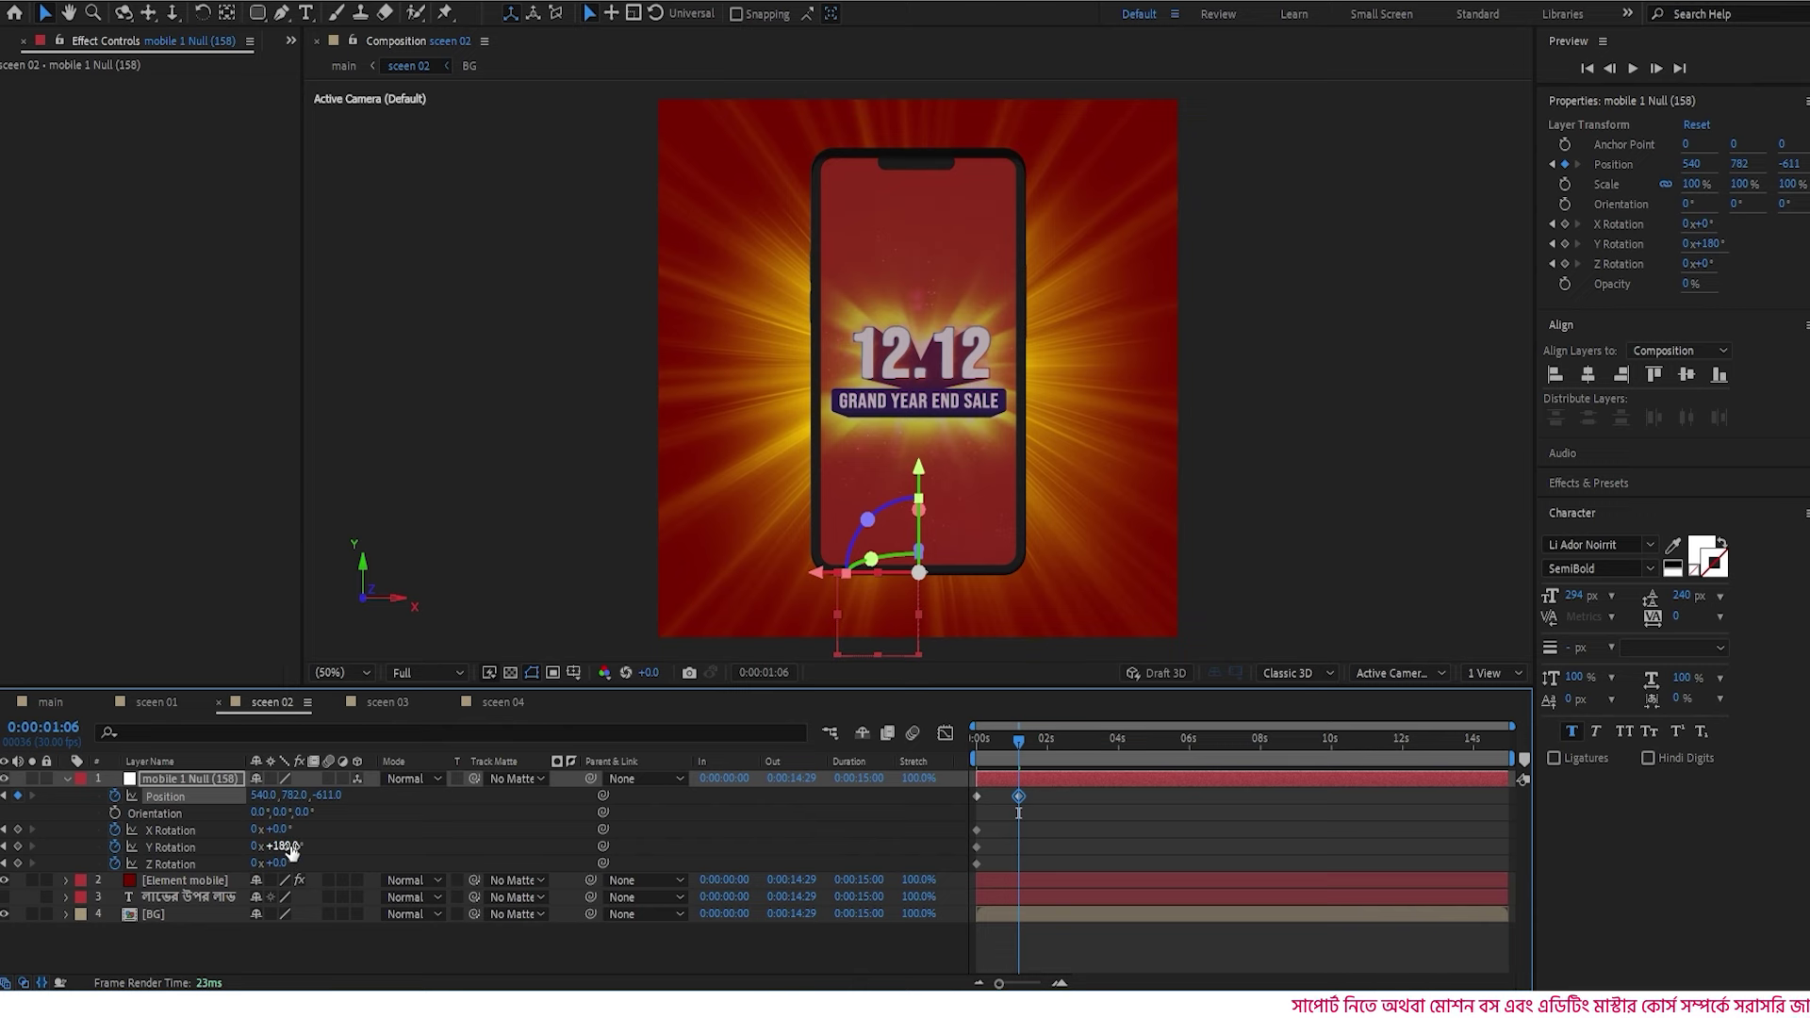
{"action": "left_click_drag", "start_coordinate": [297, 850], "coordinate": [468, 855]}
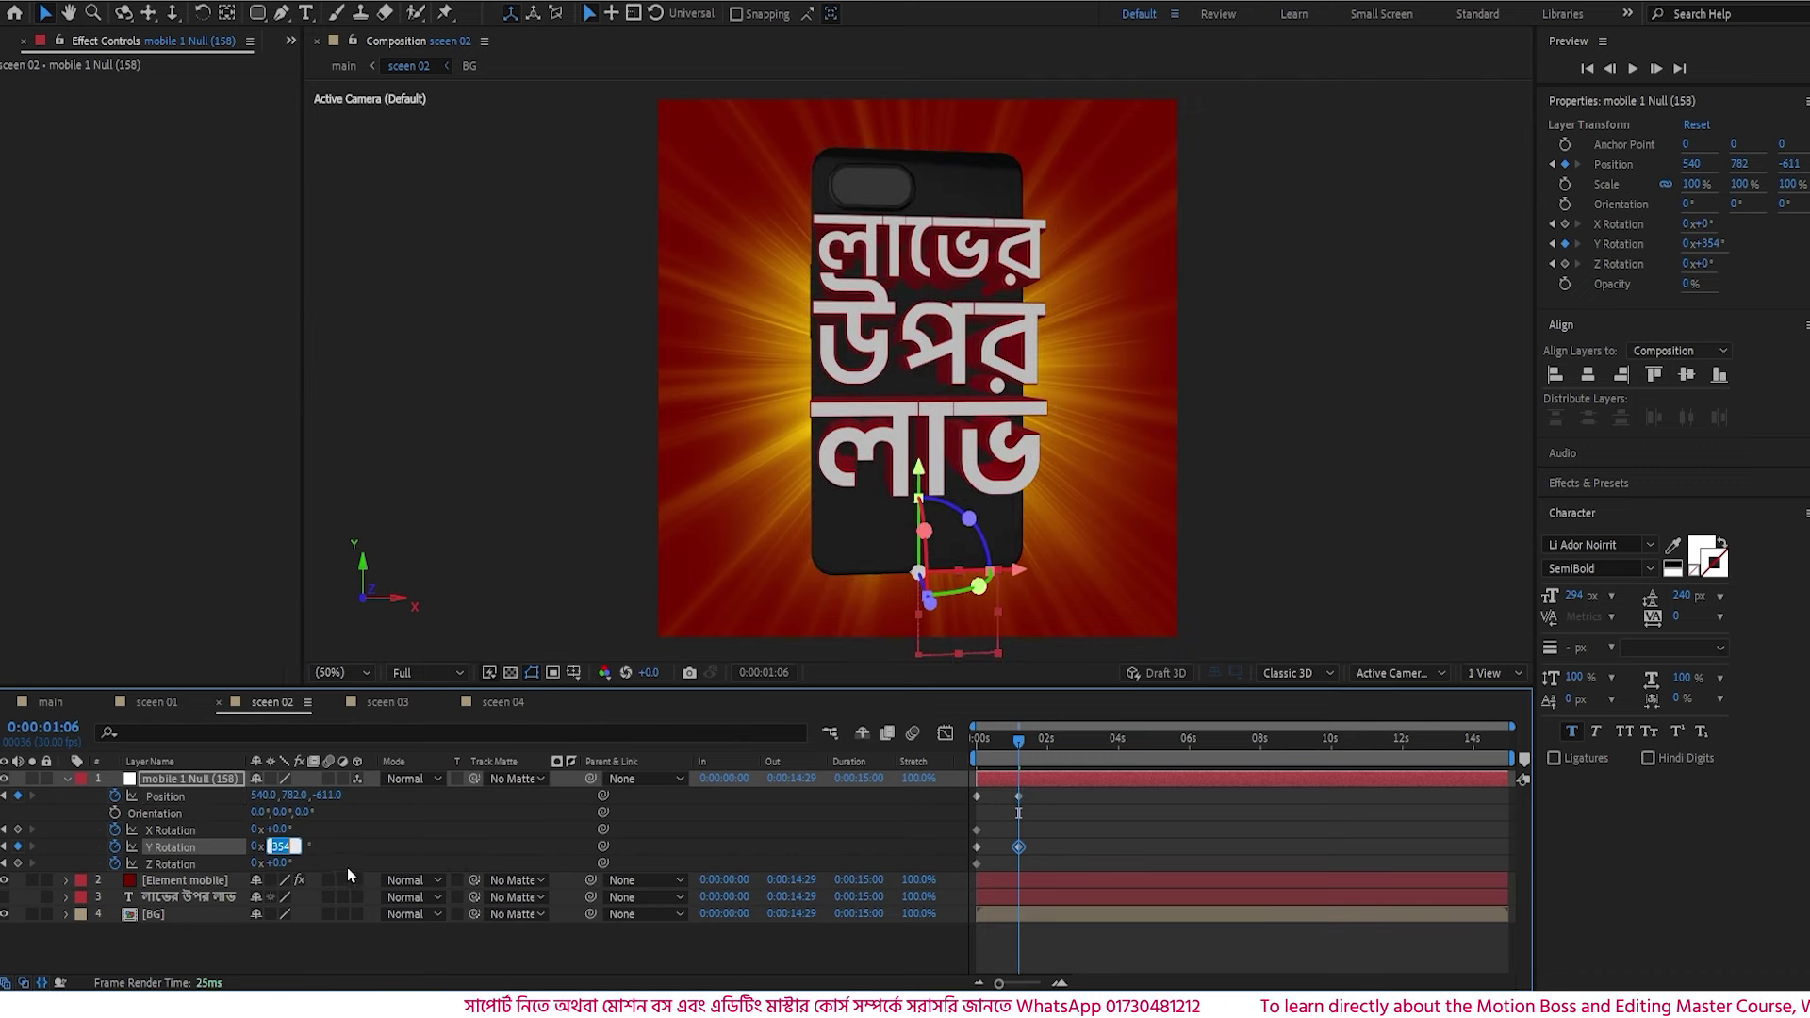
{"action": "left_click", "coordinate": [283, 845]}
{"action": "type", "text": "360"}
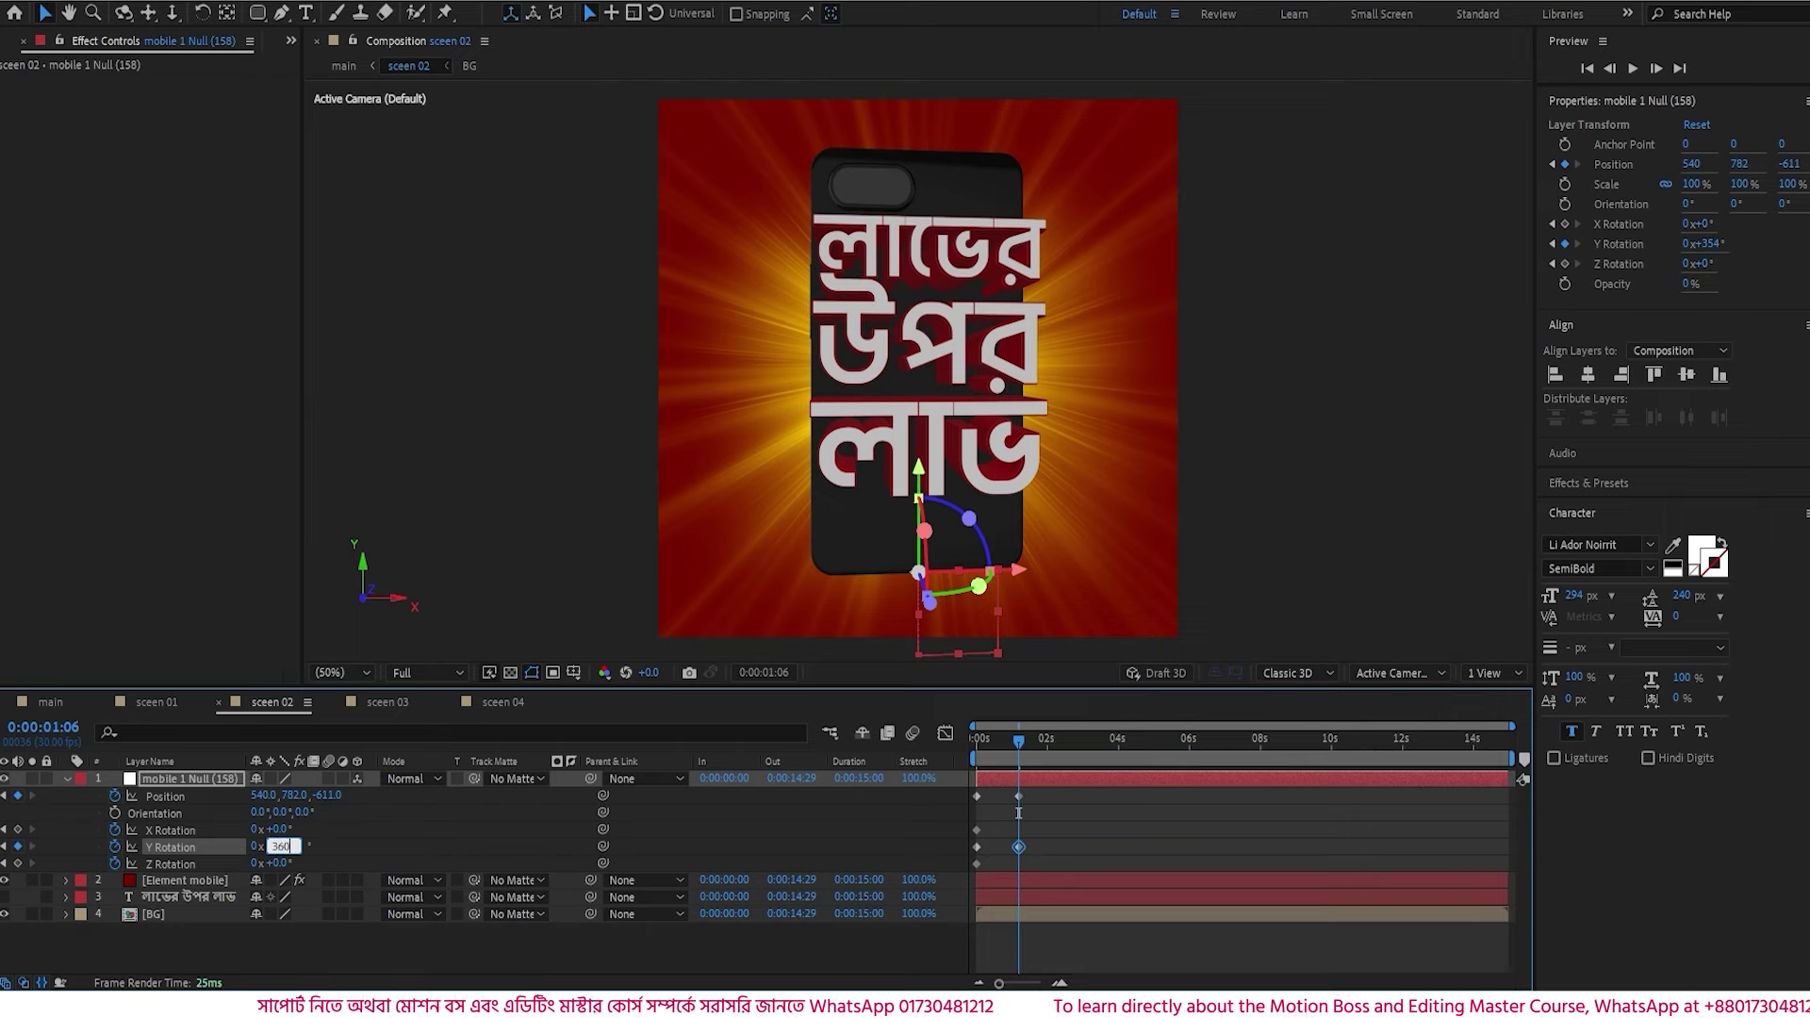
{"action": "key", "text": "Return"}
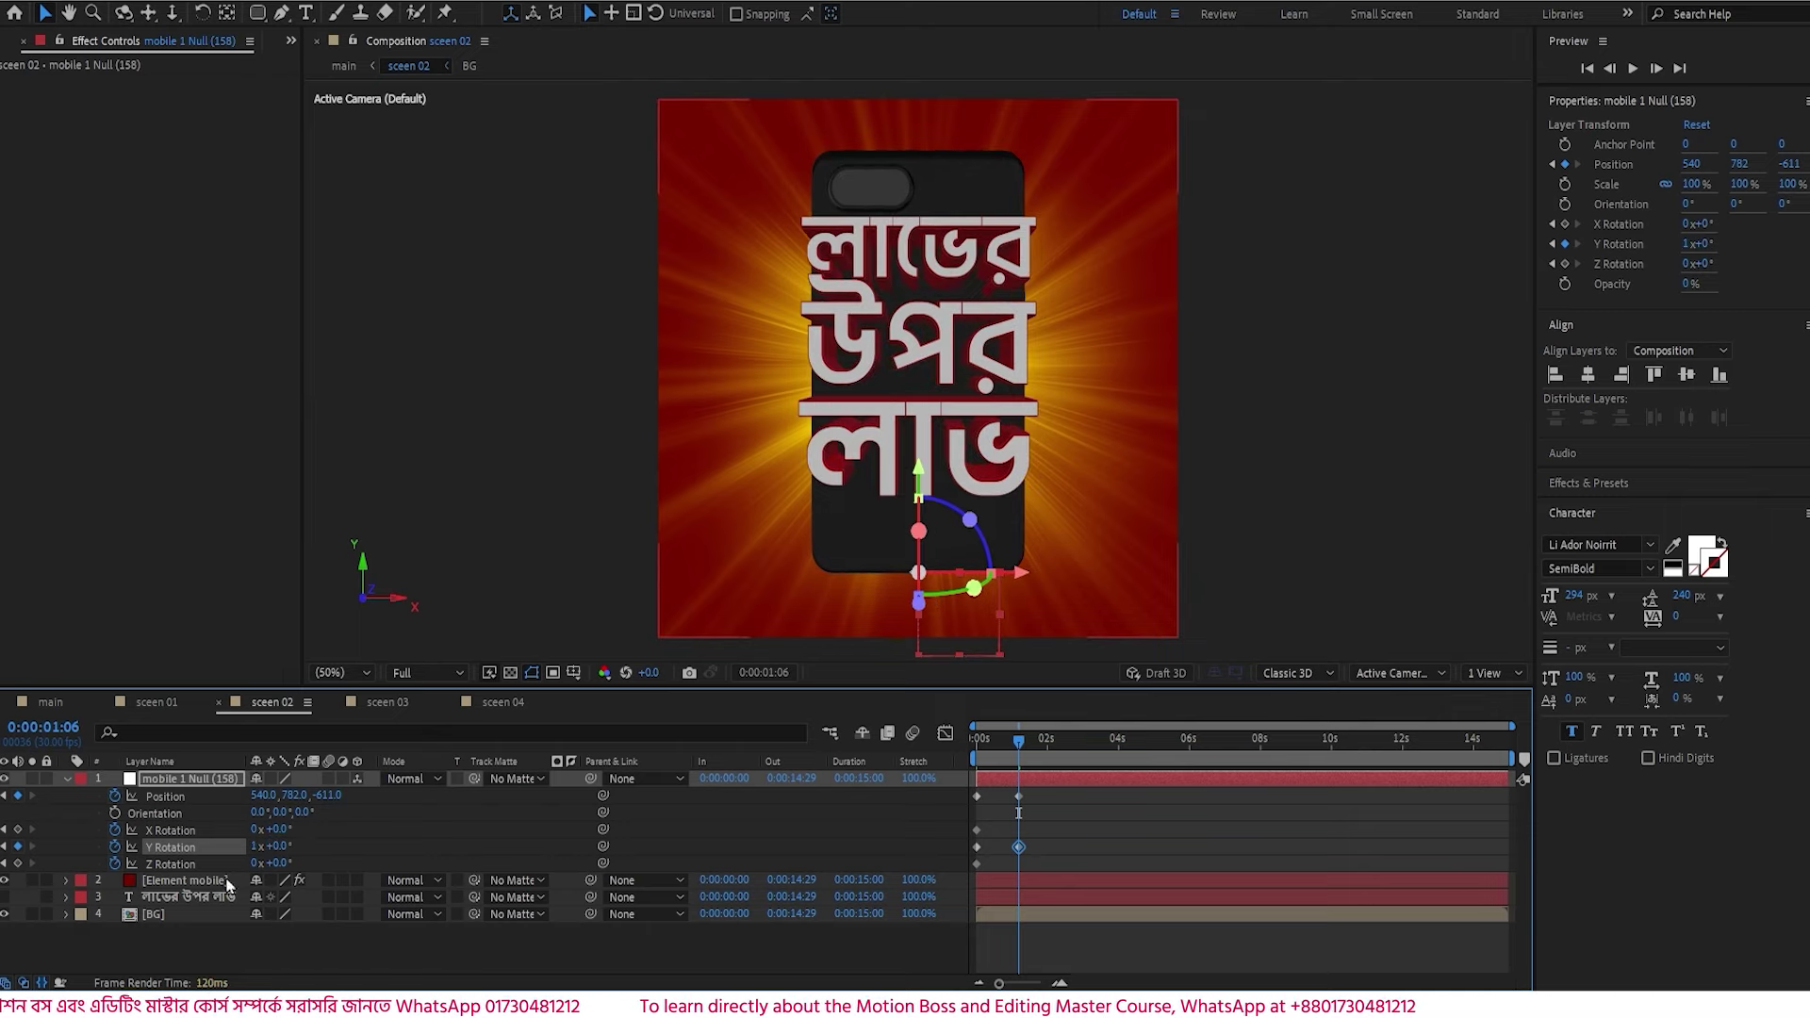
- At 0:00:01:06, tilt the phone to -35° X Rotation, set position Y to 765 and Z to -832, and preview the animation
{"action": "mouse_move", "coordinate": [279, 829]}
{"action": "left_mouse_down"}
{"action": "mouse_move", "coordinate": [307, 828]}
{"action": "mouse_move", "coordinate": [250, 830]}
{"action": "left_mouse_up"}
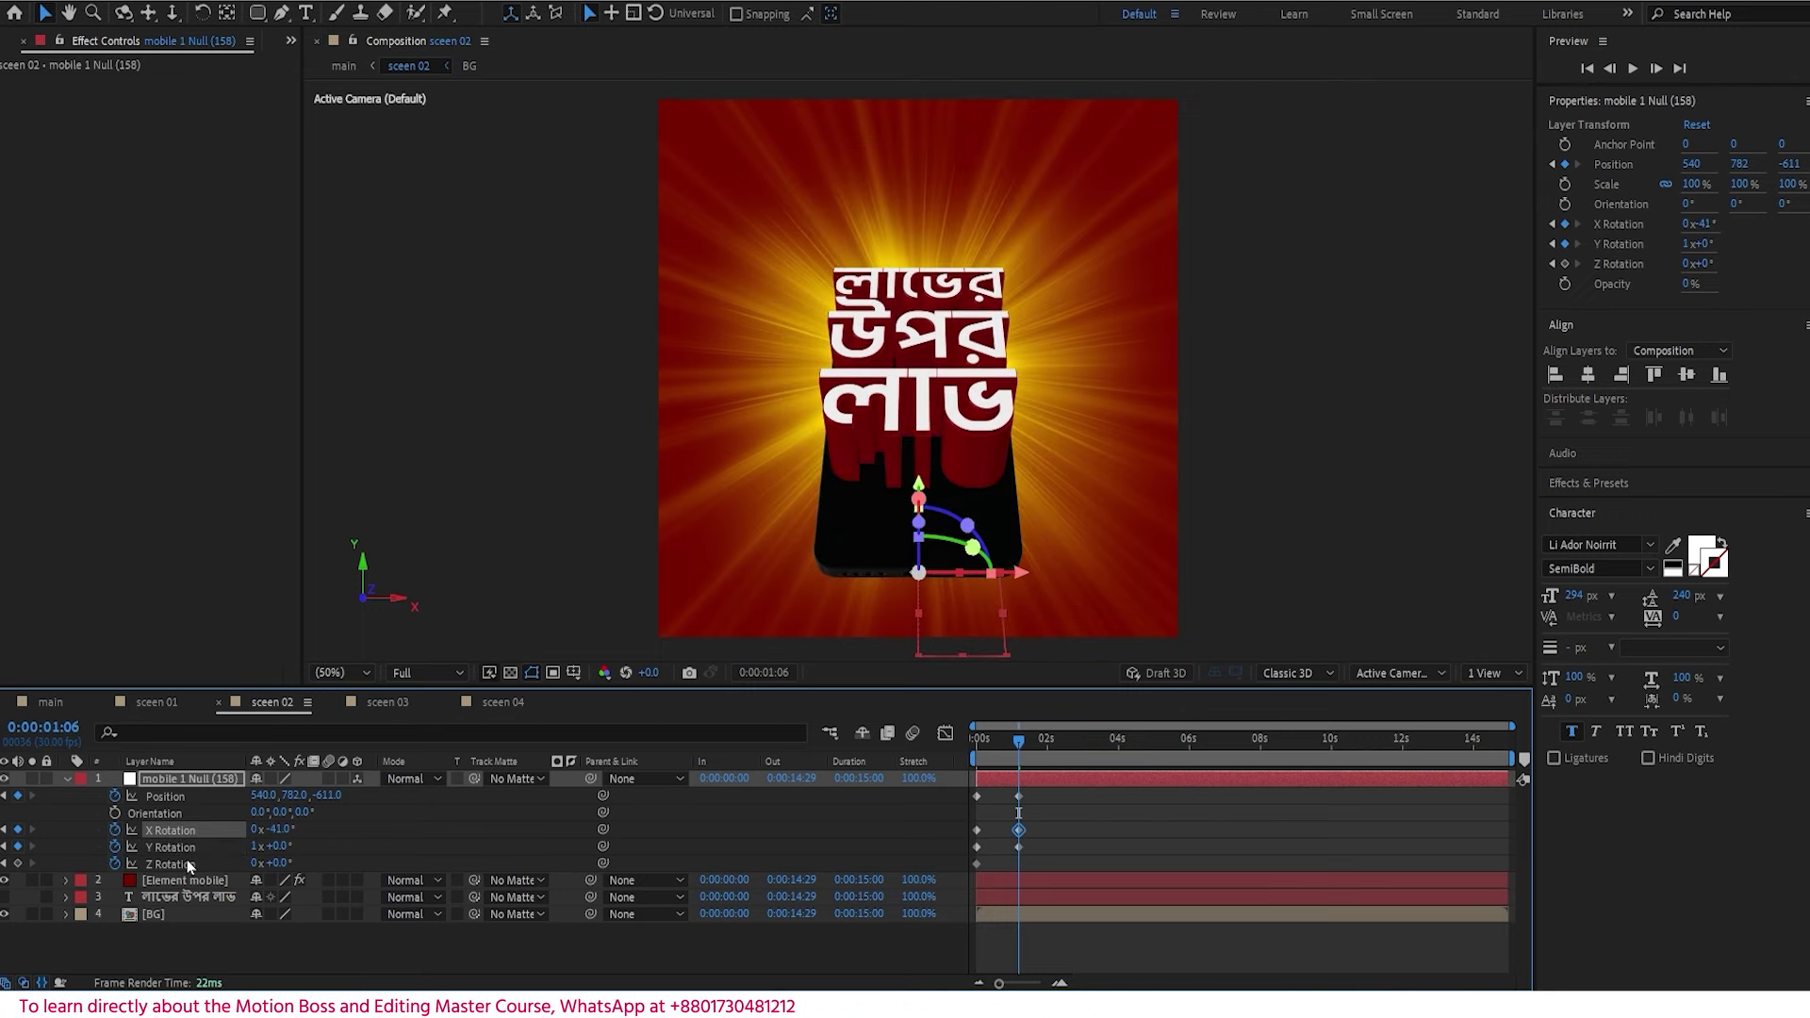
{"action": "left_click_drag", "start_coordinate": [326, 795], "coordinate": [151, 823]}
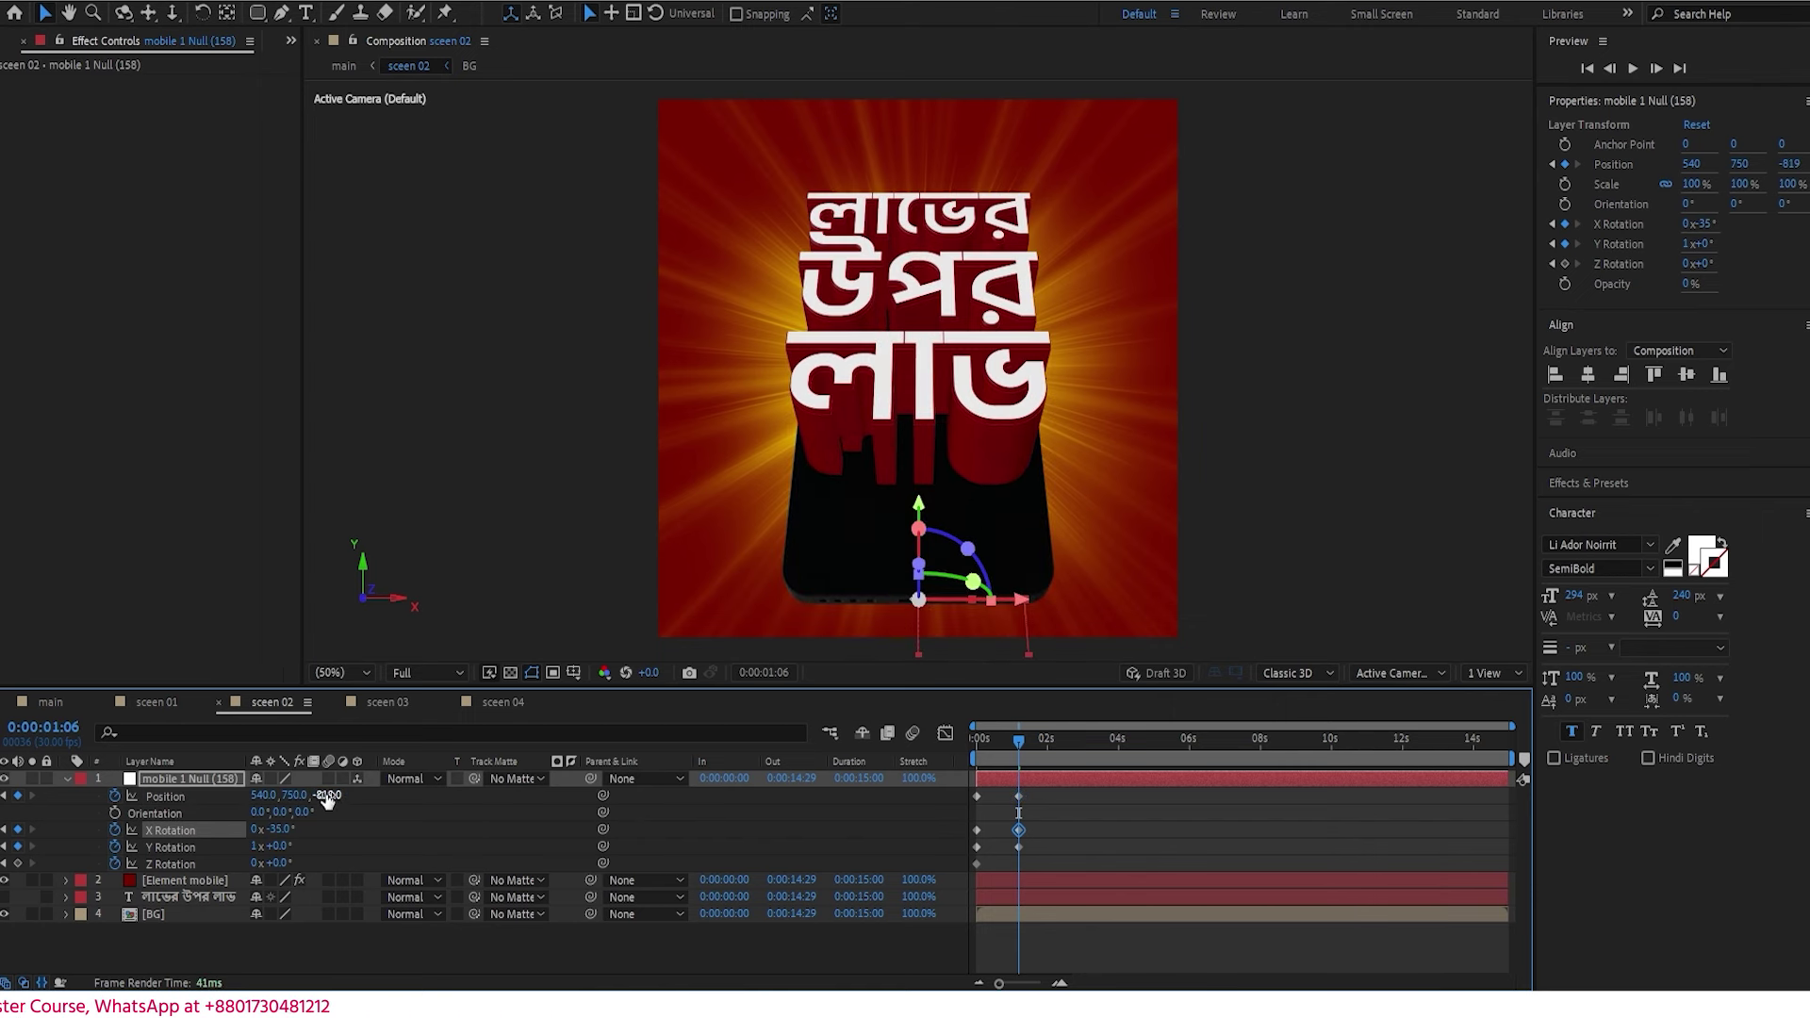
{"action": "mouse_move", "coordinate": [326, 796]}
{"action": "left_mouse_down"}
{"action": "mouse_move", "coordinate": [302, 795]}
{"action": "mouse_move", "coordinate": [315, 784]}
{"action": "left_mouse_up"}
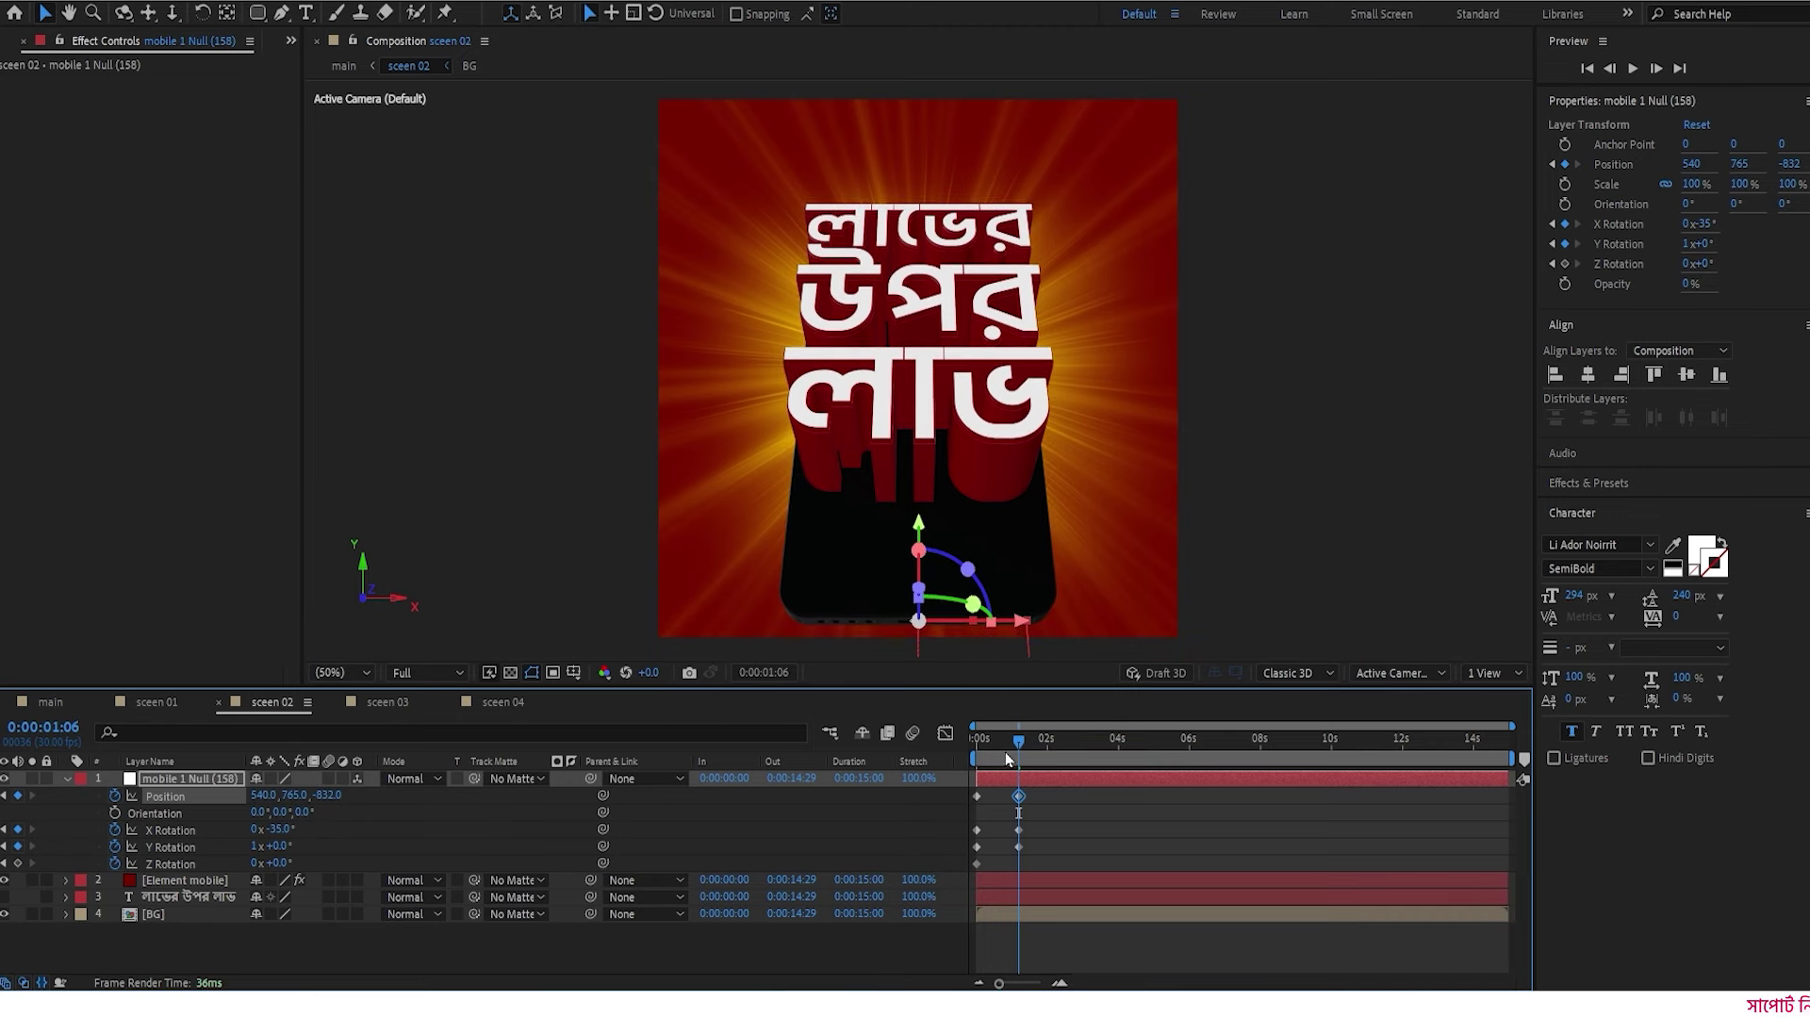
{"action": "left_click_drag", "start_coordinate": [1007, 759], "coordinate": [970, 763]}
{"action": "key", "text": "space"}
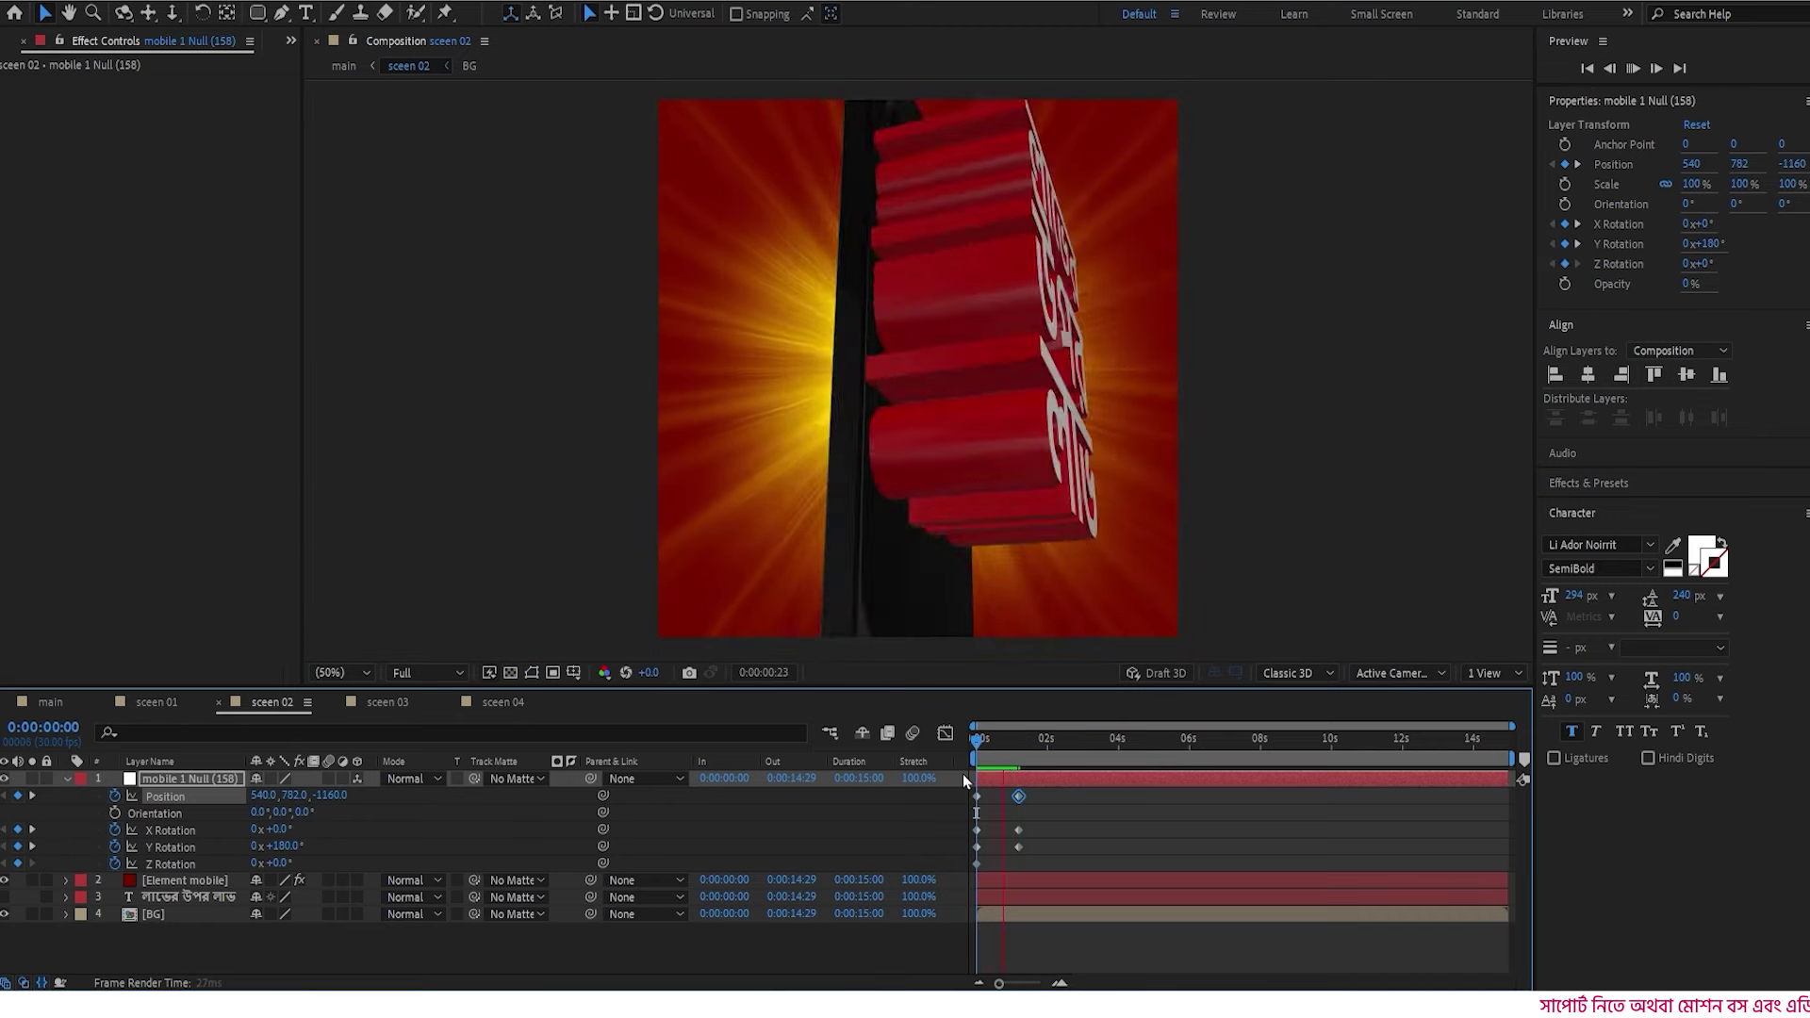
{"action": "key", "text": "space"}
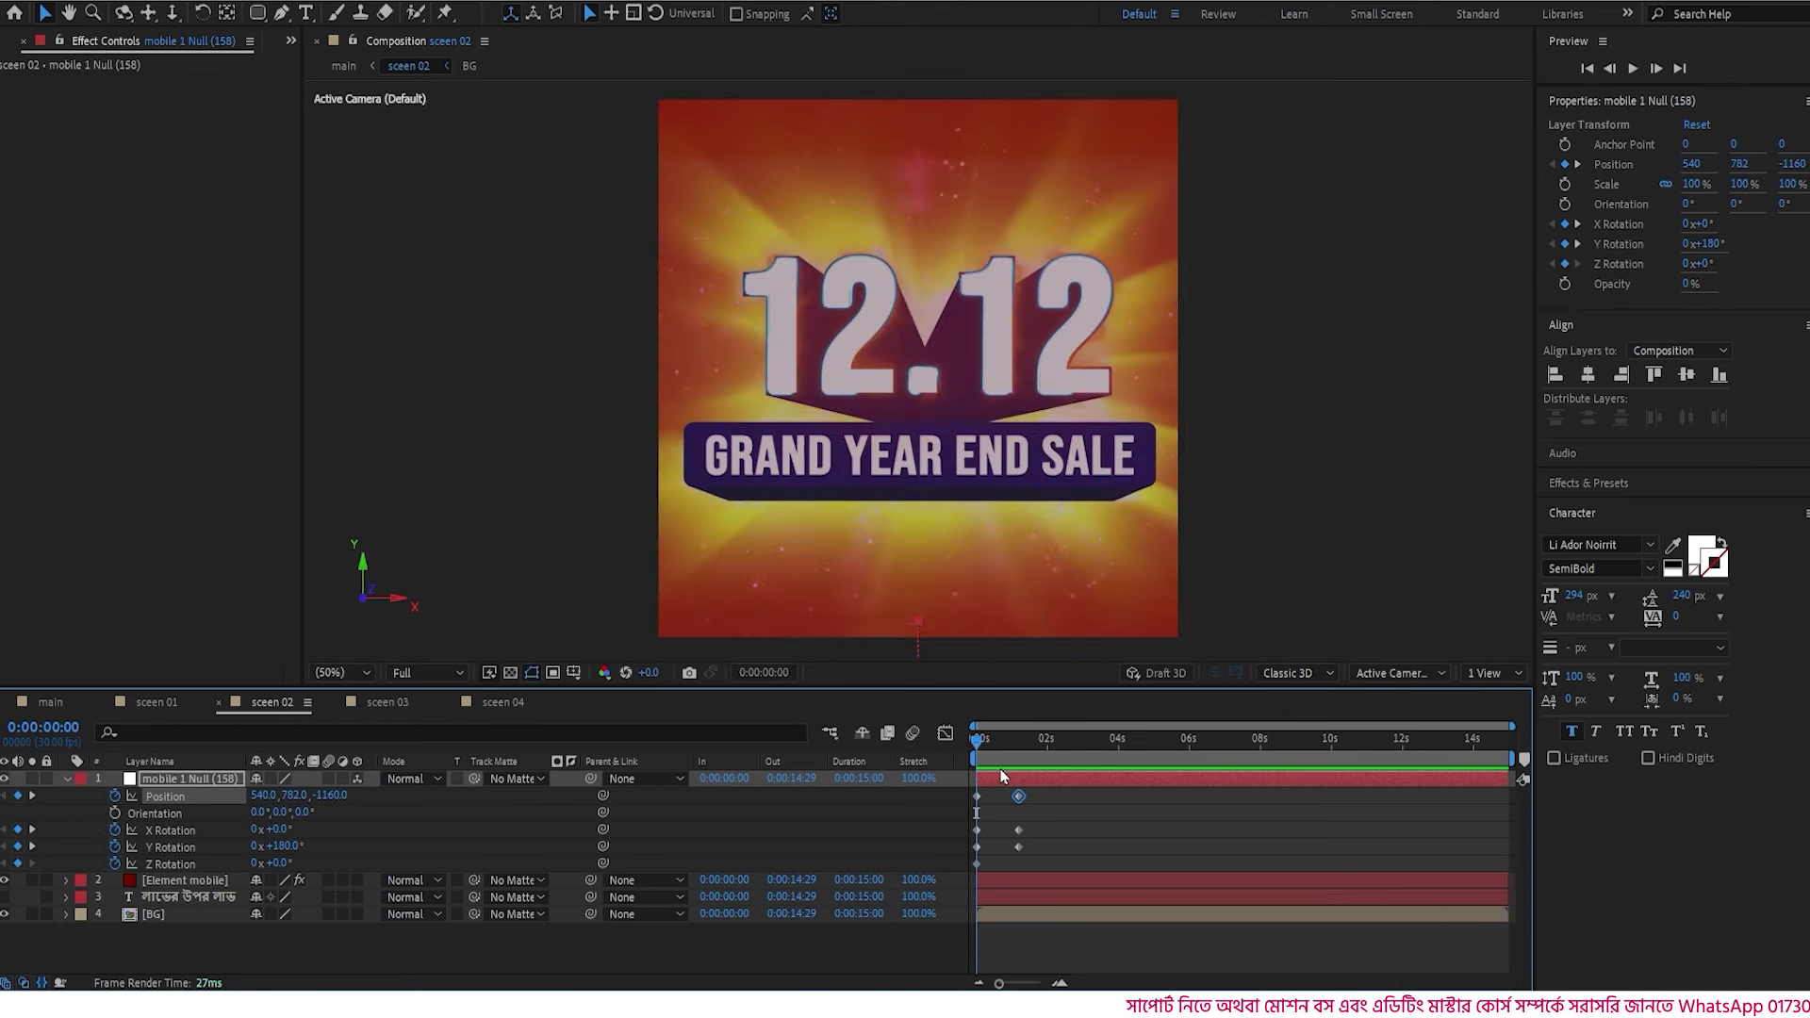
- Delay the mobile null's X, Y and Z Rotation keyframes slightly relative to the Position keyframes and preview the offset motion
{"action": "left_click_drag", "start_coordinate": [1043, 818], "coordinate": [1004, 868]}
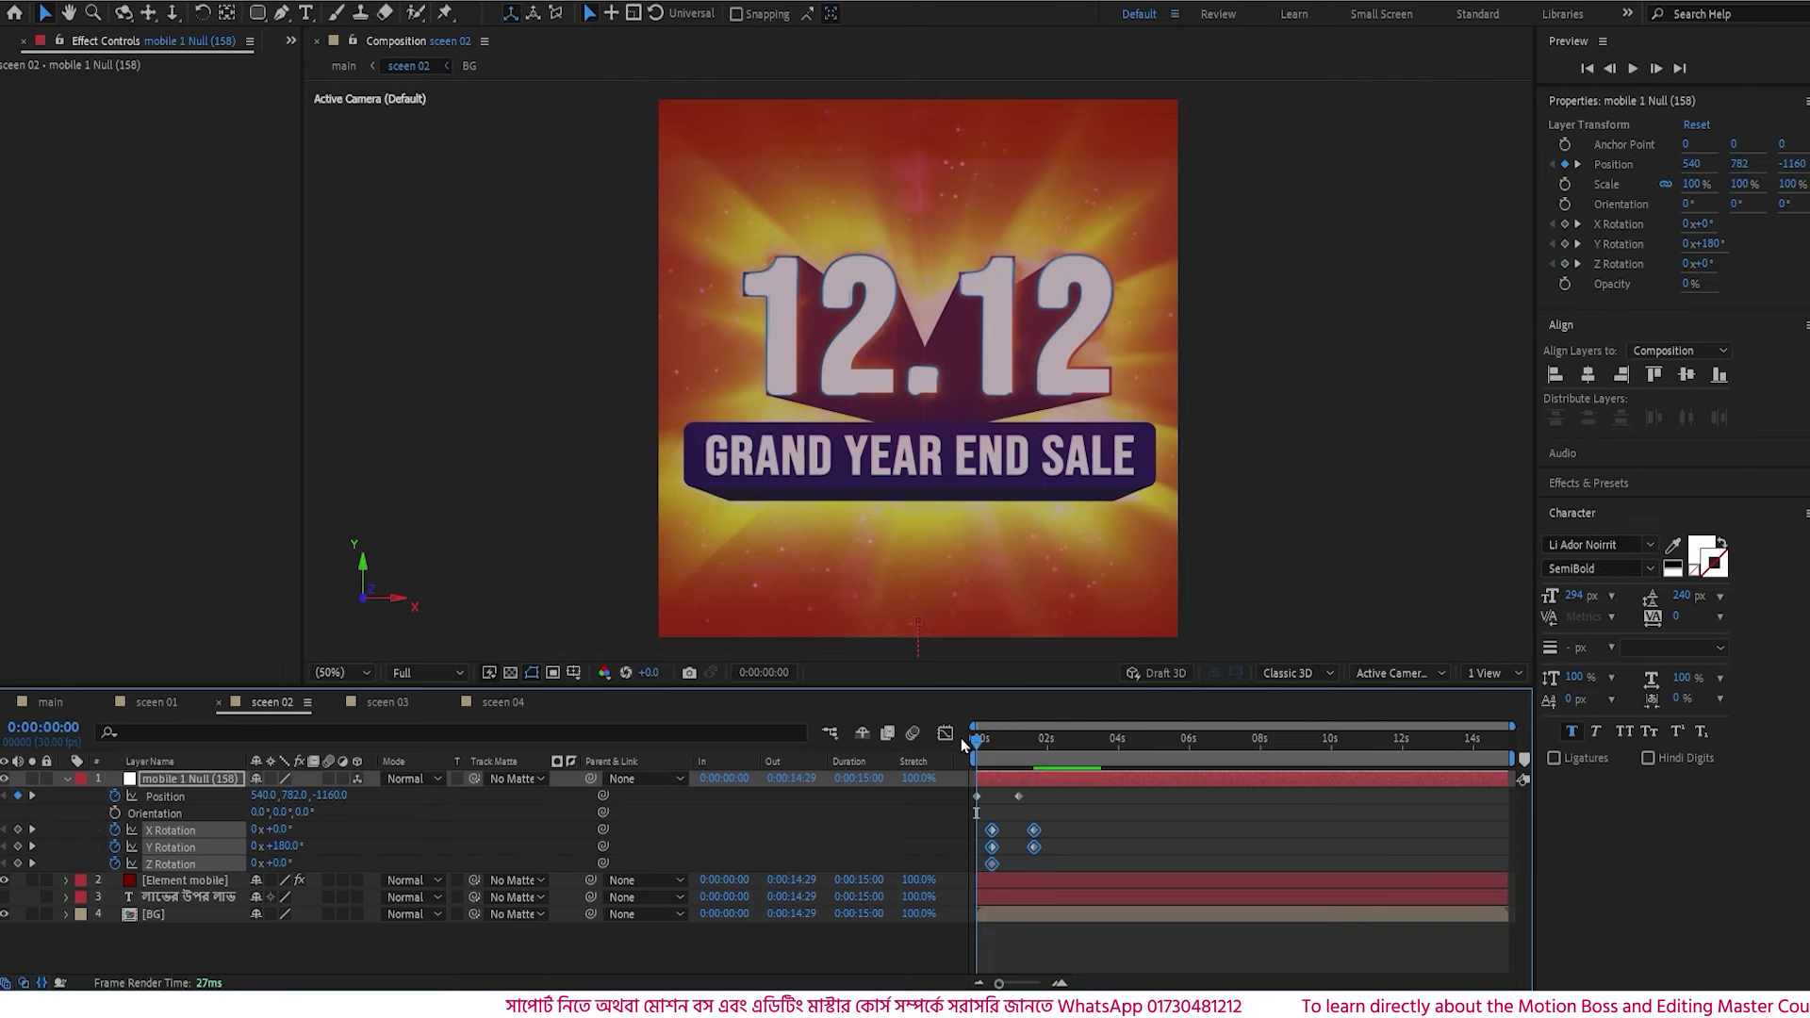
{"action": "key", "text": "space"}
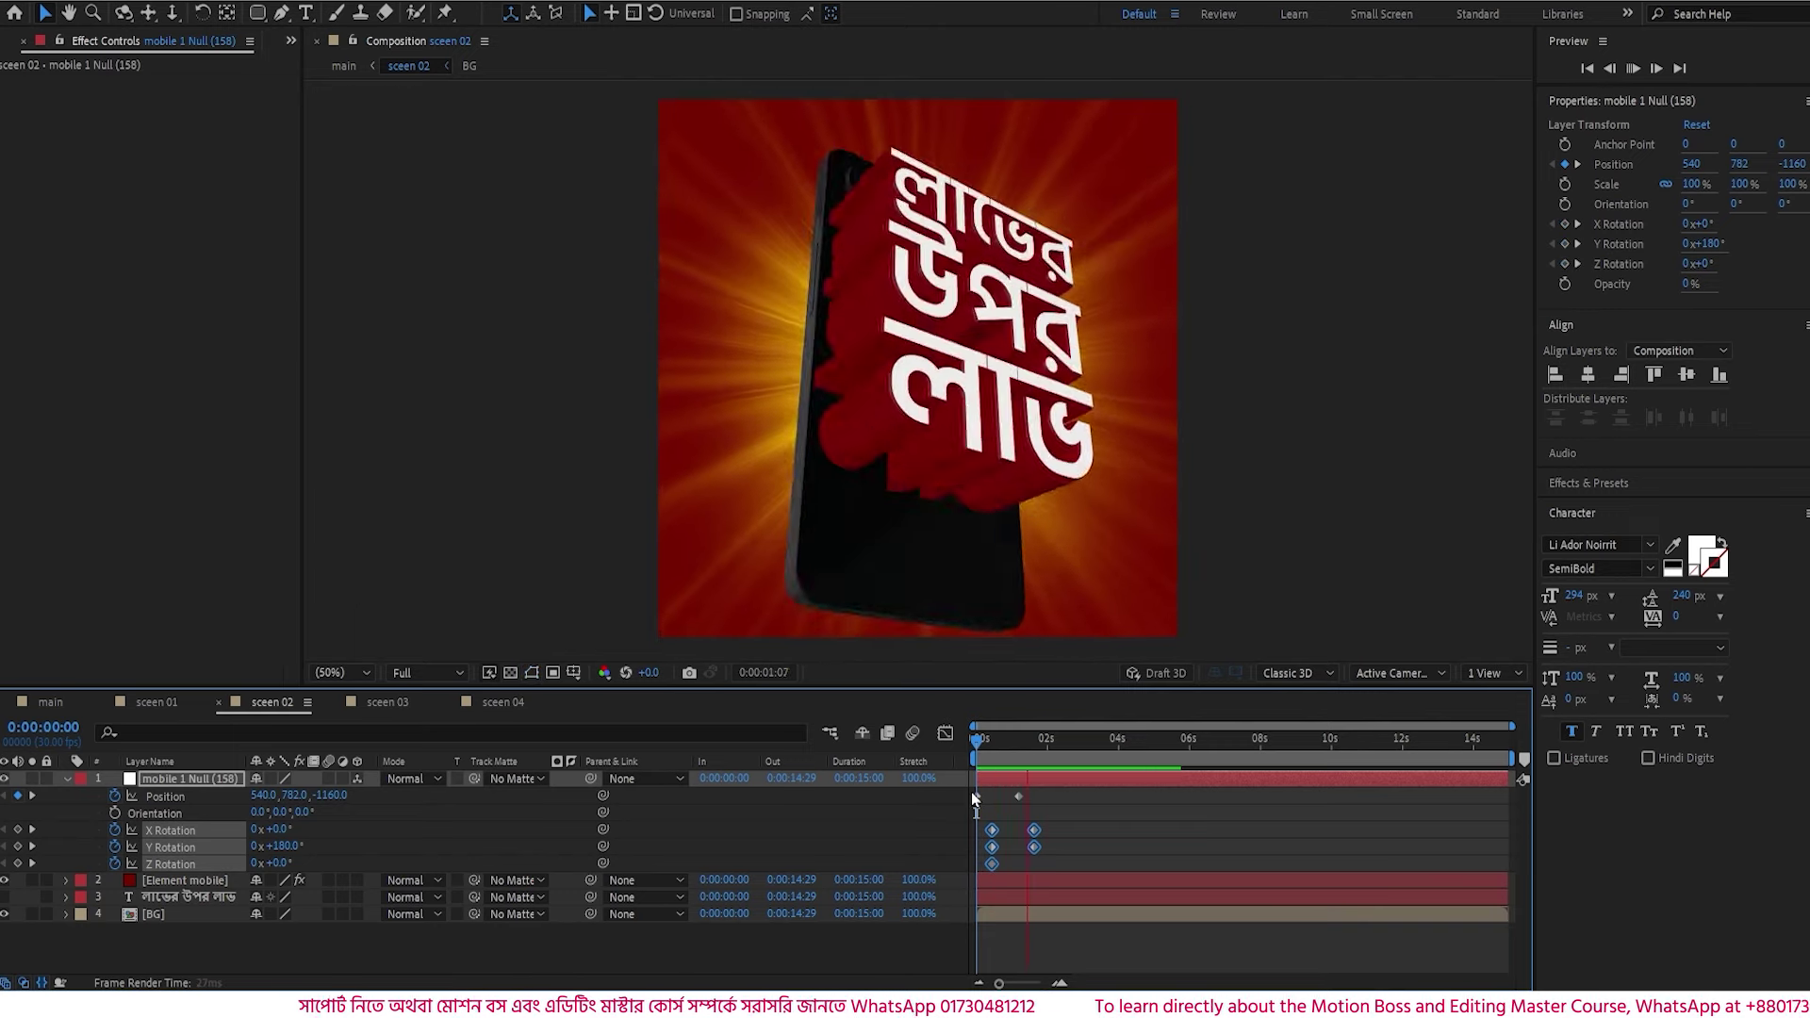
{"action": "left_click", "coordinate": [1055, 834]}
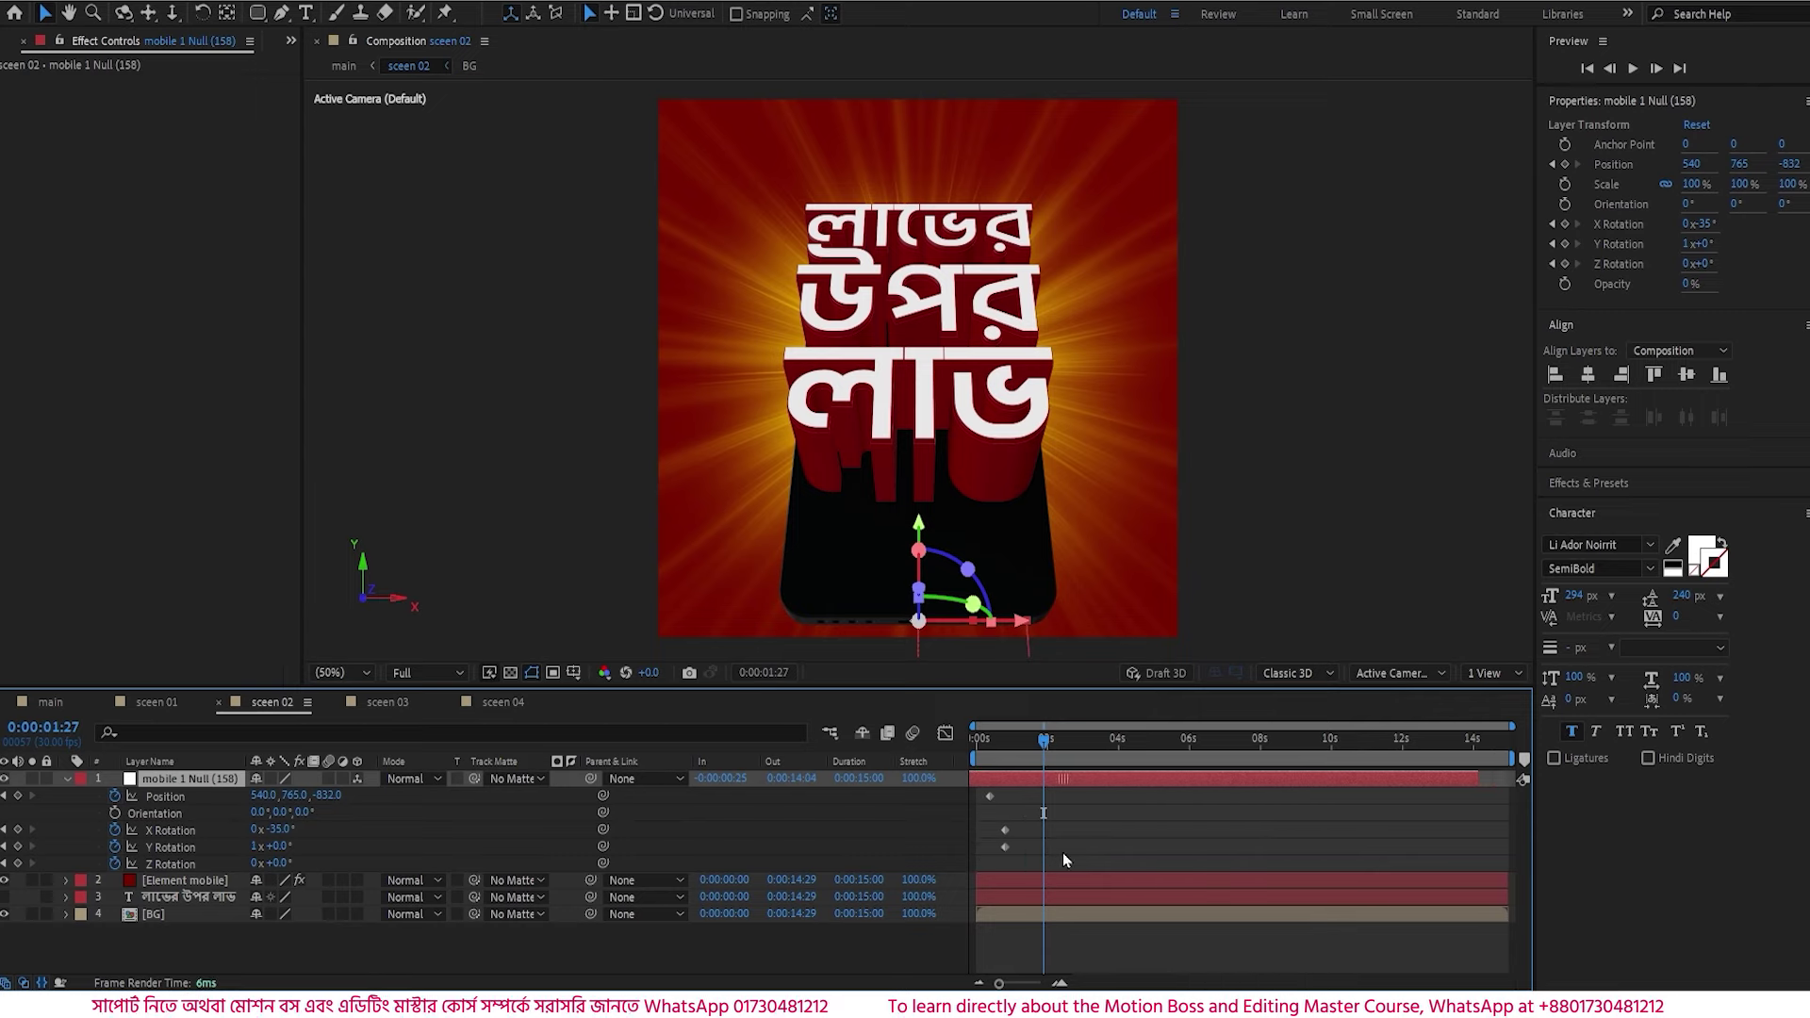
- Apply Easy Ease to all of the mobile null's Position and Rotation keyframes and preview from the start
{"action": "left_click_drag", "start_coordinate": [1100, 795], "coordinate": [975, 879]}
{"action": "key", "text": "F9"}
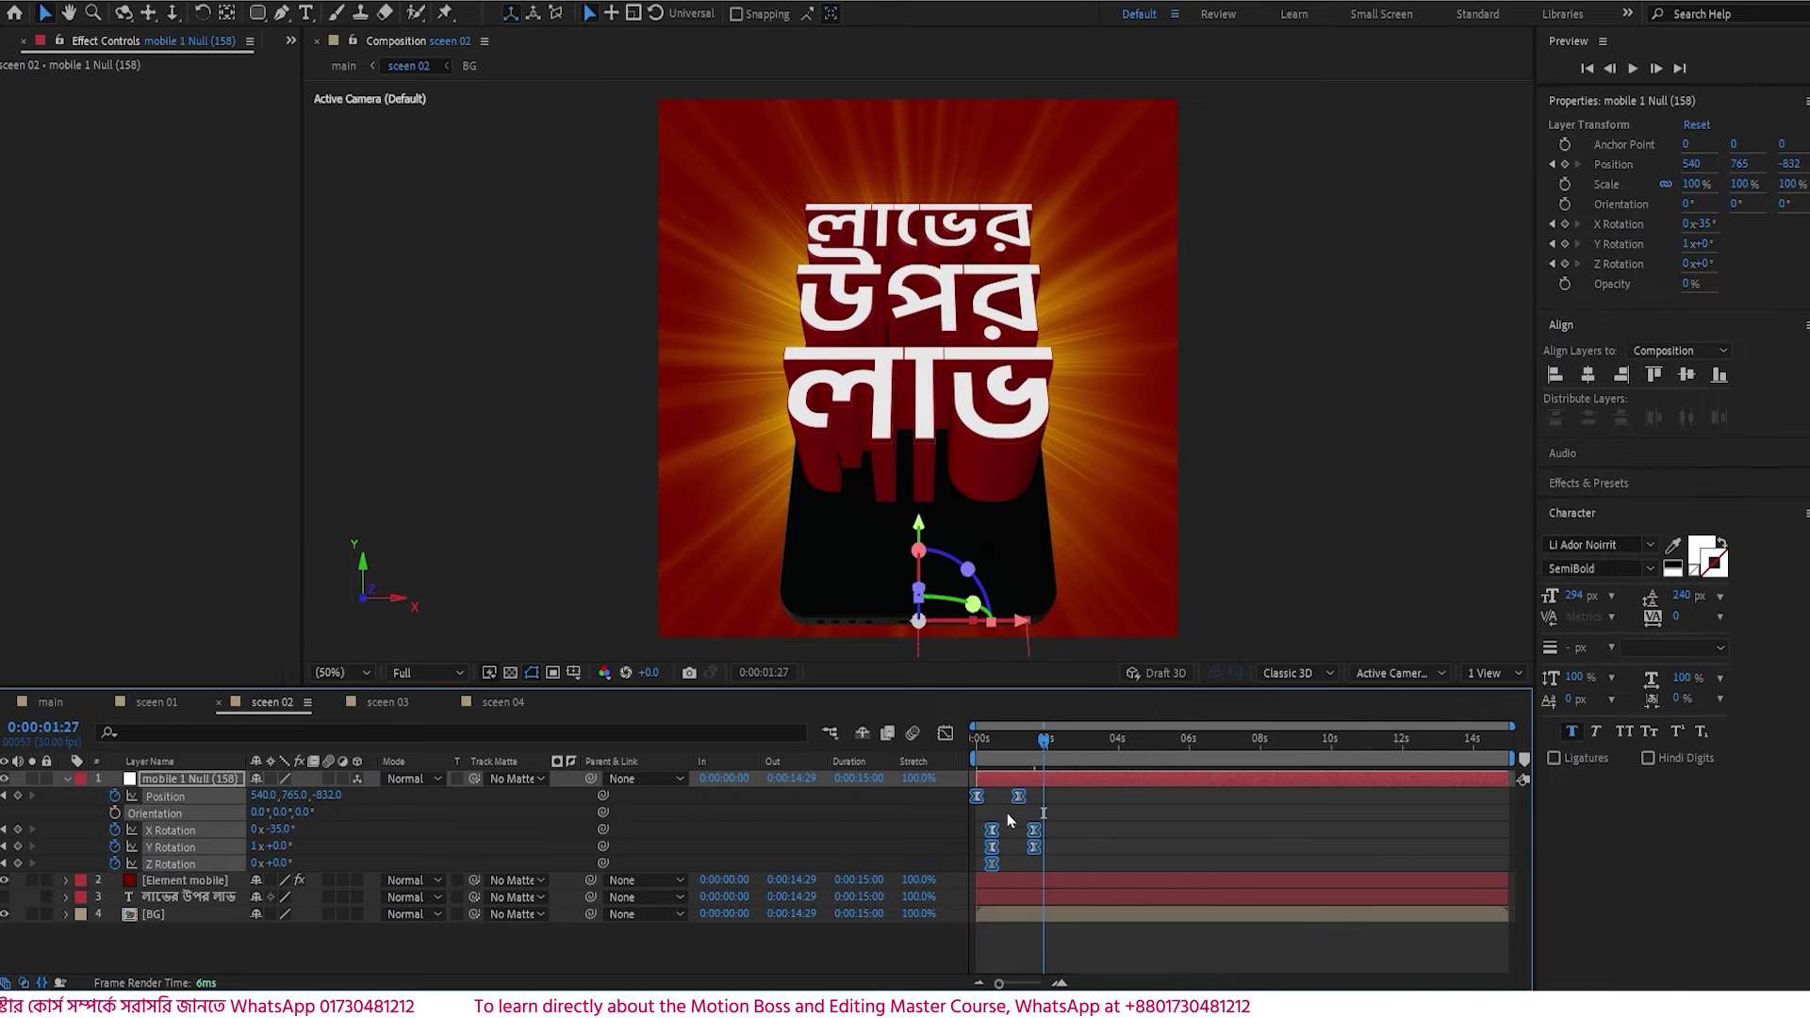
{"action": "left_click_drag", "start_coordinate": [1016, 744], "coordinate": [956, 754]}
{"action": "key", "text": "space"}
- Reshape the mobile null's Position speed graph so the speed peaks near the second keyframe, and preview the motion
{"action": "left_click", "coordinate": [165, 796]}
{"action": "left_click", "coordinate": [946, 737]}
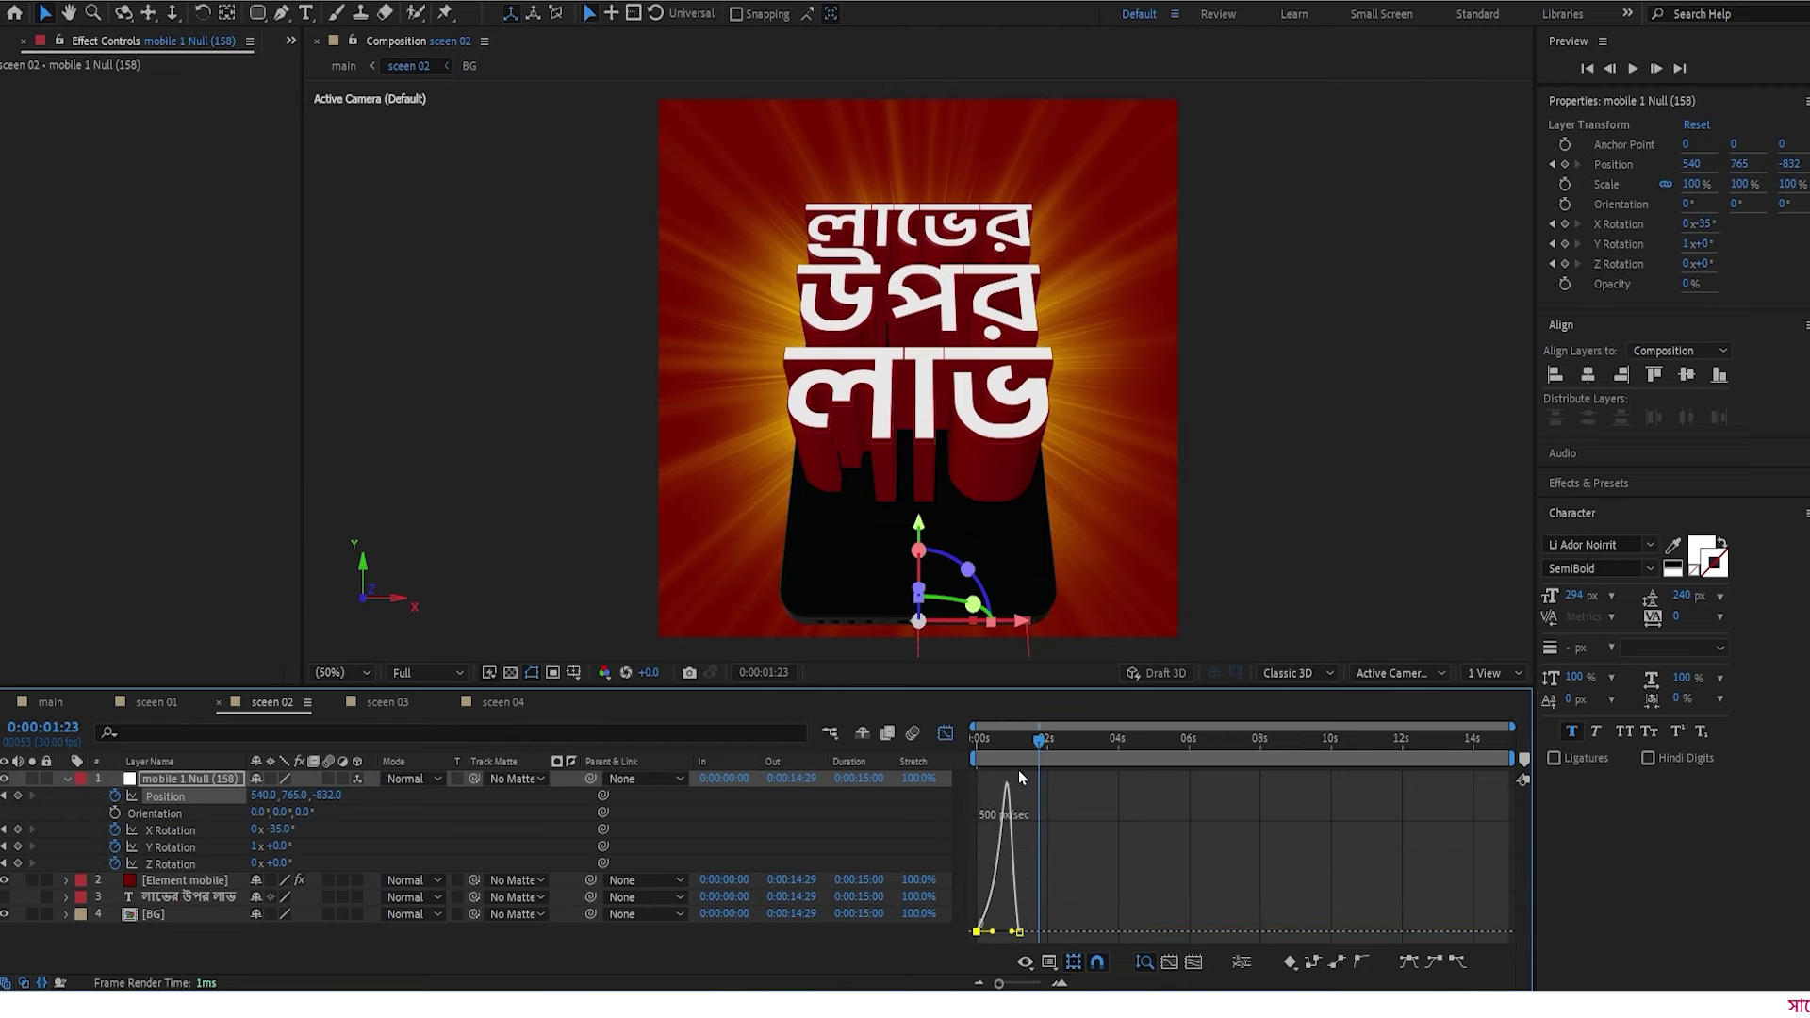
{"action": "left_click", "coordinate": [963, 749]}
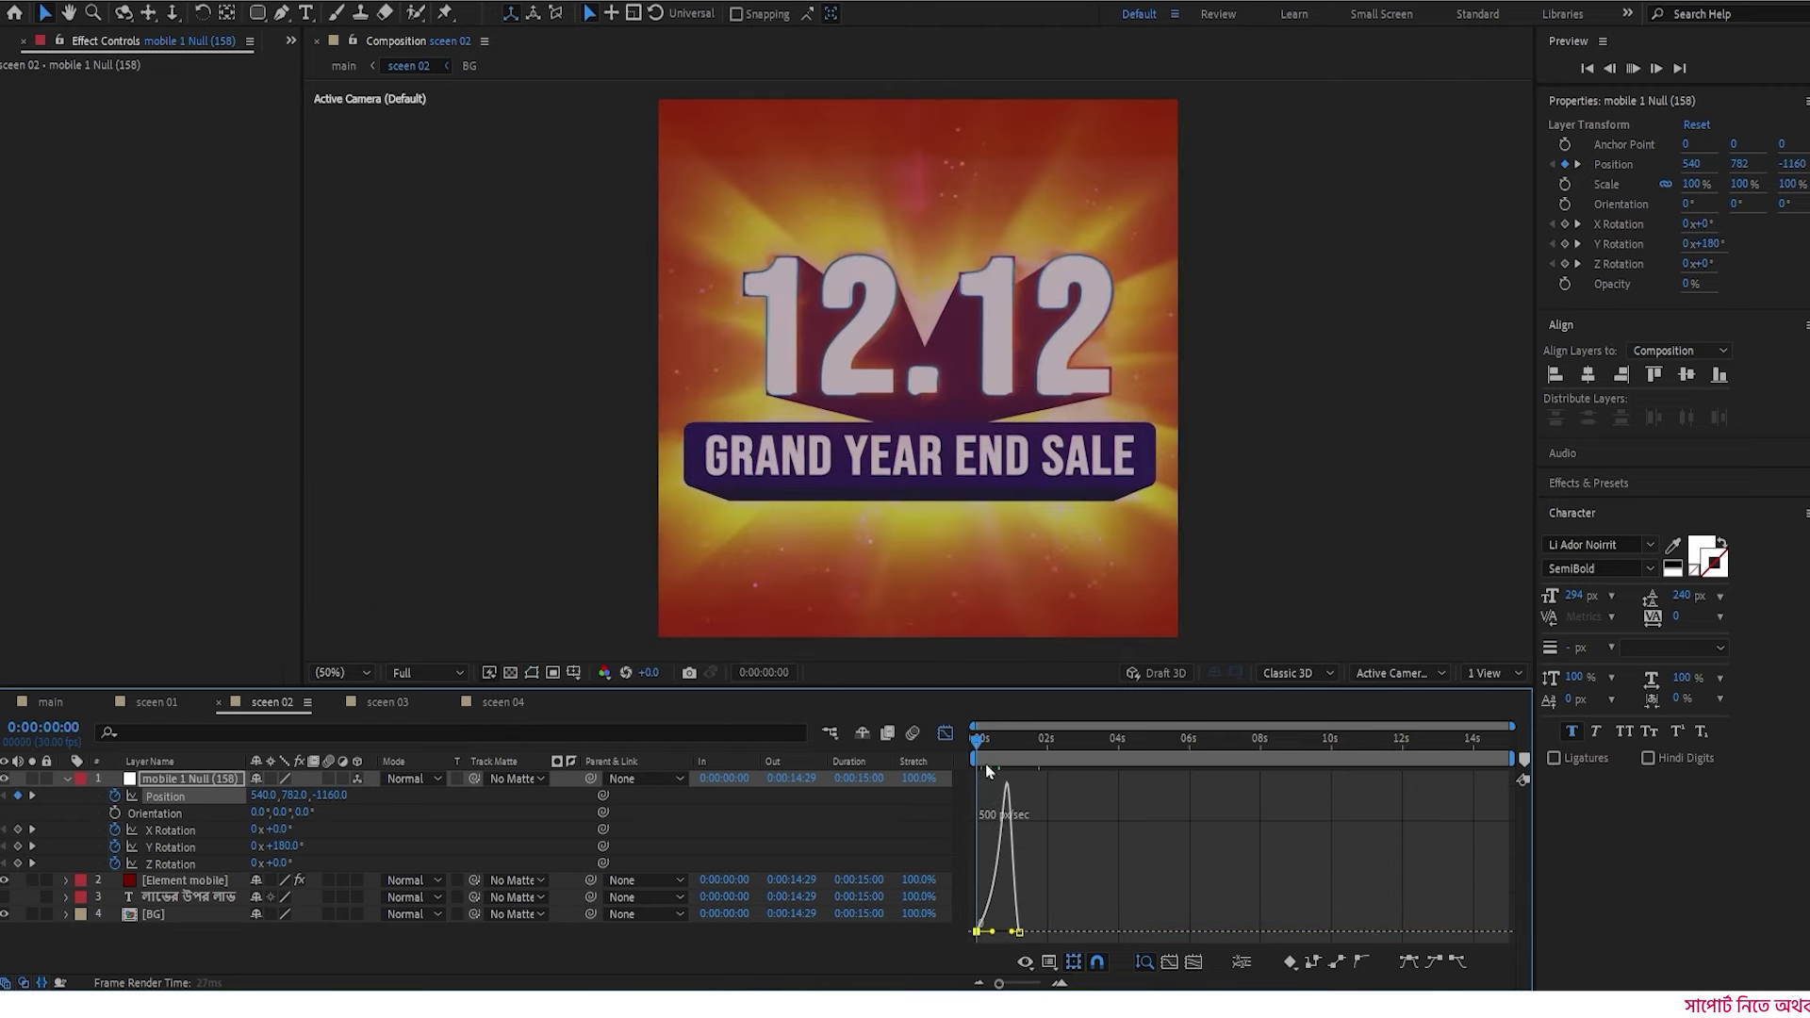
{"action": "key", "text": "space"}
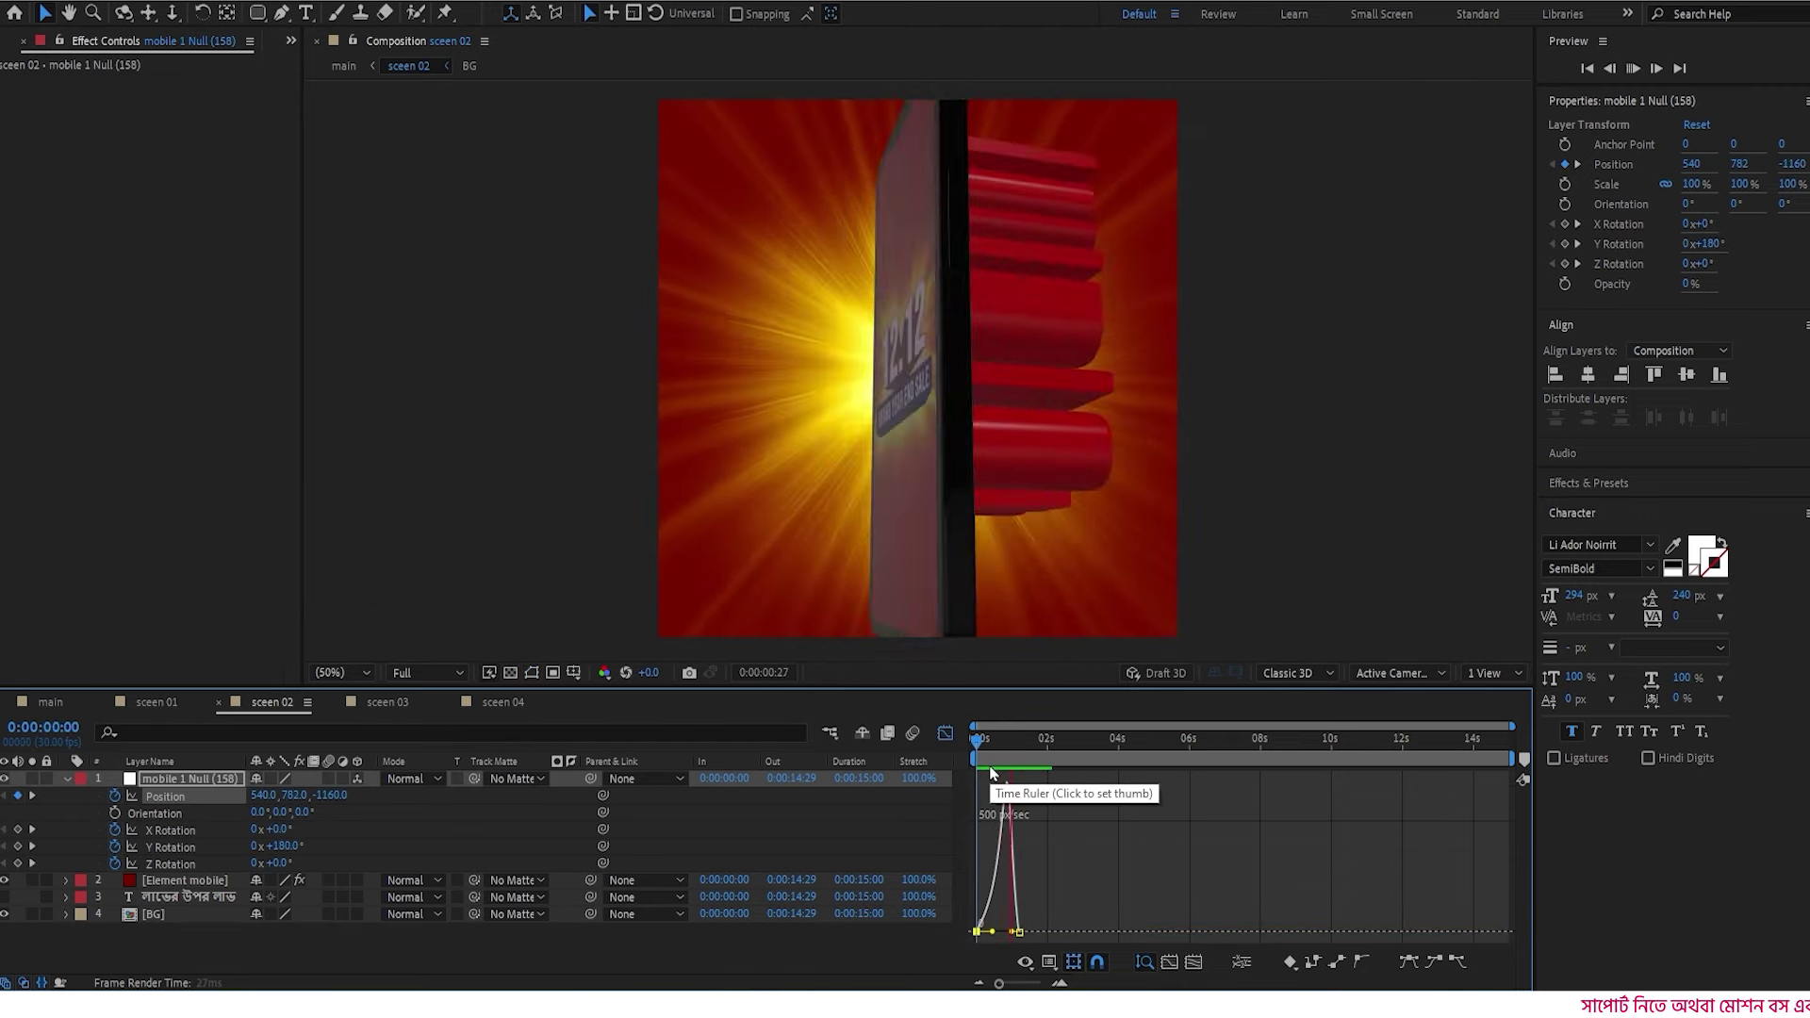
{"action": "key", "text": "space"}
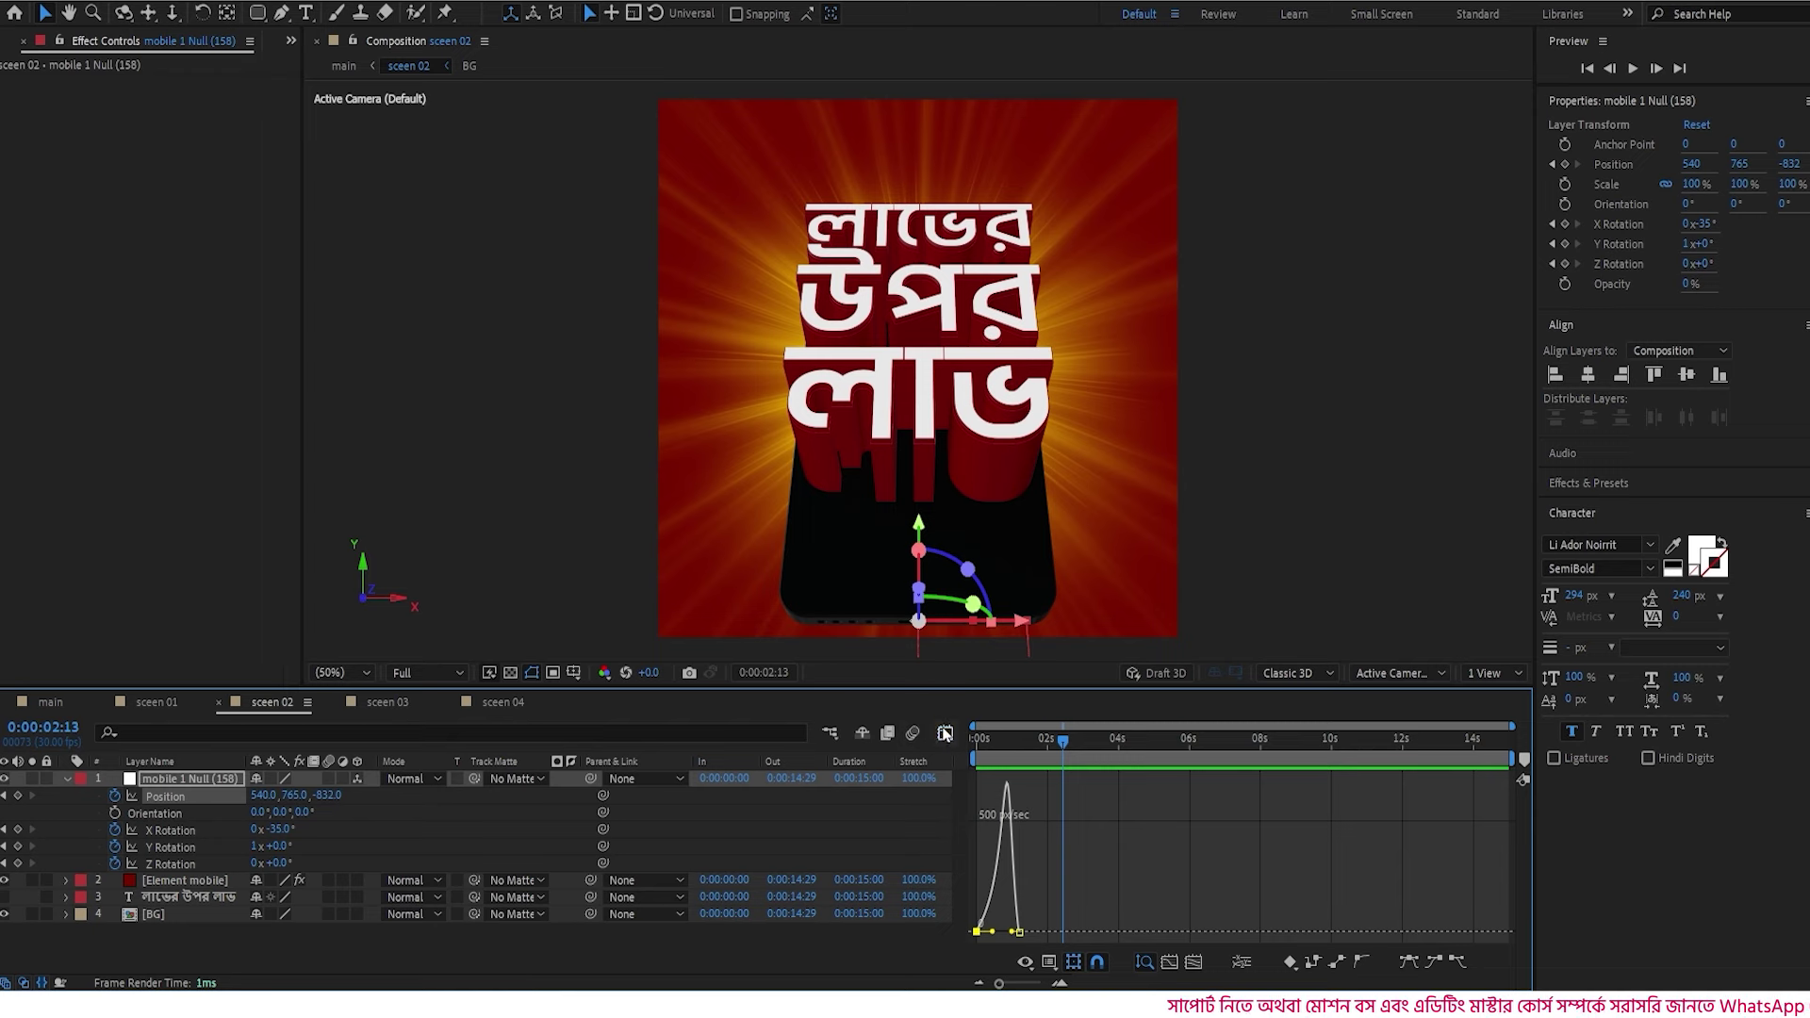
- Skew the Y Rotation speed curve toward its ending keyframe, and duplicate the ending Position, X and Y Rotation keyframes near 0:00:02:24
{"action": "left_click", "coordinate": [945, 734]}
{"action": "left_click", "coordinate": [199, 847]}
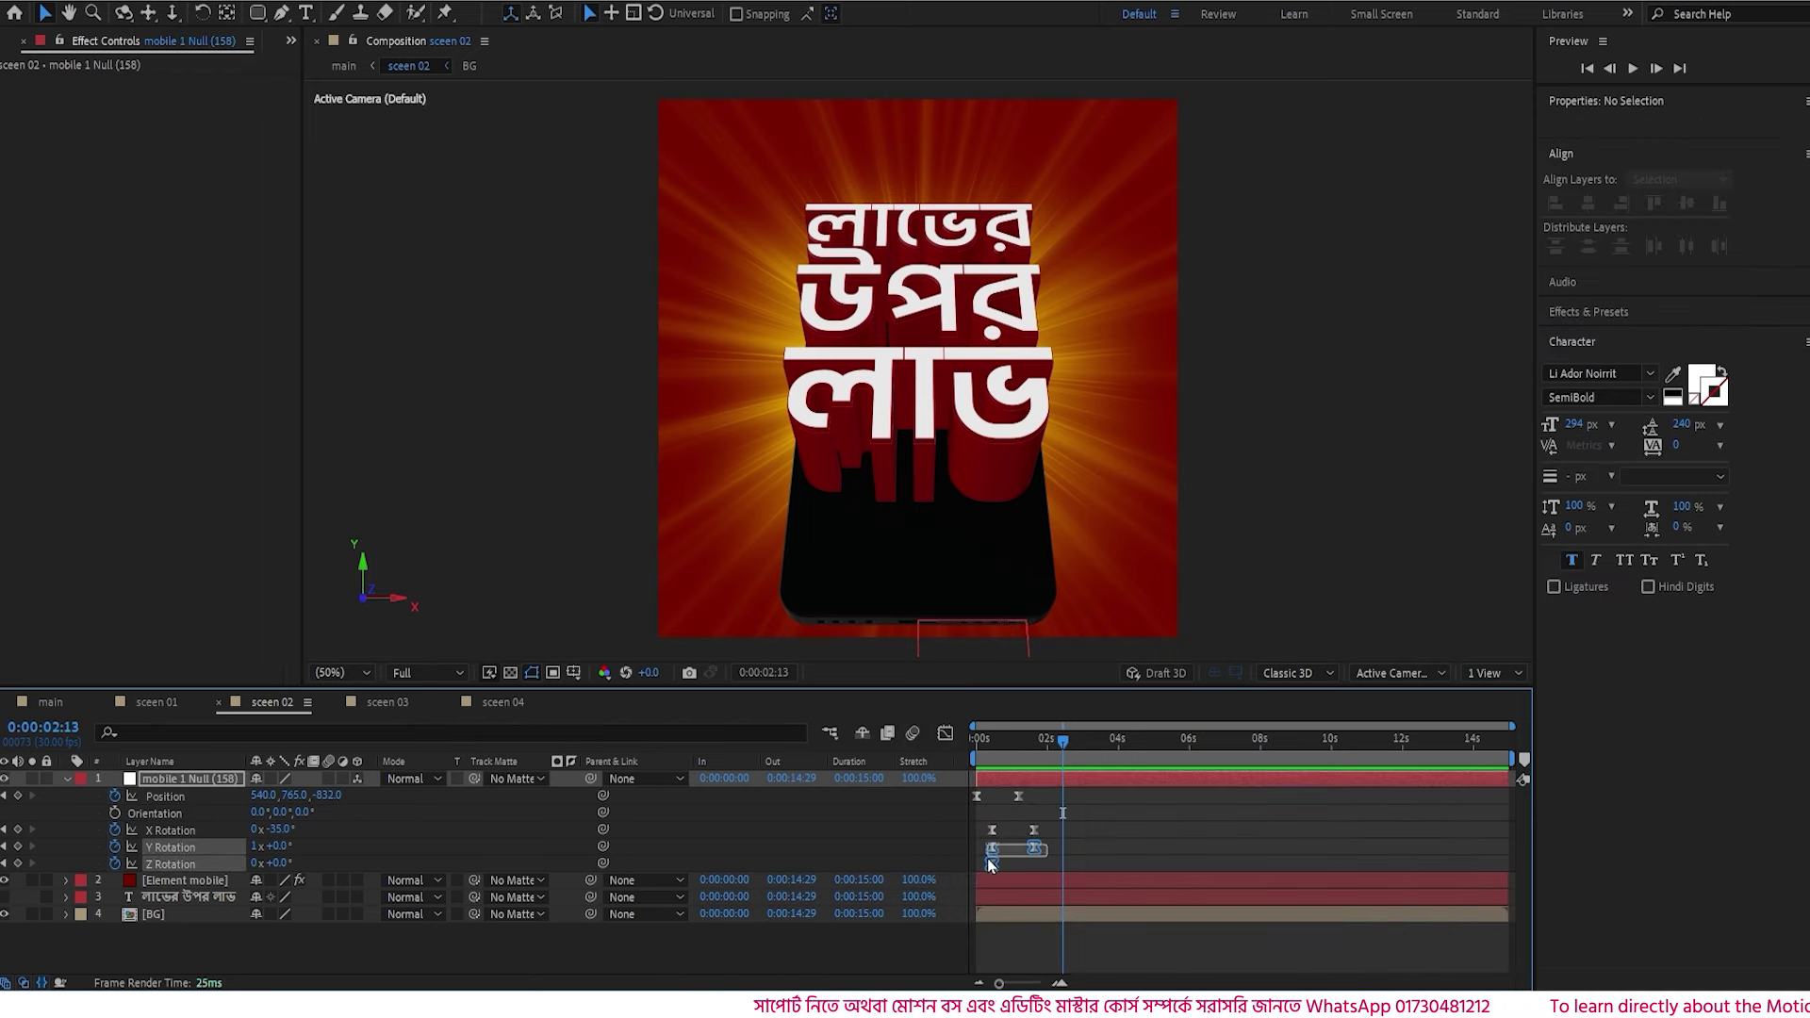
{"action": "left_click", "coordinate": [945, 734]}
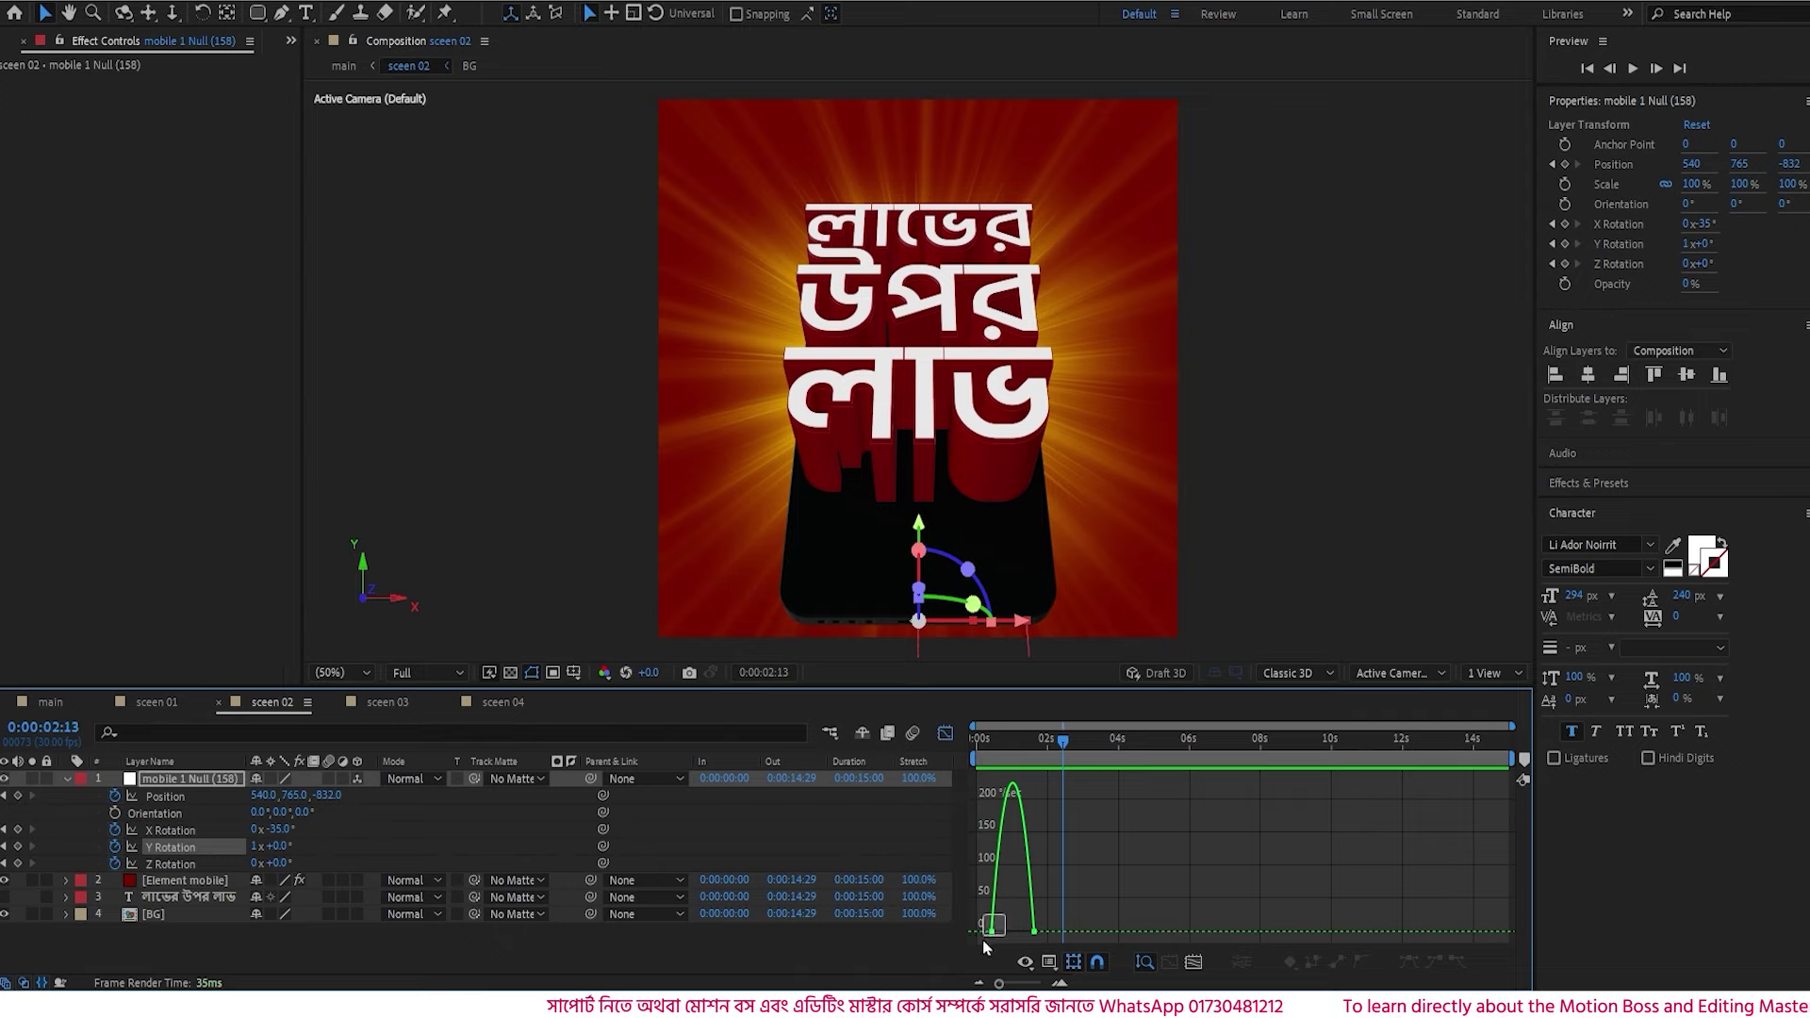
{"action": "left_click_drag", "start_coordinate": [999, 931], "coordinate": [1007, 933]}
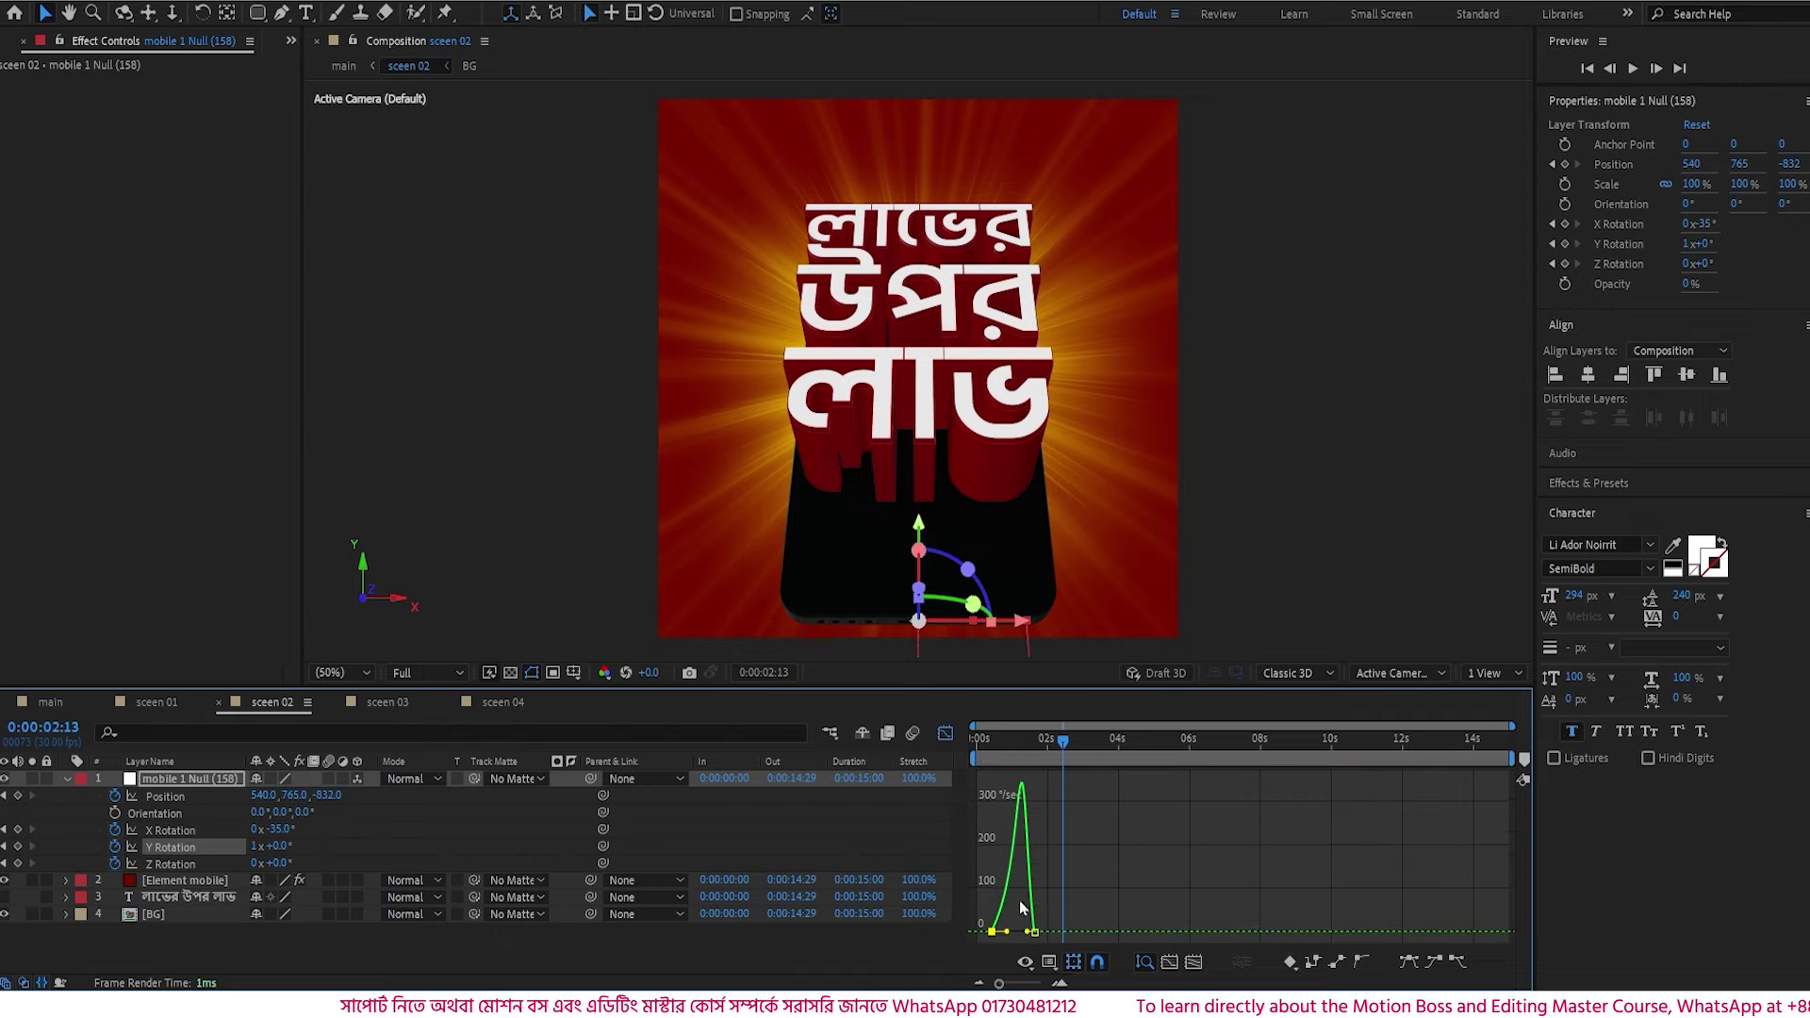
{"action": "left_click_drag", "start_coordinate": [1034, 740], "coordinate": [1012, 870]}
{"action": "left_click", "coordinate": [944, 735]}
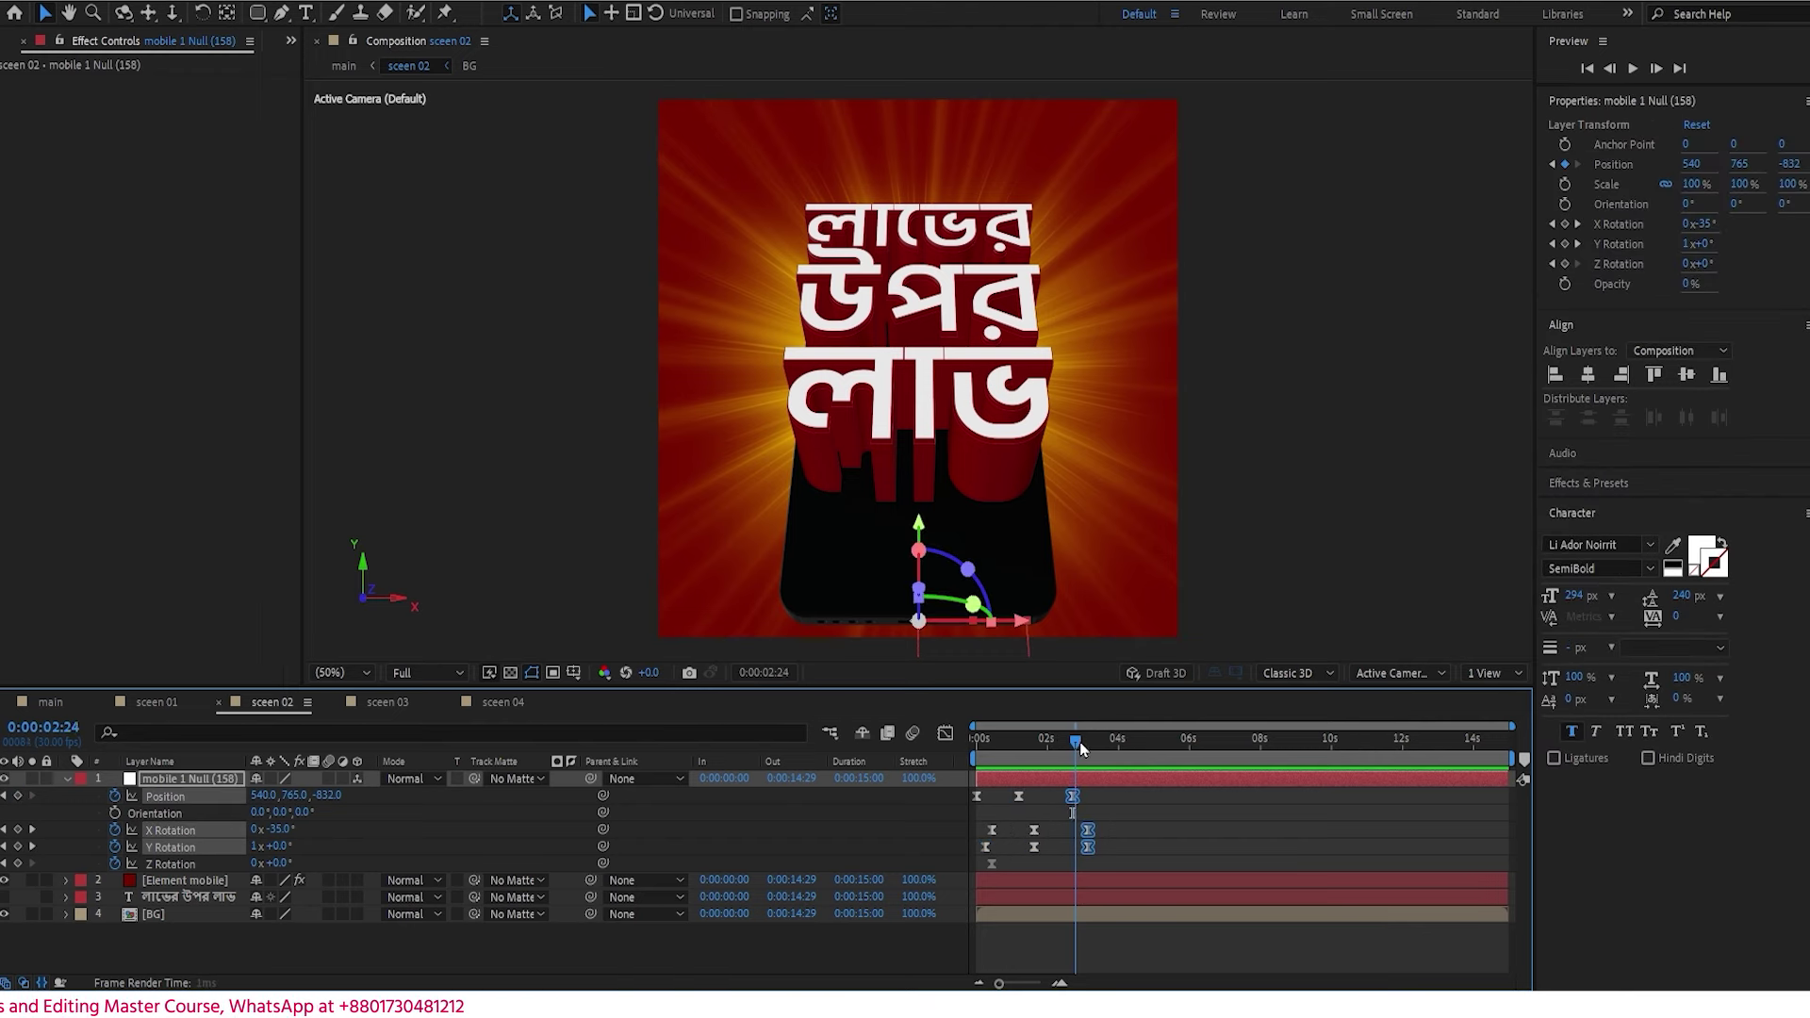
- At 0:00:04:13, push the mobile null back to a Z position of 4165 and set its Y Rotation to three full turns
{"action": "left_click_drag", "start_coordinate": [1081, 747], "coordinate": [1138, 750]}
{"action": "left_click", "coordinate": [1176, 823]}
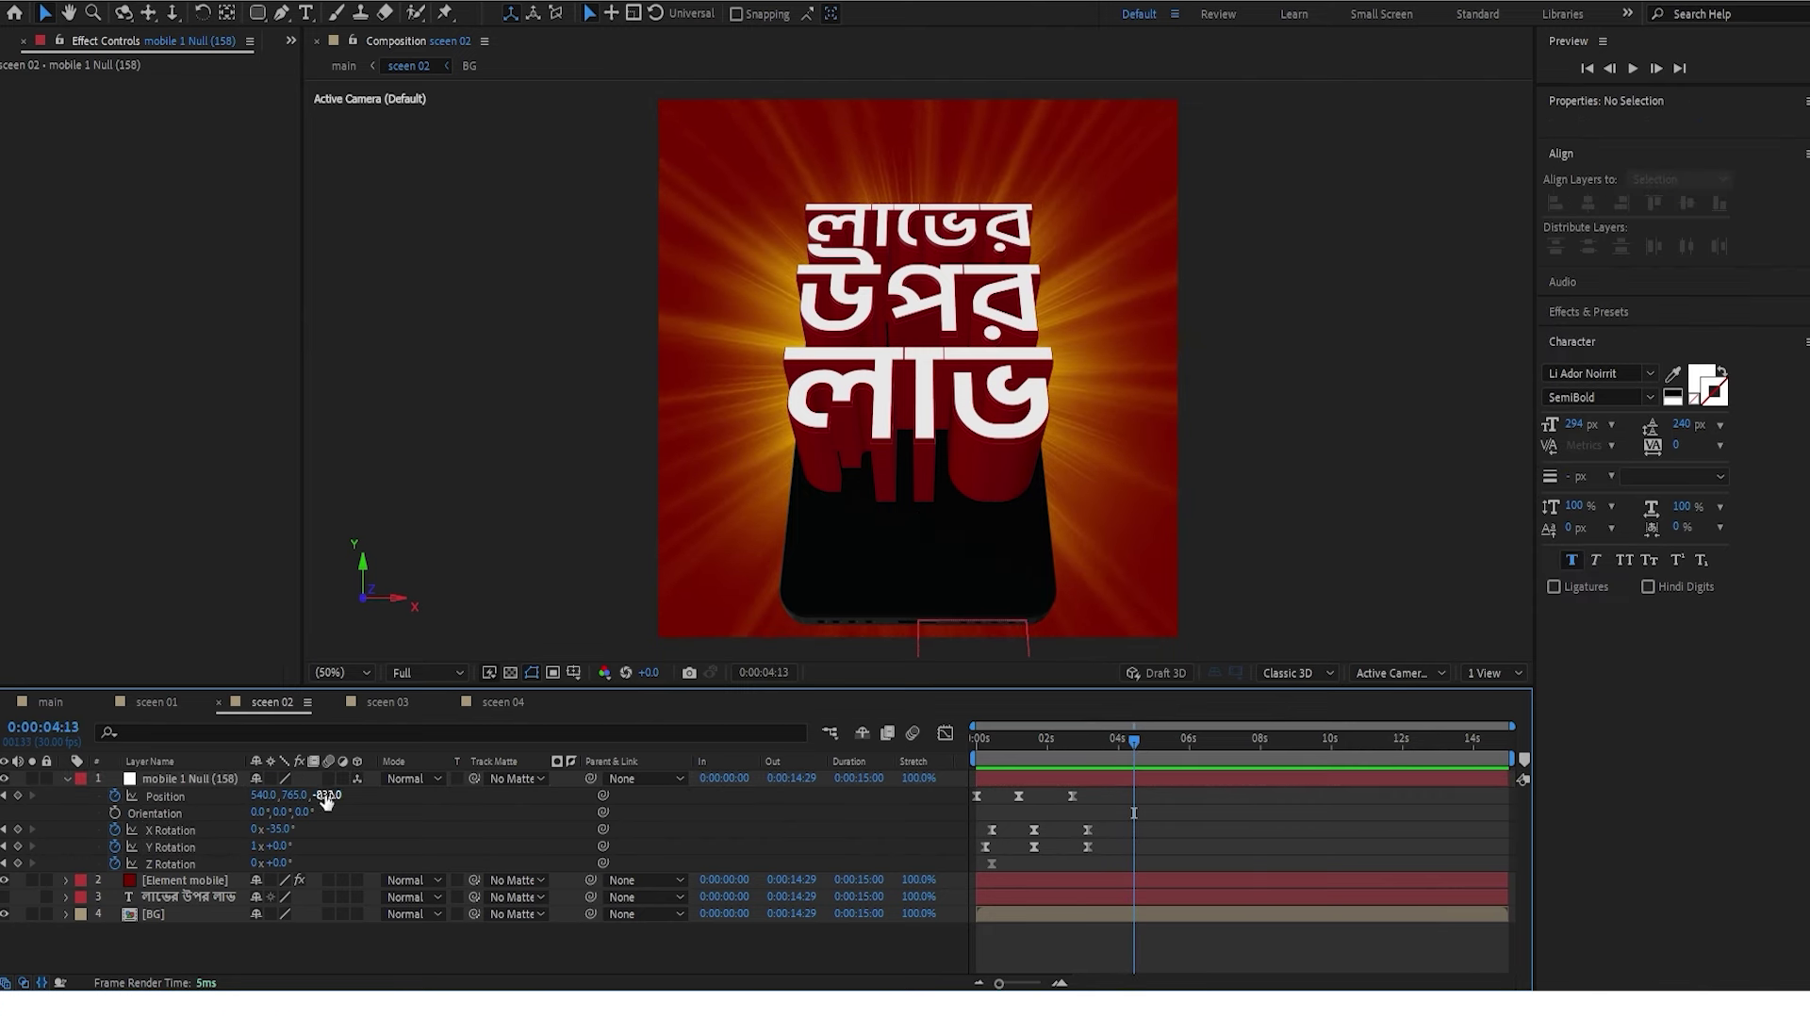
{"action": "left_click_drag", "start_coordinate": [328, 801], "coordinate": [1185, 741]}
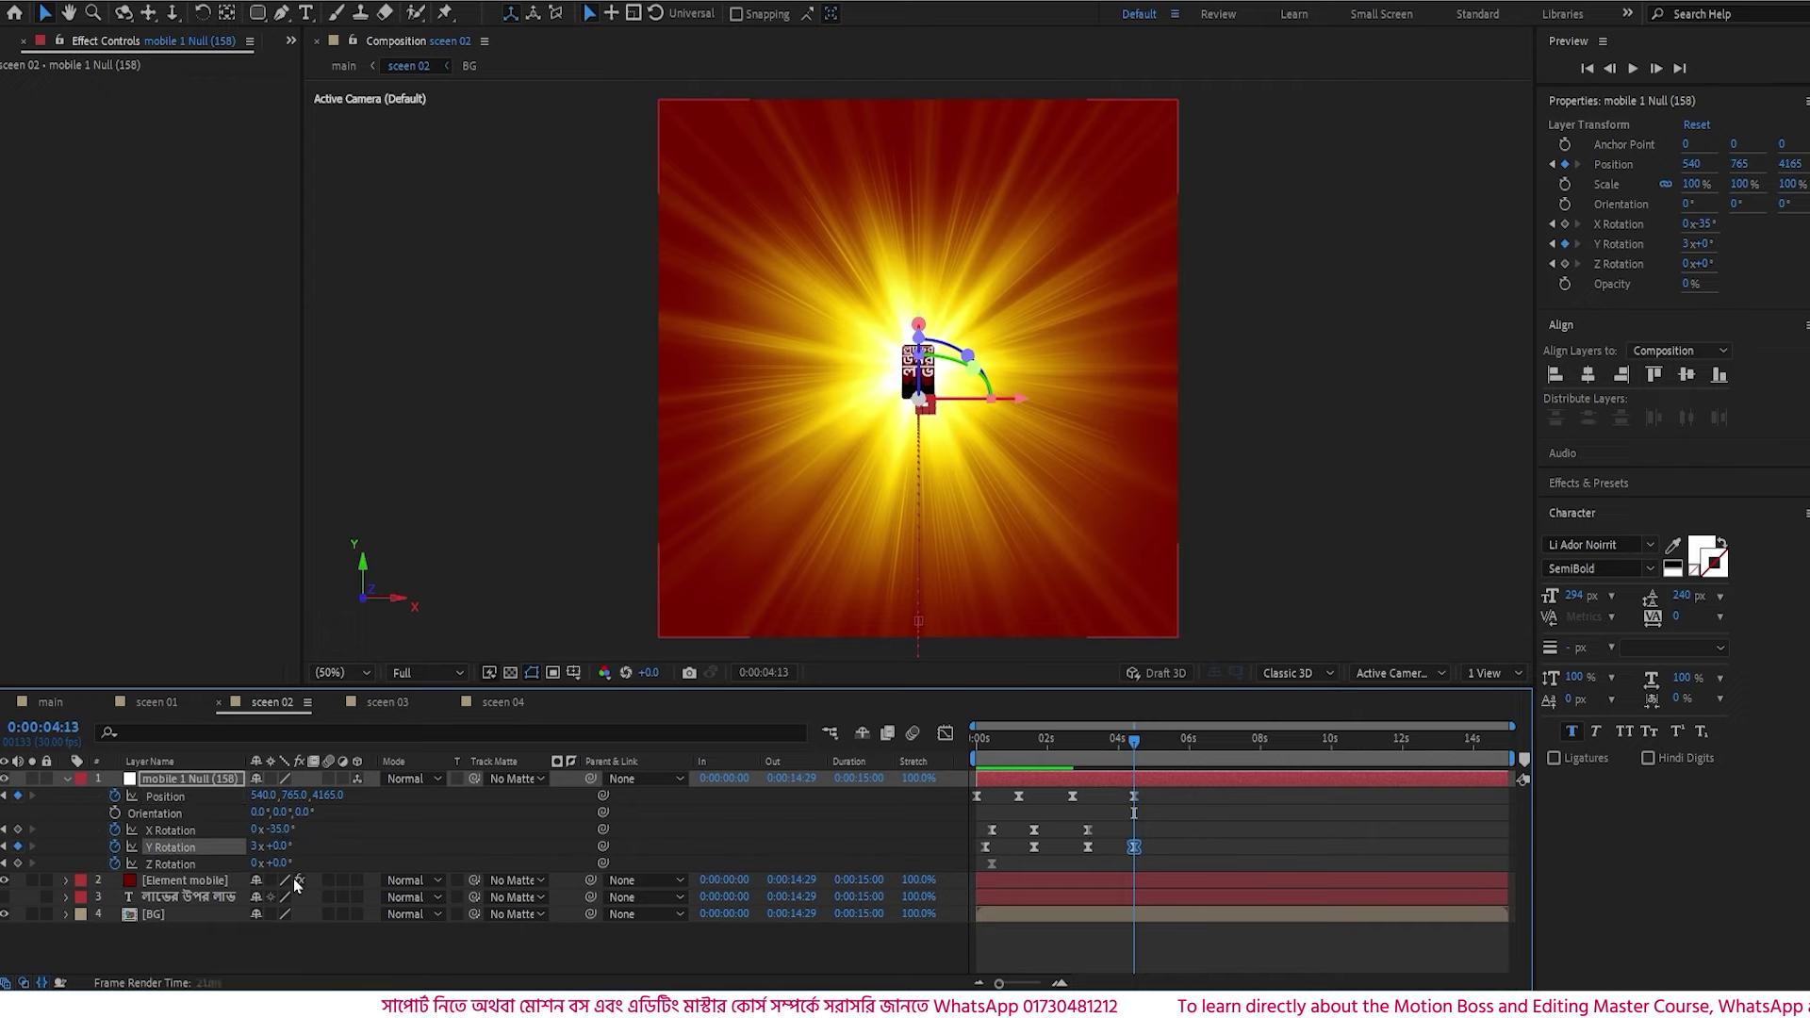
- Move the mobile null's third Position keyframe slightly later in time and preview the animation from the start
{"action": "left_click", "coordinate": [1111, 746]}
{"action": "mouse_move", "coordinate": [1111, 747]}
{"action": "left_mouse_down"}
{"action": "mouse_move", "coordinate": [1049, 751]}
{"action": "mouse_move", "coordinate": [1086, 757]}
{"action": "left_mouse_up"}
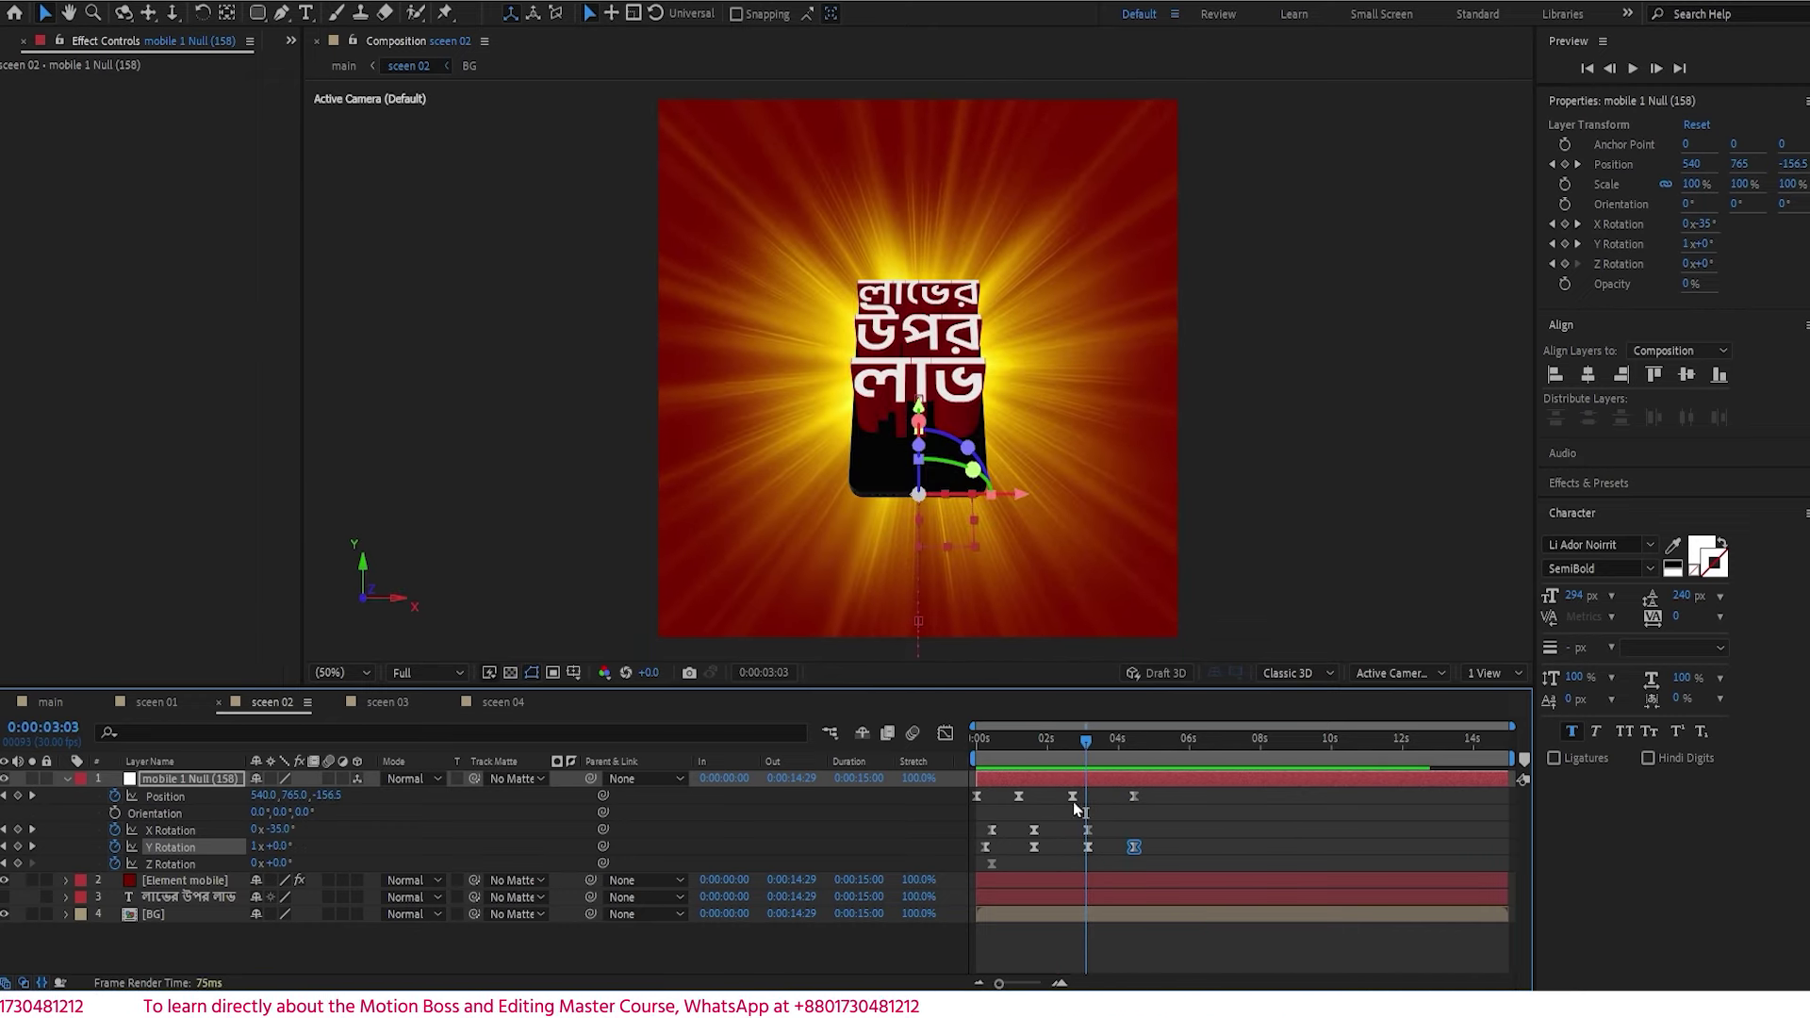
{"action": "left_click_drag", "start_coordinate": [1072, 796], "coordinate": [1093, 797]}
{"action": "key", "text": "space"}
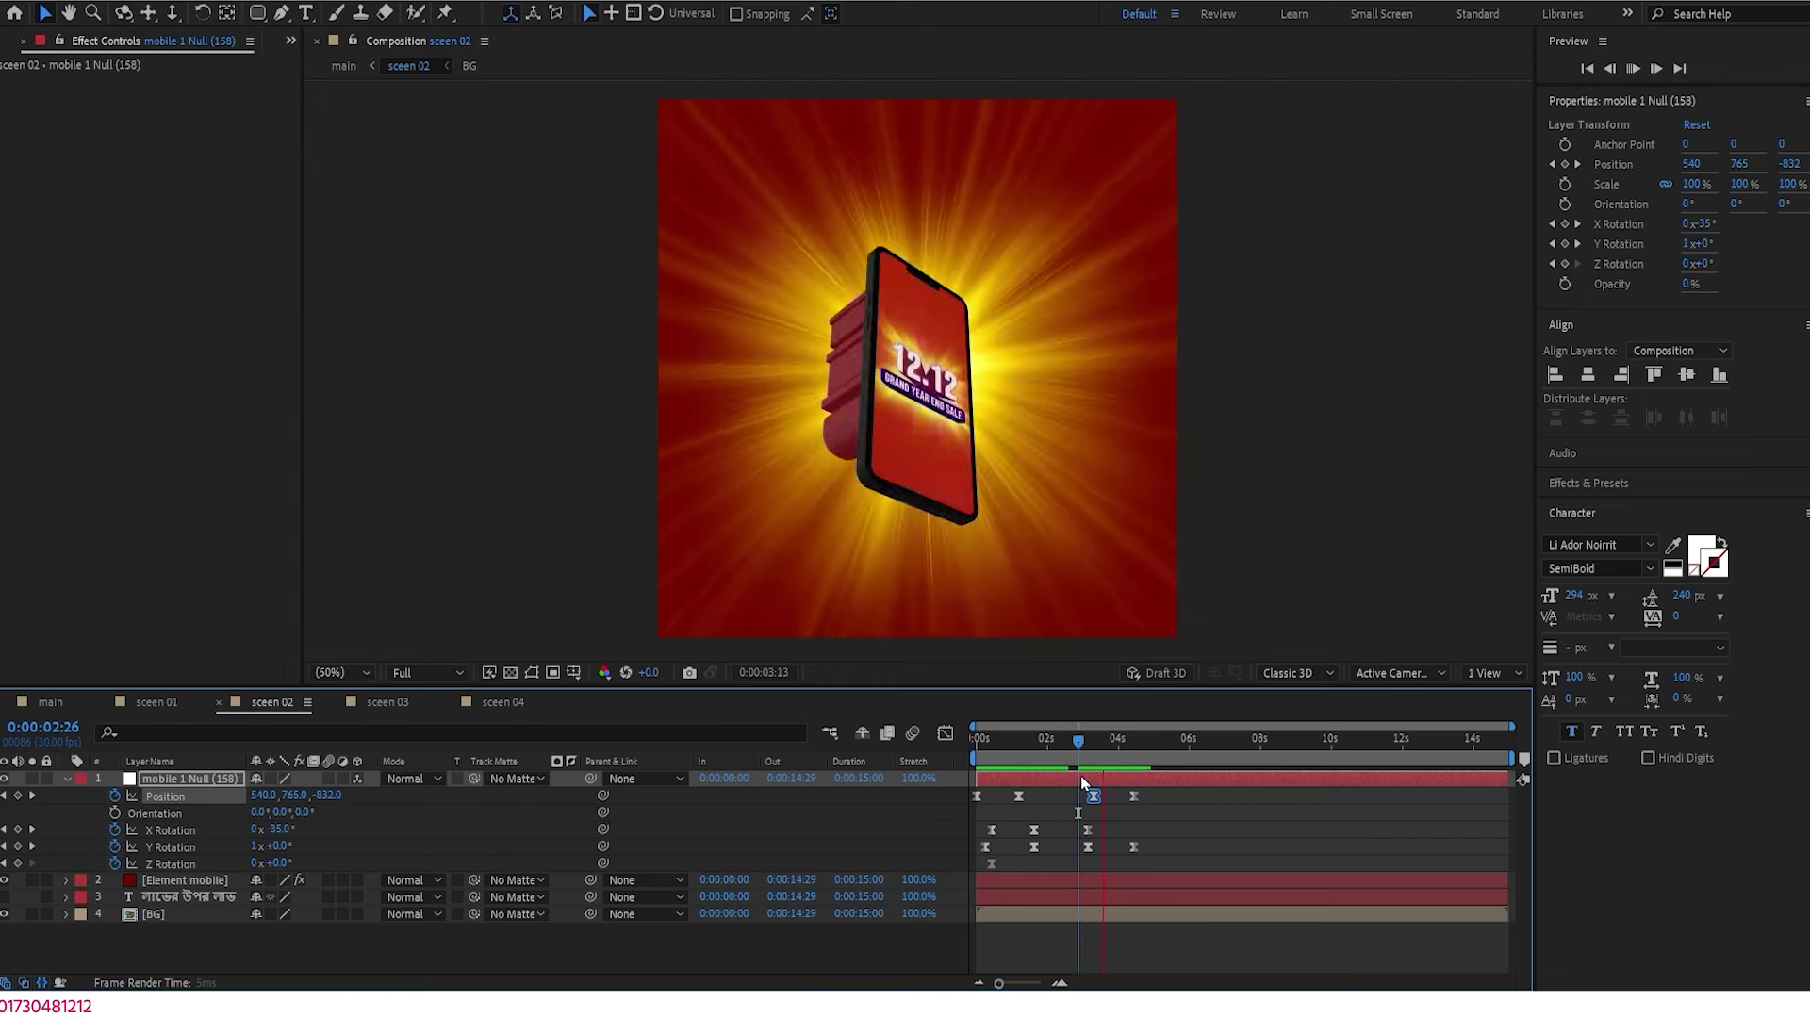
{"action": "key", "text": "space"}
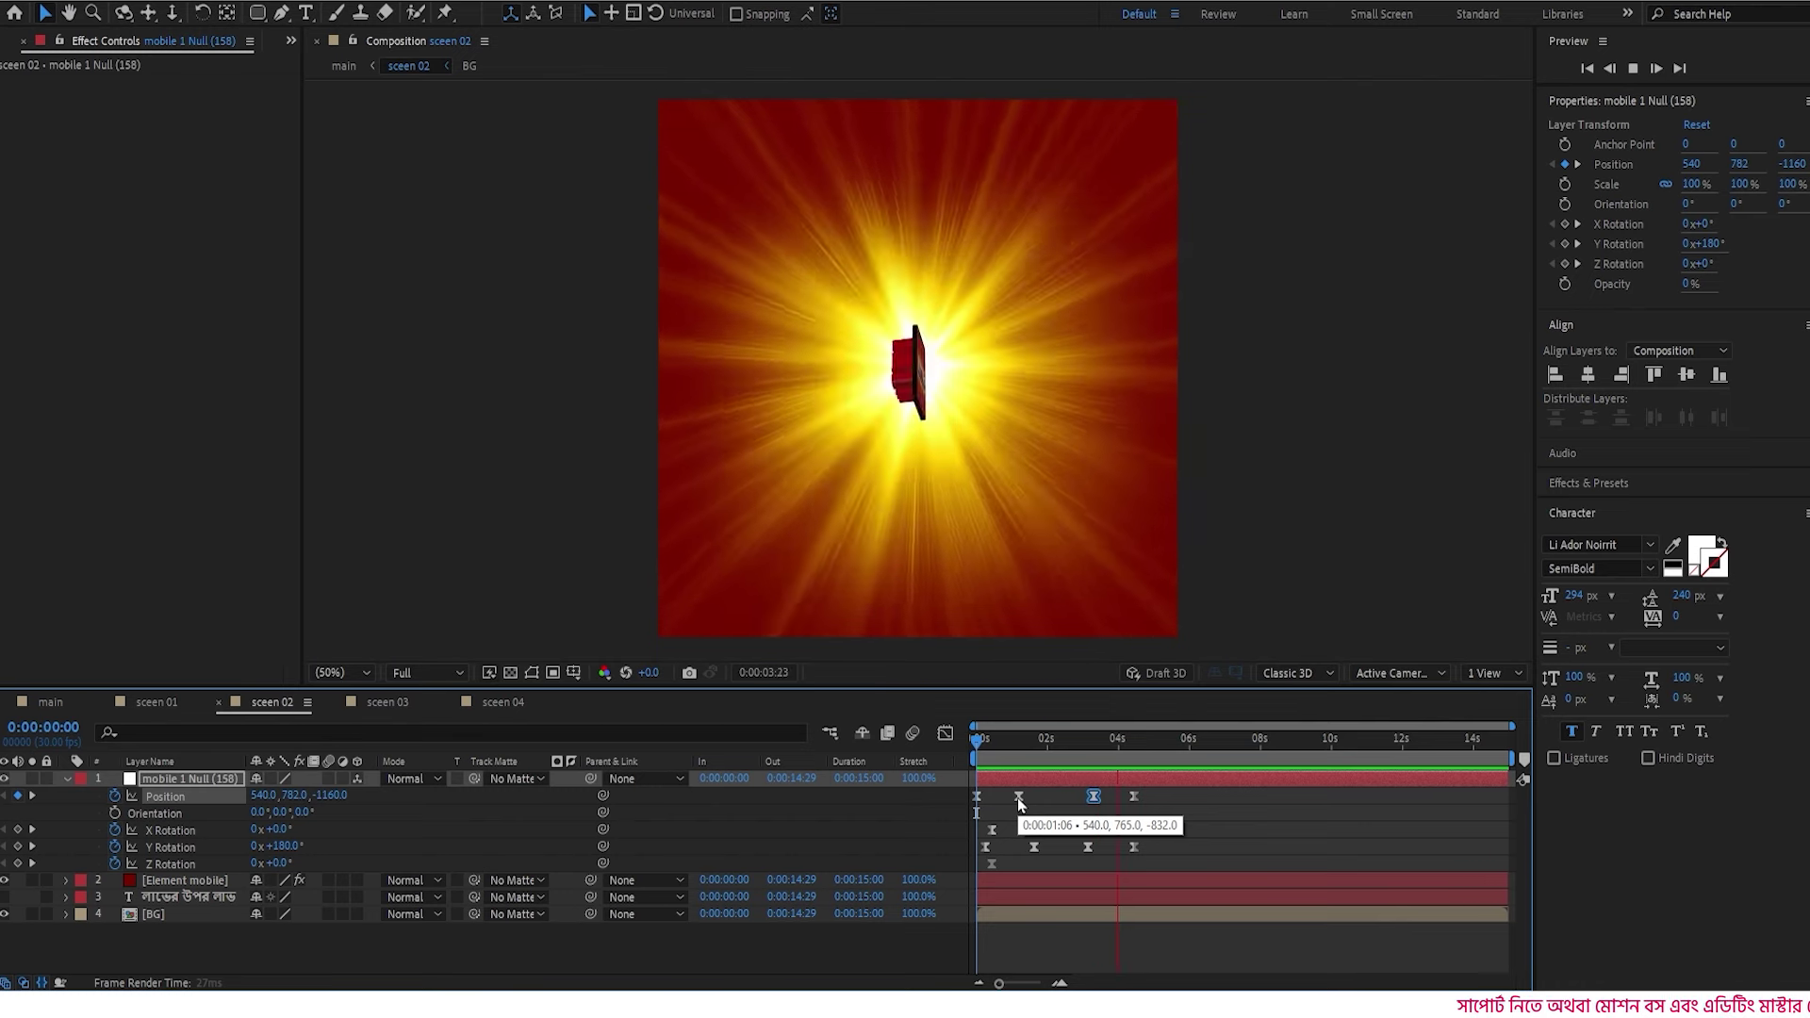
{"action": "key", "text": "space"}
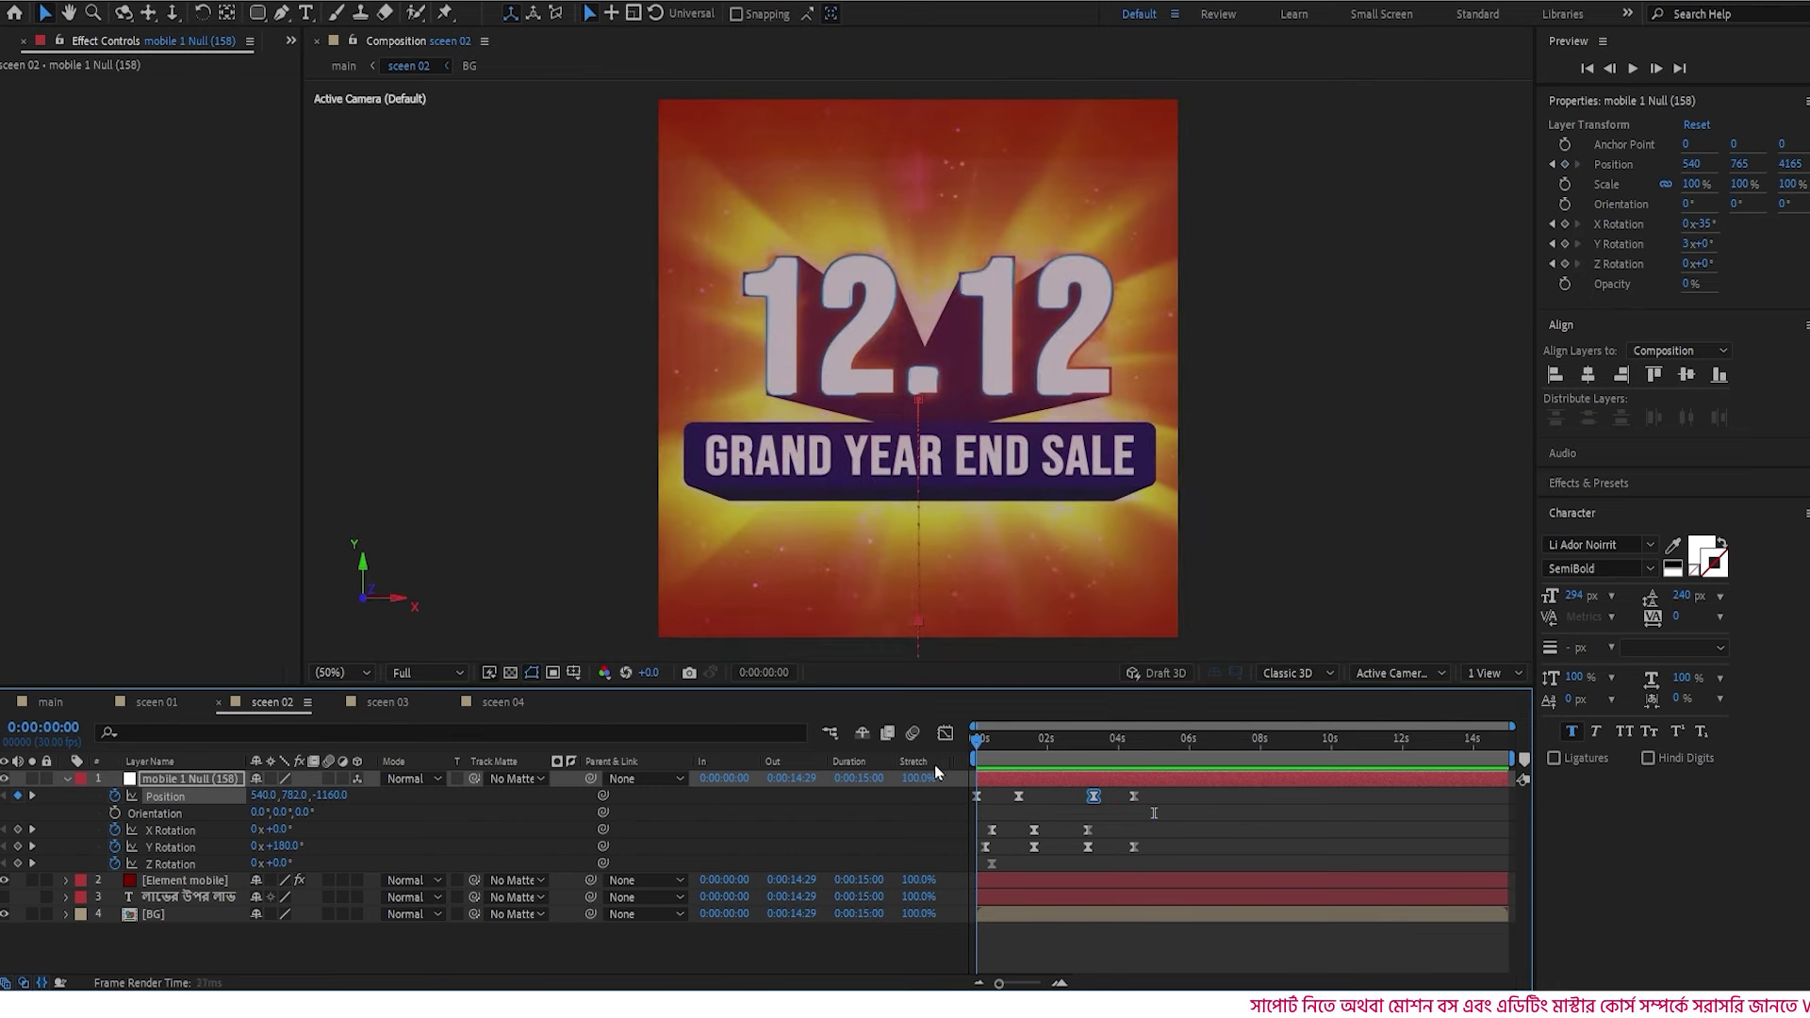
{"action": "key", "text": "space"}
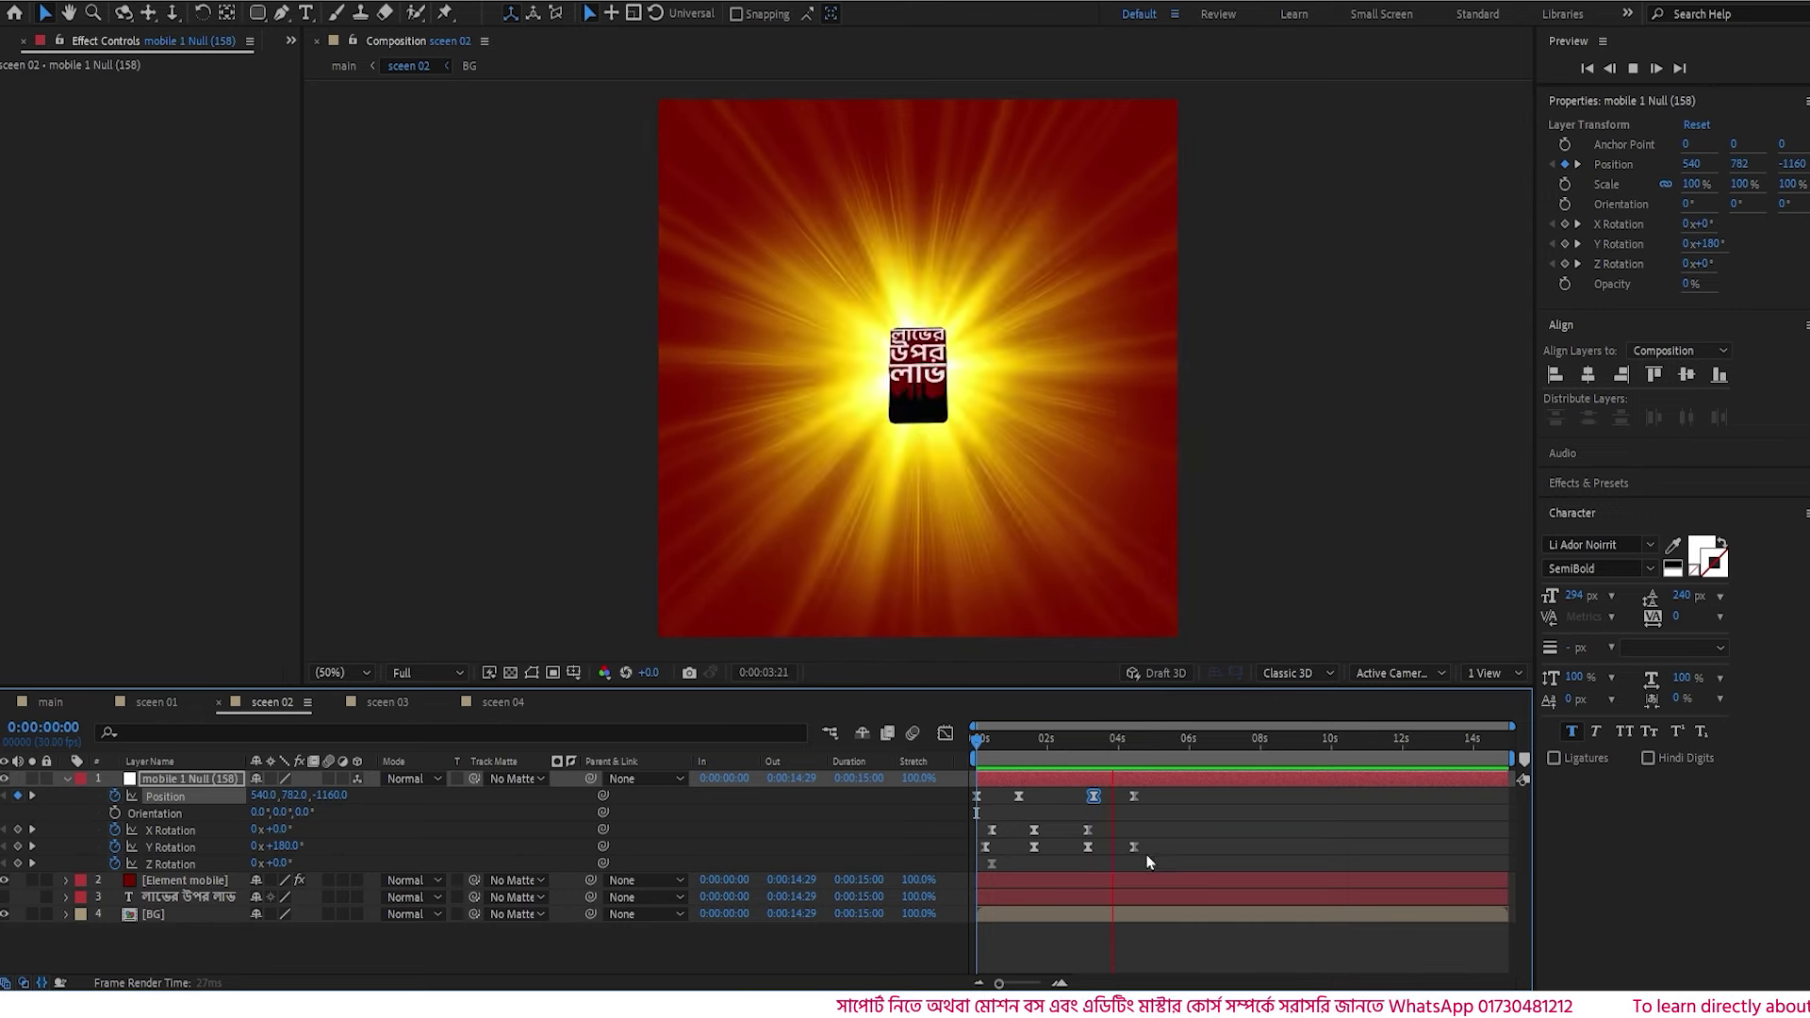
{"action": "key", "text": "space"}
- Shift the mobile null's last two sets of Position and Rotation keyframes earlier, with the third Y Rotation keyframe at 0:00:02:06, and preview
{"action": "left_click_drag", "start_coordinate": [1167, 795], "coordinate": [1054, 850]}
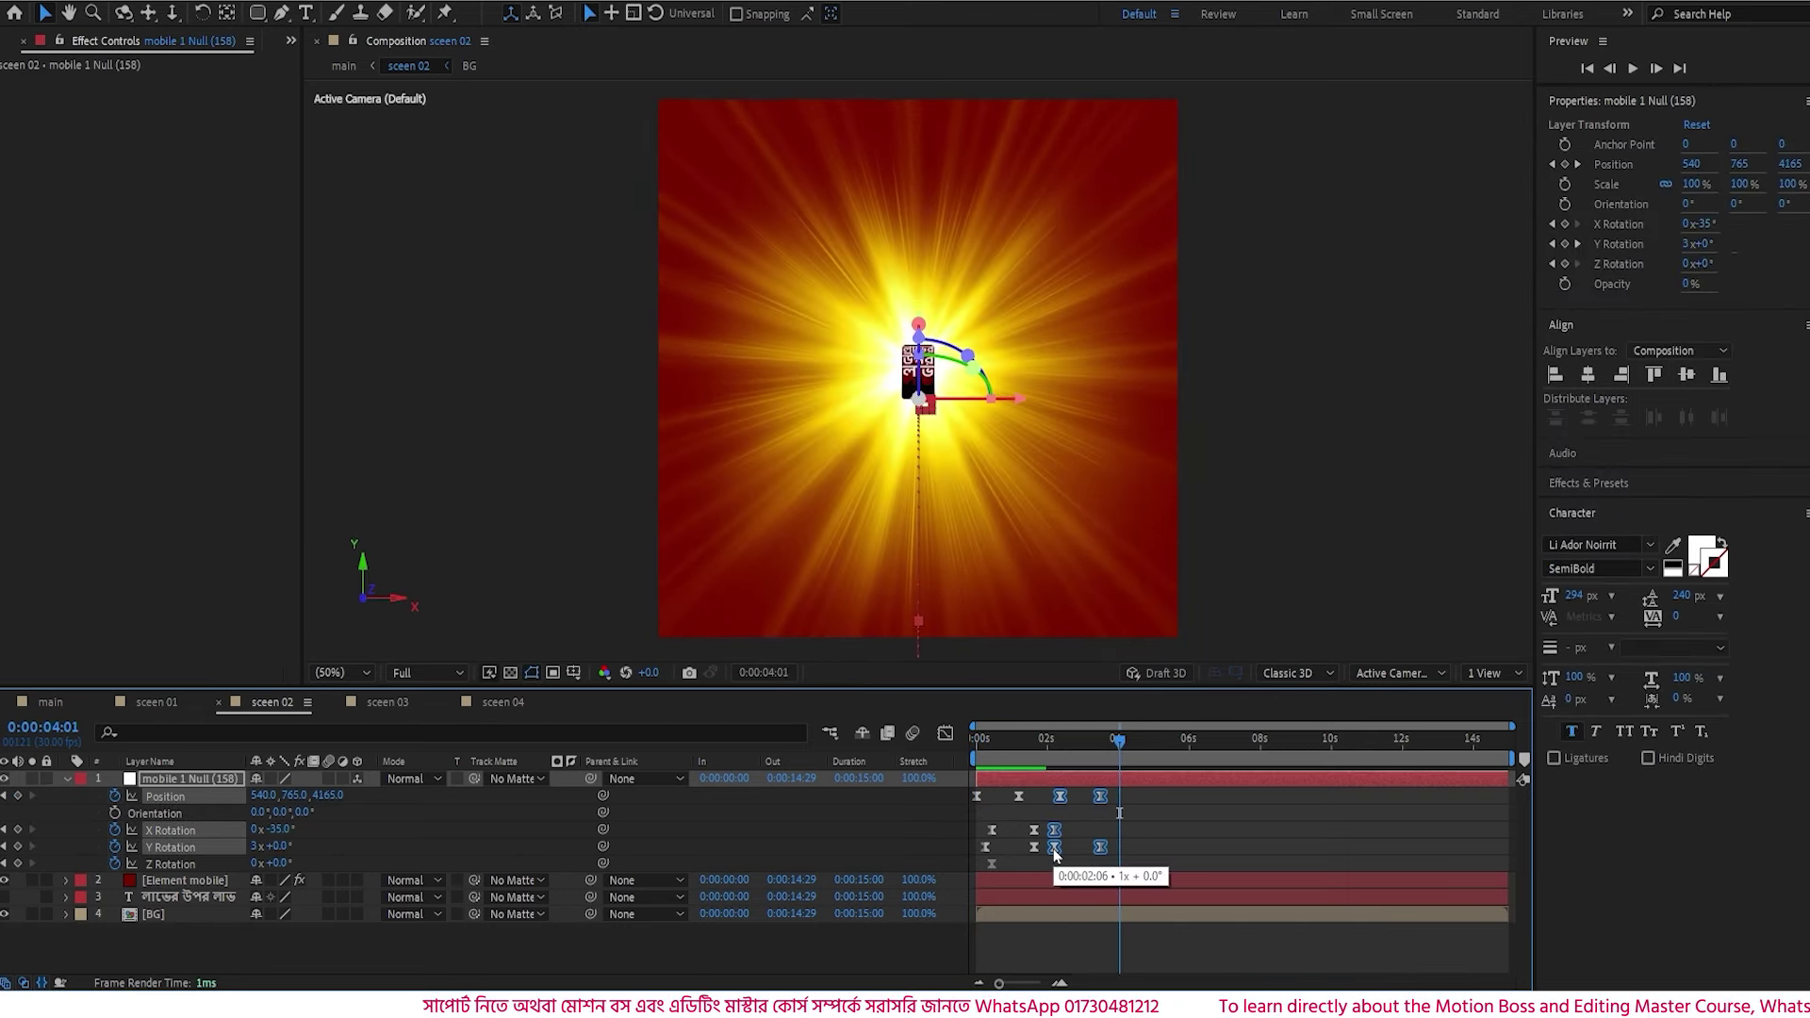
{"action": "left_click", "coordinate": [1153, 802]}
{"action": "key", "text": "space"}
- Compress all of the mobile null's keyframes proportionally so the last ones fall just after two seconds, and preview the faster motion
{"action": "left_click_drag", "start_coordinate": [1155, 794], "coordinate": [969, 879]}
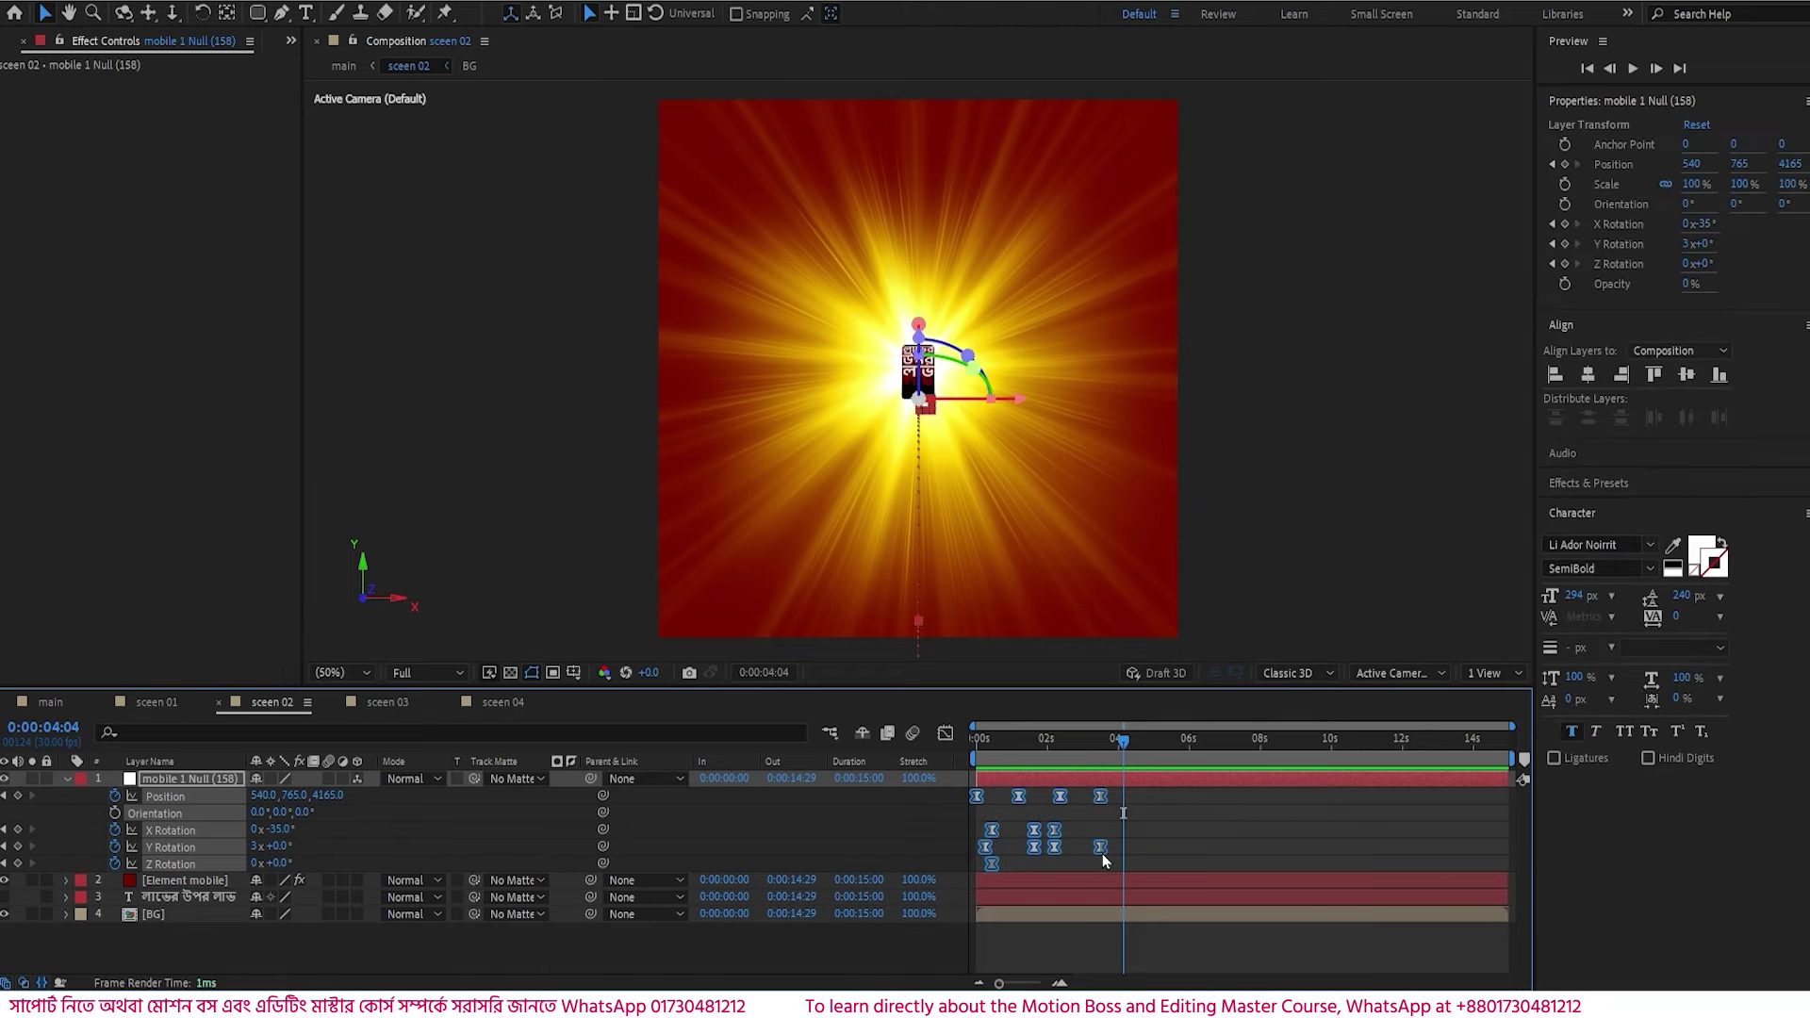
{"action": "left_click_drag", "start_coordinate": [1101, 852], "coordinate": [1052, 857]}
{"action": "key", "text": "space"}
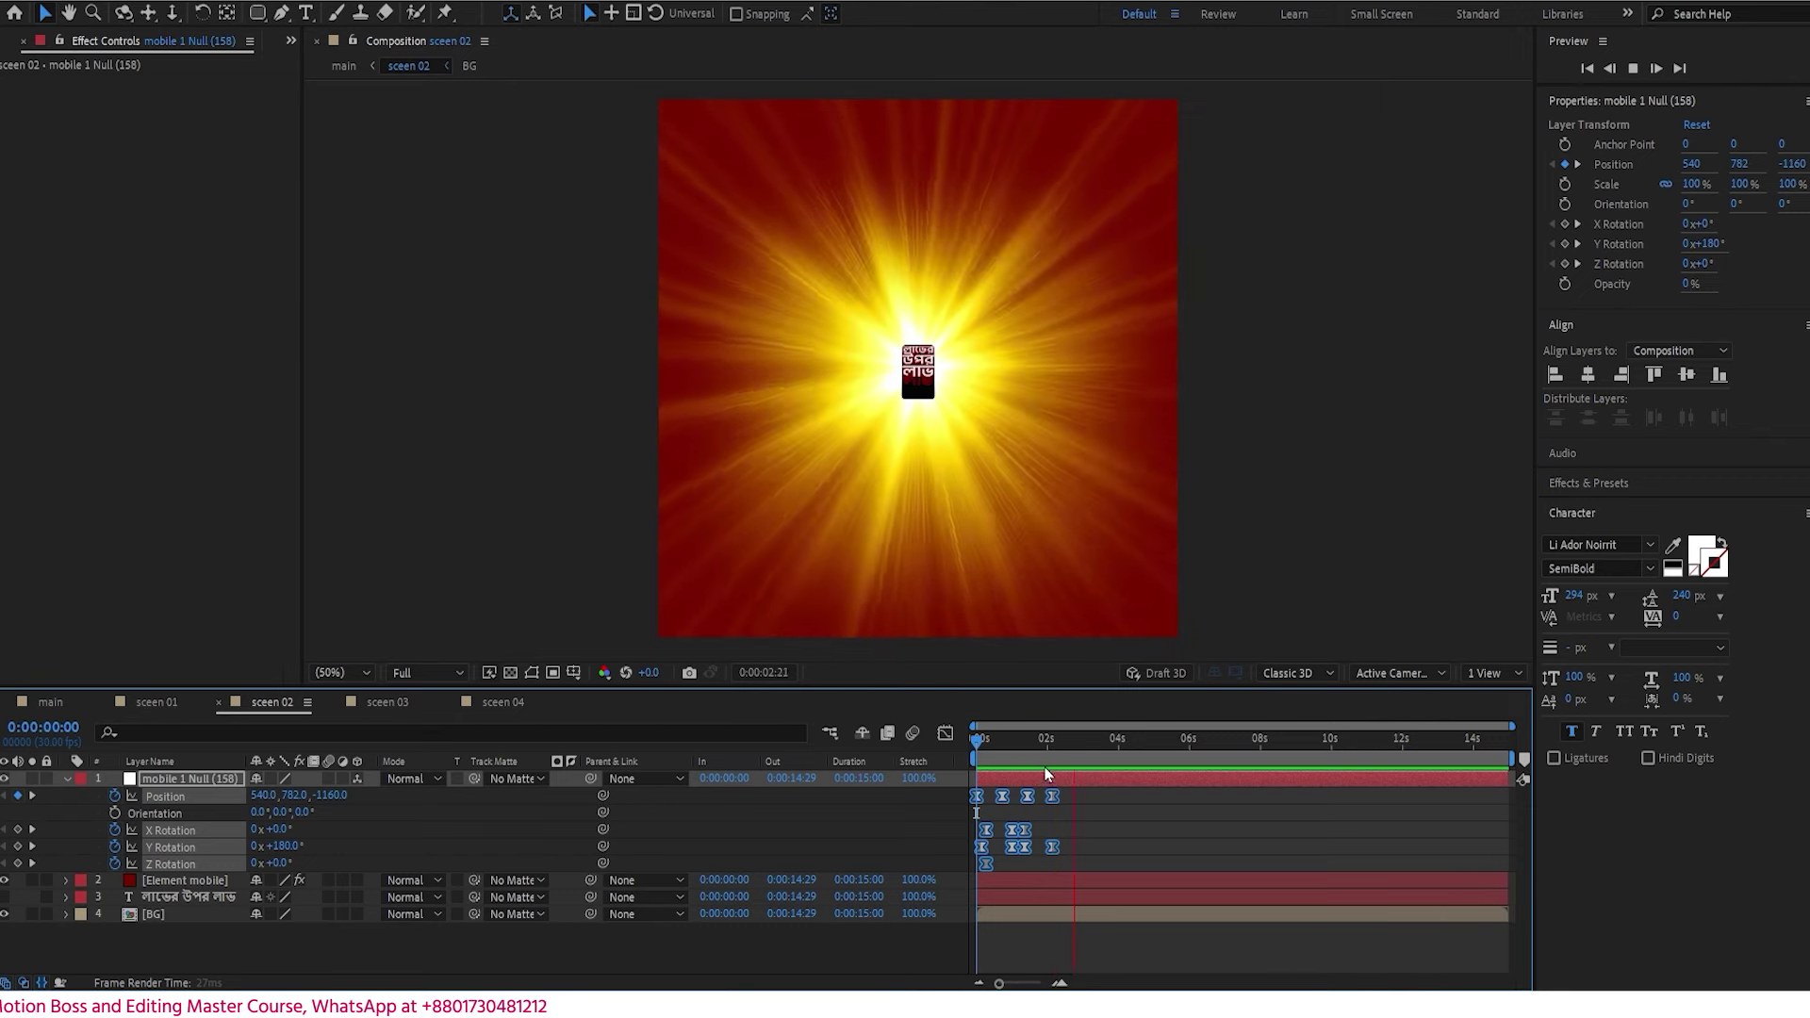
{"action": "key", "text": "space"}
{"action": "key", "text": "space"}
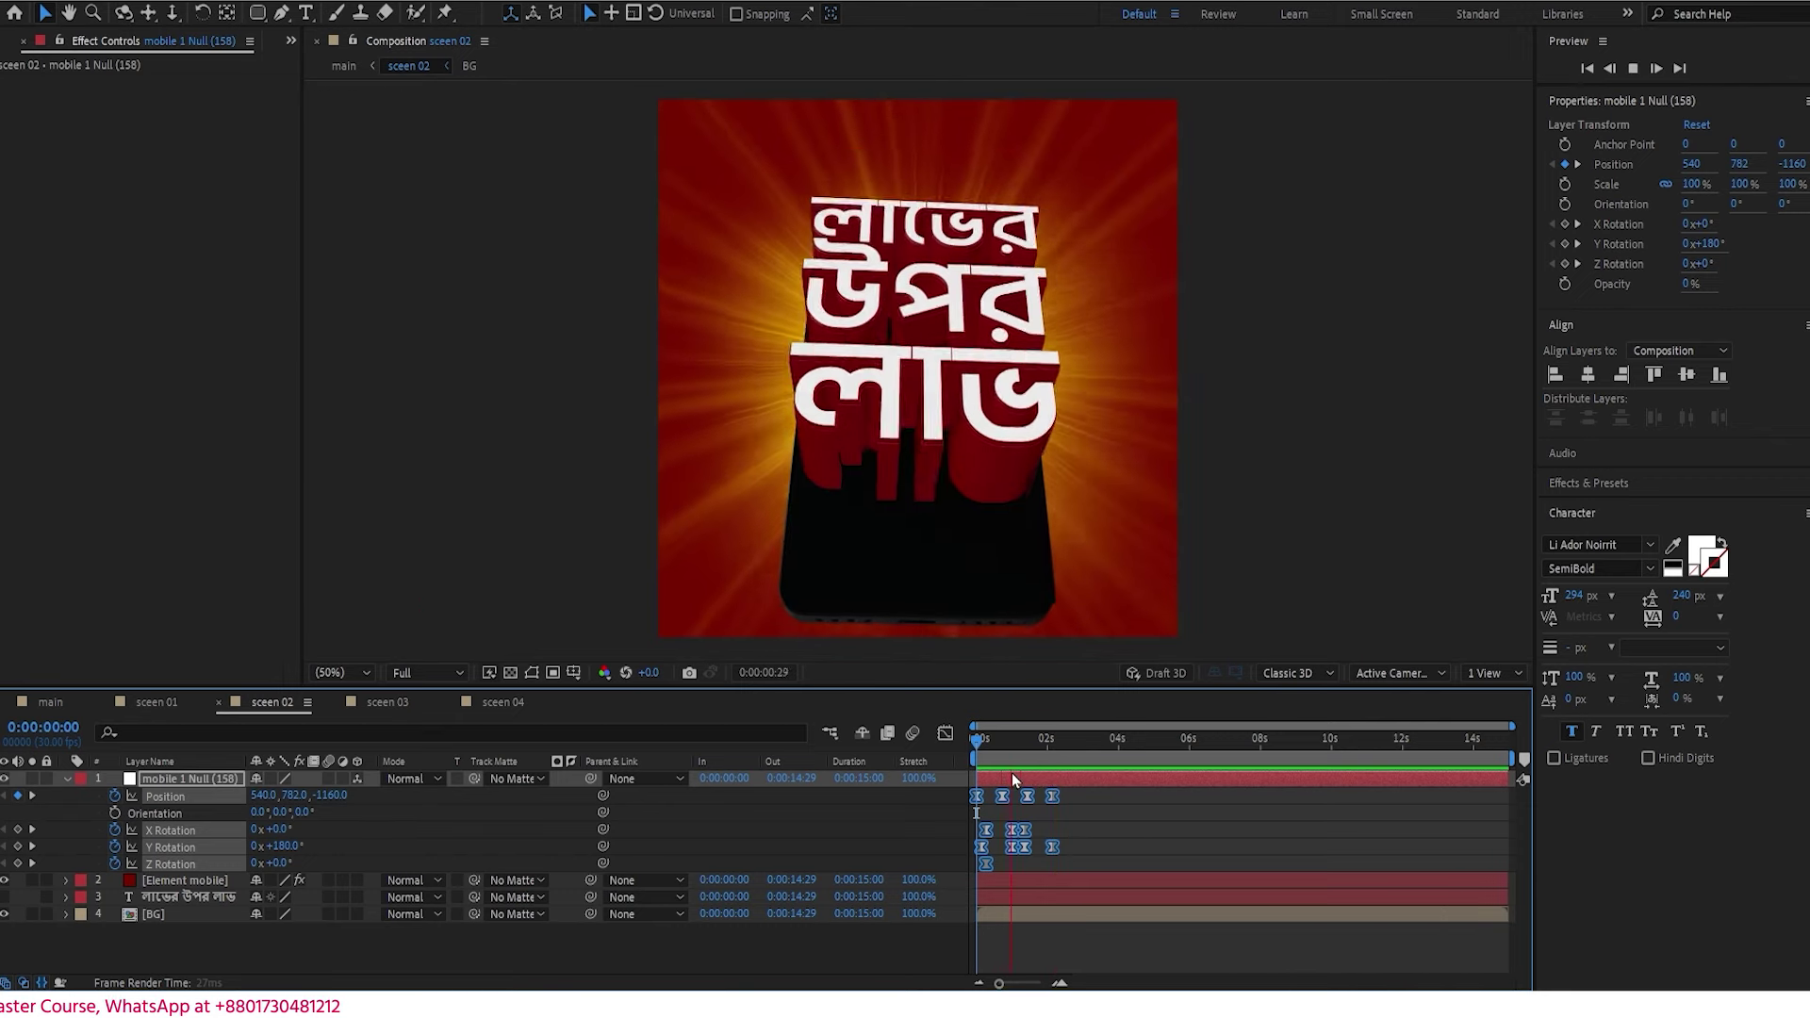
{"action": "key", "text": "space"}
- Nudge the mobile null's last two sets of Position and Rotation keyframes slightly later and preview from the start
{"action": "left_click", "coordinate": [1095, 841]}
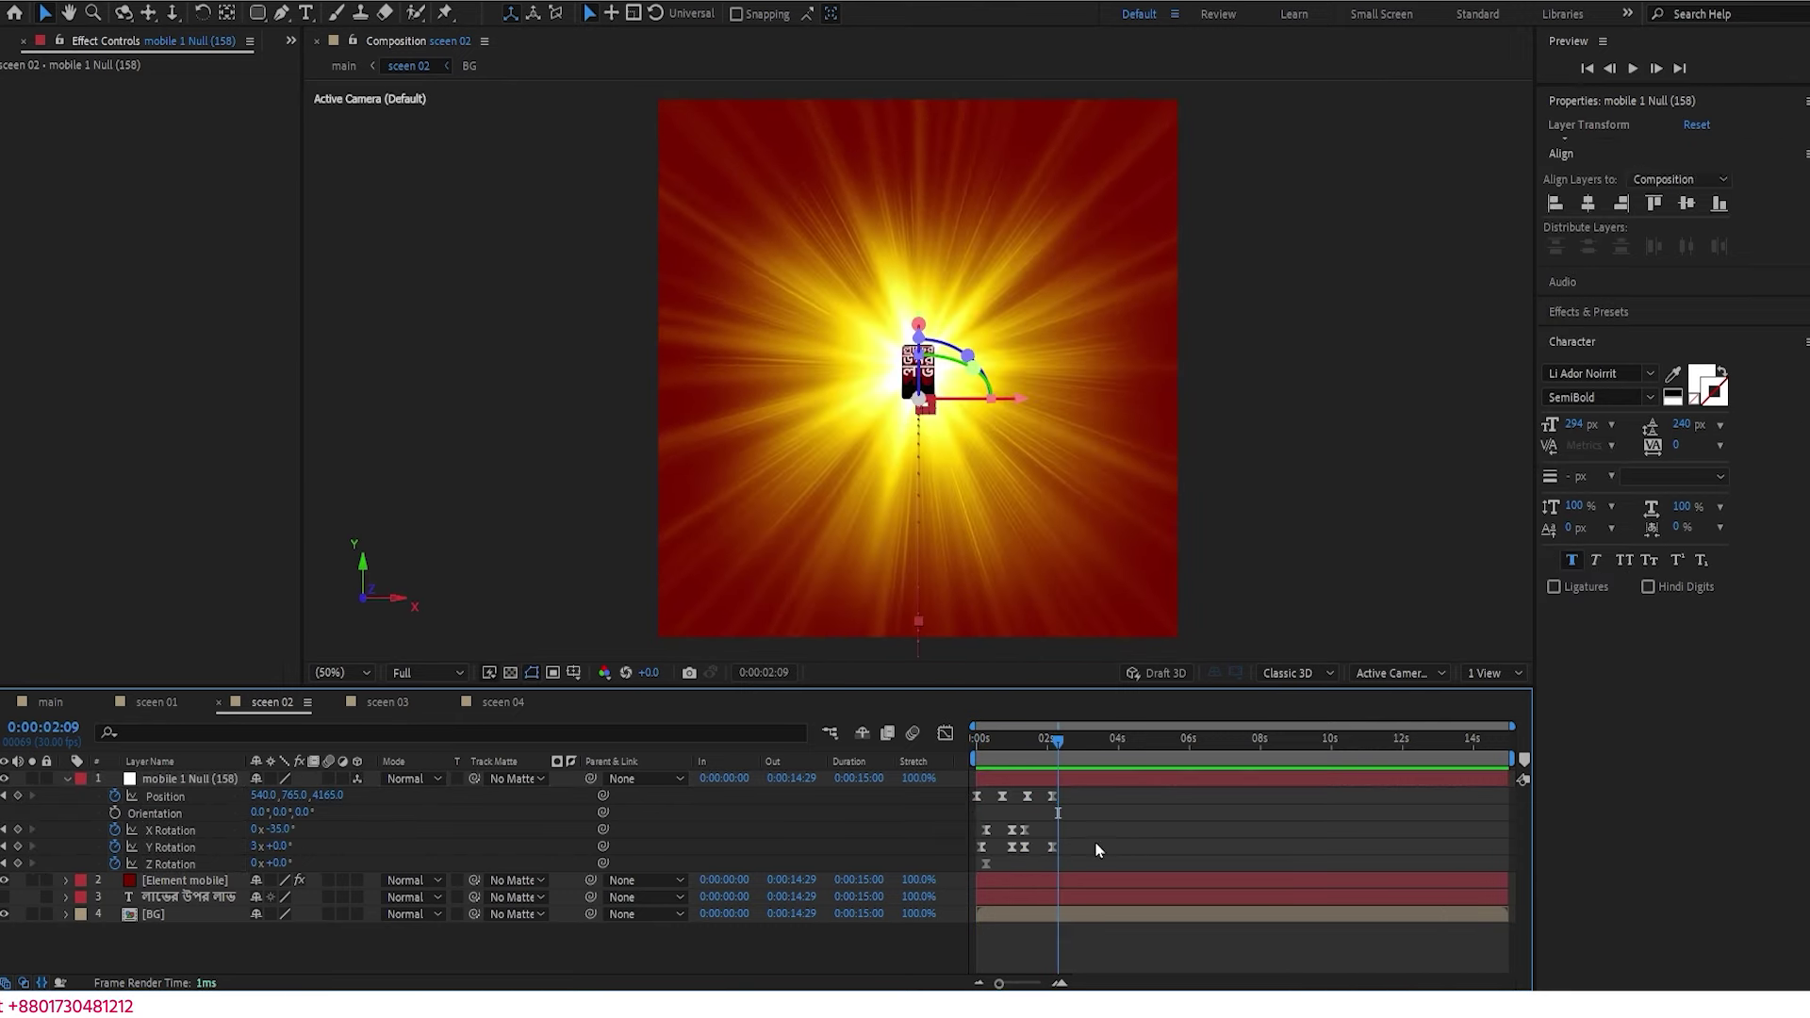
{"action": "left_click_drag", "start_coordinate": [1084, 799], "coordinate": [1031, 853]}
{"action": "left_click", "coordinate": [1039, 815]}
{"action": "left_click_drag", "start_coordinate": [1026, 740], "coordinate": [913, 738]}
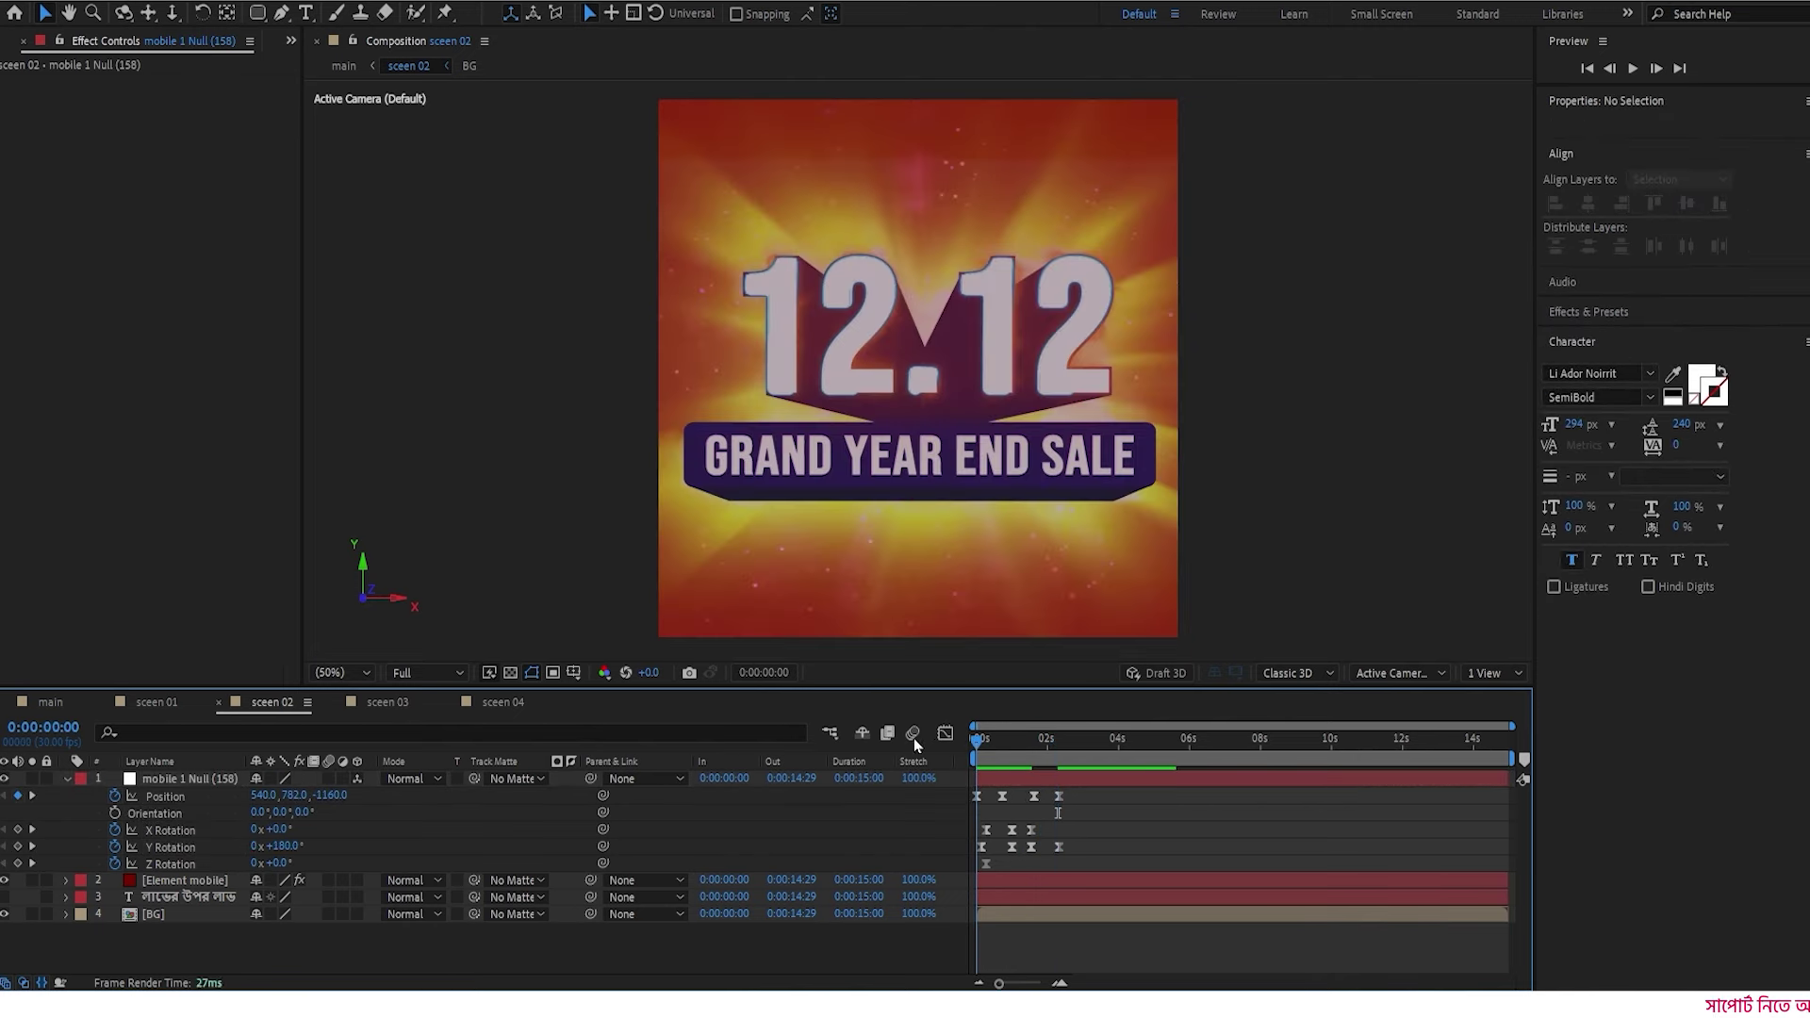
{"action": "key", "text": "space"}
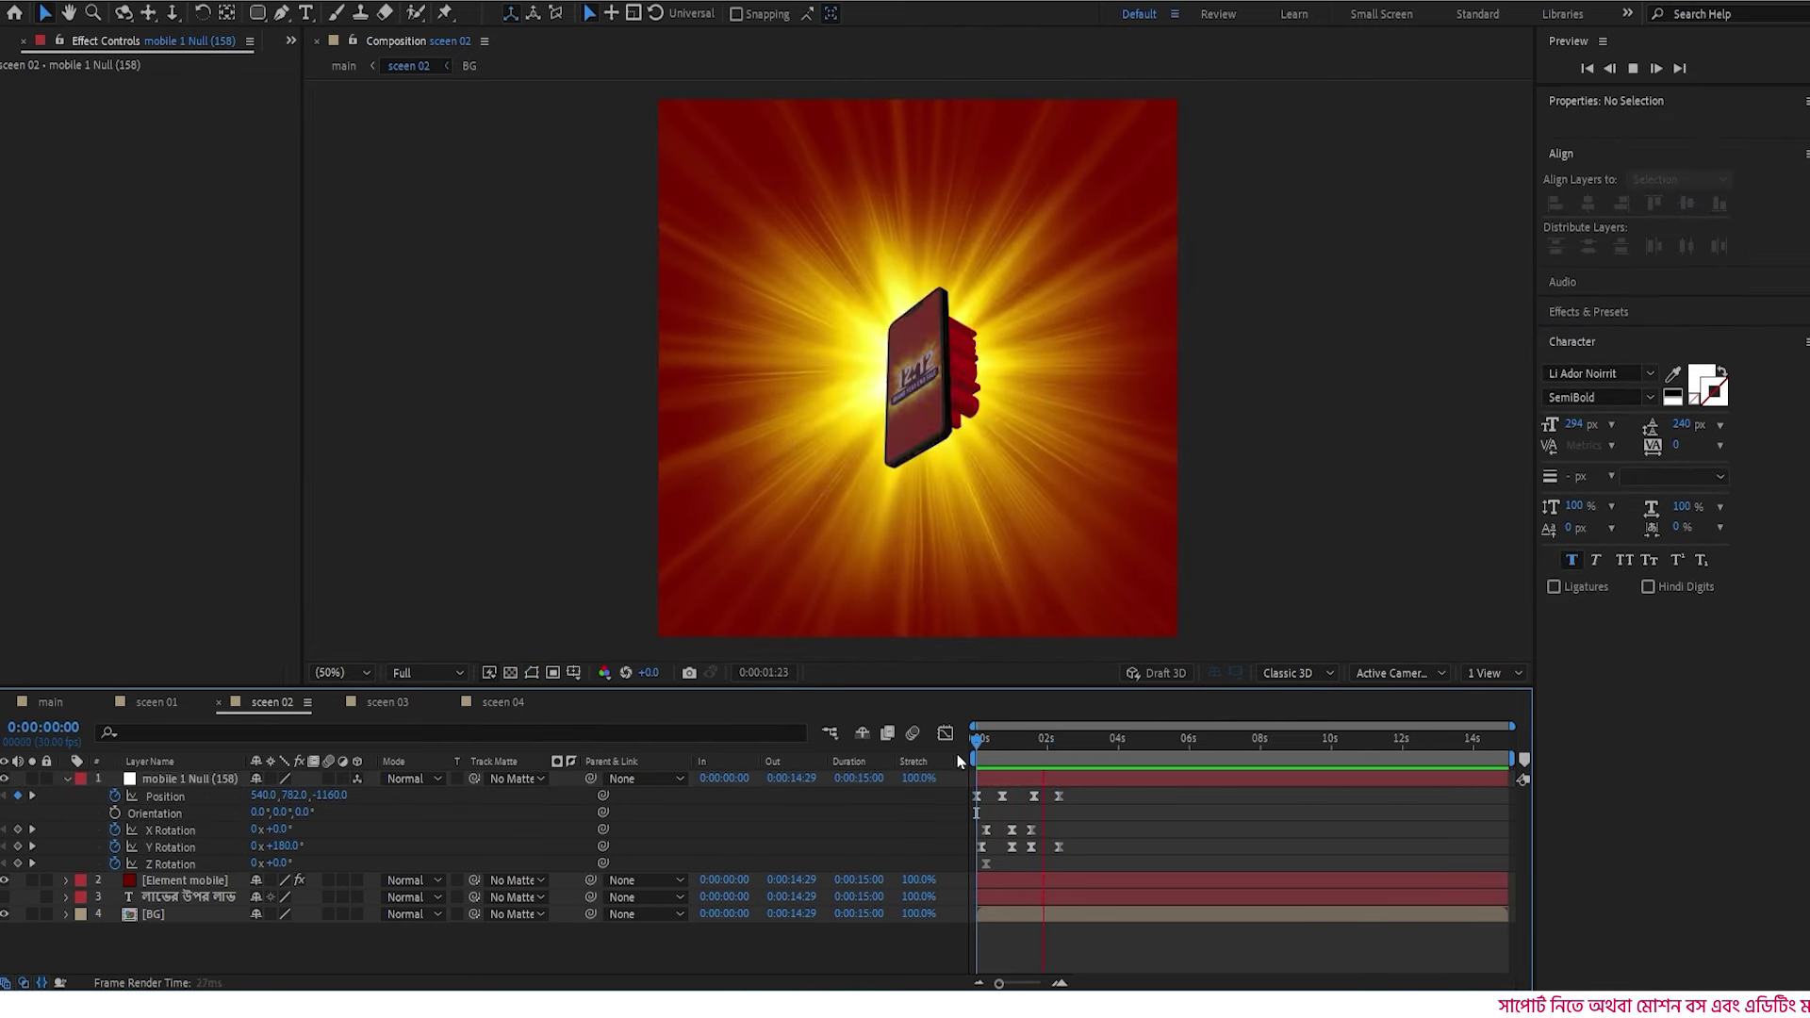
{"action": "key", "text": "space"}
- Trim the end of the mobile null and Element mobile layers to 0:00:02:22 and preview the scene
{"action": "left_click", "coordinate": [67, 778]}
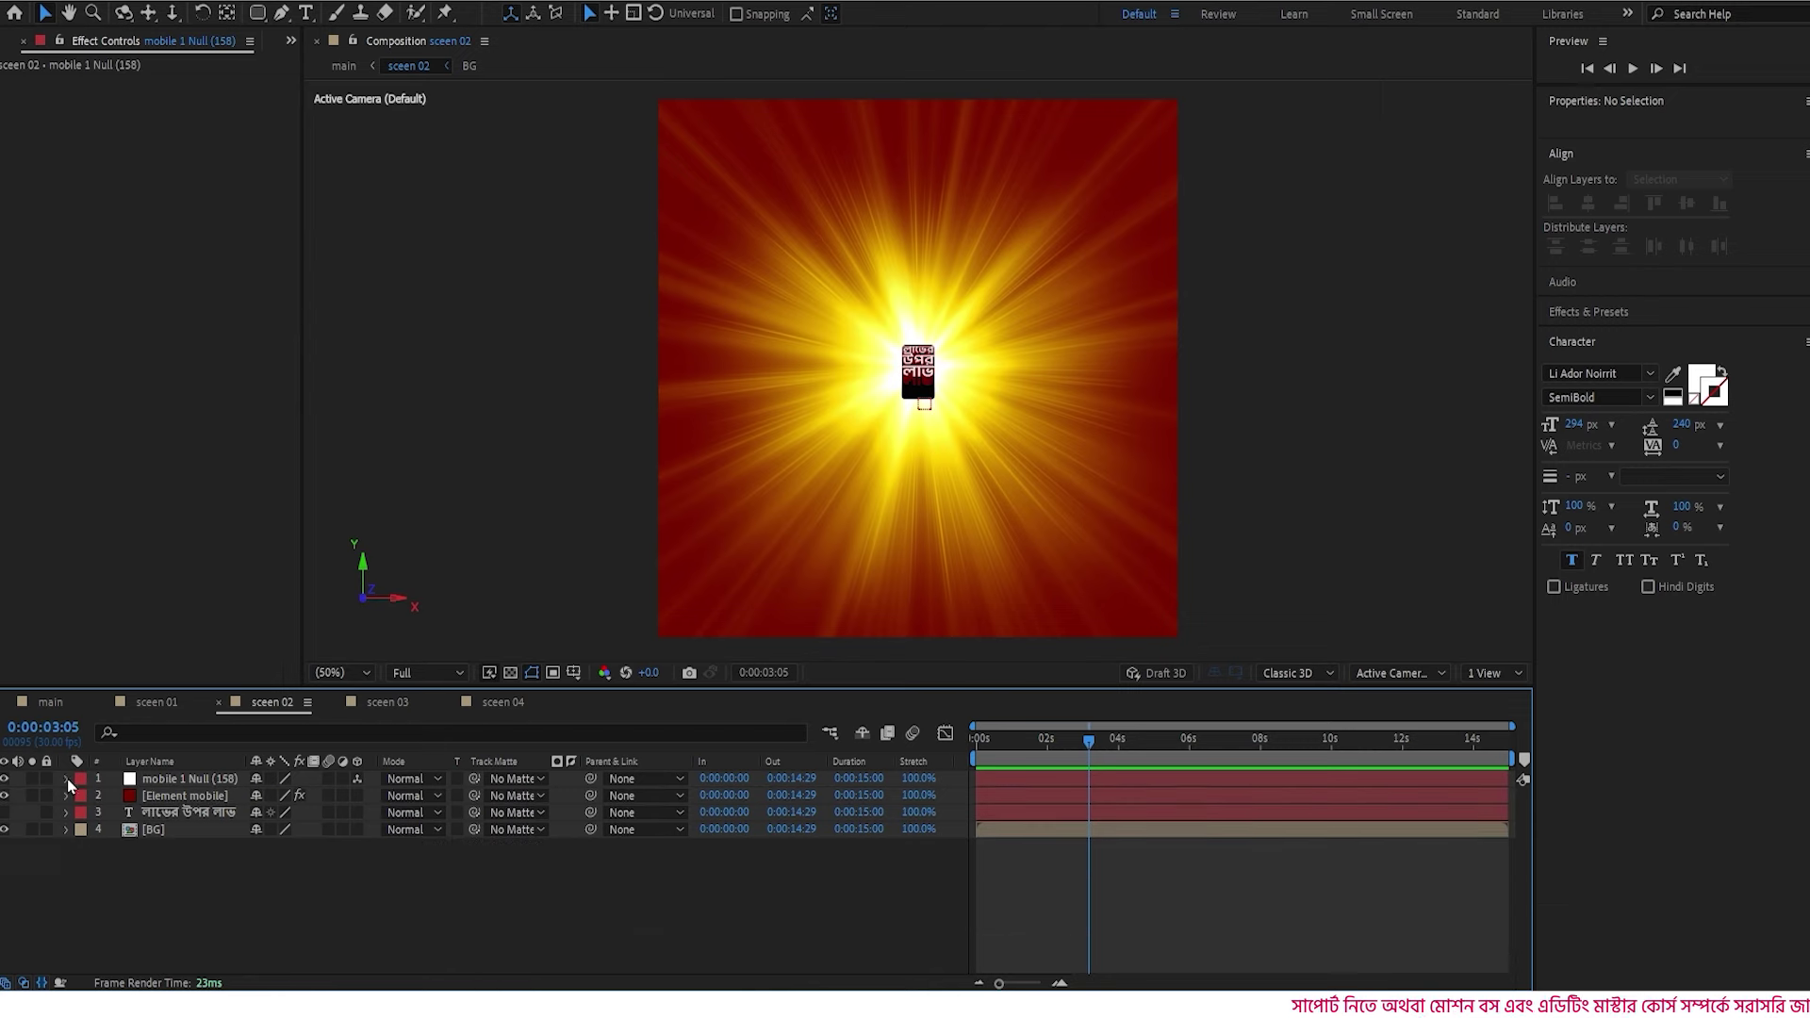
{"action": "mouse_move", "coordinate": [1087, 747]}
{"action": "left_mouse_down"}
{"action": "mouse_move", "coordinate": [1016, 753]}
{"action": "mouse_move", "coordinate": [1072, 745]}
{"action": "left_mouse_up"}
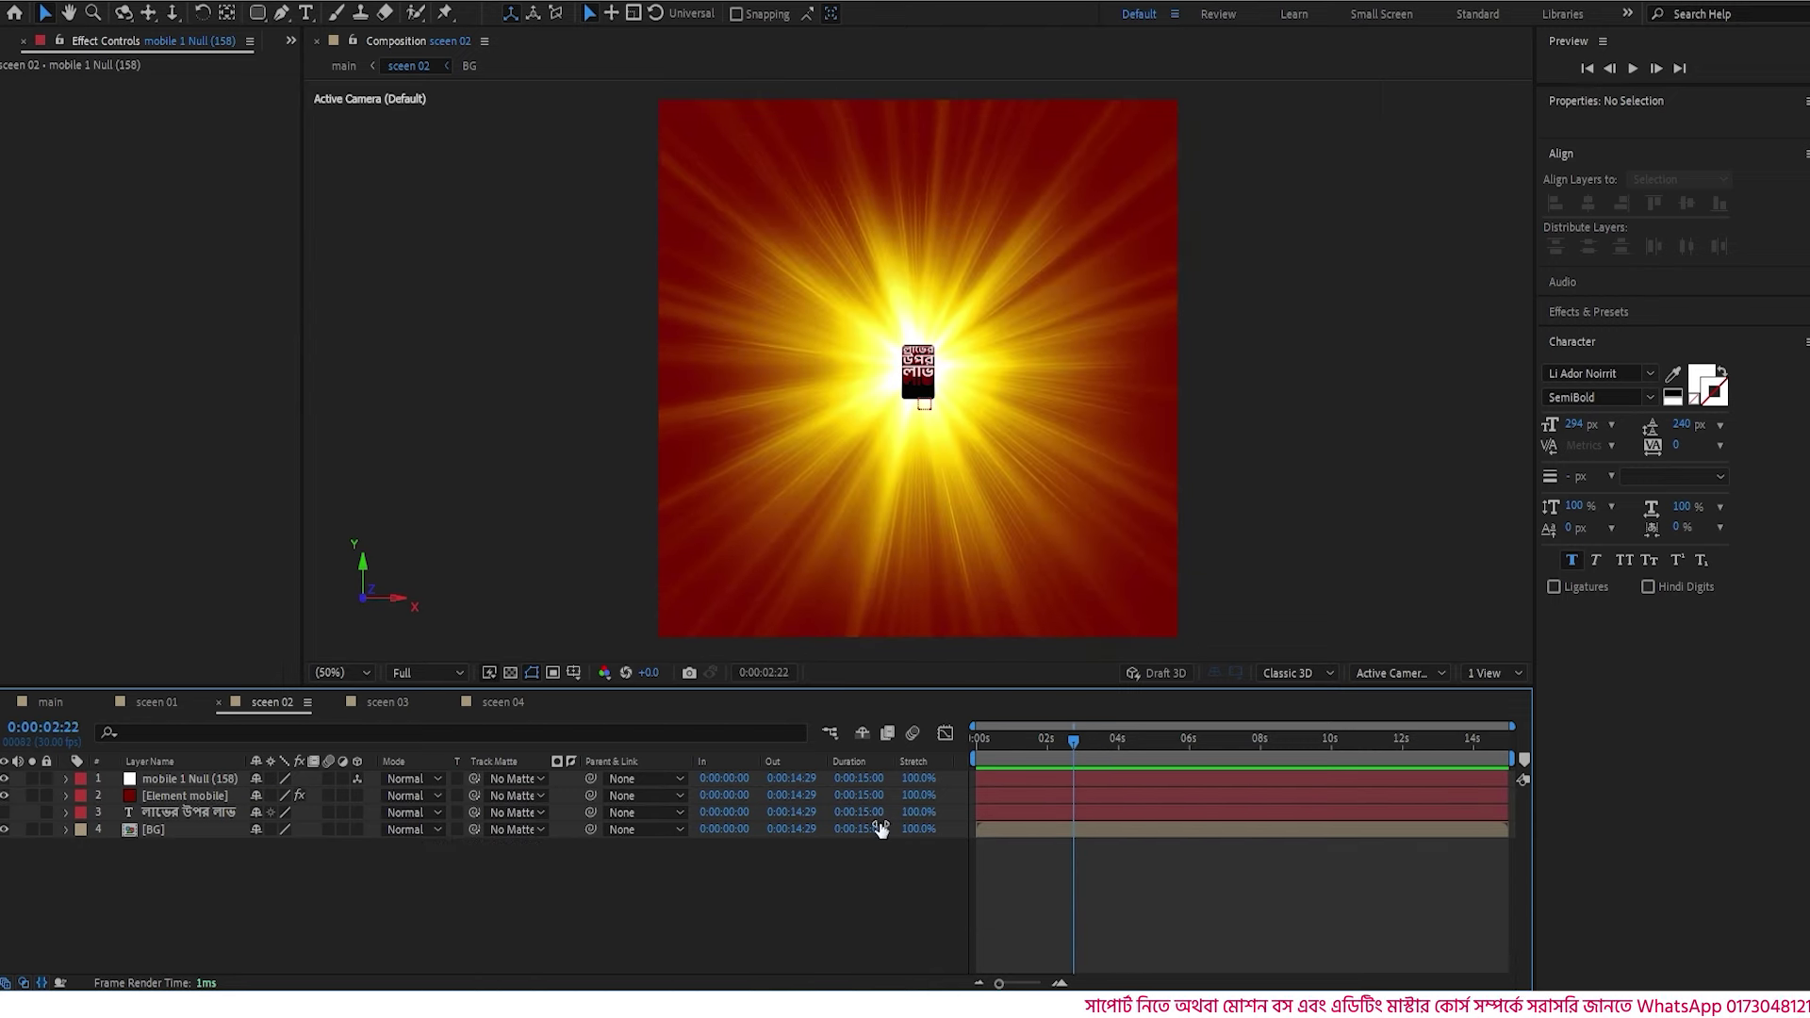
{"action": "left_click", "coordinate": [183, 795]}
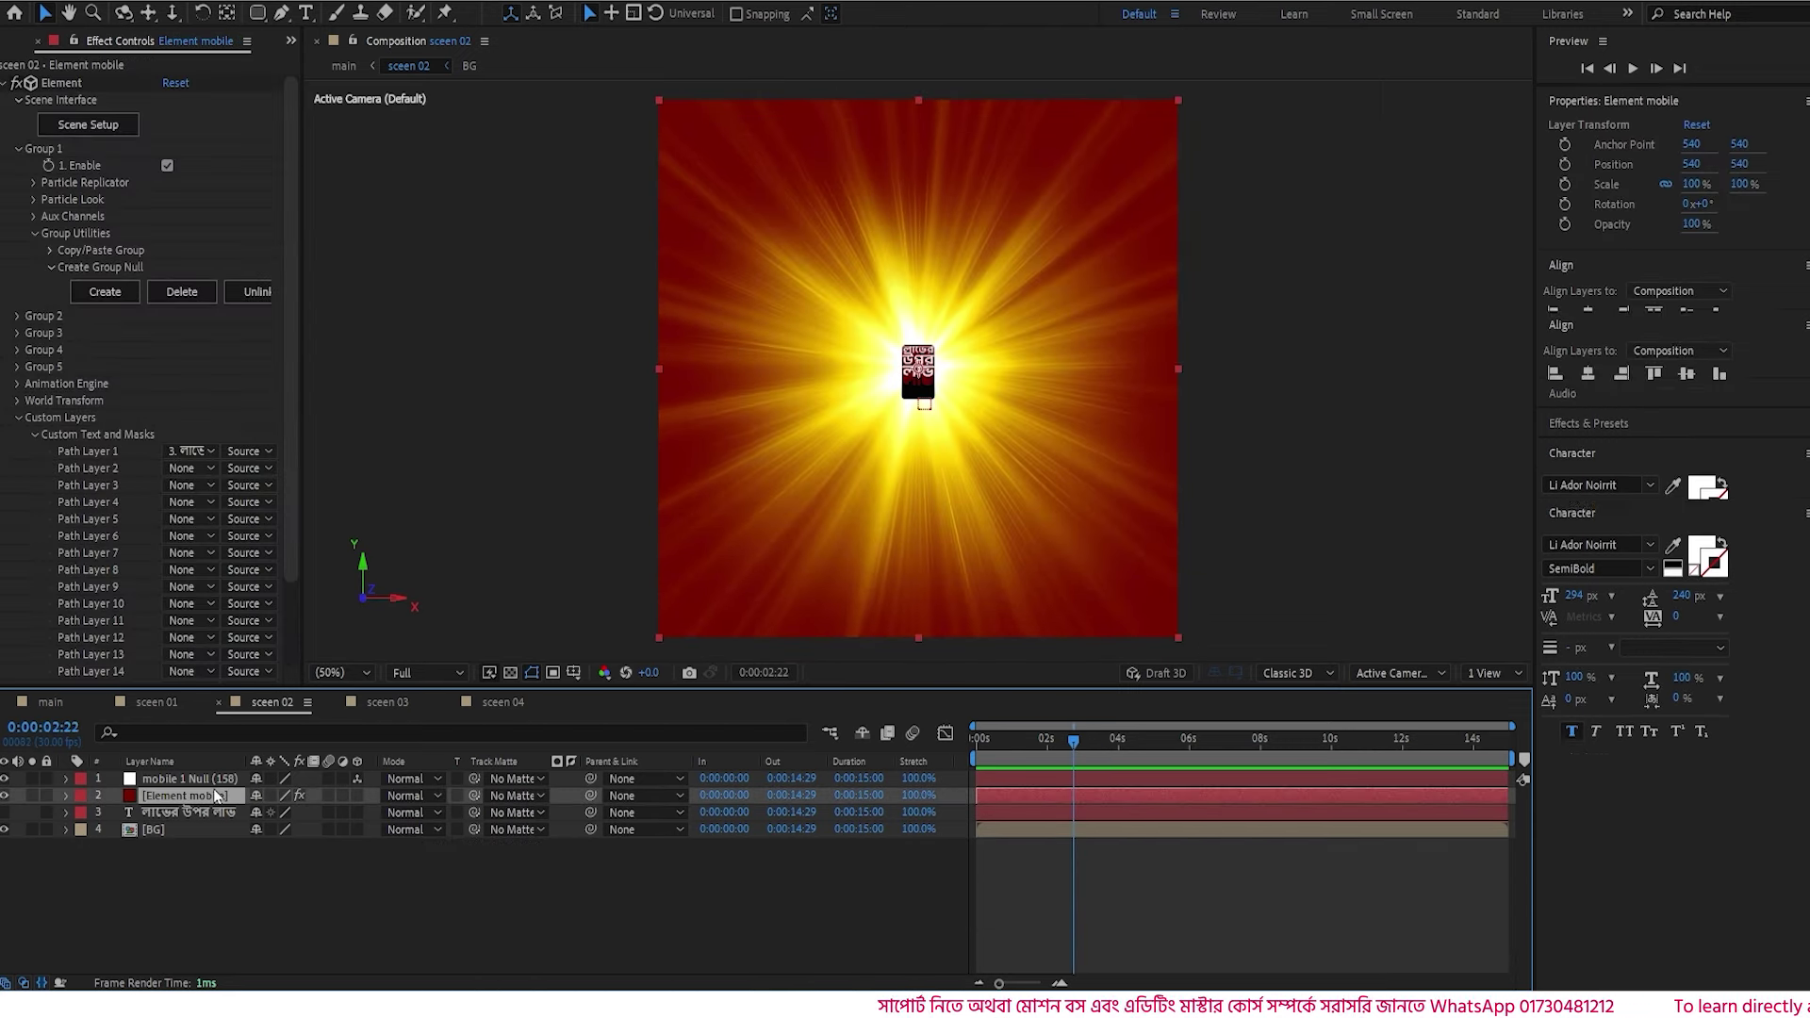
{"action": "left_click", "coordinate": [189, 779], "text": "ctrl"}
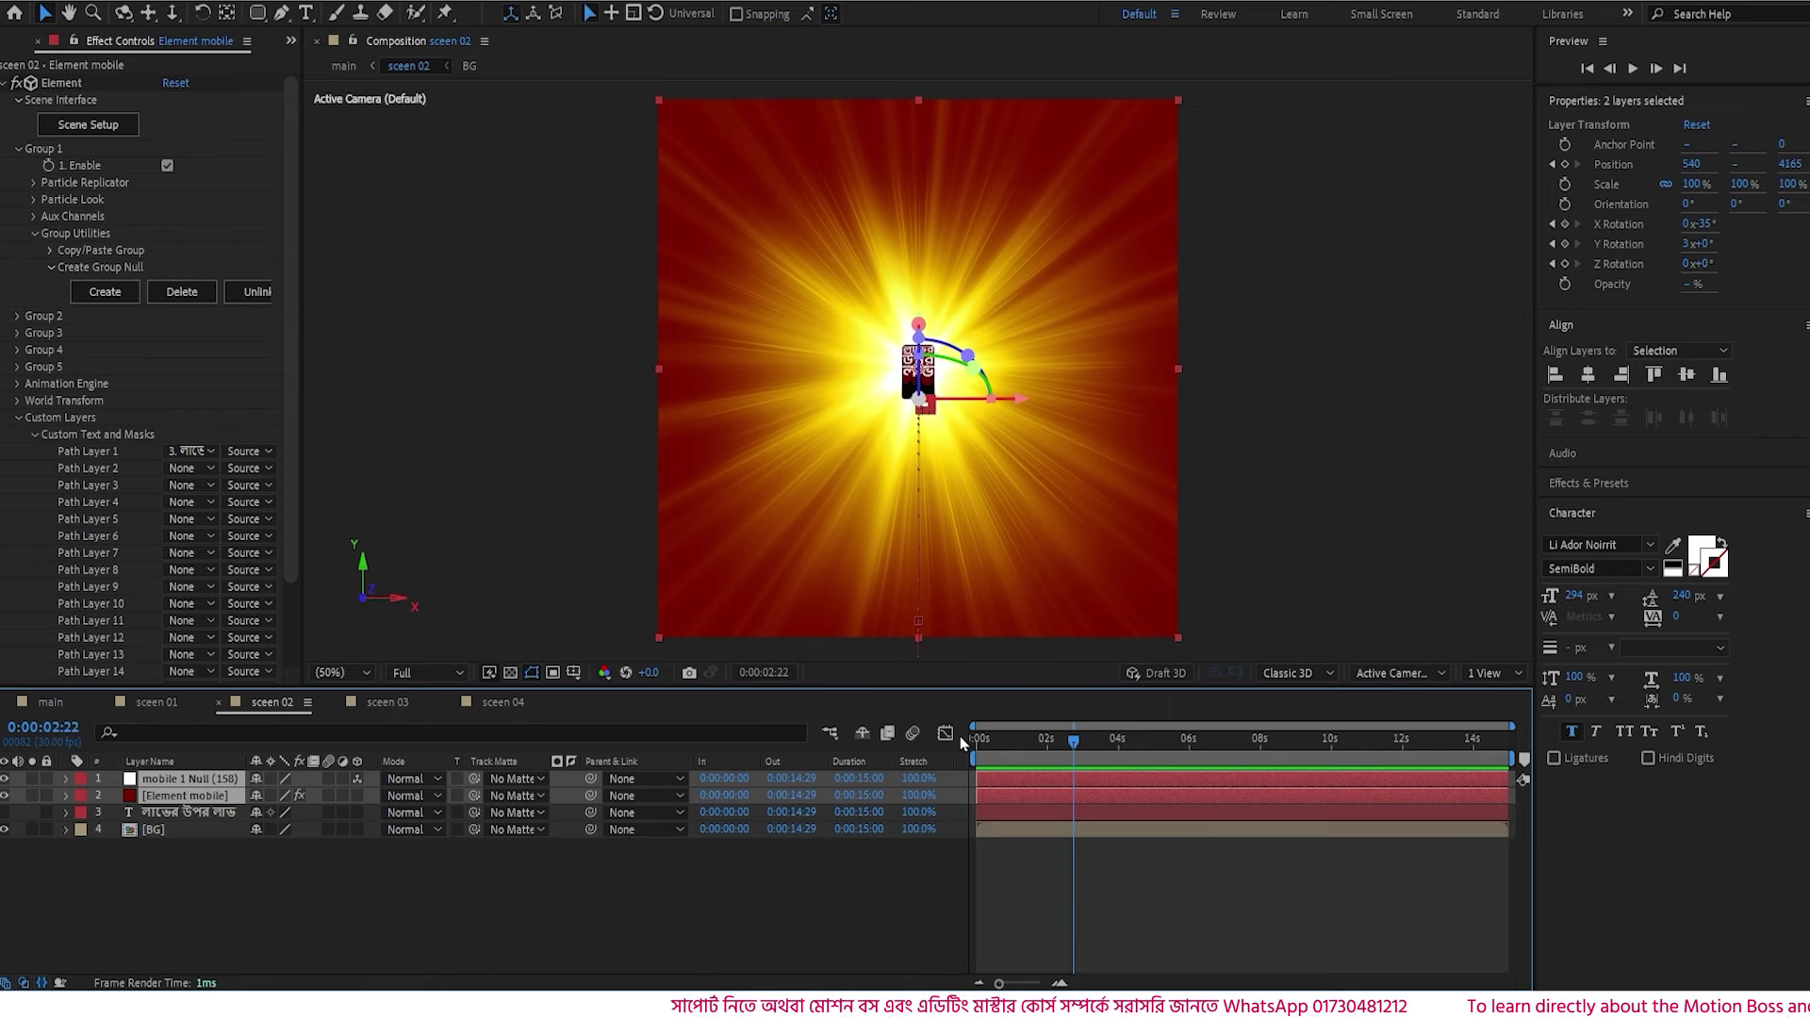
{"action": "key", "text": "alt+bracketright"}
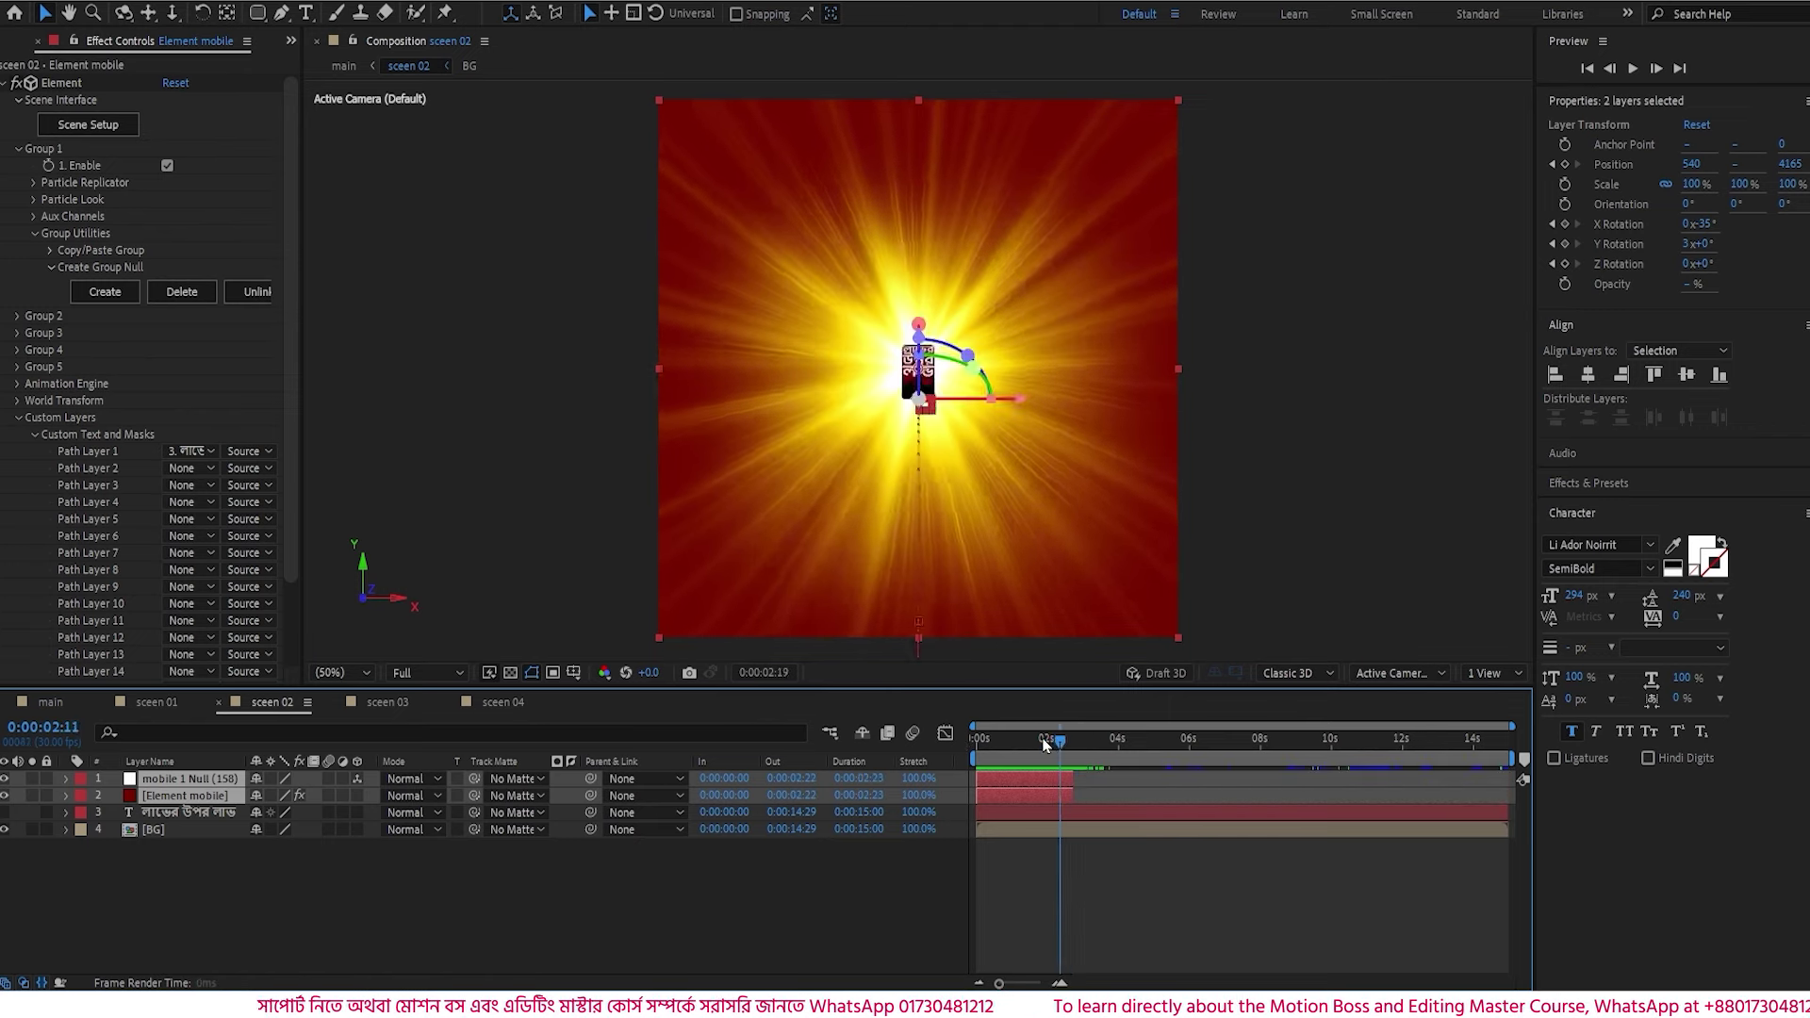
{"action": "key", "text": "Home"}
{"action": "key", "text": "space"}
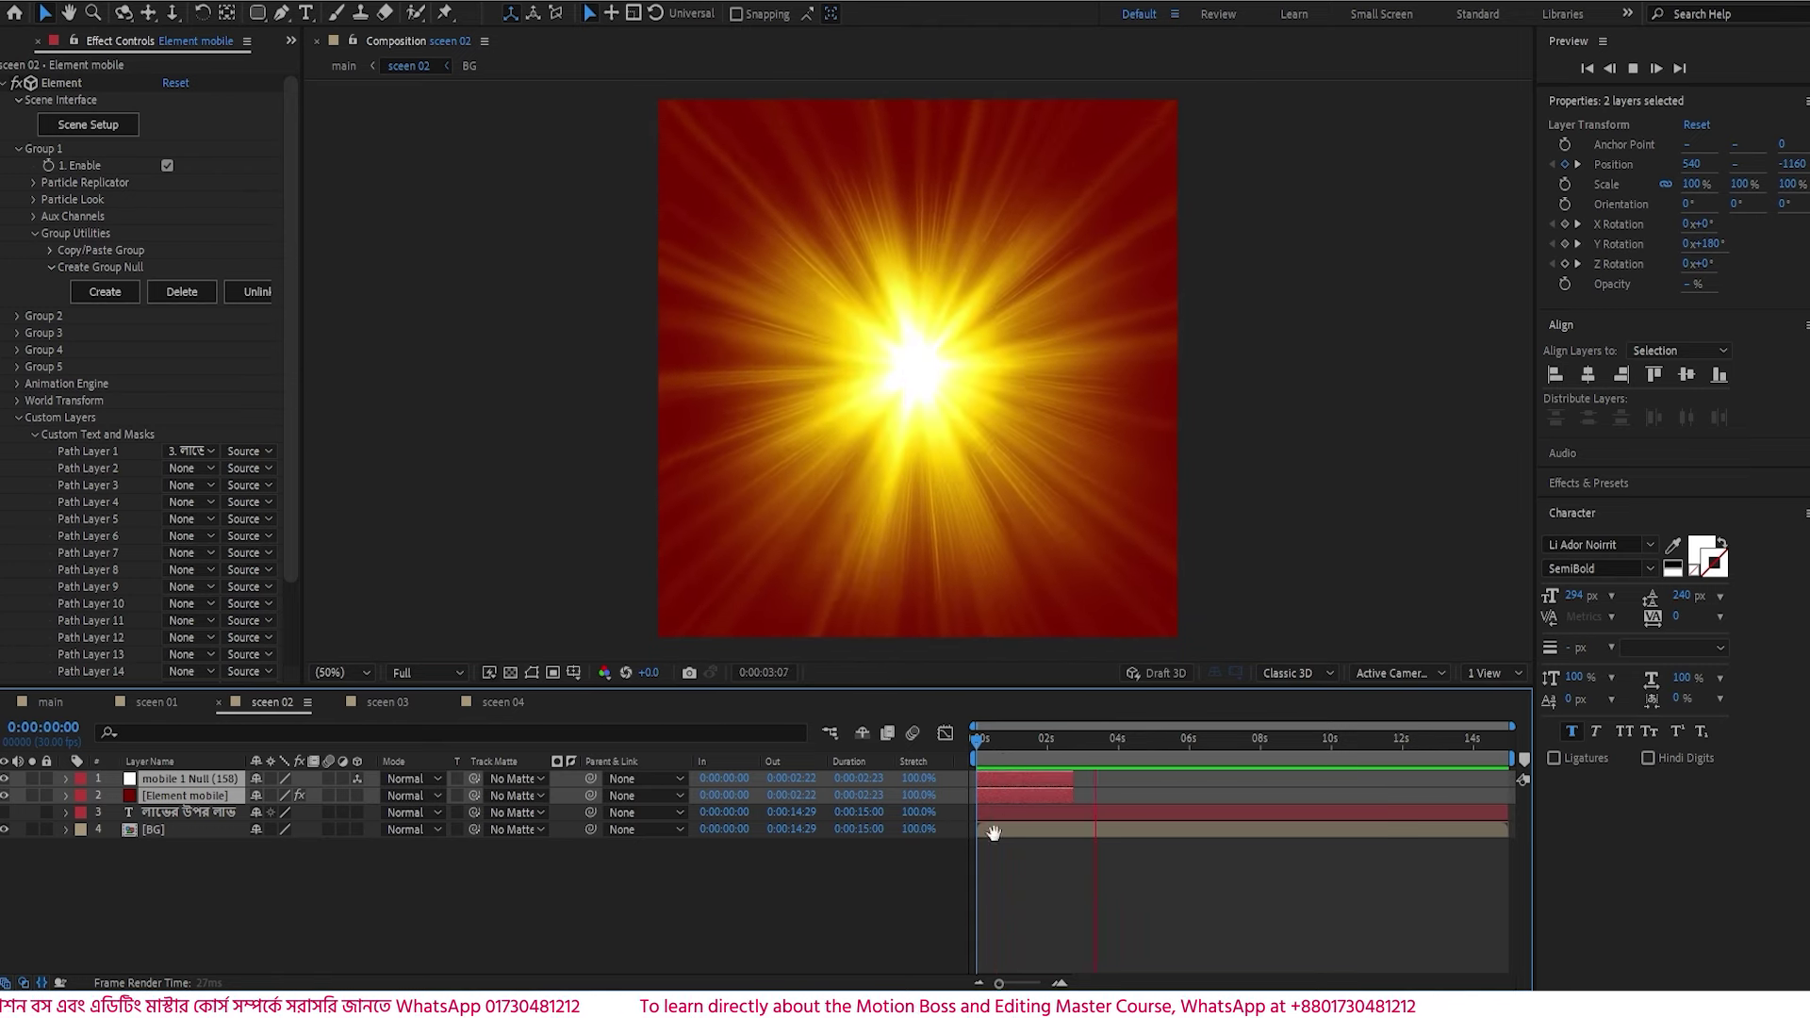
{"action": "key", "text": "space"}
- Create a dark red 1080 by 1080 px solid named Element product in scene 02
{"action": "left_click", "coordinate": [799, 890]}
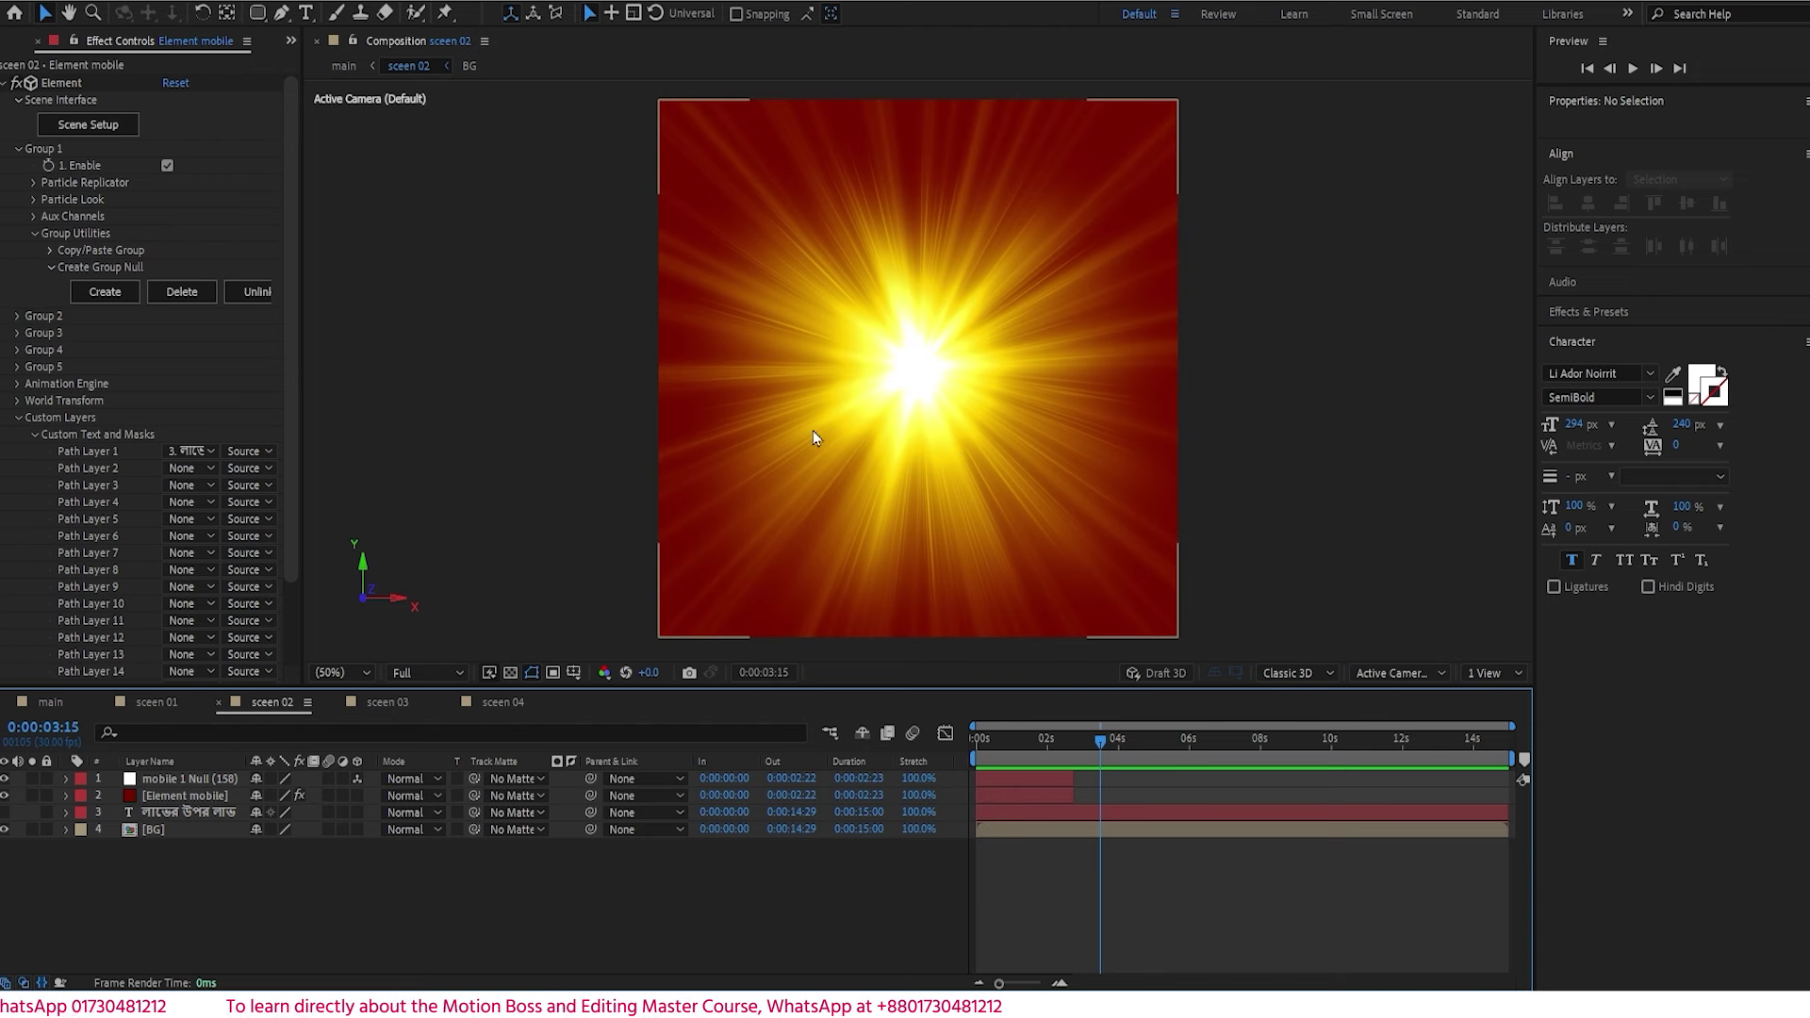
{"action": "right_click", "coordinate": [510, 912]}
{"action": "right_click", "coordinate": [502, 922]}
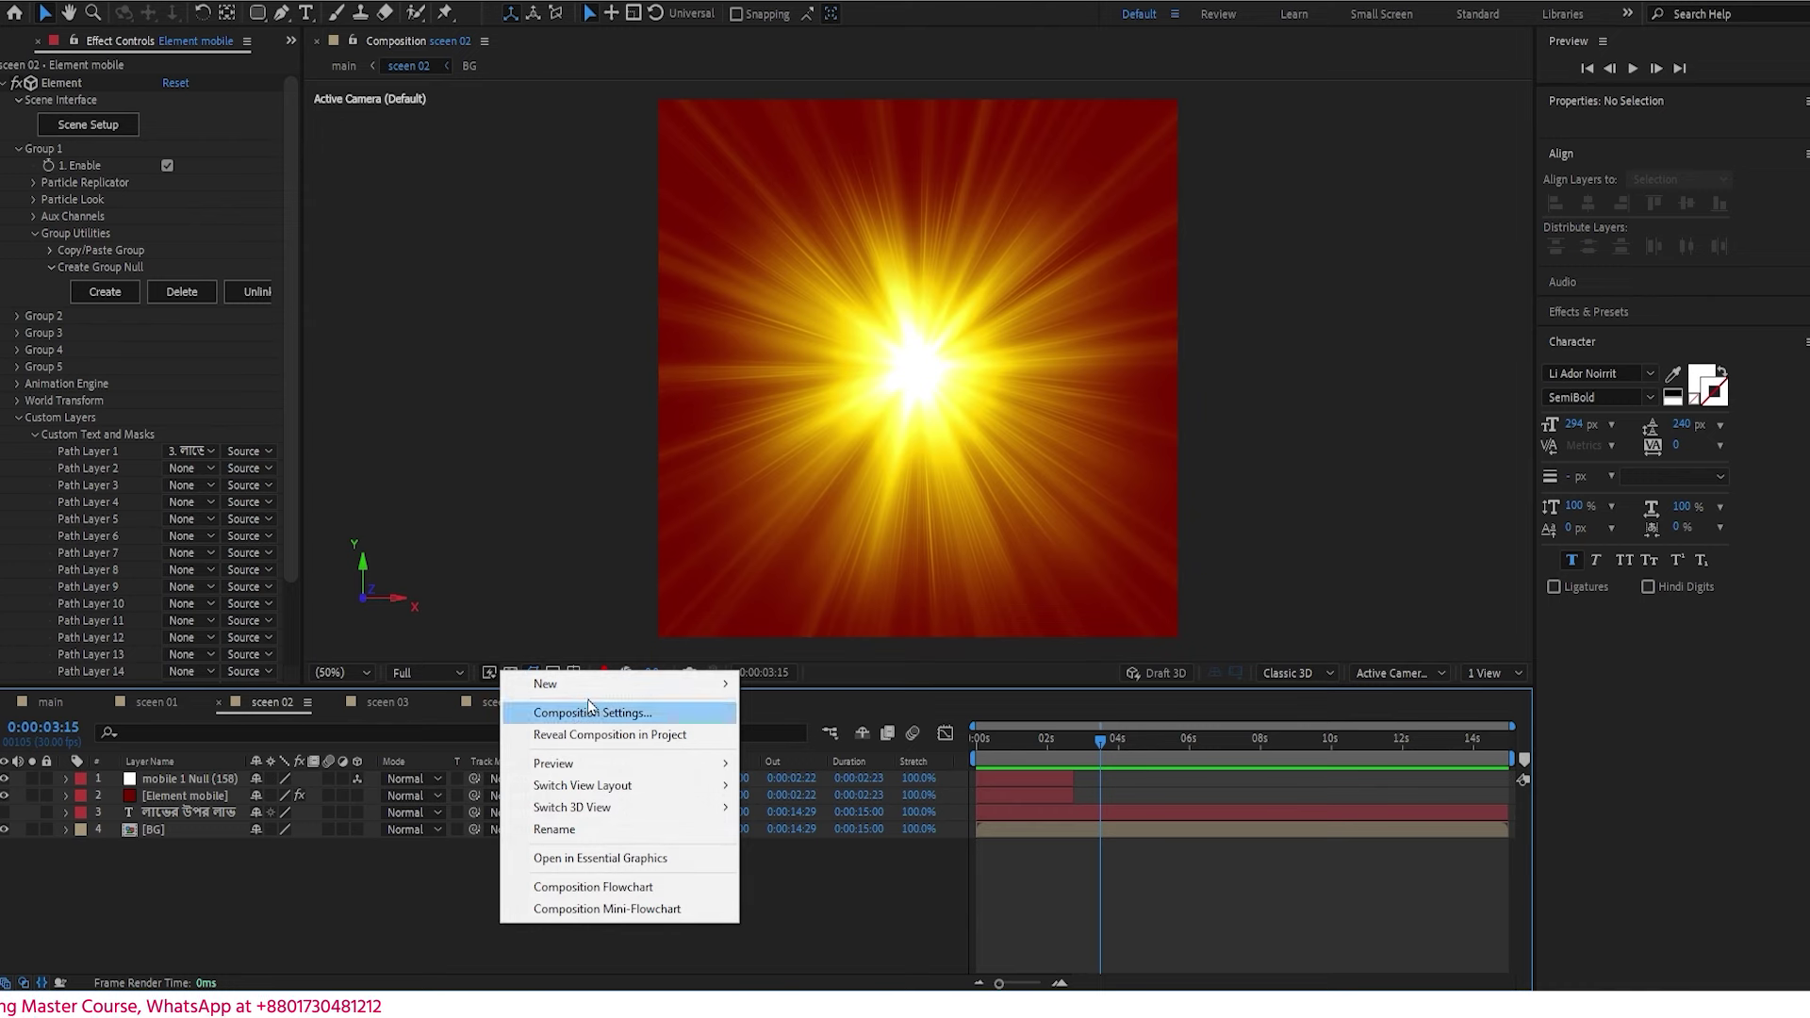
{"action": "mouse_move", "coordinate": [727, 695]}
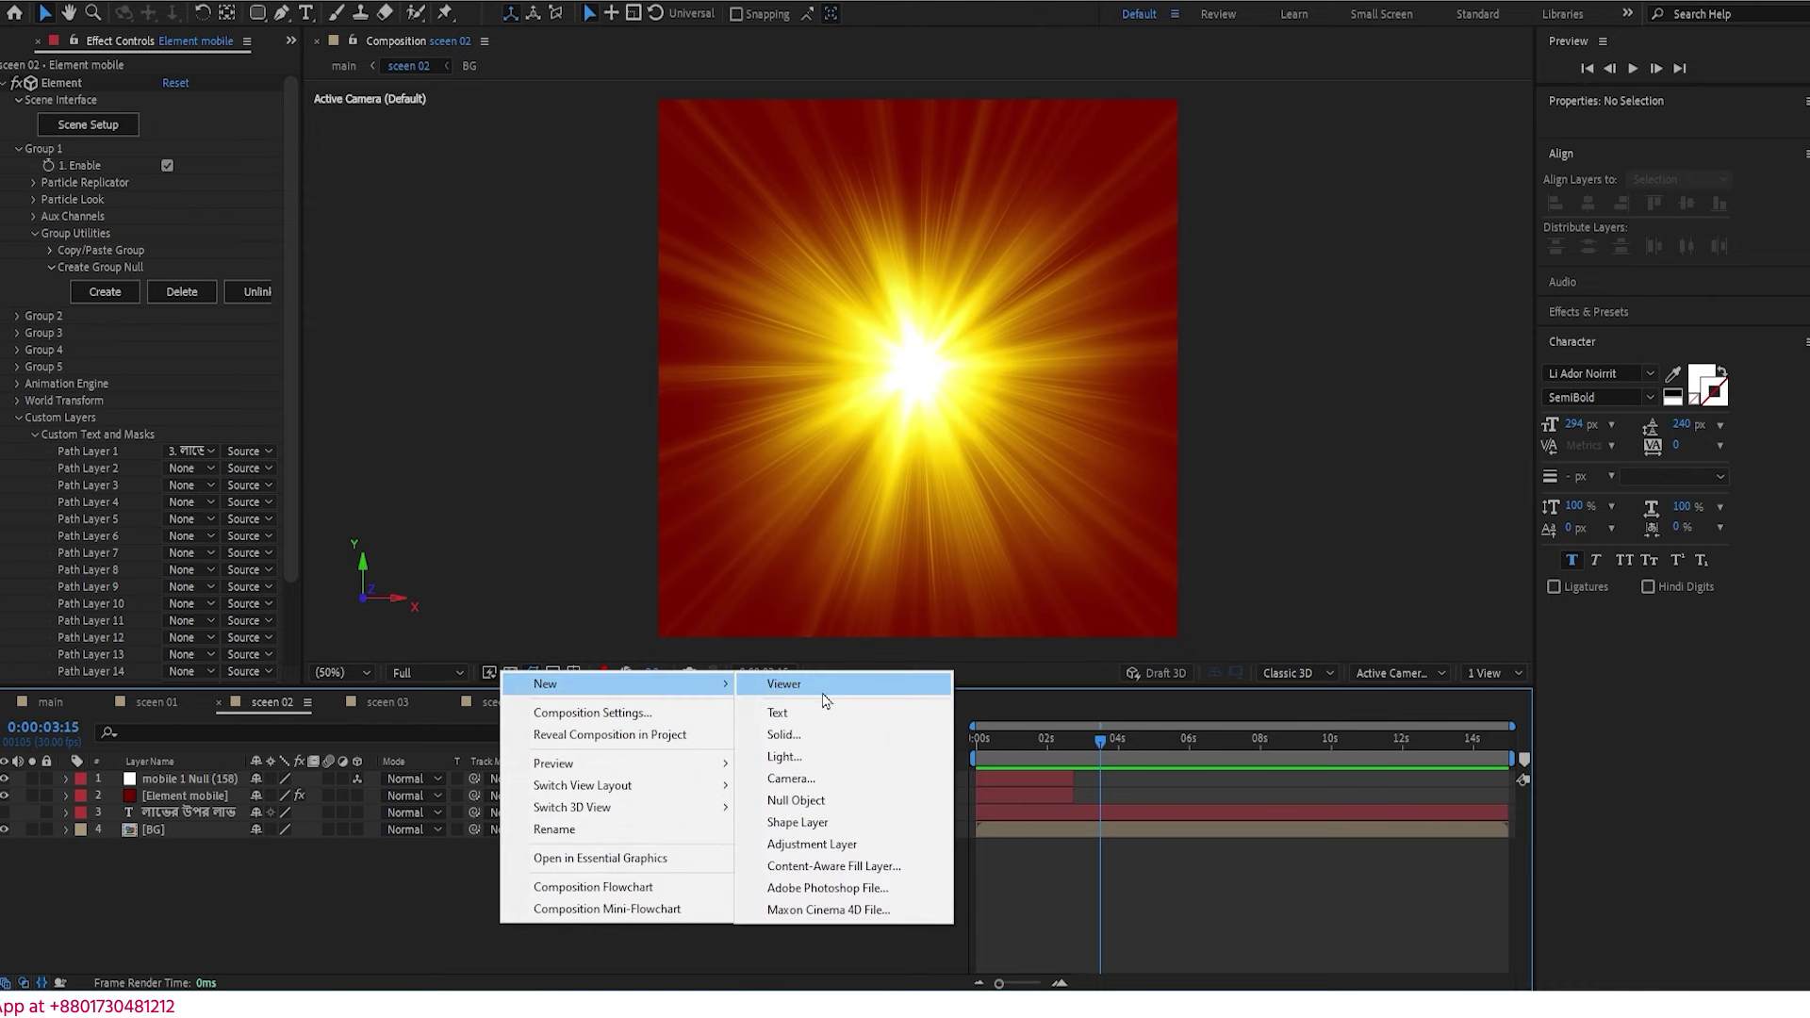
{"action": "left_click", "coordinate": [837, 743]}
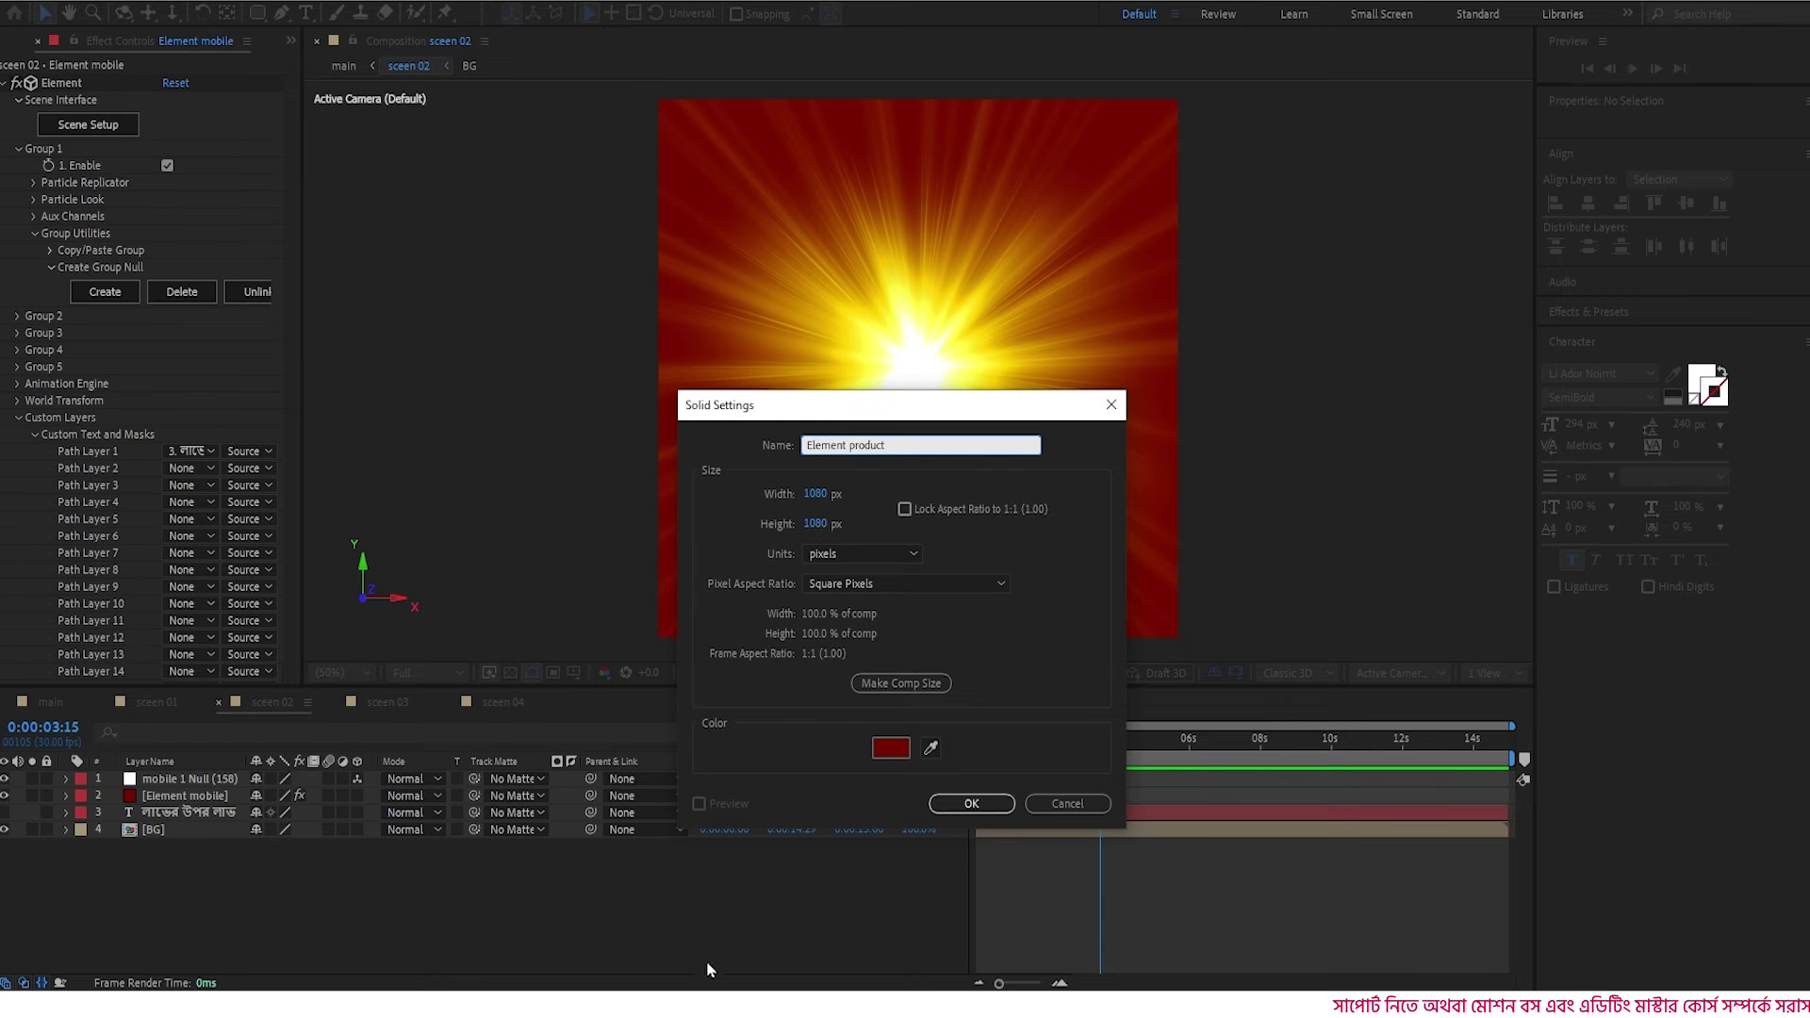
{"action": "left_click", "coordinate": [975, 804]}
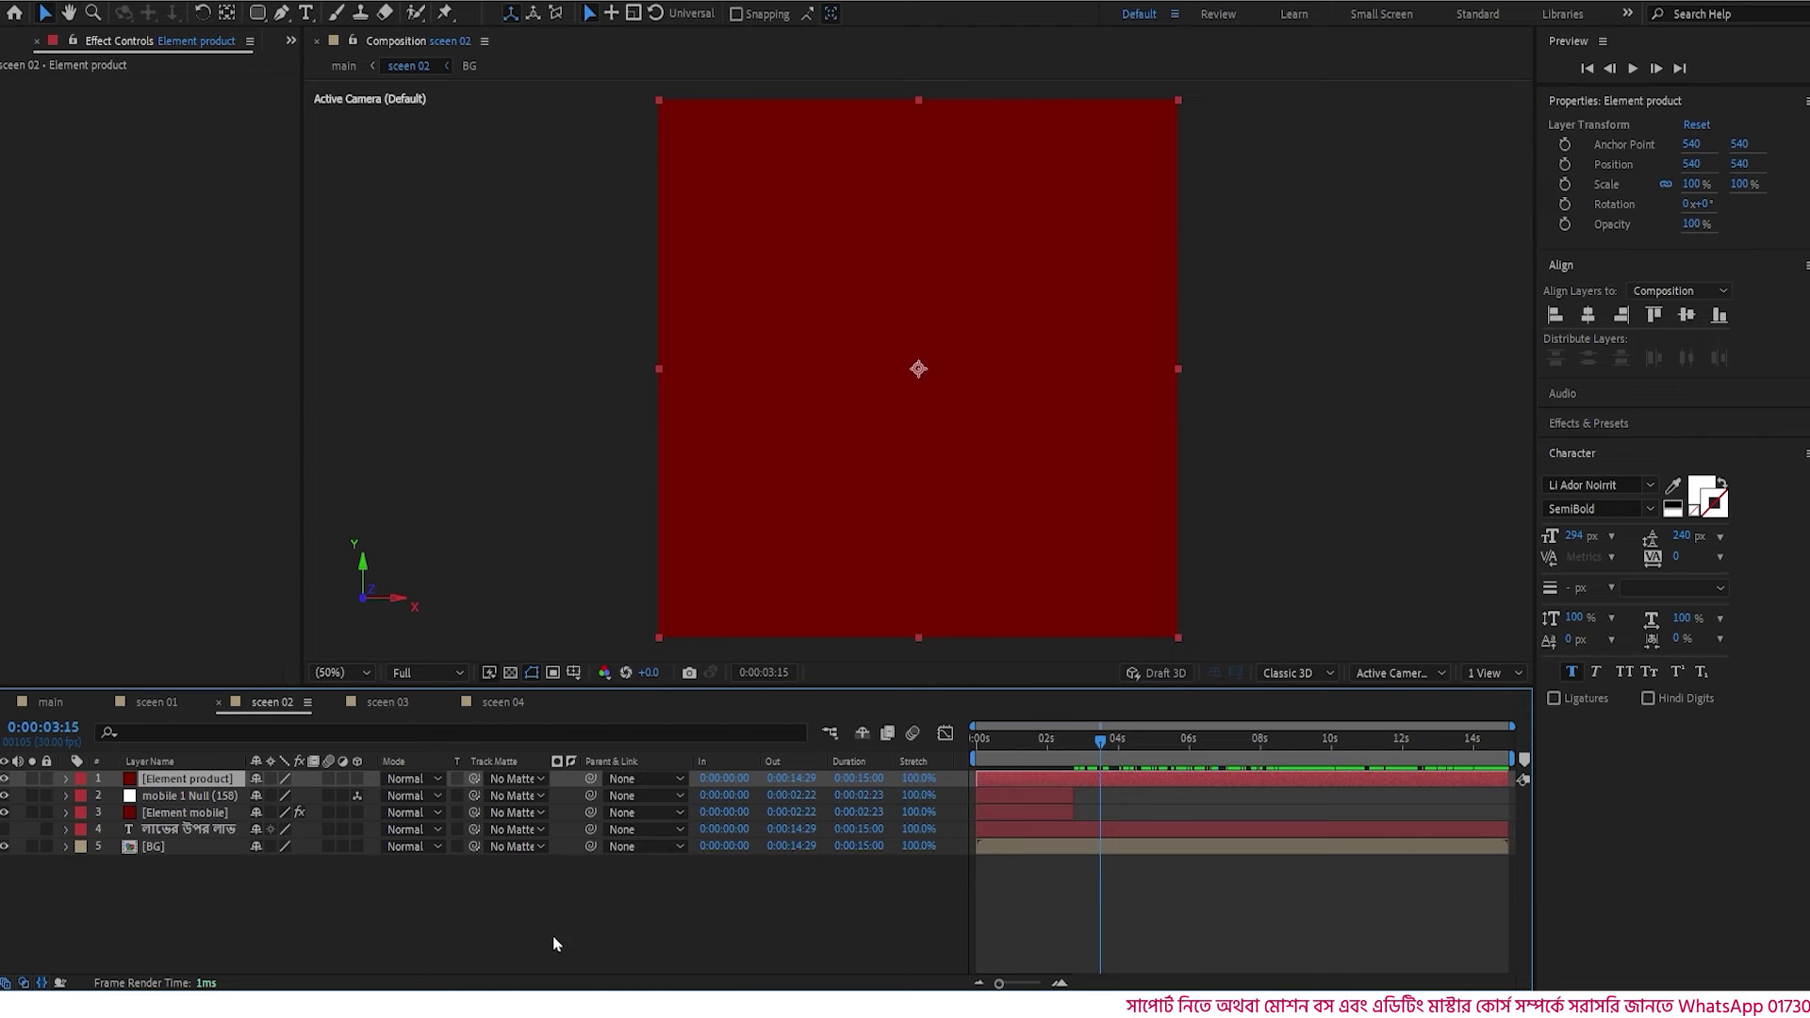
- Apply the Element effect to the Element product solid and open its scene setup
{"action": "key", "text": "ctrl+space"}
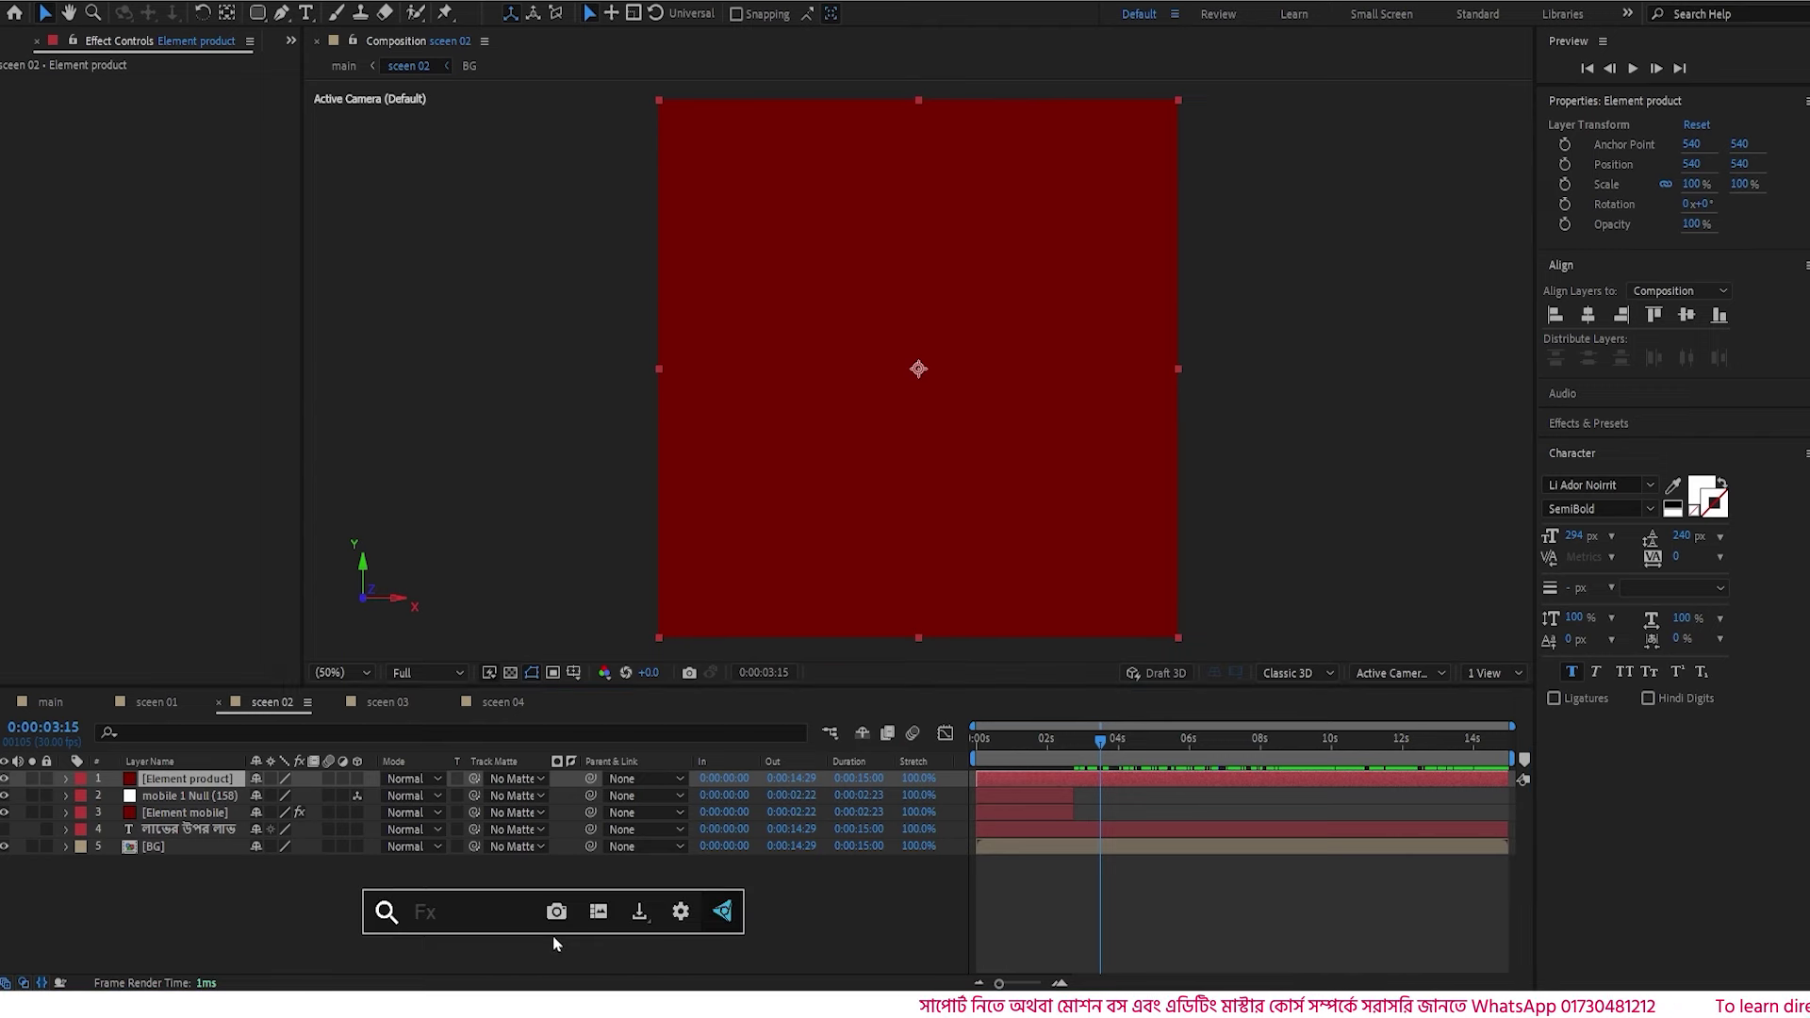
{"action": "type", "text": "el"}
{"action": "key", "text": "Return"}
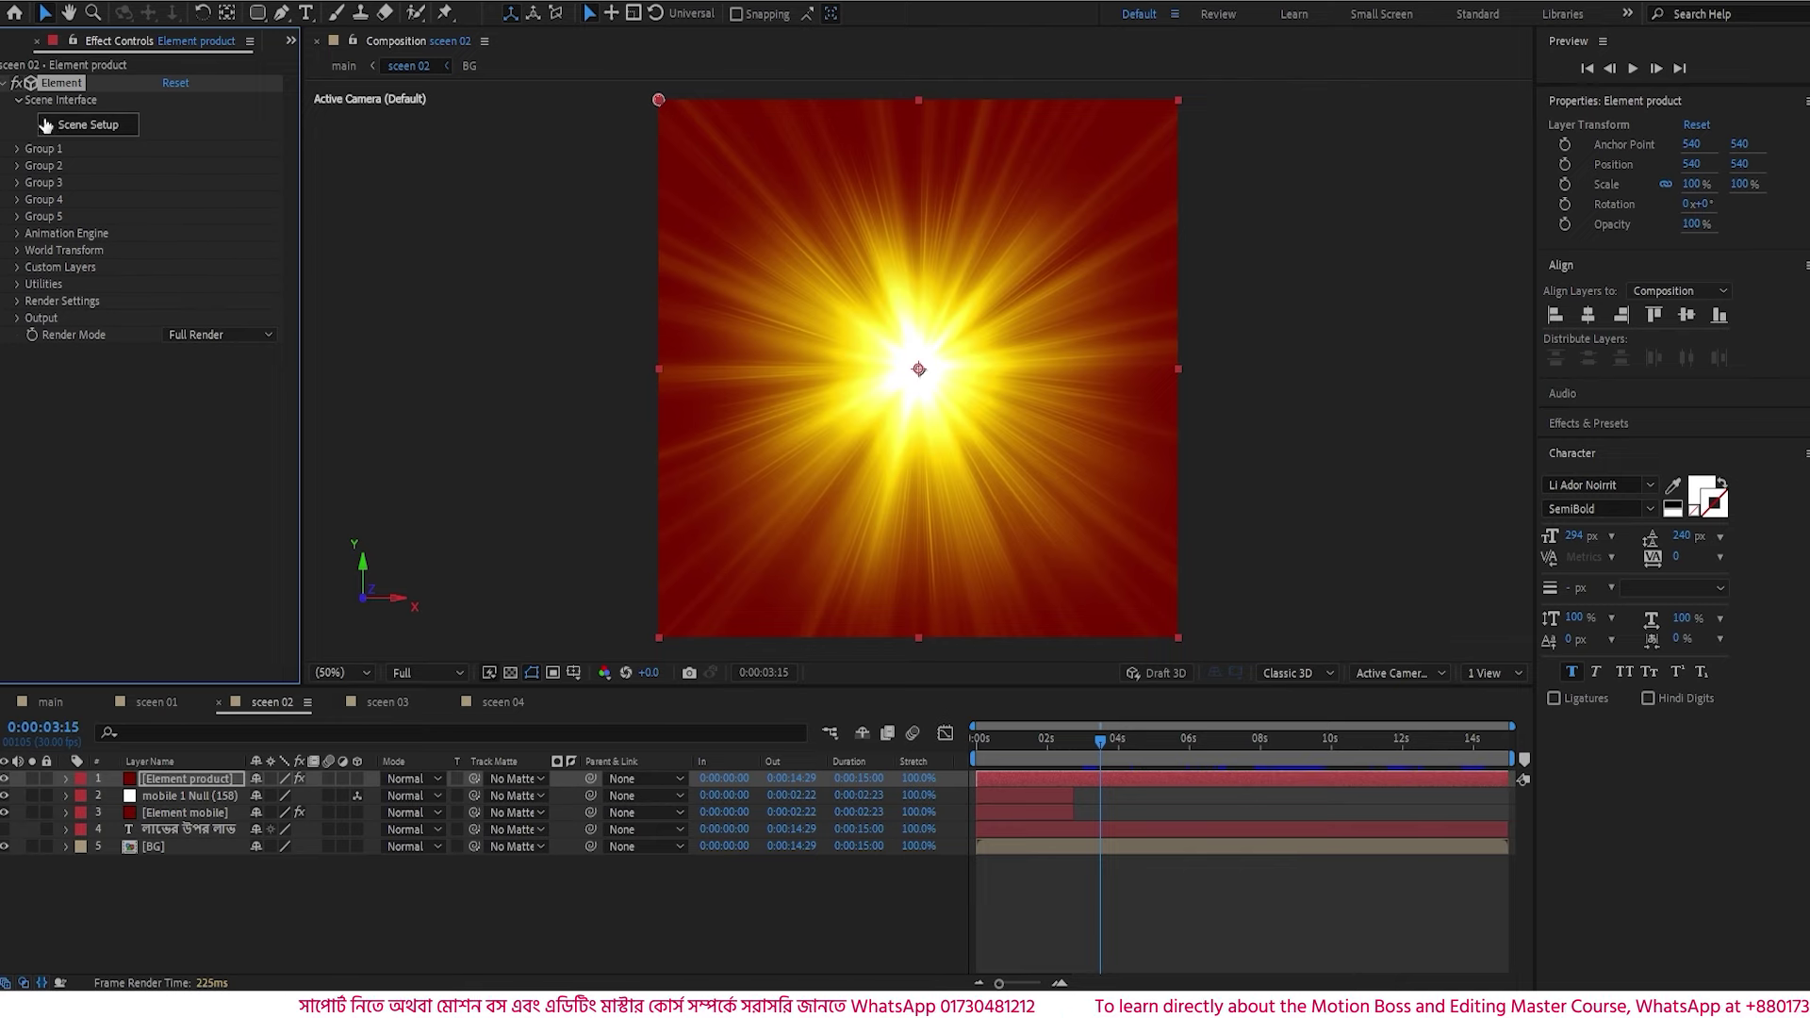
{"action": "left_click", "coordinate": [95, 125]}
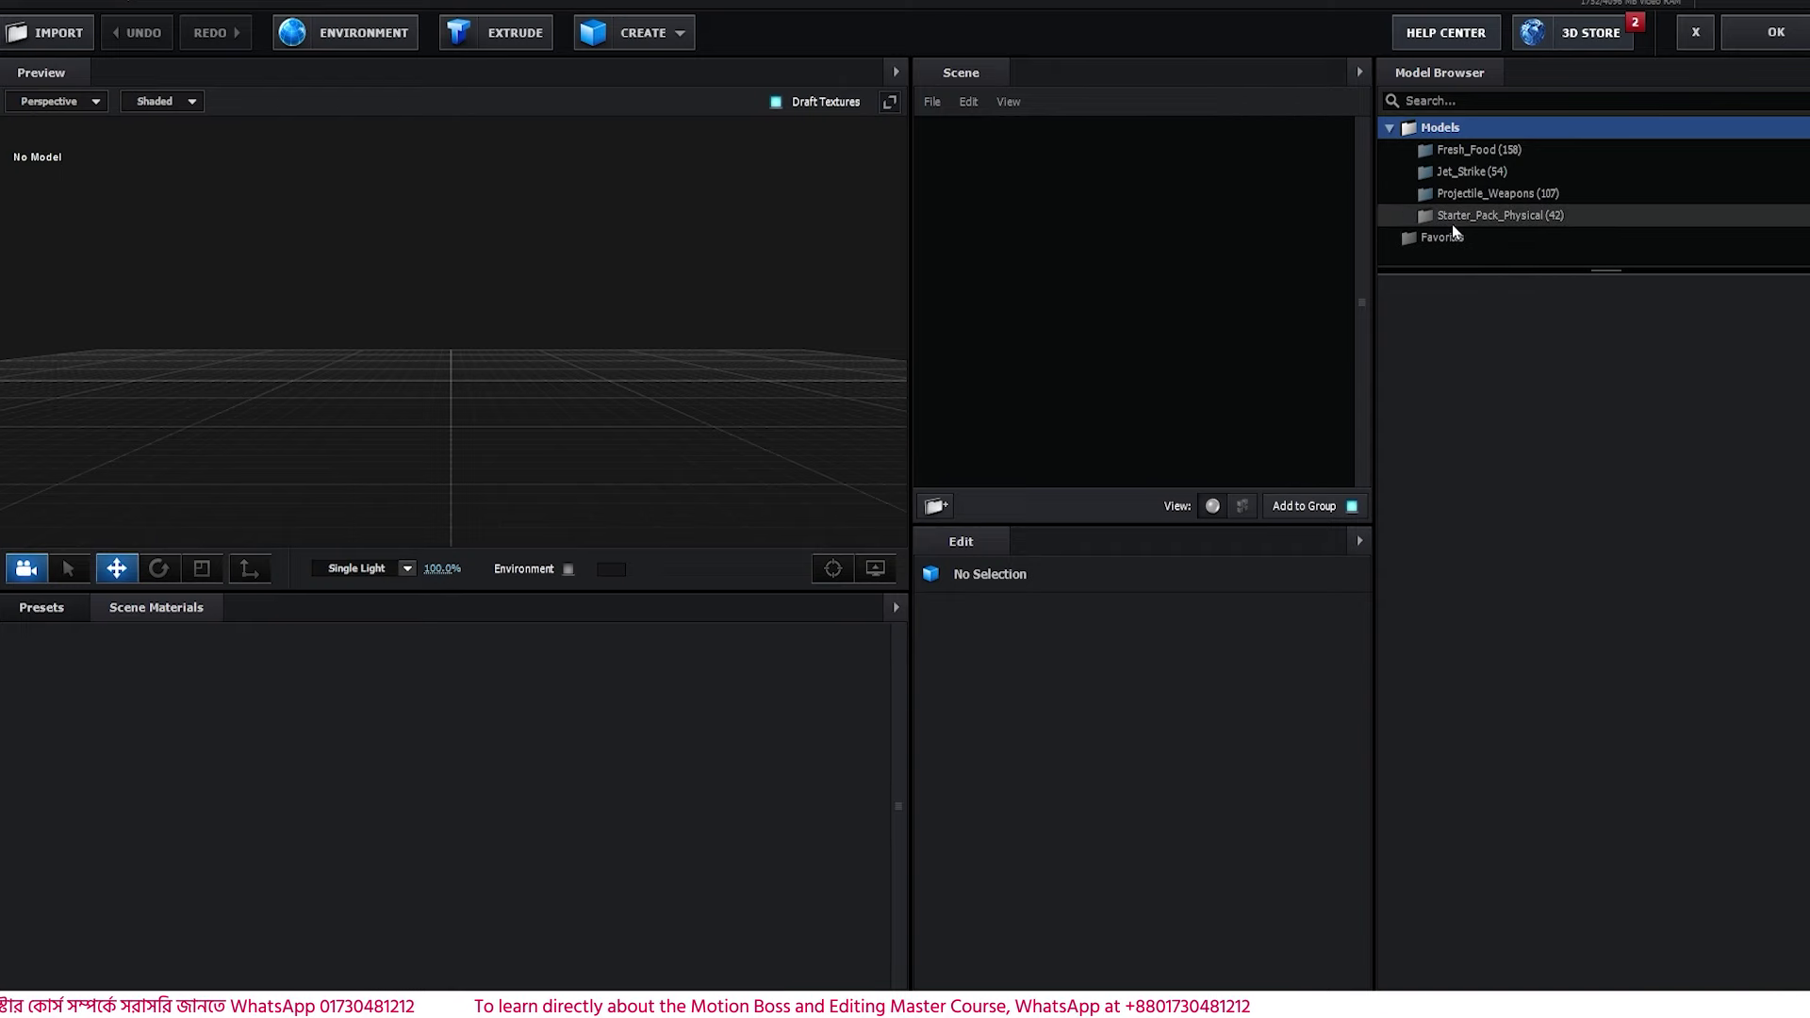
- Add the alarm_clock model from Starter_Pack_Physical and move it to about X 0.31, Y 0.00, Z 4.14
{"action": "left_click", "coordinate": [1506, 217]}
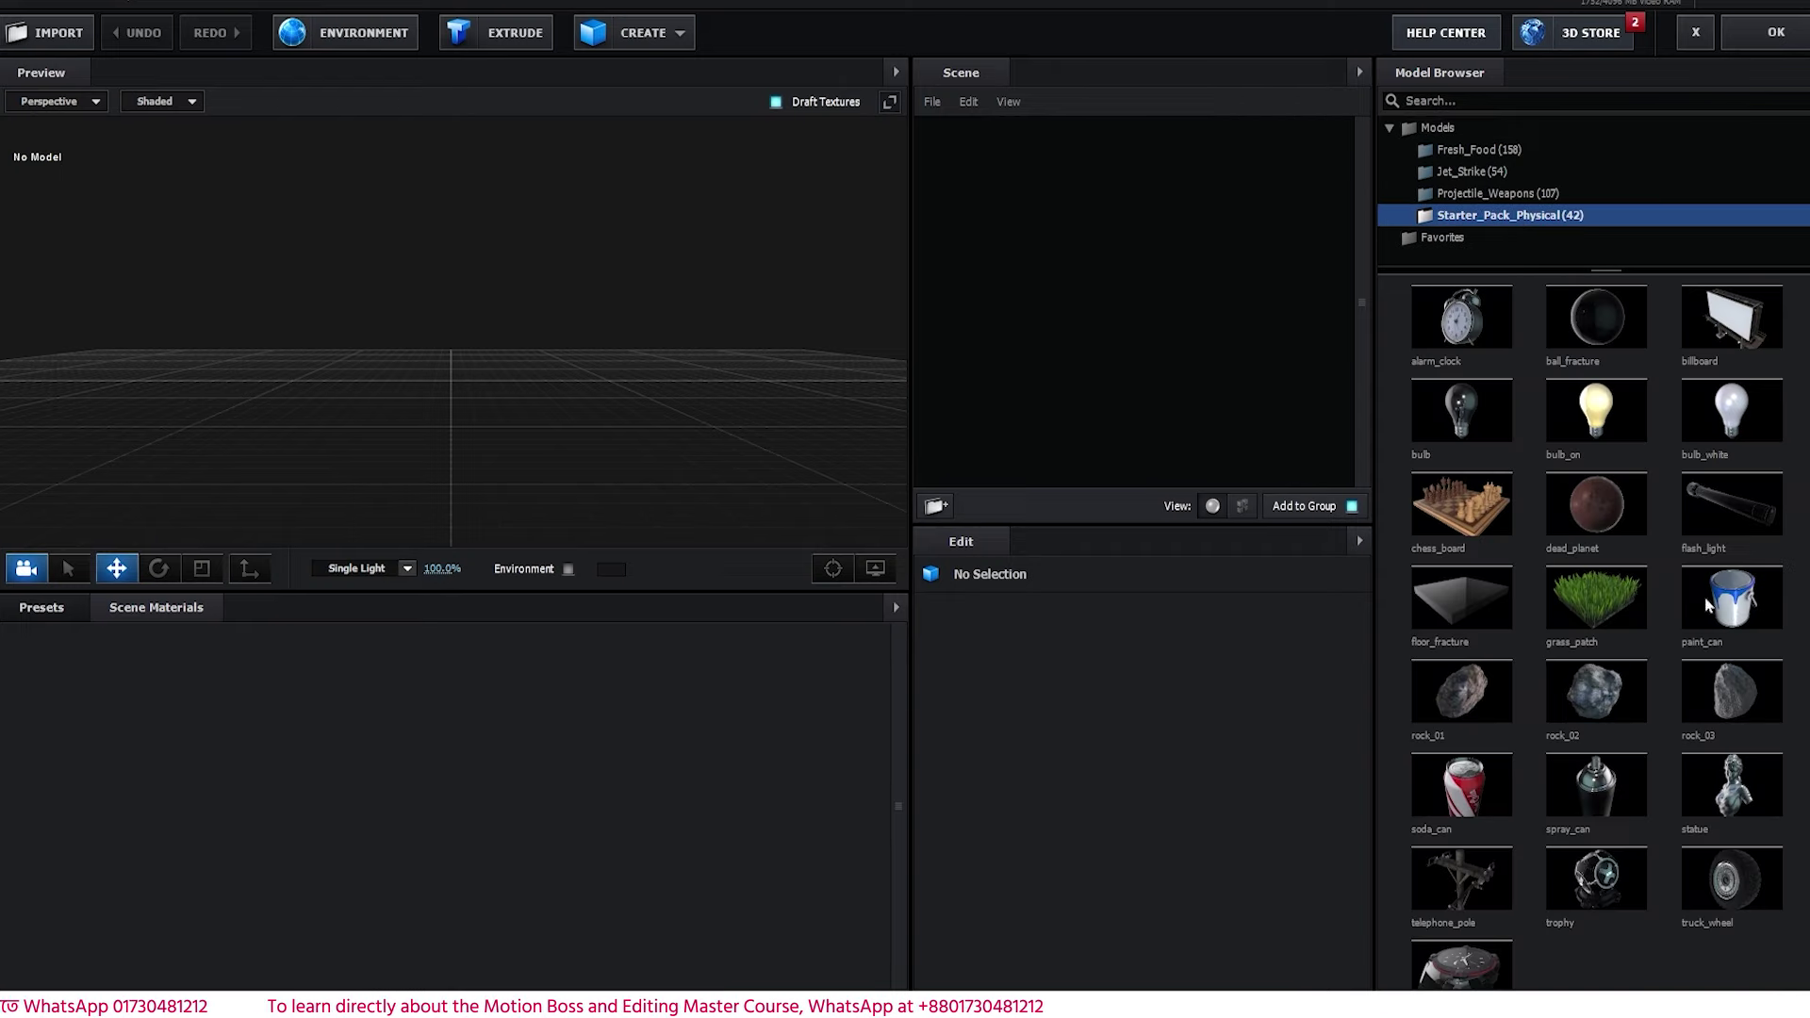
{"action": "scroll", "coordinate": [1603, 659], "scroll_direction": "up", "scroll_amount": 1}
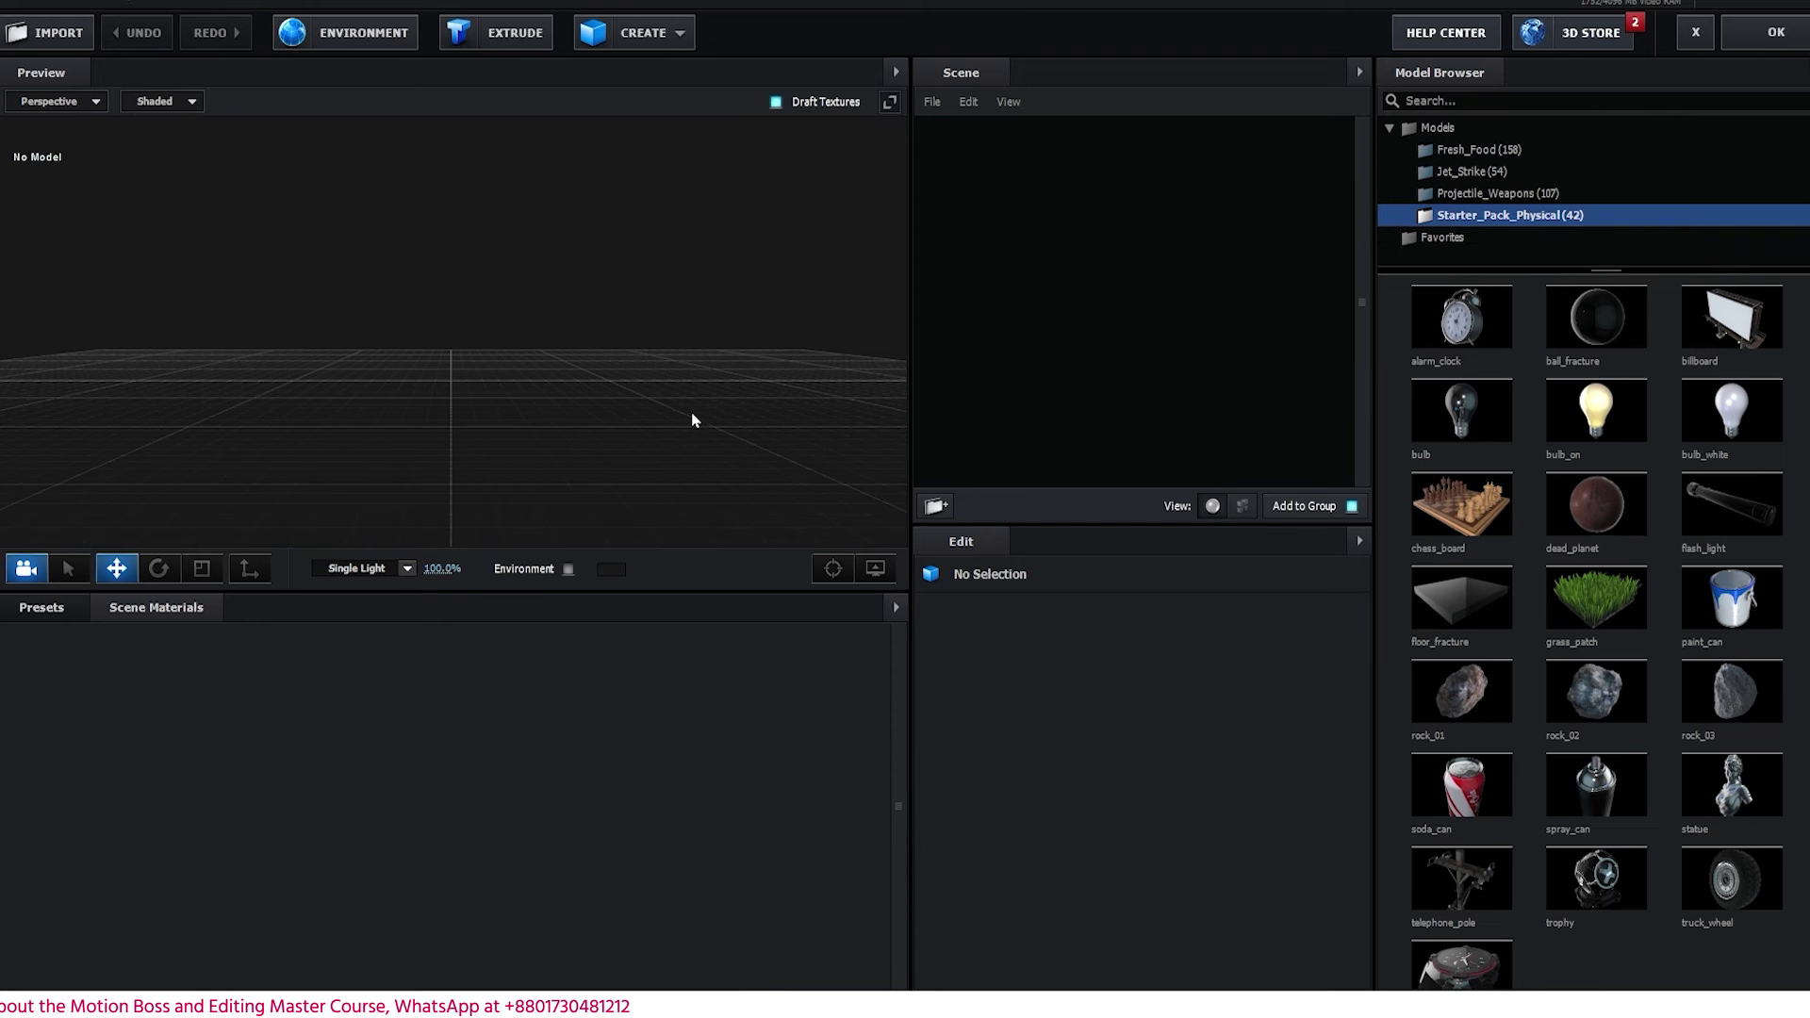
{"action": "left_click", "coordinate": [1468, 341]}
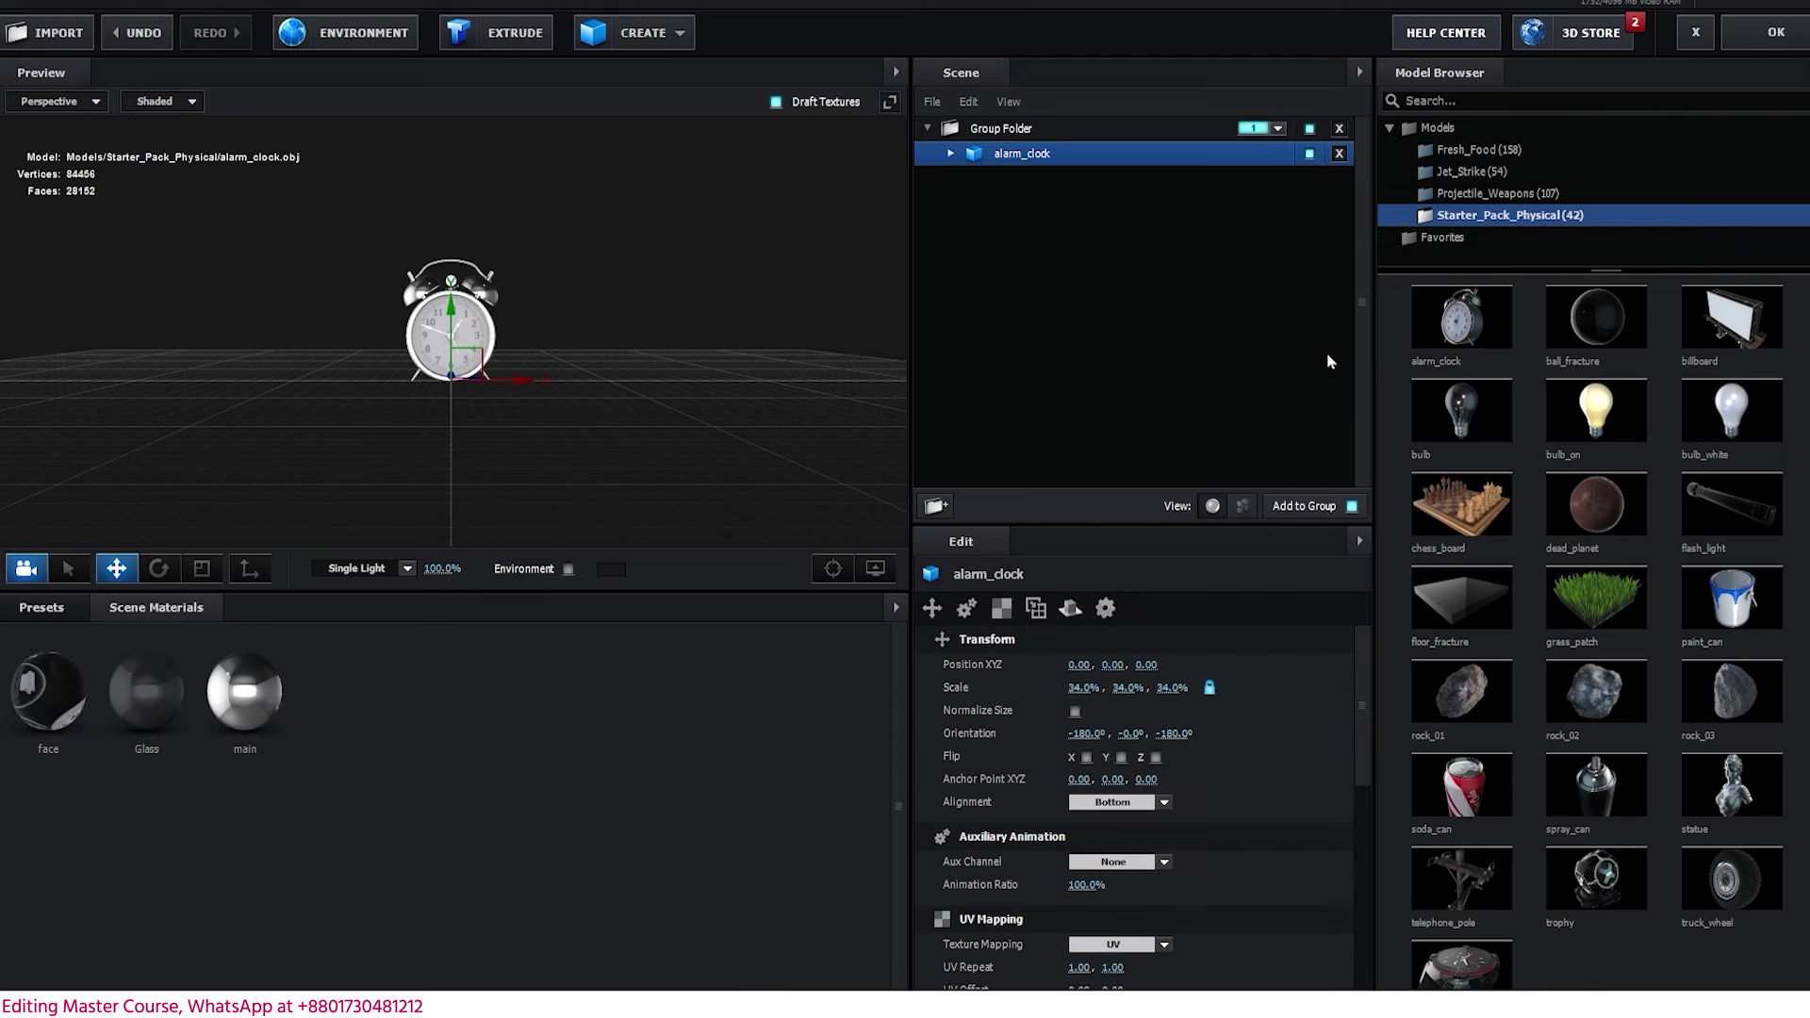
{"action": "left_click_drag", "start_coordinate": [512, 452], "coordinate": [632, 491]}
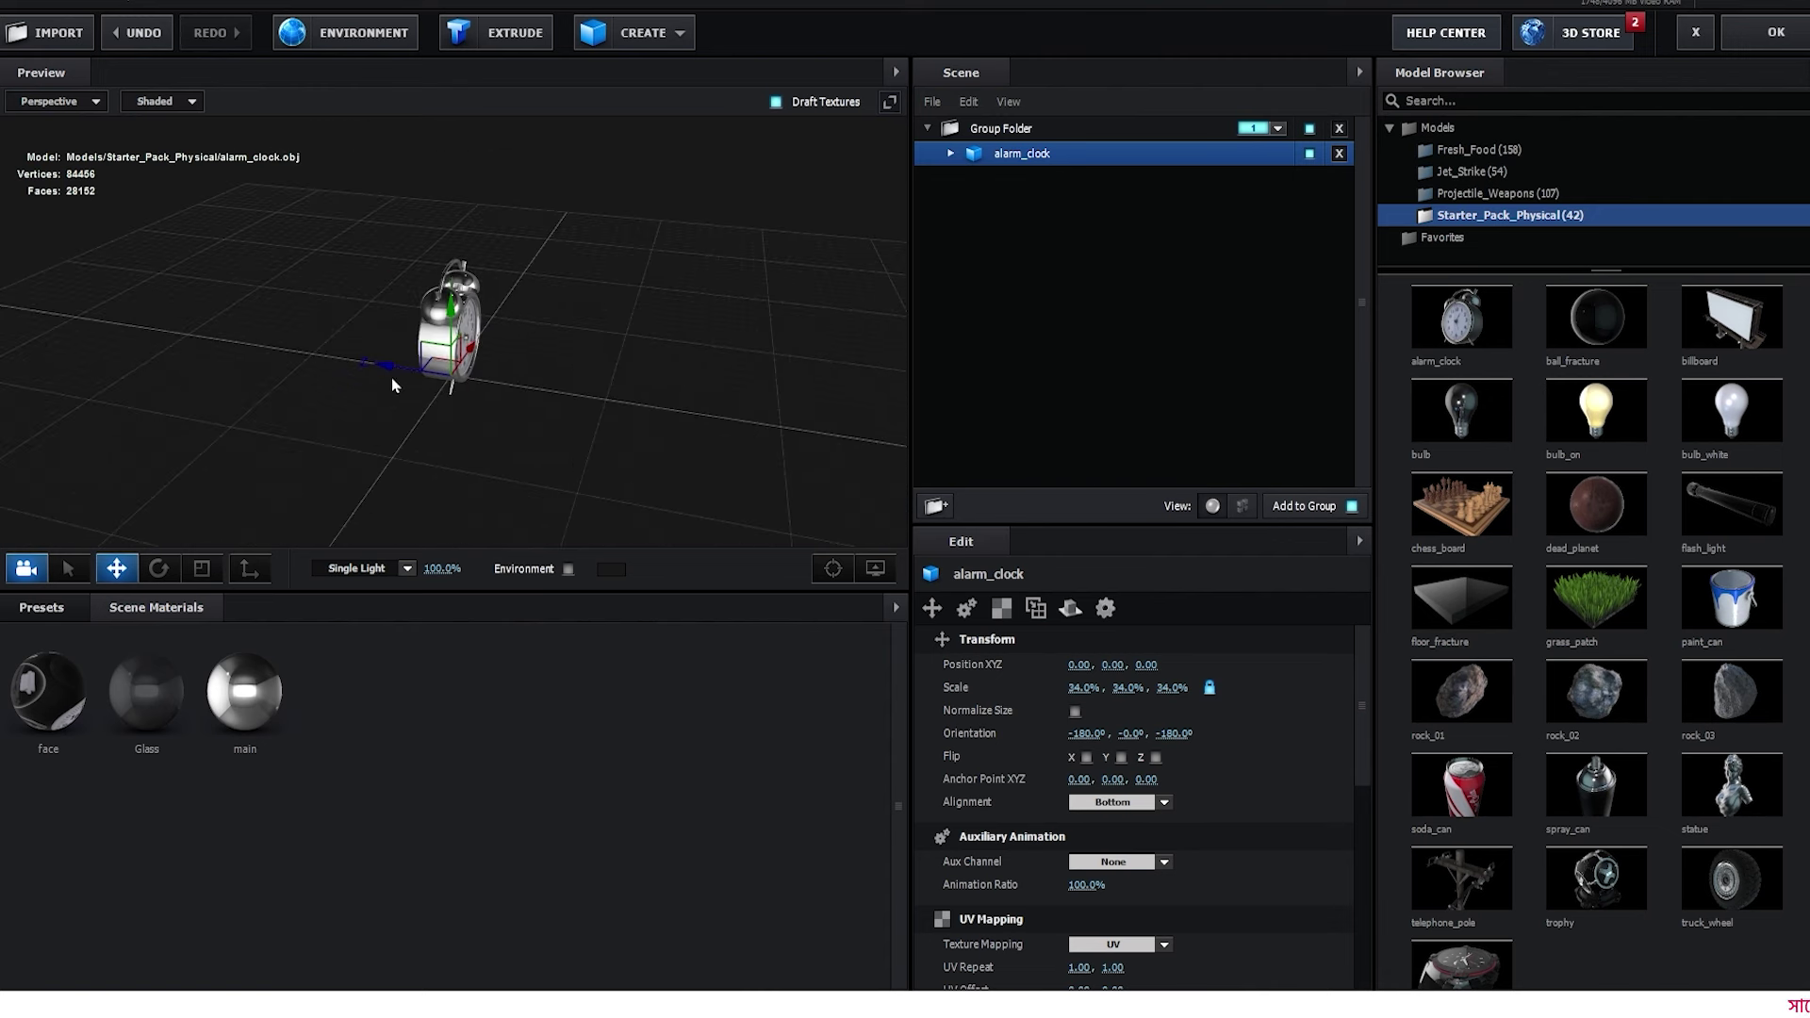
{"action": "left_click_drag", "start_coordinate": [391, 369], "coordinate": [39, 317]}
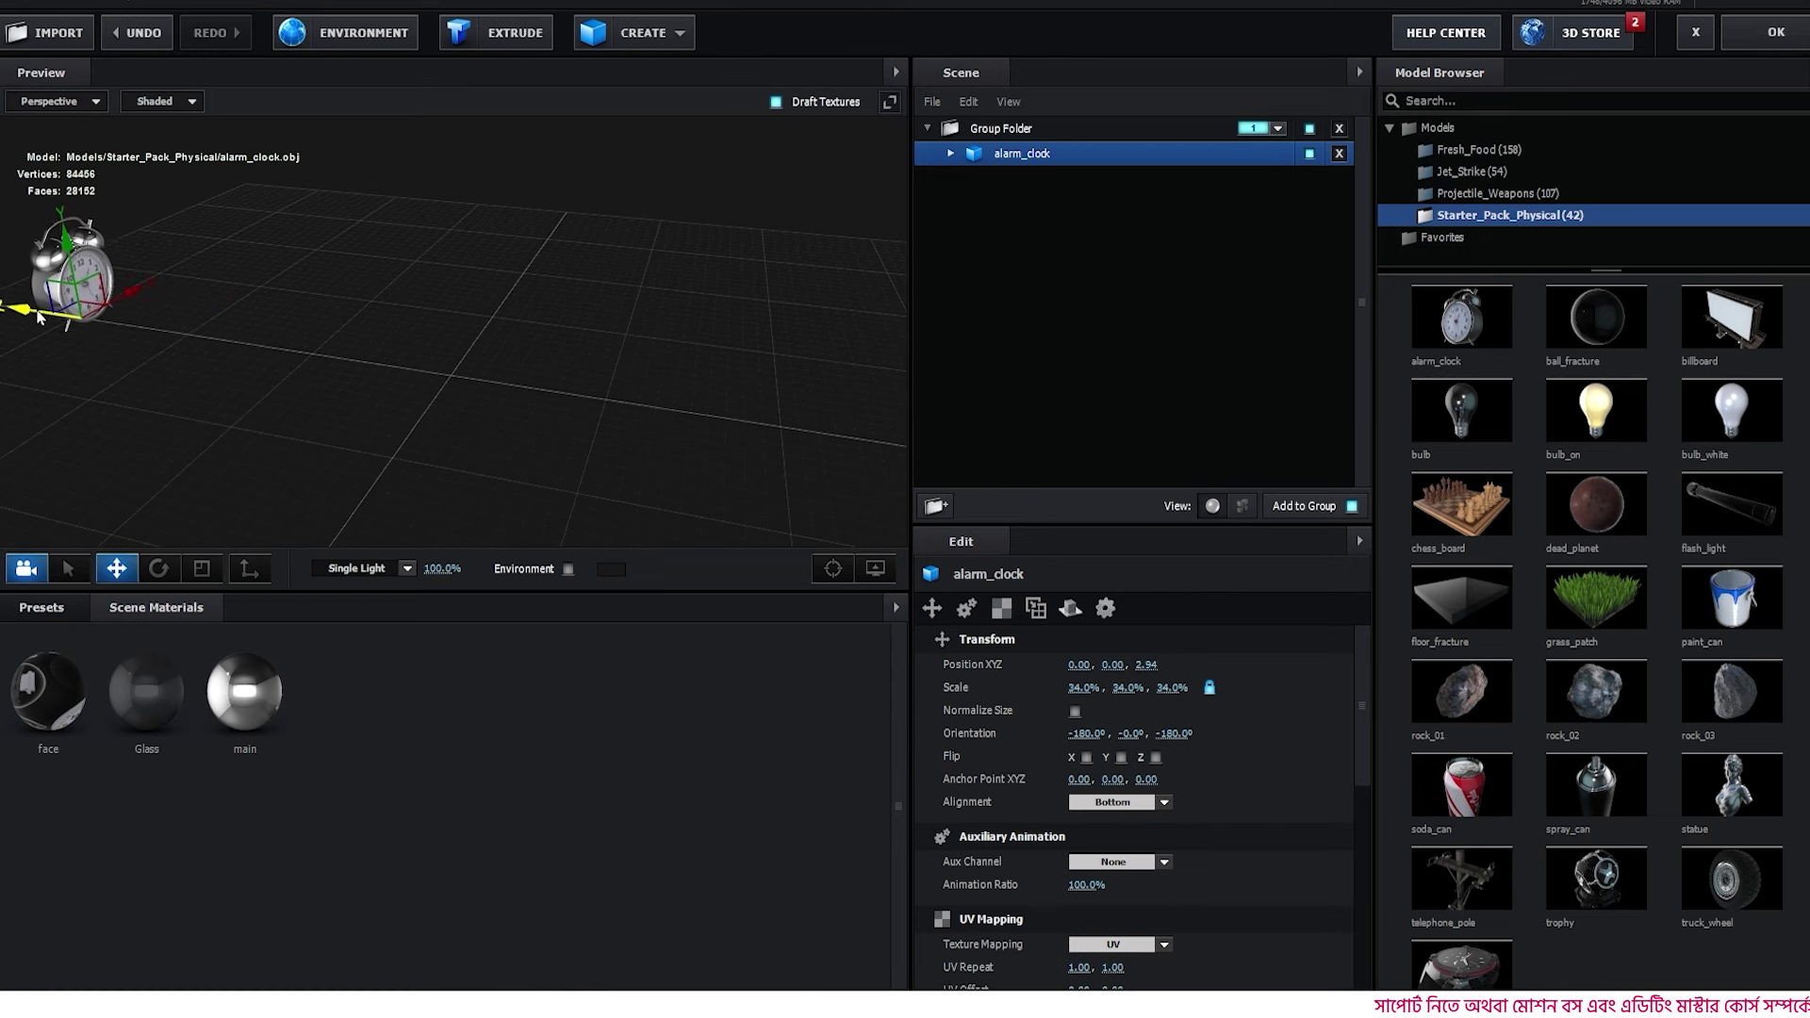
{"action": "left_click_drag", "start_coordinate": [171, 374], "coordinate": [292, 410]}
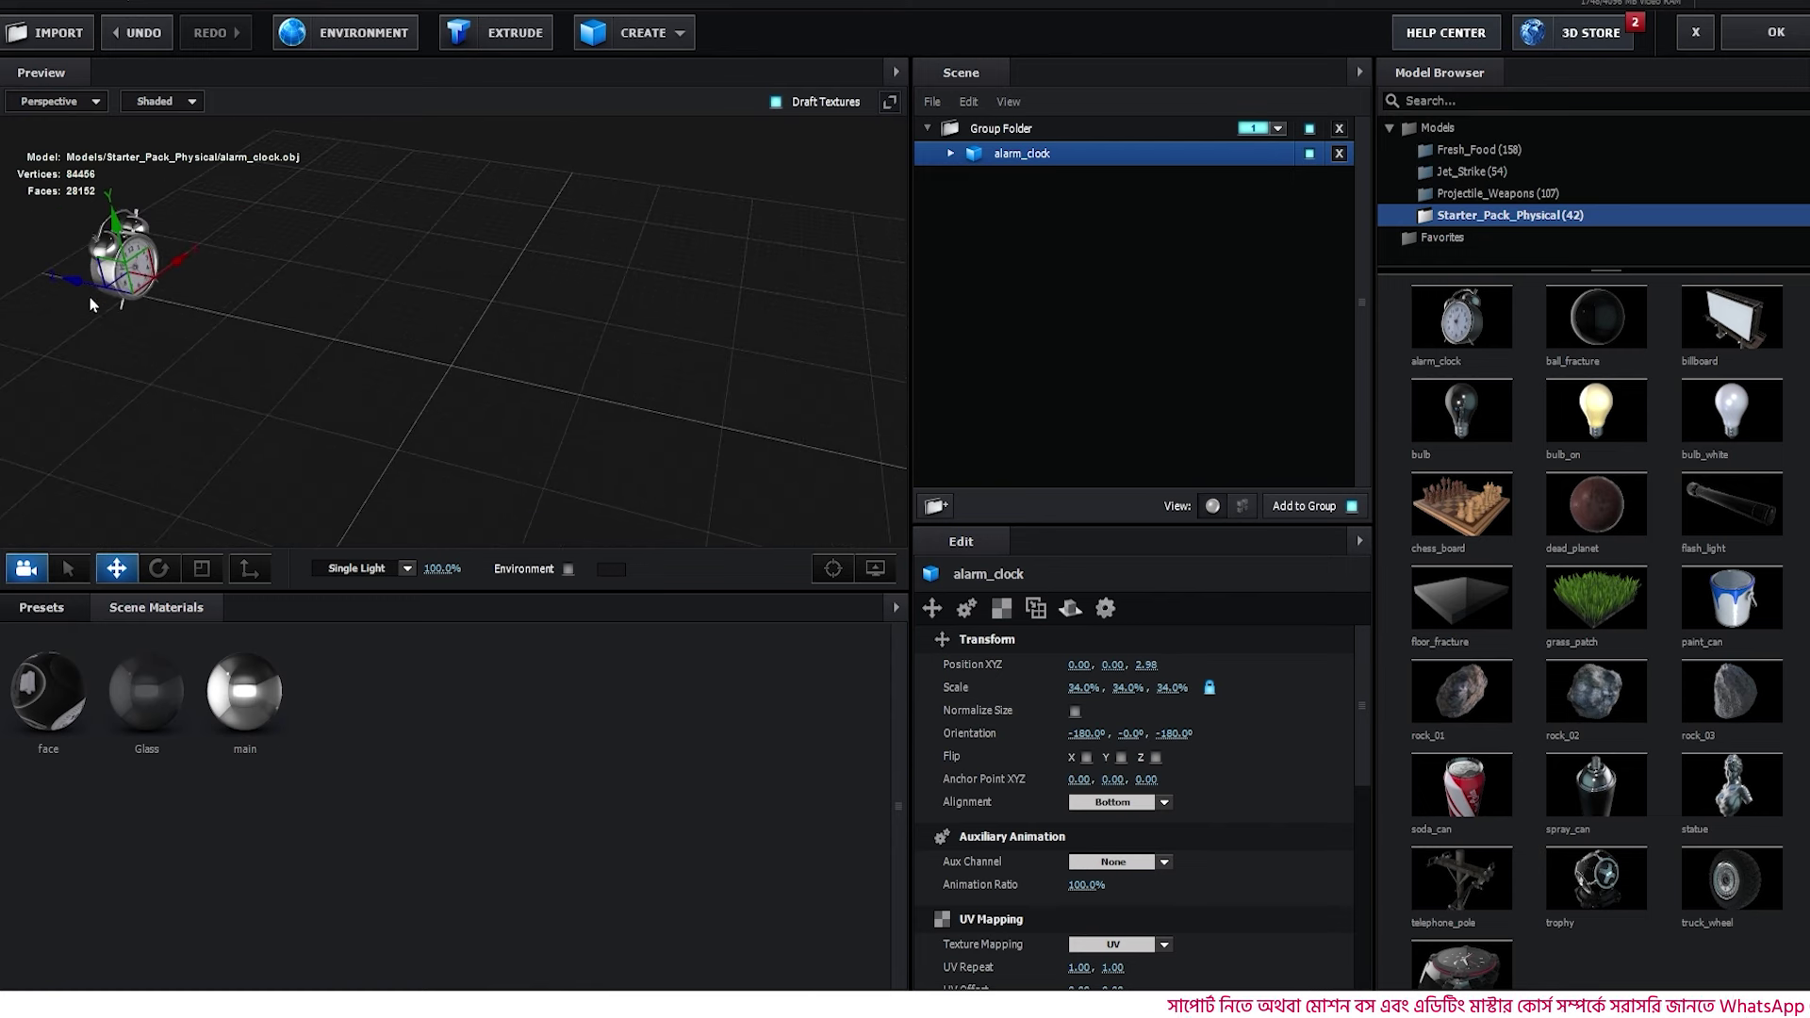
{"action": "left_click_drag", "start_coordinate": [73, 281], "coordinate": [121, 256]}
{"action": "scroll", "coordinate": [142, 337], "scroll_direction": "down", "scroll_amount": 1}
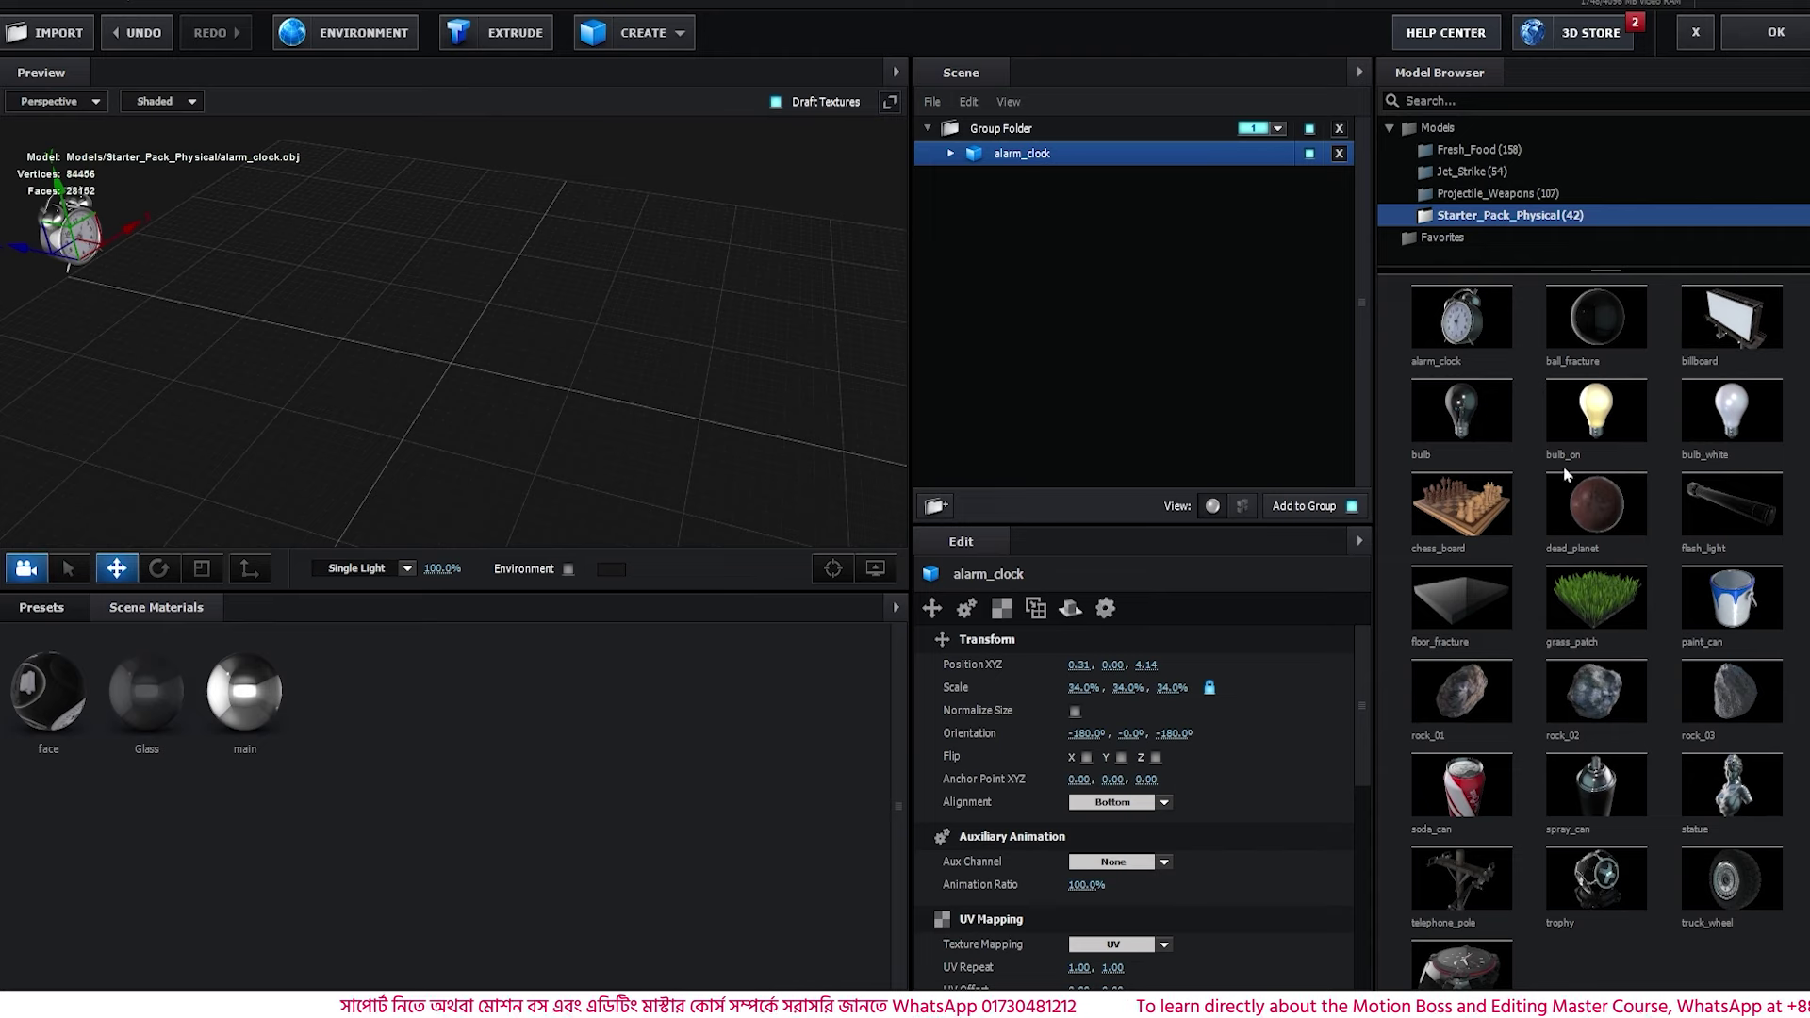
- Add the bulb_on model at about X -0.88, Y -0.54, Z 3.16 and the paint_can model at about X 1.08, Y 0.51, Z 2.02
{"action": "left_click", "coordinate": [1595, 410]}
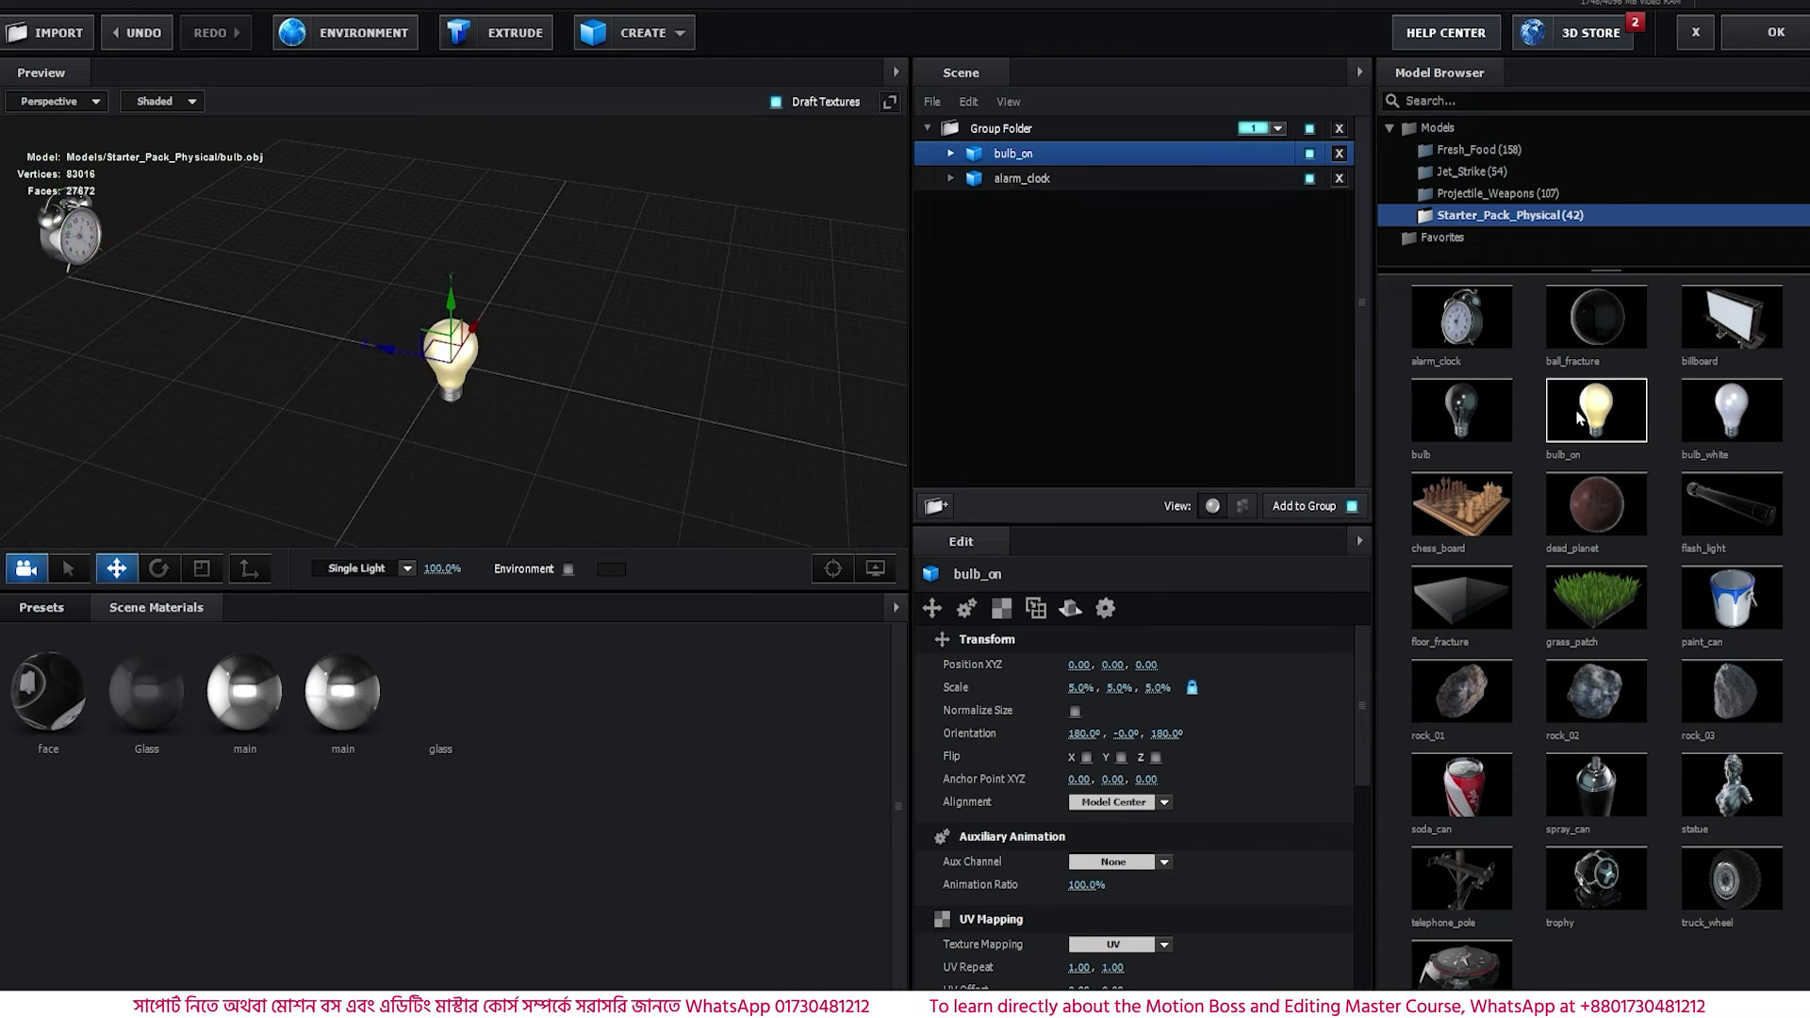
{"action": "left_click_drag", "start_coordinate": [462, 382], "coordinate": [81, 331]}
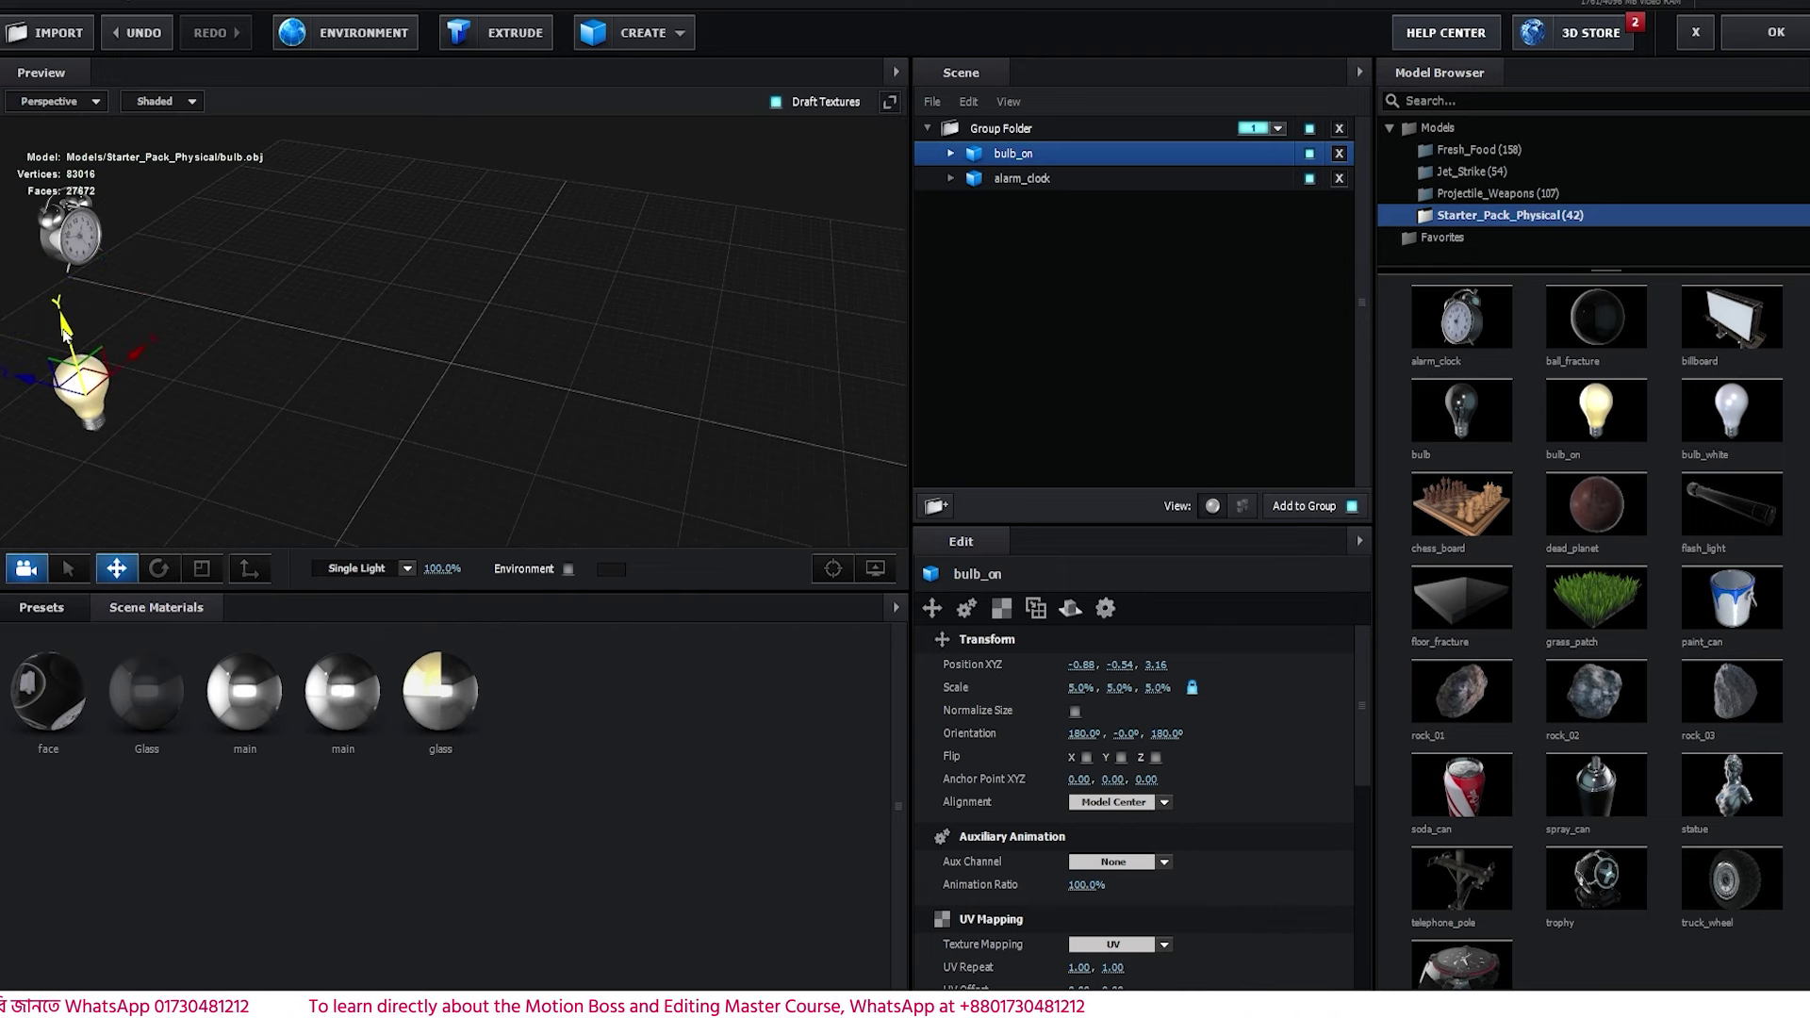
{"action": "left_click", "coordinate": [1731, 619]}
{"action": "mouse_move", "coordinate": [405, 358]}
{"action": "left_mouse_down"}
{"action": "mouse_move", "coordinate": [241, 323]}
{"action": "mouse_move", "coordinate": [199, 337]}
{"action": "left_mouse_up"}
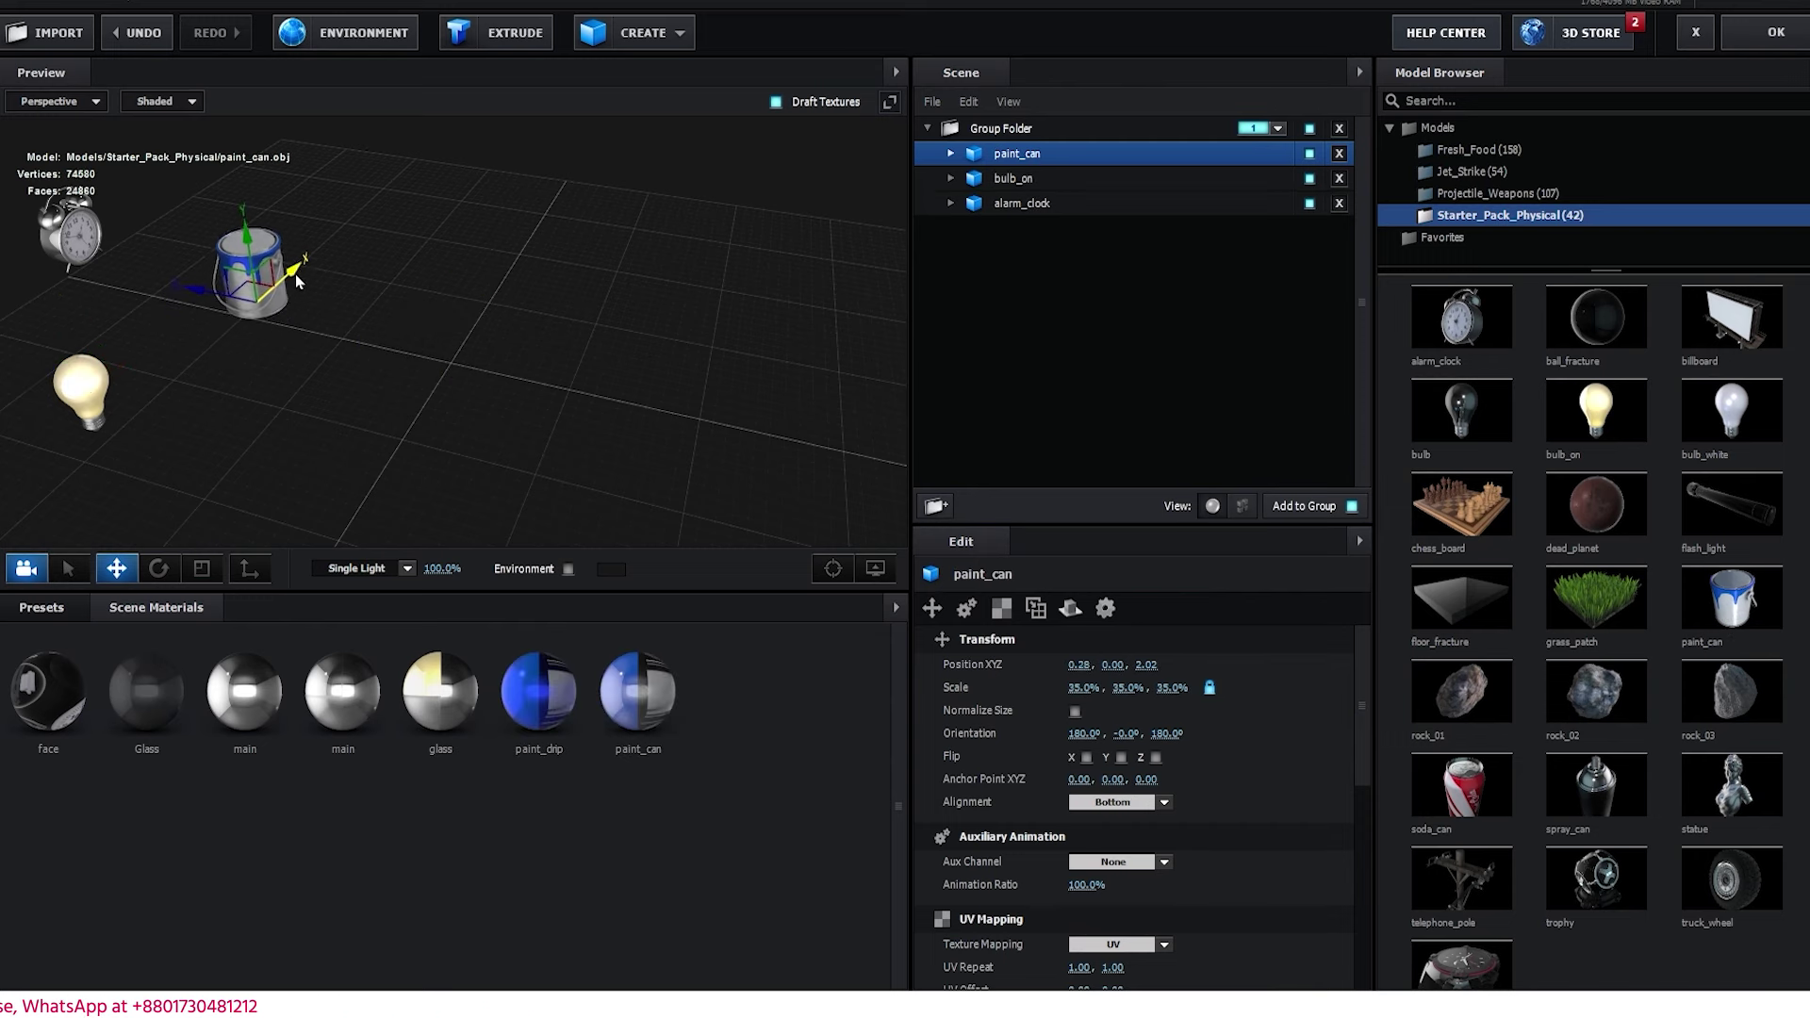
{"action": "left_click_drag", "start_coordinate": [297, 281], "coordinate": [332, 247]}
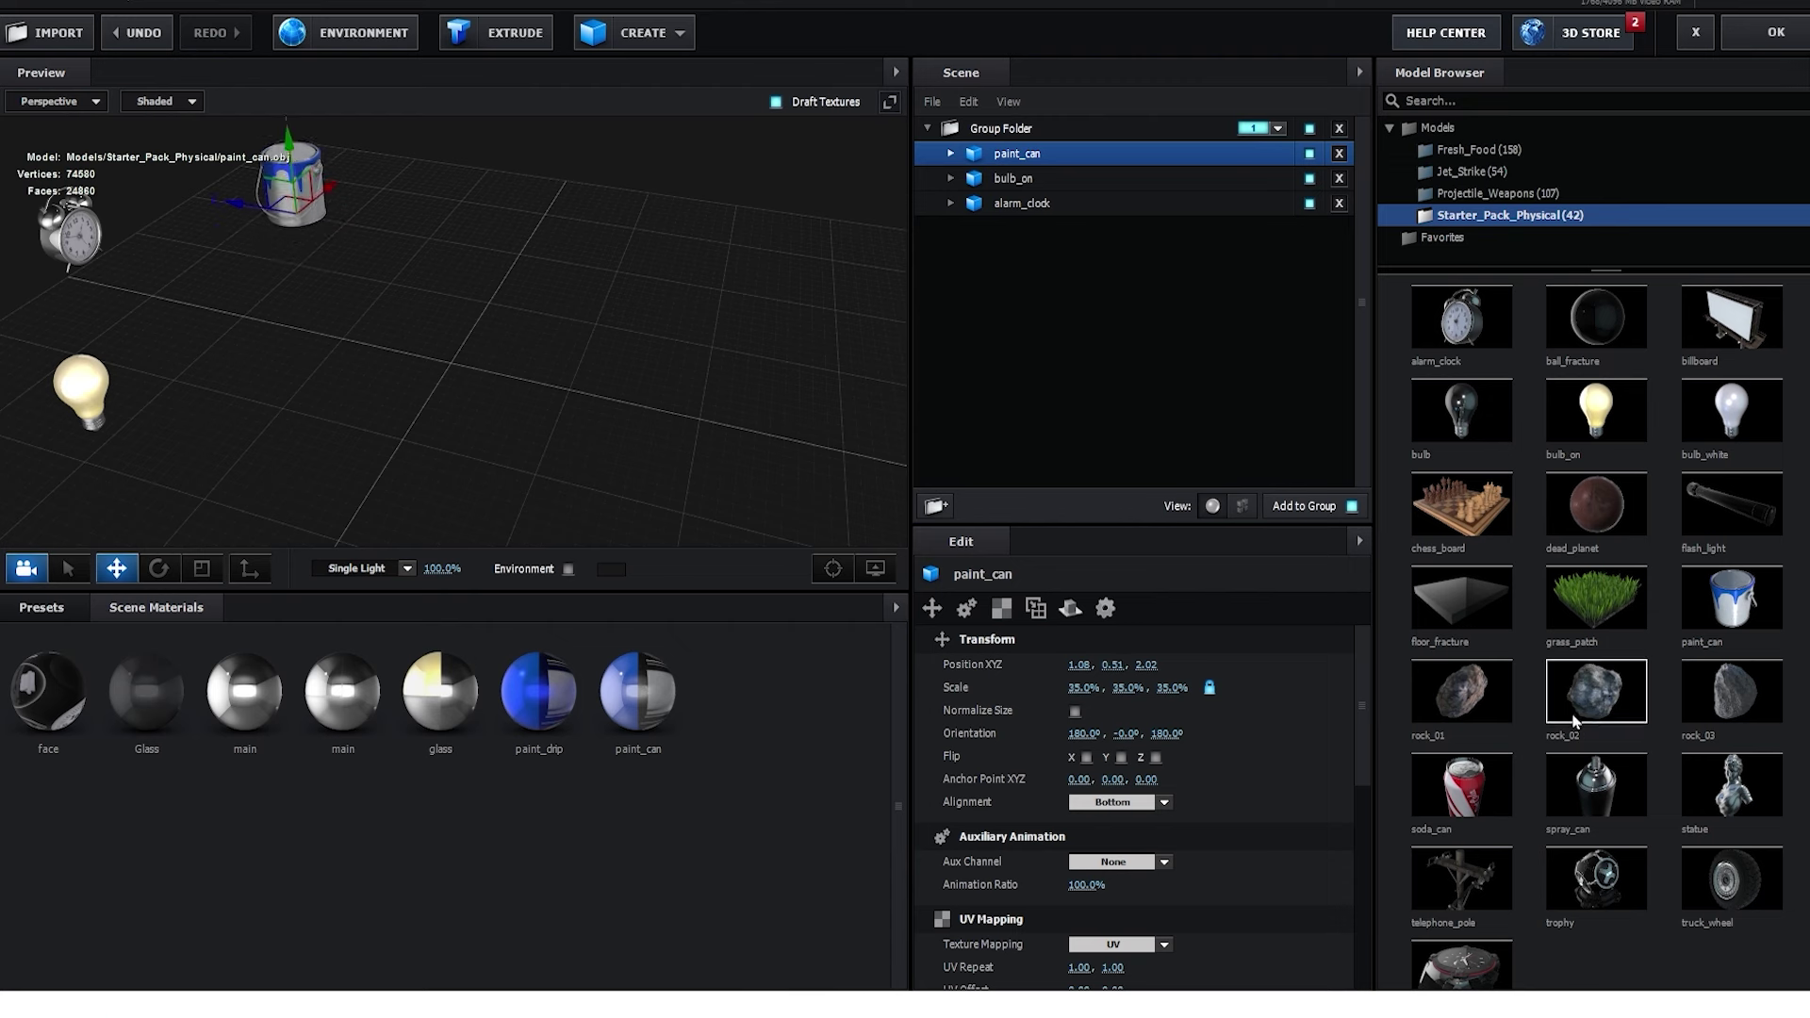
- Add the soda_can model at about X 0.00, Y -0.69, Z 0.98 and the trophy model at about X 0.00, Y 0.44, Z 0.00
{"action": "left_click", "coordinate": [1464, 797]}
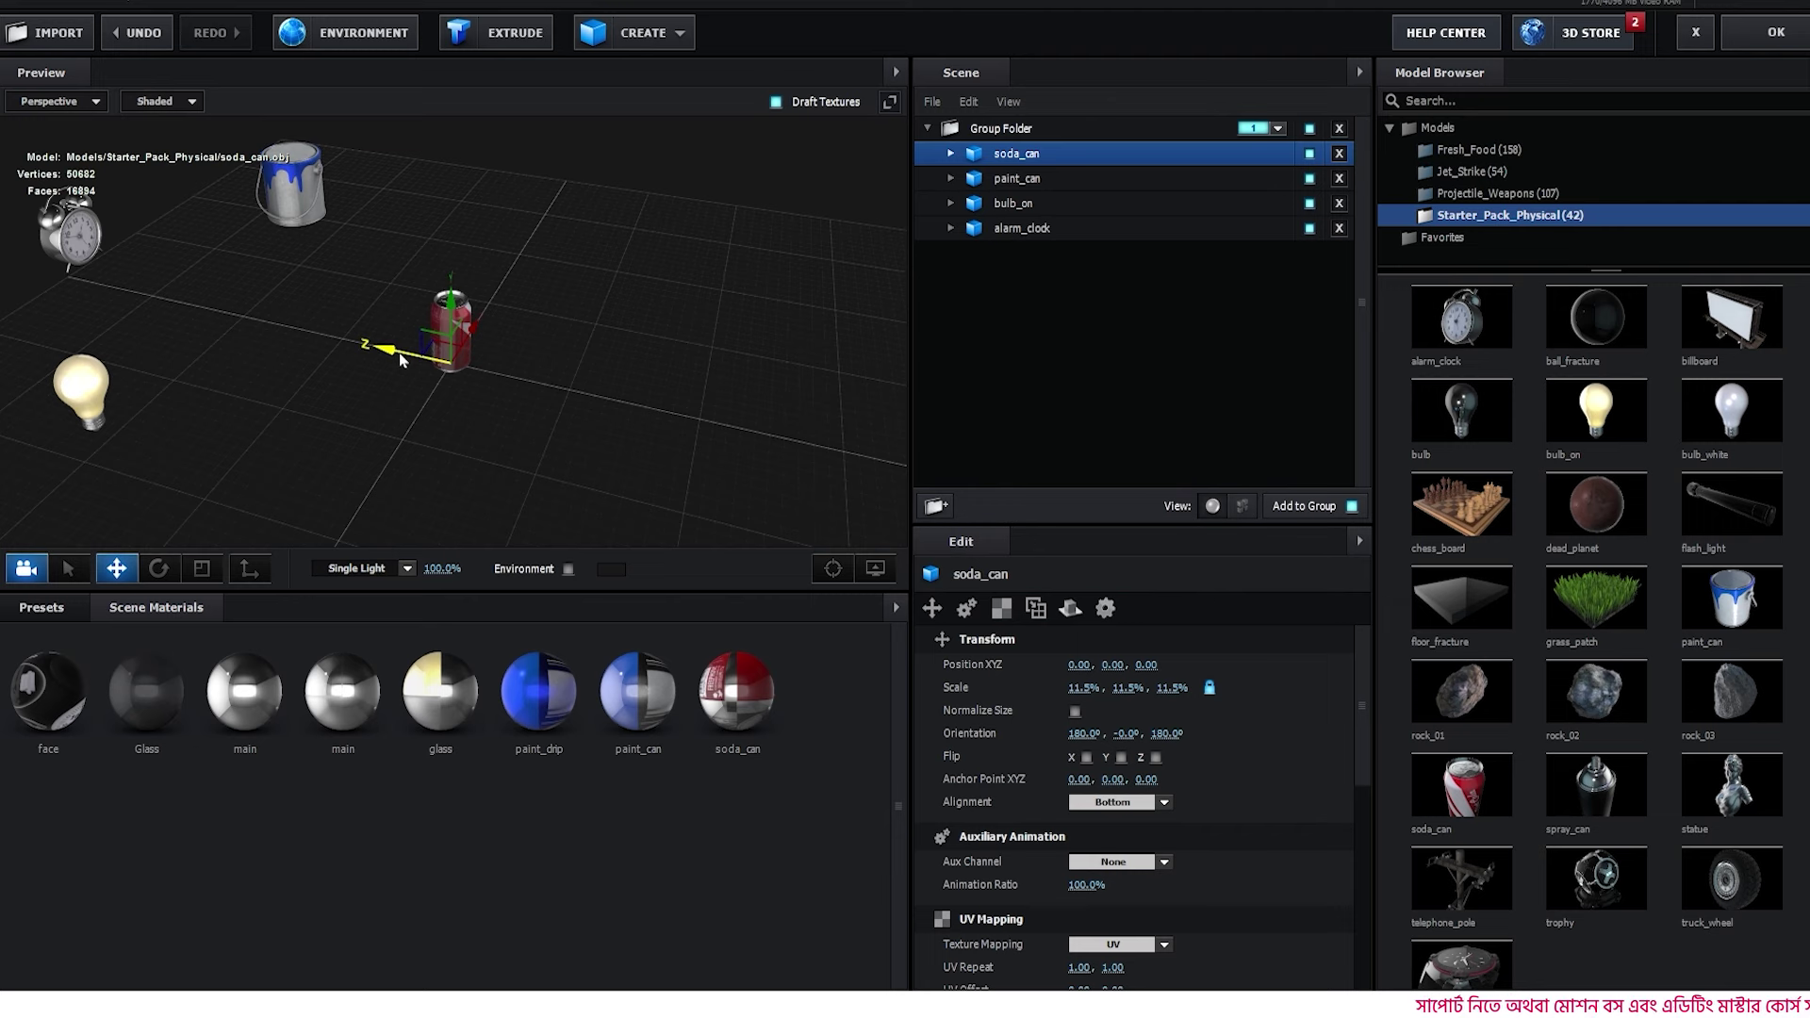
{"action": "left_click_drag", "start_coordinate": [400, 359], "coordinate": [347, 347]}
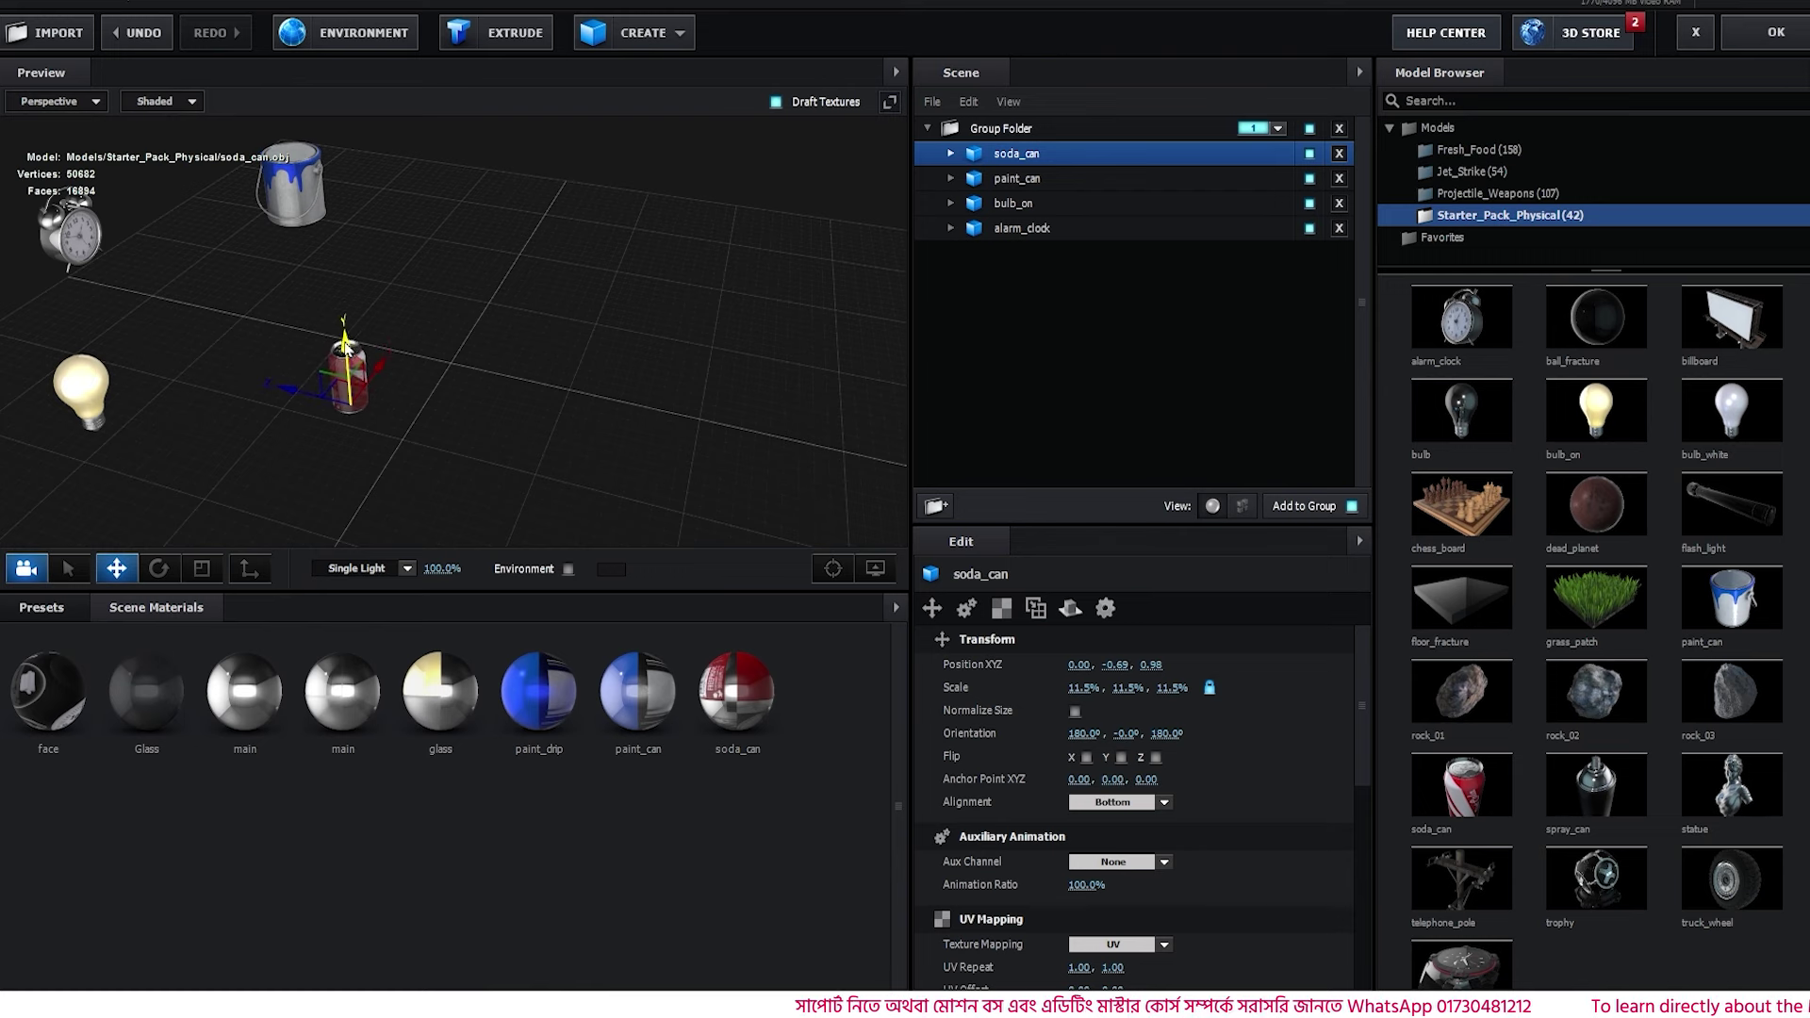
{"action": "scroll", "coordinate": [1661, 899], "scroll_direction": "down", "scroll_amount": 1}
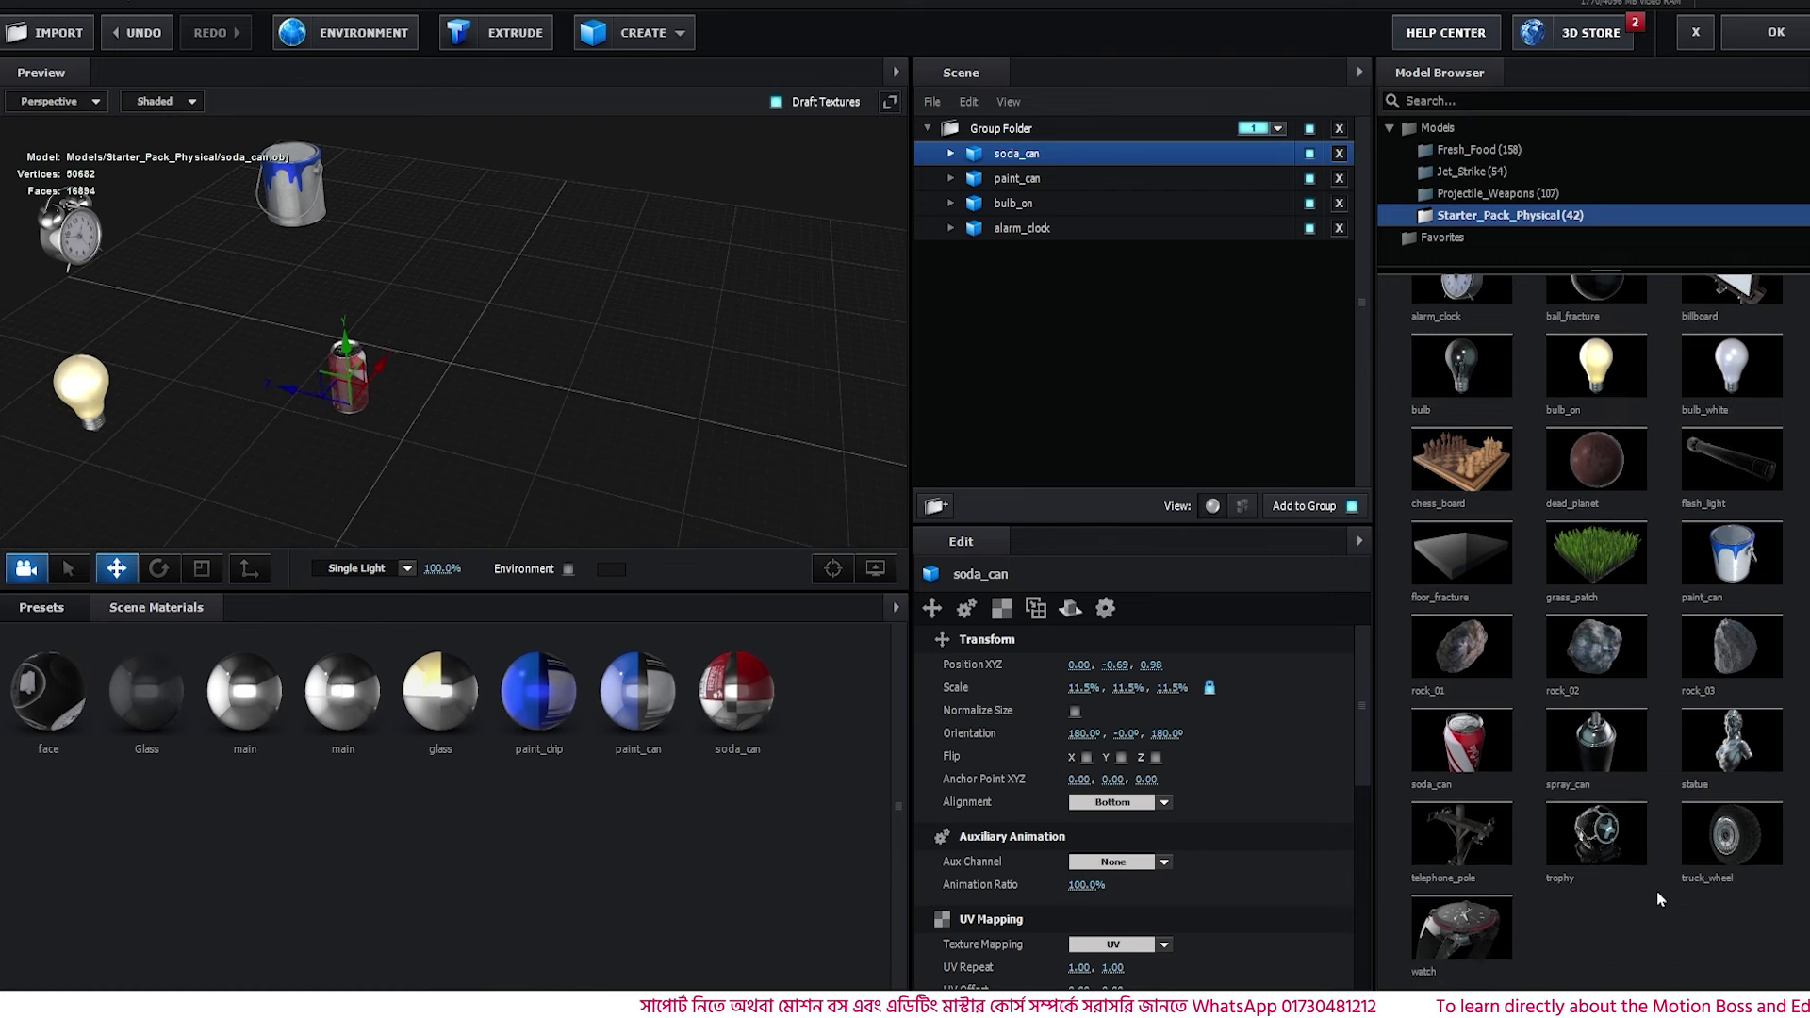
{"action": "left_click", "coordinate": [1614, 838]}
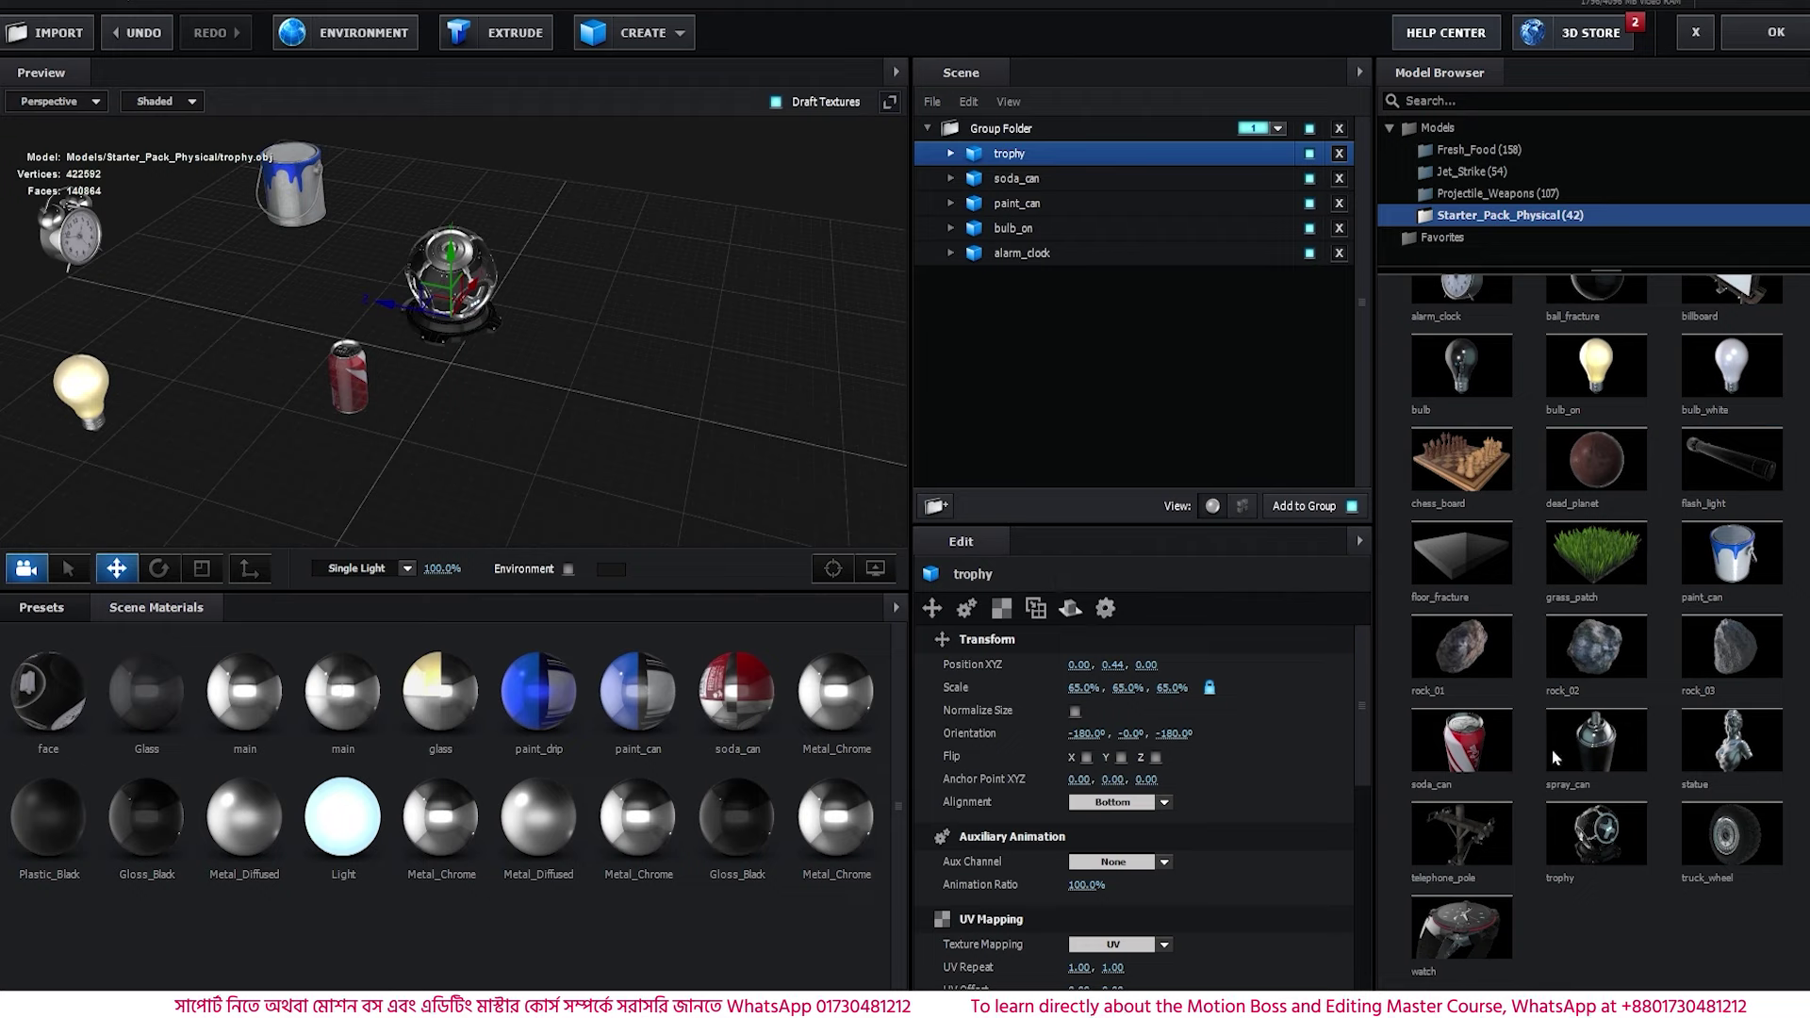
- Add the watch model at about X 0.00, Y 0.71, Z -1.71, check the arrangement and accept the scene setup
{"action": "left_click", "coordinate": [1472, 929]}
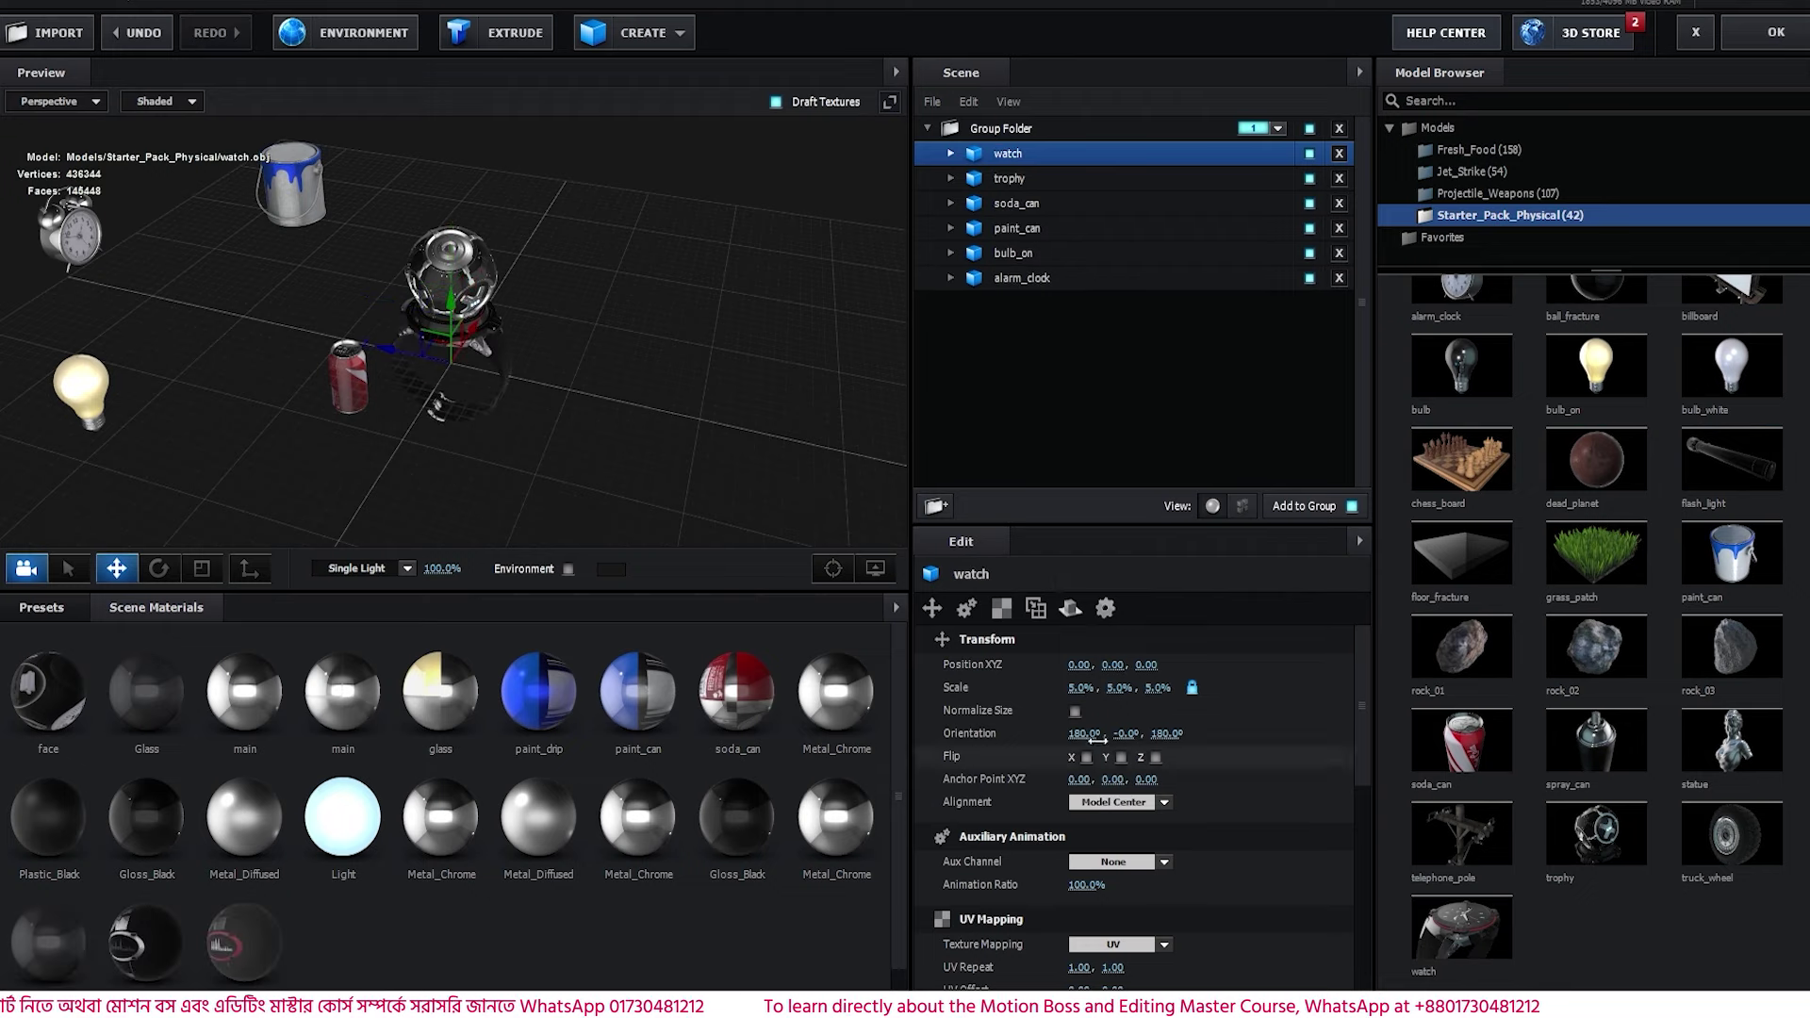
{"action": "left_click_drag", "start_coordinate": [586, 398], "coordinate": [652, 418]}
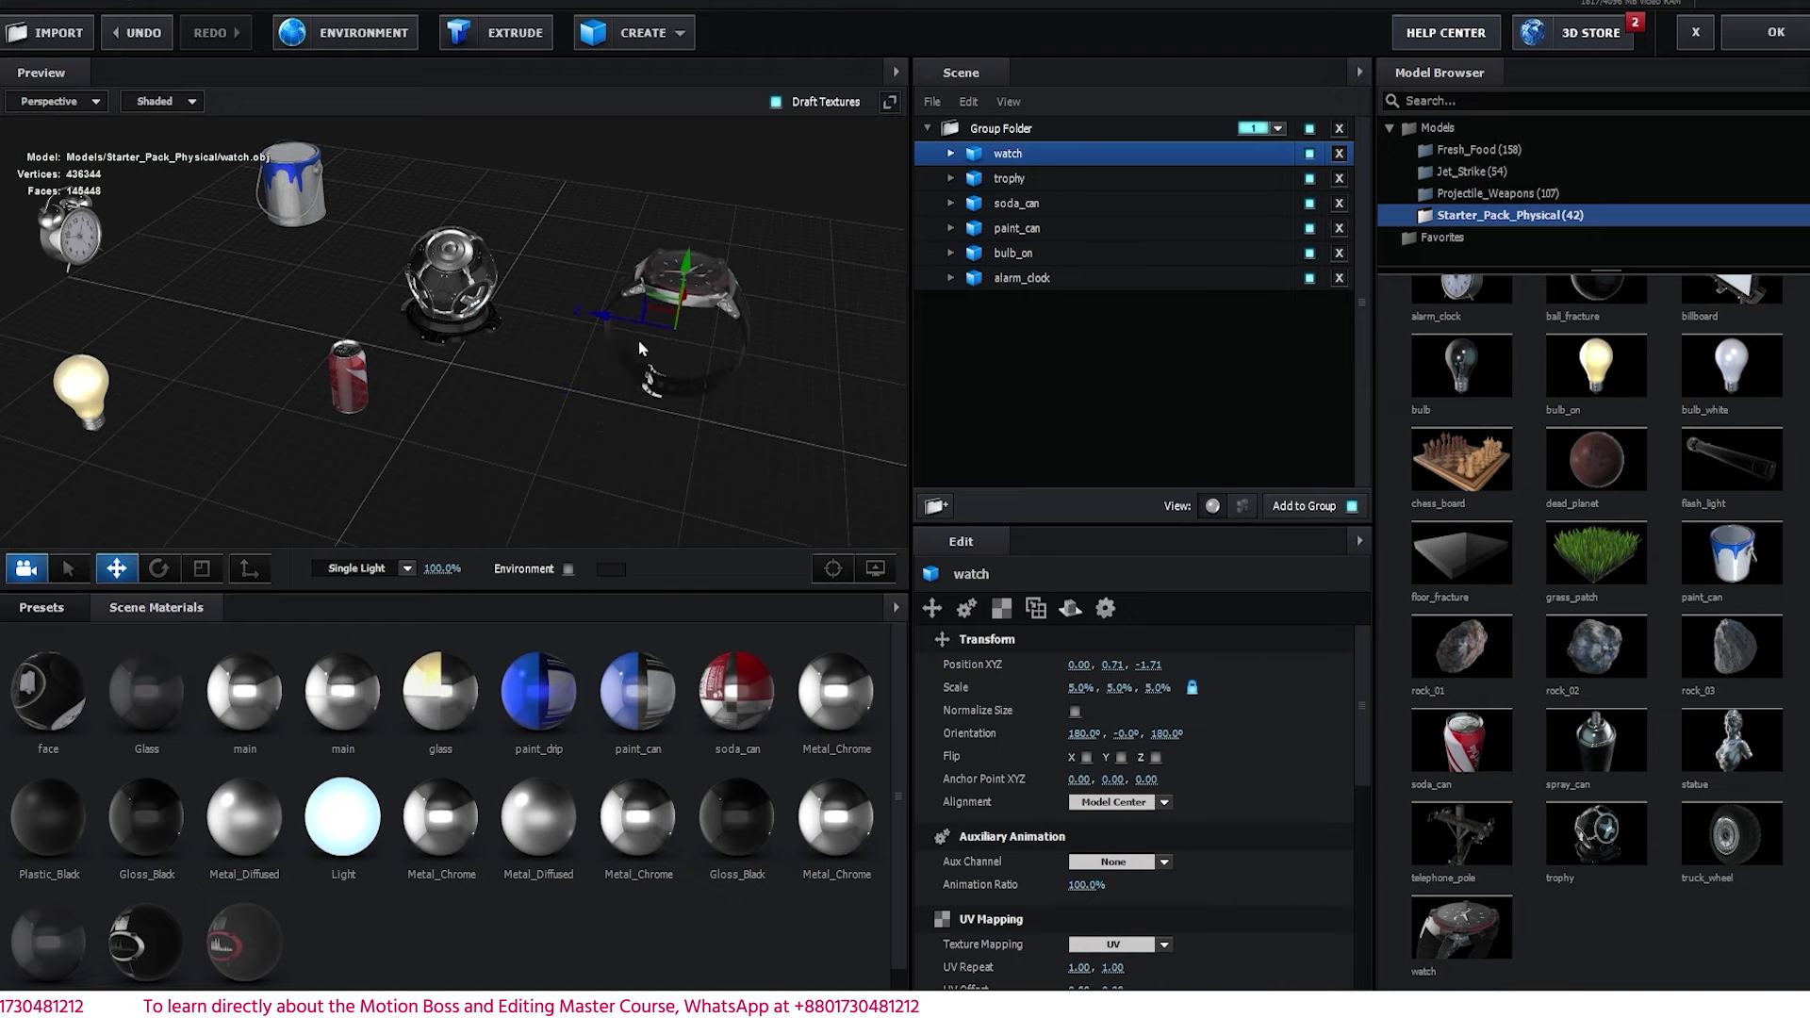
{"action": "left_click_drag", "start_coordinate": [659, 467], "coordinate": [645, 405]}
{"action": "left_click_drag", "start_coordinate": [641, 402], "coordinate": [582, 379]}
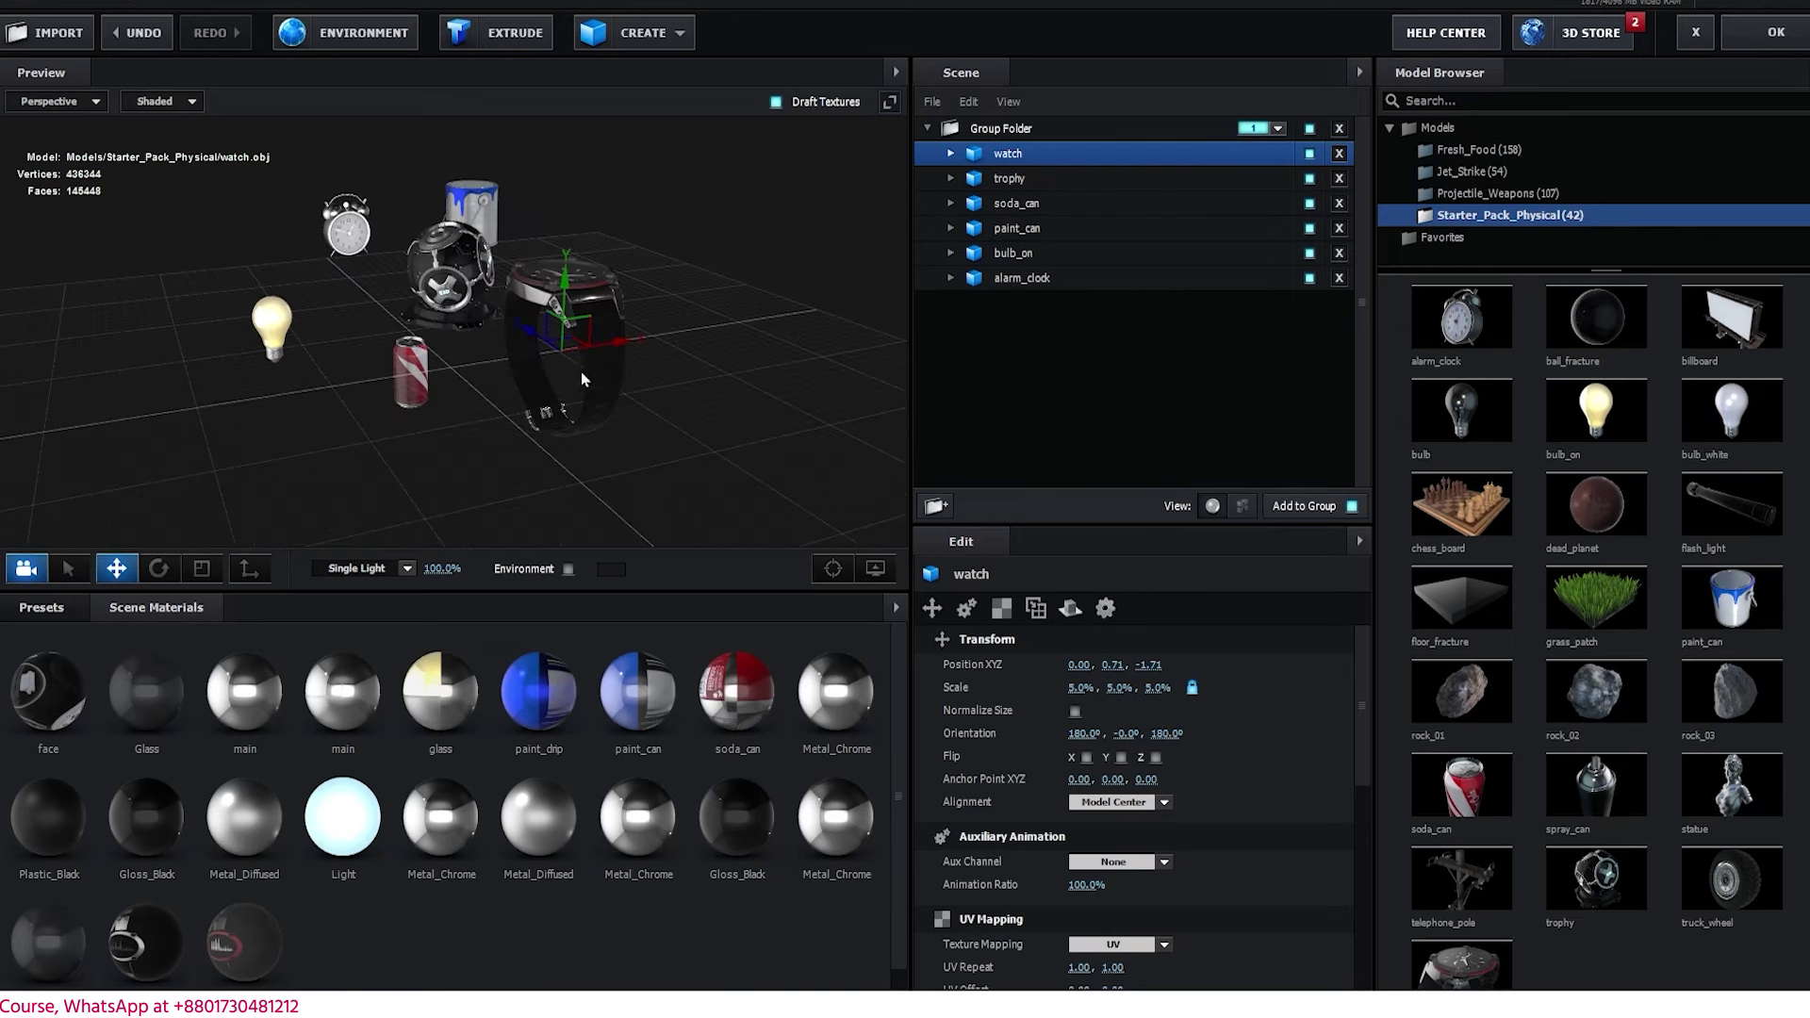
{"action": "left_click", "coordinate": [1761, 45]}
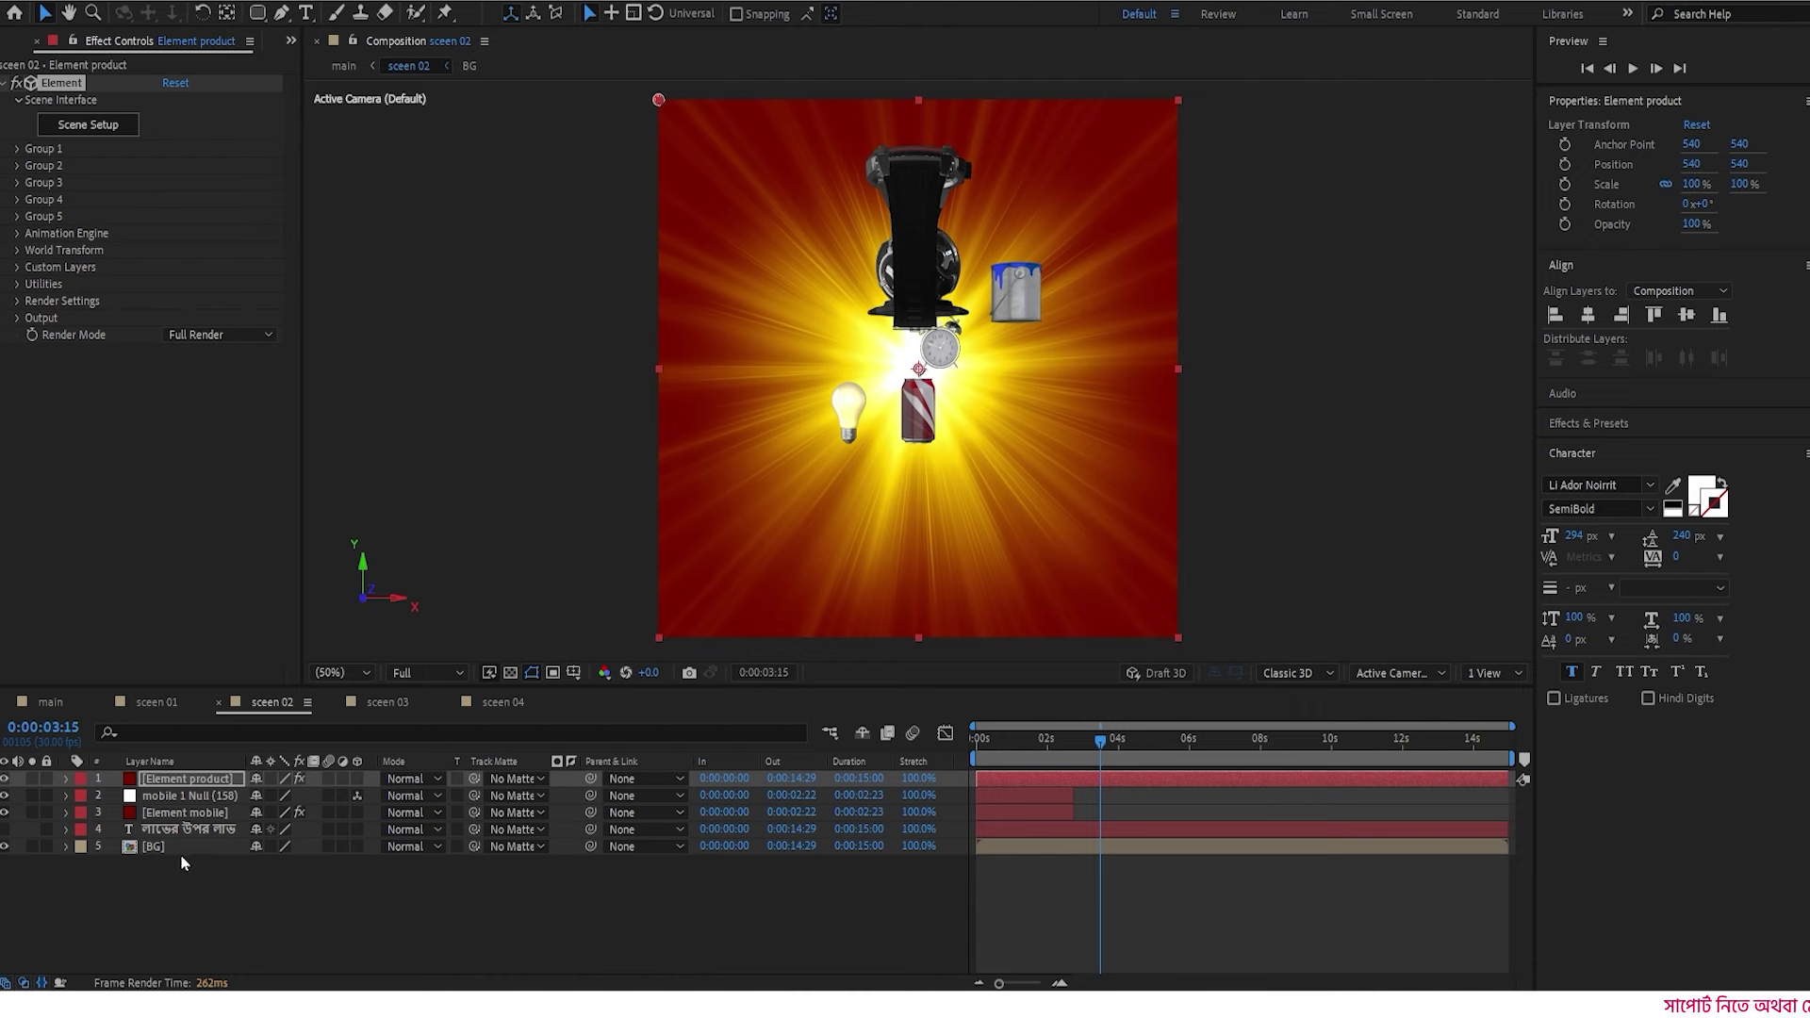
- Create a group null for Group 1 of the Element product layer's Element effect
{"action": "left_click", "coordinate": [211, 778]}
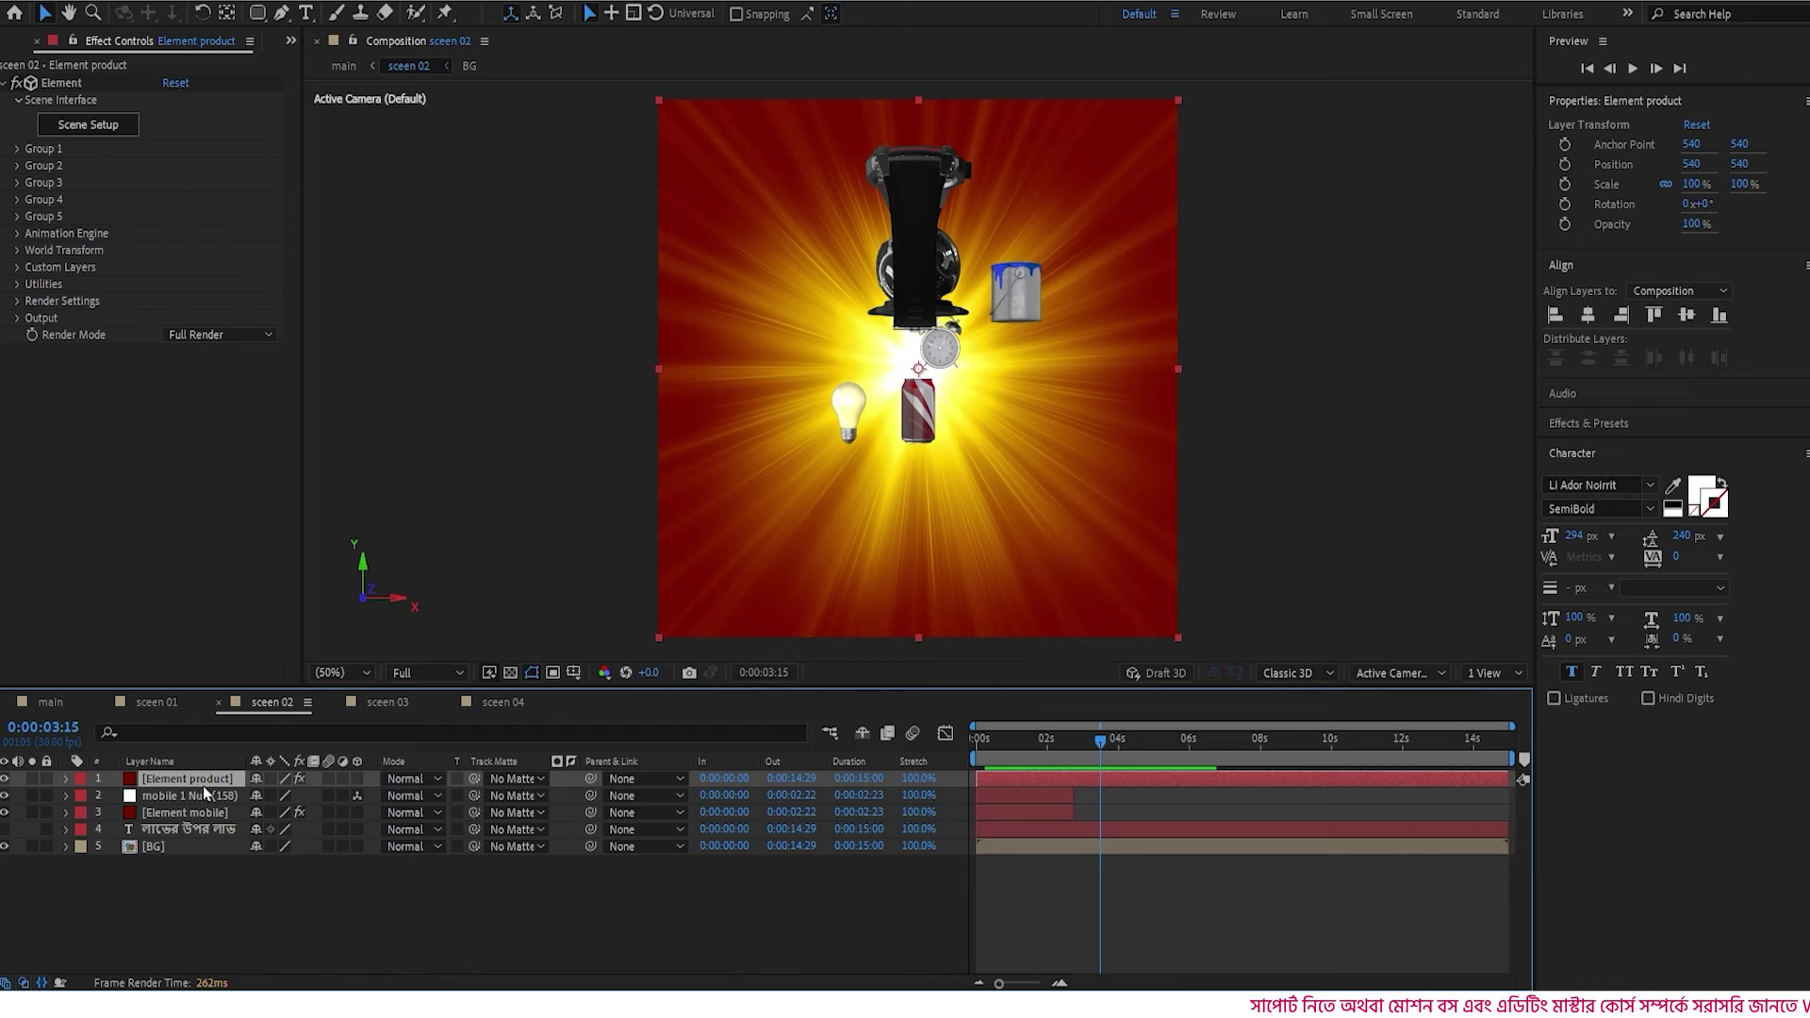
{"action": "left_click", "coordinate": [16, 149]}
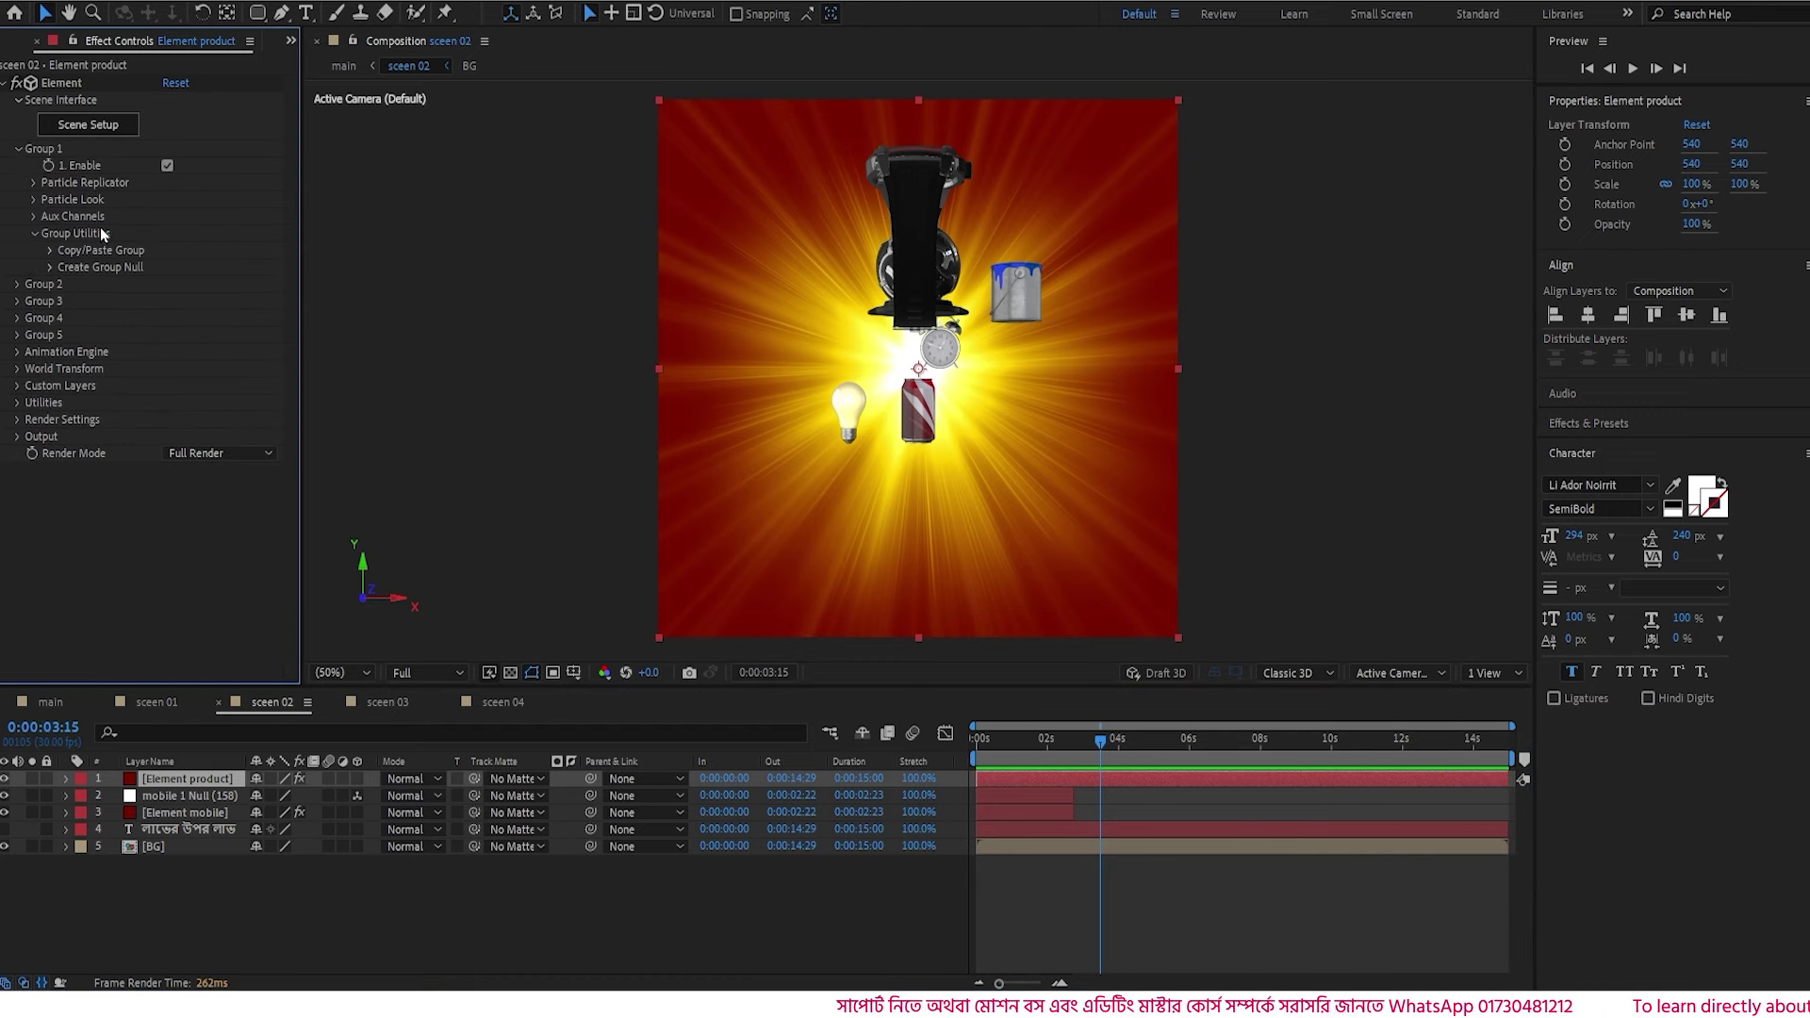
{"action": "left_click", "coordinate": [51, 268]}
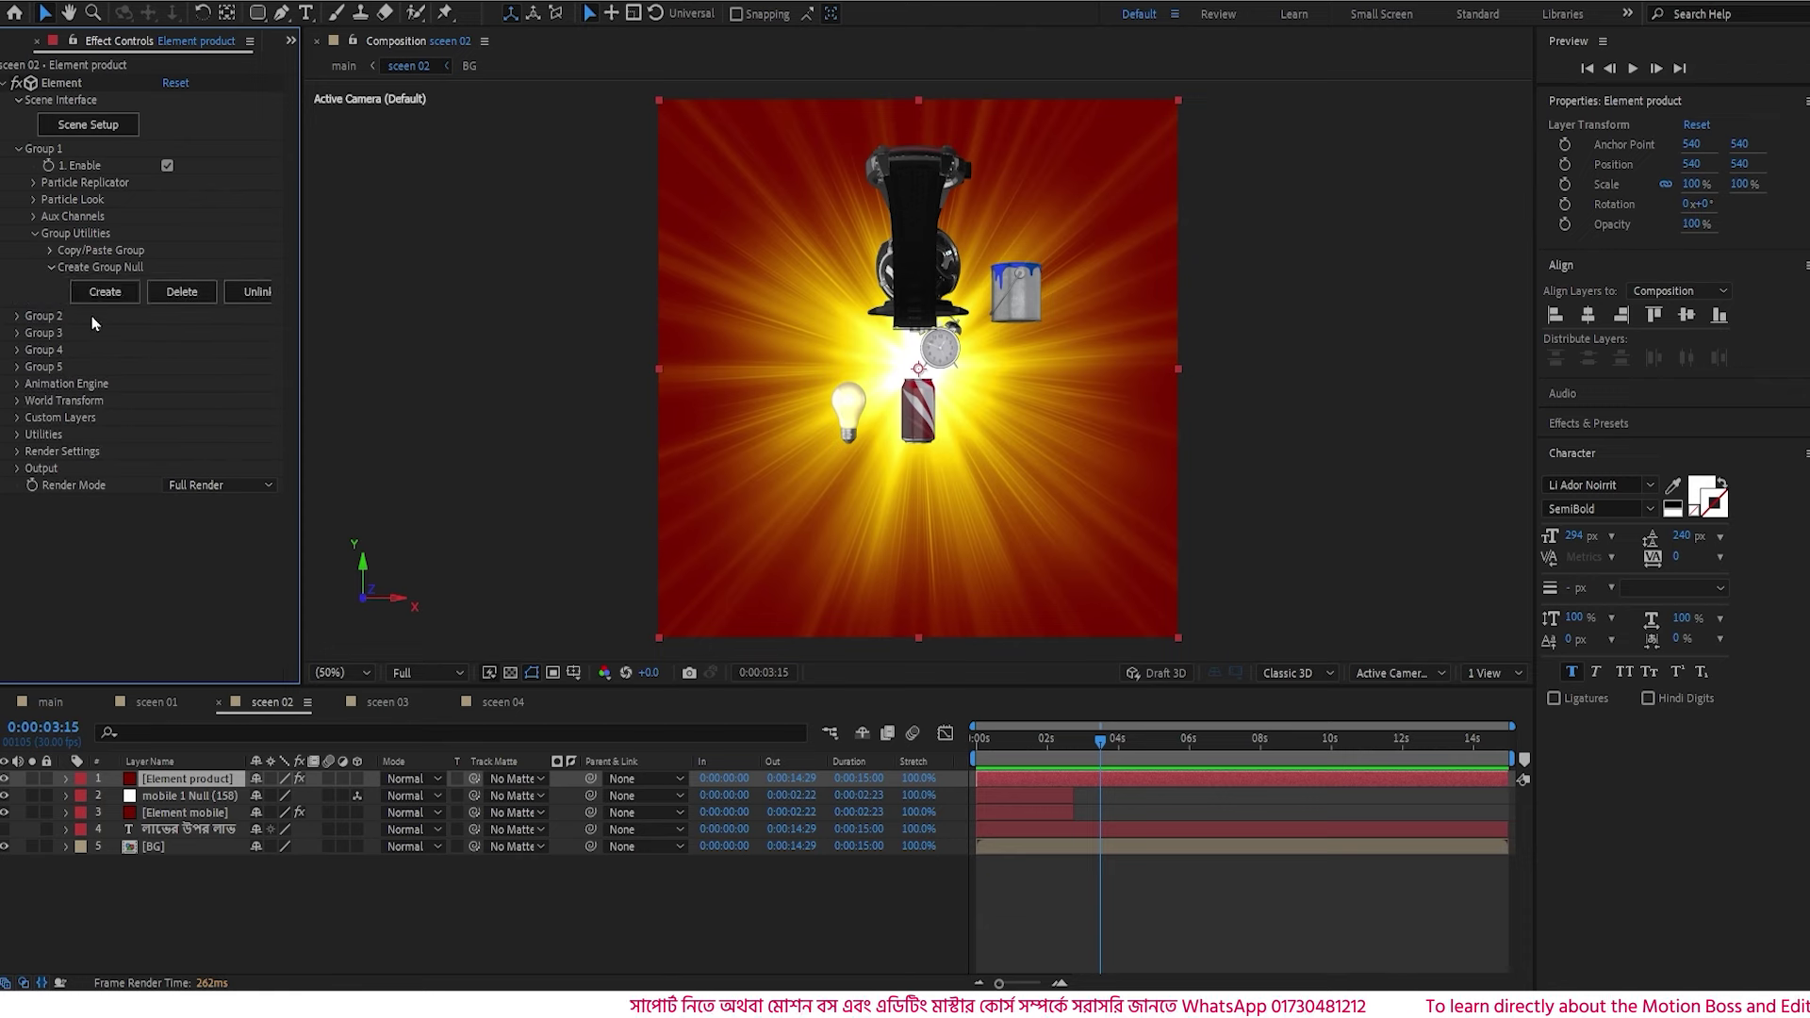
{"action": "left_click", "coordinate": [105, 291]}
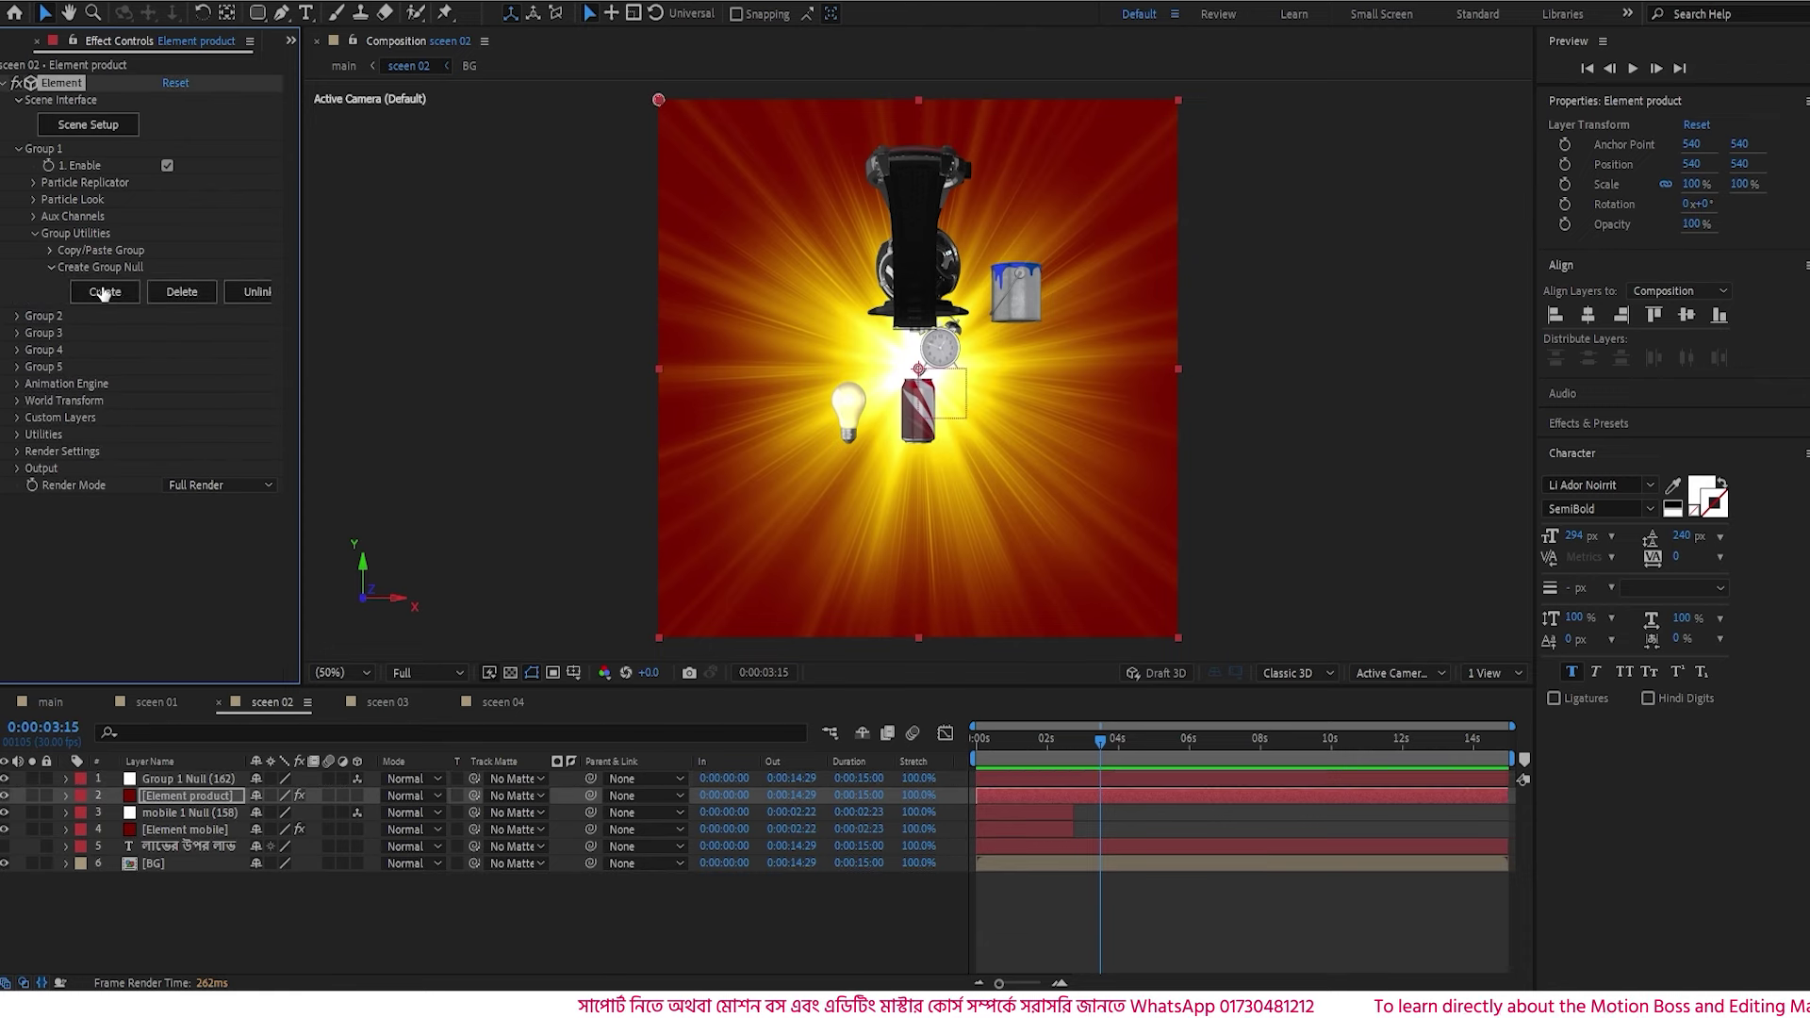
- Rename the new group null layer to product 1 Null (162)
{"action": "left_click", "coordinate": [183, 778]}
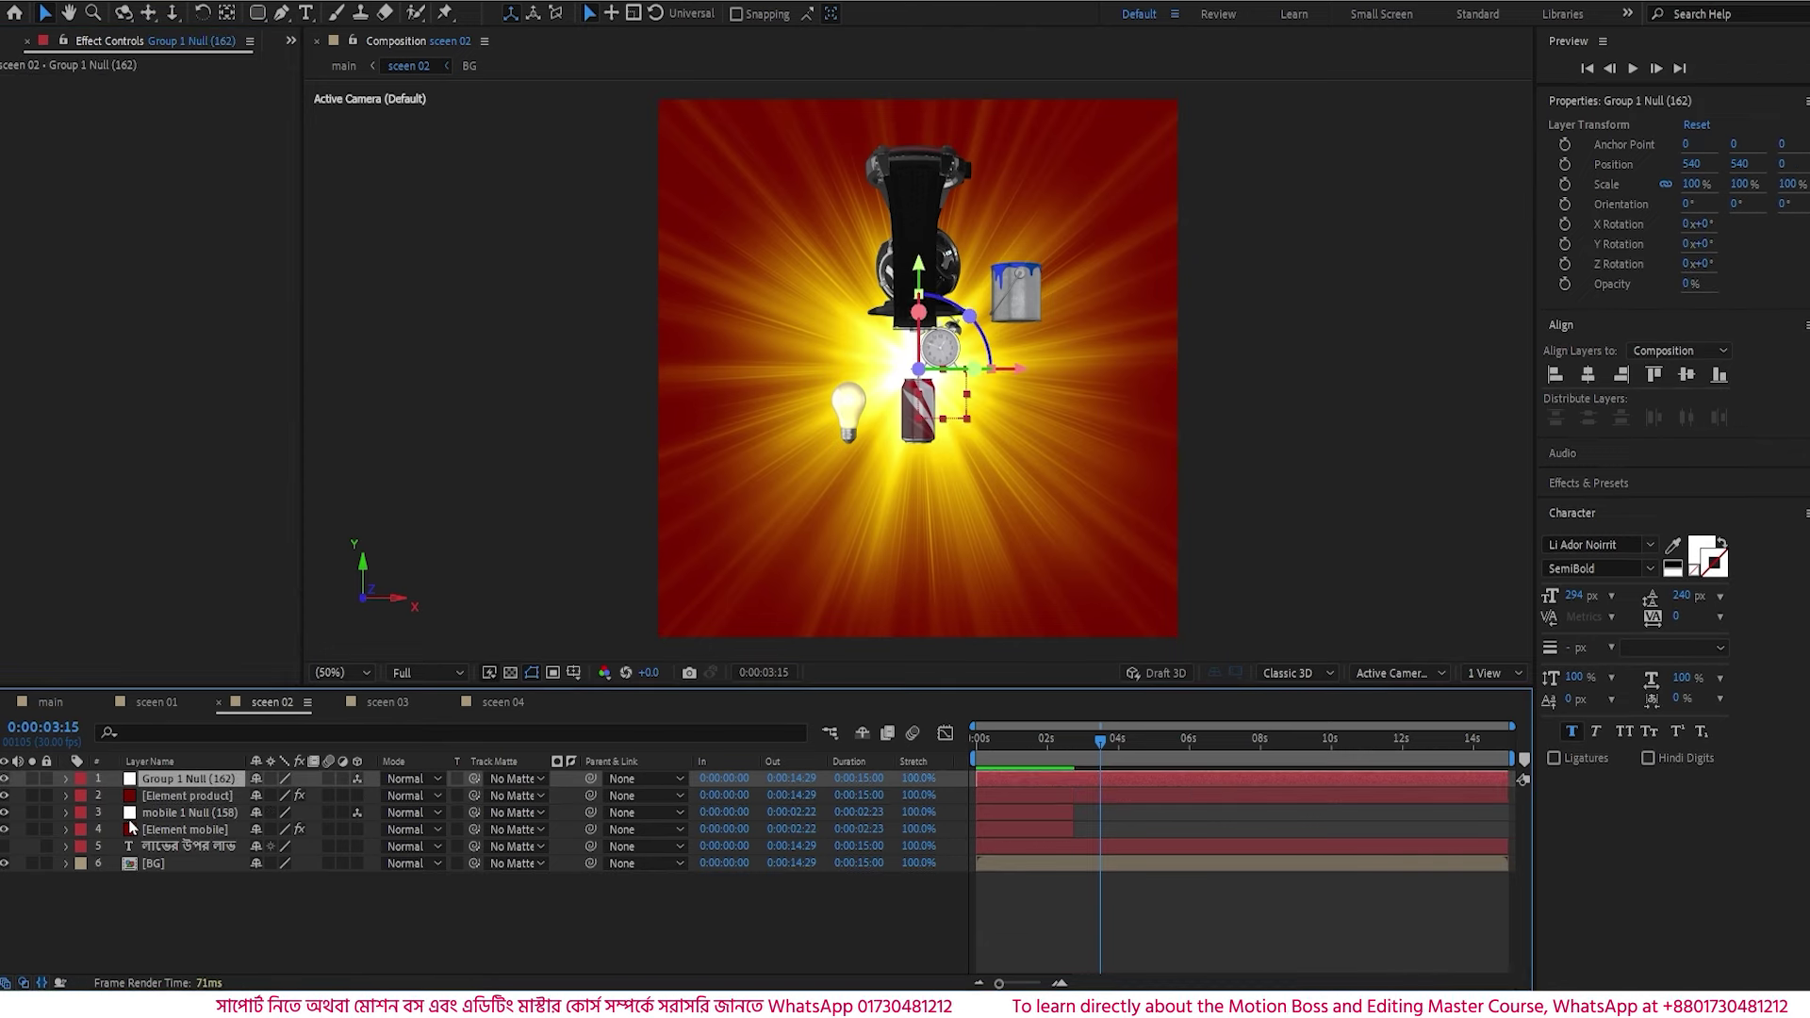
{"action": "key", "text": "Return"}
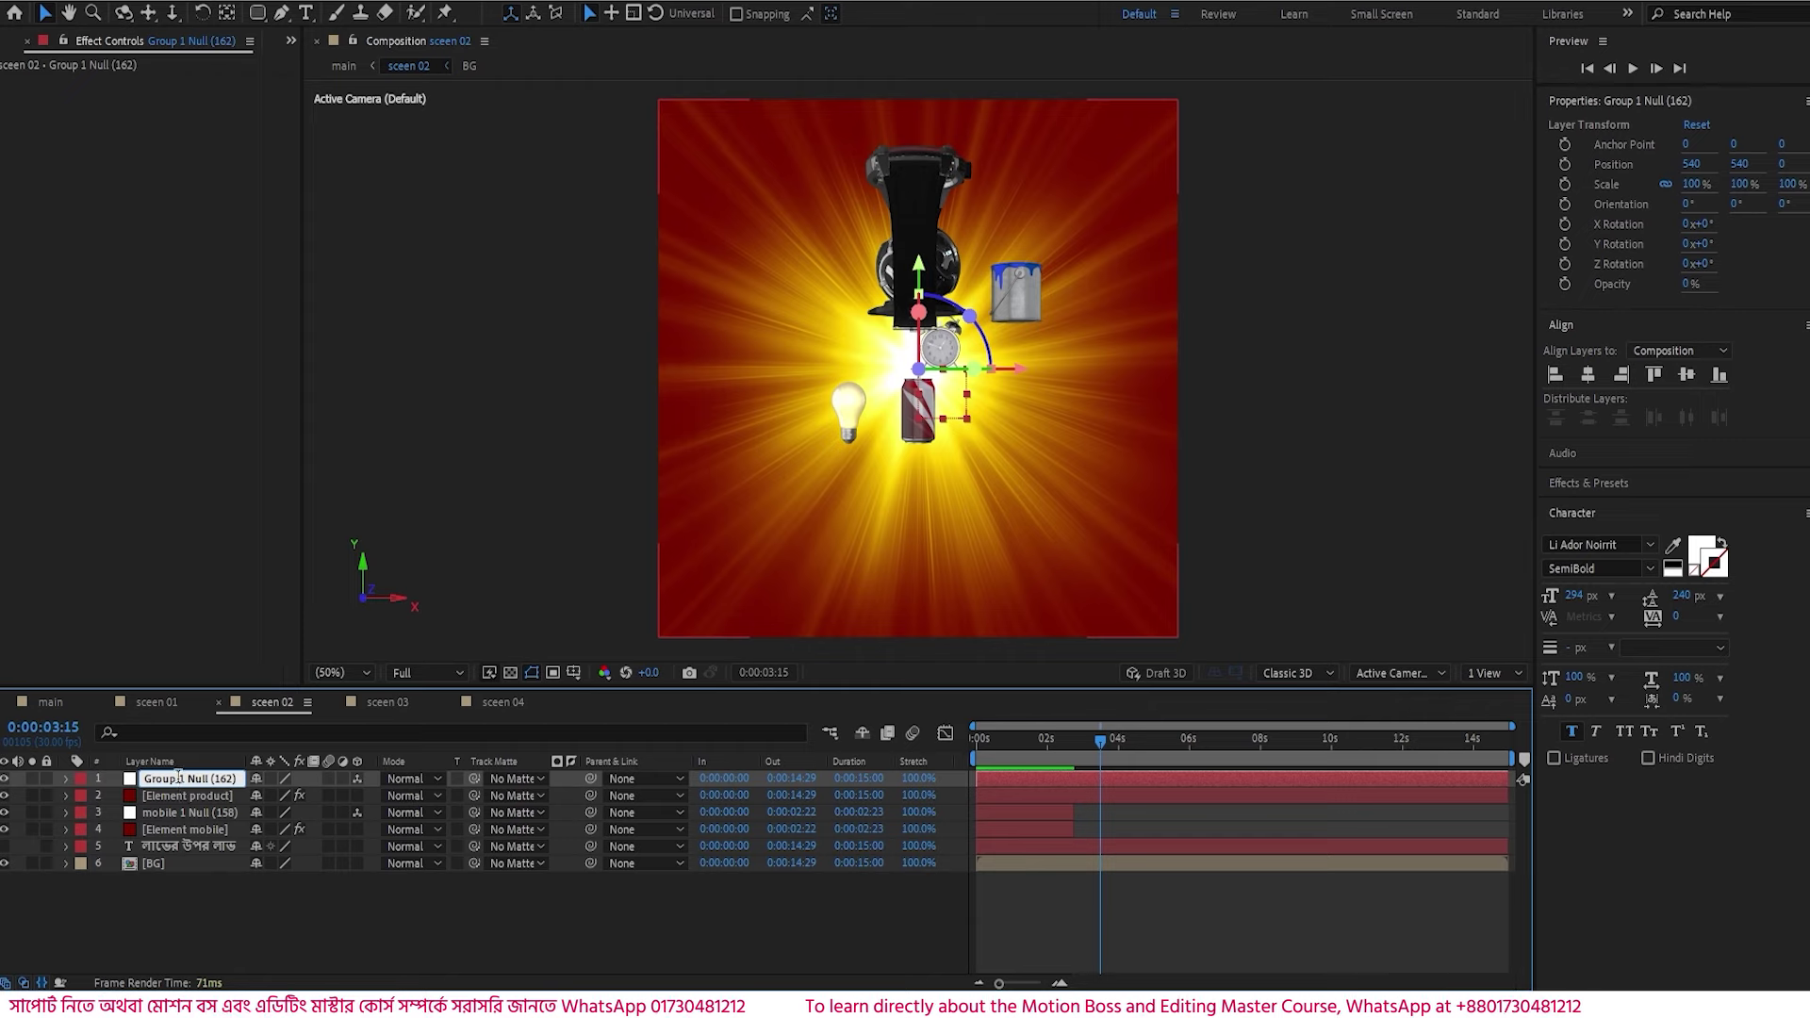
{"action": "left_click_drag", "start_coordinate": [178, 782], "coordinate": [141, 784]}
{"action": "type", "text": "product"}
{"action": "key", "text": "Return"}
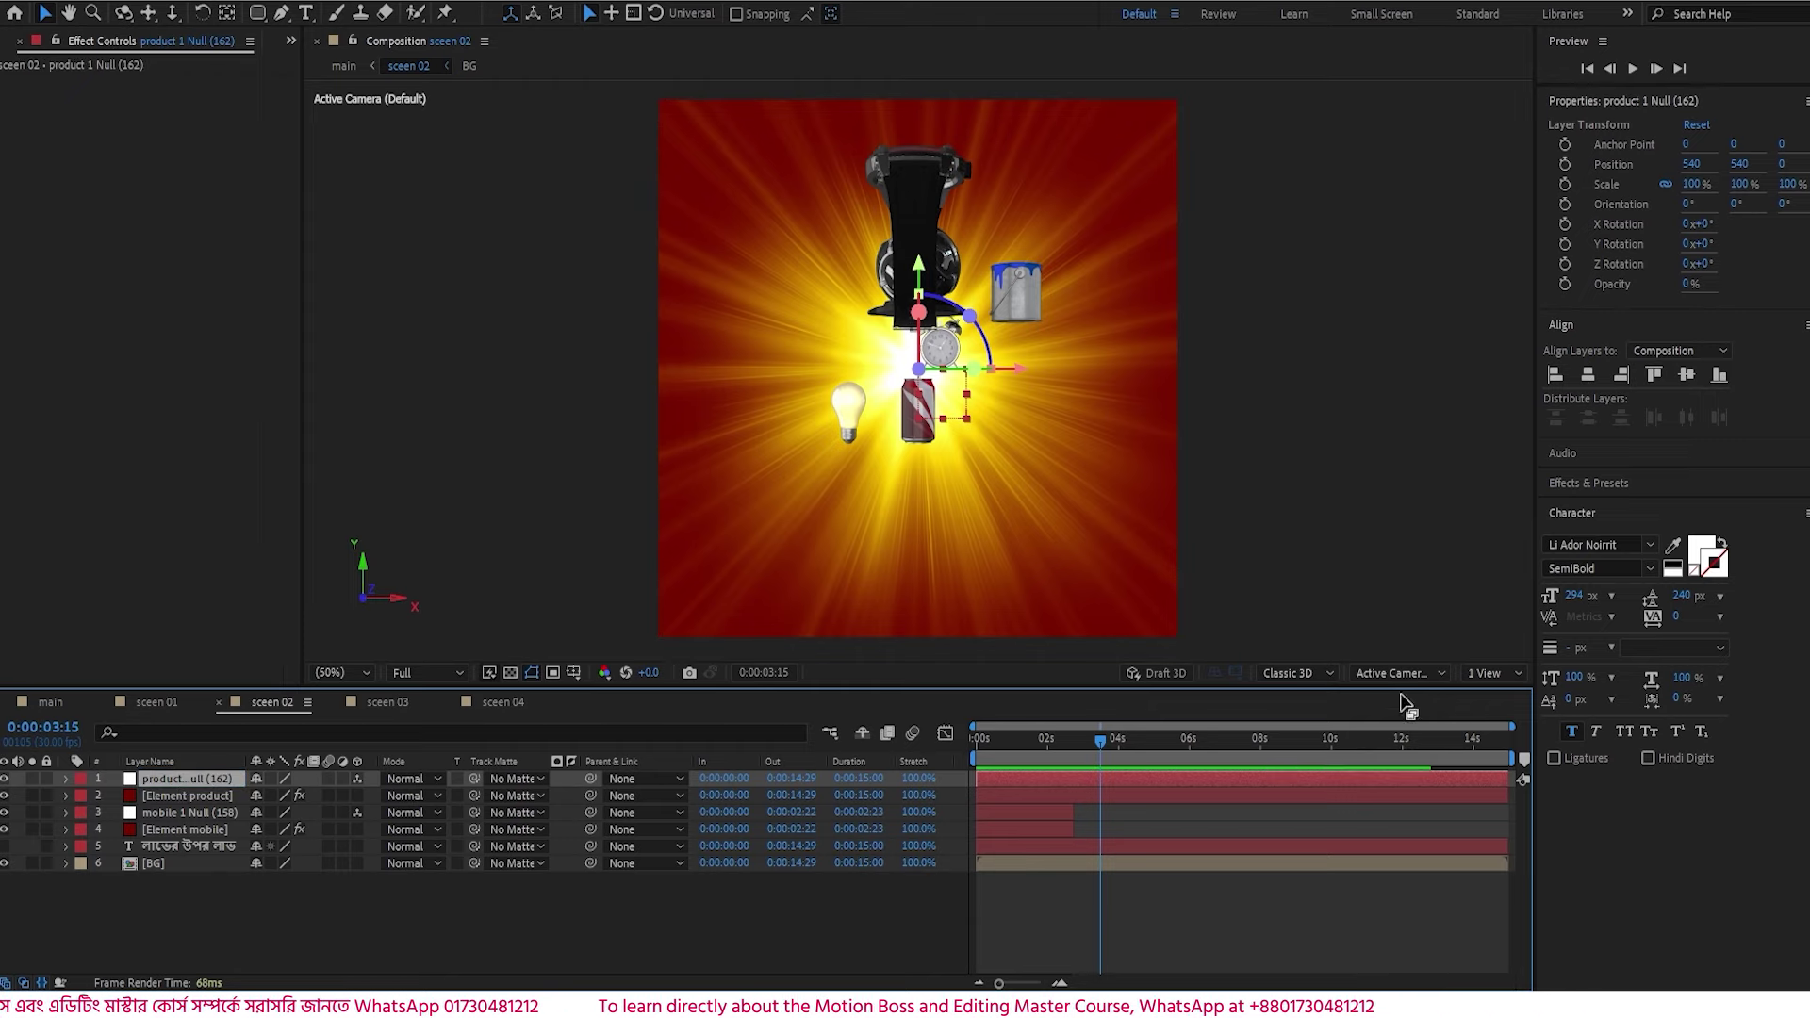
- Set the composition viewer to two views, showing Left beside Active Camera, and make the Left view active
{"action": "left_click", "coordinate": [1493, 672]}
{"action": "left_click", "coordinate": [1498, 714]}
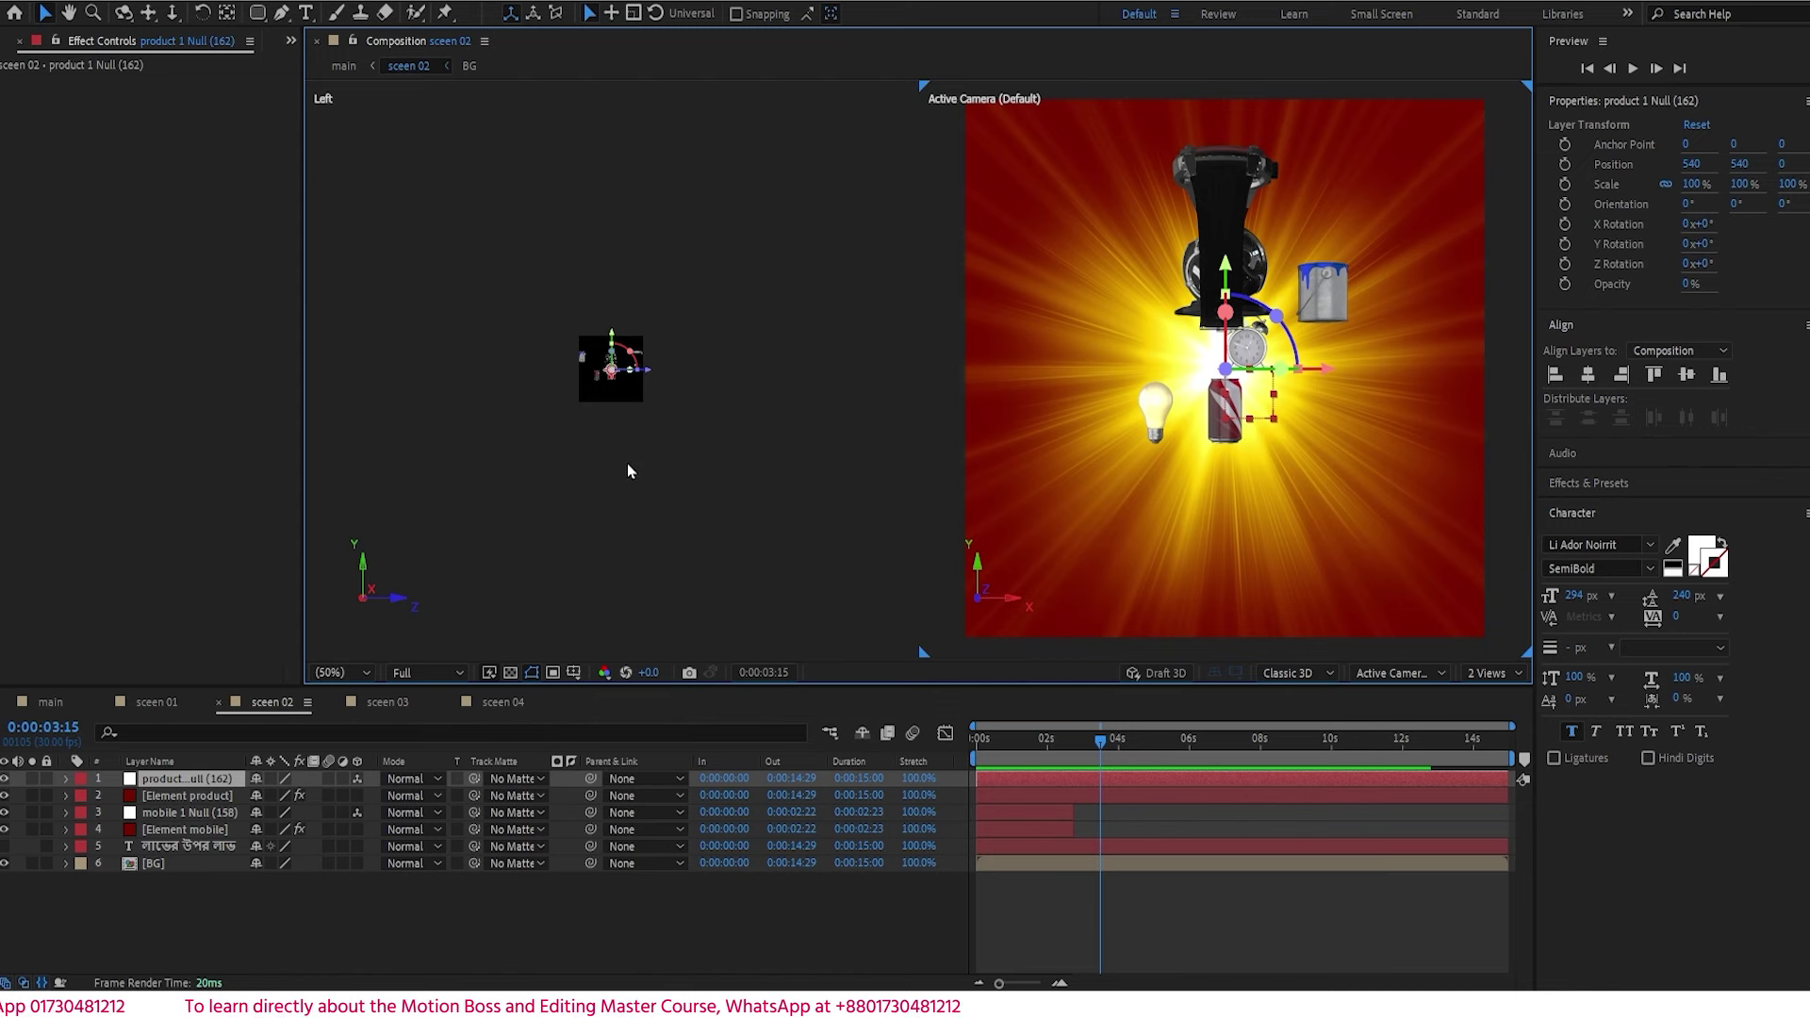
{"action": "left_click", "coordinate": [509, 459]}
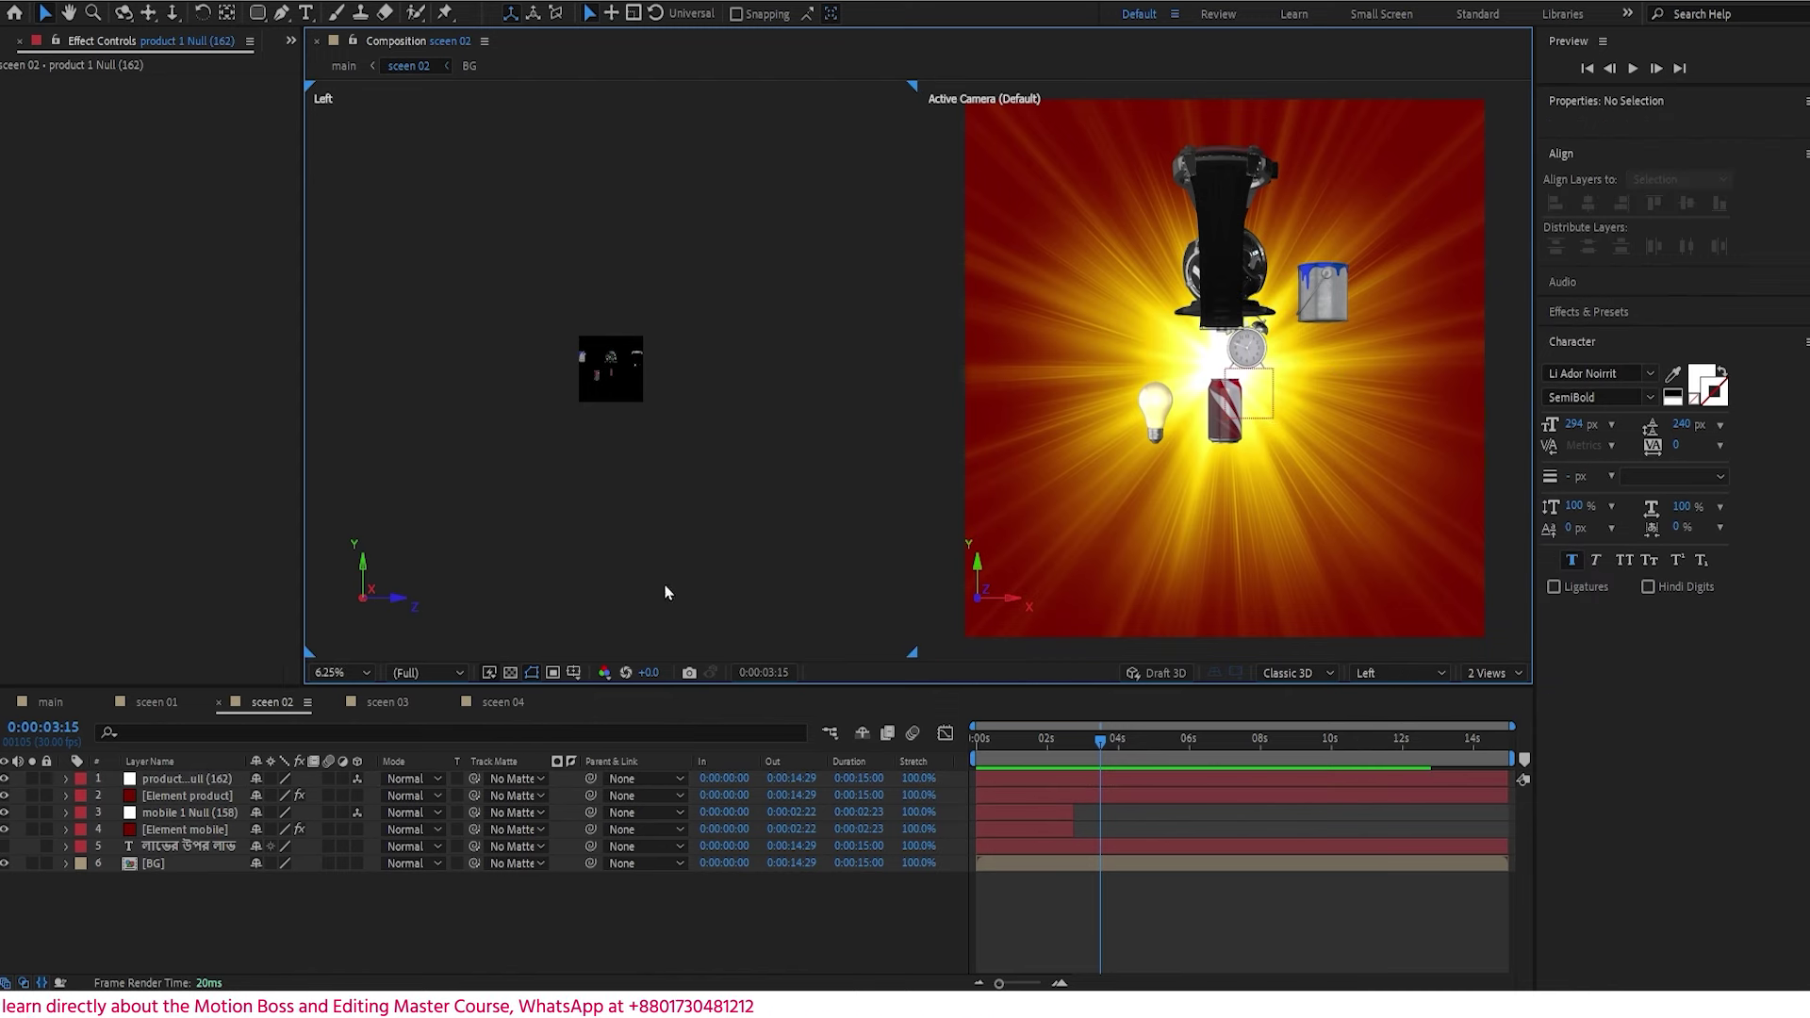
{"action": "left_click", "coordinate": [1393, 673]}
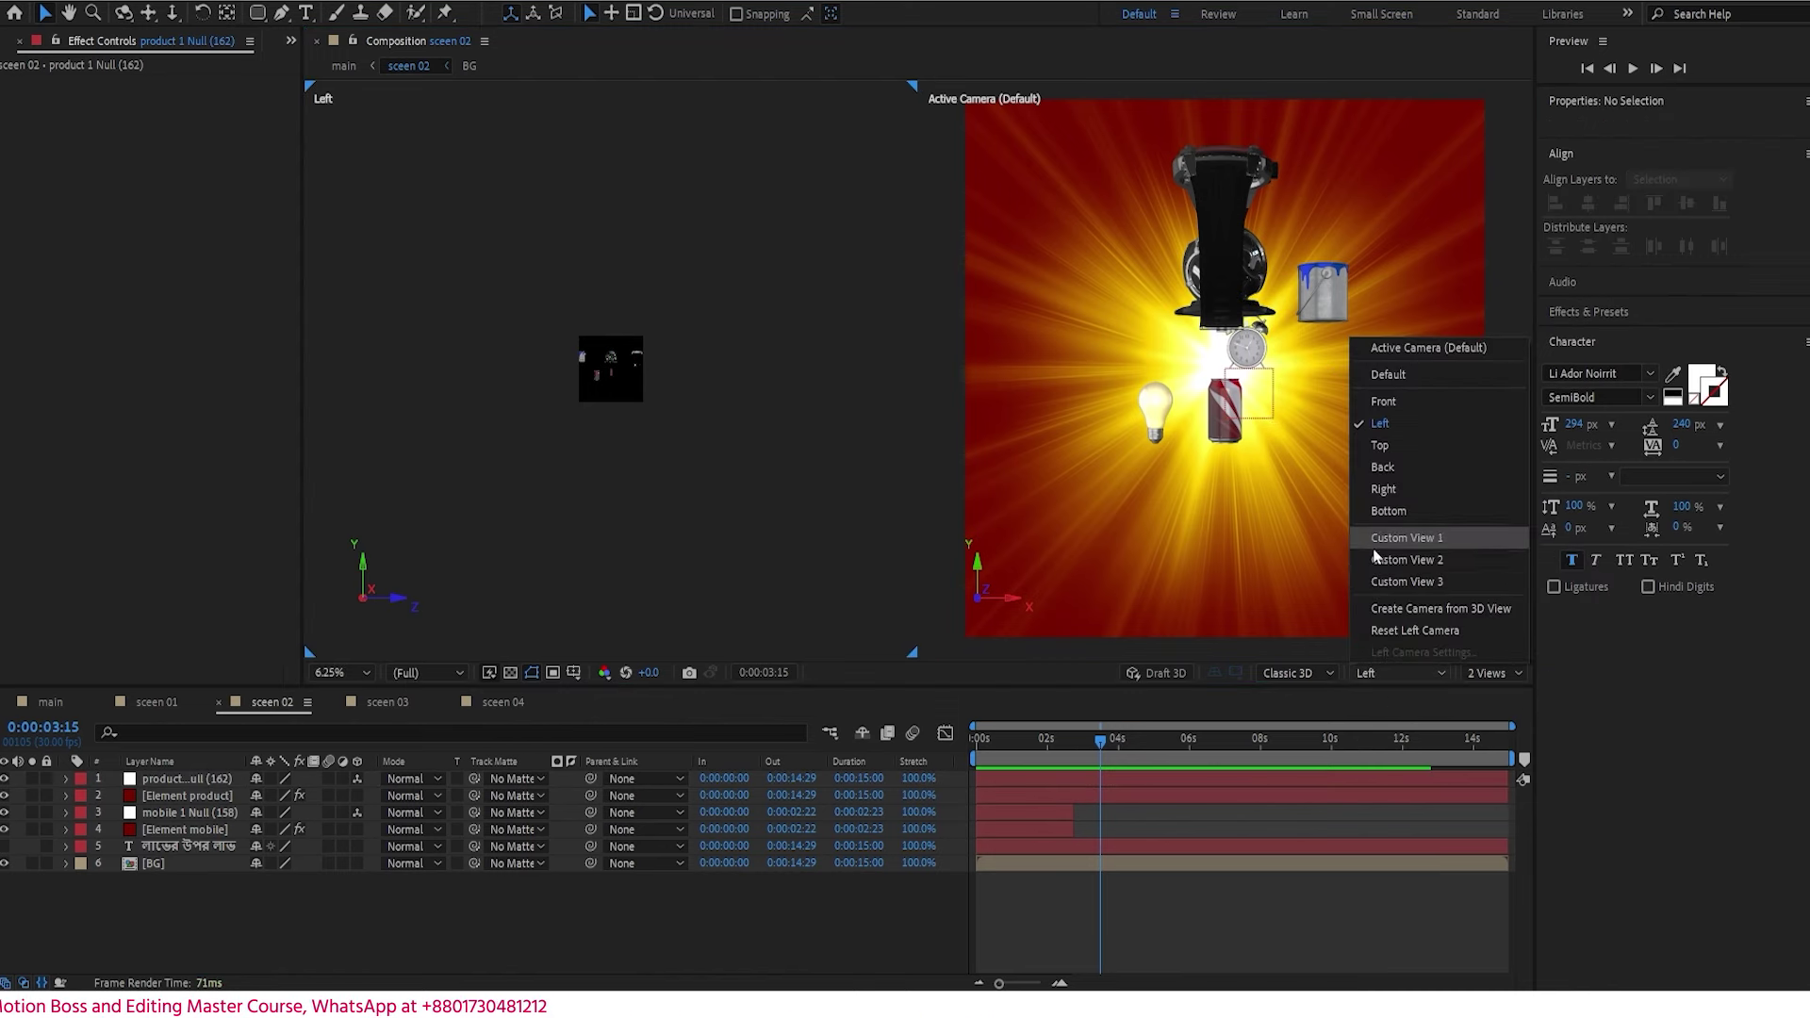
{"action": "left_click", "coordinate": [1400, 426]}
{"action": "left_click", "coordinate": [978, 236]}
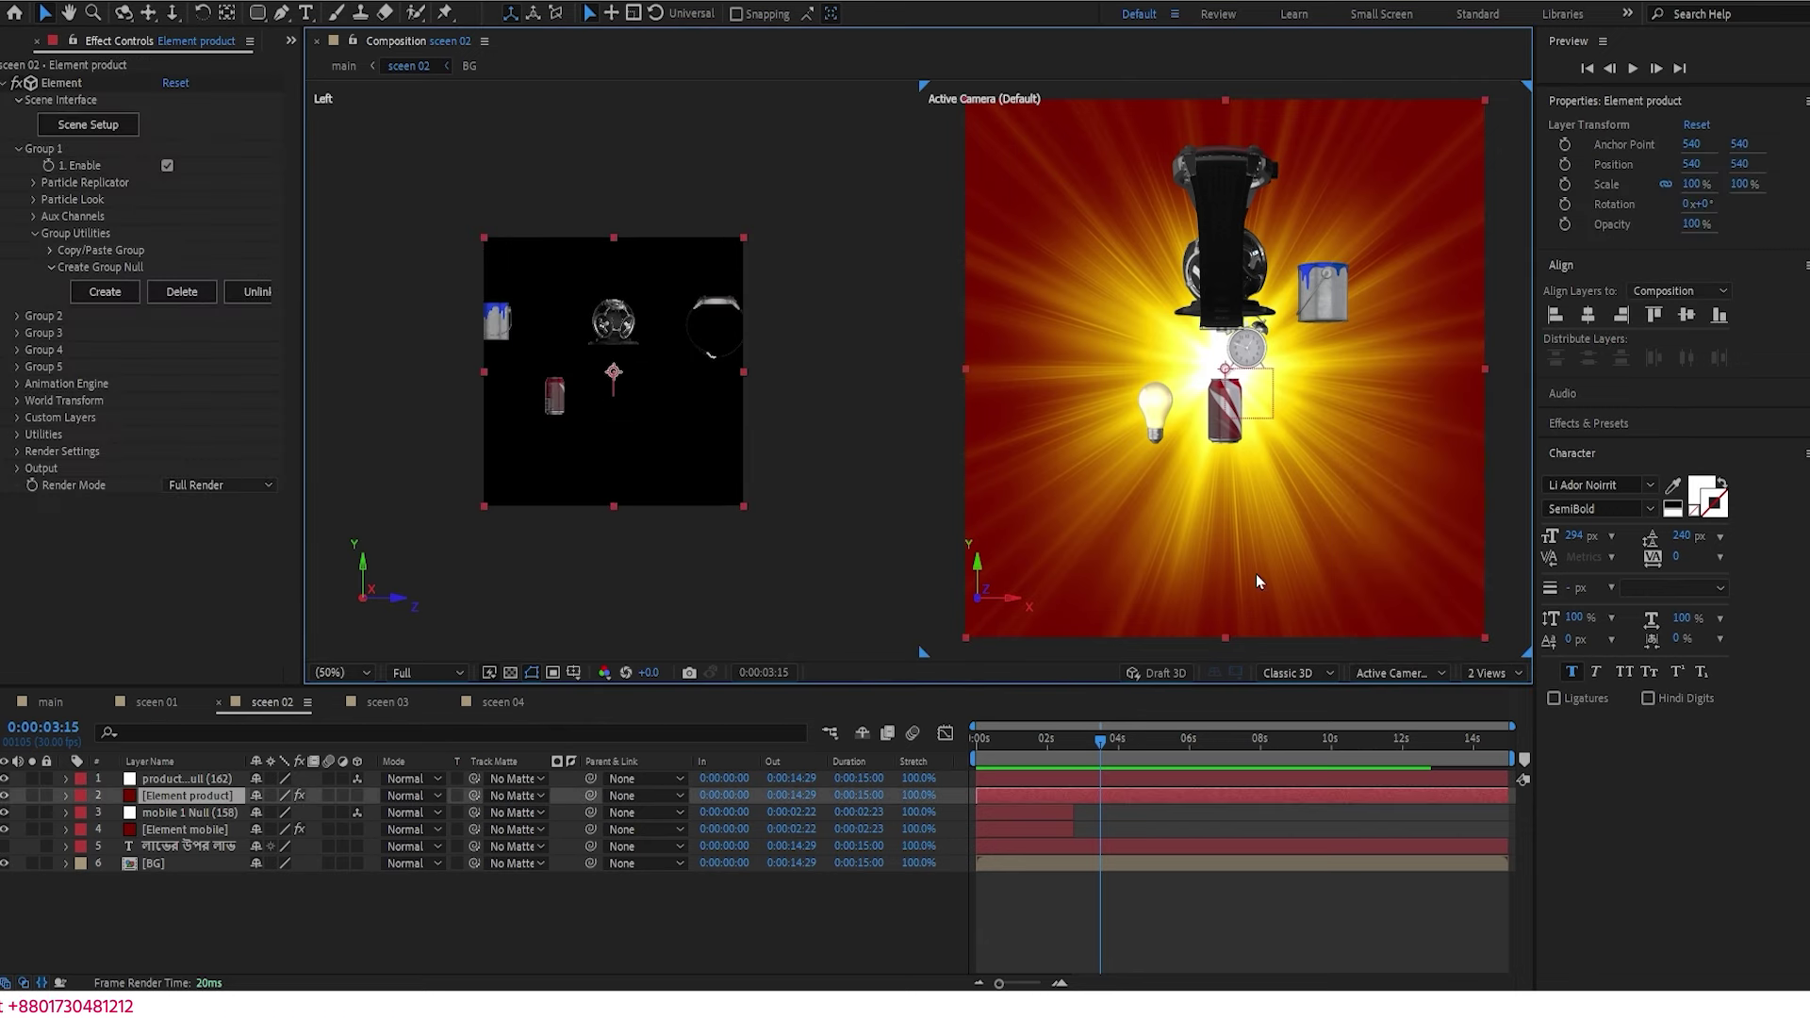
{"action": "left_click", "coordinate": [1395, 675]}
{"action": "left_click", "coordinate": [1395, 341]}
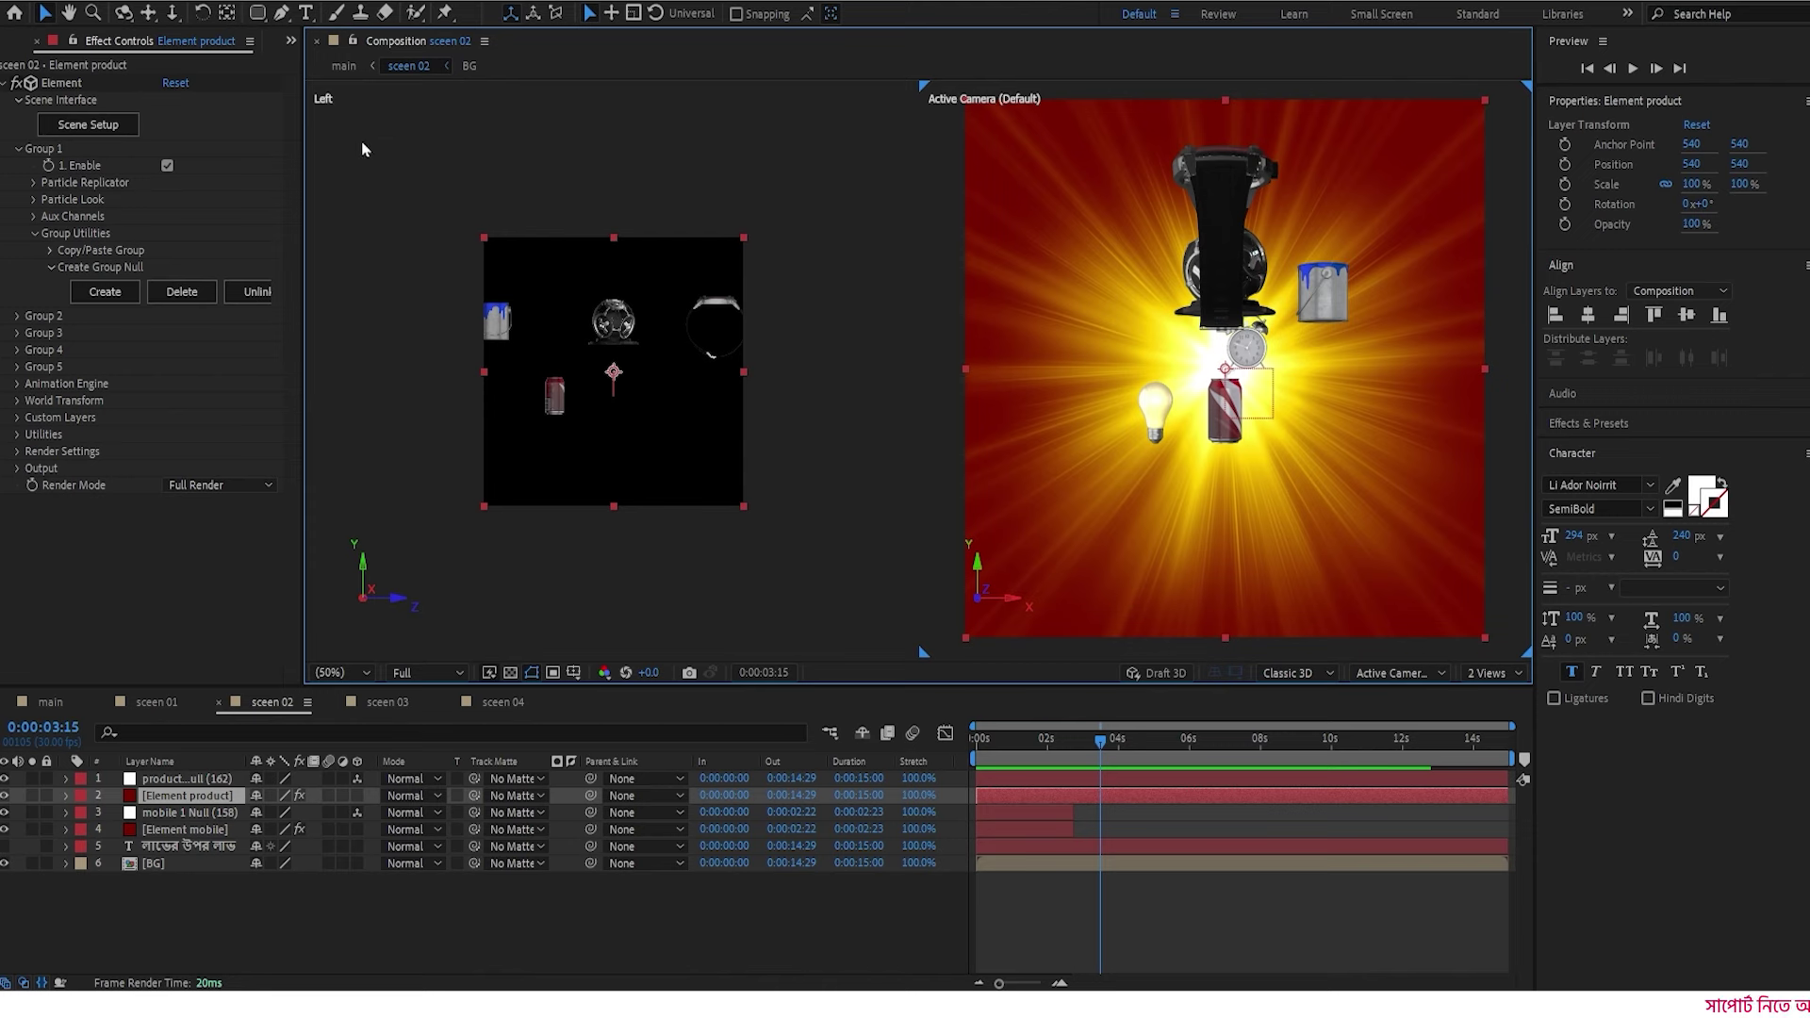
{"action": "left_click", "coordinate": [407, 230]}
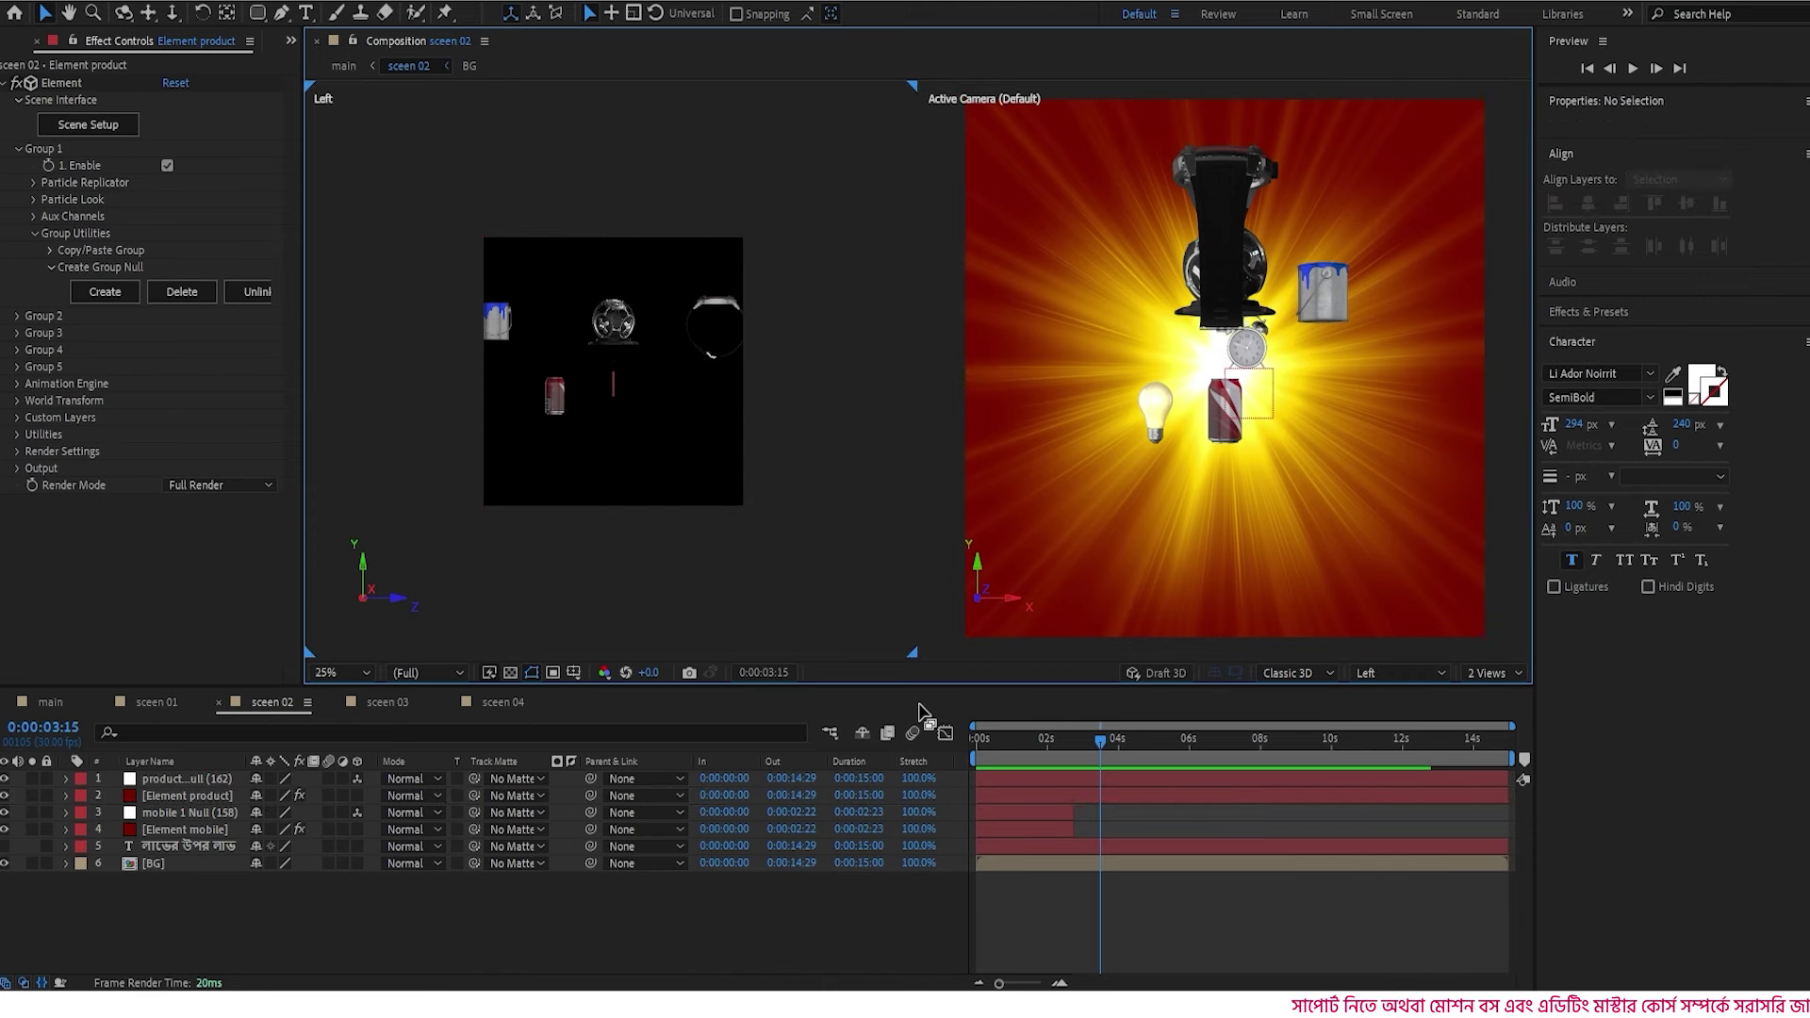
- At 0:00:02:25, push the product null back to about Z 3460 and set a Position keyframe
{"action": "mouse_move", "coordinate": [1067, 743]}
{"action": "left_mouse_down"}
{"action": "mouse_move", "coordinate": [965, 745]}
{"action": "mouse_move", "coordinate": [1075, 748]}
{"action": "left_mouse_up"}
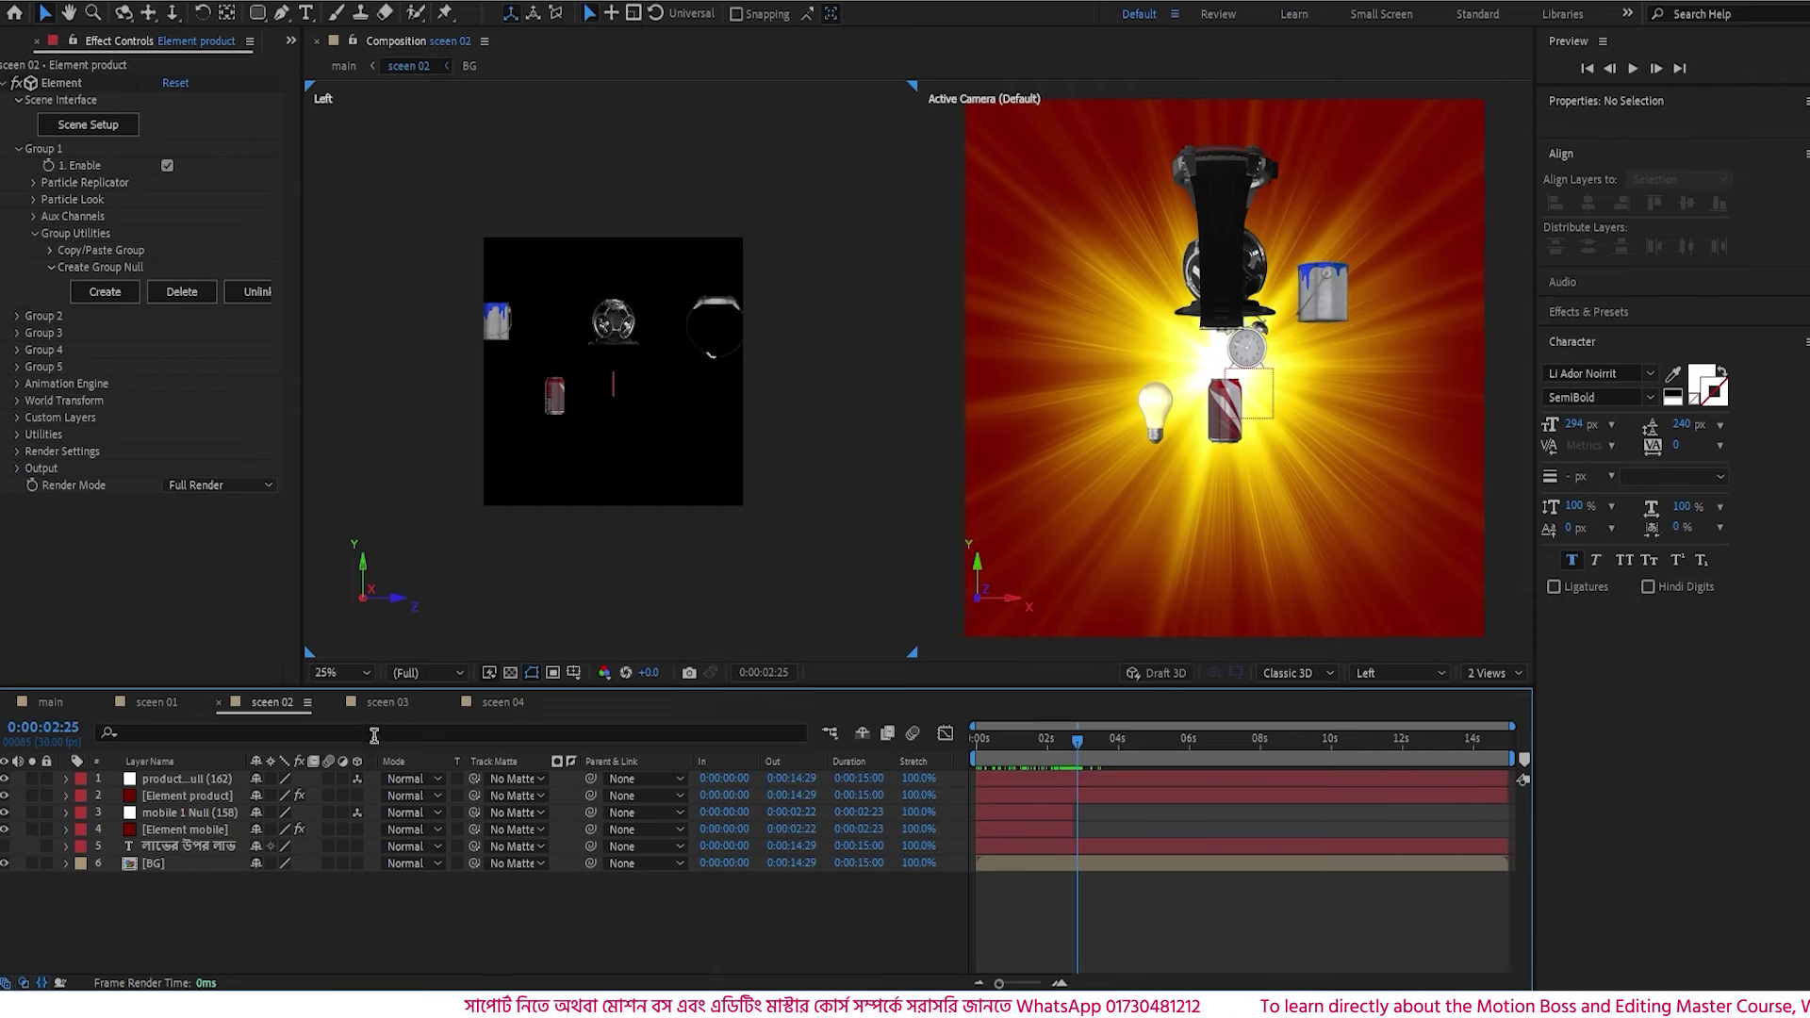
{"action": "left_click", "coordinate": [171, 780]}
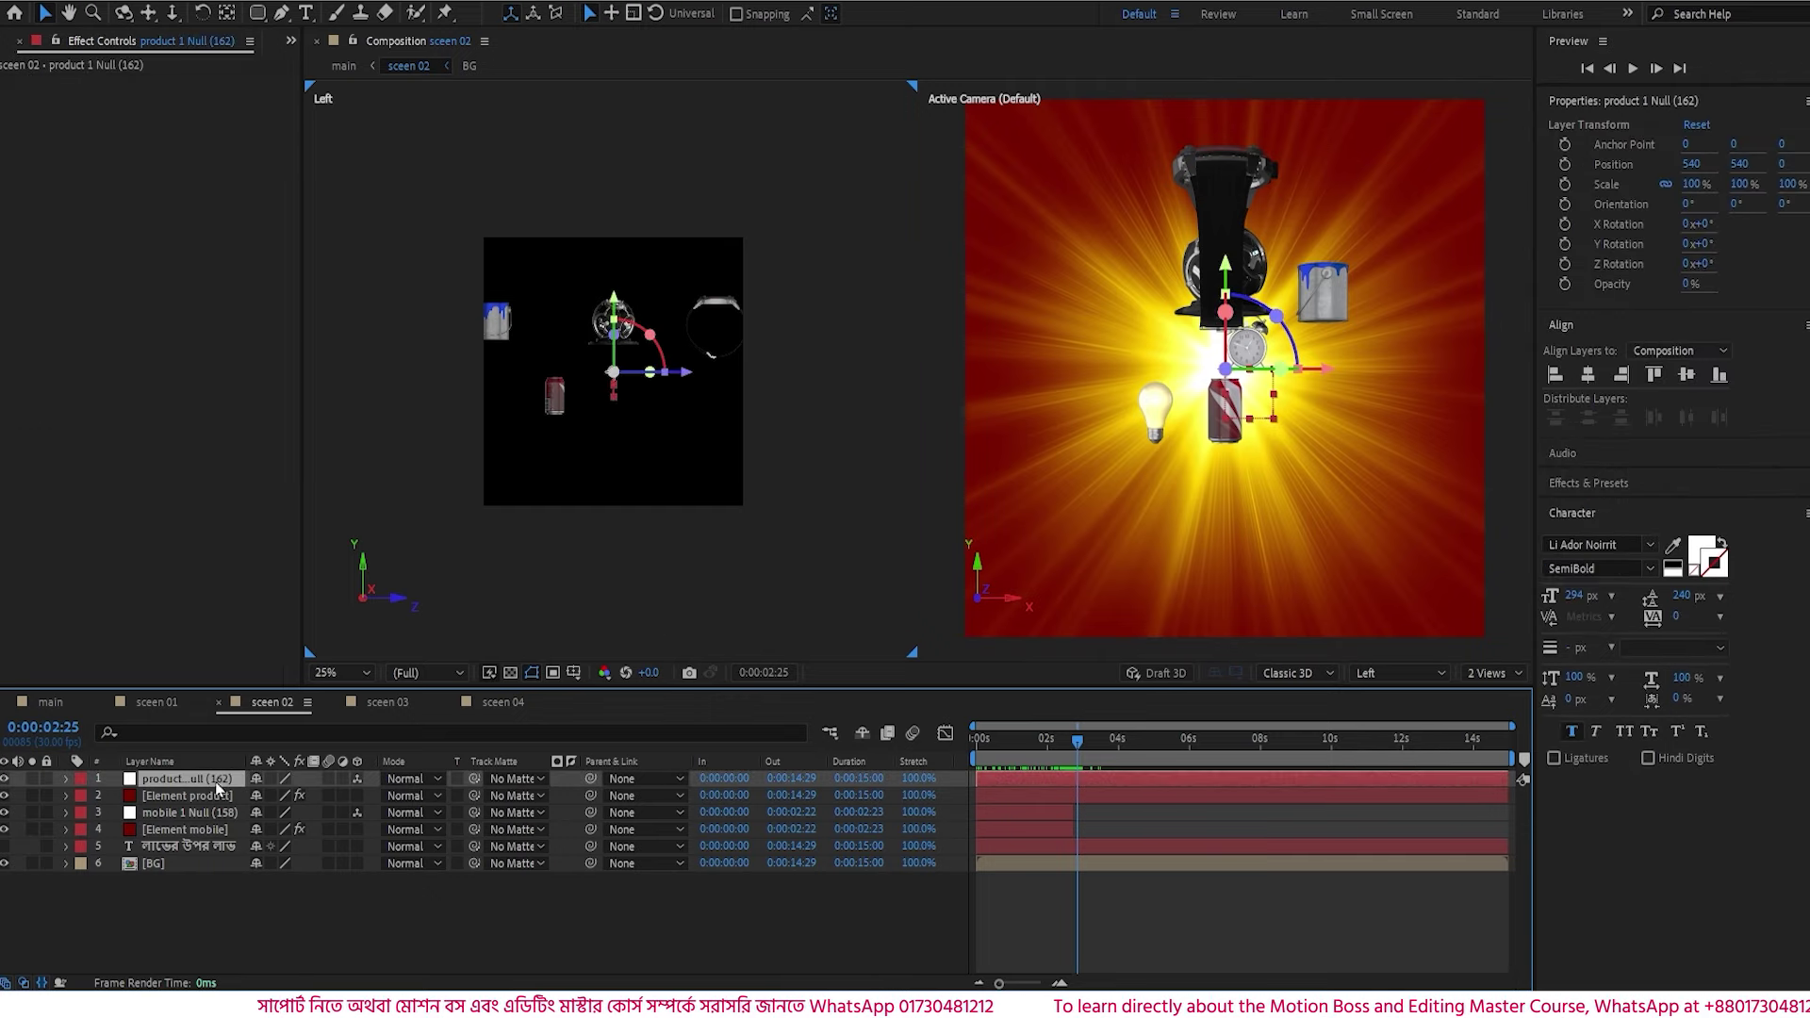
{"action": "left_click", "coordinate": [657, 384]}
{"action": "left_click_drag", "start_coordinate": [652, 377], "coordinate": [378, 416]}
{"action": "key", "text": "comma"}
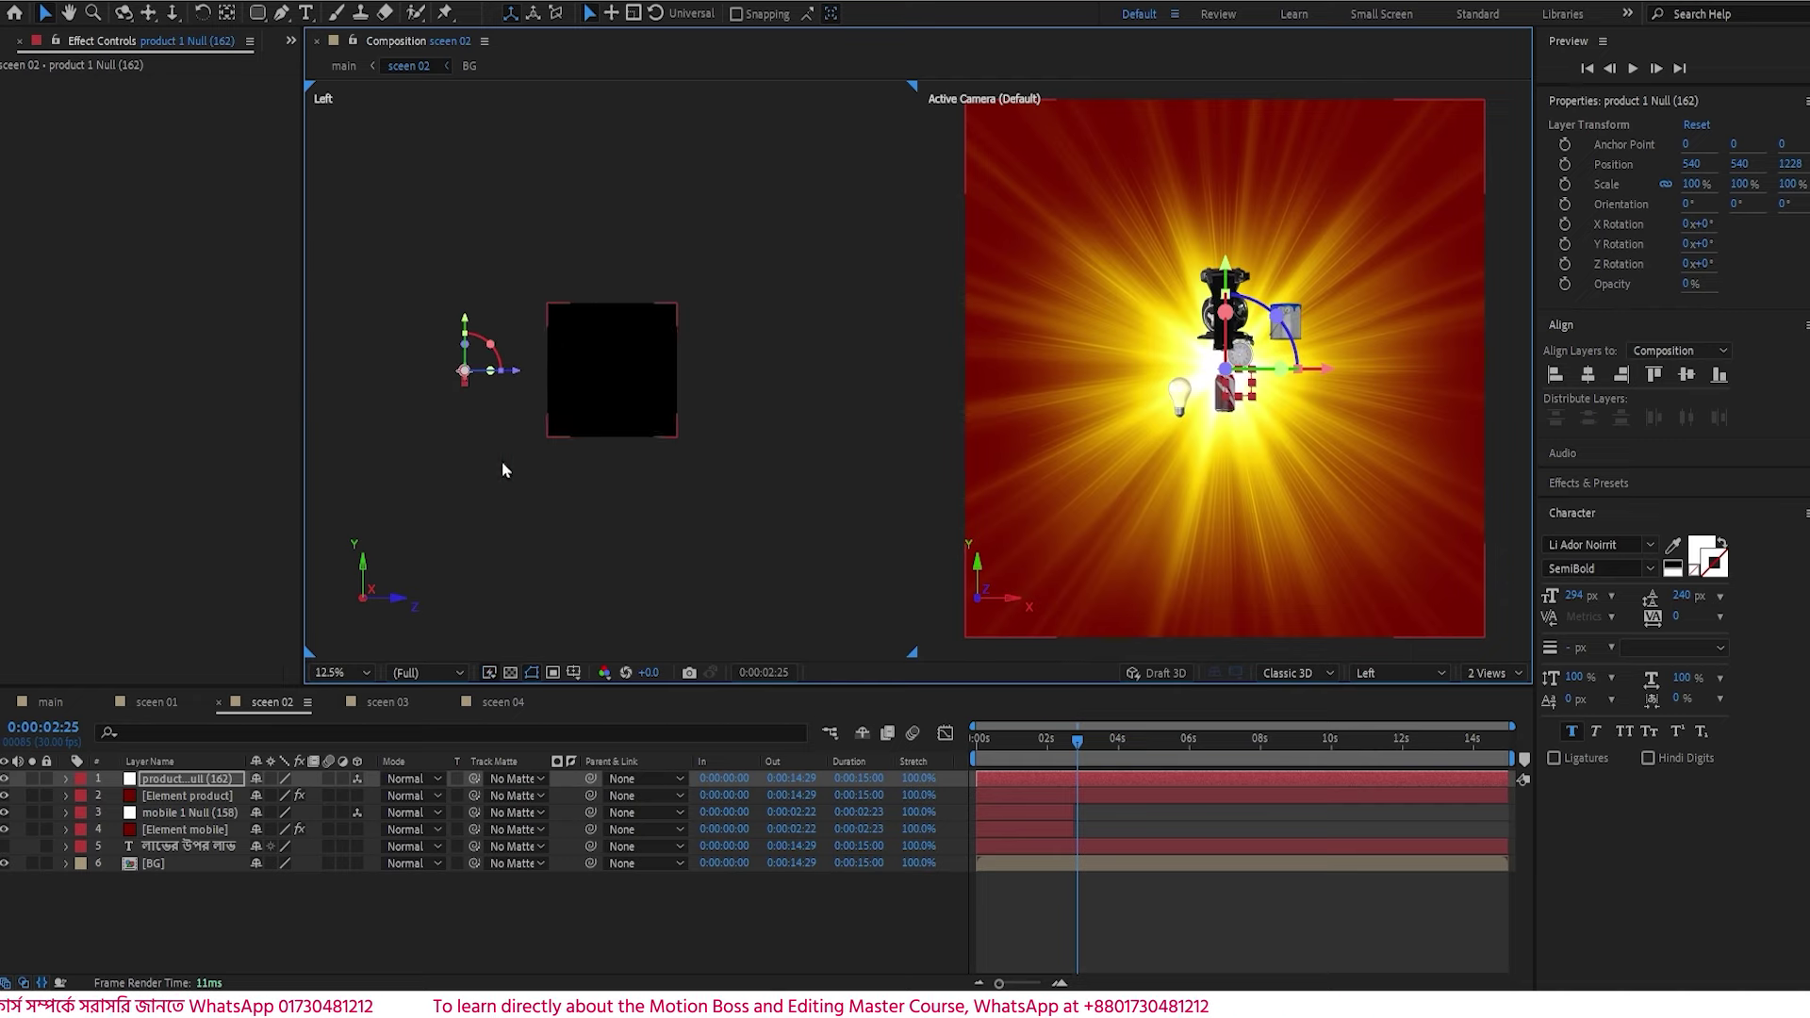
{"action": "left_click_drag", "start_coordinate": [499, 371], "coordinate": [443, 377]}
{"action": "key", "text": "comma"}
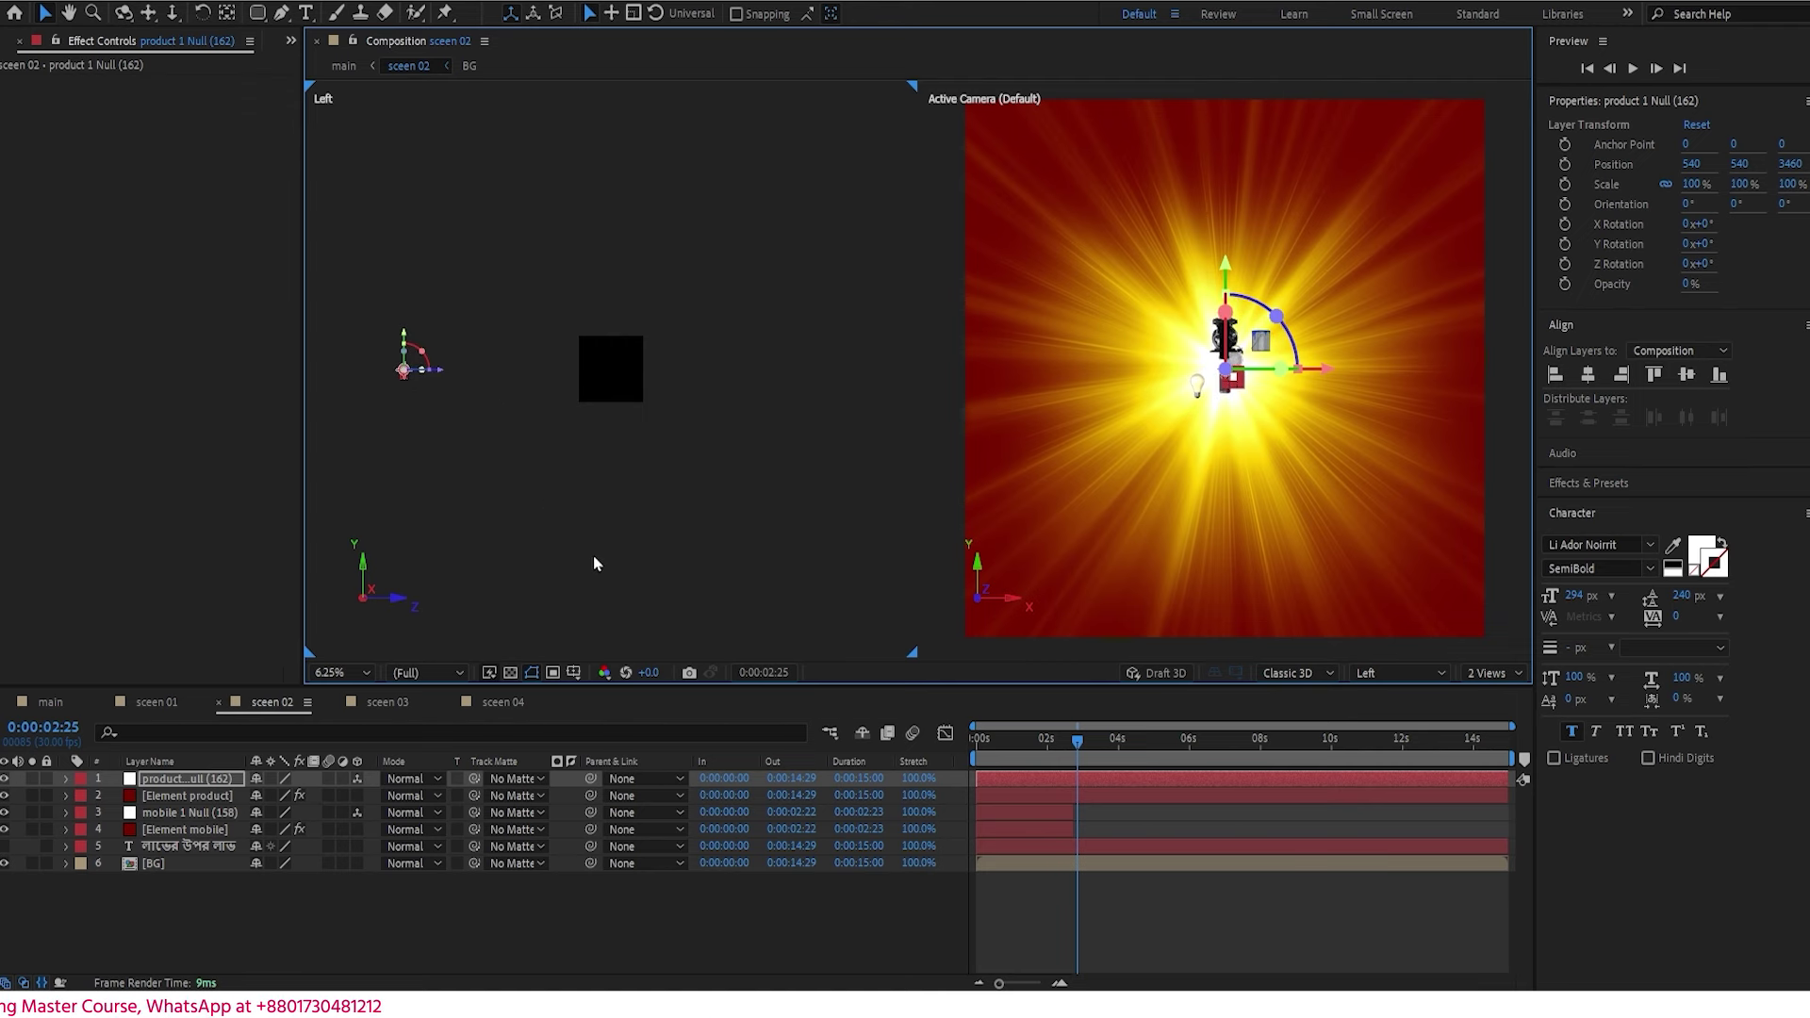
{"action": "key", "text": "p"}
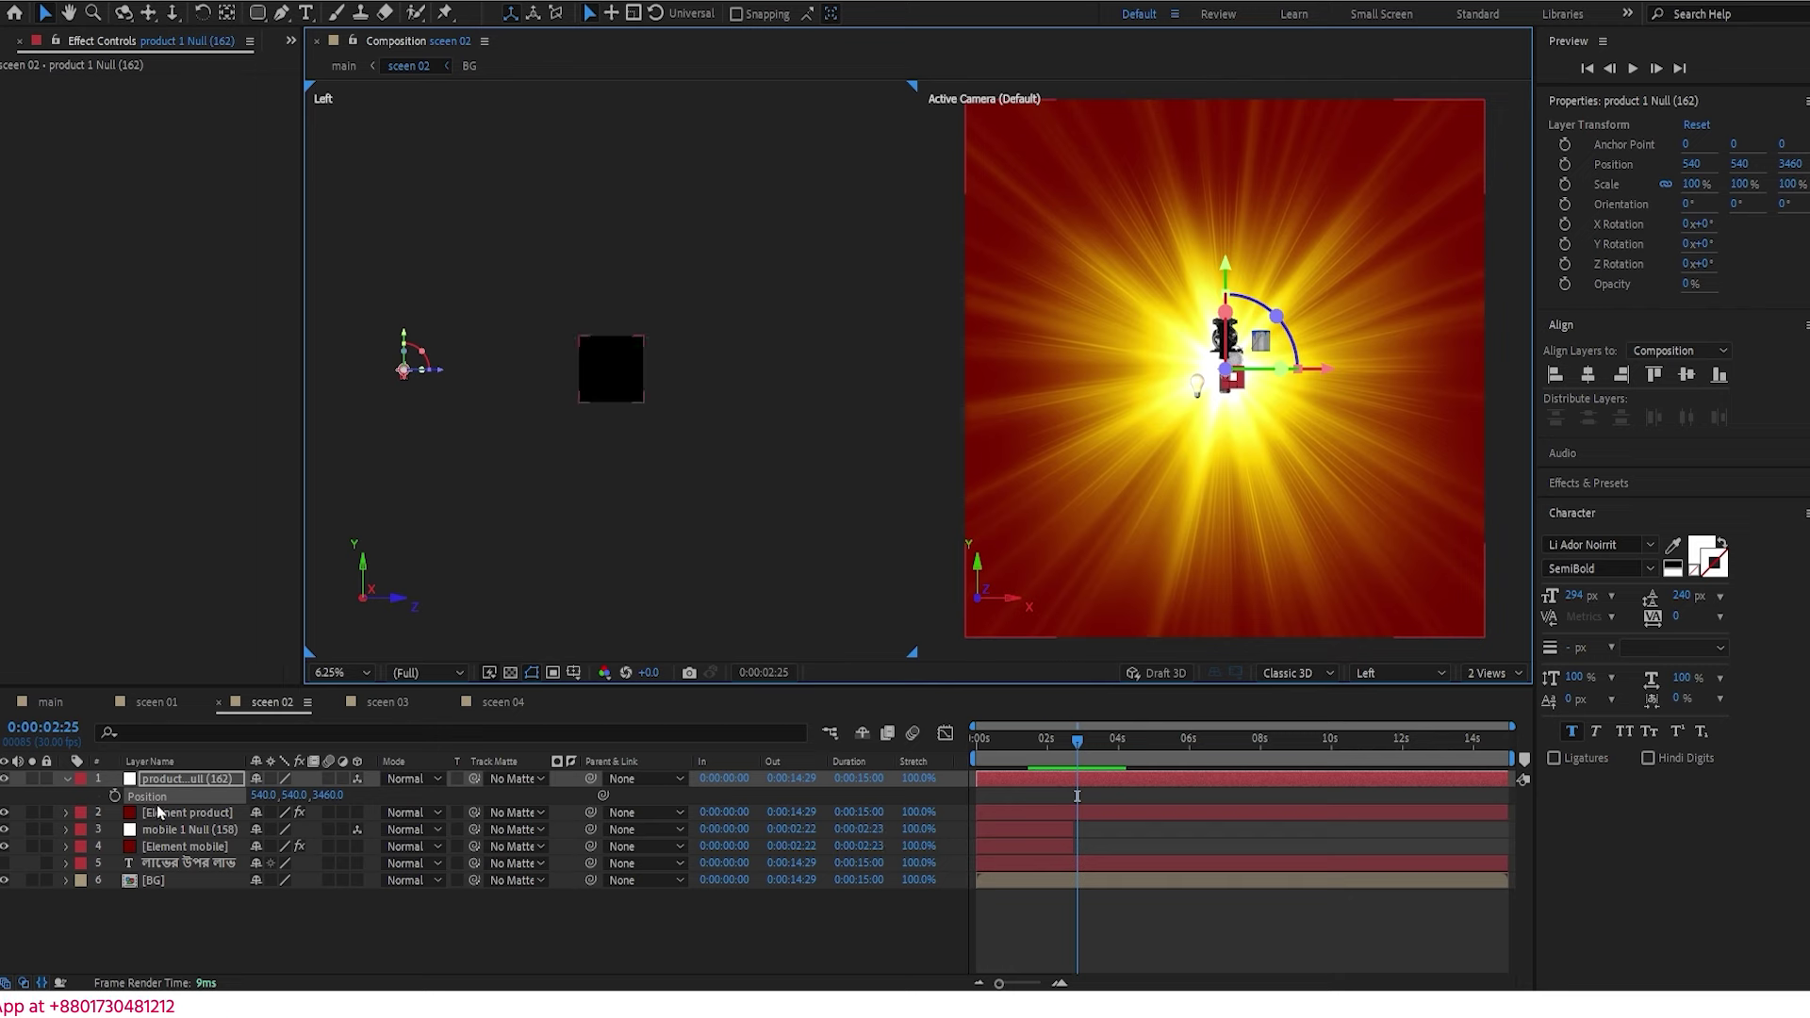
{"action": "left_click", "coordinate": [114, 796]}
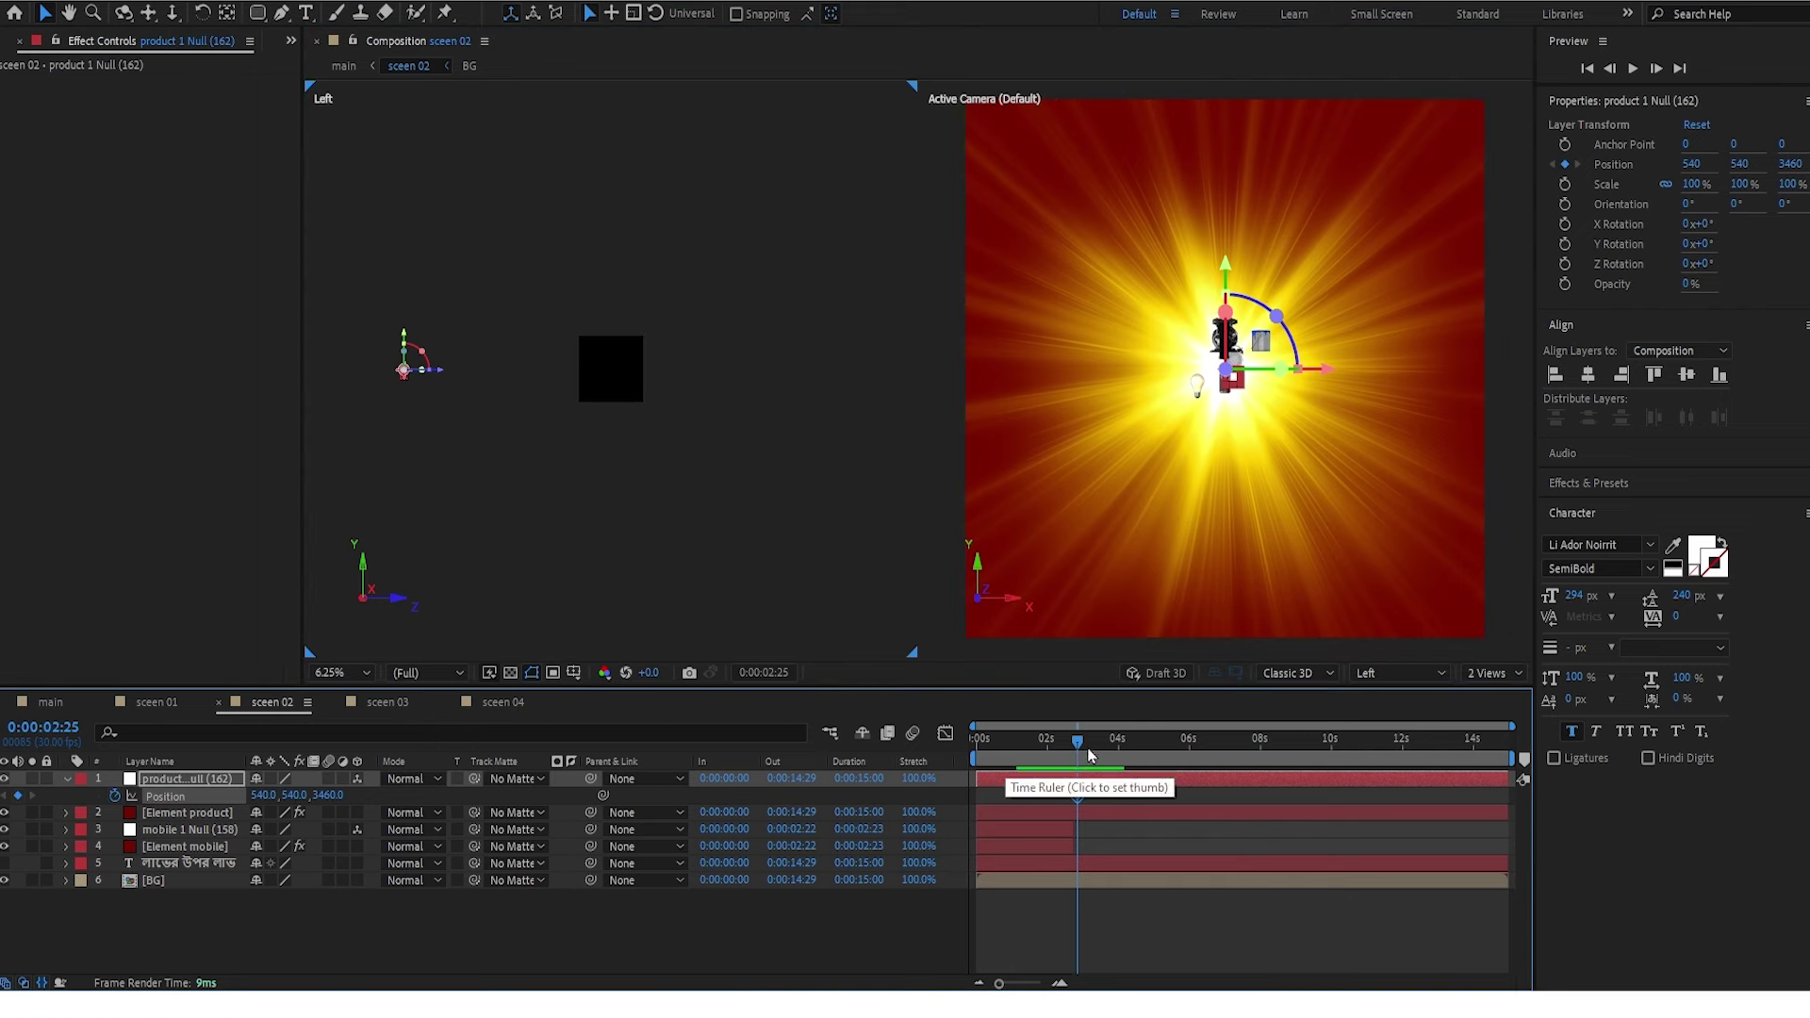
- At 0:00:04:02, bring the product null forward past the camera to about Z -2668 and preview the motion from about 0:00:02:07
{"action": "left_click", "coordinate": [1119, 741]}
{"action": "left_click_drag", "start_coordinate": [450, 380], "coordinate": [777, 377]}
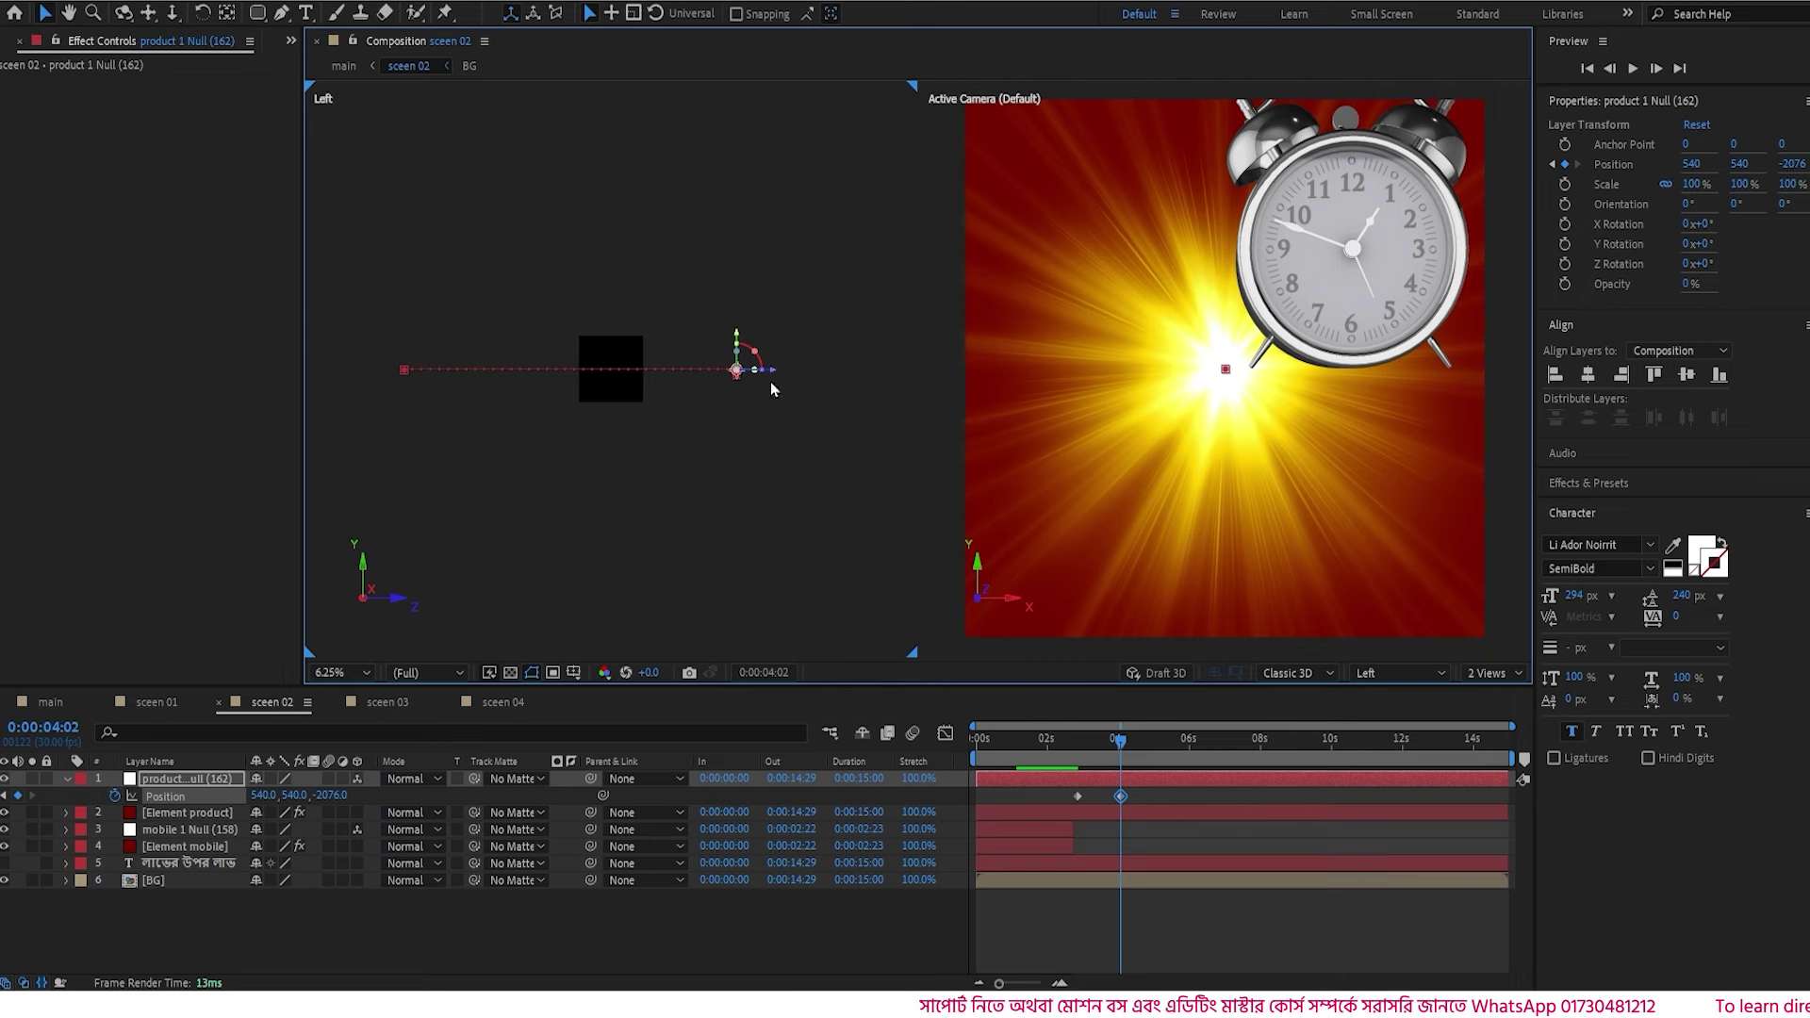
{"action": "left_click_drag", "start_coordinate": [771, 373], "coordinate": [809, 371]}
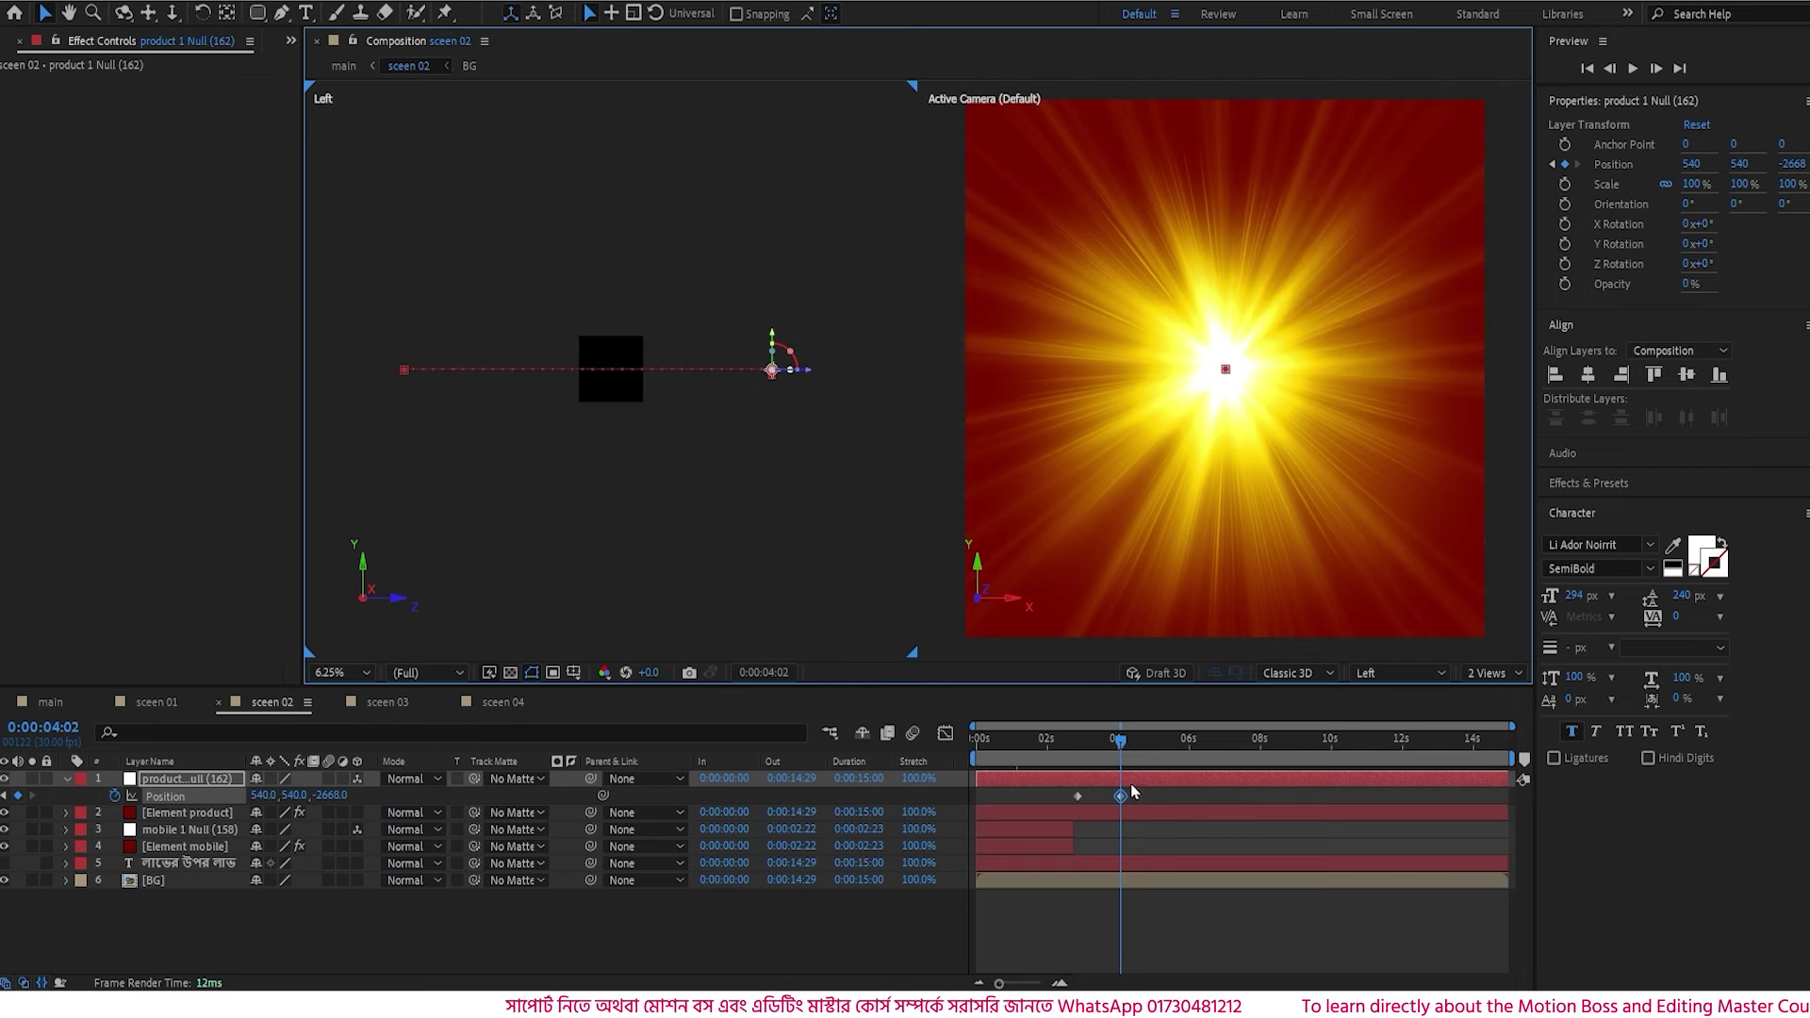
{"action": "left_click", "coordinate": [1055, 739]}
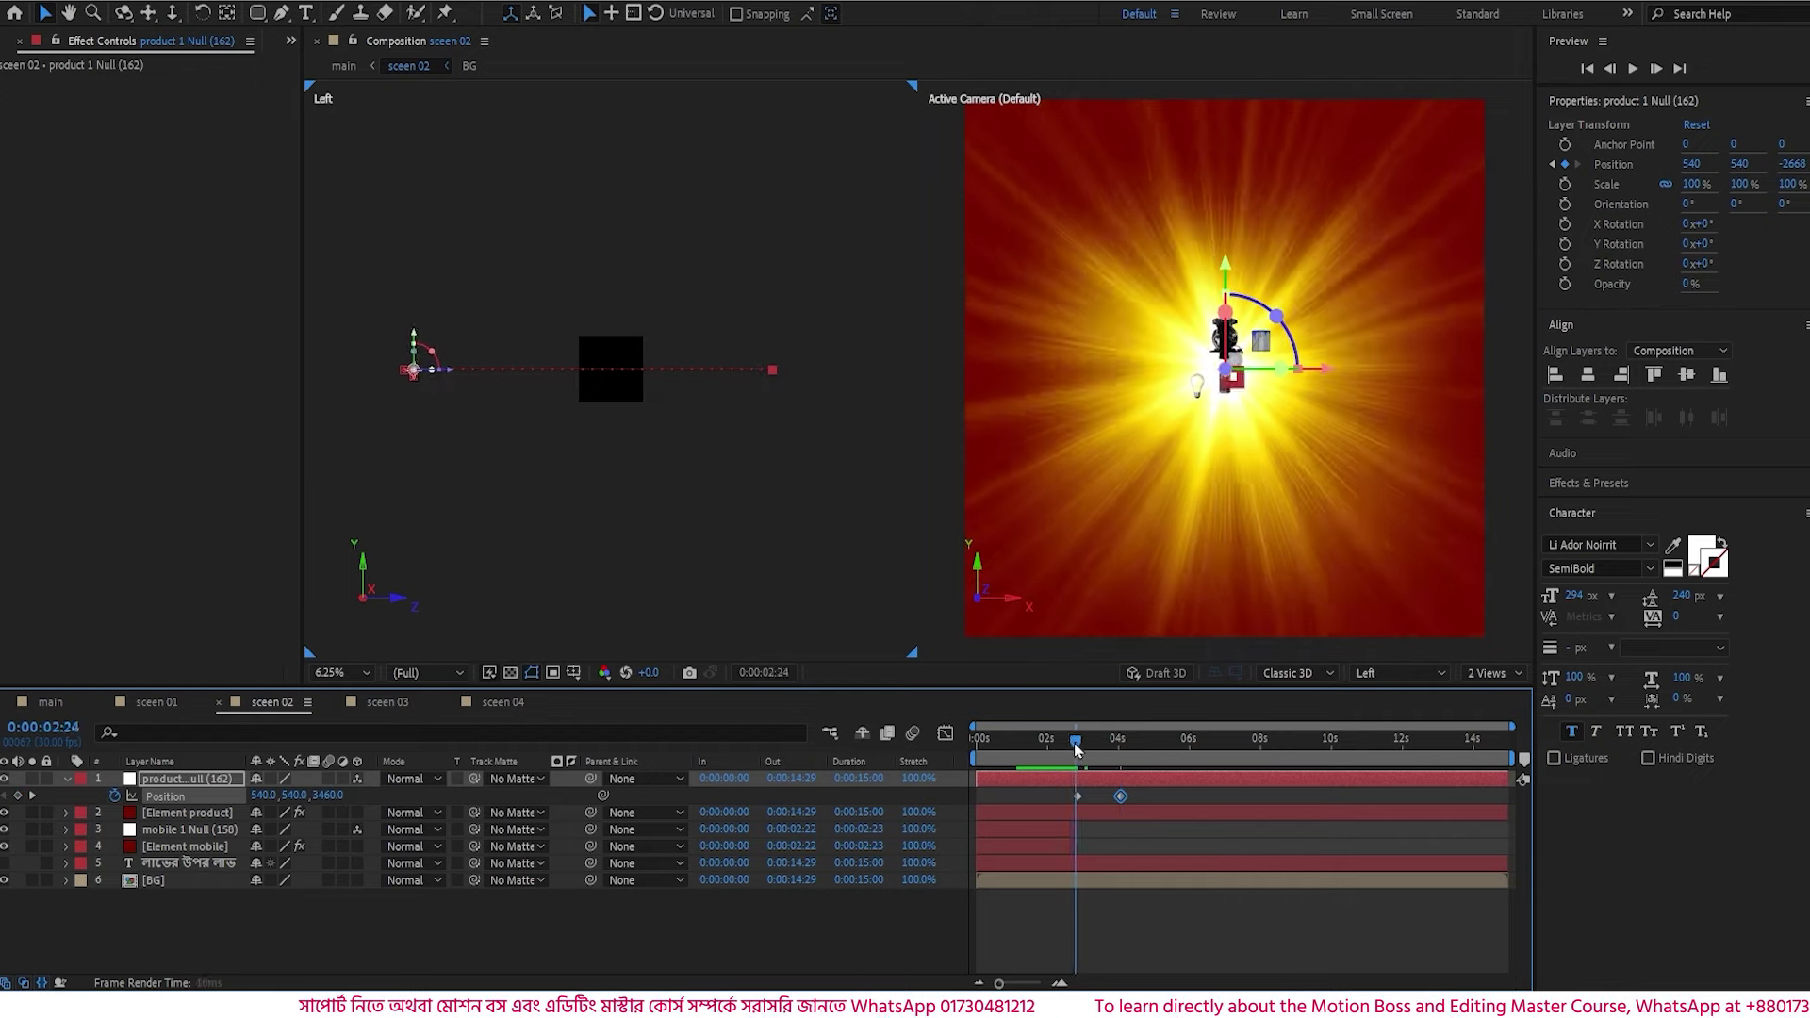
{"action": "key", "text": "space"}
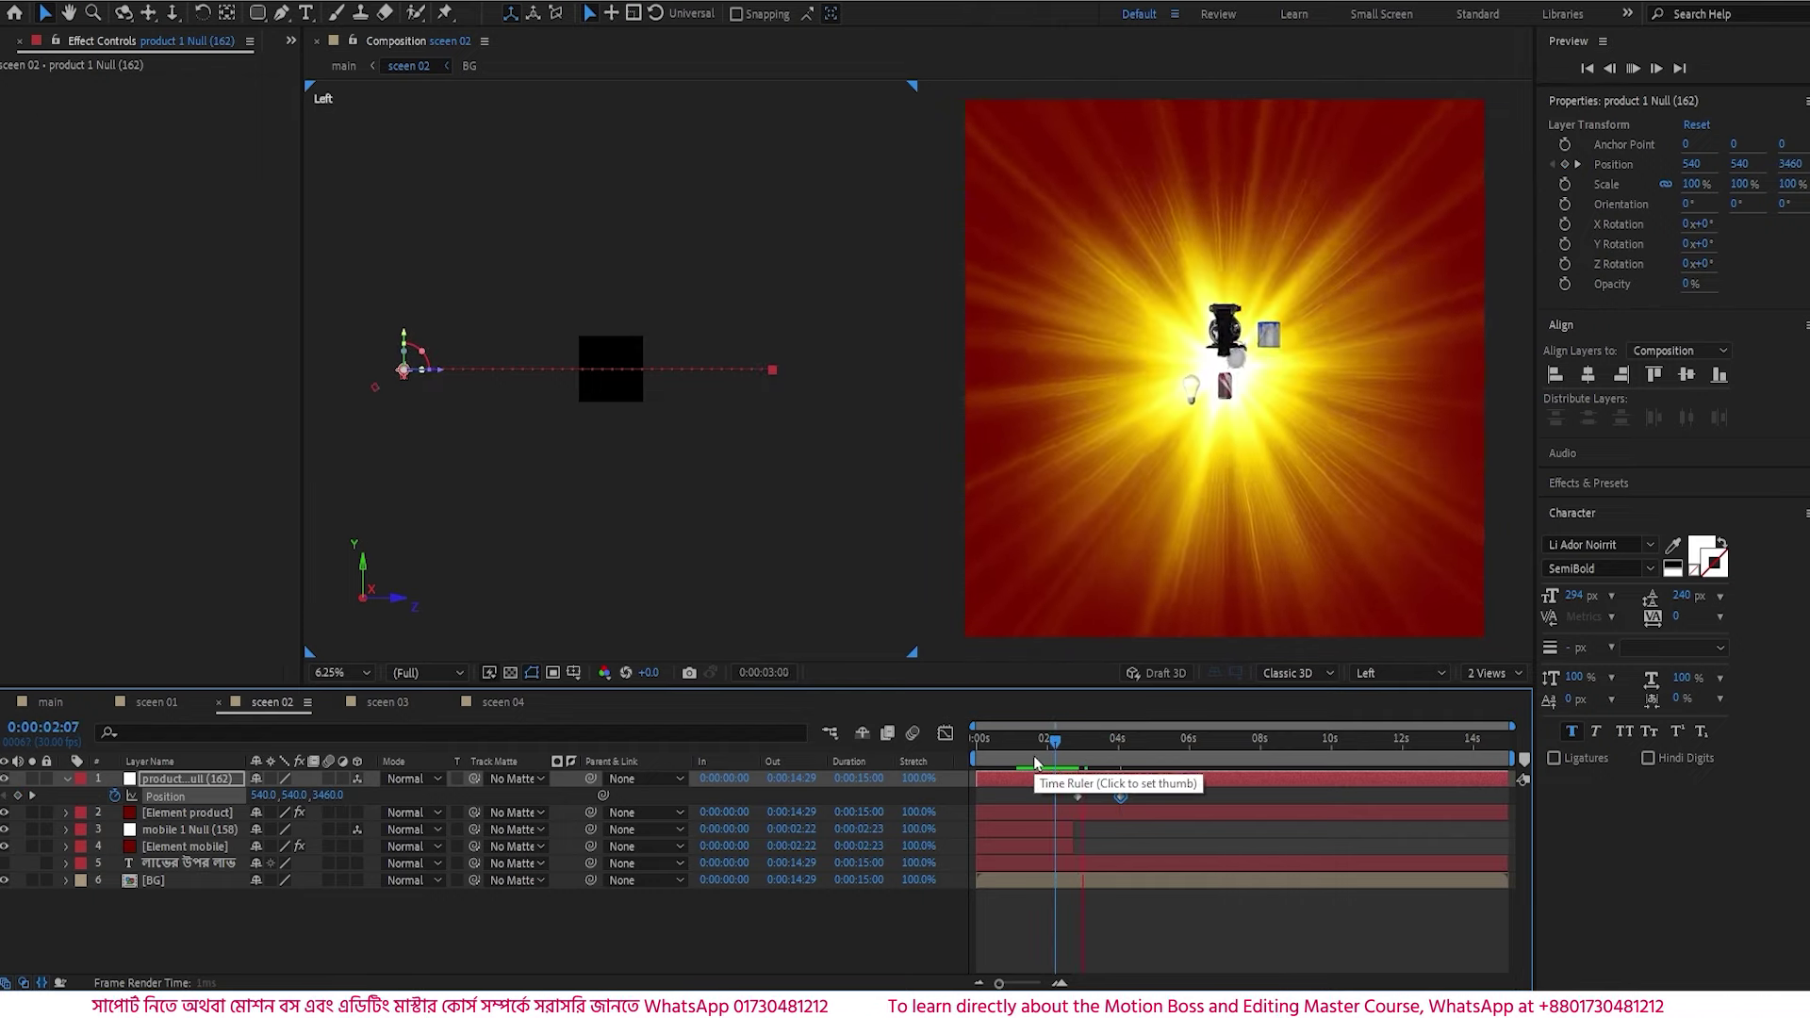
- Trim the start of the Element product layer to 0:00:02:25 and preview the changeover from the mobile to the products
{"action": "key", "text": "space"}
{"action": "mouse_move", "coordinate": [1095, 751]}
{"action": "left_mouse_down"}
{"action": "mouse_move", "coordinate": [977, 753]}
{"action": "mouse_move", "coordinate": [1129, 752]}
{"action": "mouse_move", "coordinate": [978, 753]}
{"action": "mouse_move", "coordinate": [1090, 753]}
{"action": "left_mouse_up"}
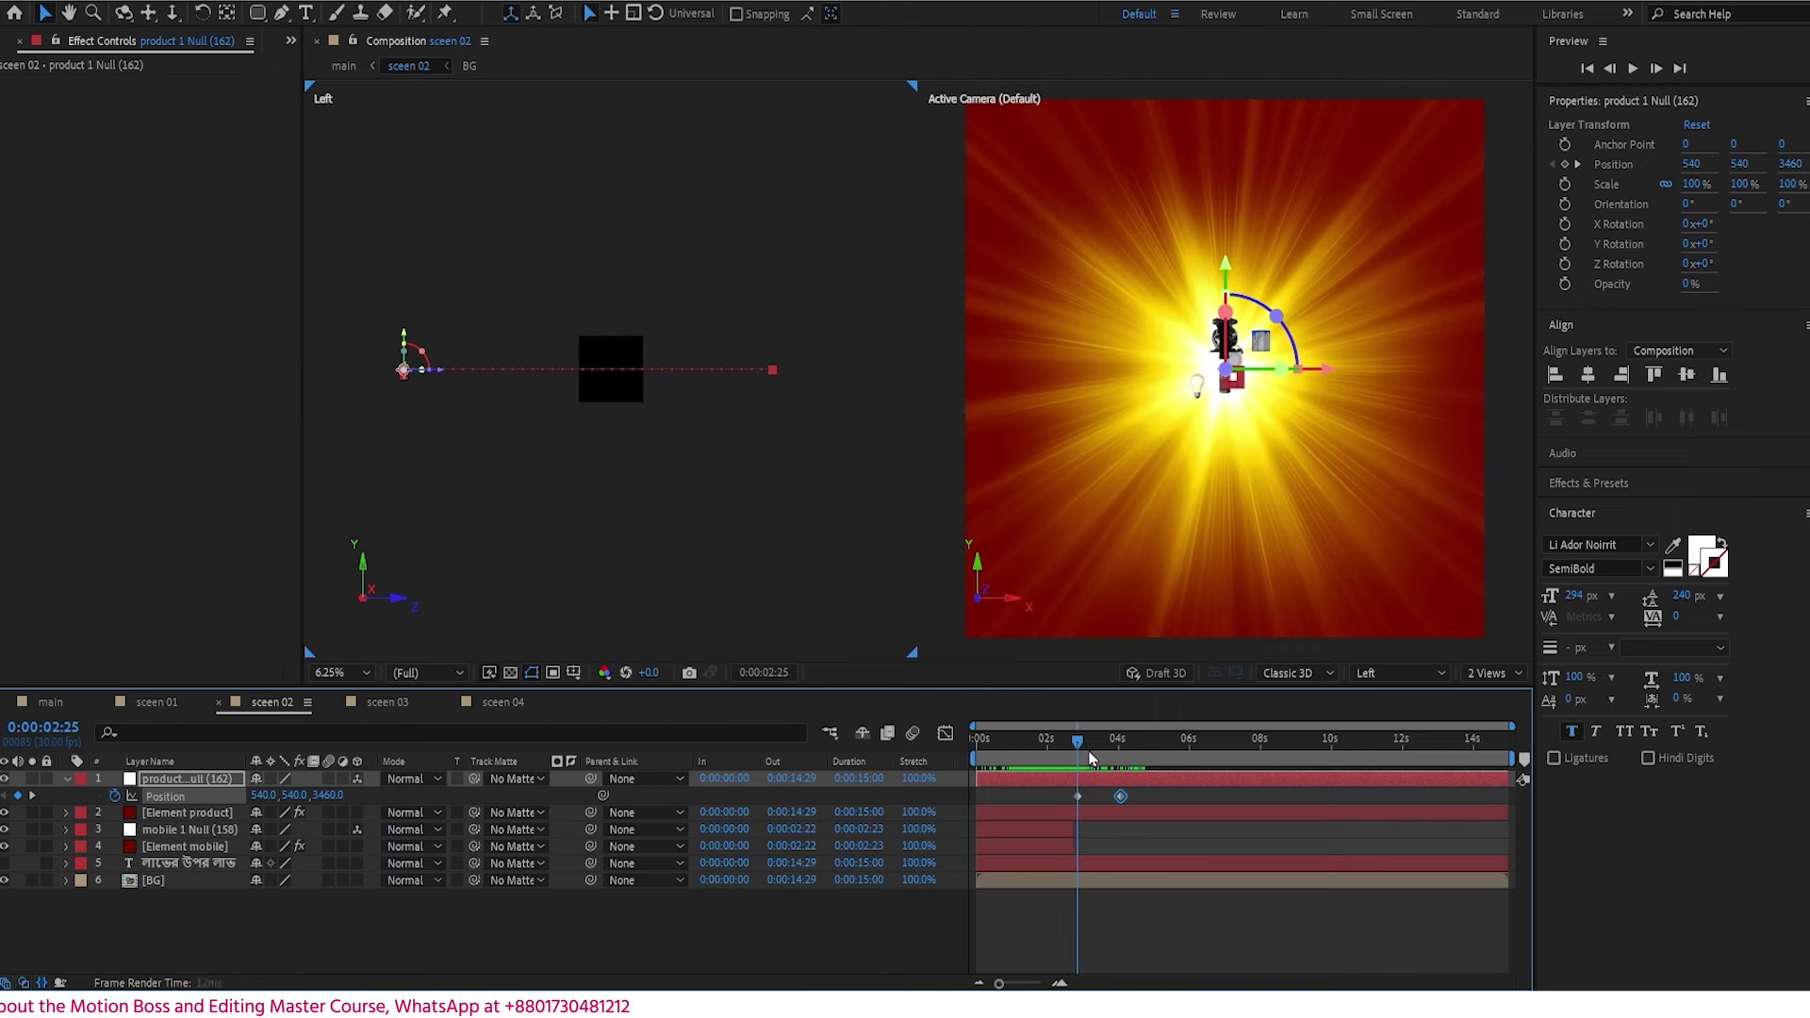
{"action": "left_click", "coordinate": [184, 815]}
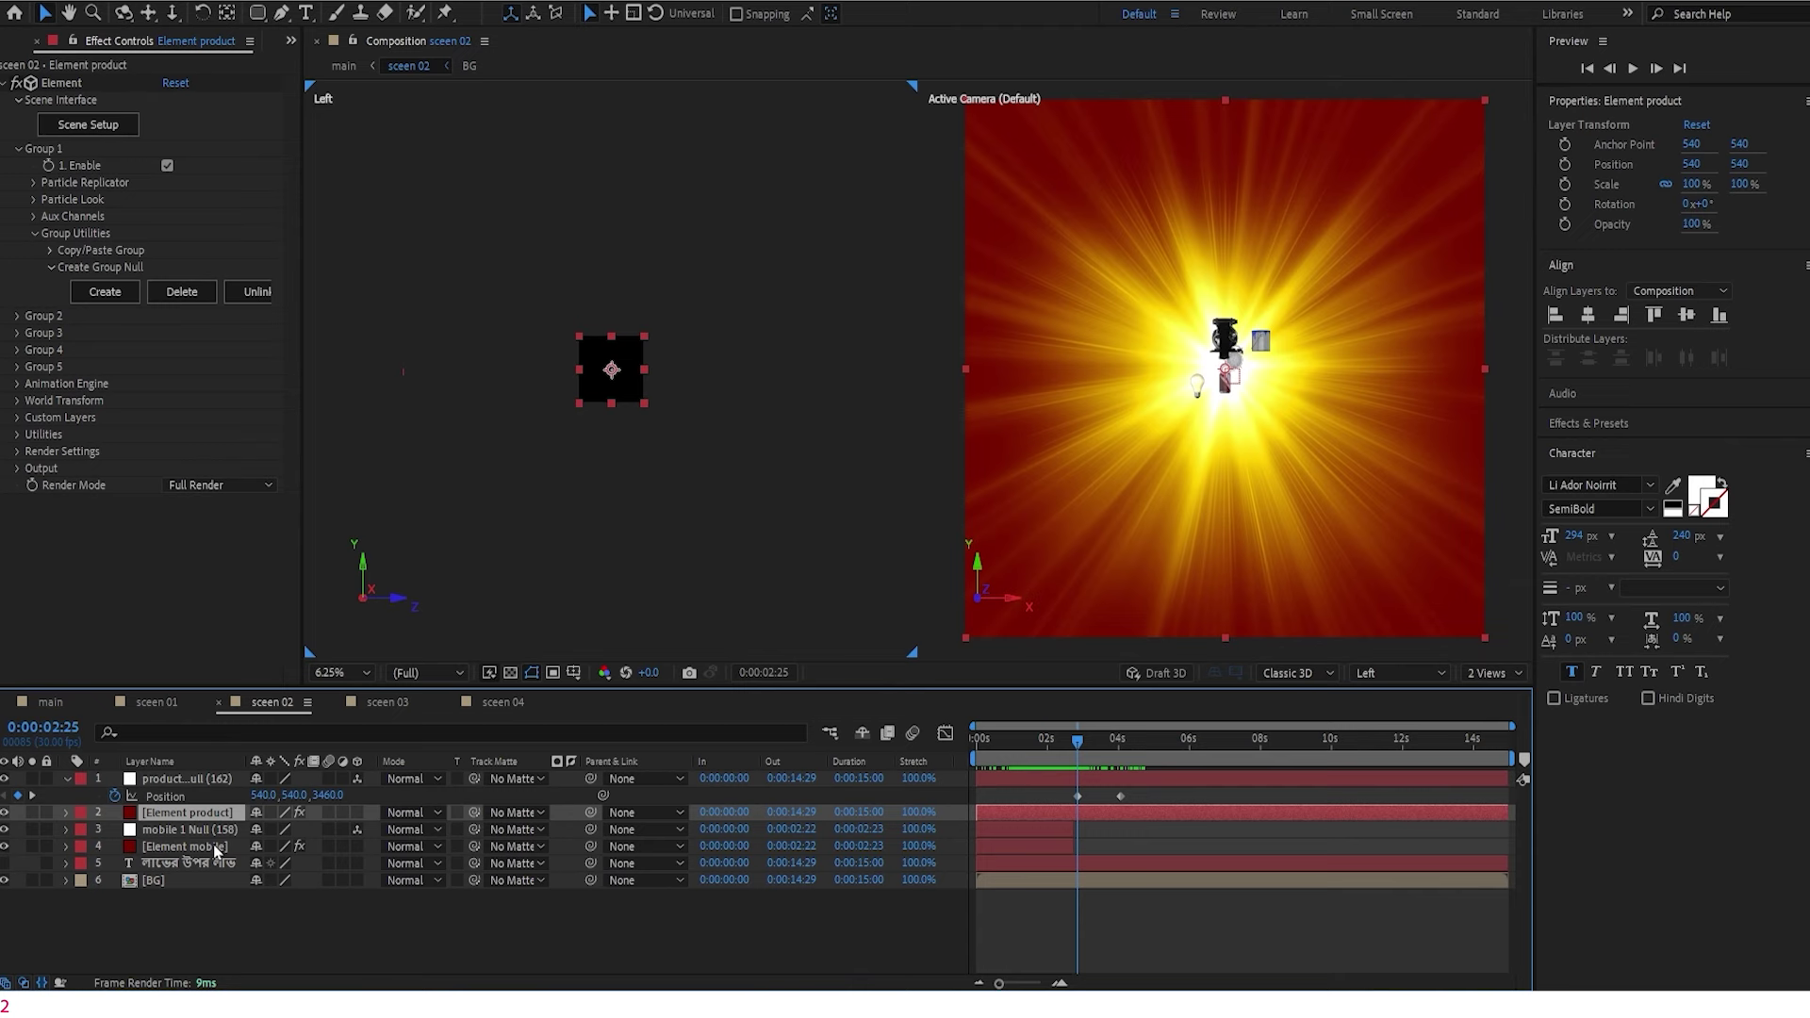
{"action": "key", "text": "alt+bracketleft"}
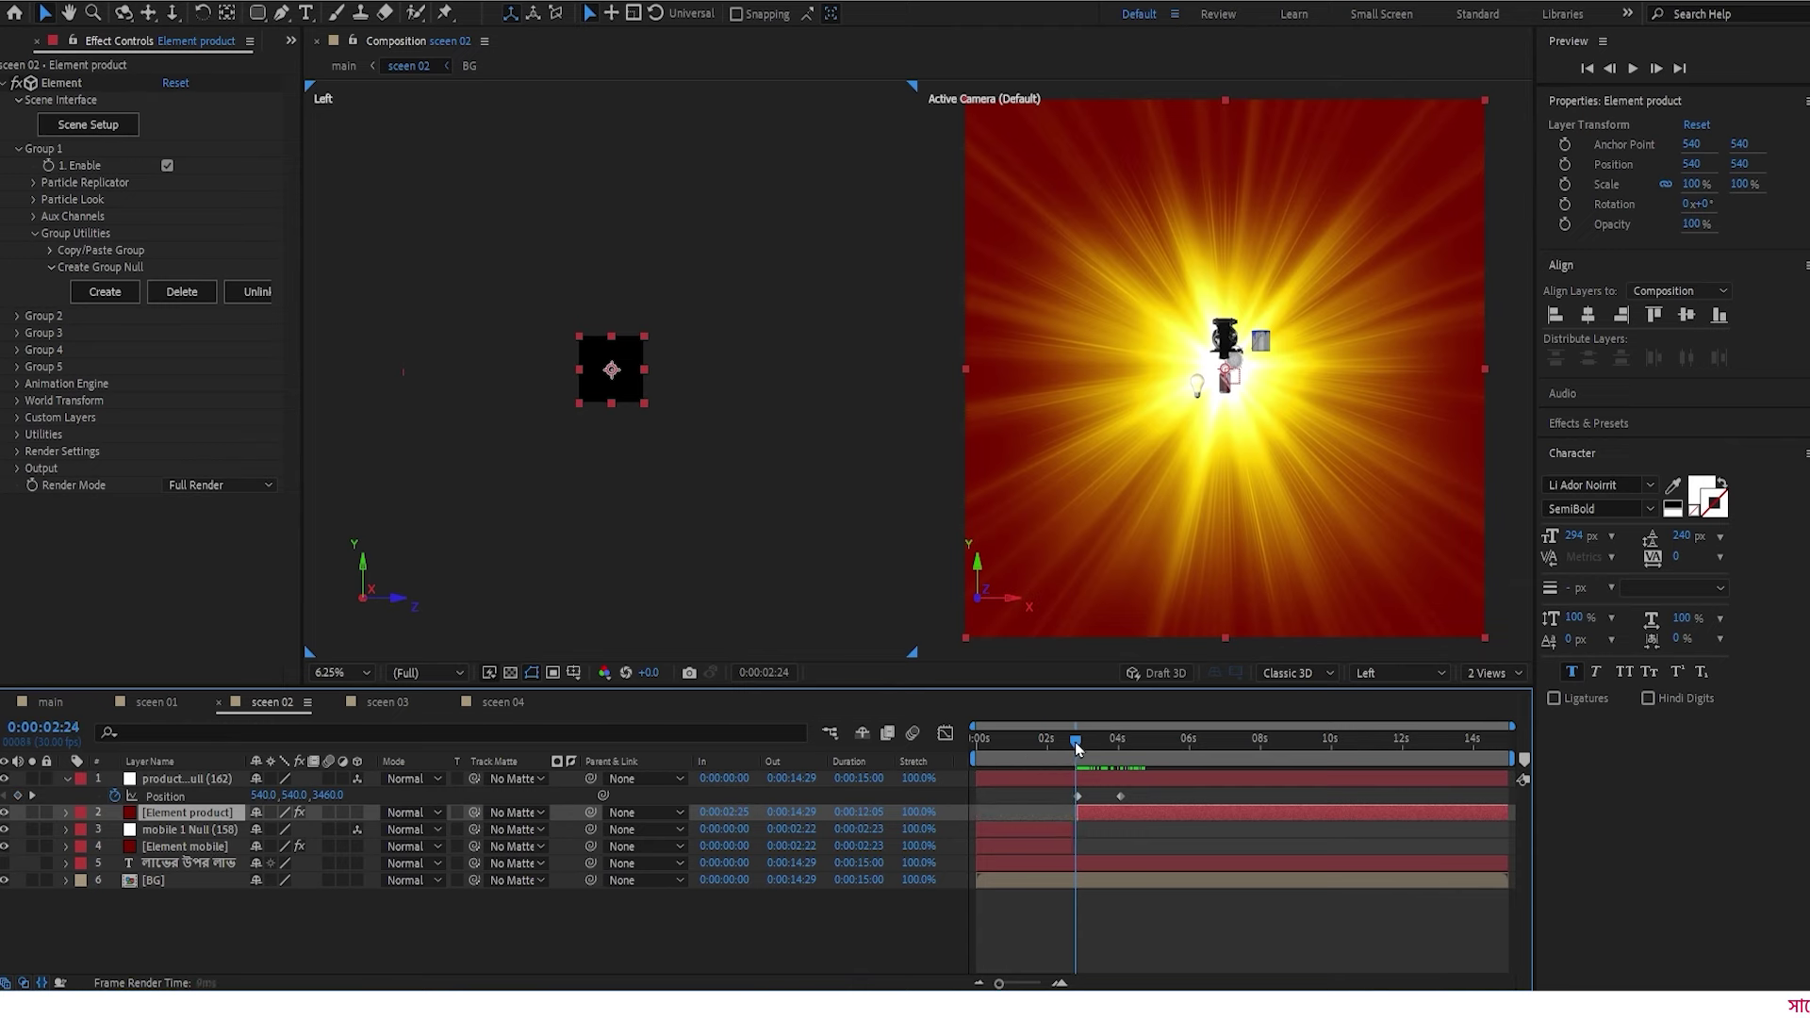
{"action": "left_click_drag", "start_coordinate": [1074, 743], "coordinate": [1058, 752]}
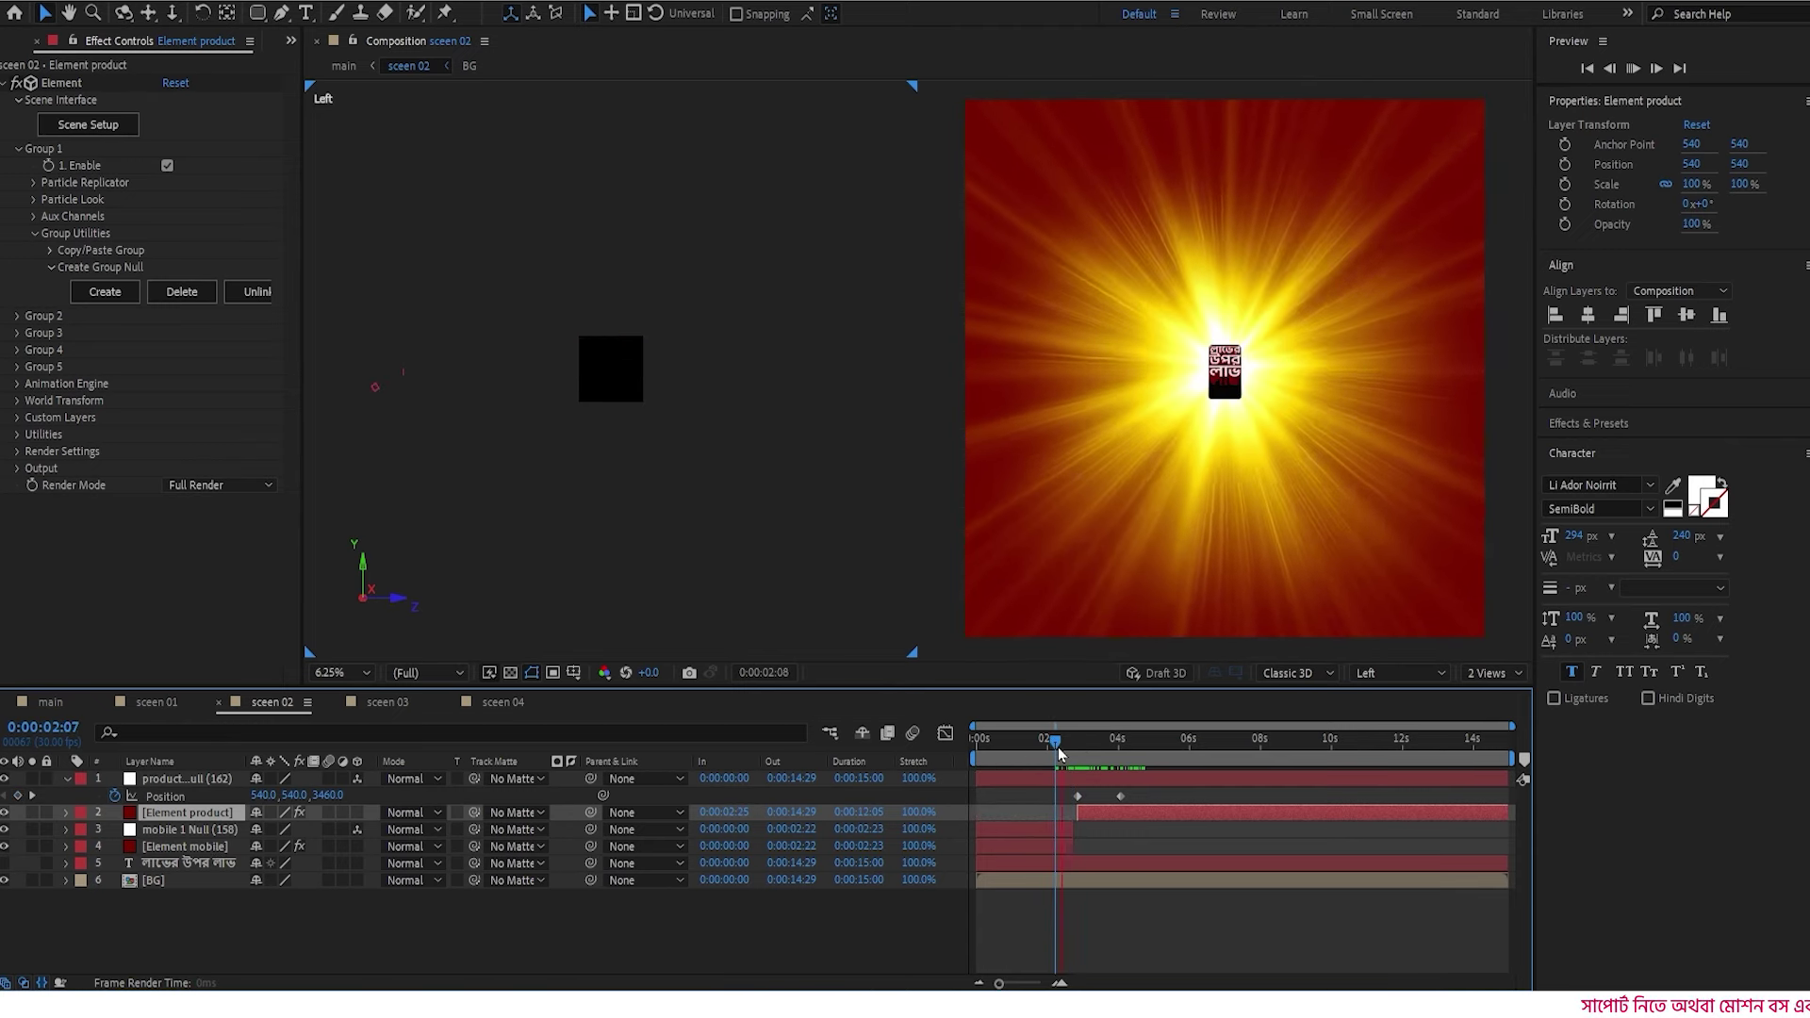
{"action": "key", "text": "space"}
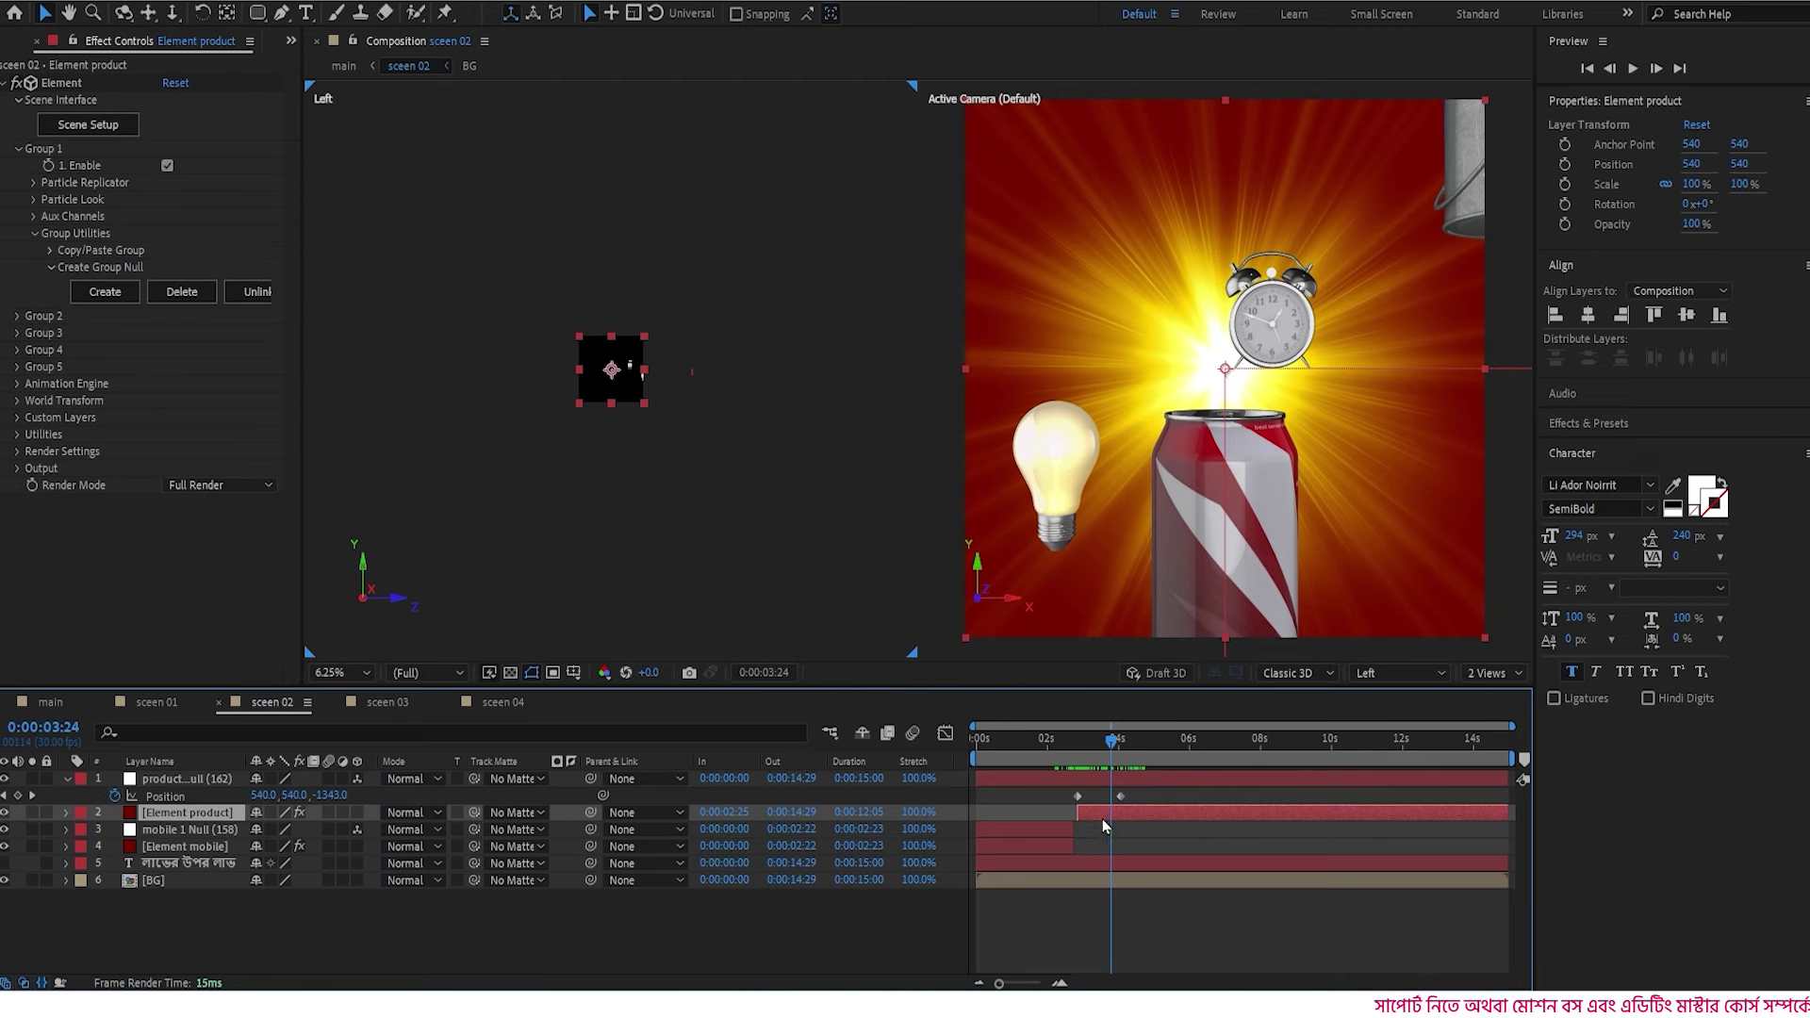
- Slide the Element product layer and the product null earlier together, so that the Element product layer starts at 0:00:02:13
{"action": "left_click_drag", "start_coordinate": [1098, 823], "coordinate": [1082, 778]}
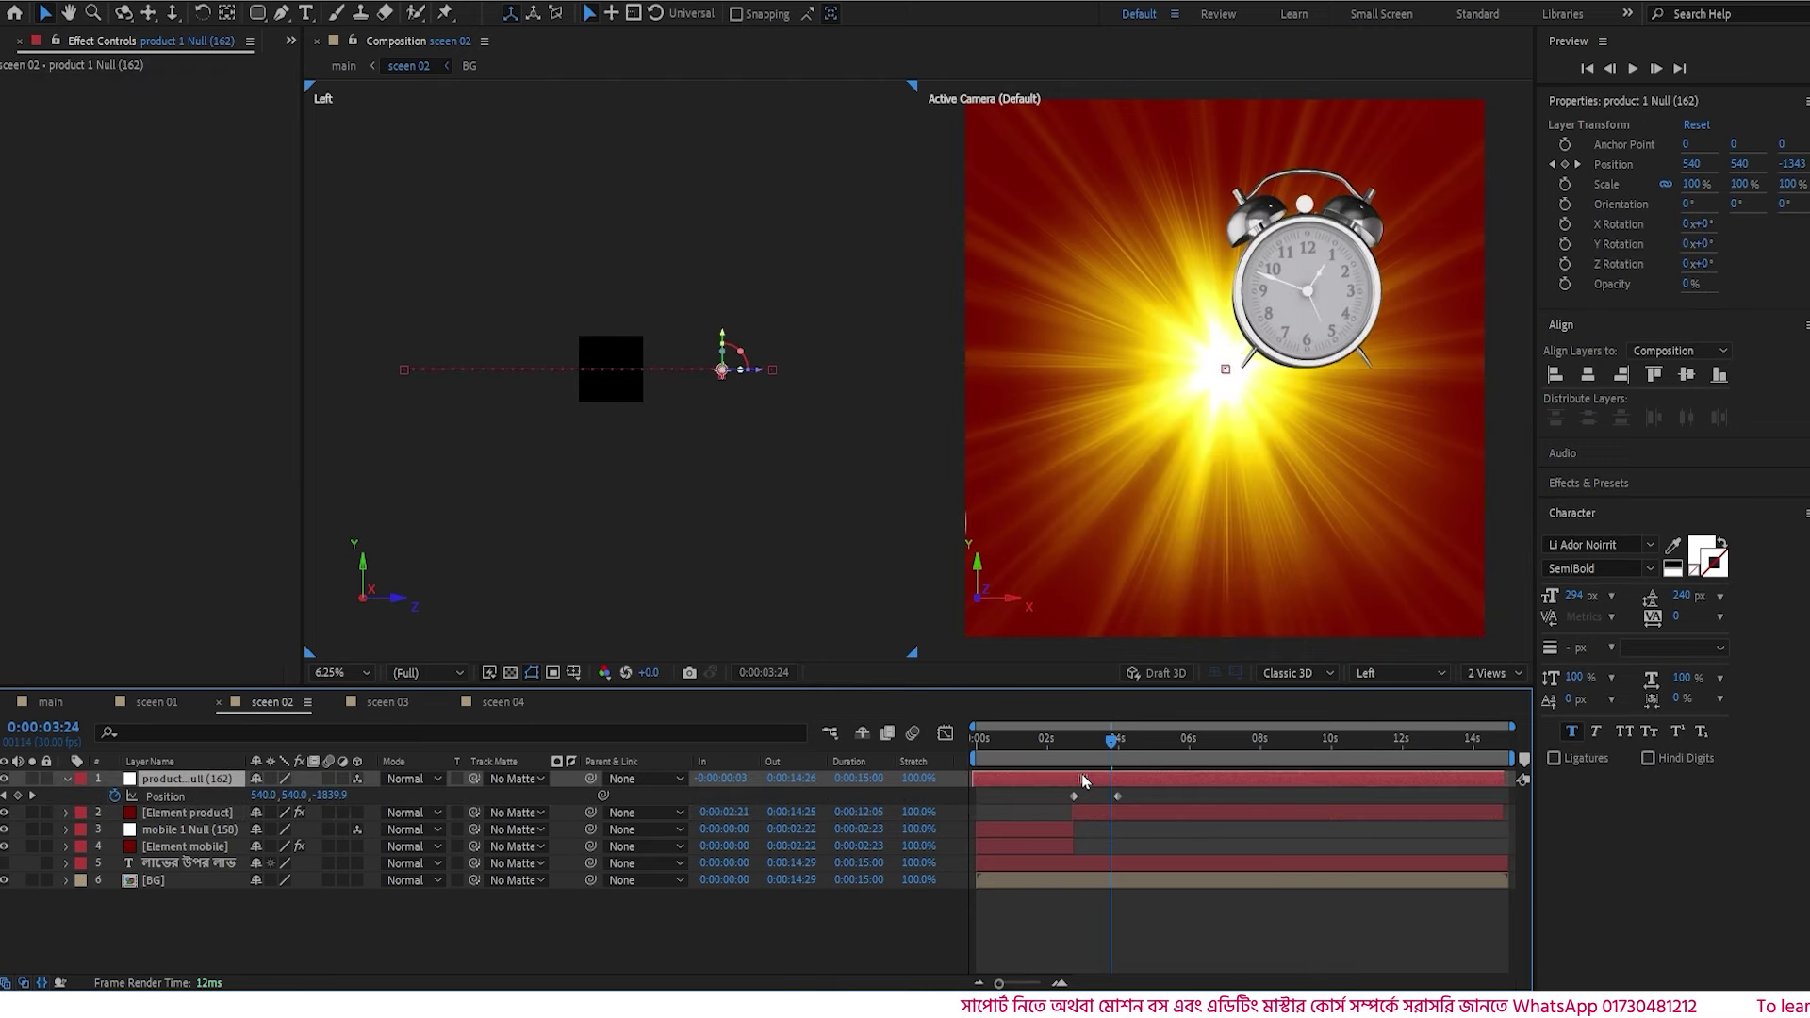
{"action": "left_click", "coordinate": [1063, 733]}
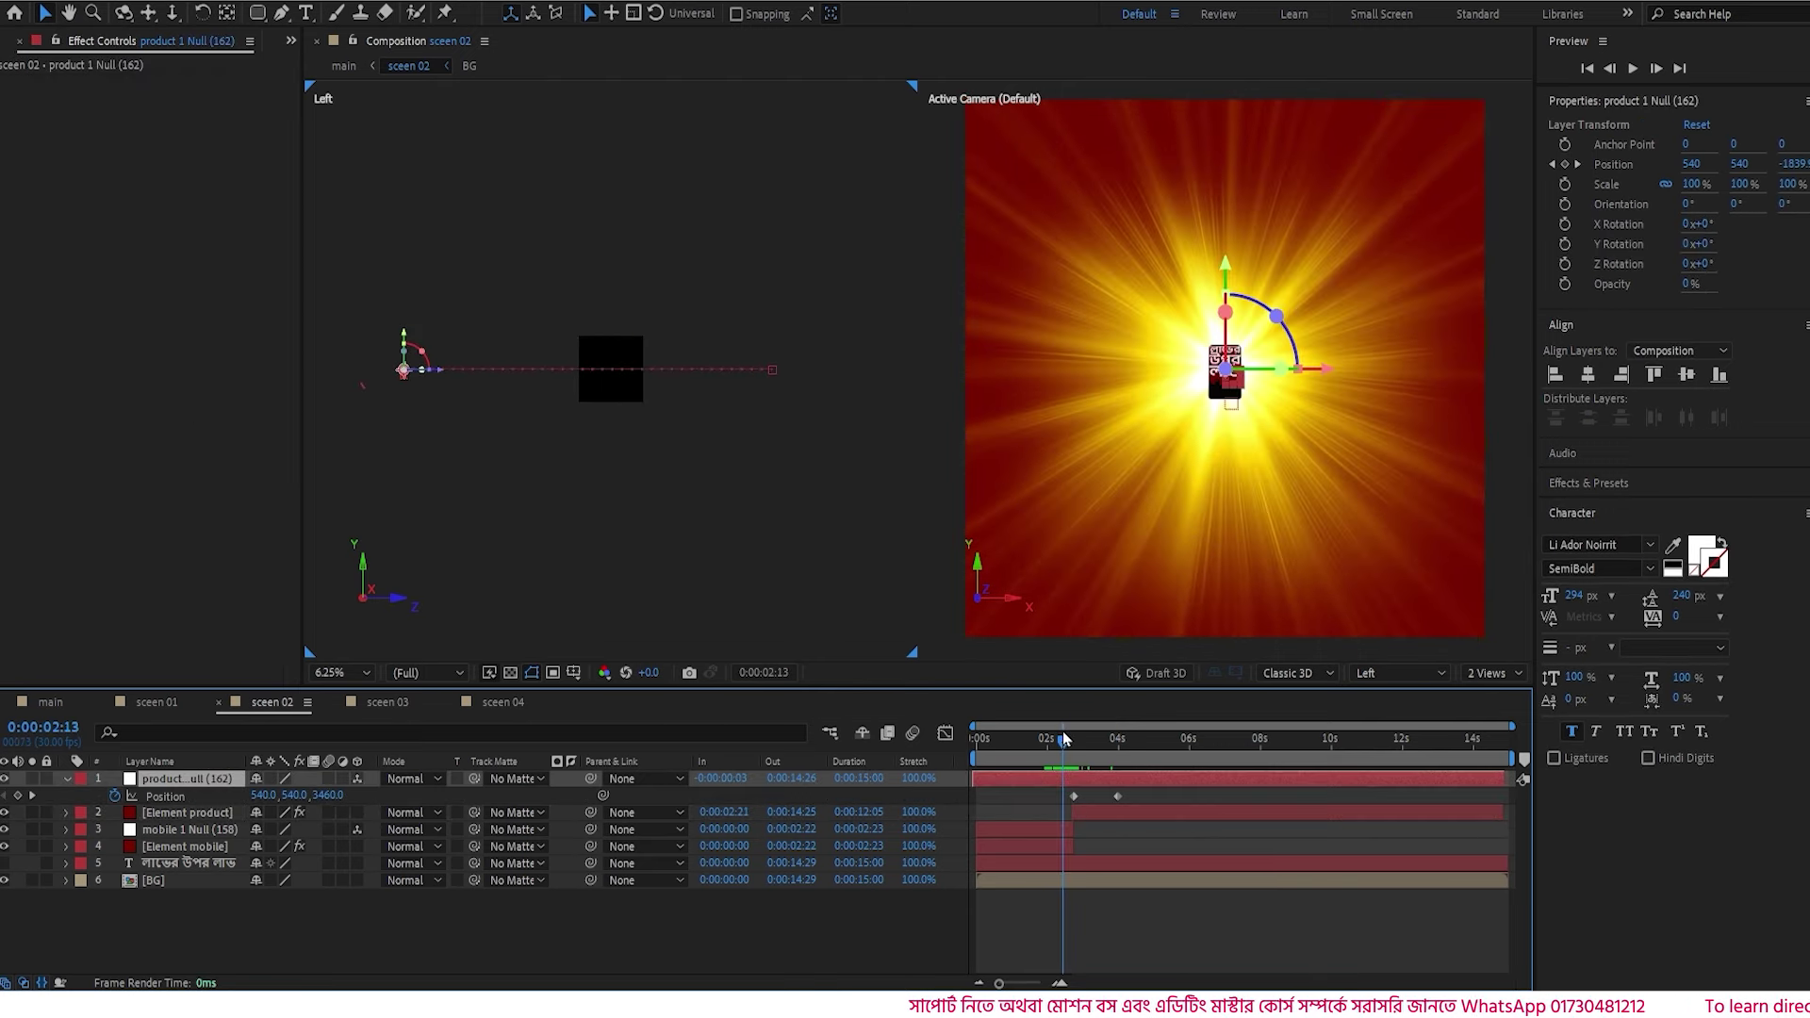
{"action": "left_click", "coordinate": [1096, 813]}
{"action": "left_click_drag", "start_coordinate": [1094, 811], "coordinate": [1086, 782]}
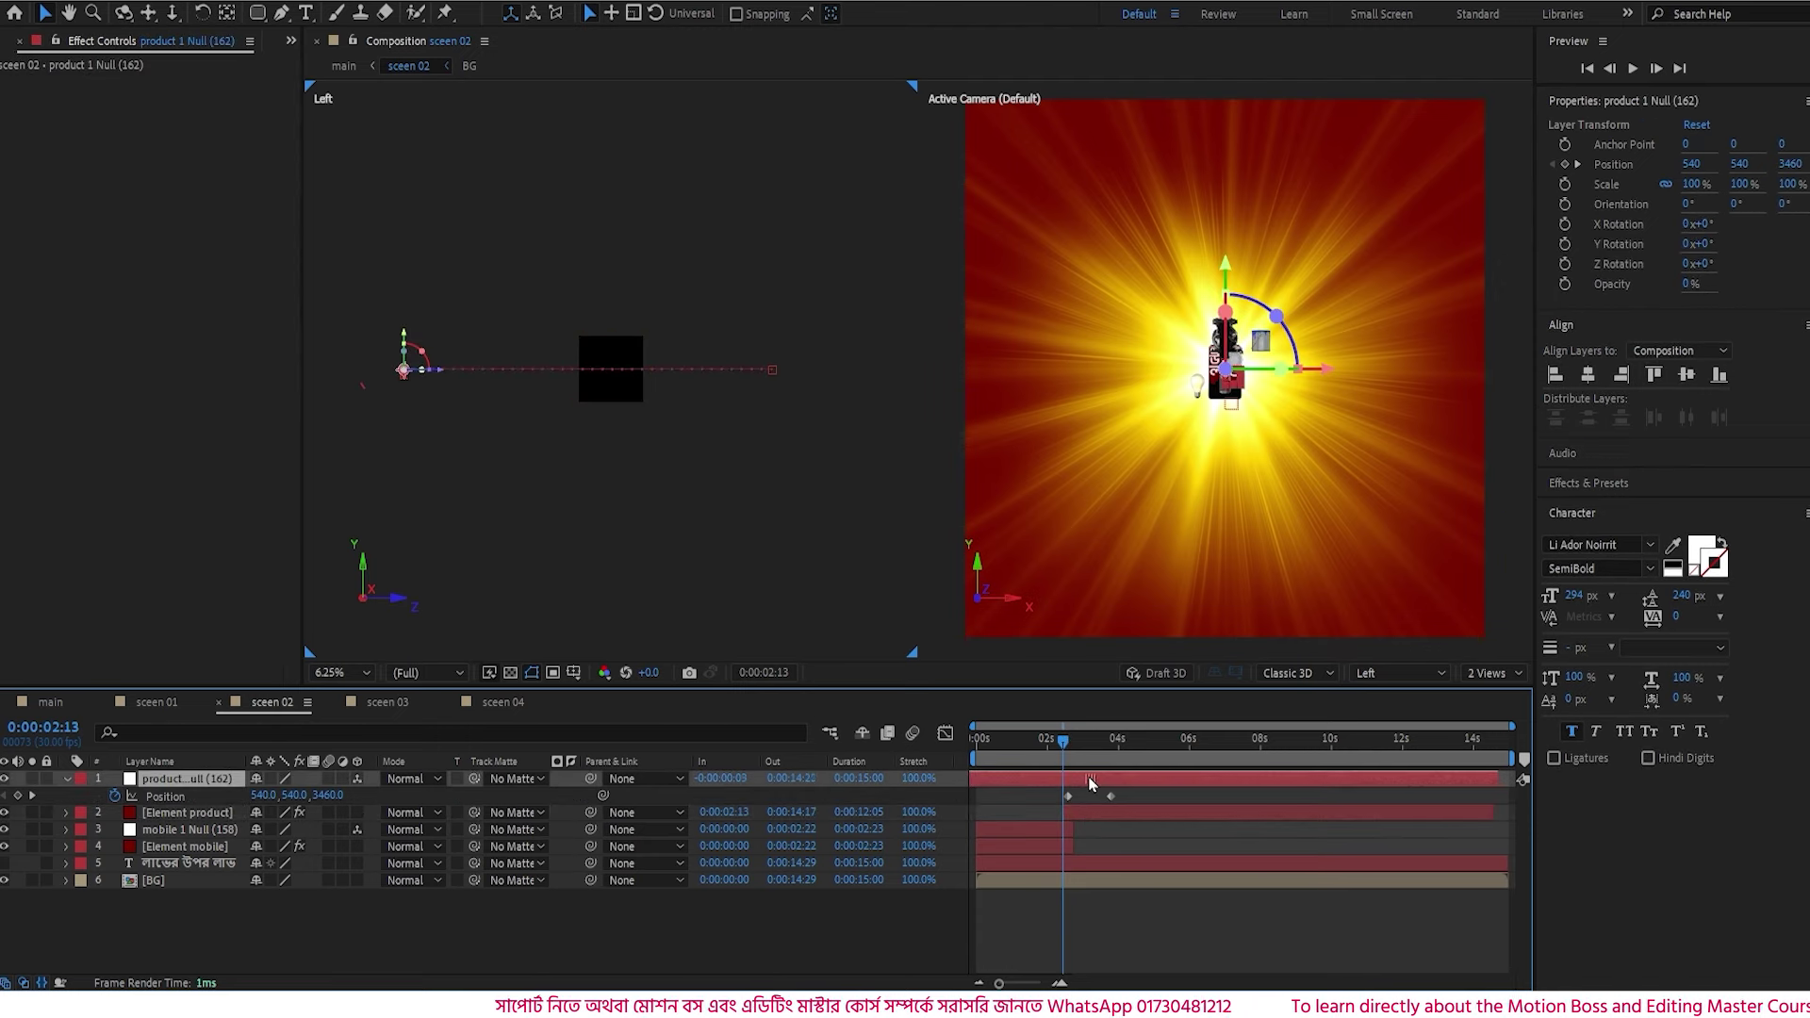
- Trim the ends of the mobile 1 Null (158) and Element mobile layers back to 0:00:02:09
{"action": "left_click", "coordinate": [1053, 833]}
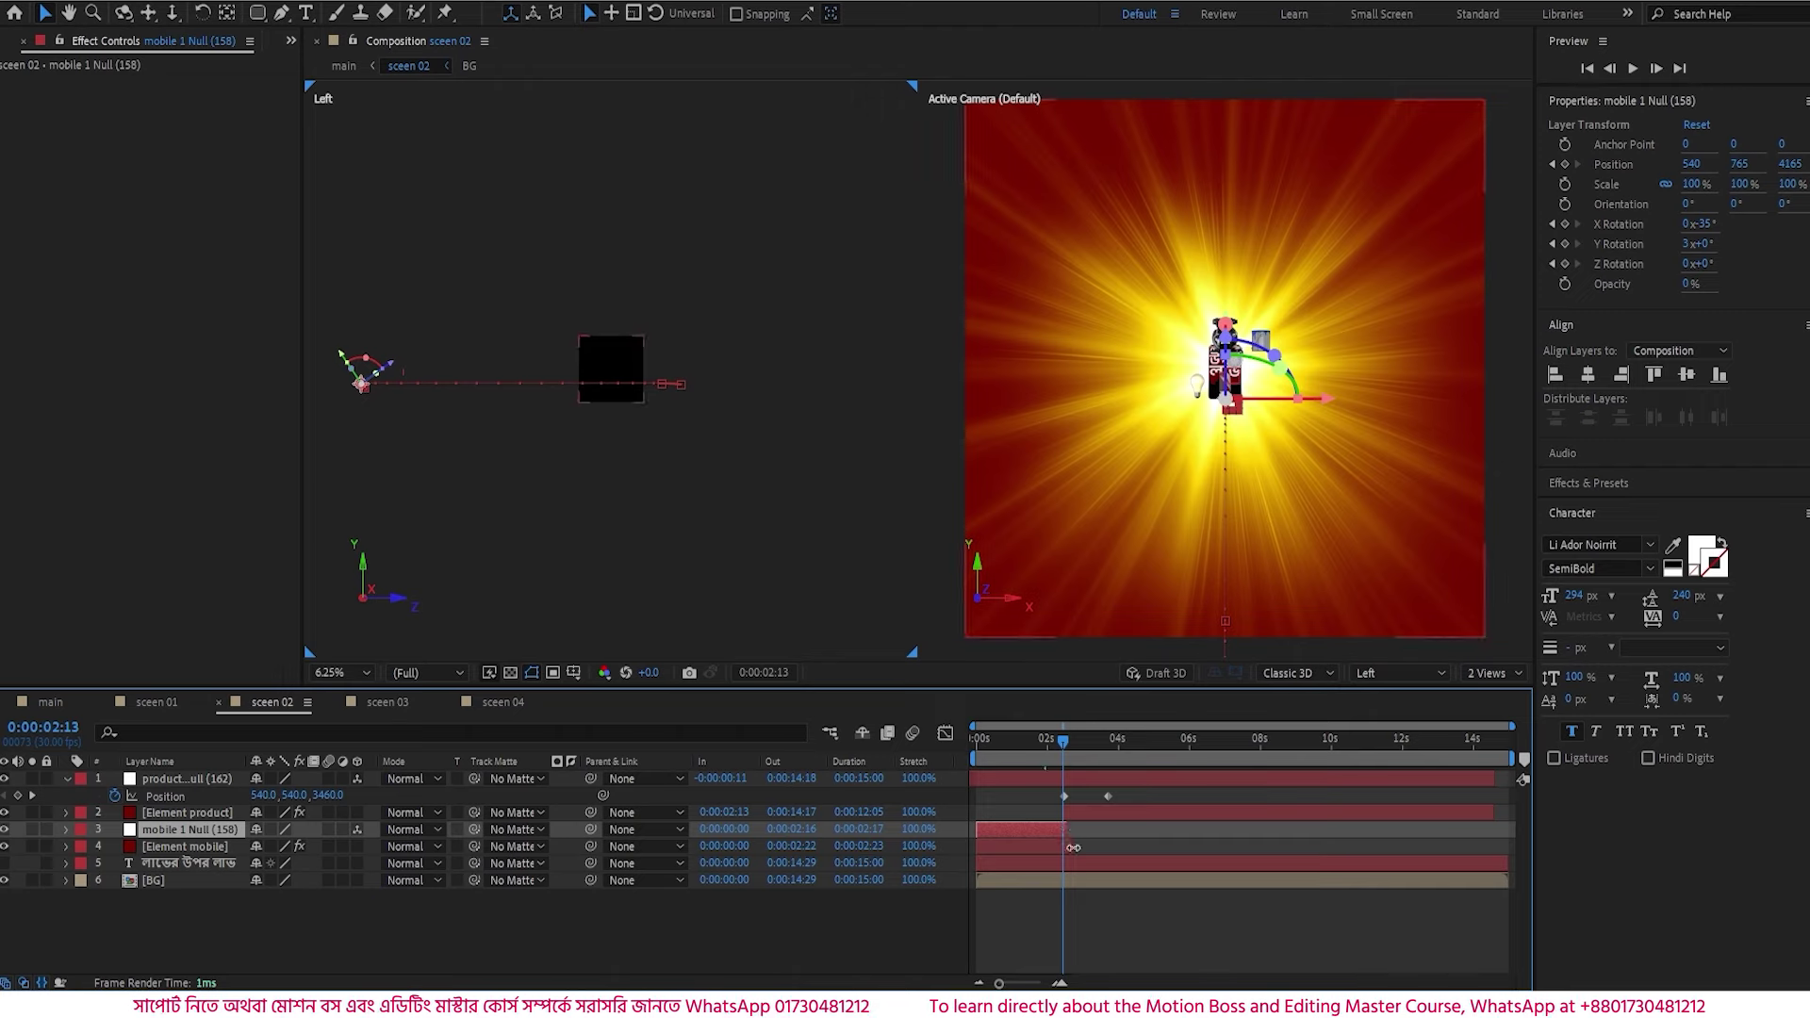
{"action": "left_click_drag", "start_coordinate": [1071, 829], "coordinate": [1066, 829]}
{"action": "left_click_drag", "start_coordinate": [1073, 847], "coordinate": [1067, 849]}
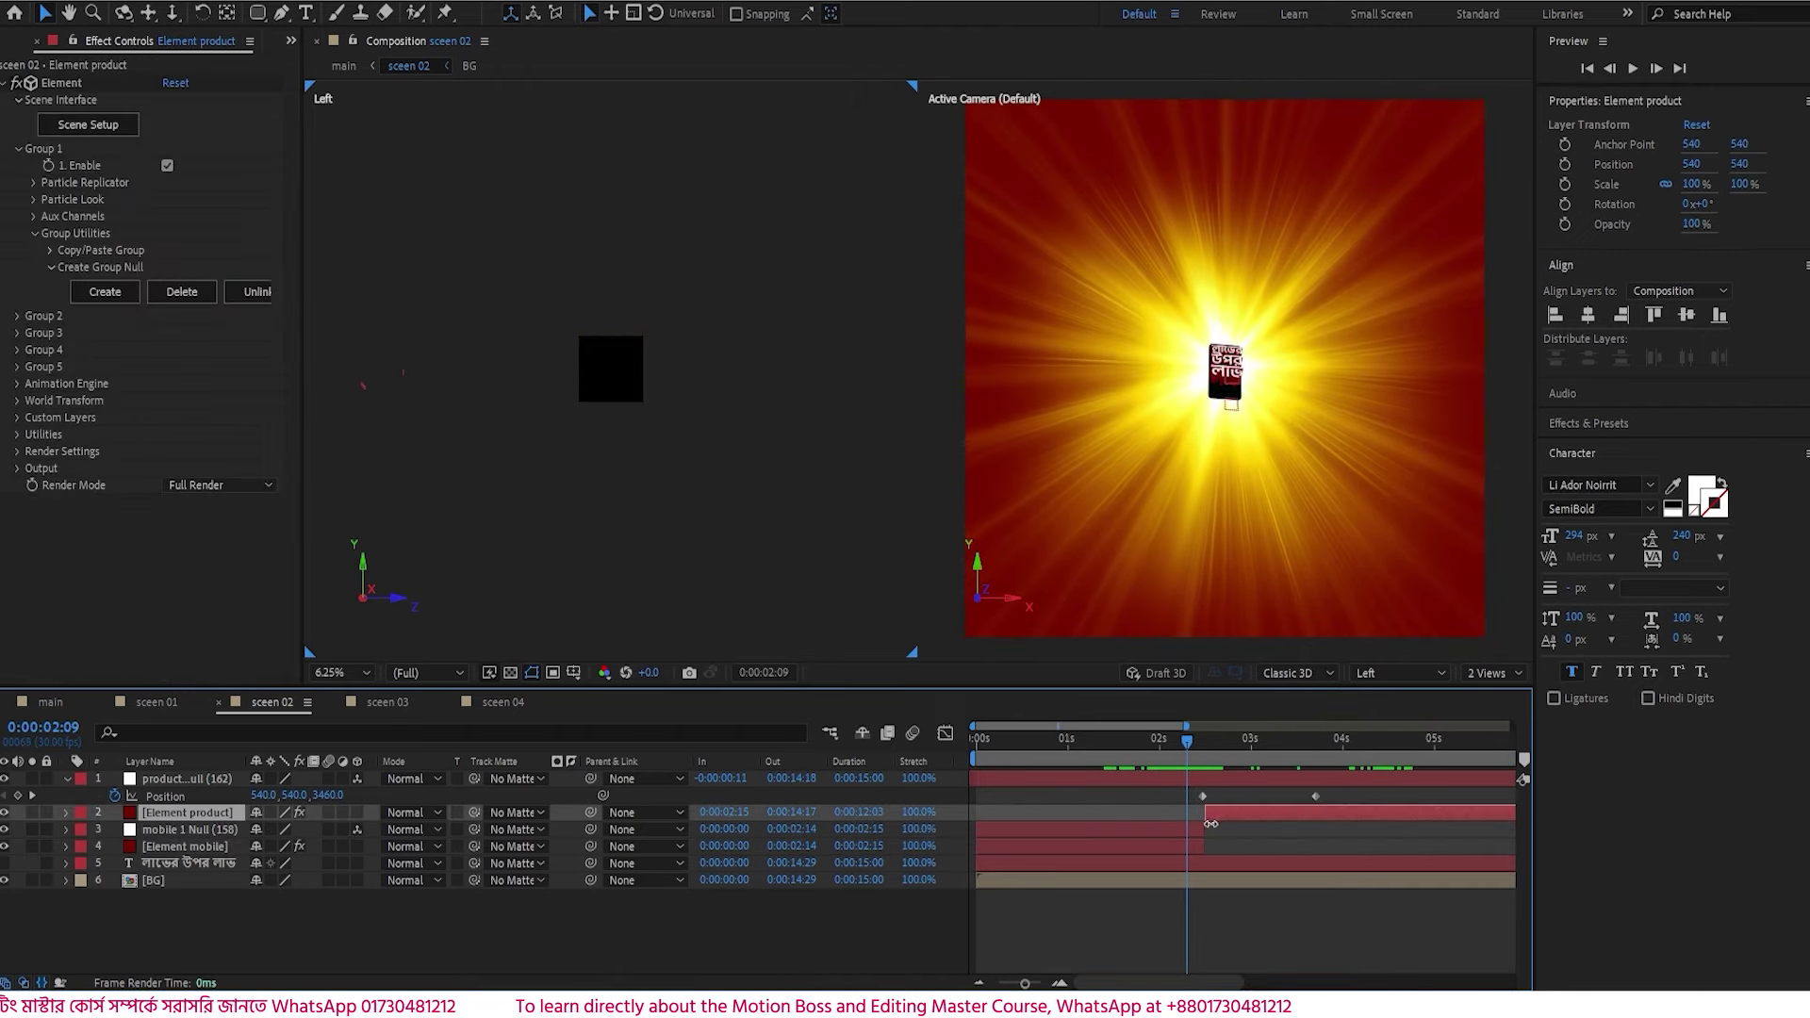
{"action": "left_click_drag", "start_coordinate": [1204, 828], "coordinate": [1187, 850]}
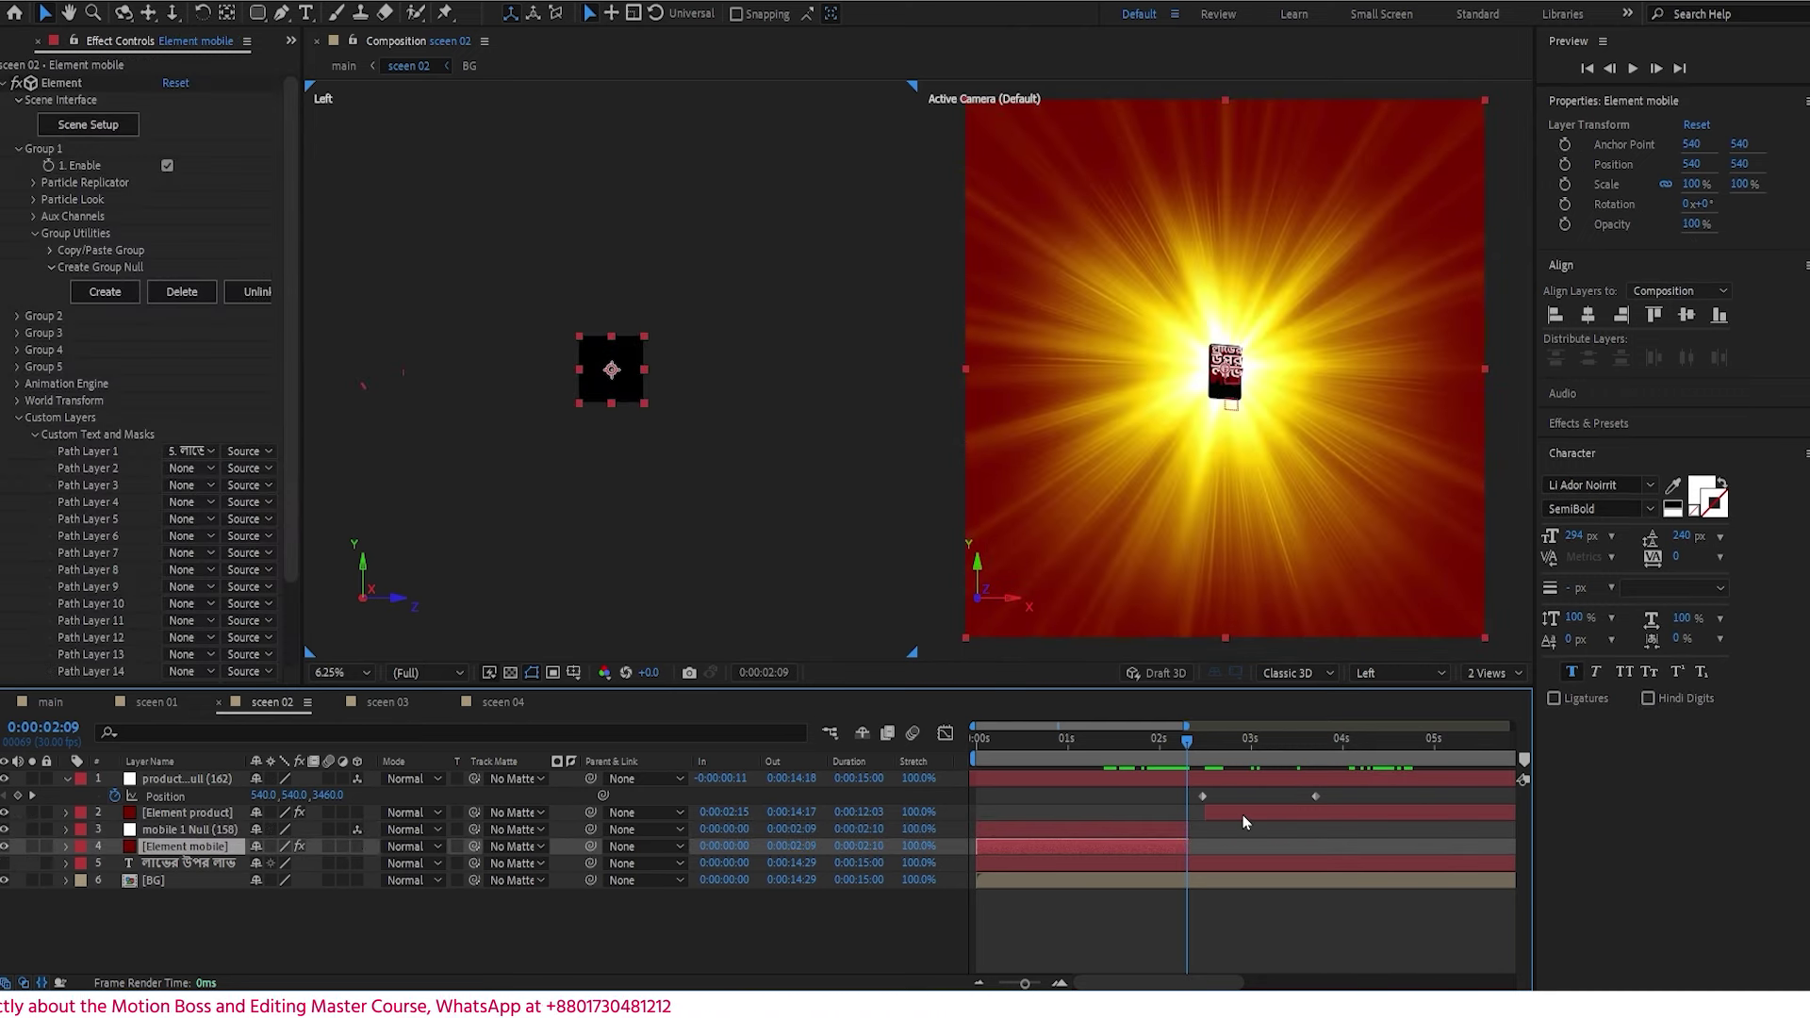
- Slide the Element product layer and the product null's first Position keyframe to 0:00:02:09 and preview from 0:00:01:28
{"action": "left_click_drag", "start_coordinate": [1242, 817], "coordinate": [1229, 817]}
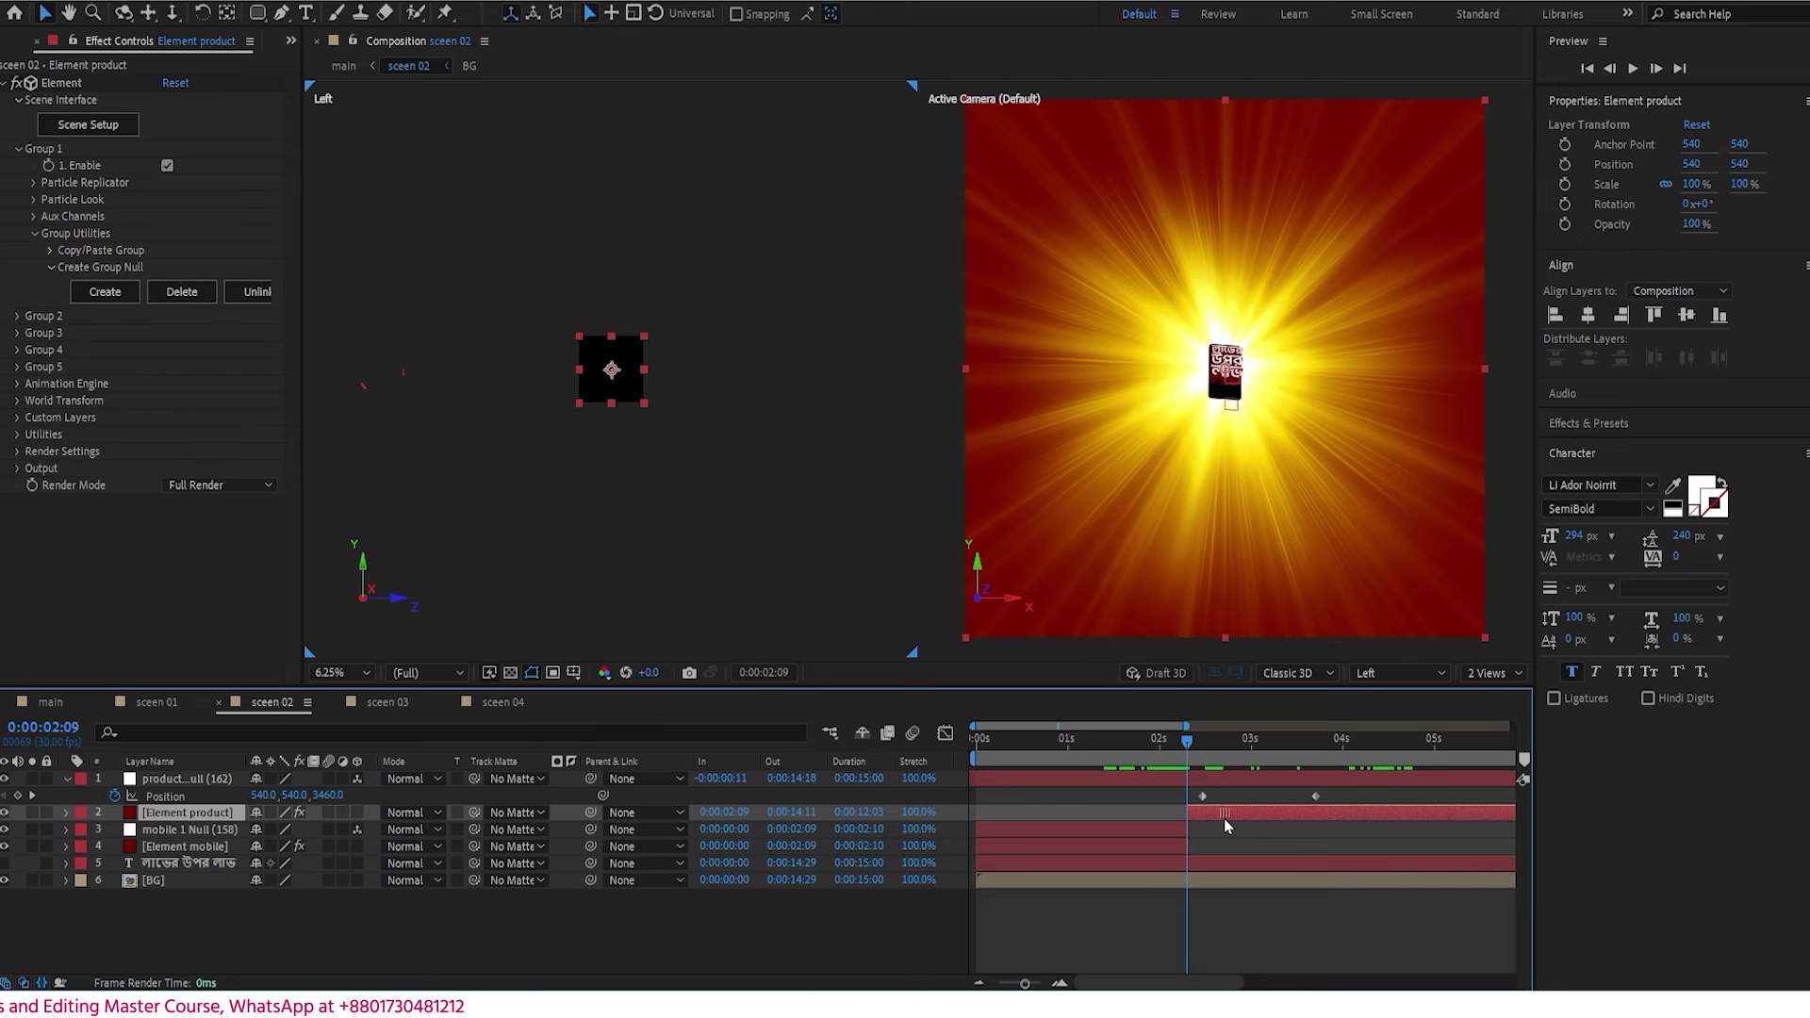
{"action": "left_click_drag", "start_coordinate": [1327, 783], "coordinate": [1319, 783]}
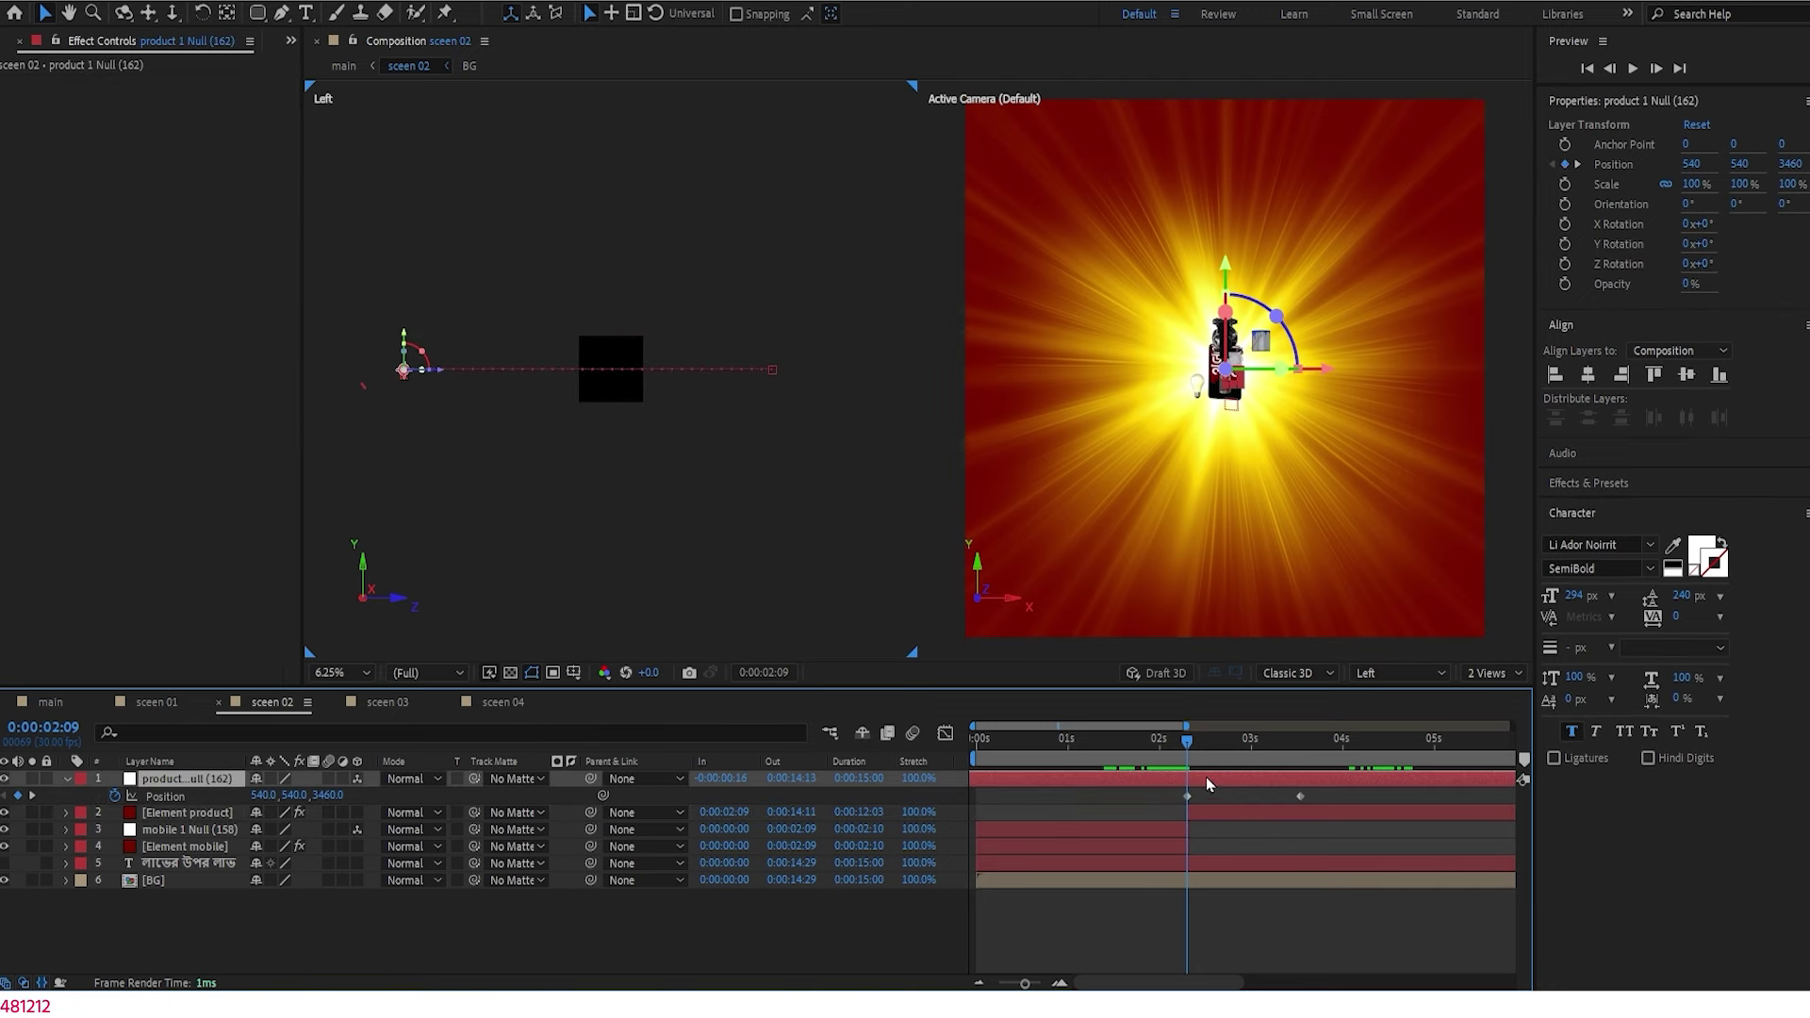
{"action": "left_click_drag", "start_coordinate": [1182, 746], "coordinate": [1155, 759]}
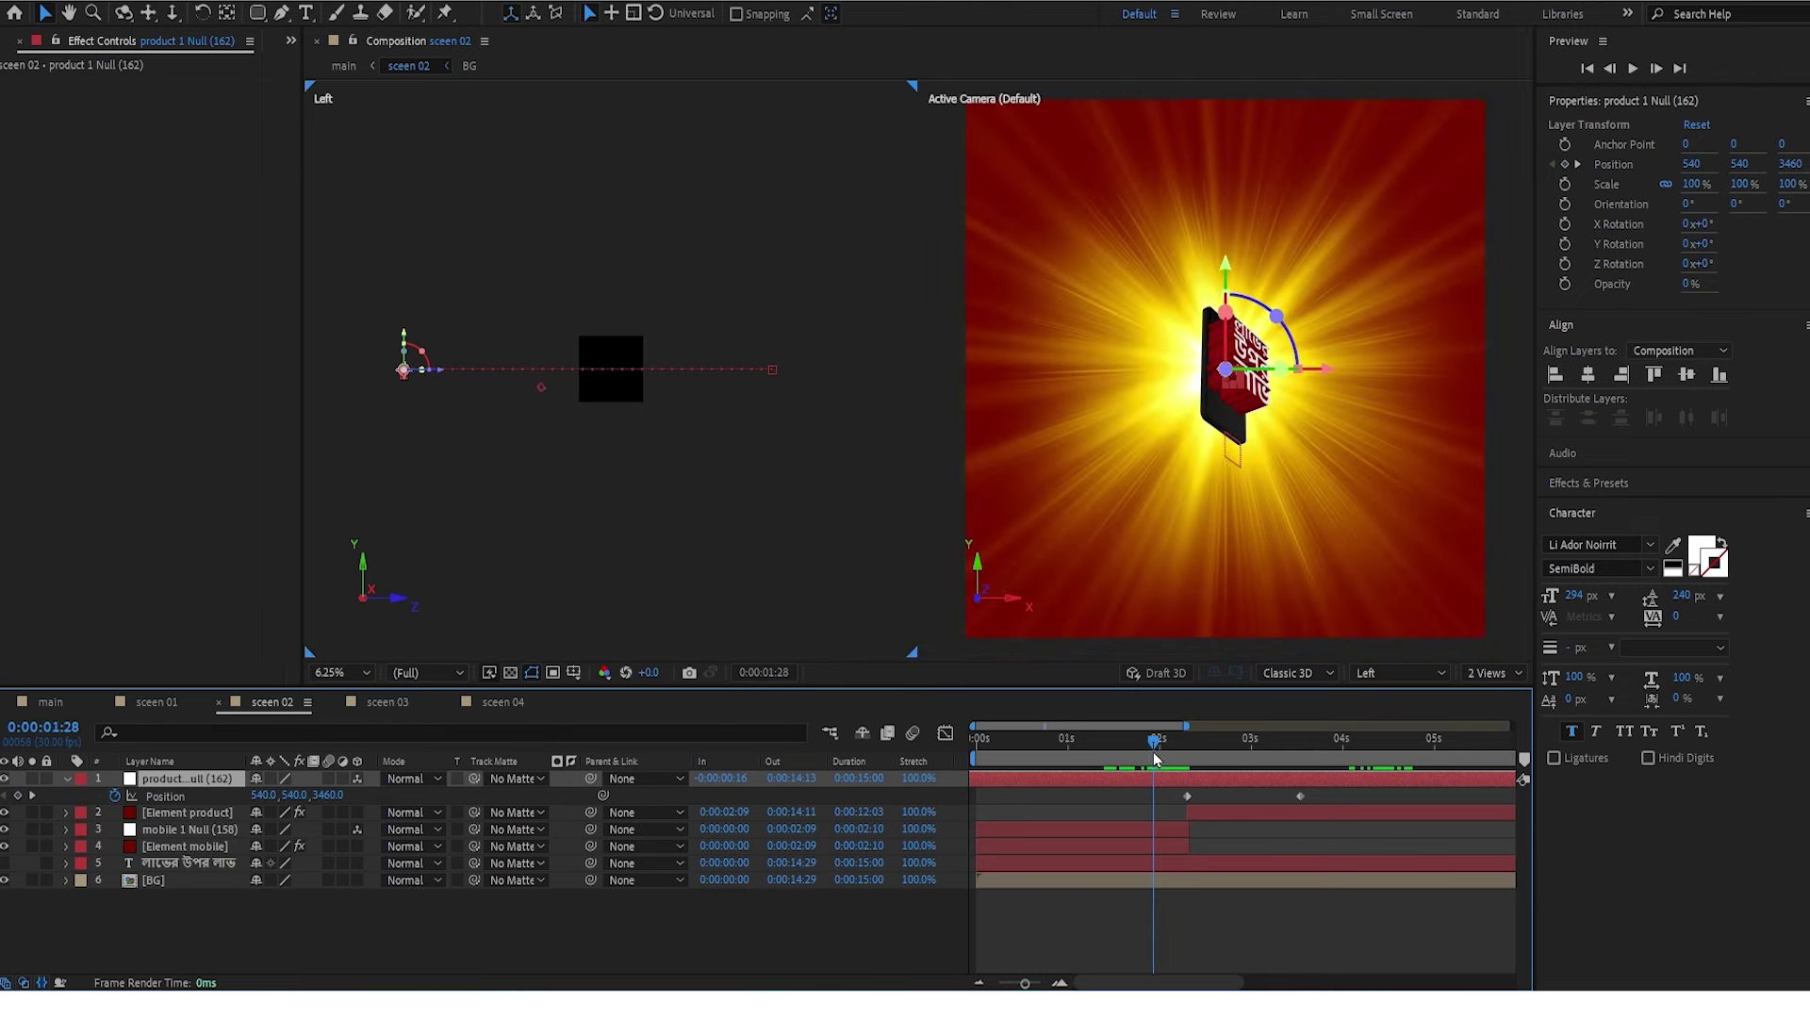
{"action": "key", "text": "space"}
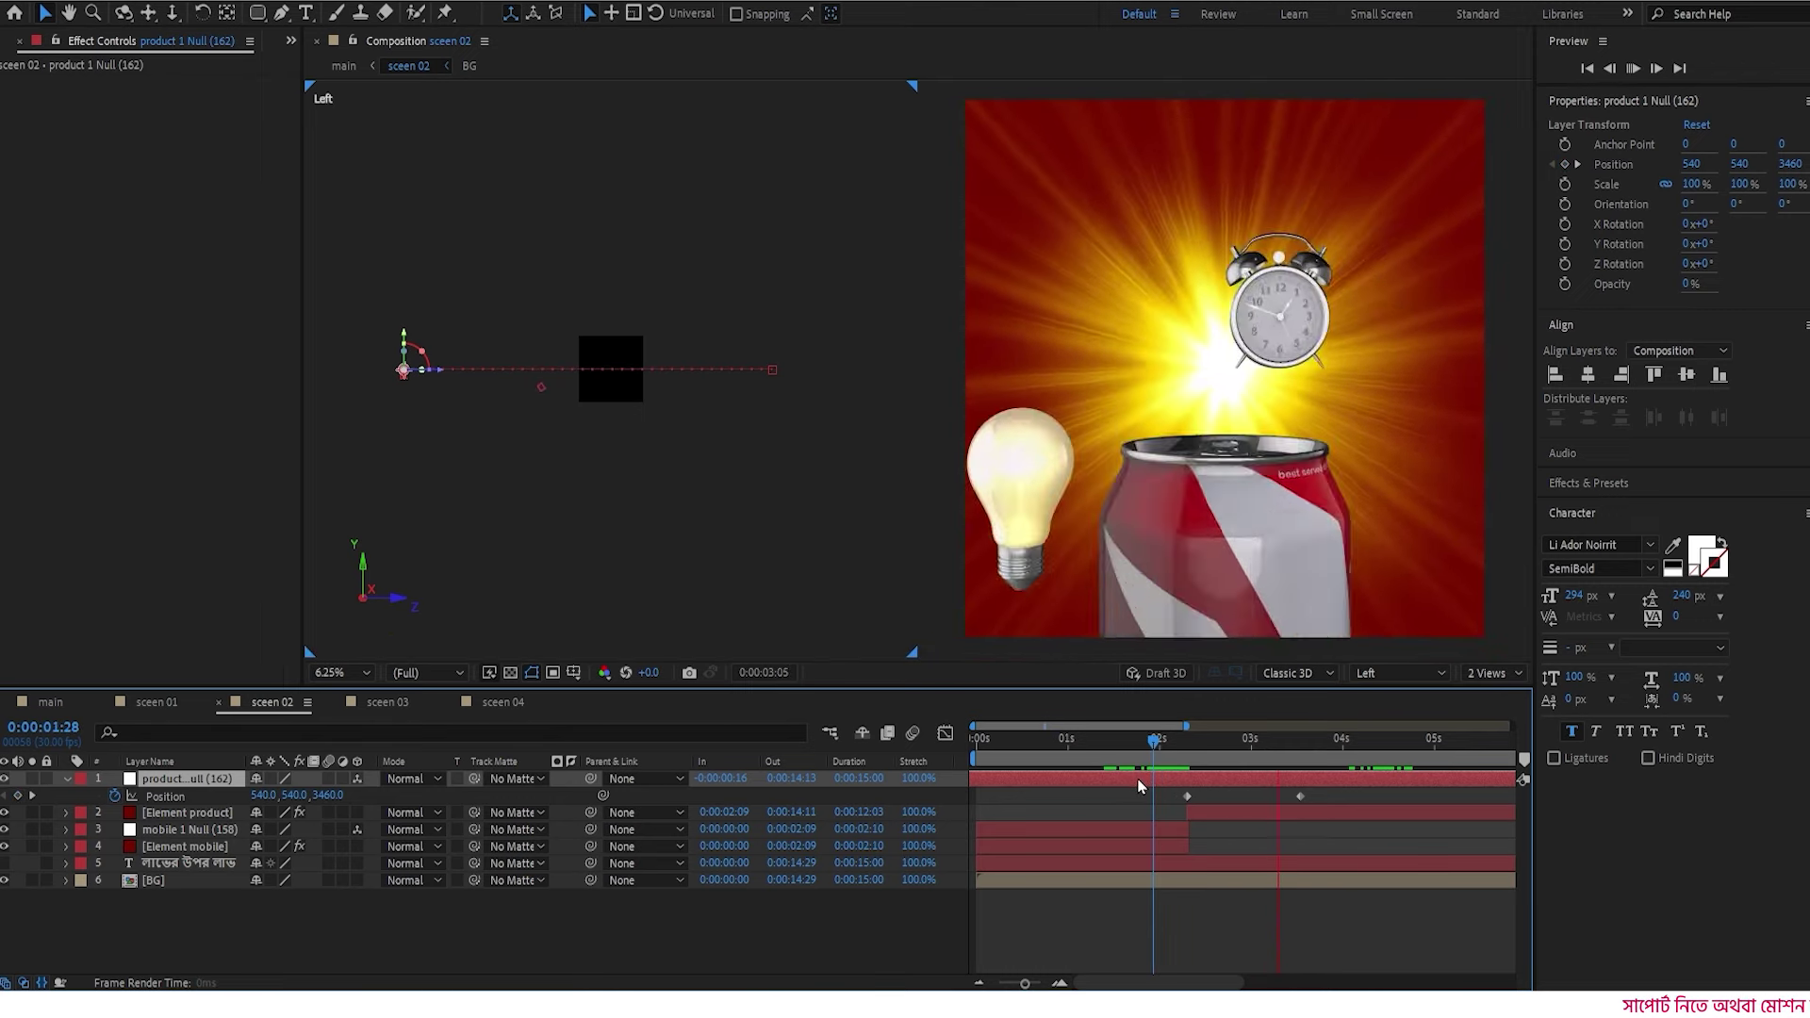
{"action": "key", "text": "space"}
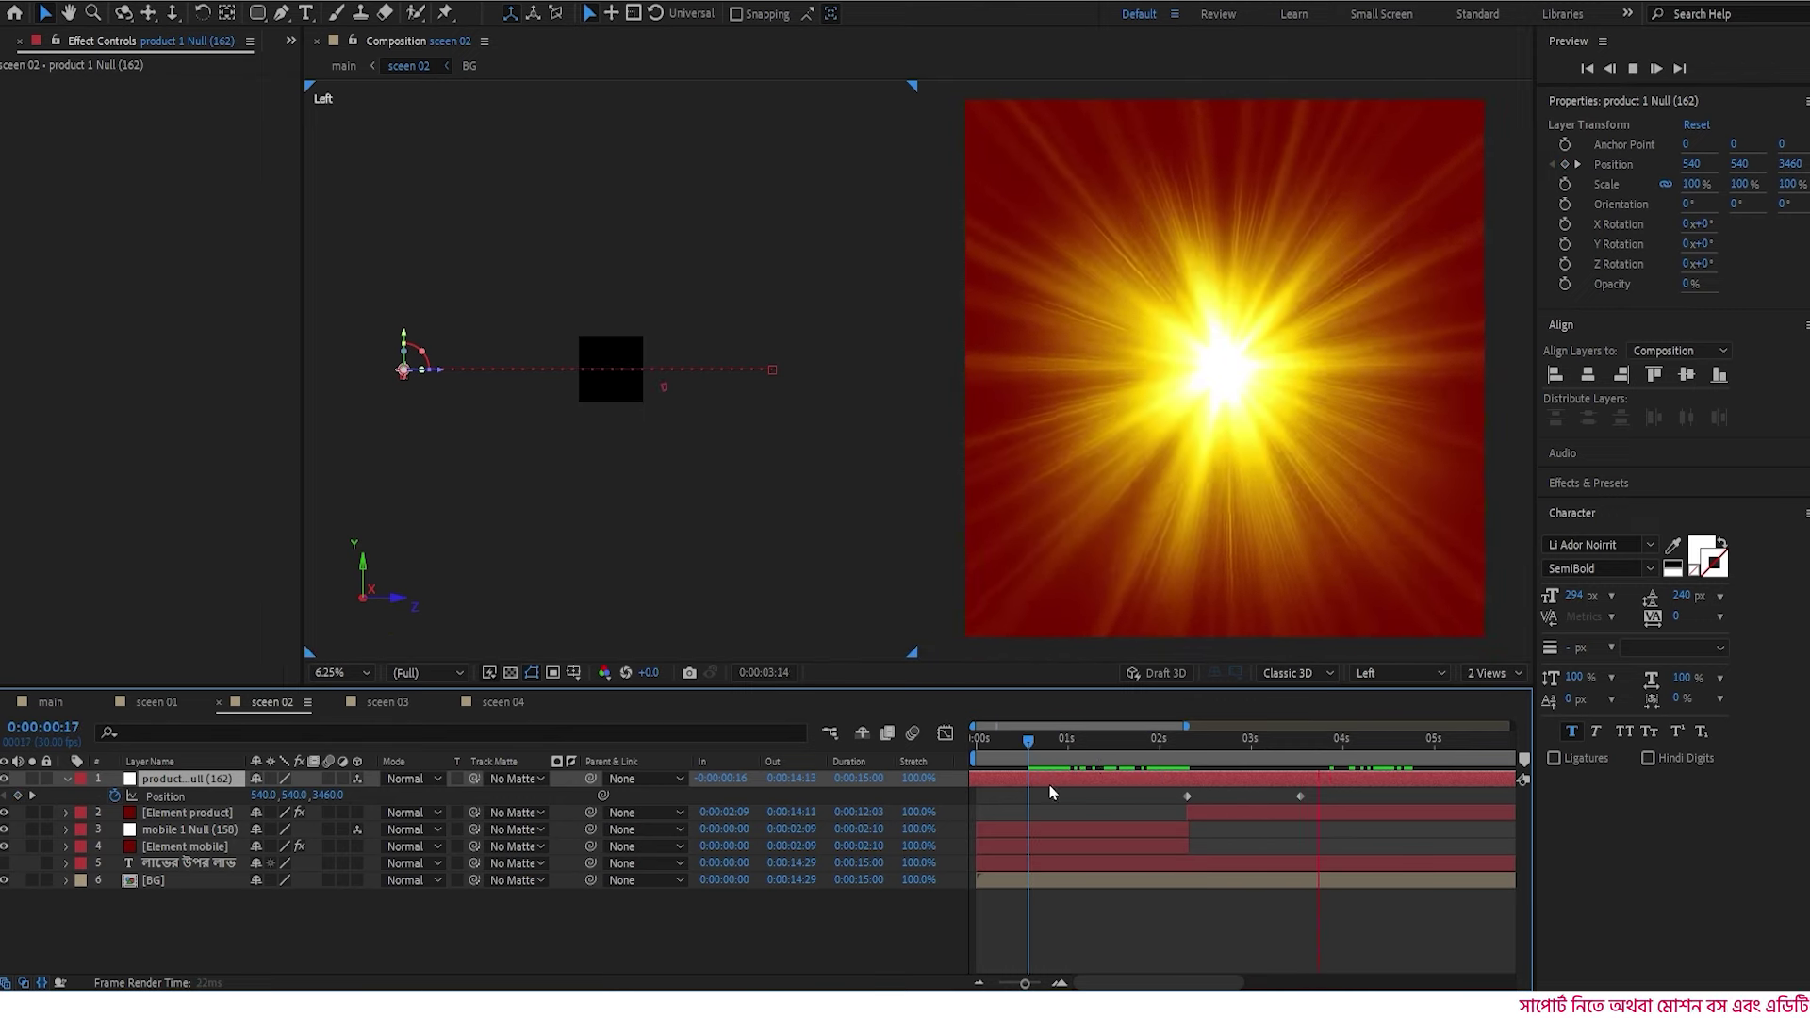
{"action": "key", "text": "space"}
- Review the product fly-past timing in sceen 02 and main, and examine the third frame of the reference promo for sceen 03
{"action": "left_click_drag", "start_coordinate": [1163, 742], "coordinate": [1237, 767]}
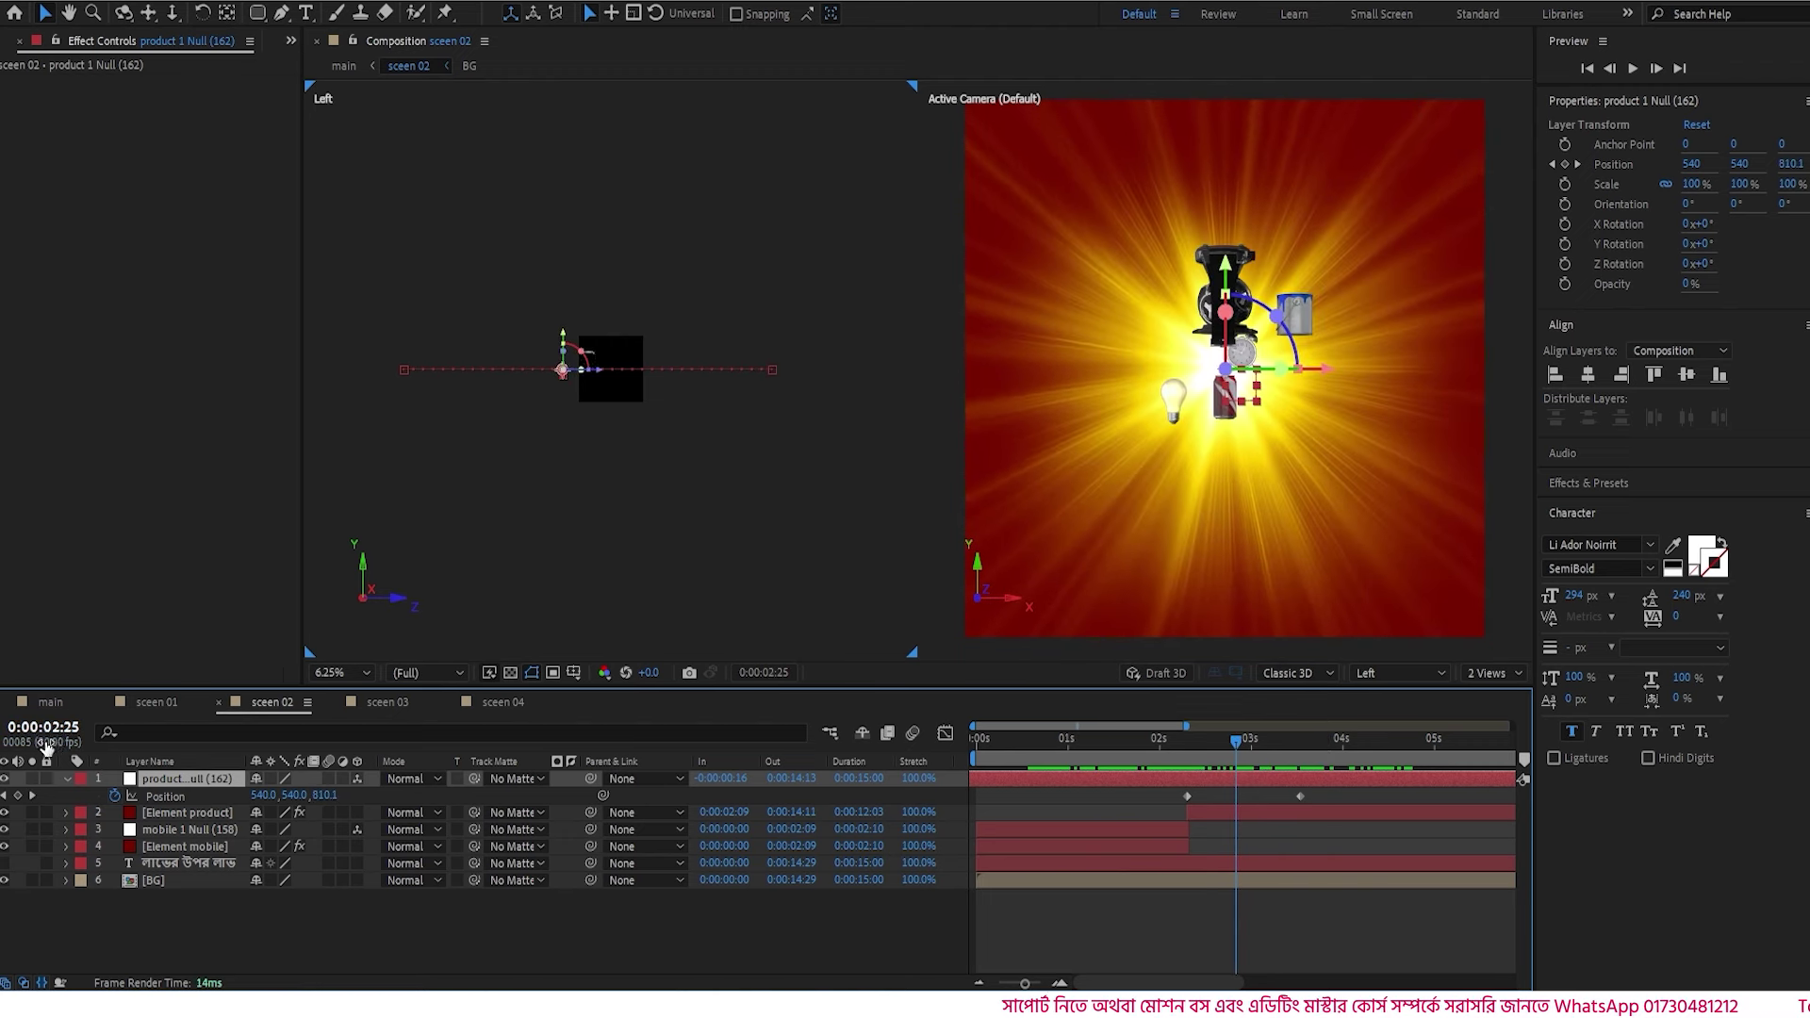
{"action": "key", "text": "minus"}
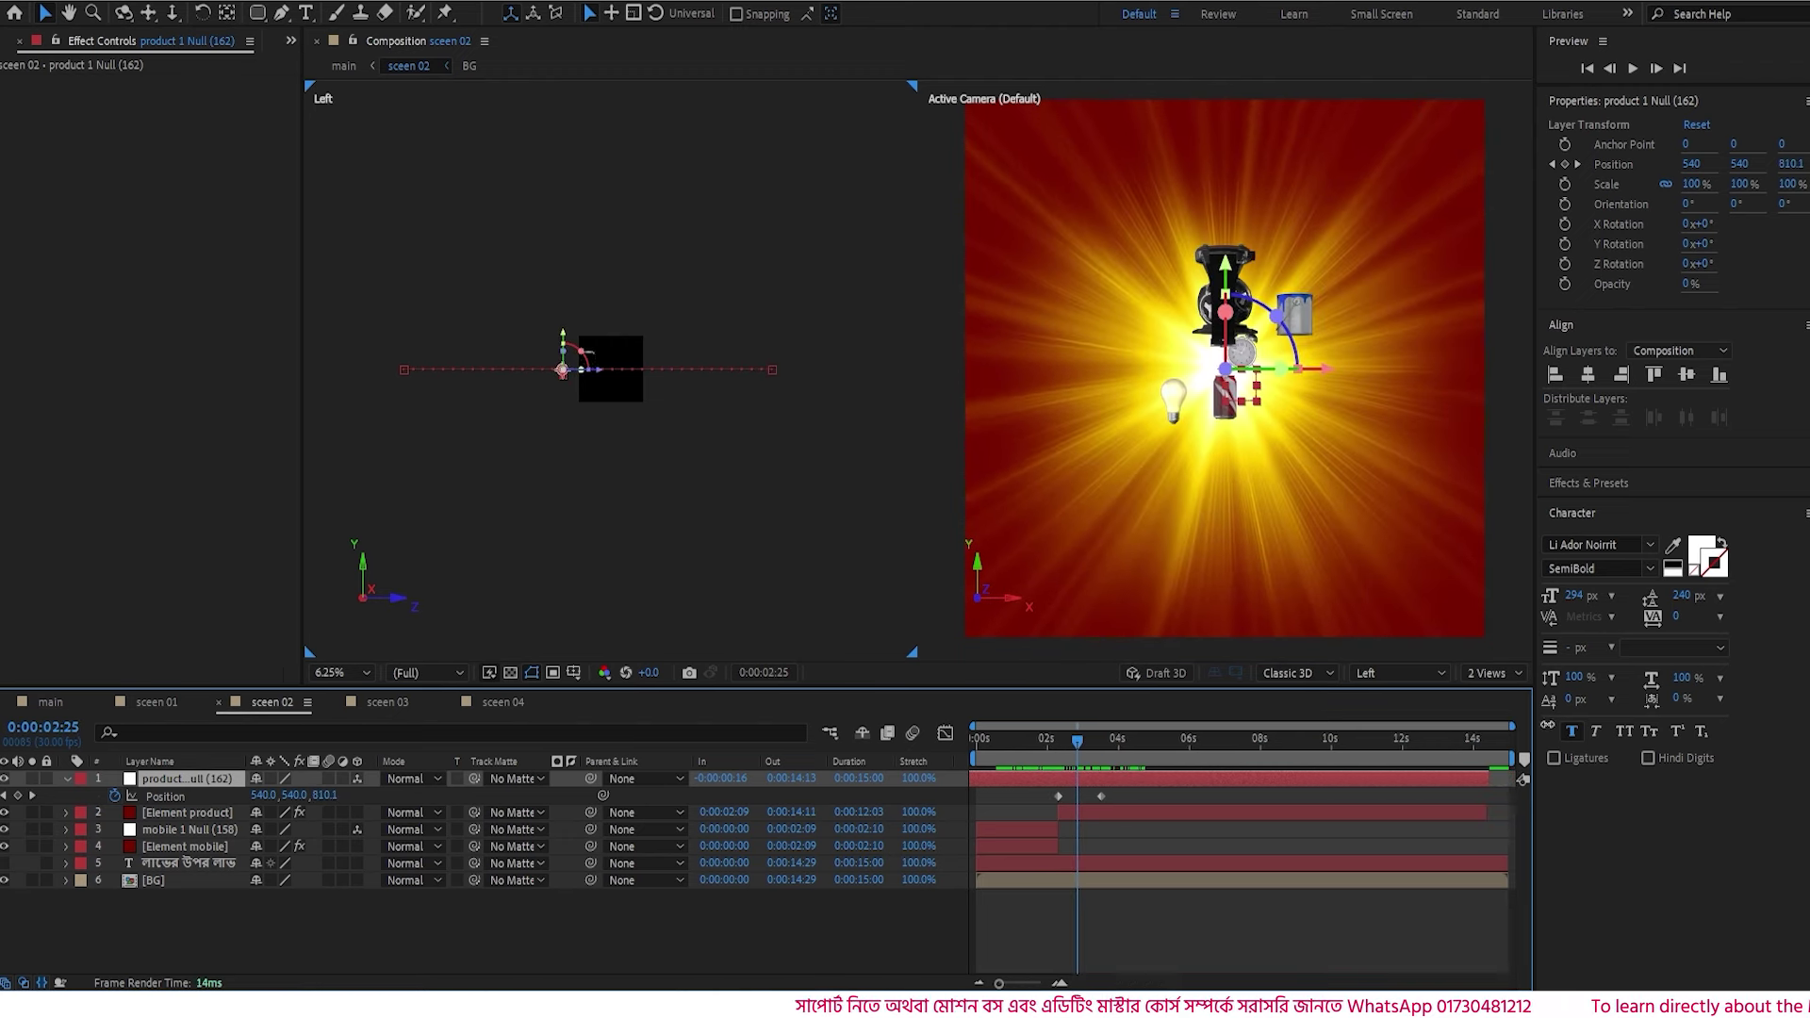
{"action": "left_click", "coordinate": [1049, 745]}
{"action": "left_click_drag", "start_coordinate": [1049, 745], "coordinate": [1152, 744]}
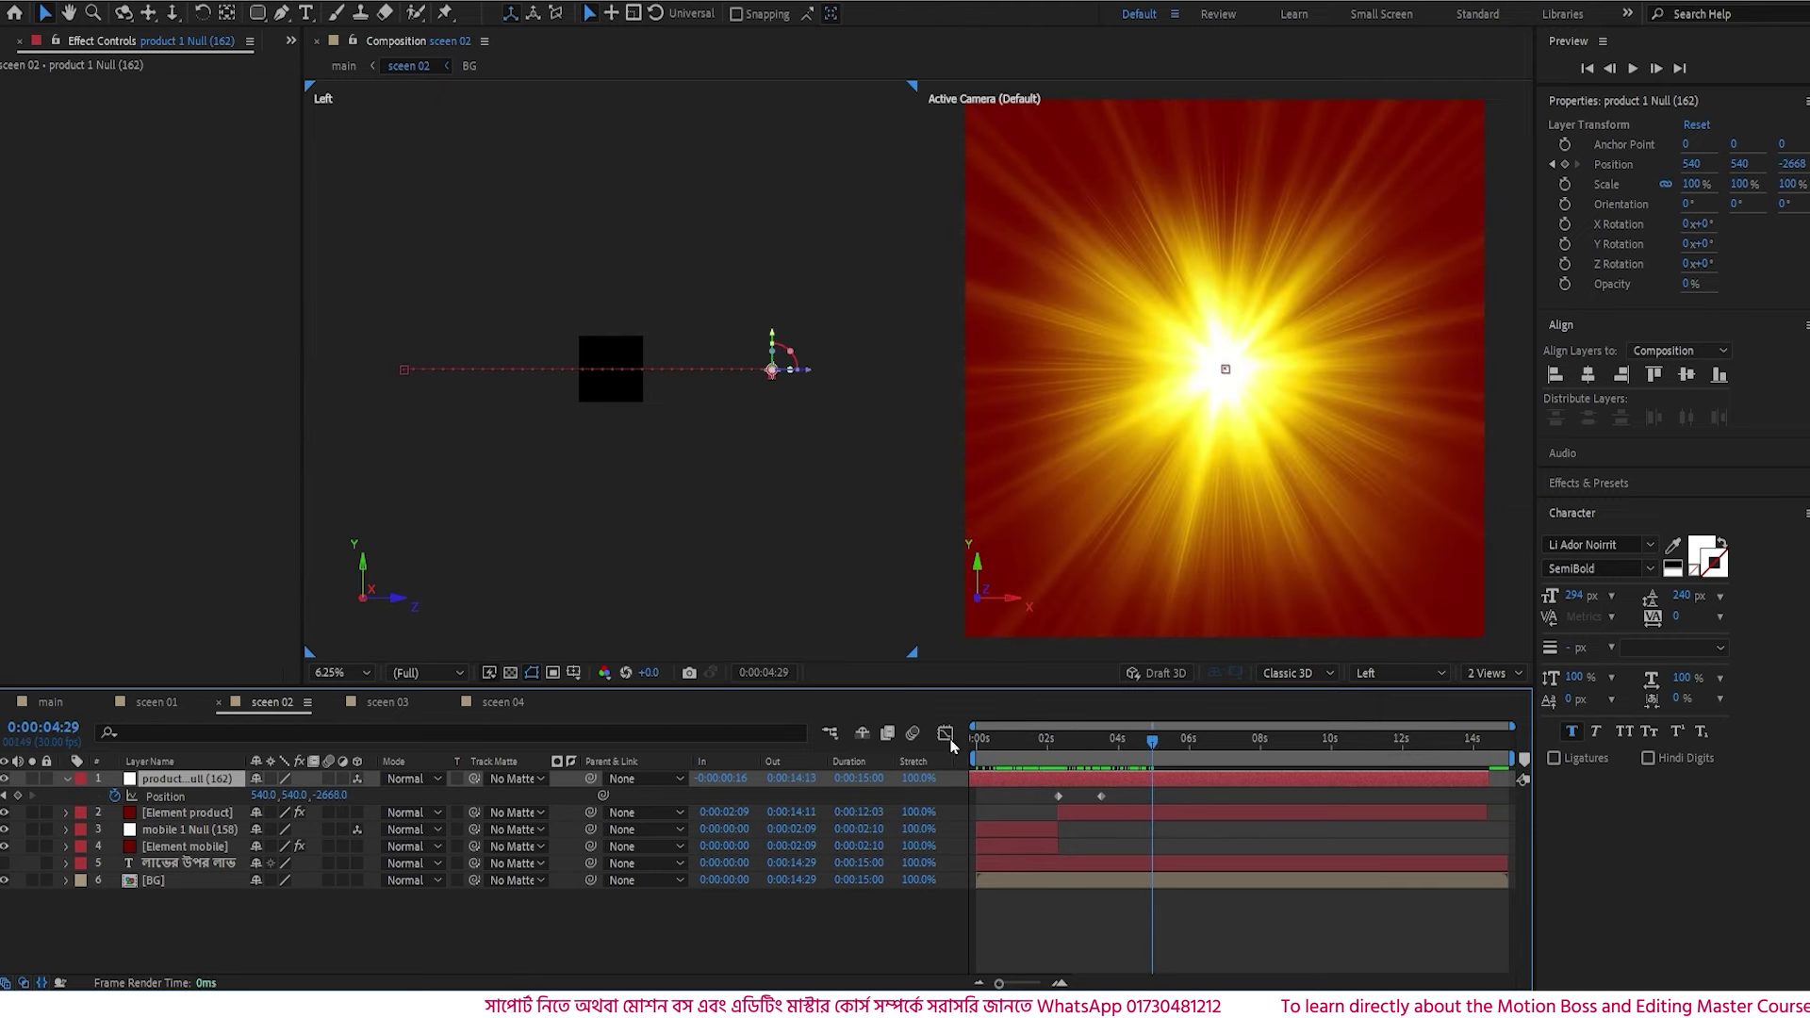
{"action": "left_click", "coordinate": [61, 709]}
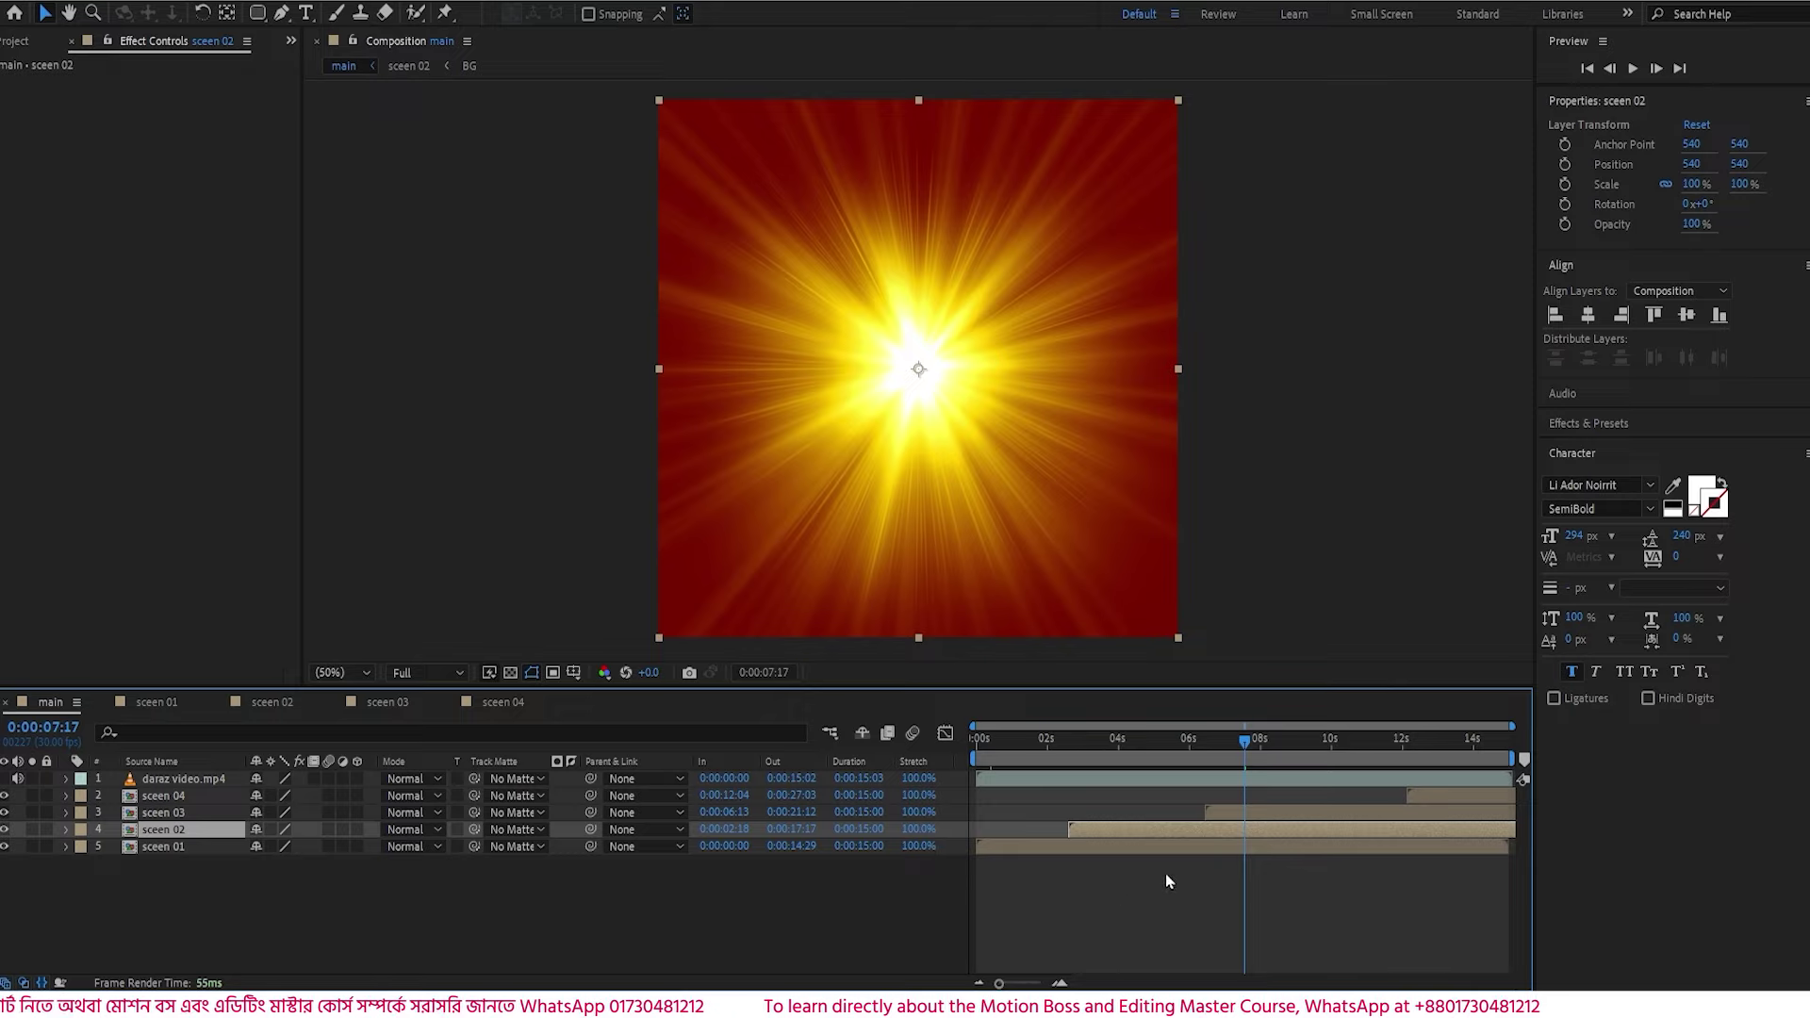
{"action": "left_click_drag", "start_coordinate": [1095, 749], "coordinate": [1217, 747]}
{"action": "left_click", "coordinate": [1294, 816]}
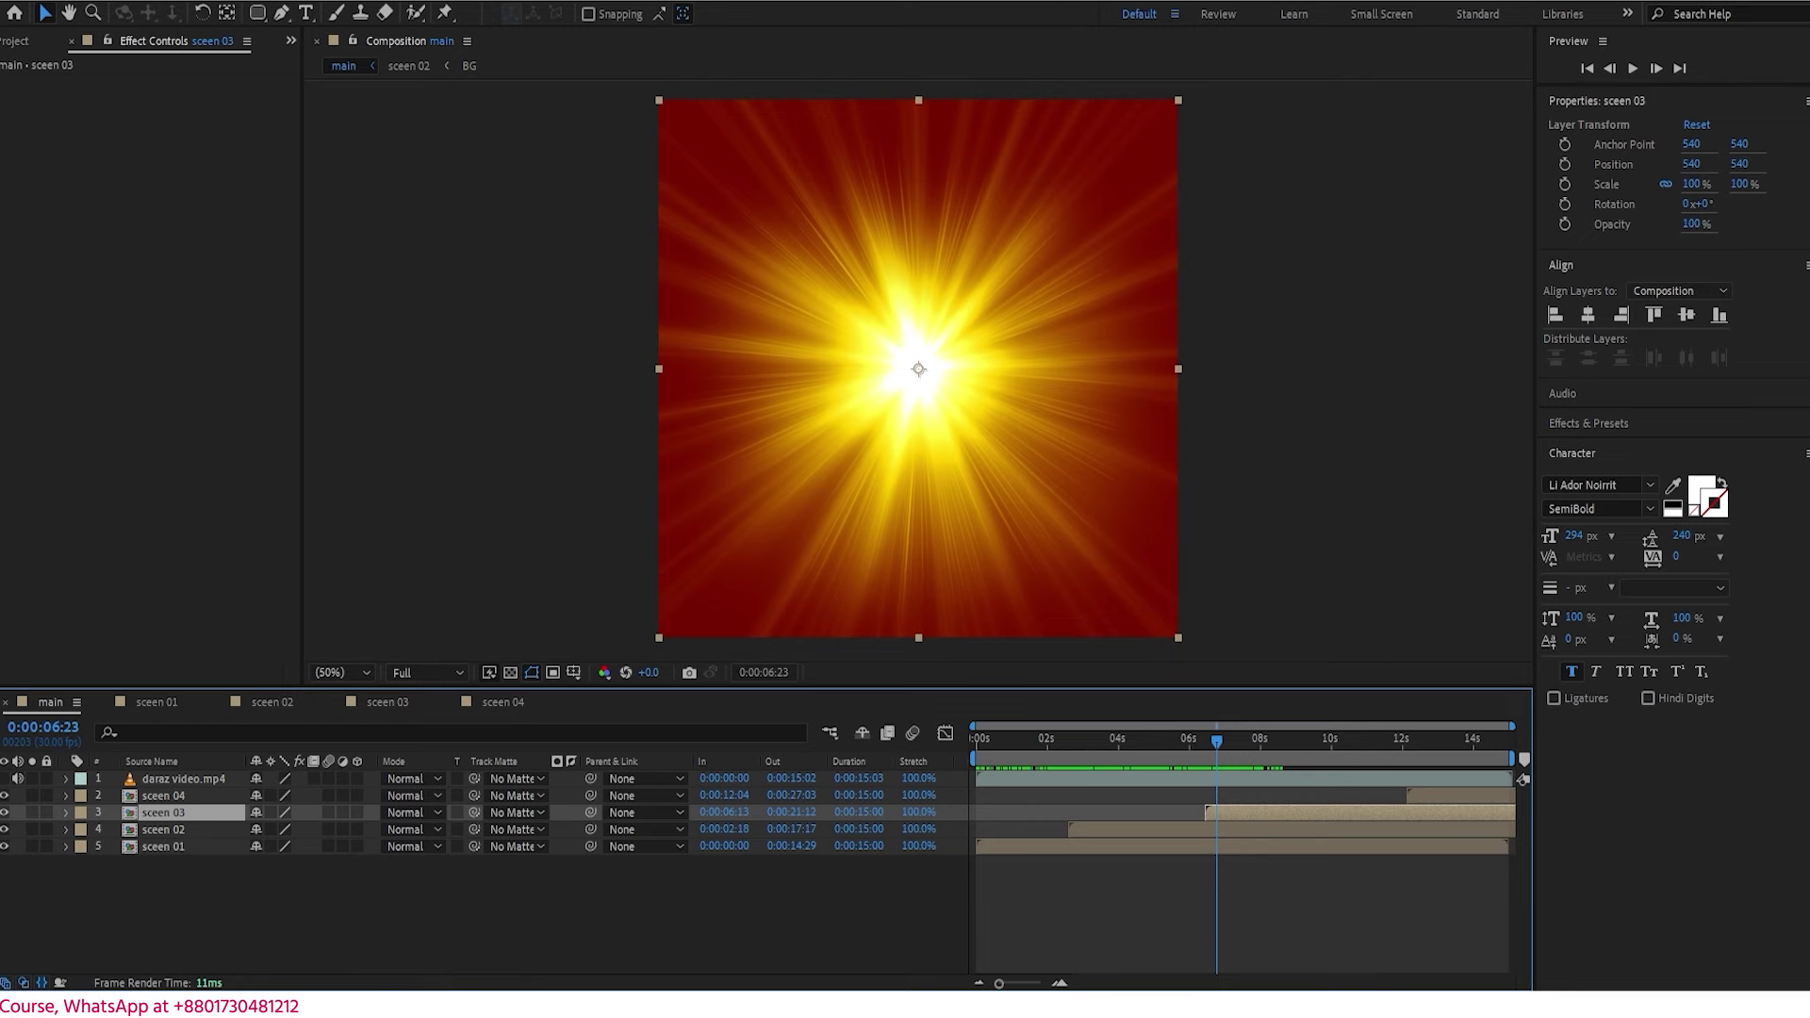
{"action": "key", "text": "alt+Tab"}
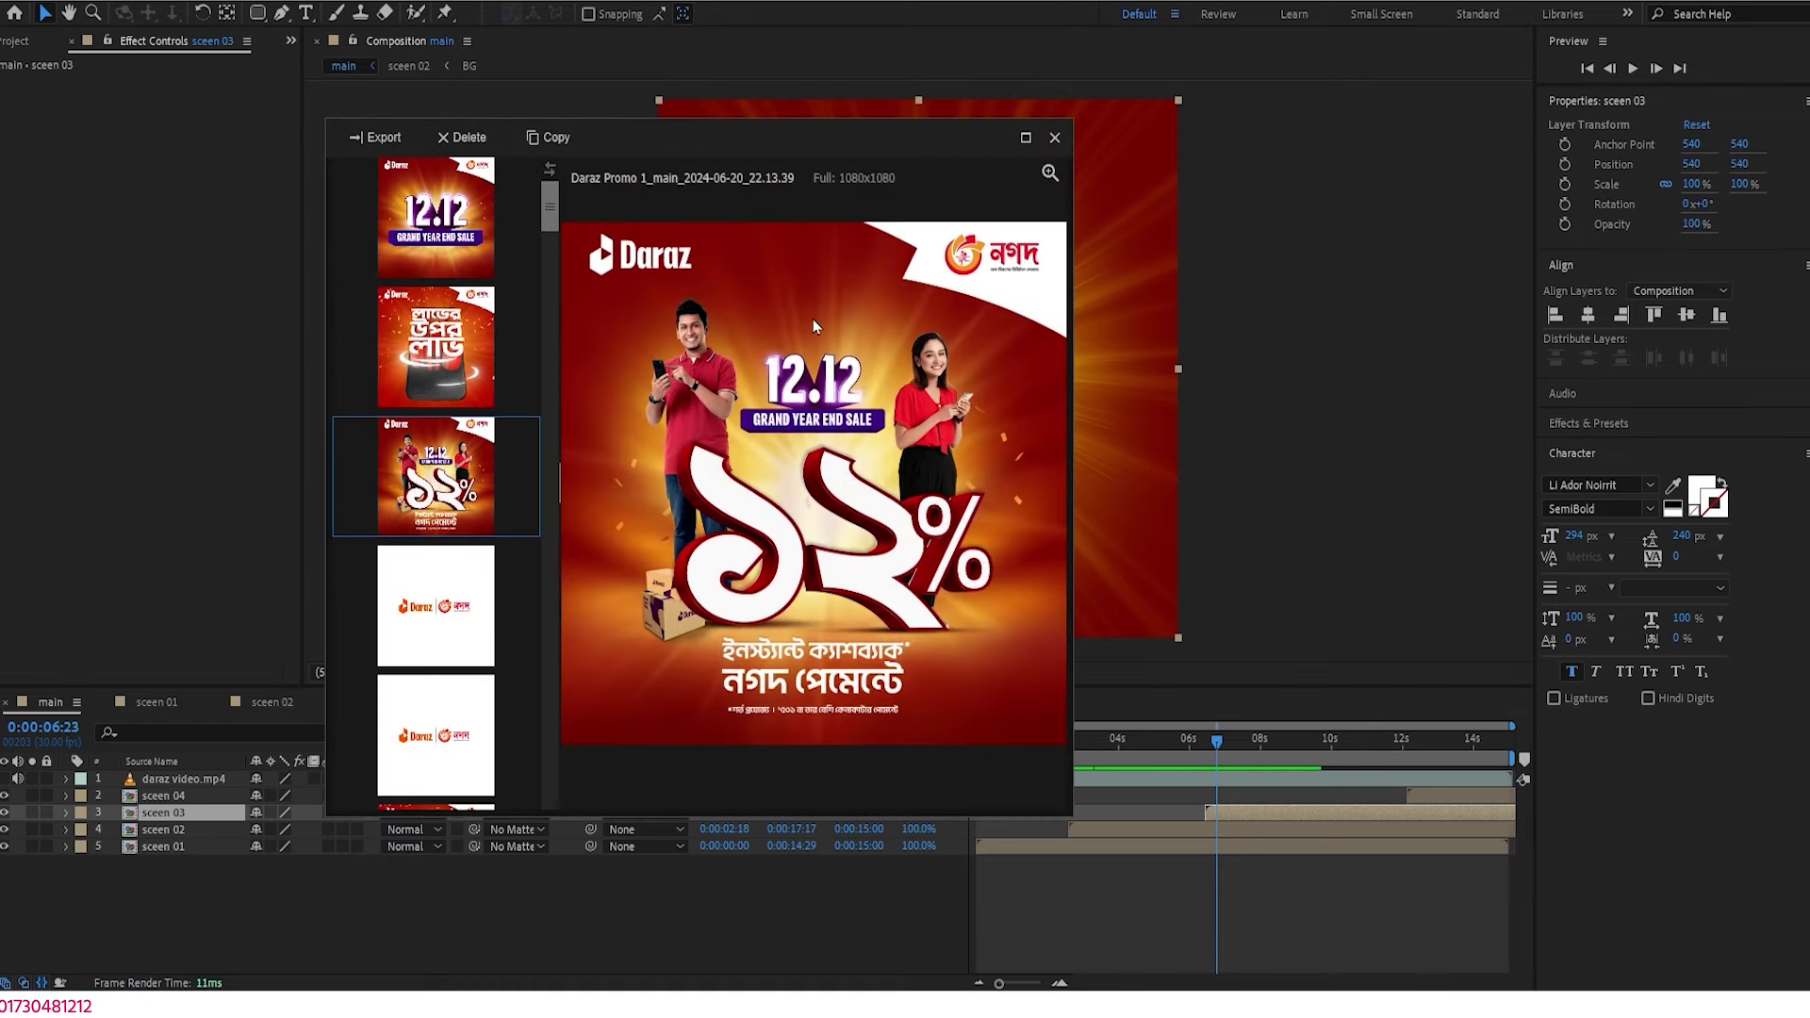
{"action": "key", "text": "alt+Tab"}
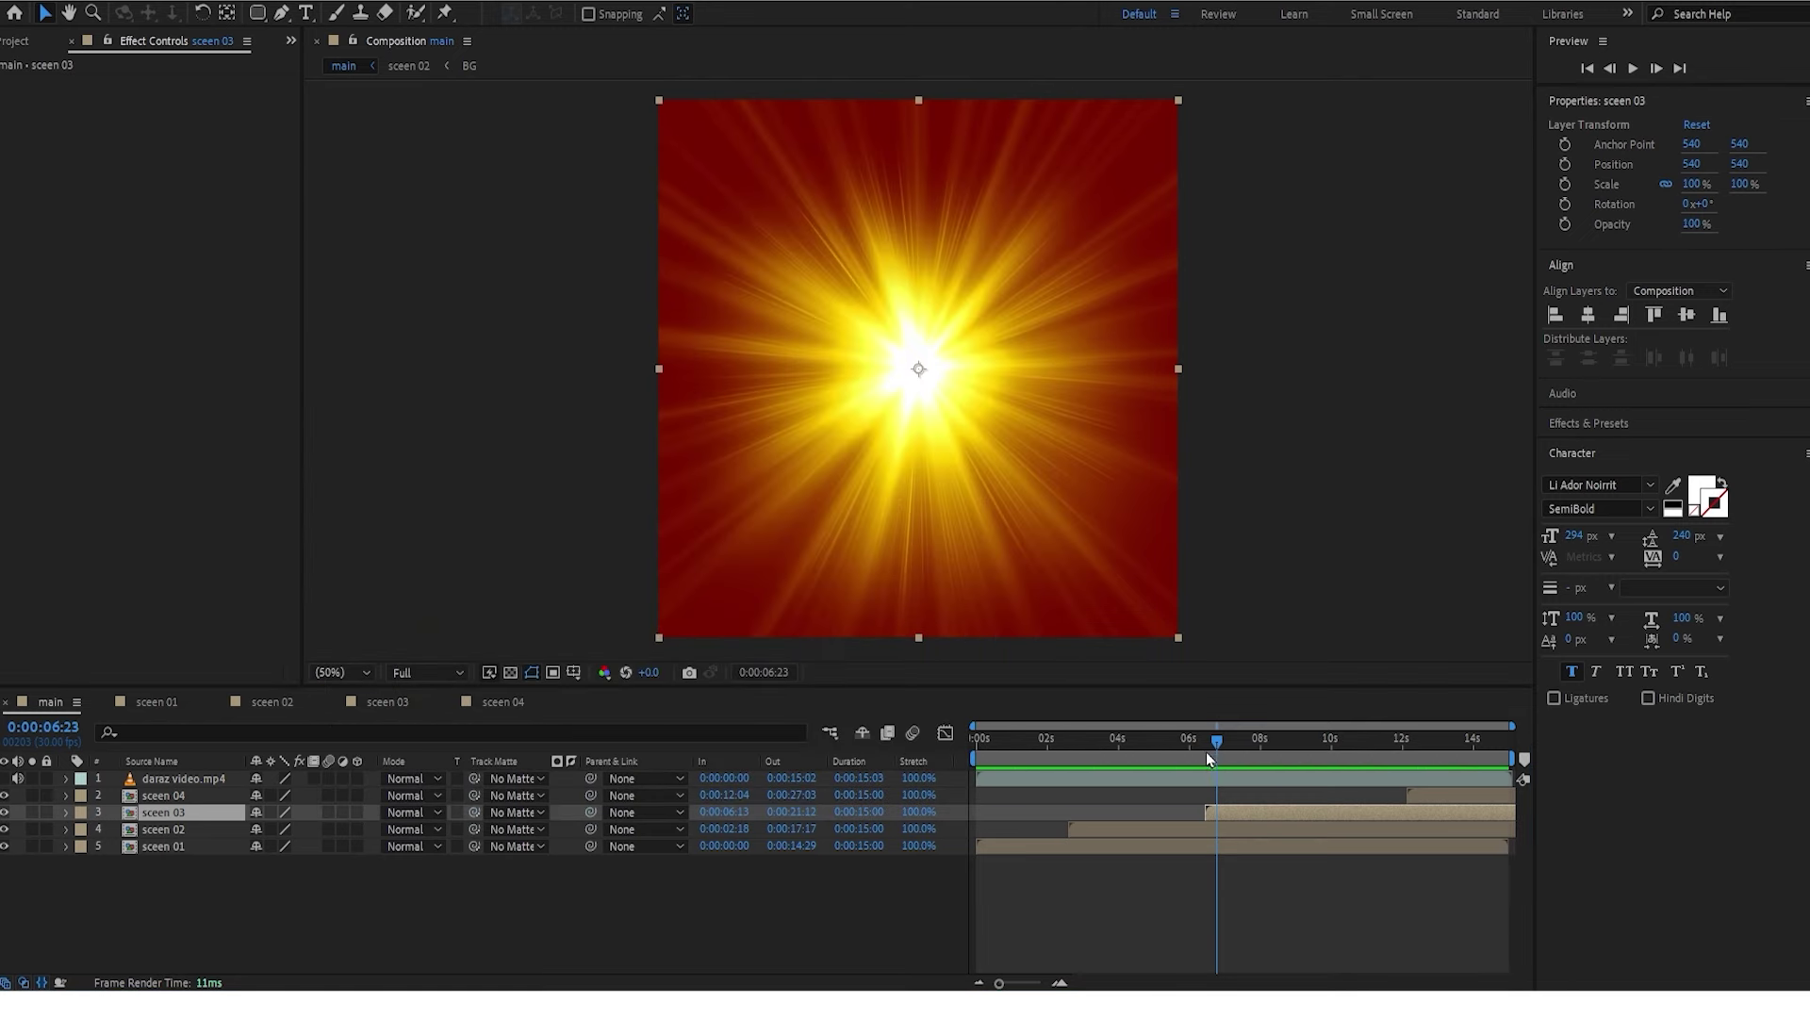
- Copy the BG layer from sceen 02 into the empty sceen 03 composition and preview the background
{"action": "double_click", "coordinate": [1236, 811]}
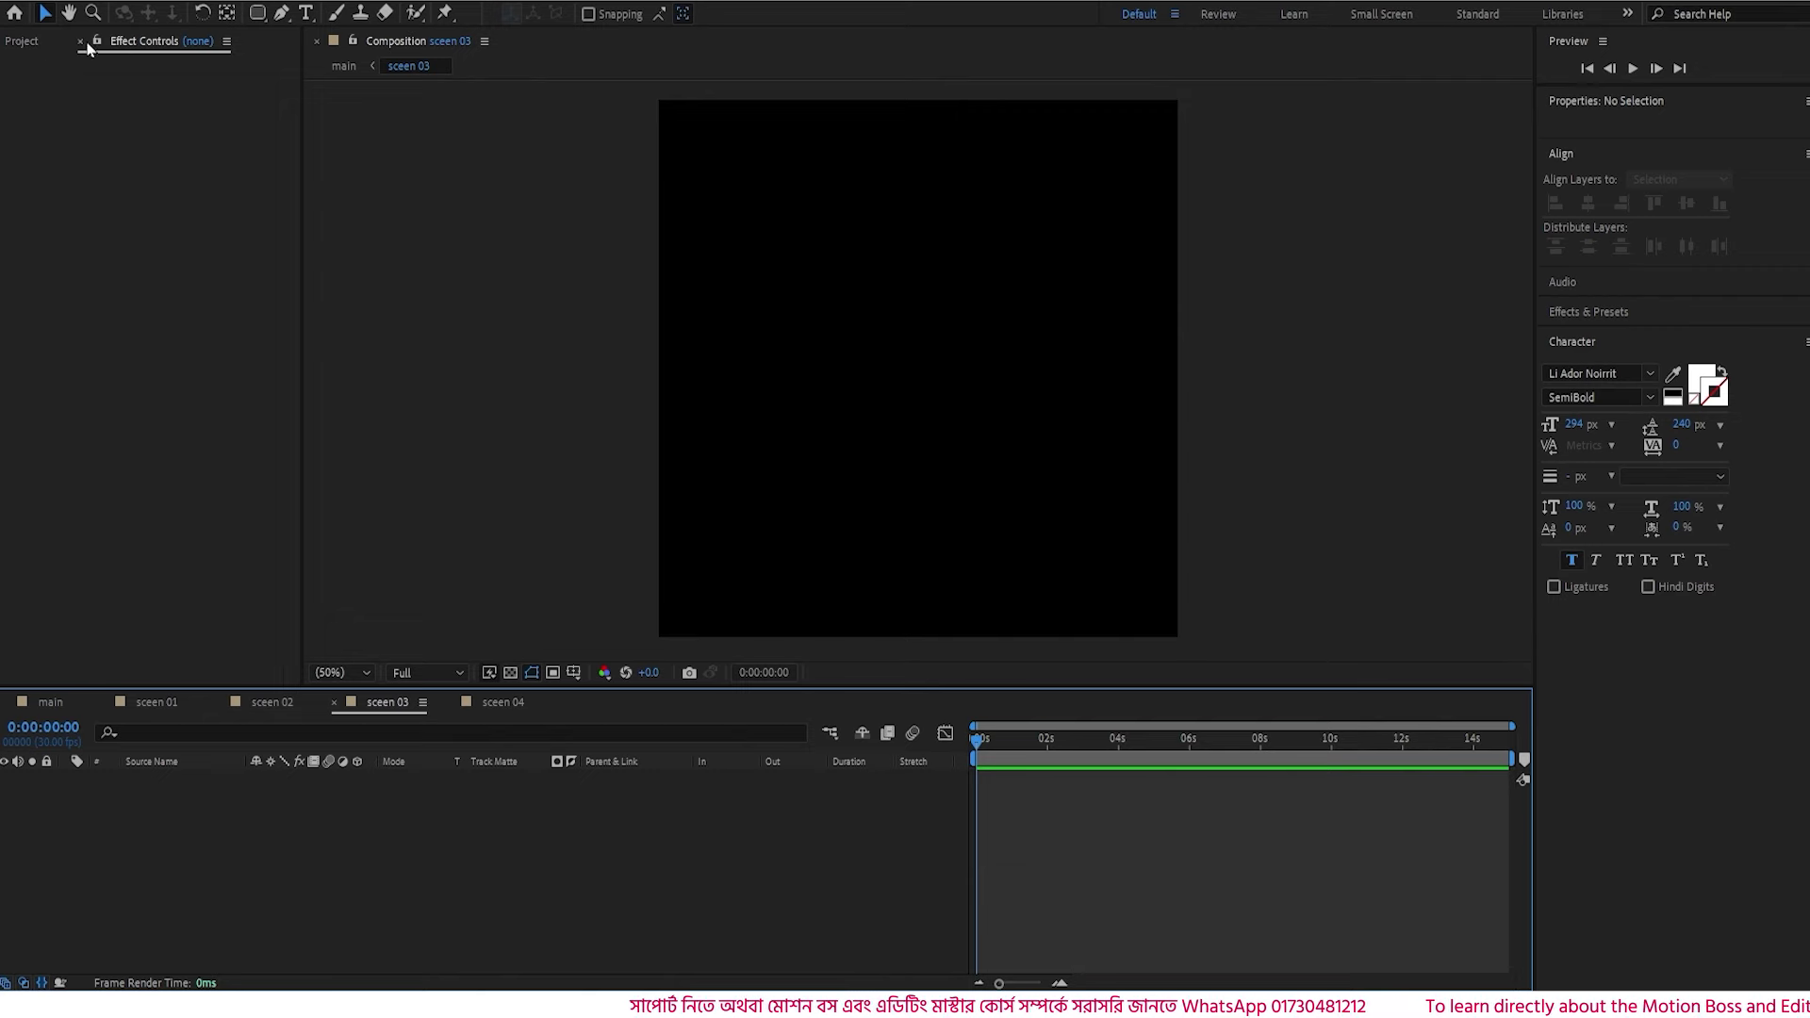
{"action": "left_click", "coordinate": [269, 704]}
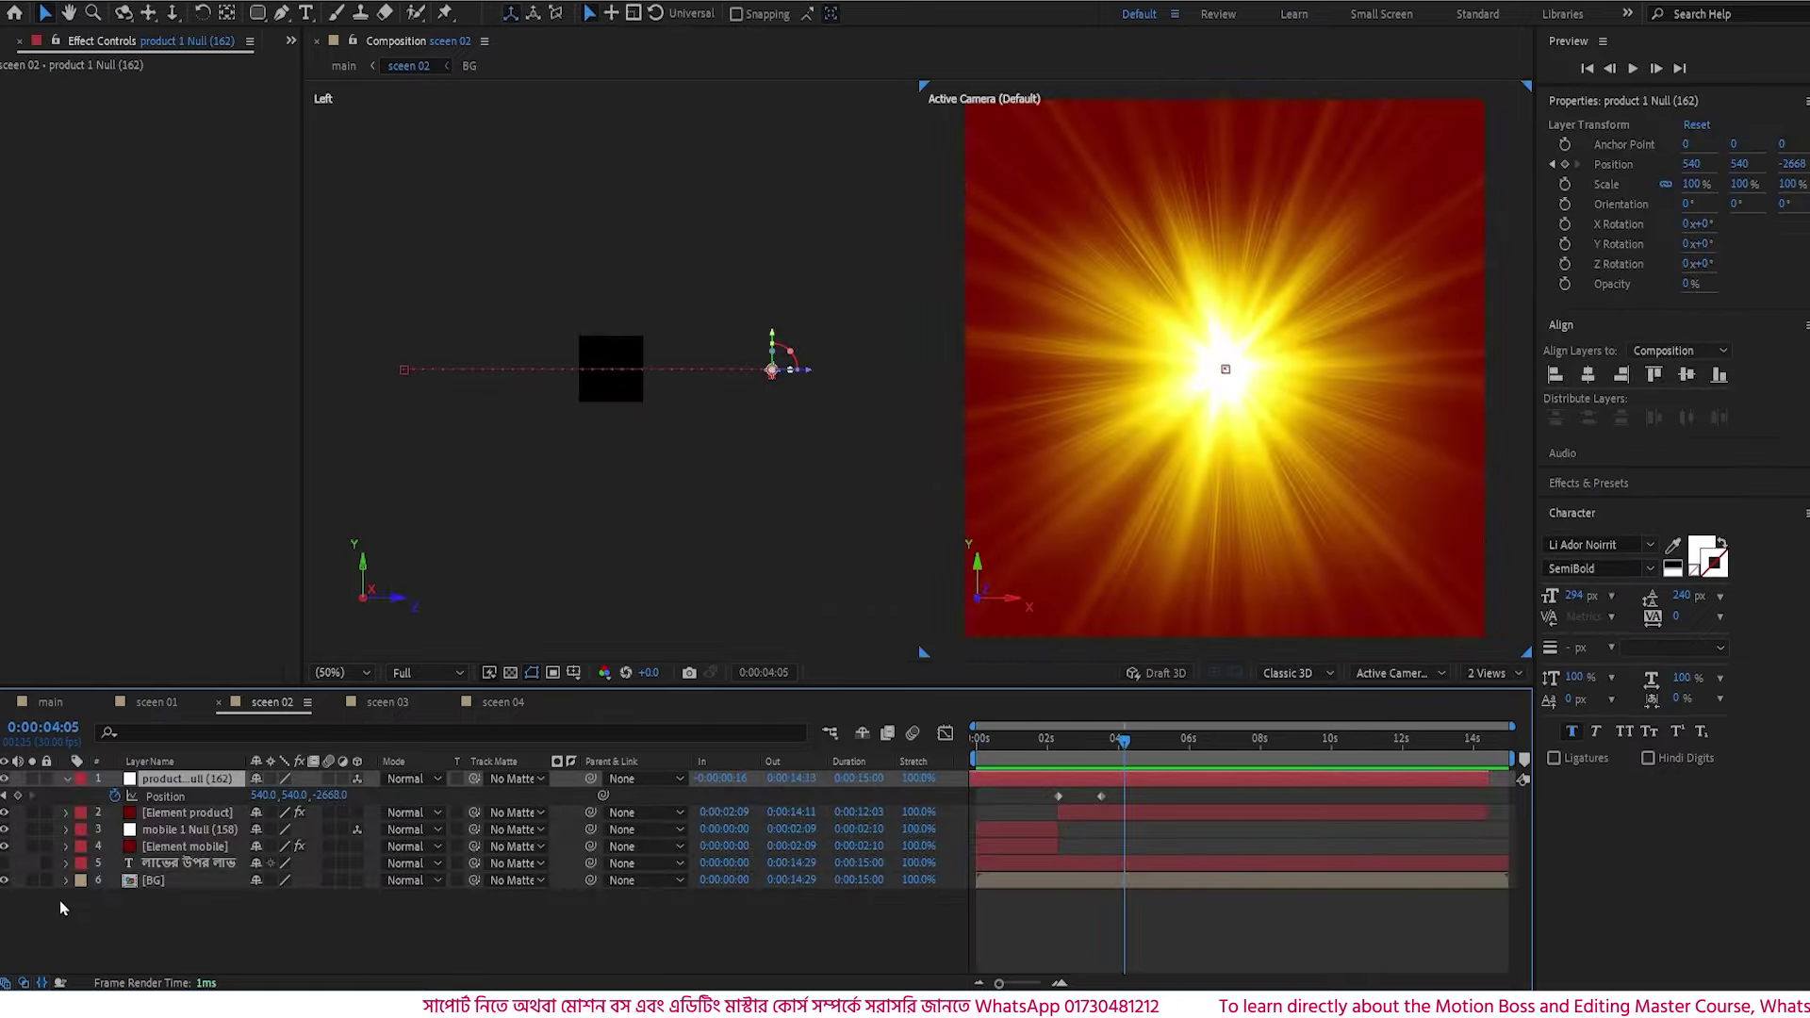
{"action": "left_click", "coordinate": [164, 881]}
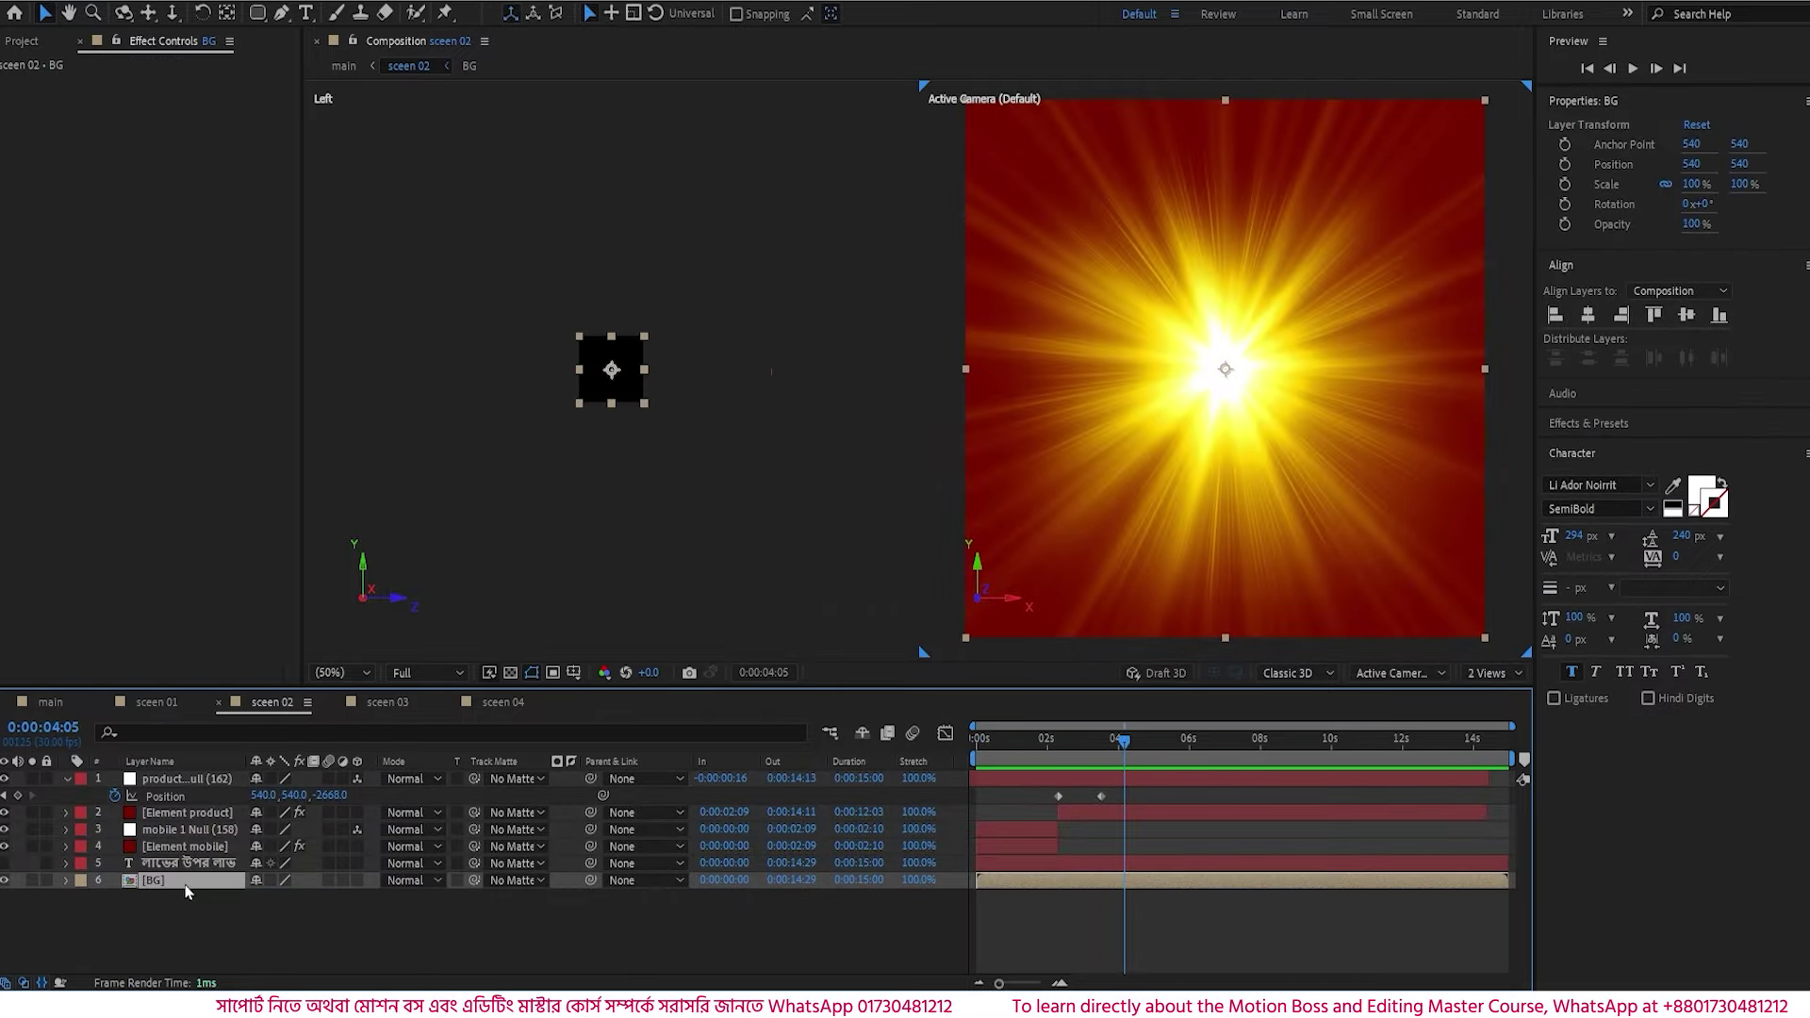
{"action": "left_click", "coordinate": [387, 703]}
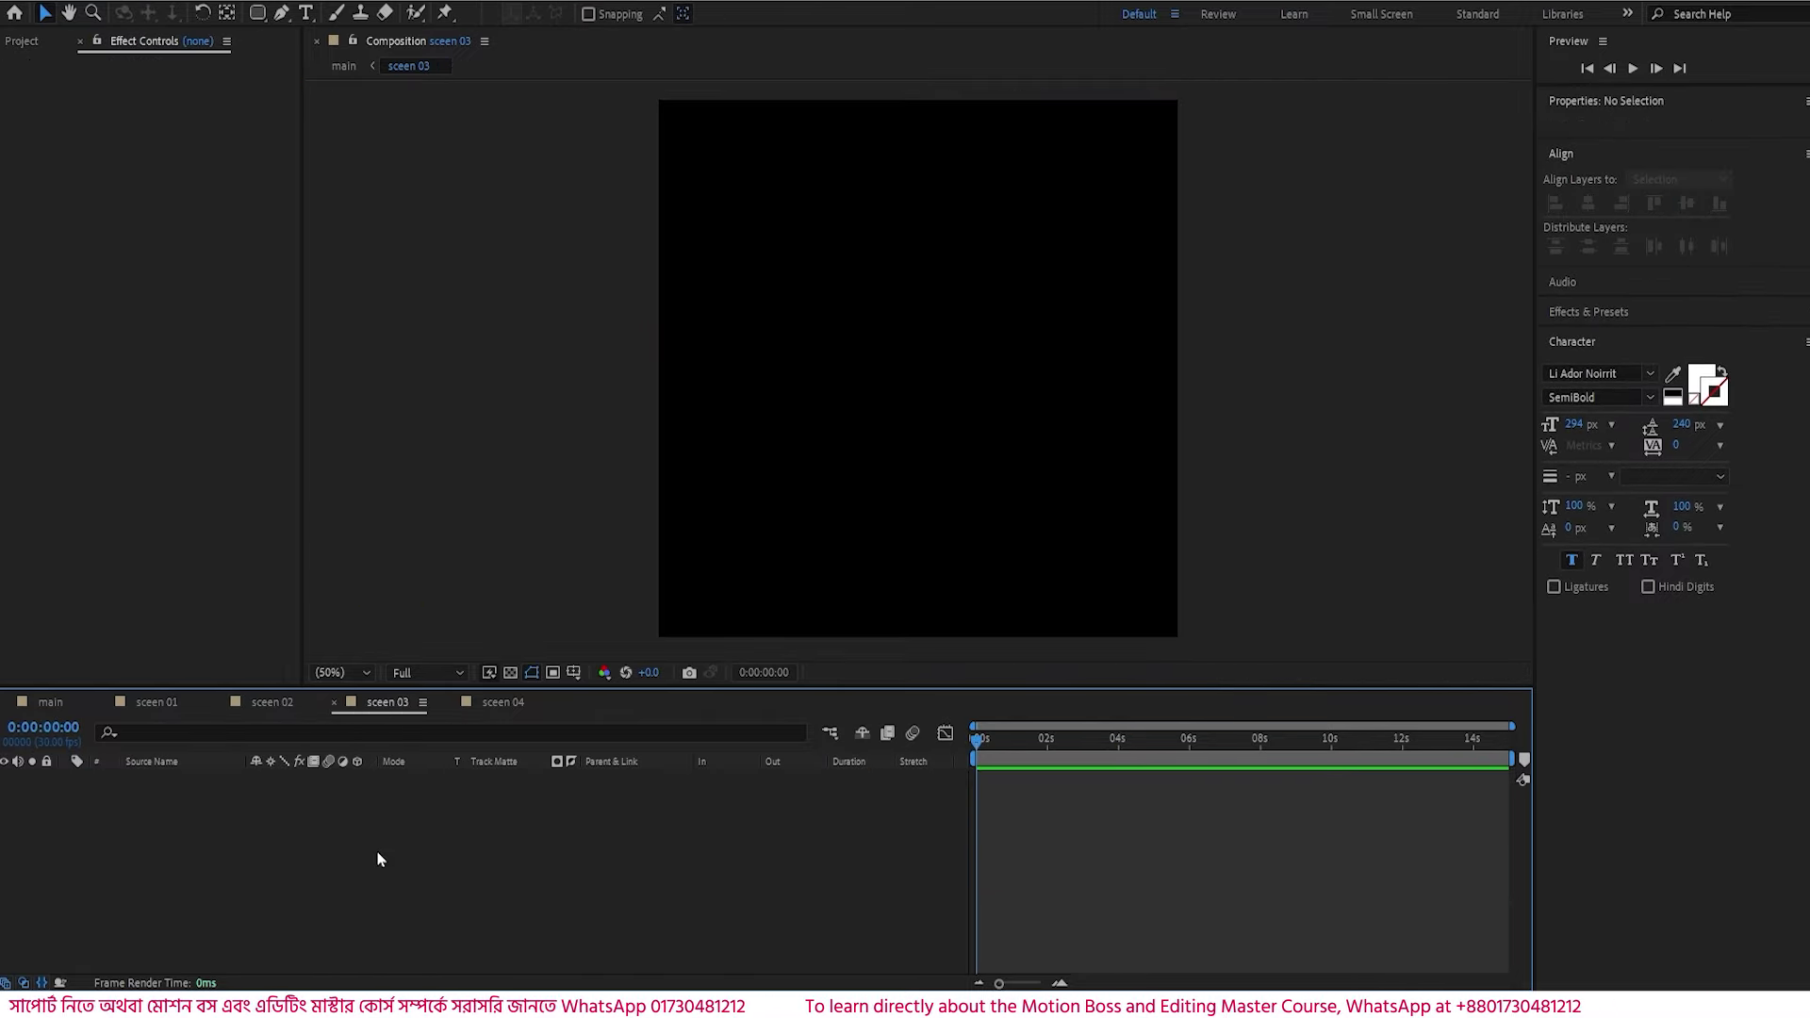
{"action": "key", "text": "ctrl+v"}
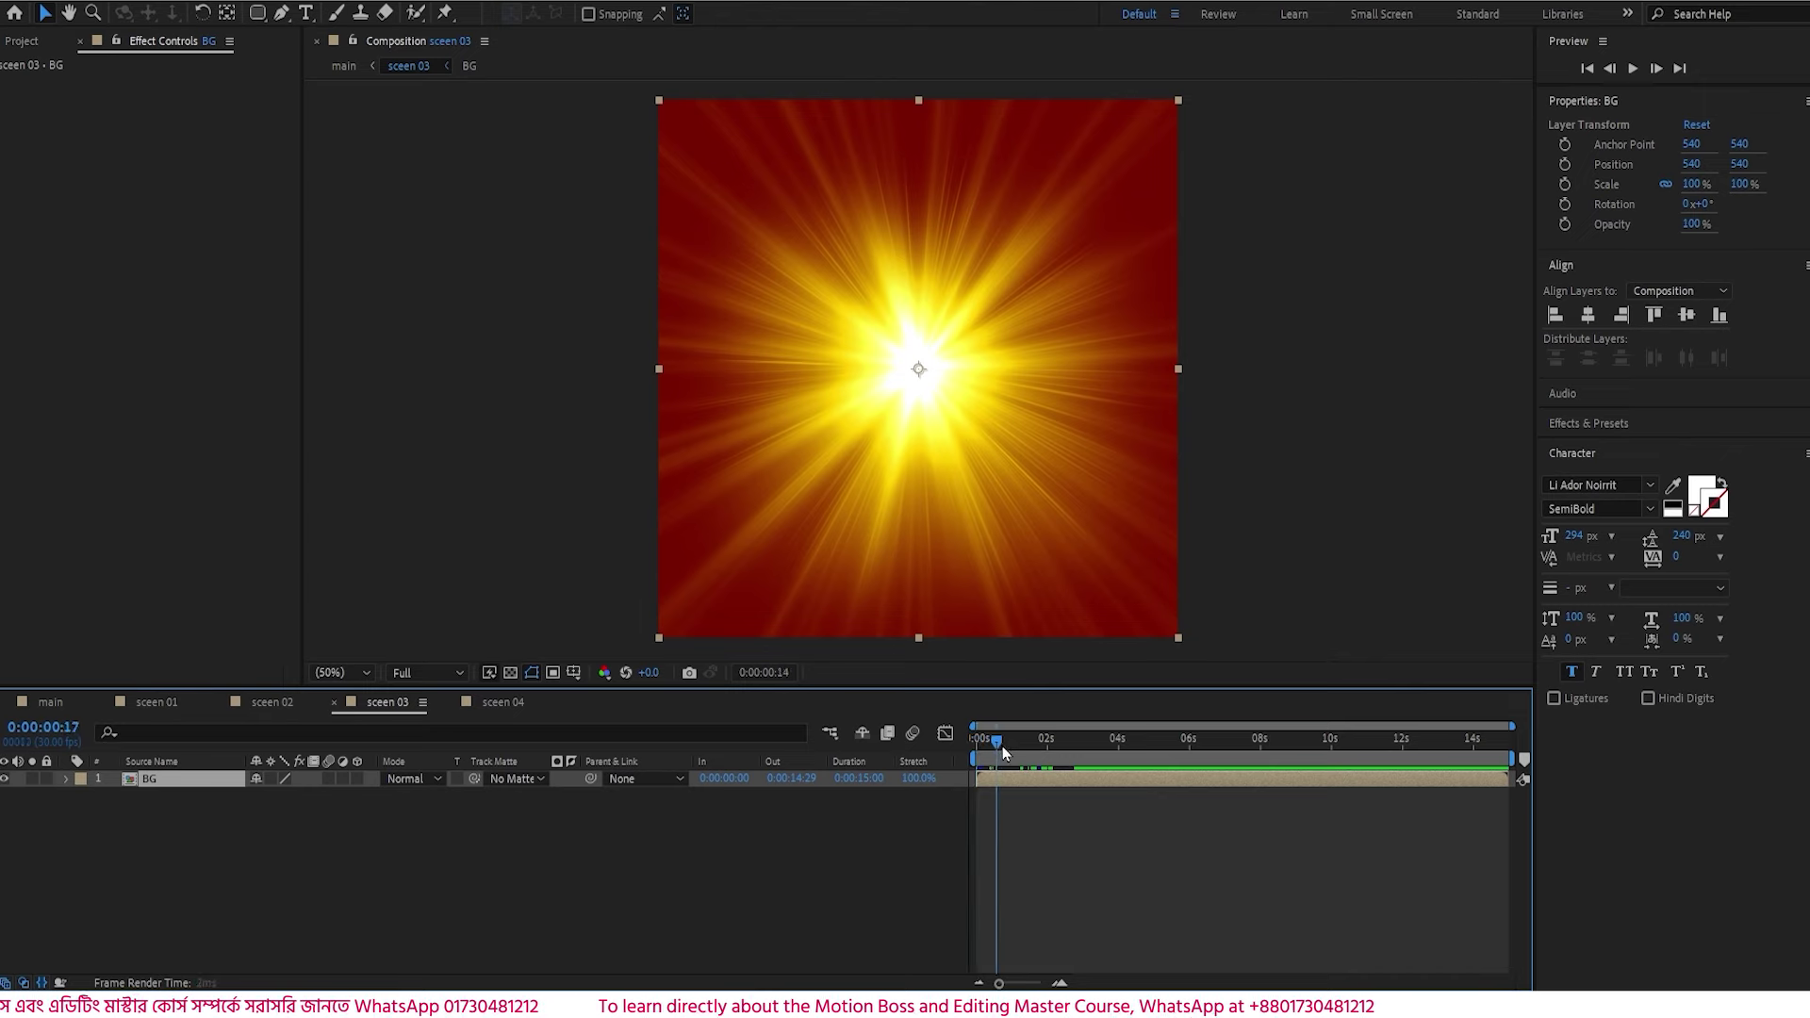
{"action": "left_click_drag", "start_coordinate": [1003, 744], "coordinate": [1350, 777]}
{"action": "key", "text": "space"}
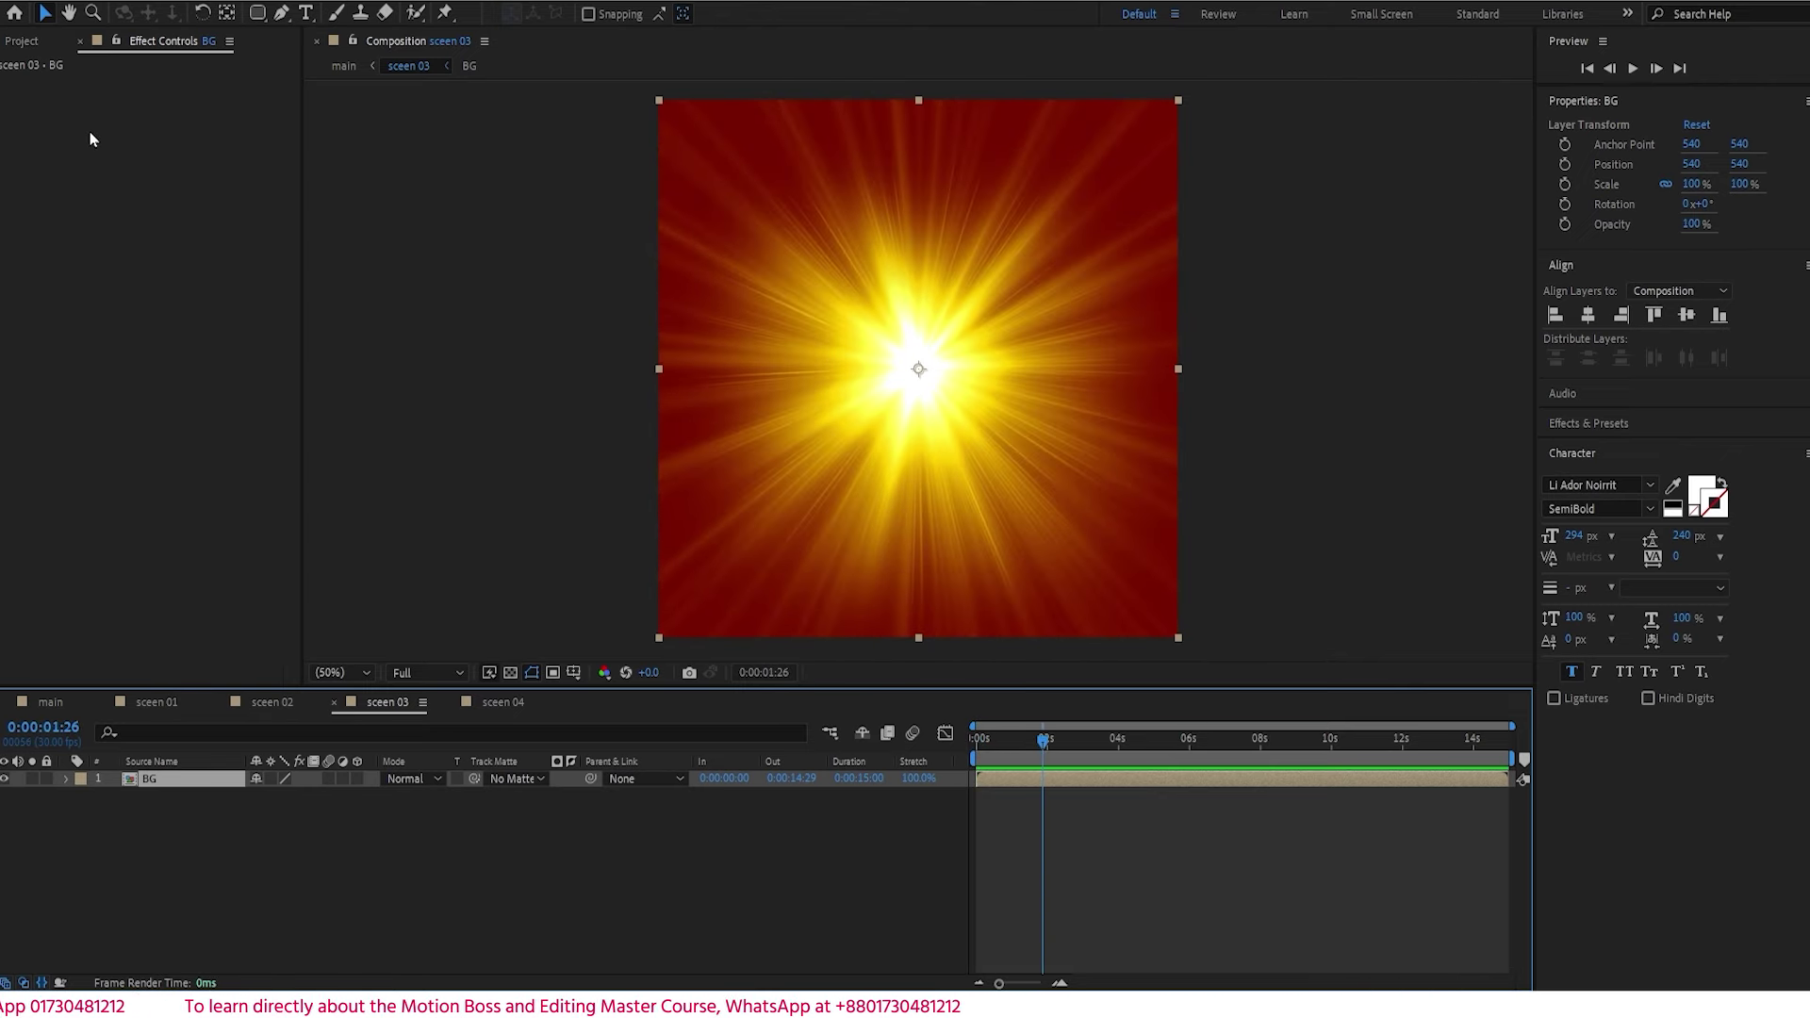
- In sceen 01, pre-compose the grand year shape layer and both 12 12 main layers as "12.12 and grand year", moving all attributes
{"action": "left_click", "coordinate": [22, 41]}
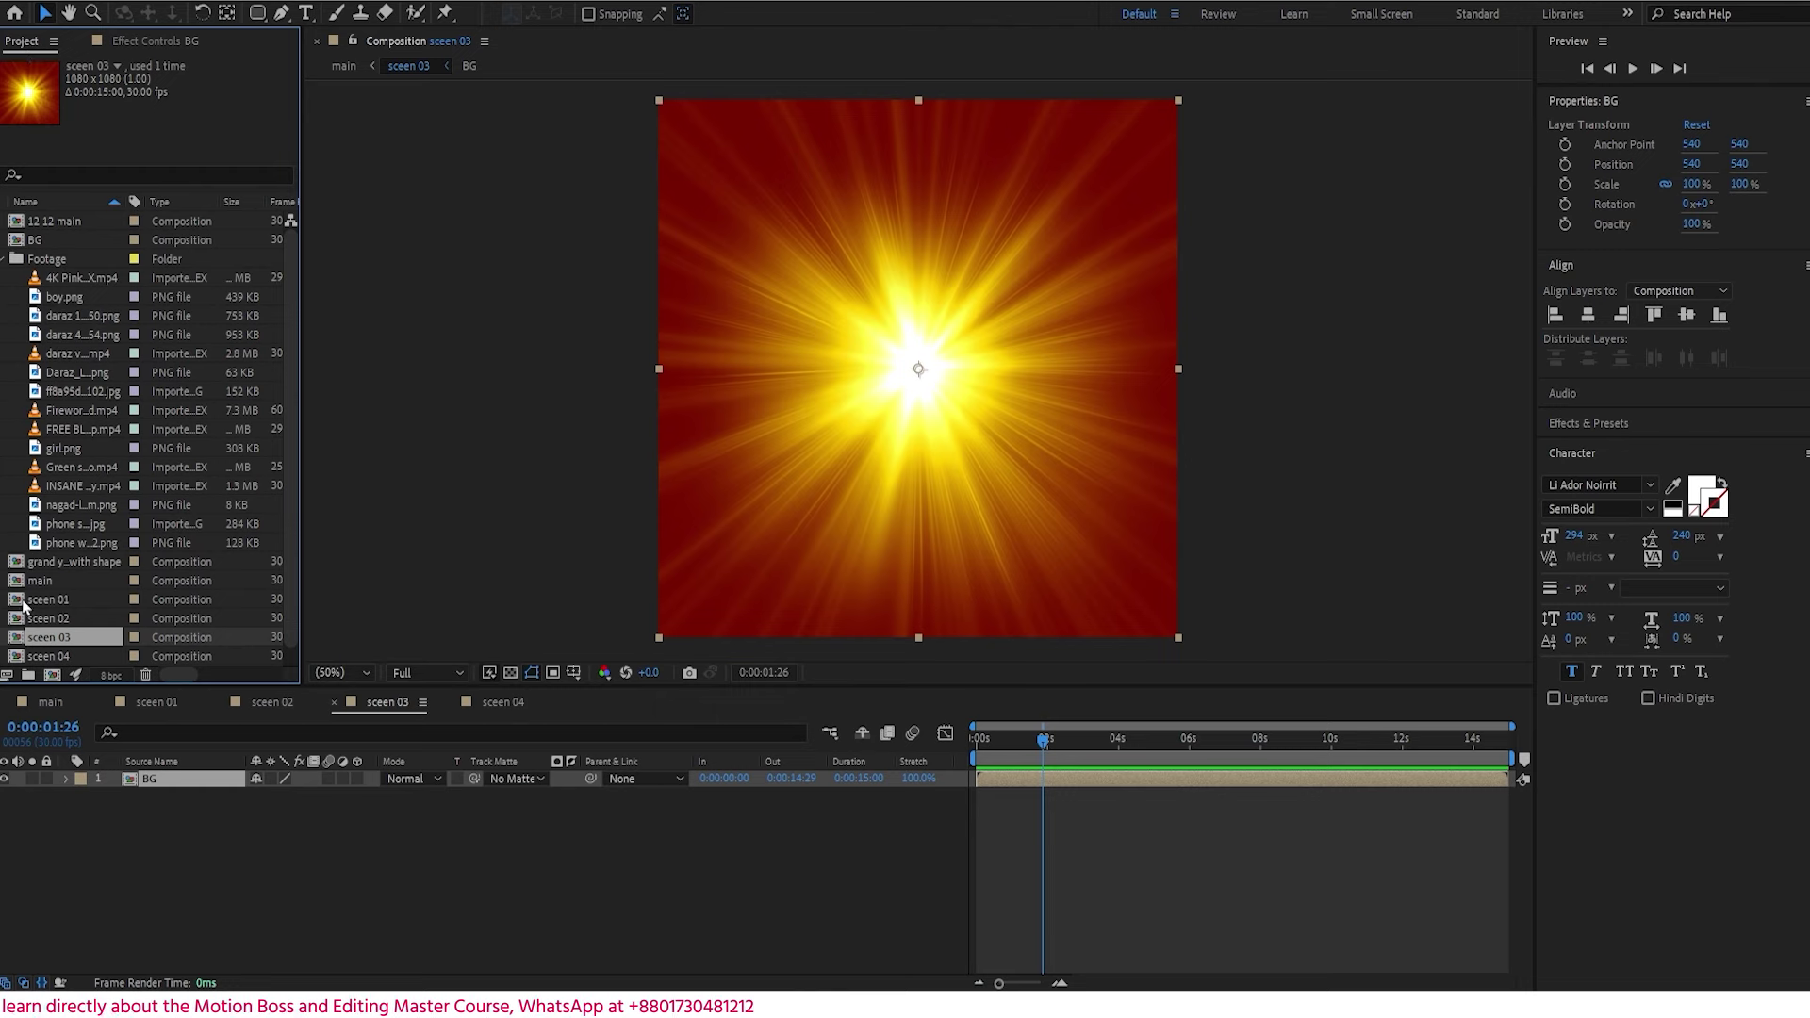
{"action": "left_click", "coordinate": [151, 709]}
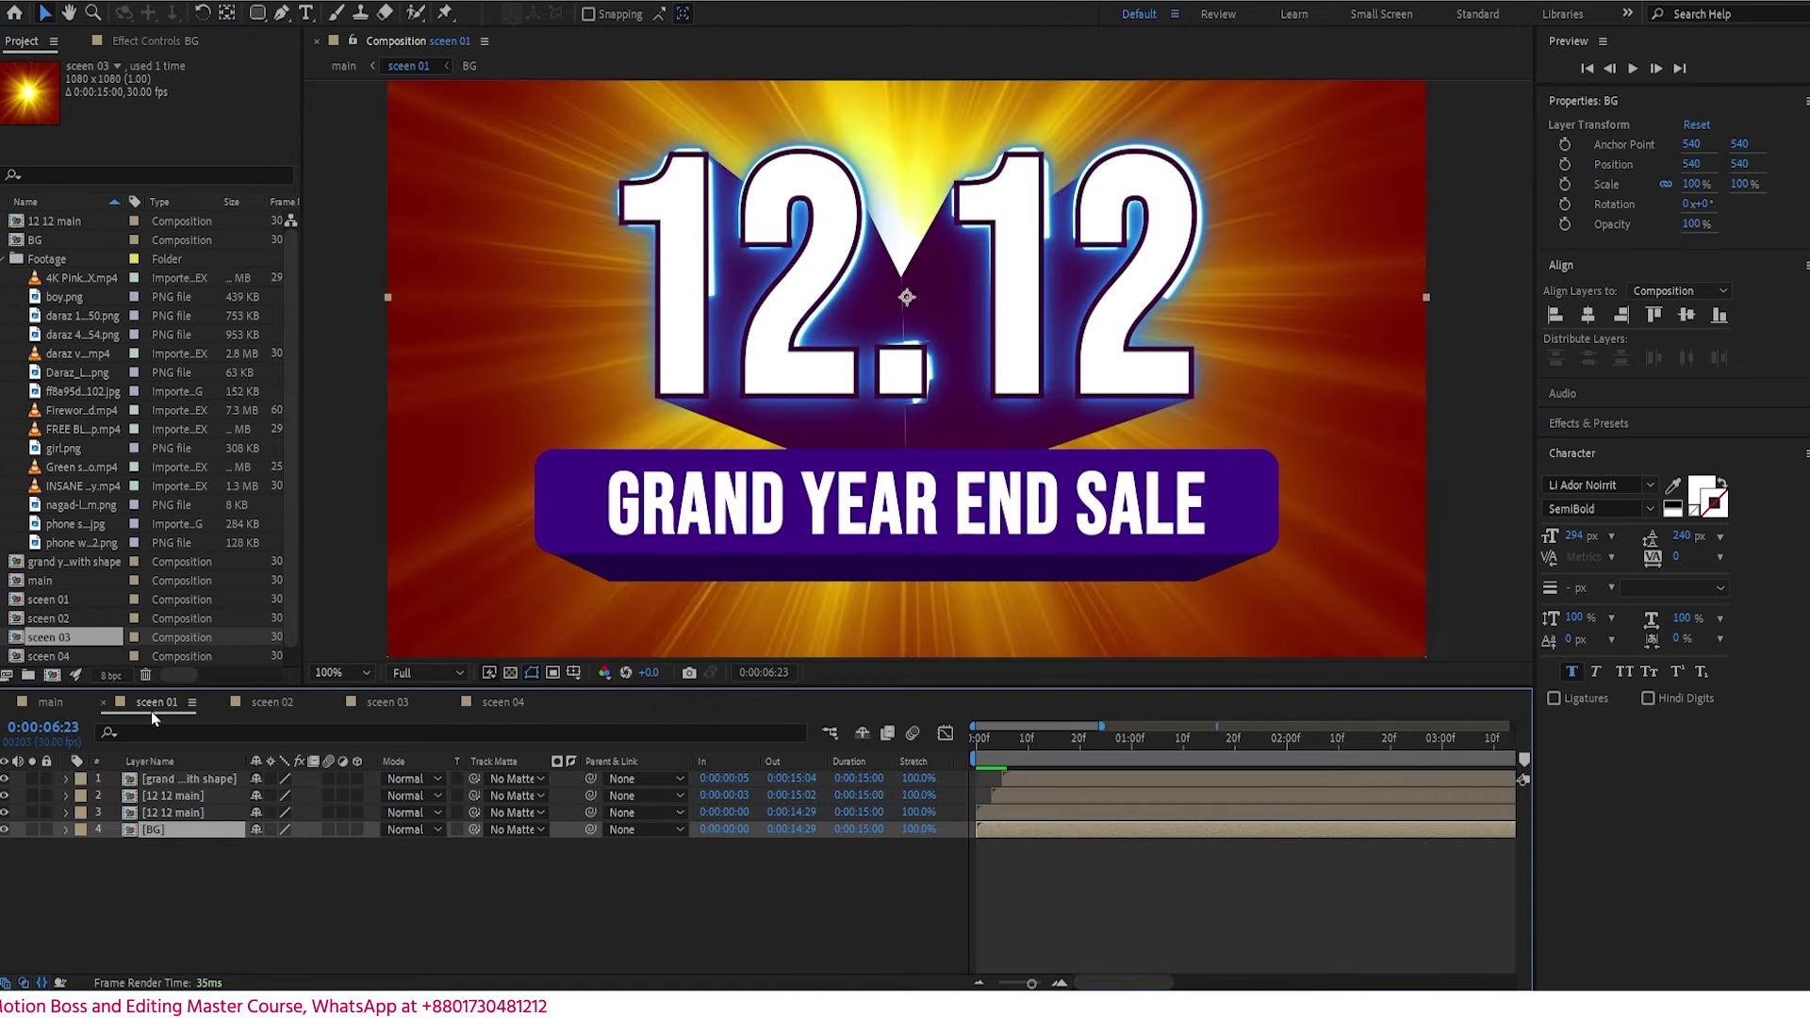
{"action": "left_click", "coordinate": [185, 800]}
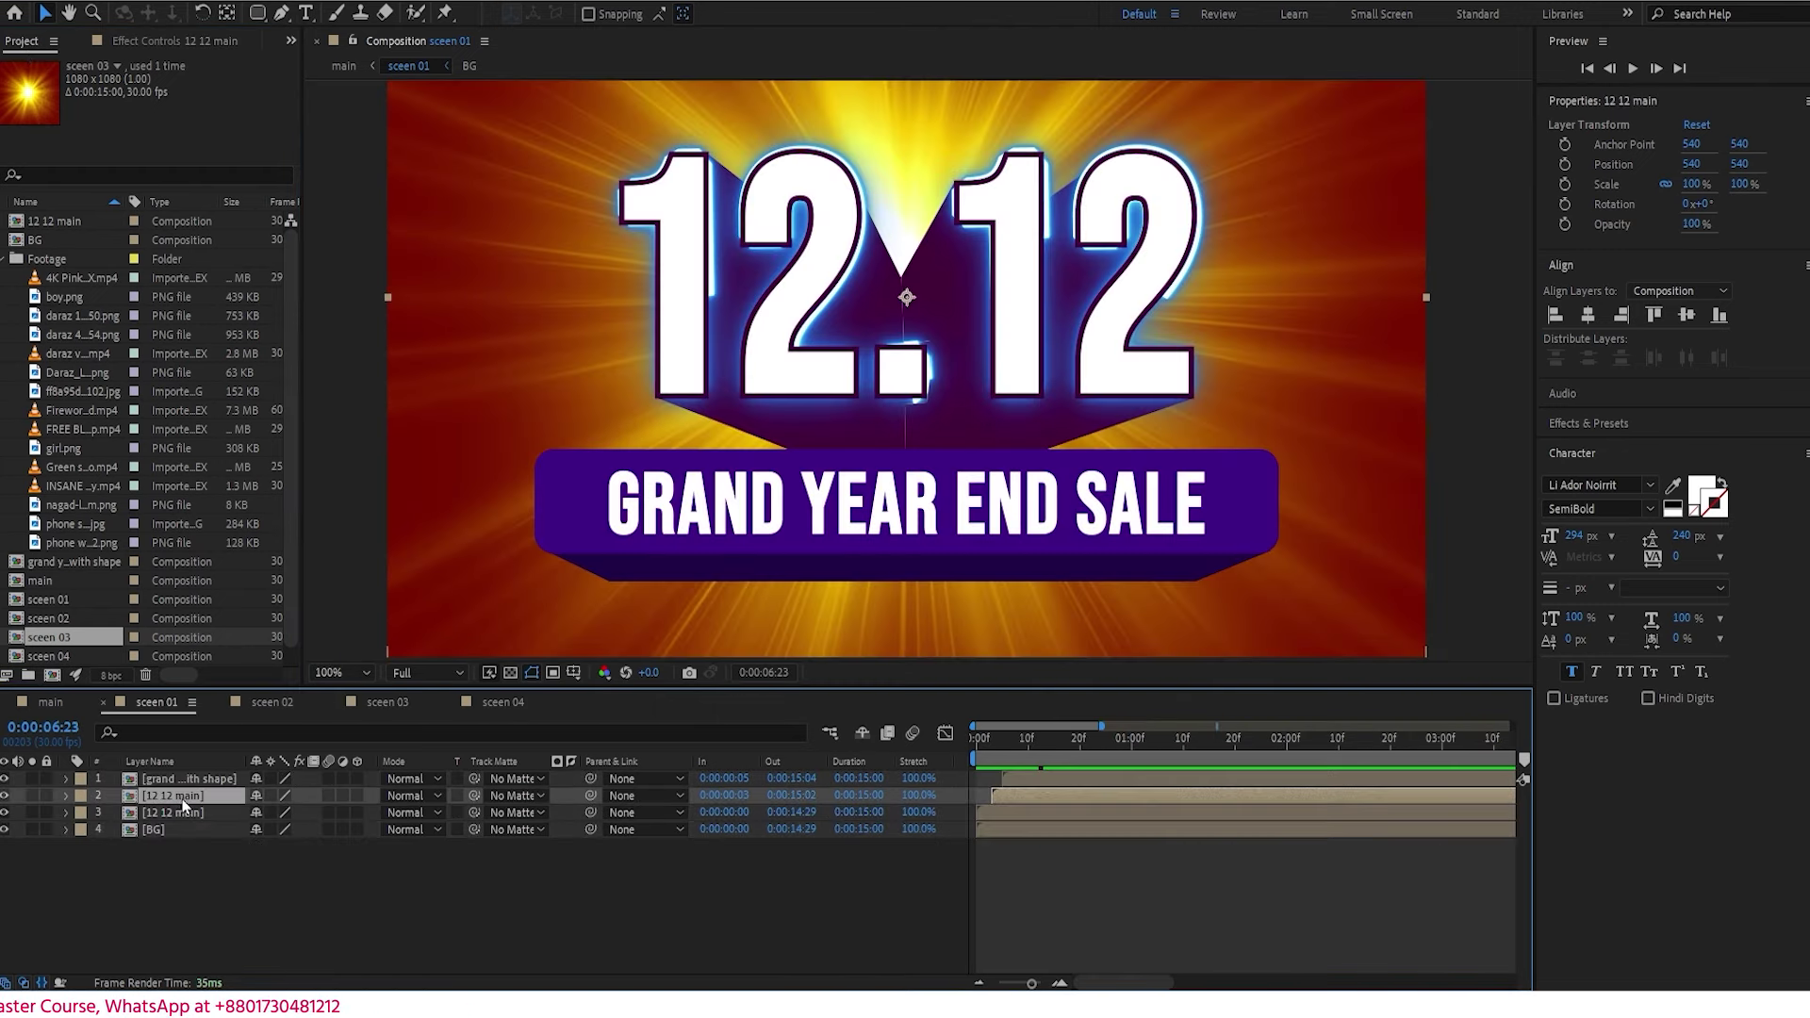
{"action": "left_click", "coordinate": [165, 780], "text": "ctrl"}
{"action": "left_click", "coordinate": [132, 809], "text": "ctrl"}
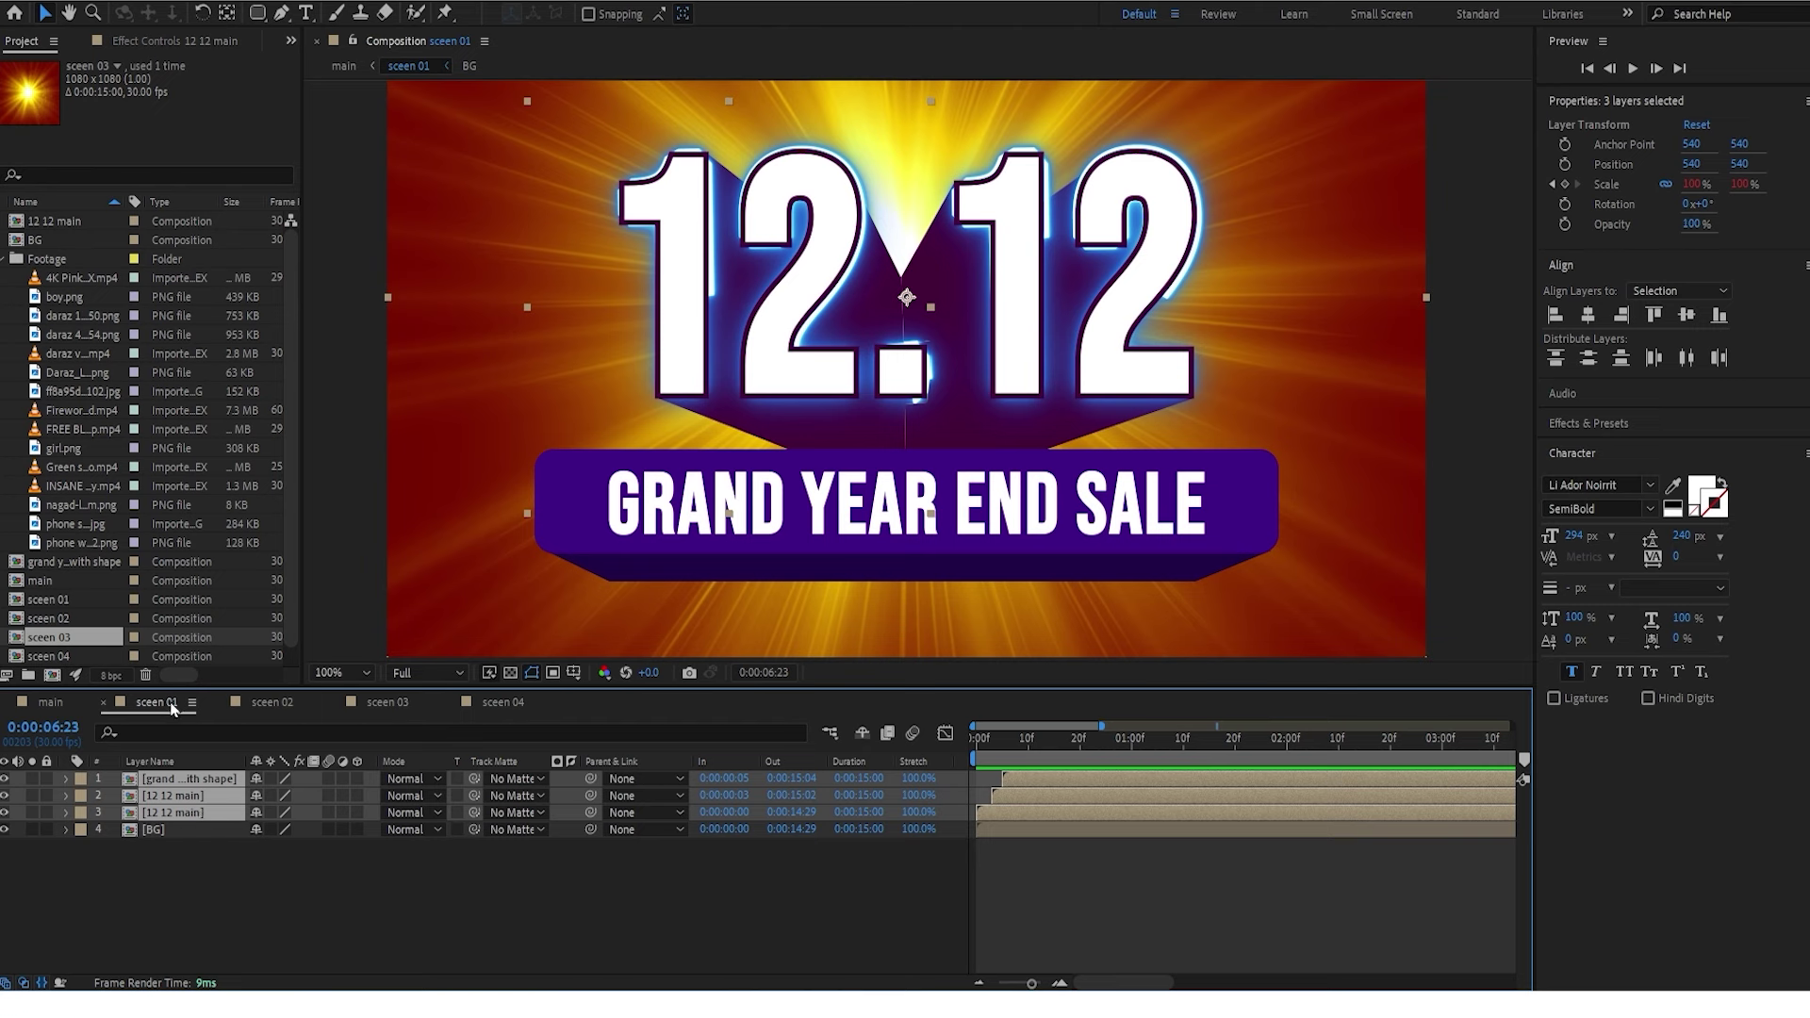
{"action": "right_click", "coordinate": [201, 812]}
{"action": "left_click", "coordinate": [276, 681]}
{"action": "type", "text": "12.12 and grand year"}
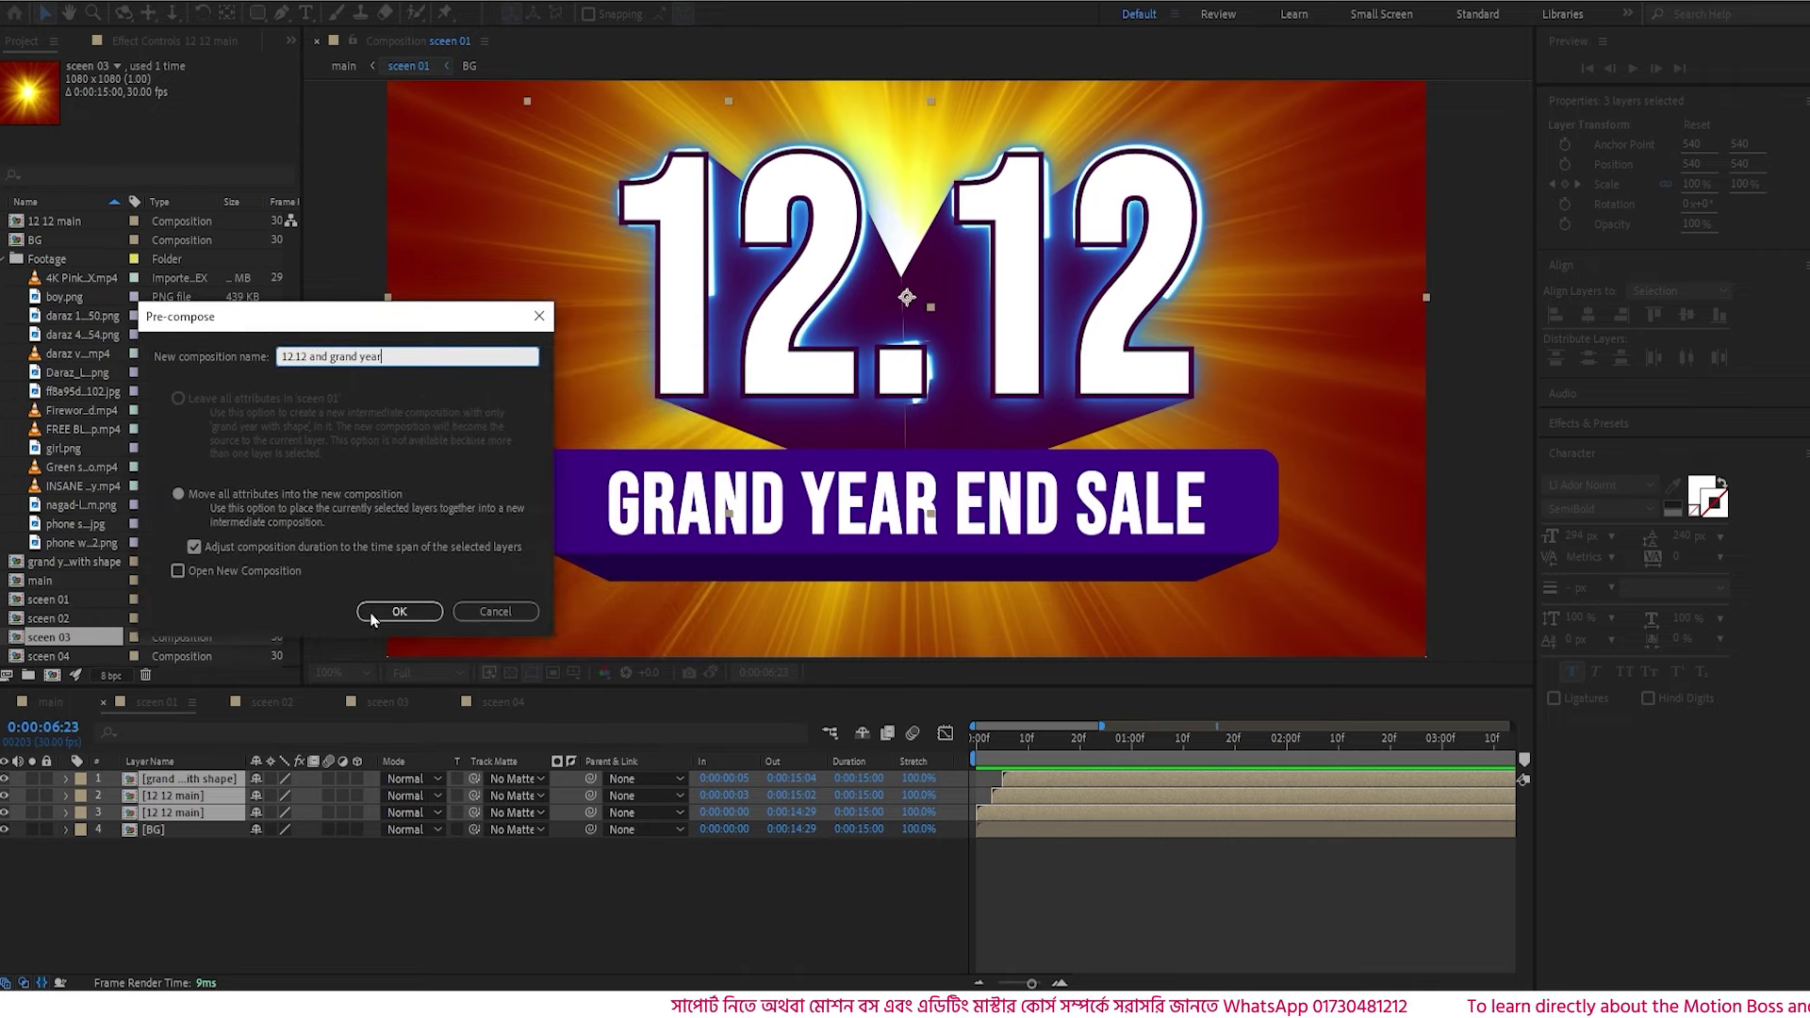
{"action": "left_click", "coordinate": [426, 620]}
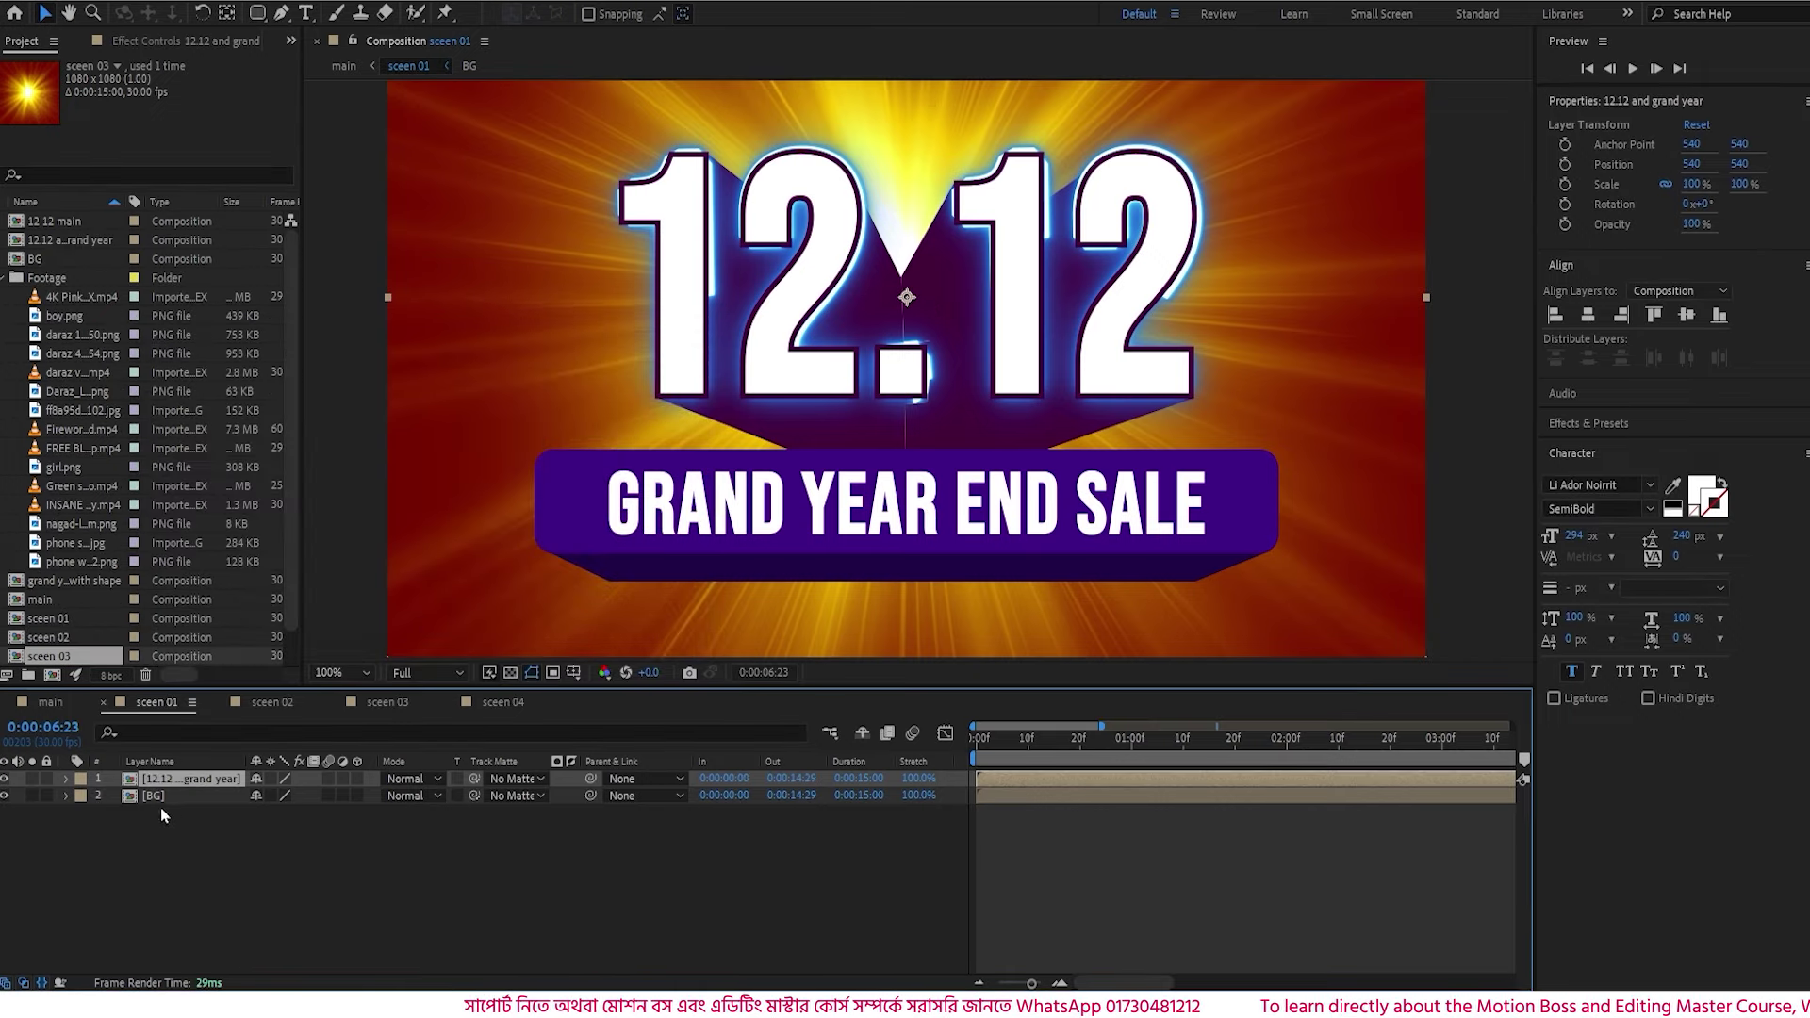
- Copy the "12.12 and grand year" pre-comp from sceen 01 into sceen 03, trimming its opening at 0:00:05:29 and sliding it to 0:00:00:00
{"action": "left_click", "coordinate": [210, 835]}
{"action": "left_click", "coordinate": [200, 779]}
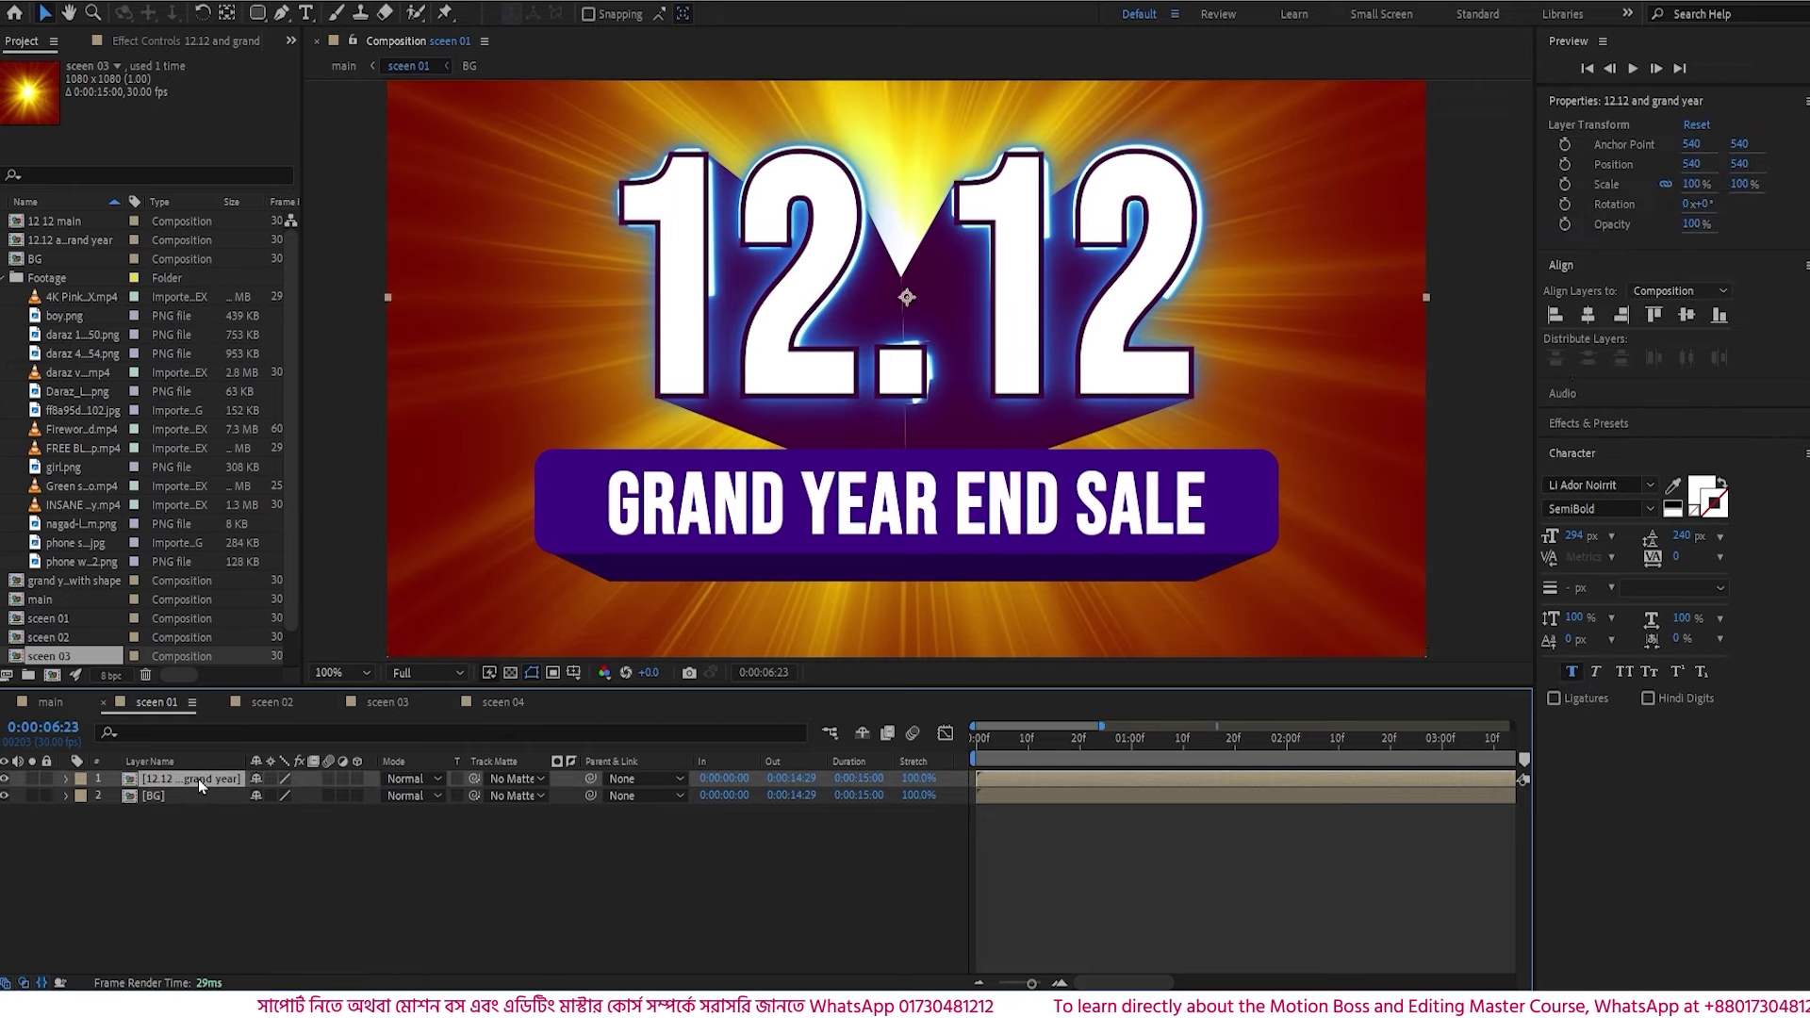
{"action": "left_click", "coordinate": [393, 702]}
{"action": "key", "text": "ctrl+v"}
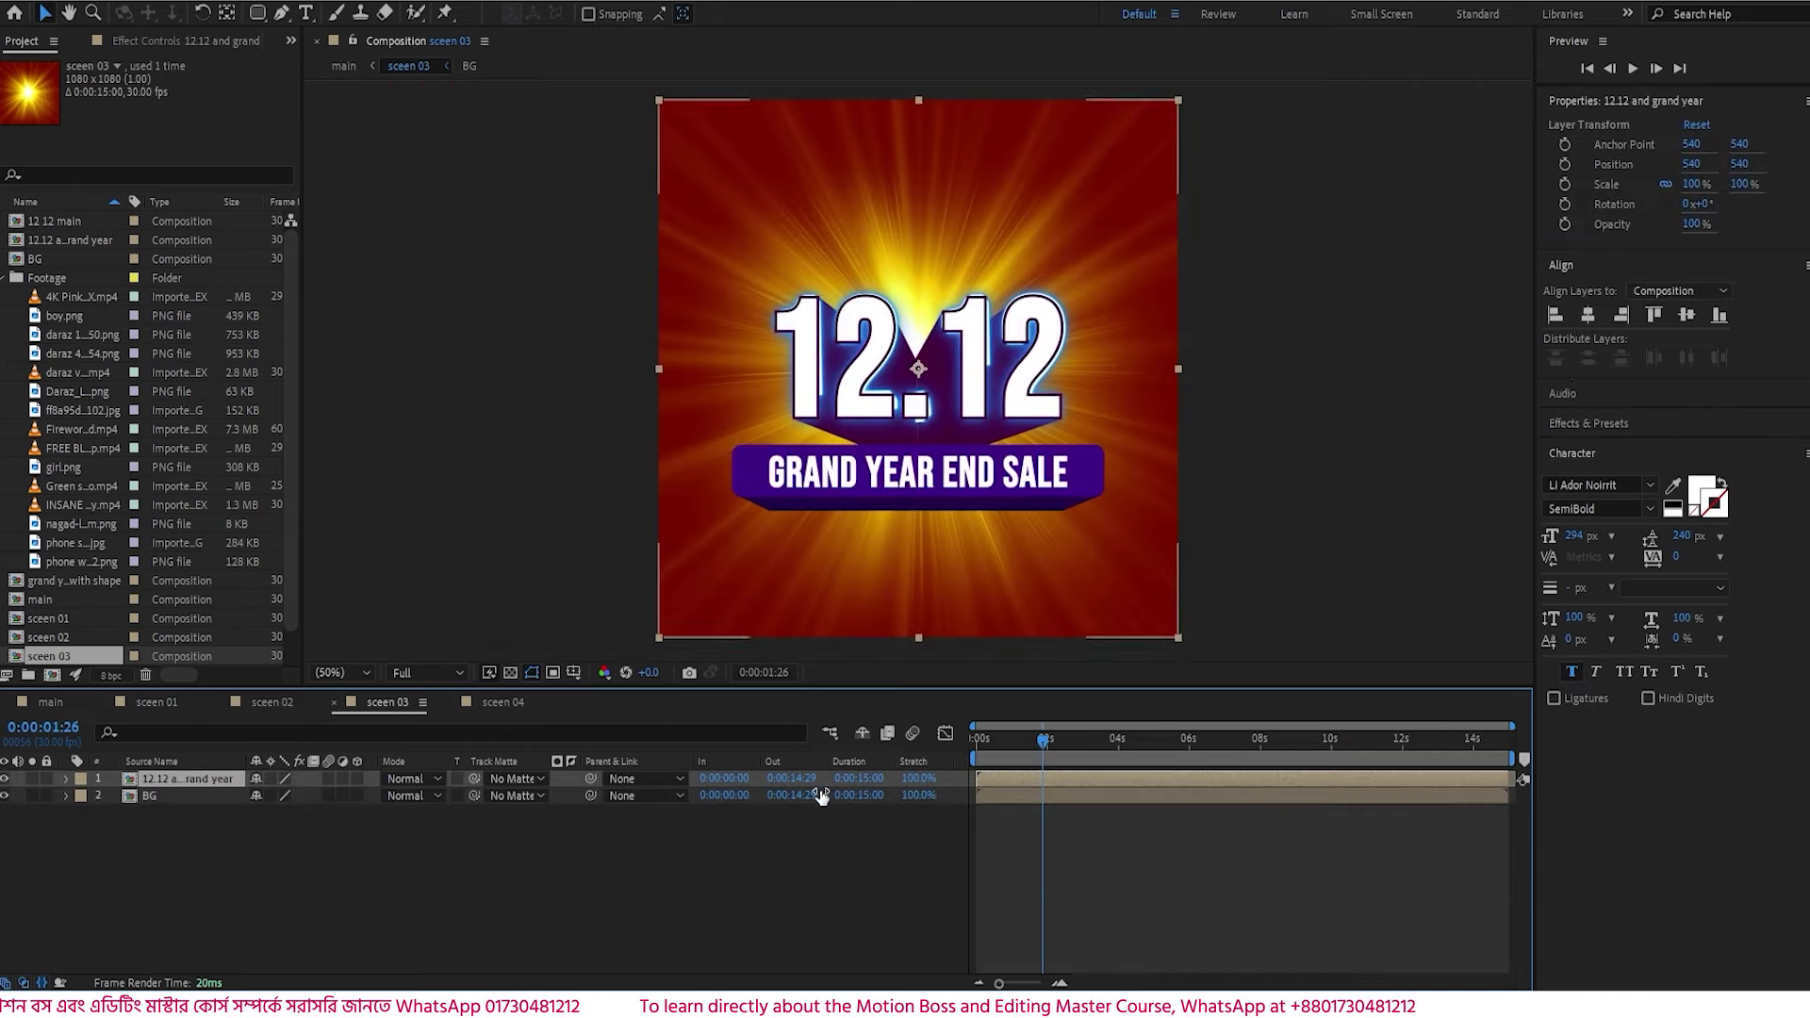
{"action": "left_click_drag", "start_coordinate": [1010, 762], "coordinate": [1187, 772]}
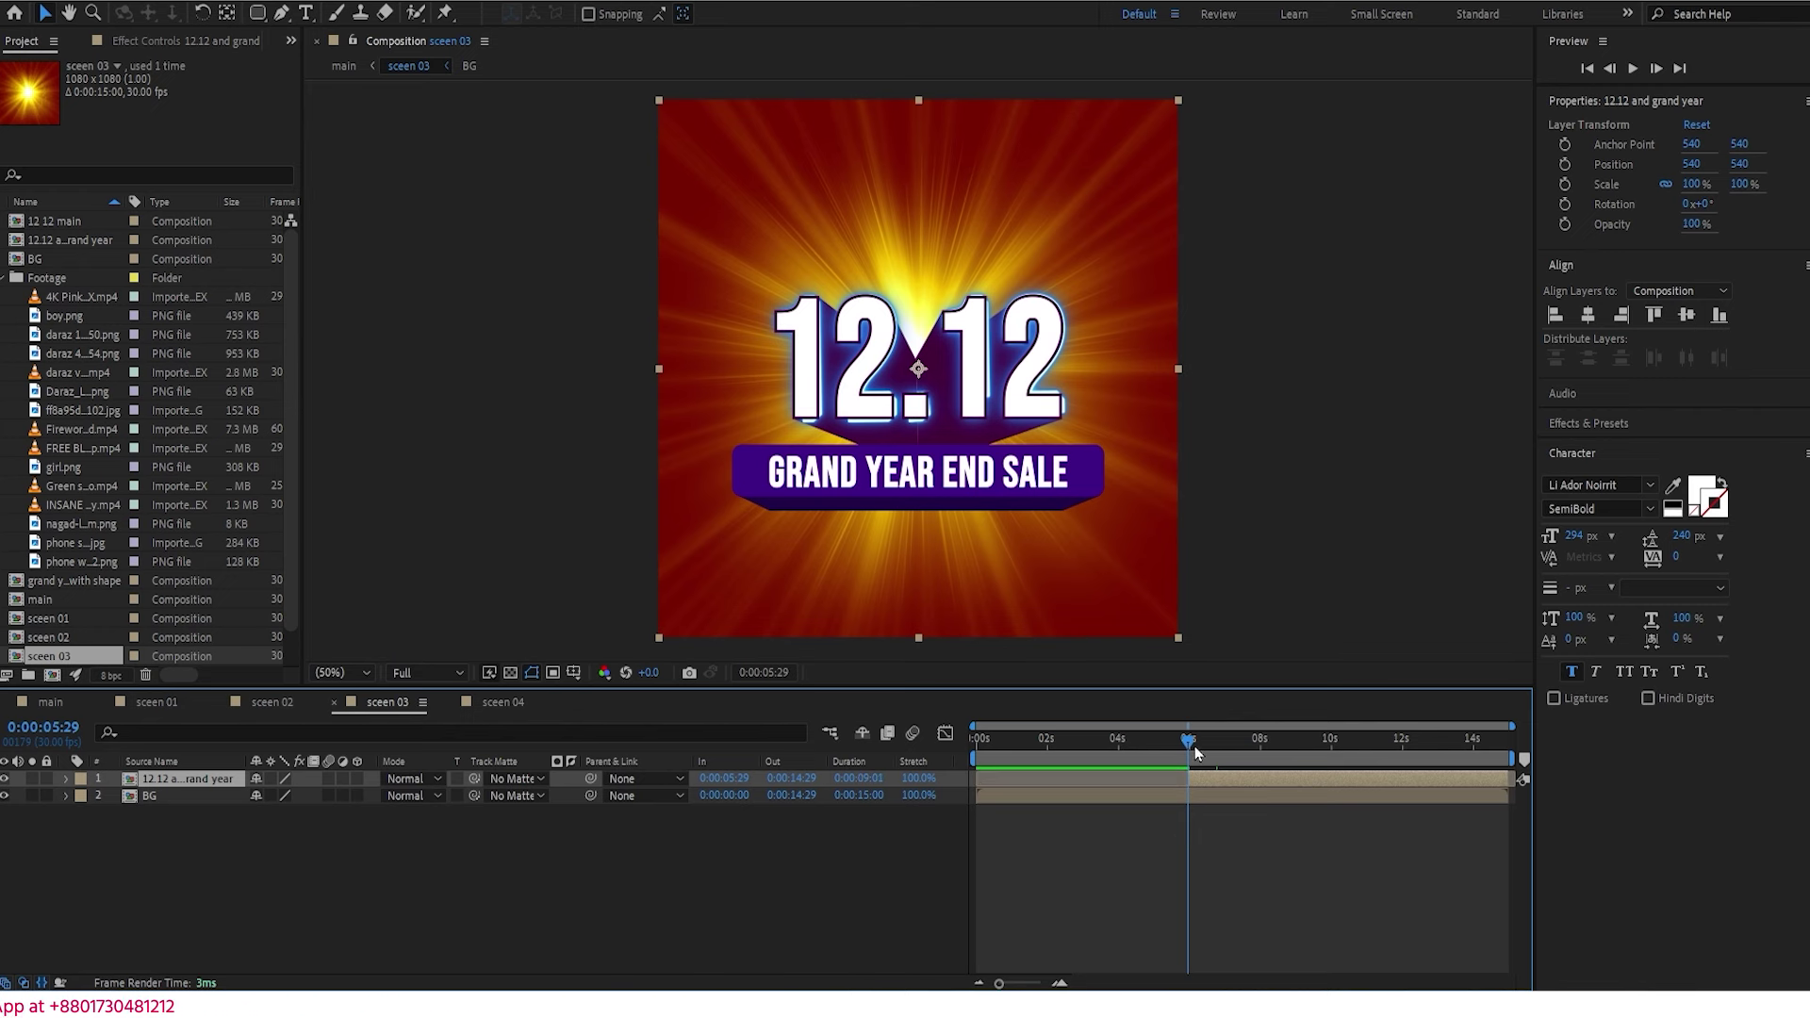
{"action": "left_click_drag", "start_coordinate": [1195, 752], "coordinate": [974, 797]}
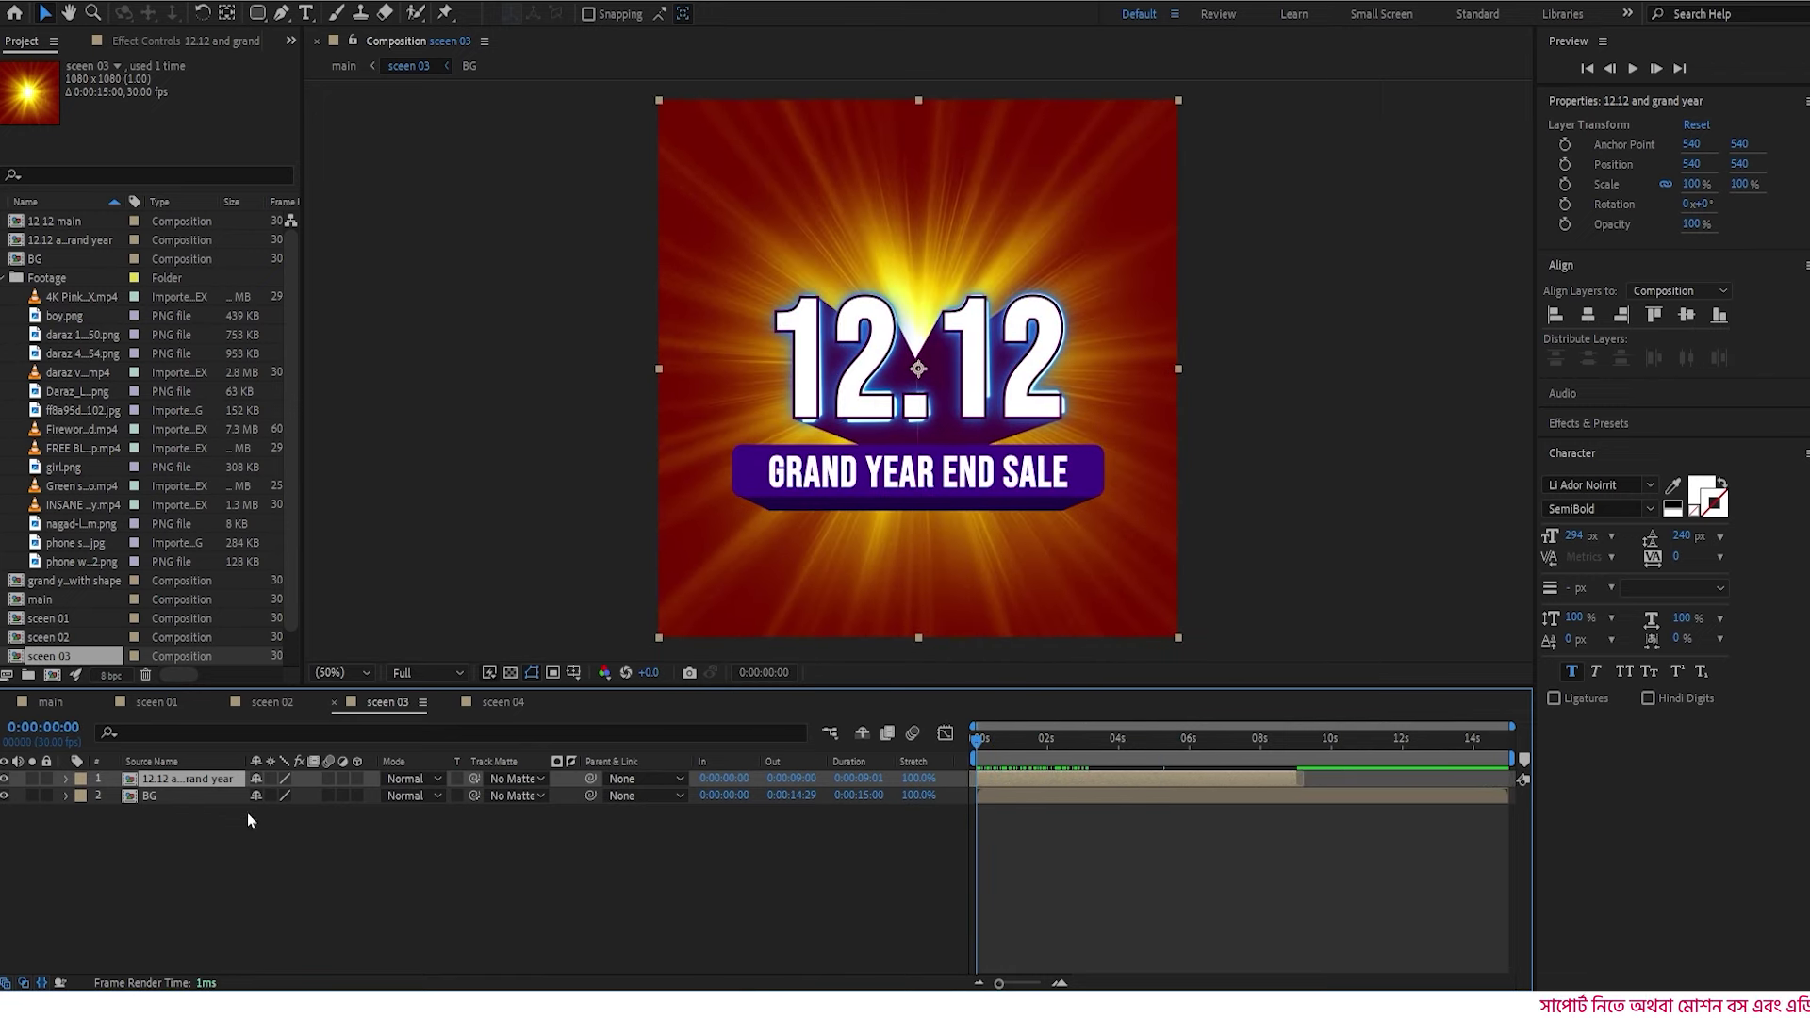
- Scale the 12.12 title layer to 38% and move it to about 540, 292, above the background's burst centre
{"action": "key", "text": "s"}
{"action": "left_click_drag", "start_coordinate": [271, 800], "coordinate": [212, 799]}
{"action": "left_click_drag", "start_coordinate": [944, 384], "coordinate": [944, 266]}
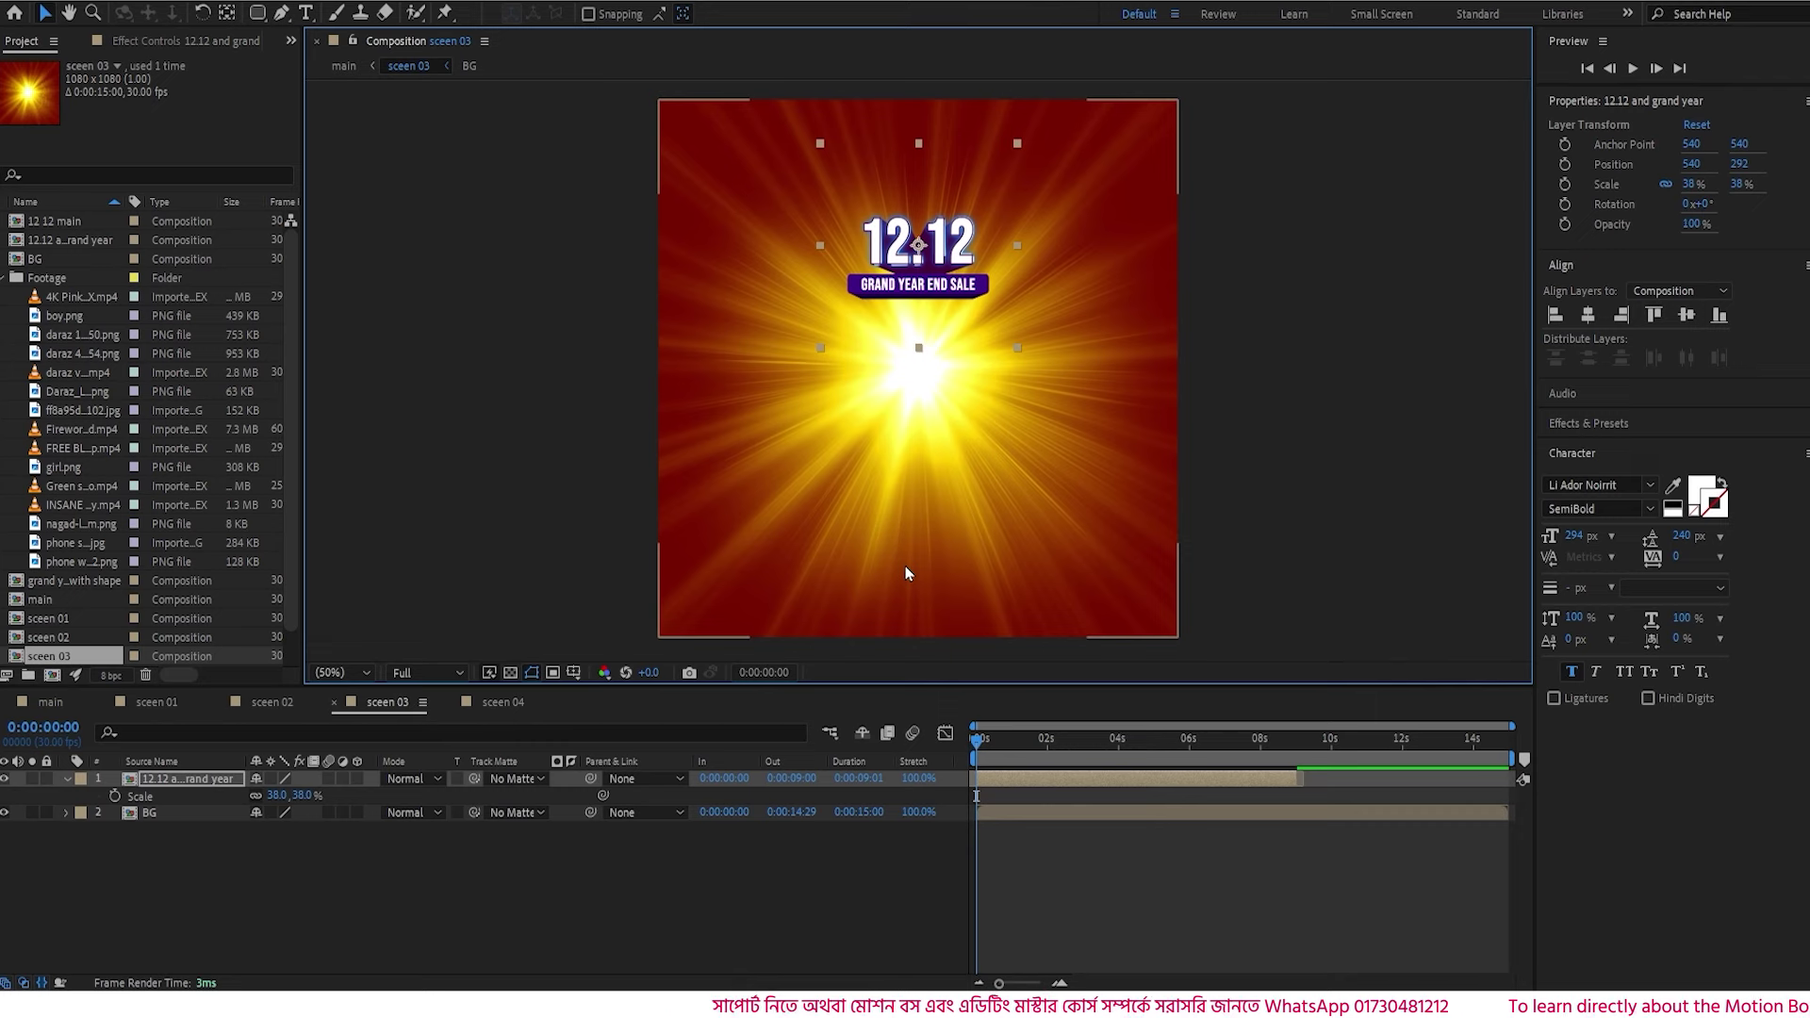
{"action": "left_click", "coordinate": [577, 873]}
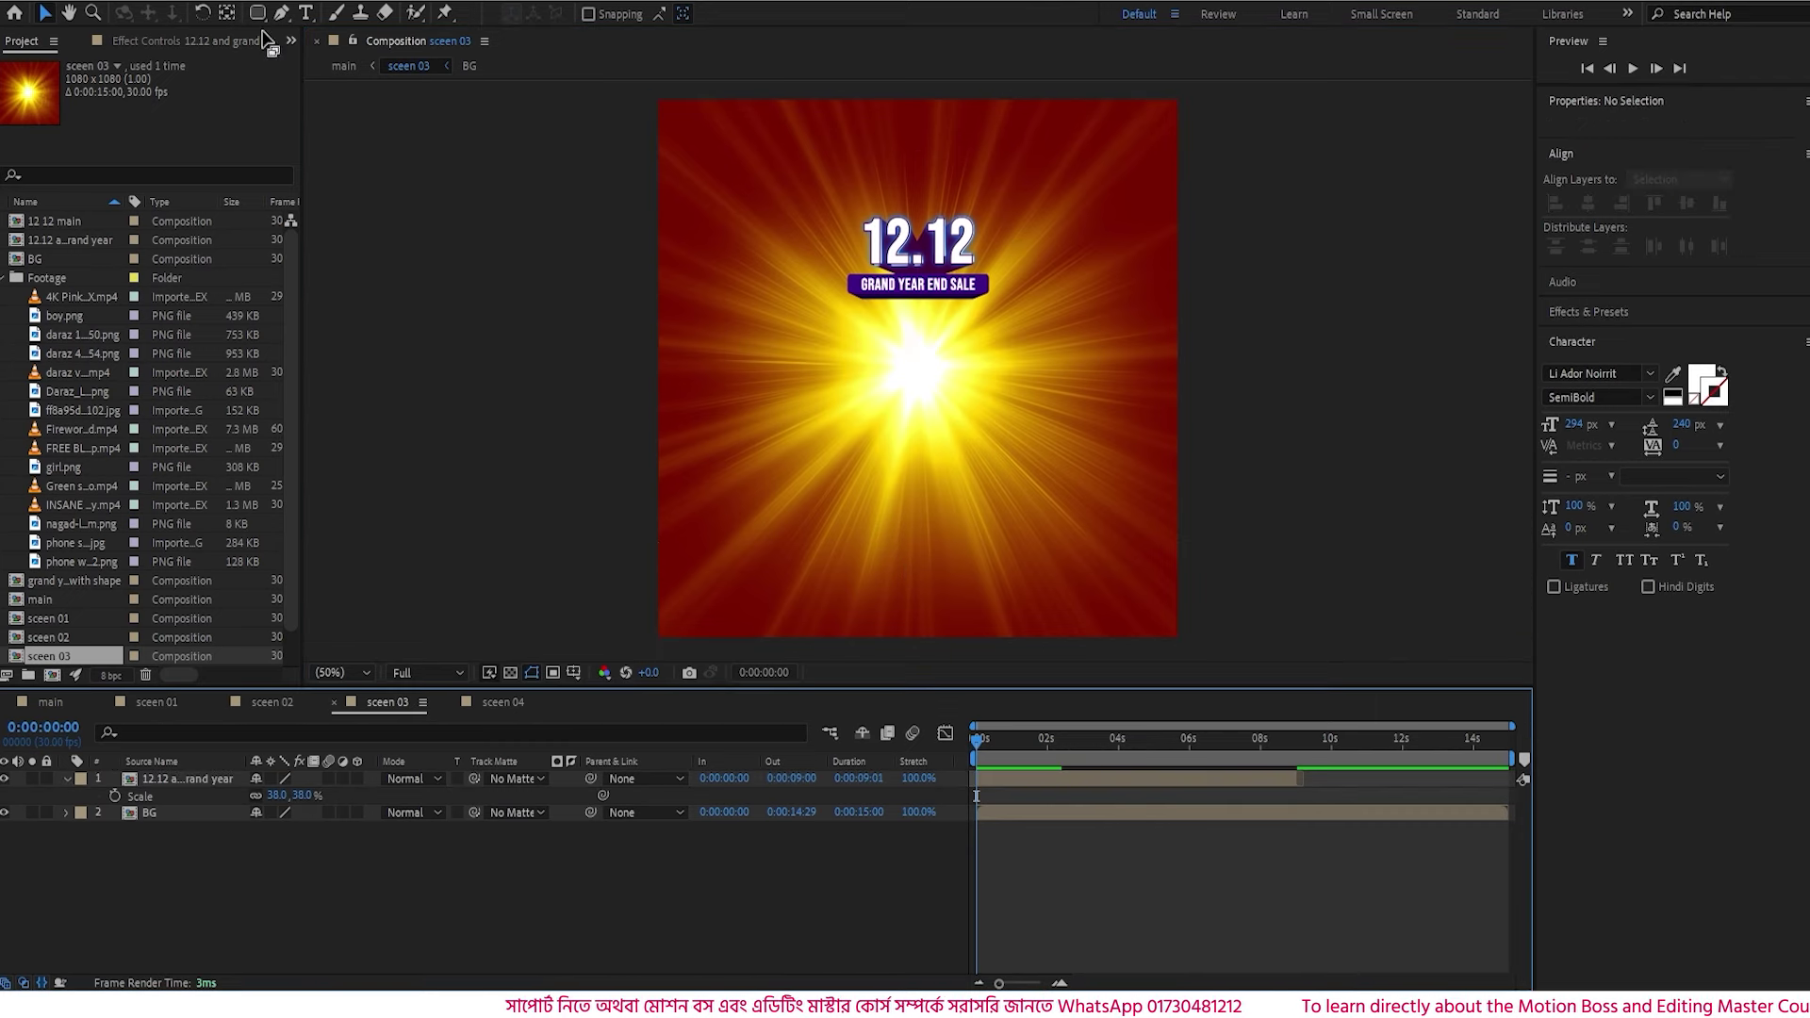
- Add a white "১২%" text layer in sceen 03 and place it below the title at about 566, 718
{"action": "left_click", "coordinate": [307, 15]}
{"action": "left_click", "coordinate": [769, 418]}
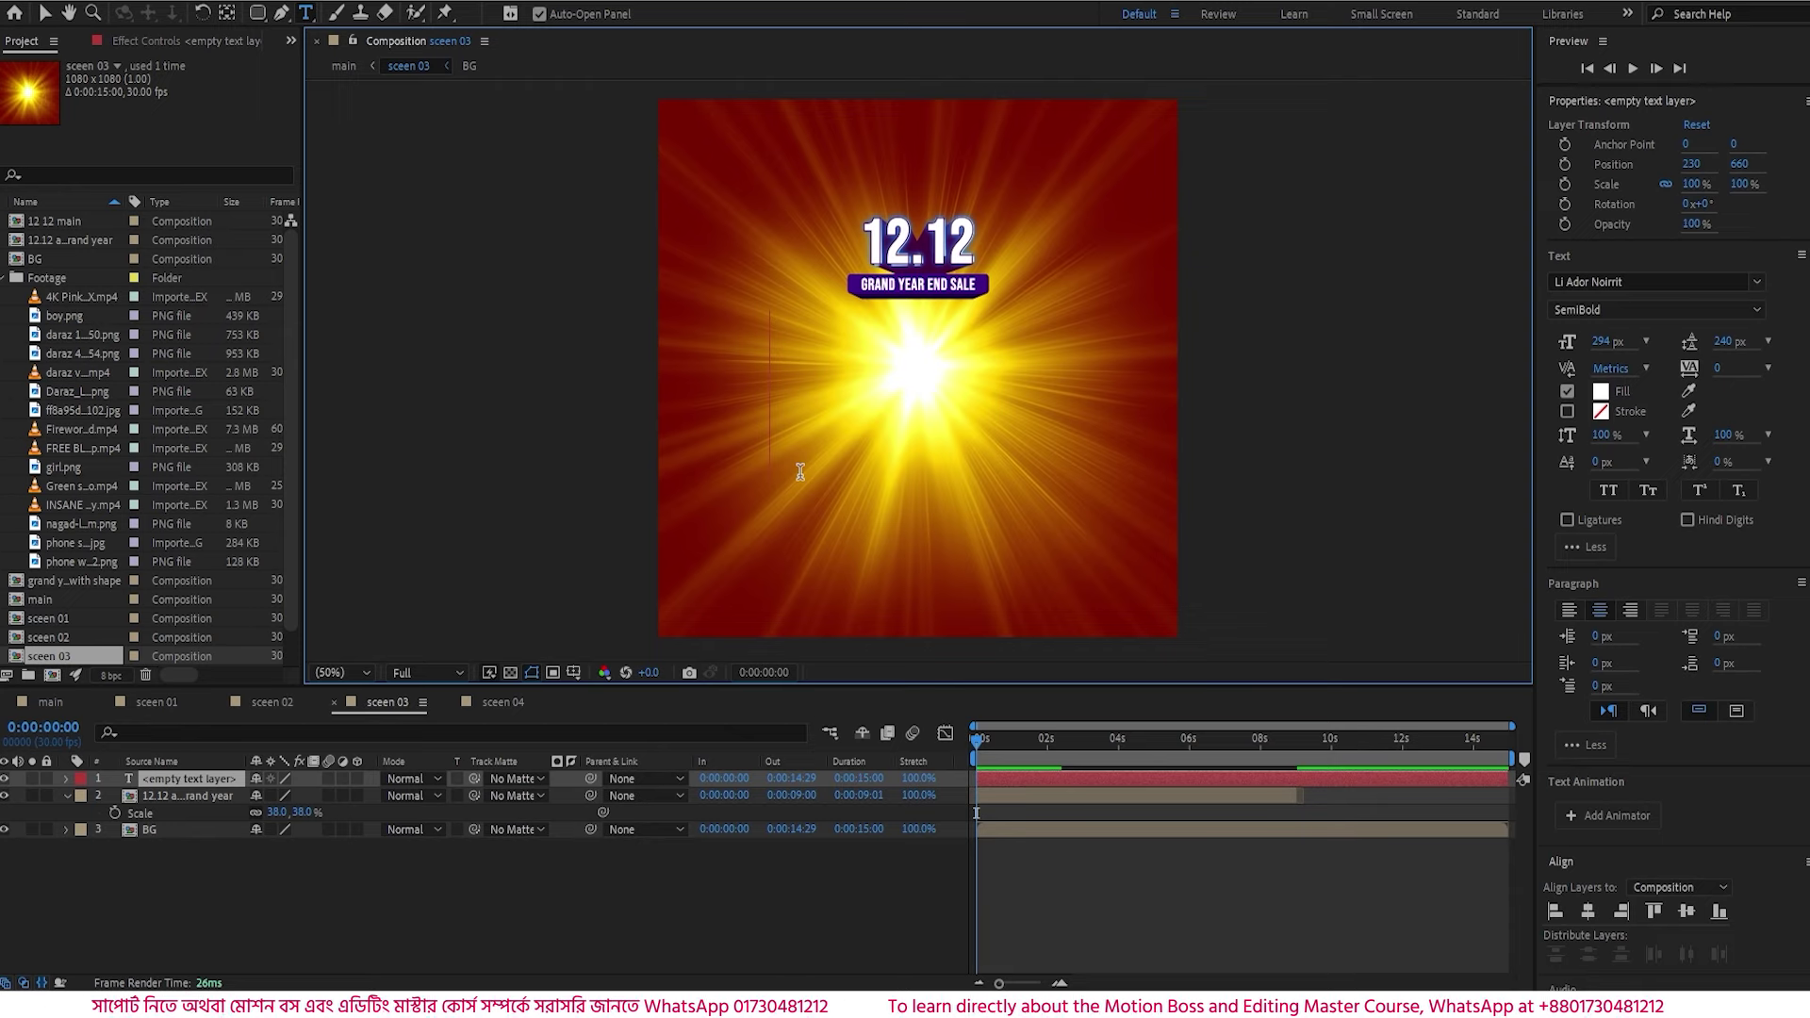
{"action": "type", "text": "12"}
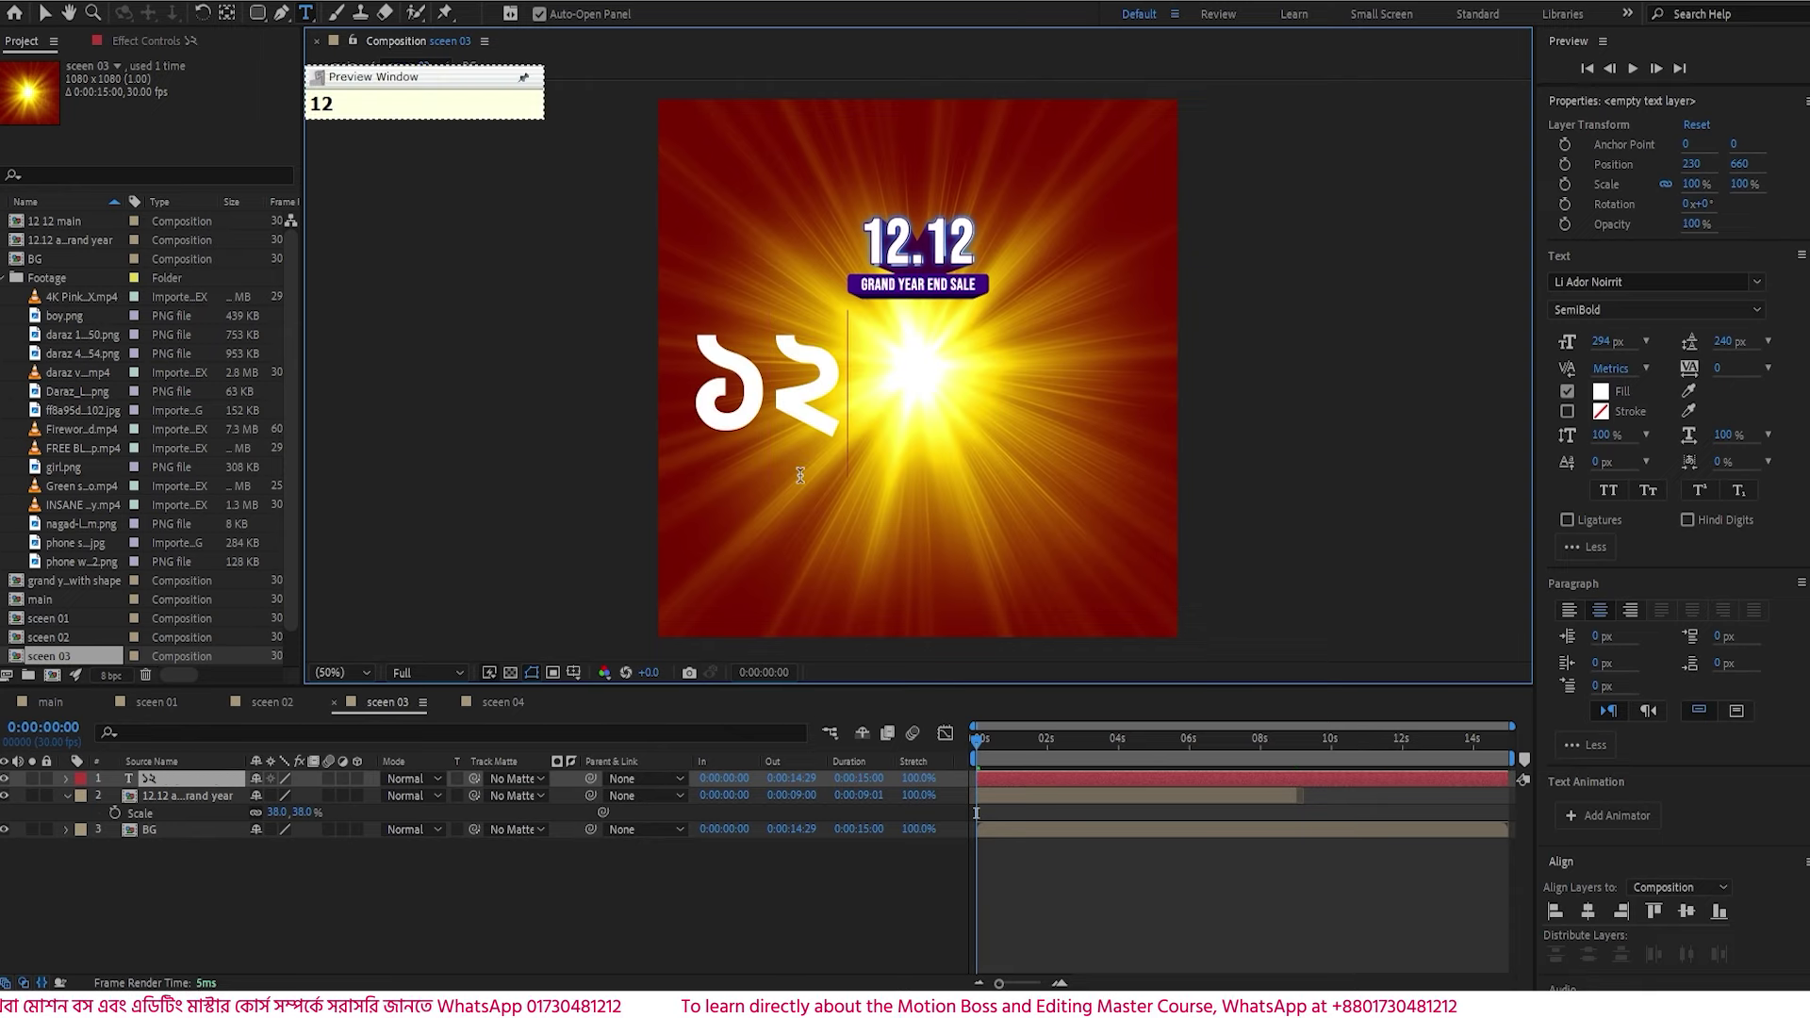
{"action": "type", "text": "%"}
{"action": "left_click", "coordinate": [194, 780]}
{"action": "key", "text": "v"}
{"action": "left_click_drag", "start_coordinate": [801, 395], "coordinate": [963, 424]}
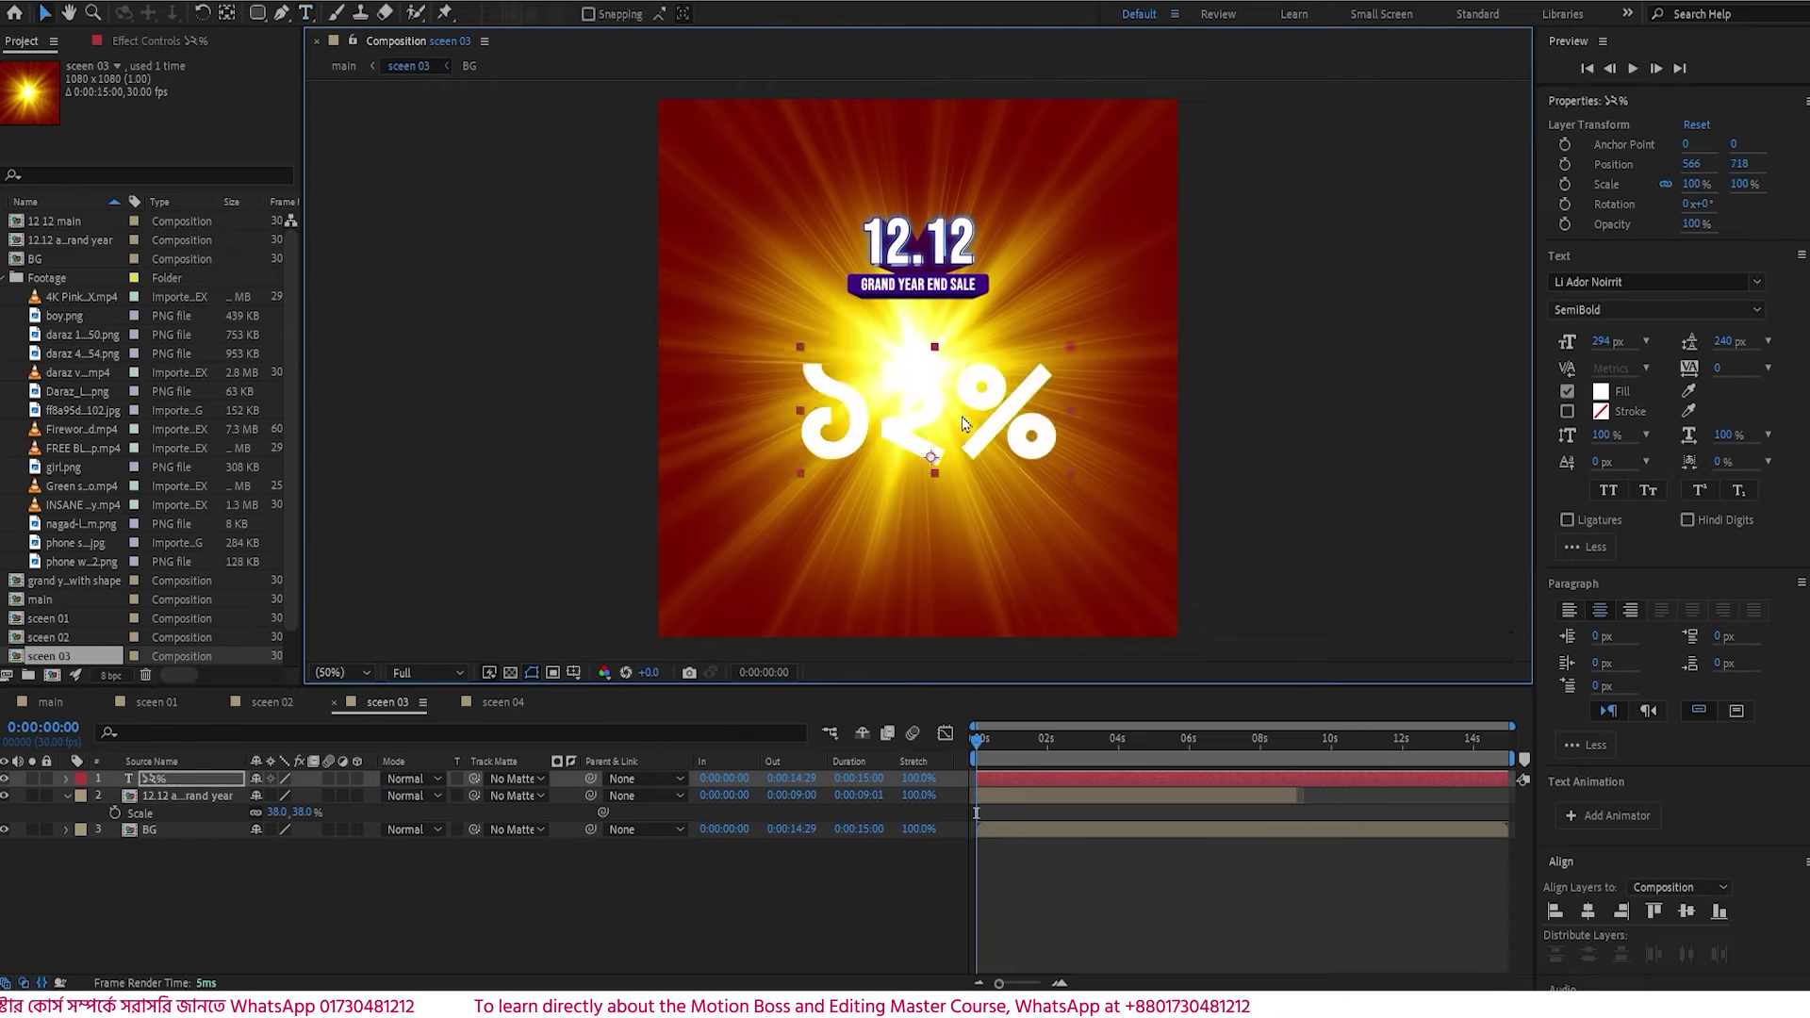
- Enlarge the whole "১২%" text to 593 px and shift it to about 754, 862
{"action": "double_click", "coordinate": [963, 424]}
{"action": "left_click_drag", "start_coordinate": [1600, 342], "coordinate": [1782, 367]}
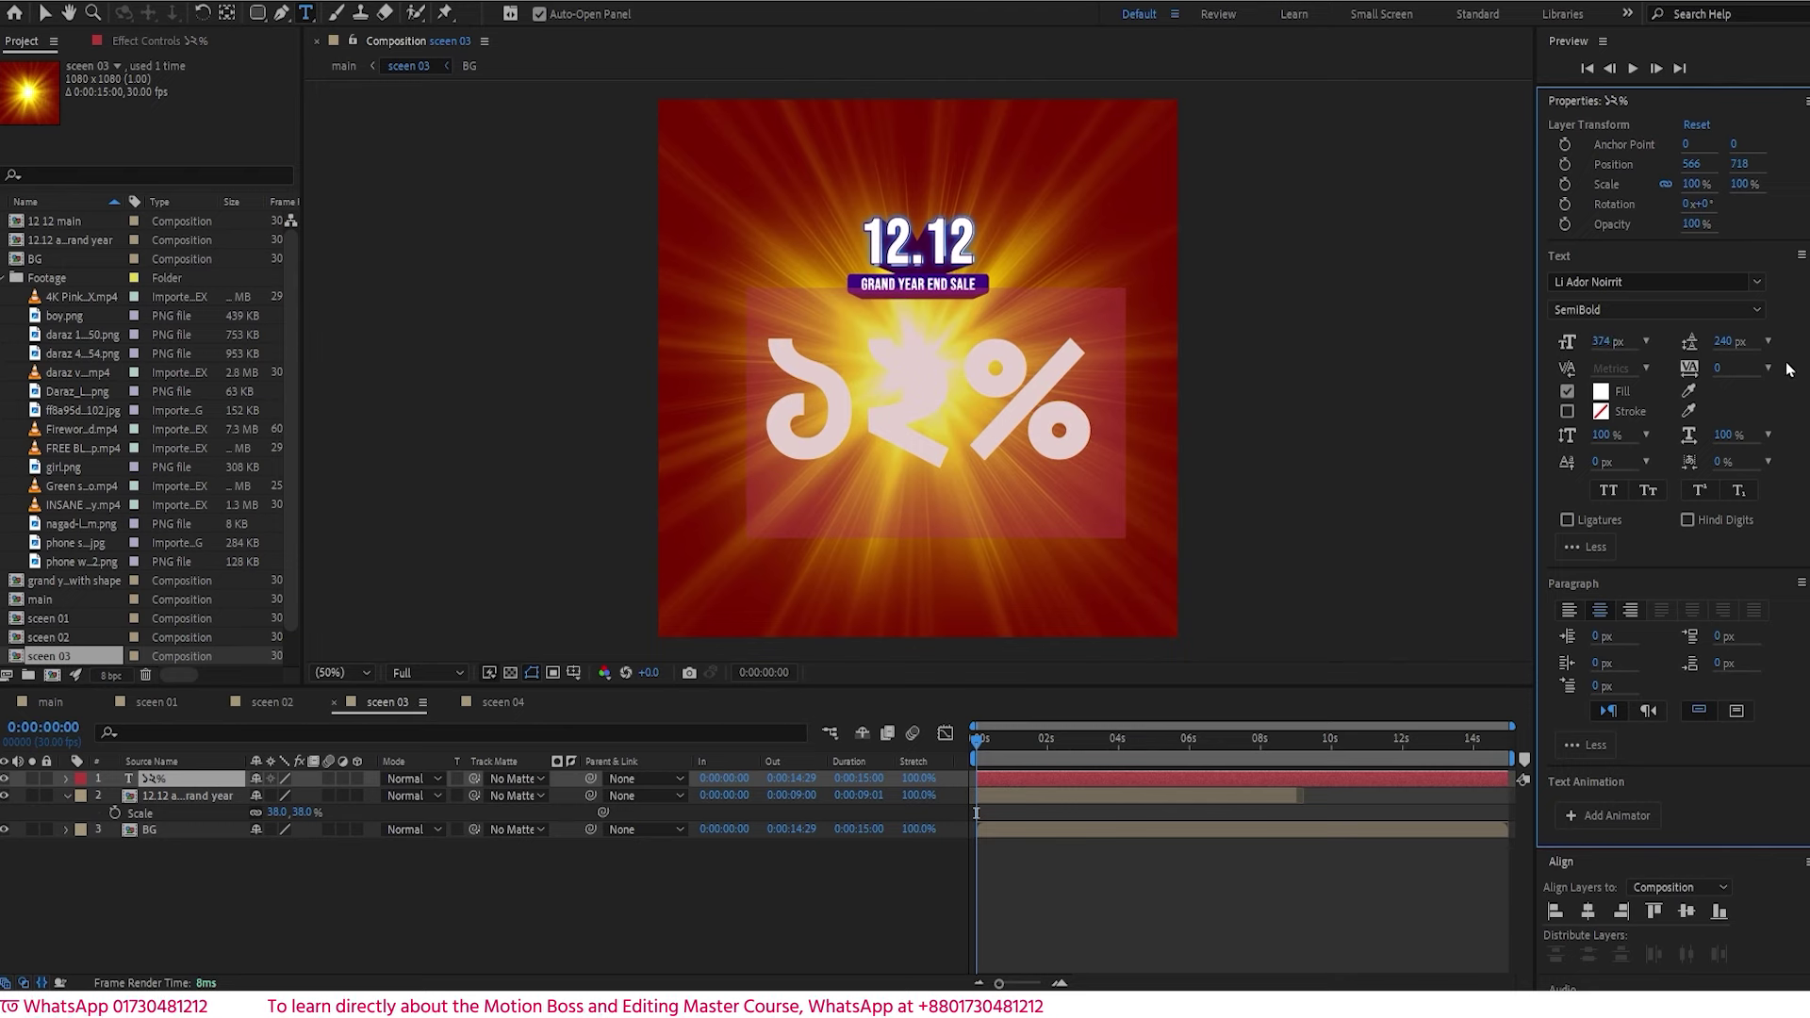
{"action": "left_click_drag", "start_coordinate": [1601, 341], "coordinate": [1726, 332]}
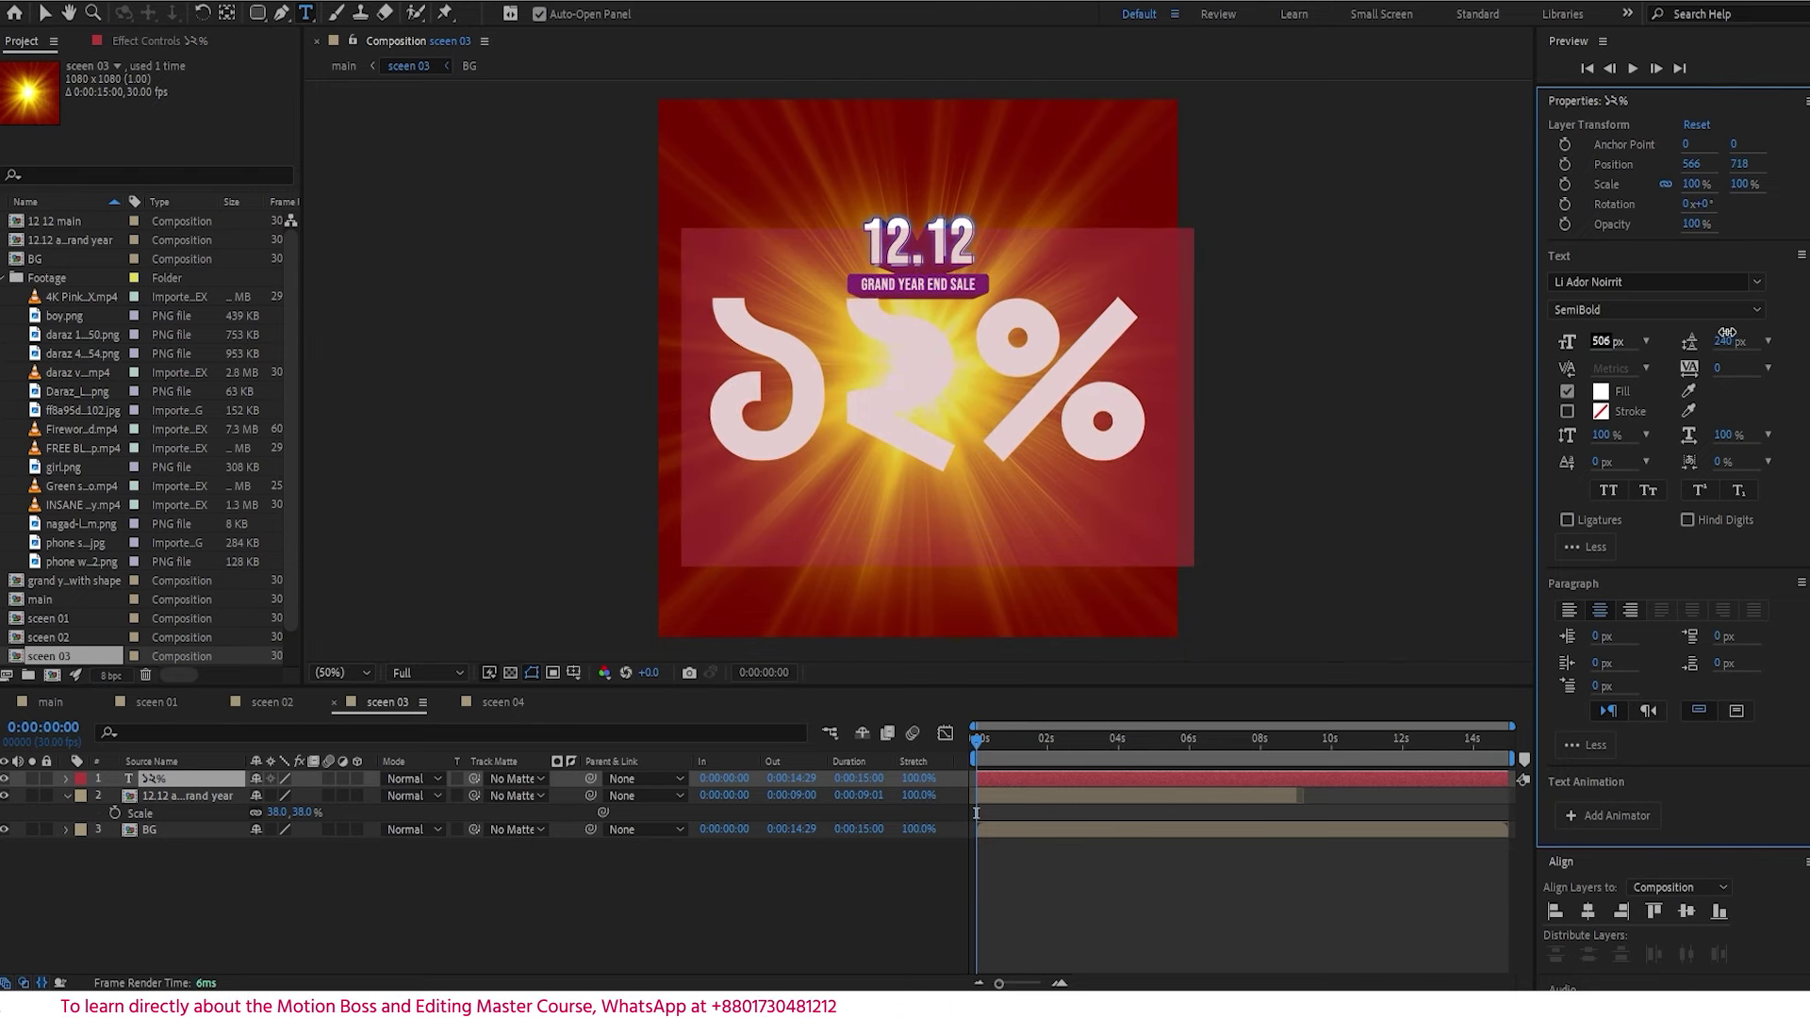
{"action": "left_click", "coordinate": [43, 13]}
{"action": "left_click_drag", "start_coordinate": [897, 361], "coordinate": [974, 407]}
- Reduce only the percent sign to 242 px and reposition the text layer at about 662, 818
{"action": "double_click", "coordinate": [974, 408]}
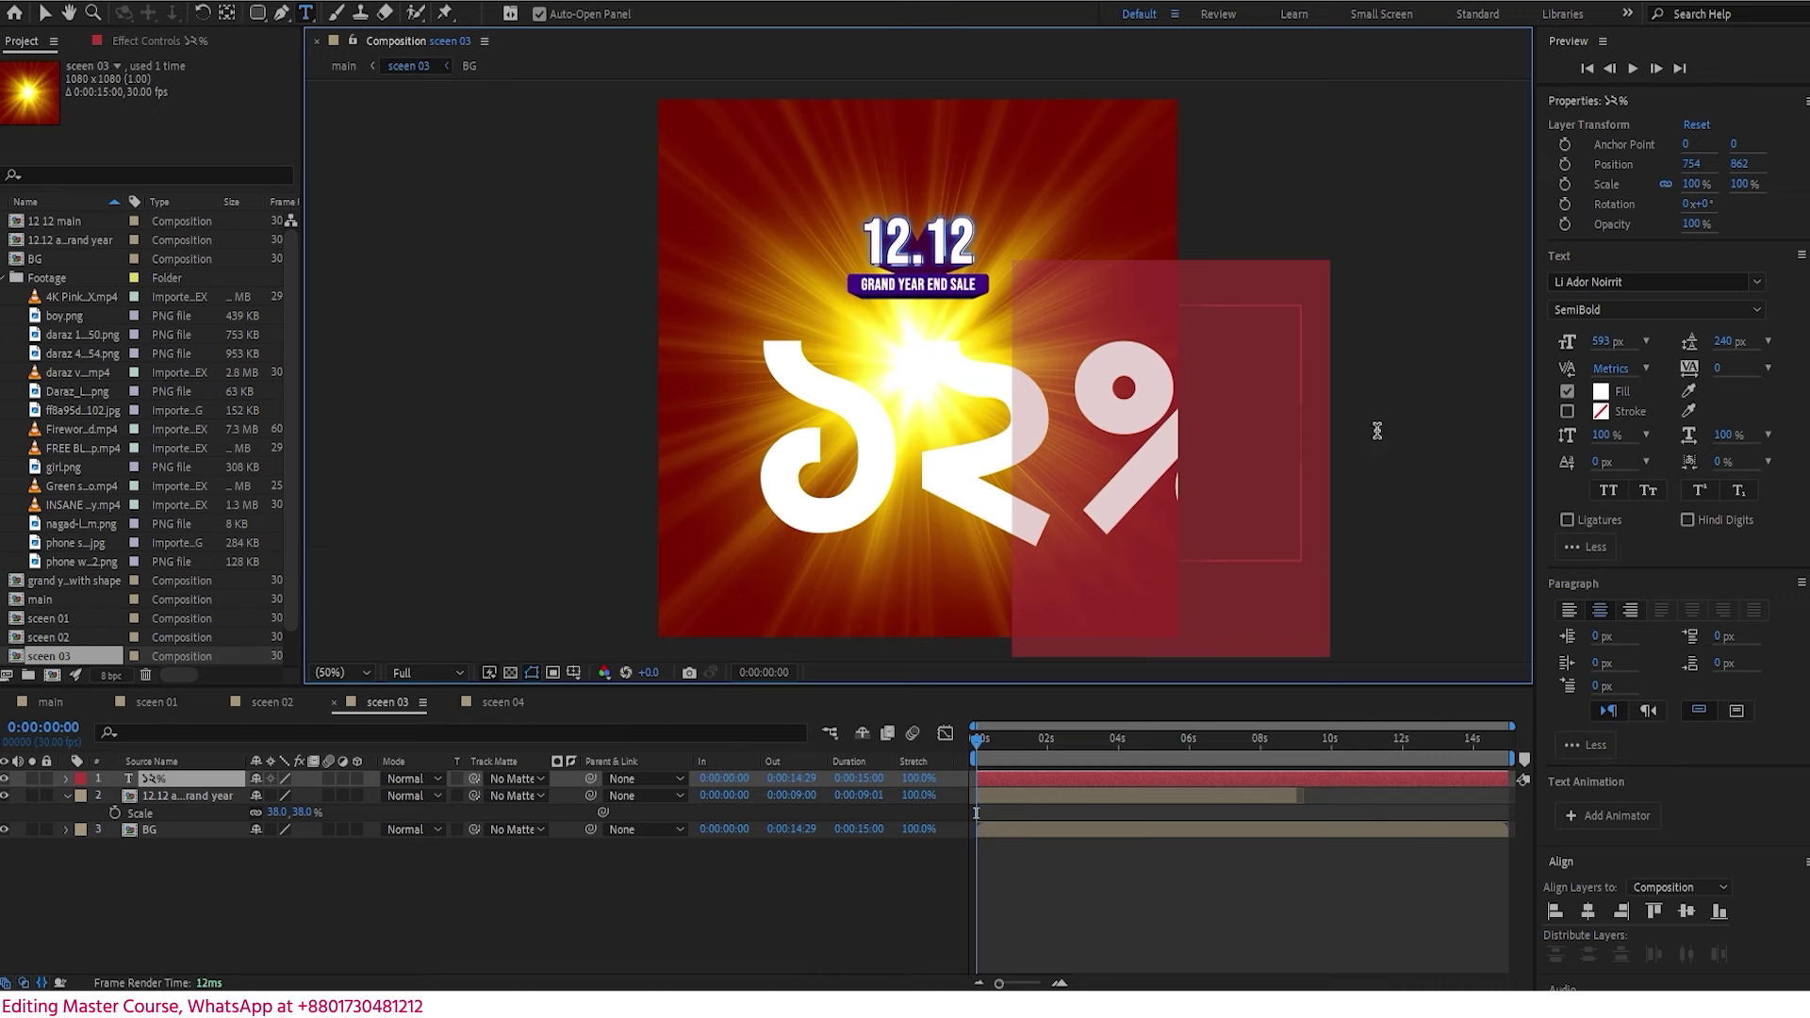
{"action": "left_click_drag", "start_coordinate": [1600, 340], "coordinate": [1315, 394]}
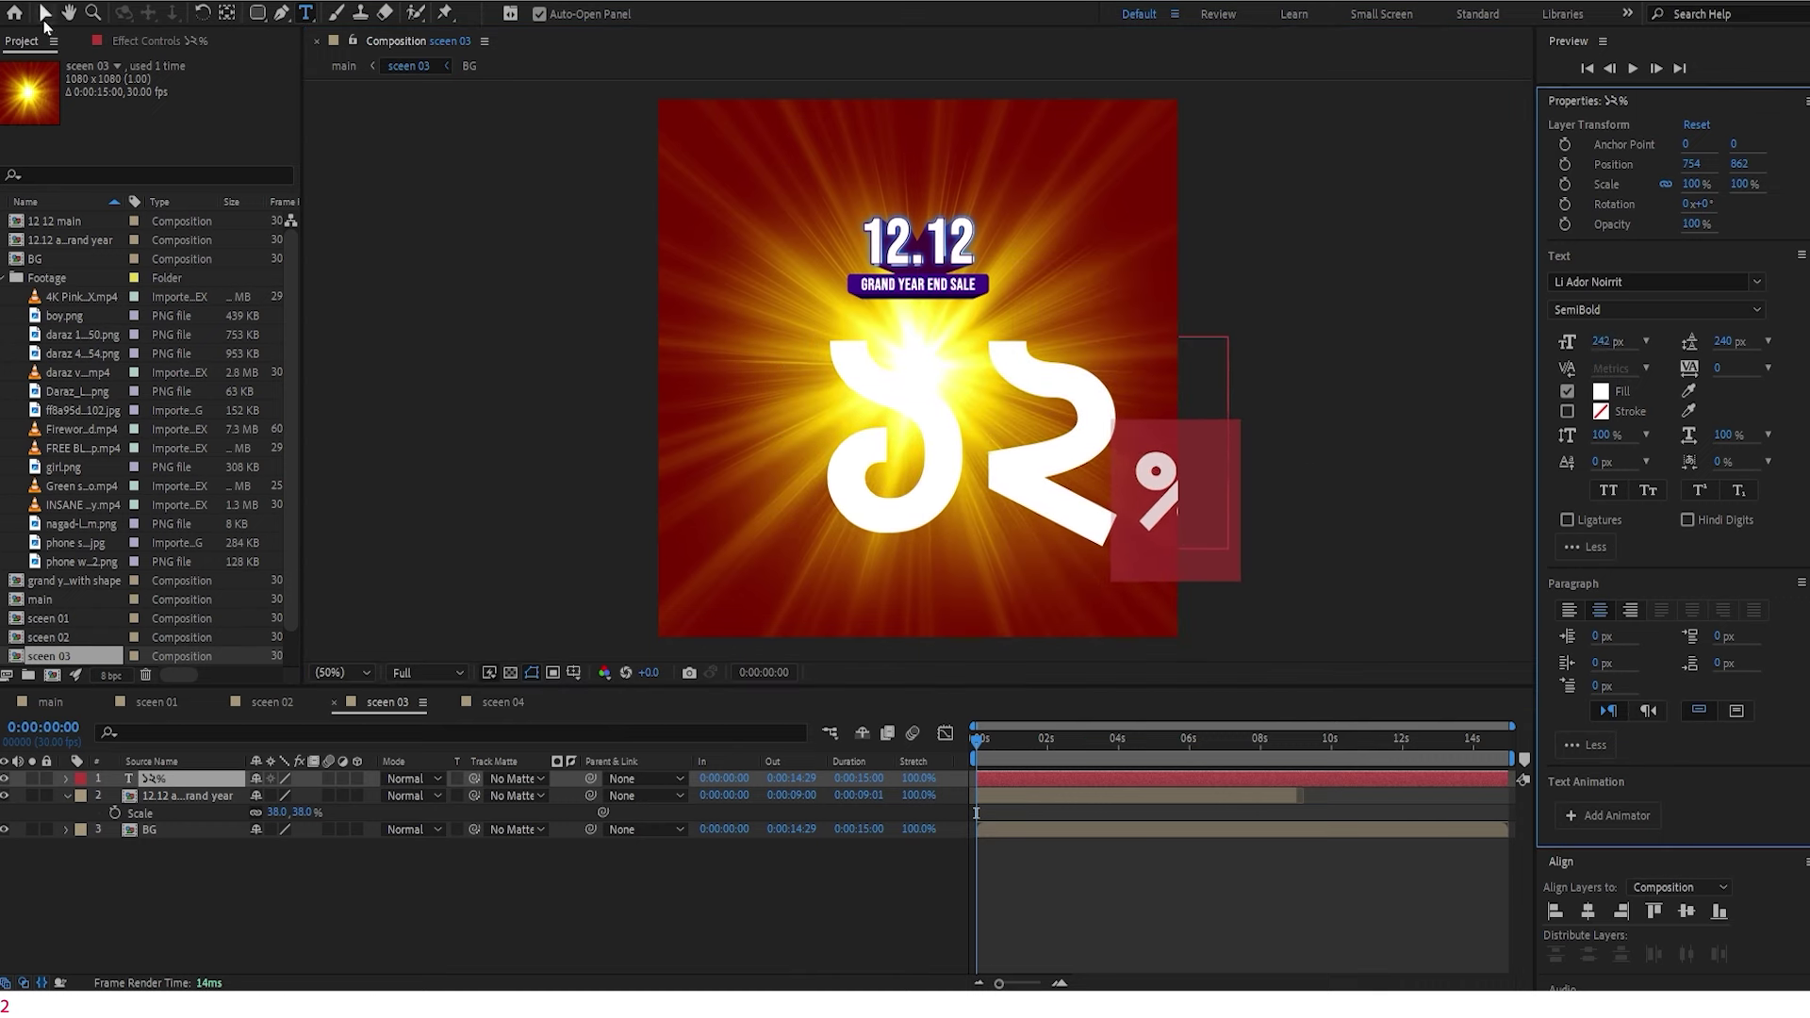
{"action": "left_click", "coordinate": [43, 15]}
{"action": "left_click_drag", "start_coordinate": [1061, 411], "coordinate": [1014, 410]}
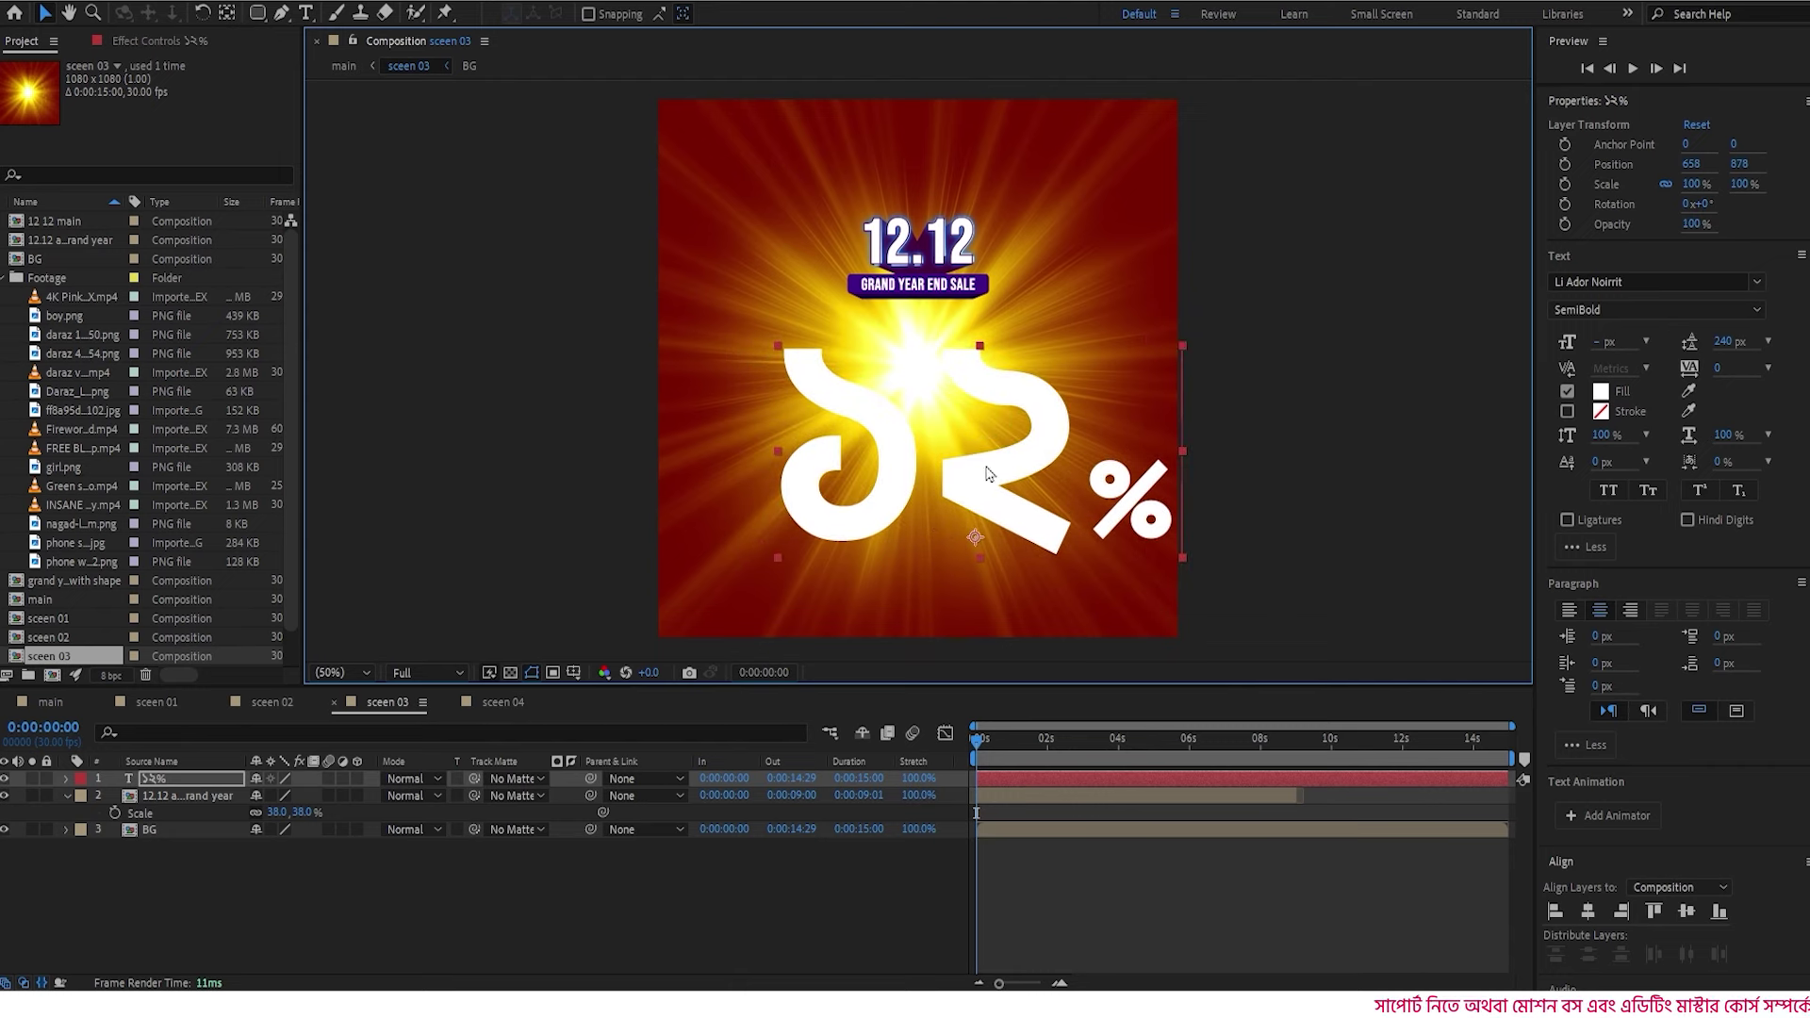
{"action": "left_click_drag", "start_coordinate": [988, 474], "coordinate": [988, 440]}
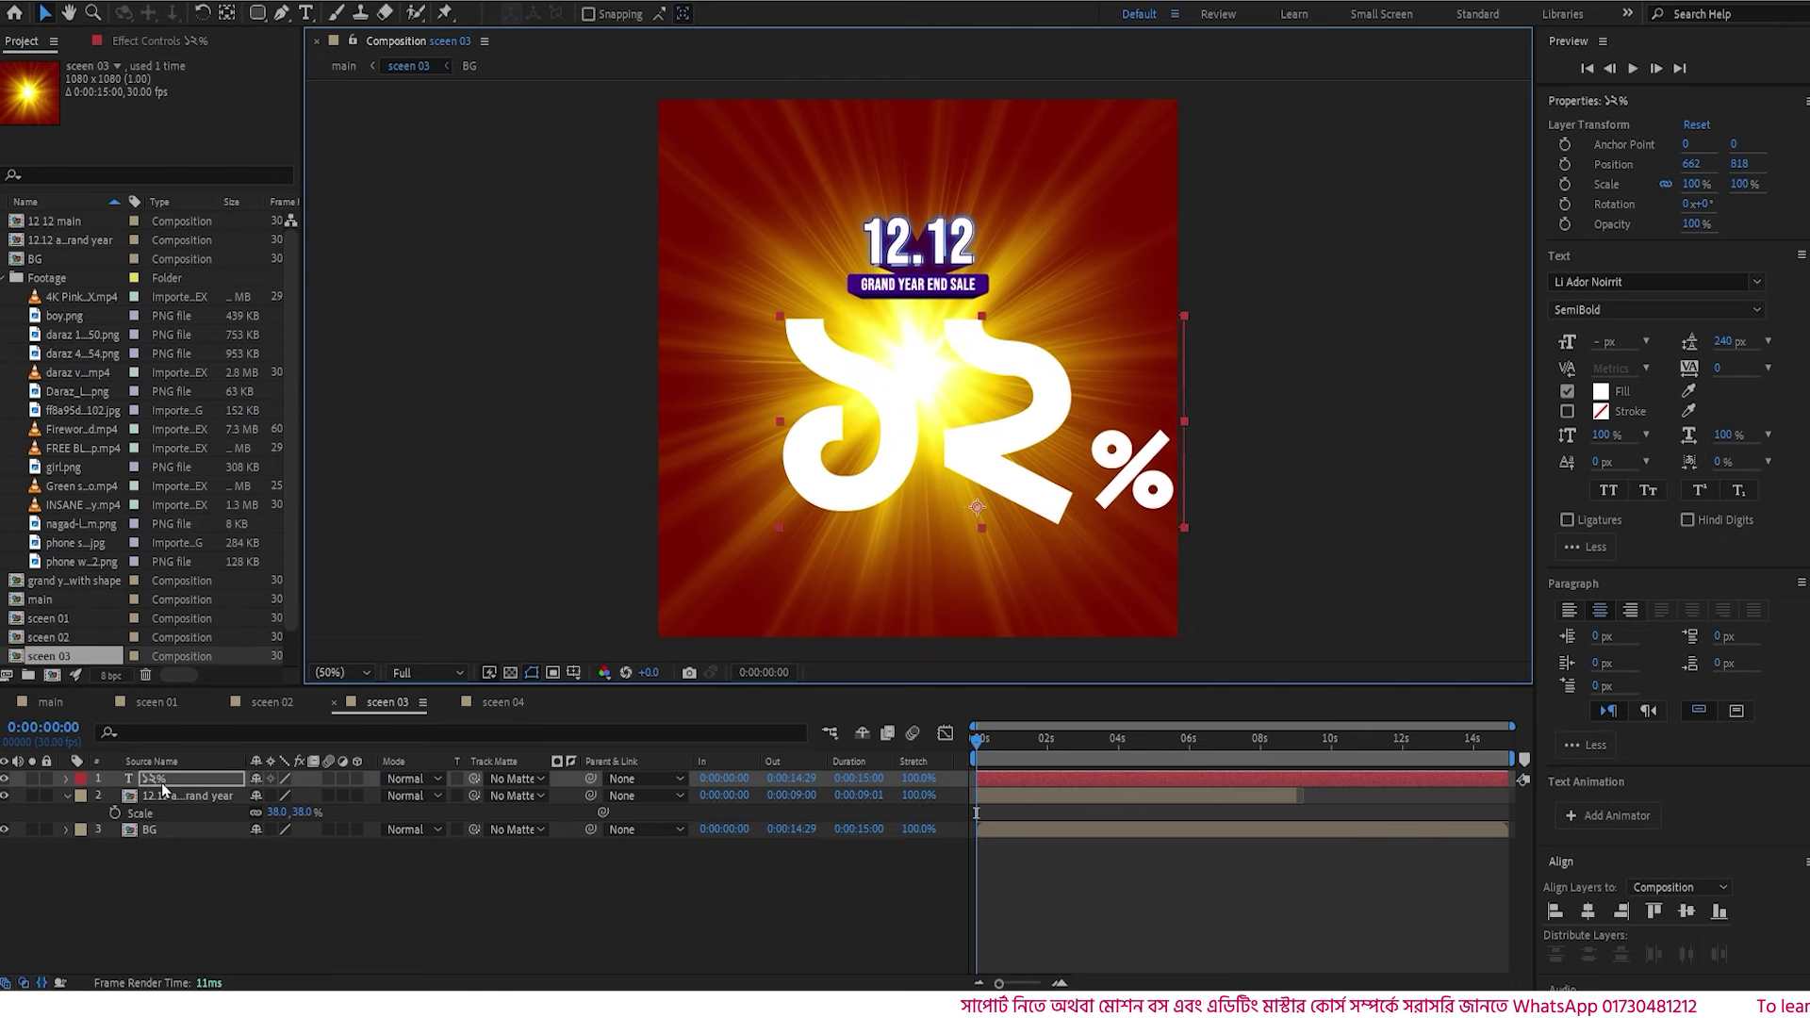
- Hide the "১২%" text layer and create a 1080 x 1080 px solid named "element 12"
{"action": "left_click", "coordinate": [156, 780]}
{"action": "left_click", "coordinate": [4, 779]}
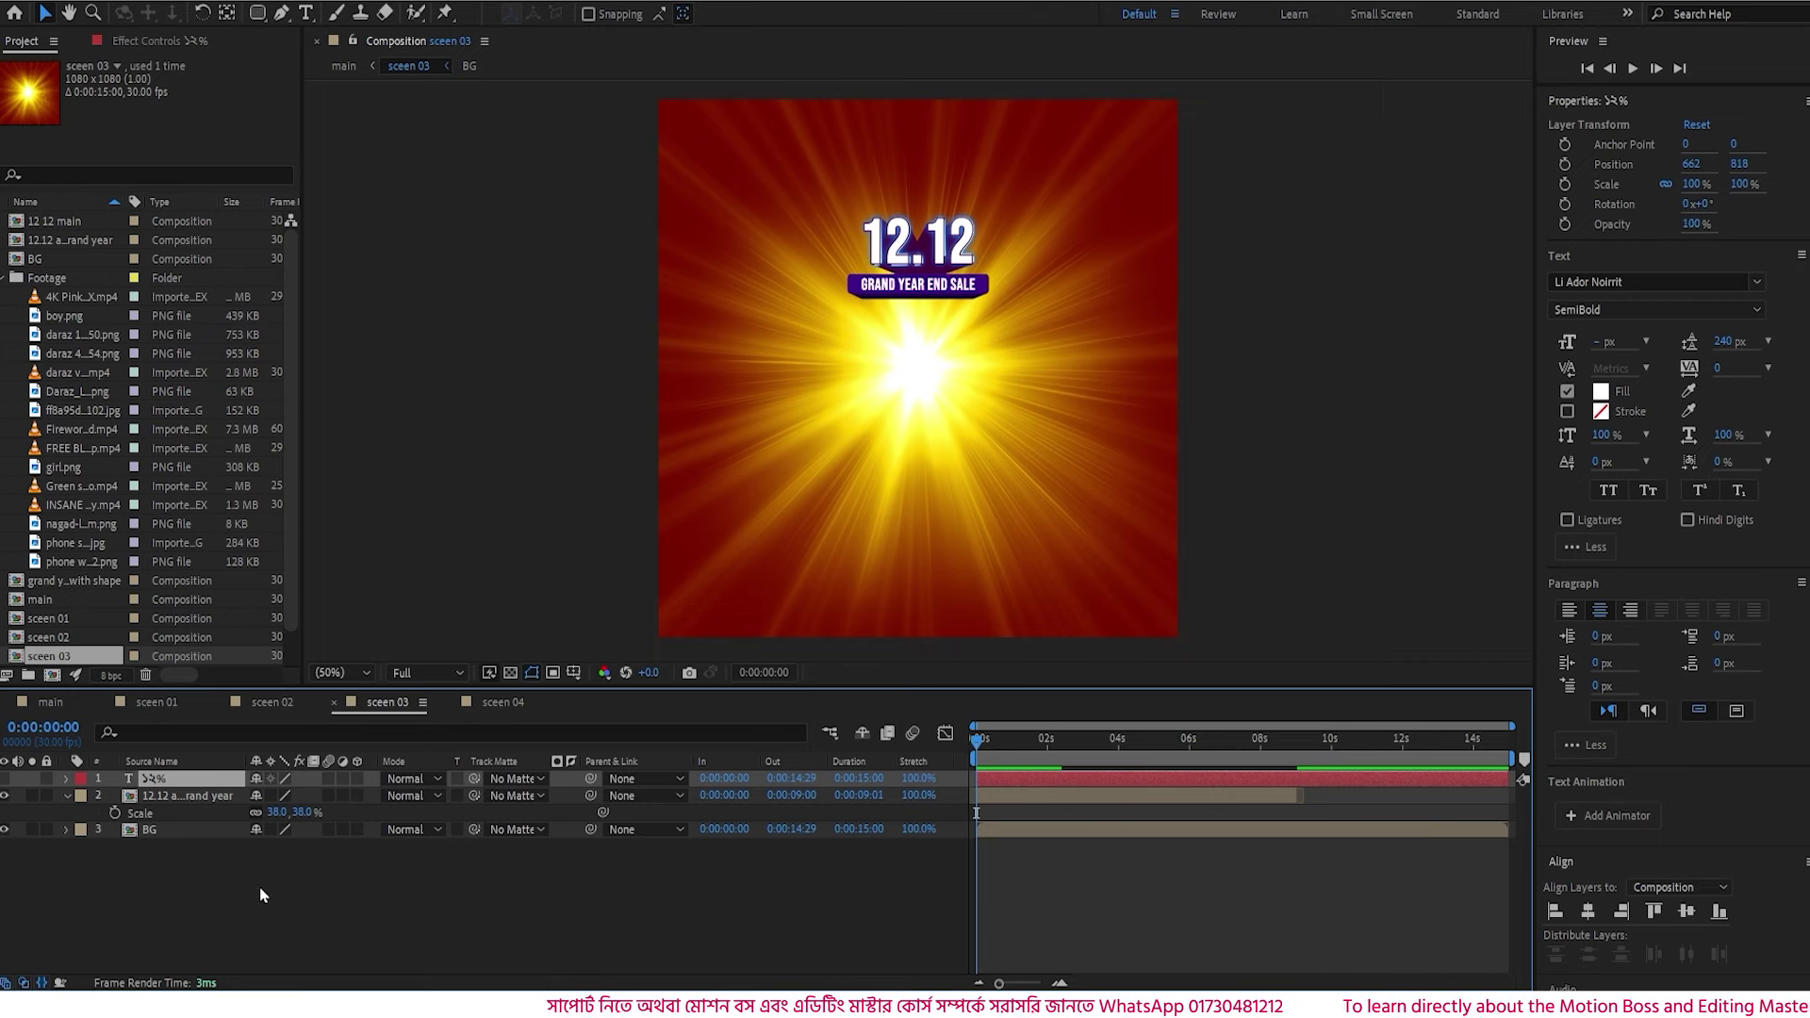
{"action": "right_click", "coordinate": [381, 909]}
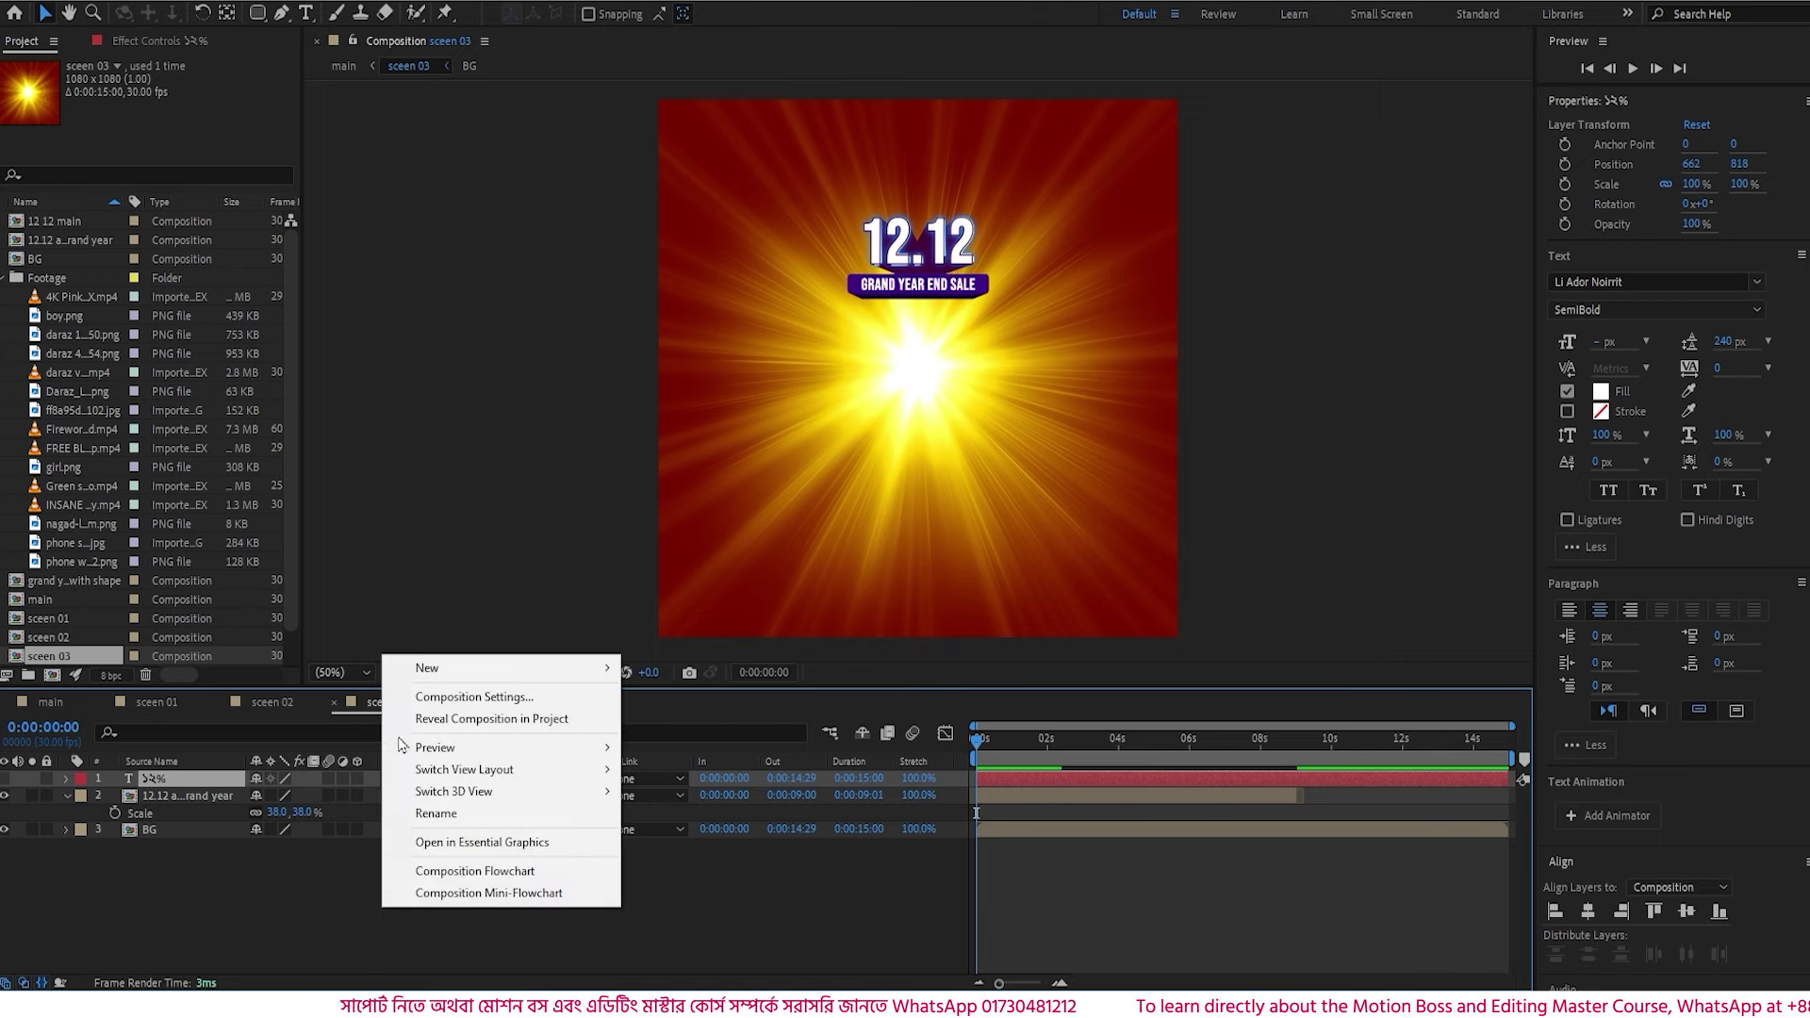
{"action": "mouse_move", "coordinate": [496, 668]}
{"action": "left_click", "coordinate": [666, 719]}
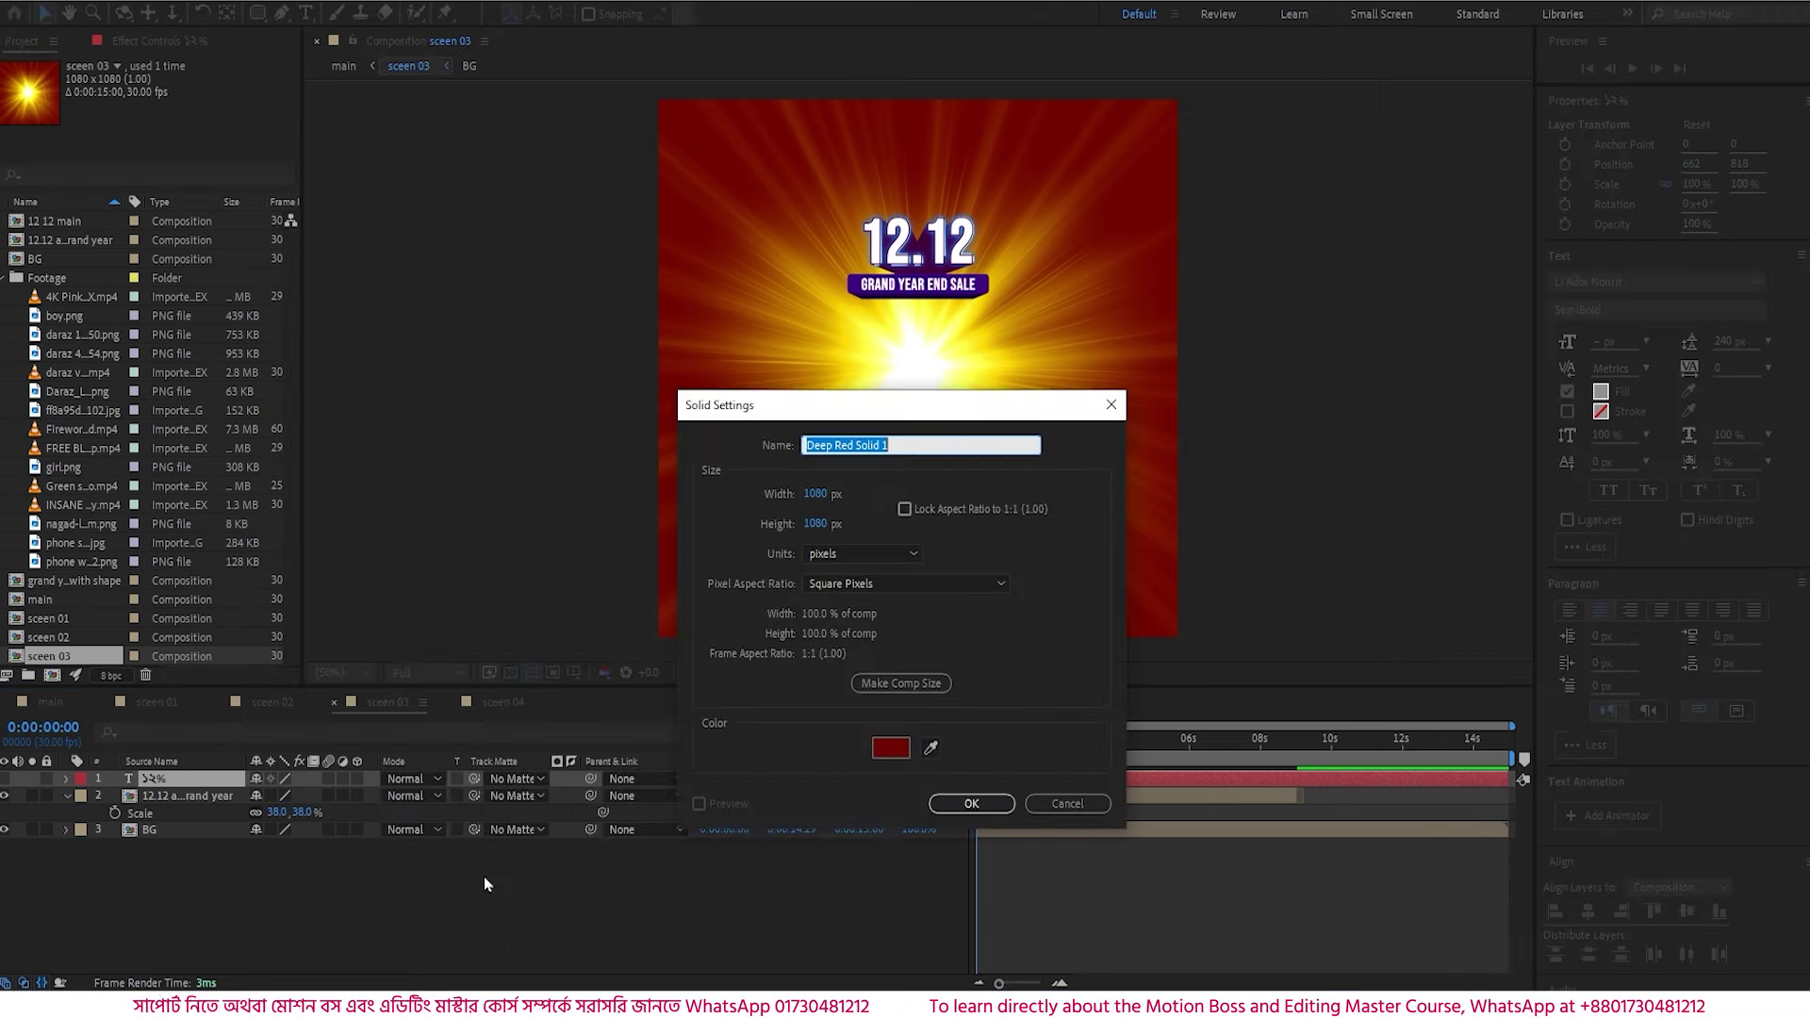
{"action": "type", "text": "element 12"}
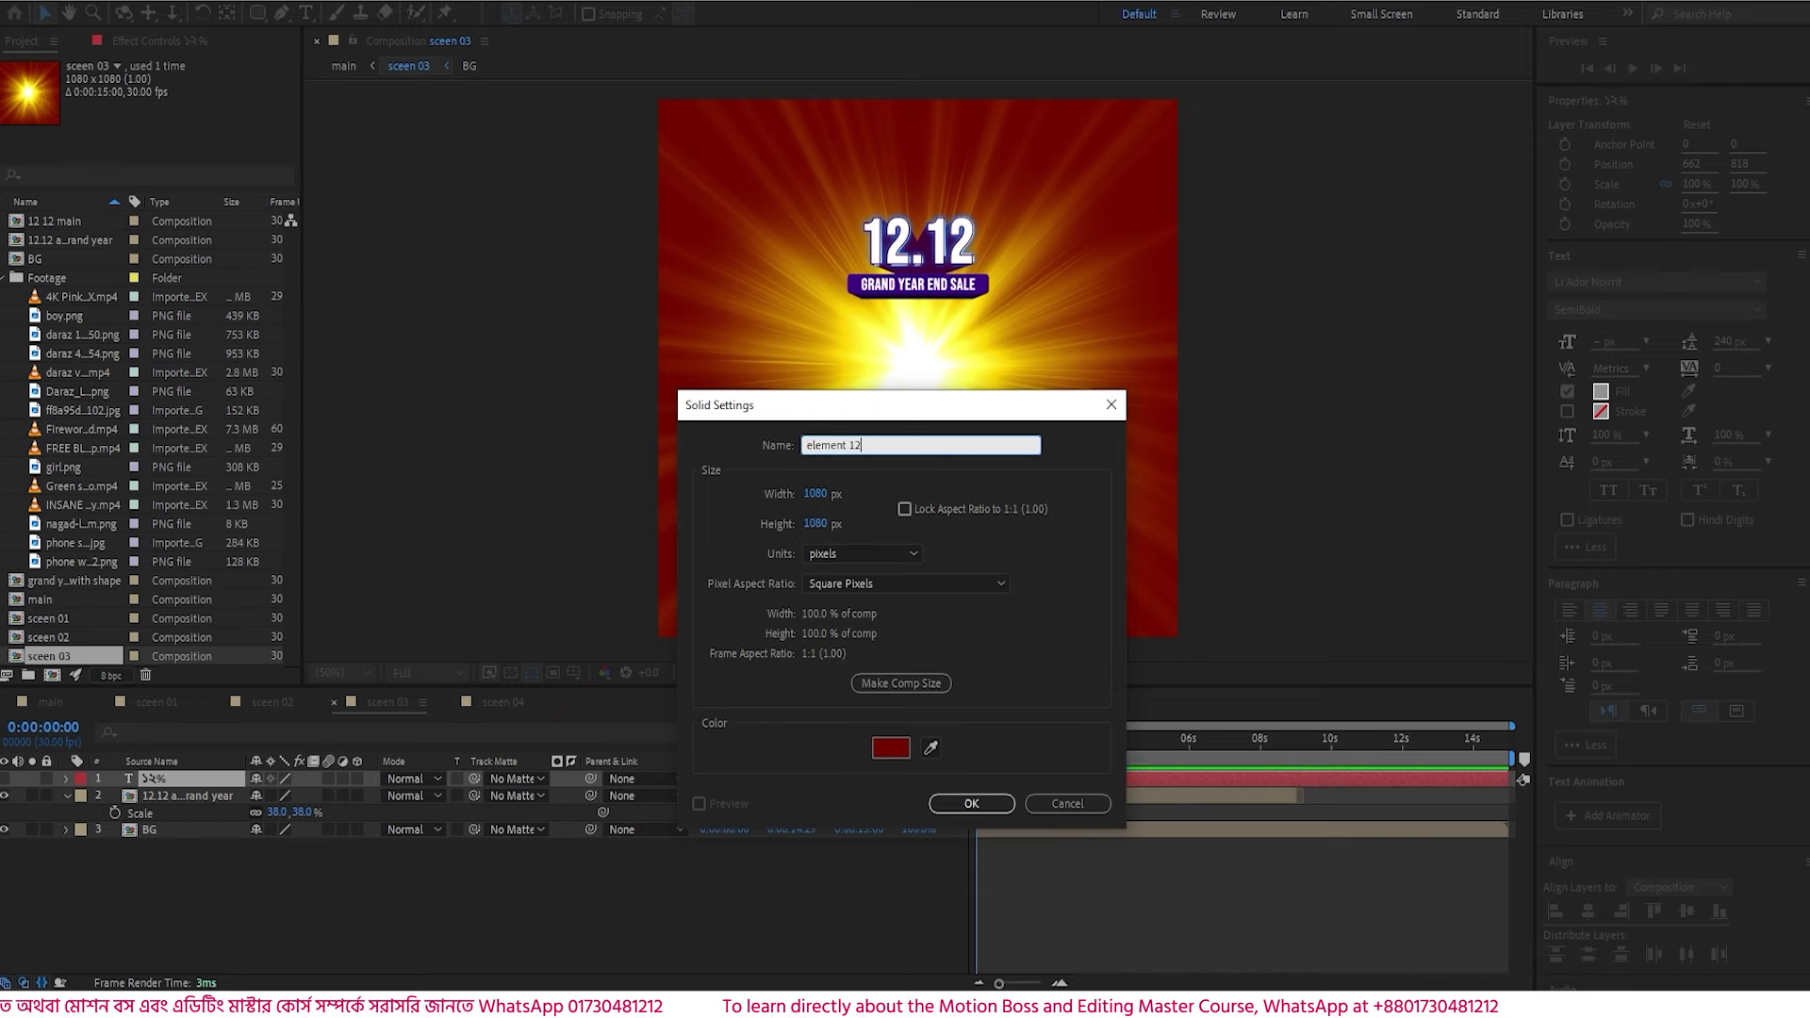
{"action": "left_click", "coordinate": [971, 803]}
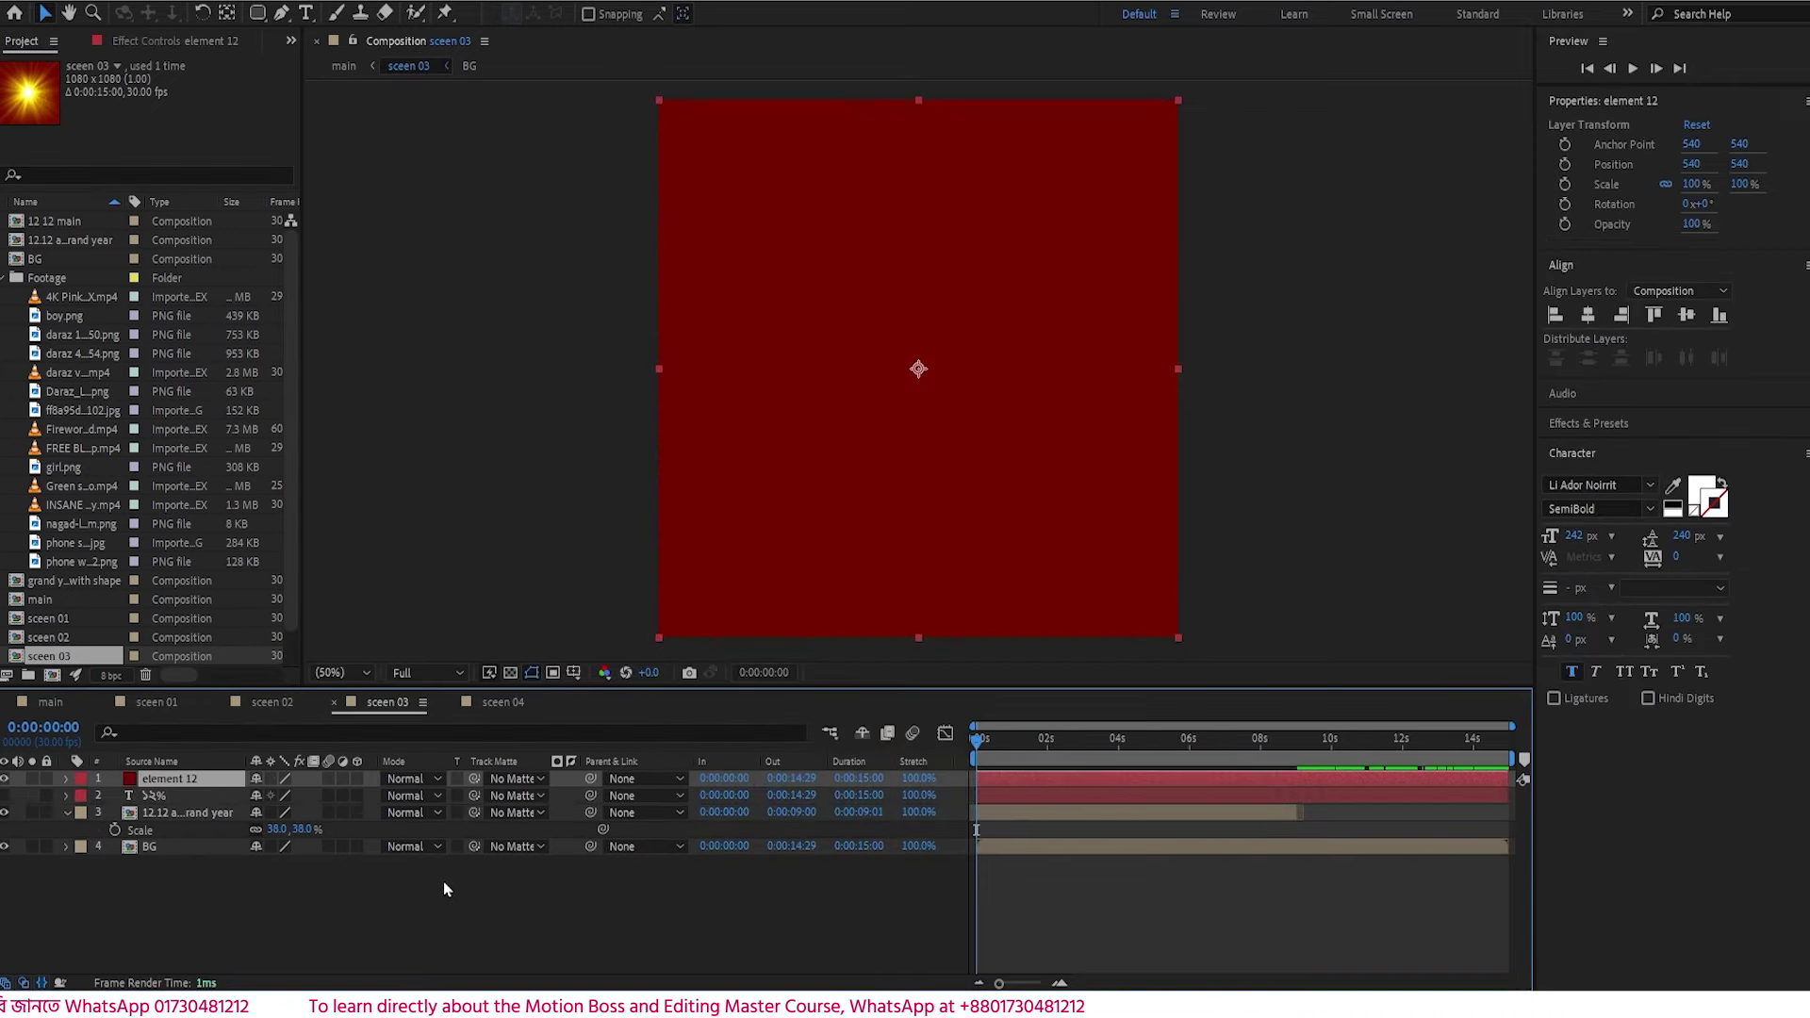
- Apply the Element effect to the element 12 solid and assign the "১২%" text layer as custom Path Layer 1
{"action": "key", "text": "ctrl+space"}
{"action": "type", "text": "elem"}
{"action": "key", "text": "Return"}
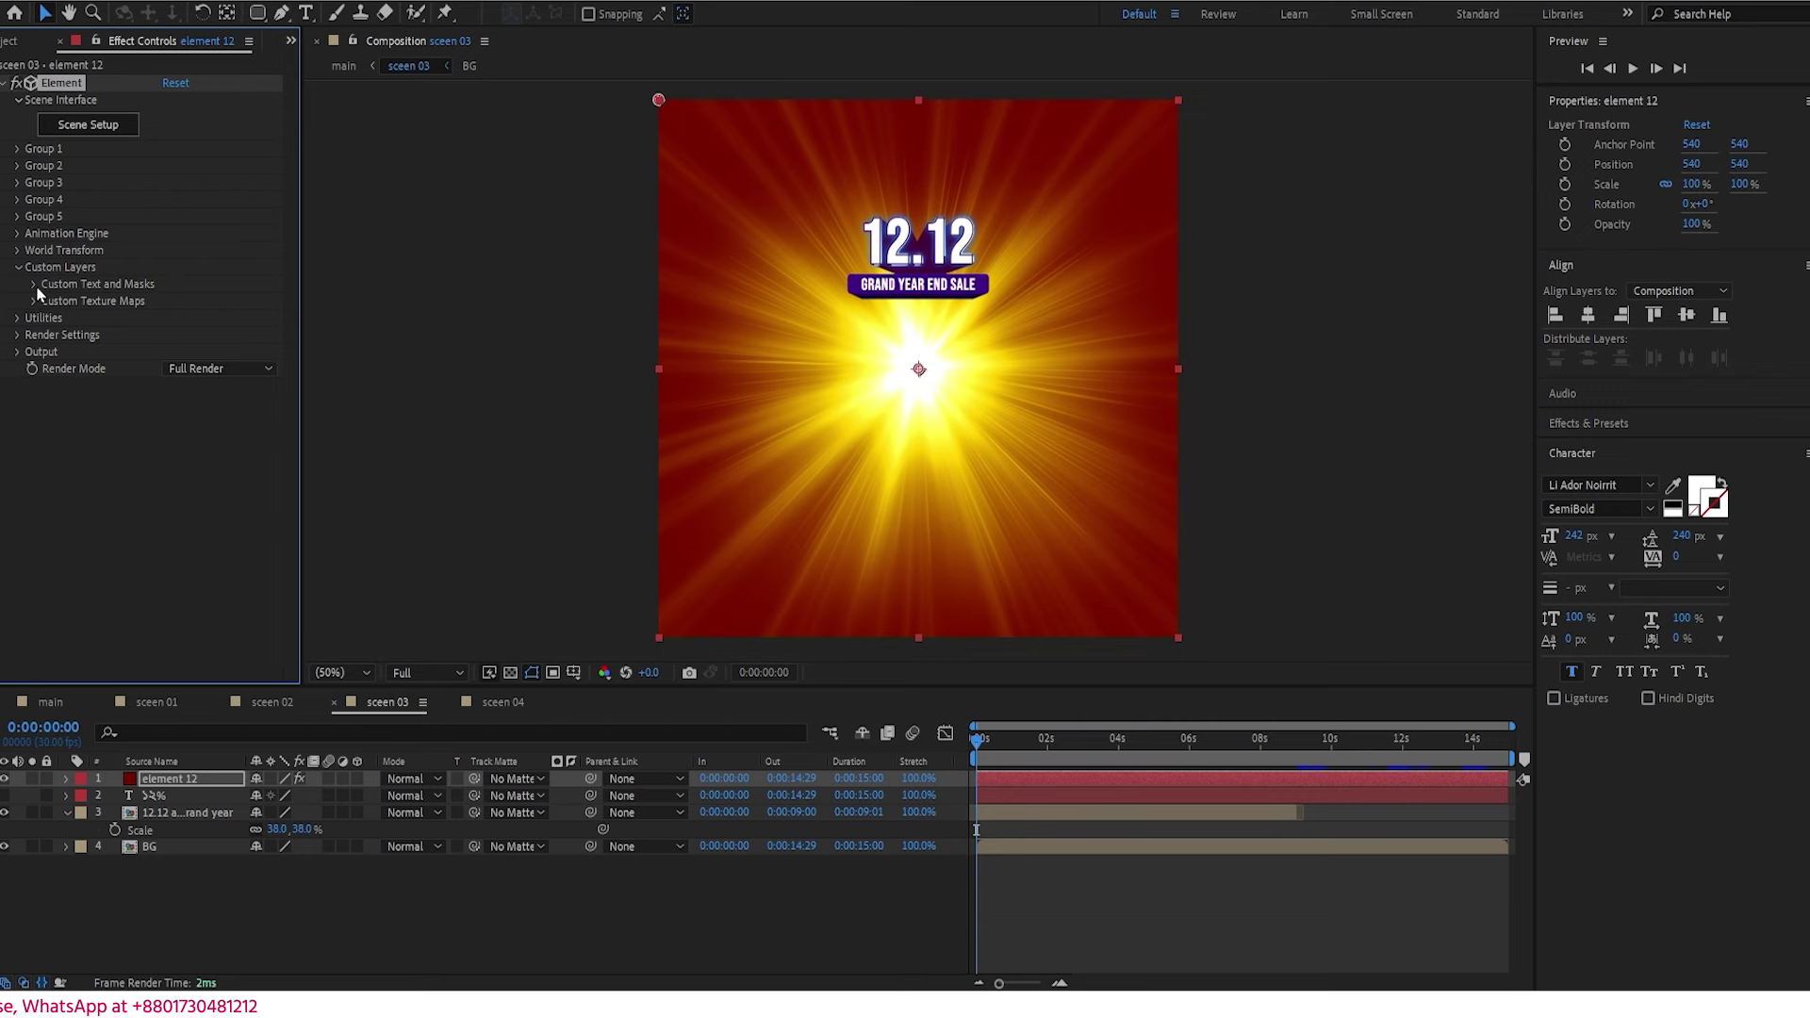
{"action": "left_click", "coordinate": [35, 285]}
{"action": "left_click", "coordinate": [208, 302]}
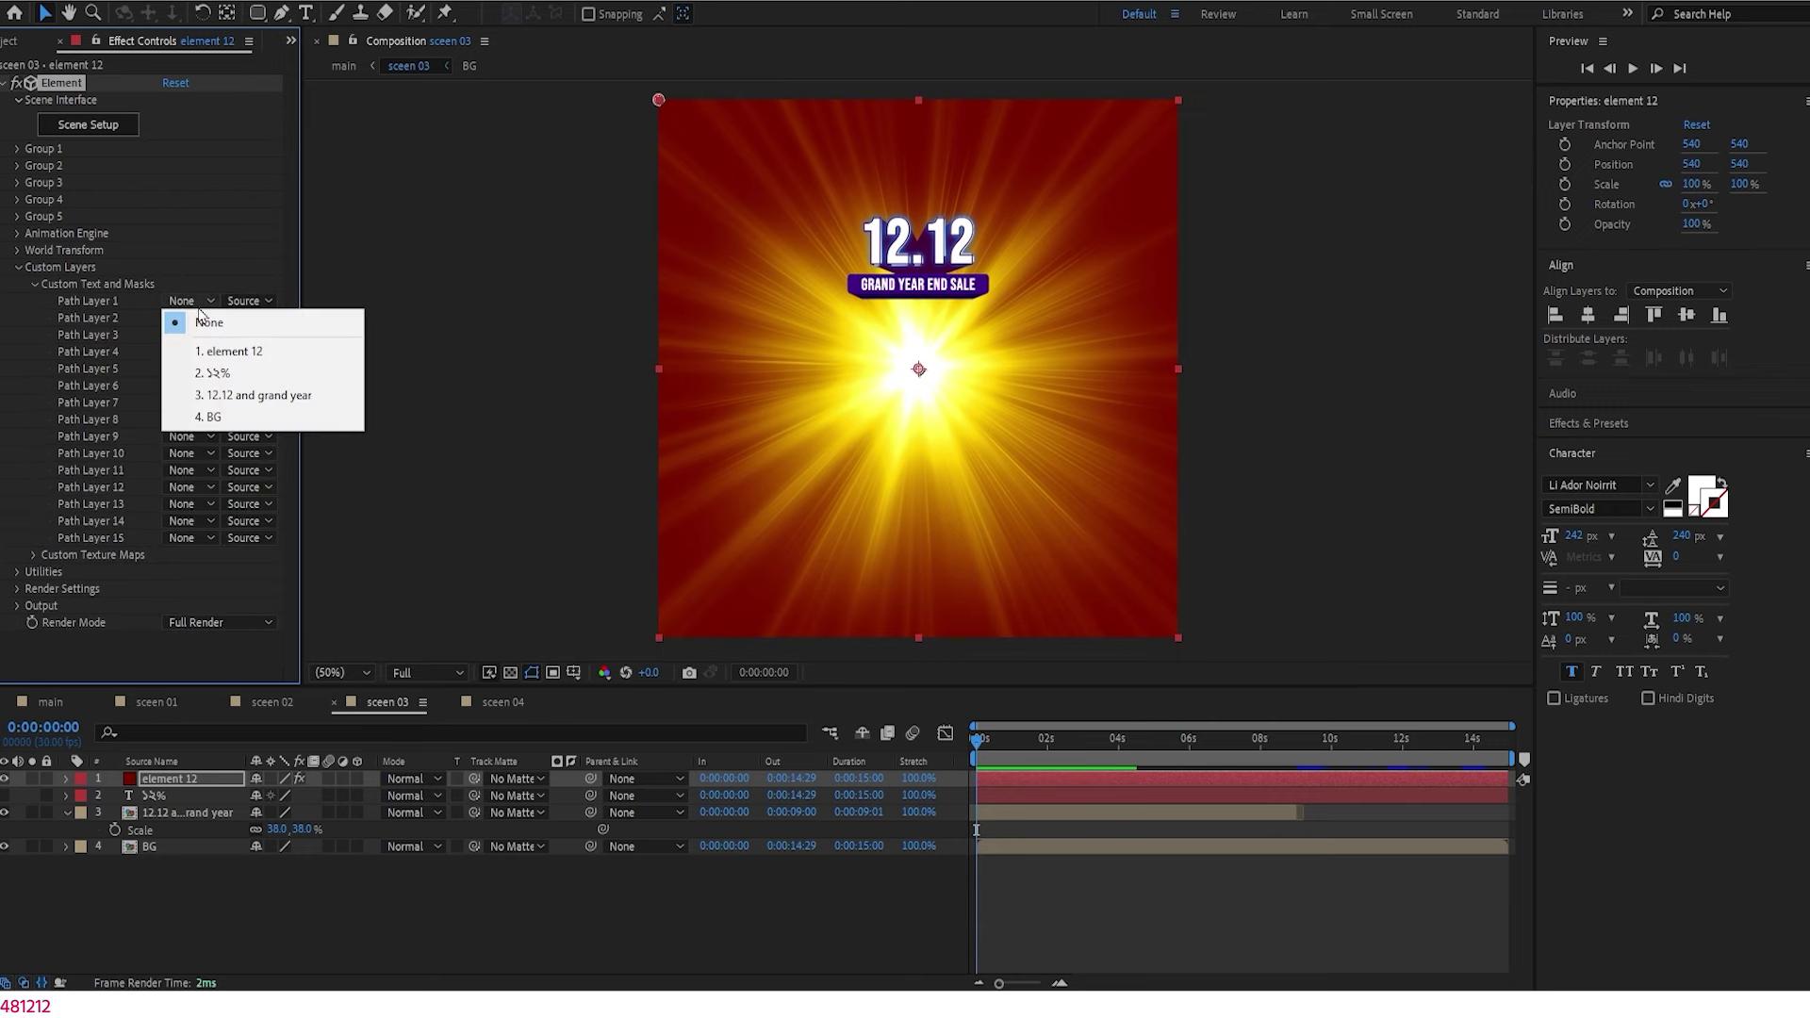
{"action": "left_click", "coordinate": [254, 375]}
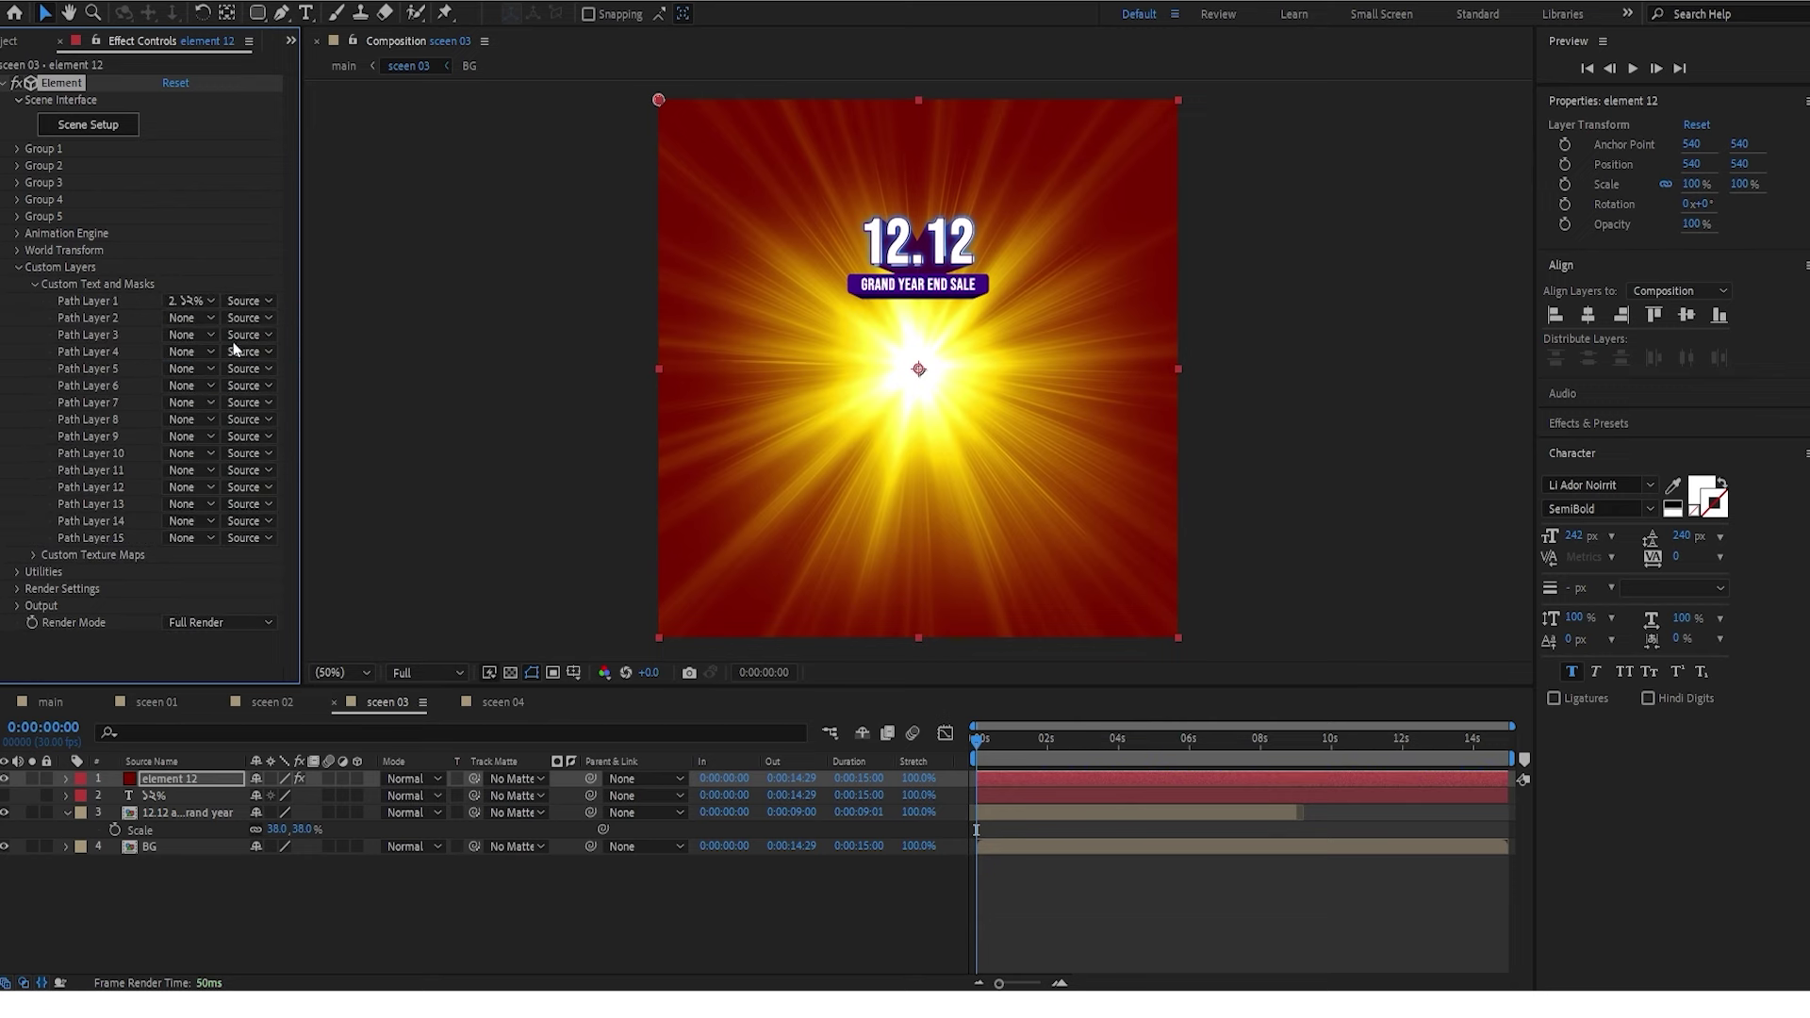
- In Element's Scene Setup, extrude the custom text path and apply the Physical bevel preset Gold_Rim to the Extrusion Model
{"action": "left_click", "coordinate": [112, 129]}
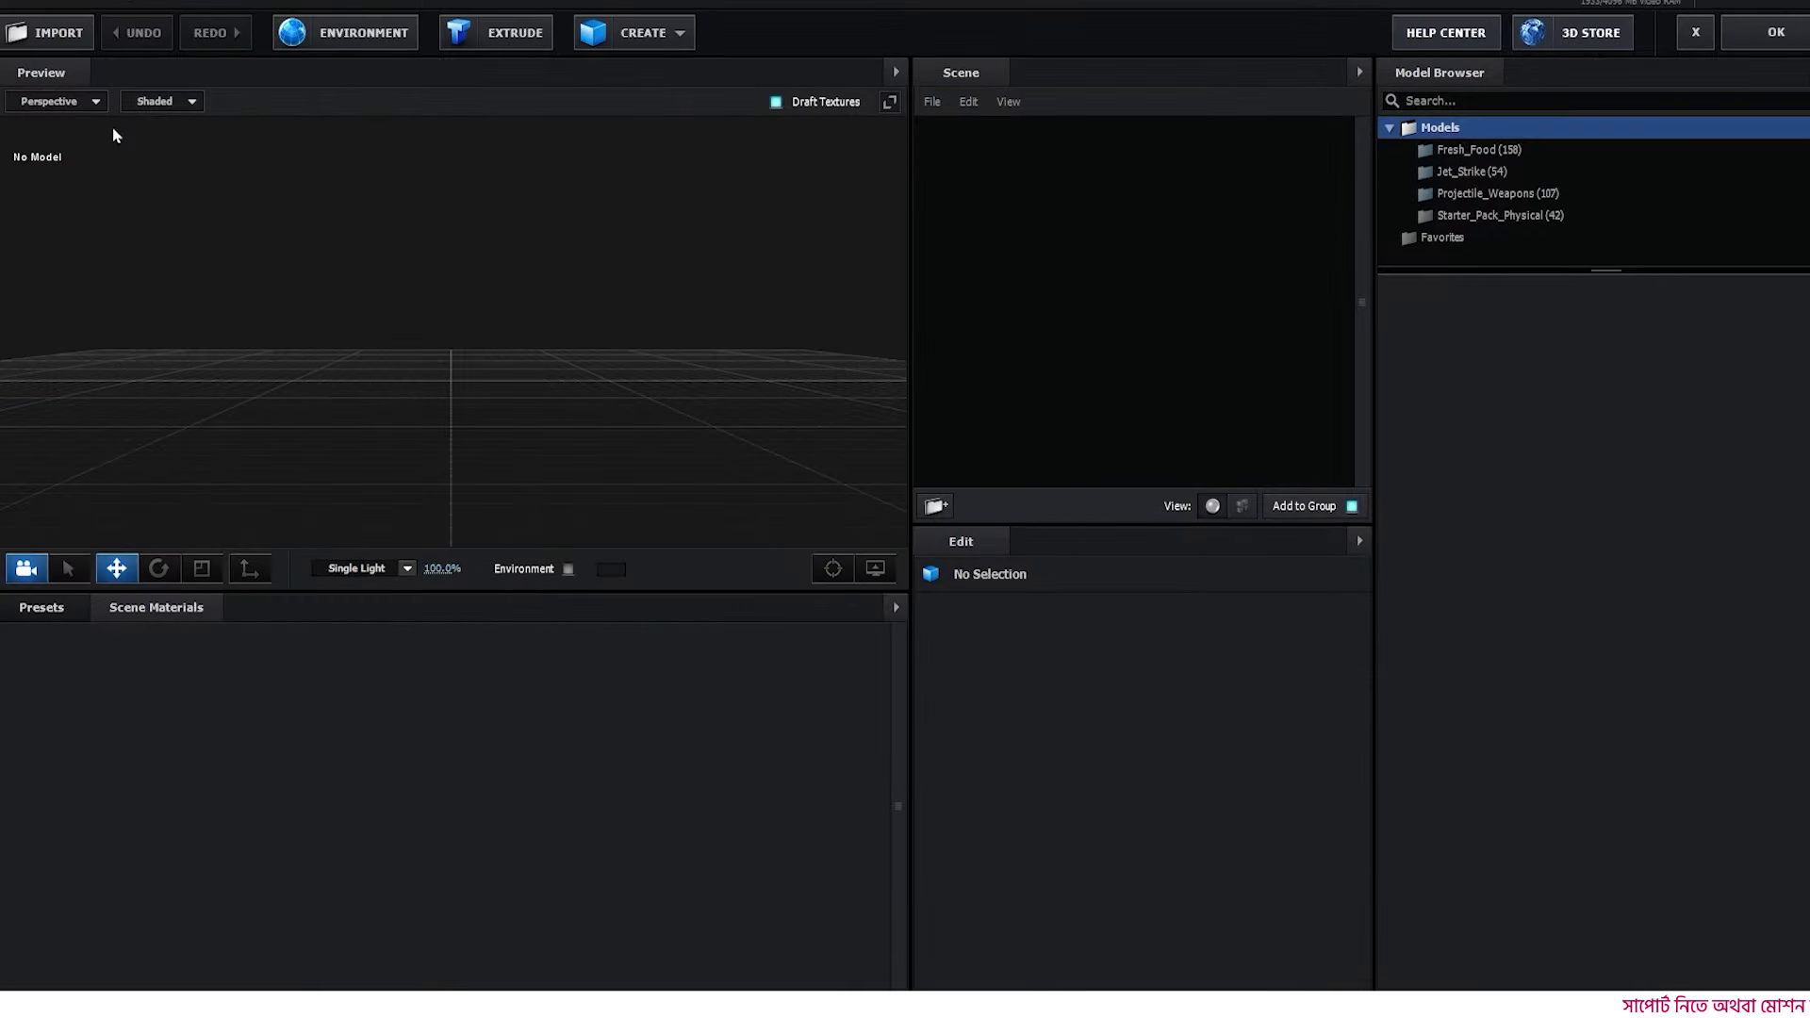
{"action": "left_click", "coordinate": [515, 45]}
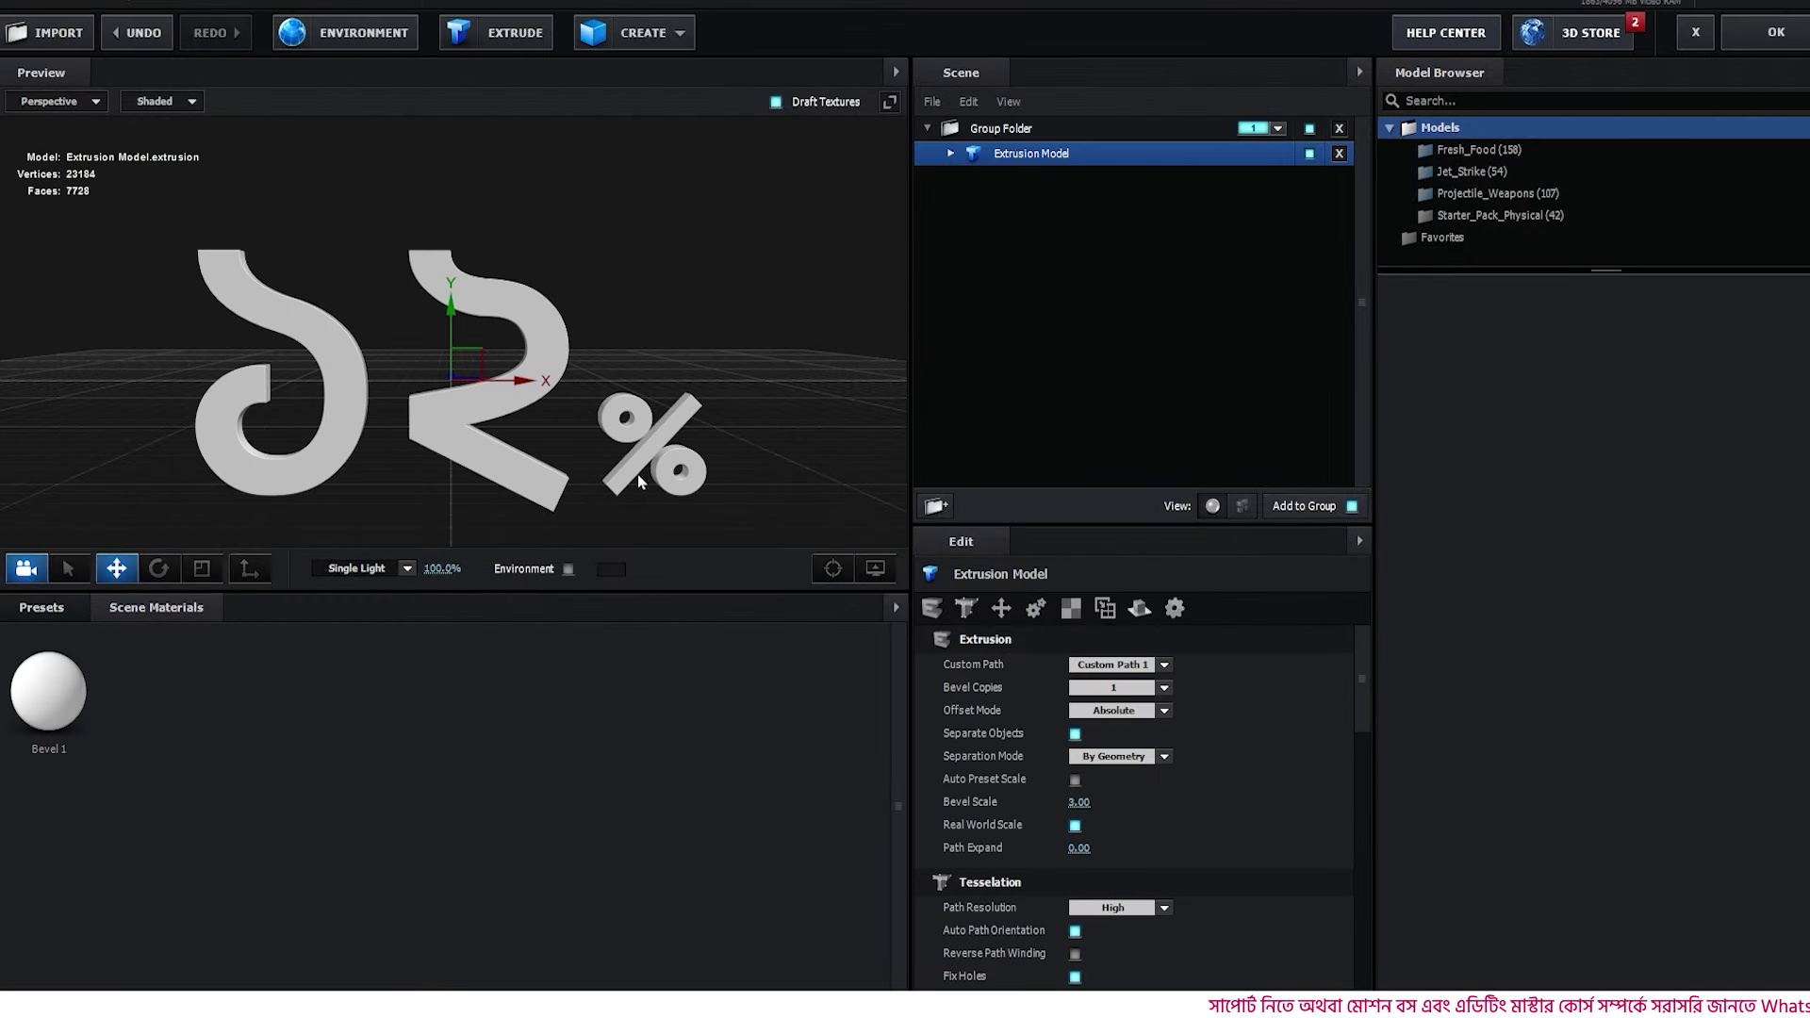
{"action": "left_click", "coordinate": [52, 613]}
{"action": "left_click", "coordinate": [55, 637]}
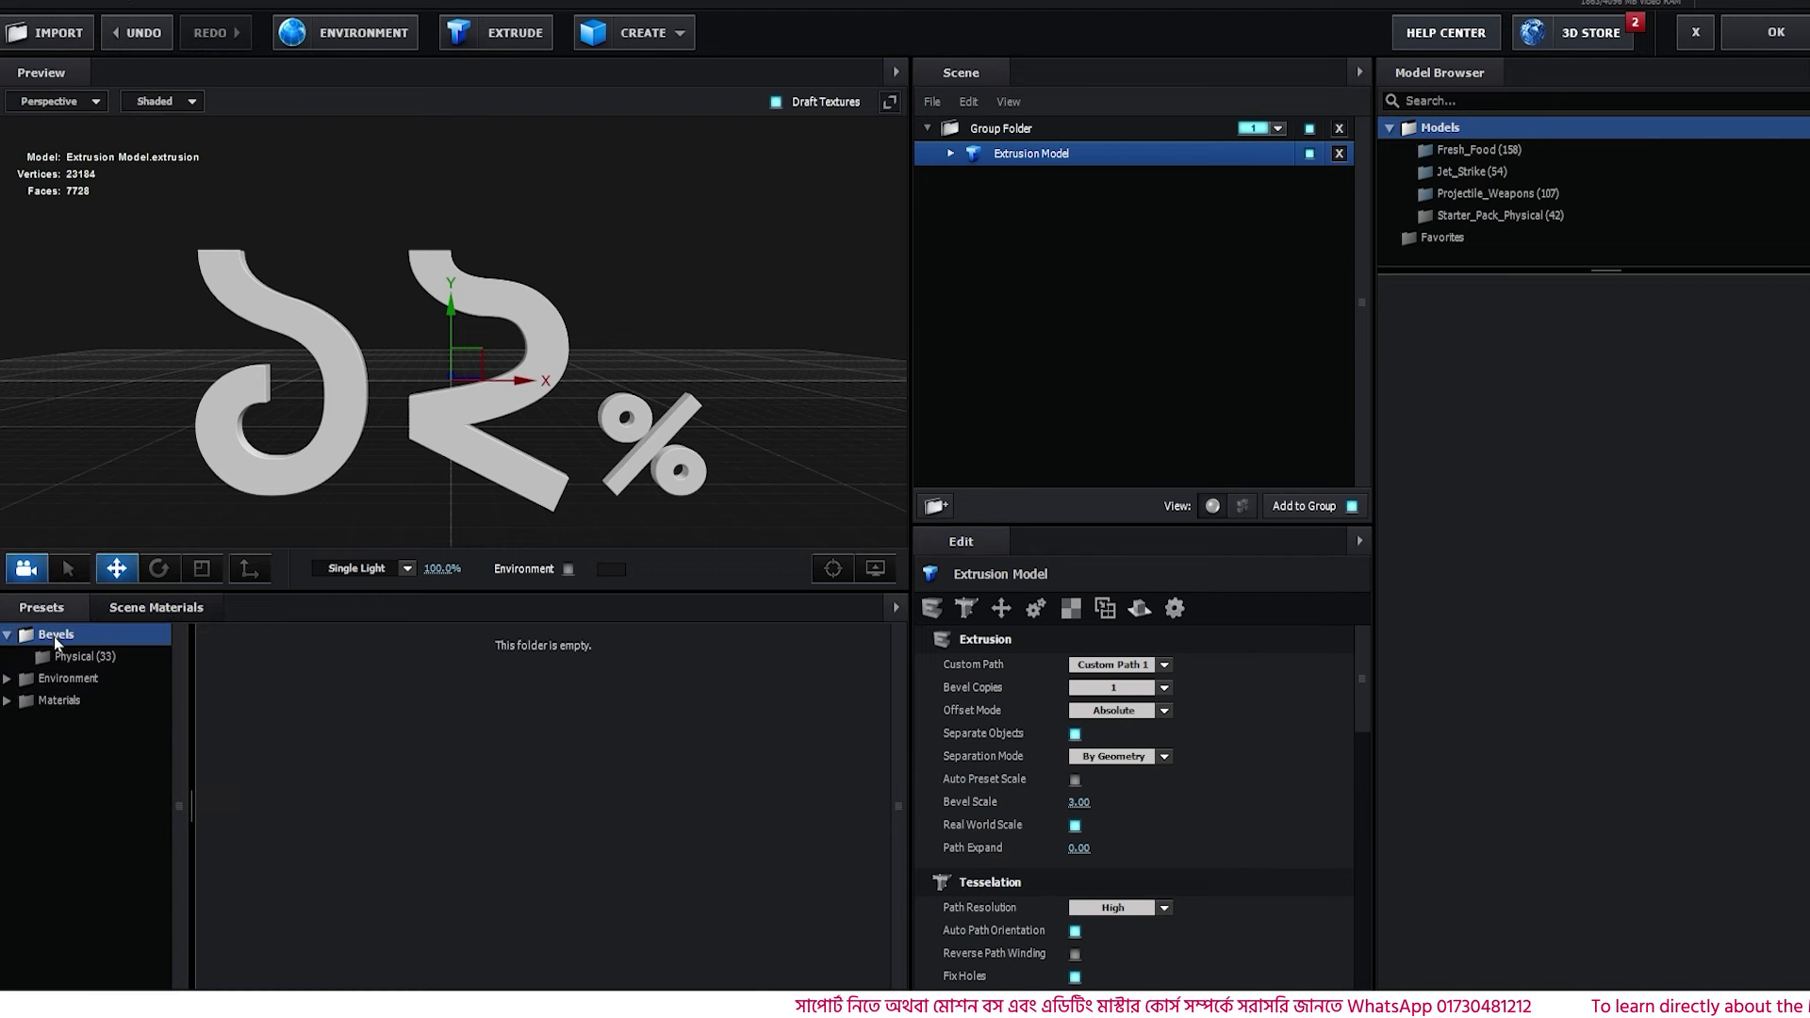
{"action": "left_click", "coordinate": [80, 656]}
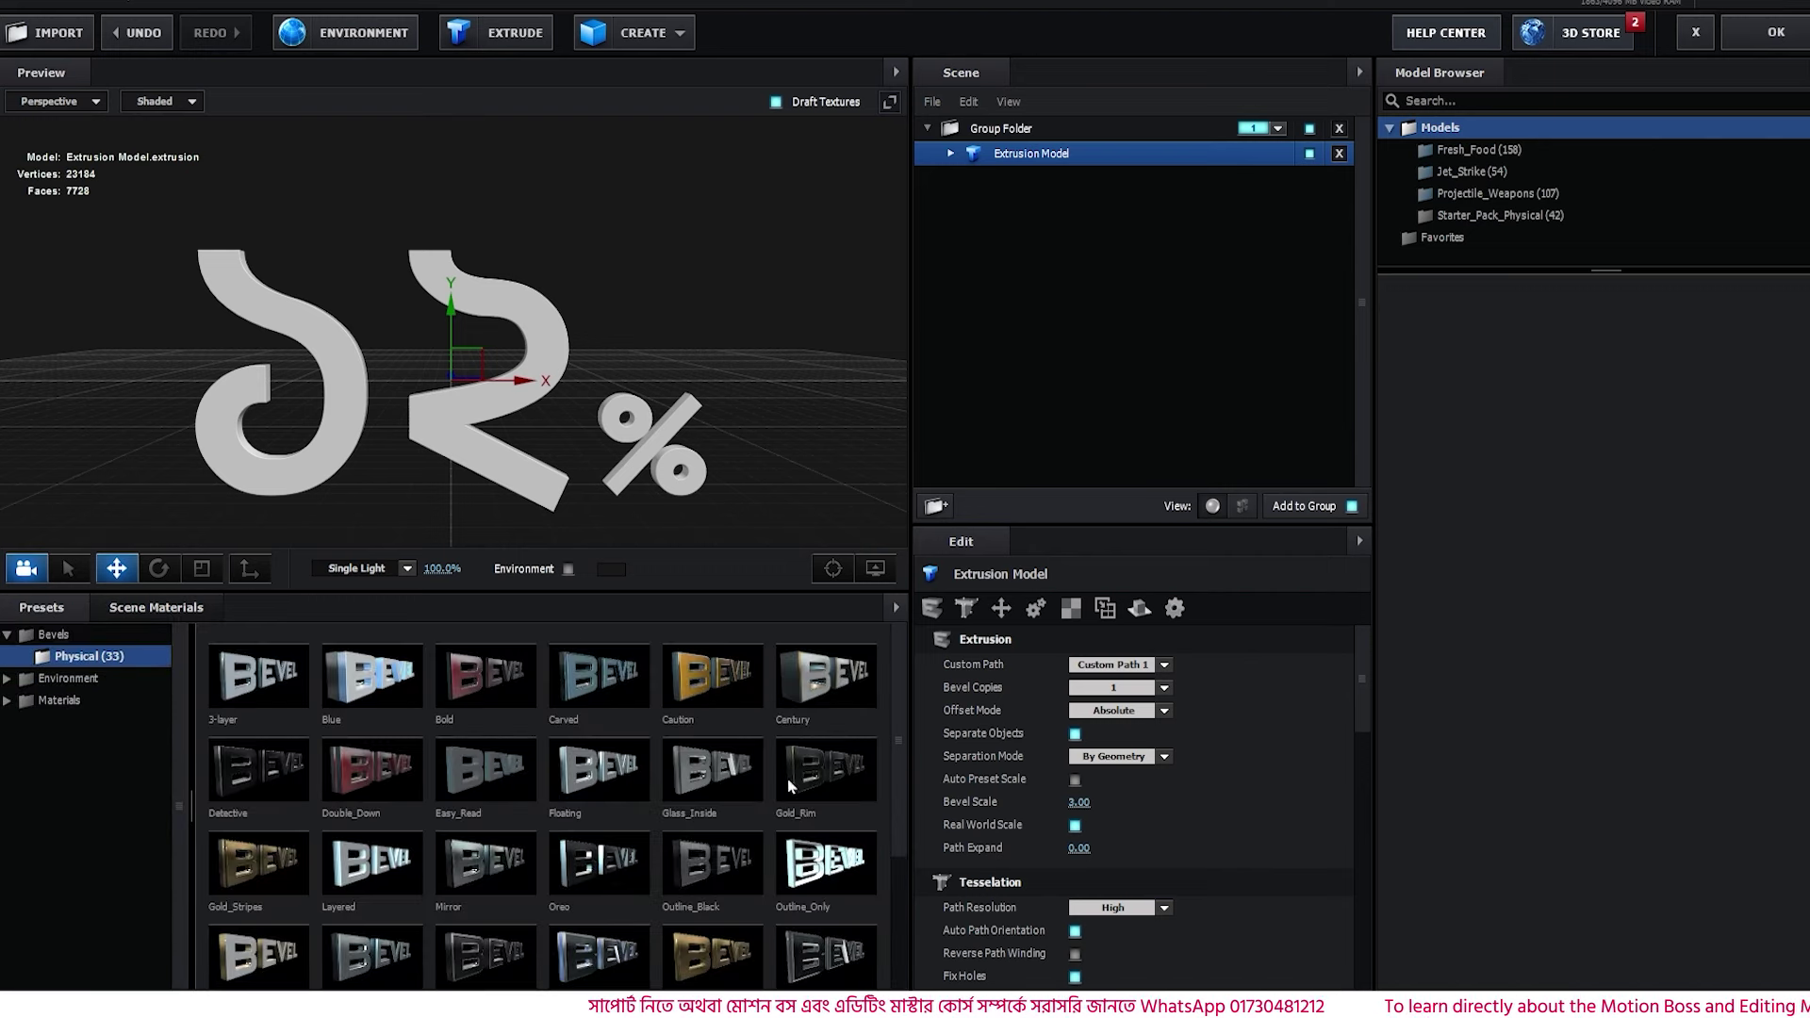
{"action": "left_click_drag", "start_coordinate": [790, 785], "coordinate": [1016, 161]}
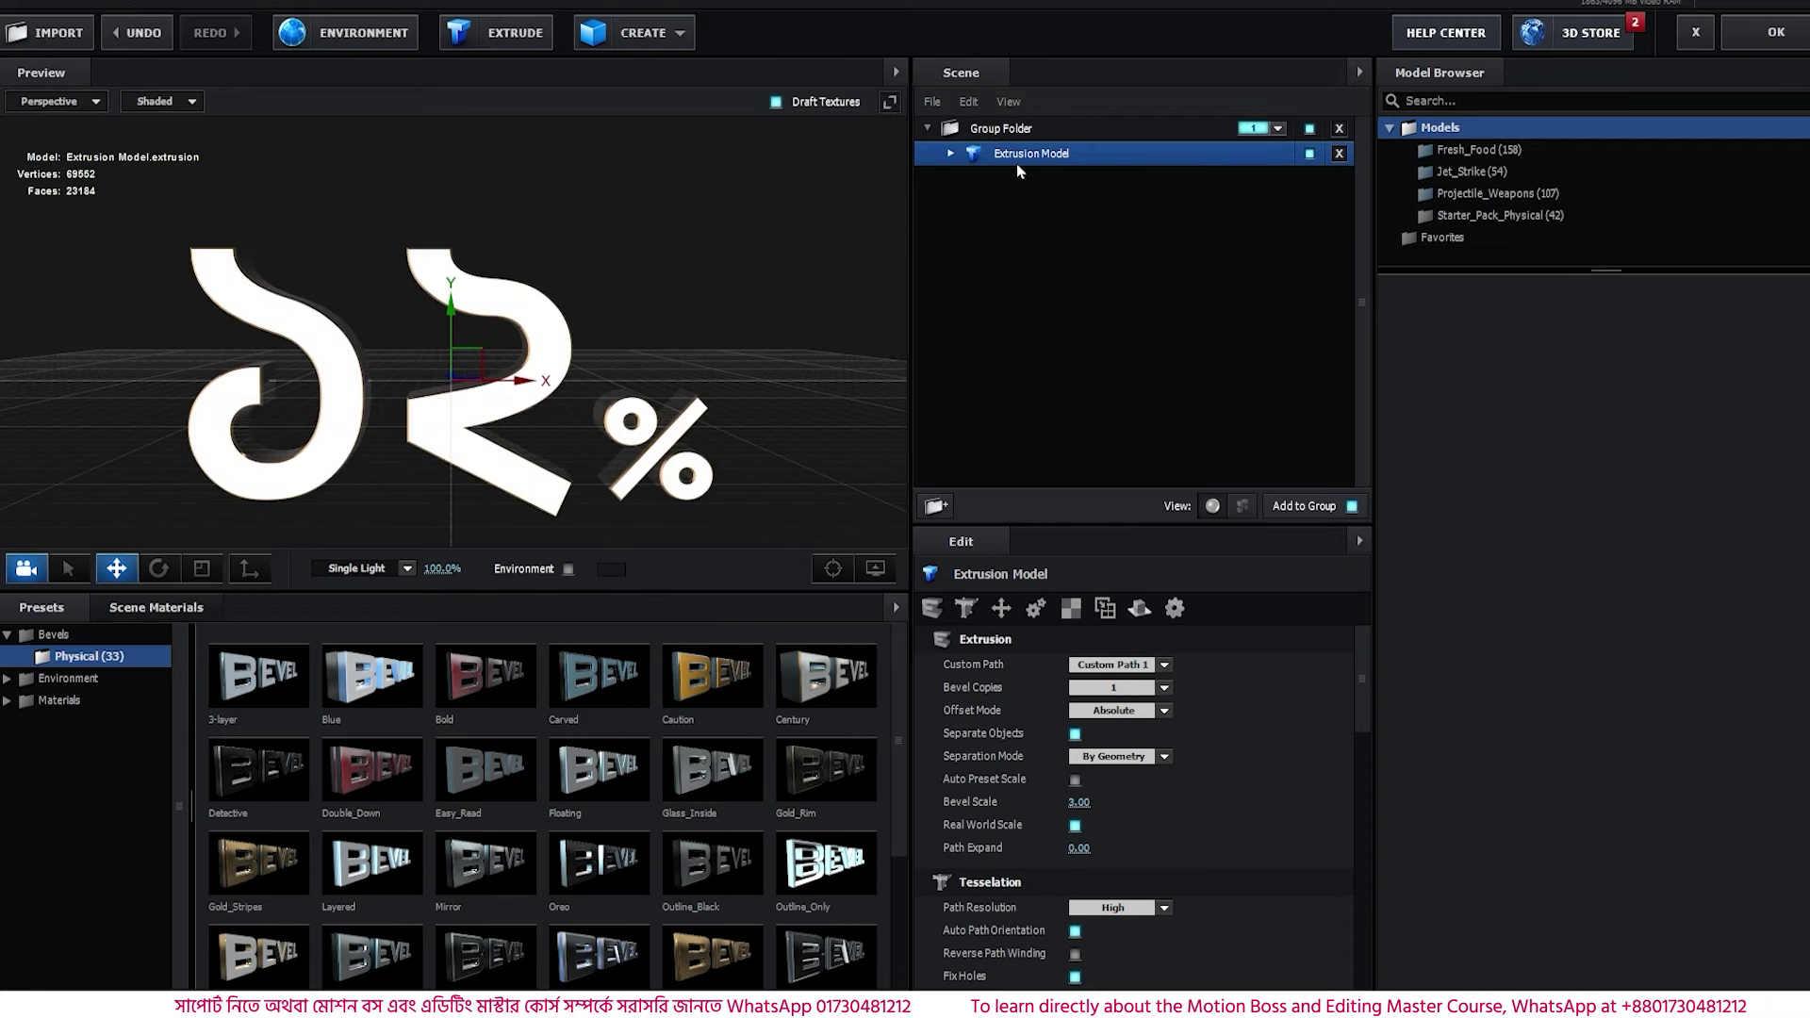
- Apply the Physical material Paint_Red to Bevel 3 and Bevel 2 of the Extrusion Model
{"action": "left_click_drag", "start_coordinate": [716, 382], "coordinate": [813, 377]}
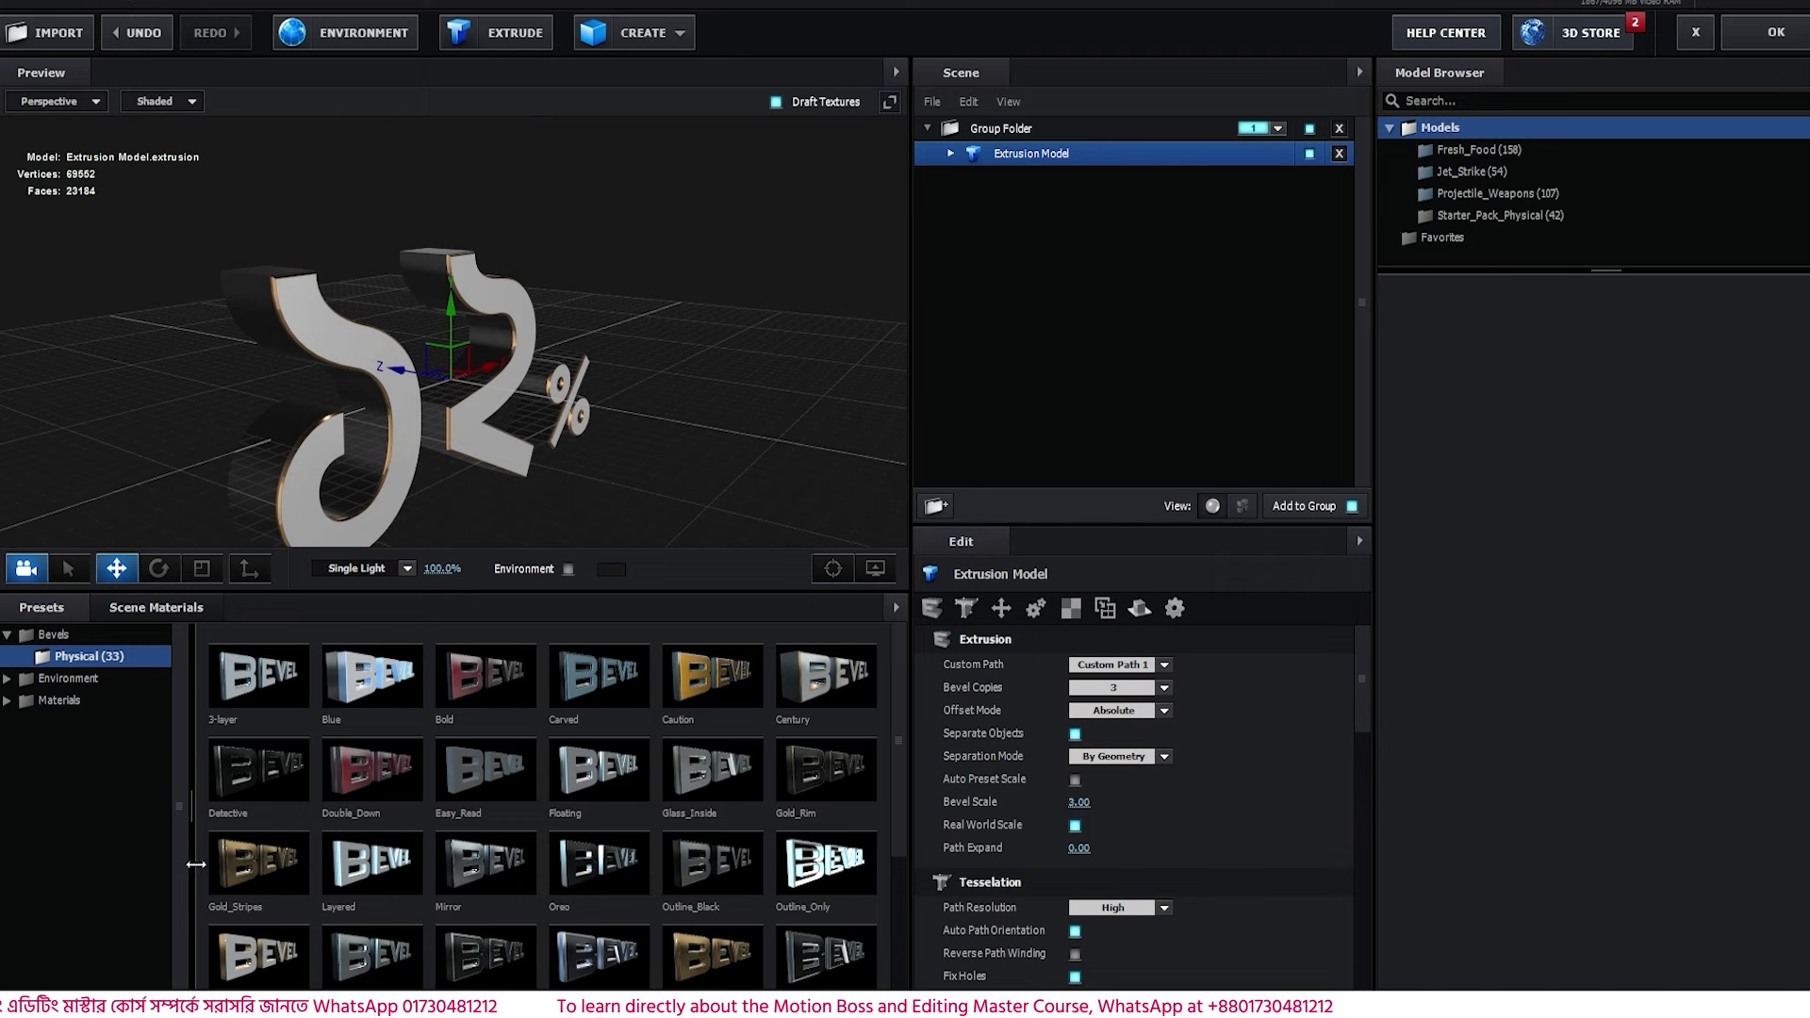
{"action": "left_click", "coordinate": [70, 709]}
{"action": "left_click", "coordinate": [89, 721]}
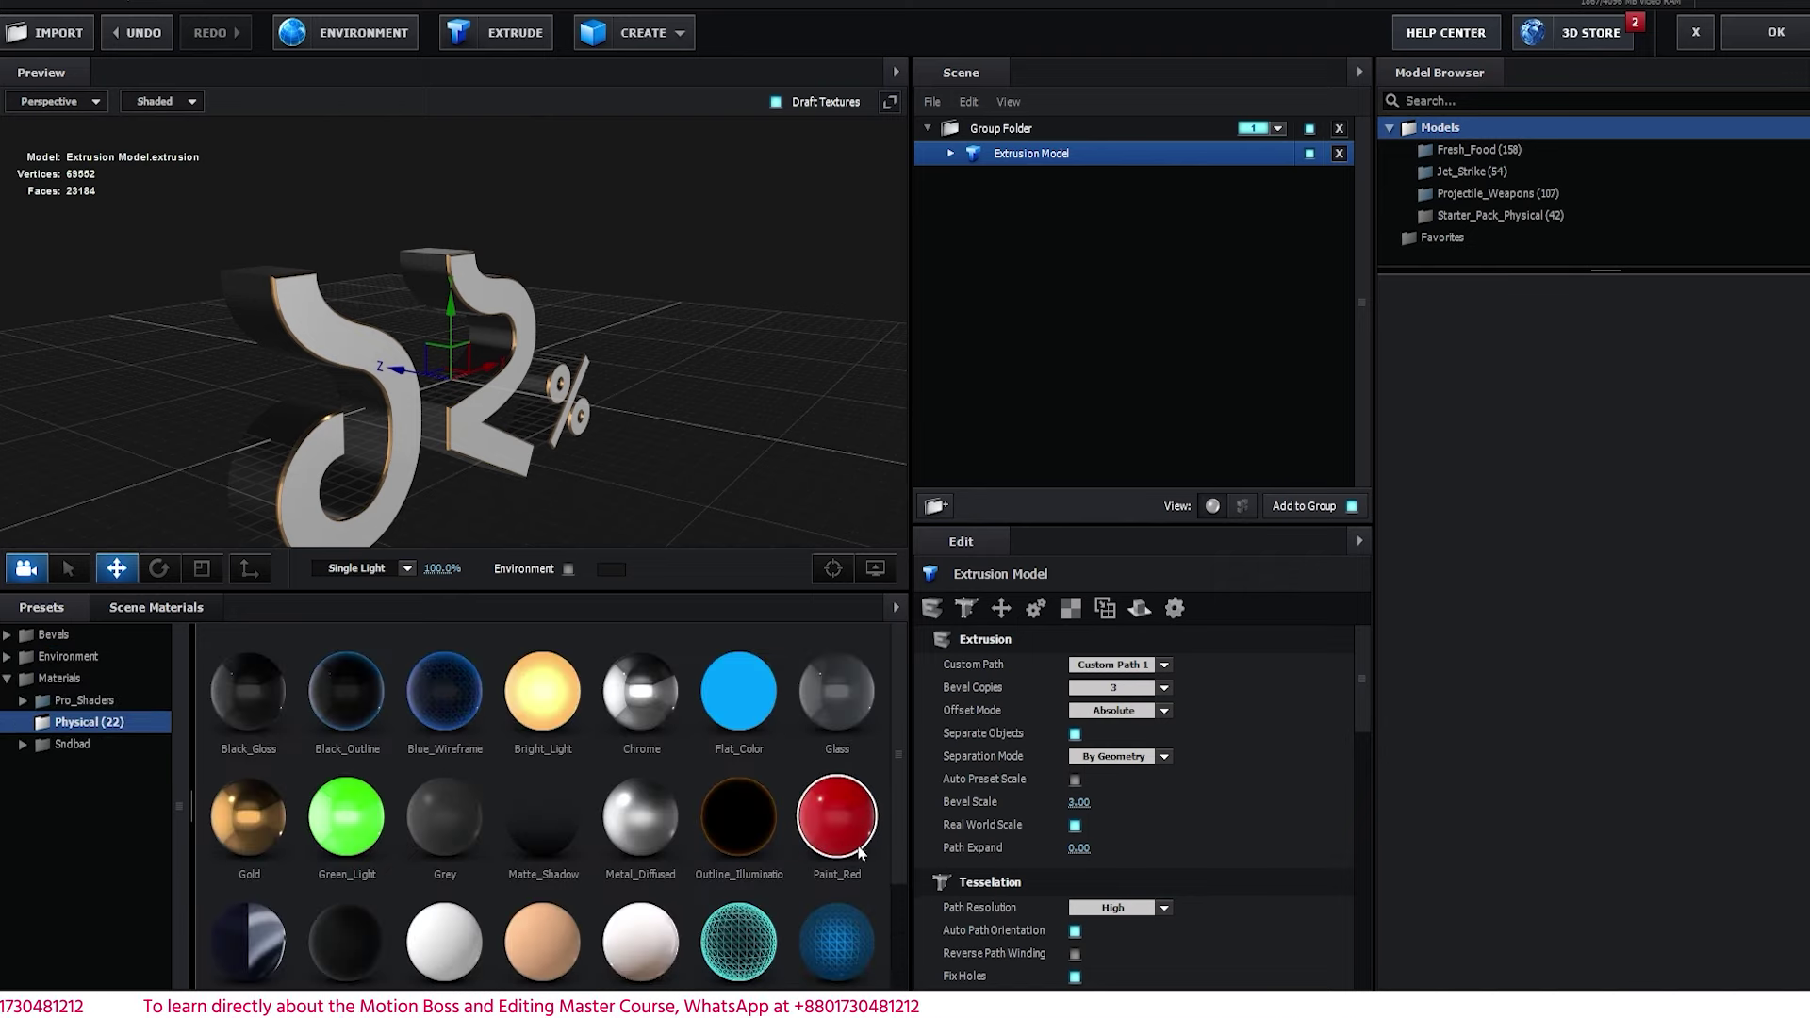
{"action": "left_click", "coordinate": [950, 155]}
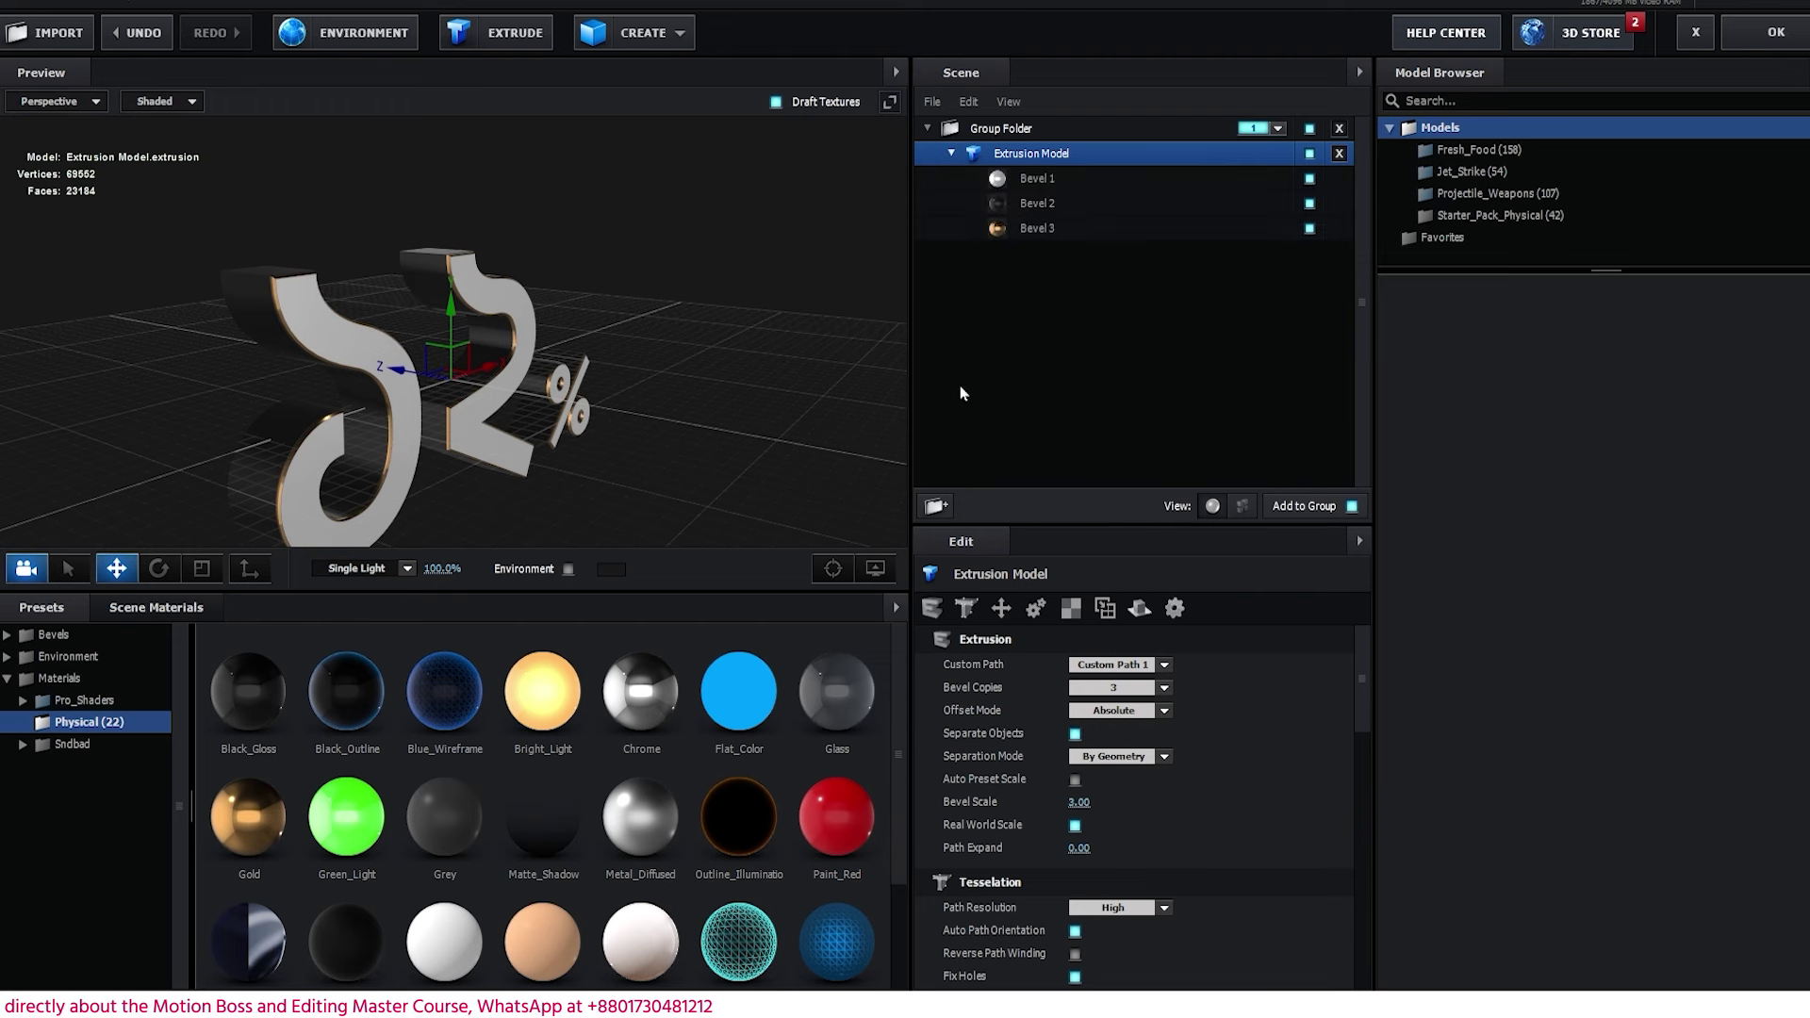
{"action": "left_click_drag", "start_coordinate": [835, 827], "coordinate": [999, 228]}
{"action": "mouse_move", "coordinate": [833, 820]}
{"action": "left_mouse_down"}
{"action": "mouse_move", "coordinate": [1027, 193]}
{"action": "mouse_move", "coordinate": [1029, 209]}
{"action": "left_mouse_up"}
- Apply the Physical material White to Bevel 1 and inspect the text model from the front
{"action": "left_click", "coordinate": [1056, 188]}
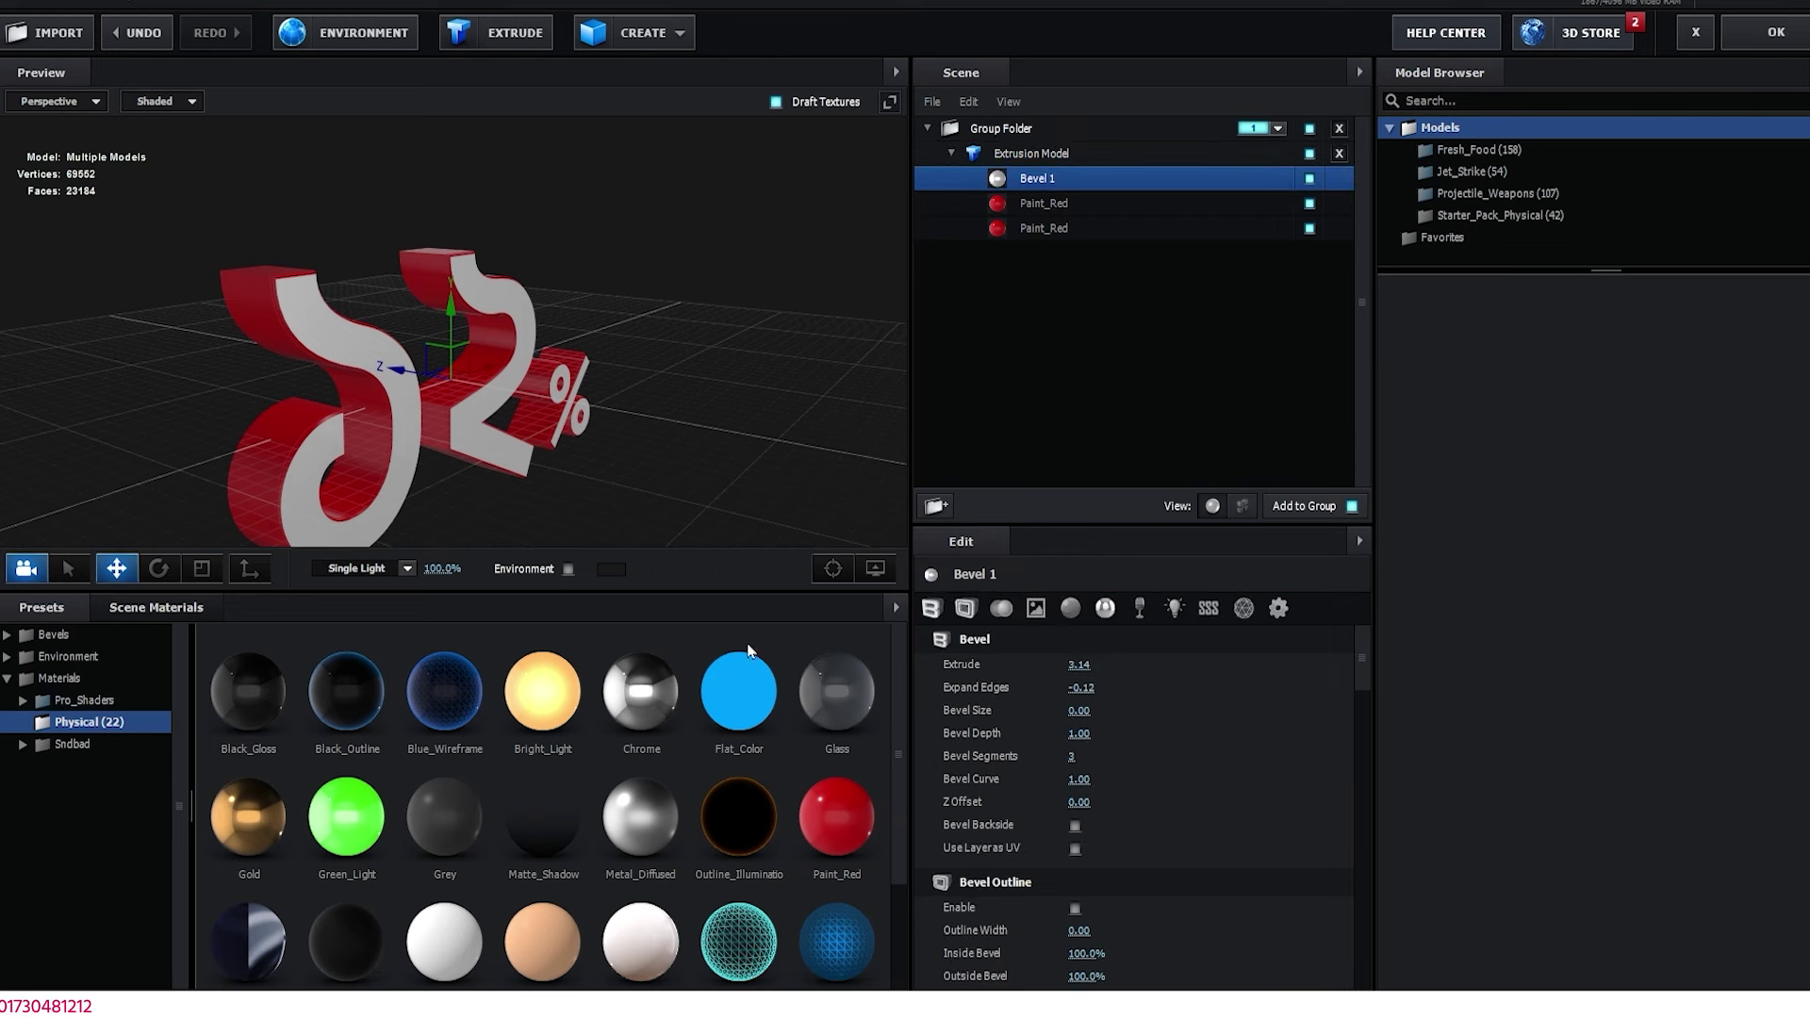
{"action": "scroll", "coordinate": [651, 929], "scroll_direction": "down", "scroll_amount": 2}
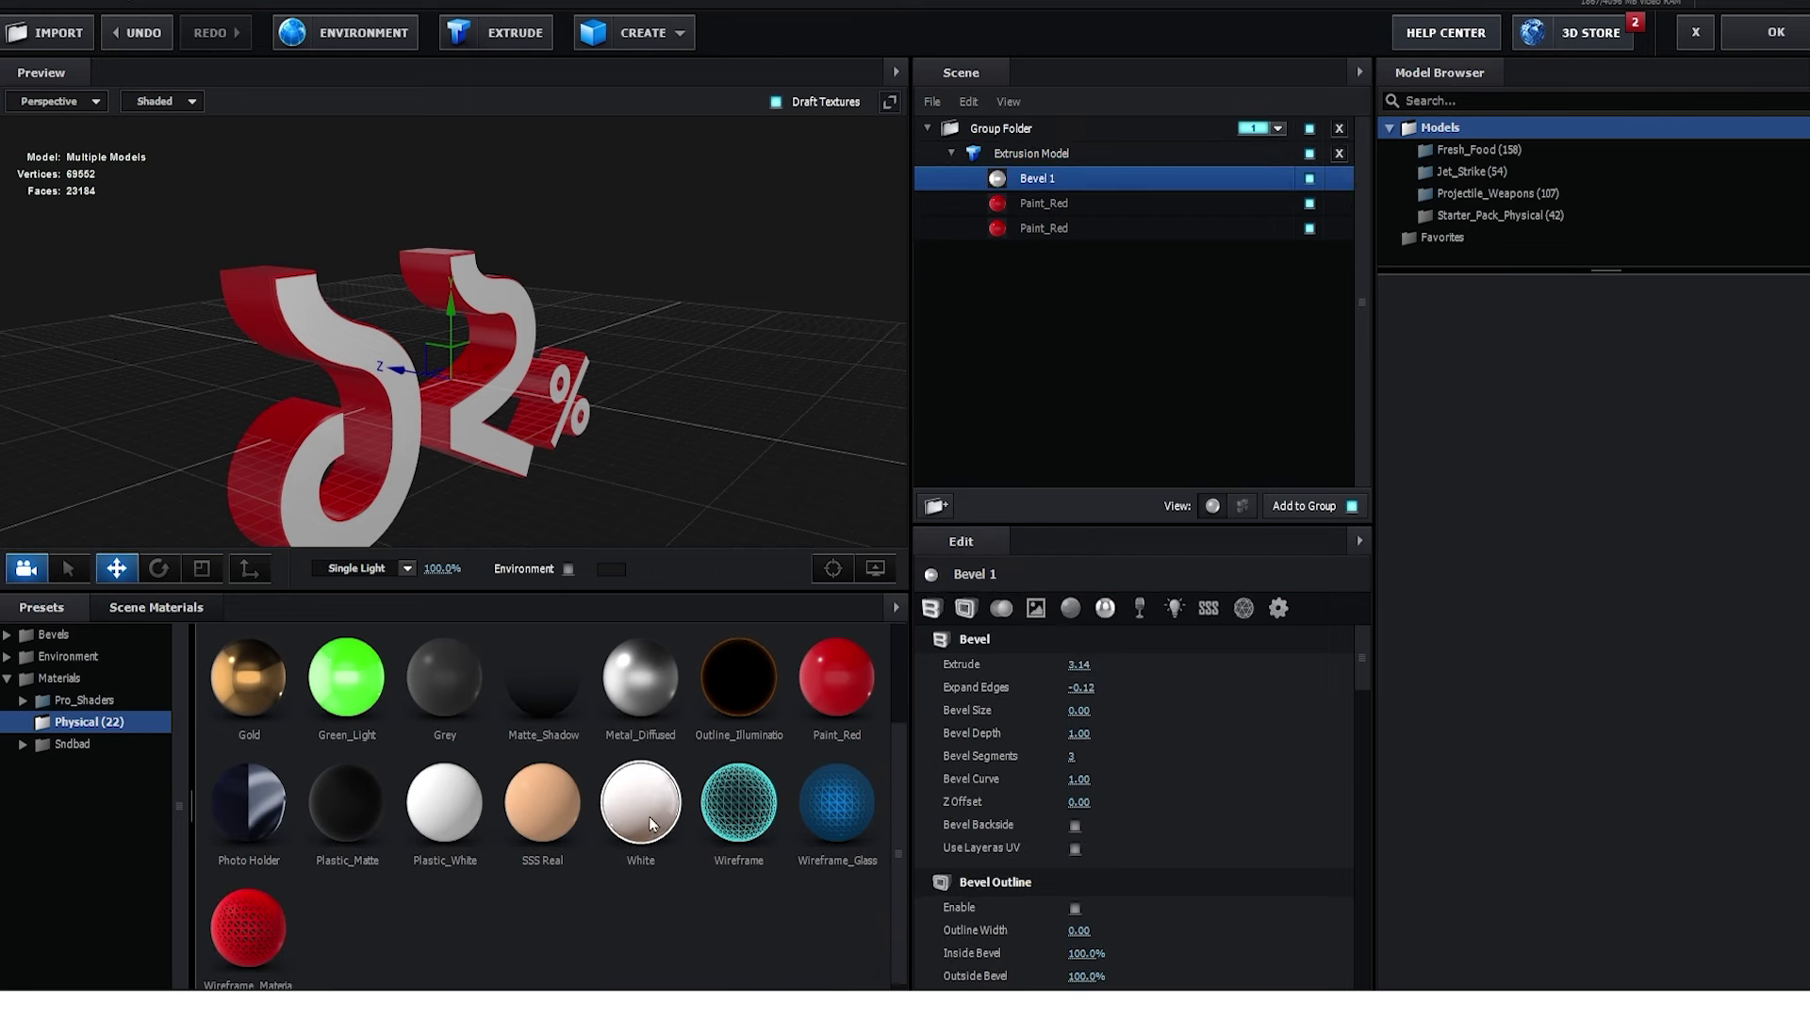
{"action": "left_click_drag", "start_coordinate": [697, 742], "coordinate": [1044, 178]}
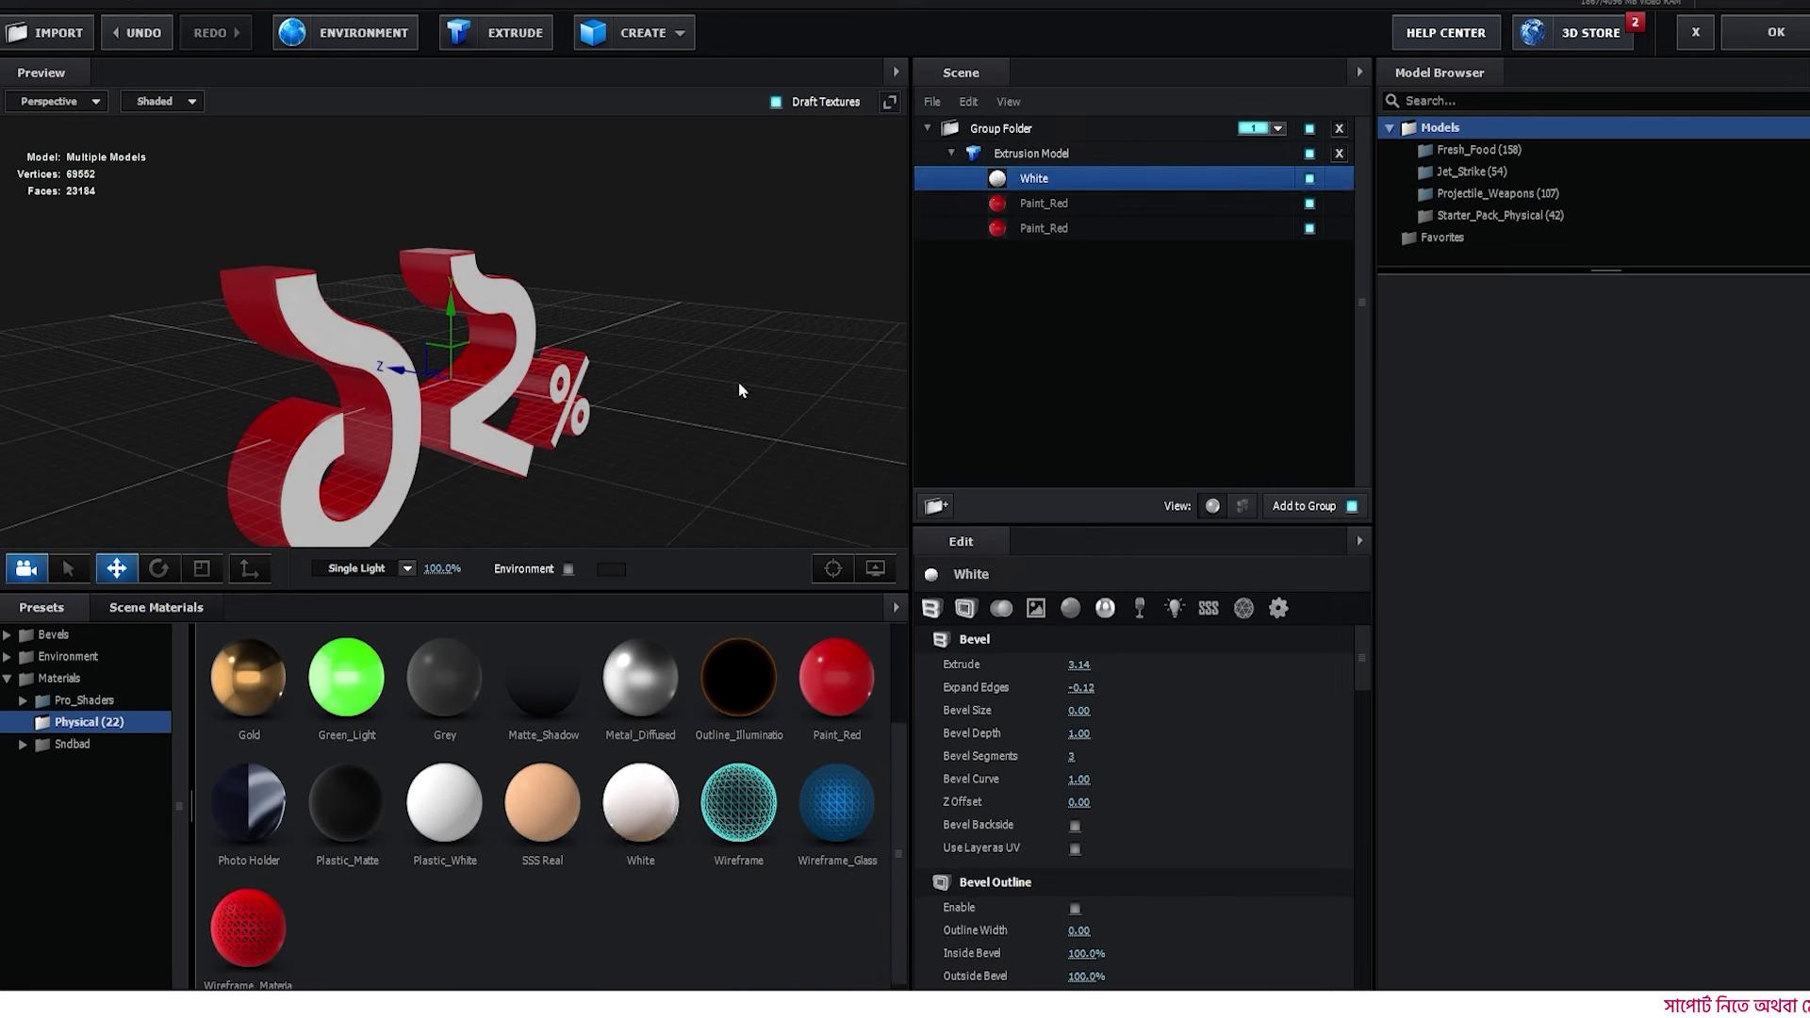
{"action": "left_click_drag", "start_coordinate": [700, 426], "coordinate": [542, 382]}
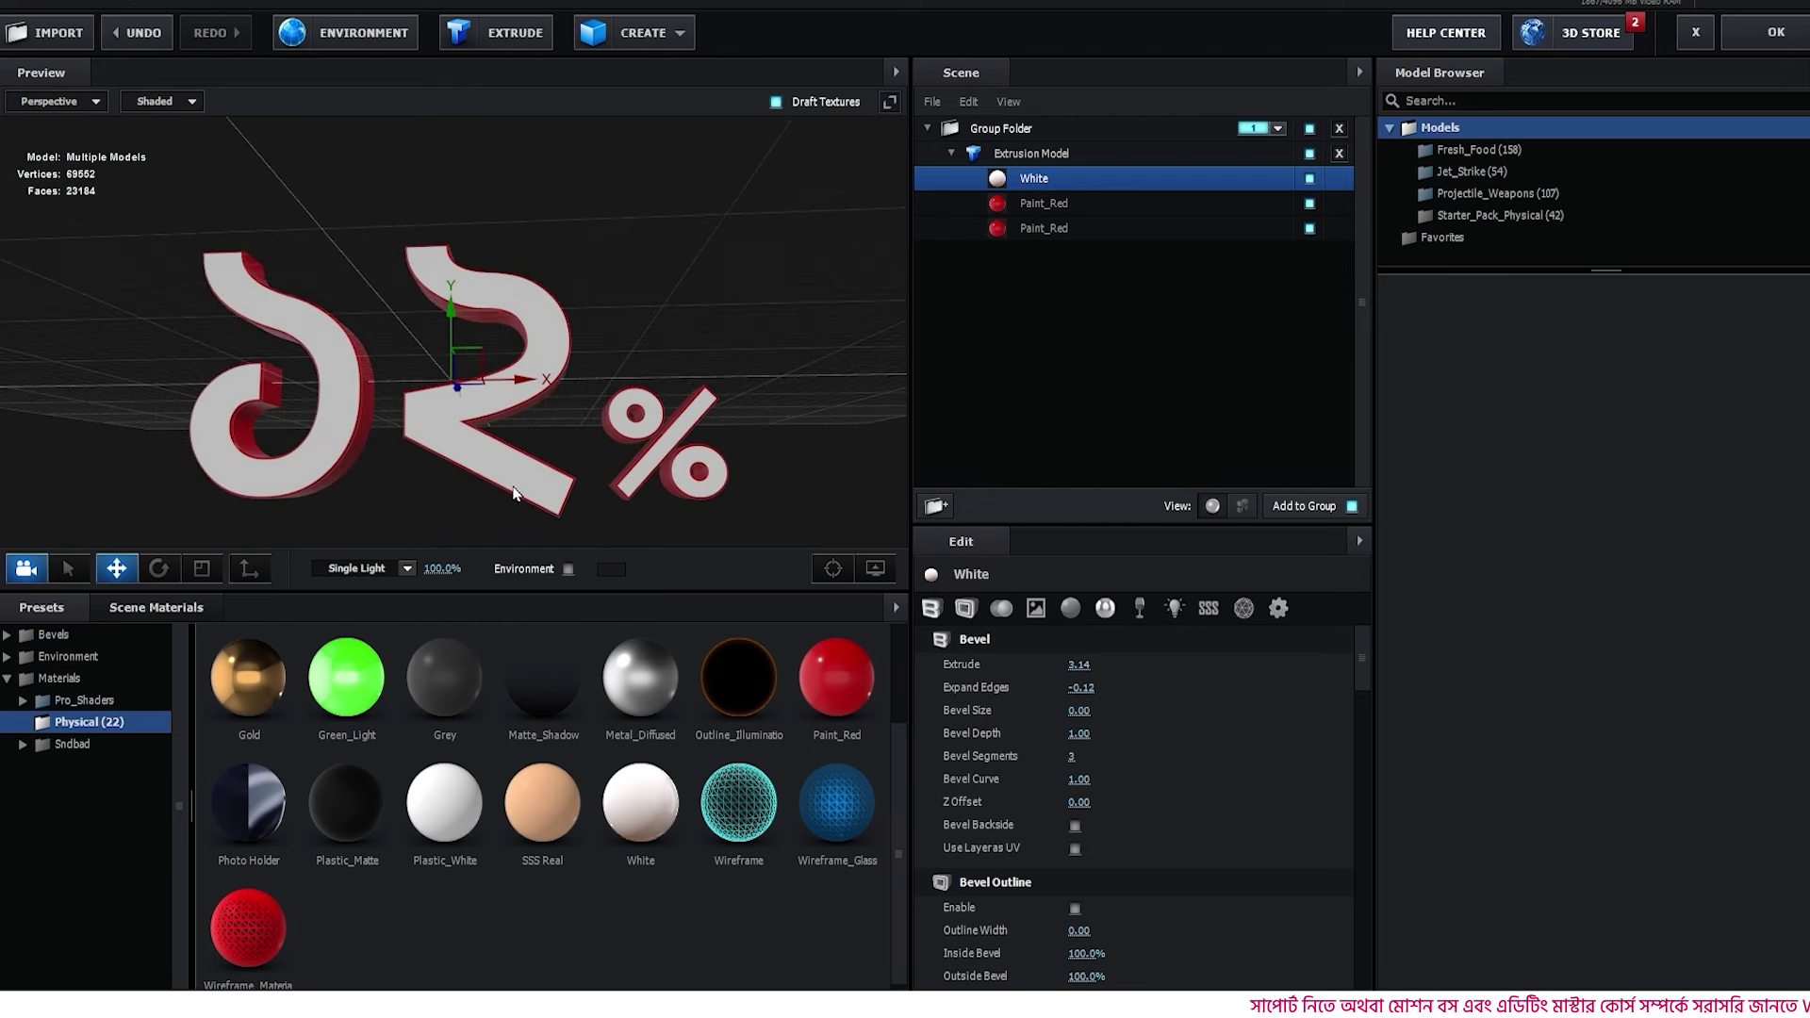
- Switch the scene to mesh view and examine which part of the "১২%" text each path of the Extrusion Model represents
{"action": "left_click_drag", "start_coordinate": [513, 492], "coordinate": [529, 489]}
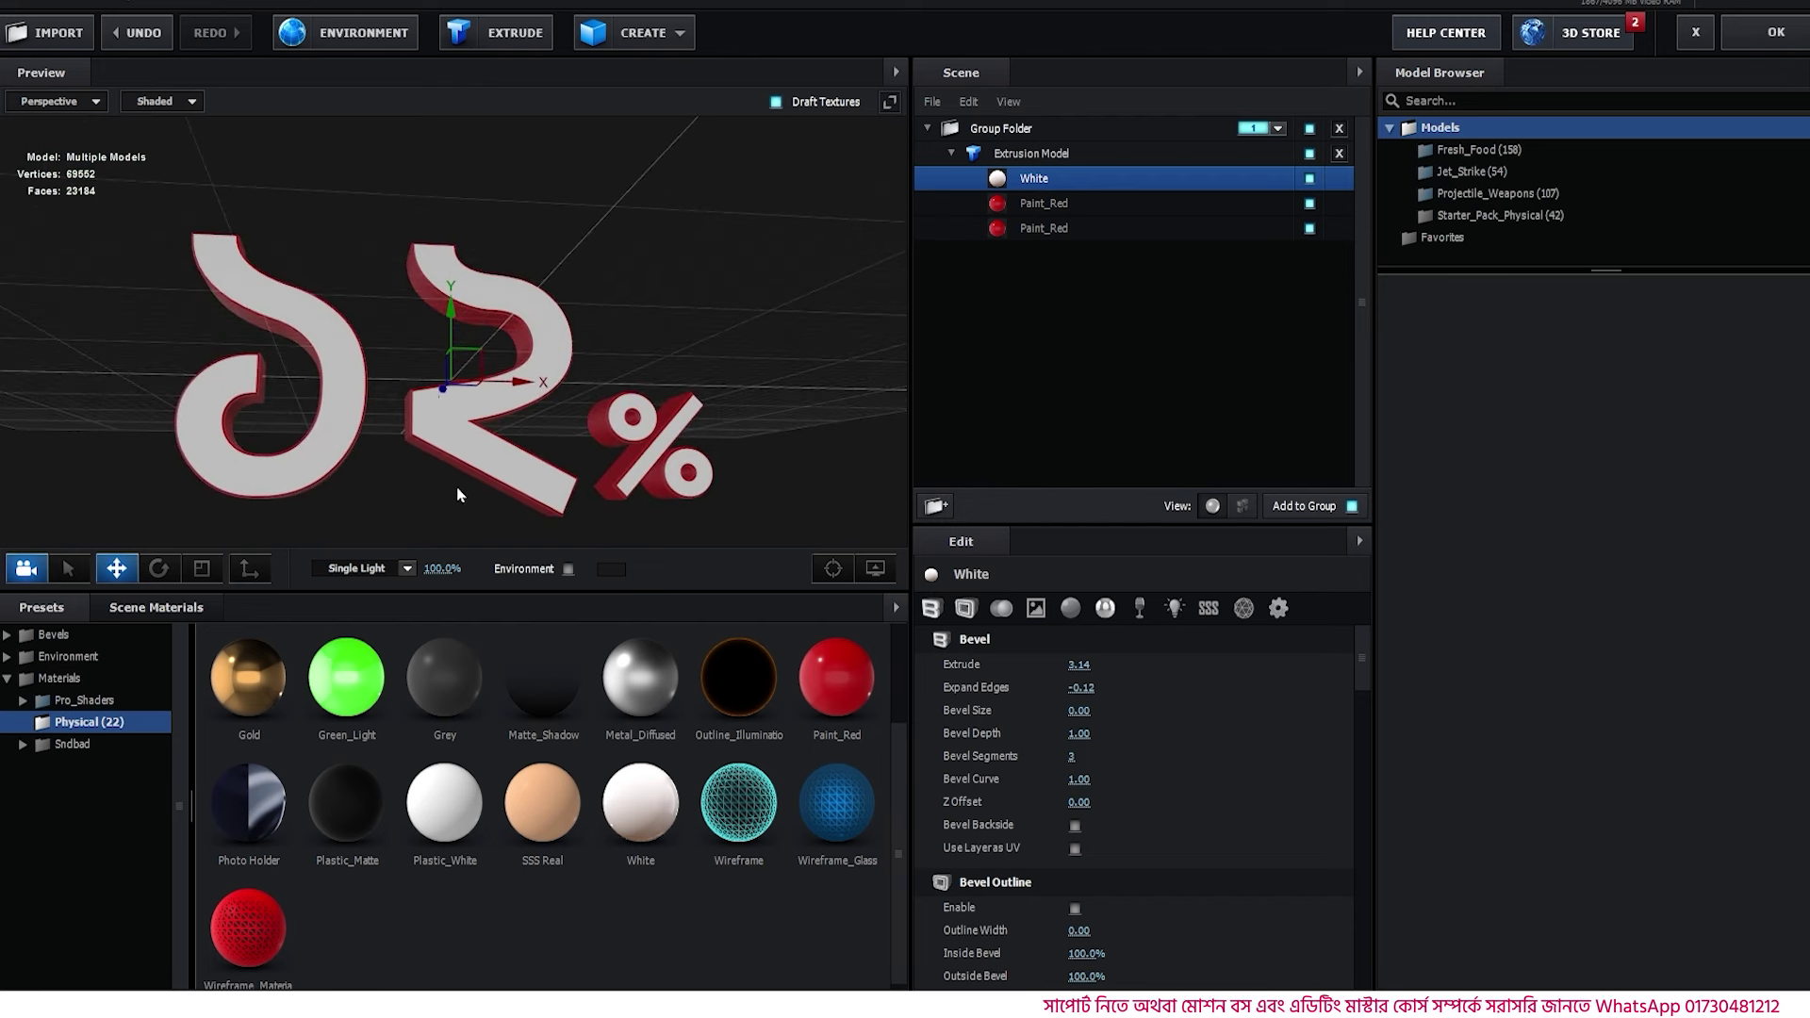
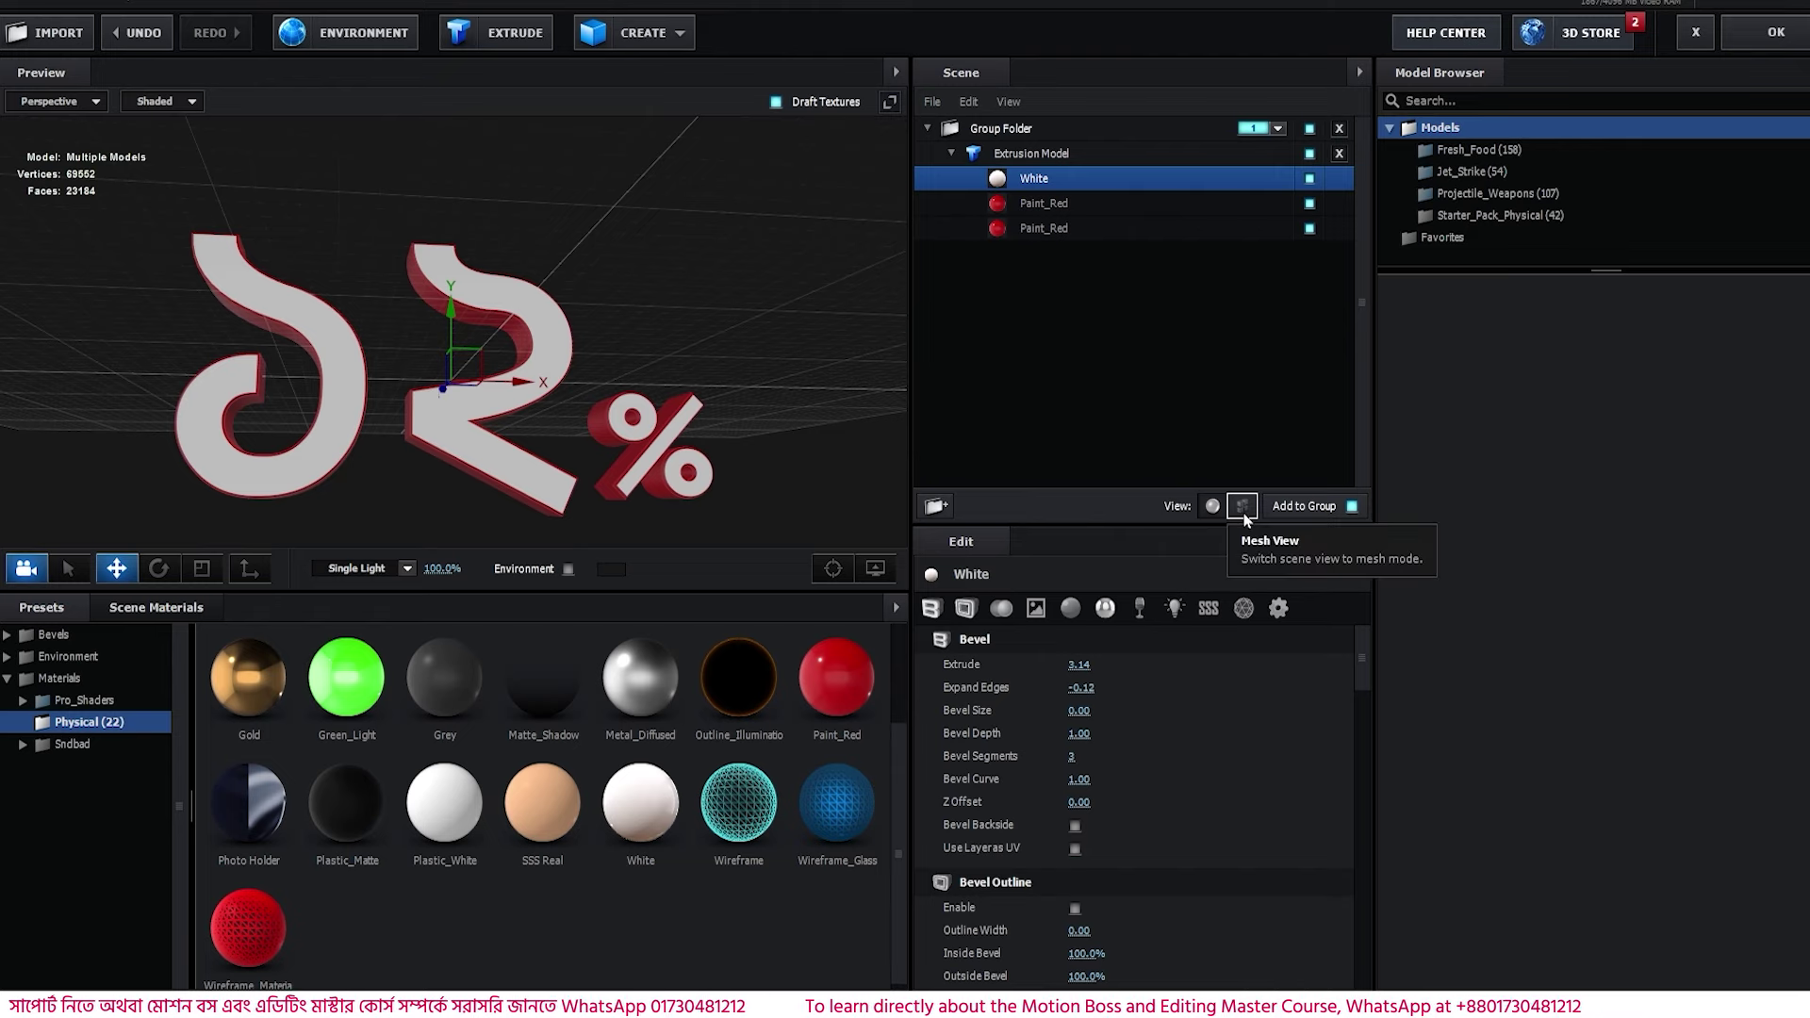
{"action": "left_click", "coordinate": [1242, 509]}
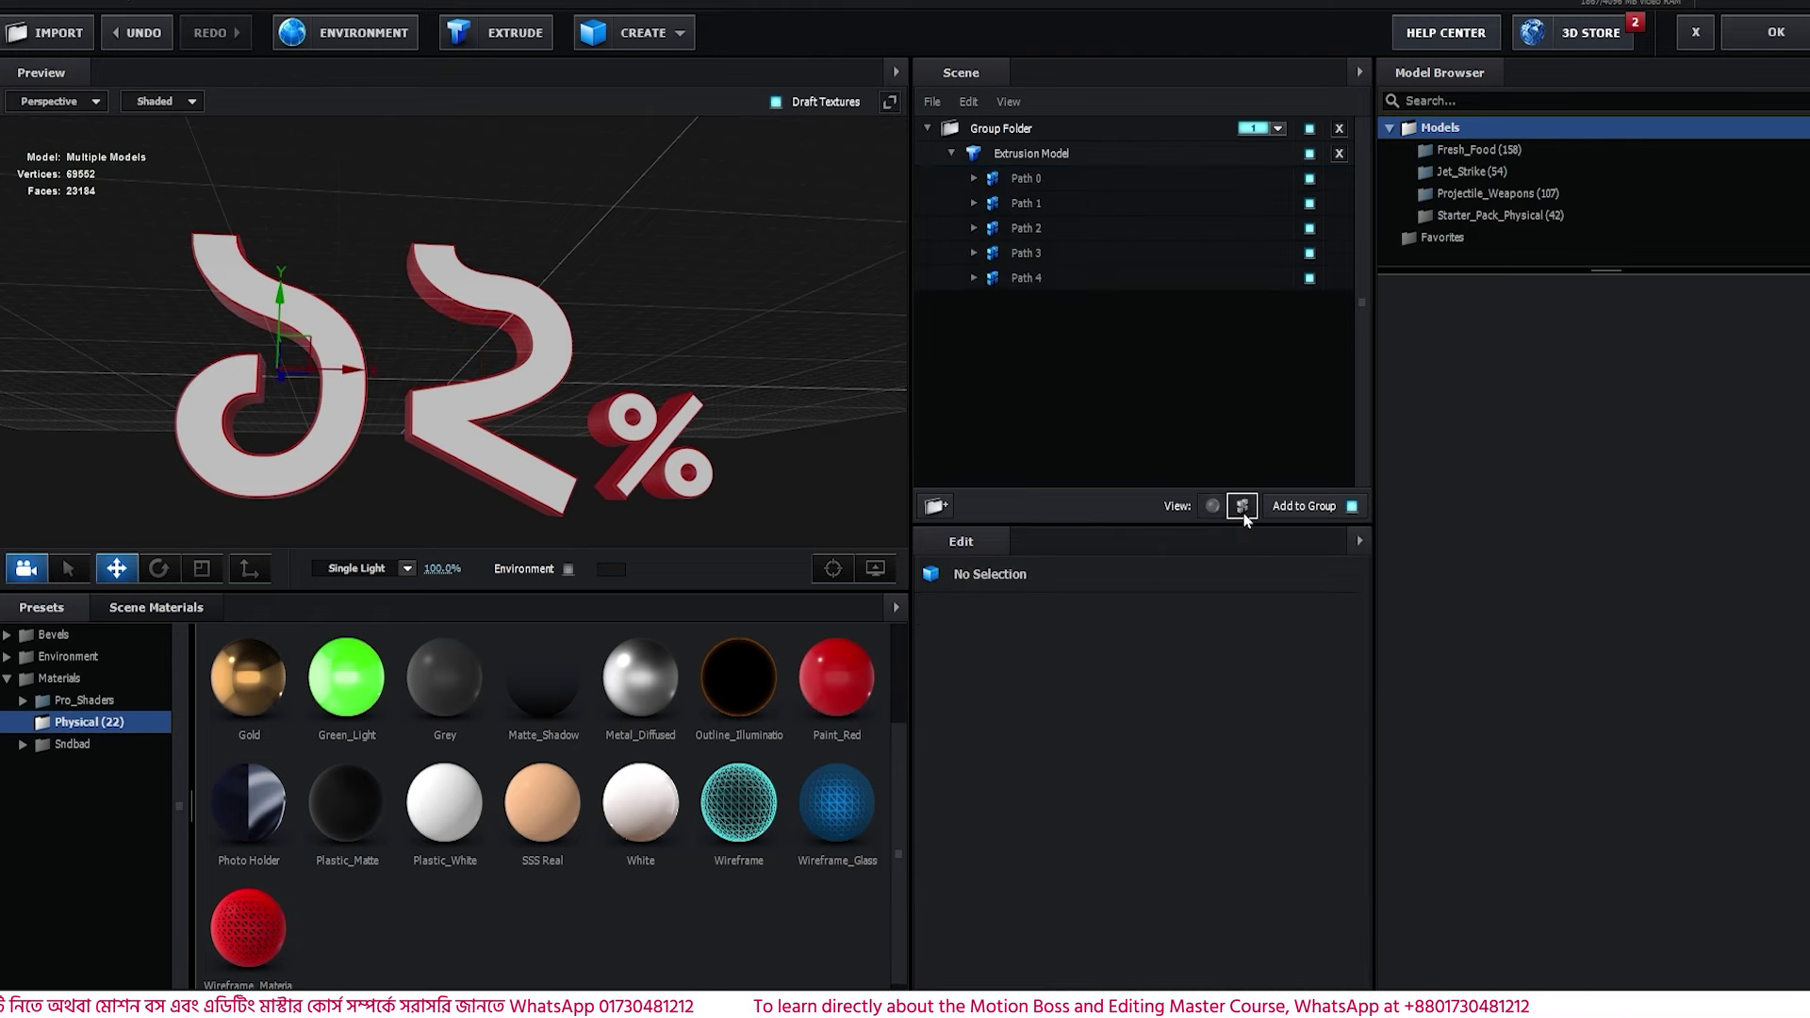
{"action": "left_click", "coordinate": [1046, 181]}
{"action": "left_click", "coordinate": [1048, 204]}
{"action": "left_click", "coordinate": [1050, 228]}
{"action": "left_click", "coordinate": [1053, 254]}
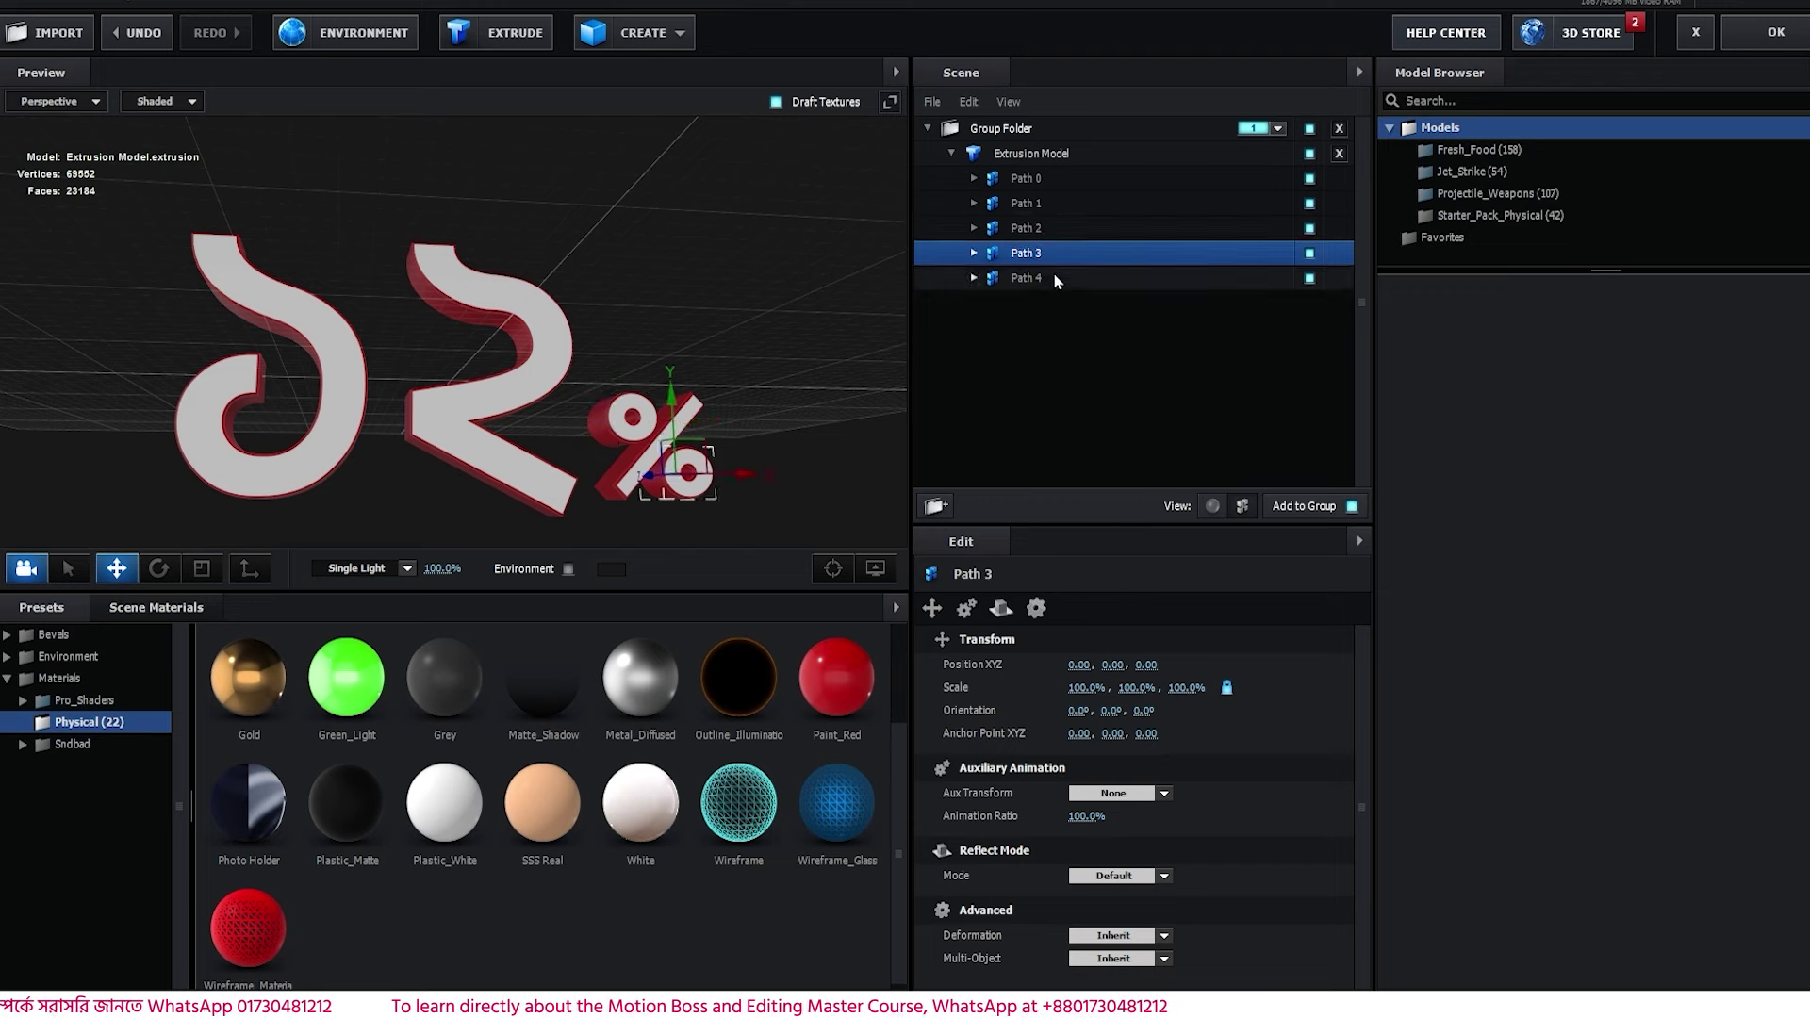
{"action": "left_click", "coordinate": [1056, 281]}
{"action": "left_click", "coordinate": [1060, 255]}
{"action": "left_click", "coordinate": [1068, 236], "text": "ctrl"}
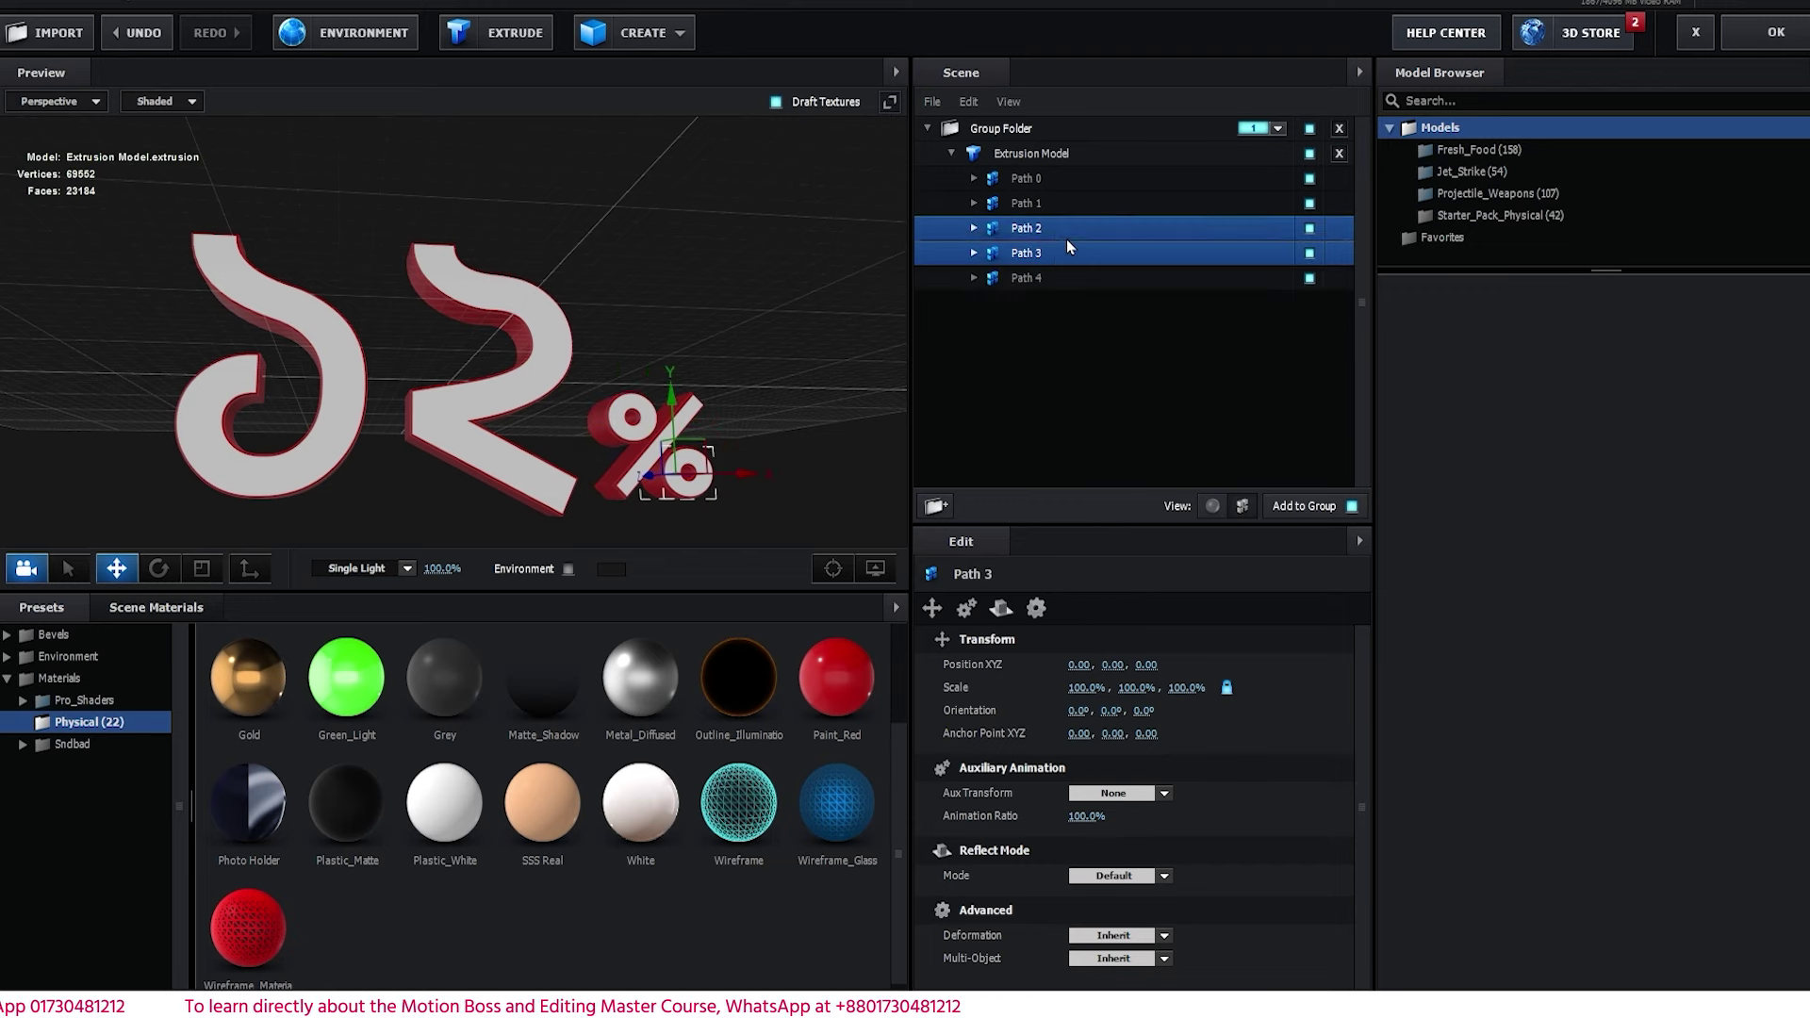
{"action": "left_click", "coordinate": [1067, 253], "text": "ctrl"}
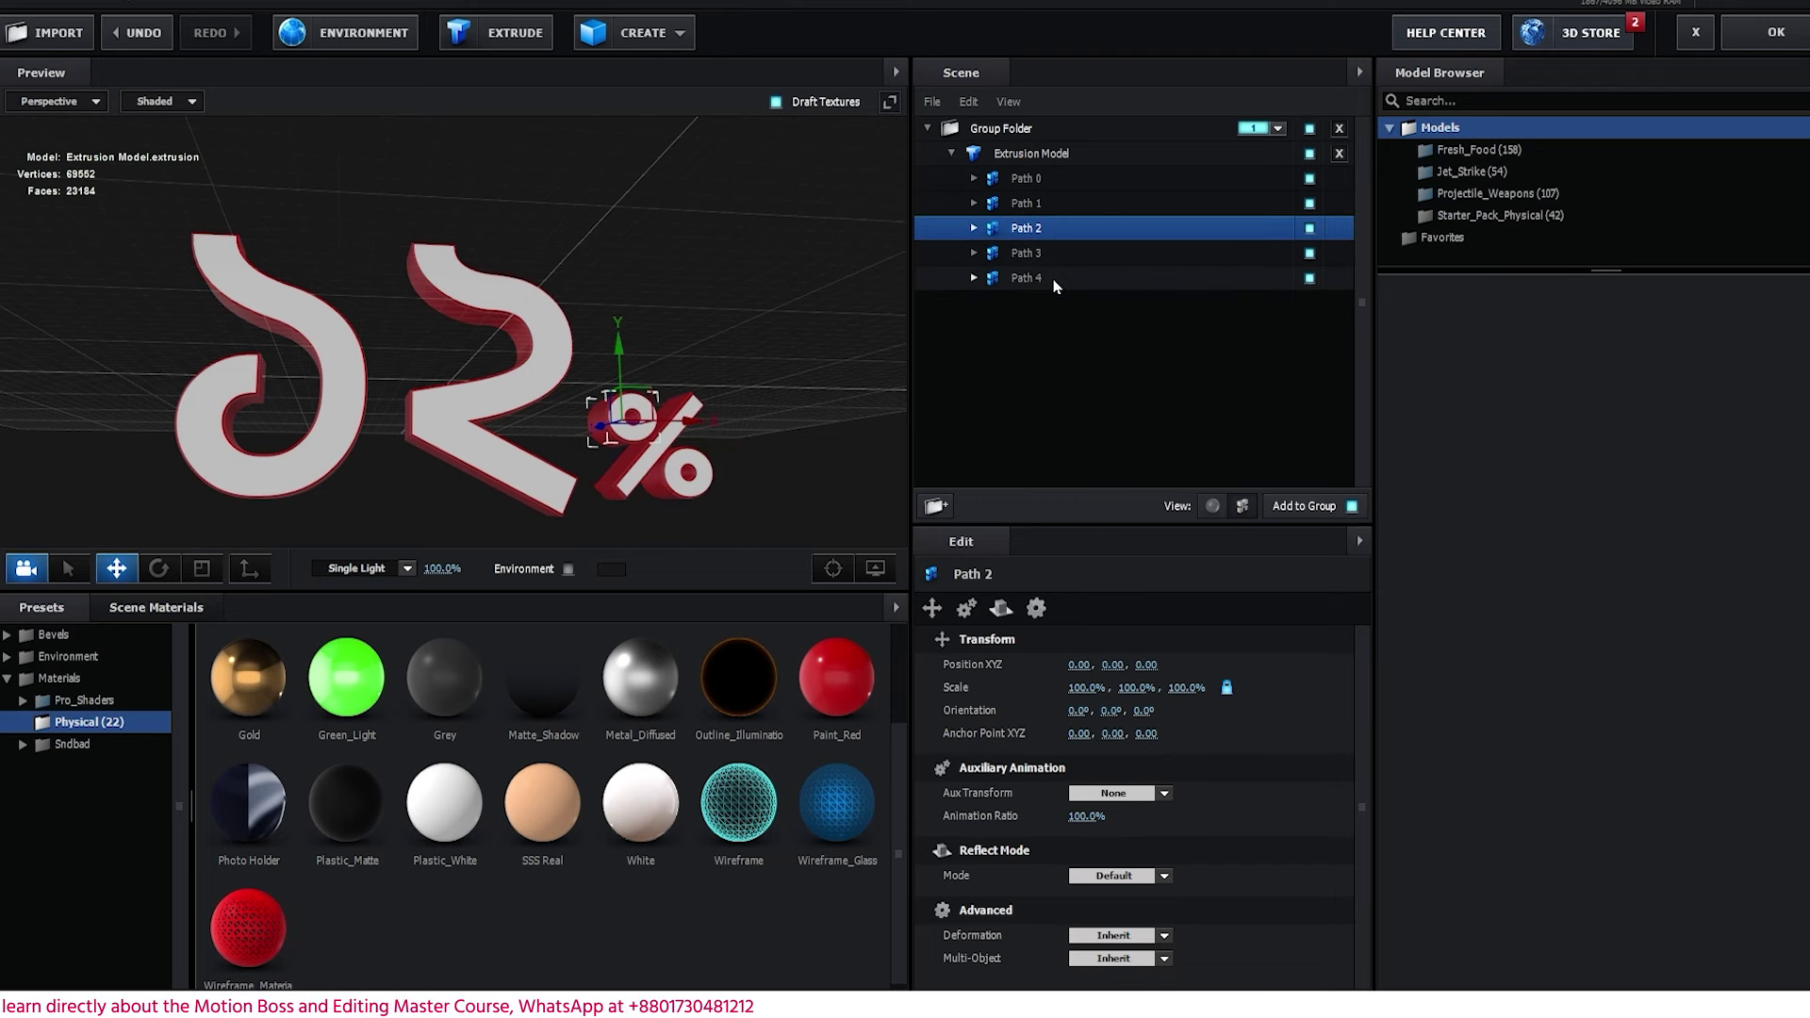
- Move Path 1 to about X -0.16 and Path 2 to about -0.49, 0.46, -0.09, tucking the ring against the second digit
{"action": "left_click", "coordinate": [1036, 206]}
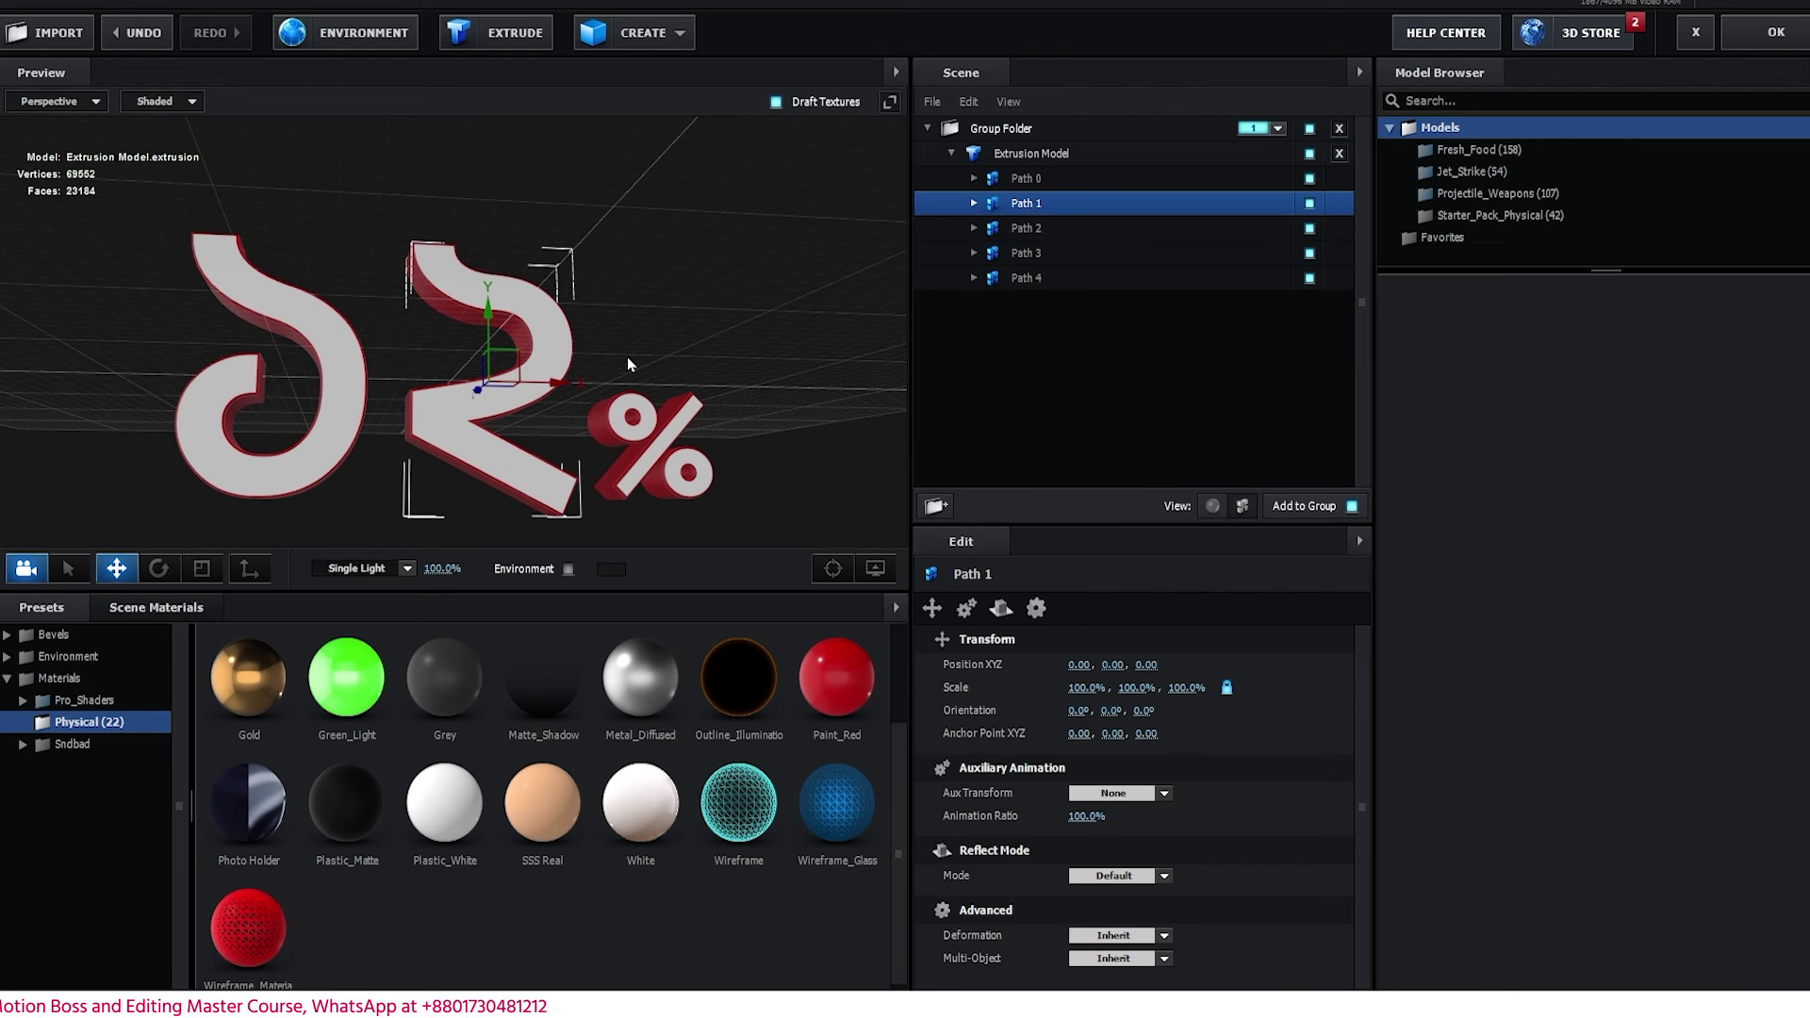
{"action": "left_click_drag", "start_coordinate": [563, 389], "coordinate": [541, 394]}
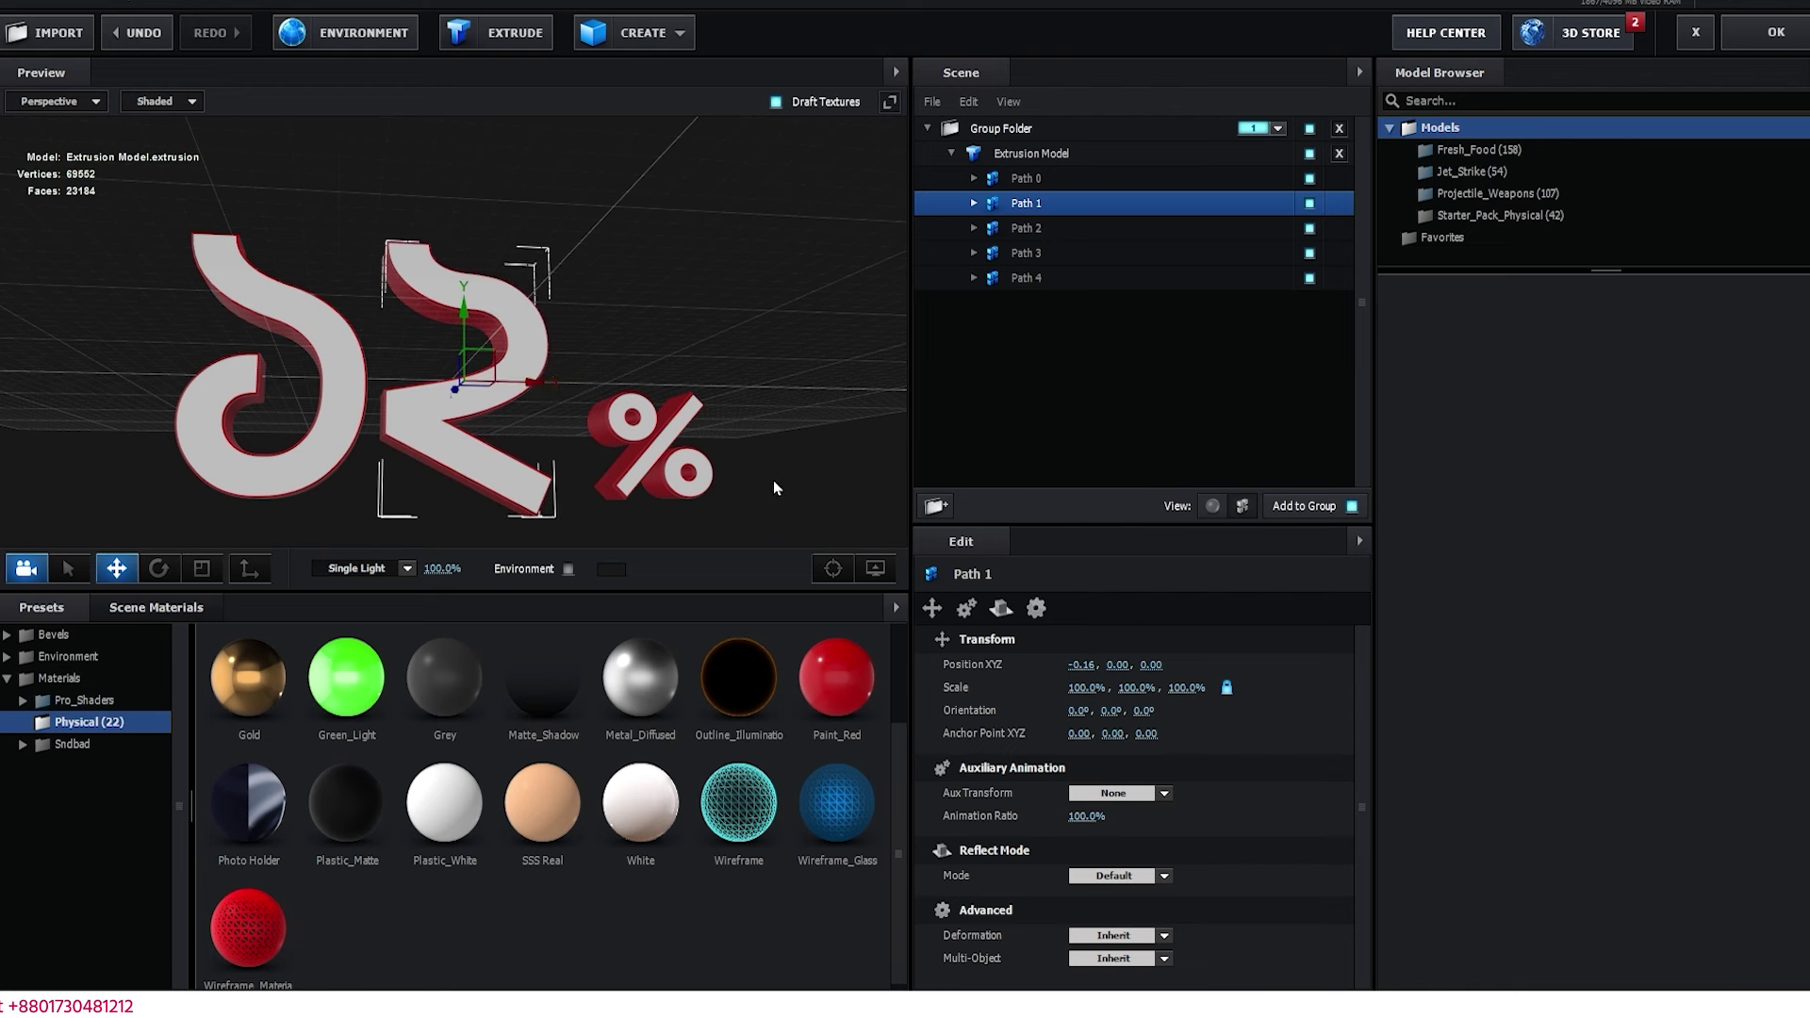
{"action": "left_click", "coordinate": [1054, 237]}
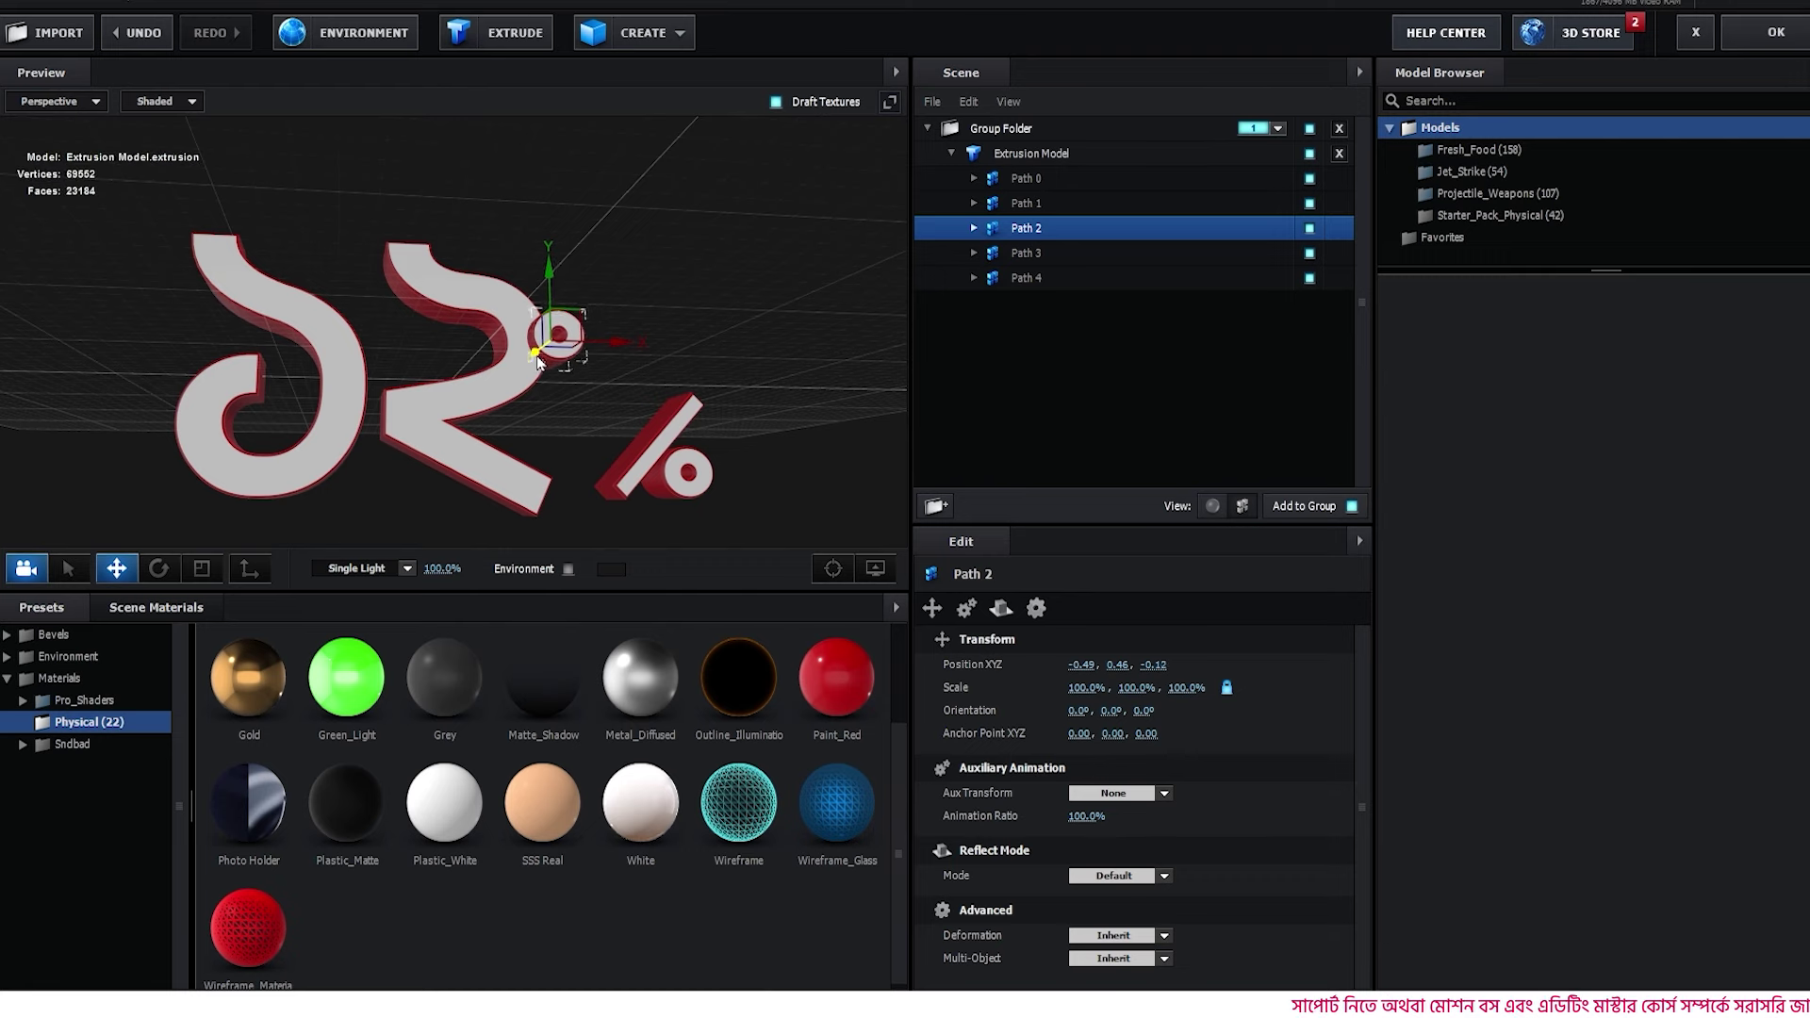
{"action": "left_click_drag", "start_coordinate": [622, 440], "coordinate": [647, 476]}
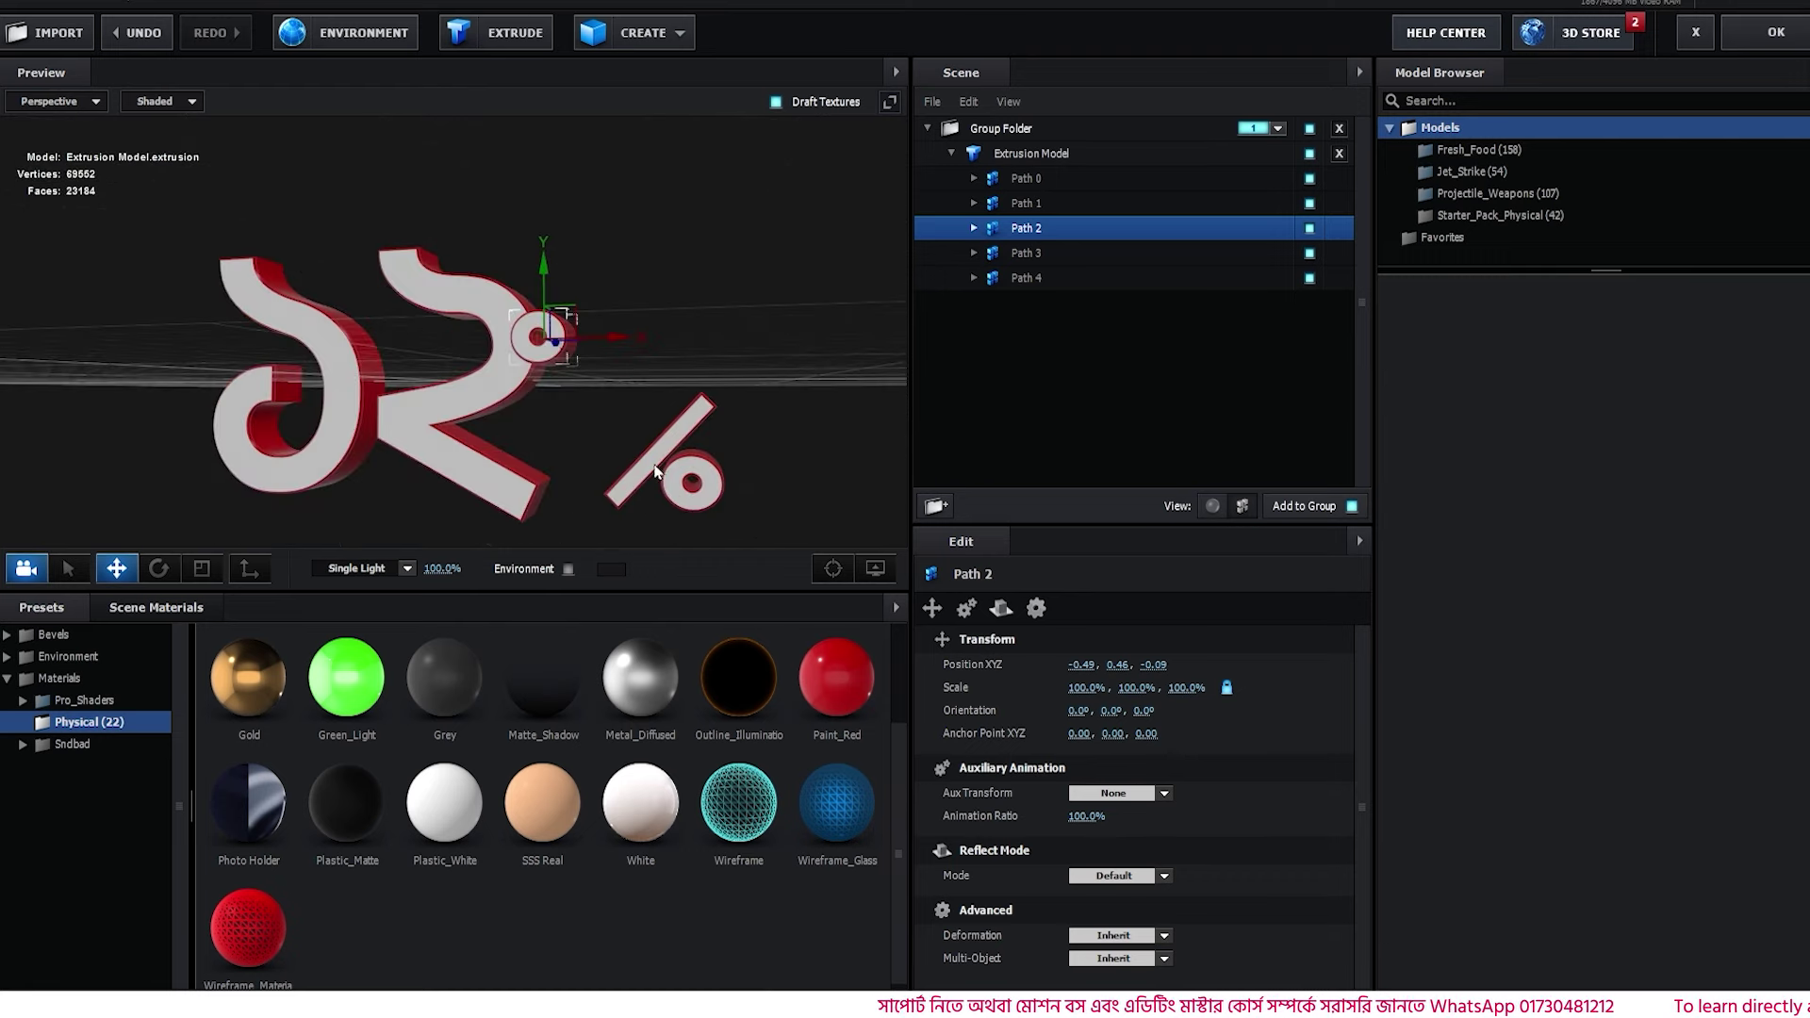
- Move Path 4, the percent slash, up beside the raised ring to a position of about -0.51, 0.44, 0.00
{"action": "left_click", "coordinate": [1054, 256]}
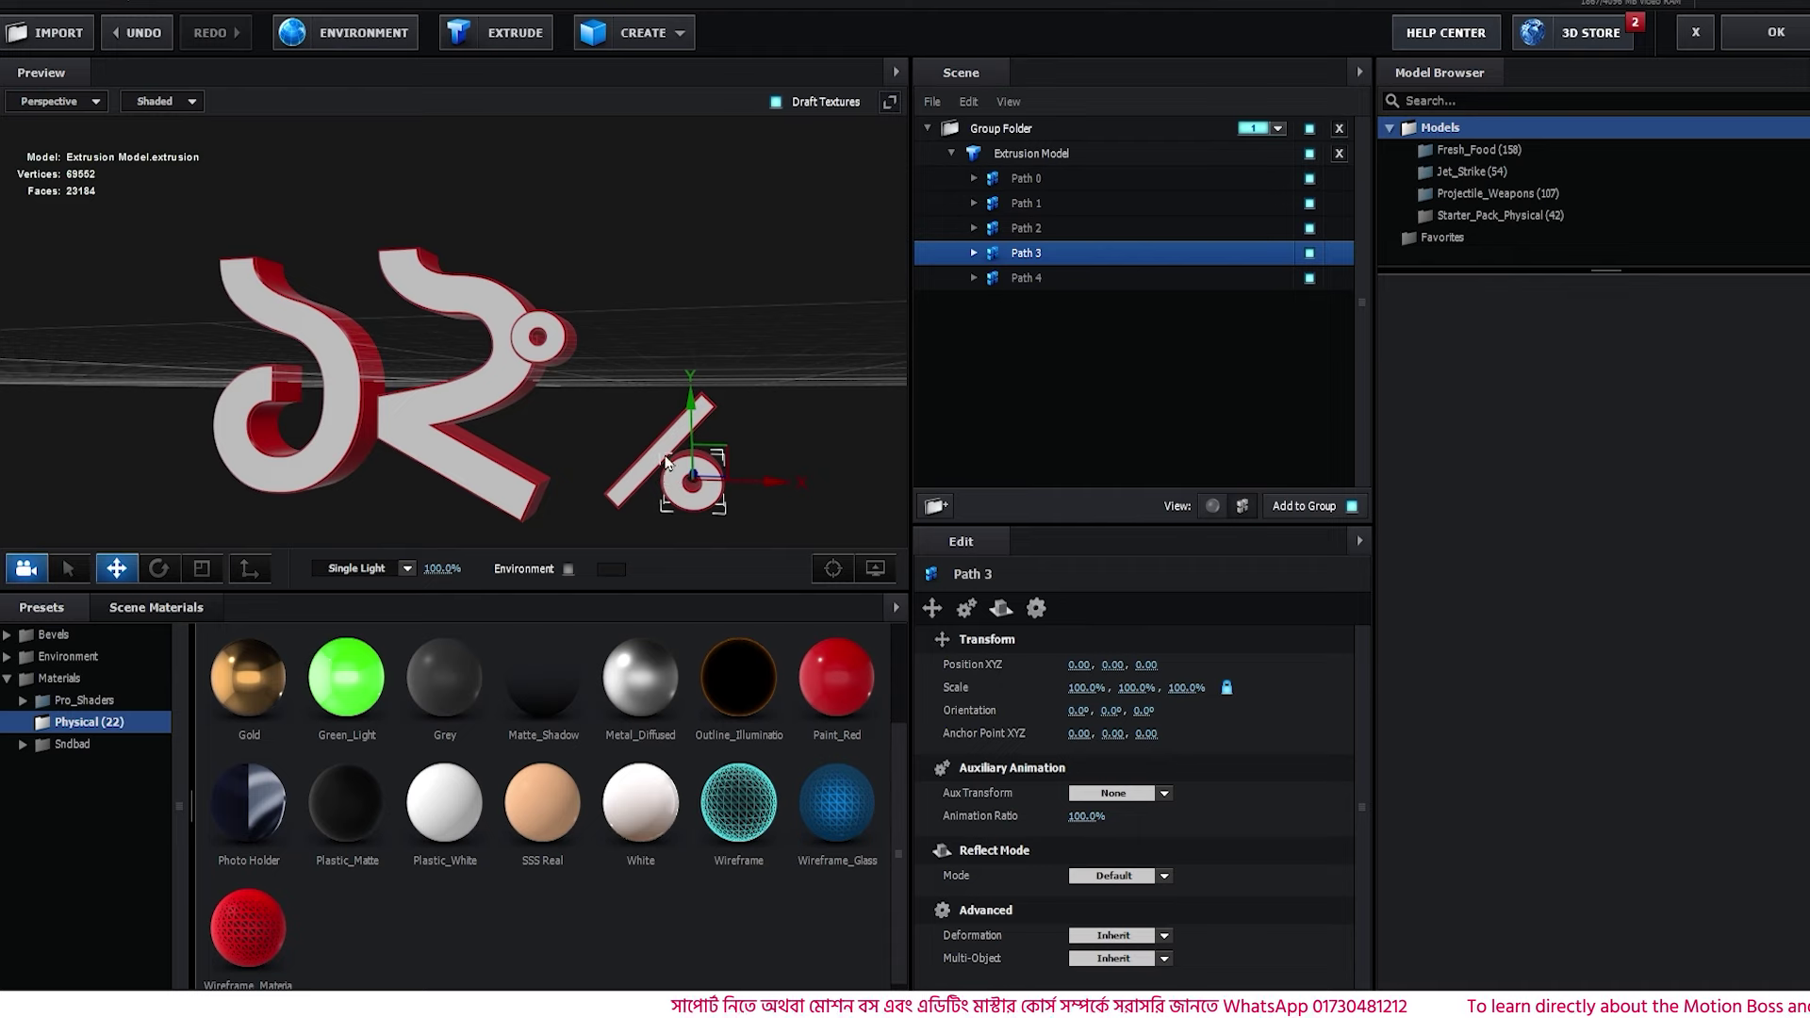
{"action": "left_click", "coordinate": [1027, 281]}
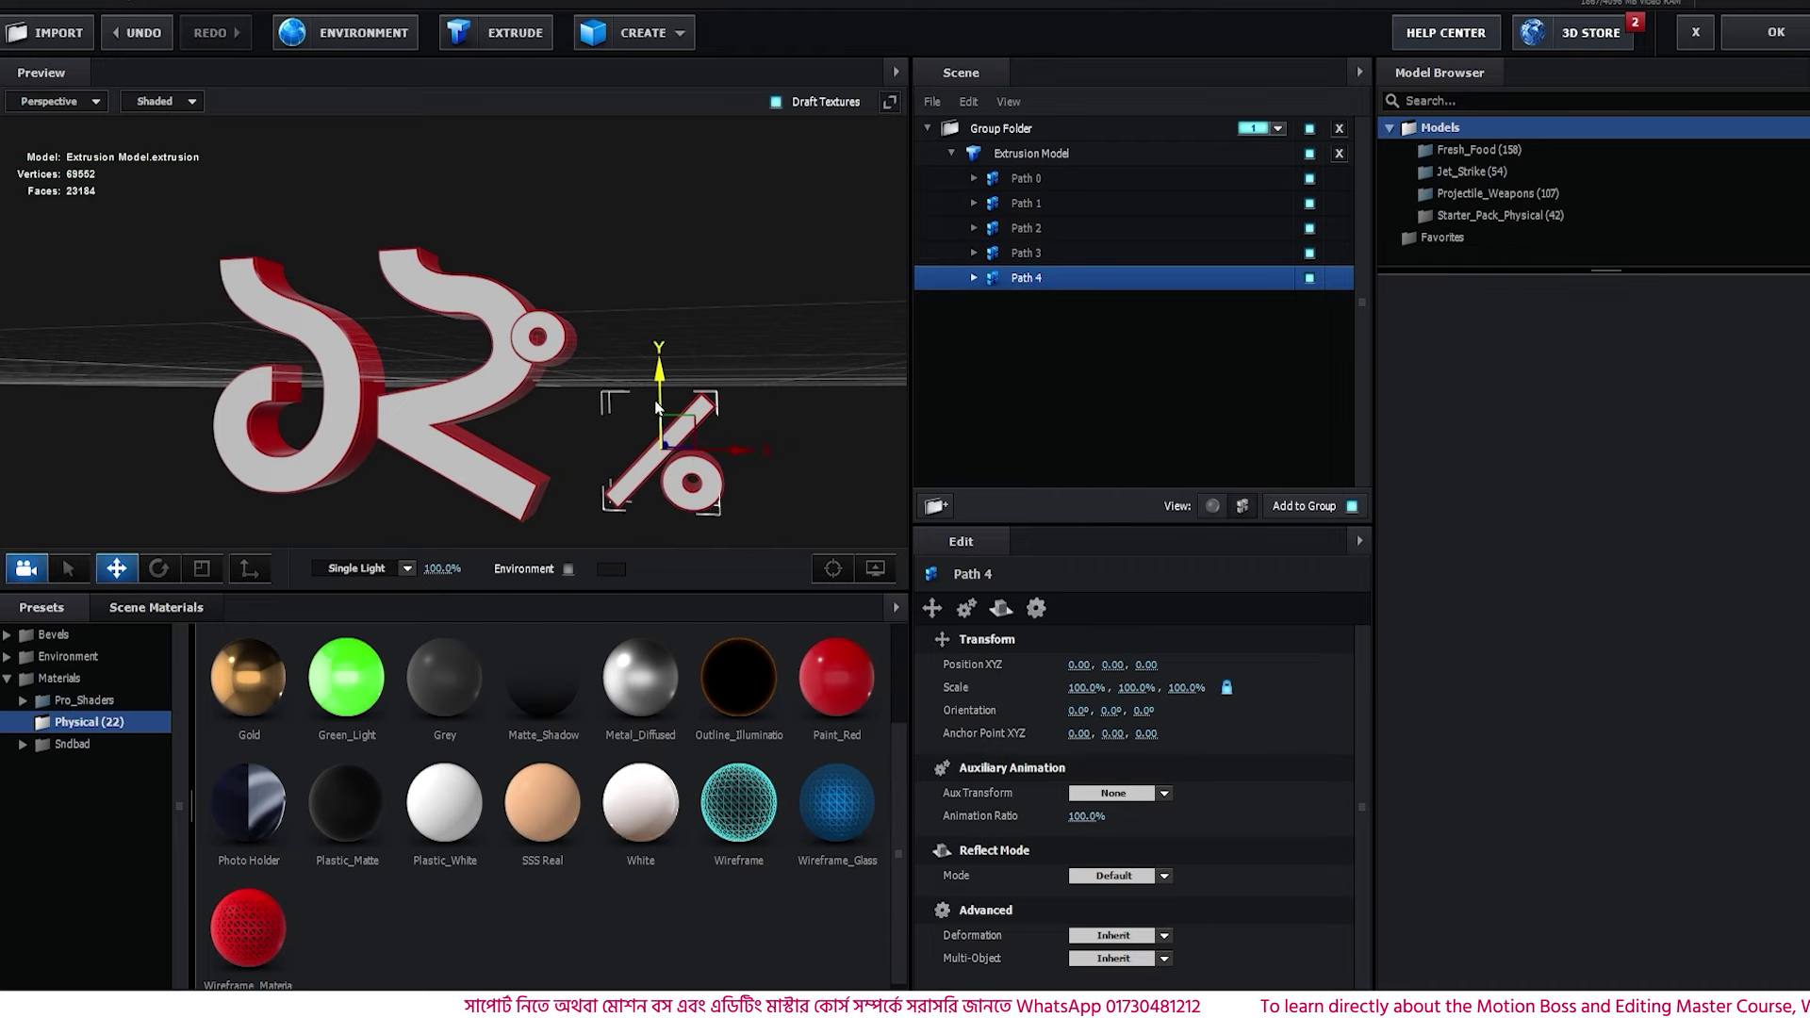
{"action": "left_click_drag", "start_coordinate": [657, 406], "coordinate": [666, 309]}
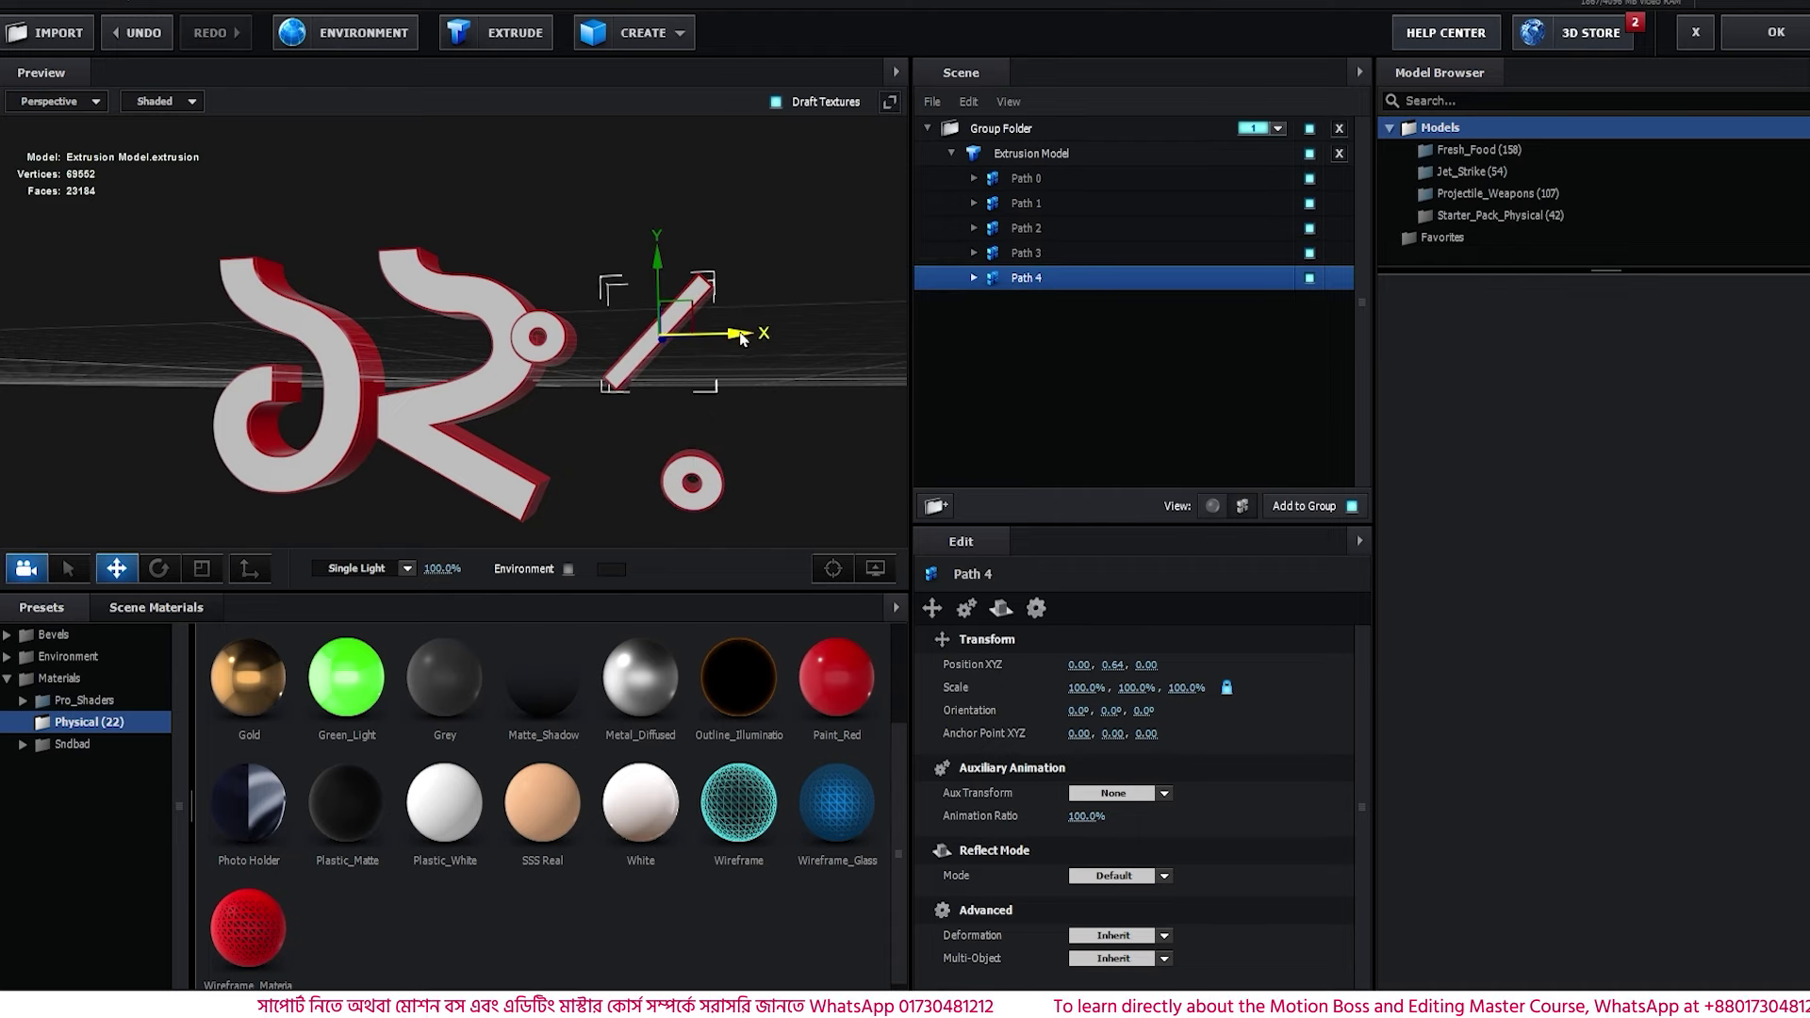
{"action": "left_click_drag", "start_coordinate": [741, 338], "coordinate": [628, 357]}
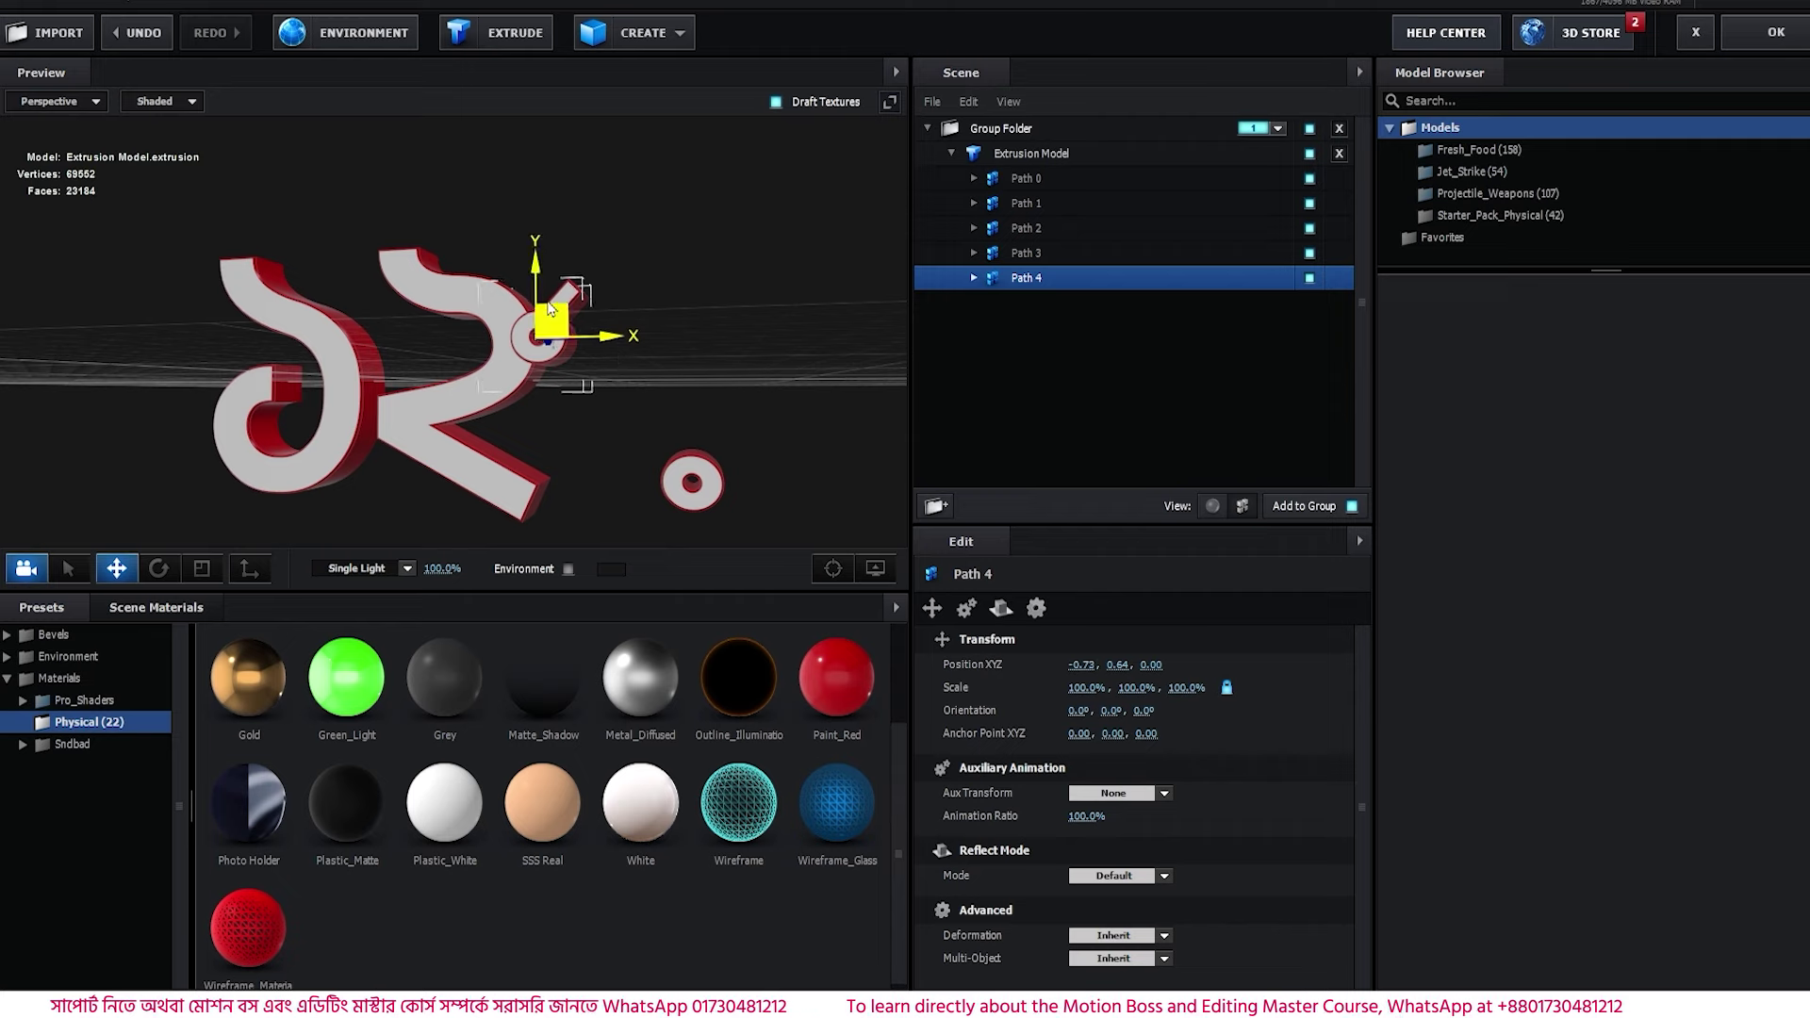
{"action": "left_click_drag", "start_coordinate": [541, 300], "coordinate": [575, 333]}
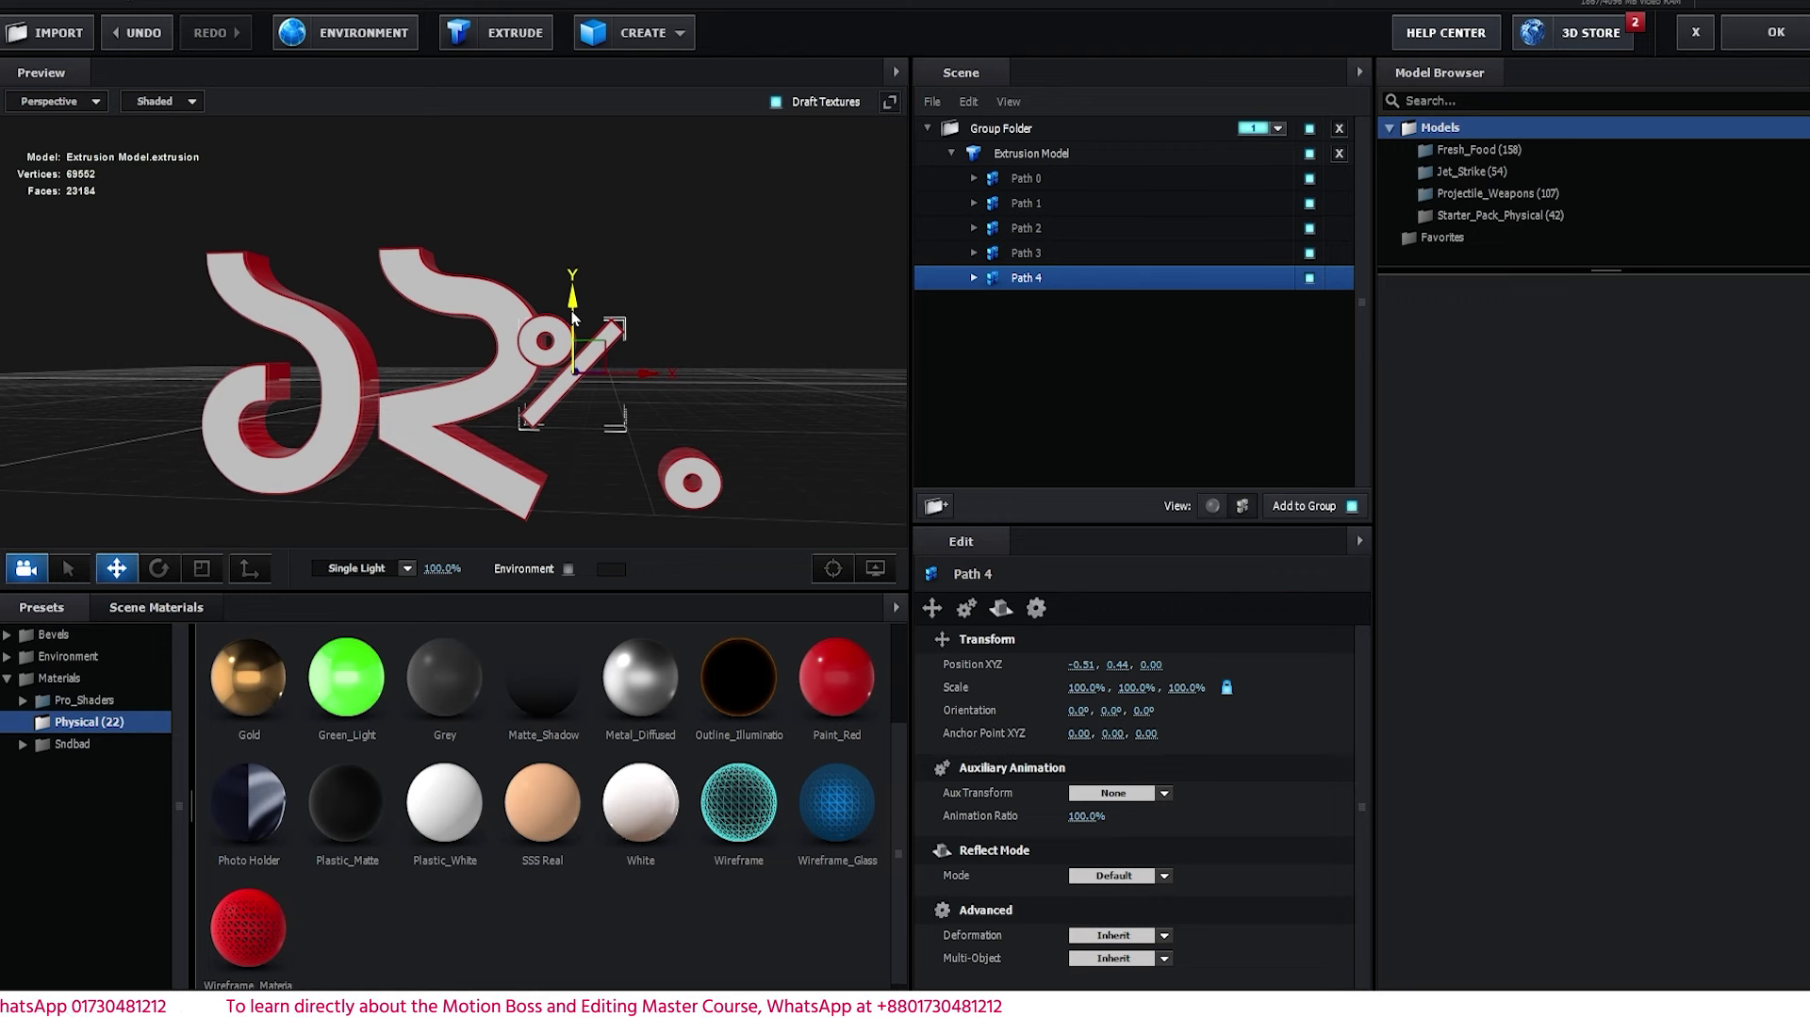
- Move Path 3, the percent sign's lower ring, next to the slash at about -0.48, 0.47, 0.00 and check the model's depth
{"action": "left_click", "coordinate": [1020, 253]}
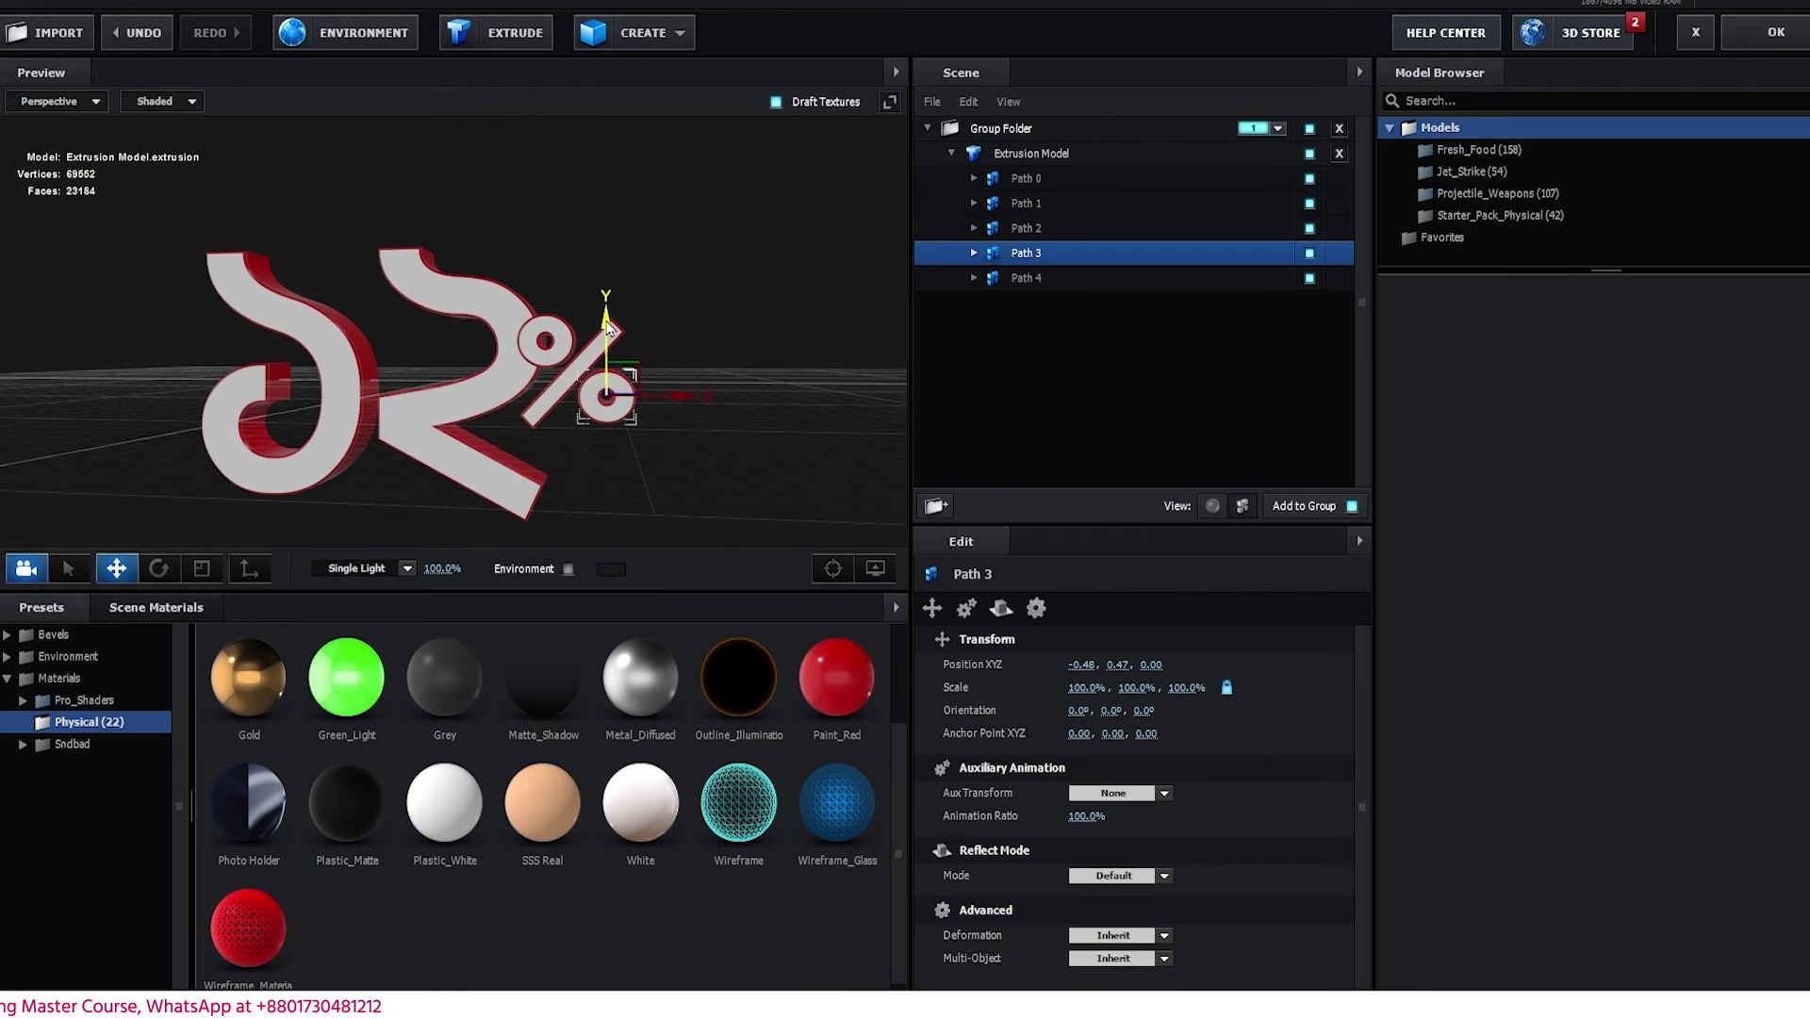
{"action": "left_click_drag", "start_coordinate": [608, 328], "coordinate": [706, 440]}
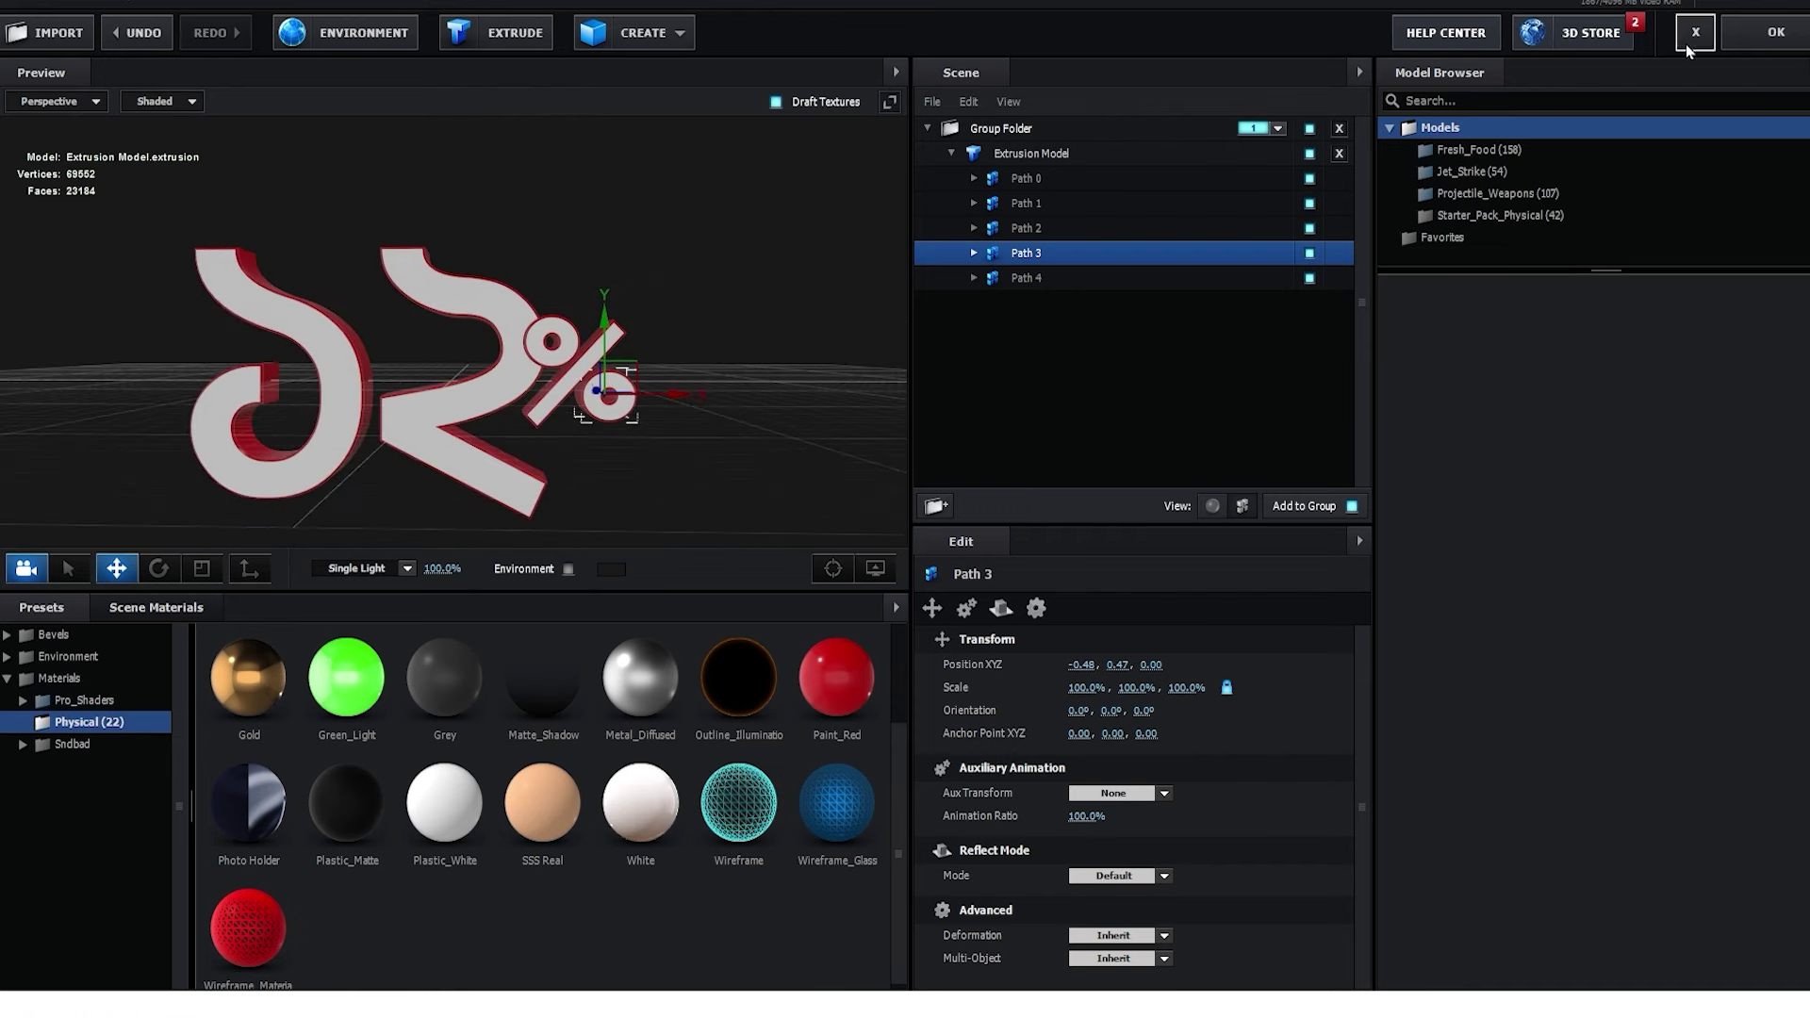
{"action": "left_click_drag", "start_coordinate": [882, 430], "coordinate": [842, 473]}
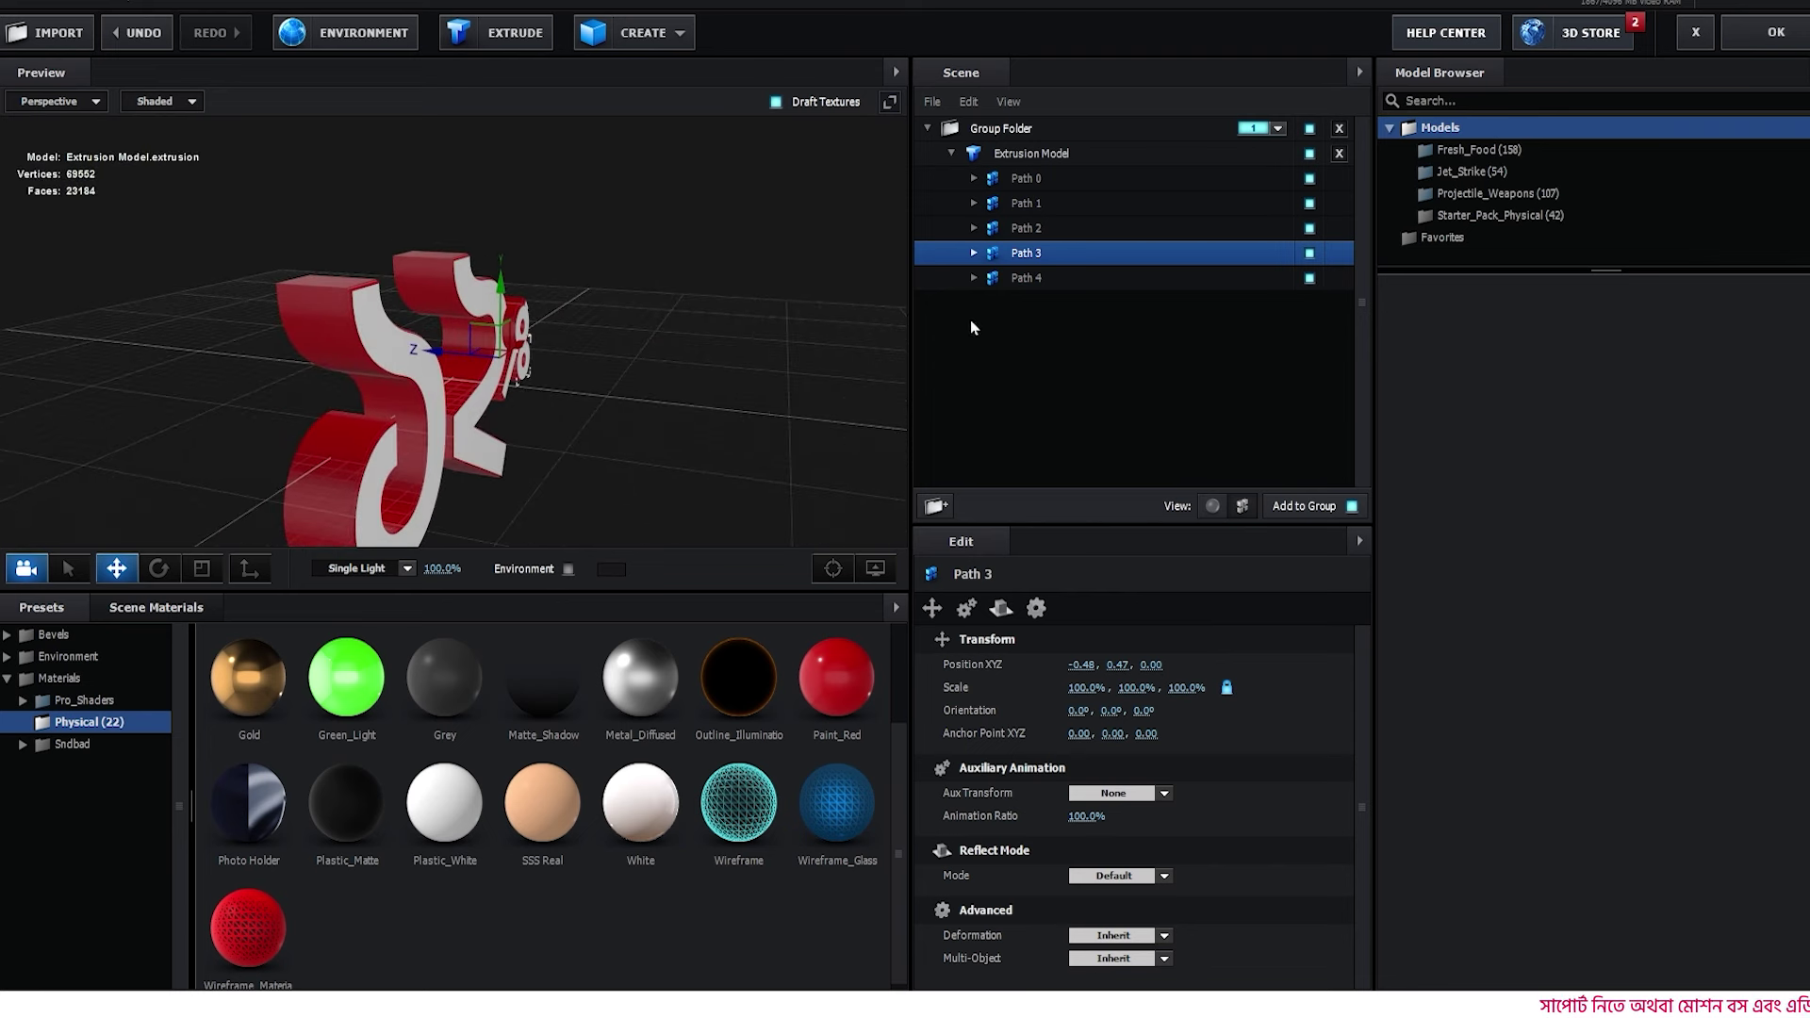
- In material view, stretch the Group Folder along Z to about 195.2% and inspect the text's depth from the side
{"action": "left_click", "coordinate": [1213, 508]}
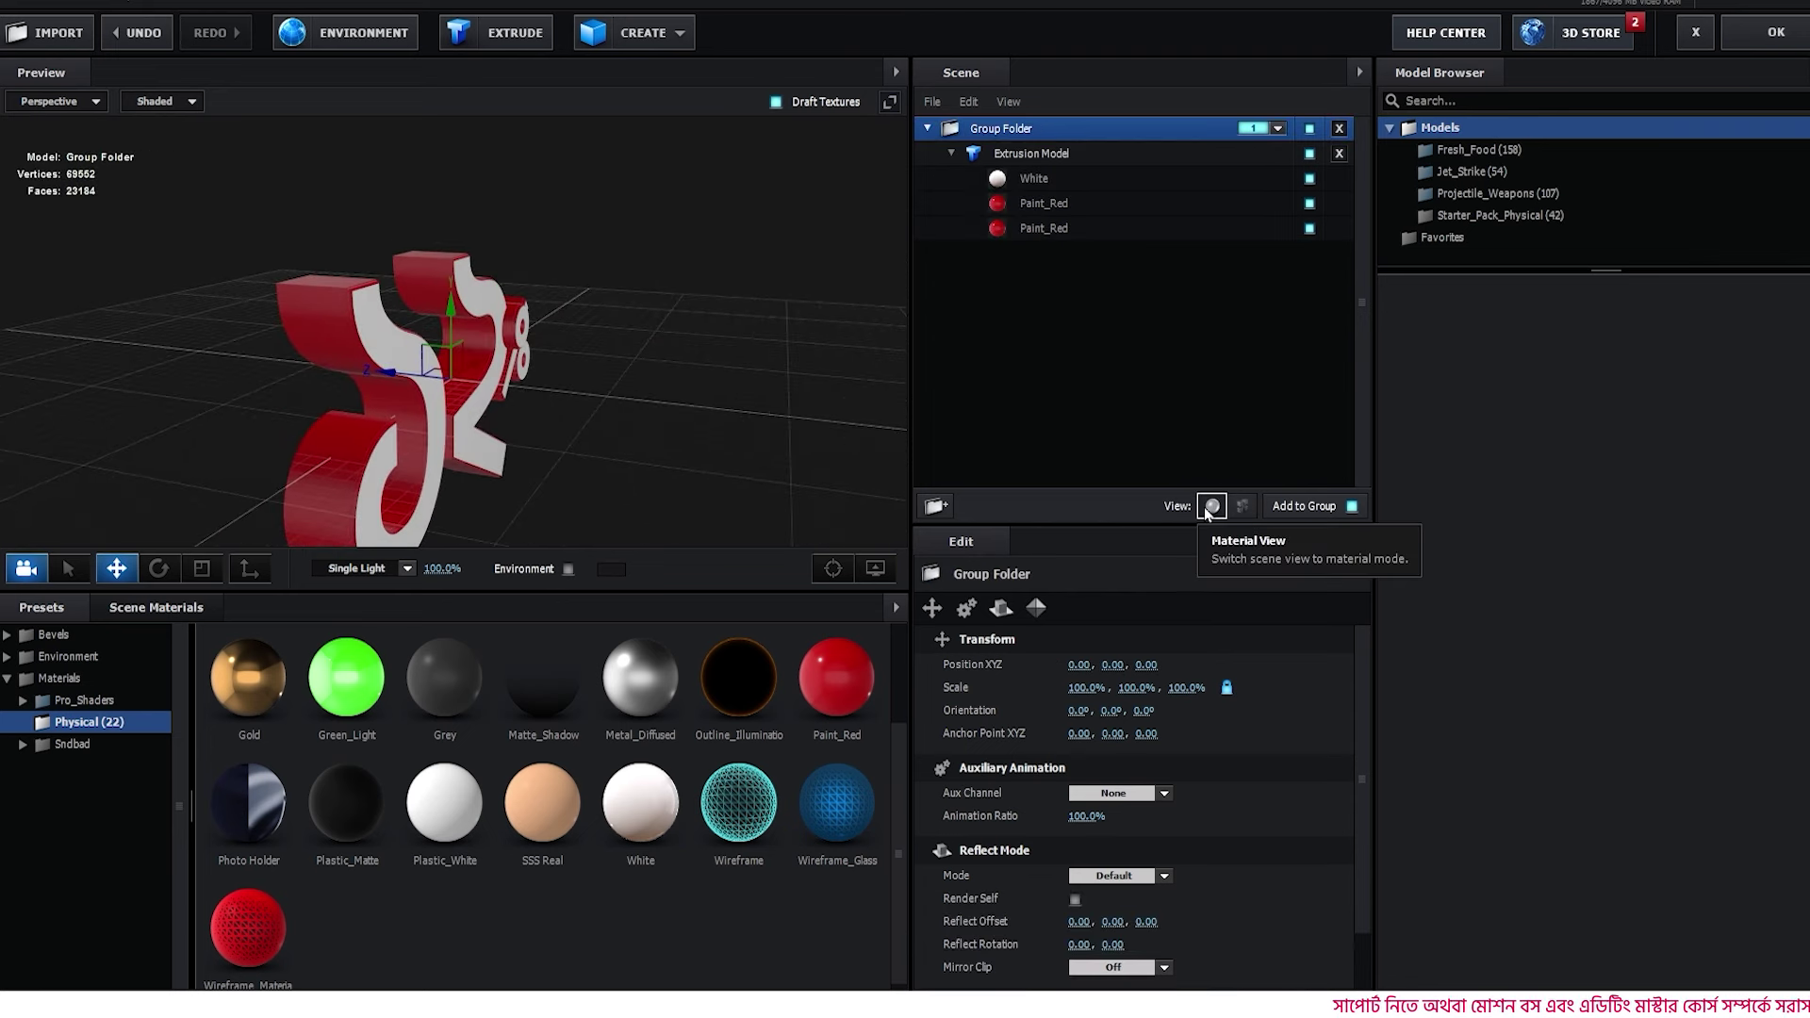
{"action": "left_click", "coordinate": [201, 568]}
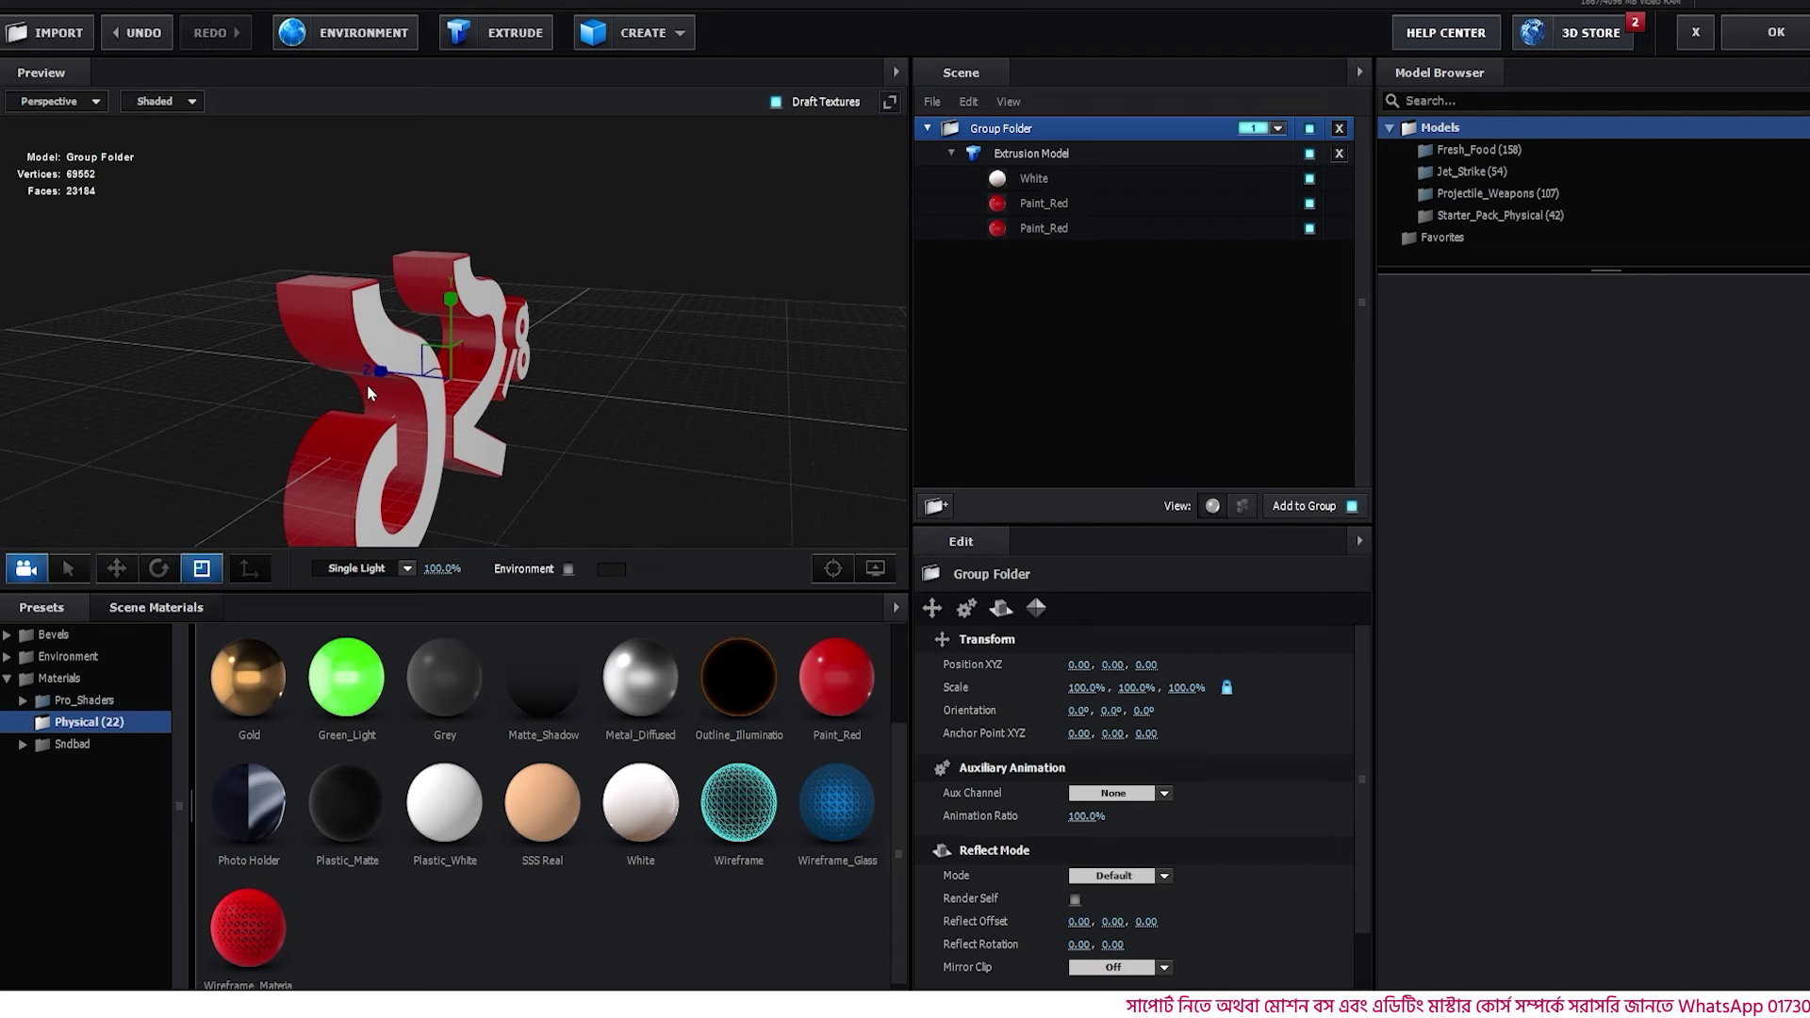
{"action": "left_click_drag", "start_coordinate": [380, 378], "coordinate": [354, 375]}
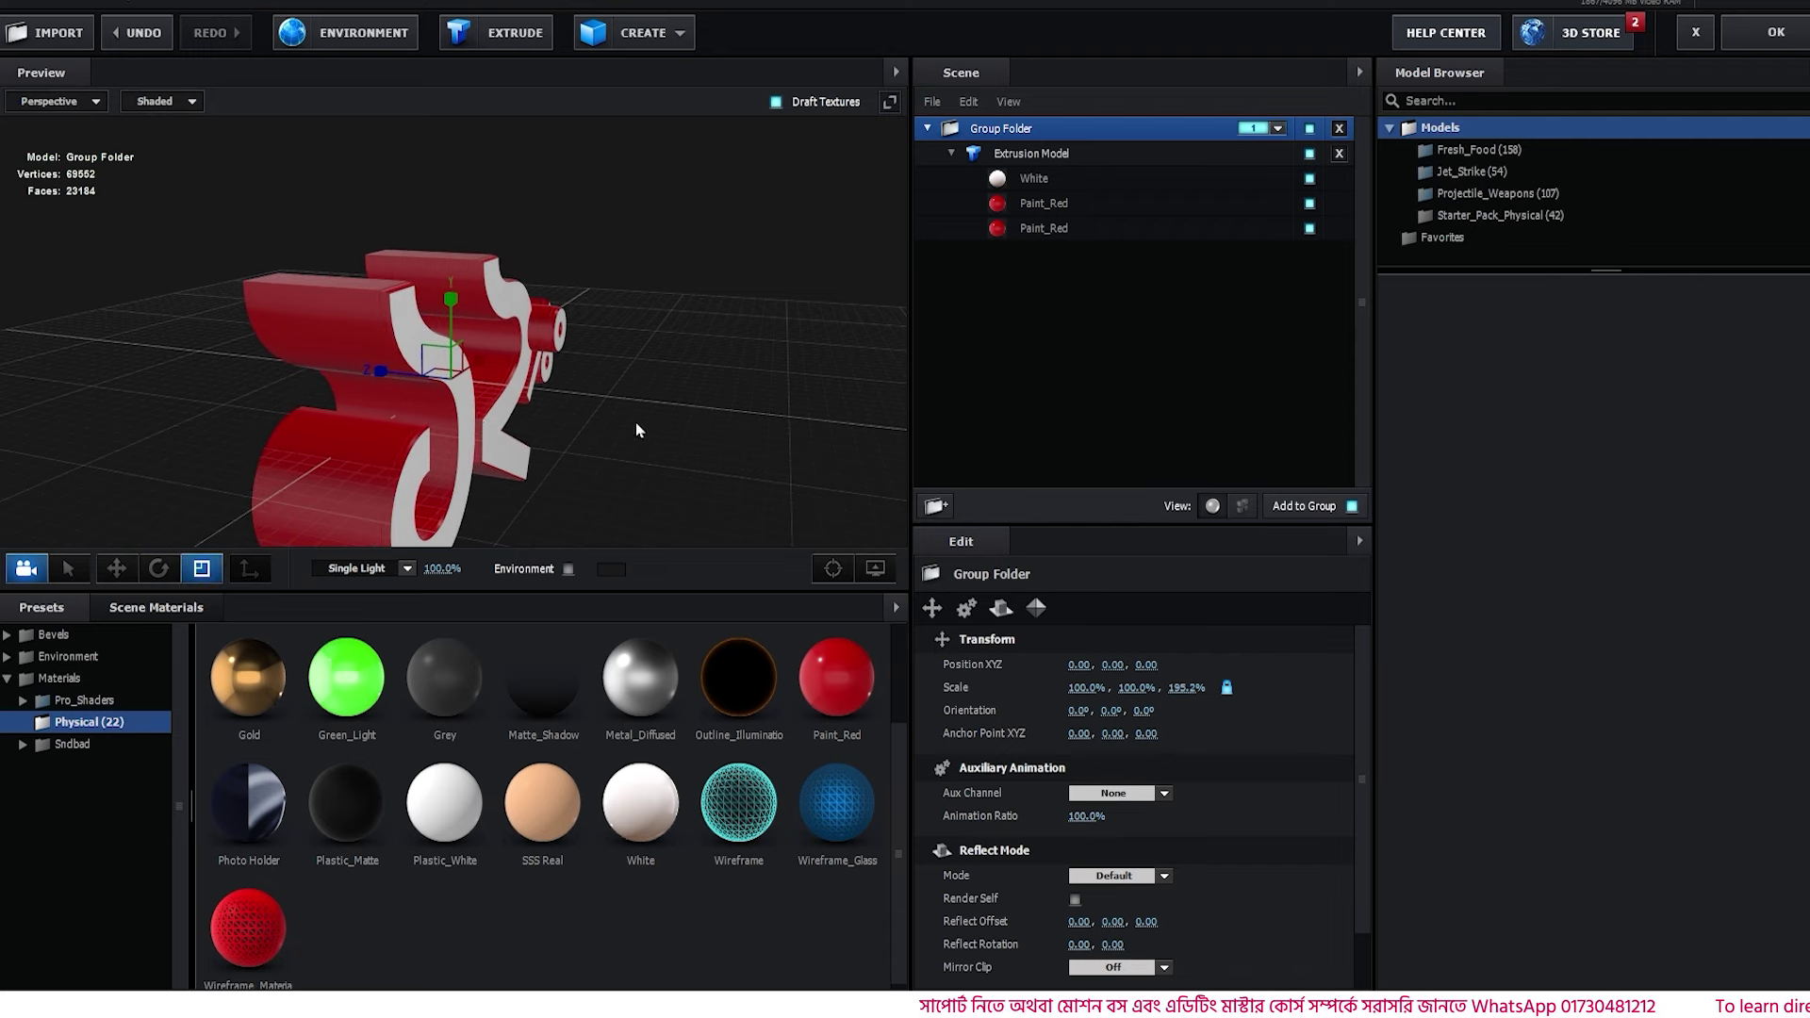
{"action": "left_click_drag", "start_coordinate": [635, 422], "coordinate": [373, 403]}
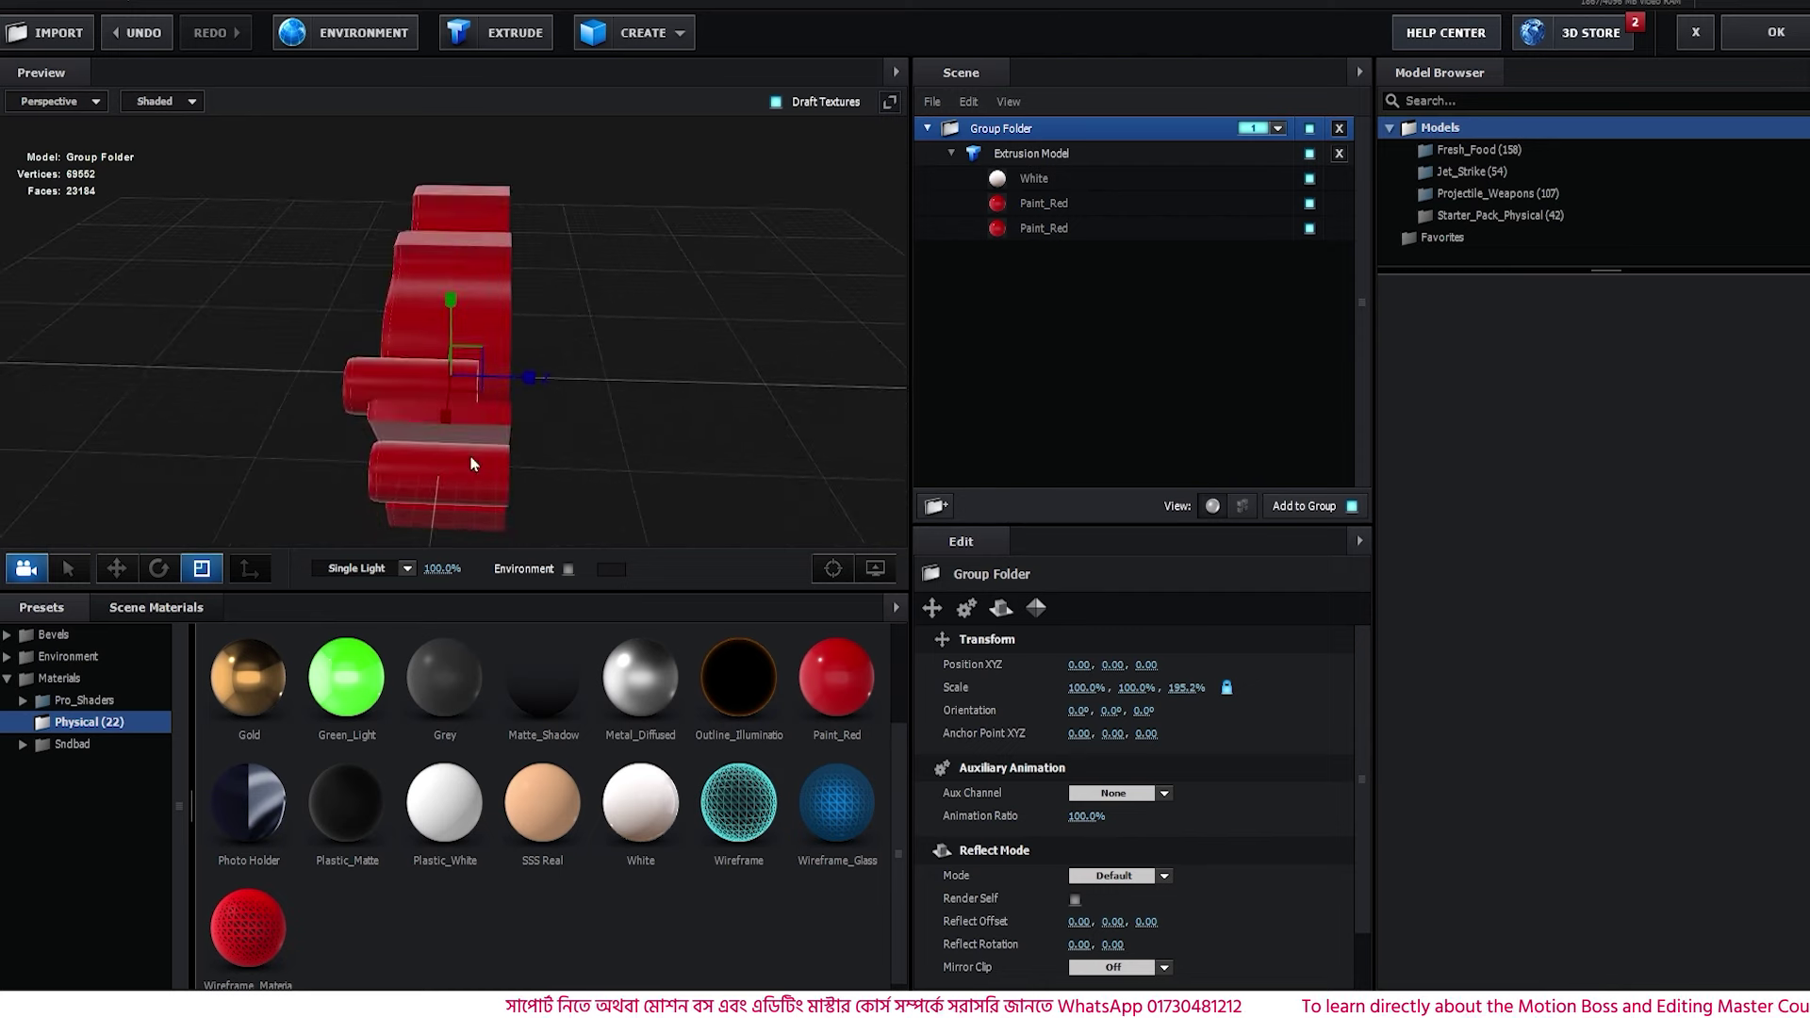
{"action": "left_click_drag", "start_coordinate": [569, 449], "coordinate": [605, 455]}
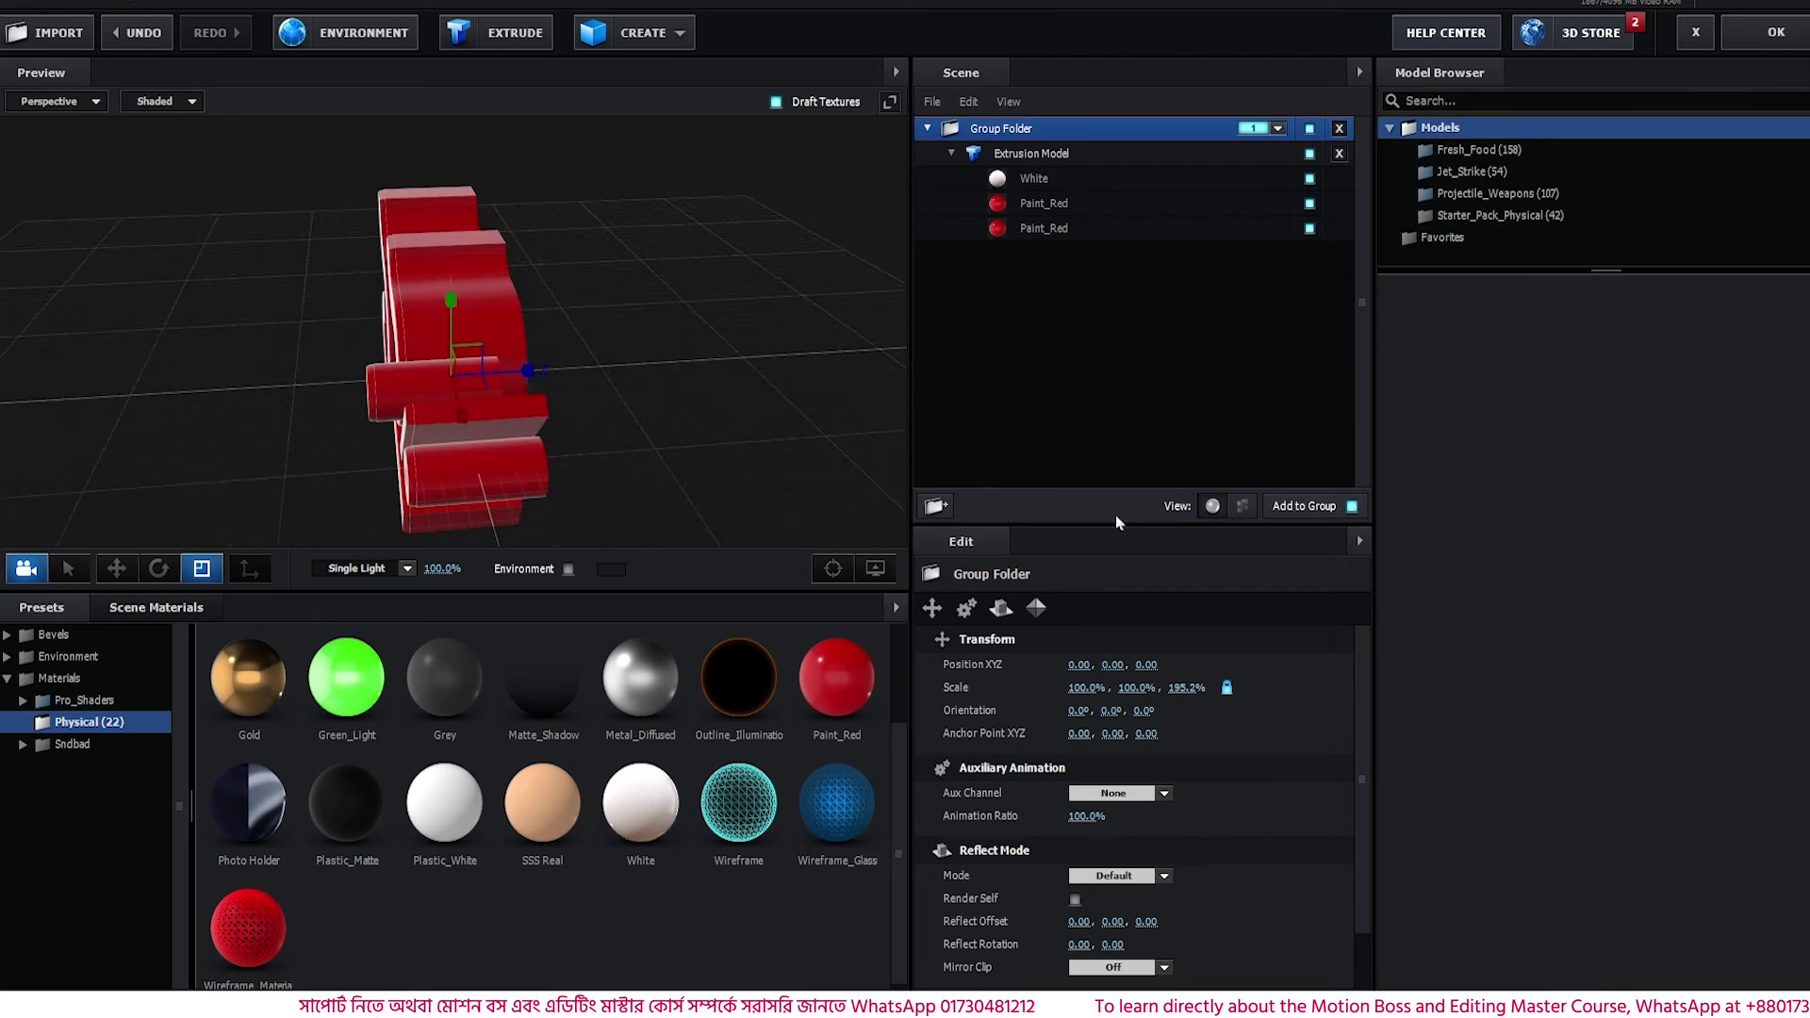
- In mesh view, shift Path 4 to about Z -0.09 and Path 3 to about Z -0.10, and accept the Scene Setup
{"action": "left_click", "coordinate": [1243, 506]}
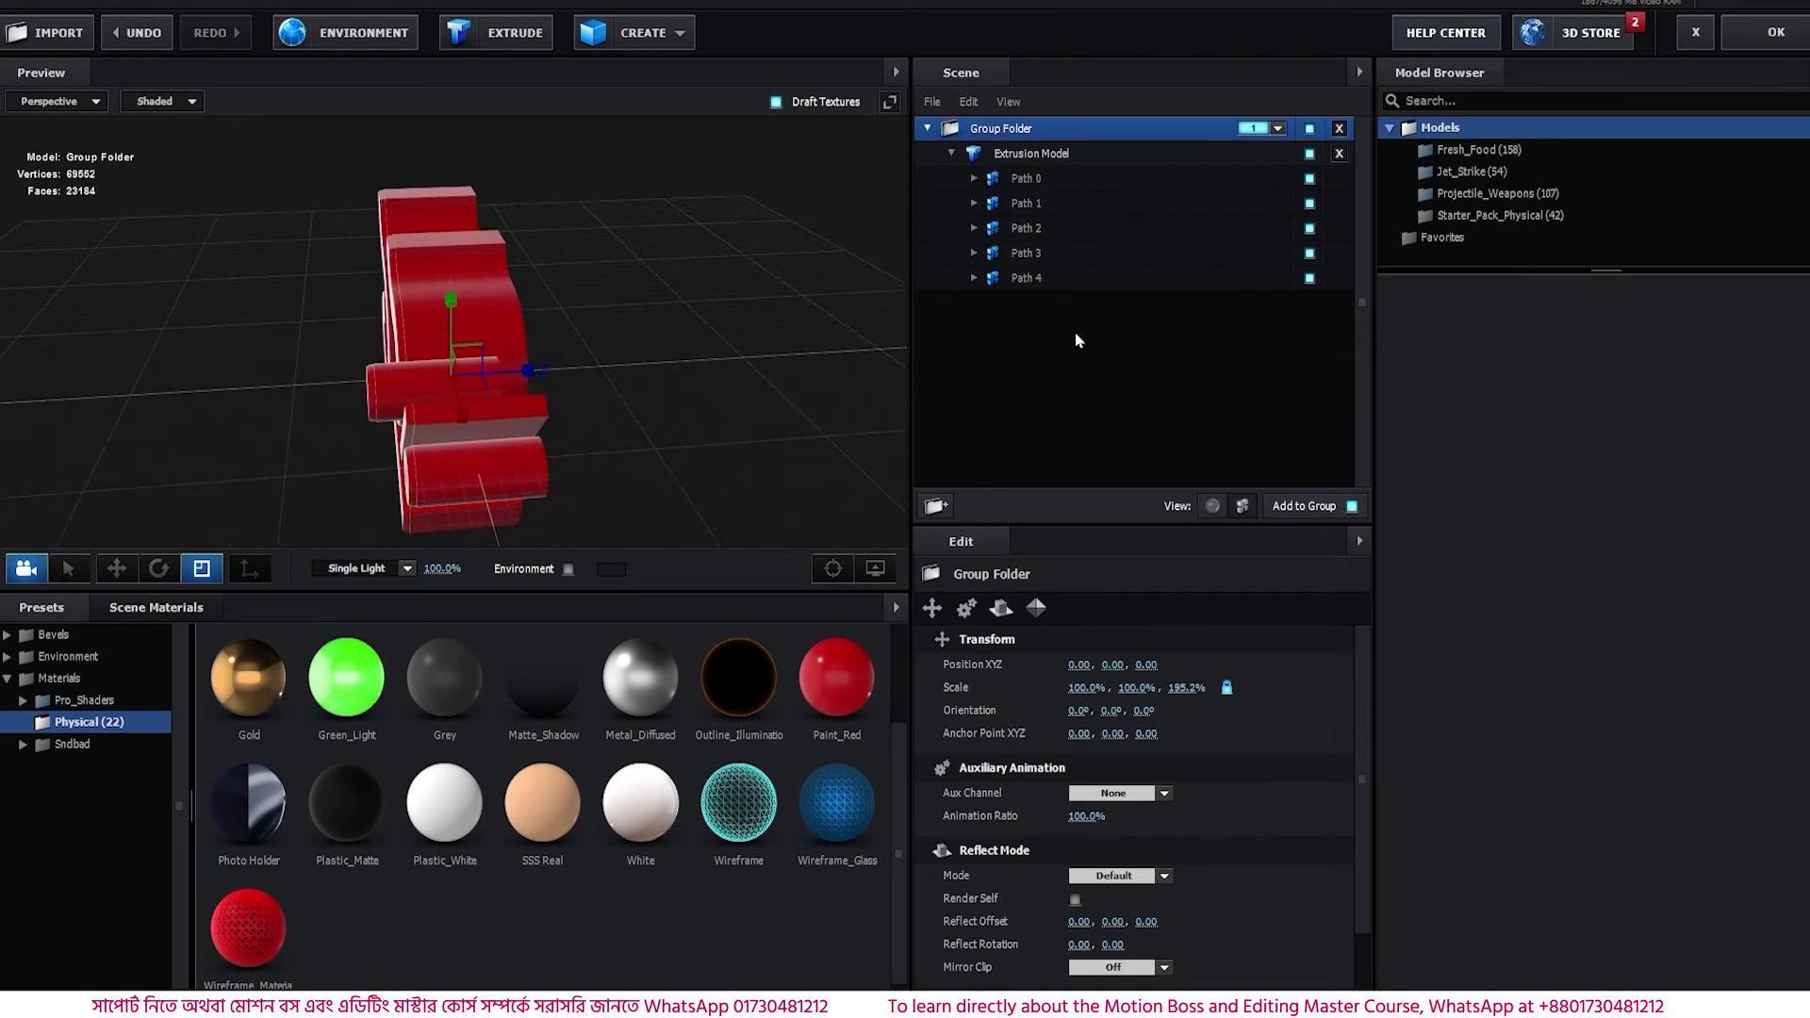
{"action": "left_click", "coordinate": [1070, 278]}
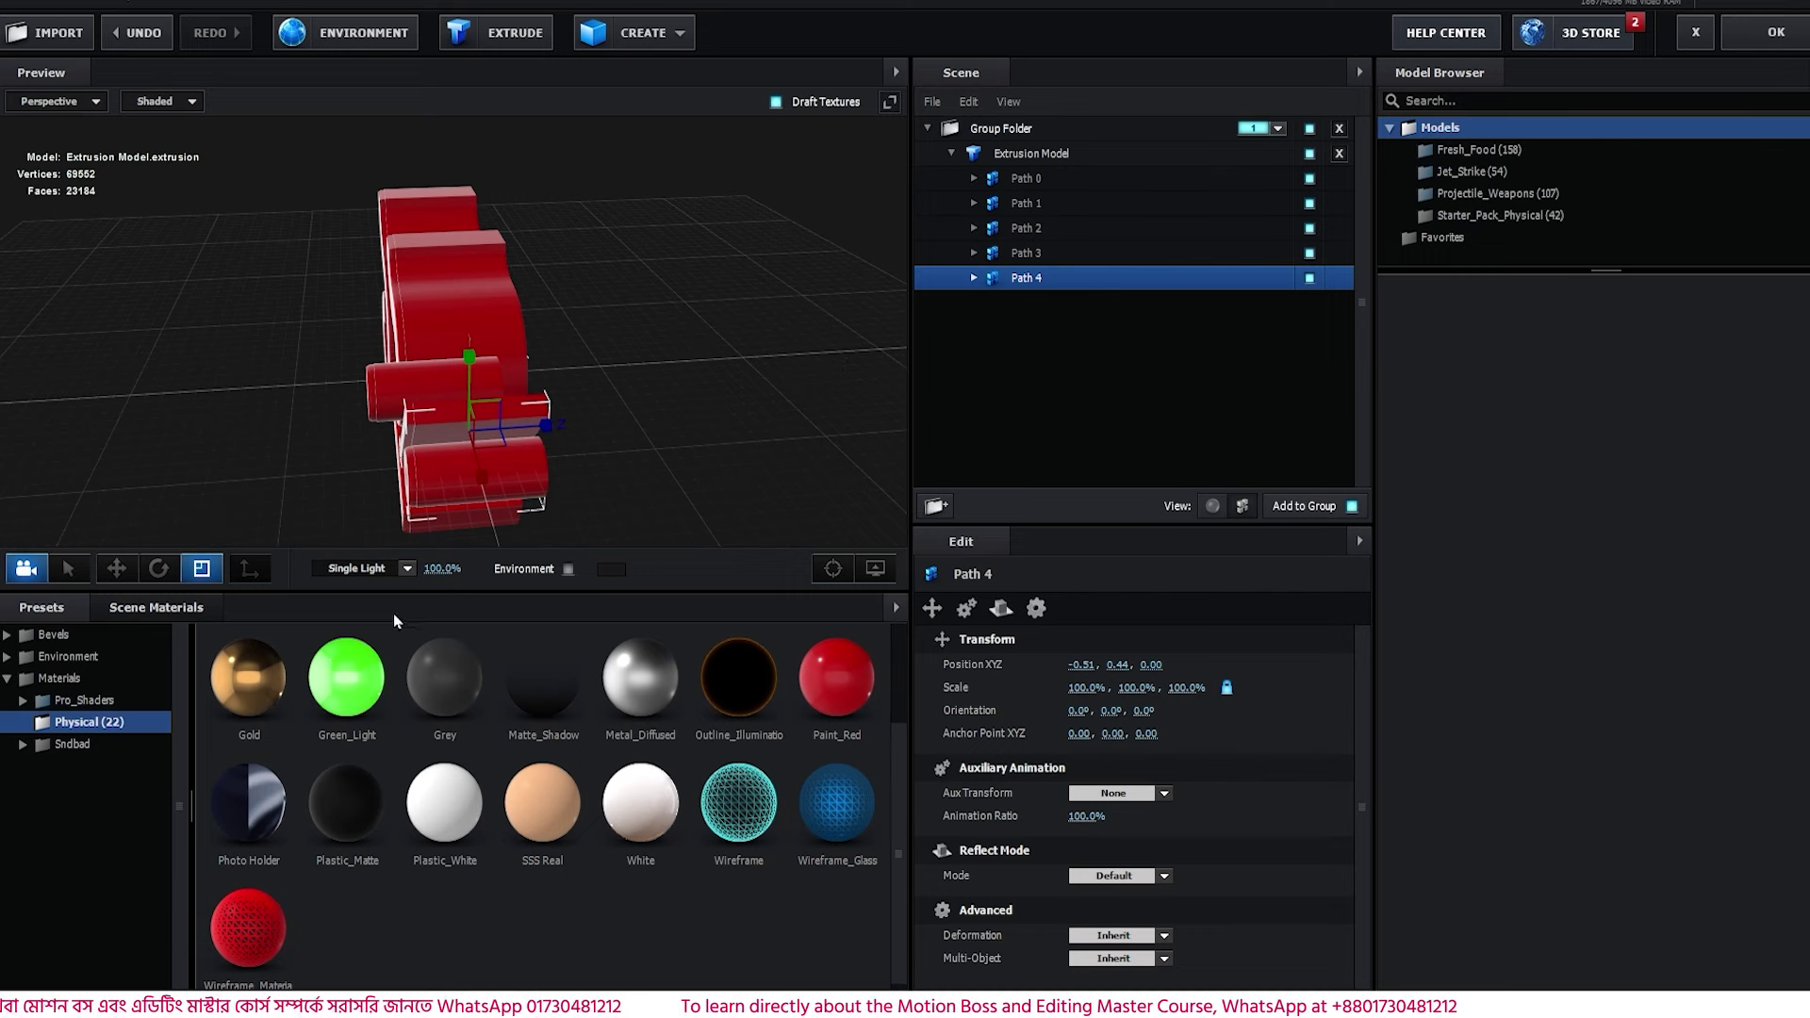
{"action": "left_click", "coordinate": [116, 568]}
{"action": "left_click_drag", "start_coordinate": [537, 426], "coordinate": [514, 432]}
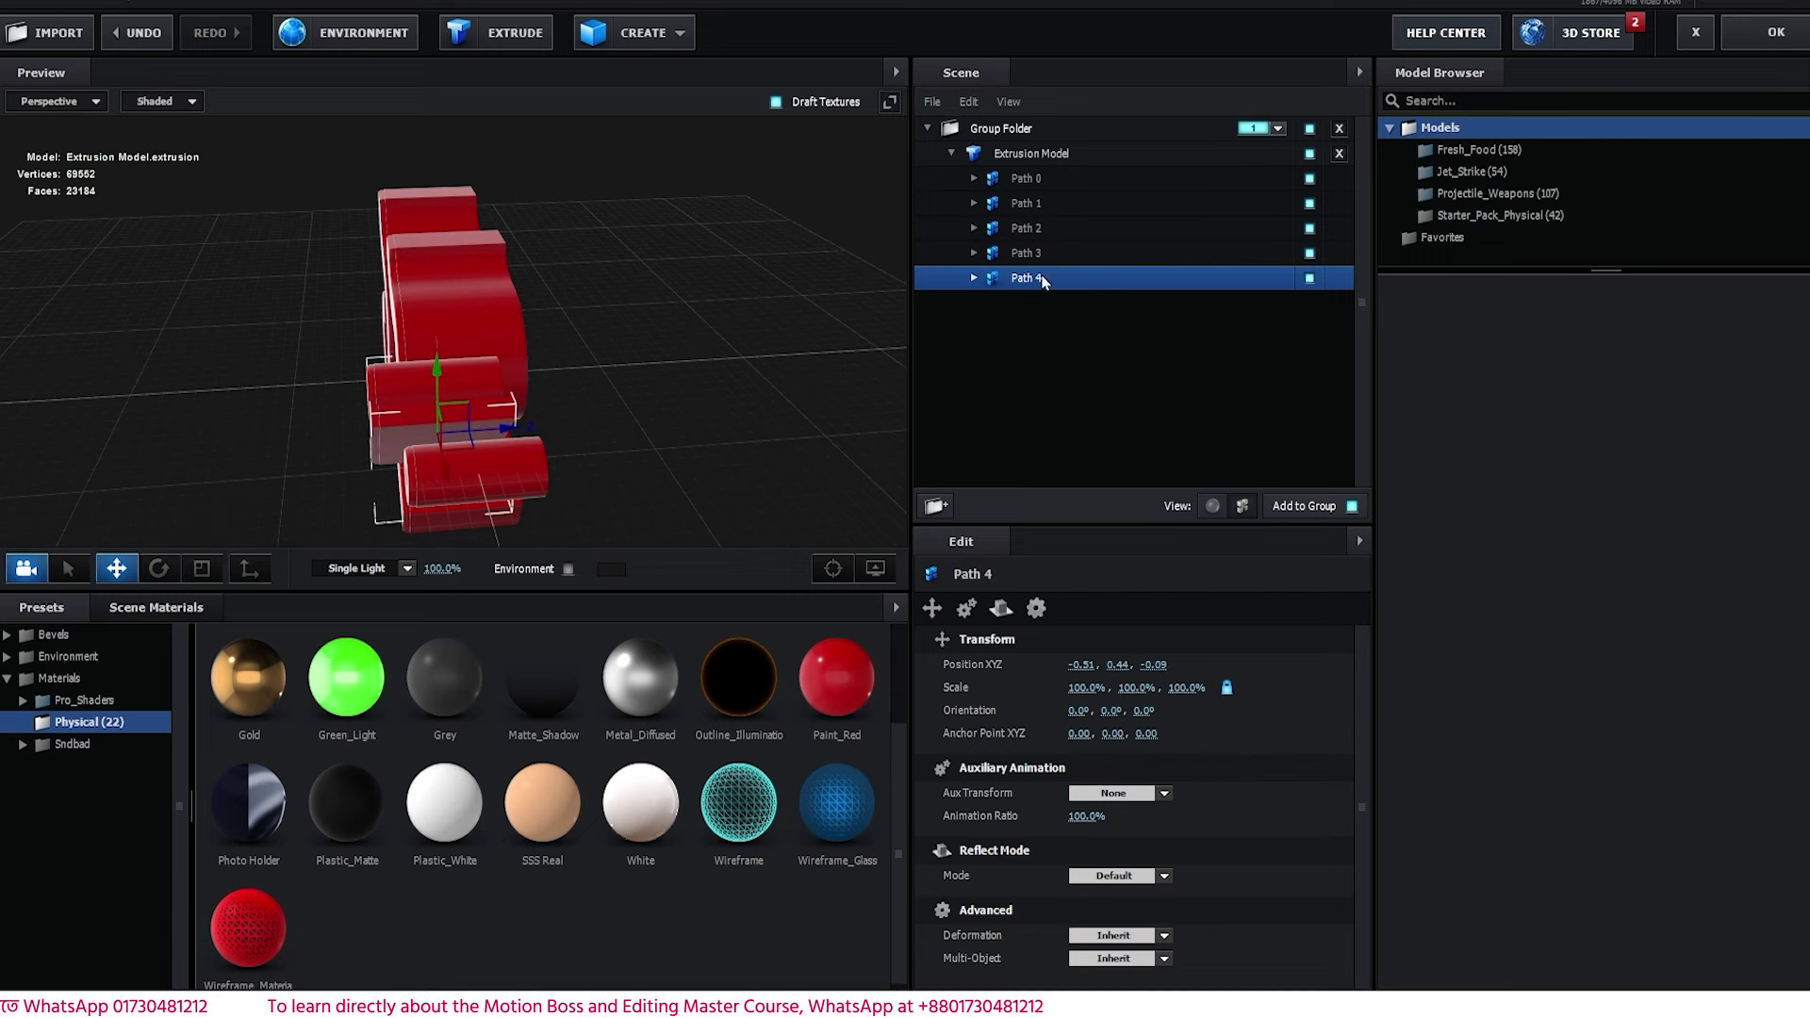
{"action": "left_click", "coordinate": [1058, 255]}
{"action": "left_click_drag", "start_coordinate": [542, 473], "coordinate": [721, 472]}
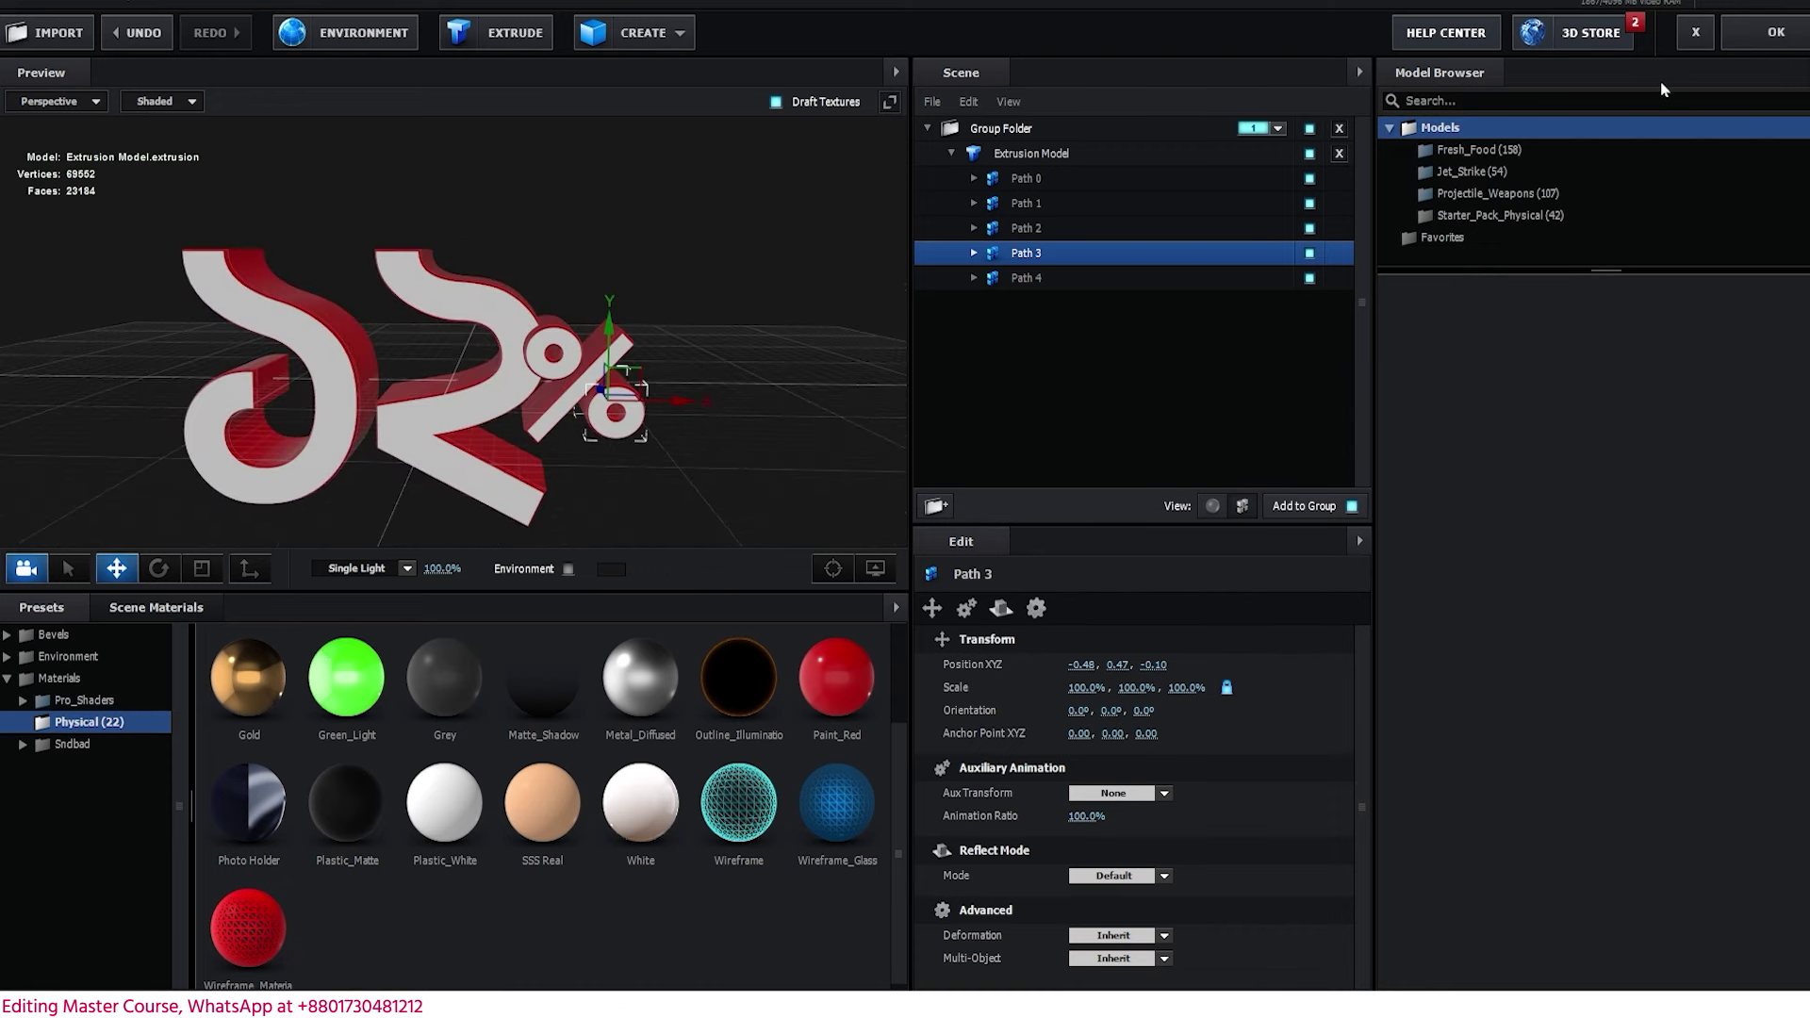
{"action": "left_click", "coordinate": [1759, 38]}
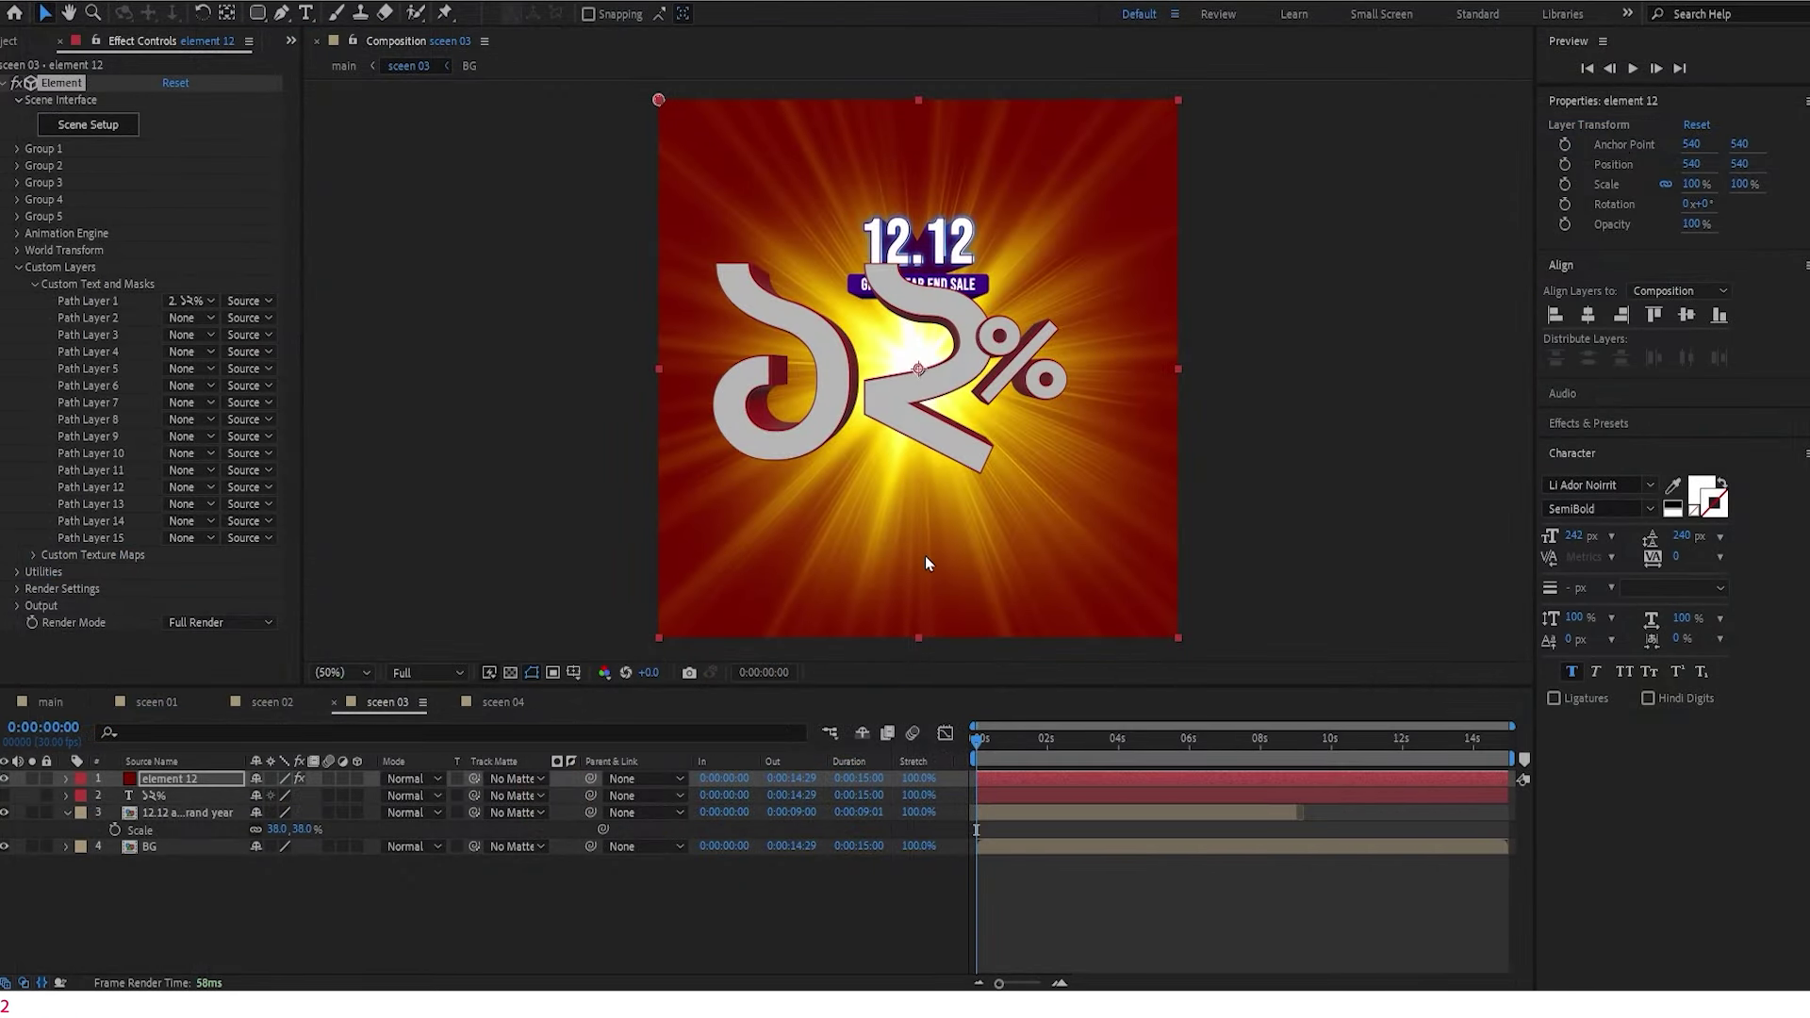
- Set the "১২%" text layer's font style to Bold and reselect the element 12 layer
{"action": "left_click", "coordinate": [1600, 508]}
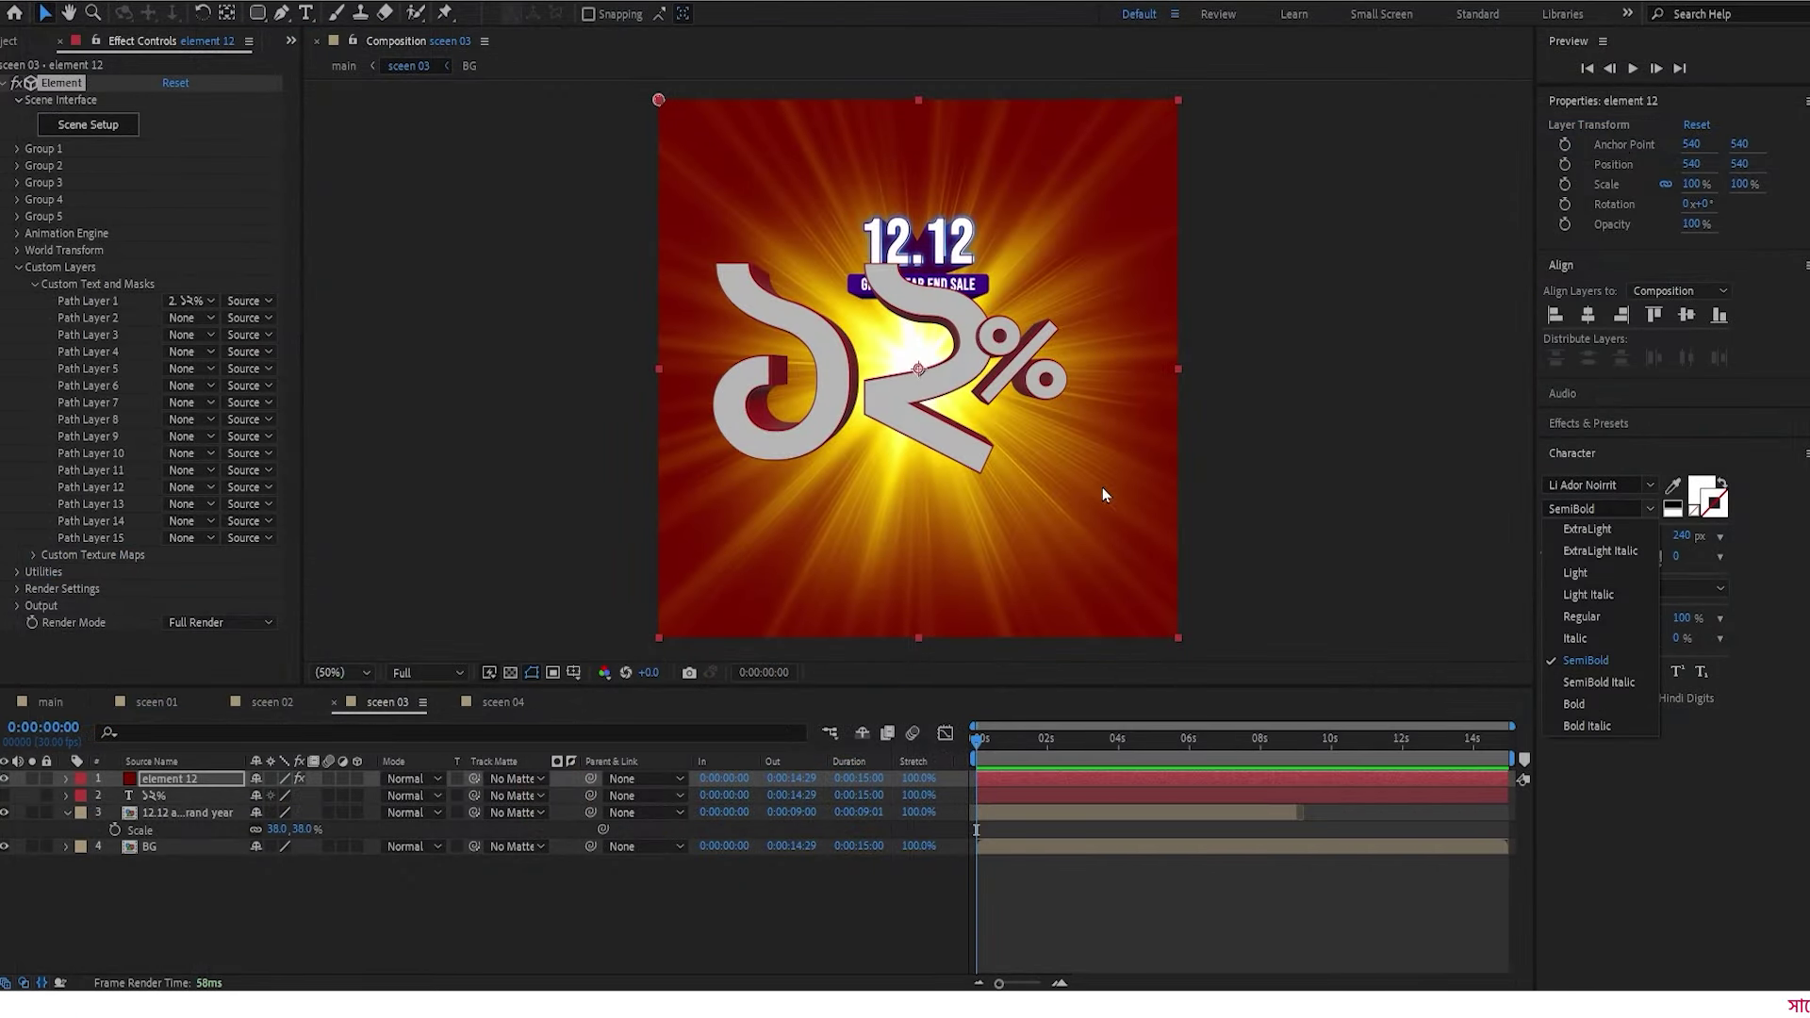
{"action": "left_click", "coordinate": [173, 789]}
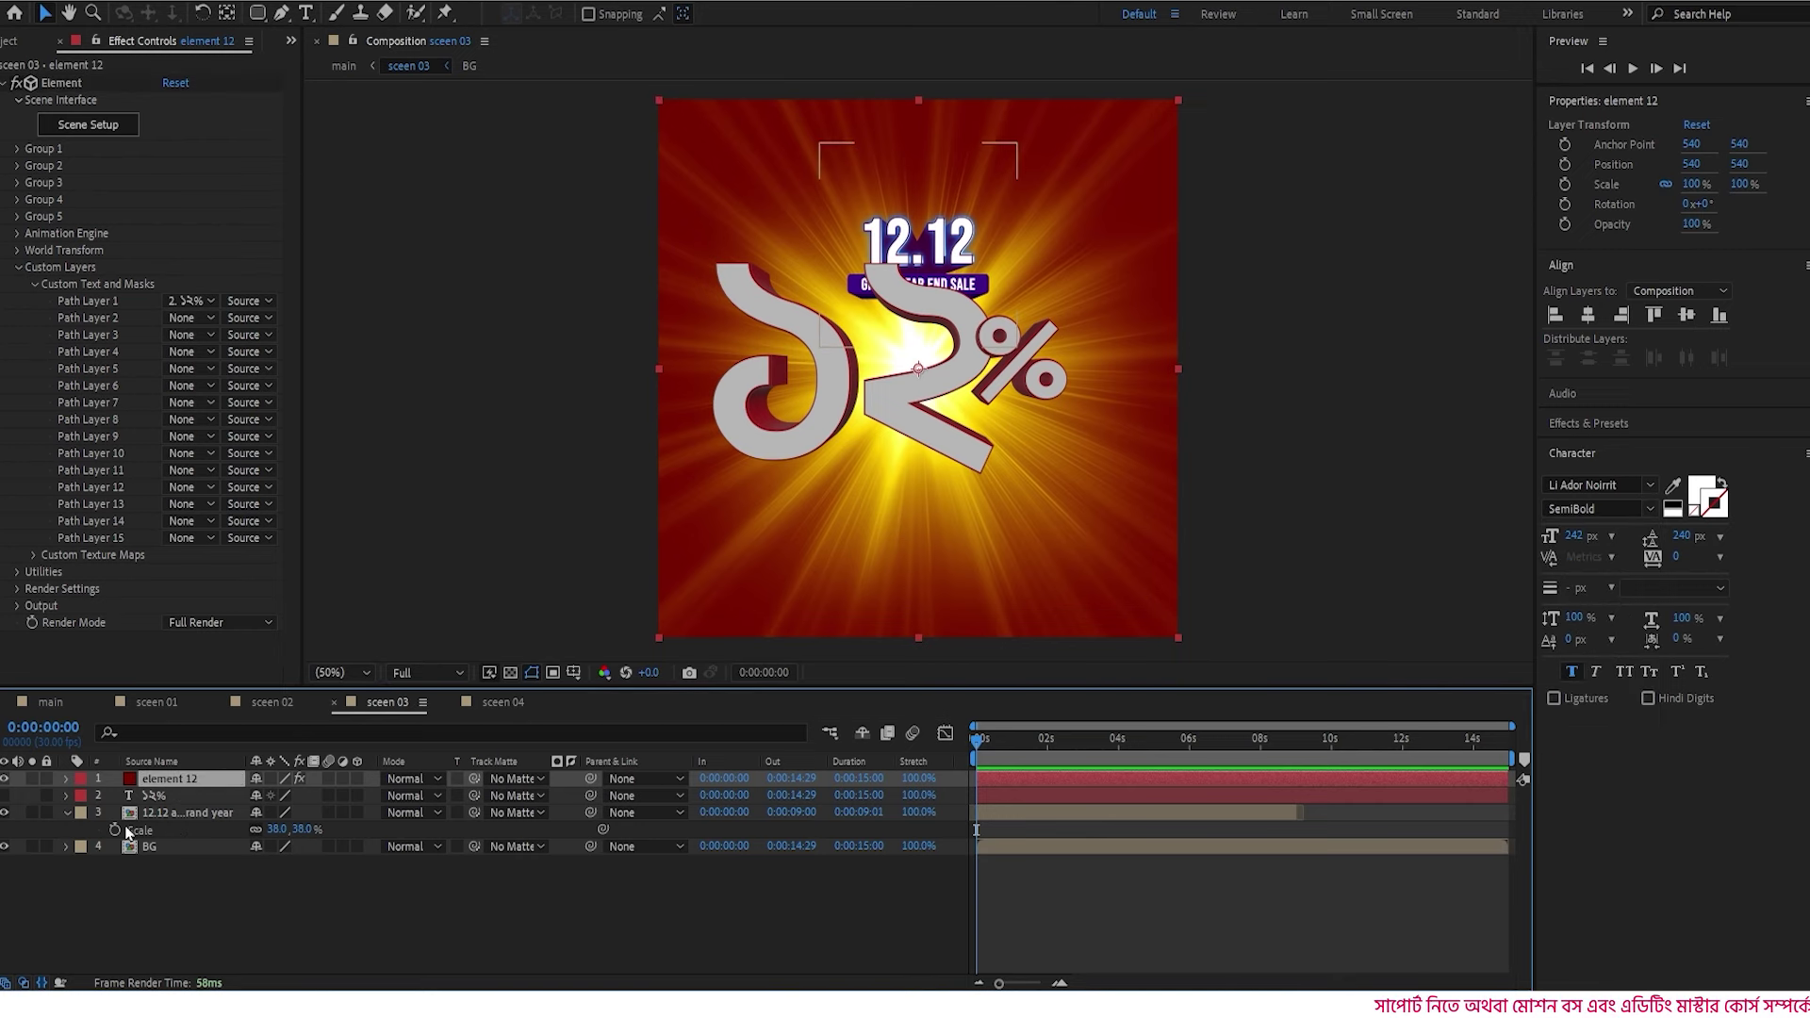
{"action": "left_click", "coordinate": [133, 799]}
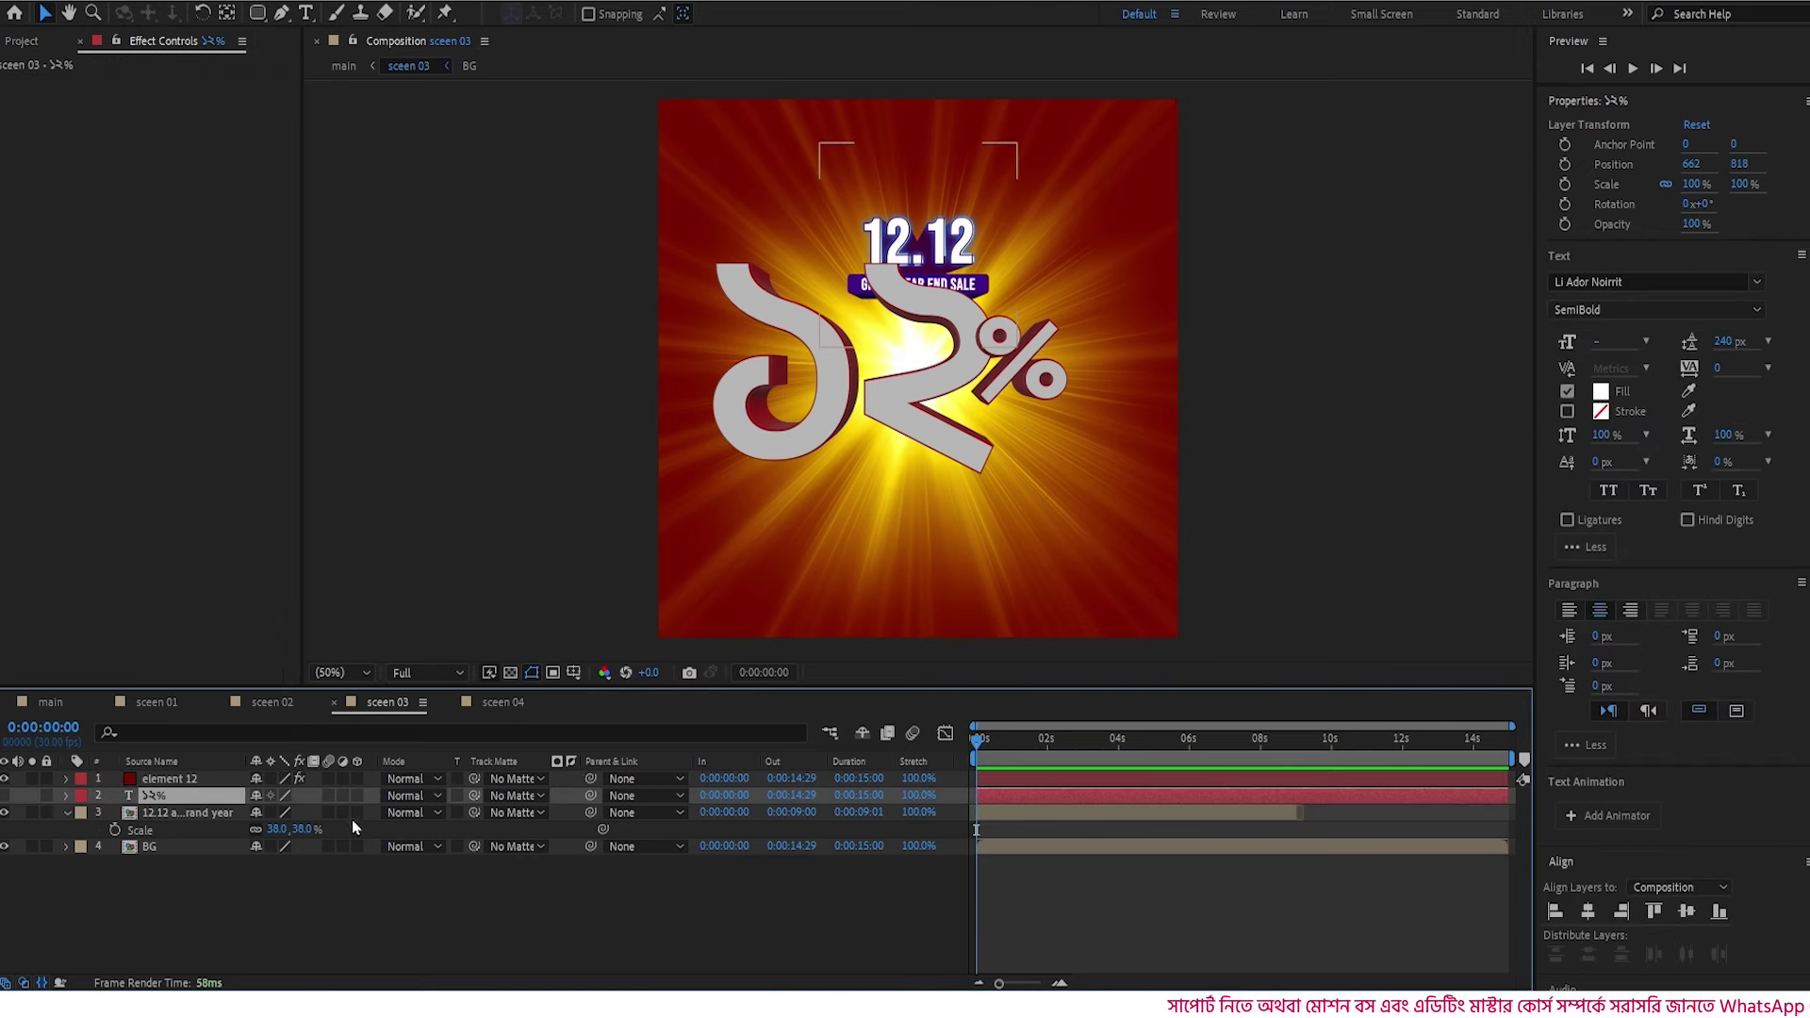
{"action": "scroll", "coordinate": [1800, 782], "scroll_direction": "down", "scroll_amount": 5}
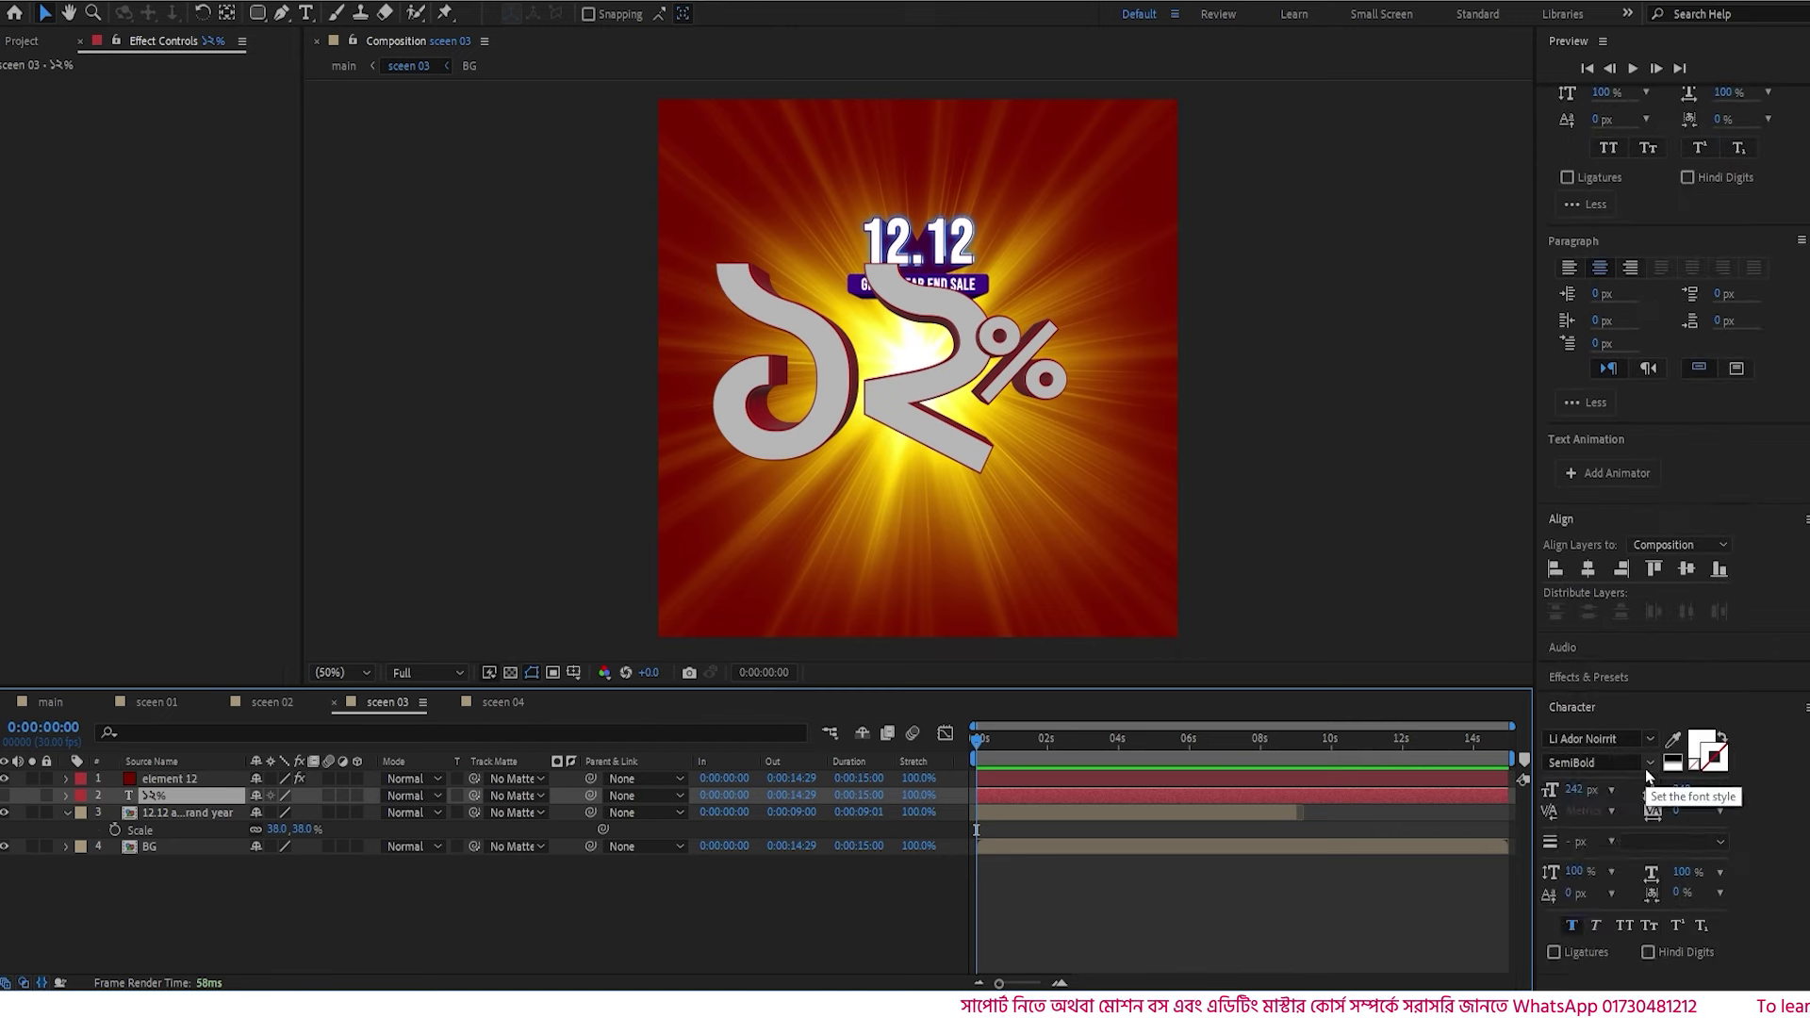
{"action": "left_click", "coordinate": [1644, 765]}
{"action": "left_click", "coordinate": [1593, 956]}
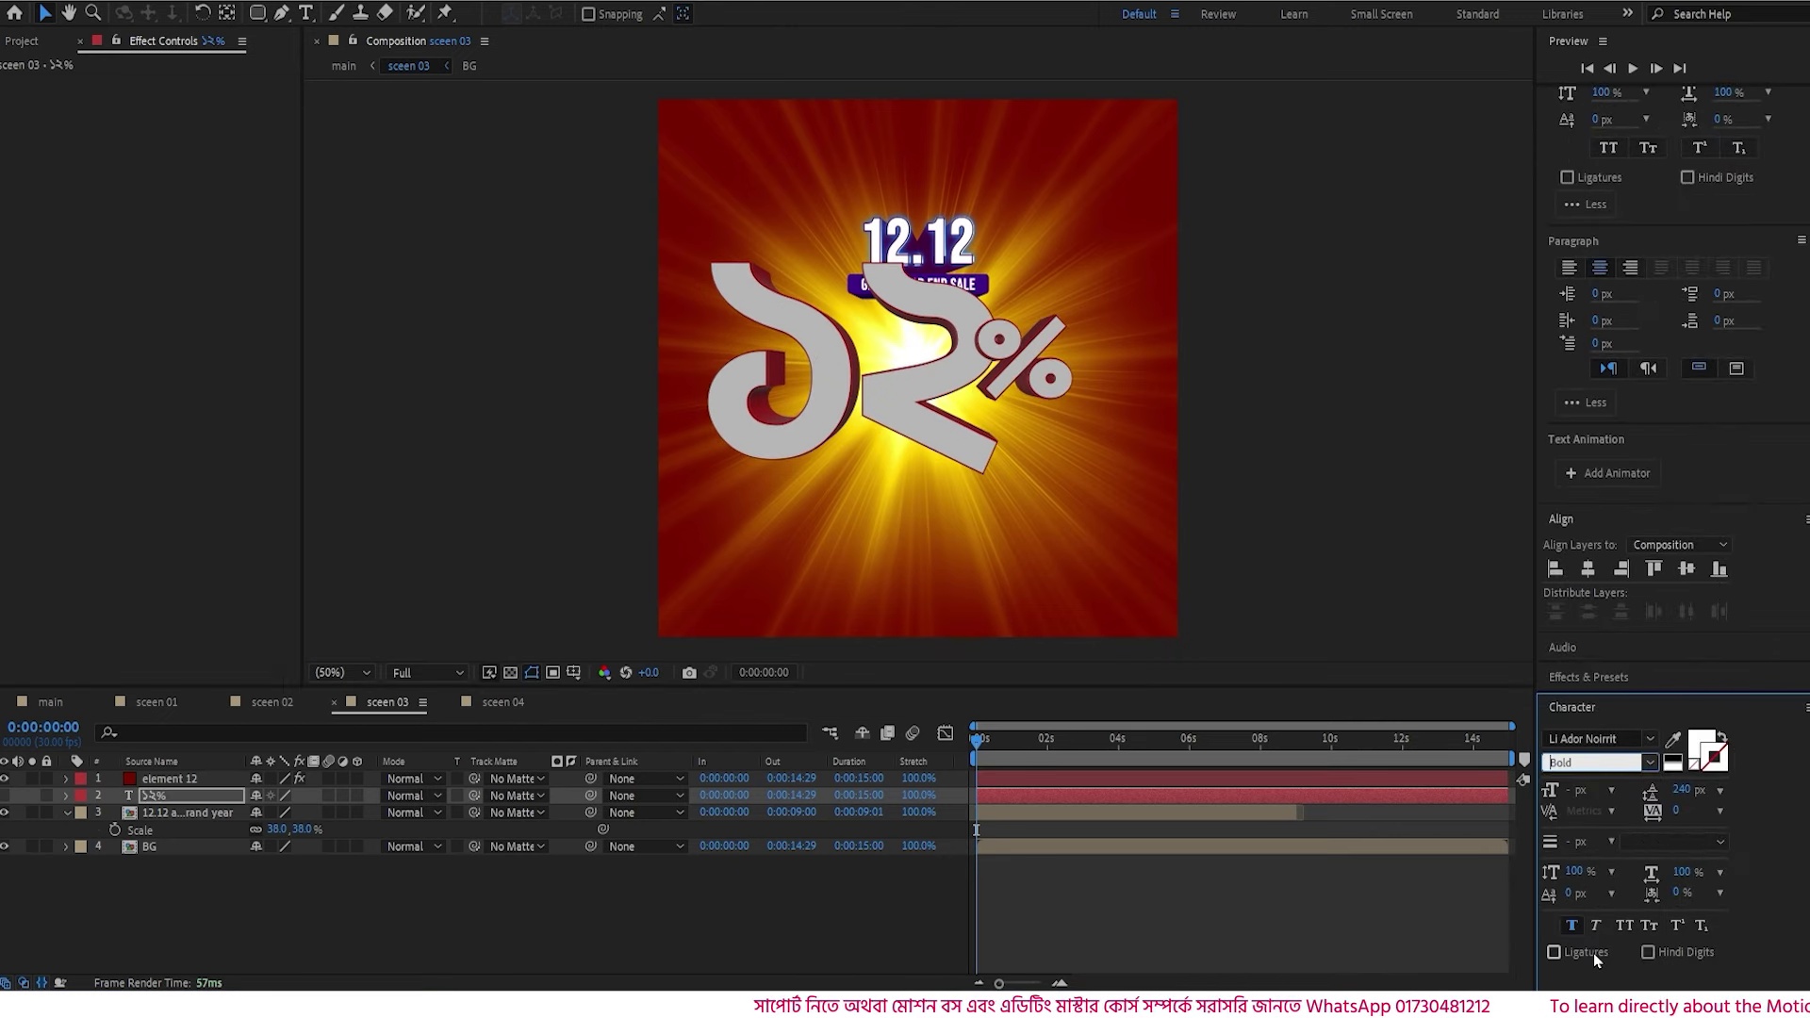
{"action": "left_click", "coordinate": [885, 382]}
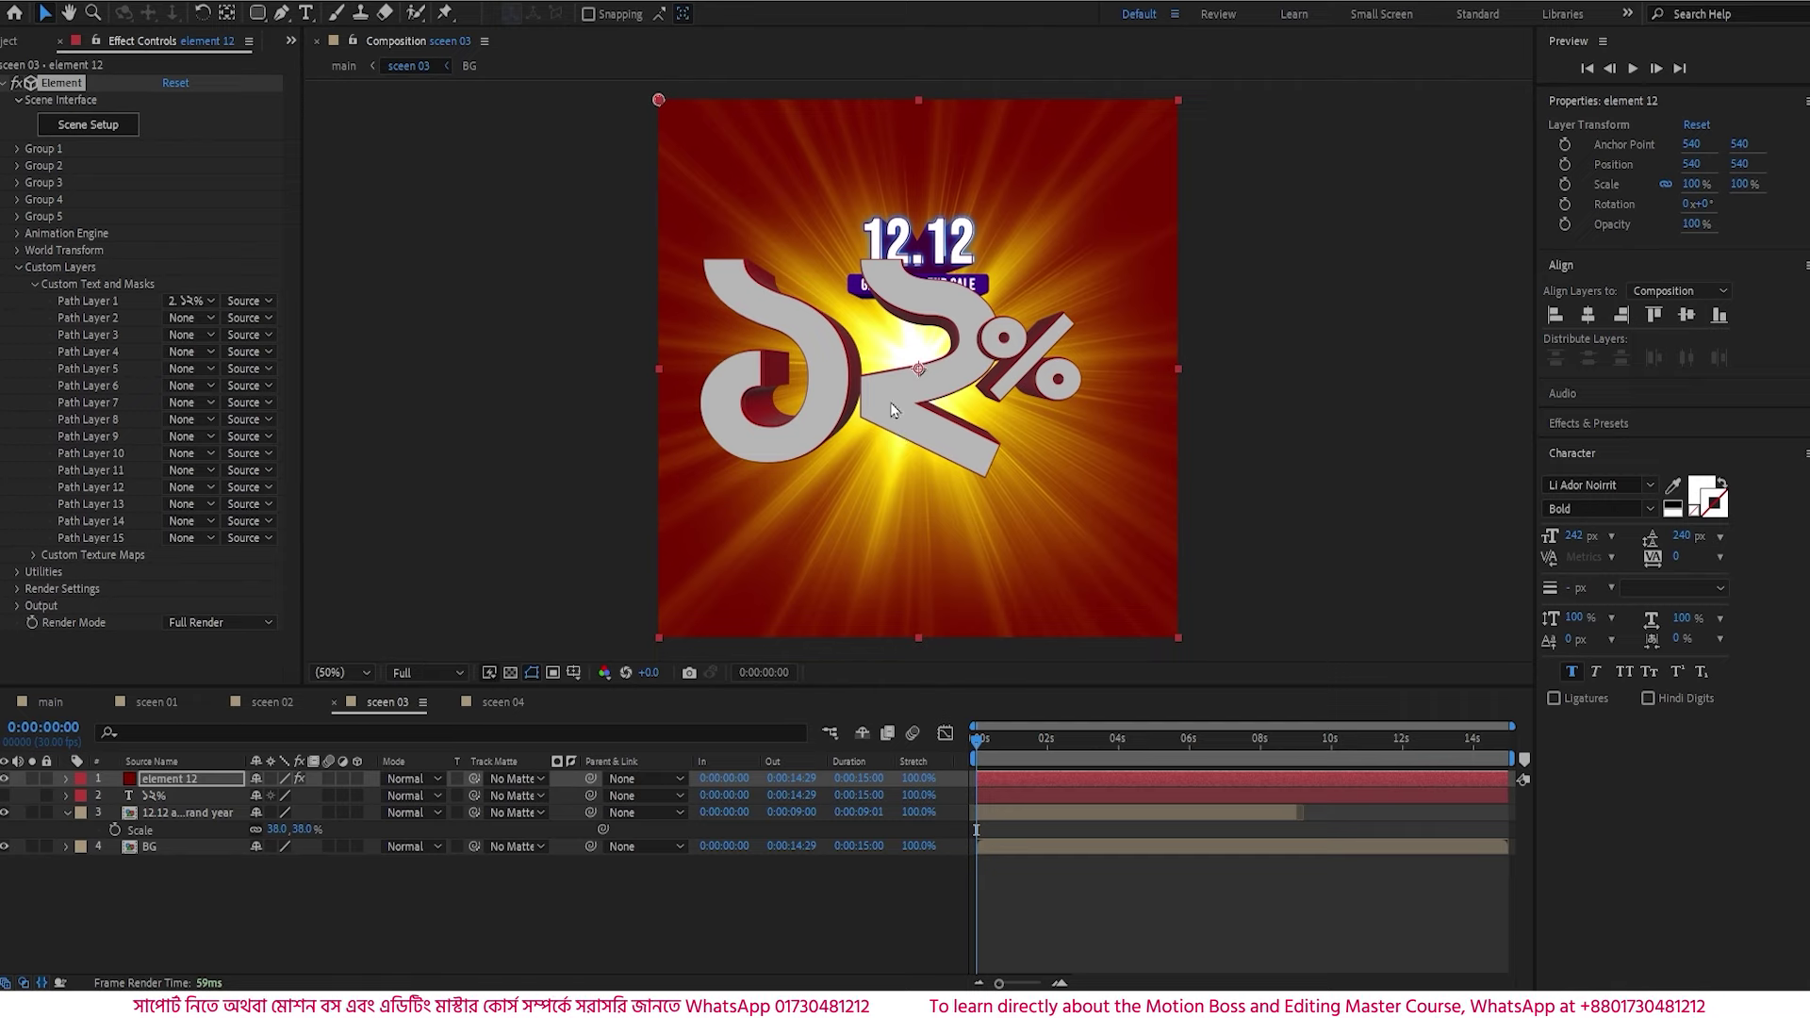
{"action": "left_click", "coordinate": [192, 779]}
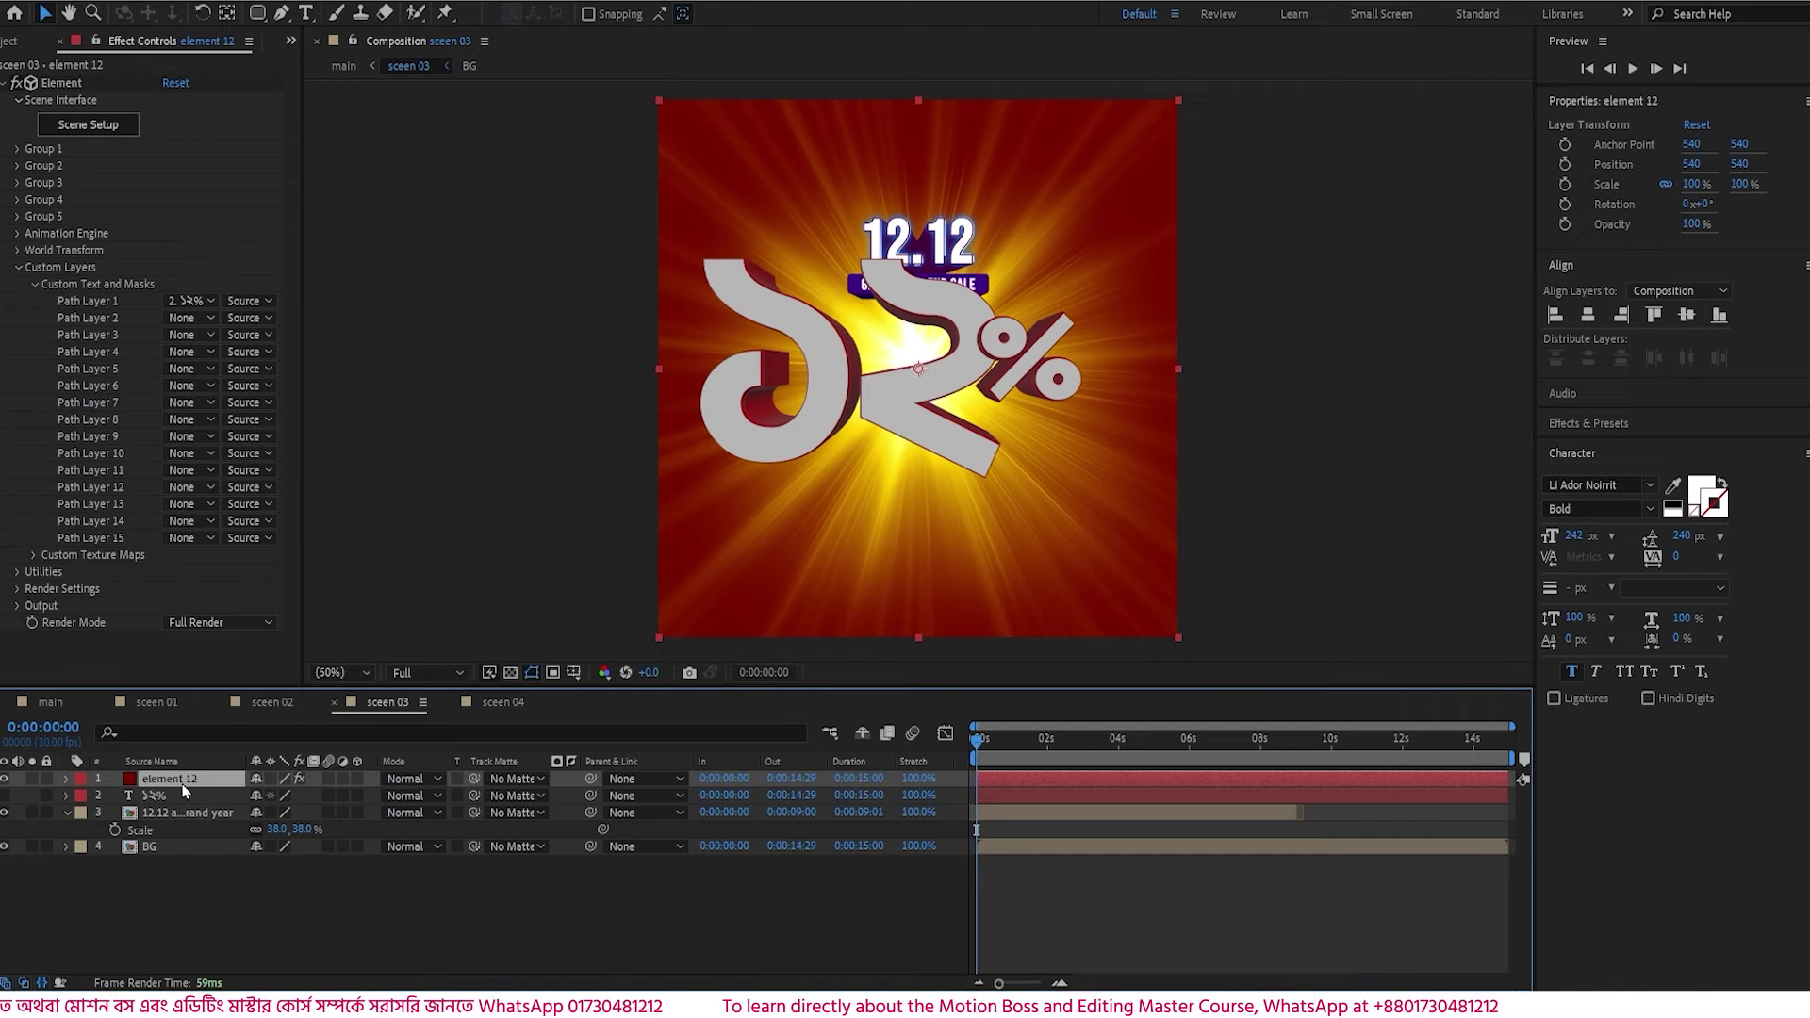
- Create a group null for Group 1 of the Element effect on the element 12 layer
{"action": "left_click", "coordinate": [19, 156]}
{"action": "left_click", "coordinate": [18, 151]}
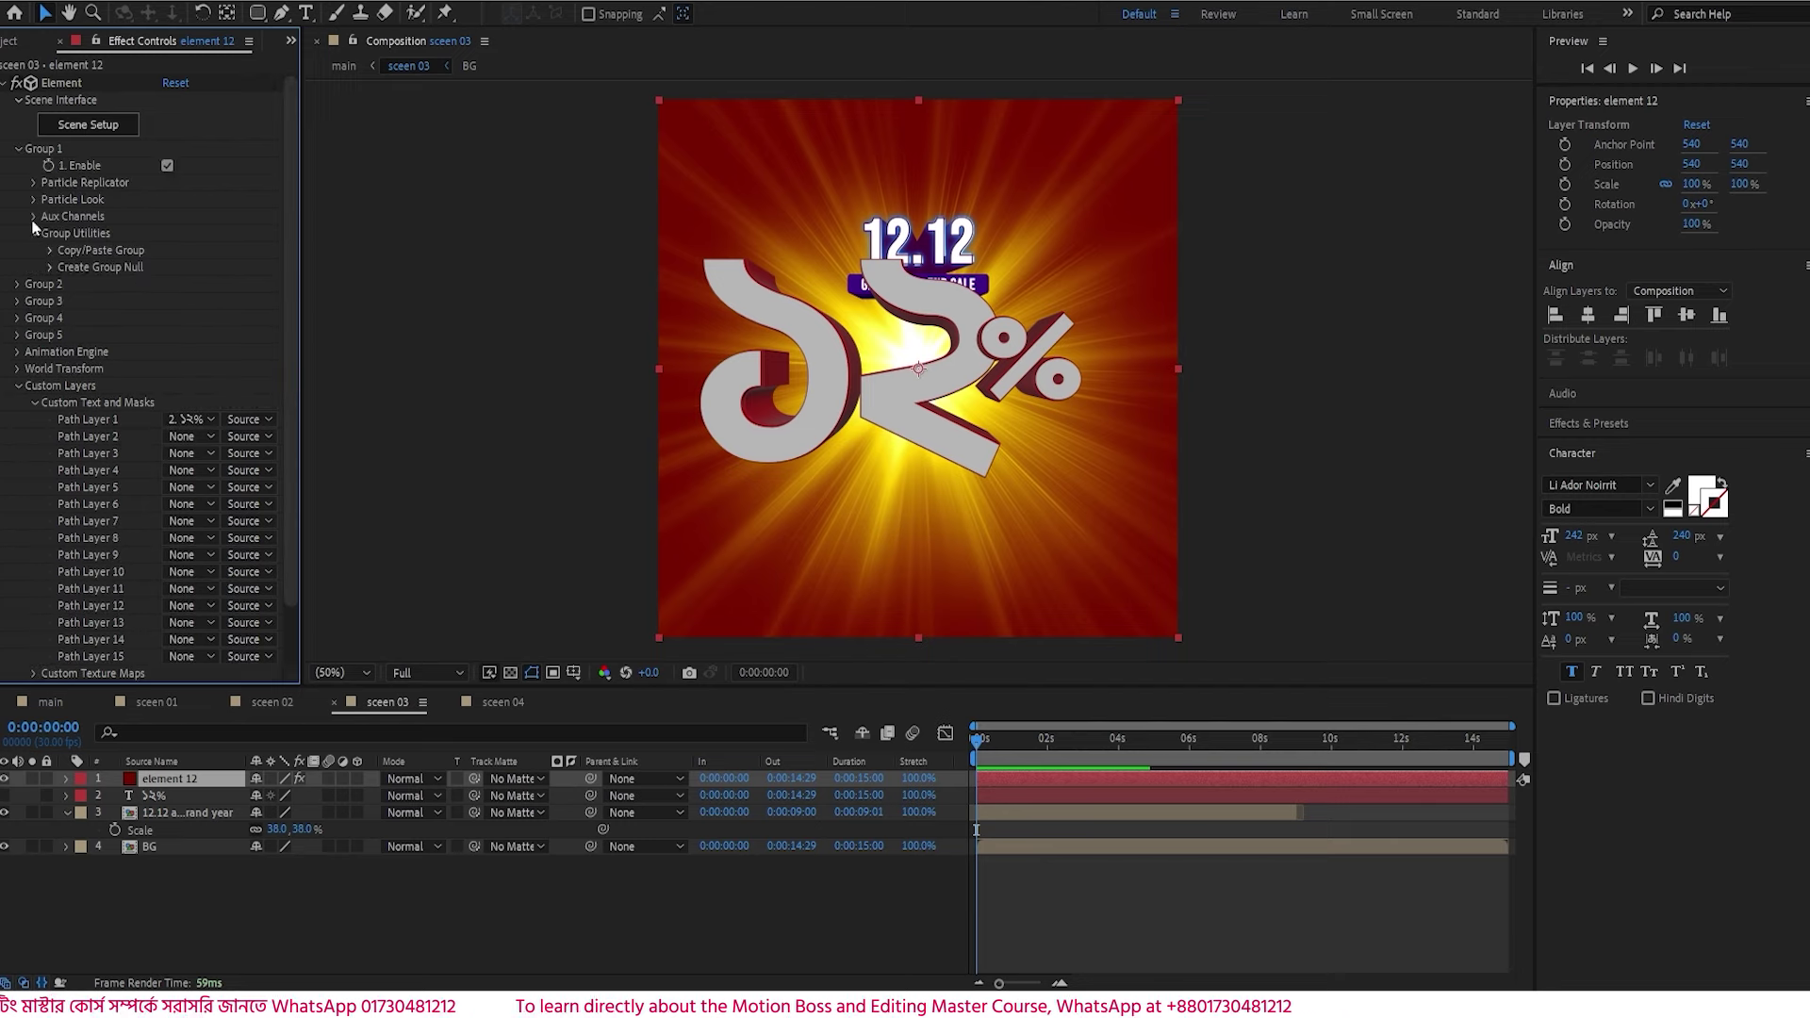
{"action": "left_click", "coordinate": [50, 268]}
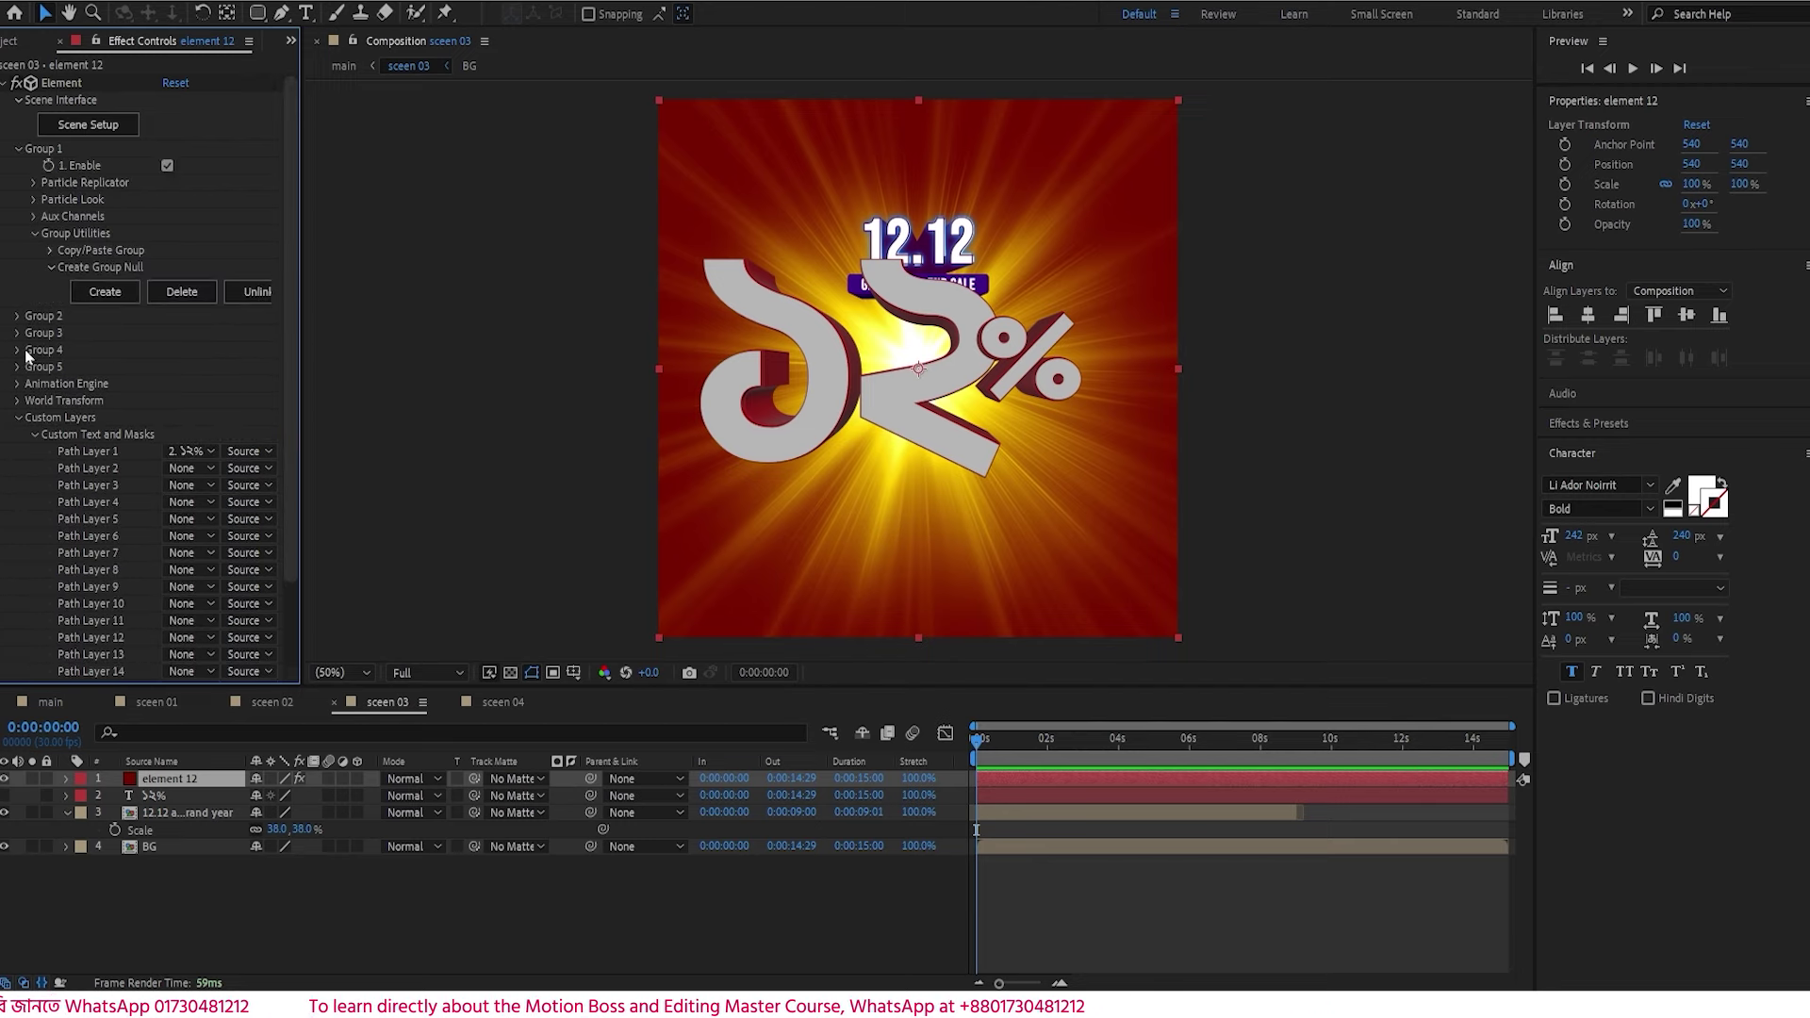
{"action": "left_click", "coordinate": [126, 294]}
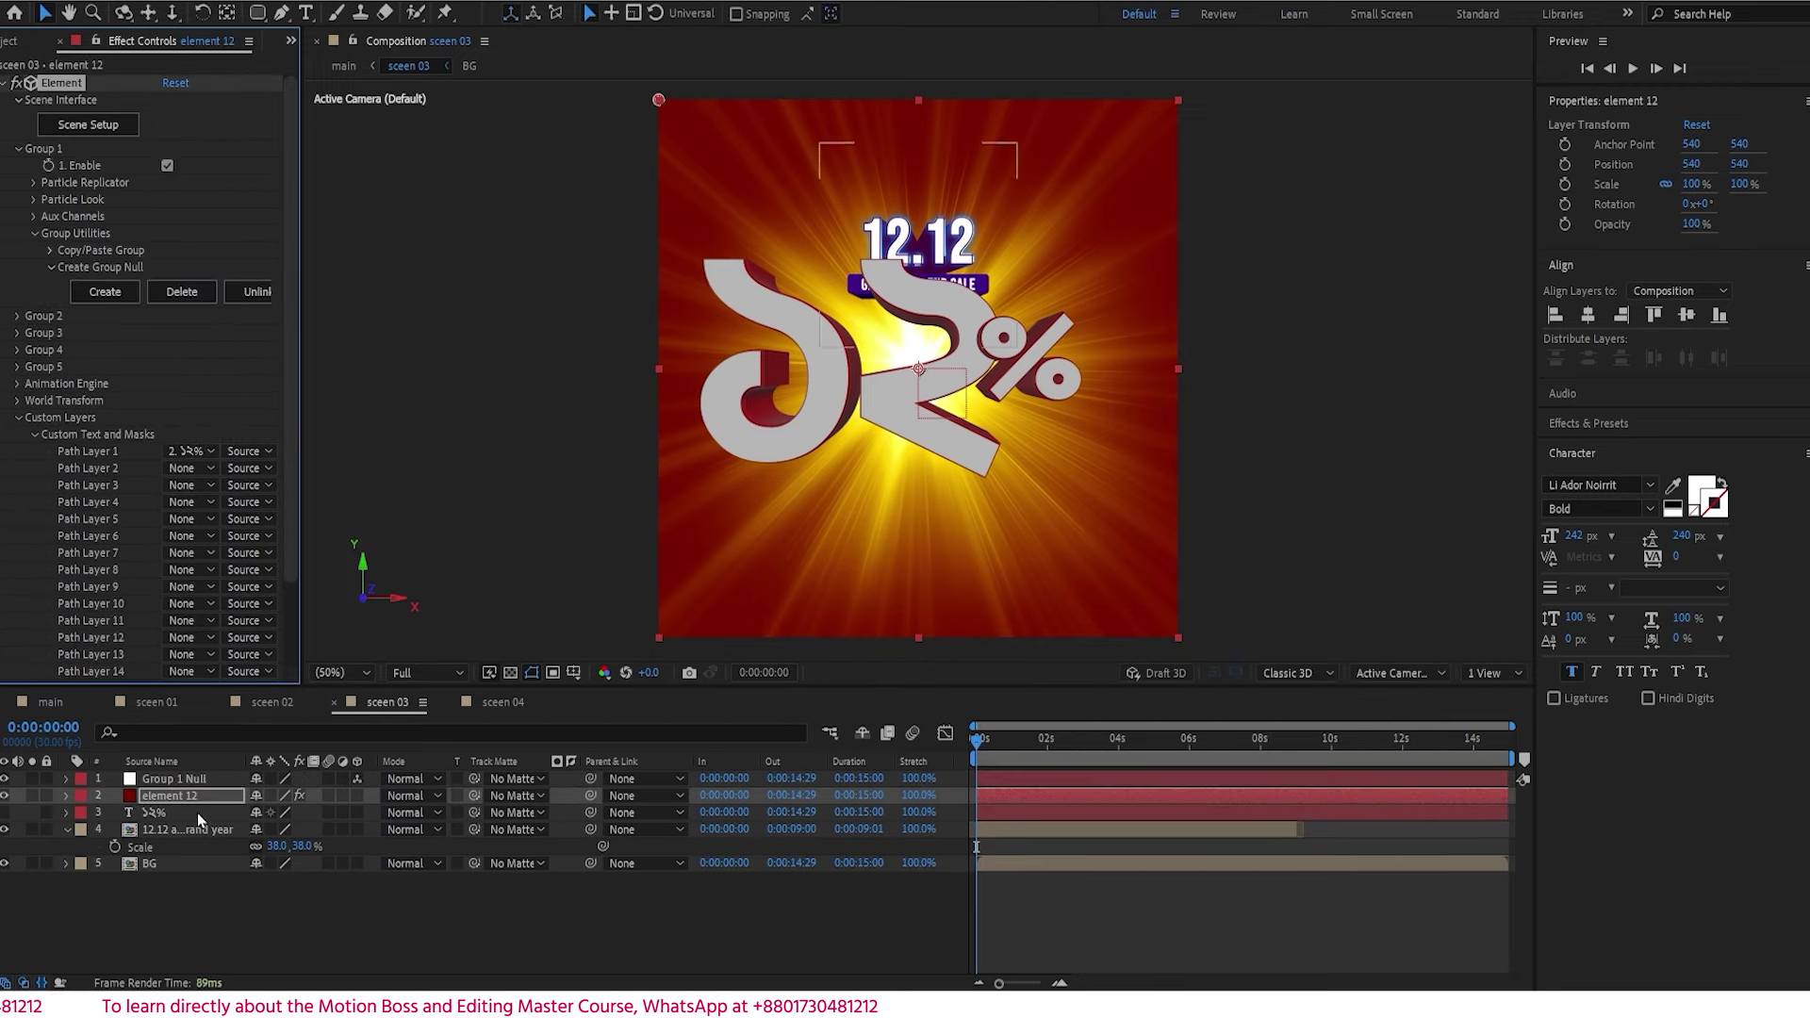
- Use Group 1 Null to move the 3D "১২%" text below the 12.12 title and rotate it to X -7°, Y -10°
{"action": "left_click", "coordinate": [174, 778]}
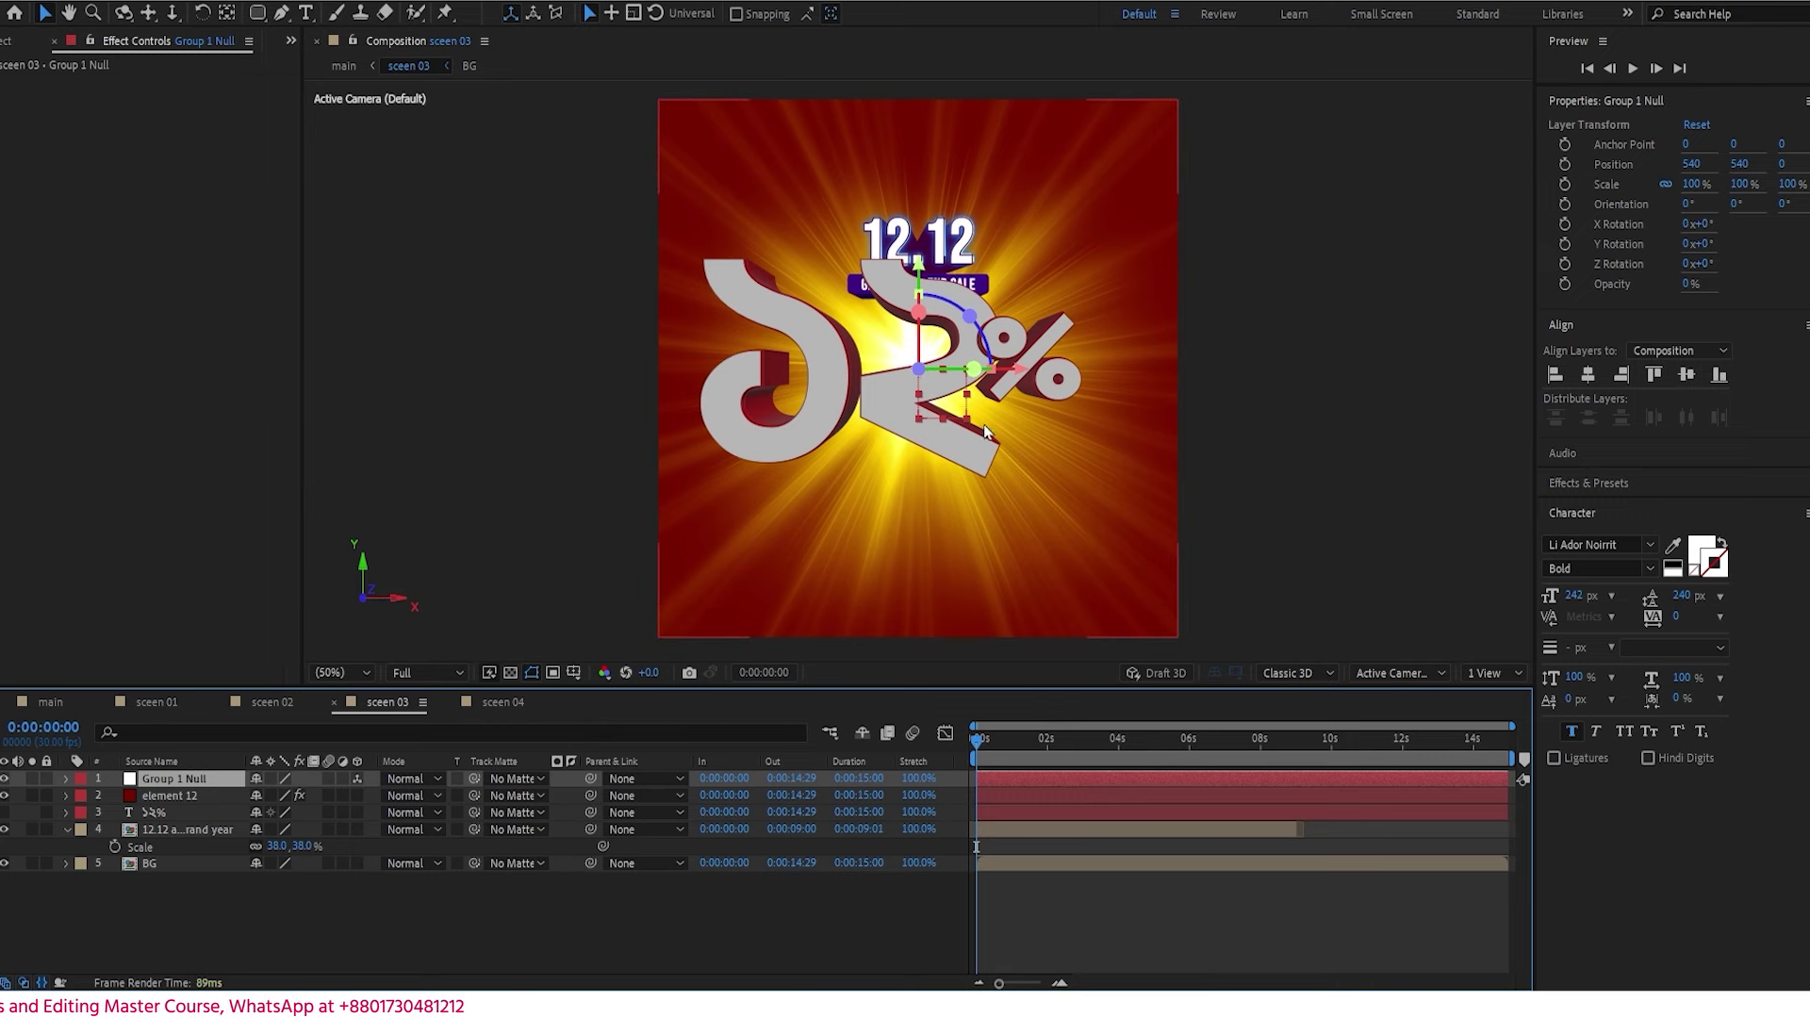
{"action": "left_click_drag", "start_coordinate": [1020, 379], "coordinate": [1089, 368]}
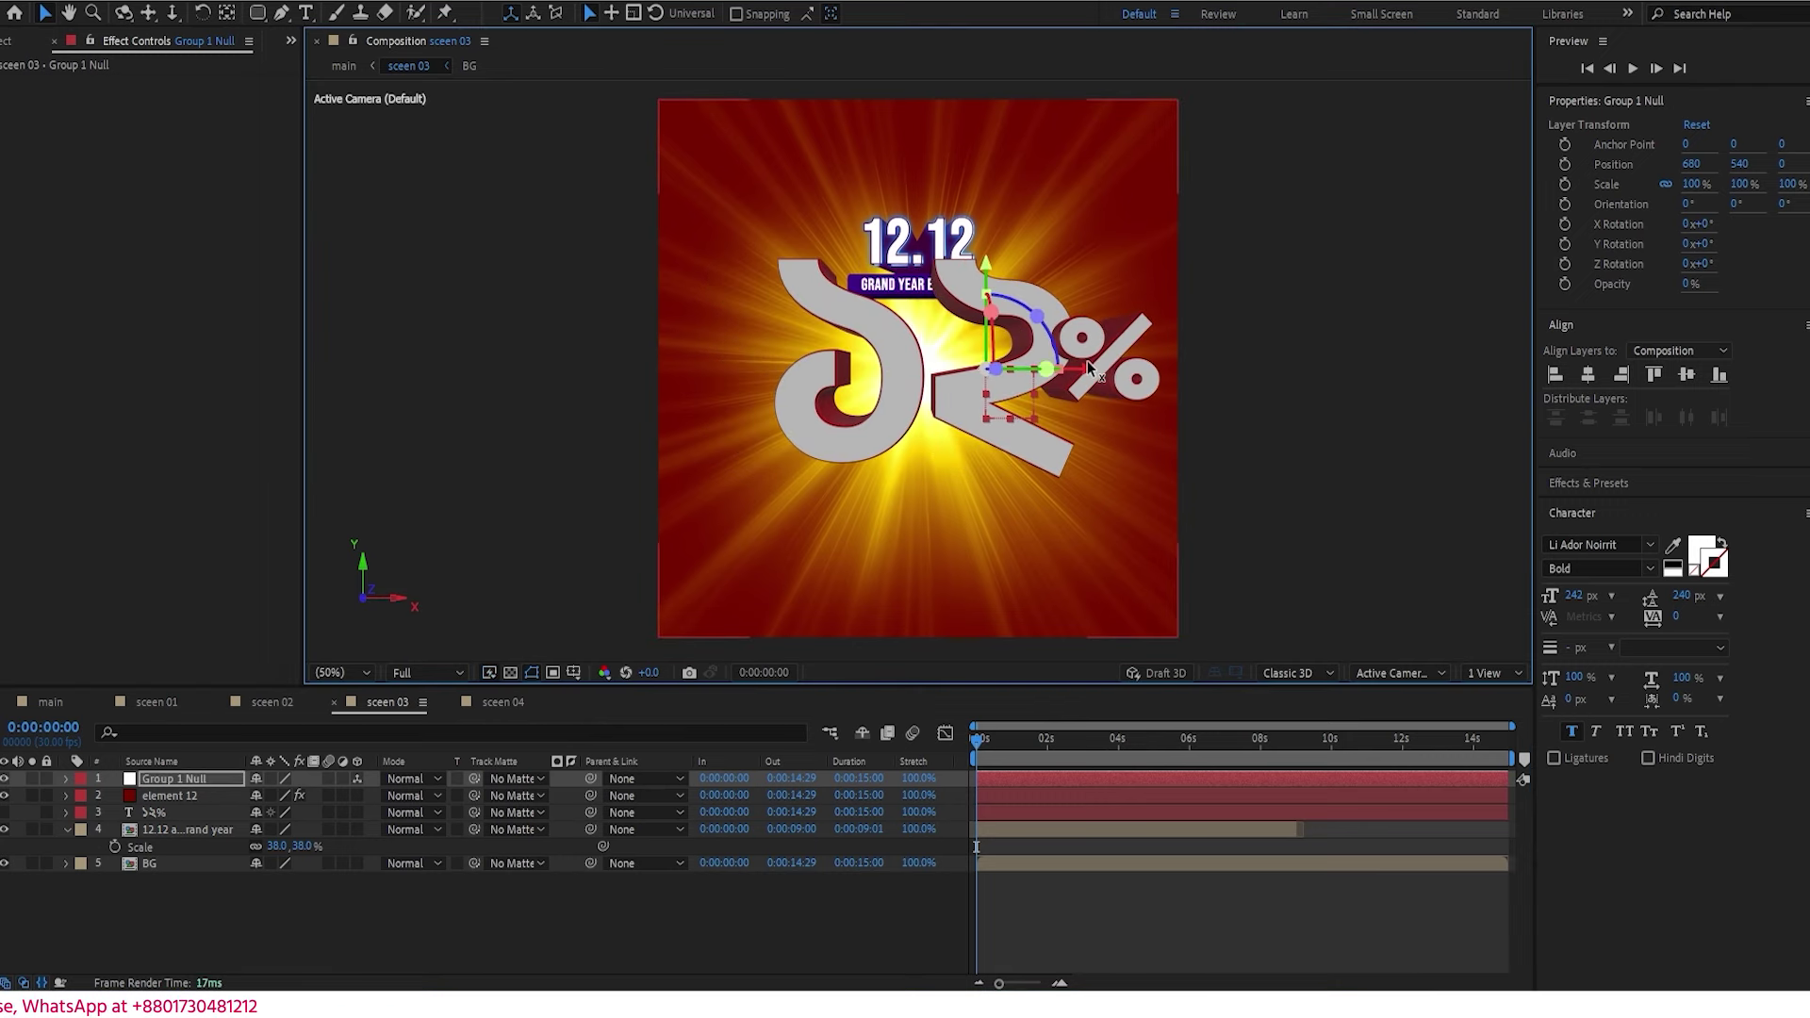
{"action": "left_click_drag", "start_coordinate": [987, 283], "coordinate": [1004, 347]}
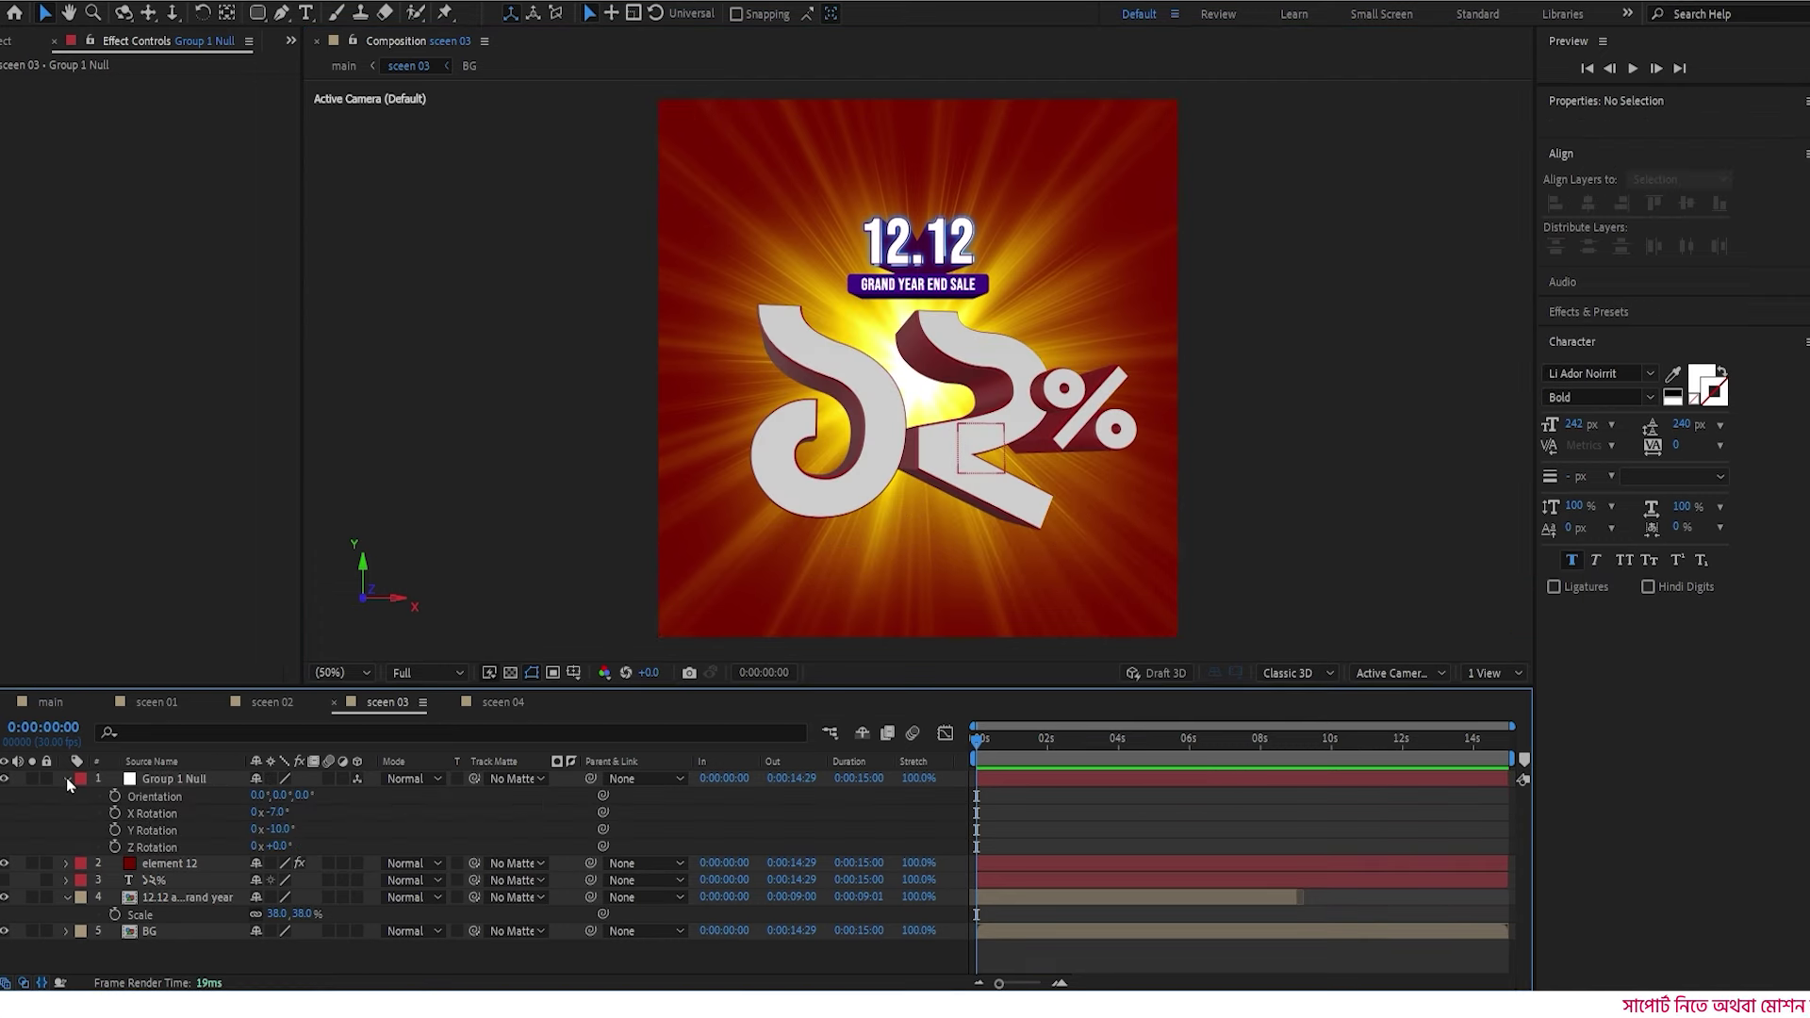
- In the element 12 layer's Element render settings, set the physical environment exposure to 1.37 and the environment's Y rotation to about 296°
{"action": "left_click", "coordinate": [187, 867]}
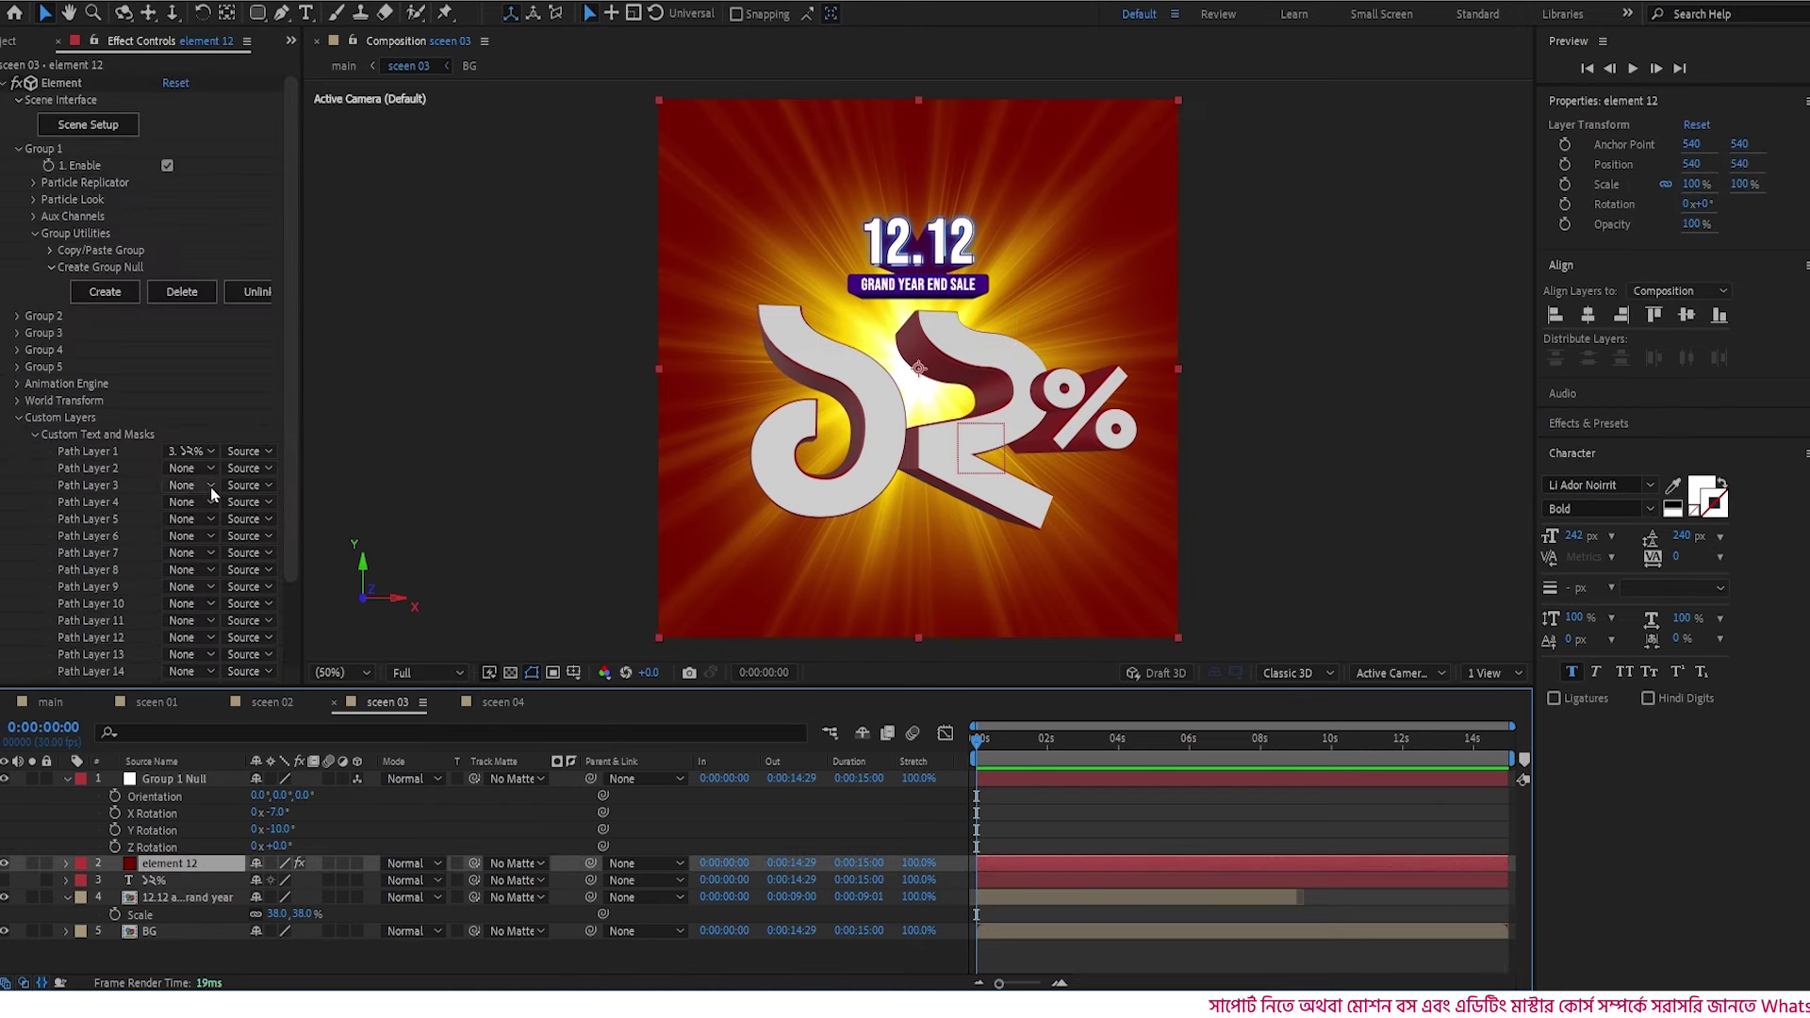
{"action": "left_click", "coordinate": [18, 417]}
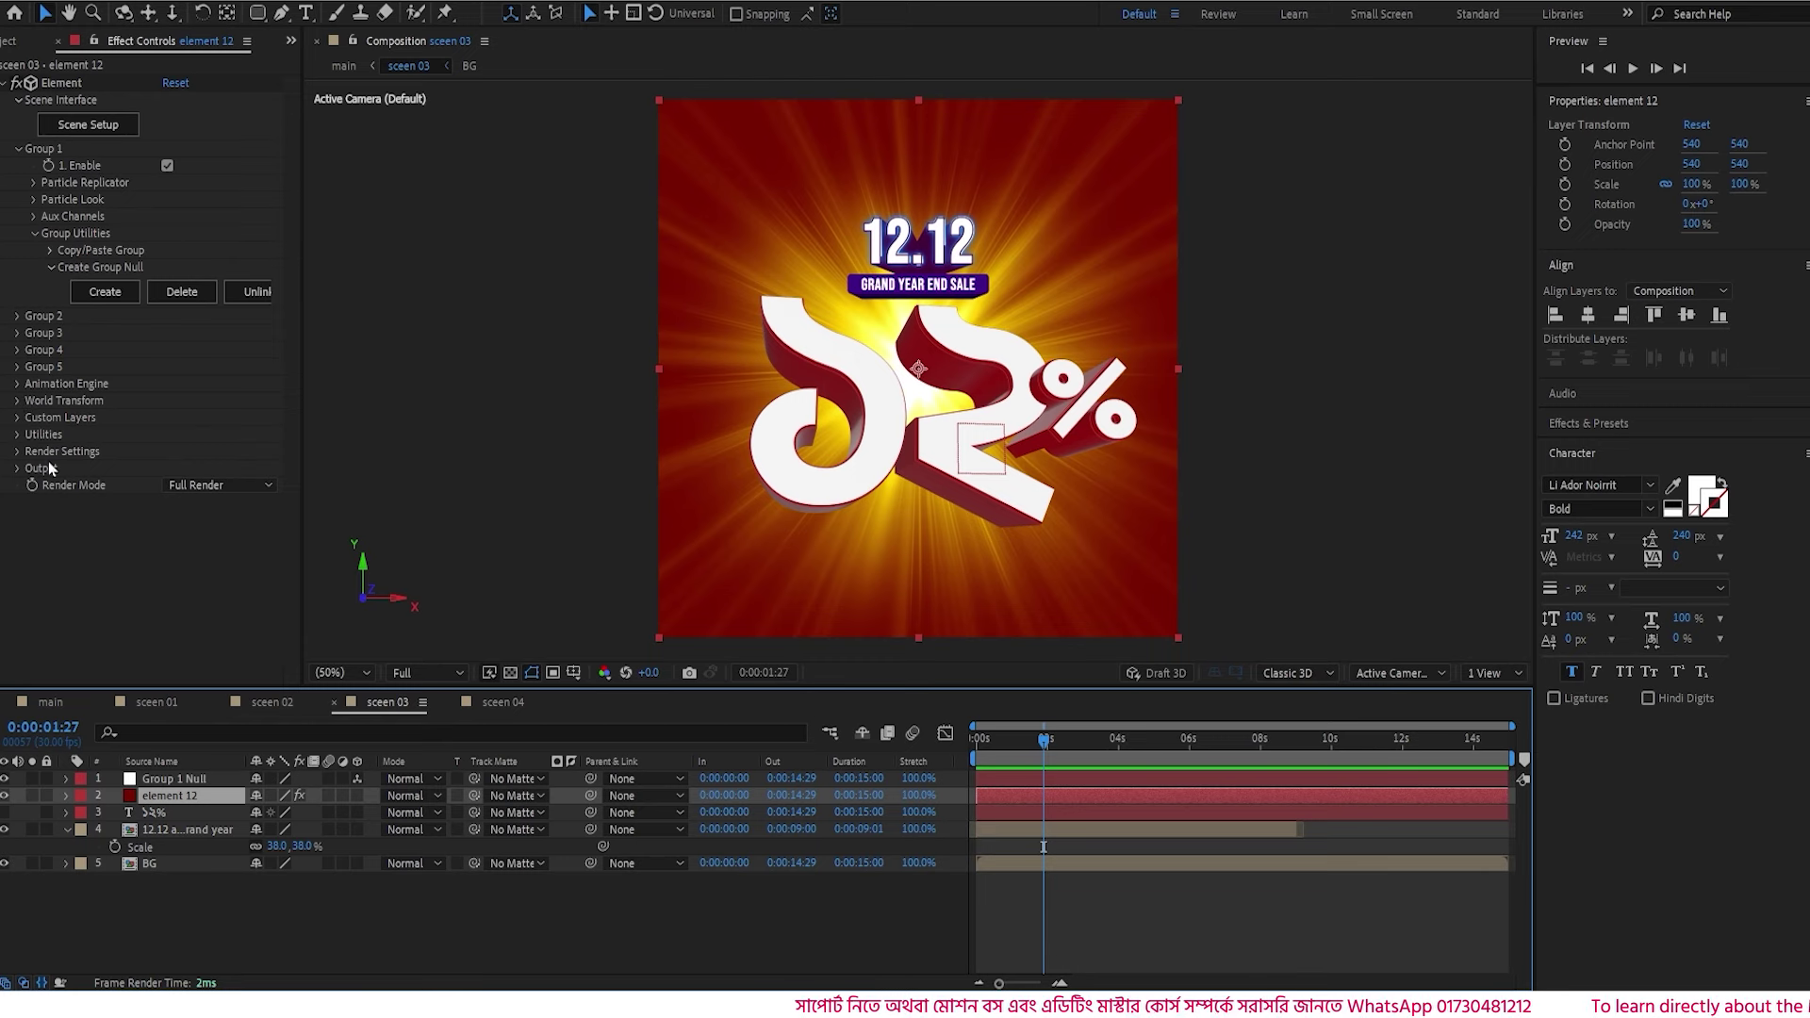
{"action": "left_click", "coordinate": [17, 452]}
{"action": "scroll", "coordinate": [38, 448], "scroll_direction": "down", "scroll_amount": 5}
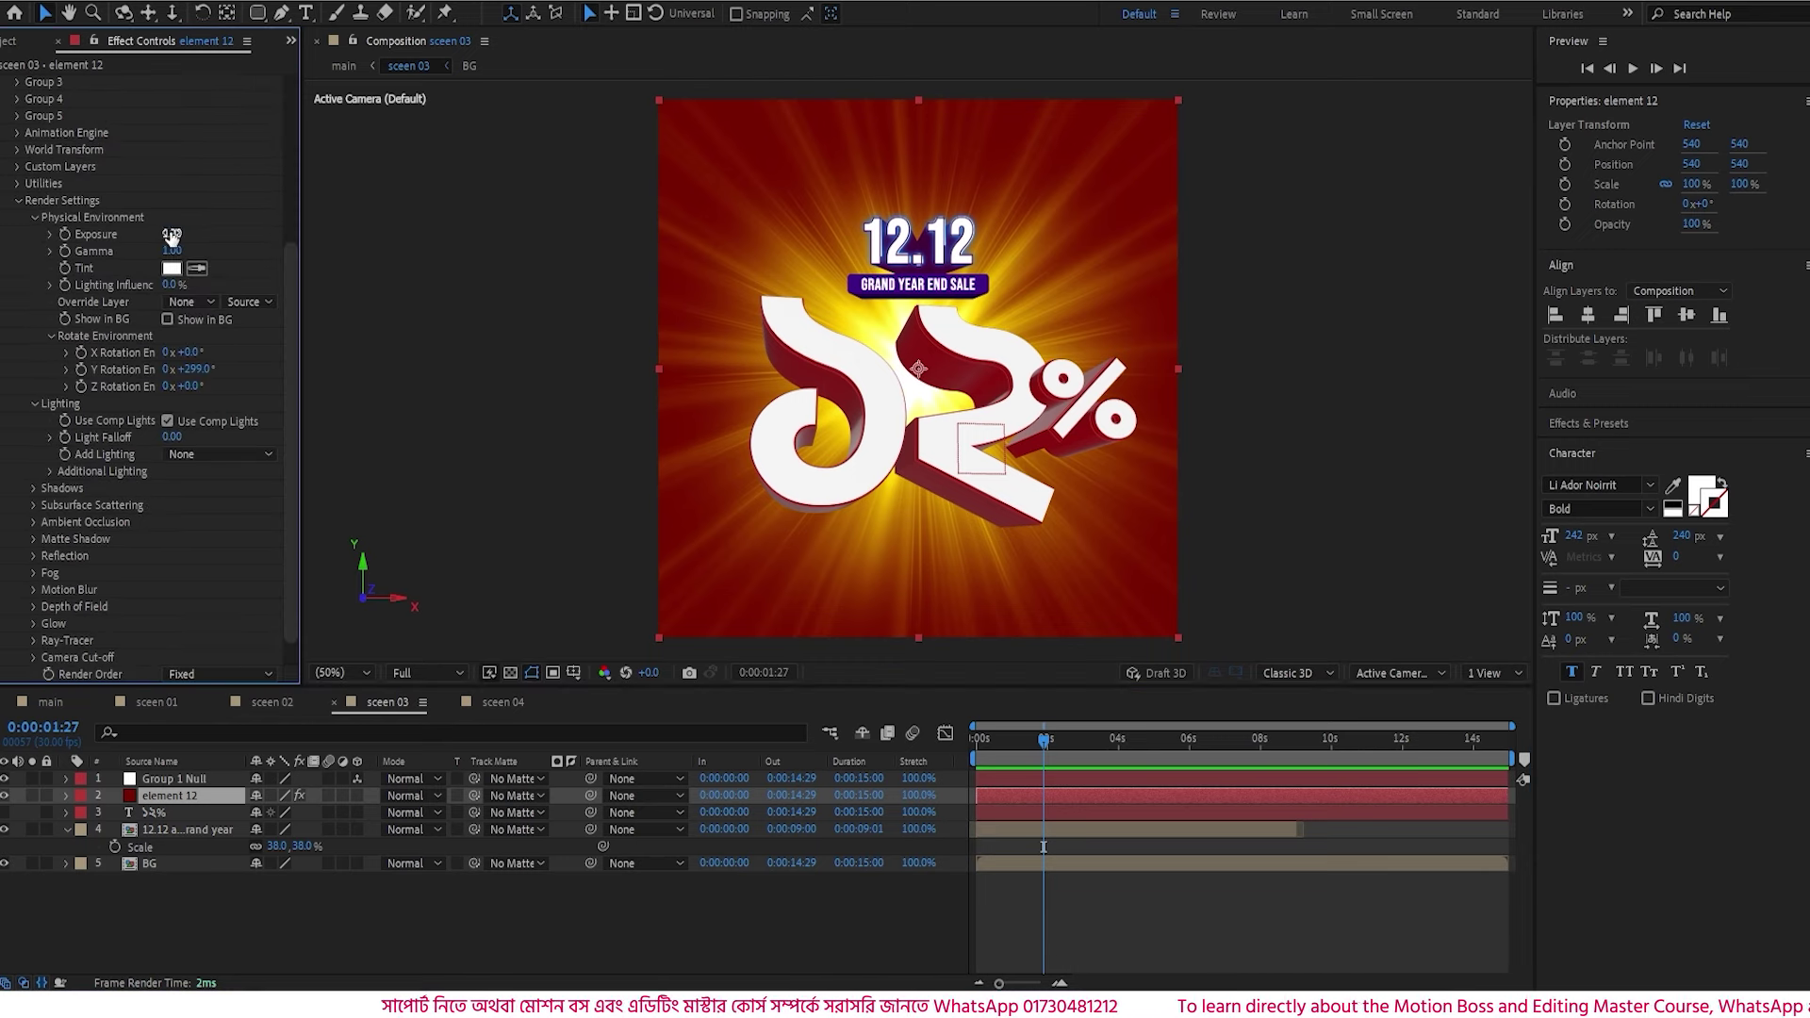
{"action": "left_click_drag", "start_coordinate": [171, 233], "coordinate": [188, 233]}
{"action": "left_click", "coordinate": [52, 338]}
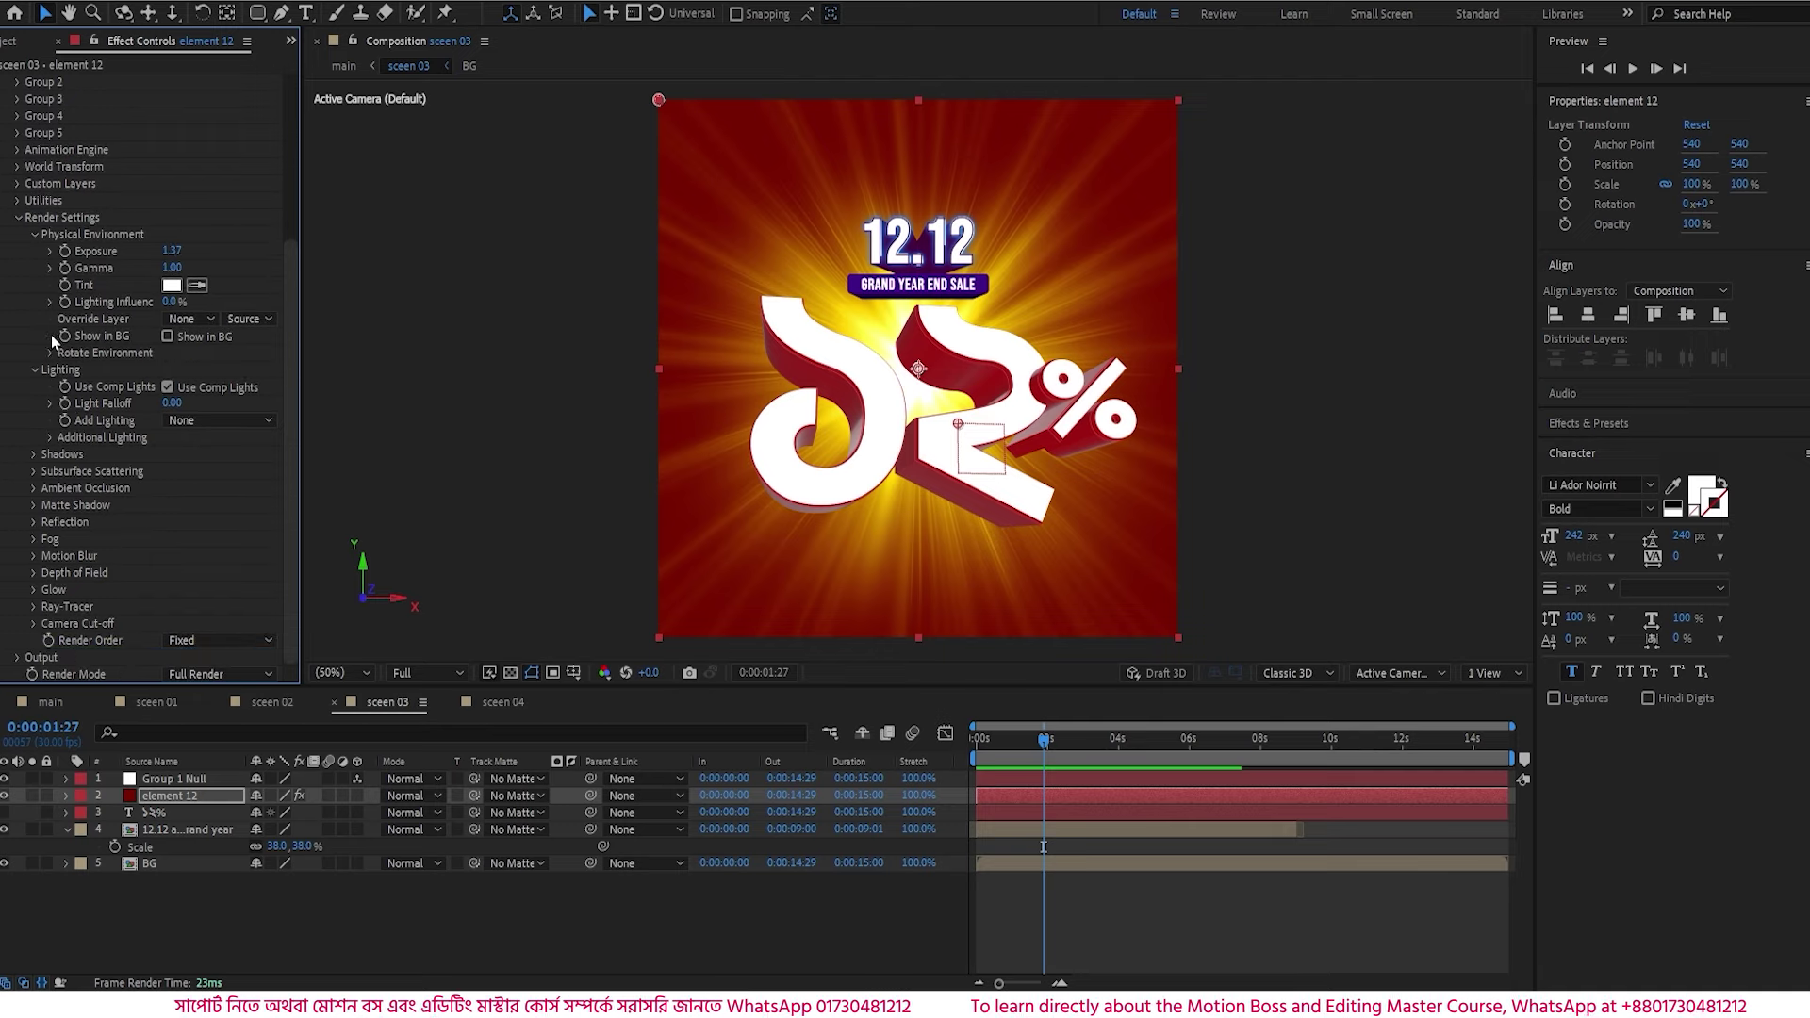
{"action": "left_click", "coordinate": [51, 353]}
{"action": "mouse_move", "coordinate": [188, 386]}
{"action": "left_mouse_down"}
{"action": "mouse_move", "coordinate": [271, 390]}
{"action": "mouse_move", "coordinate": [157, 386]}
{"action": "left_mouse_up"}
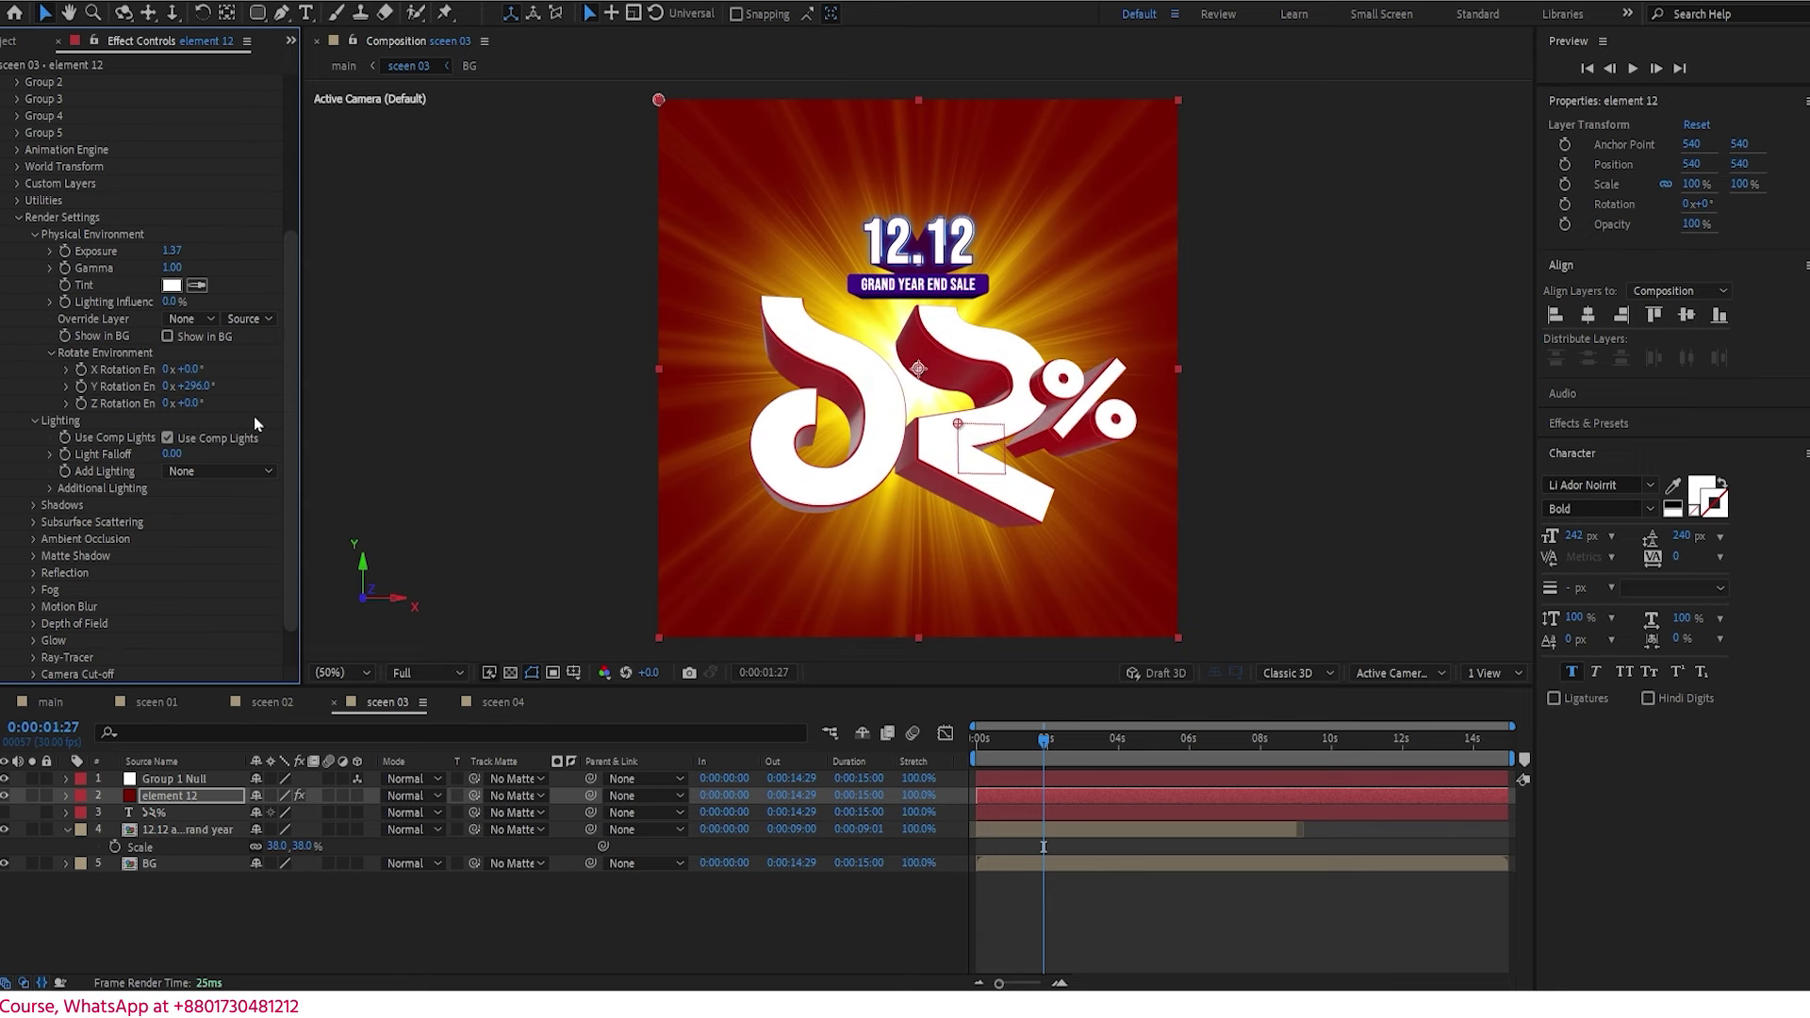
- Try the Aqua lighting preset on the "১২%" text, and settle on Single Light
{"action": "left_click", "coordinate": [203, 472]}
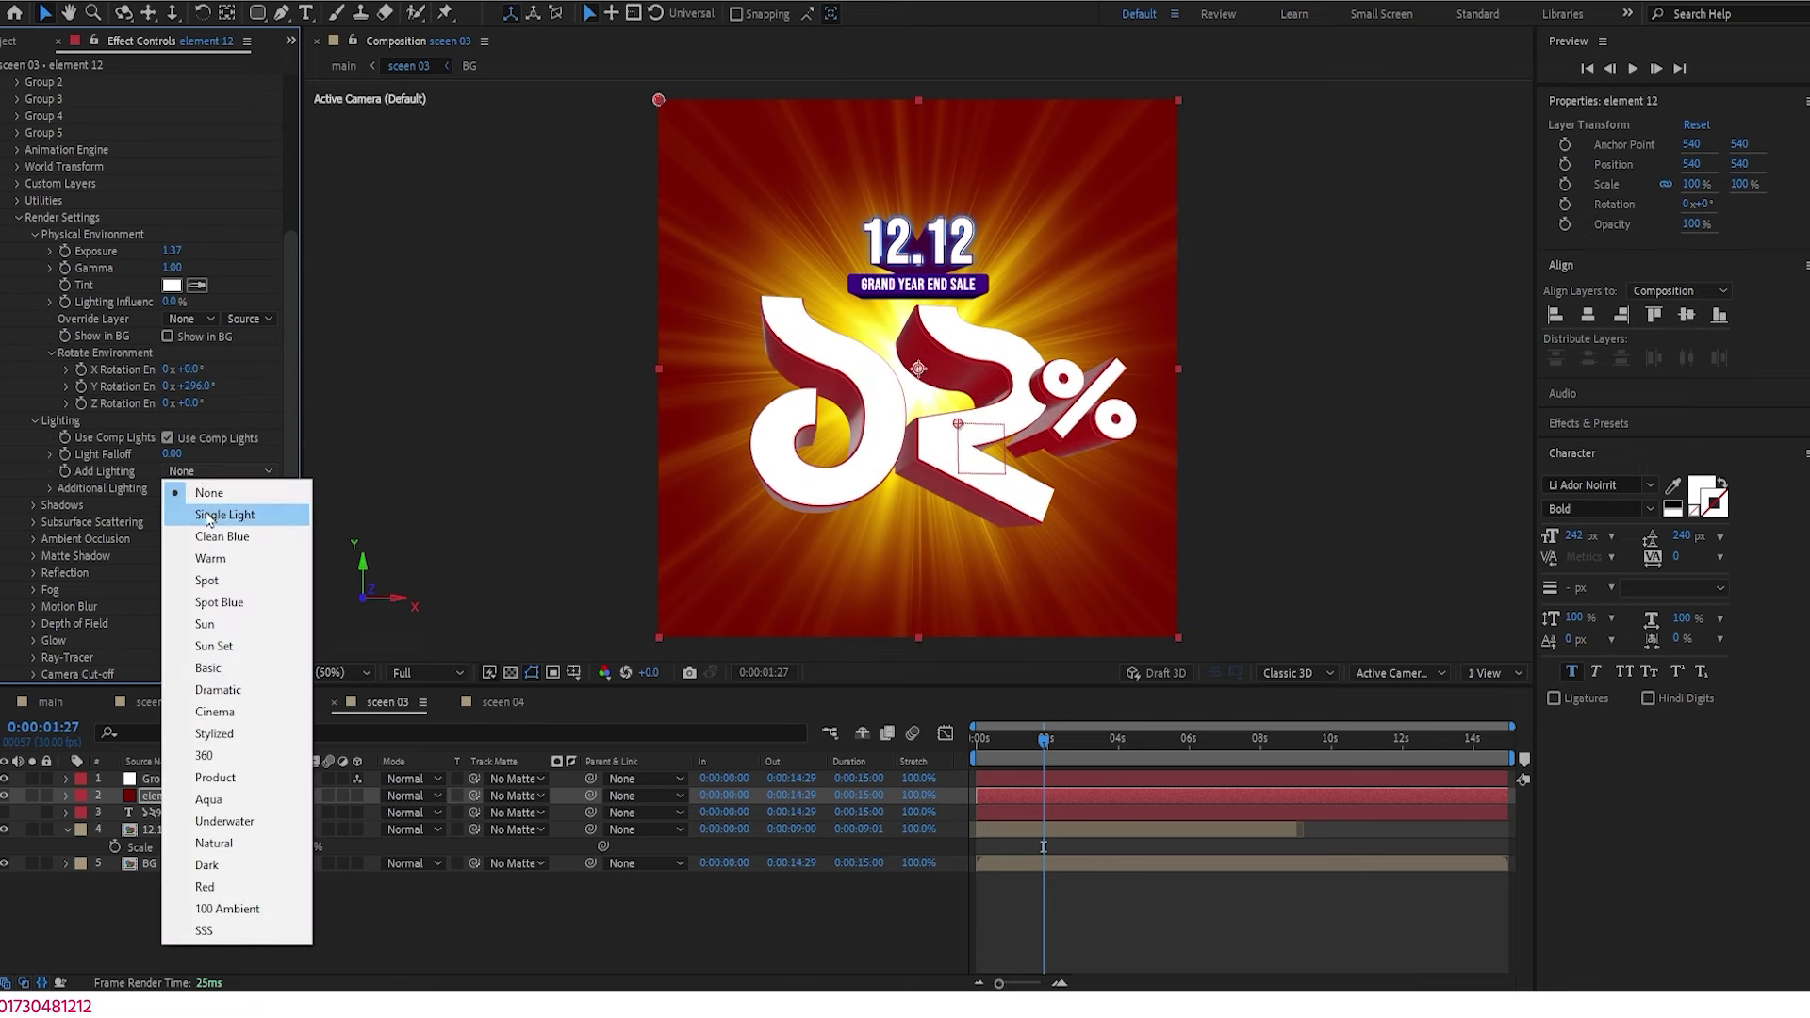
{"action": "left_click", "coordinate": [216, 801]}
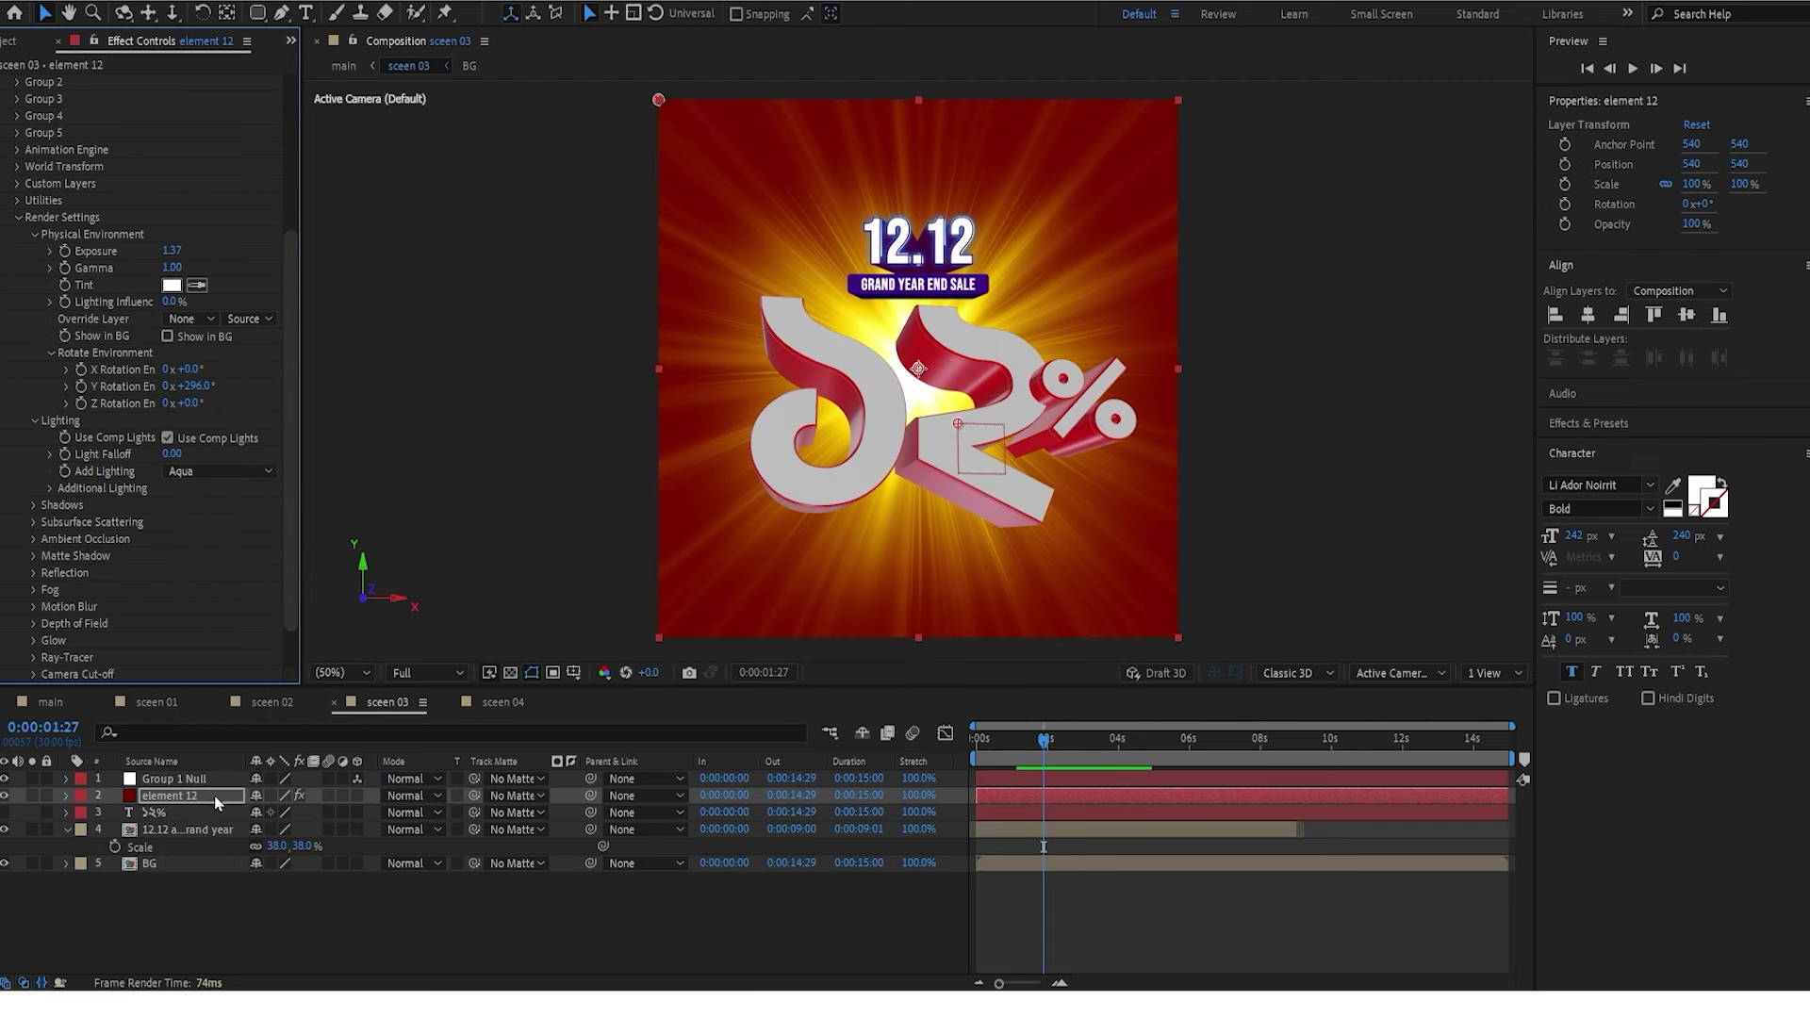
{"action": "left_click", "coordinate": [235, 474]}
{"action": "left_click", "coordinate": [241, 519]}
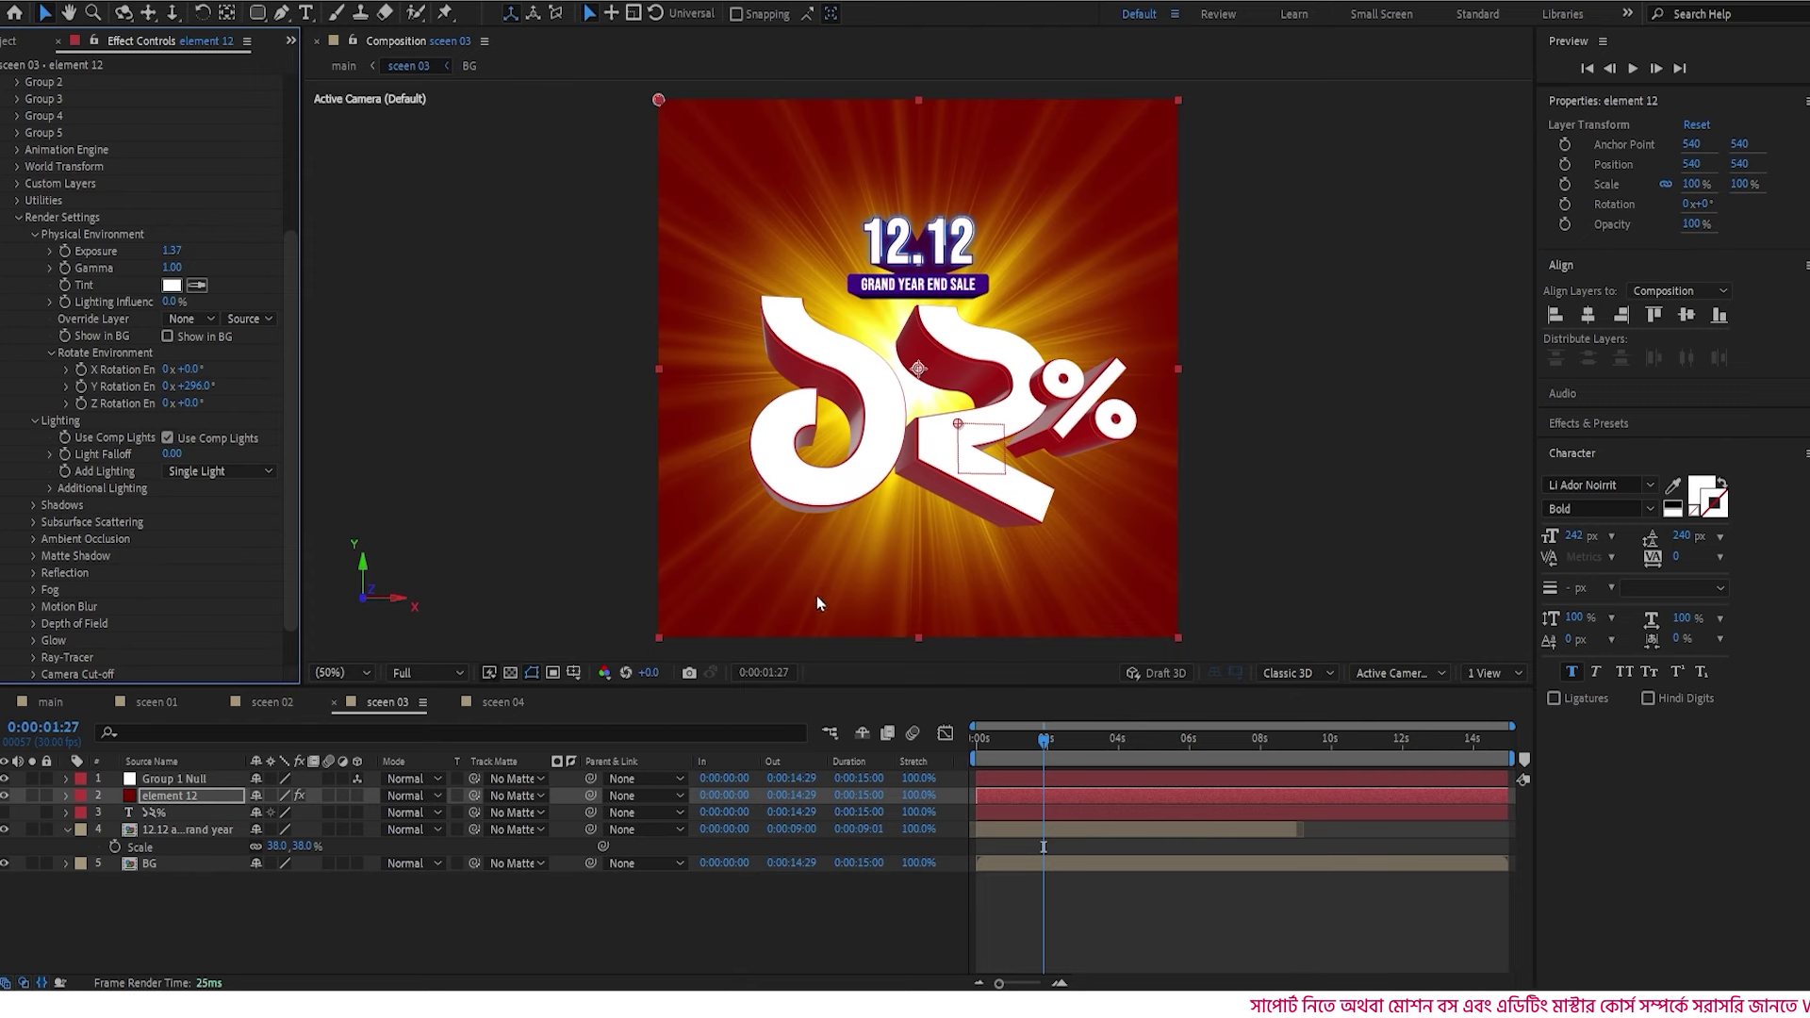
- Enable SSAO ambient occlusion on the element 12 layer and raise its intensity for darker contact shading
{"action": "scroll", "coordinate": [155, 566], "scroll_direction": "down", "scroll_amount": 2}
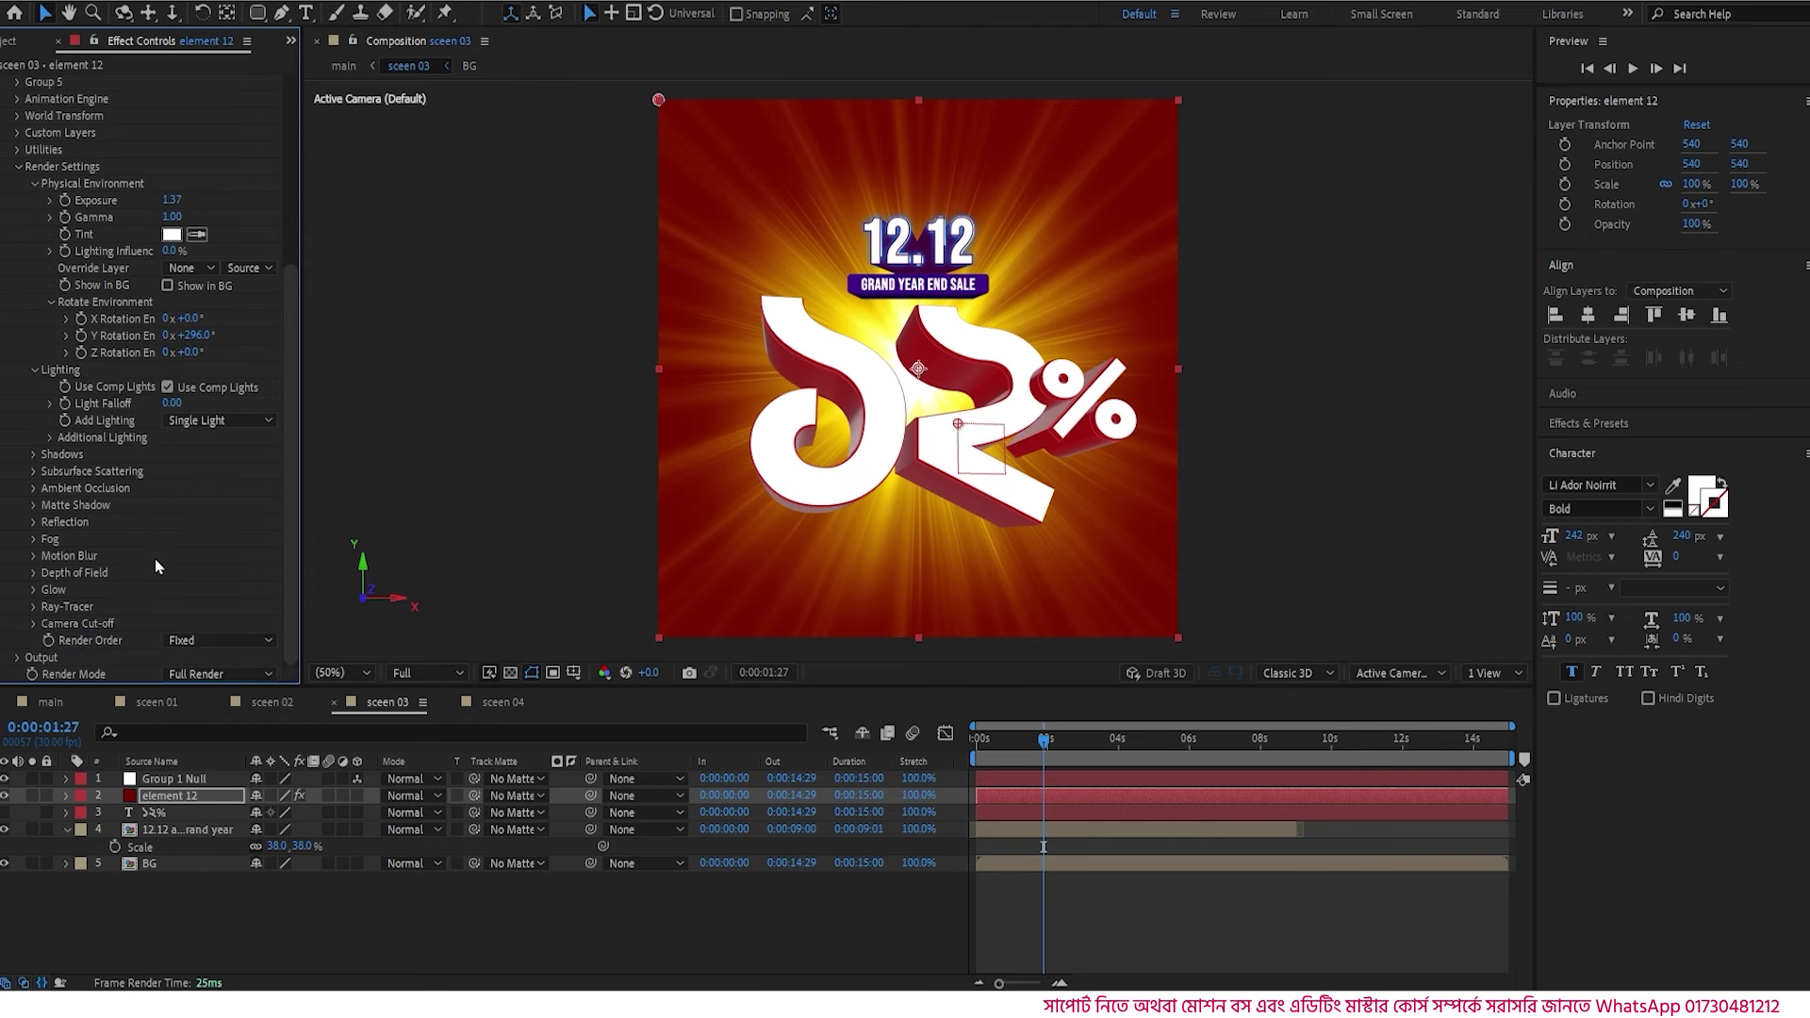
{"action": "left_click", "coordinate": [33, 488]}
{"action": "scroll", "coordinate": [38, 496], "scroll_direction": "down", "scroll_amount": 3}
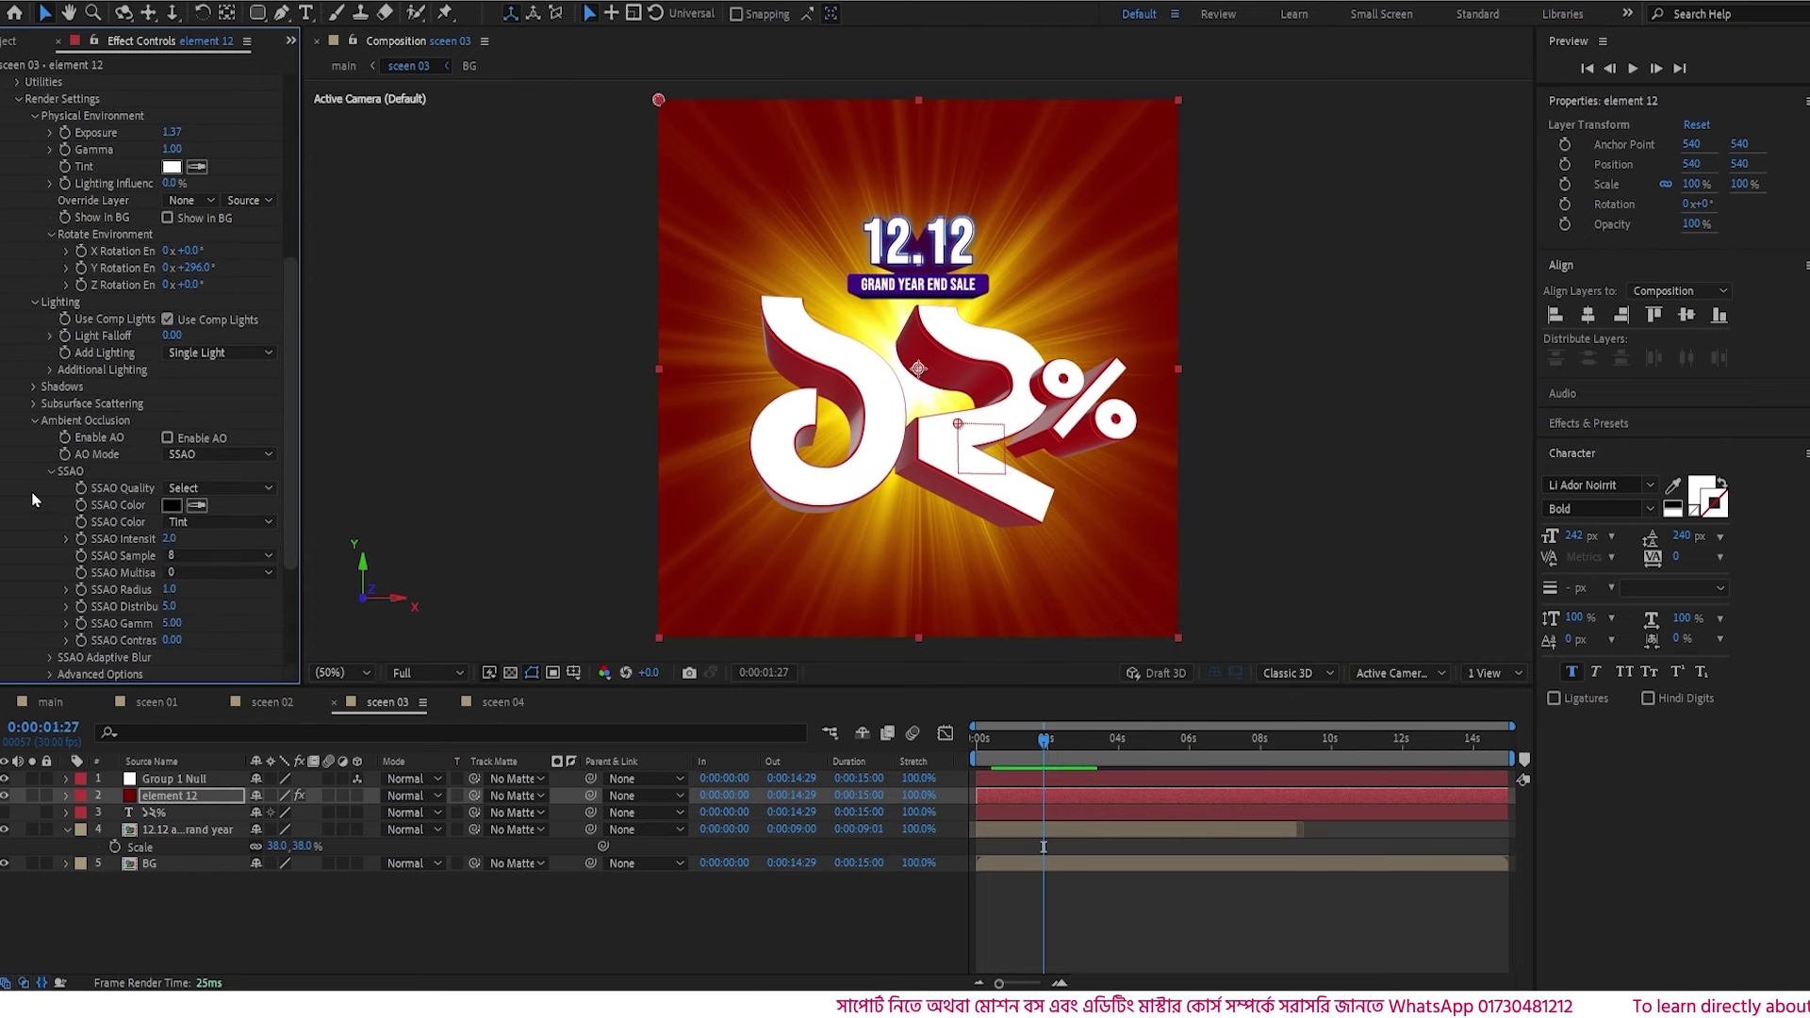
{"action": "left_click", "coordinate": [168, 438]}
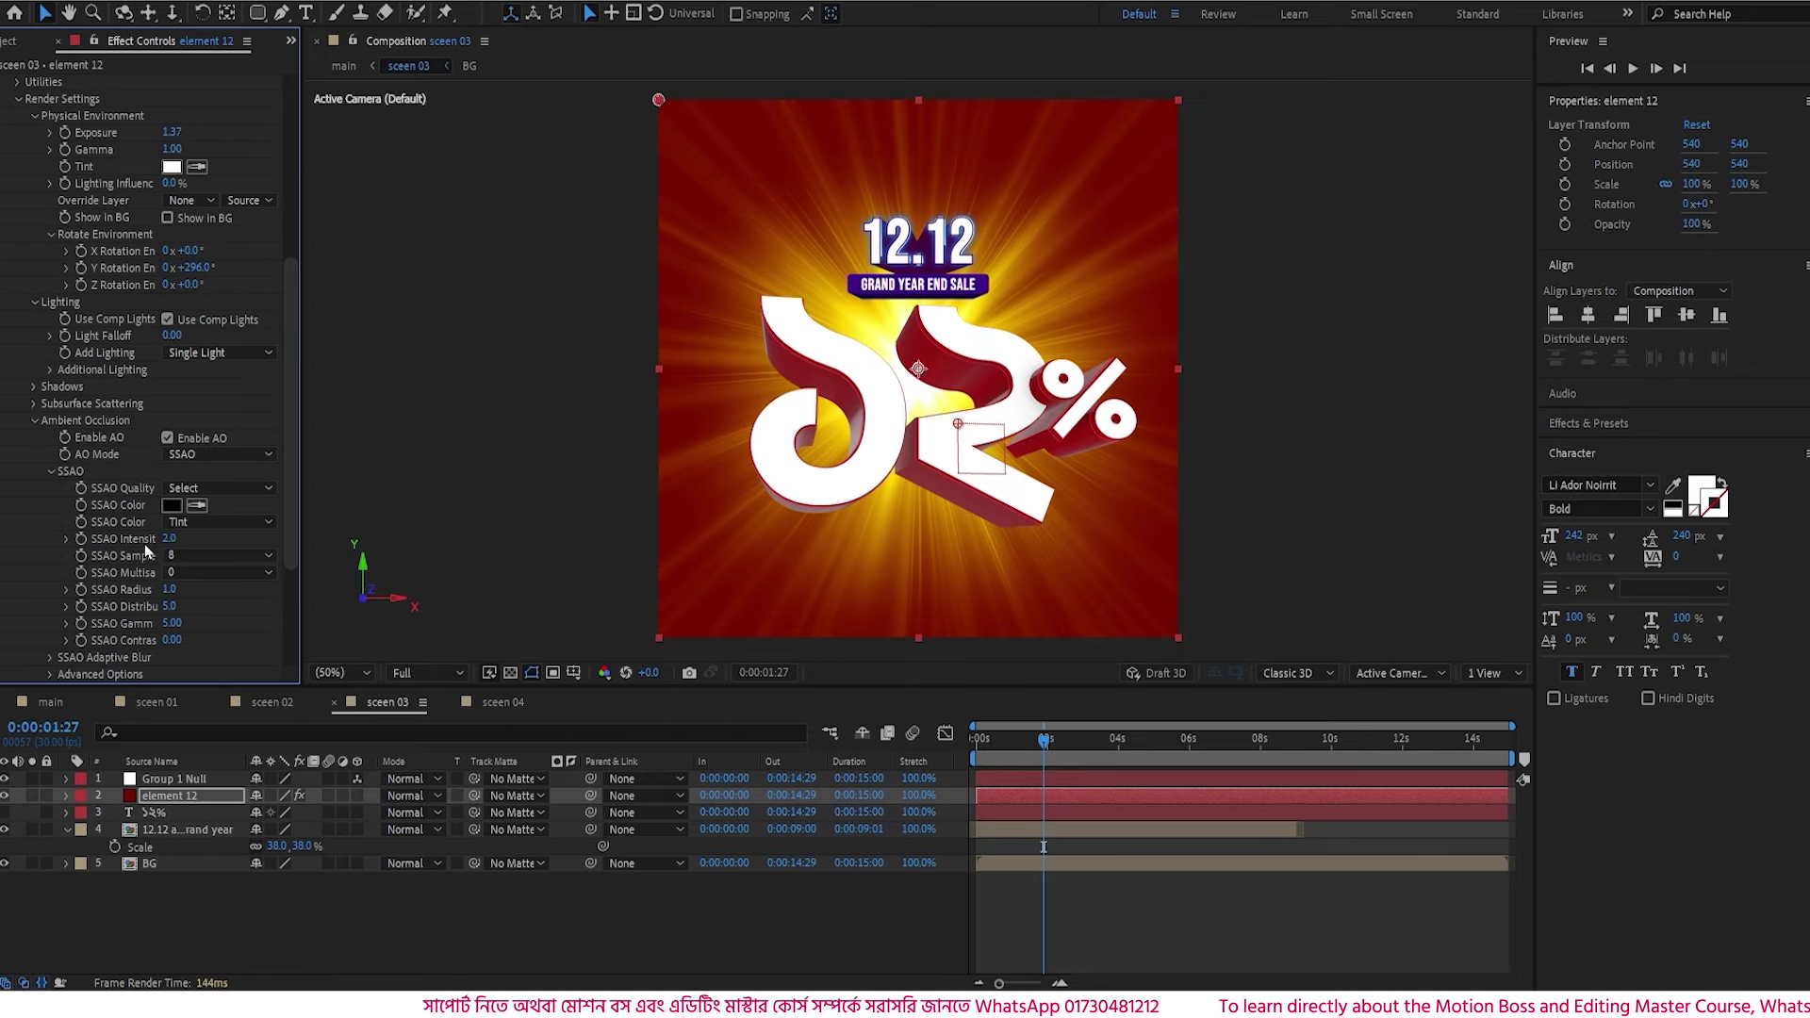
{"action": "left_click_drag", "start_coordinate": [169, 538], "coordinate": [199, 539]}
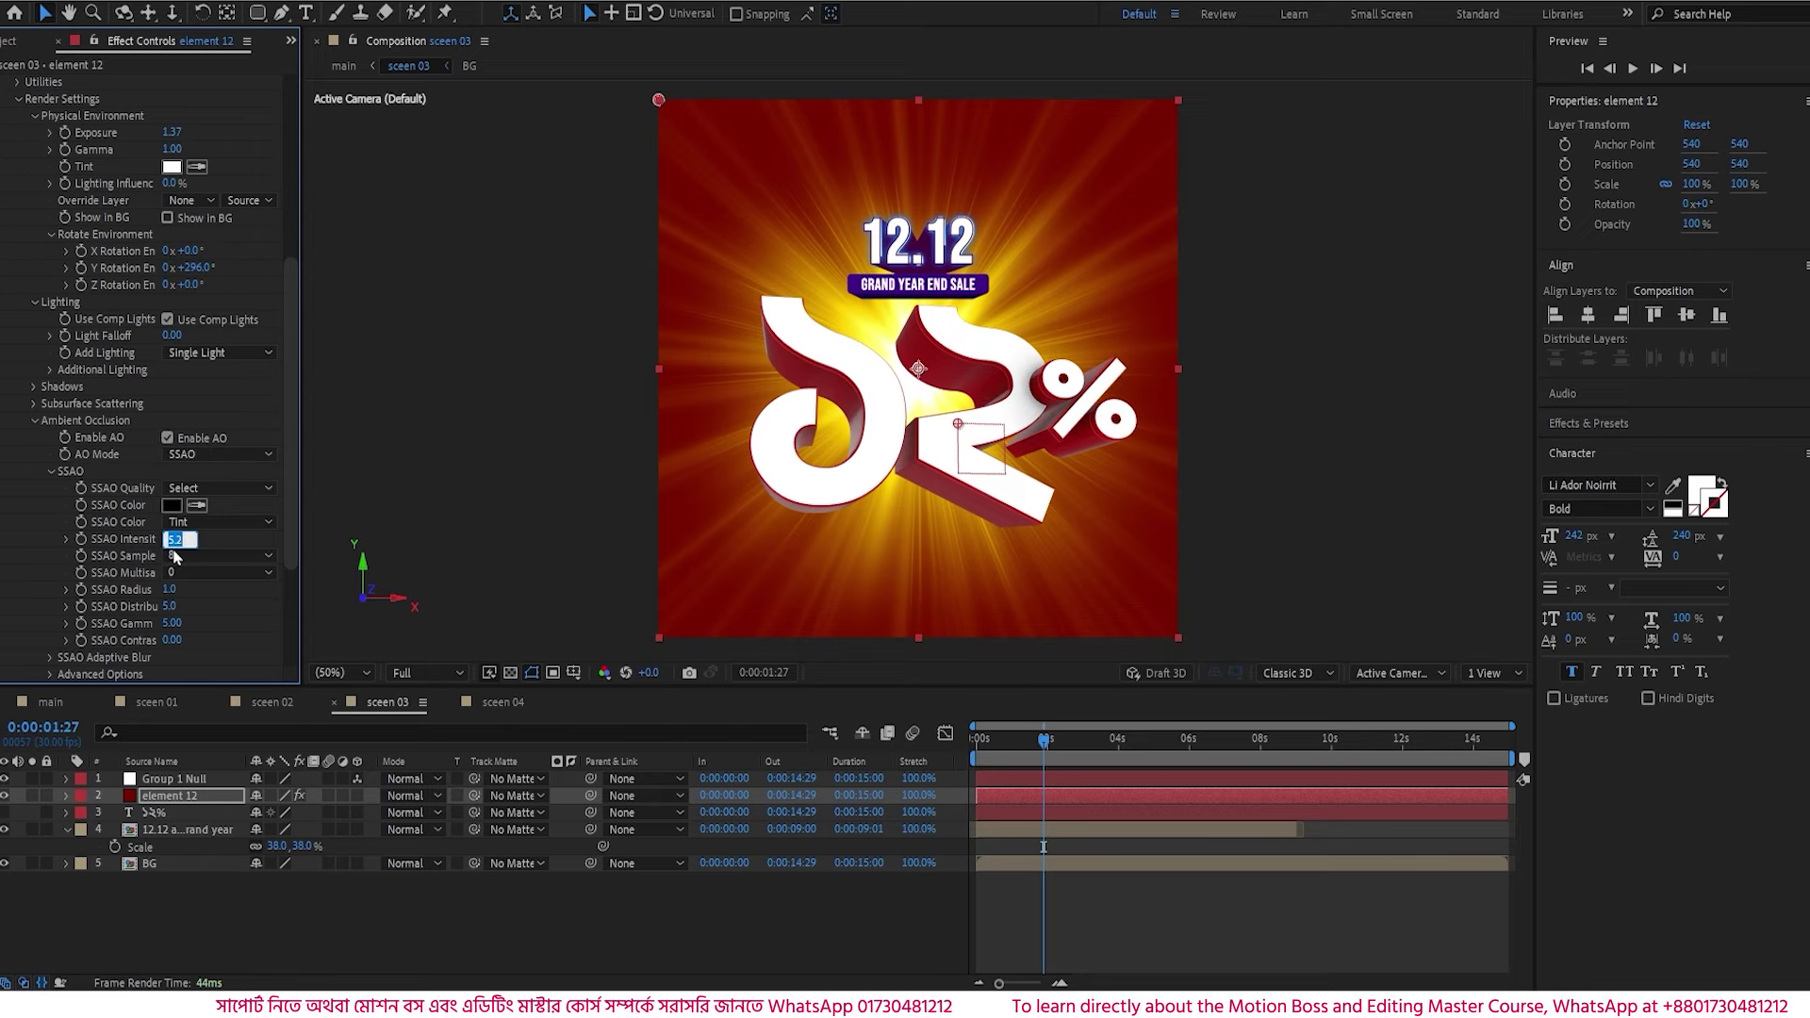
{"action": "left_click", "coordinate": [33, 420]}
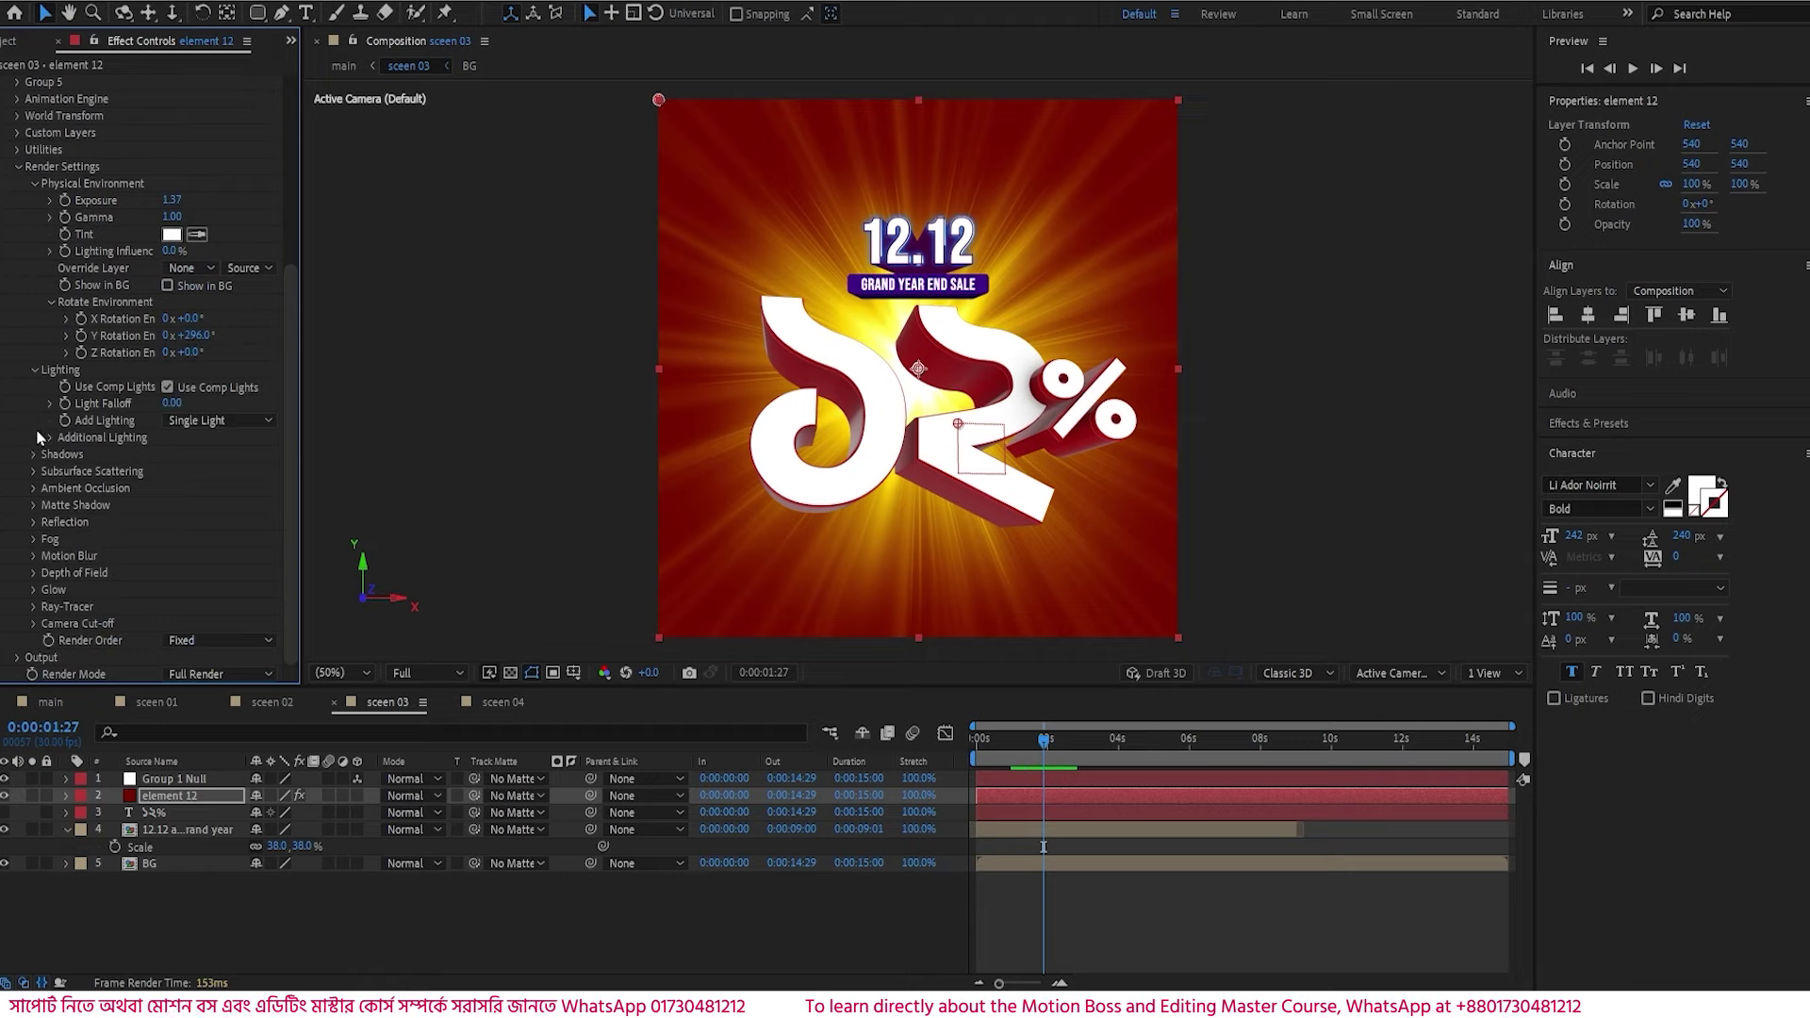
{"action": "left_click", "coordinate": [18, 166]}
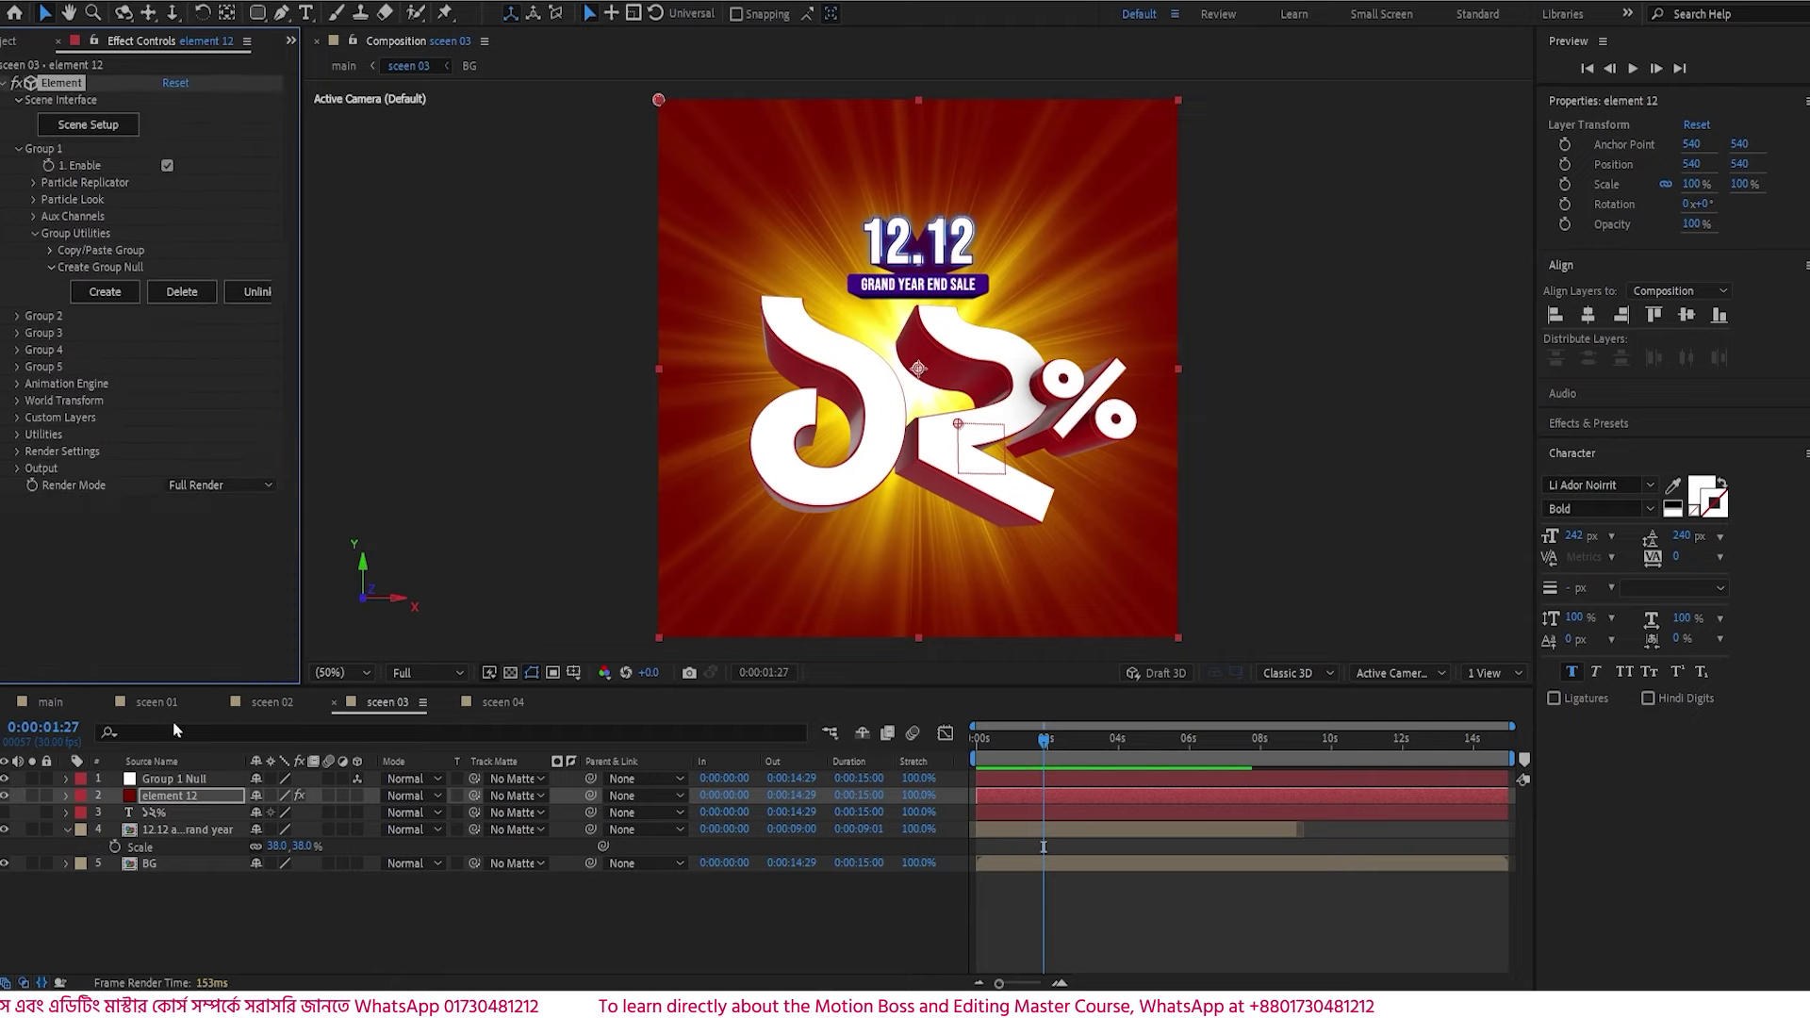
- In sceen 02, set the Element mobile layer's environment exposure to 1.54 and its environment Y rotation to about 242°
{"action": "left_click", "coordinate": [274, 704]}
{"action": "mouse_move", "coordinate": [1007, 749]}
{"action": "left_mouse_down"}
{"action": "mouse_move", "coordinate": [1061, 759]}
{"action": "mouse_move", "coordinate": [1022, 773]}
{"action": "left_mouse_up"}
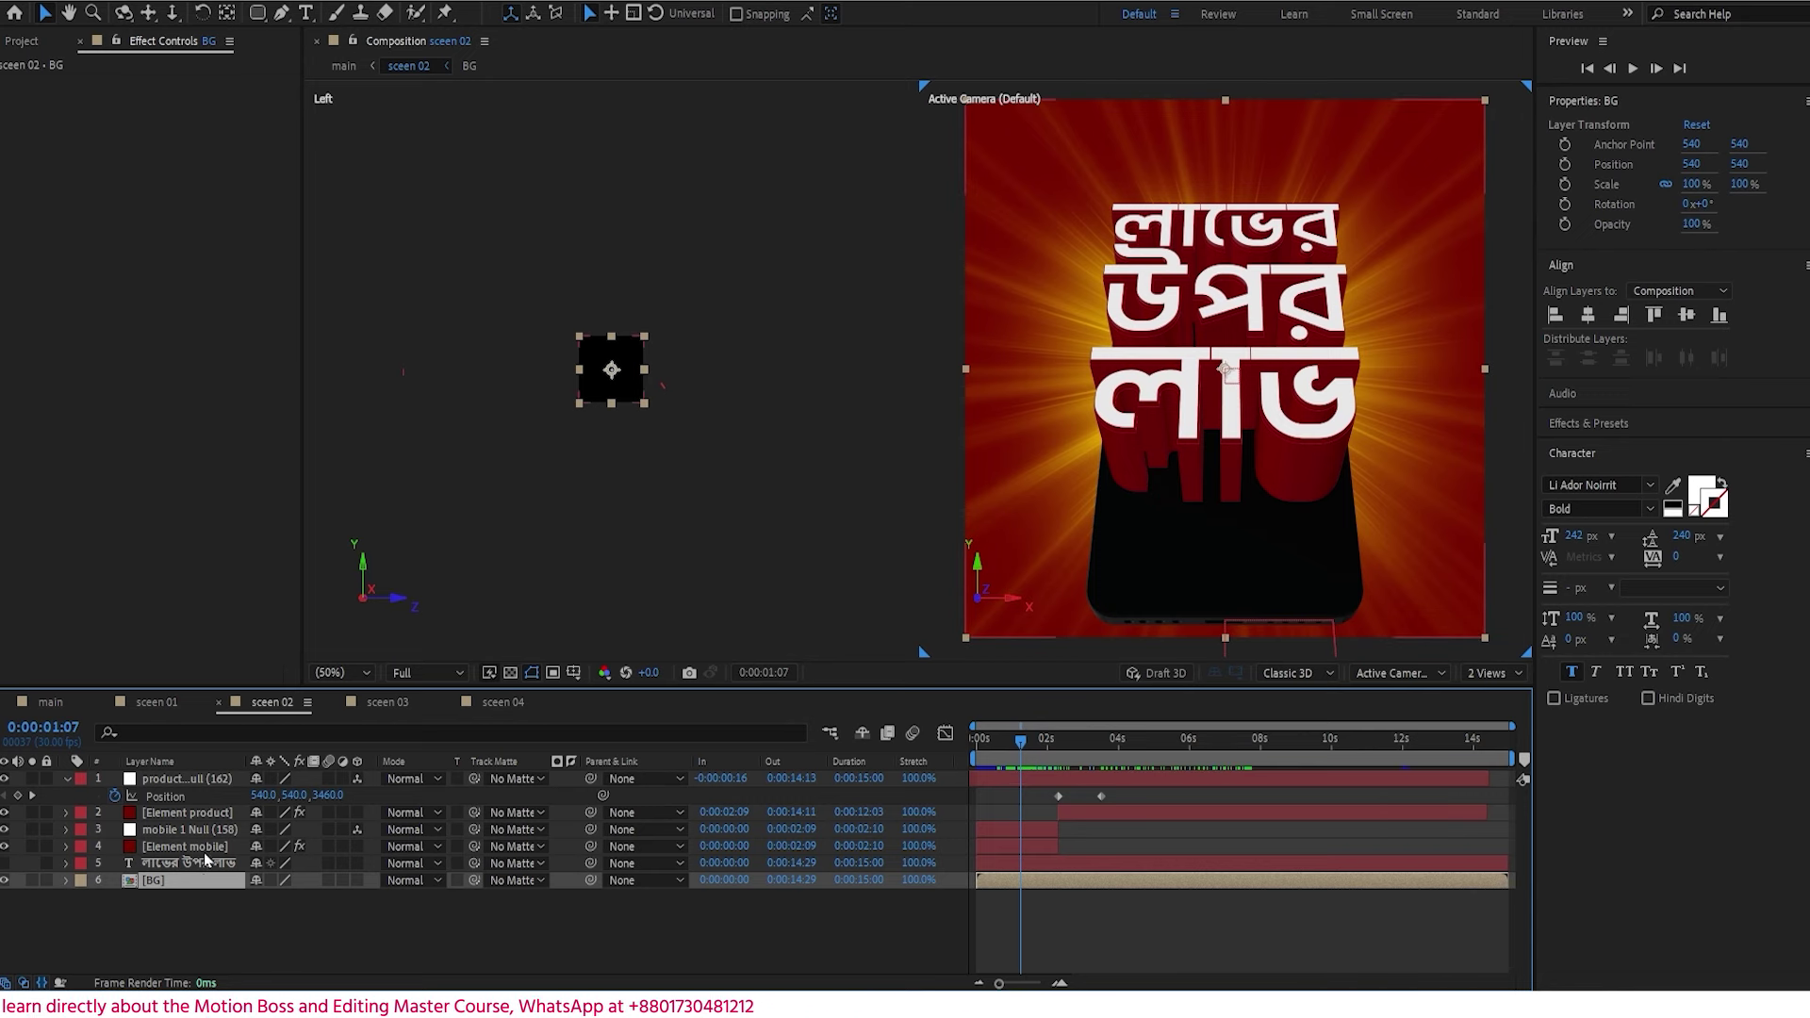
{"action": "left_click", "coordinate": [218, 847]}
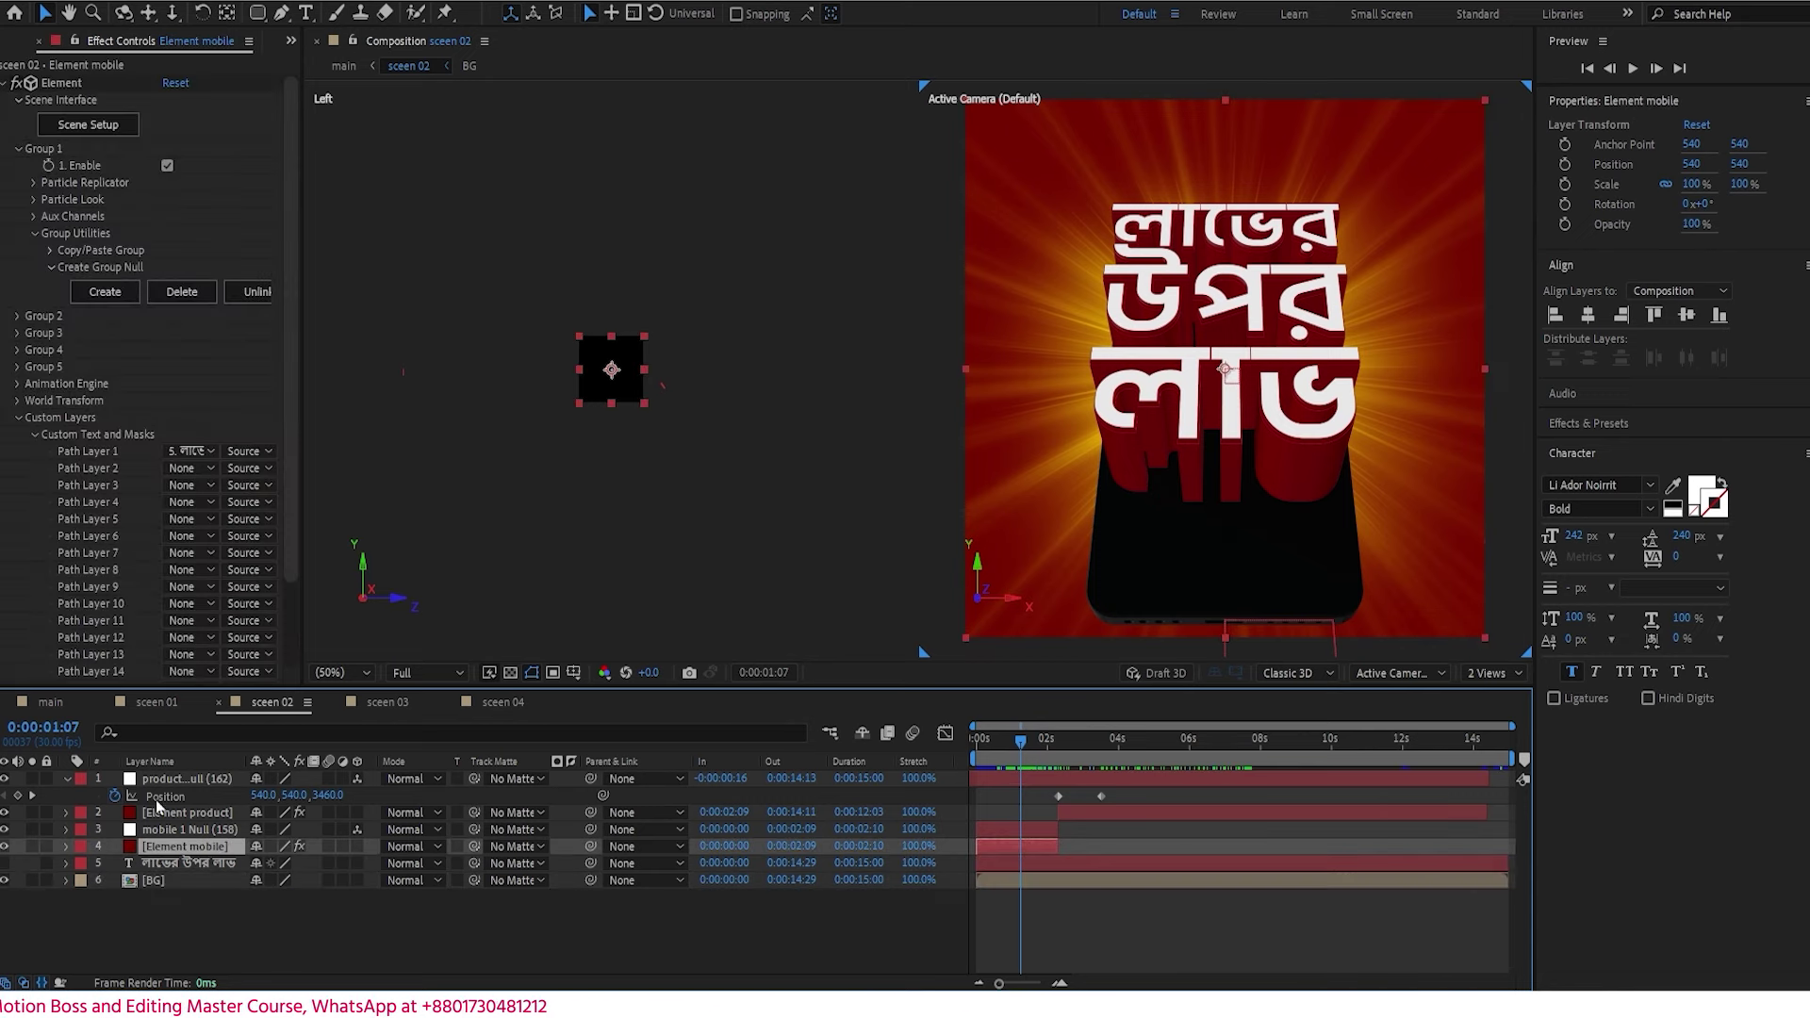
{"action": "left_click", "coordinate": [17, 419]}
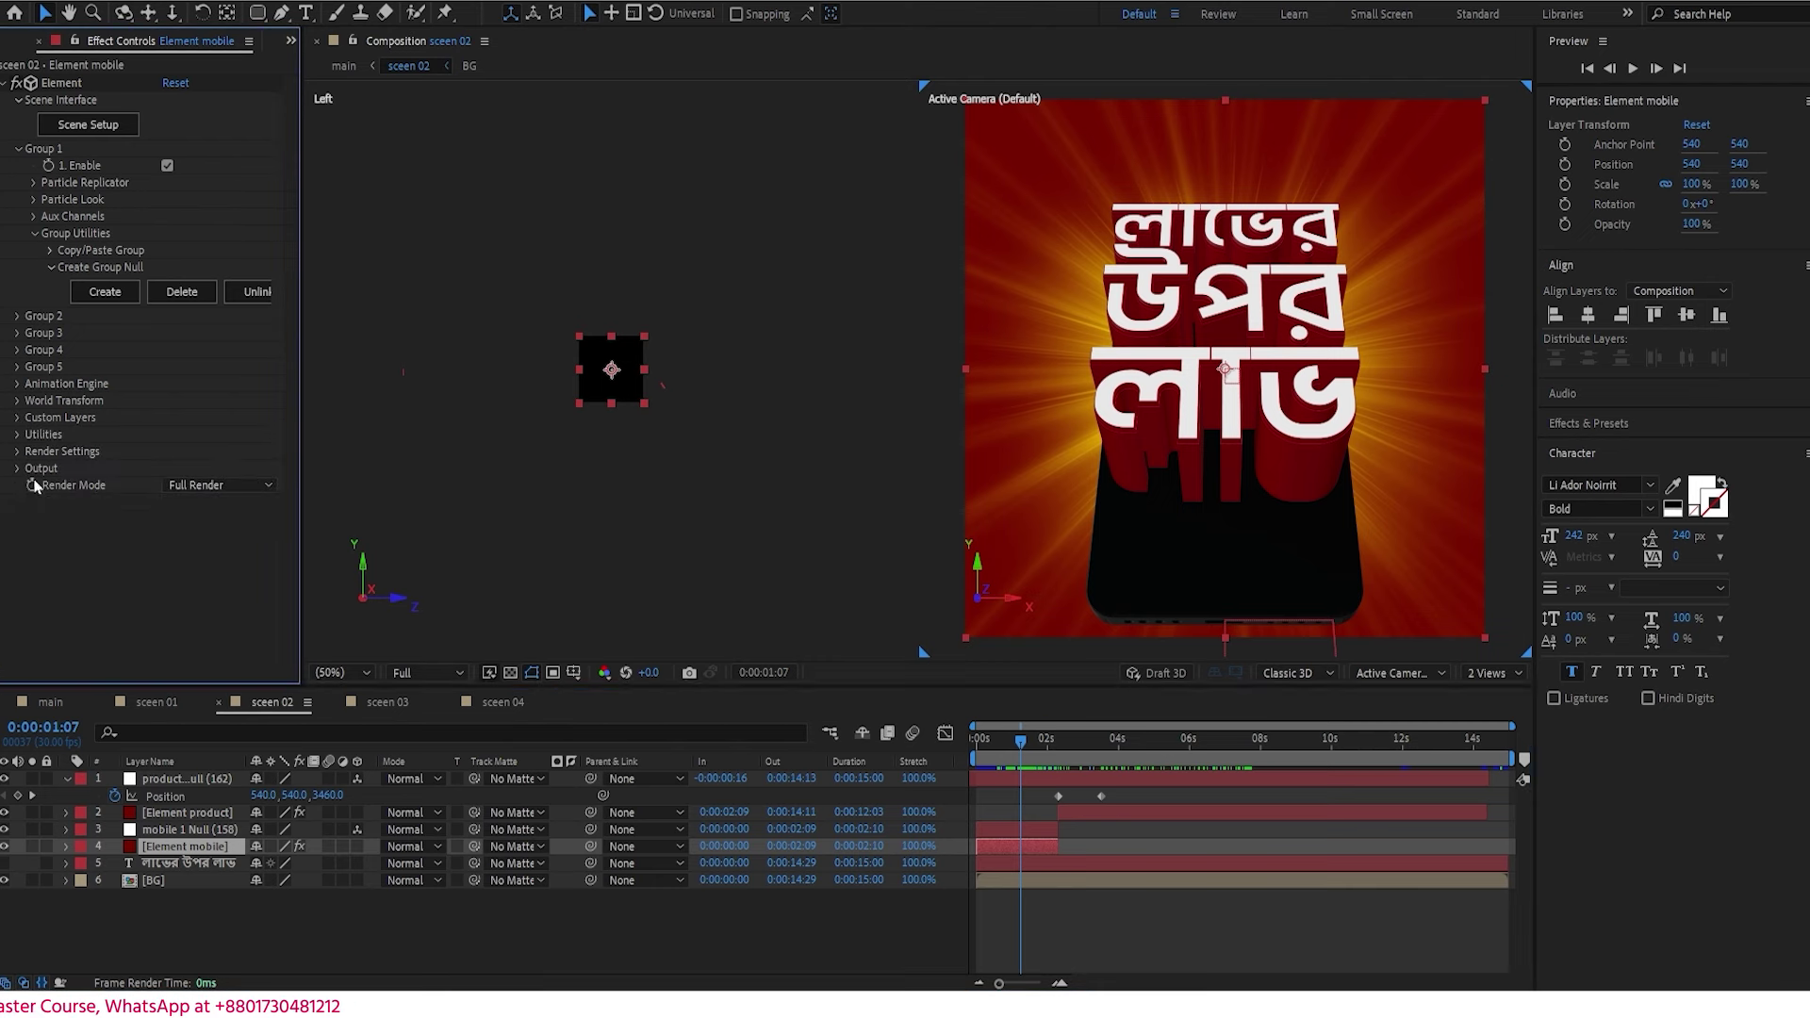
{"action": "left_click", "coordinate": [18, 452]}
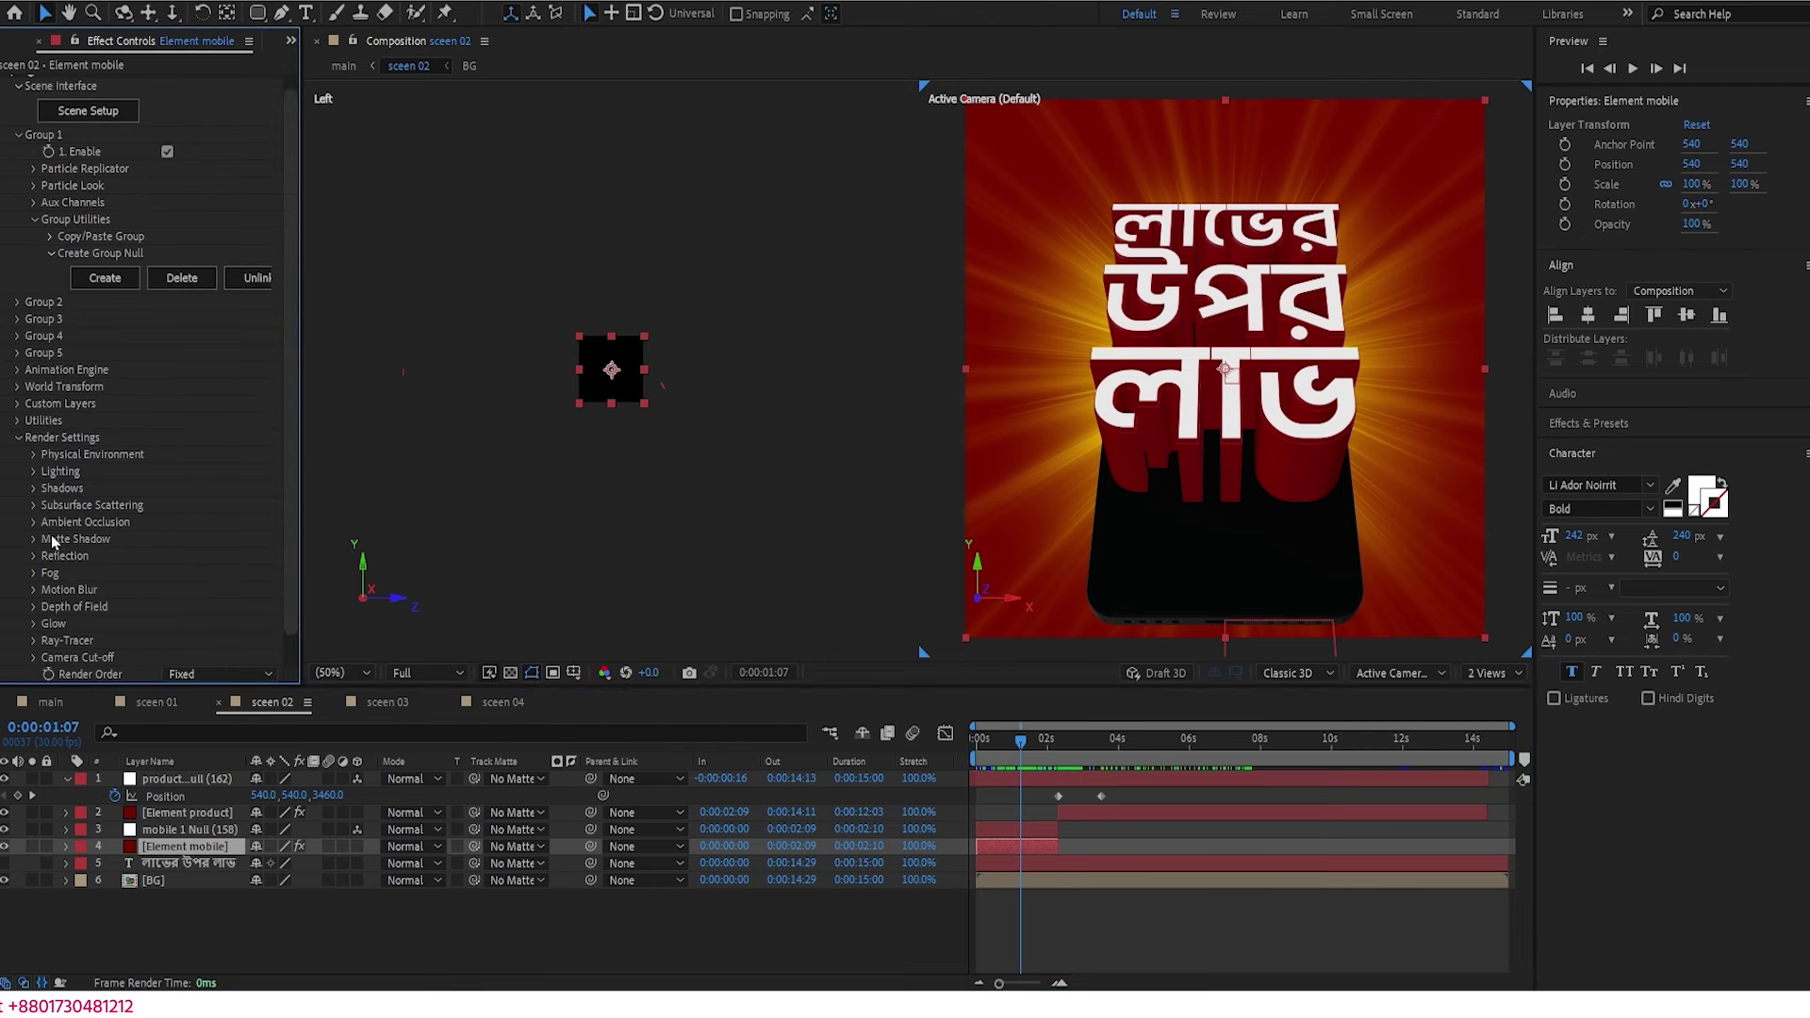
{"action": "left_click", "coordinate": [35, 454]}
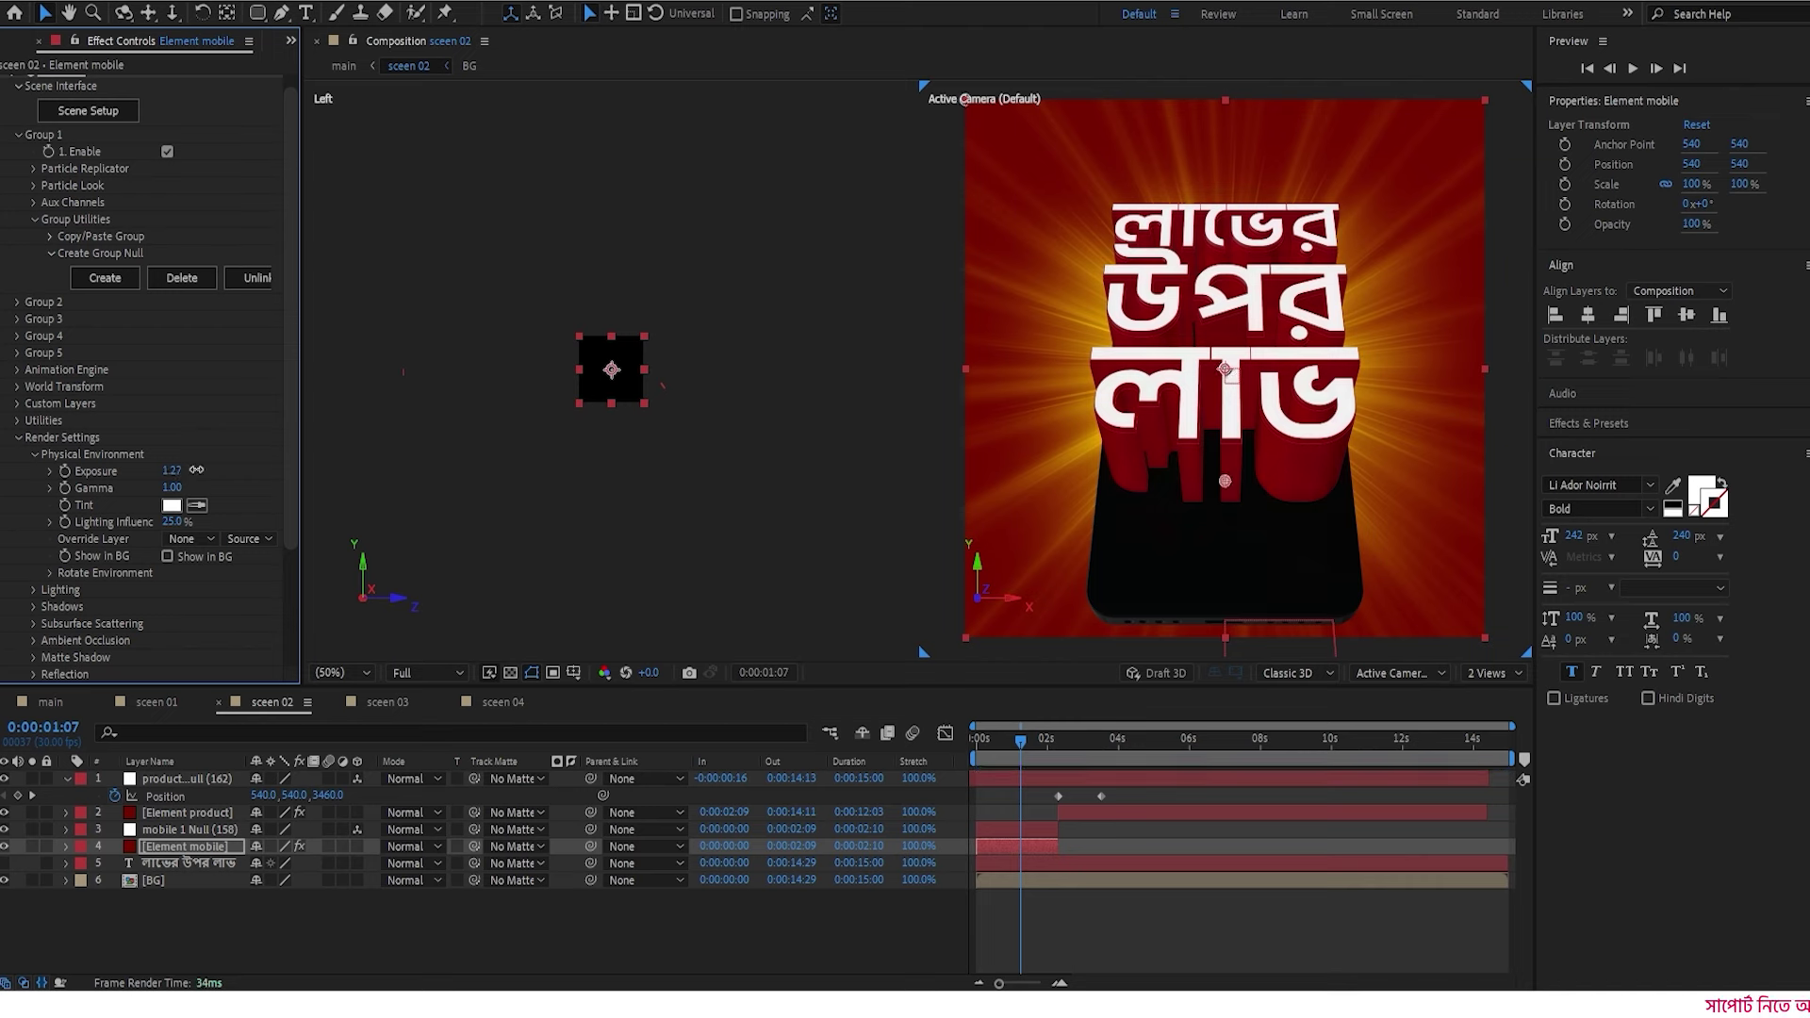
{"action": "left_click_drag", "start_coordinate": [196, 469], "coordinate": [205, 467]}
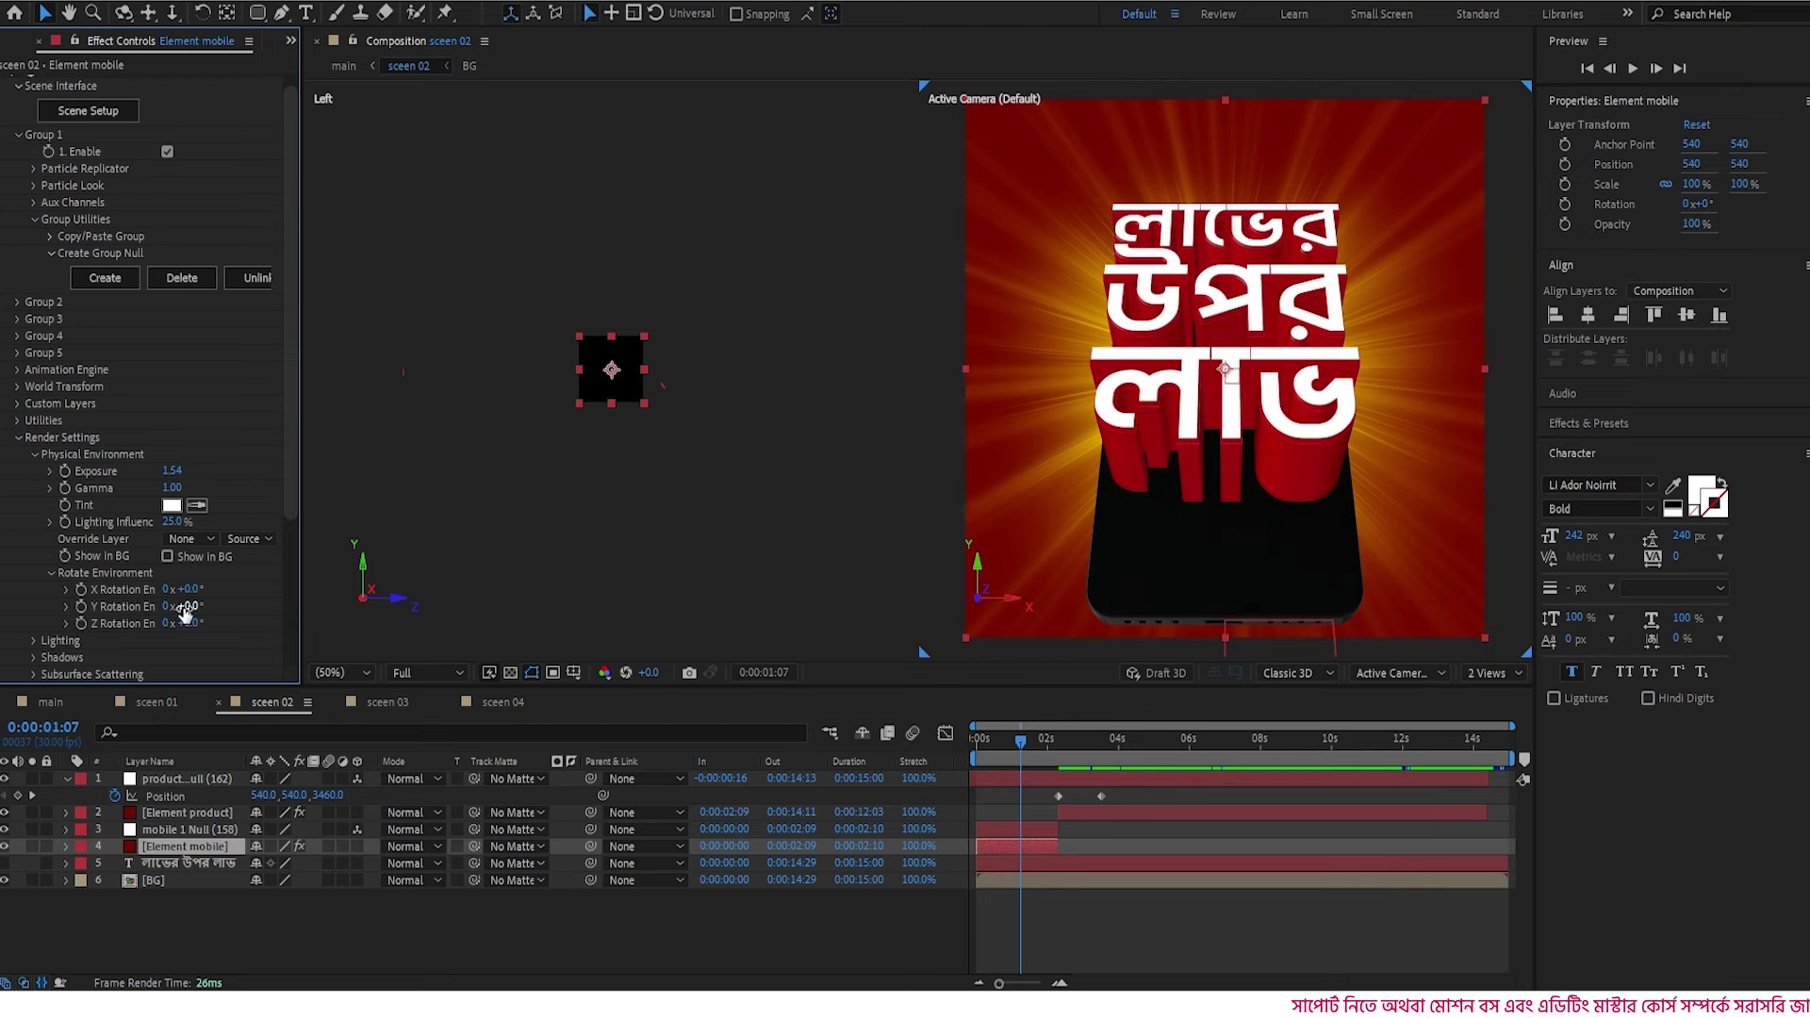
{"action": "left_click_drag", "start_coordinate": [248, 604], "coordinate": [400, 589]}
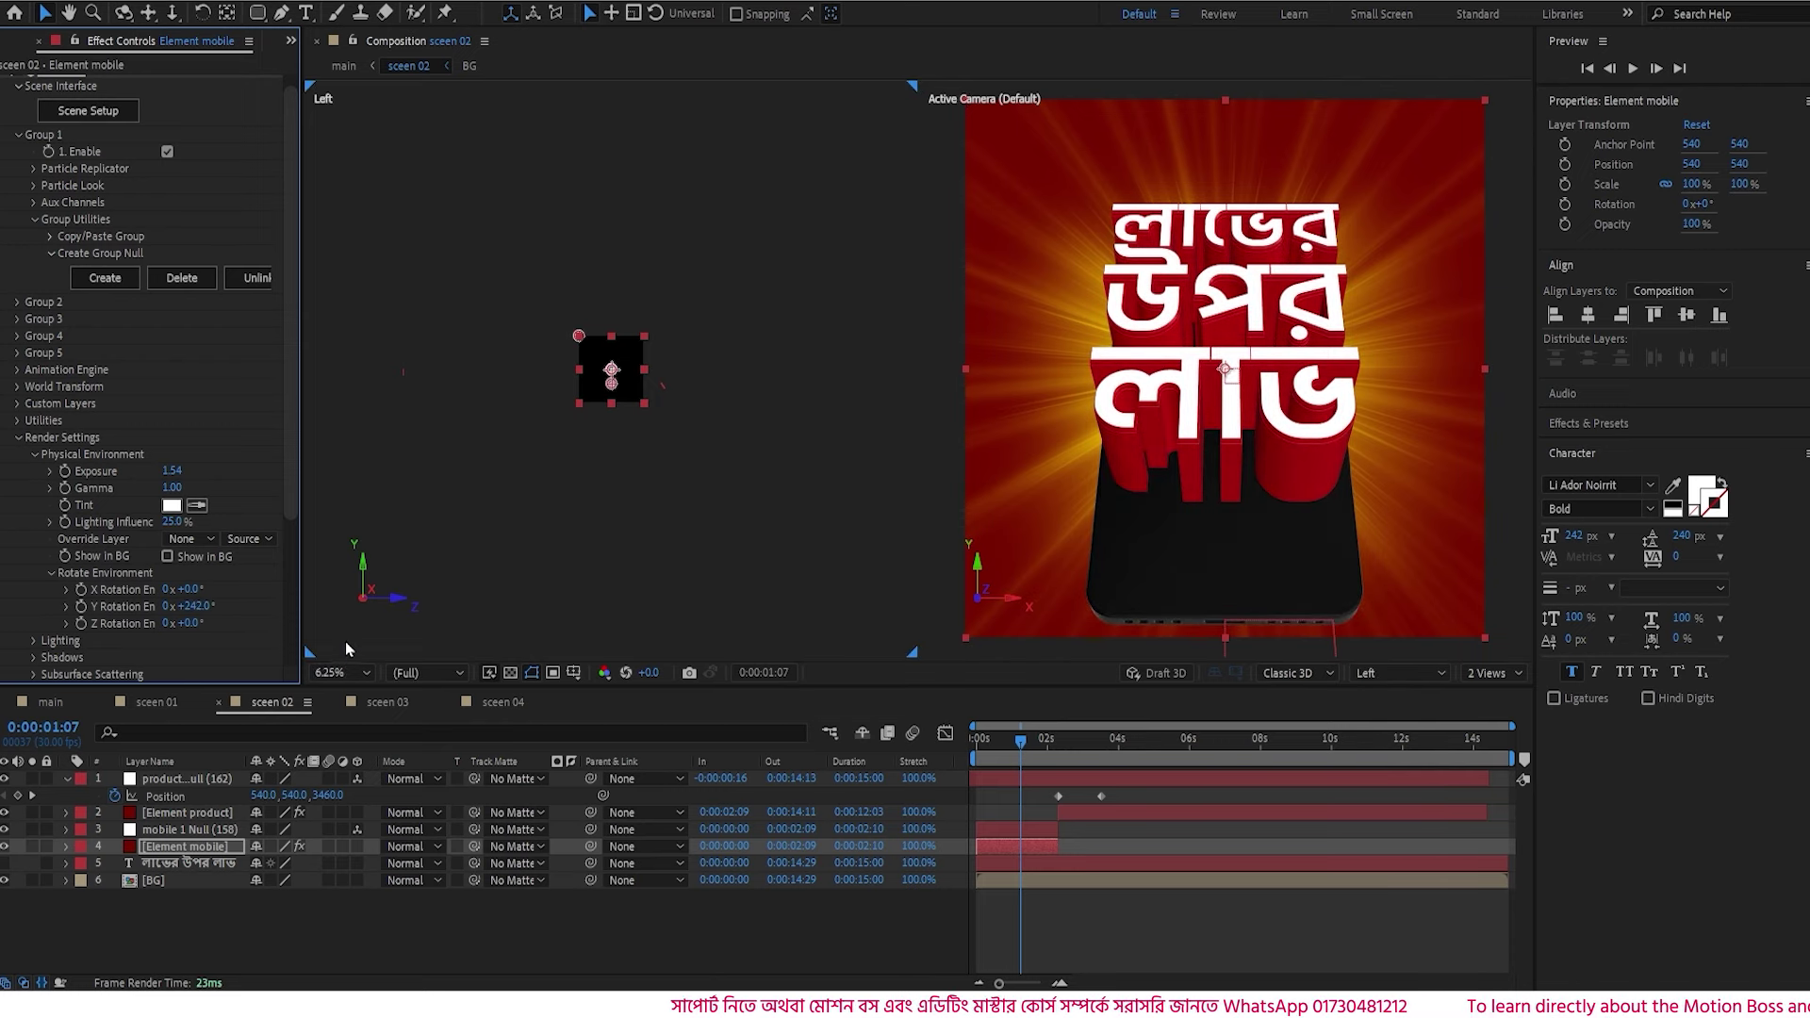
- Add the Single Light lighting preset to the Element mobile layer
{"action": "scroll", "coordinate": [104, 604], "scroll_direction": "down", "scroll_amount": 2}
{"action": "left_click", "coordinate": [35, 552]}
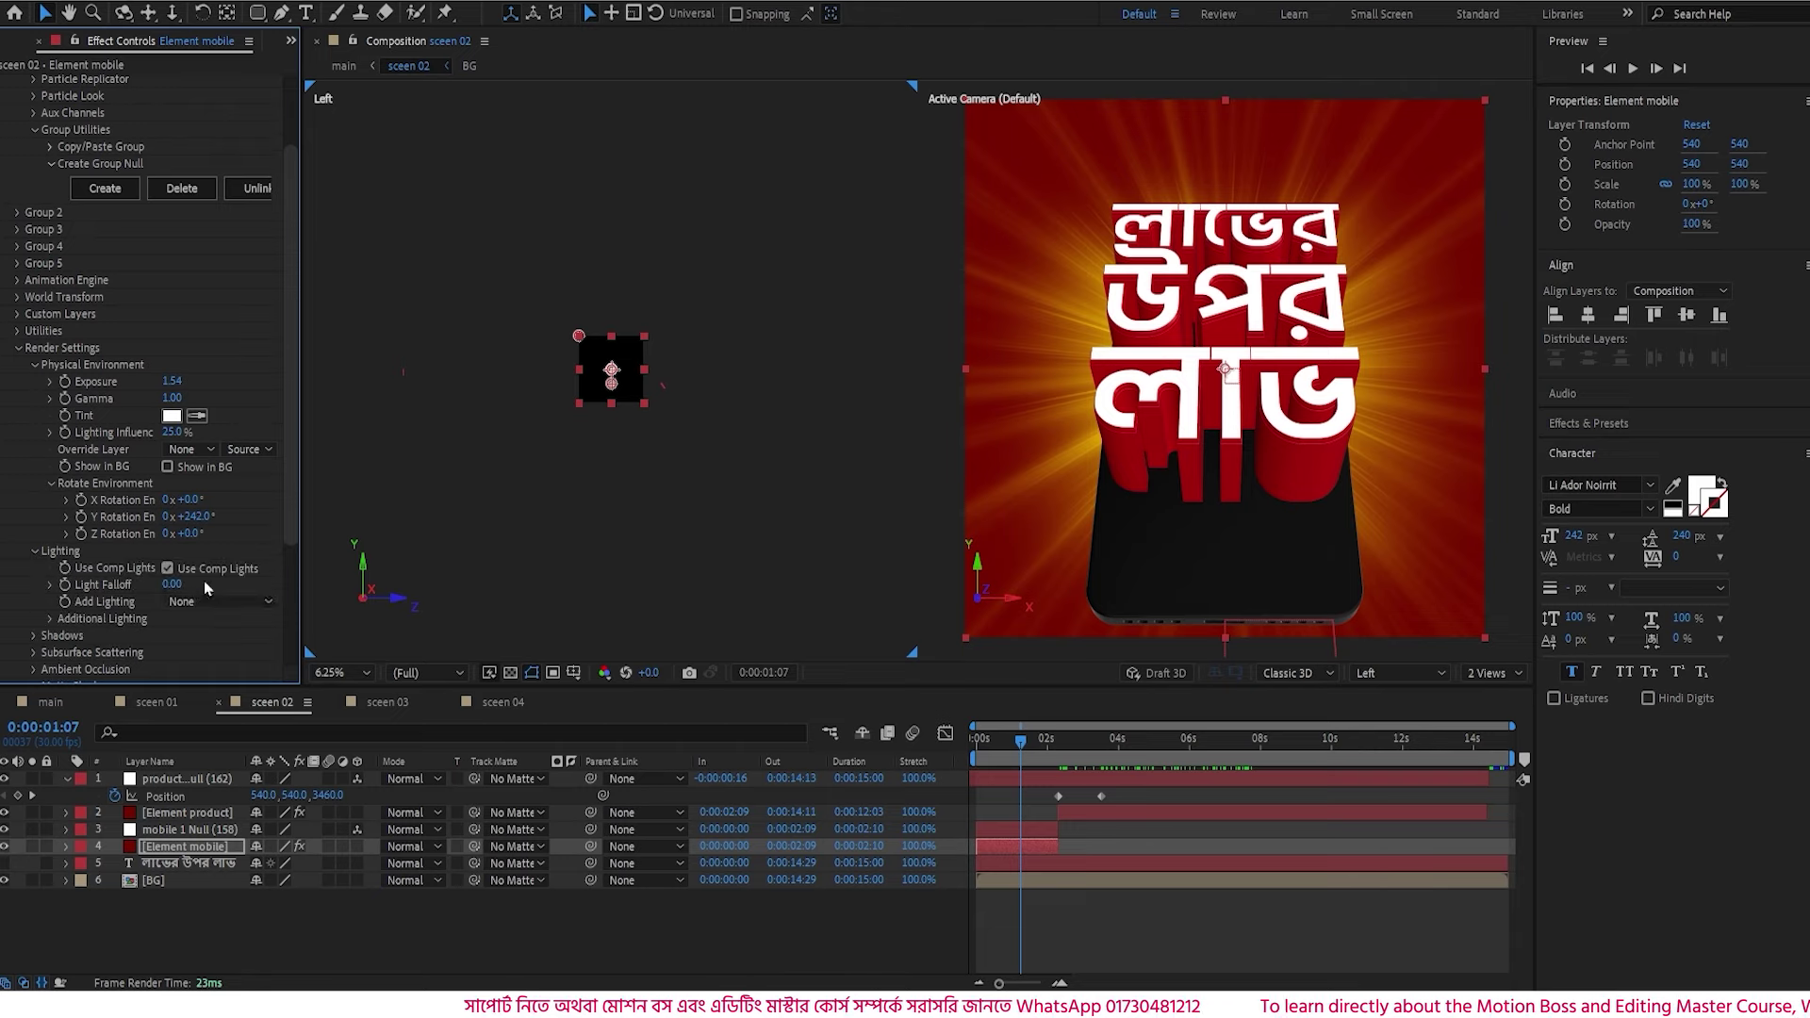
{"action": "left_click", "coordinate": [223, 603]}
{"action": "left_click", "coordinate": [237, 166]}
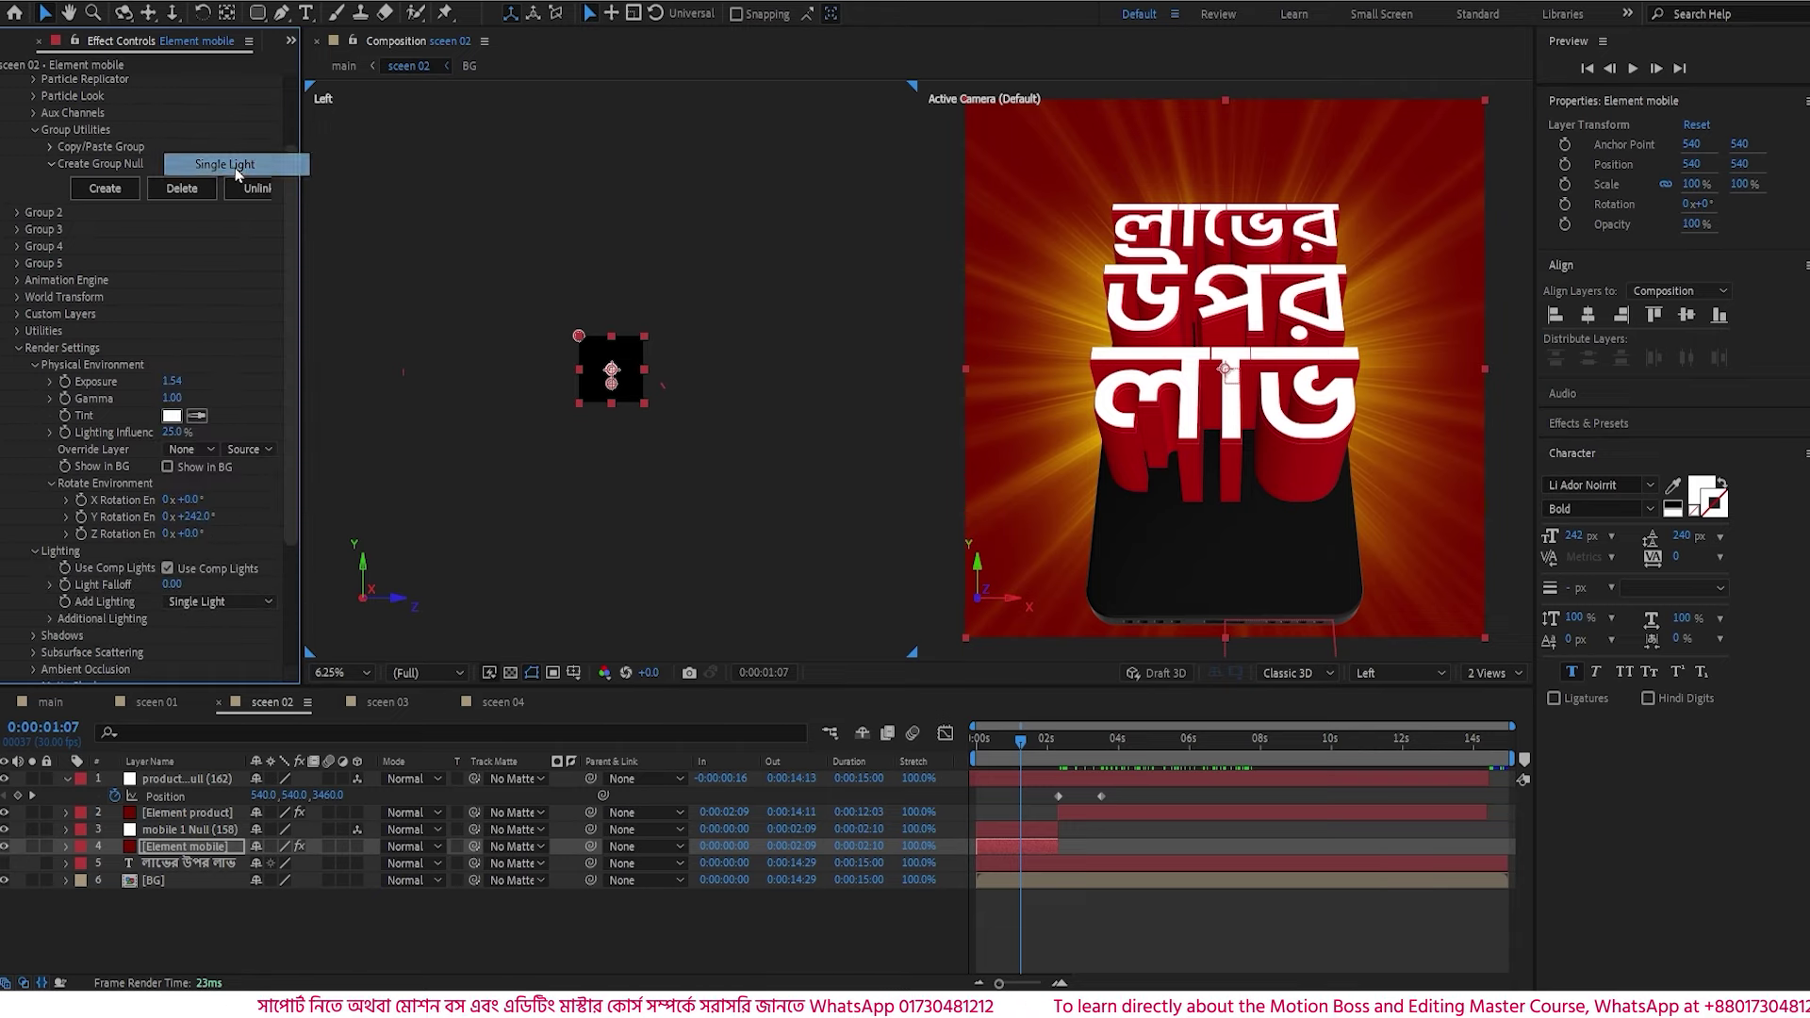
- Enable ambient occlusion on the Element mobile layer with SSAO intensity 4, and check the shading around 0:00:01:12
{"action": "scroll", "coordinate": [158, 614], "scroll_direction": "down", "scroll_amount": 2}
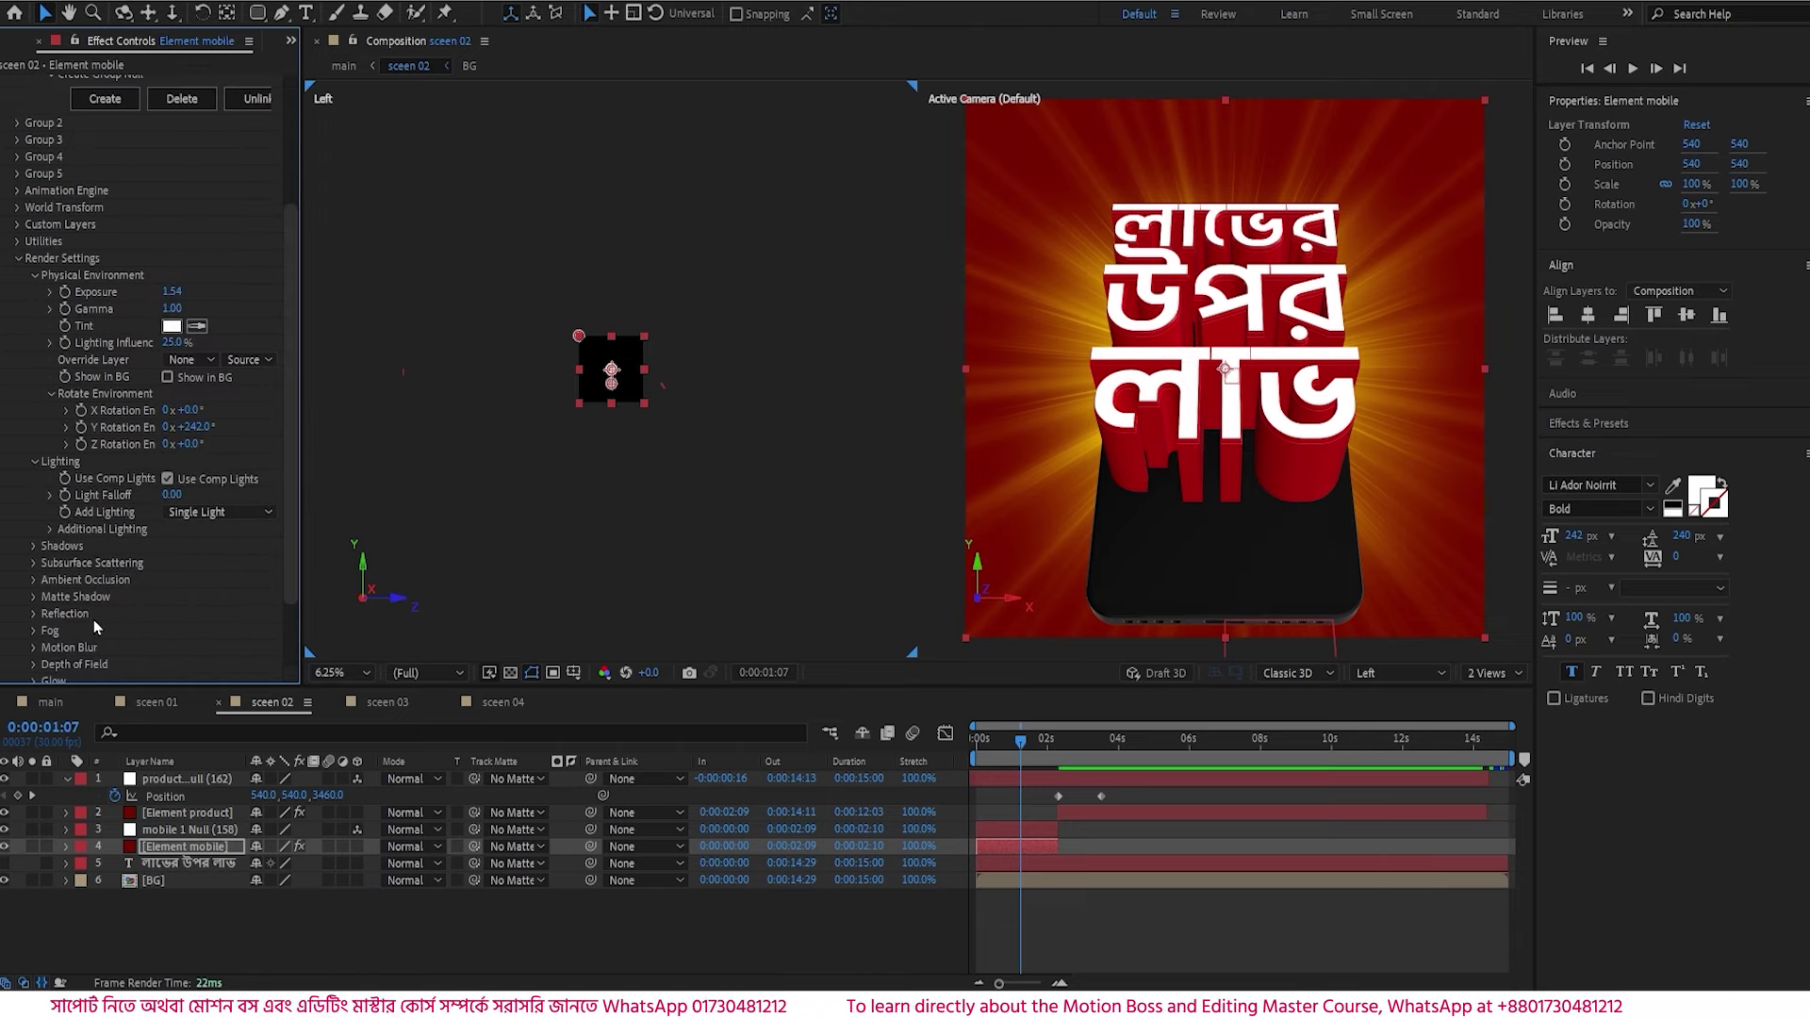
{"action": "left_click", "coordinate": [34, 580]}
{"action": "scroll", "coordinate": [94, 547], "scroll_direction": "down", "scroll_amount": 4}
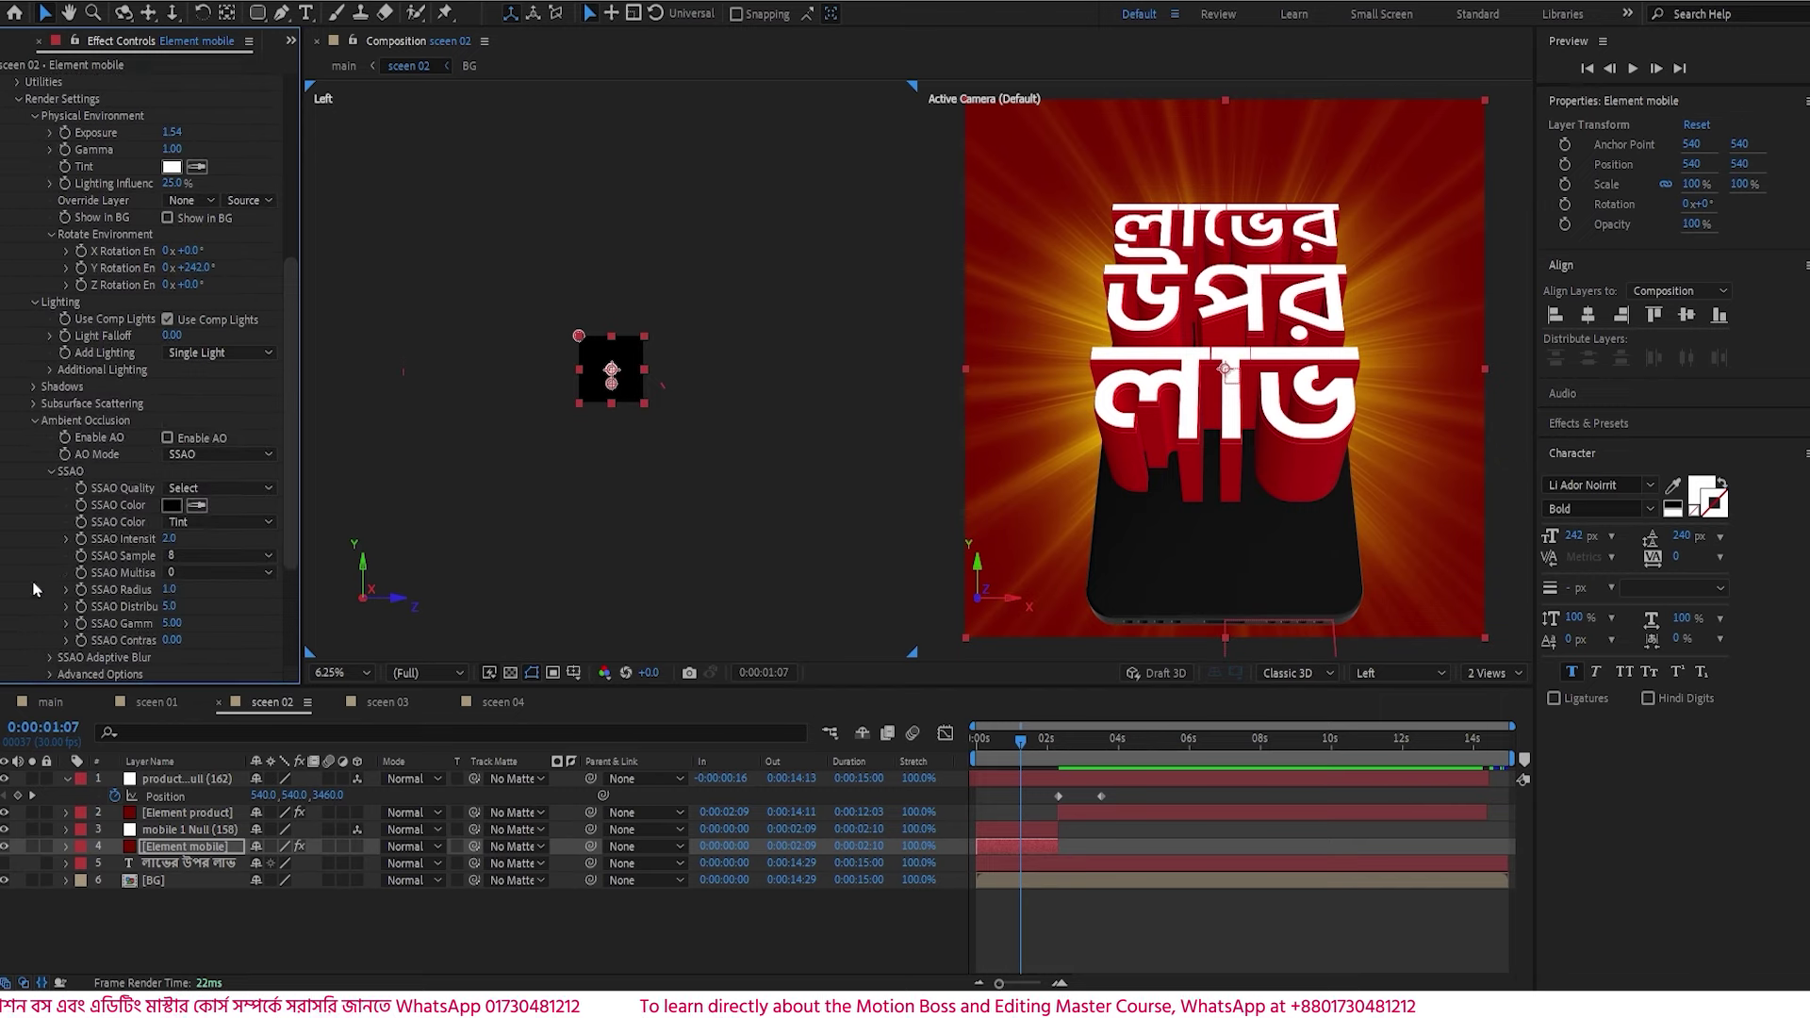
{"action": "left_click", "coordinate": [168, 438]}
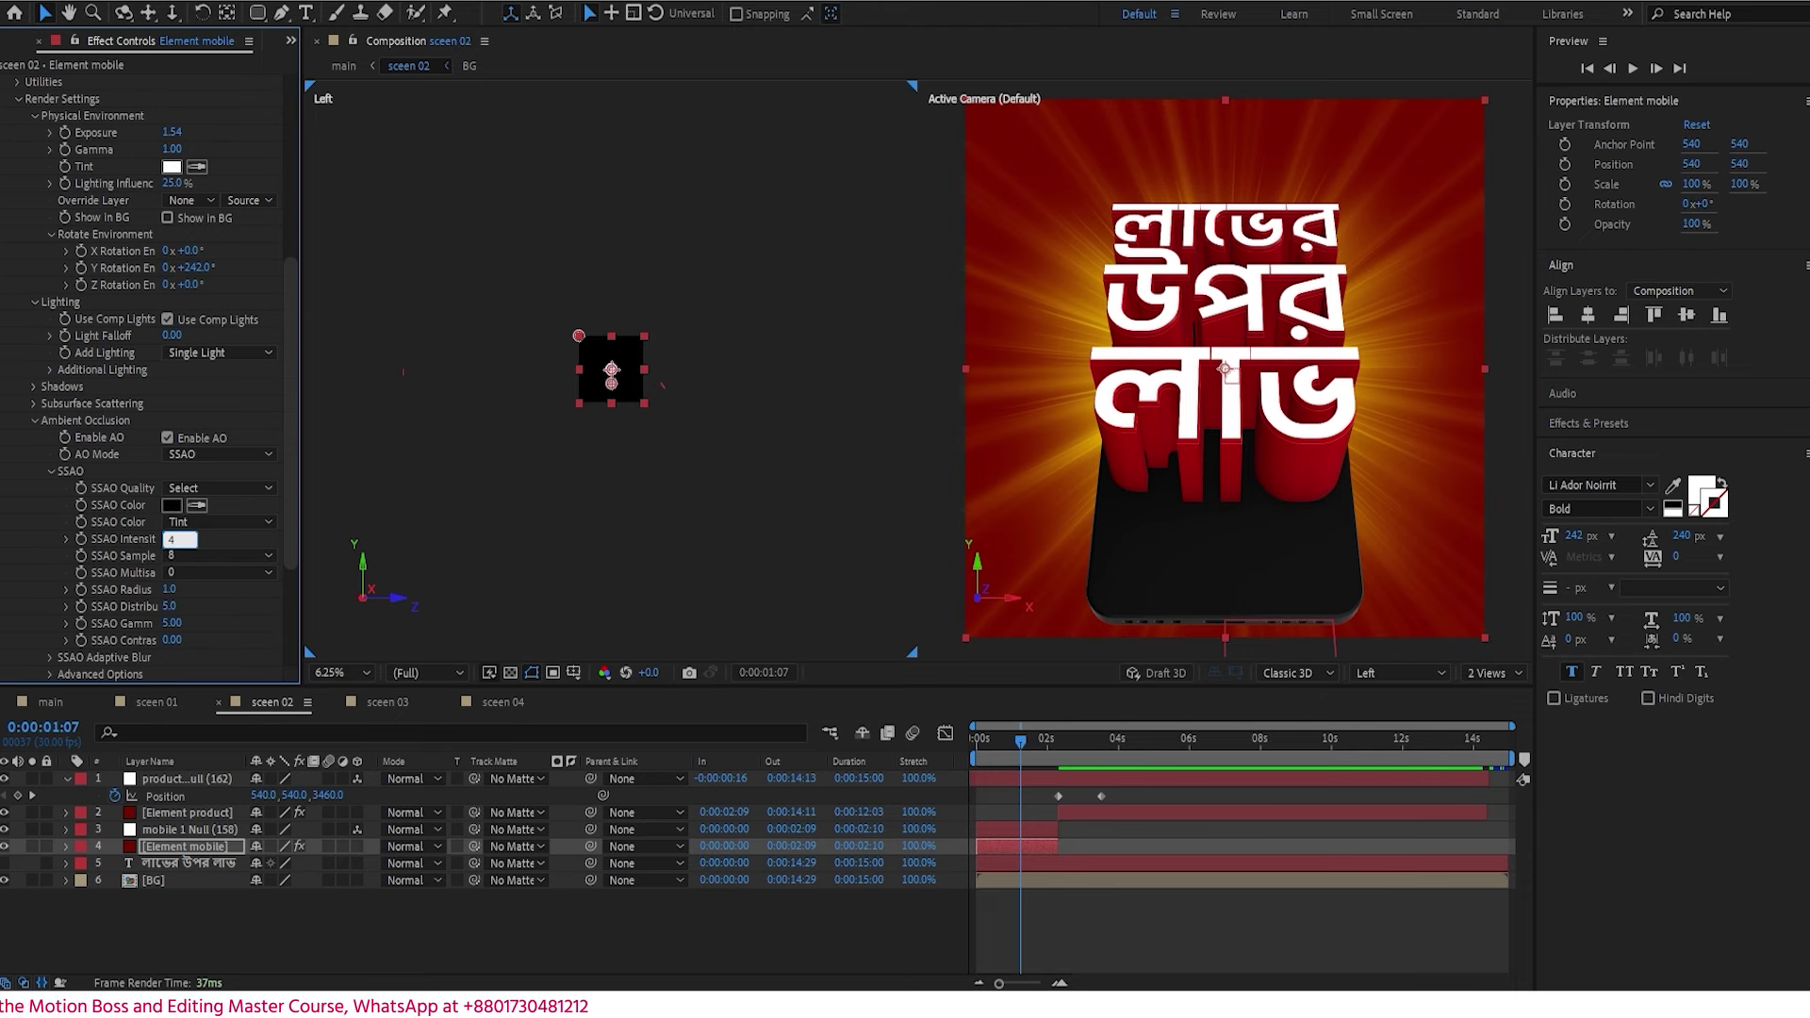
{"action": "left_click", "coordinate": [1008, 750]}
{"action": "left_click_drag", "start_coordinate": [1007, 749], "coordinate": [1041, 747]}
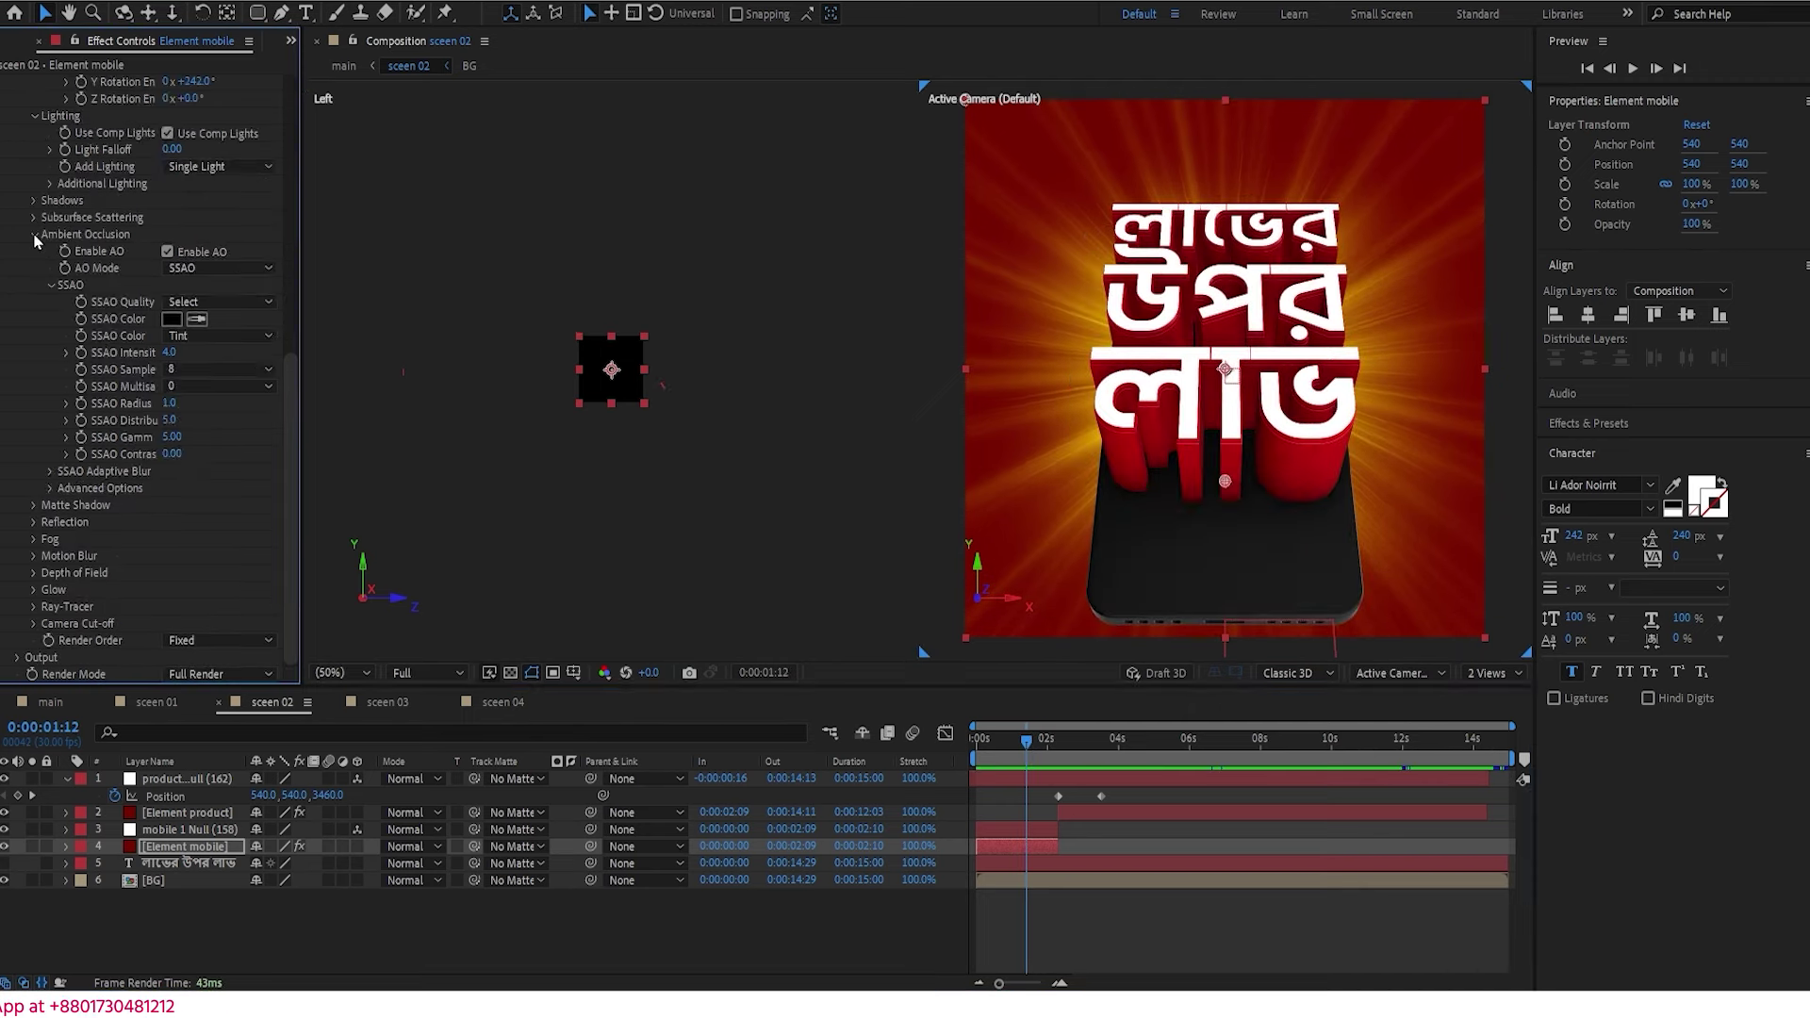
{"action": "left_click", "coordinate": [18, 168]}
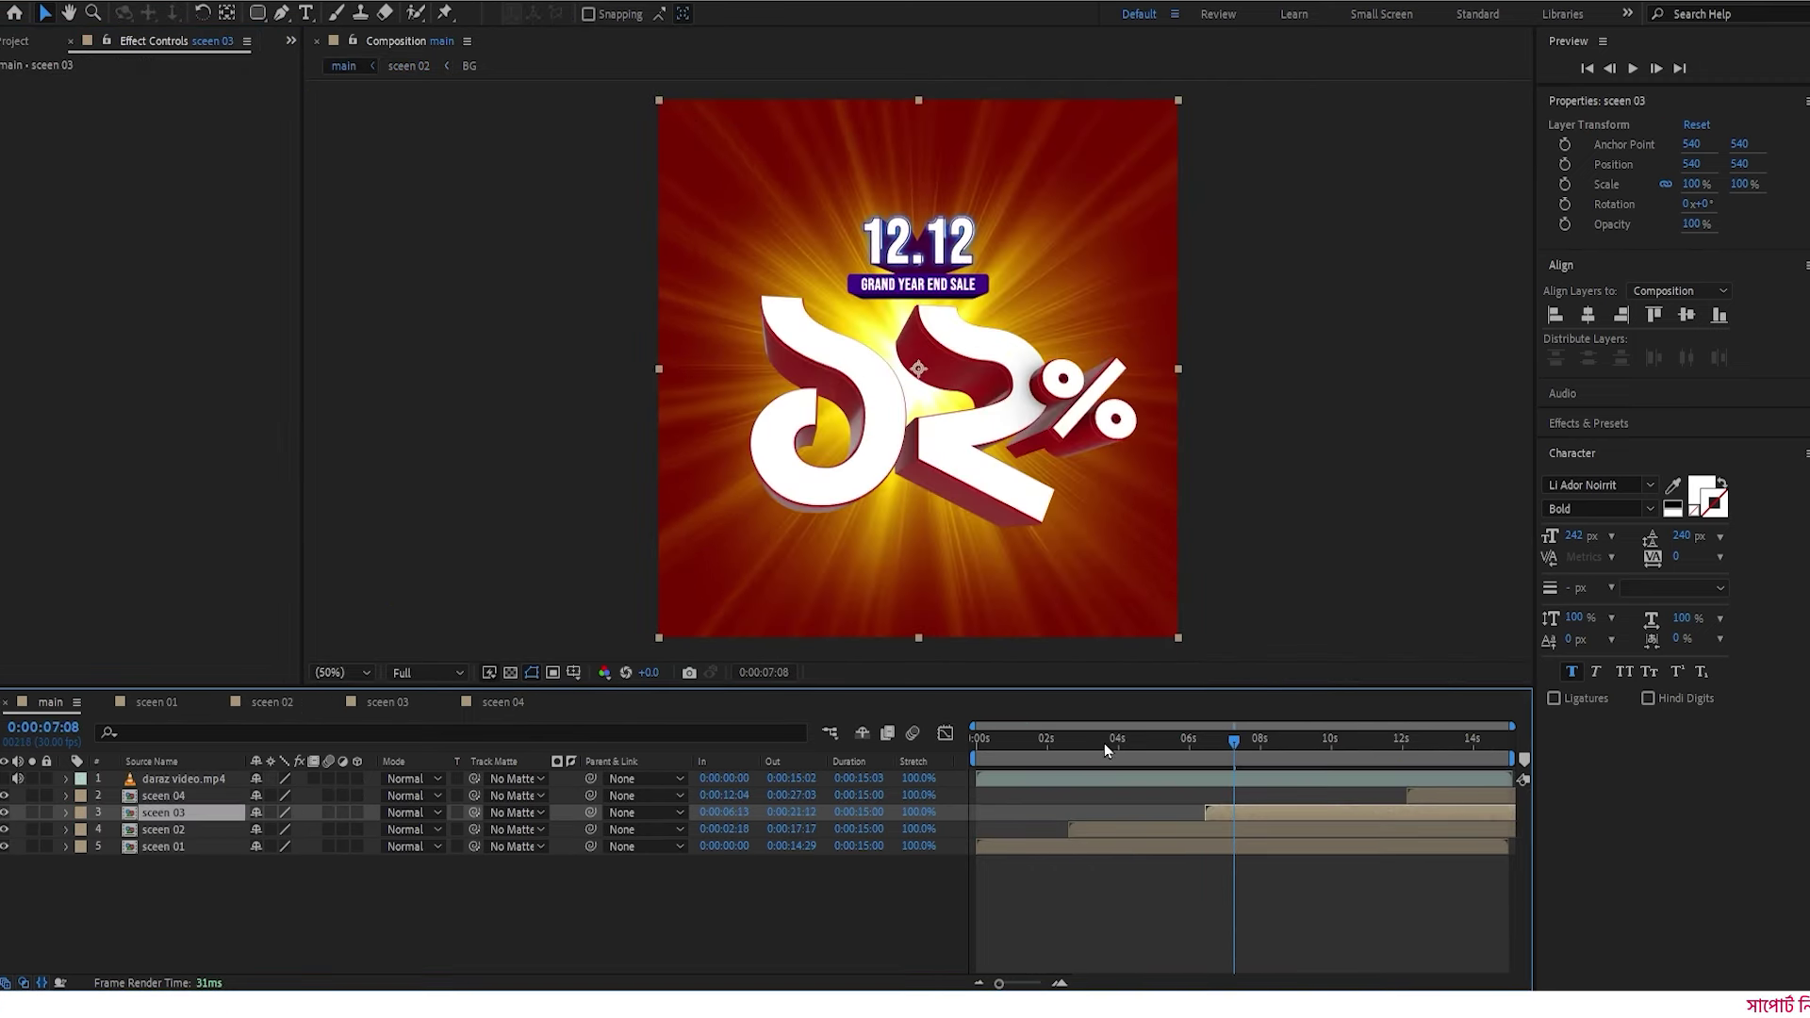
- Scrub through the main composition up to about 0:00:08:10 to review sceen 02 and sceen 03 in sequence
{"action": "left_click", "coordinate": [1134, 754]}
{"action": "left_click_drag", "start_coordinate": [1134, 754], "coordinate": [1274, 754]}
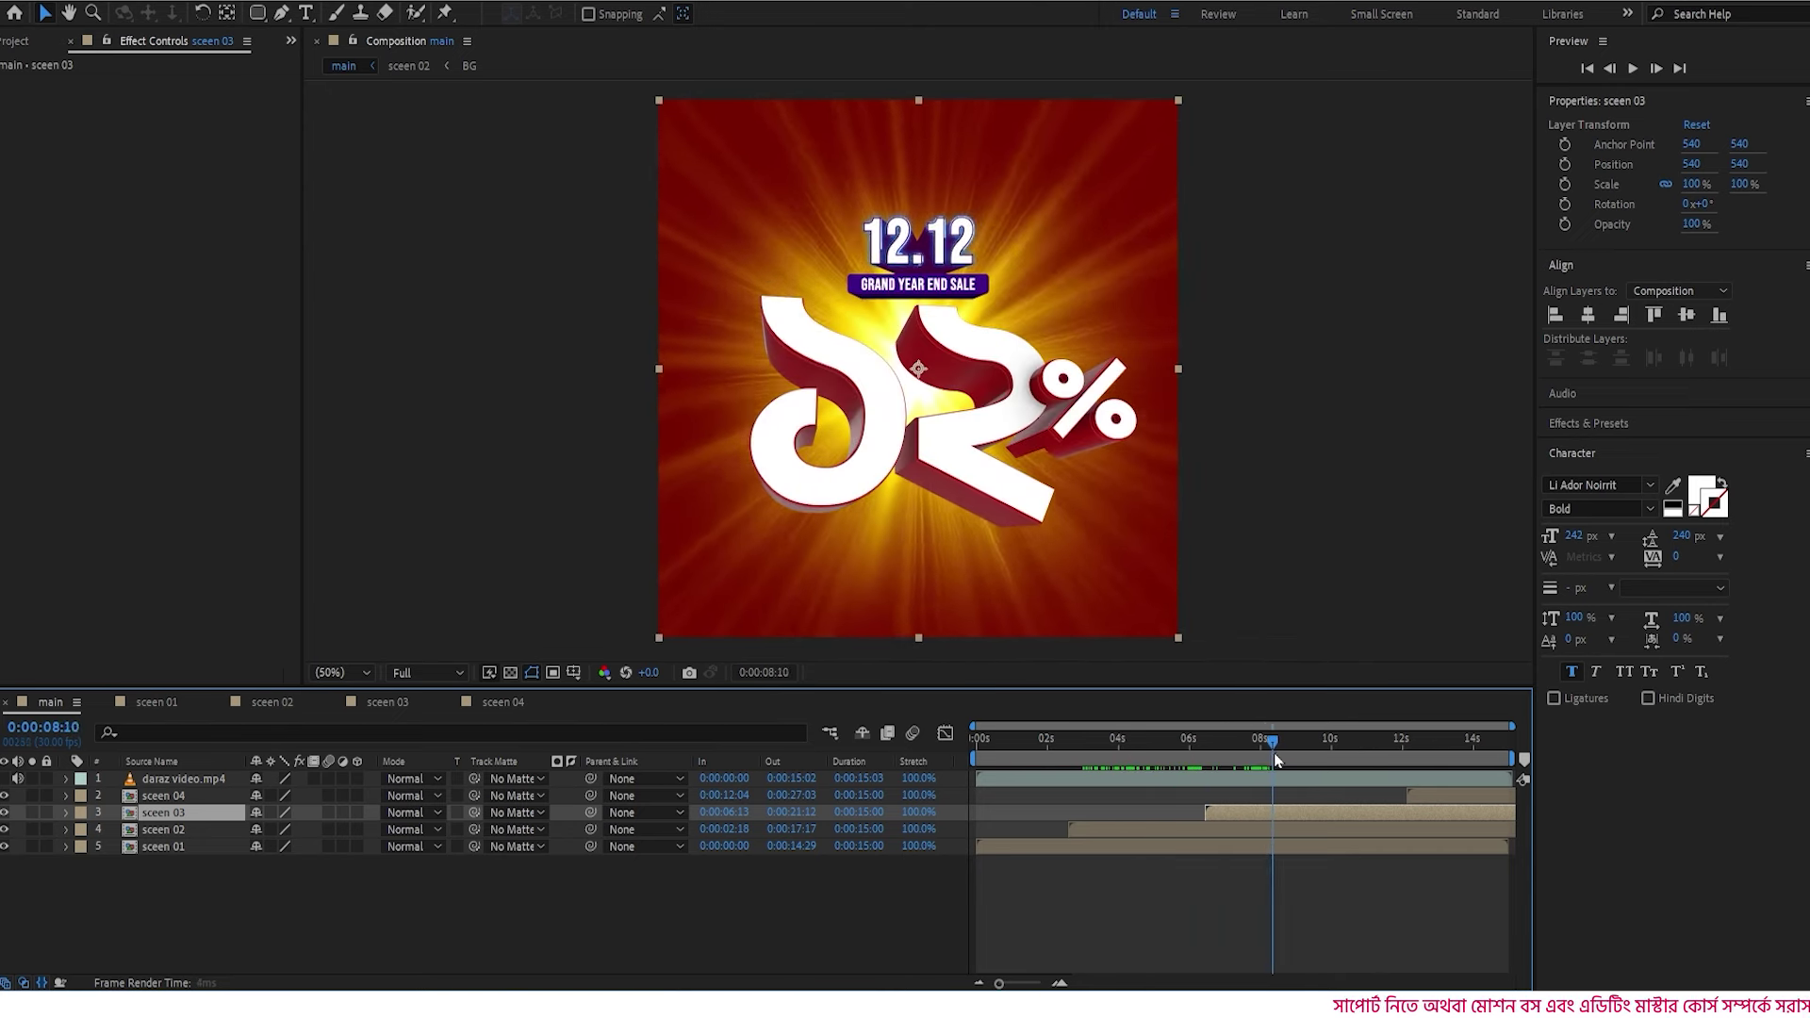
- In sceen 03 at about 0:00:03:01, add the text "ইন্সট্যান্ট ক্যাশব্যাক" below the ১২% artwork
{"action": "double_click", "coordinate": [1260, 814]}
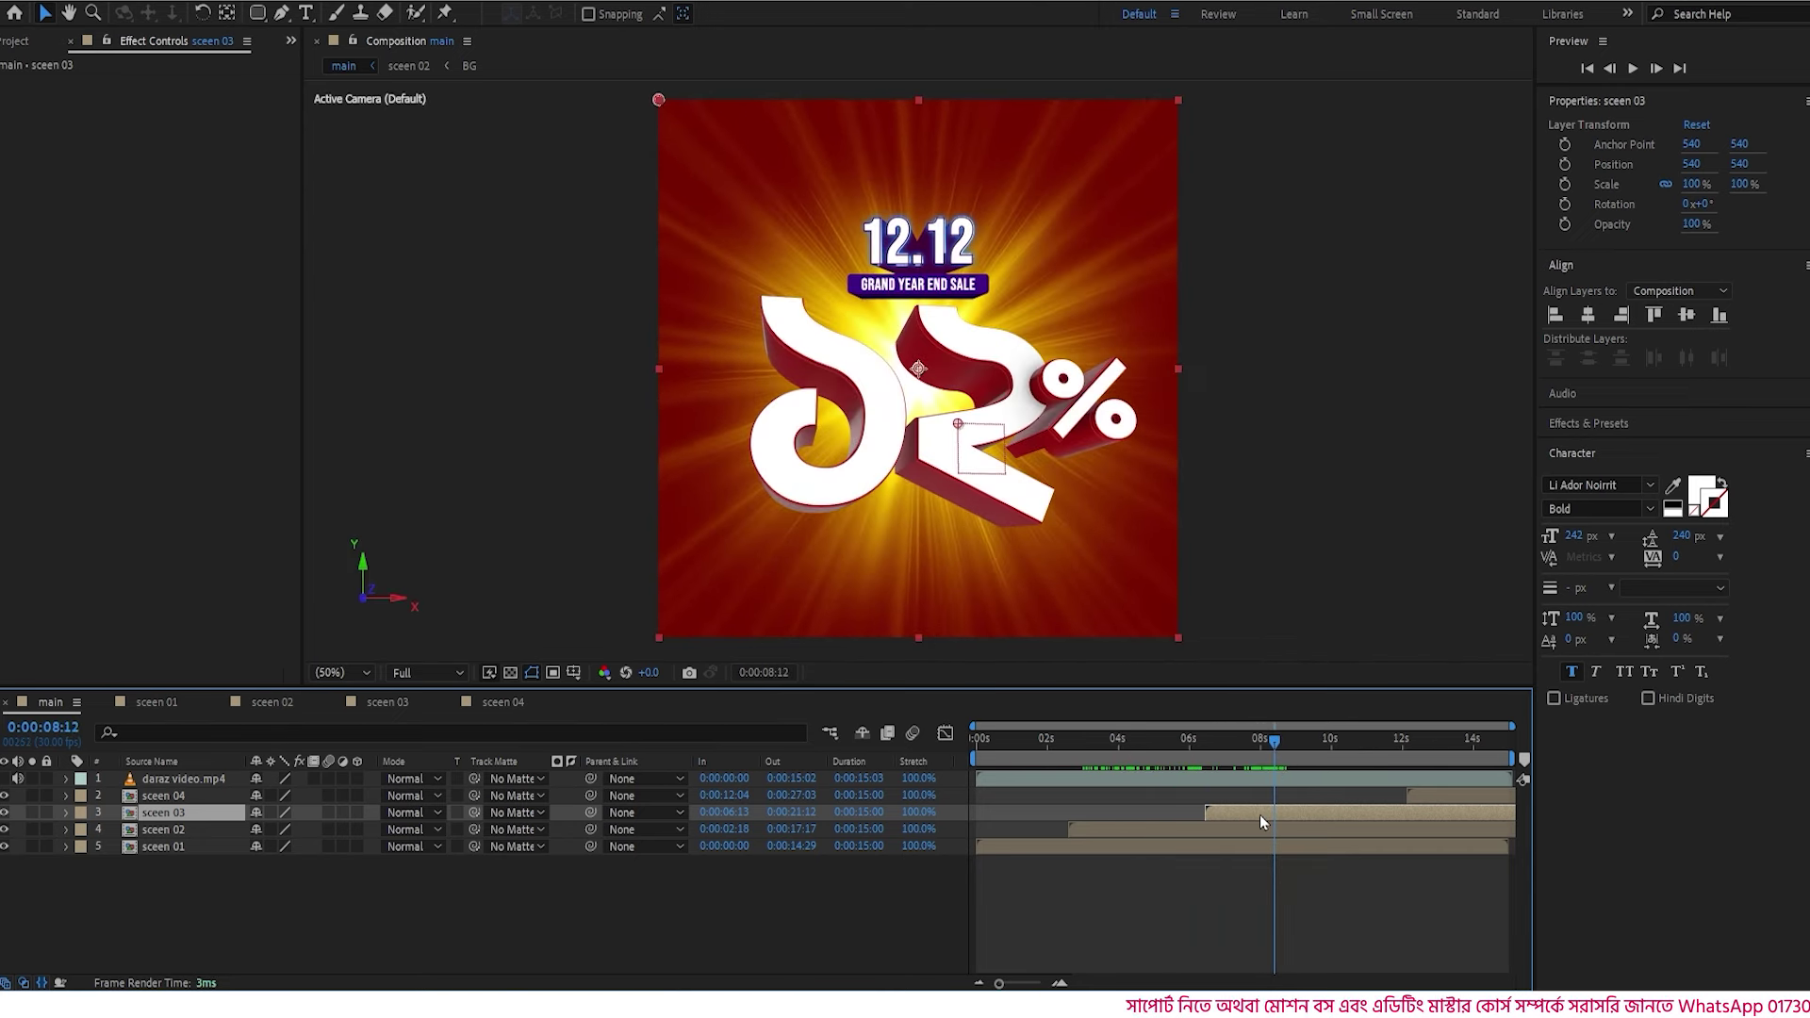
{"action": "mouse_move", "coordinate": [1082, 745]}
{"action": "left_mouse_down"}
{"action": "mouse_move", "coordinate": [948, 749]}
{"action": "mouse_move", "coordinate": [1084, 767]}
{"action": "left_mouse_up"}
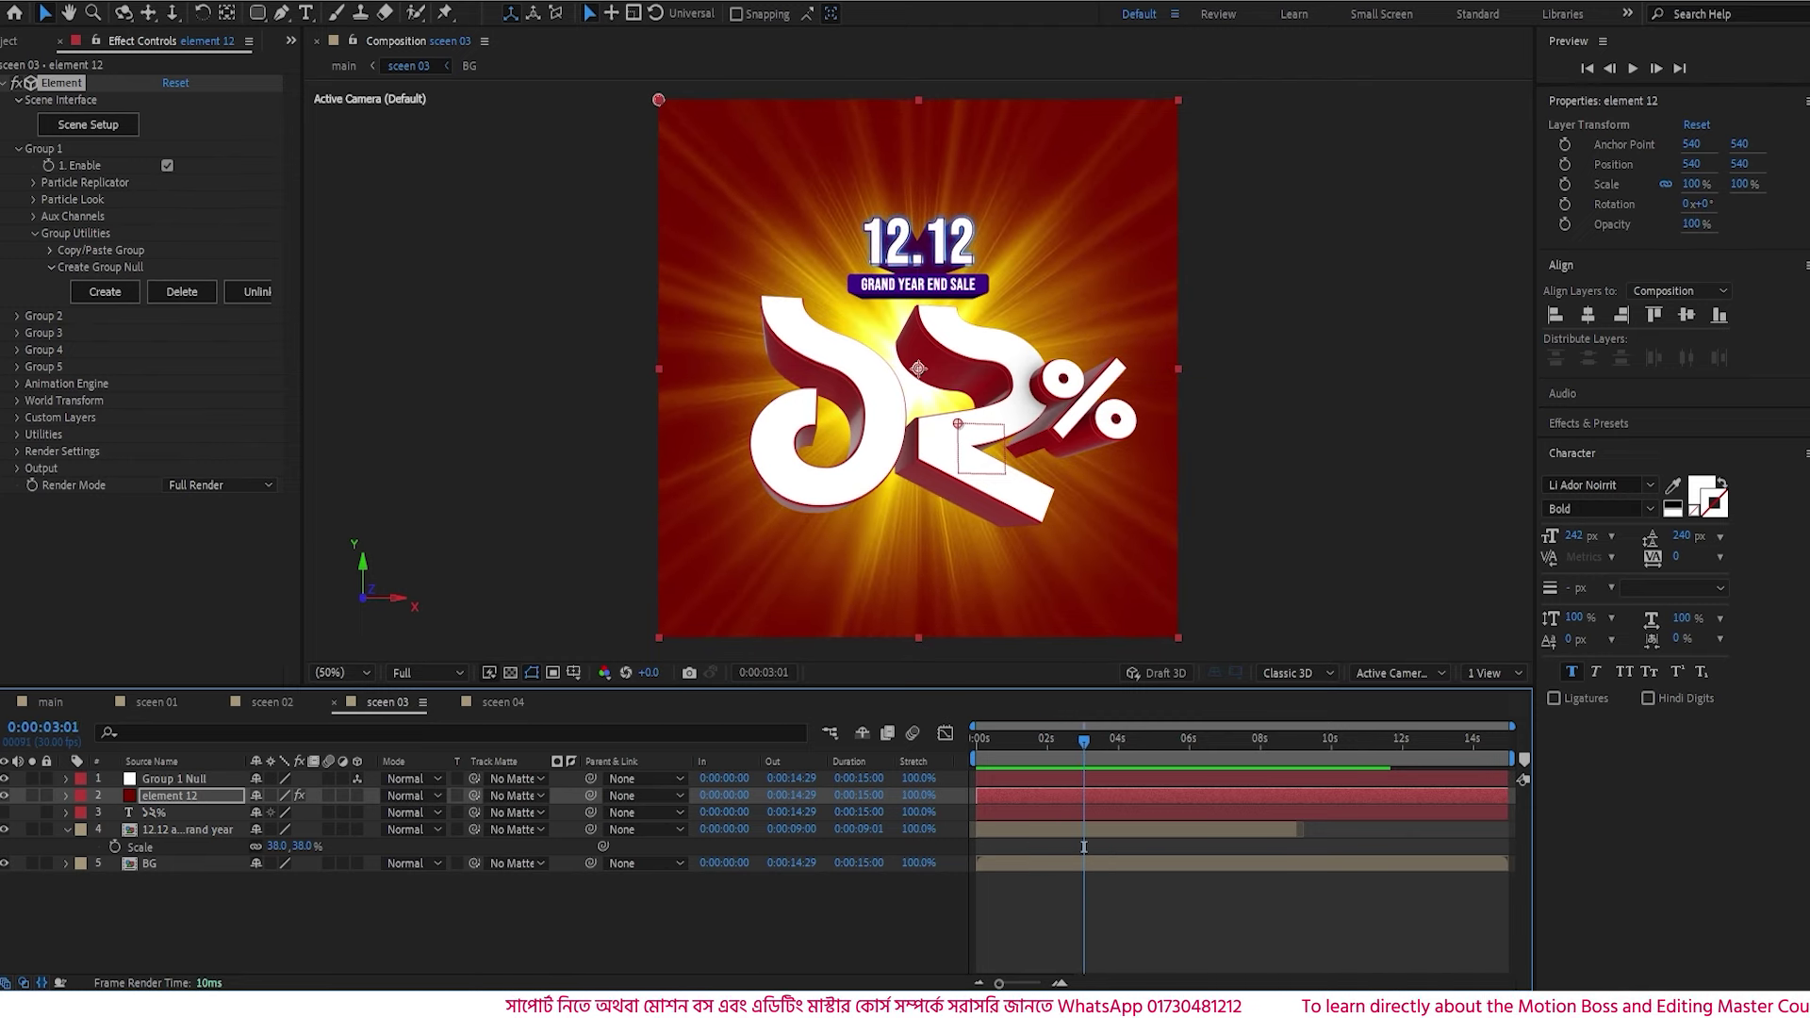
{"action": "left_click", "coordinate": [307, 14]}
{"action": "left_click", "coordinate": [785, 563]}
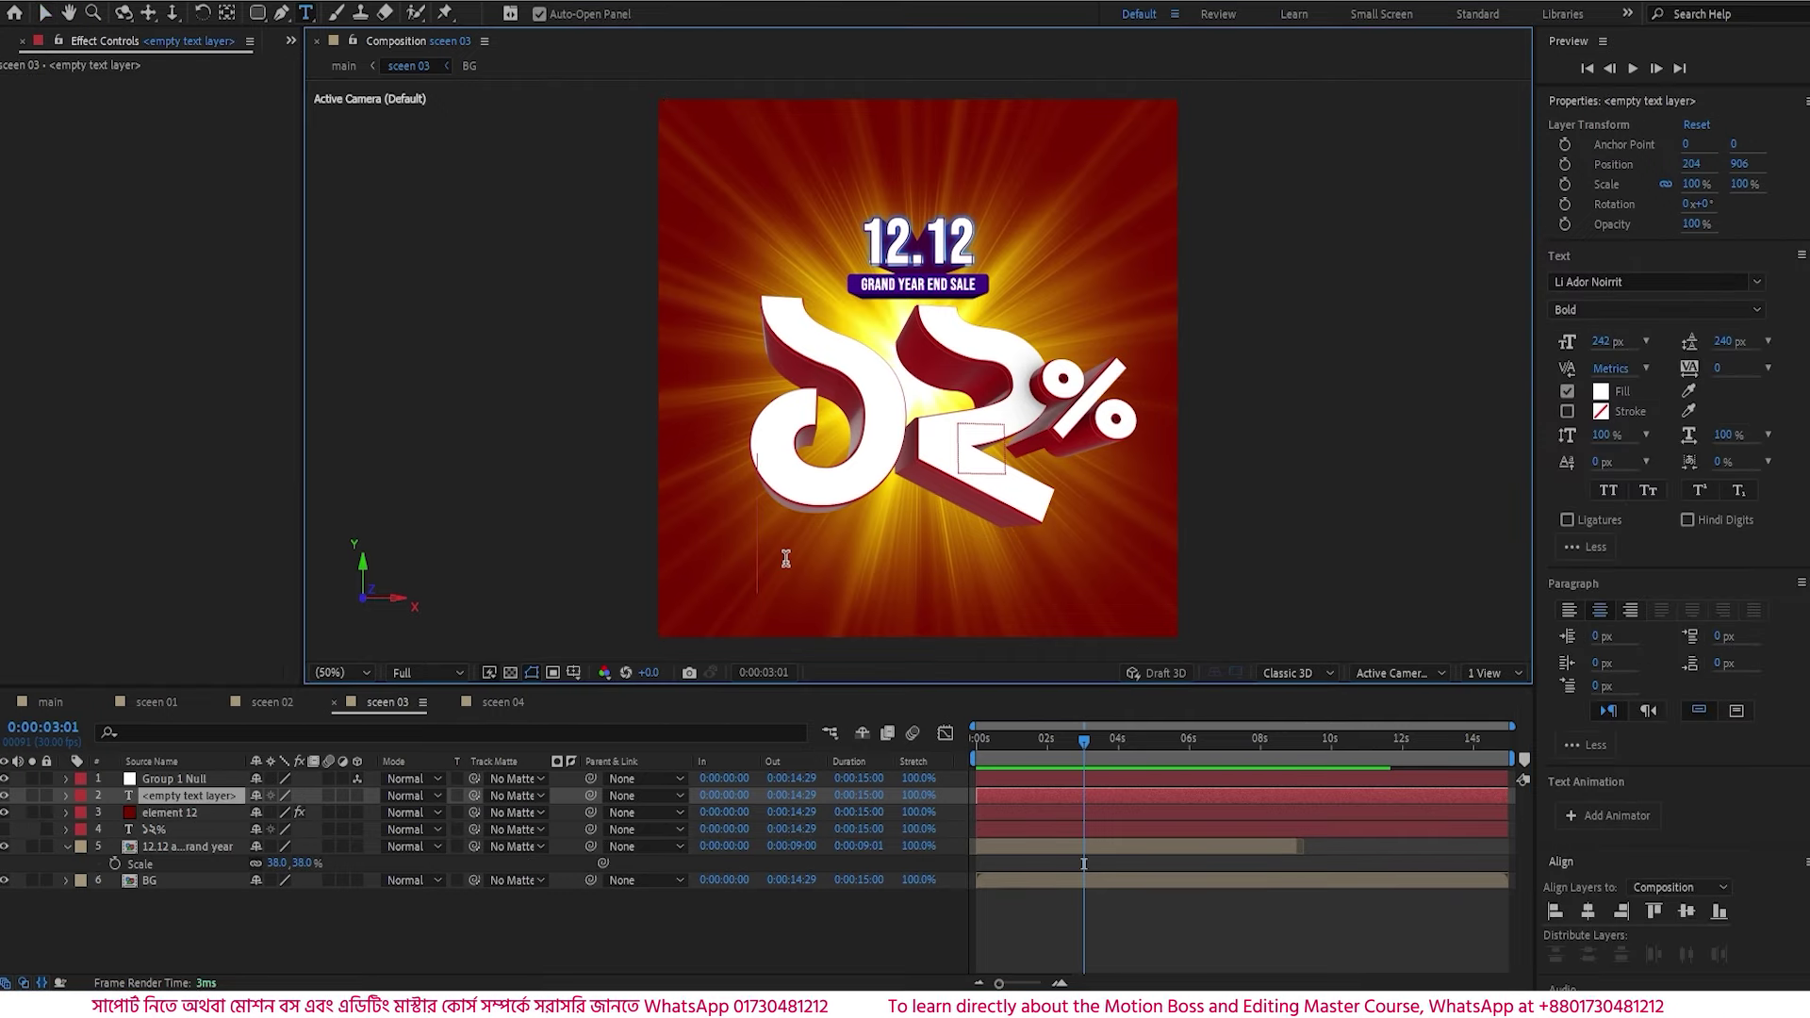
{"action": "type", "text": "ইন্সট্যান্ট ক্যাশব্যাক"}
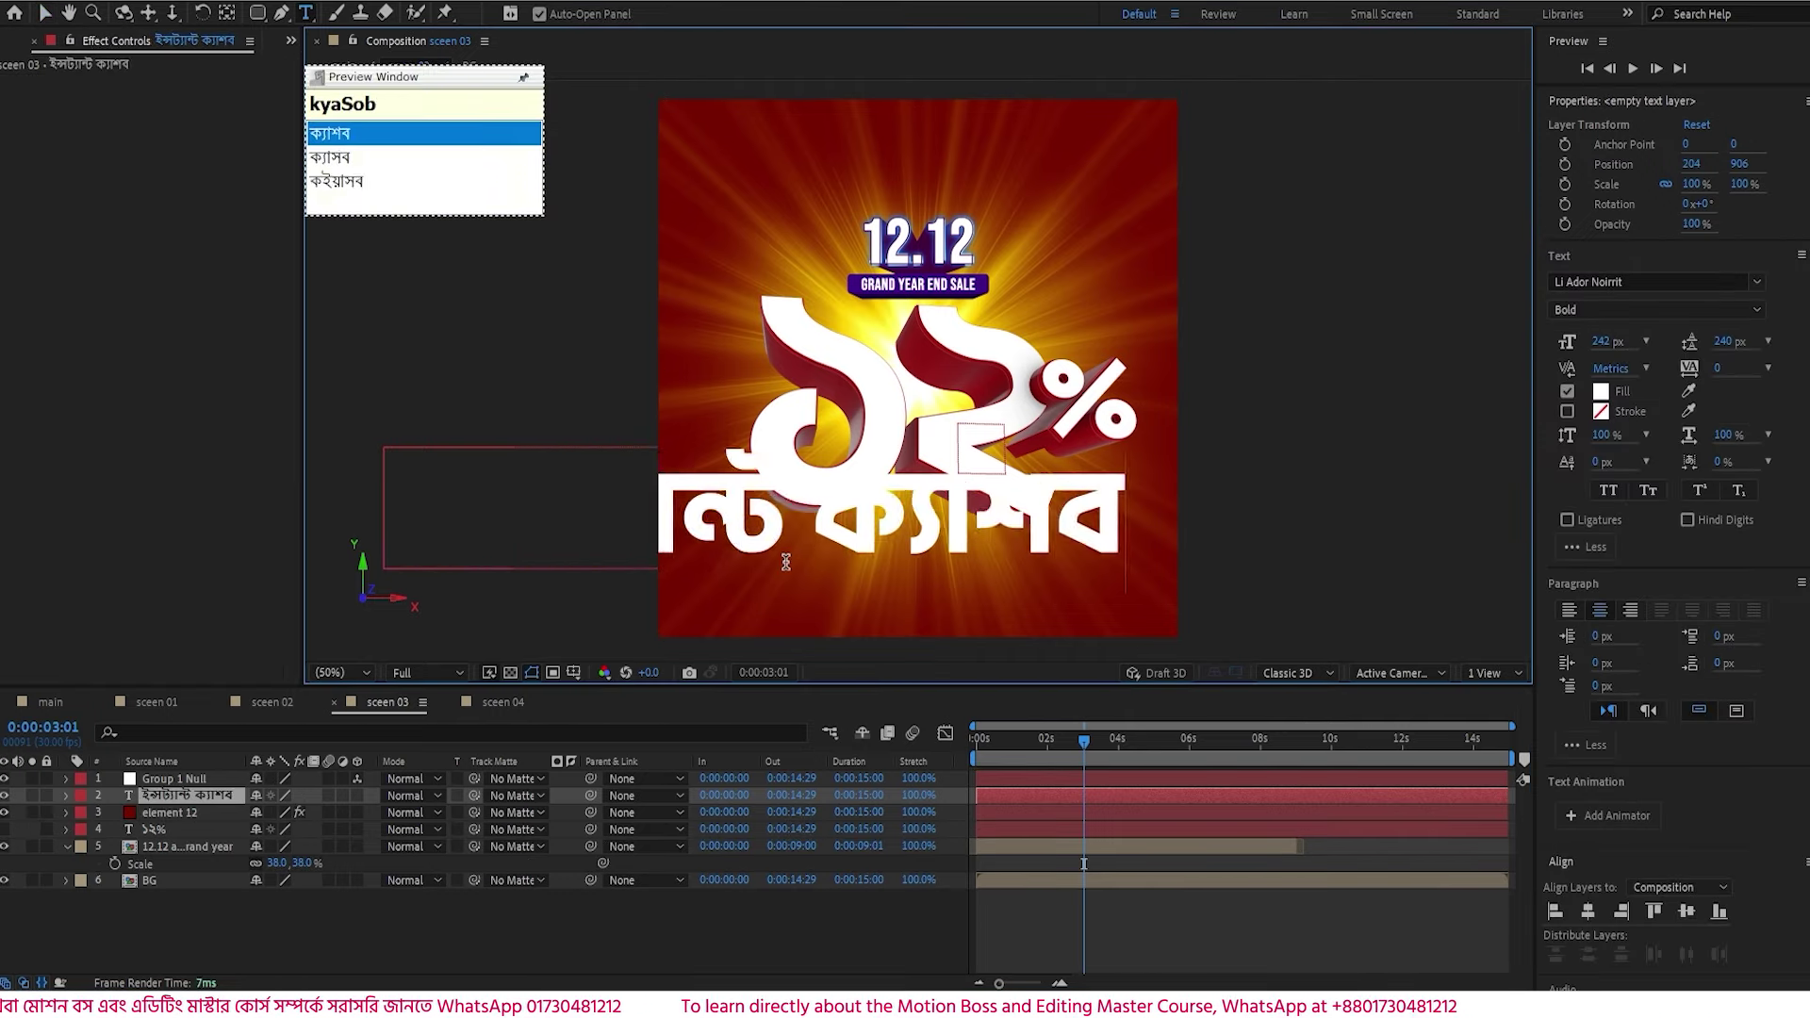
- Set the new text to SemiBold at 67 px and center it horizontally in the composition
{"action": "key", "text": "ctrl+a"}
{"action": "left_click_drag", "start_coordinate": [1600, 341], "coordinate": [1467, 371]}
{"action": "left_click", "coordinate": [1608, 310]}
{"action": "left_click", "coordinate": [1609, 463]}
{"action": "left_click", "coordinate": [1588, 911]}
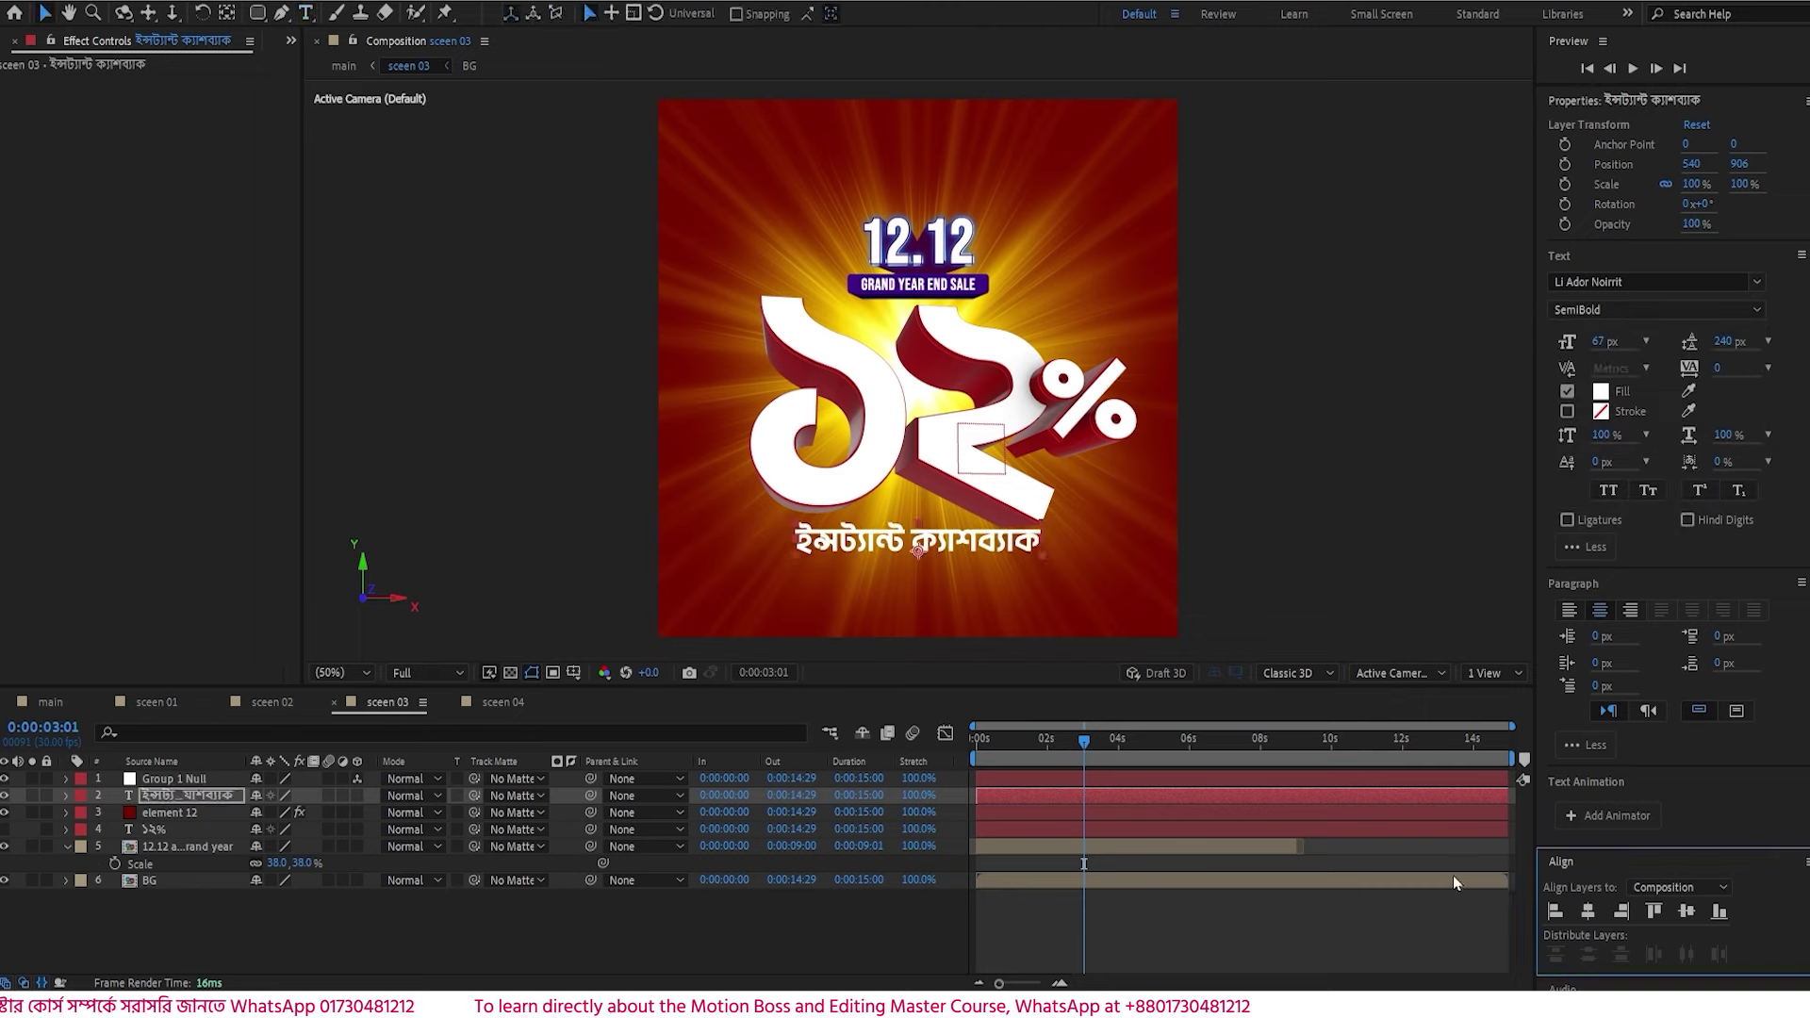
- Add a second text line "নগদ পেমেন্ট" at 110 px with about 101 px leading
{"action": "double_click", "coordinate": [968, 547]}
{"action": "left_click", "coordinate": [1054, 563]}
{"action": "key", "text": "Return"}
{"action": "type", "text": "নগ"}
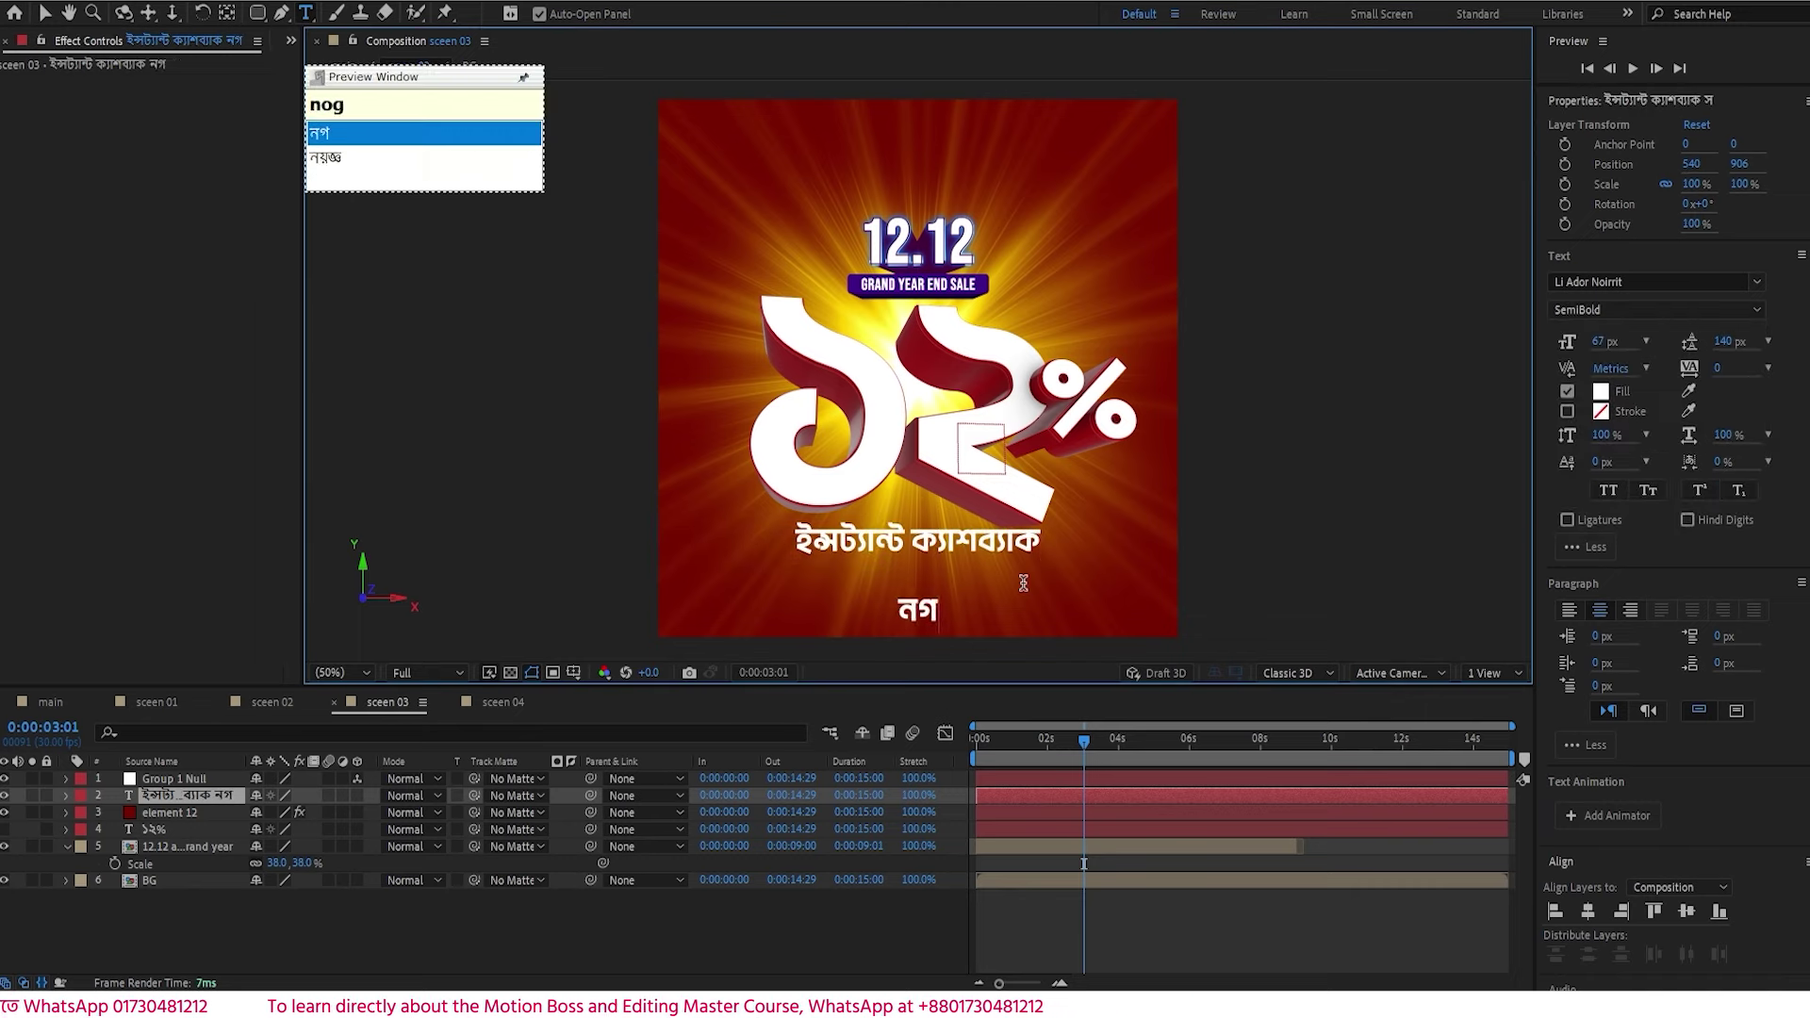
{"action": "type", "text": "দ পেমেন্ট"}
{"action": "left_click_drag", "start_coordinate": [1001, 612], "coordinate": [837, 612]}
{"action": "left_click_drag", "start_coordinate": [1599, 342], "coordinate": [1685, 342]}
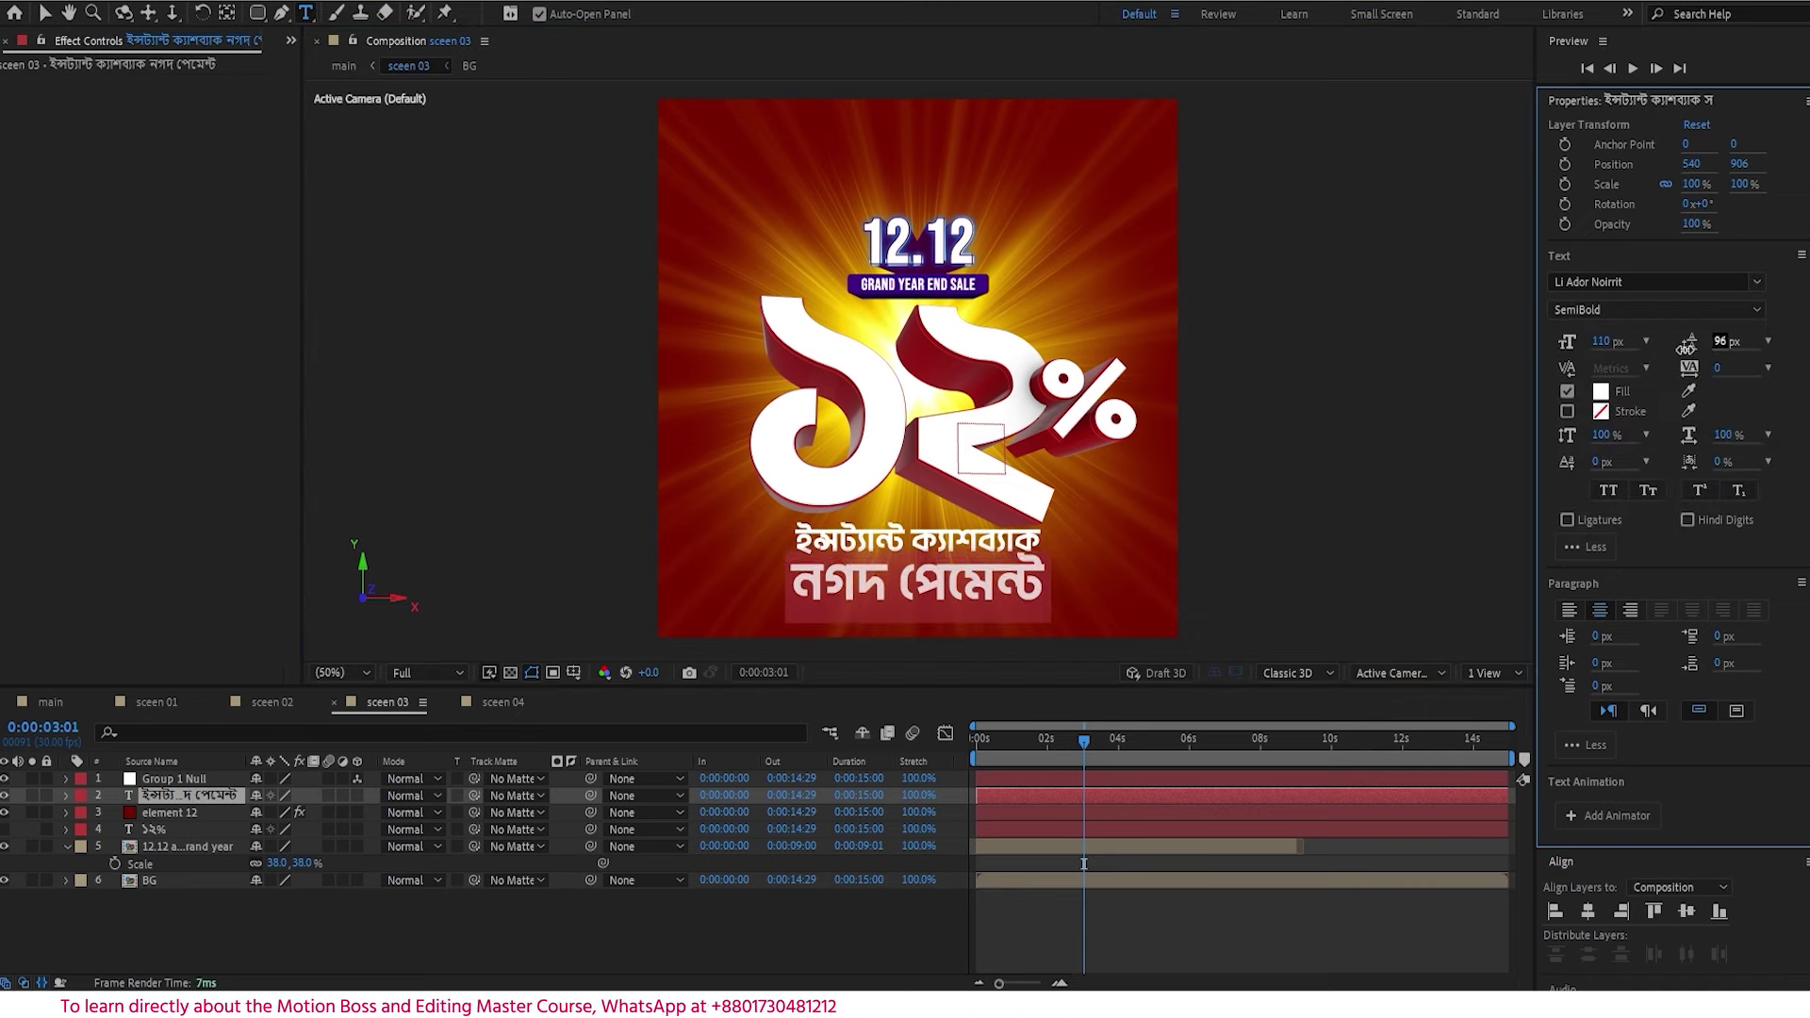
- Add a third line "শর্ত প্রজজ্য। ৫০১ বা তার বেশি কেনাকাটার পেমেন্ট" in Regular at 28 px with 40 px leading
{"action": "left_click", "coordinate": [1058, 589]}
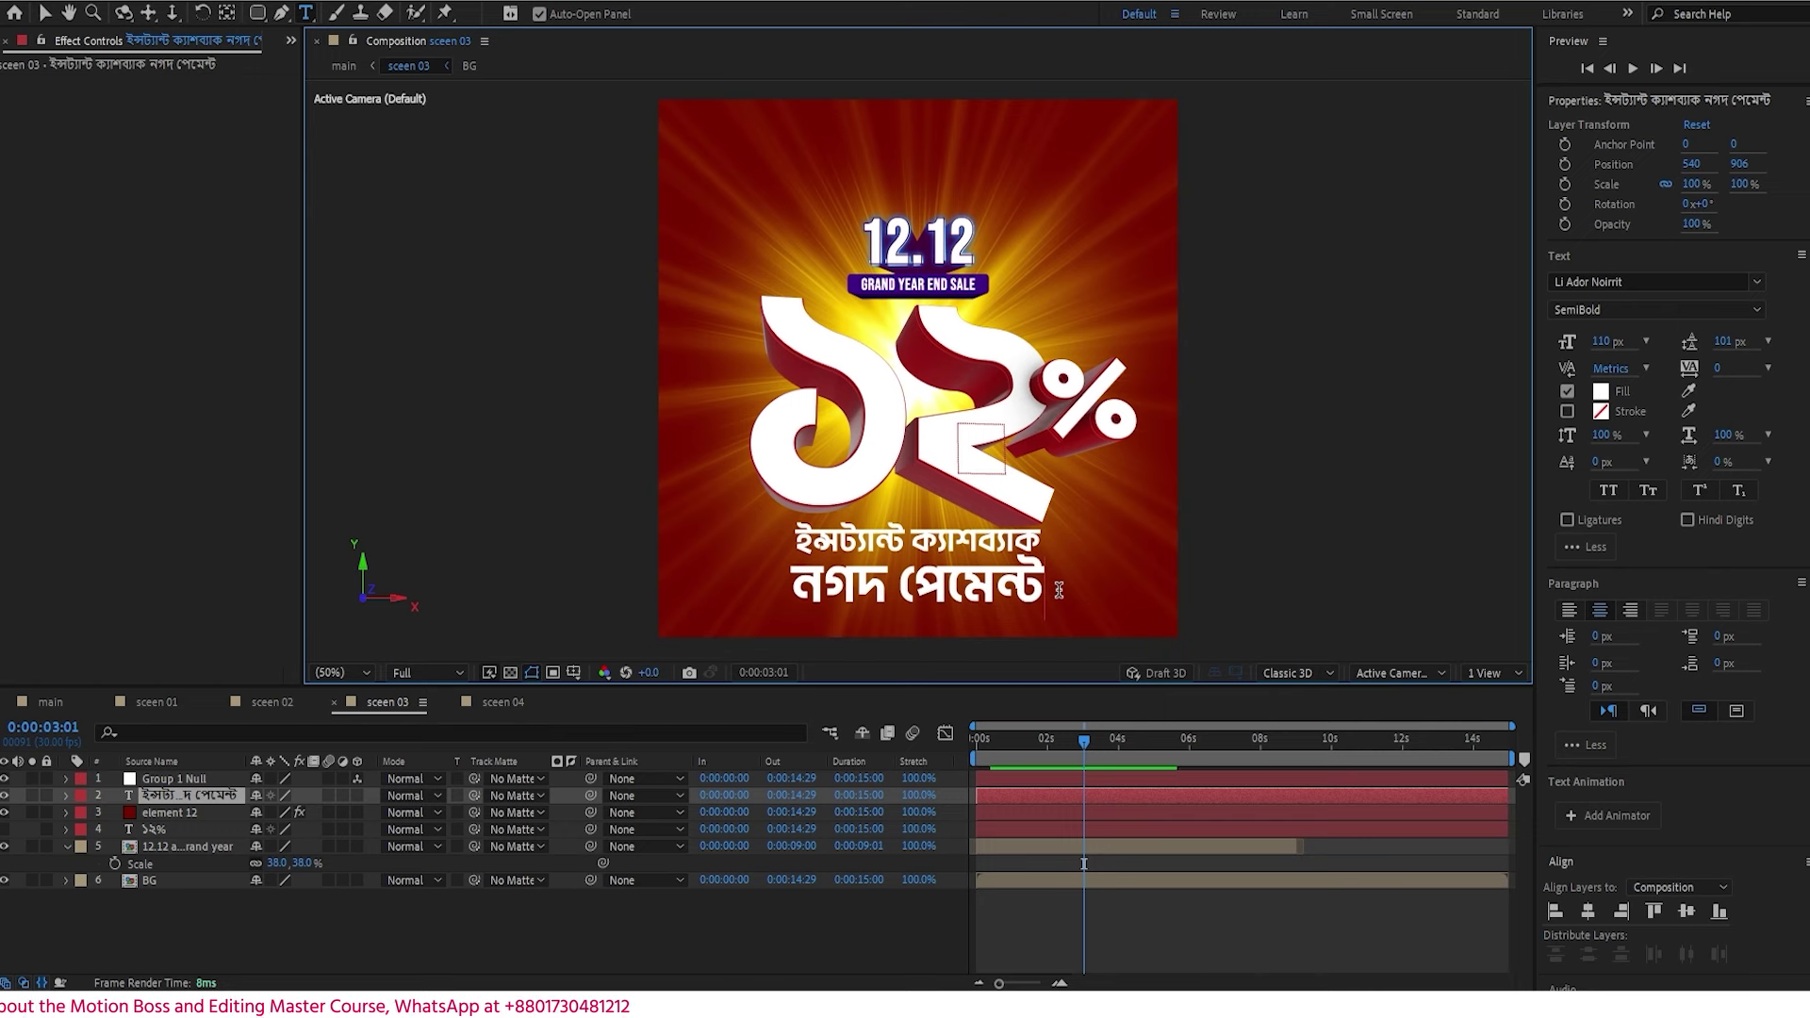
{"action": "type", "text": "শর্ত প্রজোজ্য।"}
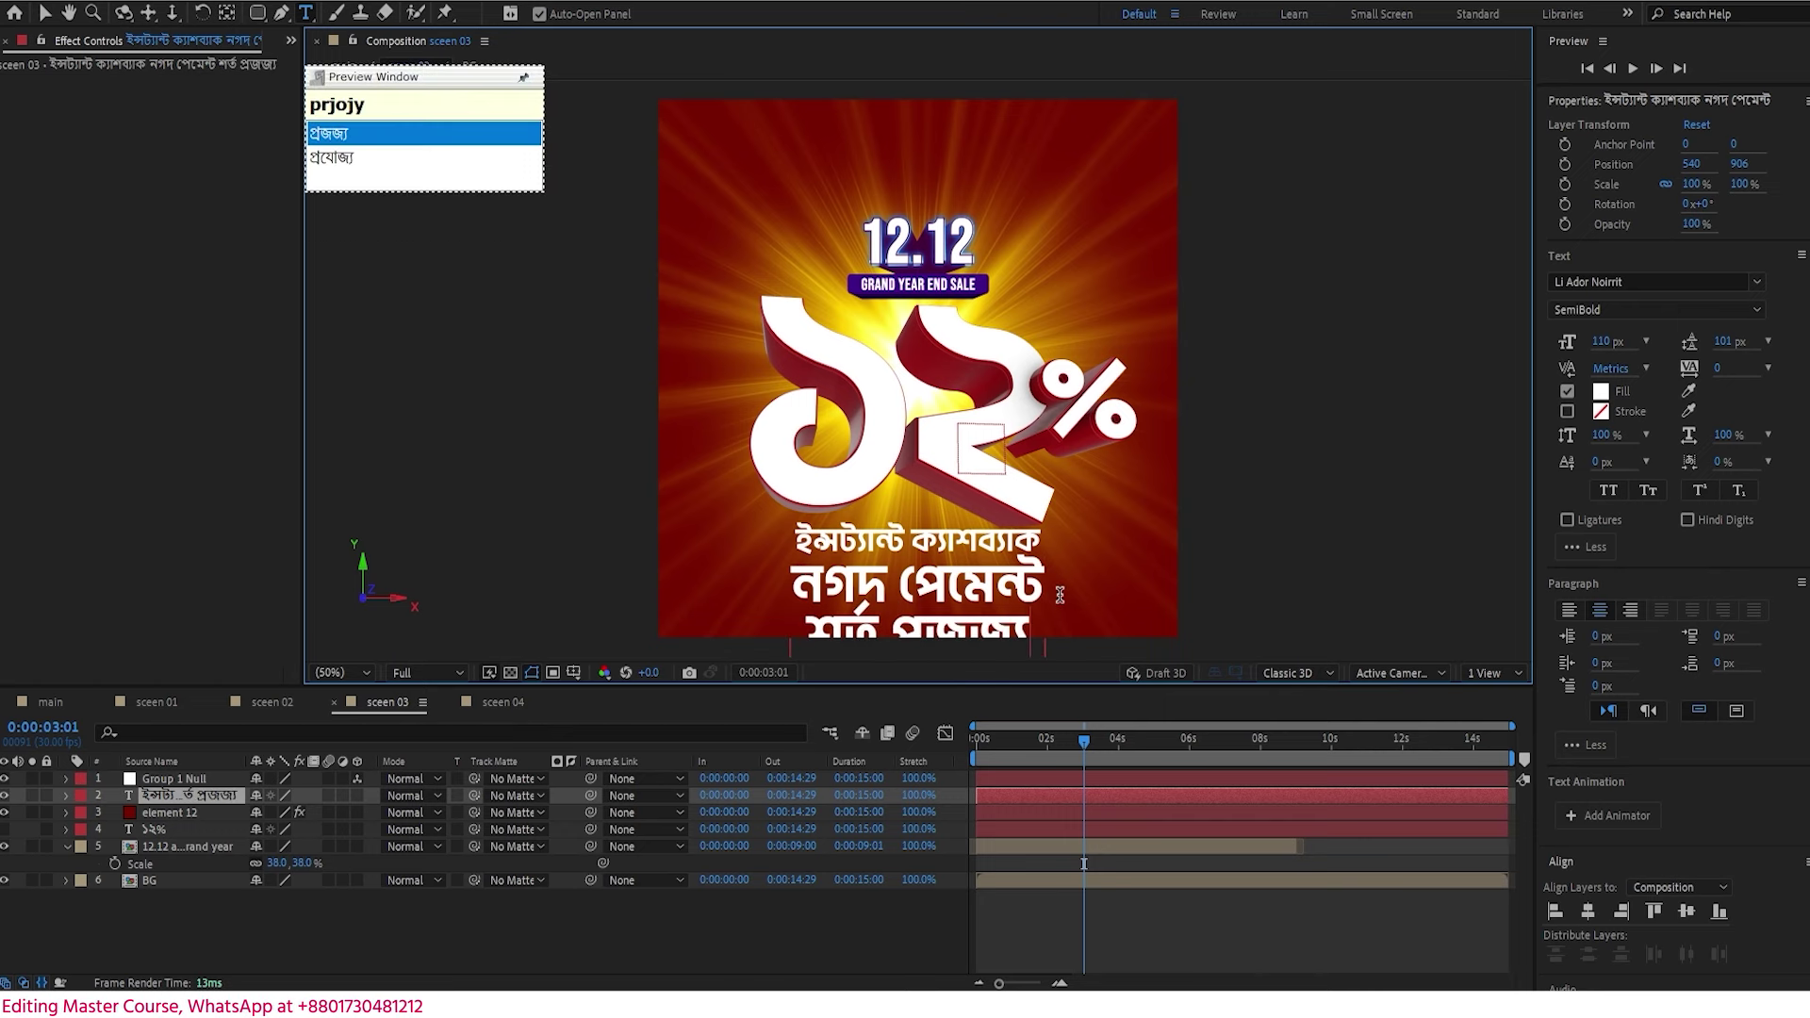
{"action": "type", "text": " ৫০১ বা তার বেশি কেনাকা"}
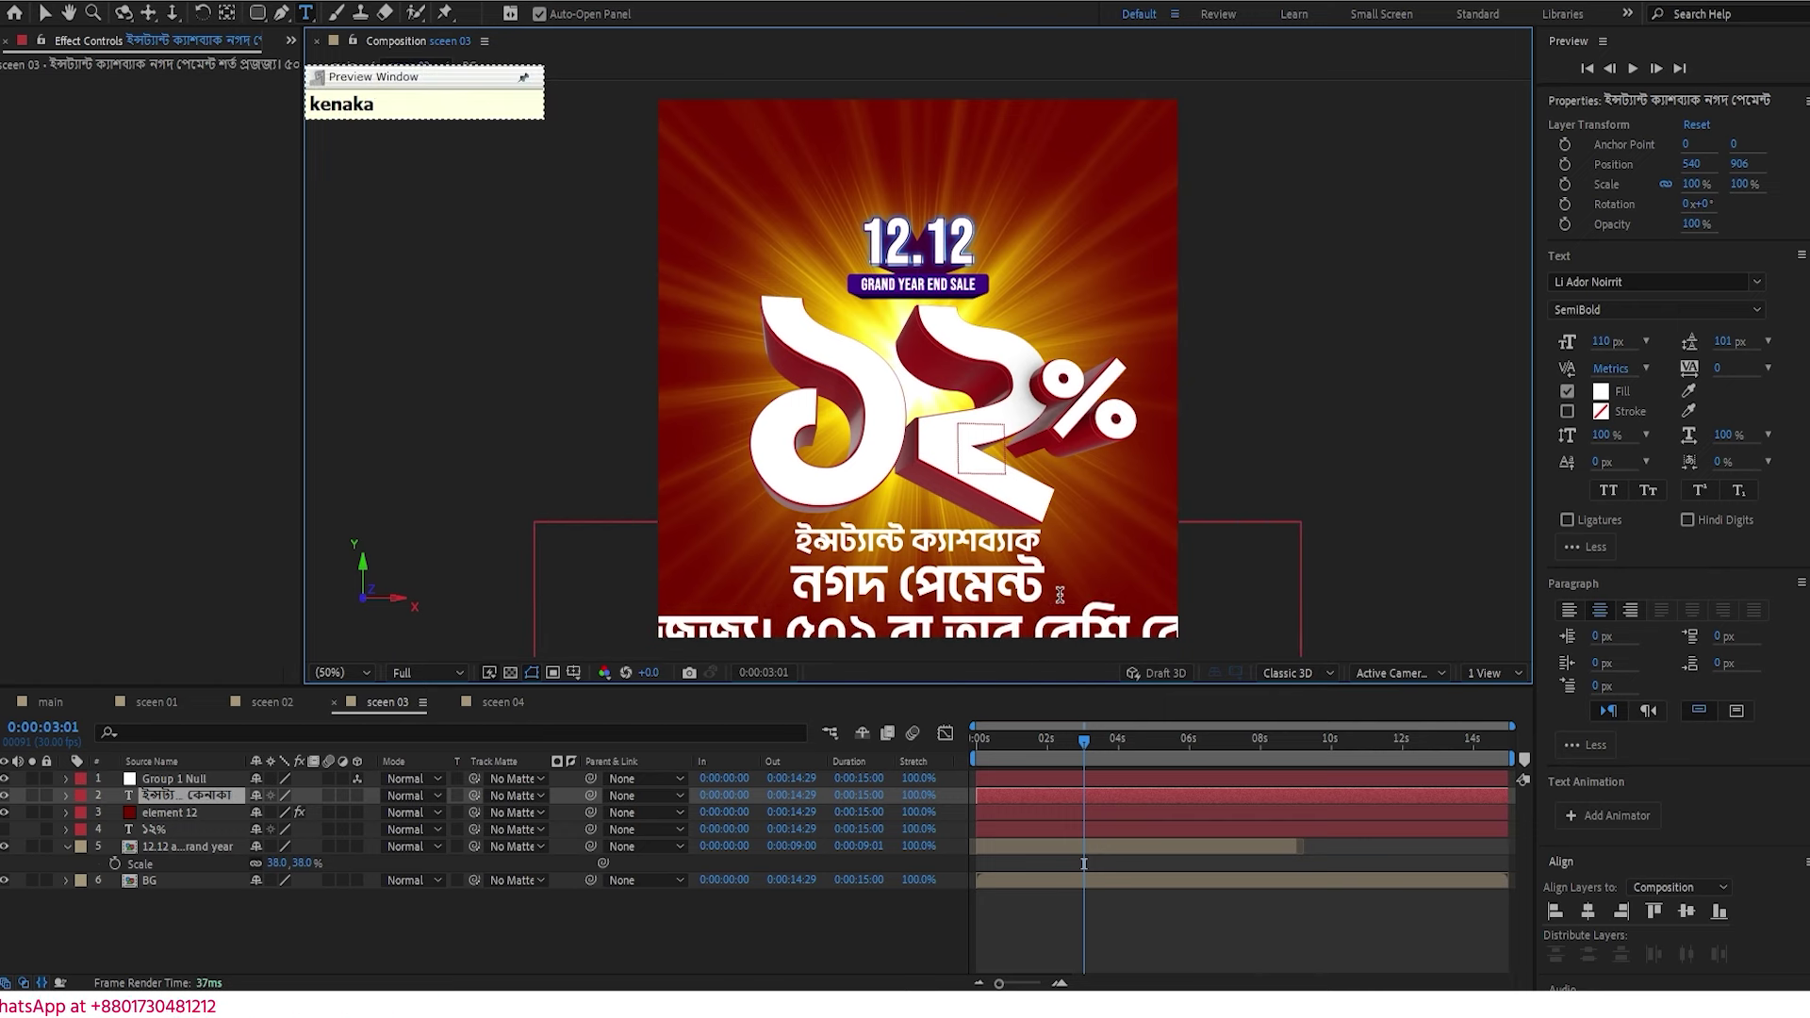
{"action": "left_click_drag", "start_coordinate": [1405, 632], "coordinate": [422, 634]}
{"action": "left_click_drag", "start_coordinate": [1601, 342], "coordinate": [1527, 343]}
{"action": "left_click_drag", "start_coordinate": [1721, 342], "coordinate": [1662, 344]}
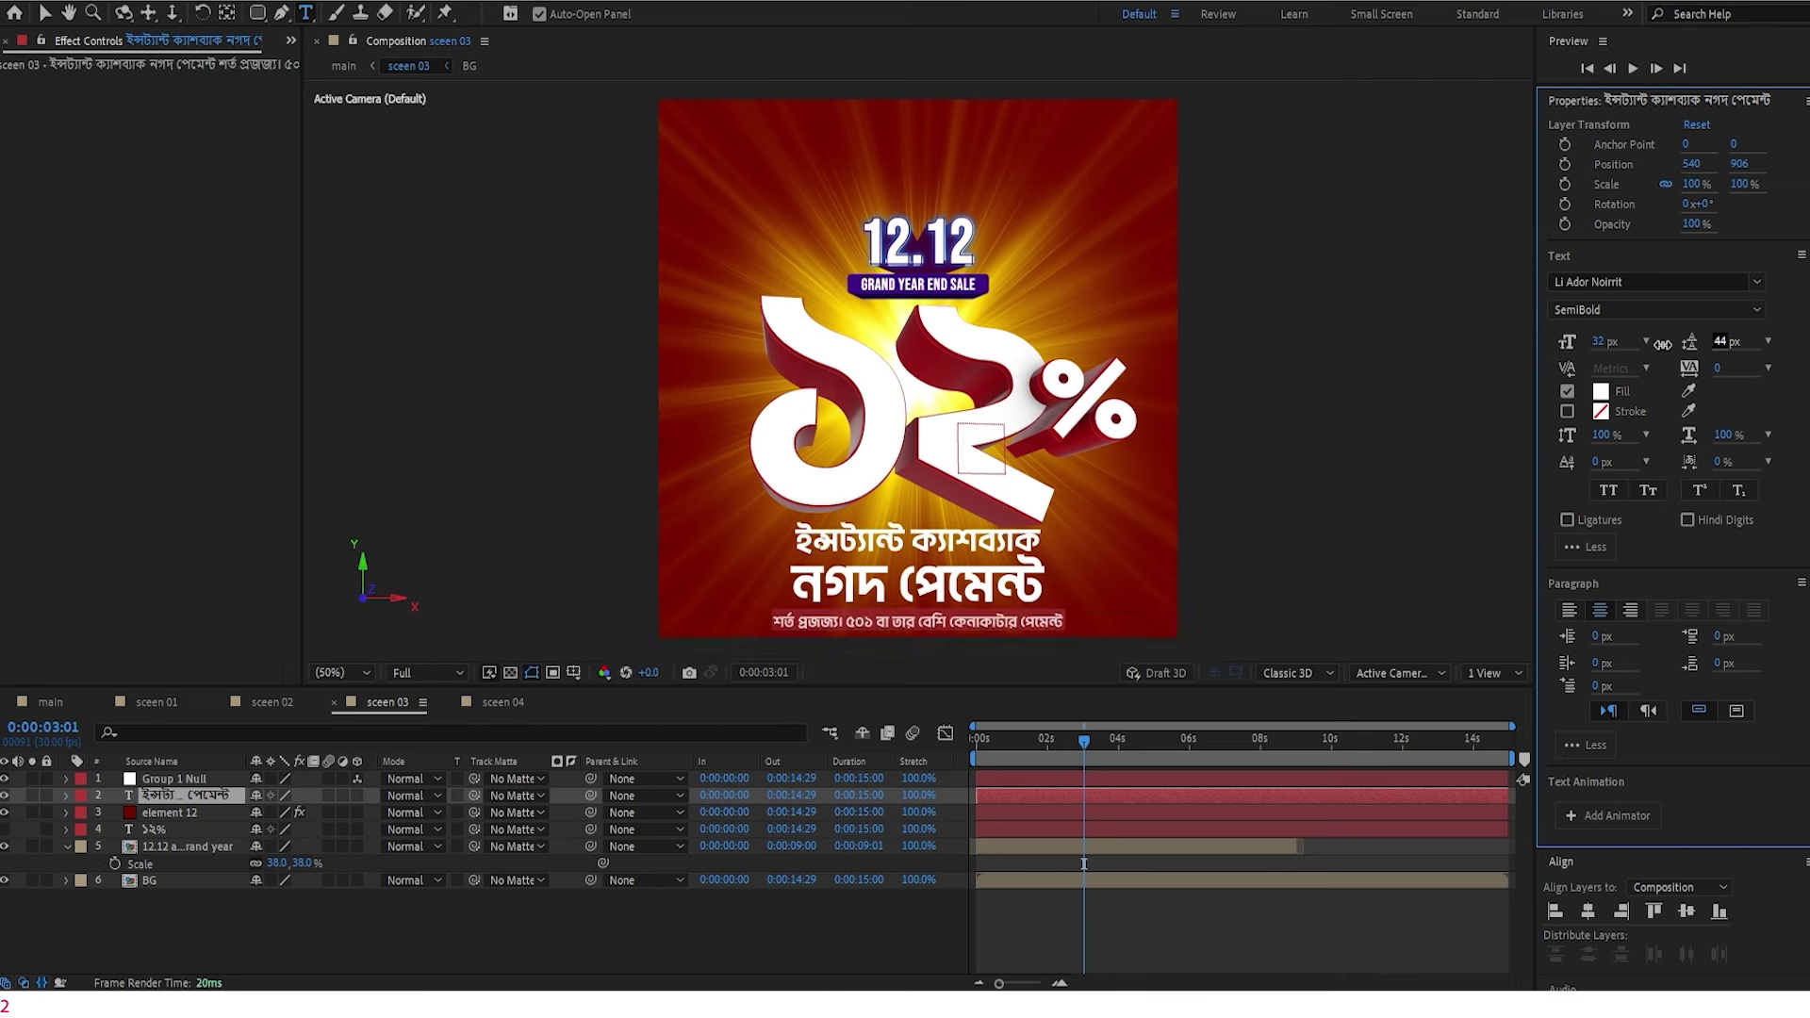
{"action": "left_click", "coordinate": [1651, 310]}
{"action": "left_click", "coordinate": [1591, 430]}
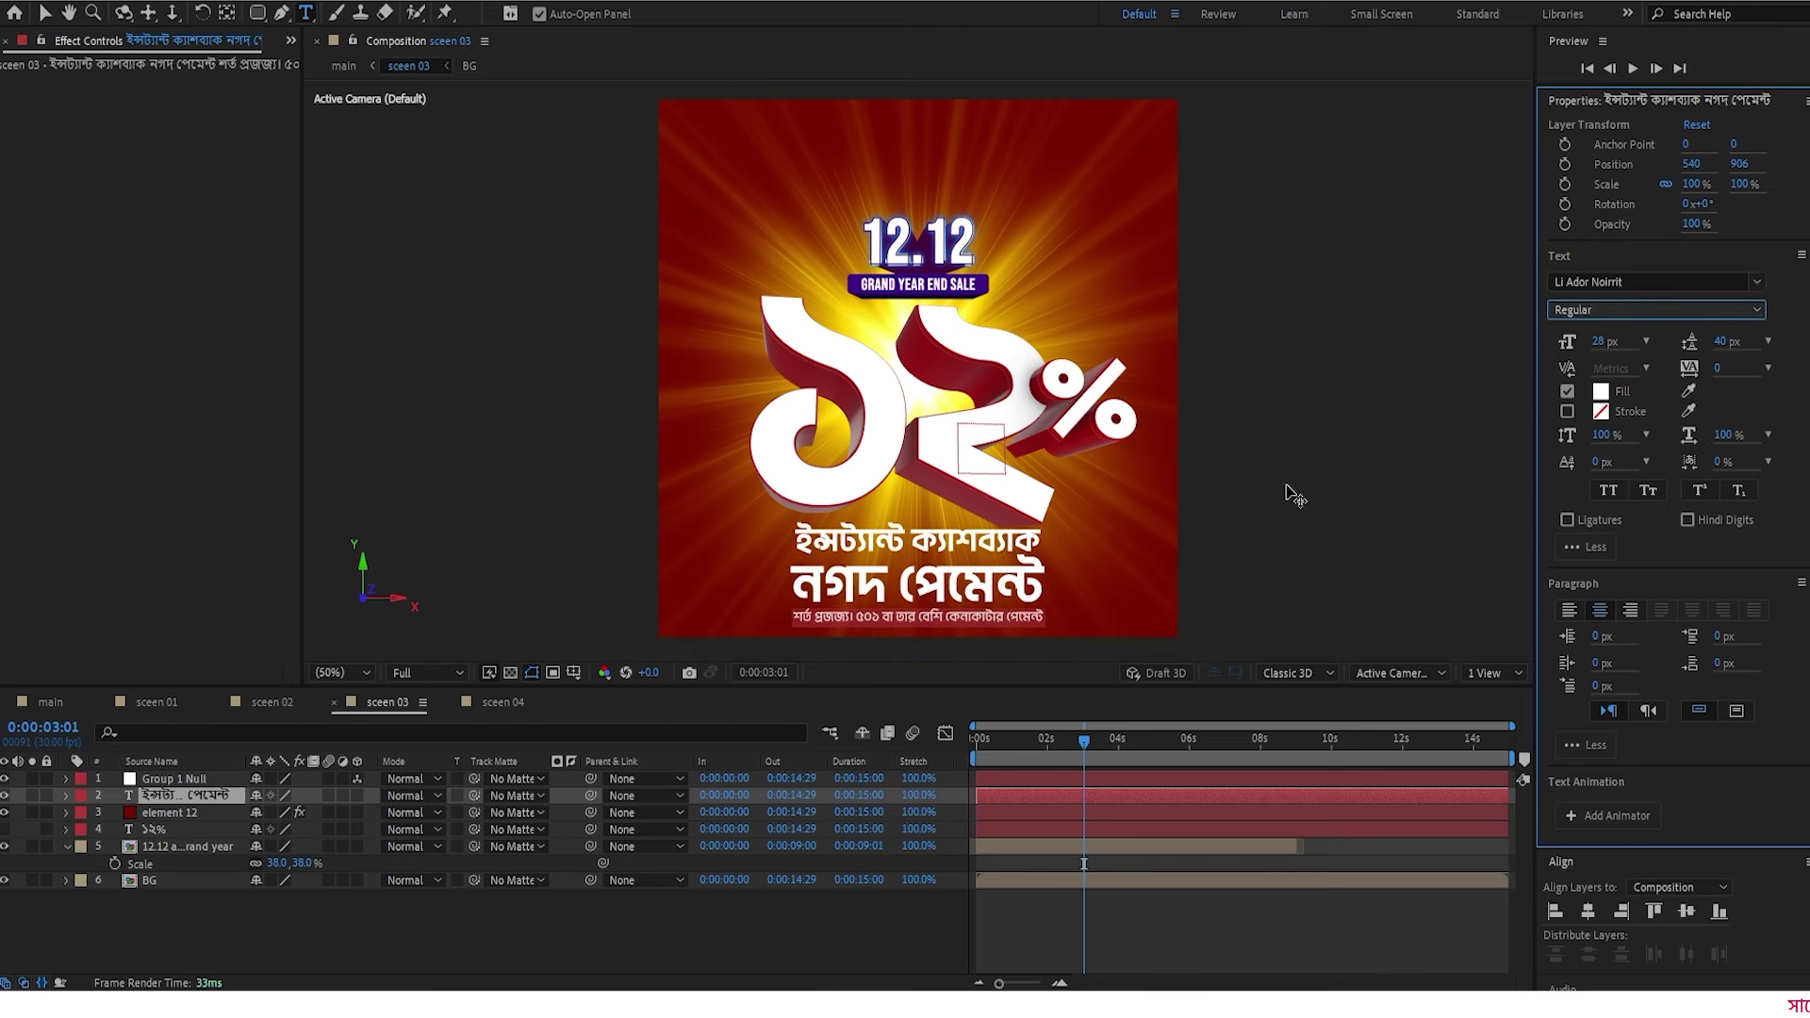
- Scale the Bengali text block to 86% and Group 1 Null to 92%, shifting both and the 12.12 title slightly upward
{"action": "left_click", "coordinate": [48, 15]}
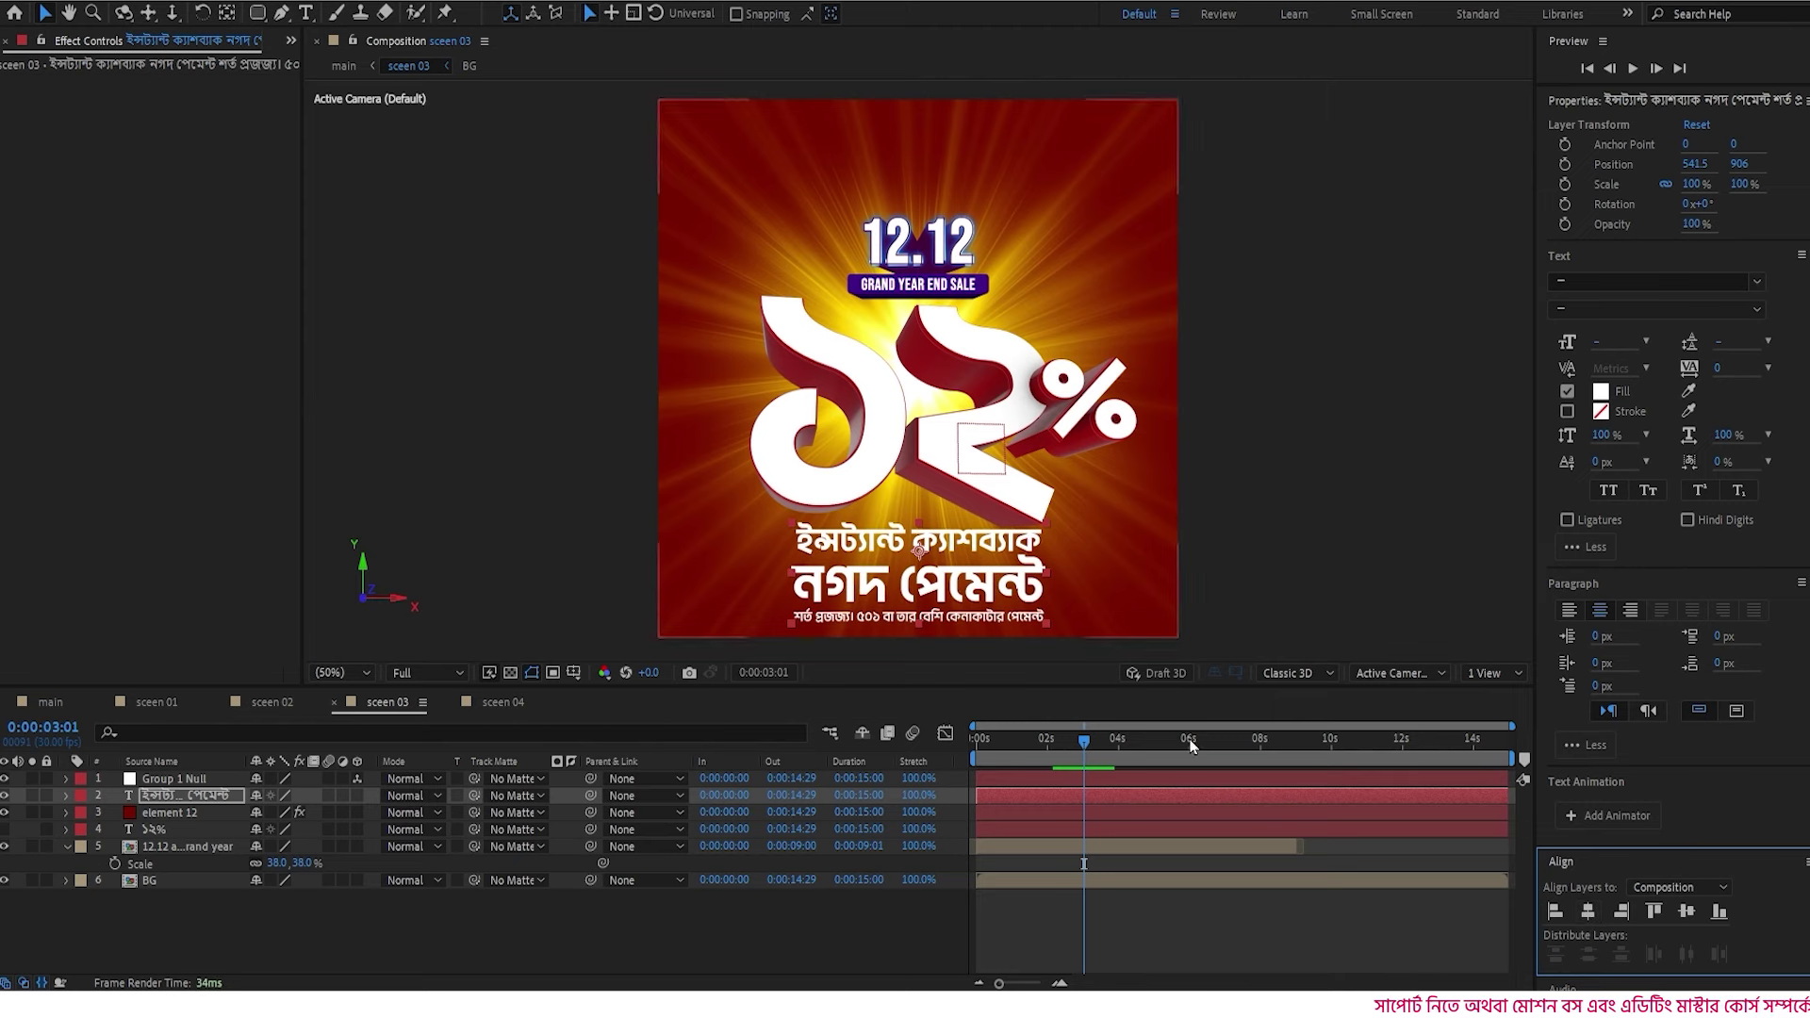
{"action": "left_click_drag", "start_coordinate": [958, 582], "coordinate": [958, 564]}
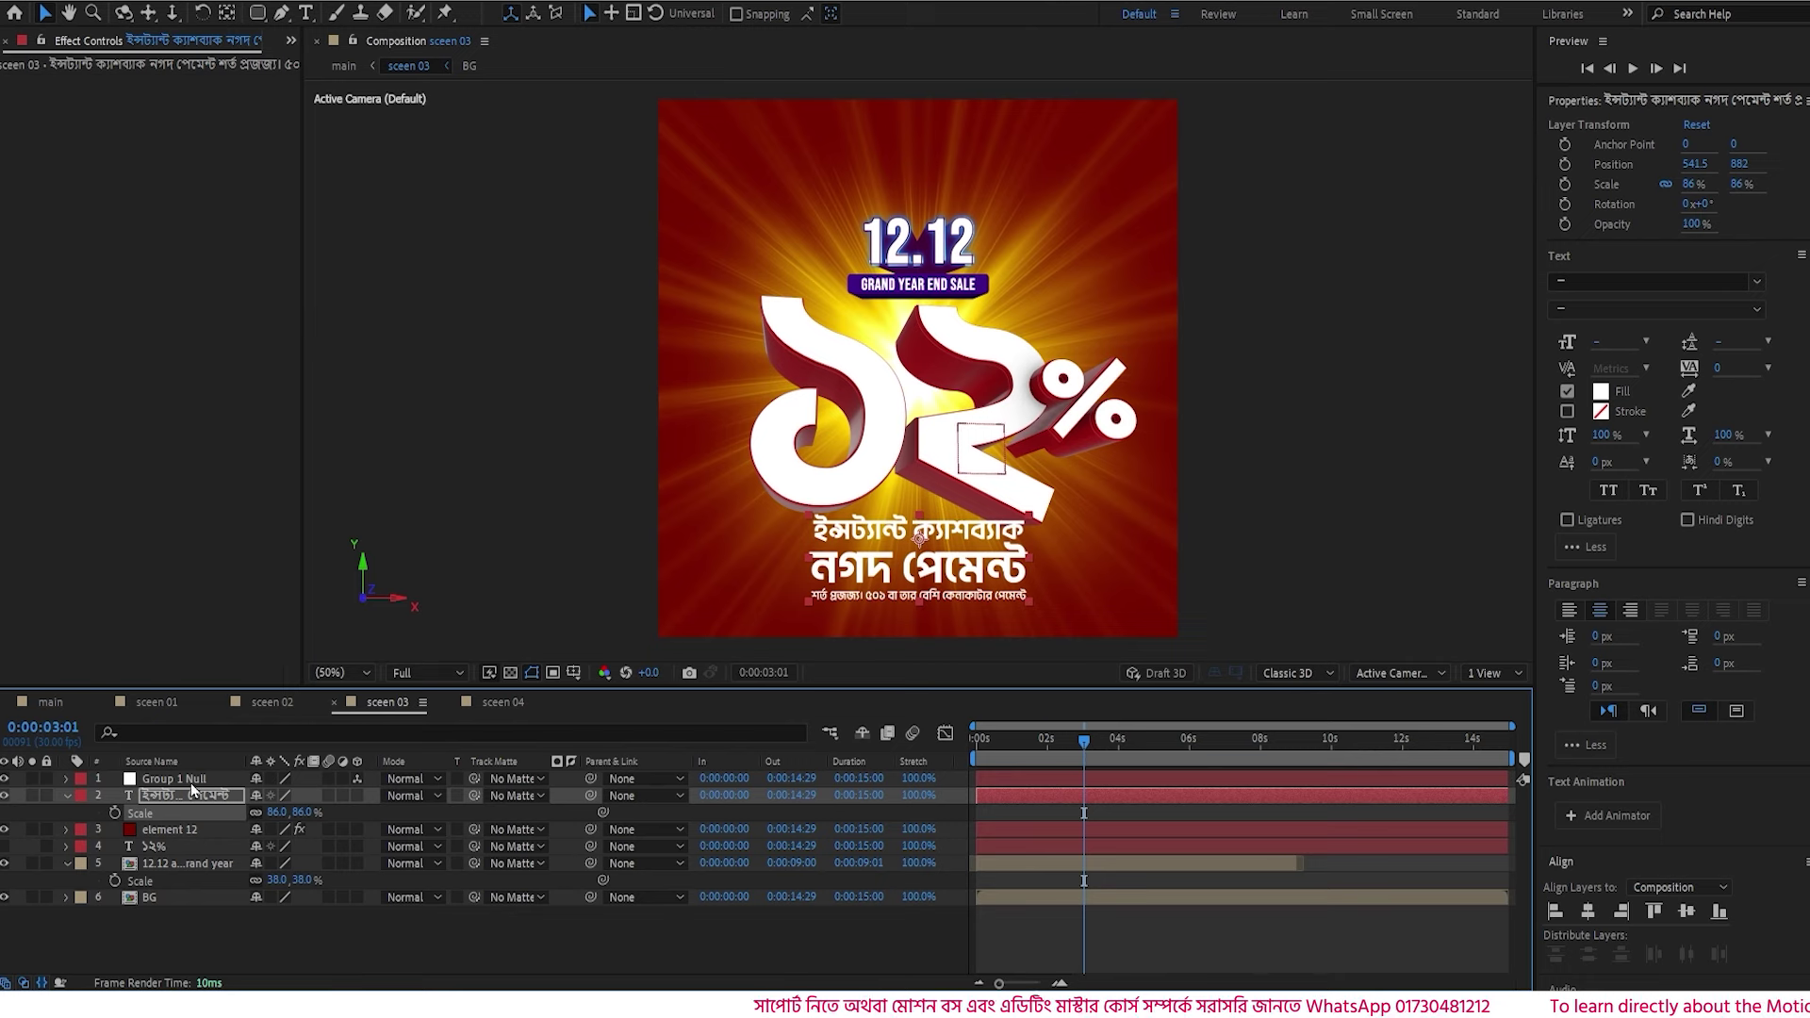
{"action": "left_click", "coordinate": [179, 781]}
{"action": "key", "text": "s"}
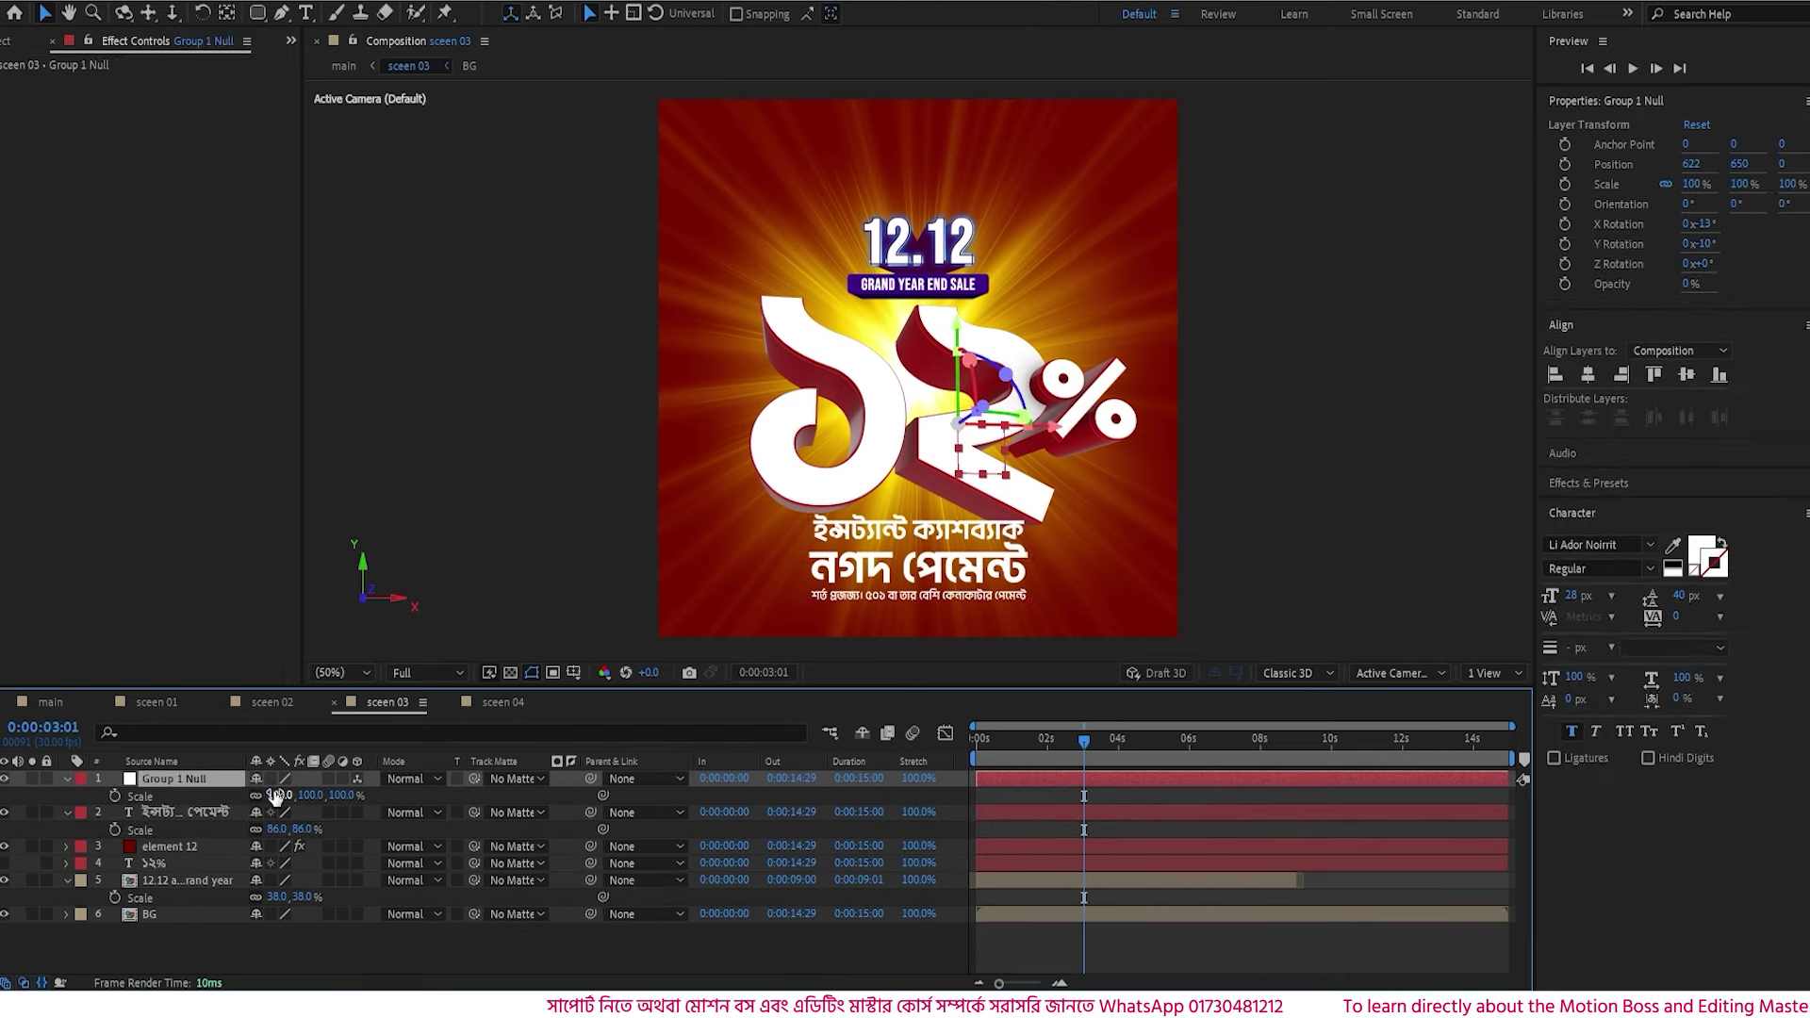
{"action": "left_click_drag", "start_coordinate": [277, 796], "coordinate": [271, 795]}
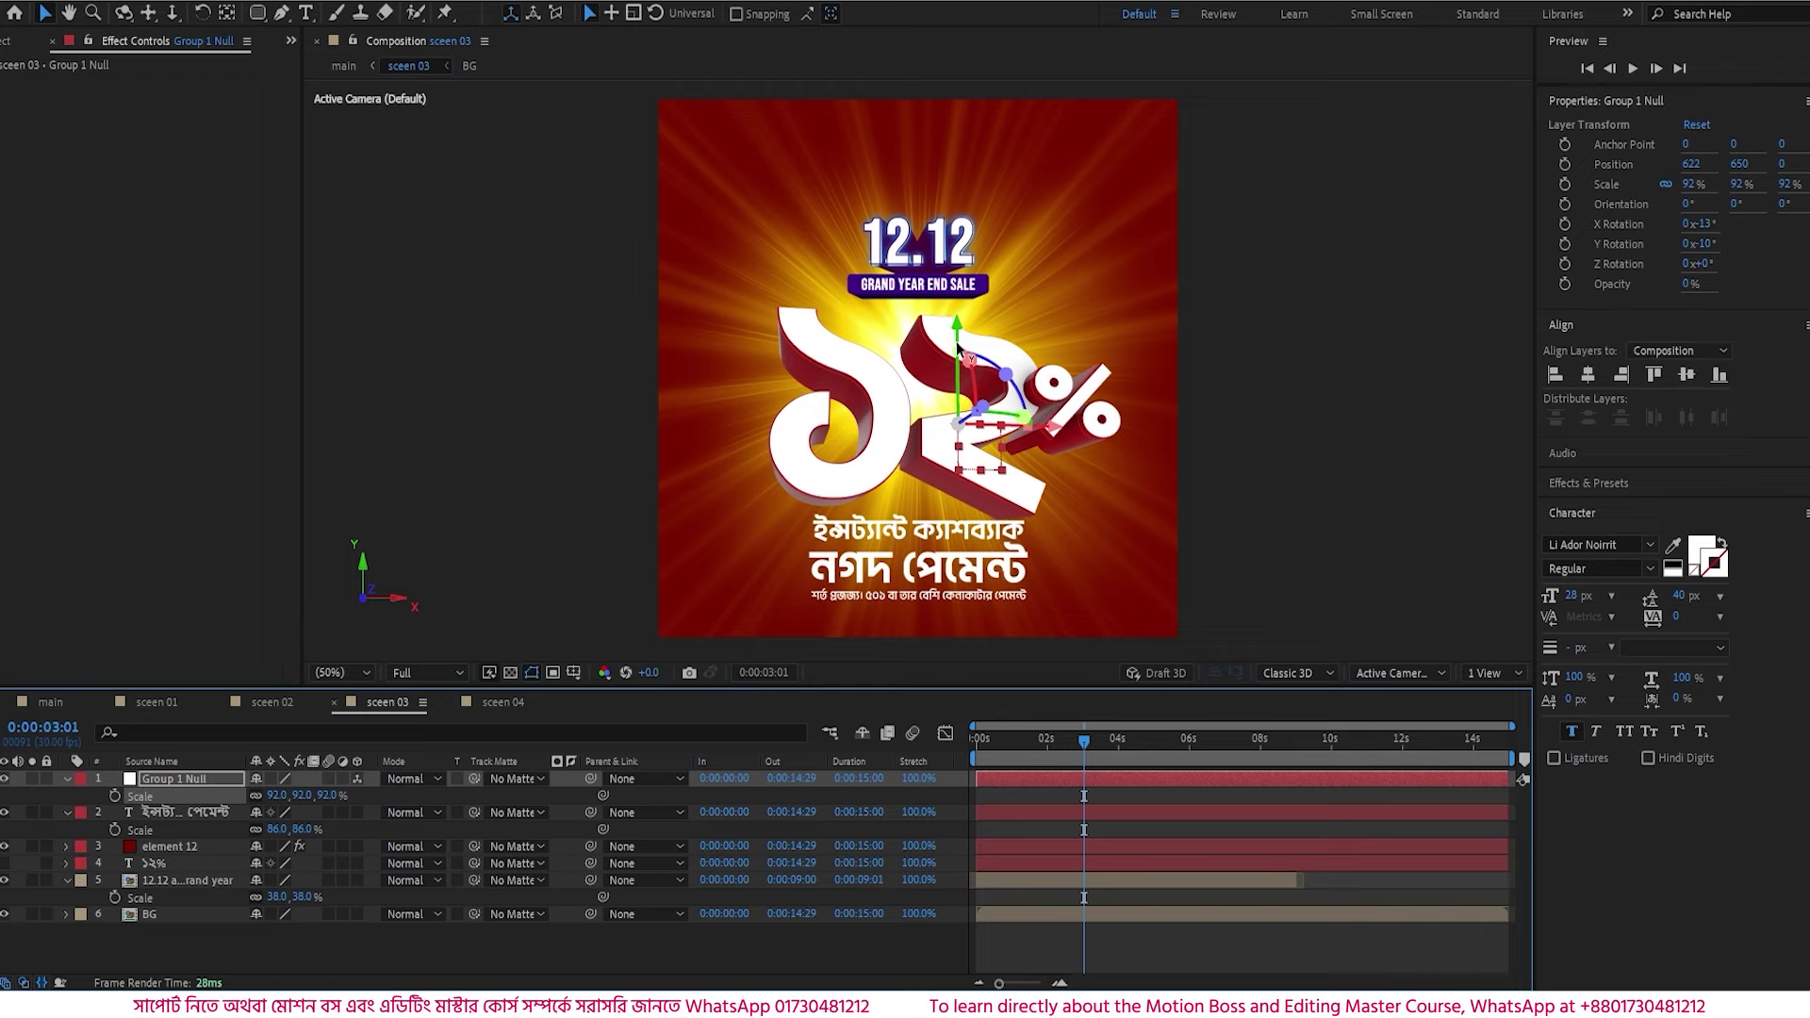
{"action": "left_click_drag", "start_coordinate": [959, 349], "coordinate": [959, 342]}
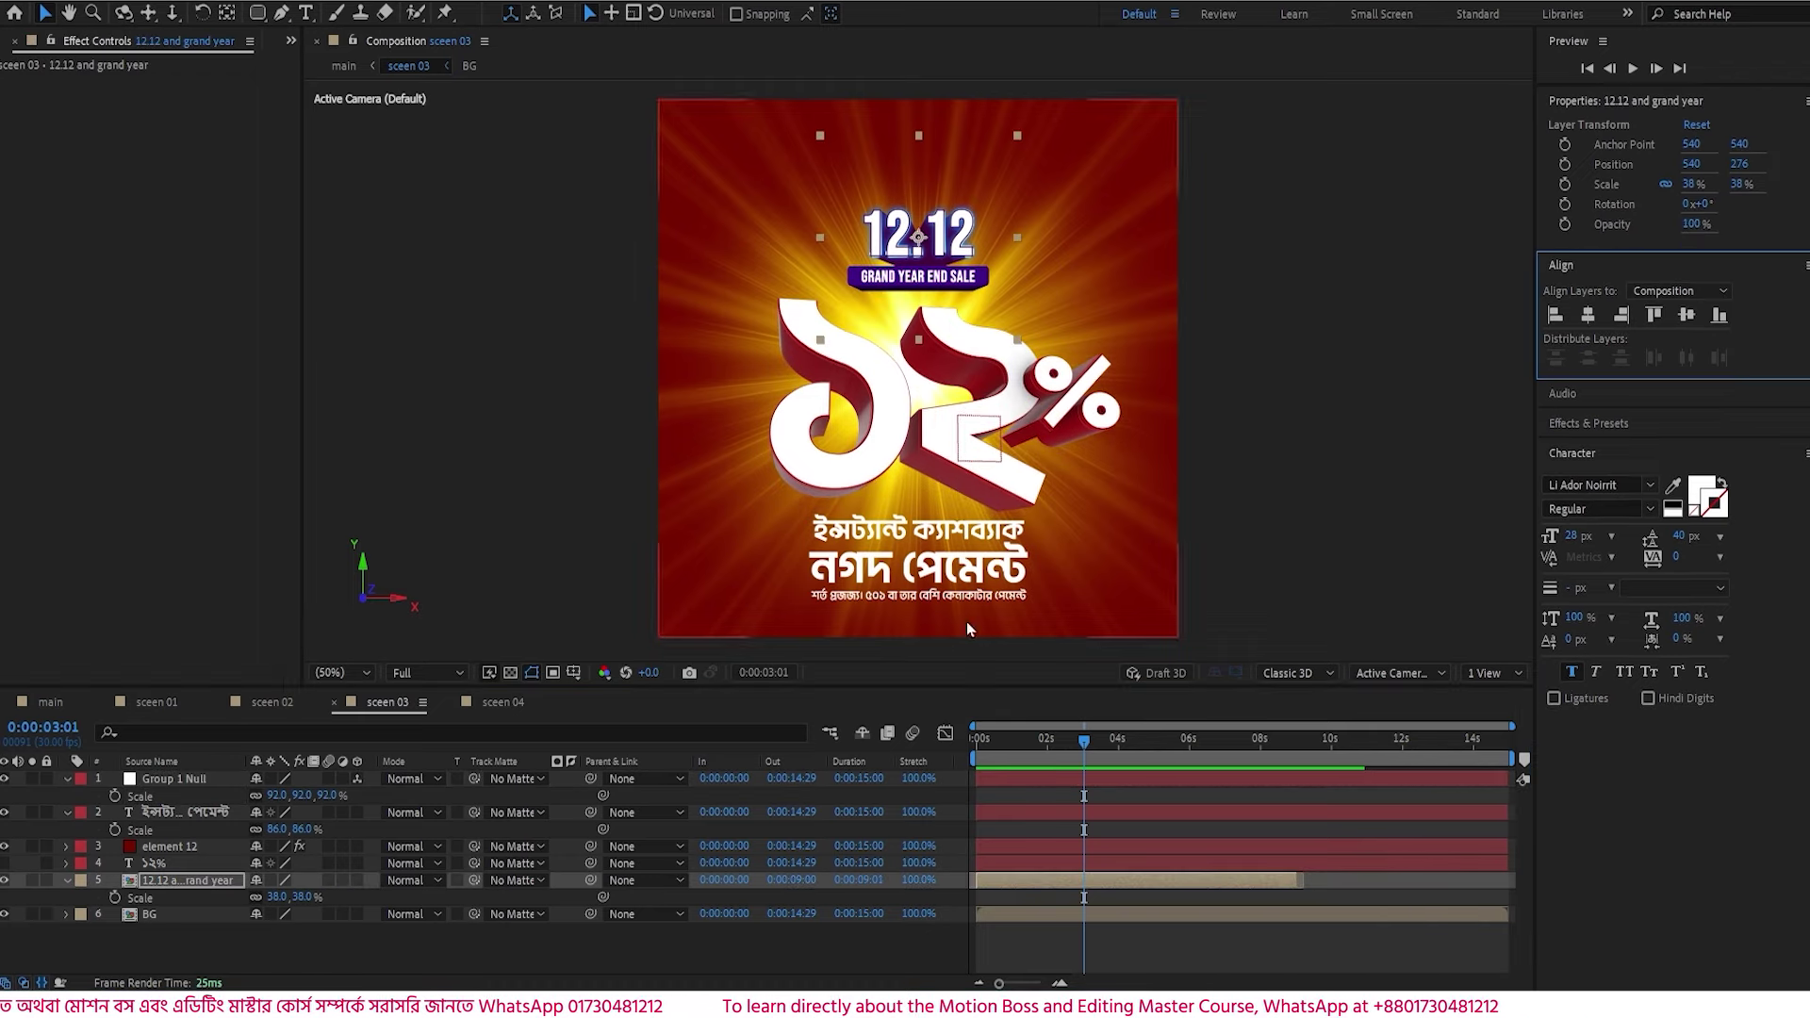
- Add boy.png to sceen 03 beneath element 12, scale it to 65% and position it at 206, 508 beside the ১২%
{"action": "left_click", "coordinate": [288, 41]}
{"action": "left_click", "coordinate": [326, 87]}
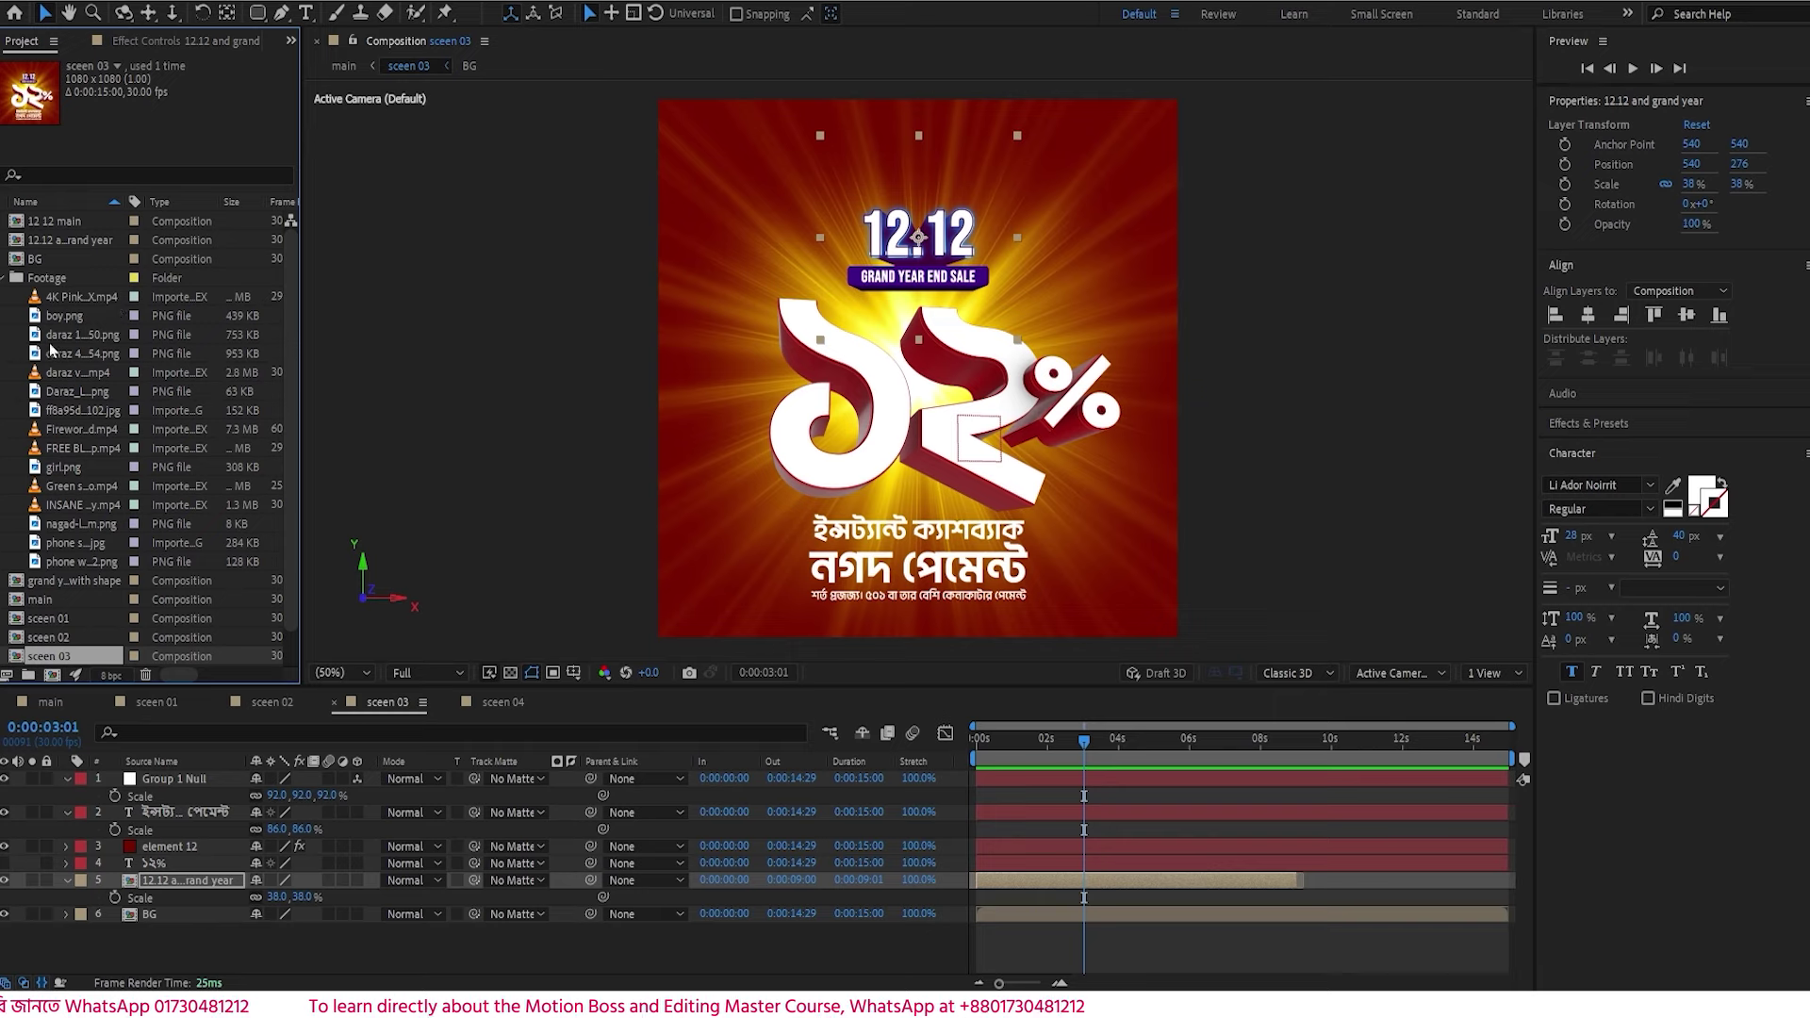
{"action": "left_click", "coordinate": [66, 316]}
{"action": "left_click", "coordinate": [72, 341]}
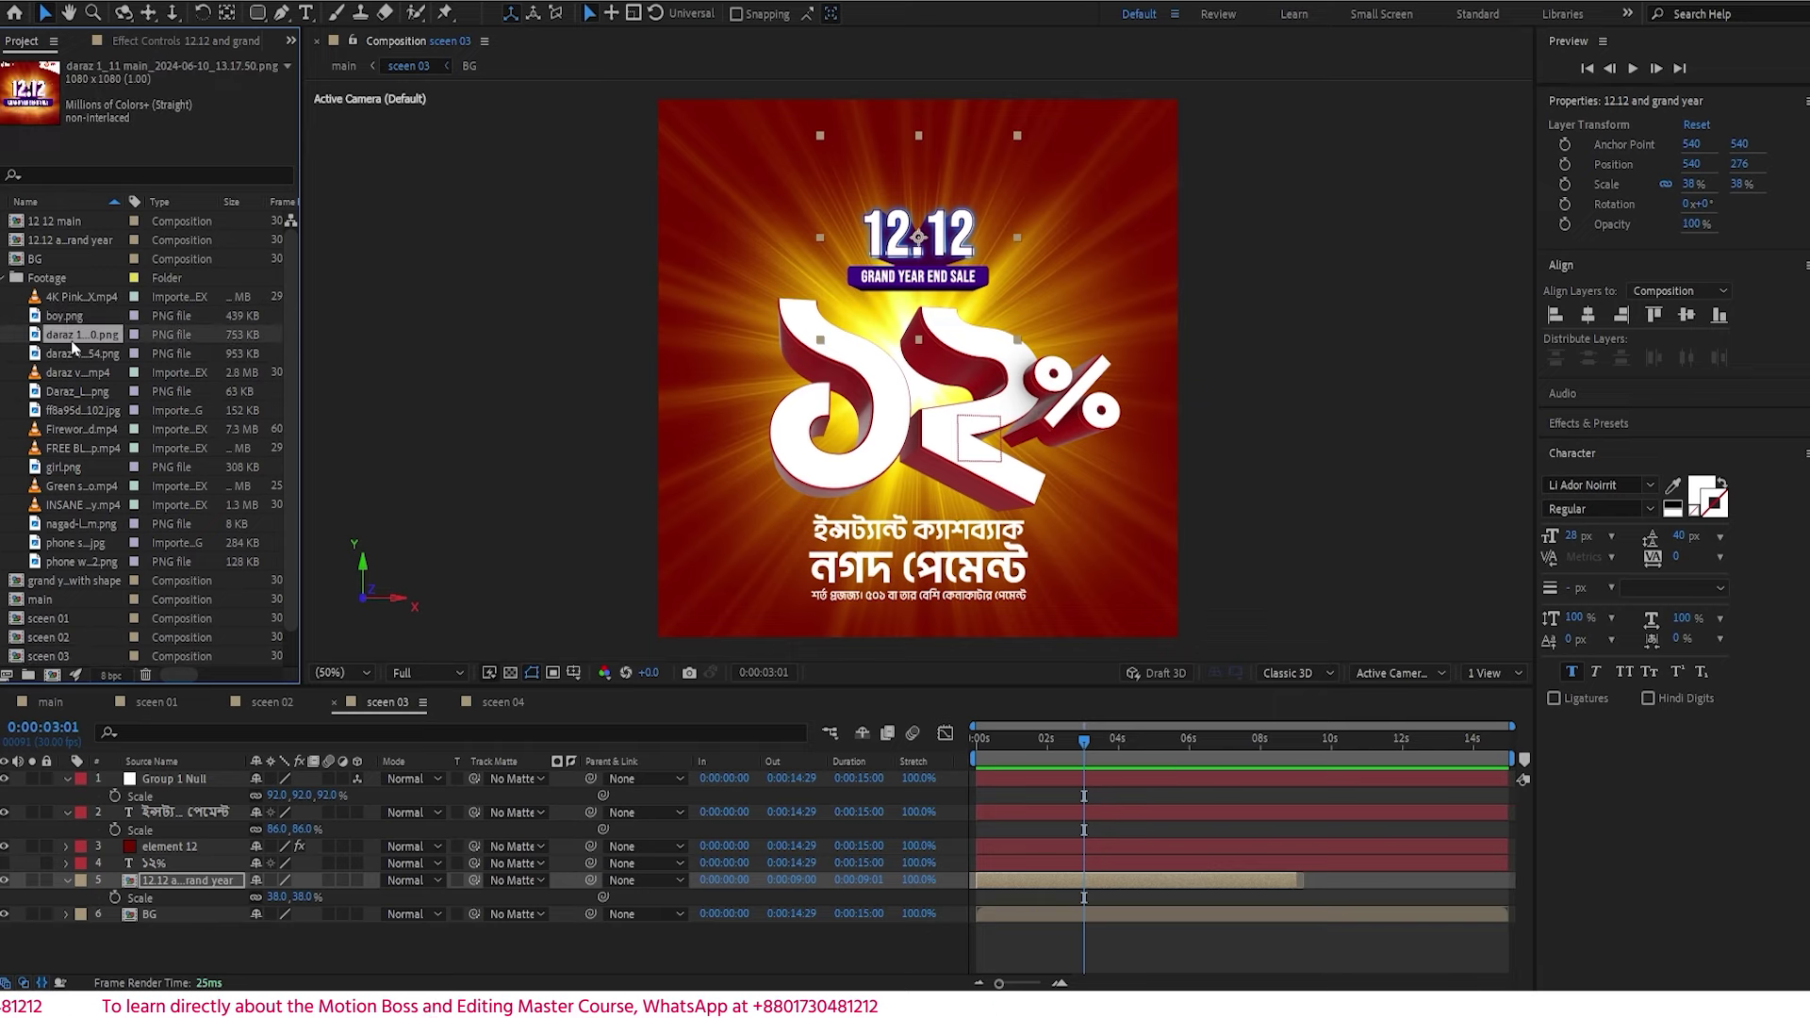
{"action": "left_click_drag", "start_coordinate": [90, 320], "coordinate": [130, 572]}
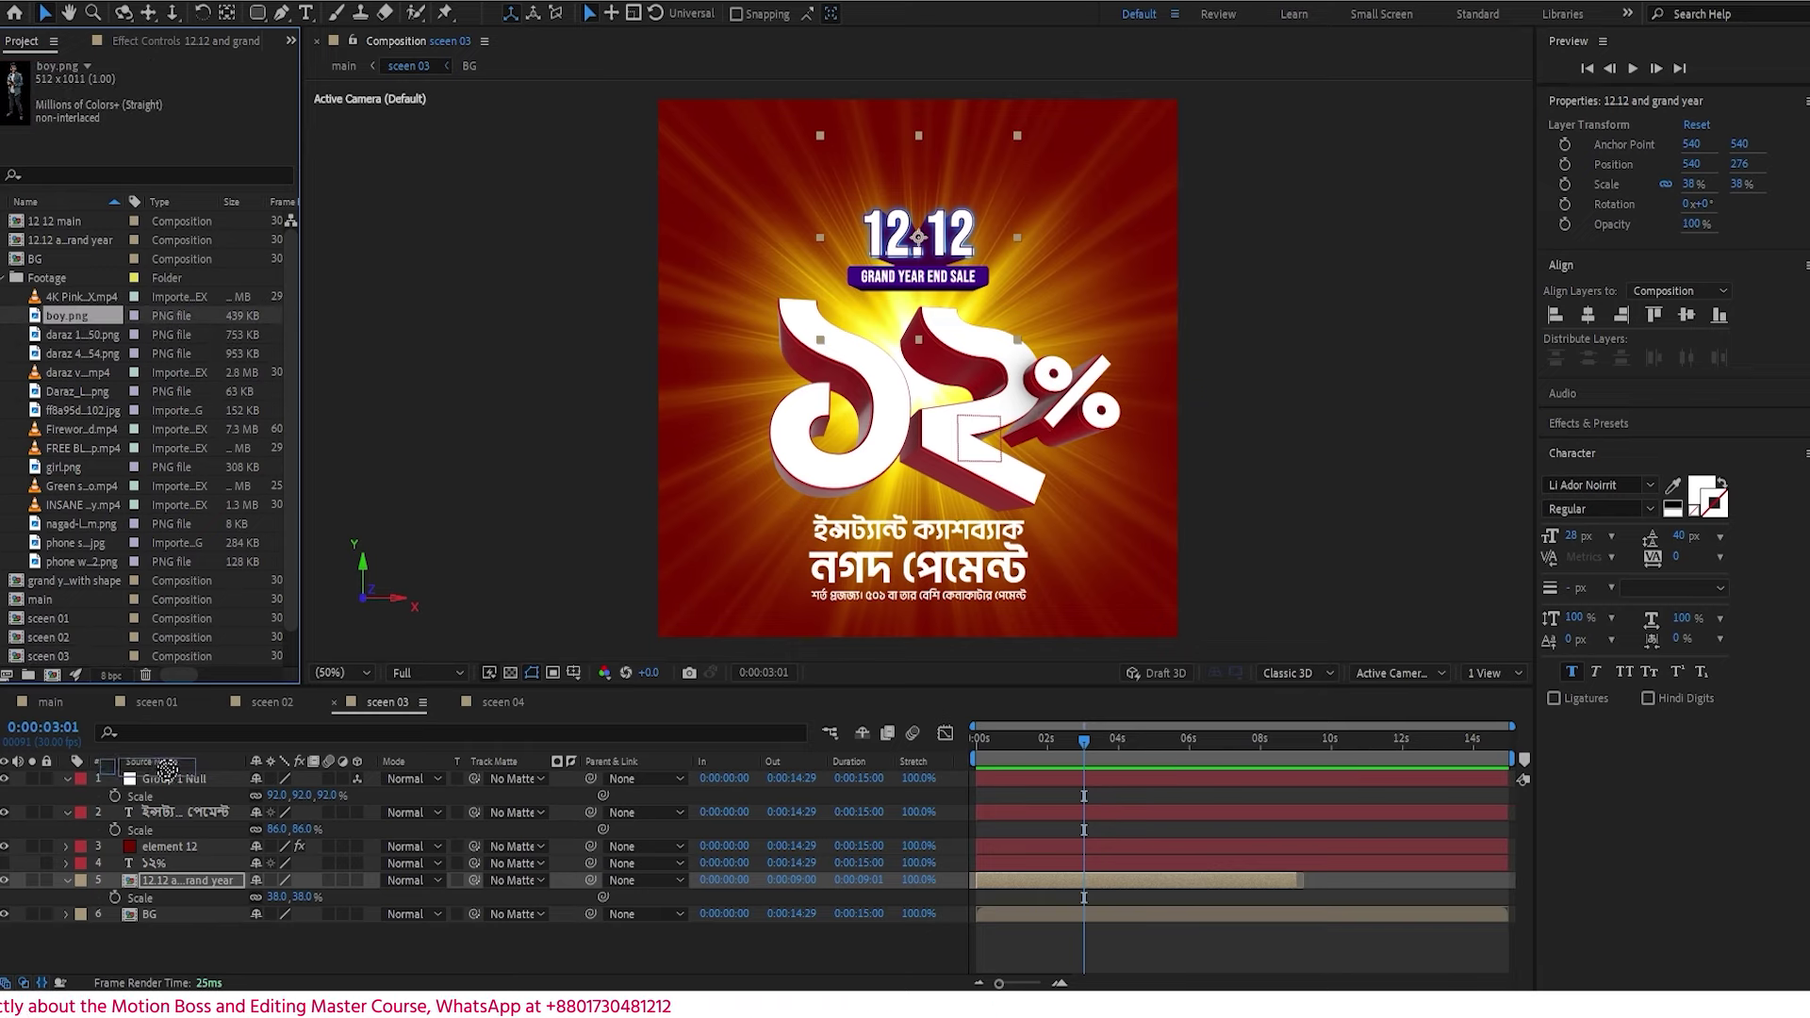
{"action": "left_click_drag", "start_coordinate": [167, 772], "coordinate": [168, 774]}
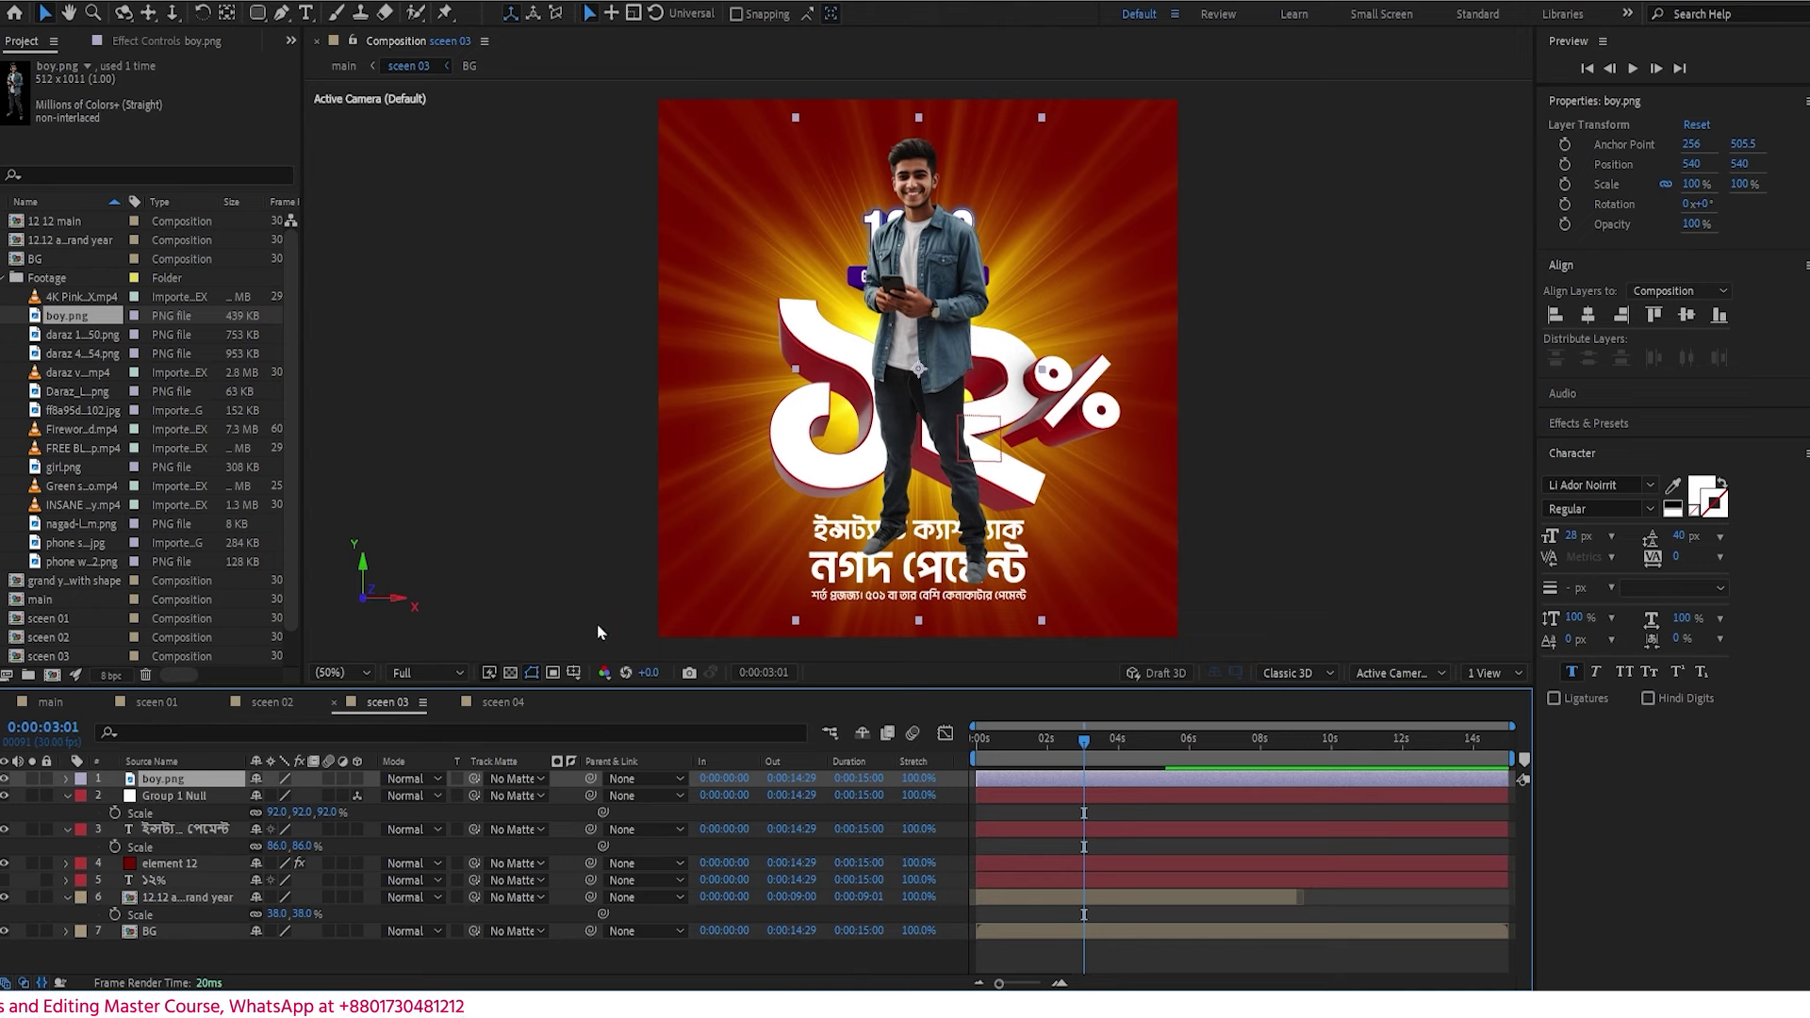
{"action": "key", "text": "s"}
{"action": "left_click_drag", "start_coordinate": [279, 795], "coordinate": [219, 886]}
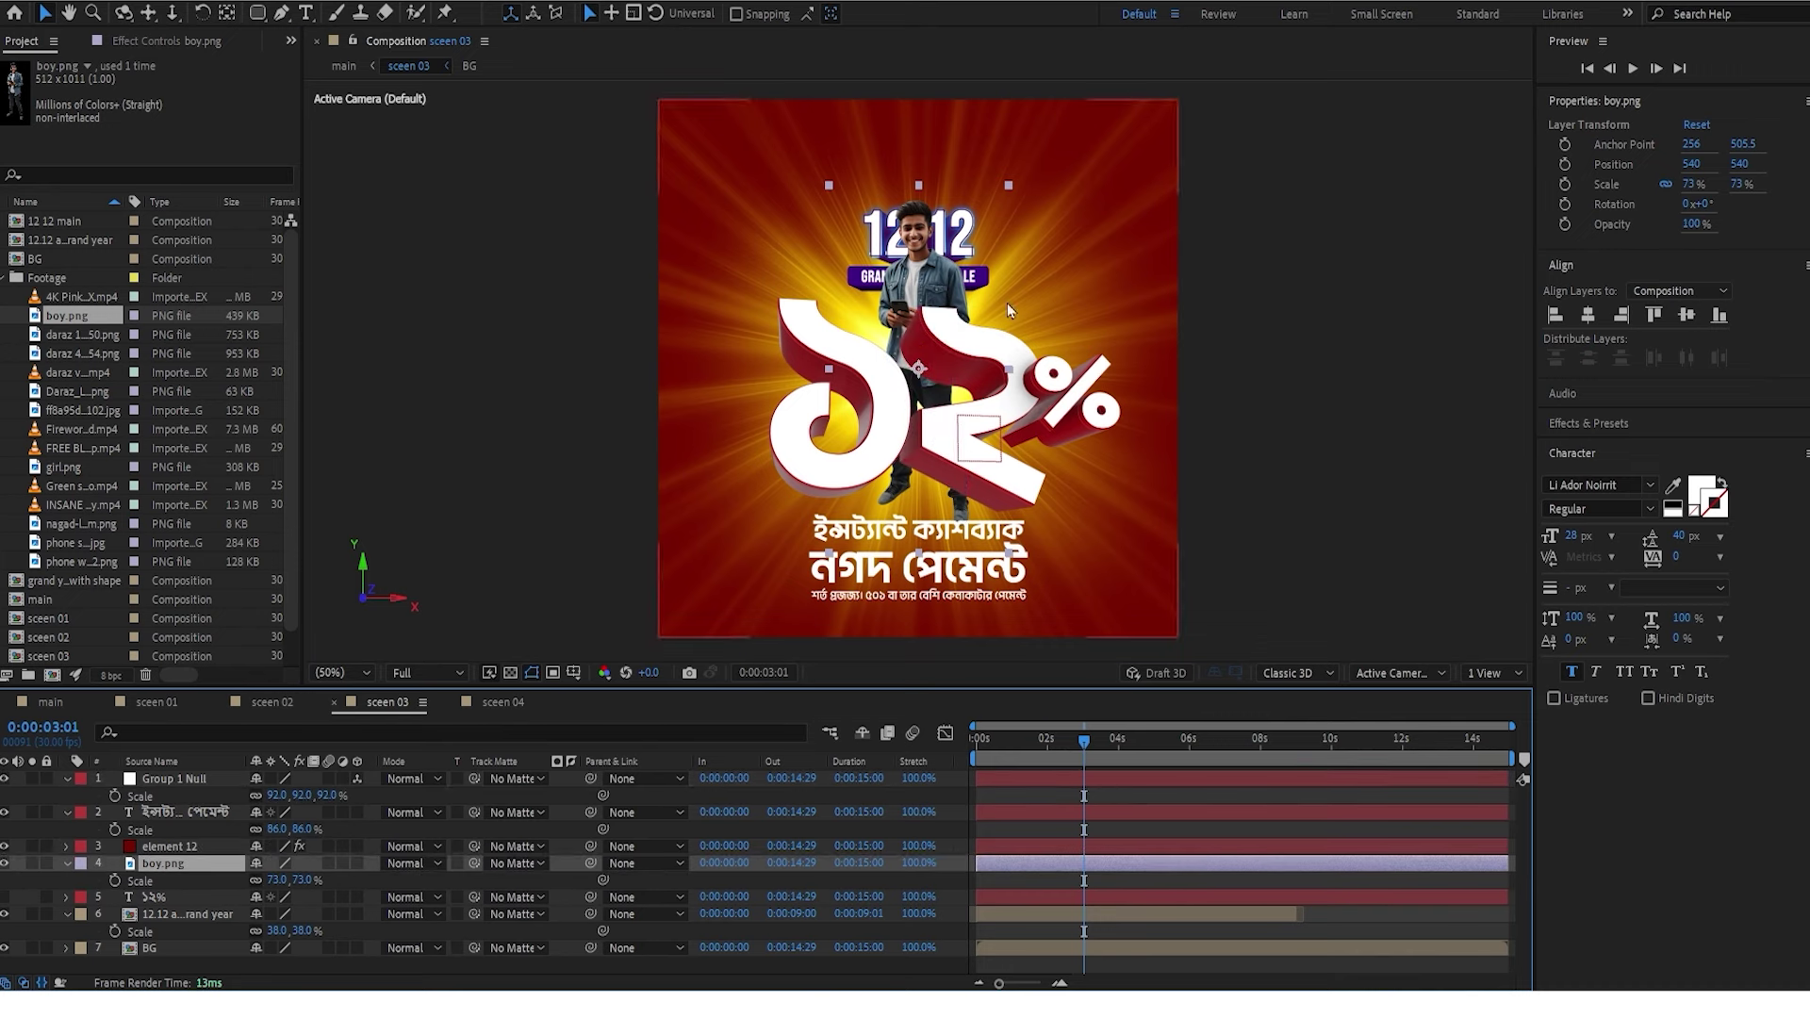
{"action": "left_click_drag", "start_coordinate": [931, 273], "coordinate": [792, 250]}
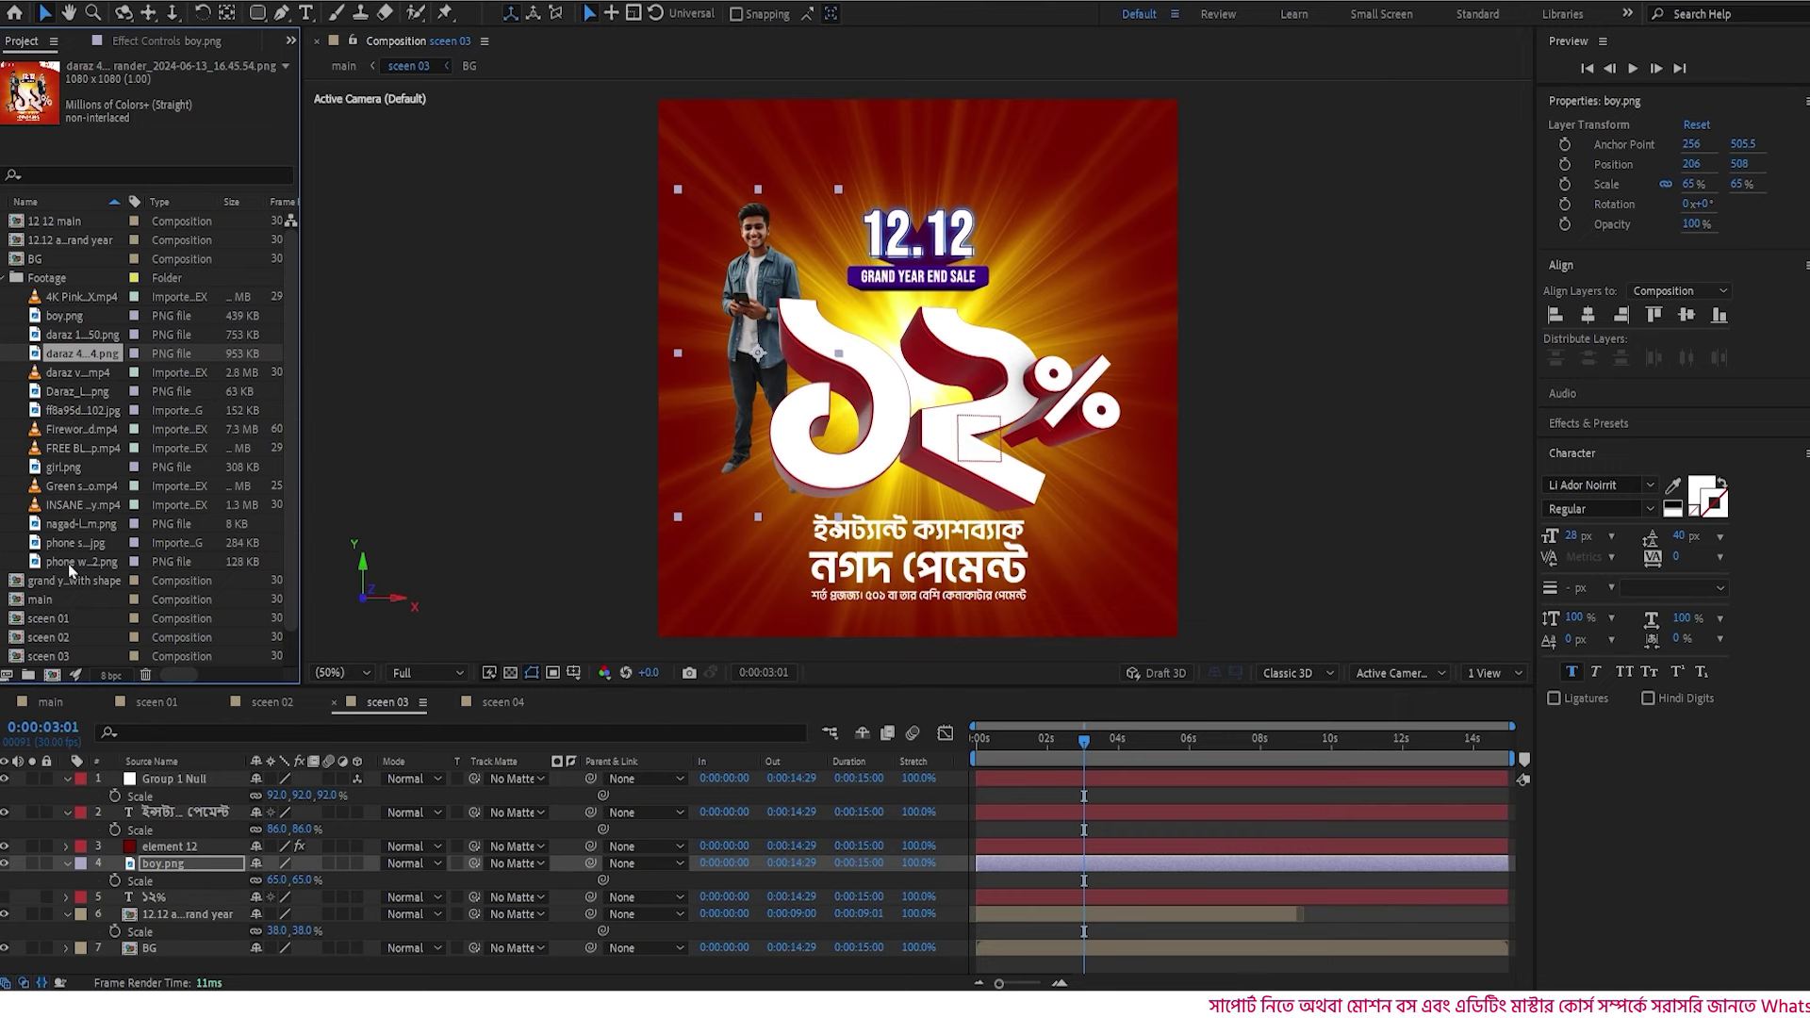
- Add girl.png beneath element 12 at 61% scale on the opposite side of the title, and move boy.png to 222, 502
{"action": "left_click", "coordinate": [84, 465]}
{"action": "left_click_drag", "start_coordinate": [131, 708], "coordinate": [153, 849]}
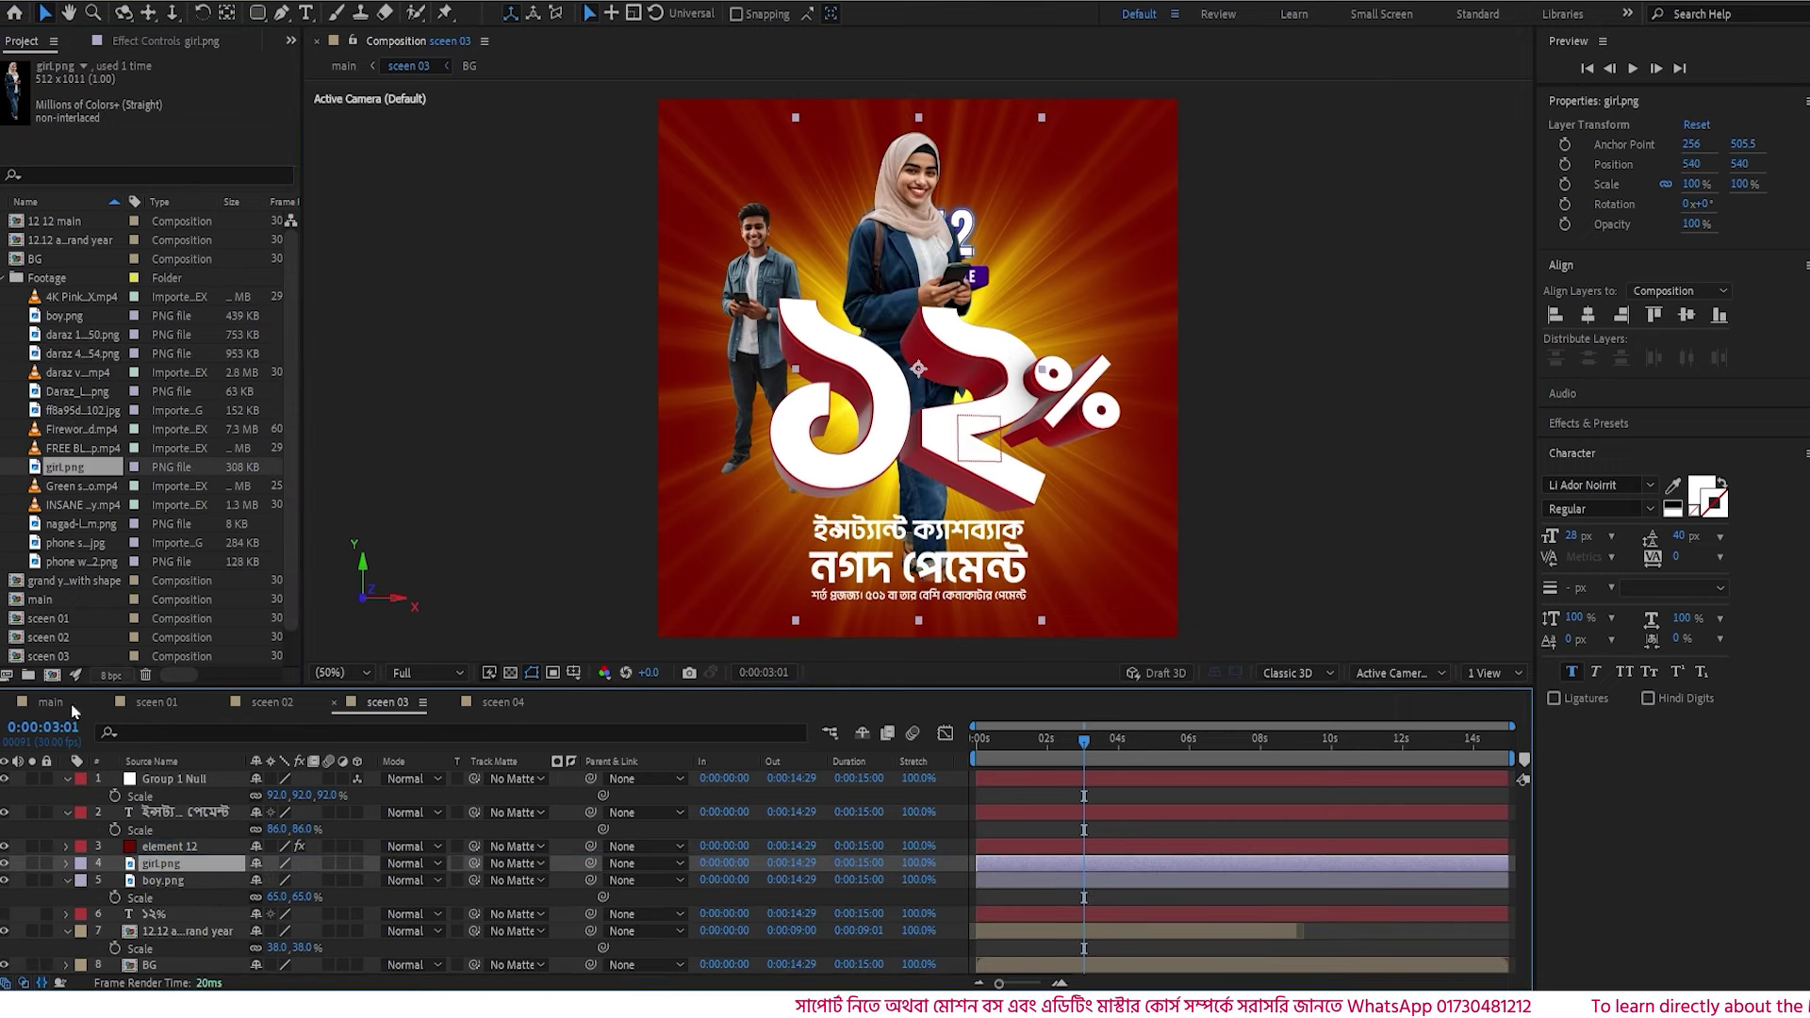
{"action": "key", "text": "s"}
{"action": "left_click_drag", "start_coordinate": [280, 880], "coordinate": [236, 894]}
{"action": "left_click_drag", "start_coordinate": [922, 367], "coordinate": [1058, 332]}
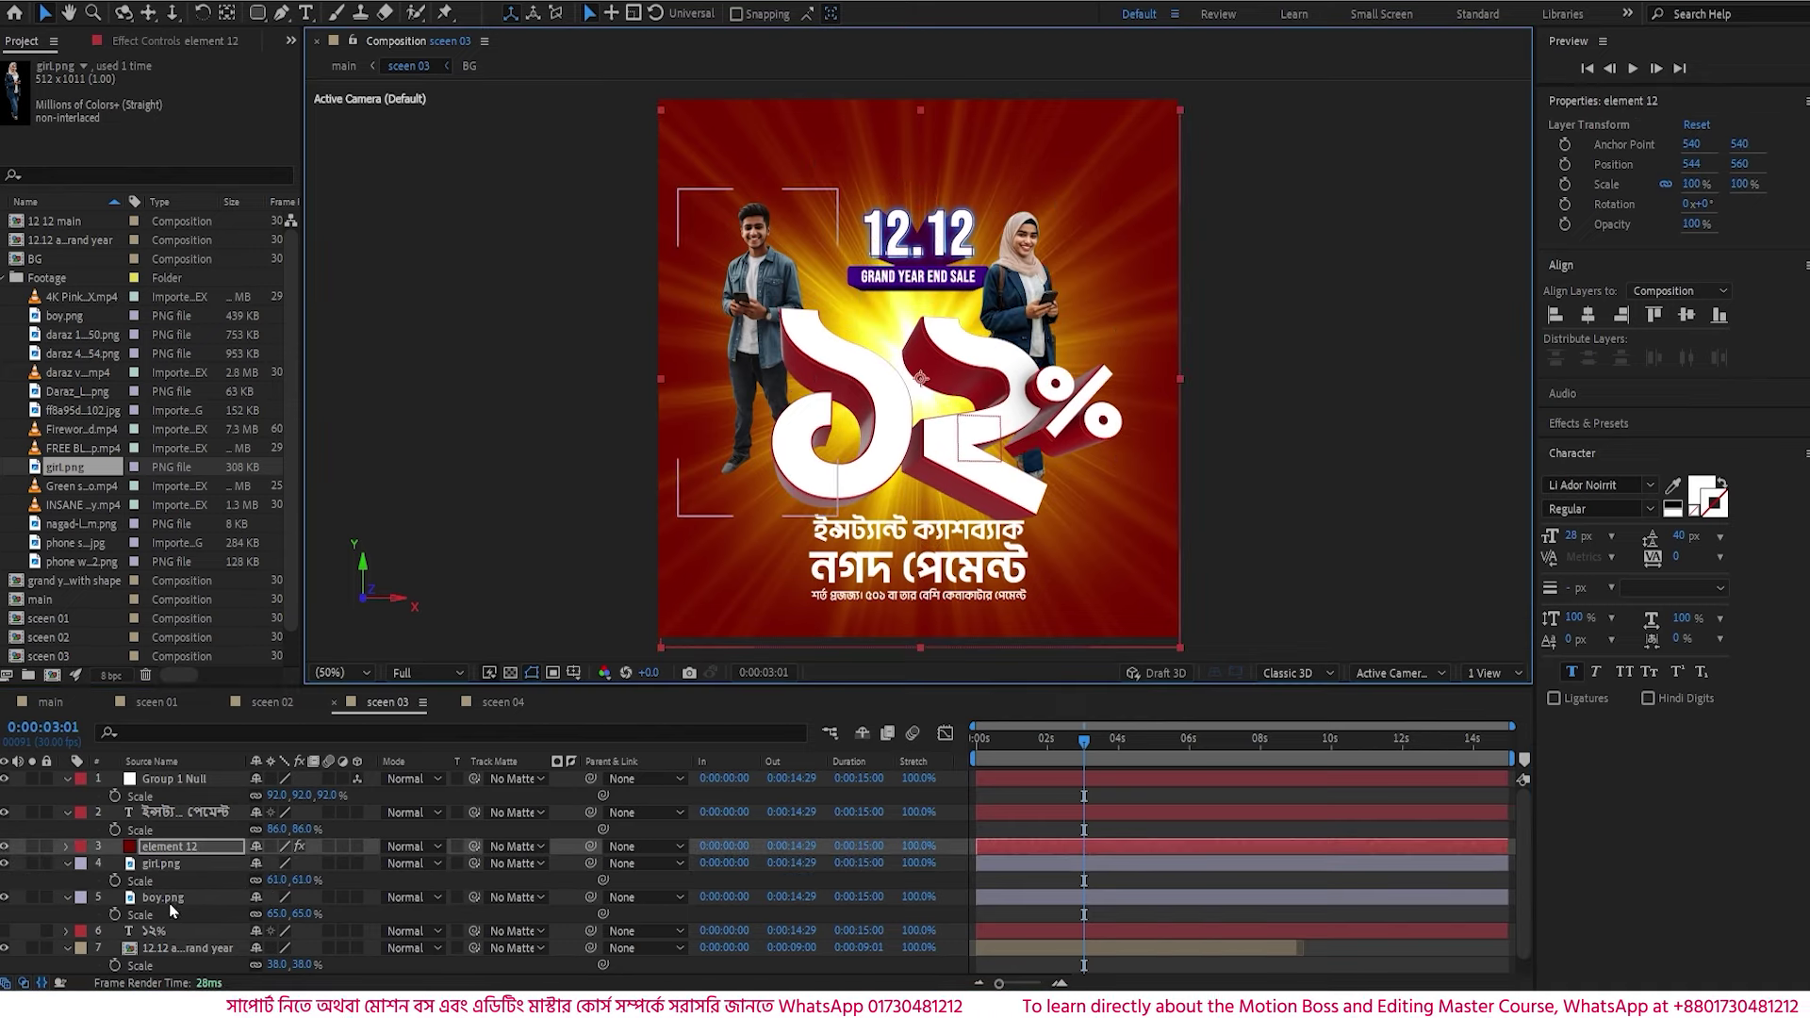
{"action": "left_click", "coordinate": [162, 896]}
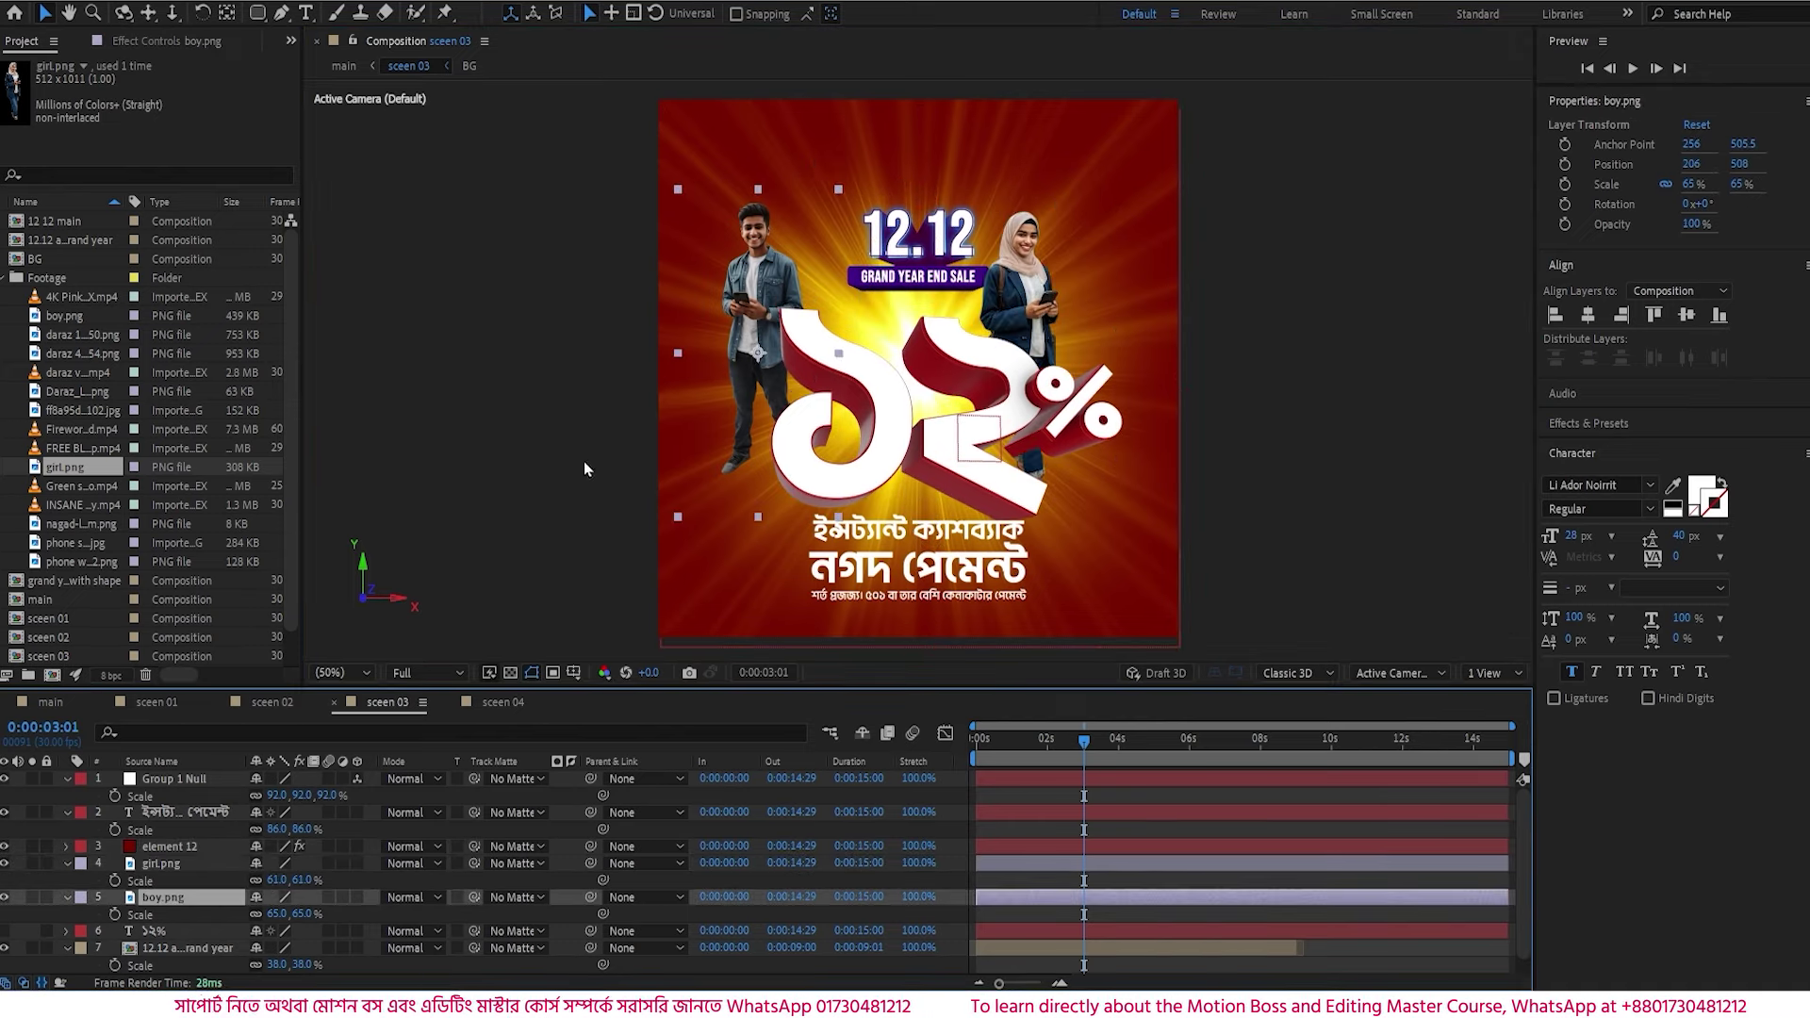
{"action": "left_click_drag", "start_coordinate": [754, 308], "coordinate": [762, 305]}
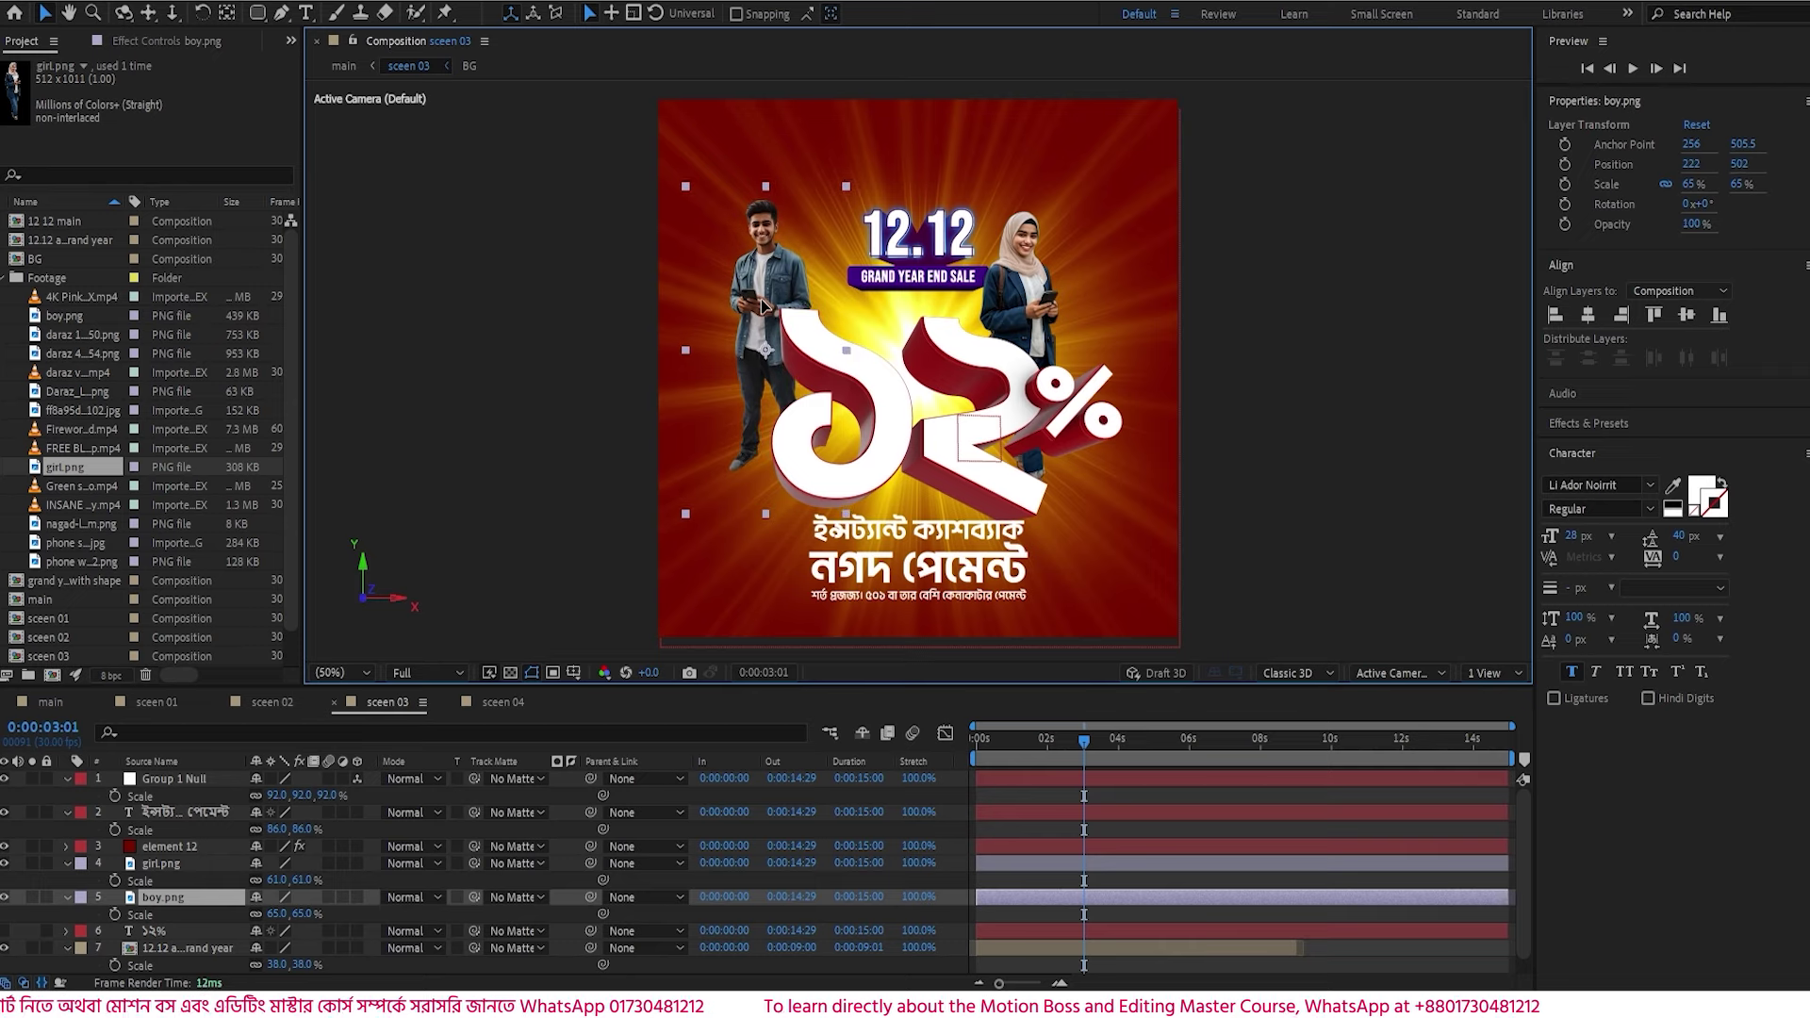
- Nudge the boy.png, girl.png and element 12 layers together to the right to balance them around the title
{"action": "left_click", "coordinate": [169, 900]}
{"action": "key", "text": "Return"}
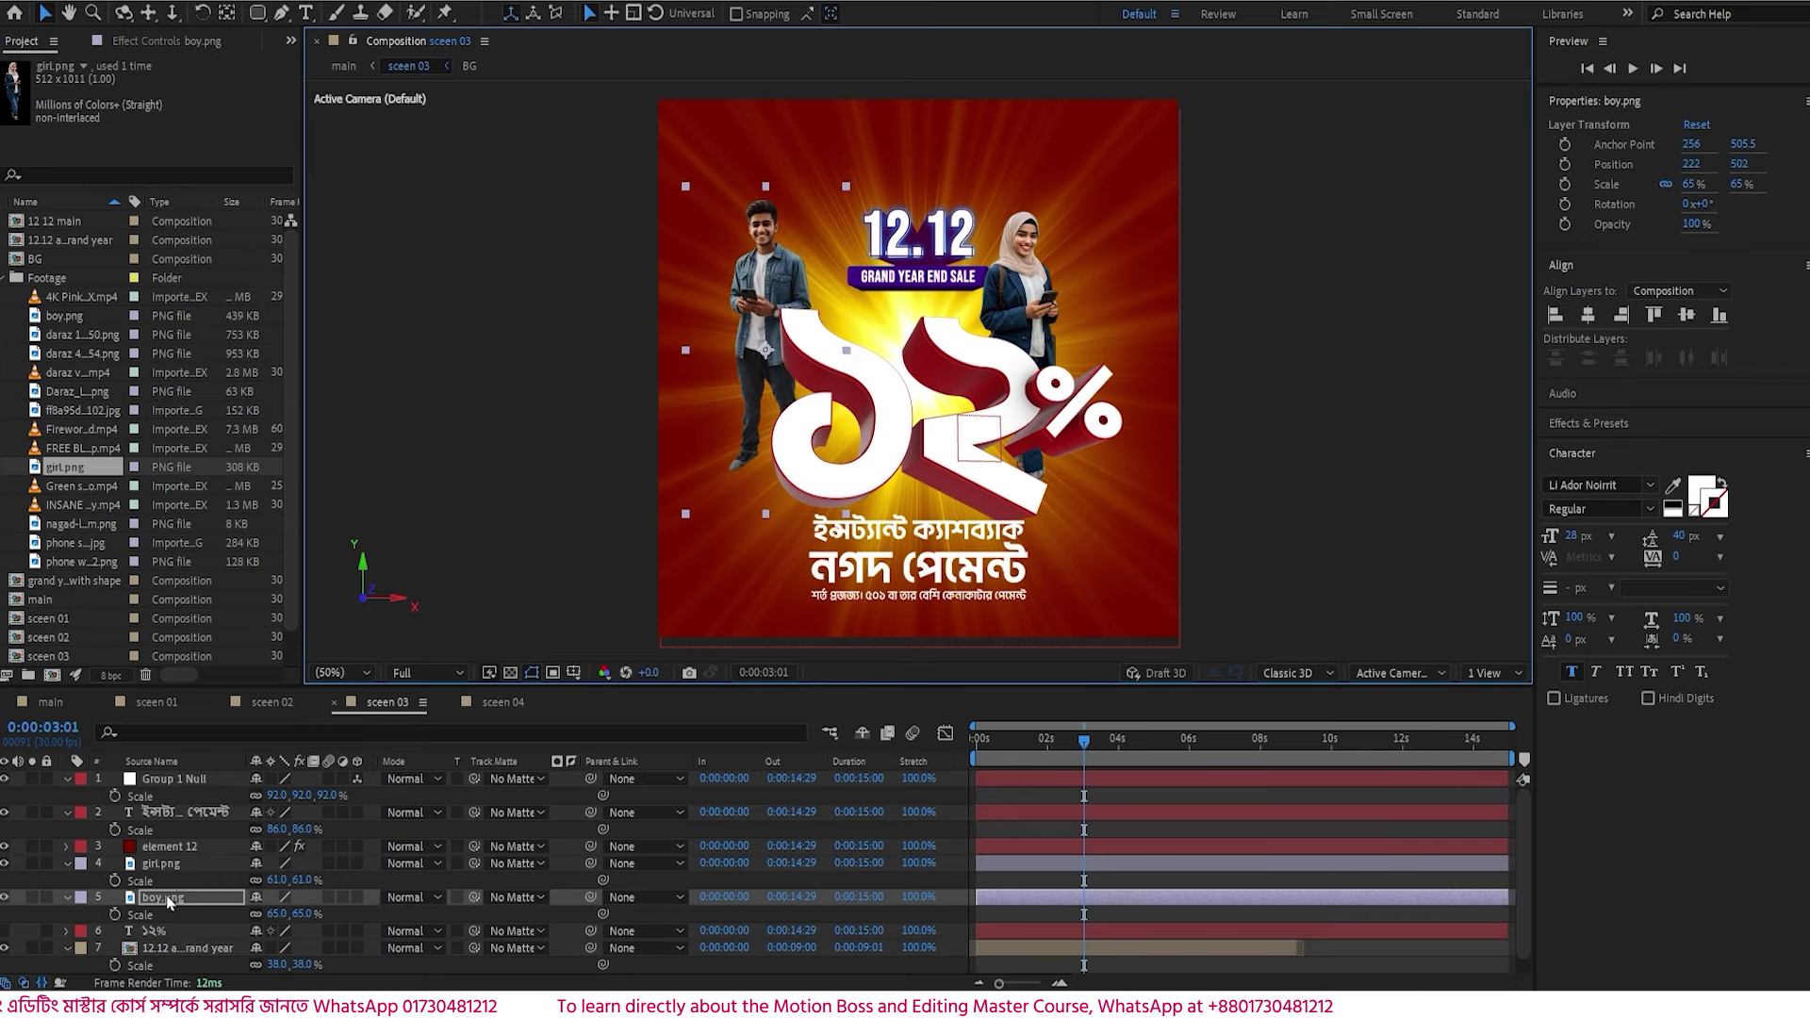
{"action": "left_click", "coordinate": [198, 863], "text": "ctrl"}
{"action": "left_click", "coordinate": [229, 848], "text": "ctrl"}
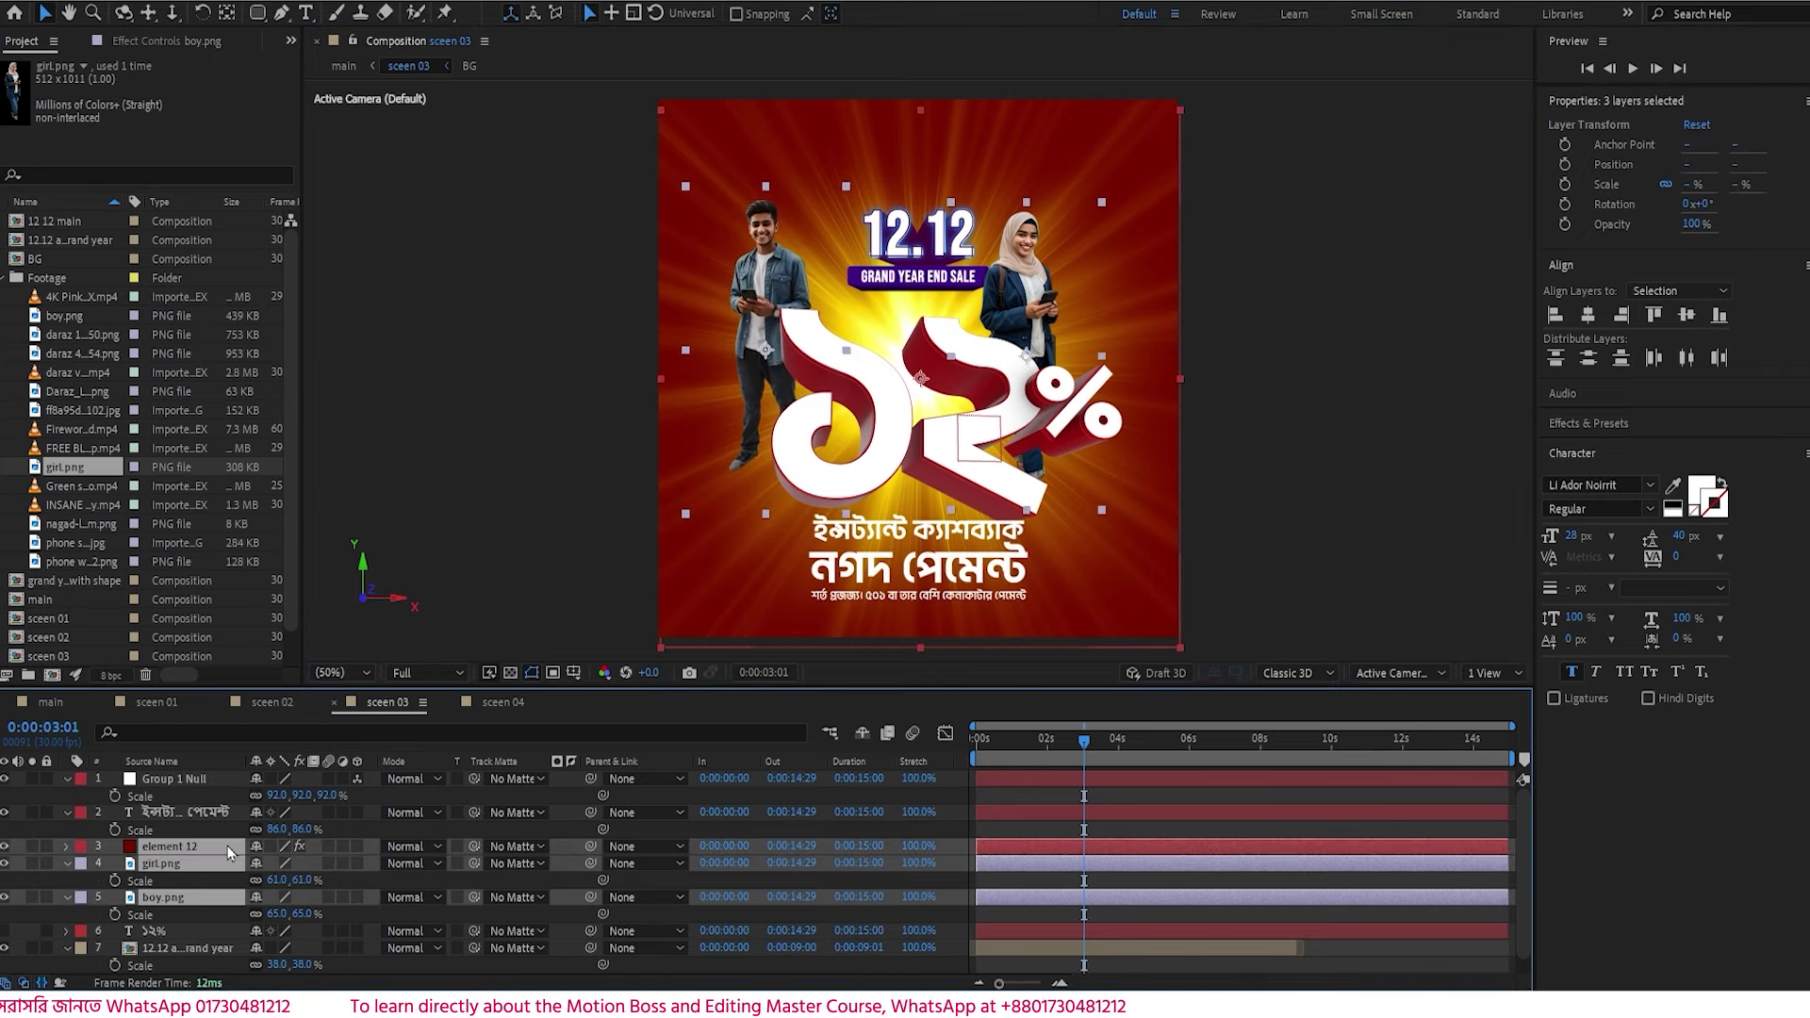
{"action": "key", "text": "Right"}
{"action": "key", "text": "Right"}
{"action": "key", "text": "Right"}
{"action": "key", "text": "Right"}
{"action": "key", "text": "Right"}
{"action": "key", "text": "Right"}
{"action": "key", "text": "Right"}
{"action": "key", "text": "Right"}
{"action": "key", "text": "Right"}
{"action": "key", "text": "Right"}
{"action": "key", "text": "Right"}
{"action": "key", "text": "Right"}
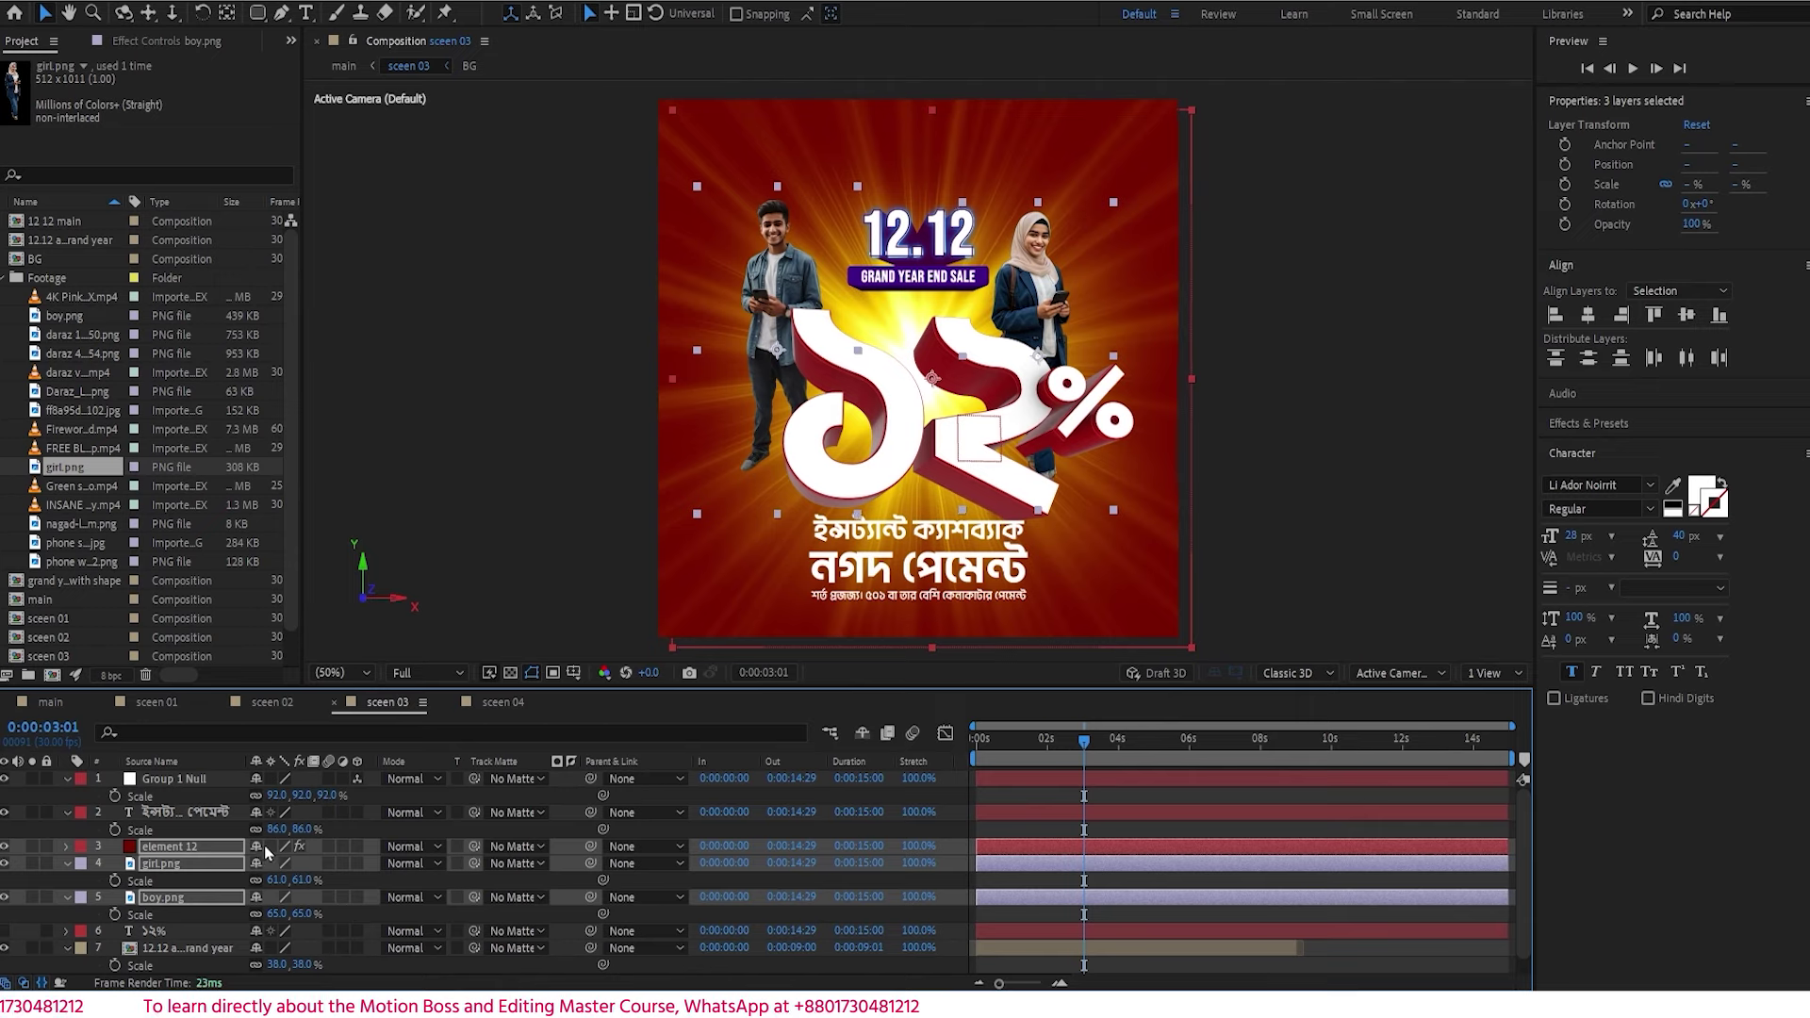
{"action": "key", "text": "Right"}
{"action": "key", "text": "Right"}
{"action": "key", "text": "Right"}
{"action": "key", "text": "Right"}
{"action": "key", "text": "Right"}
{"action": "key", "text": "Right"}
{"action": "key", "text": "Right"}
{"action": "key", "text": "Right"}
{"action": "key", "text": "Right"}
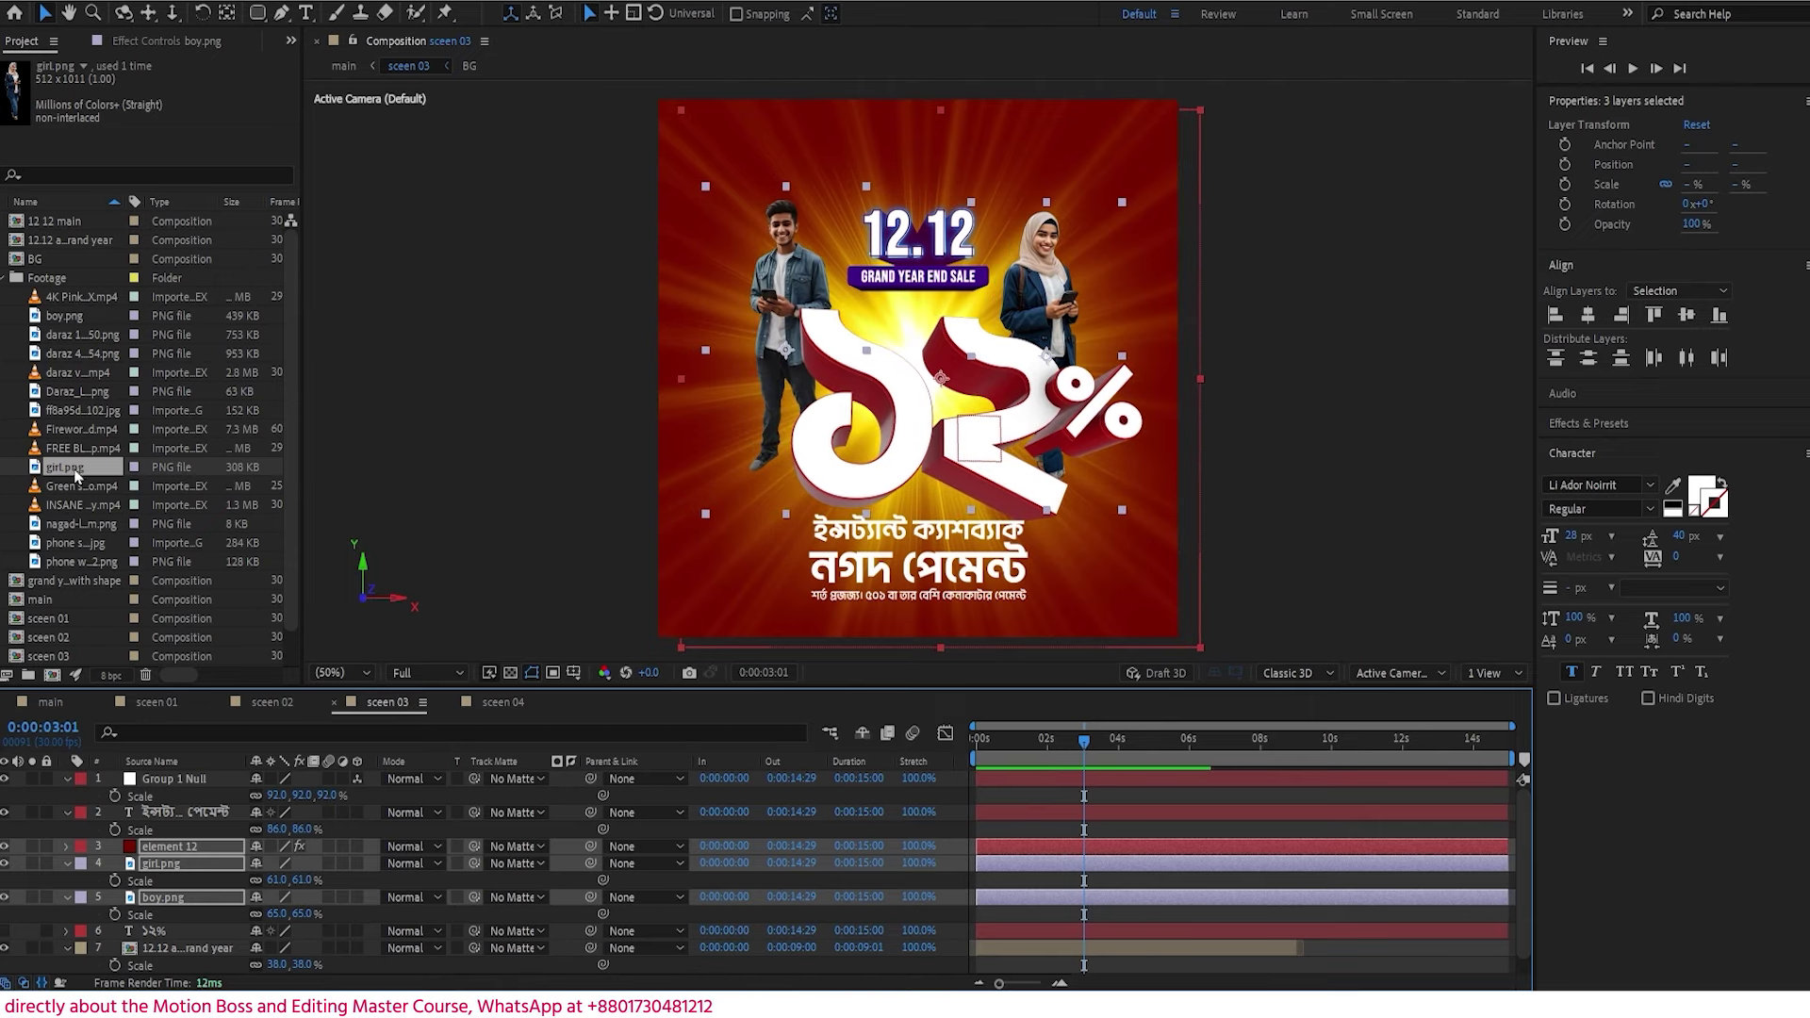
- Add the Daraz box image from the Footage folder to sceen 03, directly beneath Group 1 Null
{"action": "left_click", "coordinate": [83, 523]}
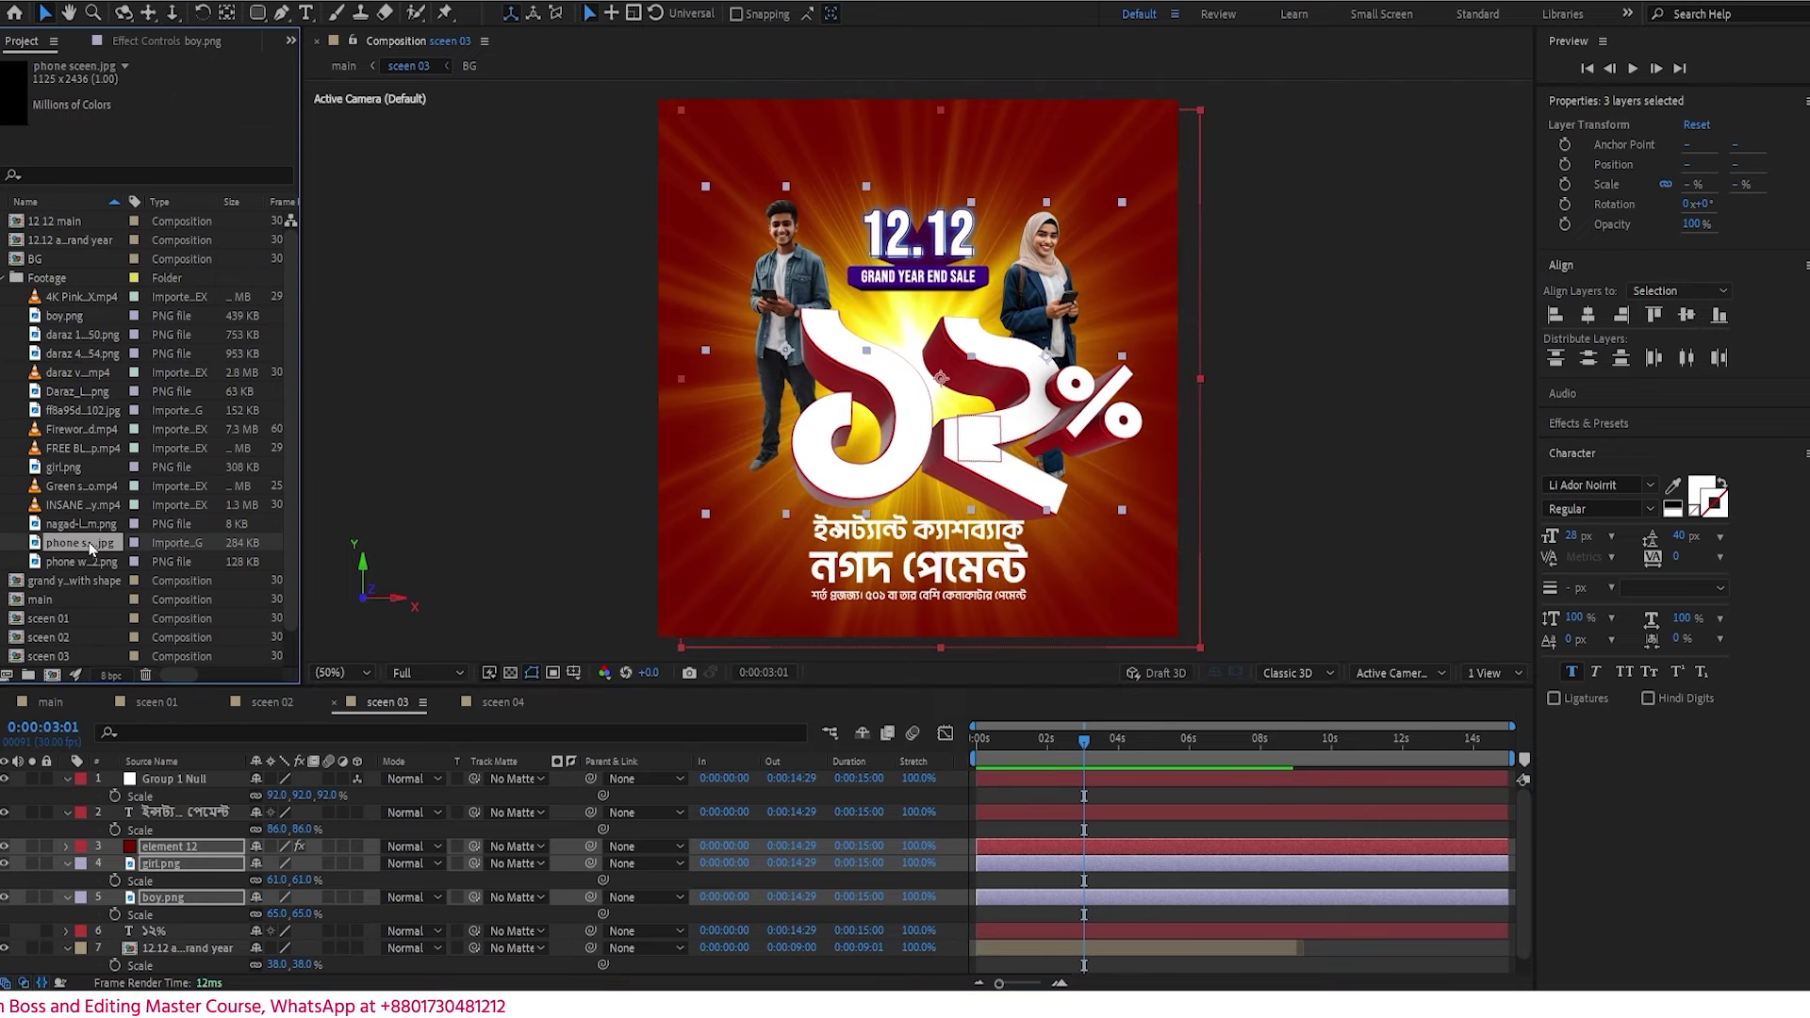
{"action": "left_click", "coordinate": [94, 411]}
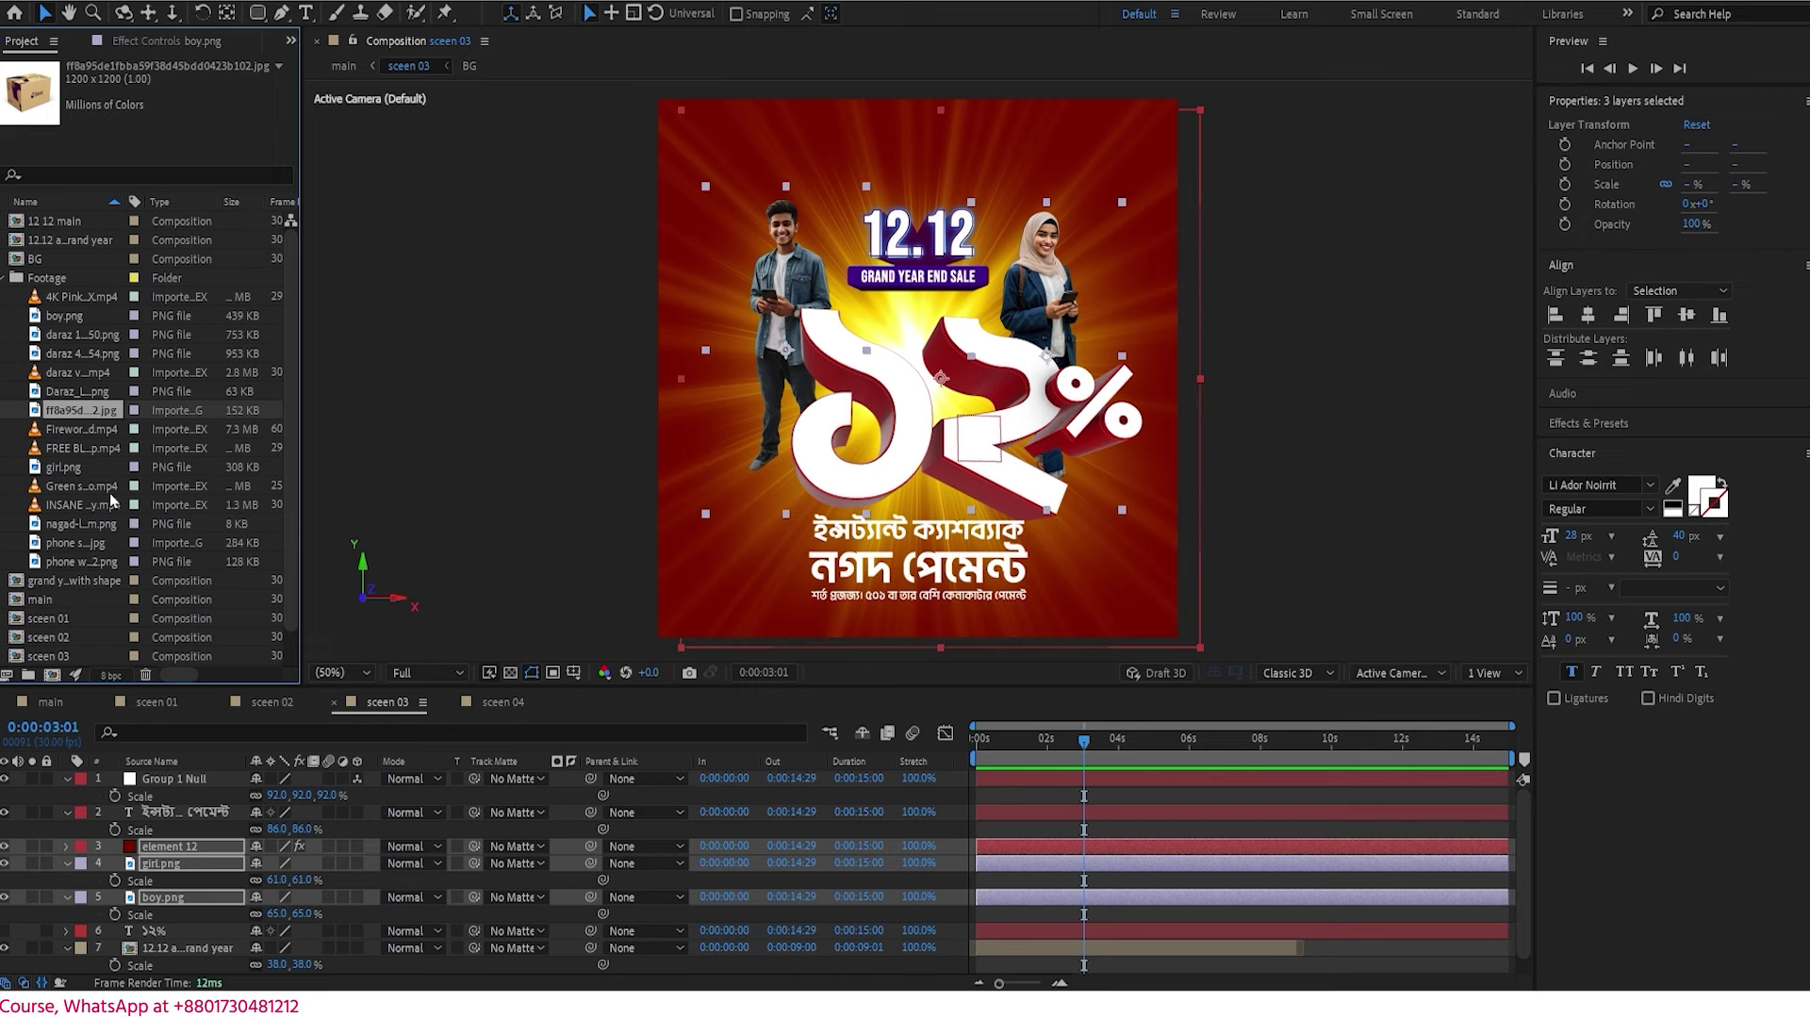
{"action": "left_click_drag", "start_coordinate": [146, 785], "coordinate": [147, 794]}
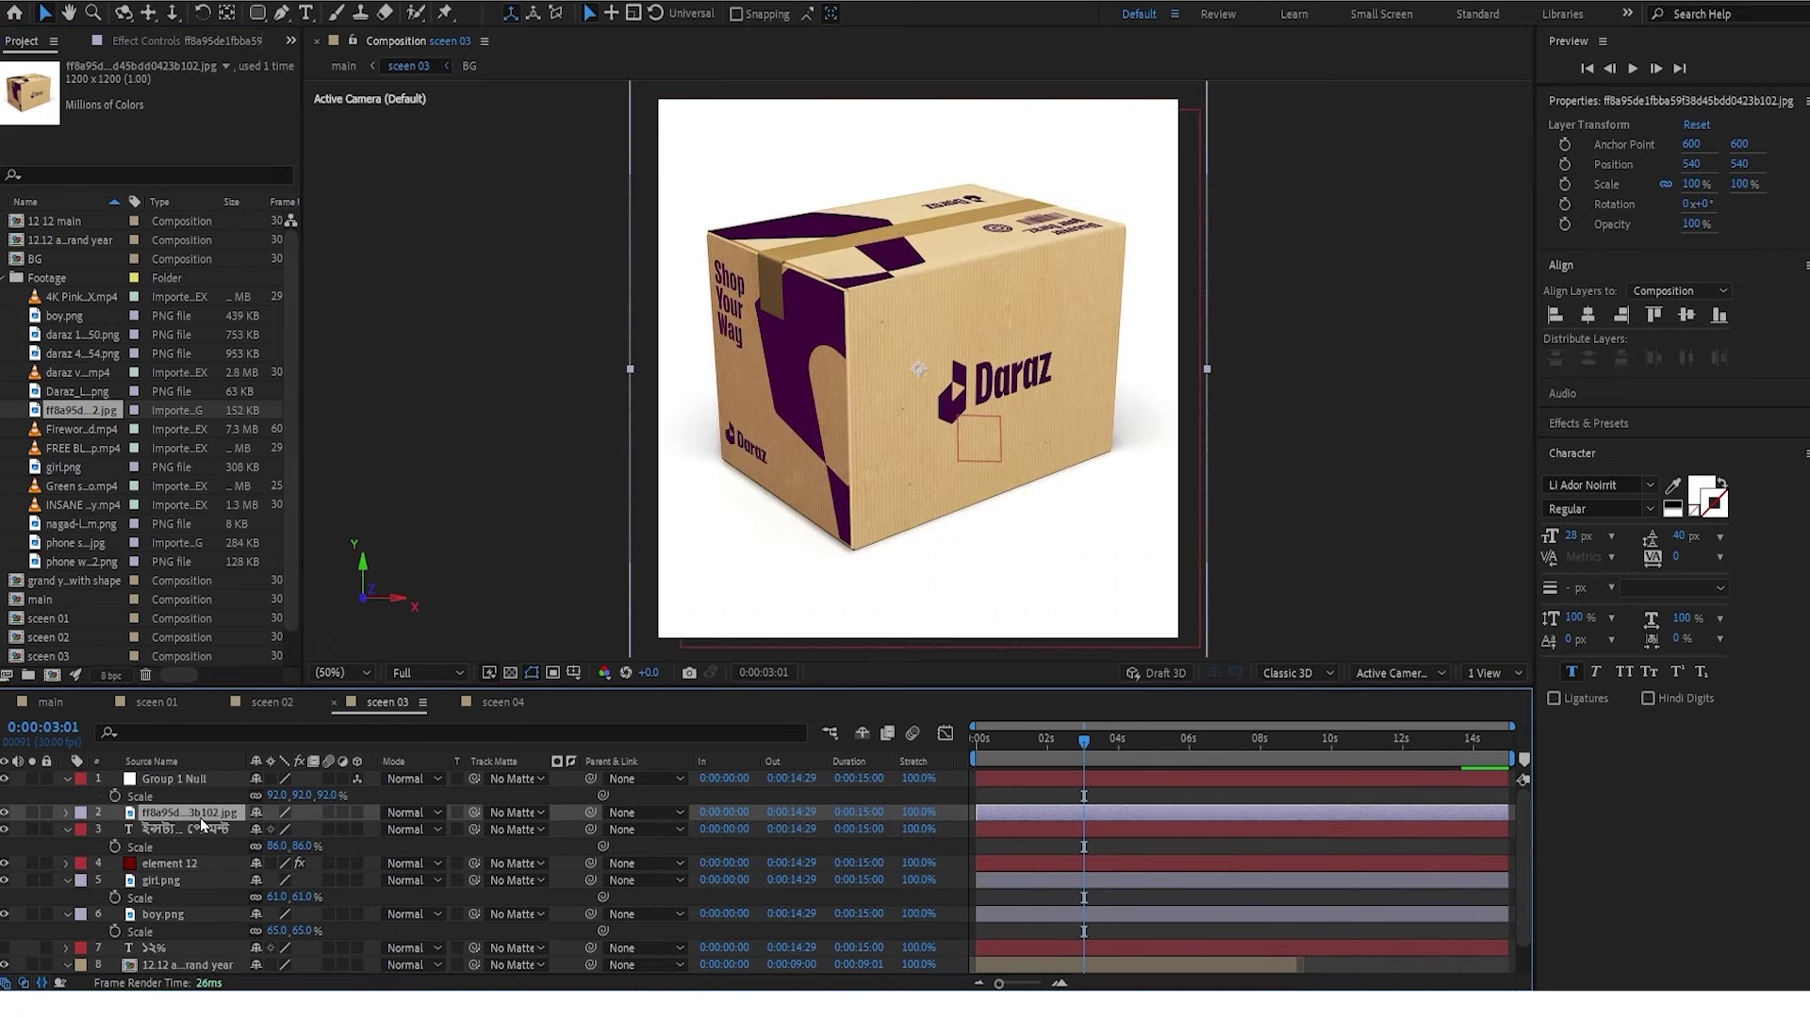
- Key out the box image's white background with Linear Color Key, using 23% matching tolerance and 0% matching softness
{"action": "key", "text": "ctrl+space"}
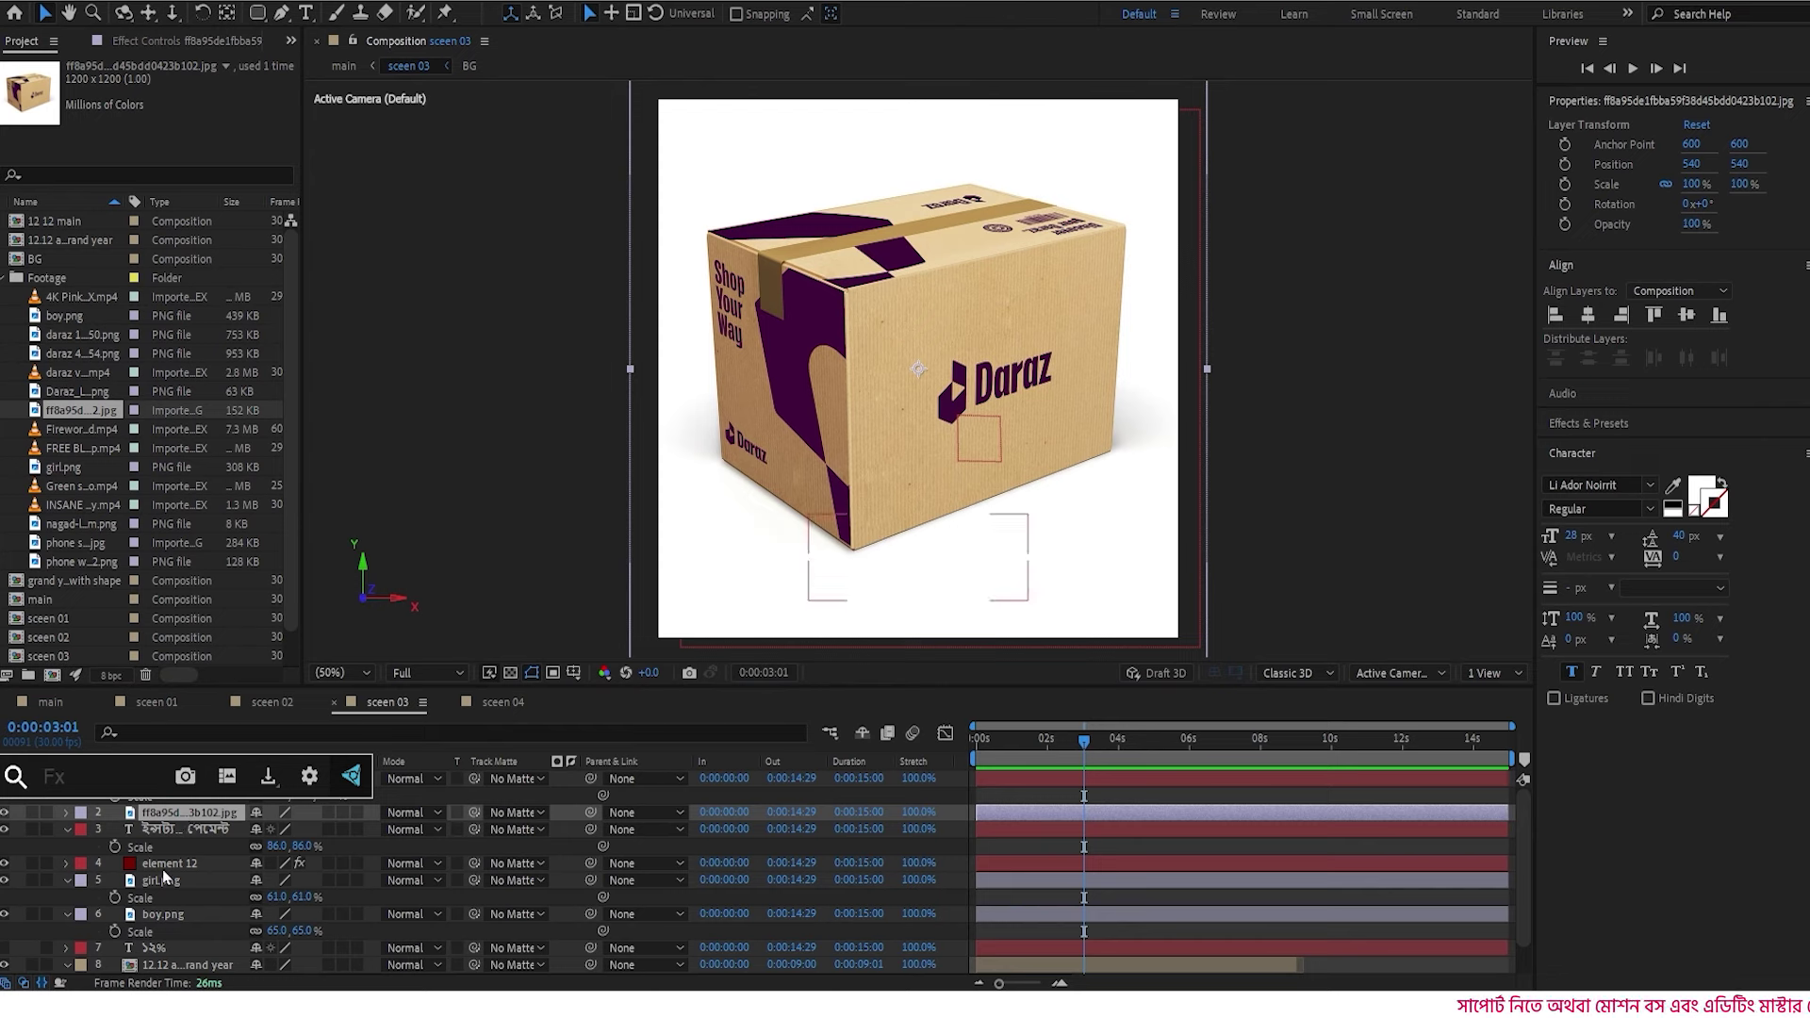
{"action": "type", "text": "key"}
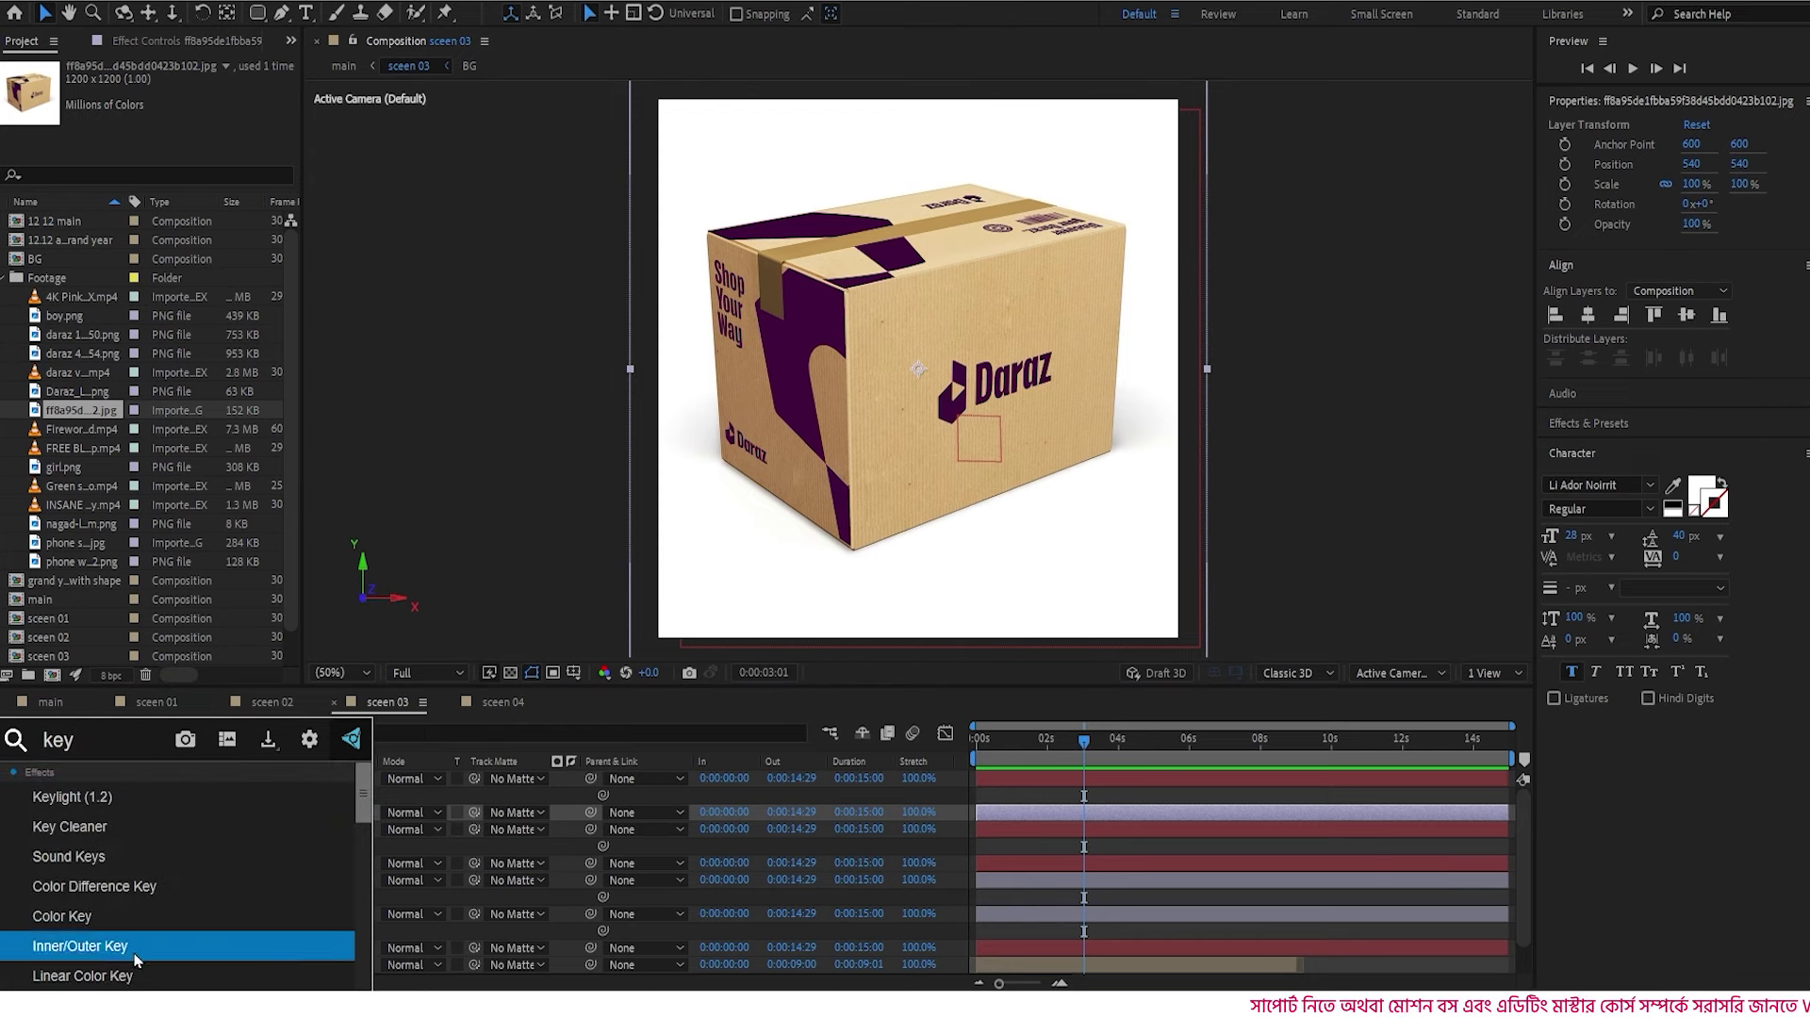
{"action": "left_click", "coordinate": [111, 977]}
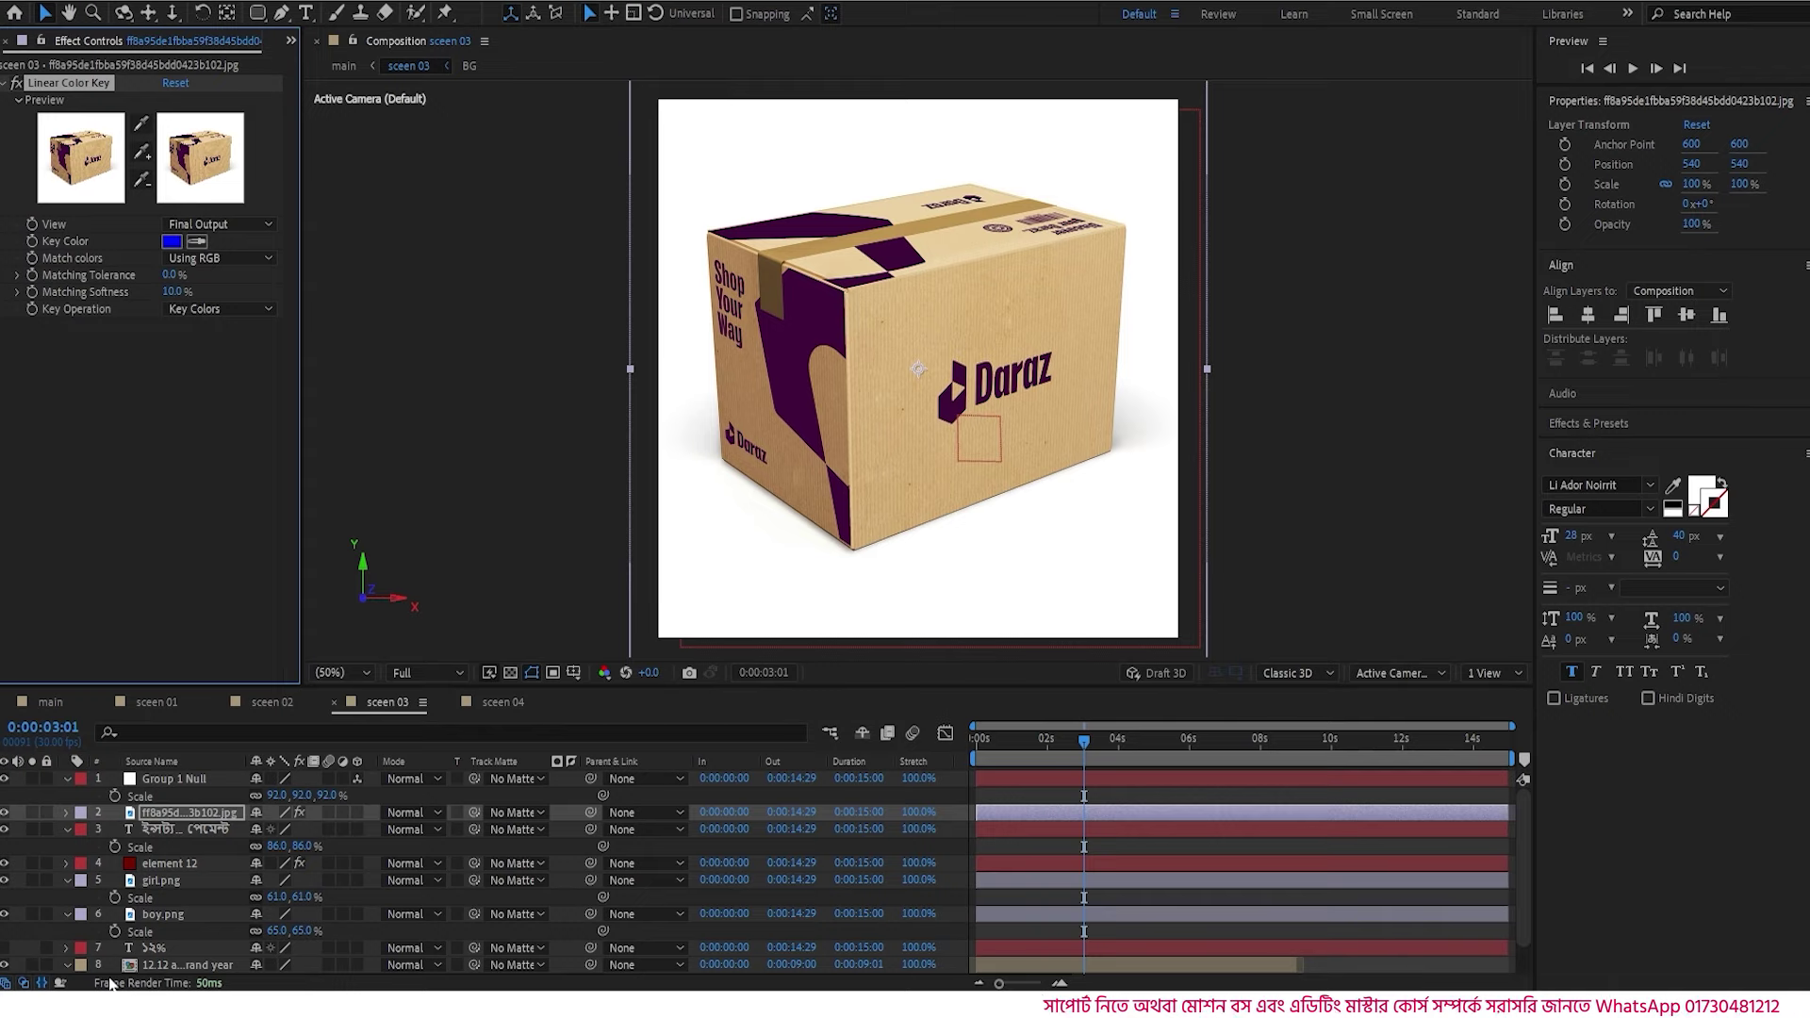
{"action": "left_click", "coordinate": [740, 175]}
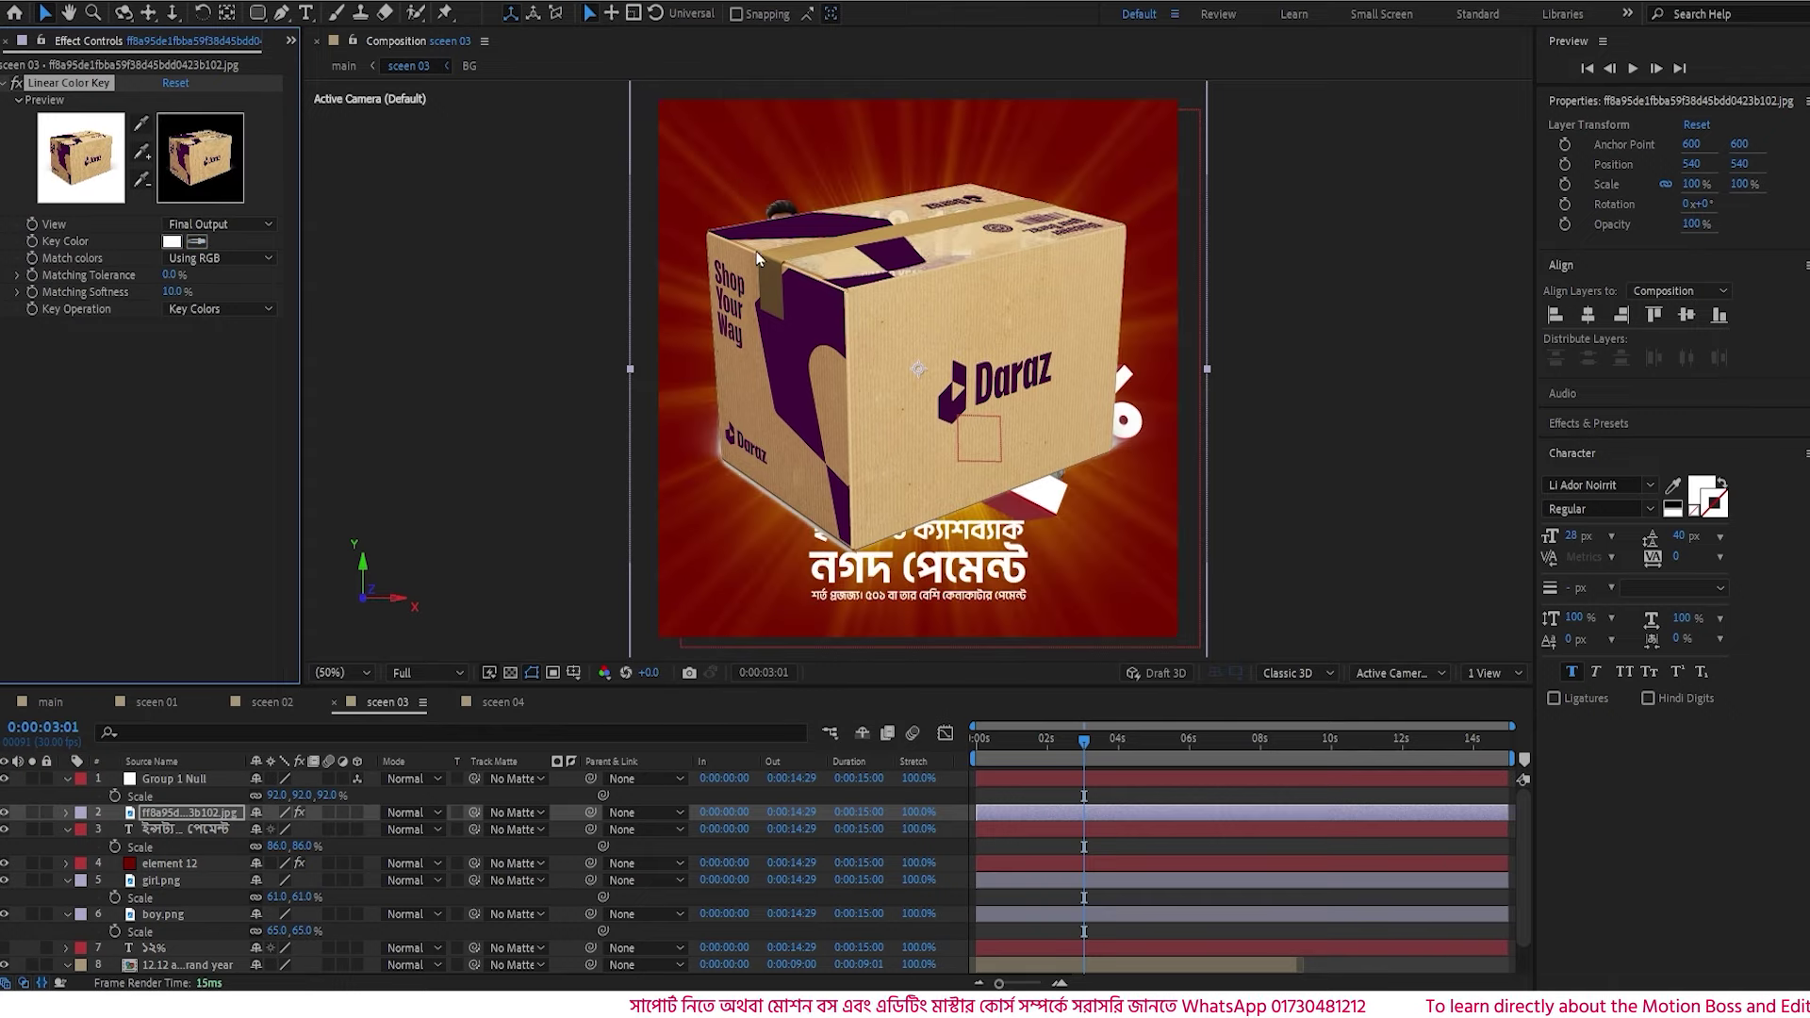
{"action": "scroll", "coordinate": [756, 262], "scroll_direction": "up", "scroll_amount": 1}
{"action": "left_click_drag", "start_coordinate": [713, 562], "coordinate": [803, 341]}
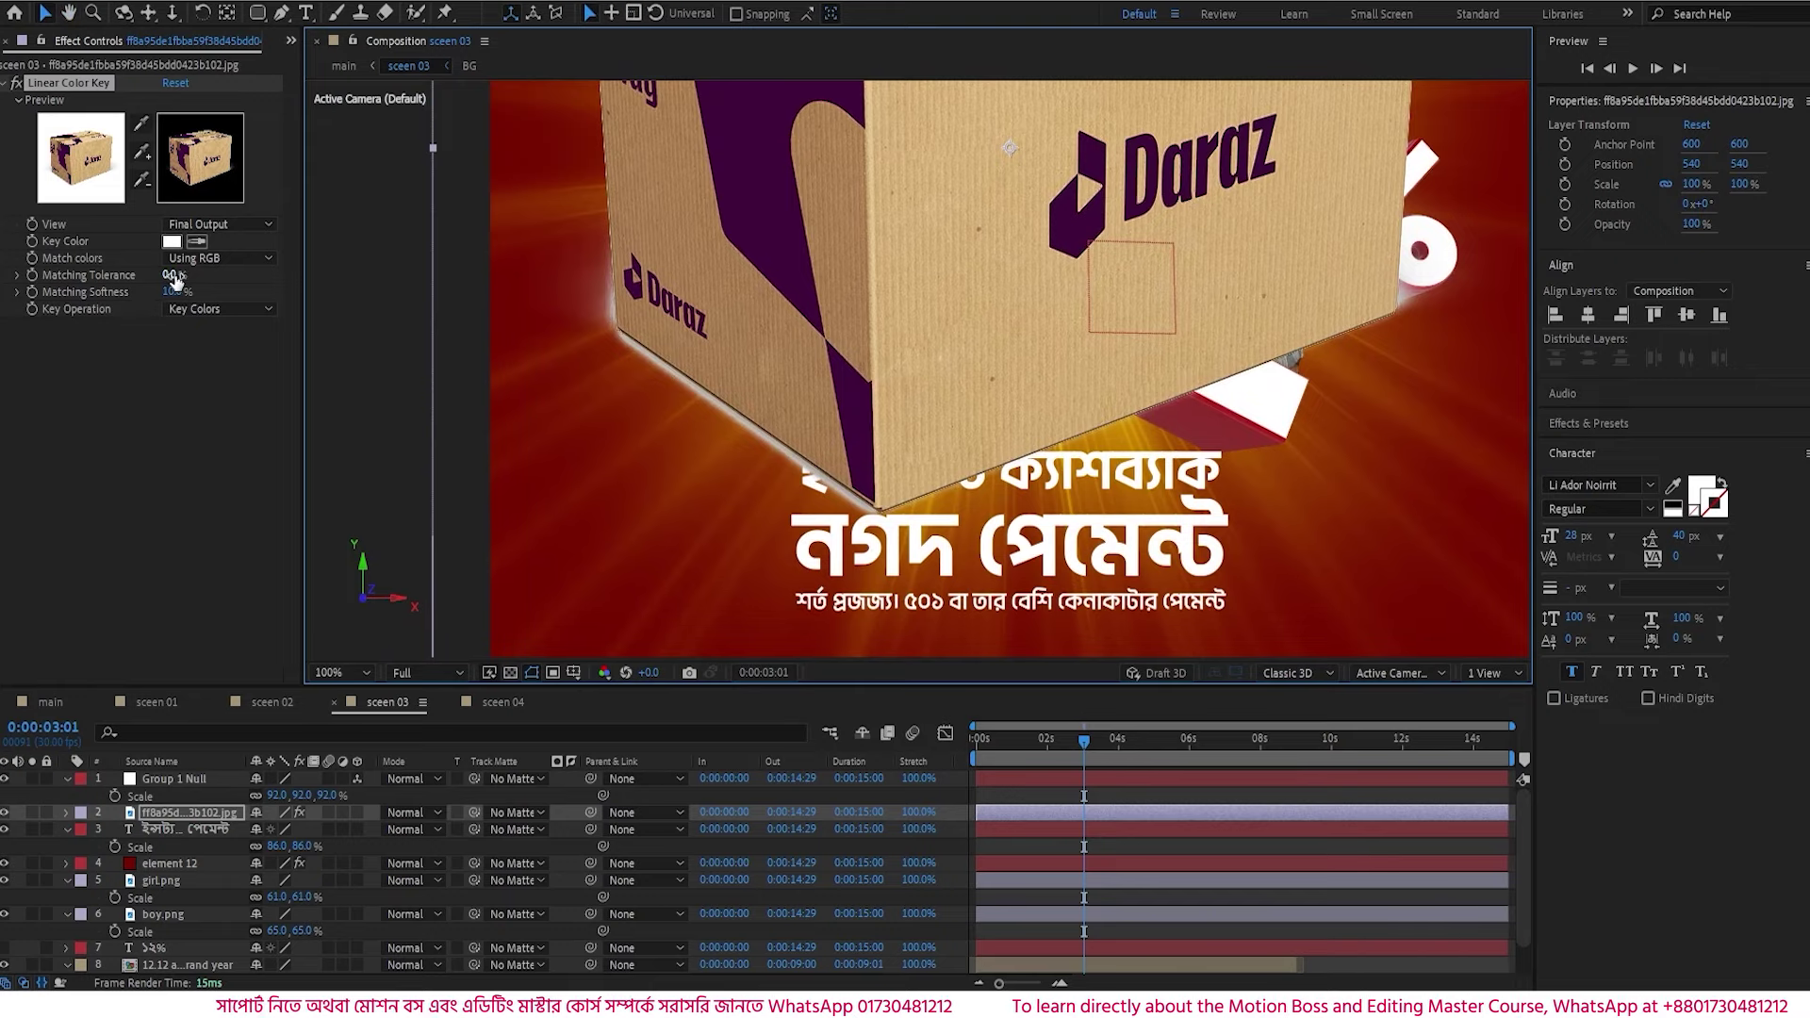
{"action": "left_click_drag", "start_coordinate": [173, 274], "coordinate": [190, 274]}
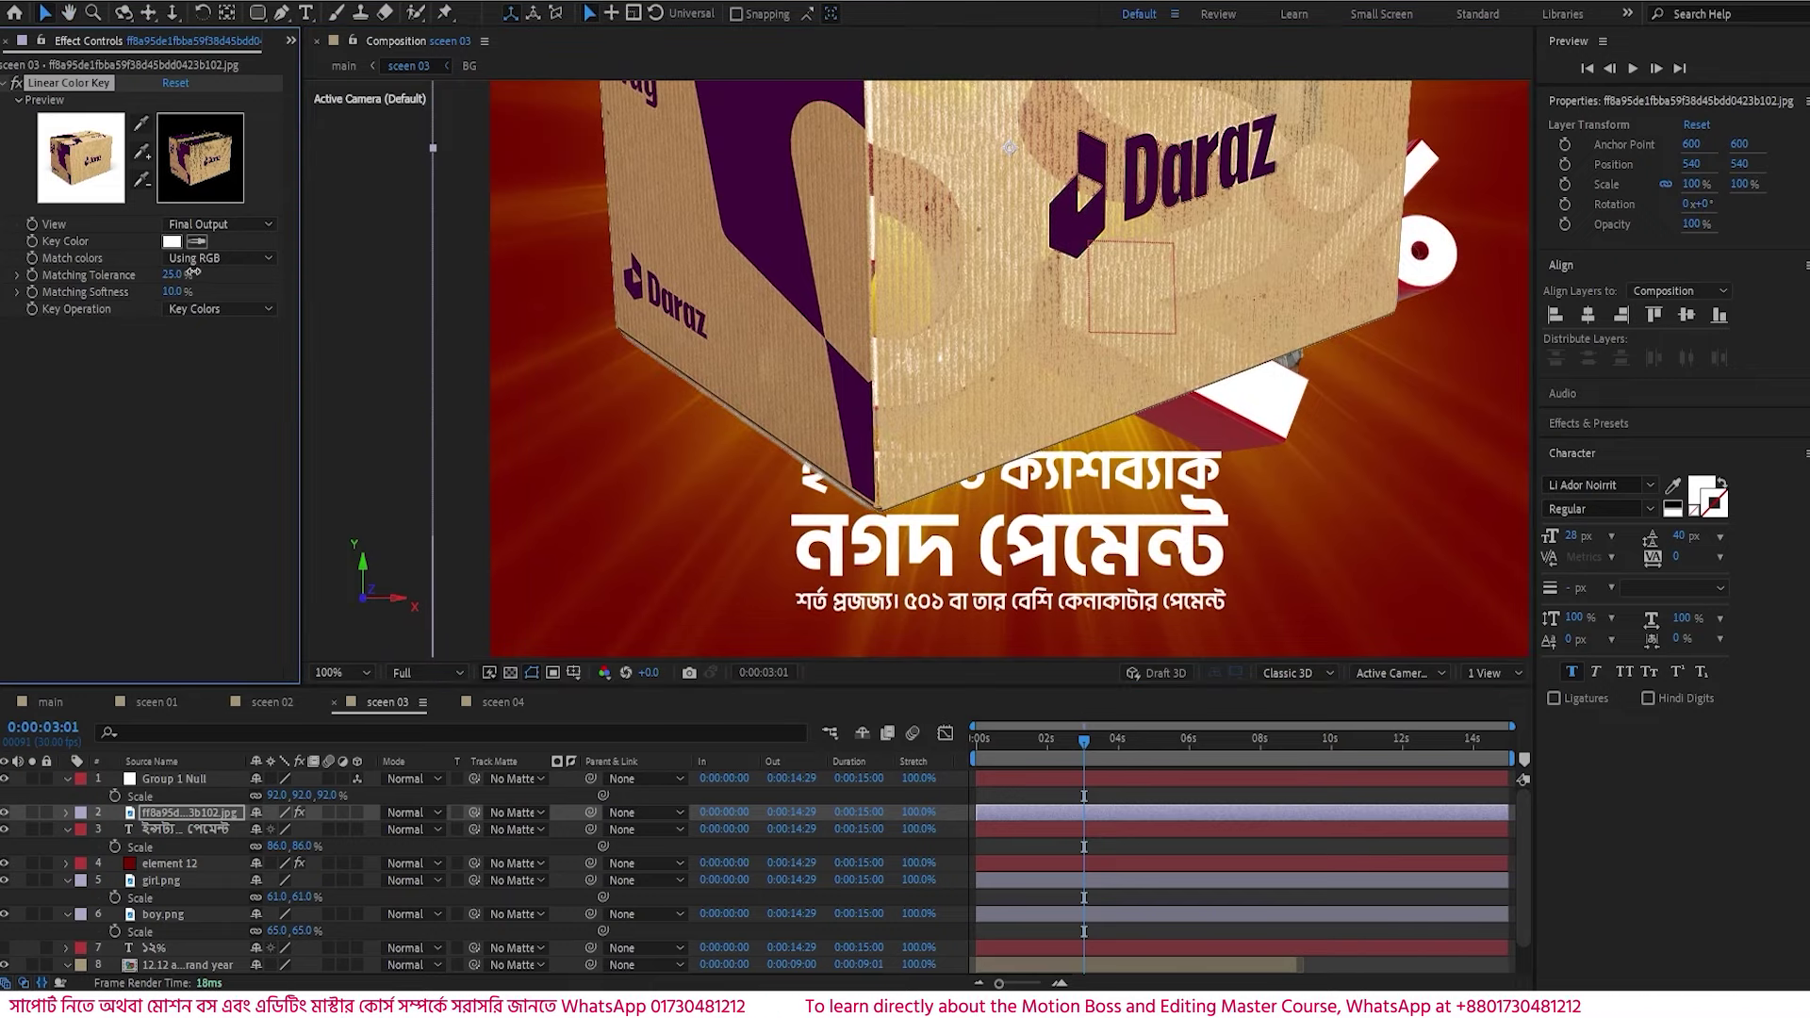
{"action": "left_click_drag", "start_coordinate": [173, 292], "coordinate": [176, 276]}
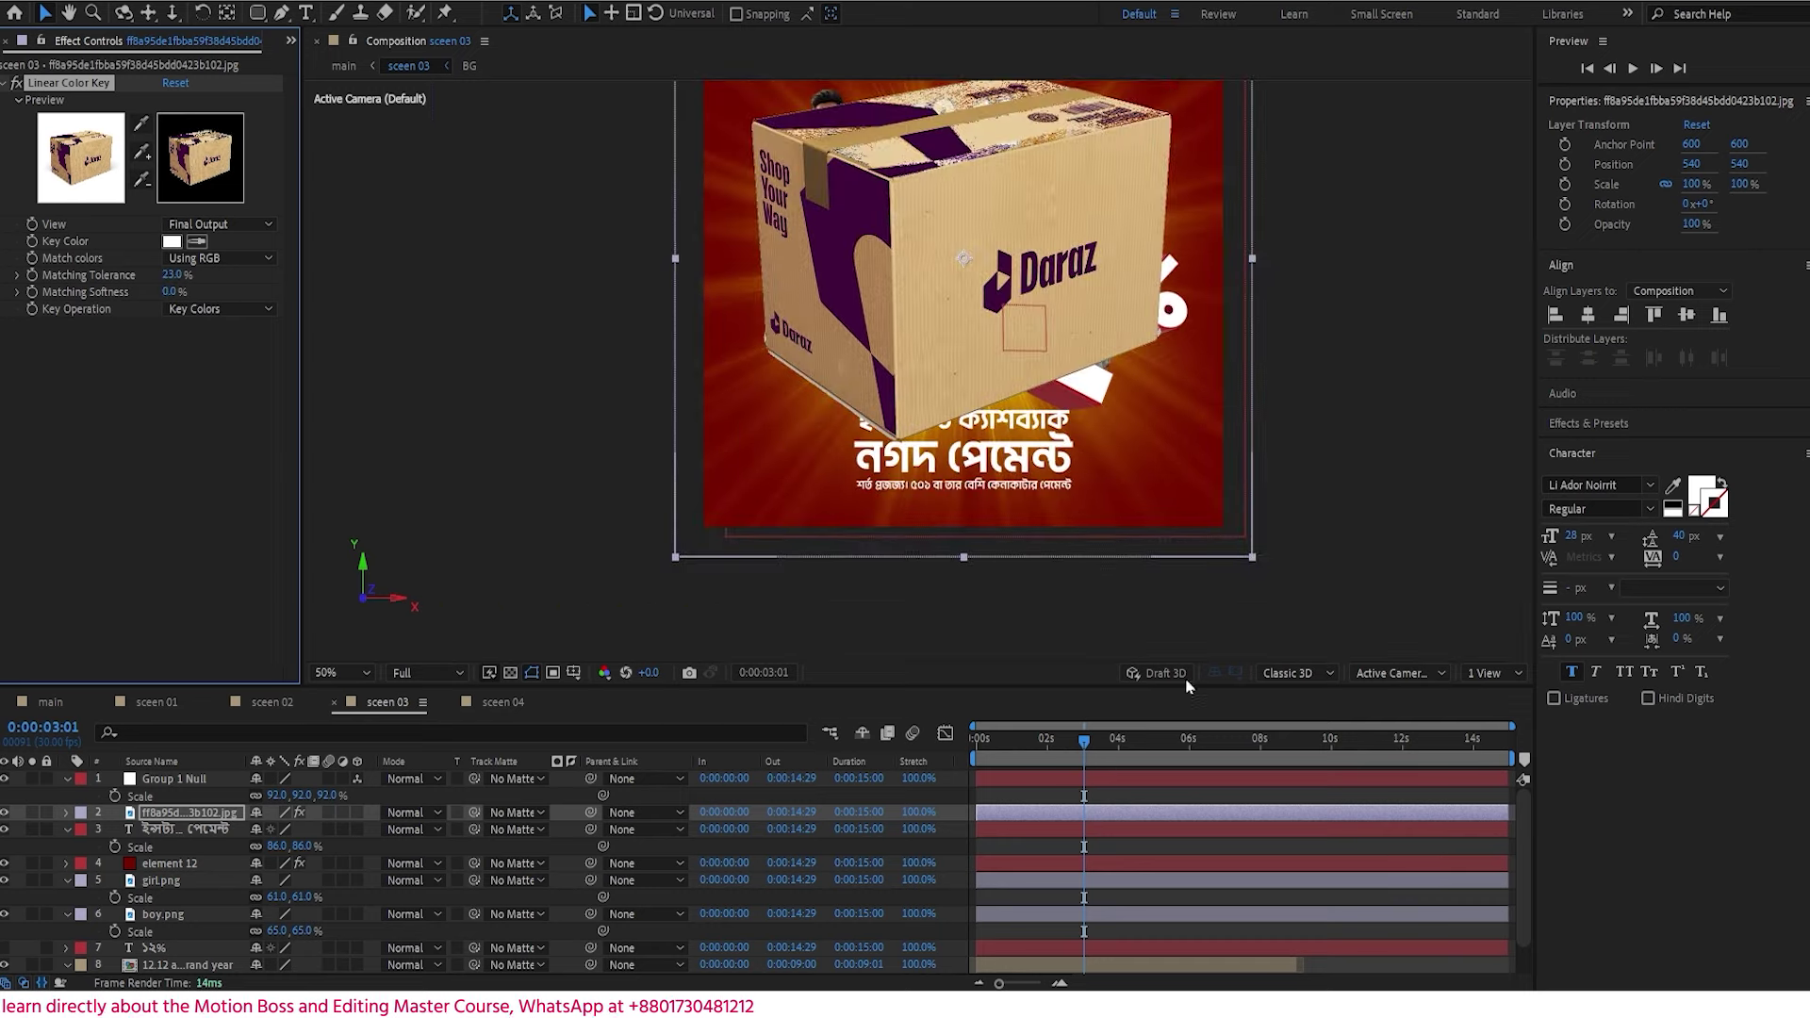
- Scale the Daraz box to 18.7%, move its layer beneath element 12 and position it at 260, 776 under the boy's feet
{"action": "left_click_drag", "start_coordinate": [1248, 558], "coordinate": [943, 355]}
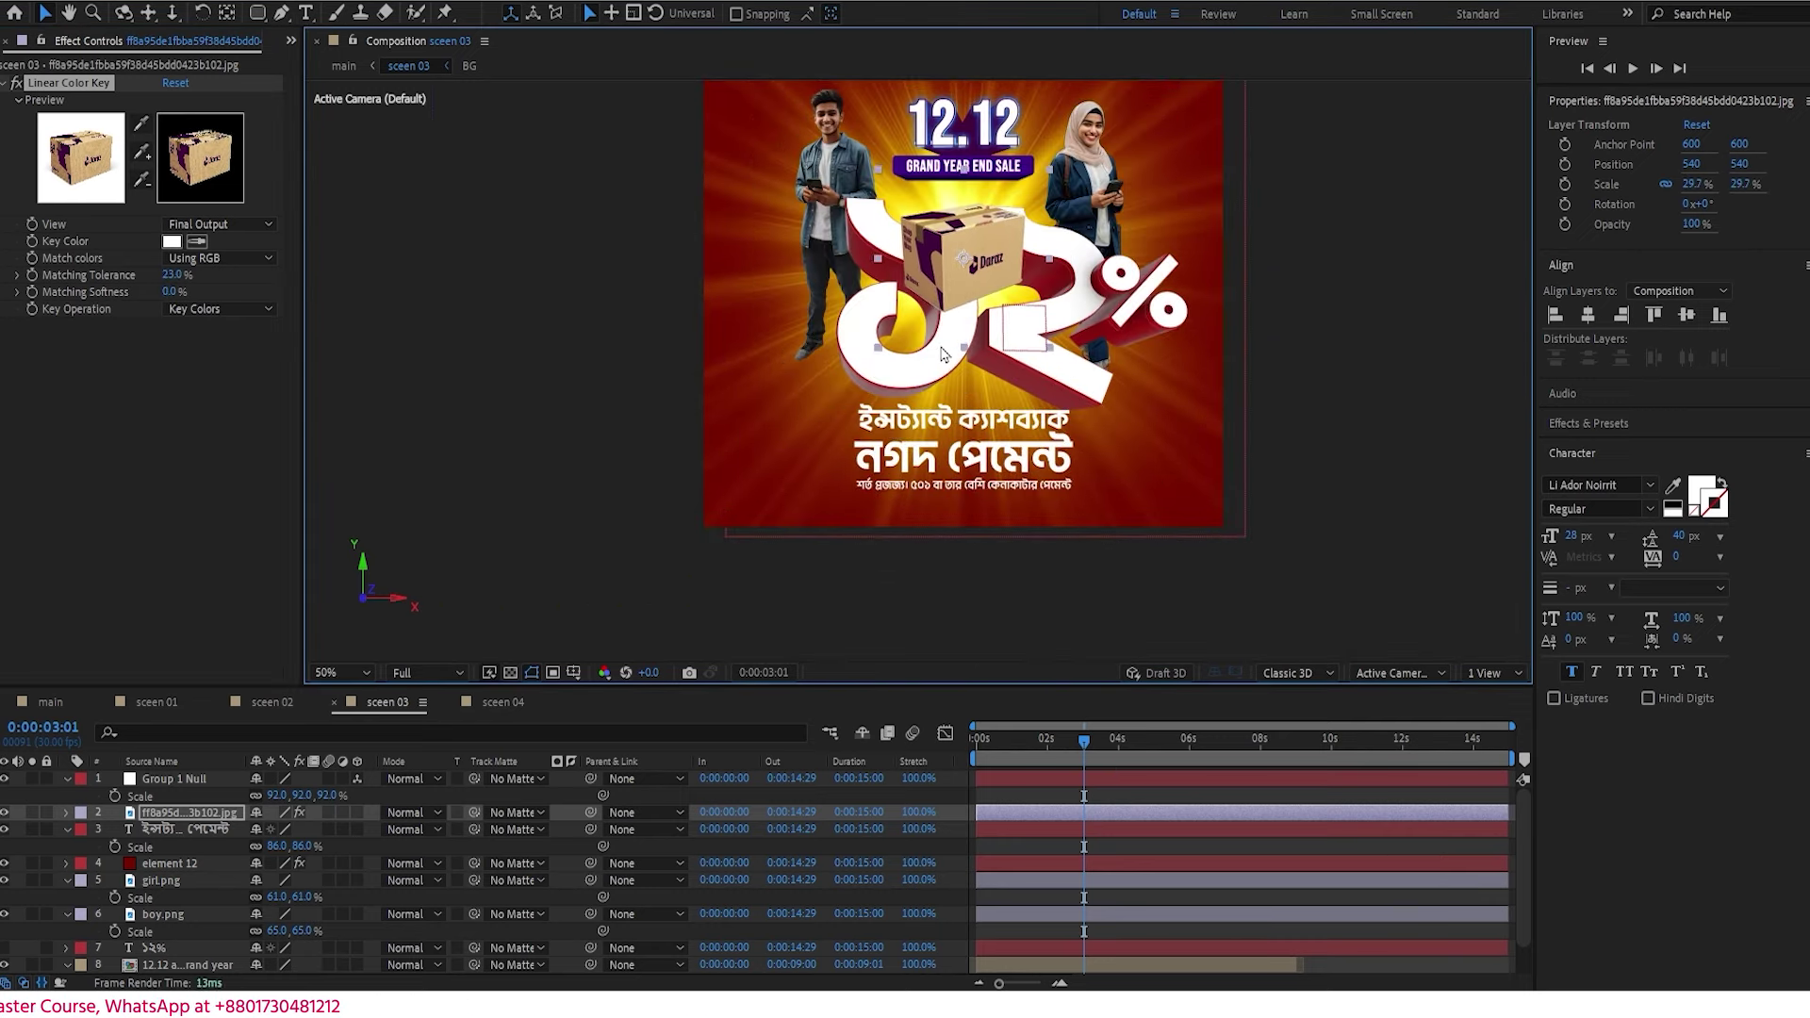
{"action": "left_click_drag", "start_coordinate": [998, 264], "coordinate": [831, 376]}
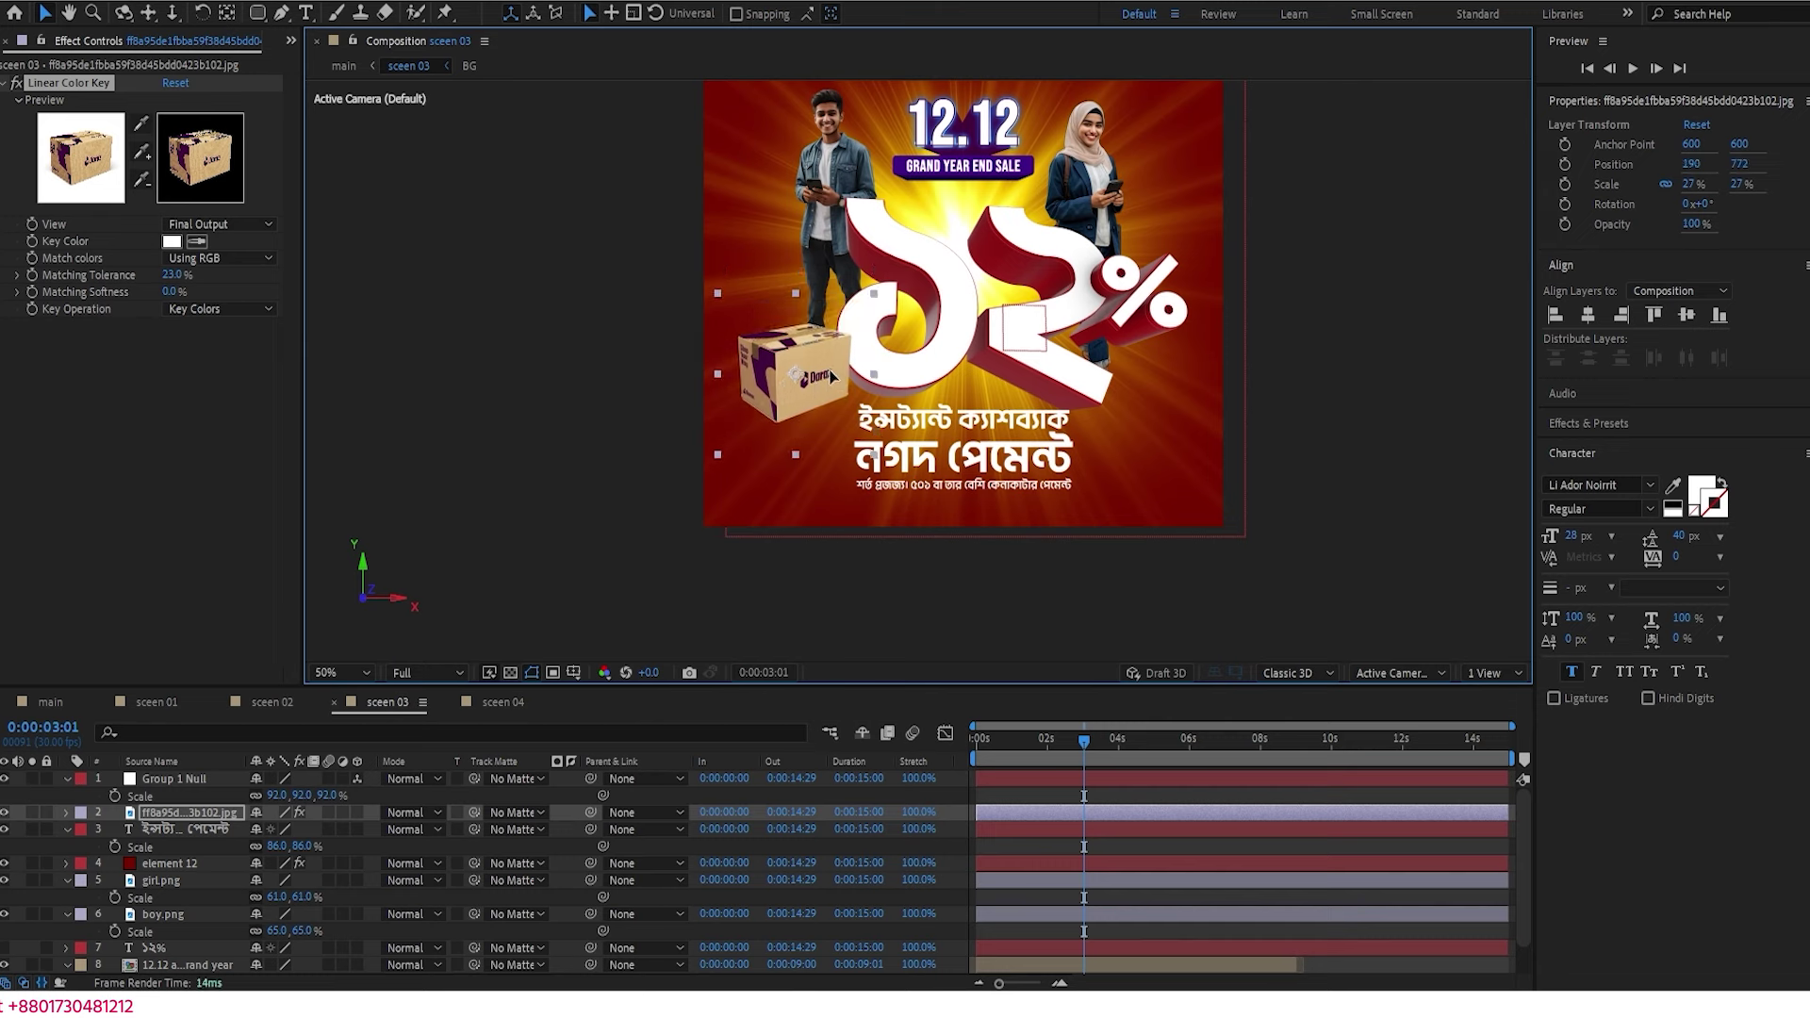
{"action": "left_click_drag", "start_coordinate": [170, 820], "coordinate": [187, 881]}
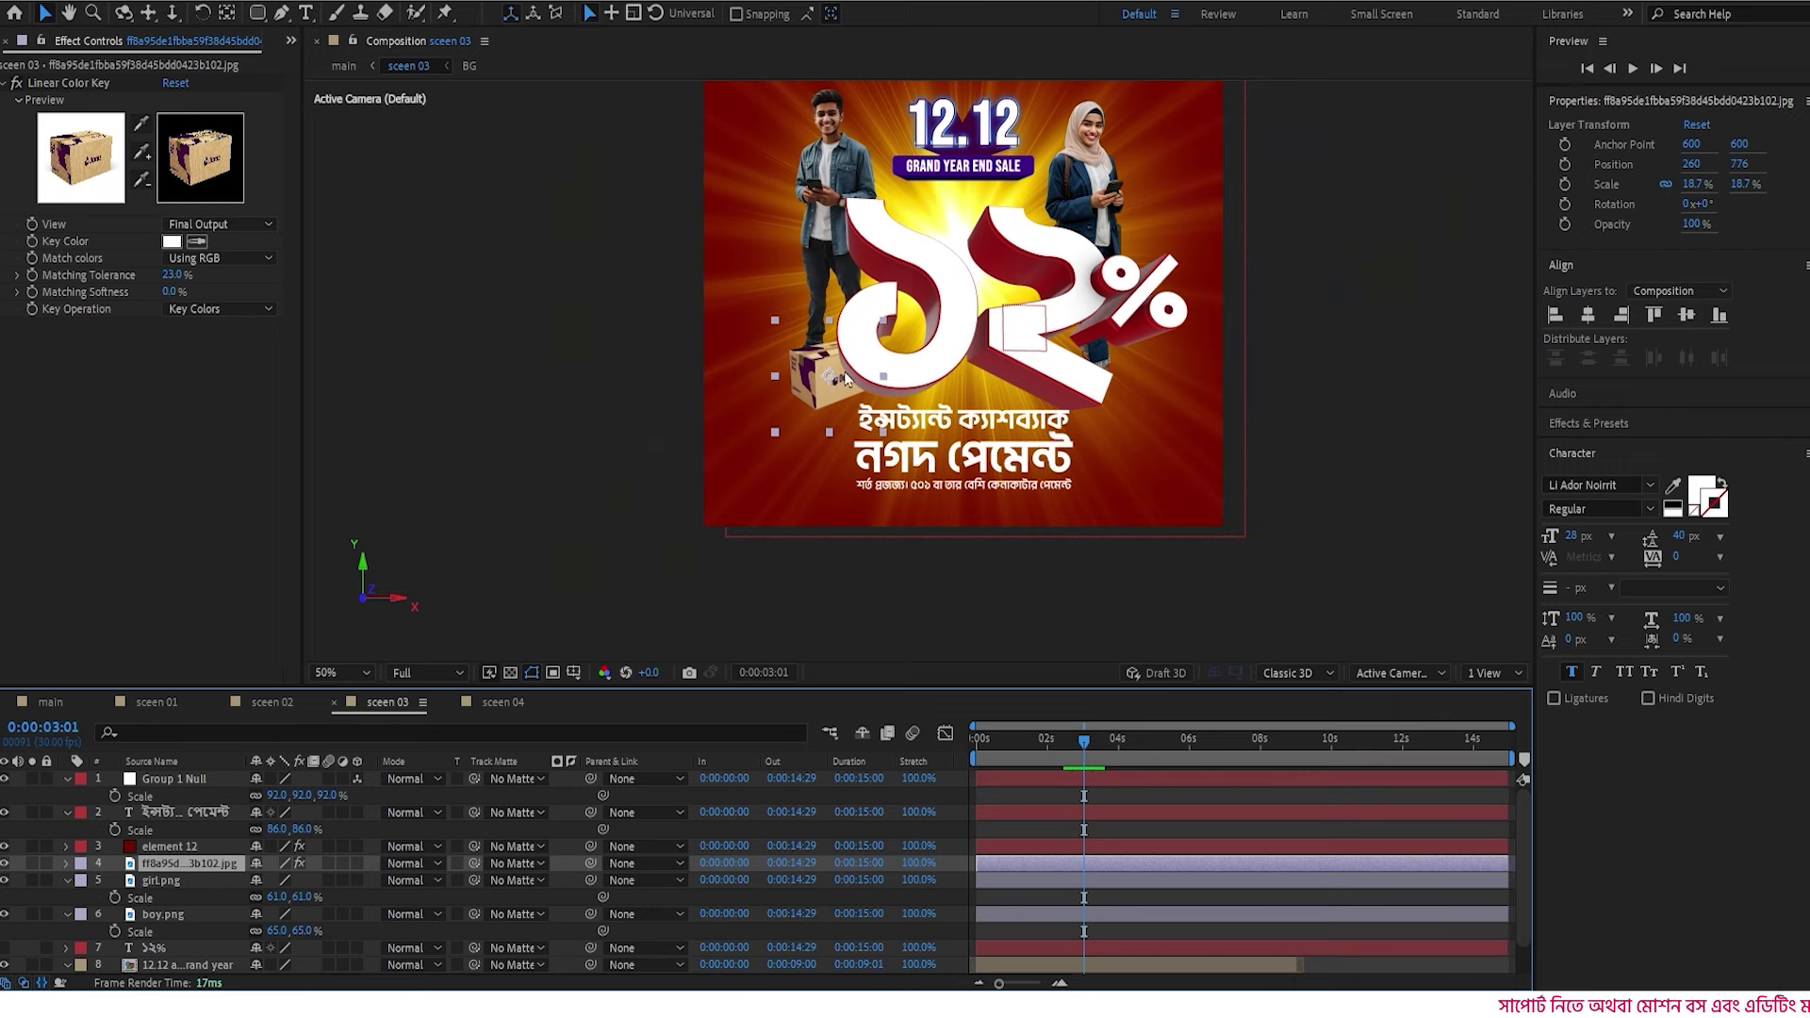
- Add a Drop Shadow layer style to the Daraz box and adjust the shadow's settings
{"action": "key", "text": "period"}
{"action": "key", "text": "period"}
{"action": "right_click", "coordinate": [169, 864]}
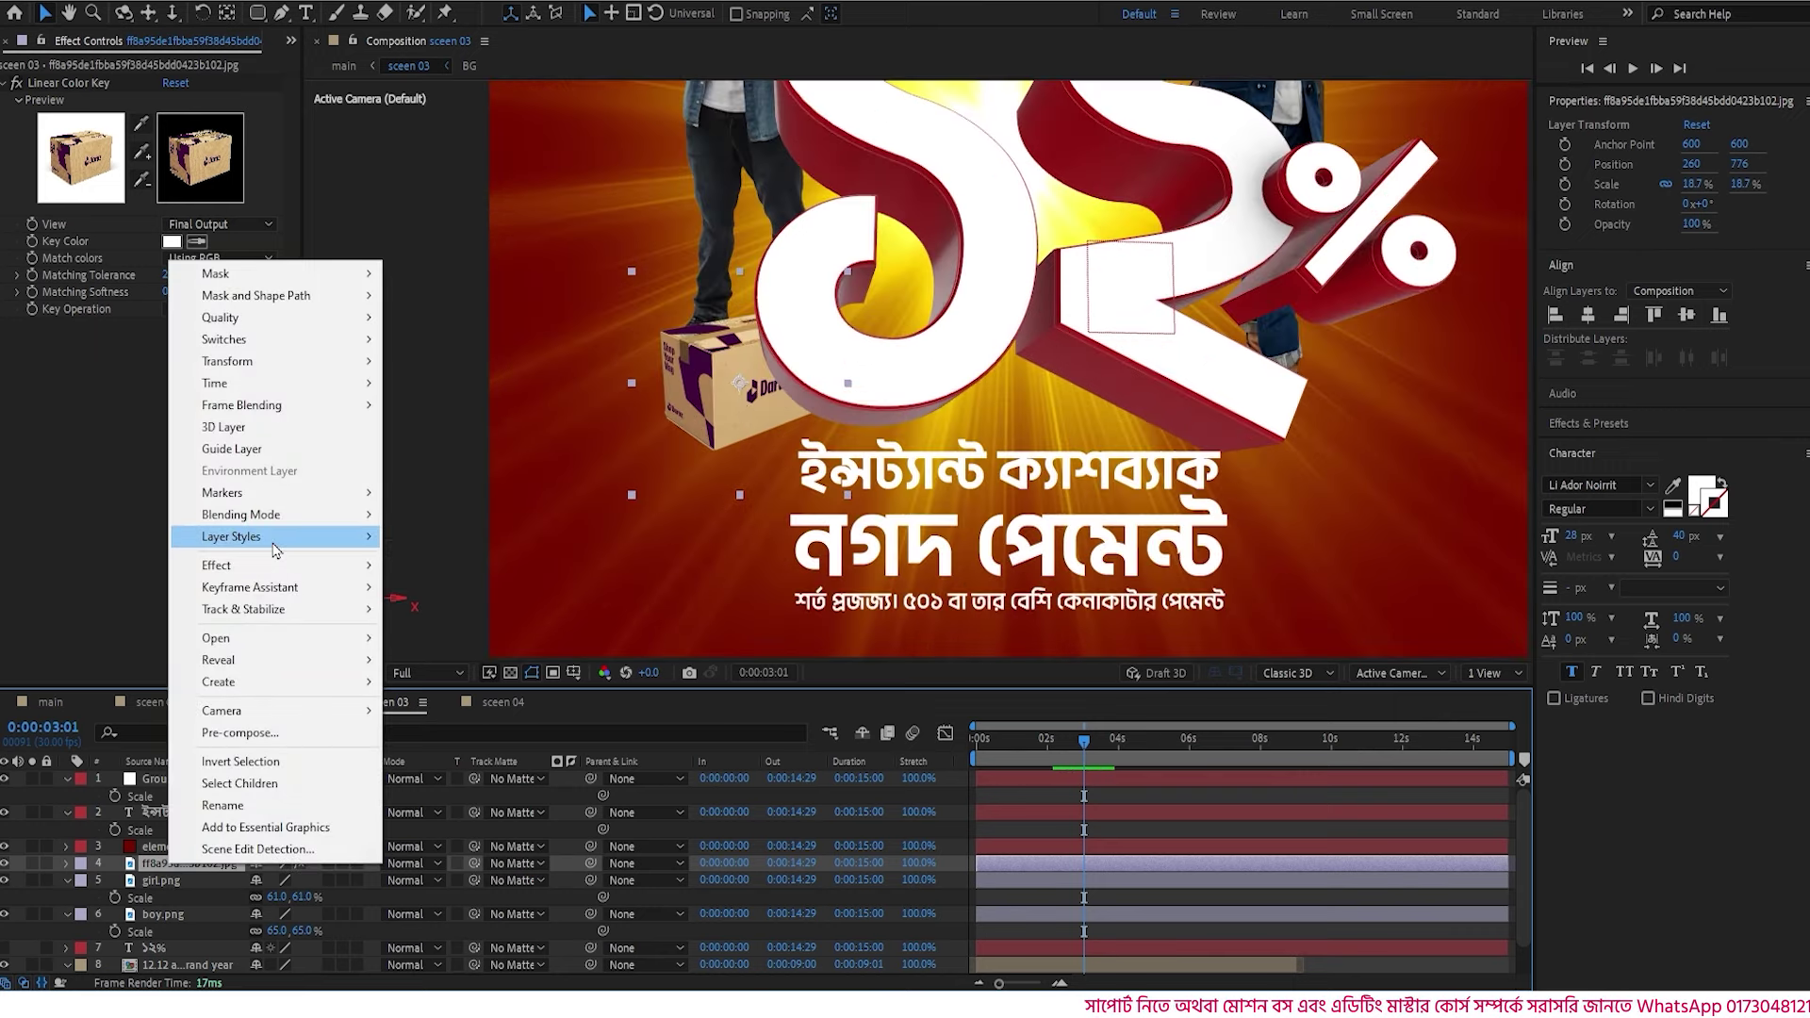
{"action": "mouse_move", "coordinate": [273, 537]}
{"action": "left_click", "coordinate": [480, 615]}
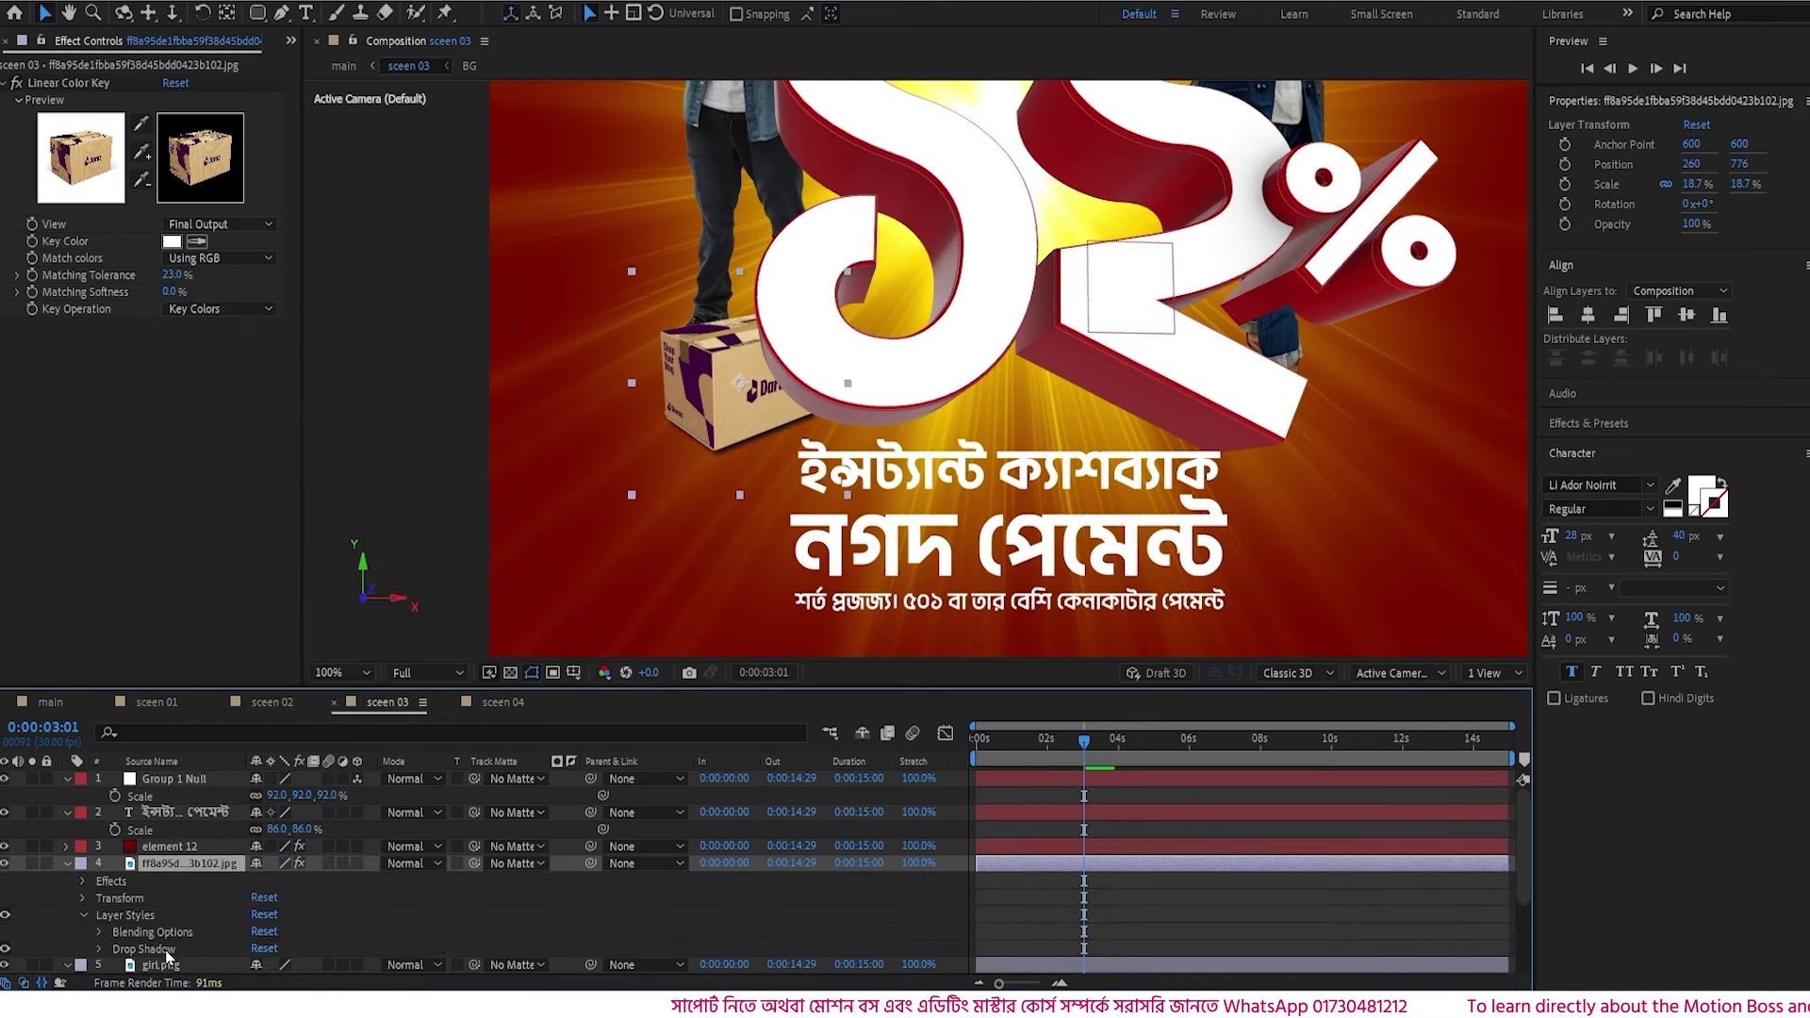
{"action": "left_click", "coordinate": [98, 948]}
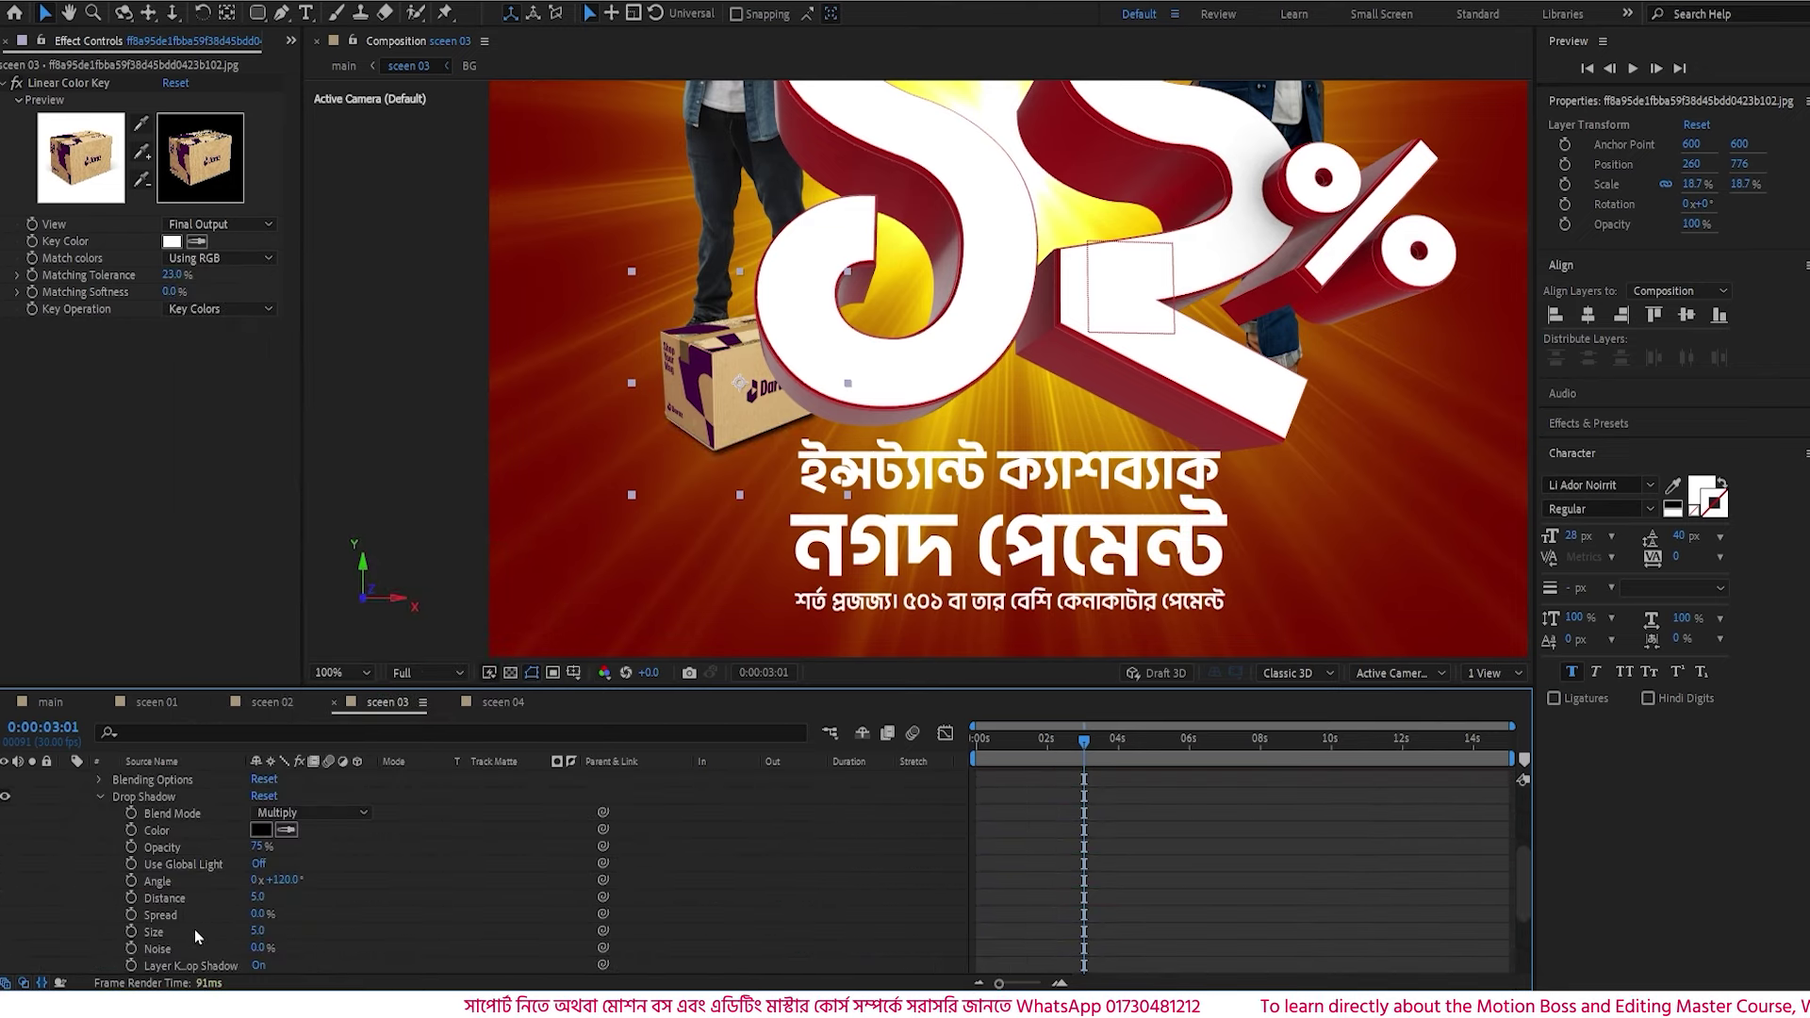
{"action": "left_click_drag", "start_coordinate": [255, 913], "coordinate": [235, 850]}
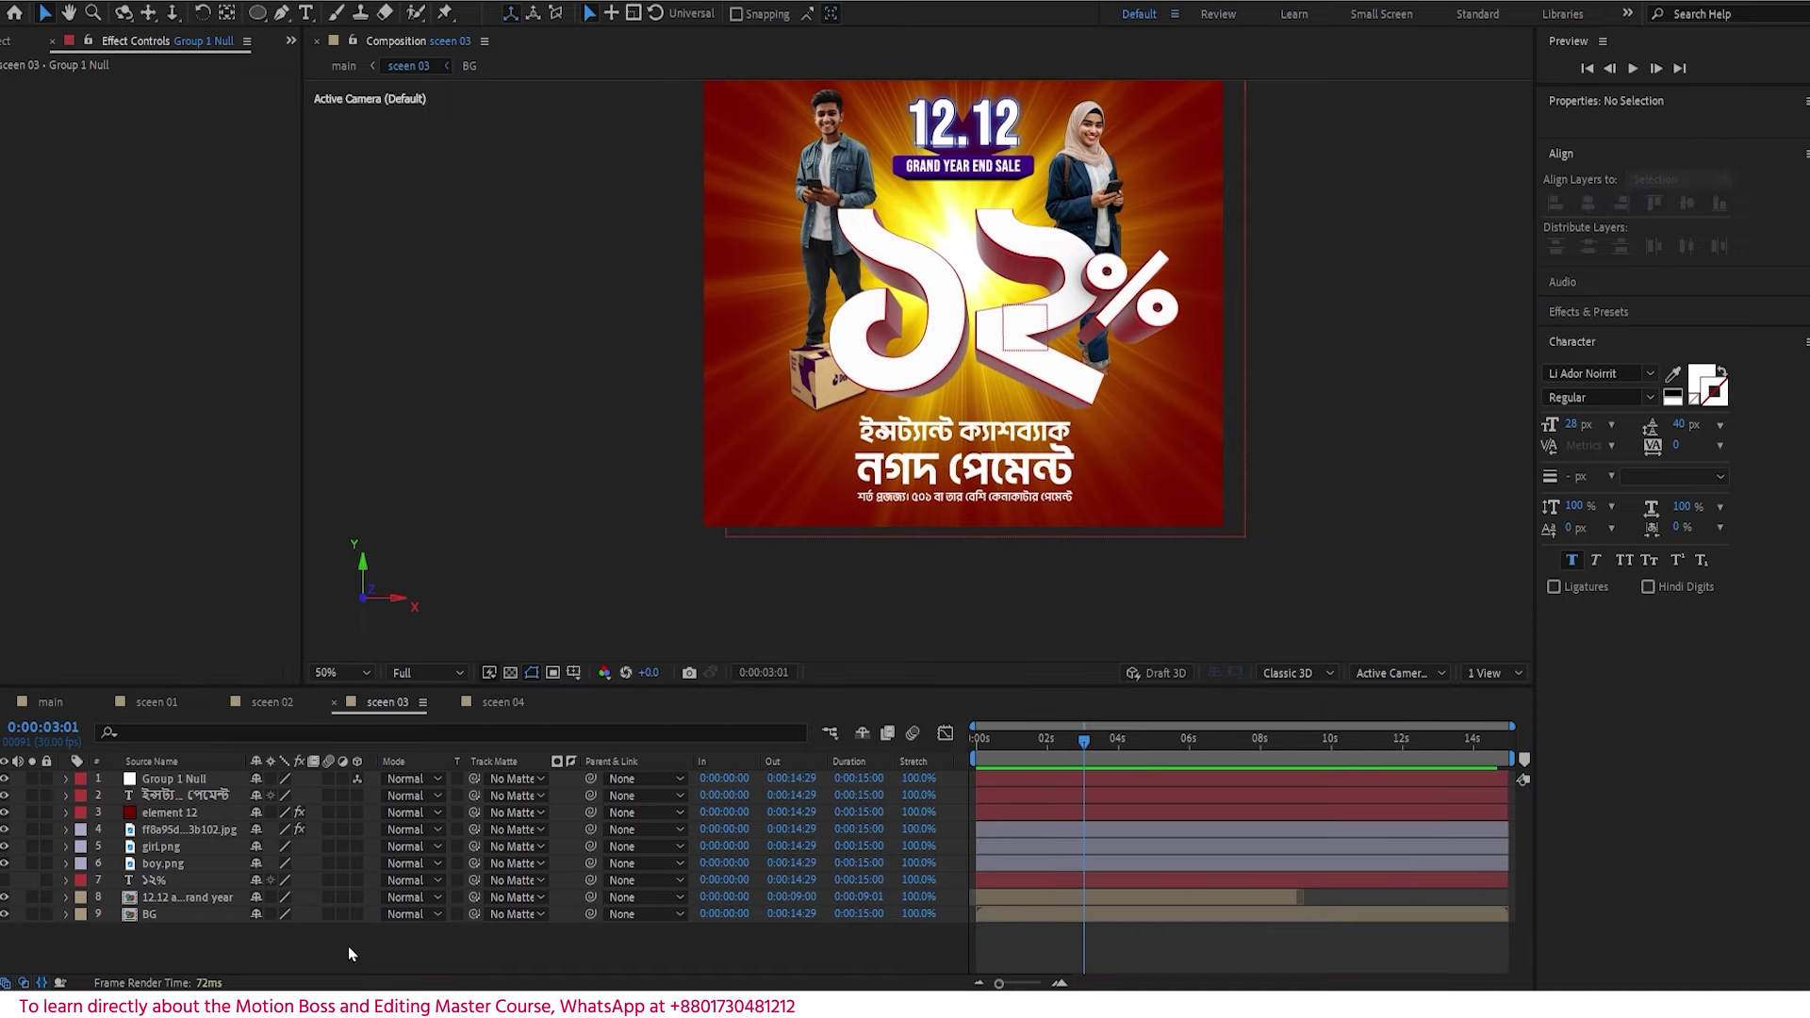
- Create a 1080 × 1080 px near-black solid in sceen 03
{"action": "right_click", "coordinate": [374, 700]}
{"action": "mouse_move", "coordinate": [573, 712]}
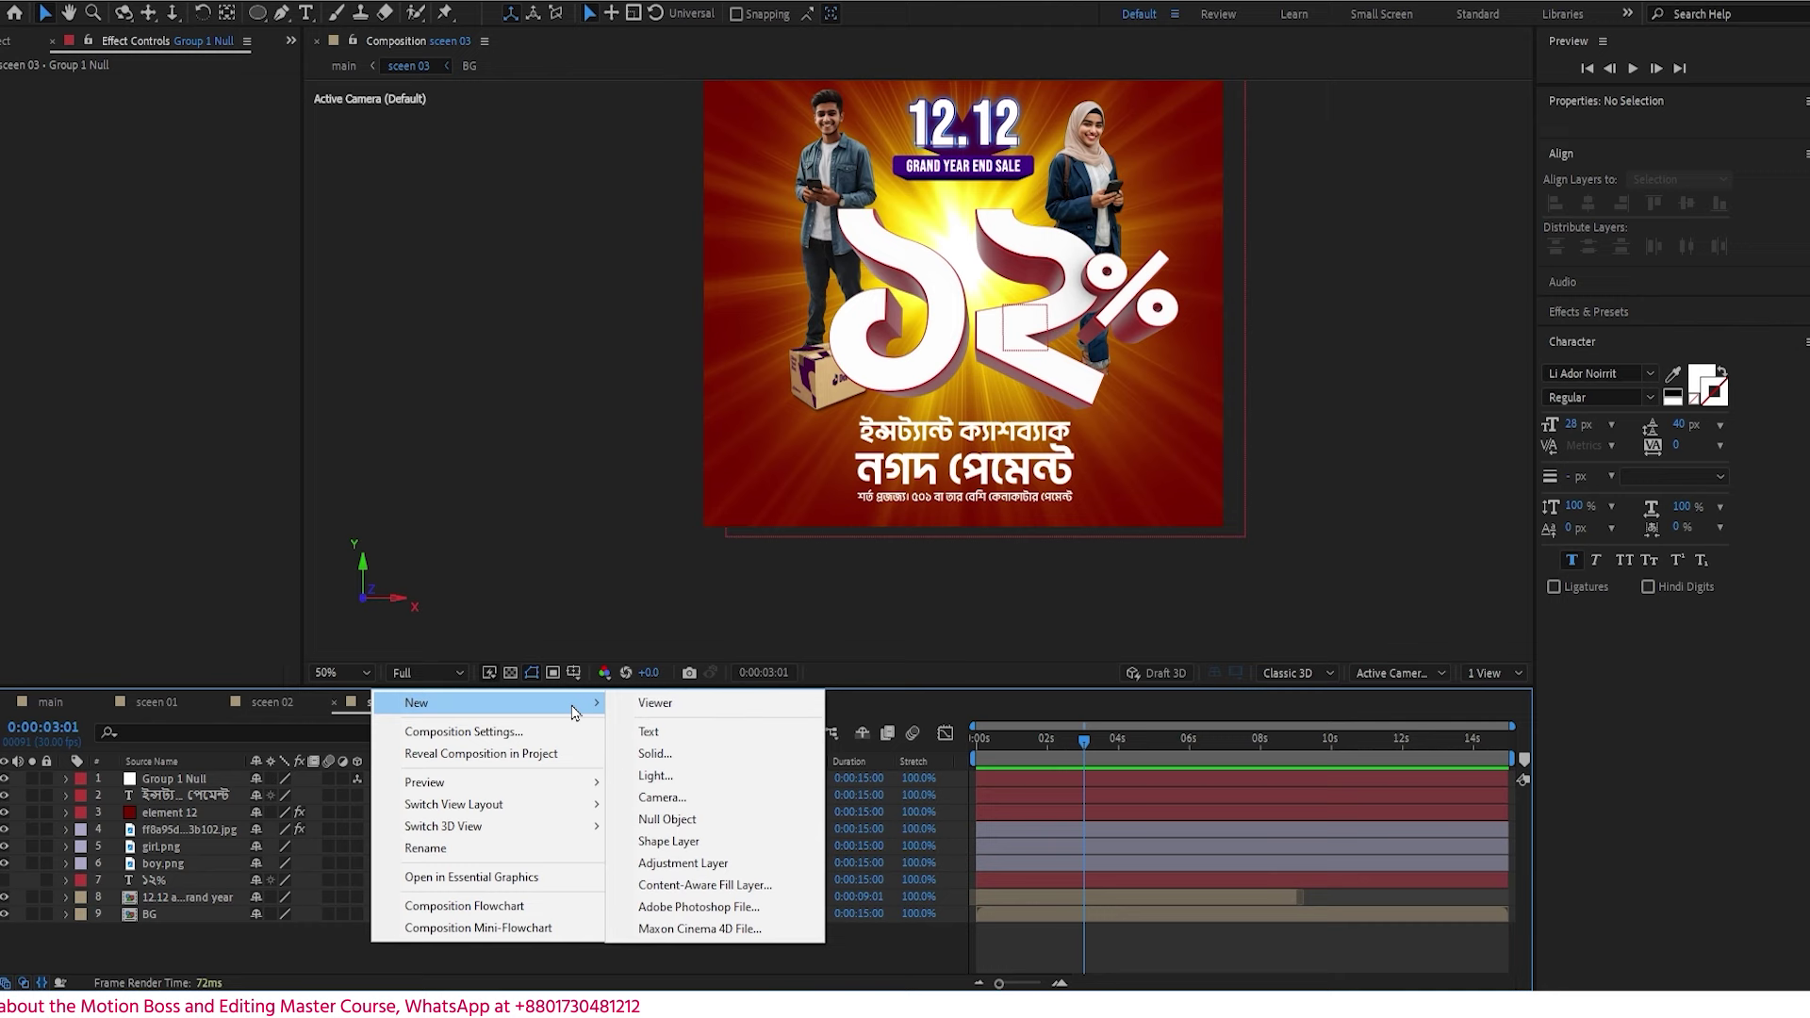
{"action": "left_click", "coordinate": [699, 761]}
{"action": "left_click", "coordinate": [890, 747]}
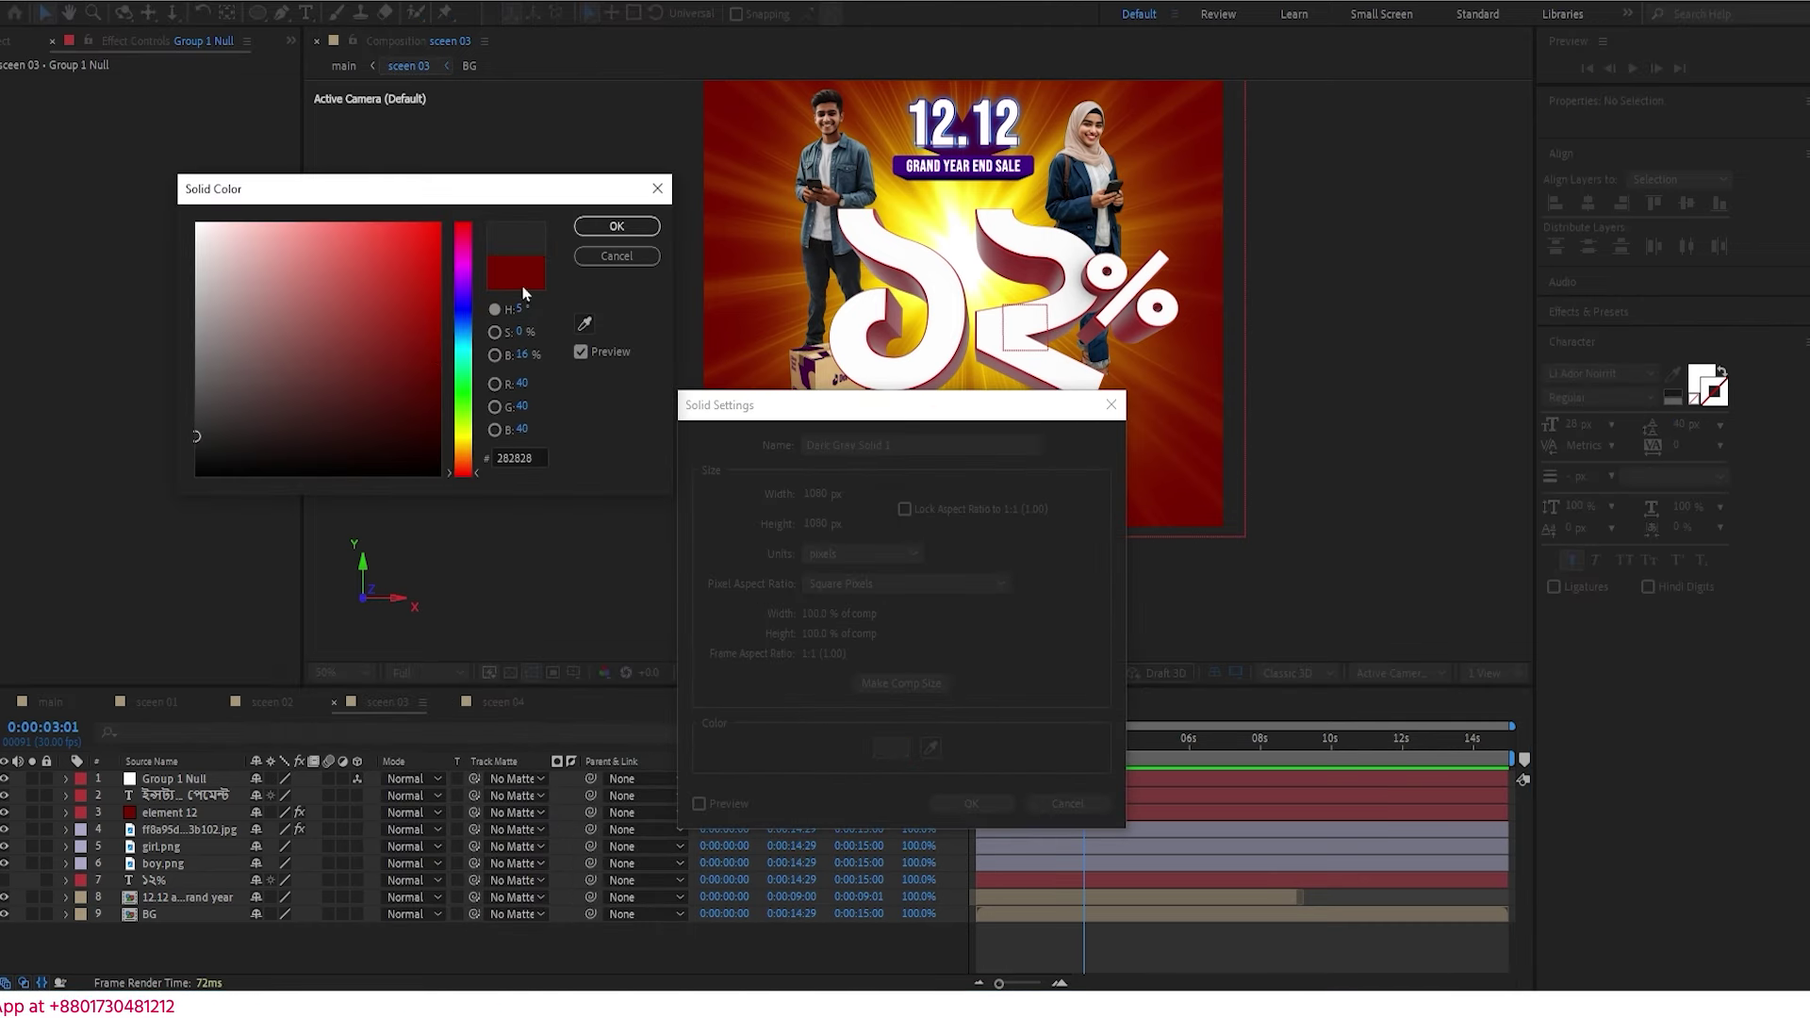
{"action": "left_click", "coordinate": [617, 229]}
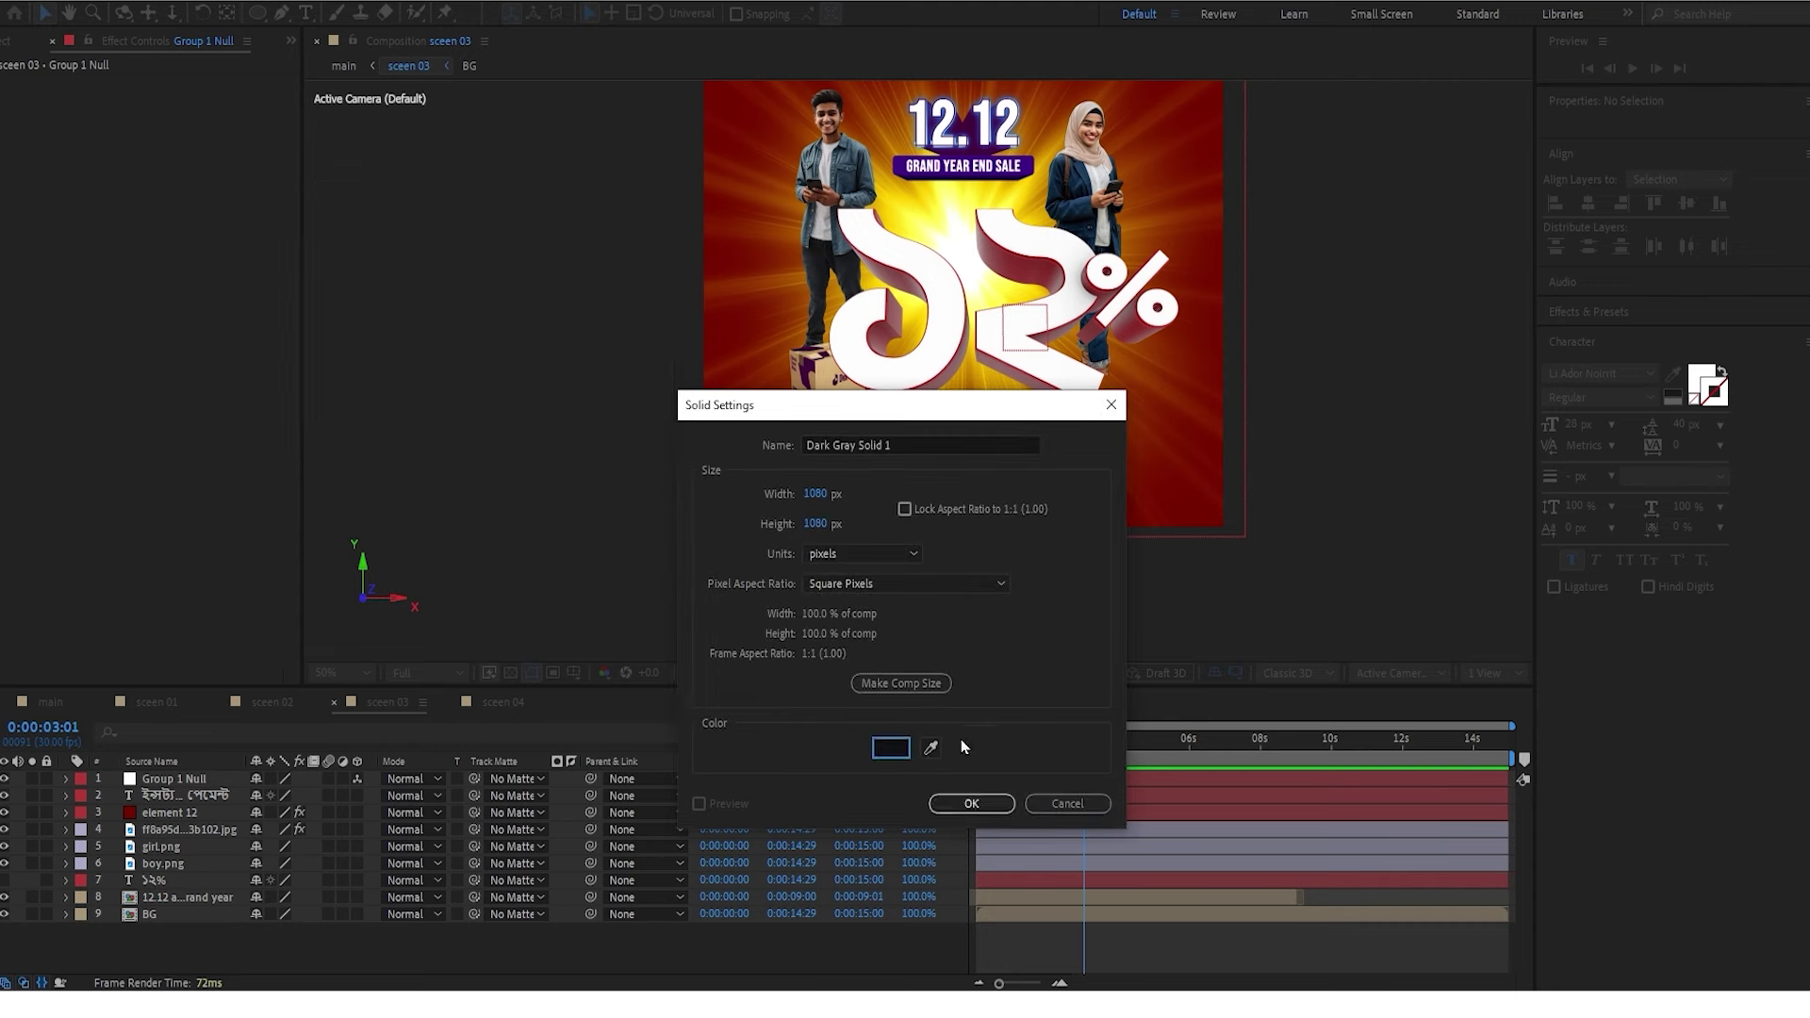
{"action": "left_click", "coordinate": [971, 803]}
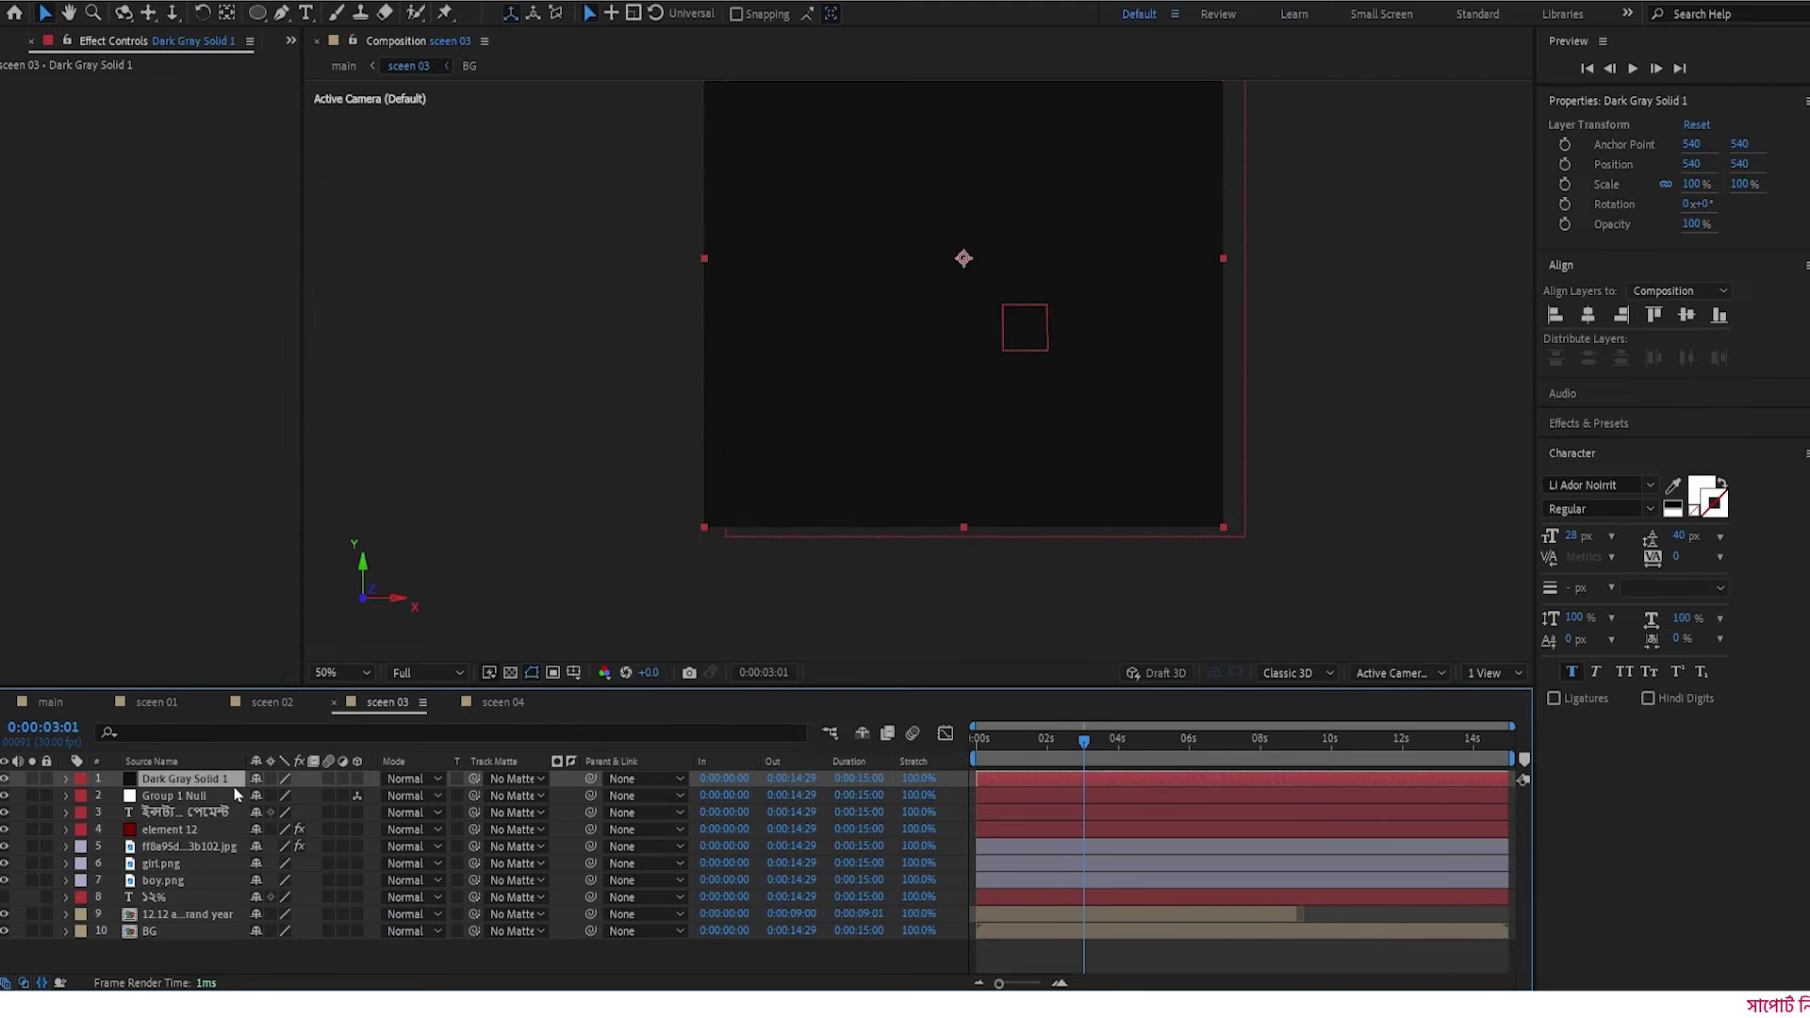
- Set the dark solid's opacity to 71% and draw a flat elliptical mask on it just beneath the ১
{"action": "key", "text": "t"}
{"action": "left_click_drag", "start_coordinate": [248, 799], "coordinate": [233, 800]}
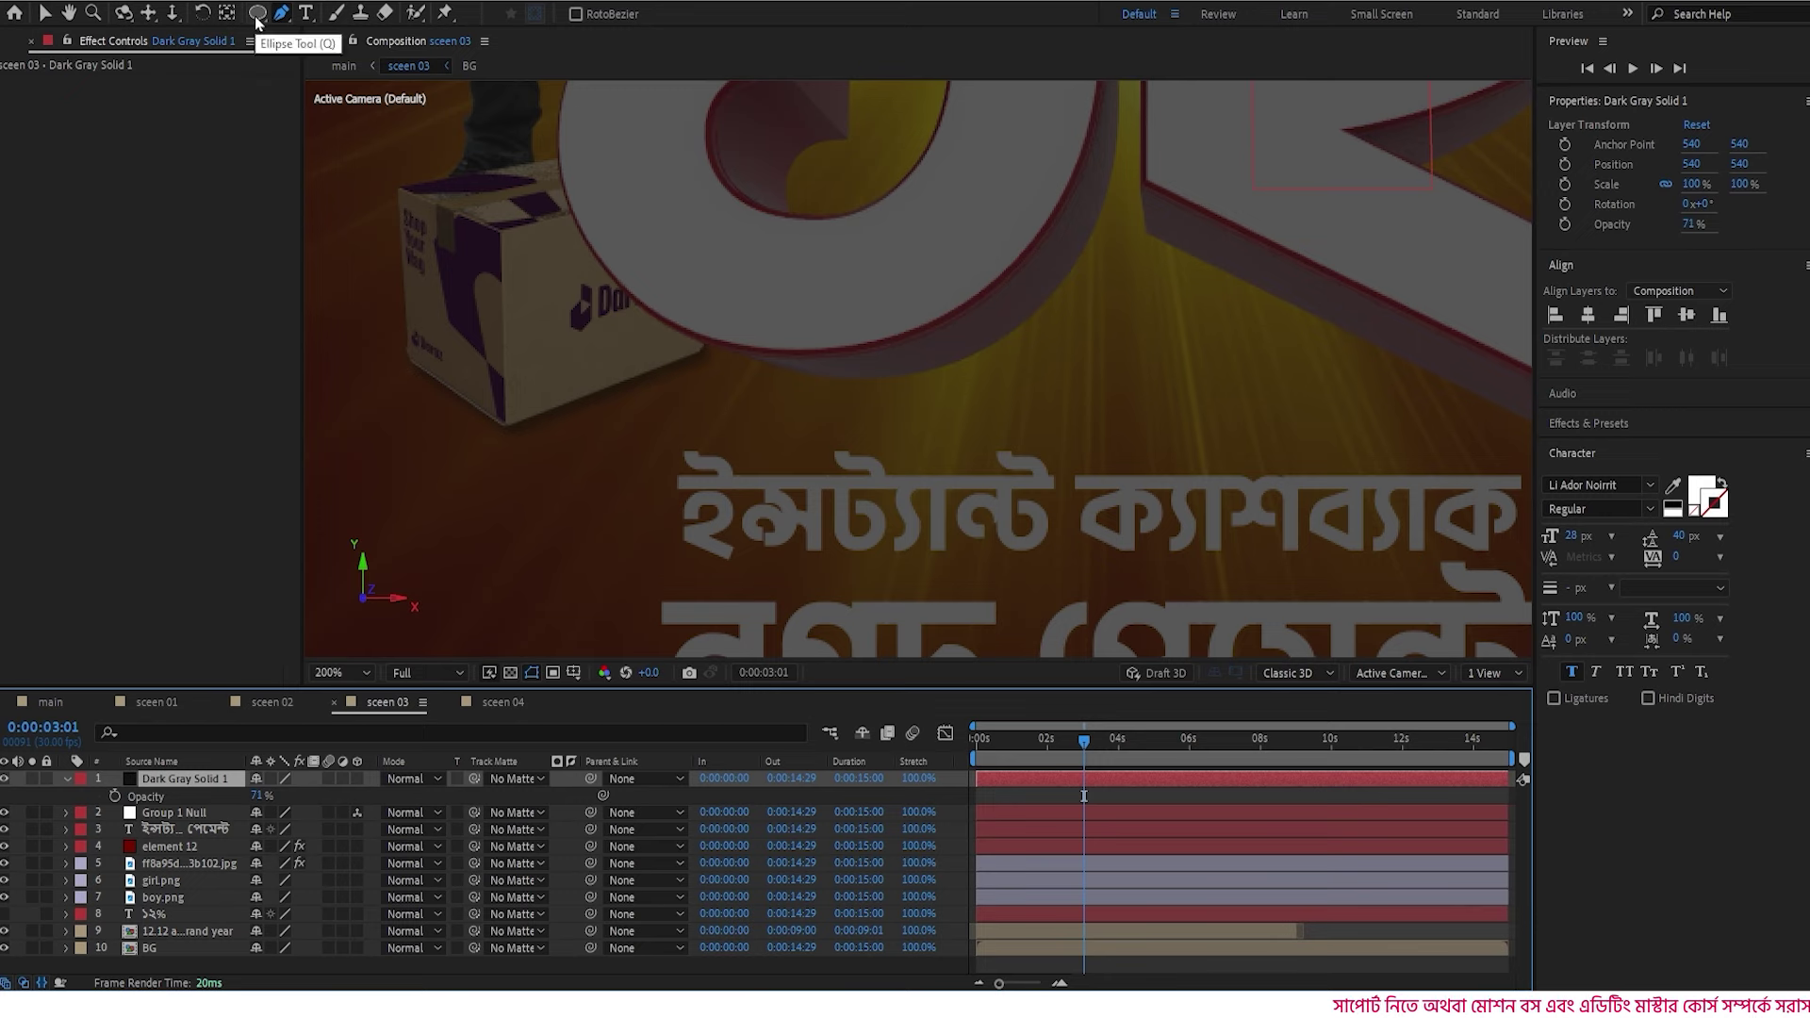
{"action": "left_click", "coordinate": [255, 21]}
{"action": "left_click", "coordinate": [303, 55]}
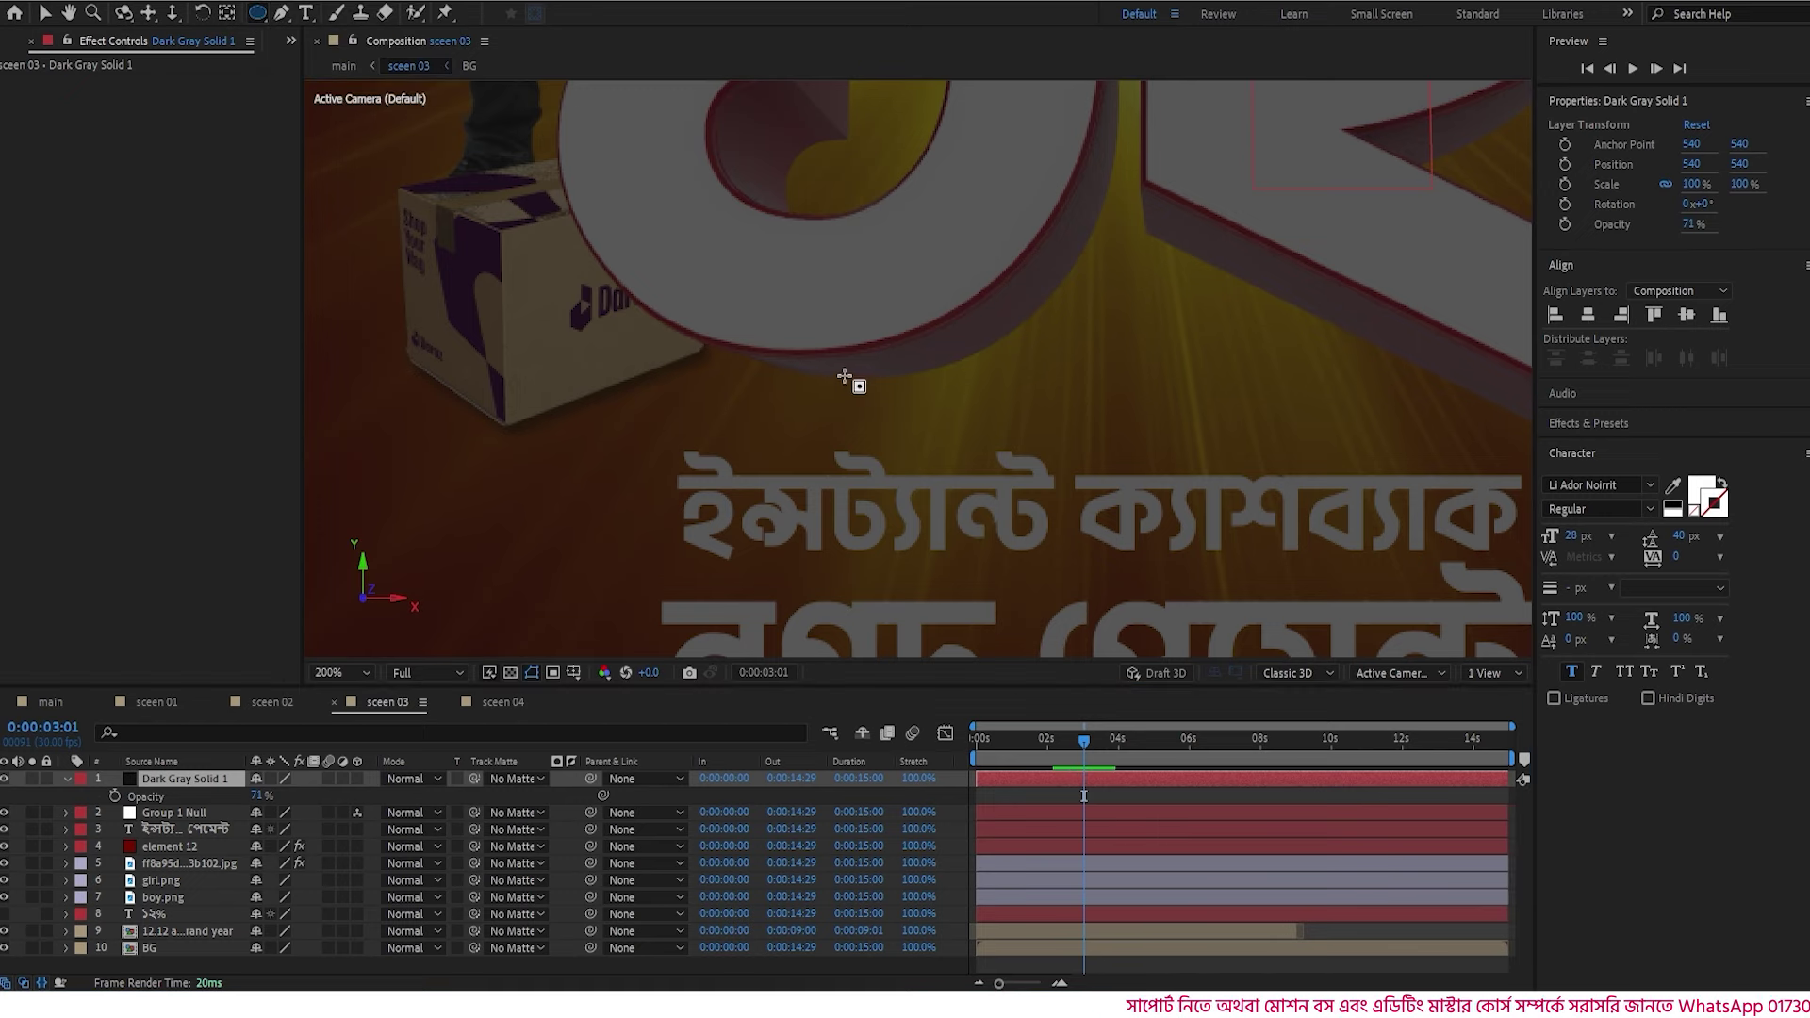
{"action": "left_click_drag", "start_coordinate": [845, 377], "coordinate": [1113, 390]}
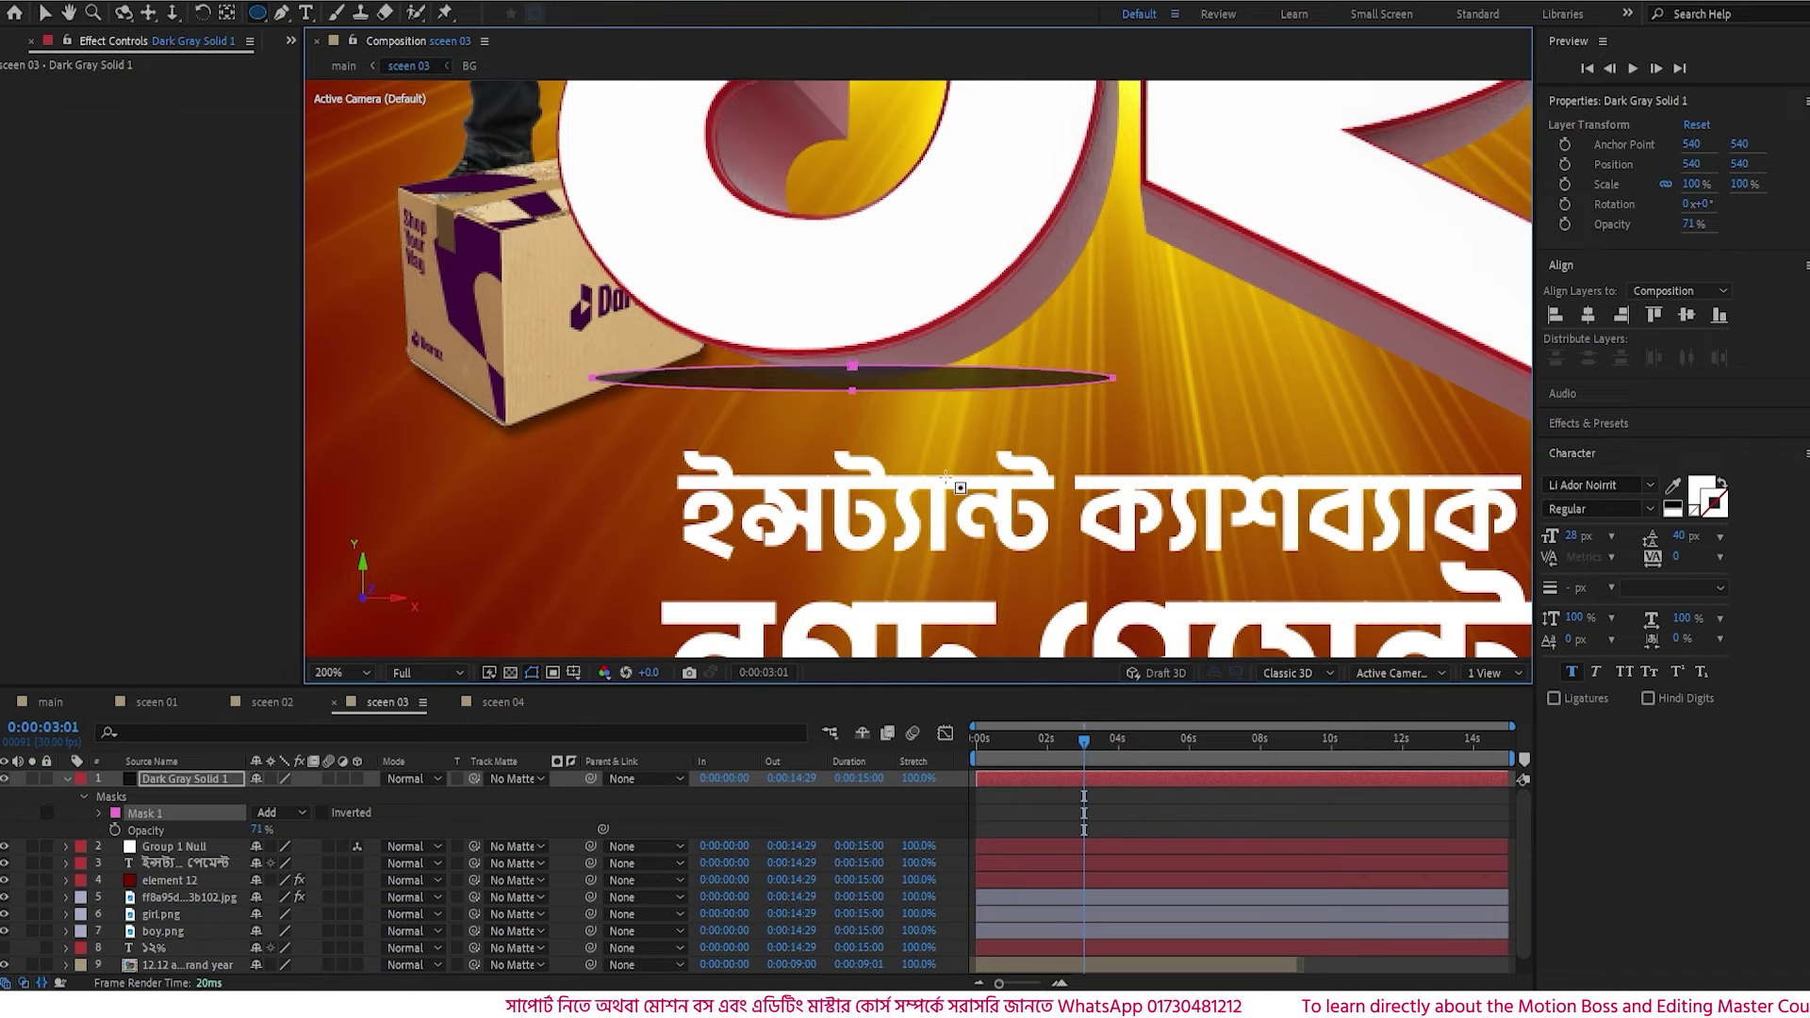
- Draw a second flat elliptical mask beneath the foot of the ২ and move the dark solid below element 12
{"action": "key", "text": "h"}
{"action": "mouse_move", "coordinate": [1289, 384]}
{"action": "left_mouse_down"}
{"action": "mouse_move", "coordinate": [816, 315]}
{"action": "mouse_move", "coordinate": [792, 376]}
{"action": "left_mouse_up"}
{"action": "key", "text": "q"}
{"action": "mouse_move", "coordinate": [989, 390]}
{"action": "left_mouse_down"}
{"action": "mouse_move", "coordinate": [1025, 421]}
{"action": "mouse_move", "coordinate": [1157, 401]}
{"action": "left_mouse_up"}
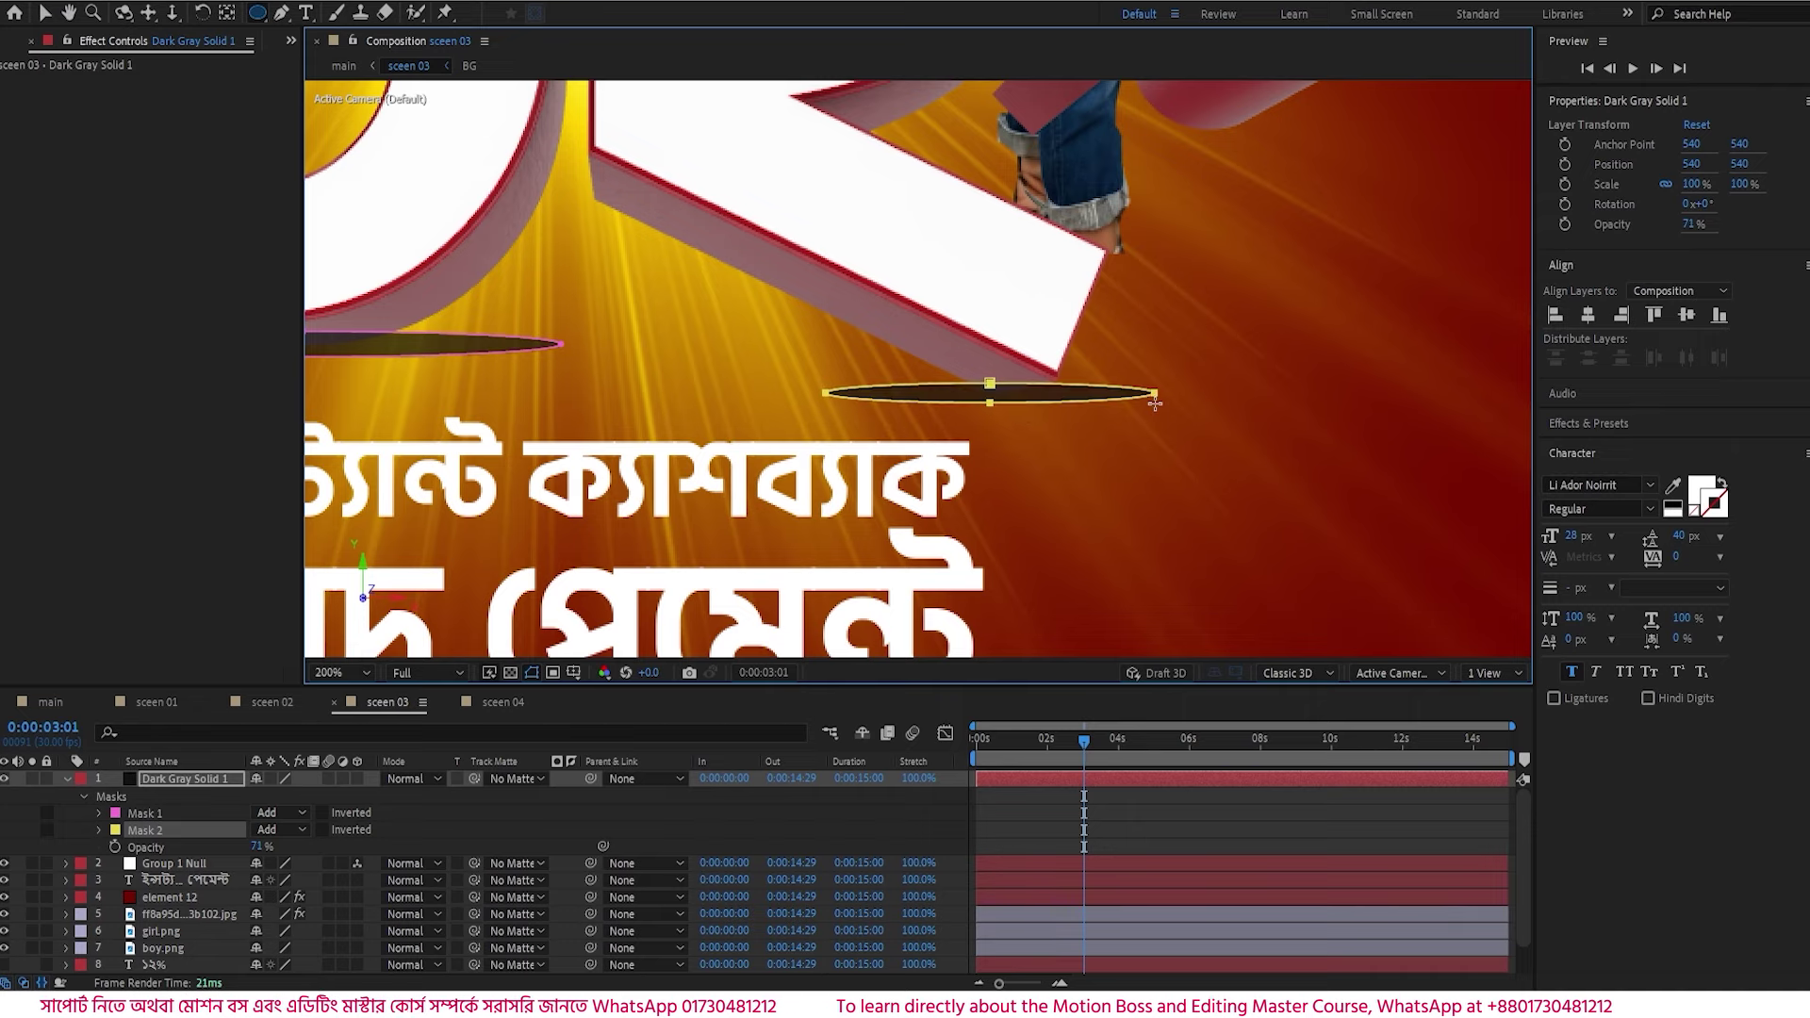
{"action": "left_click", "coordinate": [190, 778]}
{"action": "left_click_drag", "start_coordinate": [194, 896], "coordinate": [194, 905]}
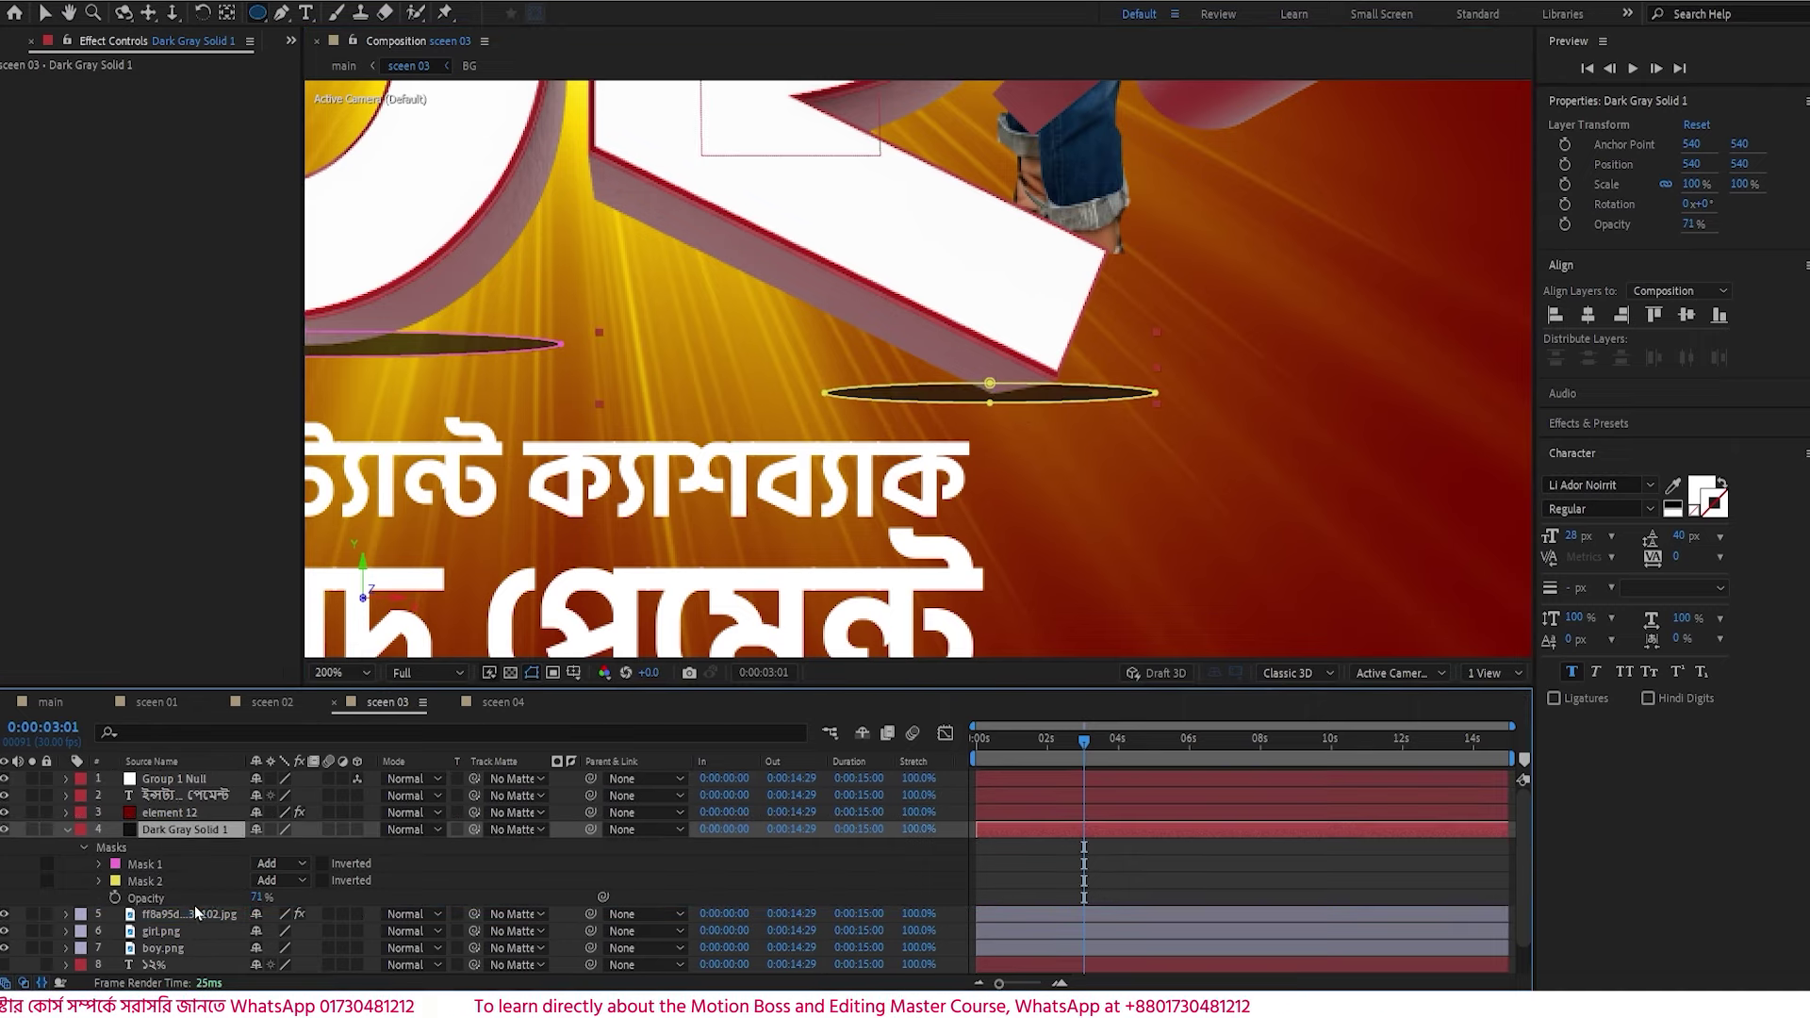
- Feather Mask 1 and Mask 2 of the dark solid to soften both ground shadows
{"action": "scroll", "coordinate": [960, 476], "scroll_direction": "down", "scroll_amount": 1}
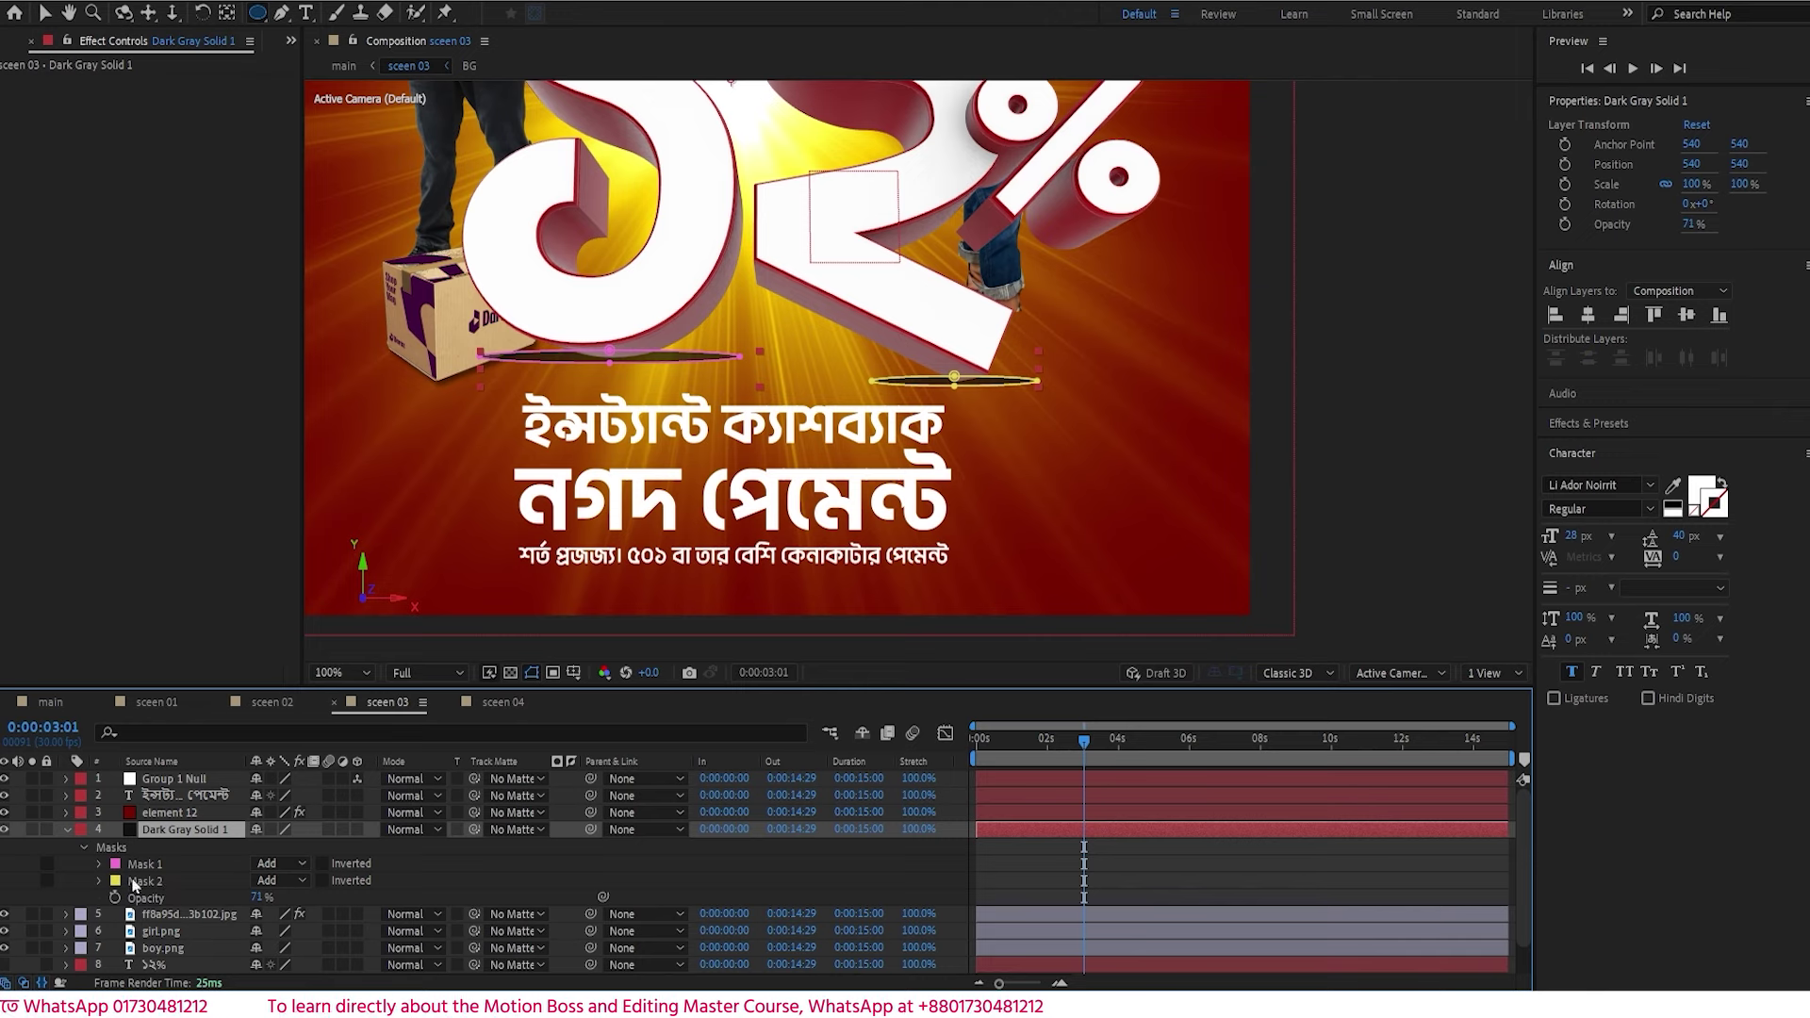
{"action": "left_click", "coordinate": [96, 863]}
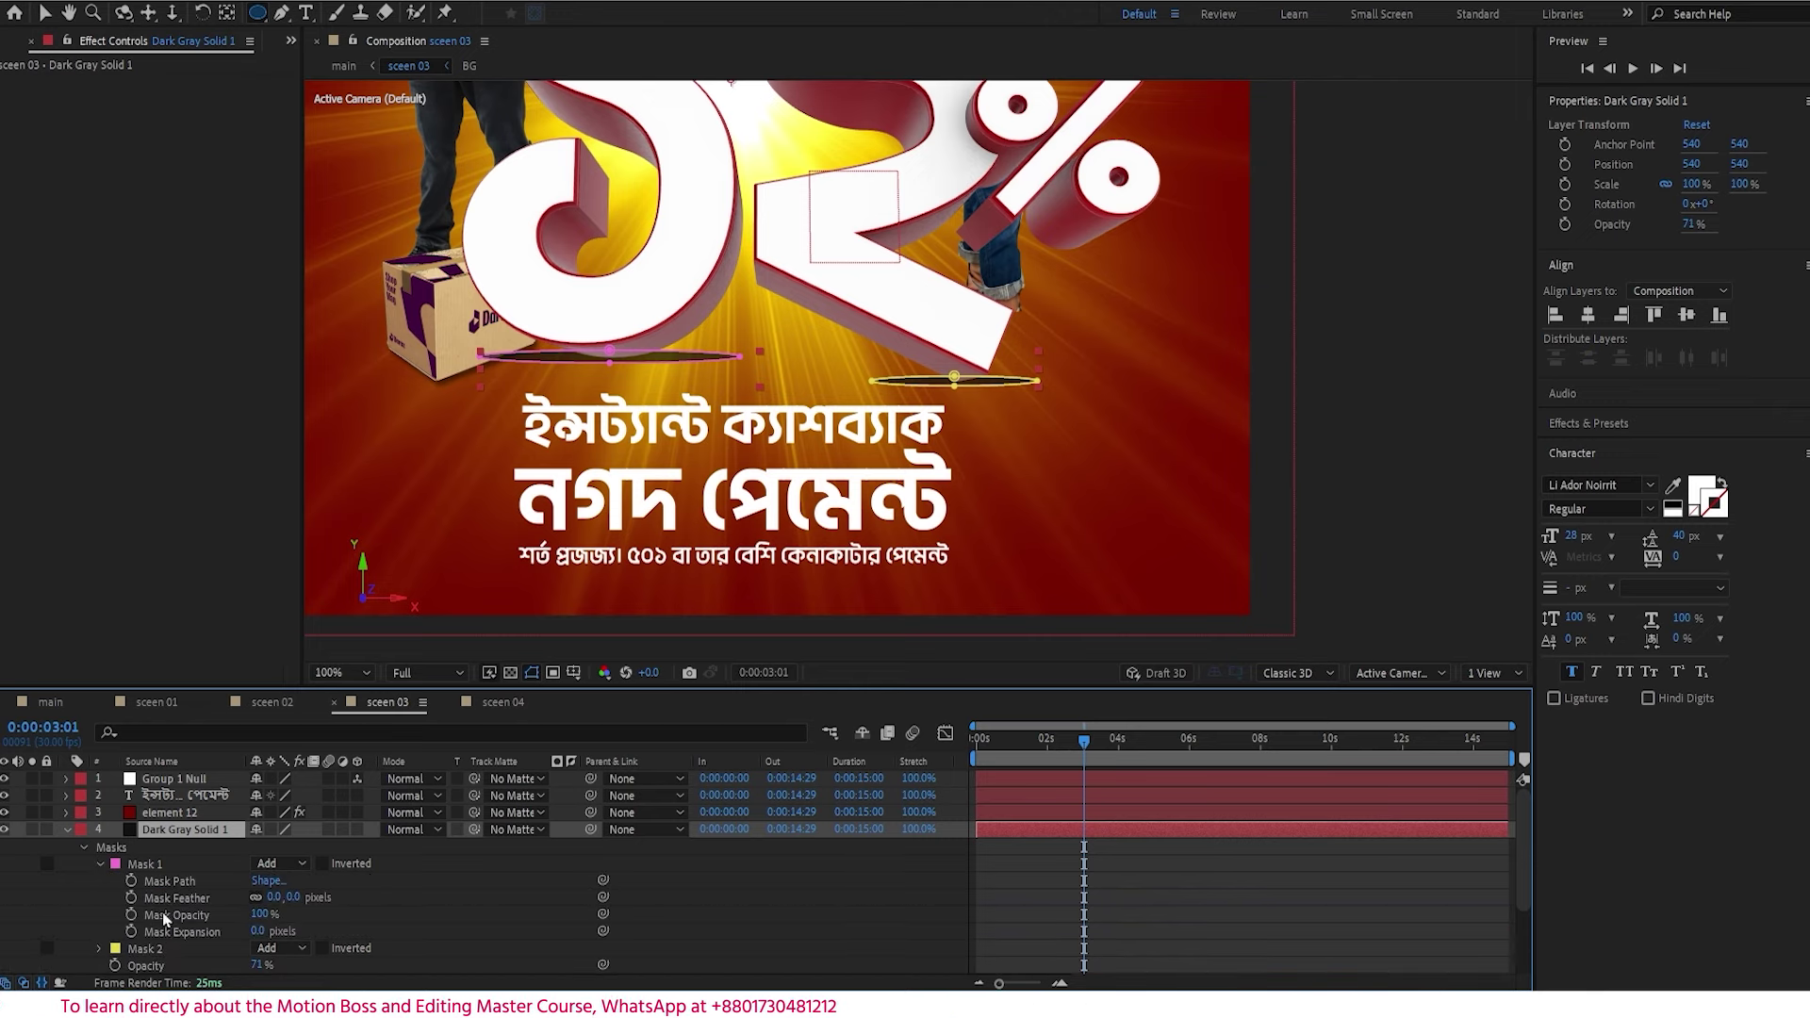
{"action": "left_click_drag", "start_coordinate": [293, 889], "coordinate": [301, 888]}
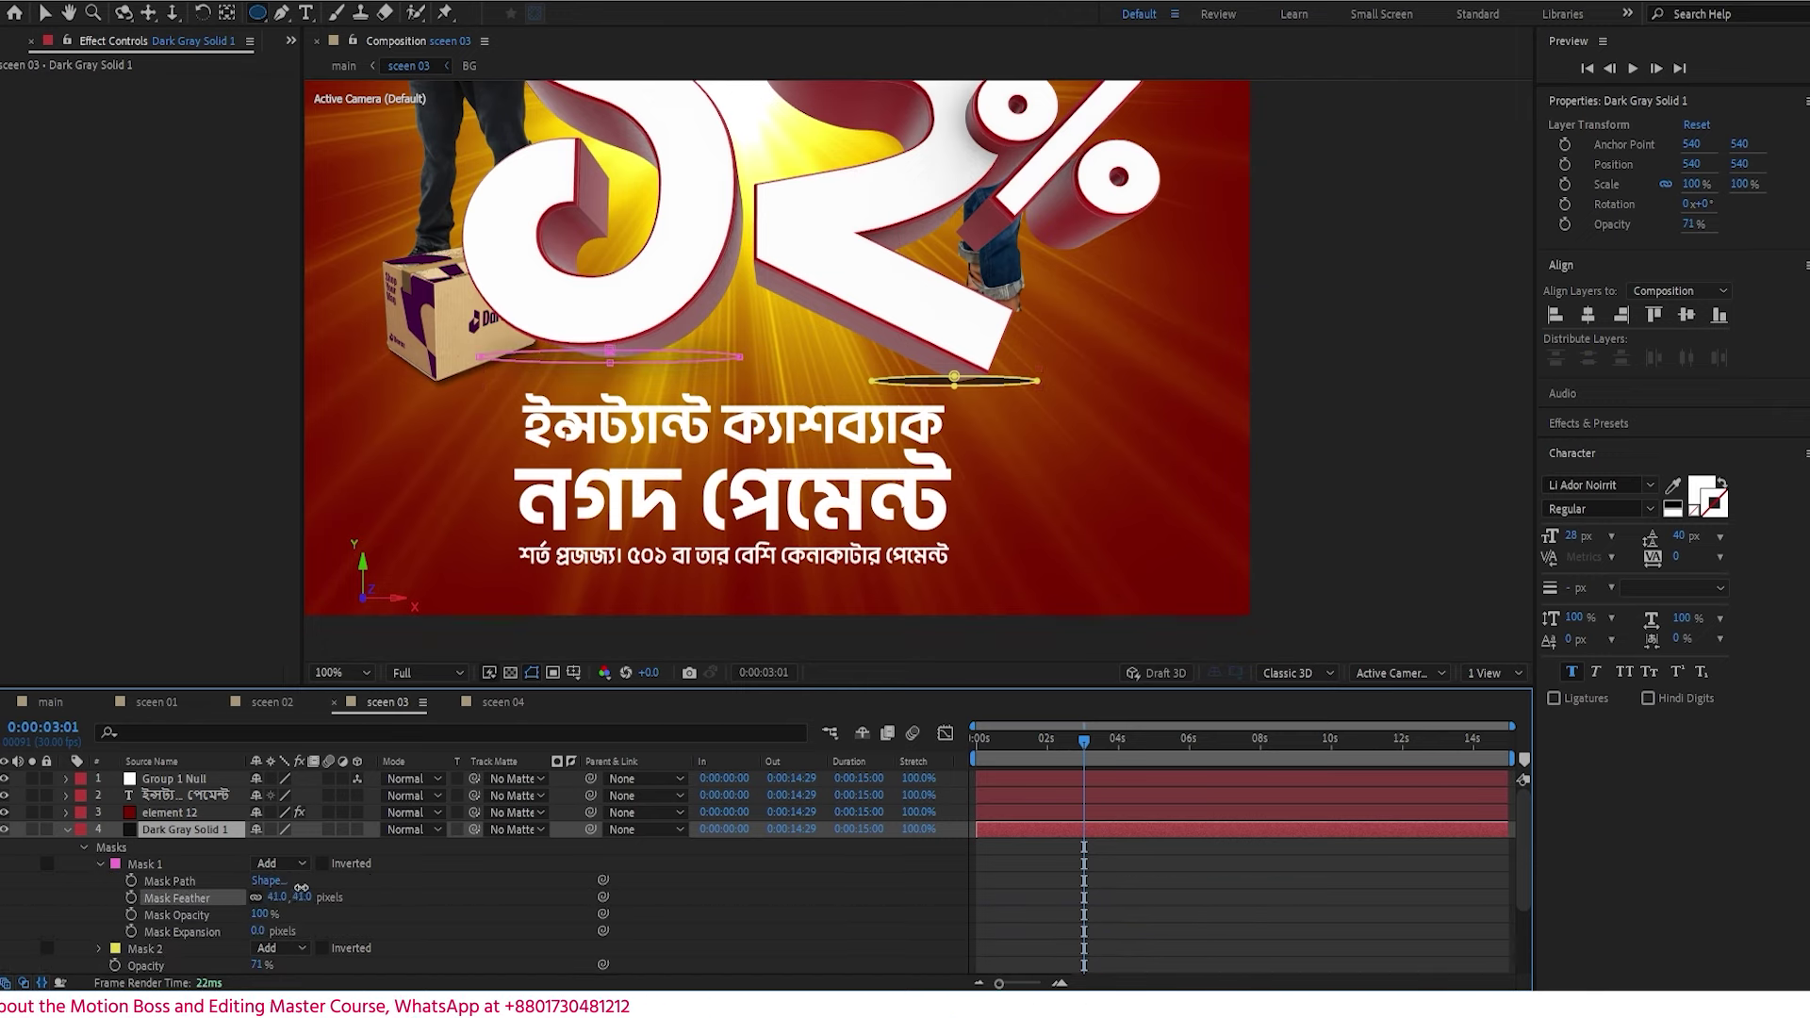
{"action": "left_click", "coordinate": [100, 864]}
{"action": "left_click", "coordinate": [100, 881]}
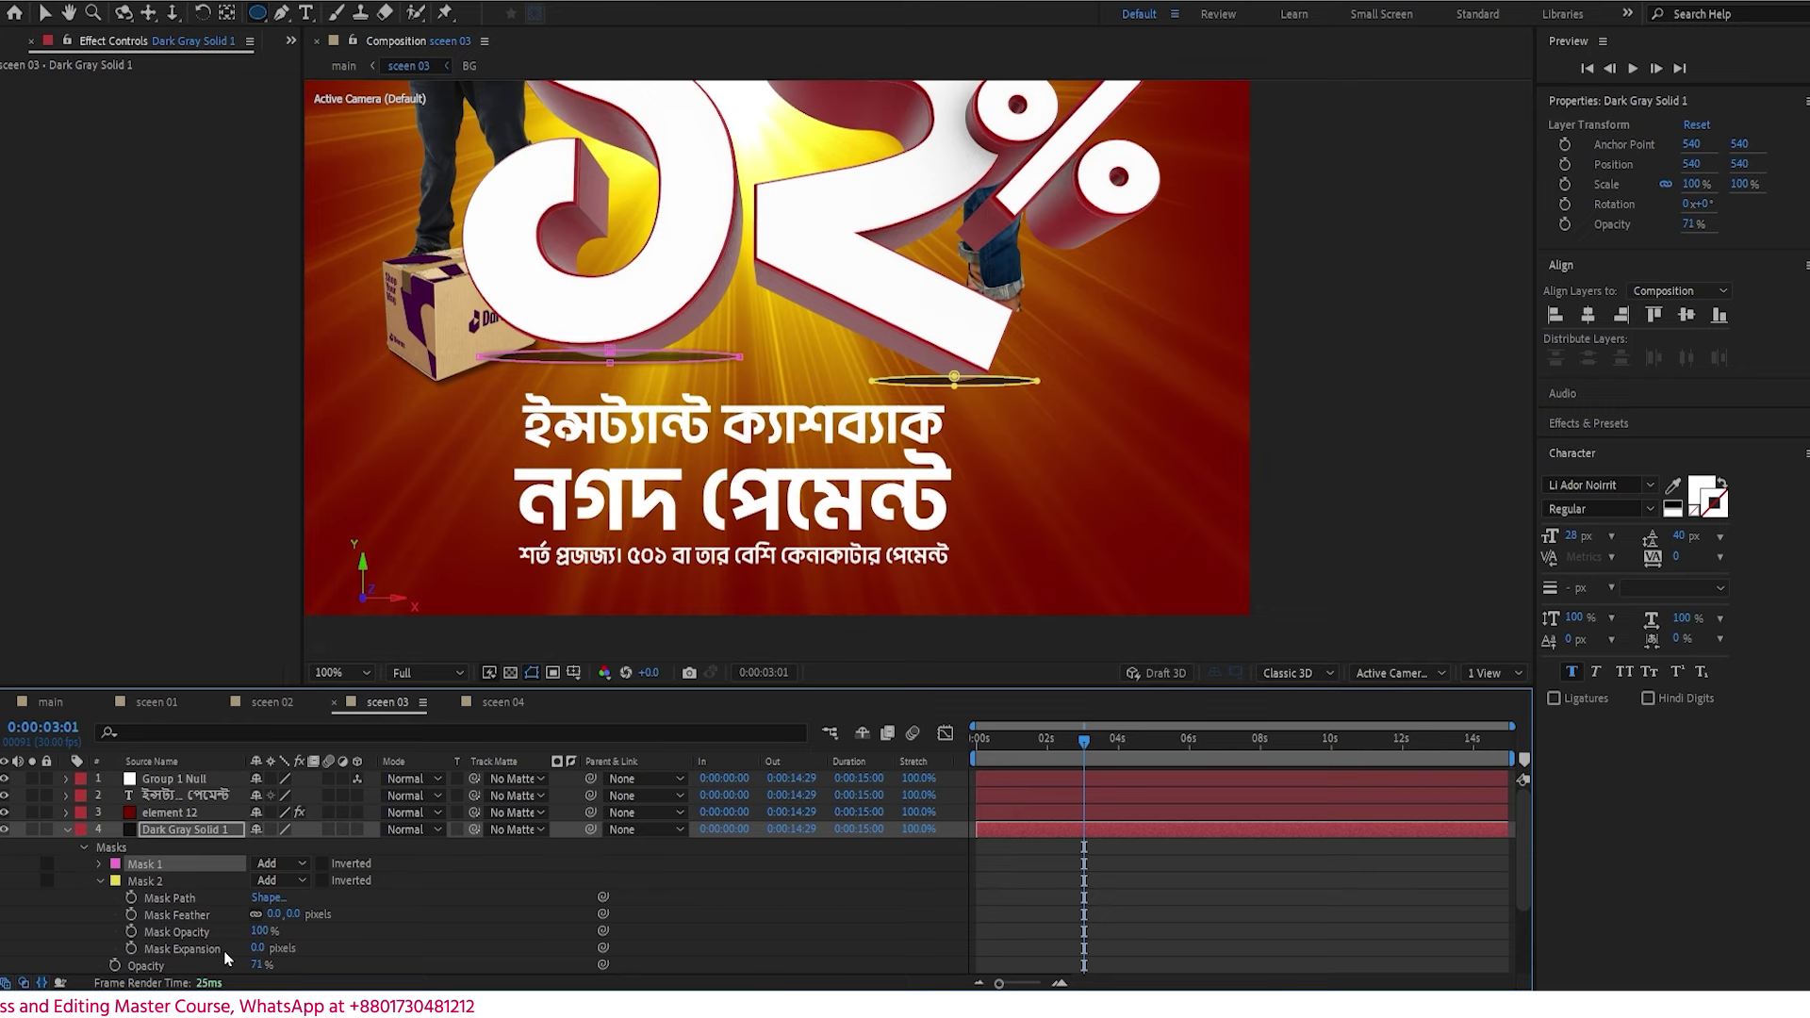
{"action": "left_click", "coordinate": [270, 921]}
{"action": "left_click_drag", "start_coordinate": [270, 914], "coordinate": [283, 918]}
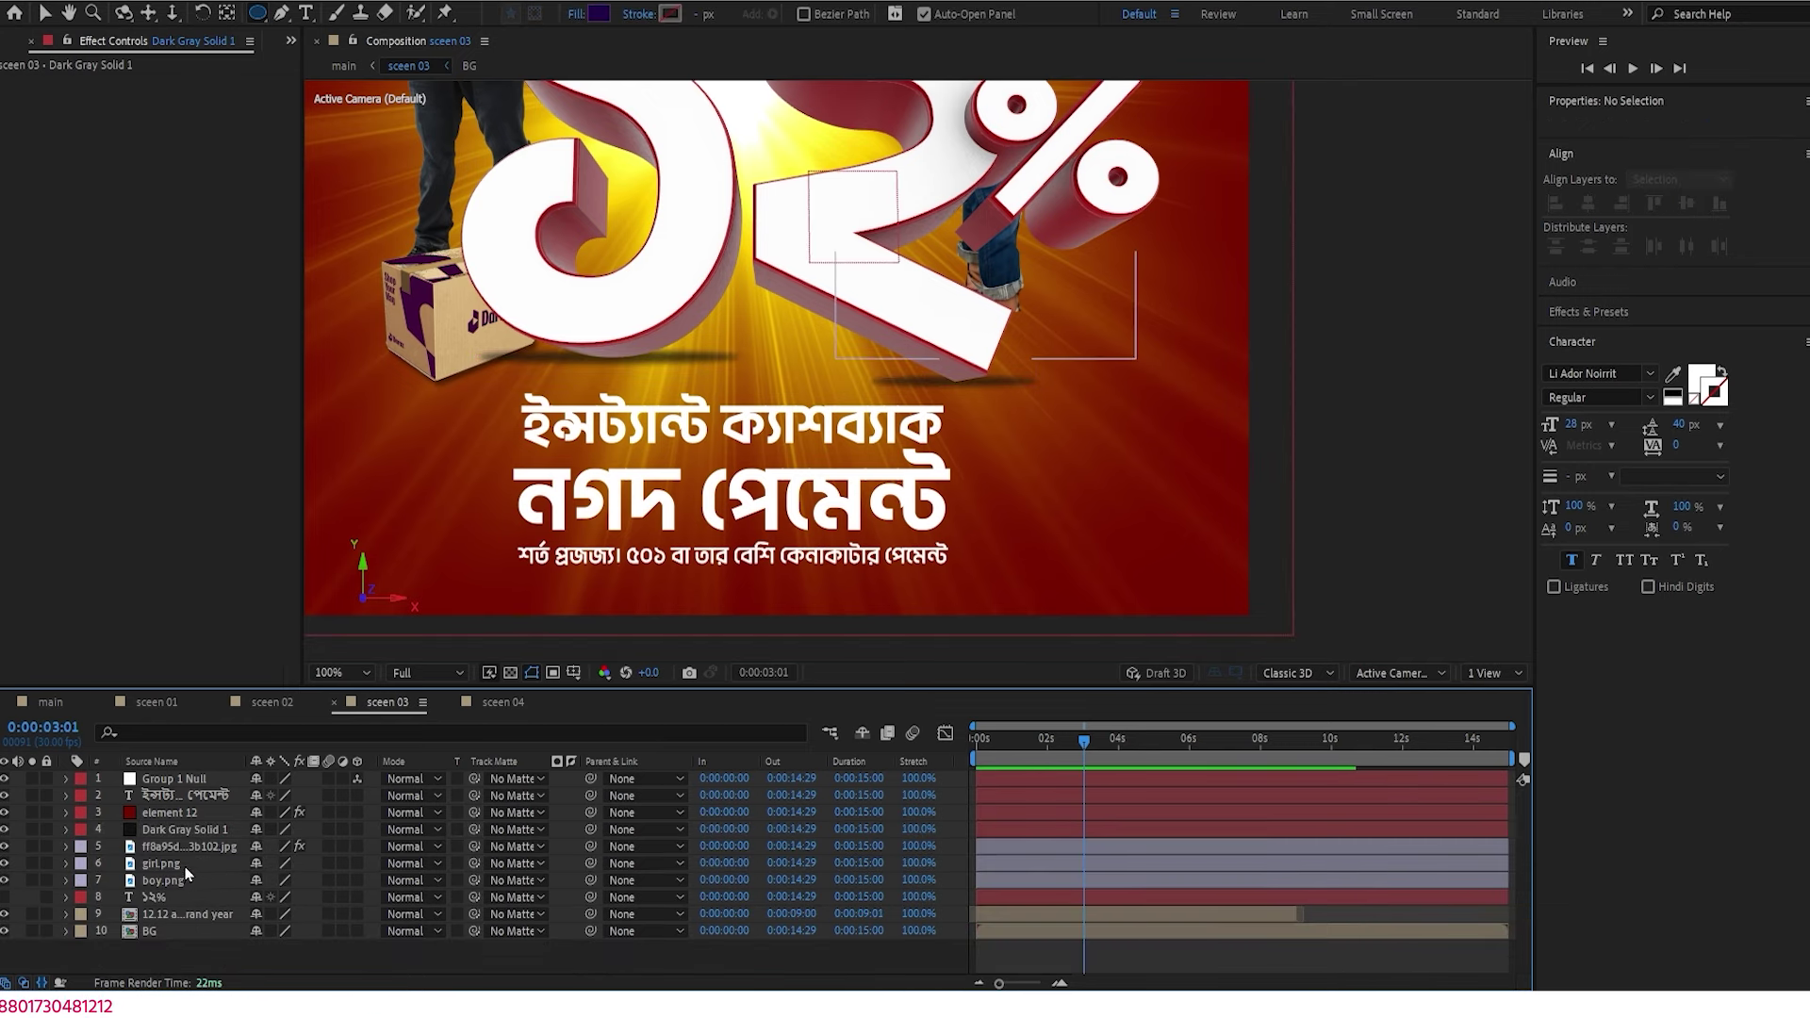
- Move the Daraz box layer above the dark shadow solid and preview the scene from the start
{"action": "left_click", "coordinate": [189, 852]}
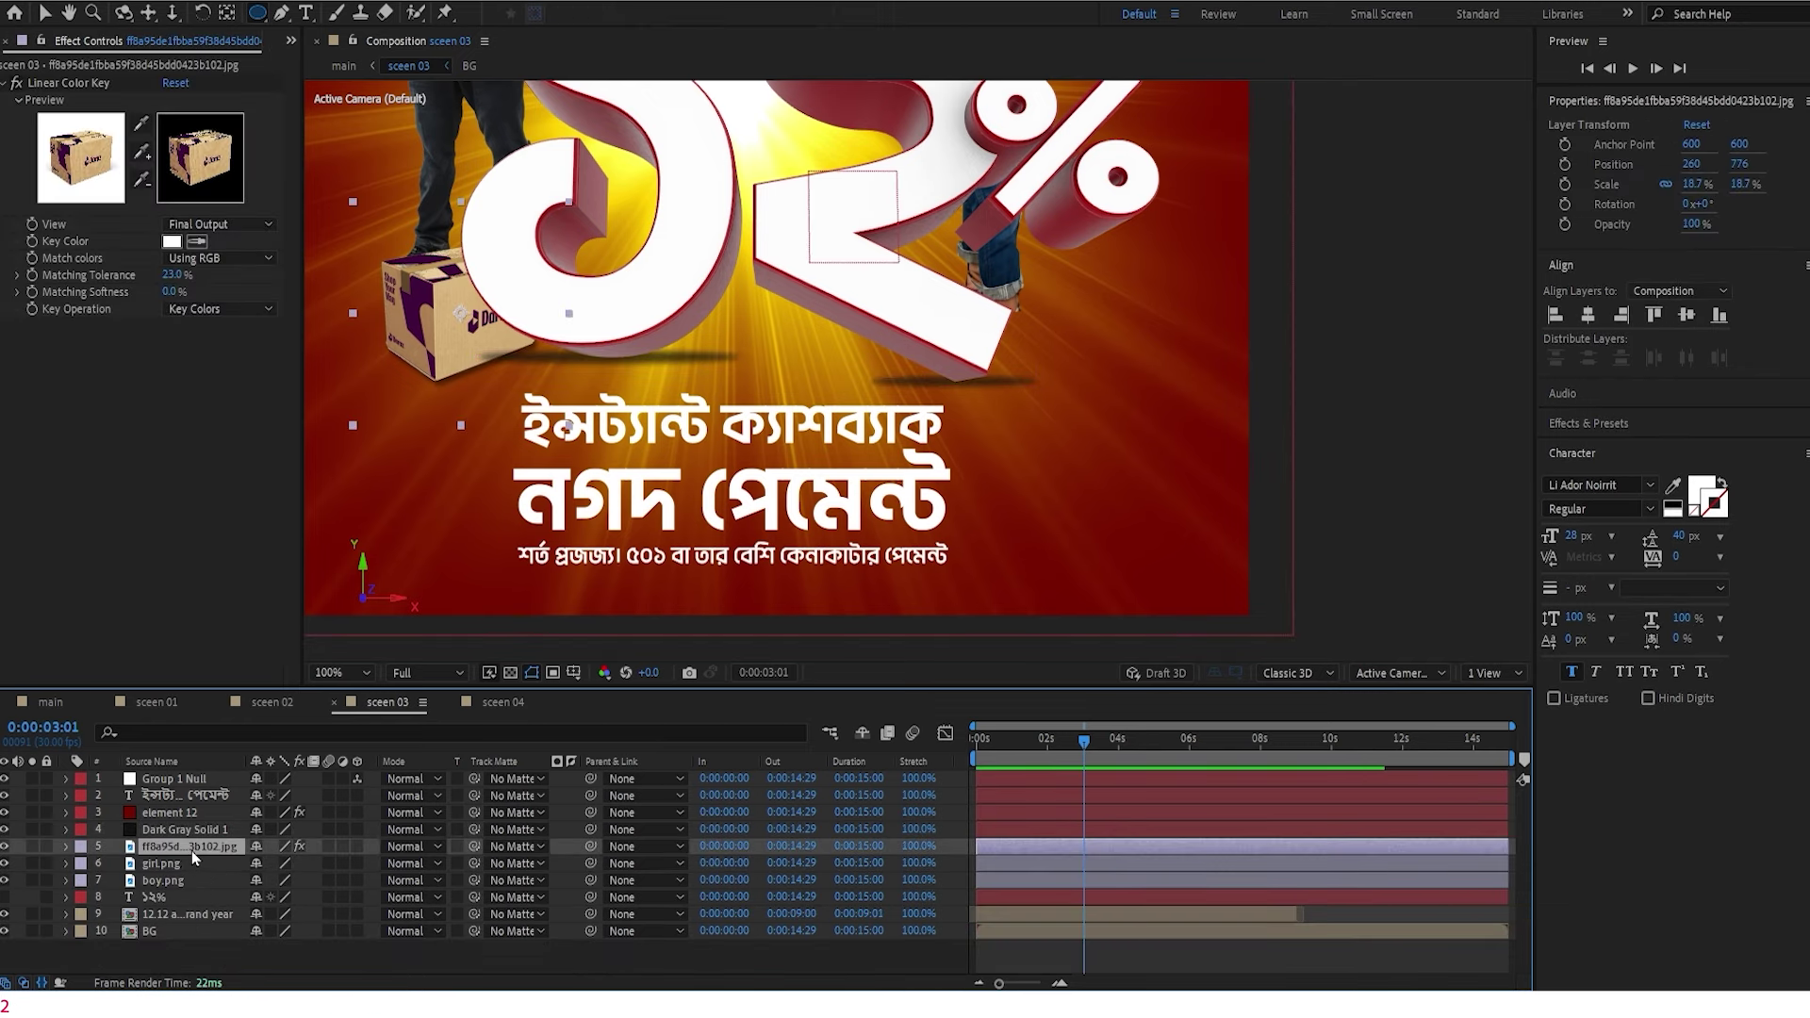
{"action": "left_click_drag", "start_coordinate": [190, 850], "coordinate": [196, 825]}
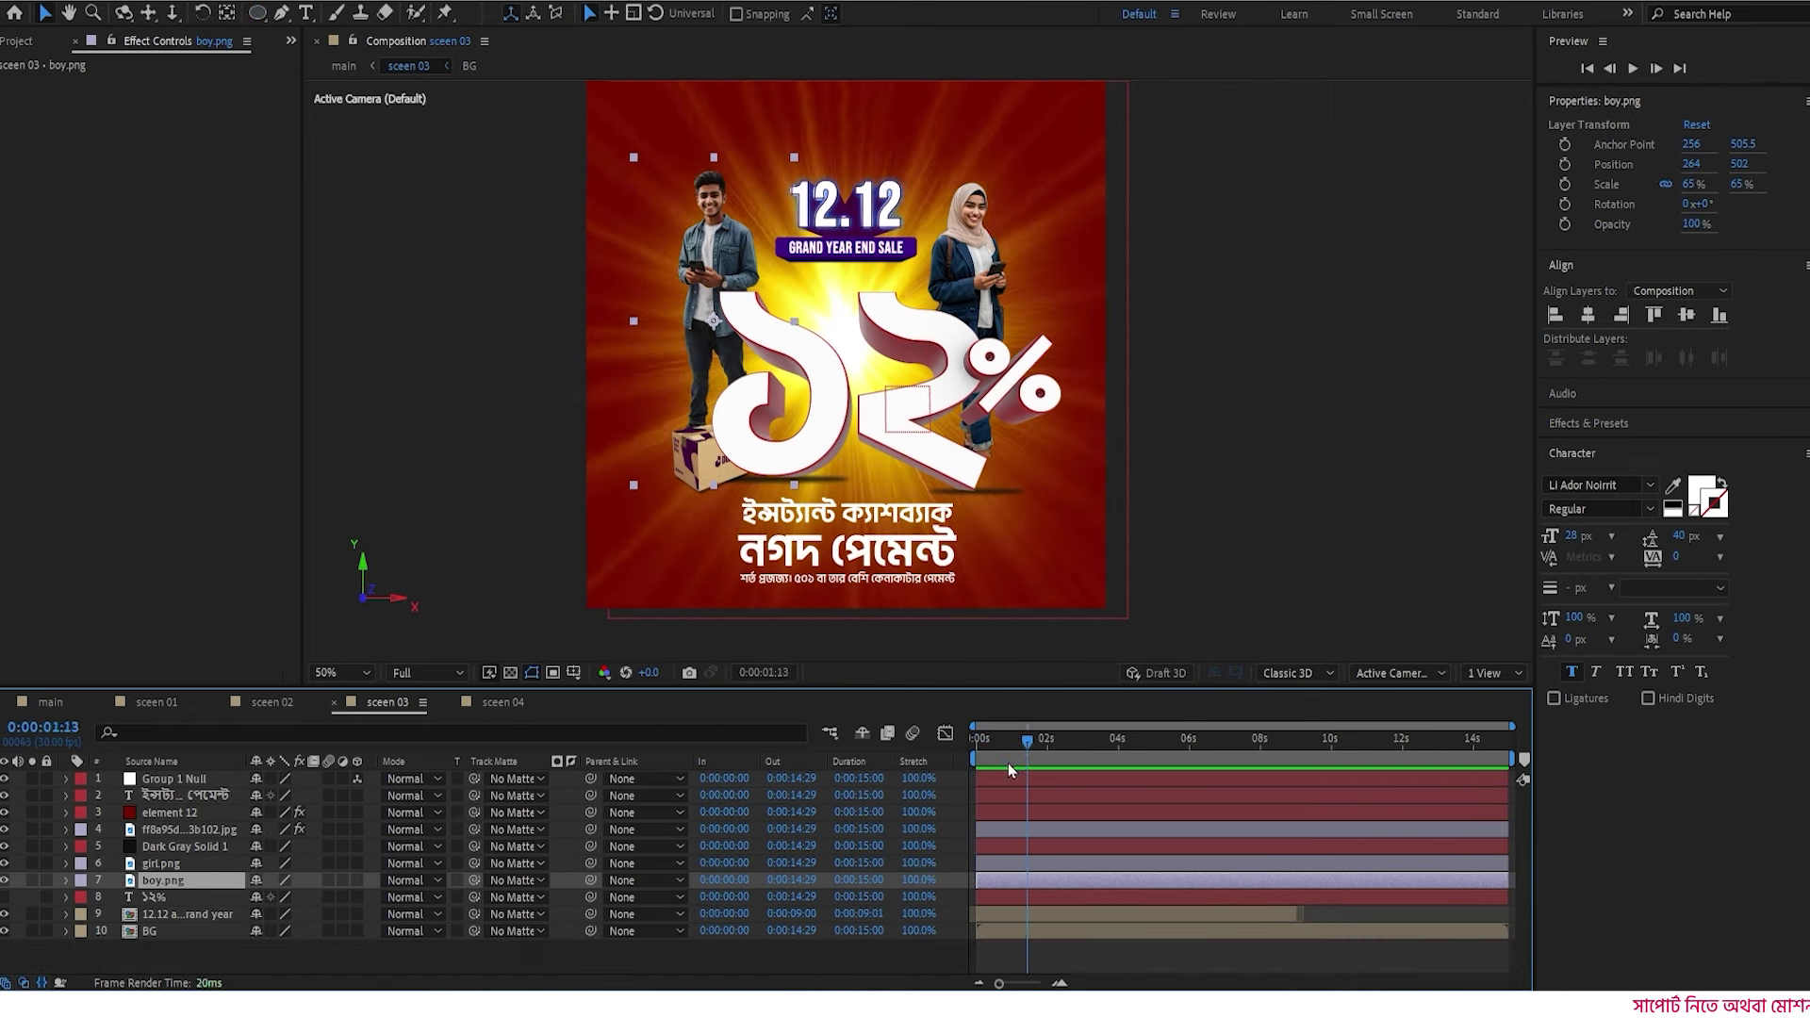
{"action": "key", "text": "space"}
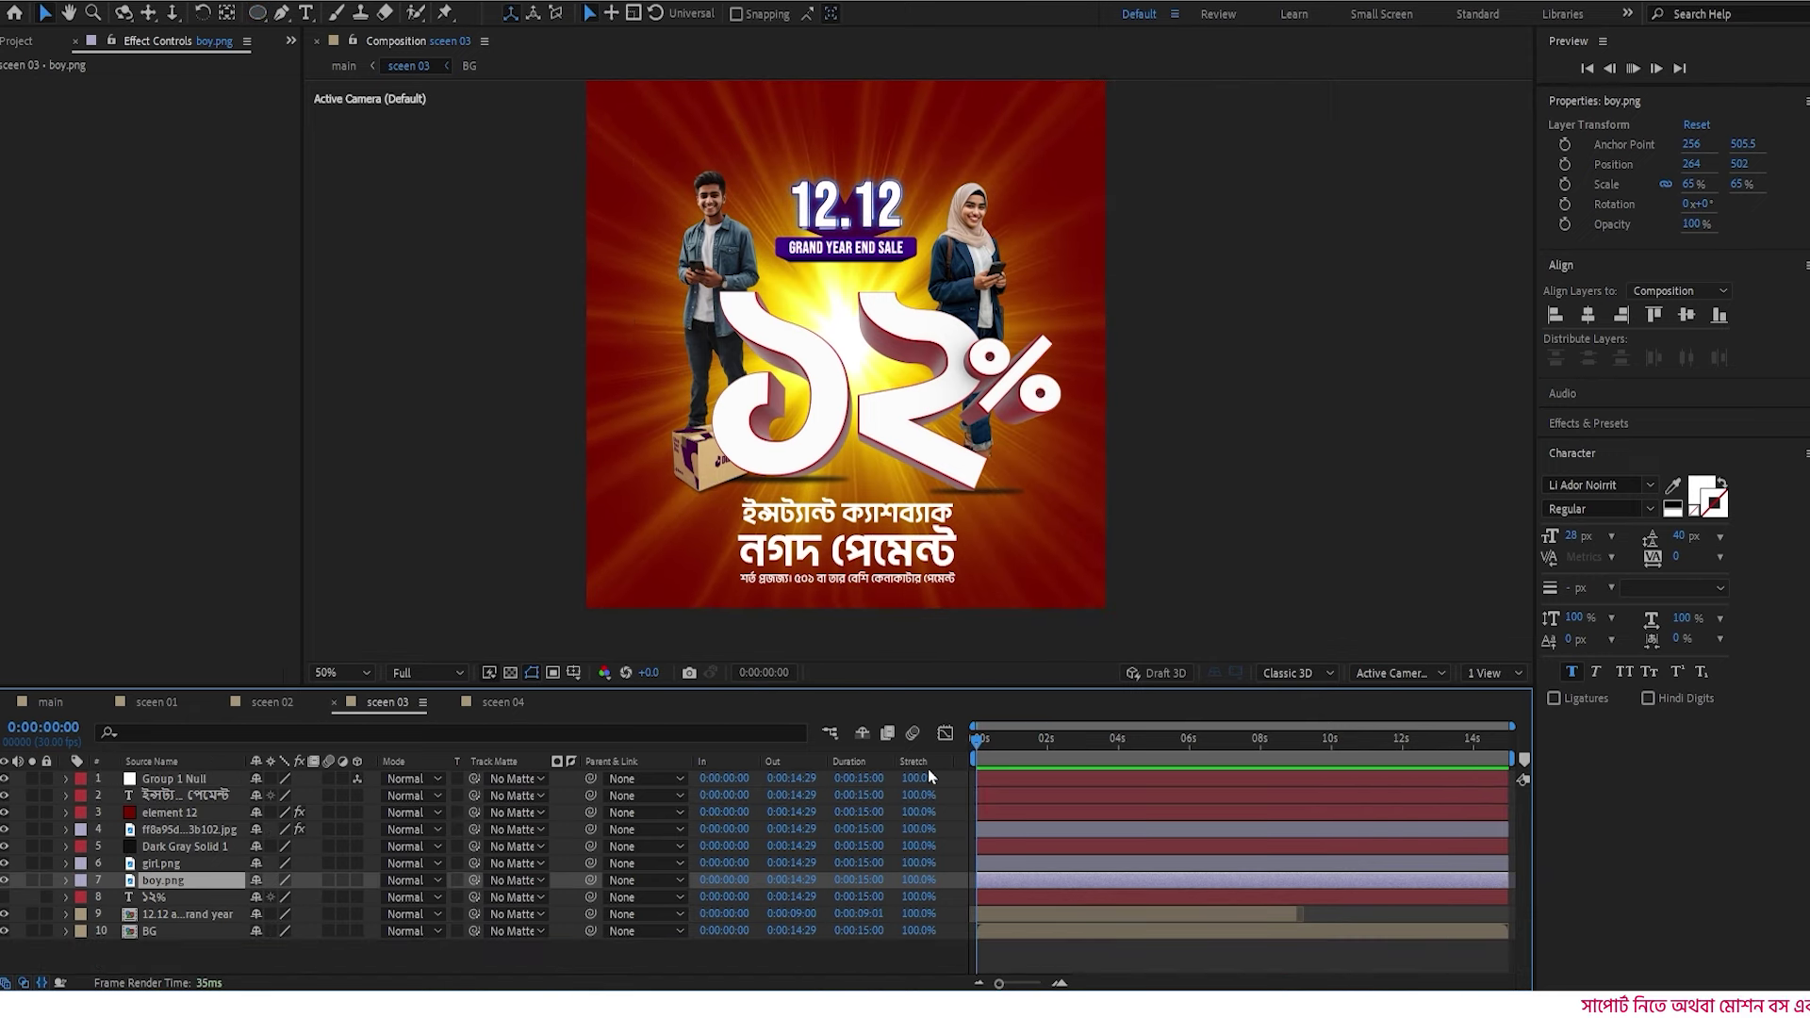
{"action": "key", "text": "space"}
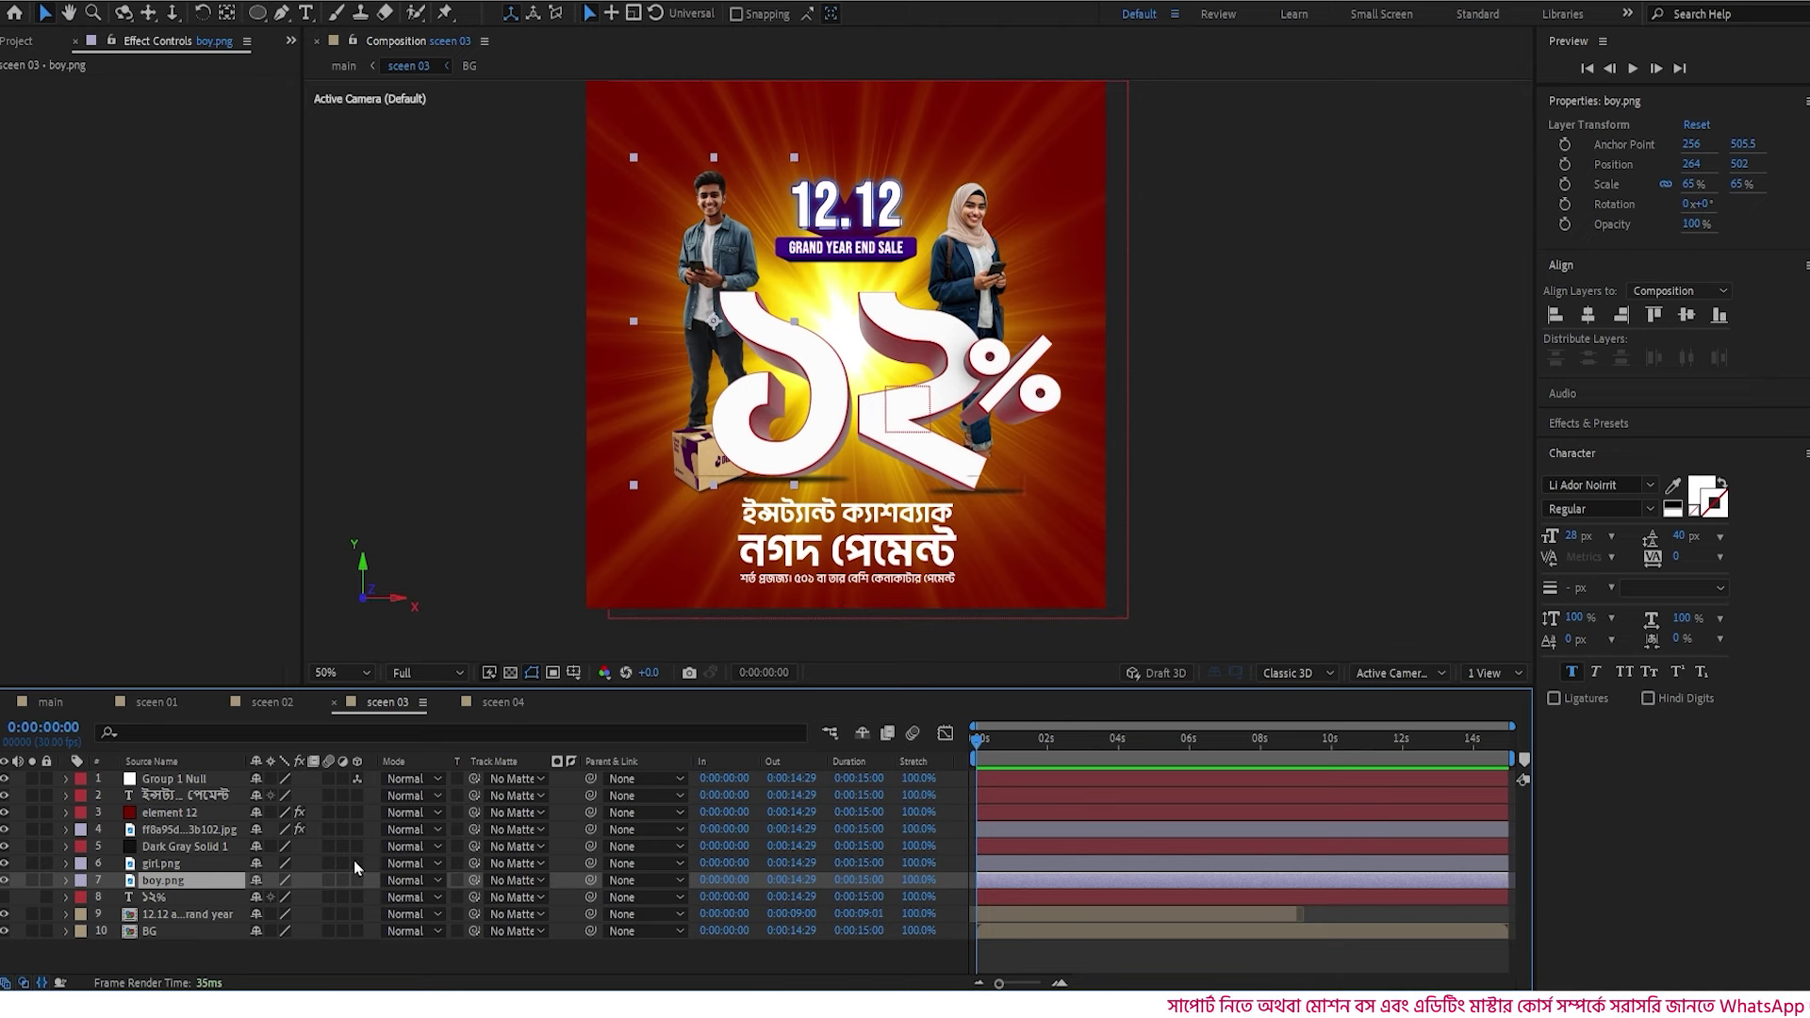
- Add a Position keyframe at frame 3 to the Group 1 Null that controls the 3D ১২%
{"action": "left_click", "coordinate": [185, 900]}
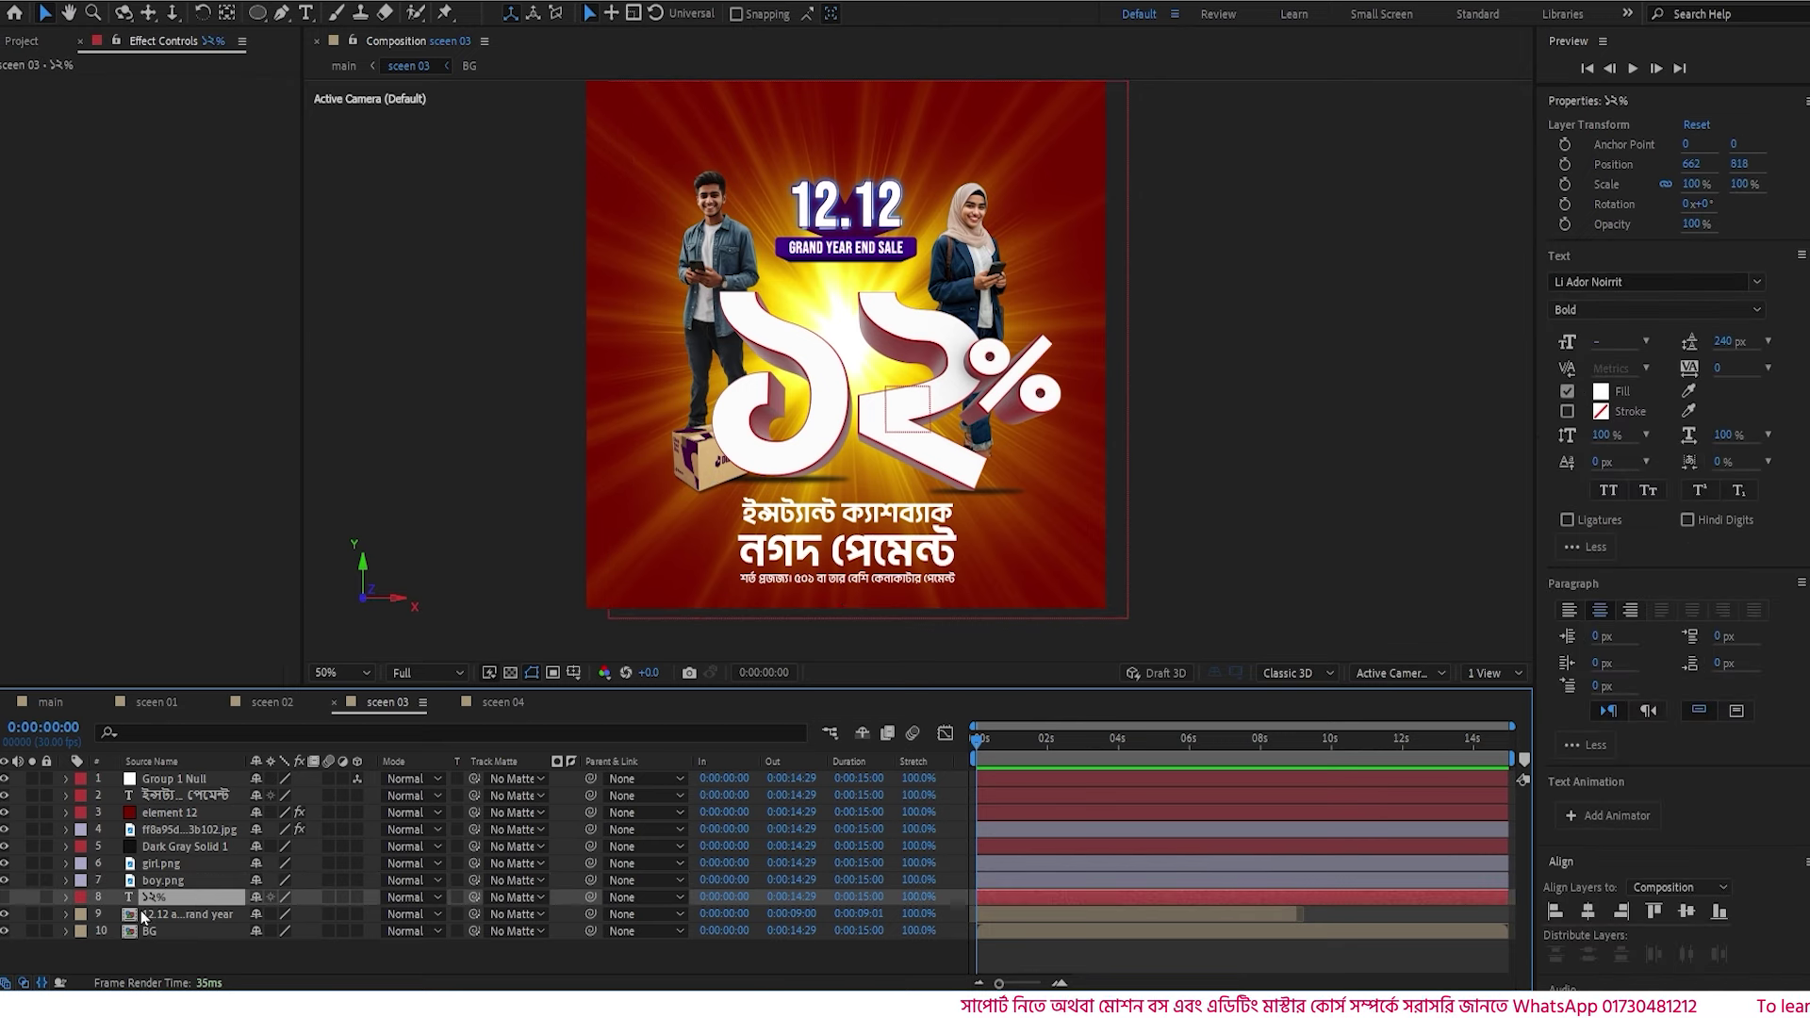
{"action": "left_click", "coordinate": [190, 812]}
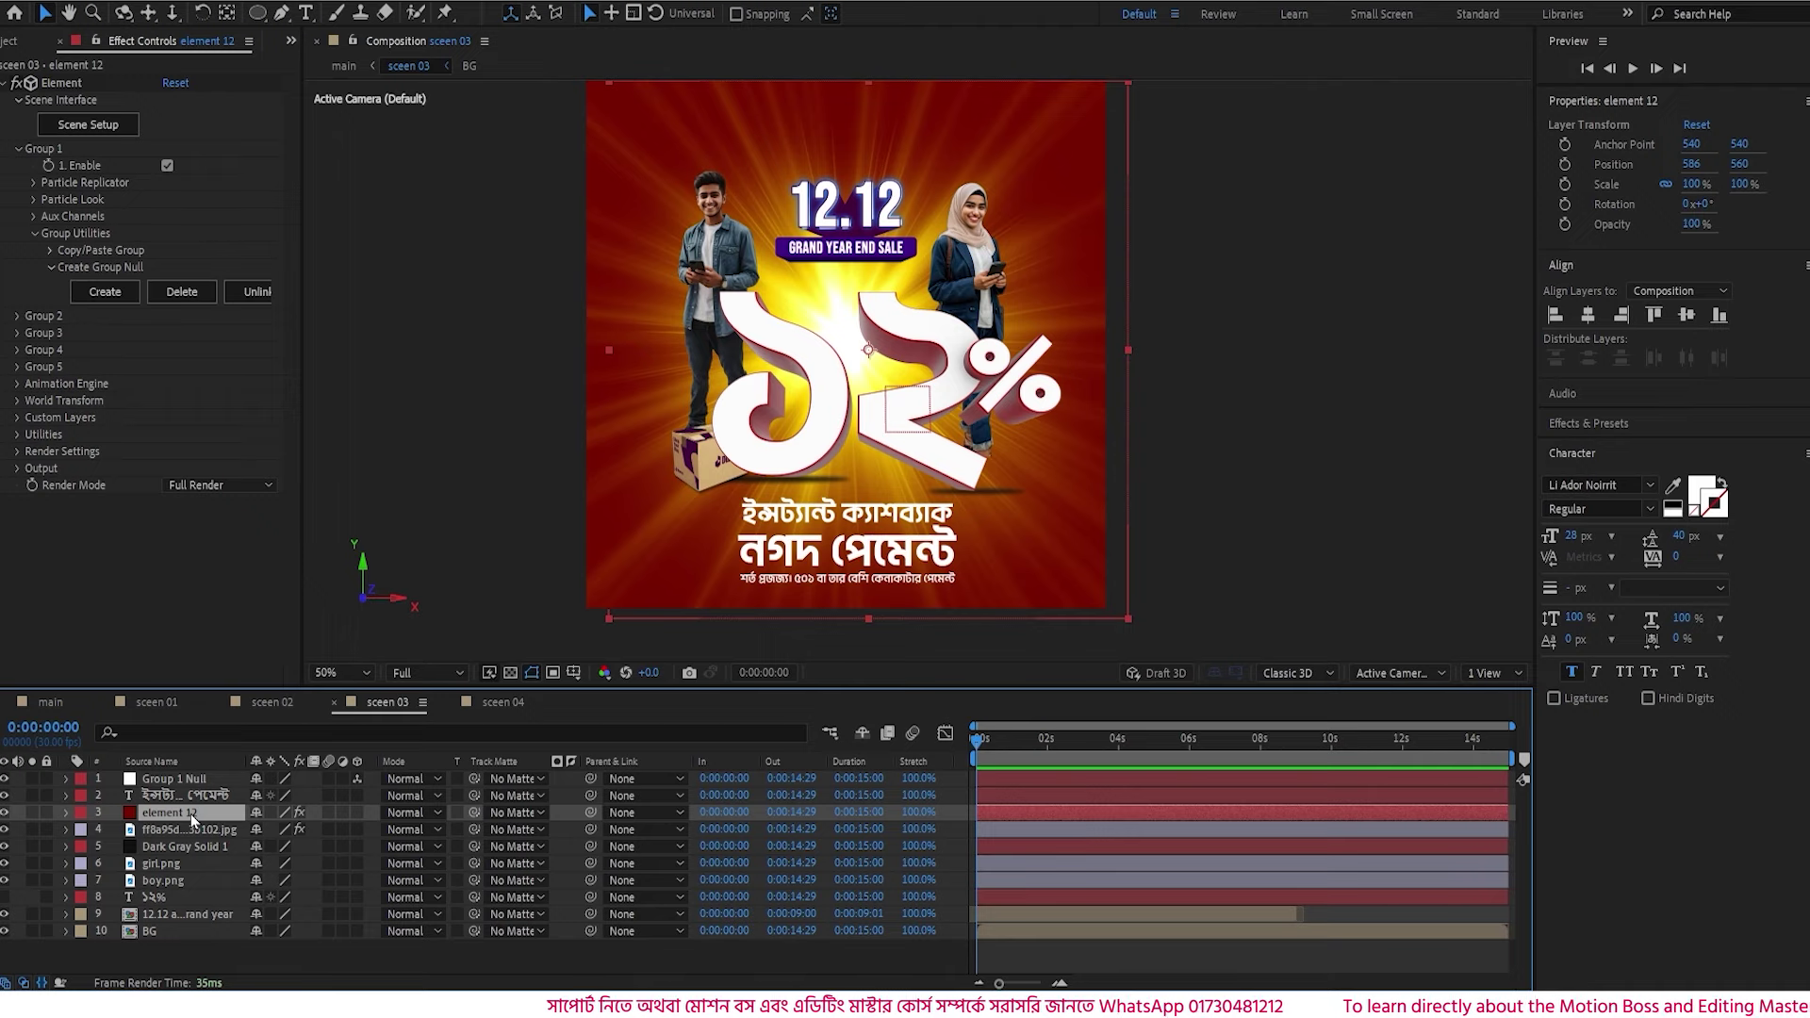
{"action": "left_click", "coordinate": [204, 778]}
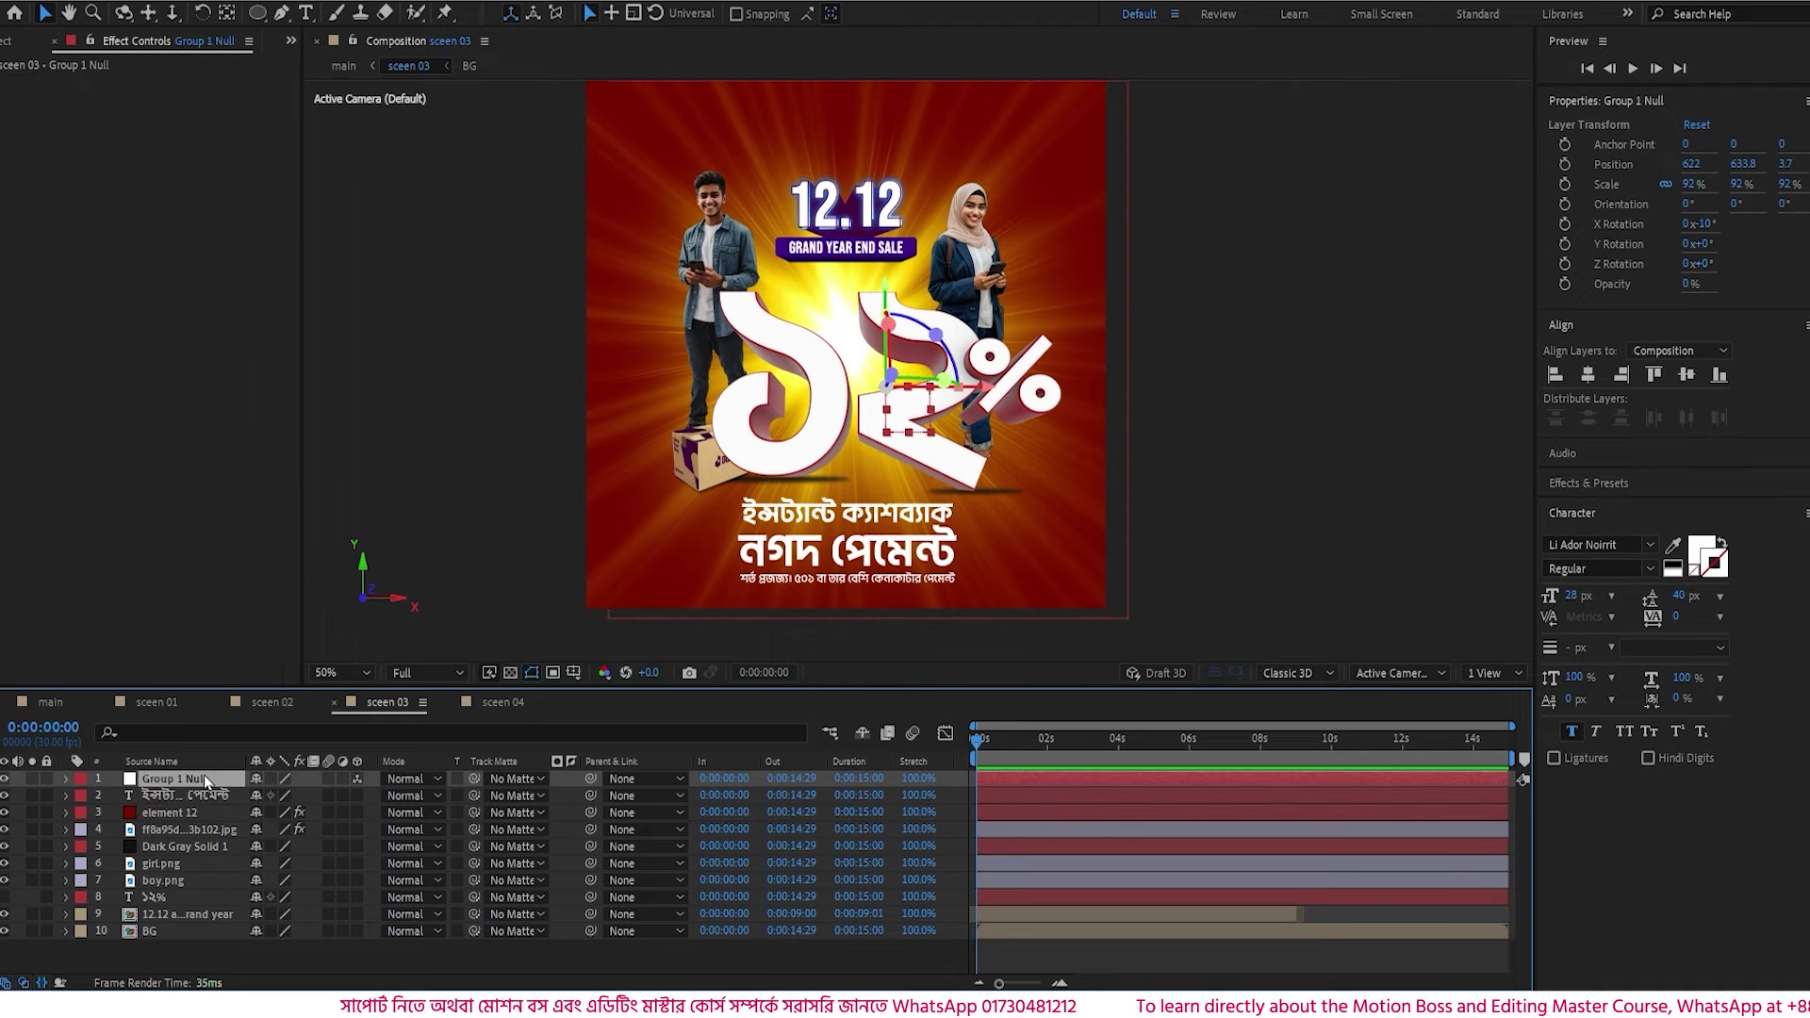
{"action": "key", "text": "p"}
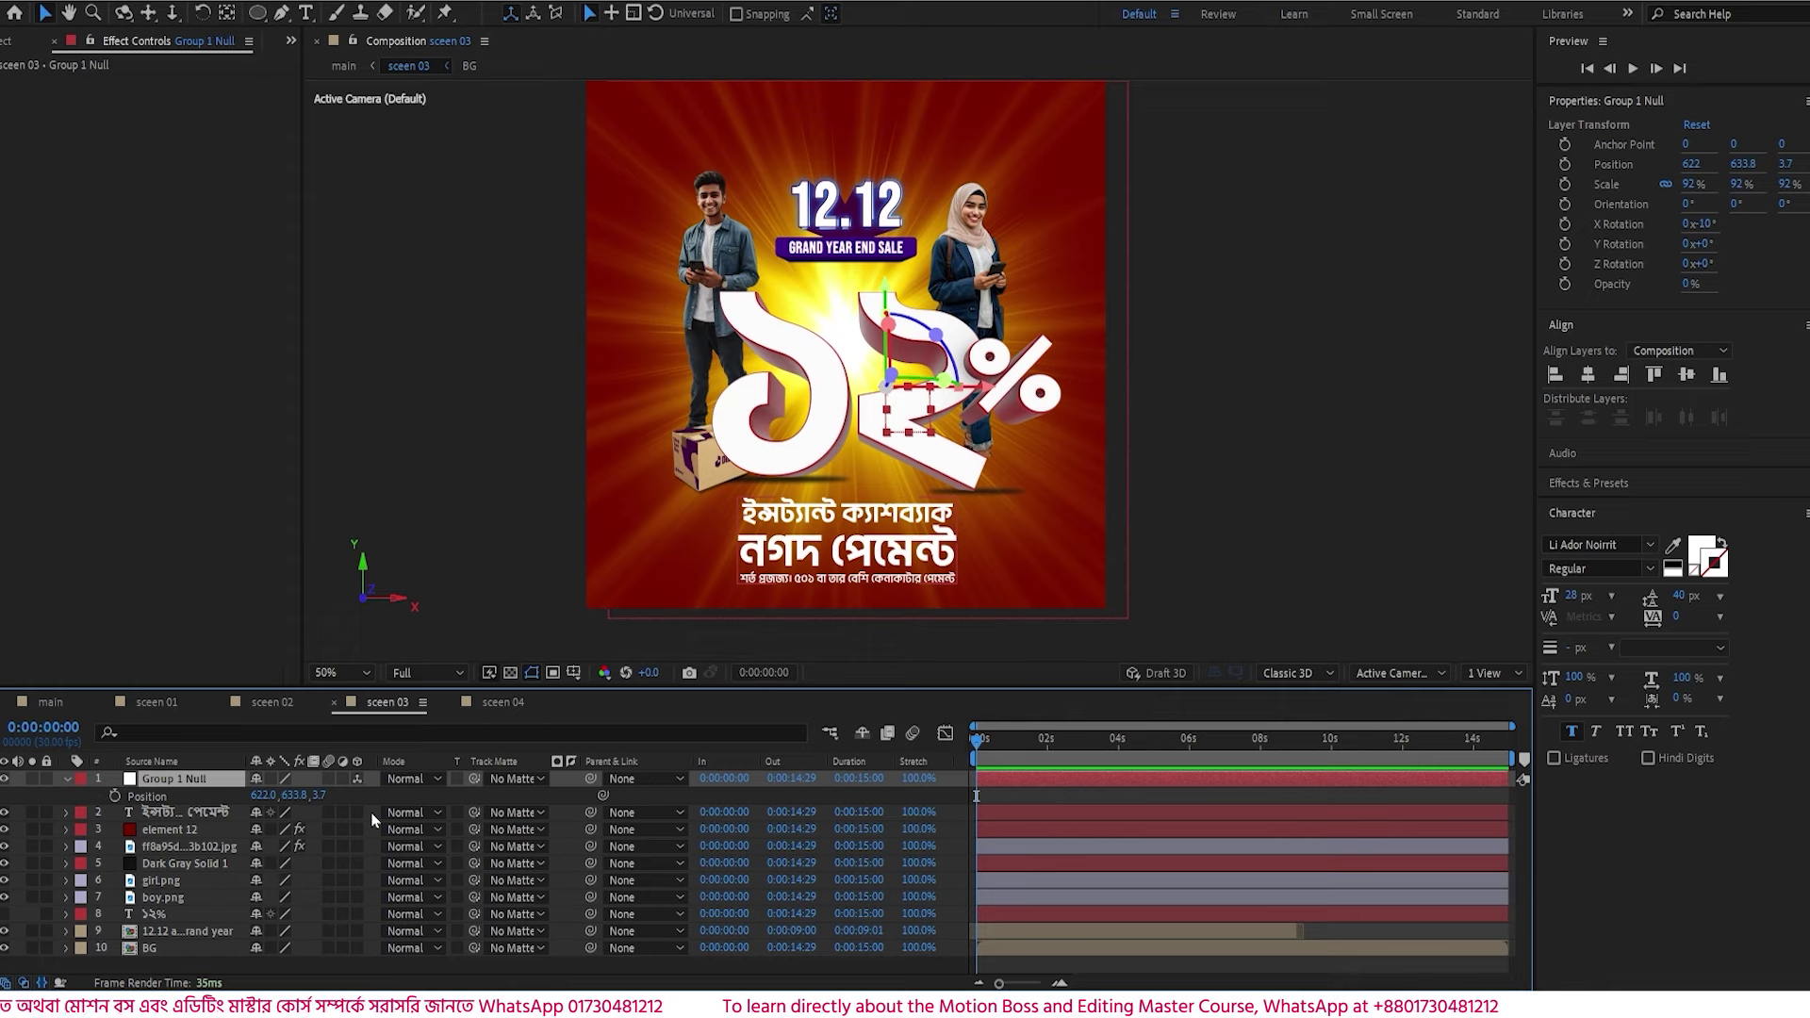
{"action": "key", "text": "Page_Down"}
{"action": "key", "text": "Page_Down"}
{"action": "key", "text": "Page_Down"}
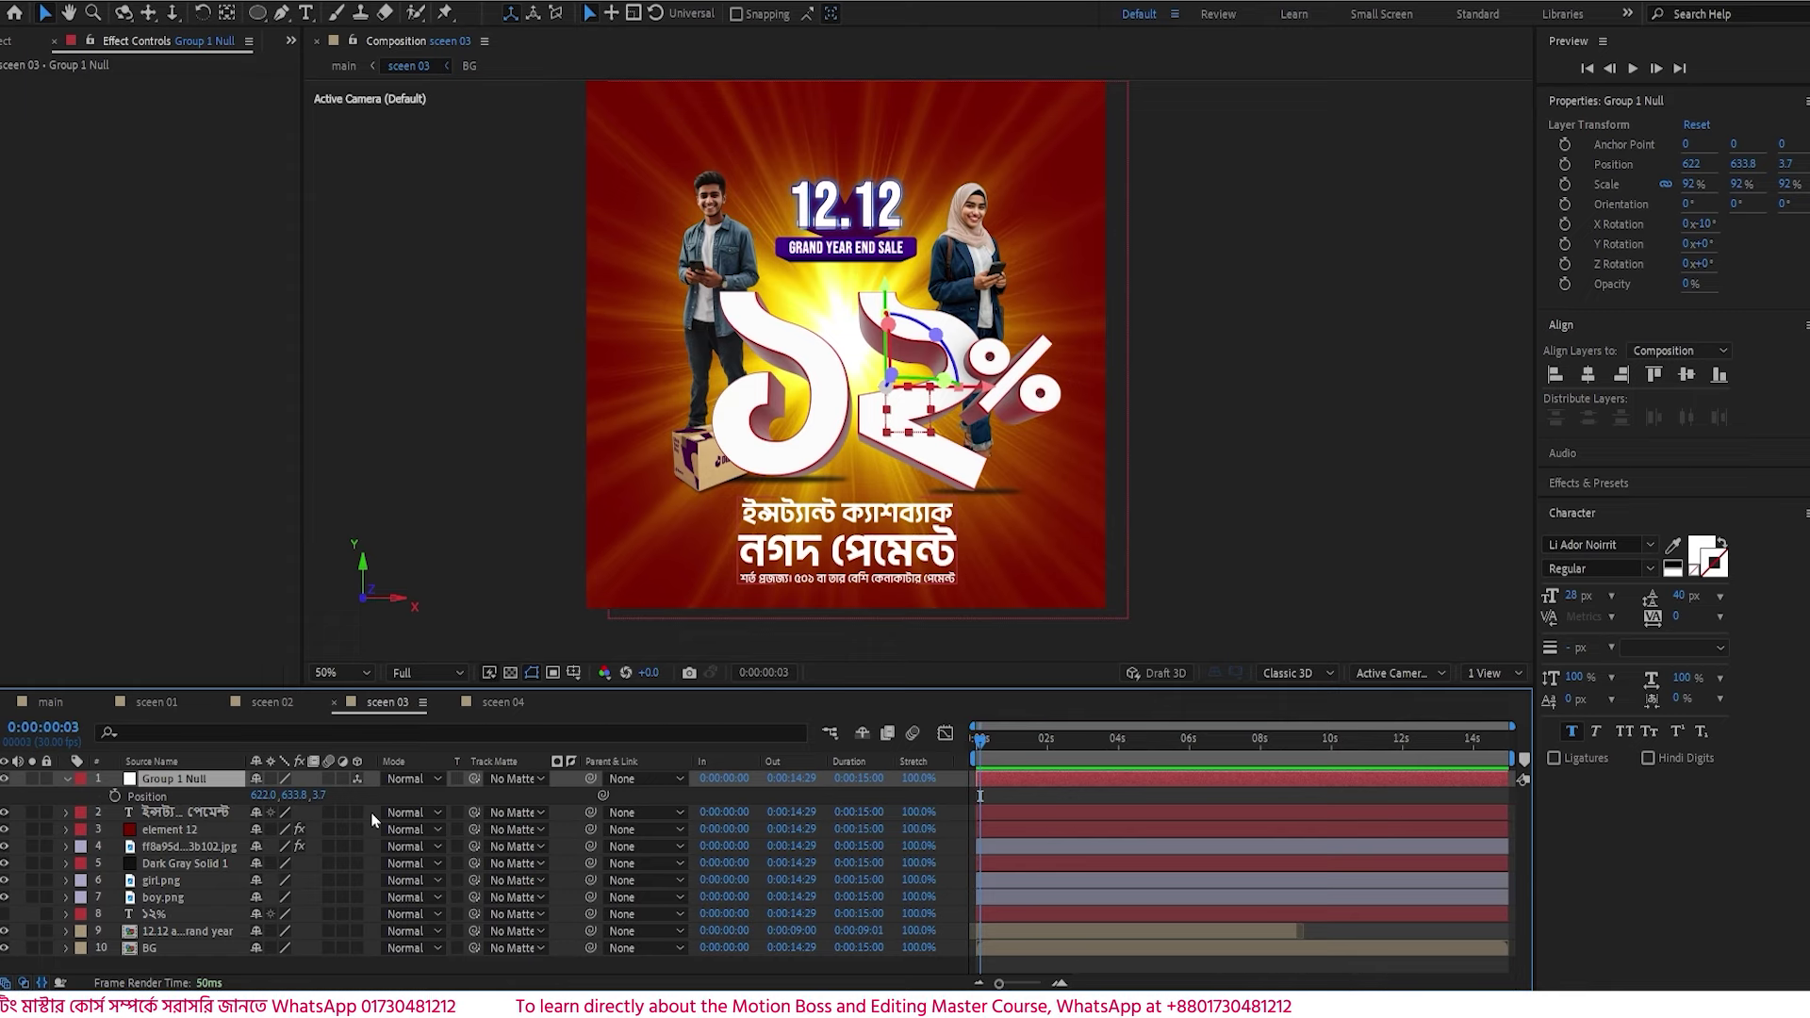
{"action": "left_click", "coordinate": [114, 795]}
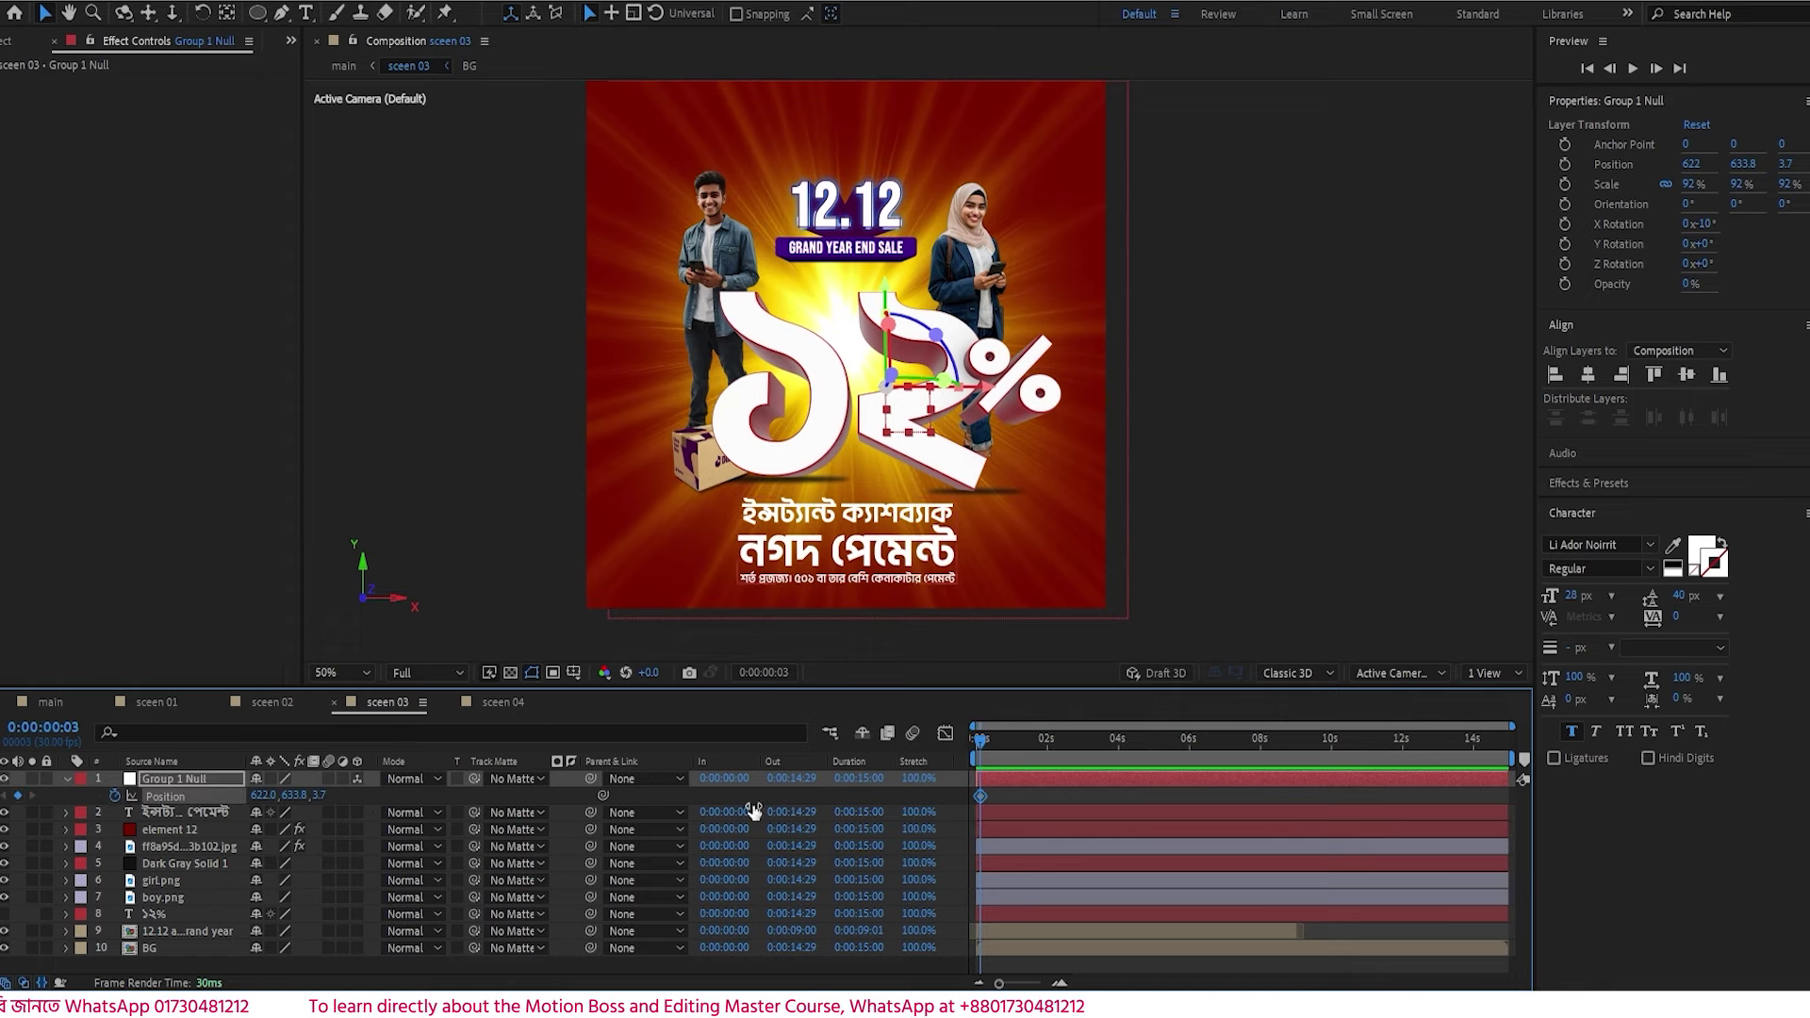
- Set the null's Y position to -286.2 at frame 0 so the ১২% drops in from above, and preview the motion
{"action": "key", "text": "Home"}
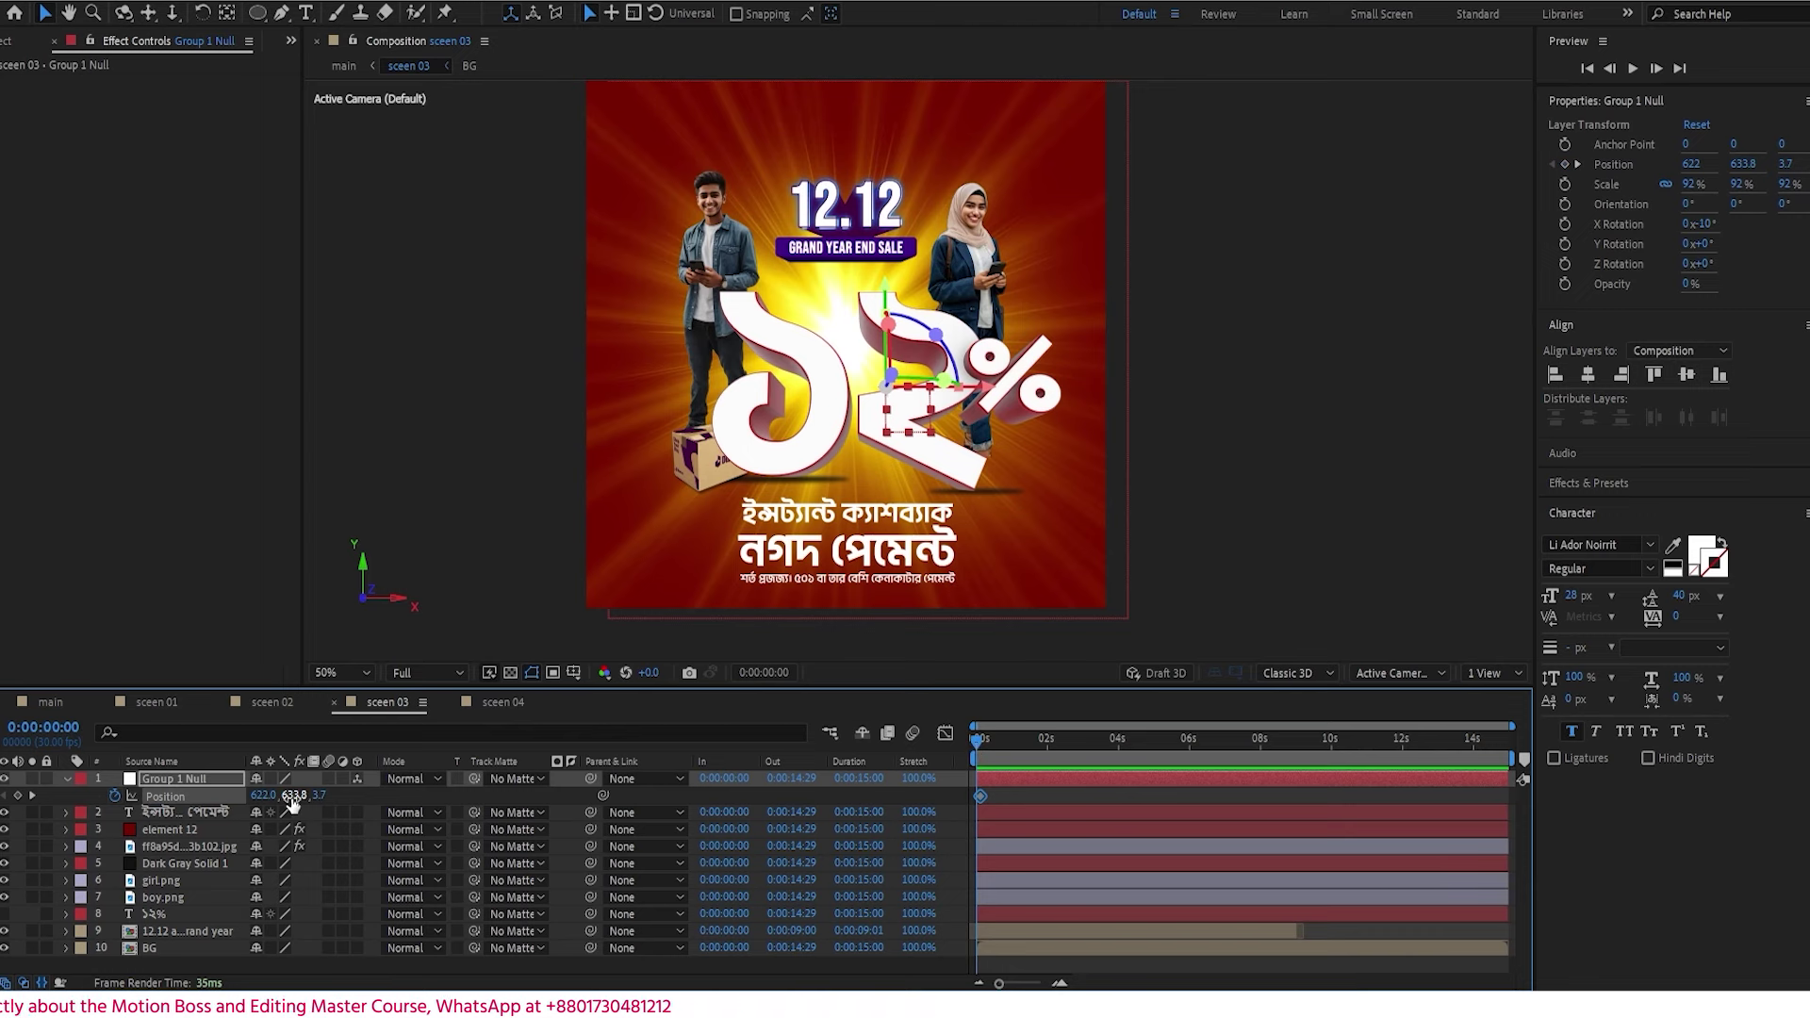
{"action": "left_click_drag", "start_coordinate": [292, 799], "coordinate": [4, 799]}
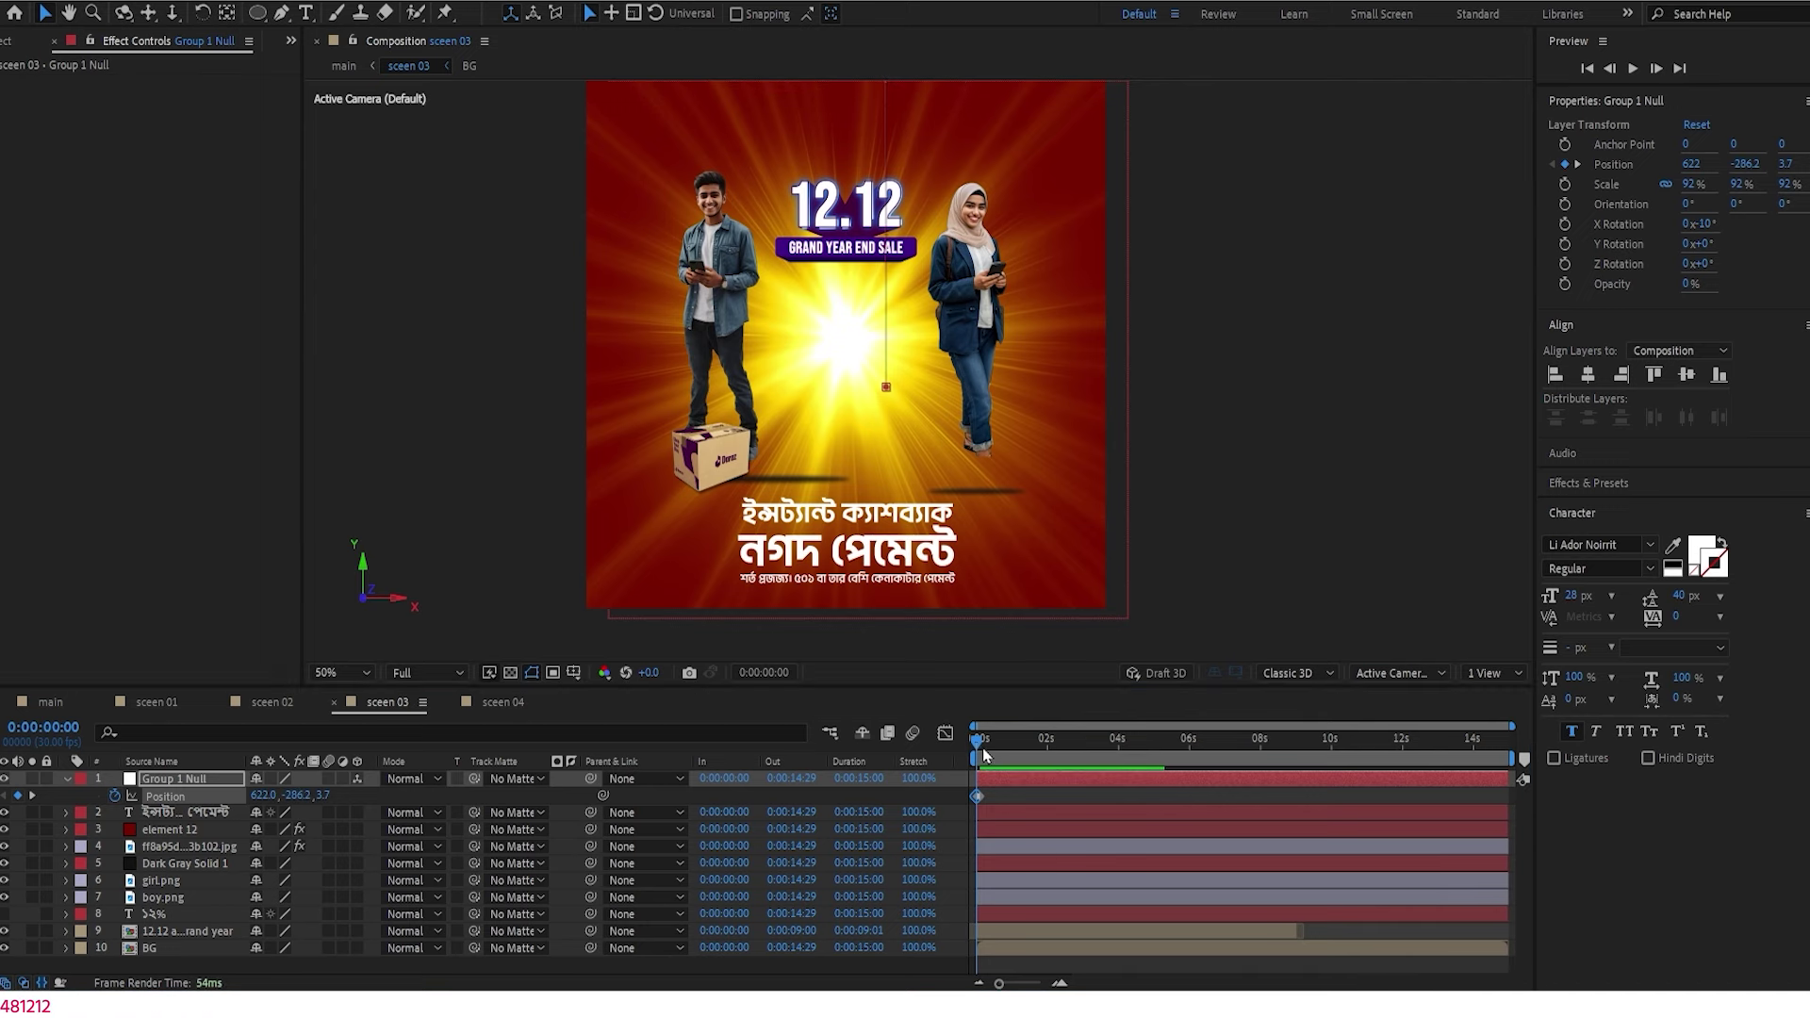
{"action": "key", "text": "space"}
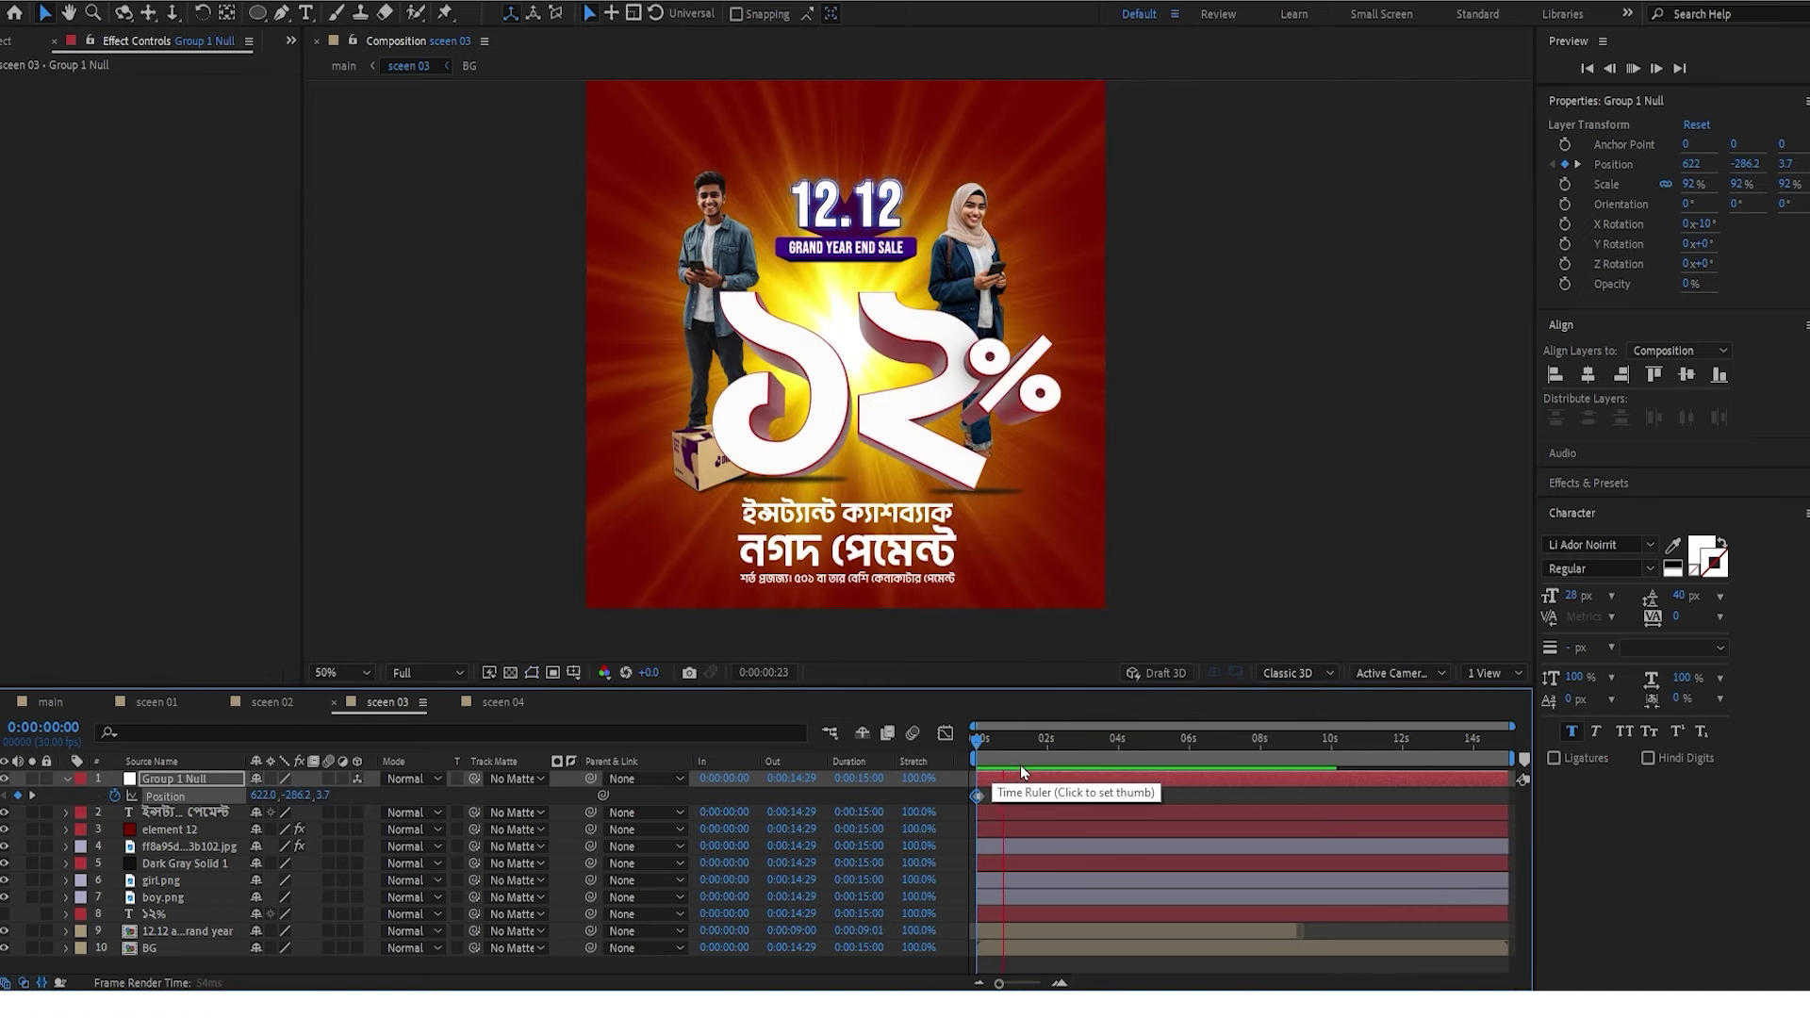
{"action": "key", "text": "space"}
{"action": "key", "text": "space"}
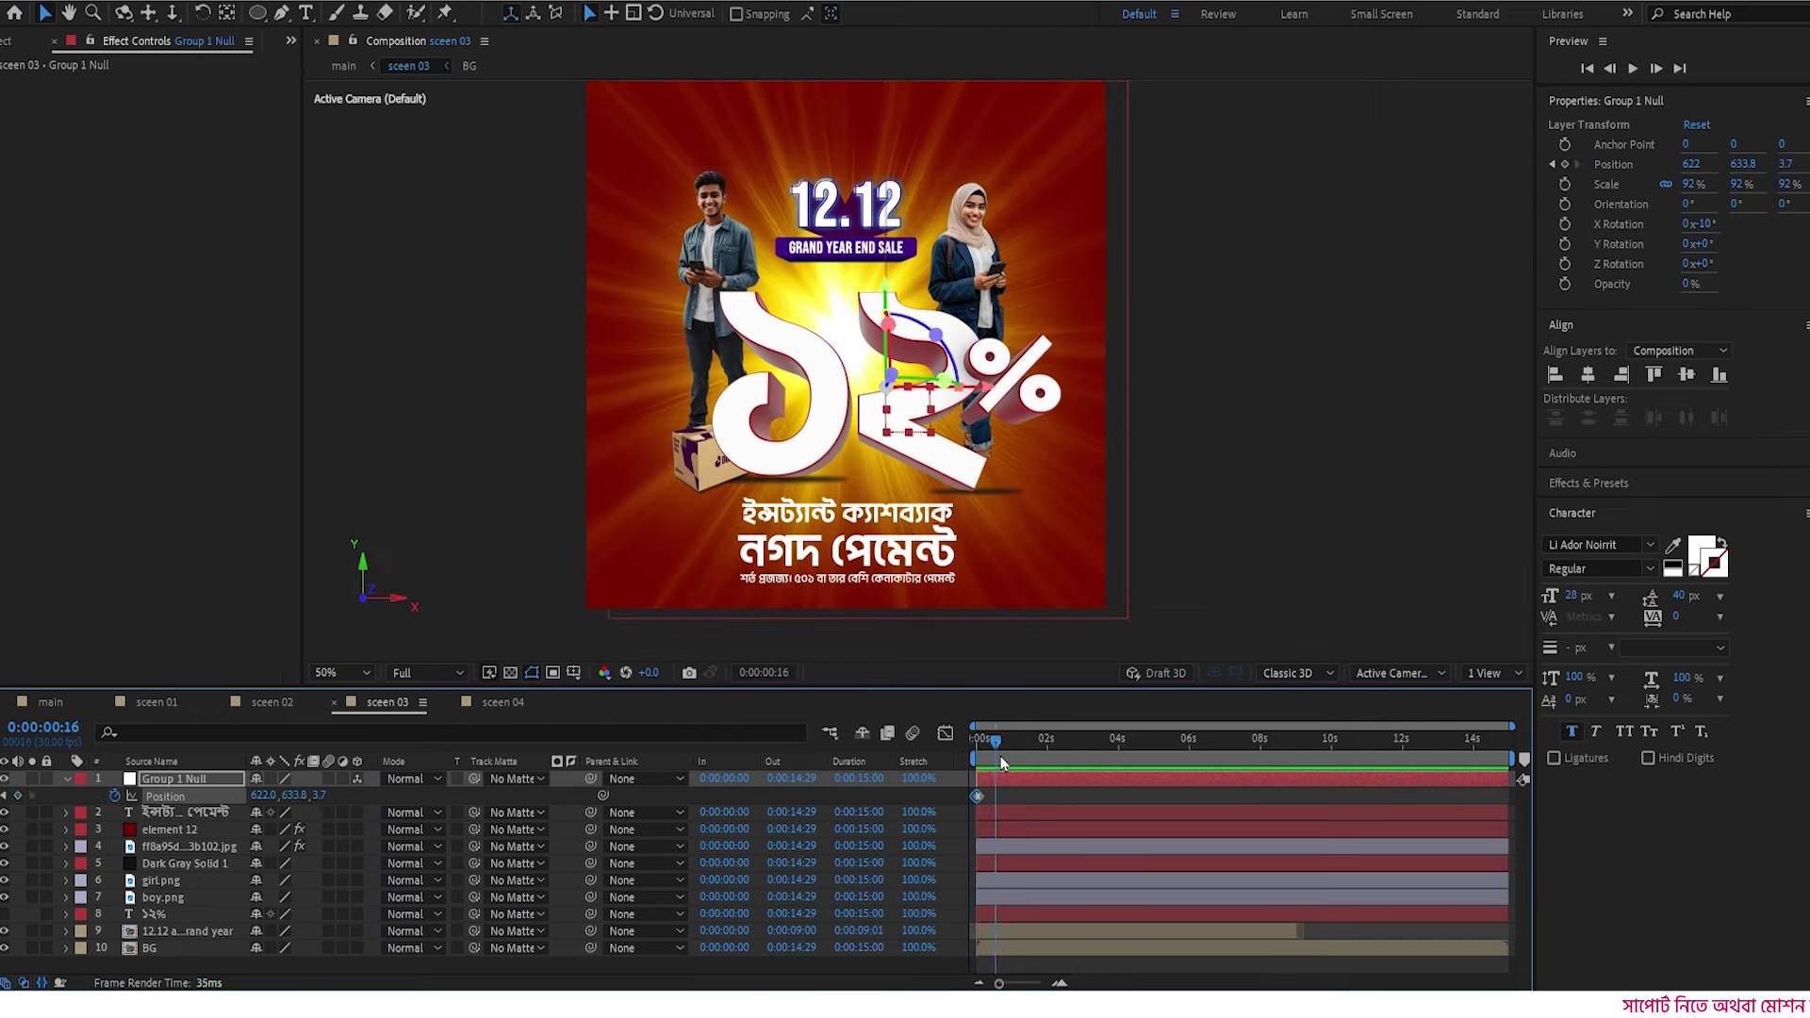
{"action": "key", "text": "space"}
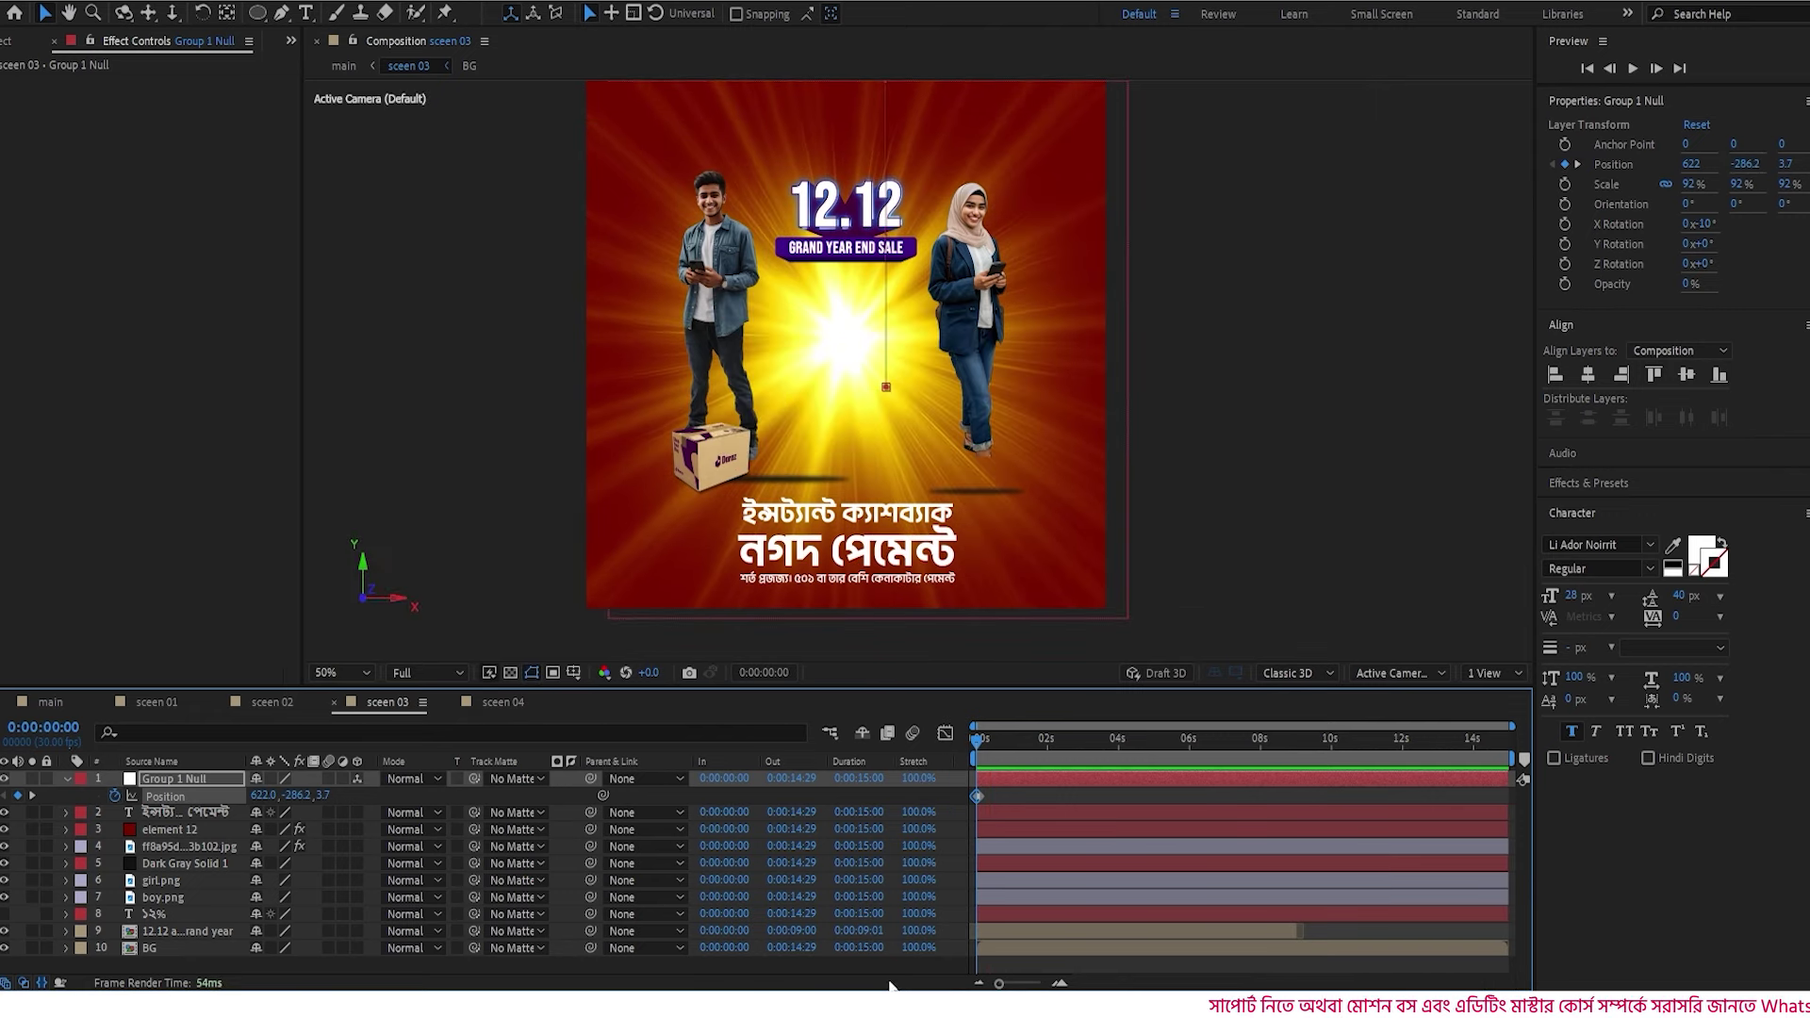
- Switch to the course notes in Google Docs, copy the selected bounce expression, and return to After Effects
{"action": "key", "text": "alt+Tab"}
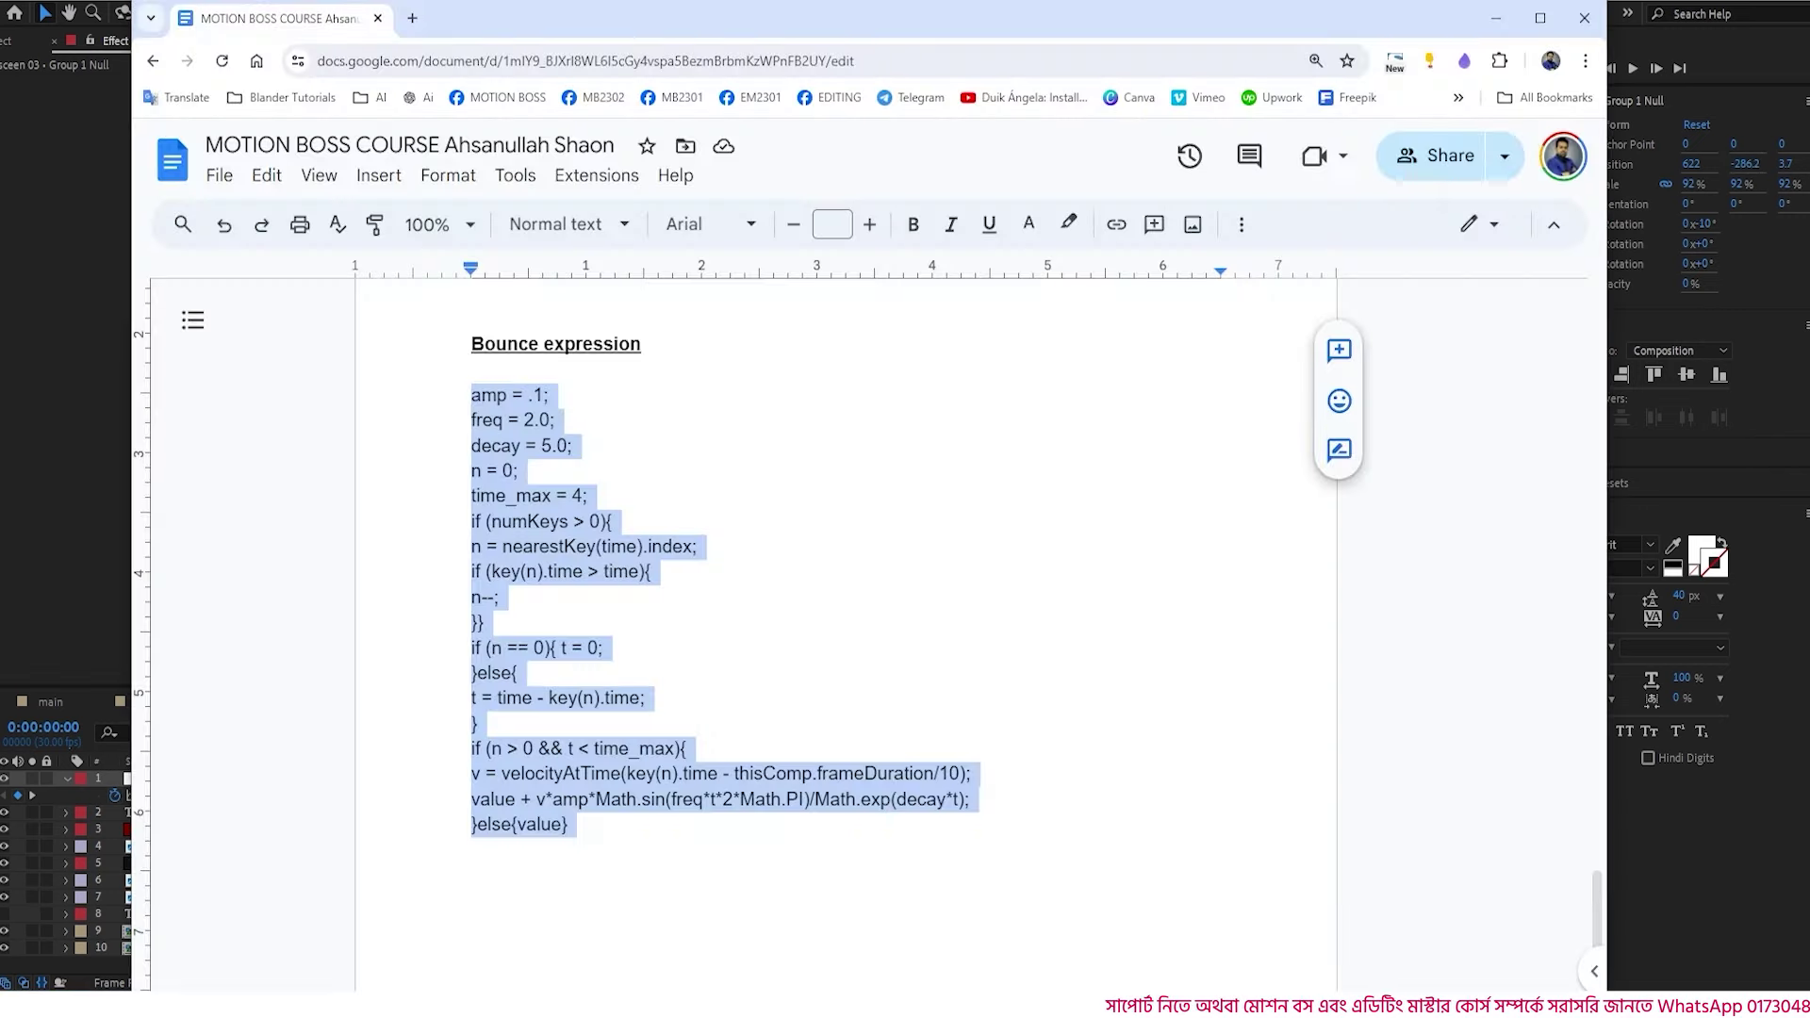
{"action": "right_click", "coordinate": [542, 483]}
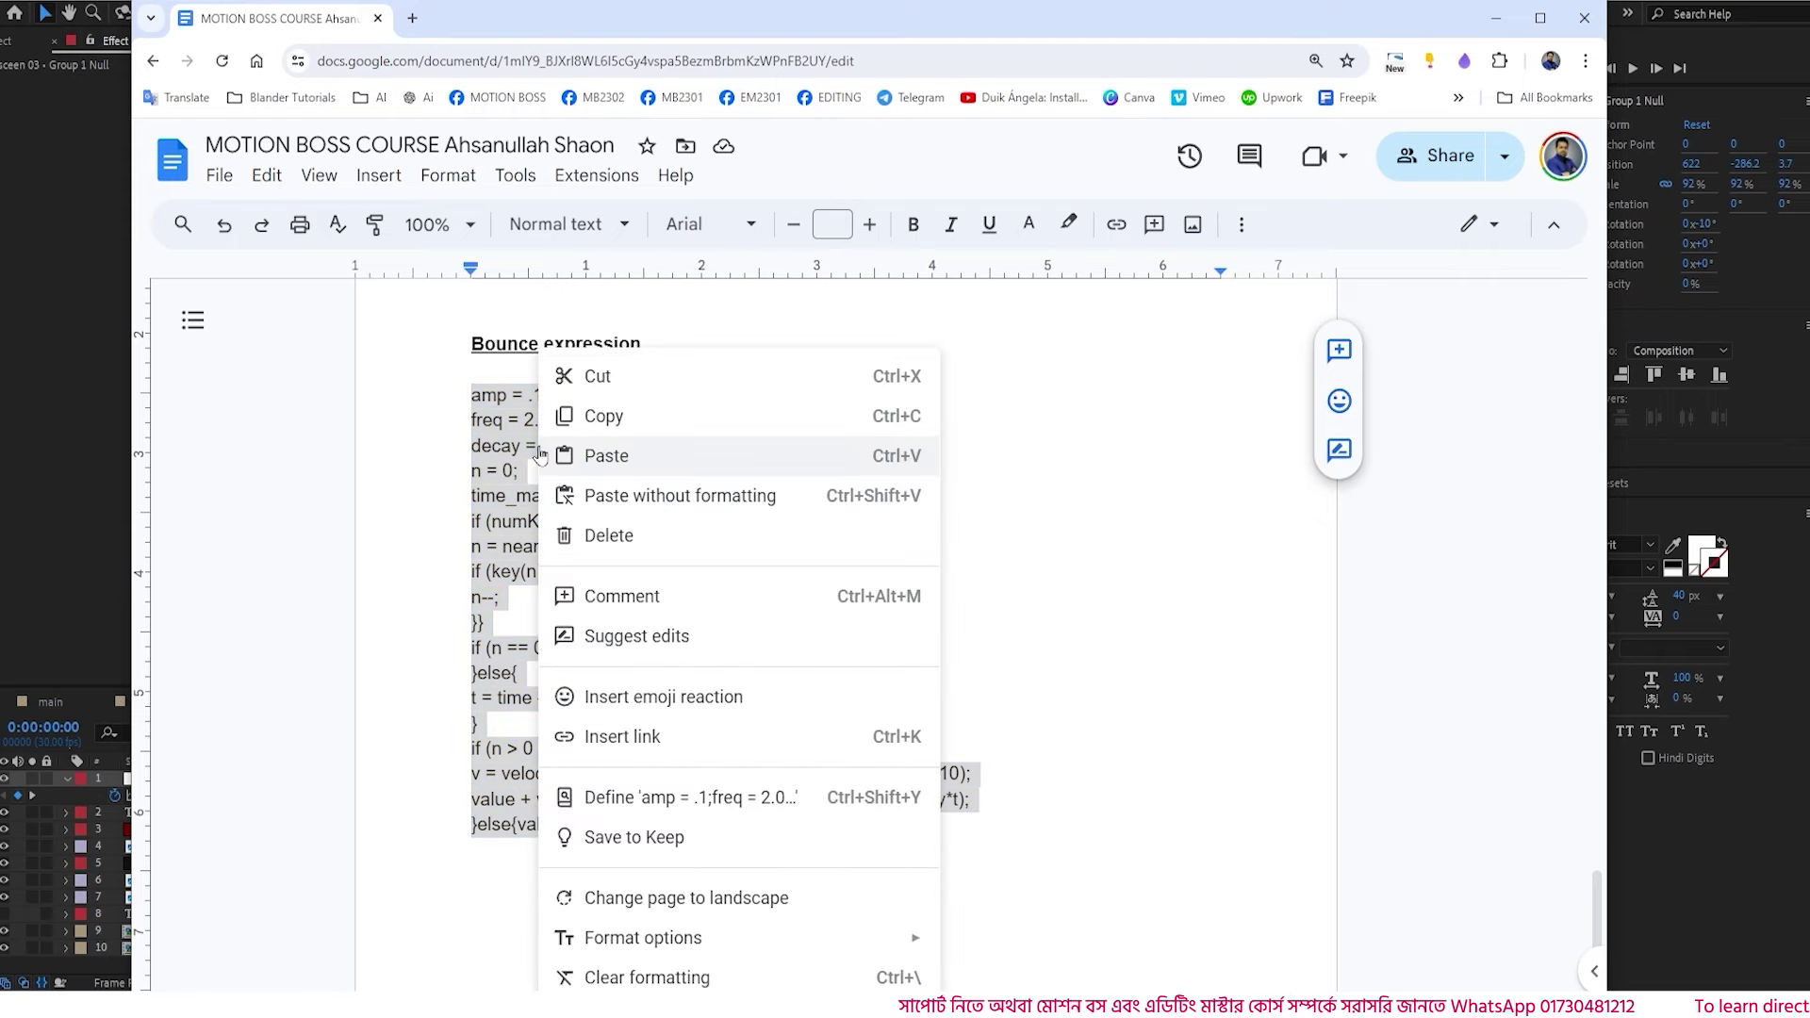
{"action": "left_click", "coordinate": [629, 415]}
{"action": "key", "text": "alt+Tab"}
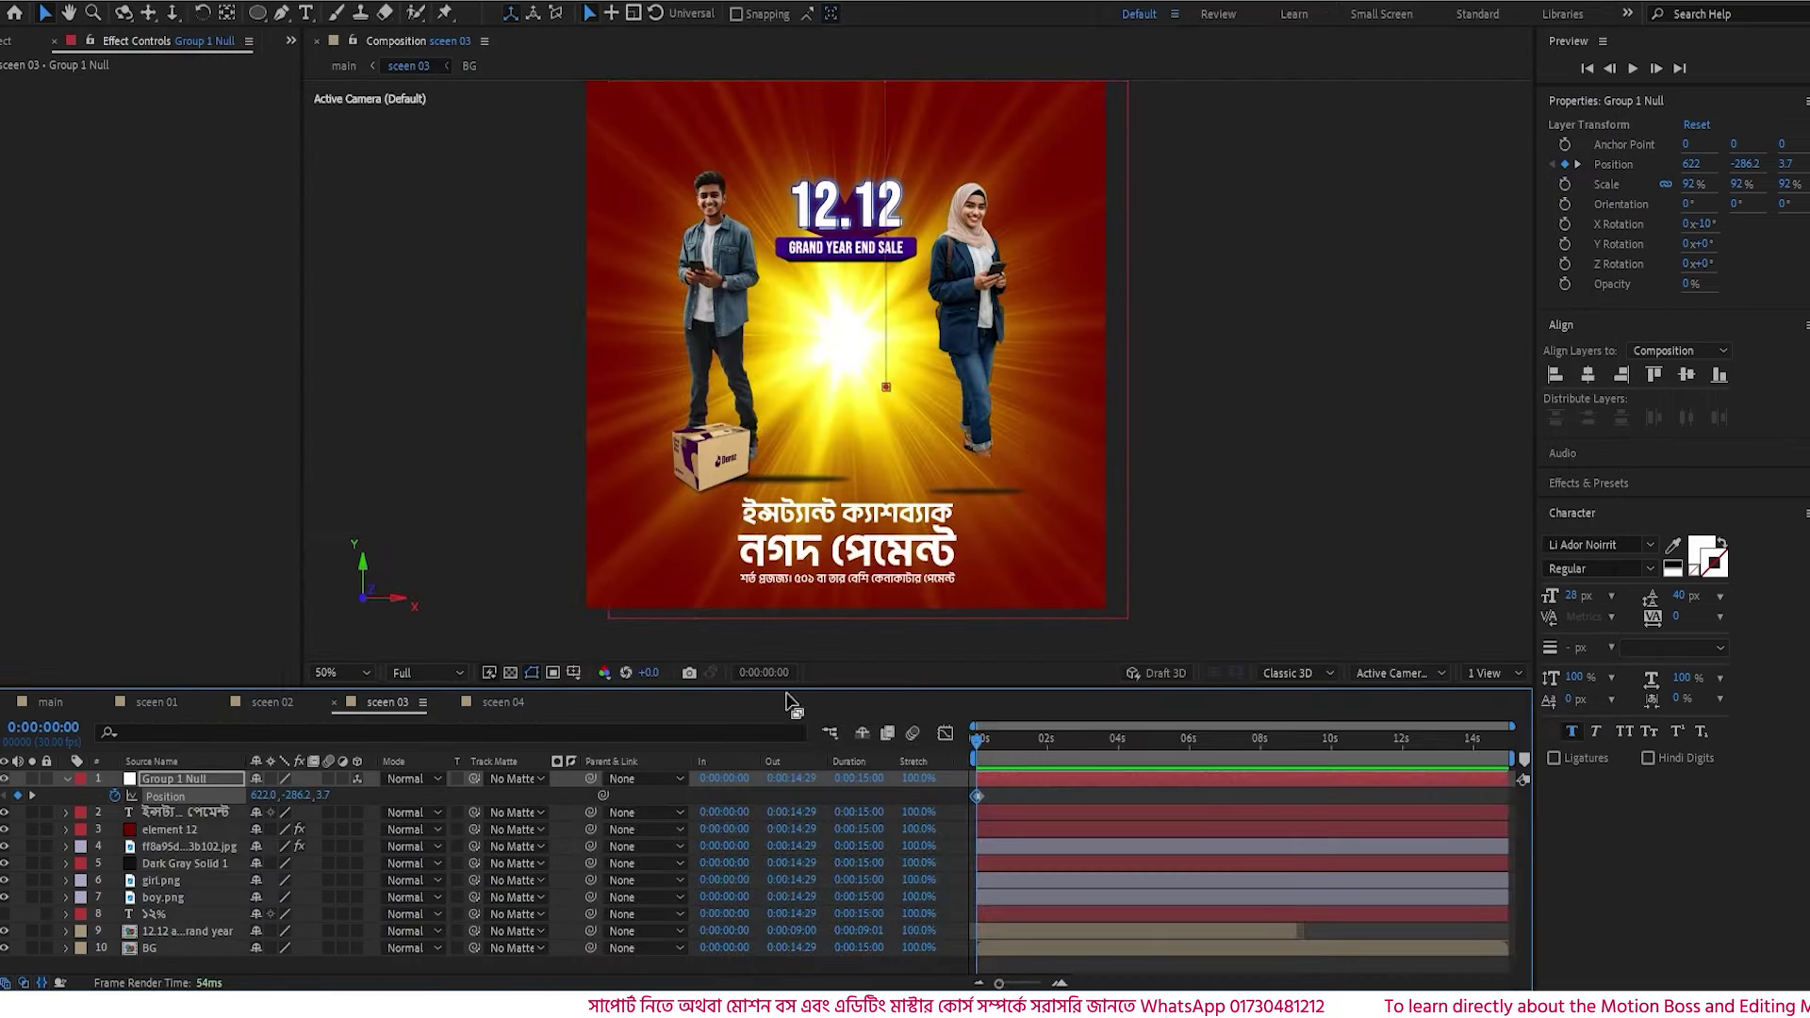
- Apply the copied bounce expression to the Position of Group 1 Null and preview the drop-in
{"action": "left_click", "coordinate": [116, 796], "text": "alt"}
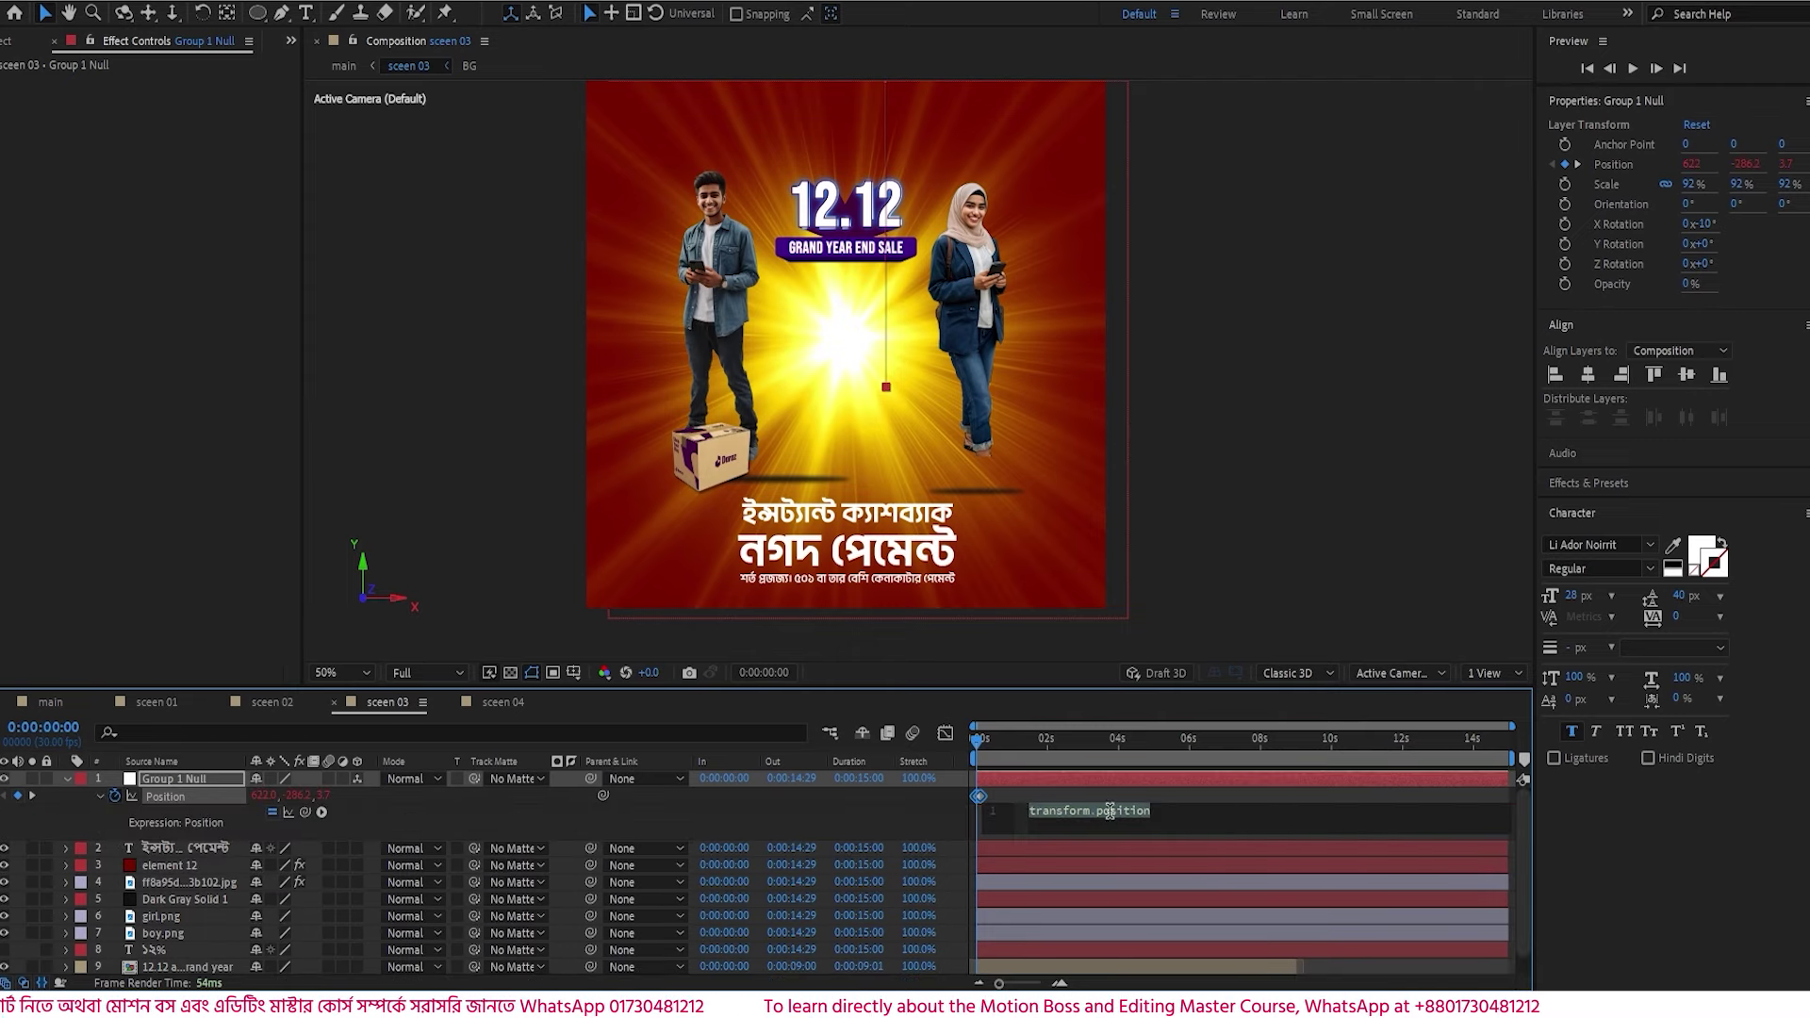
{"action": "key", "text": "ctrl+v"}
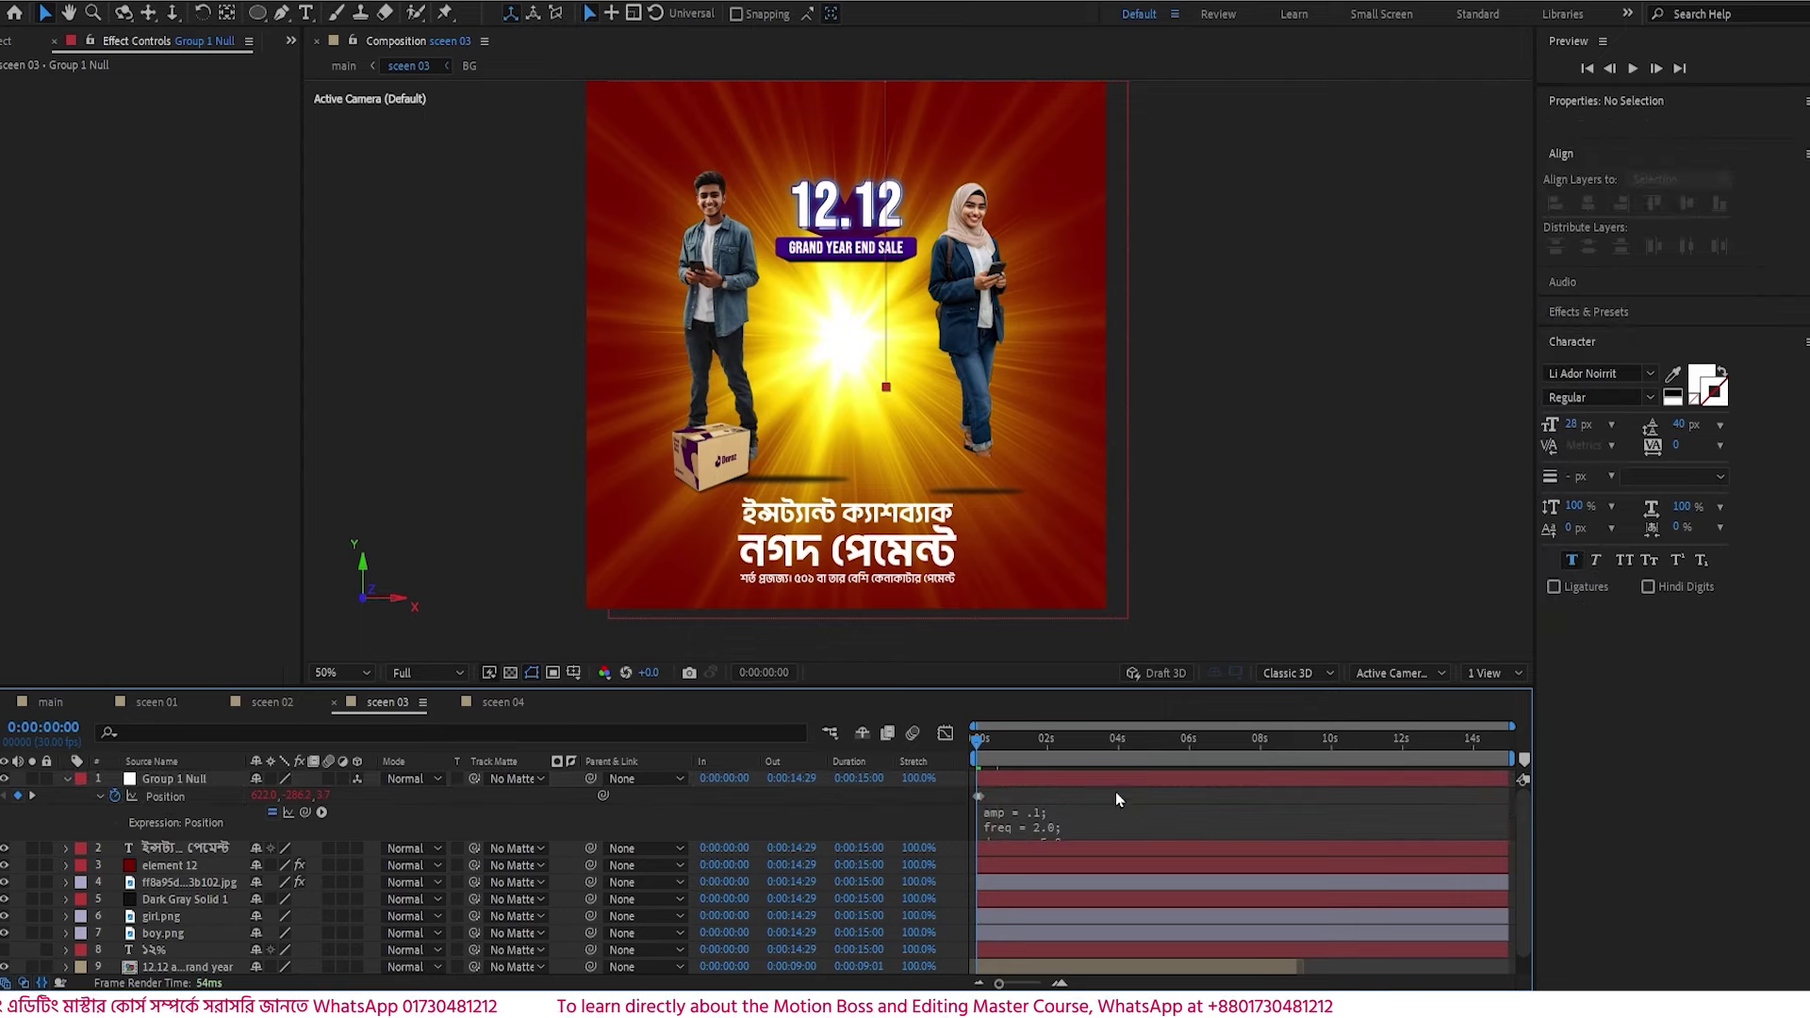
{"action": "key", "text": "space"}
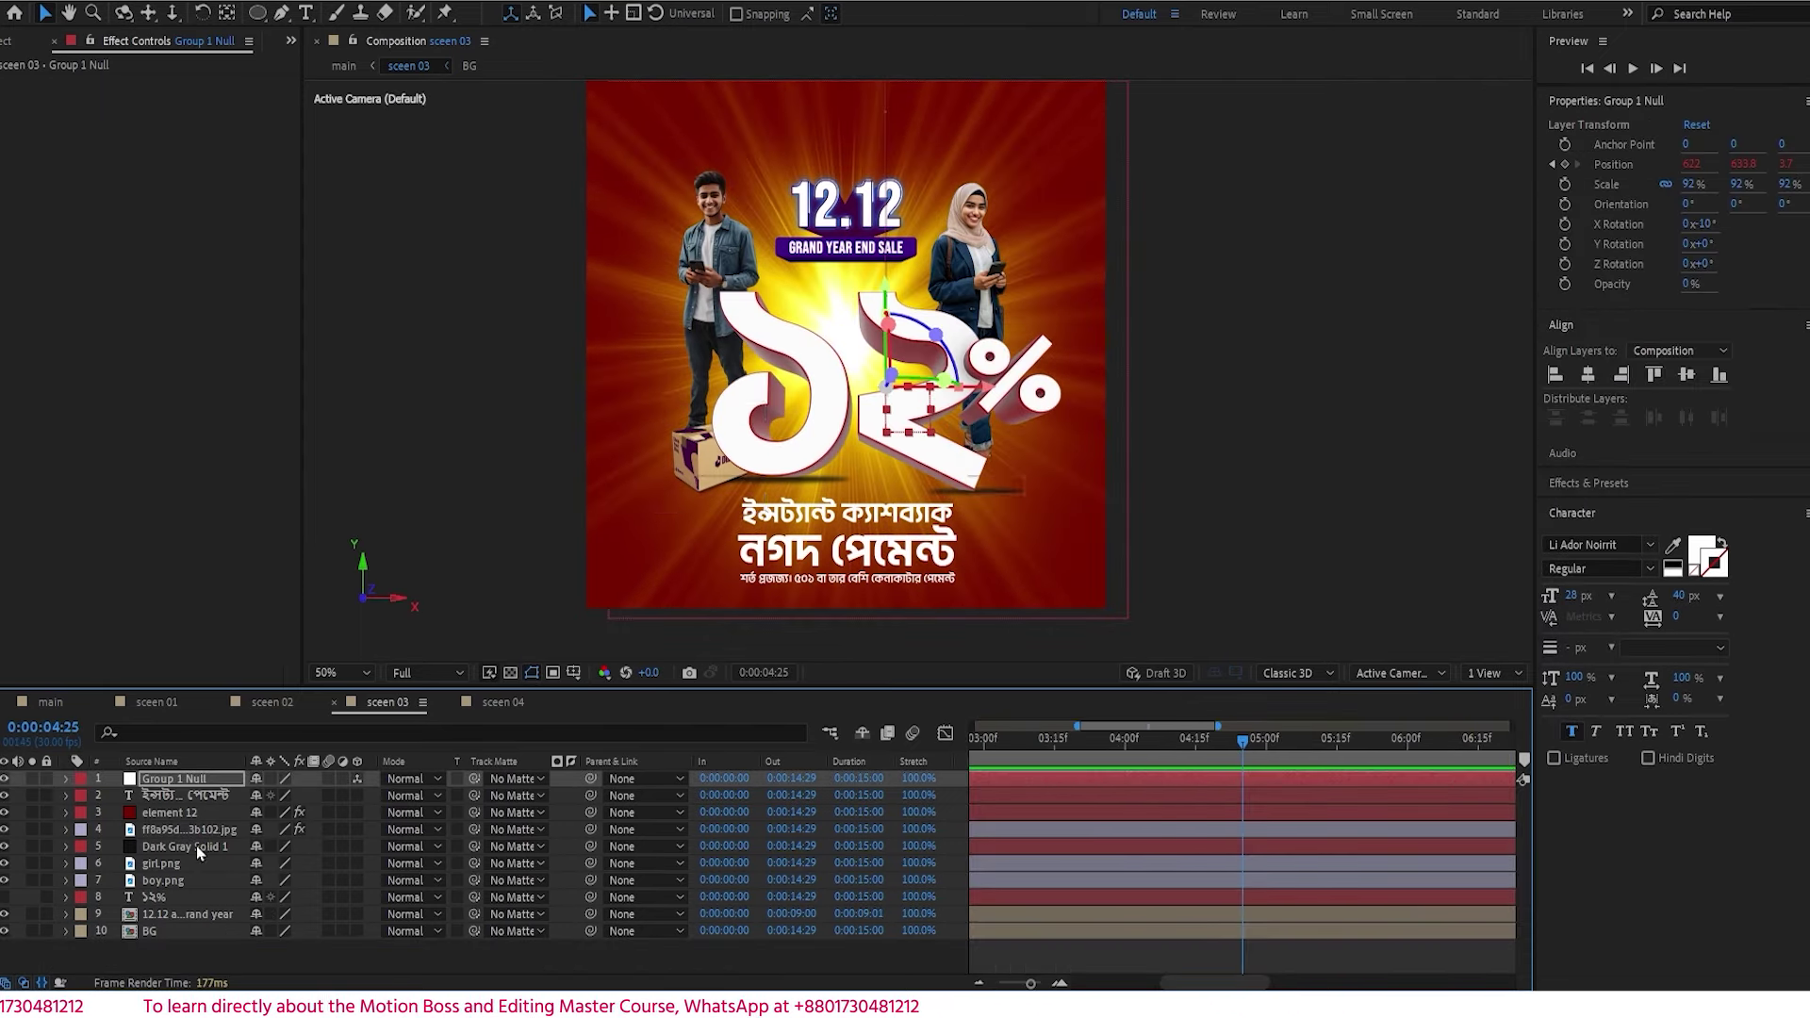
- Reveal the cashback text layer's Scale and advance from the scene's start to frame 3 for its keyframe
{"action": "left_click", "coordinate": [190, 797]}
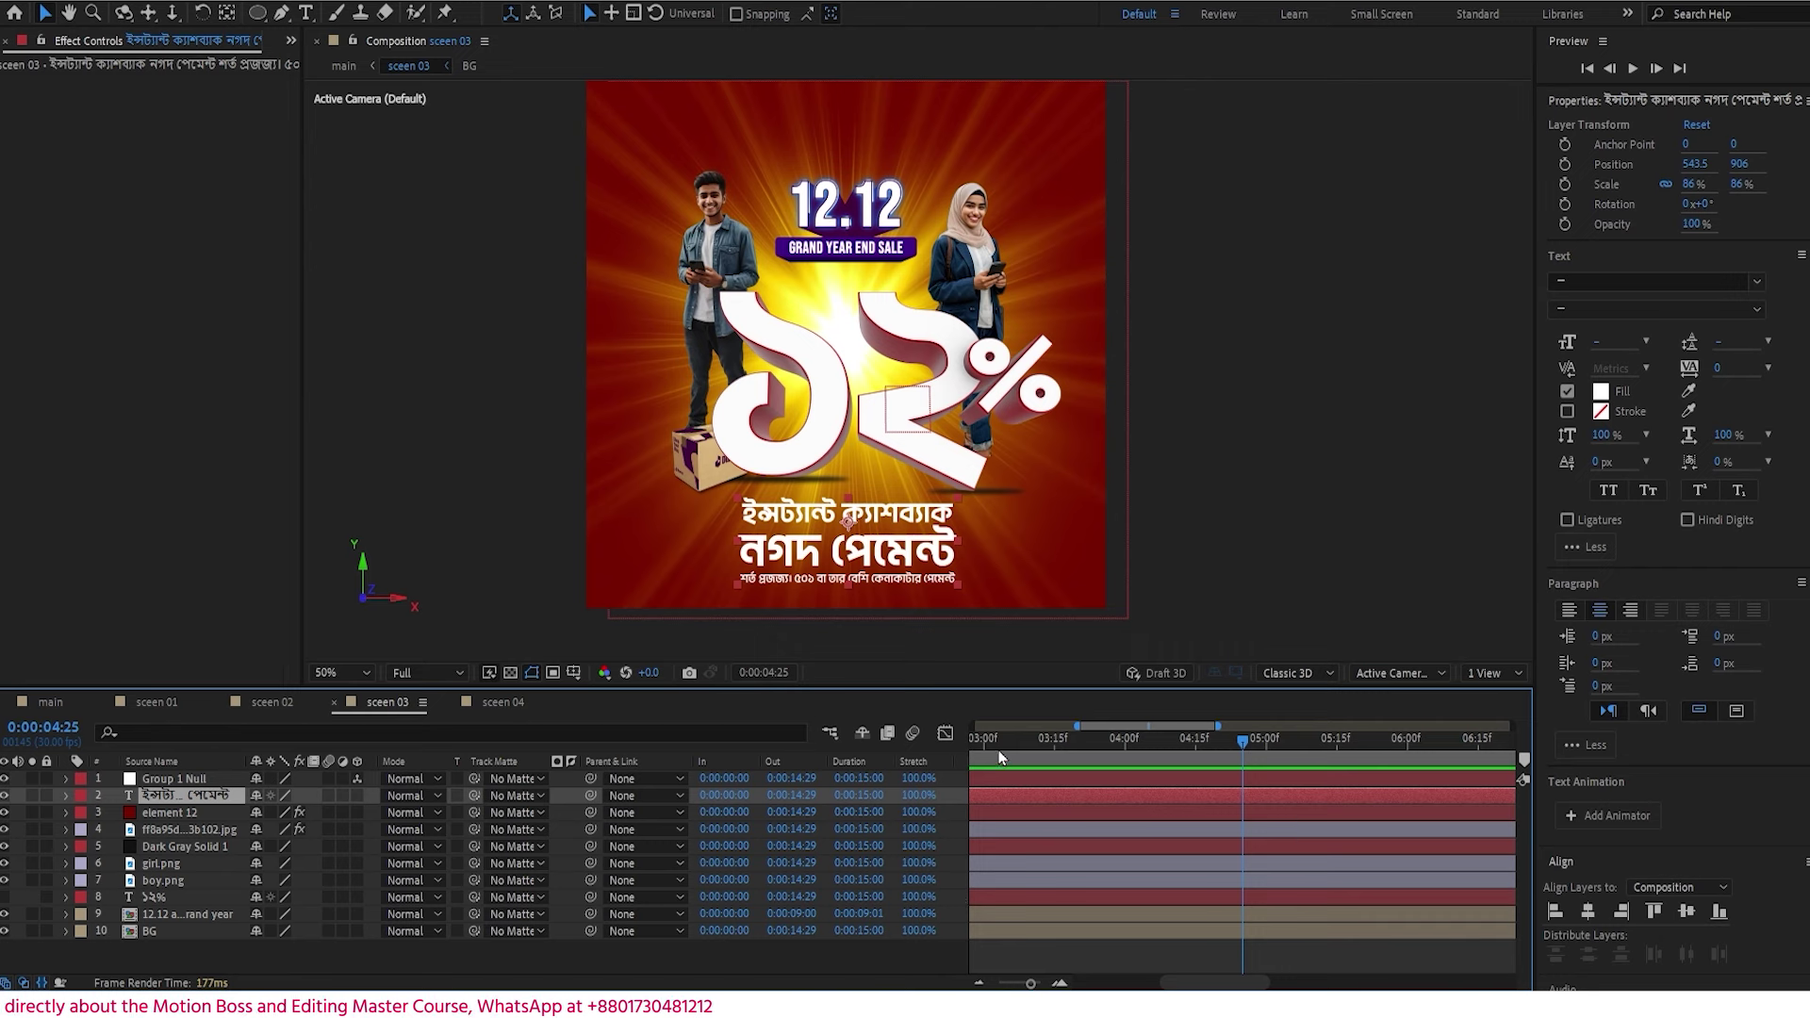
{"action": "left_click_drag", "start_coordinate": [1077, 728], "coordinate": [960, 728]}
{"action": "key", "text": "Home"}
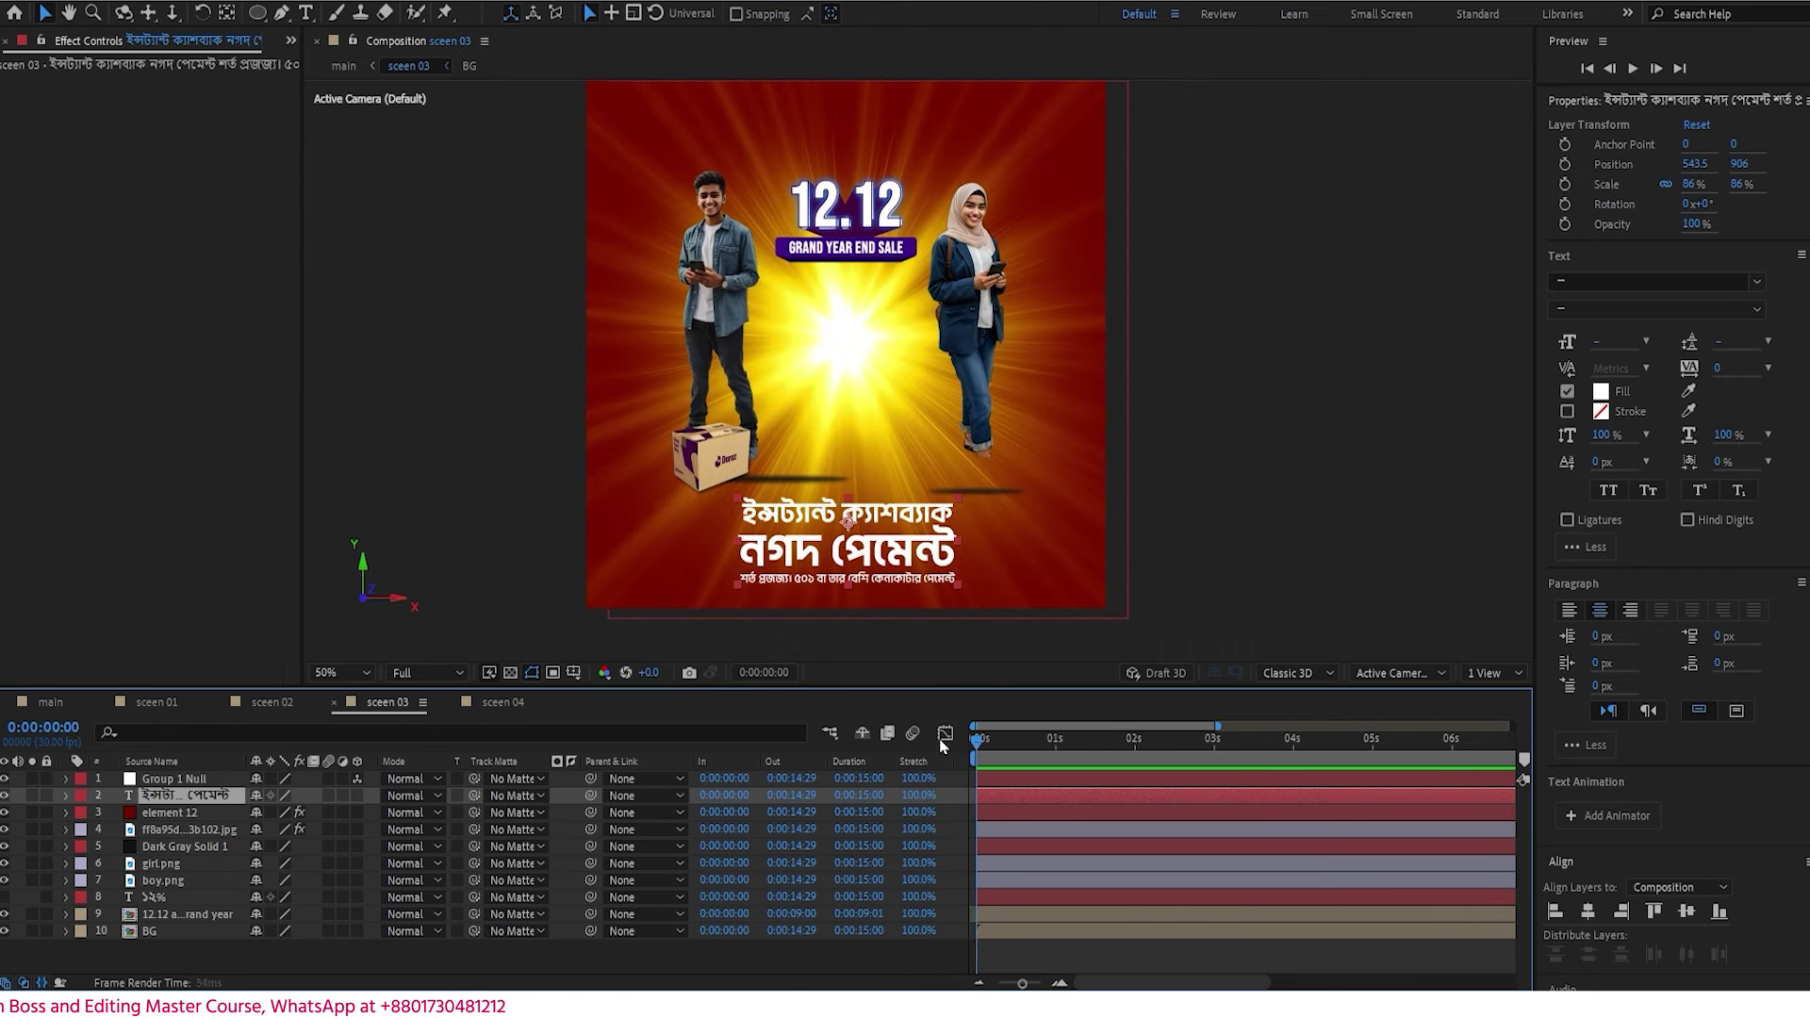
{"action": "key", "text": "s"}
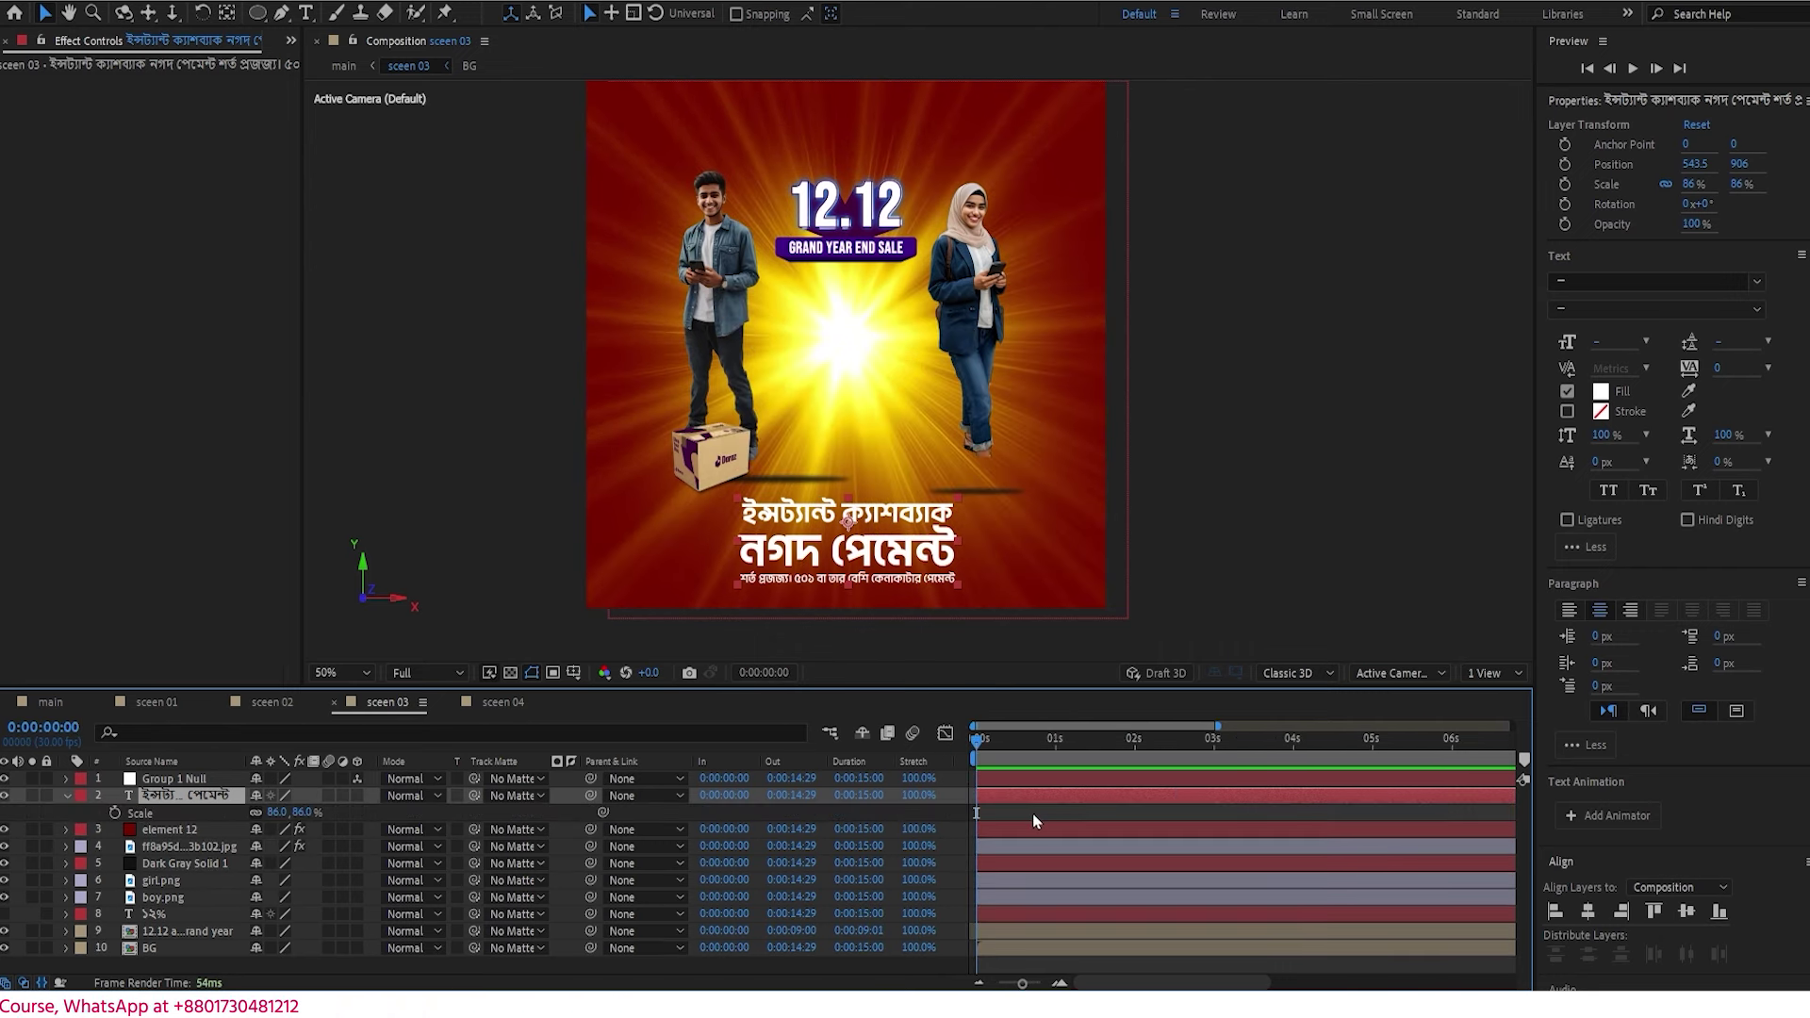
{"action": "key", "text": "Page_Down"}
{"action": "key", "text": "Page_Down"}
{"action": "key", "text": "Page_Down"}
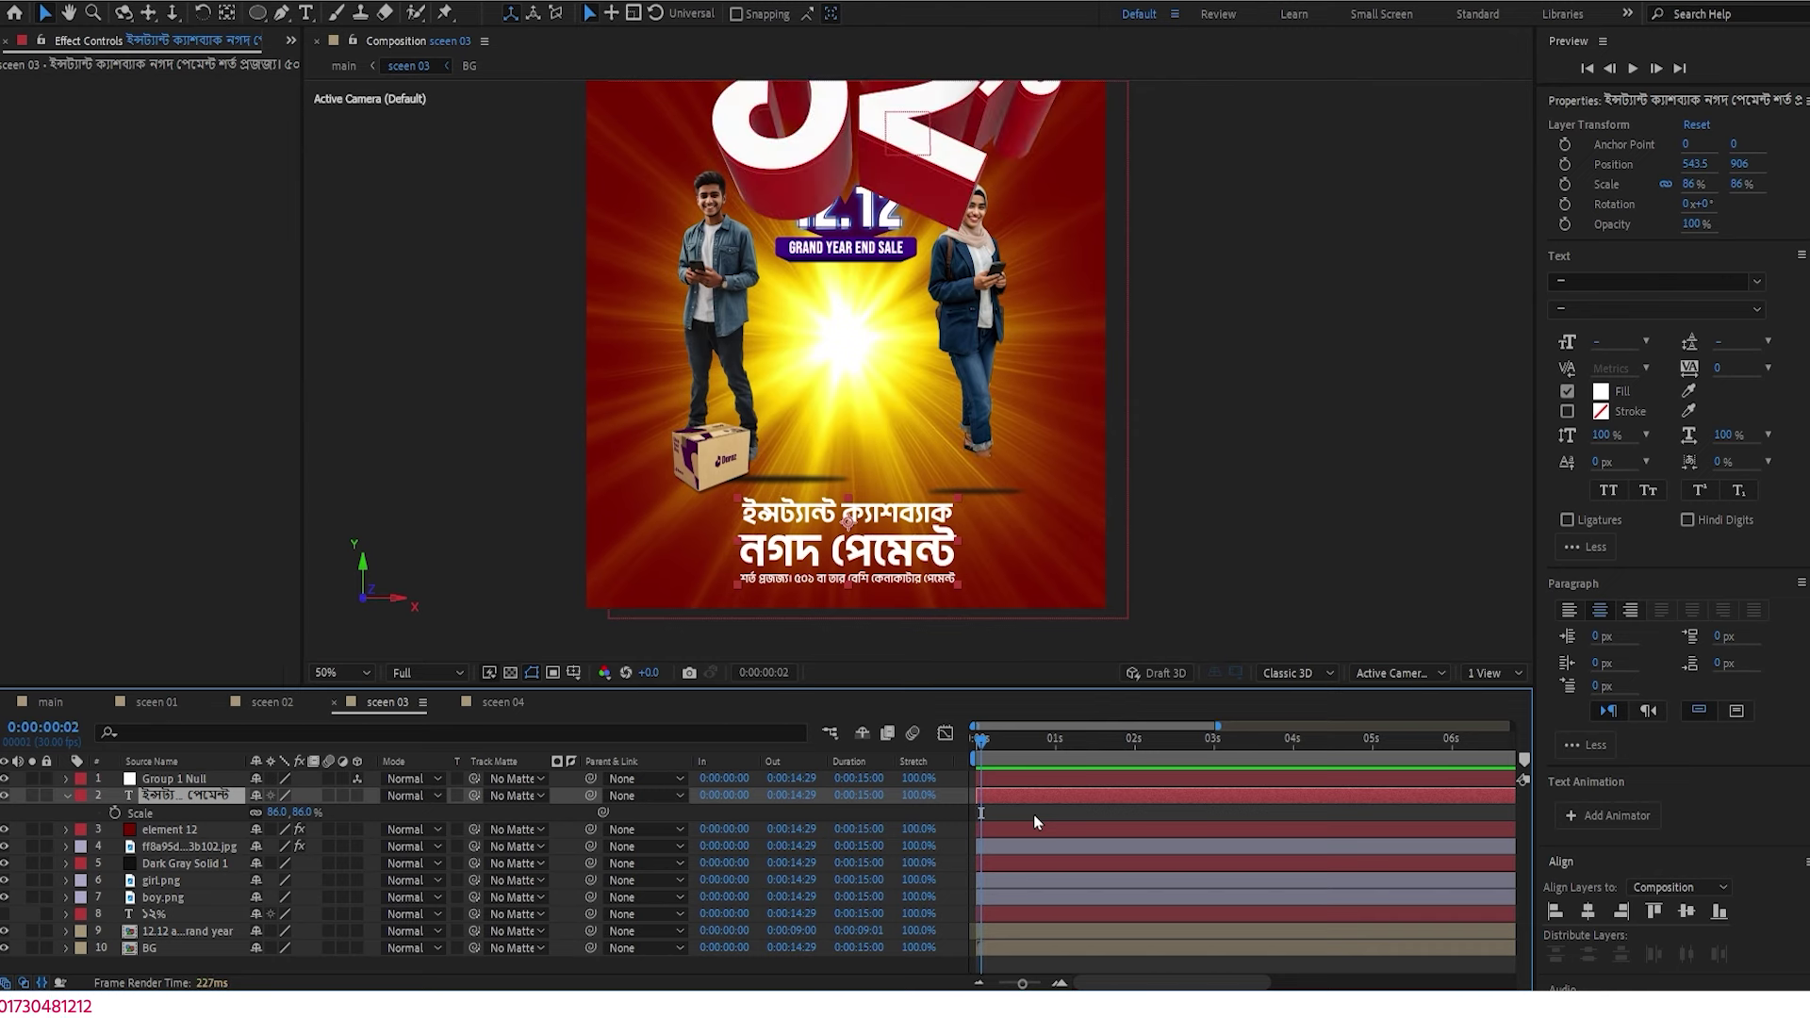
- Keyframe the Bengali cashback text layer's Scale from 0% at the first frame to 86% at frame 3
{"action": "left_click", "coordinate": [235, 809]}
{"action": "left_click", "coordinate": [114, 812]}
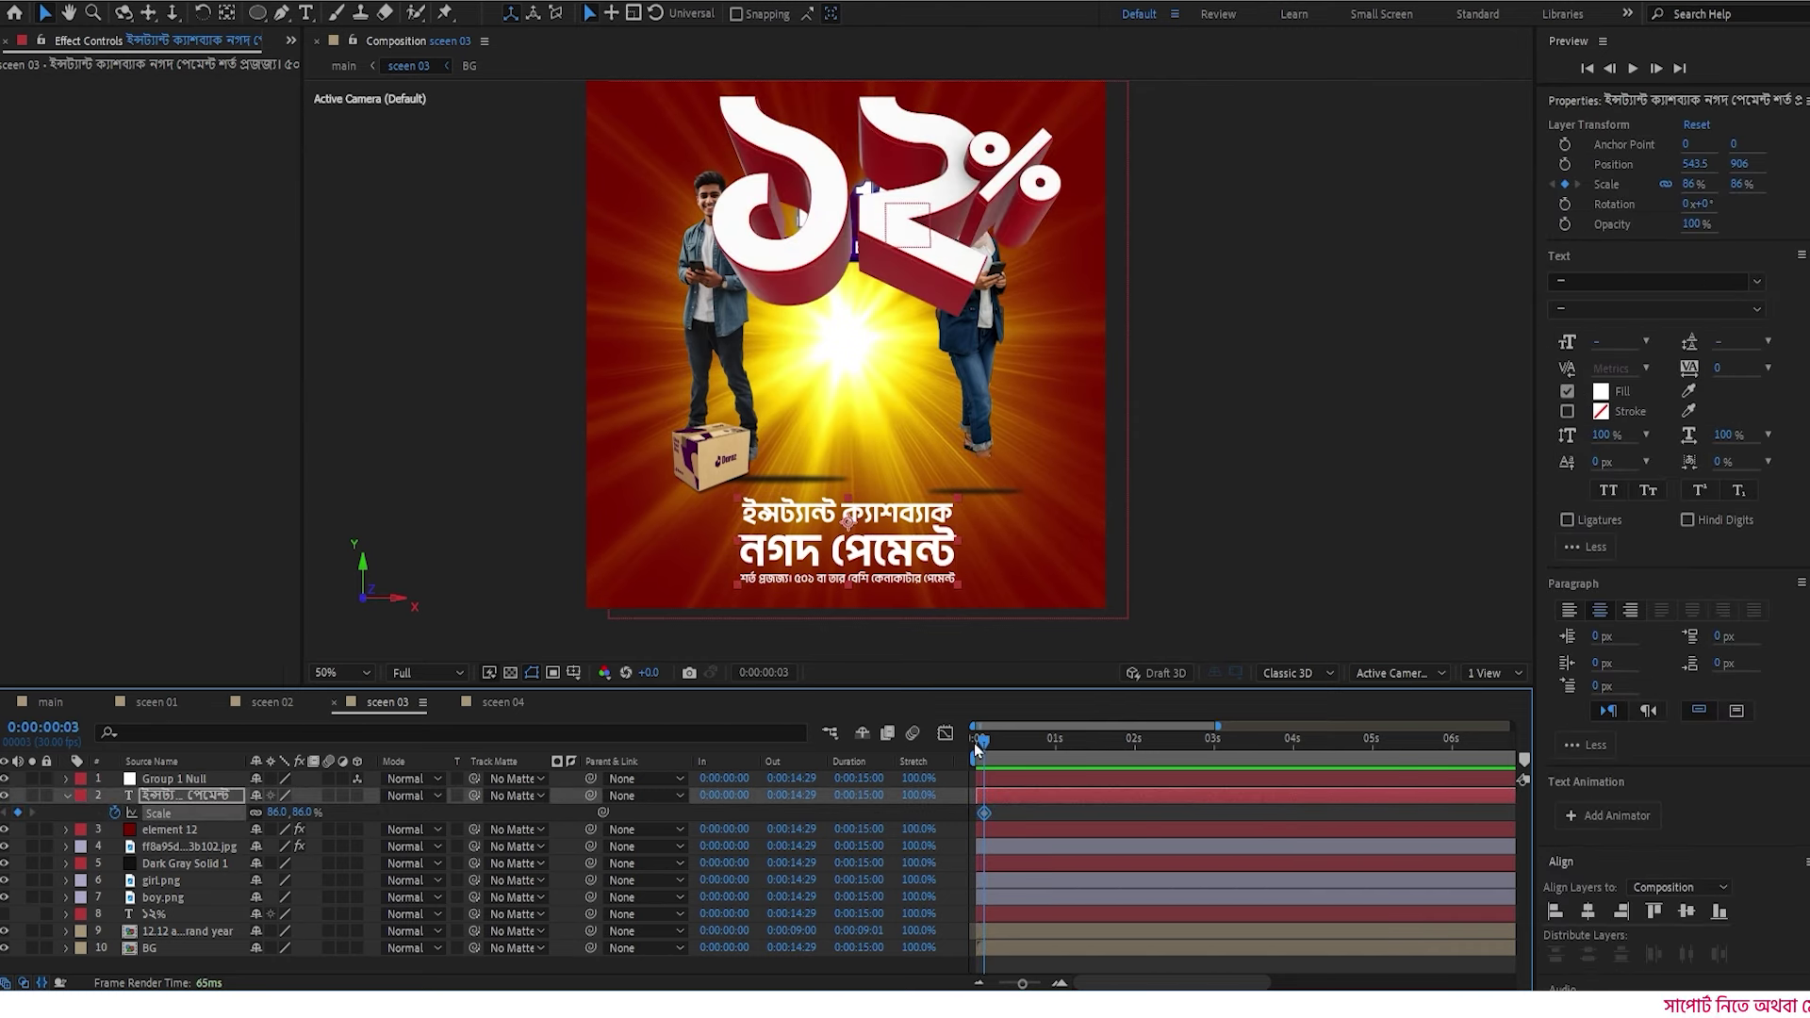
{"action": "left_click_drag", "start_coordinate": [976, 746], "coordinate": [967, 746]}
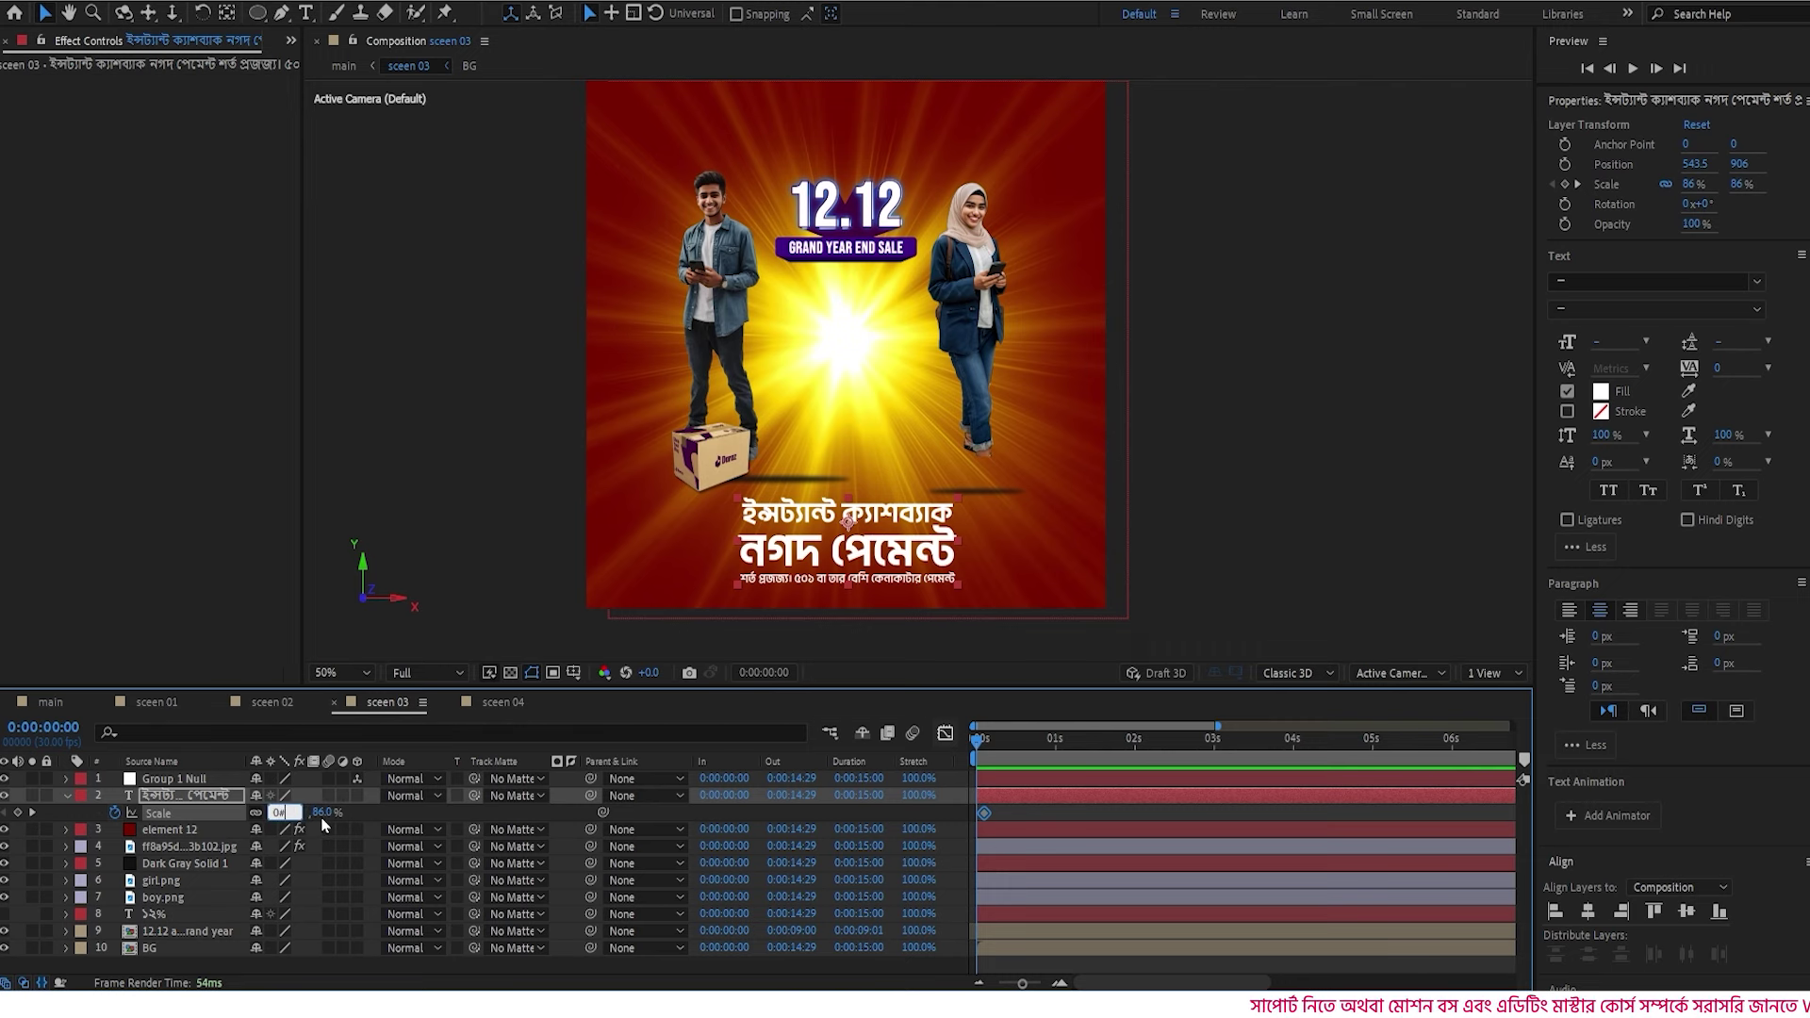
{"action": "key", "text": "Return"}
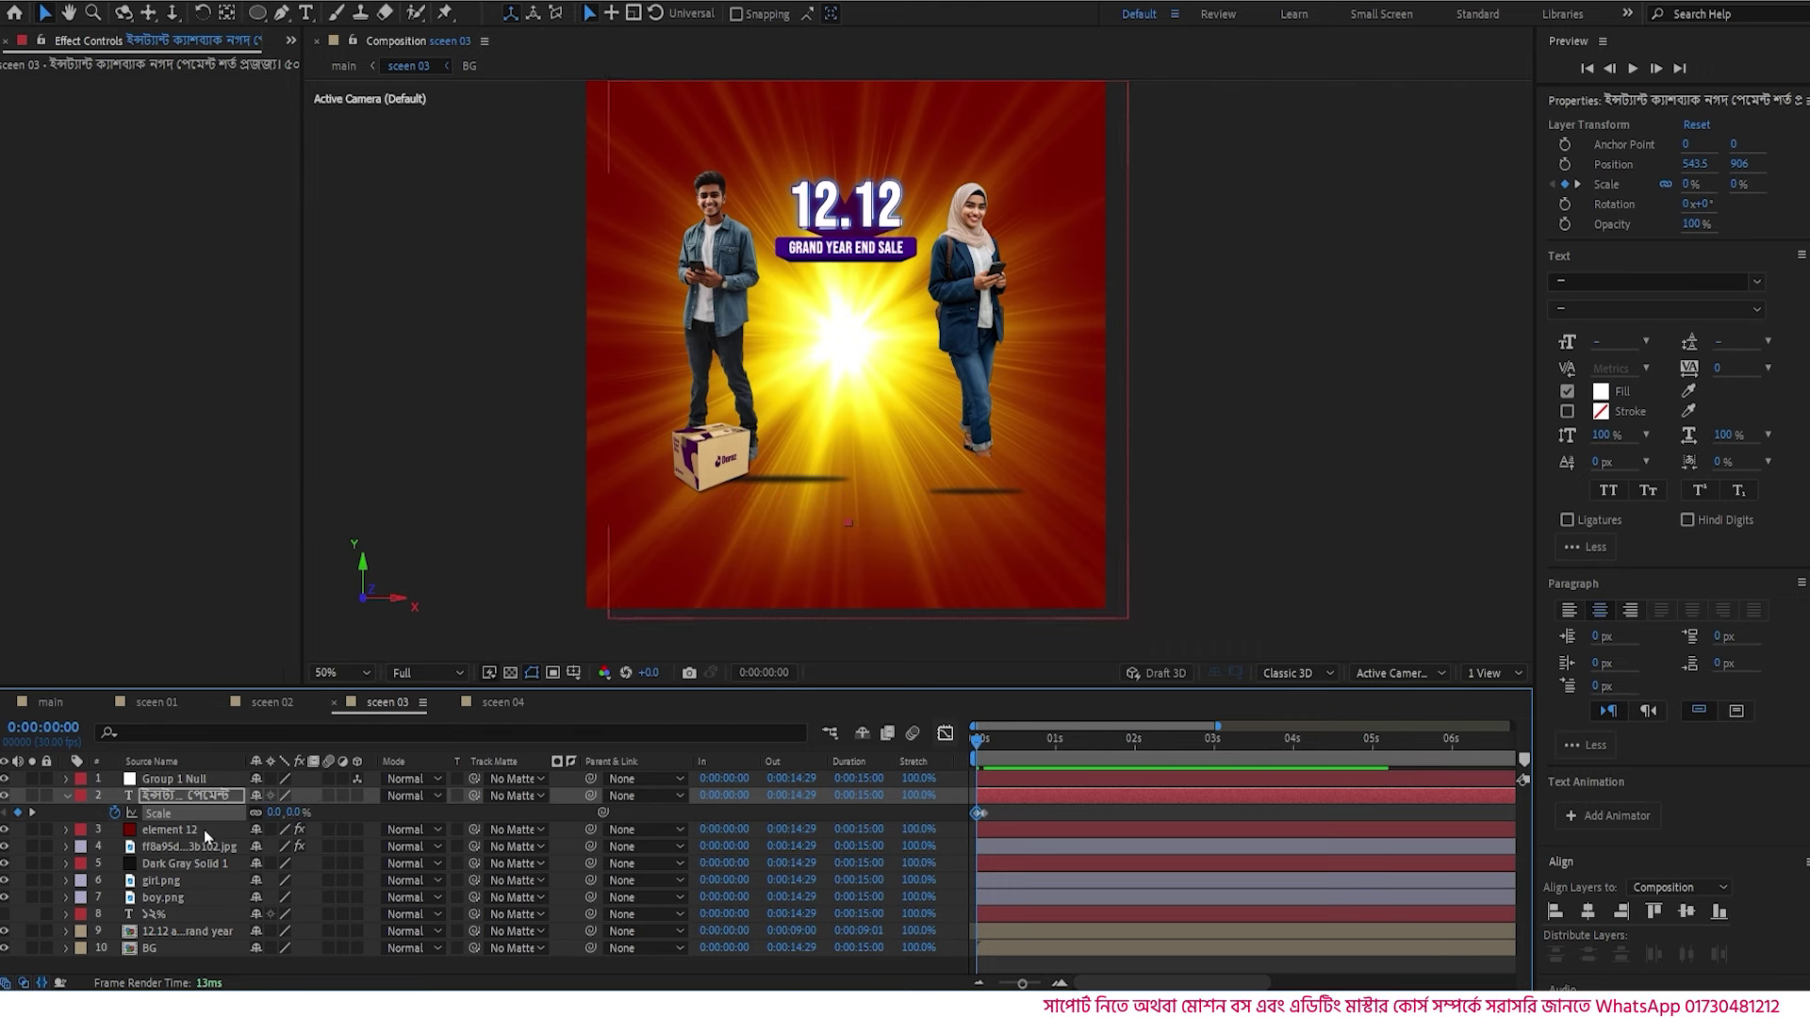
- Paste the bounce expression (amp = .1, freq = 2.0) onto the cashback text's Scale, preview it and collapse the layer's properties
{"action": "left_click", "coordinate": [115, 812], "text": "alt"}
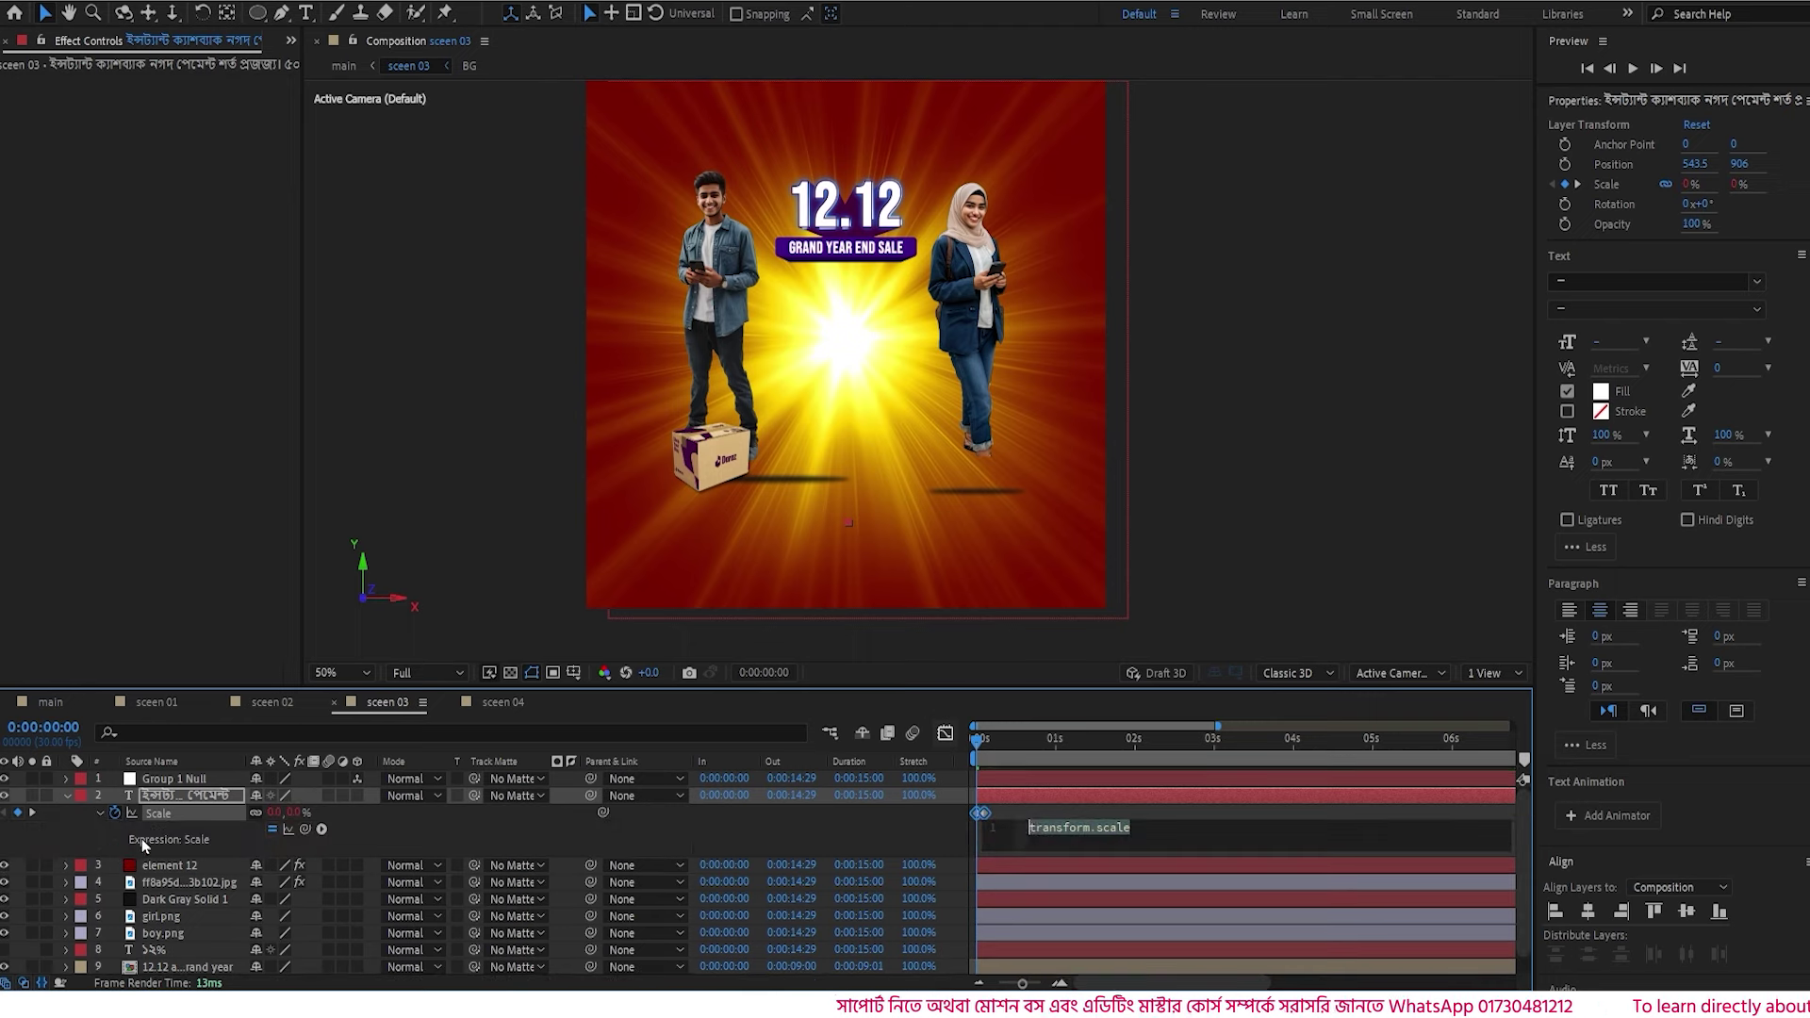
{"action": "key", "text": "ctrl+v"}
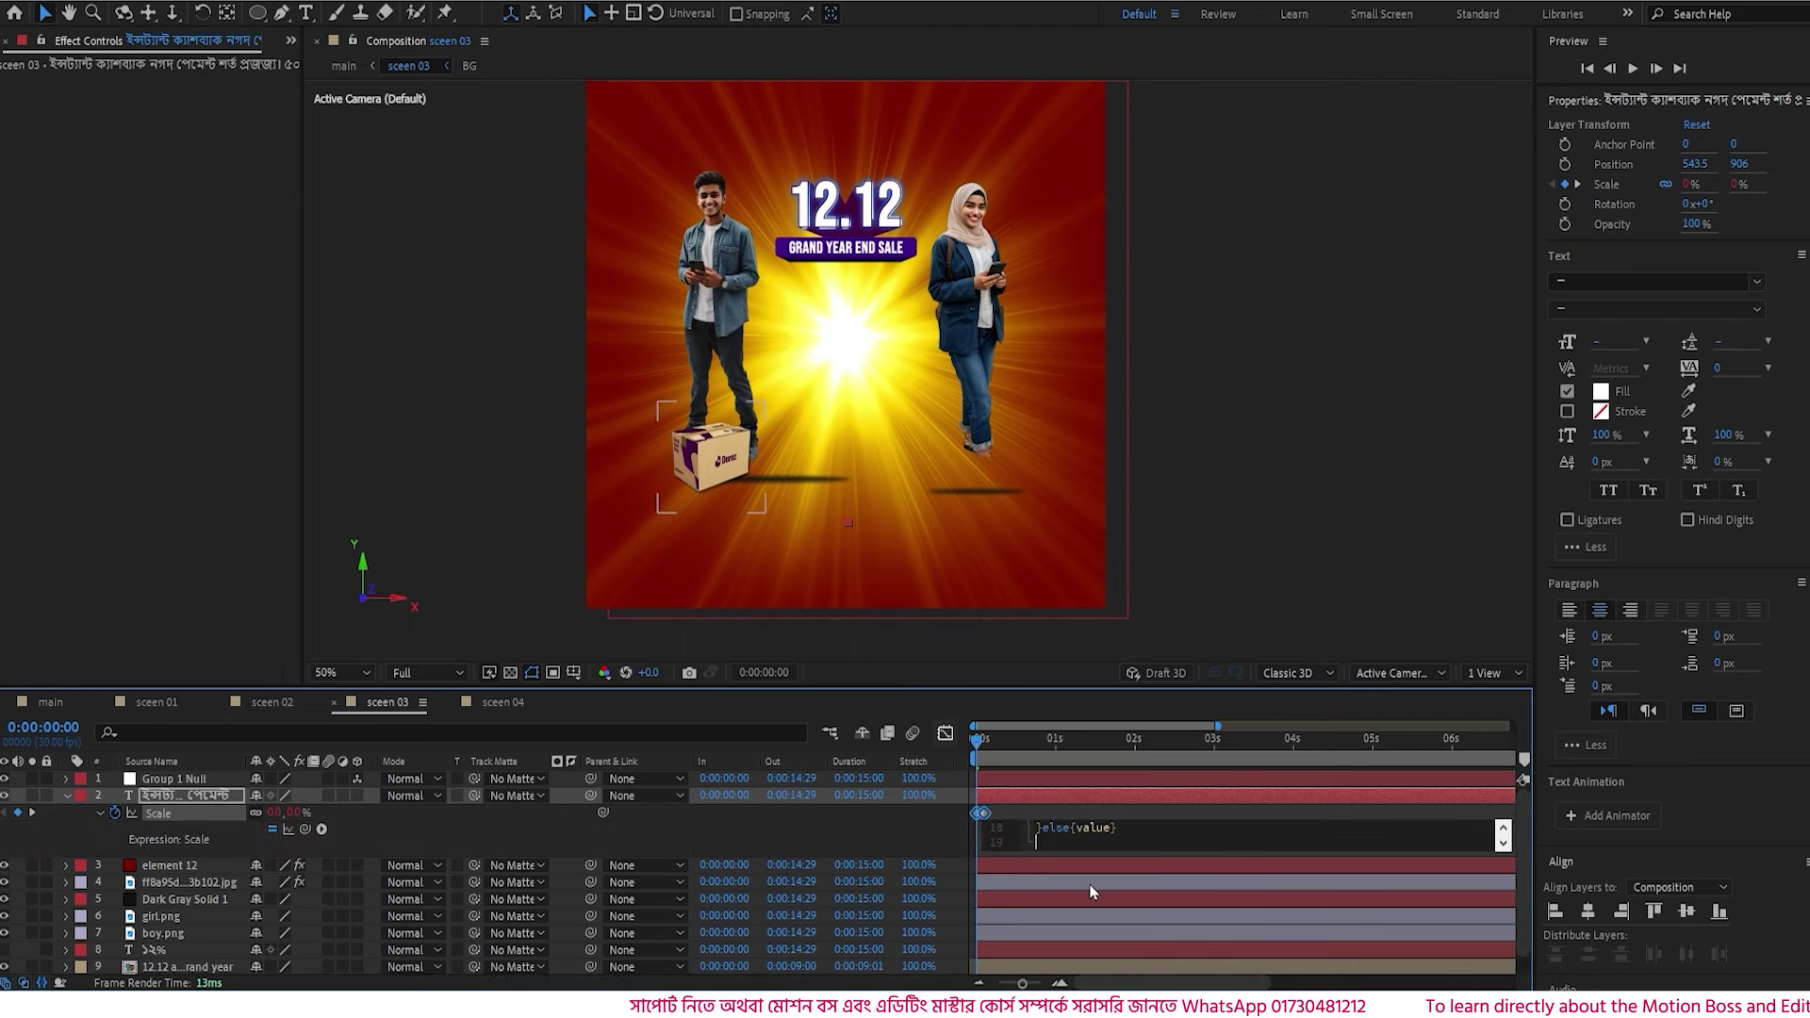
{"action": "left_click", "coordinate": [1090, 885]}
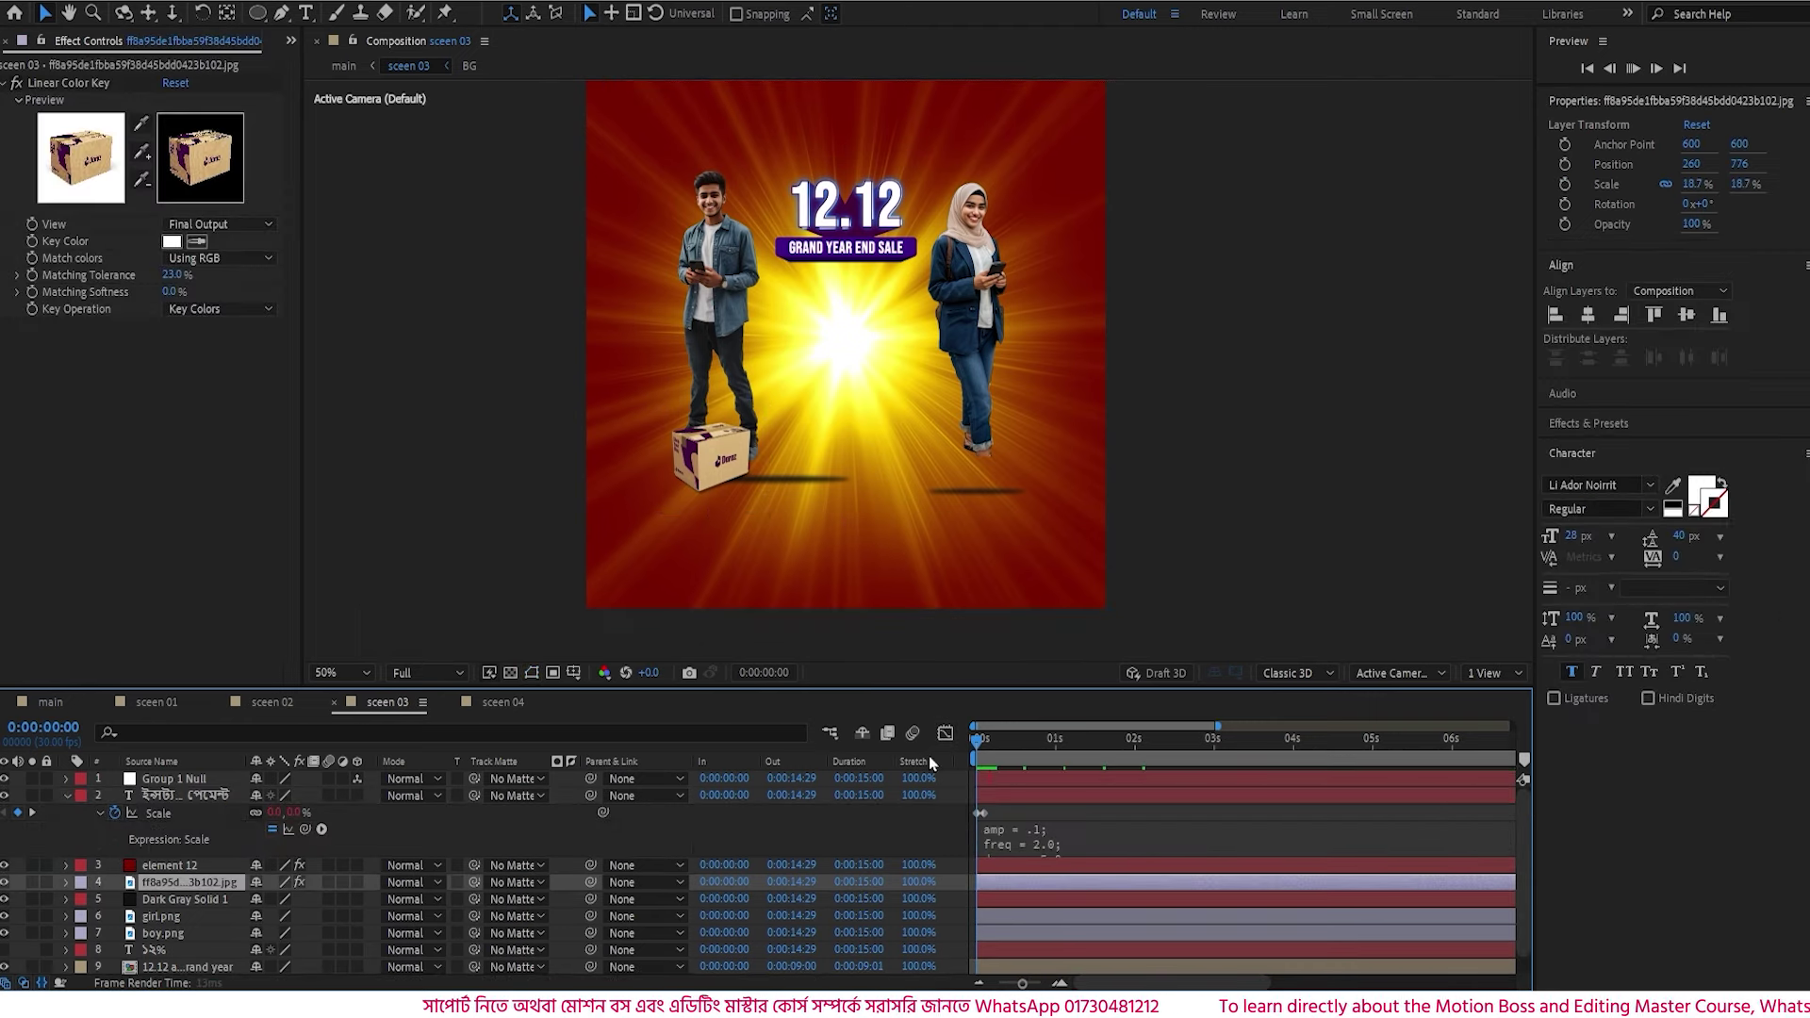
{"action": "key", "text": "space"}
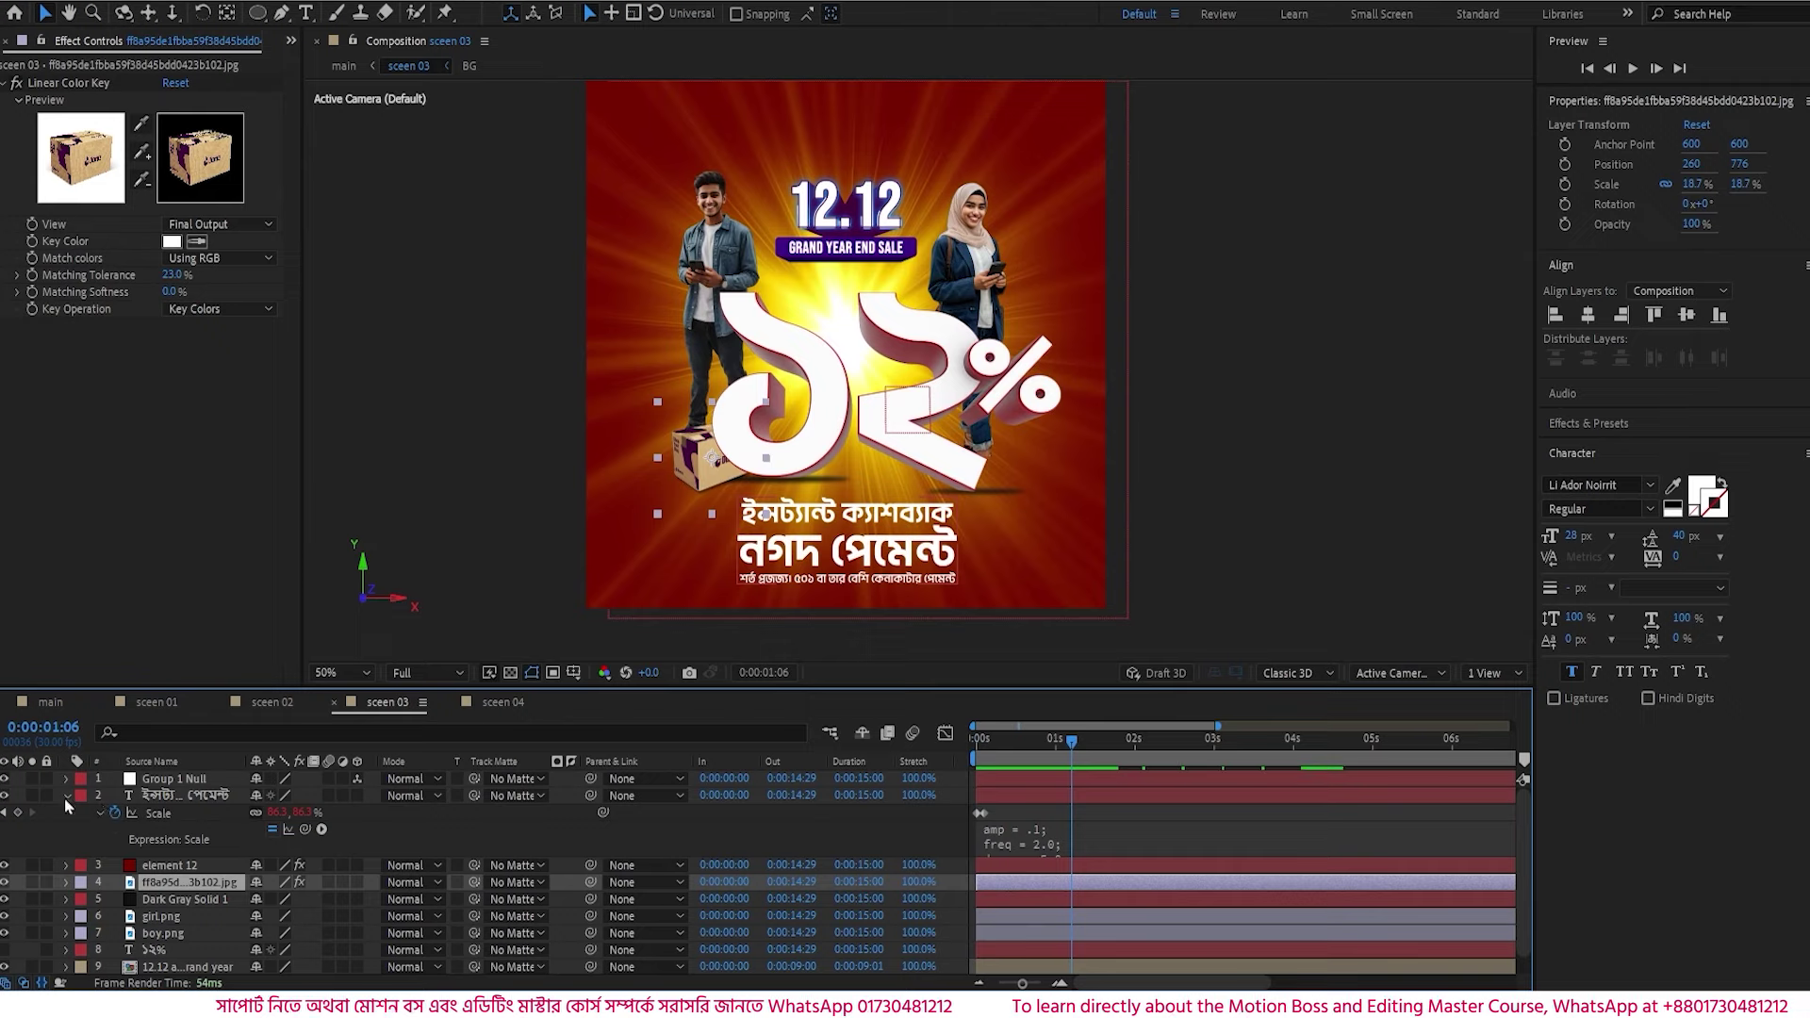
{"action": "left_click", "coordinate": [66, 796]}
- Shift the cashback text layer to start at 0:00:00:12 and preview its timing against the 3D 12% title
{"action": "left_click", "coordinate": [325, 797]}
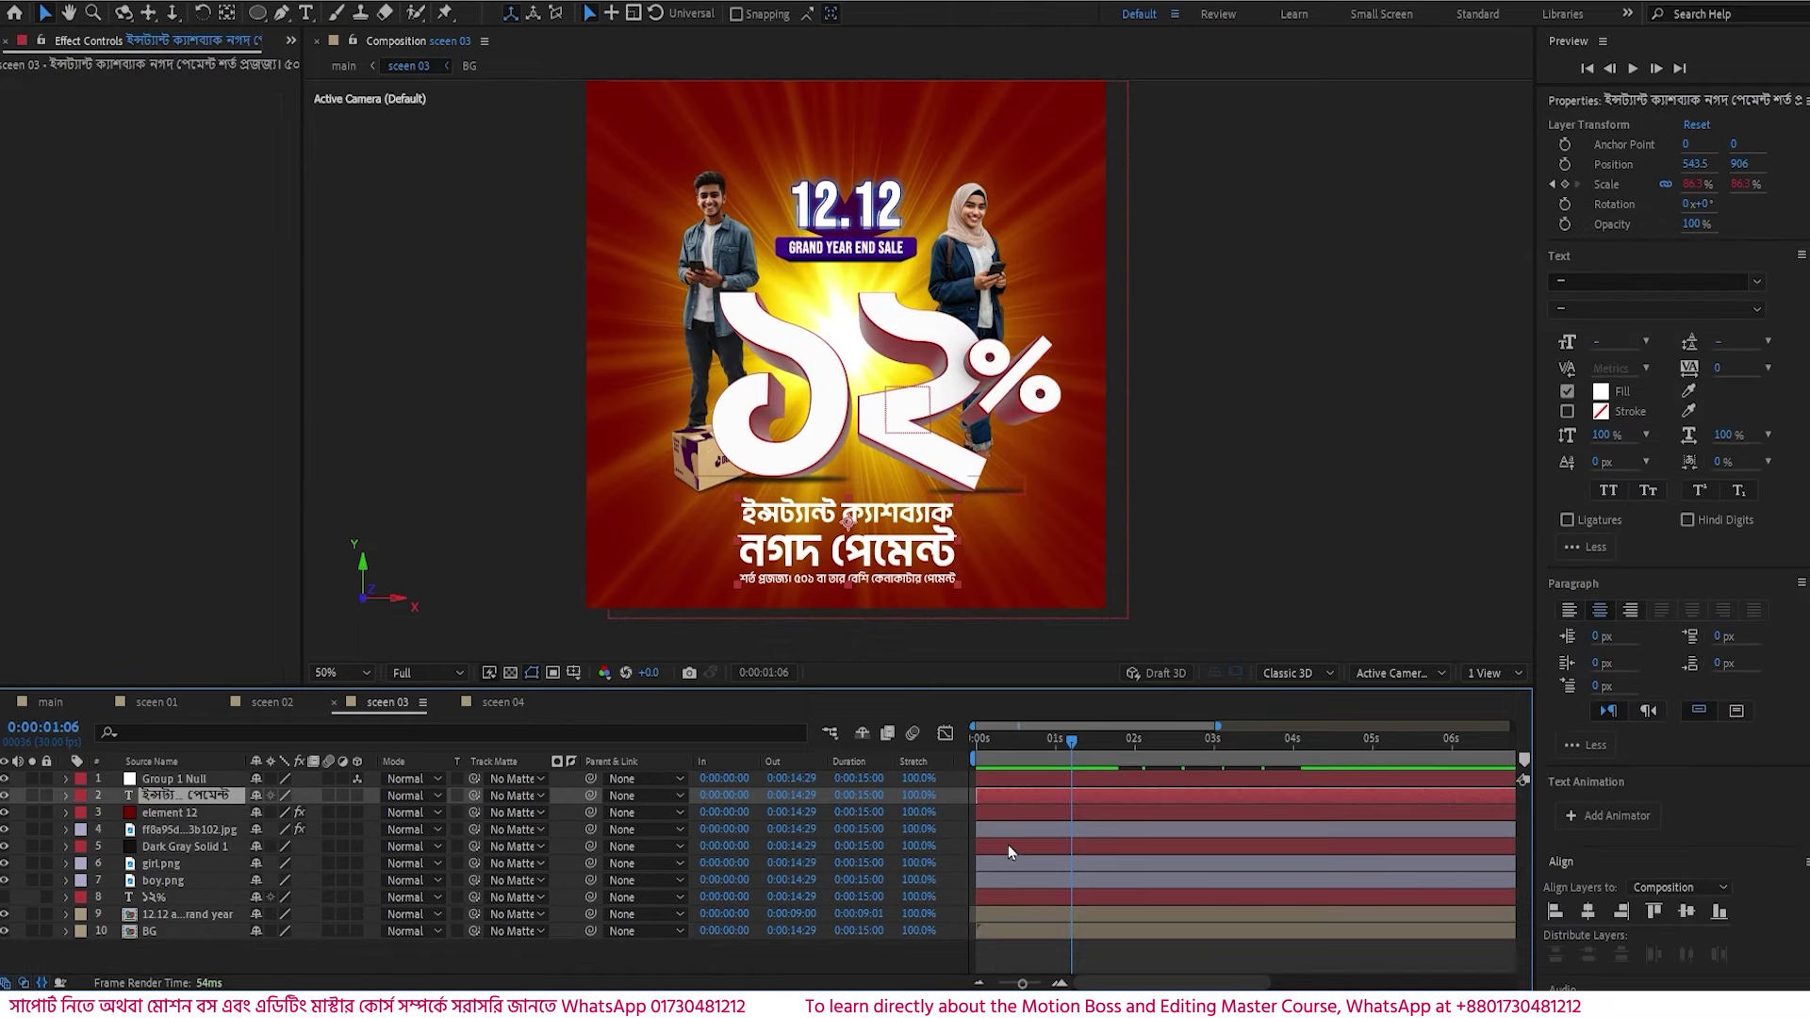
{"action": "key", "text": "Home"}
{"action": "left_click_drag", "start_coordinate": [1006, 794], "coordinate": [1003, 743]}
{"action": "key", "text": "space"}
{"action": "key", "text": "space"}
{"action": "key", "text": "space"}
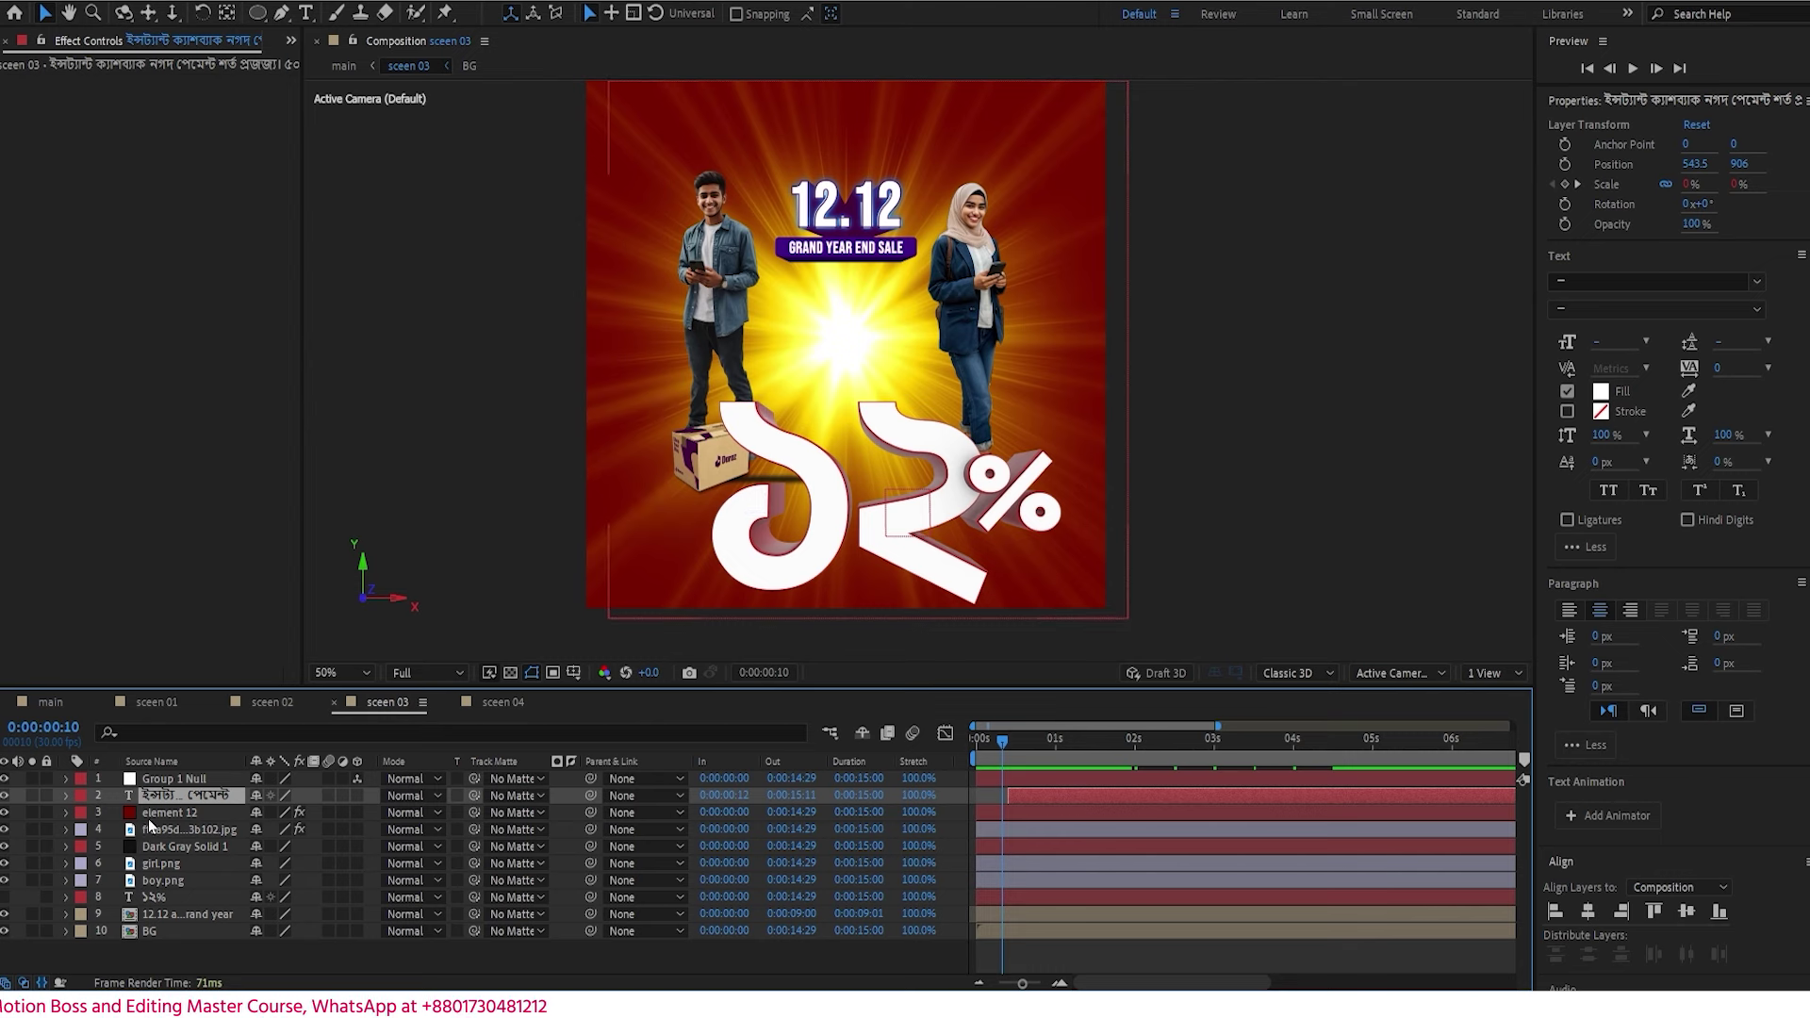
- Set Position keyframes at 0:00:00:11 on both the girl.png and boy.png layers
{"action": "left_click", "coordinate": [187, 862]}
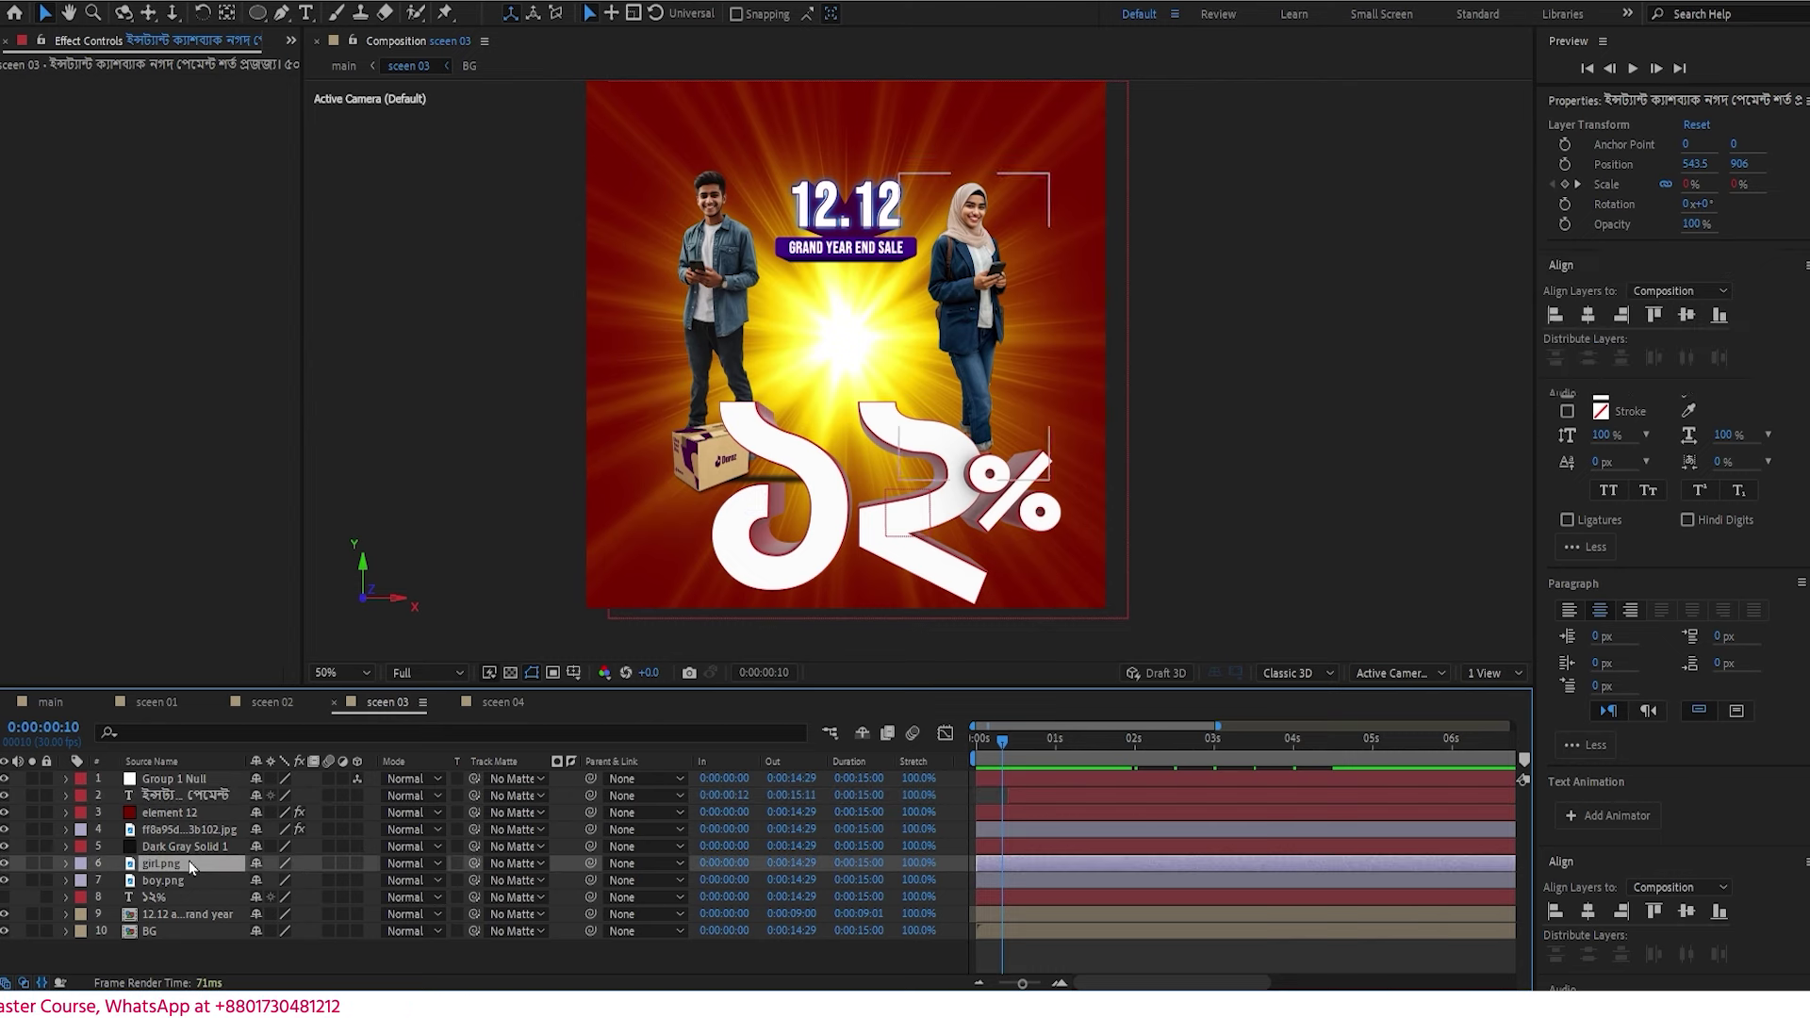
{"action": "left_click", "coordinate": [181, 880], "text": "shift"}
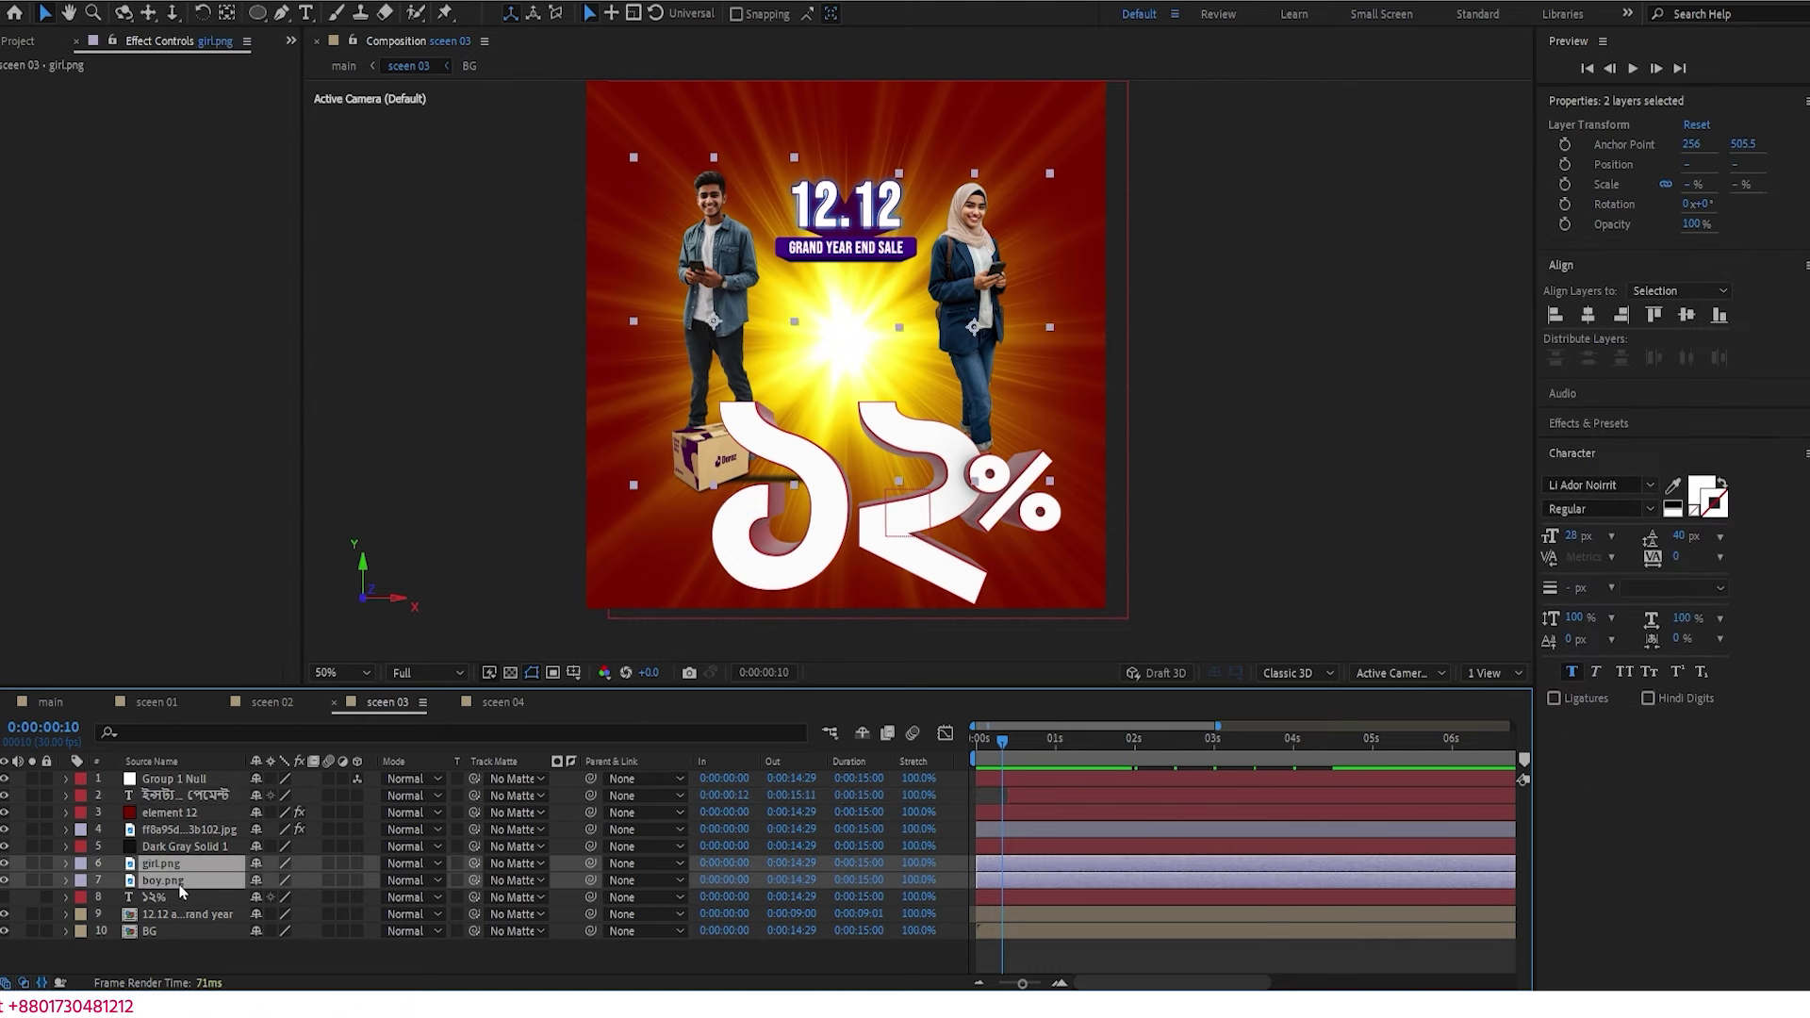
{"action": "key", "text": "p"}
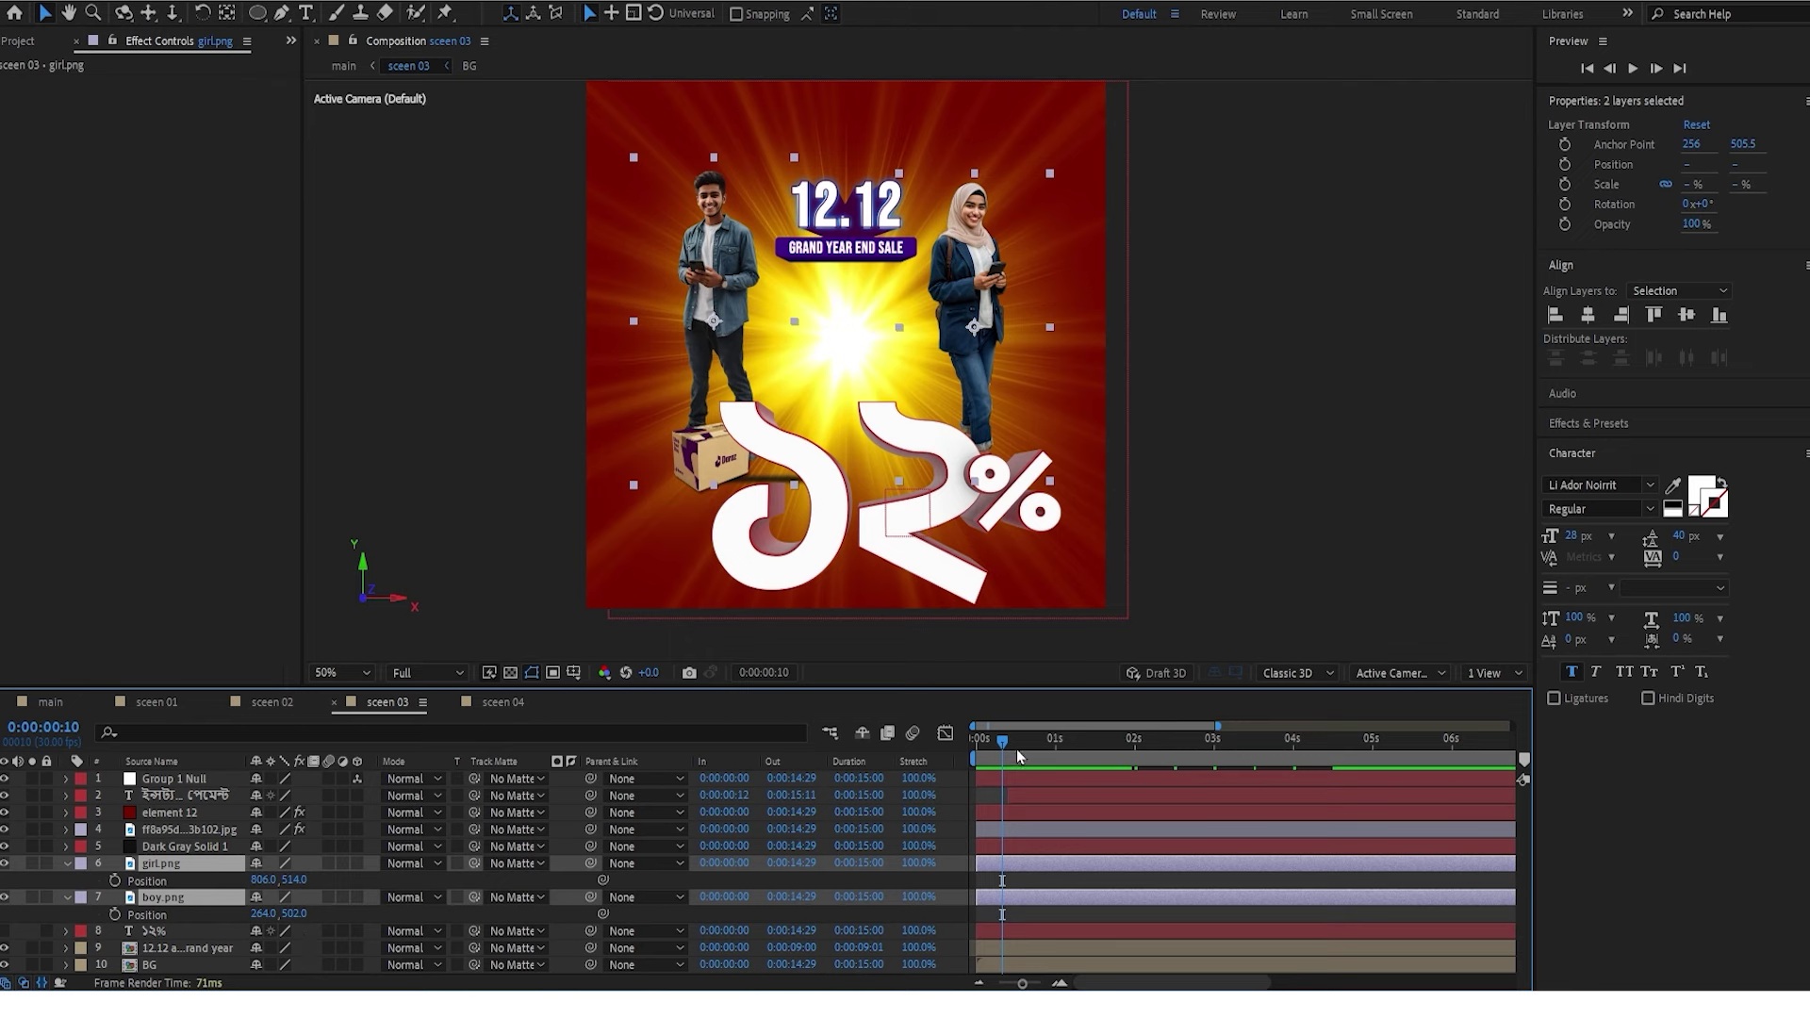
{"action": "mouse_move", "coordinate": [1003, 743]}
{"action": "left_mouse_down"}
{"action": "mouse_move", "coordinate": [1023, 743]}
{"action": "mouse_move", "coordinate": [1005, 748]}
{"action": "left_mouse_up"}
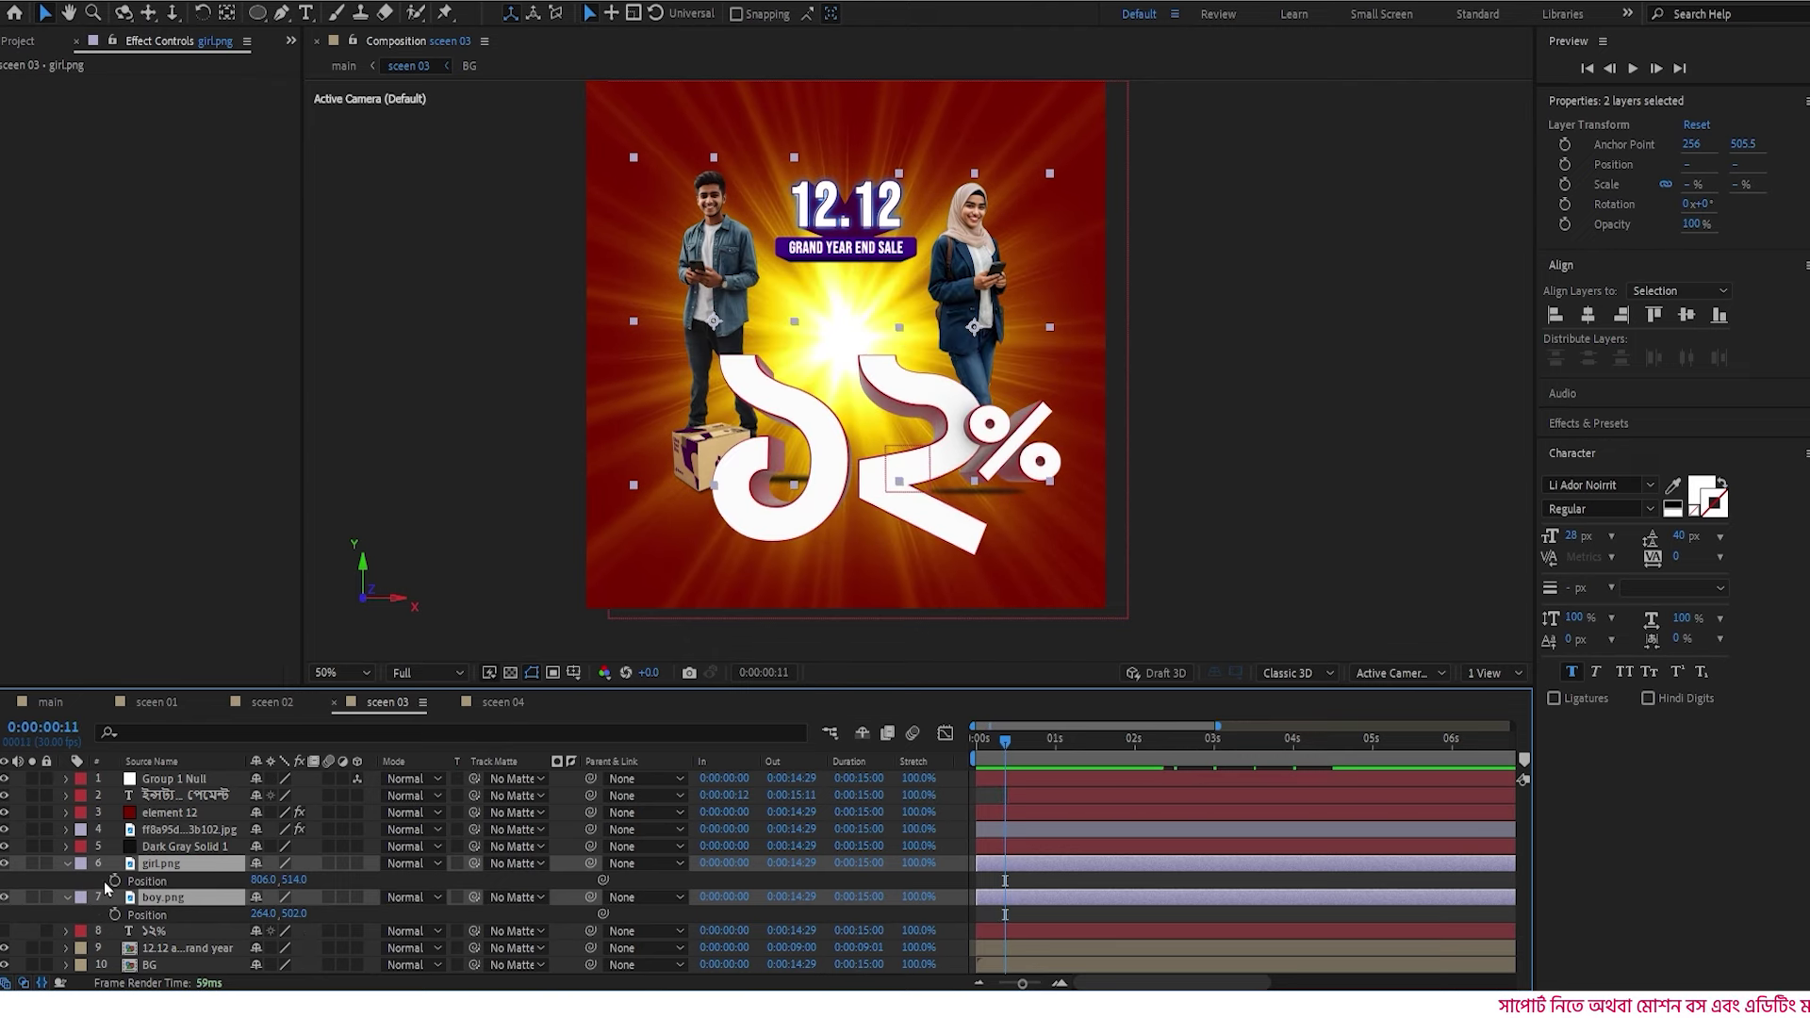
{"action": "left_click", "coordinate": [115, 881]}
- At the first frame, move girl.png outside the canvas to 1304, 316 and boy.png outside the opposite side to -188, 284
{"action": "left_click", "coordinate": [979, 739]}
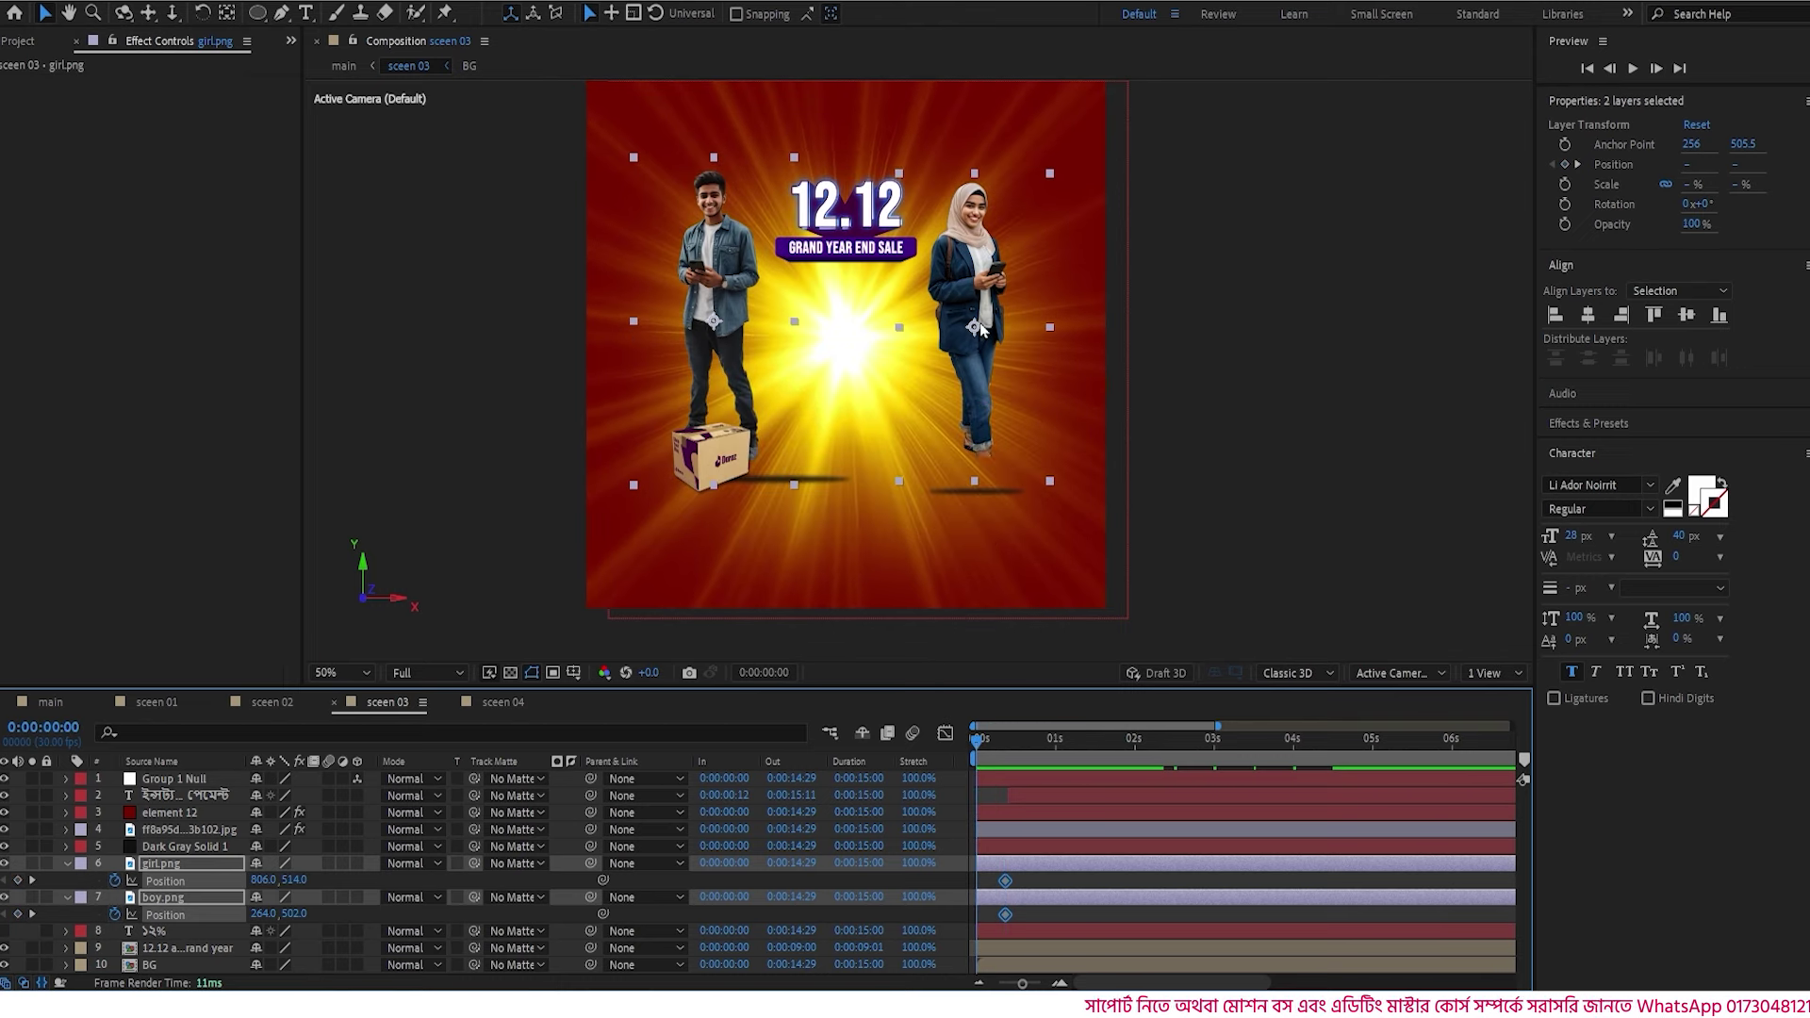
{"action": "left_click_drag", "start_coordinate": [975, 329], "coordinate": [1014, 398]}
{"action": "key", "text": "ctrl+z"}
{"action": "left_click", "coordinate": [146, 863]}
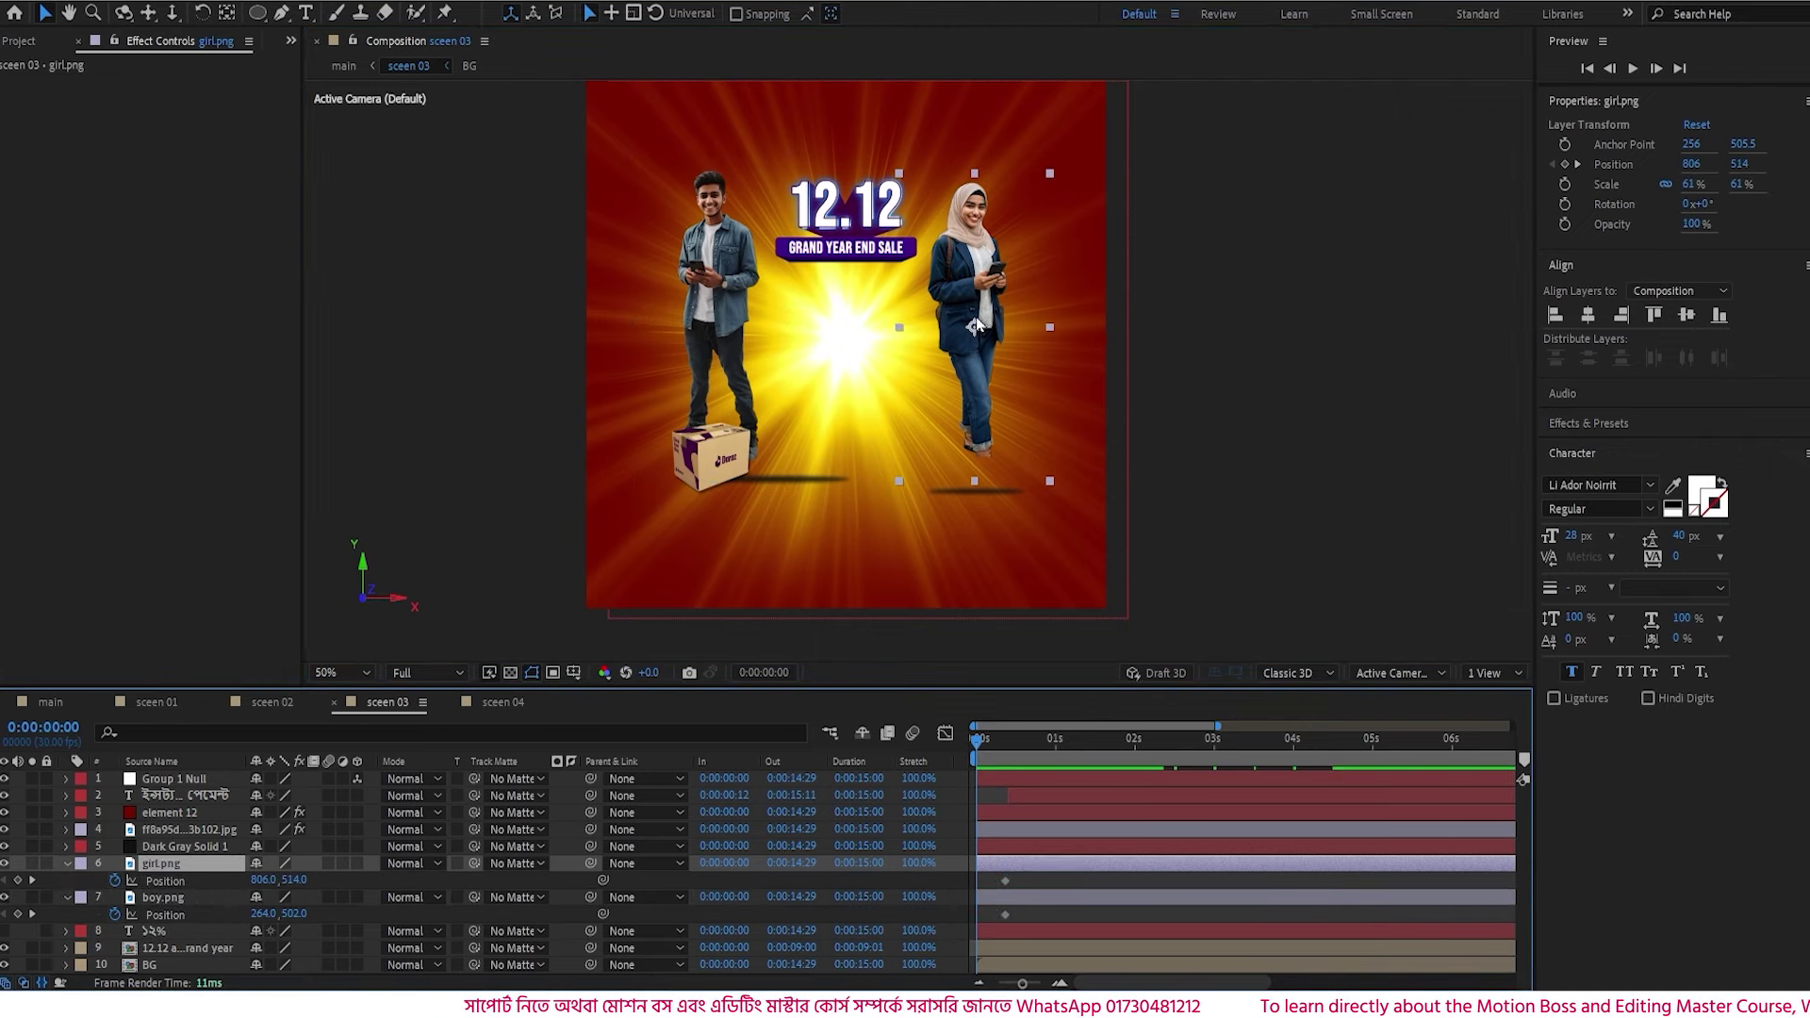
{"action": "left_click_drag", "start_coordinate": [1016, 316], "coordinate": [1213, 229]}
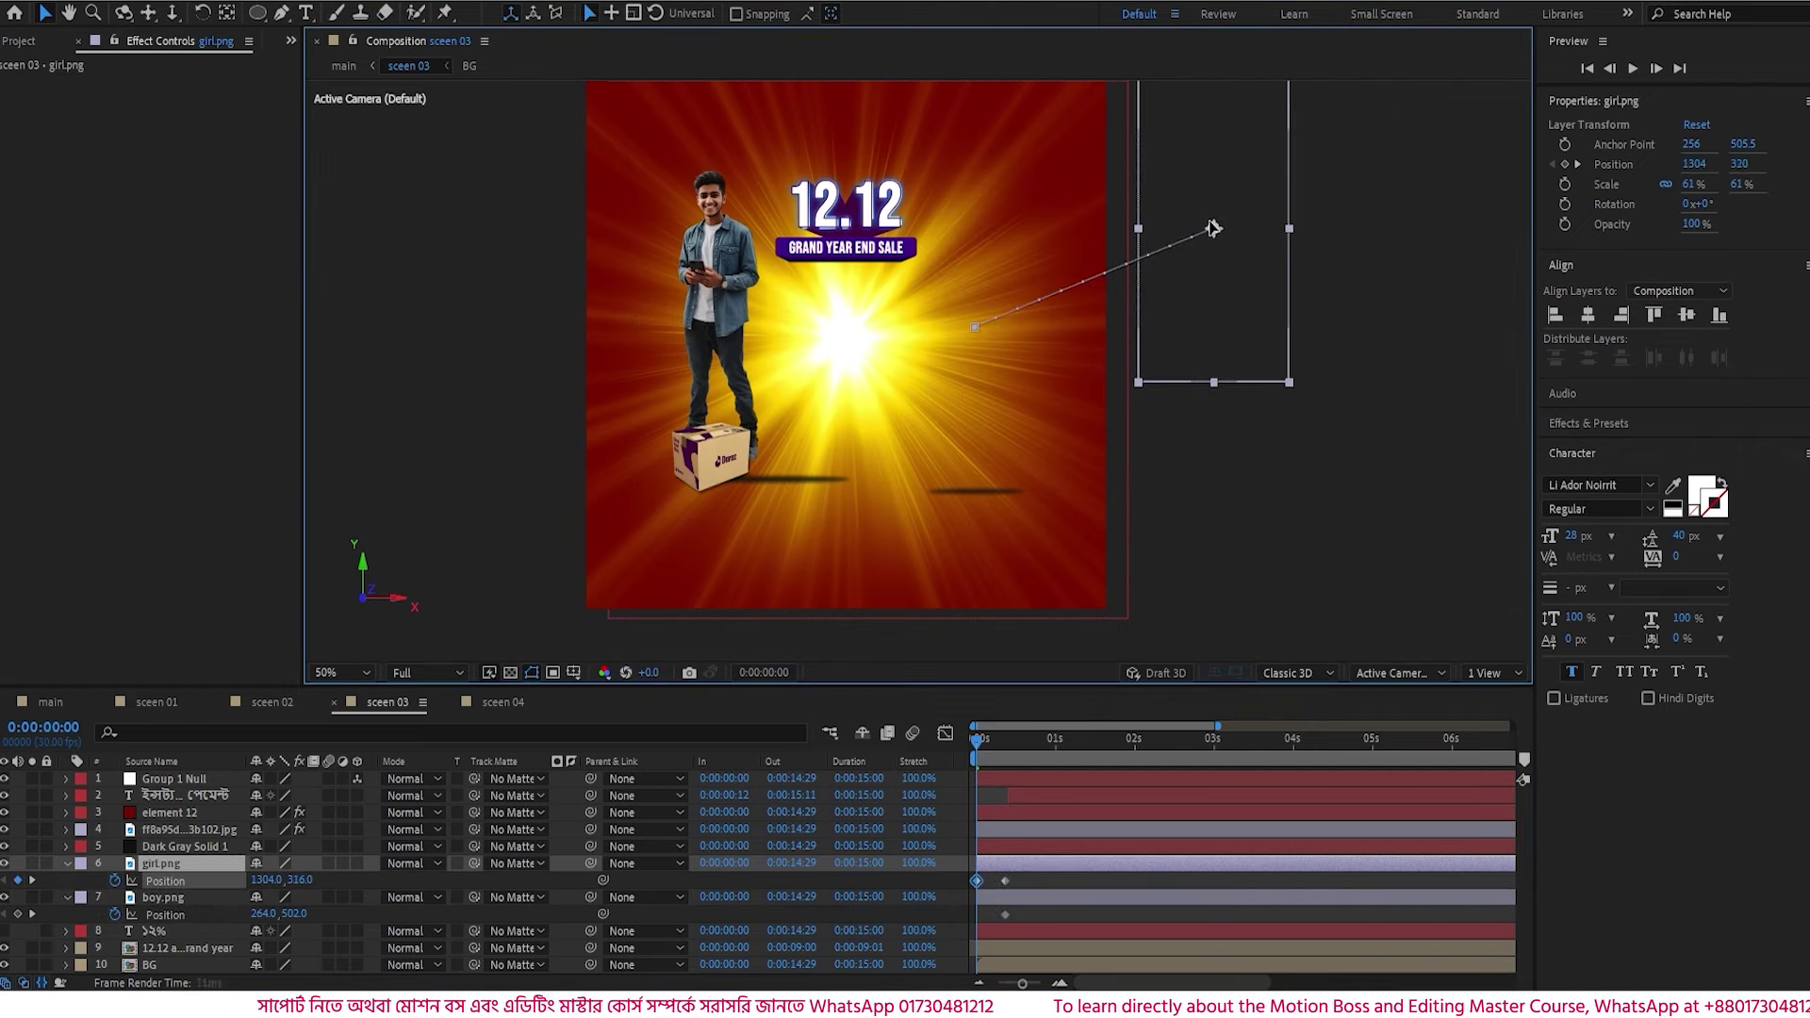
{"action": "key", "text": "ctrl+Down"}
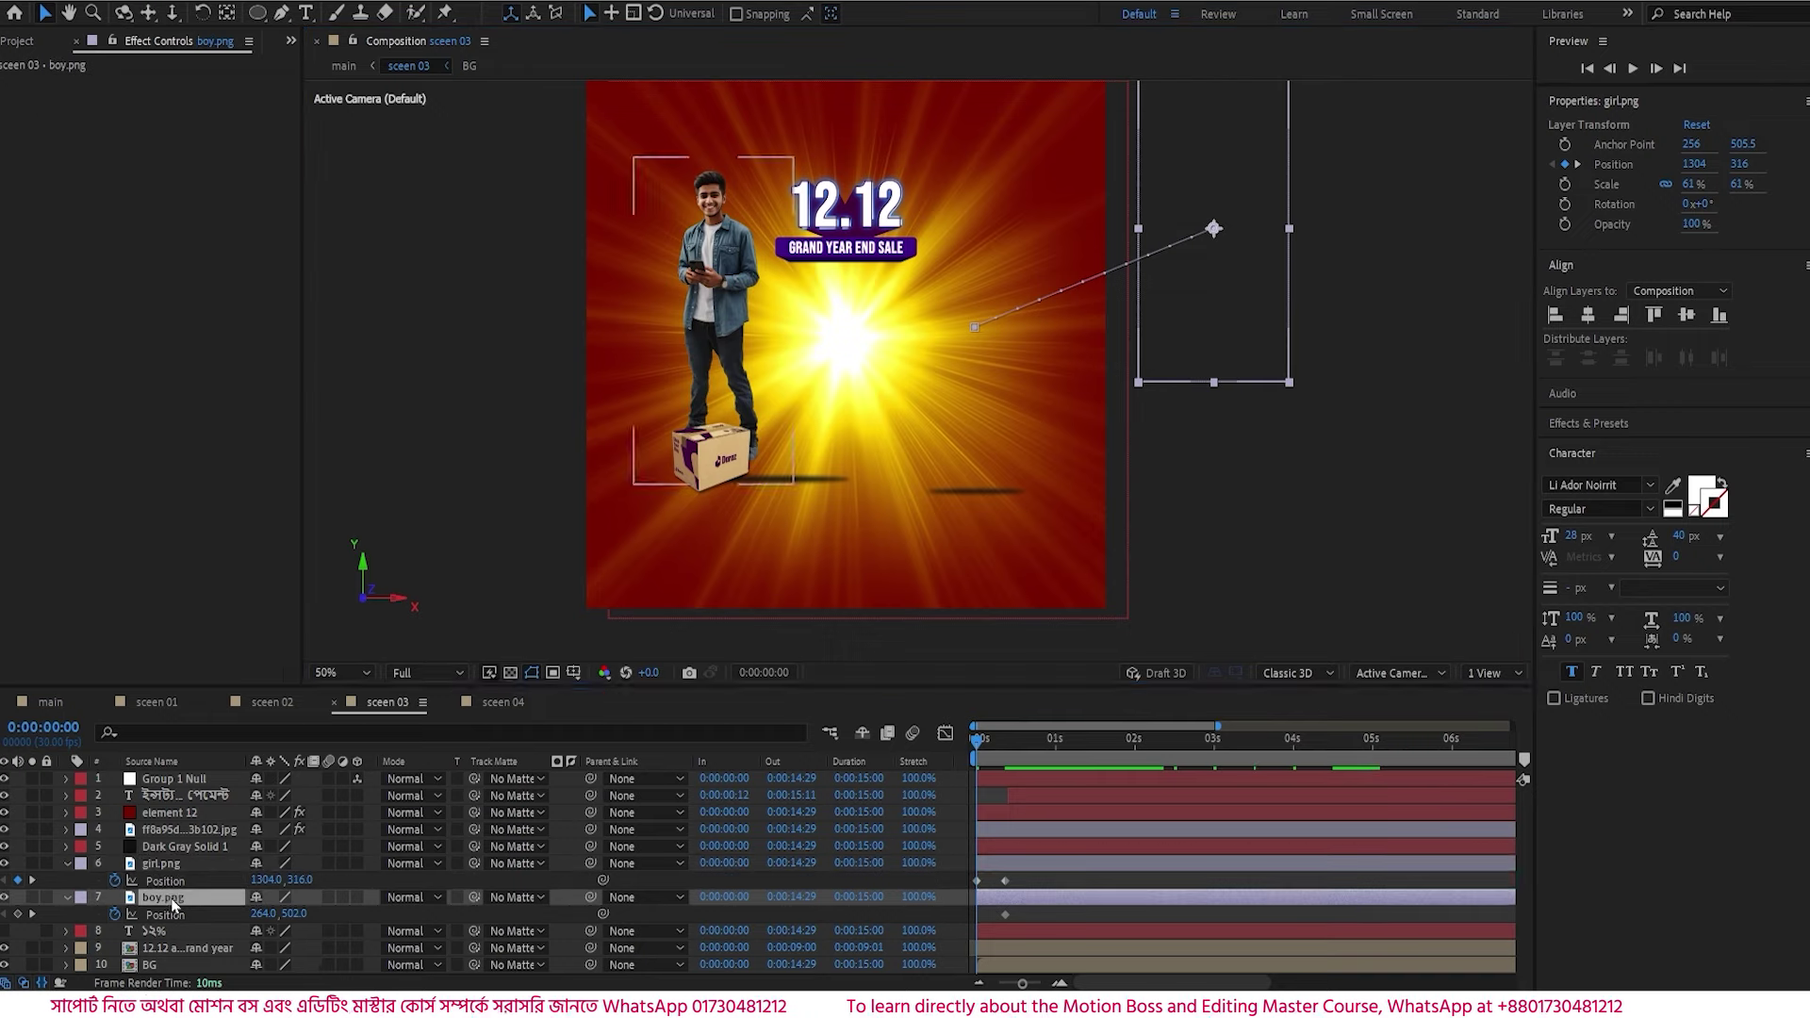
{"action": "left_click_drag", "start_coordinate": [702, 323], "coordinate": [485, 214]}
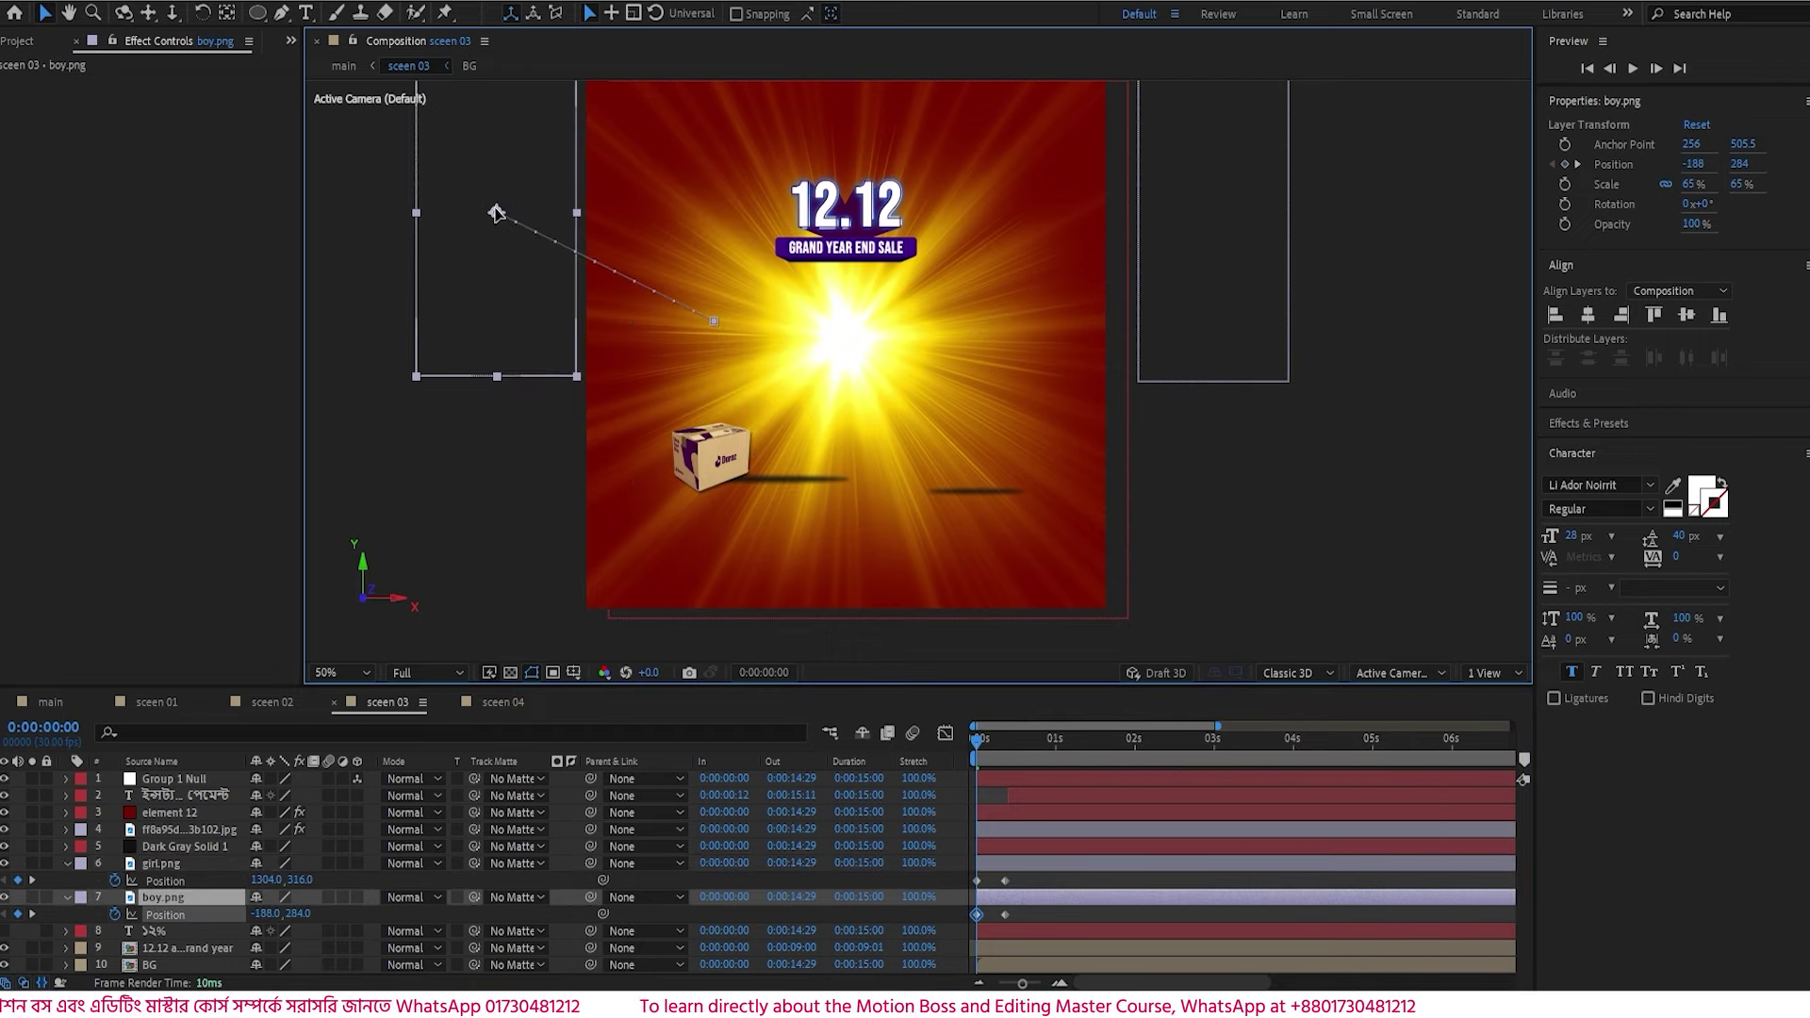
- Preview the entrance and move the ending Position keyframes of girl.png and boy.png earlier for a faster slide-in
{"action": "key", "text": "space"}
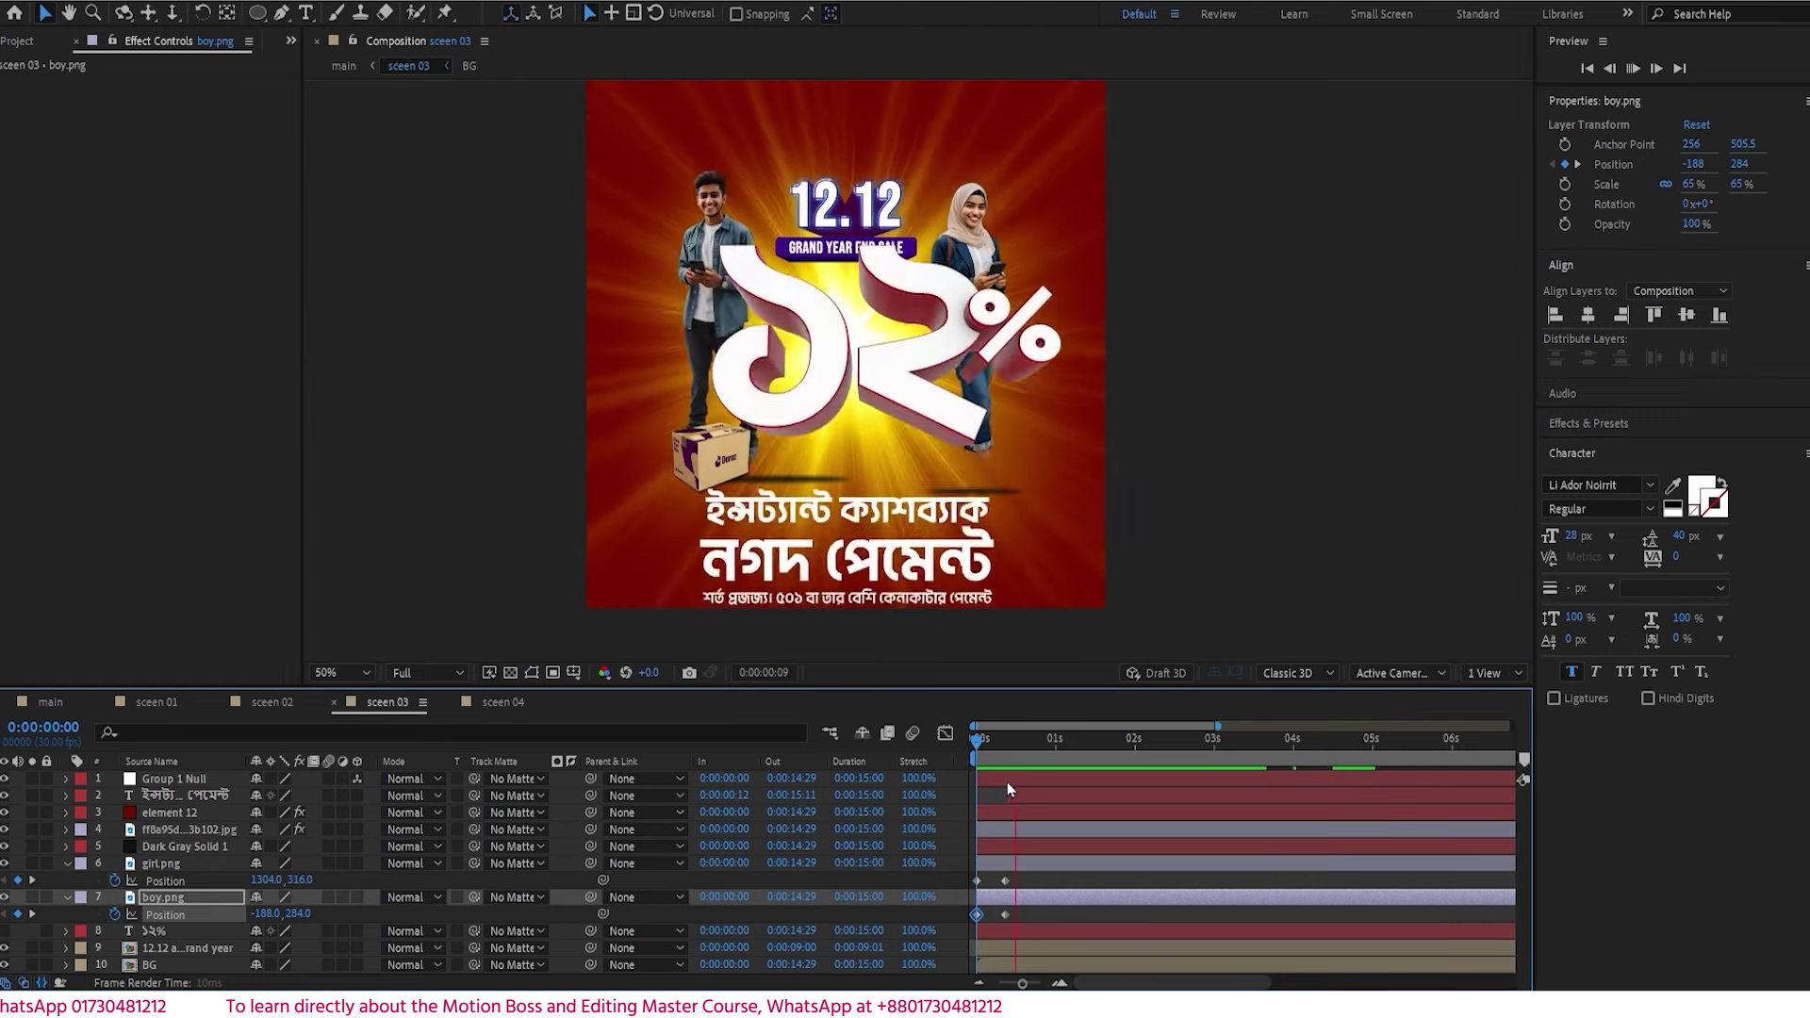
{"action": "key", "text": "space"}
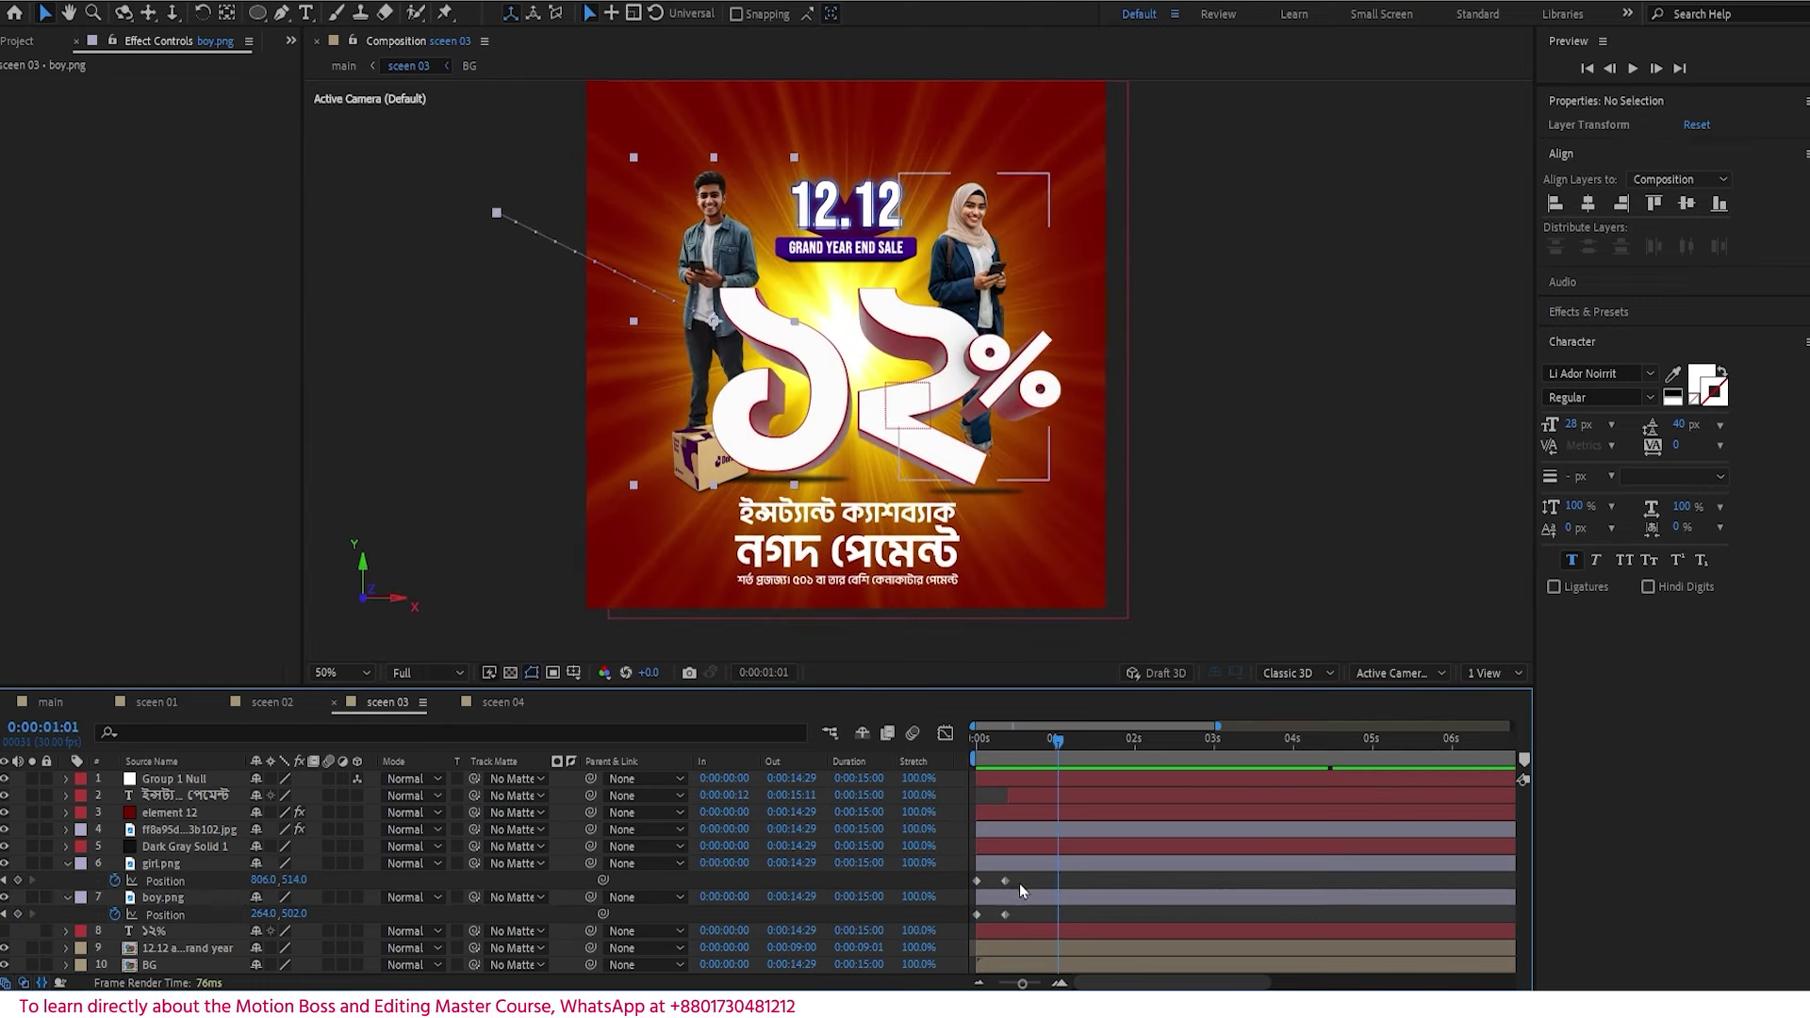
{"action": "left_click_drag", "start_coordinate": [1020, 880], "coordinate": [999, 917]}
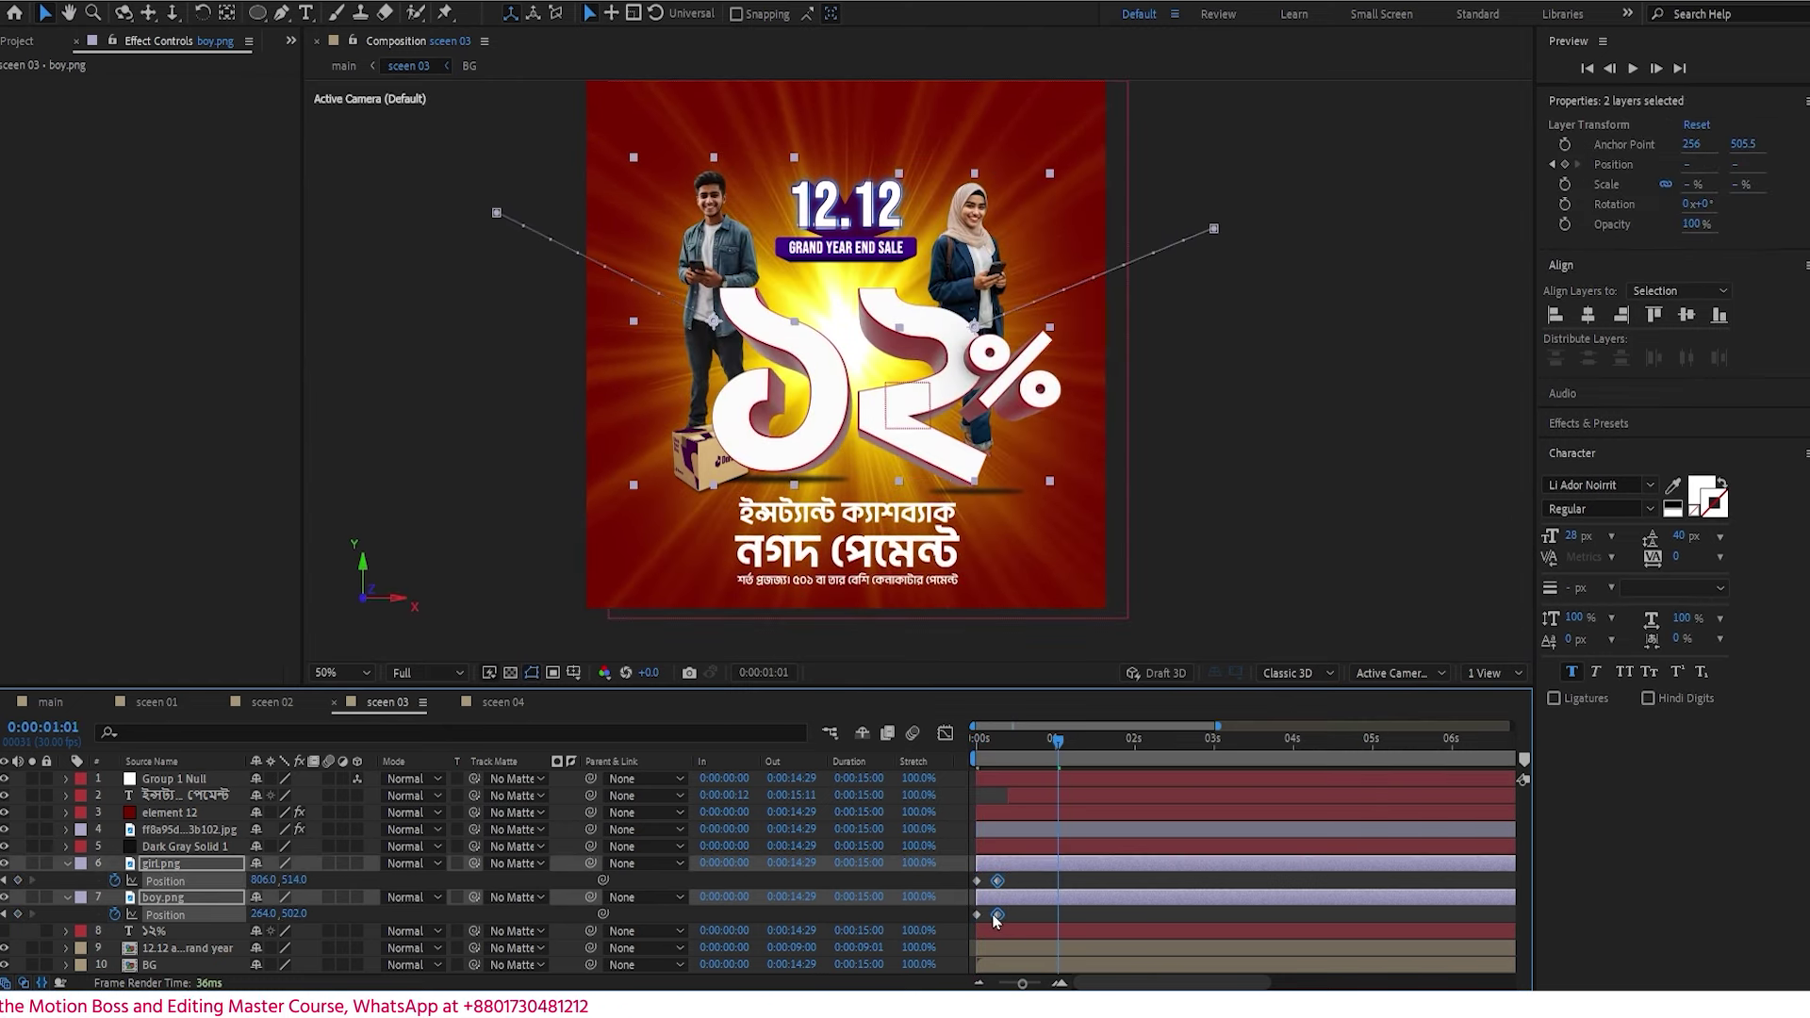
{"action": "key", "text": "Home"}
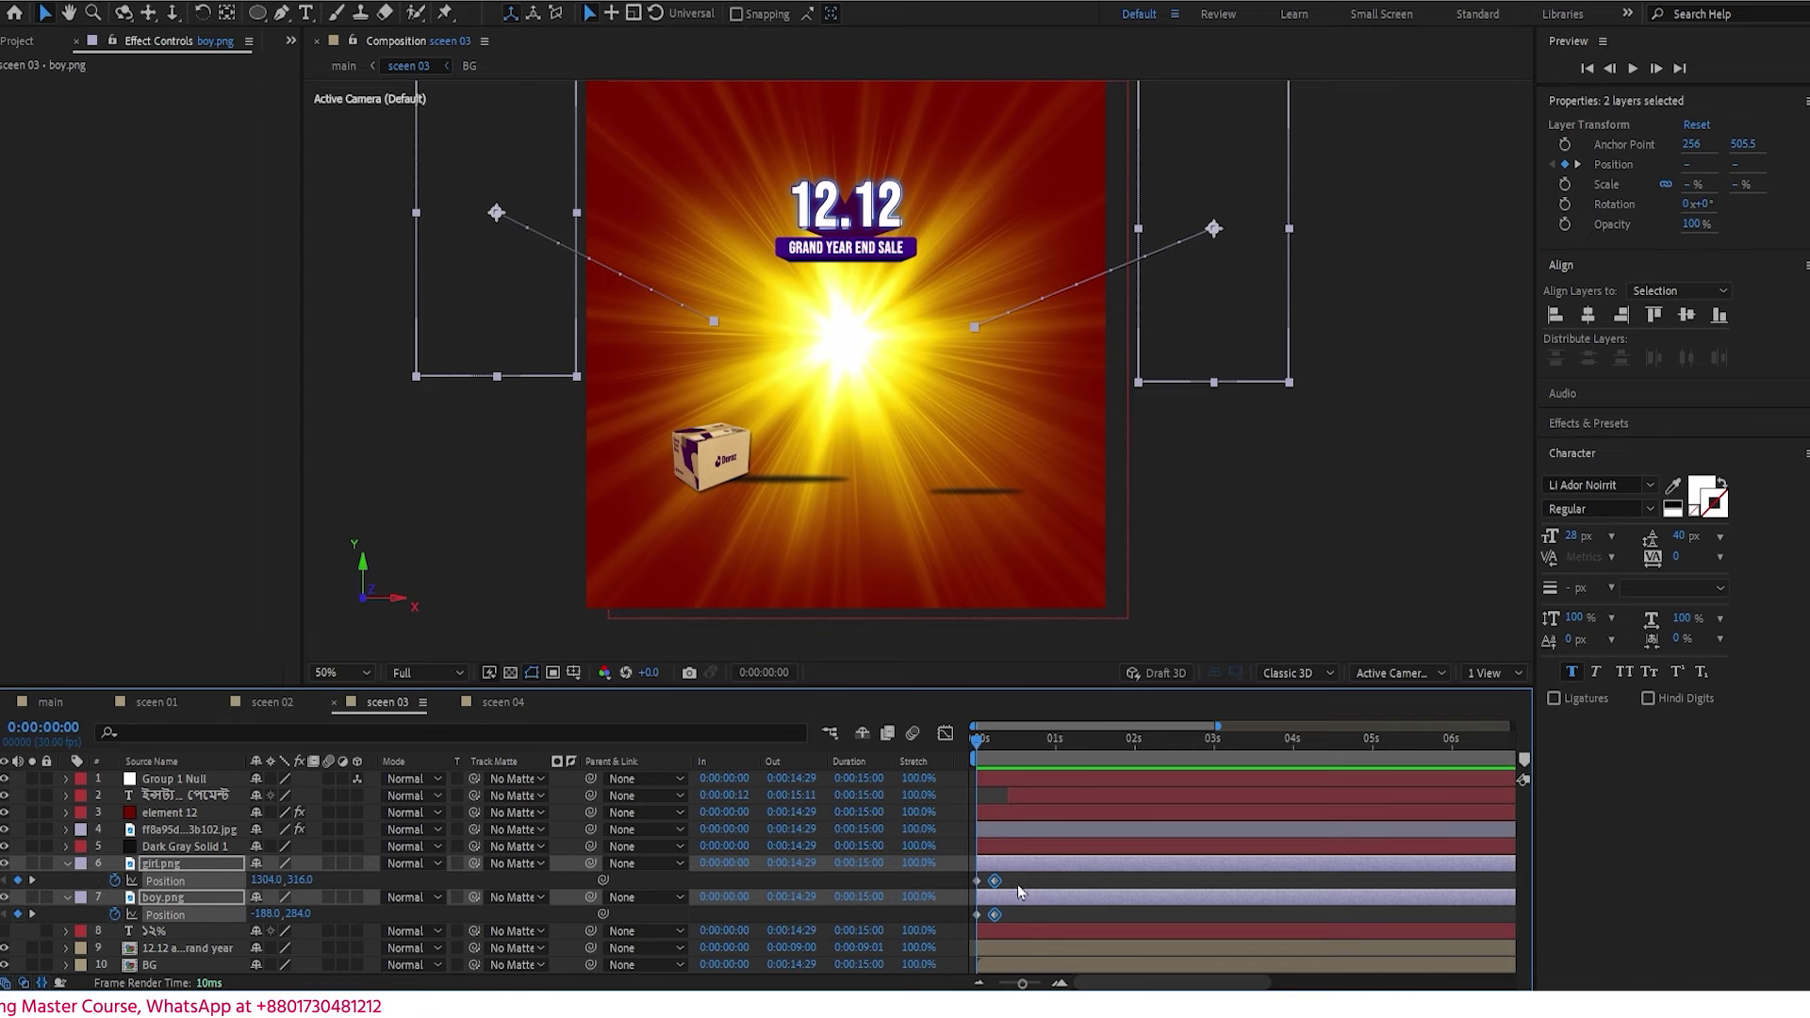
- Delay the girl.png and boy.png layers to start at 0:00:00:09 and preview the result
{"action": "left_click_drag", "start_coordinate": [1019, 902], "coordinate": [1037, 899]}
{"action": "key", "text": "space"}
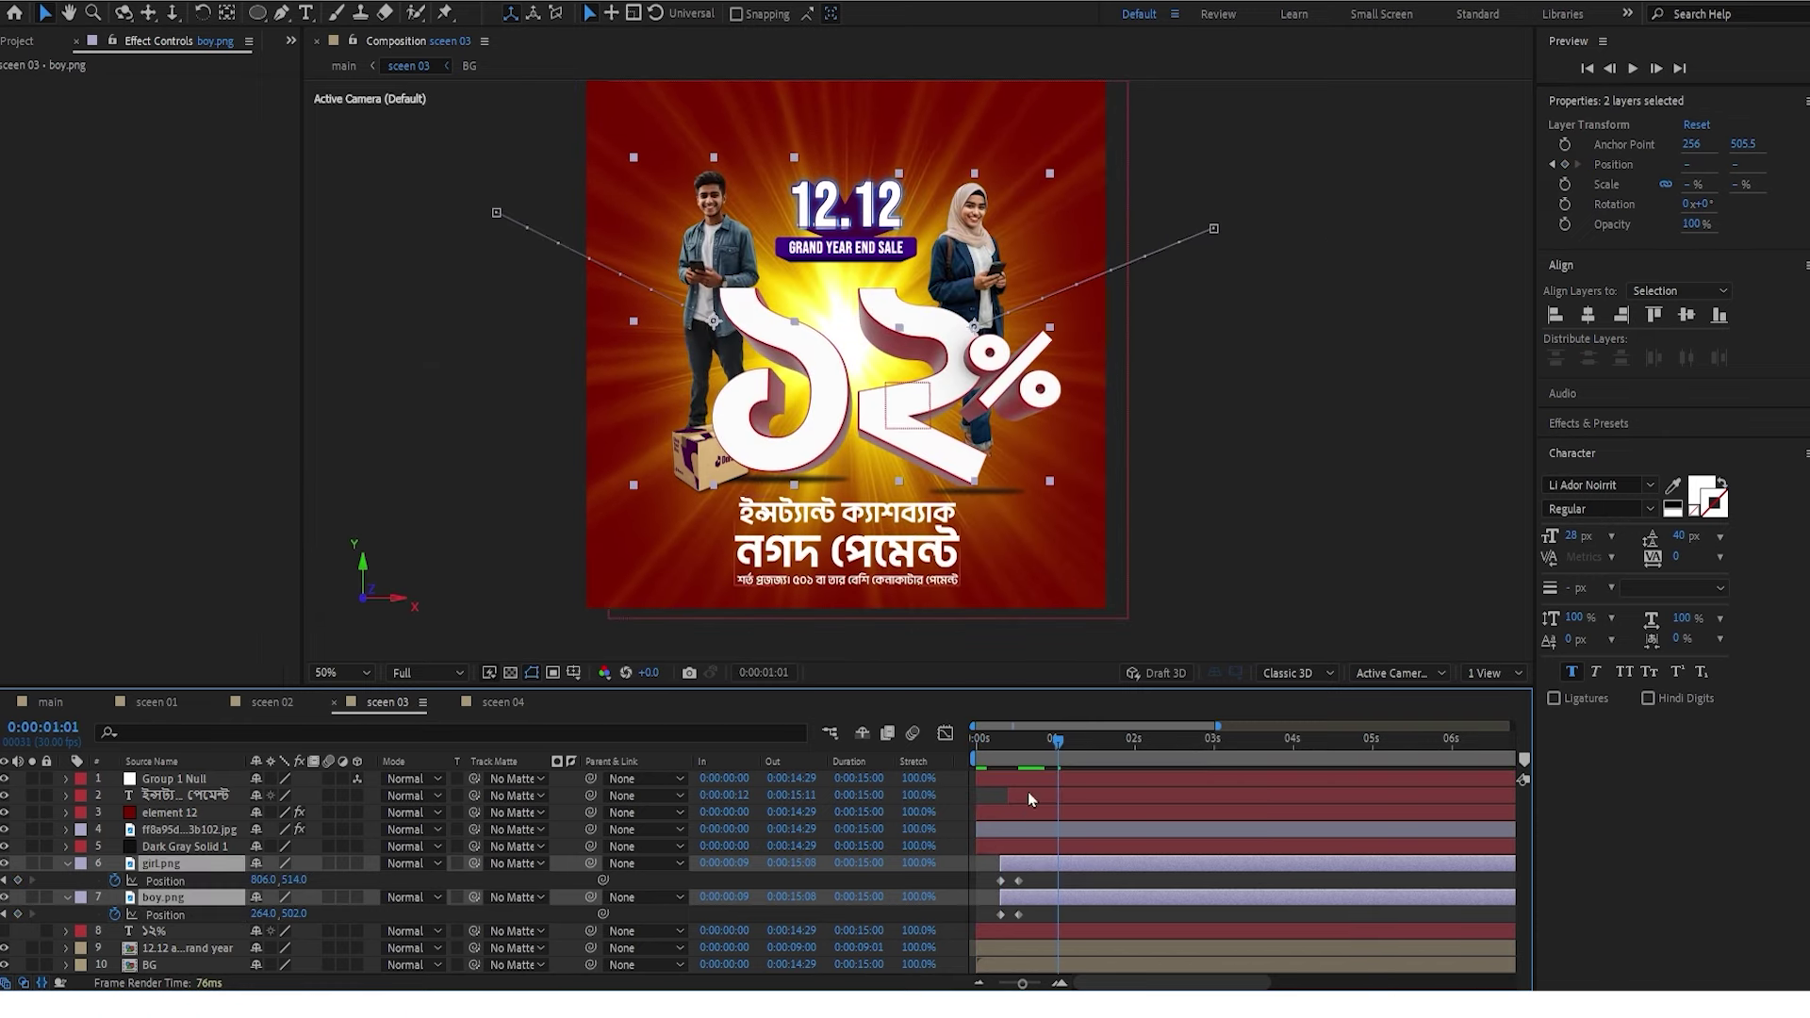
{"action": "key", "text": "Home"}
{"action": "key", "text": "space"}
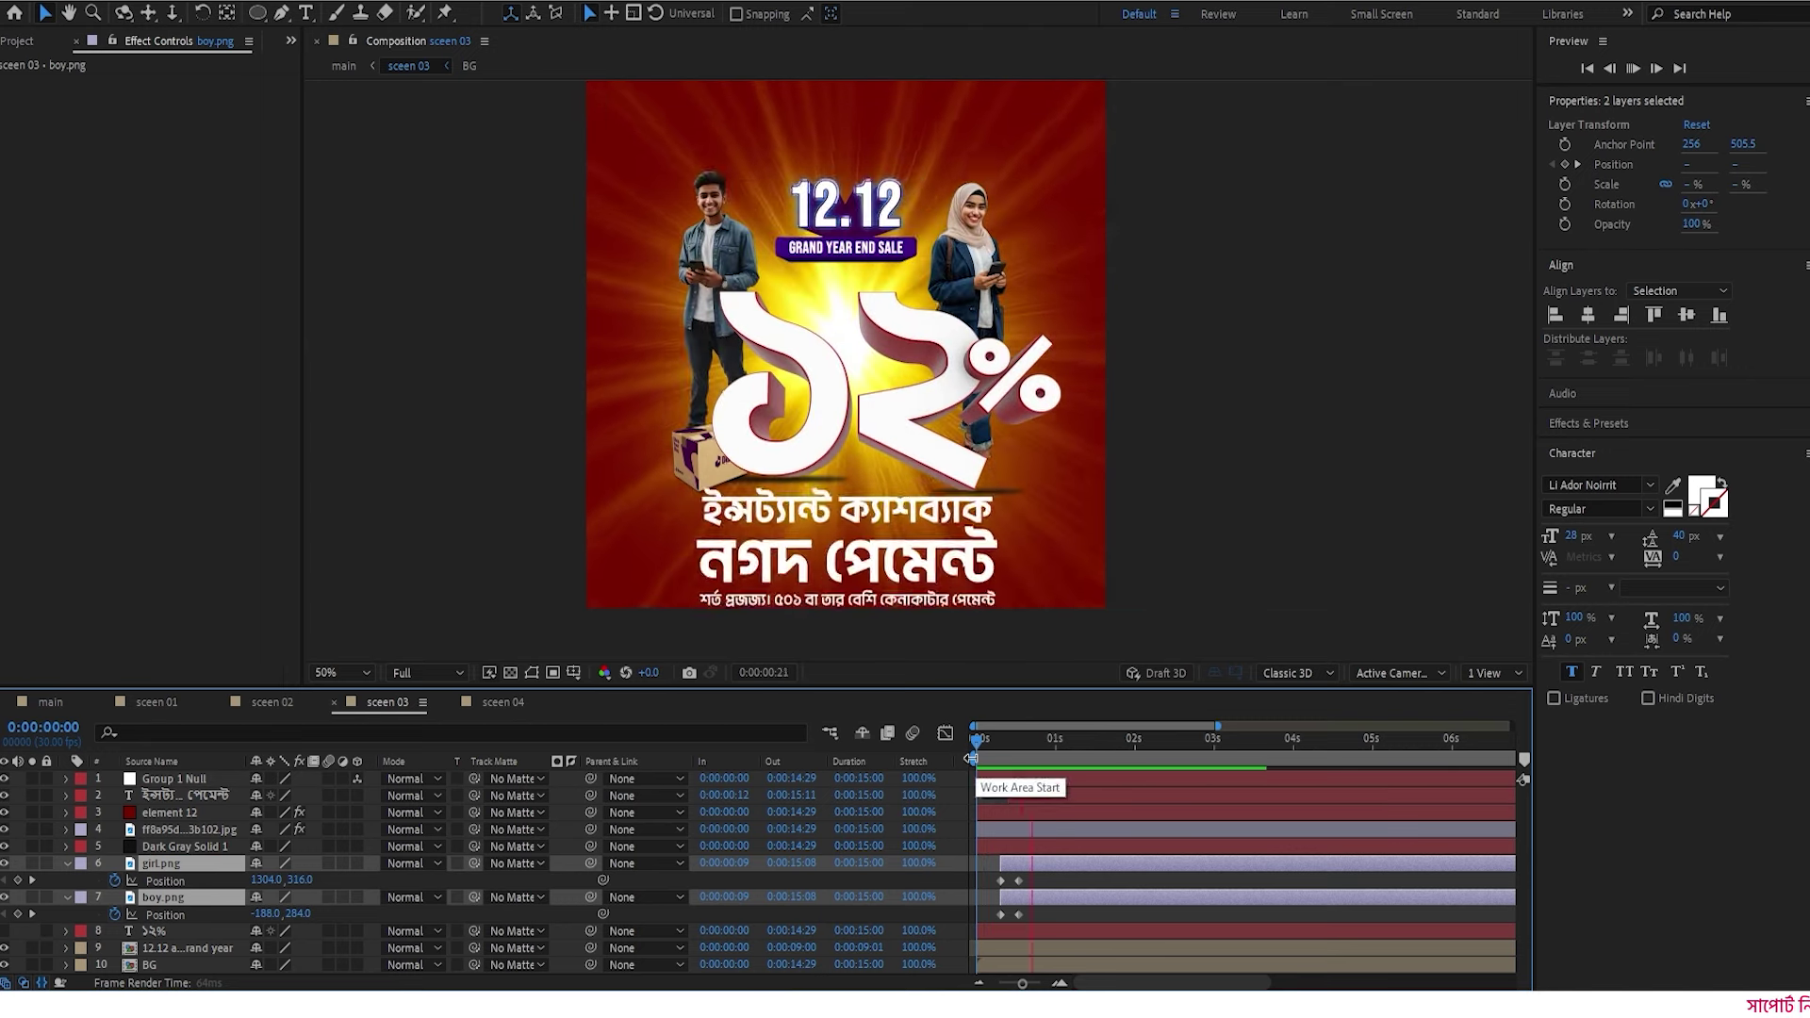
- Animate the box image dropping in from Position 260, -116 to 260, 776, with its layer starting at 0:00:00:07, and preview it
{"action": "left_click", "coordinate": [694, 492]}
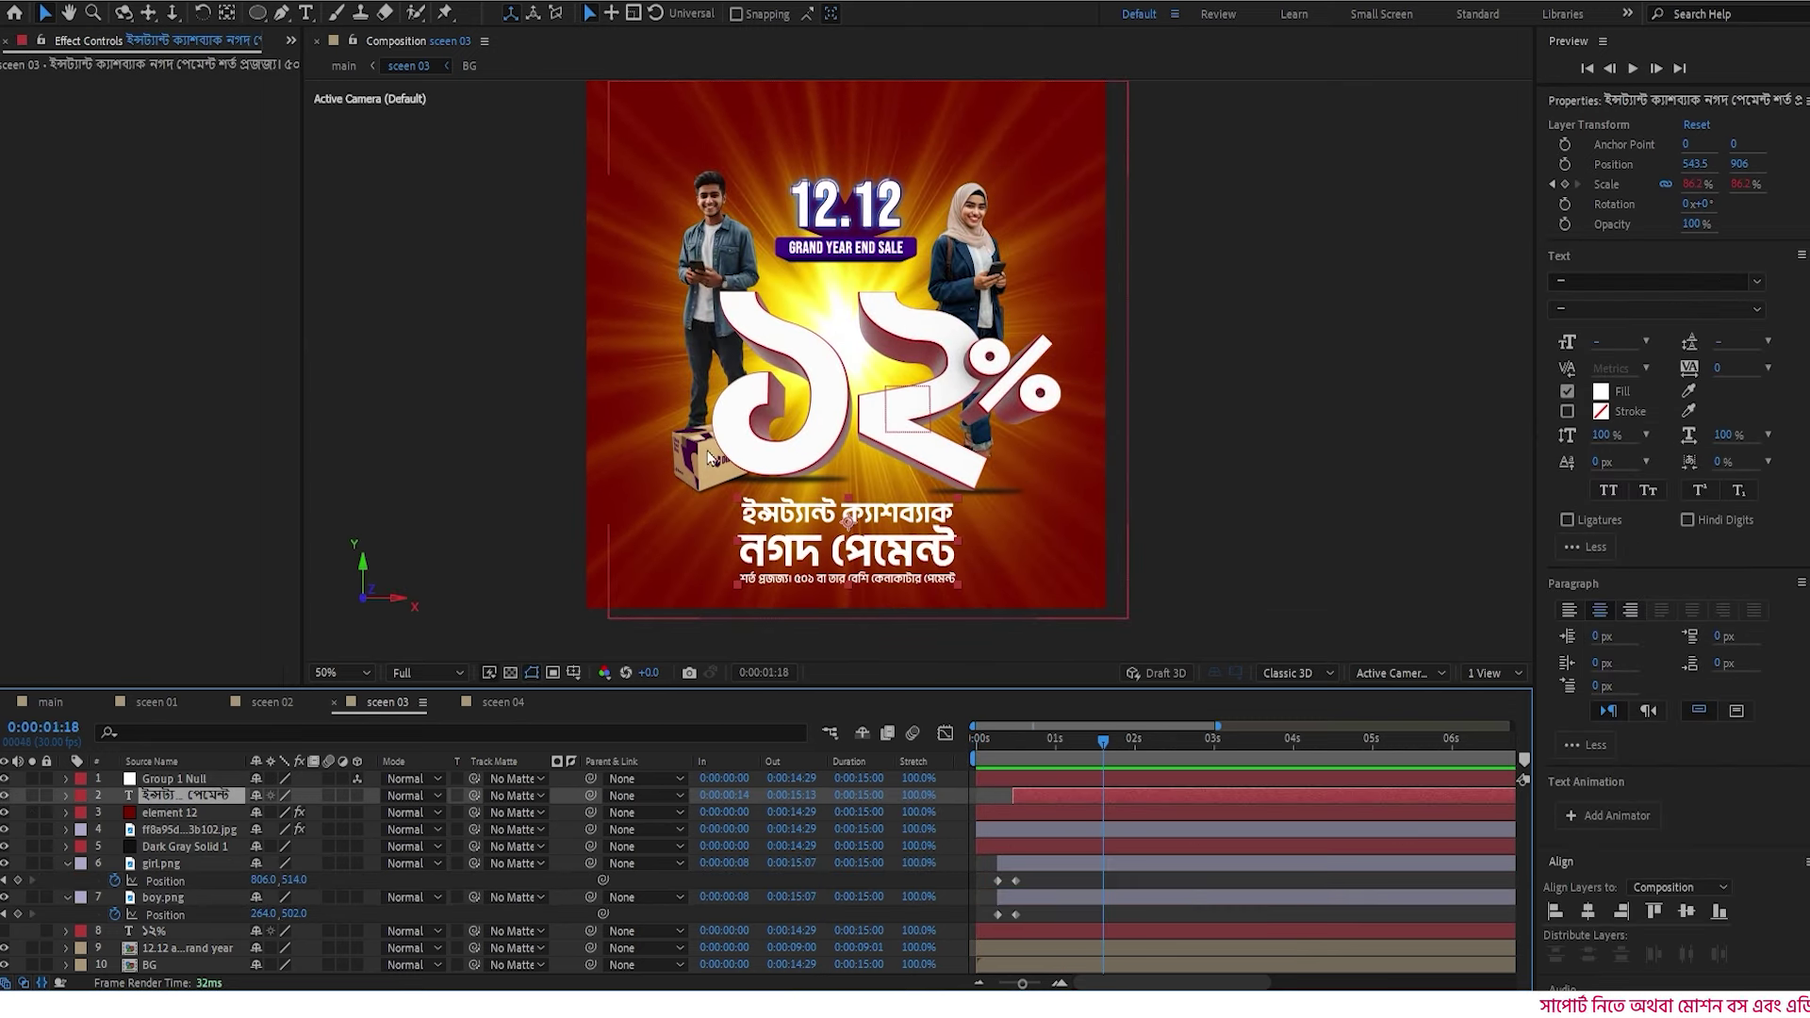
{"action": "left_click", "coordinate": [187, 830]}
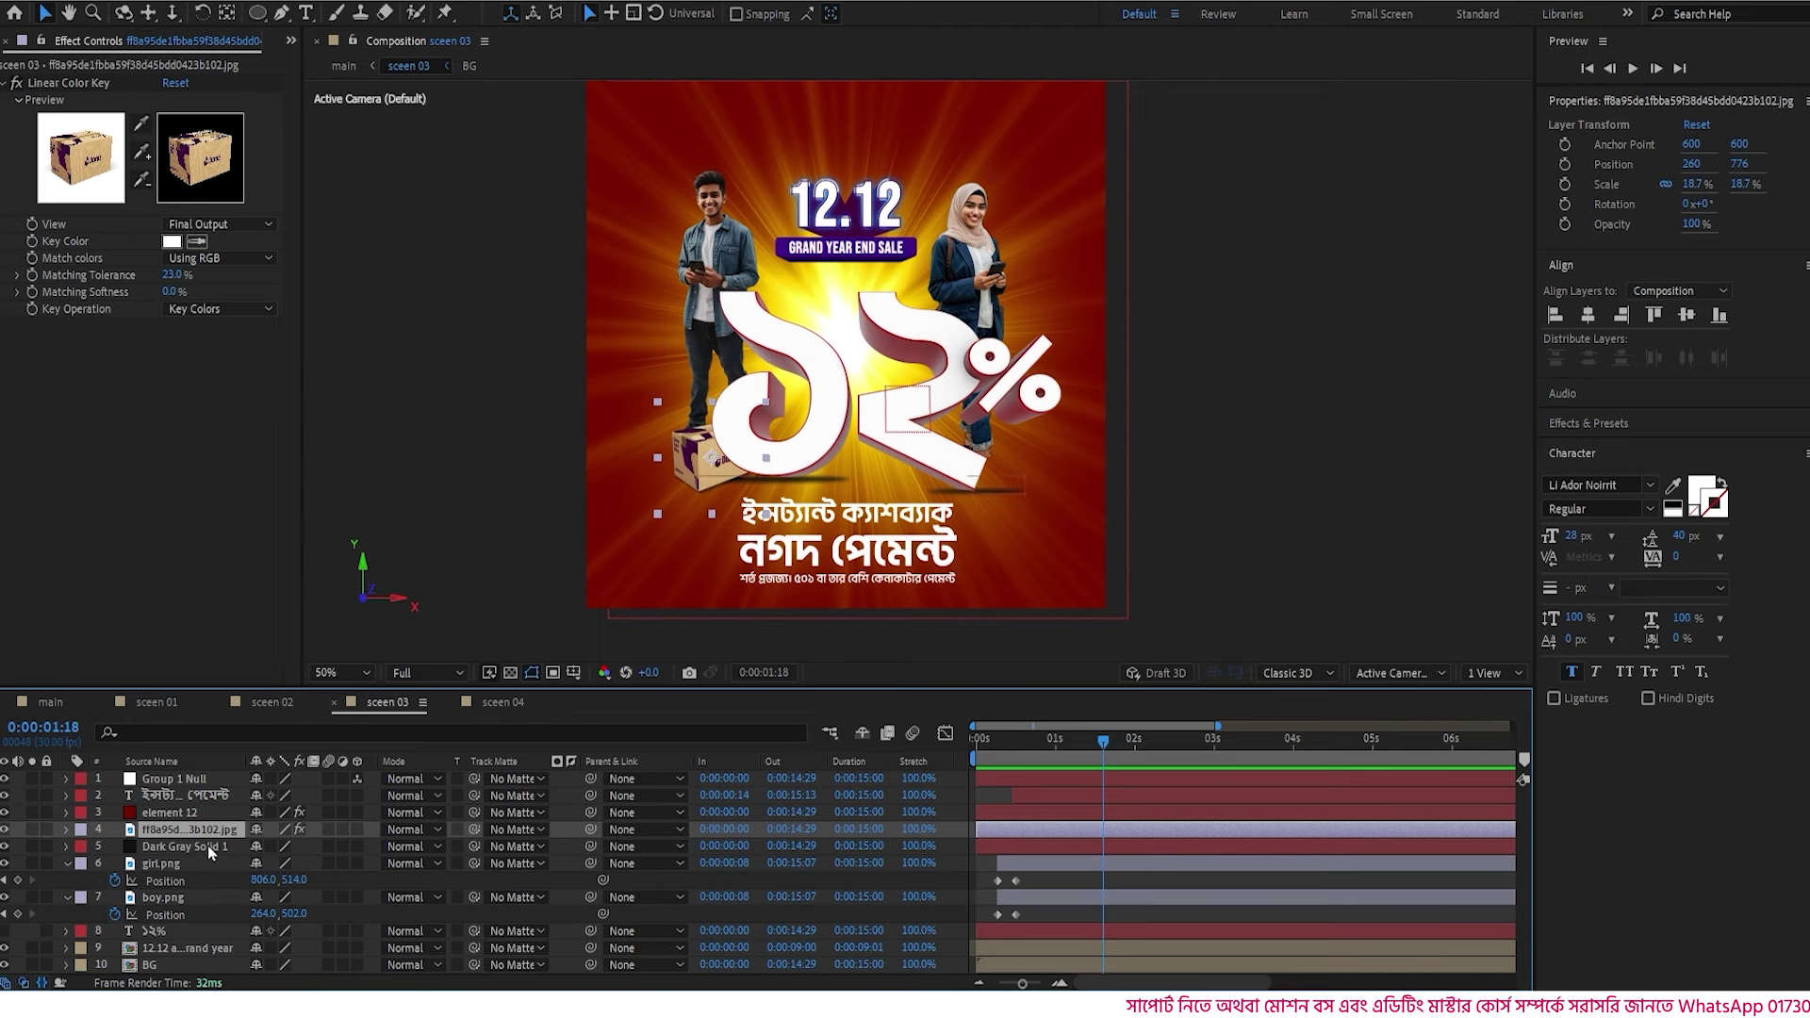
{"action": "key", "text": "p"}
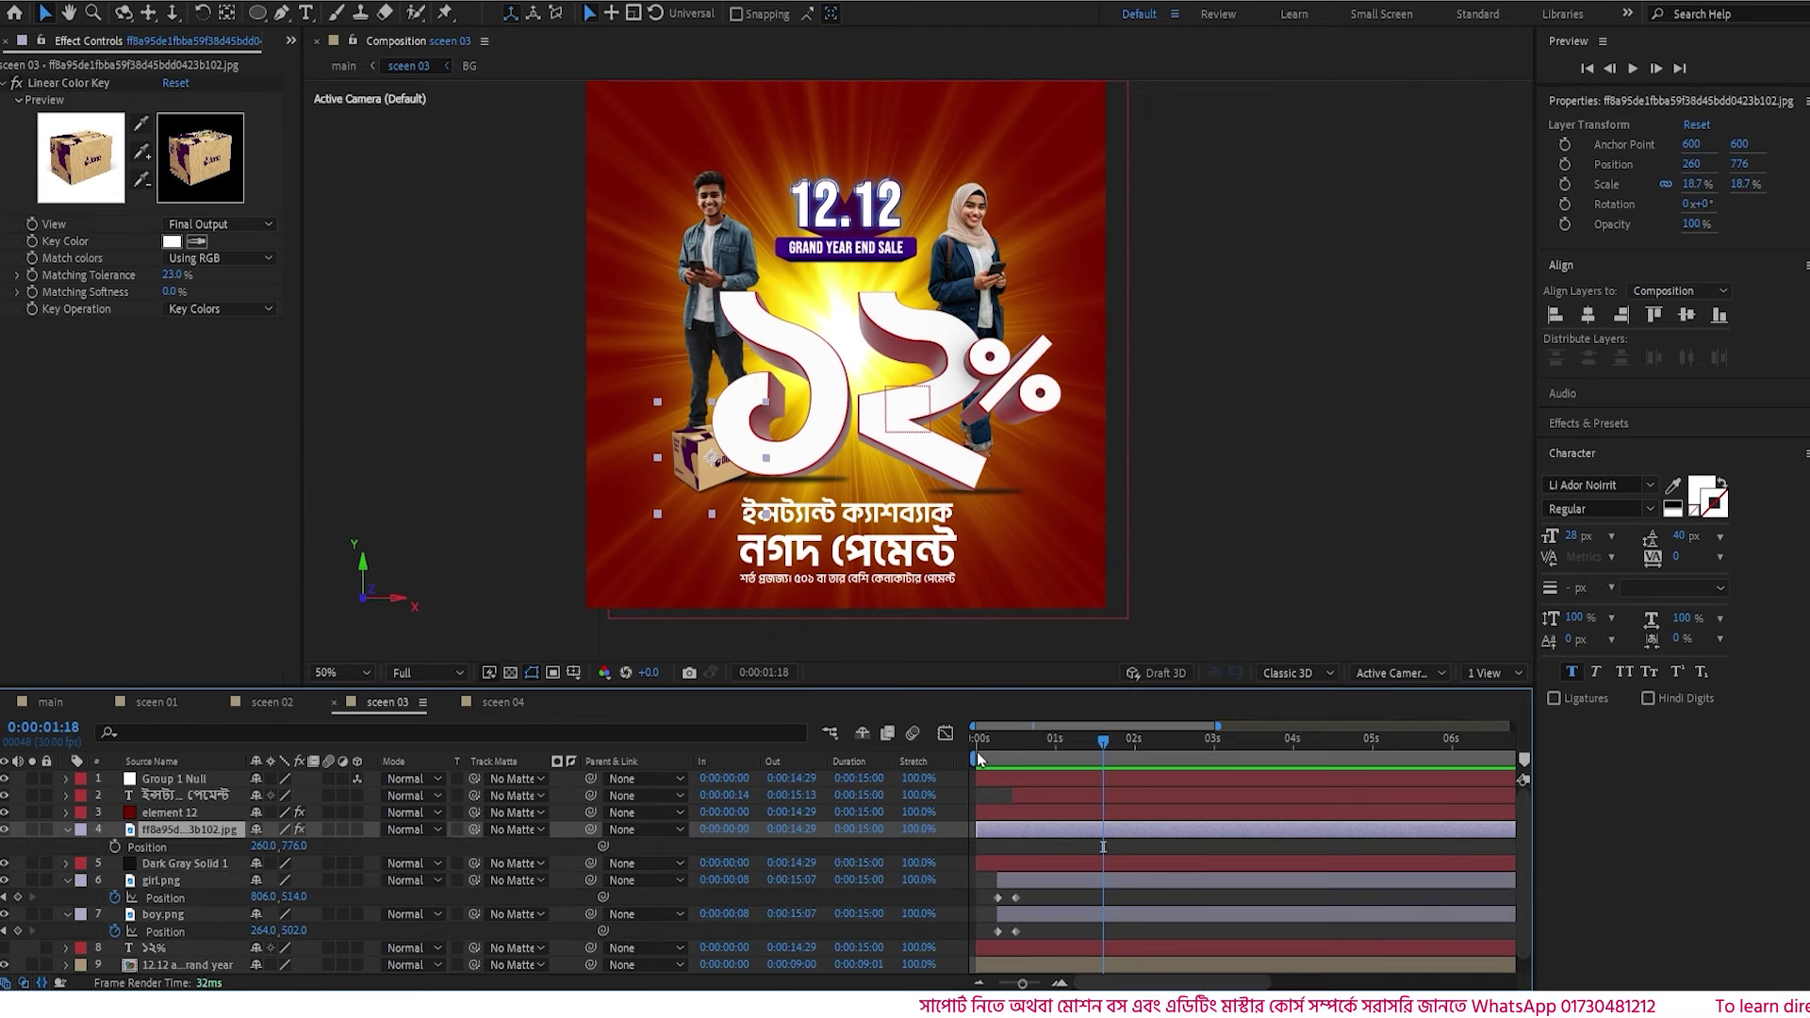
{"action": "left_click_drag", "start_coordinate": [1024, 744], "coordinate": [977, 738]}
{"action": "left_click", "coordinate": [115, 847]}
{"action": "left_click_drag", "start_coordinate": [269, 850], "coordinate": [0, 846]}
{"action": "key", "text": "ctrl+z"}
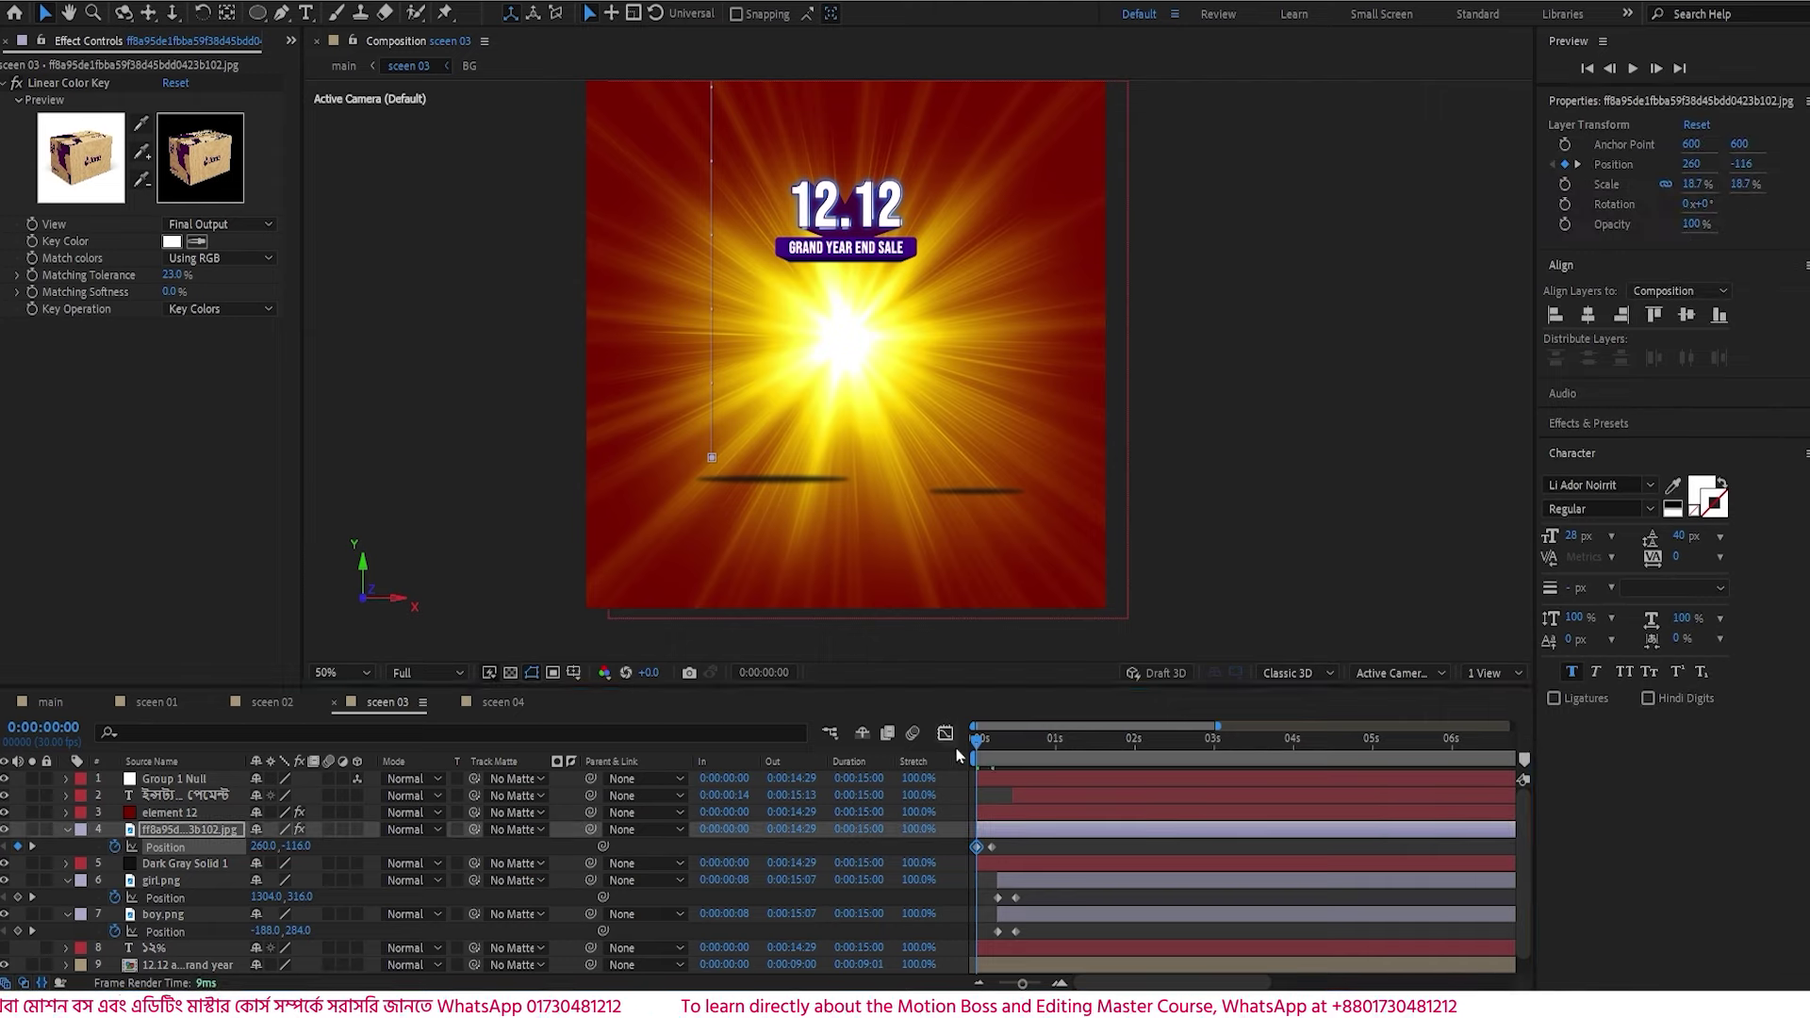
{"action": "key", "text": "space"}
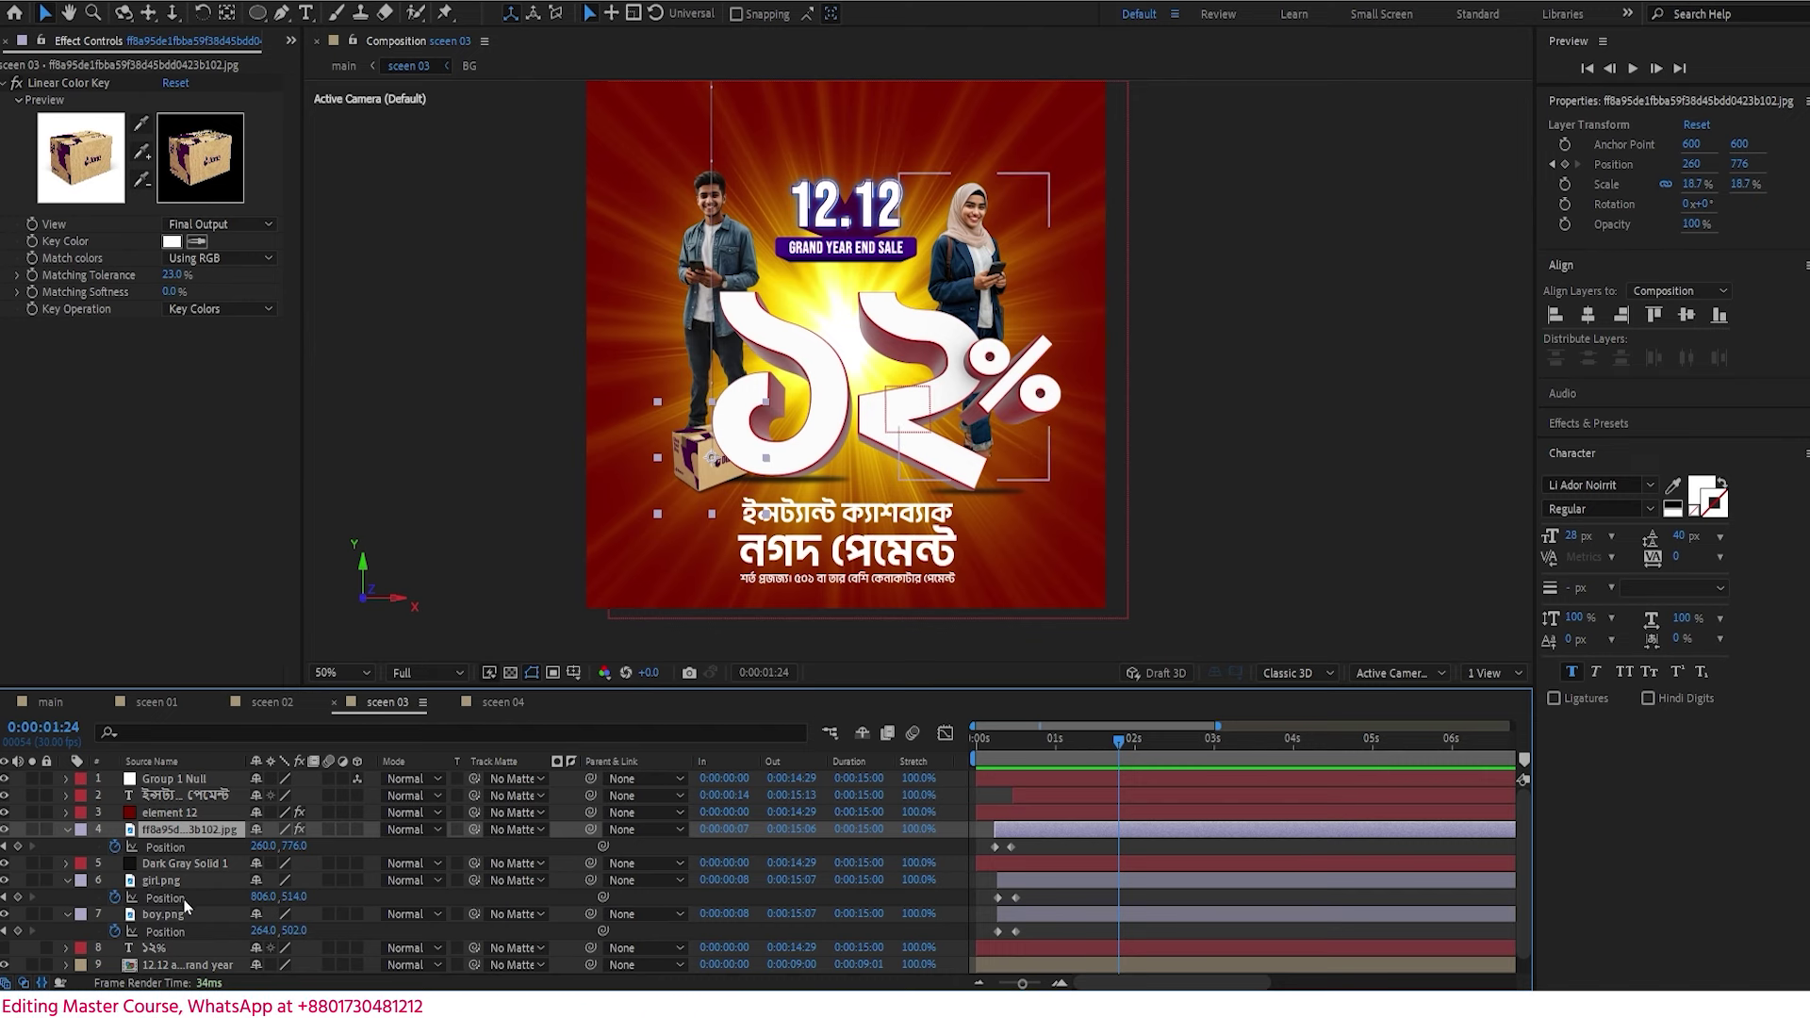
- Parent the Dark Gray Solid 1 shadow layer to Group 1 Null and preview the combined motion
{"action": "left_click", "coordinate": [184, 863]}
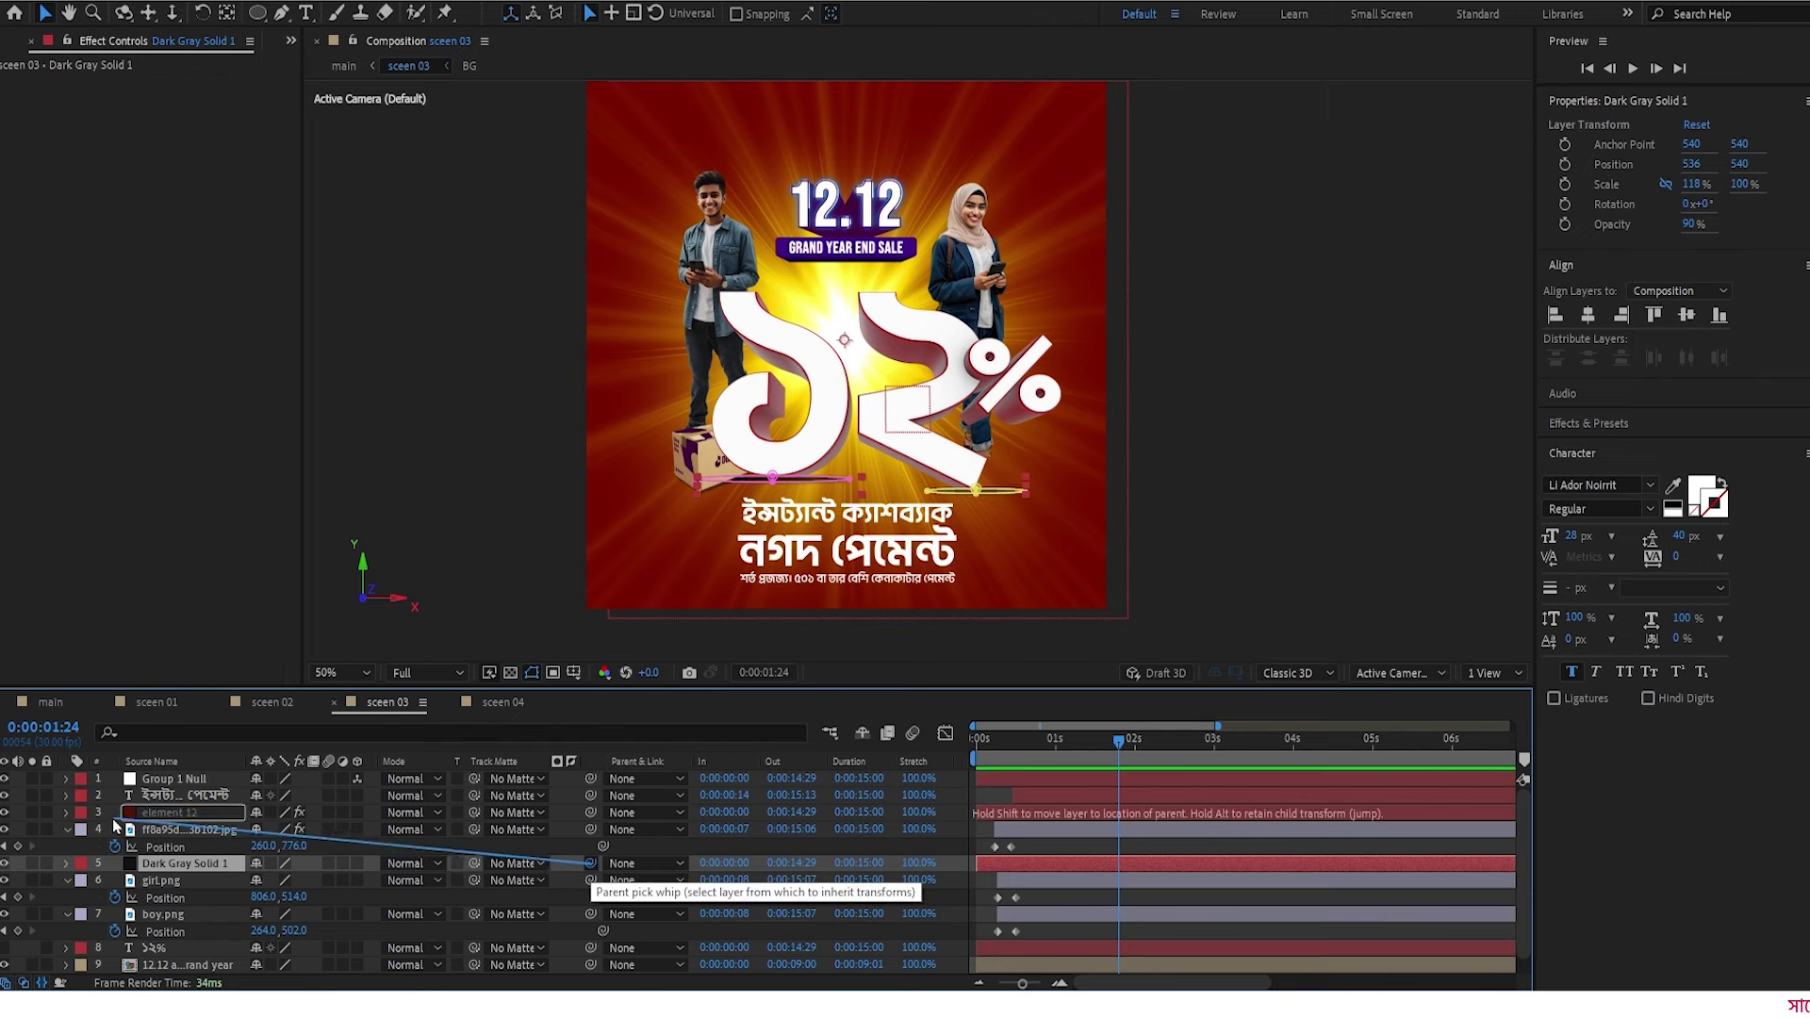
{"action": "left_click_drag", "start_coordinate": [113, 820], "coordinate": [189, 783]}
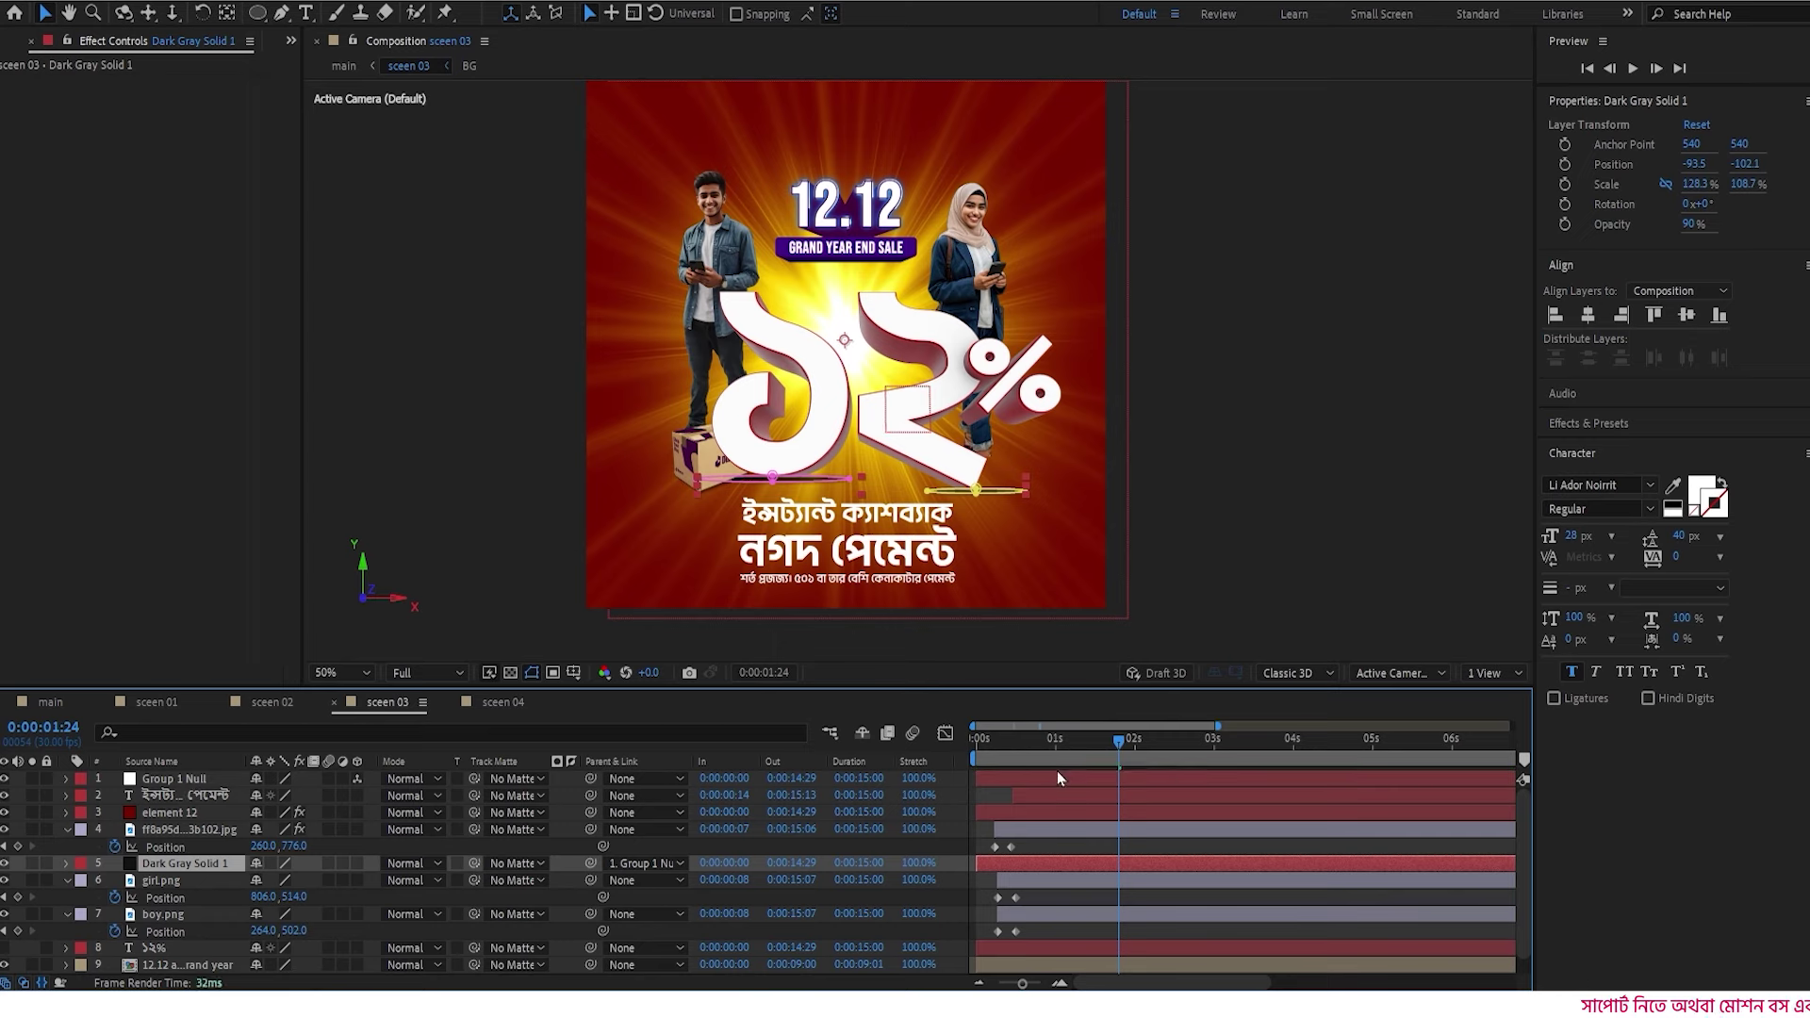
{"action": "left_click_drag", "start_coordinate": [1045, 749], "coordinate": [959, 771]}
{"action": "key", "text": "space"}
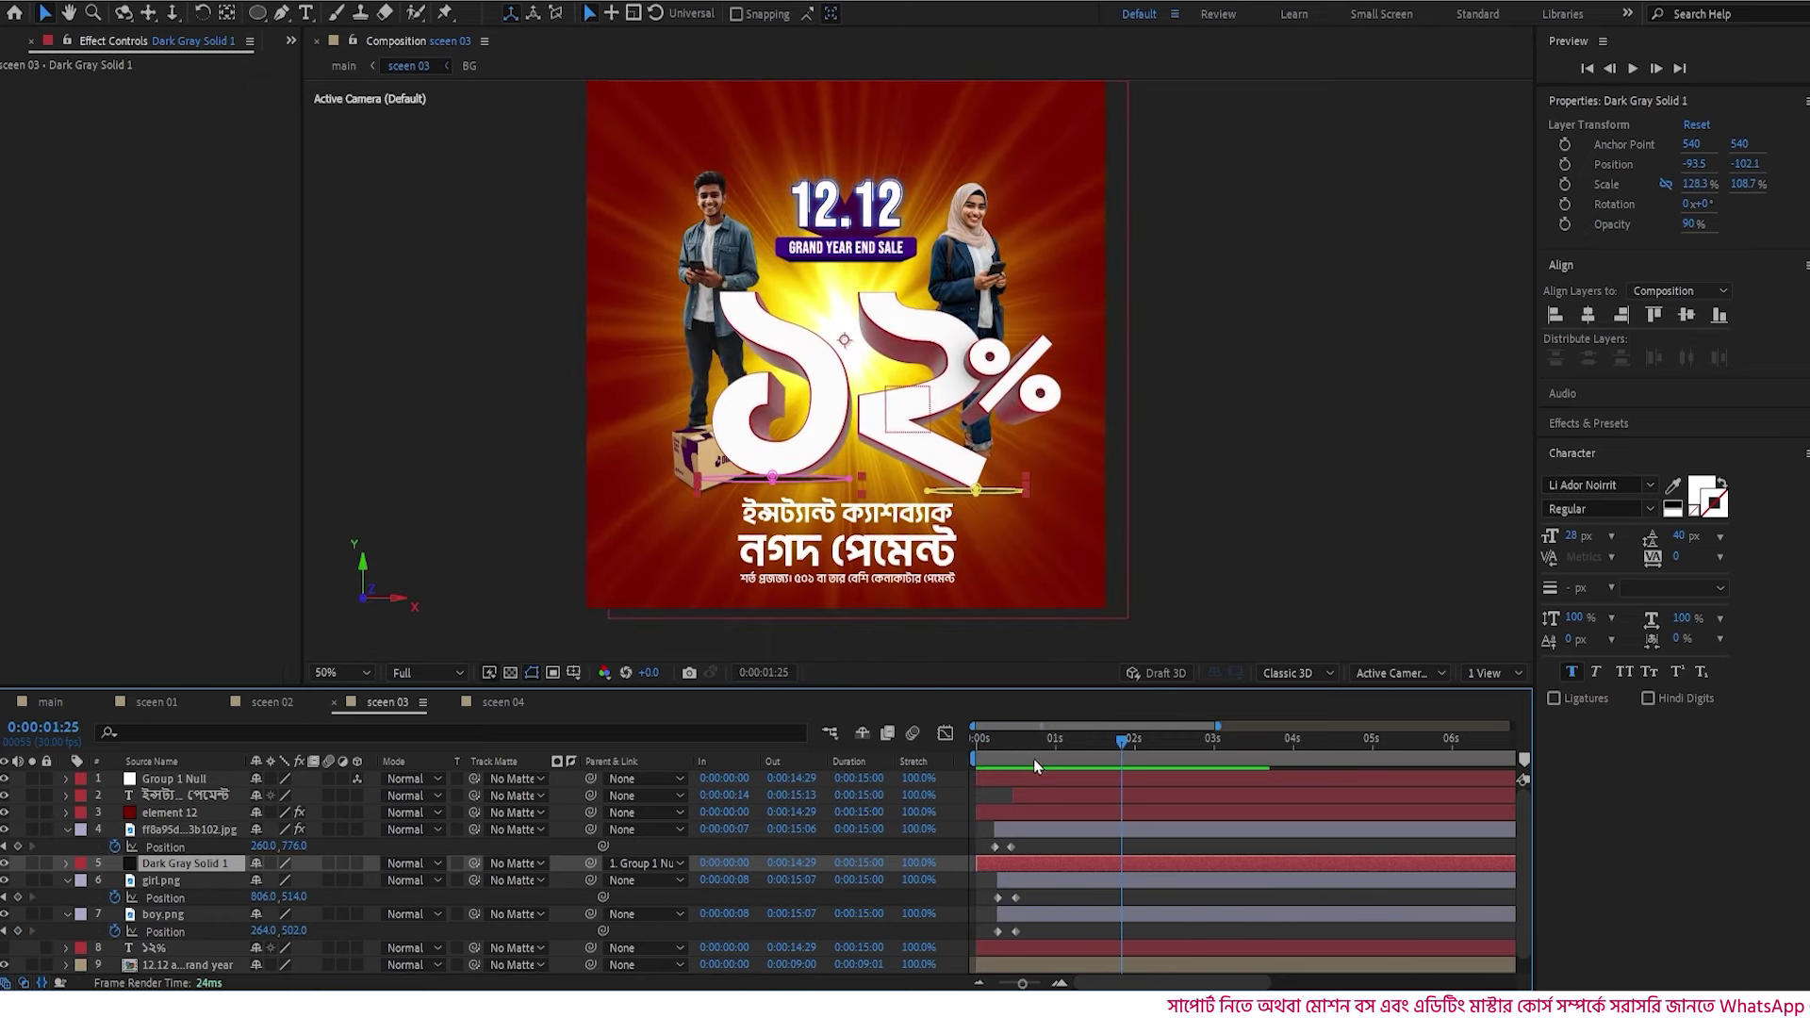
{"action": "left_click", "coordinate": [1015, 740]}
{"action": "key", "text": "space"}
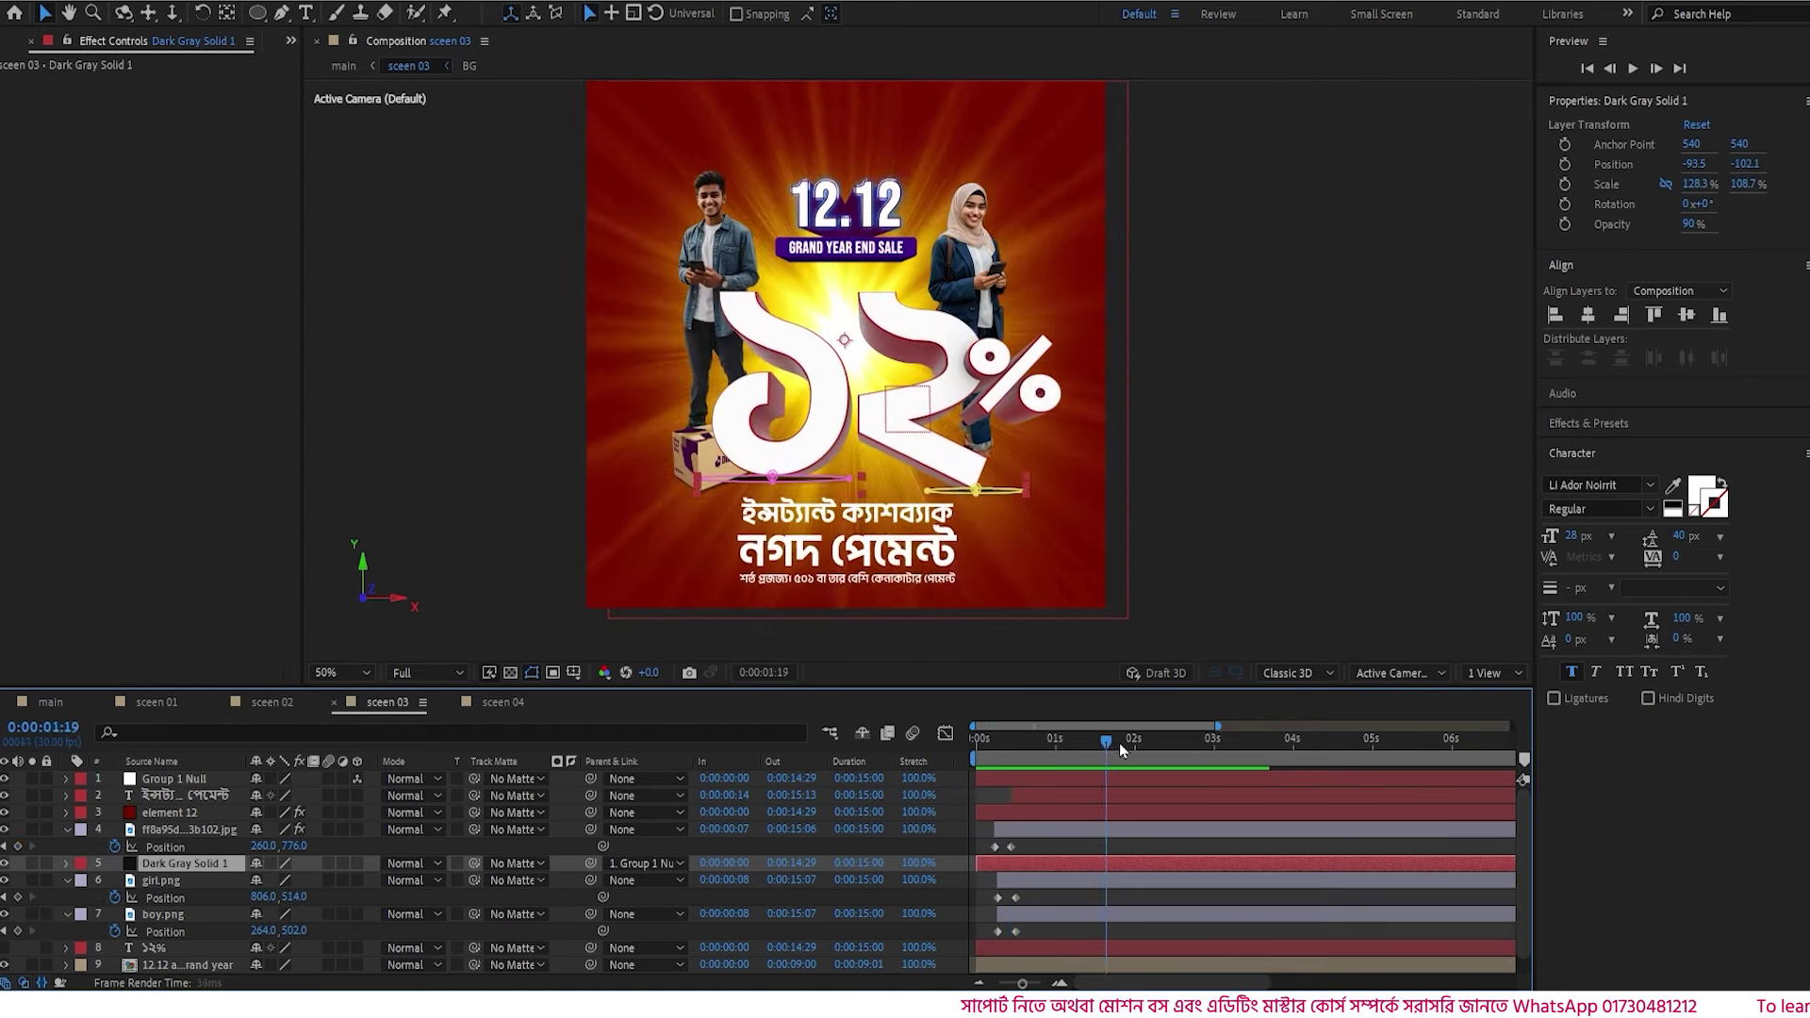
- Collapse the displayed Position properties of the box, girl.png and boy.png layers and deselect all layers
{"action": "left_click", "coordinate": [66, 830]}
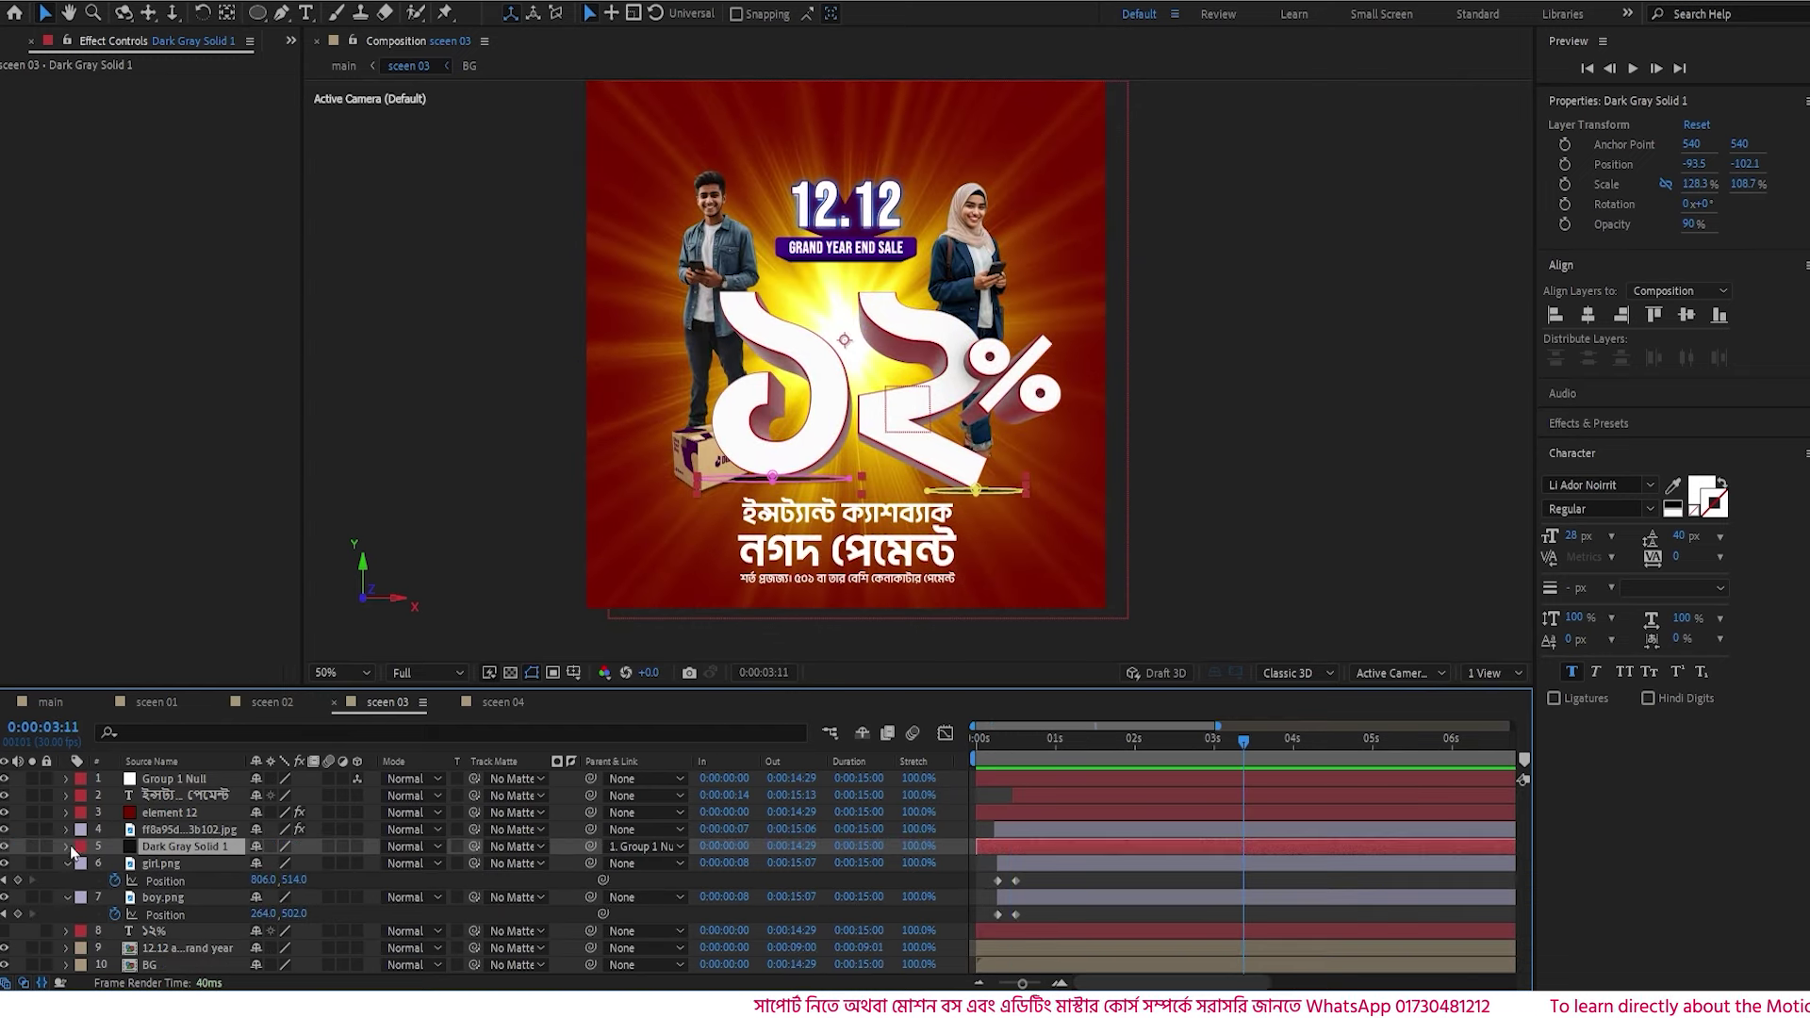
{"action": "left_click", "coordinate": [66, 863]}
{"action": "left_click", "coordinate": [66, 880]}
{"action": "key", "text": "F2"}
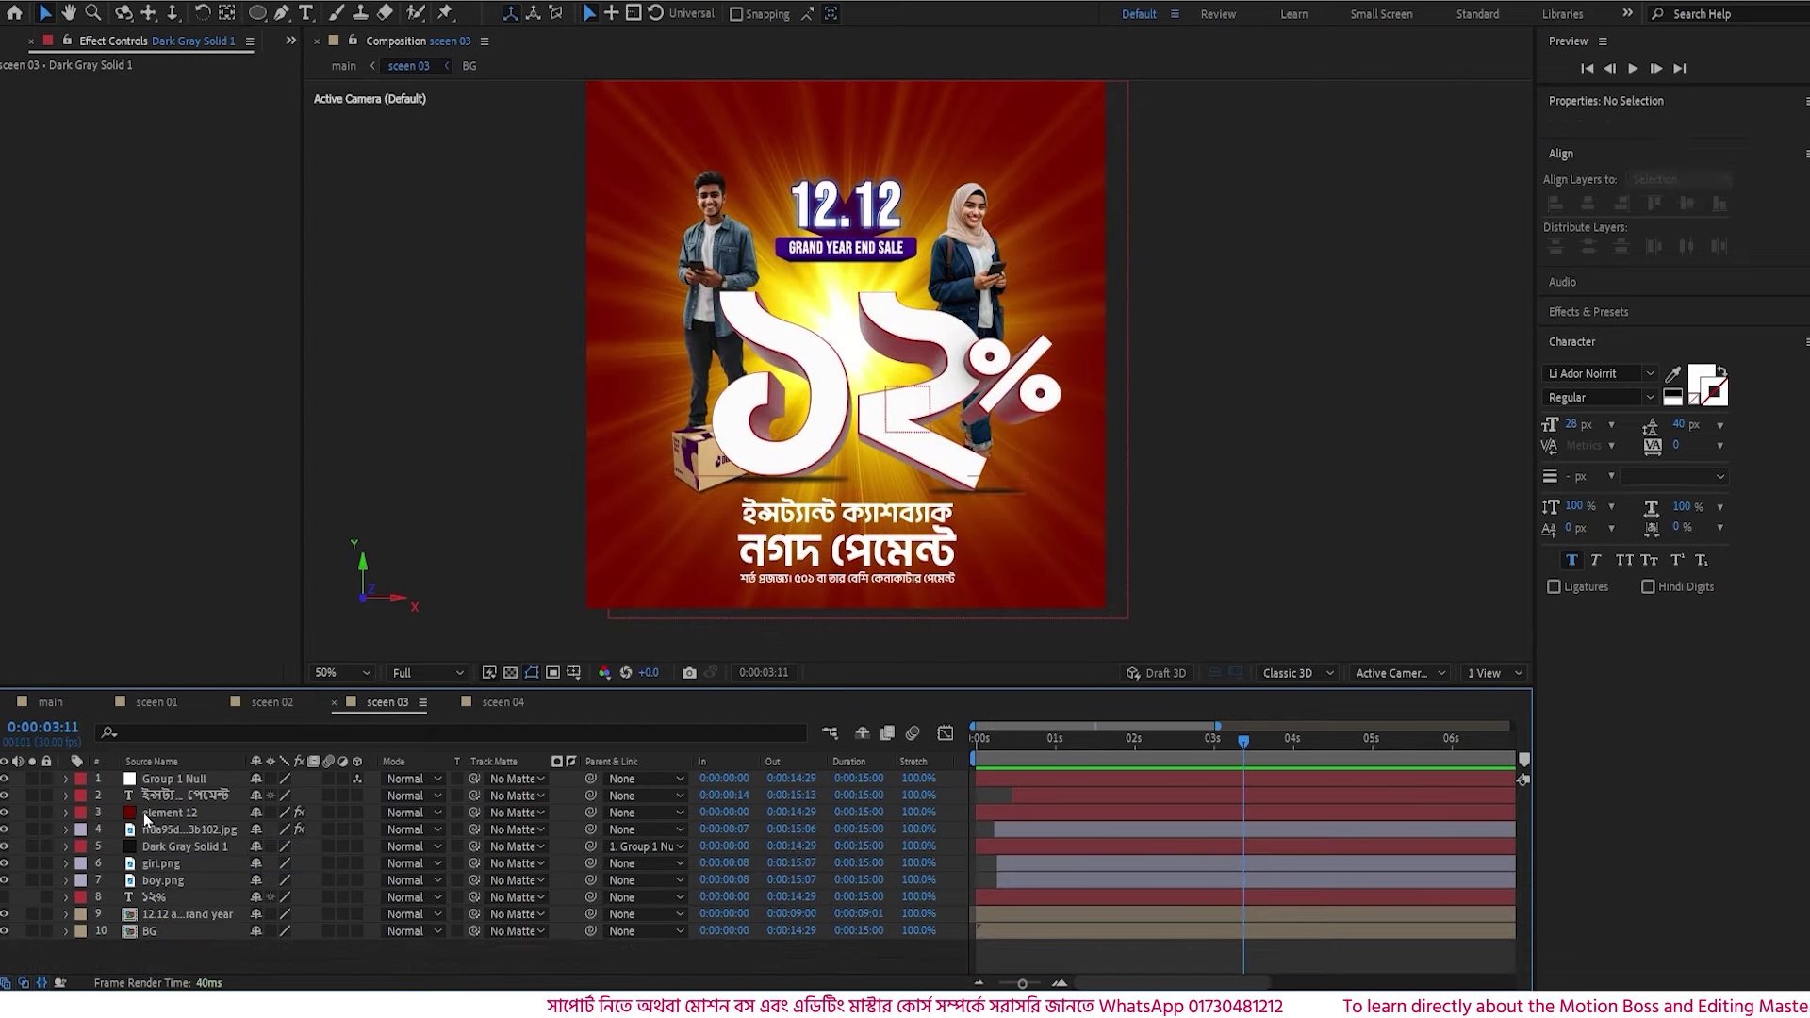
- Review the main composition's timeline across its scenes and select the sceen 04 layer, with the current time at 0:00:13:13
{"action": "left_click", "coordinate": [51, 702]}
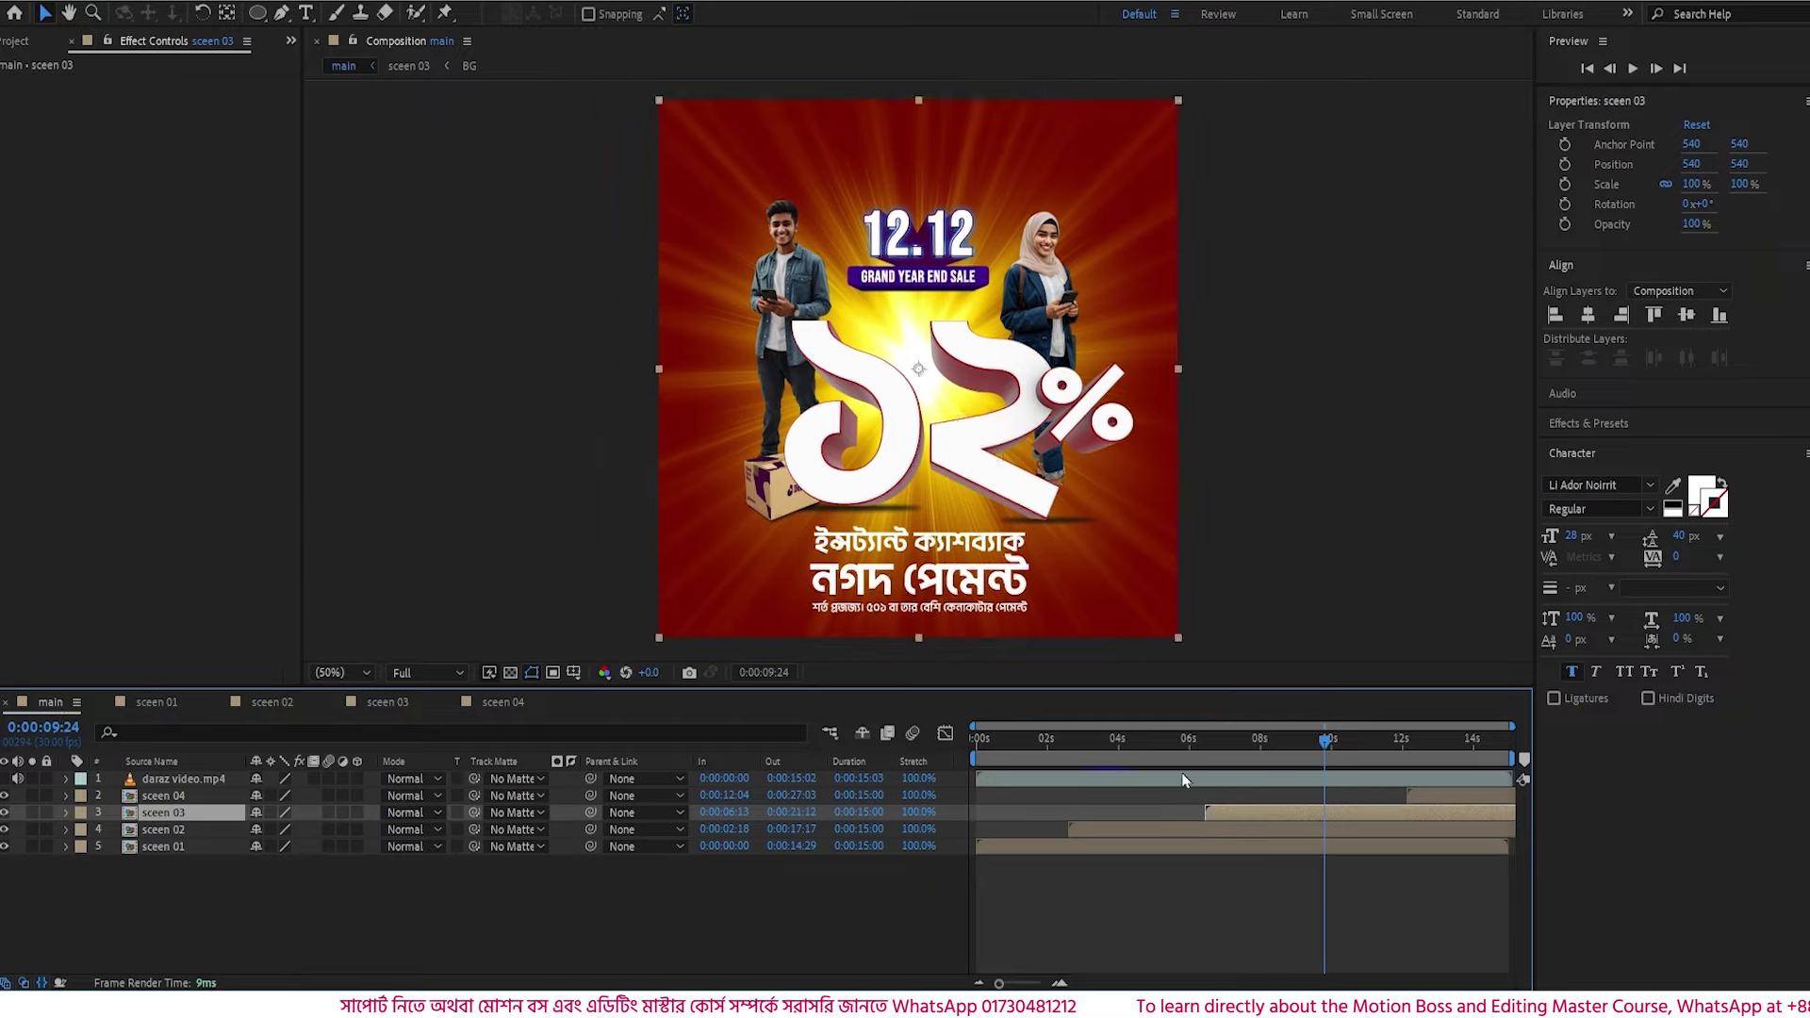
{"action": "left_click", "coordinate": [1069, 755]}
{"action": "left_click_drag", "start_coordinate": [1069, 755], "coordinate": [1482, 785]}
{"action": "left_click", "coordinate": [1421, 801]}
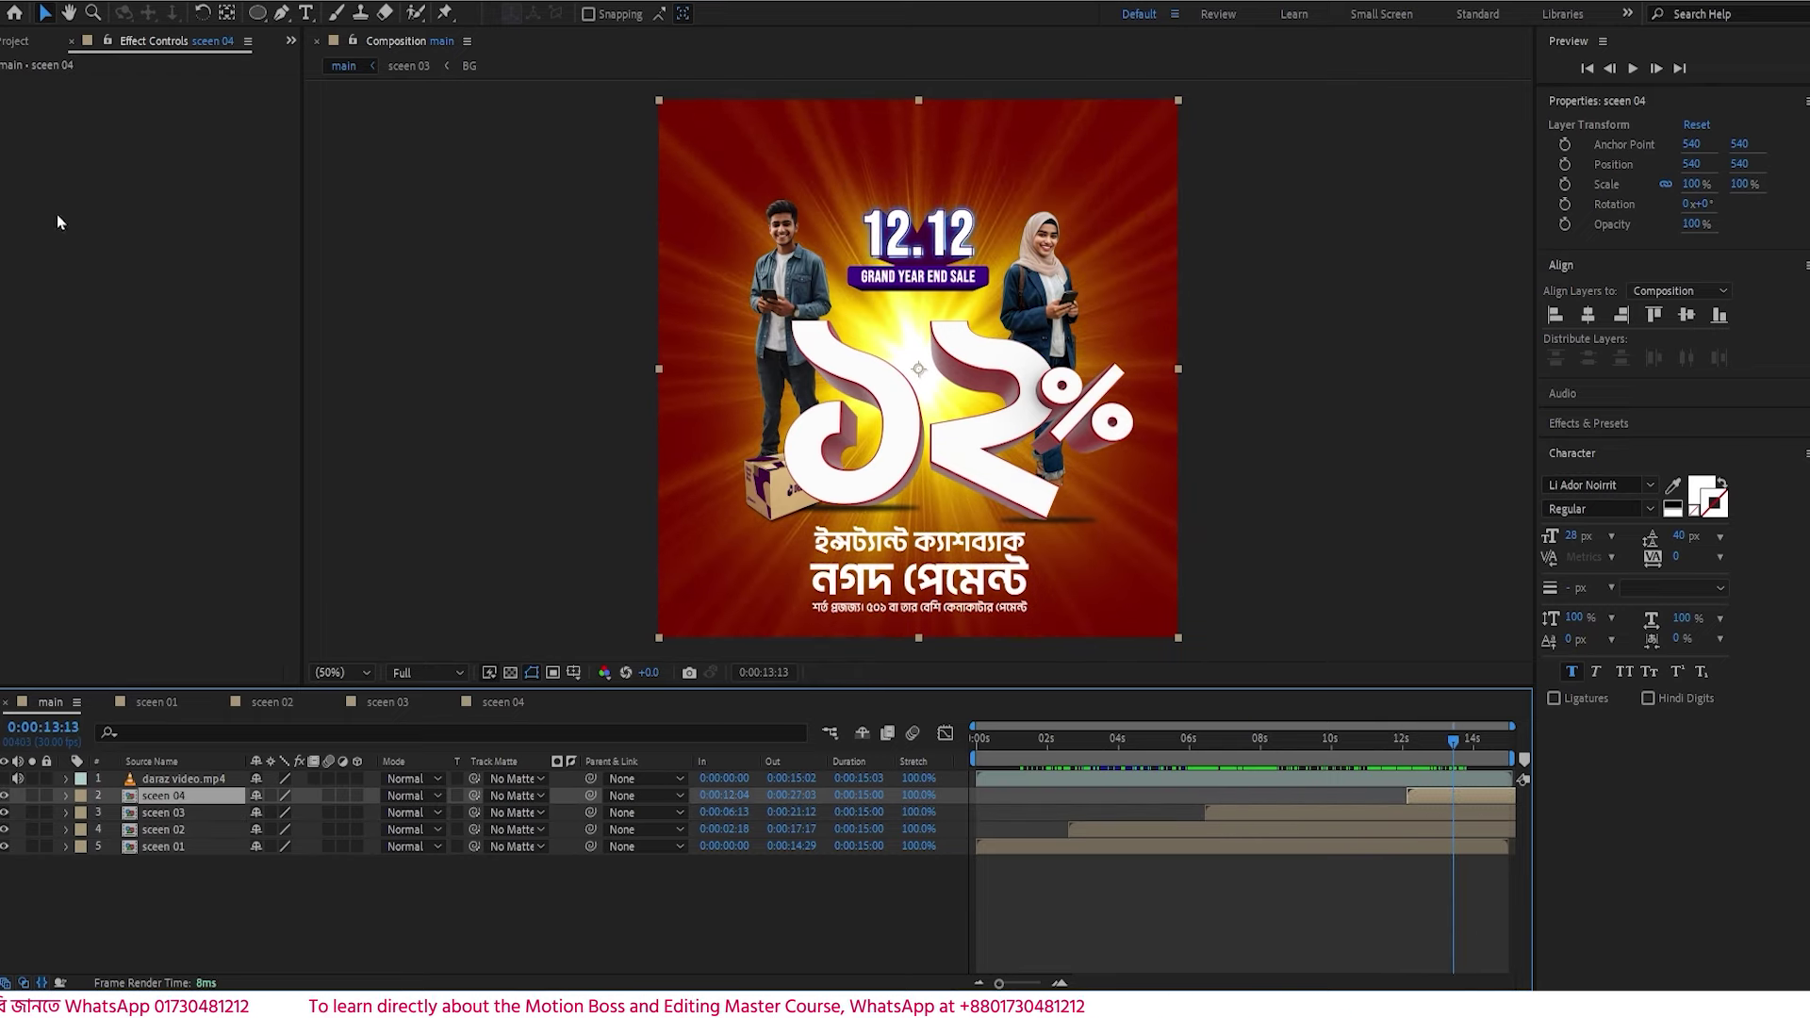
- Show the project's footage list and check the reference snapshot of the Daraz and Nagad logo end screen
{"action": "left_click", "coordinate": [17, 41]}
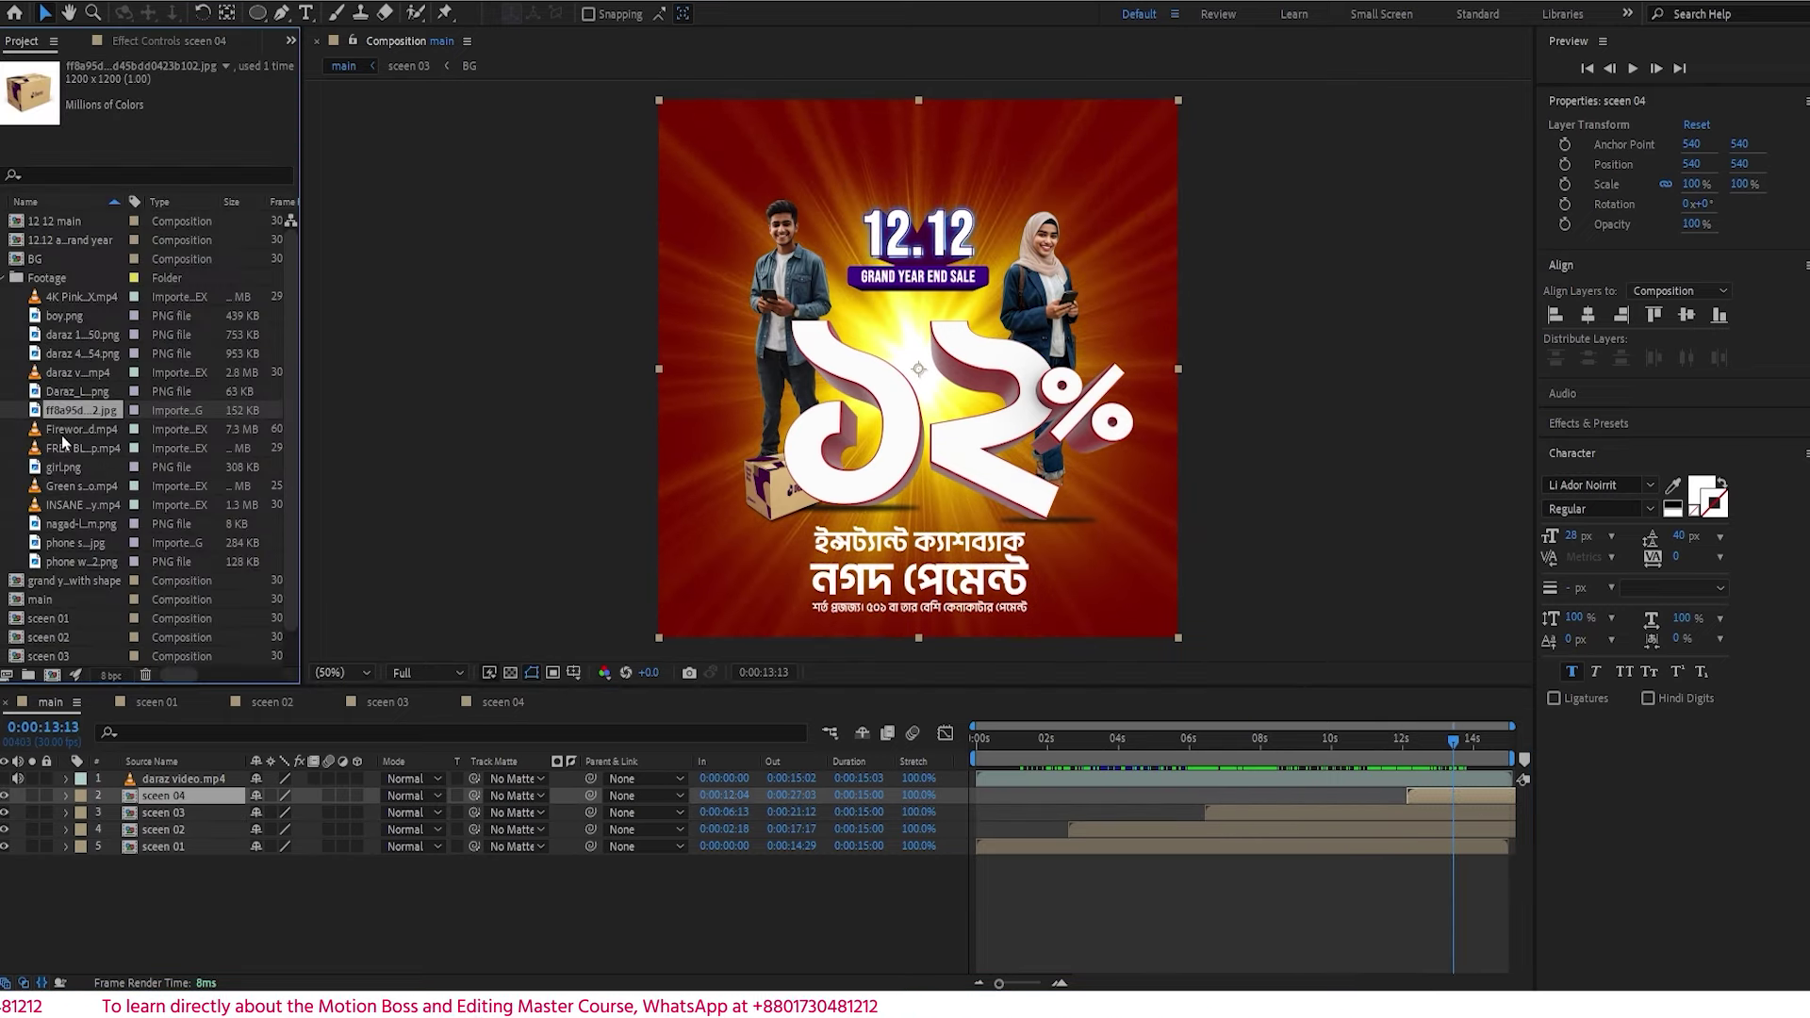
{"action": "left_click_drag", "start_coordinate": [28, 232], "coordinate": [698, 219]}
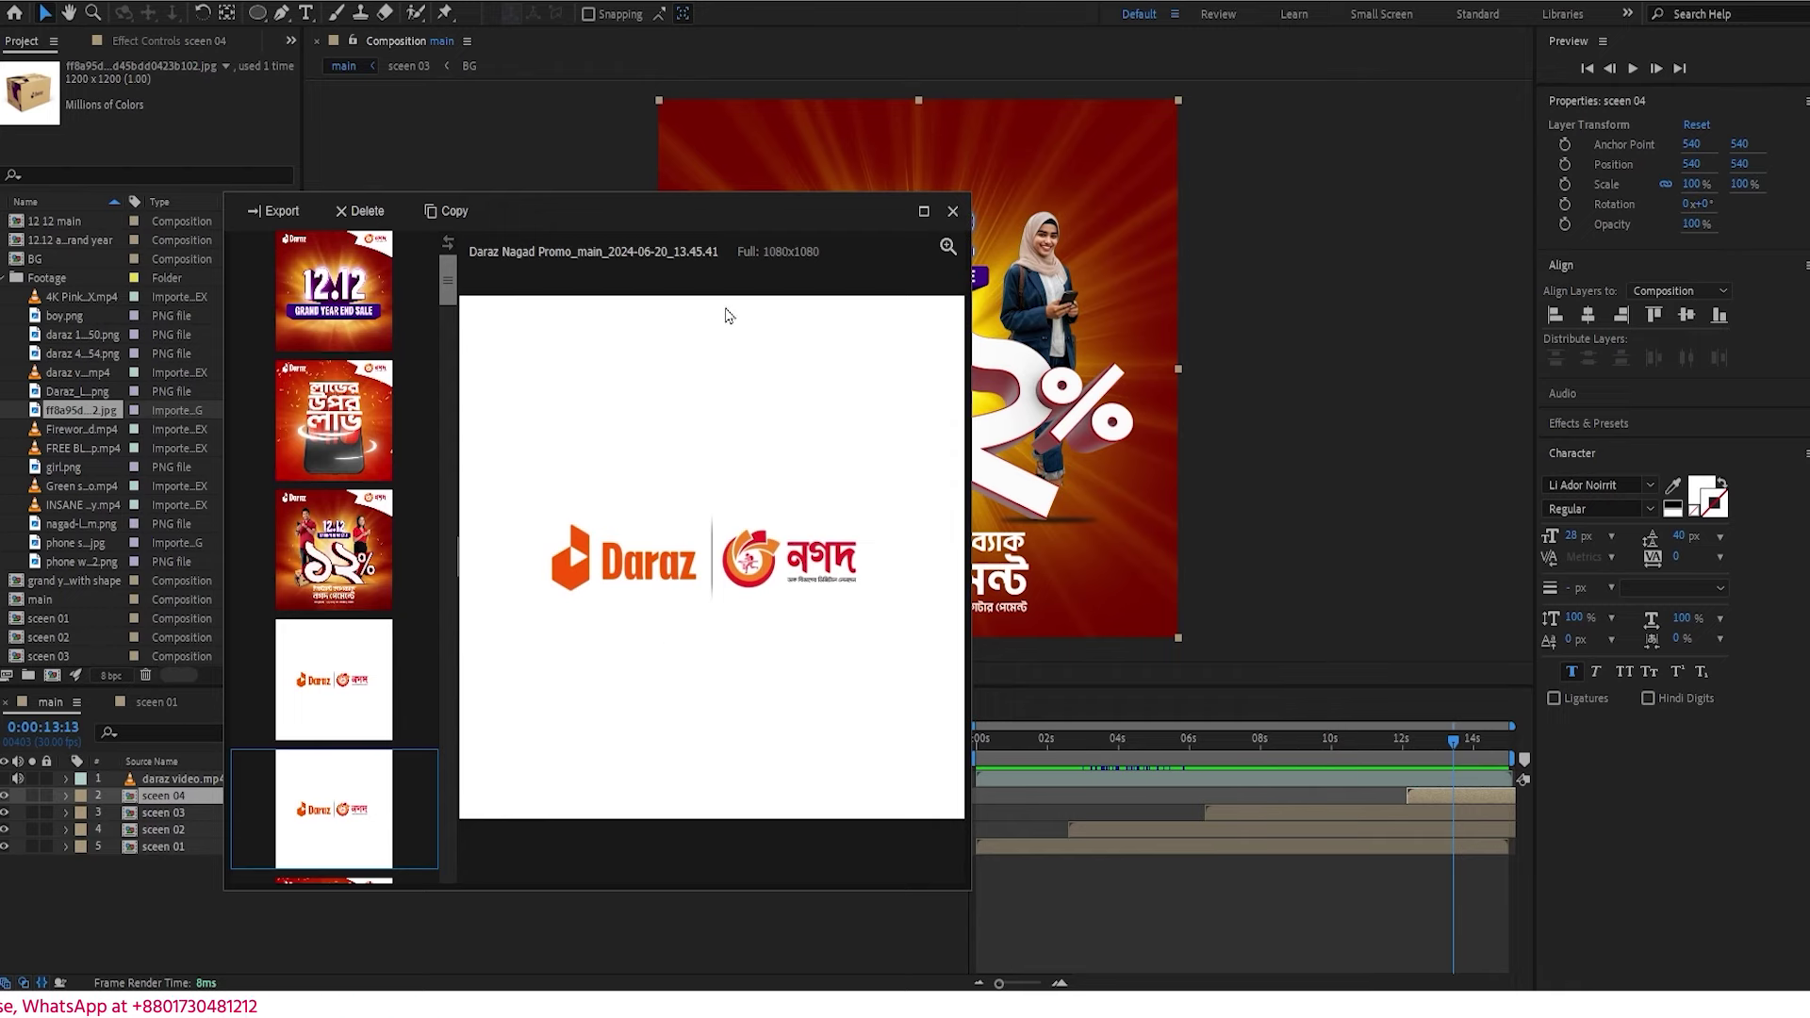
{"action": "left_click_drag", "start_coordinate": [754, 216], "coordinate": [0, 283]}
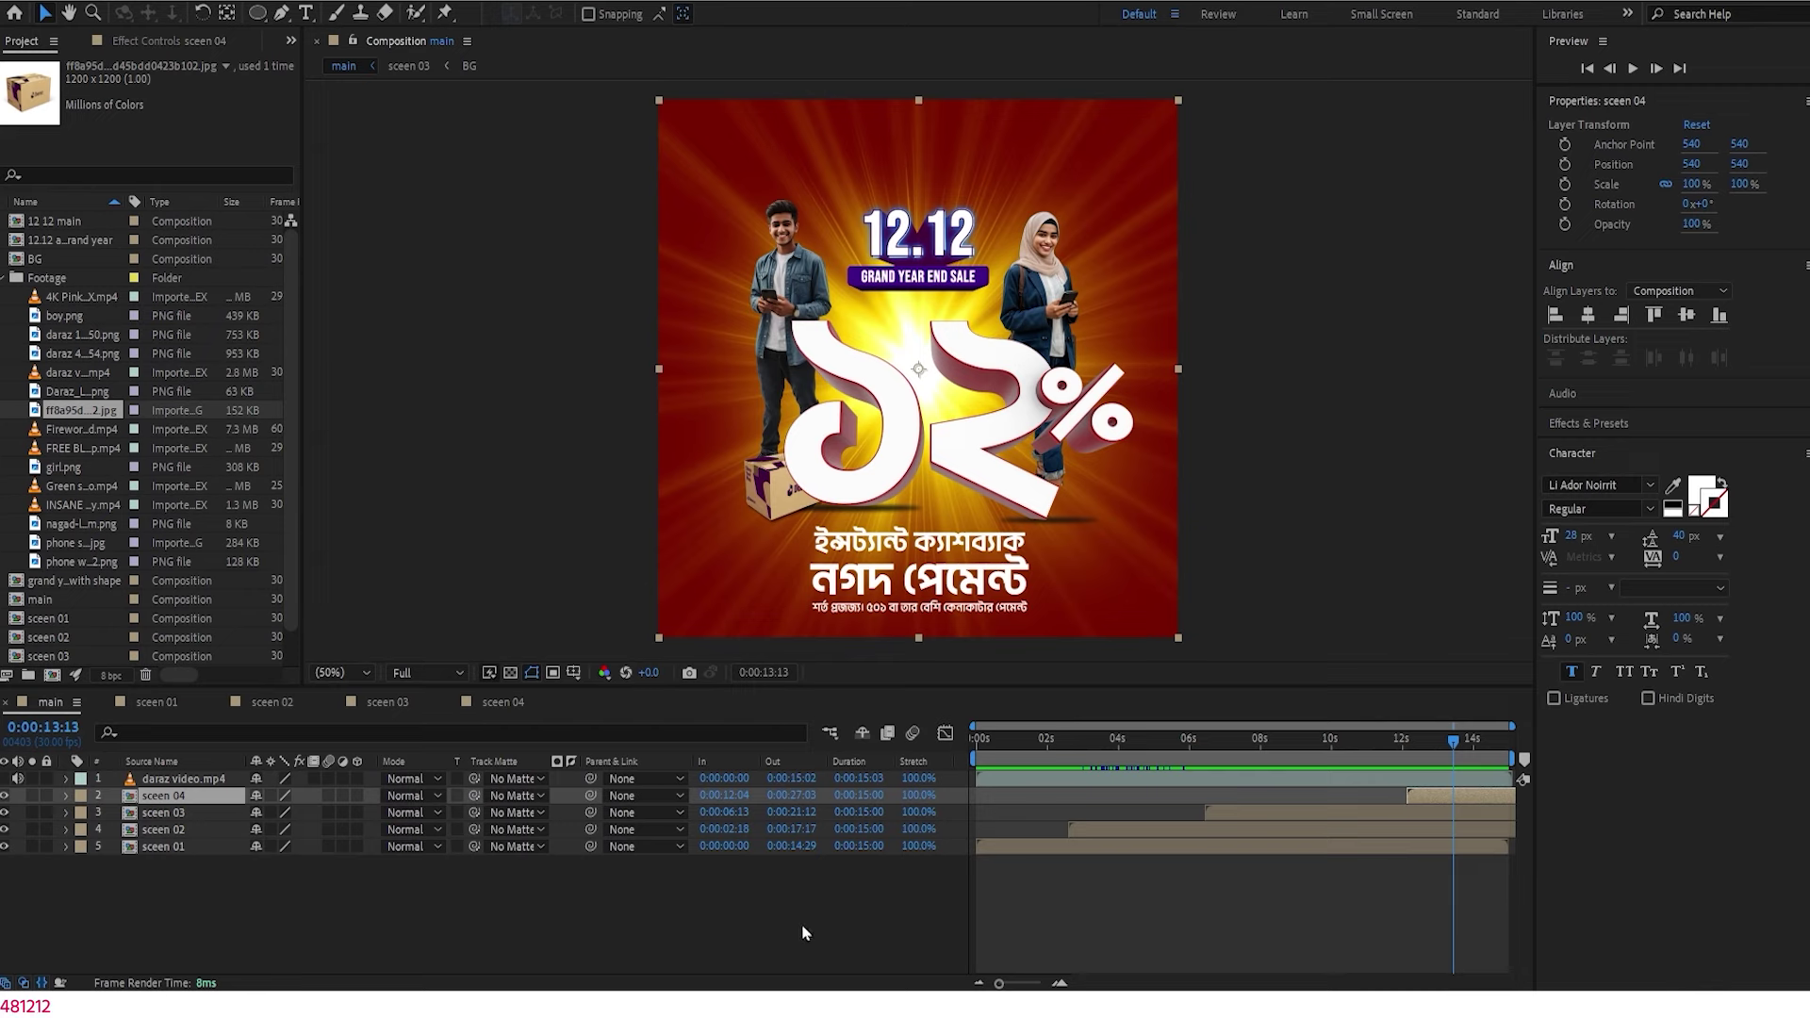
- Switch to the web browser, open YouTube and search for motion graphics
{"action": "key", "text": "alt+Tab"}
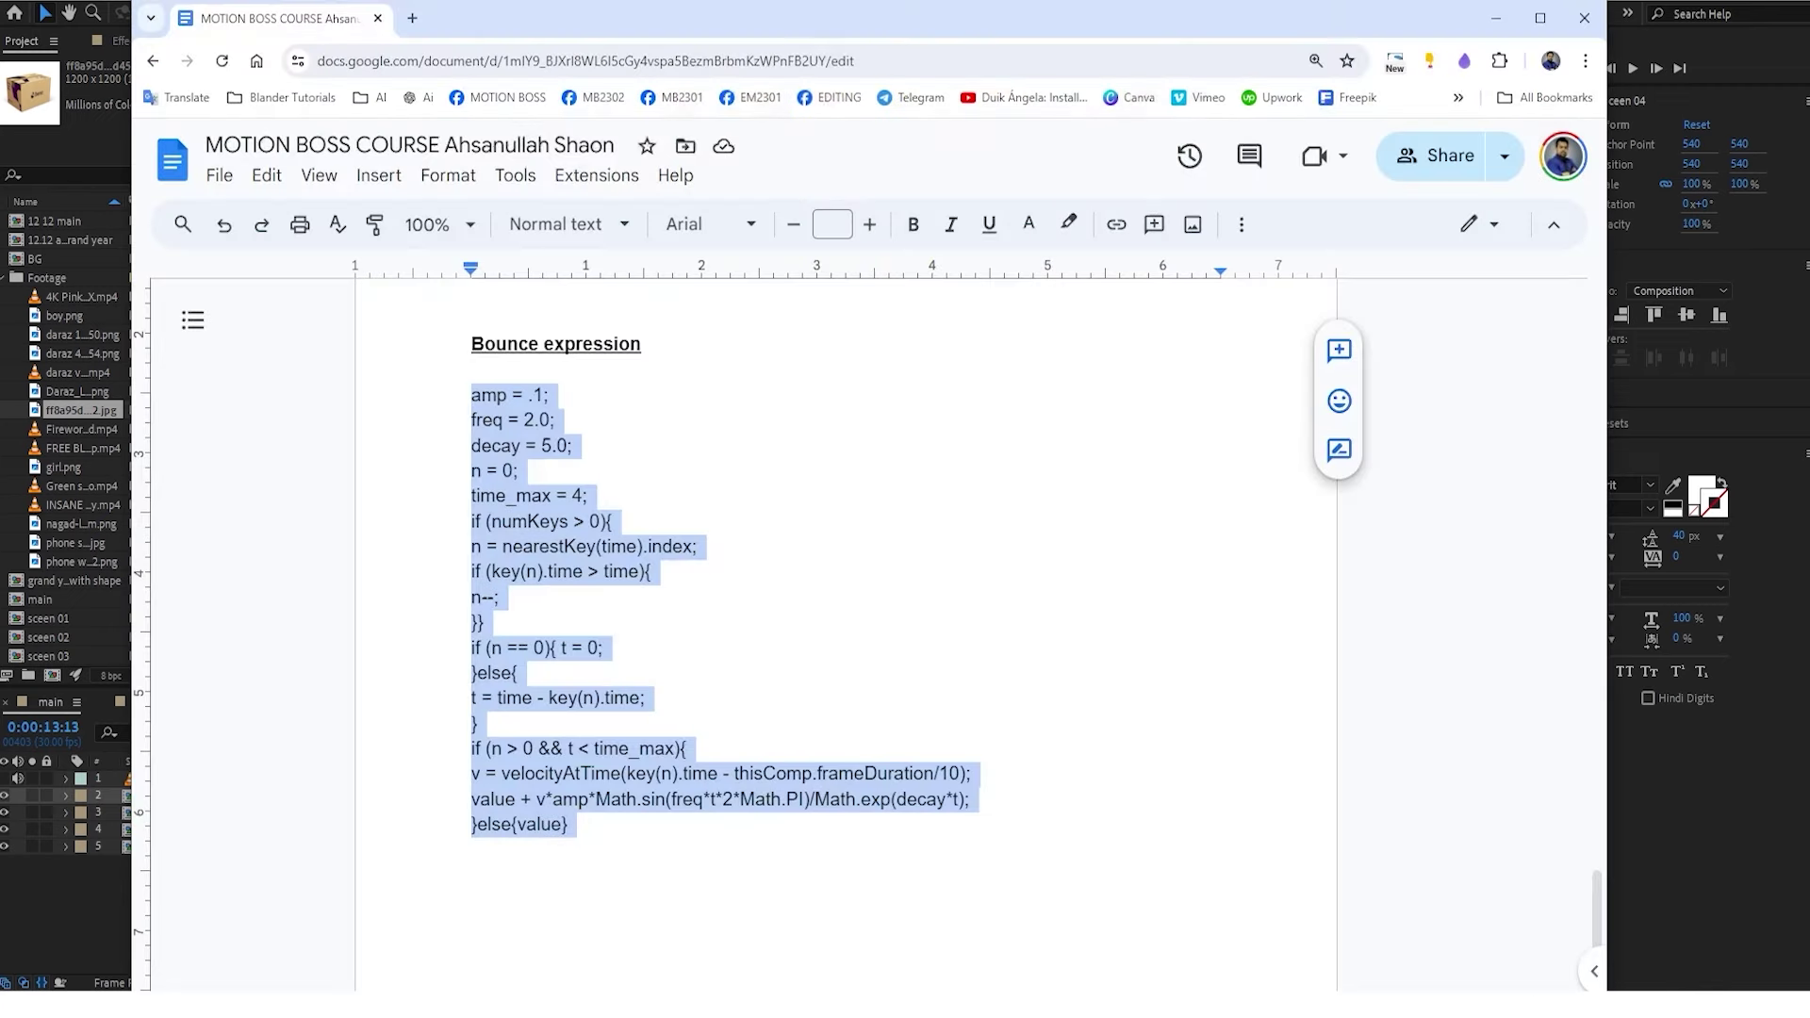
{"action": "left_click", "coordinate": [412, 19]}
{"action": "left_click", "coordinate": [1023, 109]}
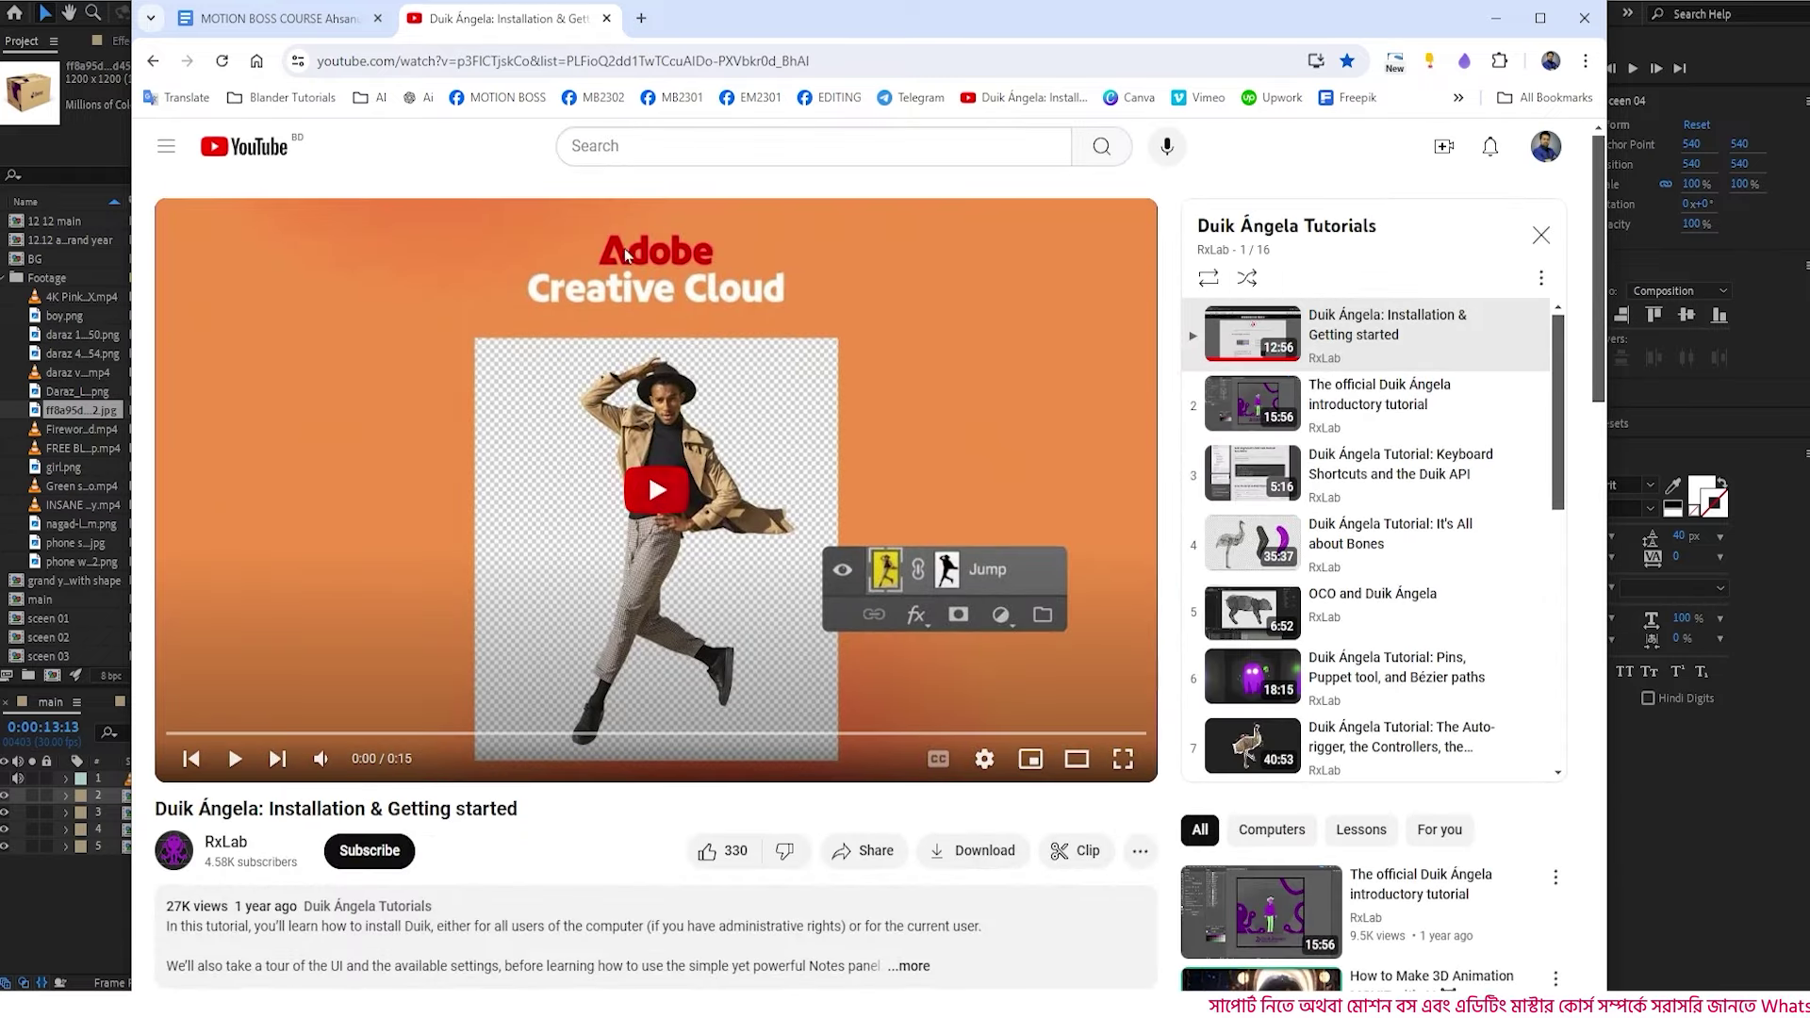
{"action": "left_click", "coordinate": [742, 149]}
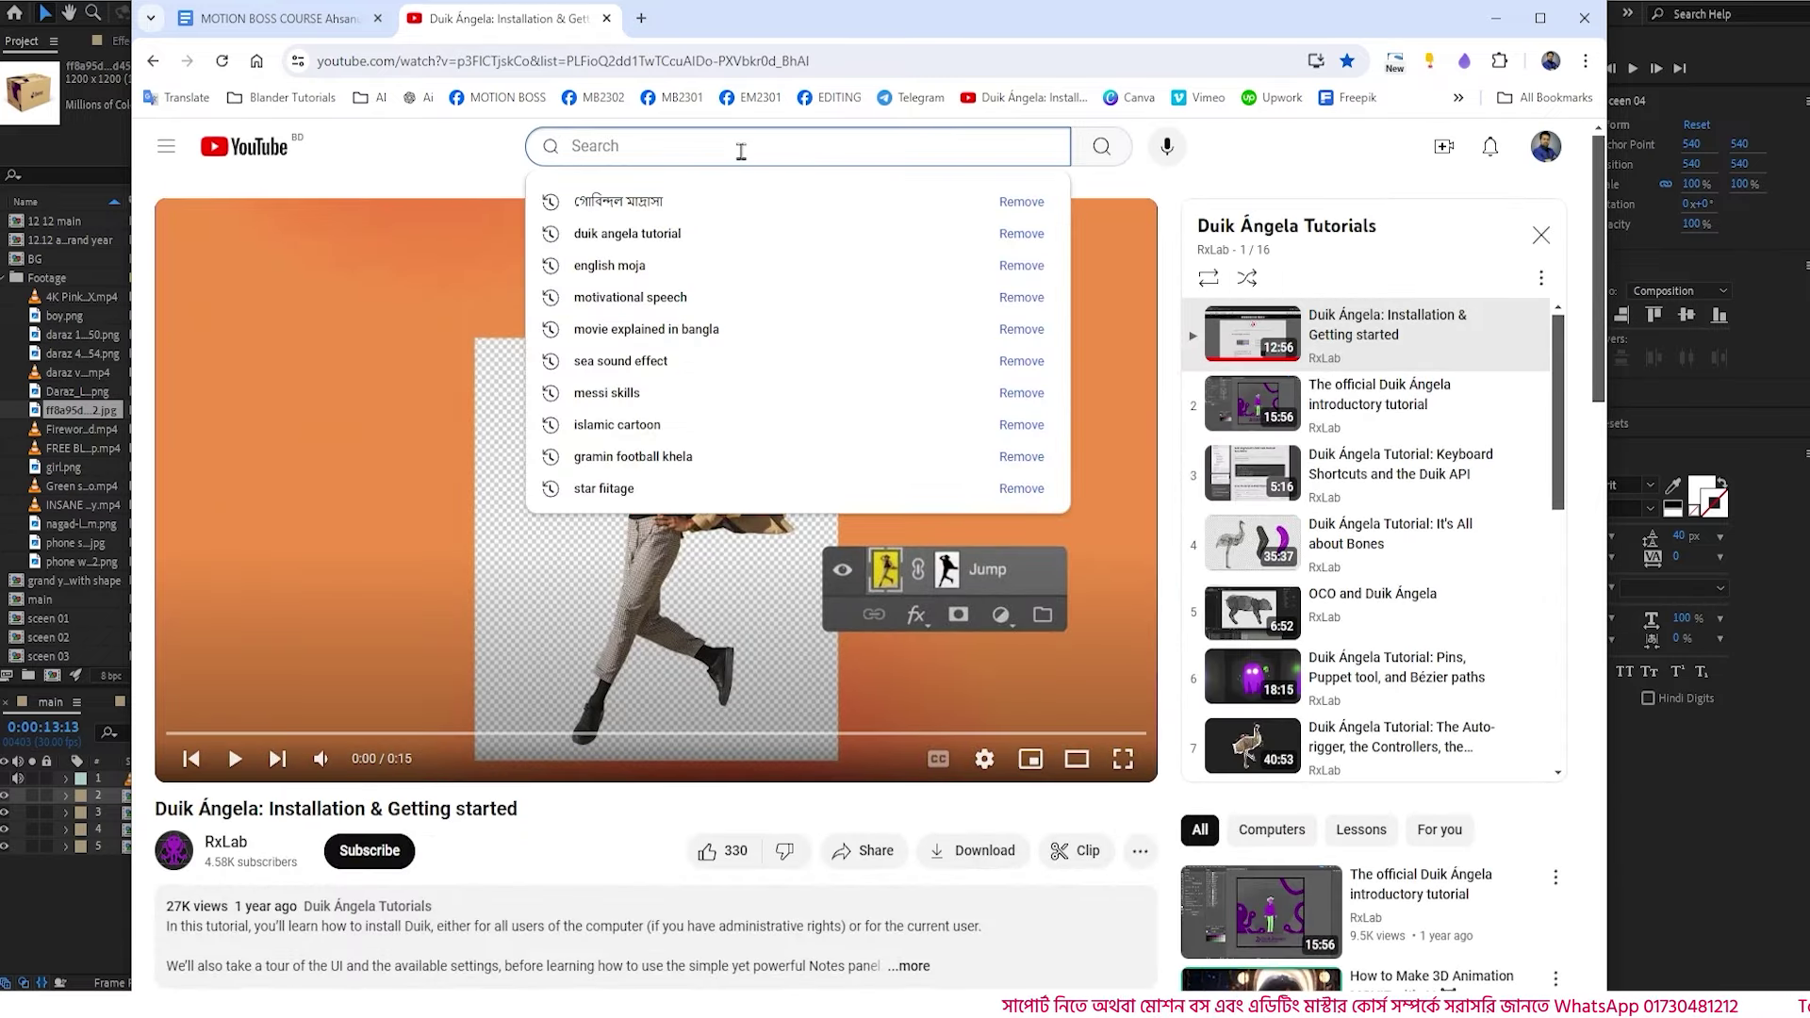
{"action": "type", "text": "motion"}
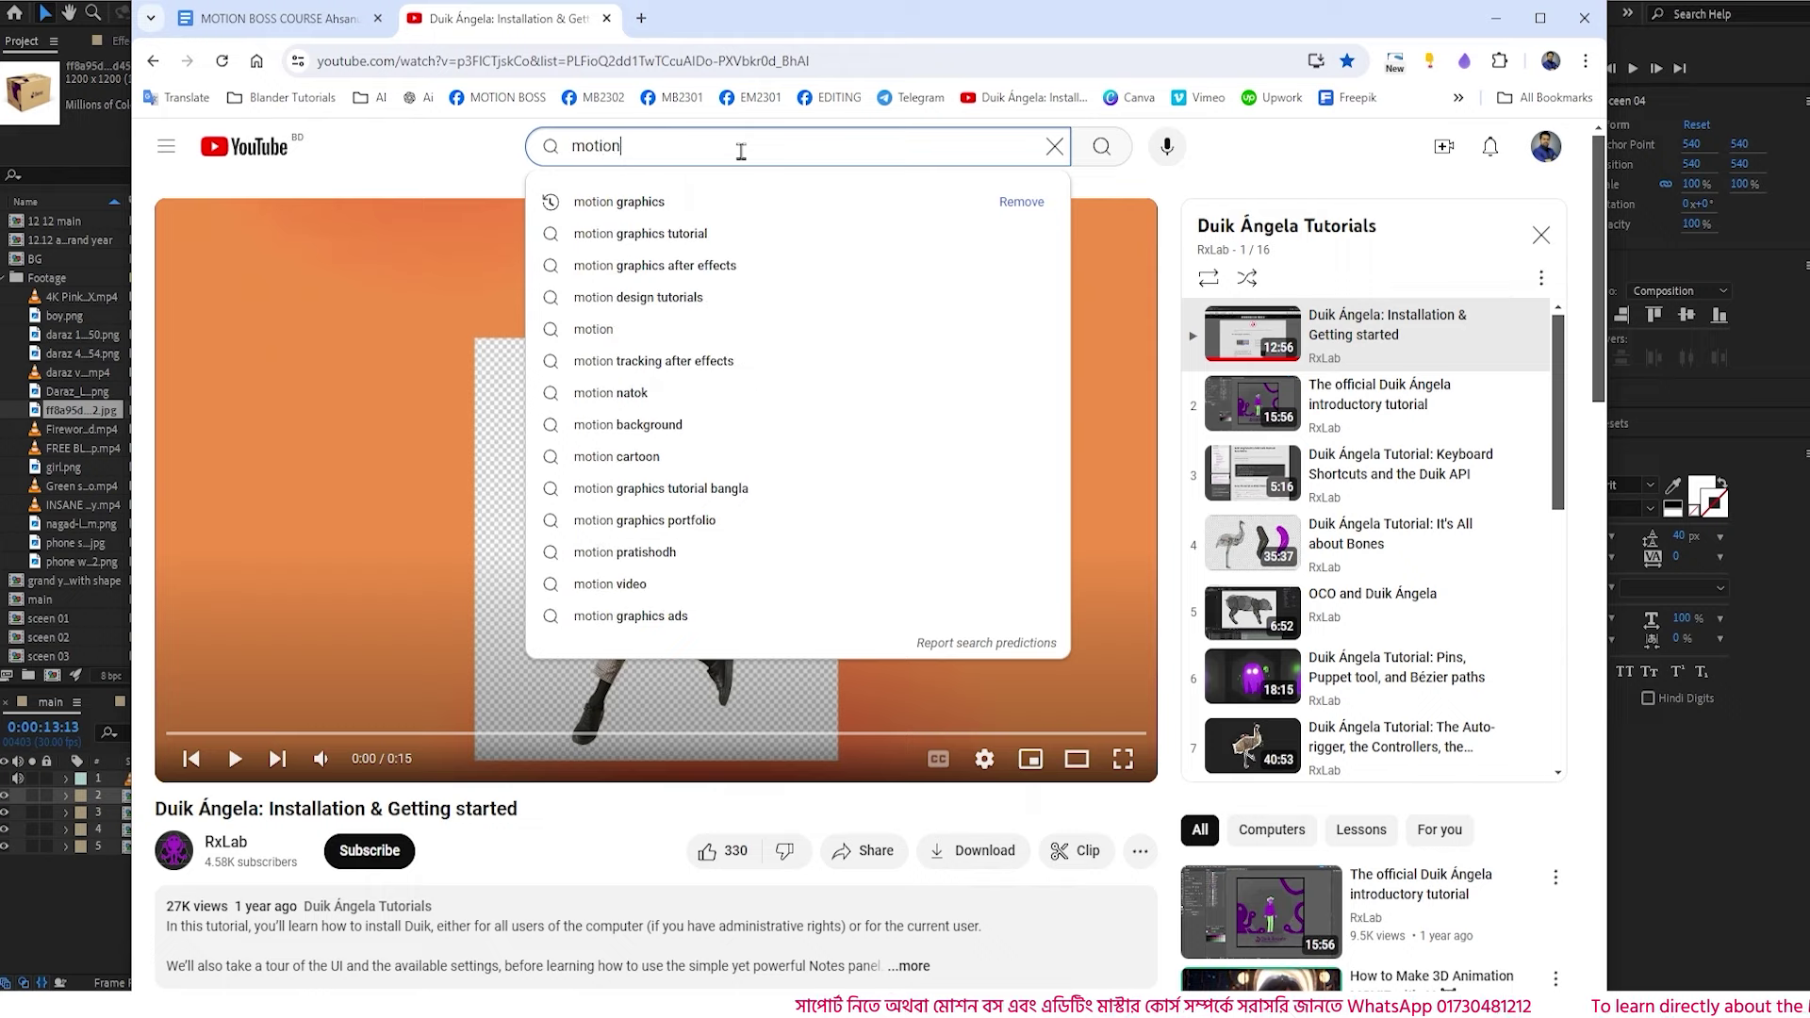
{"action": "left_click", "coordinate": [710, 198]}
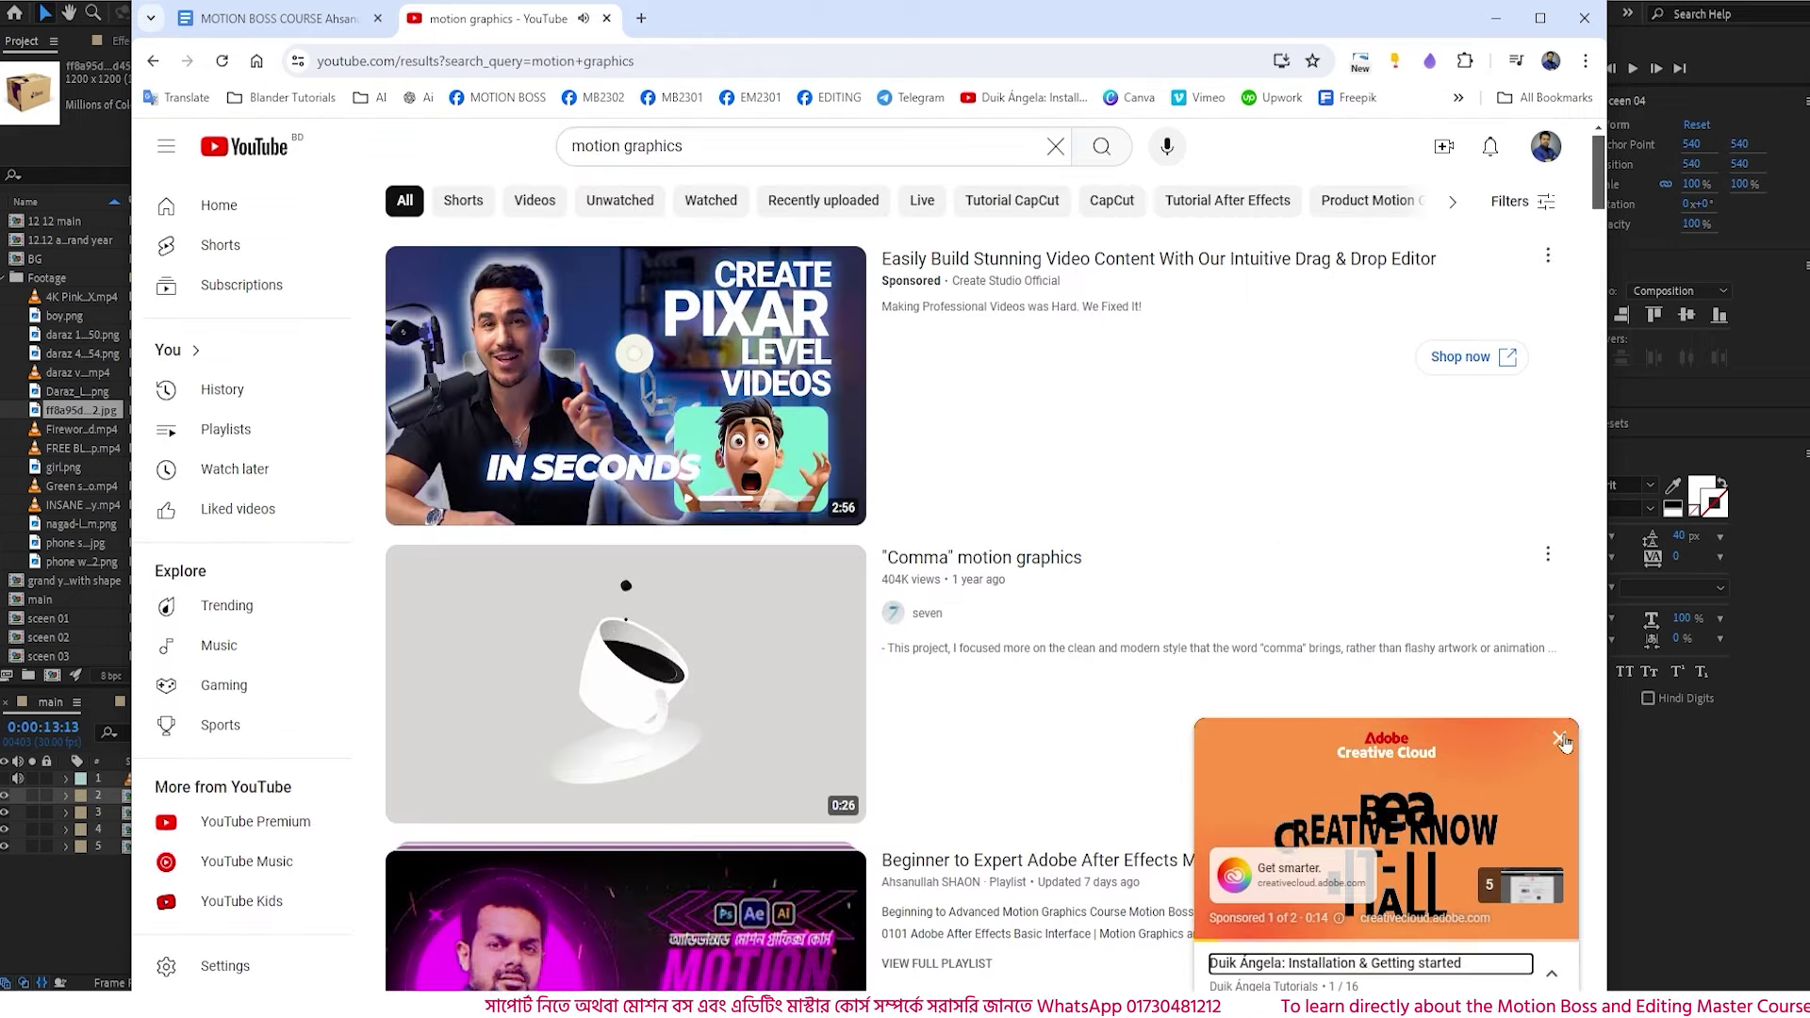
- Open the playlist "Beginner to Expert Adobe After Effects Motion Graphics Full Course", pause its intro video and look through the lessons
{"action": "left_click", "coordinate": [1561, 742]}
{"action": "scroll", "coordinate": [828, 598], "scroll_direction": "down", "scroll_amount": 4}
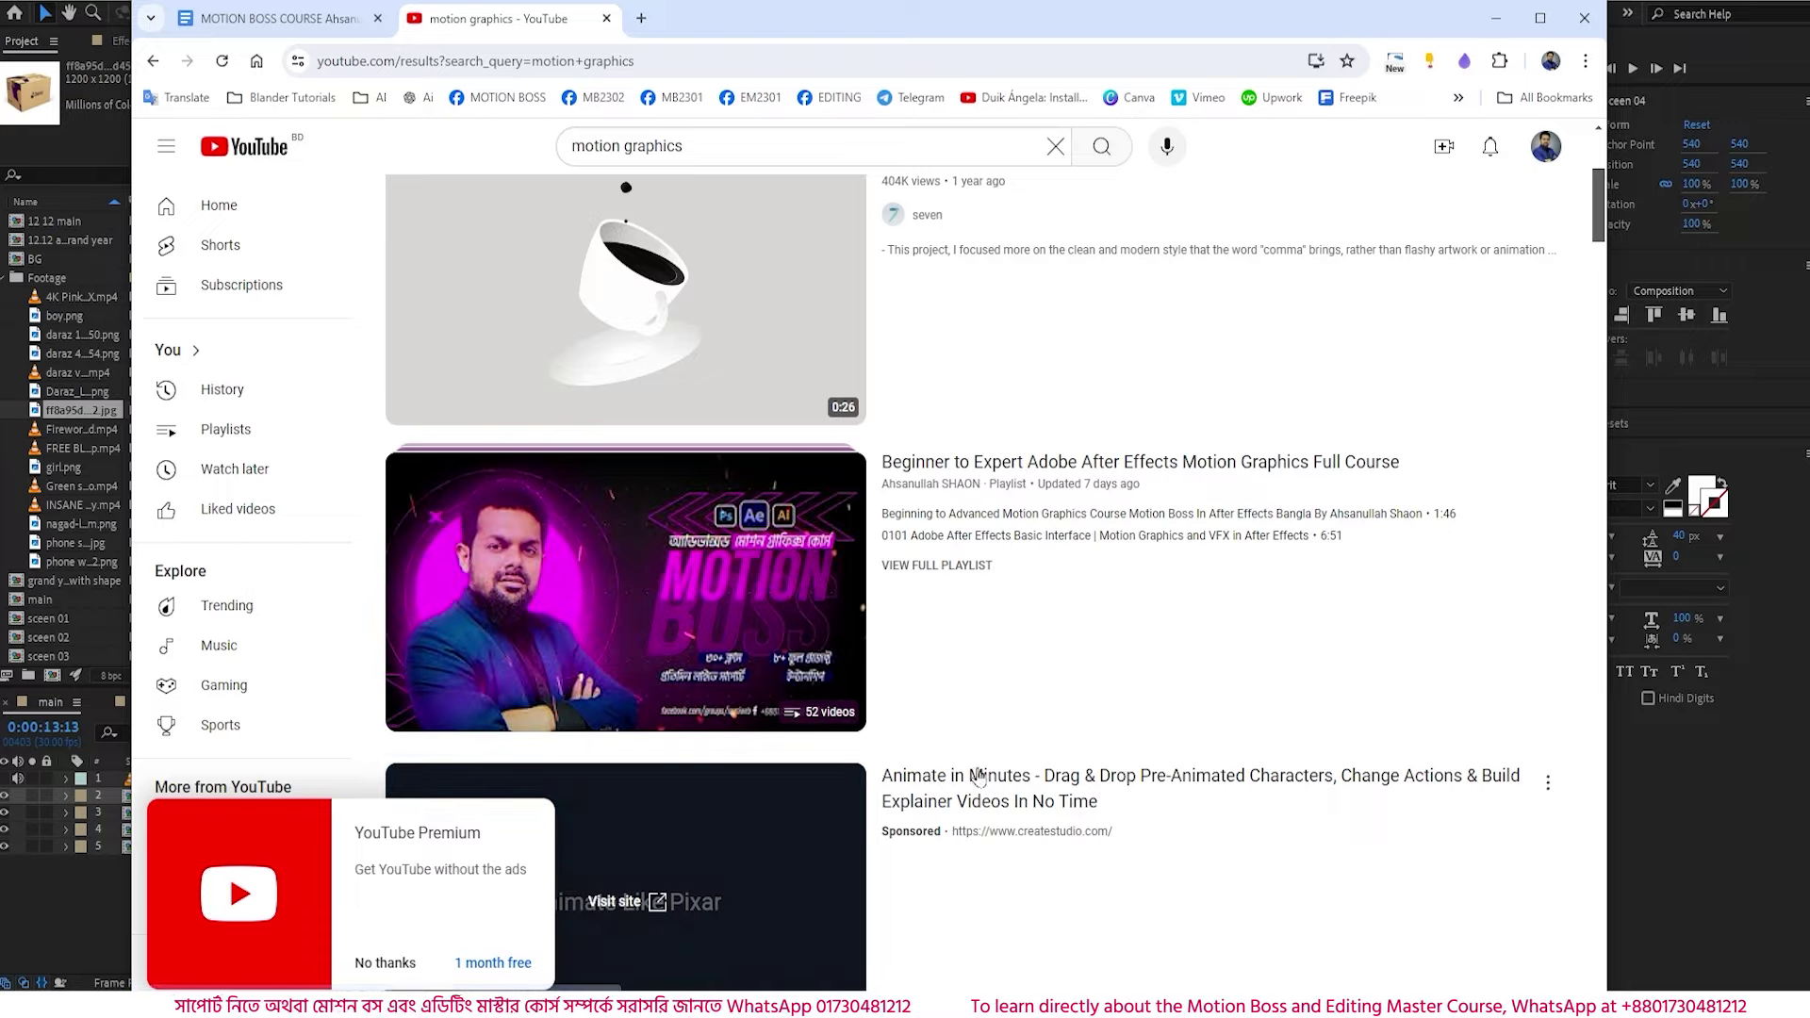
{"action": "left_click", "coordinate": [784, 531]}
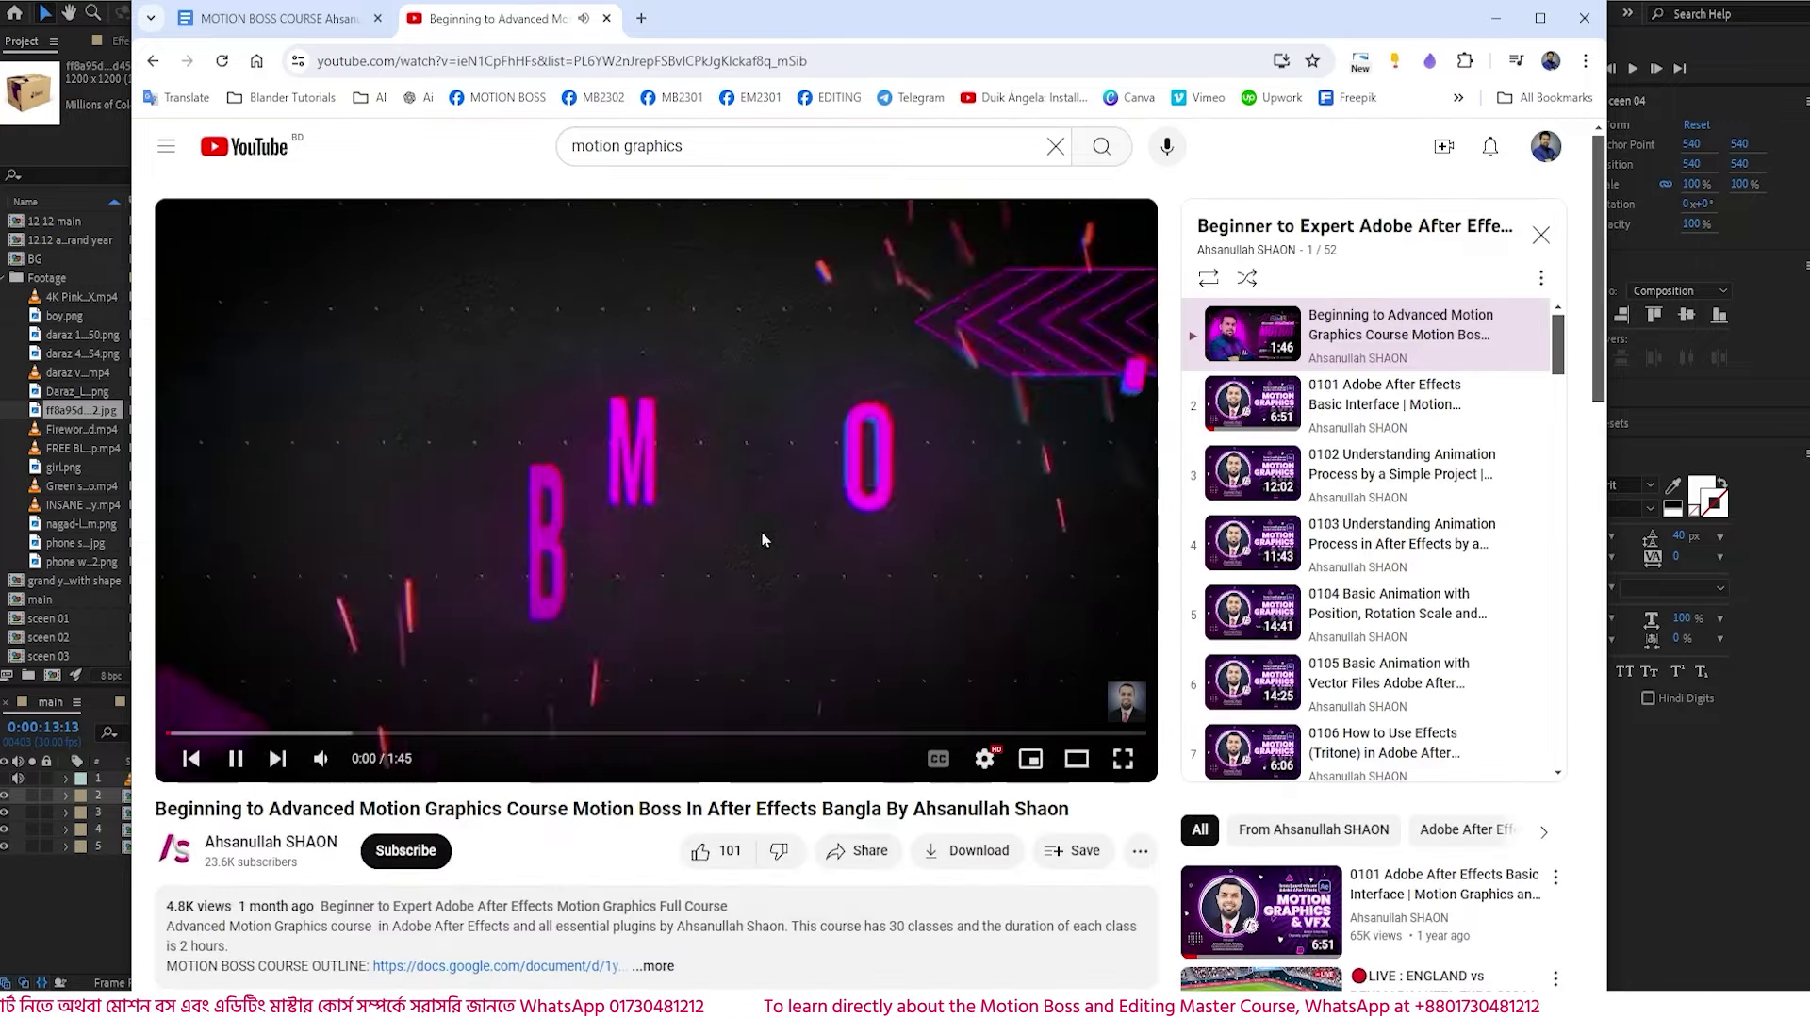
{"action": "left_click", "coordinate": [238, 762]}
{"action": "scroll", "coordinate": [1408, 681], "scroll_direction": "down", "scroll_amount": 1}
{"action": "scroll", "coordinate": [1408, 681], "scroll_direction": "down", "scroll_amount": 15}
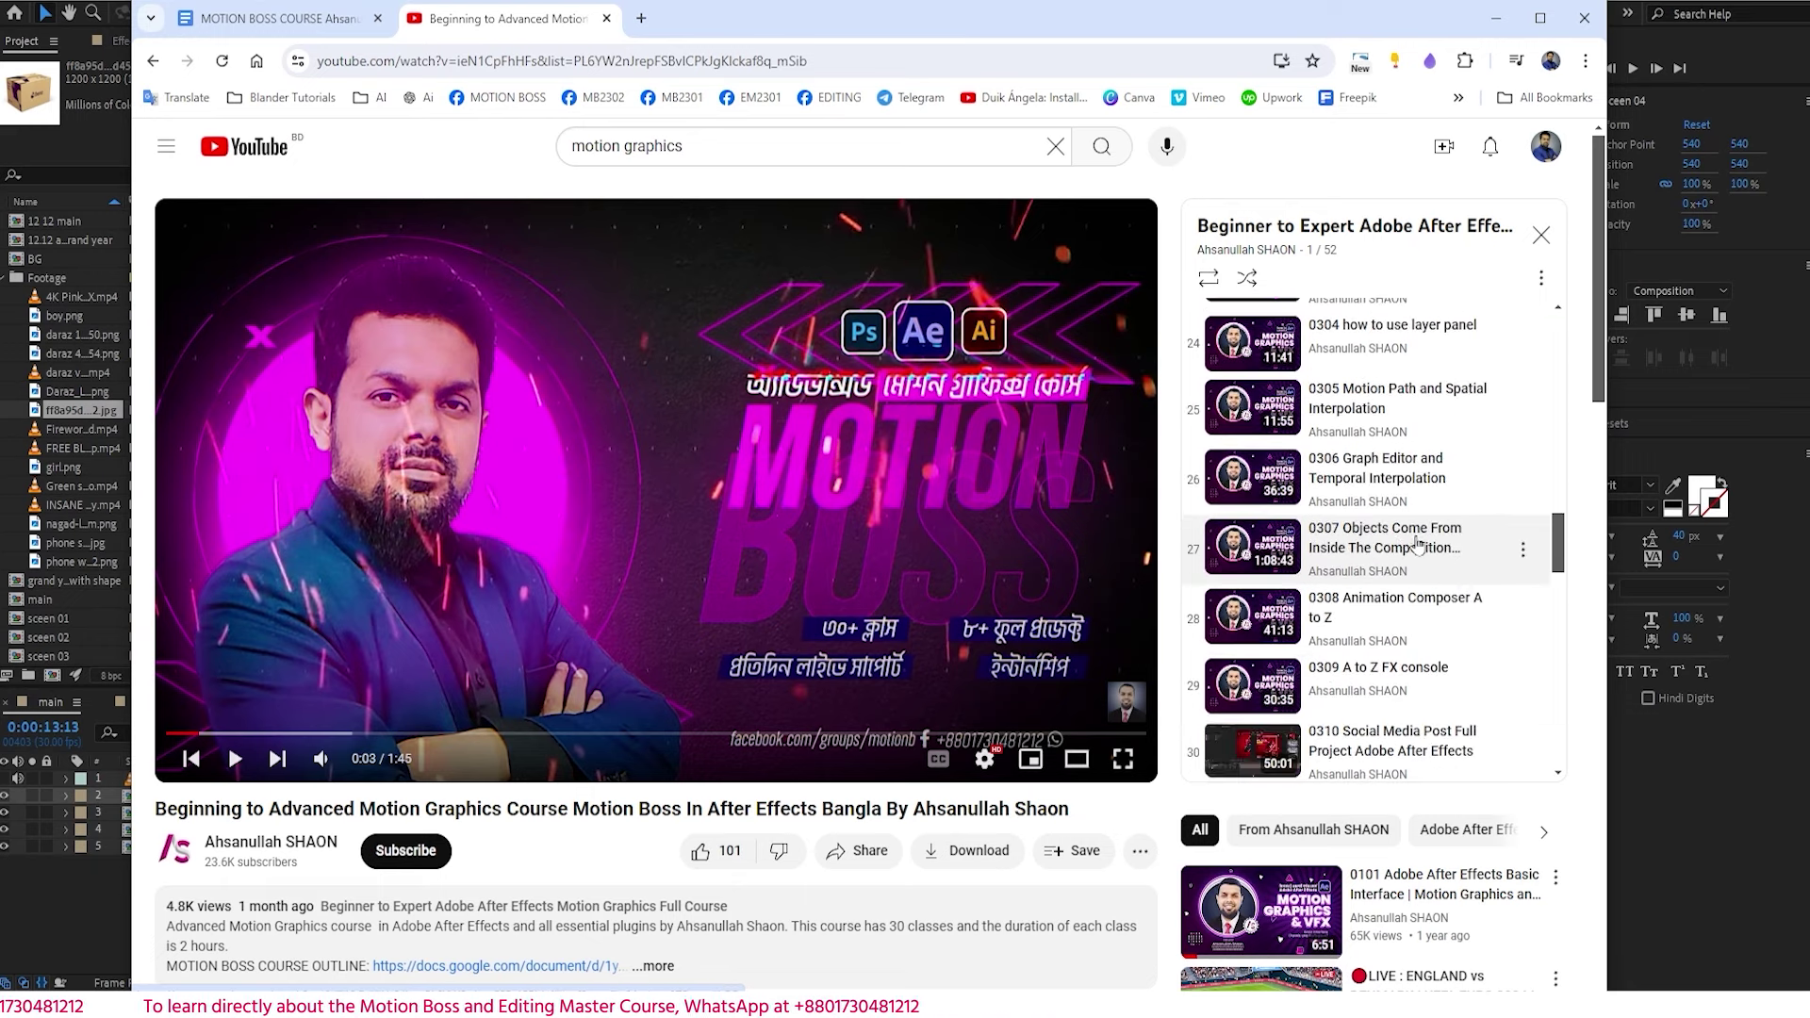
- Open the lesson "0307 Objects Come From Inside The Composition Project", pause it and switch back to After Effects
{"action": "left_click", "coordinate": [1351, 545]}
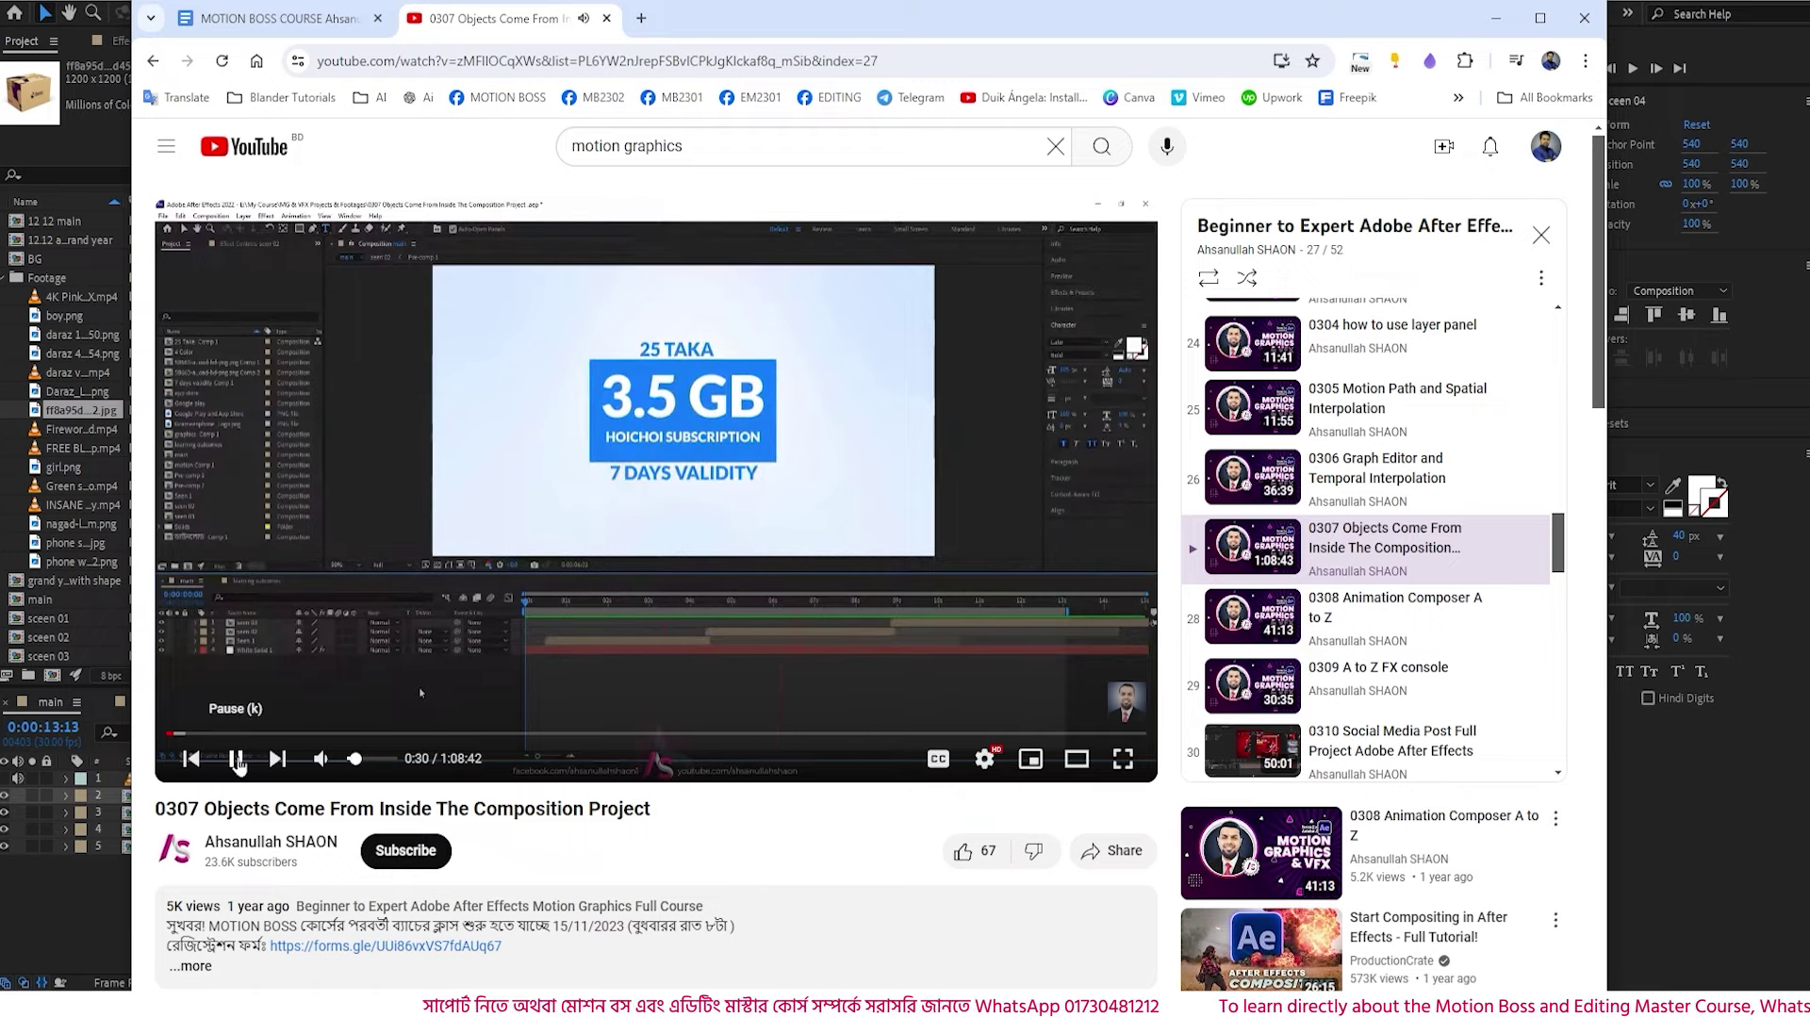
{"action": "left_click", "coordinate": [238, 760]}
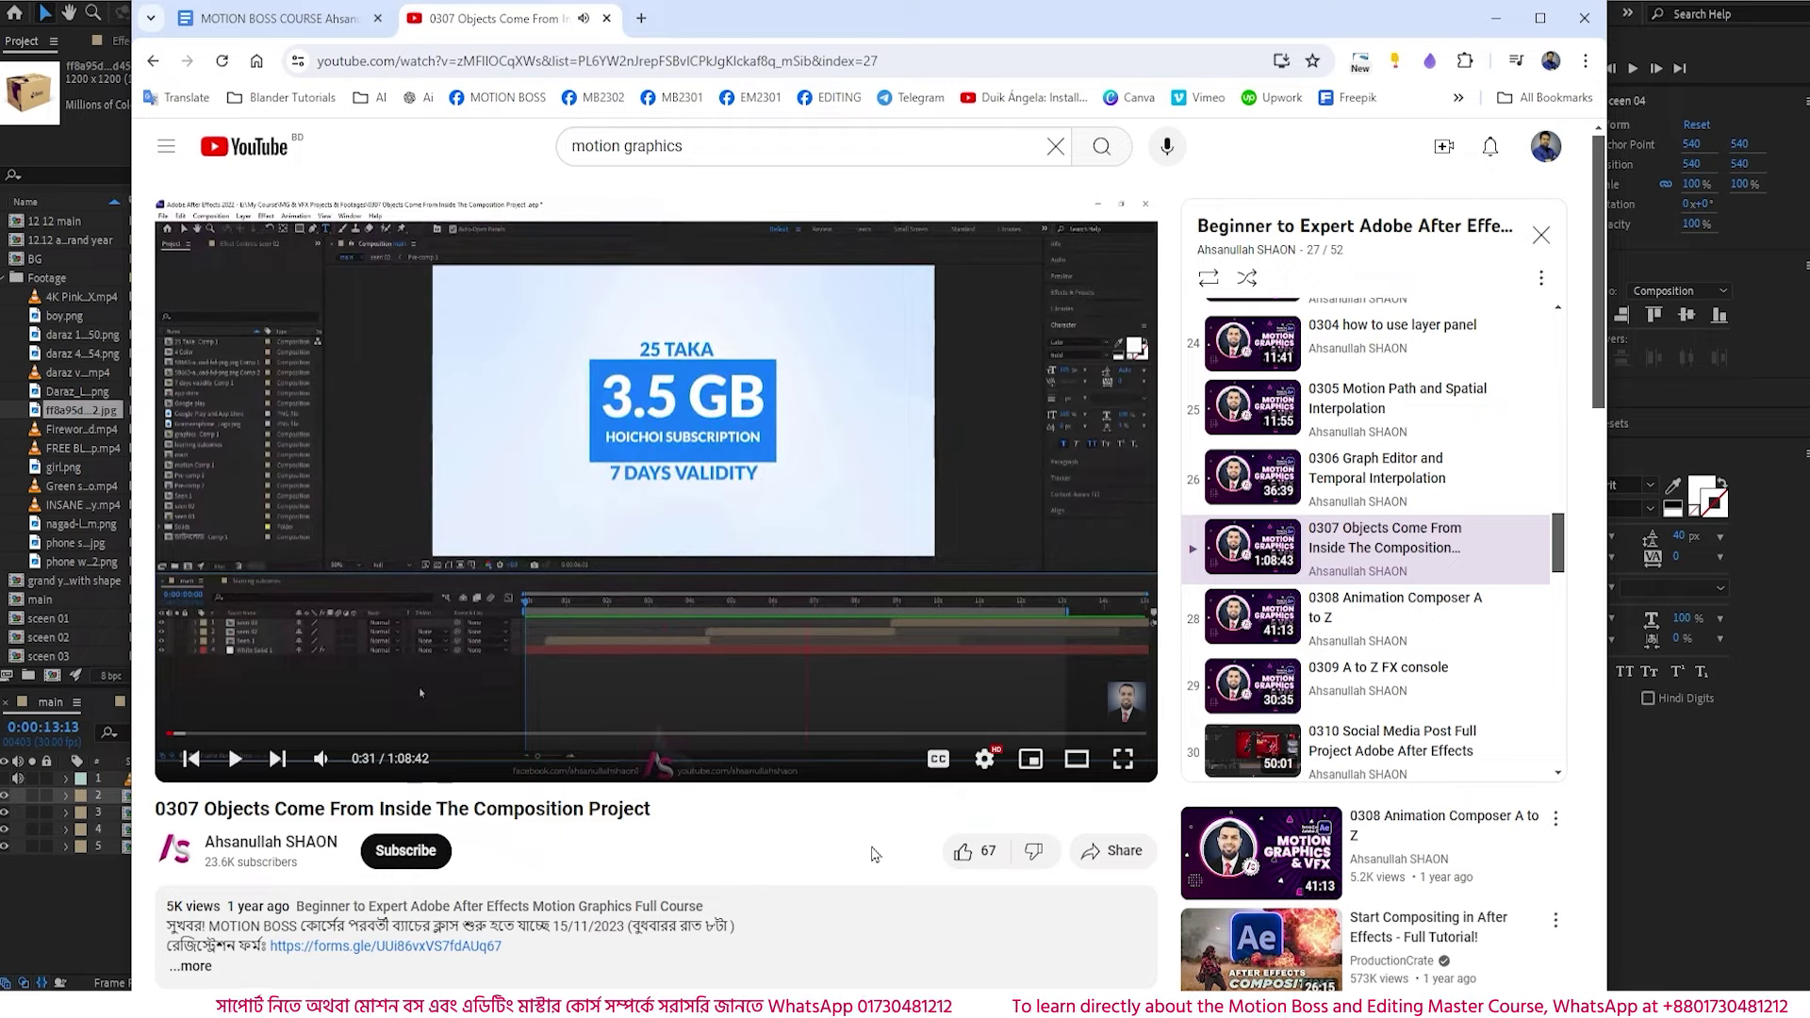
{"action": "left_click", "coordinate": [1090, 1005]}
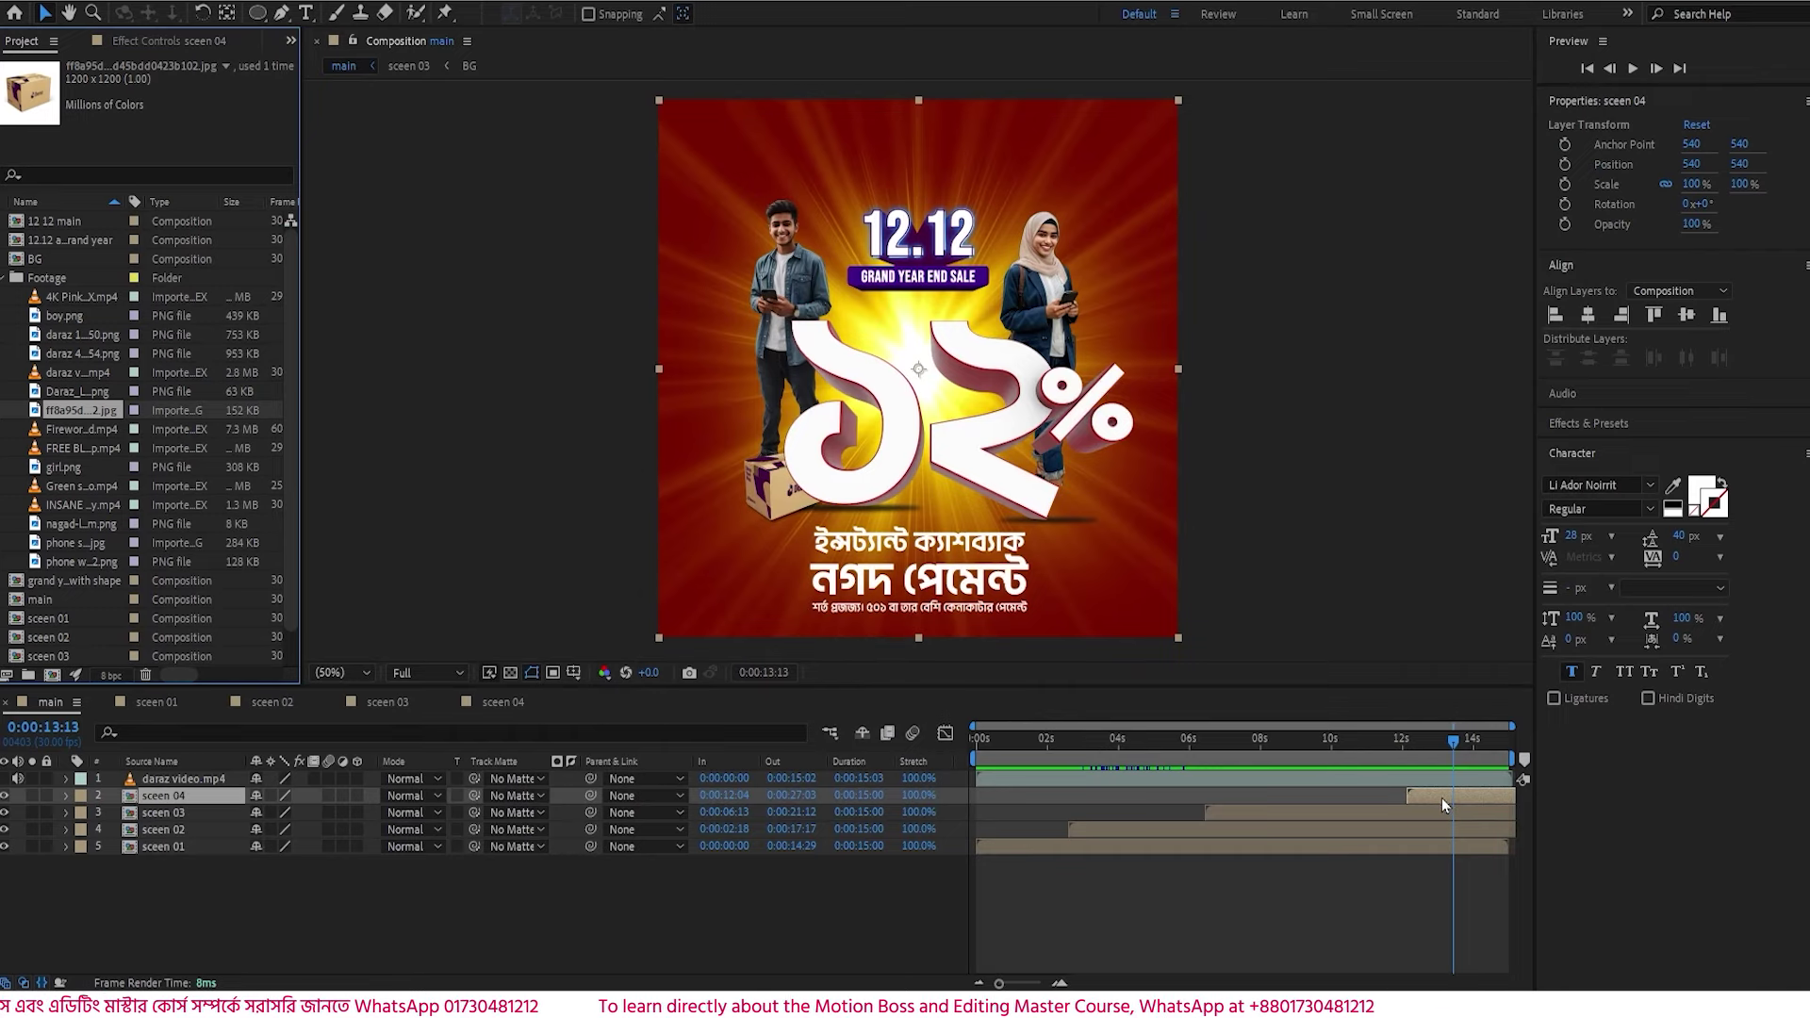
- Add daraz video.mp4 to the sceen 04 composition, shift it to start at -0:00:12:02 for the logo ending, and preview it
{"action": "double_click", "coordinate": [209, 803]}
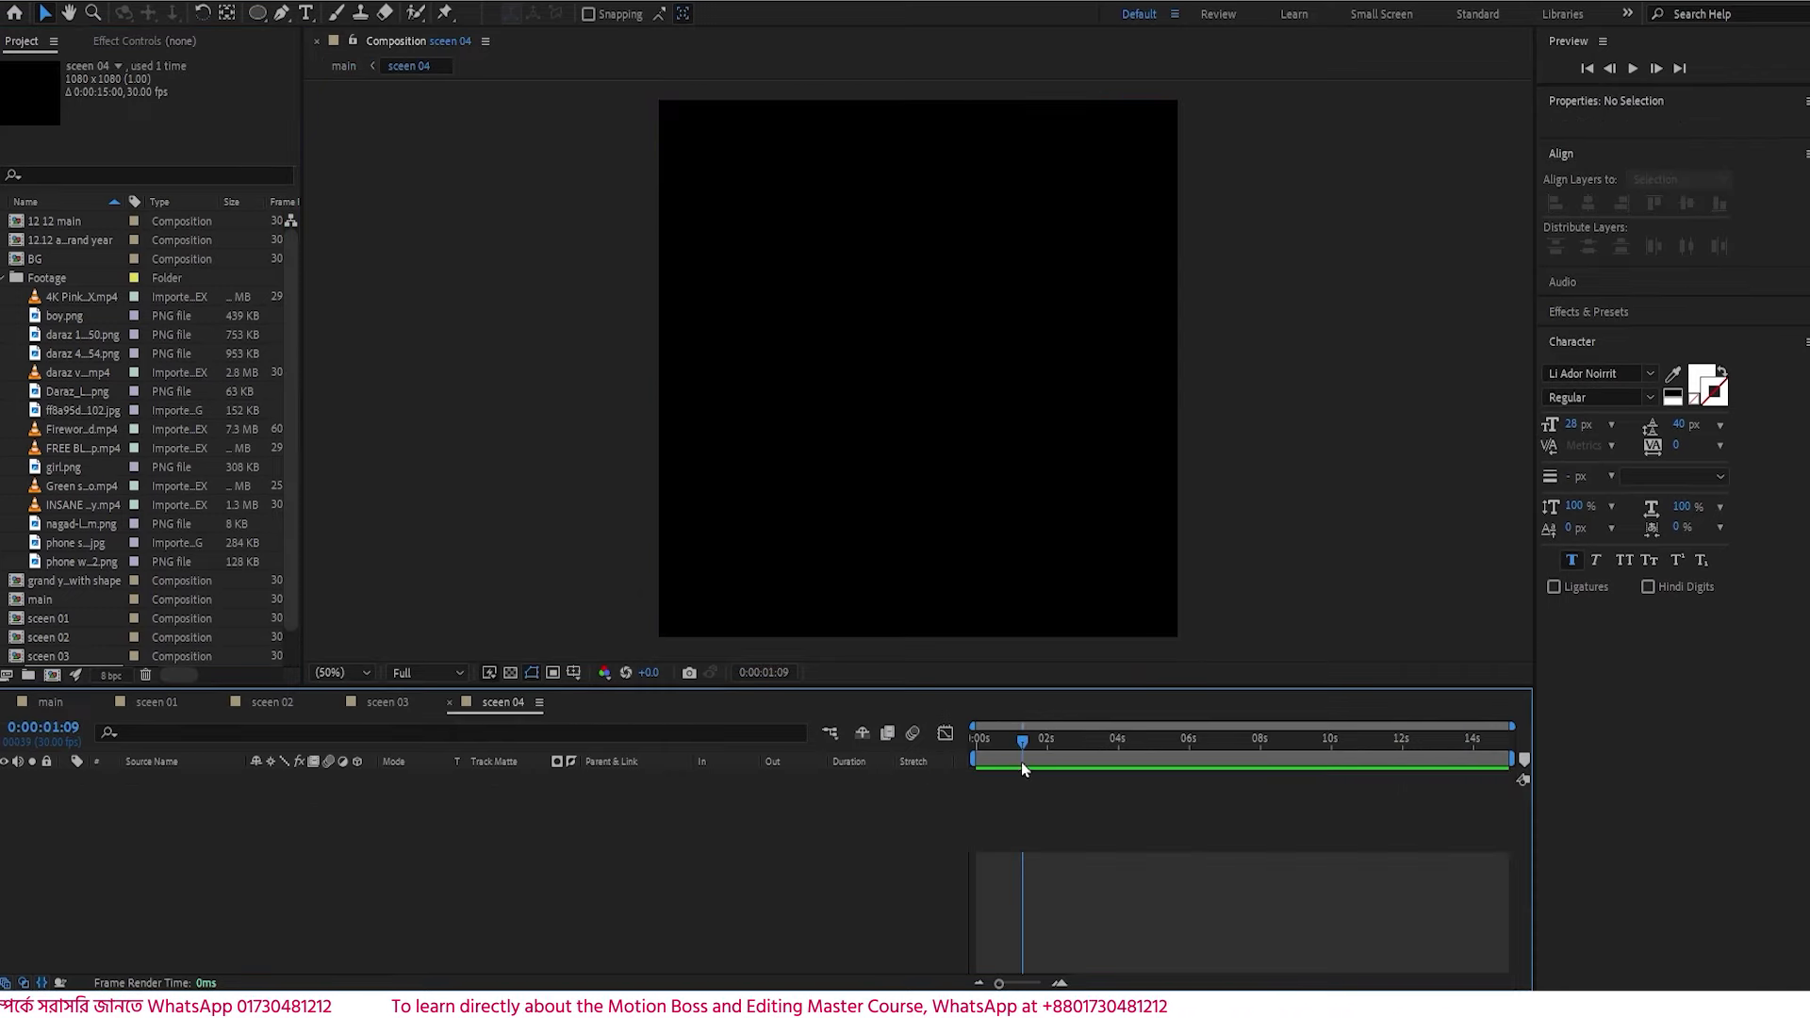
{"action": "left_click", "coordinate": [91, 376]}
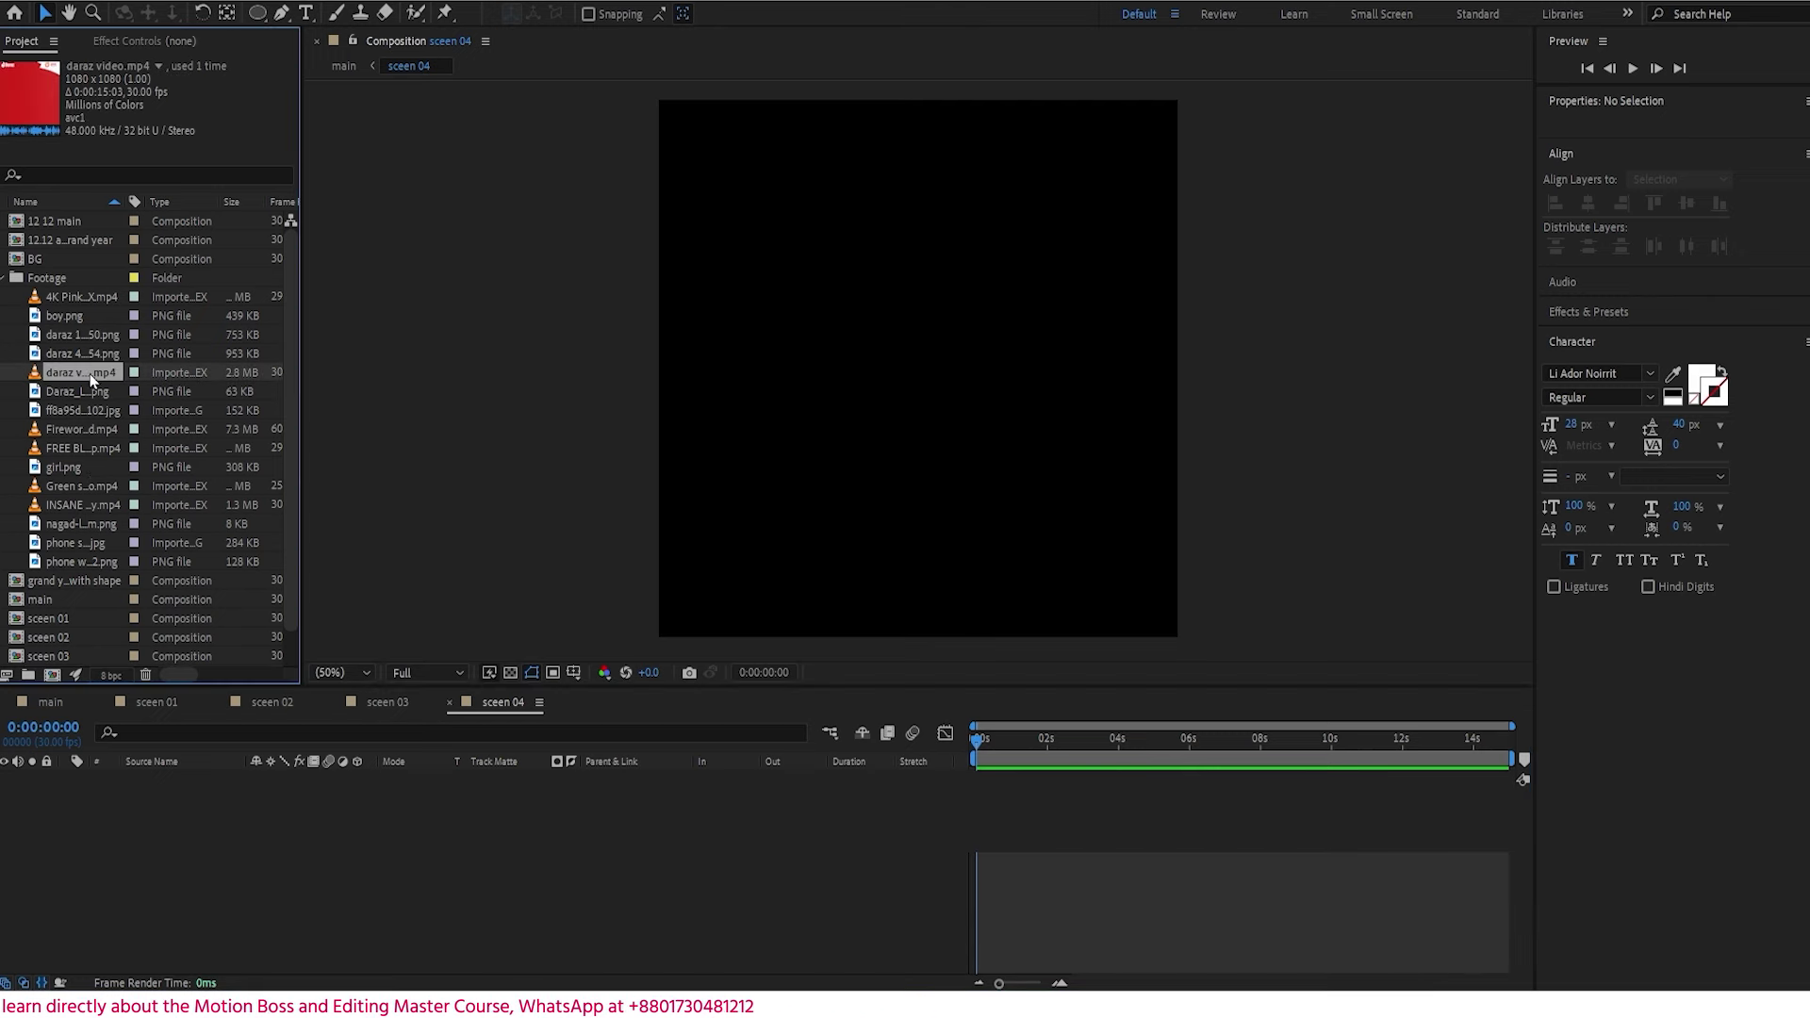
{"action": "left_click_drag", "start_coordinate": [104, 566], "coordinate": [170, 848]}
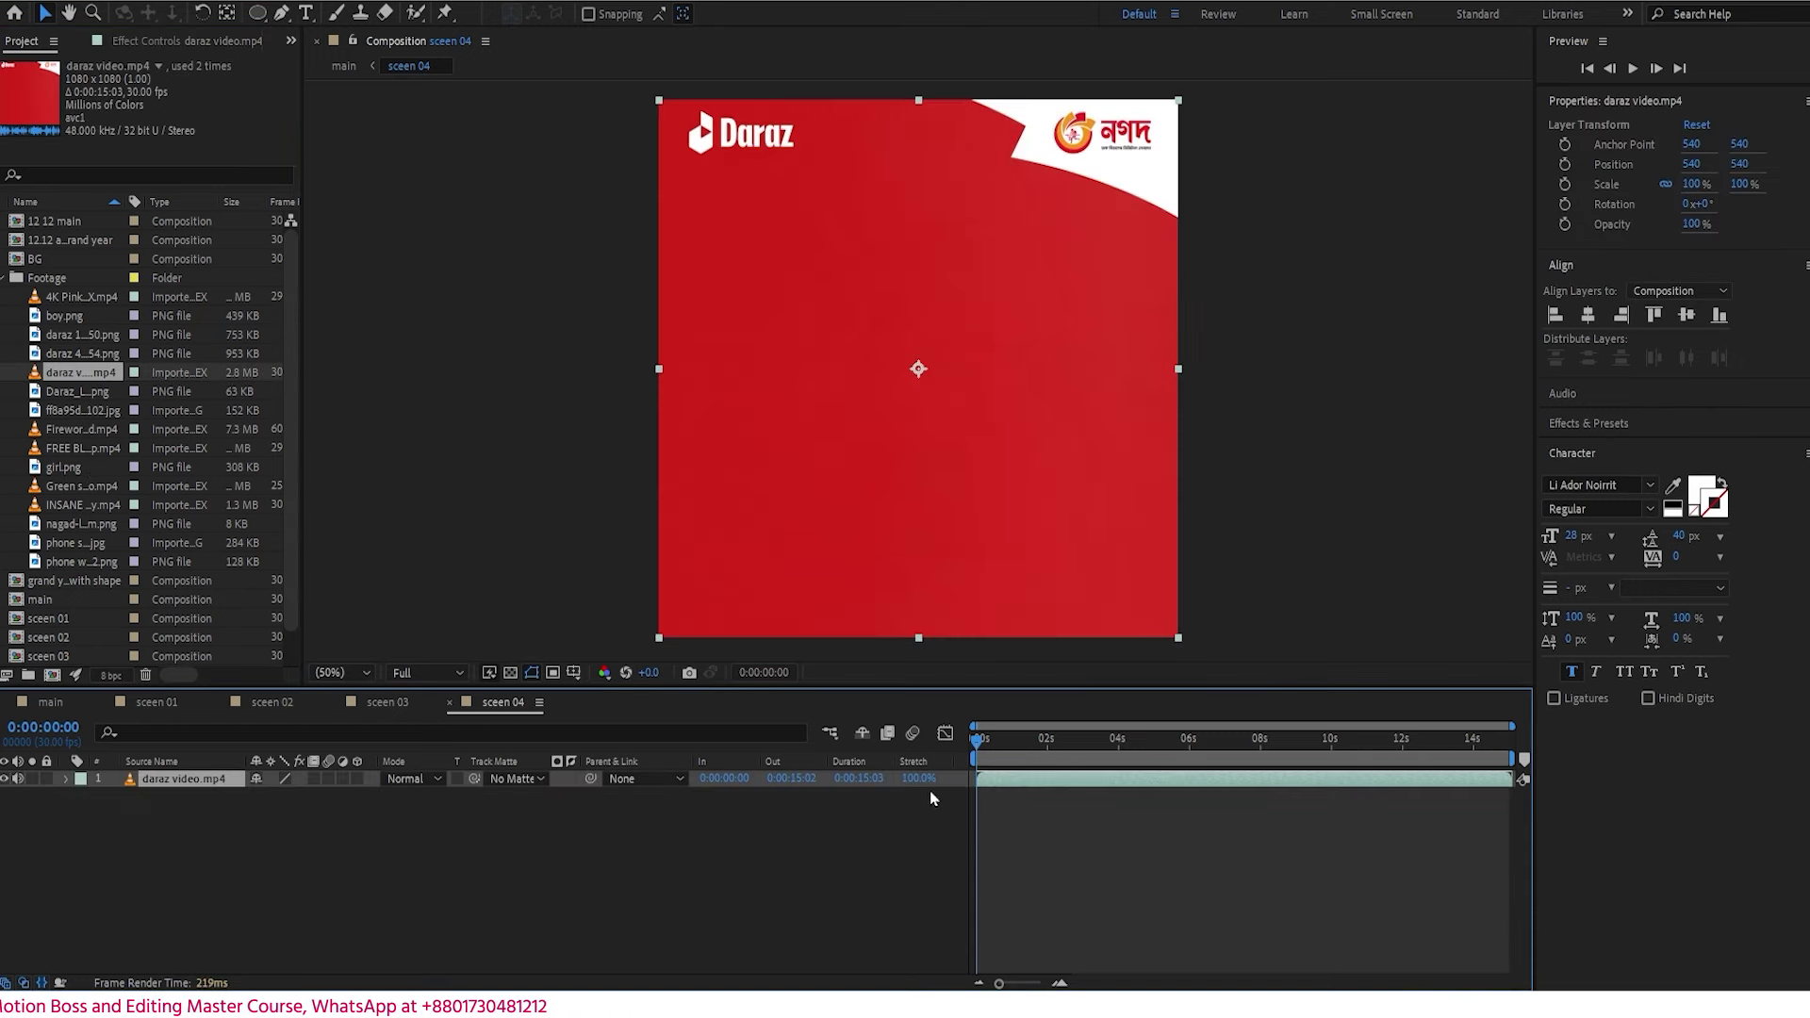
{"action": "left_click_drag", "start_coordinate": [1172, 790], "coordinate": [784, 797]}
{"action": "left_click_drag", "start_coordinate": [1015, 776], "coordinate": [1003, 783]}
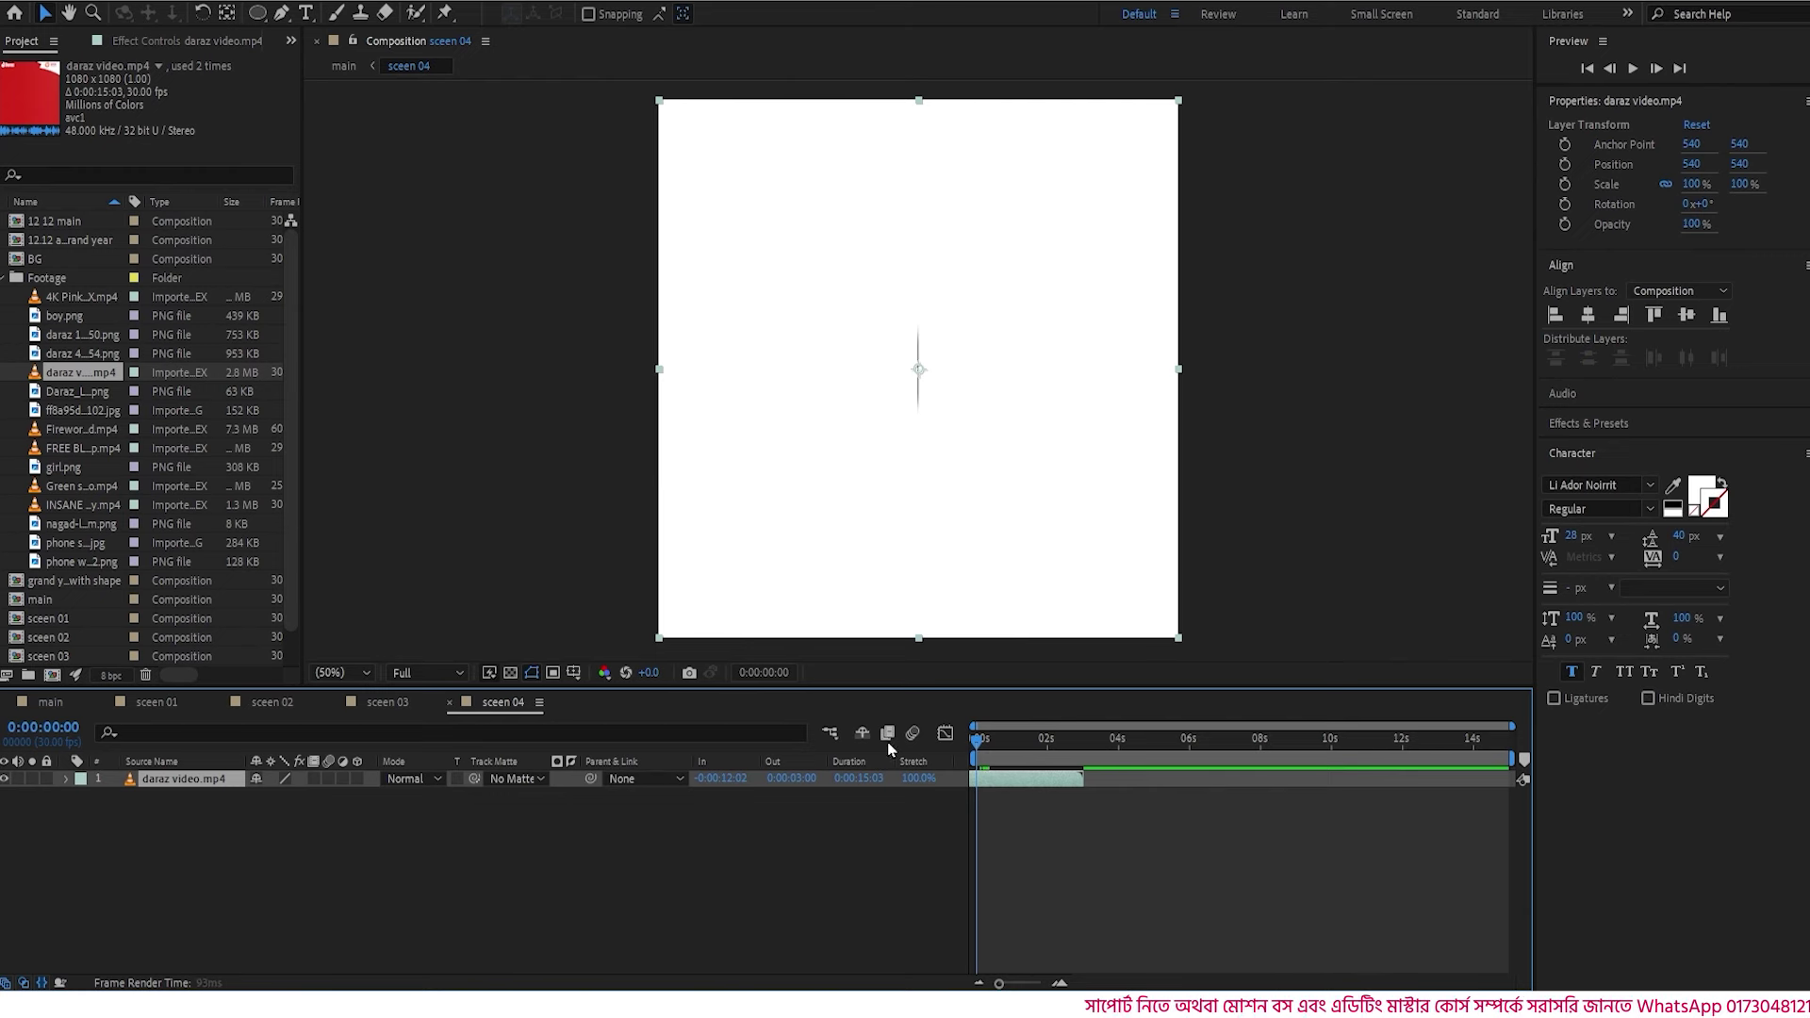
{"action": "key", "text": "space"}
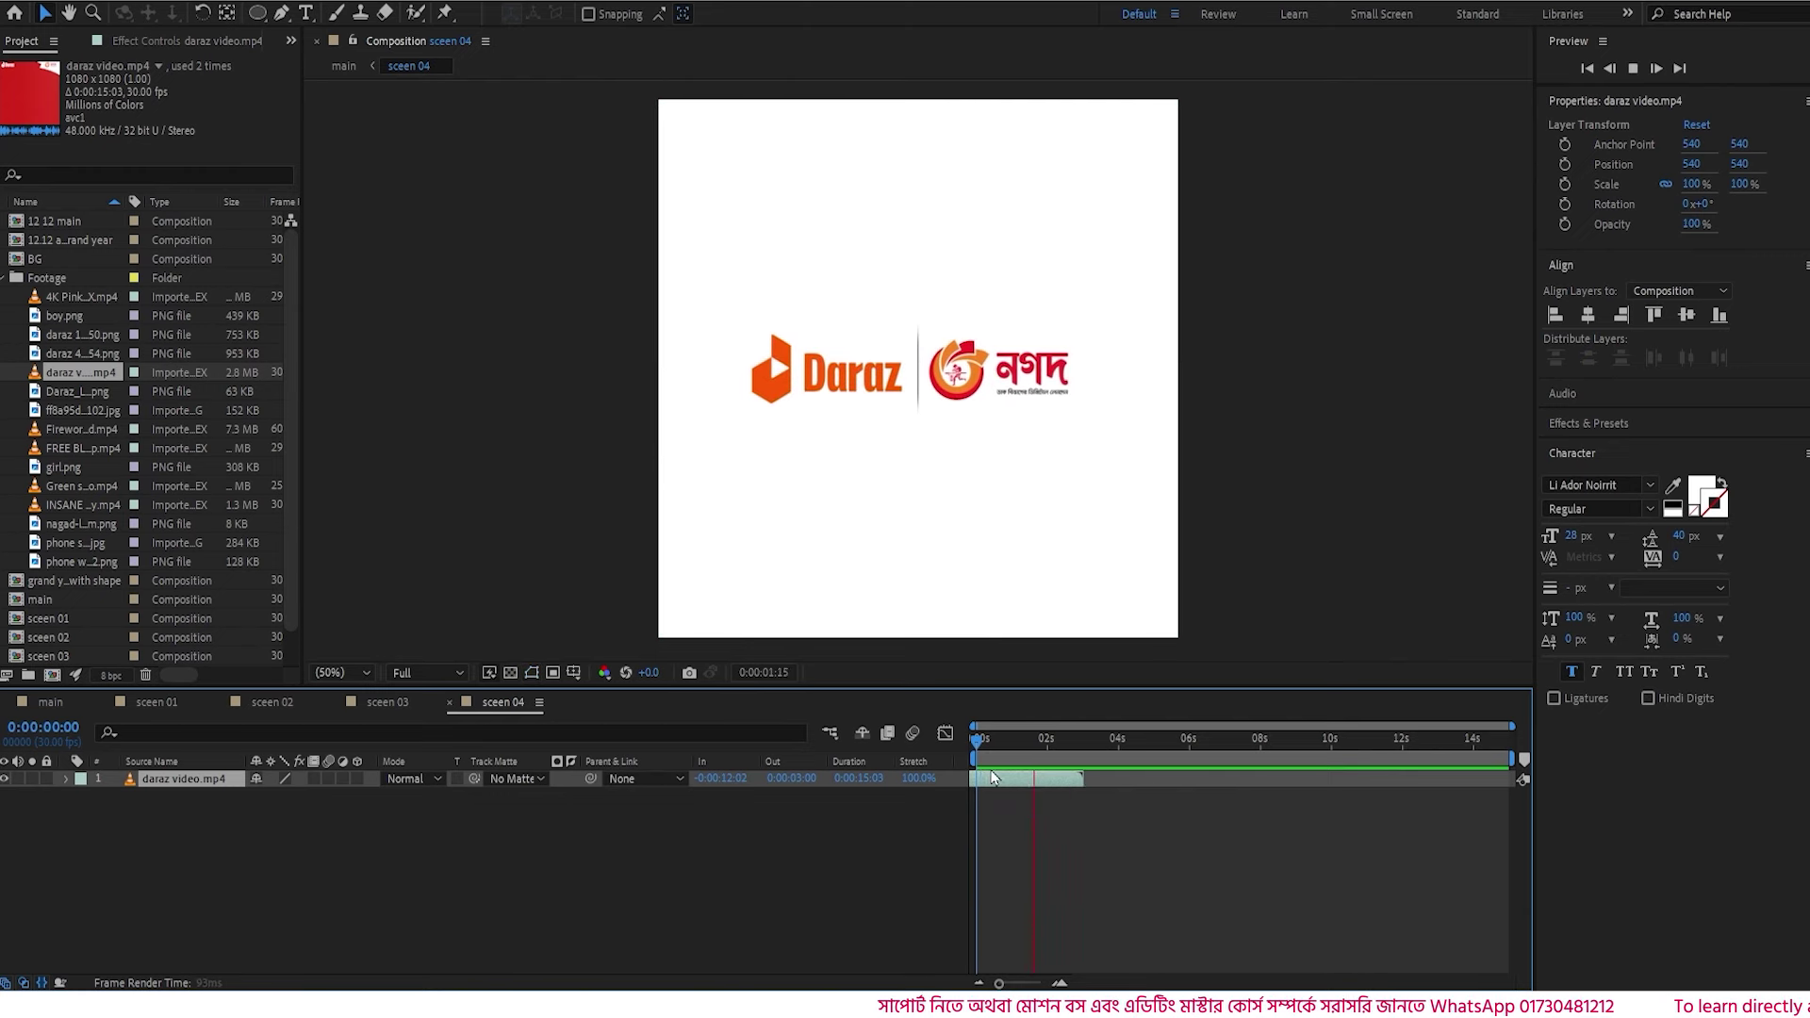
{"action": "key", "text": "space"}
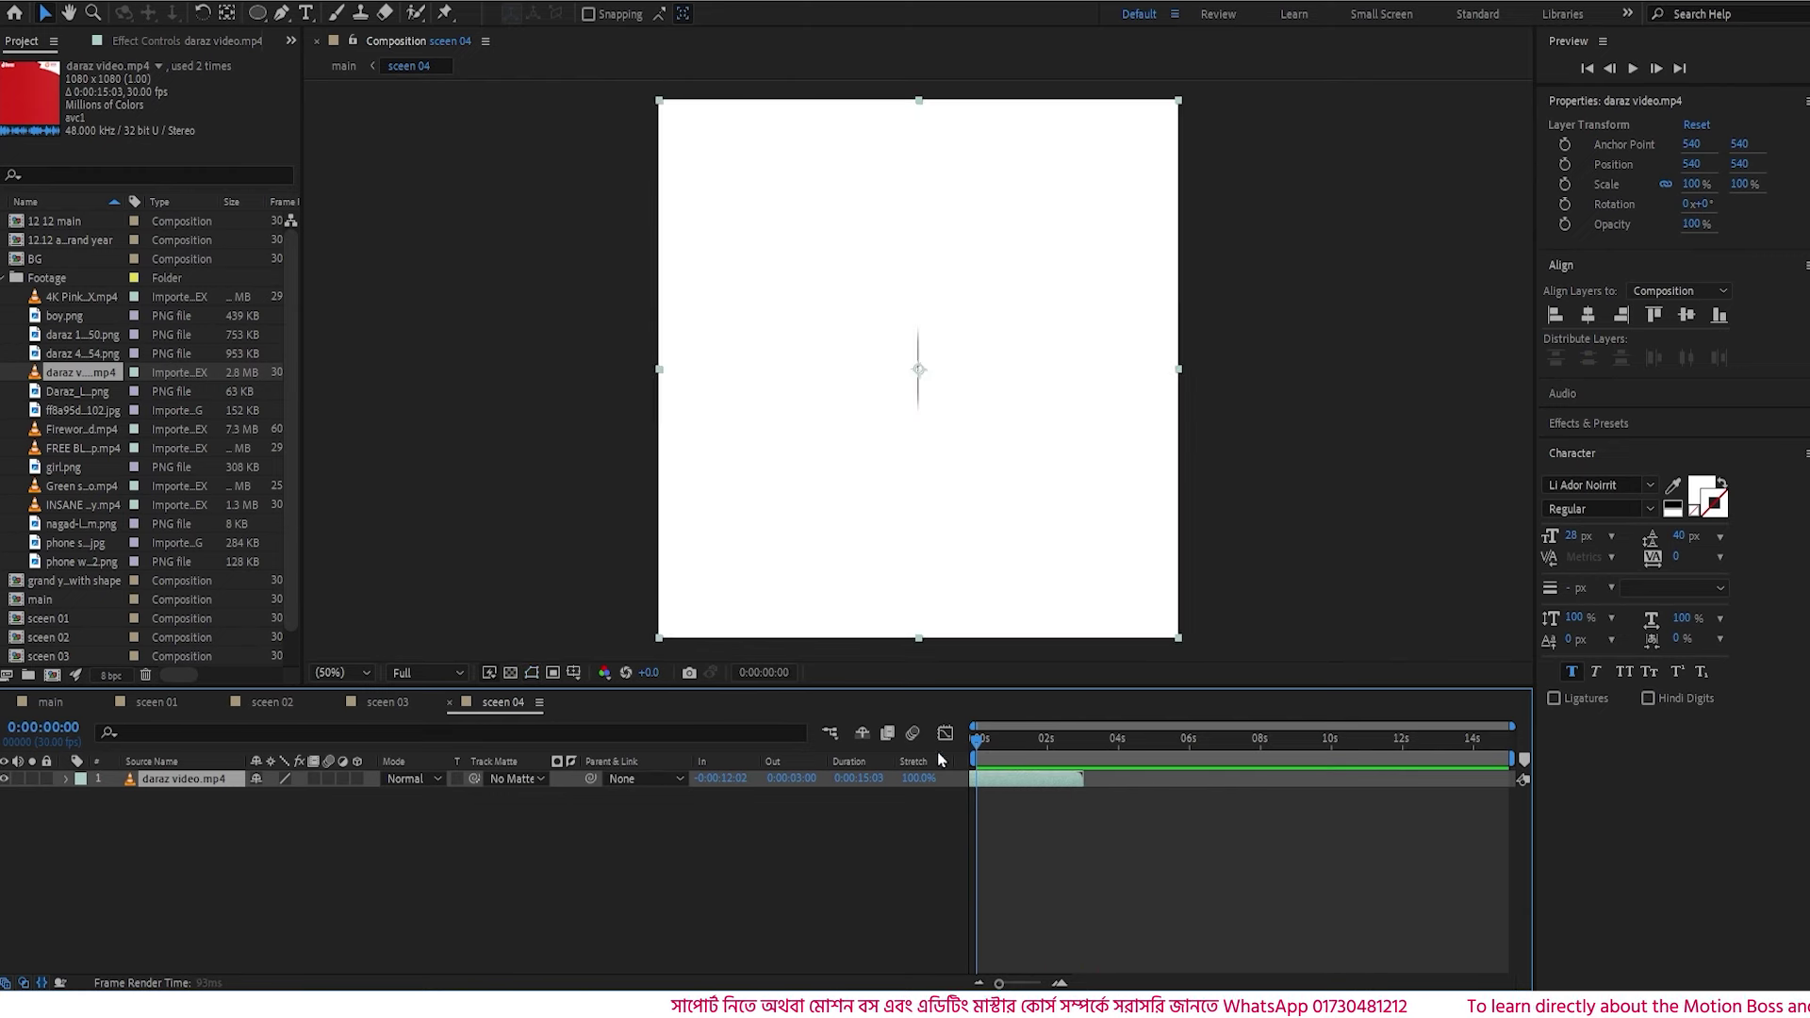
- Preview the main composition from the start through the sceen 04 logo ending
{"action": "left_click", "coordinate": [57, 703]}
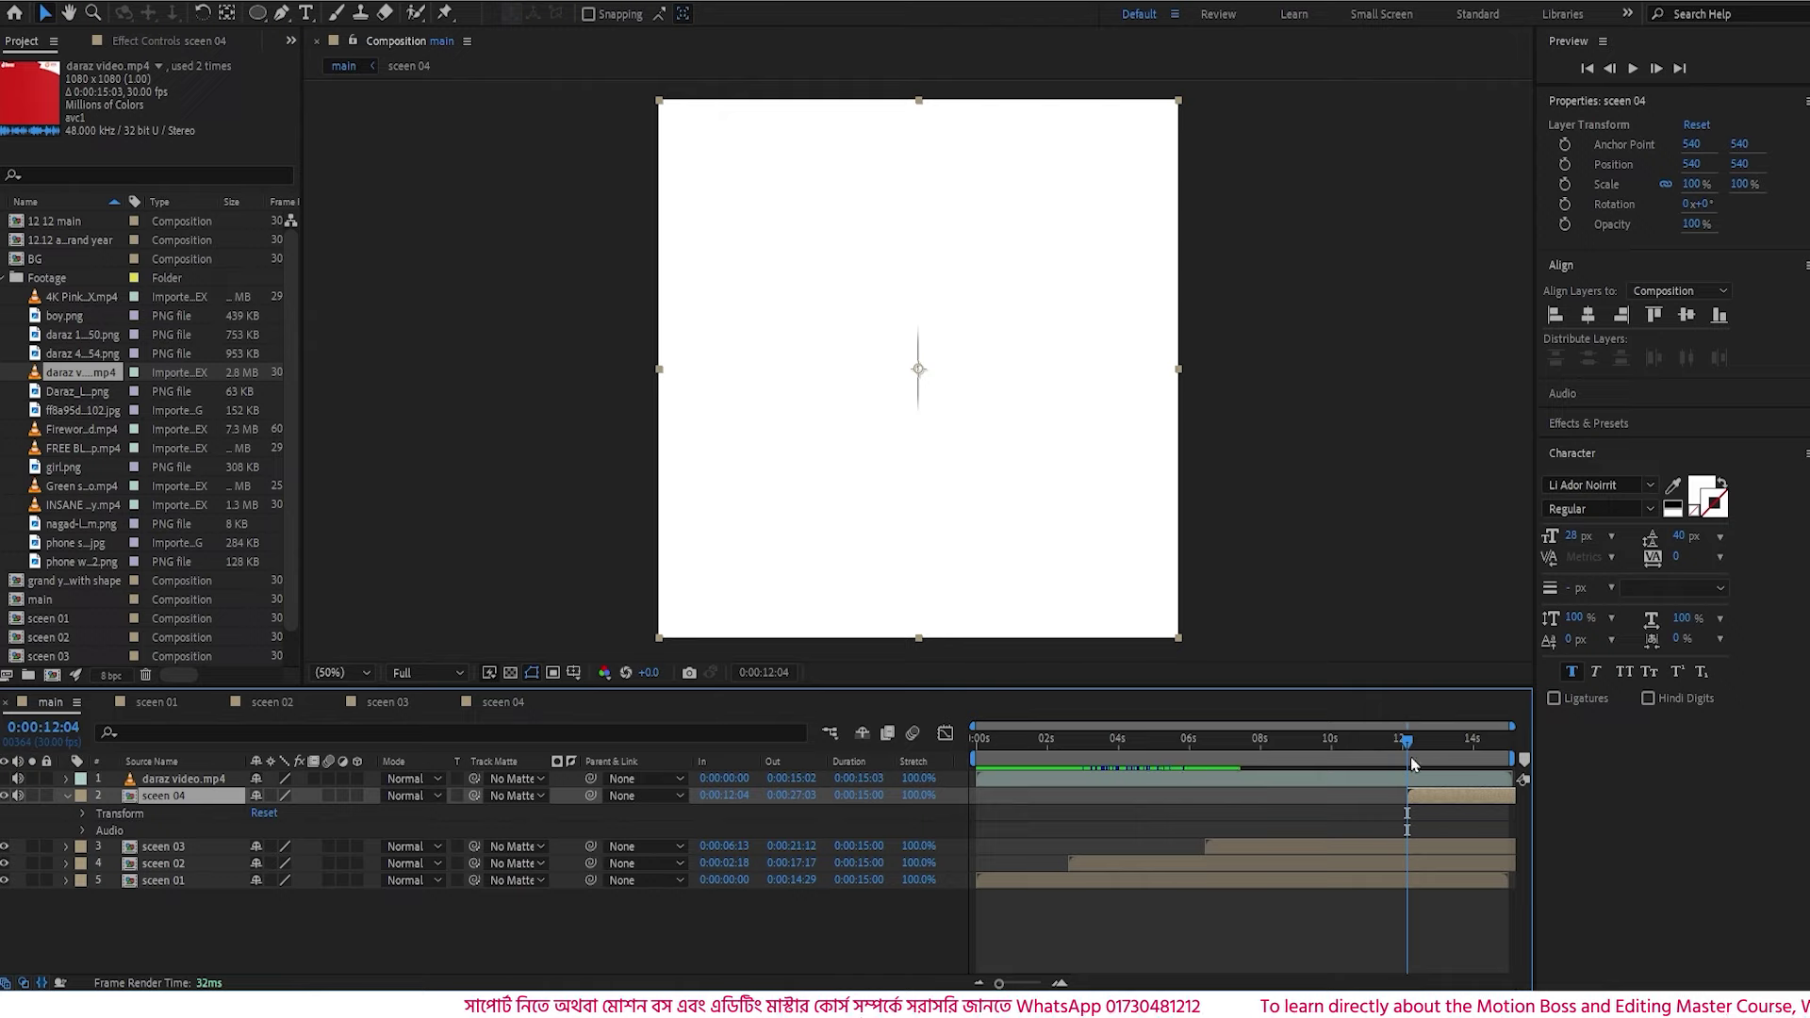
{"action": "key", "text": "space"}
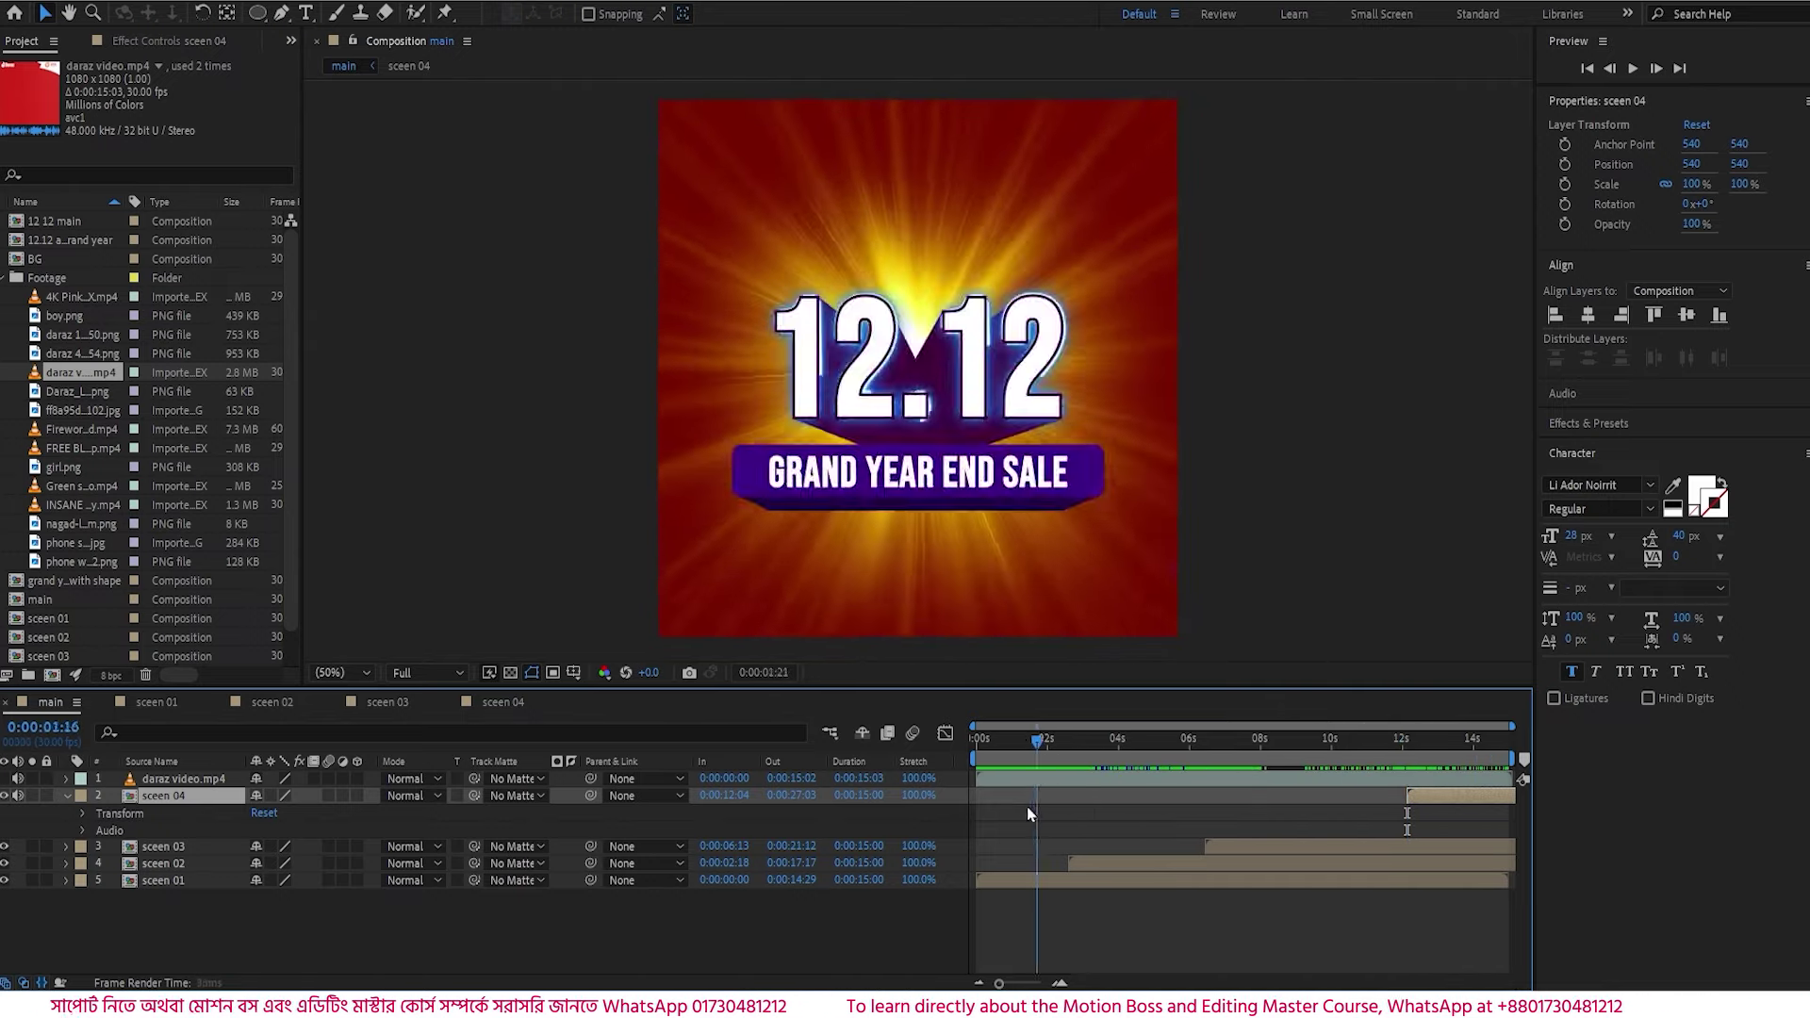
{"action": "key", "text": "space"}
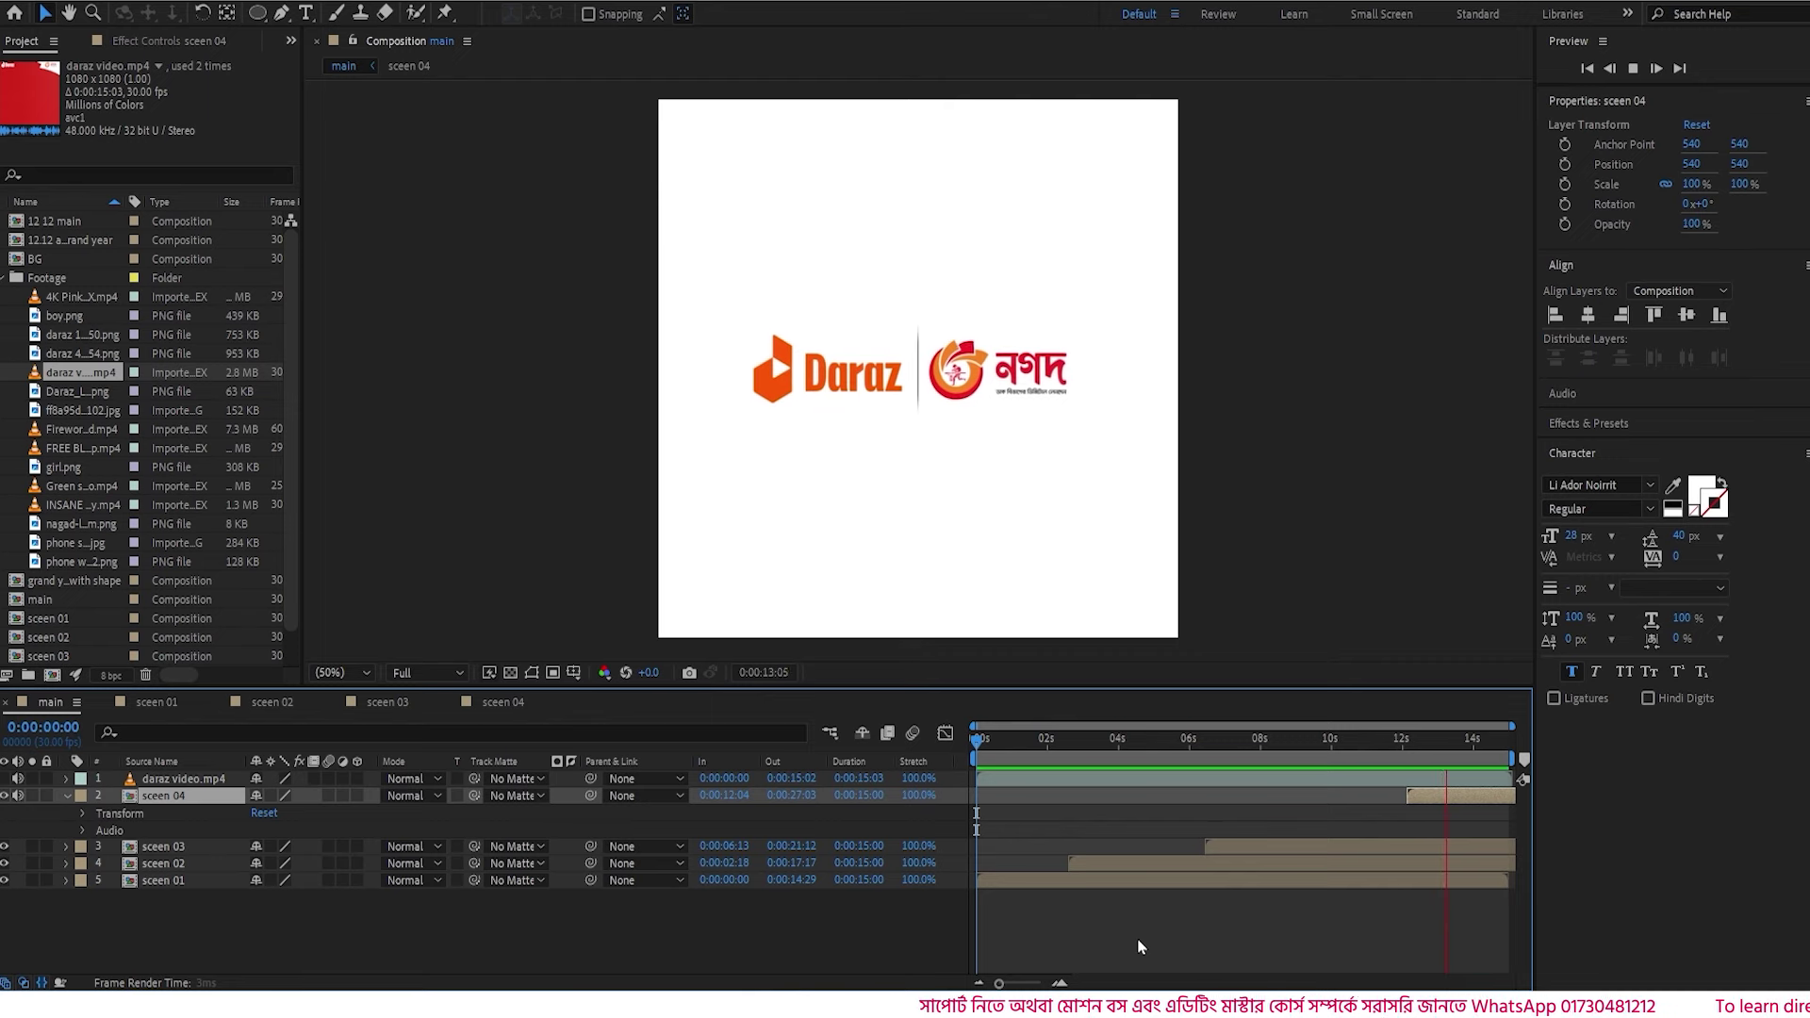
{"action": "key", "text": "space"}
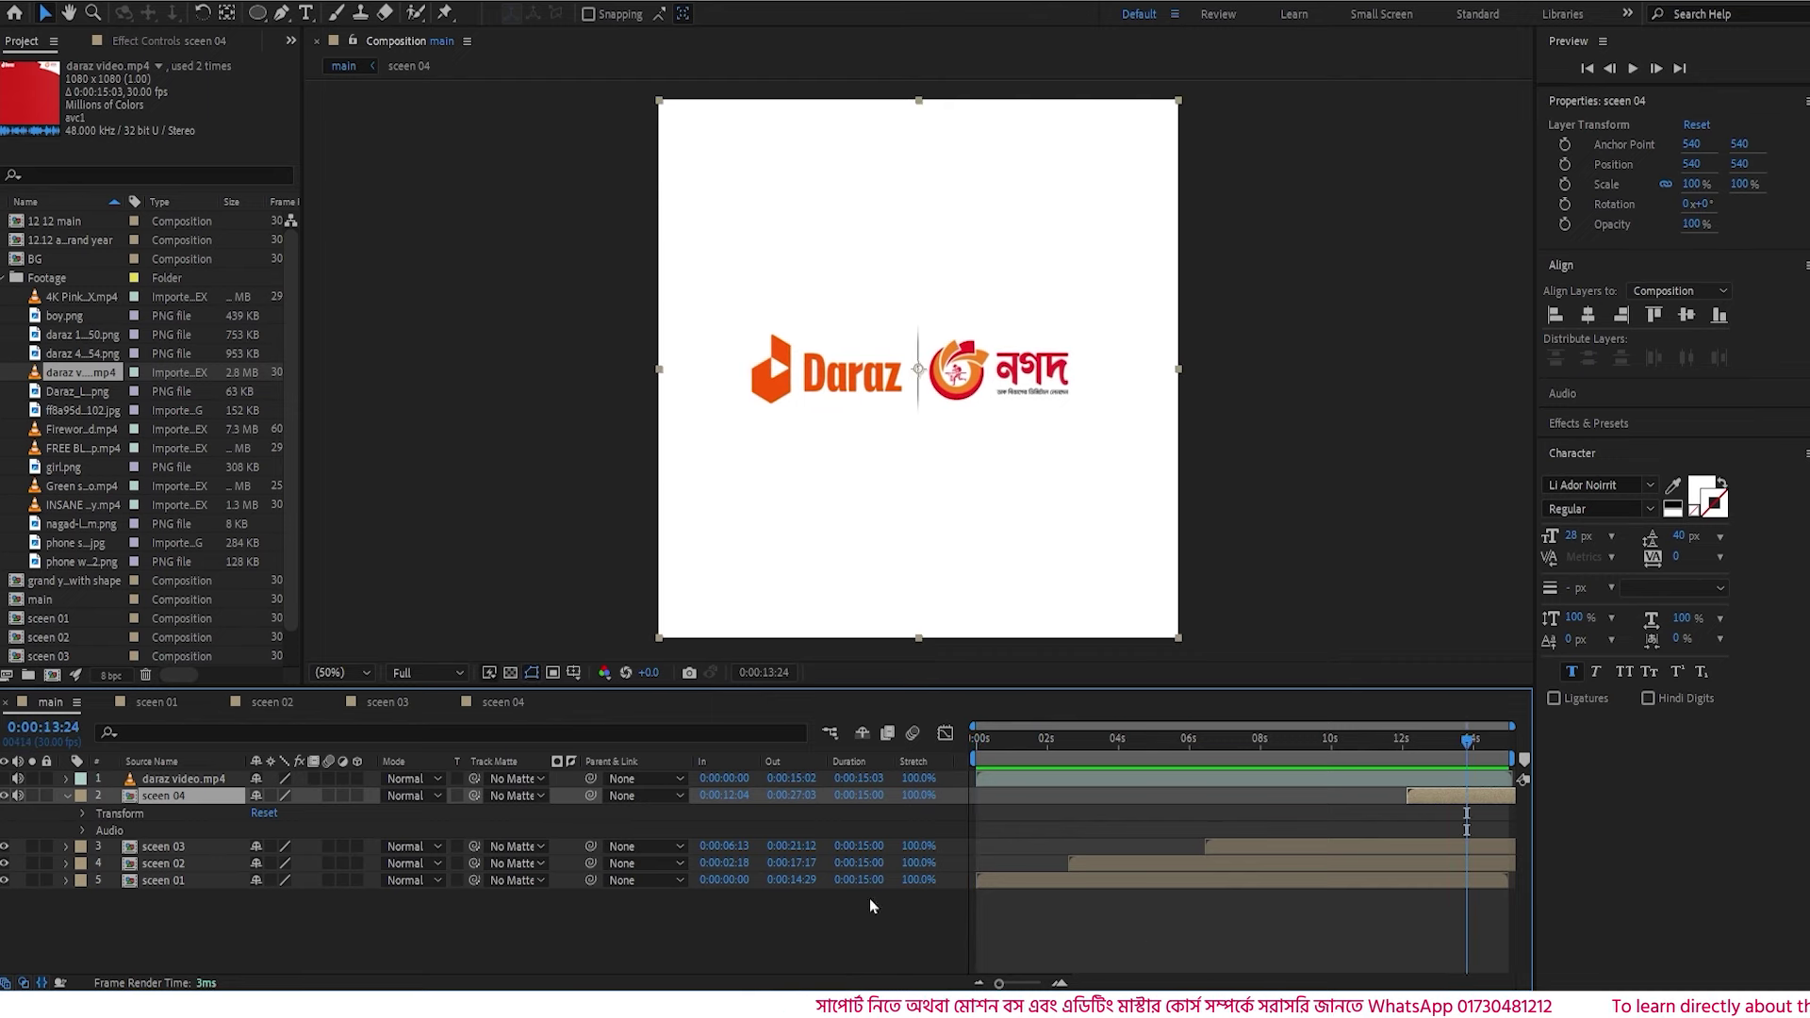
- Collapse the sceen 04 layer's properties, set the current time to 0:00:00:26 and save the project
{"action": "left_click", "coordinate": [66, 795]}
{"action": "left_click_drag", "start_coordinate": [1032, 744], "coordinate": [1007, 771]}
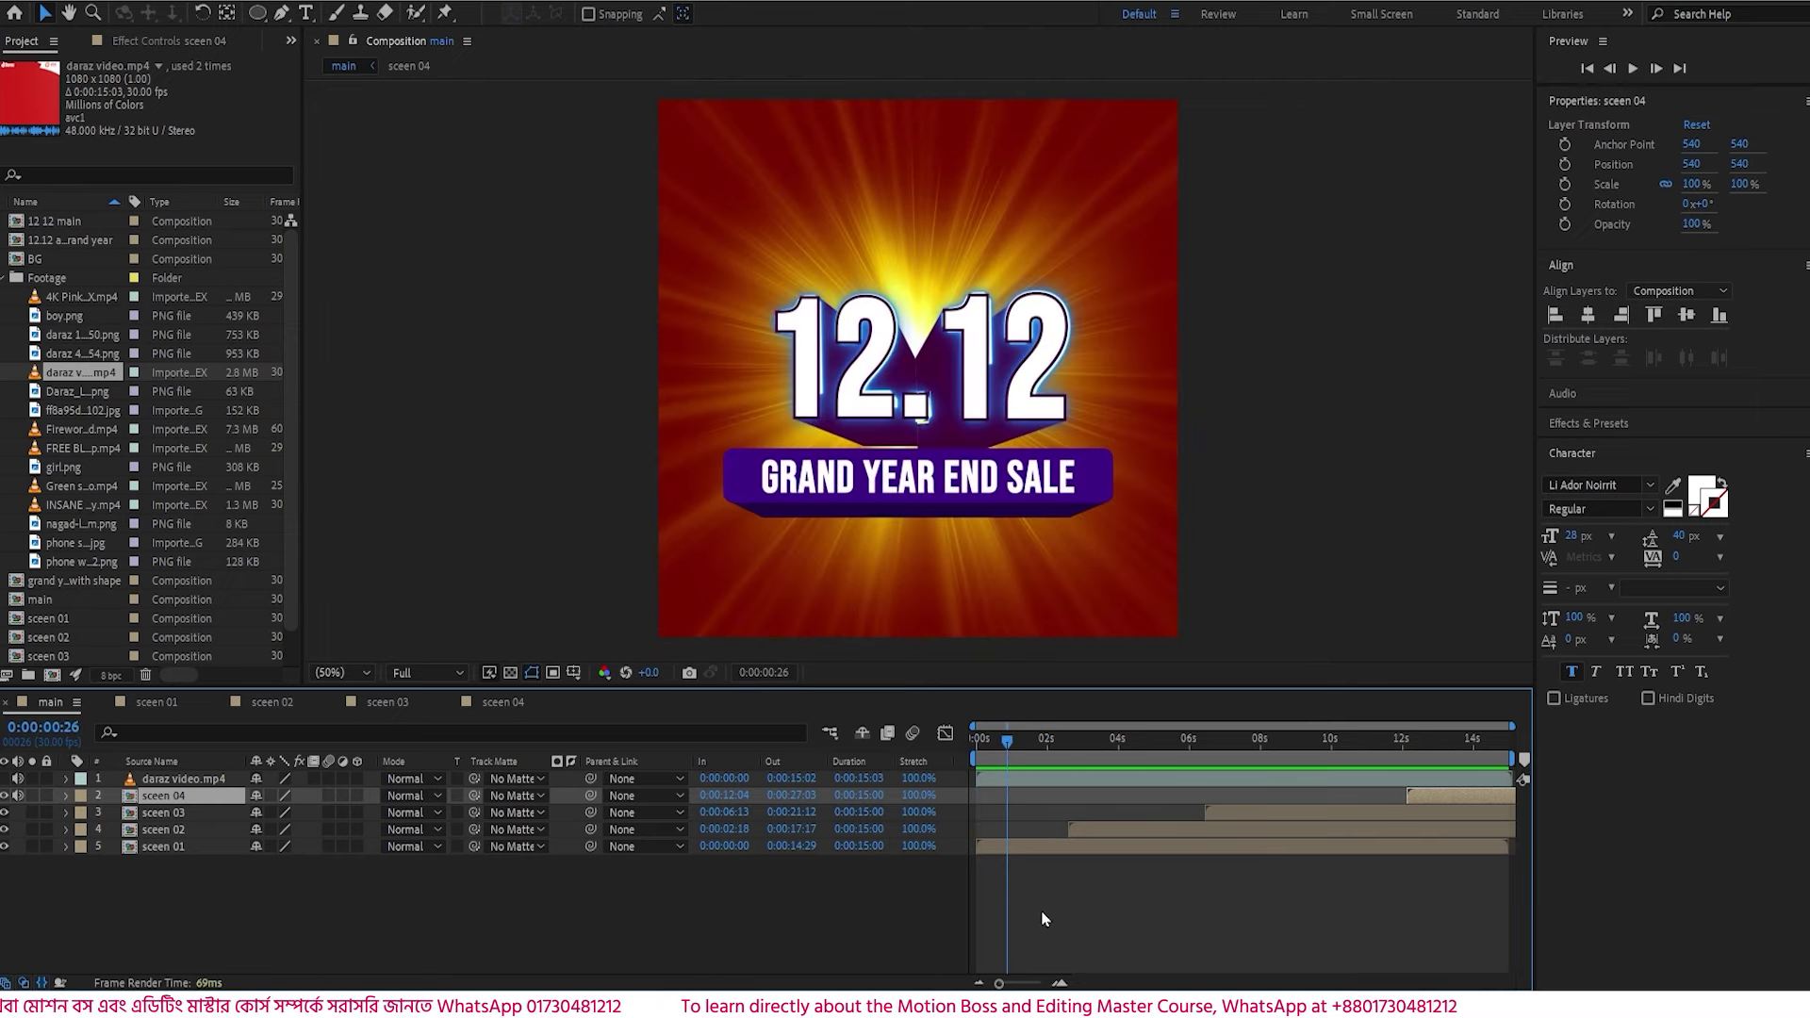
{"action": "key", "text": "ctrl+s"}
- Open the sceen 01 composition, set the current time to 0:00:01:21 and set its view to 50%
{"action": "mouse_move", "coordinate": [1007, 750]}
{"action": "left_mouse_down"}
{"action": "mouse_move", "coordinate": [986, 749]}
{"action": "mouse_move", "coordinate": [1002, 756]}
{"action": "left_mouse_up"}
{"action": "double_click", "coordinate": [1032, 847]}
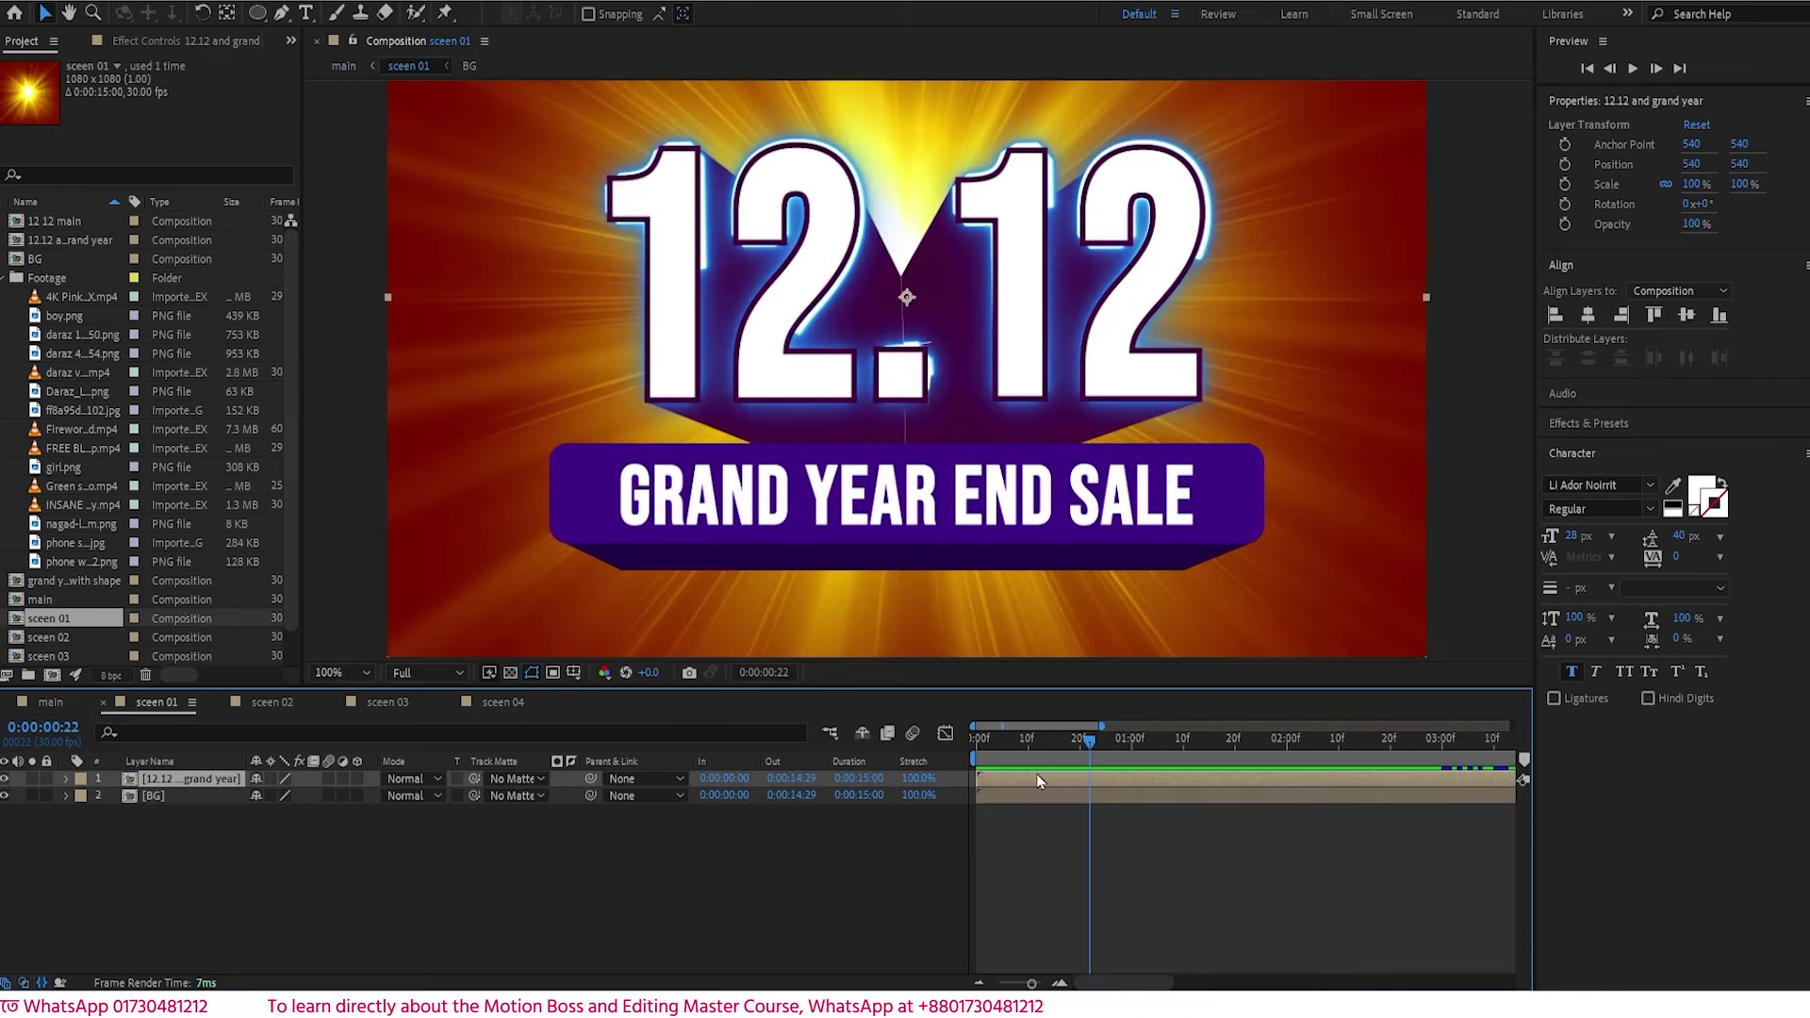
{"action": "key", "text": "Home"}
{"action": "left_click", "coordinate": [1237, 740]}
{"action": "key", "text": "comma"}
{"action": "key", "text": "comma"}
{"action": "key", "text": "comma"}
{"action": "key", "text": "comma"}
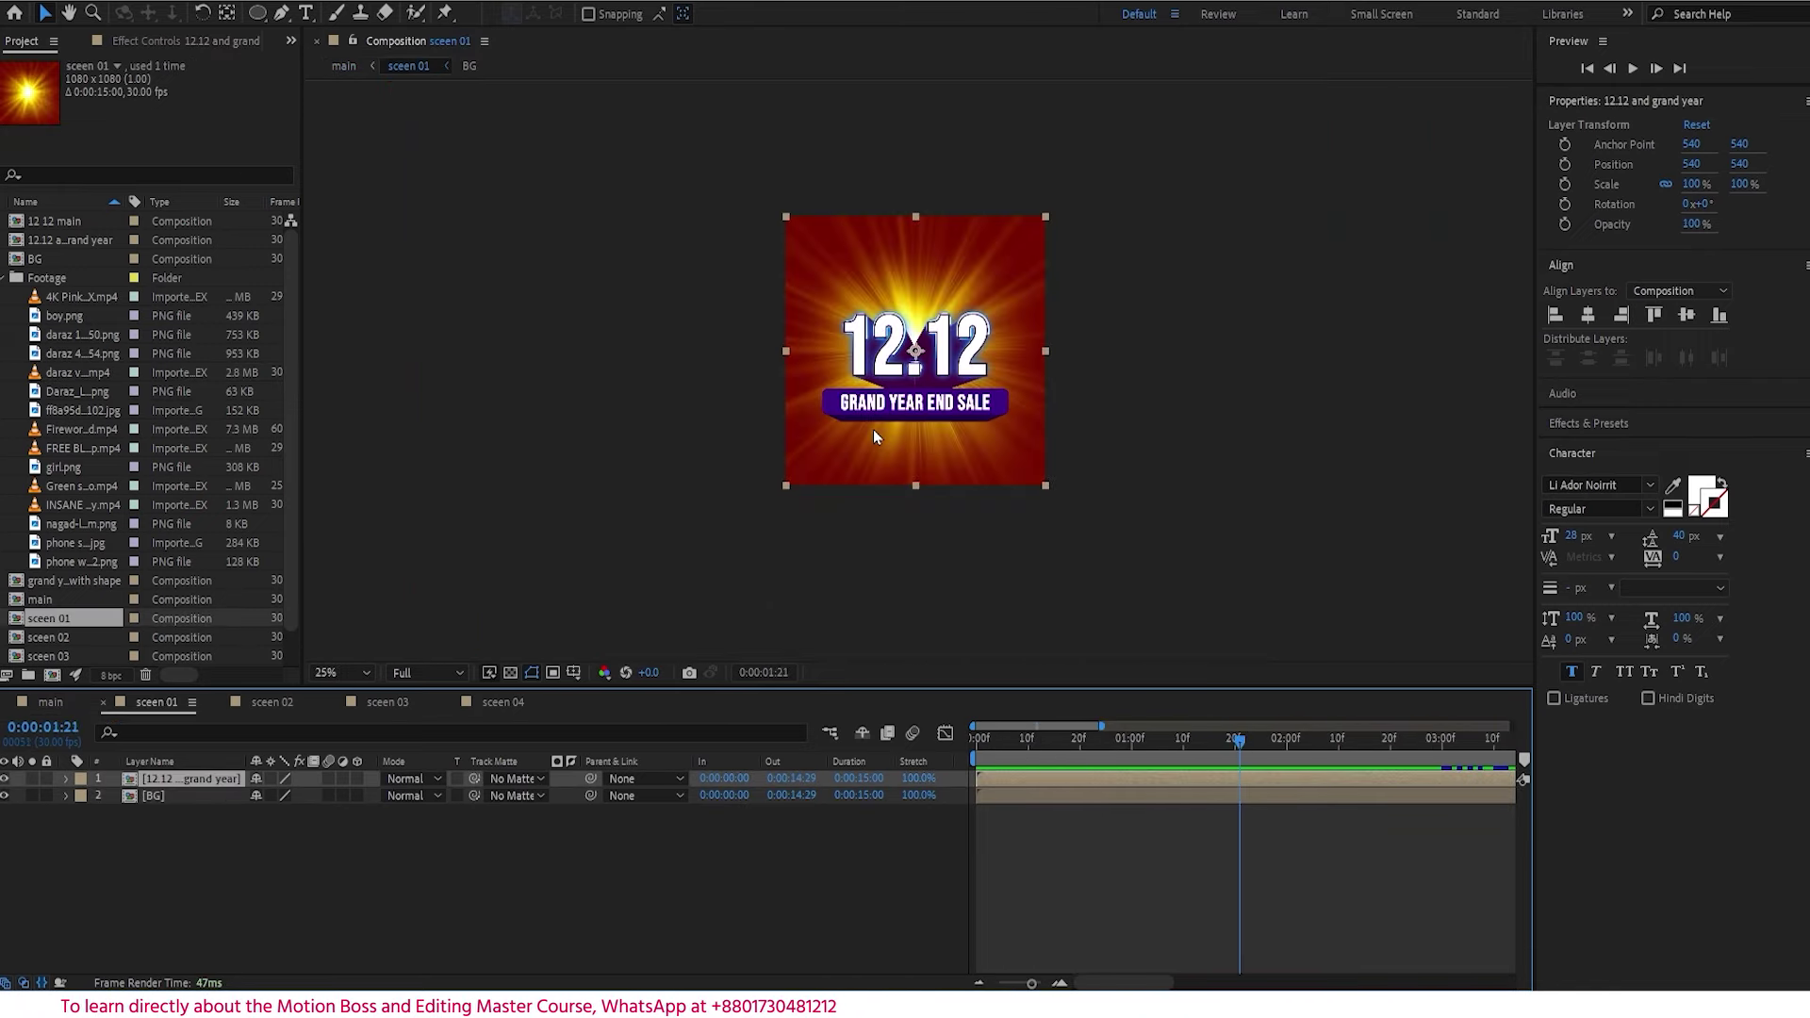
{"action": "key", "text": "period"}
- Trim the Fireworks - Black Screen footage from 0:00:00:49 to 0:00:04:56 and add it as the top layer of sceen 01
{"action": "left_click", "coordinate": [82, 433]}
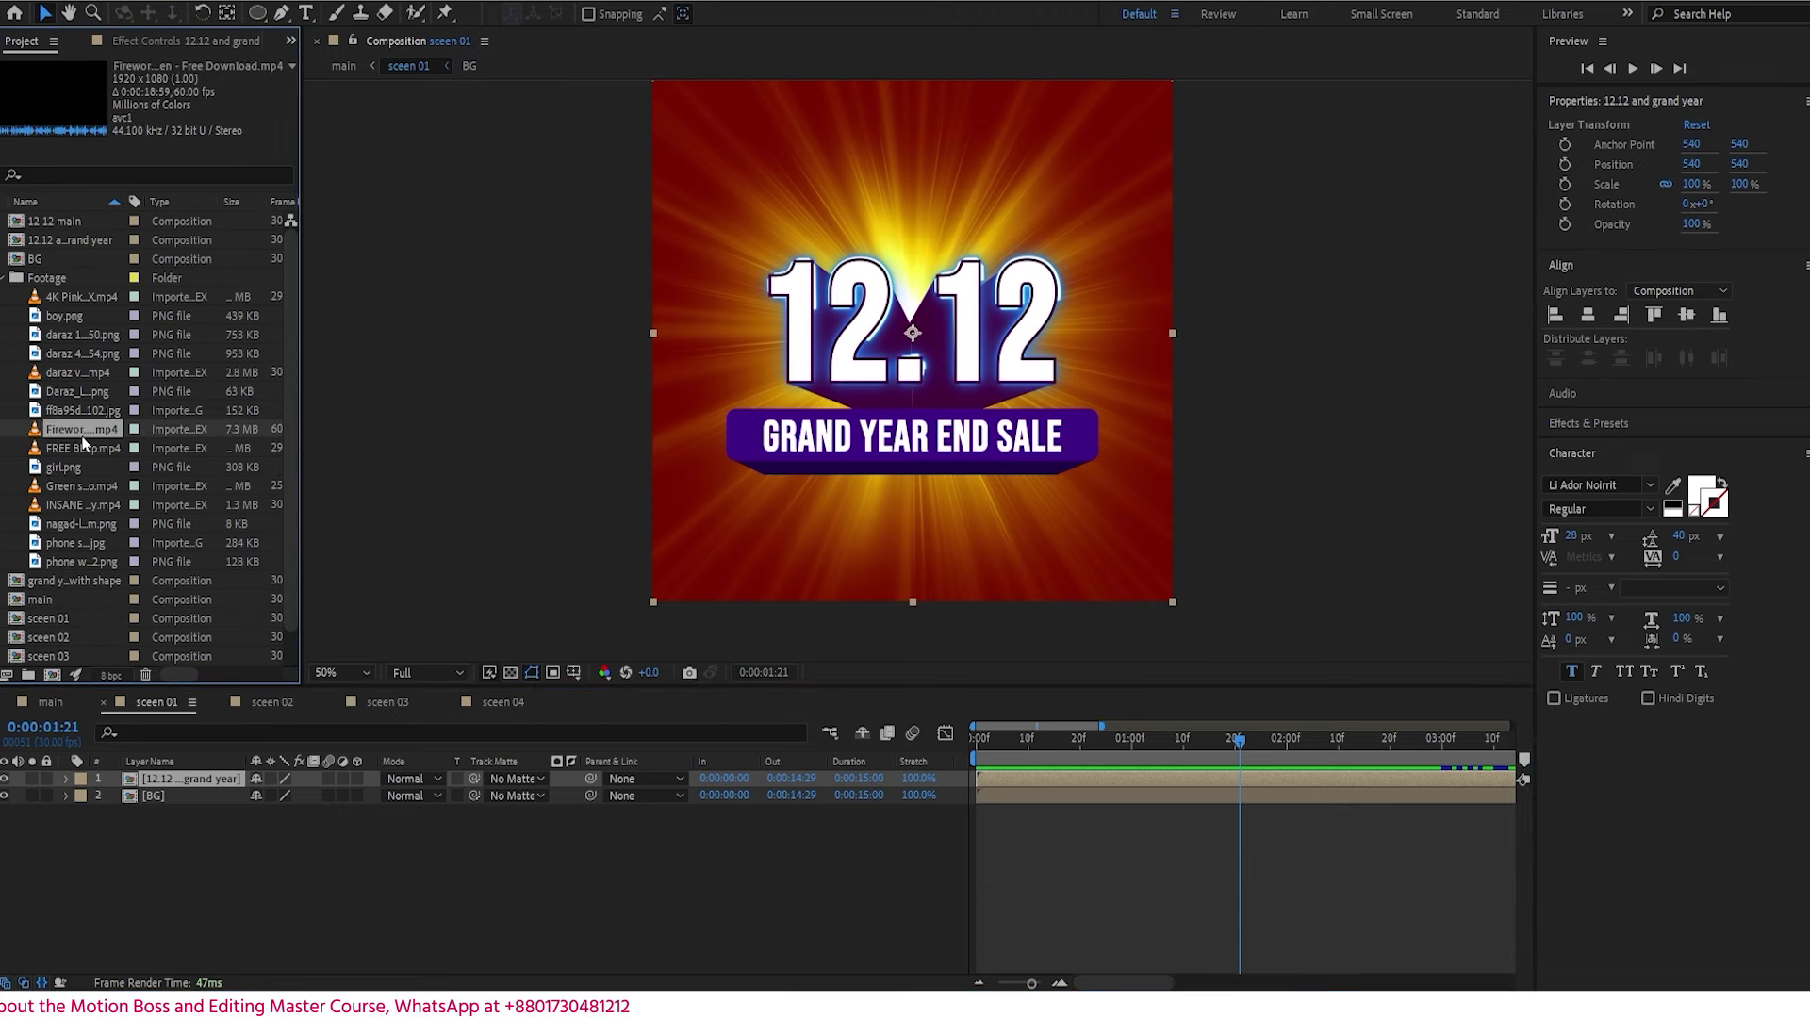
{"action": "double_click", "coordinate": [70, 431]}
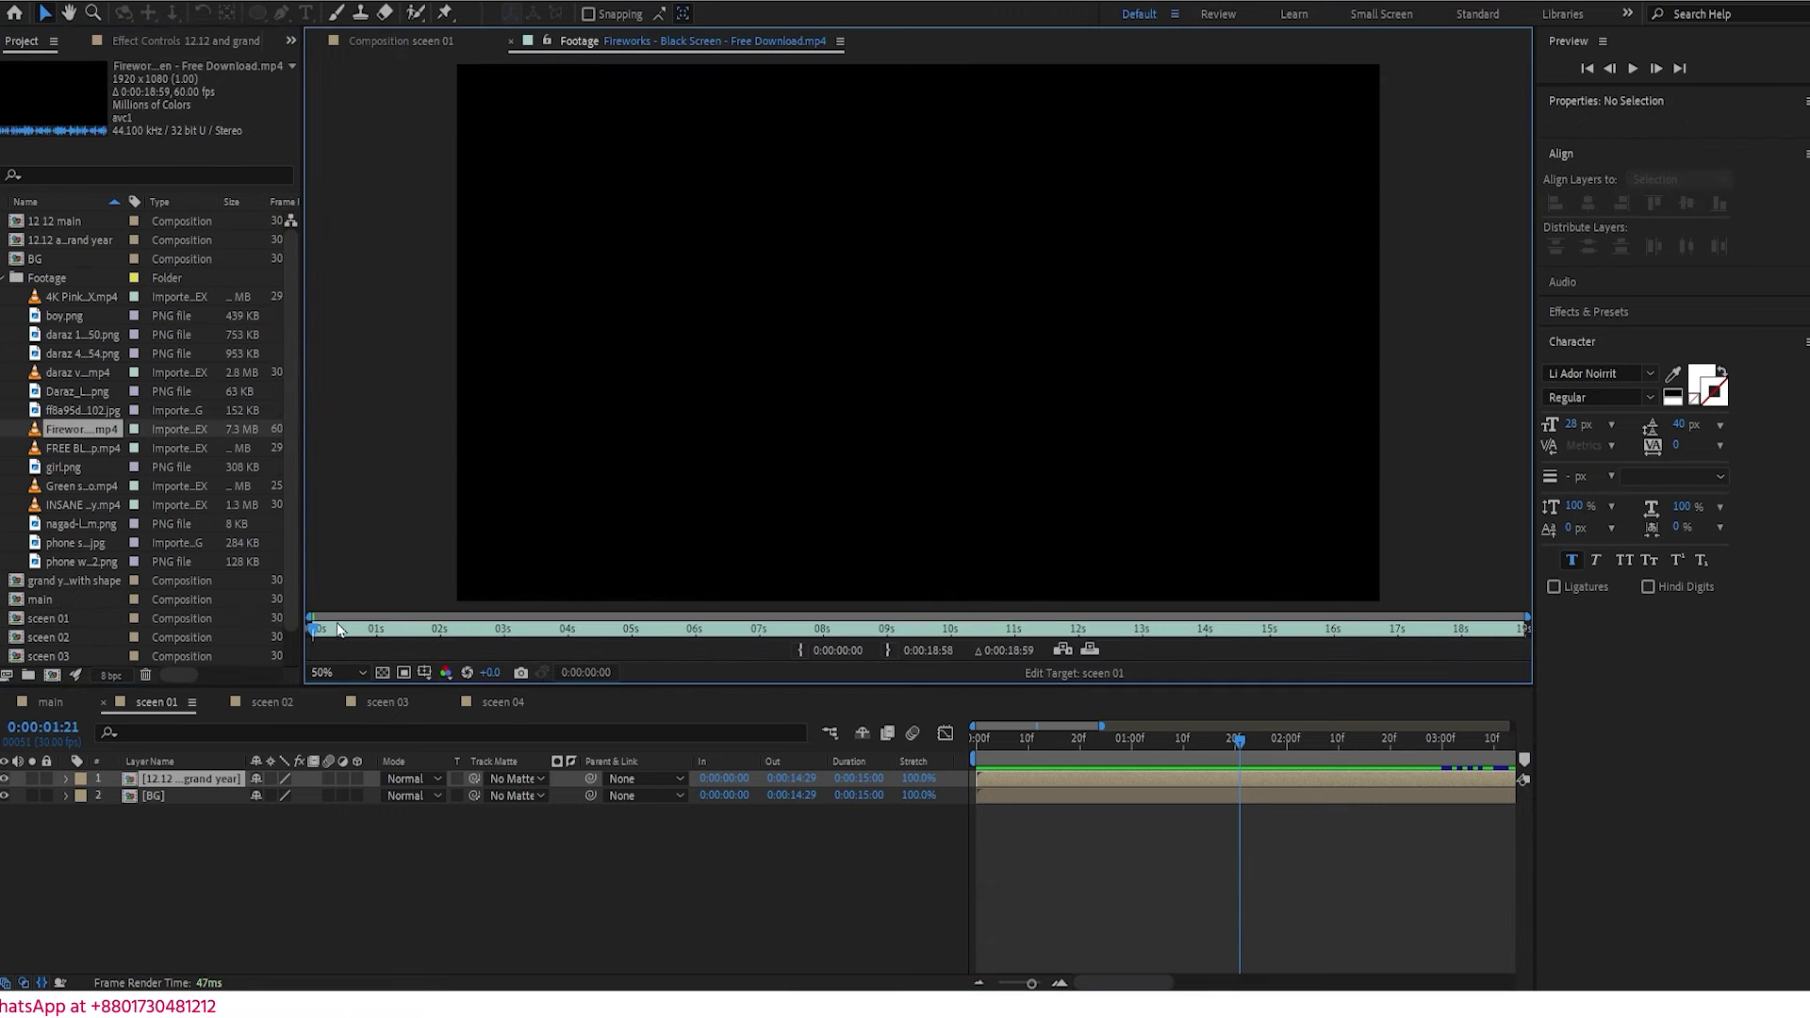
{"action": "mouse_move", "coordinate": [347, 632]}
{"action": "left_mouse_down"}
{"action": "mouse_move", "coordinate": [525, 632]}
{"action": "mouse_move", "coordinate": [366, 641]}
{"action": "left_mouse_up"}
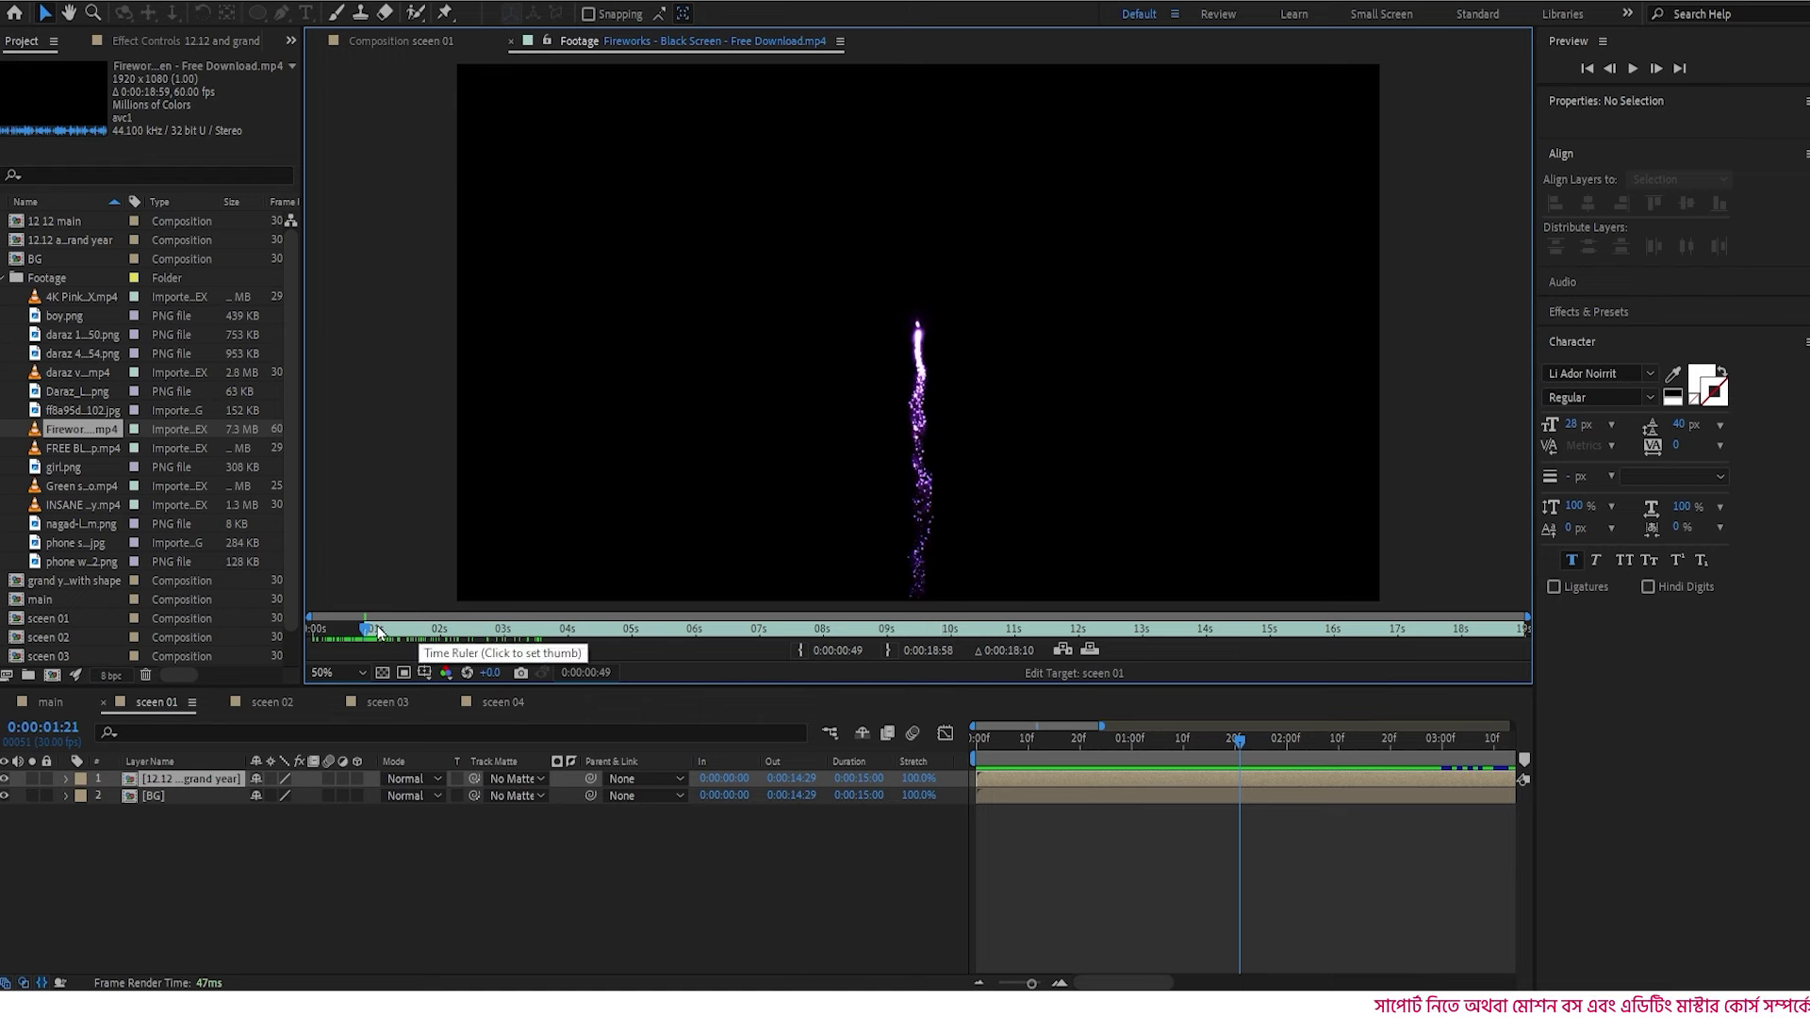
{"action": "left_click_drag", "start_coordinate": [378, 632], "coordinate": [609, 642]}
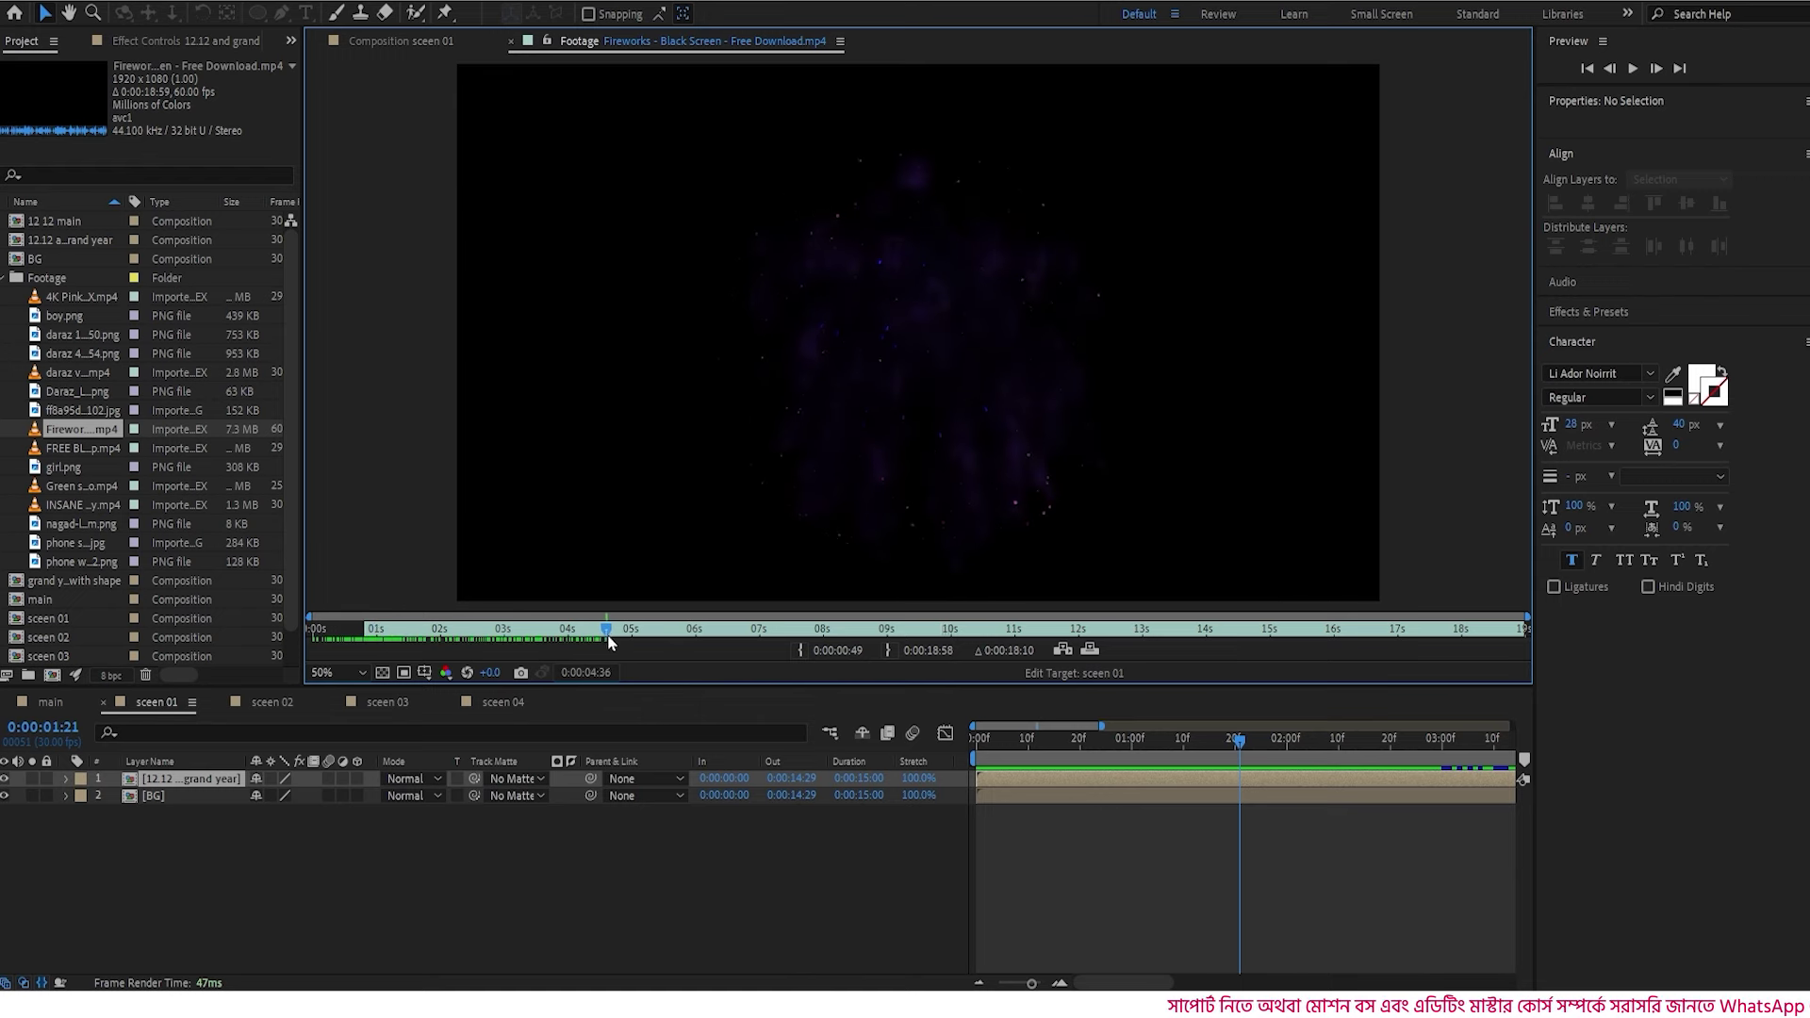
{"action": "left_click", "coordinate": [889, 650]}
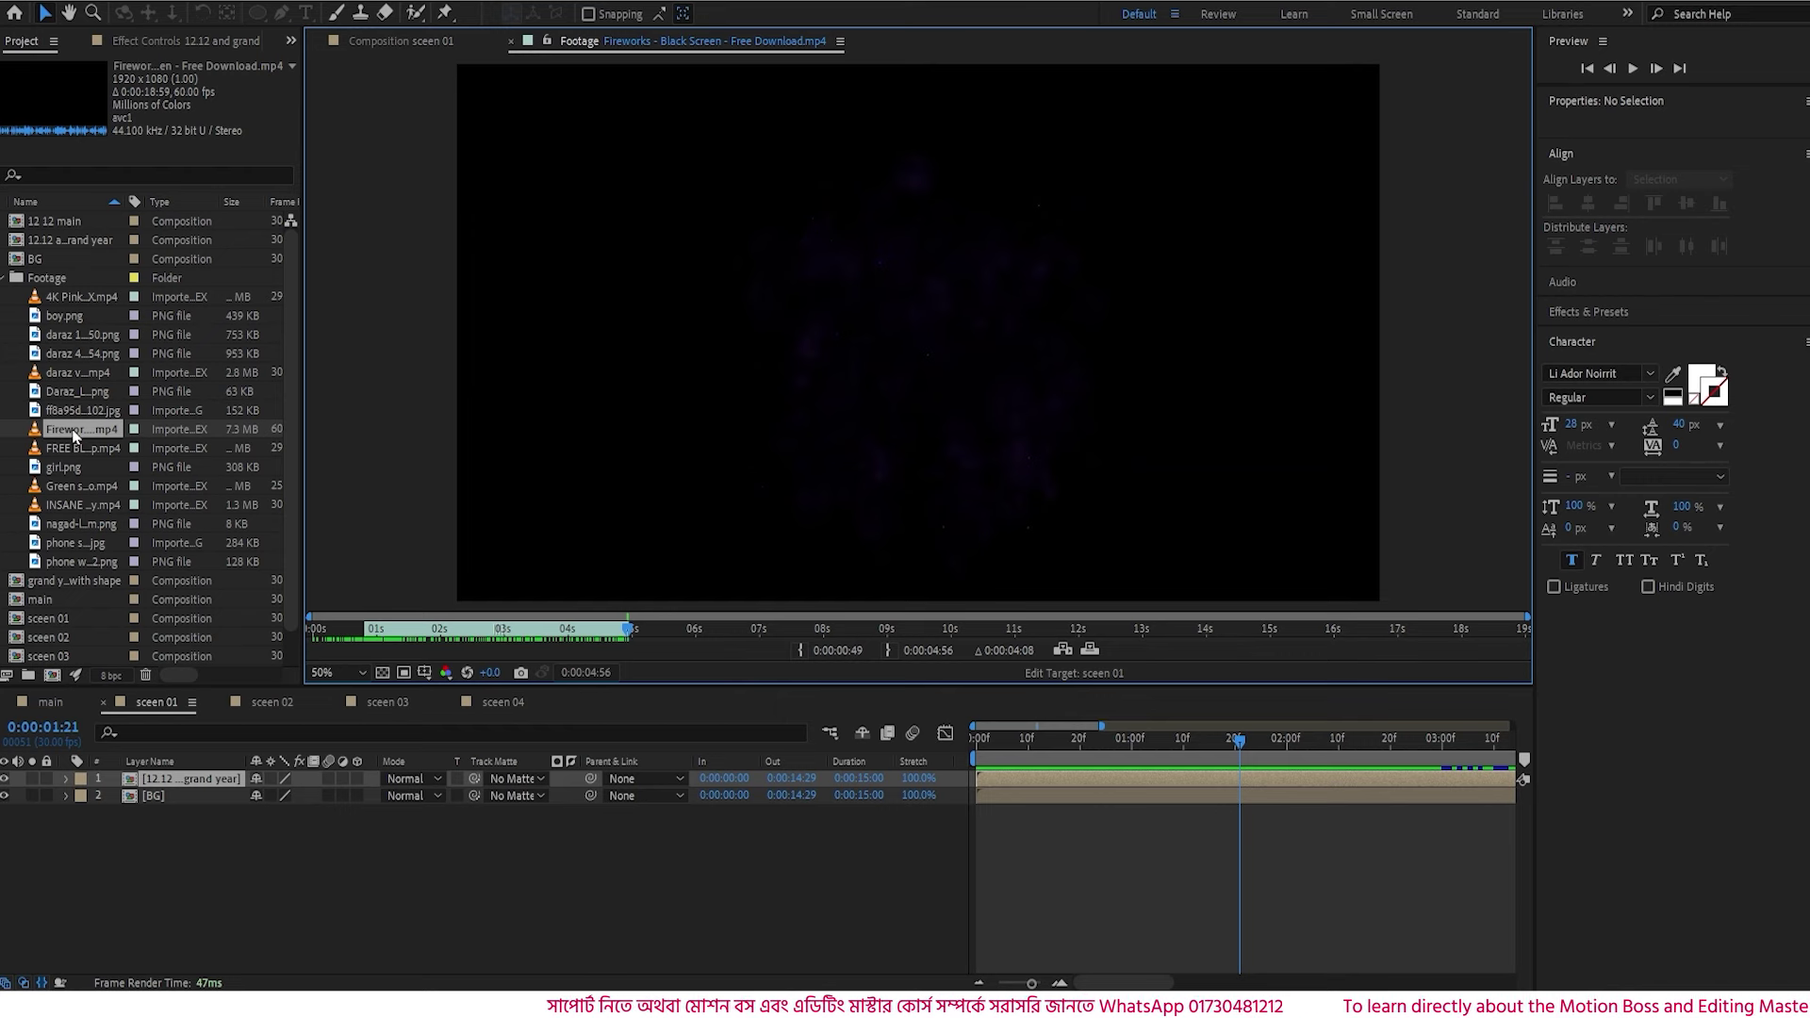
{"action": "left_click_drag", "start_coordinate": [74, 433], "coordinate": [165, 773]}
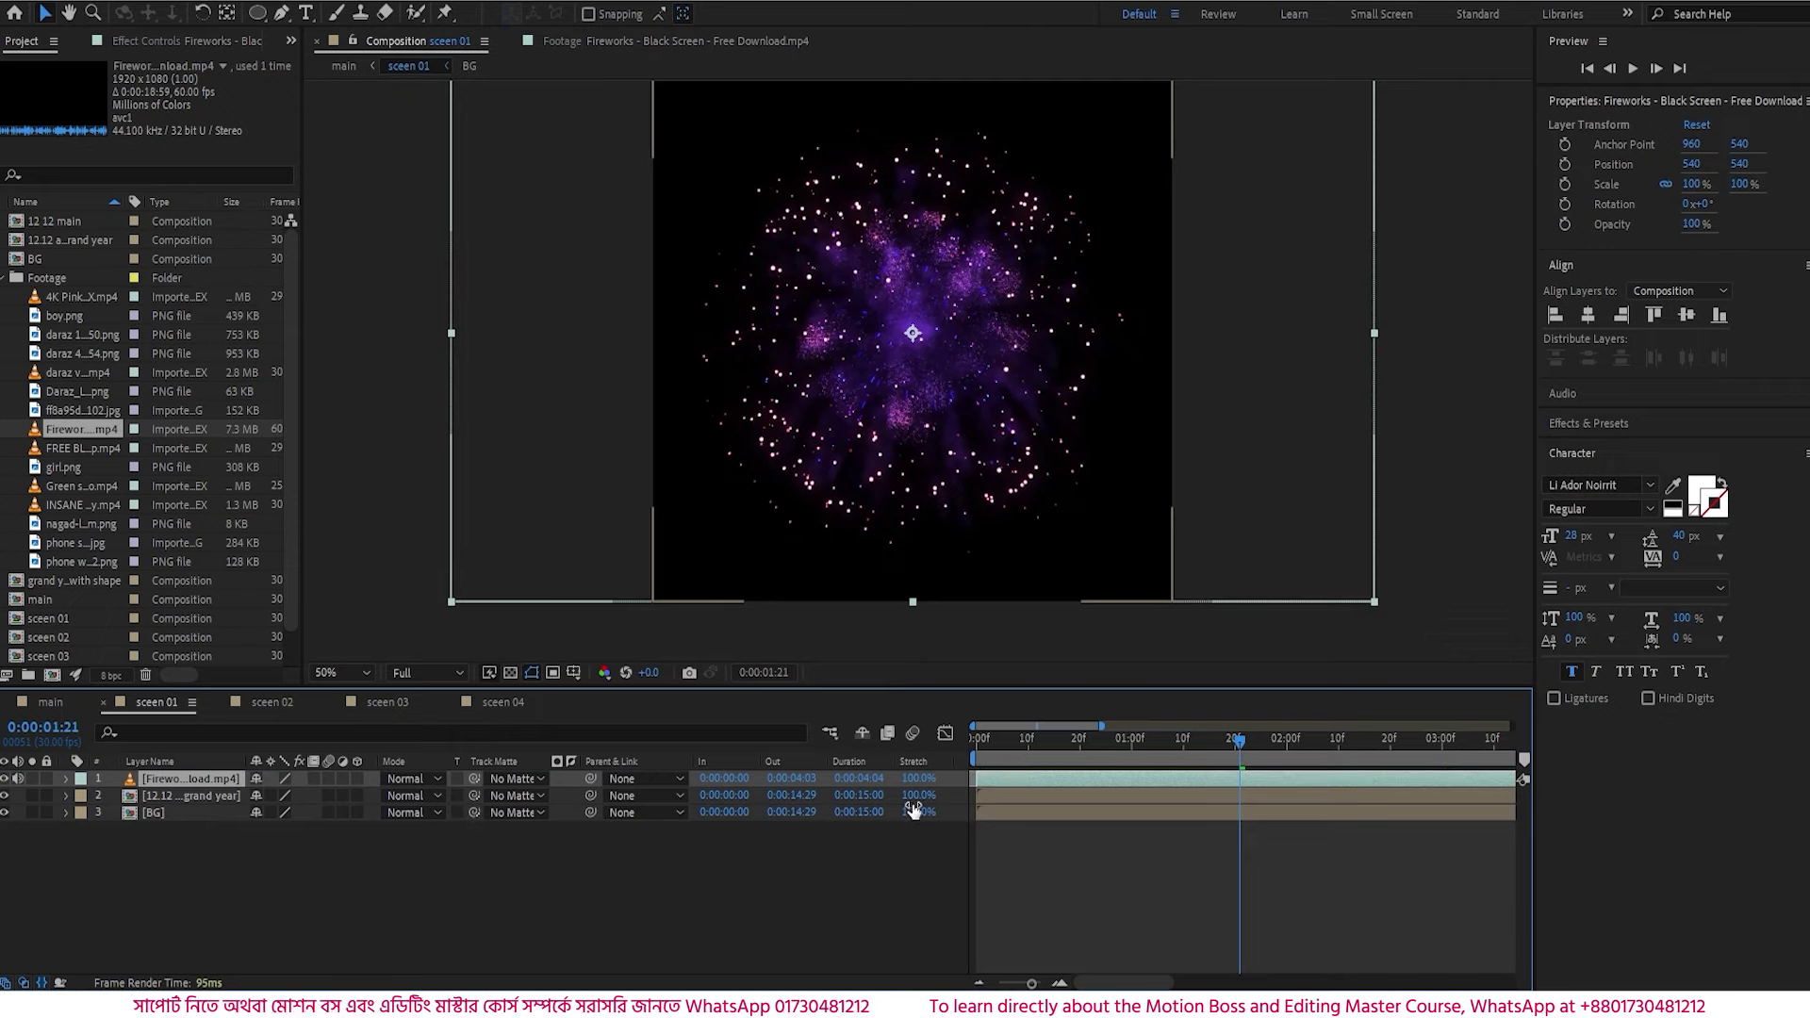
- Scrub through the fireworks burst in sceen 01 and return to the start of the timeline
{"action": "left_click_drag", "start_coordinate": [990, 743], "coordinate": [1390, 776]}
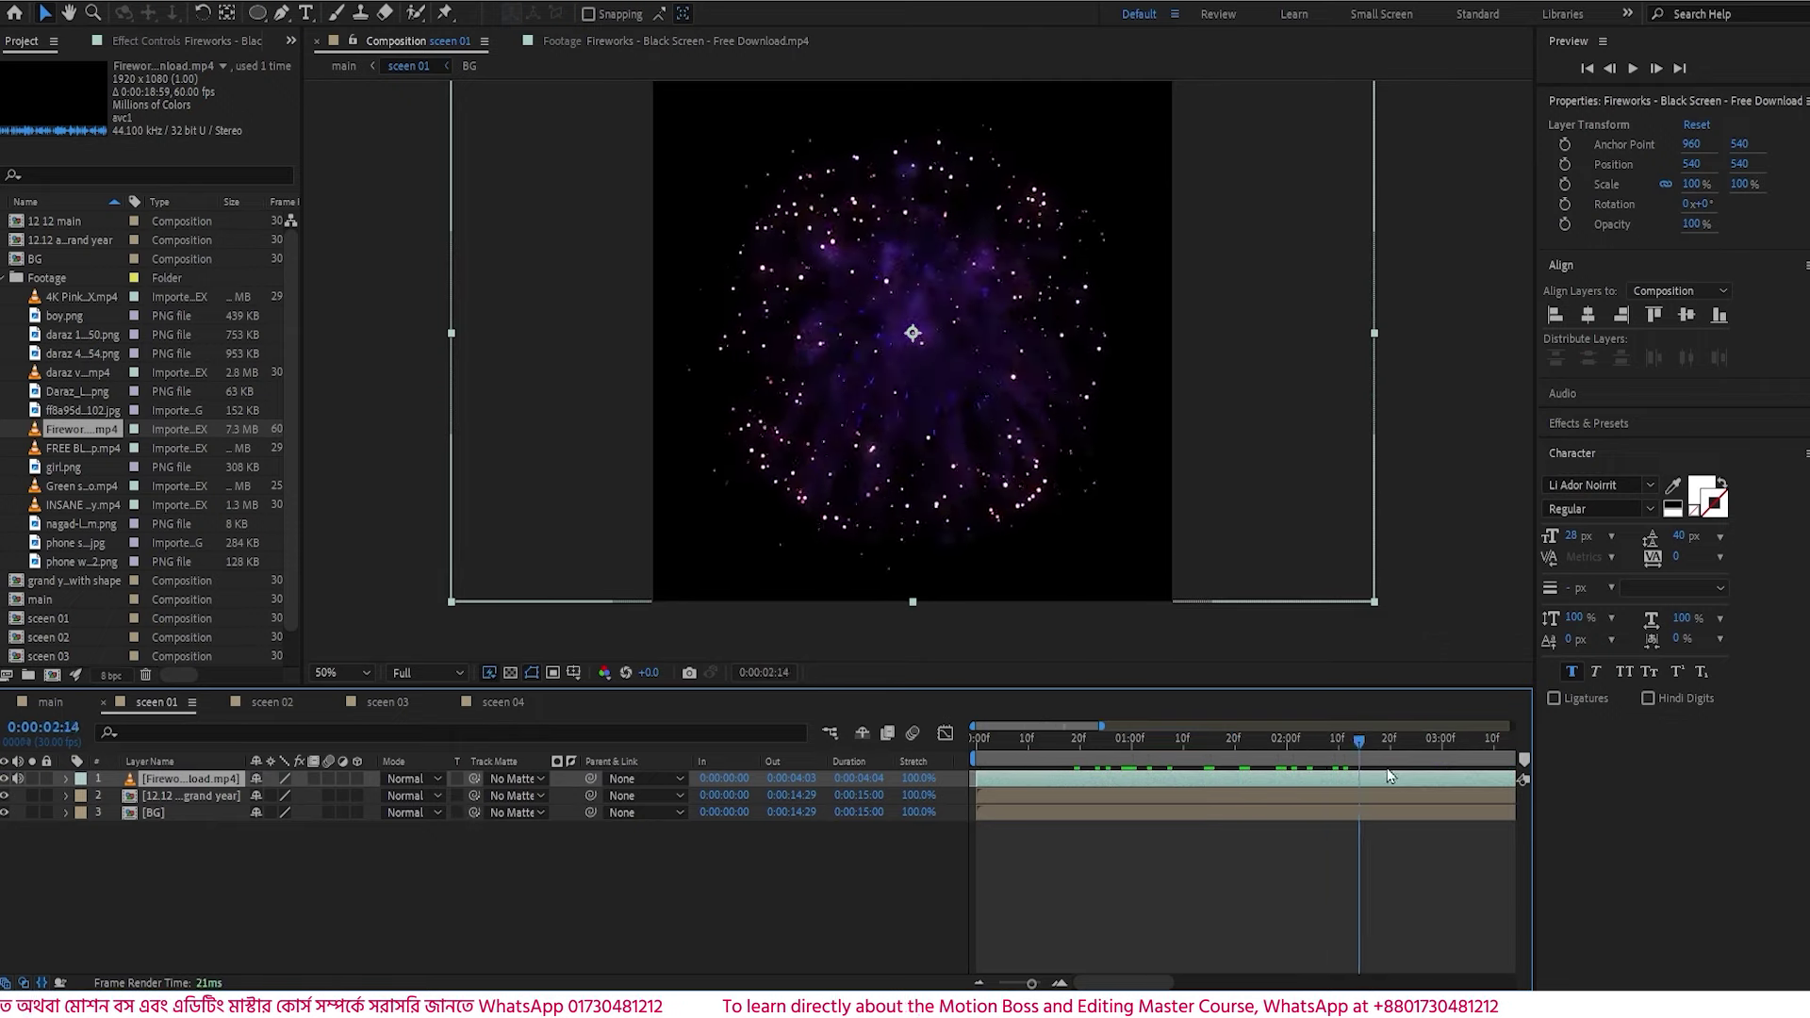
{"action": "key", "text": "Home"}
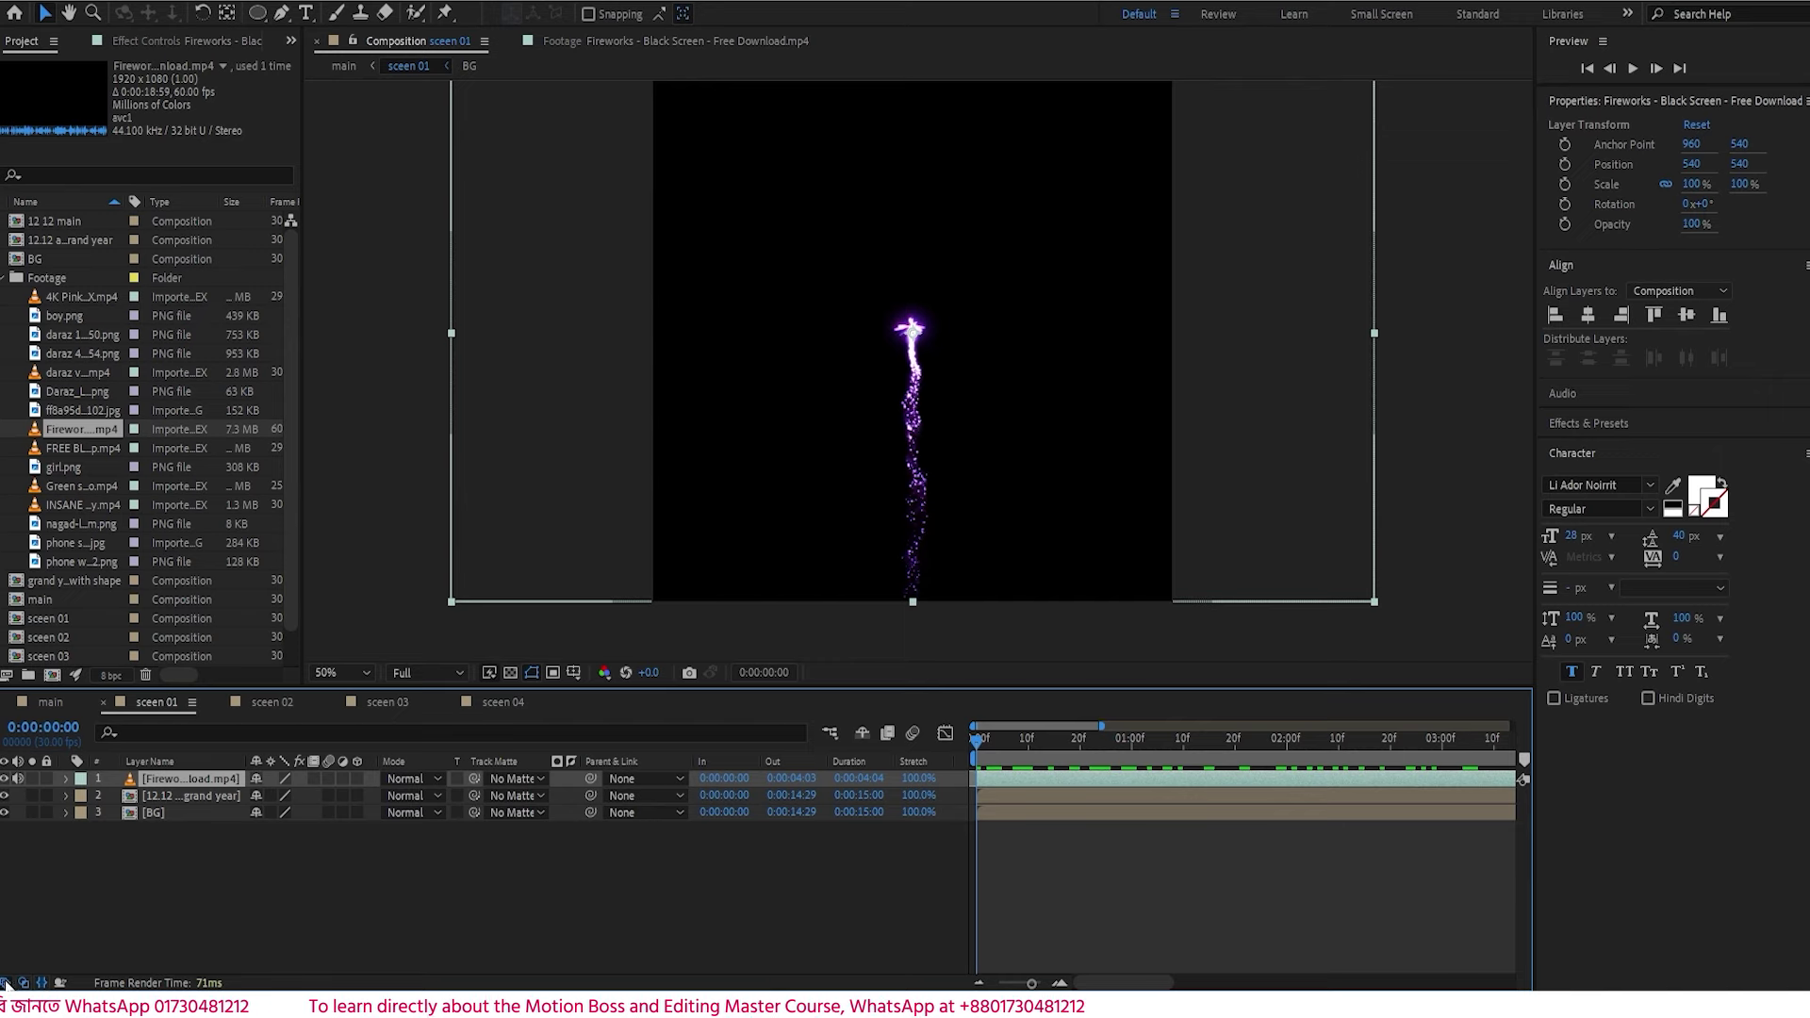
{"action": "left_click", "coordinate": [42, 984]}
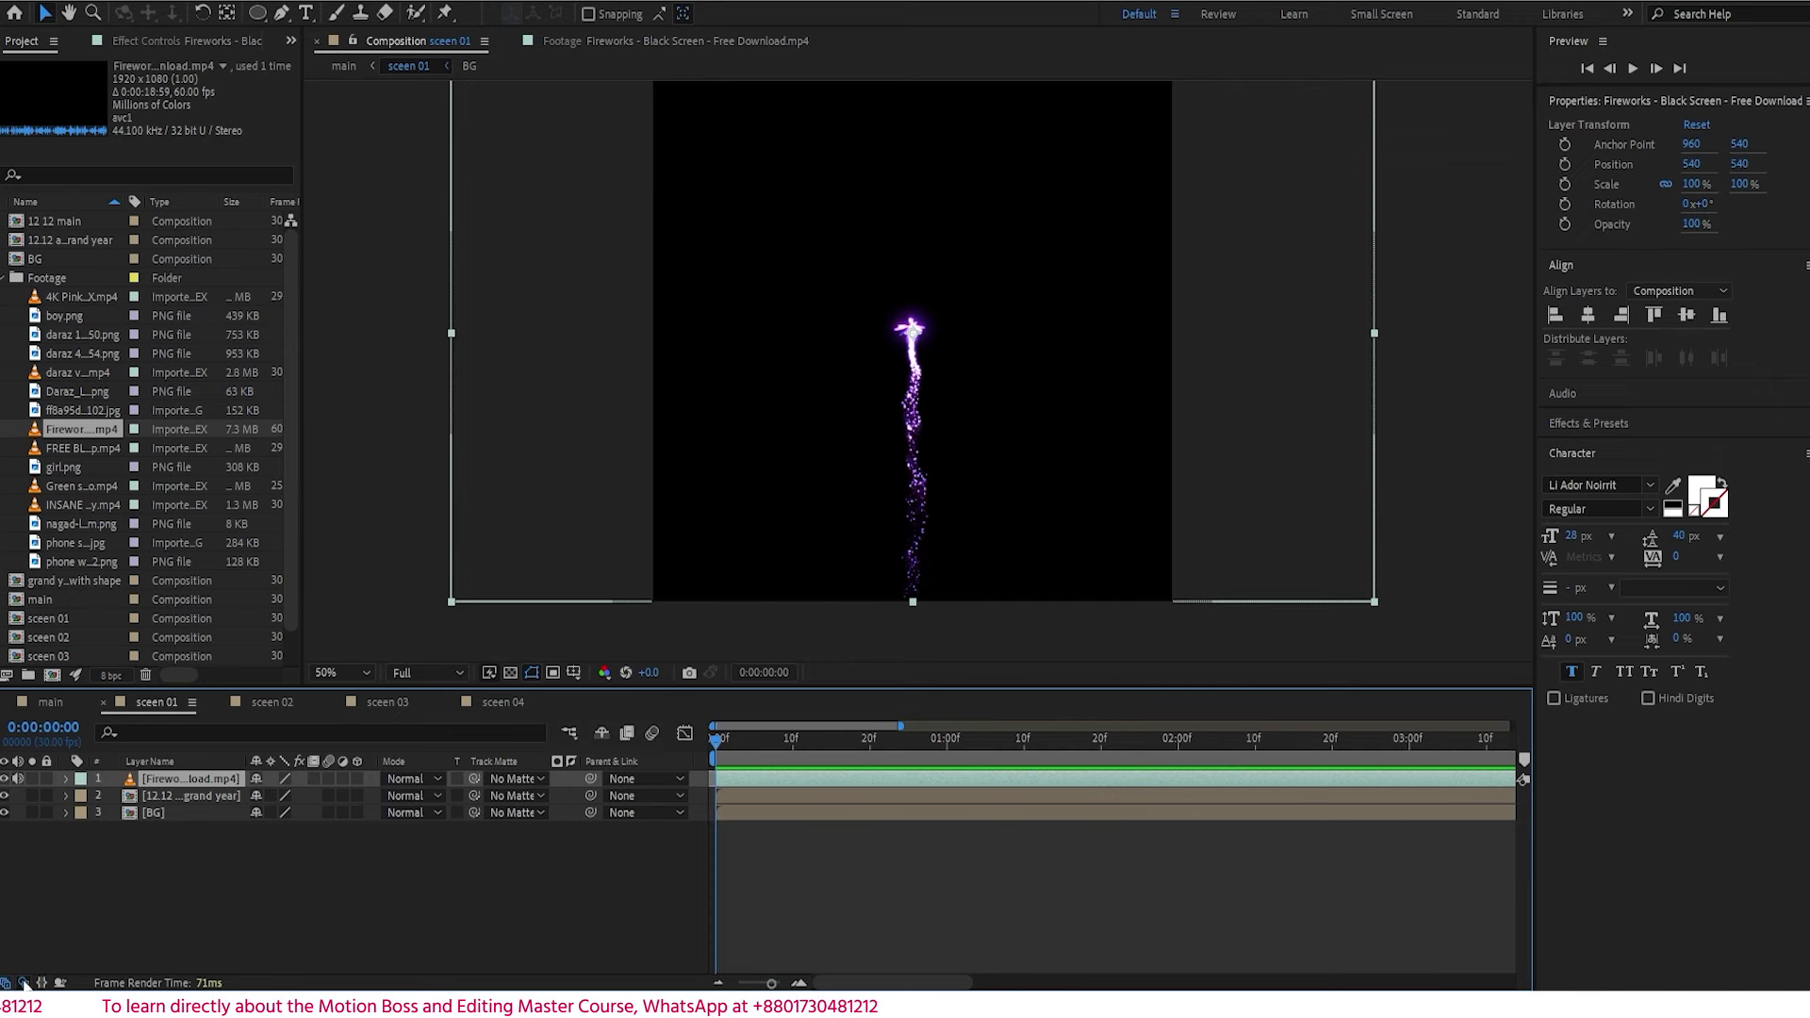
{"action": "left_click", "coordinate": [24, 983]}
{"action": "left_click", "coordinate": [5, 984]}
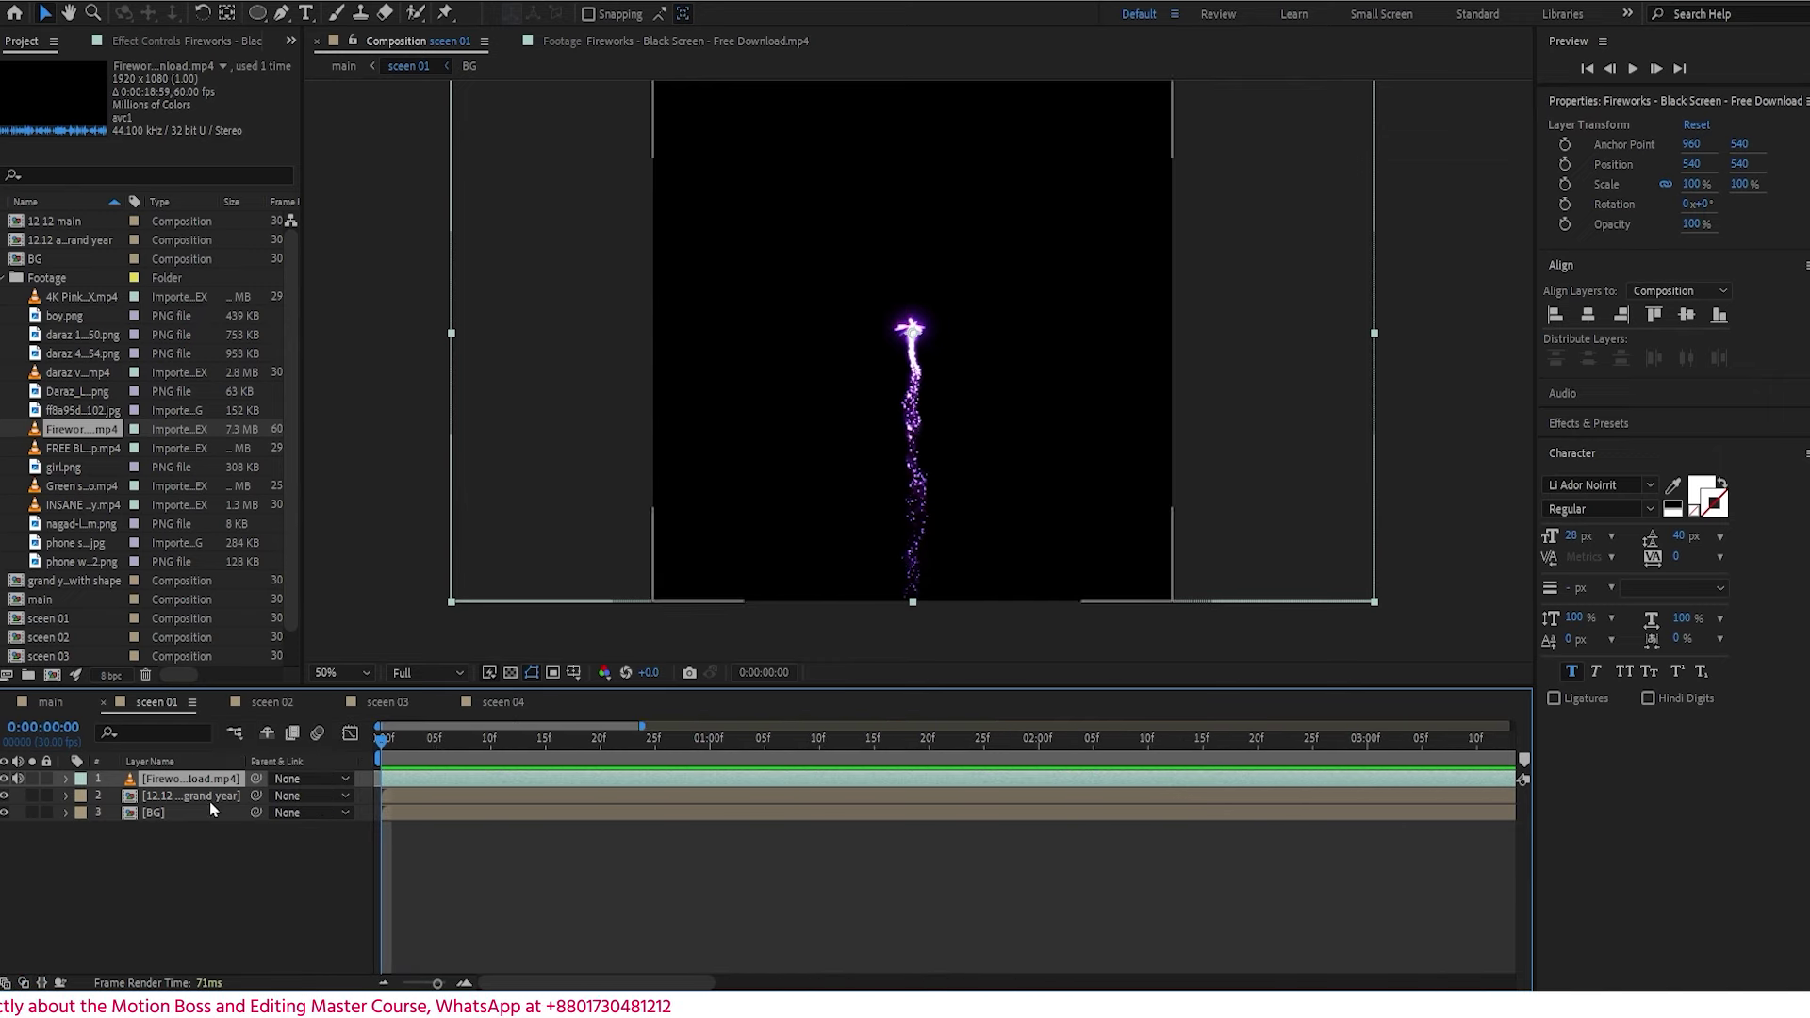
{"action": "left_click", "coordinate": [6, 984]}
{"action": "left_click", "coordinate": [24, 983]}
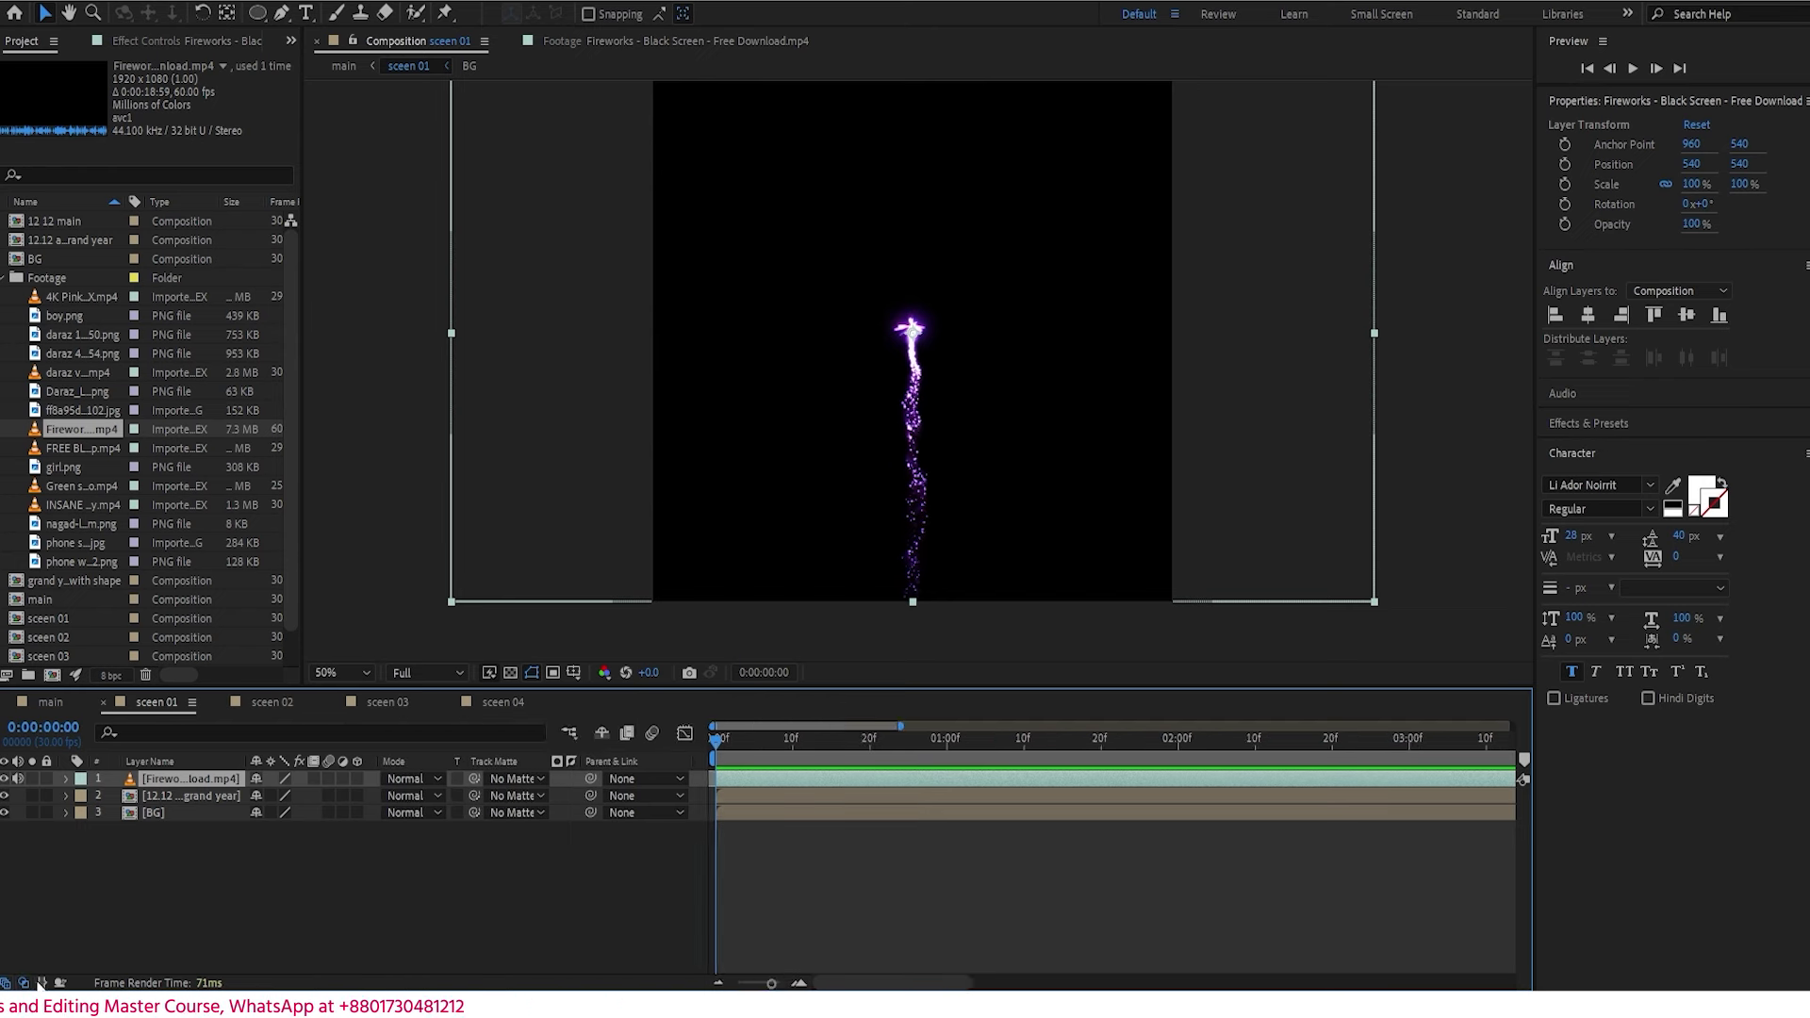
{"action": "left_click", "coordinate": [41, 984]}
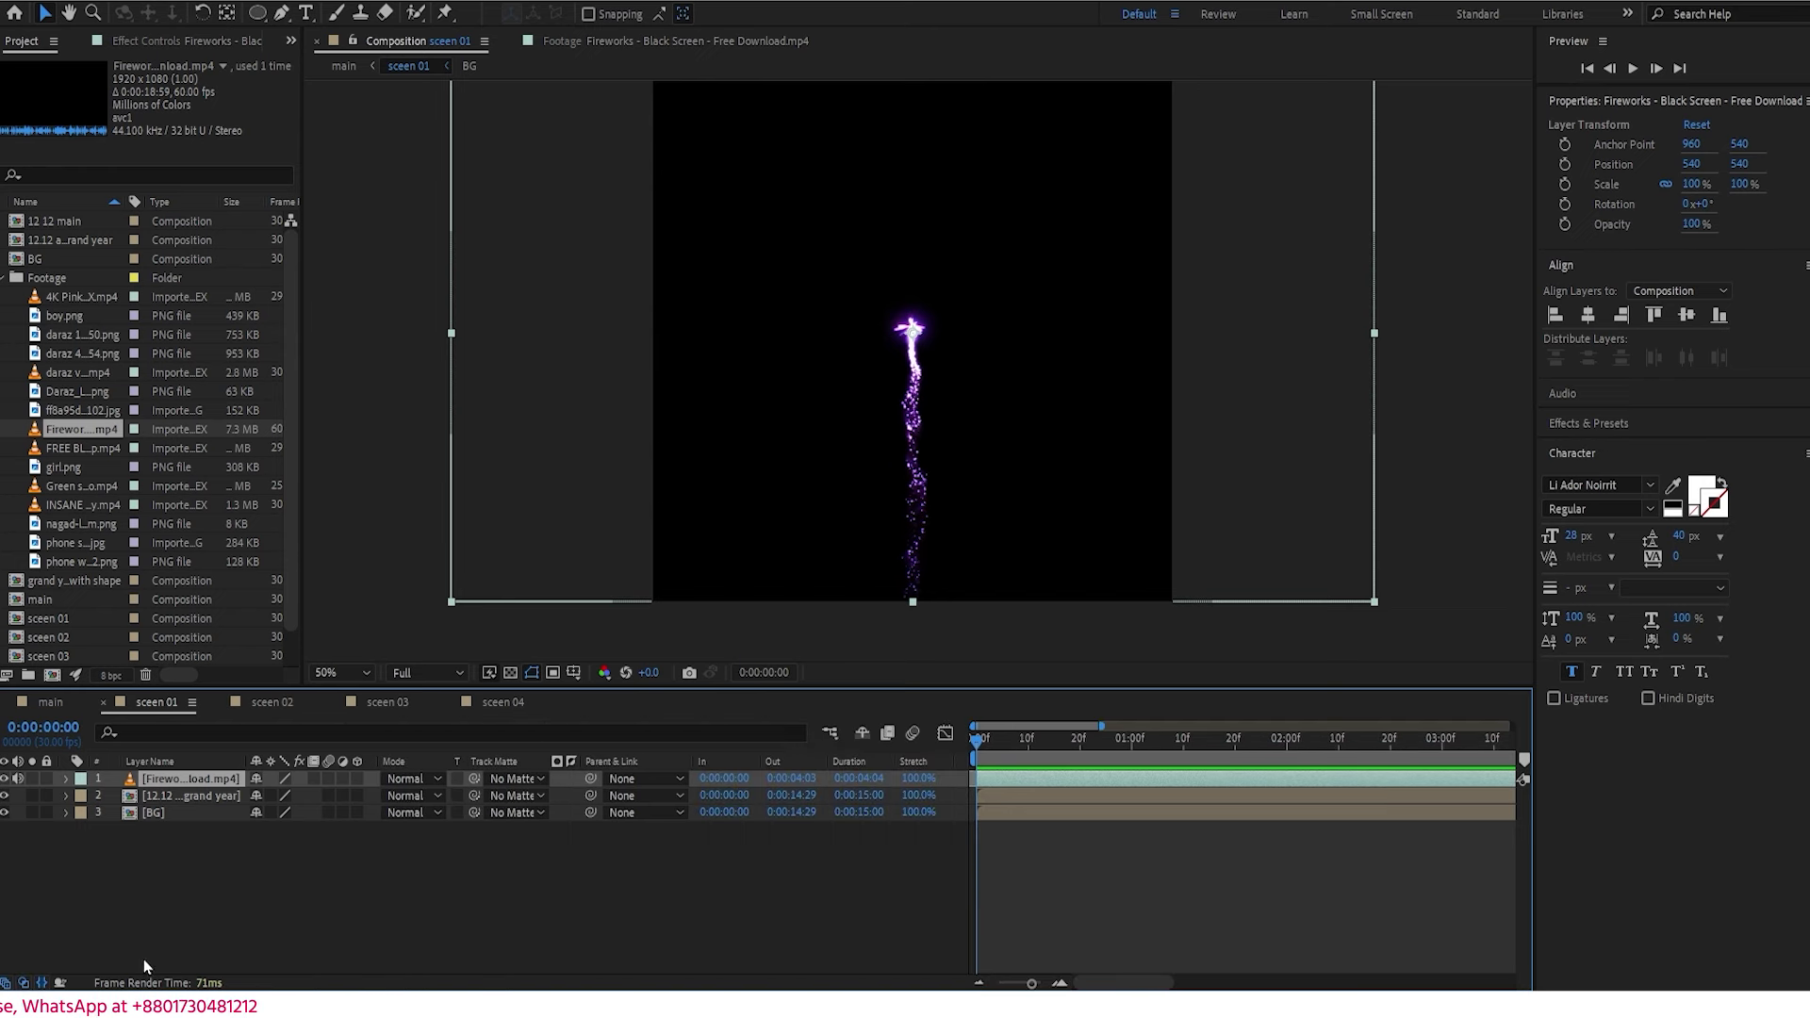
- Set the Fireworks layer's blending mode to Add and its time stretch to 55%
{"action": "left_click", "coordinate": [407, 780]}
{"action": "left_click", "coordinate": [497, 331]}
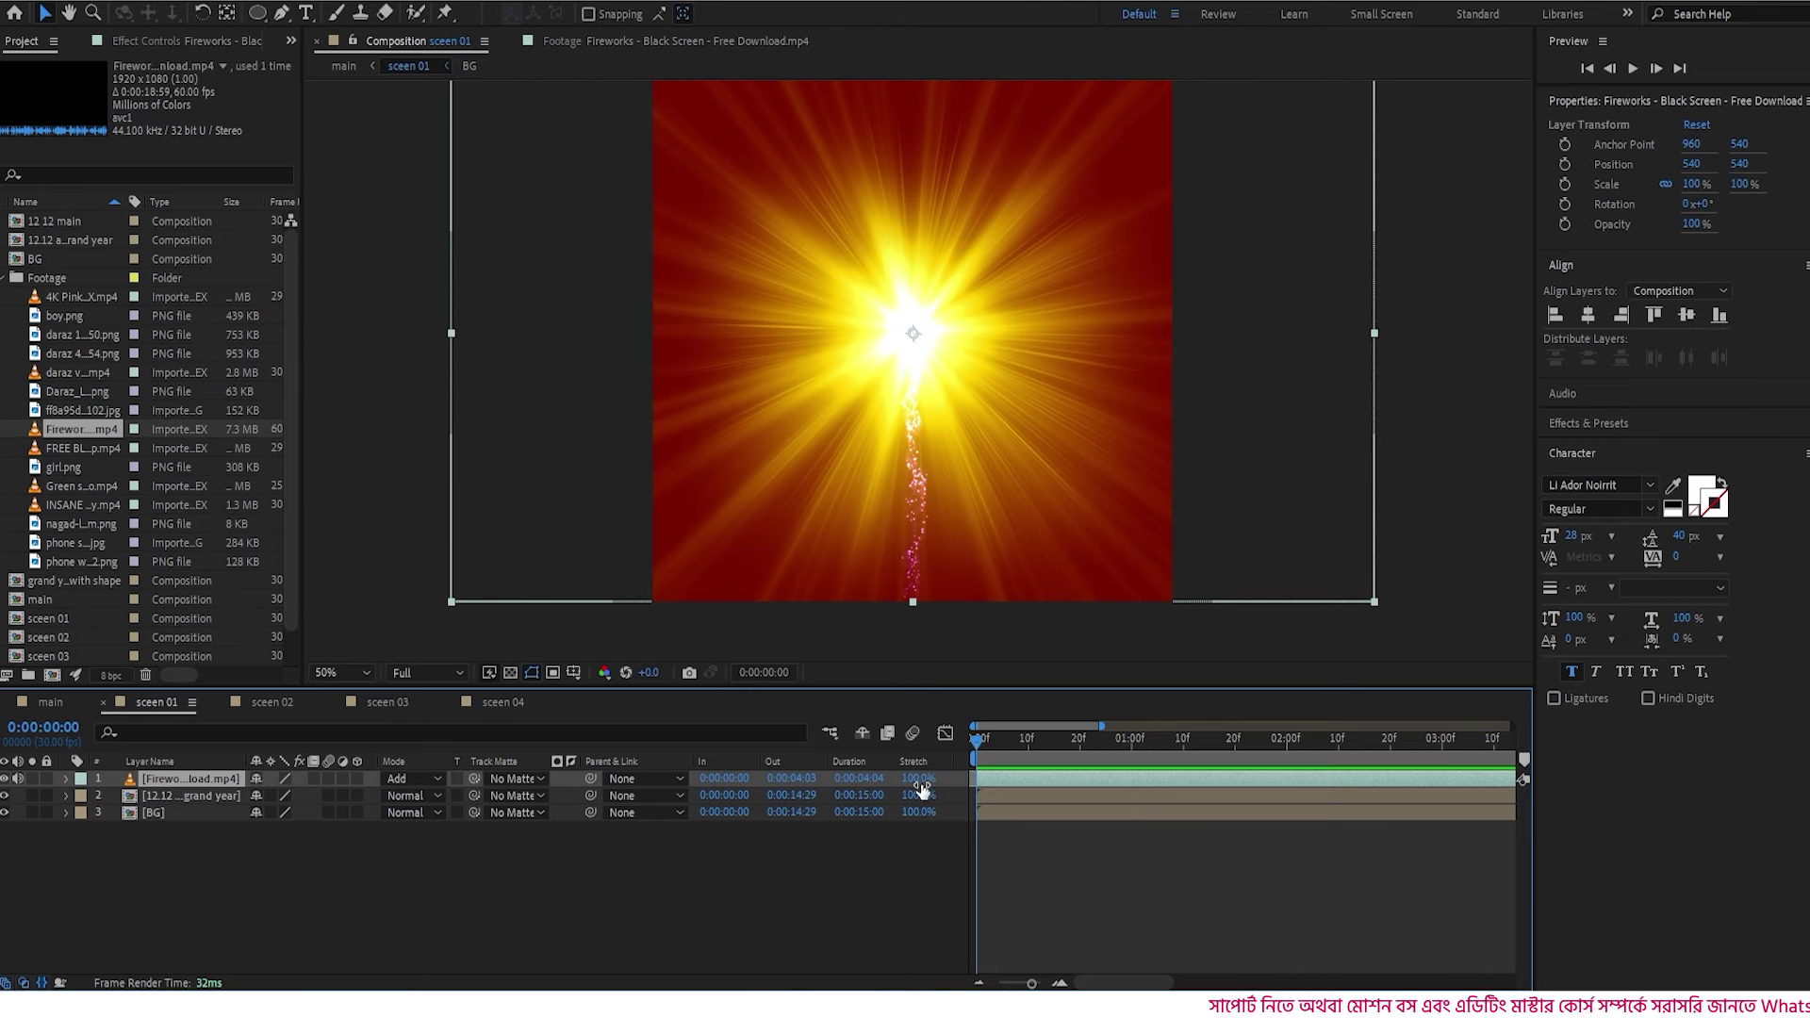
{"action": "left_click_drag", "start_coordinate": [912, 790], "coordinate": [901, 790]}
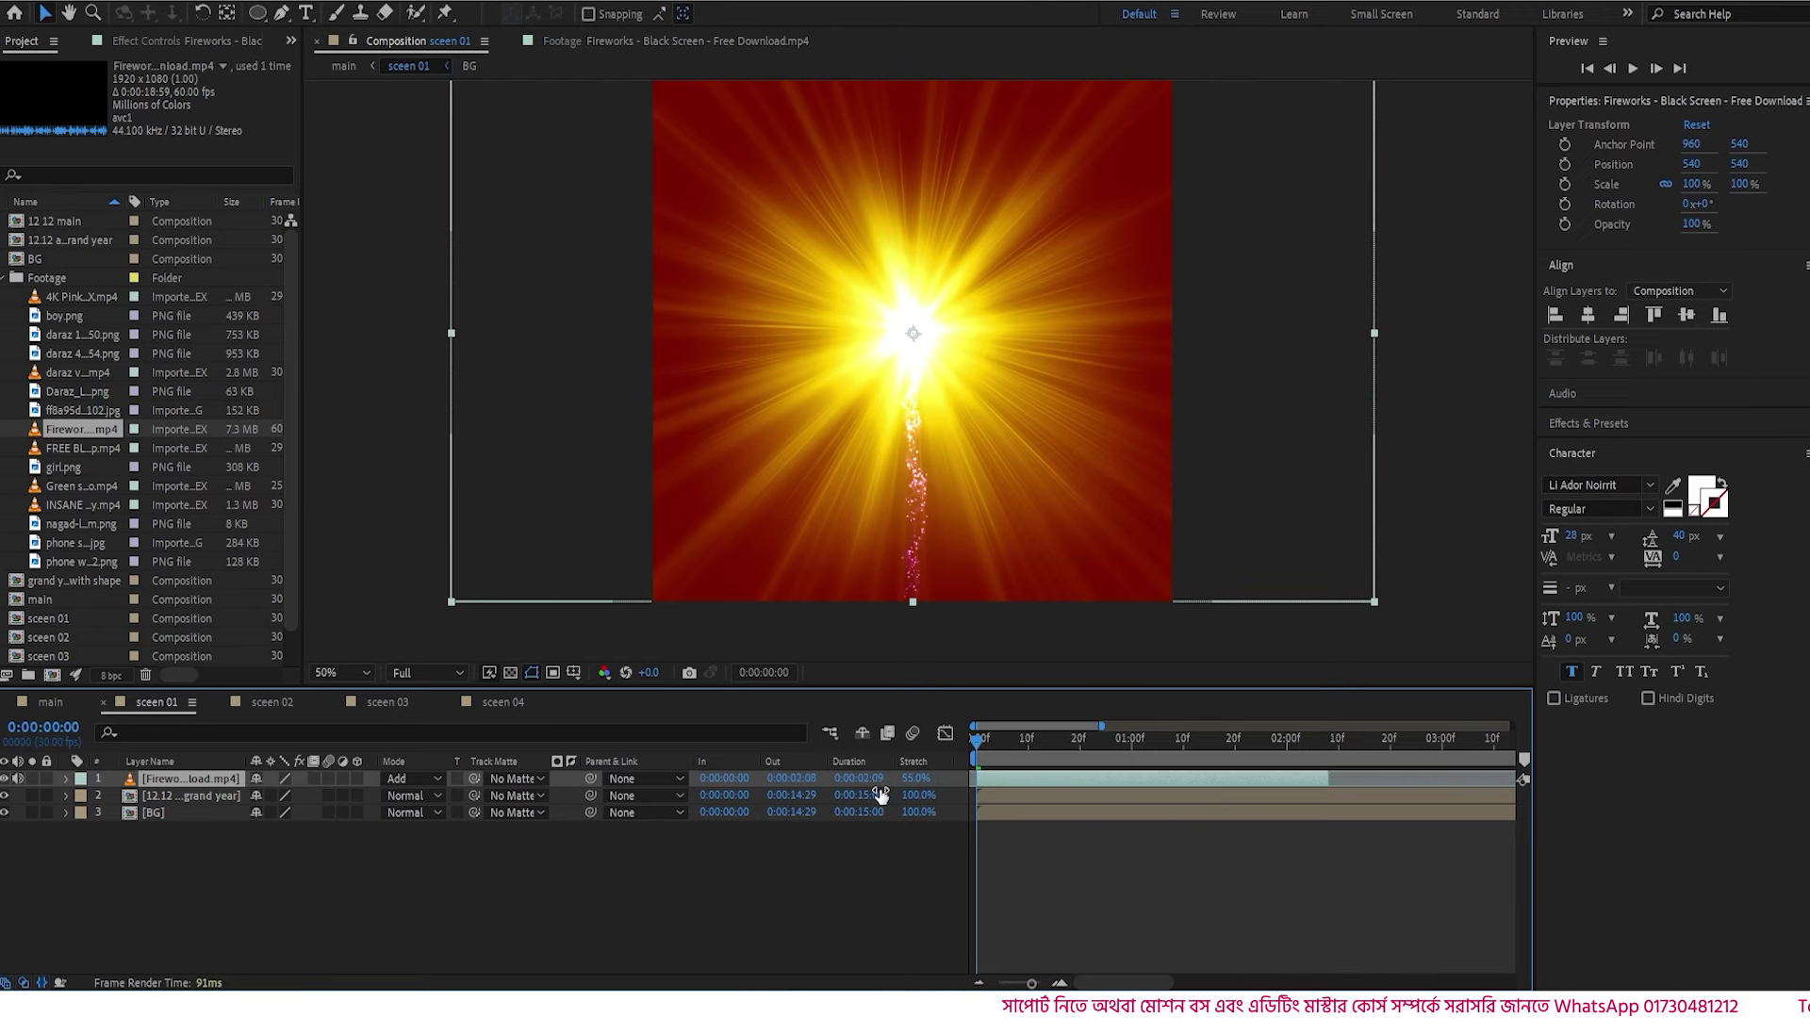
- Preview the sped-up fireworks over the 12.12 title from the start of sceen 01, stopping at 0:00:01:15
{"action": "key", "text": "space"}
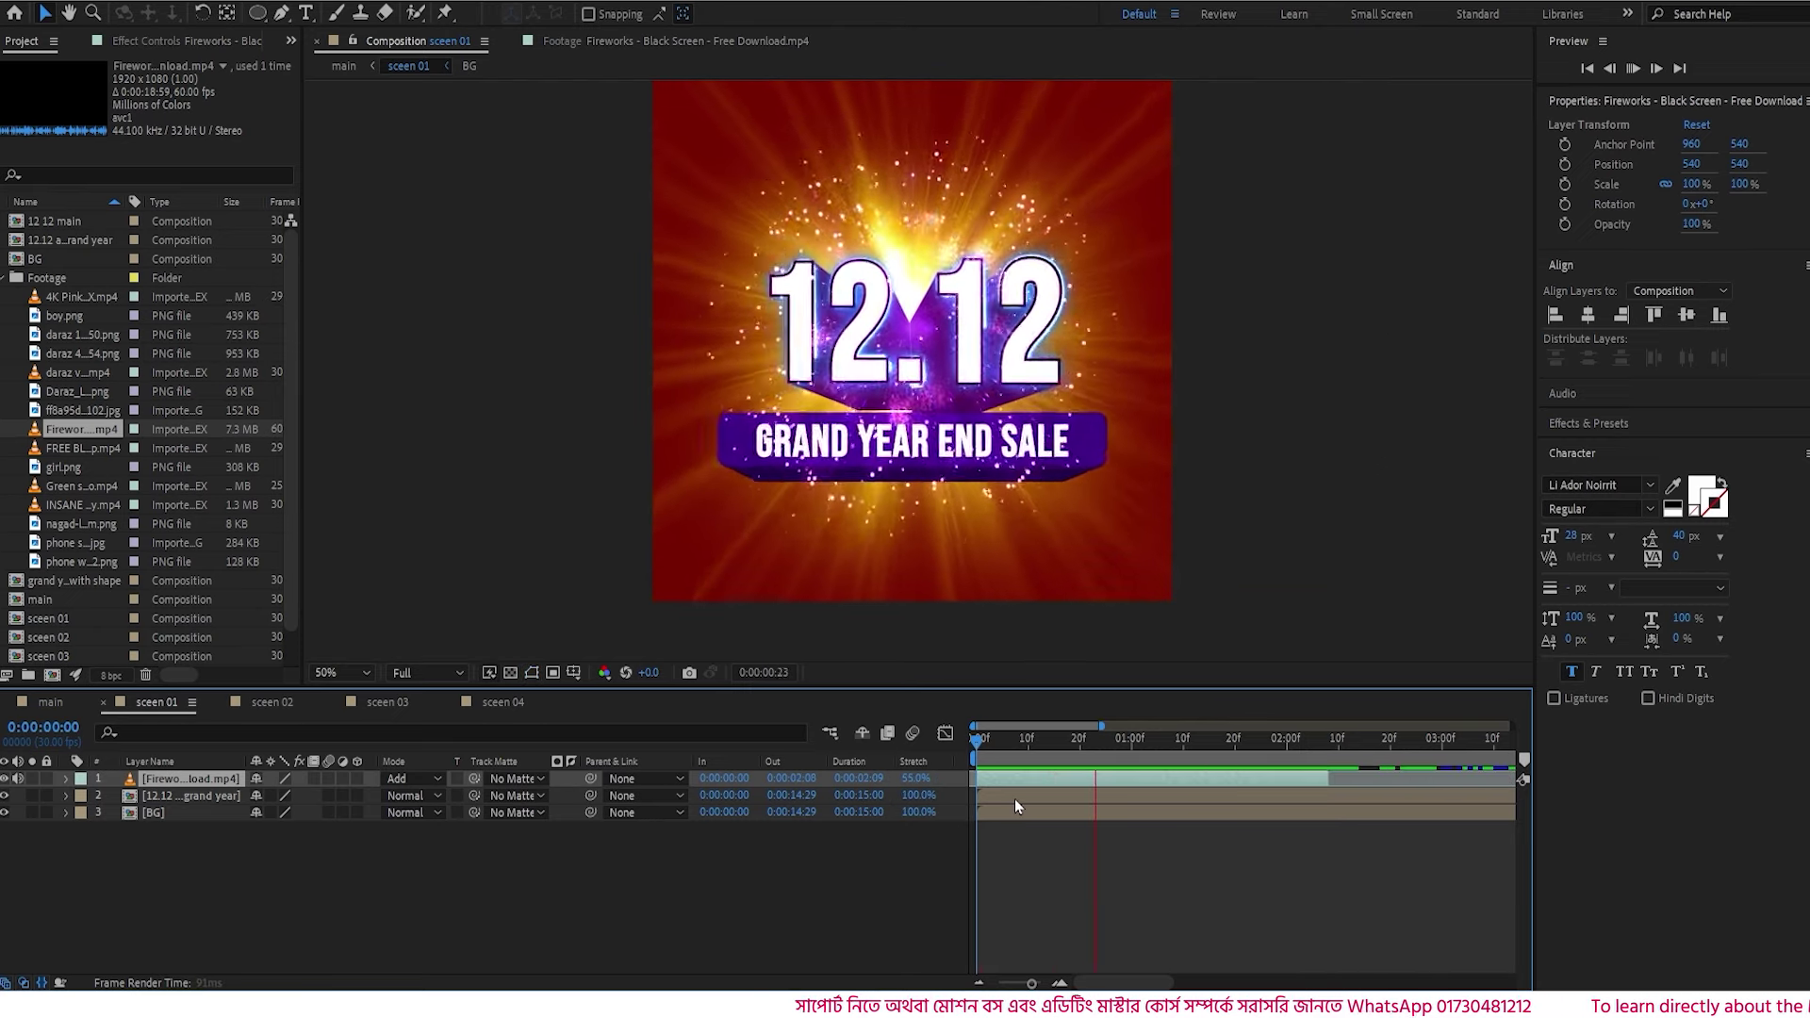
{"action": "key", "text": "space"}
{"action": "left_click_drag", "start_coordinate": [1046, 744], "coordinate": [975, 759]}
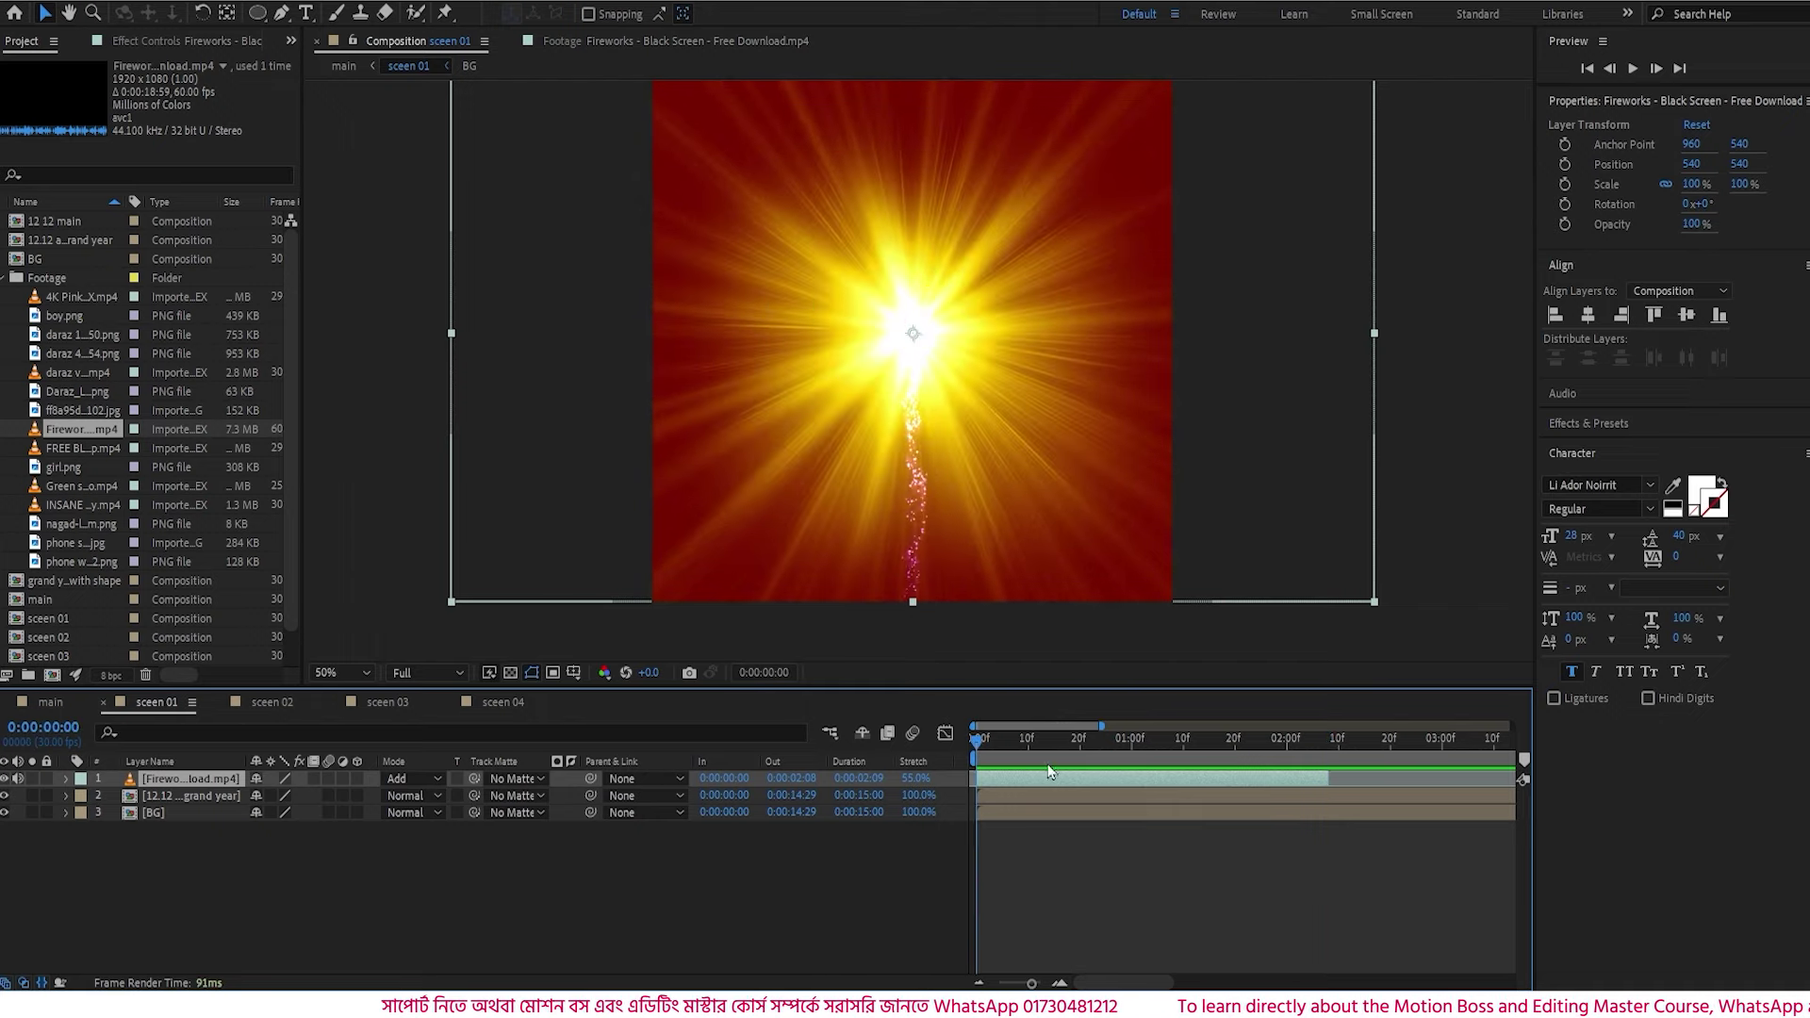
{"action": "key", "text": "space"}
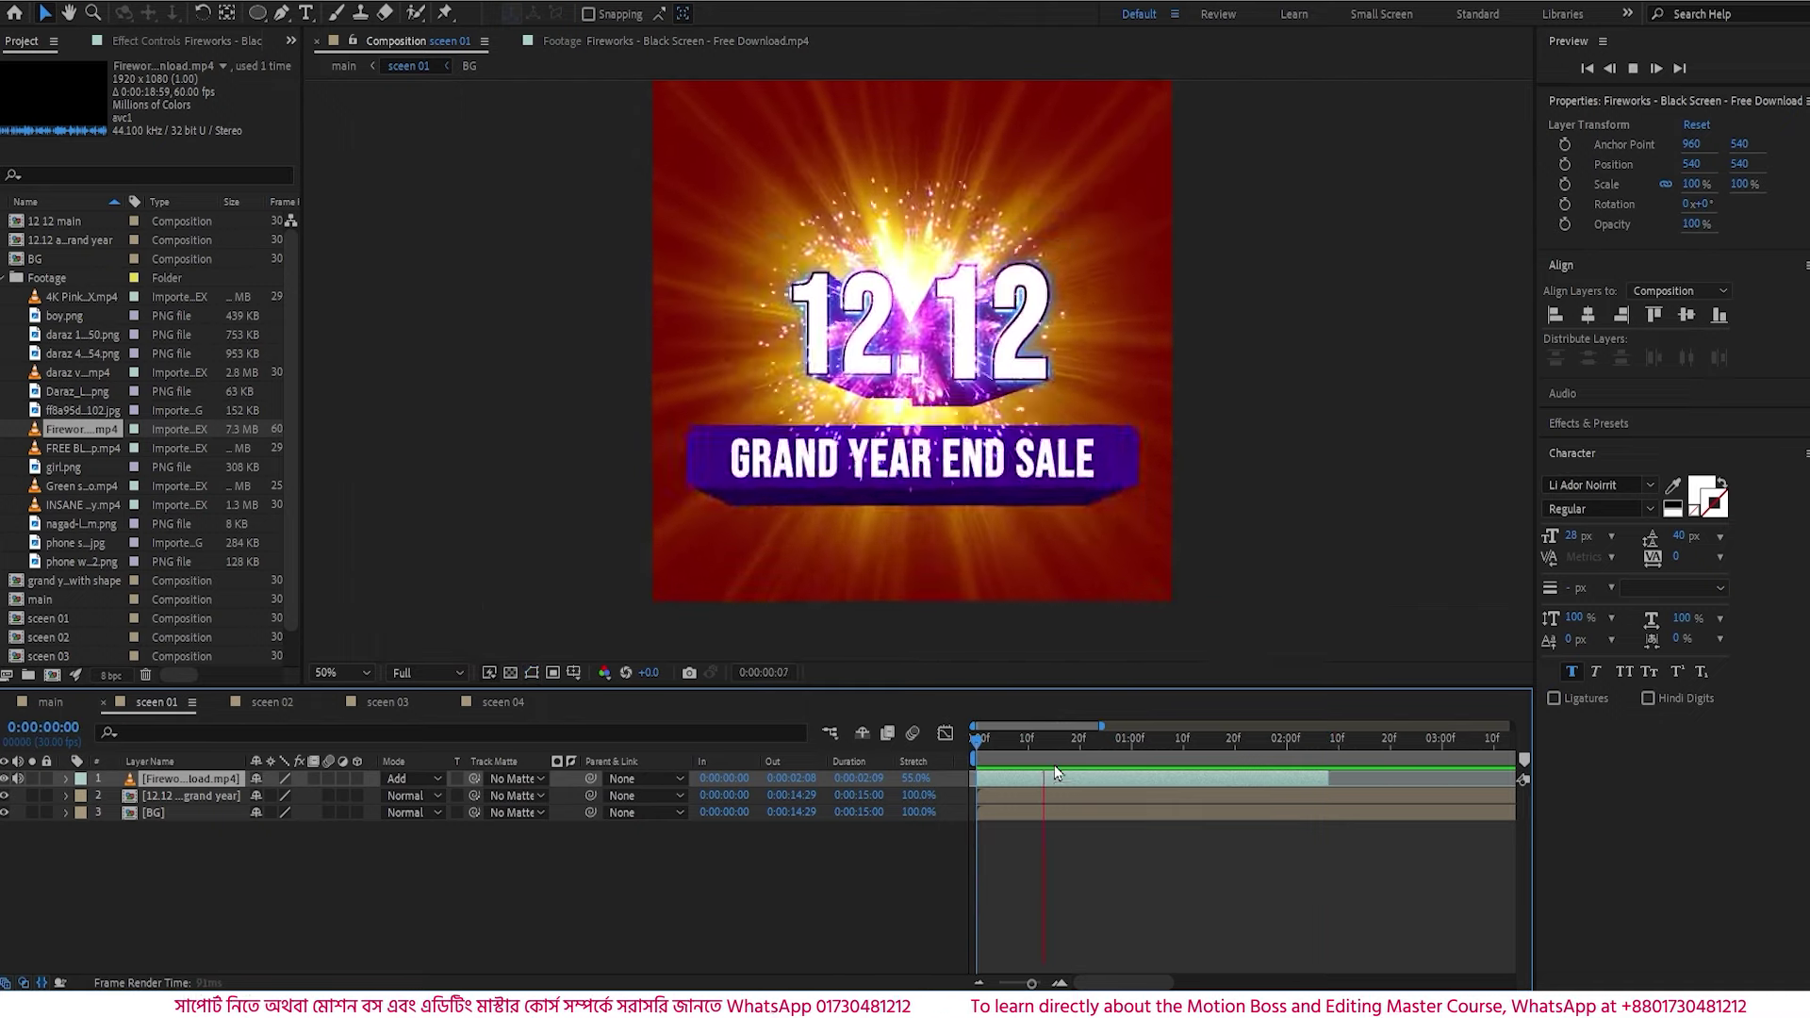
{"action": "key", "text": "space"}
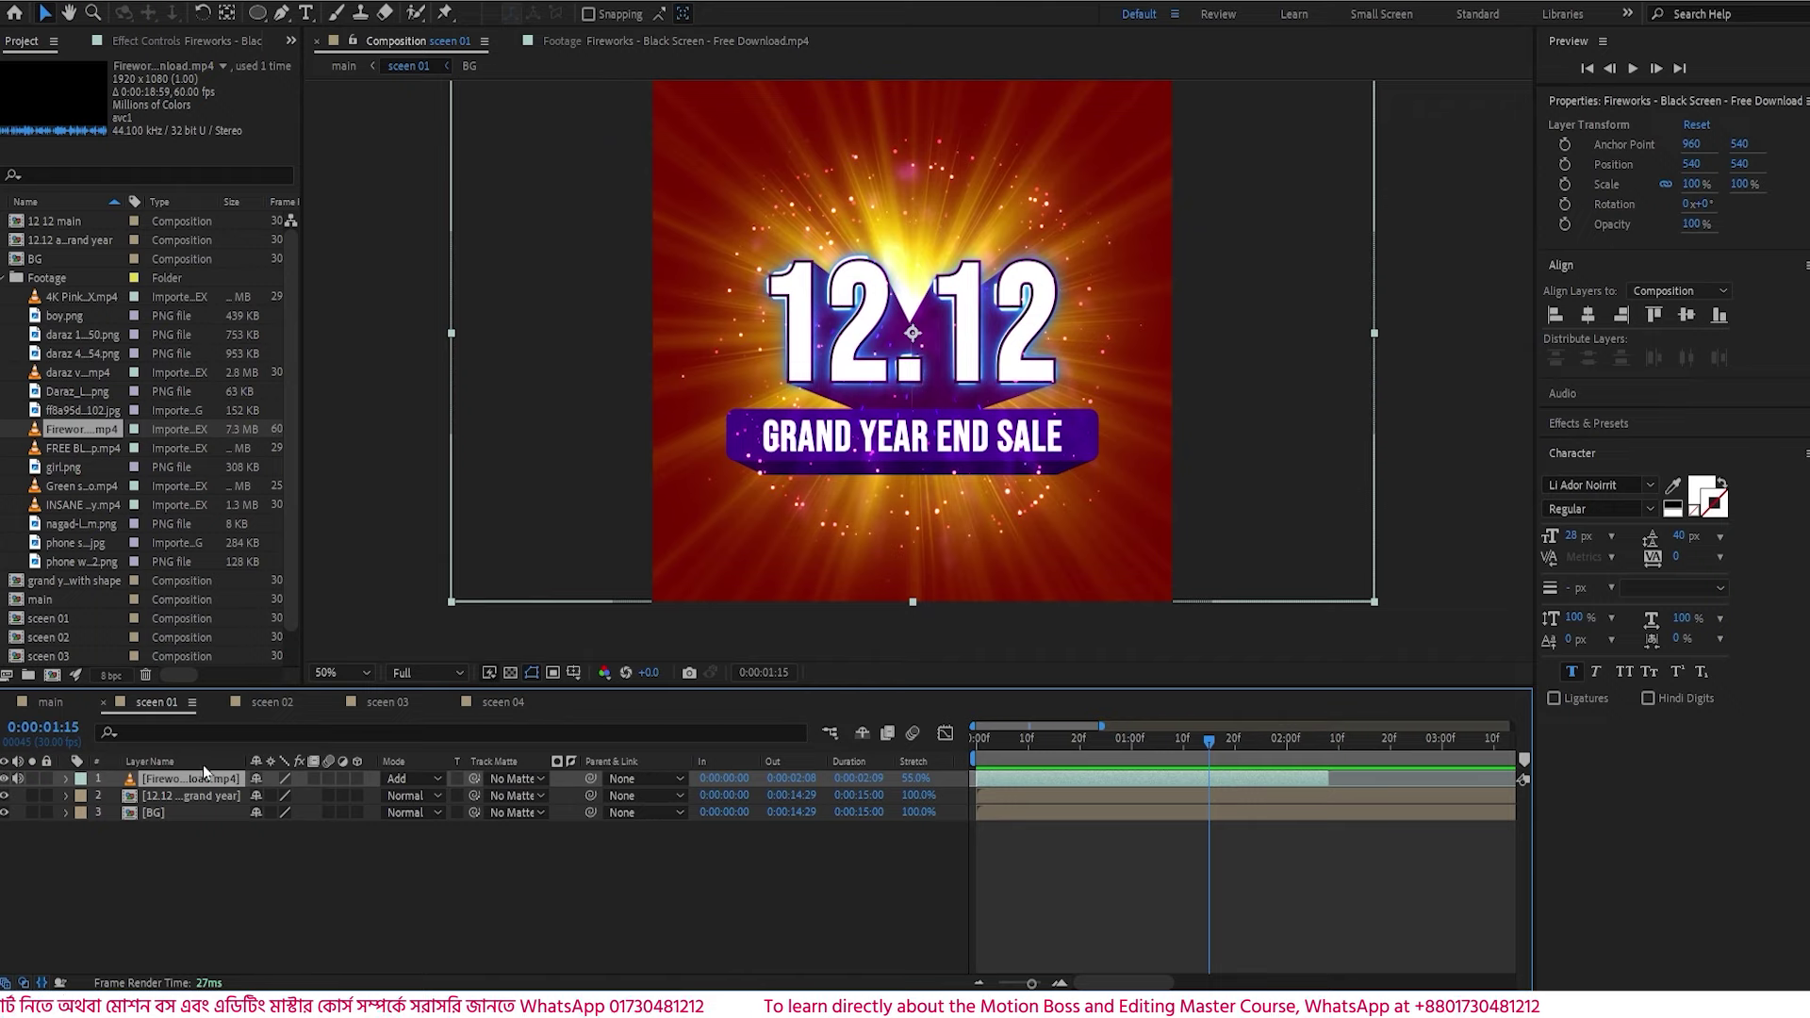
- Scale the Fireworks layer to 133%, move it below the 12.12 grand year layer and check the playback
{"action": "key", "text": "s"}
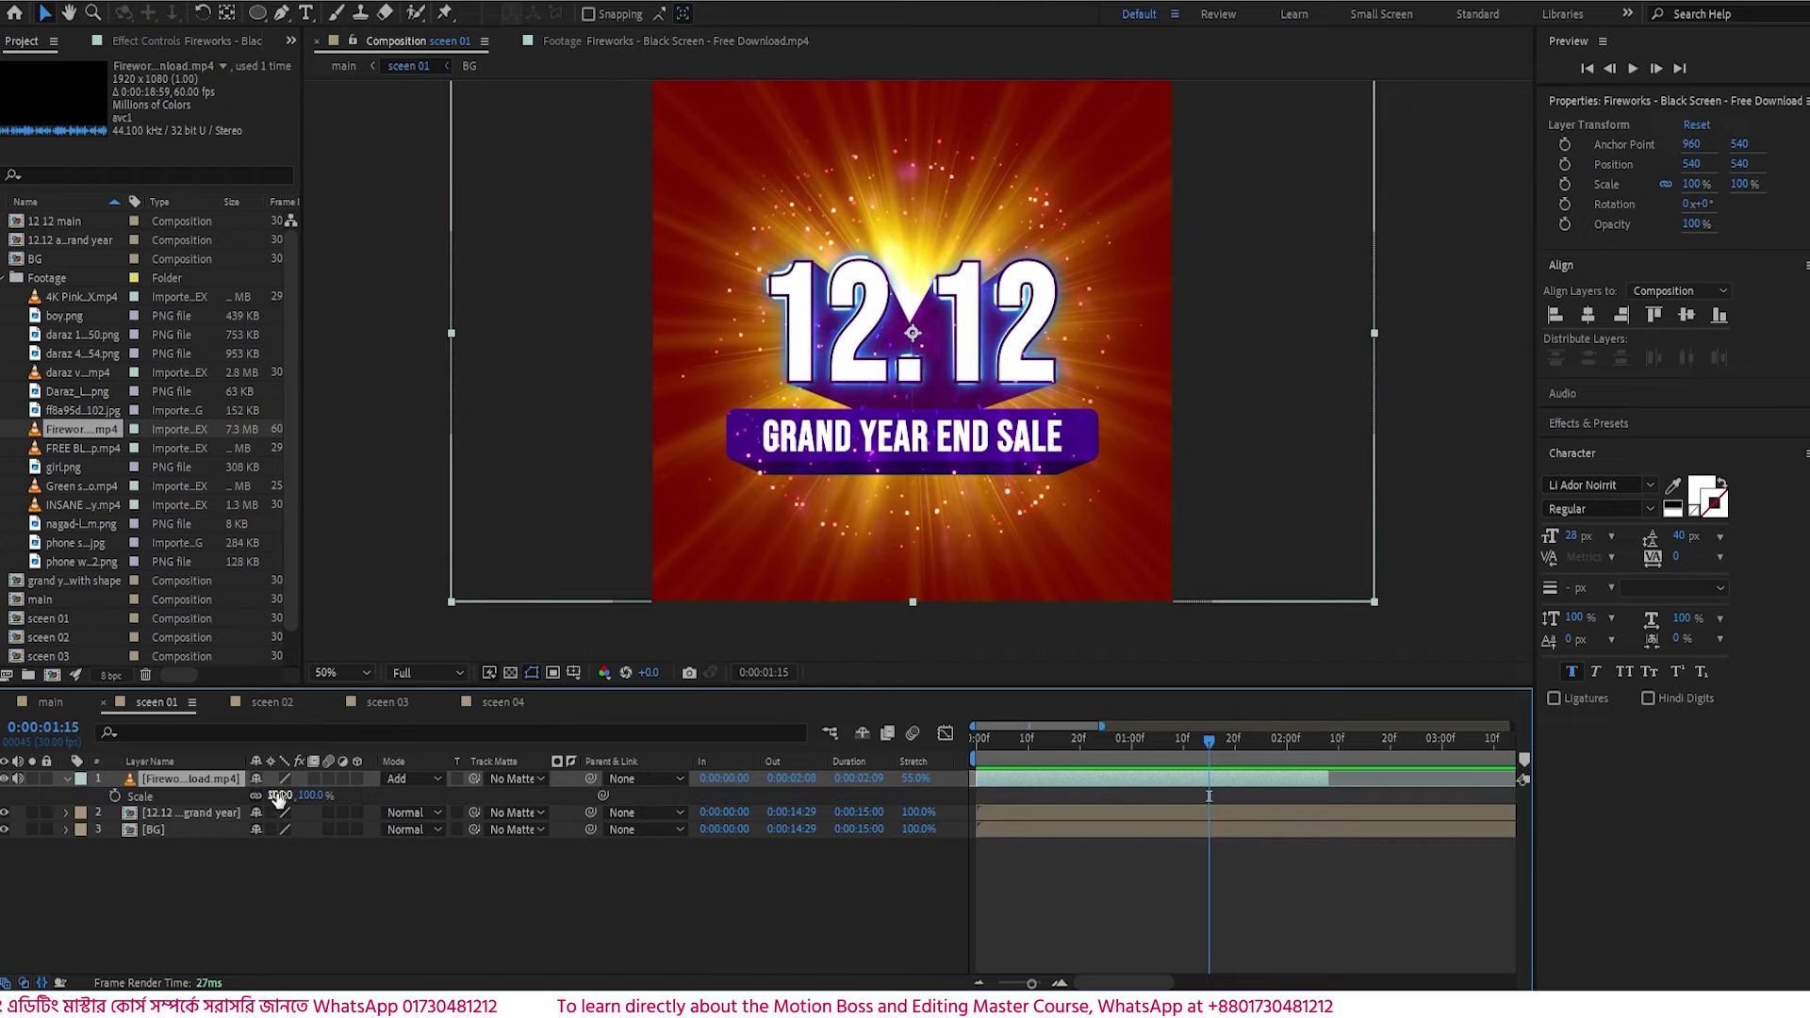
{"action": "left_click_drag", "start_coordinate": [279, 797], "coordinate": [301, 790]}
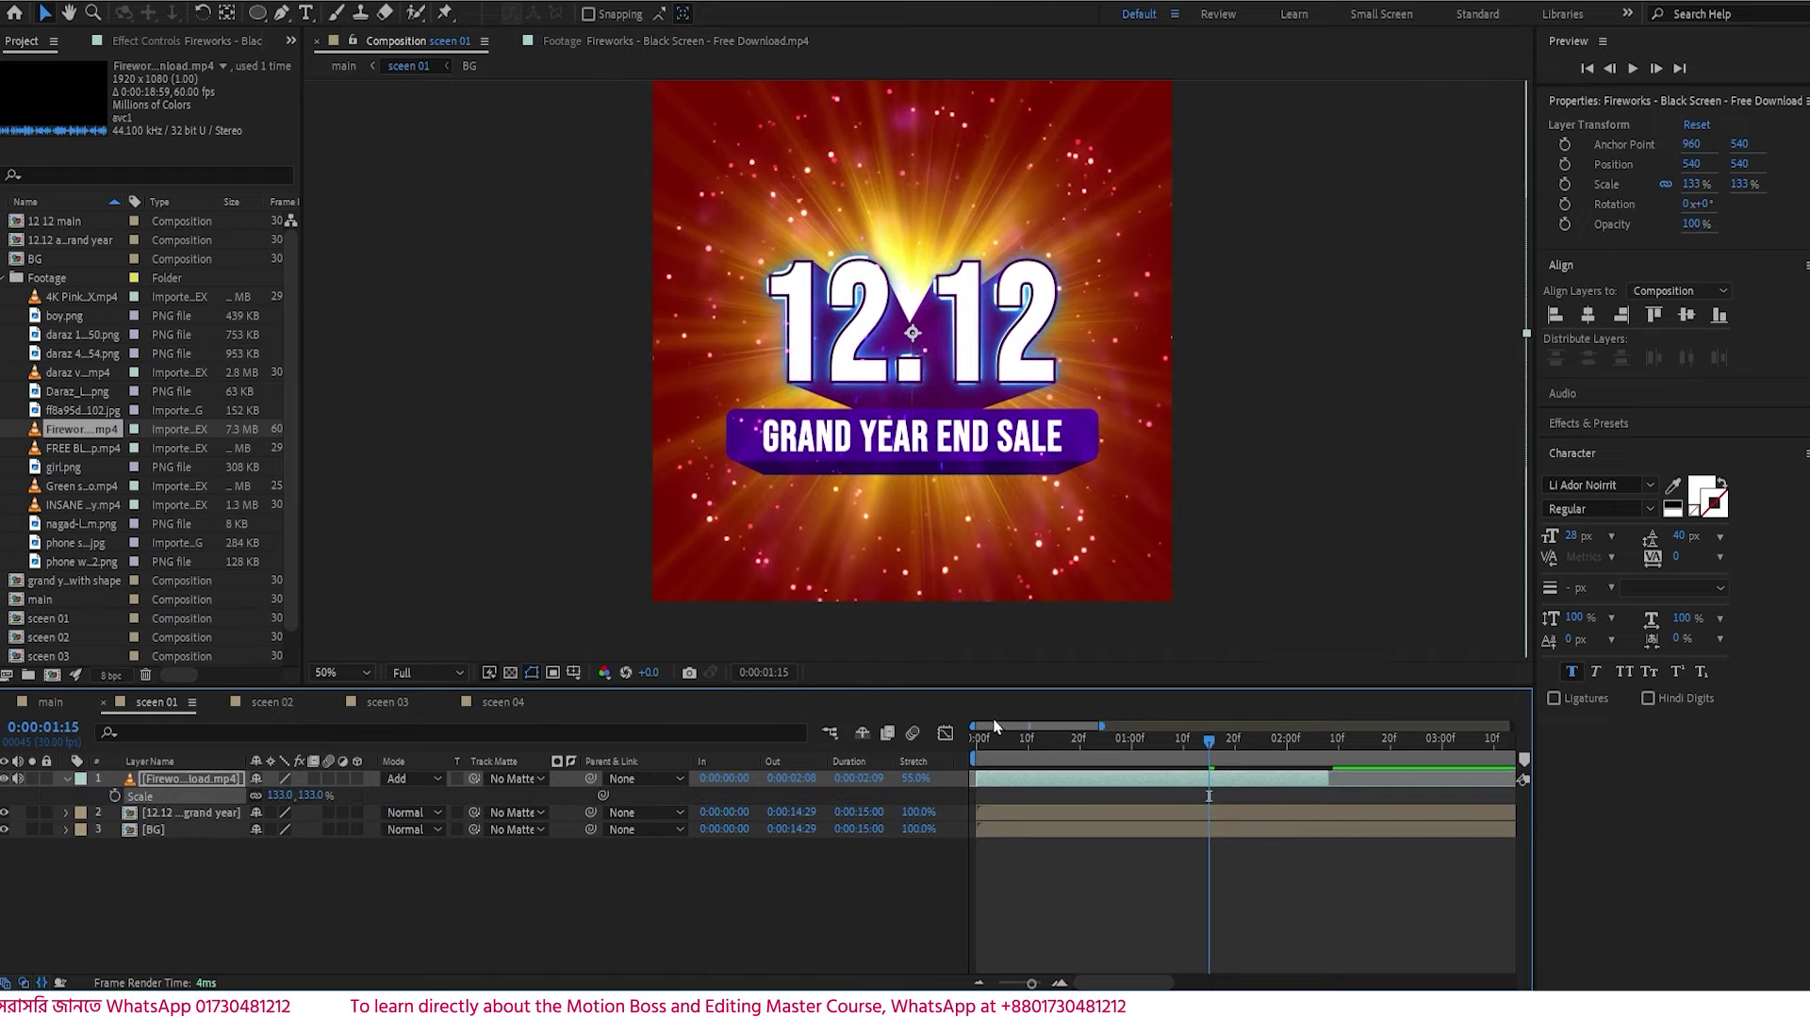
{"action": "left_click", "coordinate": [1007, 739]}
{"action": "left_click_drag", "start_coordinate": [1055, 761], "coordinate": [1074, 765]}
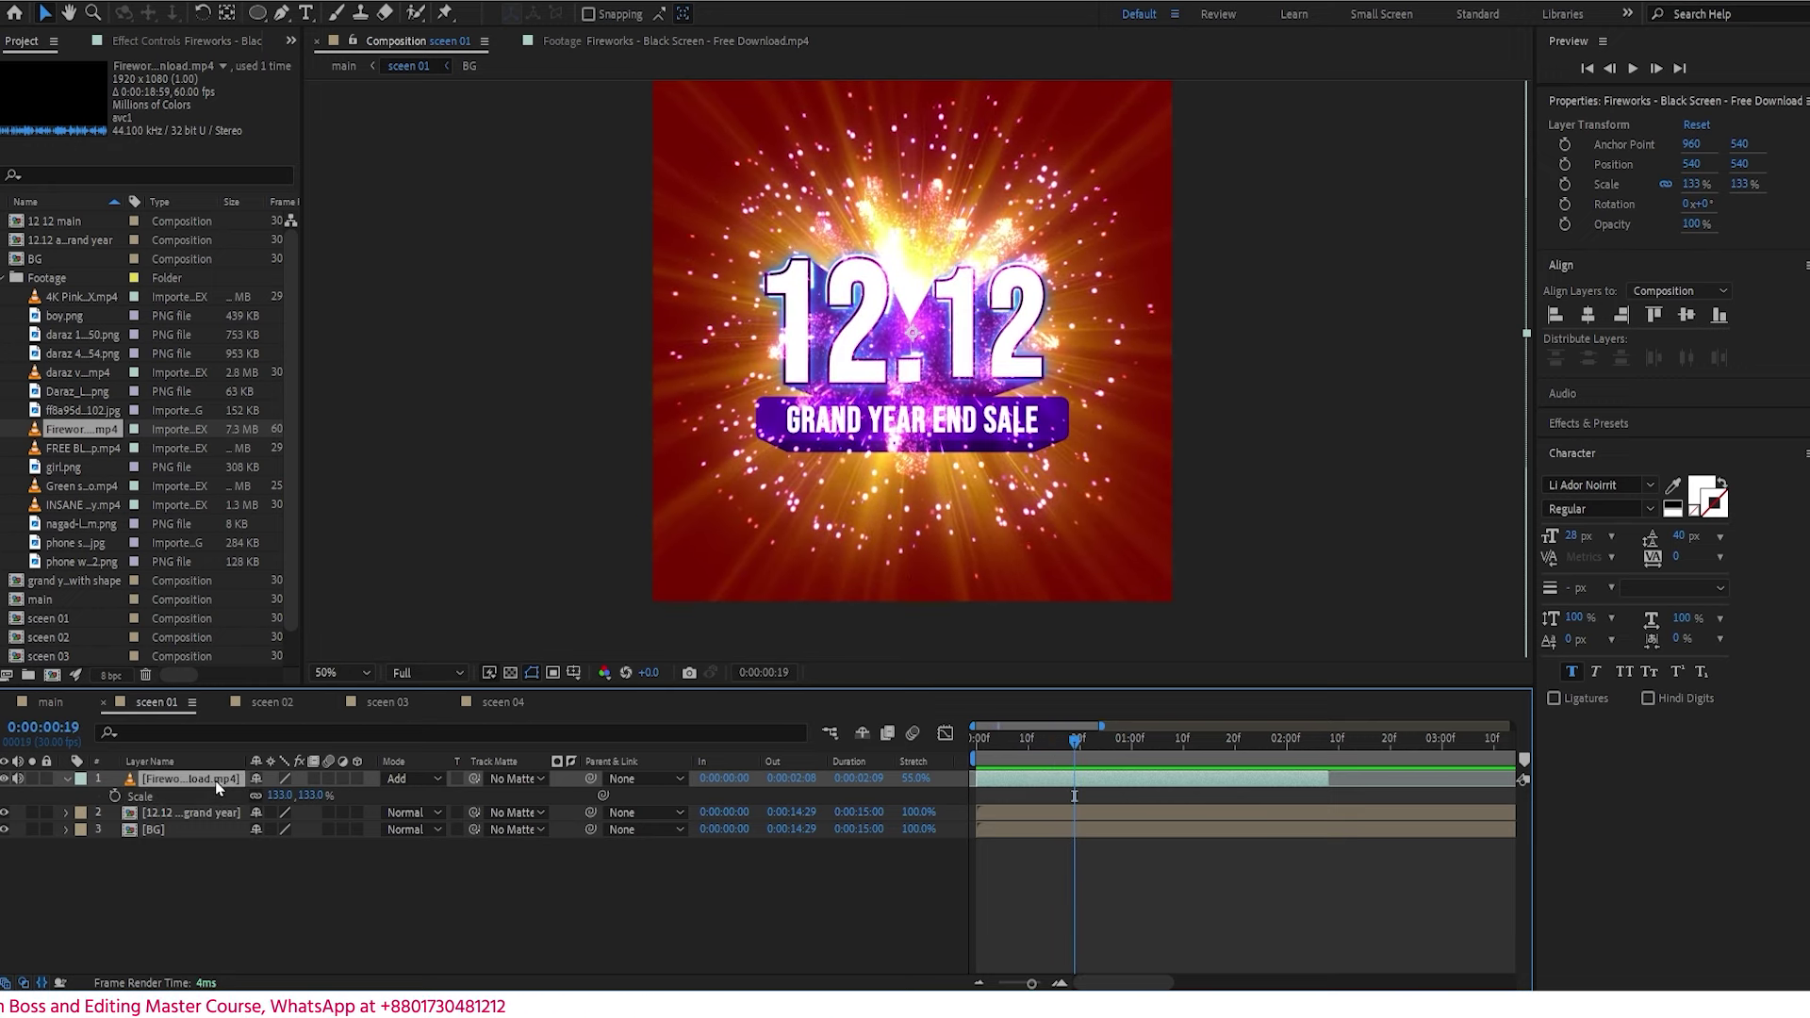
{"action": "left_click_drag", "start_coordinate": [217, 786], "coordinate": [213, 821]}
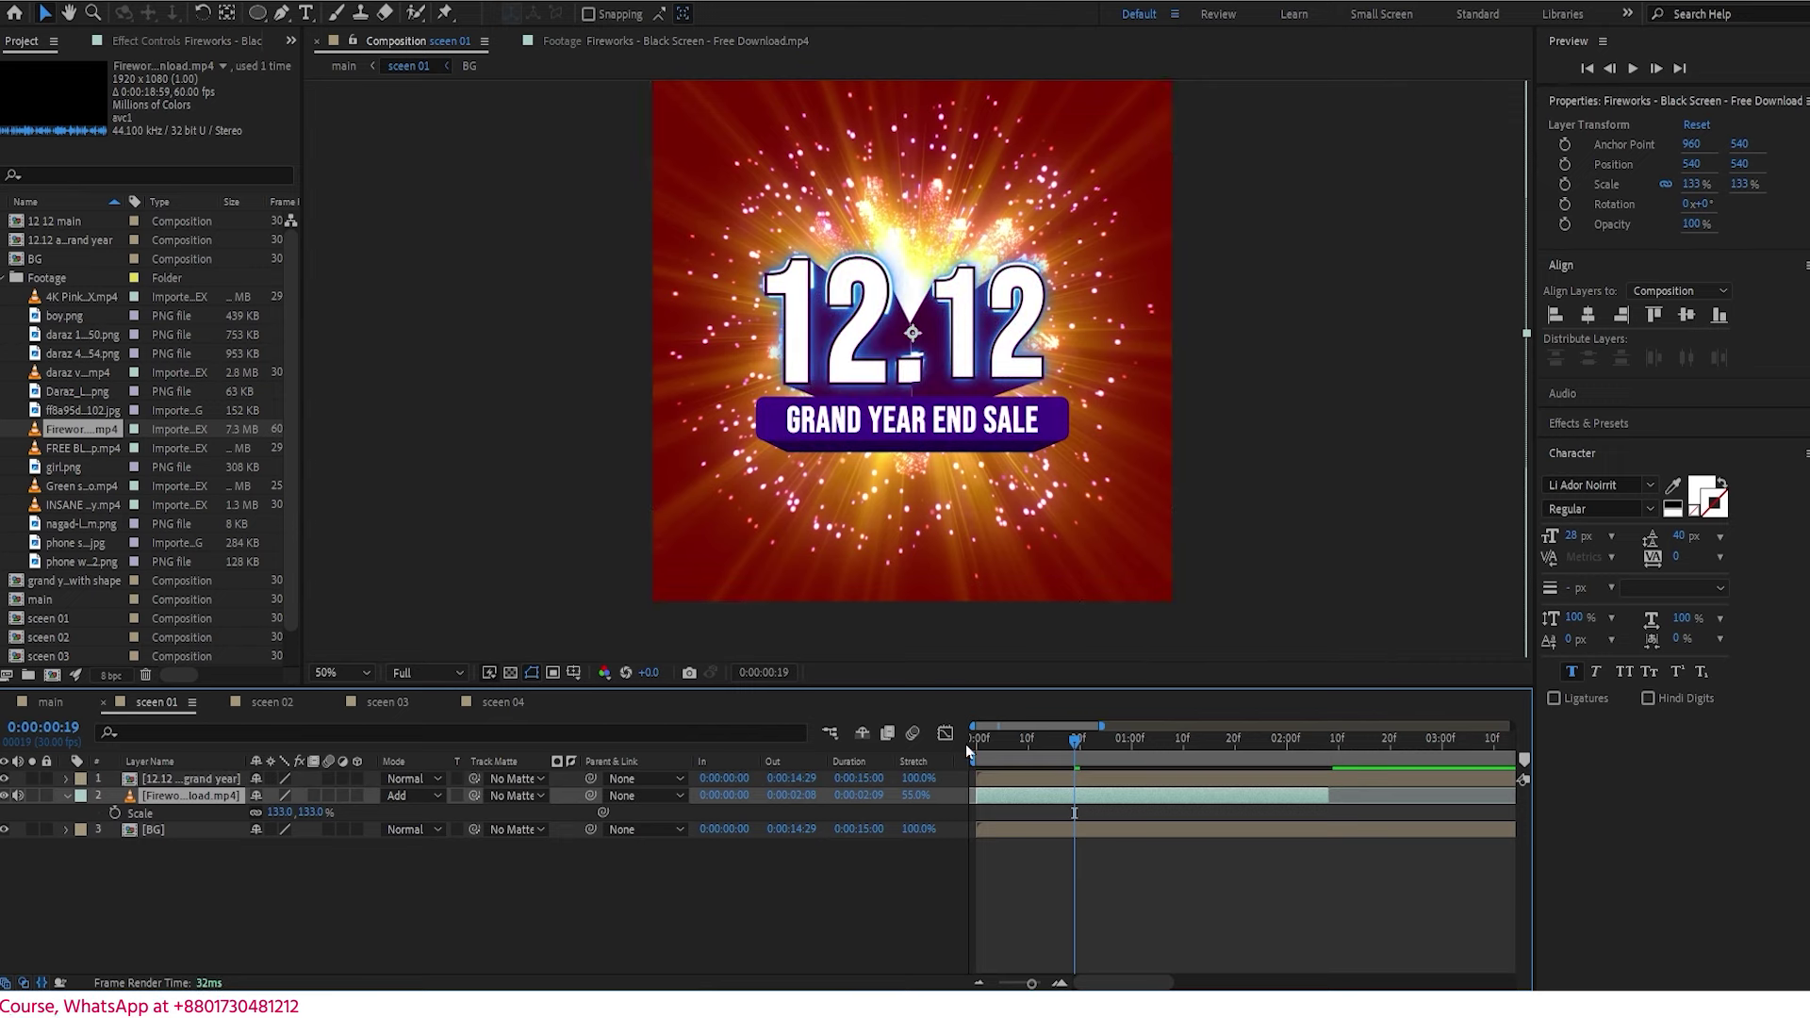
{"action": "key", "text": "space"}
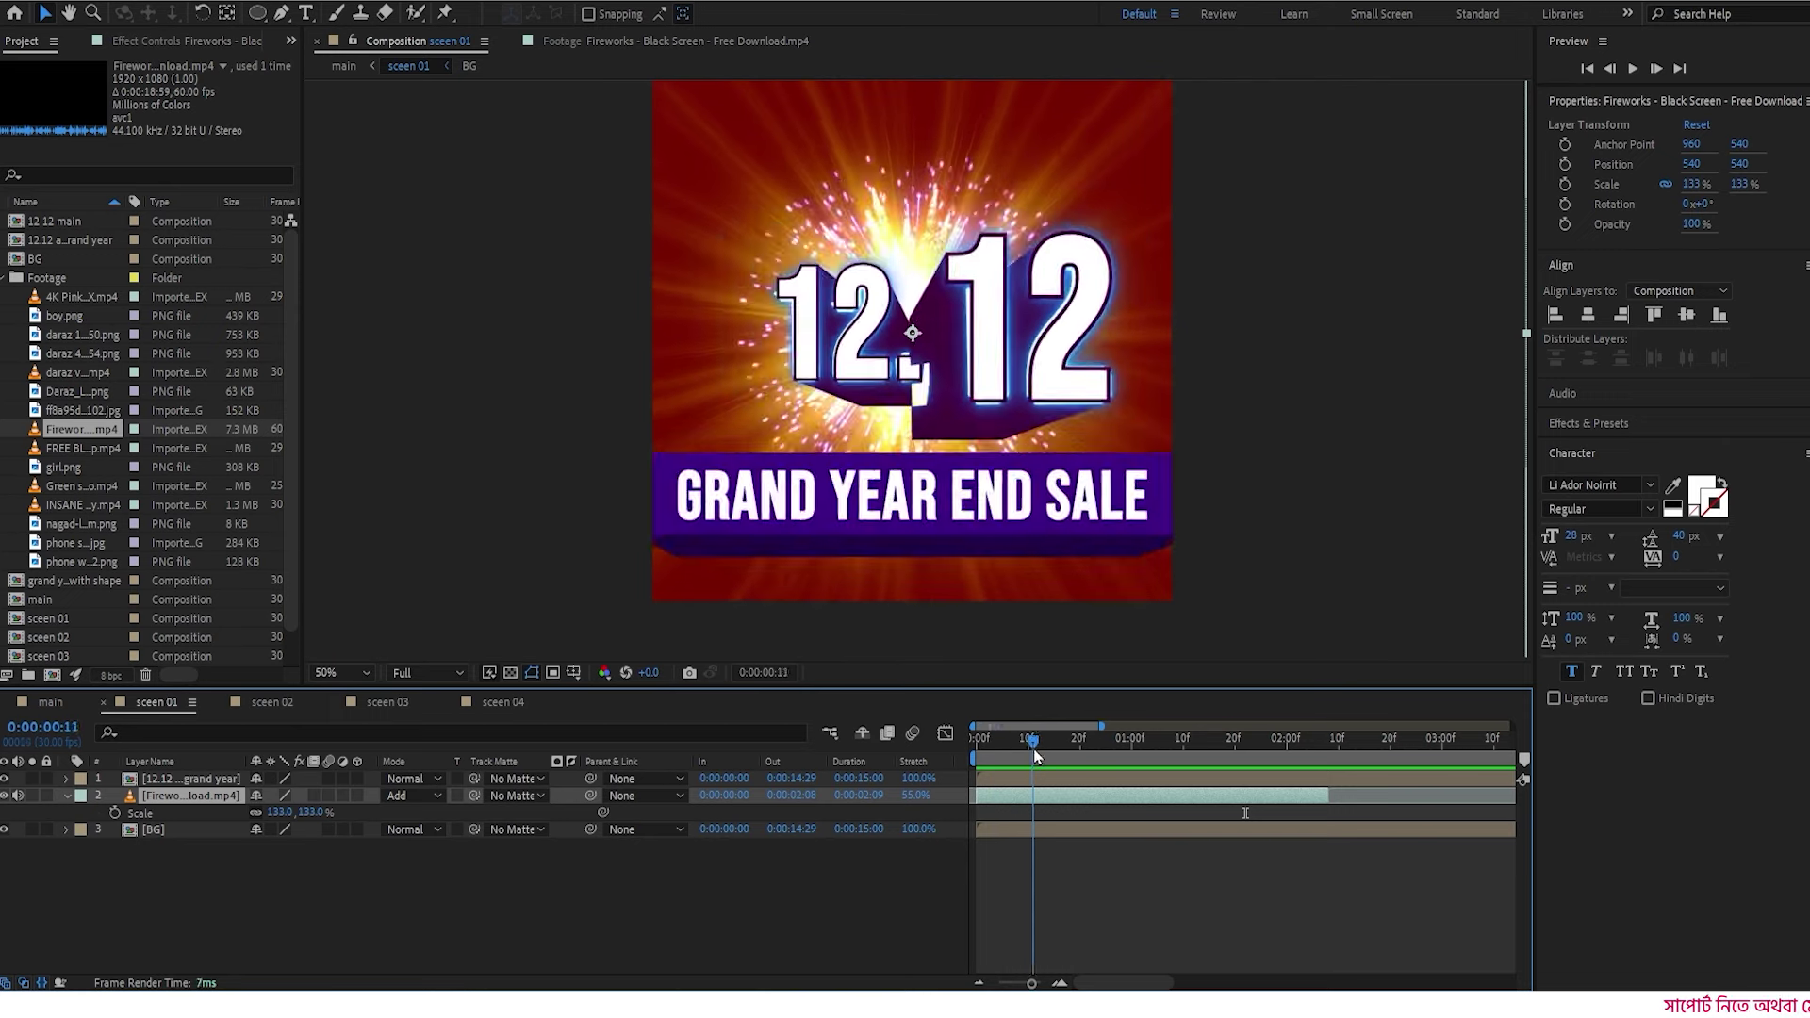
{"action": "key", "text": "space"}
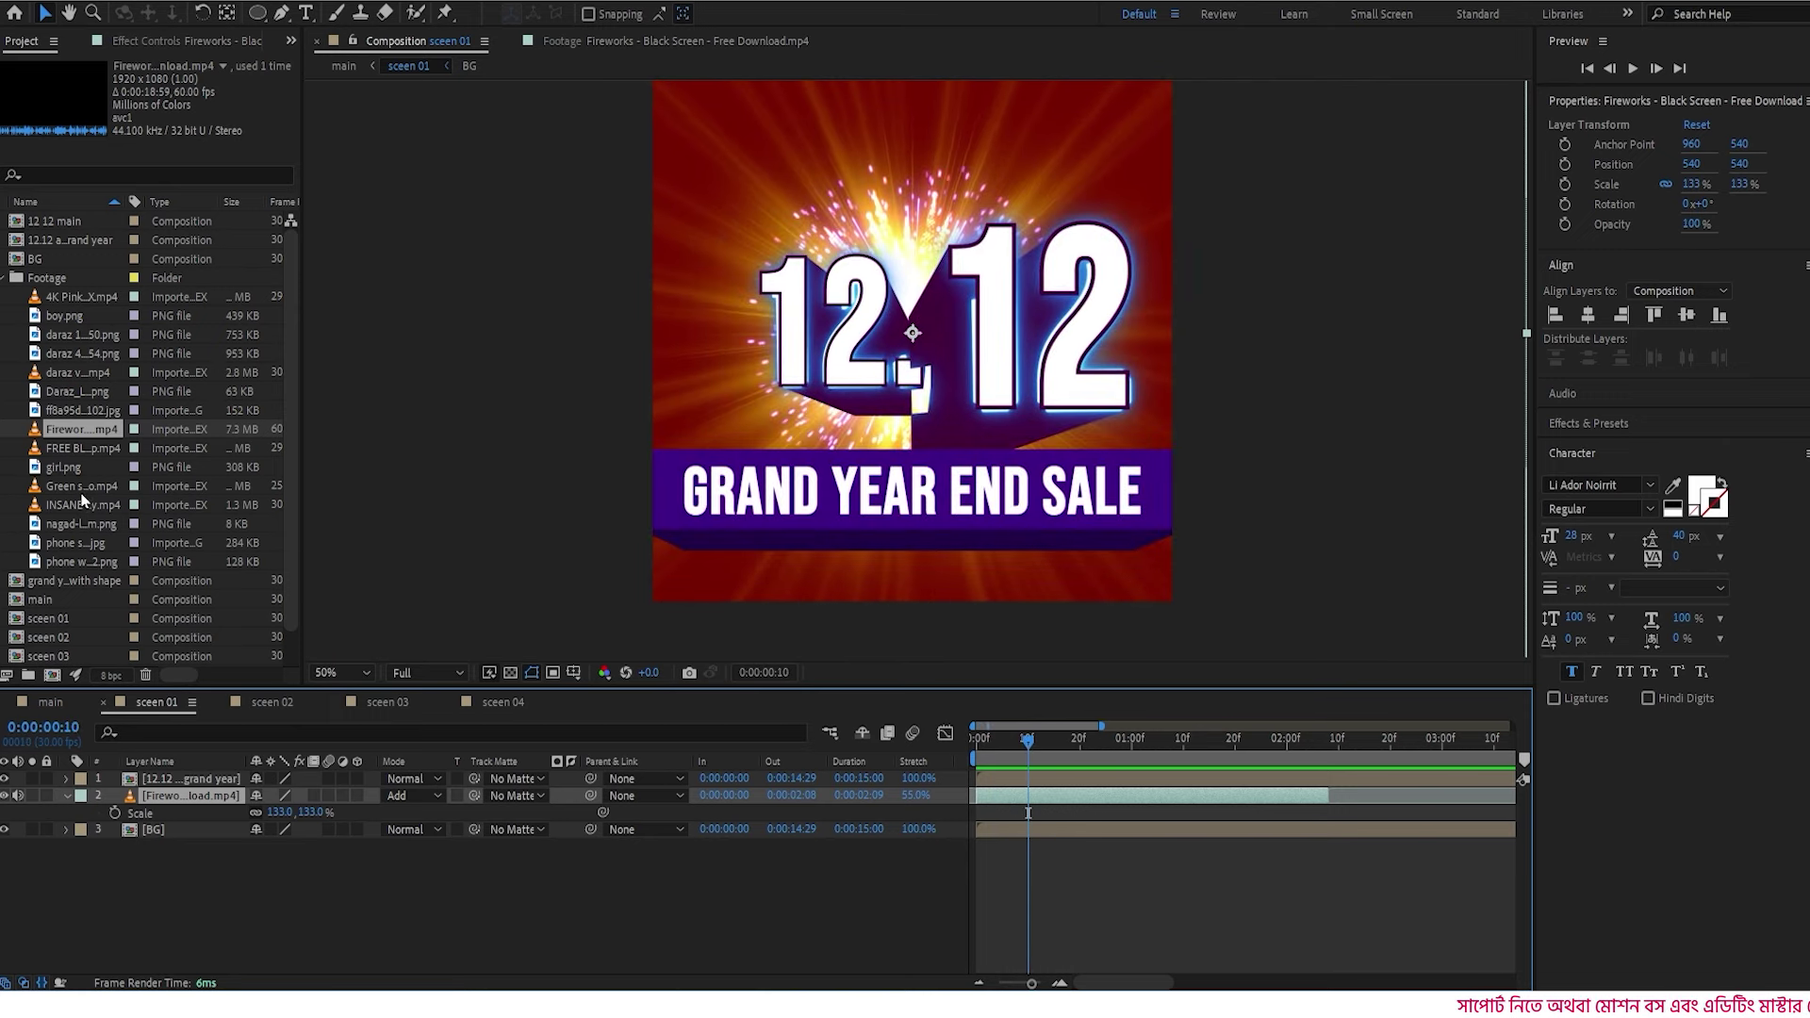
- Open the INSANE free to use Shockwave overlay footage and trim it from 0:00:01:25 to 0:00:03:19
{"action": "left_click", "coordinate": [95, 506]}
{"action": "double_click", "coordinate": [98, 503]}
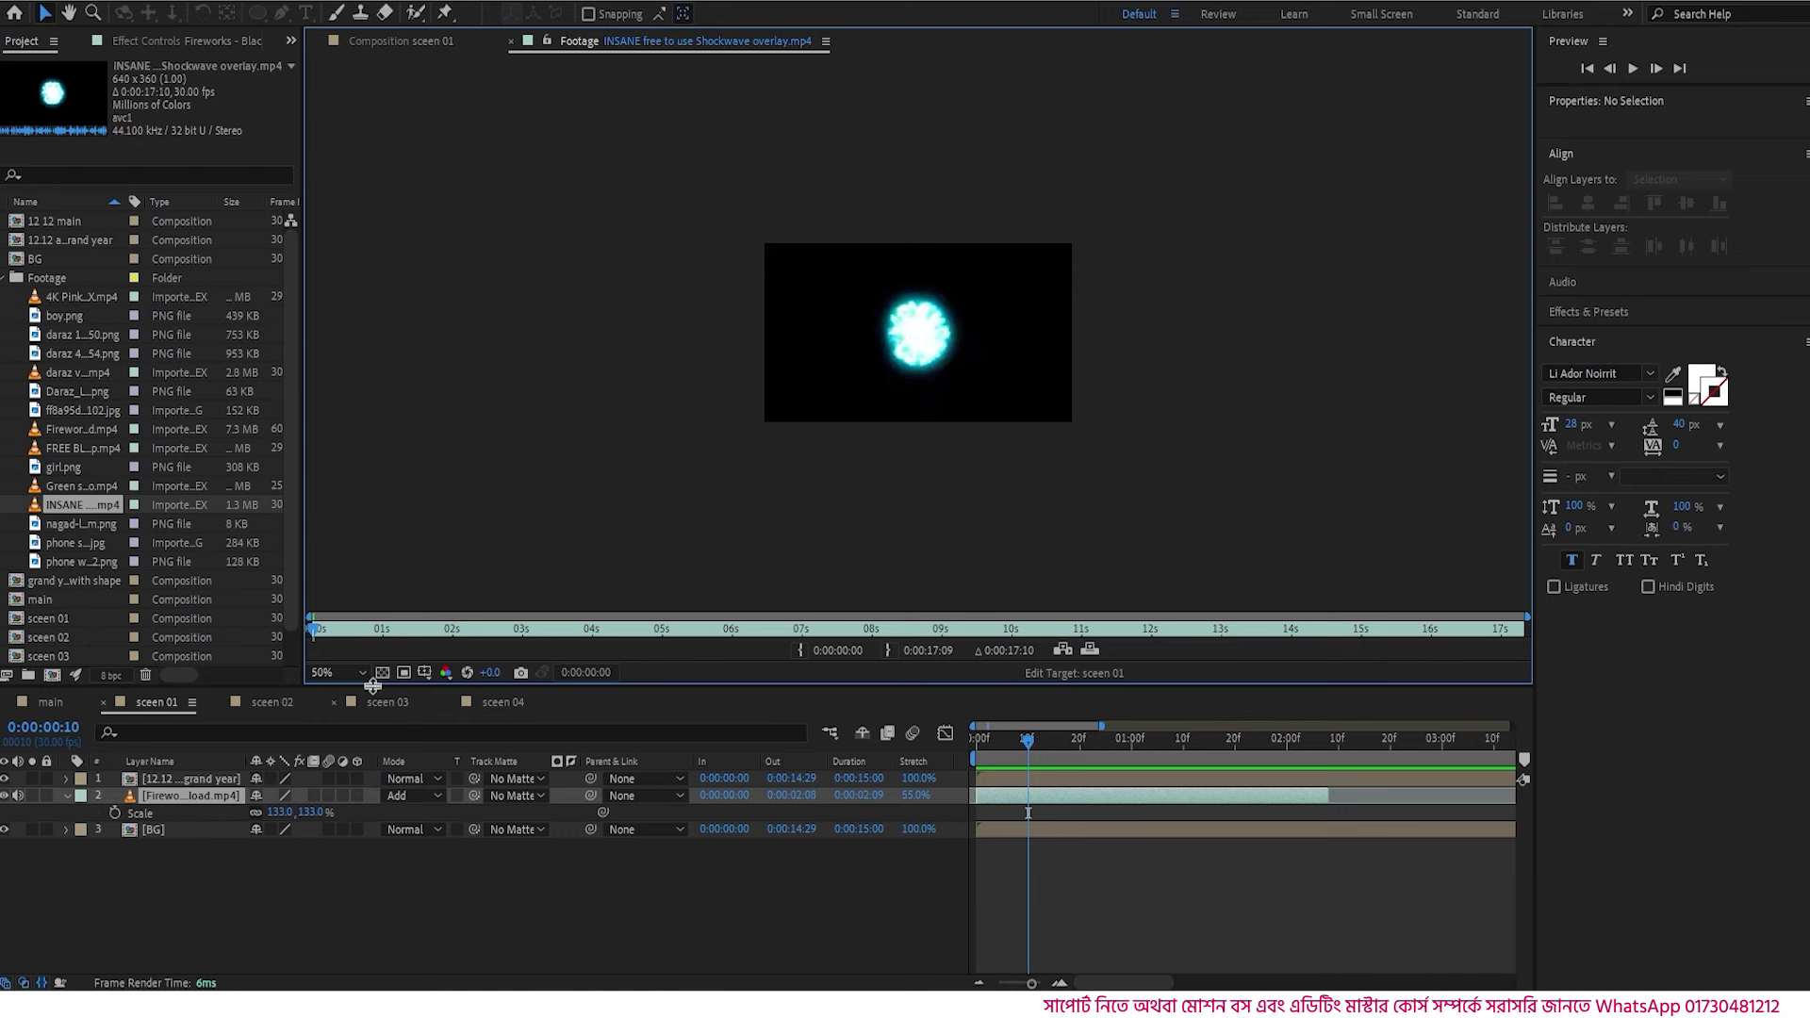
{"action": "key", "text": "space"}
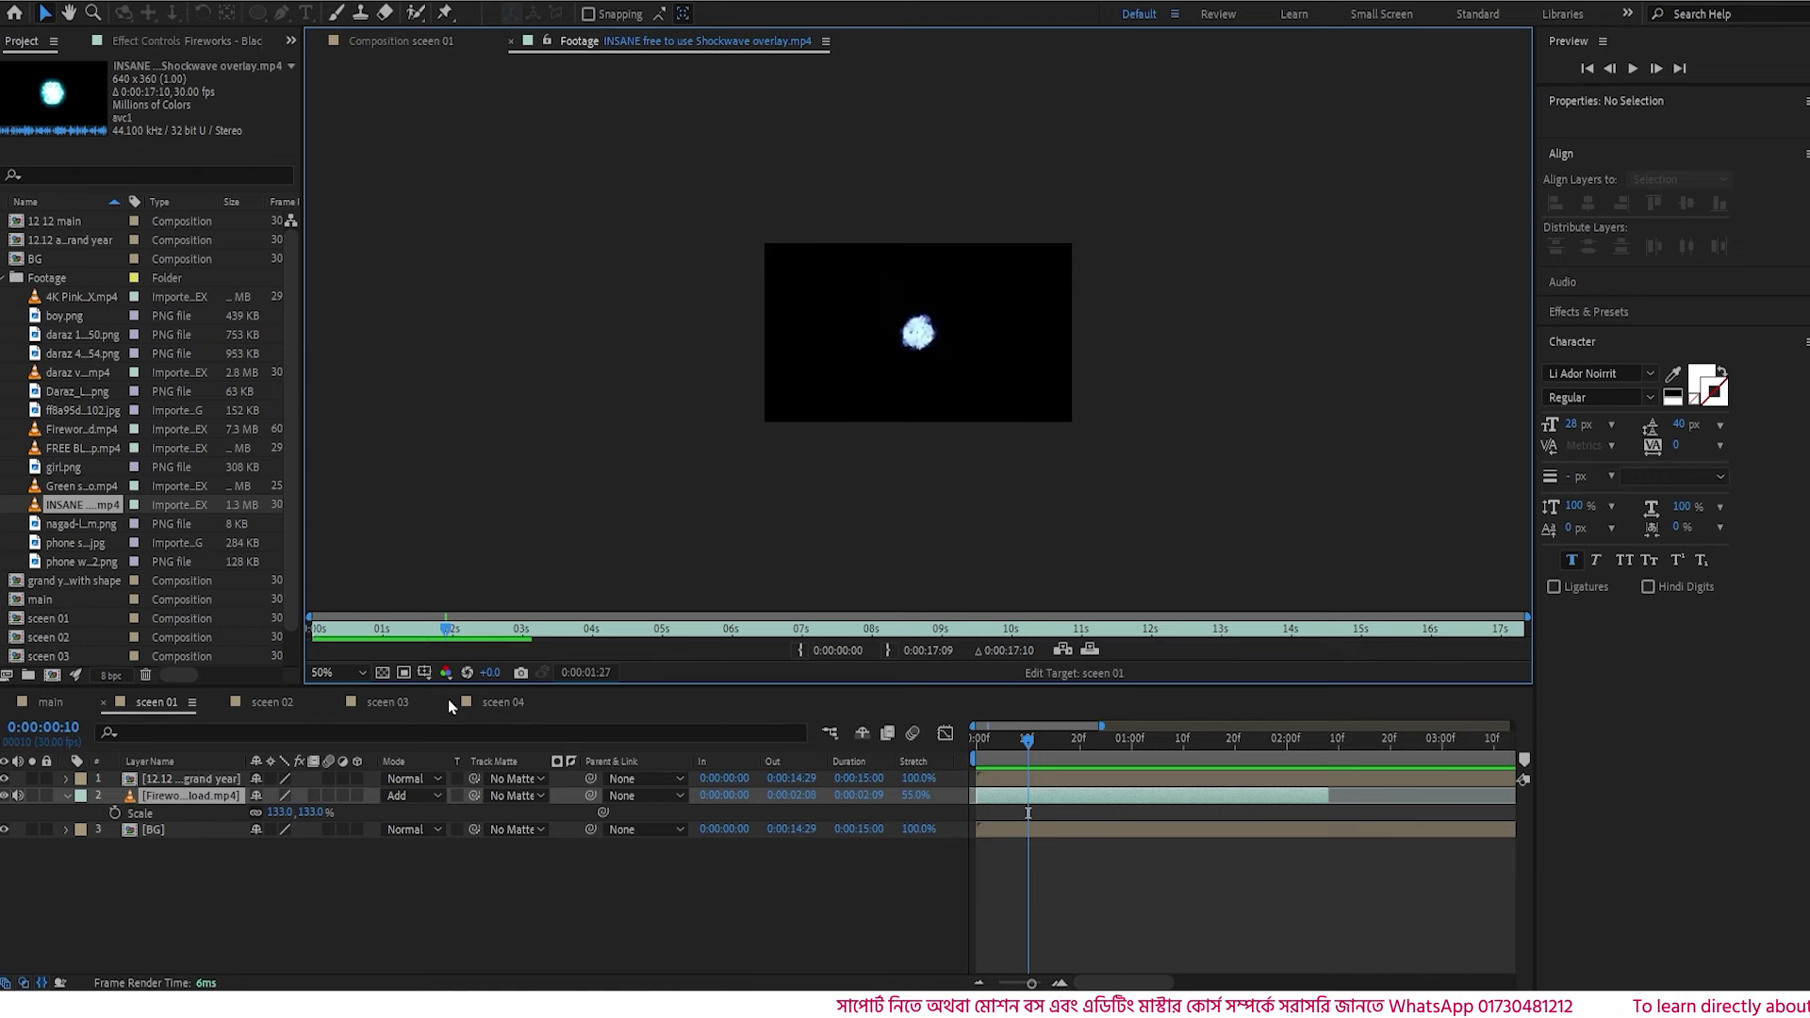
{"action": "key", "text": "space"}
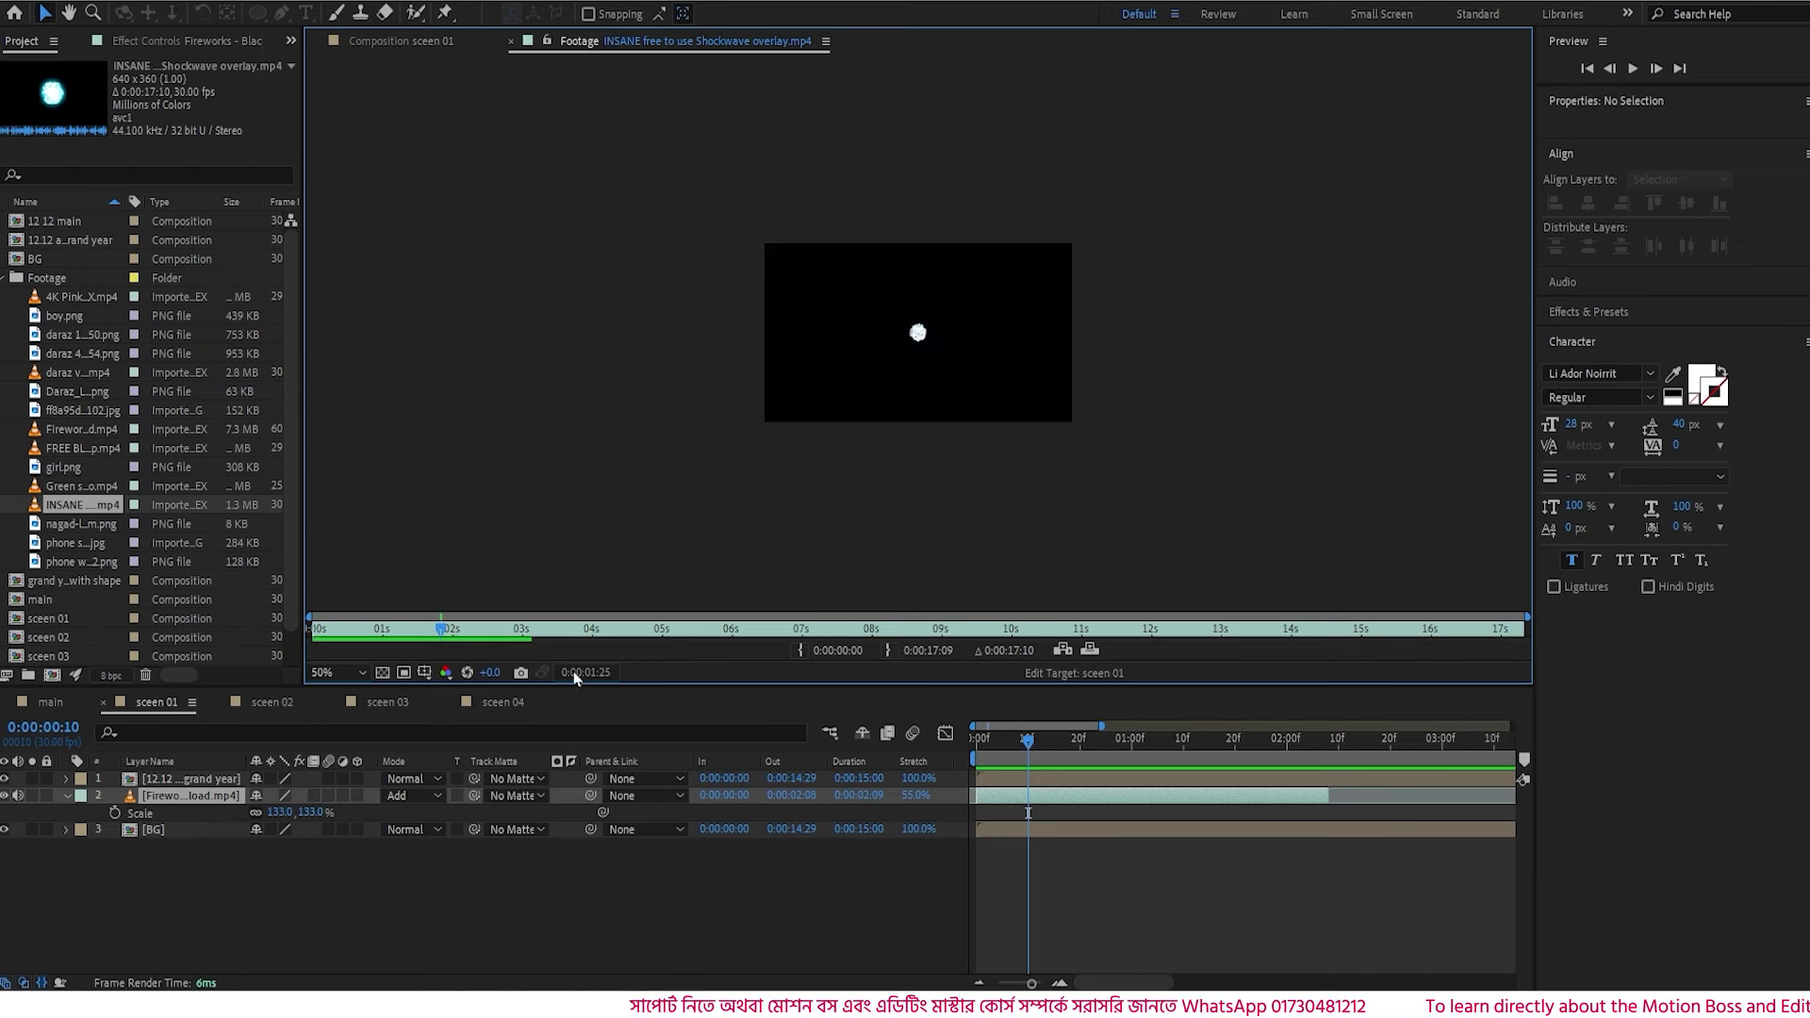
{"action": "key", "text": "slash"}
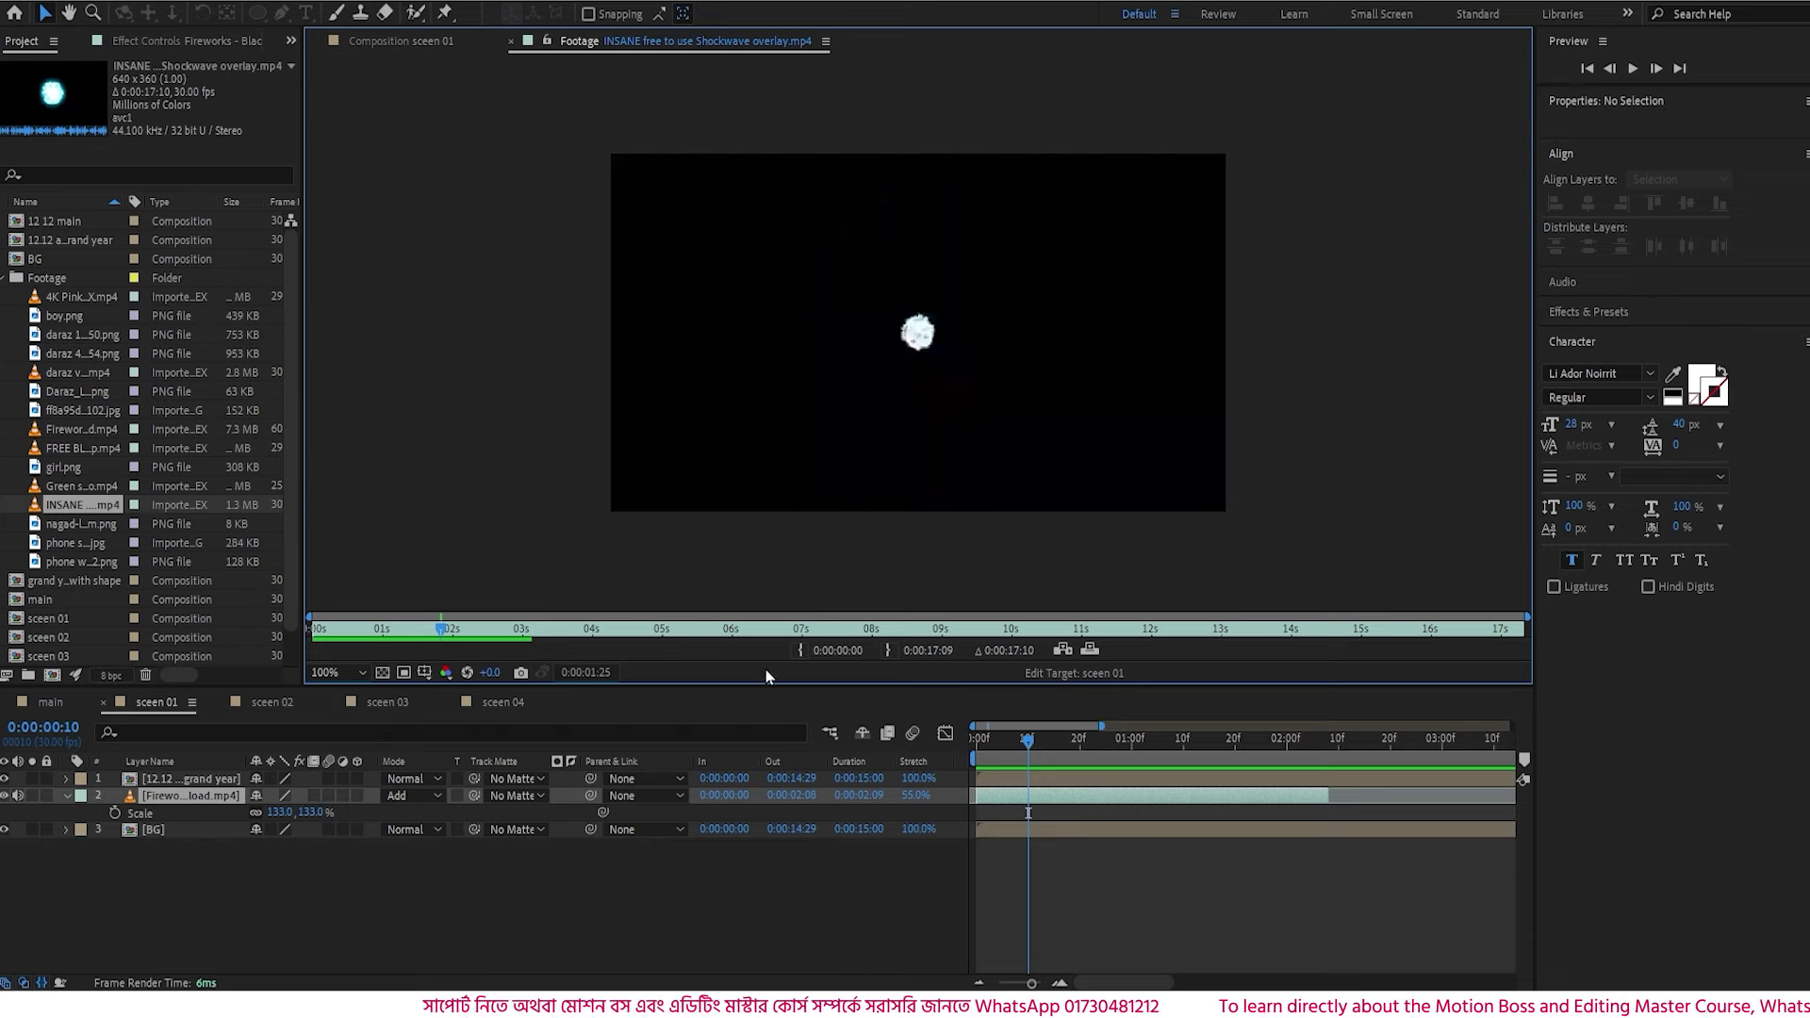
{"action": "left_click", "coordinate": [800, 650]}
{"action": "left_click_drag", "start_coordinate": [443, 629], "coordinate": [569, 641]}
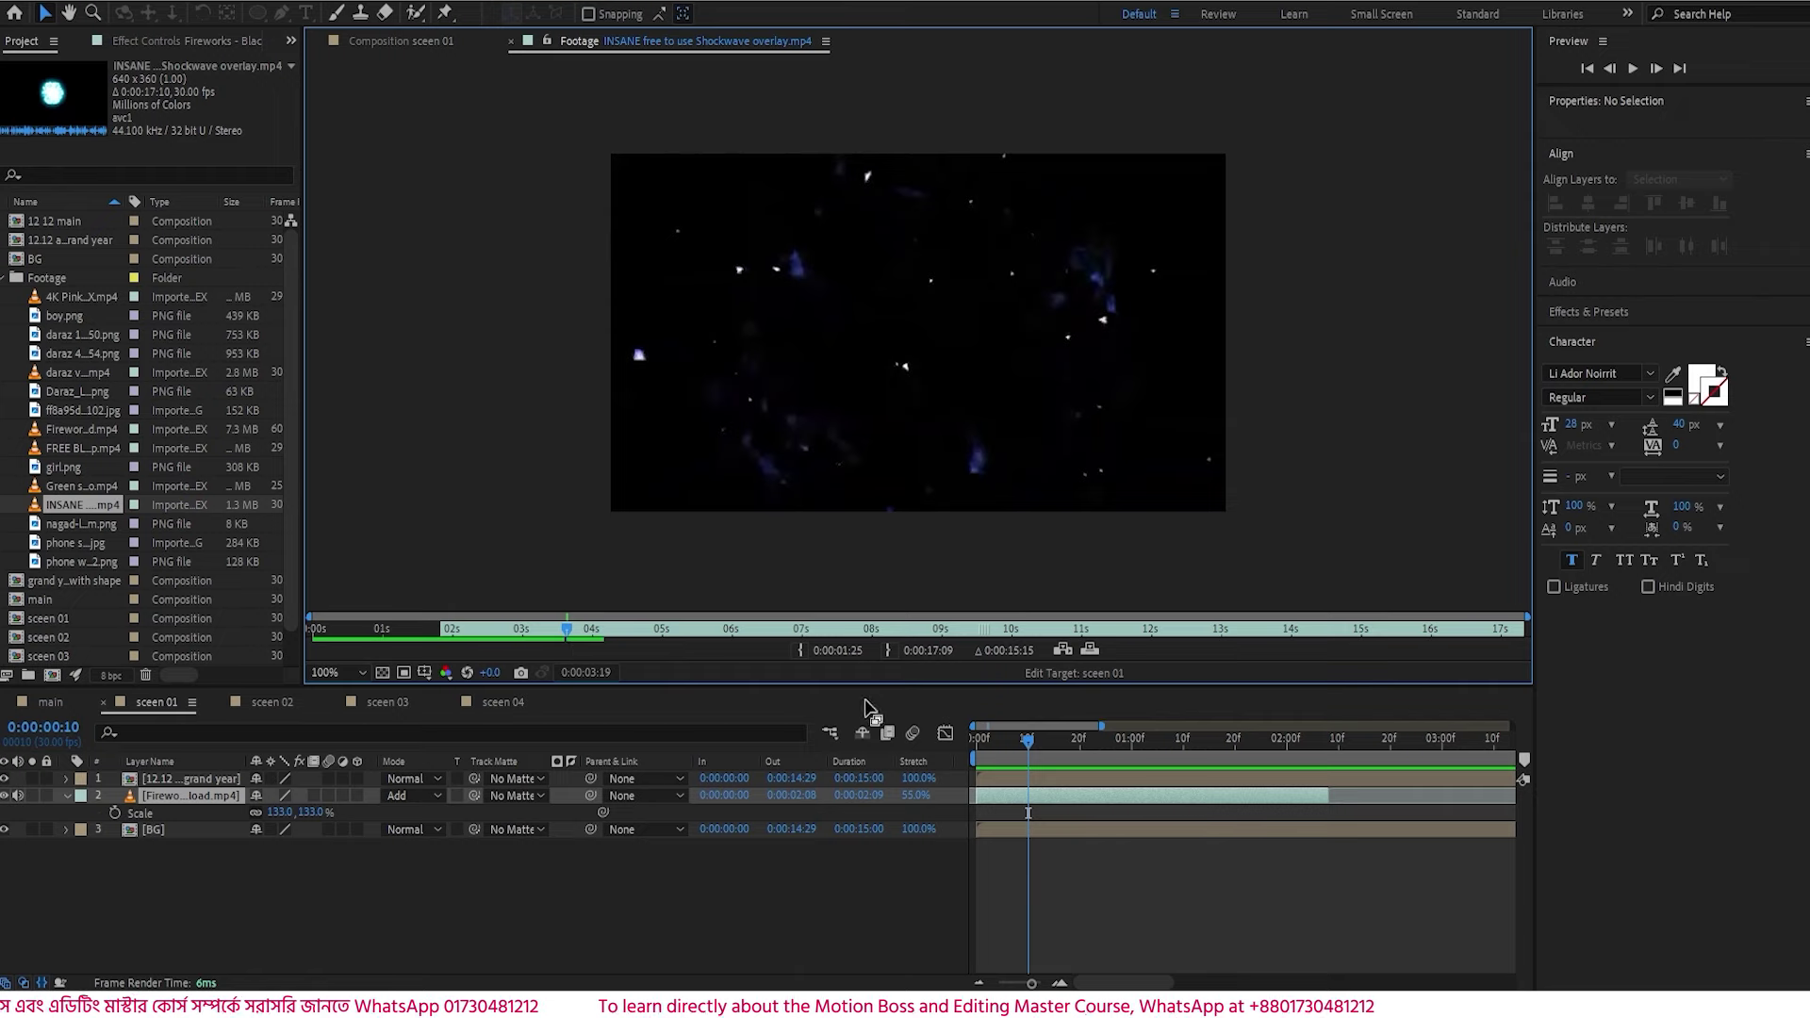
{"action": "left_click", "coordinate": [887, 651]}
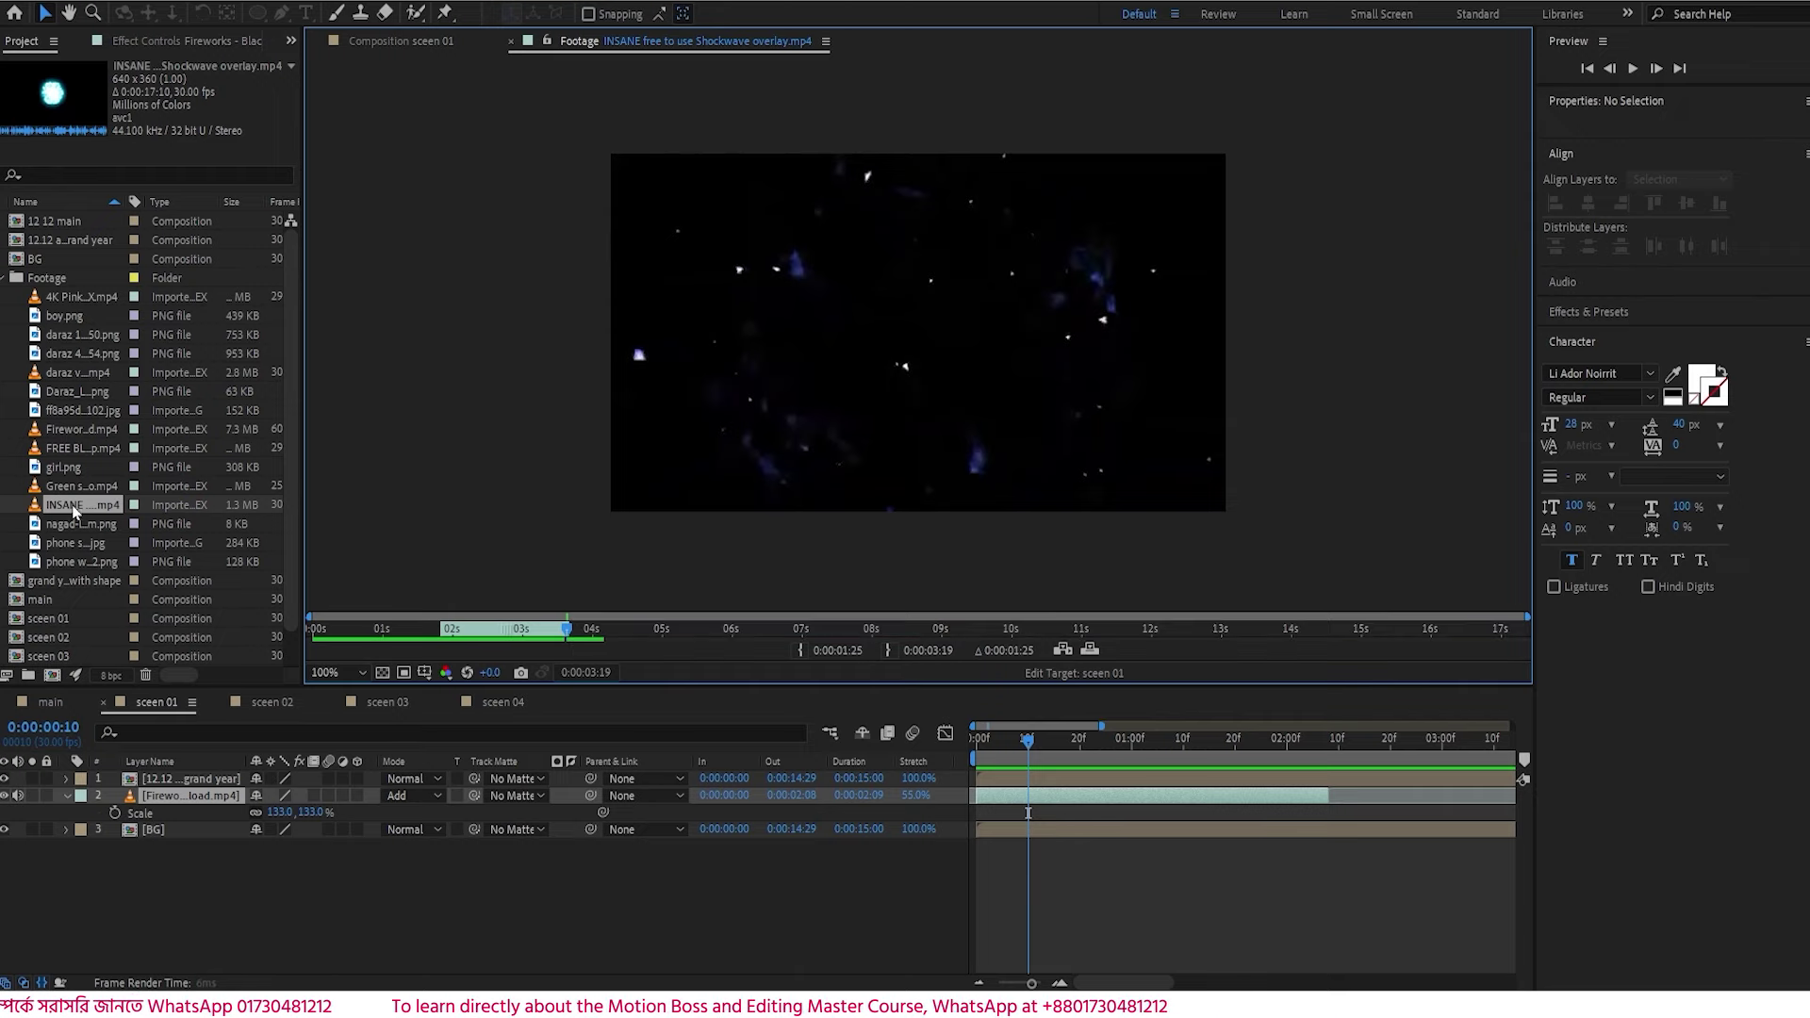
- Add the trimmed shockwave footage as the top layer of sceen 01 and scale it to 305%
{"action": "left_click_drag", "start_coordinate": [83, 504], "coordinate": [132, 771]}
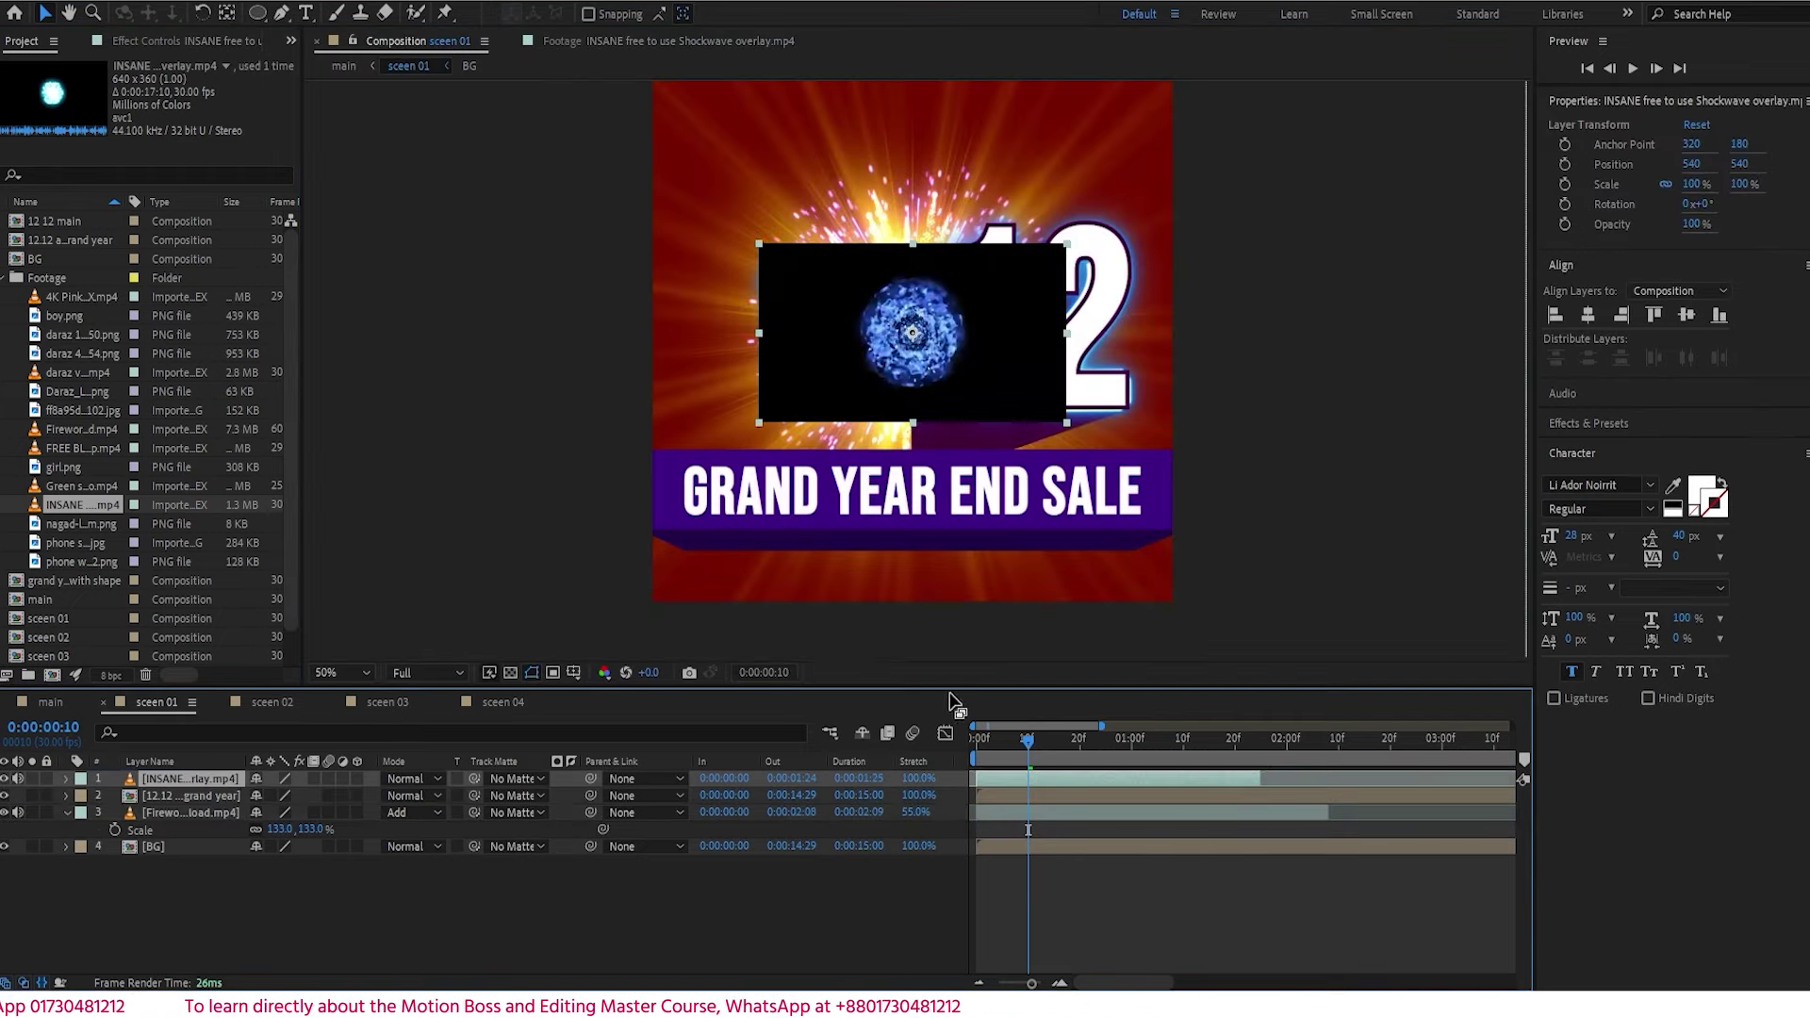
{"action": "key", "text": "s"}
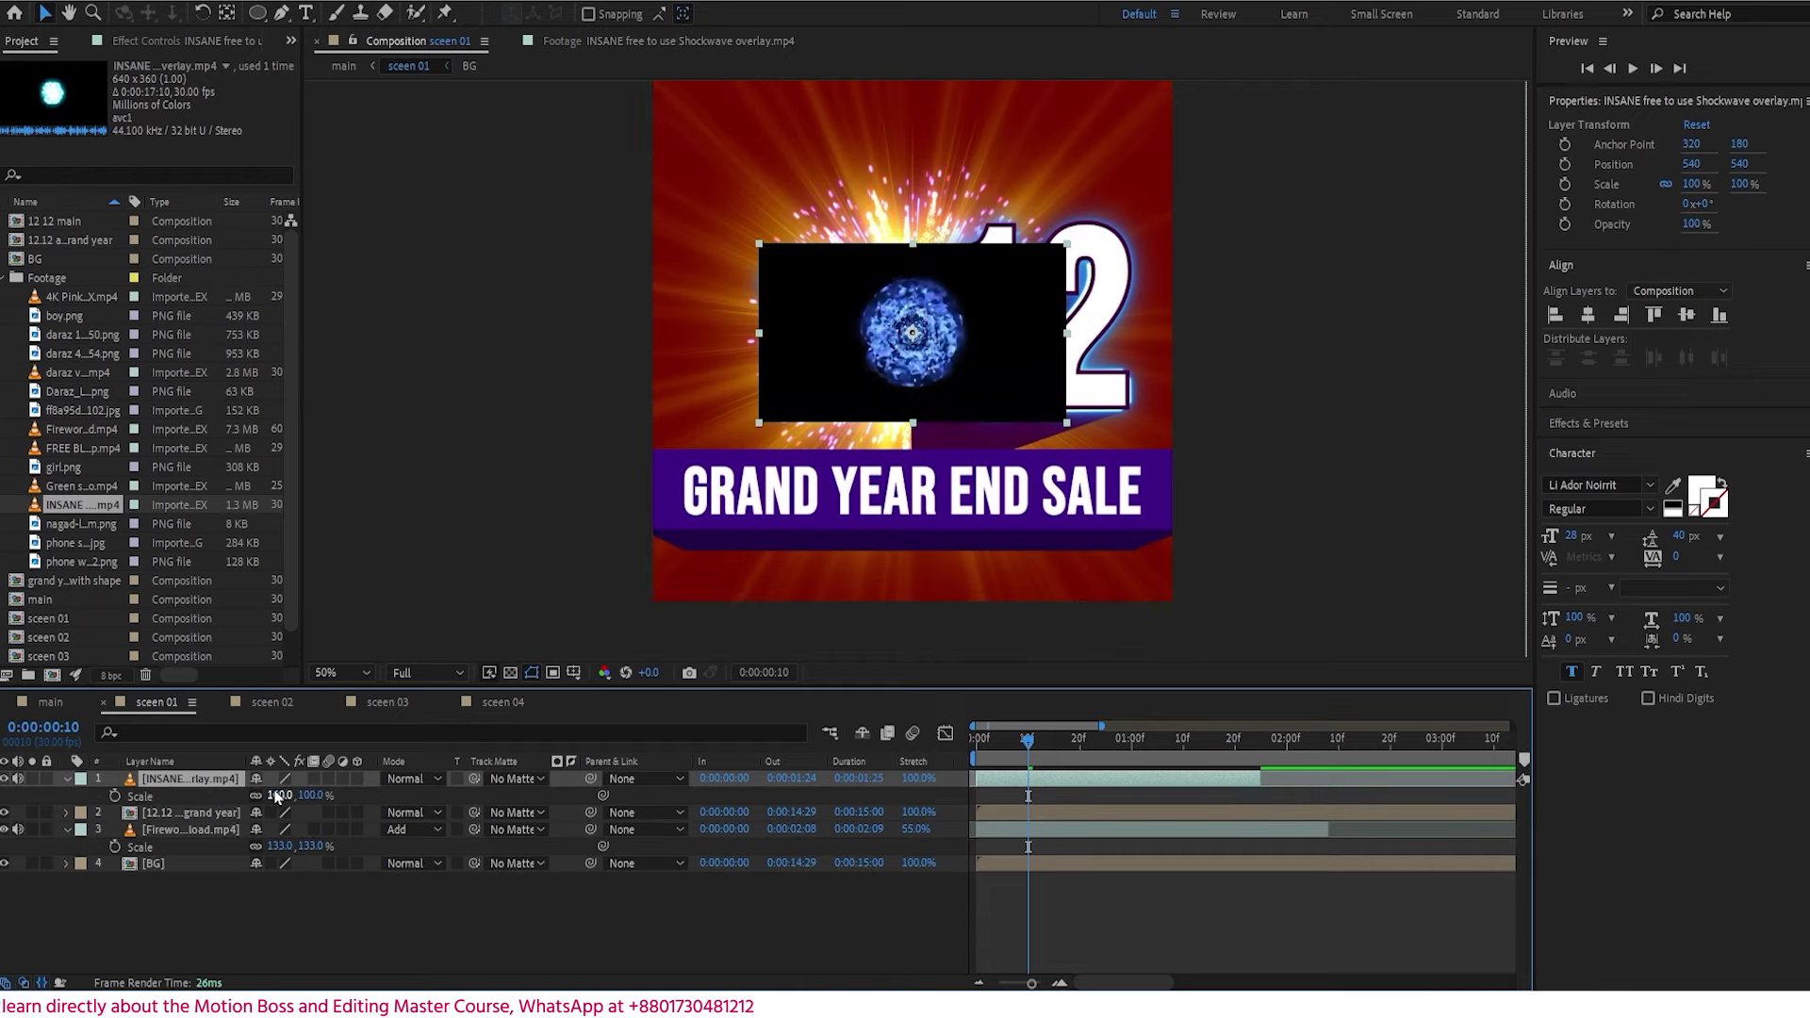
{"action": "left_click_drag", "start_coordinate": [280, 794], "coordinate": [454, 776]}
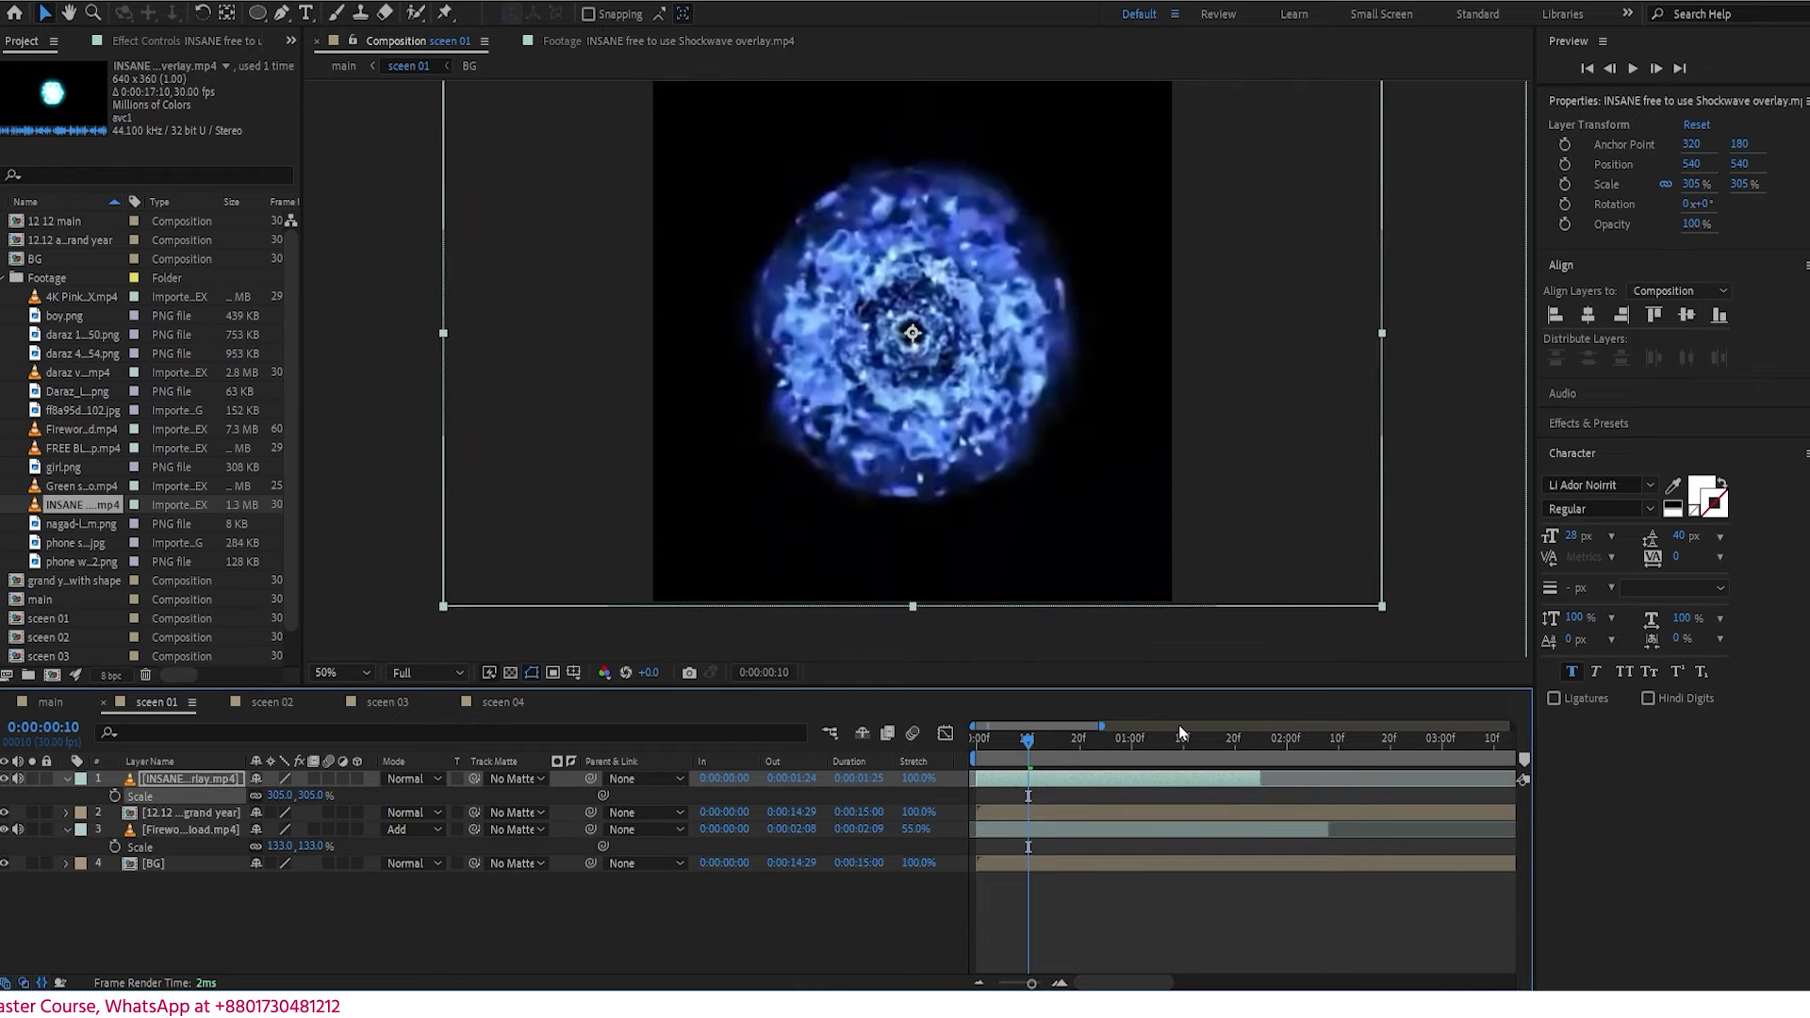
- Preview the shockwave from the start and set its layer's blending mode to Add
{"action": "left_click_drag", "start_coordinate": [1042, 747], "coordinate": [971, 756]}
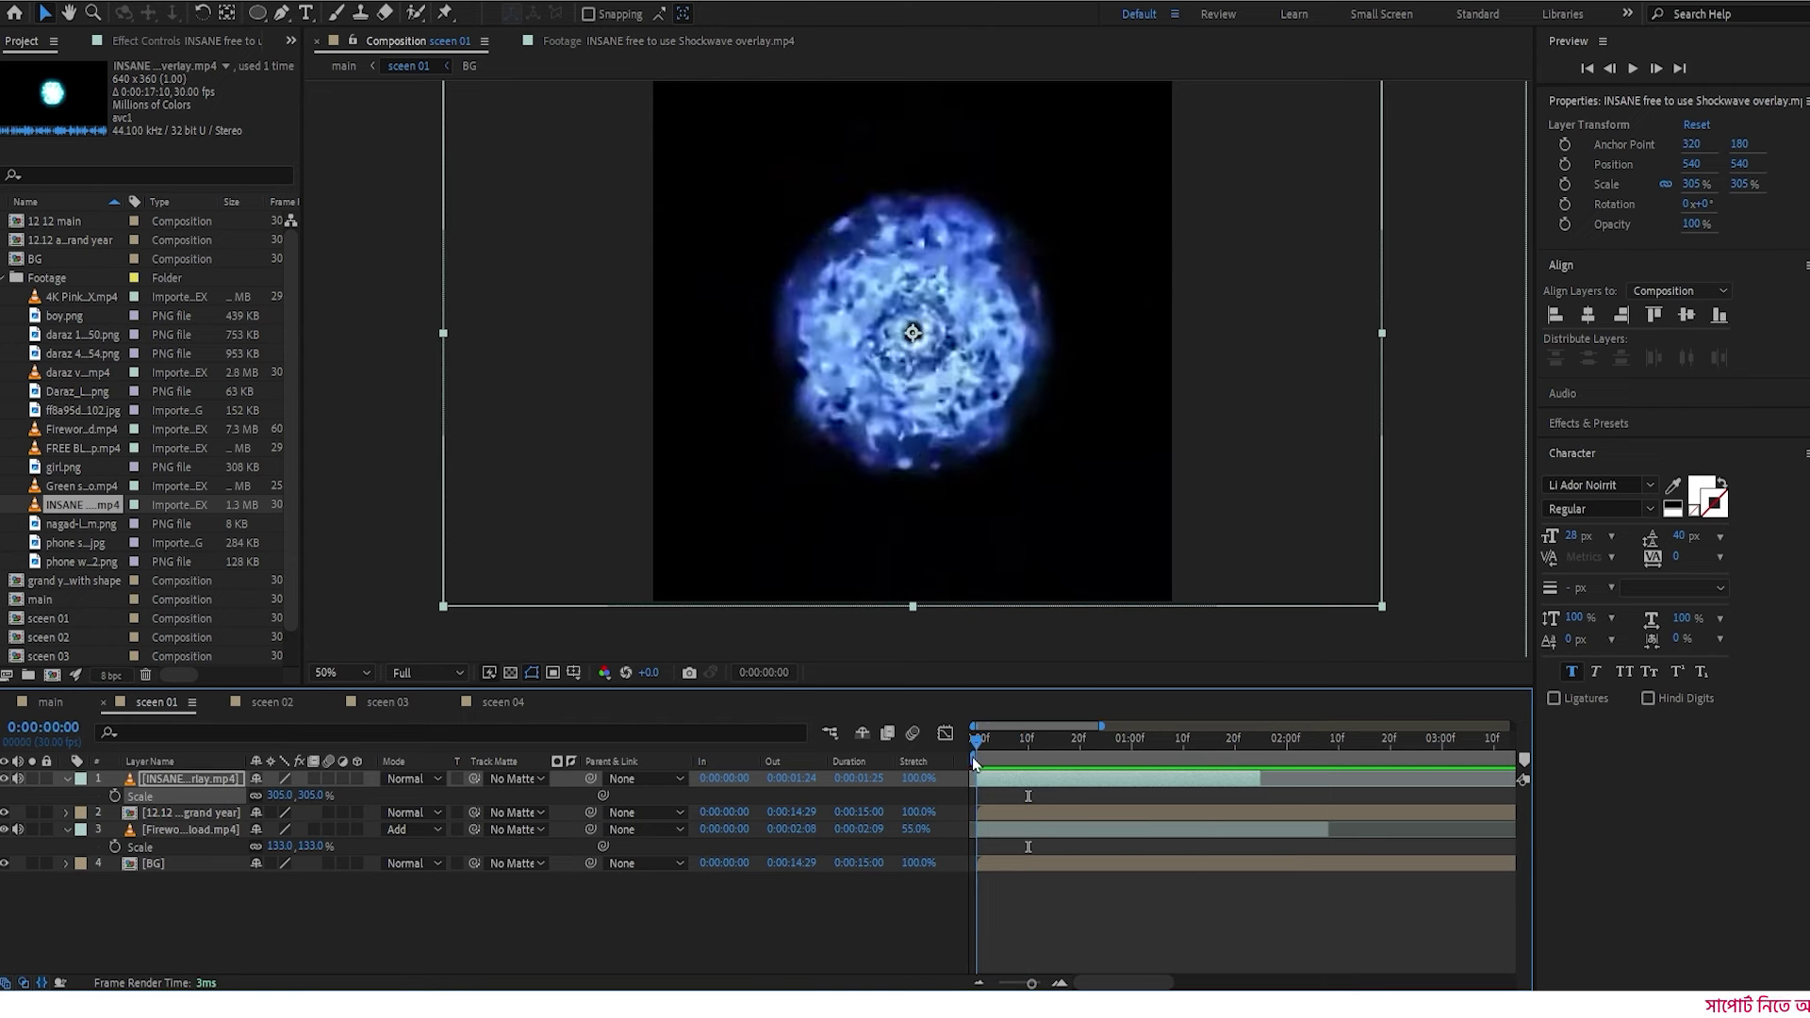
{"action": "key", "text": "space"}
{"action": "key", "text": "space"}
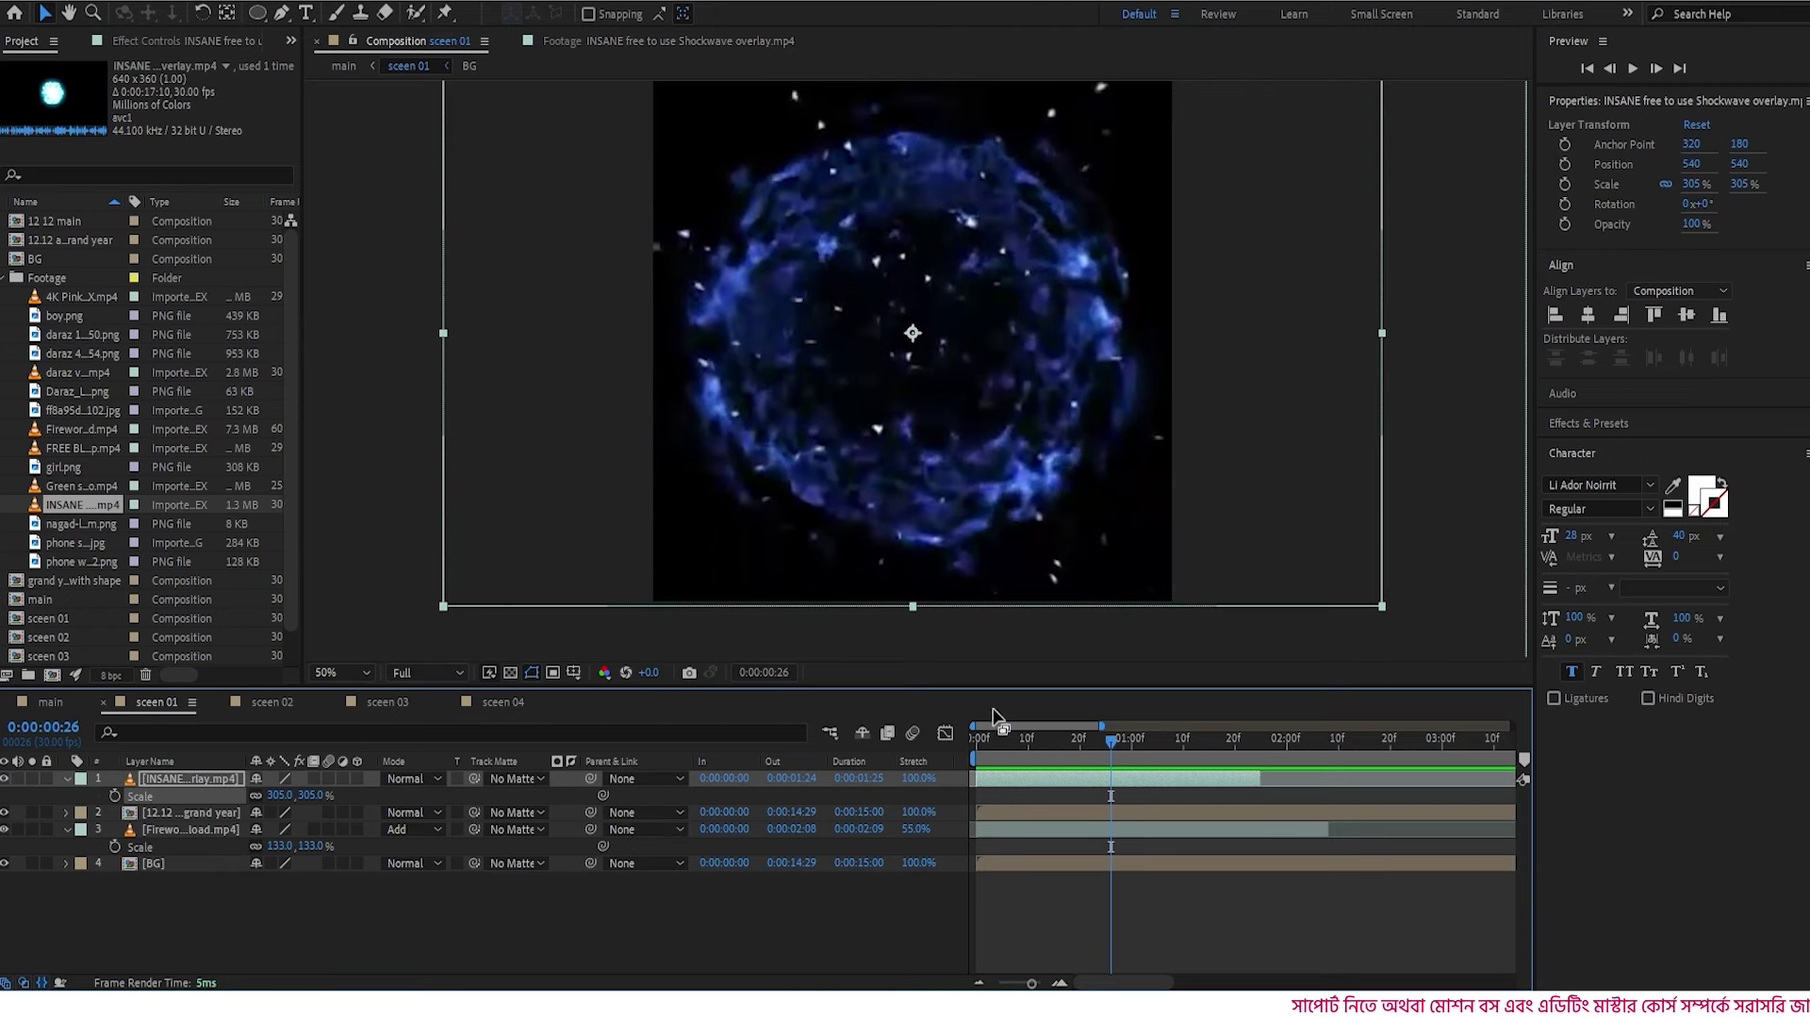
{"action": "left_click_drag", "start_coordinate": [1009, 744], "coordinate": [1095, 760]}
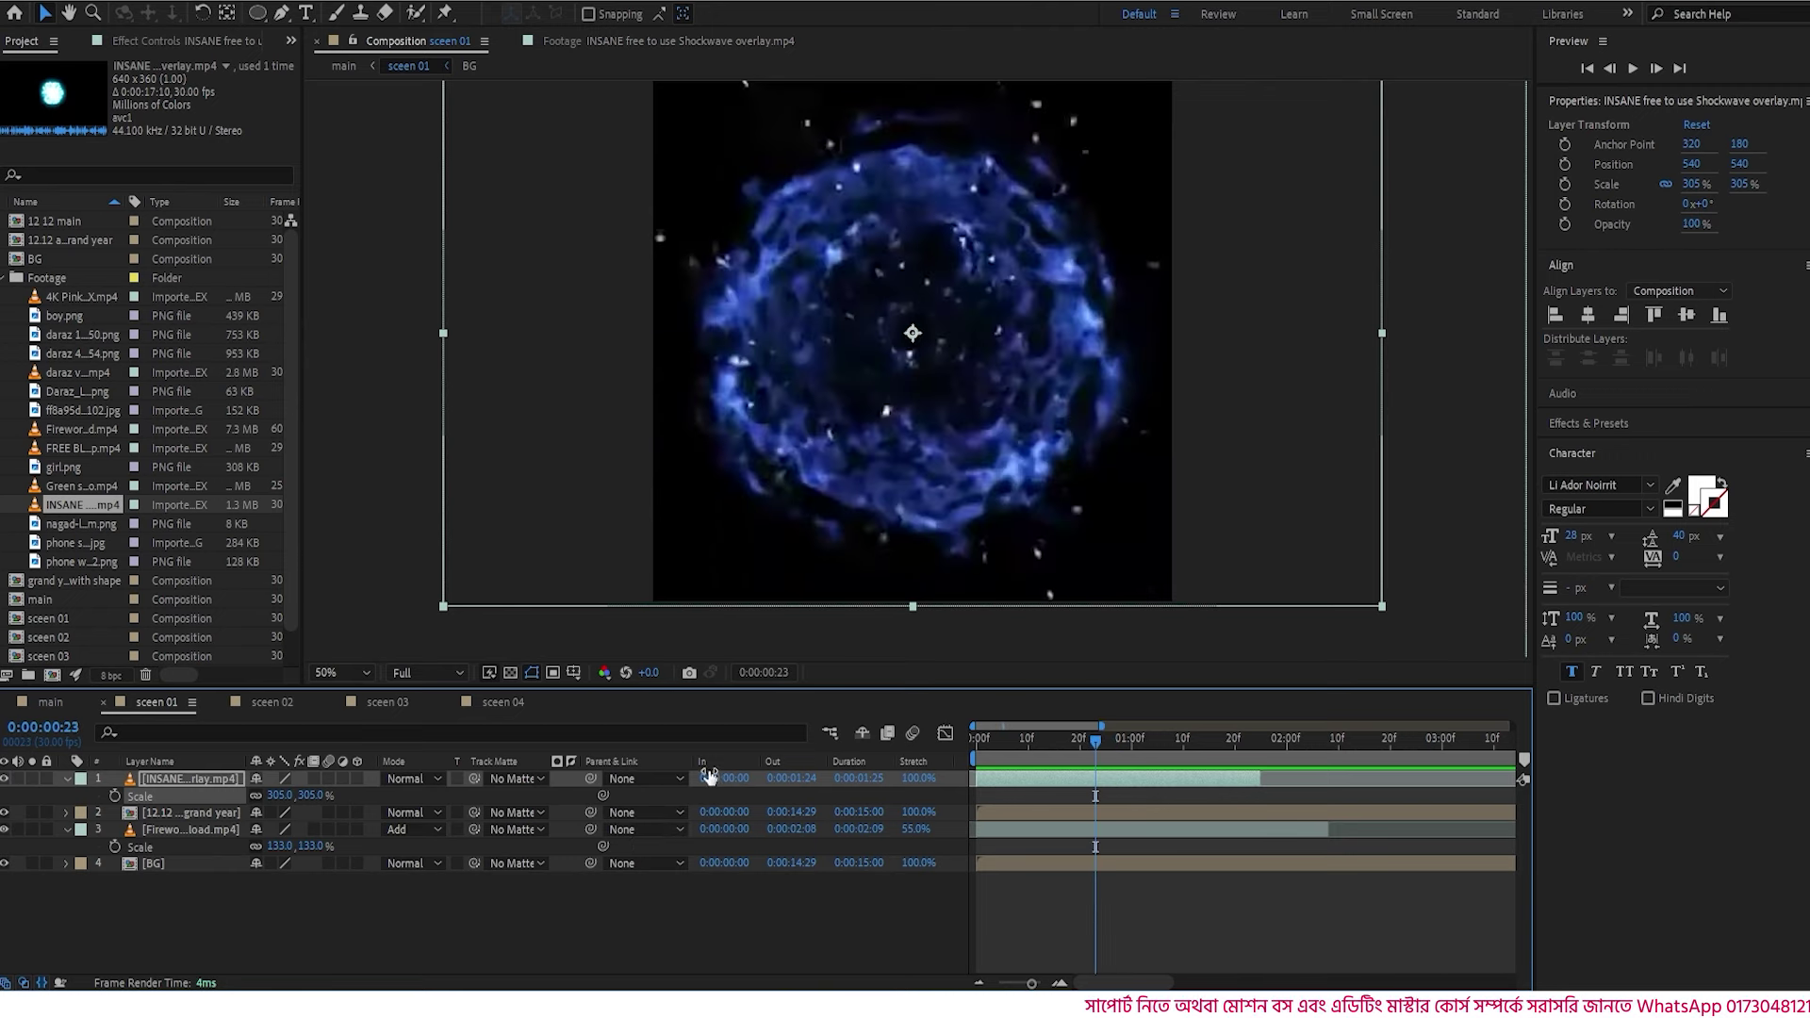
{"action": "left_click", "coordinate": [407, 779]}
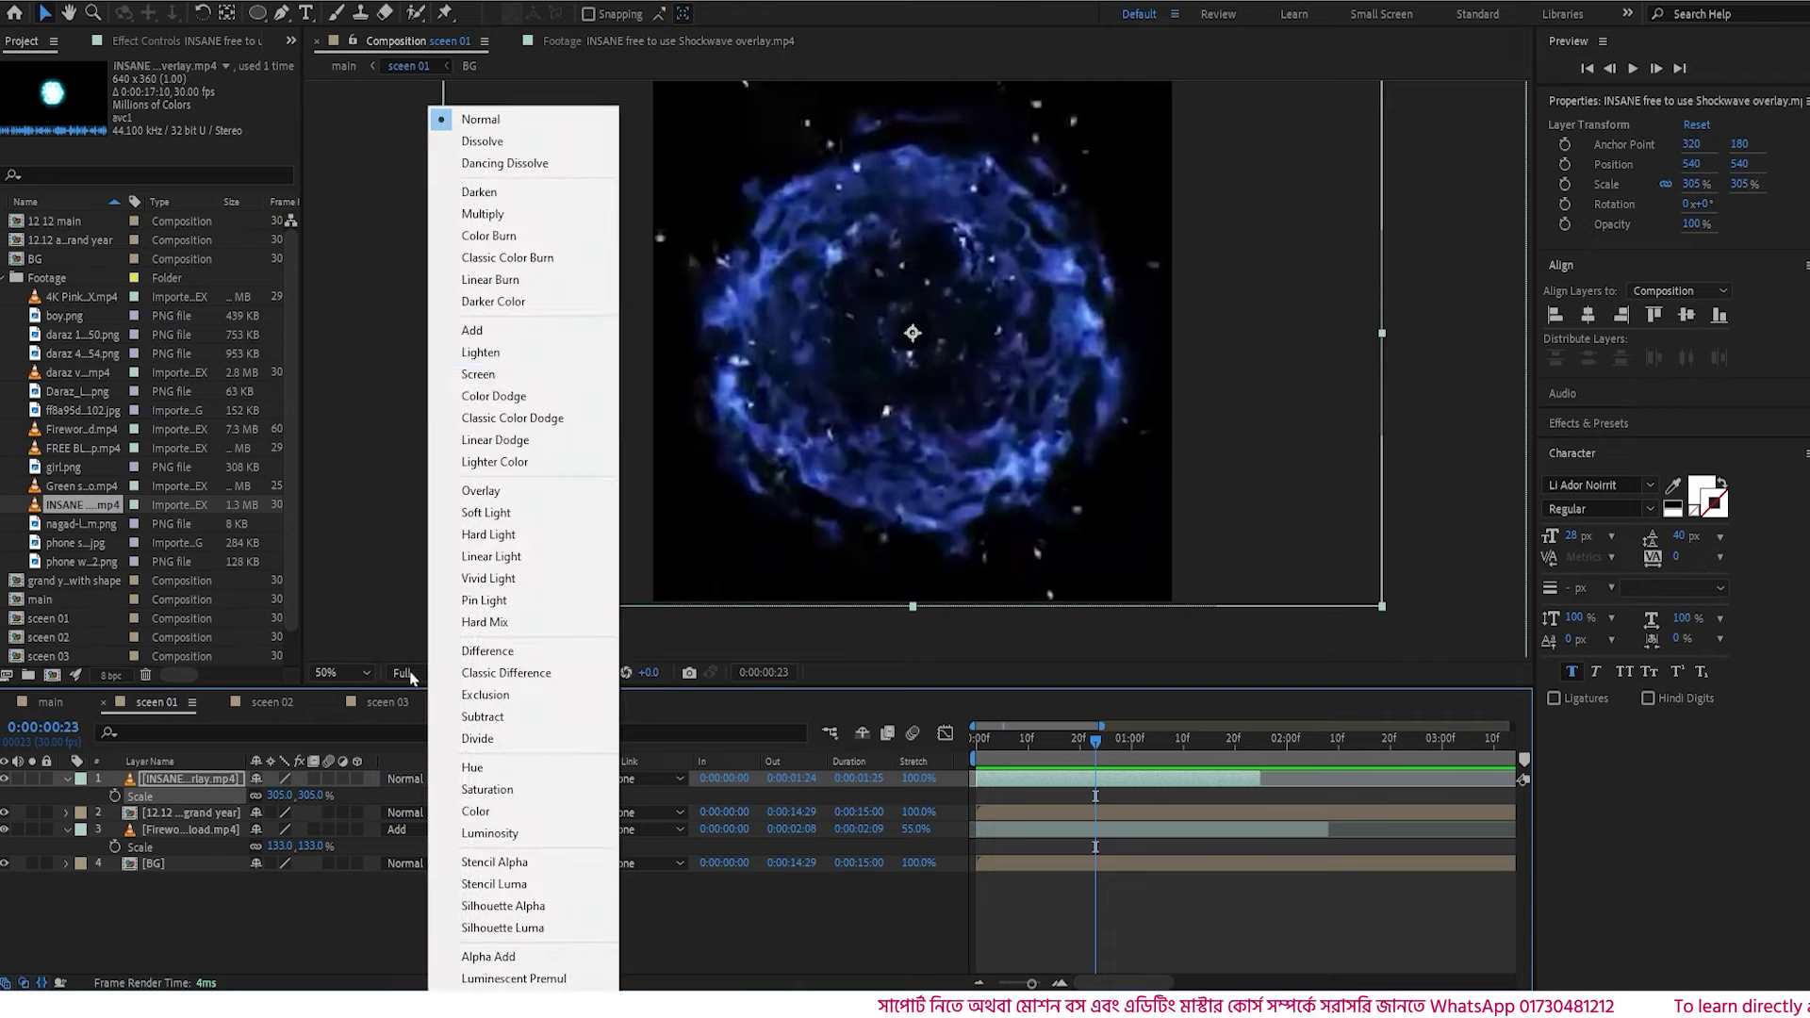
{"action": "left_click", "coordinate": [492, 332]}
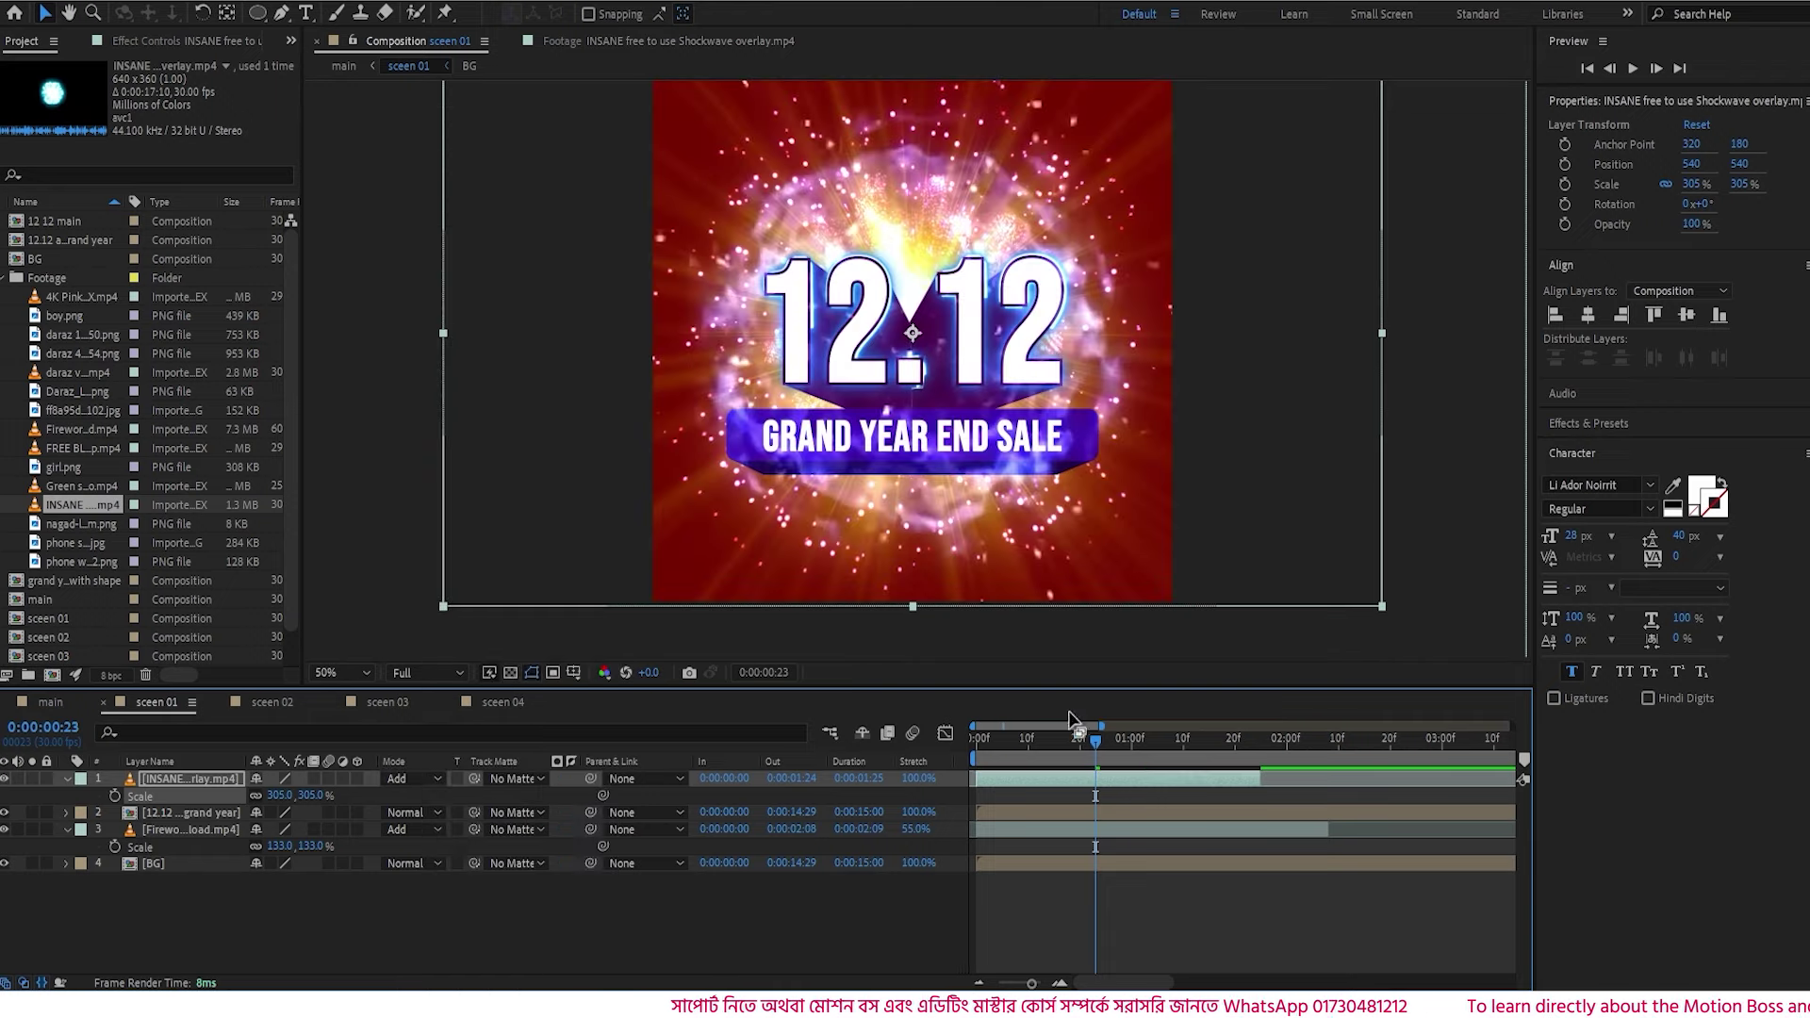
- Set the shockwave layer's opacity to 39%, check the animation and collapse the layer's properties
{"action": "left_click", "coordinate": [971, 750]}
{"action": "key", "text": "space"}
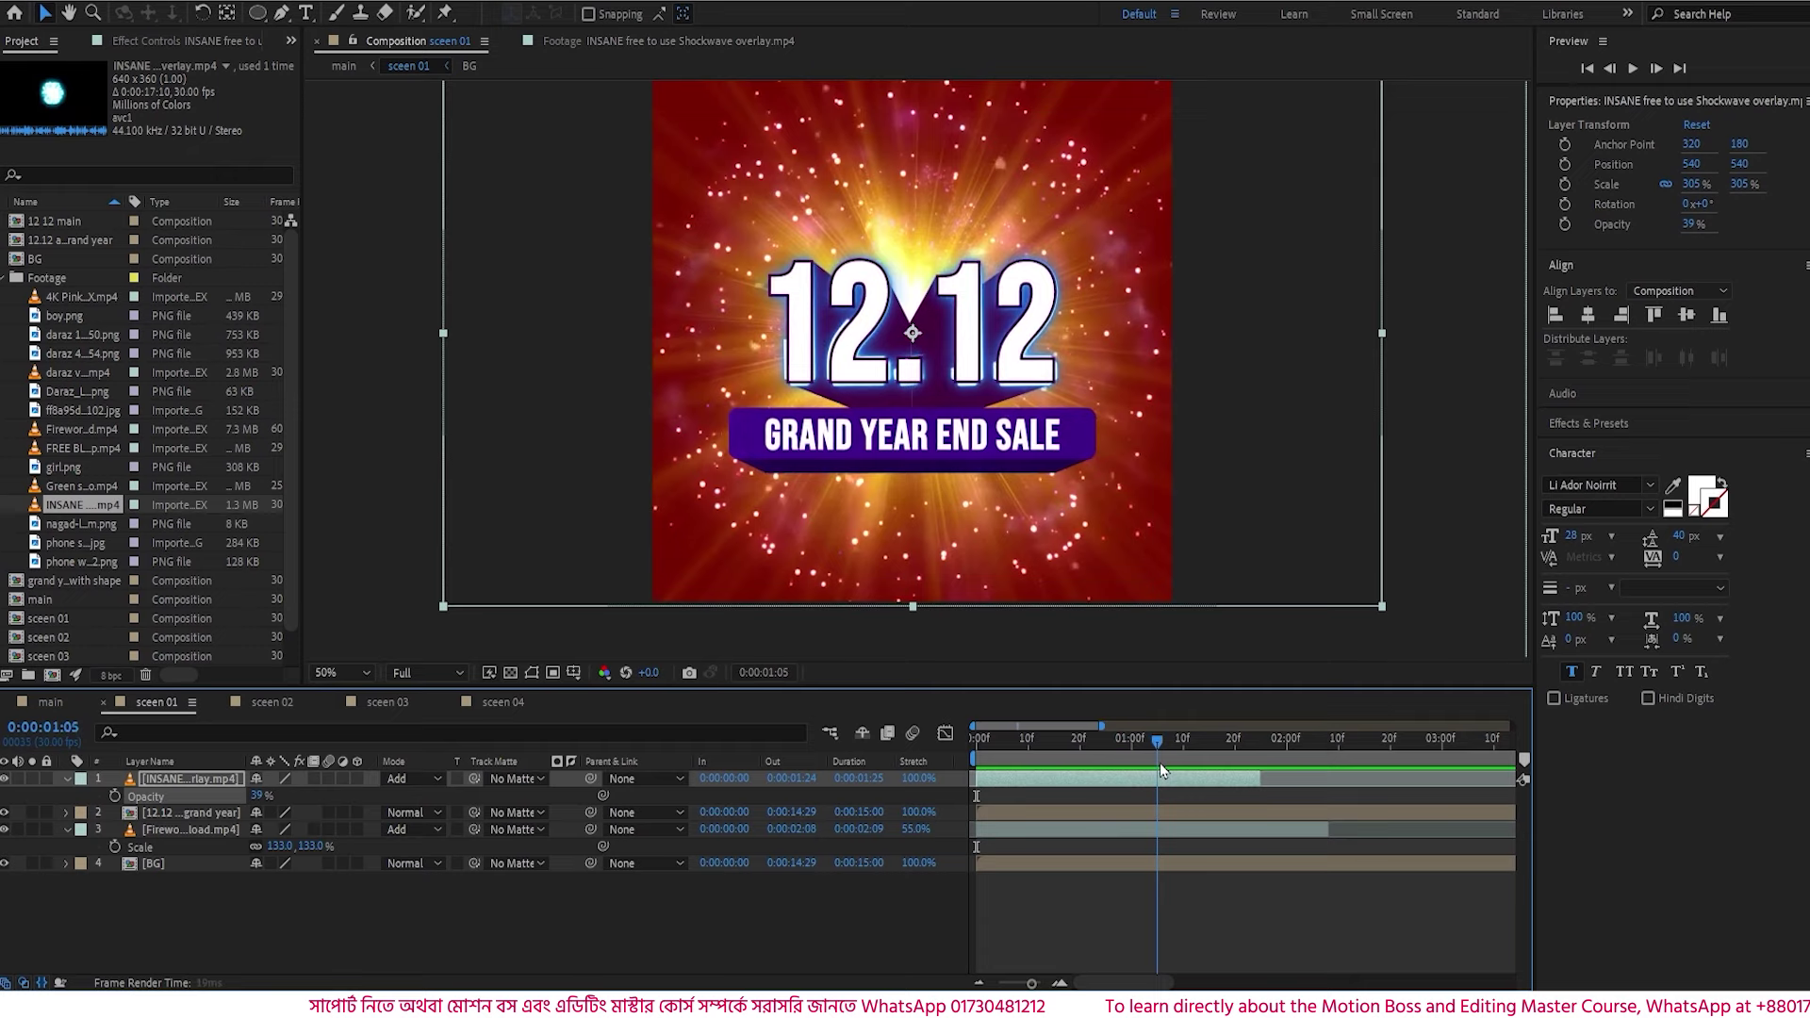
{"action": "left_click_drag", "start_coordinate": [1160, 764], "coordinate": [1174, 809]}
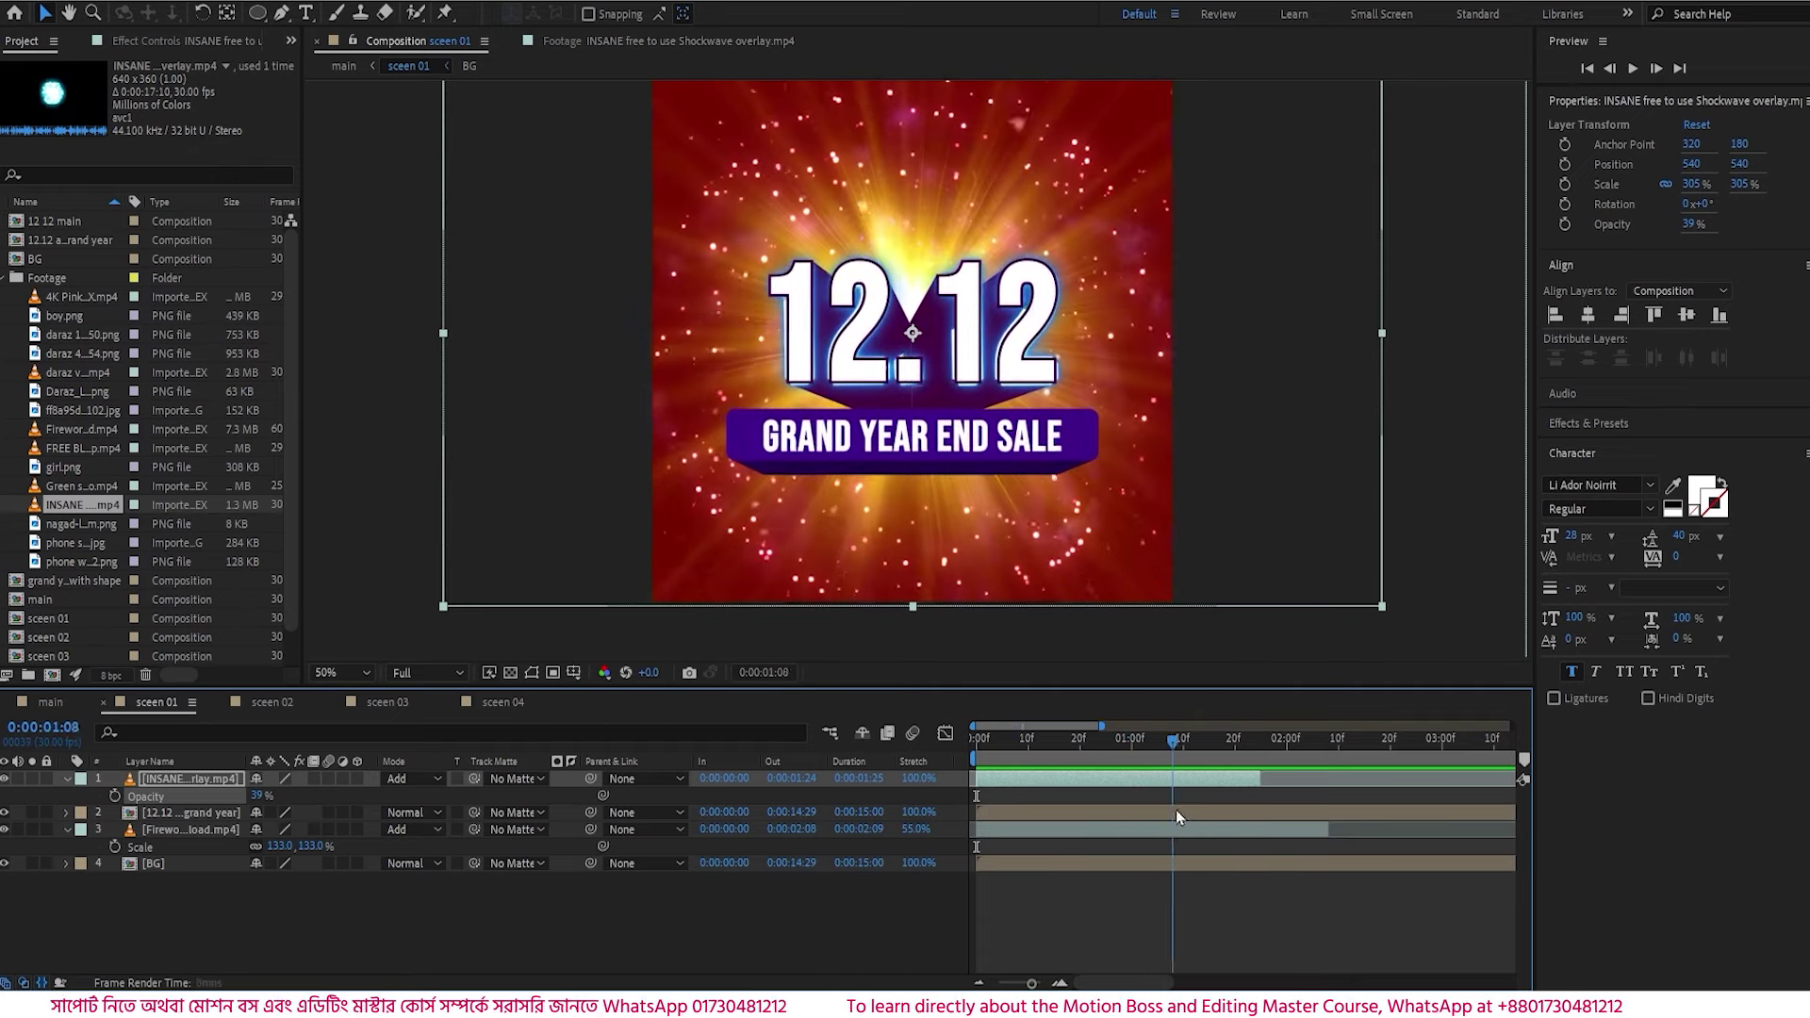
{"action": "left_click", "coordinate": [66, 781]}
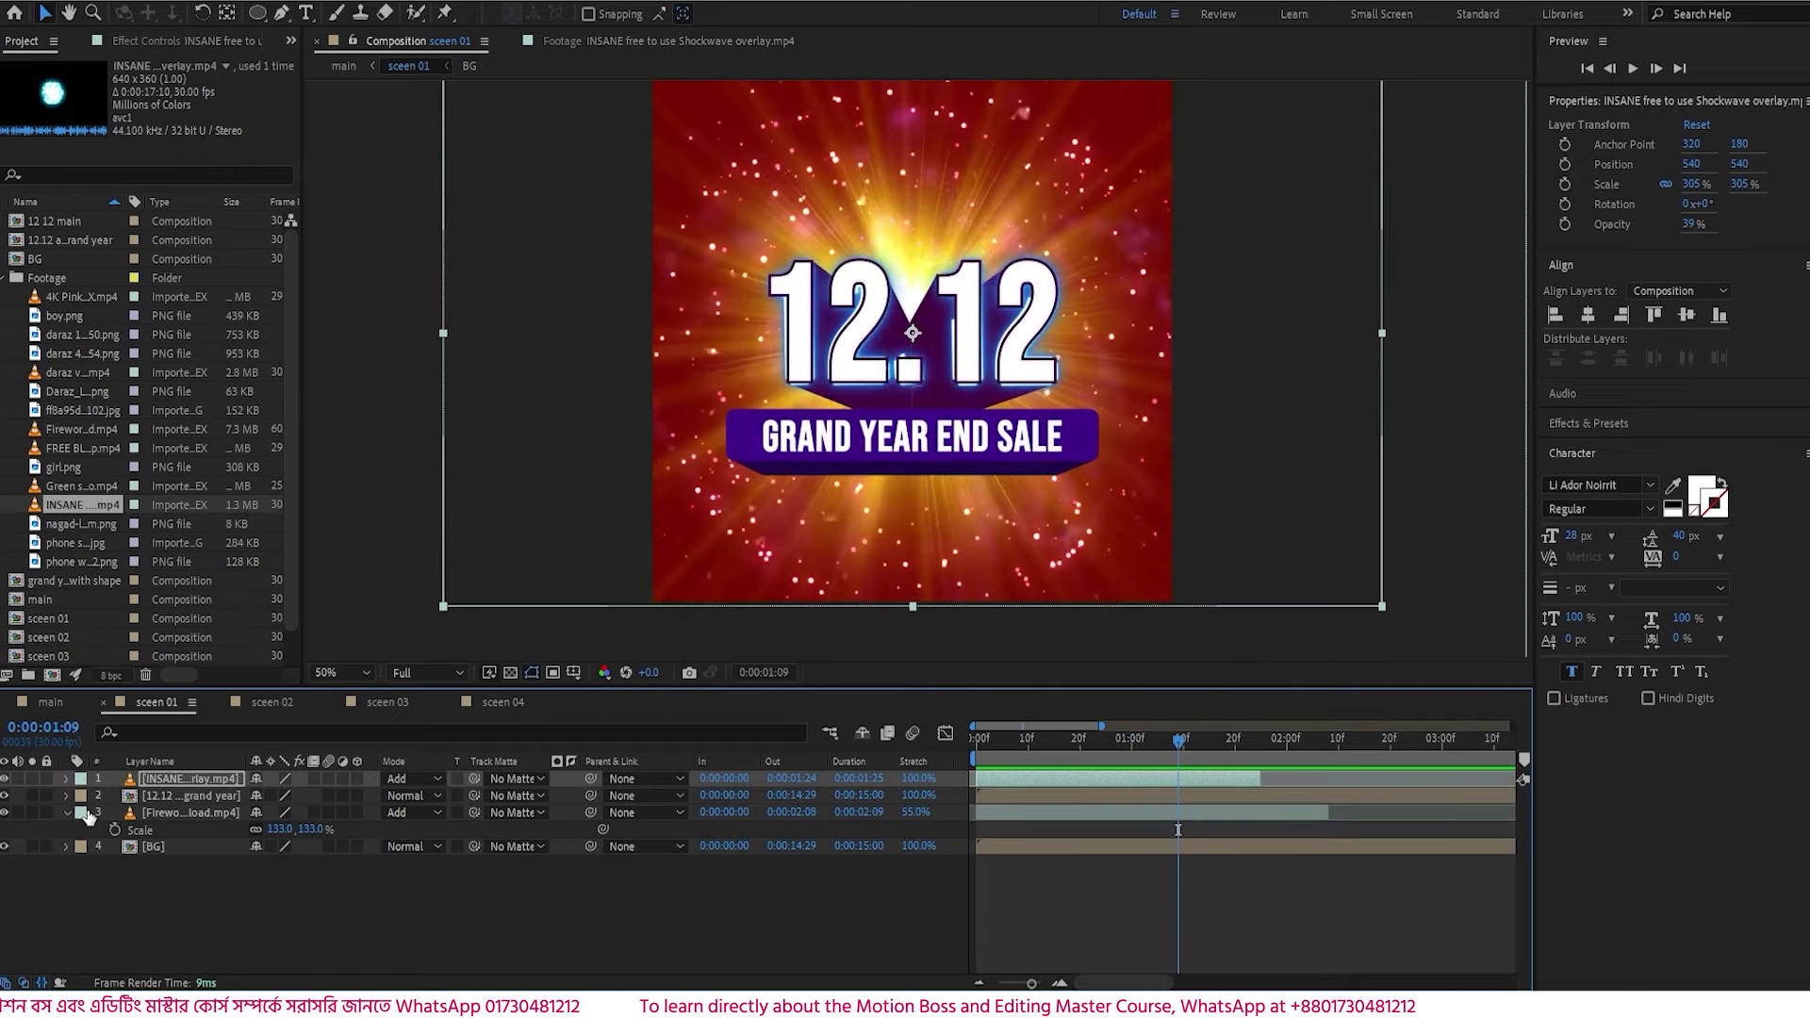
- Collapse the fireworks layer's properties and check the sceen 01 animation up to 0:00:01:23
{"action": "left_click", "coordinate": [66, 813]}
{"action": "left_click_drag", "start_coordinate": [985, 743], "coordinate": [1249, 743]}
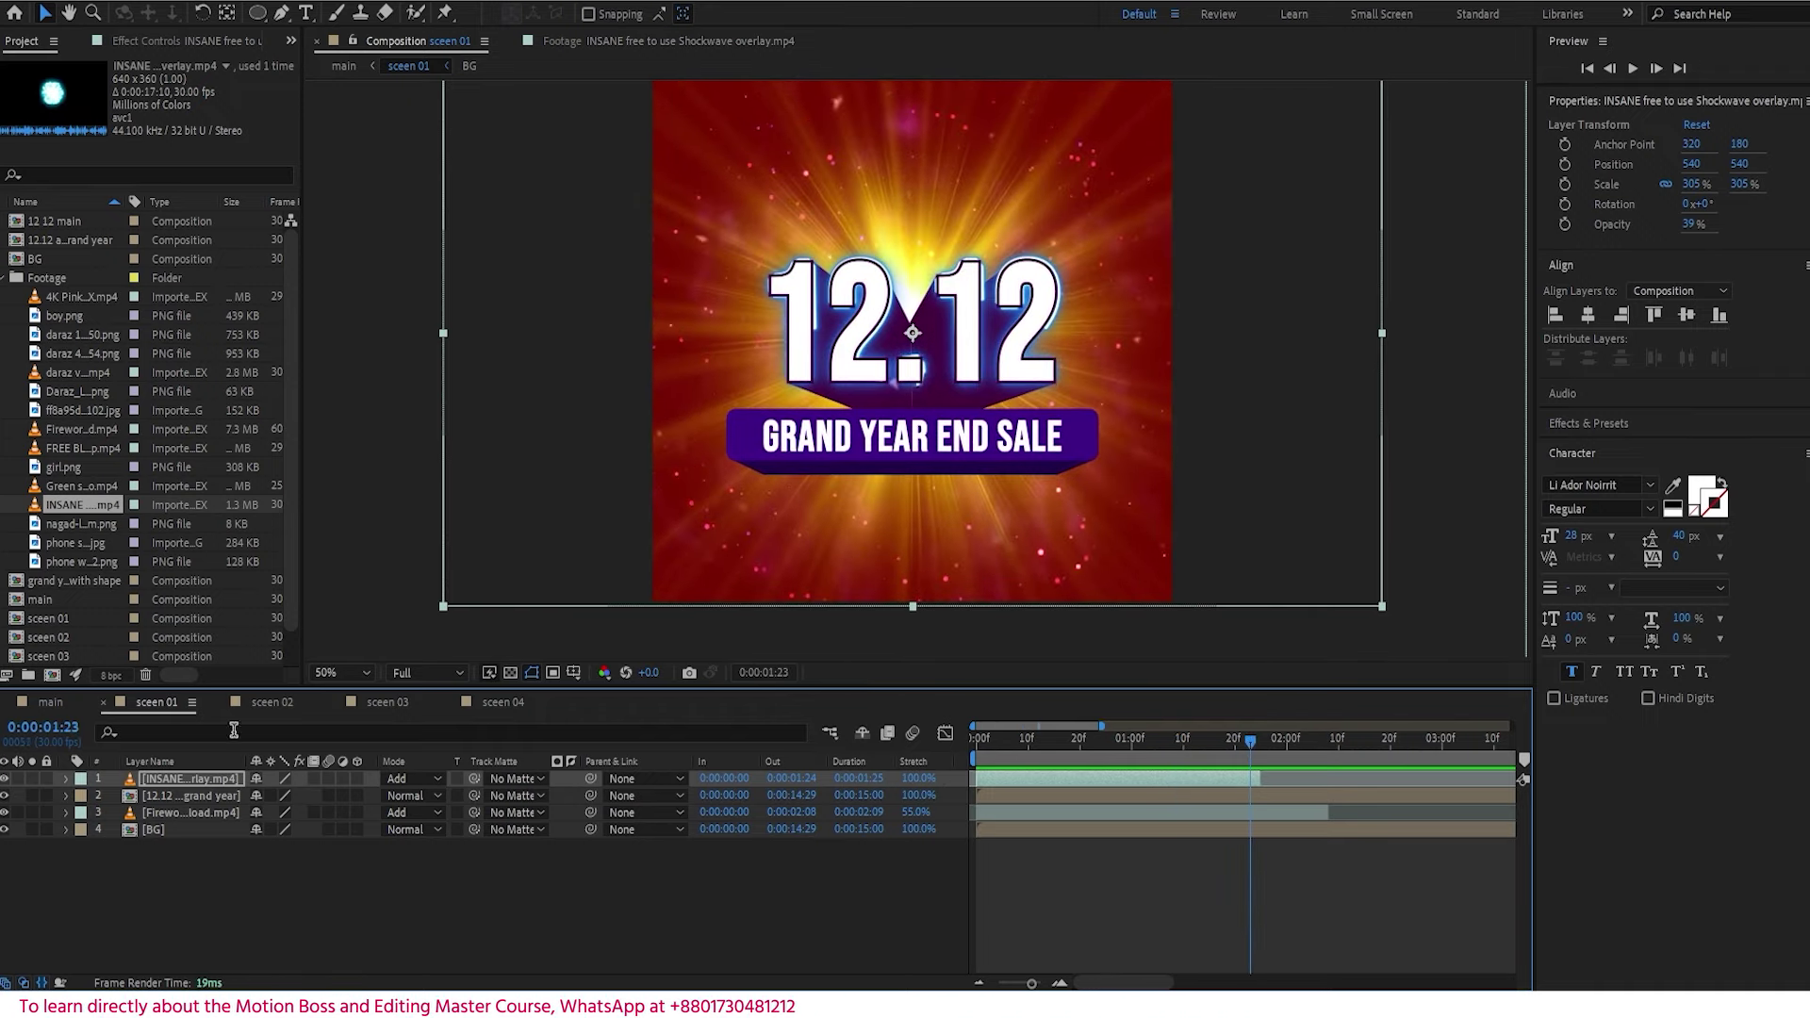
- Open sceen 02 at 0:00:01:00 and compare it with the Daraz promo still showing light streaks around the phone
{"action": "left_click", "coordinate": [253, 703]}
{"action": "left_click_drag", "start_coordinate": [967, 750], "coordinate": [1014, 769]}
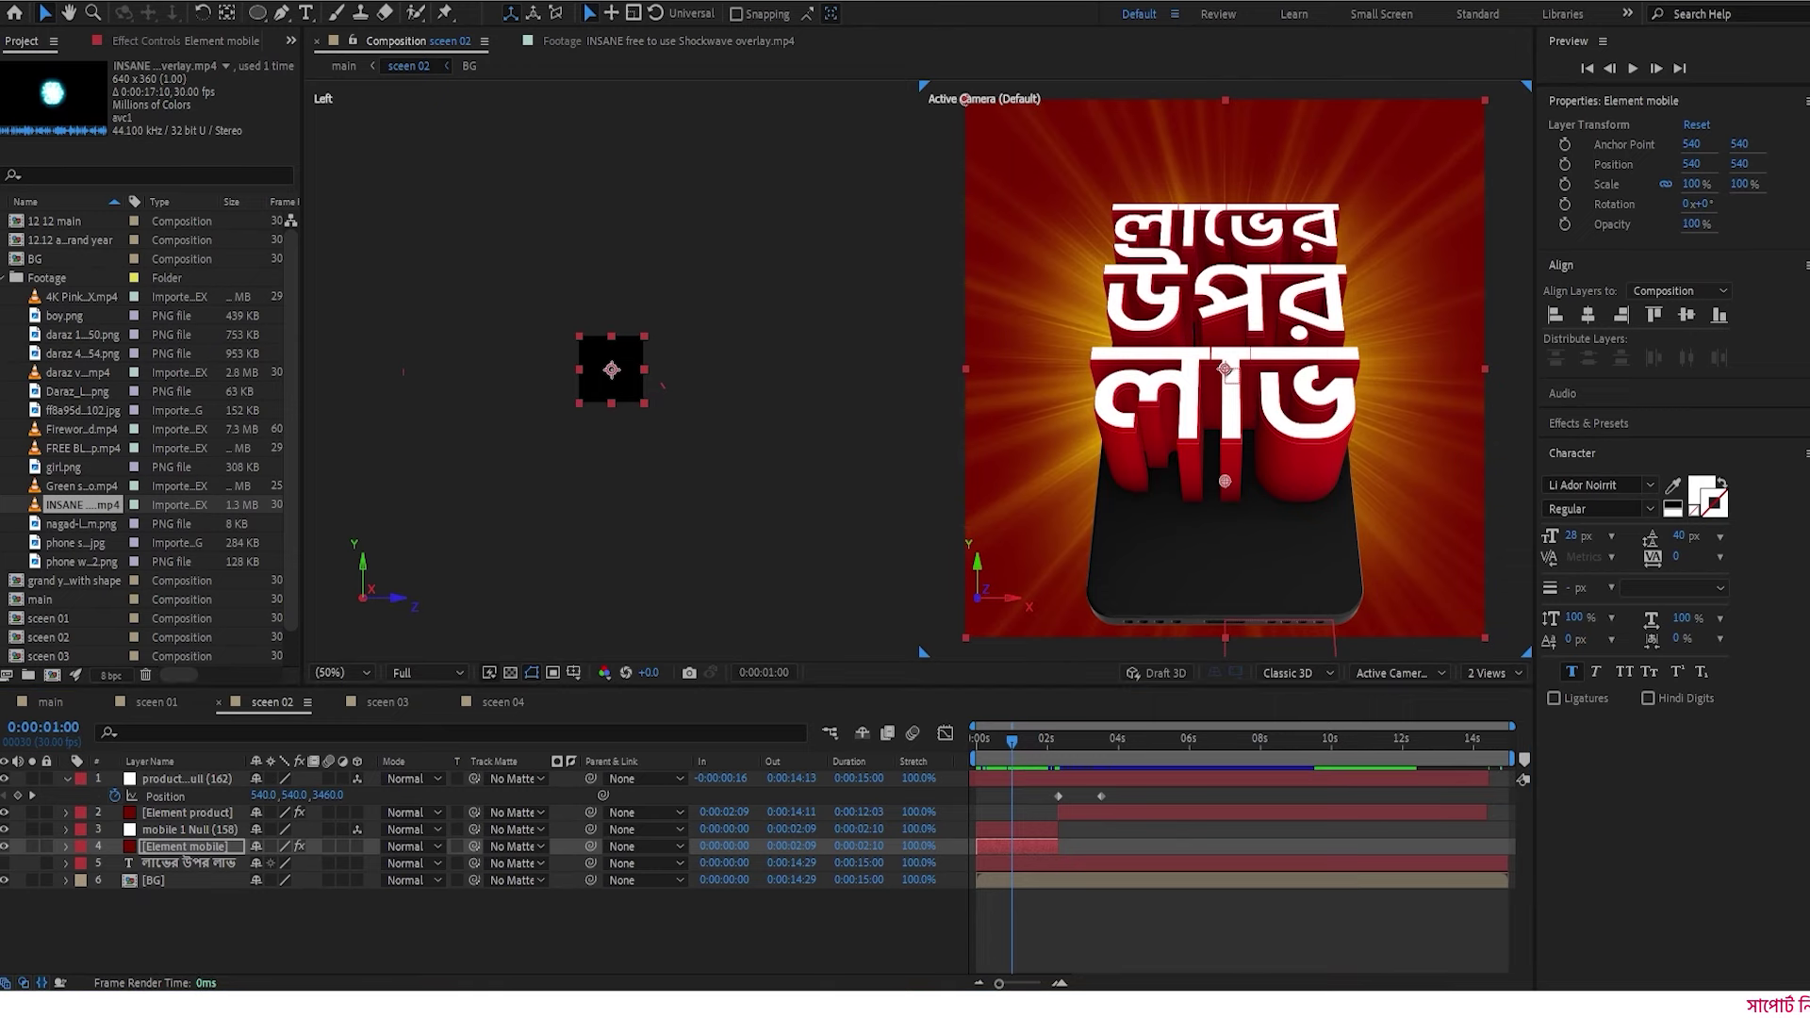
{"action": "left_click_drag", "start_coordinate": [2, 179], "coordinate": [1002, 129]}
{"action": "left_click", "coordinate": [733, 370]}
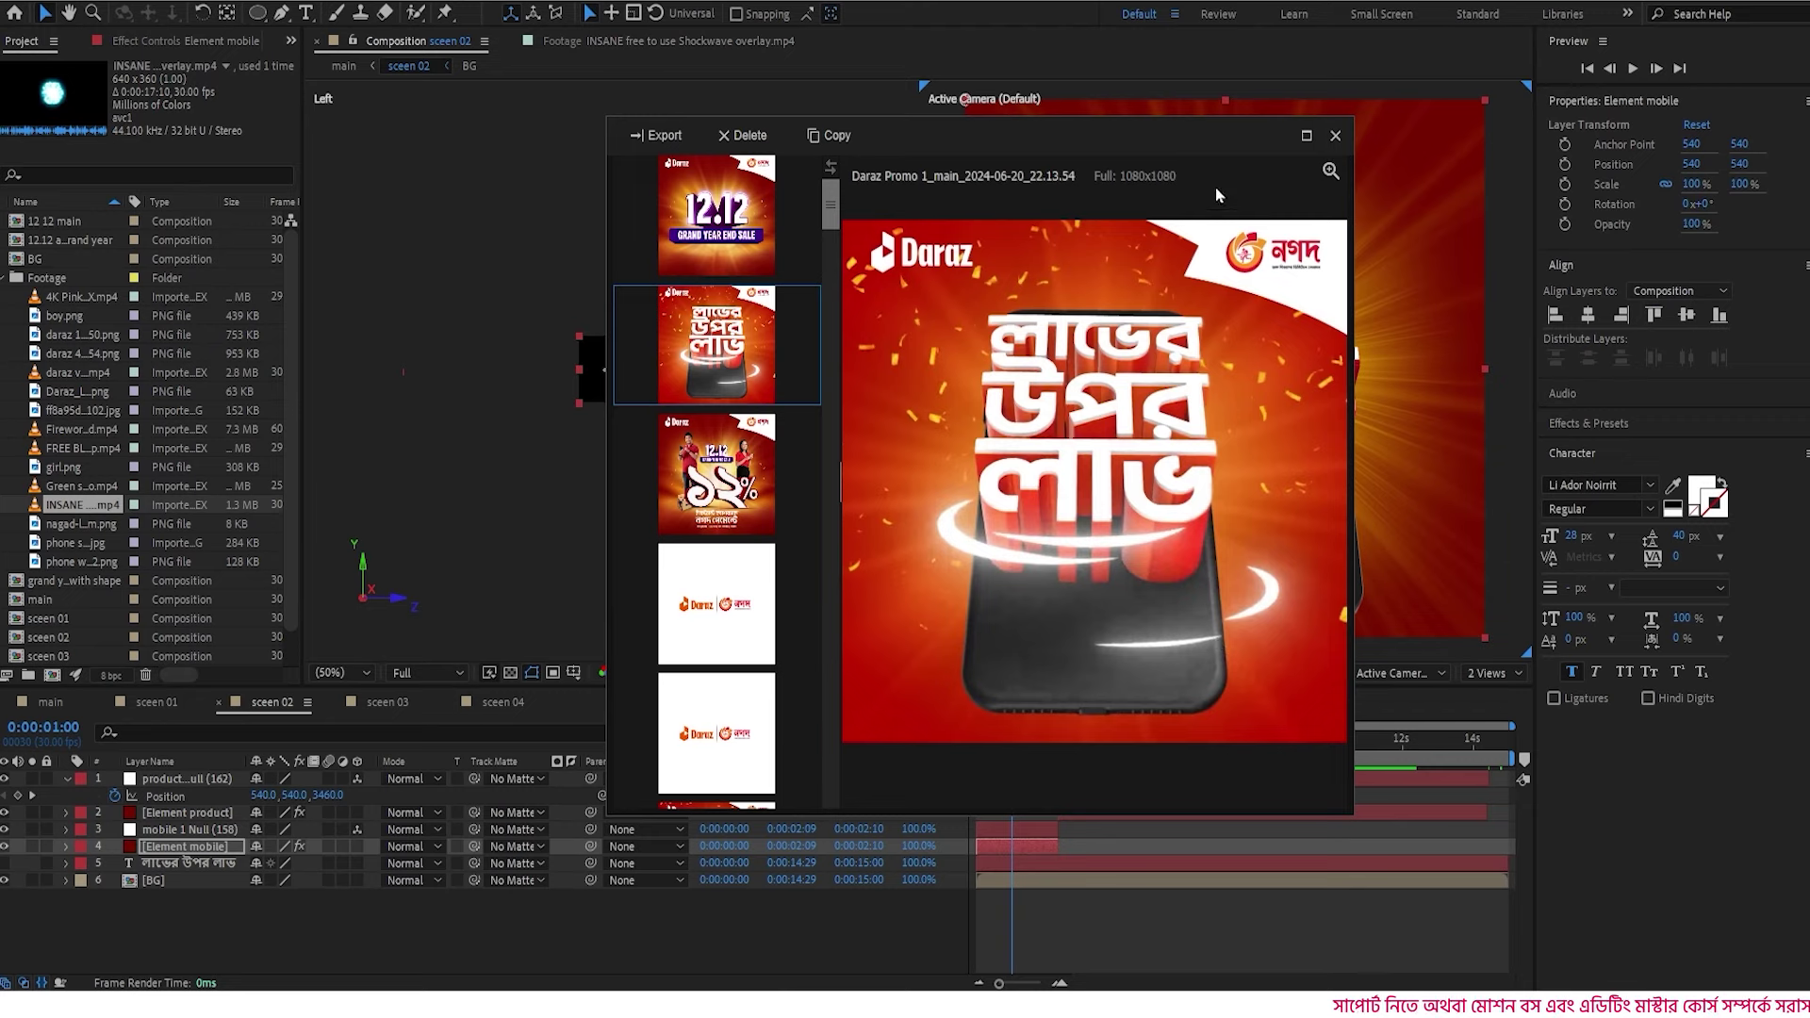
{"action": "left_click_drag", "start_coordinate": [1197, 139], "coordinate": [0, 202]}
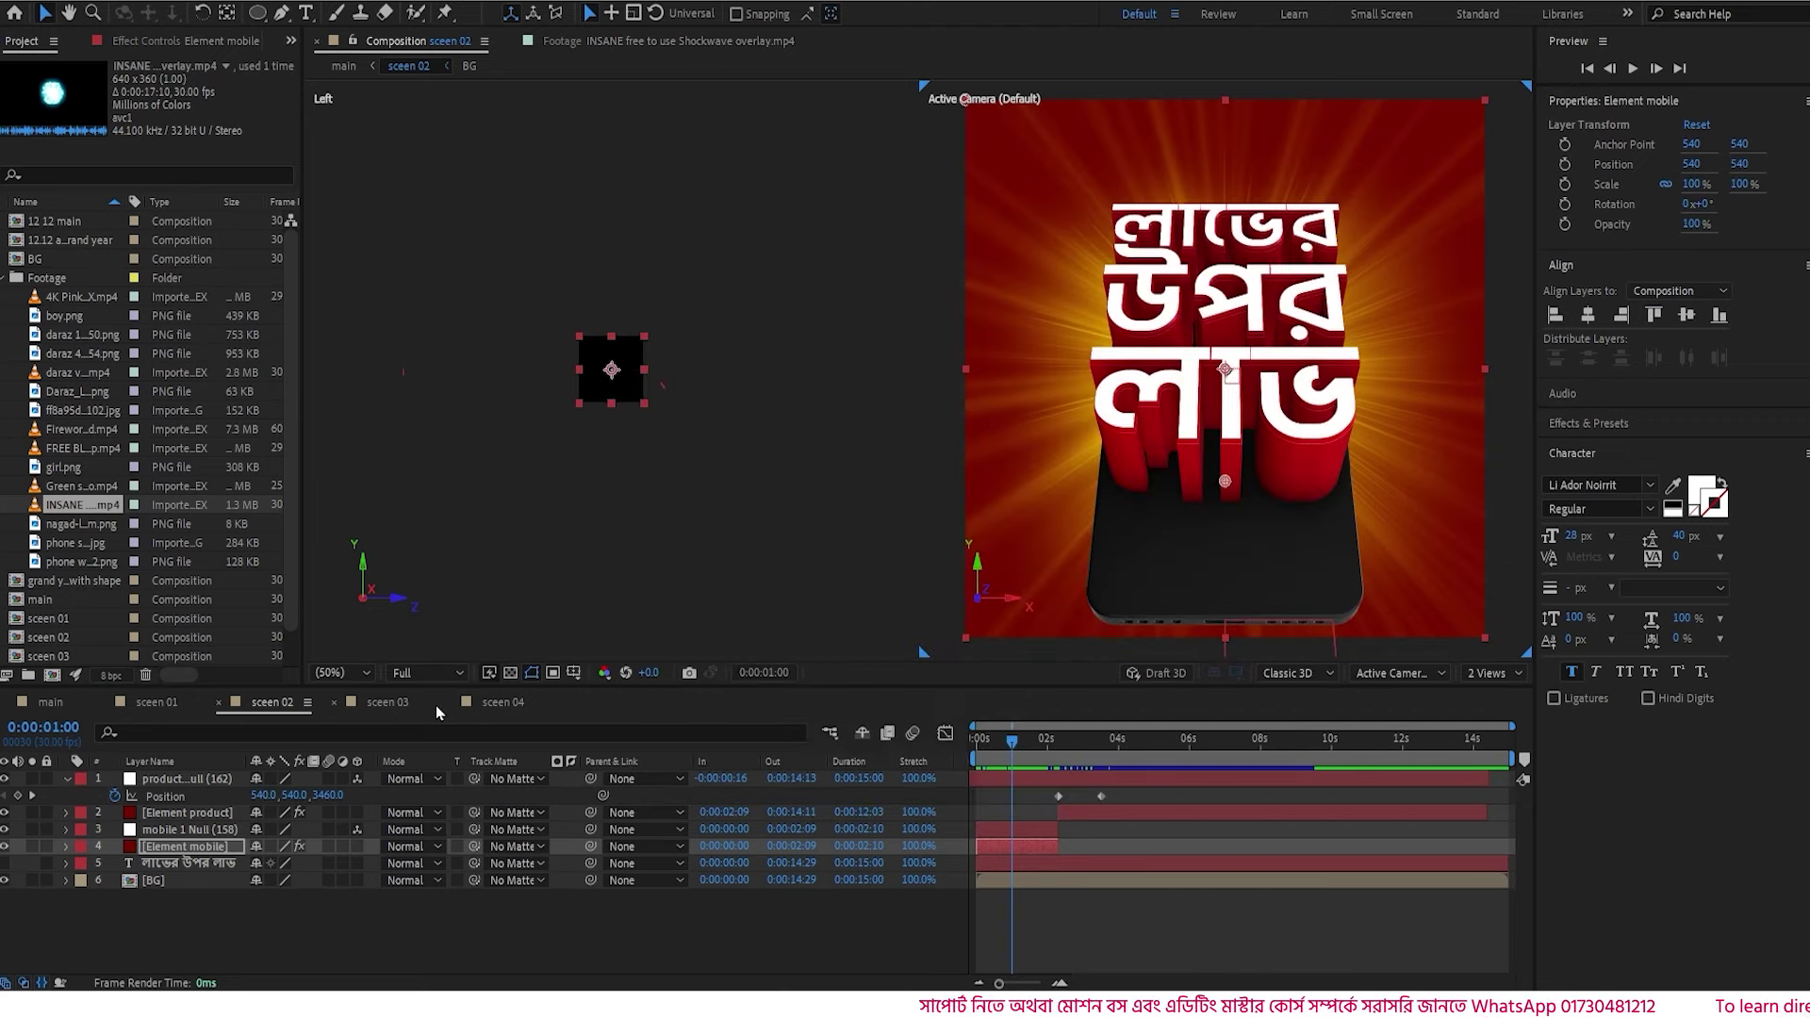
- Collapse the product null's properties, deselect all layers and switch the composition viewer to 1 View
{"action": "left_click", "coordinate": [67, 785]}
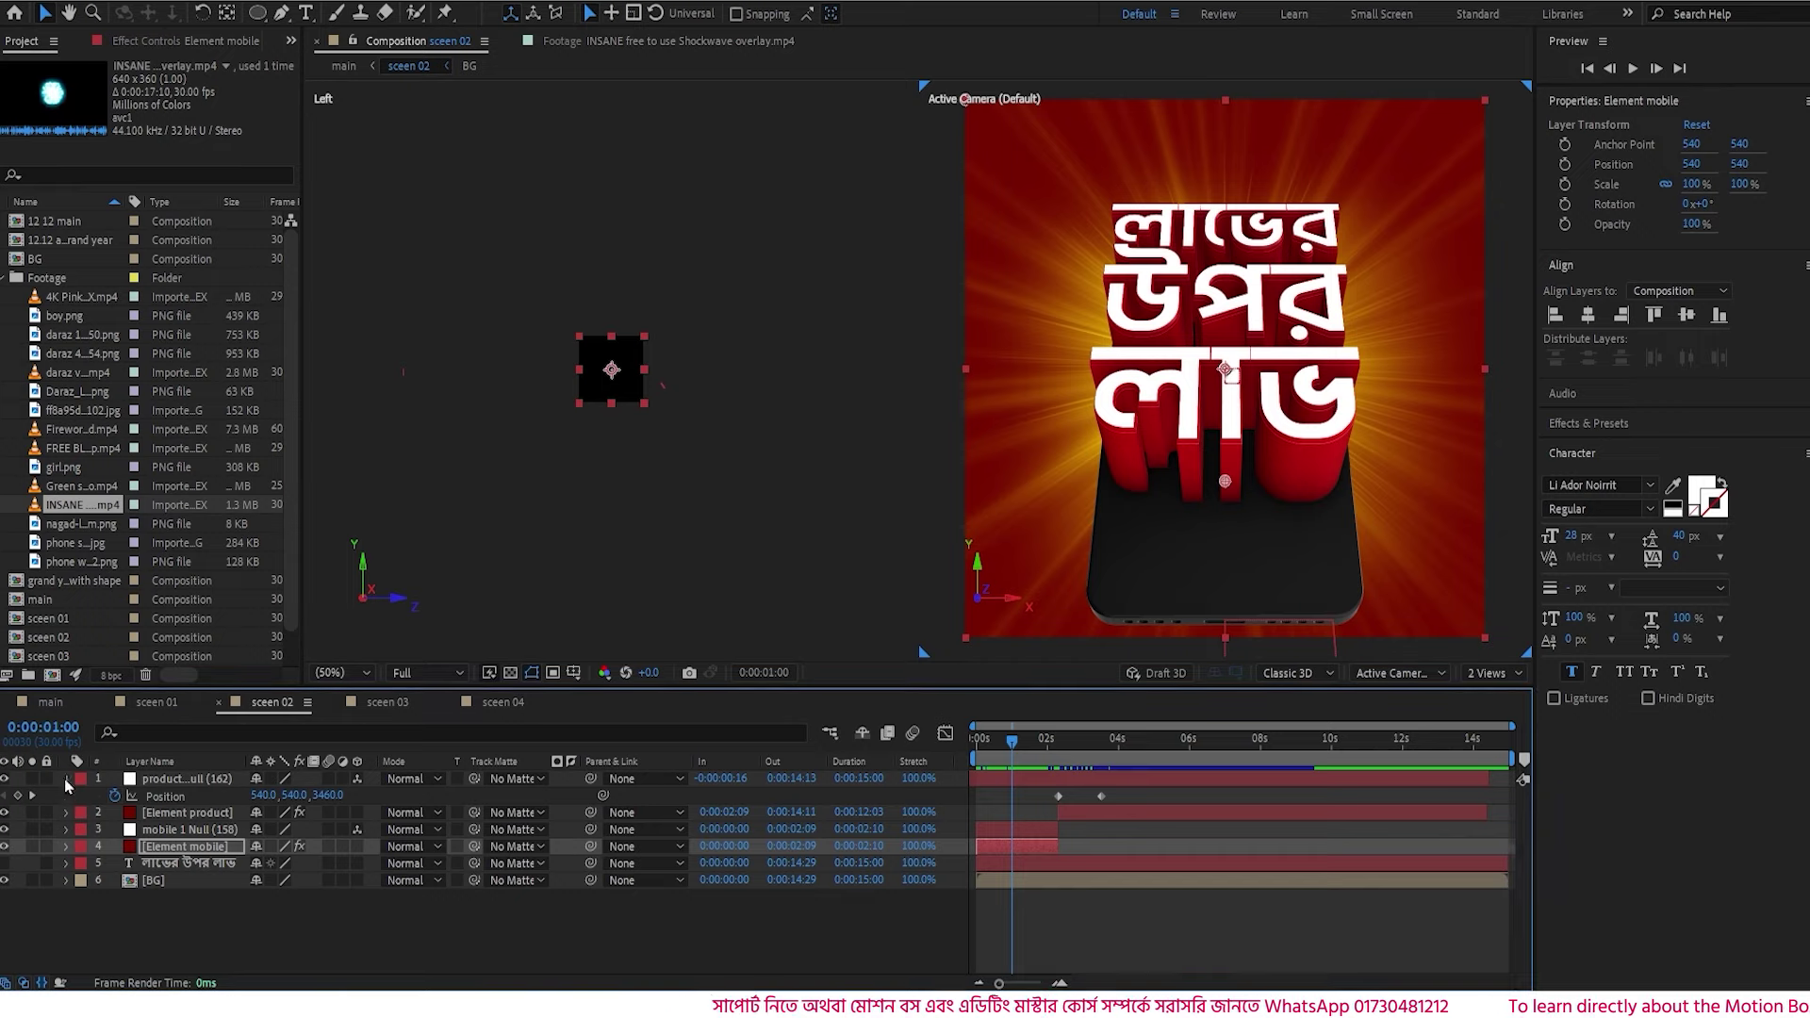
{"action": "left_click", "coordinate": [67, 780]}
{"action": "left_click", "coordinate": [237, 875]}
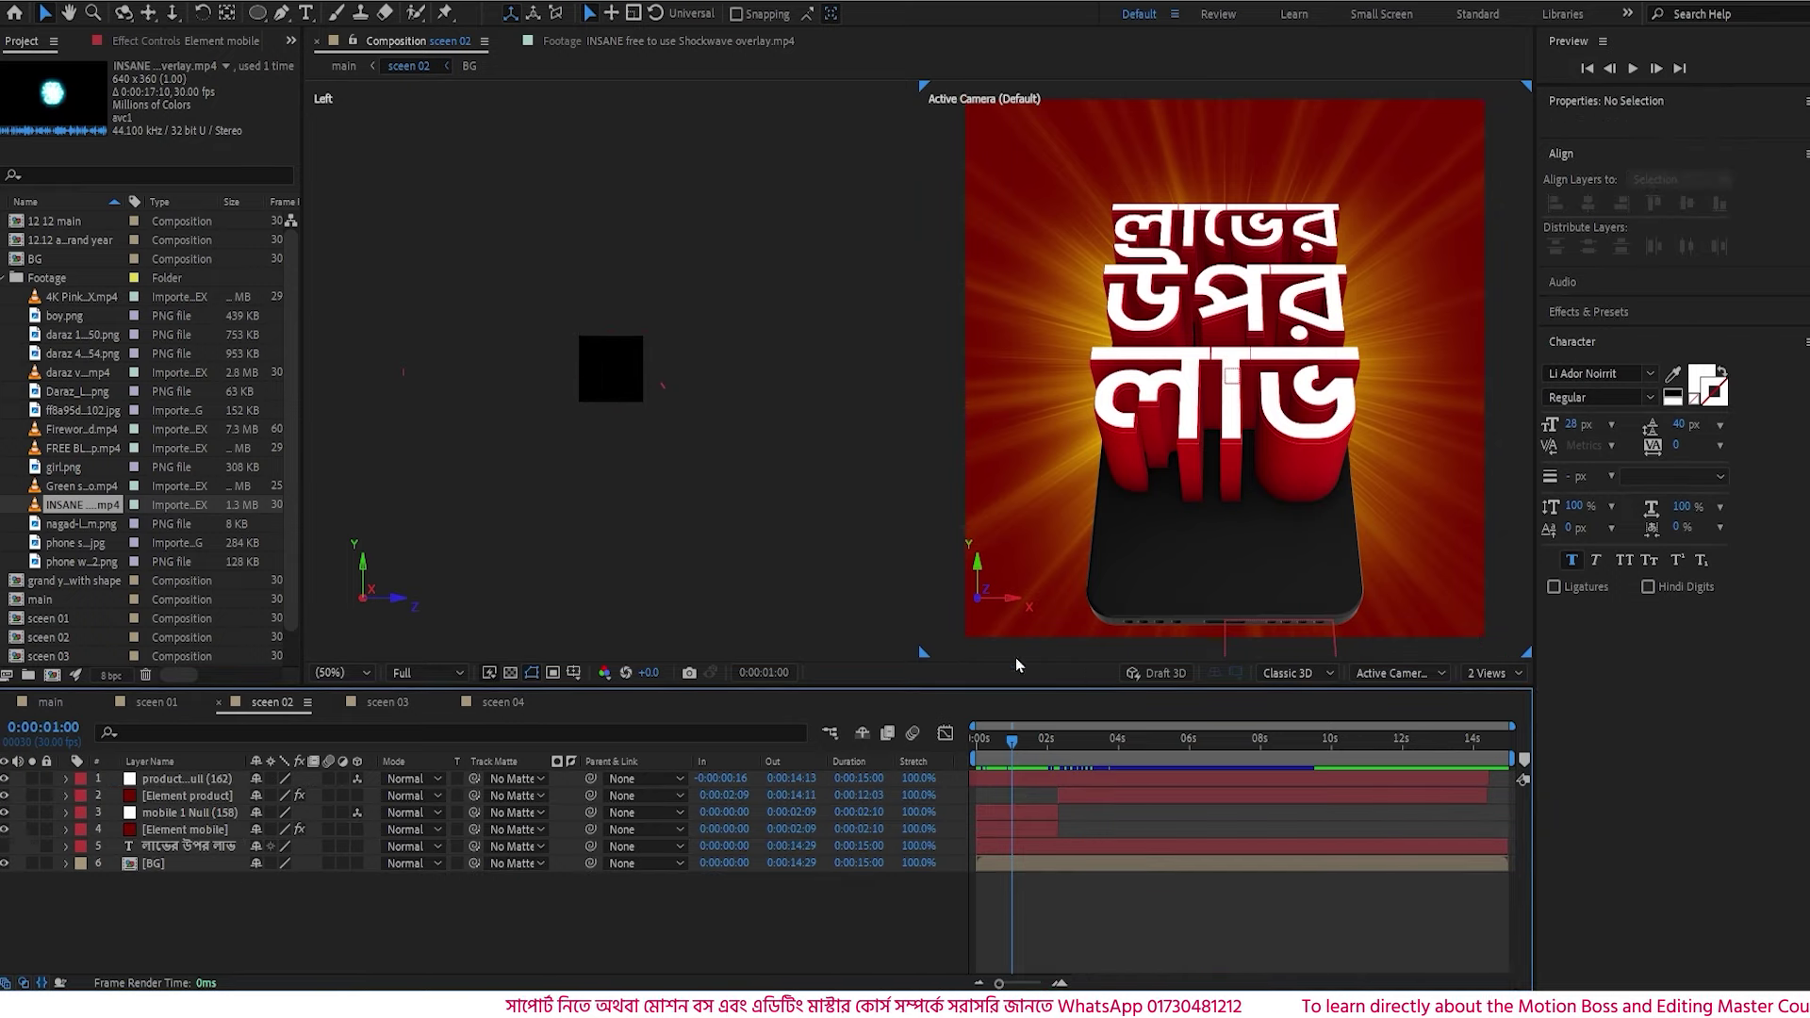
{"action": "left_click", "coordinate": [1493, 673]}
{"action": "left_click", "coordinate": [1494, 692]}
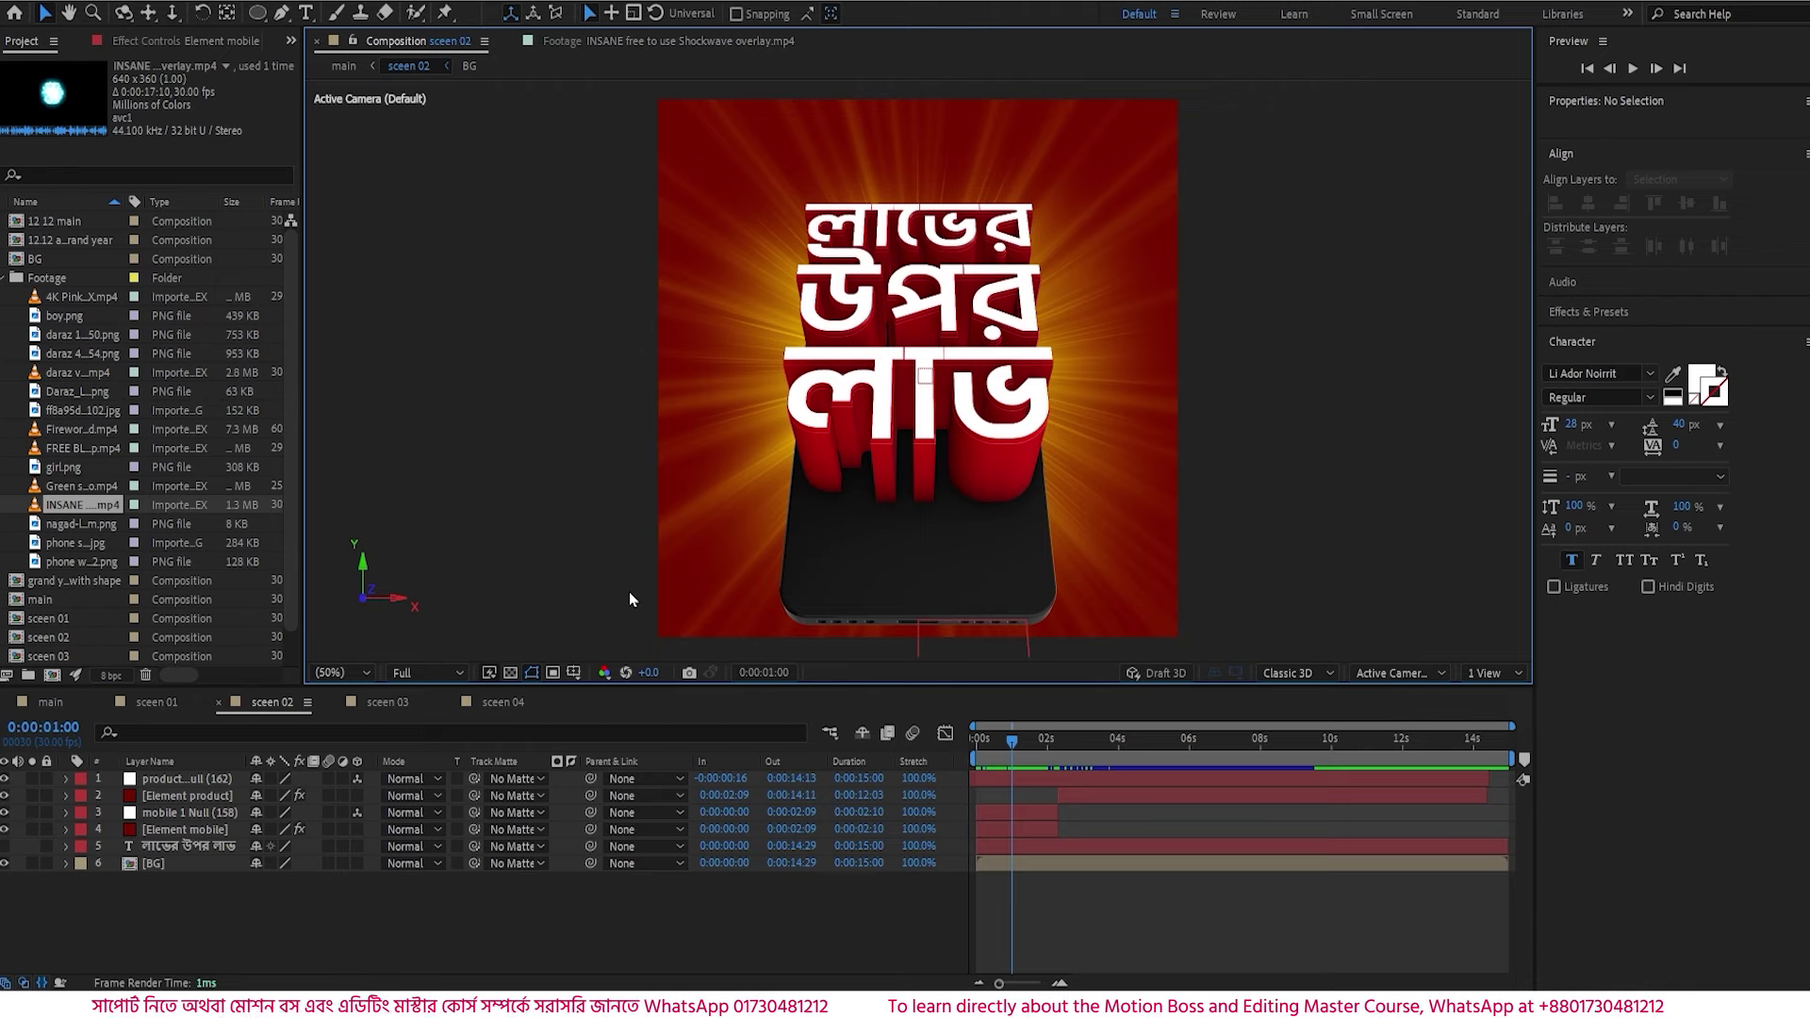
- At 0:00:00:29, draw a flat elliptical Pen path around the phone just below the Bengali text
{"action": "left_click", "coordinate": [282, 14]}
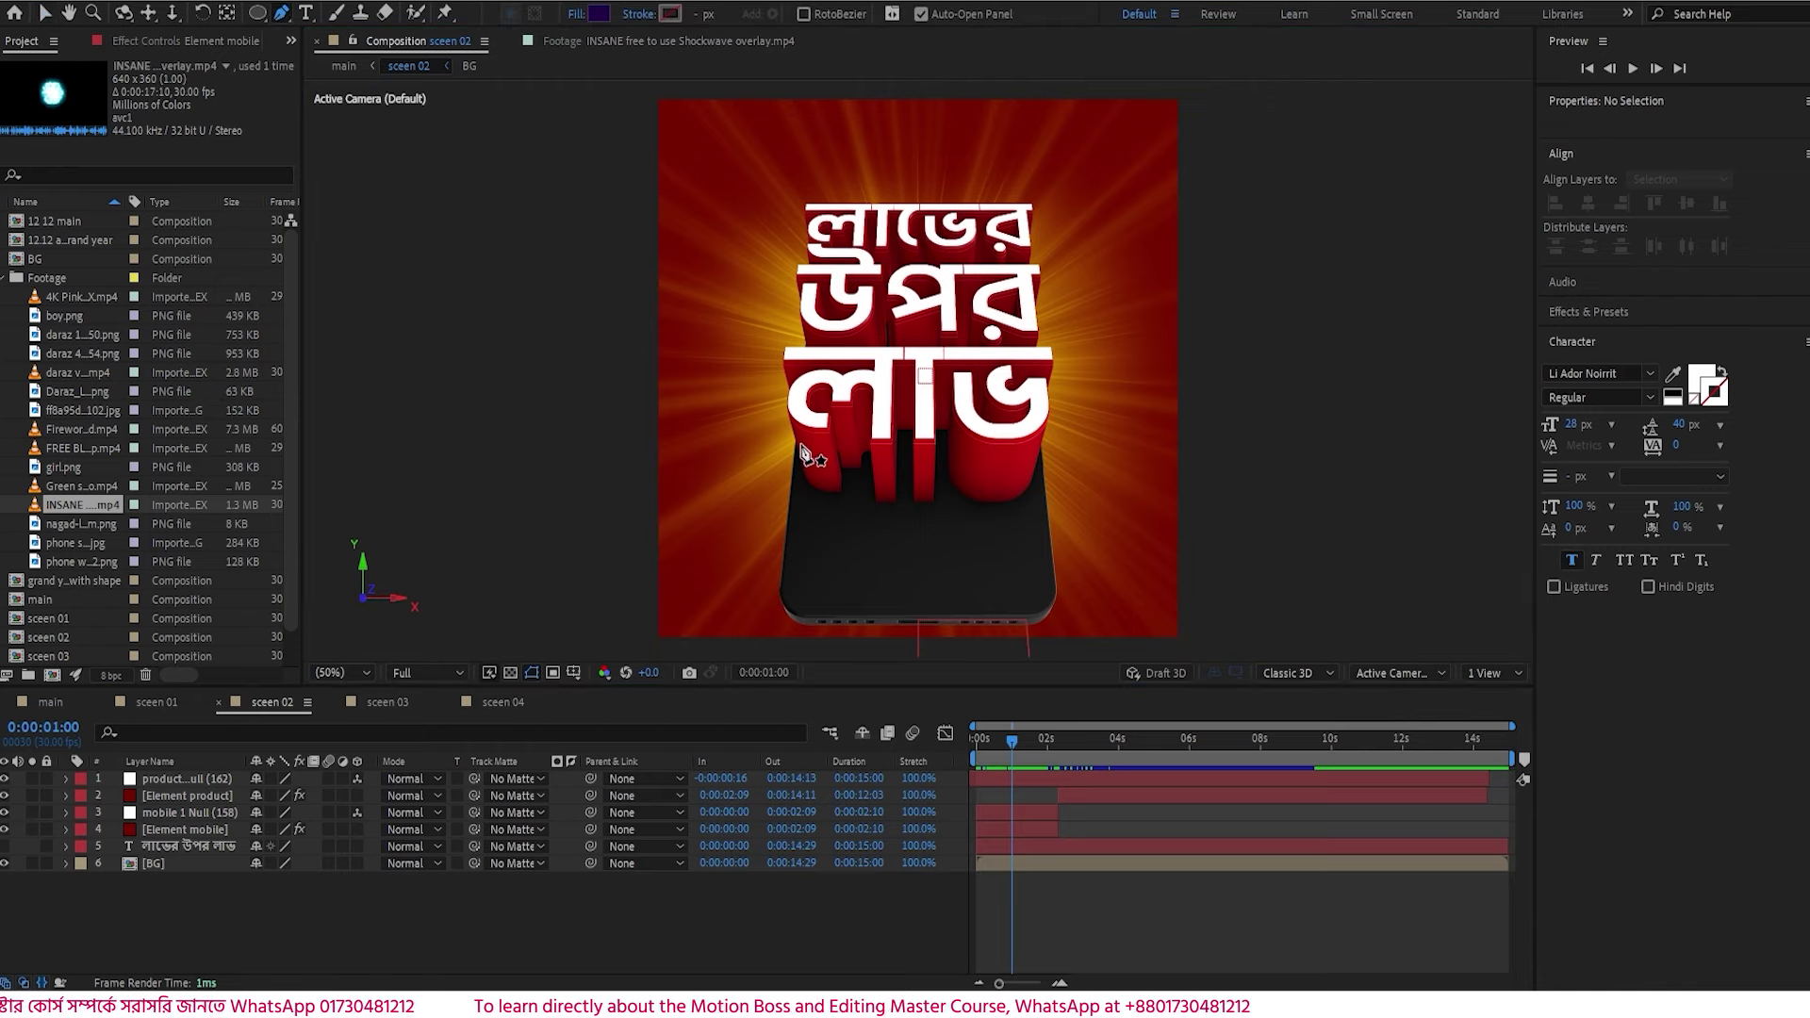
{"action": "left_click_drag", "start_coordinate": [1011, 742], "coordinate": [1011, 750]}
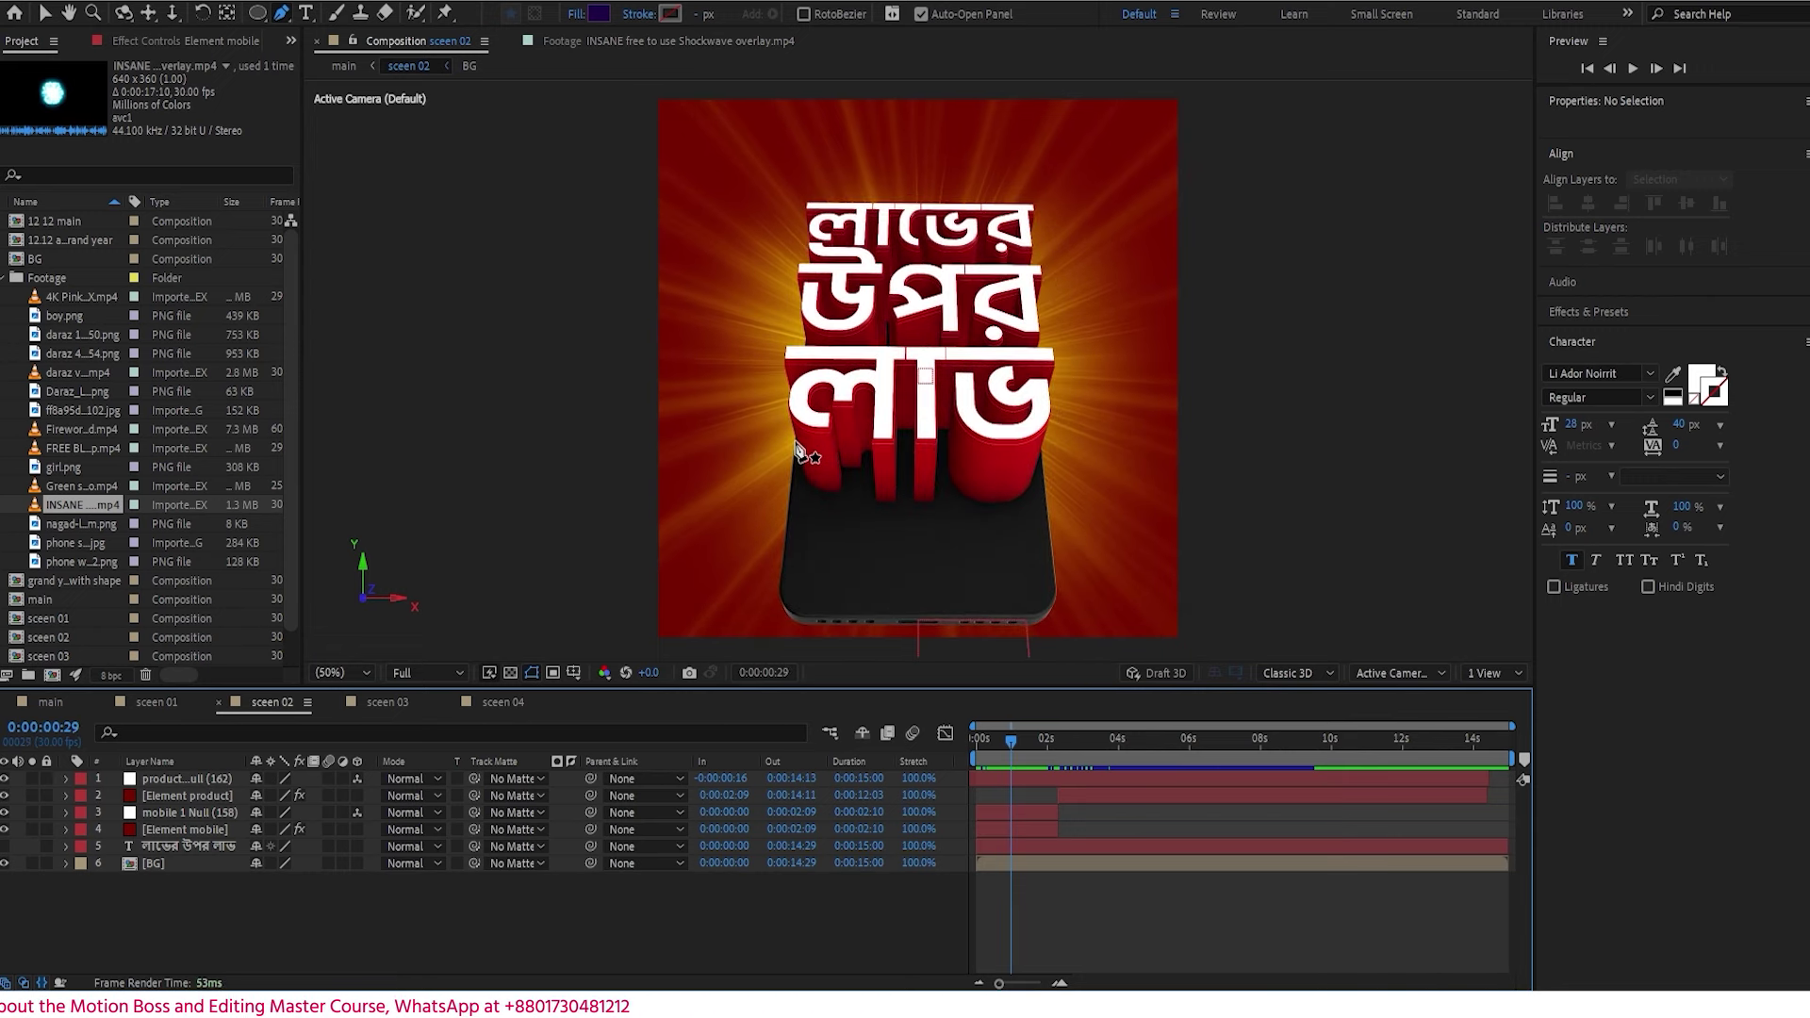
{"action": "left_click_drag", "start_coordinate": [795, 439], "coordinate": [750, 443]}
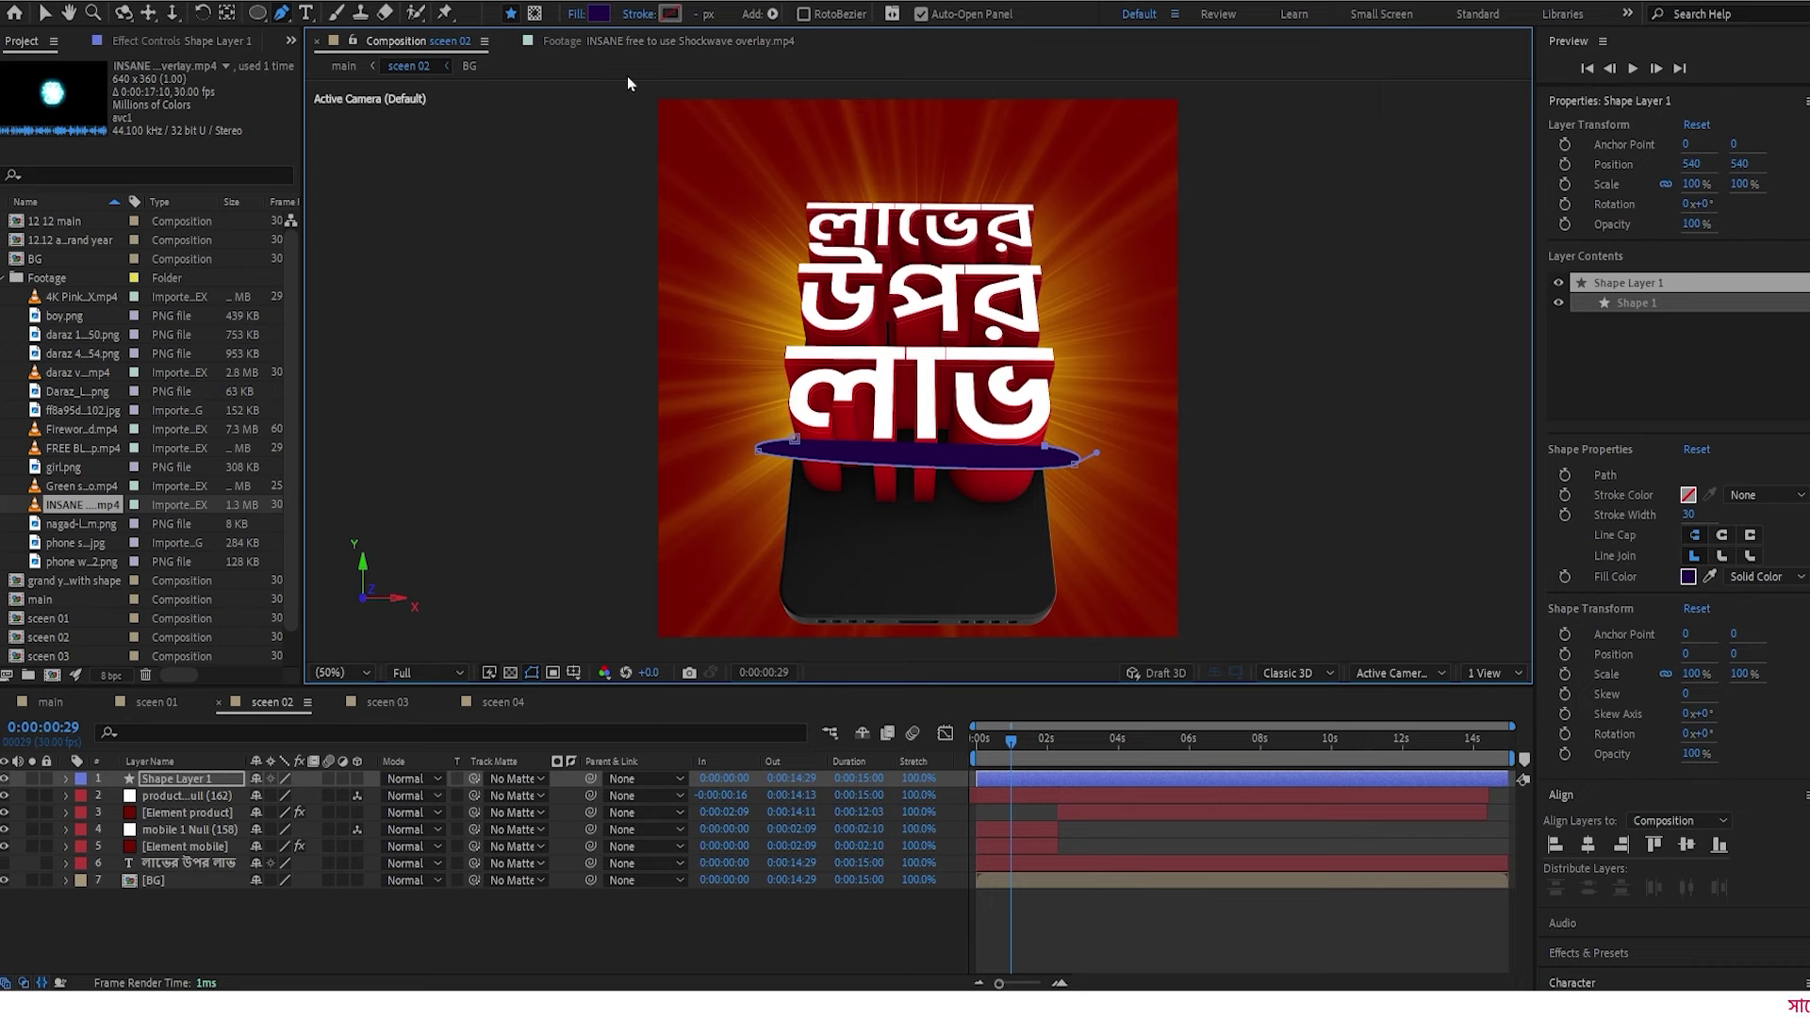
- Give the elliptical shape a white FFFFFF stroke and set its fill to none
{"action": "left_click", "coordinate": [670, 14]}
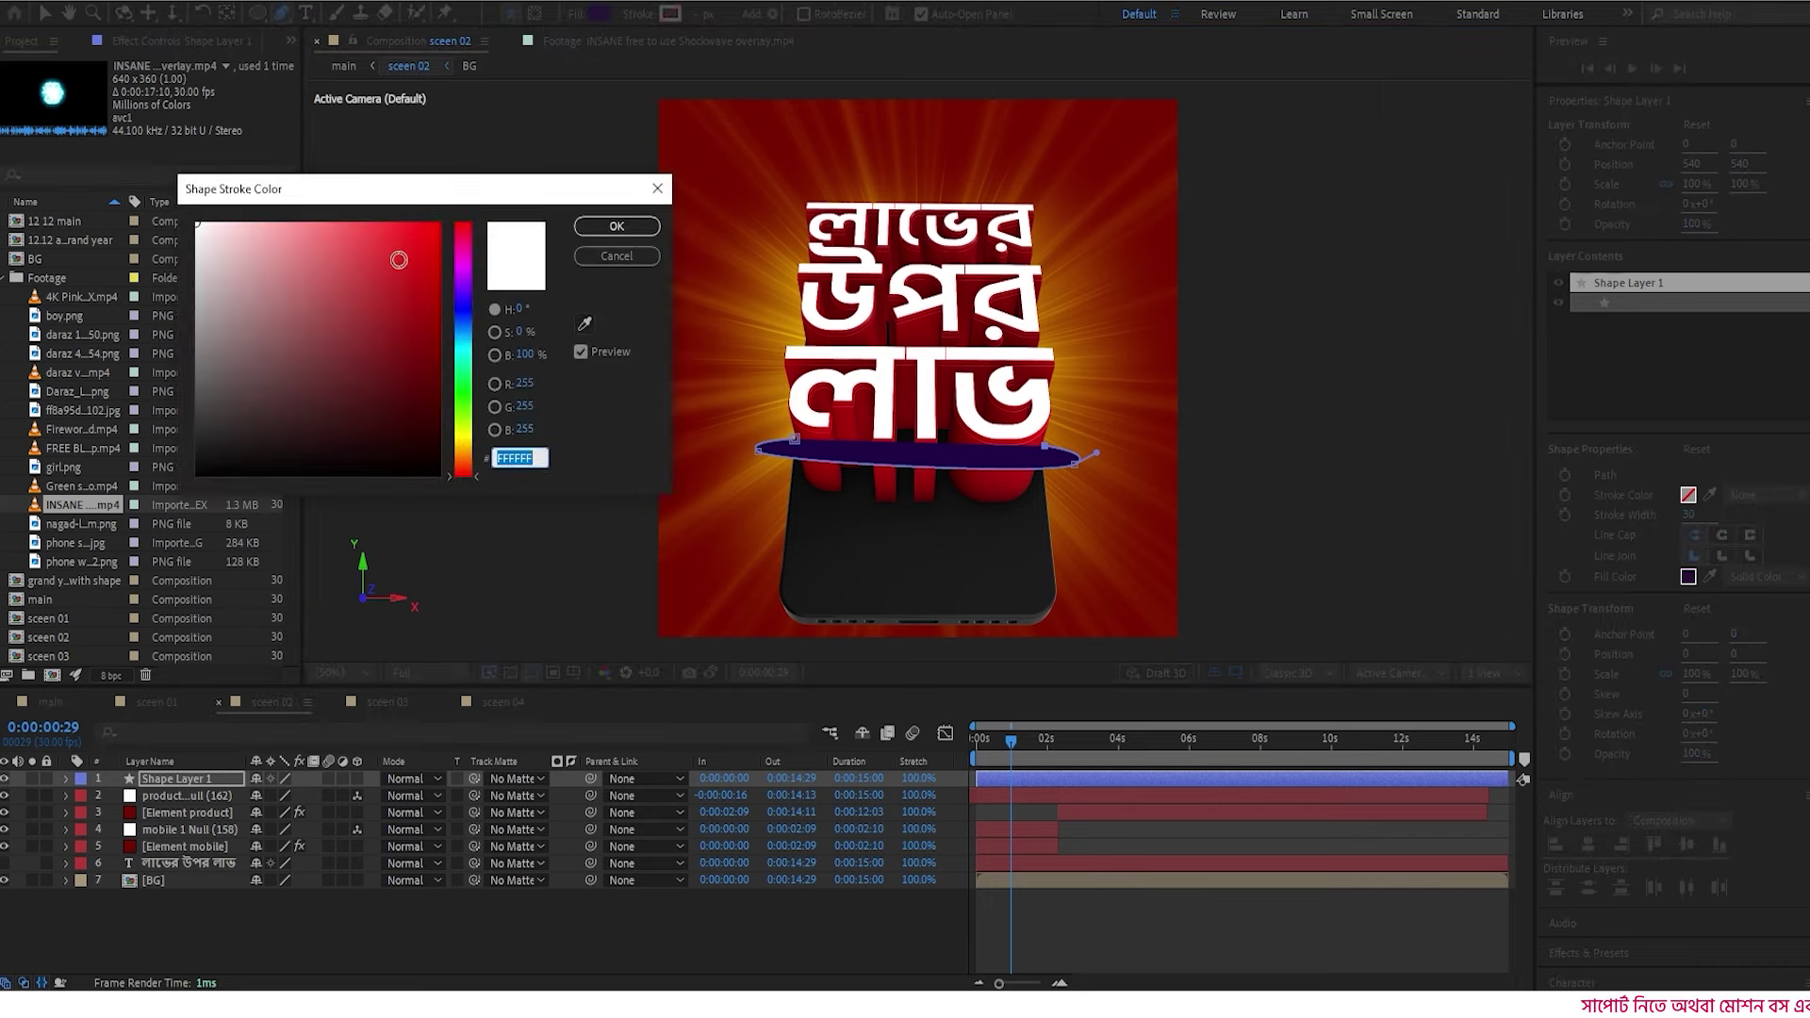
{"action": "left_click", "coordinate": [615, 227]}
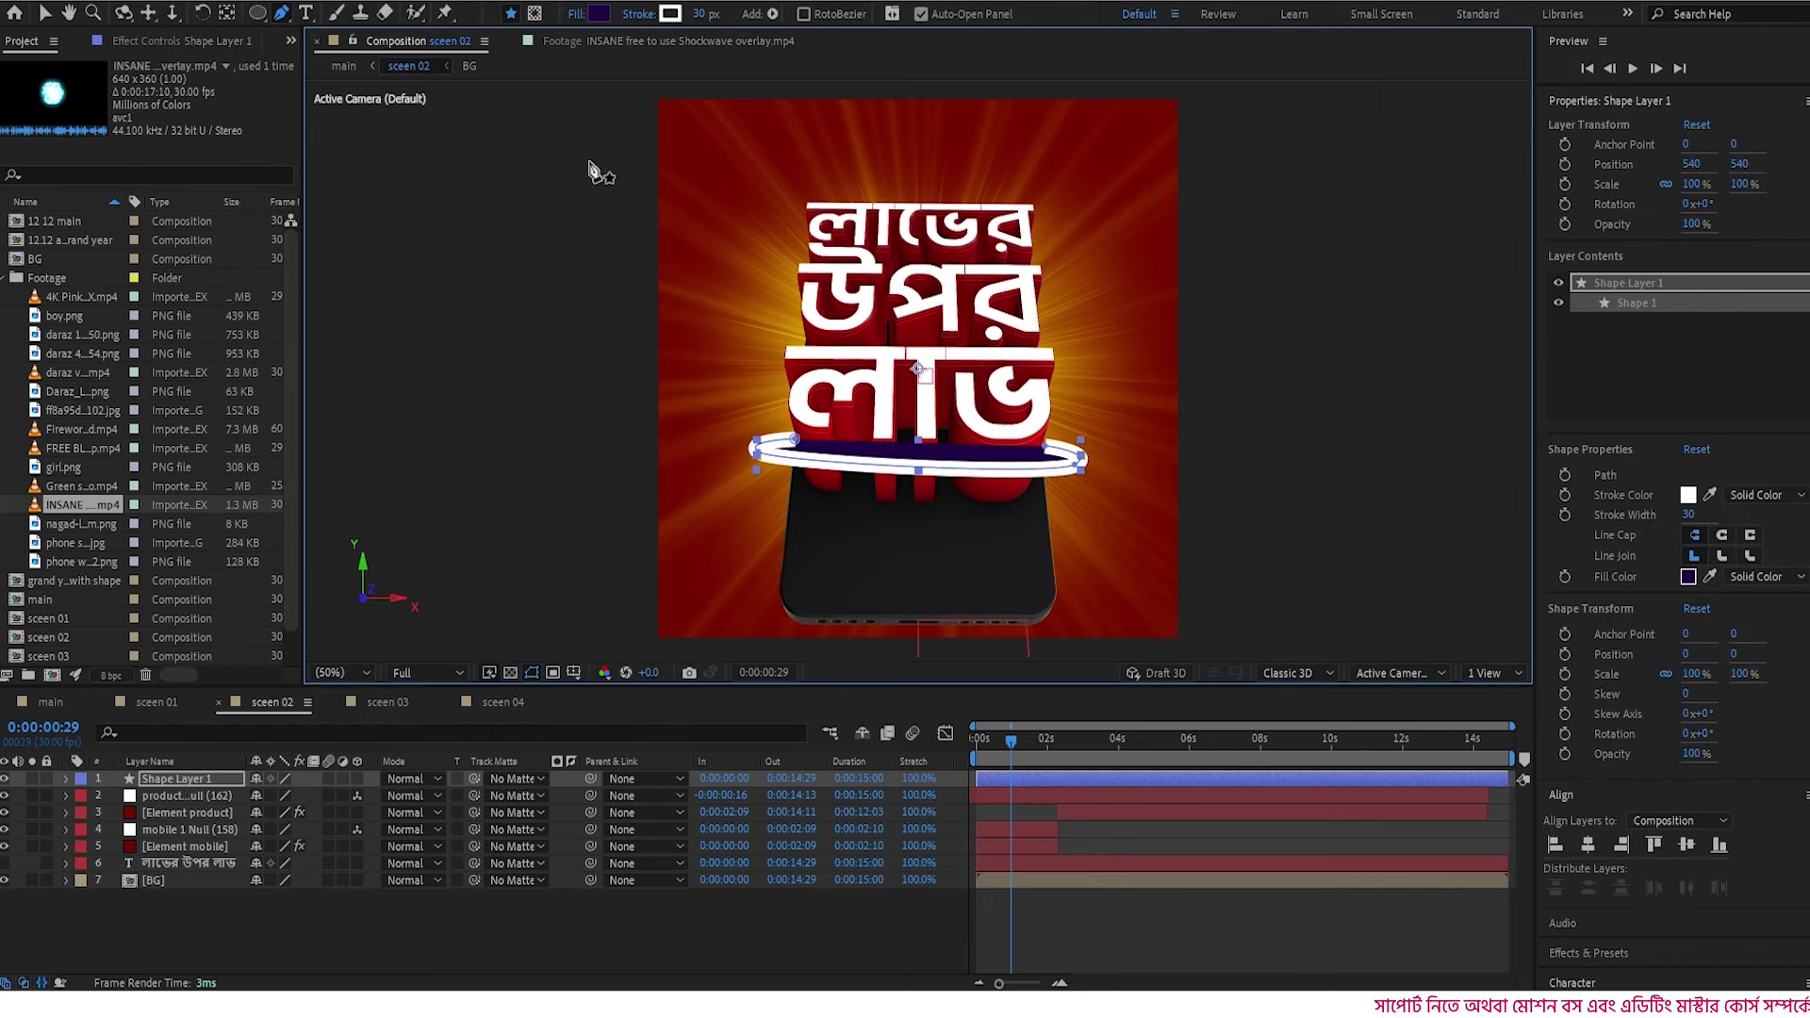
{"action": "left_click", "coordinate": [573, 14]}
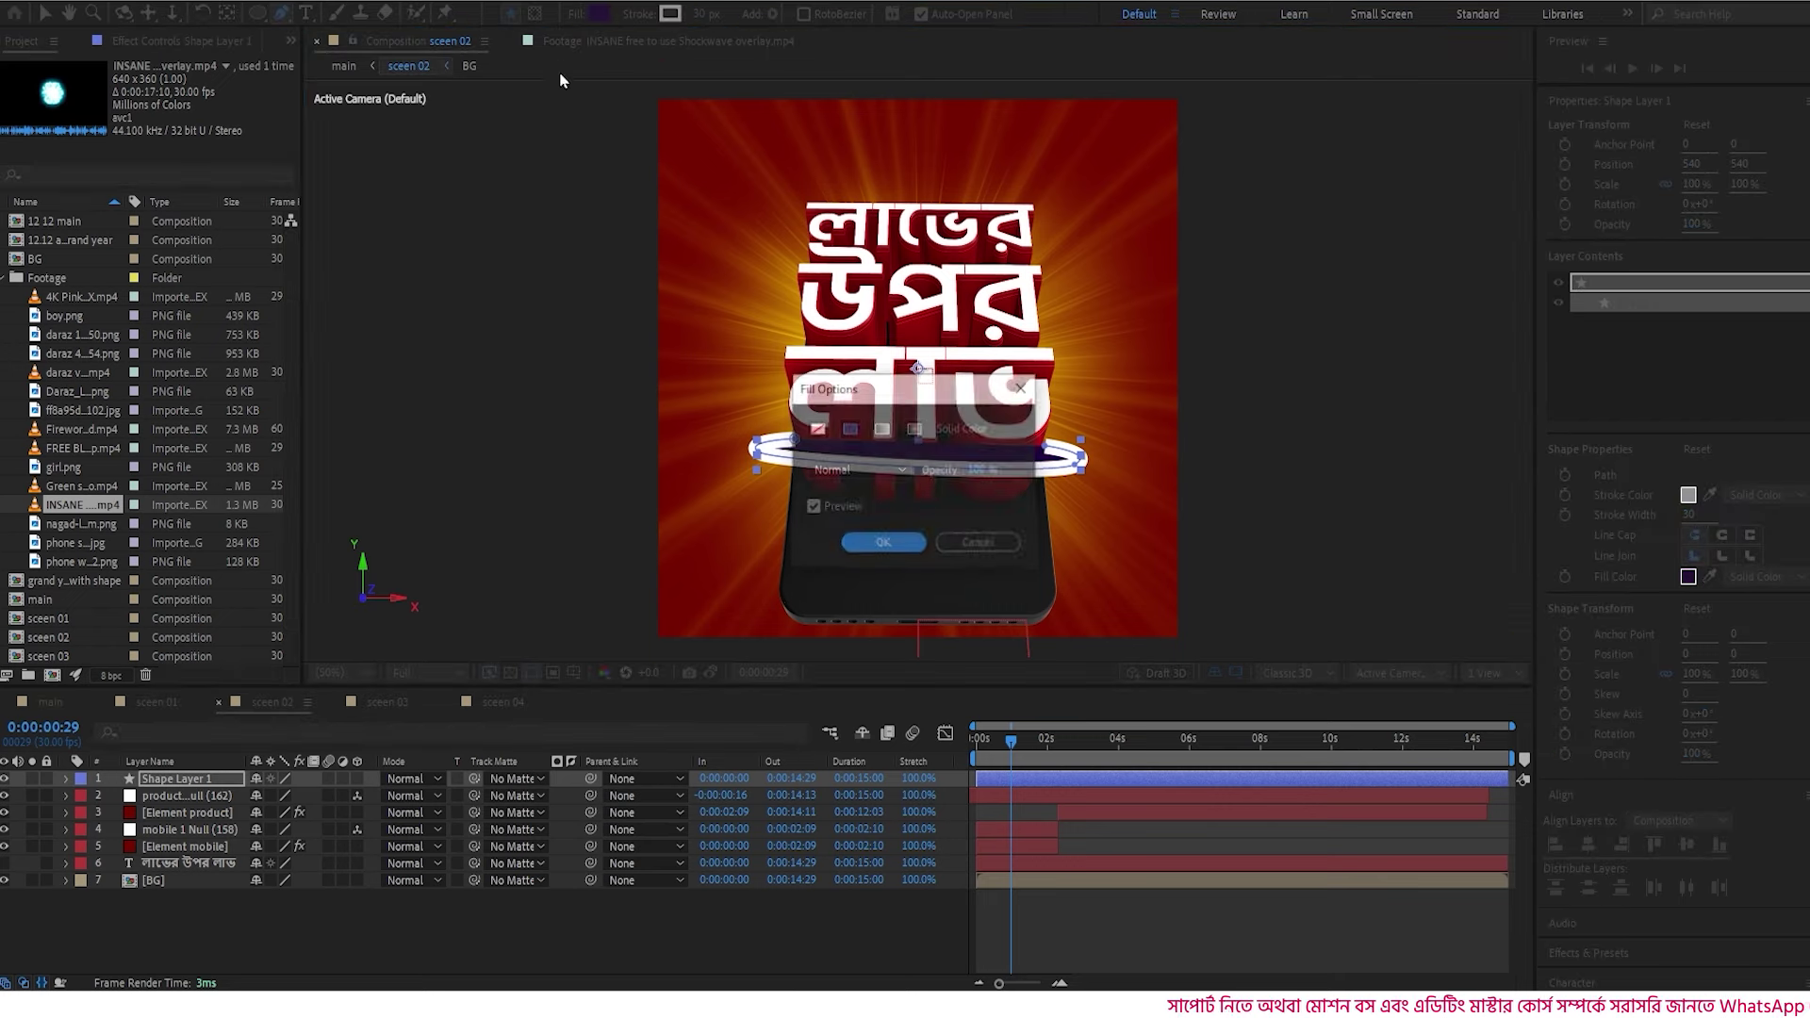
{"action": "left_click", "coordinate": [816, 428]}
{"action": "left_click", "coordinate": [883, 545]}
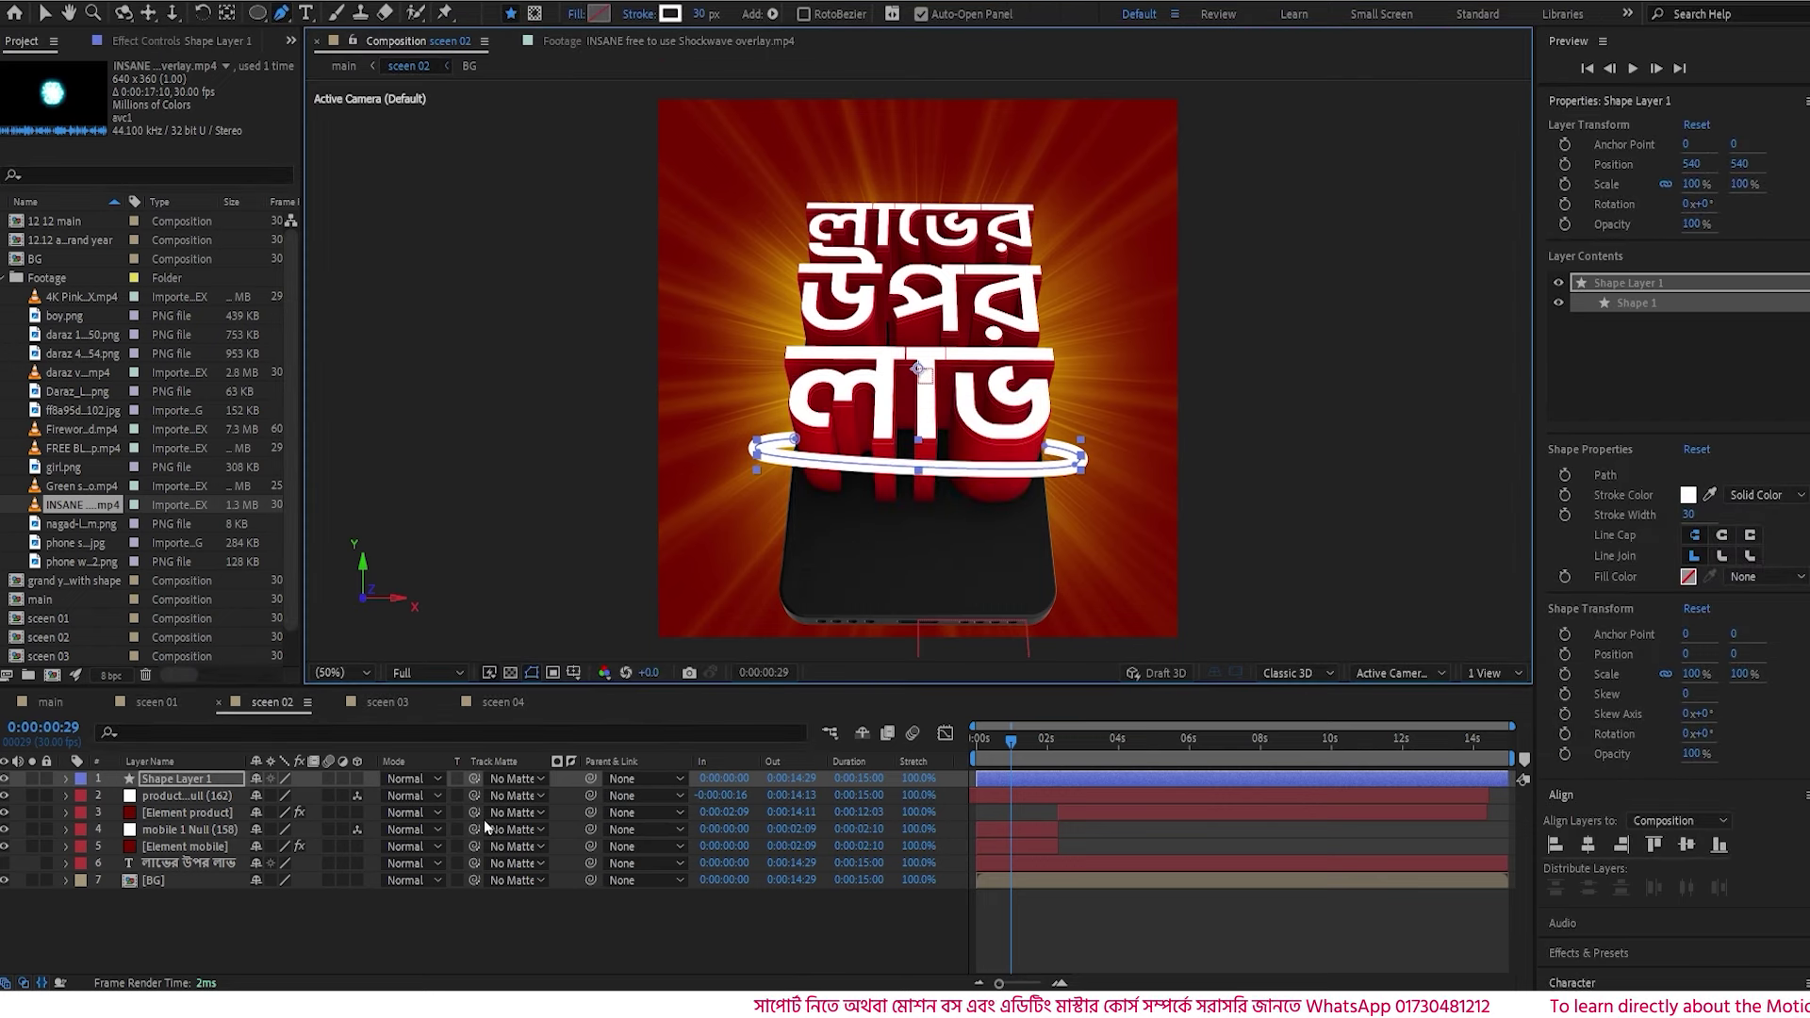
- Taper the stroke of Shape Layer 1 with a Start Length of 10% and an End Length of 12%
{"action": "left_click", "coordinate": [66, 778]}
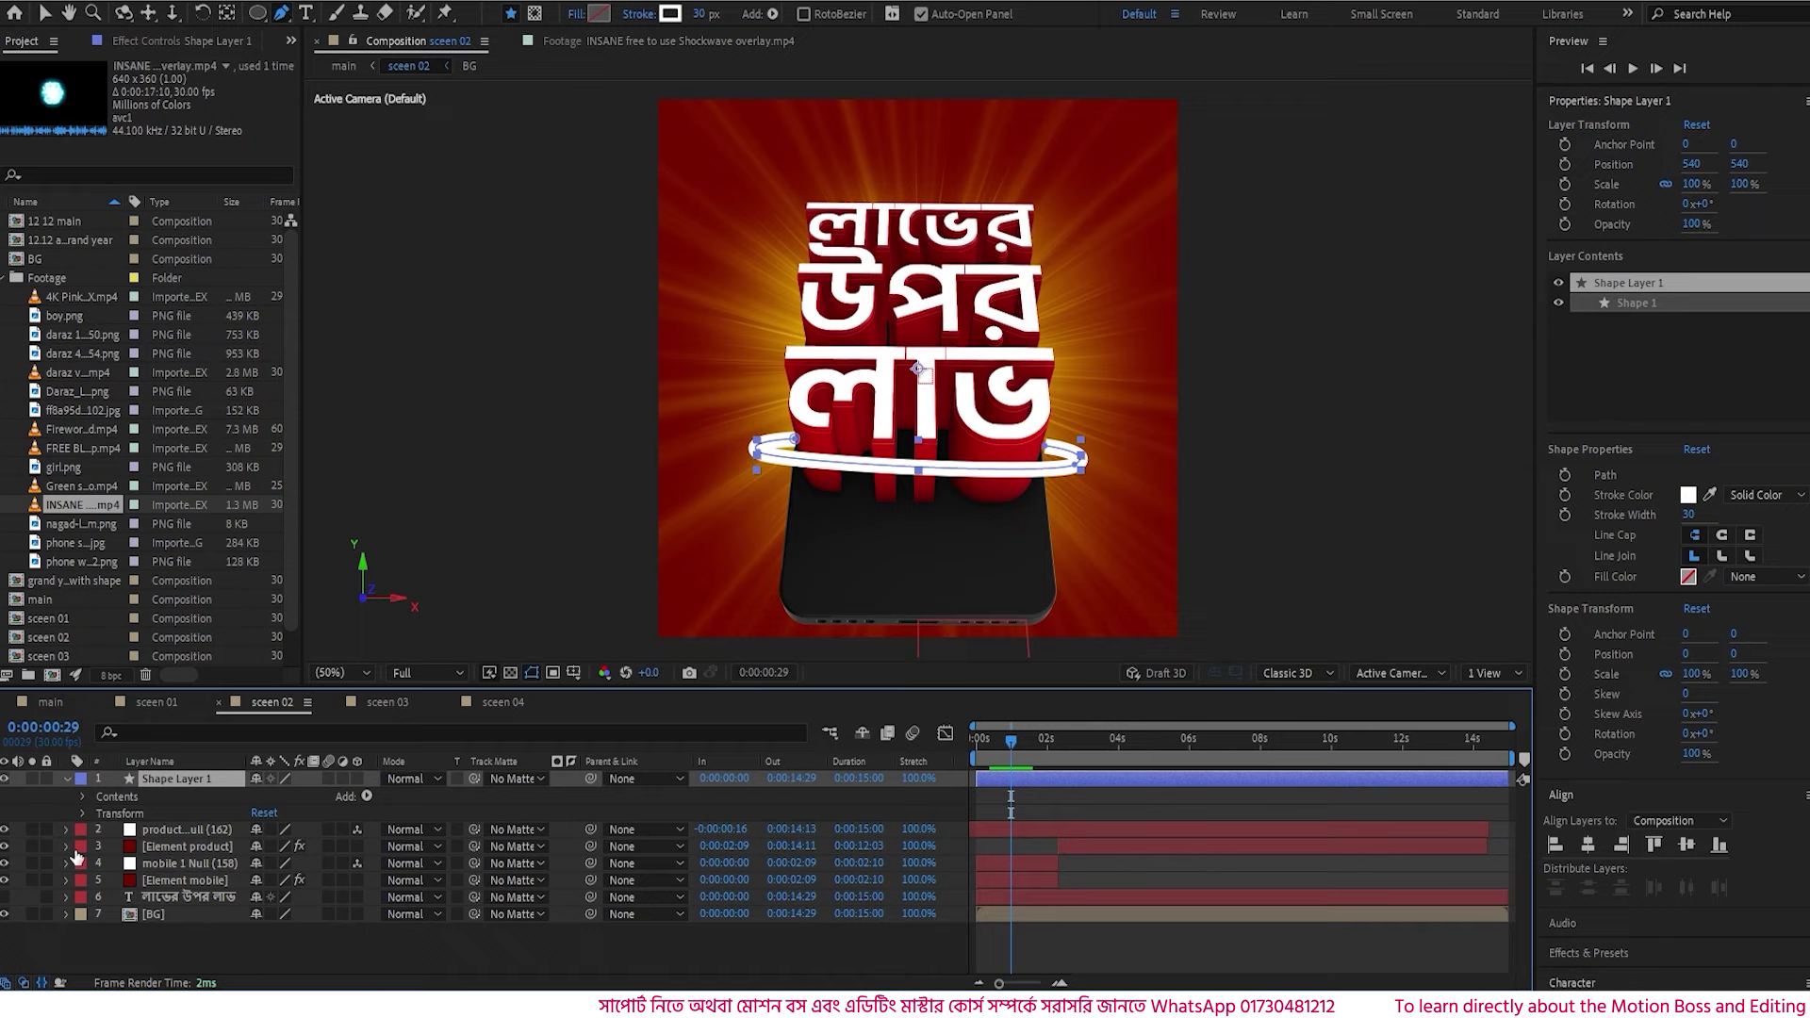
{"action": "left_click", "coordinate": [83, 797]}
{"action": "left_click", "coordinate": [99, 812]}
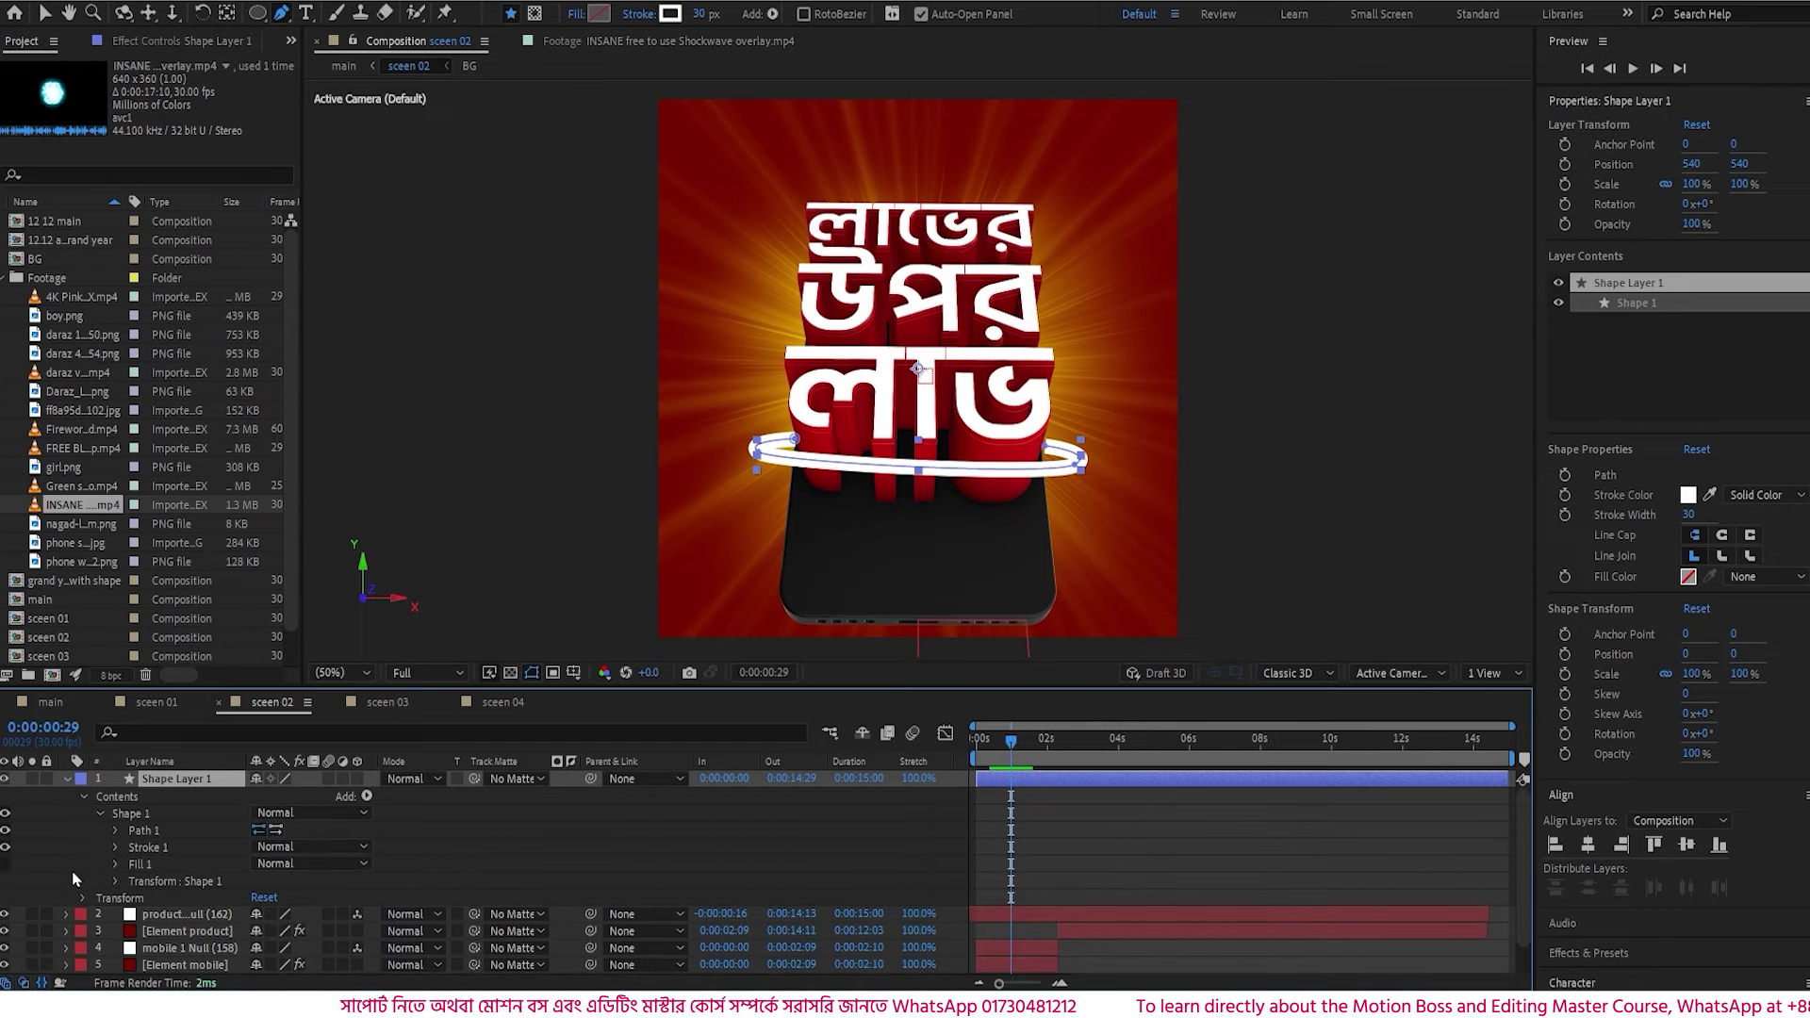
{"action": "left_click", "coordinate": [116, 848]}
{"action": "scroll", "coordinate": [123, 857], "scroll_direction": "down", "scroll_amount": 4}
{"action": "left_click", "coordinate": [132, 797]}
{"action": "left_click_drag", "start_coordinate": [261, 831], "coordinate": [274, 831]}
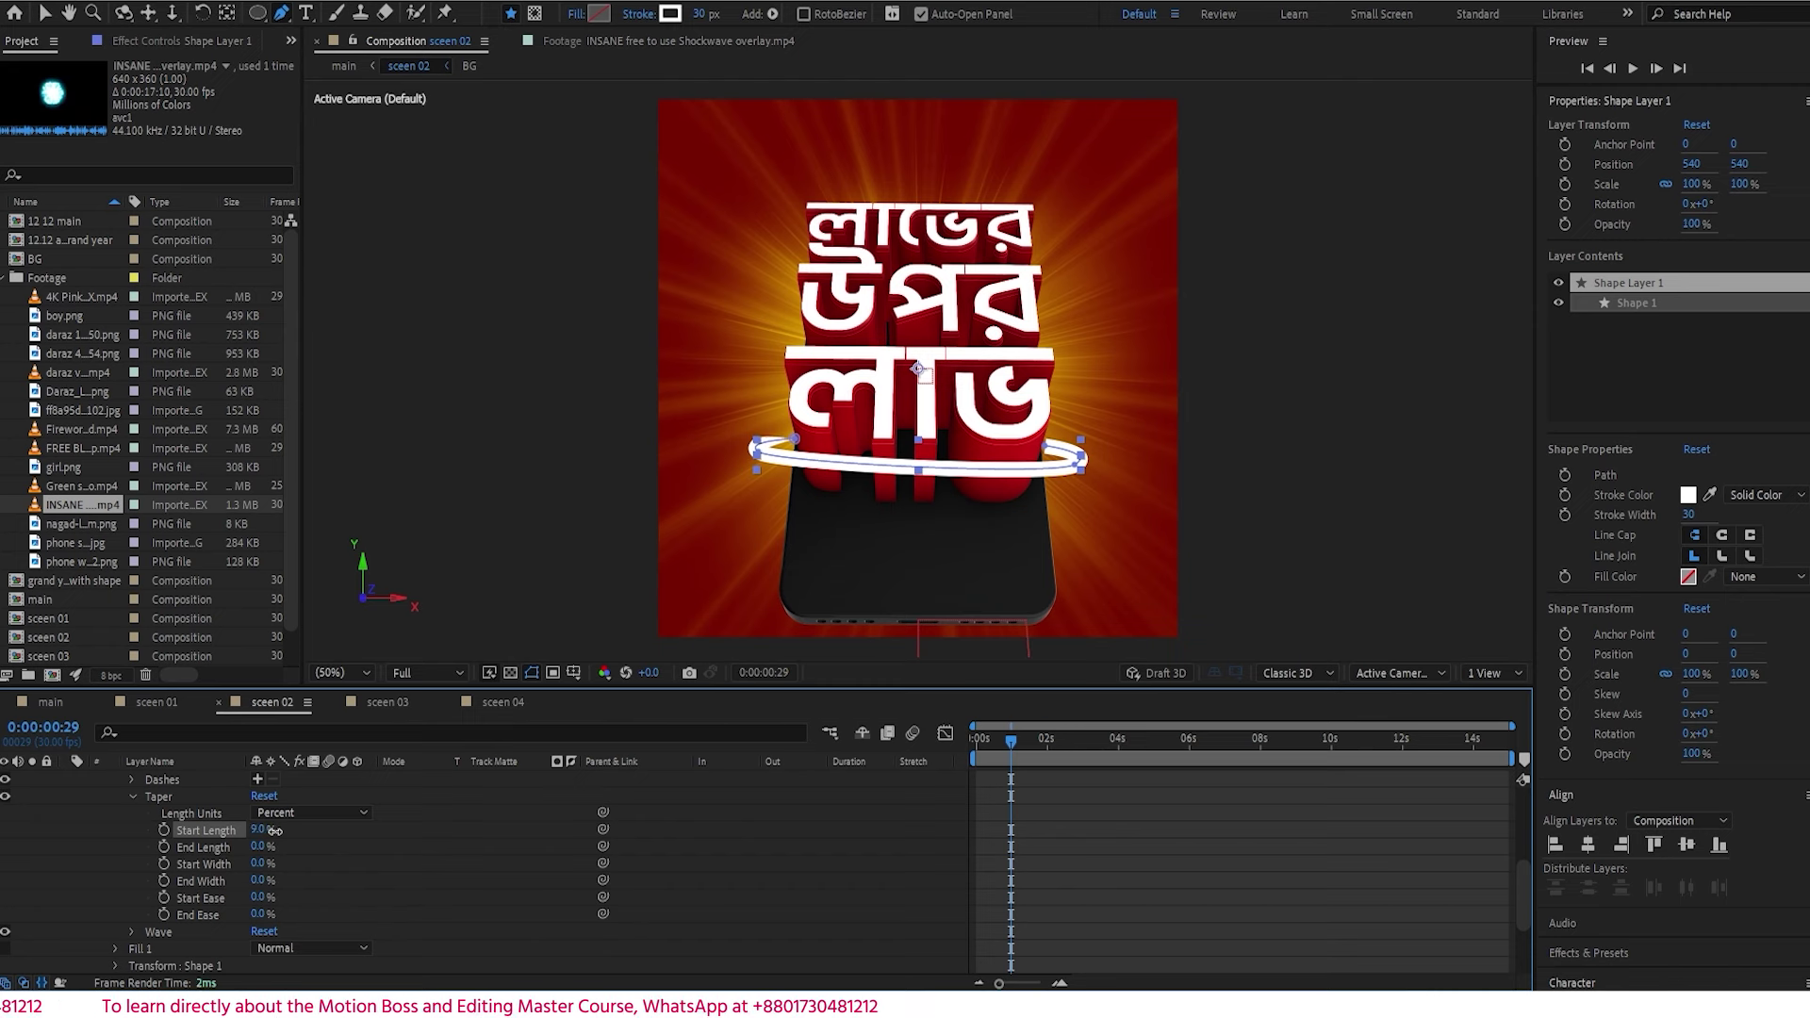
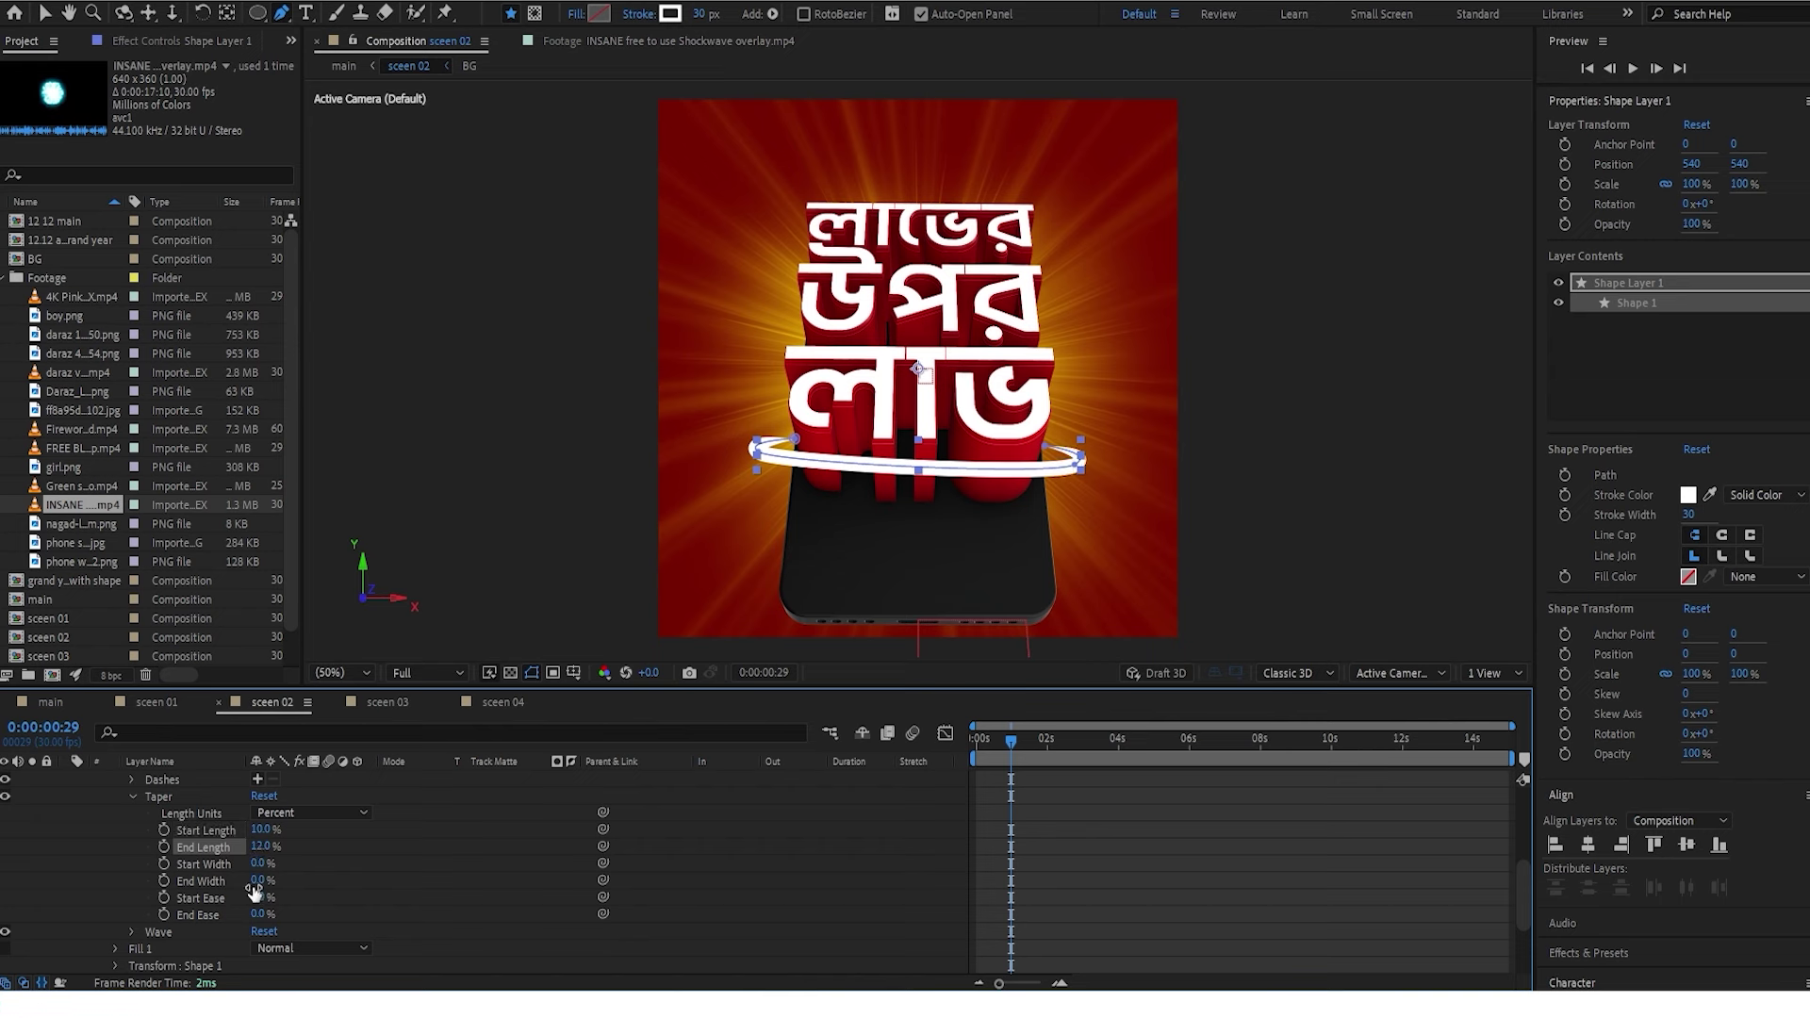
- Add Trim Paths to Shape Layer 1 and shift the layer so it starts at 0:00:00:29
{"action": "scroll", "coordinate": [209, 891], "scroll_direction": "up", "scroll_amount": 2}
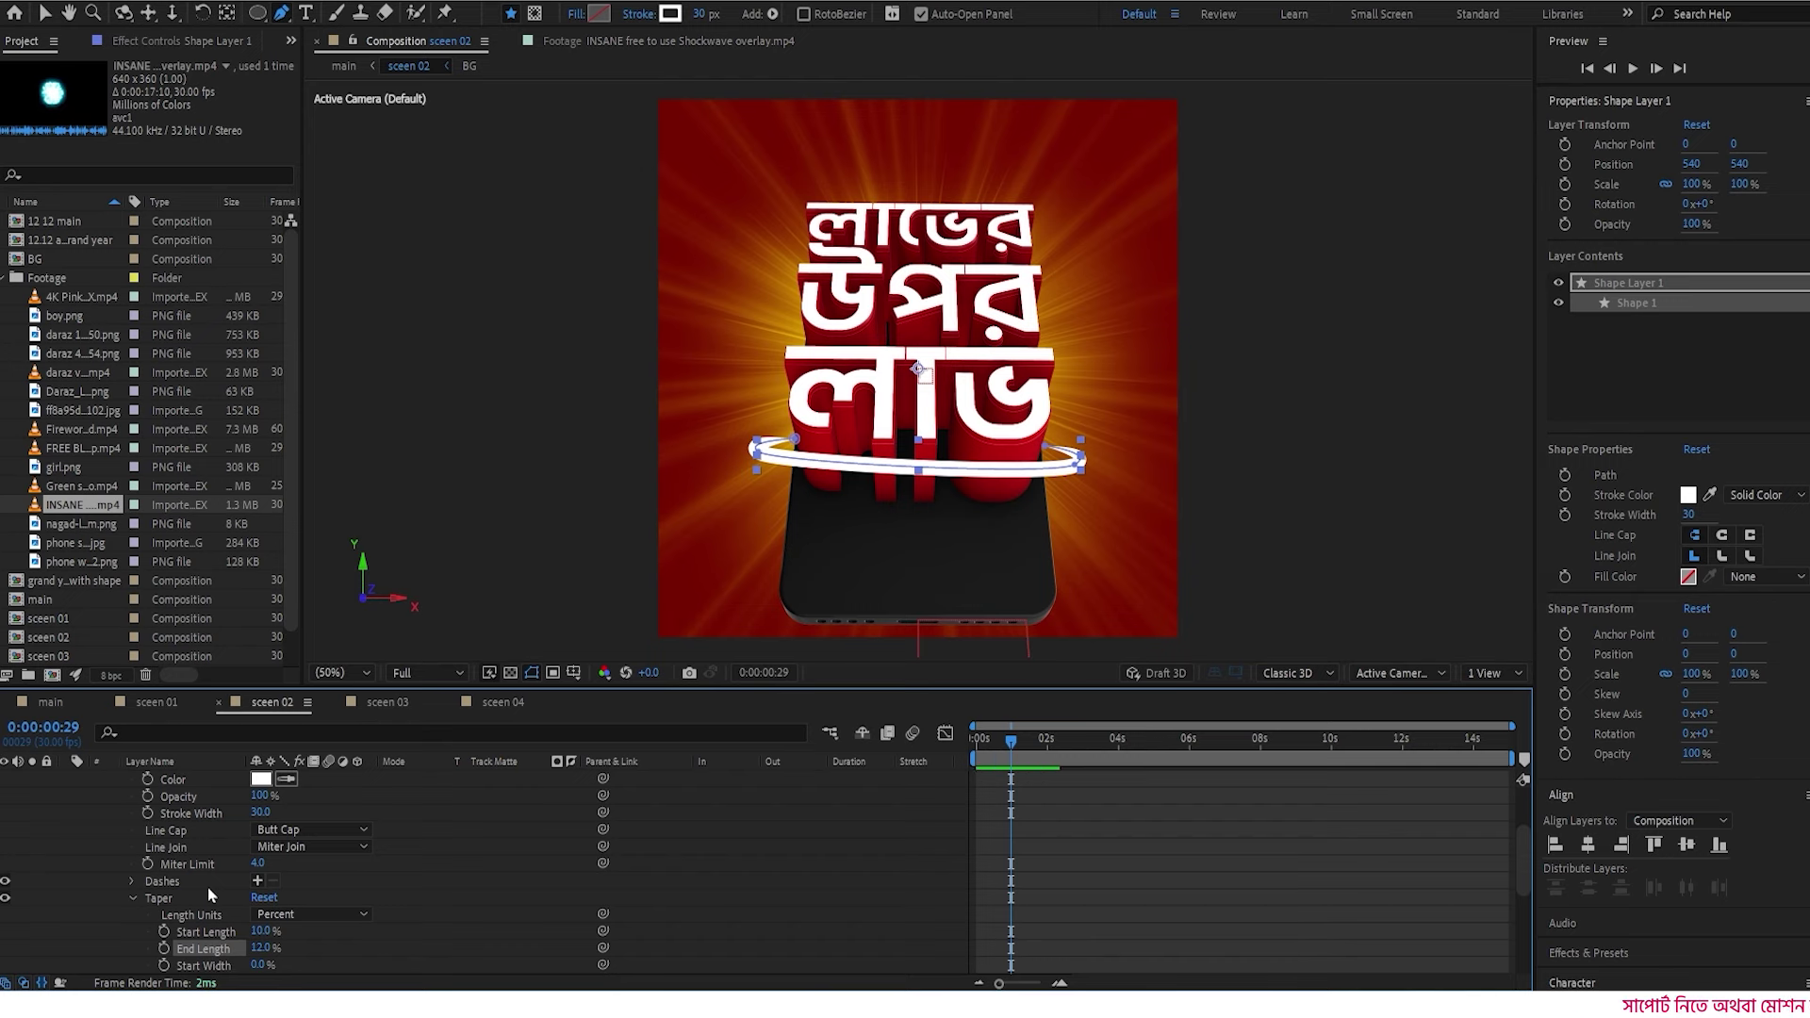
{"action": "scroll", "coordinate": [209, 893], "scroll_direction": "up", "scroll_amount": 2}
{"action": "left_click", "coordinate": [214, 779]}
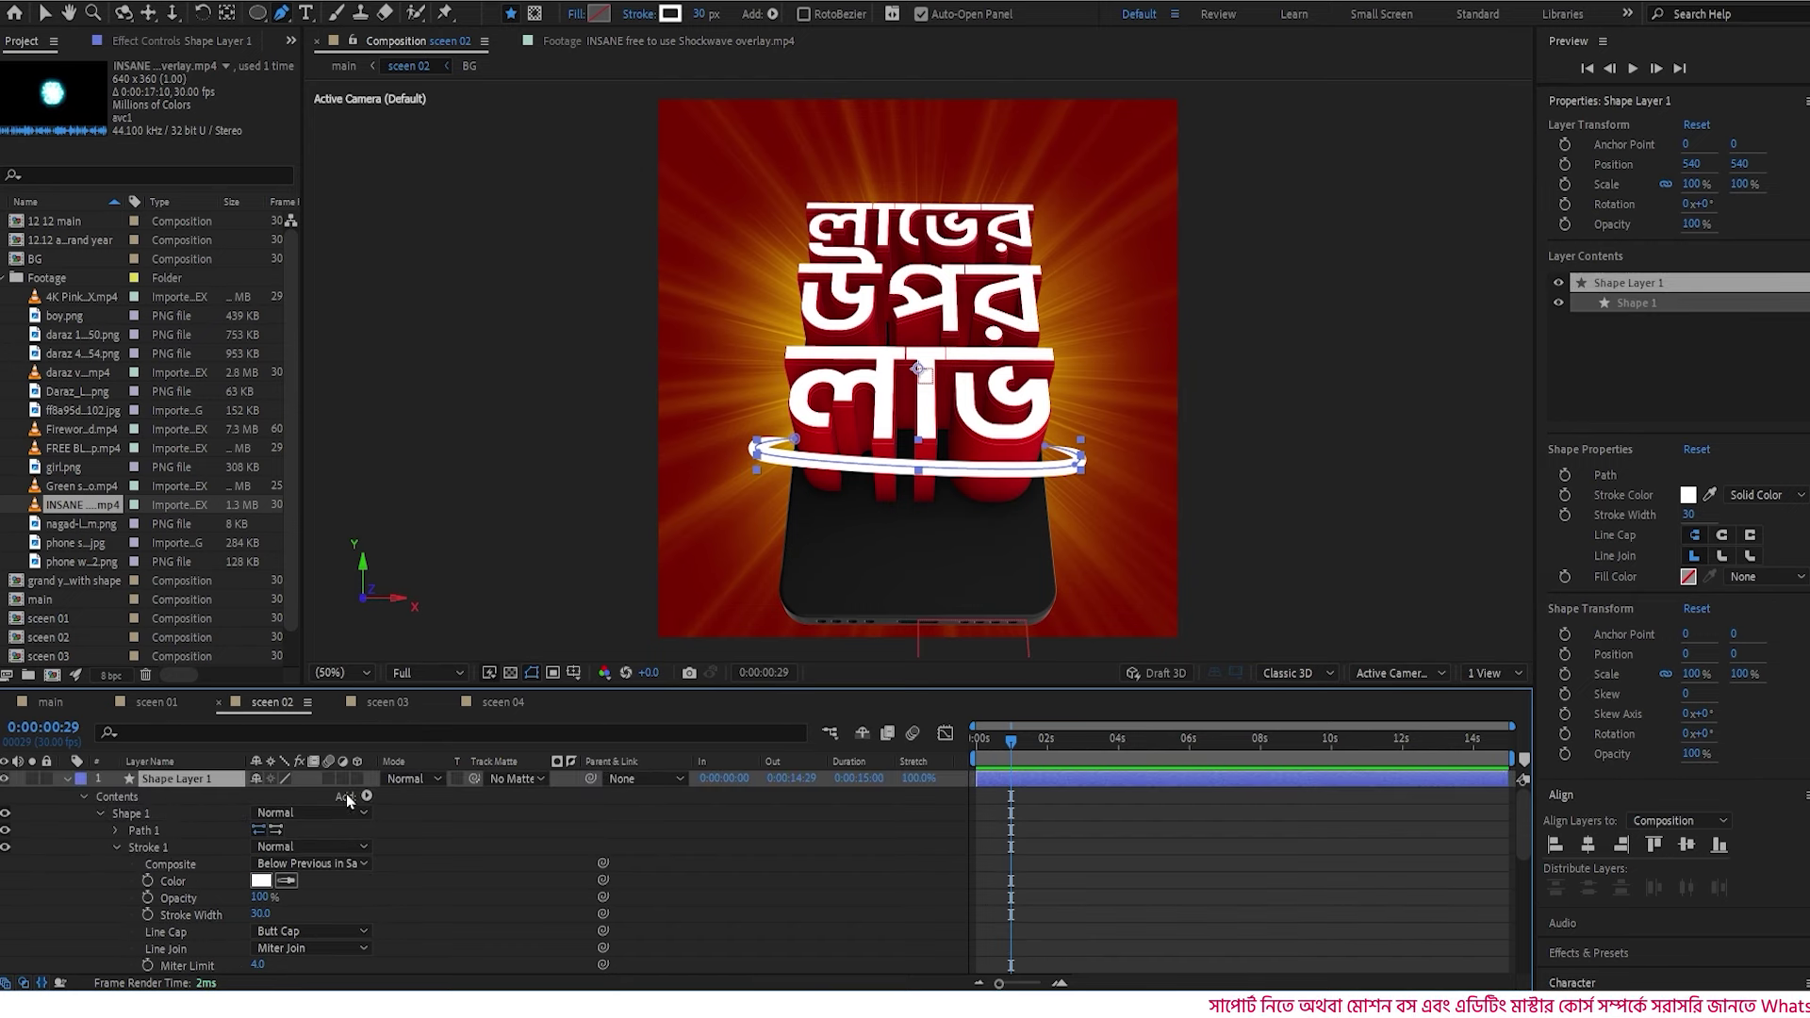
{"action": "left_click", "coordinate": [365, 798]}
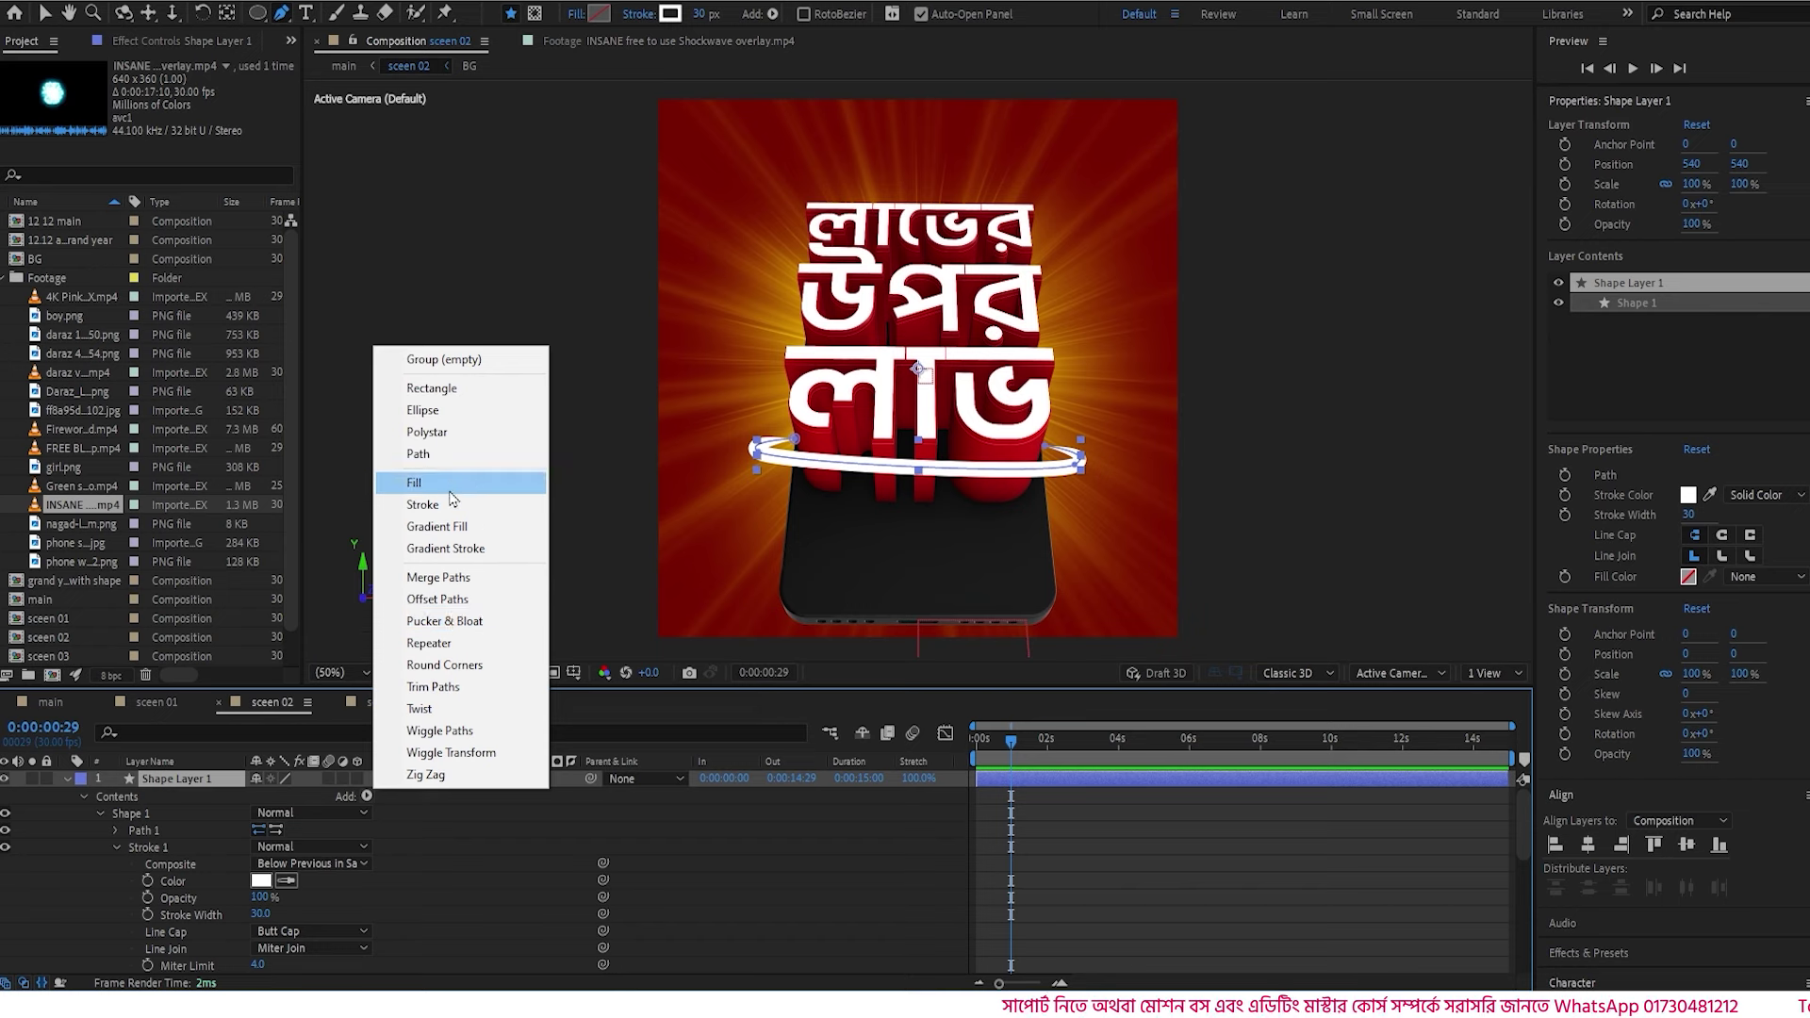
{"action": "left_click", "coordinate": [459, 687]}
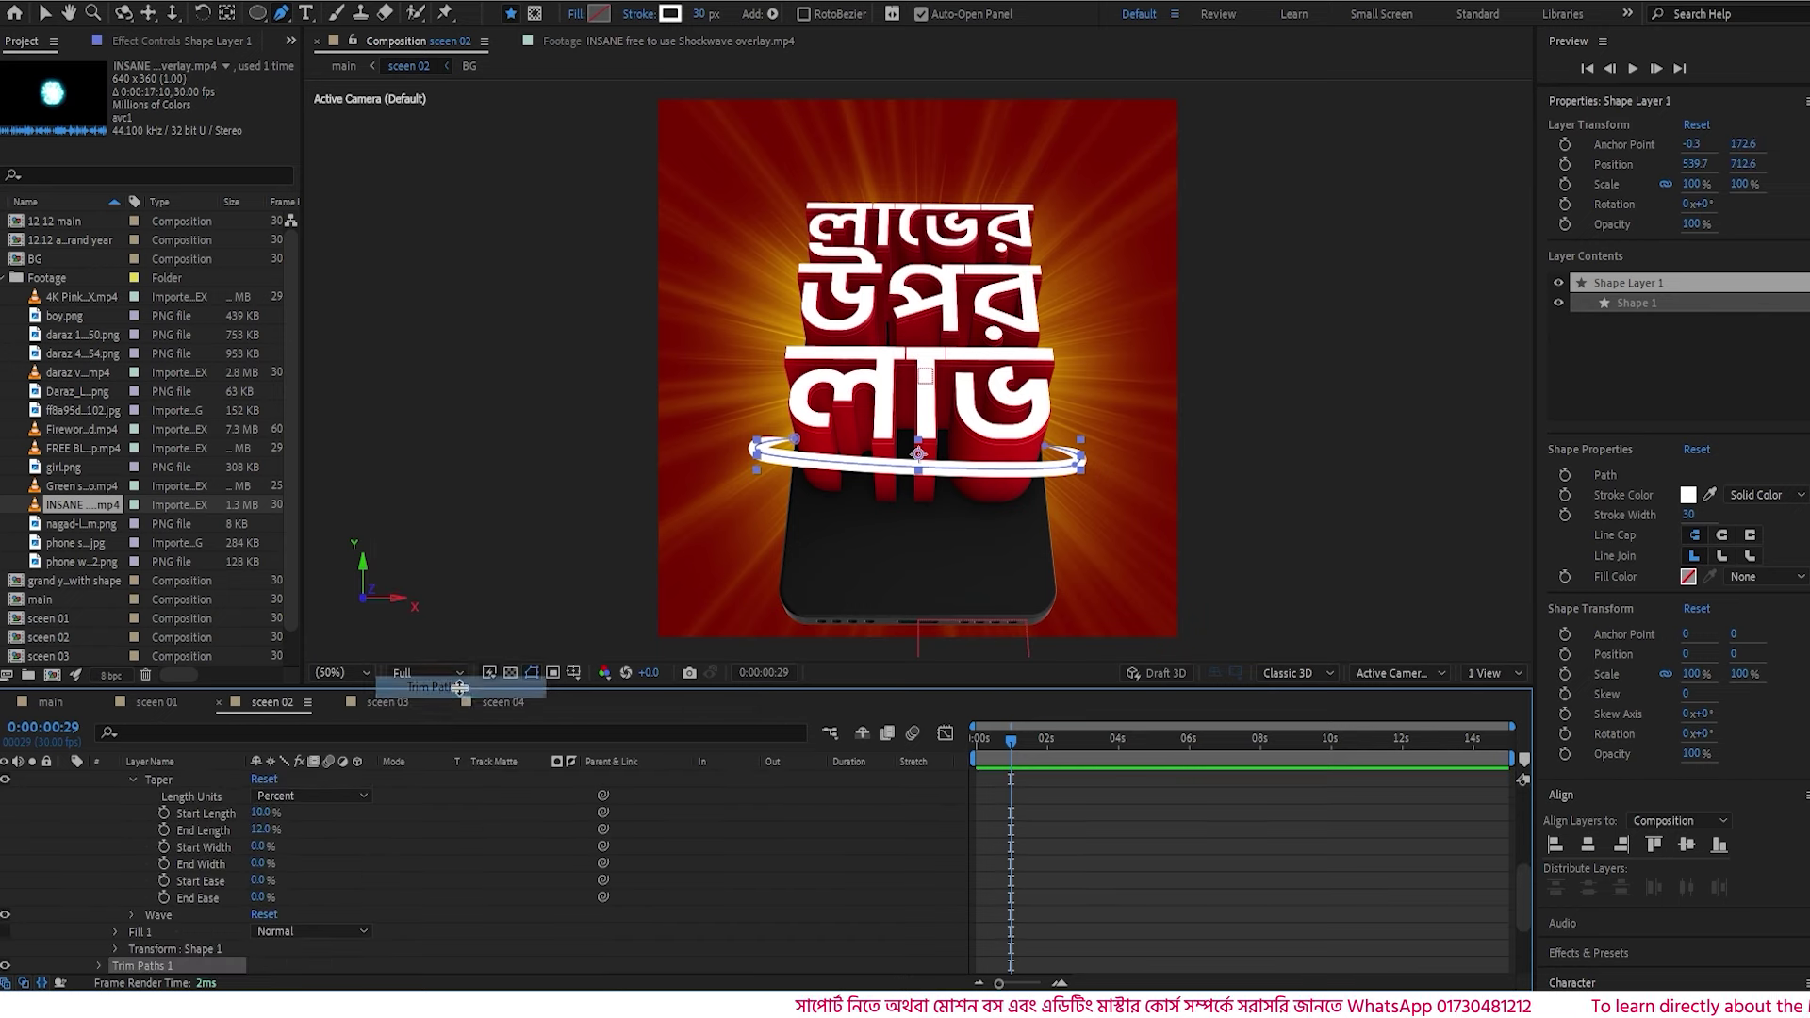
{"action": "scroll", "coordinate": [1012, 783], "scroll_direction": "up", "scroll_amount": 5}
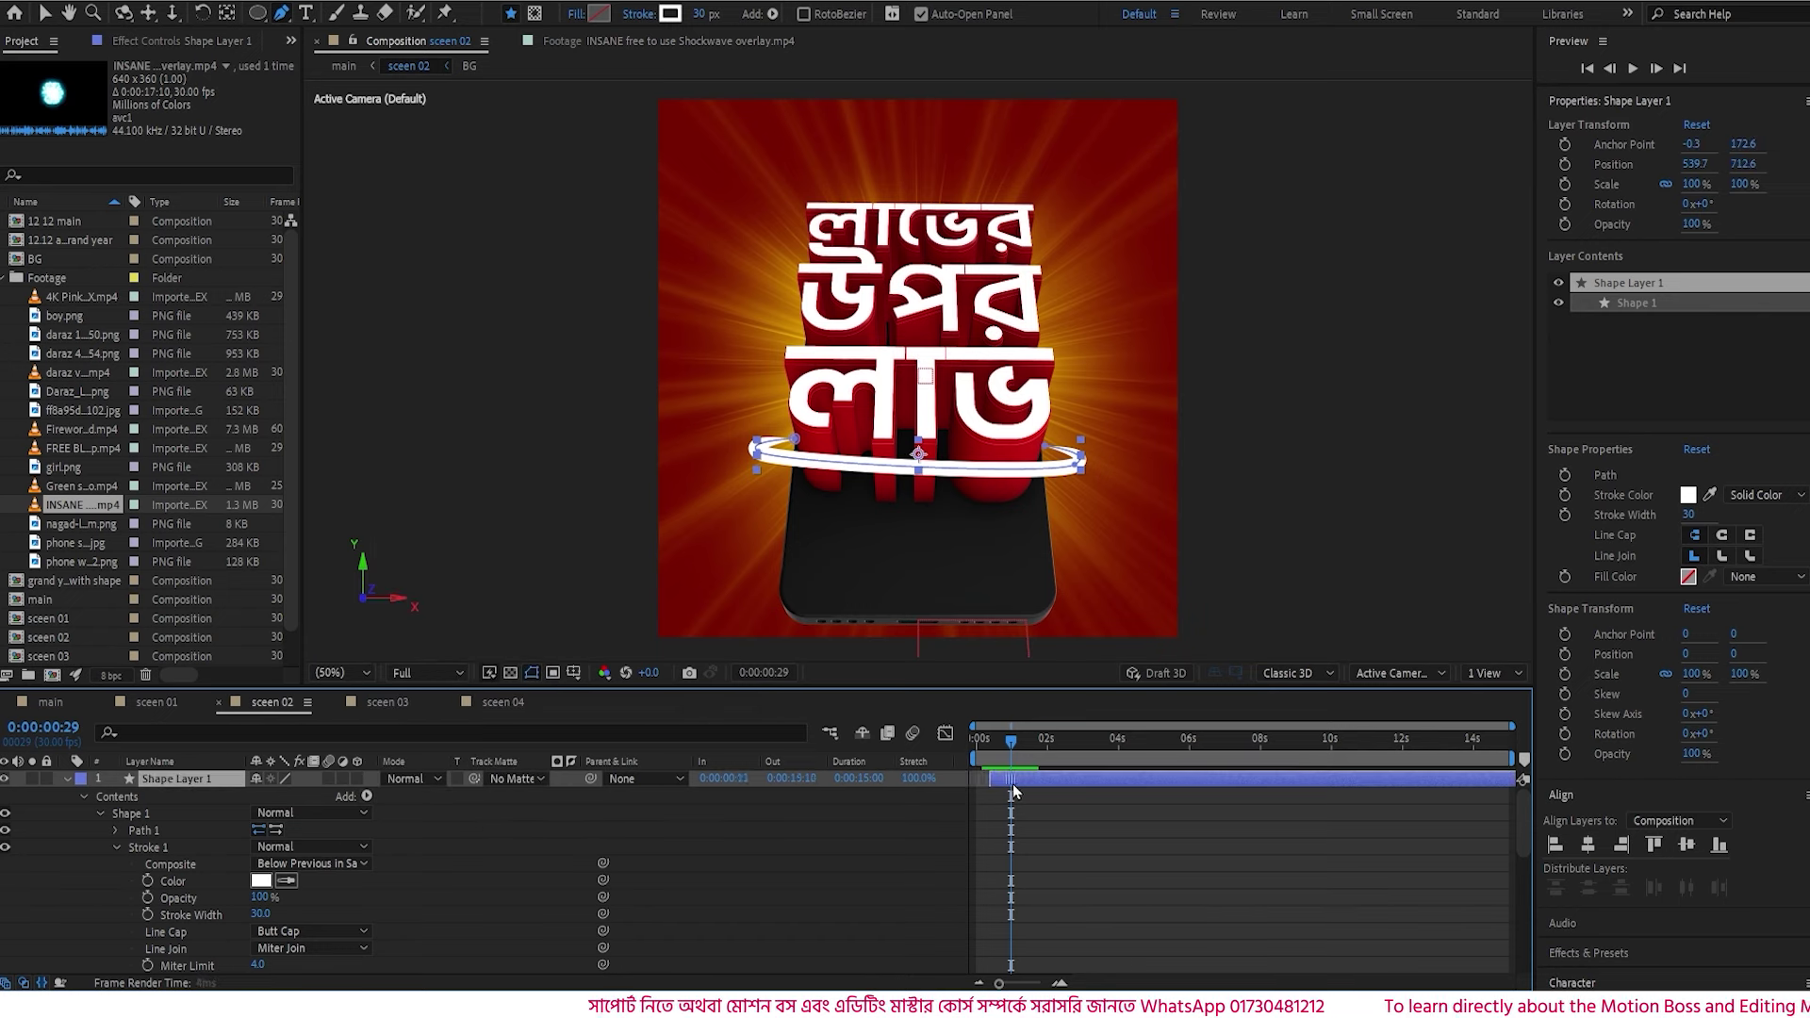
{"action": "left_click_drag", "start_coordinate": [1012, 784], "coordinate": [1037, 785]}
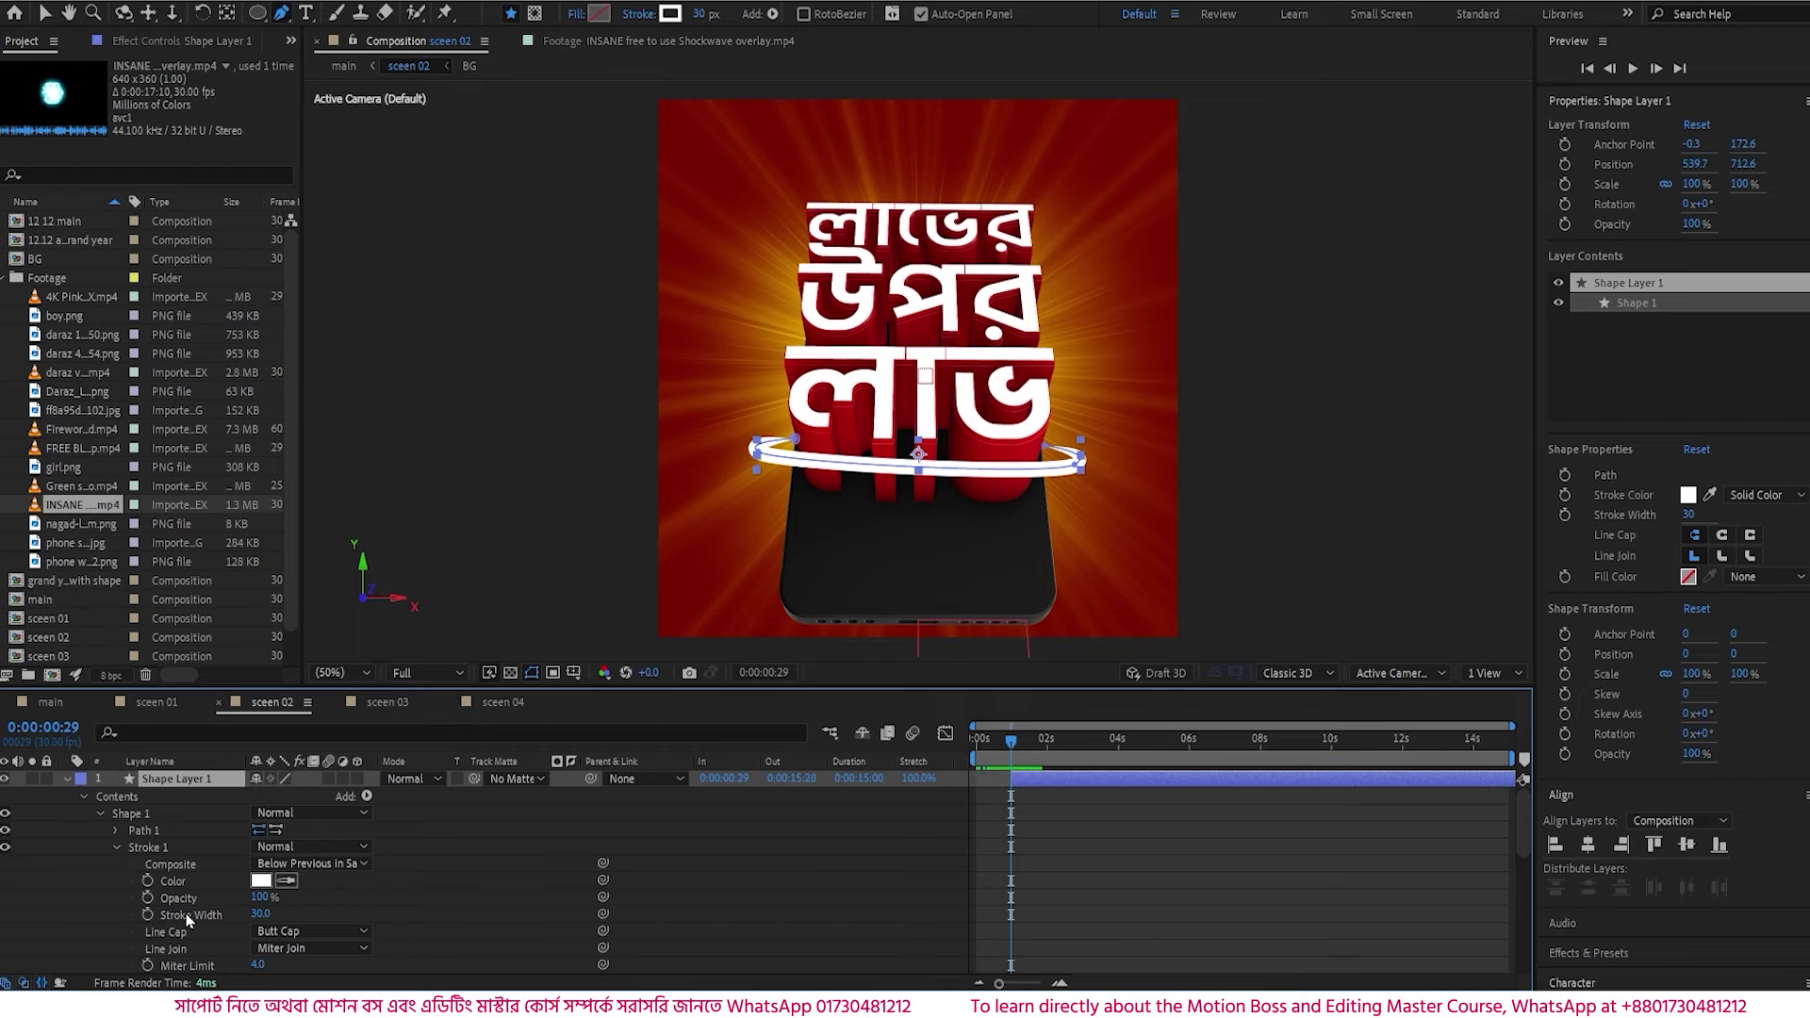
- Expand Trim Paths 1 and set its End to 0% while keeping Start at 0%
{"action": "scroll", "coordinate": [162, 874], "scroll_direction": "down", "scroll_amount": 3}
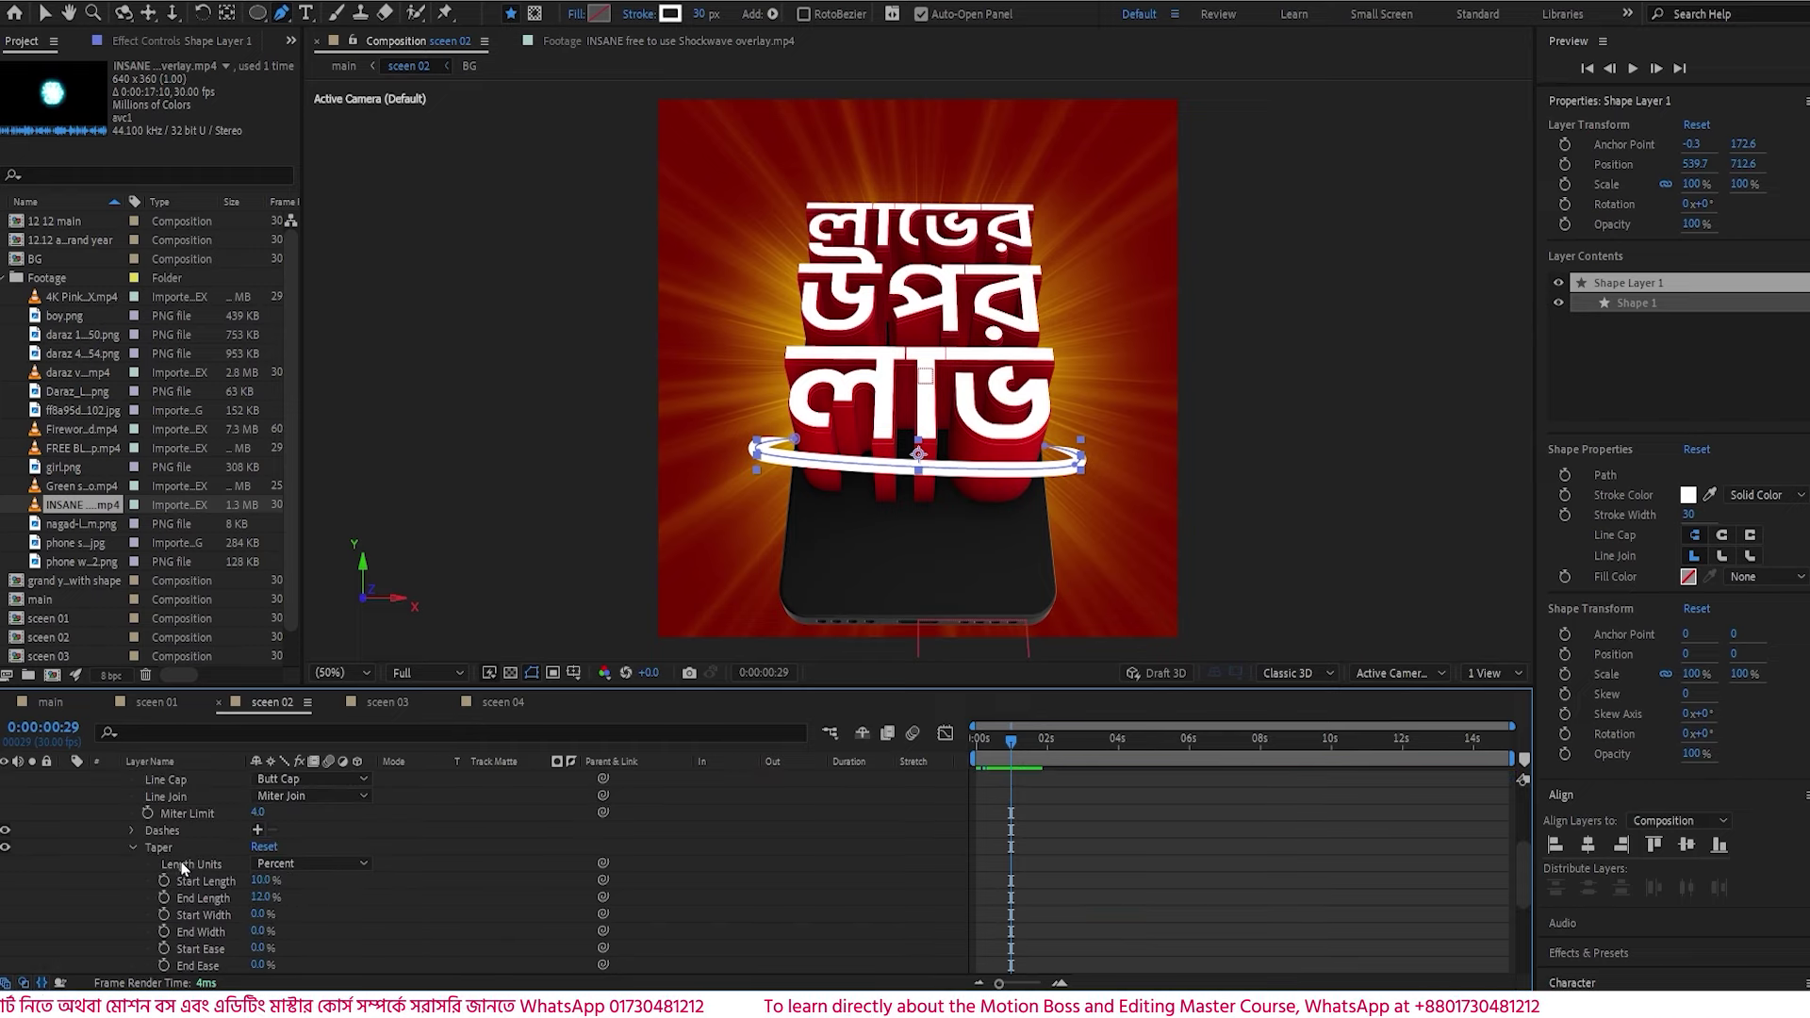
{"action": "scroll", "coordinate": [184, 869], "scroll_direction": "down", "scroll_amount": 2}
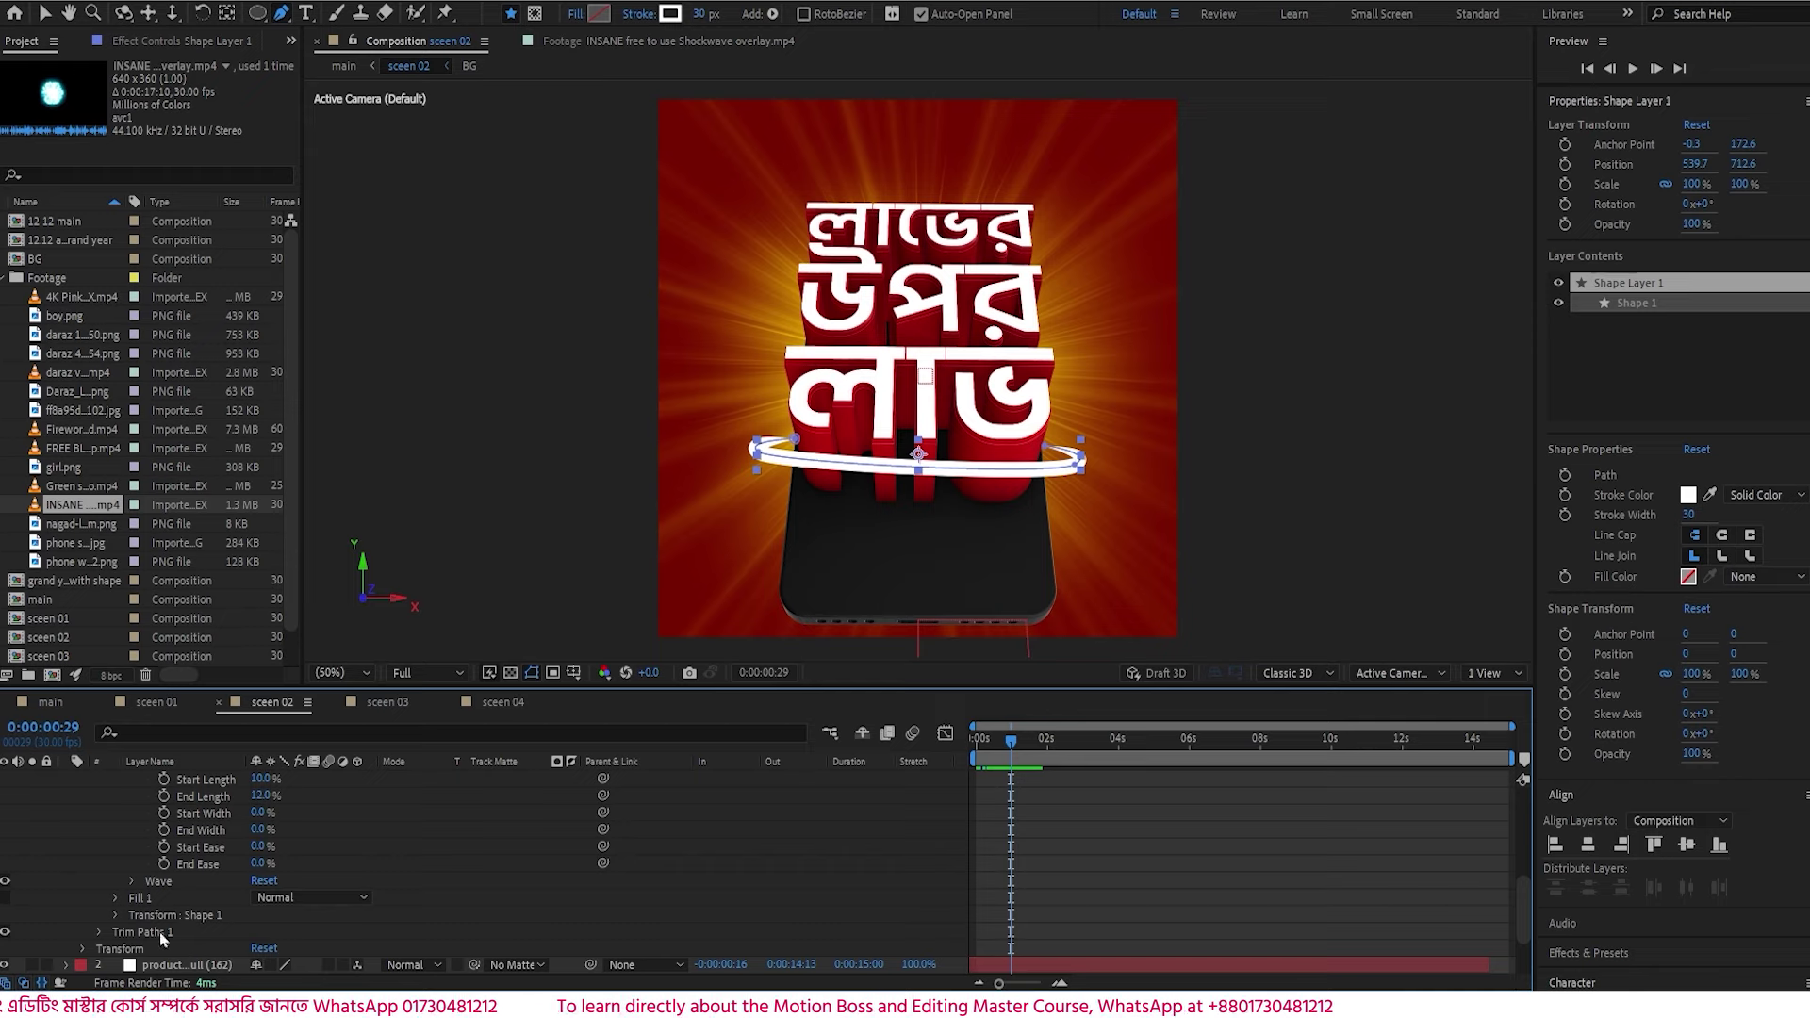
{"action": "left_click", "coordinate": [99, 931]}
{"action": "scroll", "coordinate": [117, 931], "scroll_direction": "down", "scroll_amount": 3}
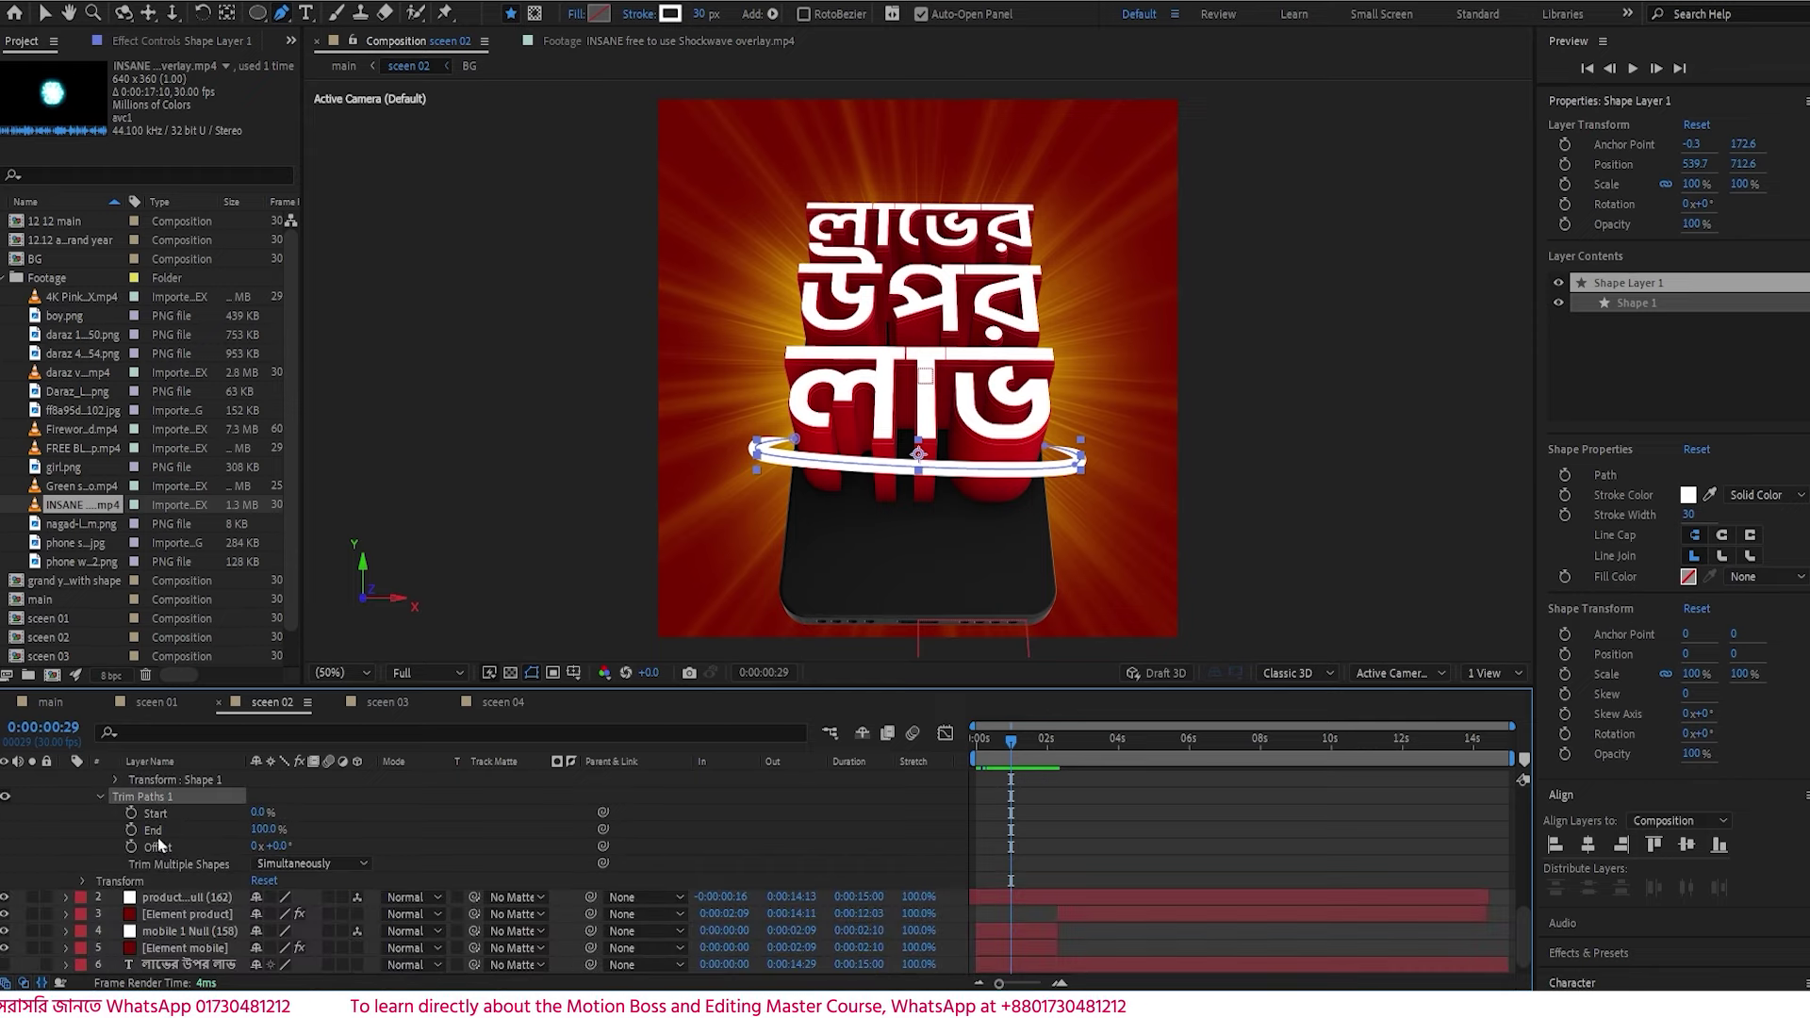
{"action": "mouse_move", "coordinate": [259, 812]}
{"action": "left_mouse_down"}
{"action": "mouse_move", "coordinate": [340, 815]}
{"action": "mouse_move", "coordinate": [241, 816]}
{"action": "left_mouse_up"}
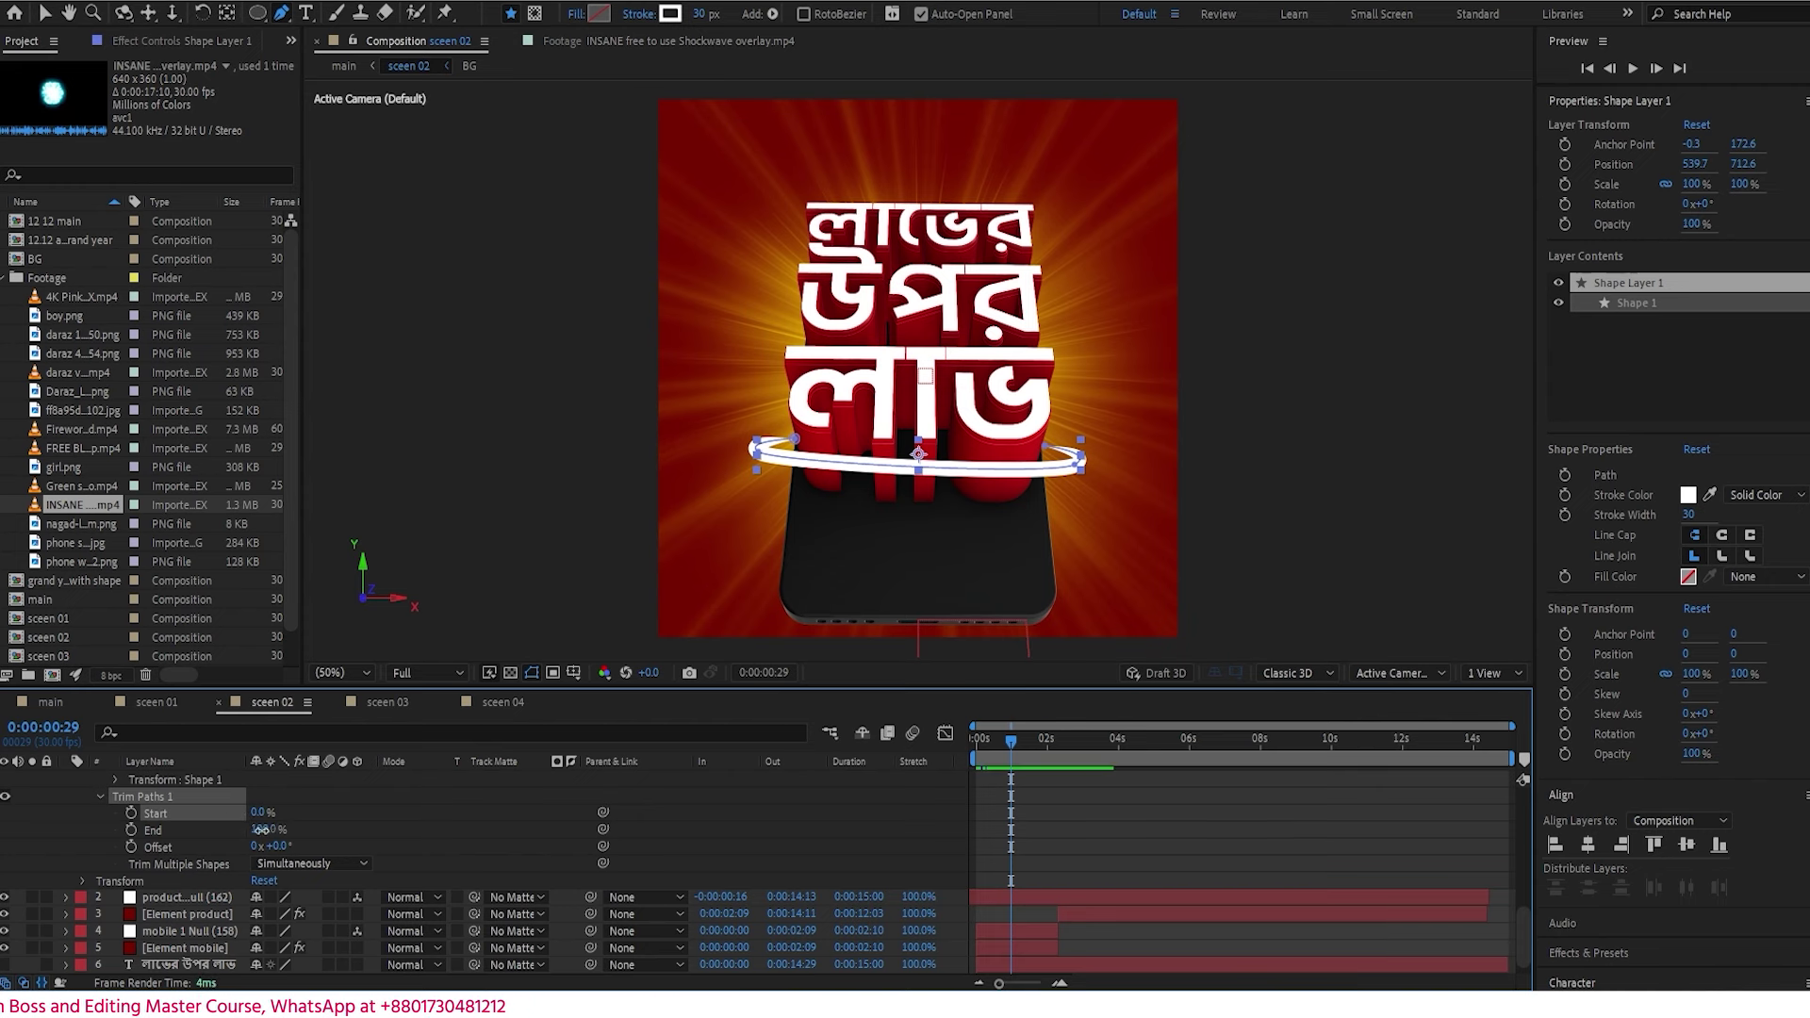
{"action": "left_click_drag", "start_coordinate": [261, 830], "coordinate": [207, 829]}
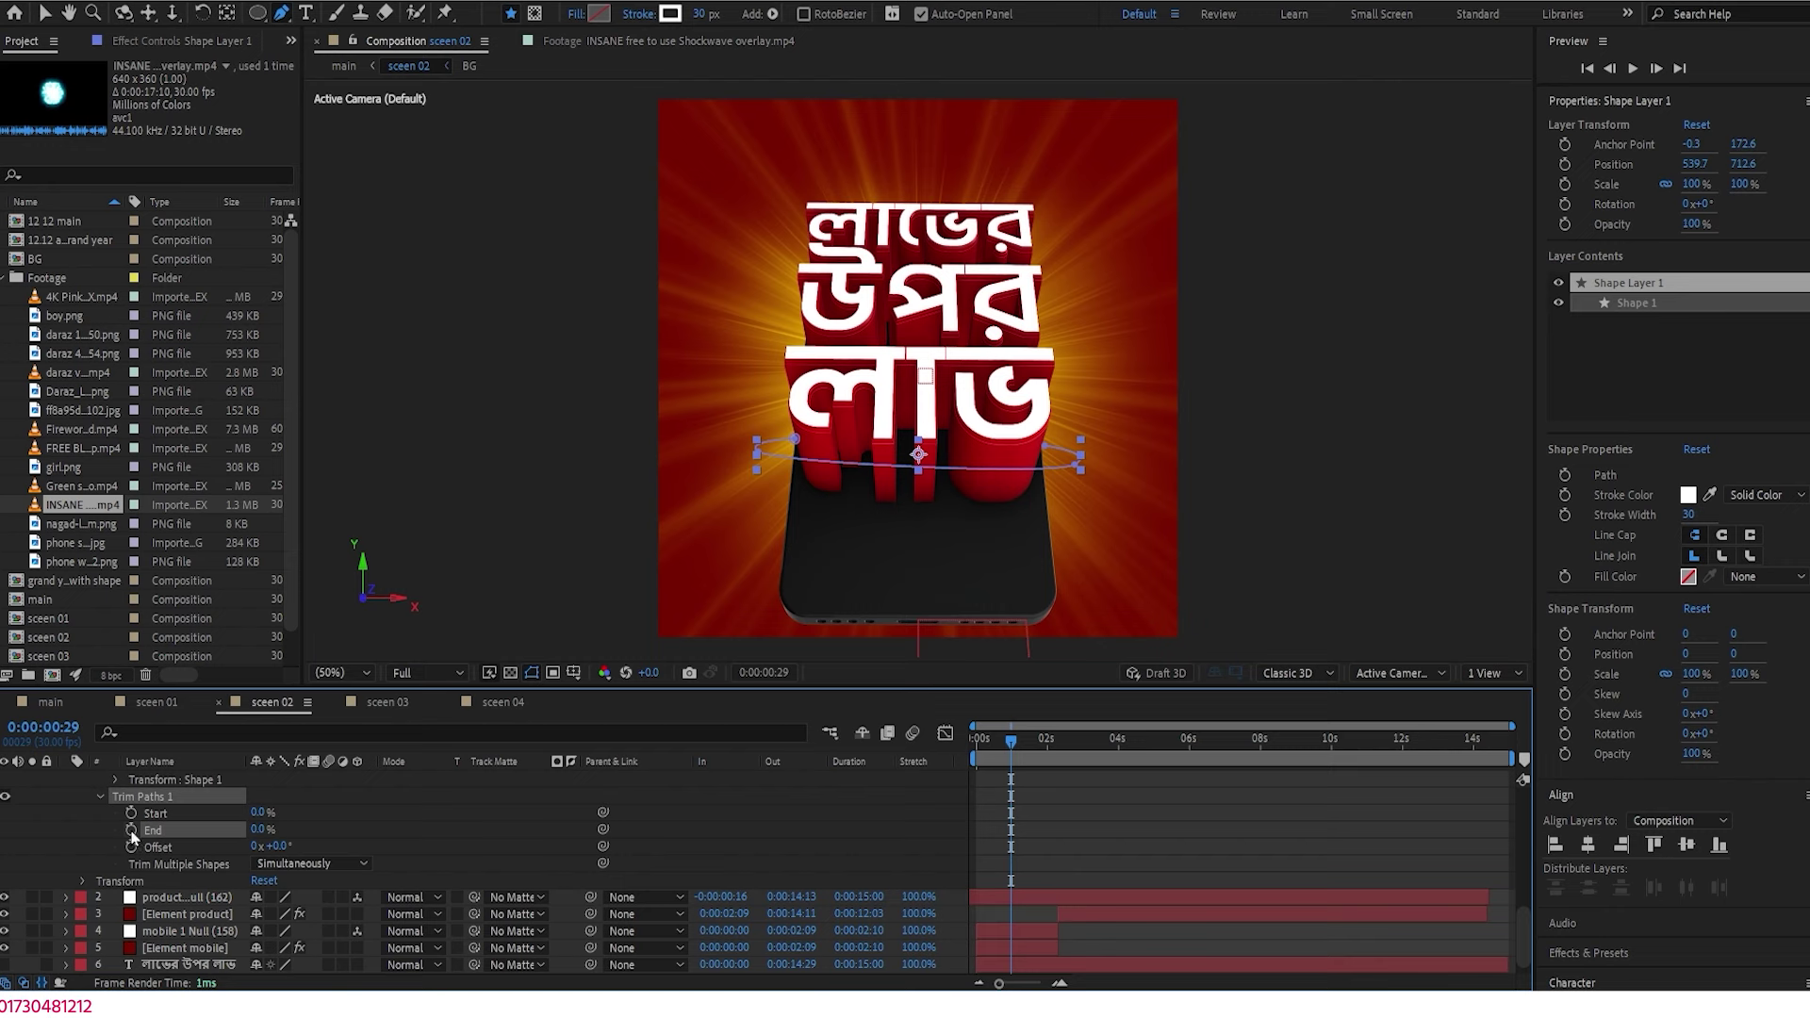
- Keyframe the Trim Paths End at 0% on 0:00:00:29 and at 100% on 0:00:01:10
{"action": "key", "text": "Page_Down"}
{"action": "key", "text": "Page_Down"}
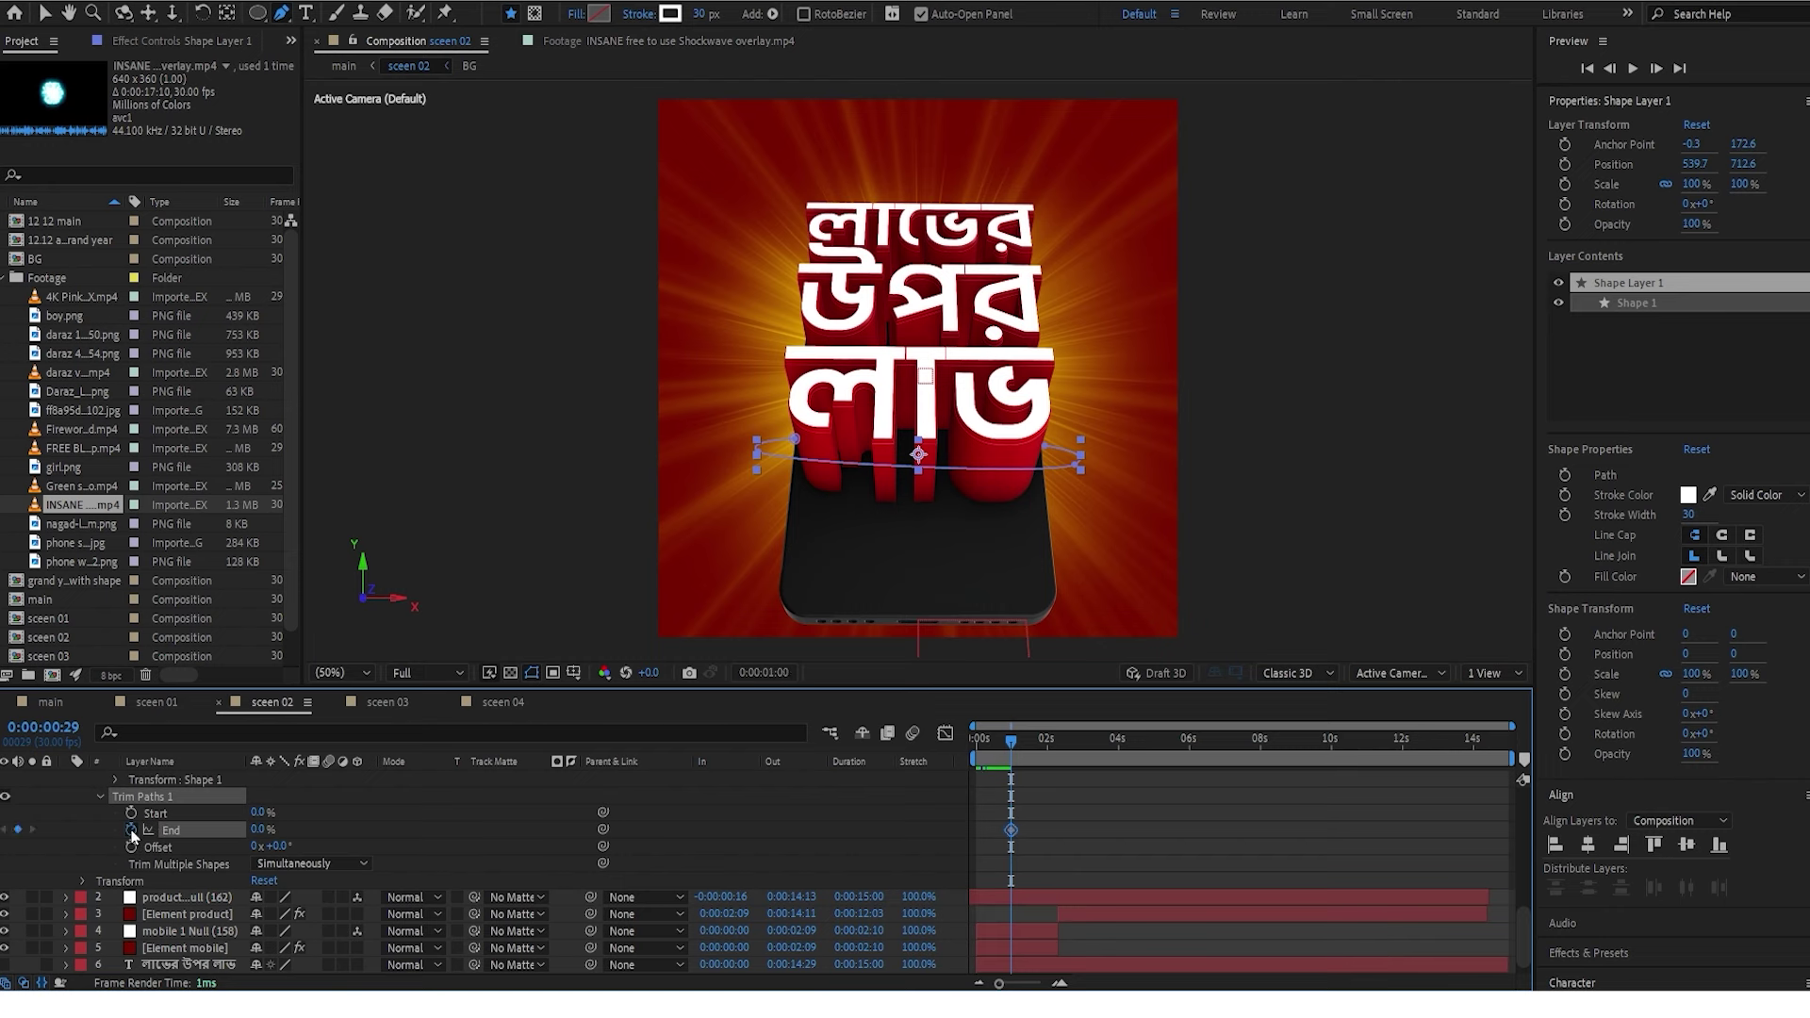
{"action": "key", "text": "Page_Down"}
{"action": "key", "text": "Page_Down"}
{"action": "key", "text": "Page_Down"}
{"action": "key", "text": "Page_Down"}
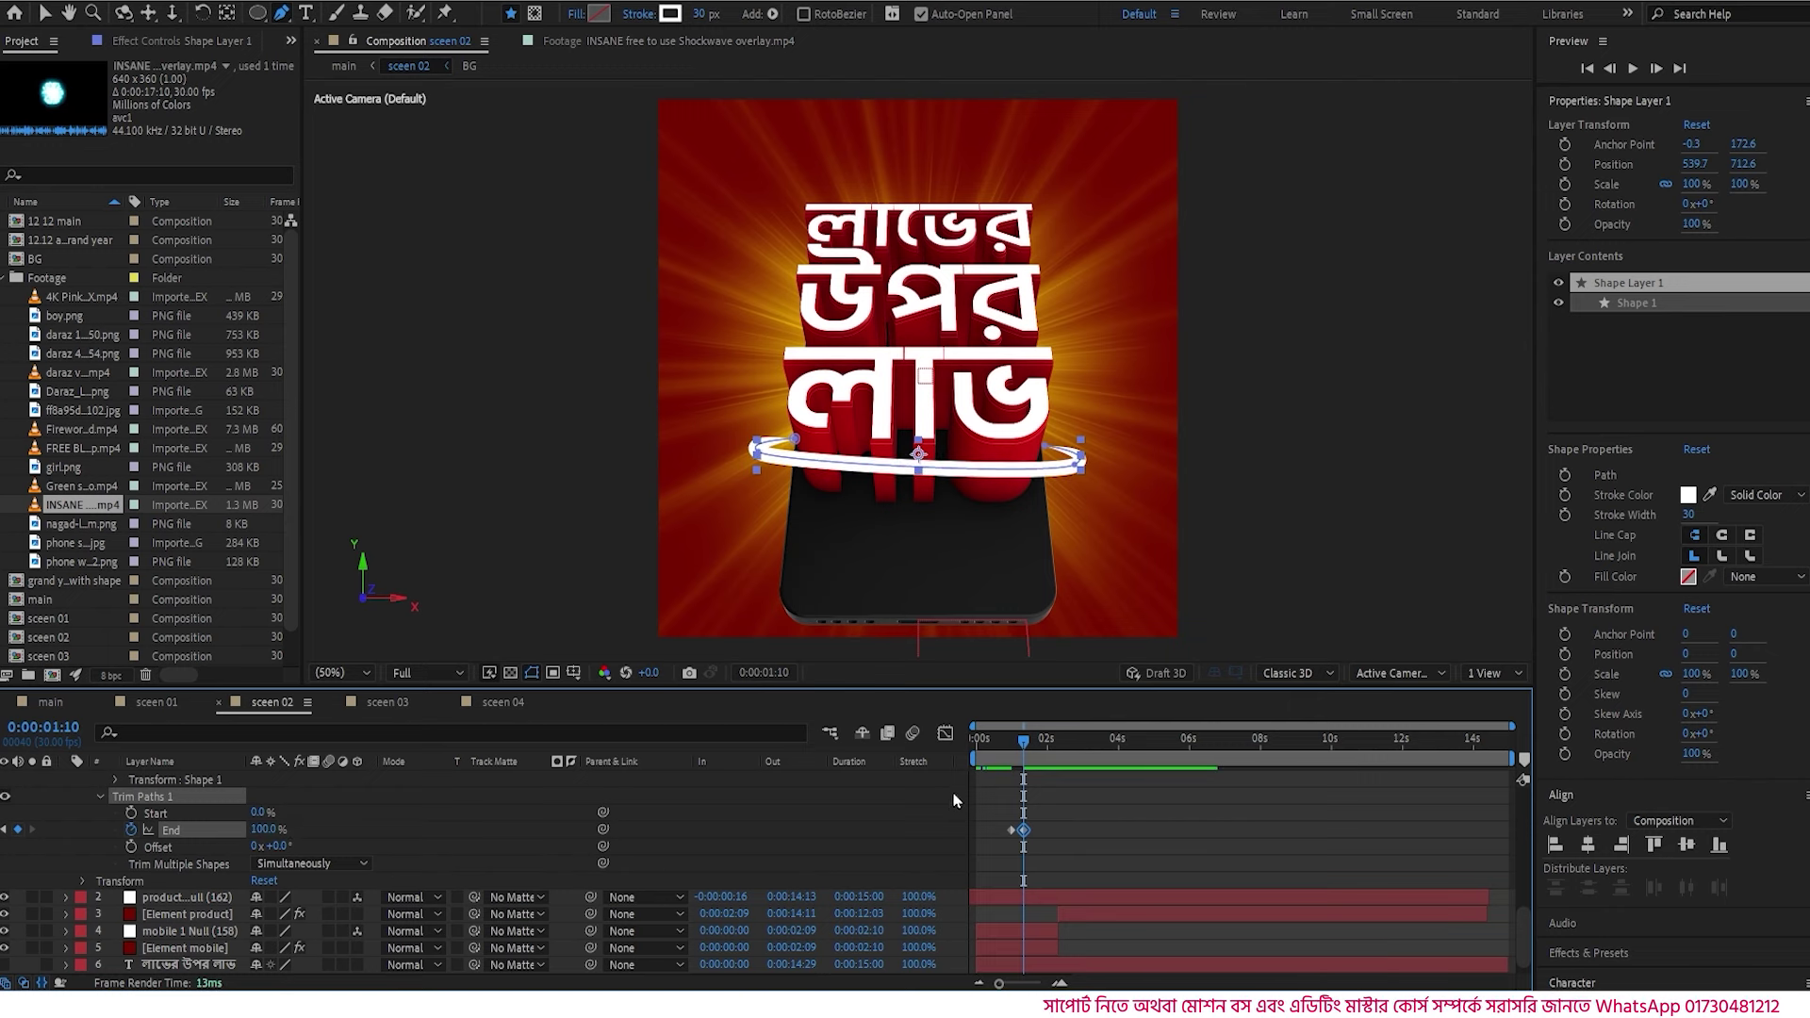
- Keyframe the Trim Paths Start from 0% to 100%, offset its keyframes behind the End keyframes and preview the streak
{"action": "key", "text": "j"}
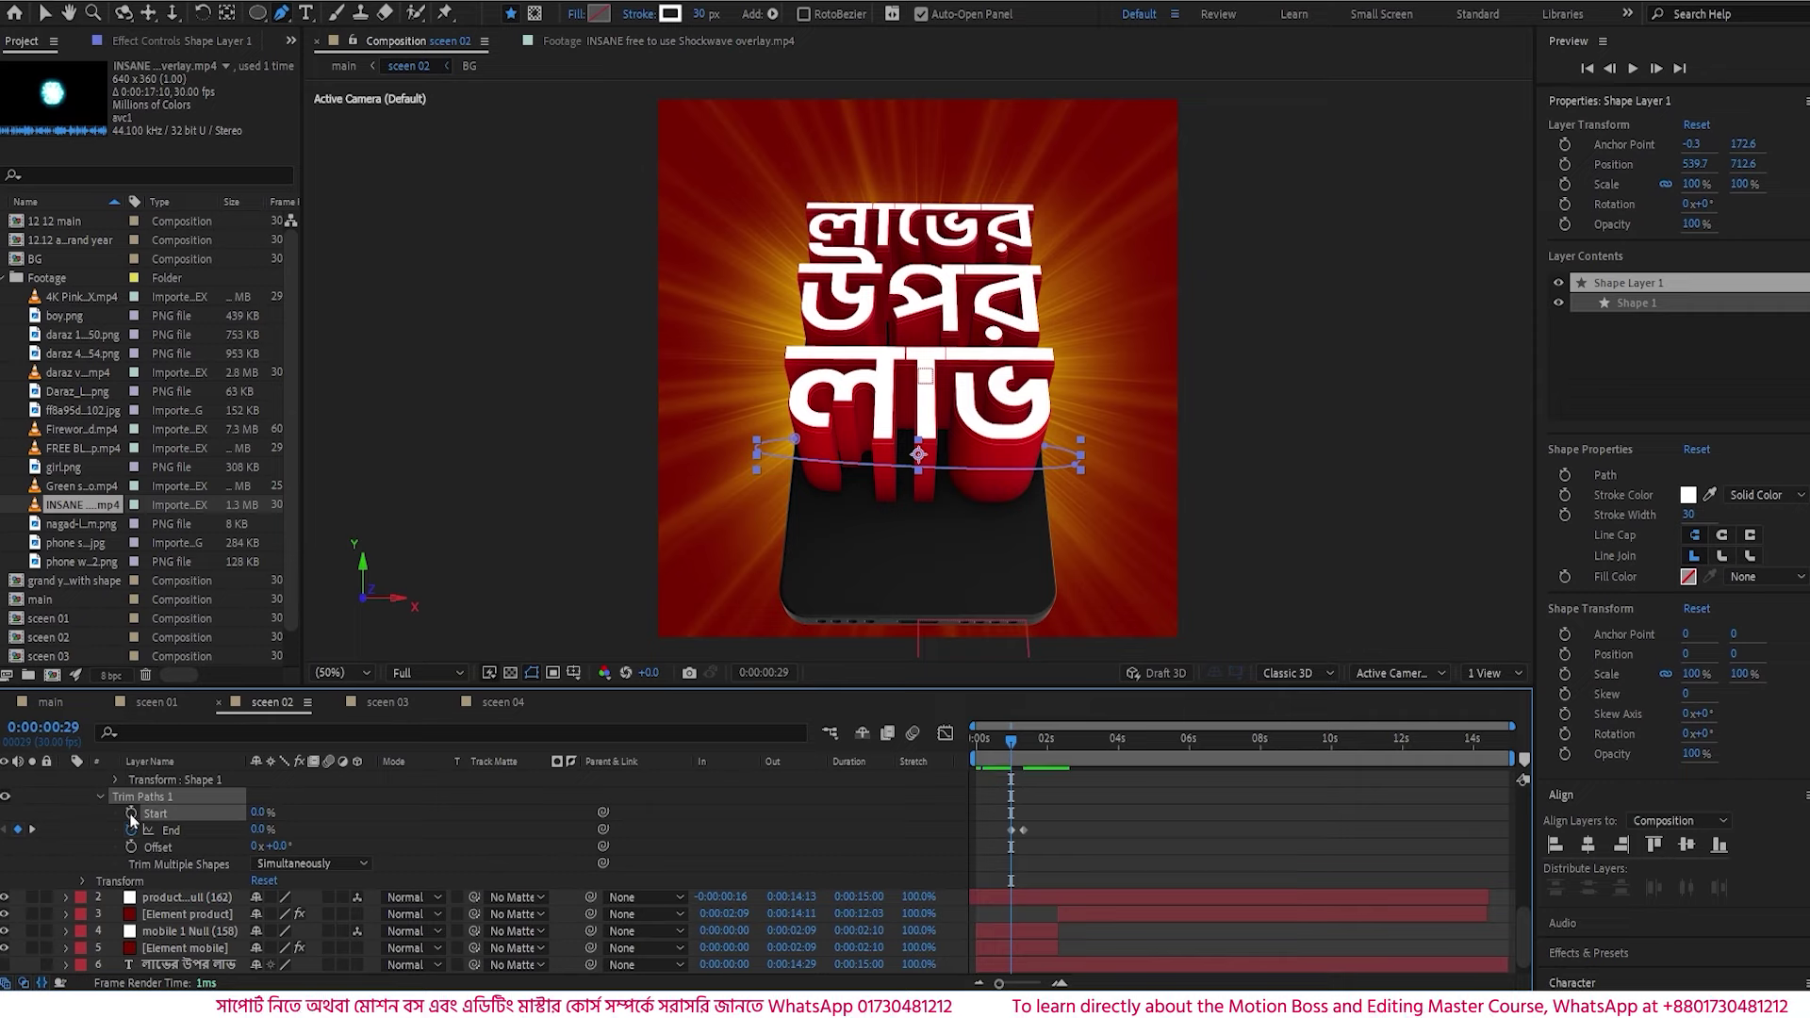
{"action": "left_click_drag", "start_coordinate": [1013, 747], "coordinate": [1021, 748]}
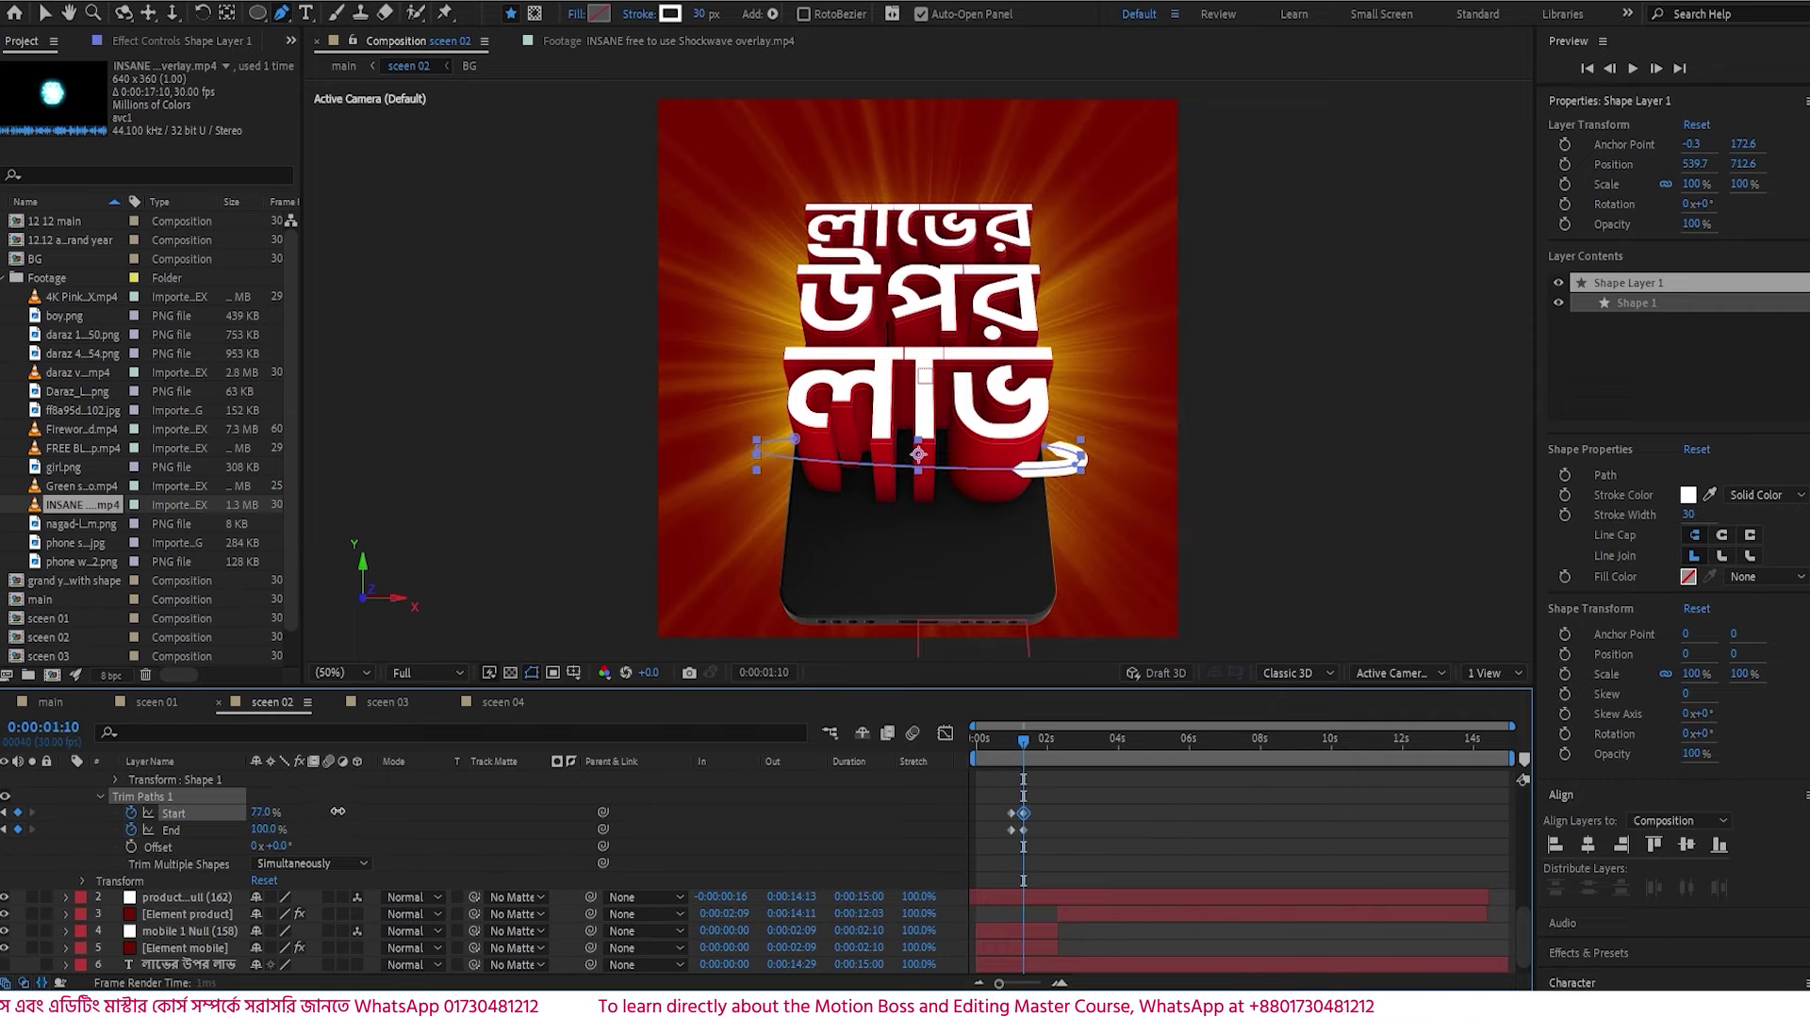
{"action": "left_click_drag", "start_coordinate": [1022, 748], "coordinate": [1007, 820]}
{"action": "key", "text": "space"}
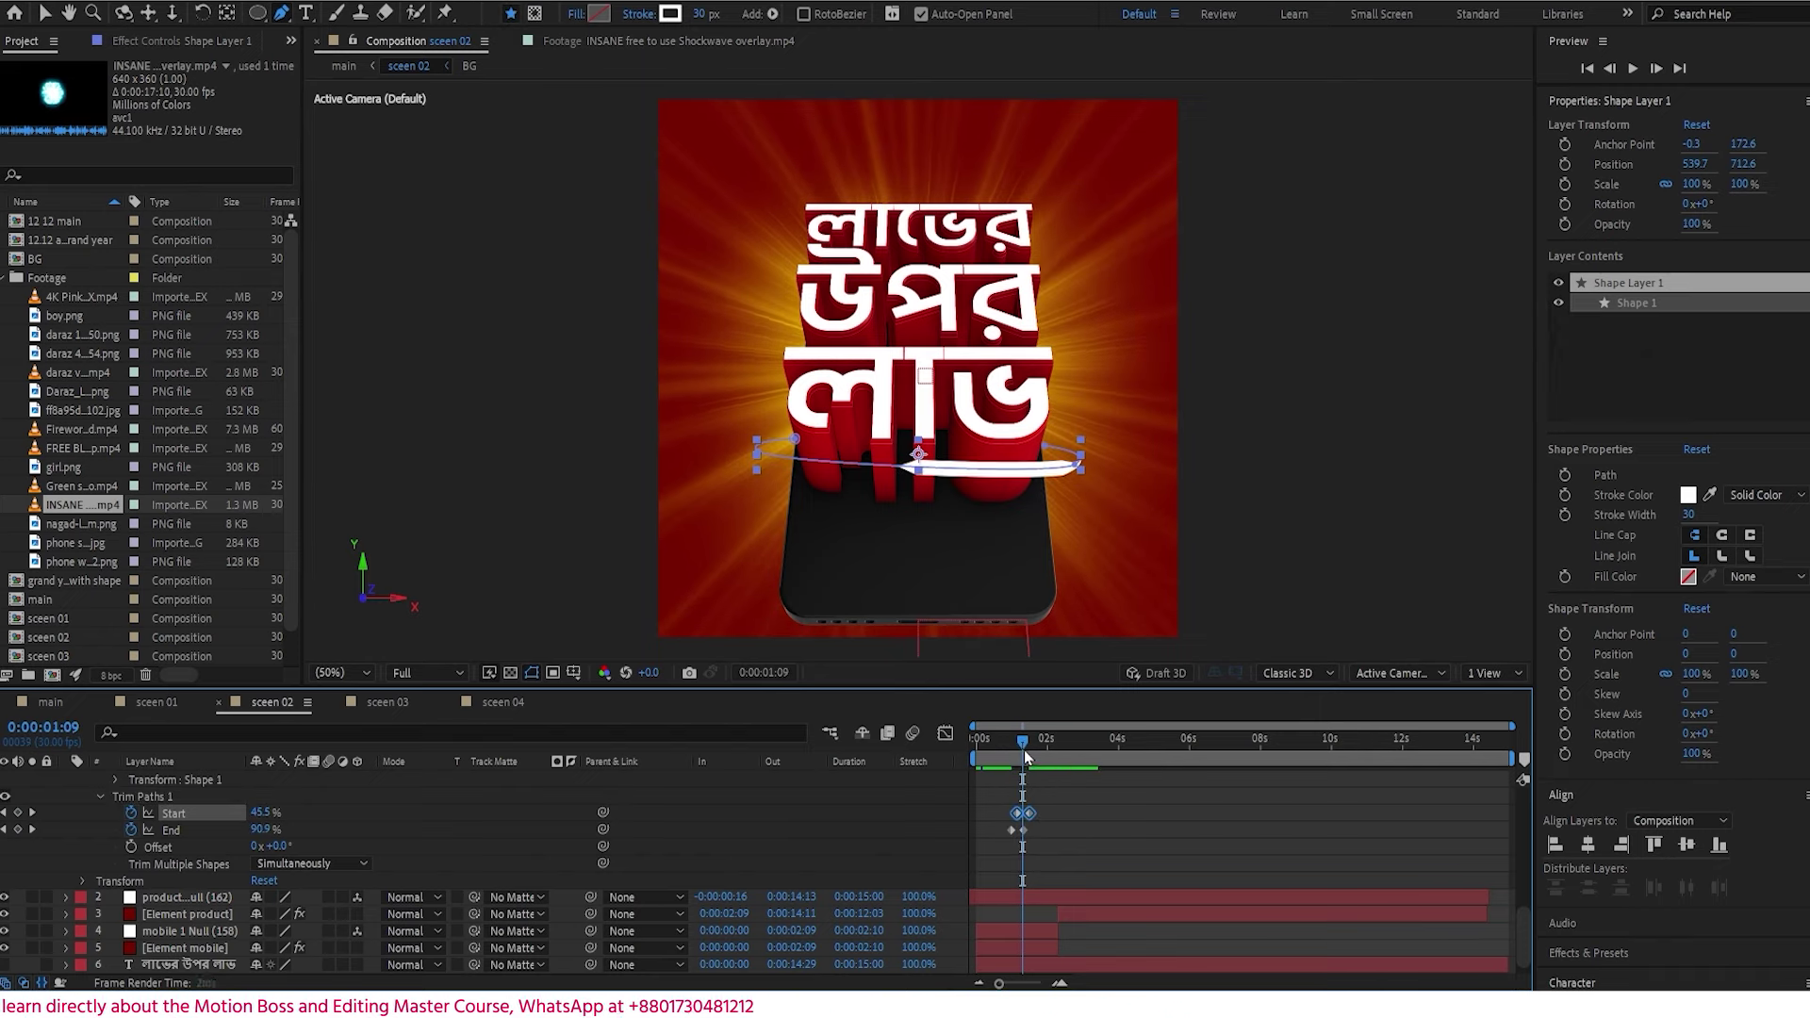
{"action": "key", "text": "space"}
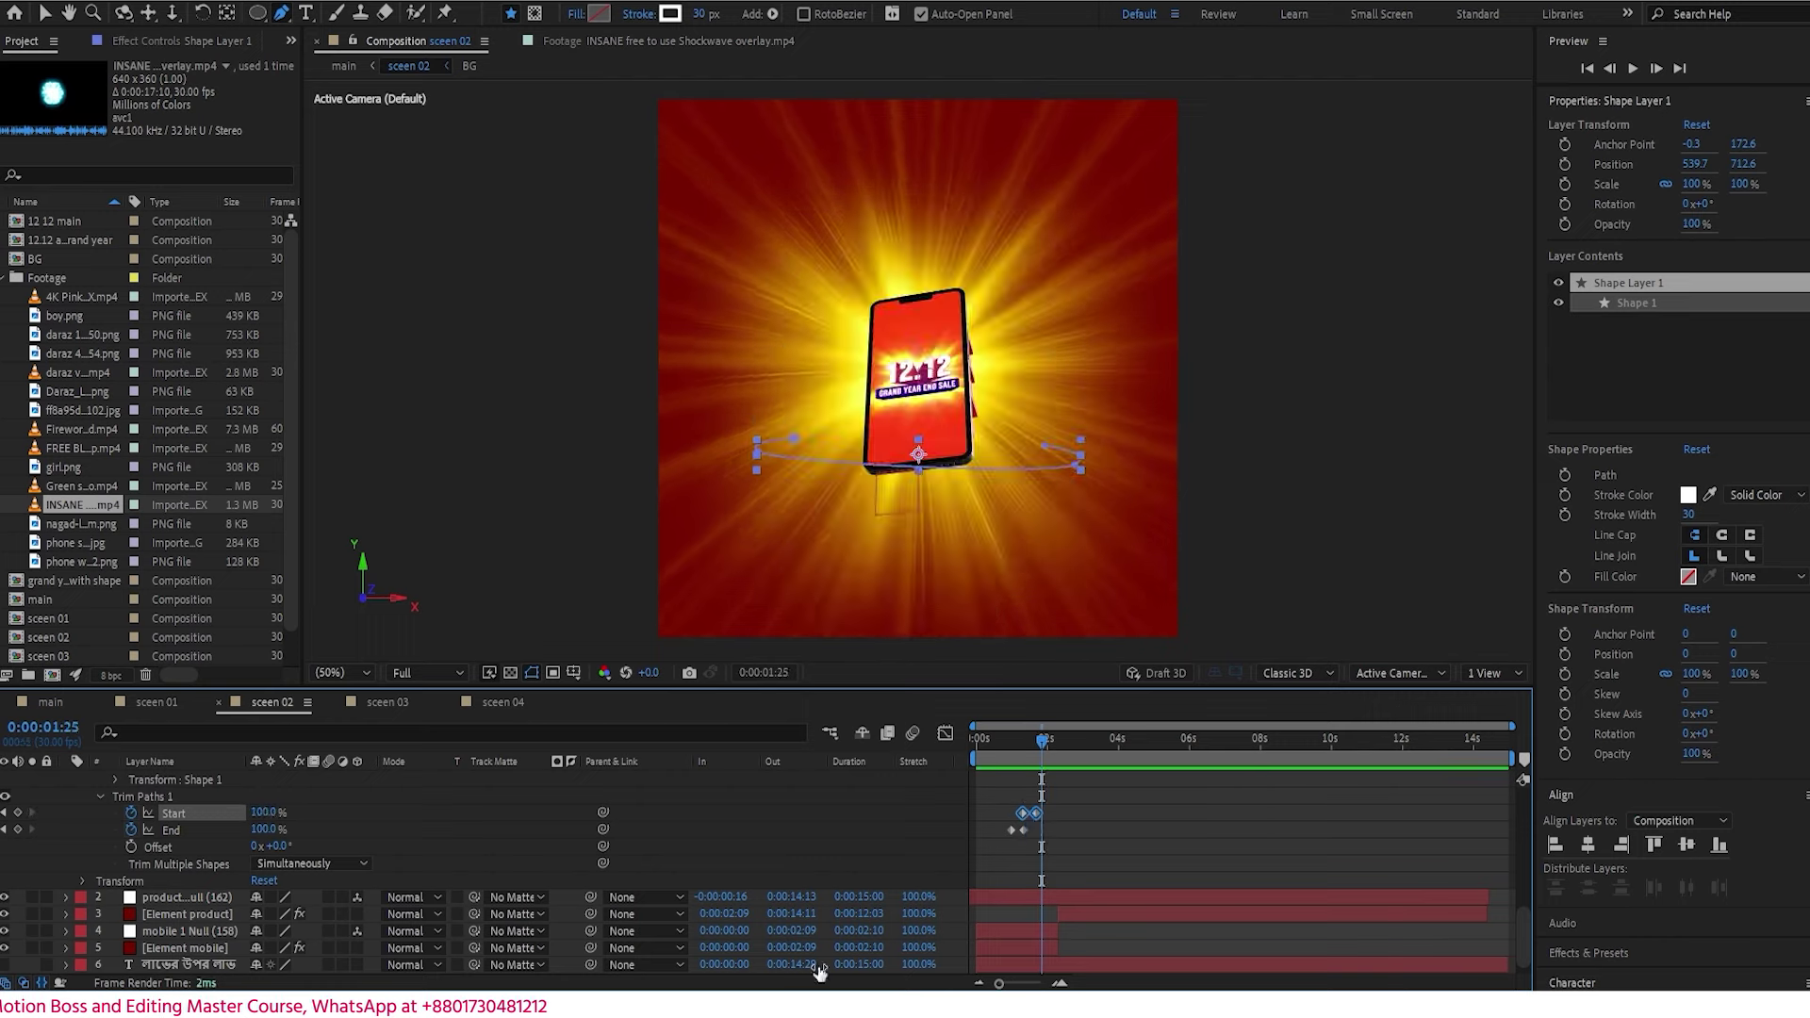
- Move the last Trim Paths Start keyframe of Shape Layer 1 earlier and preview the streak's timing
{"action": "left_click_drag", "start_coordinate": [998, 983], "coordinate": [1031, 983]}
{"action": "left_click_drag", "start_coordinate": [1212, 802], "coordinate": [1174, 814]}
{"action": "left_click", "coordinate": [1109, 742]}
{"action": "key", "text": "space"}
{"action": "key", "text": "space"}
{"action": "left_click", "coordinate": [1090, 743]}
{"action": "key", "text": "space"}
{"action": "key", "text": "space"}
{"action": "scroll", "coordinate": [302, 792], "scroll_direction": "up", "scroll_amount": 2}
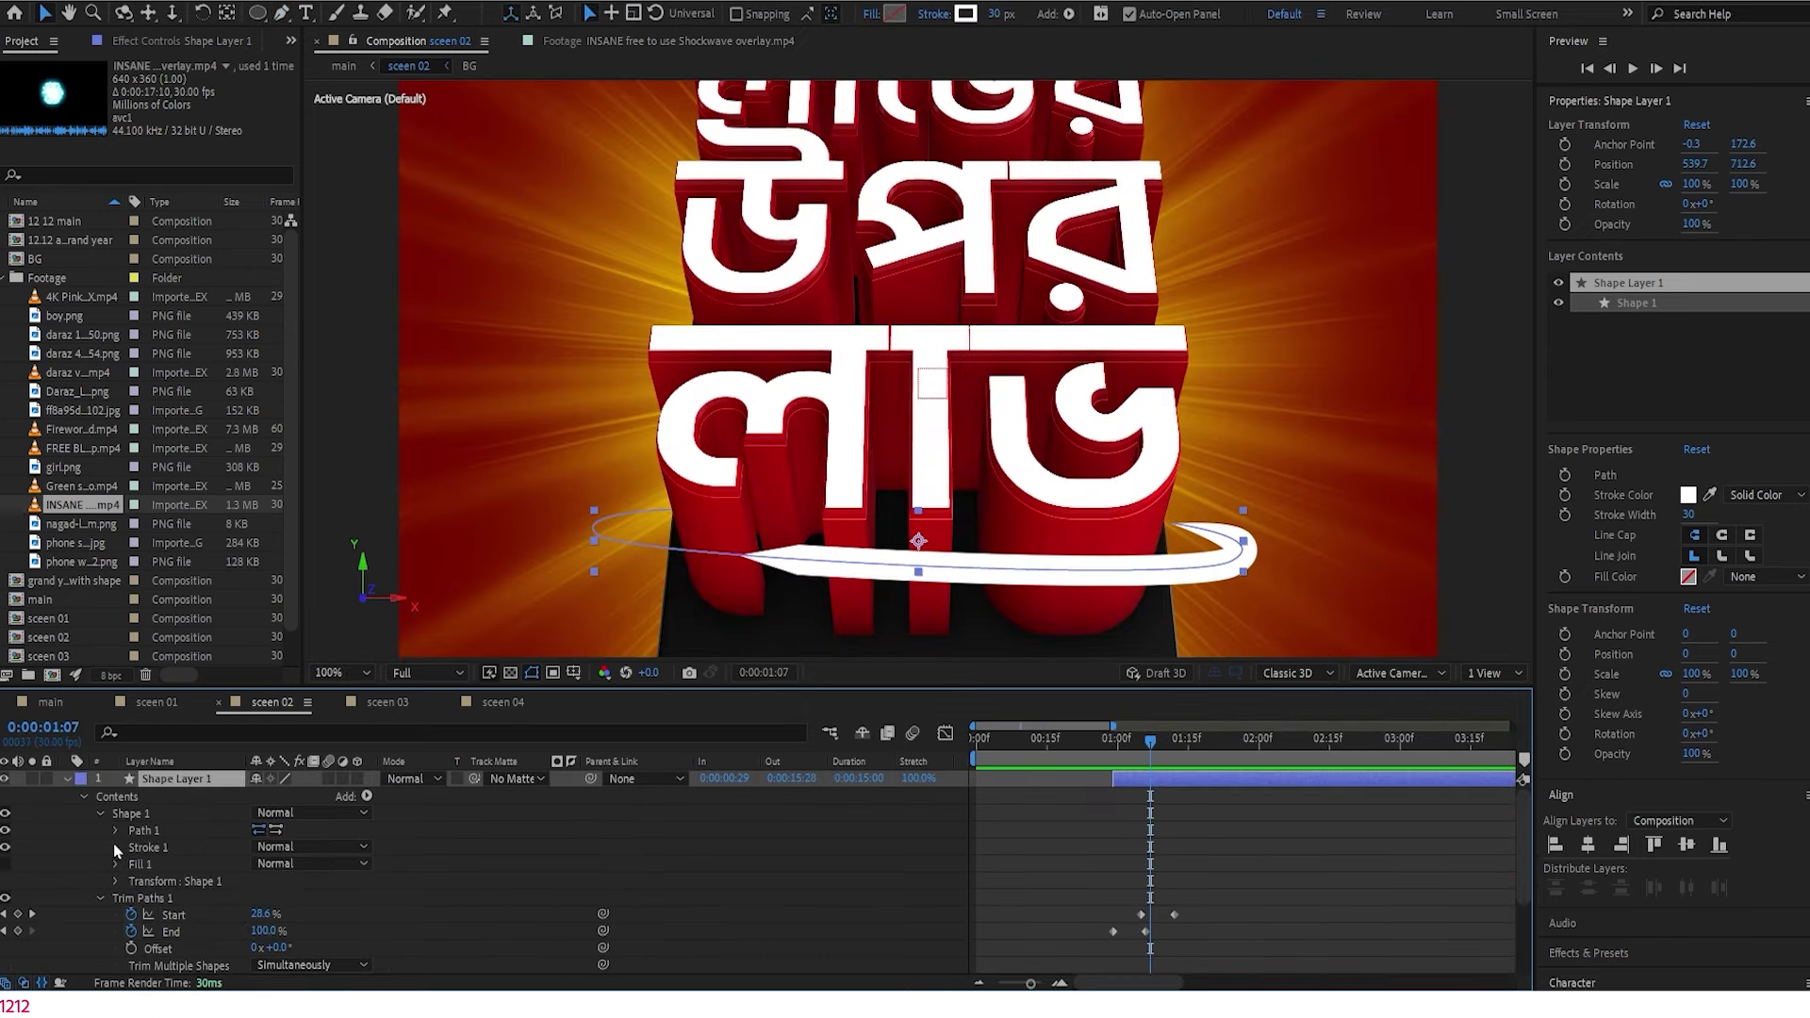
- Taper Stroke 1 of Shape Layer 1 at both ends, with Start Length 38% and End Length 53%, and check the streak
{"action": "left_click", "coordinate": [115, 847]}
{"action": "scroll", "coordinate": [100, 856], "scroll_direction": "down", "scroll_amount": 2}
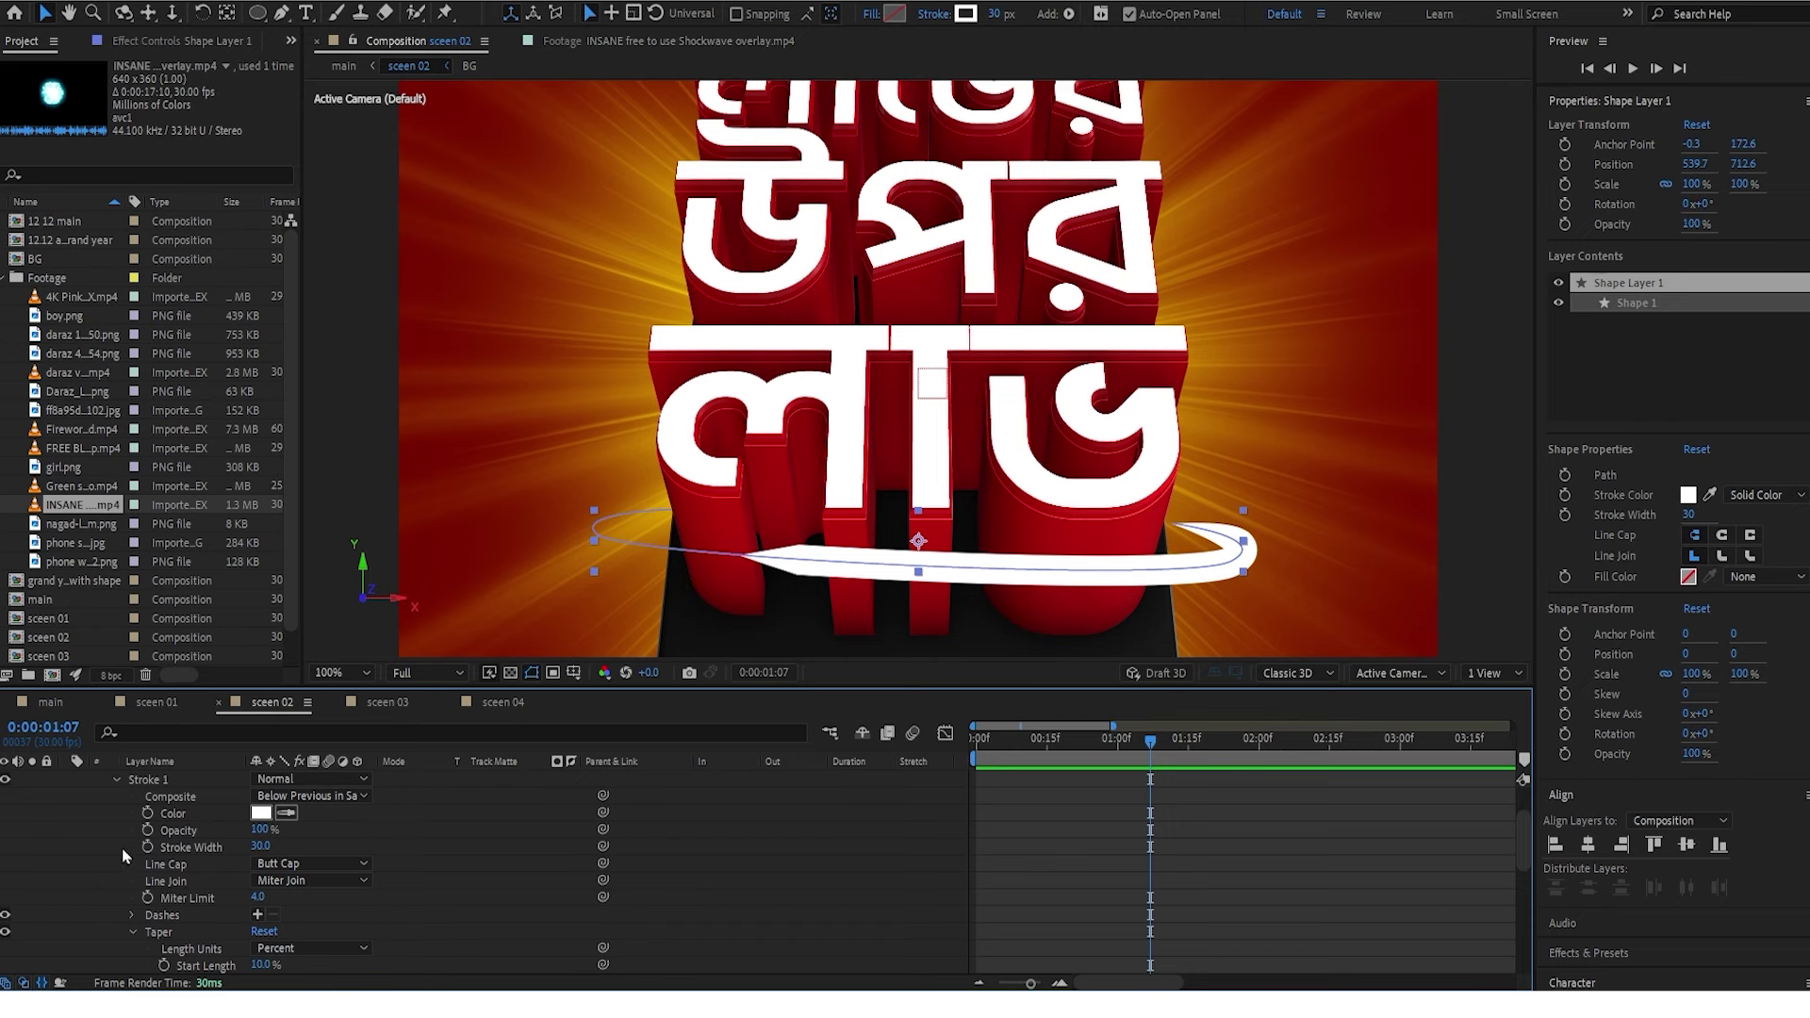
{"action": "scroll", "coordinate": [139, 869], "scroll_direction": "down", "scroll_amount": 2}
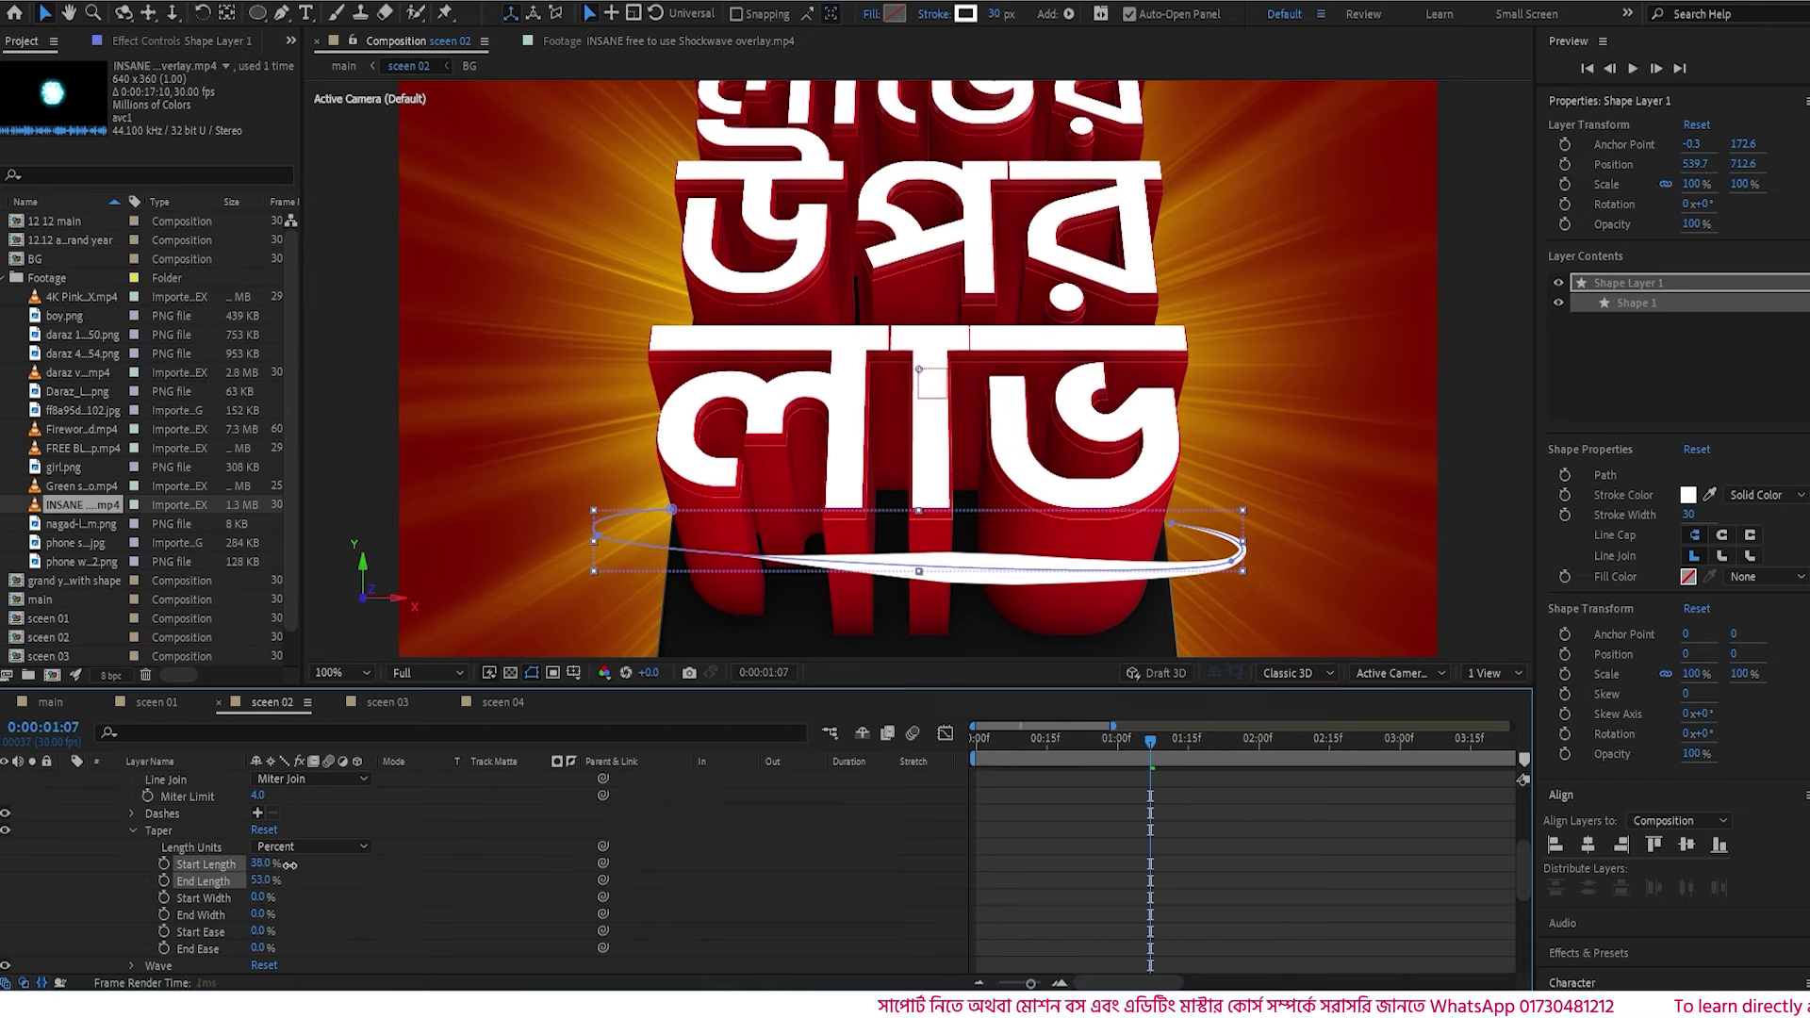
{"action": "mouse_move", "coordinate": [1150, 741]}
{"action": "left_mouse_down"}
{"action": "mouse_move", "coordinate": [1103, 745]}
{"action": "mouse_move", "coordinate": [1192, 754]}
{"action": "mouse_move", "coordinate": [1111, 762]}
{"action": "mouse_move", "coordinate": [1150, 762]}
{"action": "left_mouse_up"}
{"action": "mouse_move", "coordinate": [261, 863]}
{"action": "left_mouse_down"}
{"action": "mouse_move", "coordinate": [285, 895]}
{"action": "mouse_move", "coordinate": [265, 898]}
{"action": "left_mouse_up"}
{"action": "left_click_drag", "start_coordinate": [254, 914], "coordinate": [292, 926]}
{"action": "mouse_move", "coordinate": [1149, 744]}
{"action": "left_mouse_down"}
{"action": "mouse_move", "coordinate": [1095, 747]}
{"action": "mouse_move", "coordinate": [1179, 747]}
{"action": "mouse_move", "coordinate": [1130, 747]}
{"action": "mouse_move", "coordinate": [1145, 747]}
{"action": "left_mouse_up"}
{"action": "scroll", "coordinate": [182, 877], "scroll_direction": "up", "scroll_amount": 5}
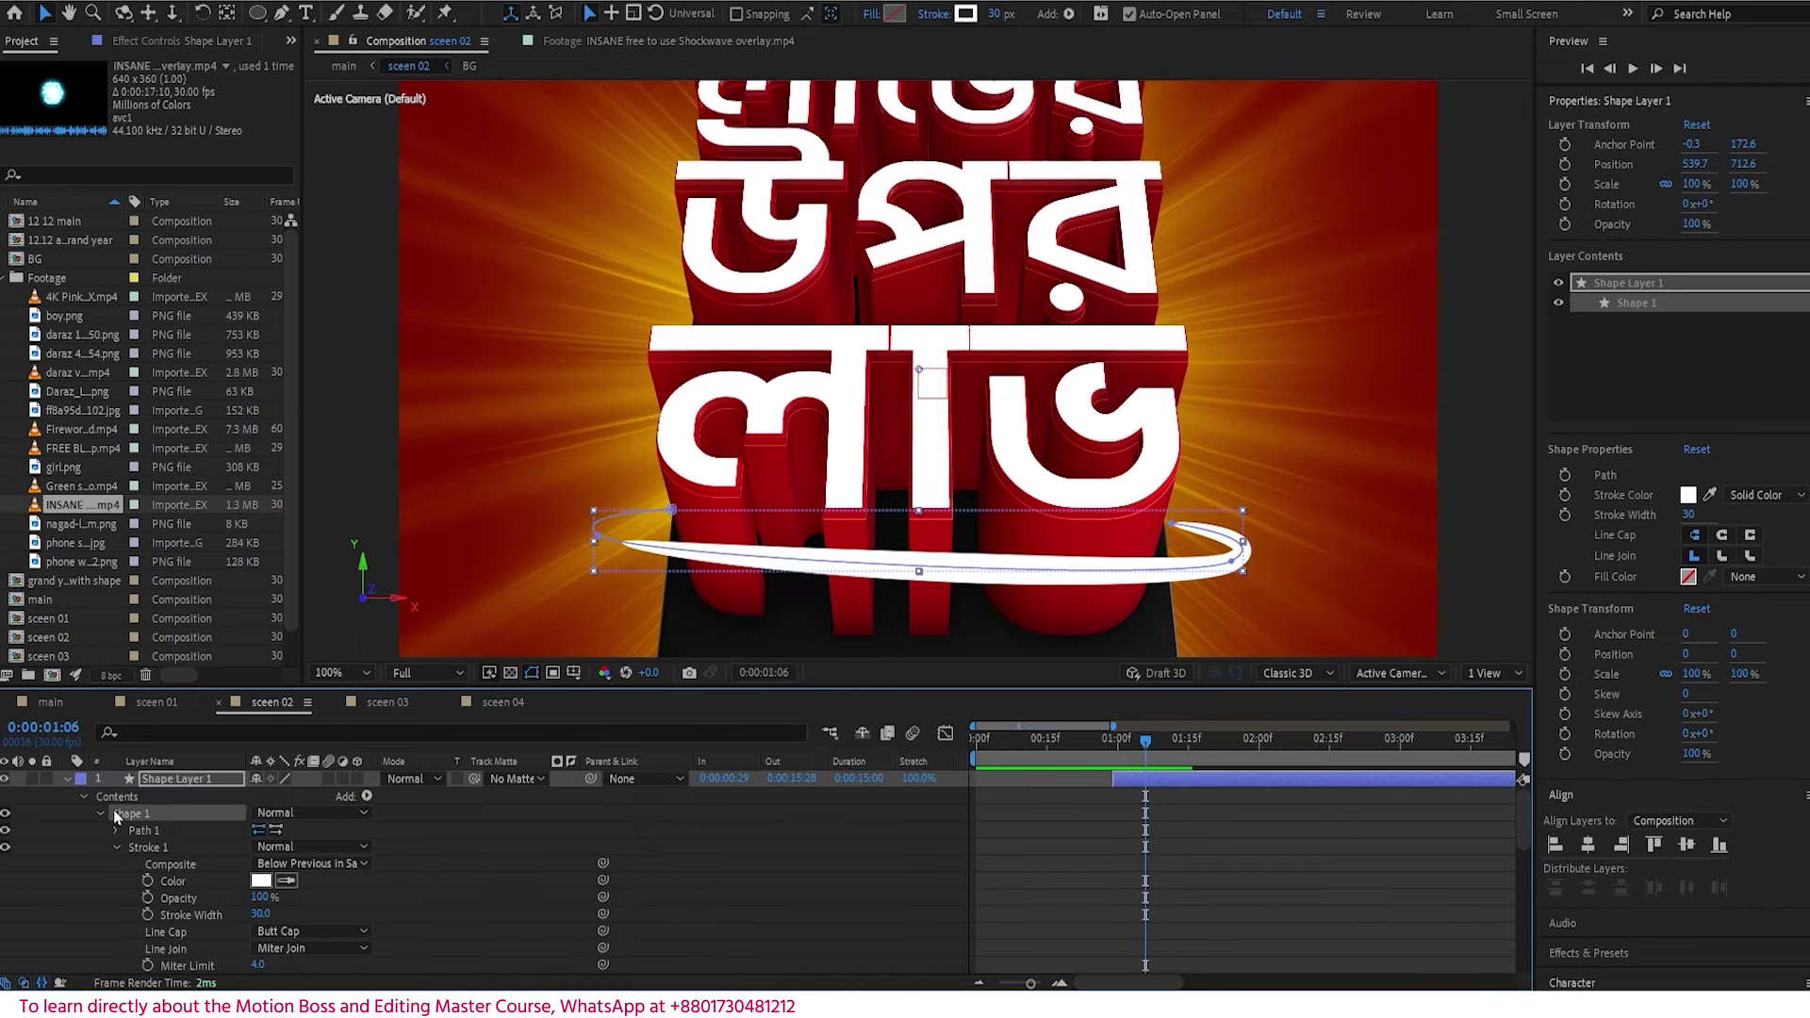
- Duplicate Shape Layer 1, start the copy at 0:00:01:02 and move it slightly above the original streak
{"action": "left_click", "coordinate": [67, 780]}
{"action": "left_click", "coordinate": [201, 781]}
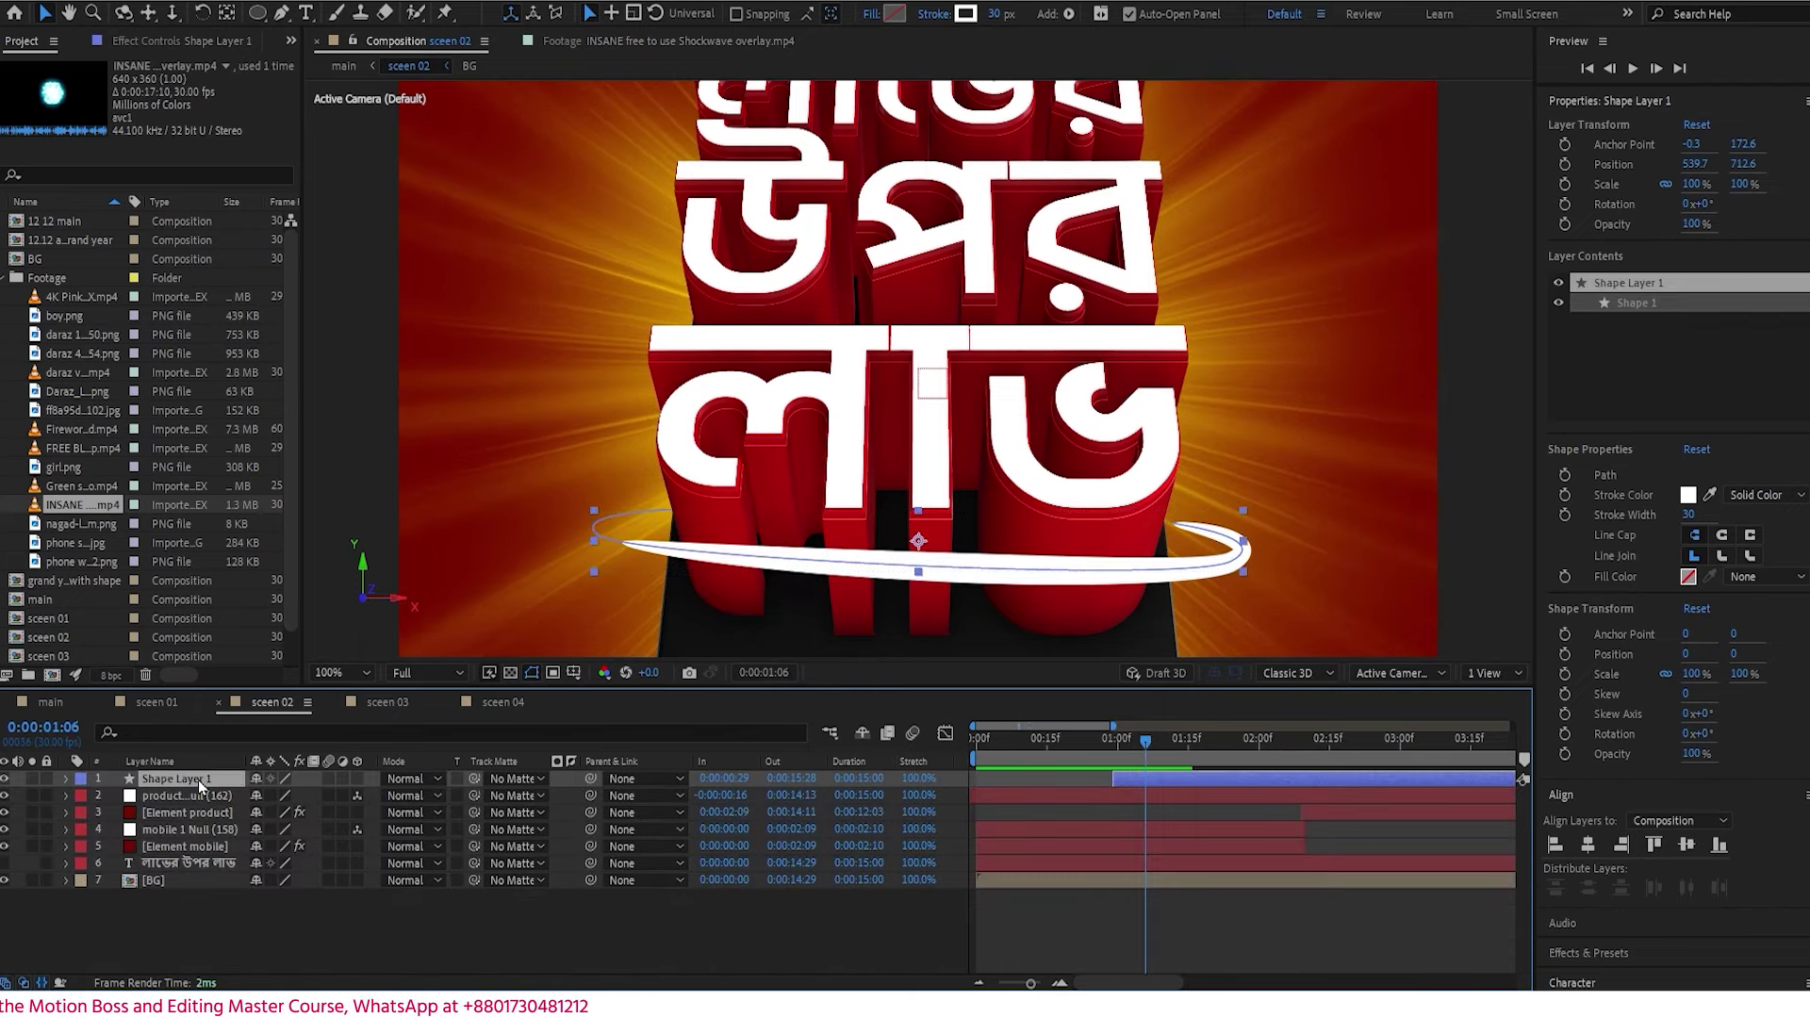
{"action": "key", "text": "ctrl+d"}
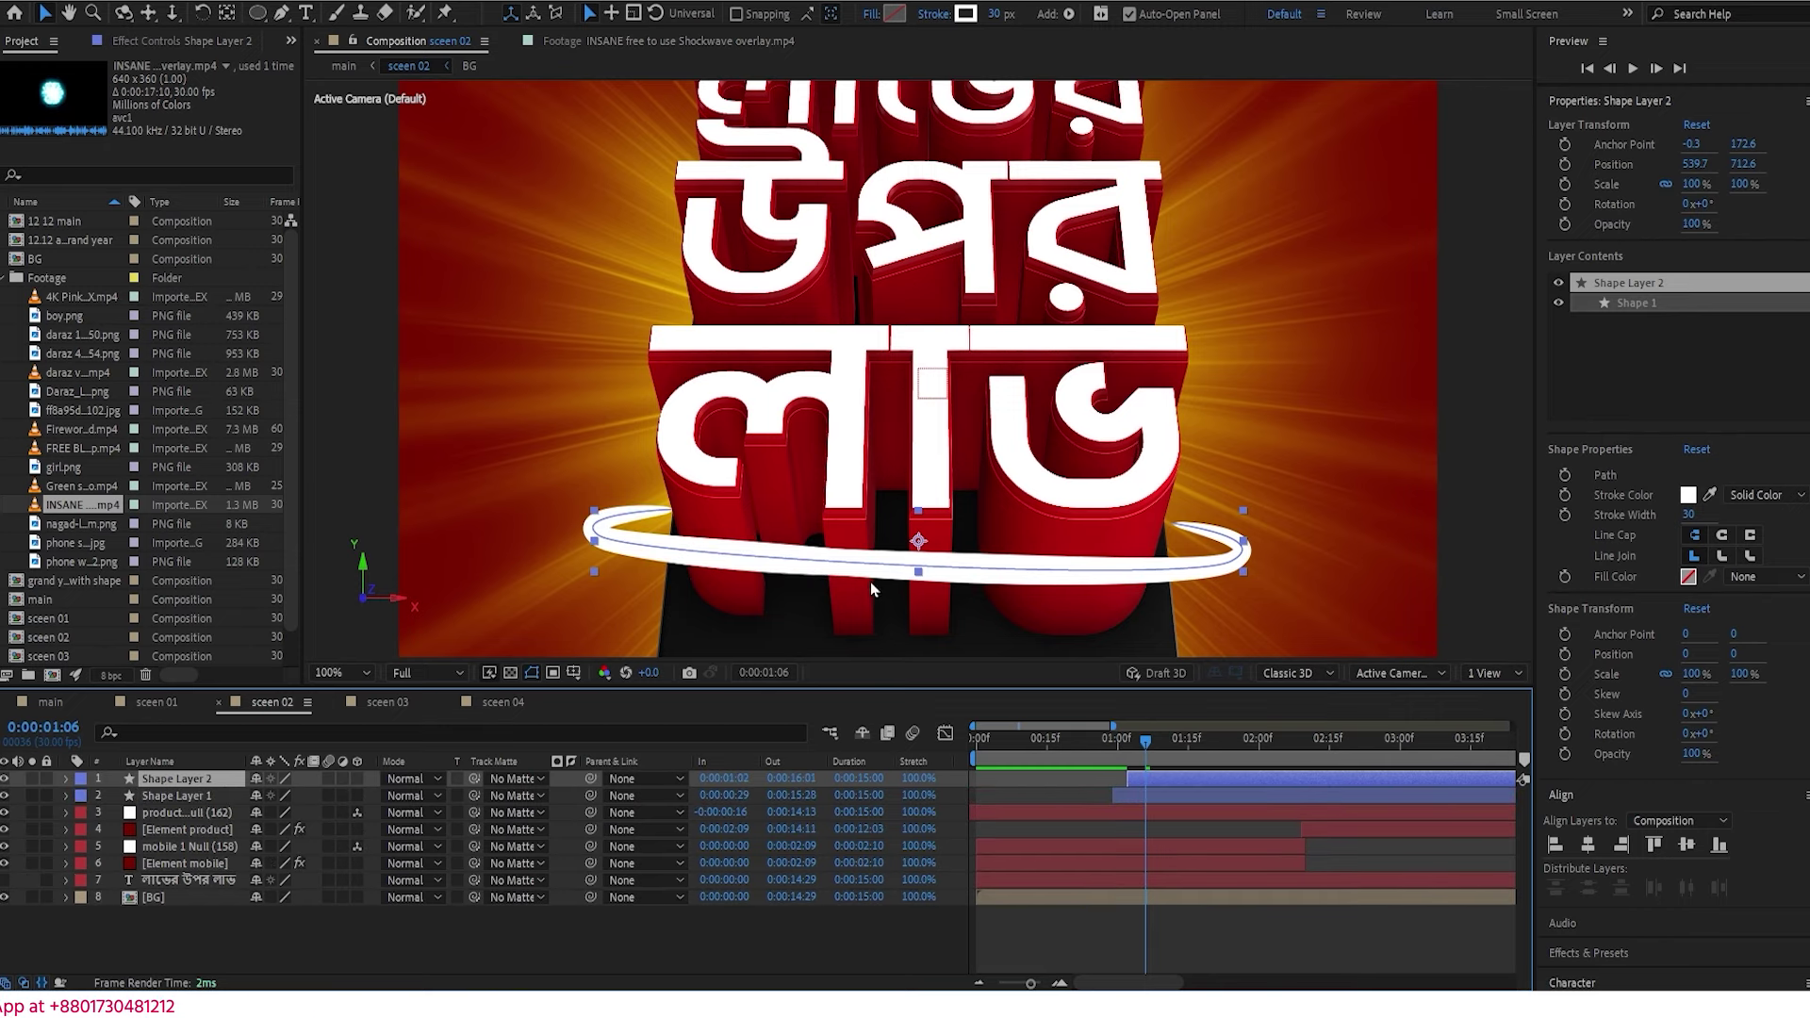
{"action": "left_click_drag", "start_coordinate": [871, 589], "coordinate": [872, 544]}
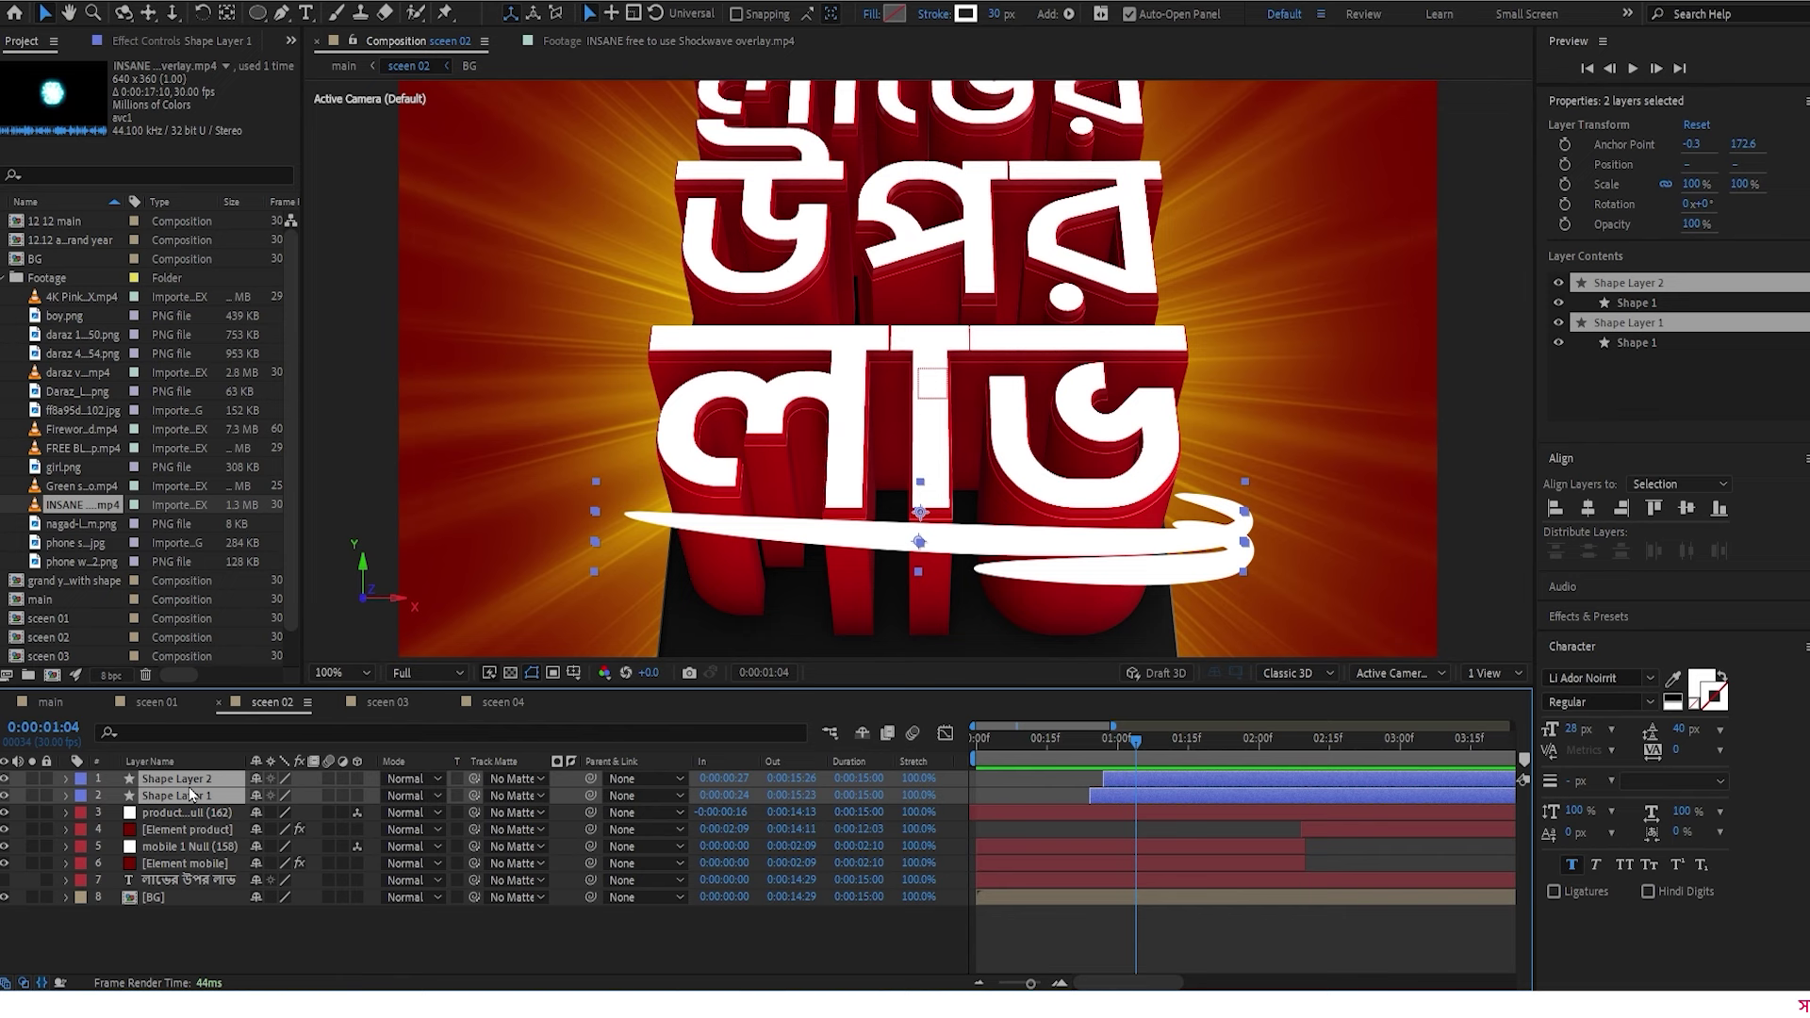
- Pre-compose Shape Layer 1 and Shape Layer 2 together as "shape element"
{"action": "right_click", "coordinate": [188, 786]}
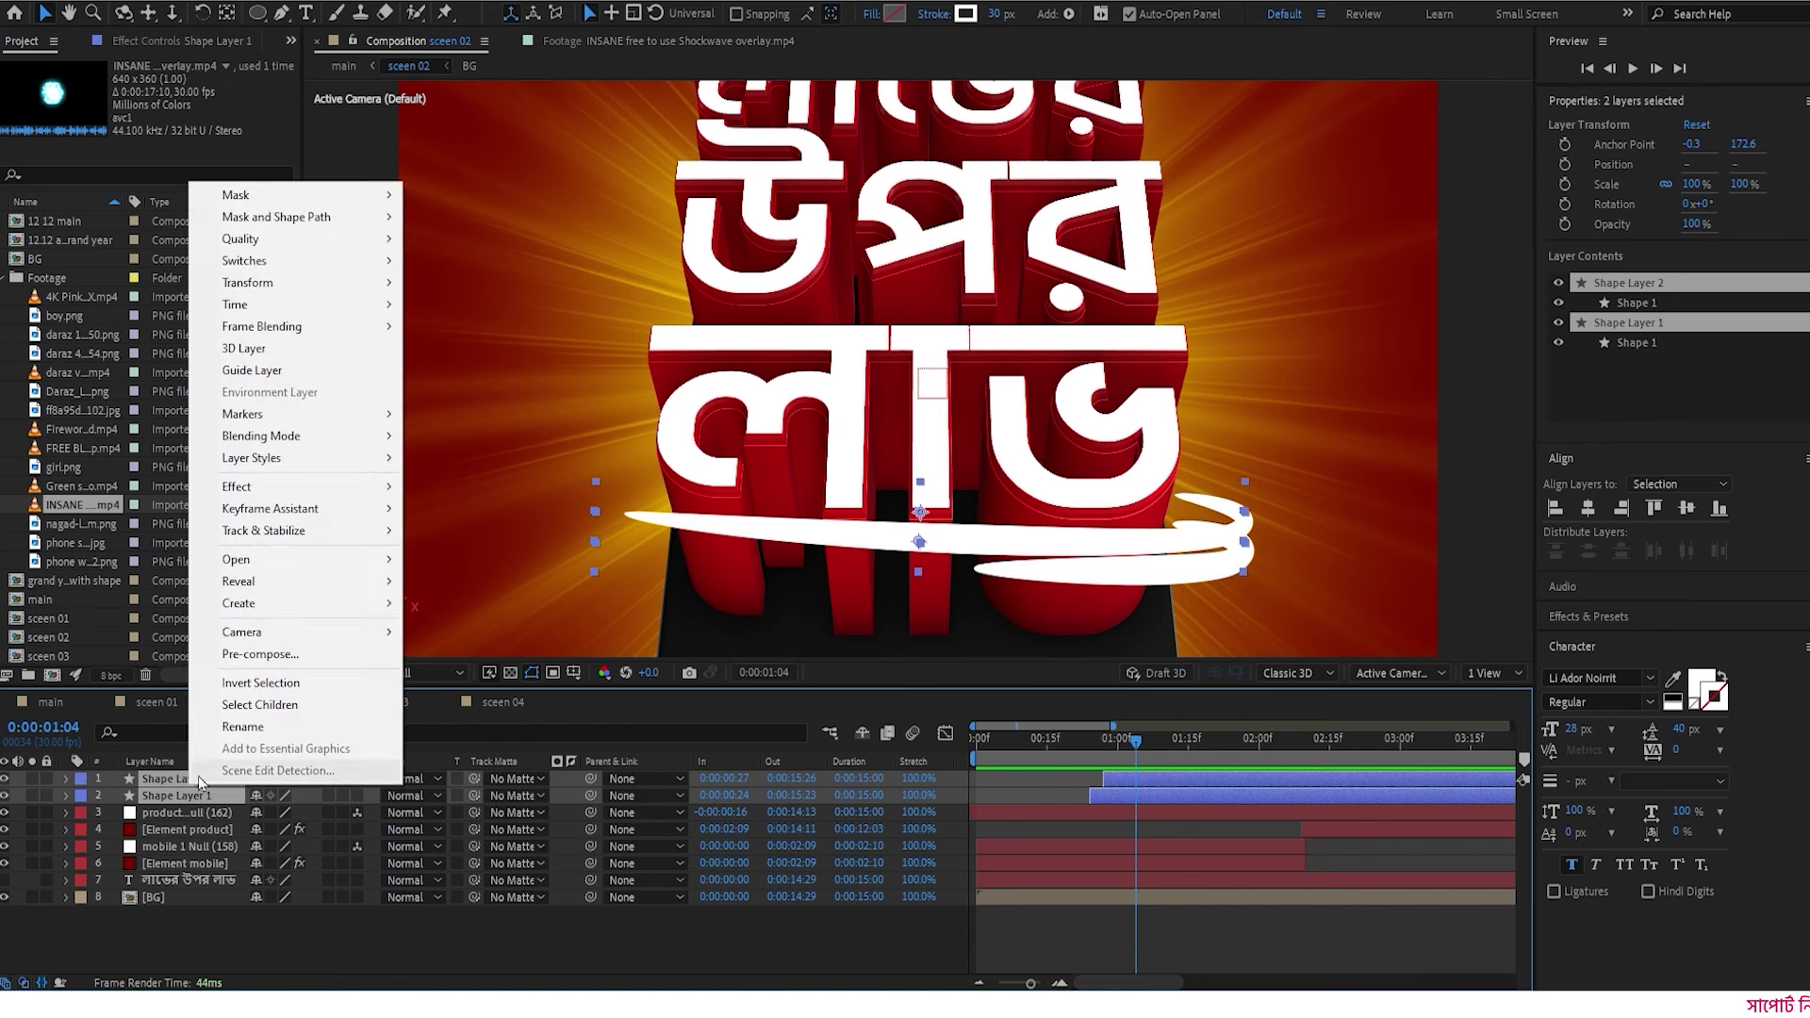
{"action": "left_click", "coordinate": [262, 654]}
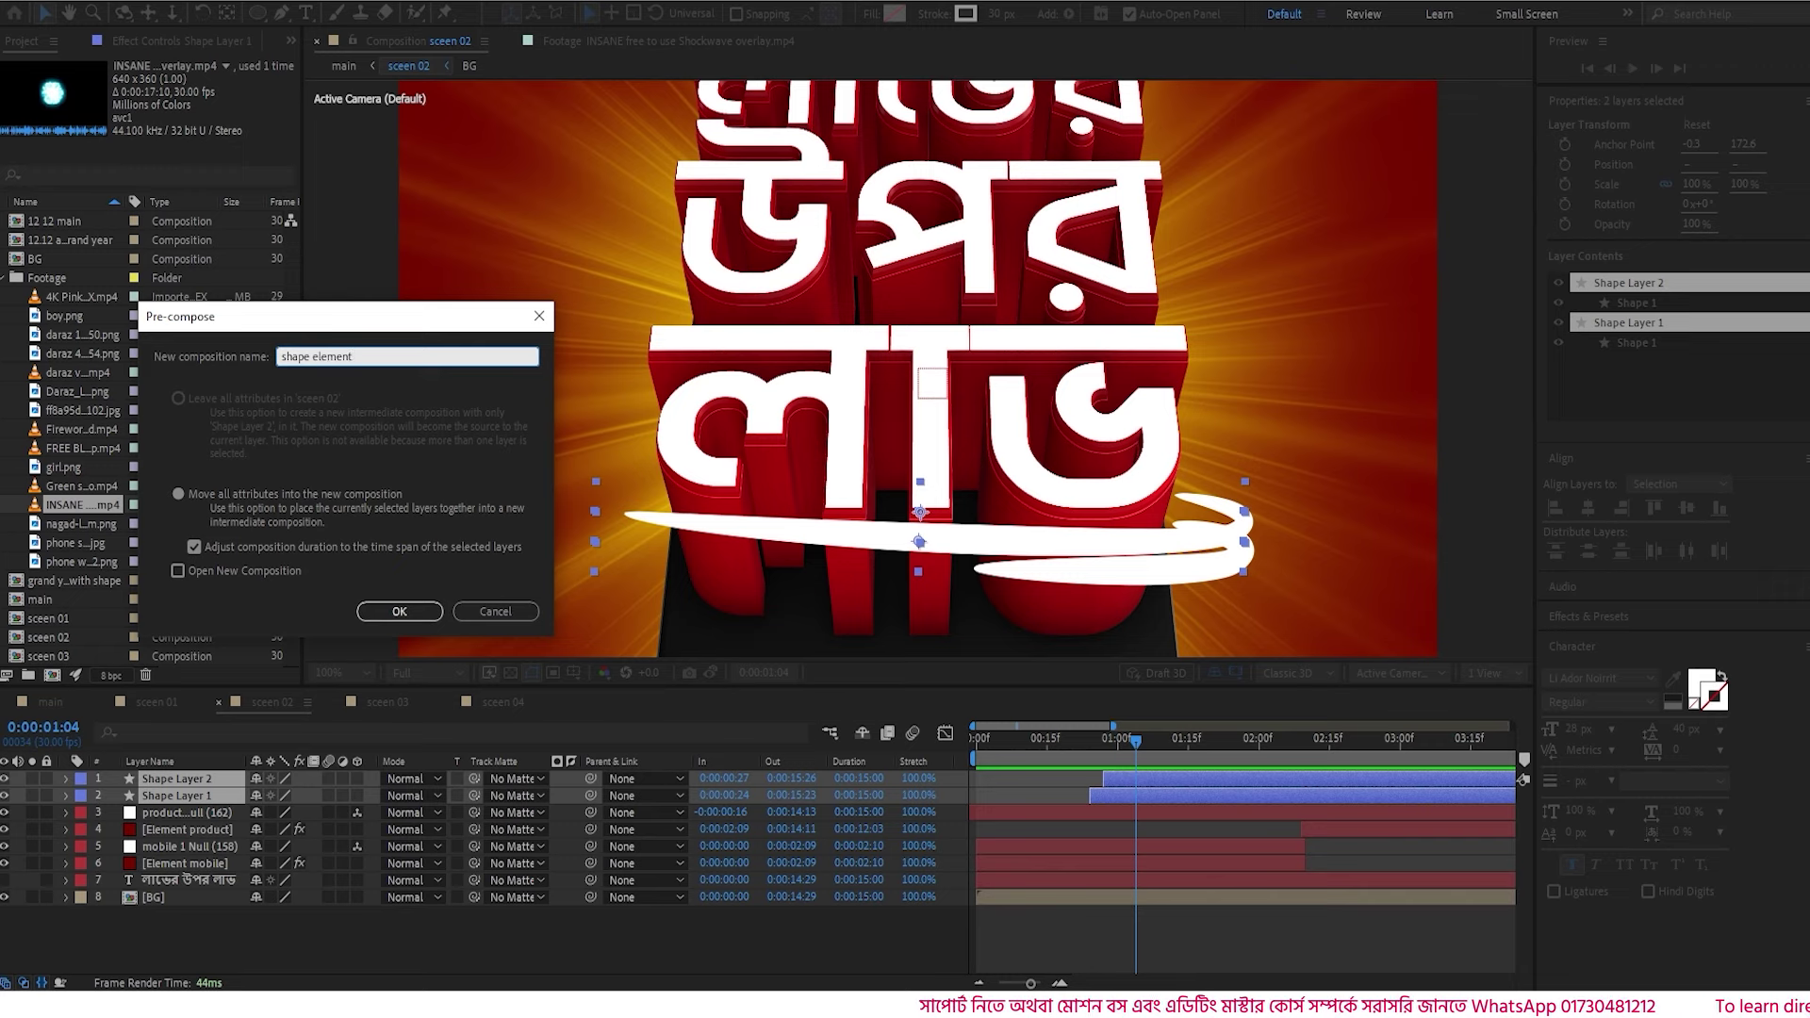
{"action": "left_click", "coordinate": [383, 611]}
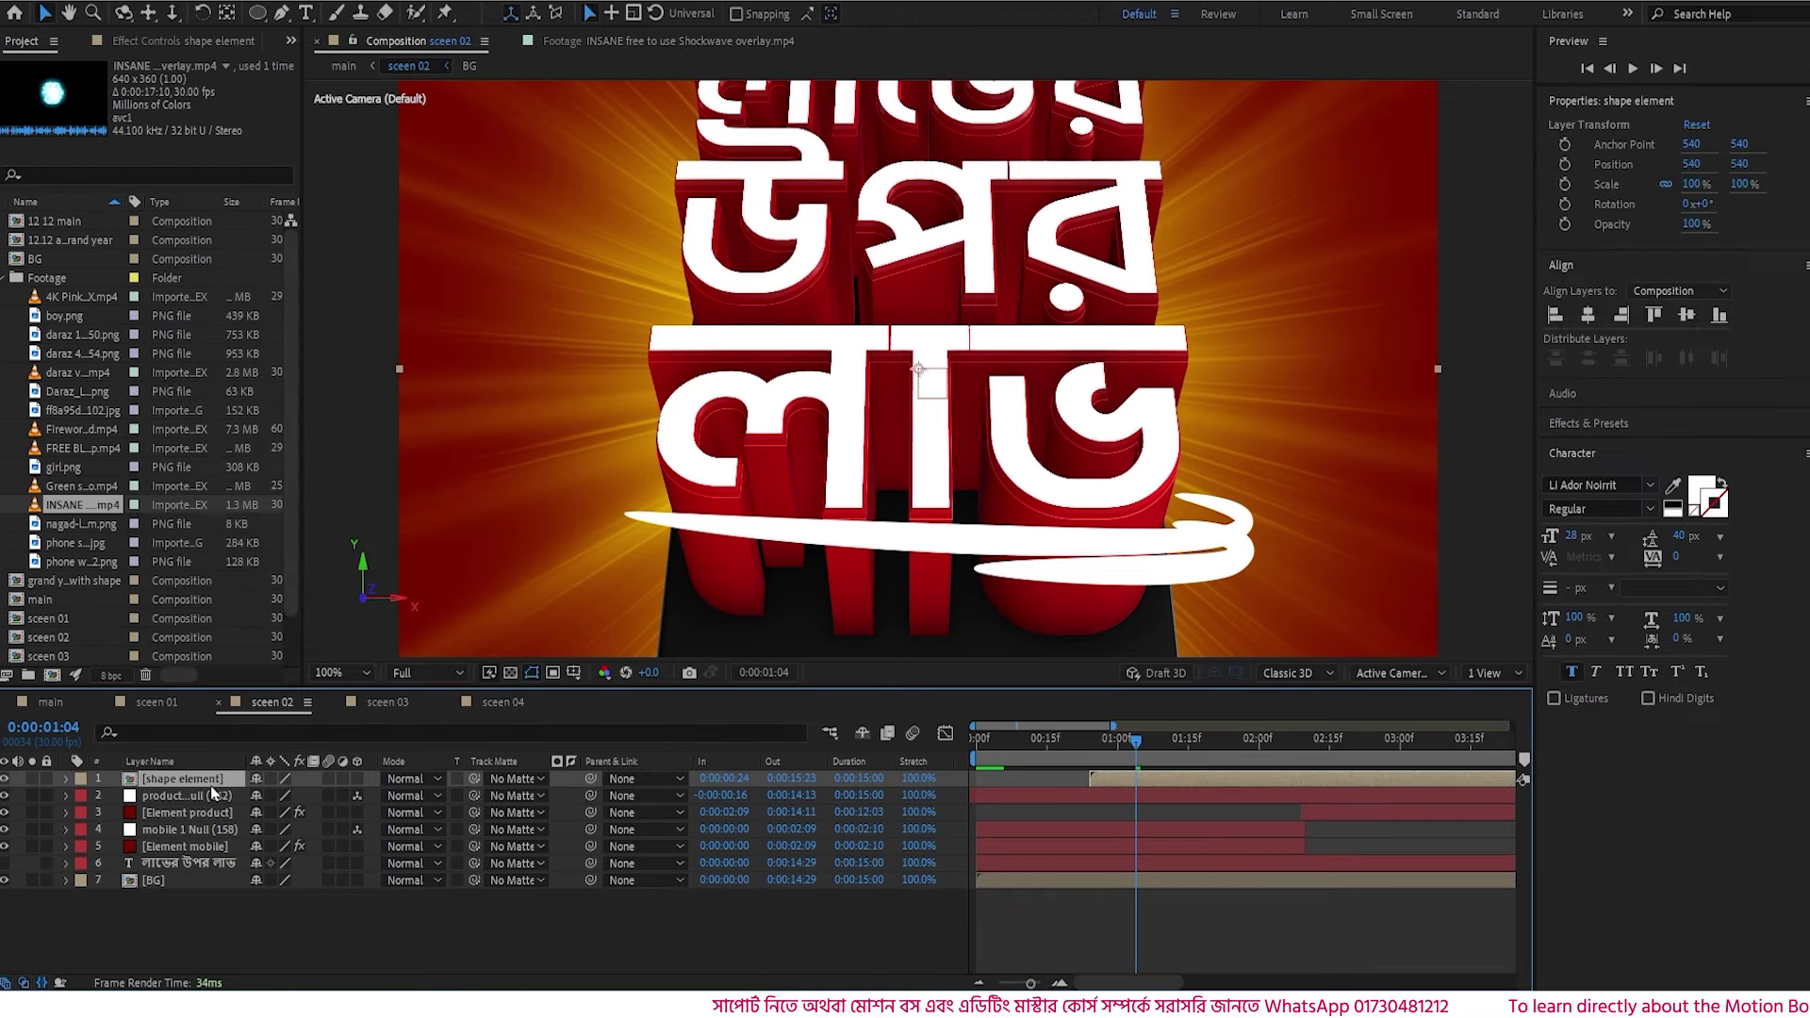
- Duplicate the shape element layer, move the copy up over the second text line and start it at 0:00:00:28
{"action": "key", "text": "ctrl+d"}
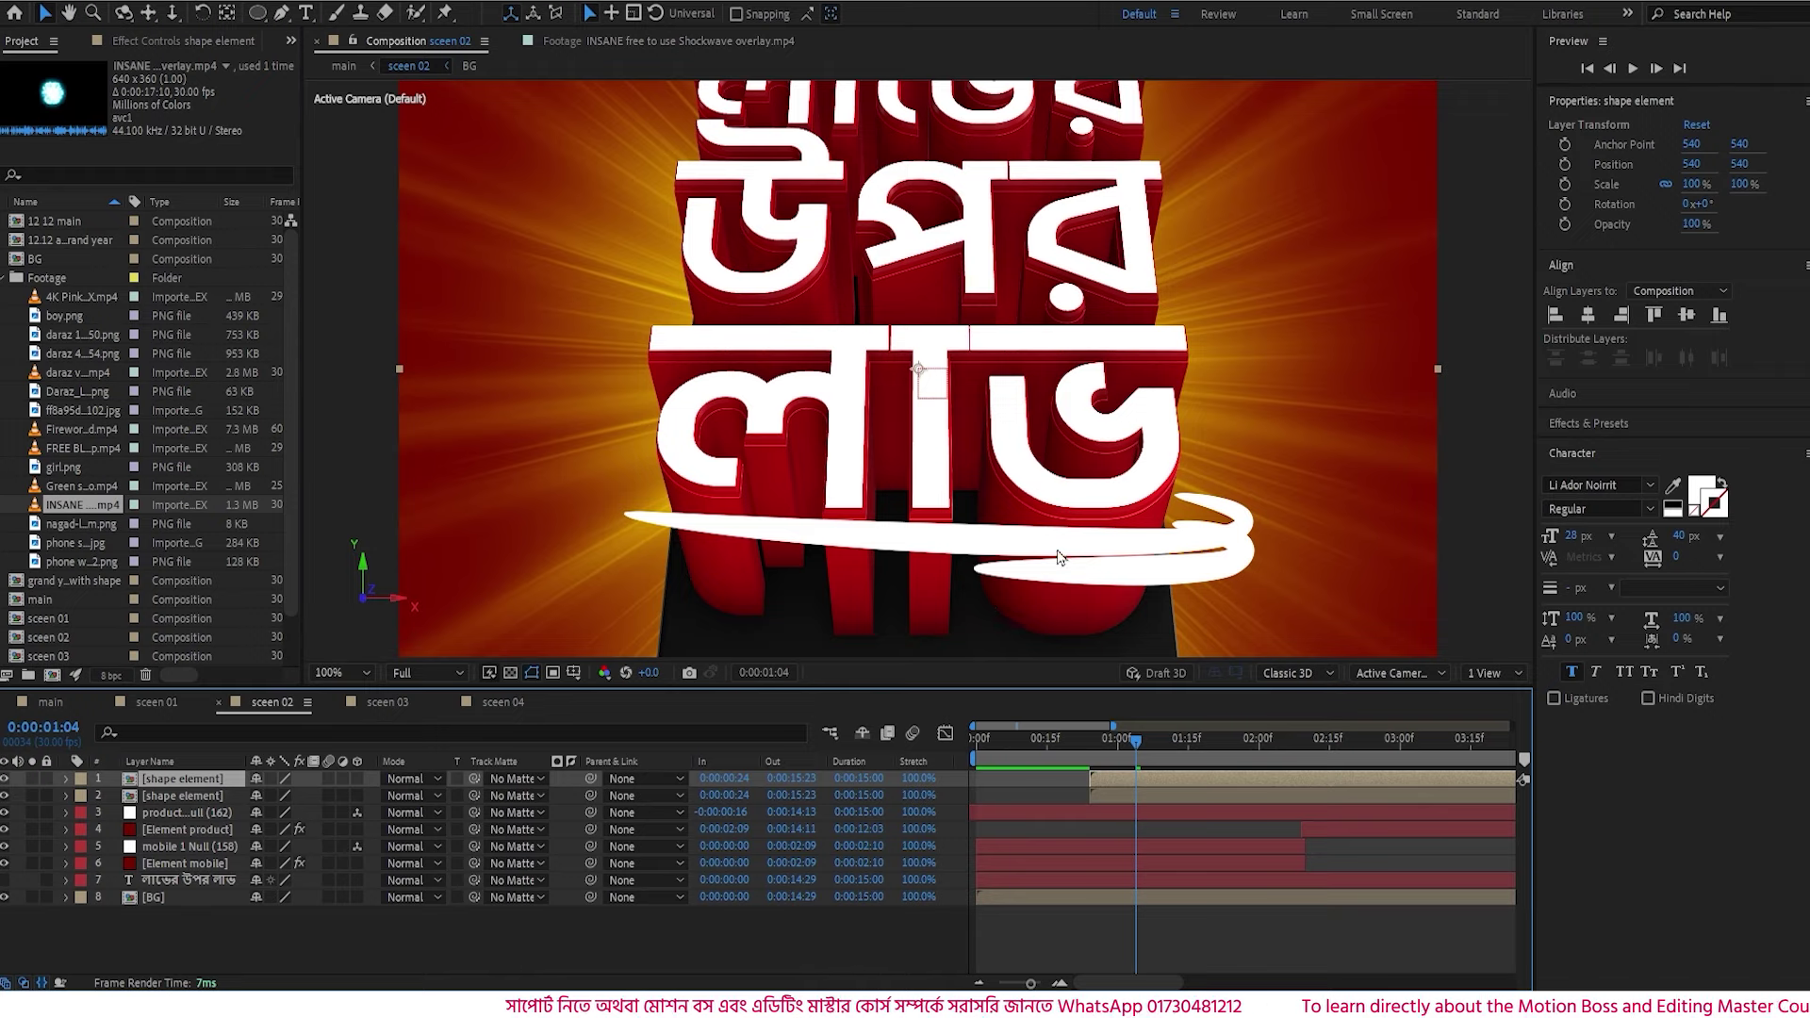
{"action": "left_click_drag", "start_coordinate": [1057, 557], "coordinate": [1053, 274]}
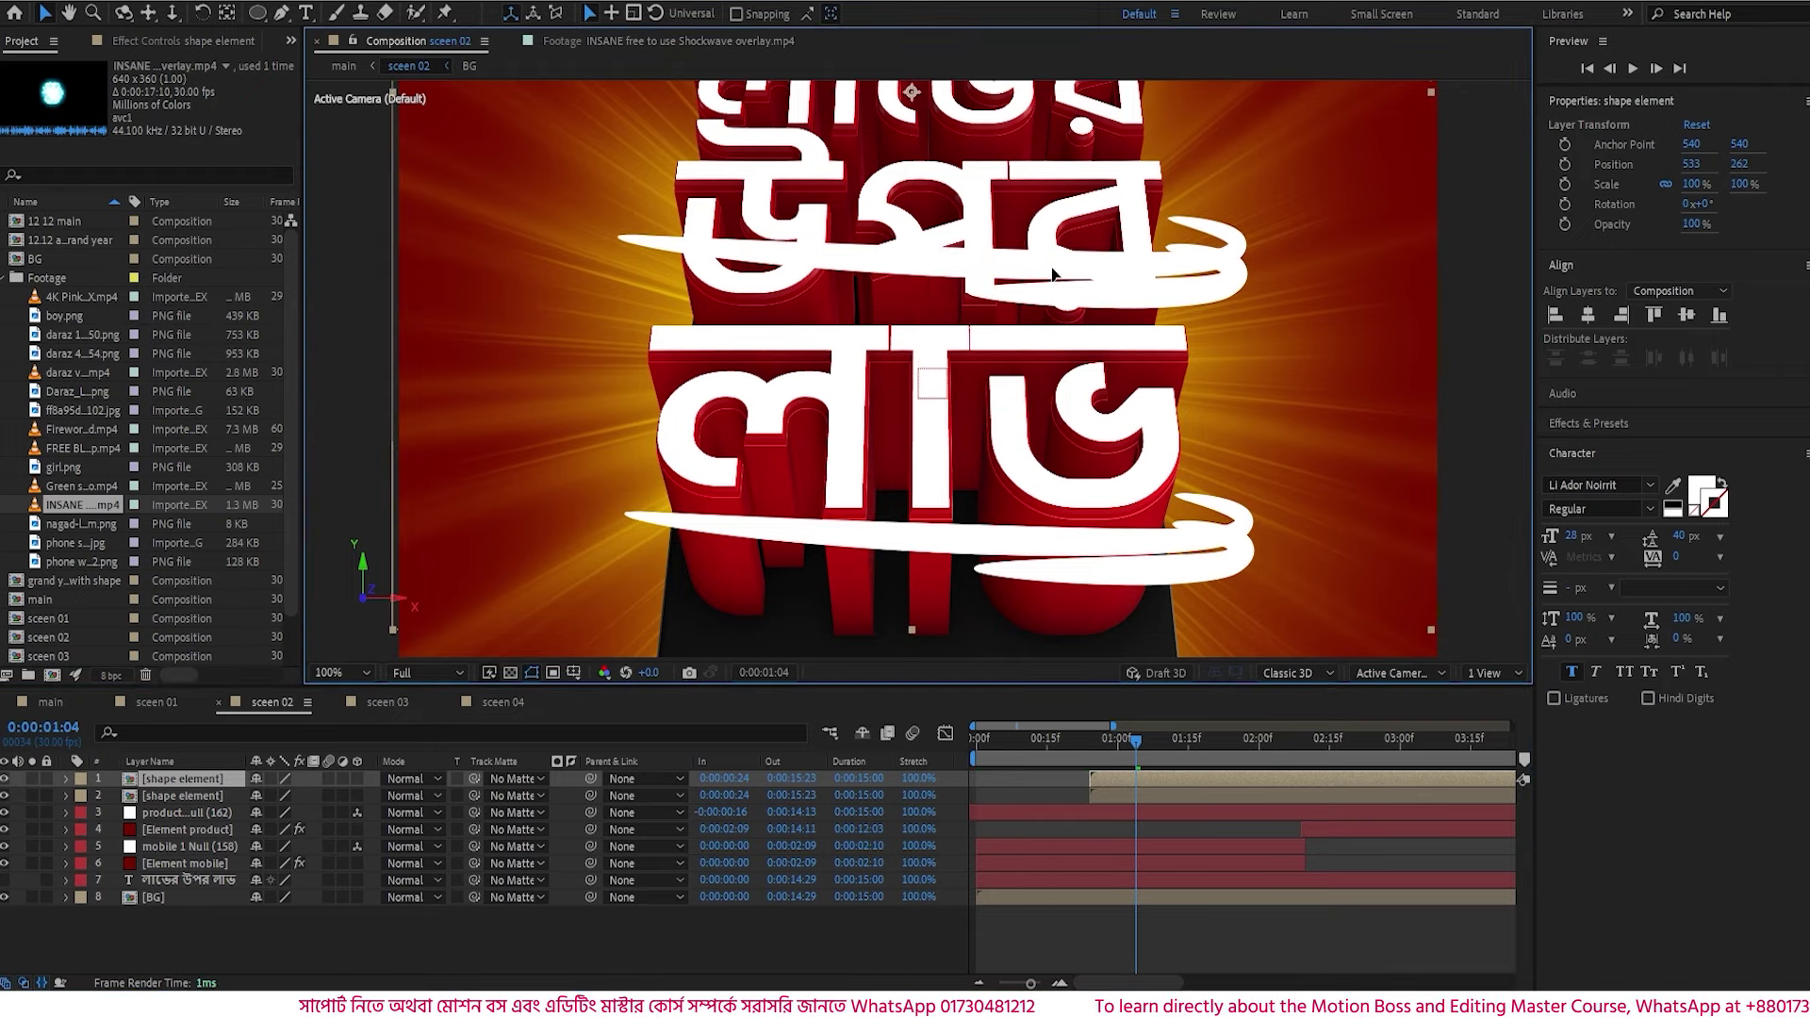
{"action": "left_click_drag", "start_coordinate": [1097, 779], "coordinate": [1115, 777]}
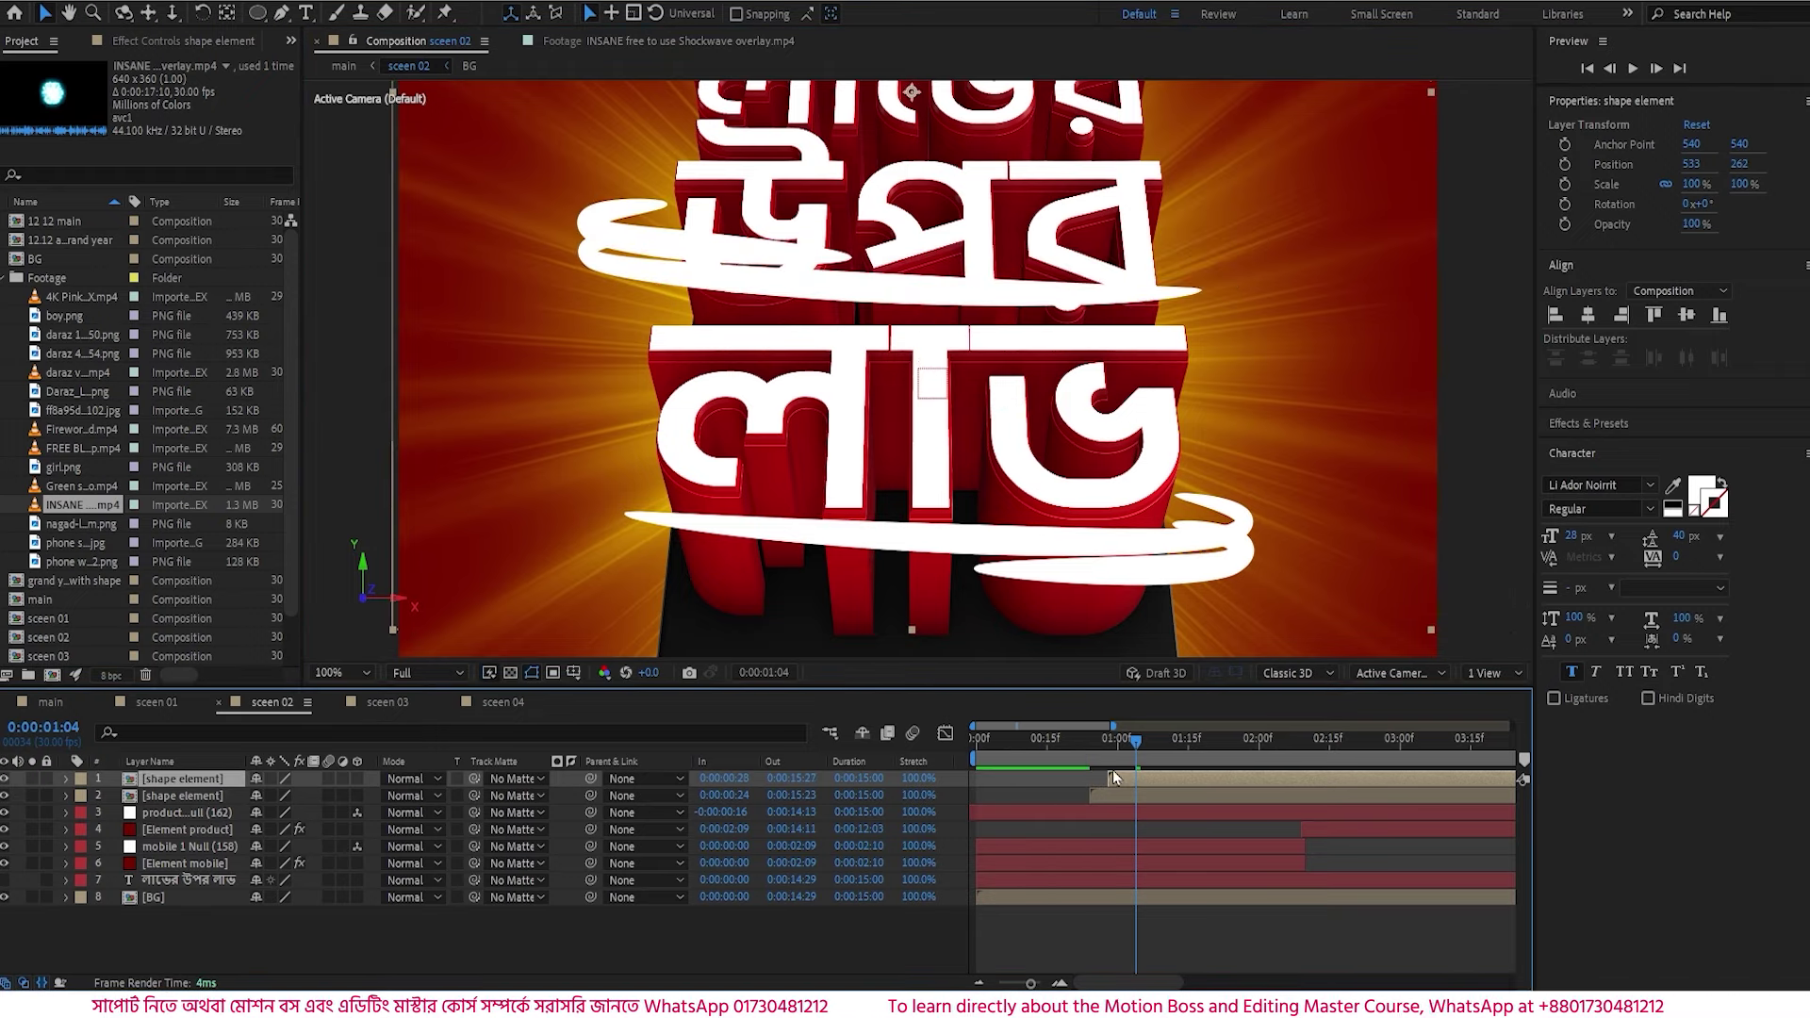
- Duplicate the raised shape element layer, start the new copy at 0:00:01:02 and move it up to the top text line
{"action": "left_click_drag", "start_coordinate": [1047, 488], "coordinate": [1038, 702]}
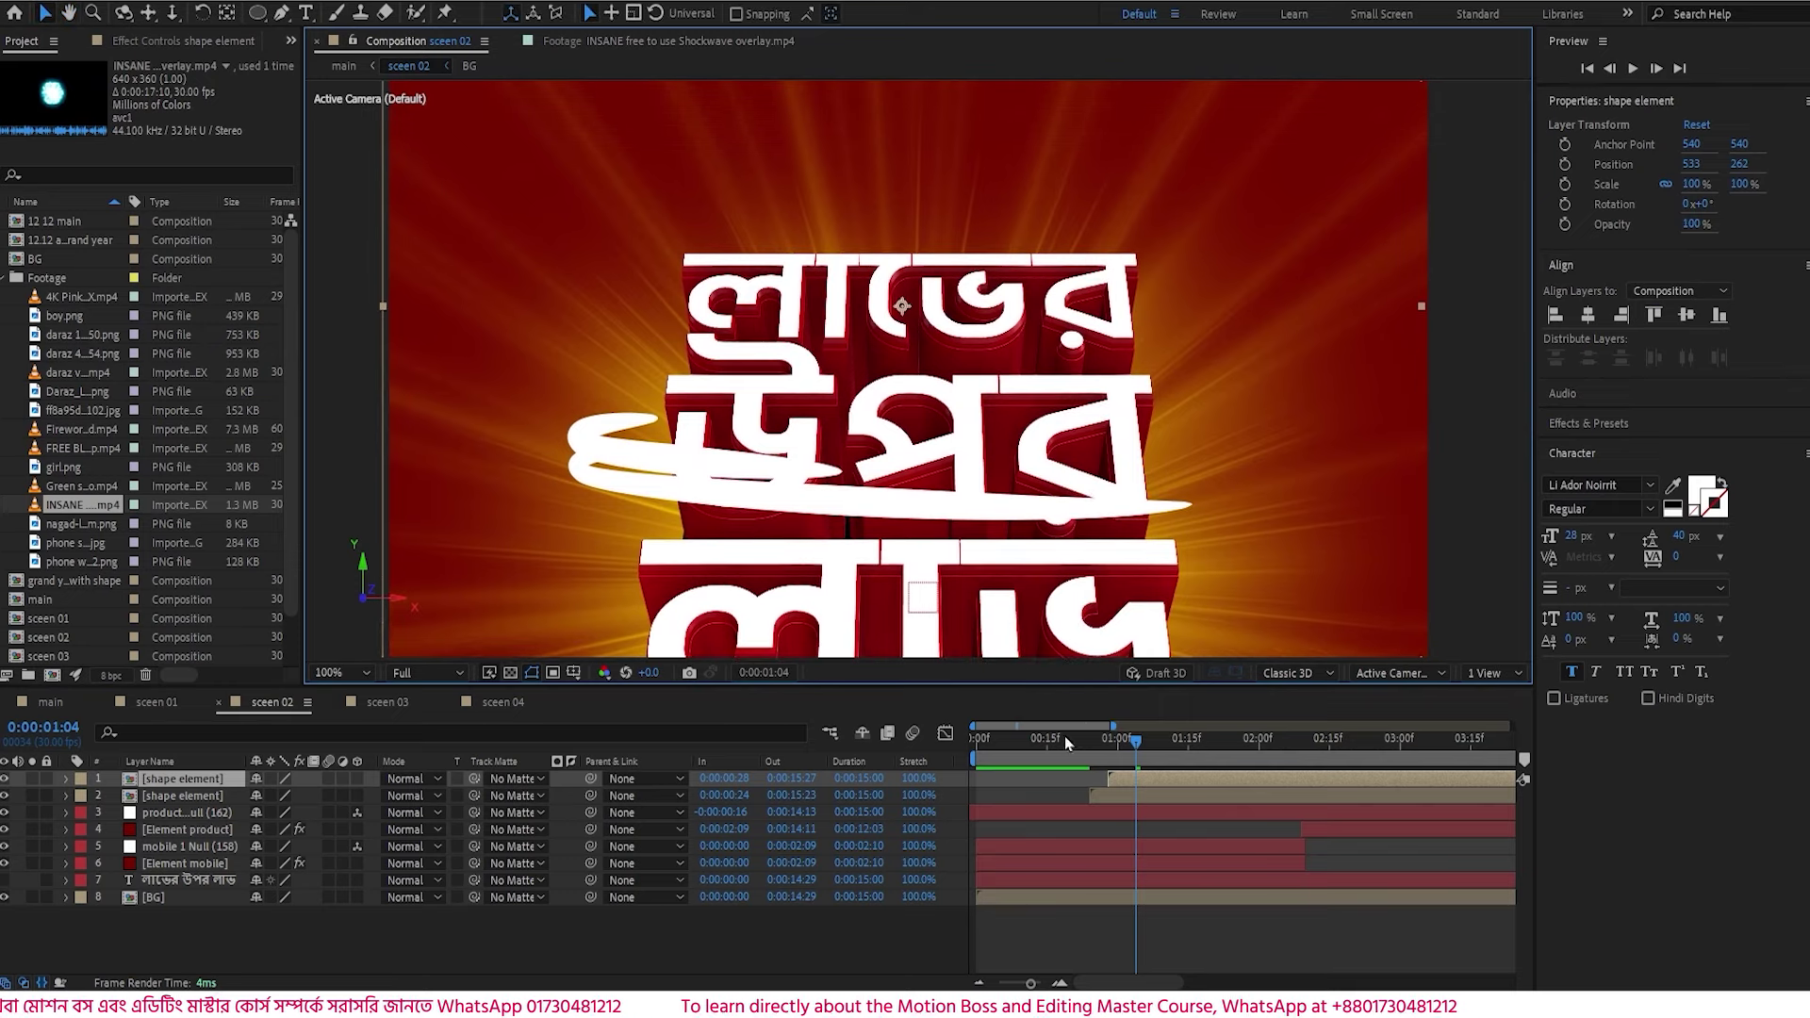
{"action": "key", "text": "ctrl+d"}
{"action": "left_click_drag", "start_coordinate": [1157, 779], "coordinate": [1174, 778]}
{"action": "left_click_drag", "start_coordinate": [781, 485], "coordinate": [810, 299]}
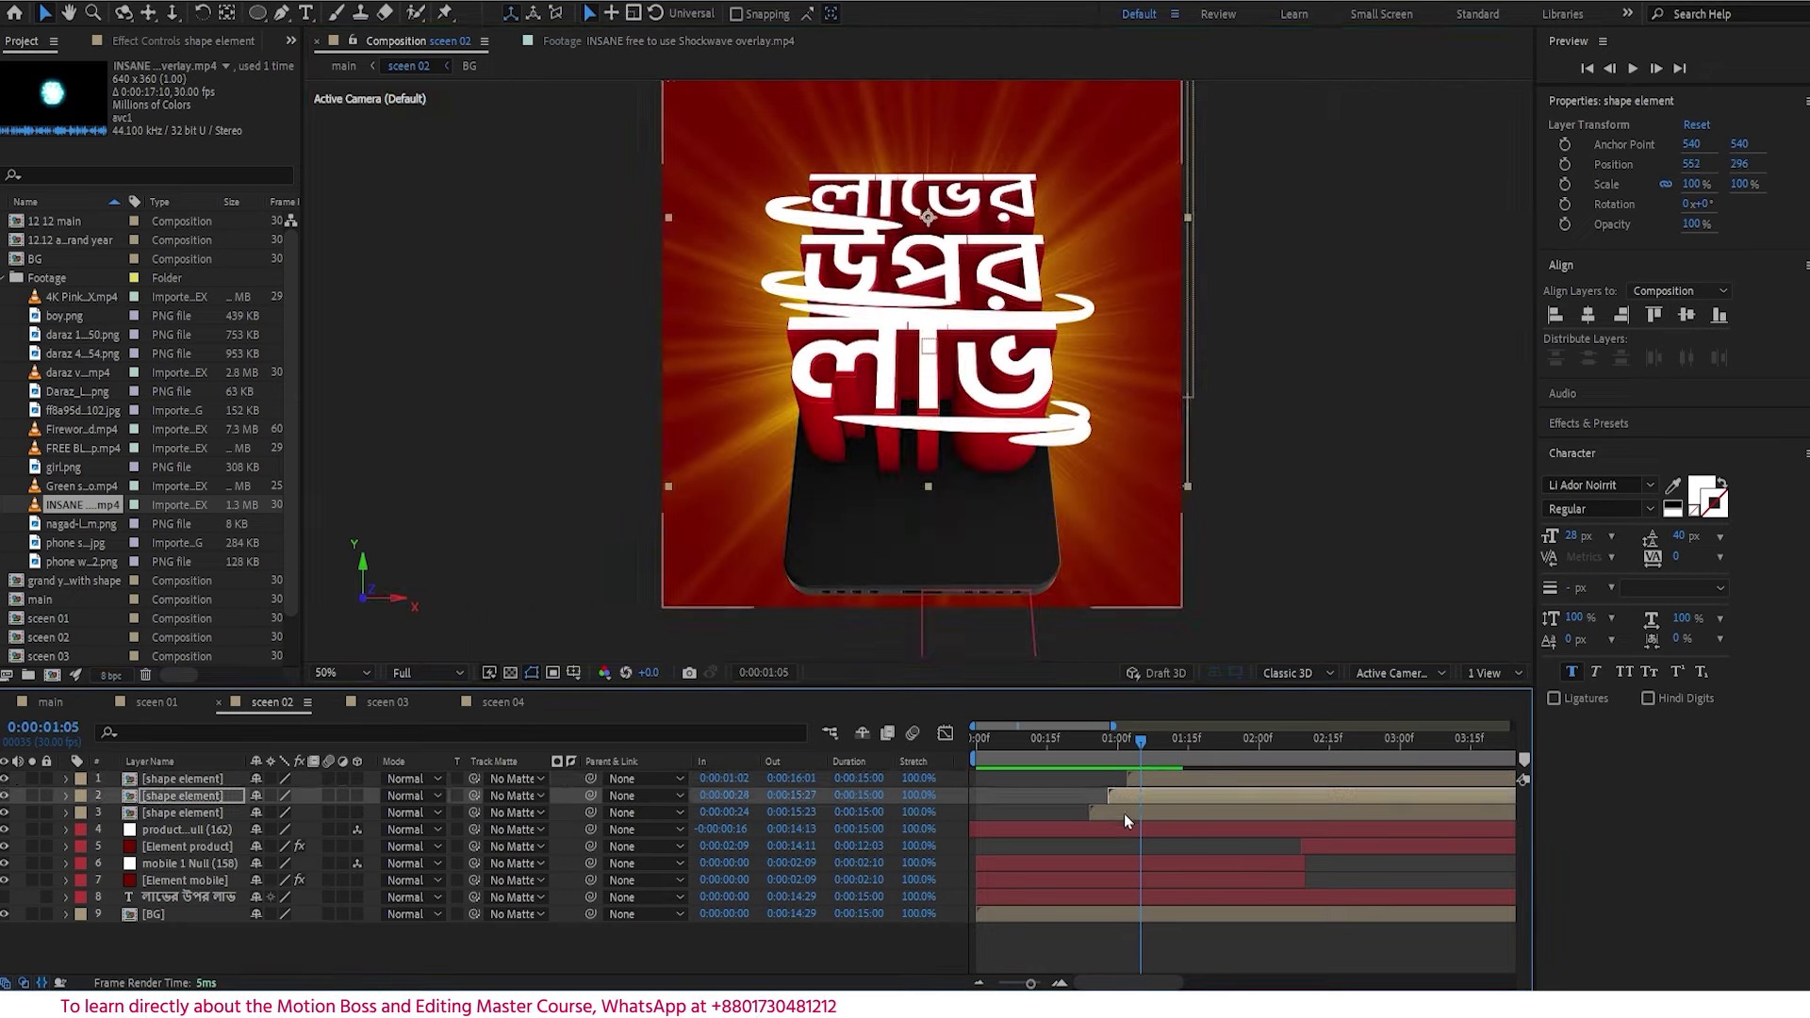
- Shift the three shape element layers slightly down and earlier, to start at 0:00:00:19, 0:00:00:23 and 0:00:00:27, and preview them
{"action": "left_click", "coordinate": [1124, 812]}
{"action": "left_click", "coordinate": [1146, 783], "text": "shift"}
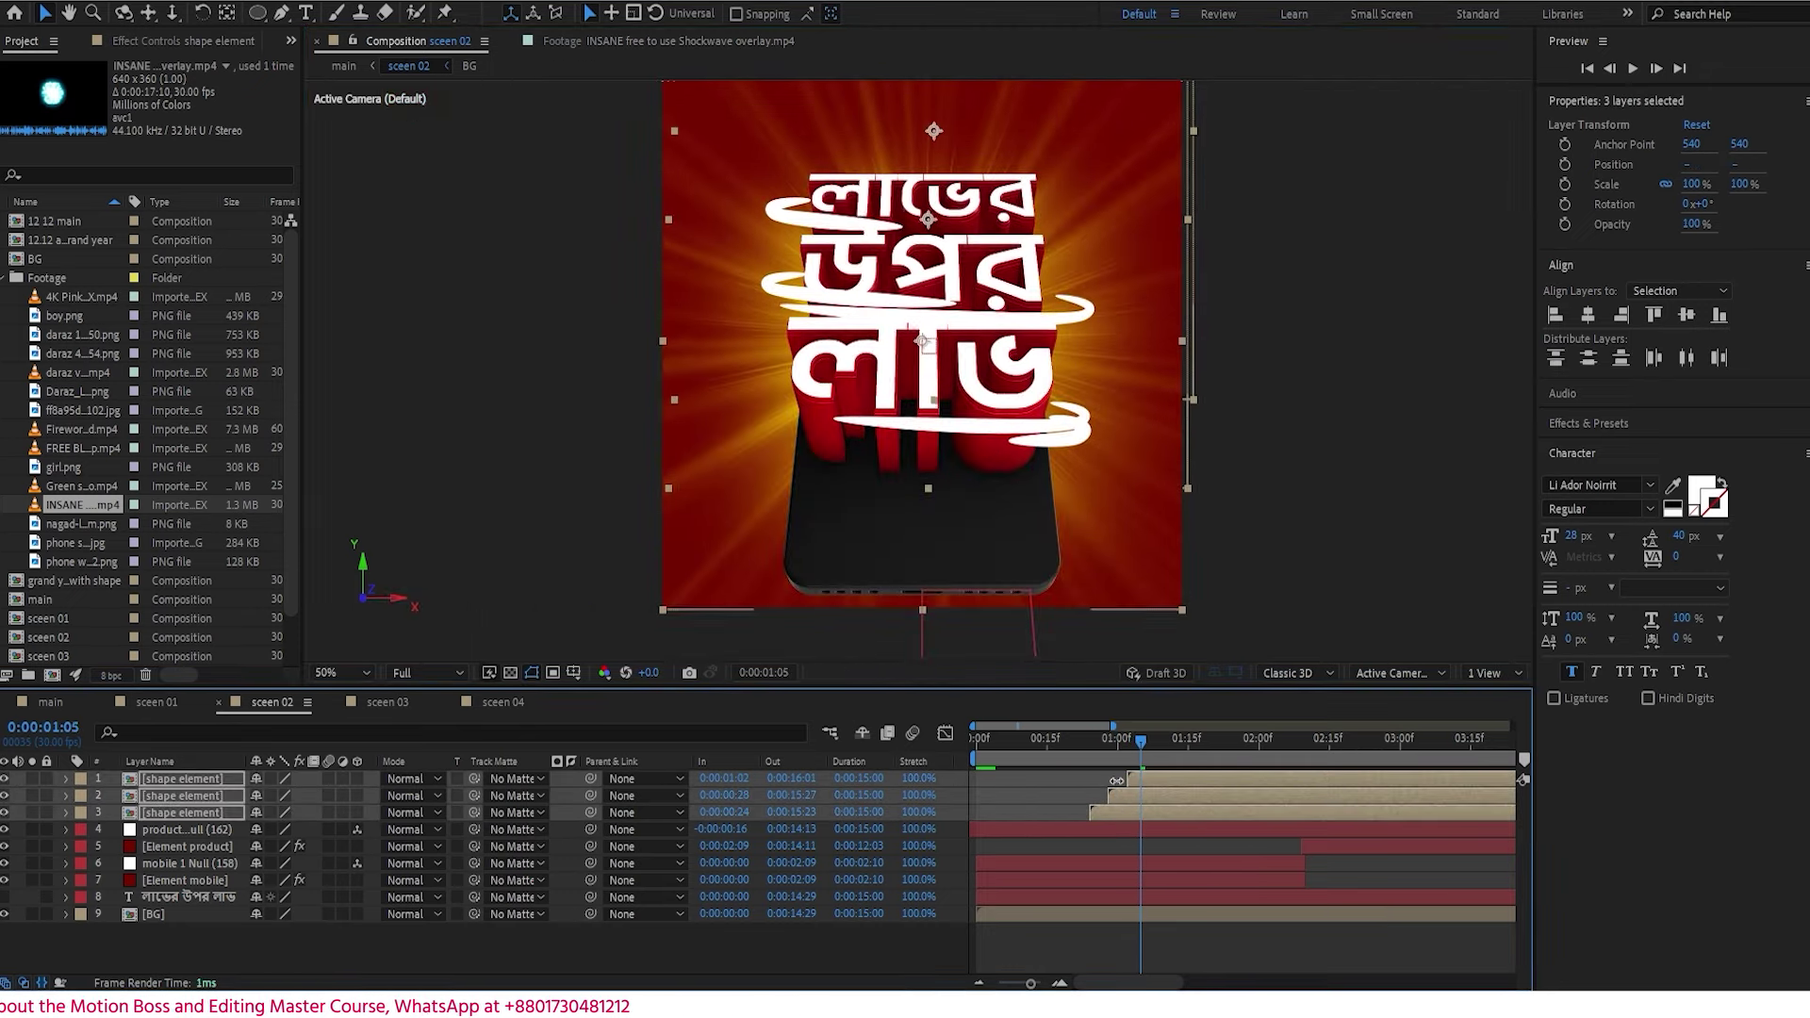
{"action": "key", "text": "space"}
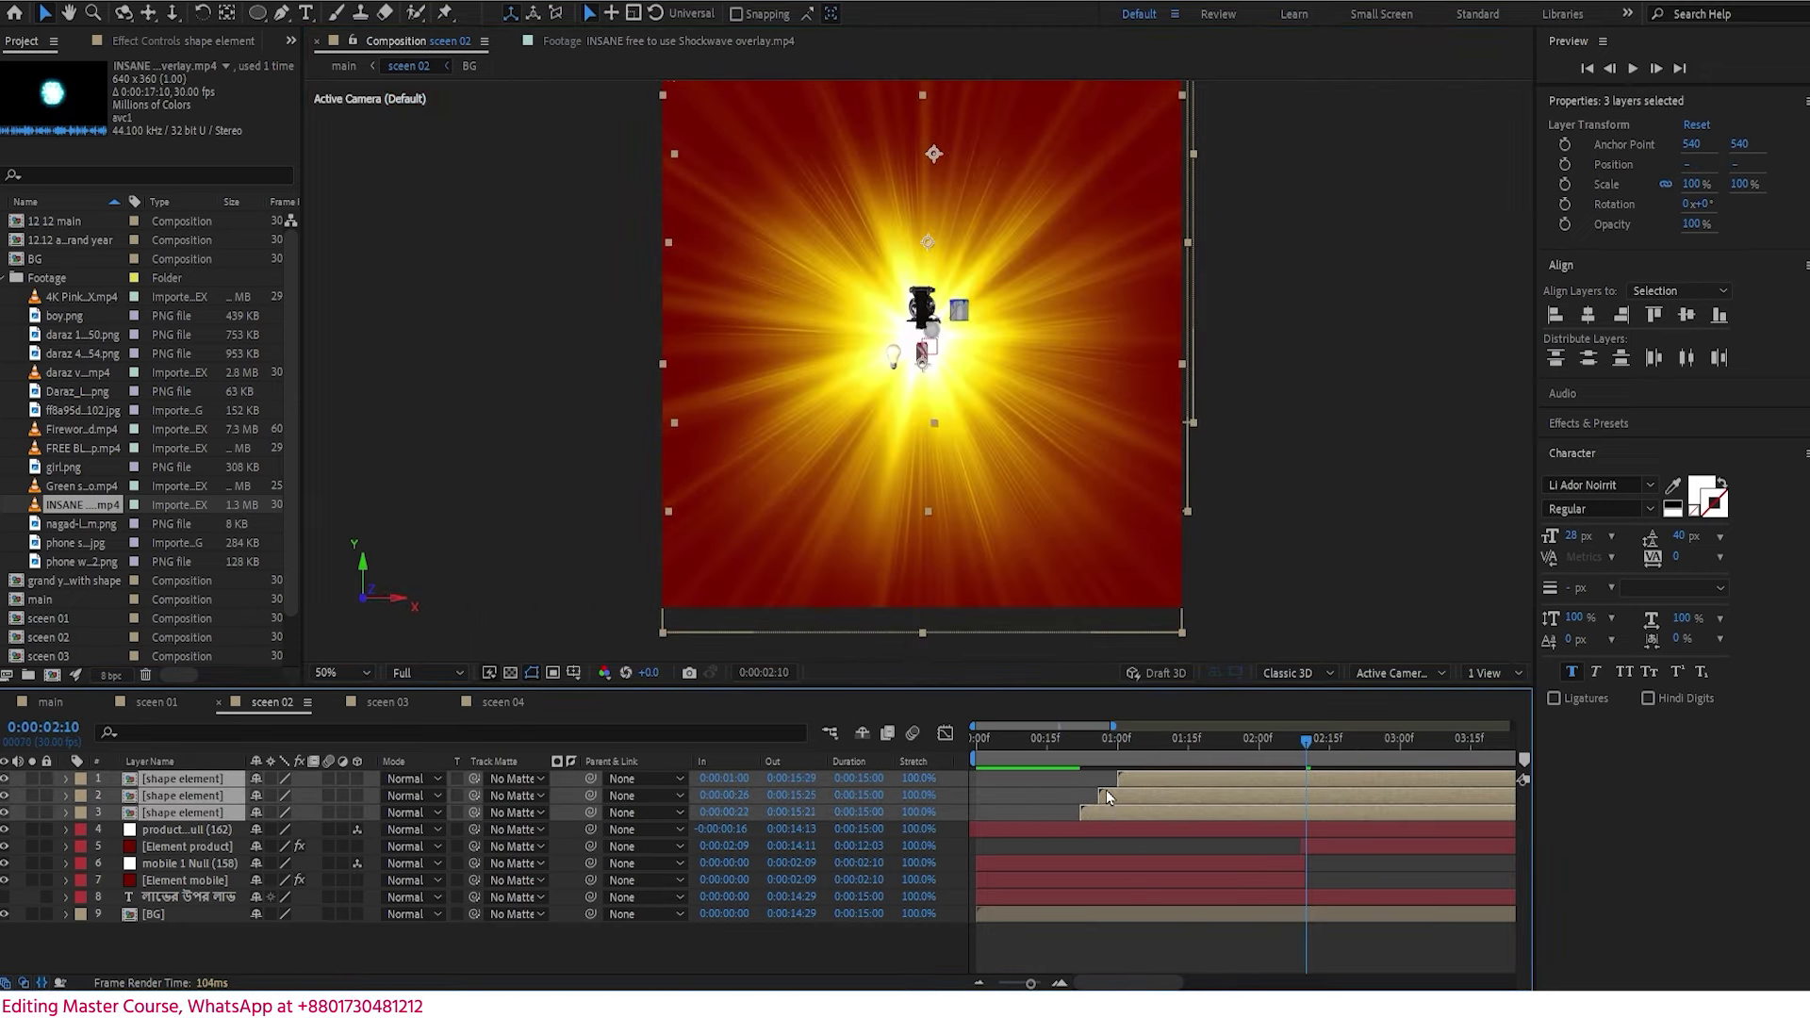
{"action": "left_click_drag", "start_coordinate": [1106, 798], "coordinate": [1092, 797]}
{"action": "left_click", "coordinate": [1056, 743]}
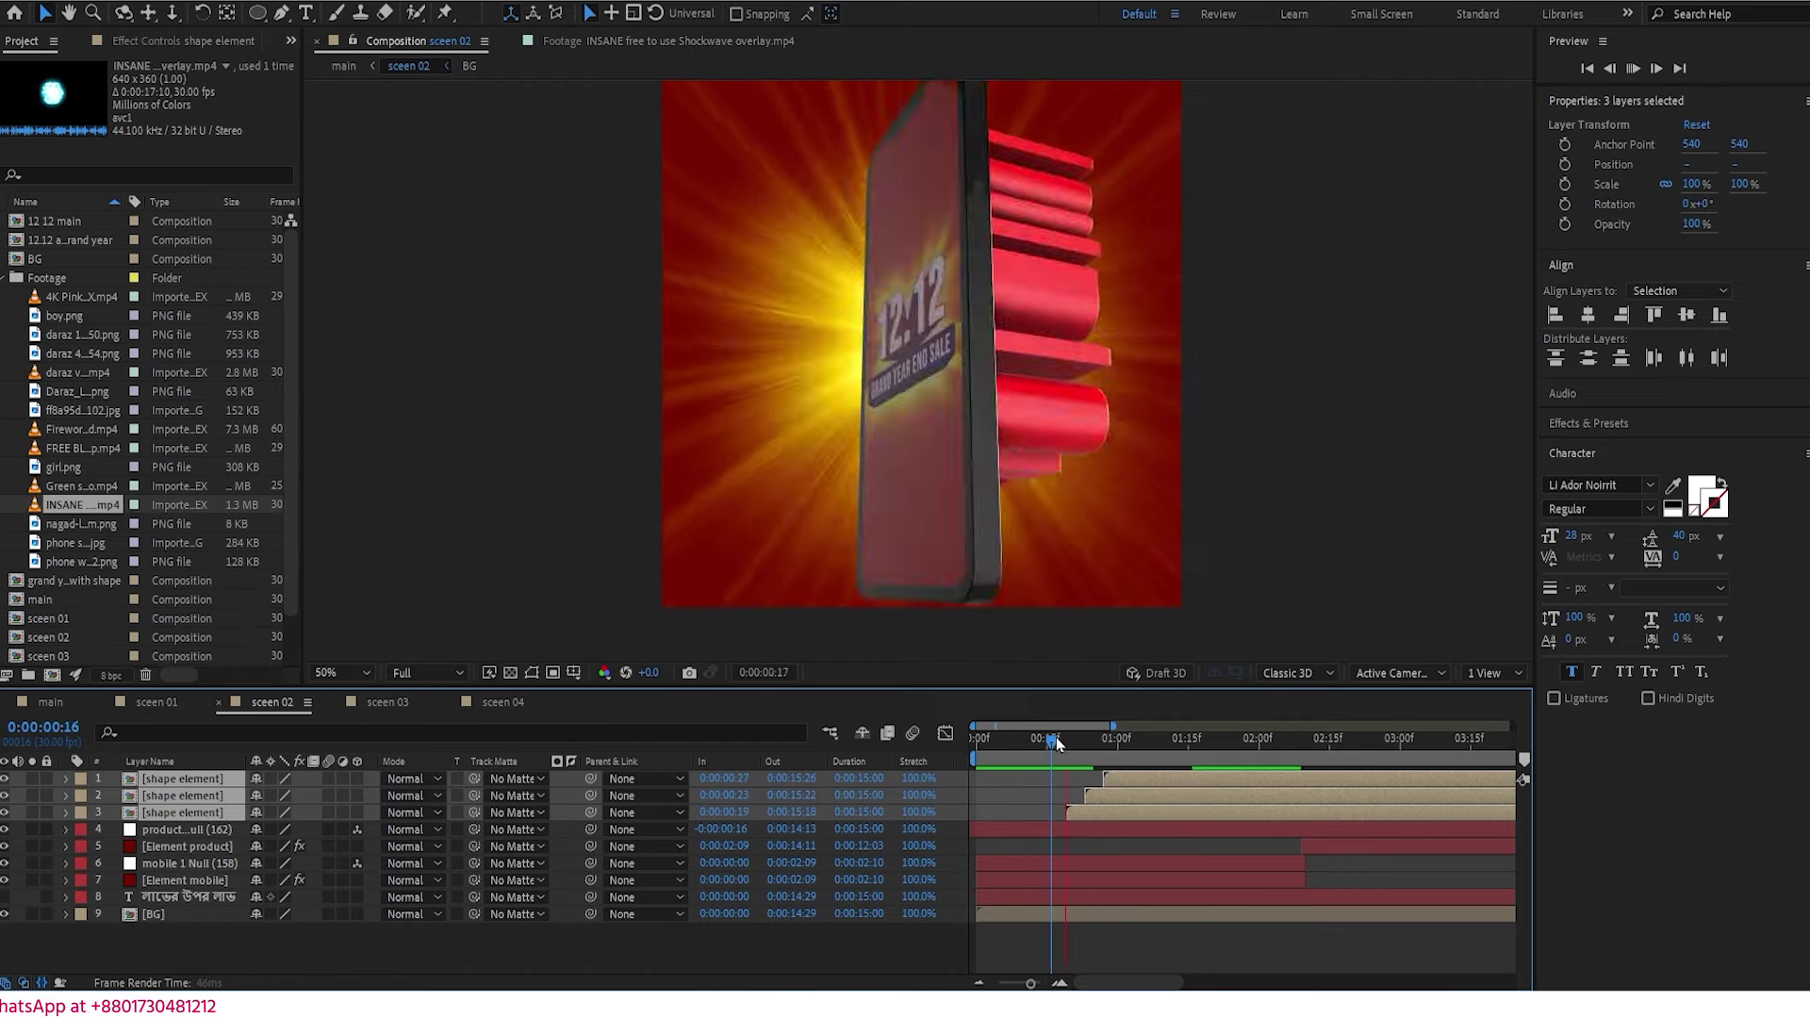
{"action": "key", "text": "space"}
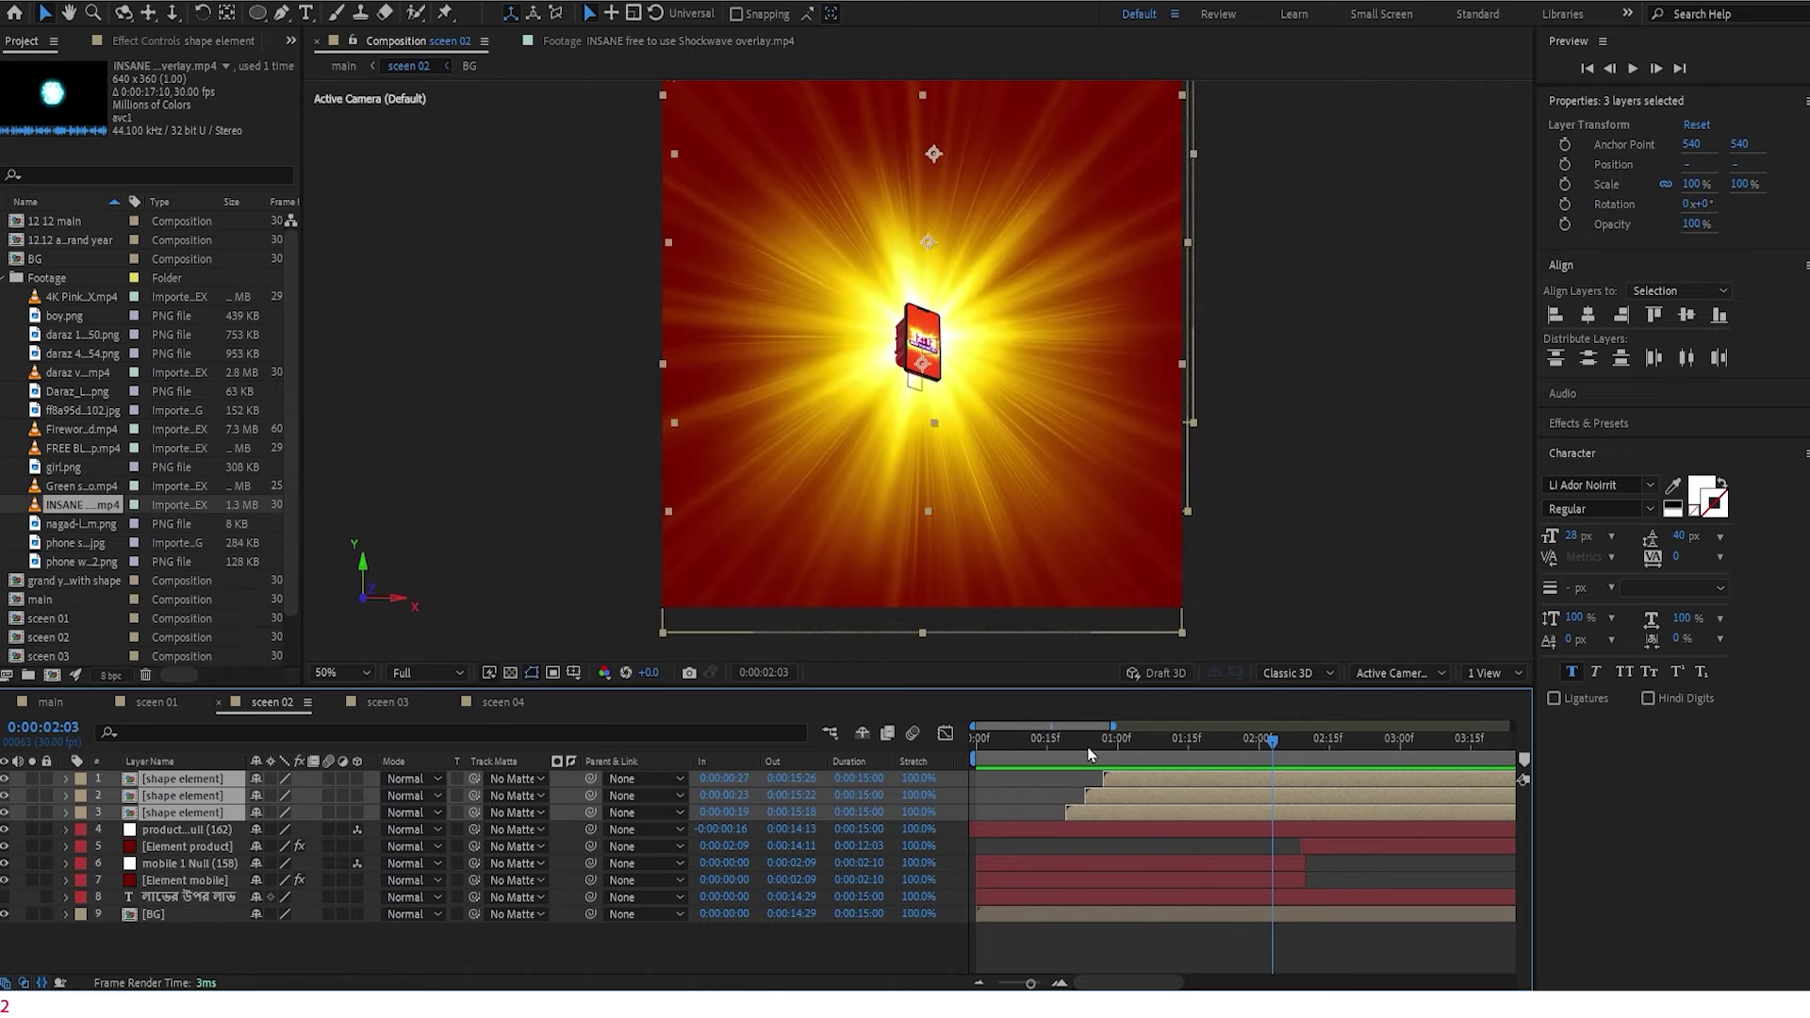
- Extend the work area of sceen 02 to about 3 seconds and preview the composition from the start
{"action": "left_click", "coordinate": [971, 742]}
{"action": "left_click_drag", "start_coordinate": [1114, 731], "coordinate": [1213, 742]}
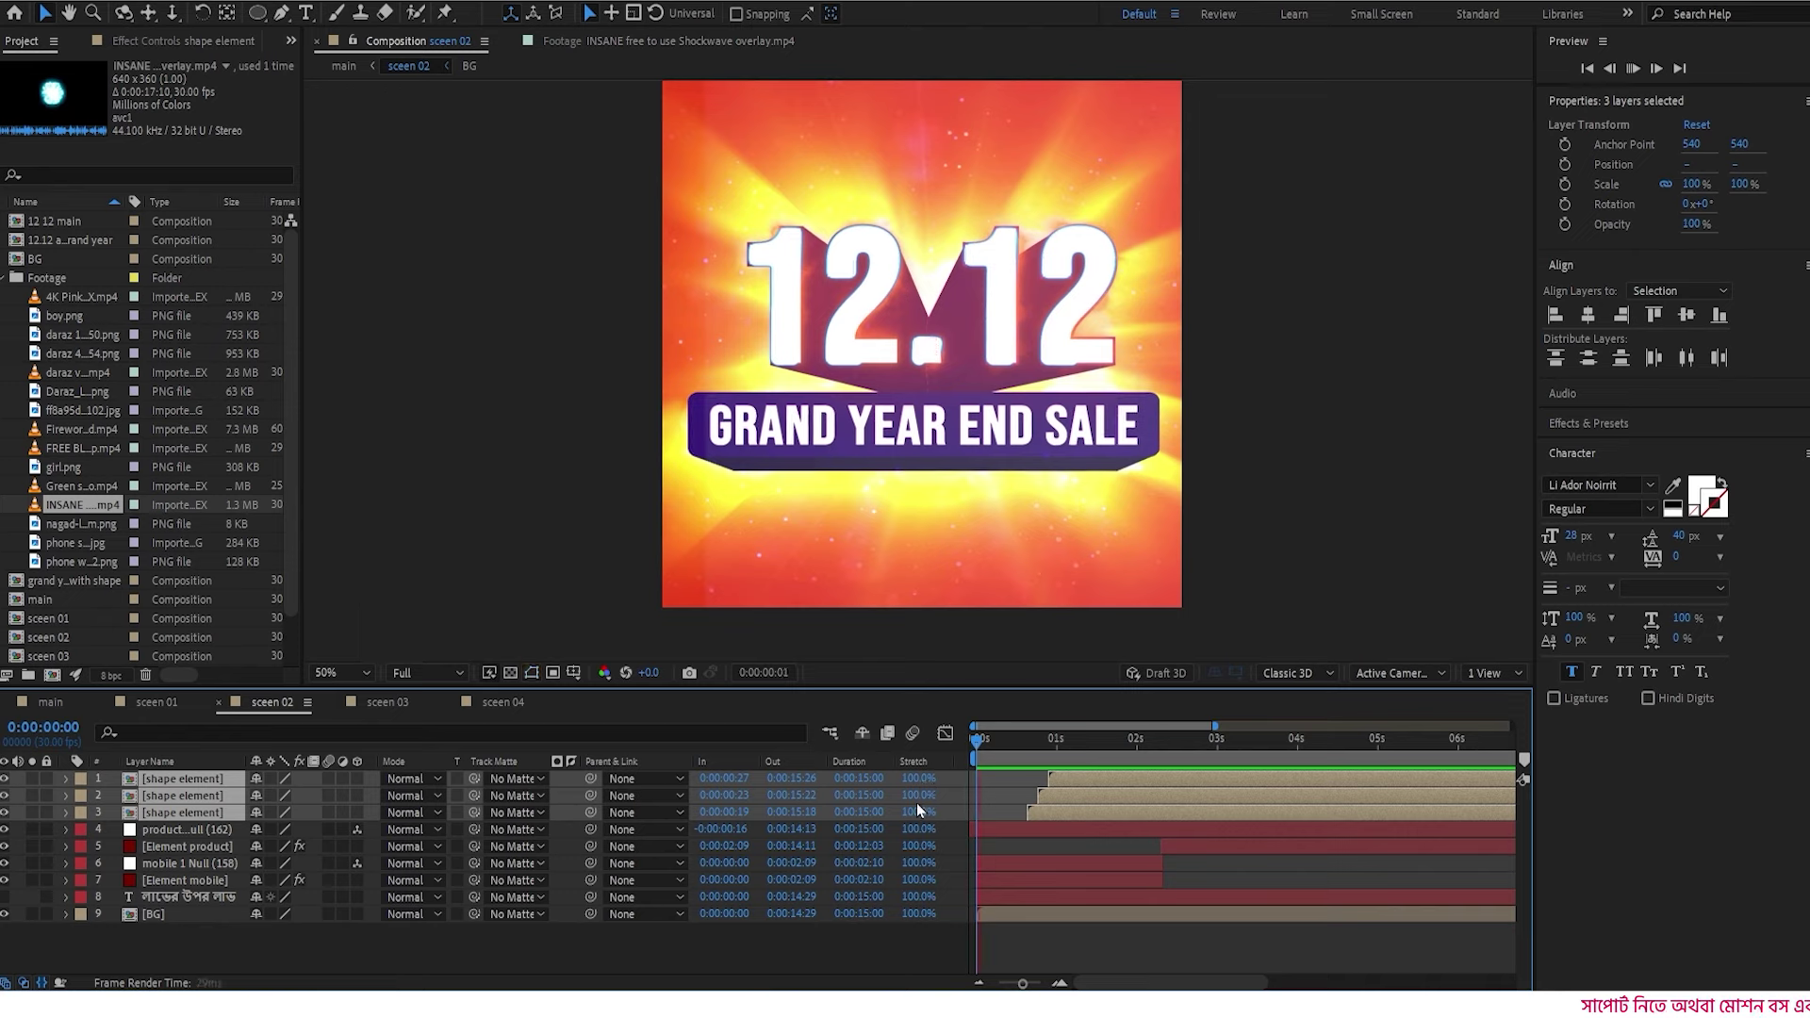
{"action": "key", "text": "space"}
{"action": "key", "text": "space"}
- Apply the Deep Glow effect to all three shape element layers
{"action": "left_click", "coordinate": [1134, 808]}
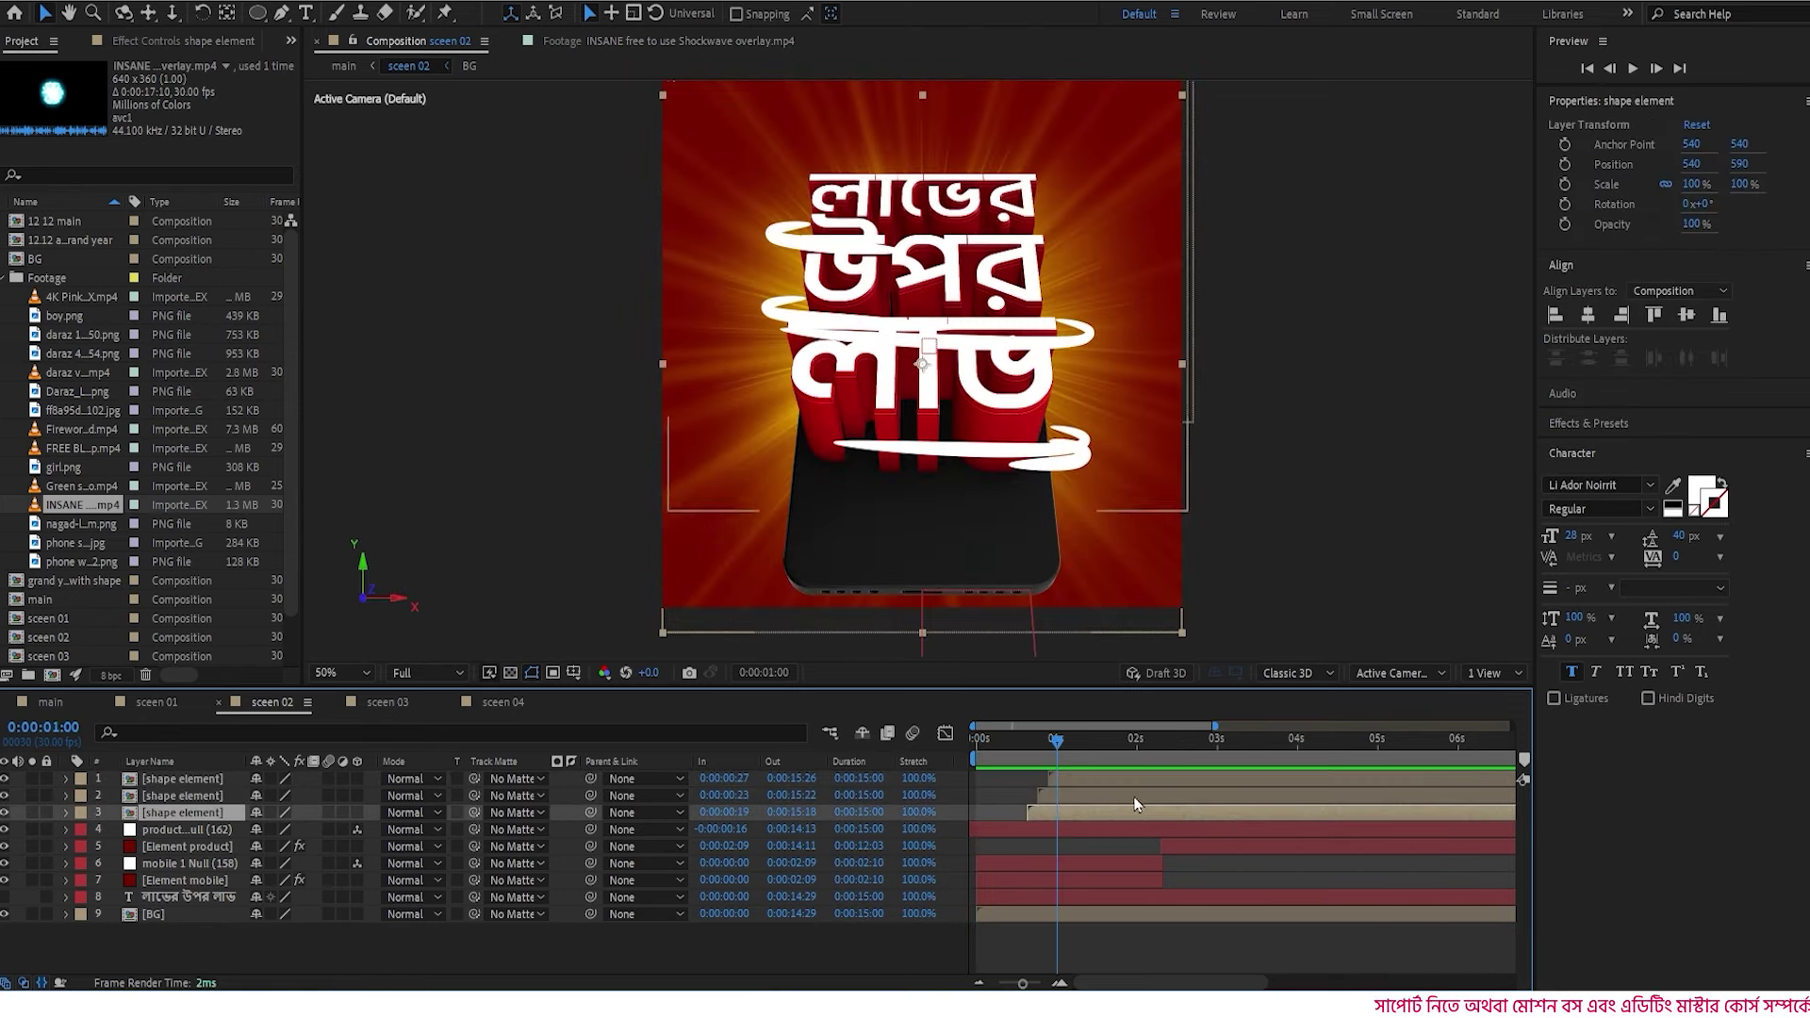
{"action": "left_click", "coordinate": [1145, 781], "text": "shift"}
{"action": "left_click", "coordinate": [1593, 423]}
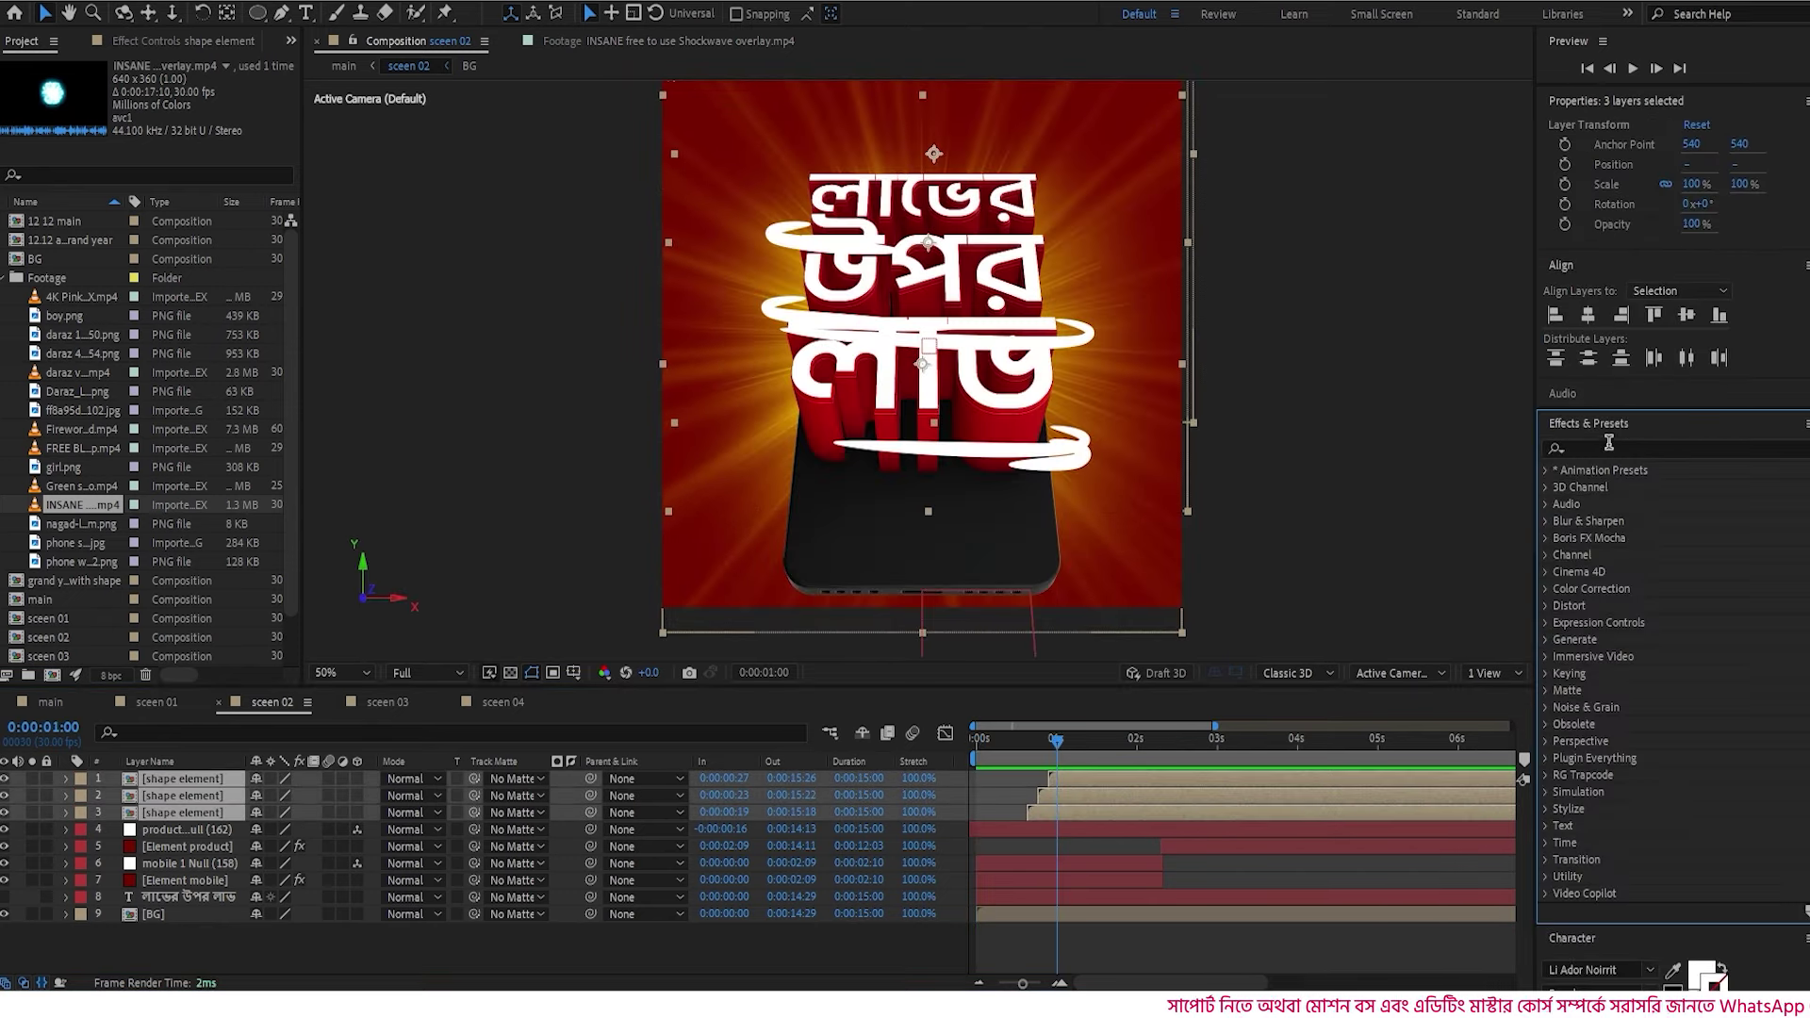
{"action": "type", "text": "glow"}
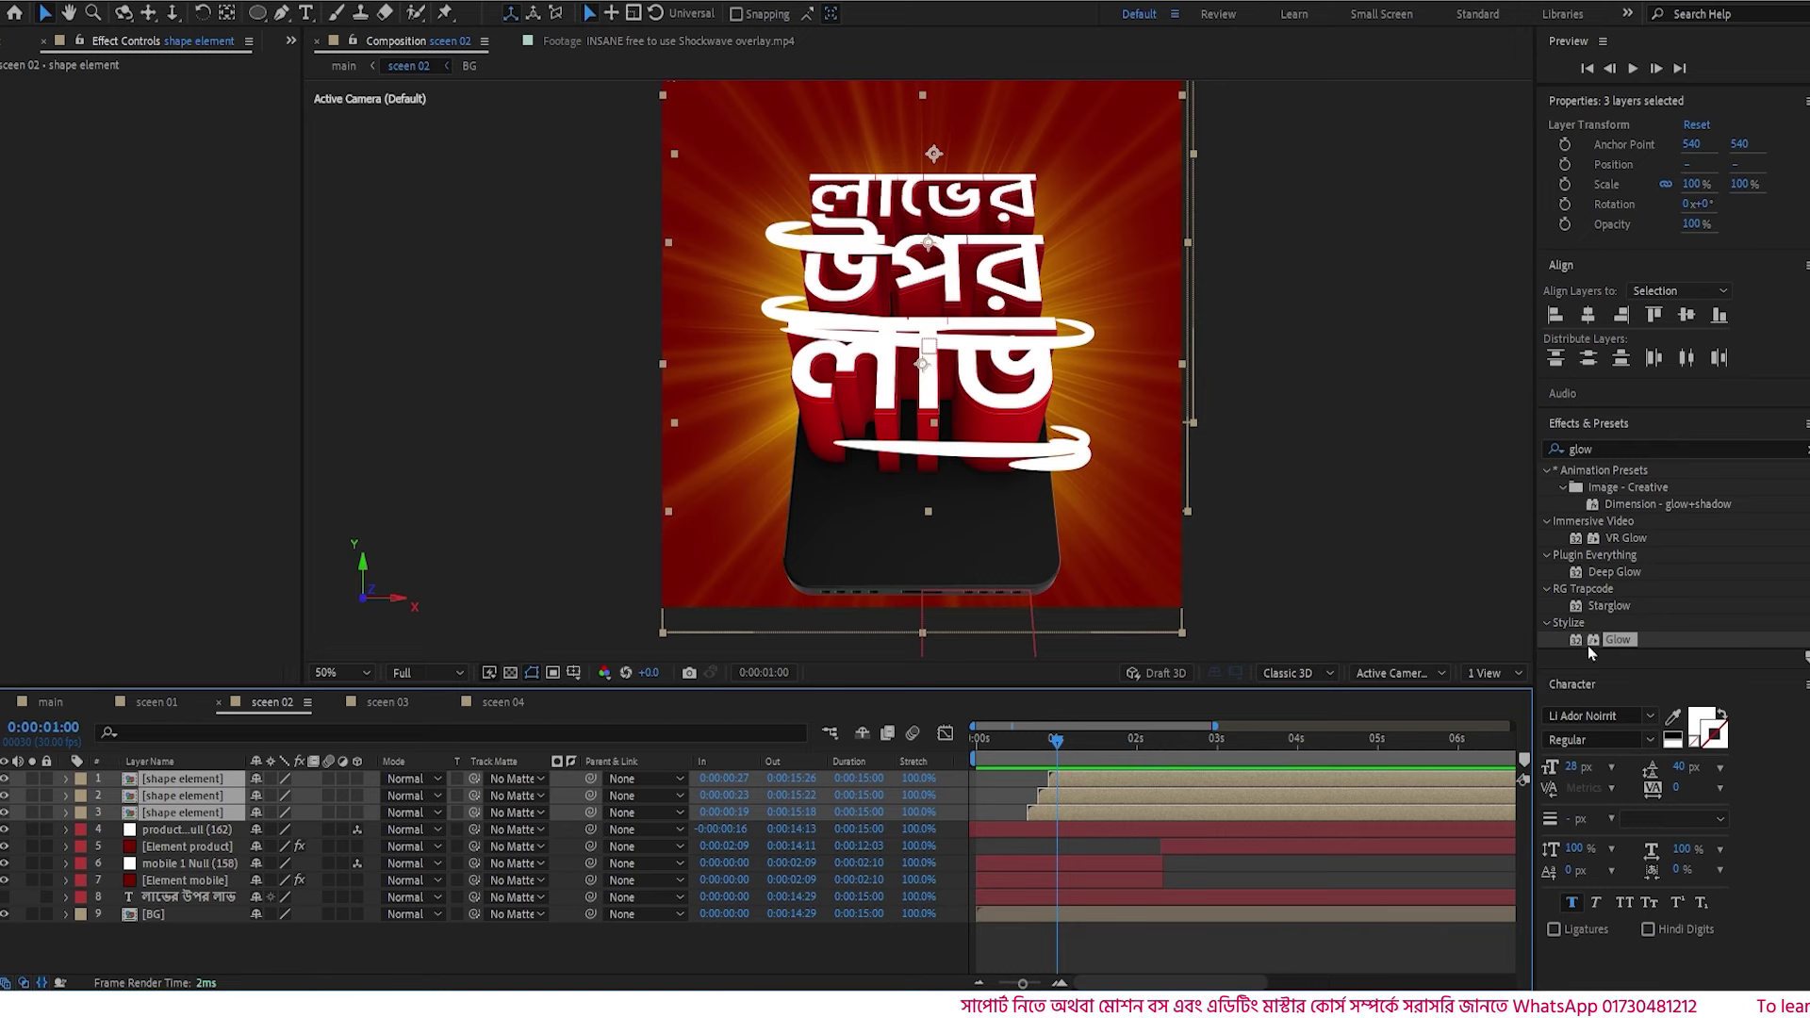
{"action": "left_click", "coordinate": [1613, 571]}
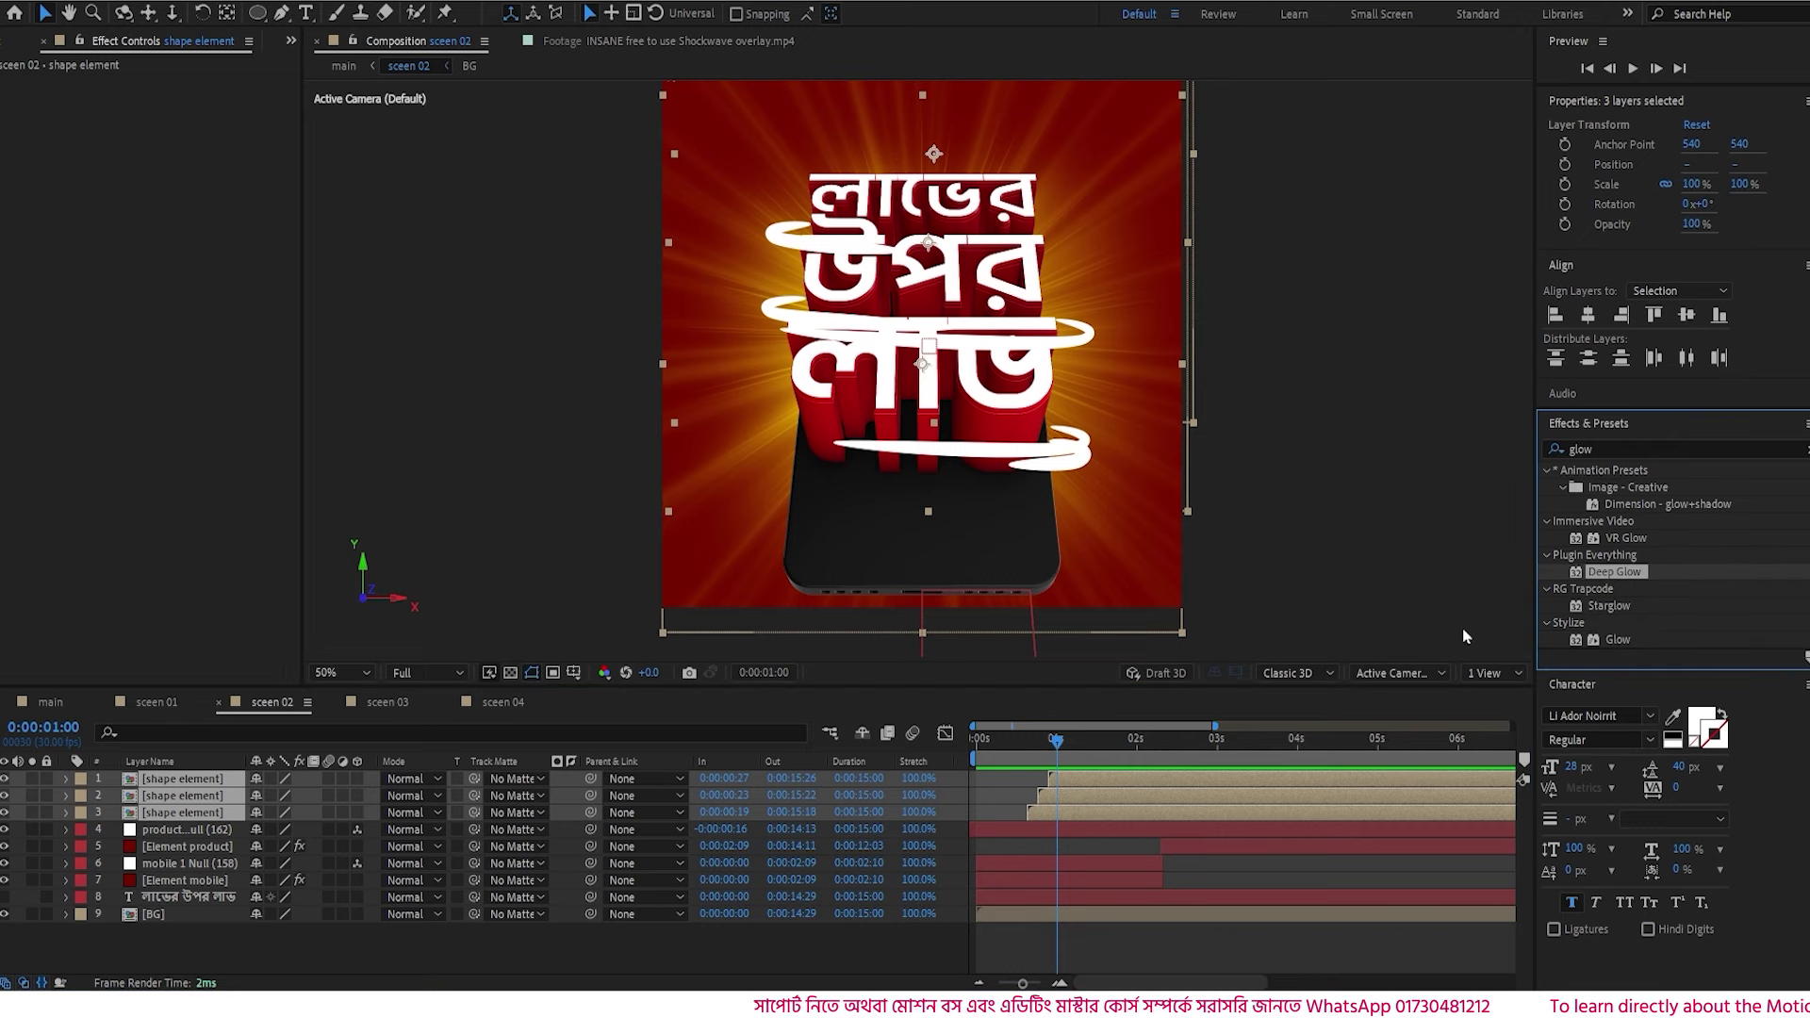
{"action": "double_click", "coordinate": [1615, 572]}
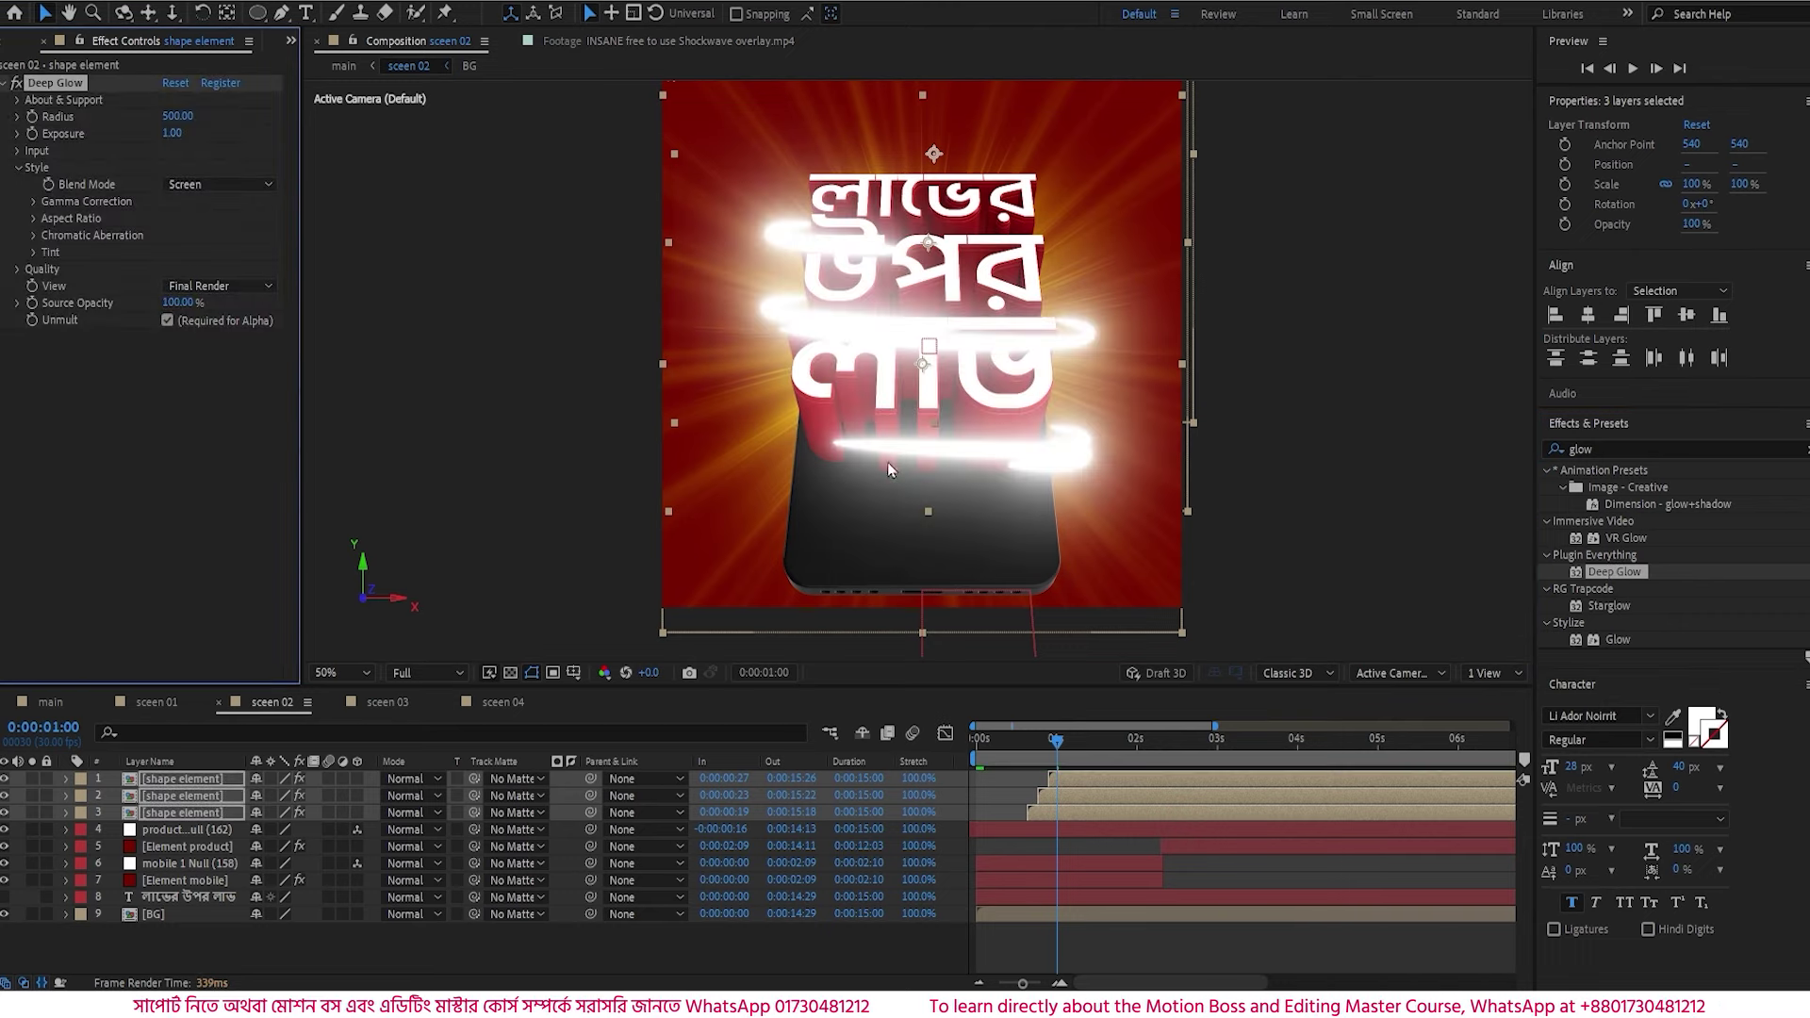
- Set the Deep Glow Exposure to 0.5 for the three shape element layers and preview the glowing streaks
{"action": "left_click", "coordinate": [171, 135]}
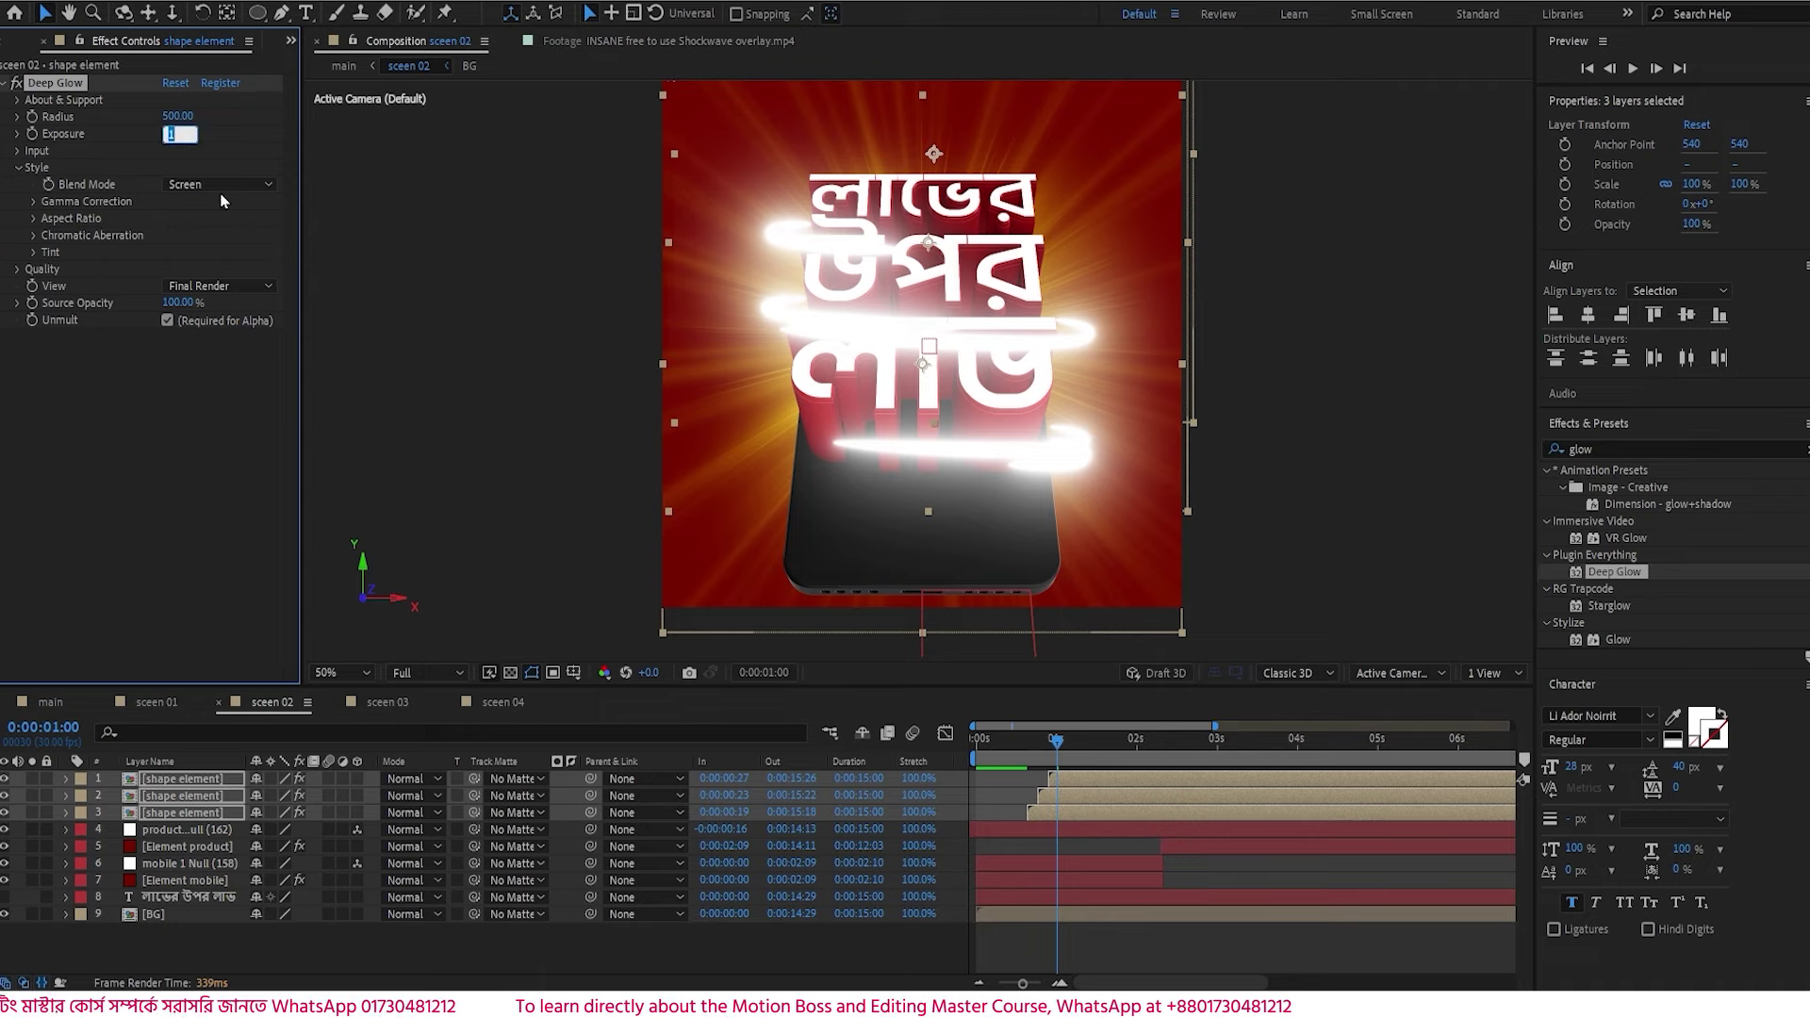
{"action": "type", "text": ".5"}
{"action": "key", "text": "Return"}
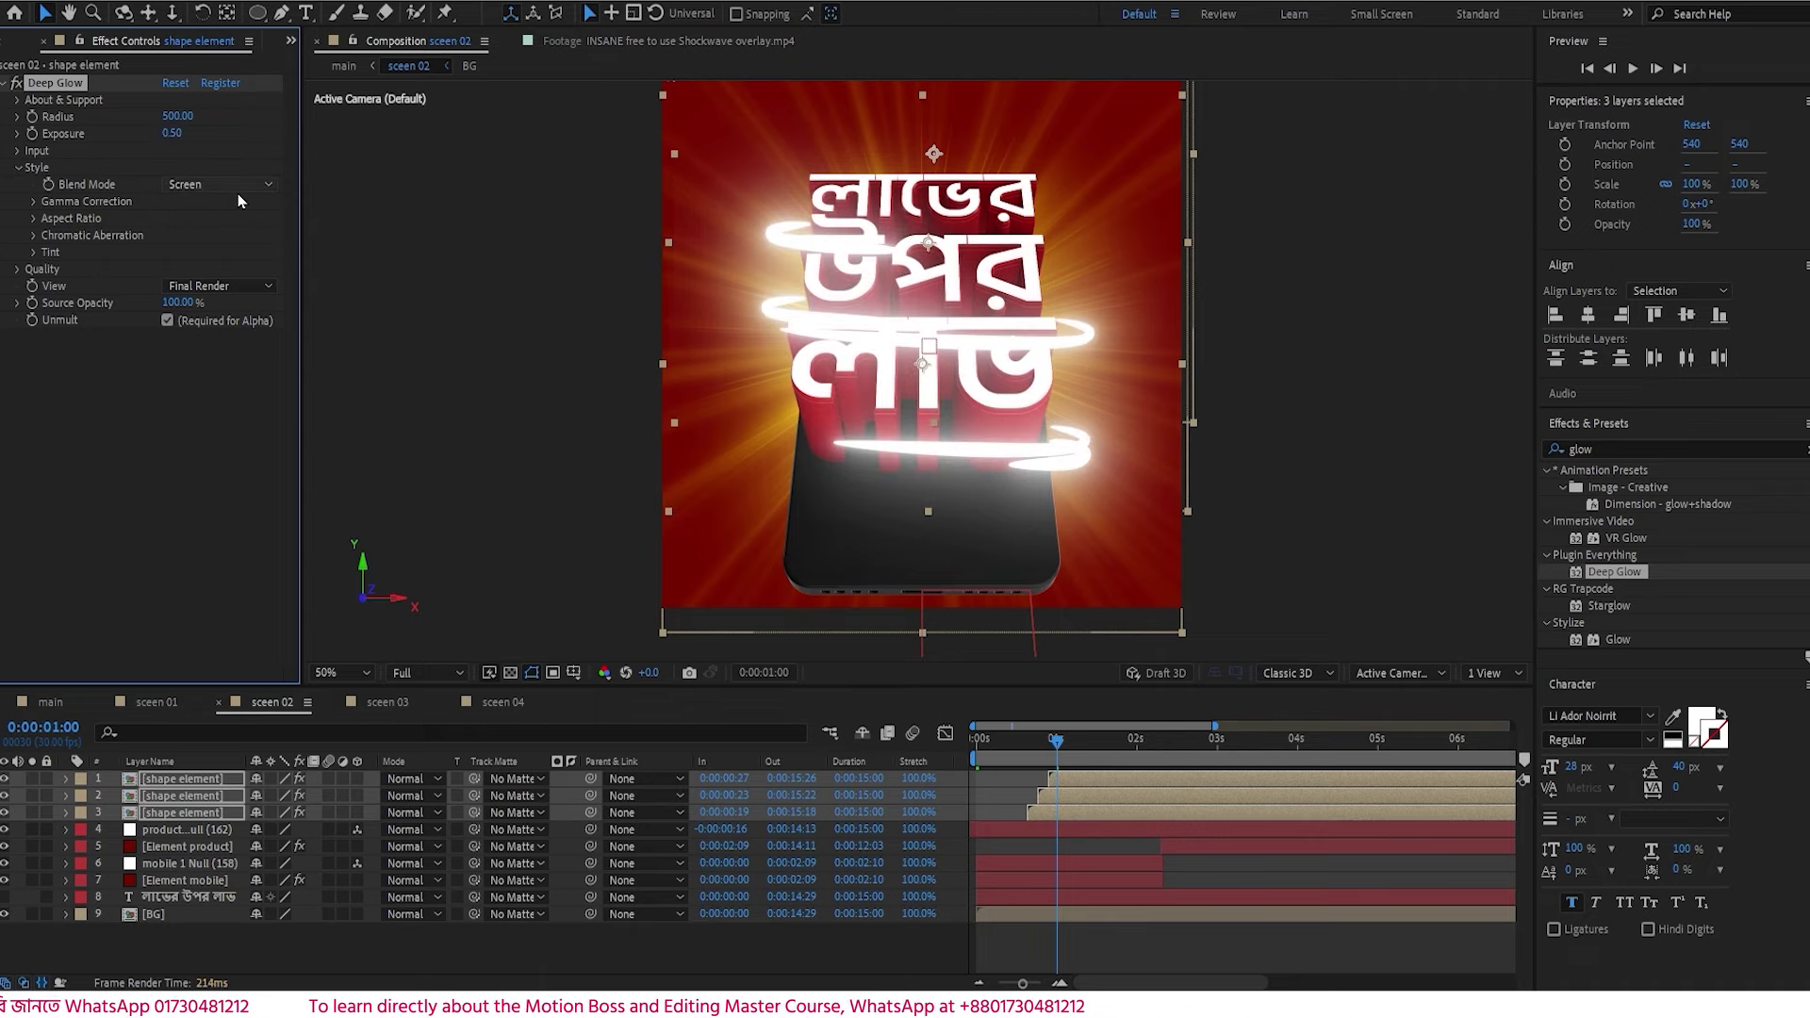
{"action": "left_click_drag", "start_coordinate": [1053, 762], "coordinate": [1021, 767]}
{"action": "key", "text": "space"}
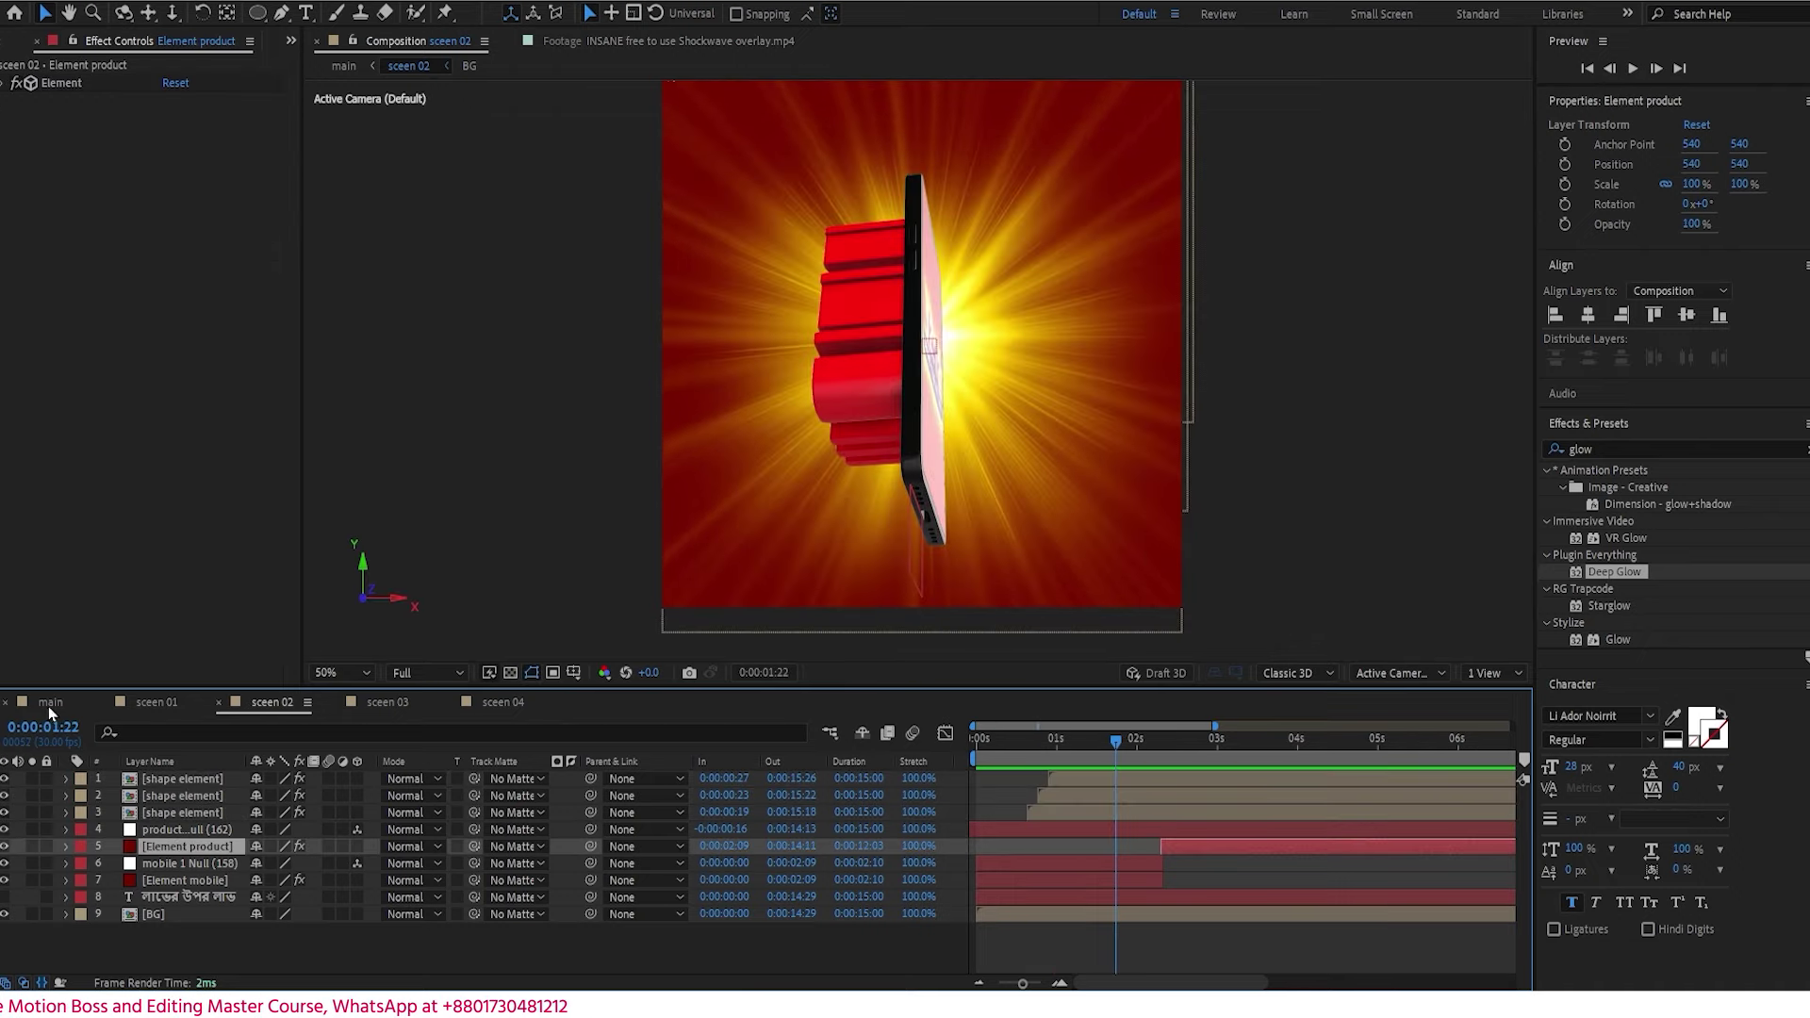
- Play the main composition from the beginning to check the streaks in the full sequence
{"action": "left_click", "coordinate": [48, 705]}
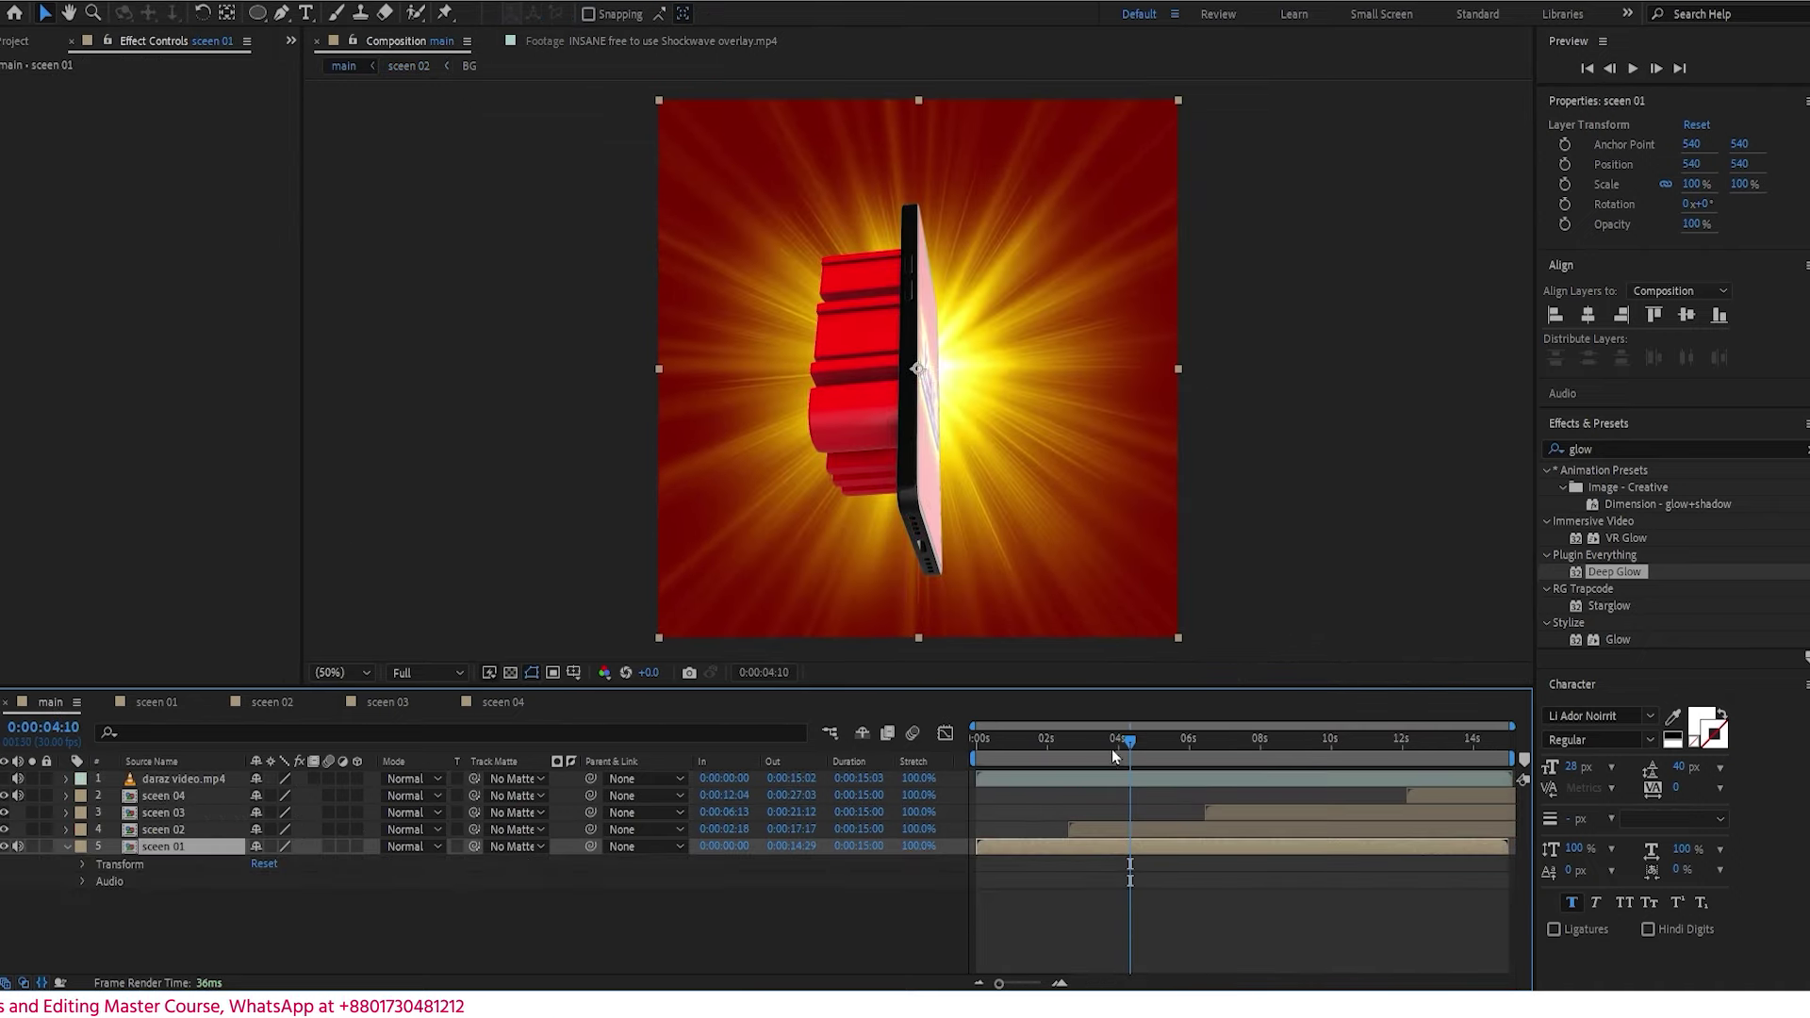
{"action": "left_click_drag", "start_coordinate": [1112, 748], "coordinate": [937, 749]}
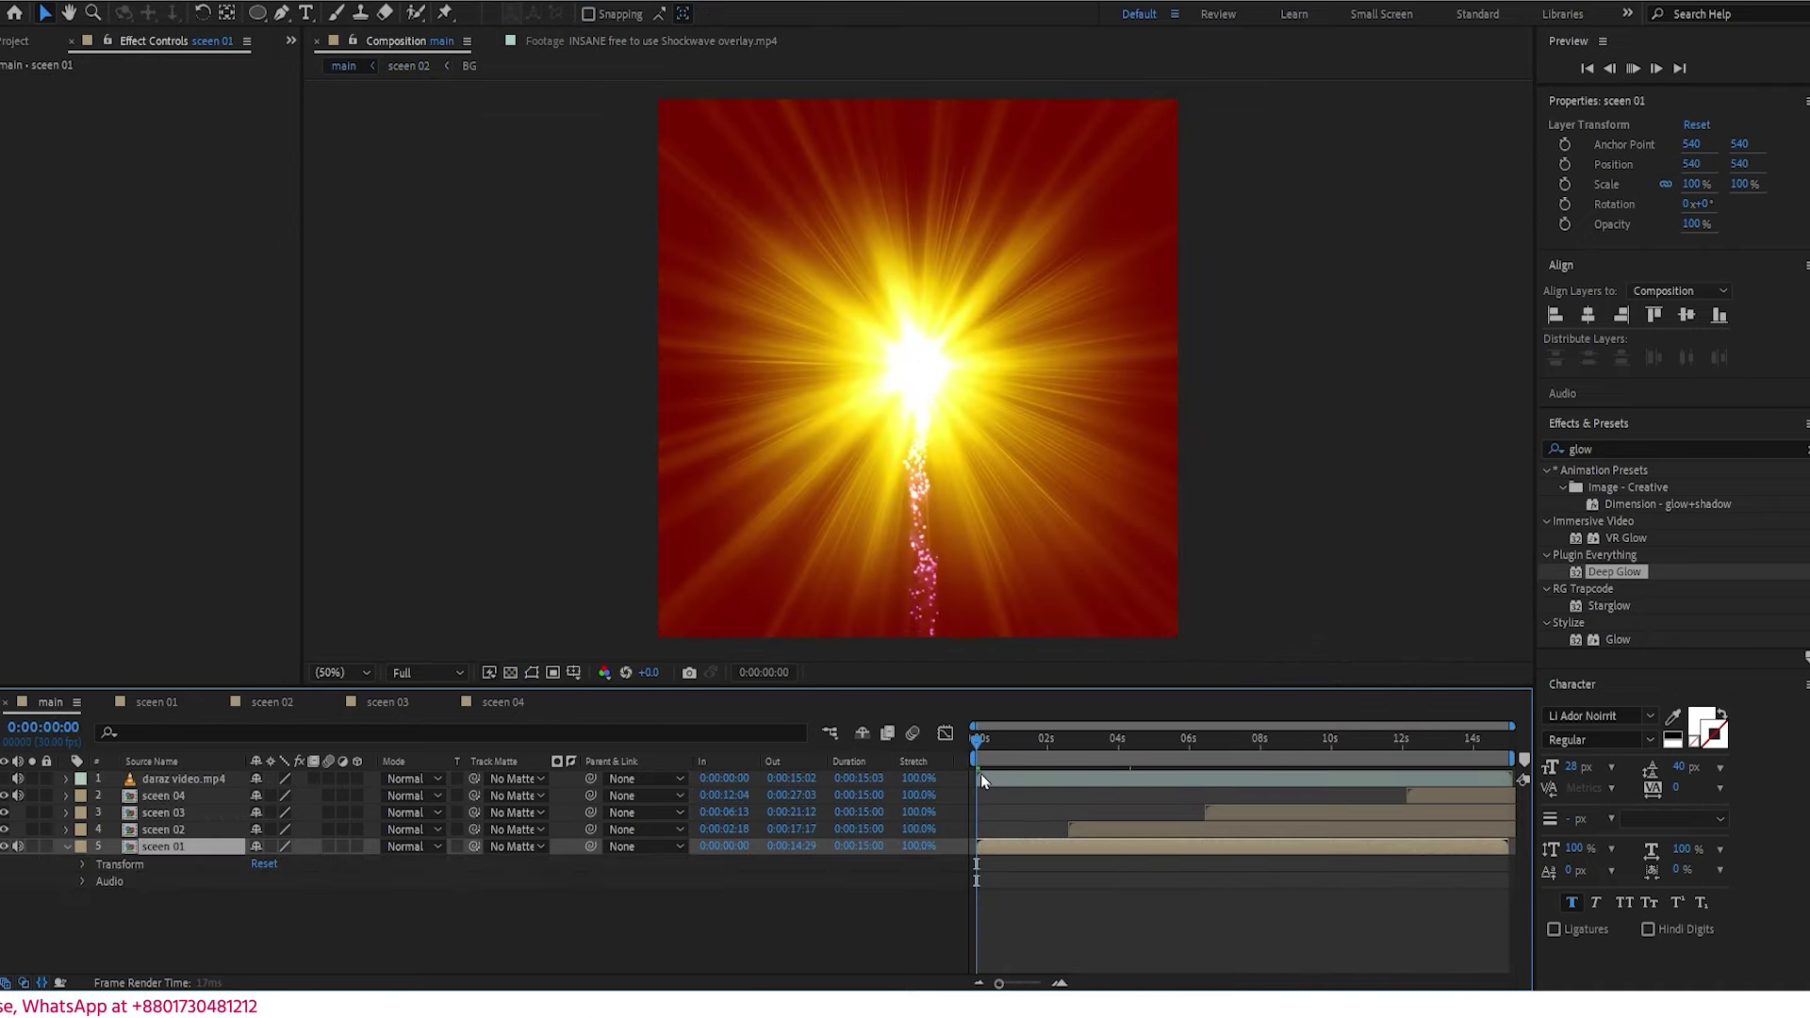
{"action": "key", "text": "space"}
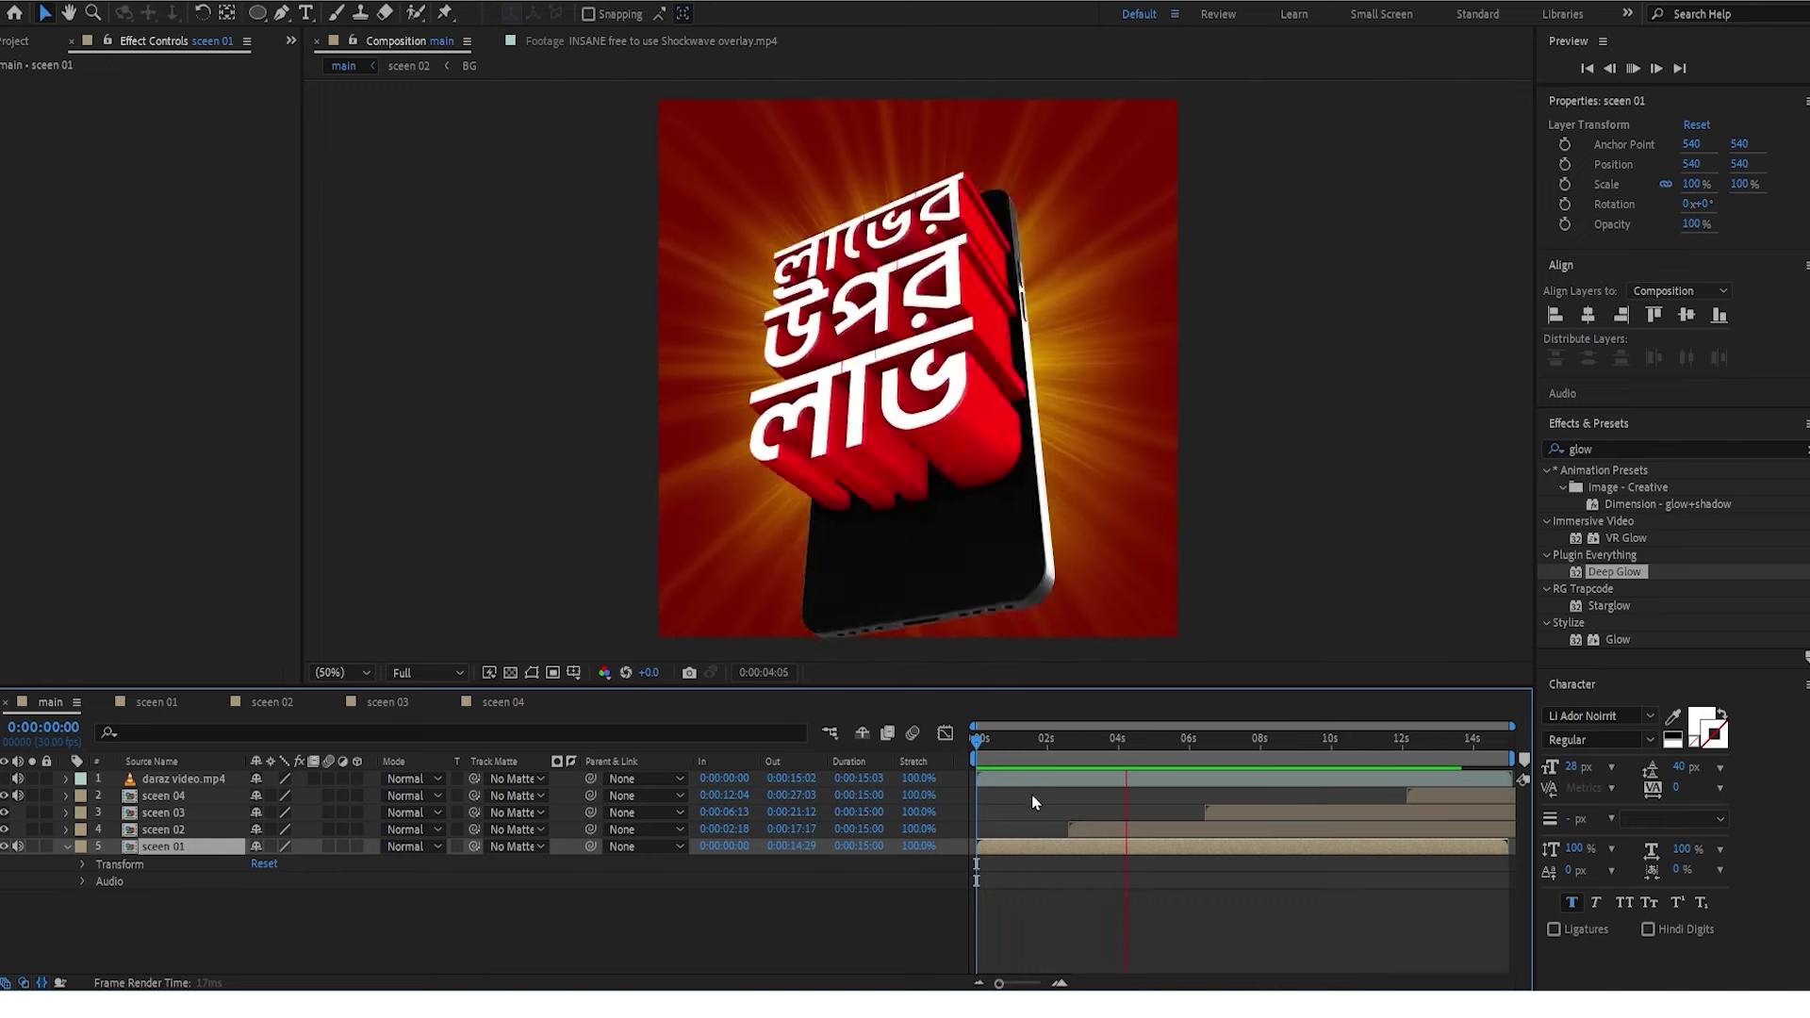
{"action": "key", "text": "space"}
{"action": "key", "text": "space"}
{"action": "key", "text": "space"}
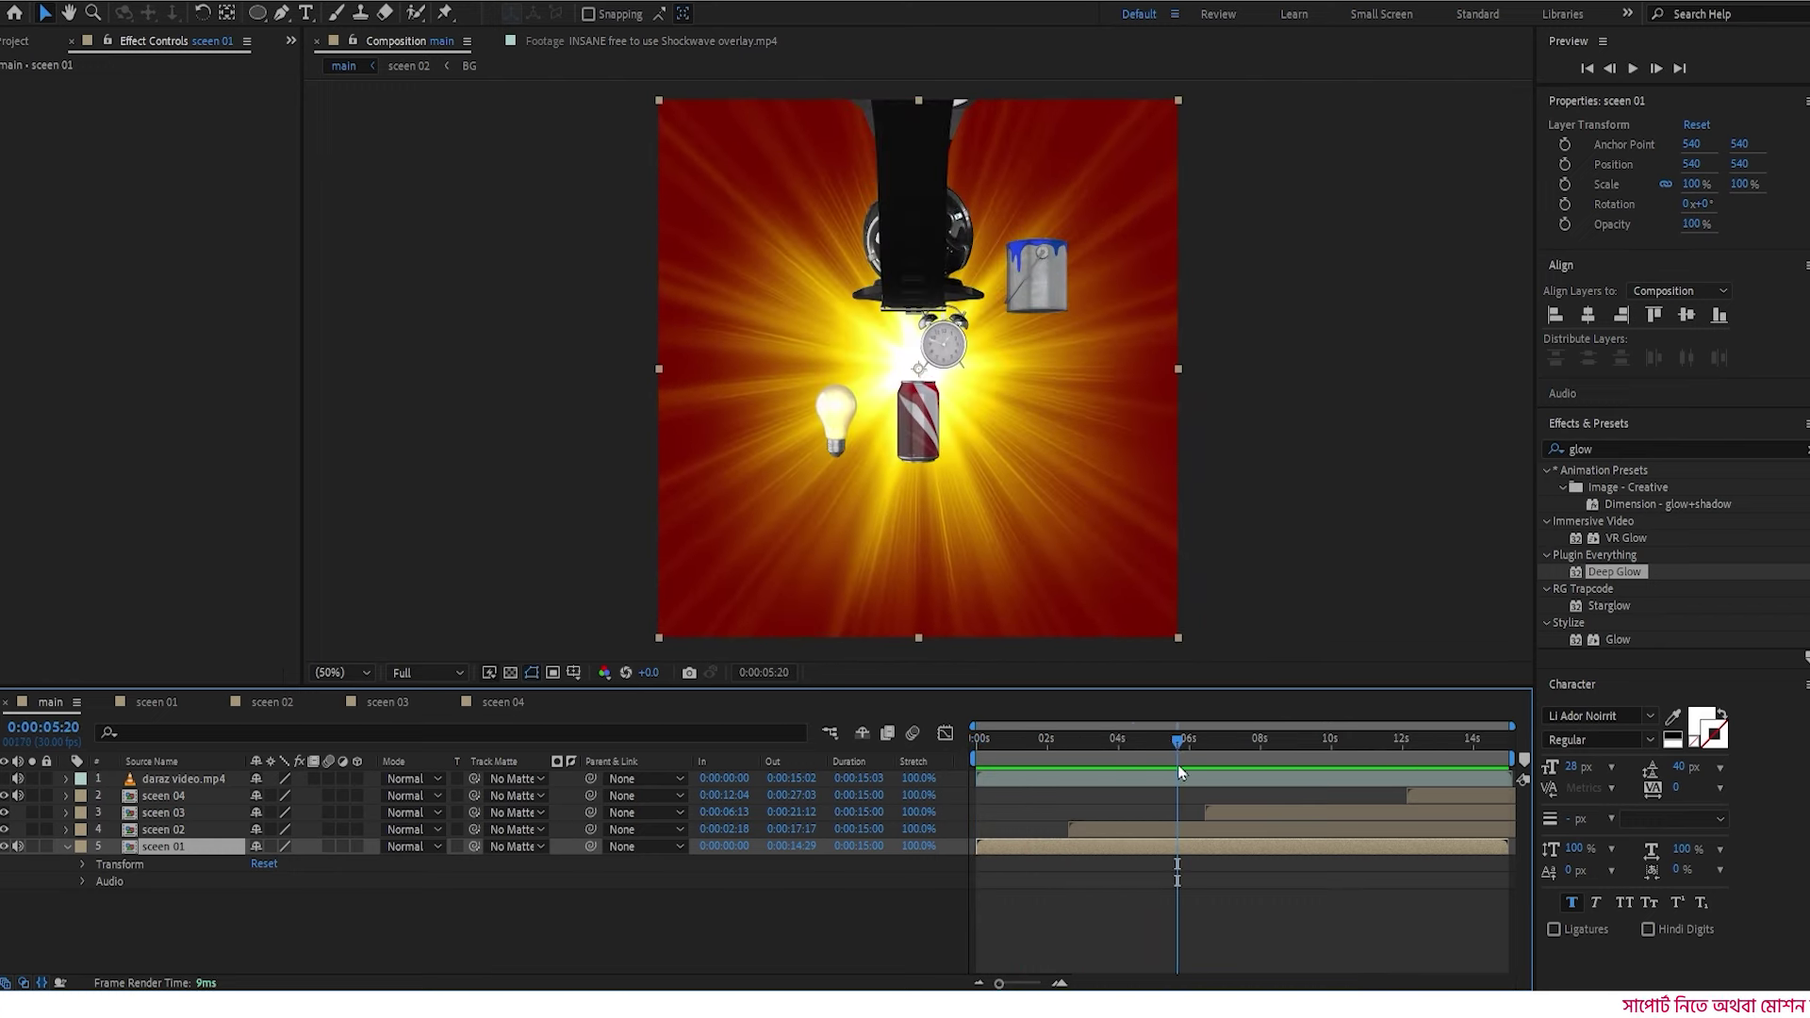
- Open sceen 02 at 0:00:02:07, extend the INSANE shockwave footage's in point to 0:00:00:00, and add the clip as the top layer
{"action": "left_click", "coordinate": [1147, 741]}
{"action": "double_click", "coordinate": [1101, 833]}
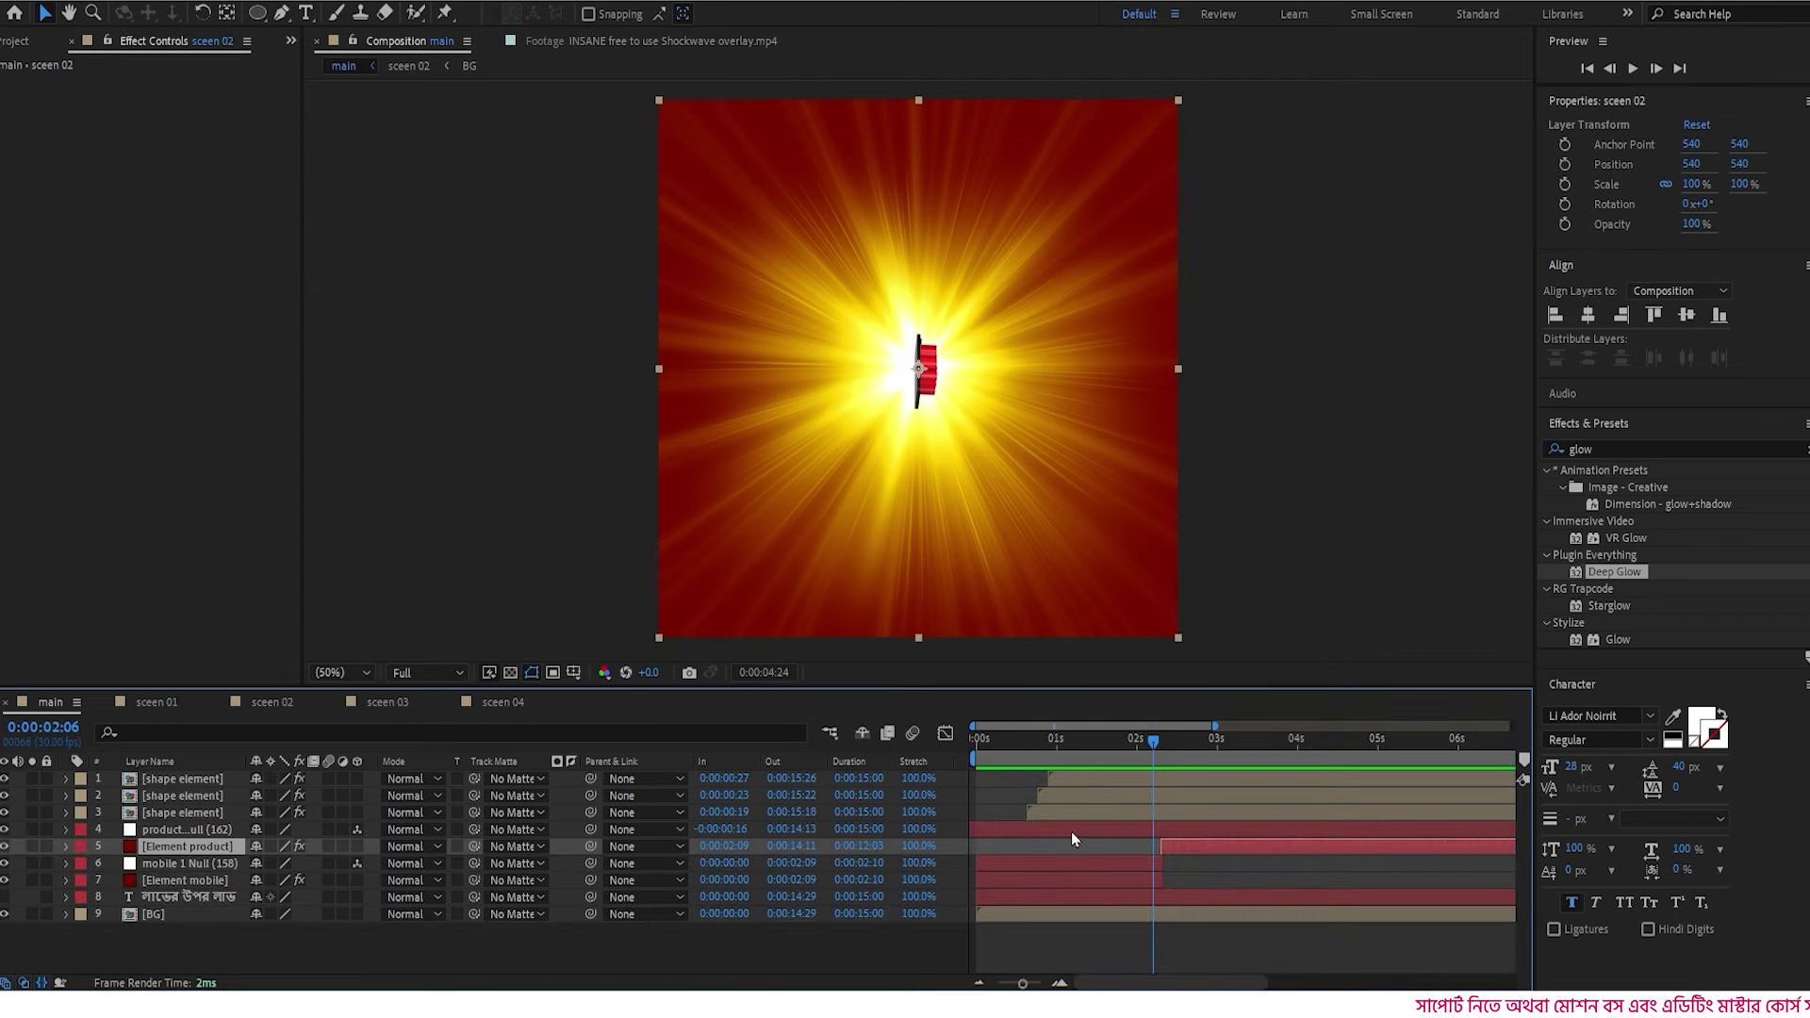
{"action": "left_click_drag", "start_coordinate": [1093, 757], "coordinate": [1155, 750]}
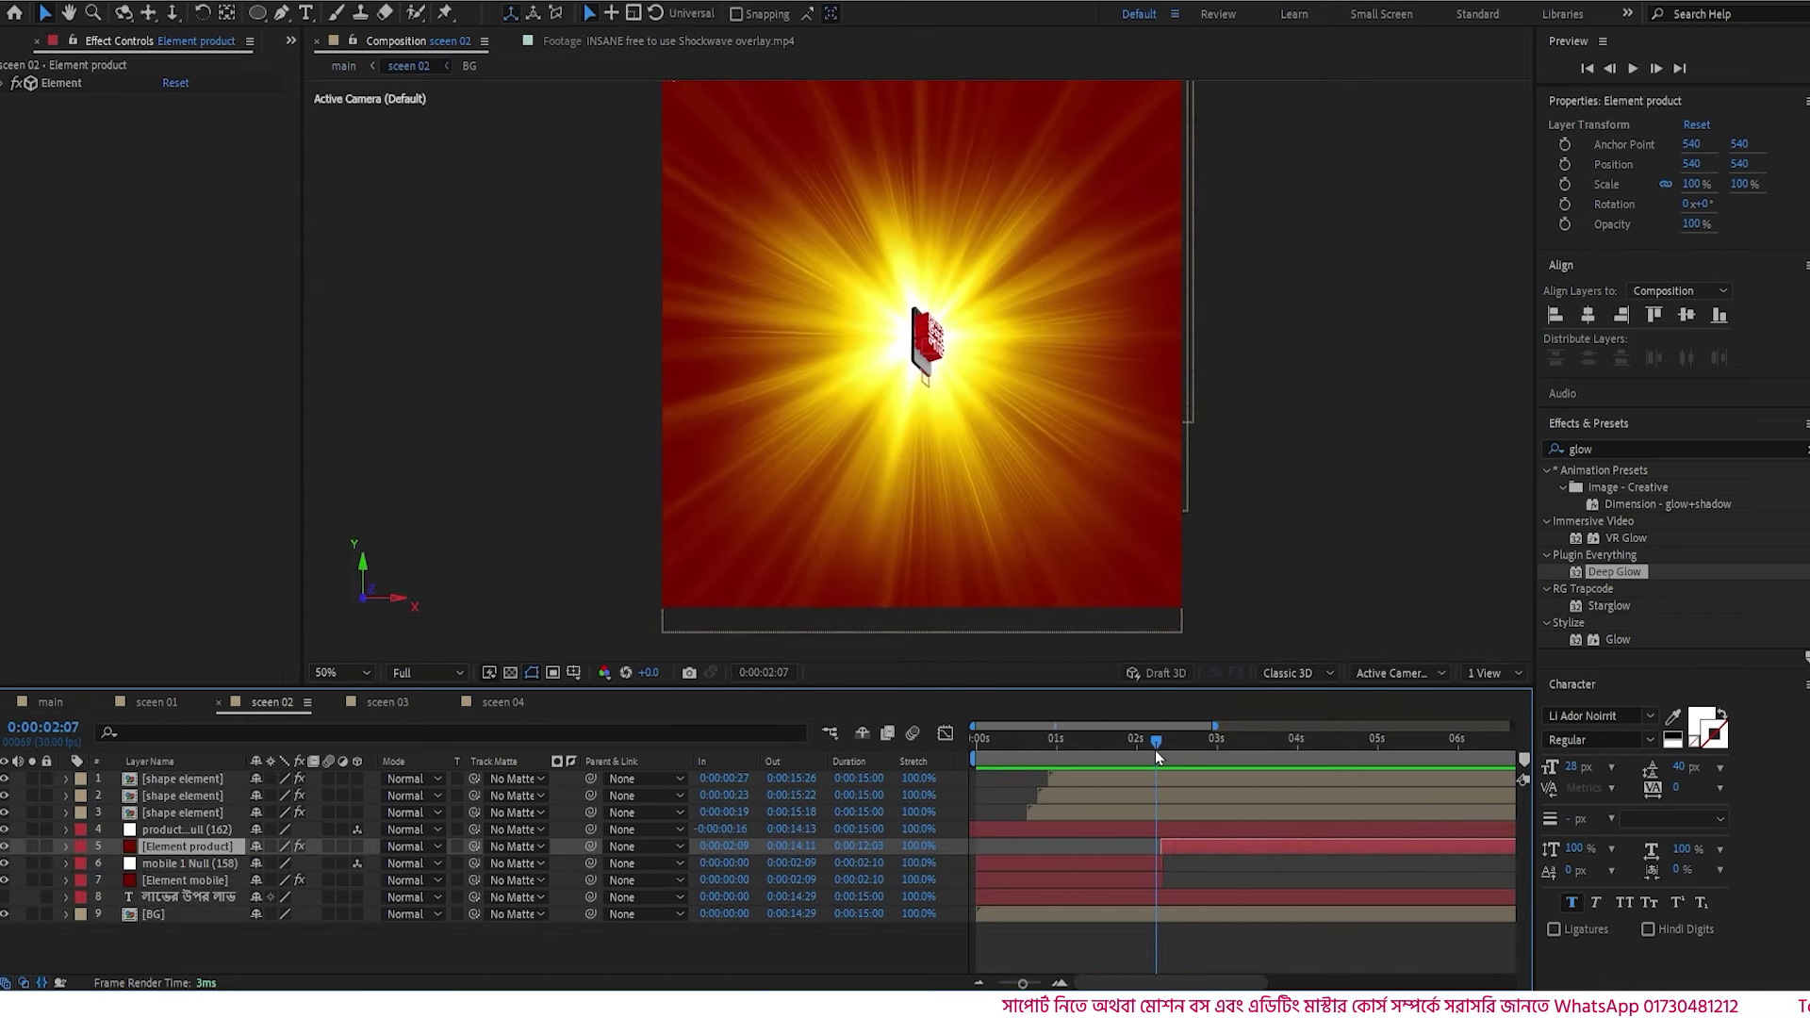
{"action": "key", "text": "ctrl+0"}
{"action": "left_click", "coordinate": [68, 506]}
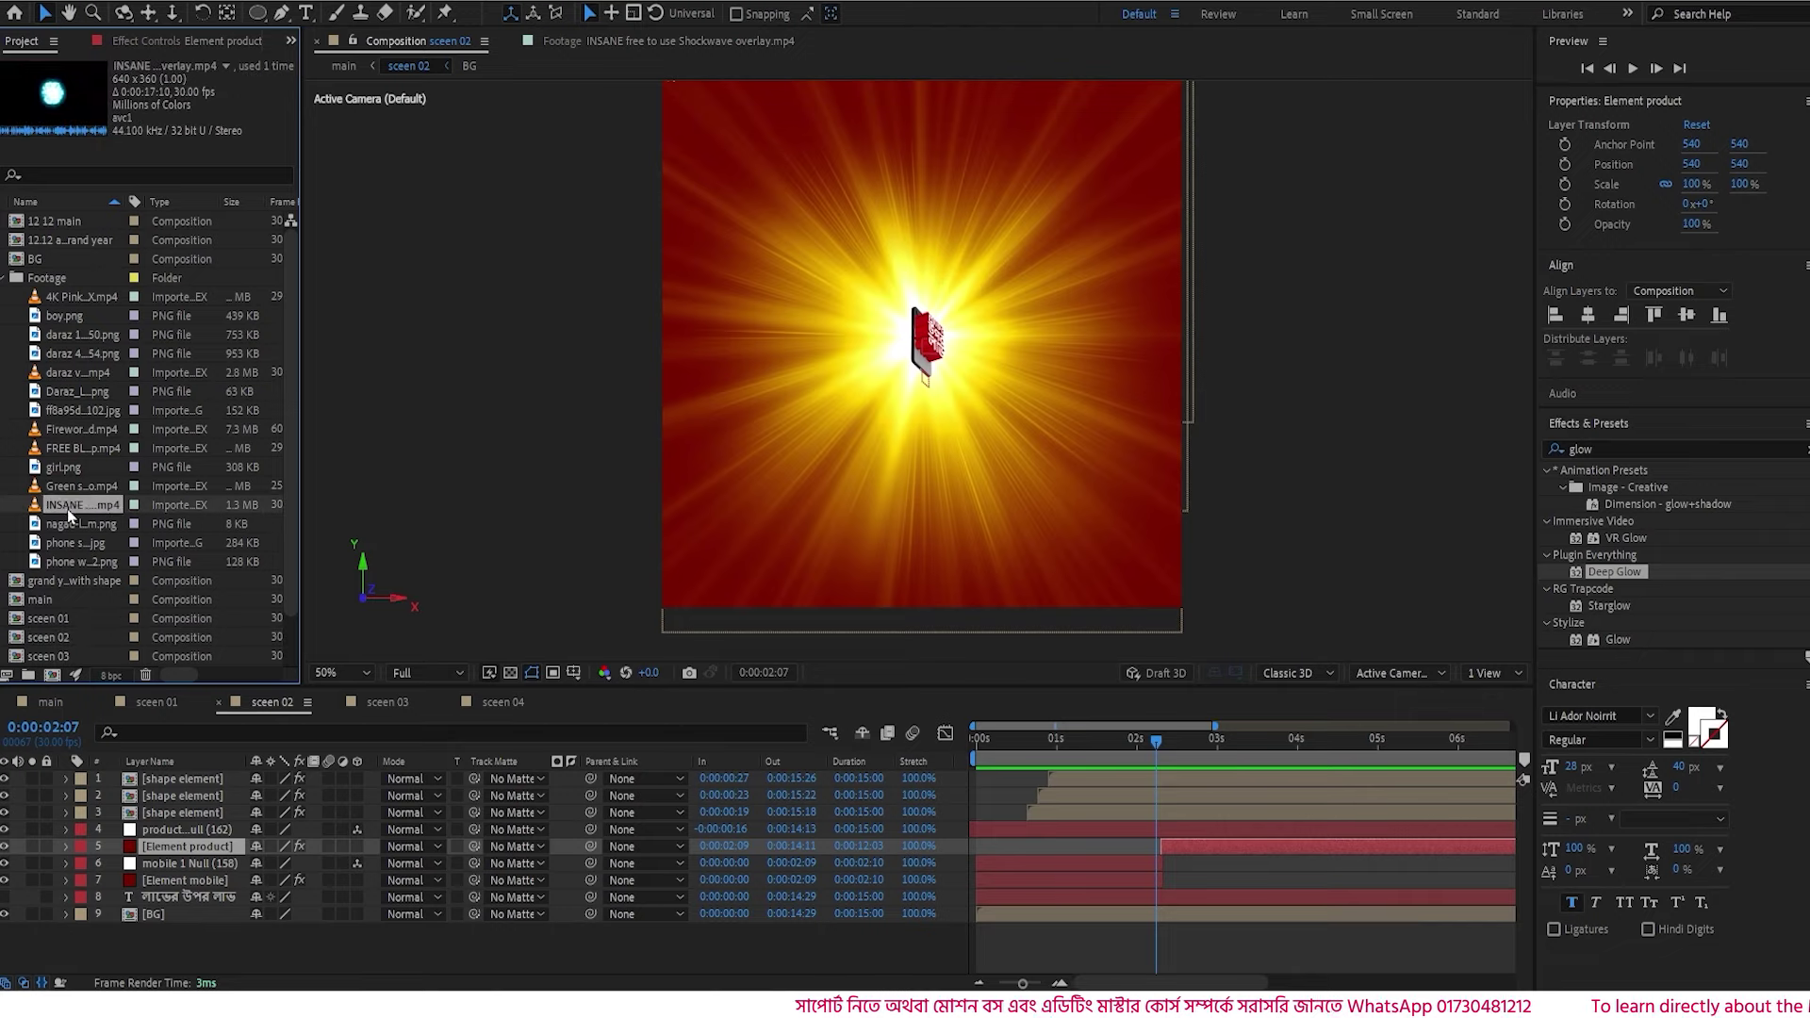
{"action": "double_click", "coordinate": [77, 508]}
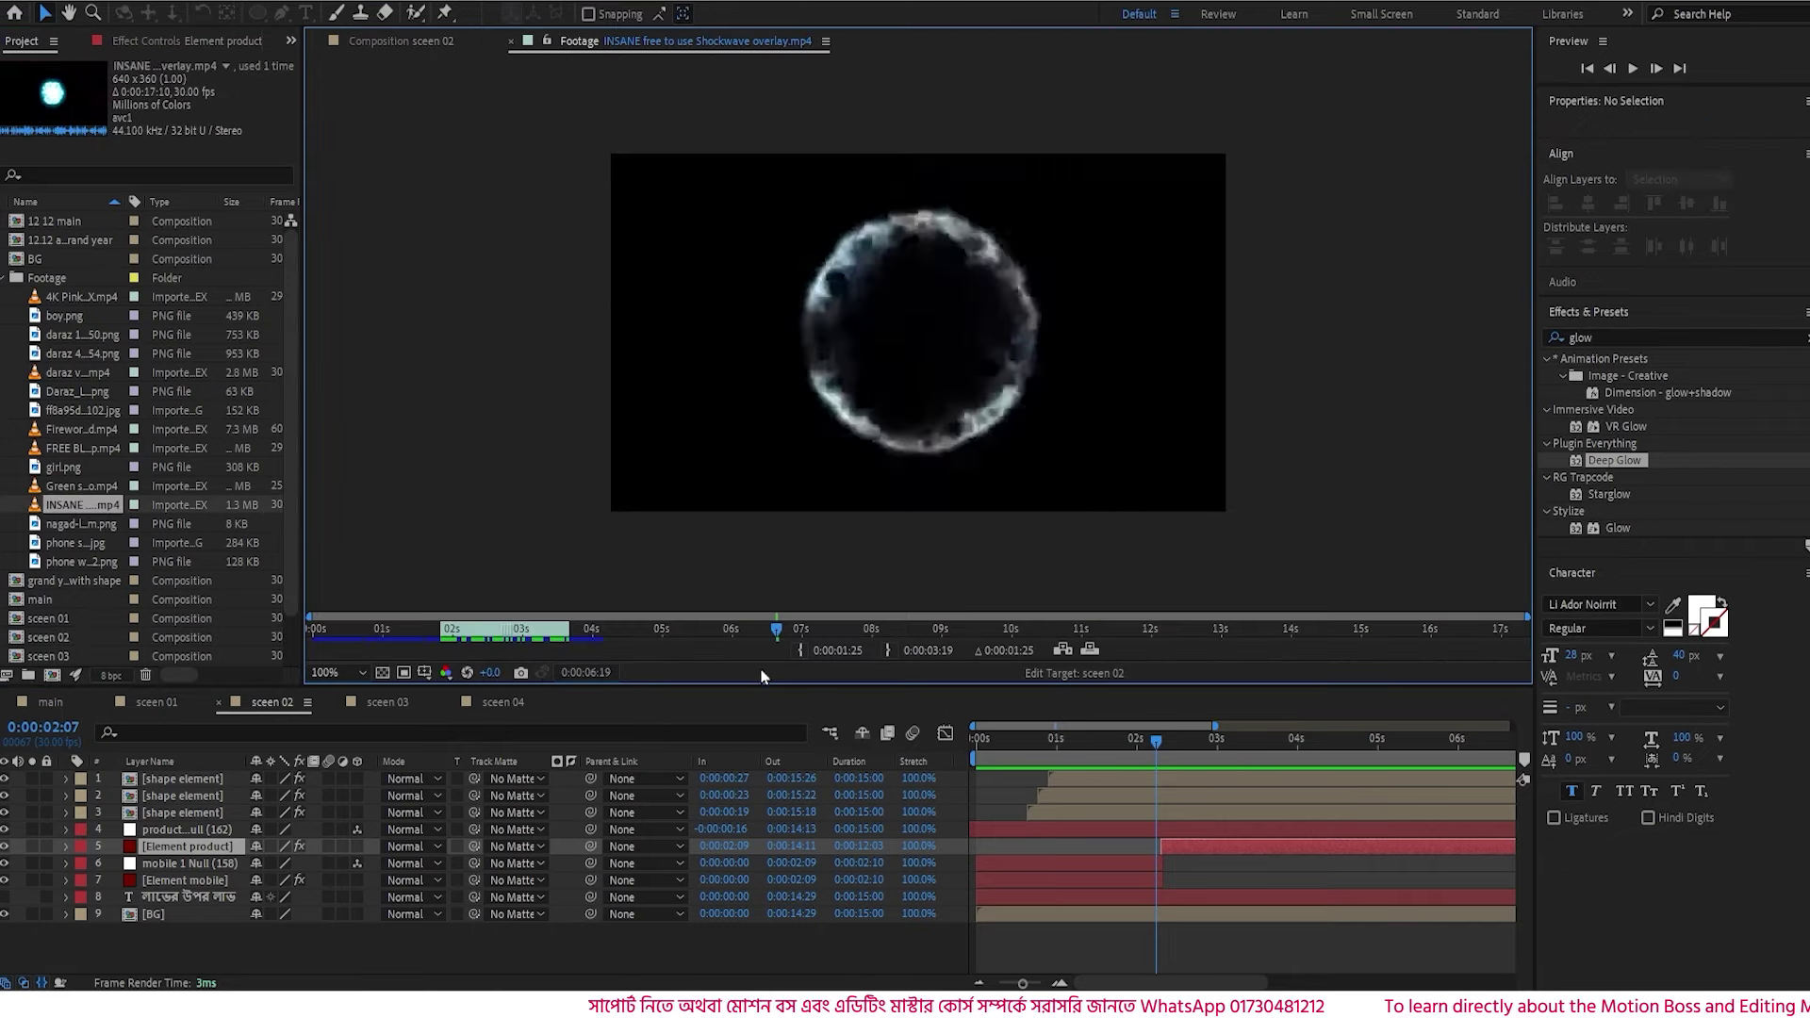
{"action": "left_click_drag", "start_coordinate": [441, 628], "coordinate": [298, 635]}
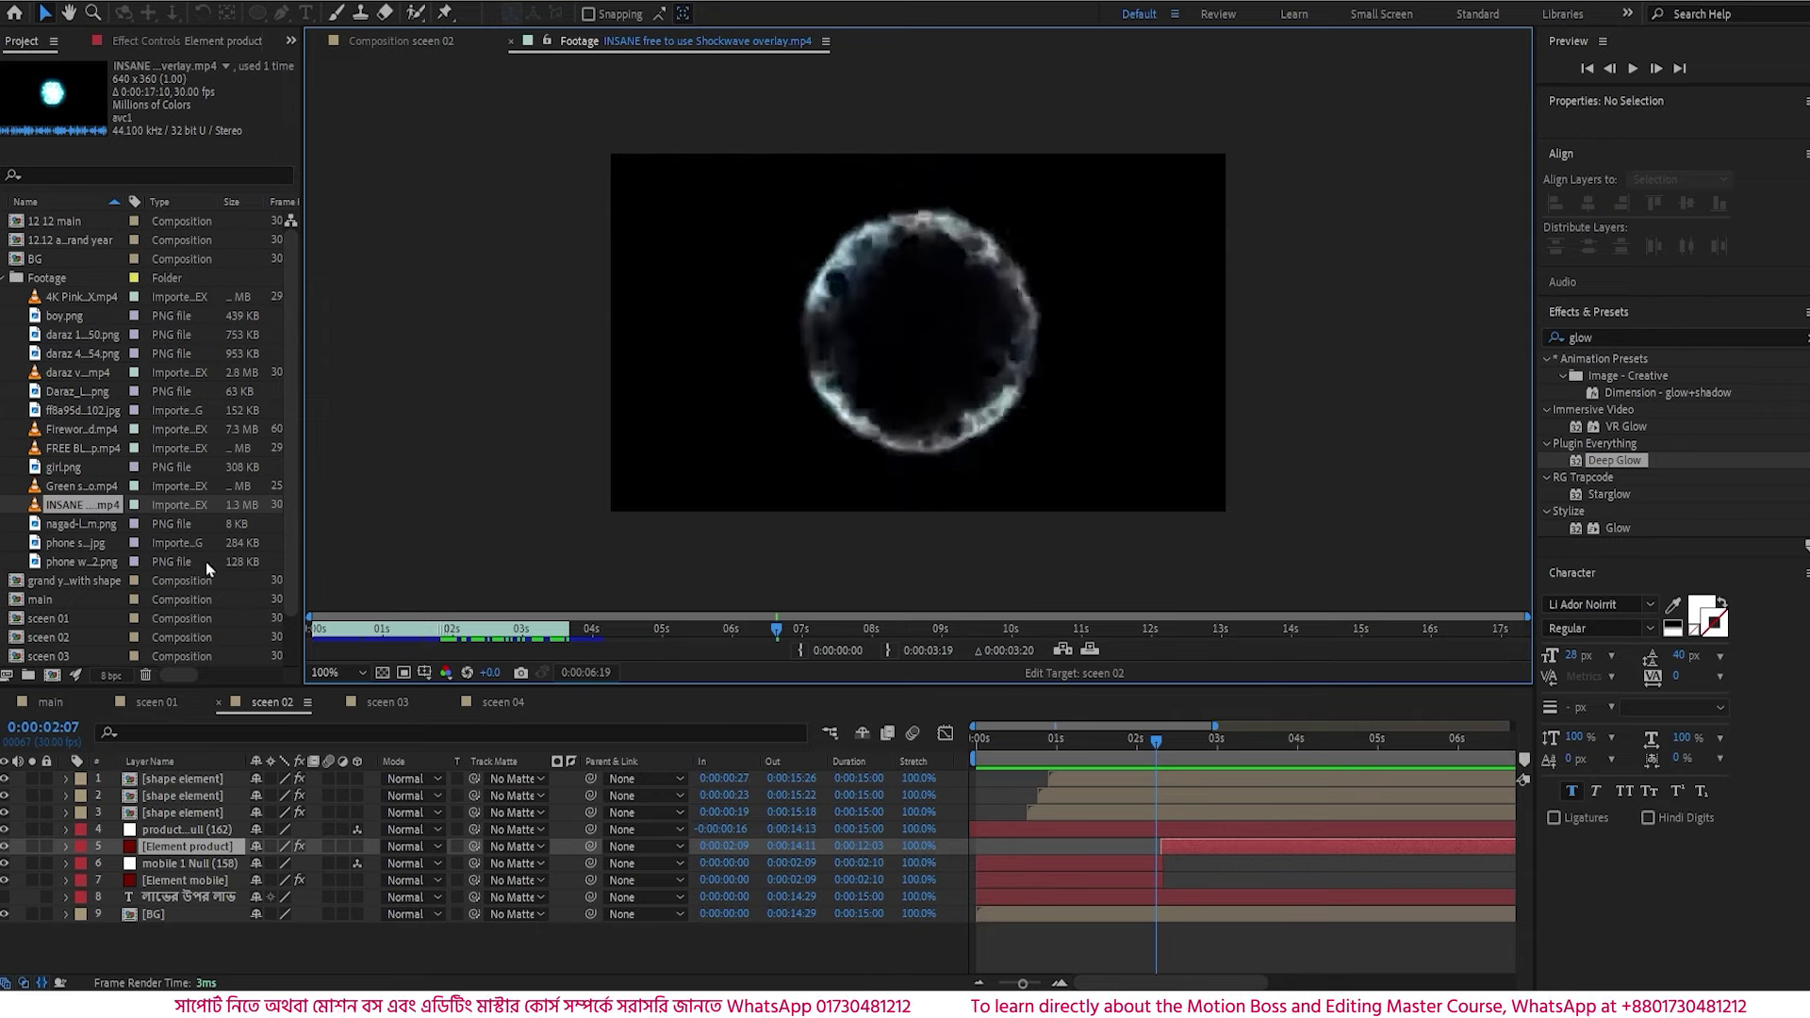
{"action": "left_click_drag", "start_coordinate": [96, 514], "coordinate": [155, 778]}
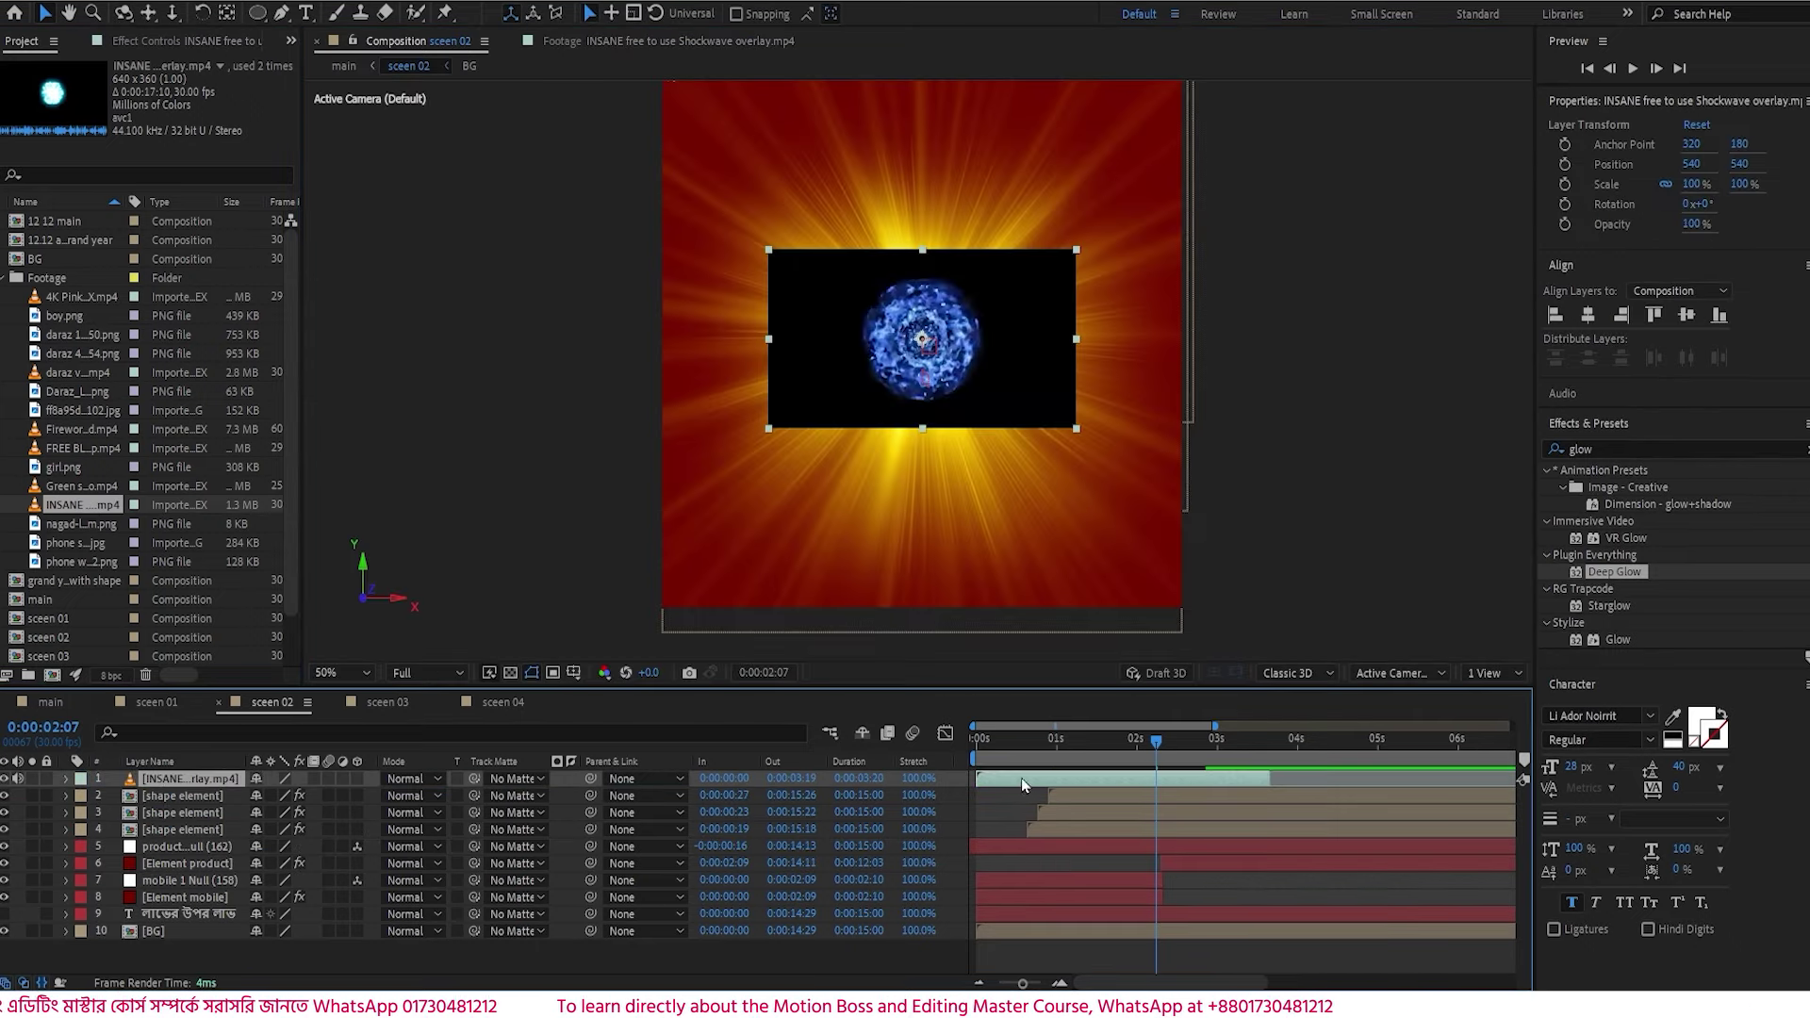
- Move the shockwave layer to start at 0:00:02:07 and set its scale to 303%
{"action": "left_click_drag", "start_coordinate": [1022, 781], "coordinate": [1197, 789]}
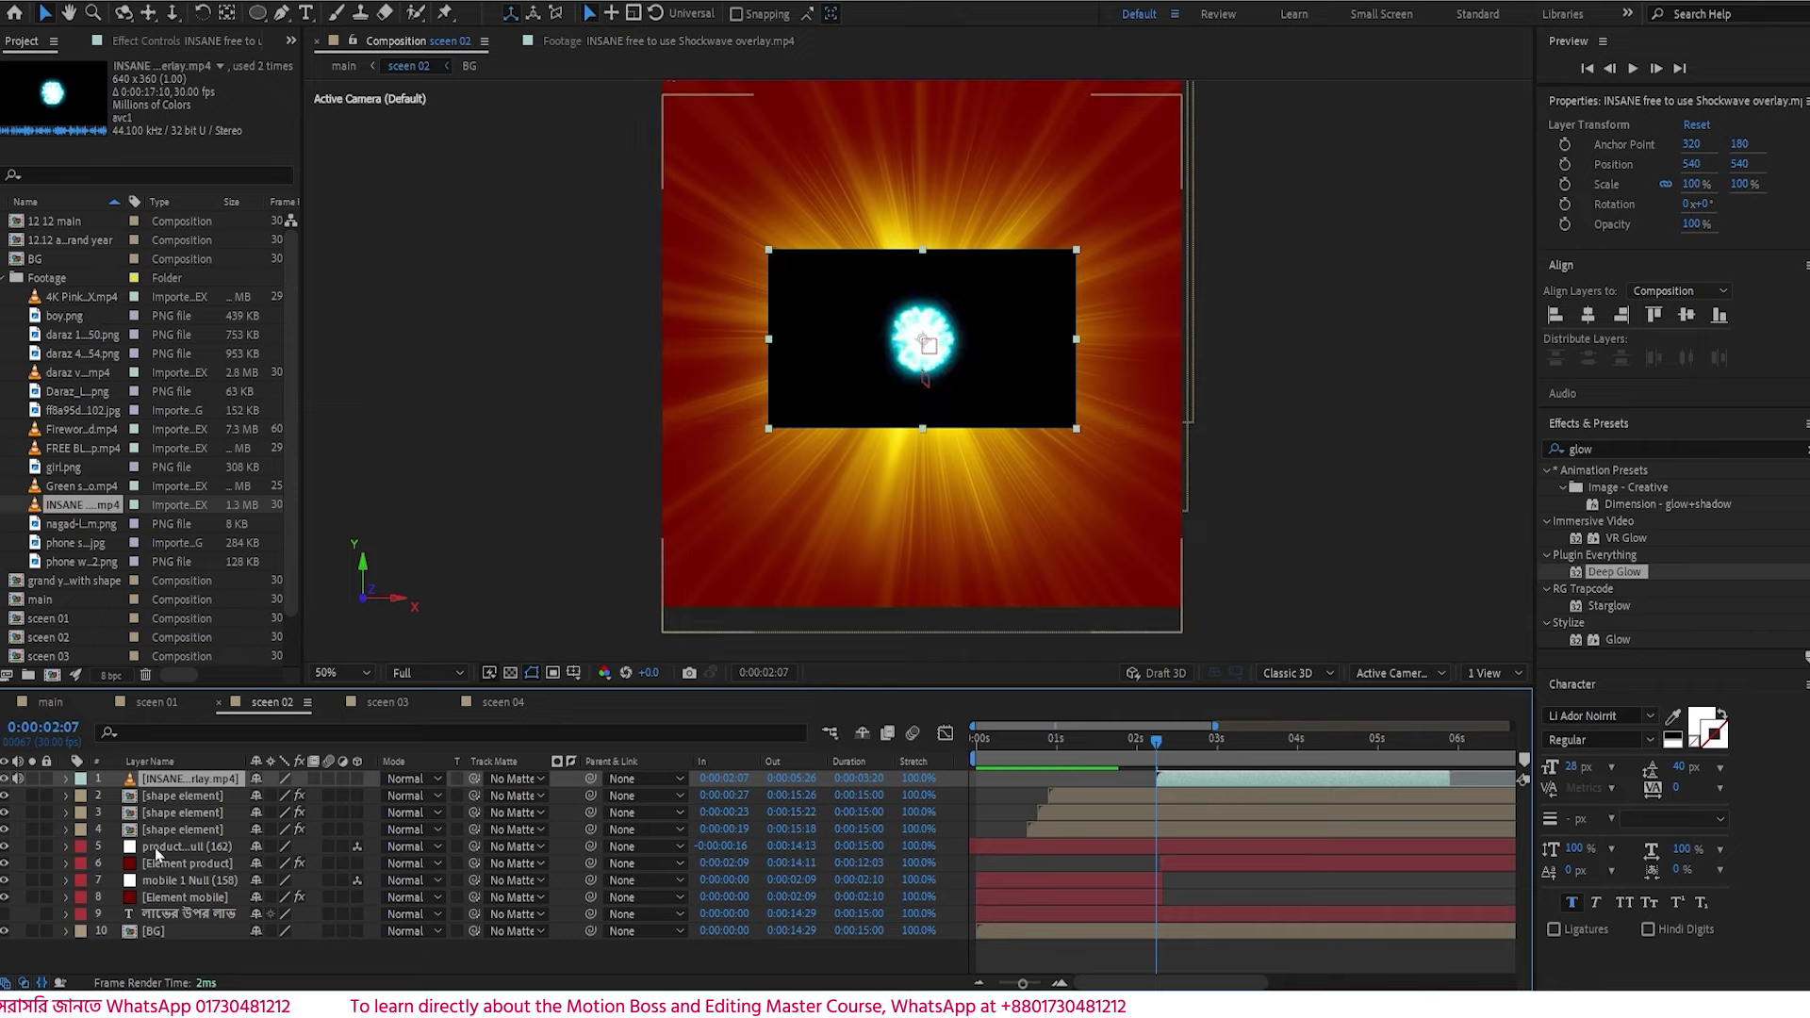
{"action": "key", "text": "s"}
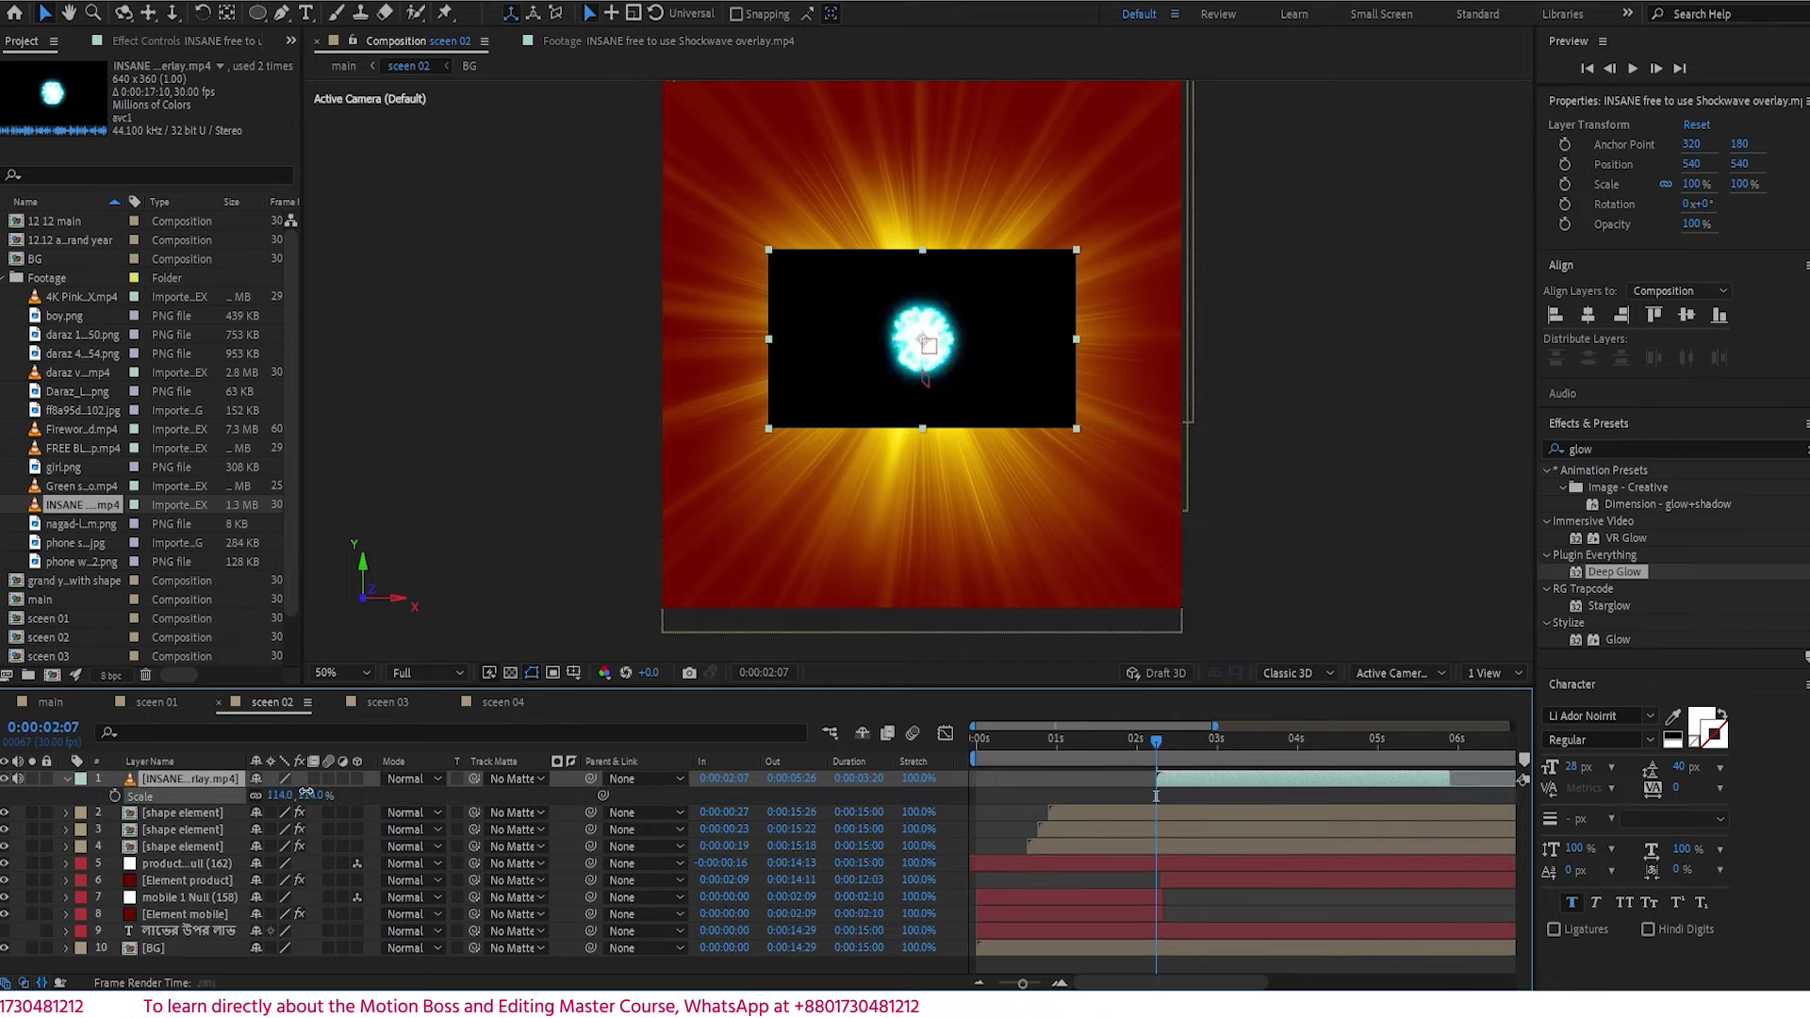
{"action": "left_click_drag", "start_coordinate": [306, 793], "coordinate": [451, 765]}
- Set the shockwave layer's blending mode to Add and preview the blast over the phone animation
{"action": "left_click_drag", "start_coordinate": [1158, 743], "coordinate": [1379, 757]}
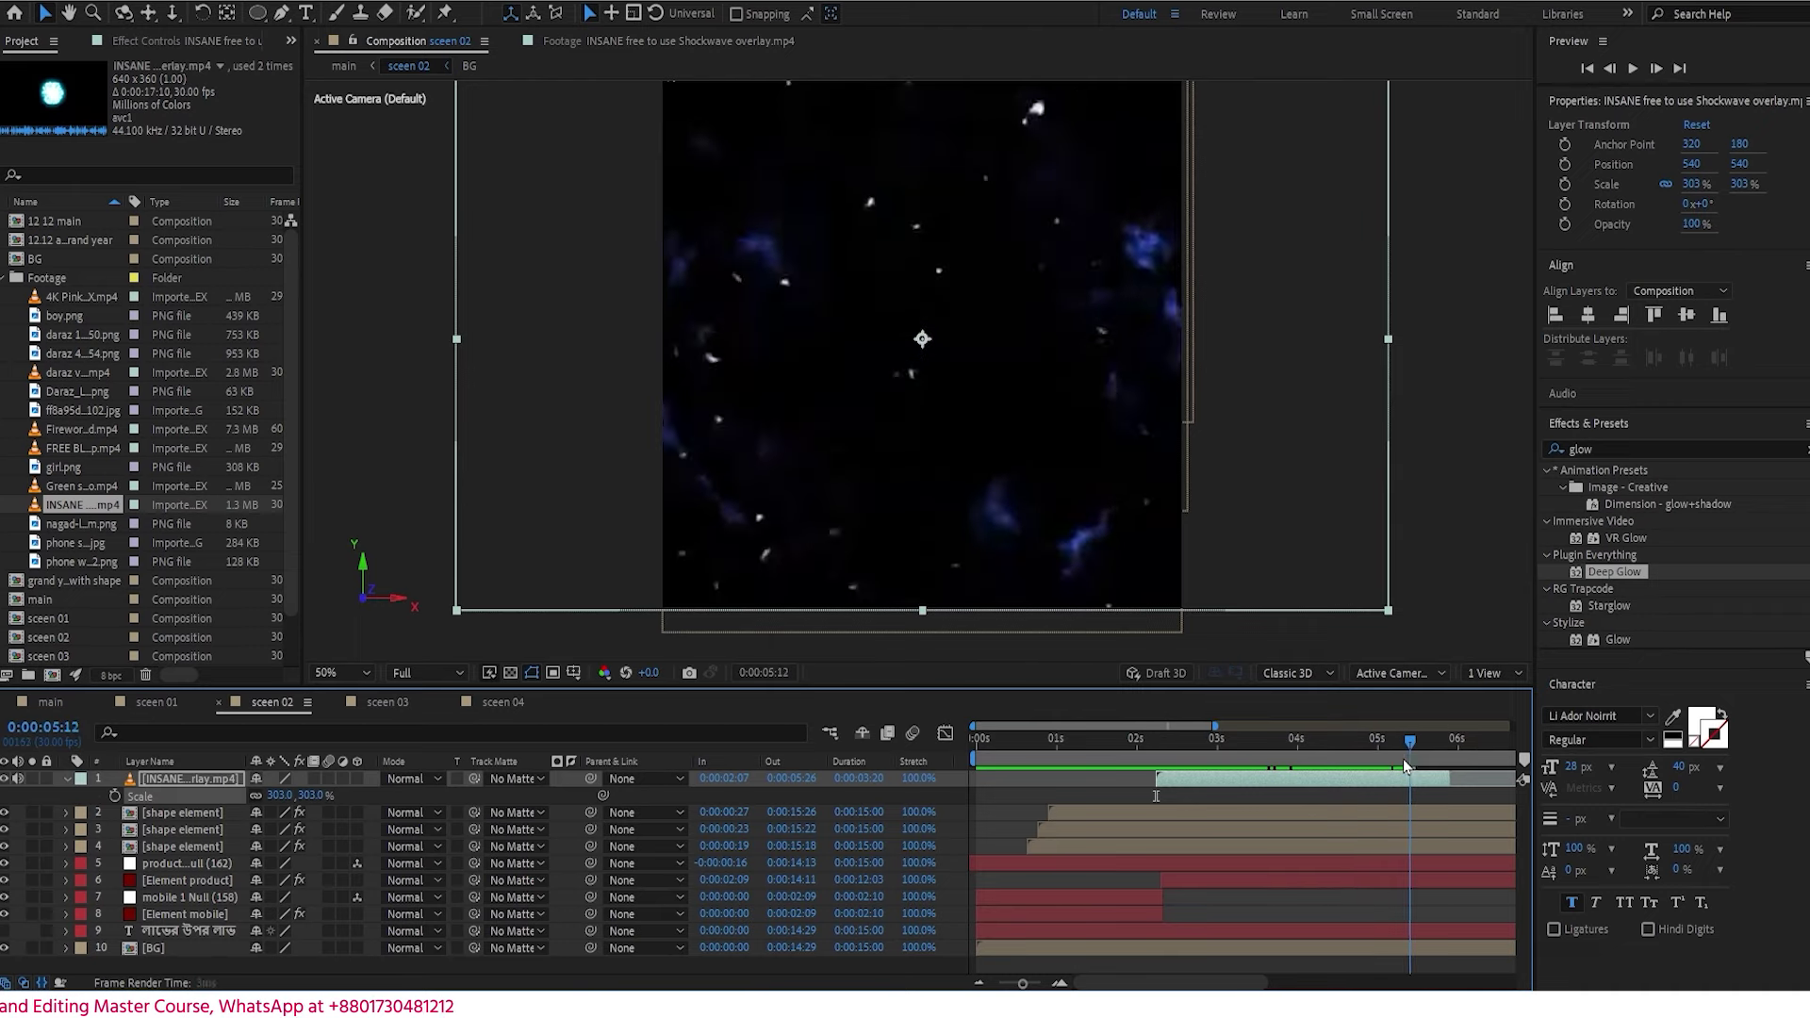
{"action": "left_click", "coordinate": [411, 778]}
{"action": "left_click", "coordinate": [472, 338]}
{"action": "left_click", "coordinate": [1105, 749]}
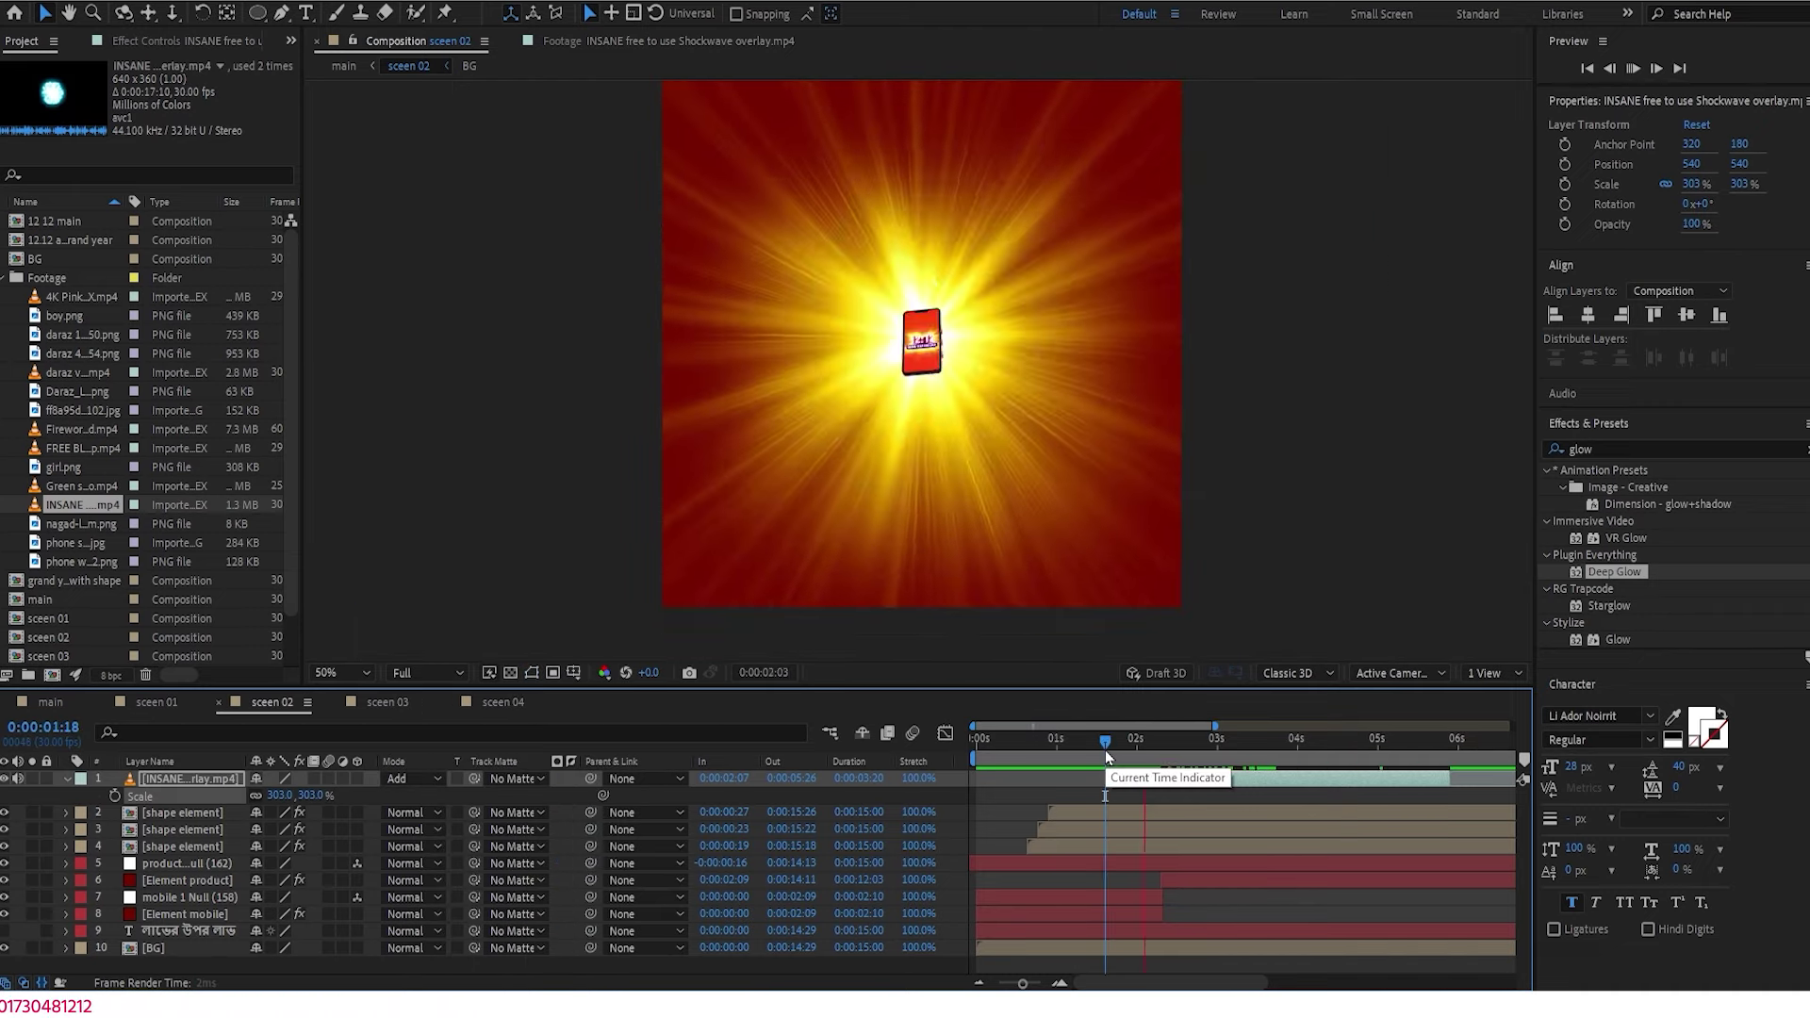
{"action": "key", "text": "space"}
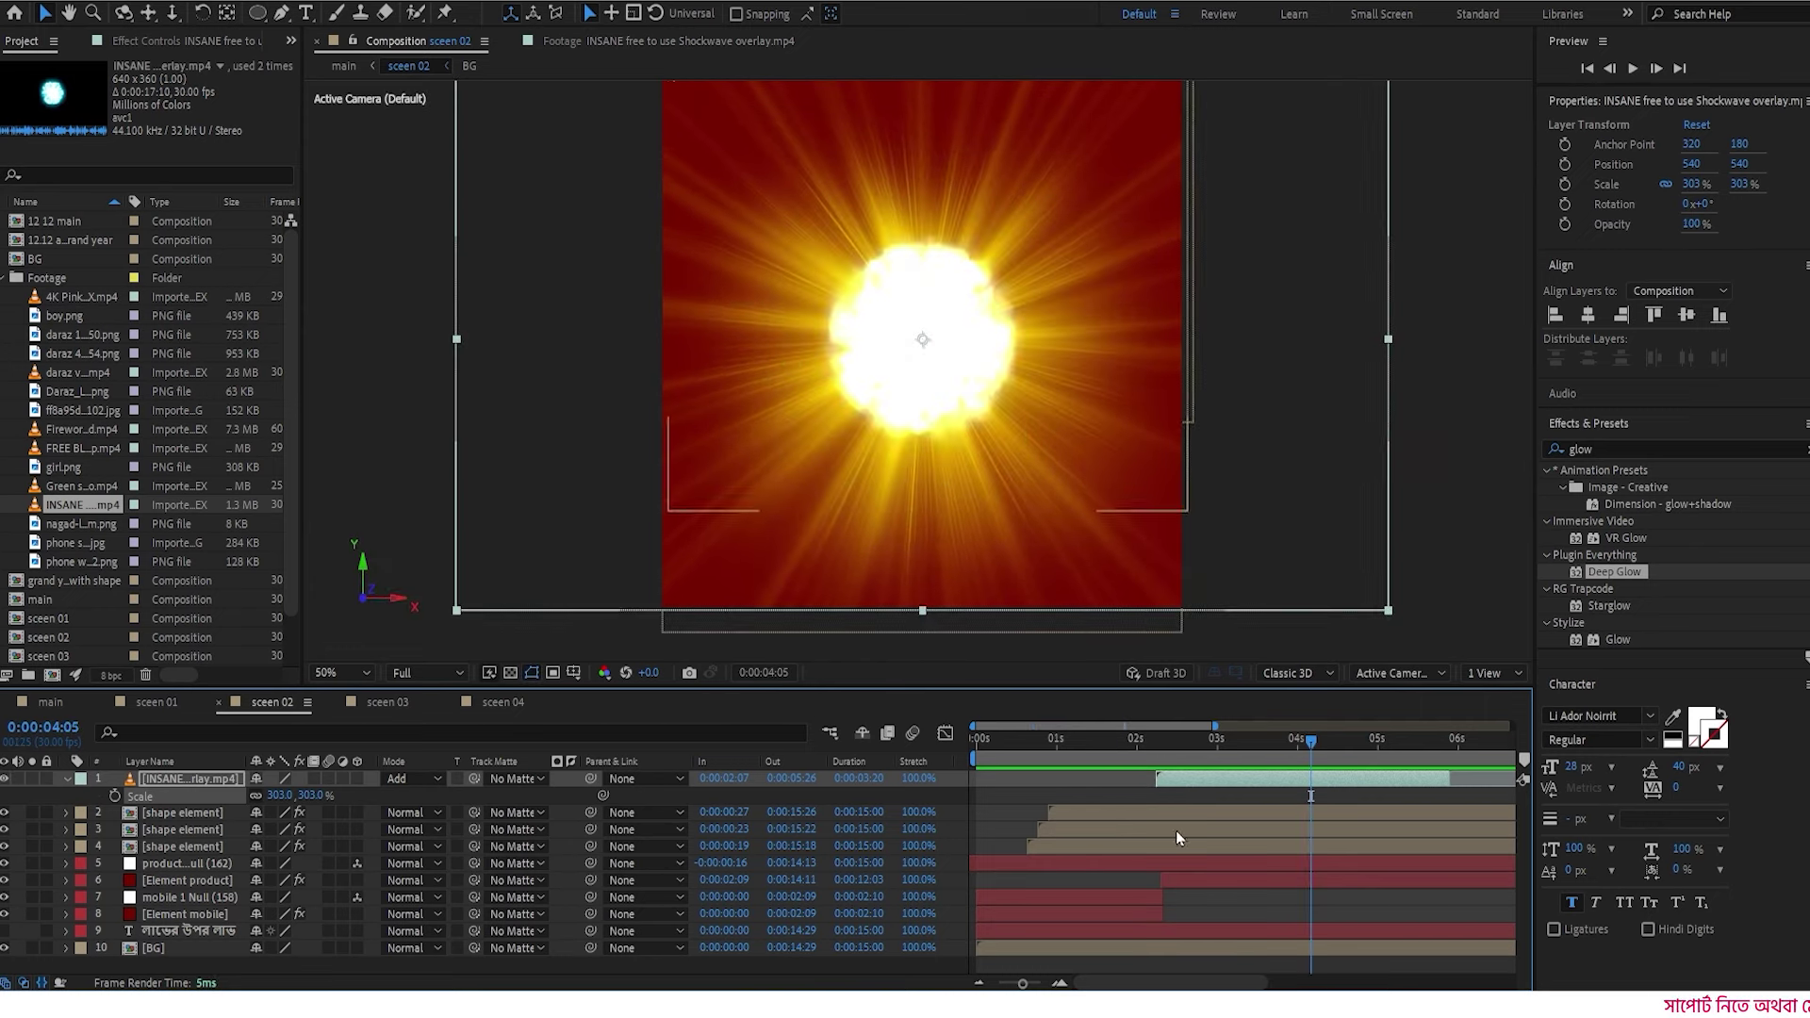
- Trim the opening of the shockwave layer to its burst and move the trimmed layer to start at 0:00:02:06
{"action": "left_click_drag", "start_coordinate": [1228, 790], "coordinate": [1120, 749]}
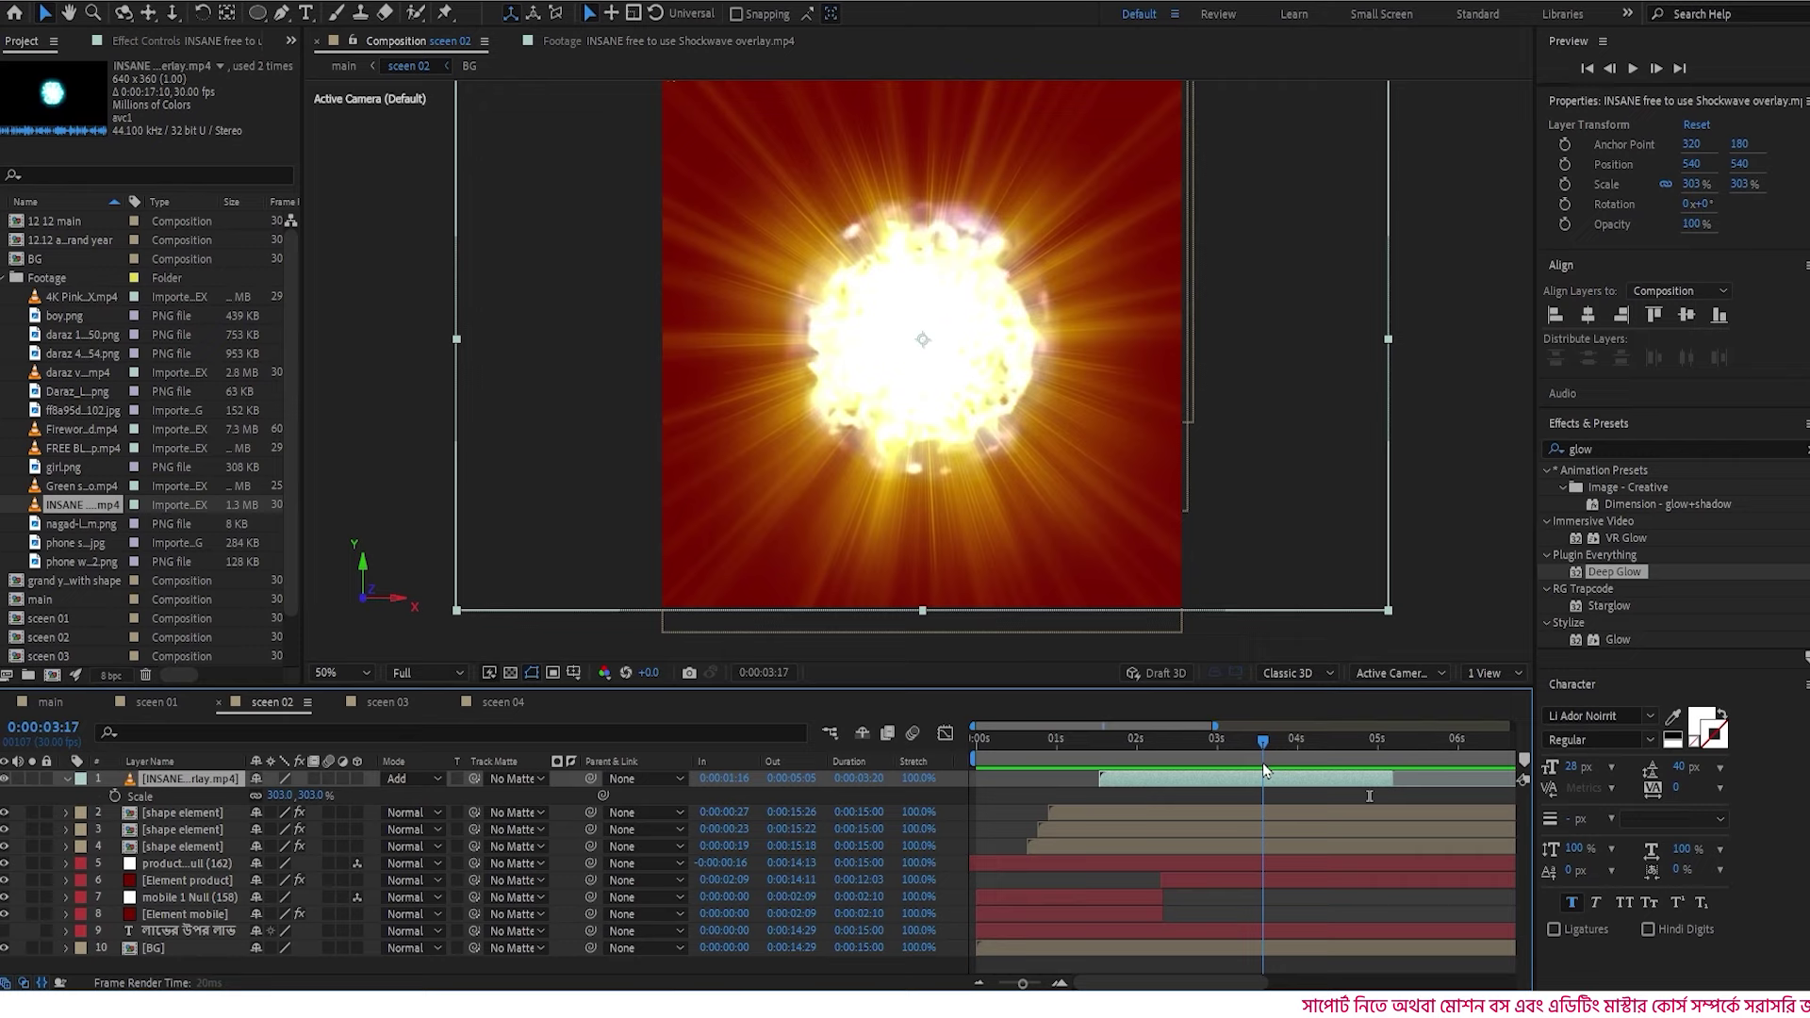
{"action": "left_click_drag", "start_coordinate": [1263, 762], "coordinate": [1250, 771]}
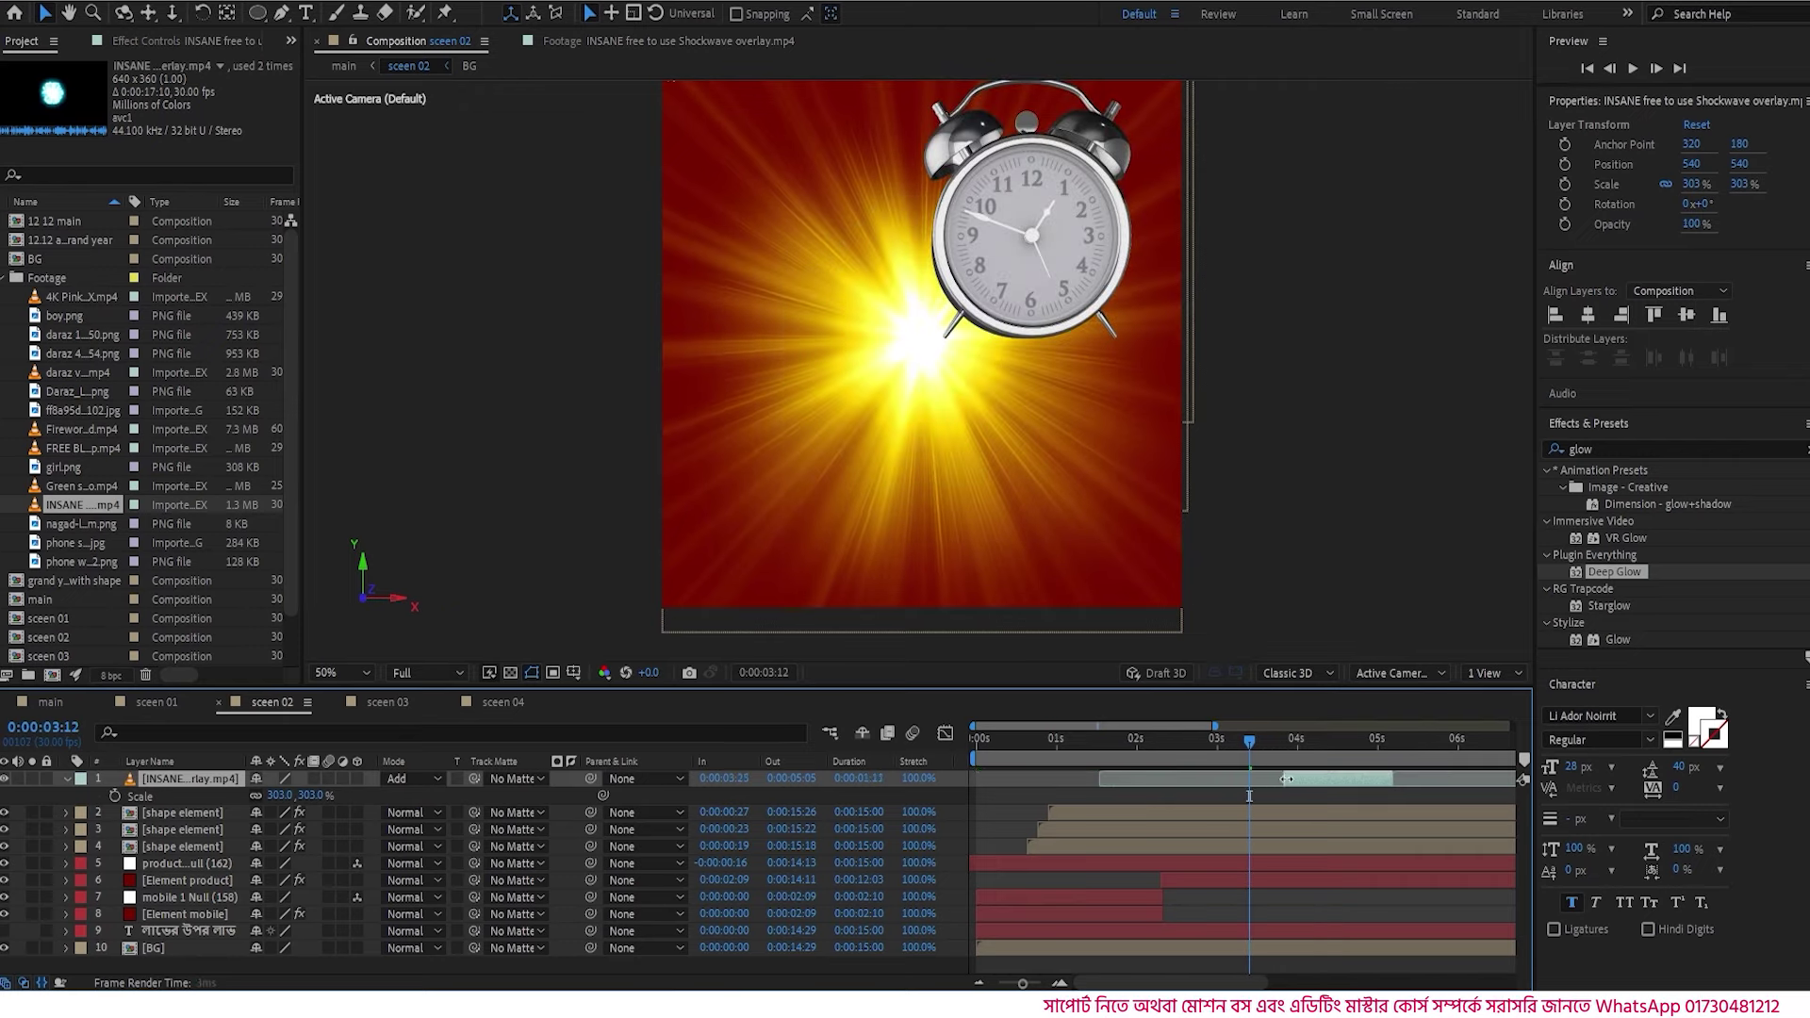
{"action": "right_click", "coordinate": [1261, 786]}
{"action": "key", "text": "alt+bracketleft"}
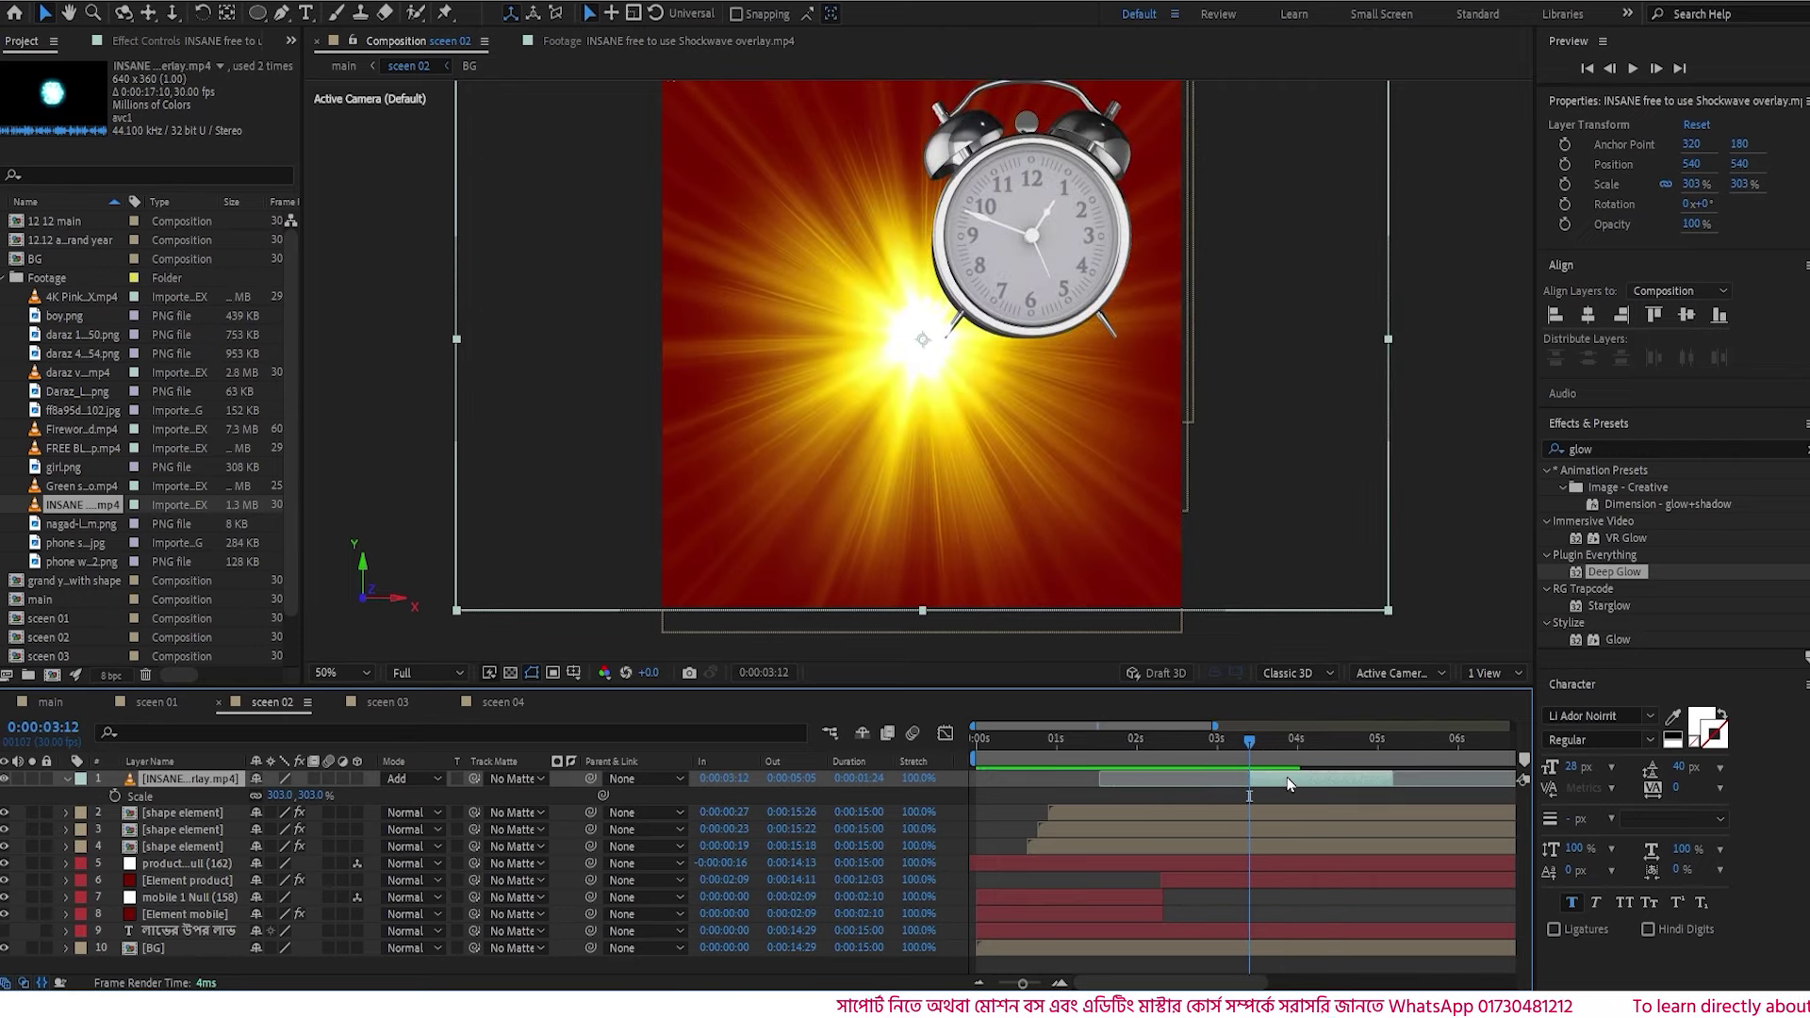
{"action": "left_click_drag", "start_coordinate": [1250, 742], "coordinate": [1152, 743]}
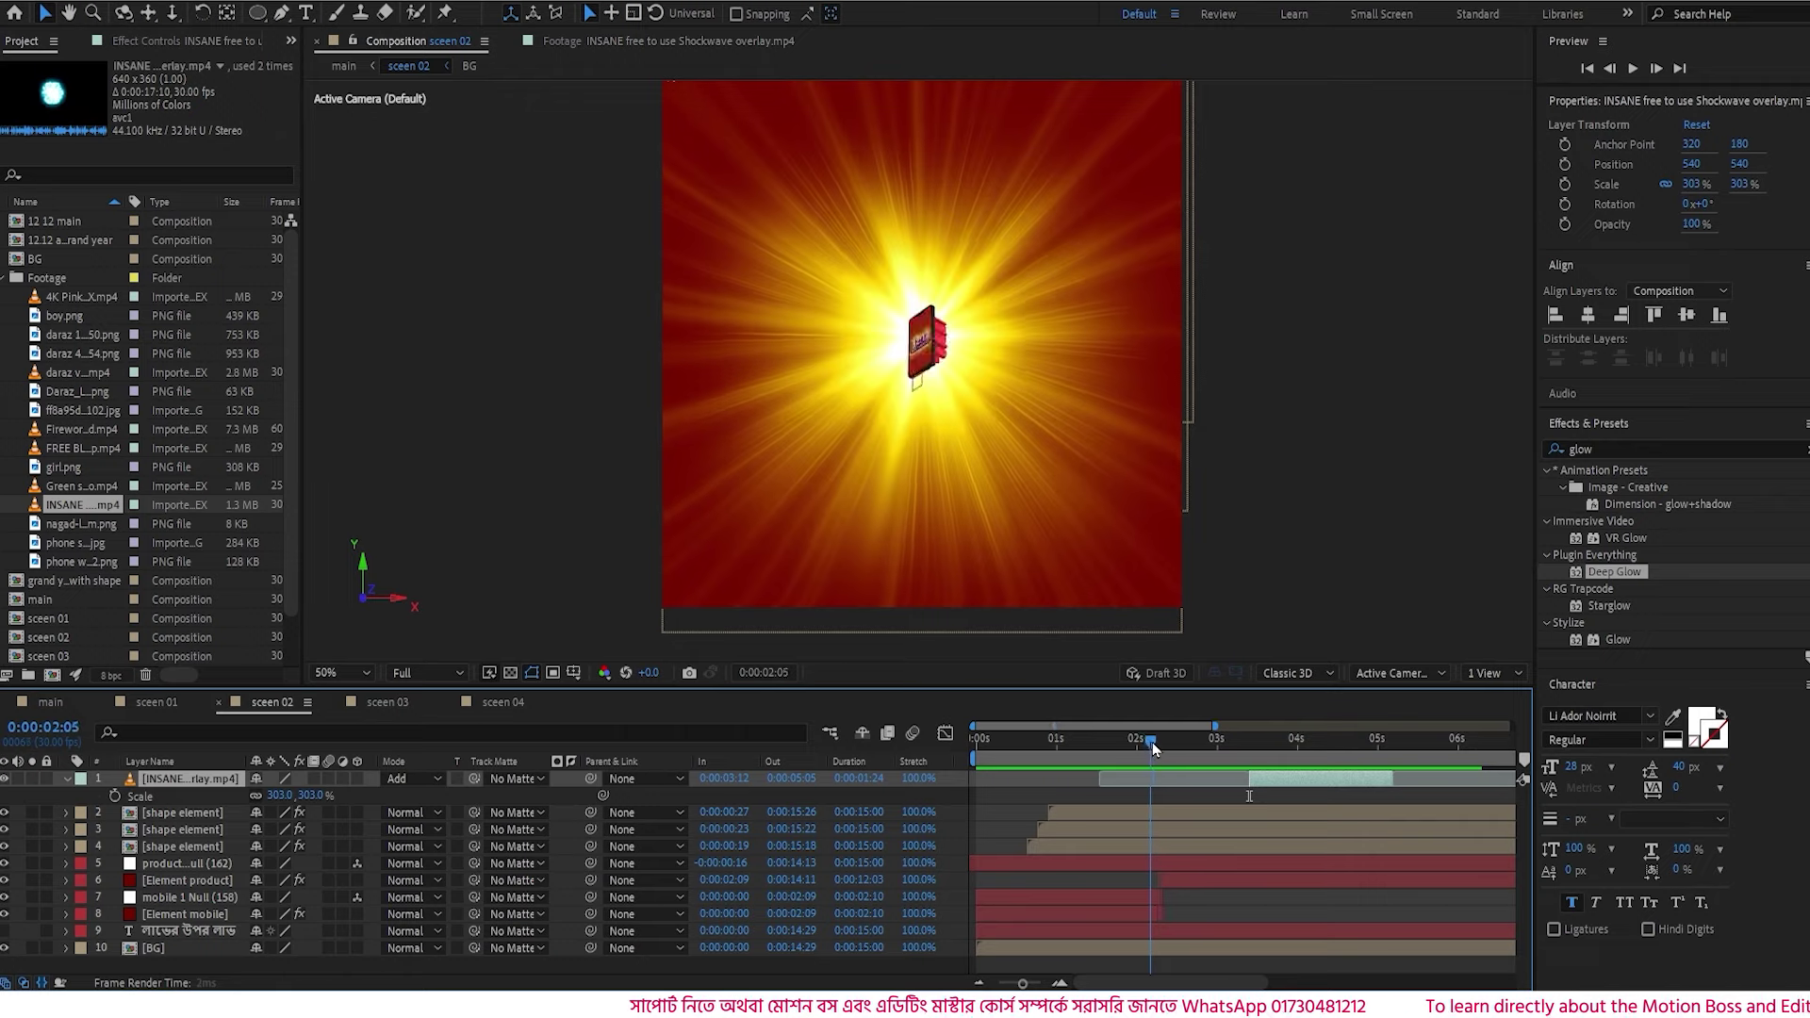
{"action": "left_click_drag", "start_coordinate": [1264, 780], "coordinate": [1169, 782]}
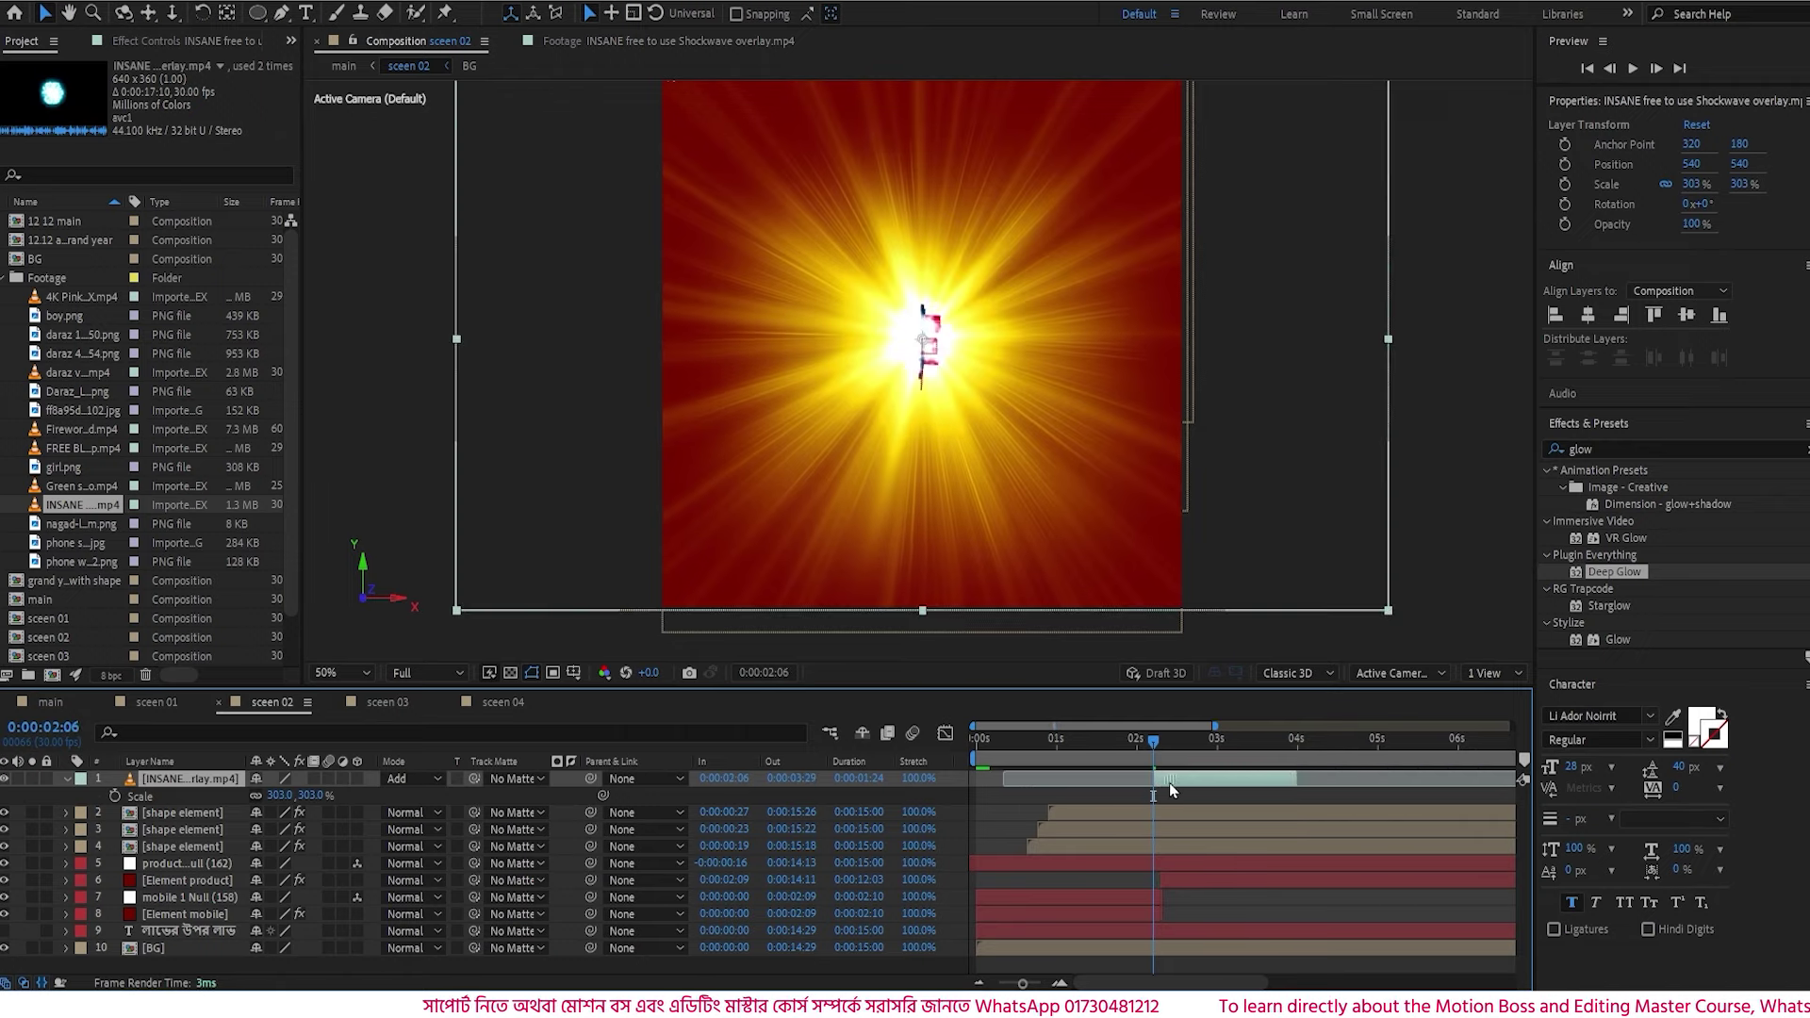
- Preview the blast timing, shift the shockwave layer to start at 0:00:02:09, and play it again
{"action": "key", "text": "space"}
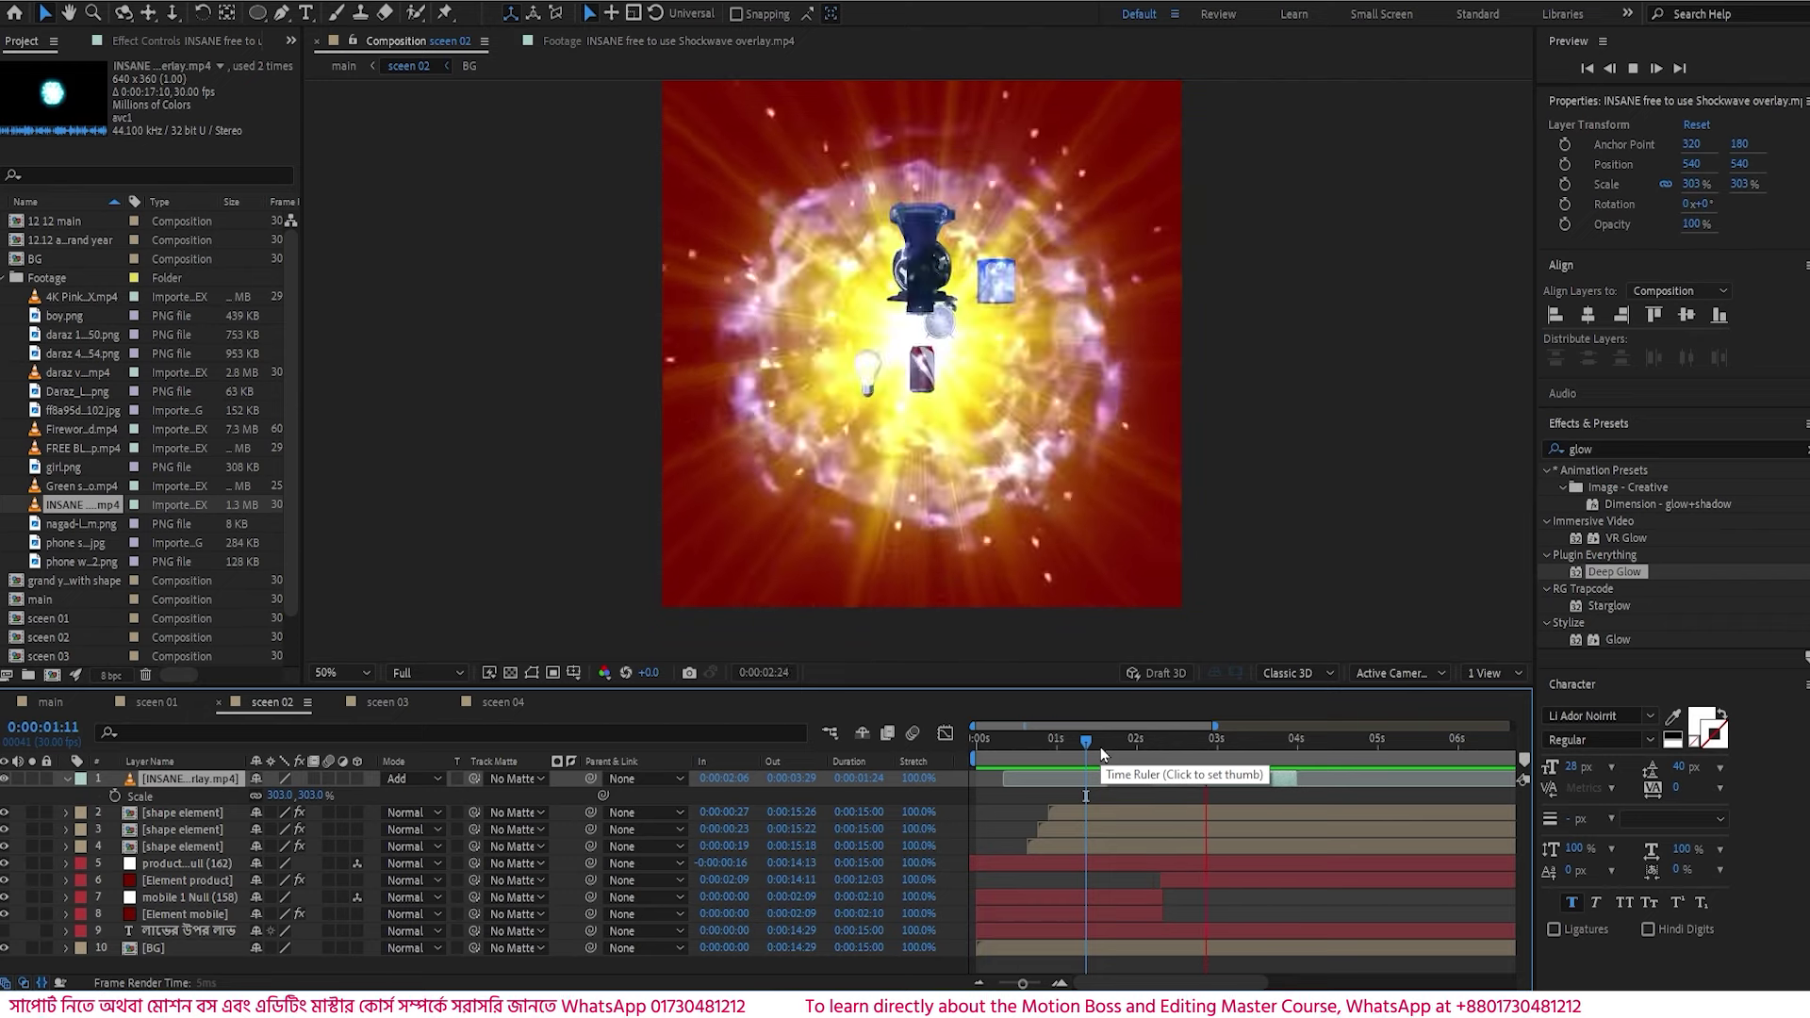
{"action": "left_click", "coordinate": [1126, 755]}
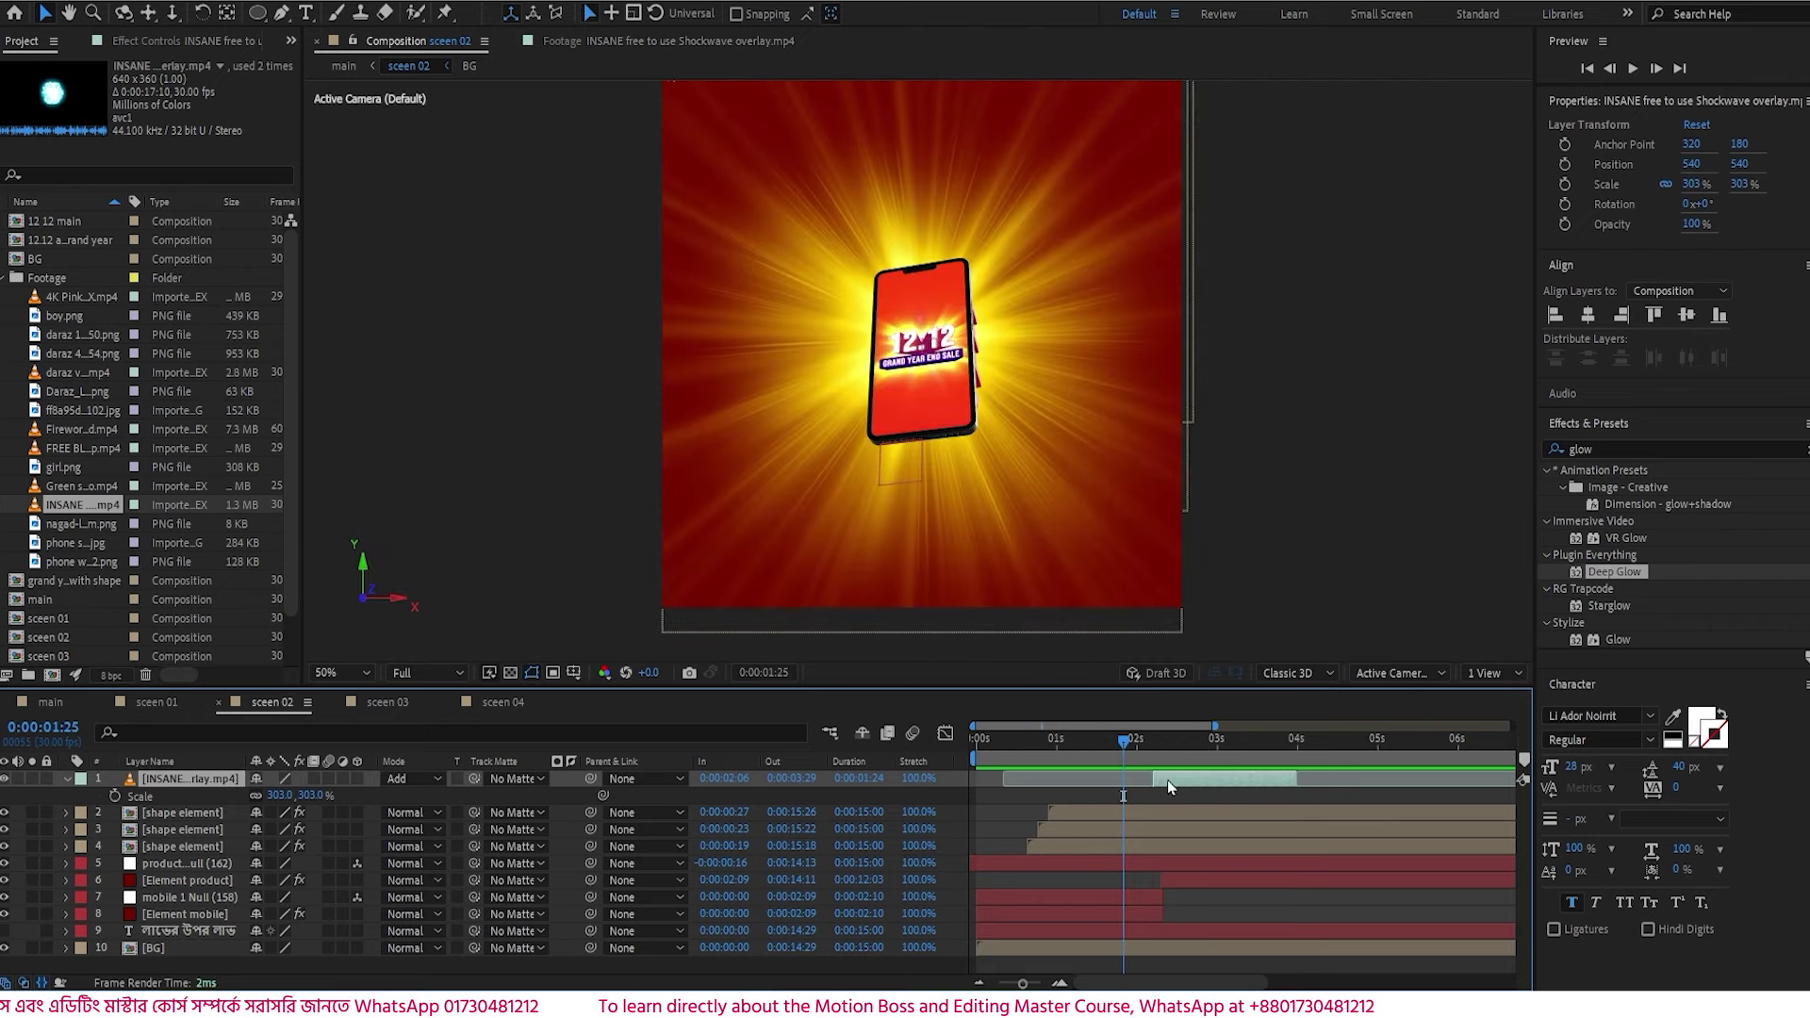
{"action": "left_click_drag", "start_coordinate": [1167, 779], "coordinate": [1174, 779]}
{"action": "key", "text": "space"}
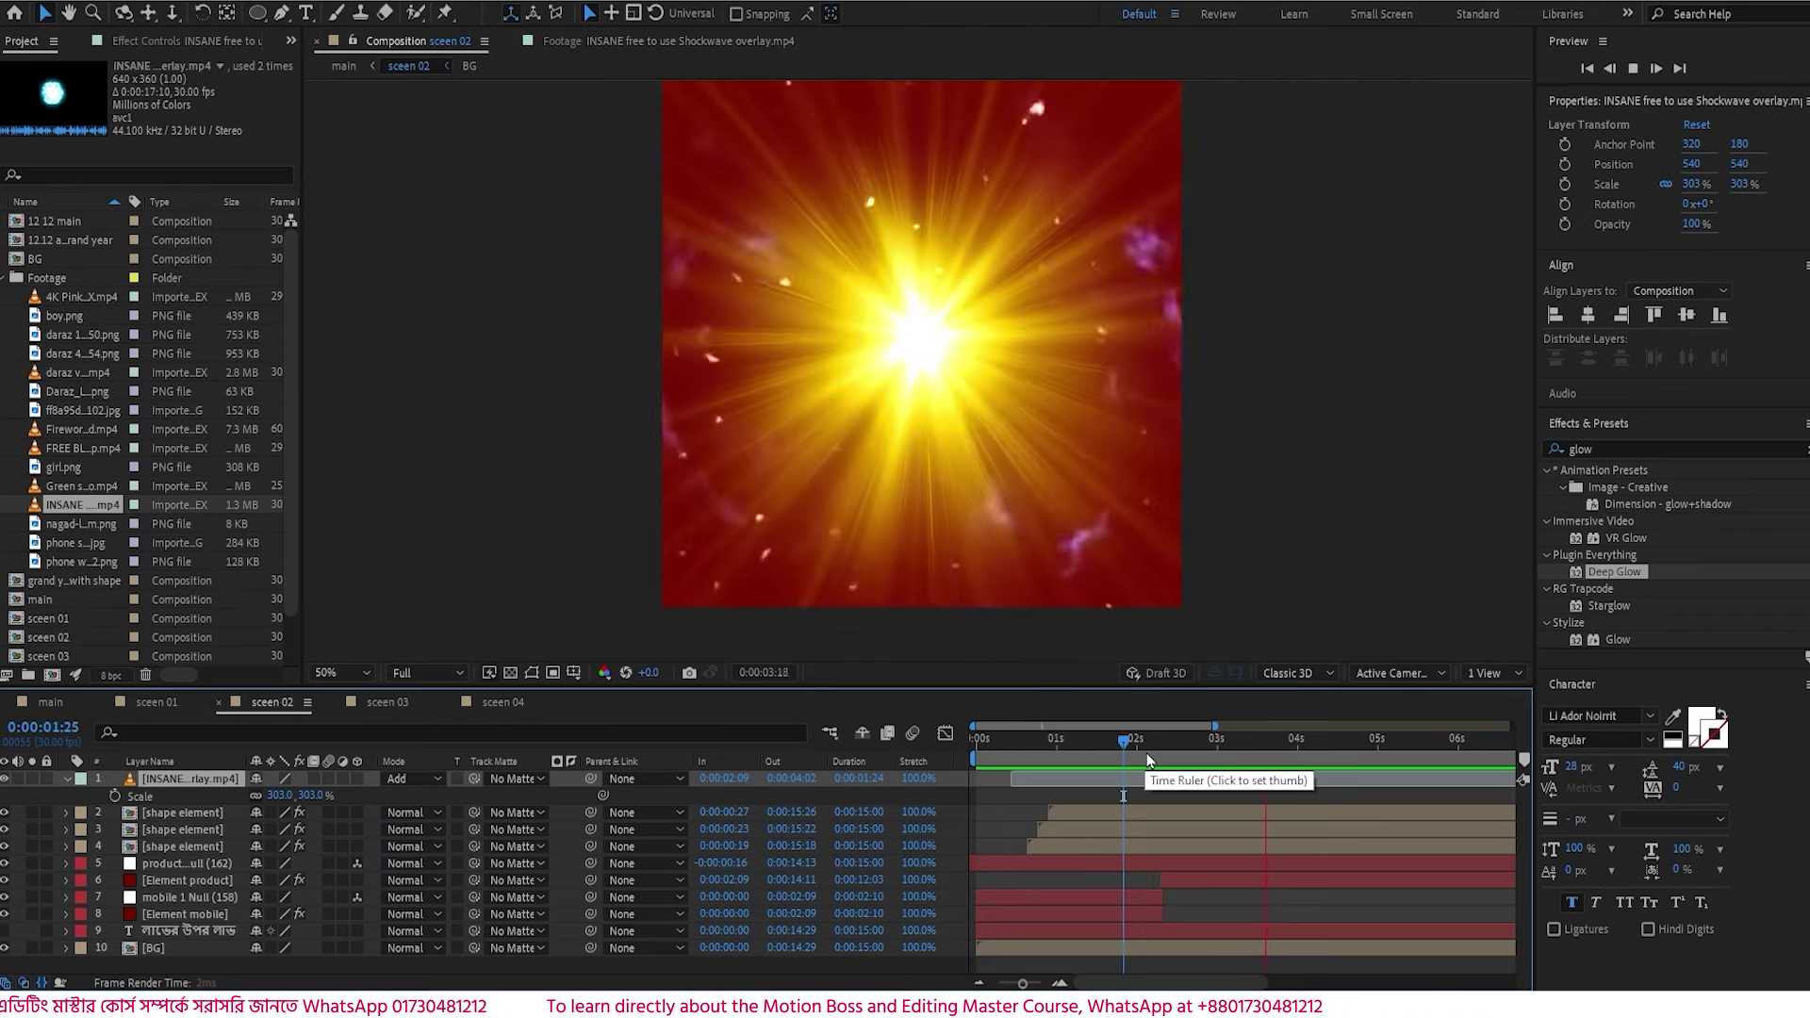
{"action": "key", "text": "space"}
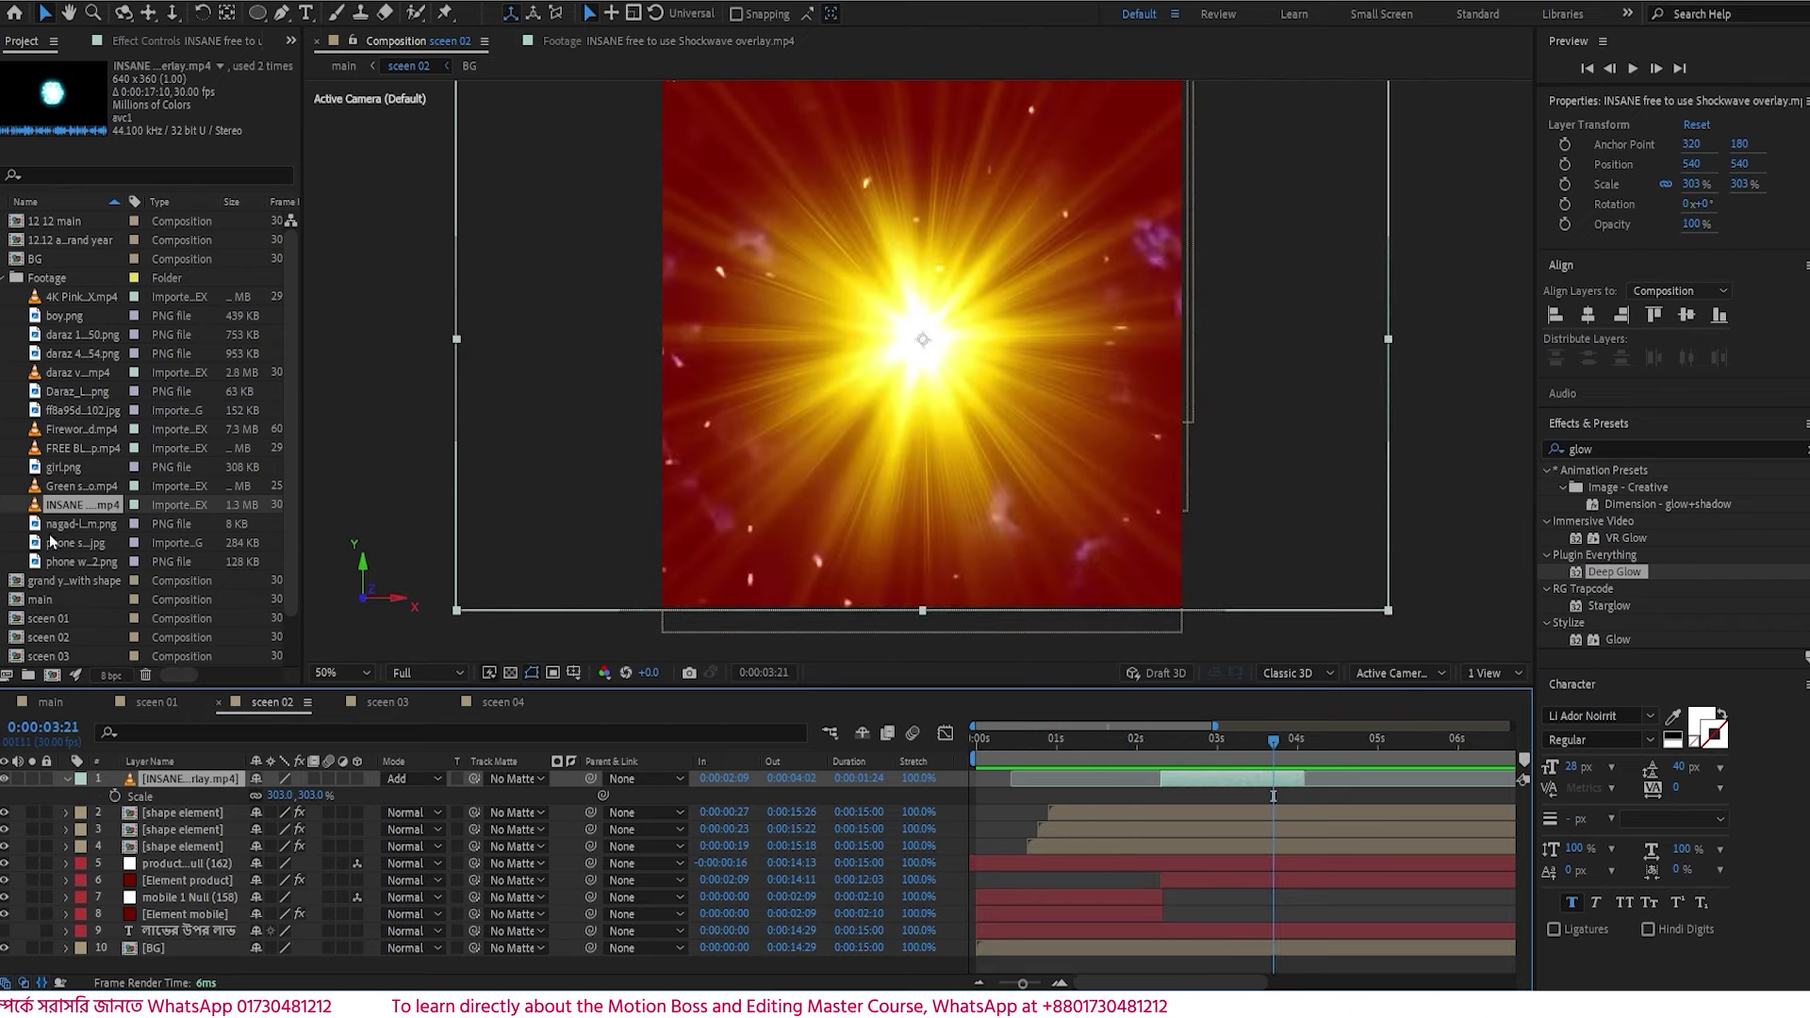
- Add the Fireworks footage to sceen 02 at 0:00:02:08 in Add mode, place it below the Element mobile layer, and preview it
{"action": "double_click", "coordinate": [81, 429]}
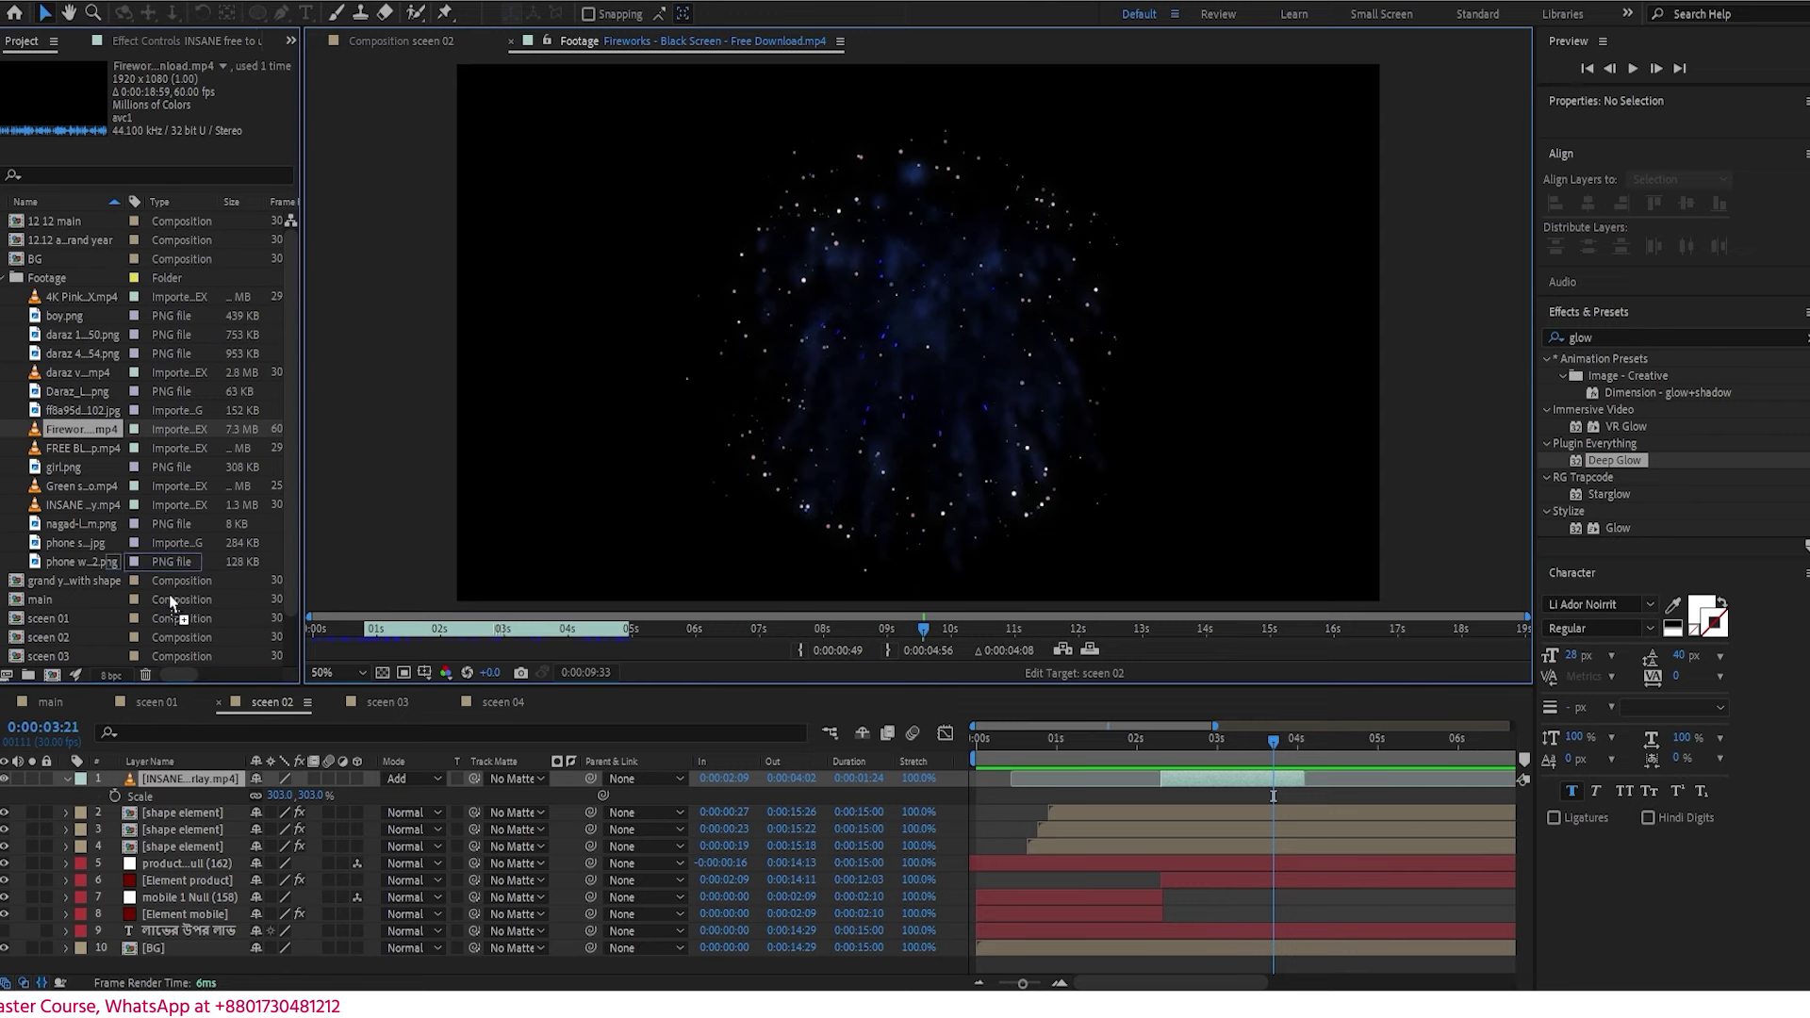
{"action": "left_click_drag", "start_coordinate": [172, 603], "coordinate": [1116, 773]}
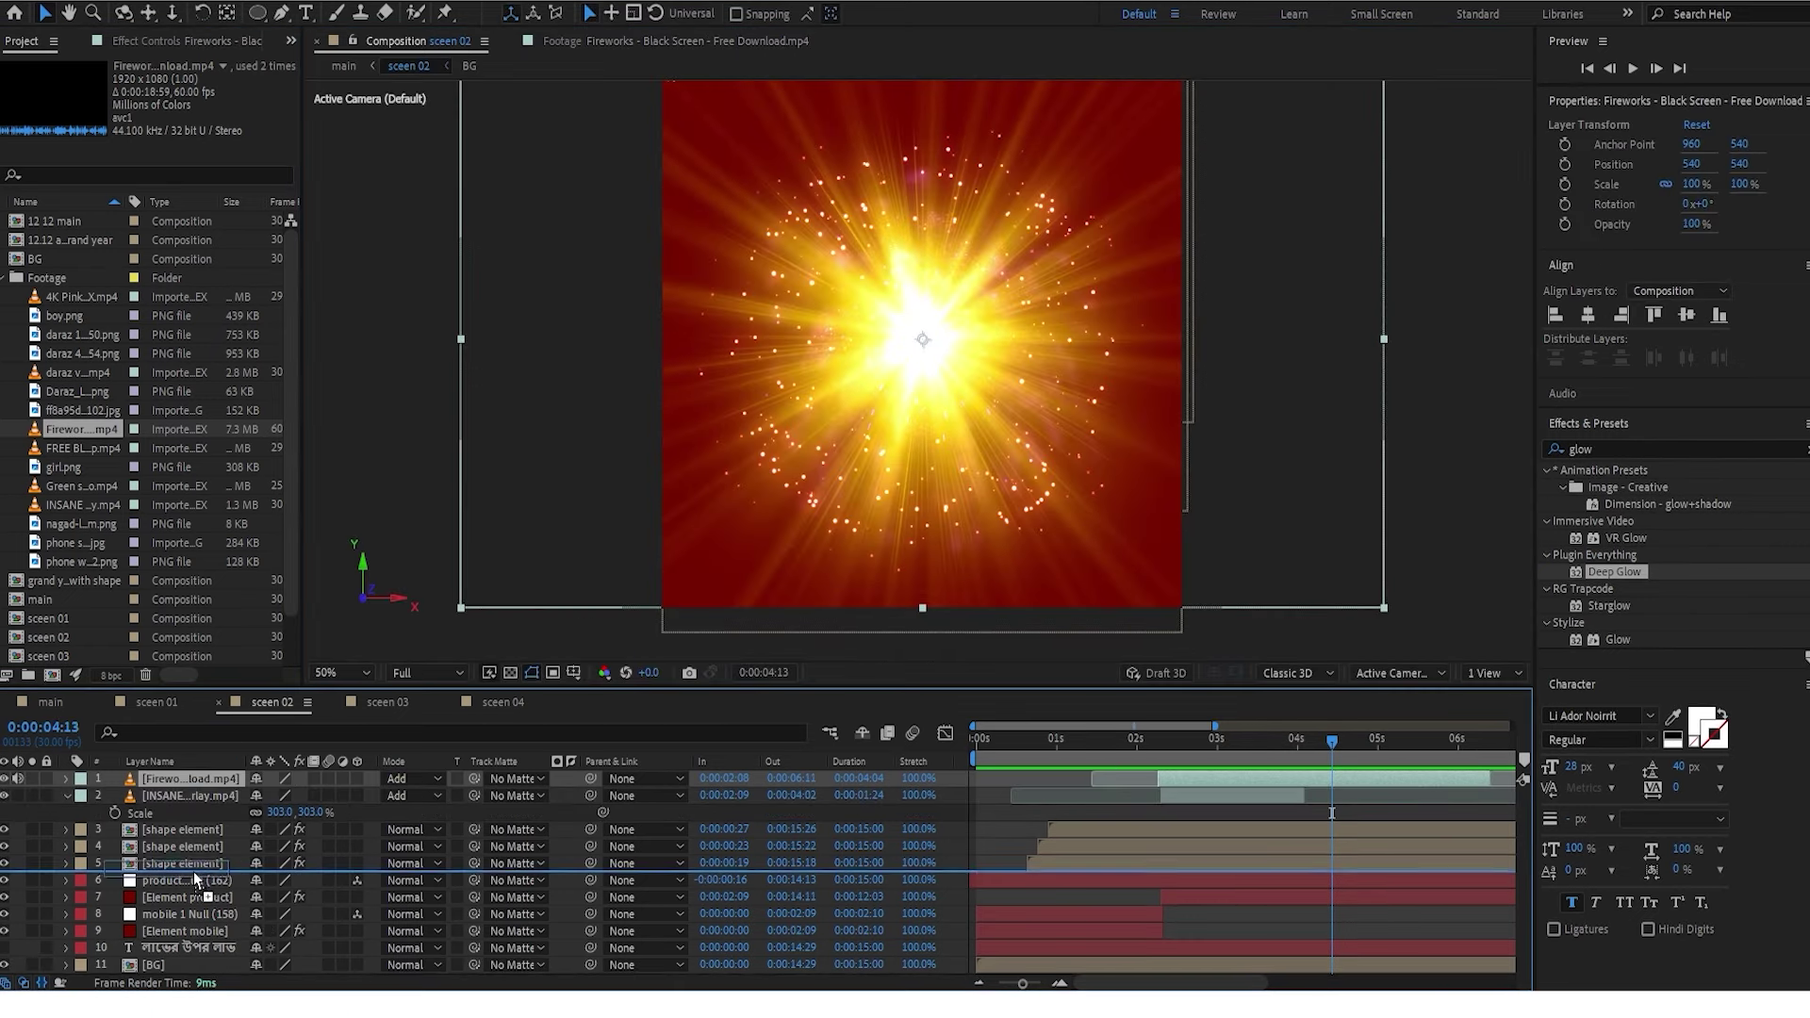
{"action": "left_click_drag", "start_coordinate": [195, 880], "coordinate": [429, 936]}
{"action": "left_click_drag", "start_coordinate": [1218, 766], "coordinate": [1107, 754]}
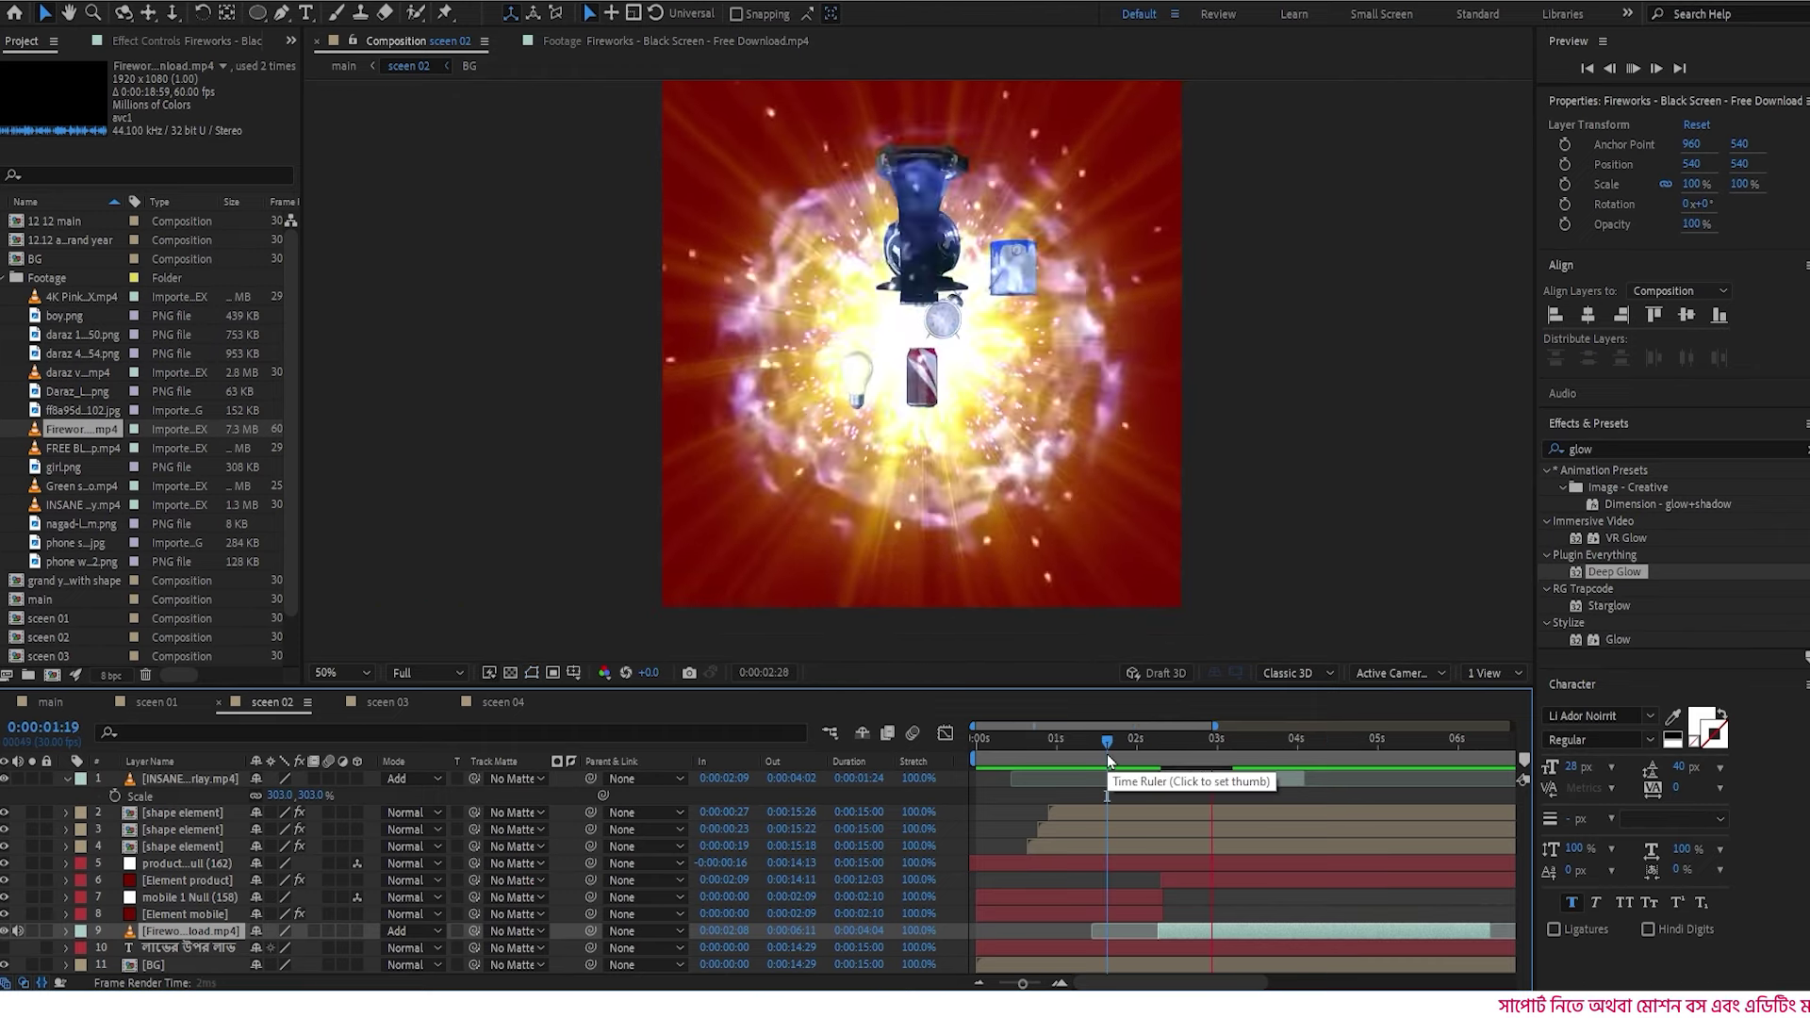
{"action": "key", "text": "space"}
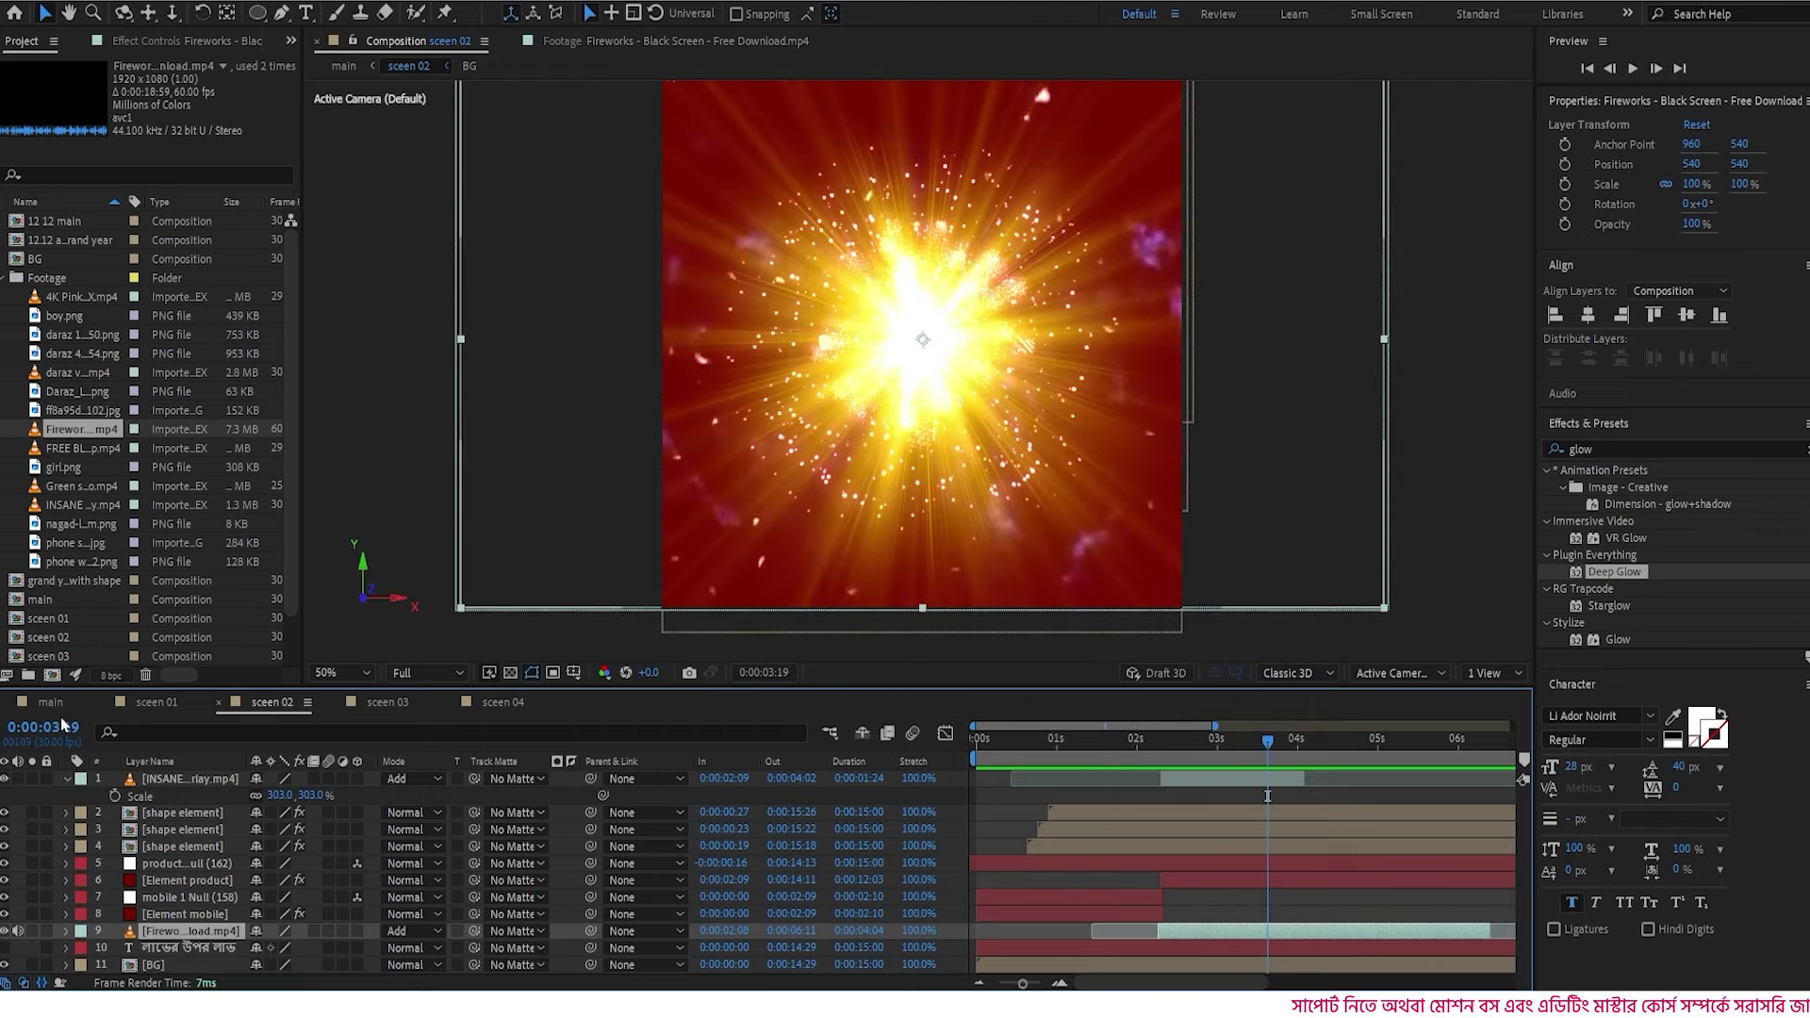
- Open sceen 03 from the main composition and delay the eight layers above the 12.12 title layer by 22 frames
{"action": "left_click", "coordinate": [50, 703]}
{"action": "left_click_drag", "start_coordinate": [1148, 765], "coordinate": [1221, 763]}
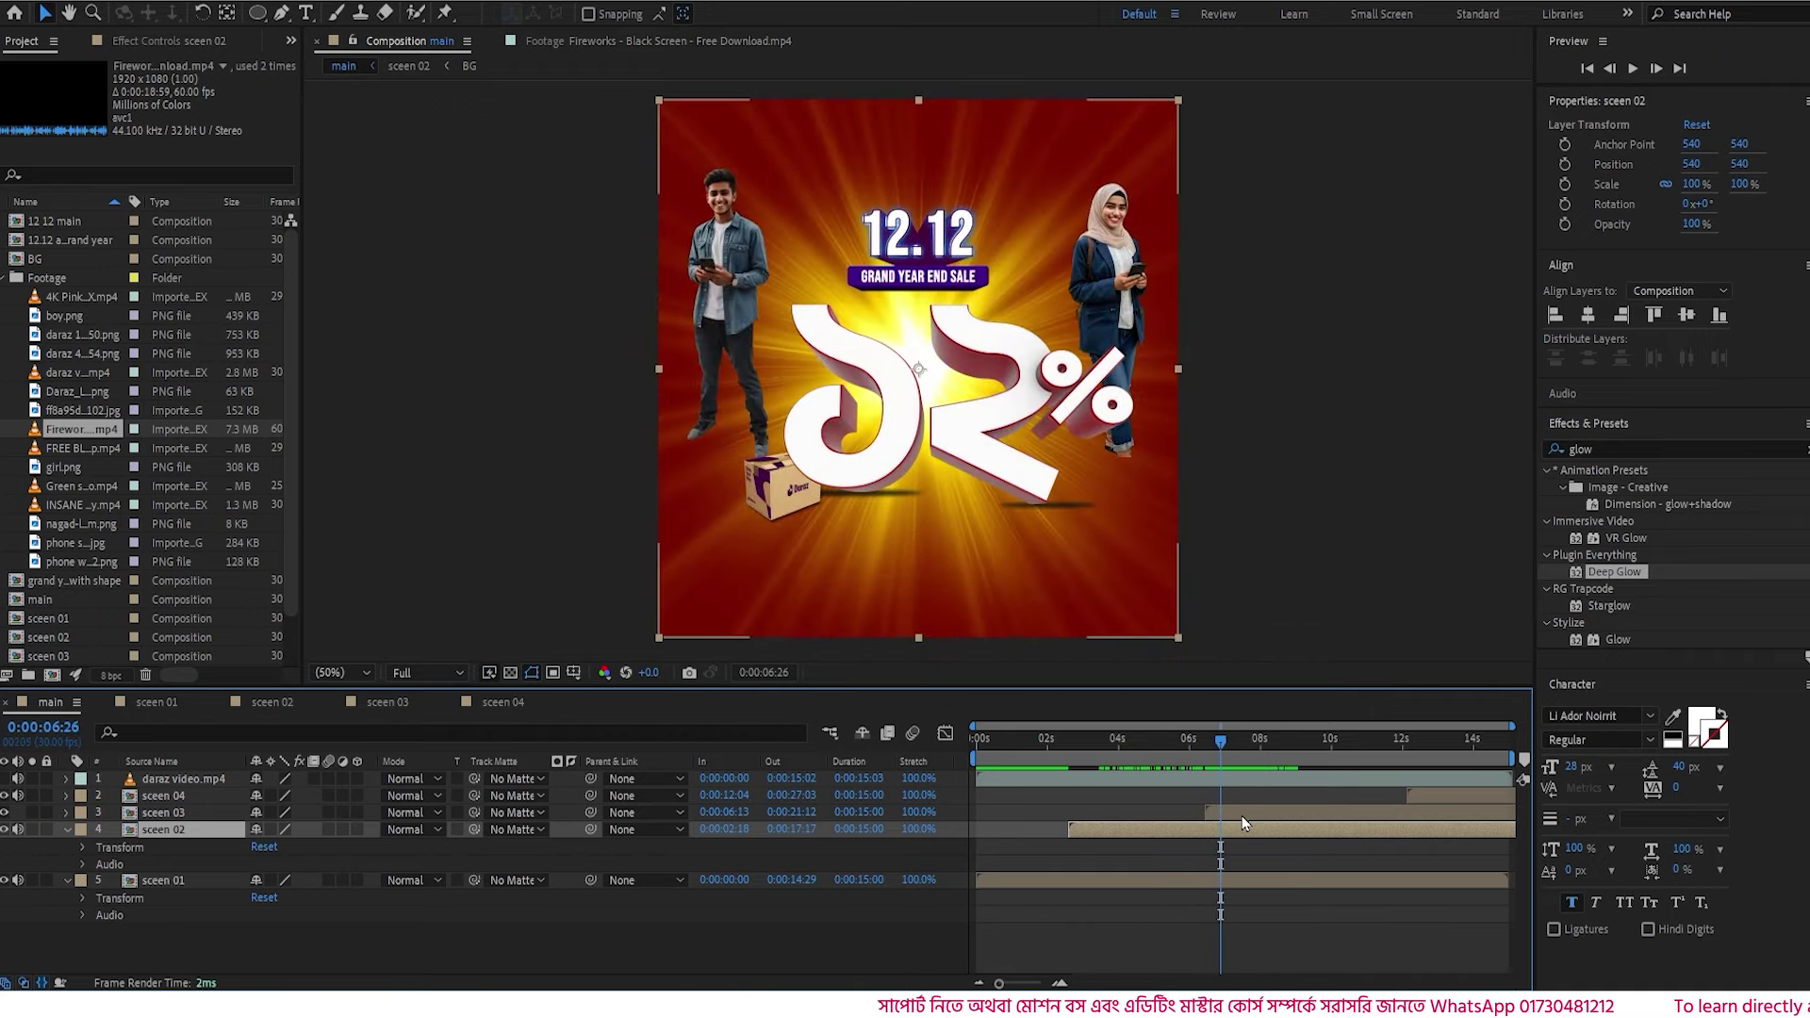
{"action": "double_click", "coordinate": [1242, 813]}
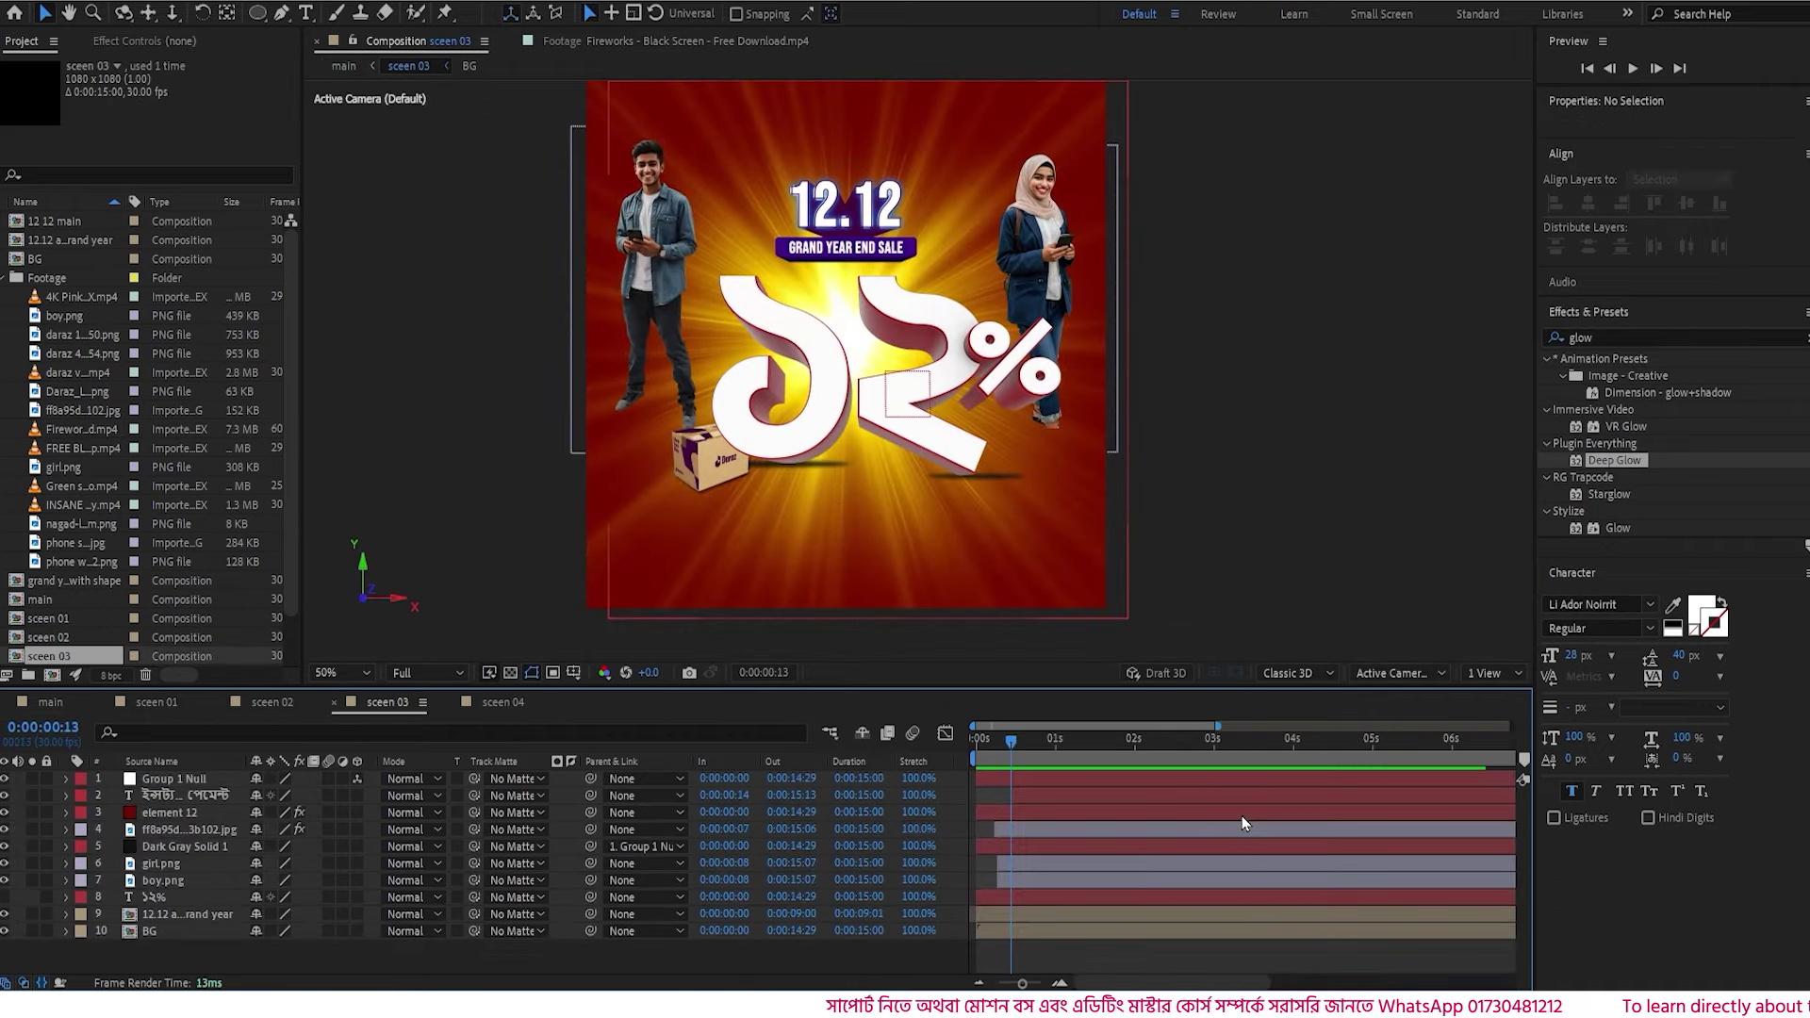
{"action": "left_click", "coordinate": [189, 914]}
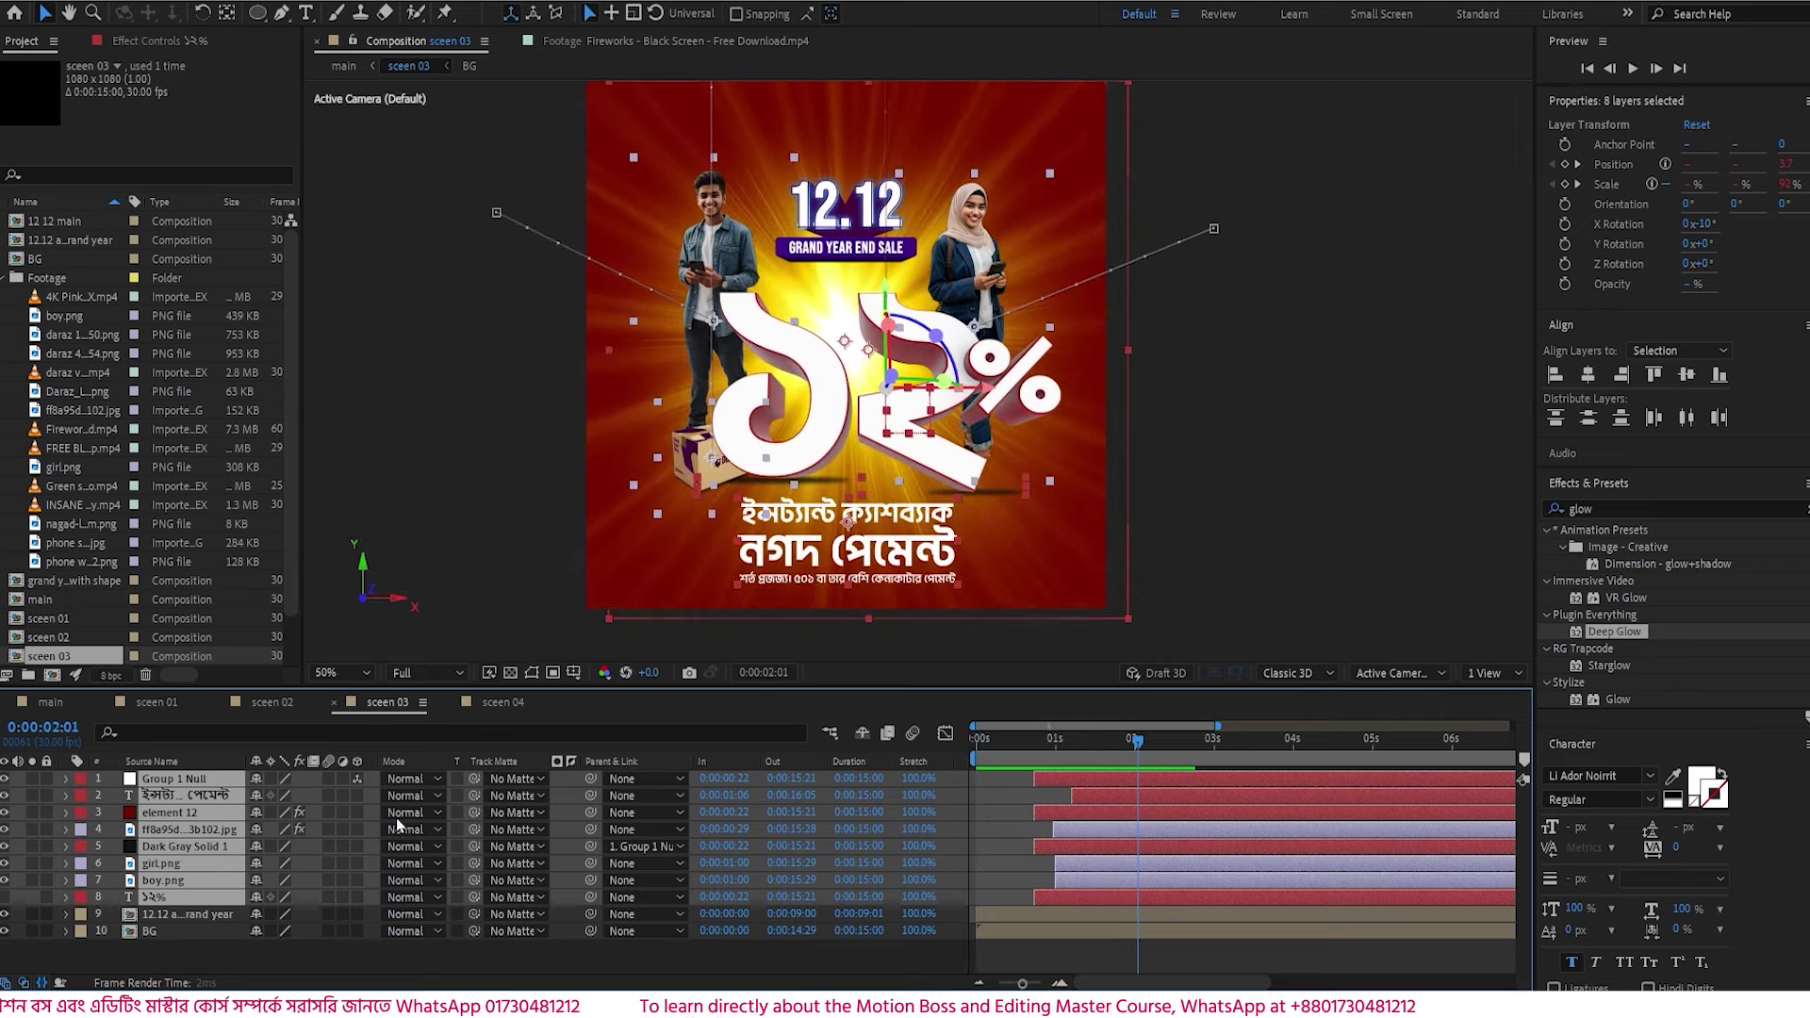
{"action": "left_click", "coordinate": [221, 960]}
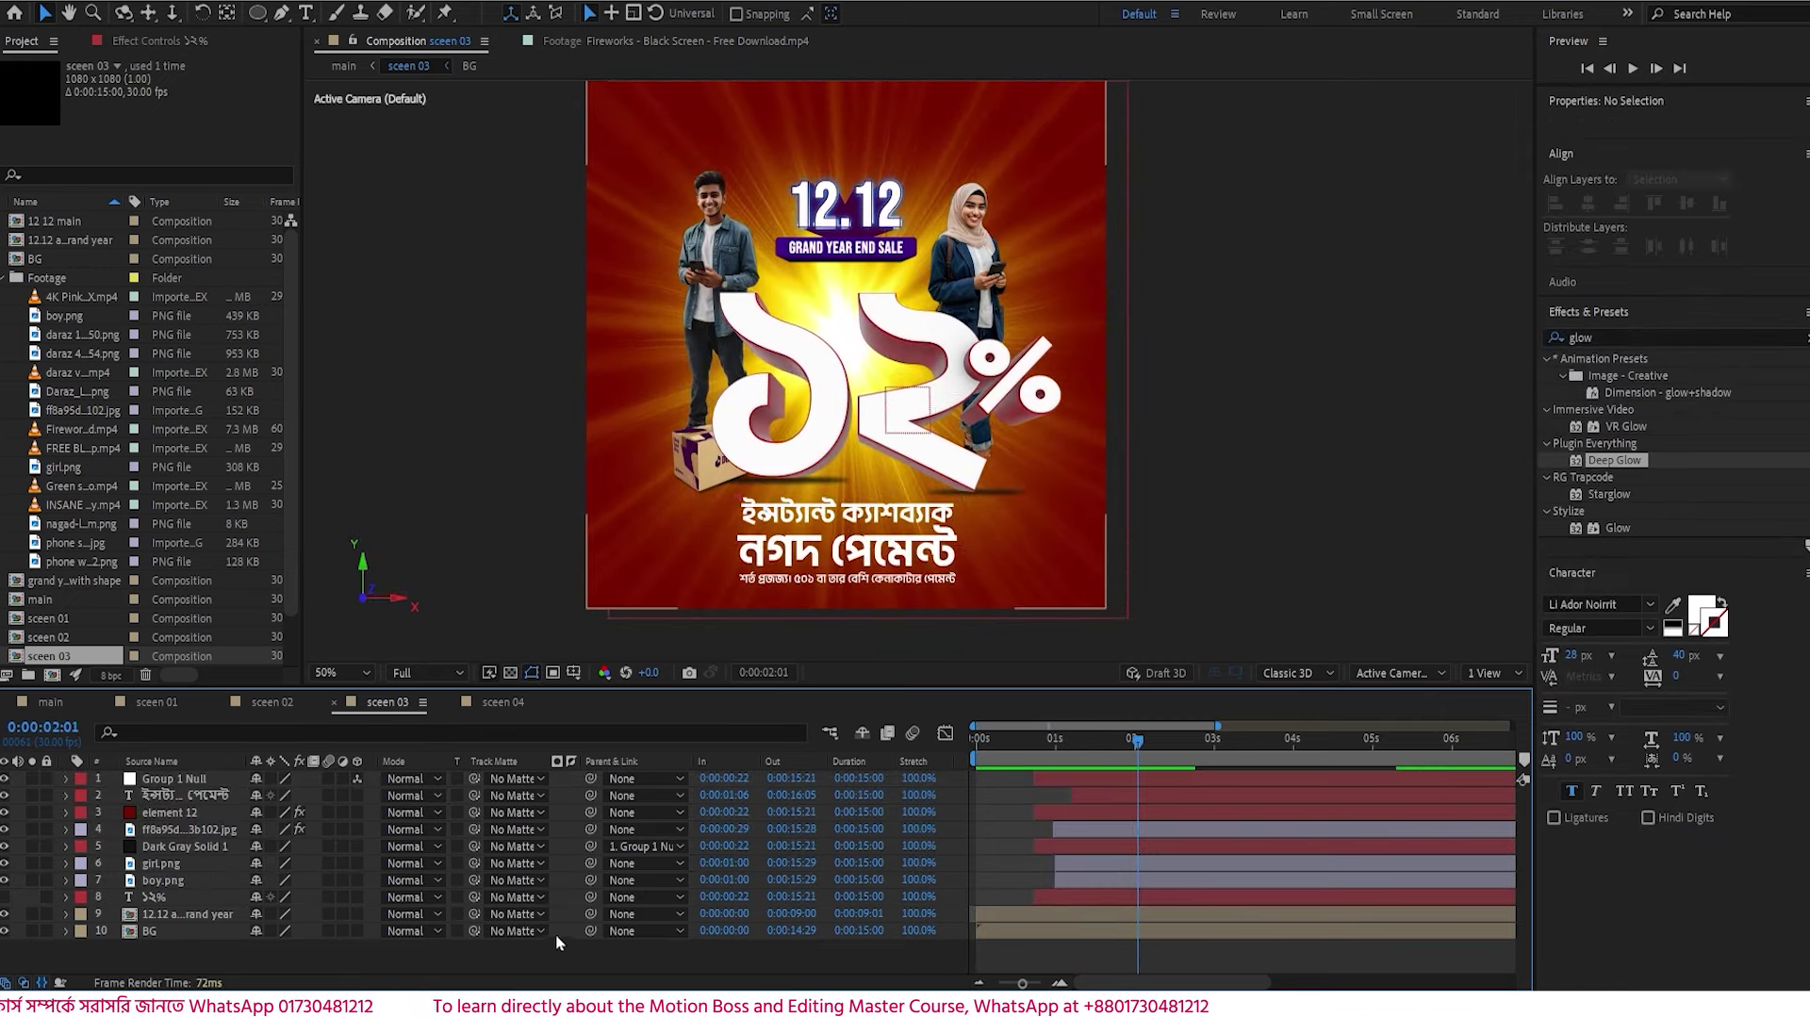
{"action": "left_click", "coordinate": [1125, 742]}
{"action": "left_click_drag", "start_coordinate": [1125, 742], "coordinate": [1085, 747]}
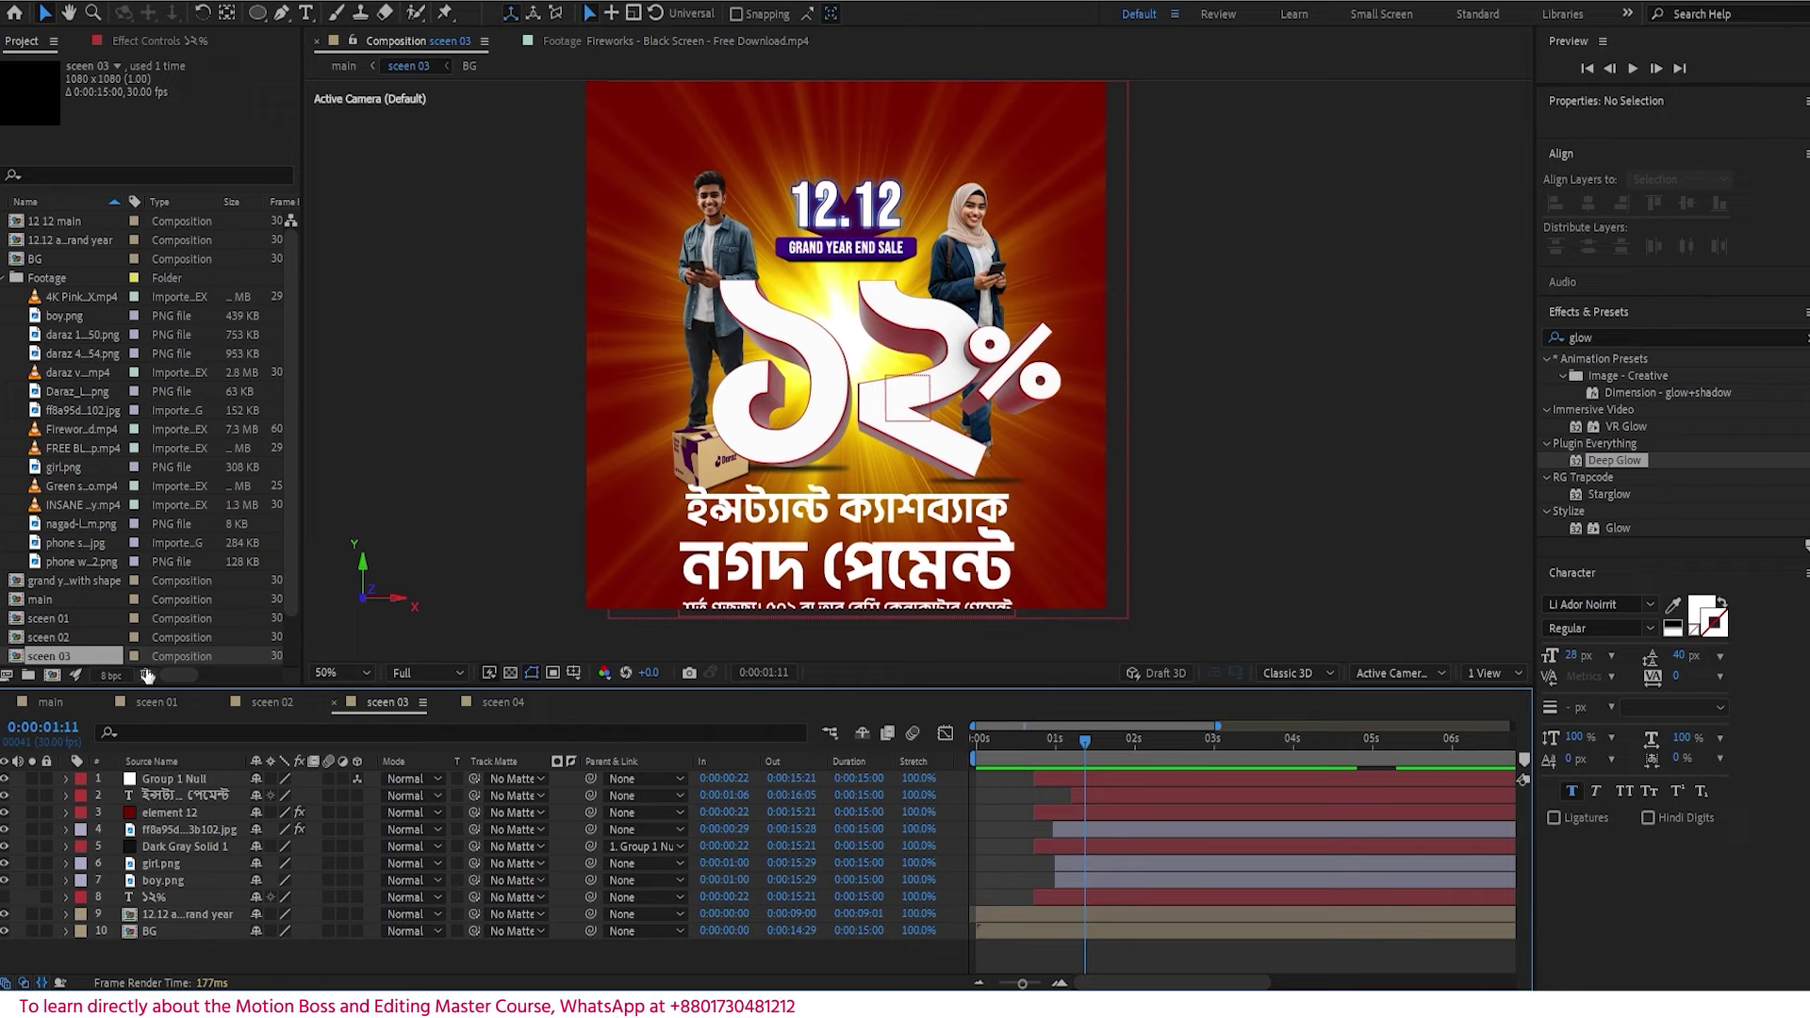
- Trim the FREE BLAST SHOCKWAVE footage to 0;00;09;19–0;00;13;07 and add it as the top layer of sceen 03
{"action": "double_click", "coordinate": [85, 430]}
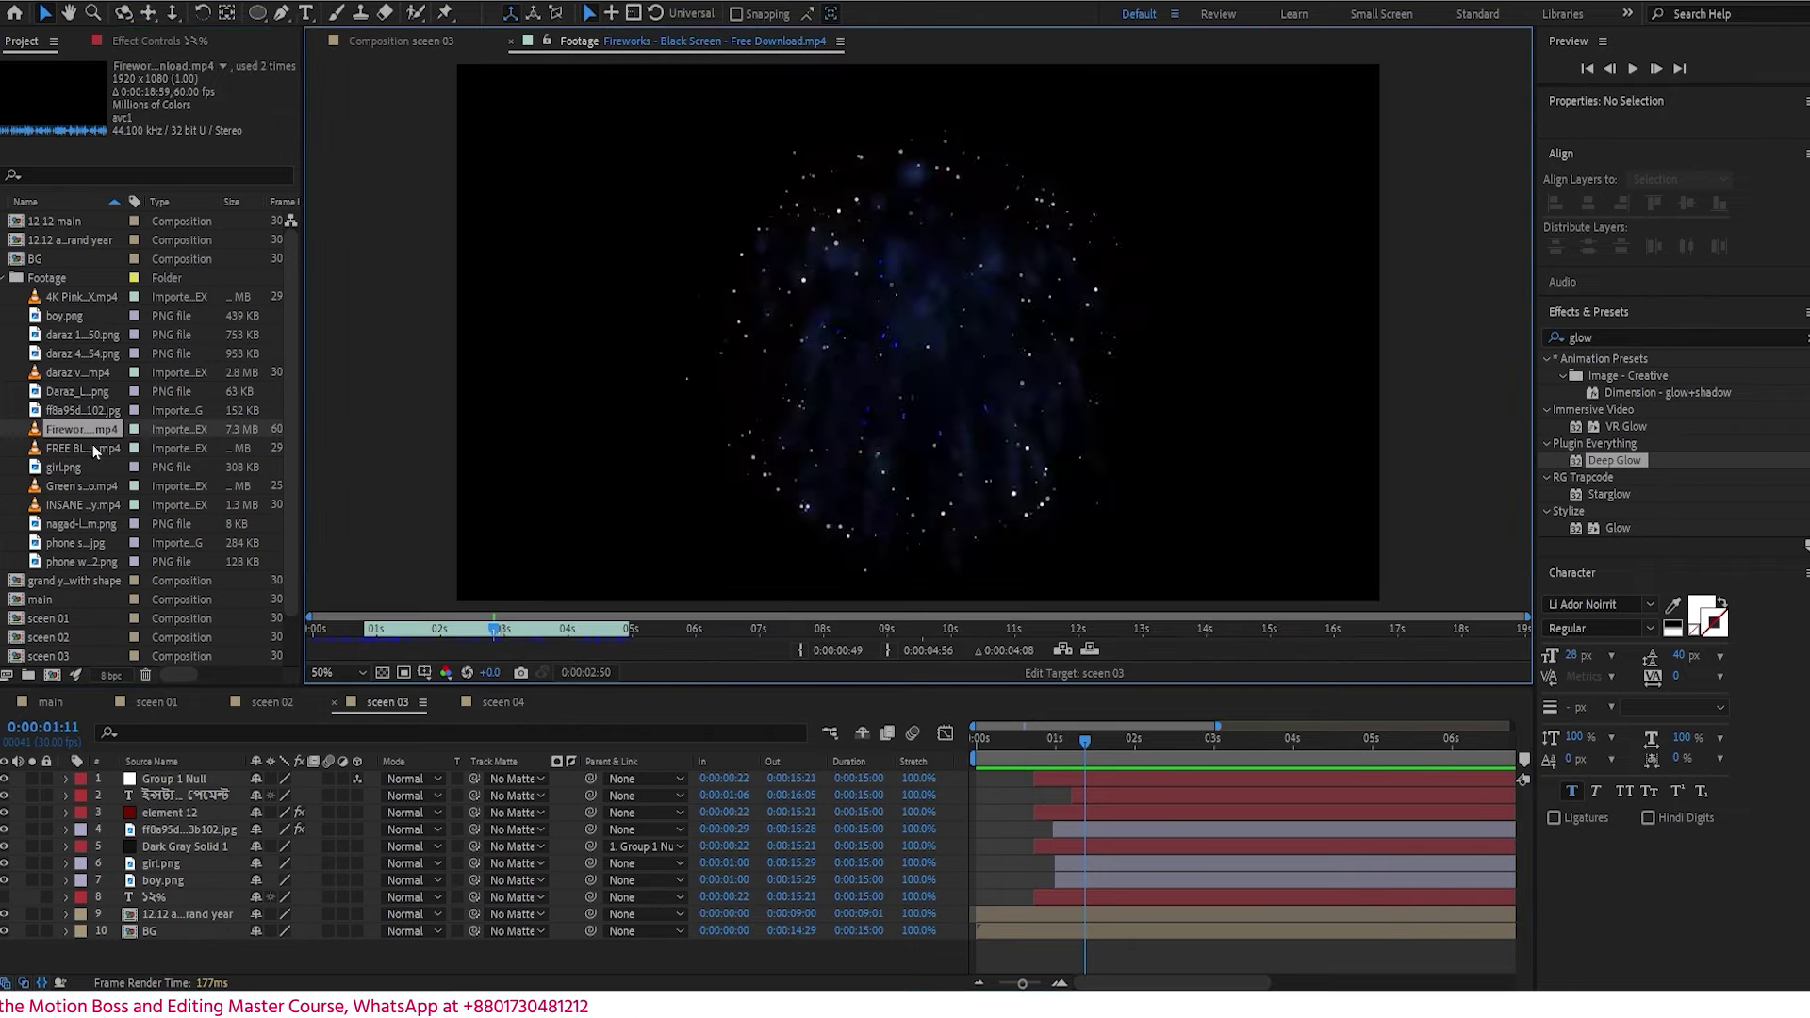
{"action": "left_click_drag", "start_coordinate": [553, 638], "coordinate": [1421, 664]}
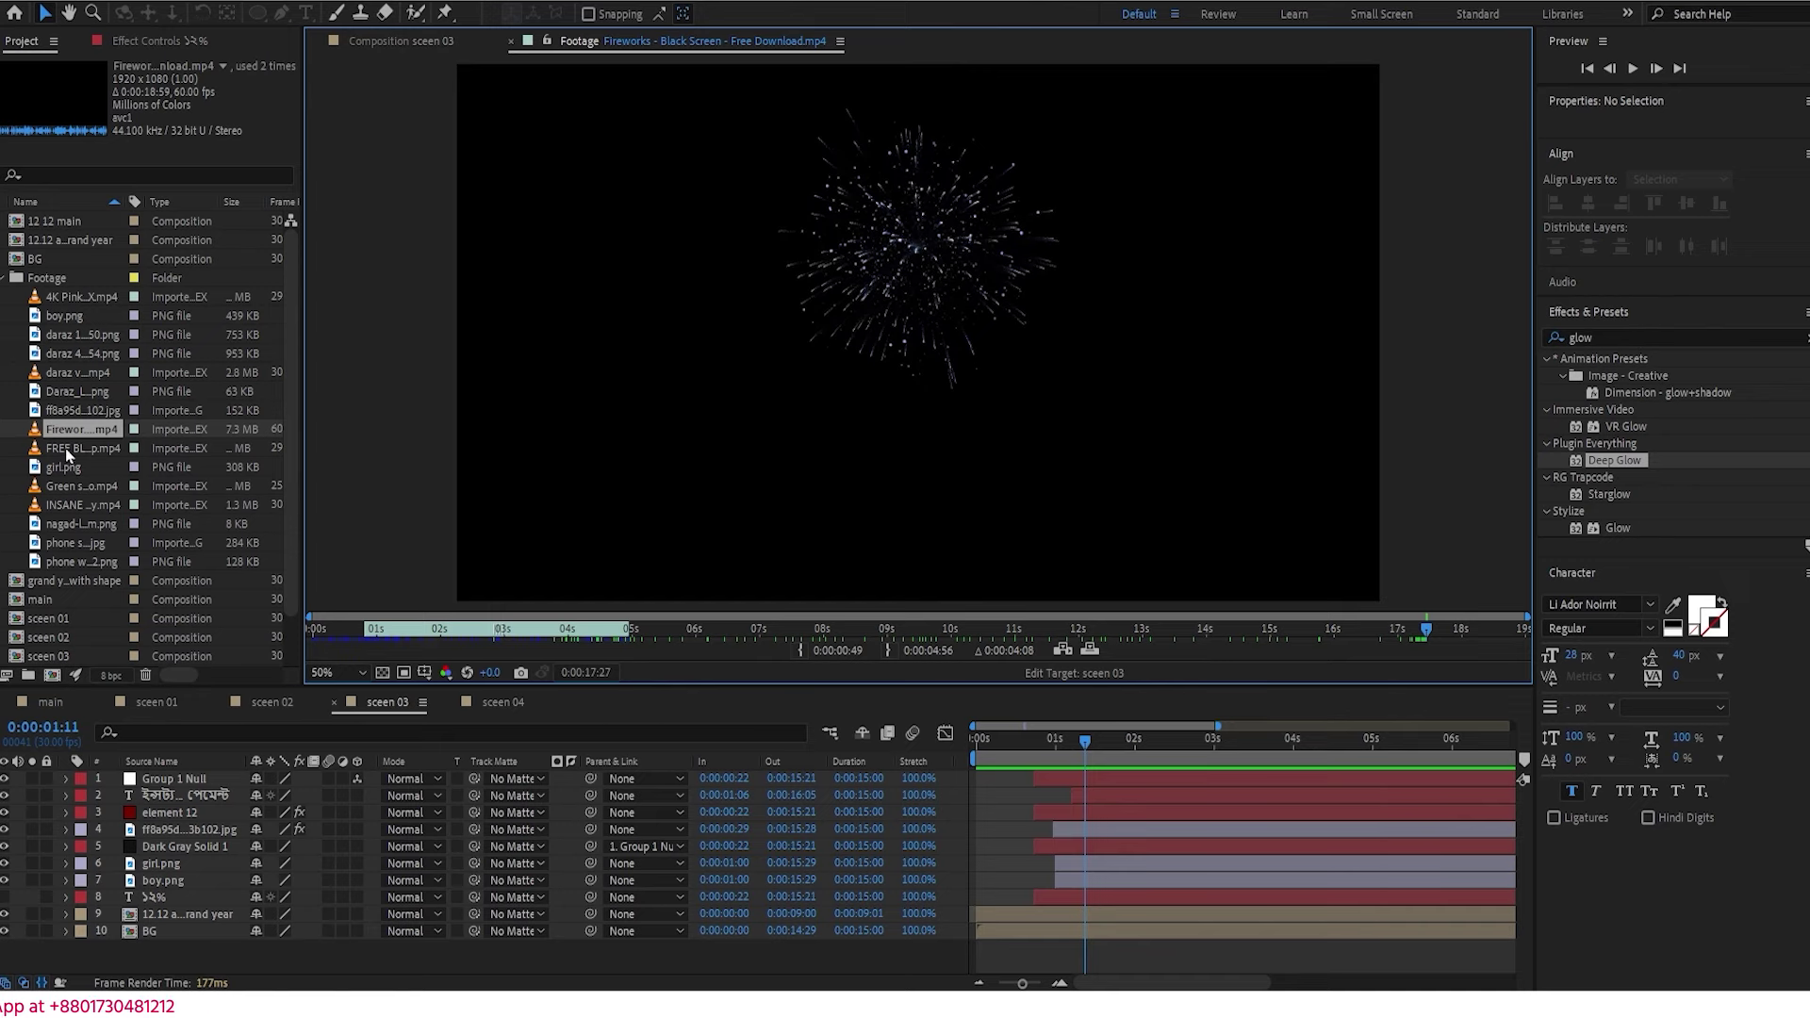
{"action": "double_click", "coordinate": [65, 448]}
{"action": "left_click_drag", "start_coordinate": [510, 639], "coordinate": [450, 636]}
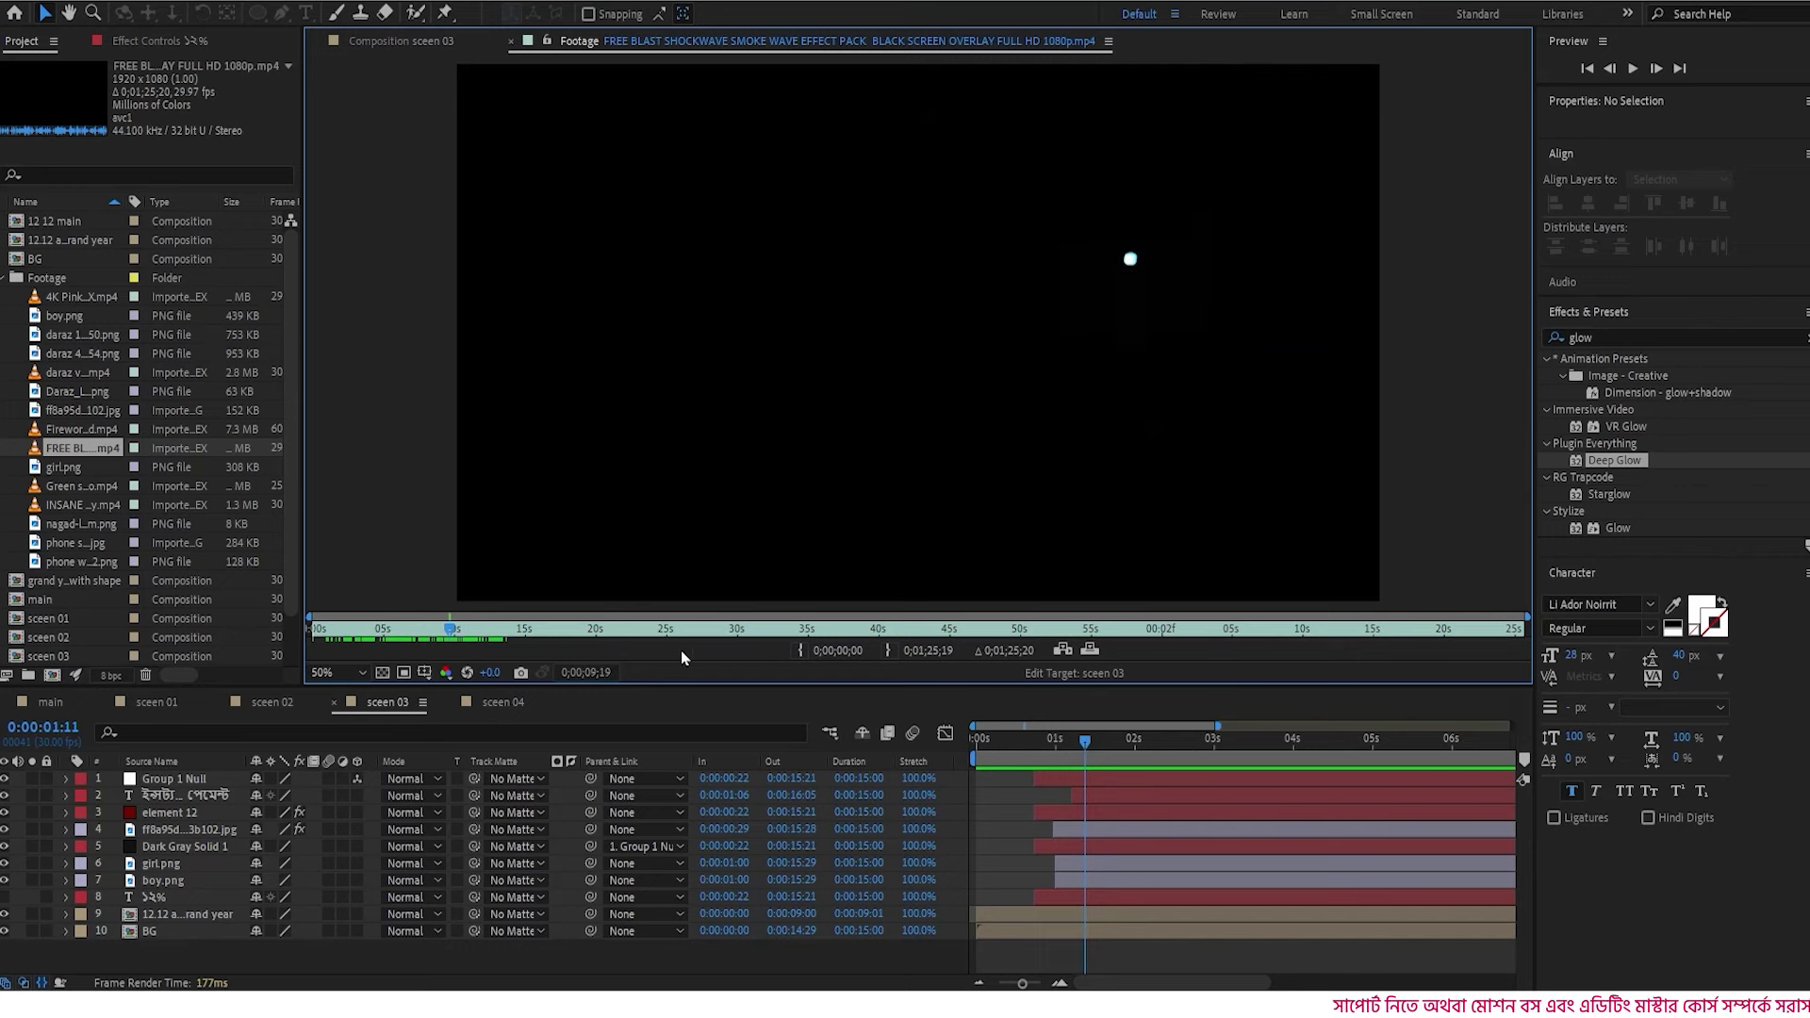
{"action": "left_click_drag", "start_coordinate": [451, 634], "coordinate": [500, 641]}
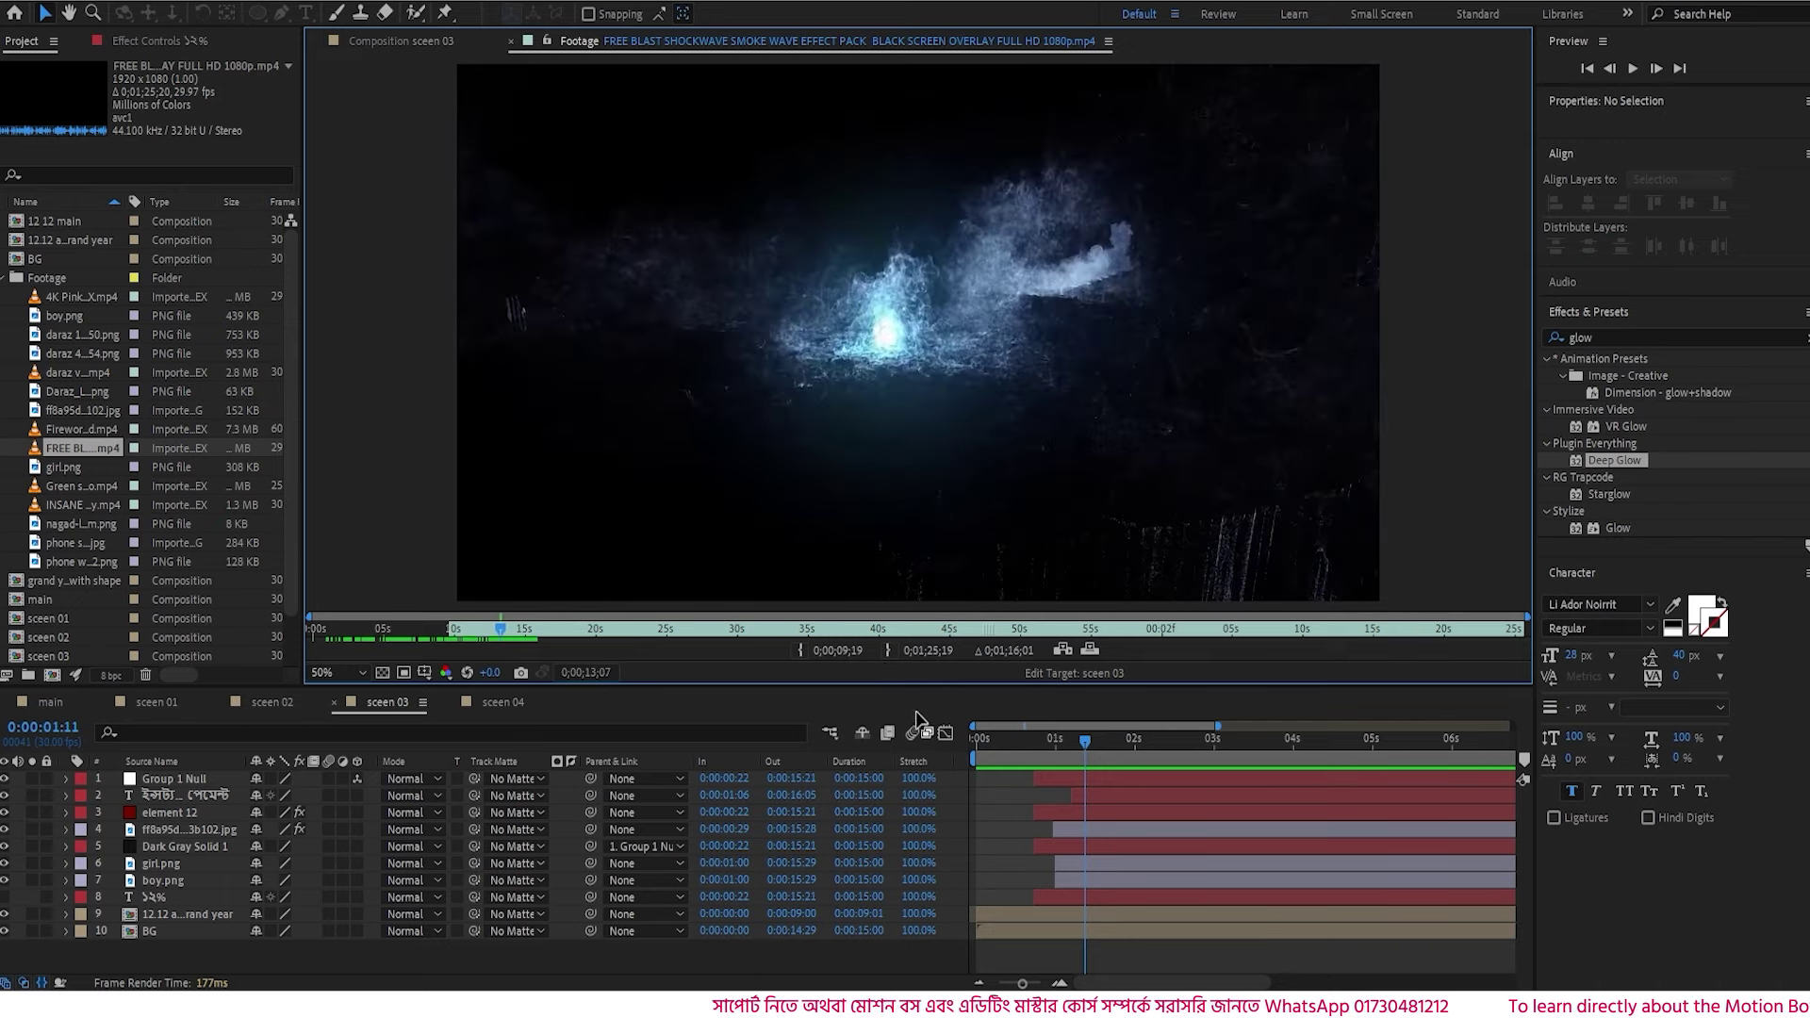
{"action": "left_click", "coordinate": [887, 653]}
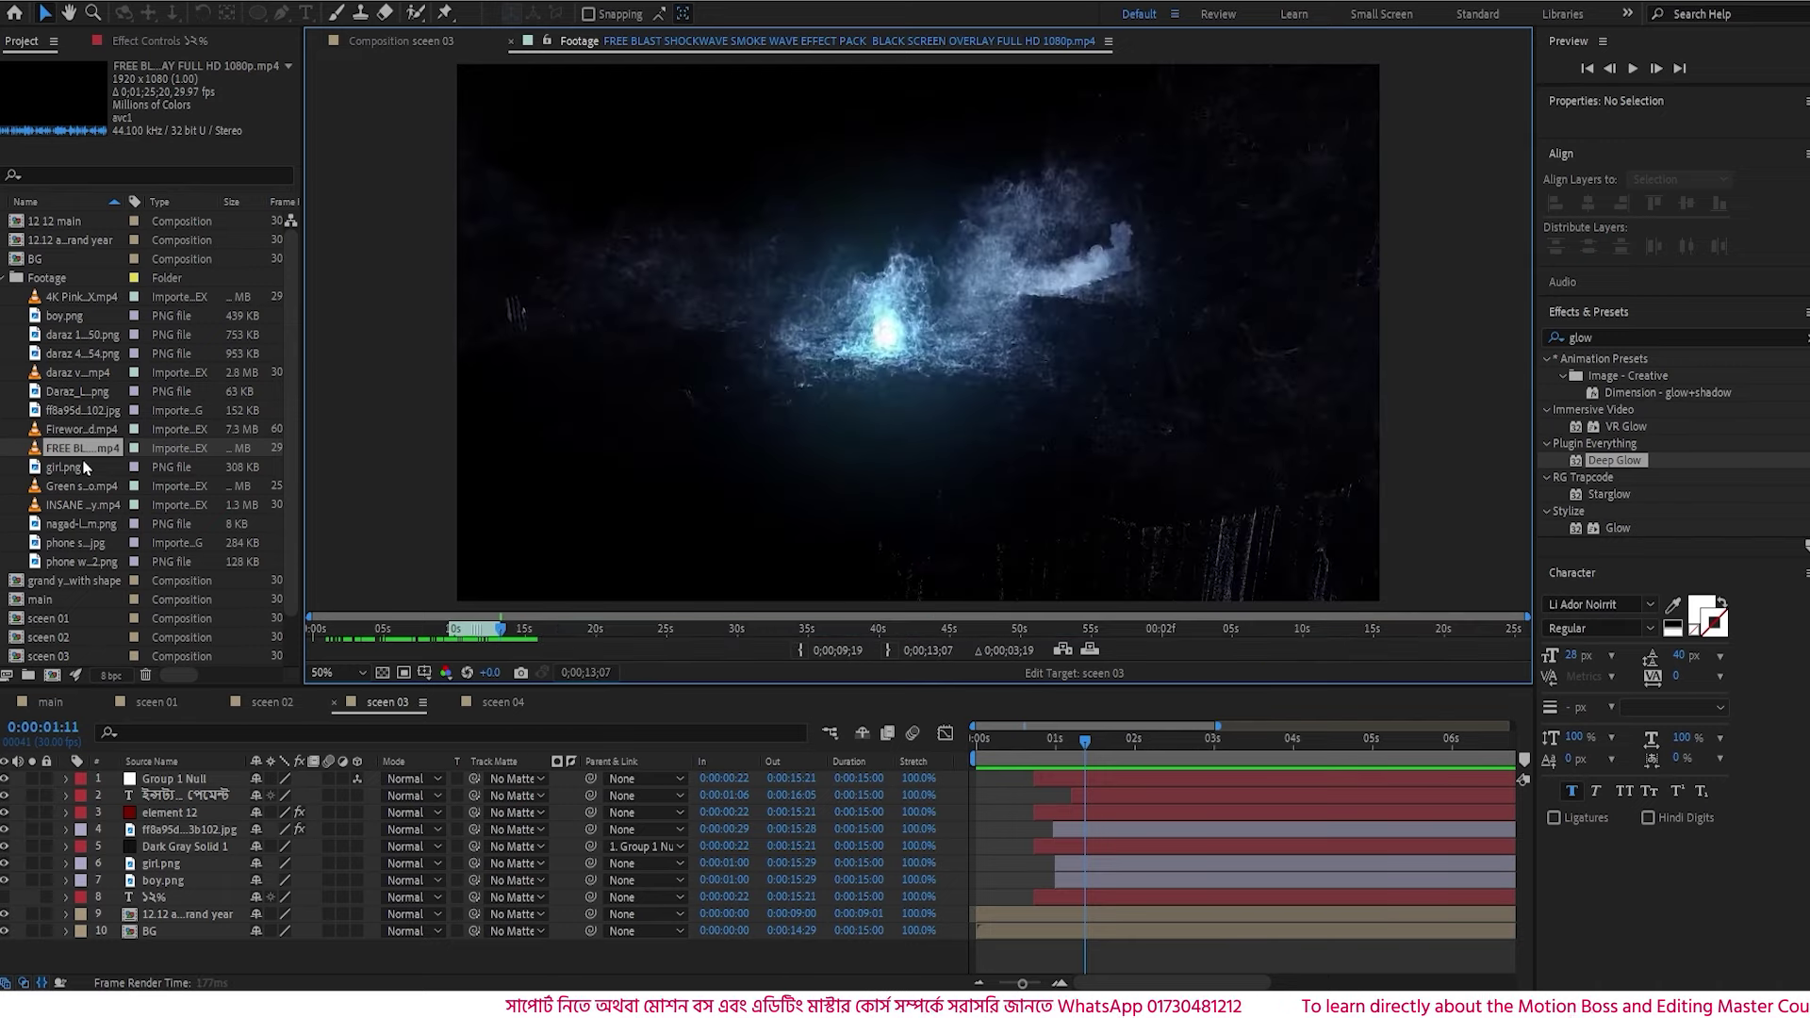
{"action": "left_click_drag", "start_coordinate": [82, 450], "coordinate": [142, 775]}
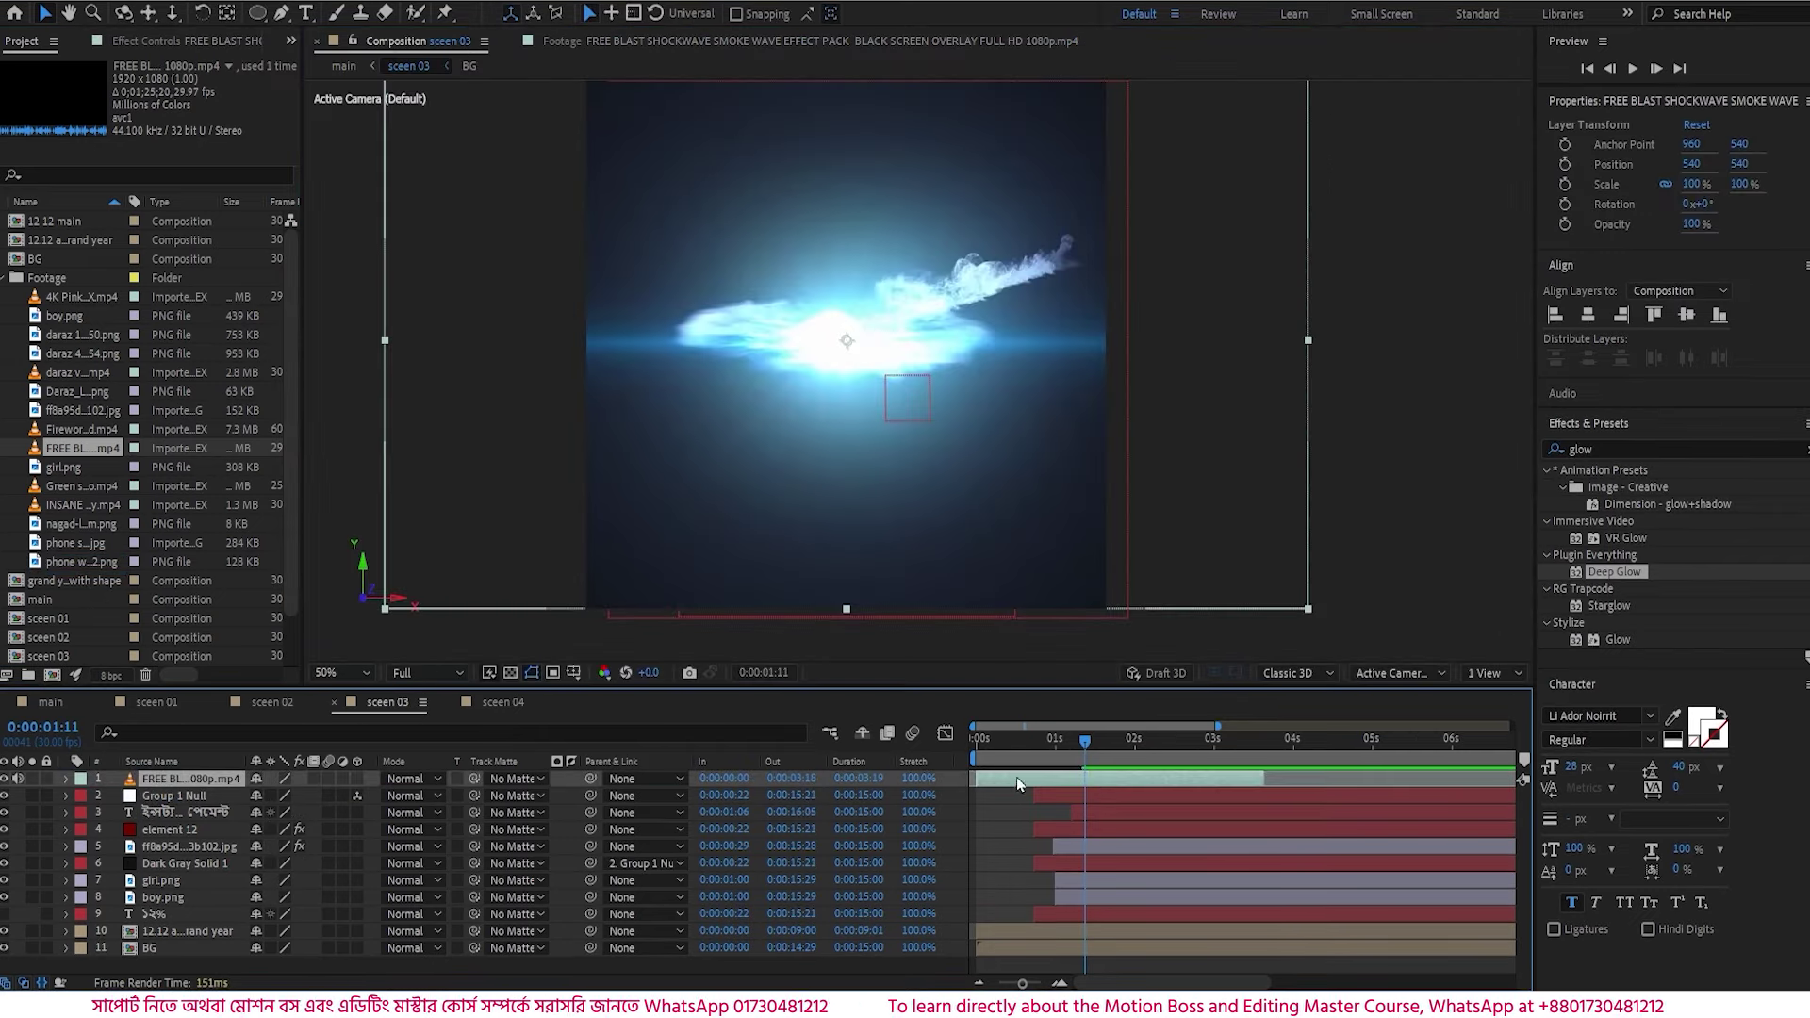
- Start the shockwave layer at 0:00:00:22 in sceen 03 and set its time stretch to 60%
{"action": "left_click_drag", "start_coordinate": [1073, 784], "coordinate": [1056, 784]}
{"action": "key", "text": "space"}
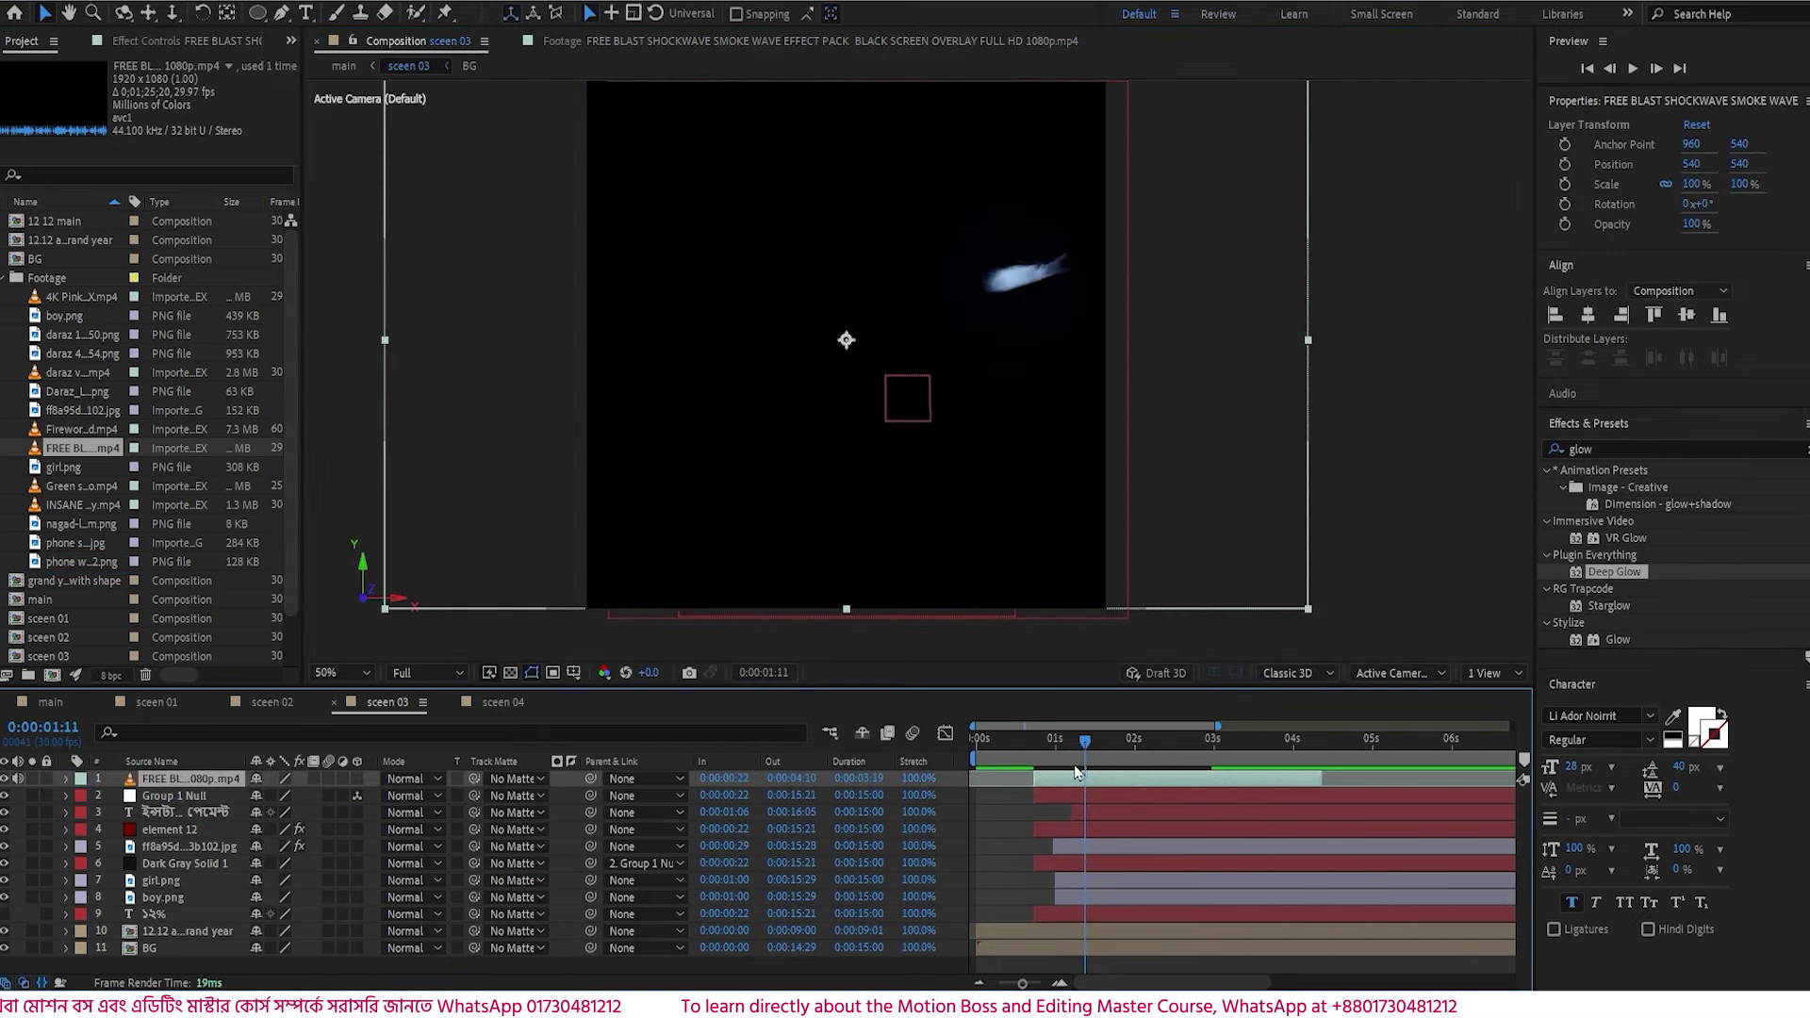
{"action": "left_click_drag", "start_coordinate": [920, 781], "coordinate": [896, 784]}
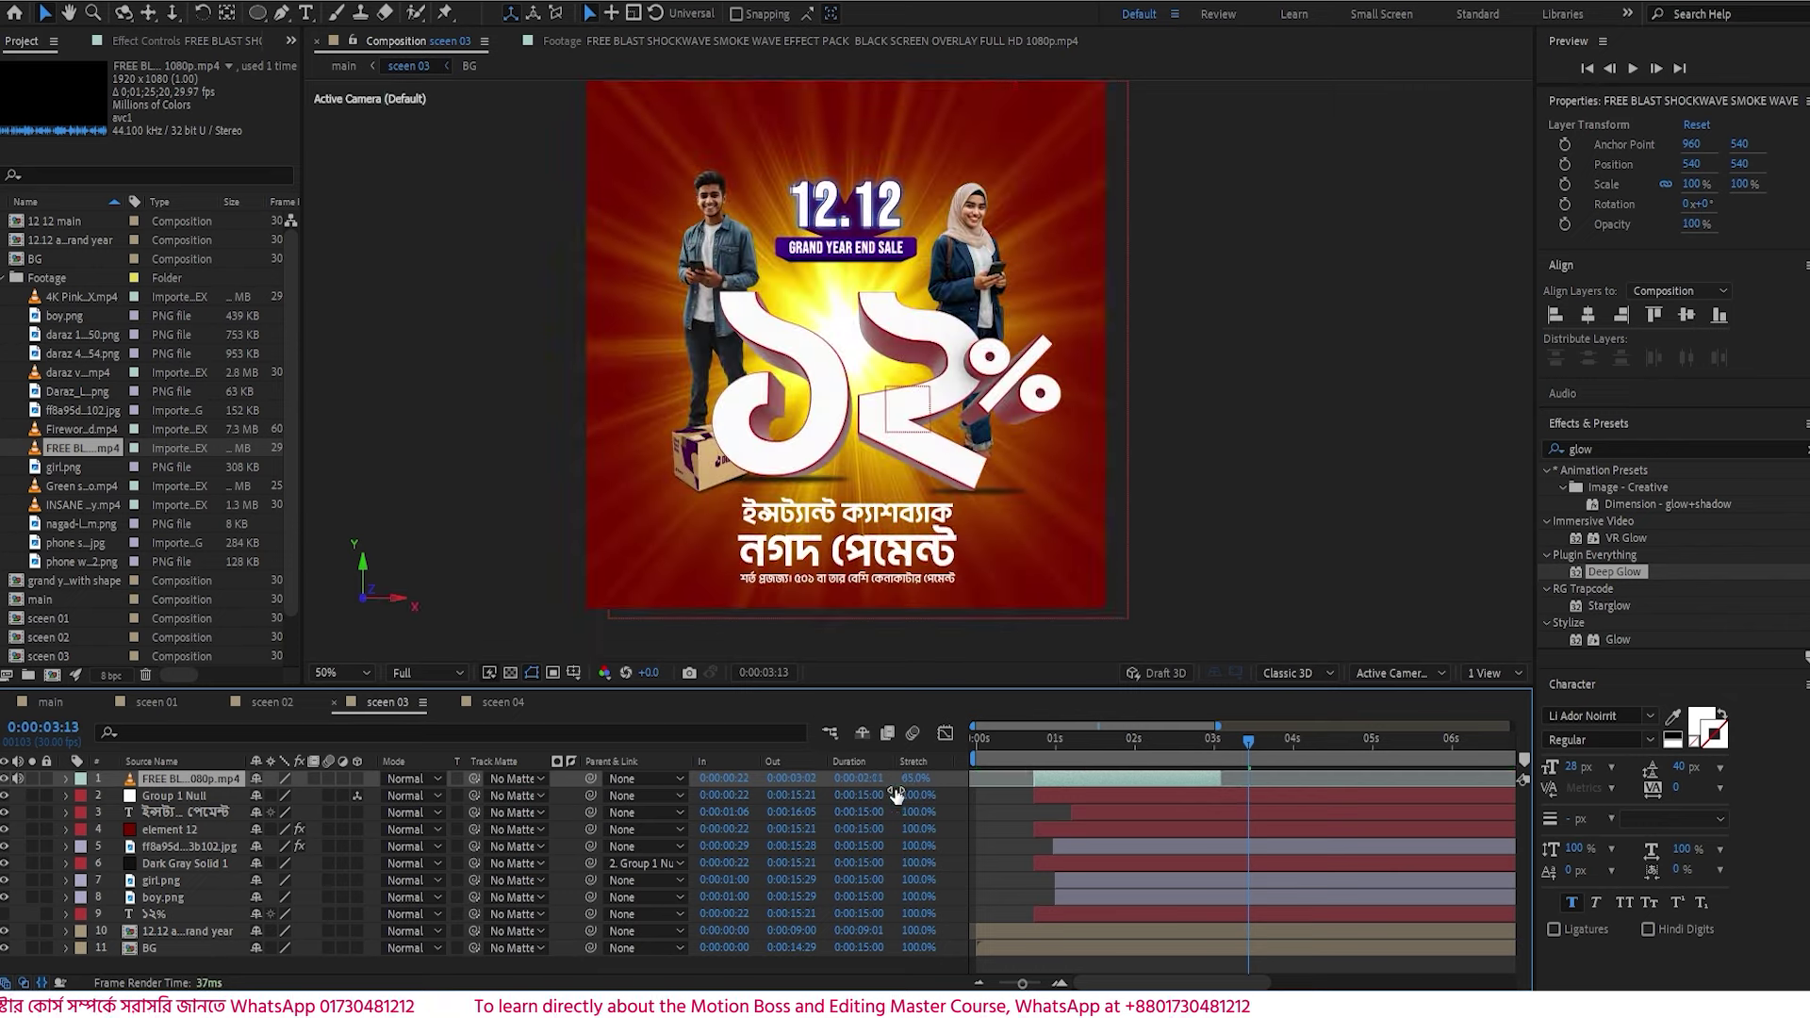
{"action": "left_click_drag", "start_coordinate": [1077, 741], "coordinate": [1080, 749]}
{"action": "key", "text": "space"}
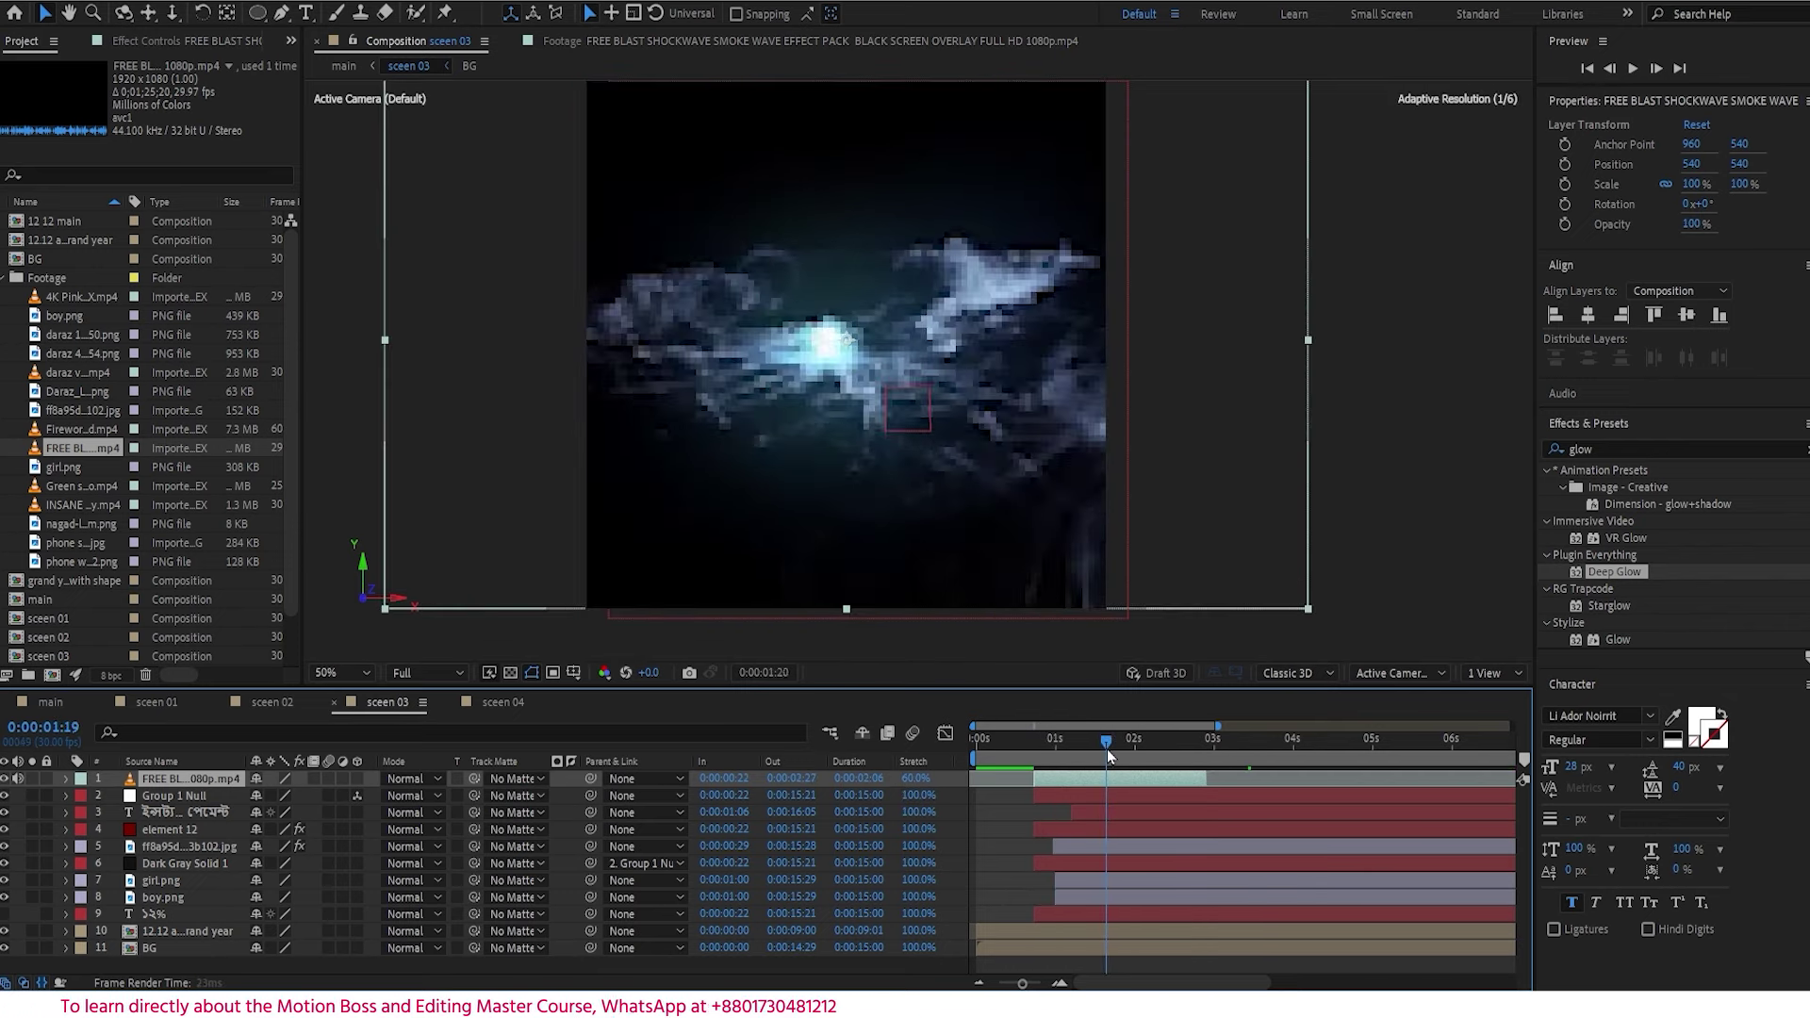
- Set the shockwave layer to Add mode, reposition it to 576, 728, and shift it to start at 0:00:00:03
{"action": "left_click", "coordinate": [406, 778]}
{"action": "left_click", "coordinate": [468, 332]}
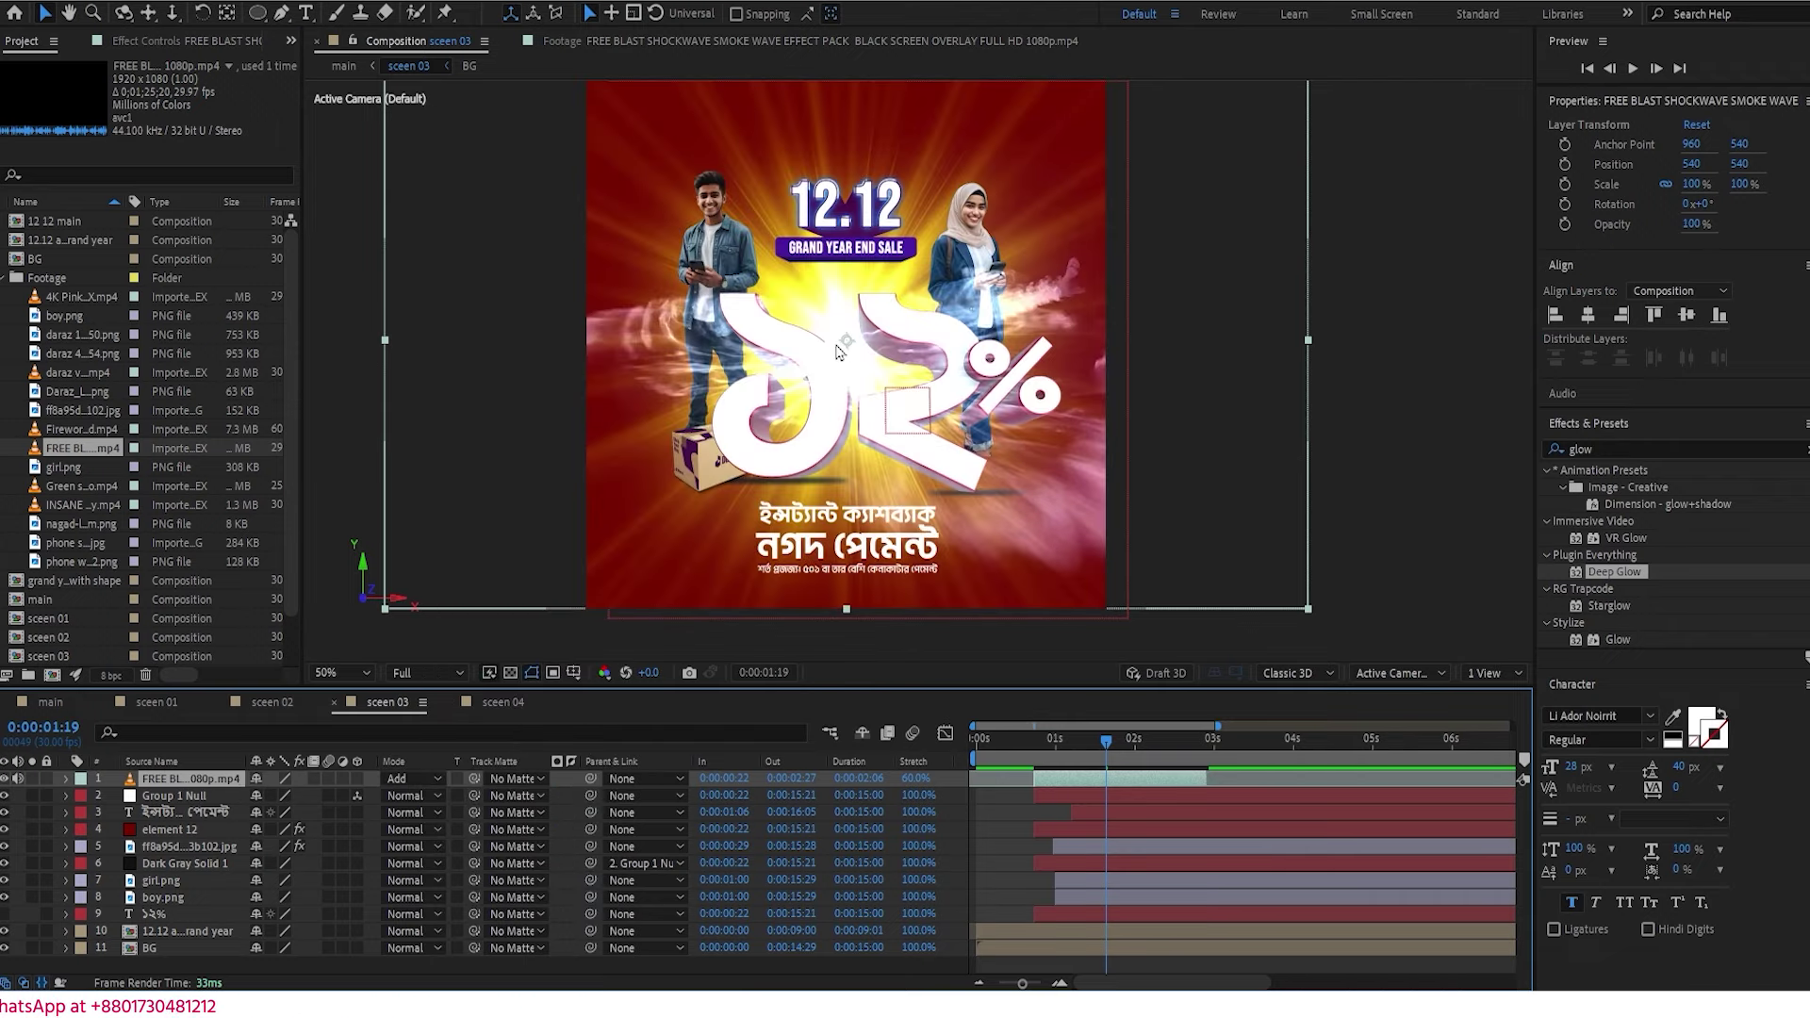
{"action": "left_click_drag", "start_coordinate": [837, 351], "coordinate": [835, 440]}
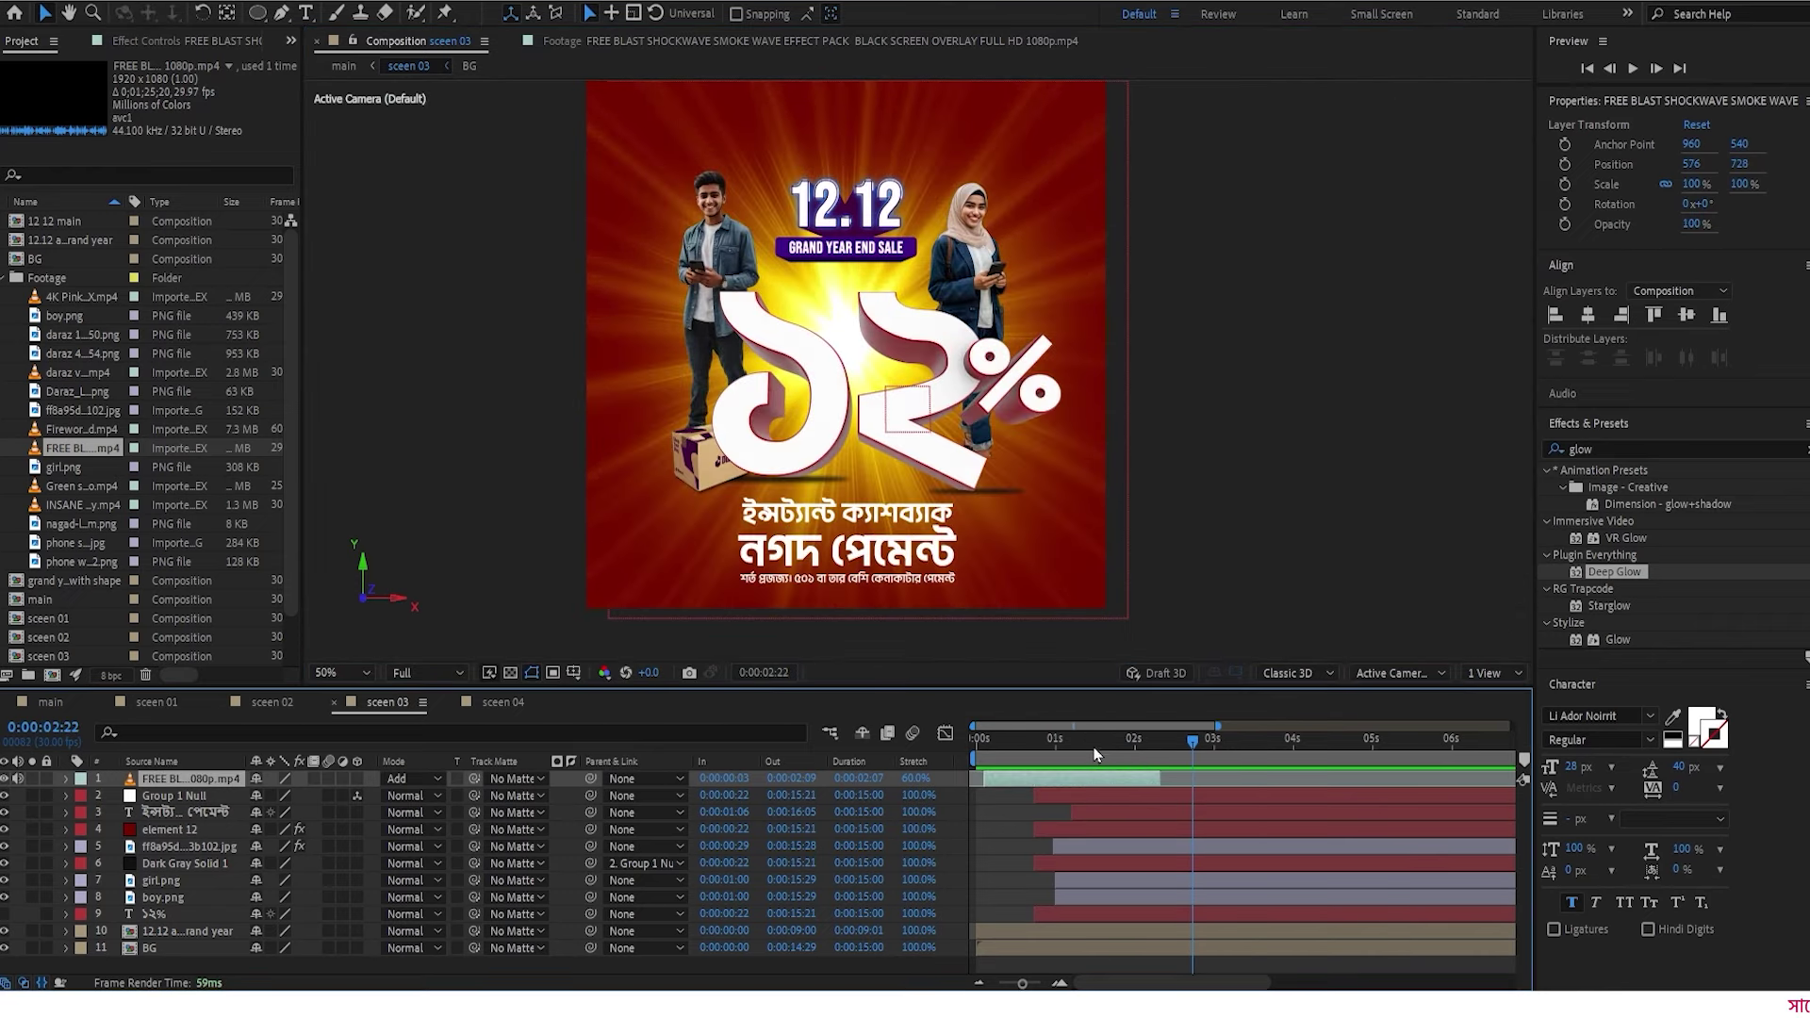
- Preview the shockwave's timing from the start of sceen 03 and examine how the blast ends around 0:00:02:04
{"action": "left_click_drag", "start_coordinate": [1095, 749], "coordinate": [995, 758]}
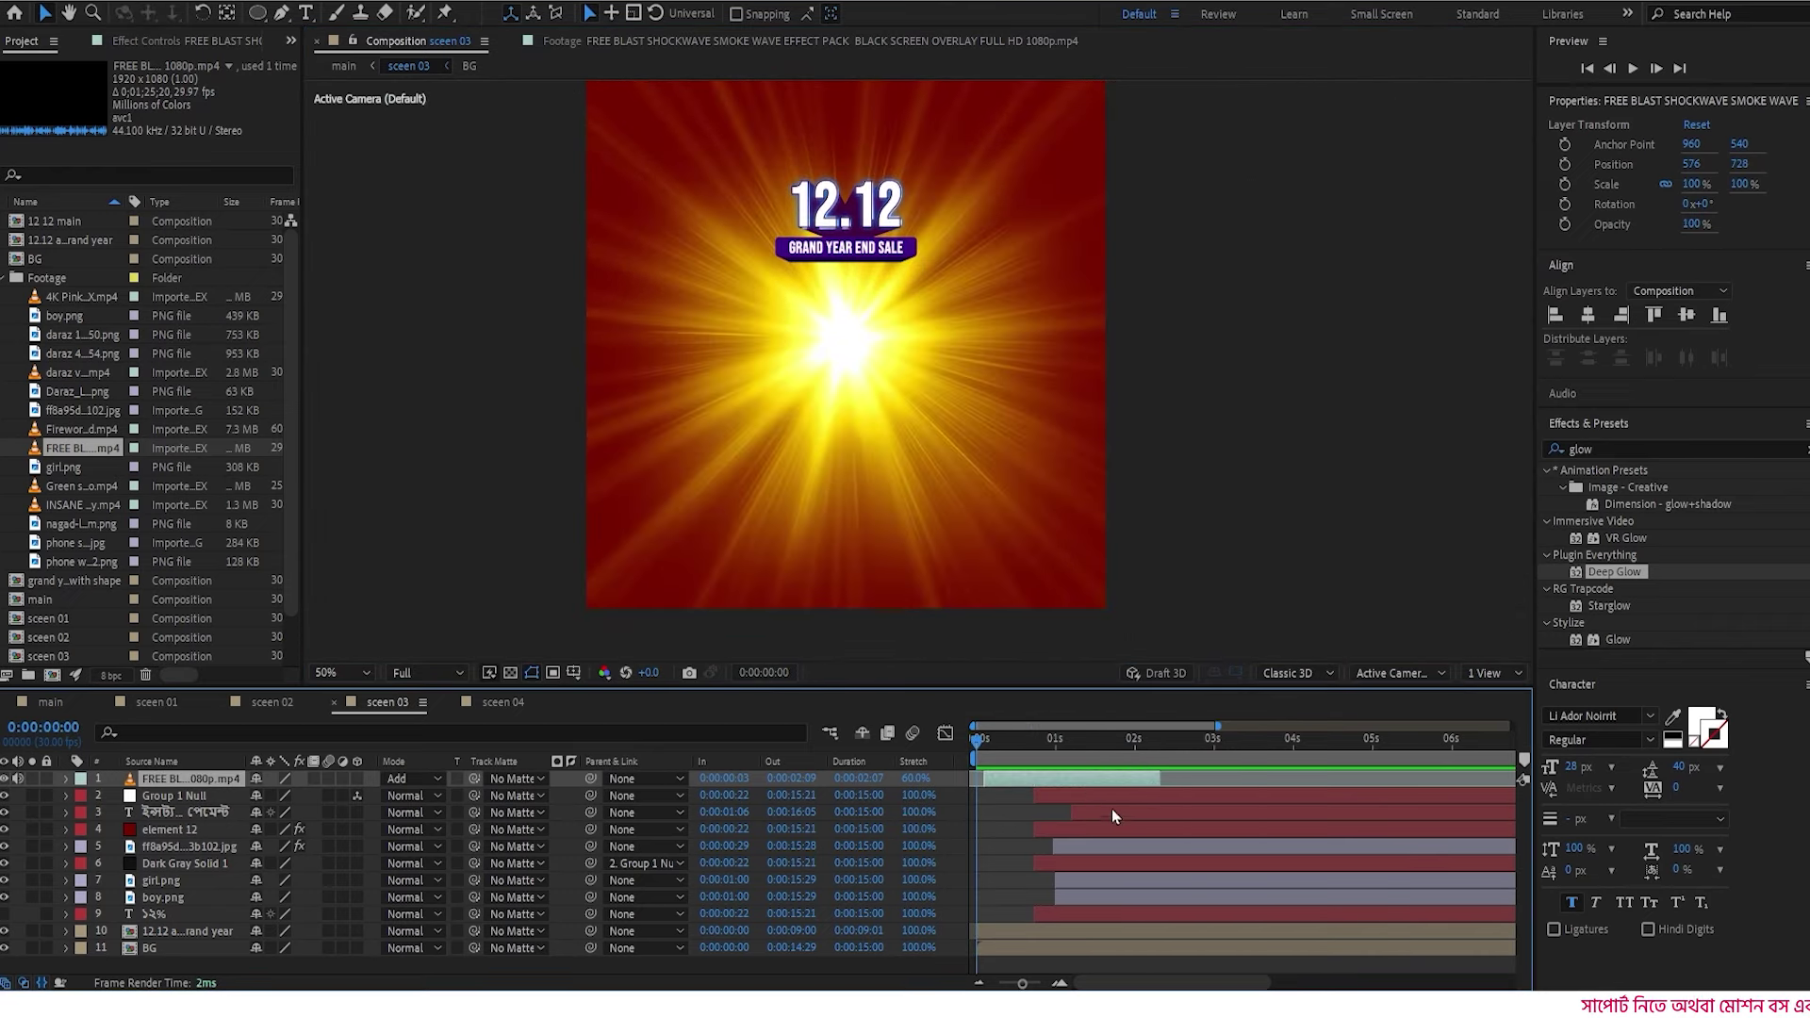
{"action": "key", "text": "space"}
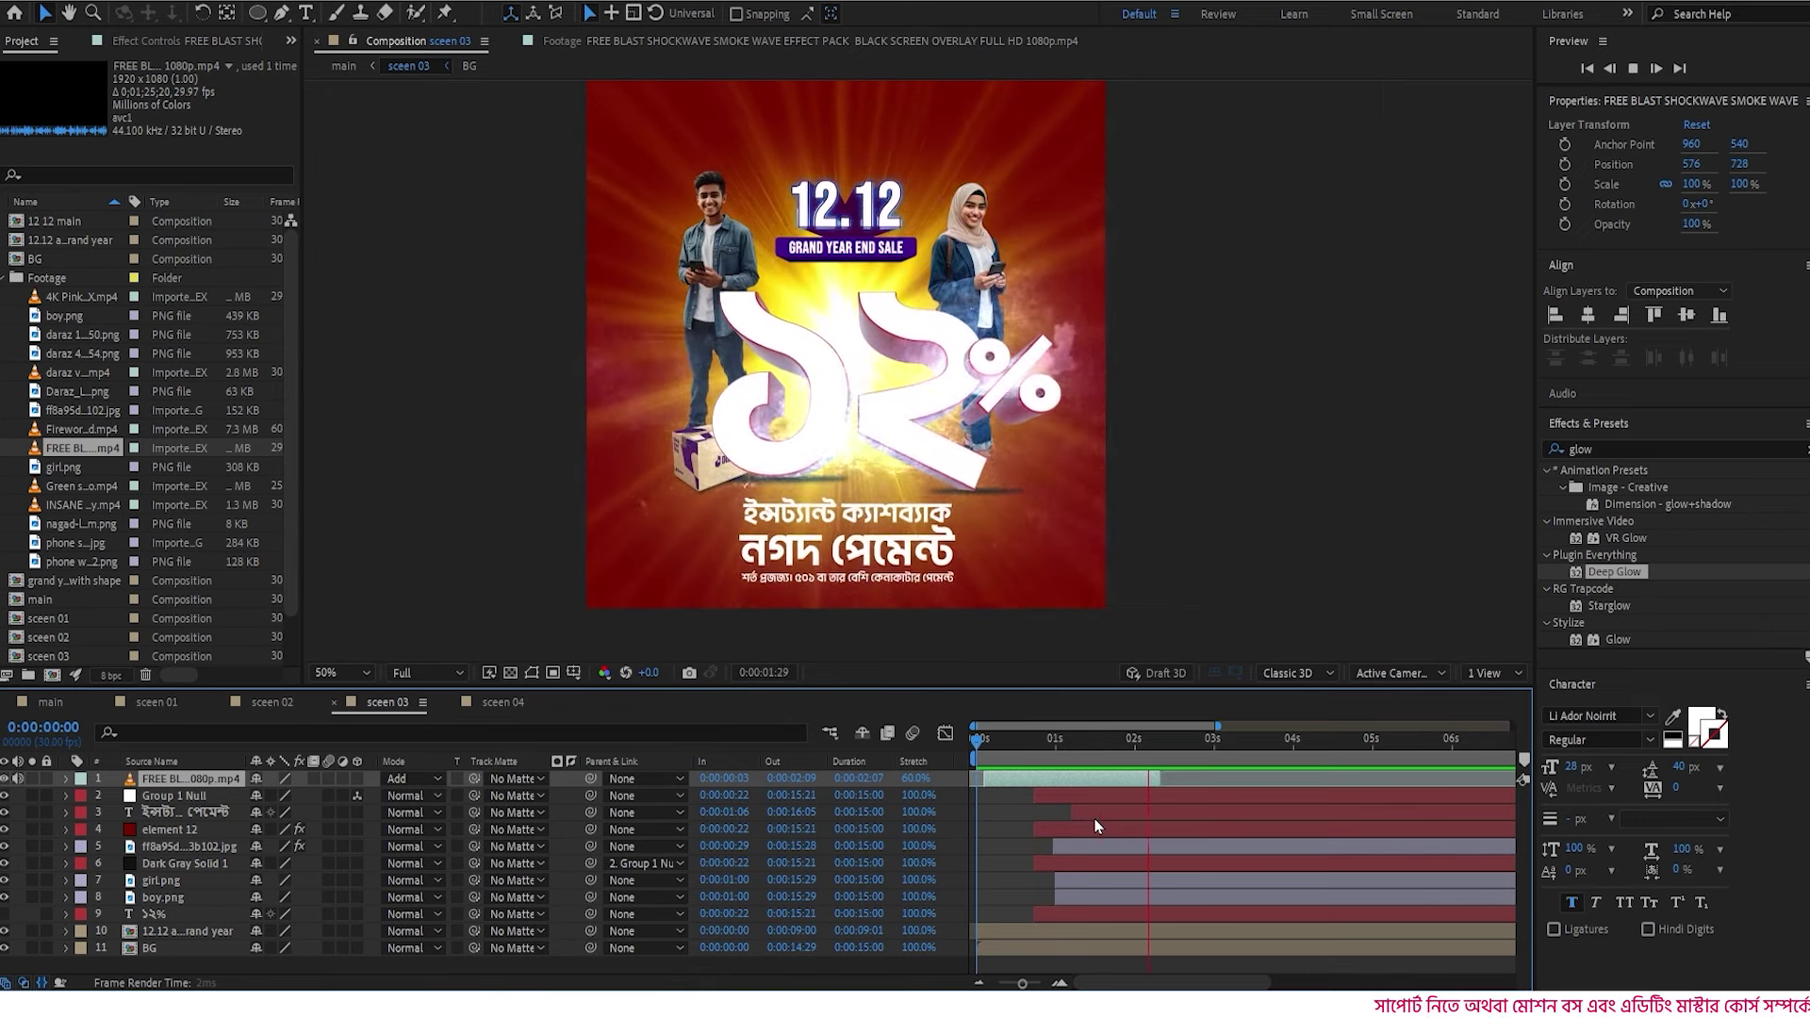
{"action": "key", "text": "space"}
{"action": "left_click_drag", "start_coordinate": [1155, 744], "coordinate": [1148, 760]}
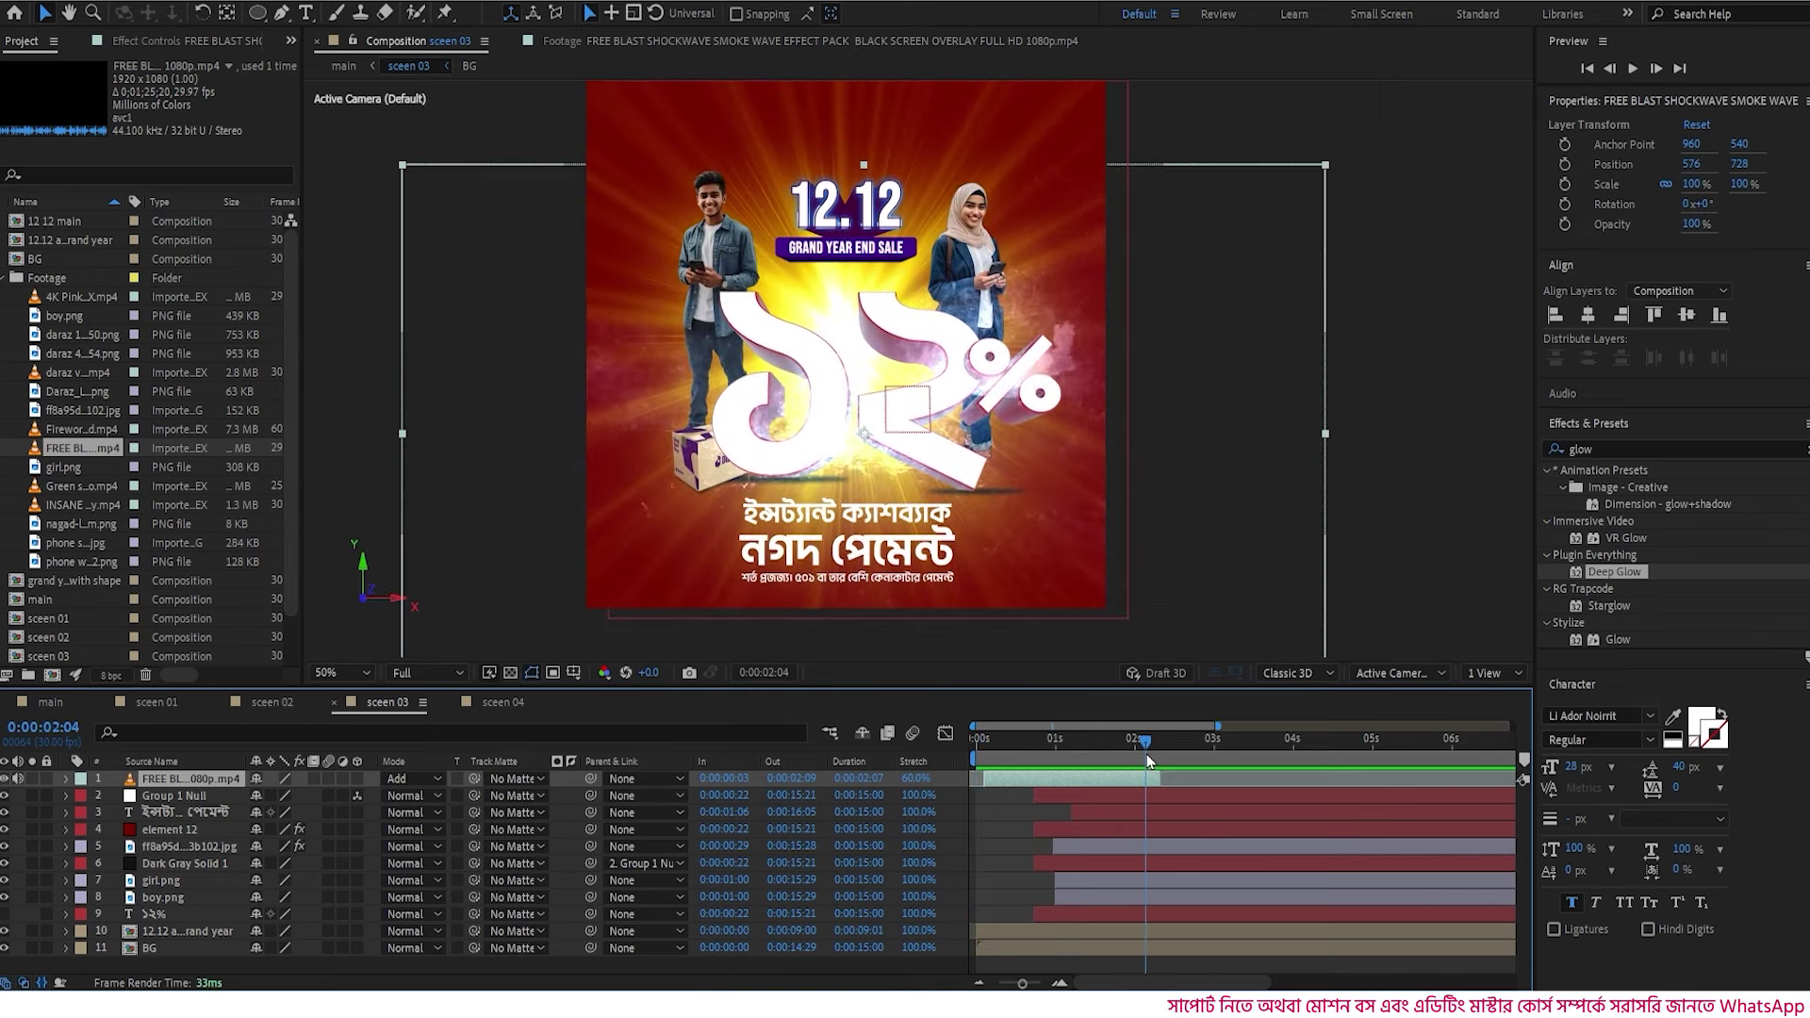
{"action": "key", "text": "space"}
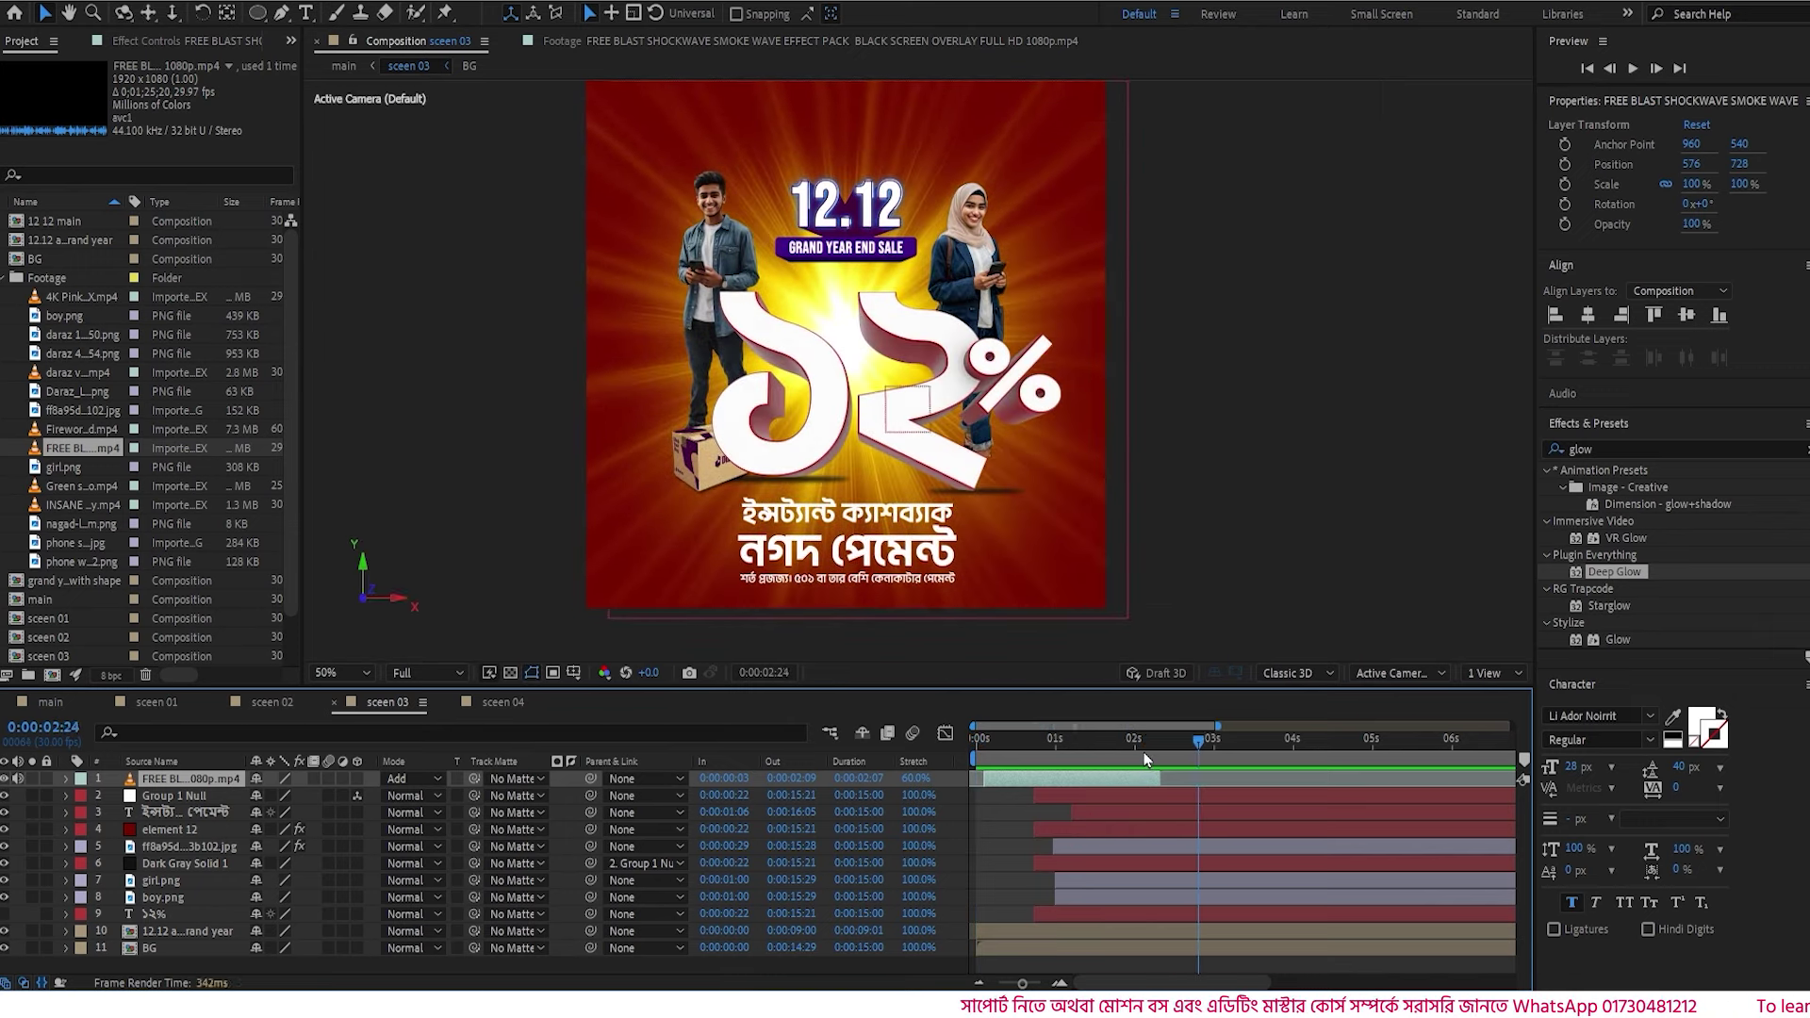
{"action": "key", "text": "space"}
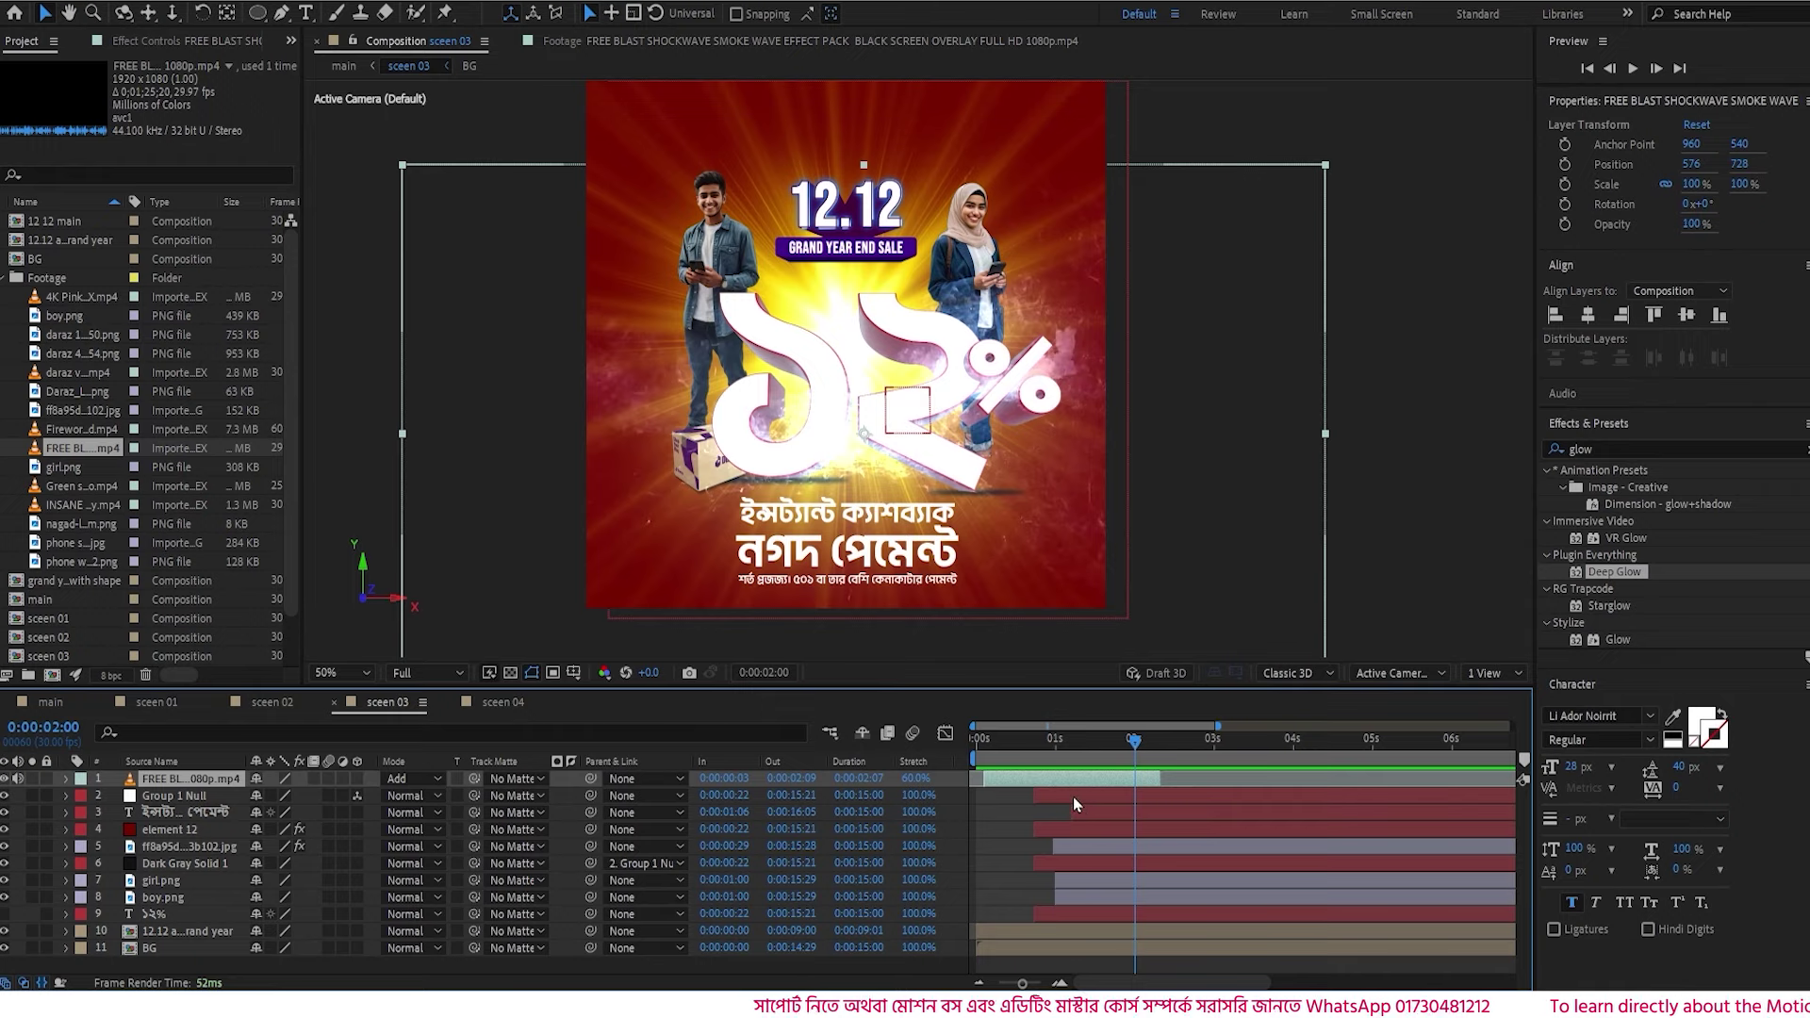
- Fade out the shockwave layer with opacity keyframes of 100% at 0:00:02:00 and 0% at 0:00:02:09
{"action": "key", "text": "t"}
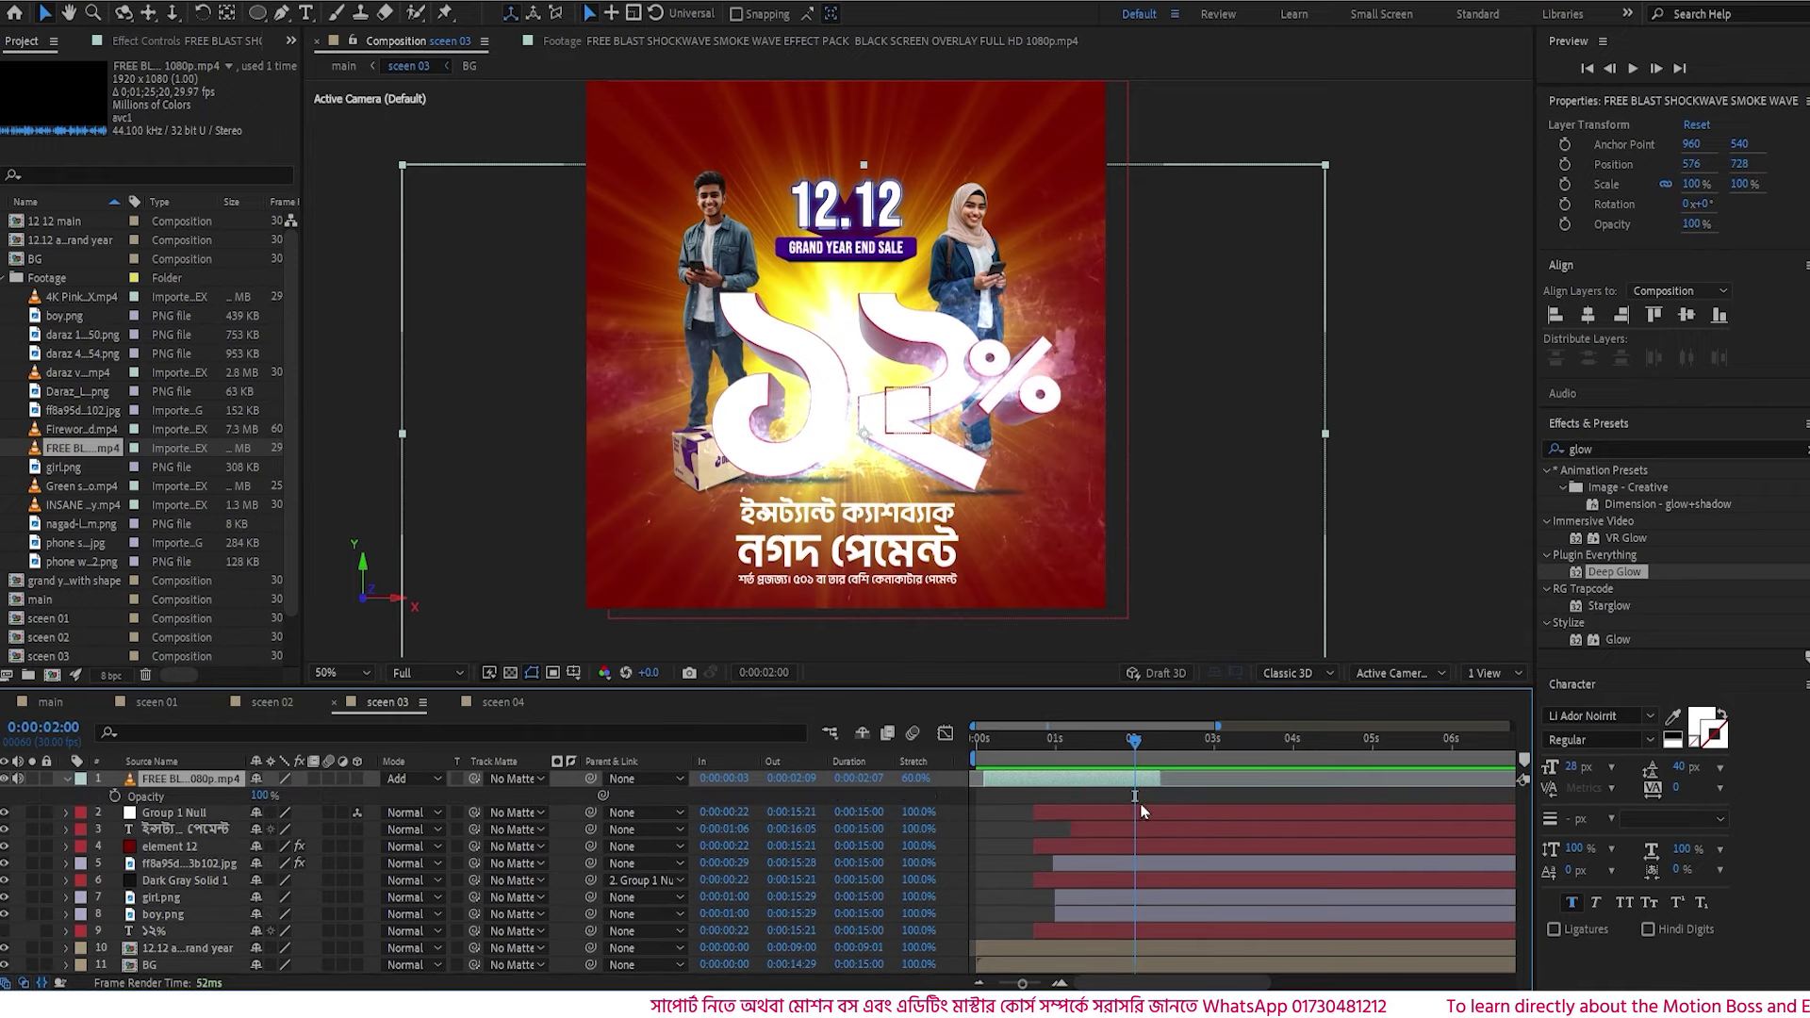
{"action": "left_click", "coordinate": [115, 795]}
{"action": "key", "text": "Page_Down"}
{"action": "key", "text": "Page_Down"}
{"action": "key", "text": "Page_Down"}
{"action": "key", "text": "Page_Down"}
{"action": "key", "text": "Page_Down"}
{"action": "key", "text": "Page_Down"}
{"action": "key", "text": "Page_Down"}
{"action": "key", "text": "Page_Down"}
{"action": "key", "text": "Page_Down"}
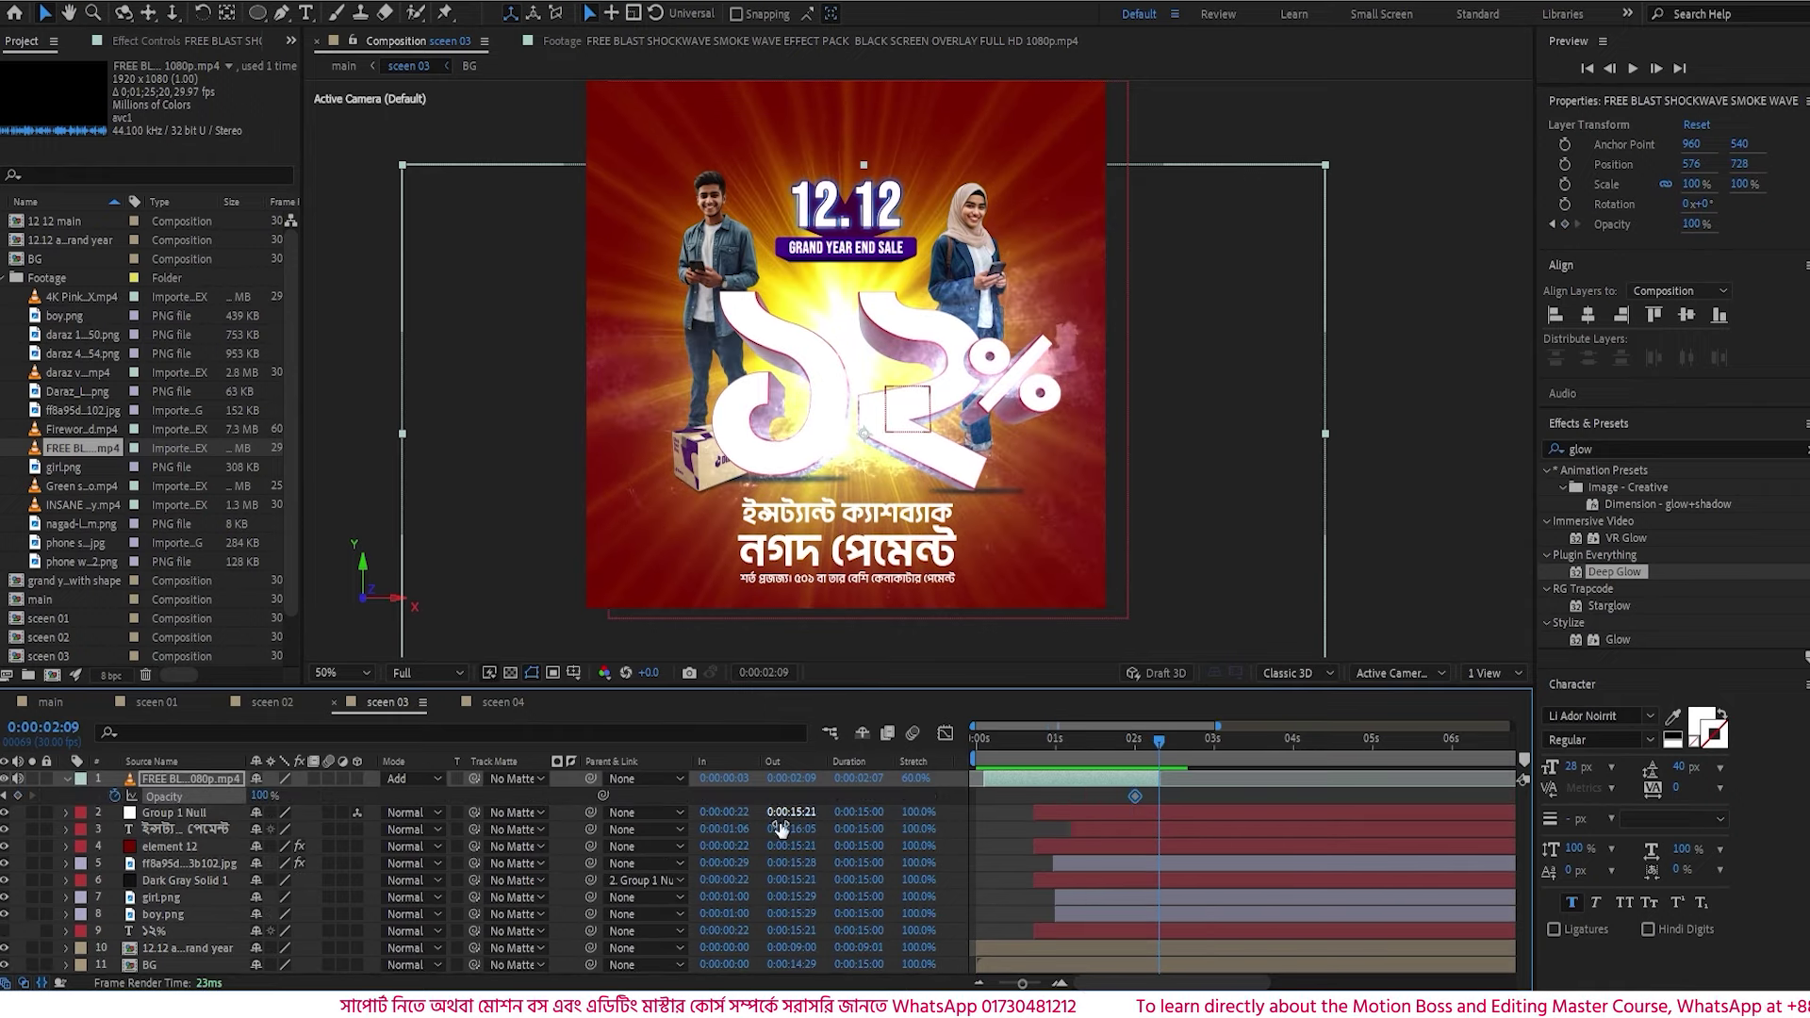
{"action": "left_click", "coordinate": [261, 796]}
{"action": "type", "text": "0"}
{"action": "key", "text": "Return"}
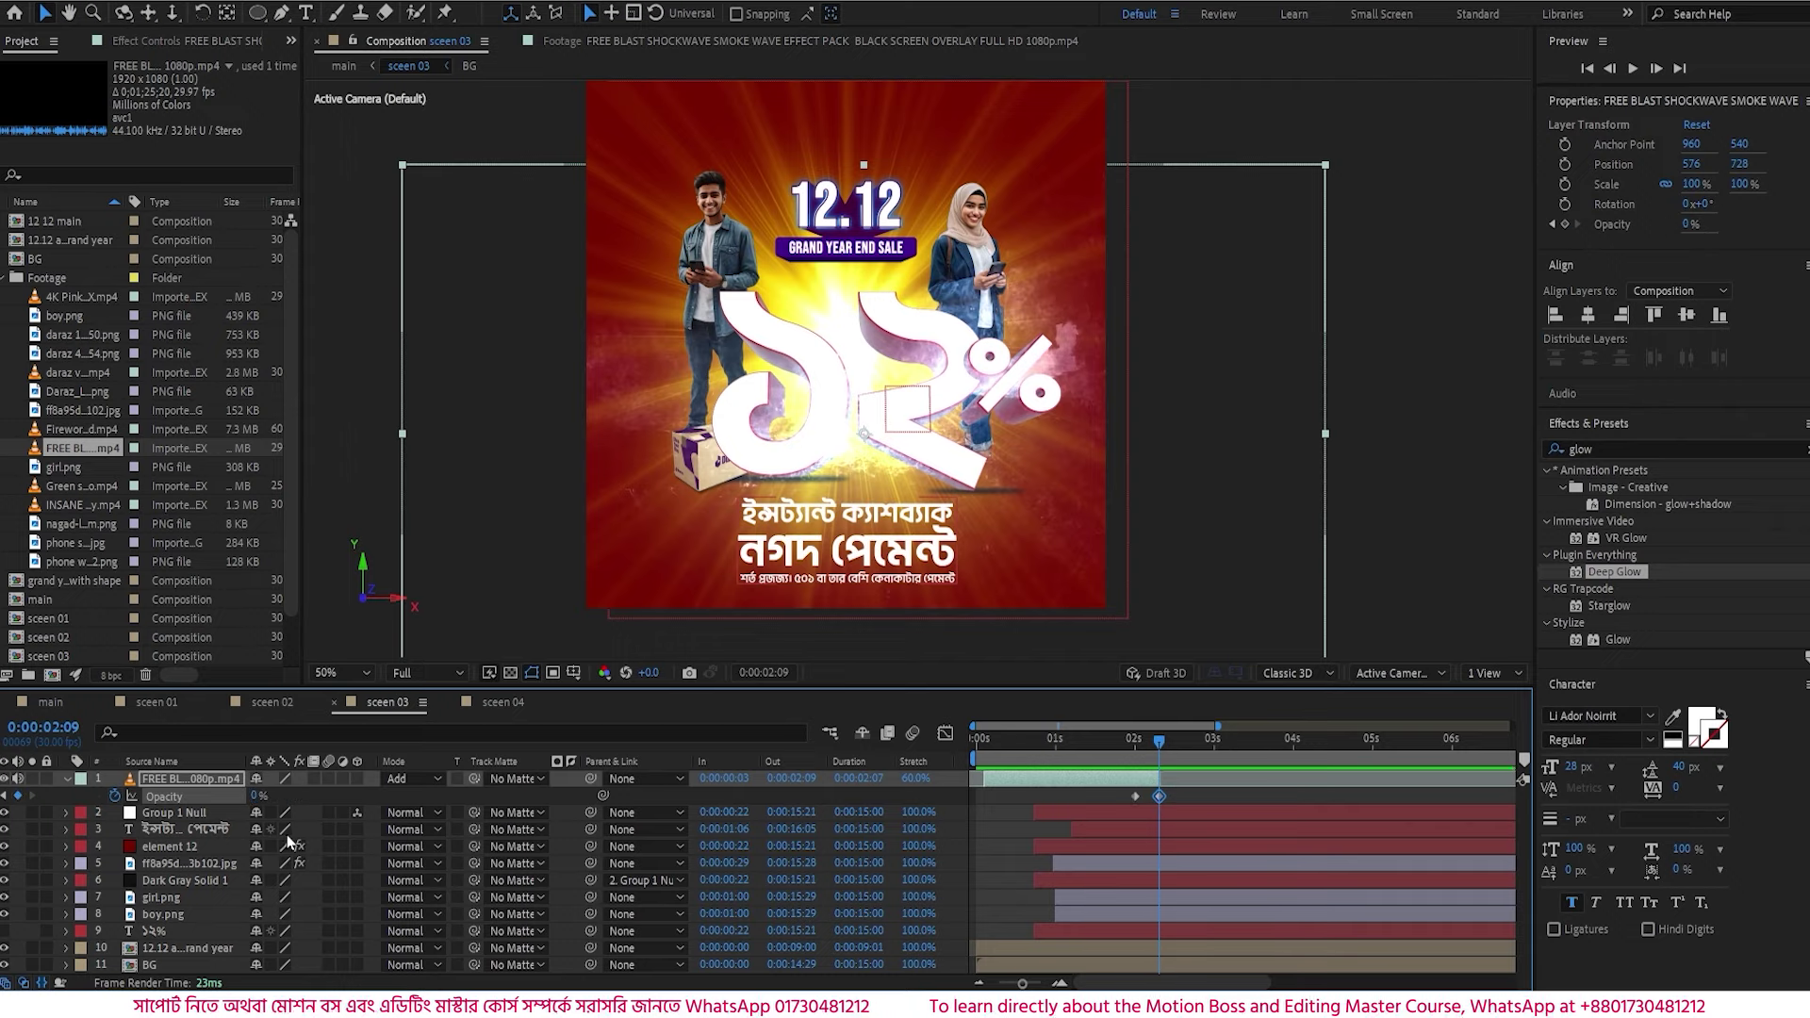
- Play sceen 03 from the beginning to check the shockwave's fade-out
{"action": "left_click", "coordinate": [1130, 745]}
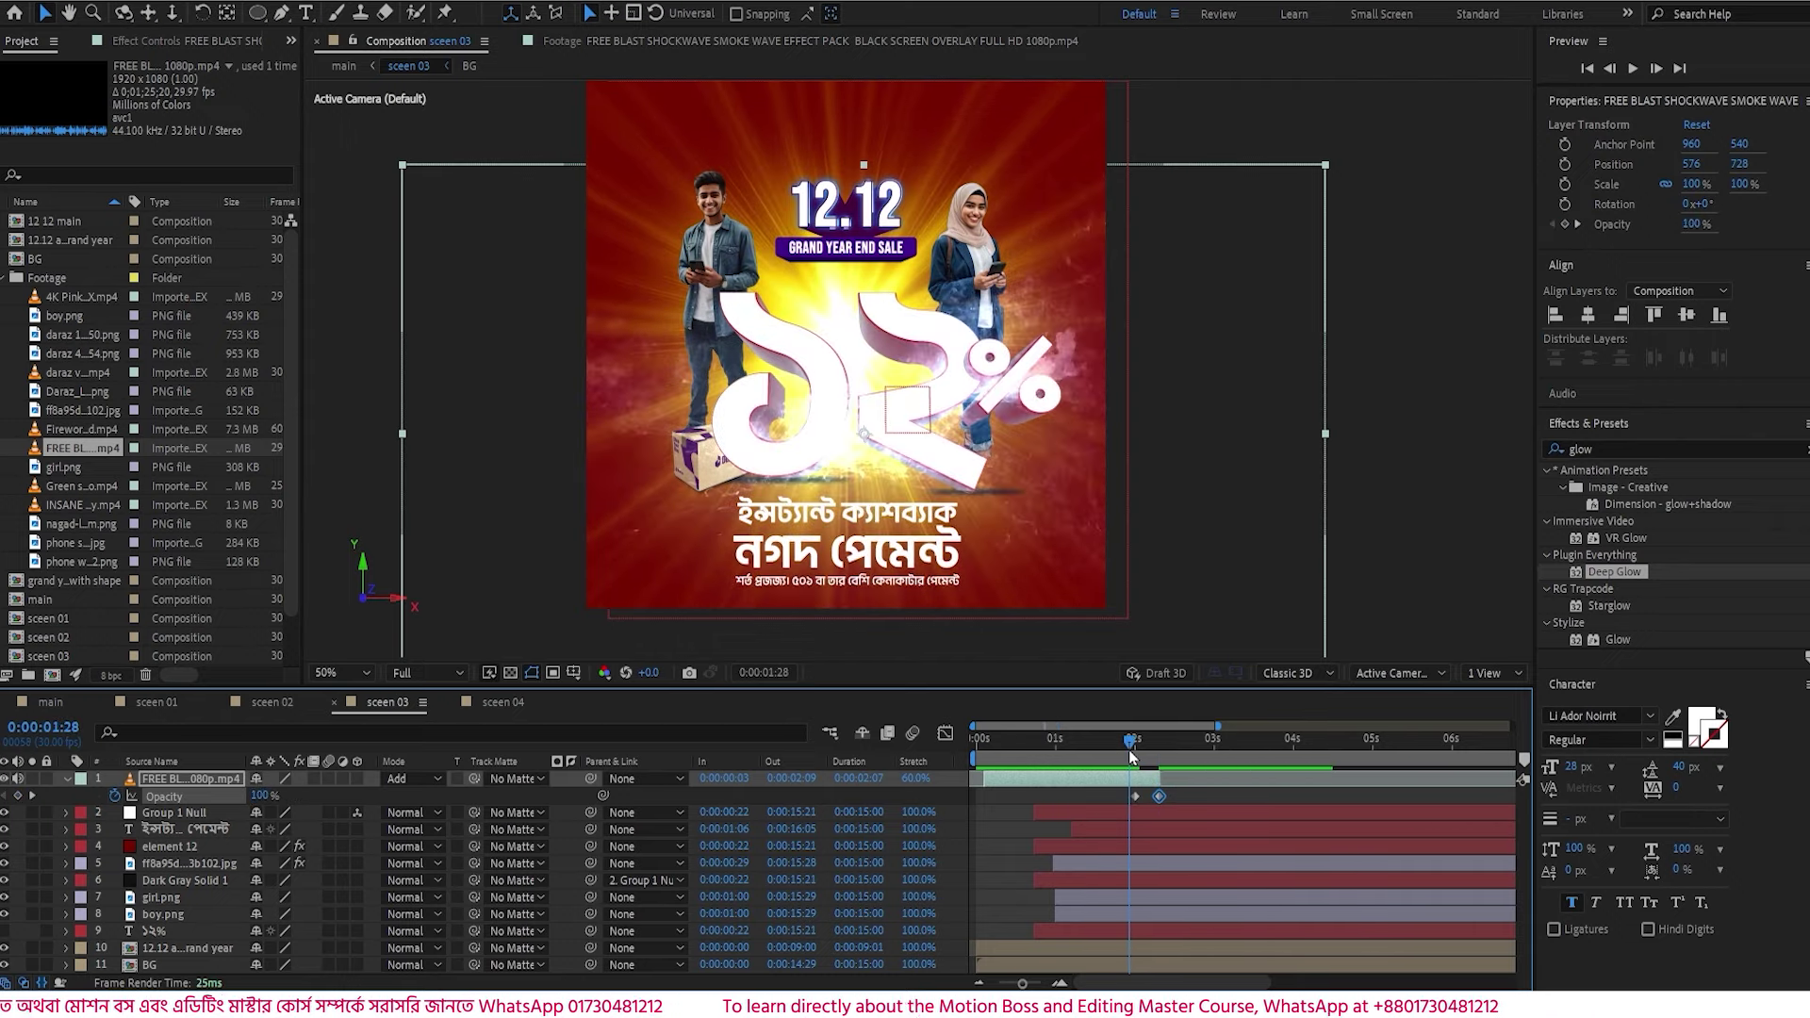
{"action": "left_click_drag", "start_coordinate": [1130, 754], "coordinate": [977, 751]}
{"action": "key", "text": "space"}
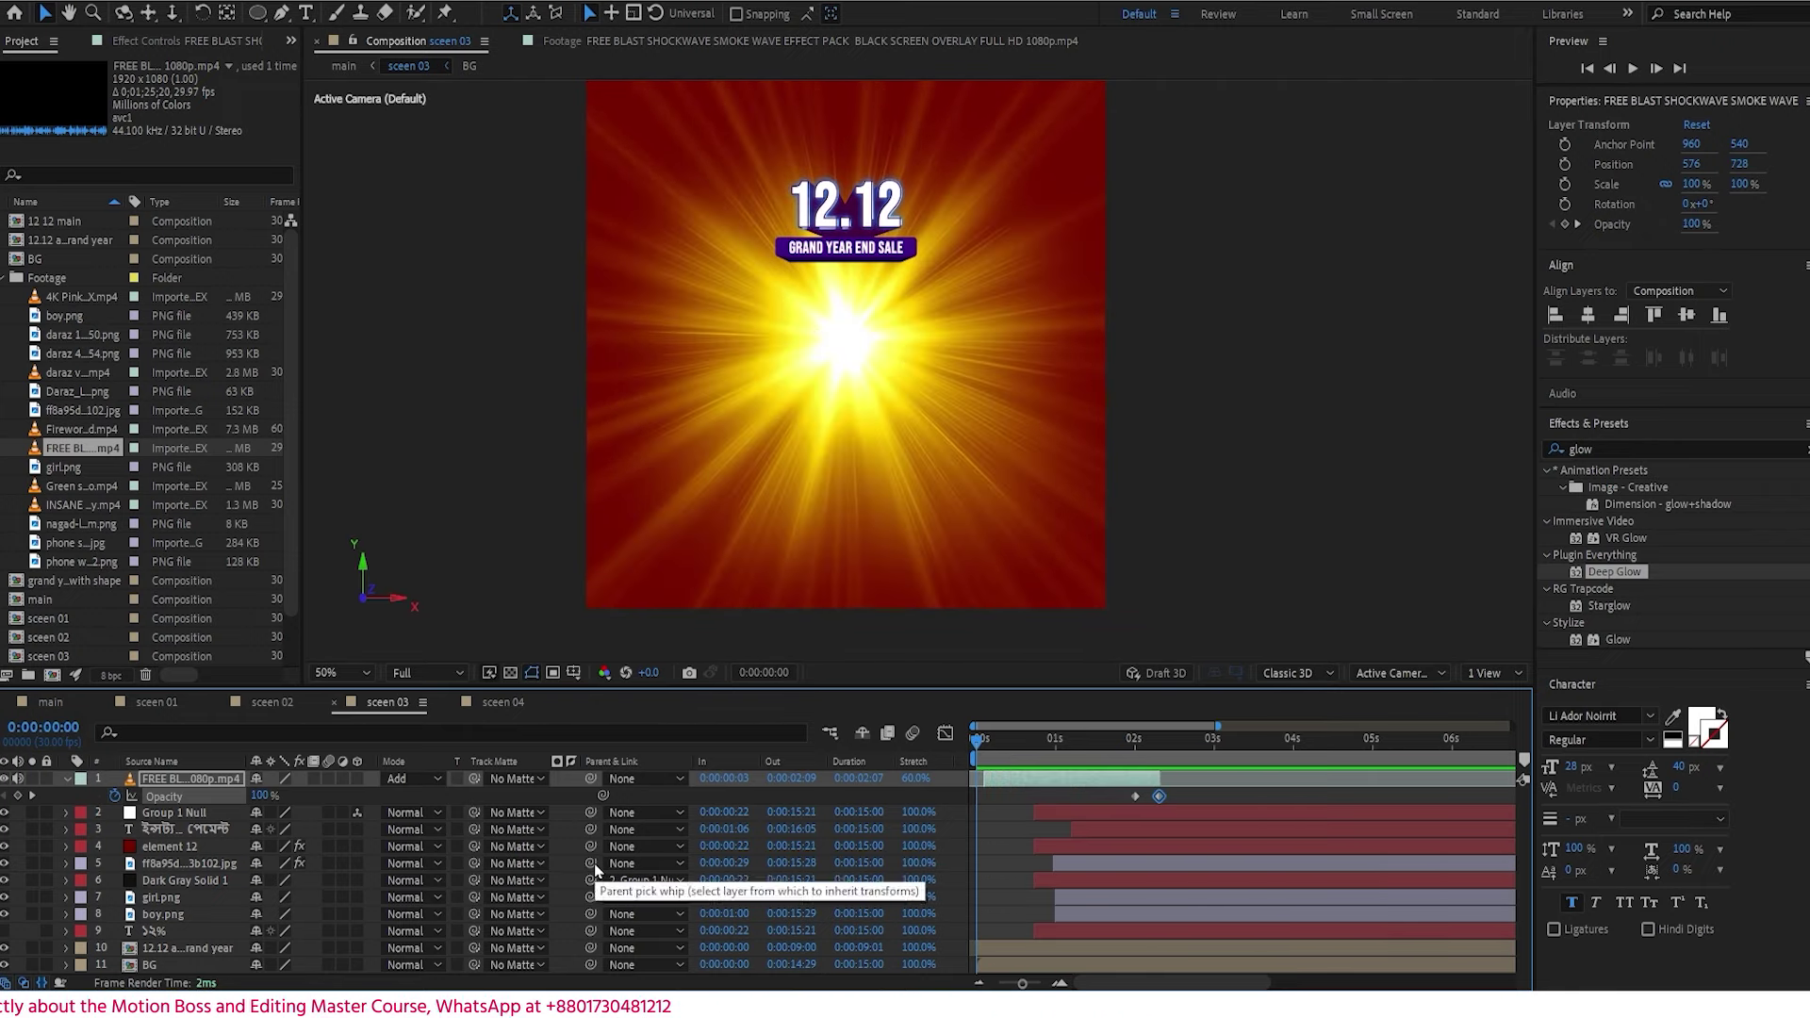
{"action": "left_click_drag", "start_coordinate": [977, 742], "coordinate": [1034, 751]}
- Return to the main composition and collapse the expanded properties of the sceen 03, sceen 02 and sceen 01 layers
{"action": "left_click", "coordinate": [51, 702]}
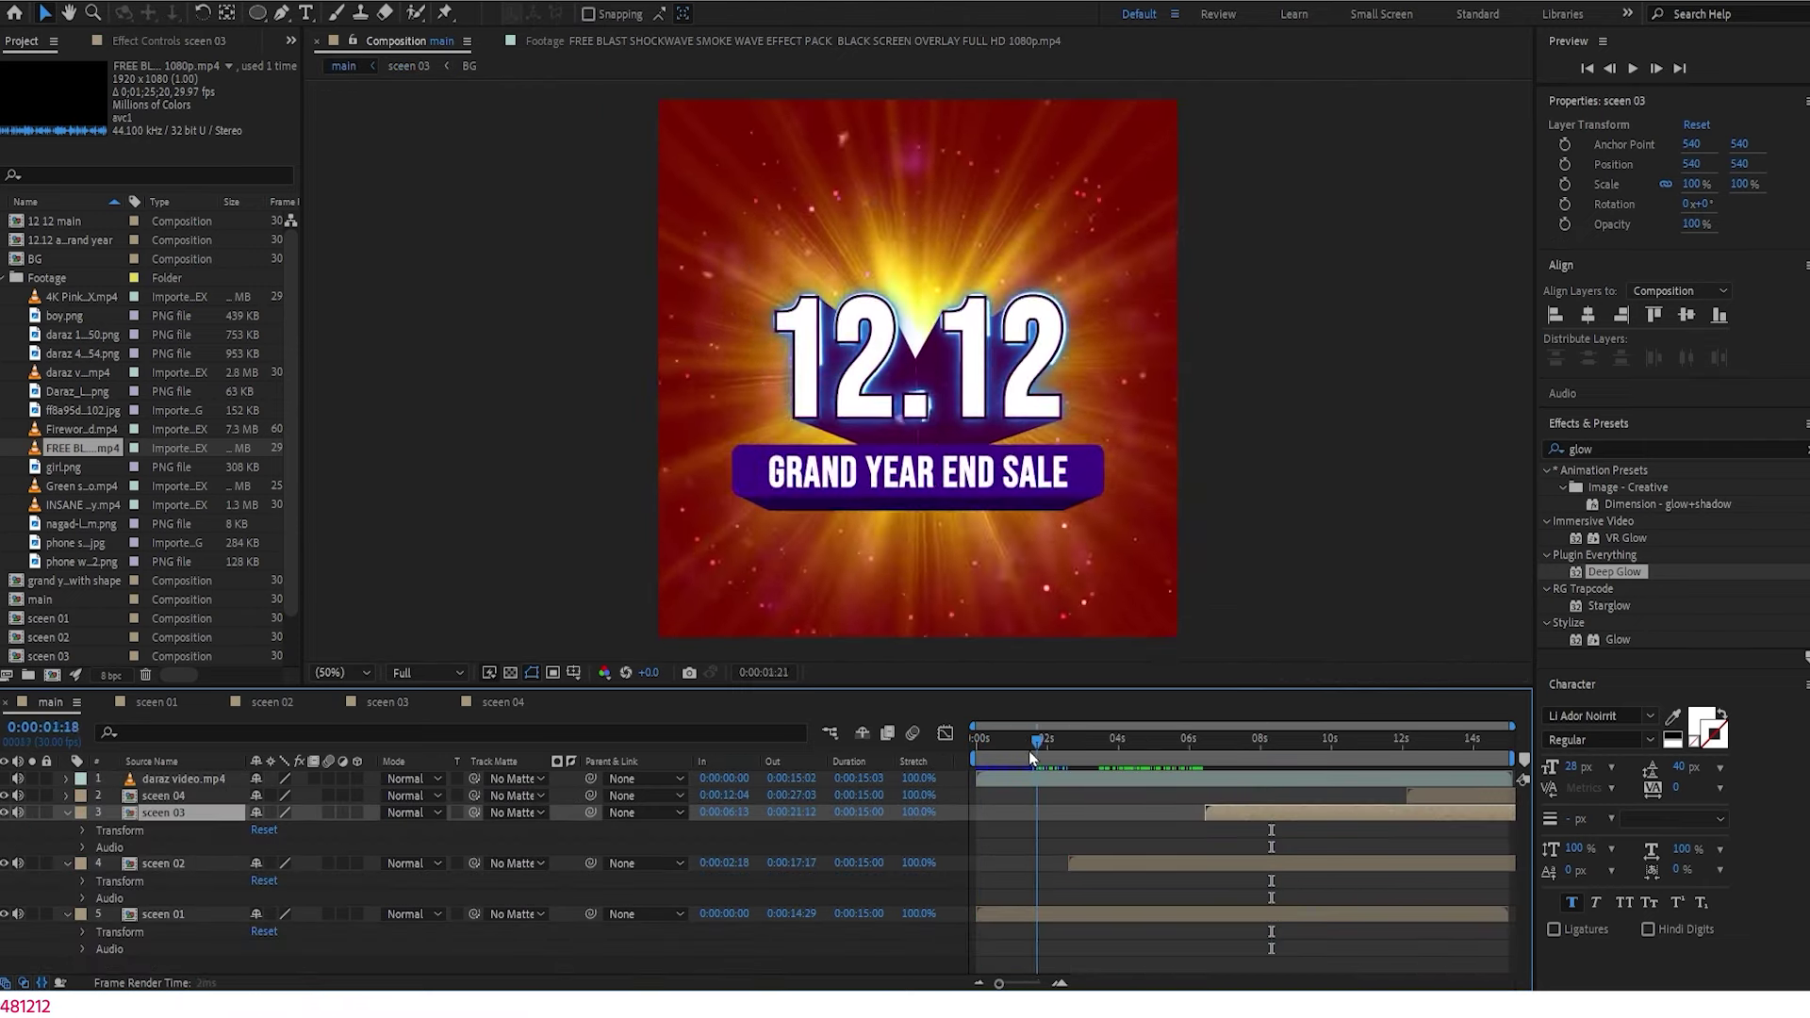
{"action": "left_click", "coordinate": [64, 818]}
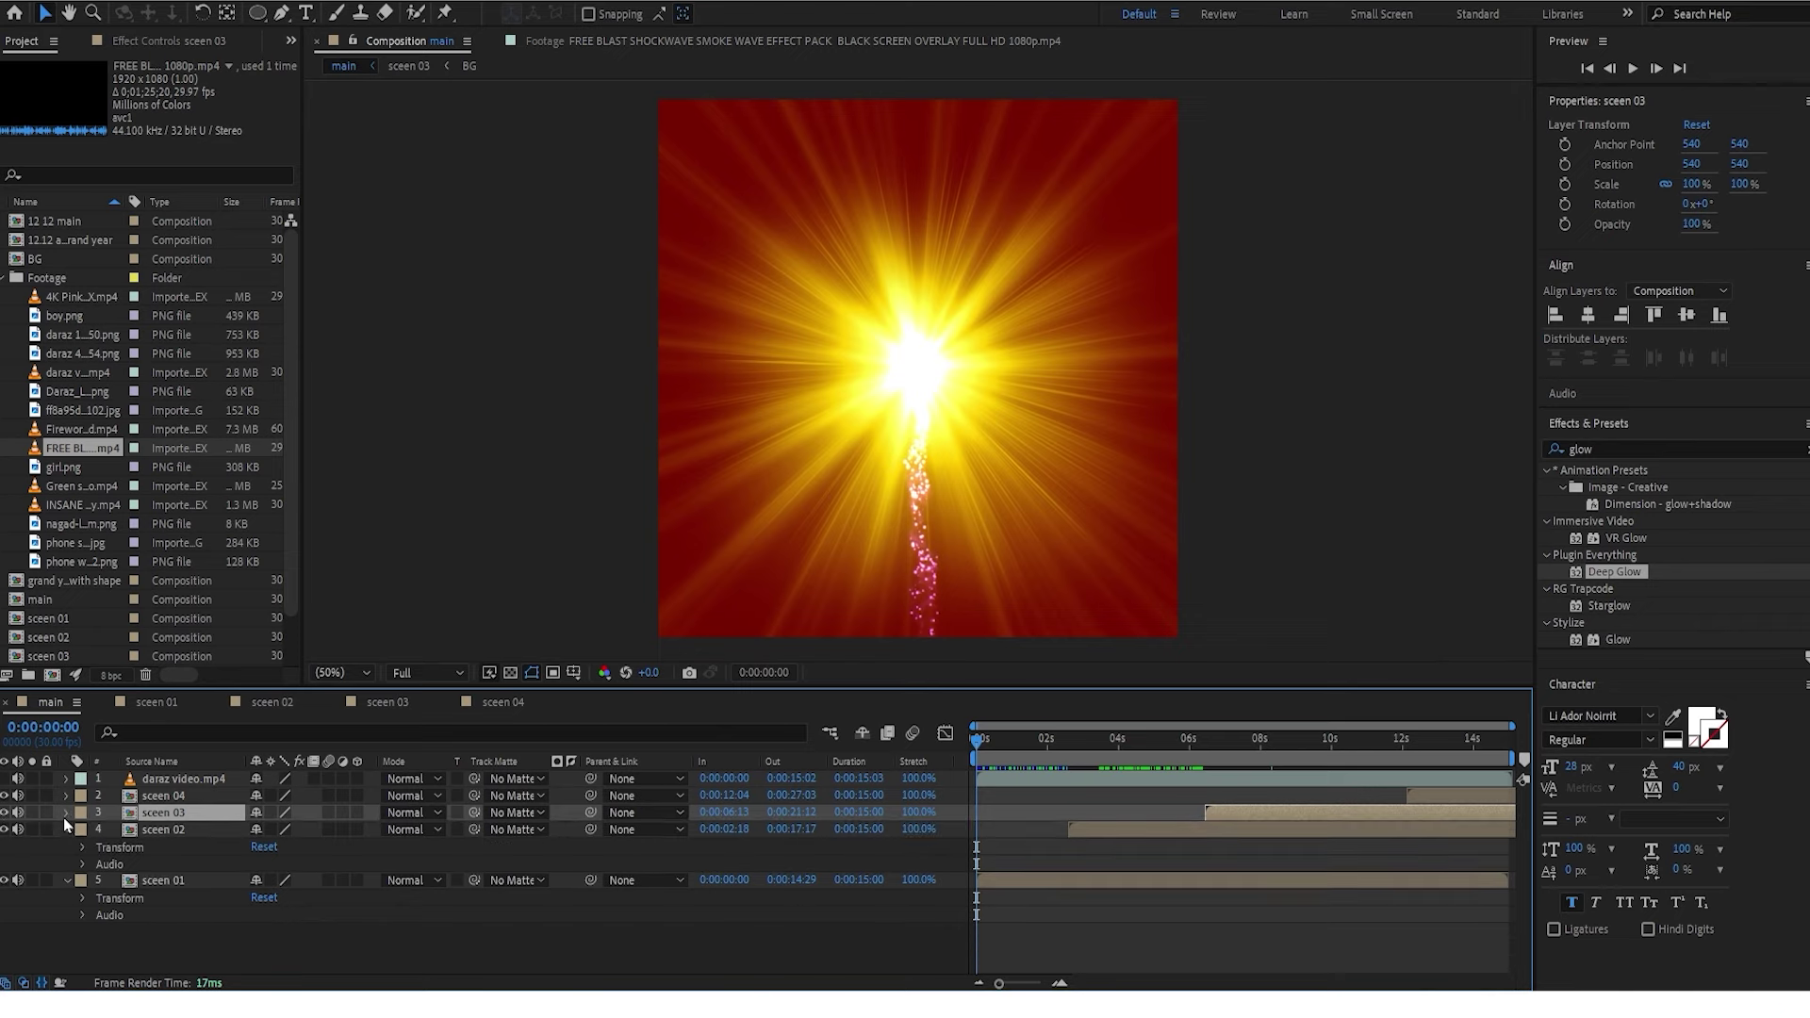
{"action": "left_click", "coordinate": [64, 830]}
{"action": "left_click", "coordinate": [66, 847]}
{"action": "left_click", "coordinate": [184, 893]}
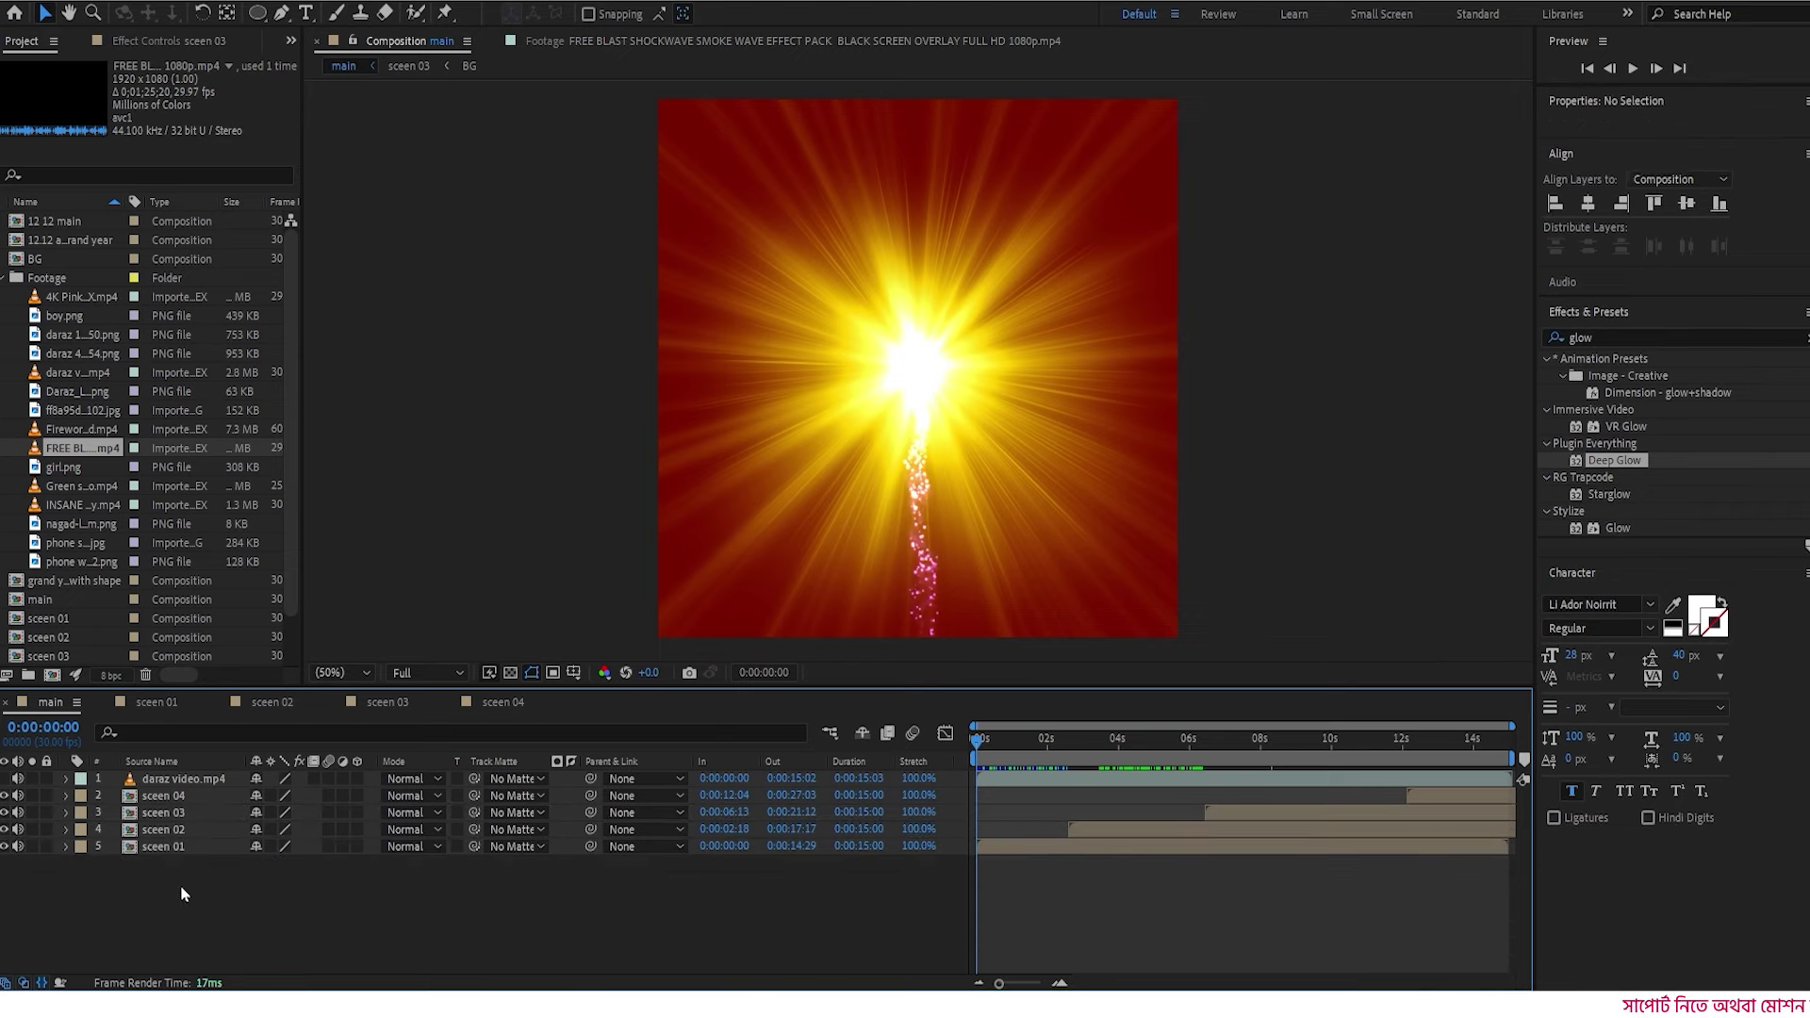
- Preview the main composition through all its scenes and save the project
{"action": "left_click_drag", "start_coordinate": [1048, 750], "coordinate": [1096, 763]}
{"action": "left_click", "coordinate": [1112, 848]}
{"action": "left_click", "coordinate": [1142, 827]}
{"action": "key", "text": "space"}
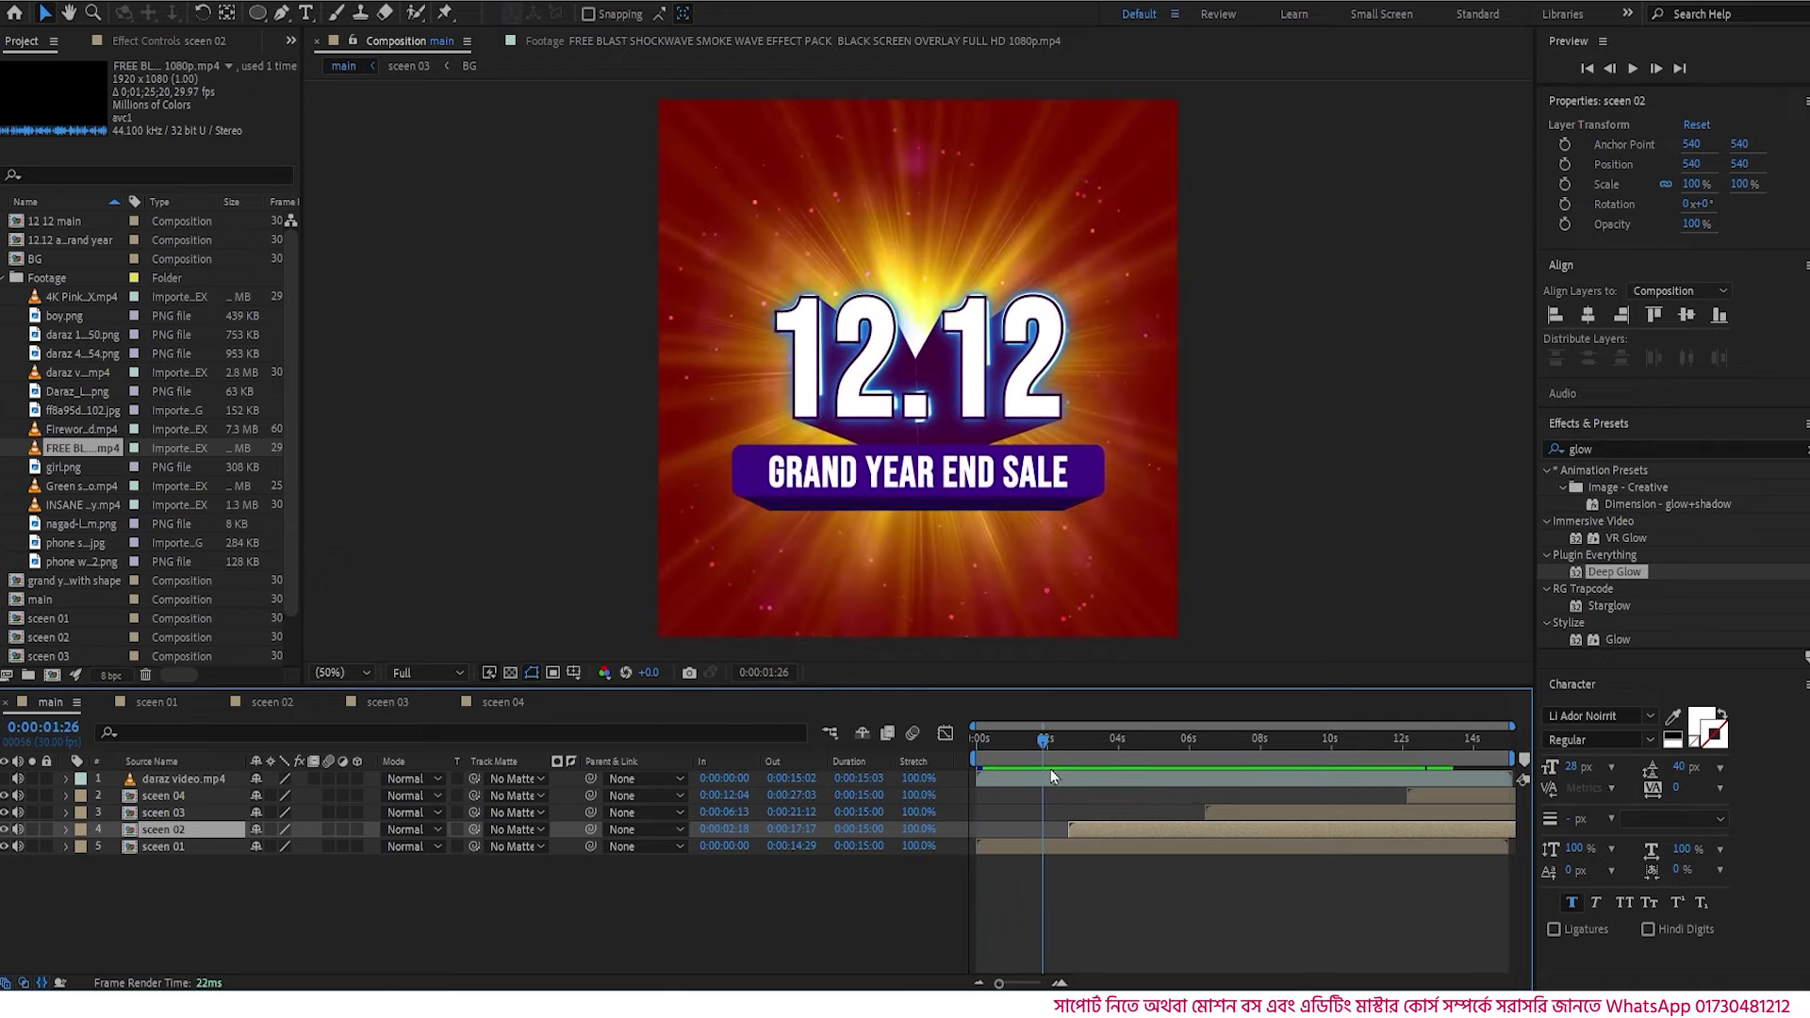
{"action": "left_click", "coordinate": [973, 748]}
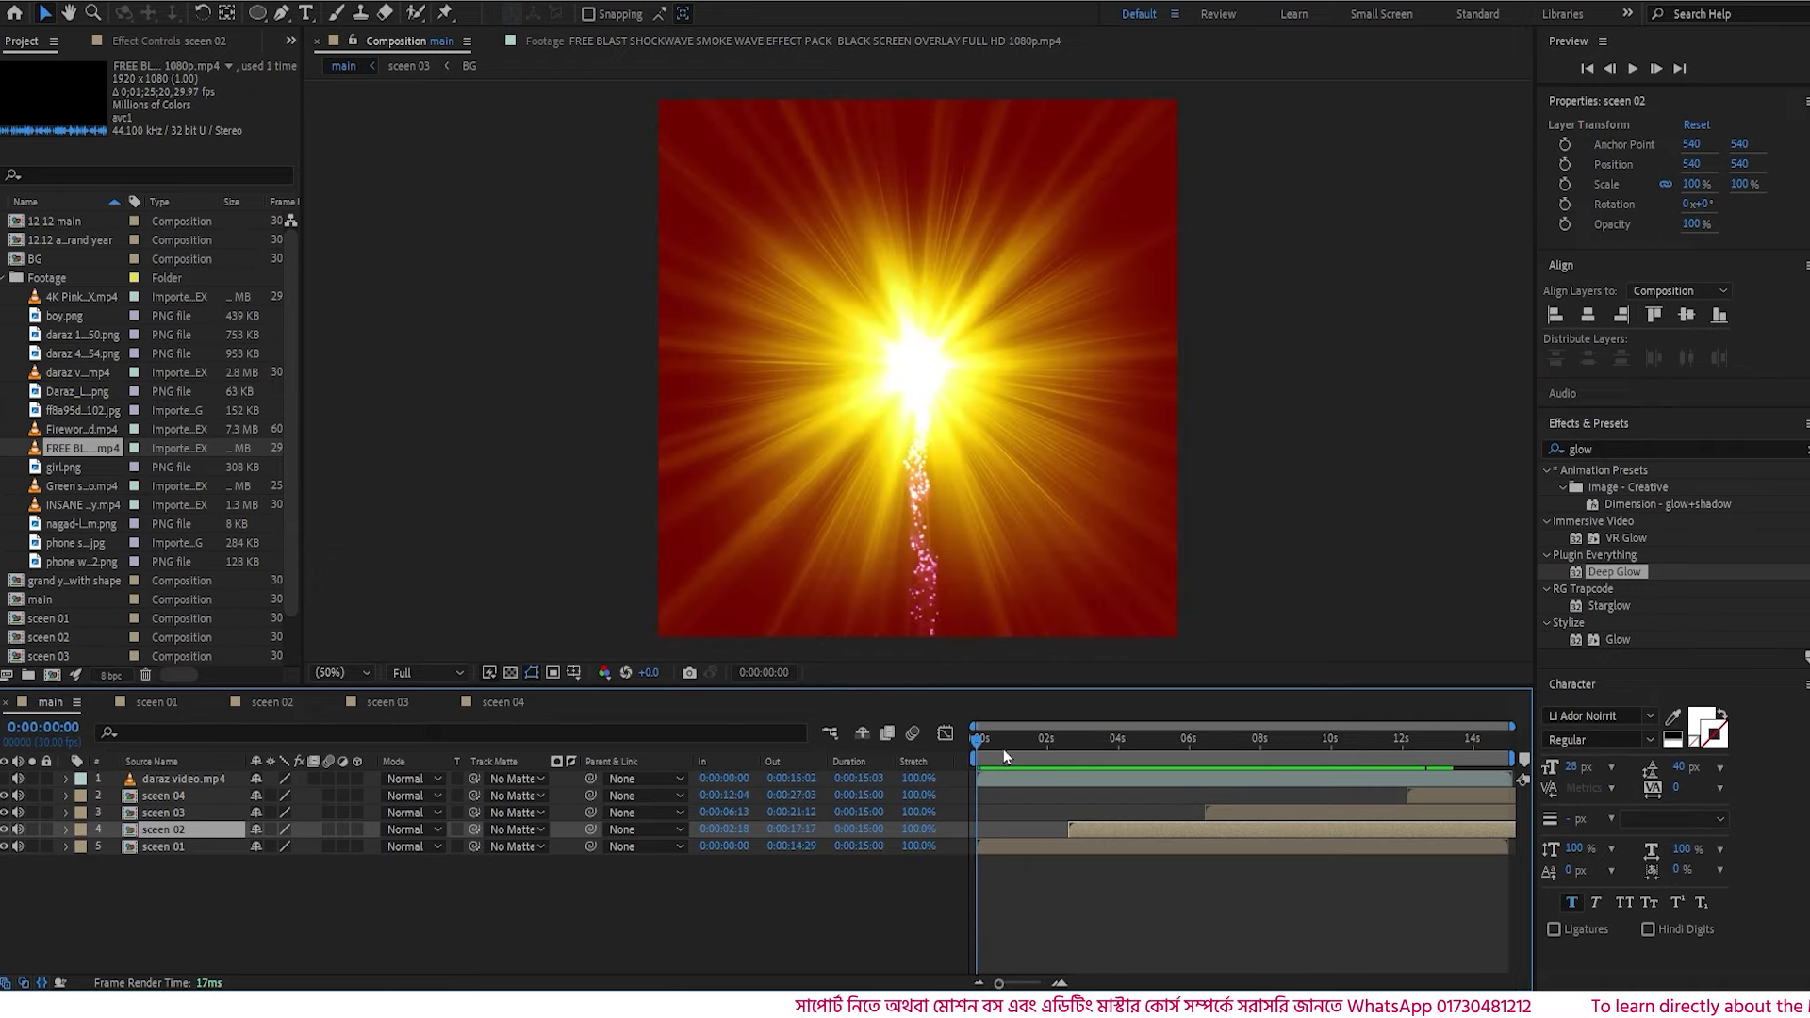
{"action": "left_click", "coordinate": [1012, 748]}
{"action": "left_click_drag", "start_coordinate": [1012, 748], "coordinate": [1070, 750]}
{"action": "key", "text": "space"}
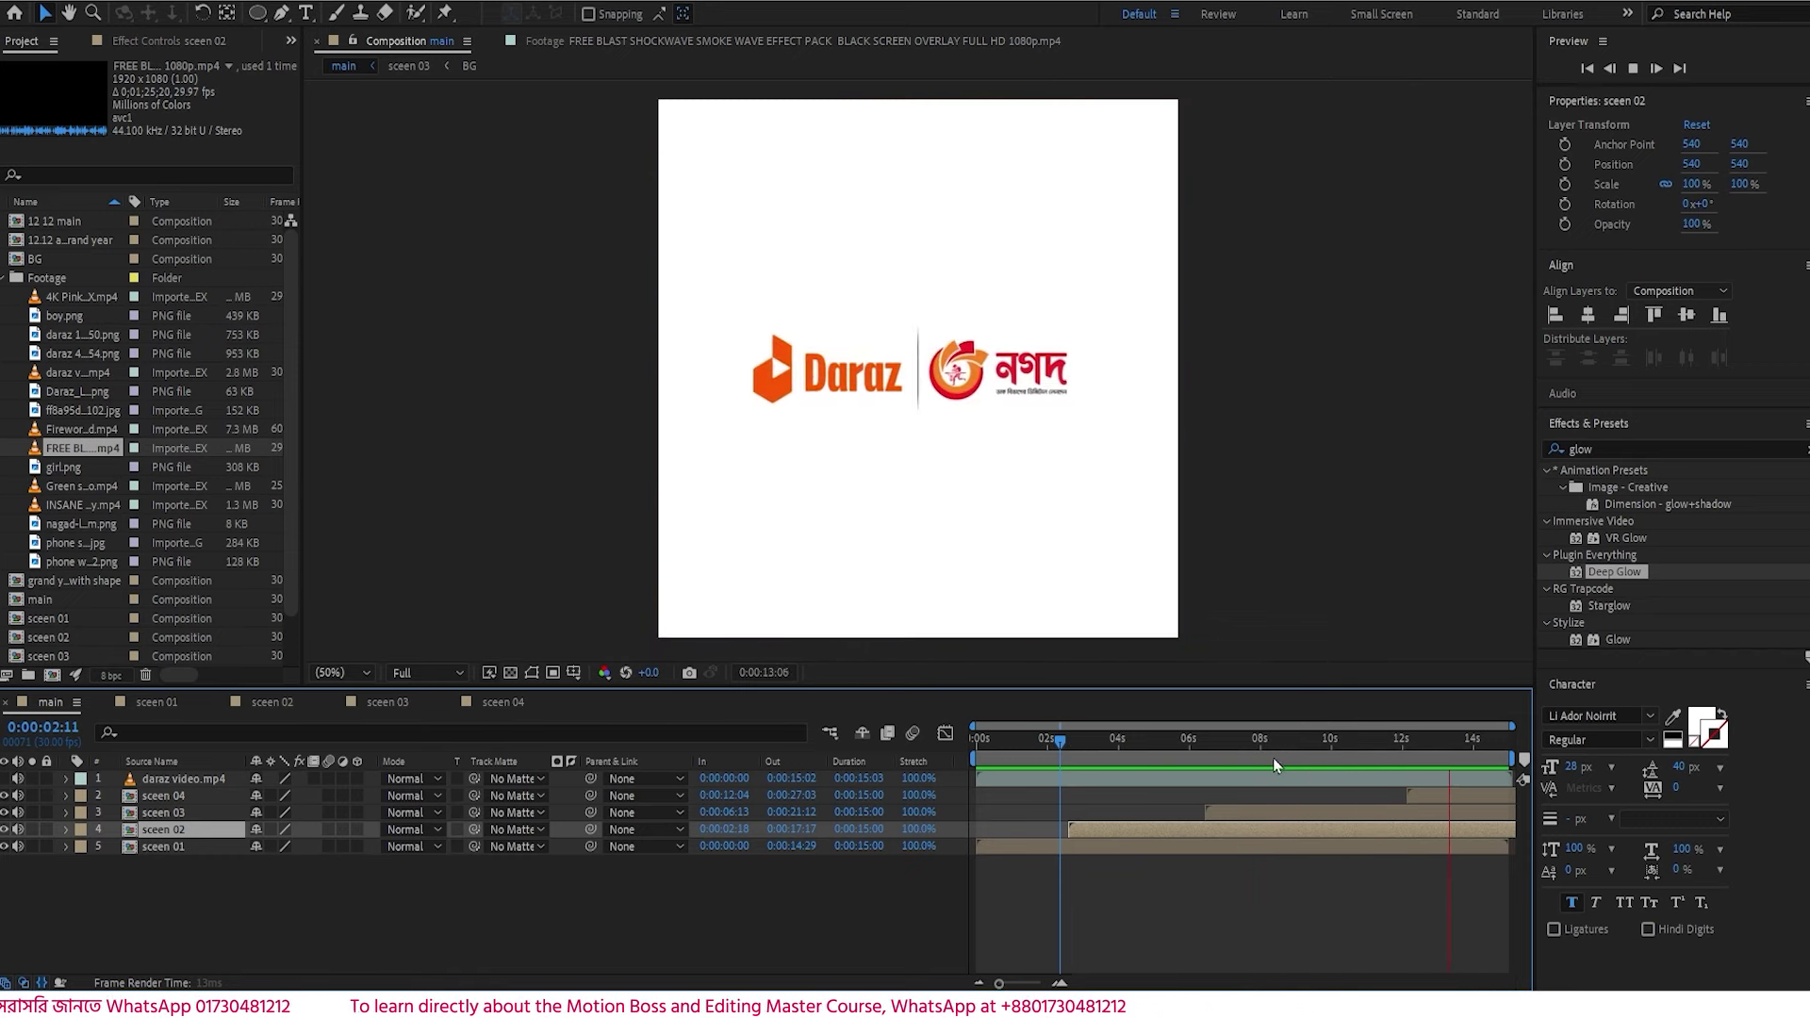
{"action": "key", "text": "space"}
{"action": "left_click_drag", "start_coordinate": [1145, 758], "coordinate": [1010, 761]}
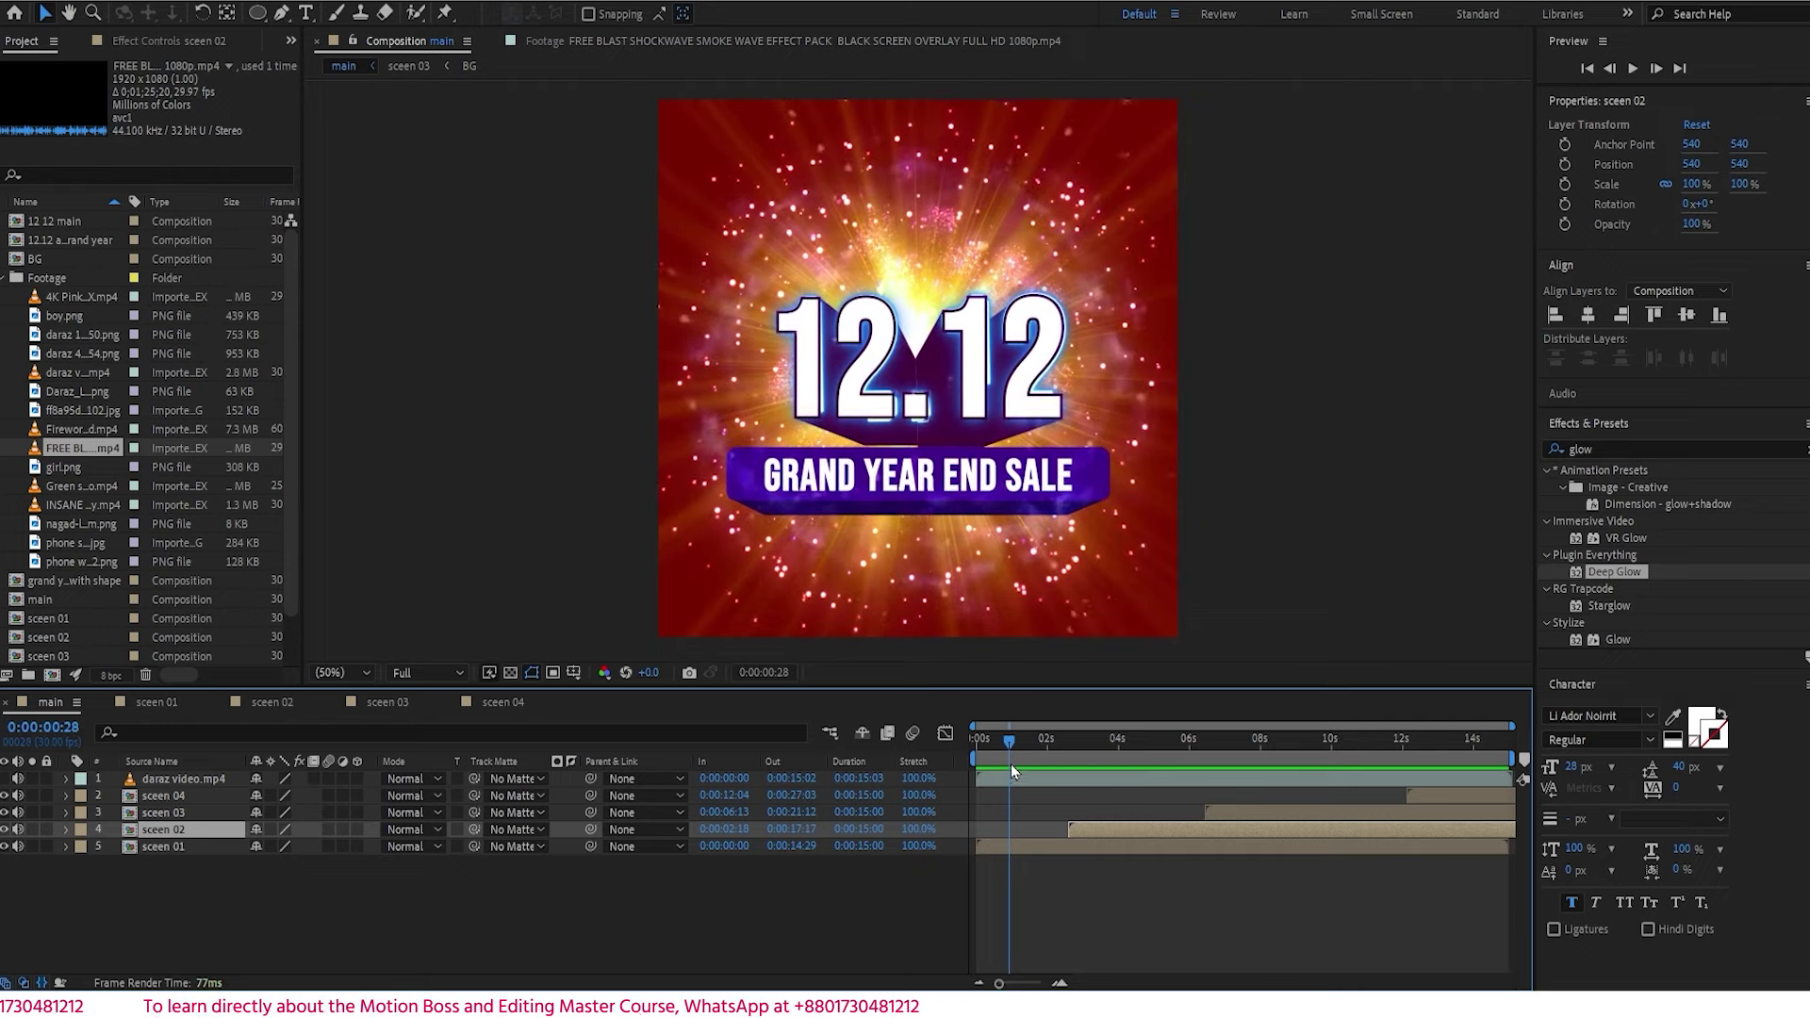
{"action": "key", "text": "ctrl+s"}
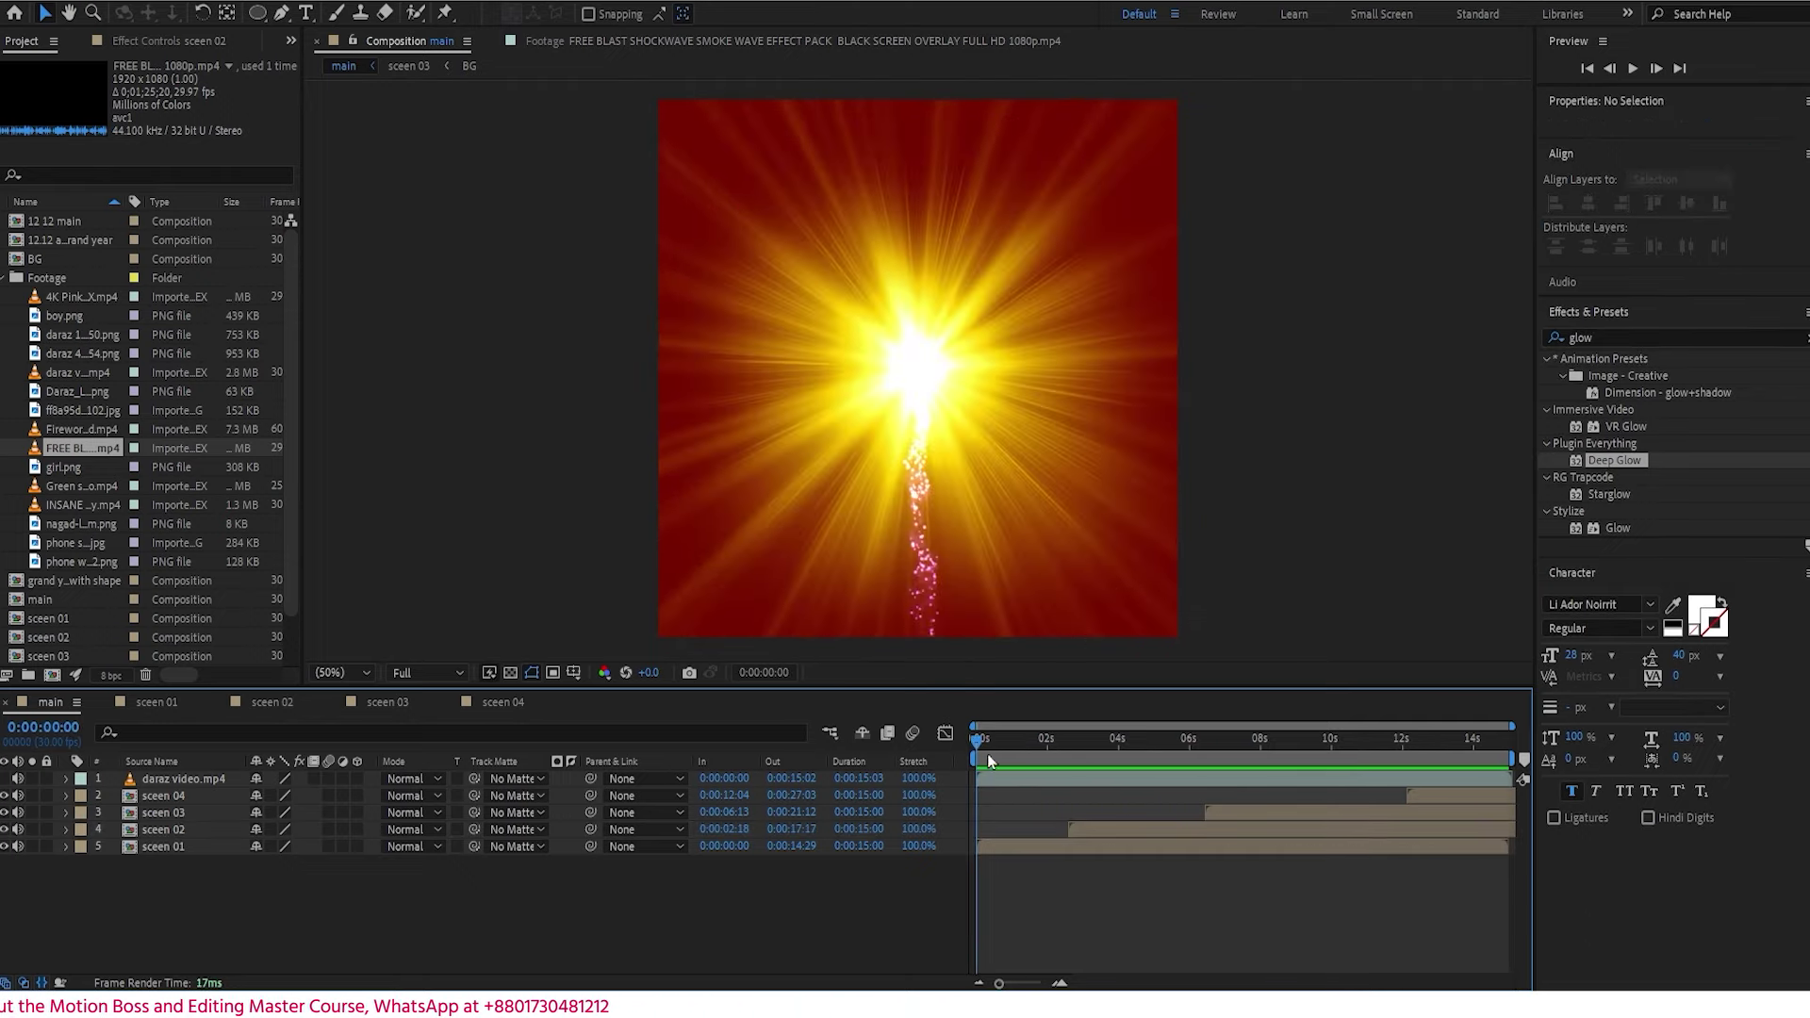
- Open the green screen torn paper footage and trim it to 0:03:27:14–0:03:29:16
{"action": "left_click_drag", "start_coordinate": [988, 760], "coordinate": [950, 760]}
{"action": "double_click", "coordinate": [83, 487]}
{"action": "left_click_drag", "start_coordinate": [577, 630], "coordinate": [899, 639]}
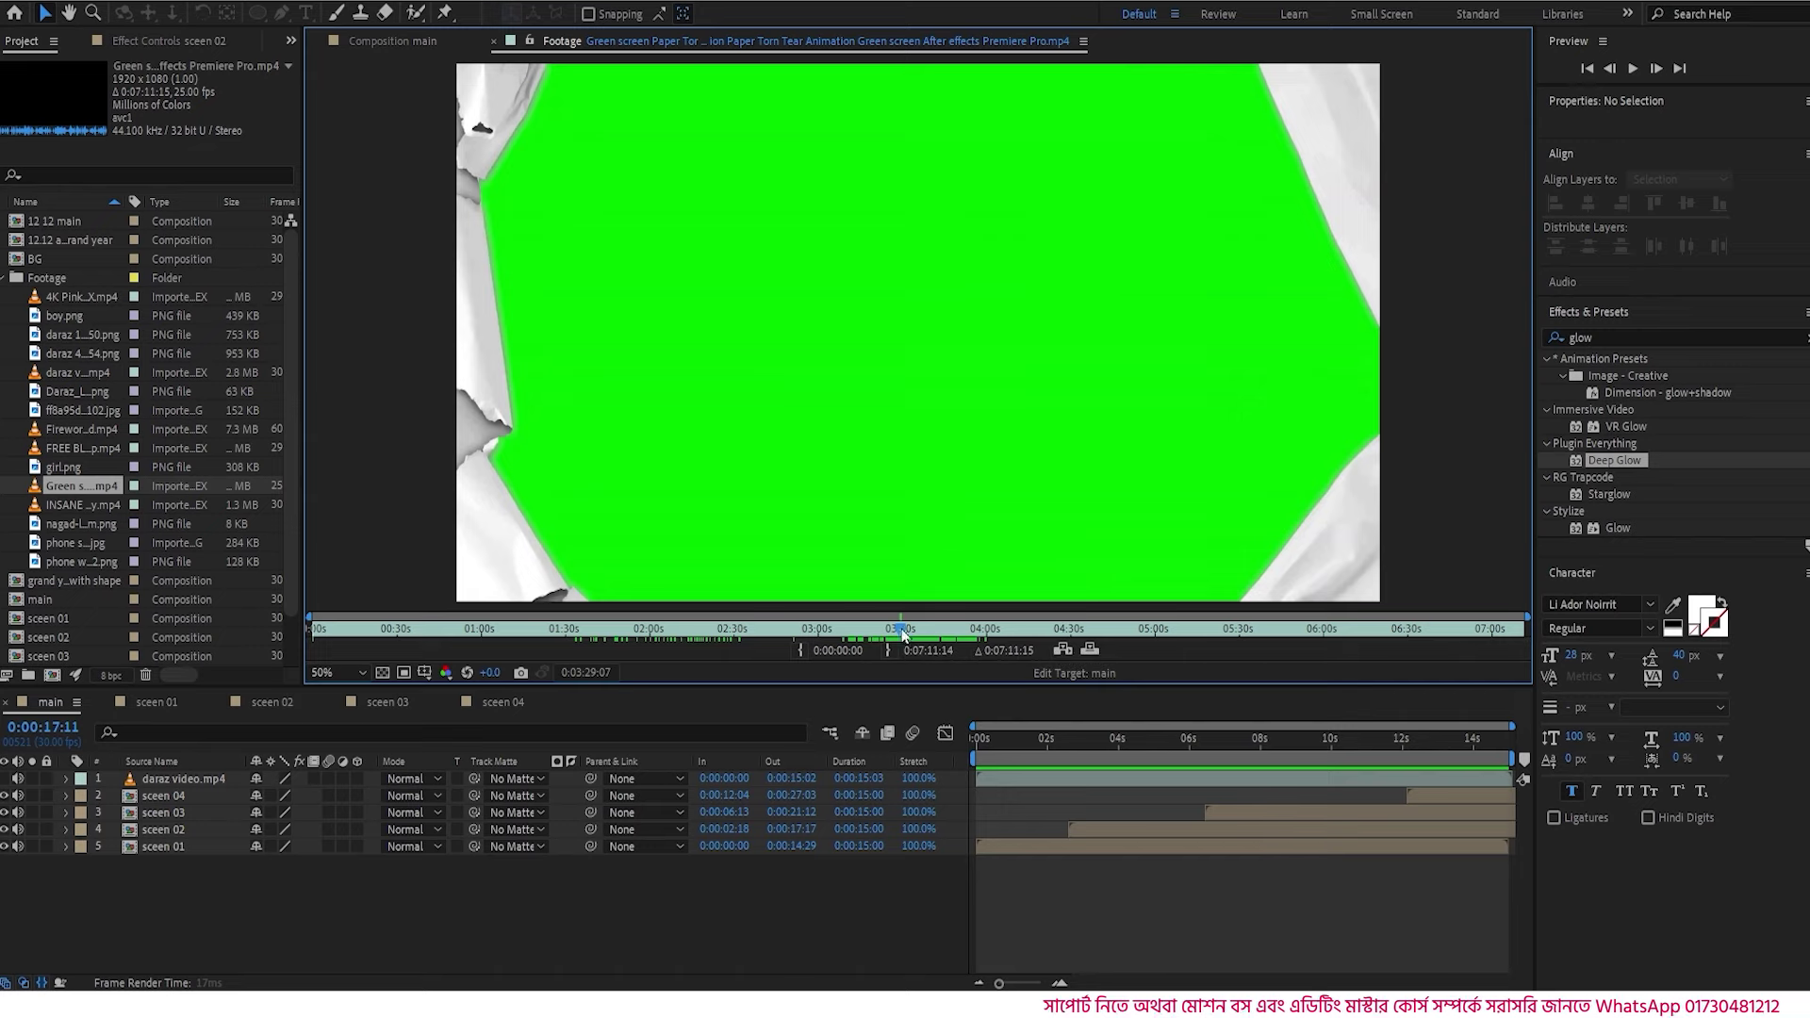
{"action": "left_click_drag", "start_coordinate": [902, 634], "coordinate": [896, 634]}
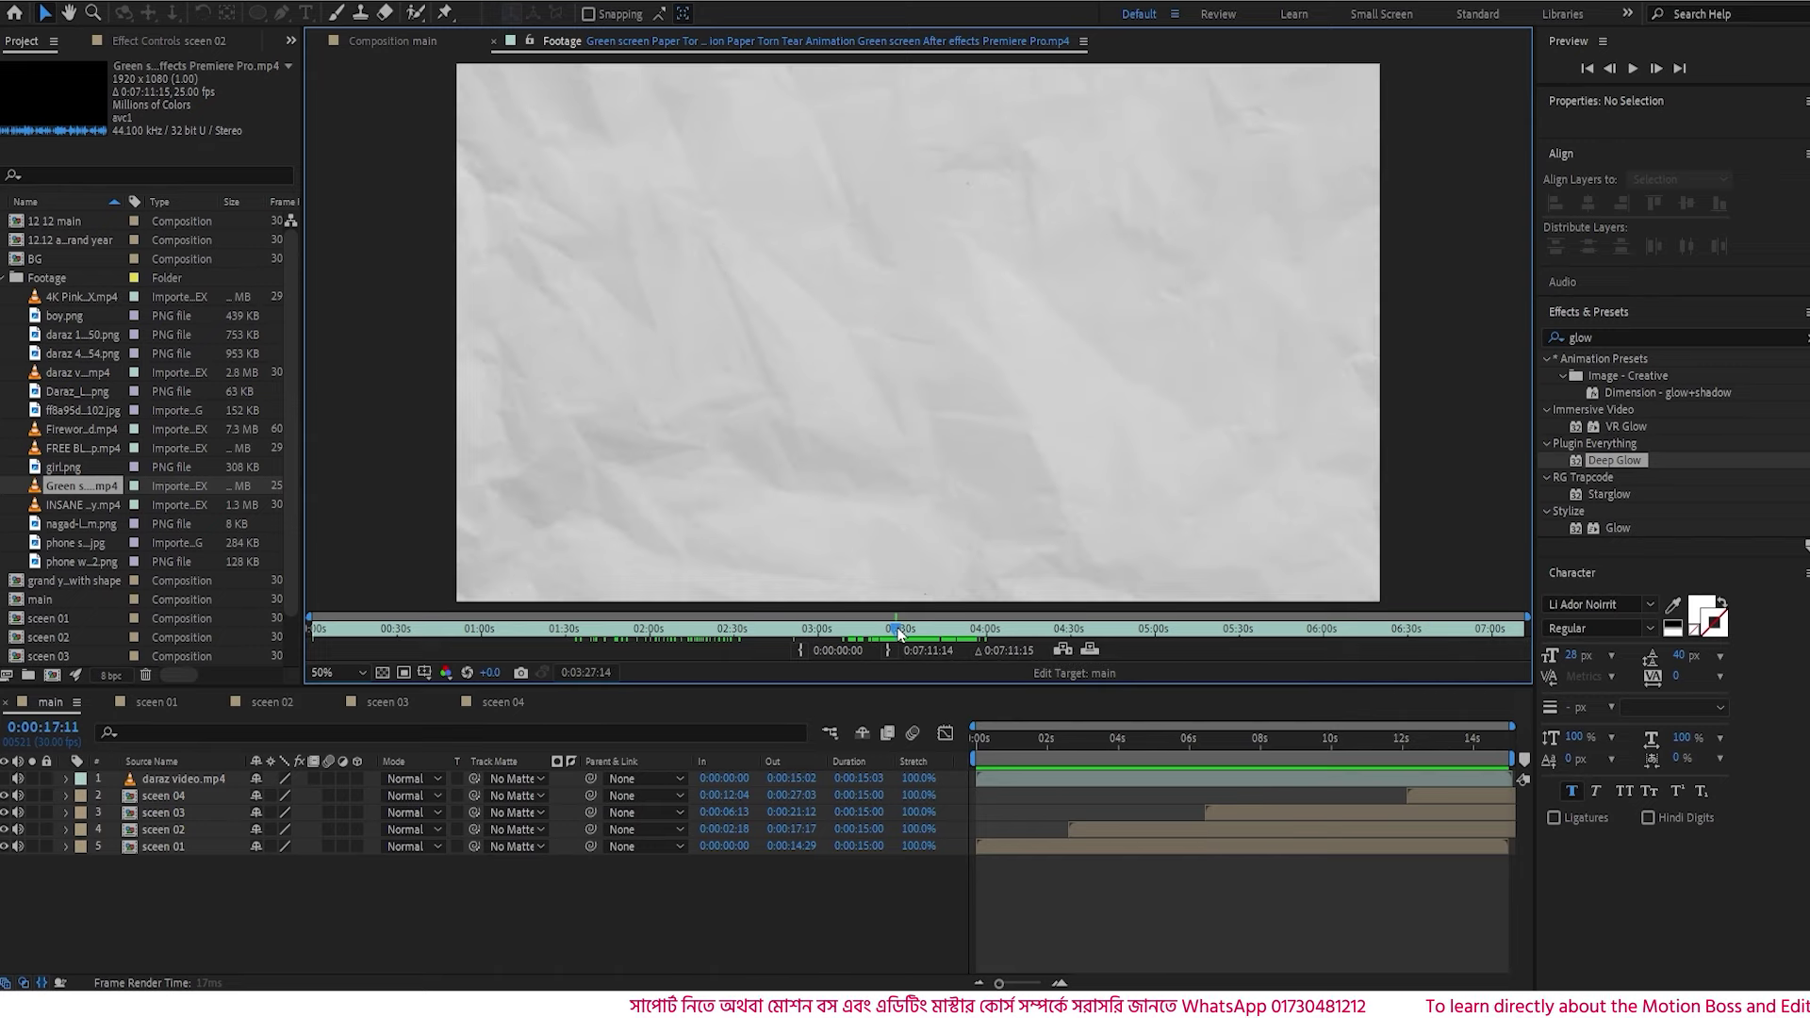
{"action": "left_click", "coordinate": [801, 650]}
{"action": "key", "text": "space"}
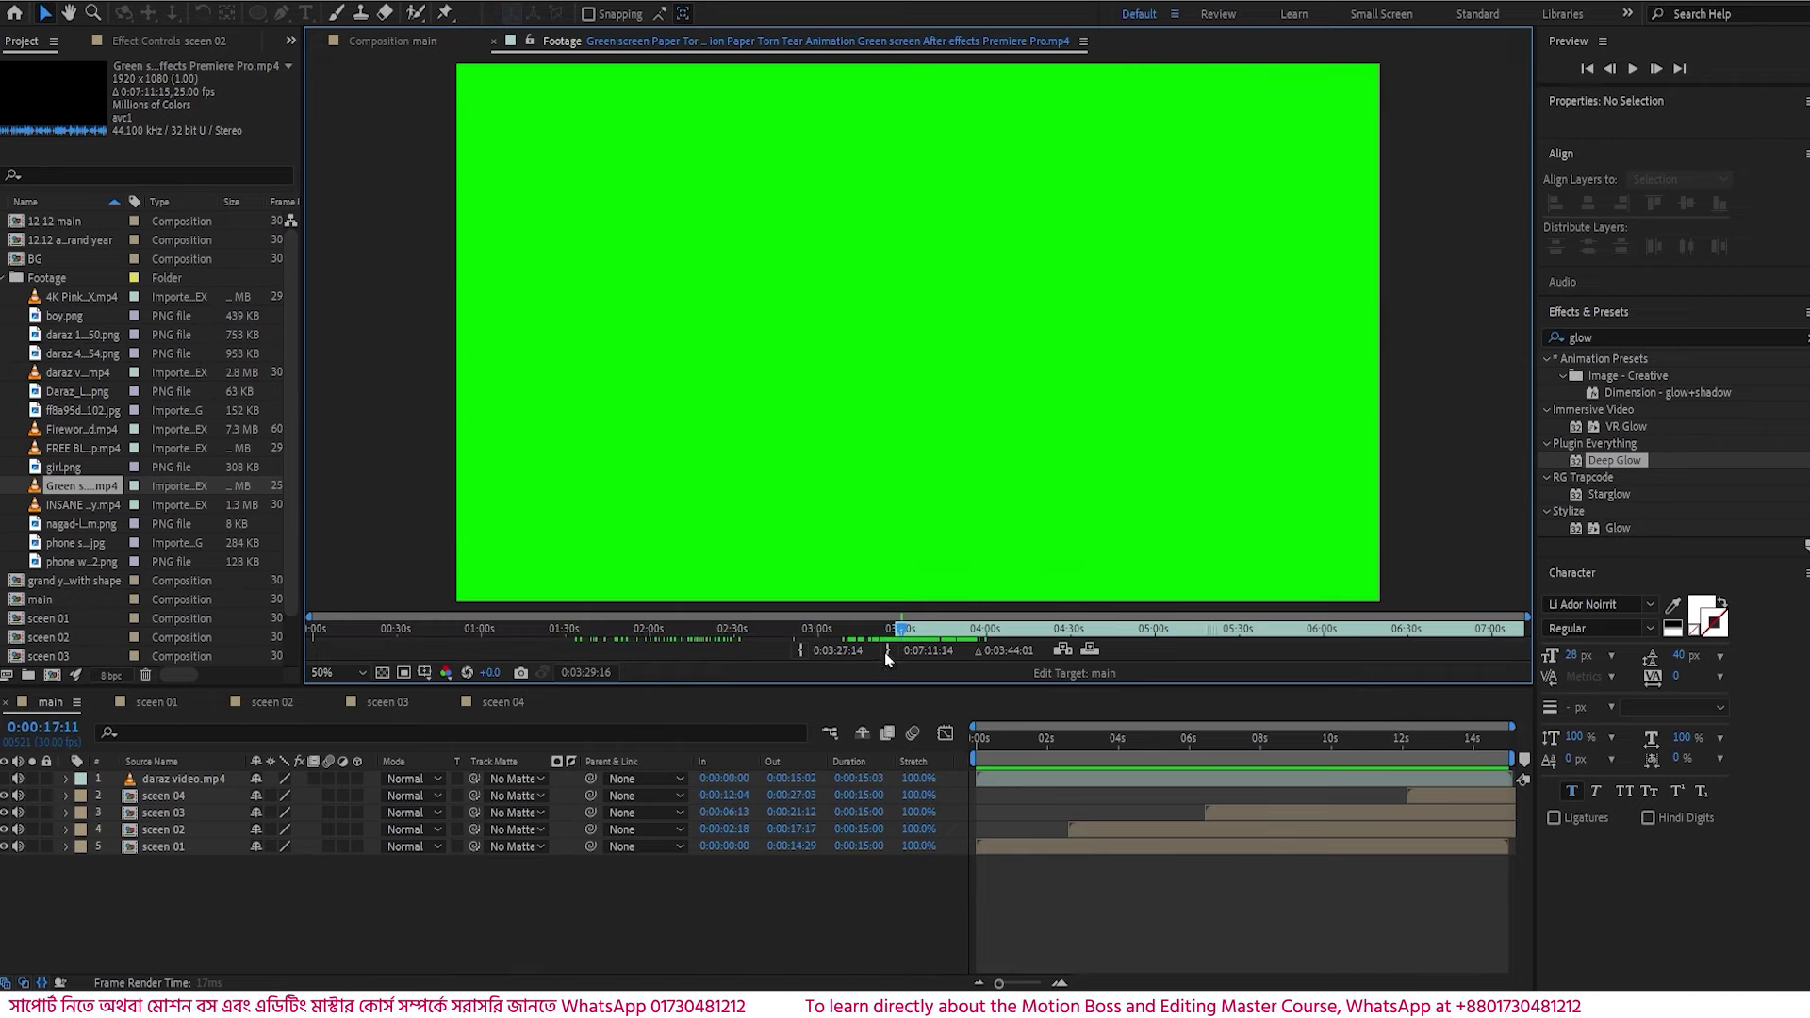
{"action": "left_click", "coordinate": [889, 651]}
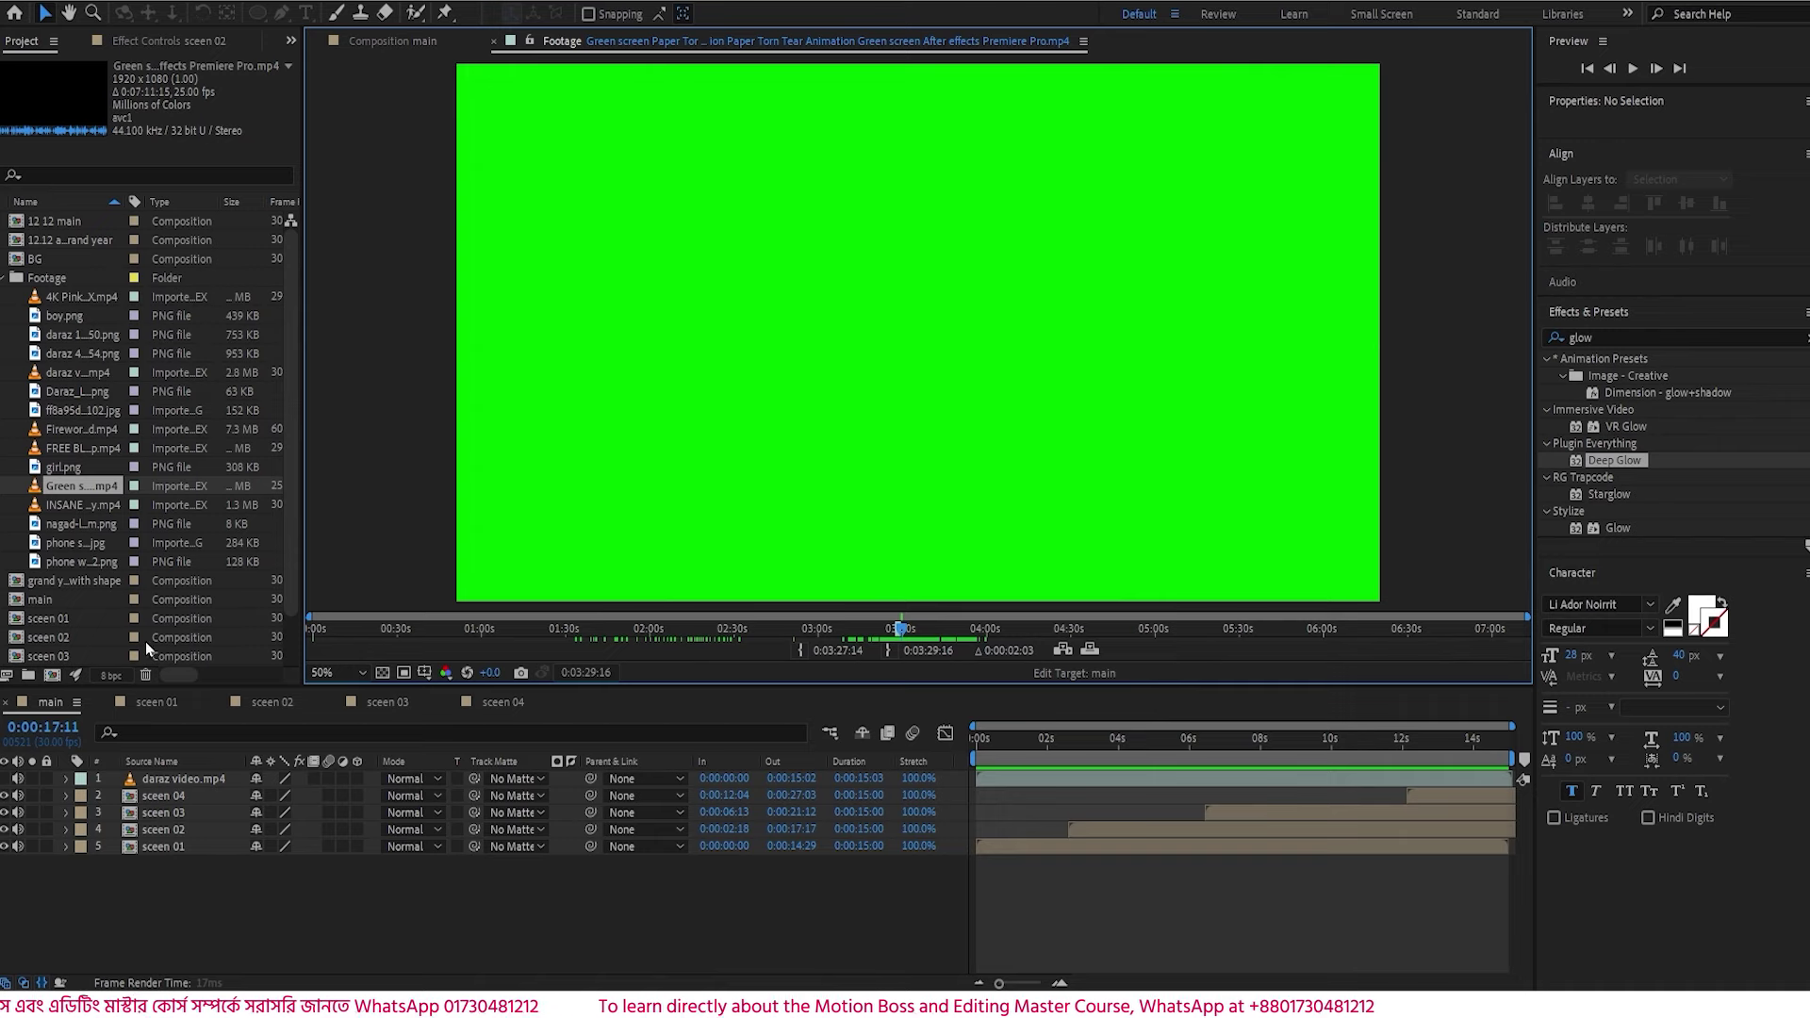
- Add the trimmed torn paper clip as the top layer of main, starting at -0:00:00:17 with a 74% time stretch
{"action": "left_click_drag", "start_coordinate": [52, 499], "coordinate": [616, 777]}
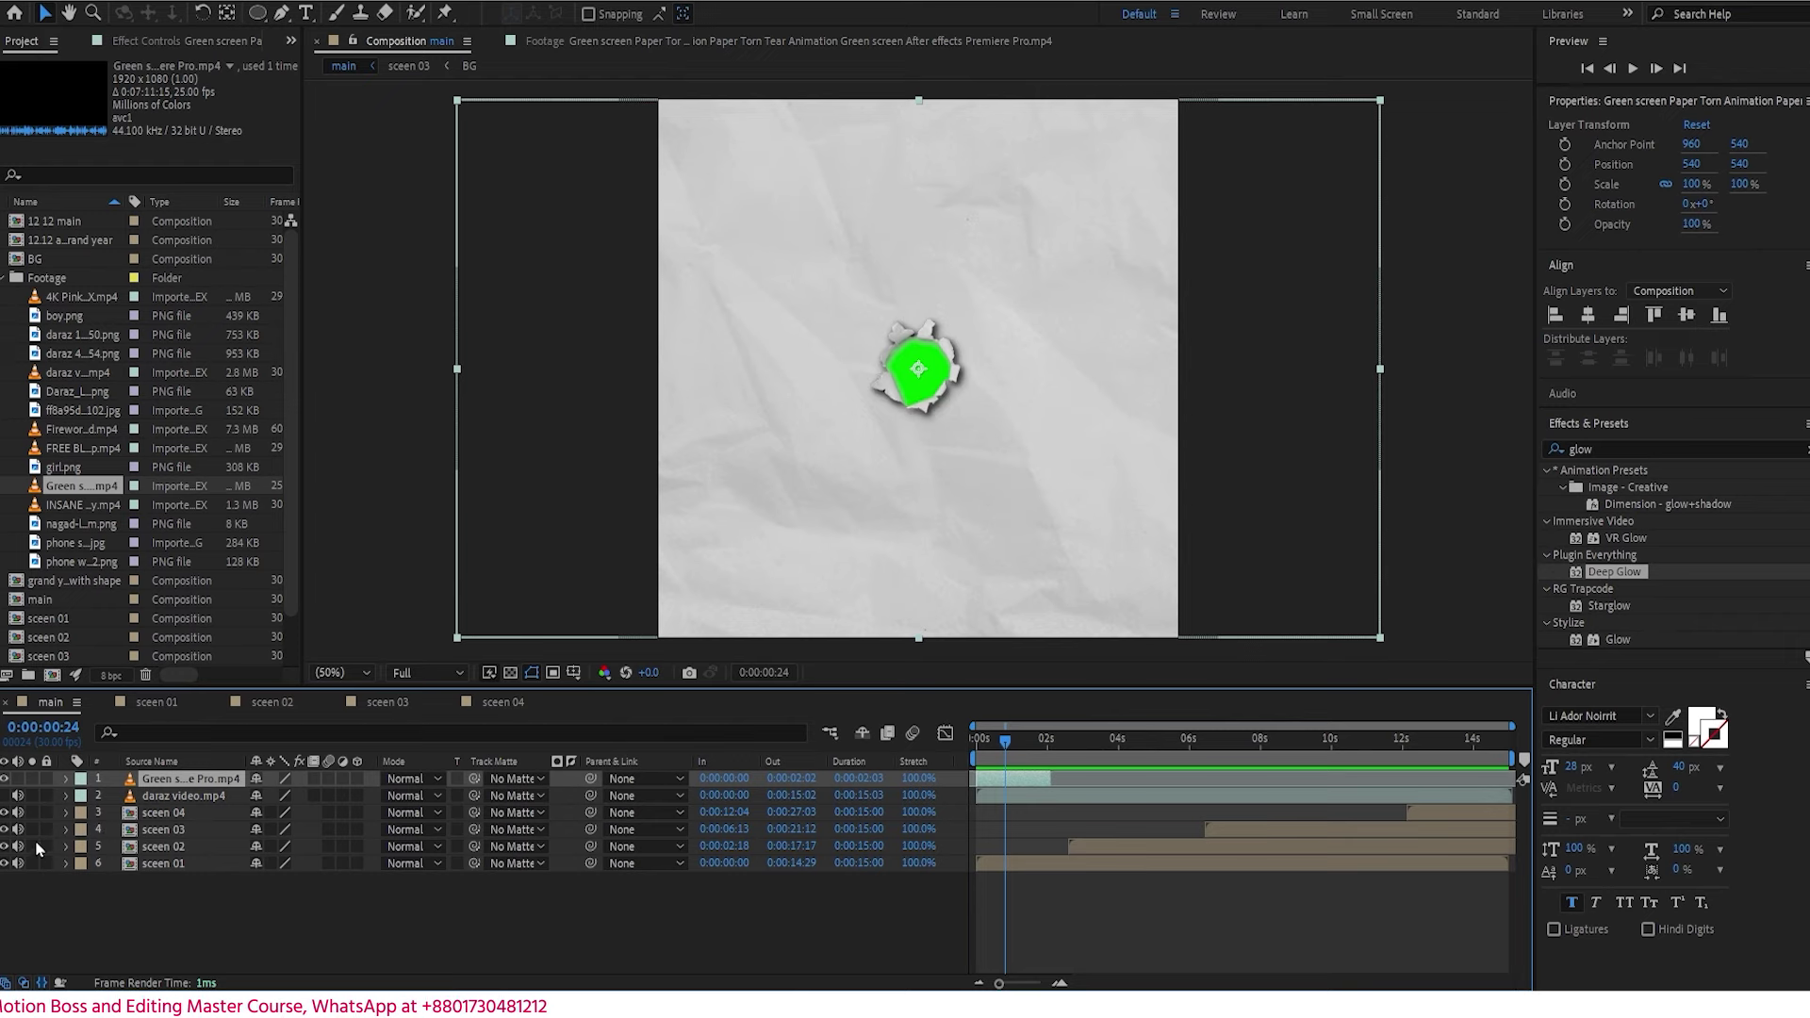
{"action": "left_click", "coordinate": [167, 802]}
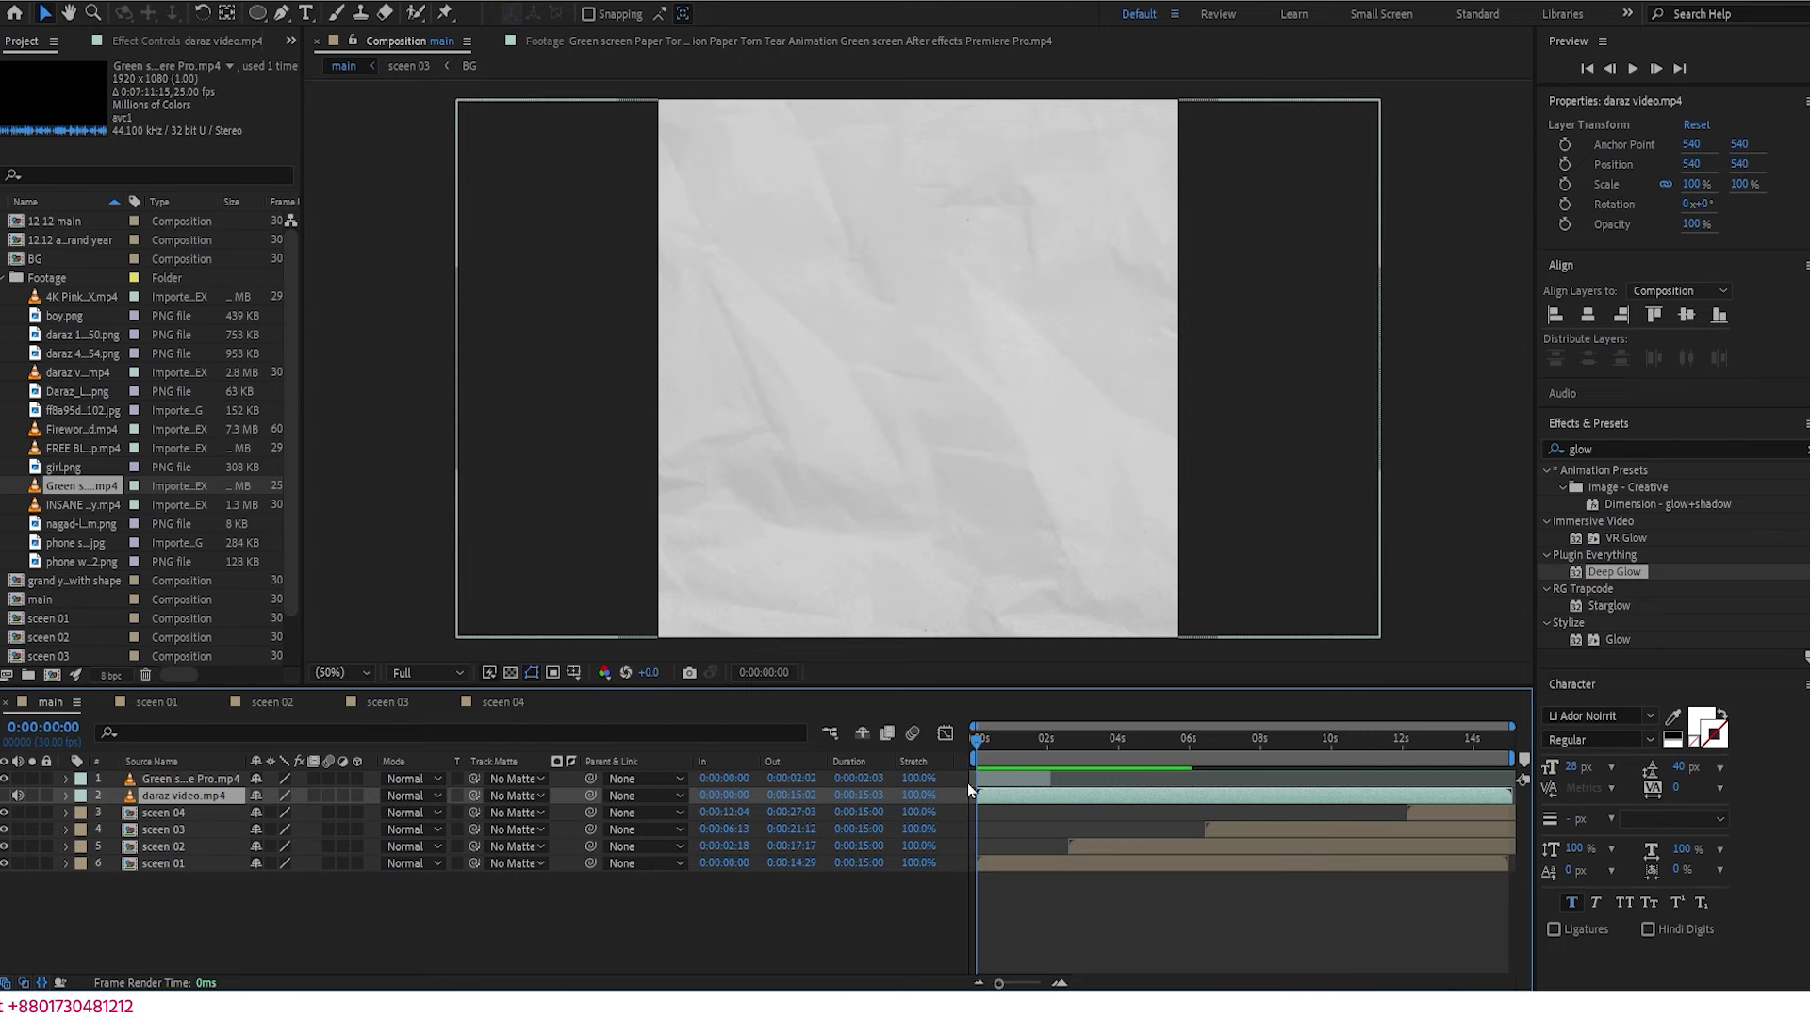
{"action": "left_click_drag", "start_coordinate": [1016, 778], "coordinate": [998, 787]}
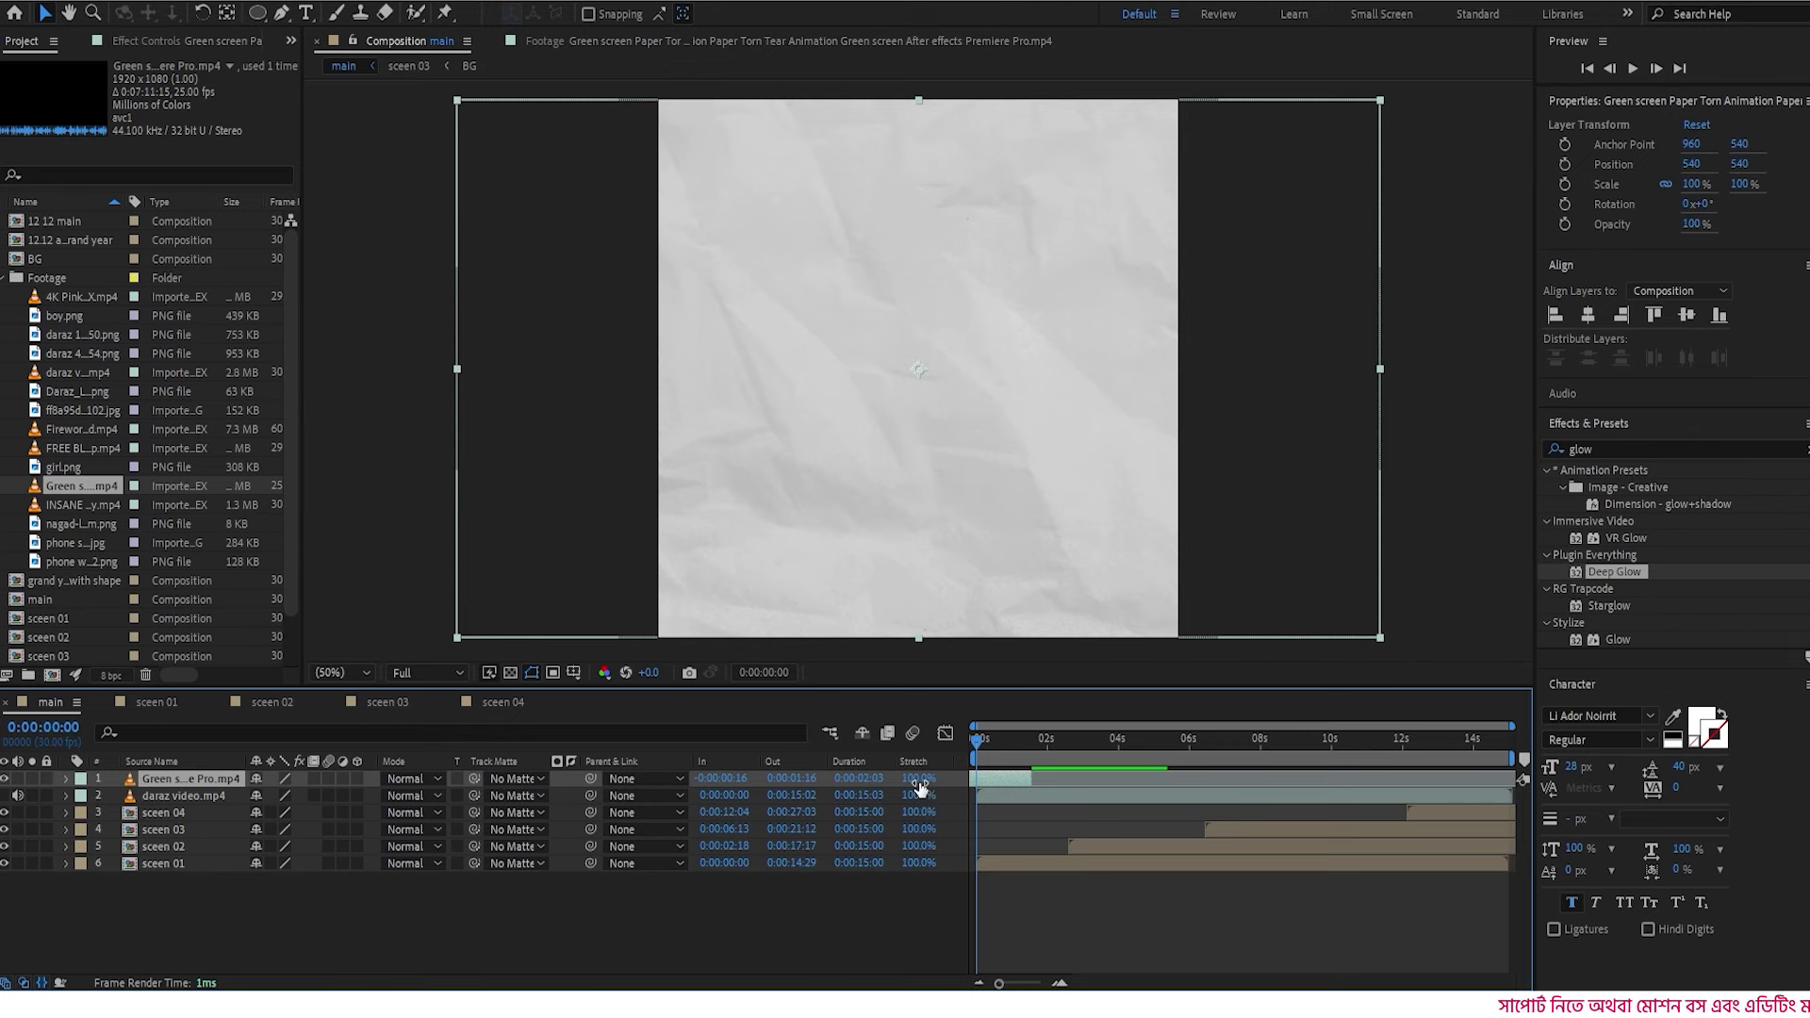
- Apply Keylight (1.2) to the torn paper layer and key out the green, sampling the screen colour at 0:00:00:13
{"action": "left_click", "coordinate": [992, 754]}
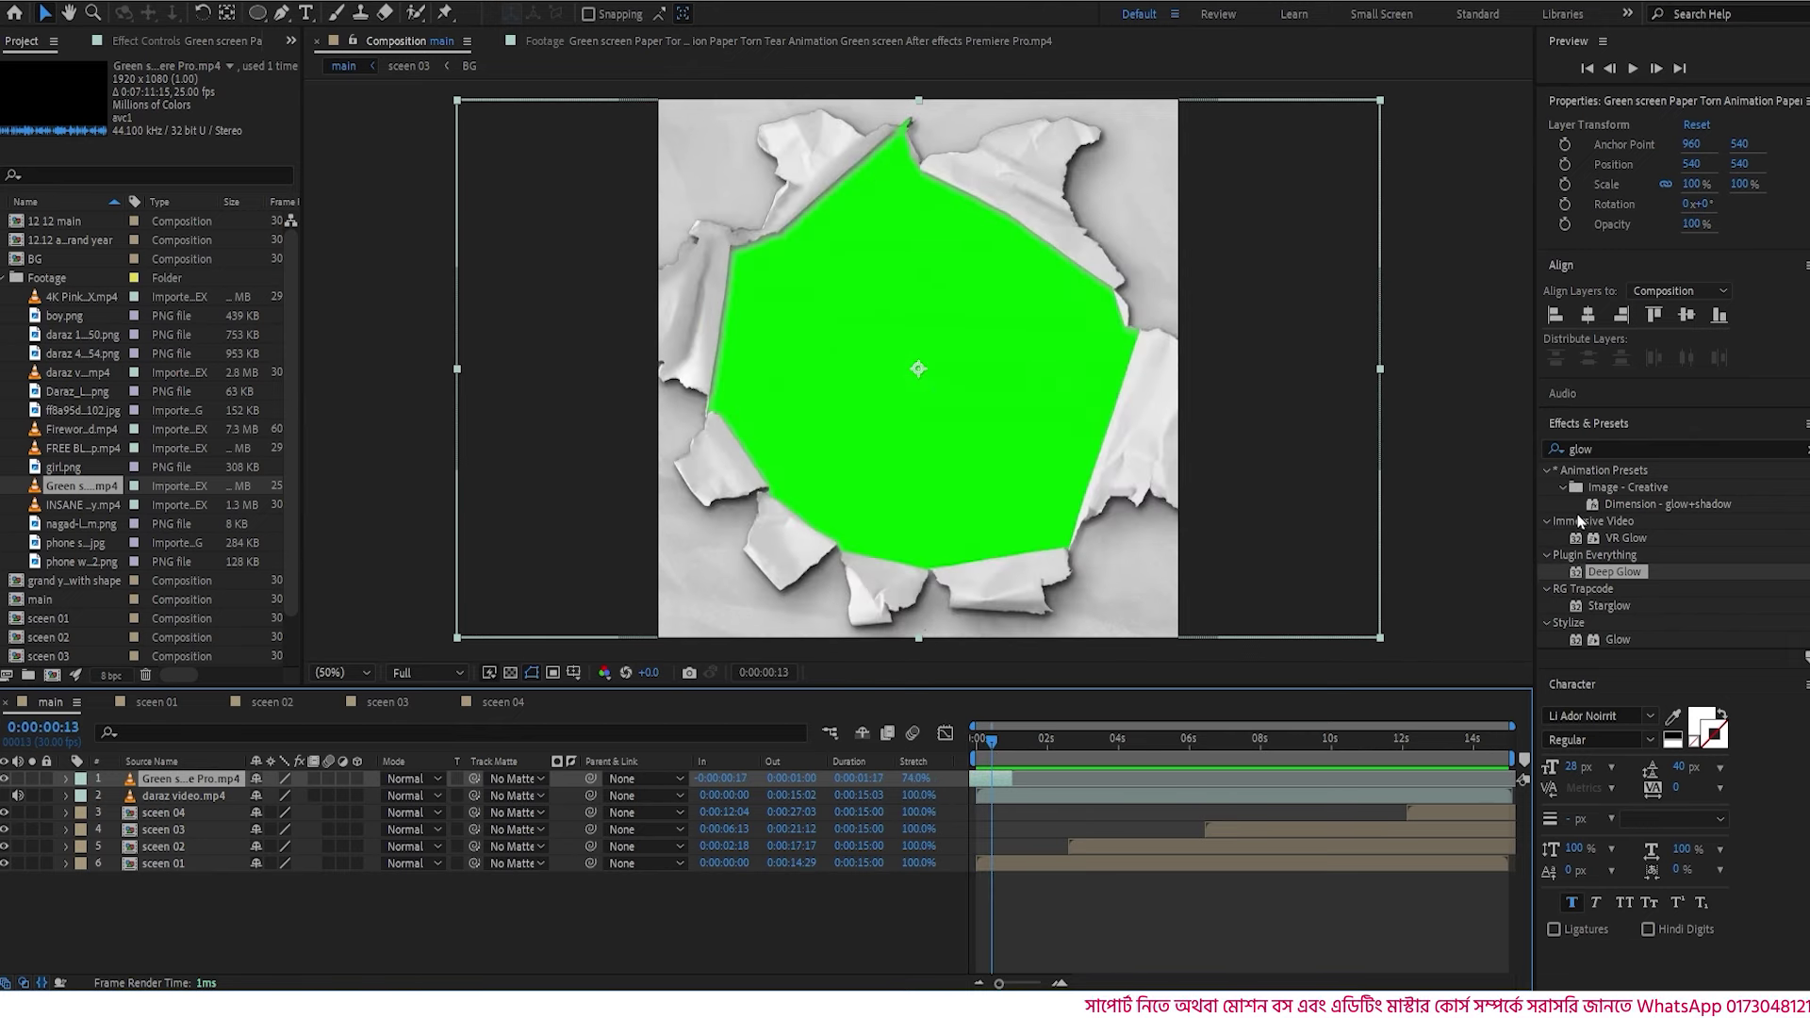
{"action": "left_click", "coordinate": [1613, 448]}
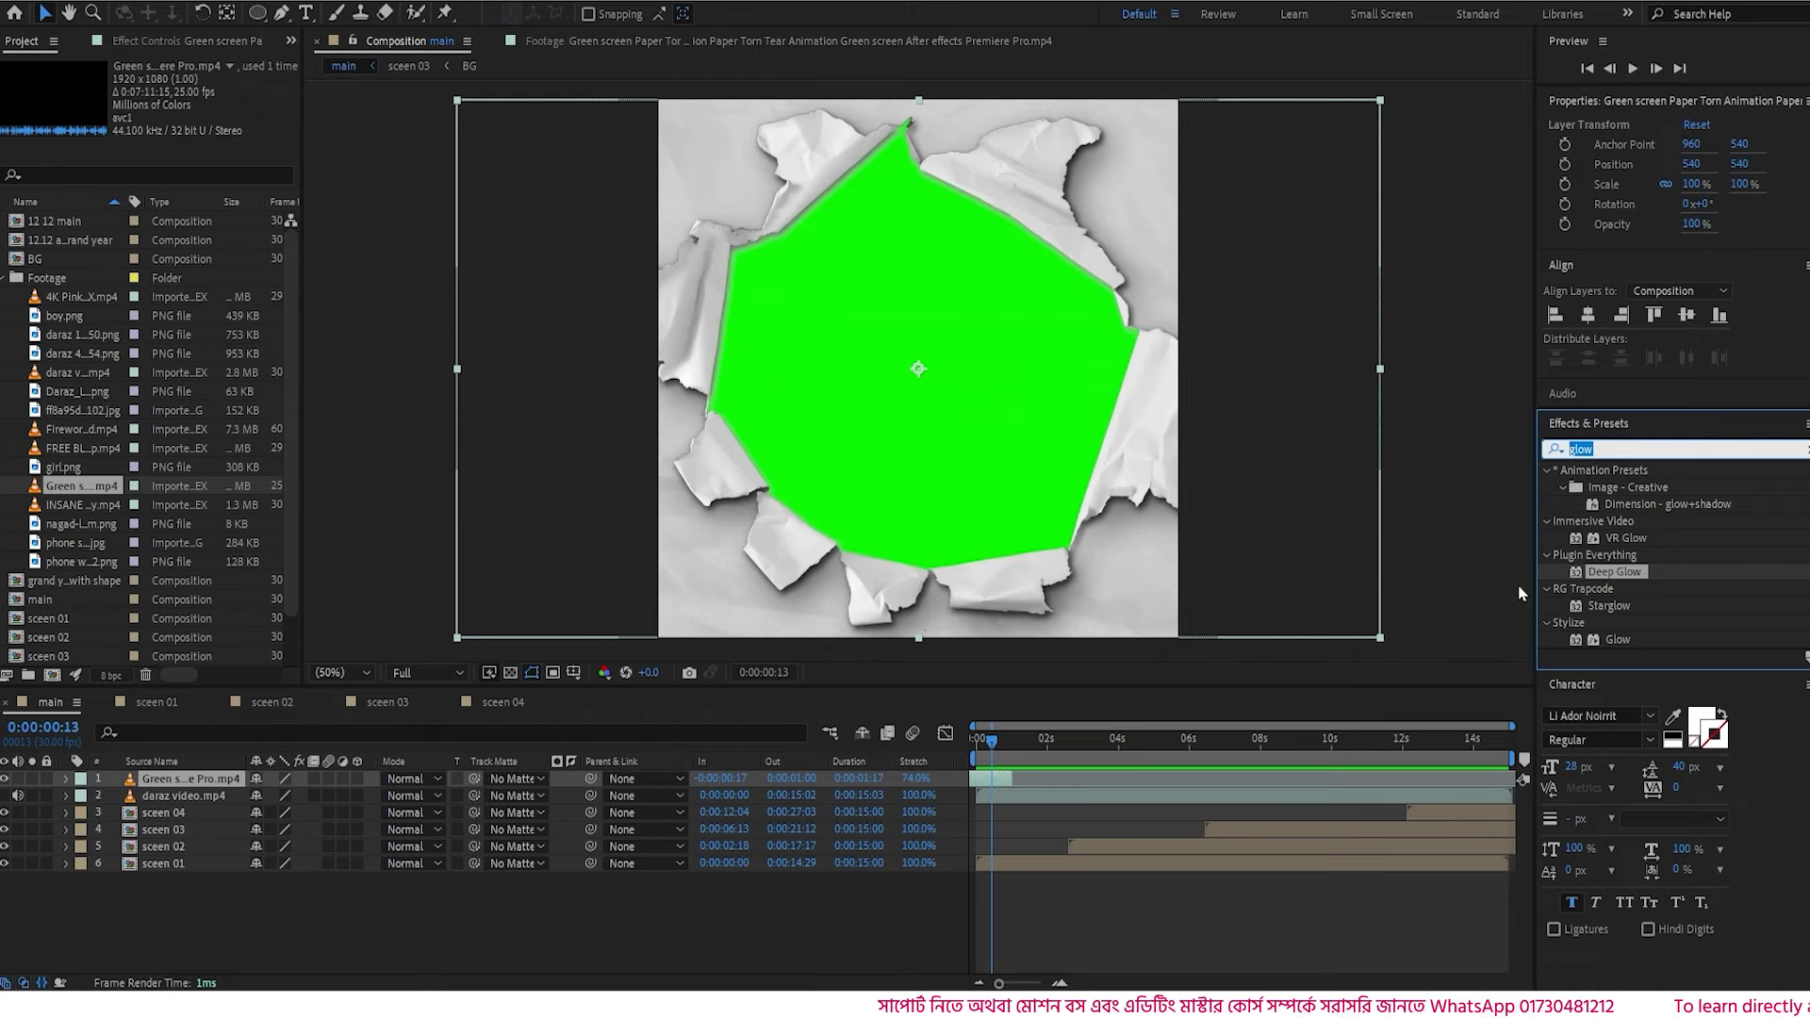
{"action": "type", "text": "key"}
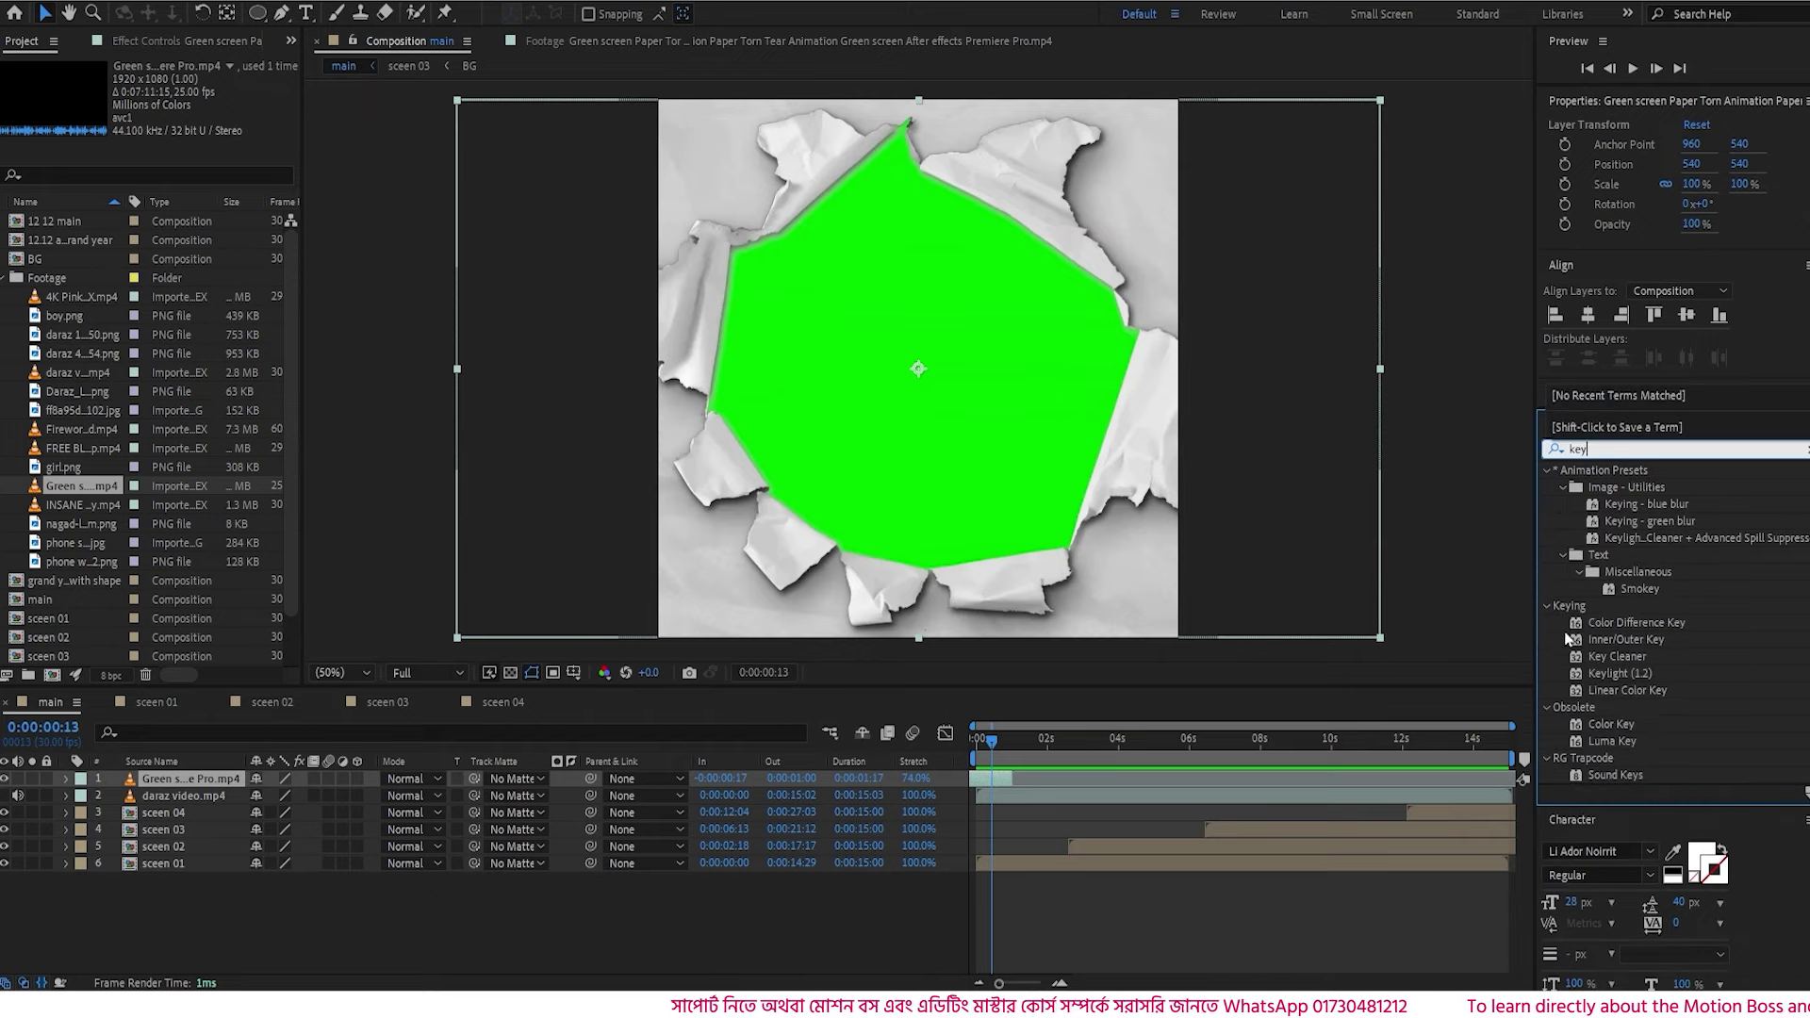
{"action": "left_click", "coordinate": [1631, 675]}
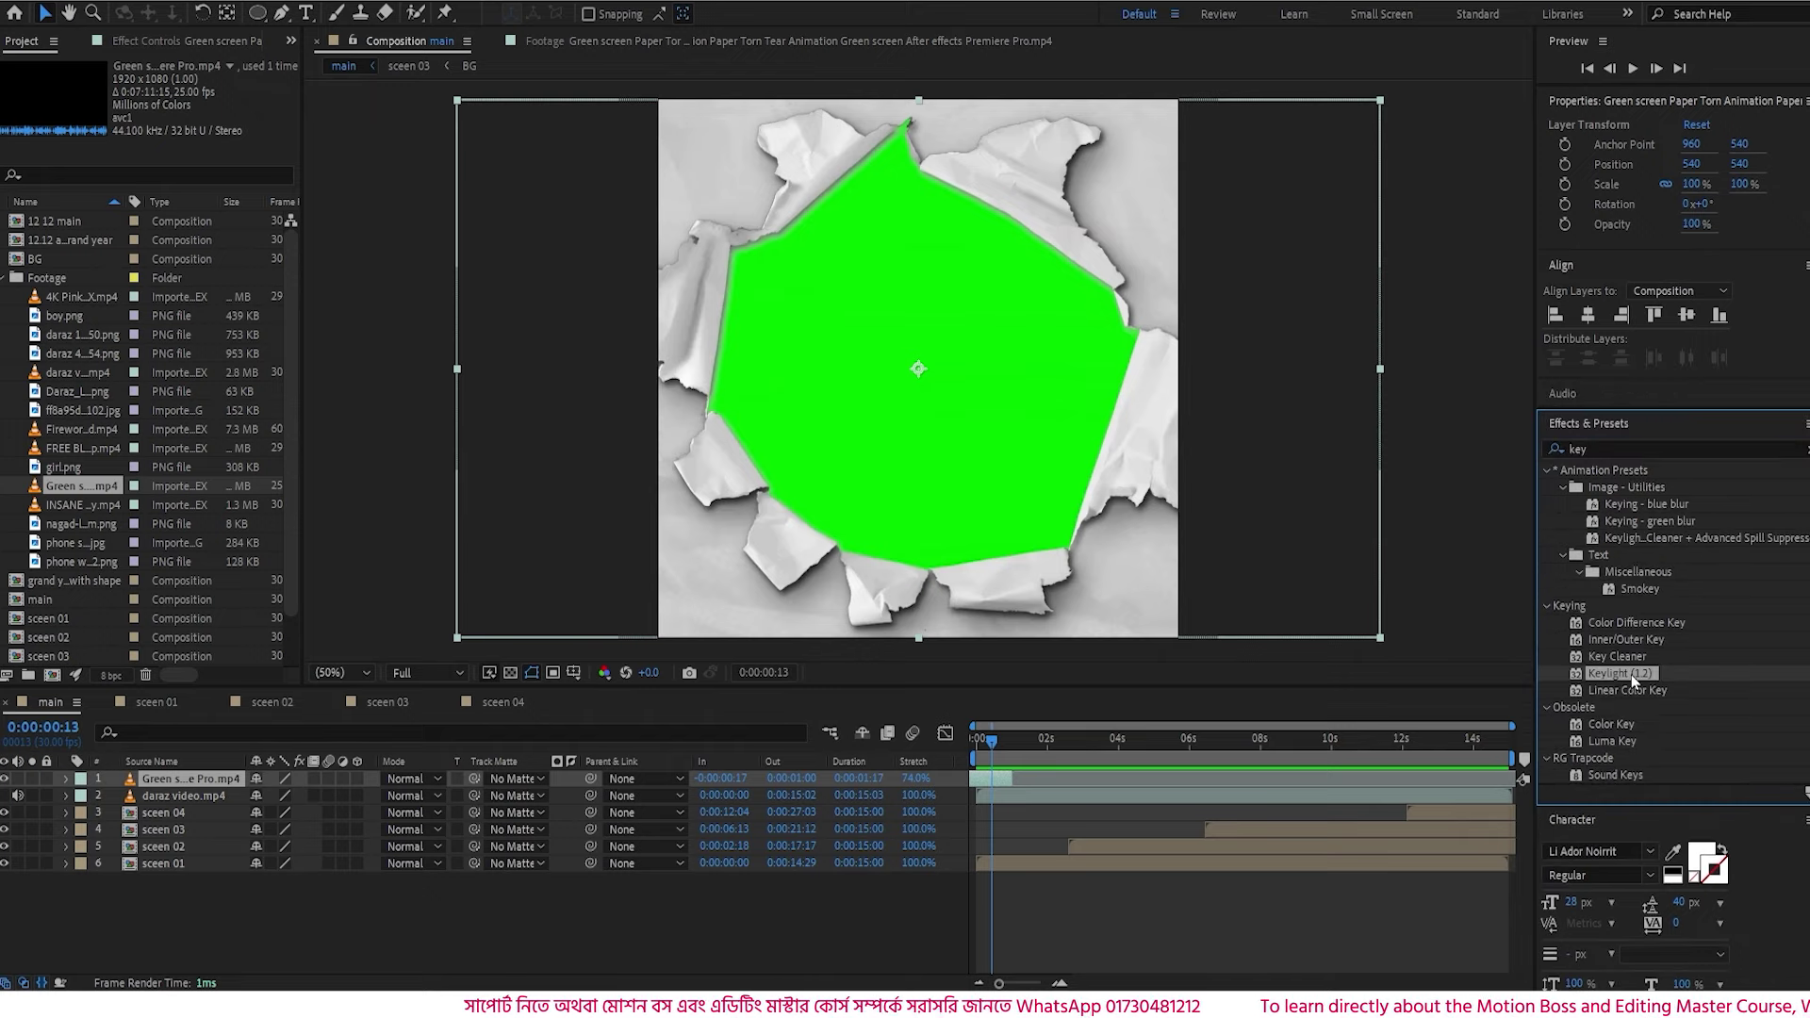
{"action": "double_click", "coordinate": [1628, 675]}
{"action": "left_click", "coordinate": [196, 209]}
{"action": "left_click", "coordinate": [924, 443]}
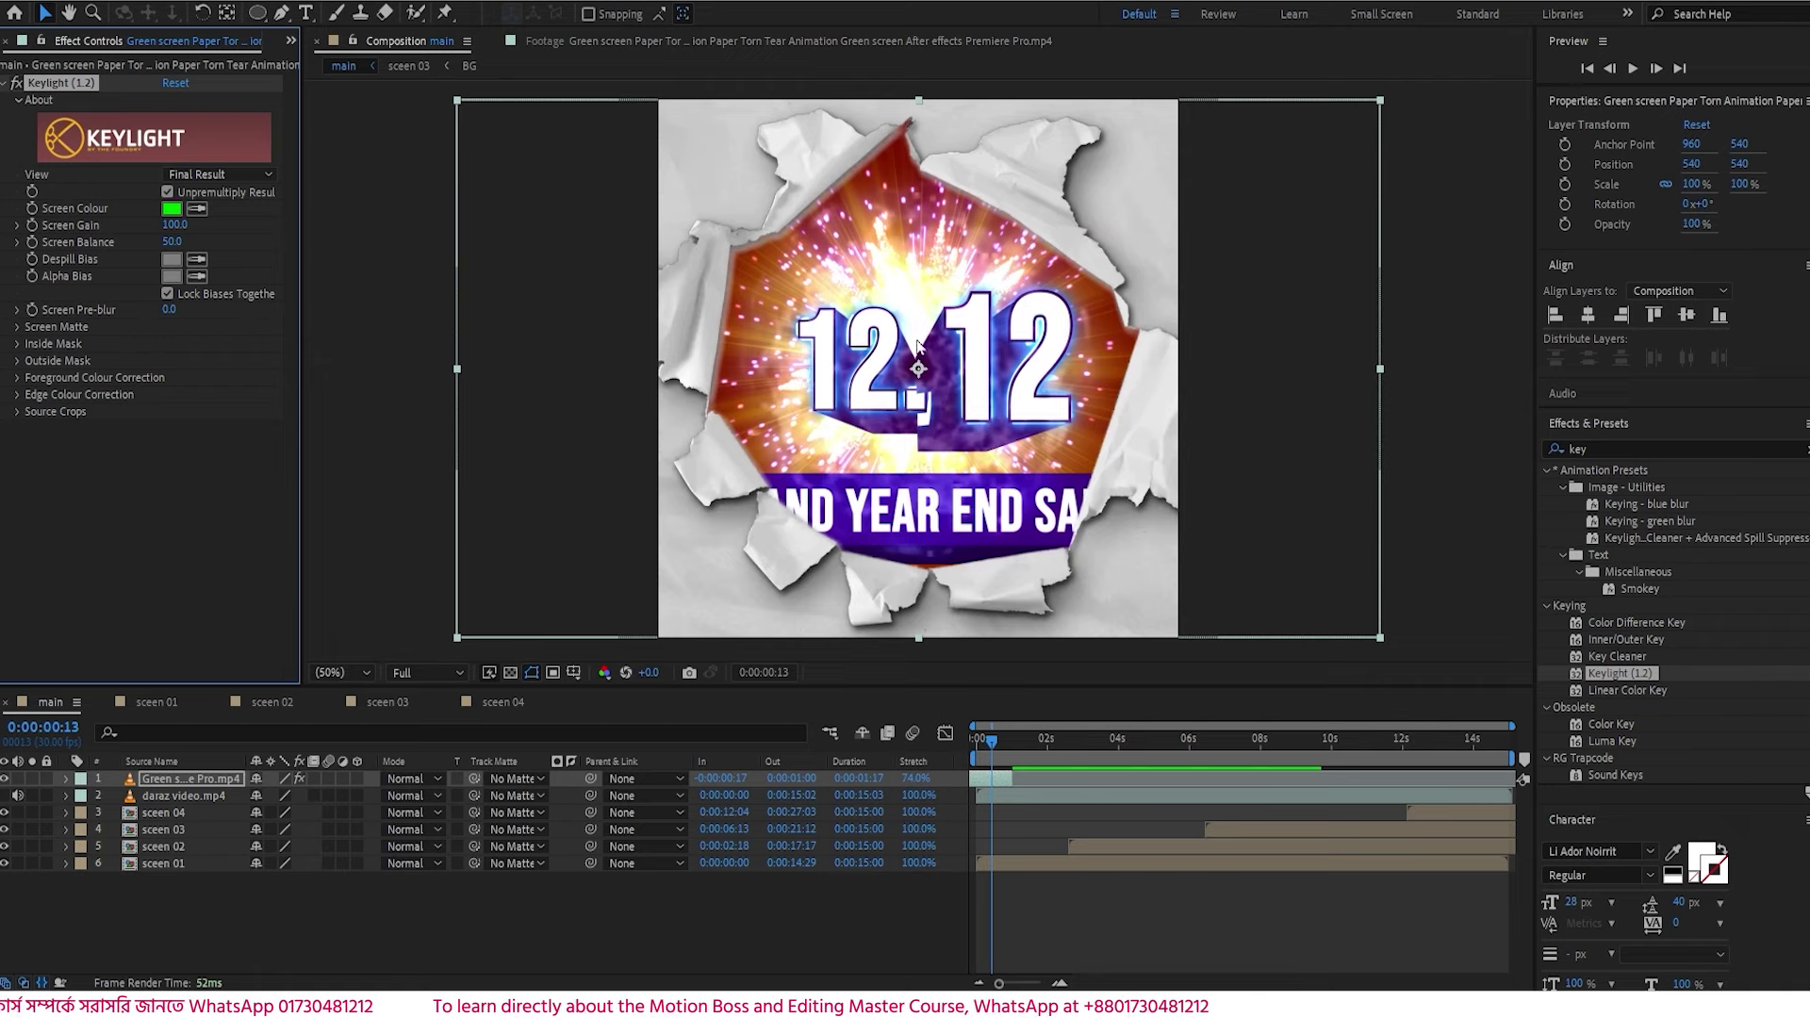
- Set the Keylight screen matte to Clip Black 73 and Clip White 99, and preview the paper tear from the start
{"action": "left_click", "coordinate": [17, 327]}
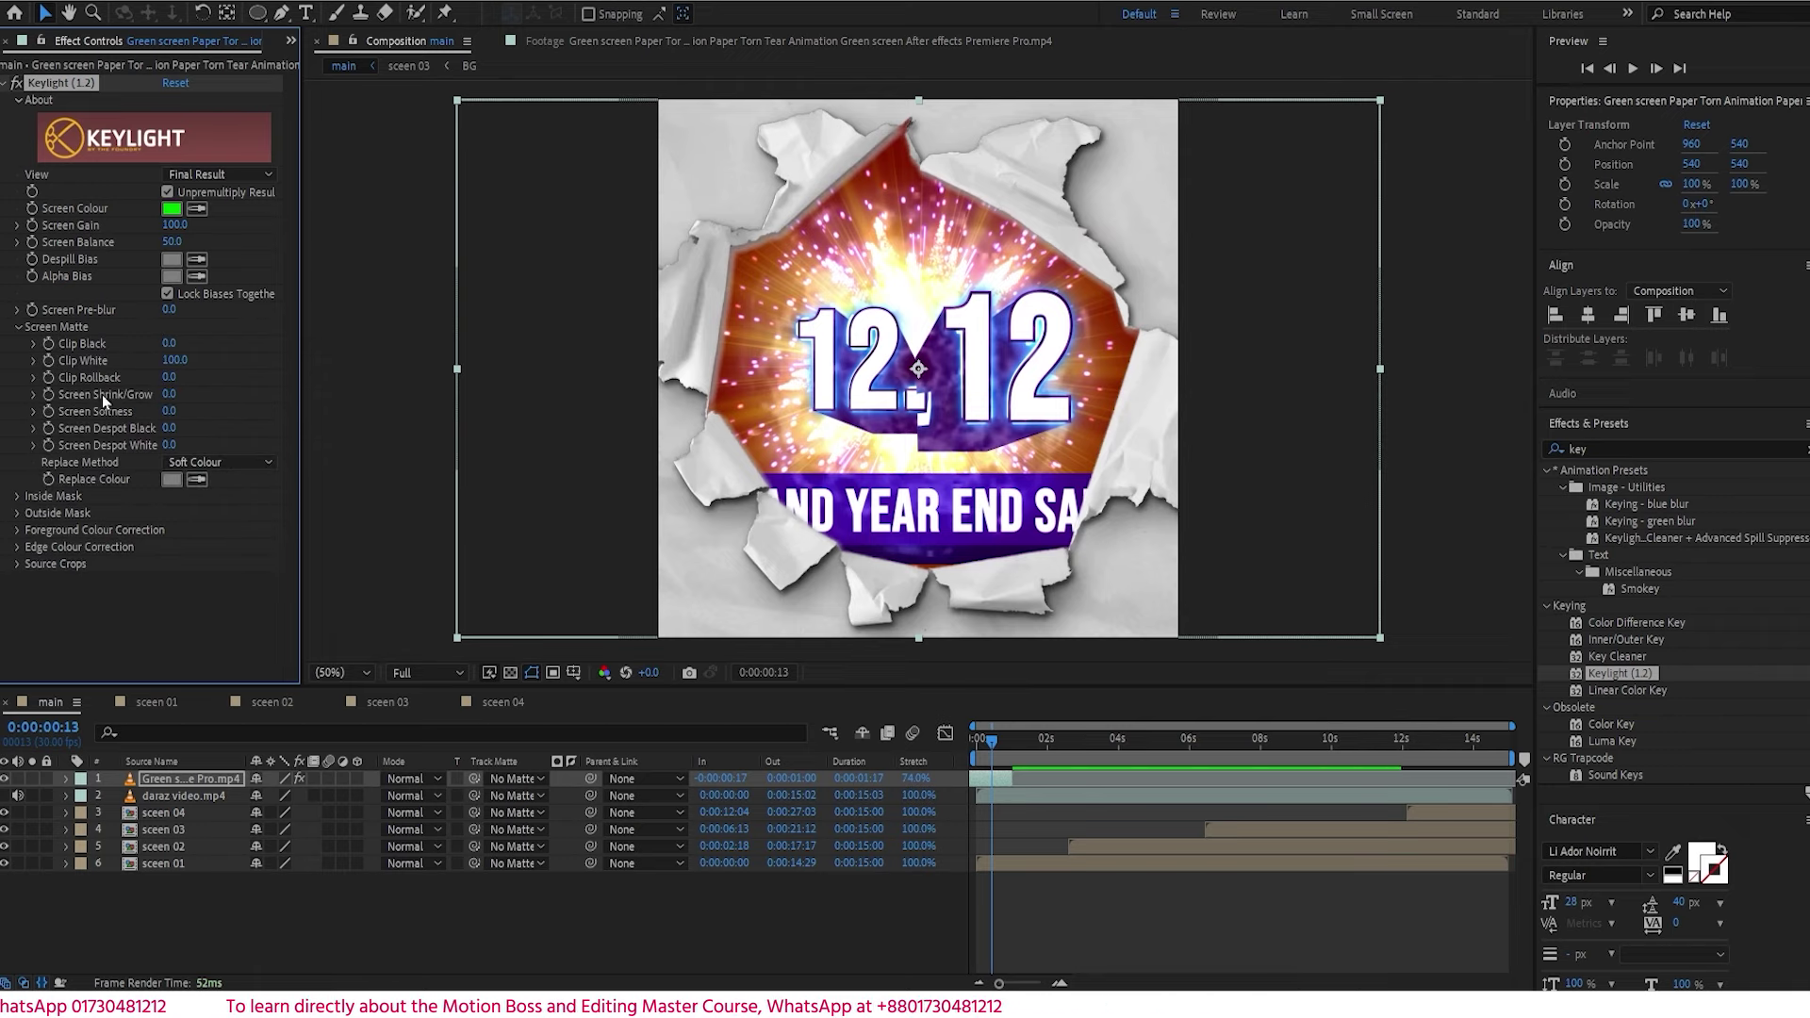
{"action": "left_click_drag", "start_coordinate": [179, 344], "coordinate": [229, 333]}
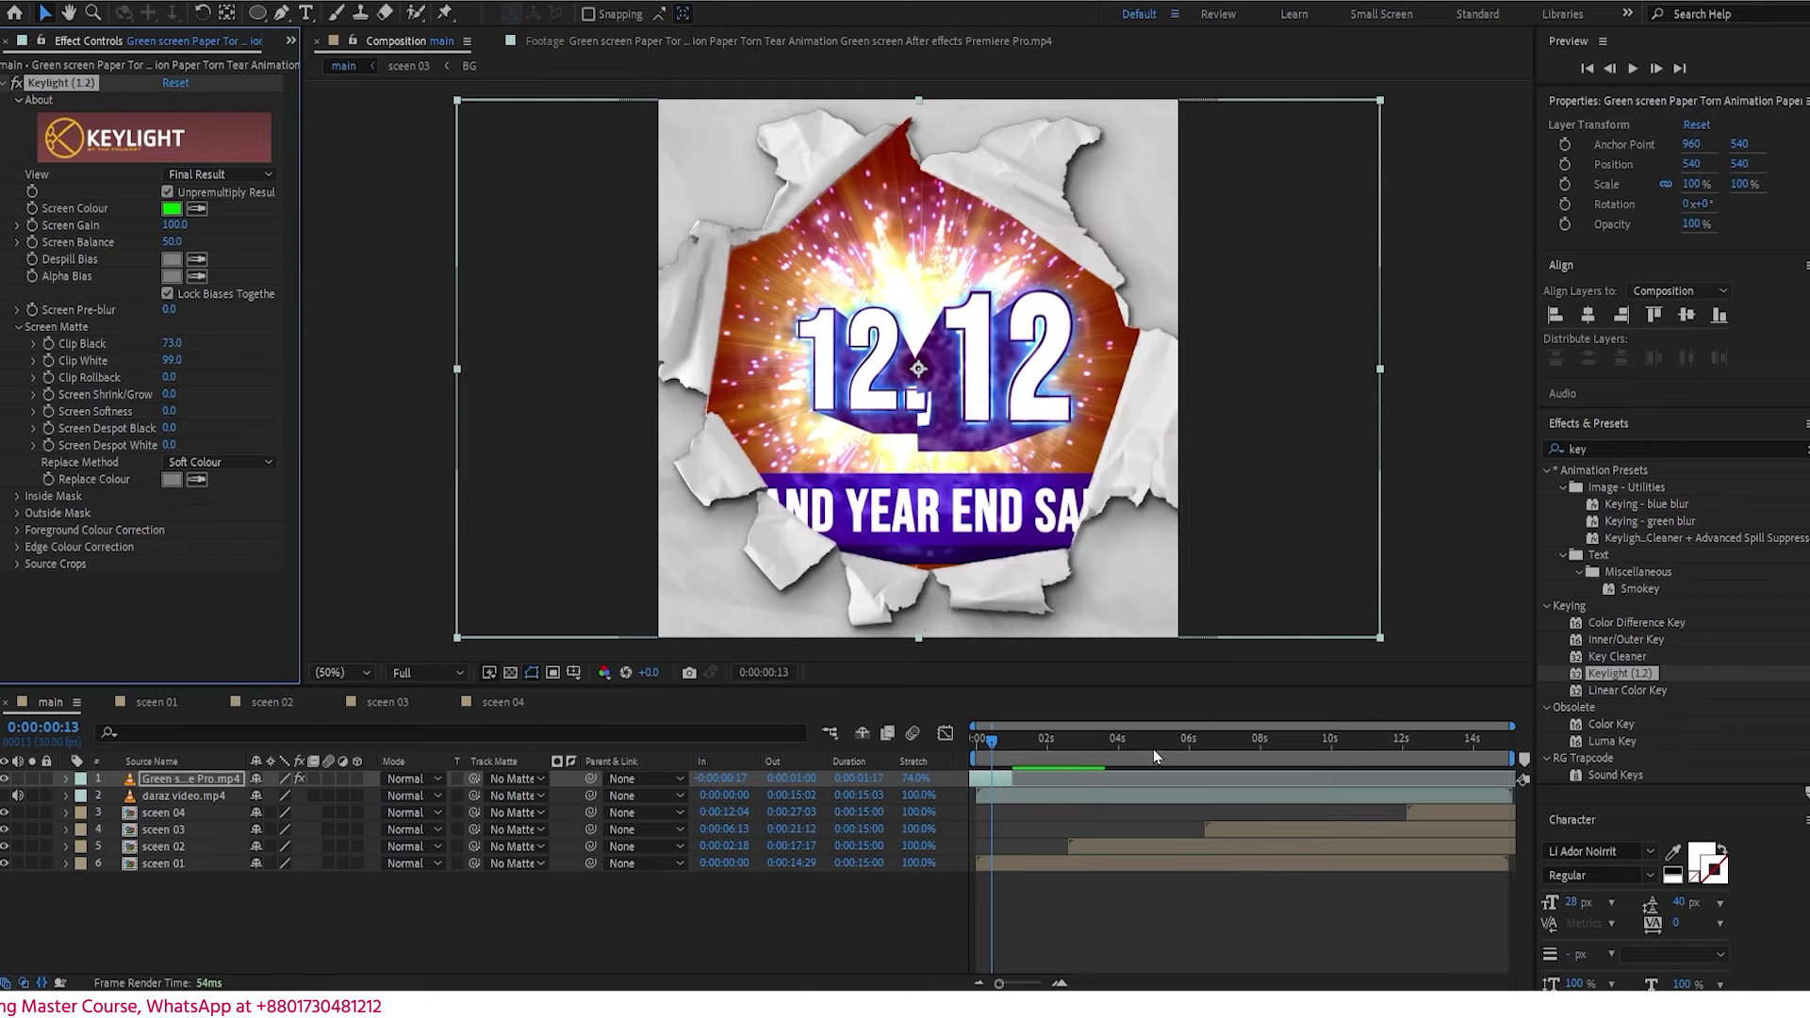
{"action": "left_click", "coordinate": [976, 757]}
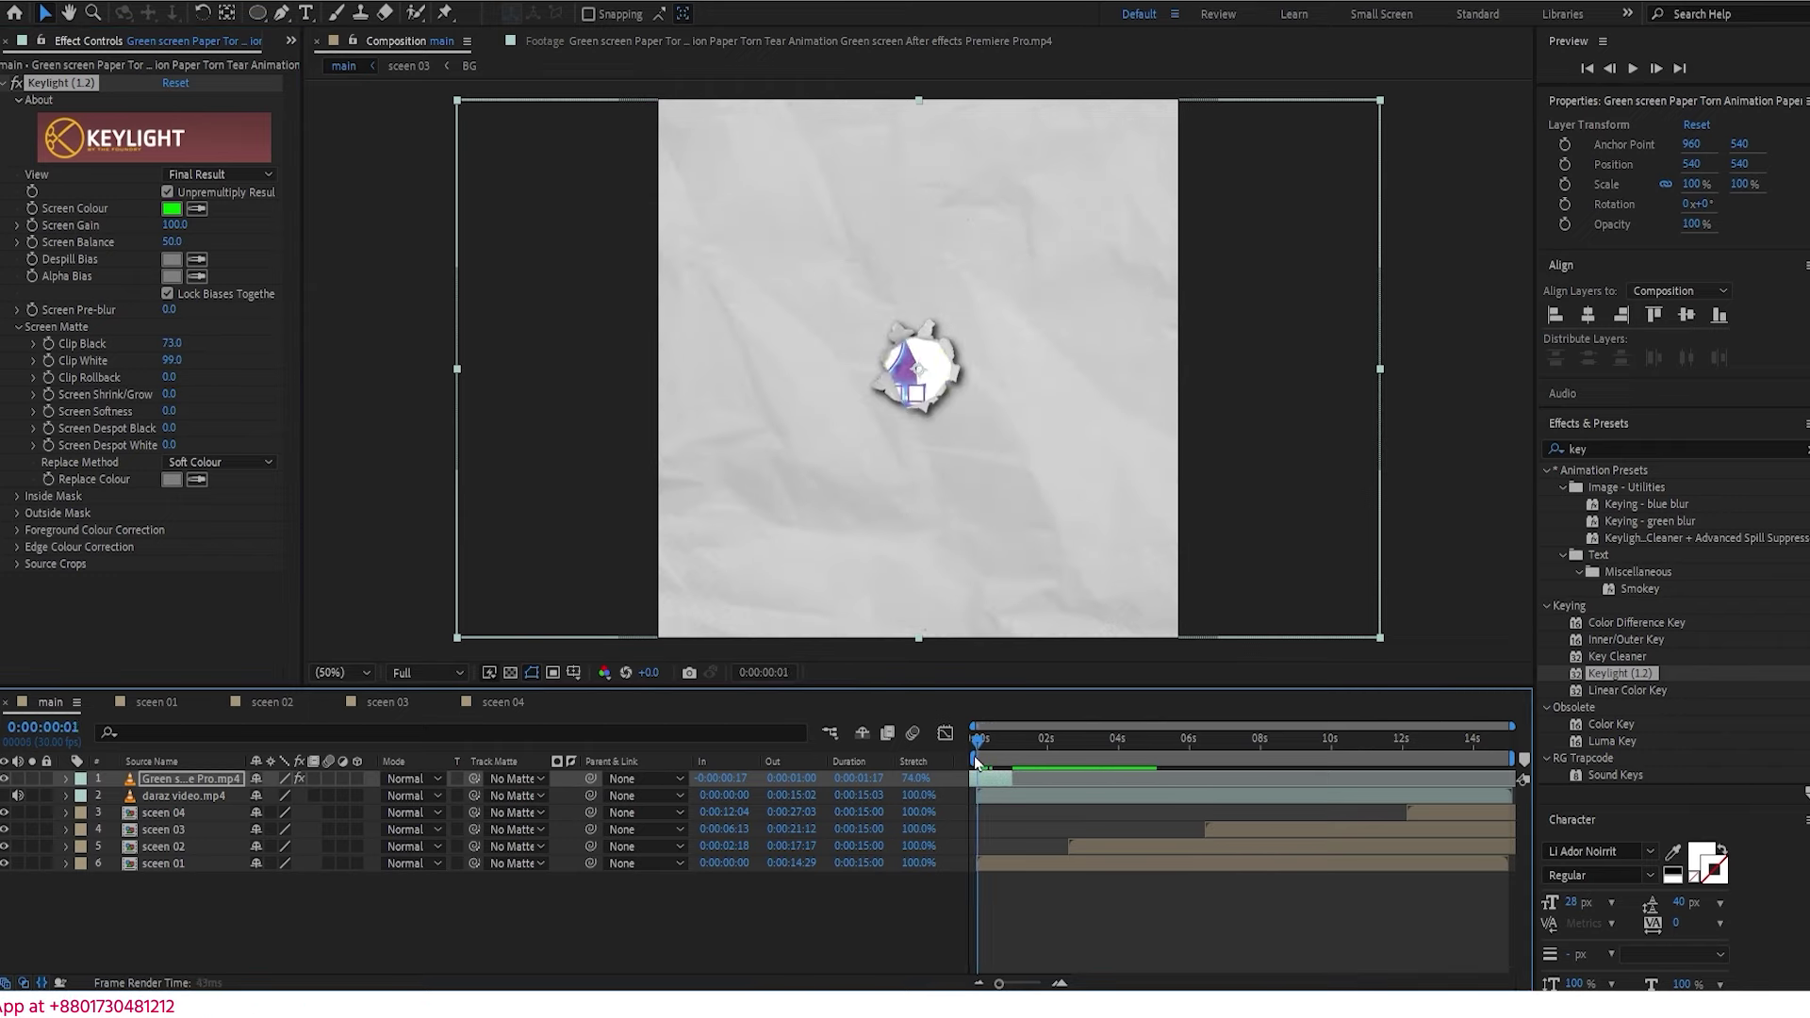
{"action": "key", "text": "space"}
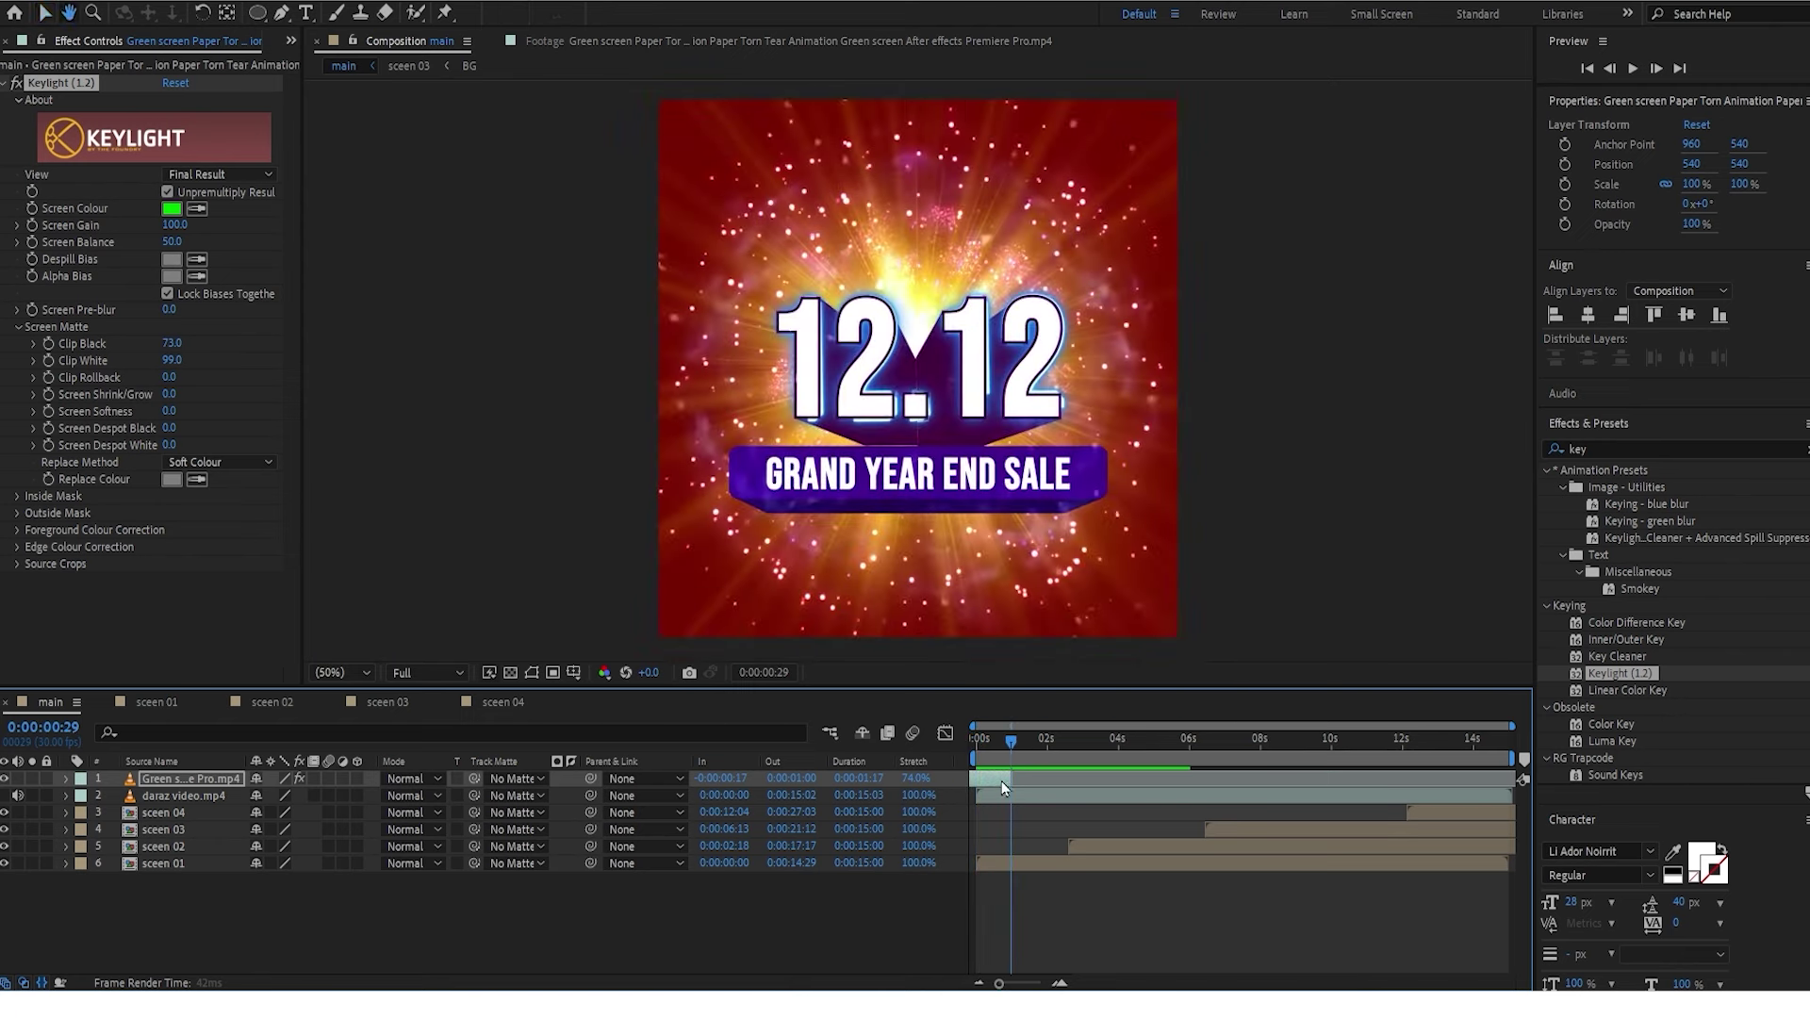
{"action": "key", "text": "space"}
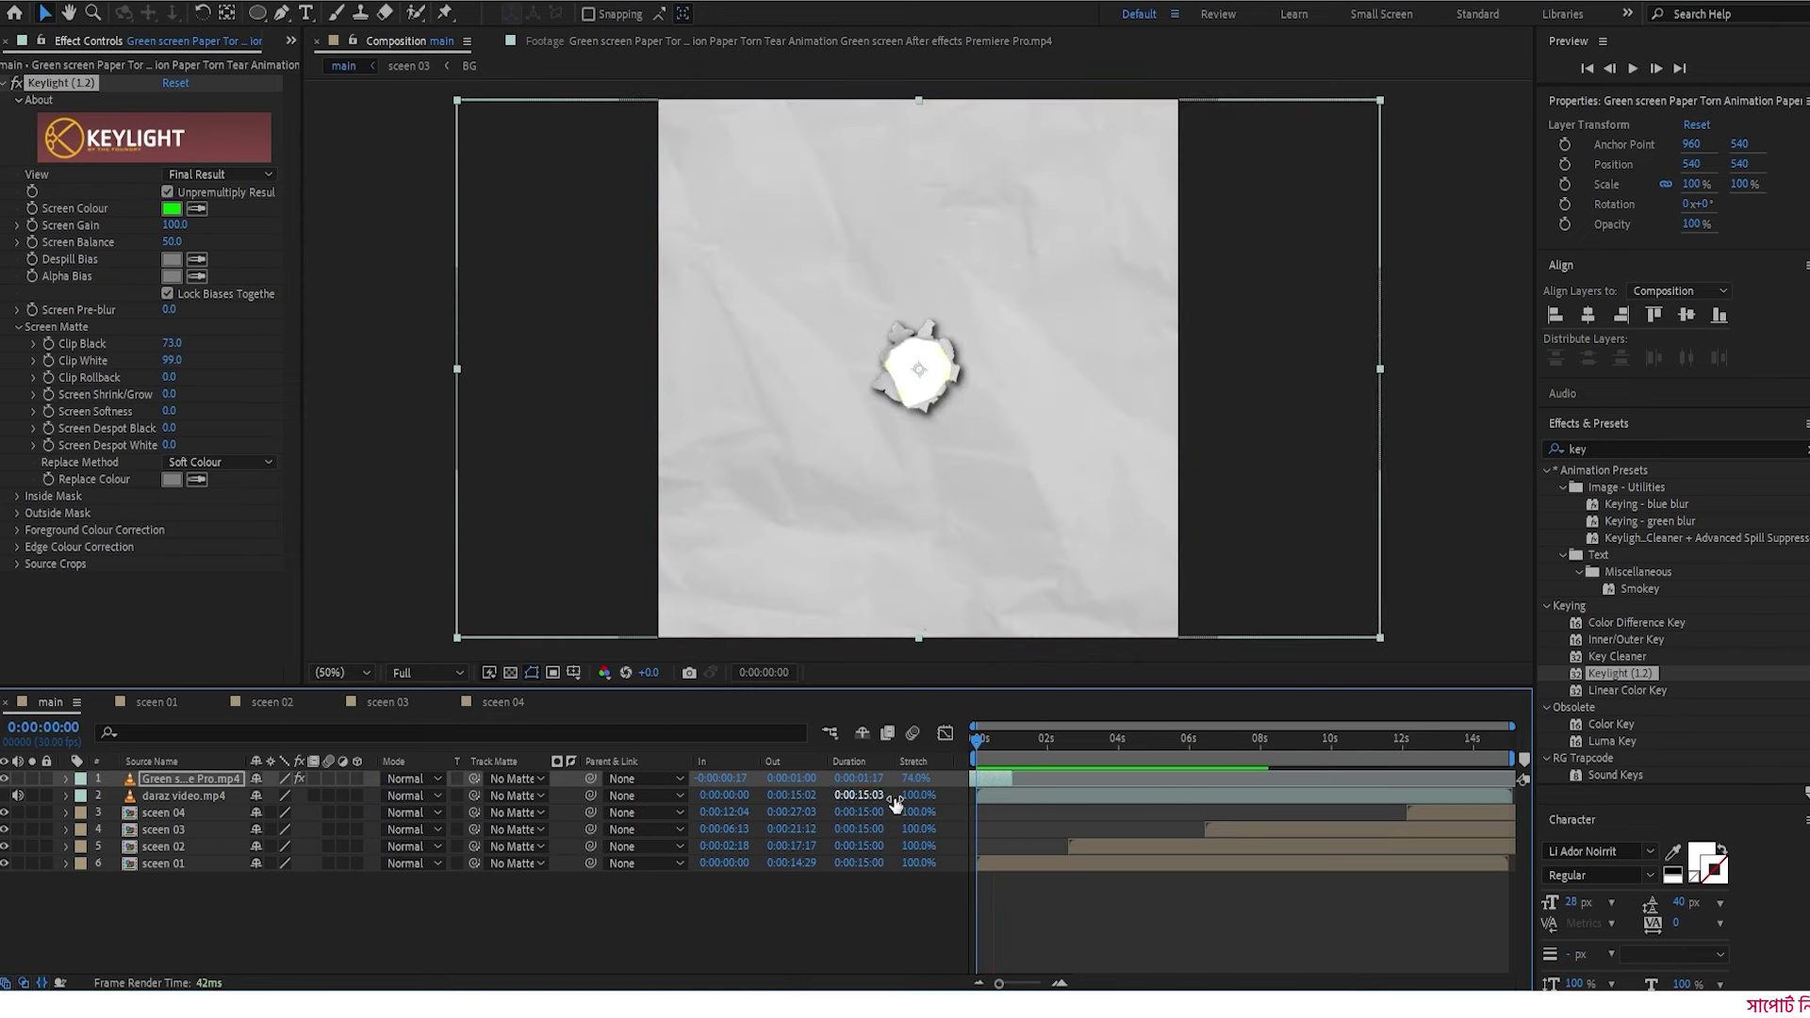
- Shorten the torn paper layer to a 41% time stretch starting at -0:00:00:04 and preview the faster tear
{"action": "left_click_drag", "start_coordinate": [910, 787], "coordinate": [901, 792]}
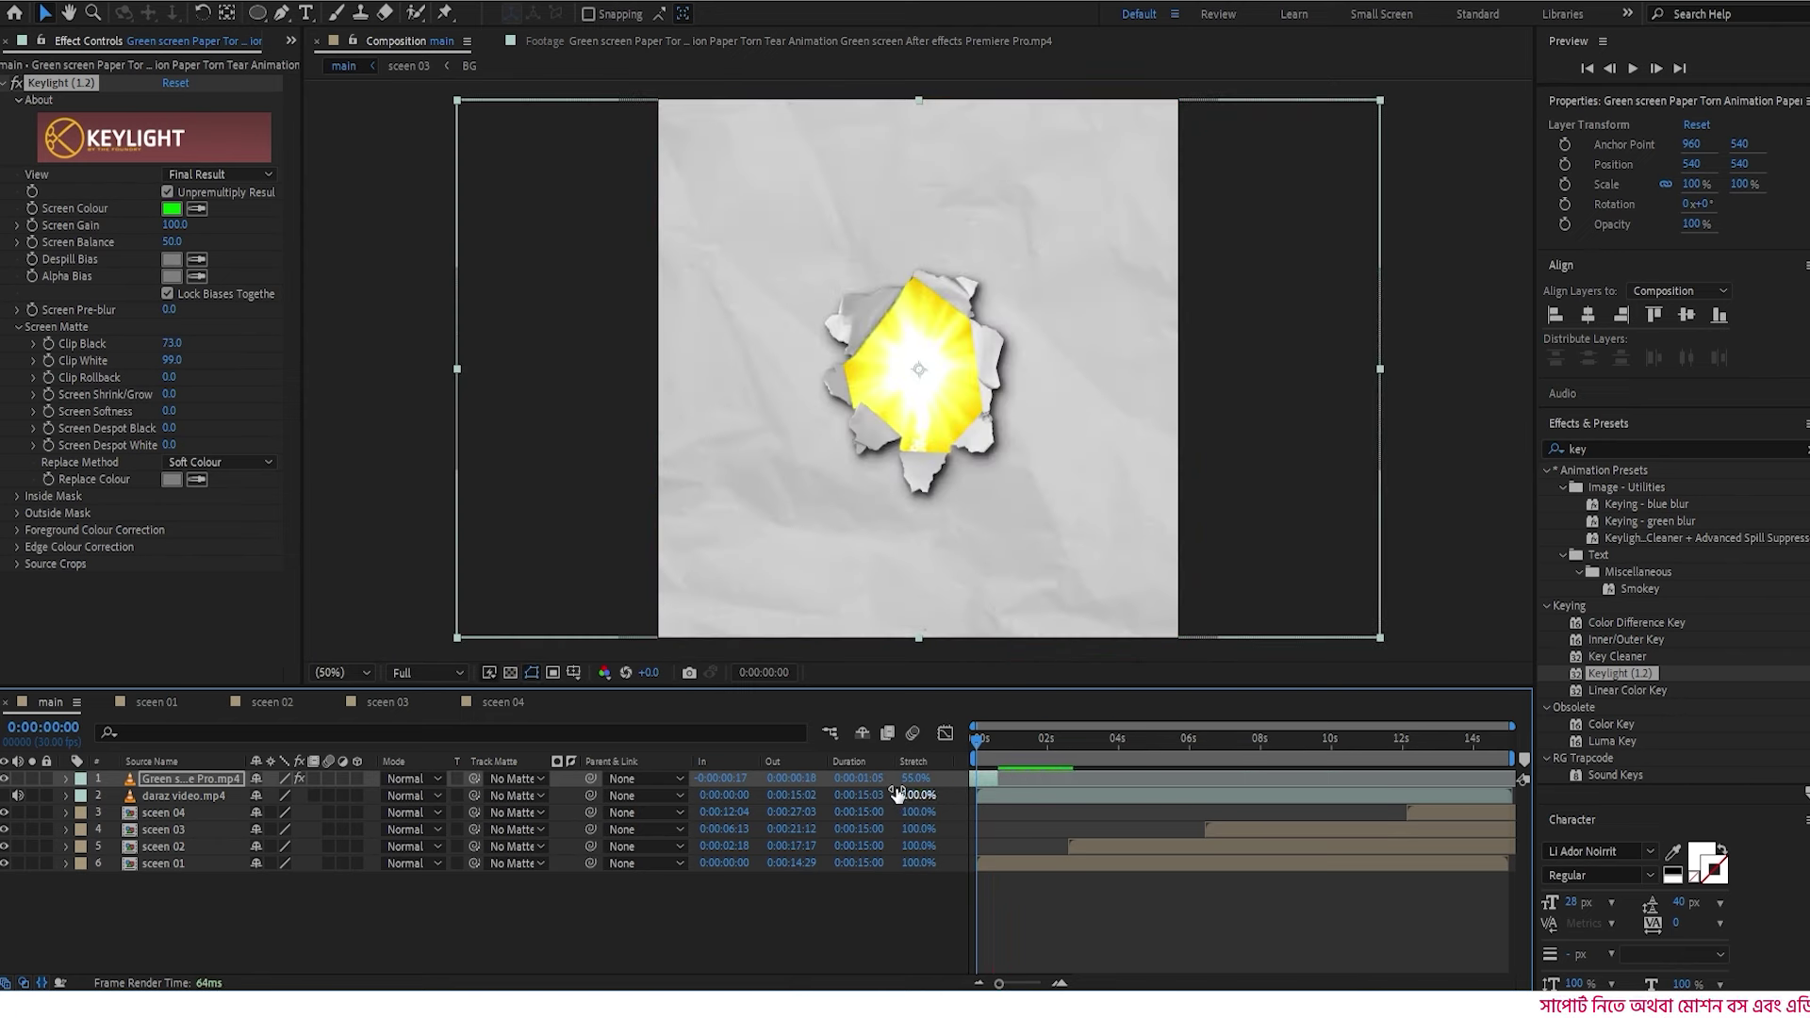
{"action": "key", "text": "space"}
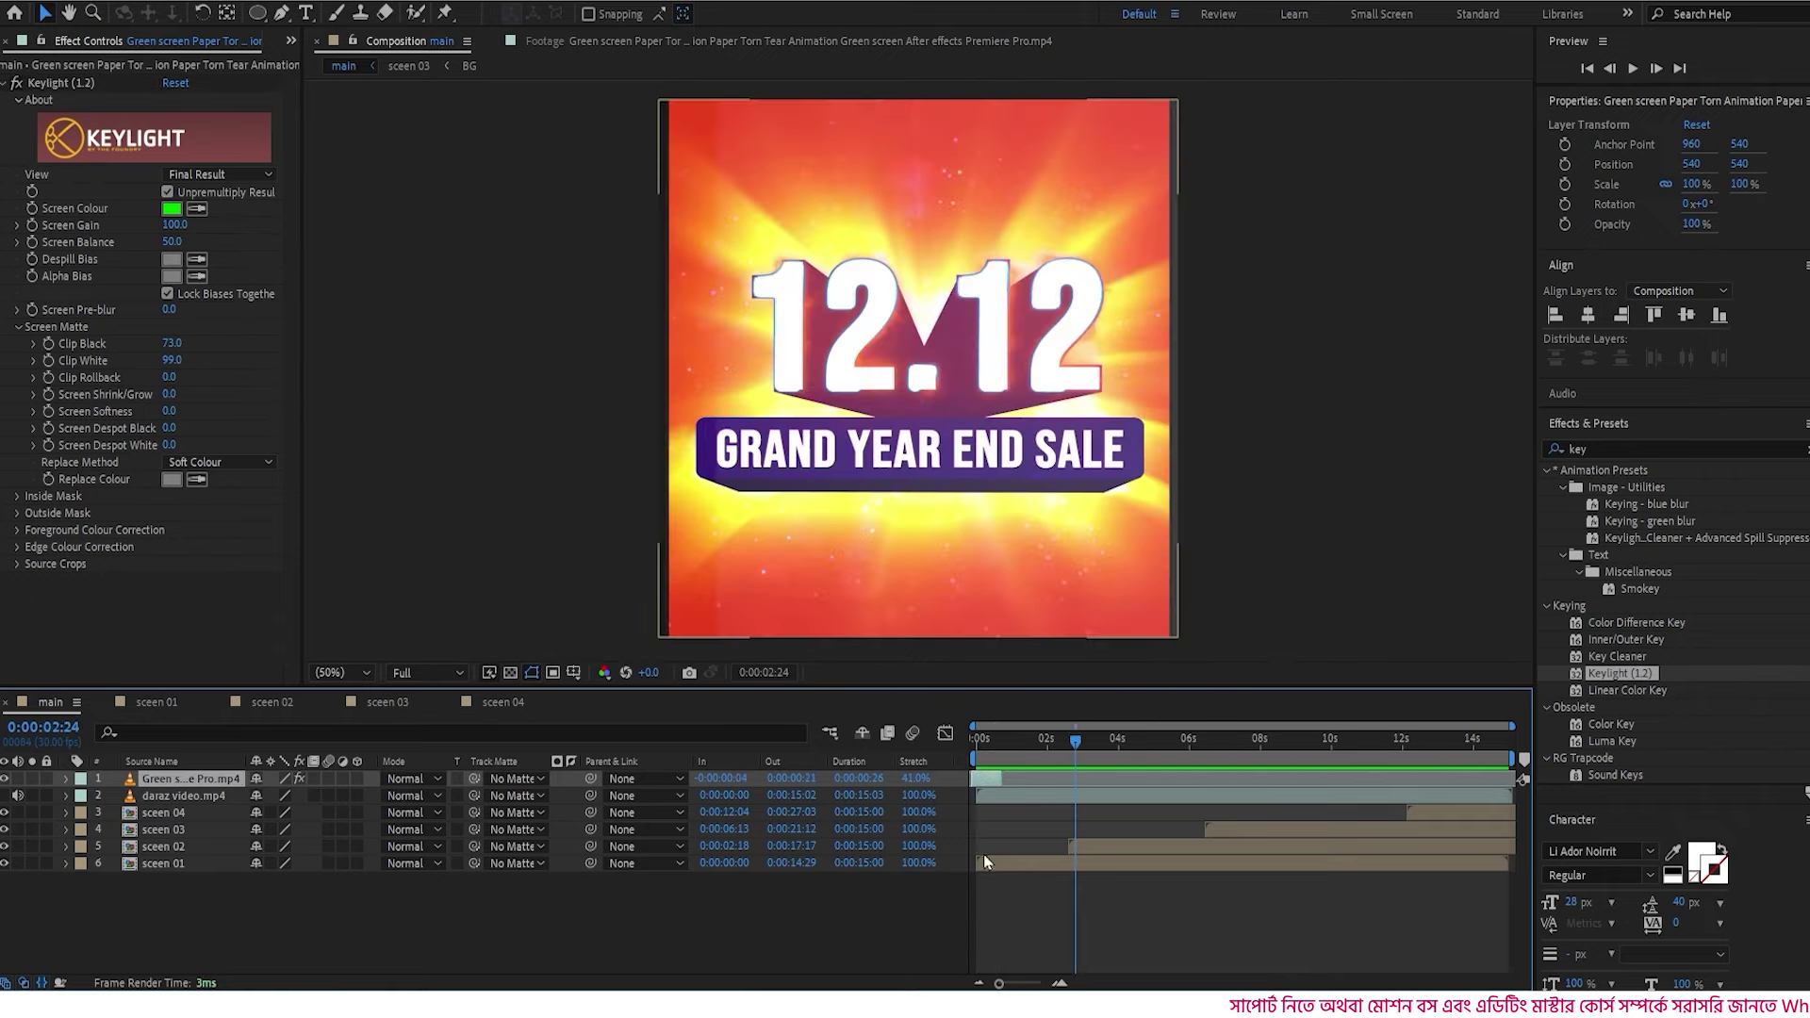
{"action": "key", "text": "space"}
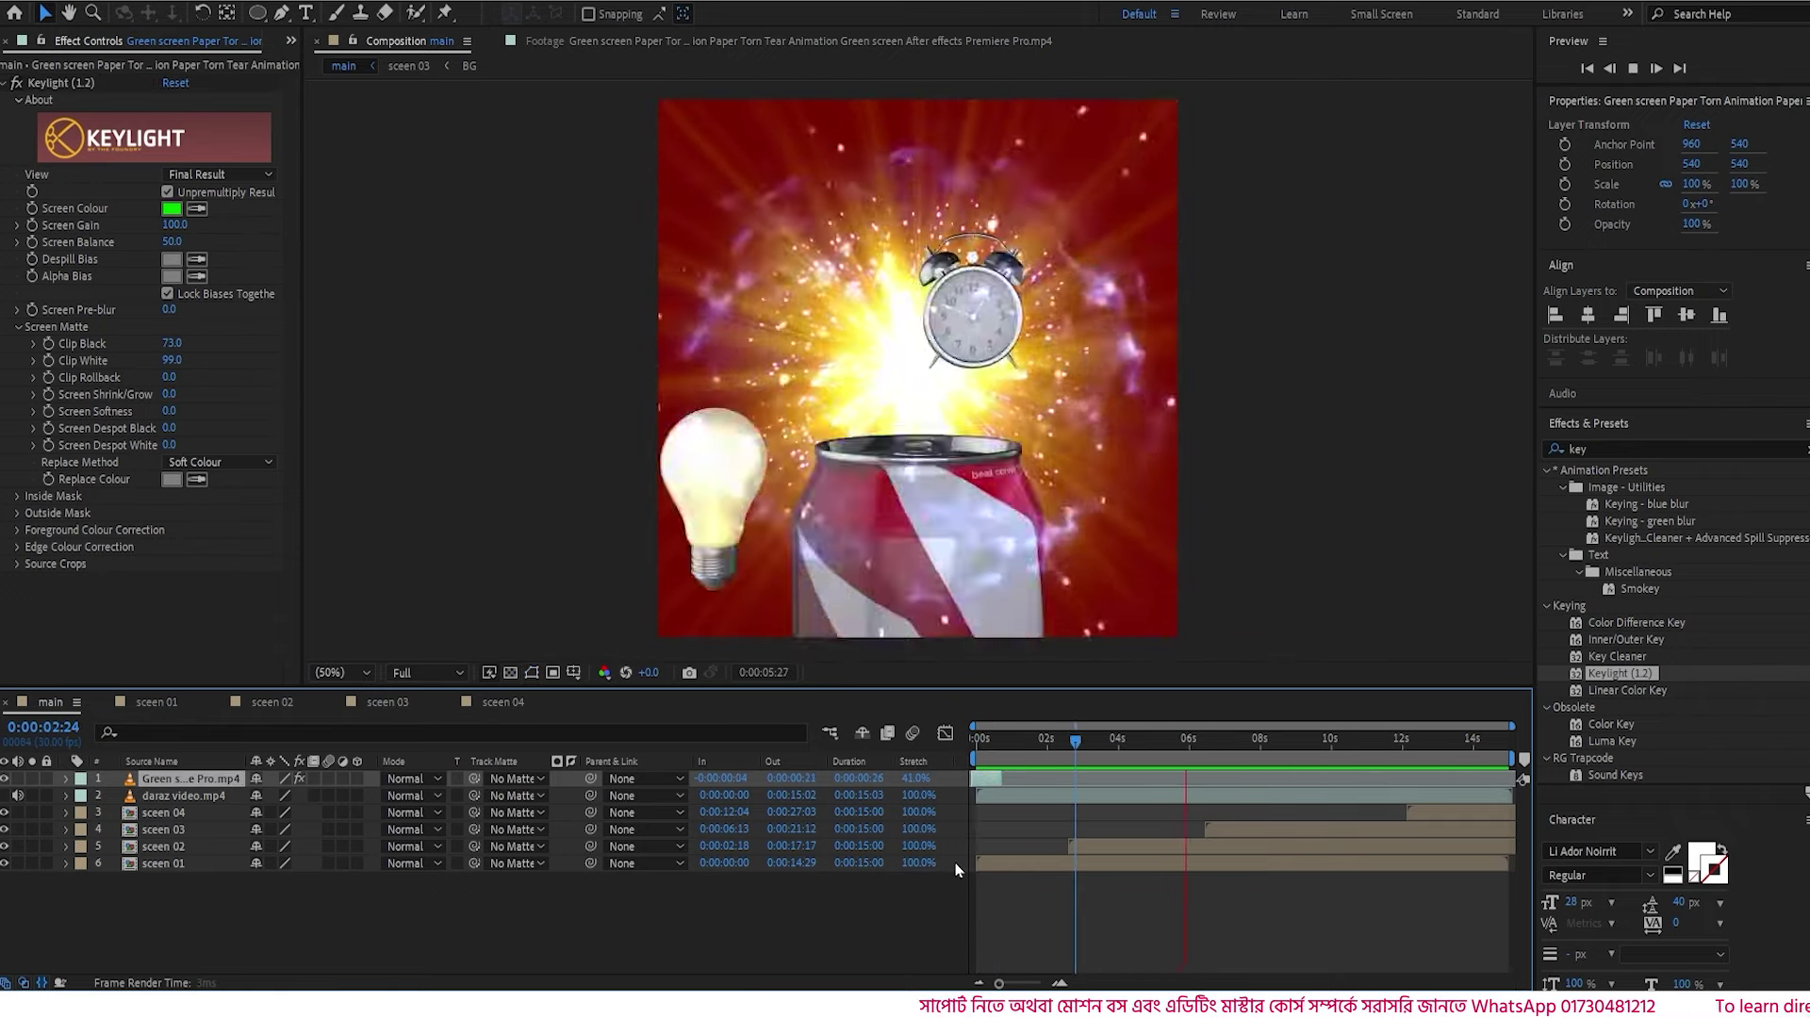
{"action": "key", "text": "space"}
{"action": "left_click_drag", "start_coordinate": [1008, 740], "coordinate": [959, 758]}
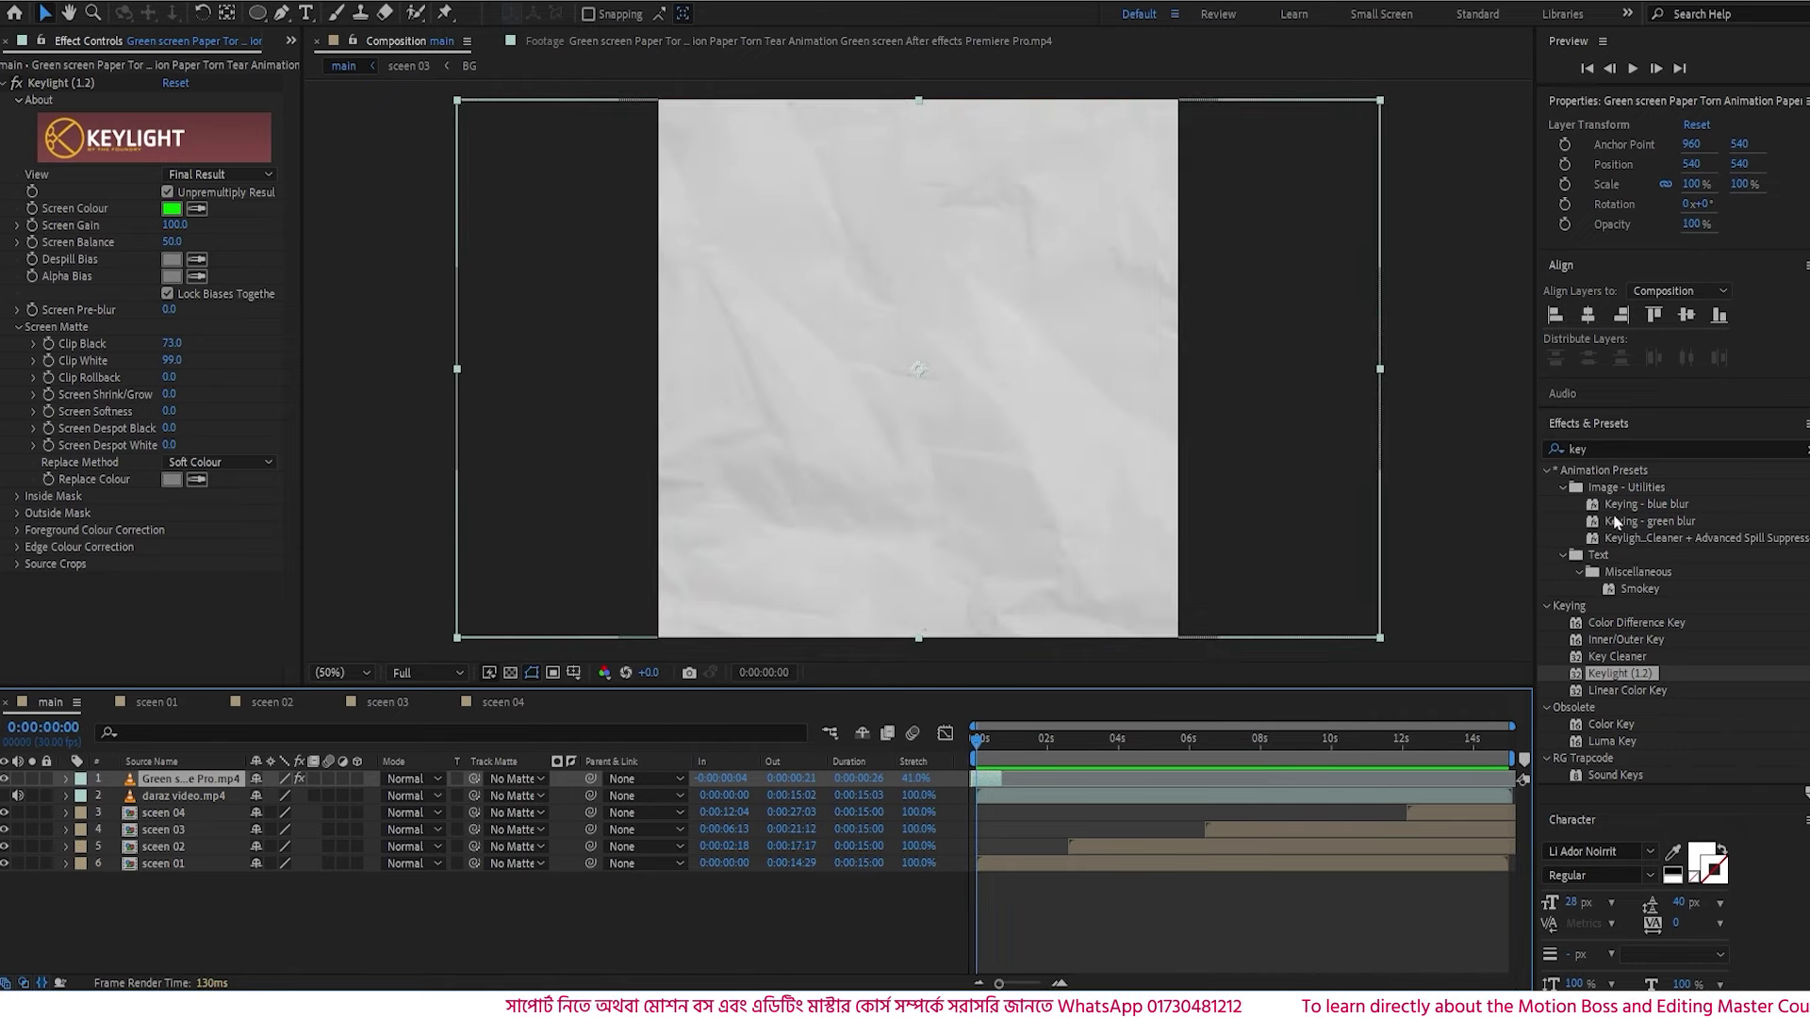
- Apply Tritone to the torn paper layer, setting its Highlights to FF0000 and its Midtones to a bright red
{"action": "left_click", "coordinate": [1612, 448]}
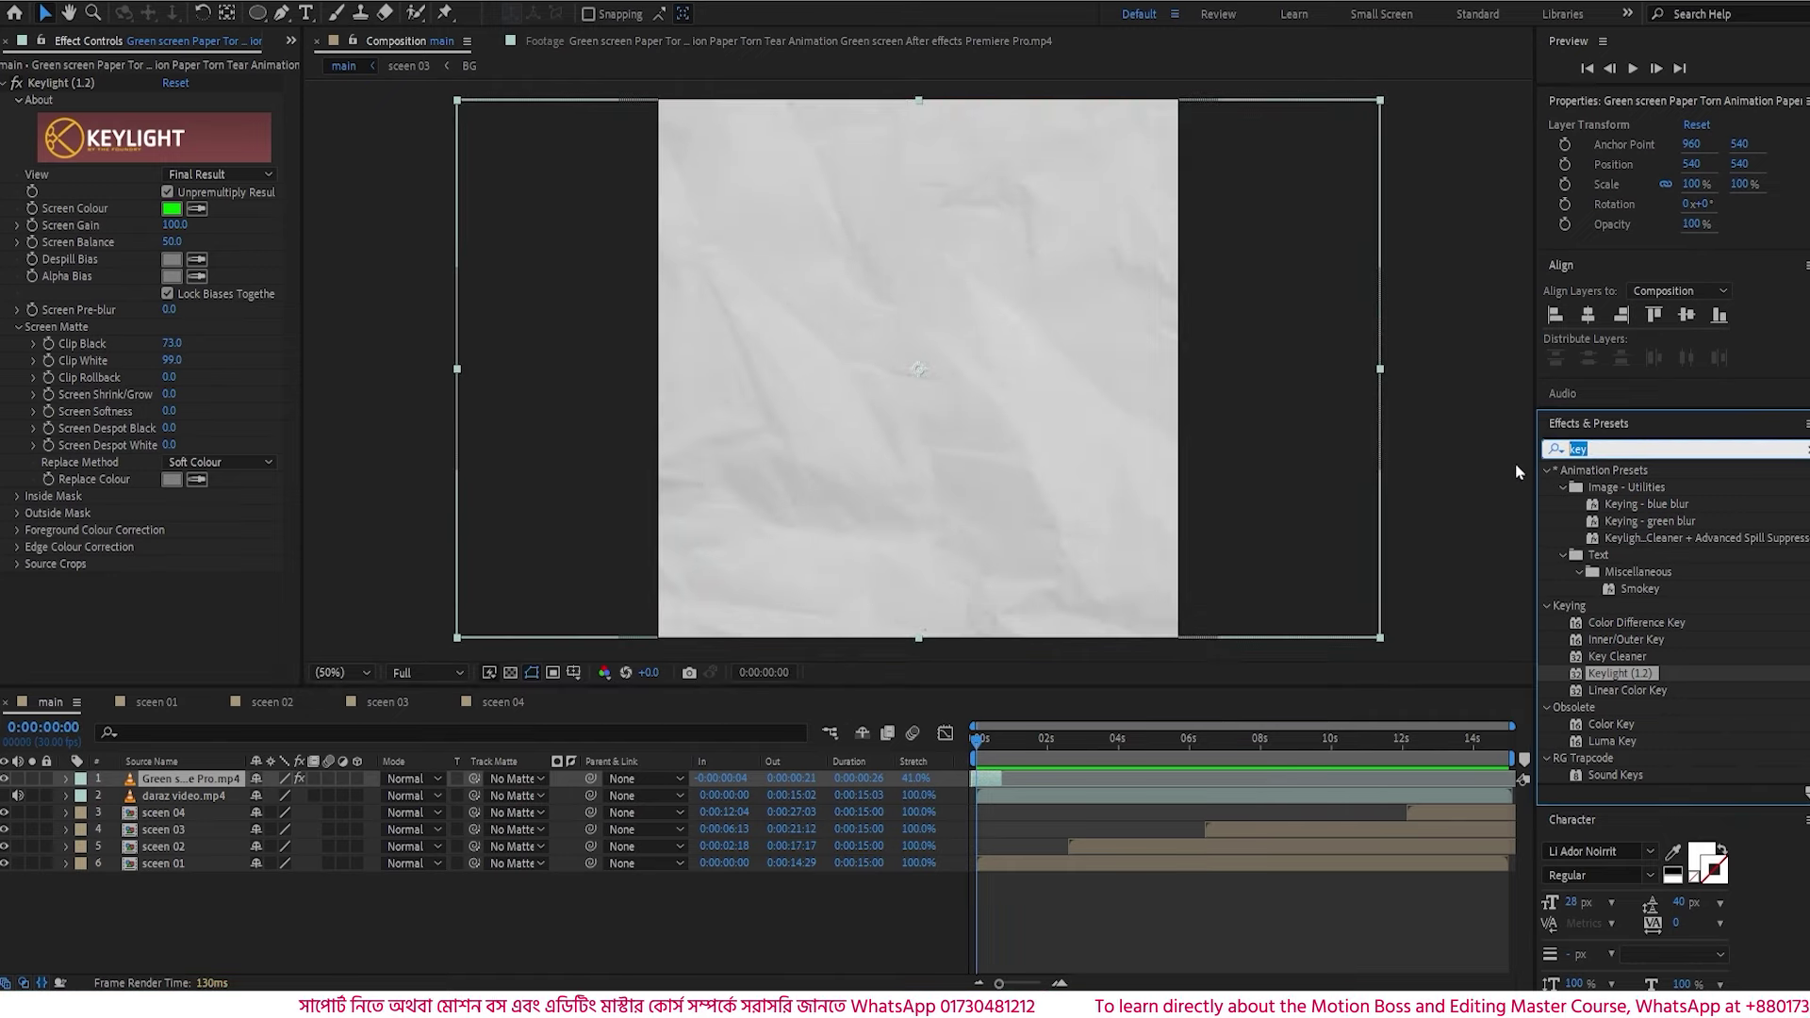
{"action": "type", "text": "trit"}
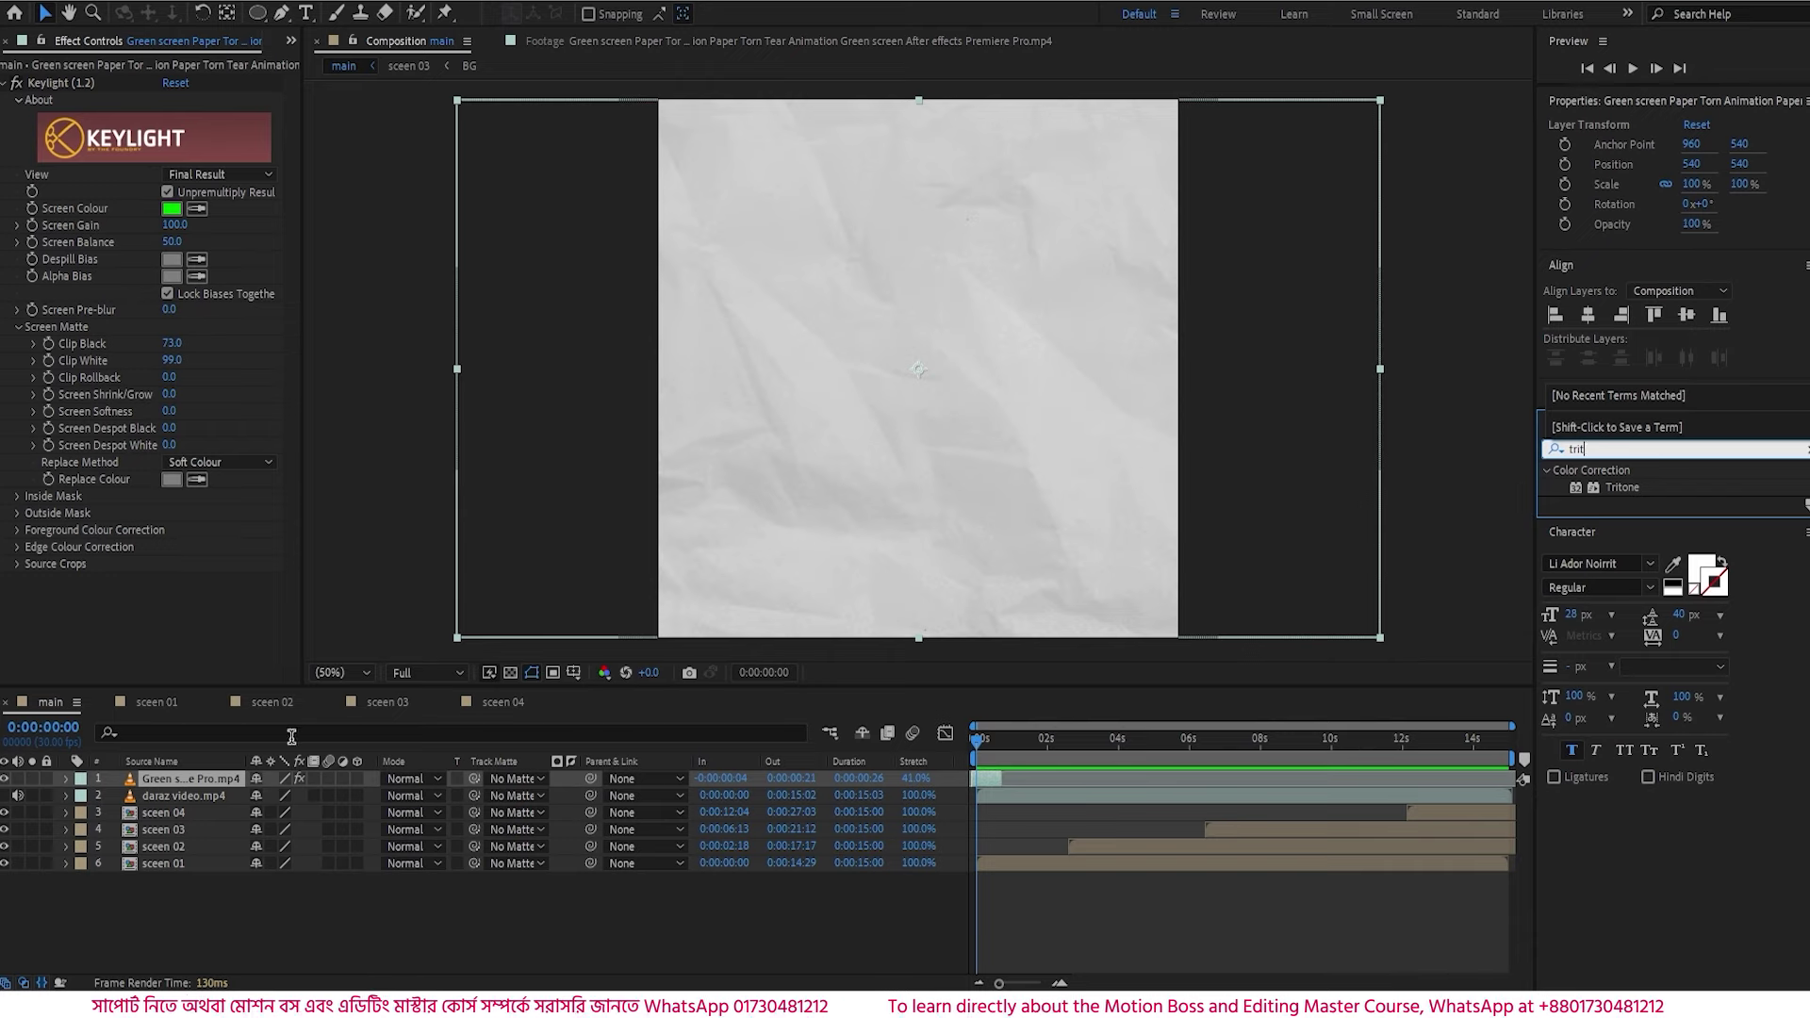
{"action": "double_click", "coordinate": [1618, 488]}
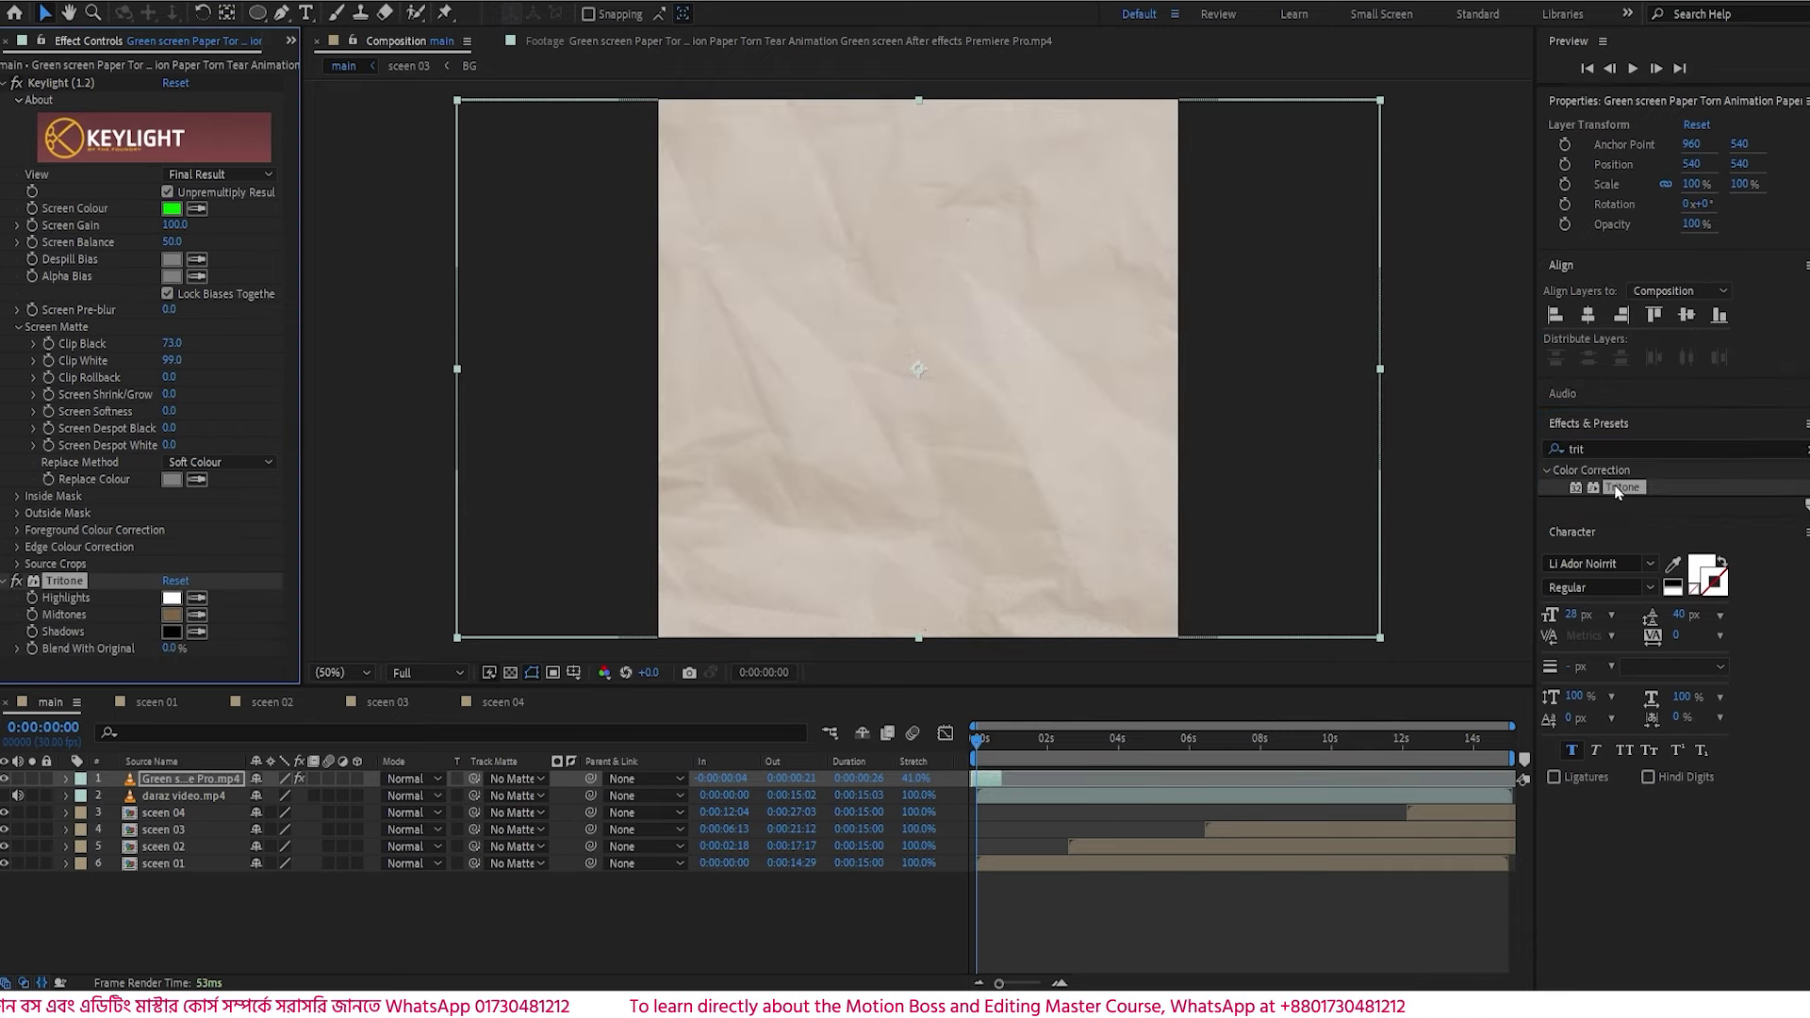
{"action": "left_click", "coordinate": [174, 599]}
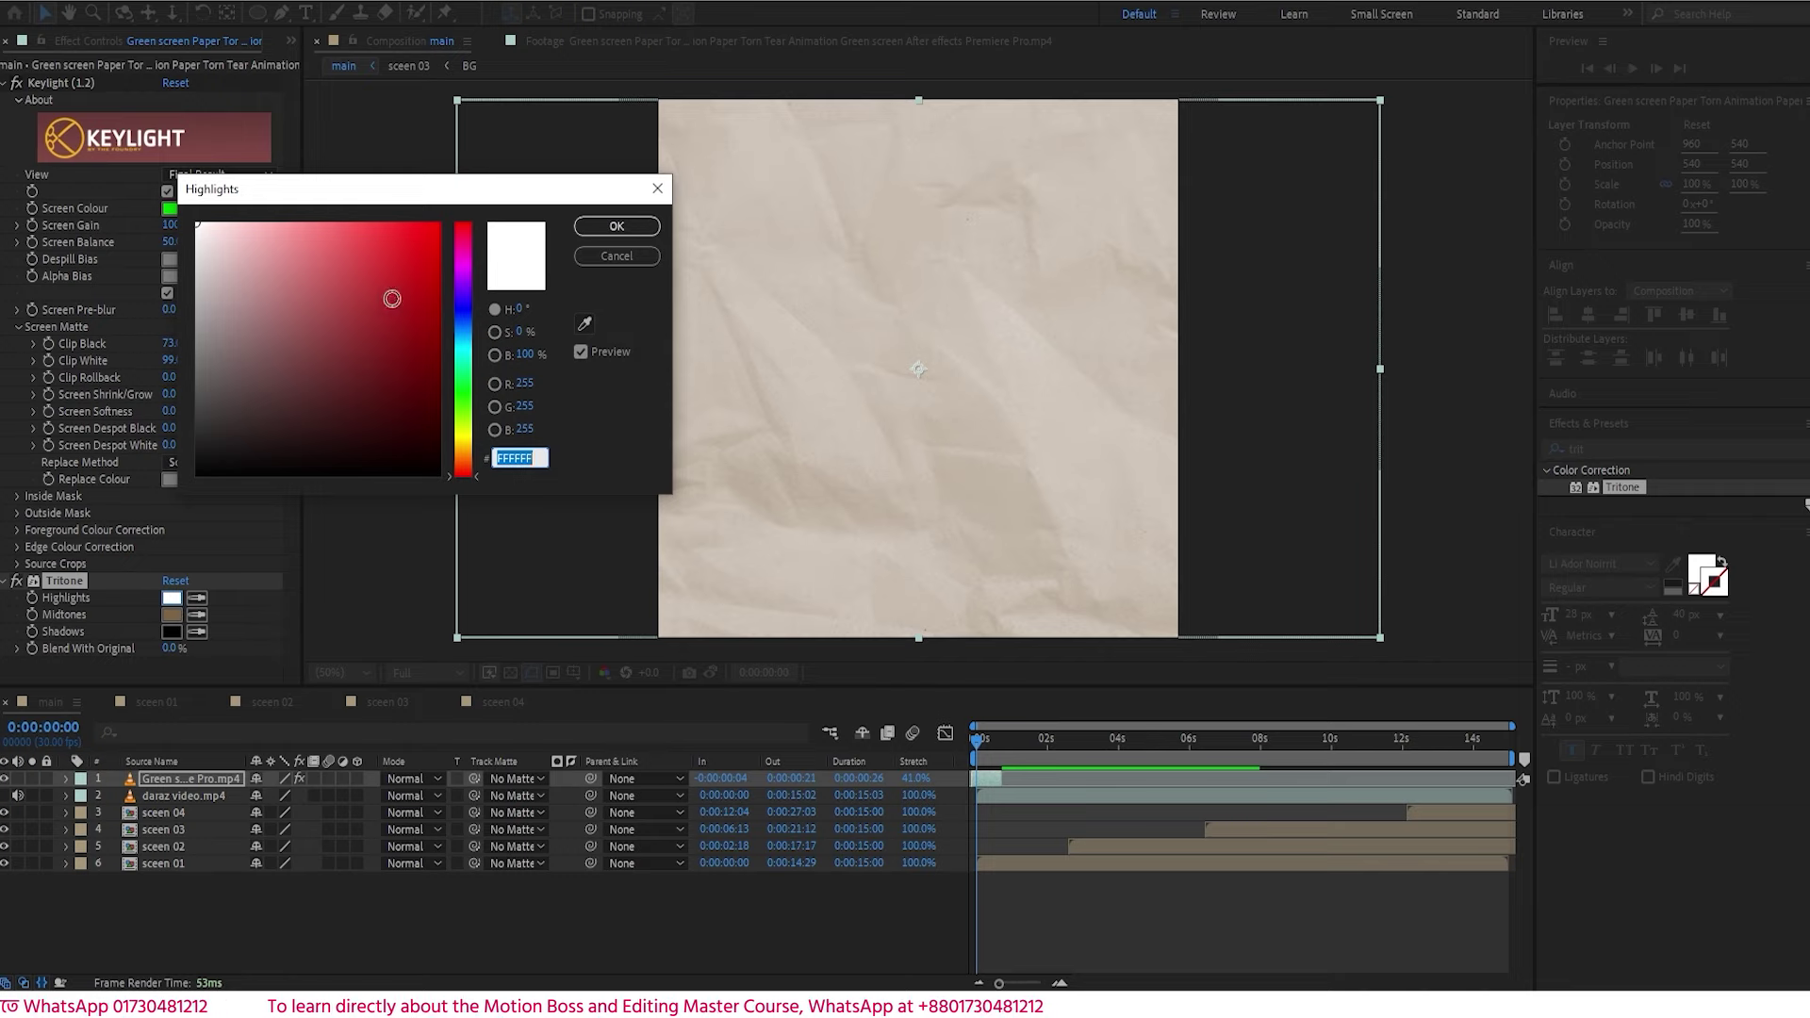
{"action": "left_click_drag", "start_coordinate": [392, 299], "coordinate": [471, 188]}
{"action": "left_click", "coordinate": [615, 227]}
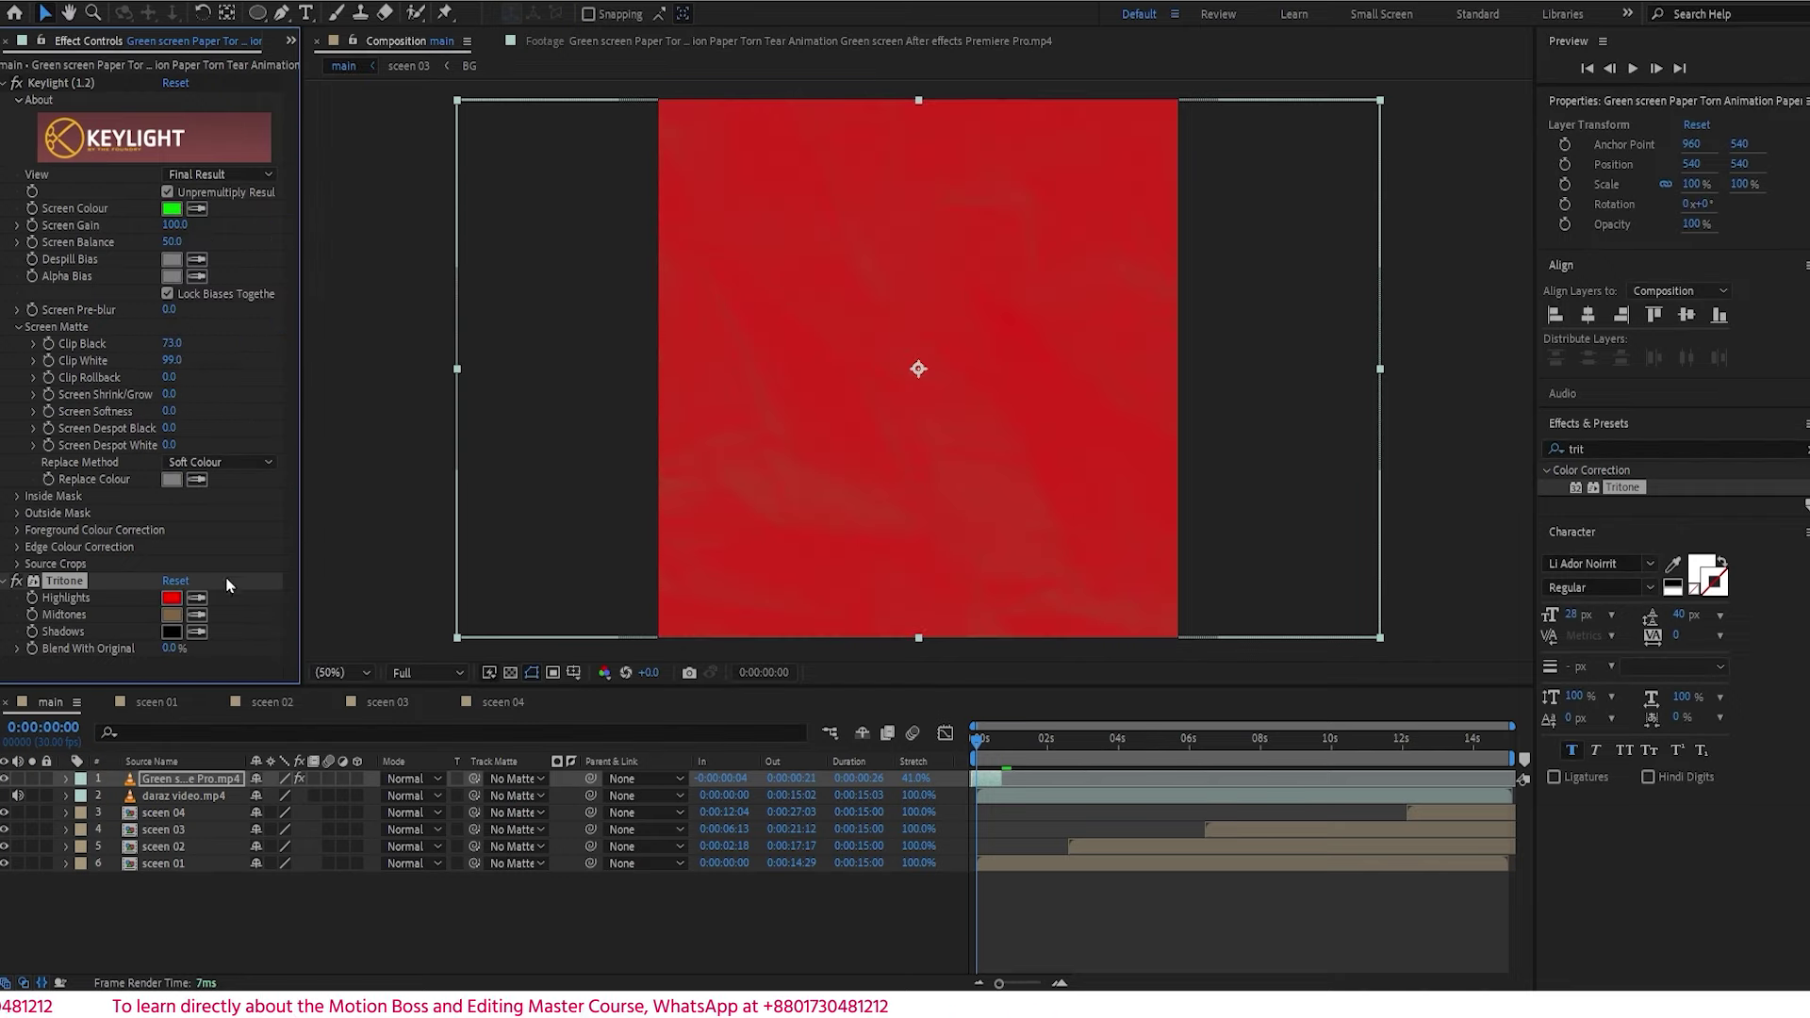
{"action": "left_click", "coordinate": [173, 618]}
{"action": "left_click_drag", "start_coordinate": [468, 245], "coordinate": [446, 232]}
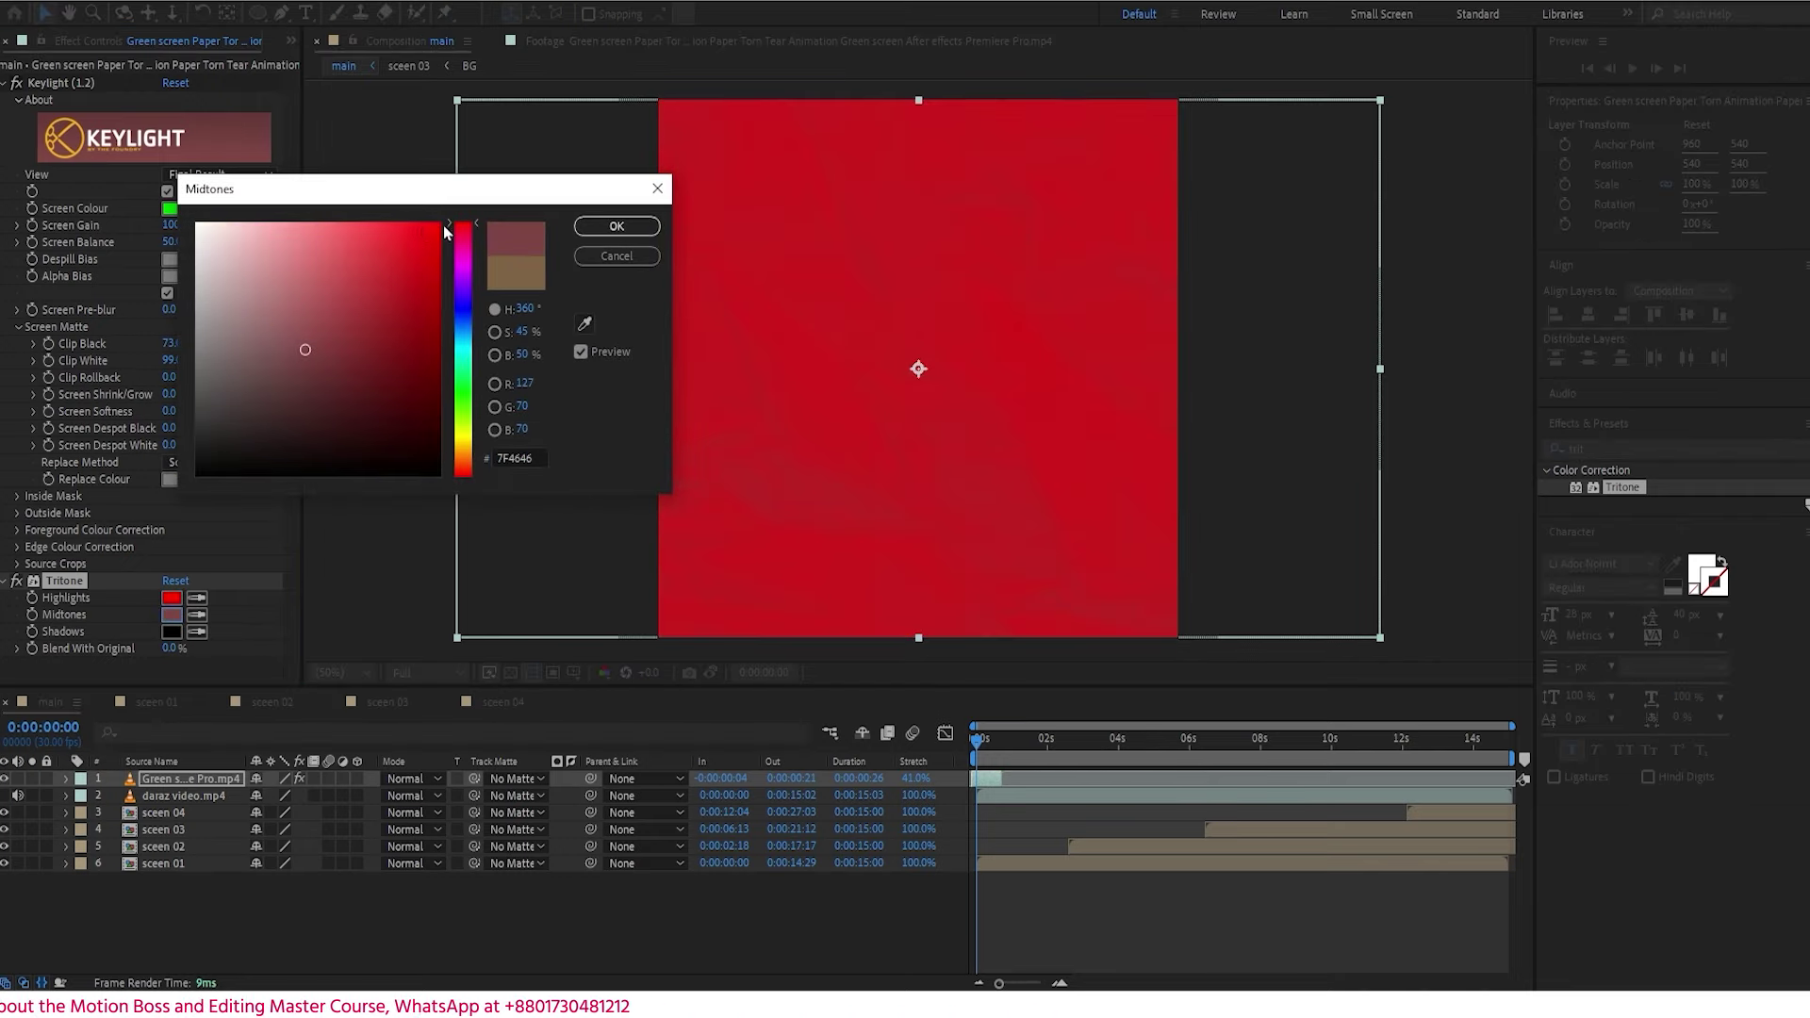
{"action": "left_click", "coordinate": [617, 227]}
{"action": "left_click_drag", "start_coordinate": [979, 740], "coordinate": [990, 749]}
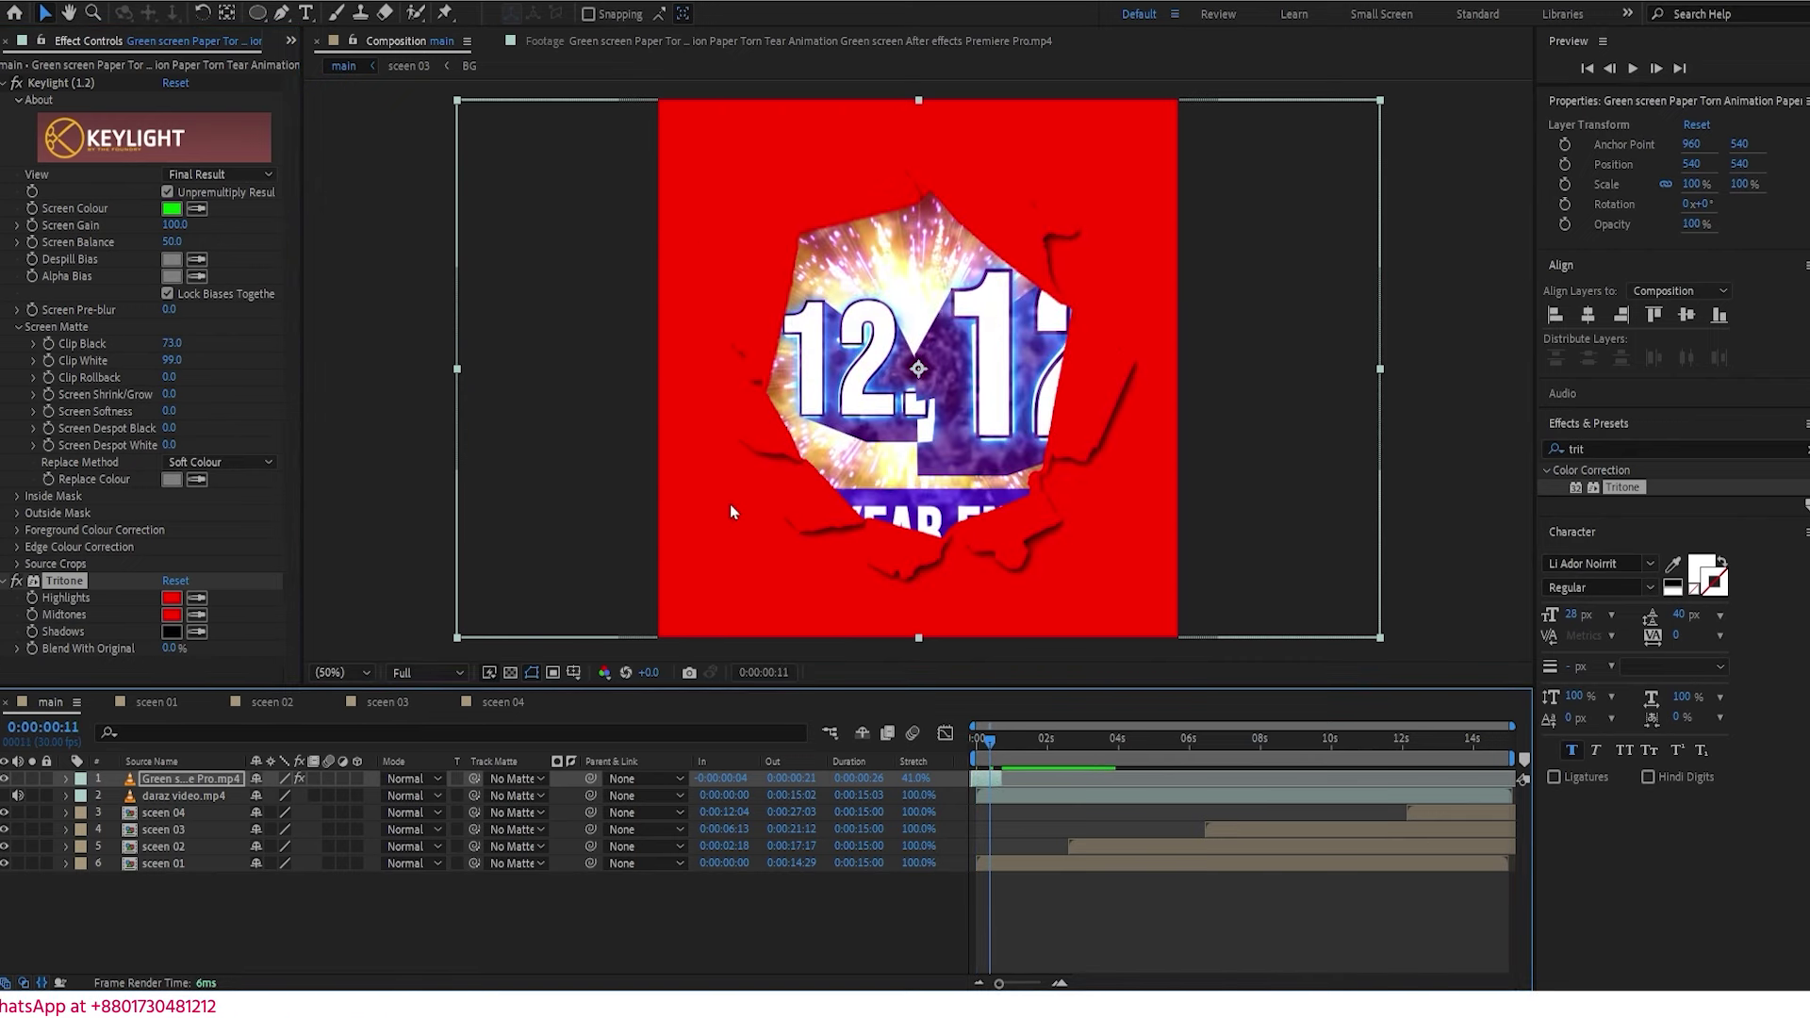
- Darken the Tritone Highlights and Midtones to deep reds that show the paper folds, and play main from the start
{"action": "left_click", "coordinate": [172, 598]}
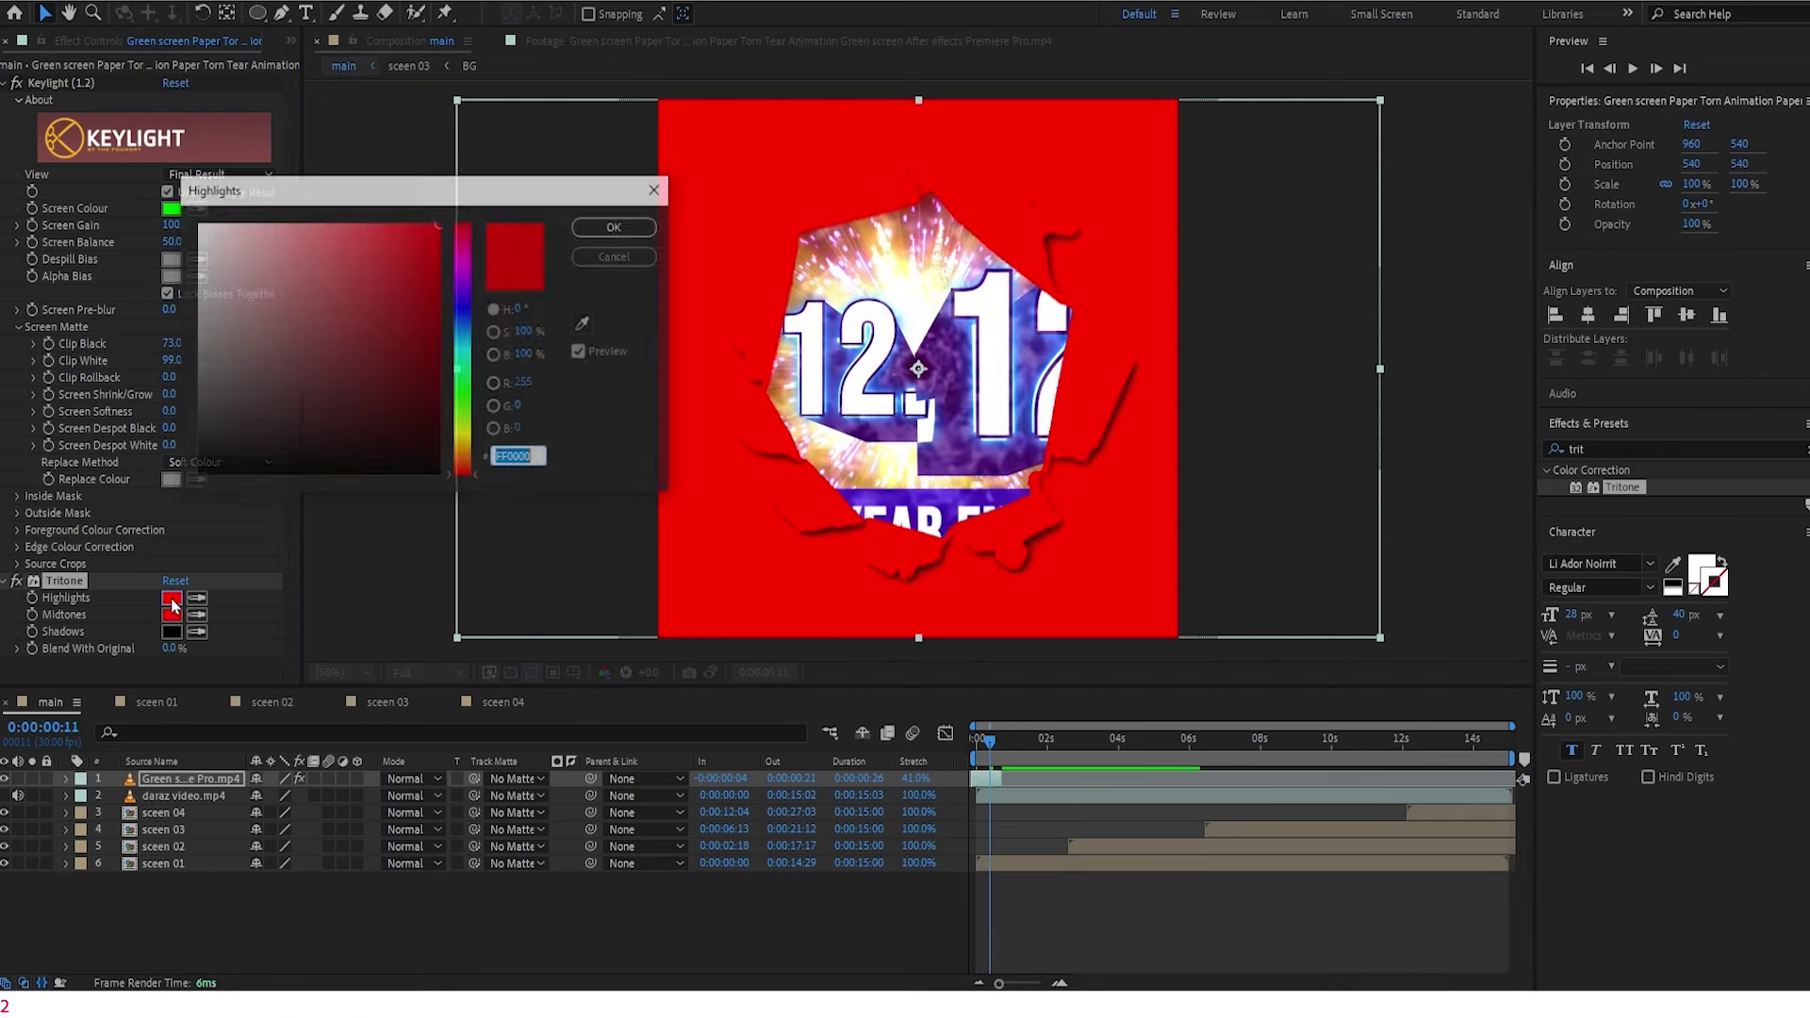
{"action": "left_click", "coordinate": [440, 276]}
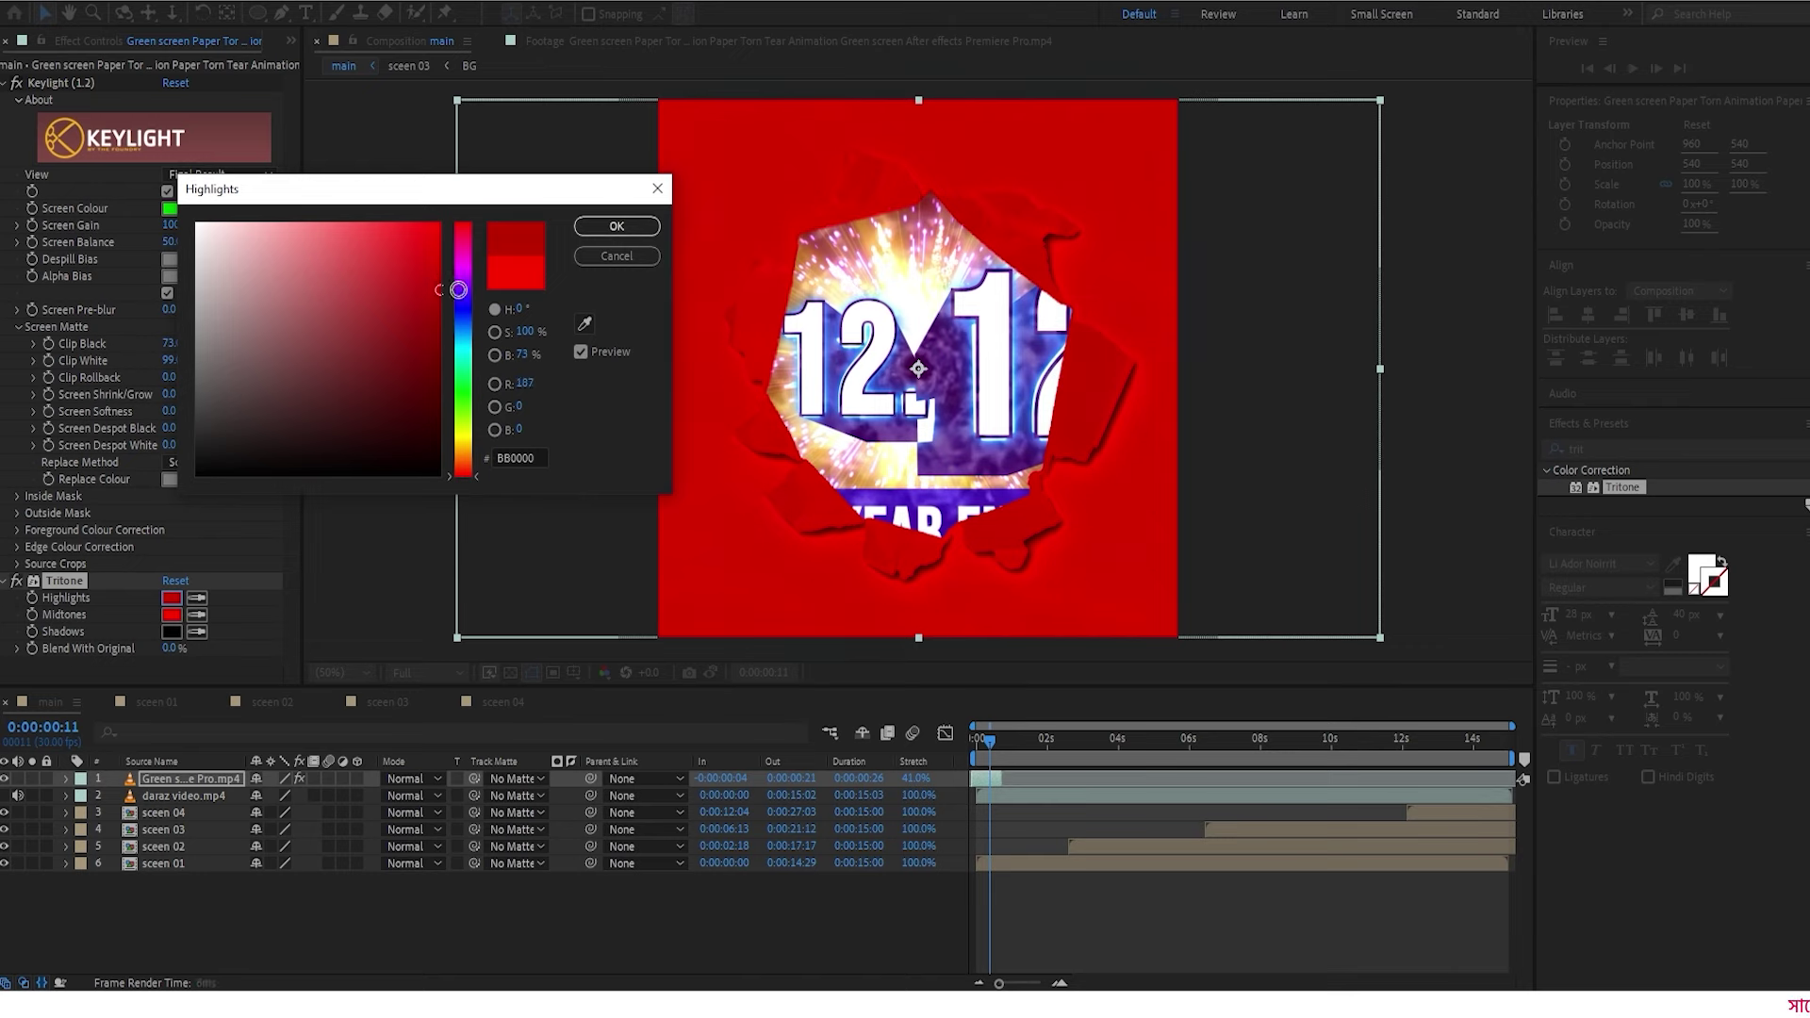
{"action": "left_click_drag", "start_coordinate": [473, 287], "coordinate": [494, 407]}
{"action": "left_click", "coordinate": [616, 226]}
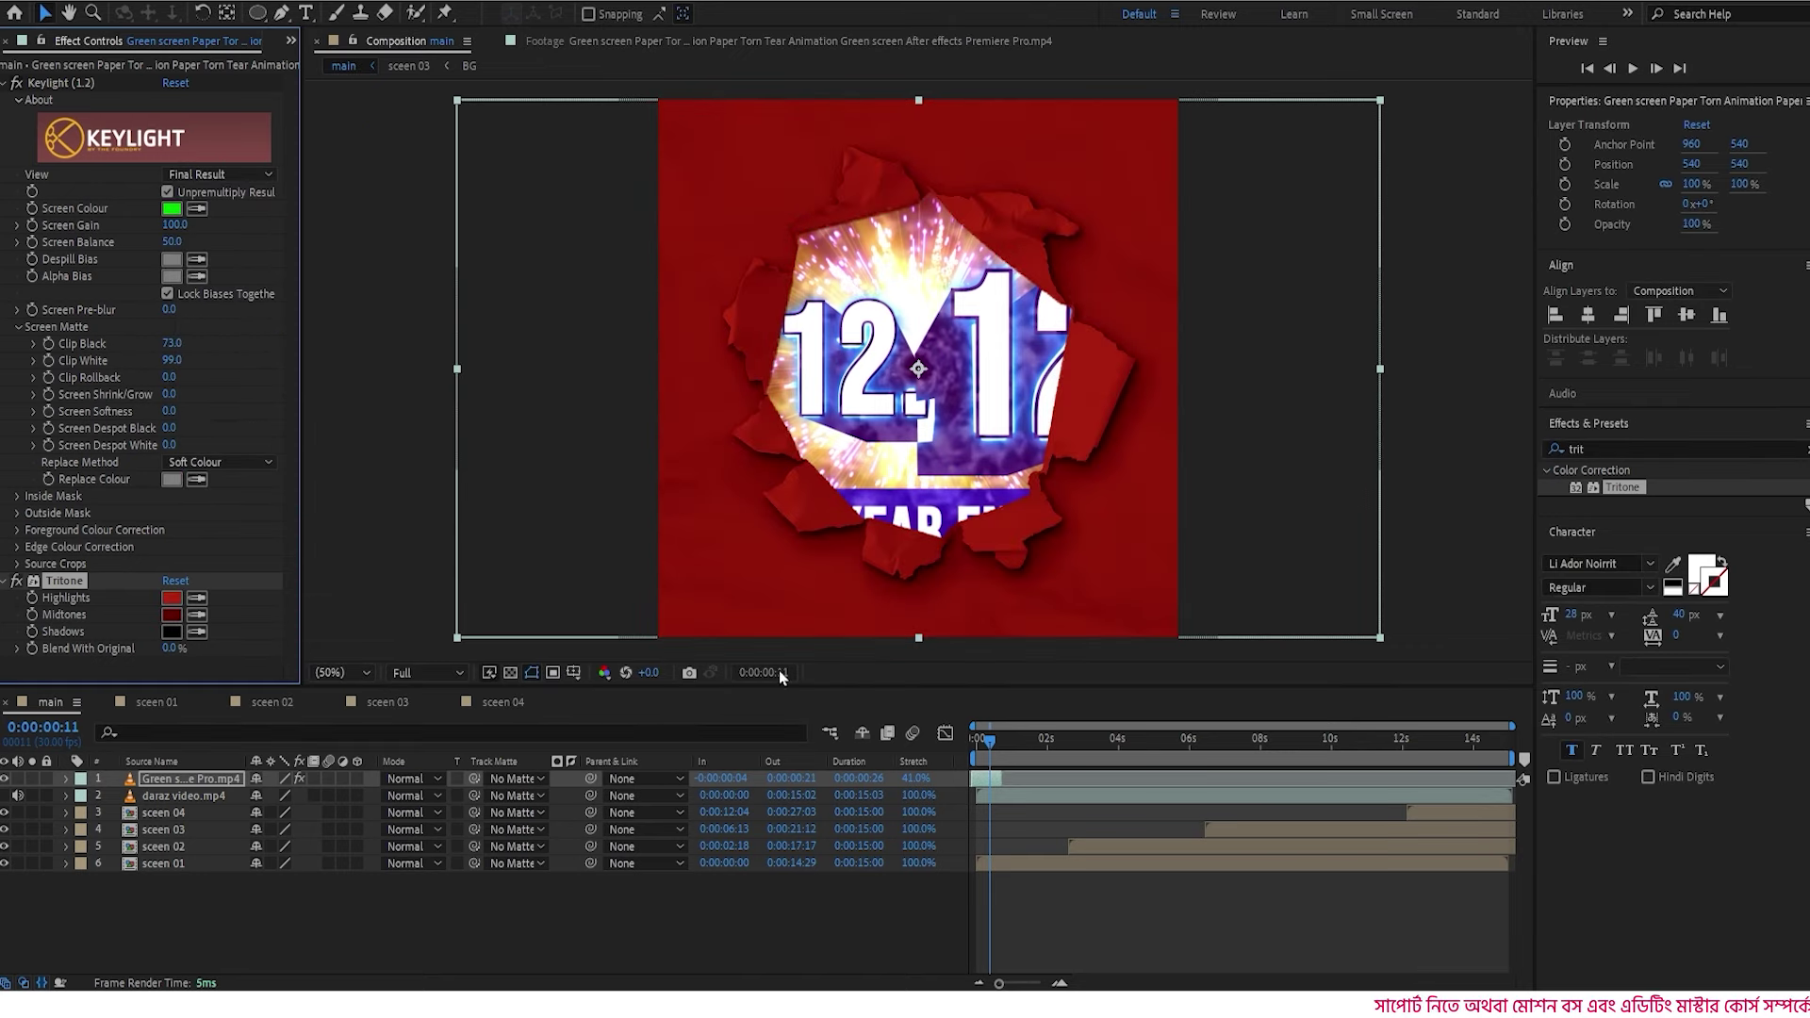
{"action": "left_click_drag", "start_coordinate": [980, 749], "coordinate": [969, 765]}
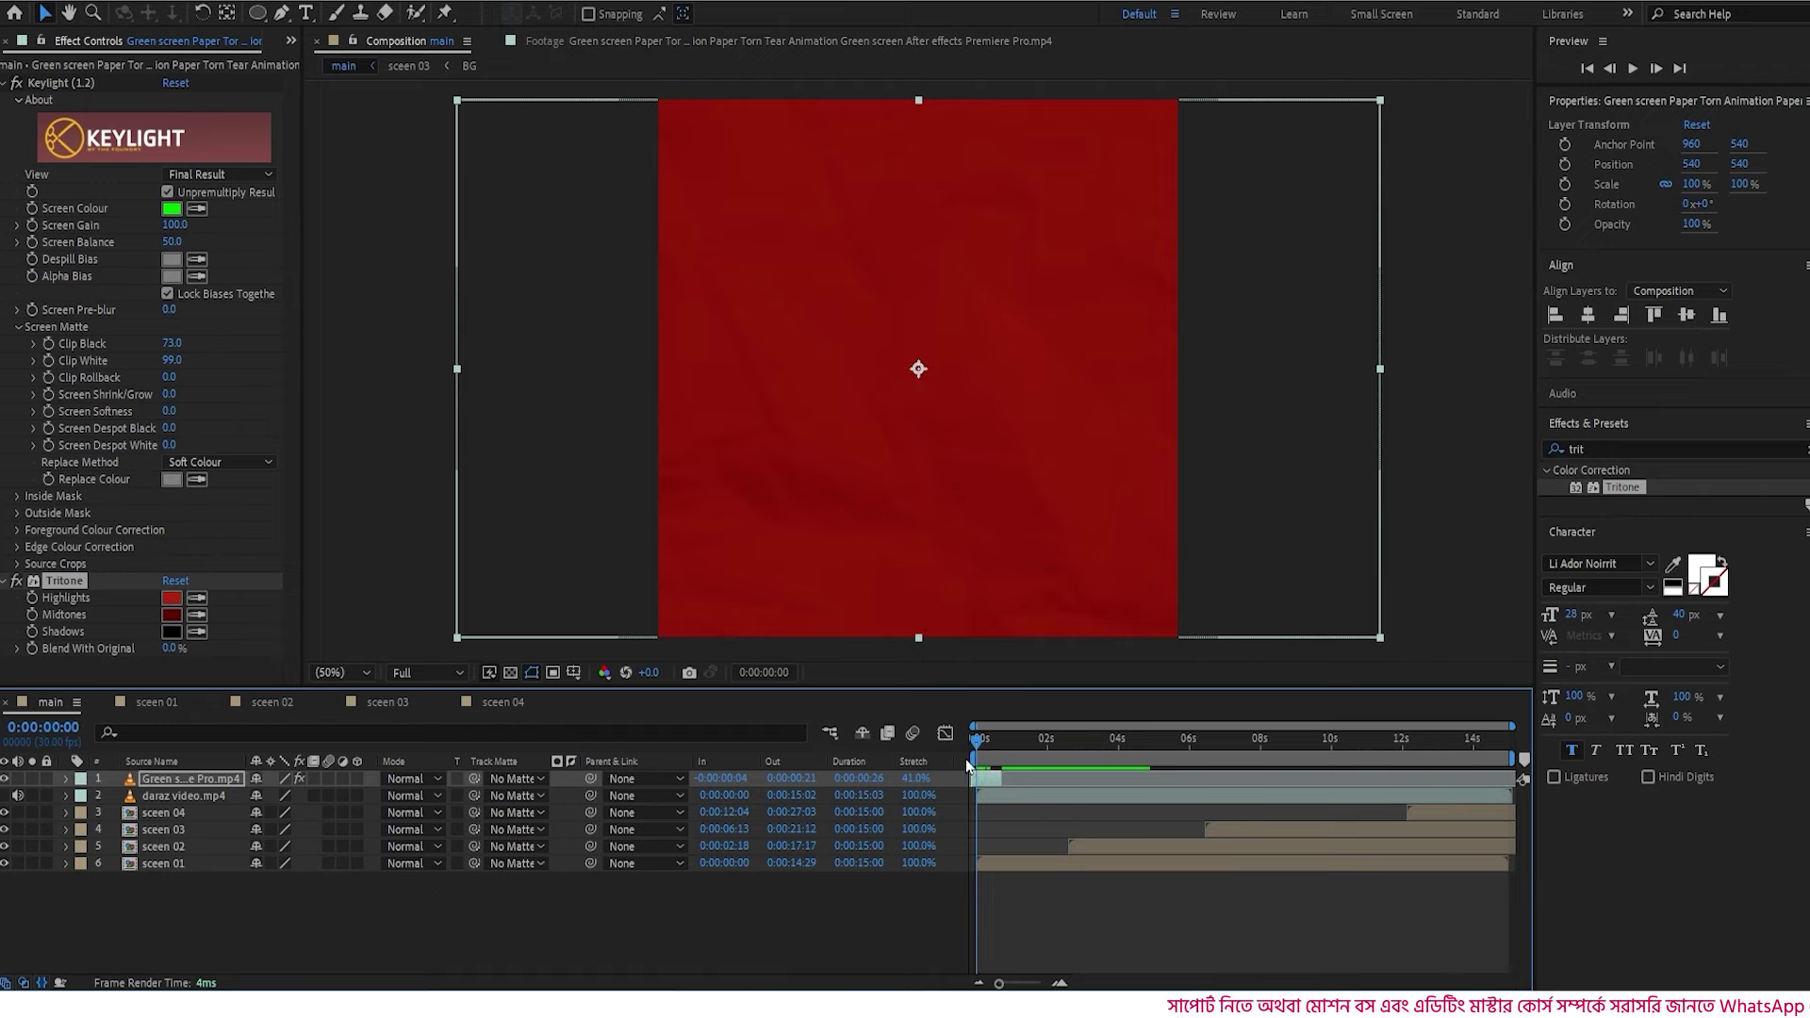
{"action": "key", "text": "space"}
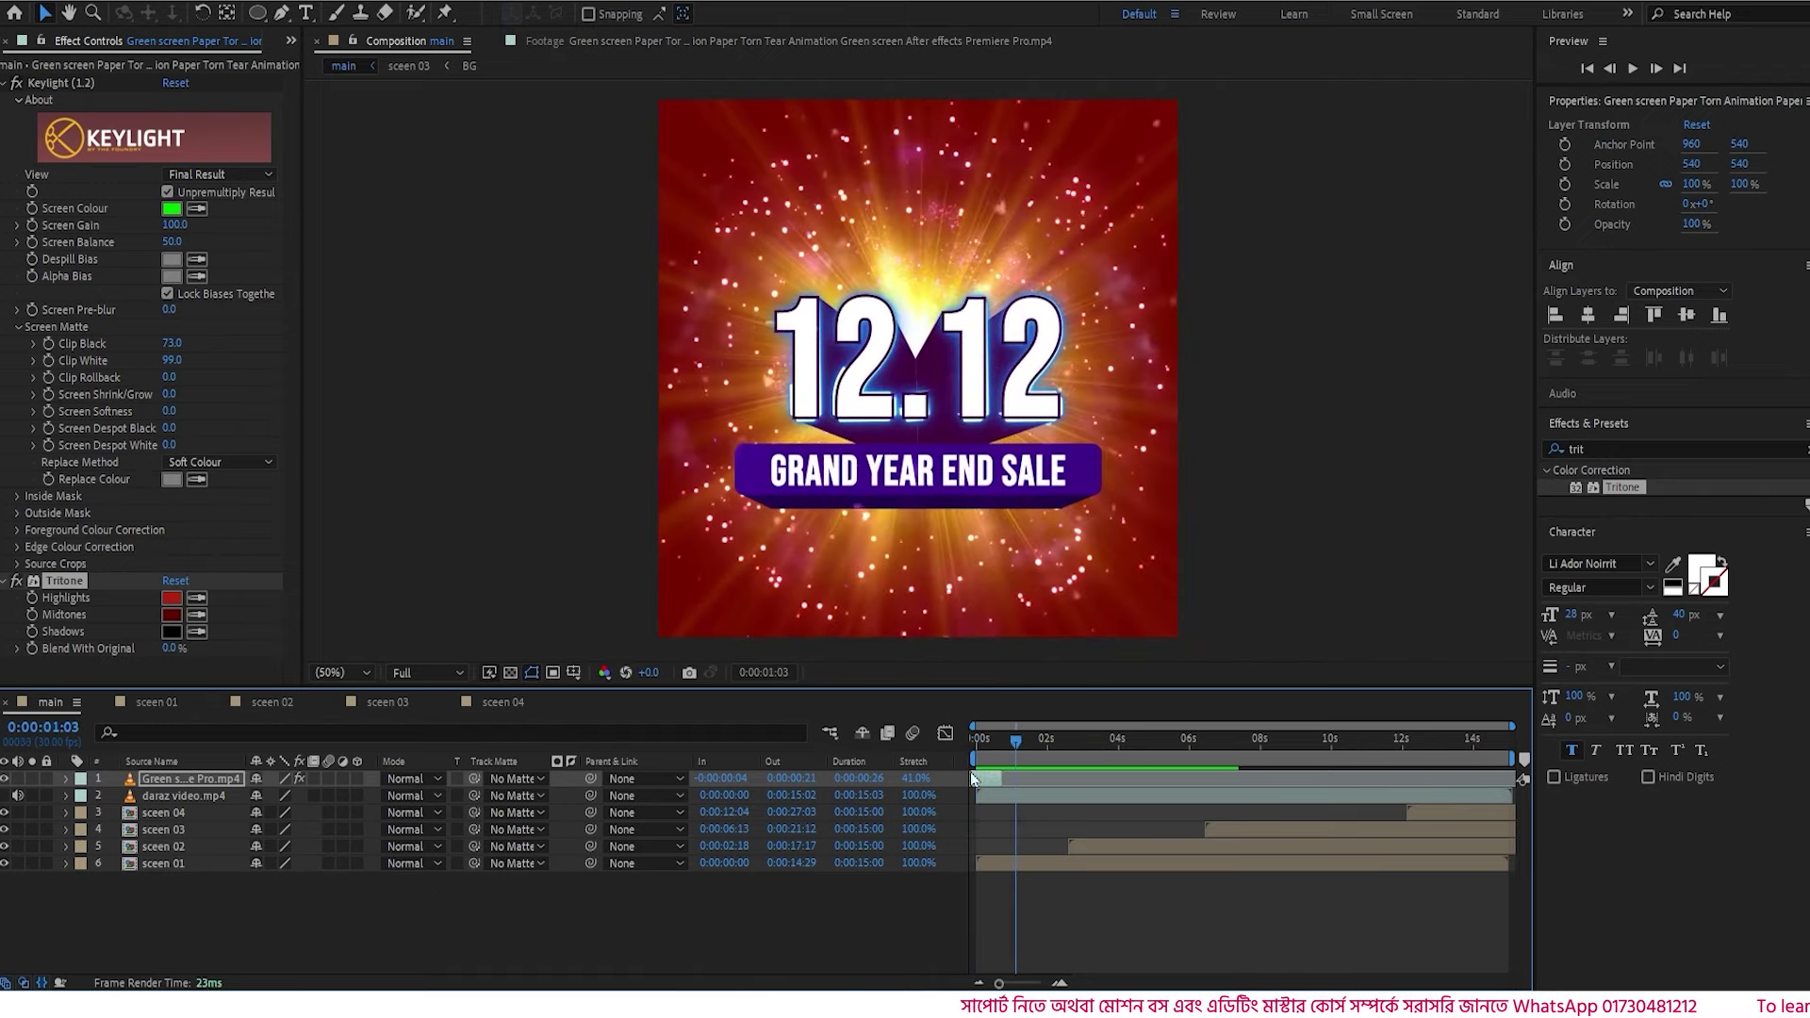
{"action": "left_click", "coordinate": [987, 759]}
{"action": "key", "text": "space"}
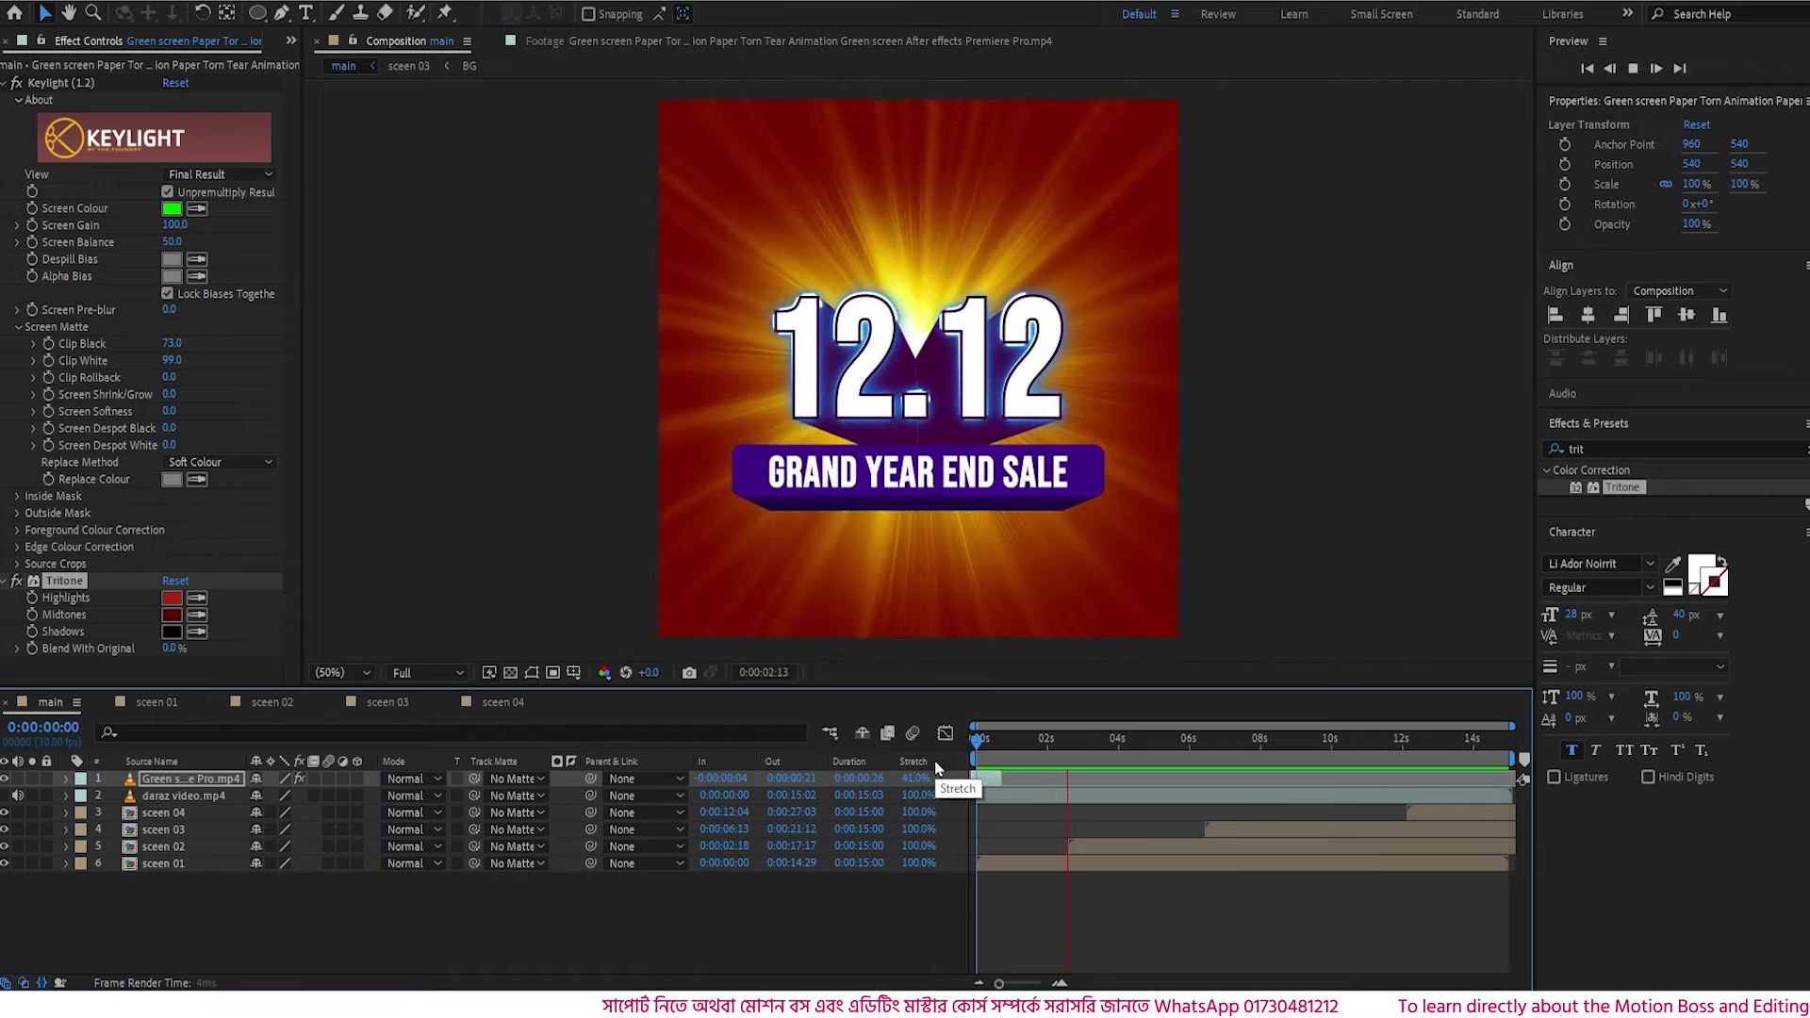
- Go to 0:00:06:16 in main and examine the boy and phone images in the project's Footage folder
{"action": "left_click", "coordinate": [1202, 758]}
{"action": "left_click", "coordinate": [1209, 750]}
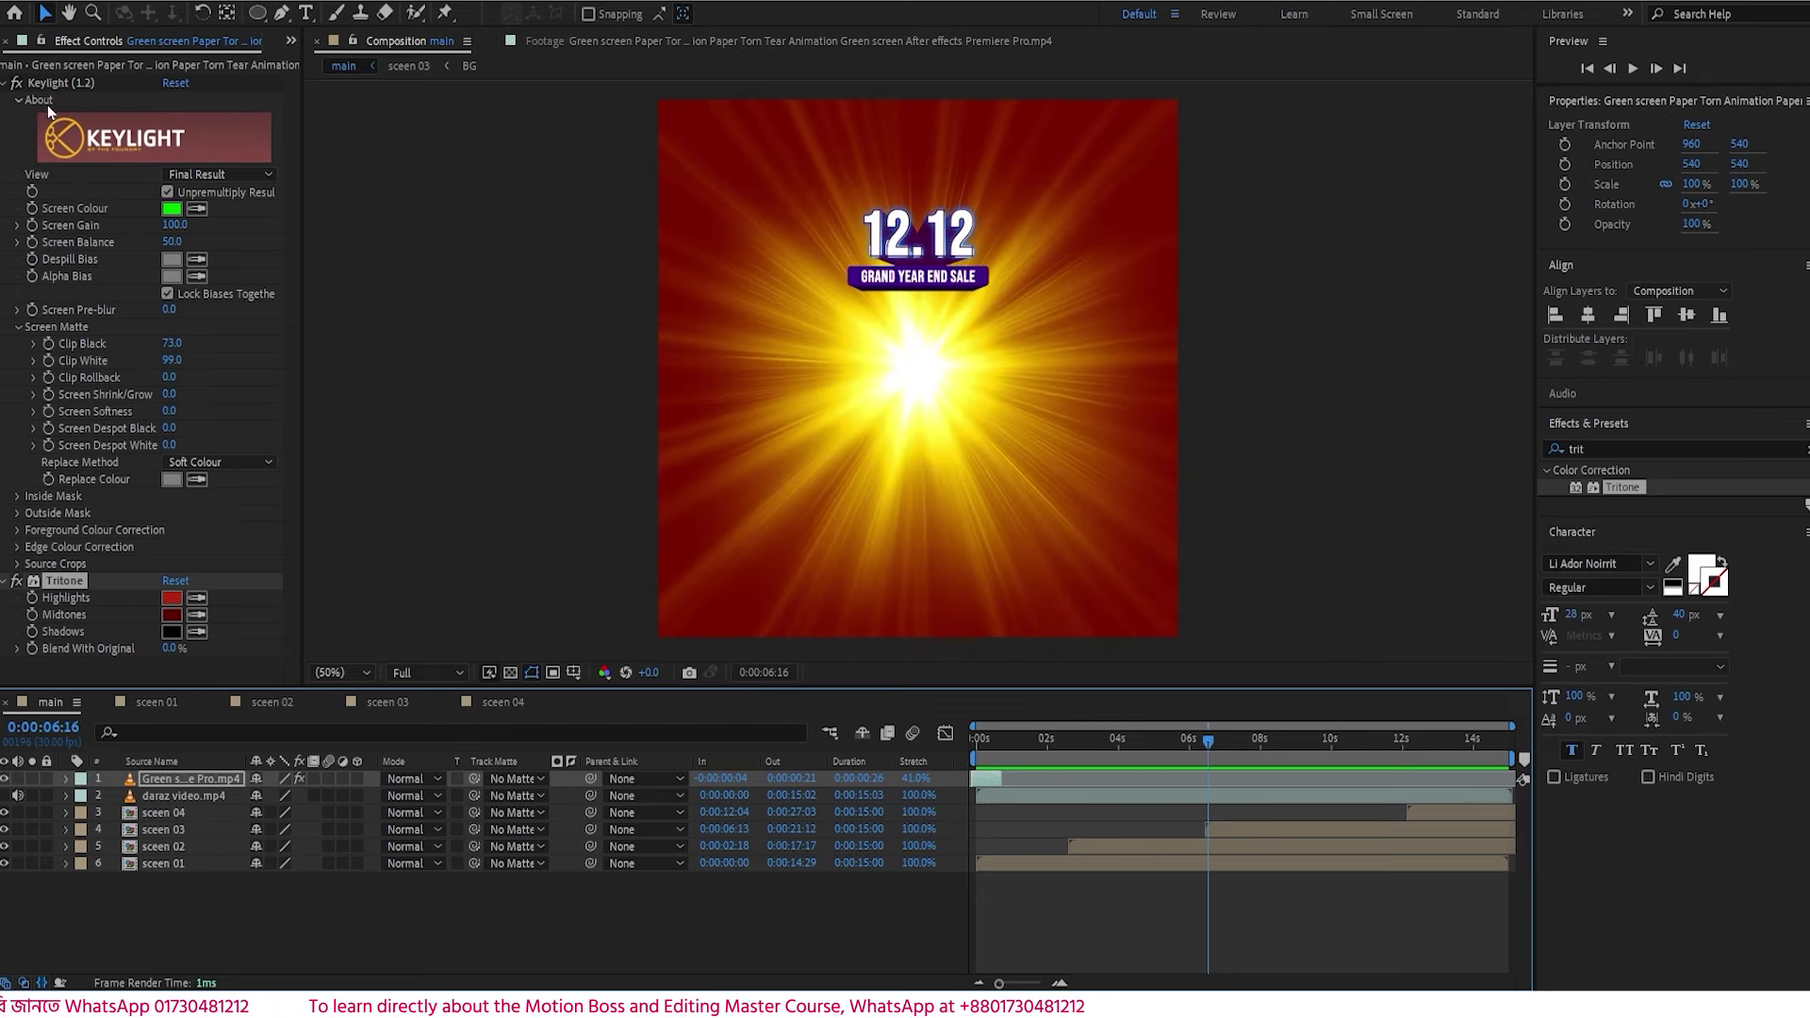
{"action": "left_click", "coordinate": [4, 83]}
{"action": "left_click", "coordinate": [291, 41]}
{"action": "left_click", "coordinate": [330, 65]}
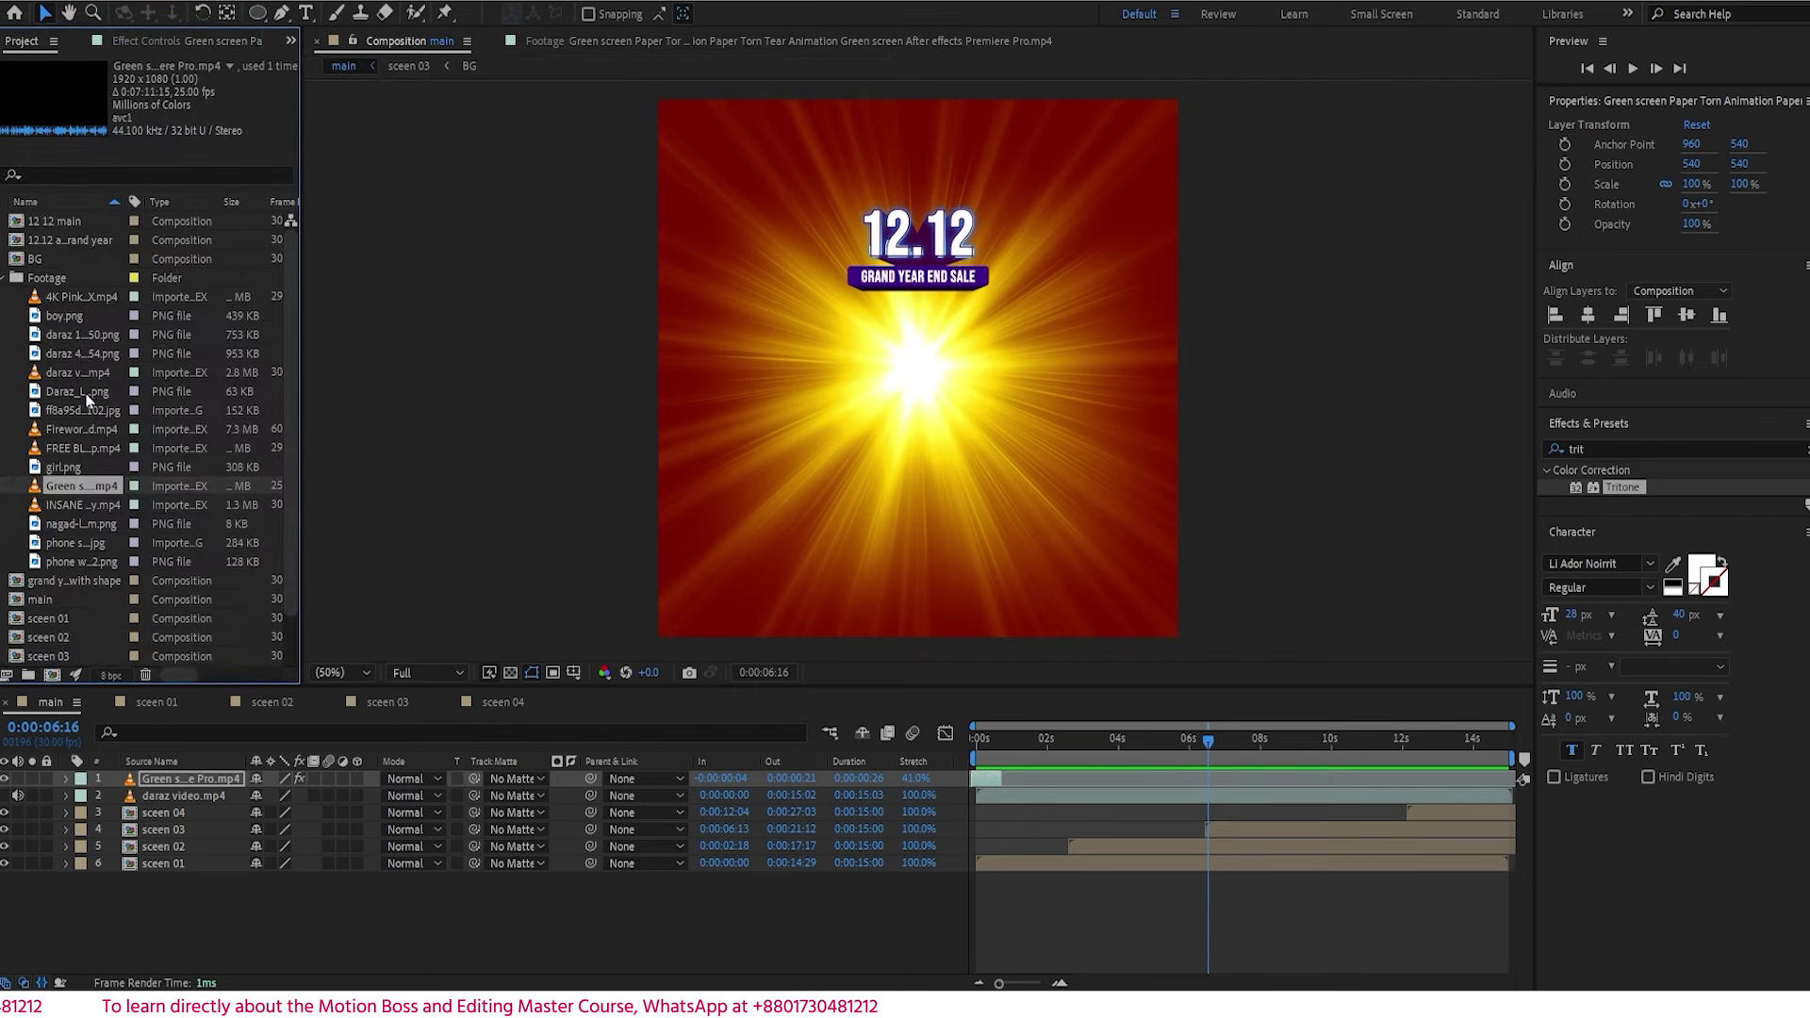
{"action": "double_click", "coordinate": [68, 315]}
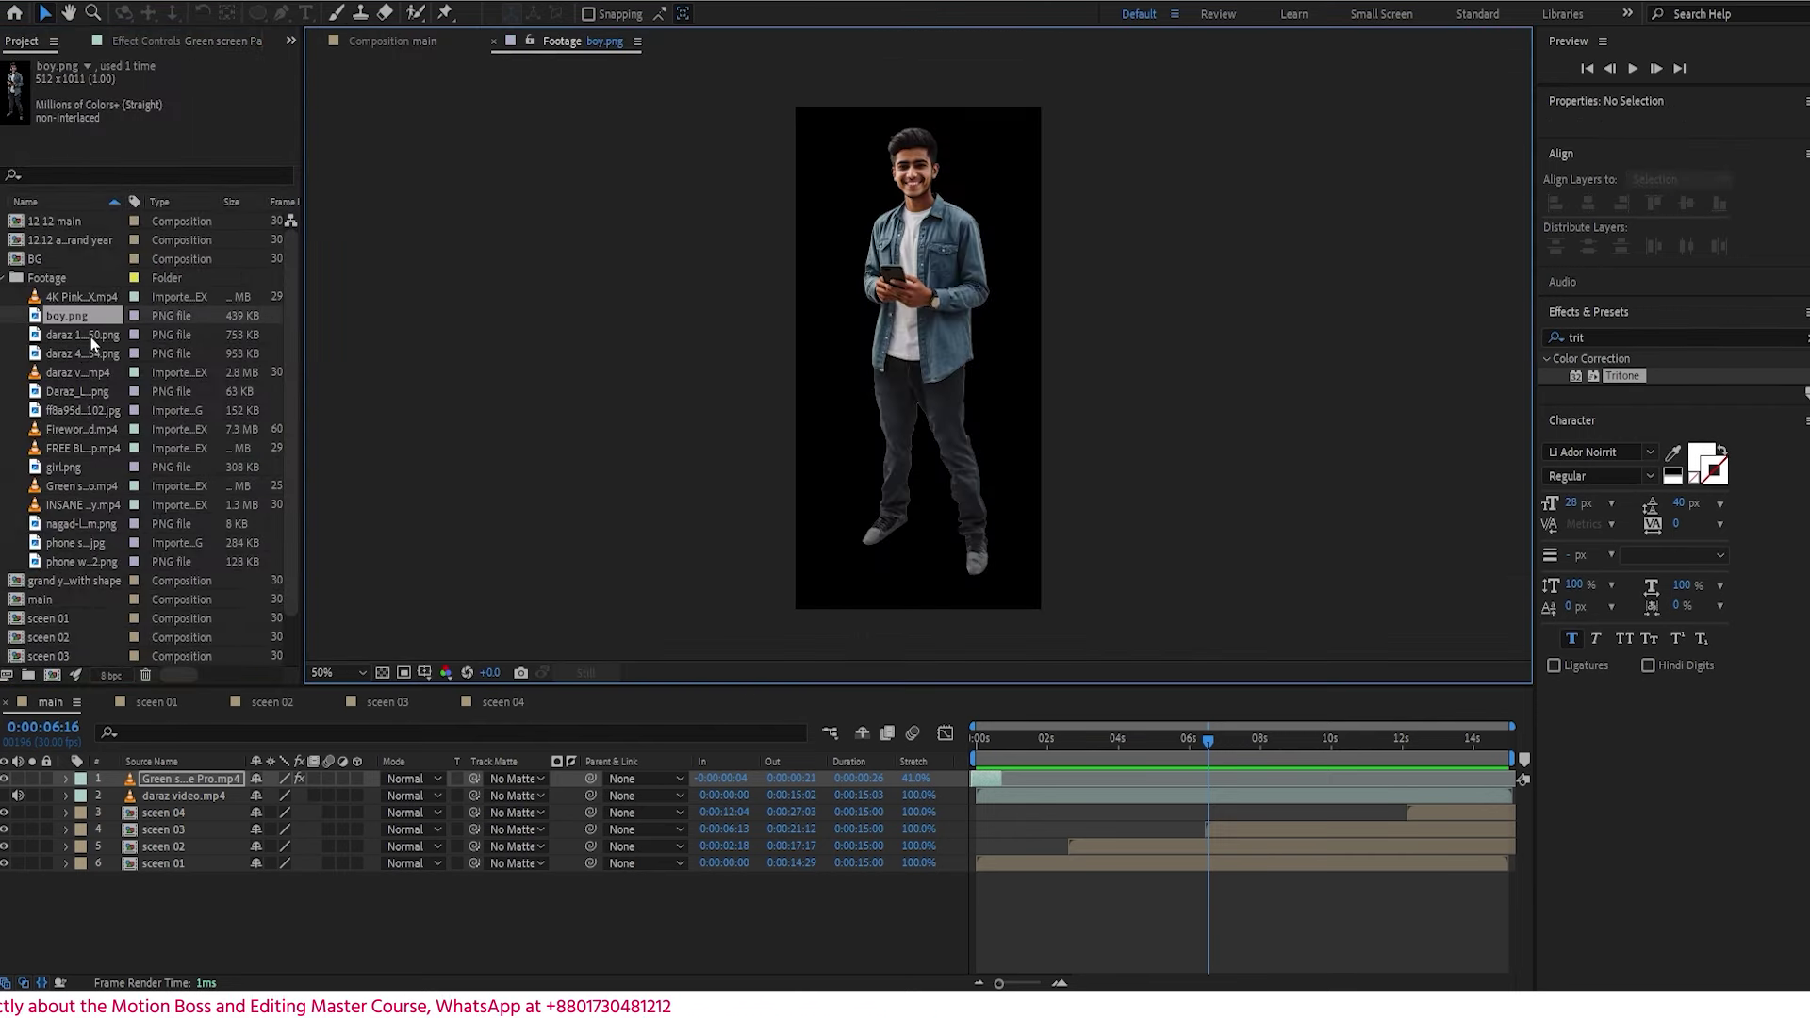
{"action": "double_click", "coordinate": [90, 336]}
{"action": "double_click", "coordinate": [75, 543]}
{"action": "double_click", "coordinate": [78, 563]}
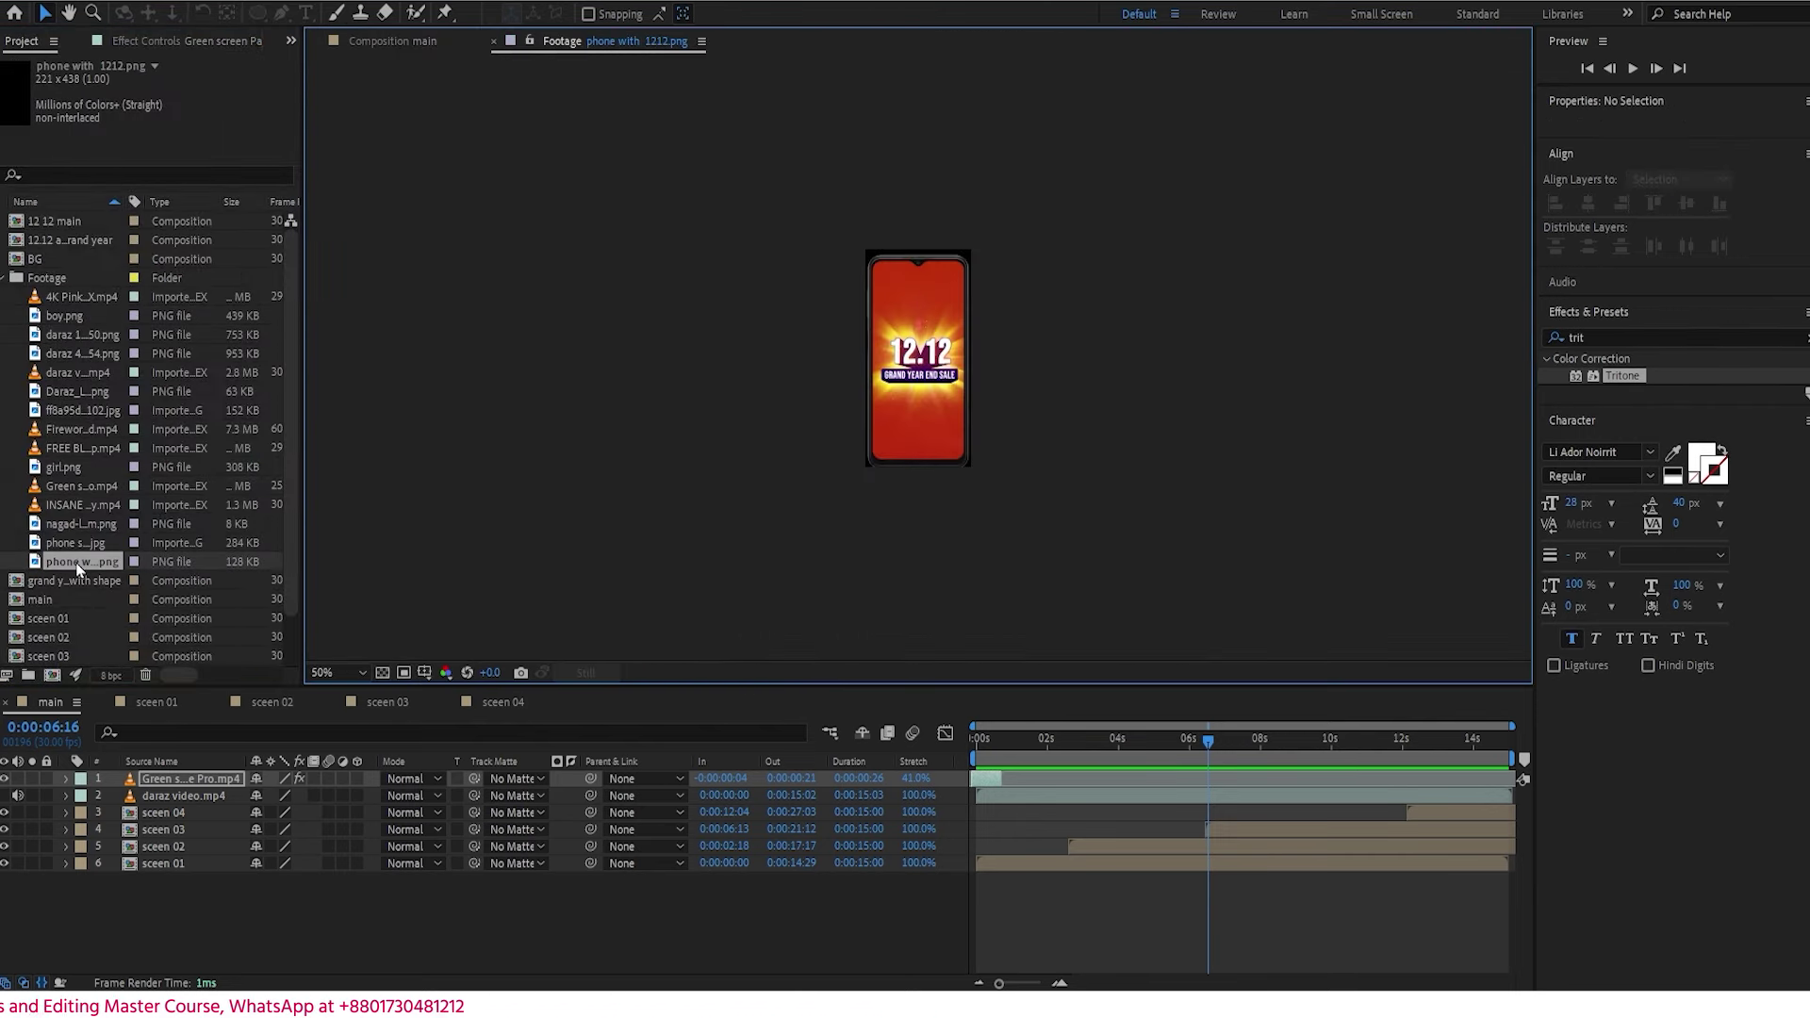
{"action": "left_click", "coordinate": [394, 42]}
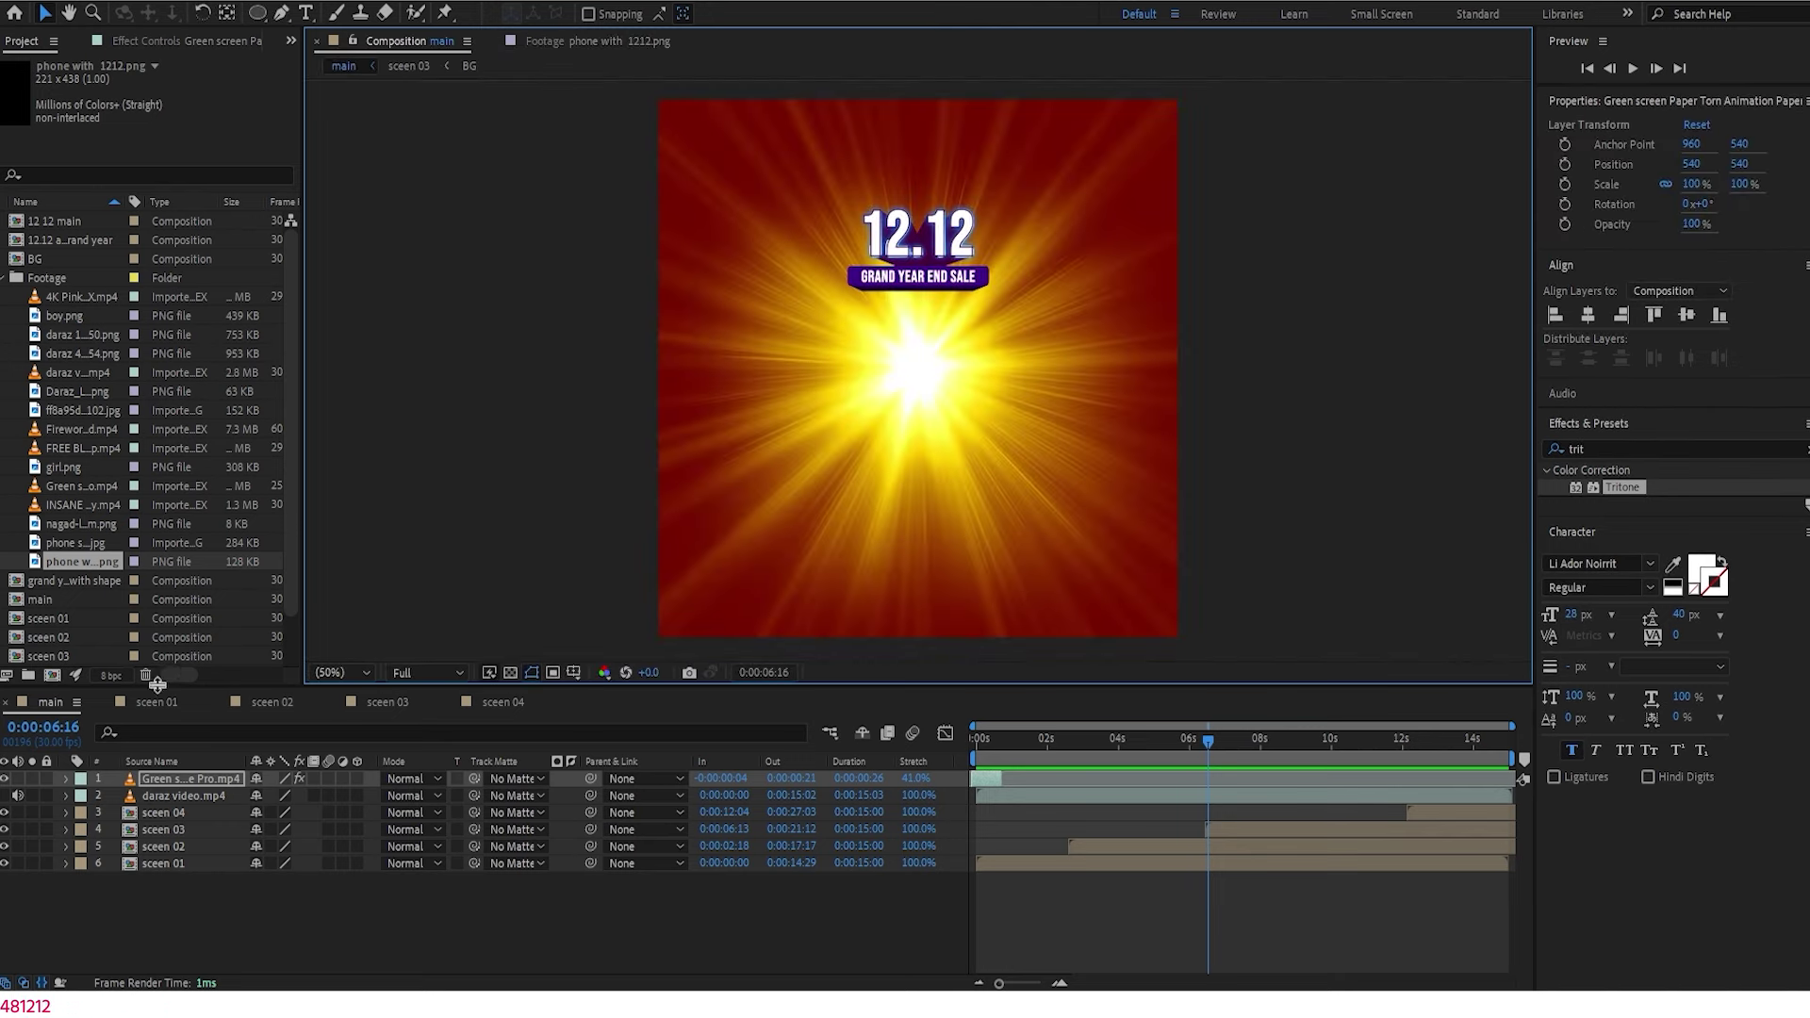
- Add phone with 1212.png to main directly above sceen 03, starting at 0:00:06:13, and rotate it to 46°
{"action": "left_click_drag", "start_coordinate": [98, 566], "coordinate": [99, 649]}
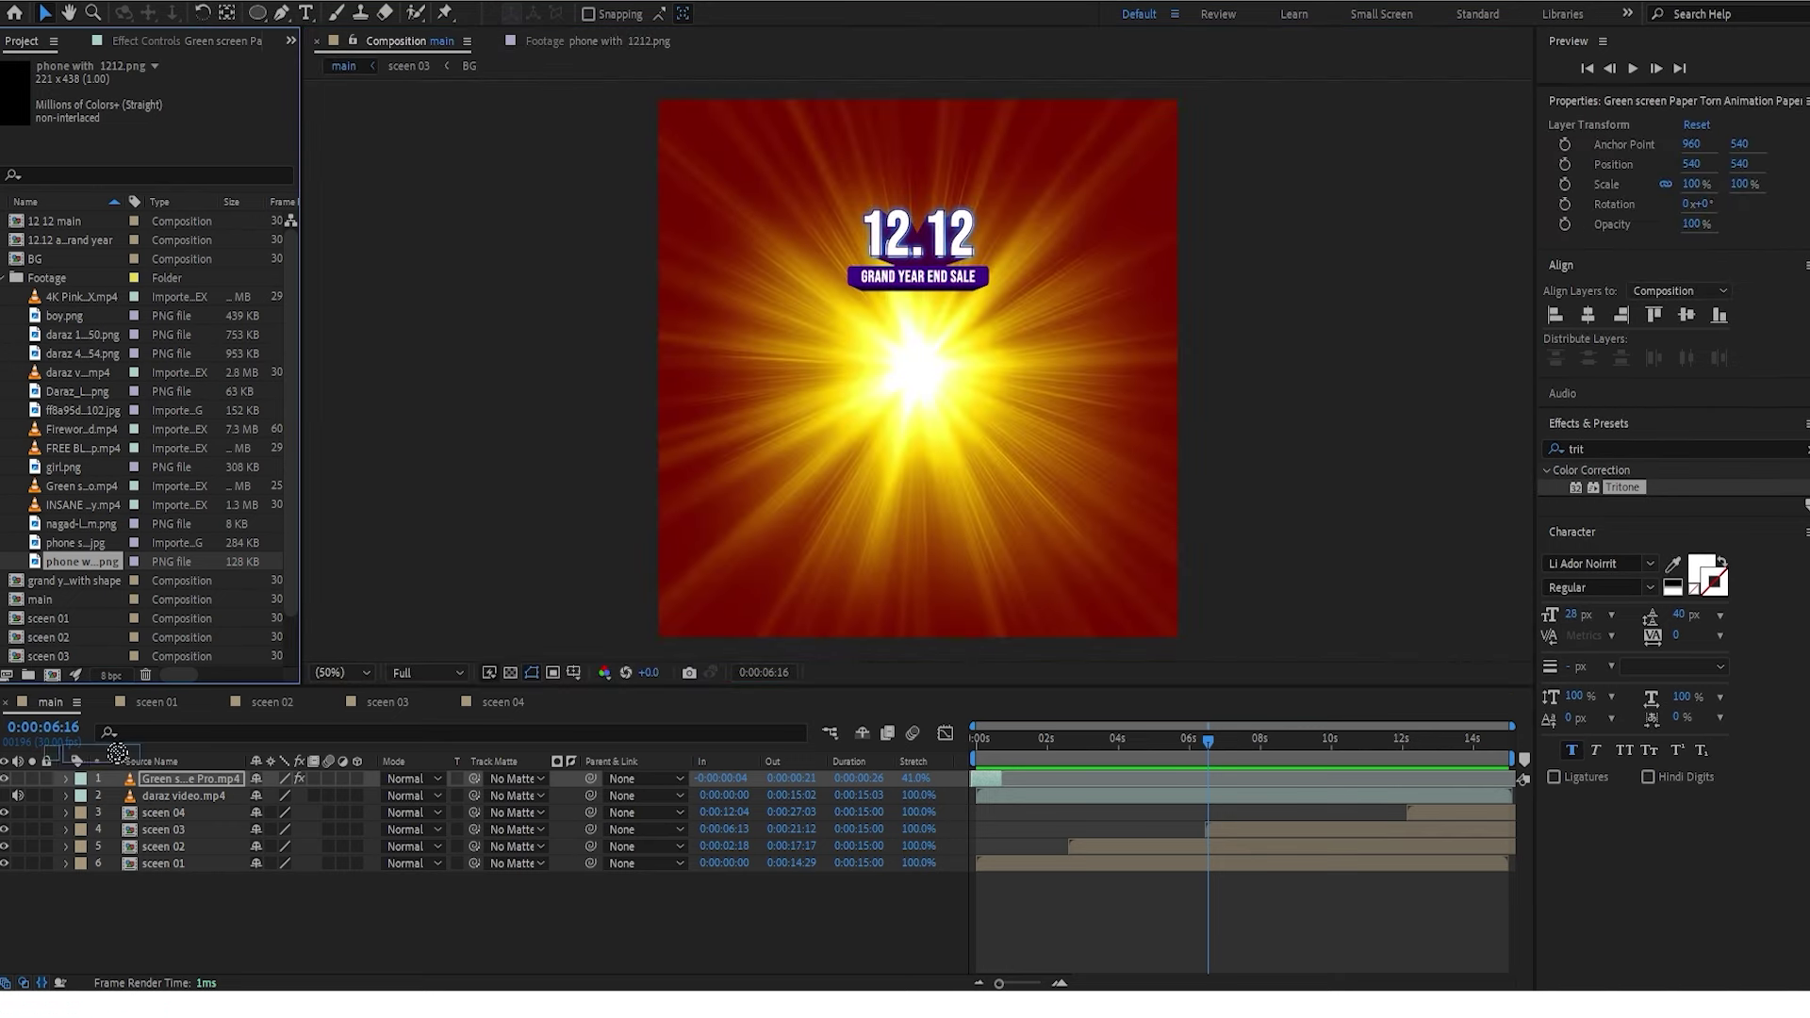
{"action": "left_click_drag", "start_coordinate": [131, 800], "coordinate": [1218, 829]}
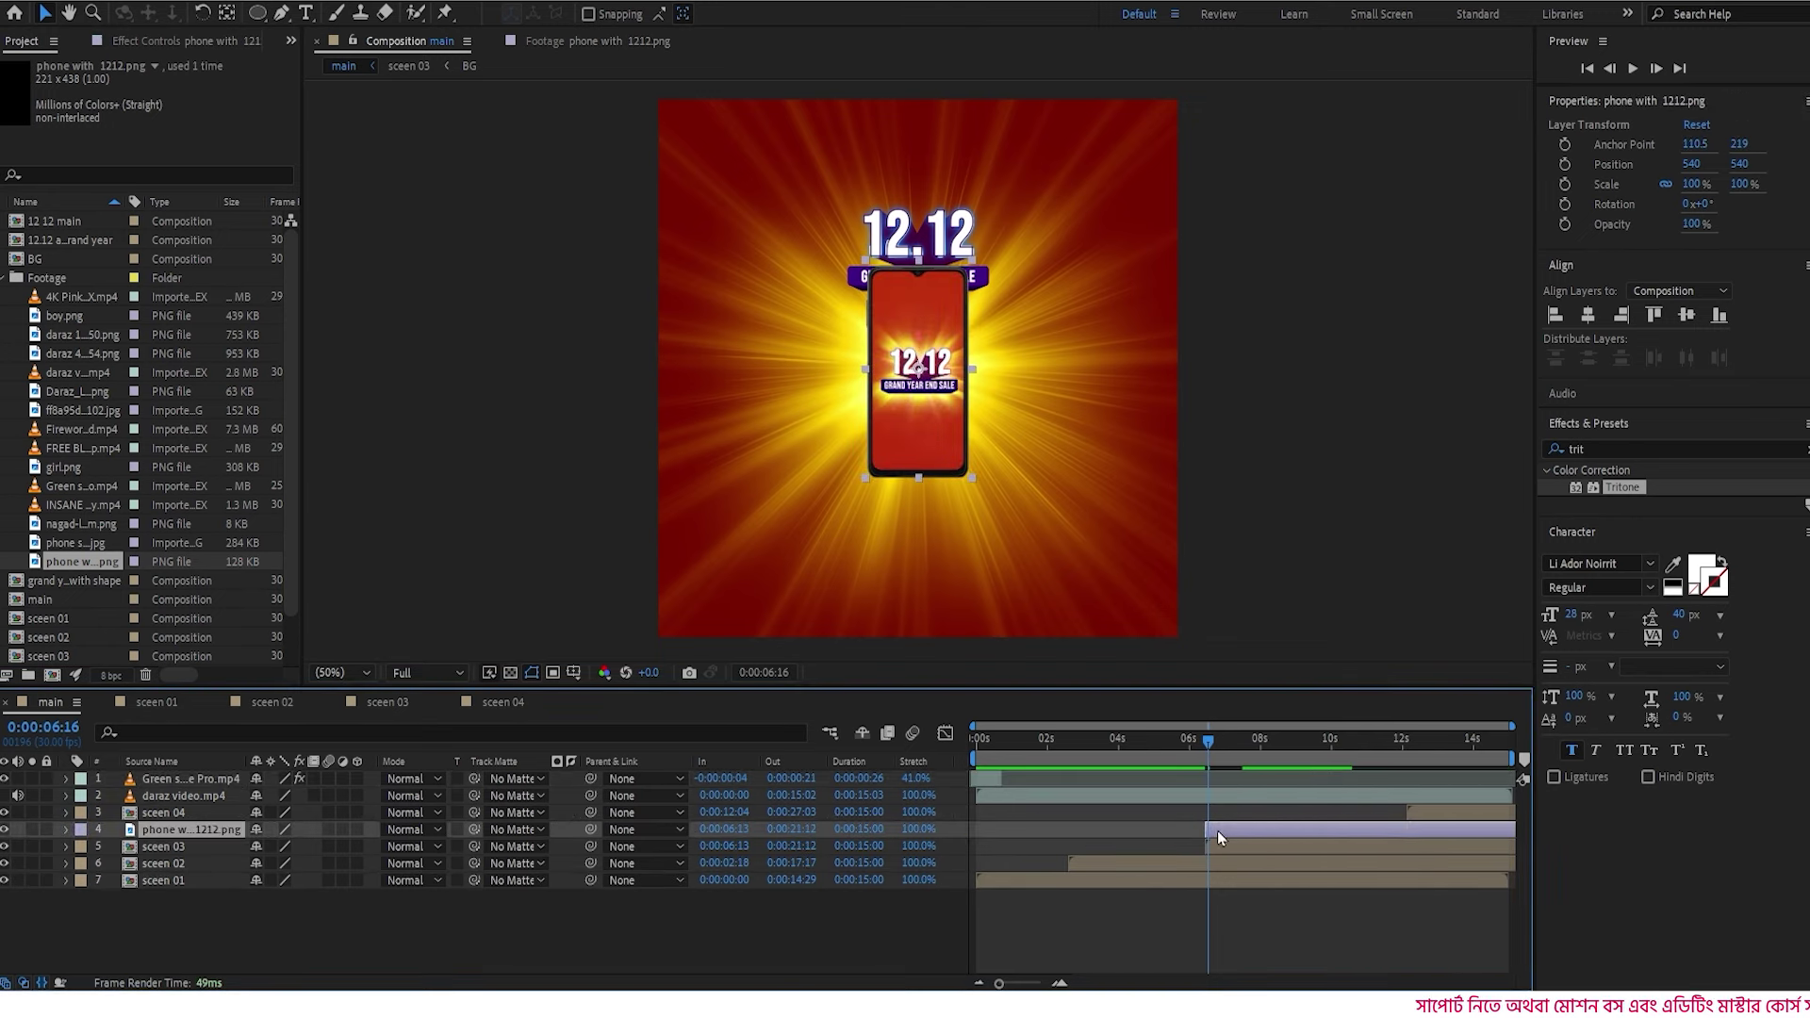
{"action": "key", "text": "r"}
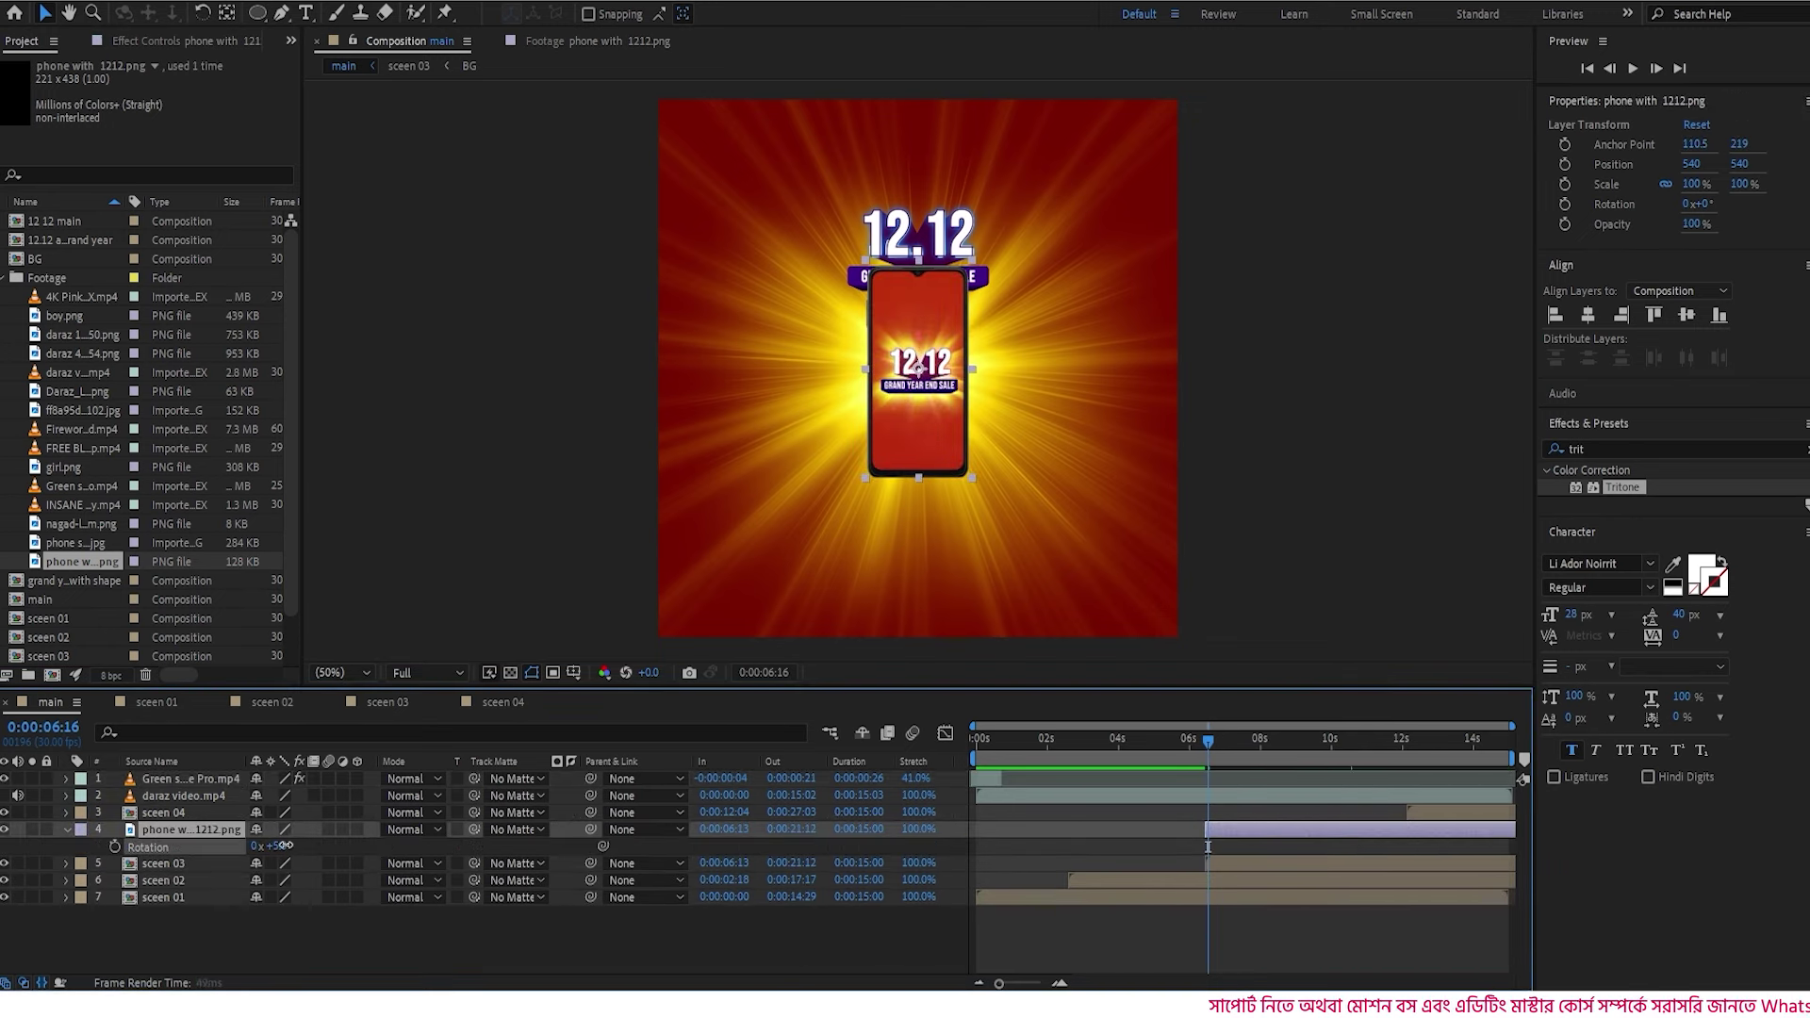
{"action": "left_click_drag", "start_coordinate": [285, 845], "coordinate": [321, 841]}
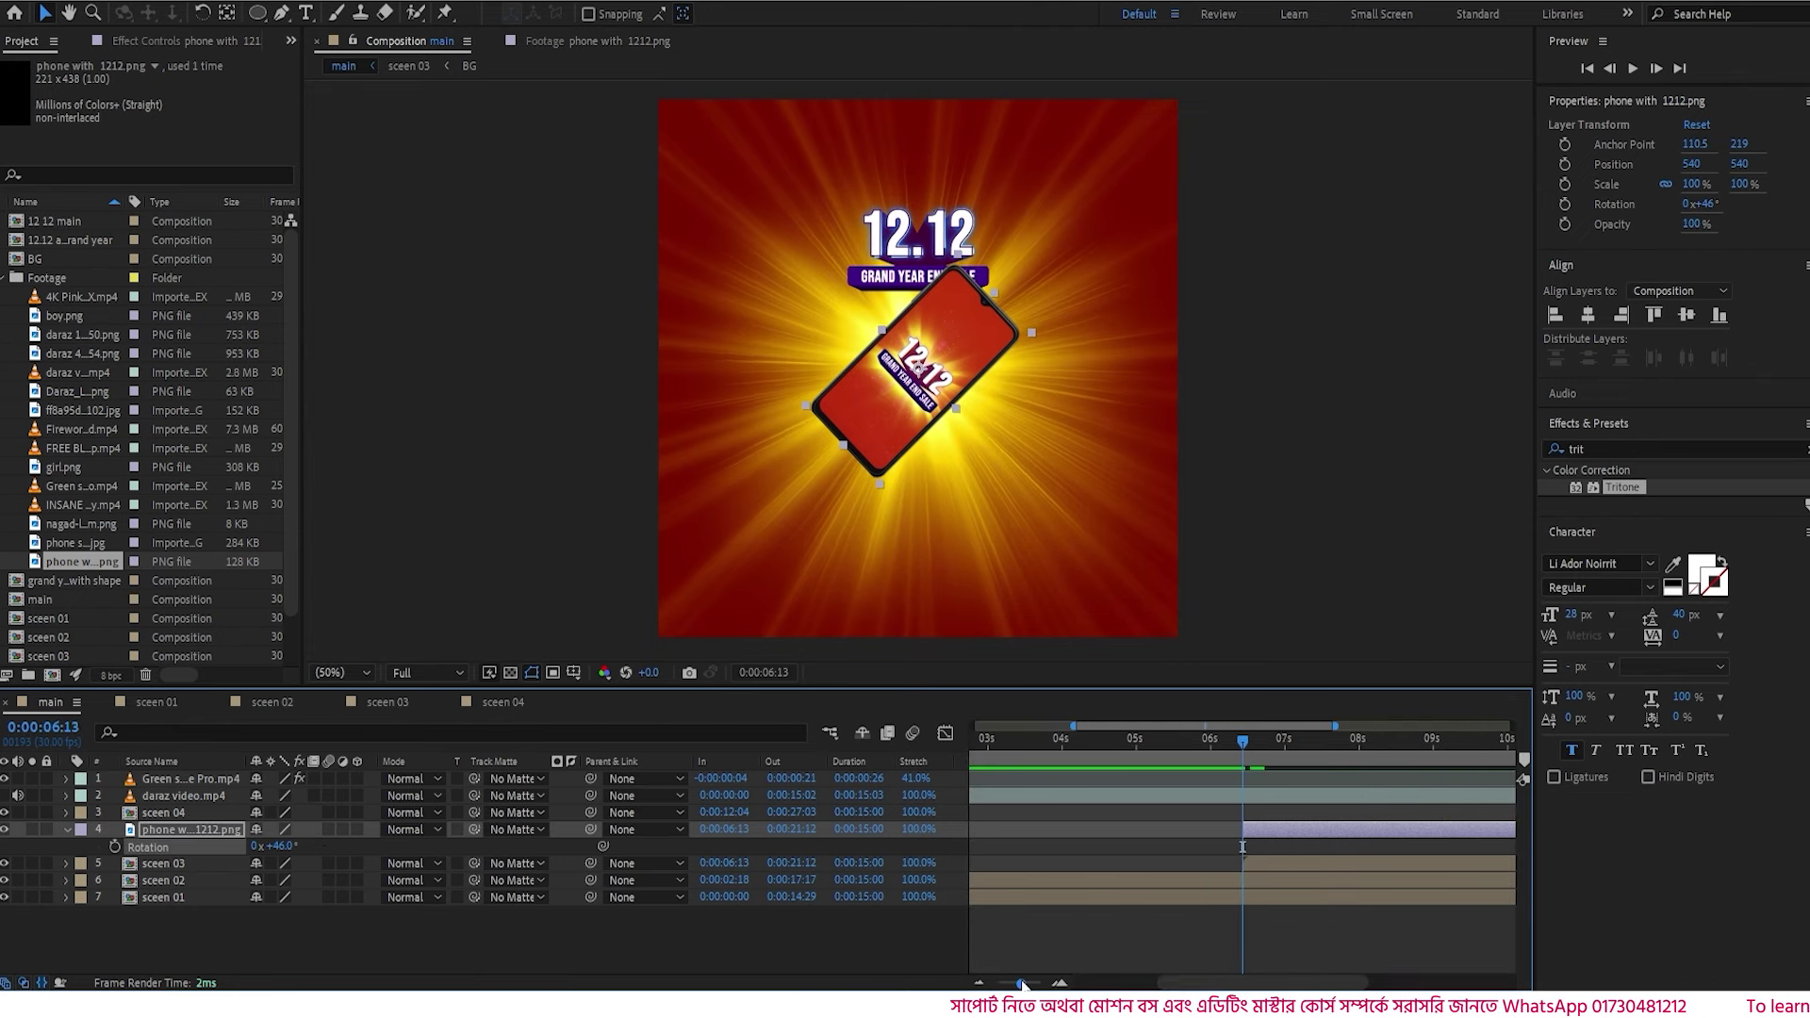
- Keyframe the phone layer's Scale from 0% at 0:00:06:13 to about 780% at 0:00:07:02
{"action": "left_click_drag", "start_coordinate": [1021, 982], "coordinate": [1032, 982]}
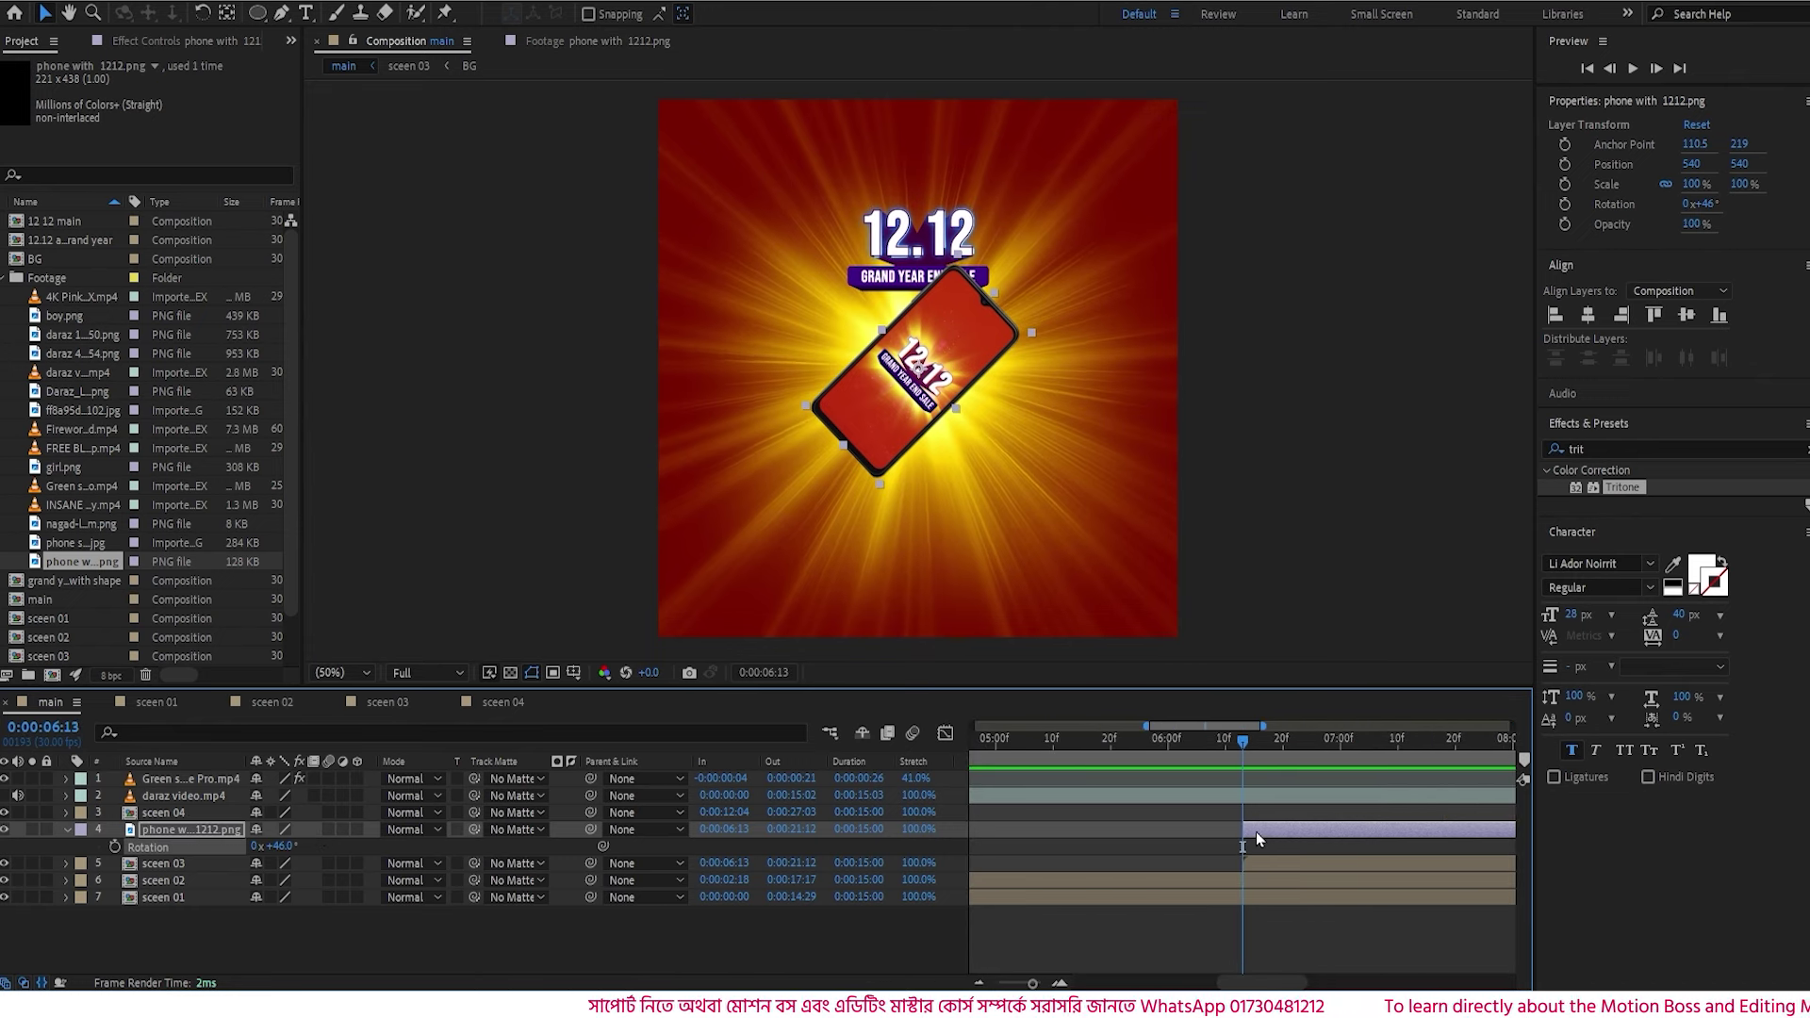
{"action": "key", "text": "s"}
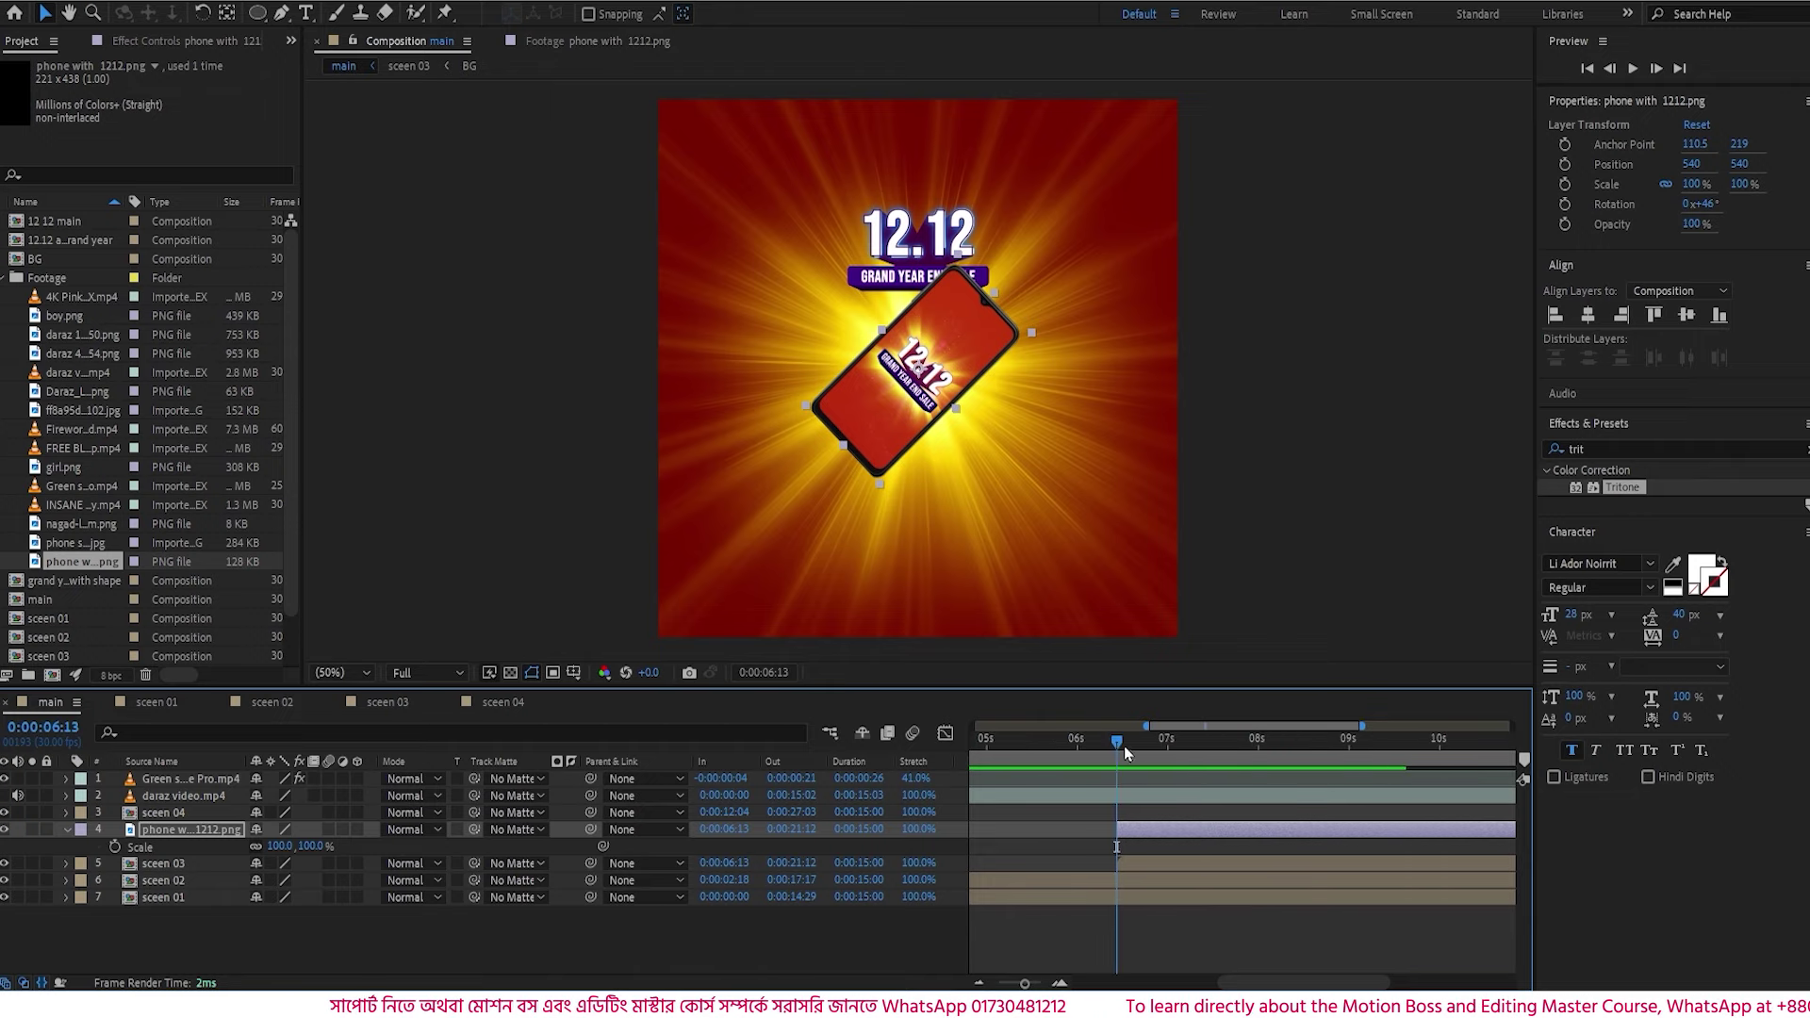
{"action": "left_click_drag", "start_coordinate": [1116, 741], "coordinate": [1172, 743]}
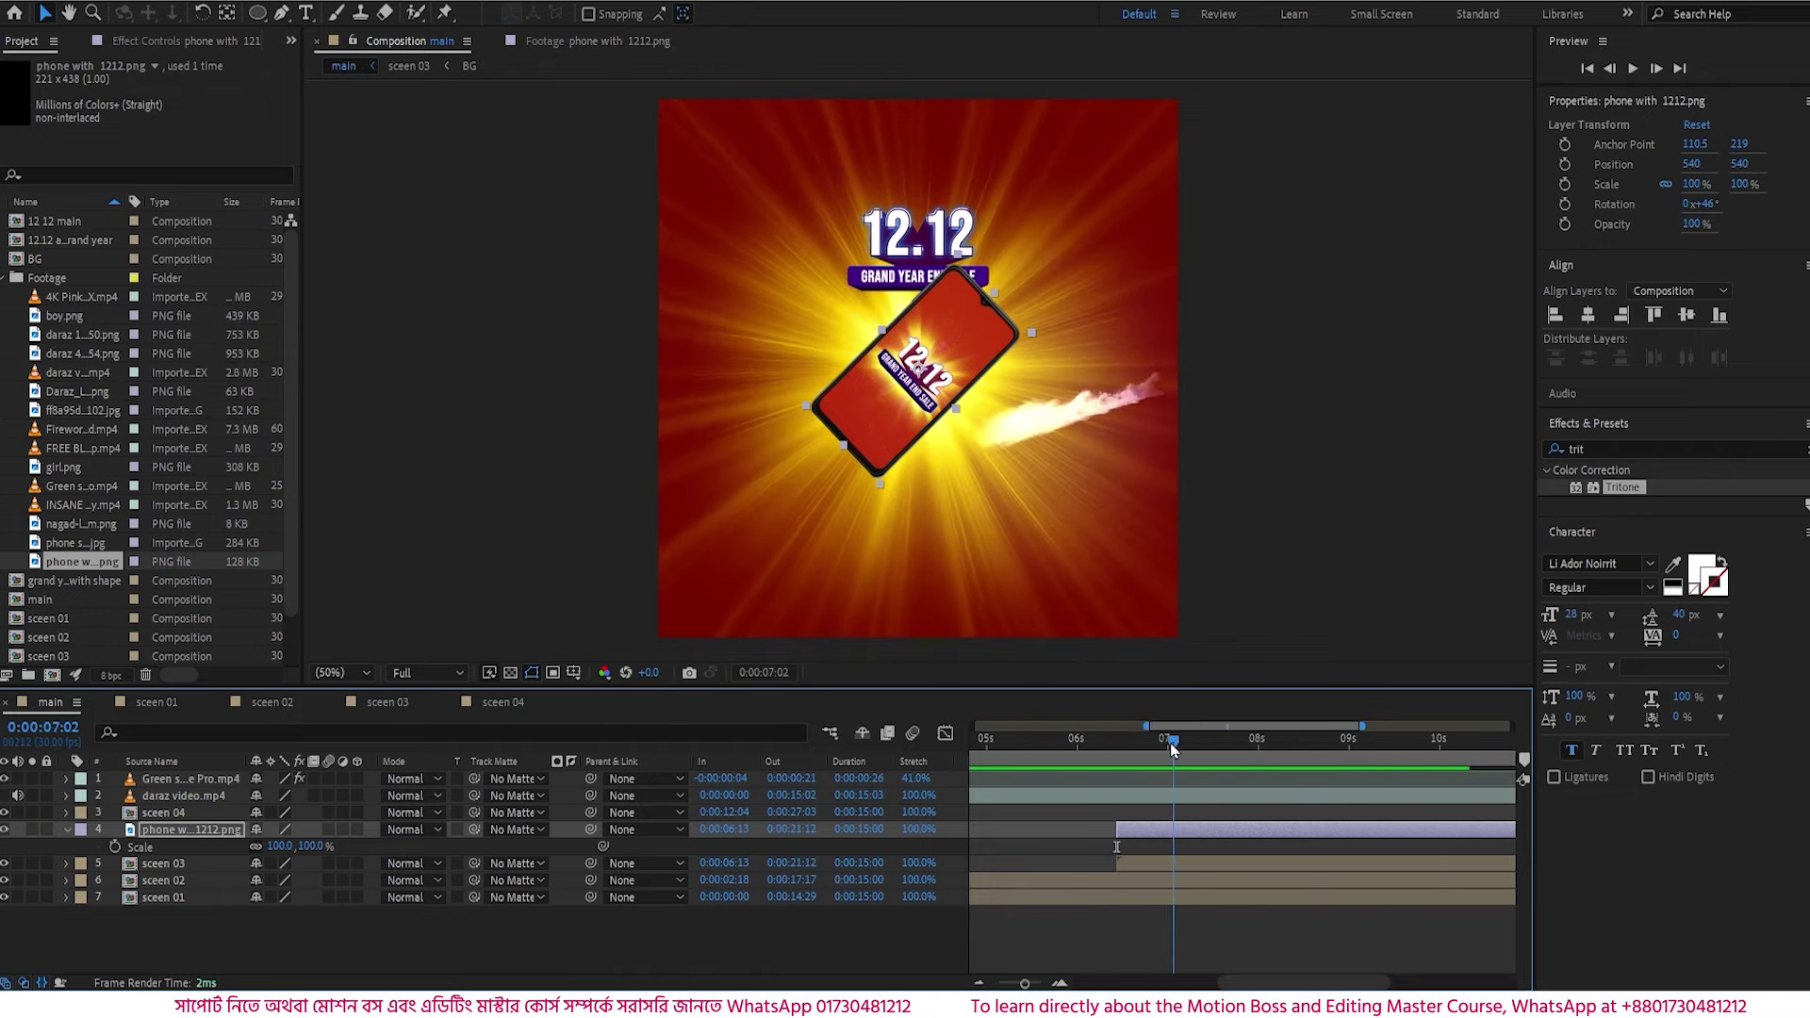
{"action": "left_click", "coordinate": [114, 846]}
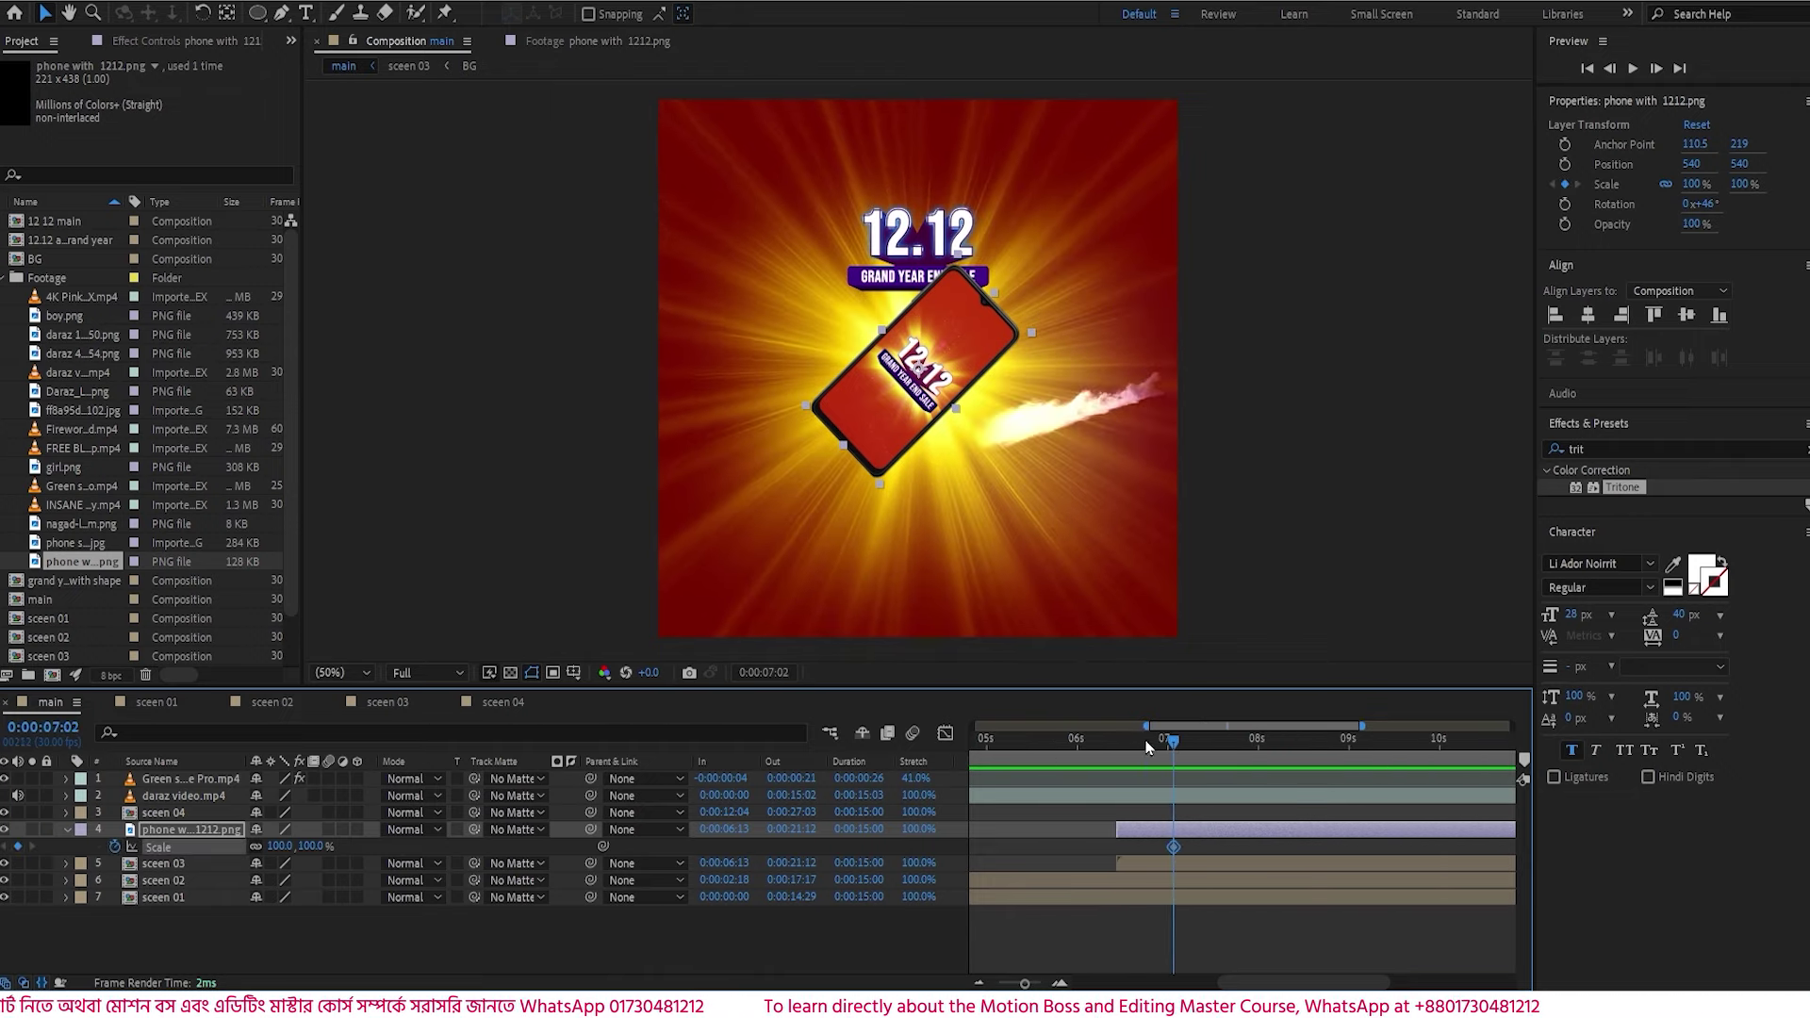
{"action": "left_click_drag", "start_coordinate": [1173, 741], "coordinate": [1116, 742]}
{"action": "left_click", "coordinate": [281, 847]}
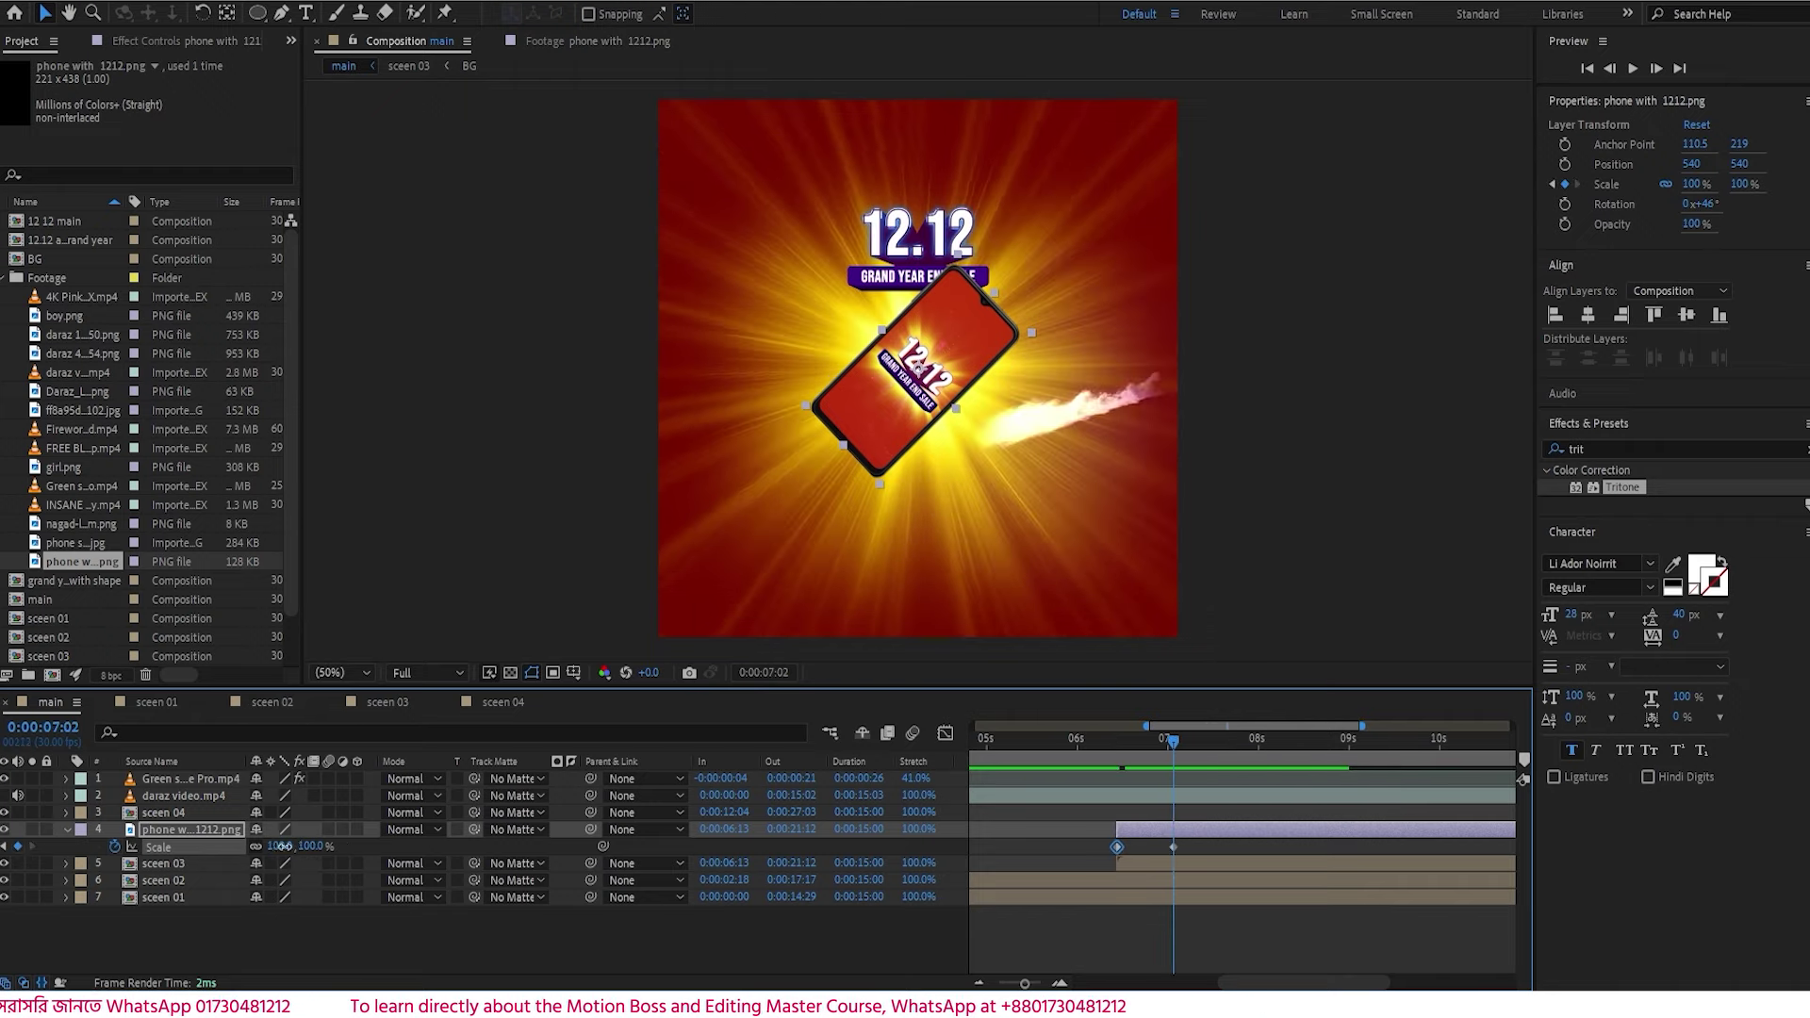
{"action": "left_click_drag", "start_coordinate": [282, 846], "coordinate": [857, 771]}
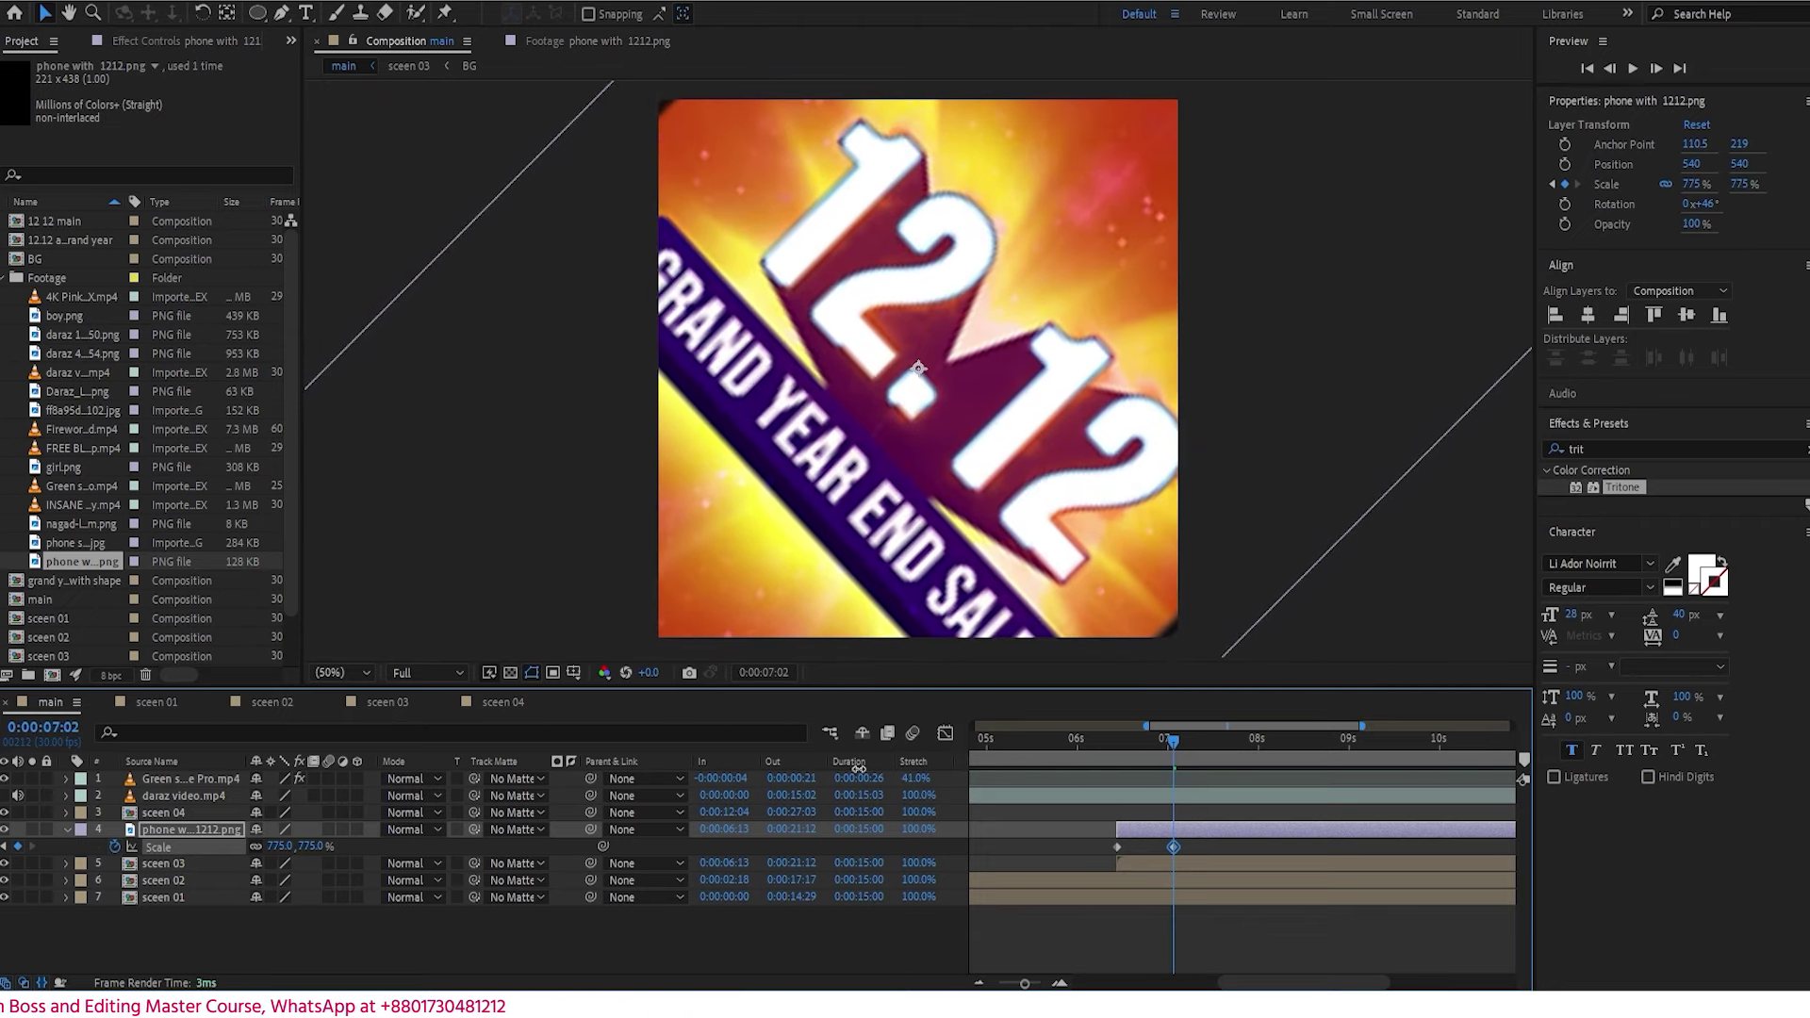
- Move the phone layer to start at 0:00:06:01 and shorten its scale-up to end at about 0:00:06:11
{"action": "left_click_drag", "start_coordinate": [1169, 742], "coordinate": [1040, 746]}
{"action": "key", "text": "space"}
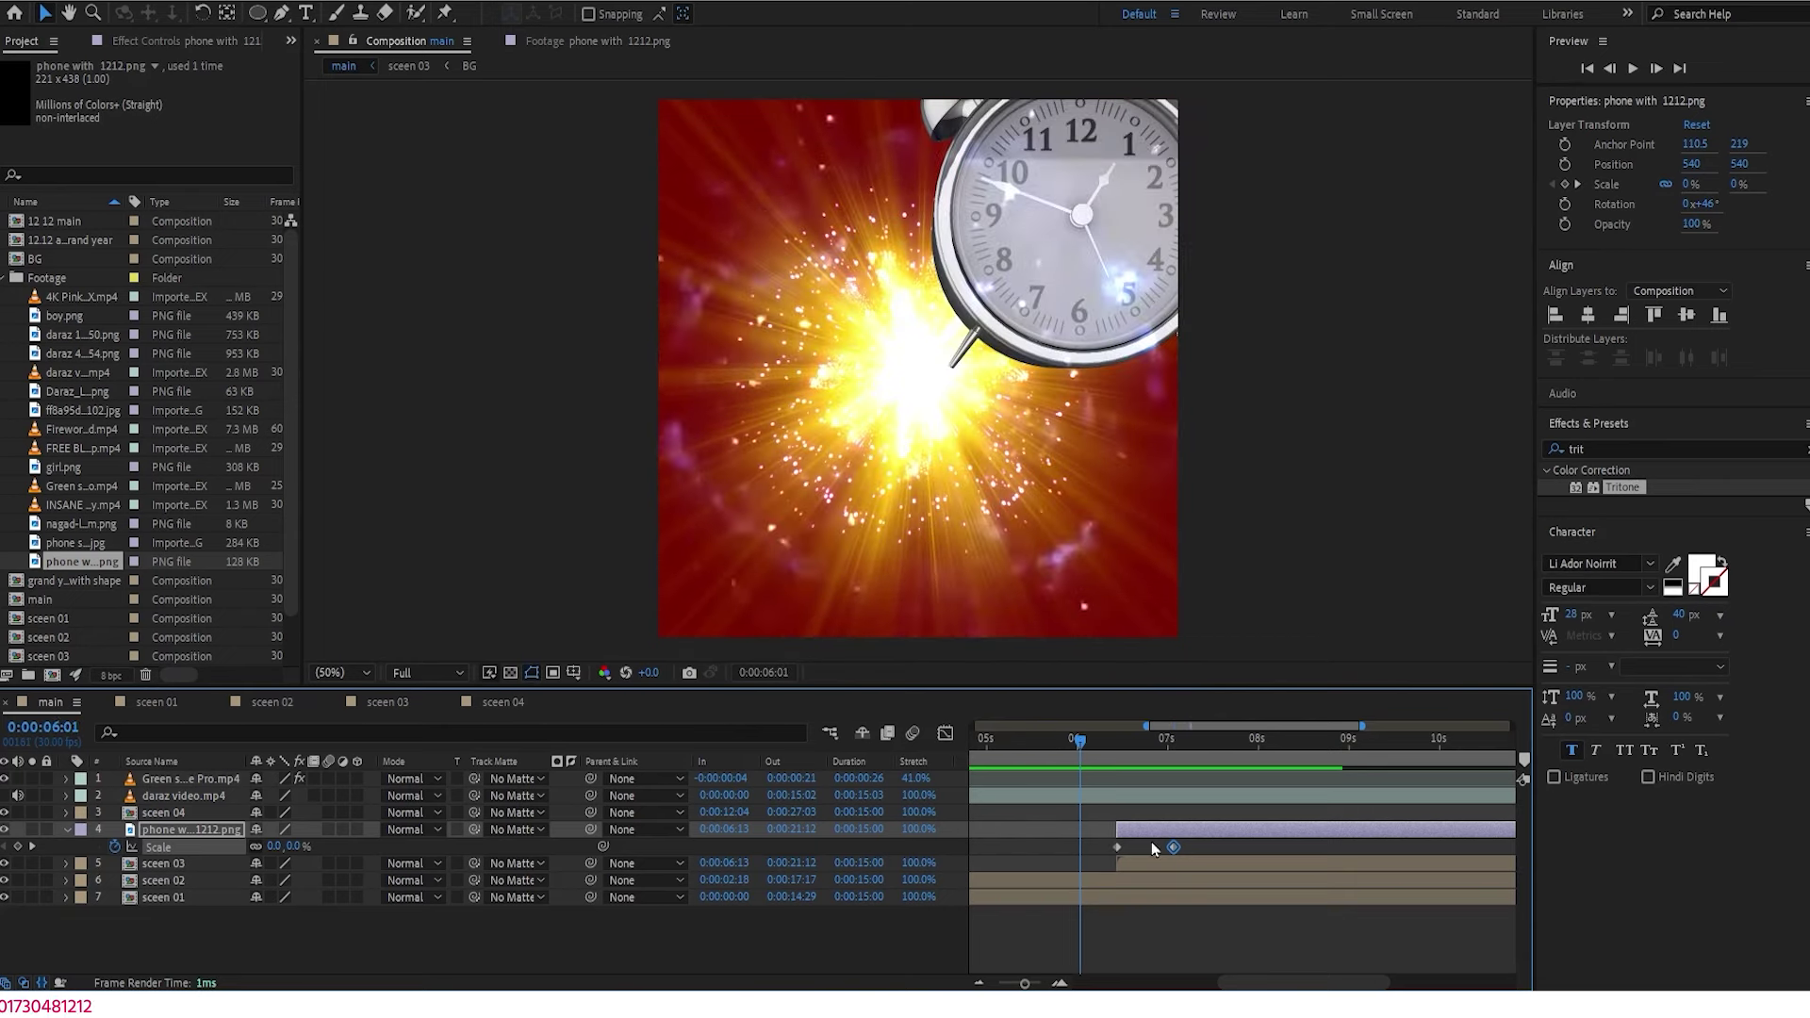
{"action": "left_click_drag", "start_coordinate": [1156, 832], "coordinate": [1123, 838]}
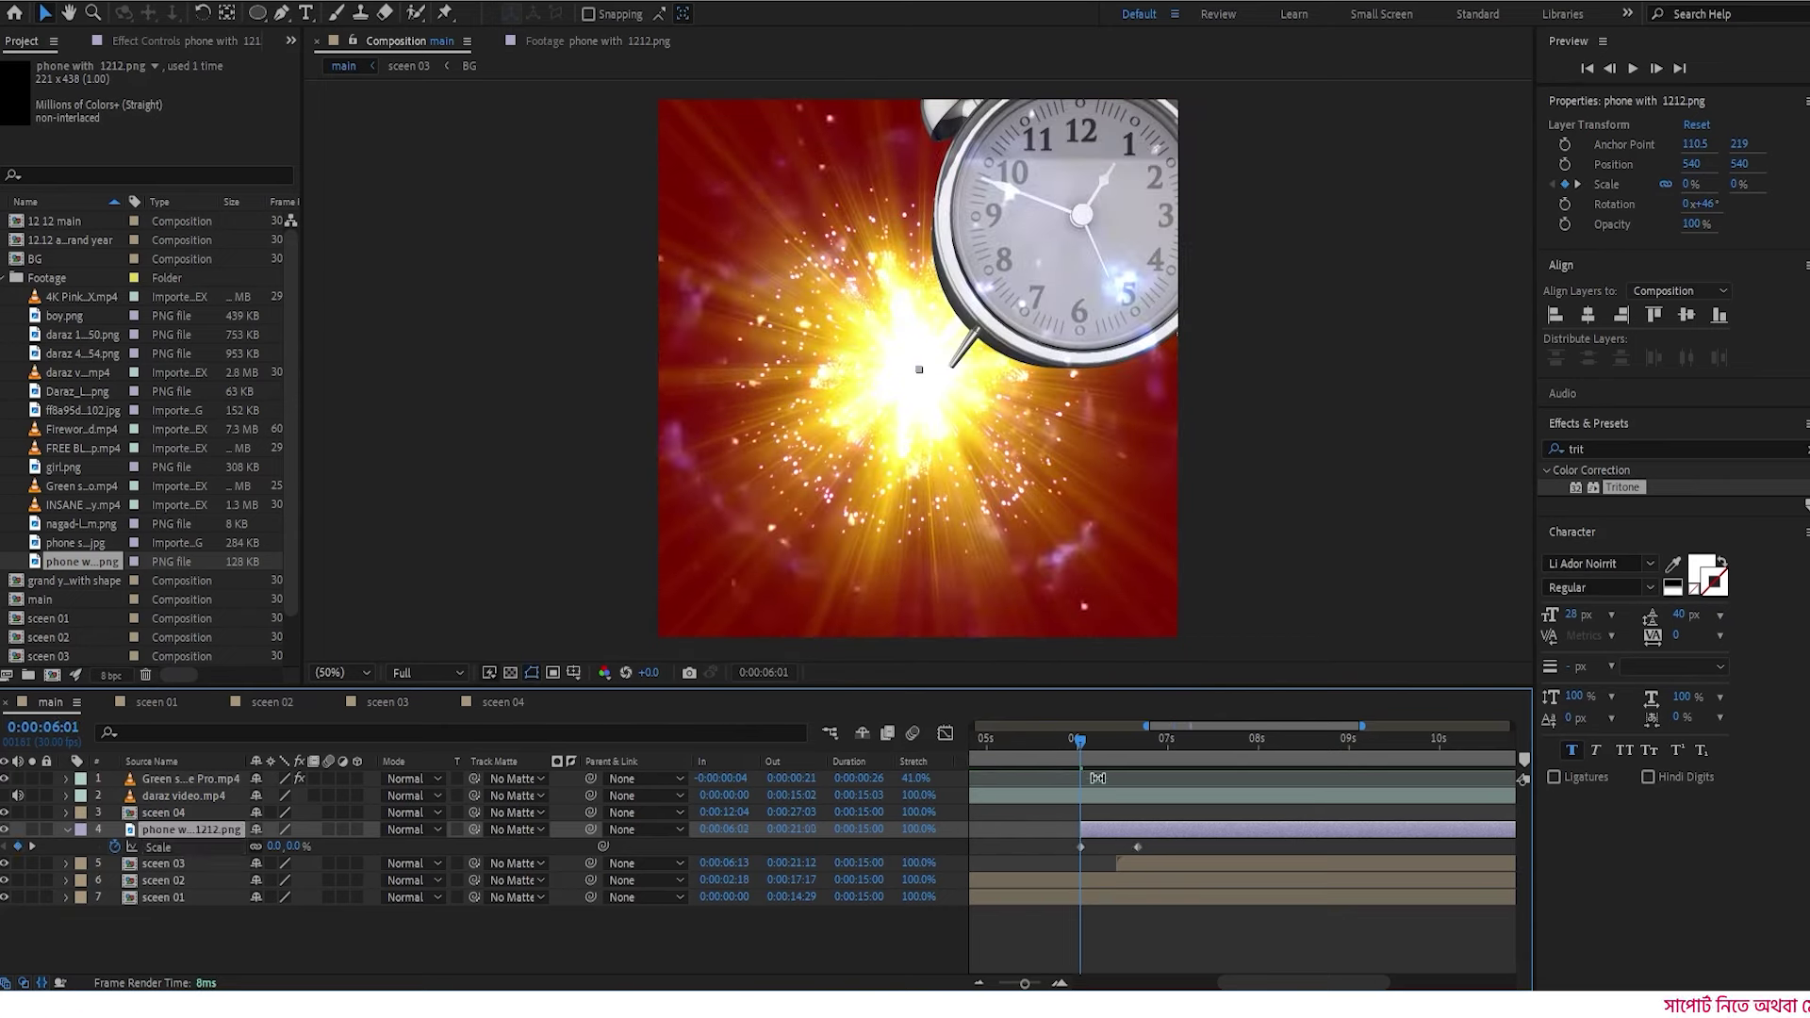
{"action": "mouse_move", "coordinate": [1074, 749]}
{"action": "left_mouse_down"}
{"action": "mouse_move", "coordinate": [1105, 746]}
{"action": "mouse_move", "coordinate": [1046, 757]}
{"action": "mouse_move", "coordinate": [1133, 756]}
{"action": "mouse_move", "coordinate": [1086, 773]}
{"action": "left_mouse_up"}
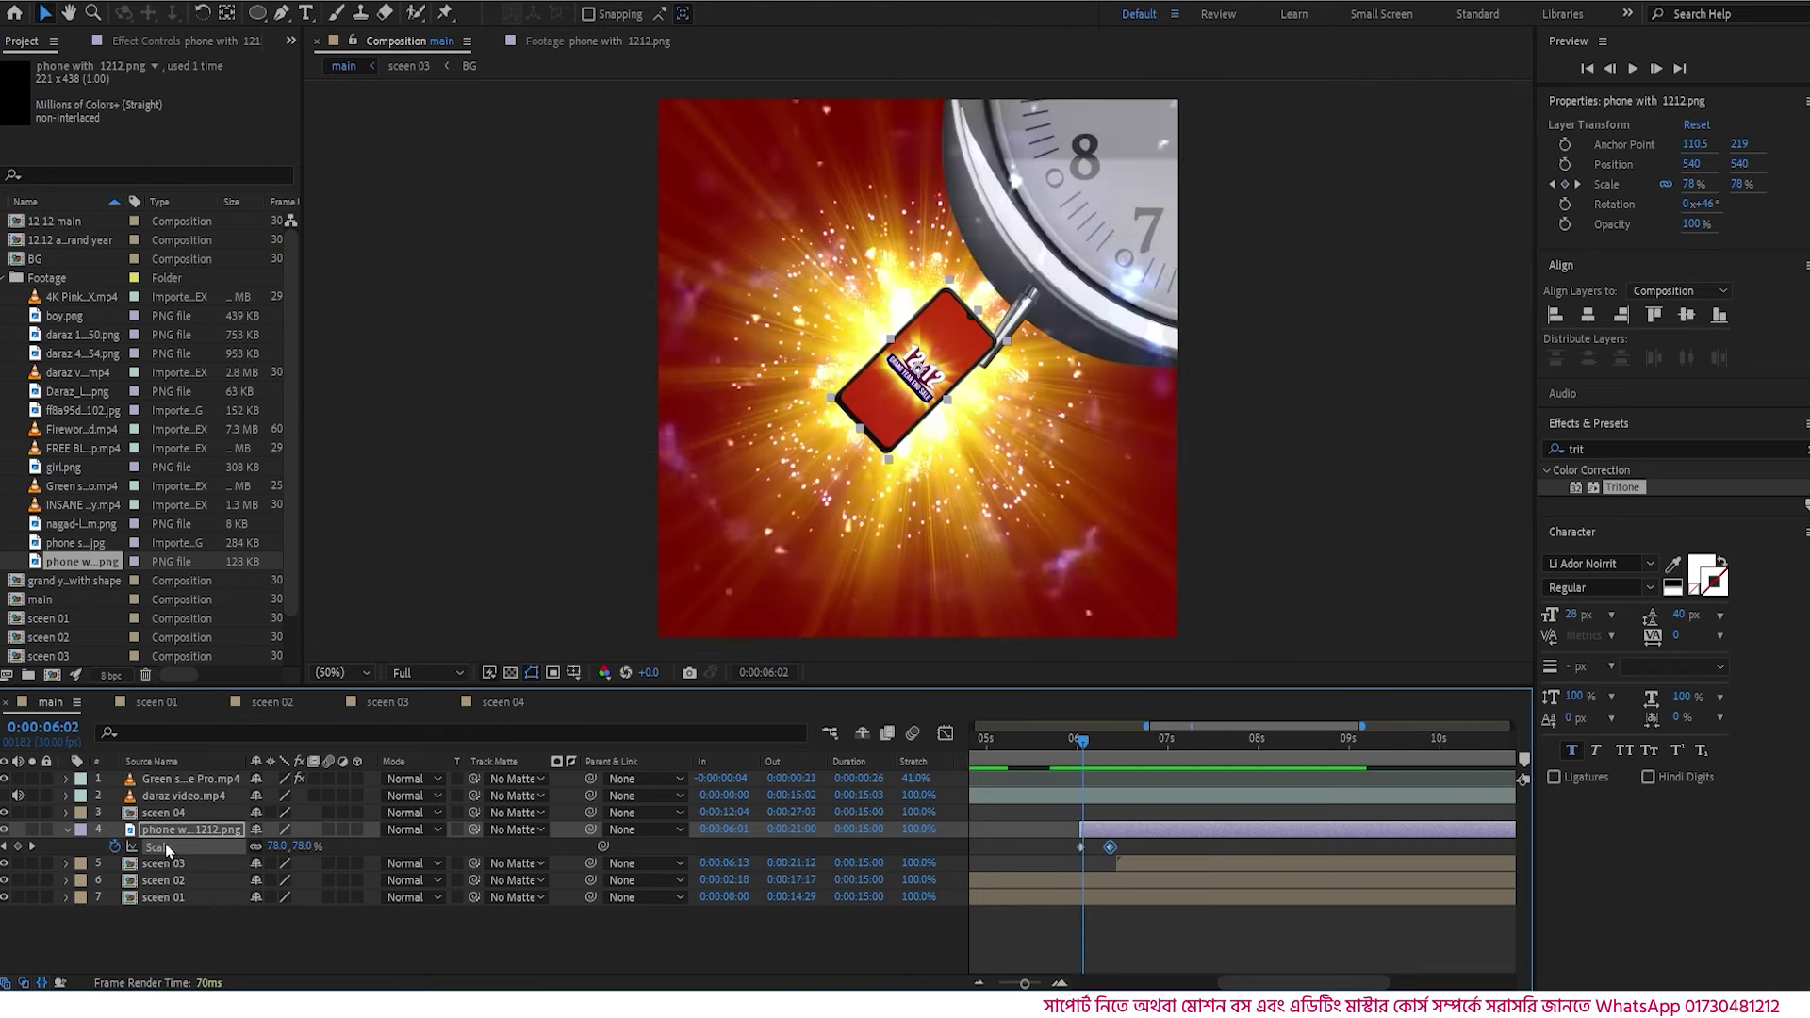
- Duplicate the phone layer, move one copy below sceen 03, and make the copy above it sceen 03's track matte
{"action": "key", "text": "ctrl+d"}
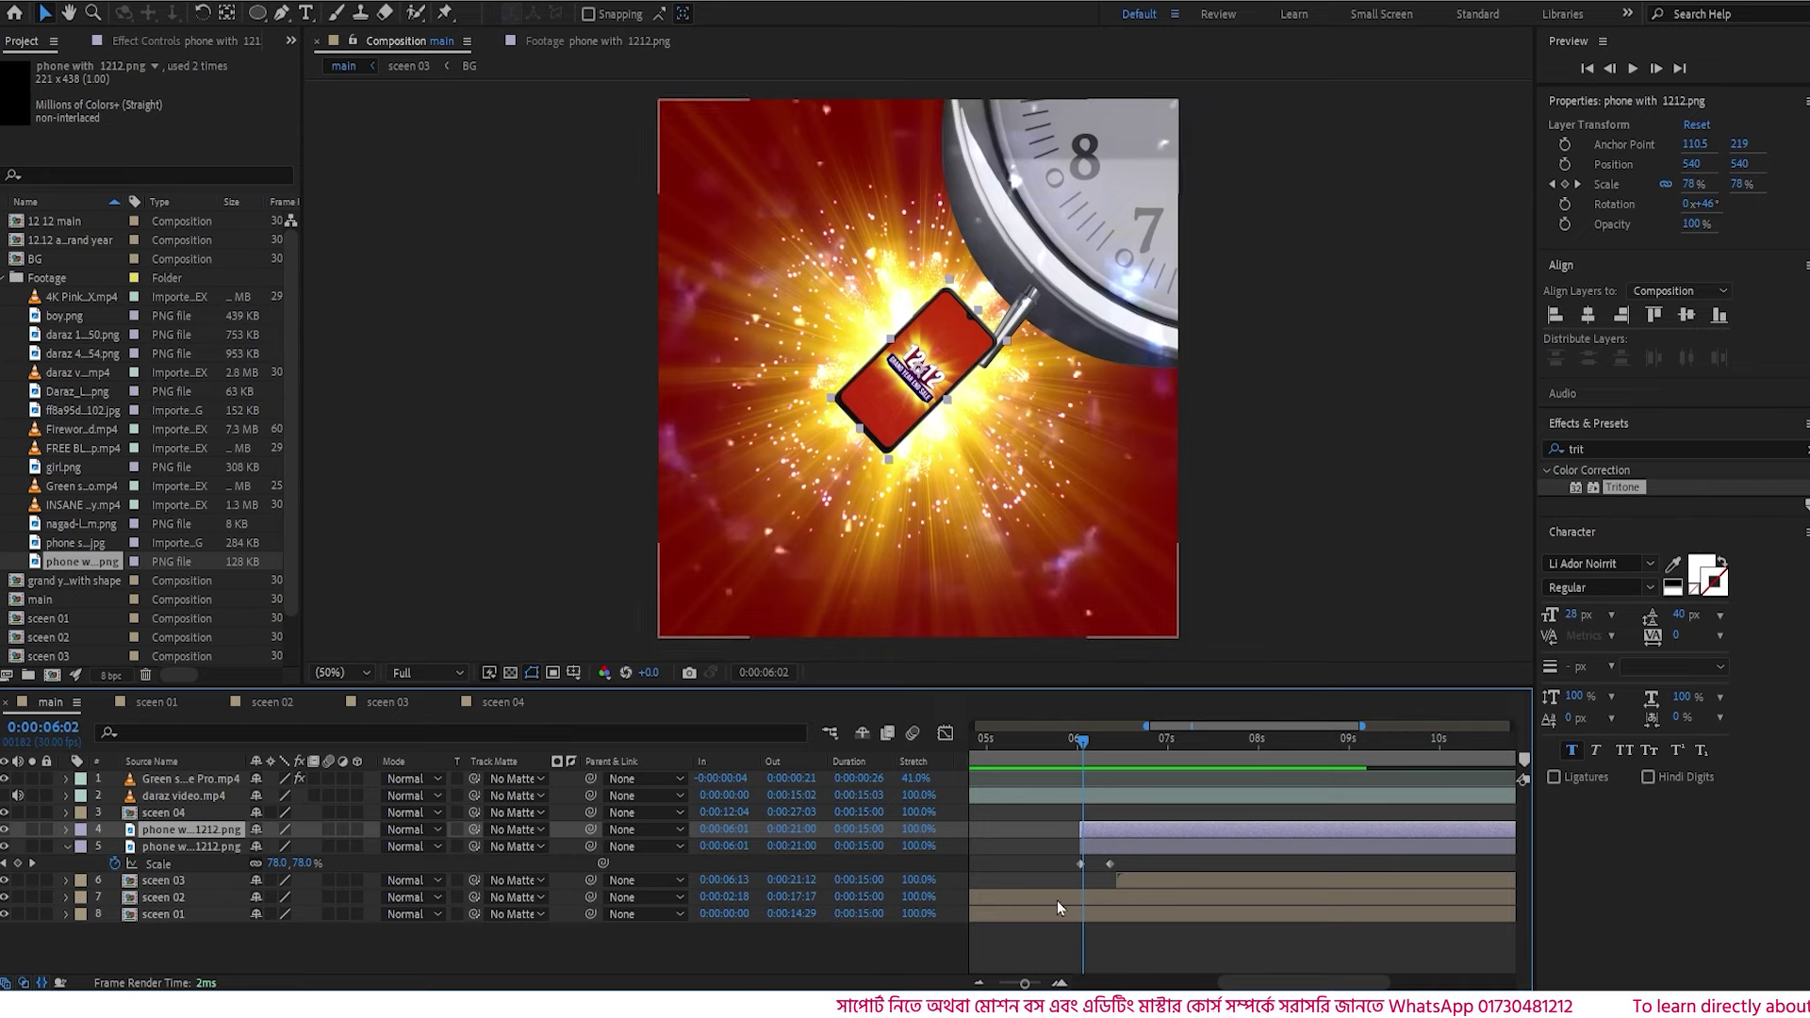
{"action": "left_click_drag", "start_coordinate": [198, 847], "coordinate": [229, 888]}
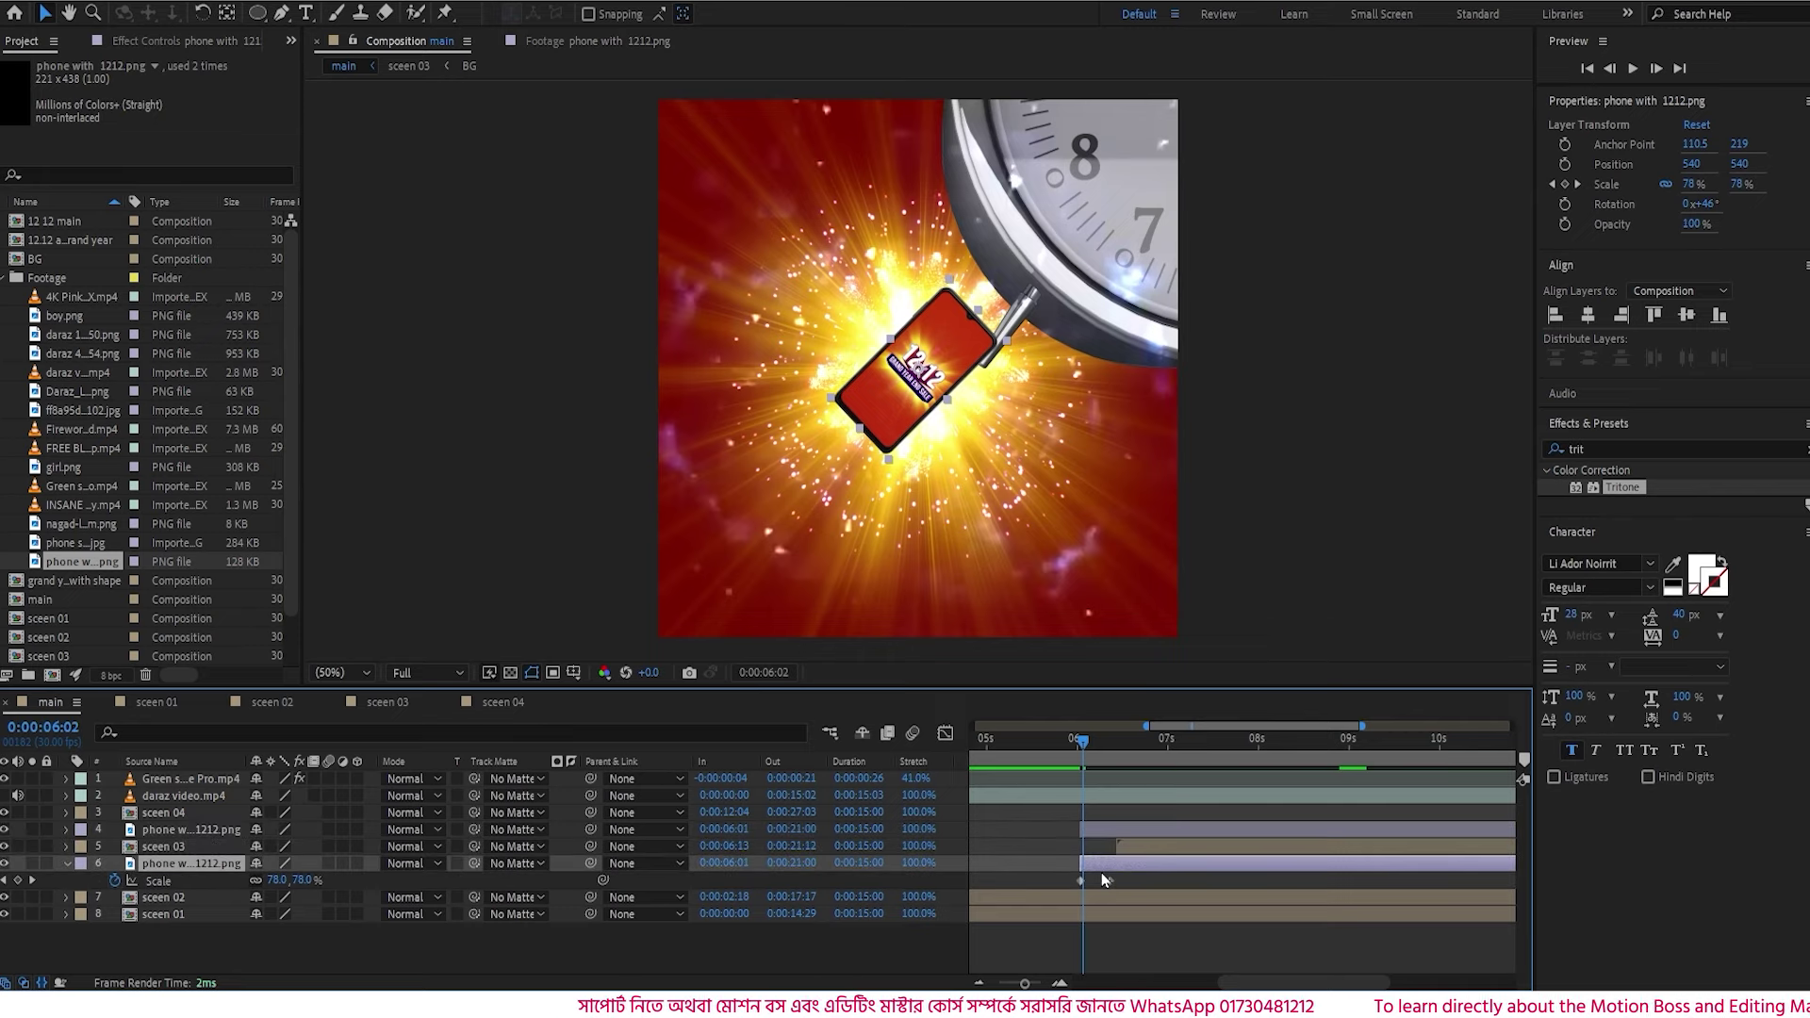
{"action": "left_click", "coordinate": [1140, 845]}
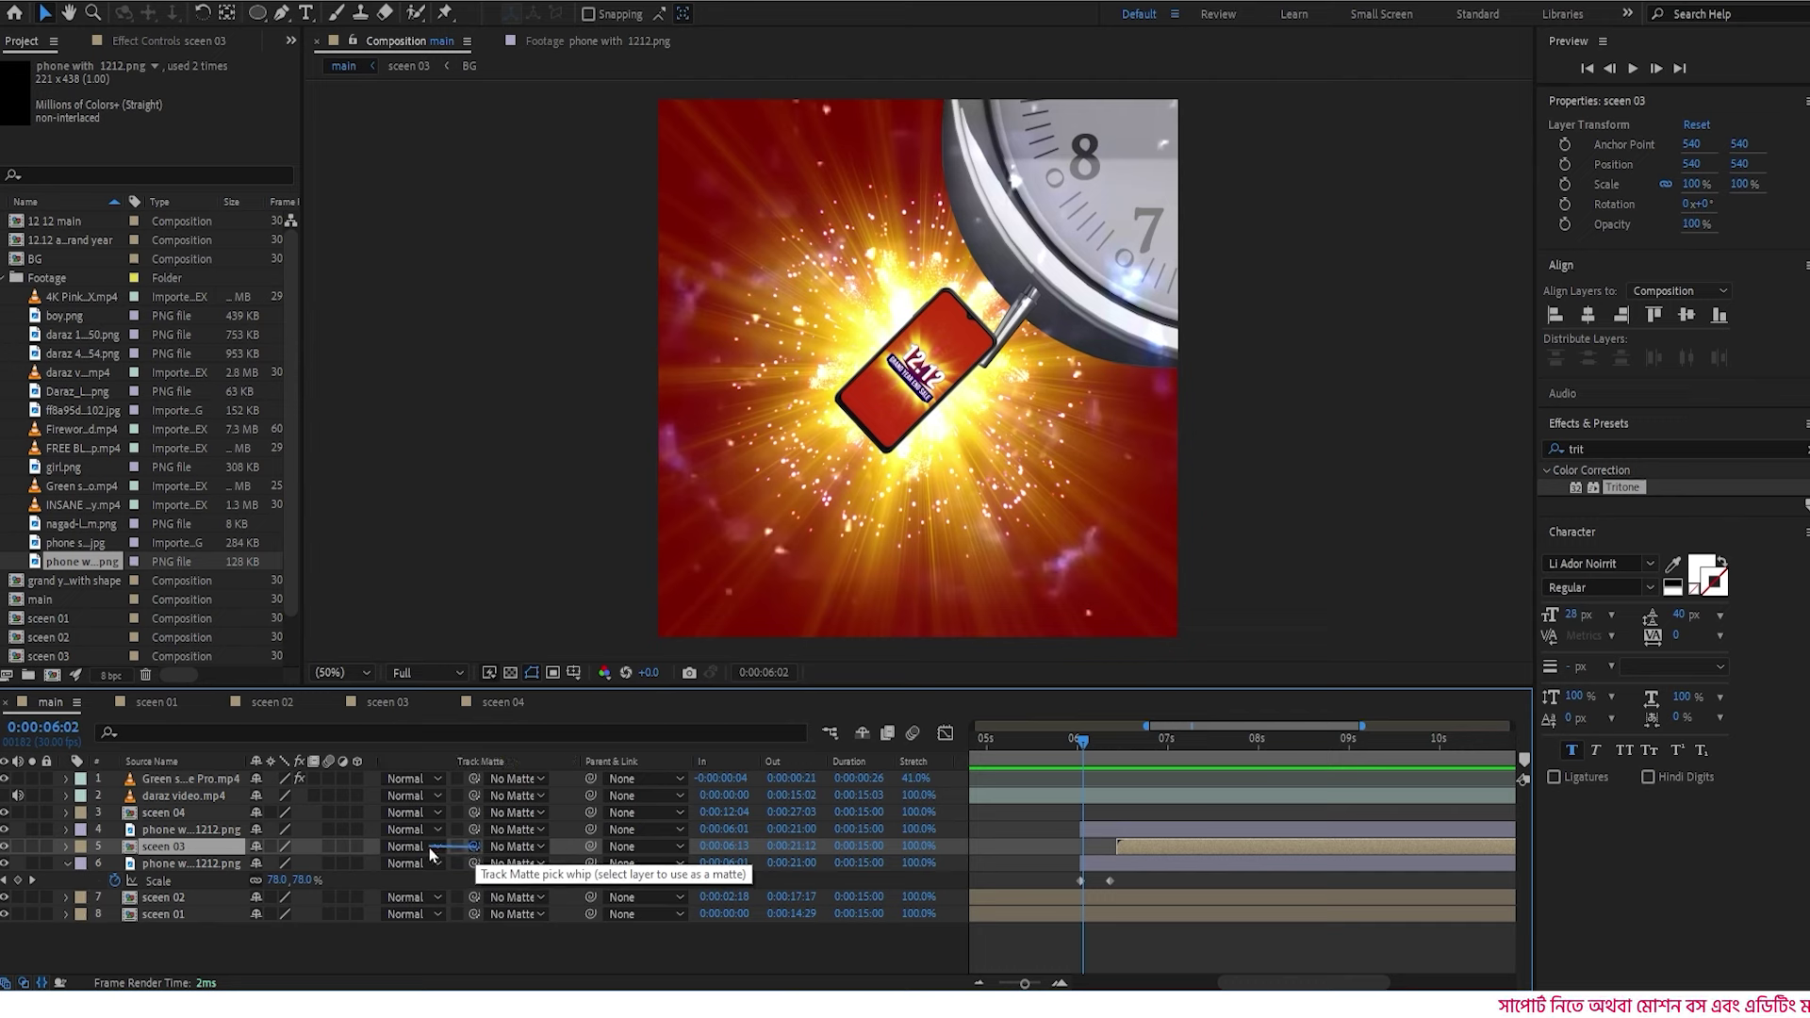
{"action": "left_click_drag", "start_coordinate": [428, 846], "coordinate": [235, 835]}
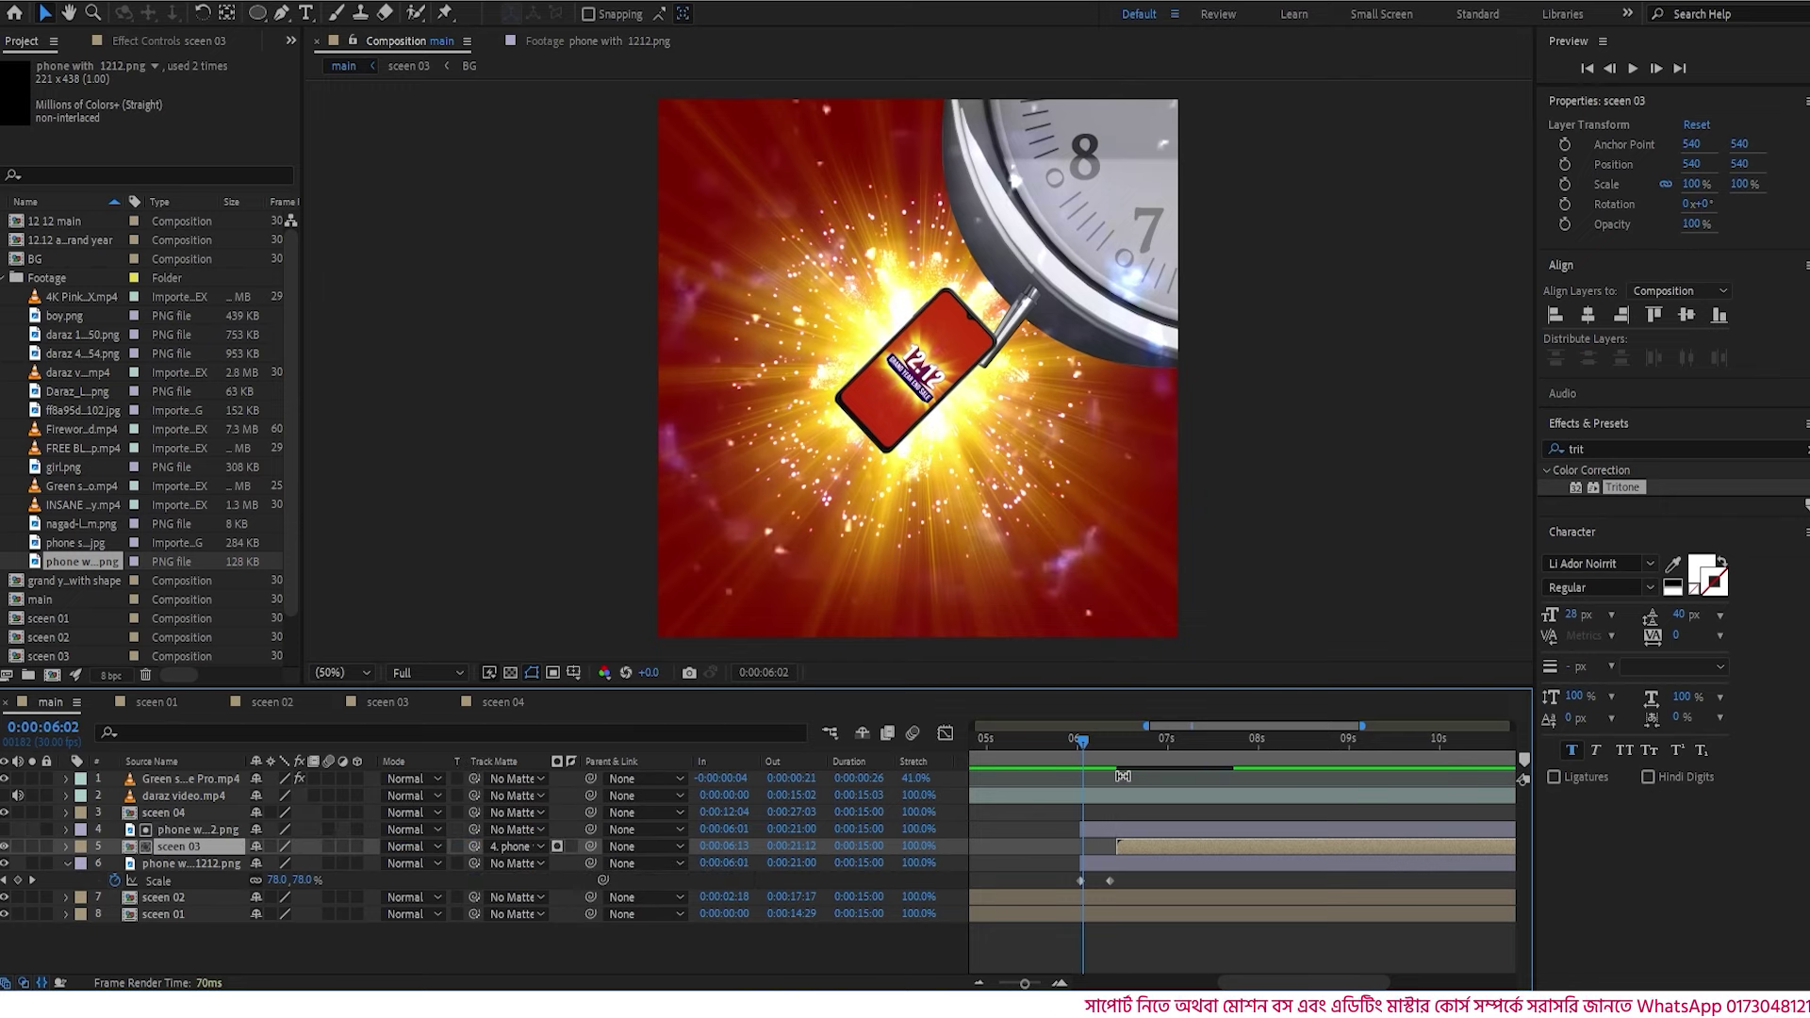
- Shift sceen 03 to start at 0:00:06:05, shortly after the phone layers, checking the phone transition frame by frame
{"action": "mouse_move", "coordinate": [1089, 747]}
{"action": "left_mouse_down"}
{"action": "mouse_move", "coordinate": [1150, 750]}
{"action": "mouse_move", "coordinate": [1081, 761]}
{"action": "left_mouse_up"}
{"action": "left_click_drag", "start_coordinate": [1155, 847], "coordinate": [1120, 850]}
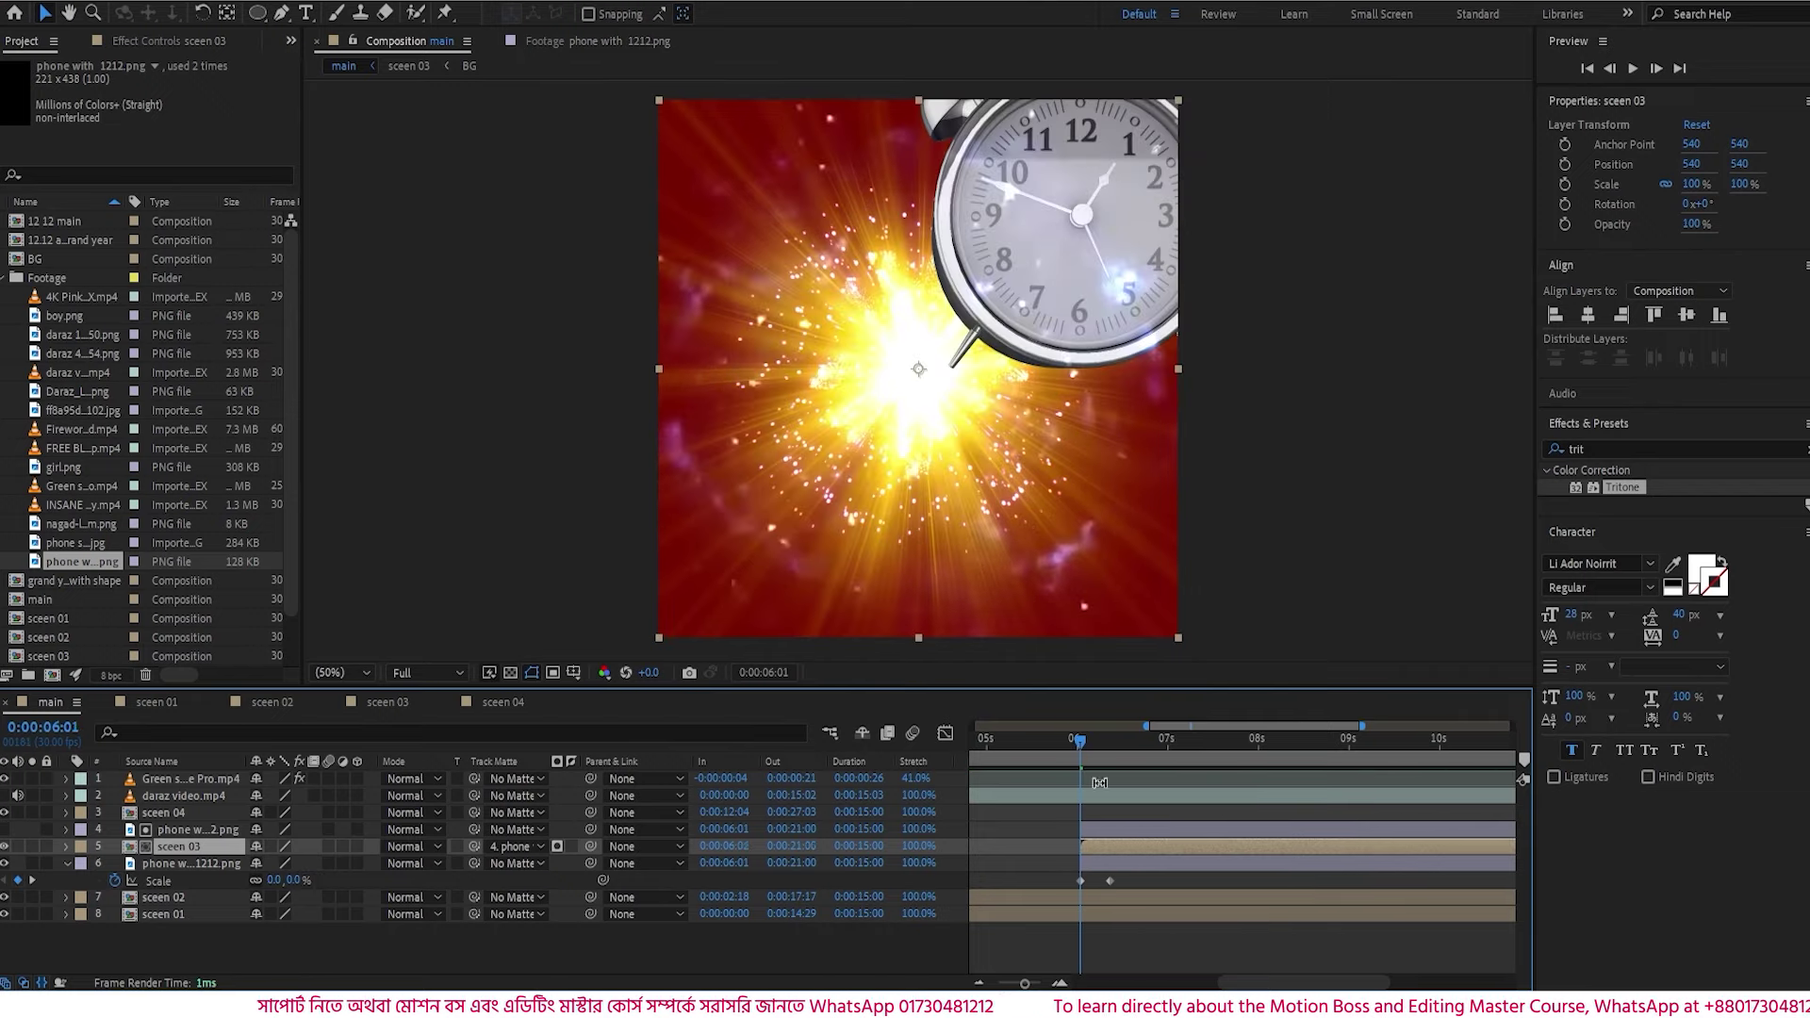
{"action": "left_click_drag", "start_coordinate": [1081, 744], "coordinate": [1086, 765]}
{"action": "left_click_drag", "start_coordinate": [1099, 849], "coordinate": [1104, 846]}
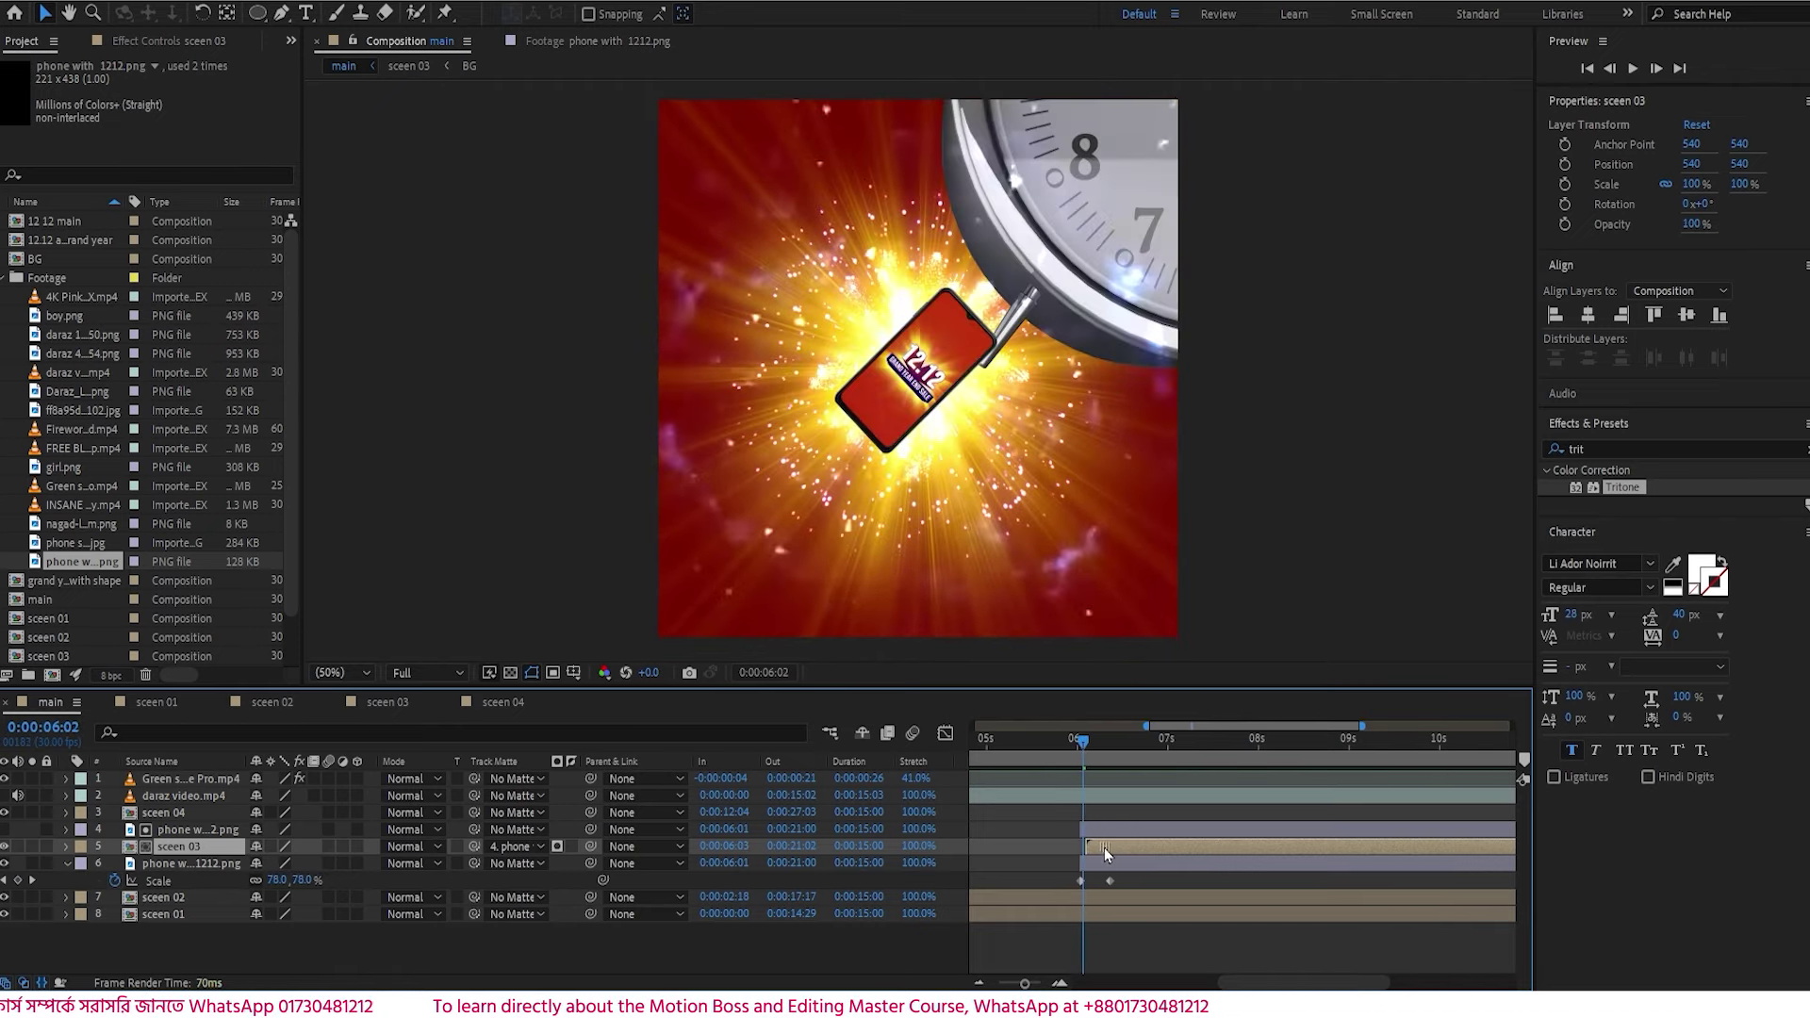
{"action": "left_click", "coordinate": [1078, 748]}
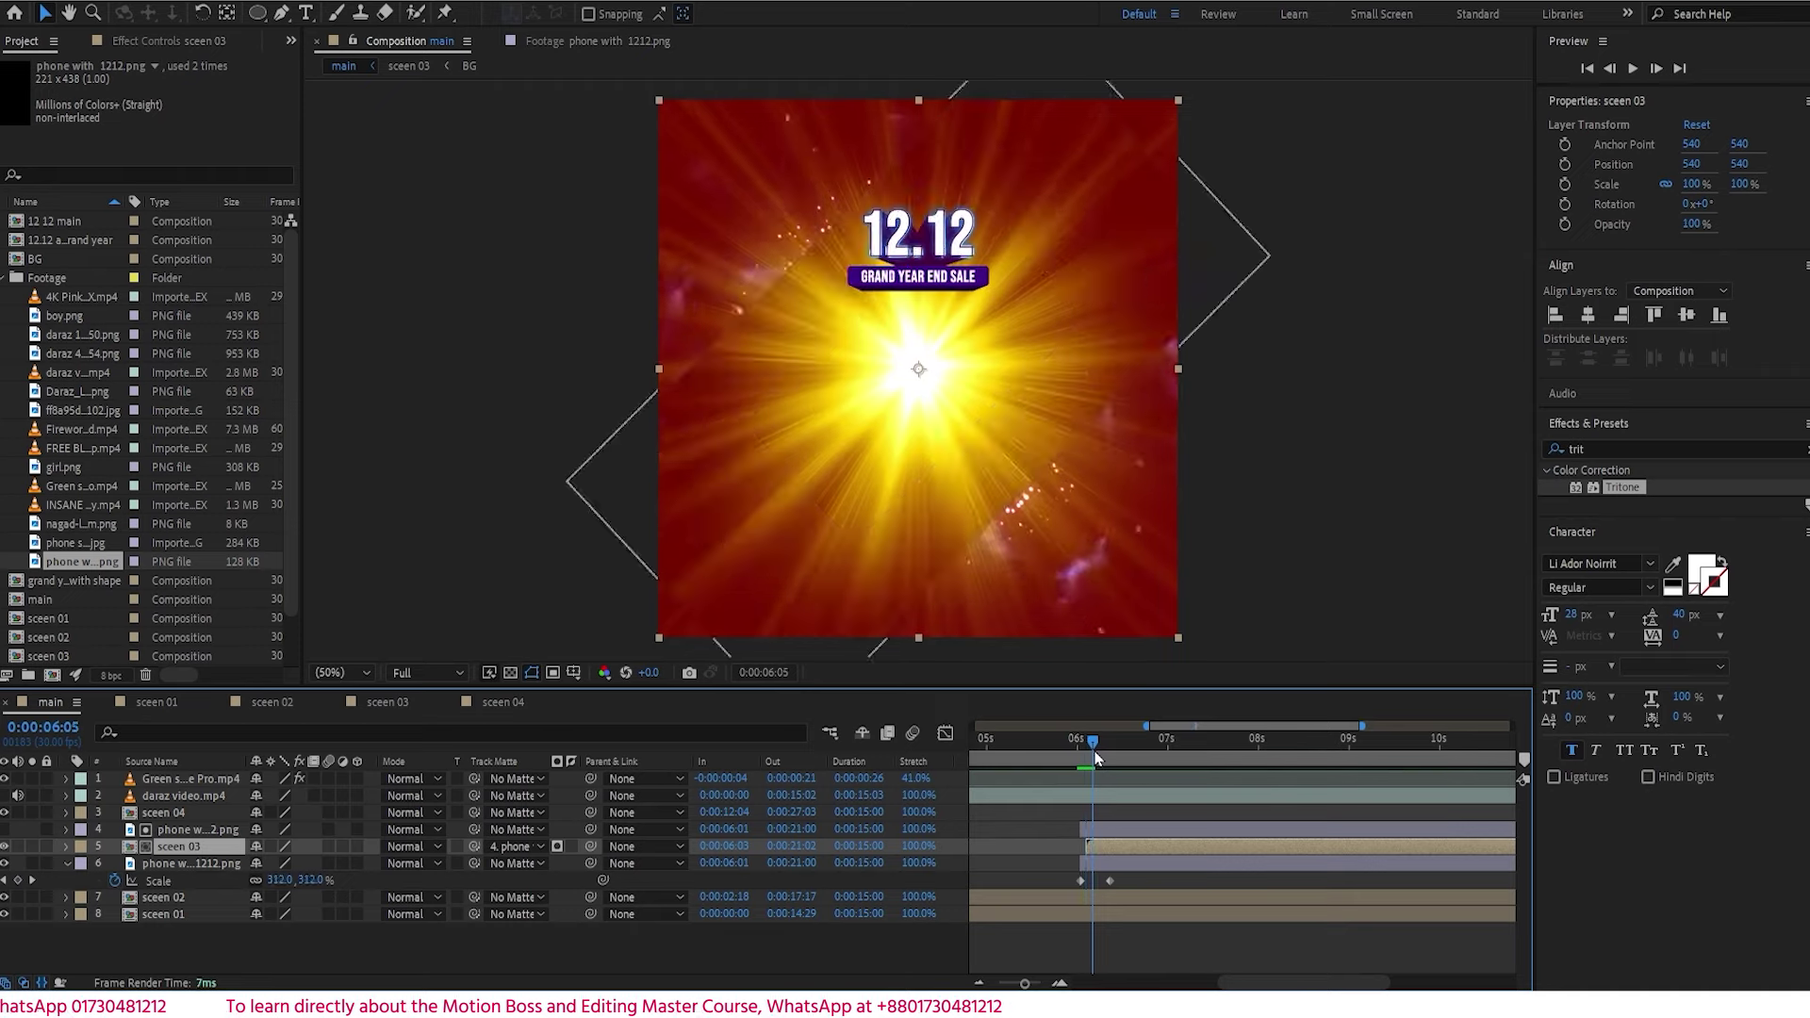
{"action": "left_click", "coordinate": [1081, 756]}
{"action": "left_click_drag", "start_coordinate": [1103, 847], "coordinate": [1118, 851]}
{"action": "left_click", "coordinate": [1095, 741]}
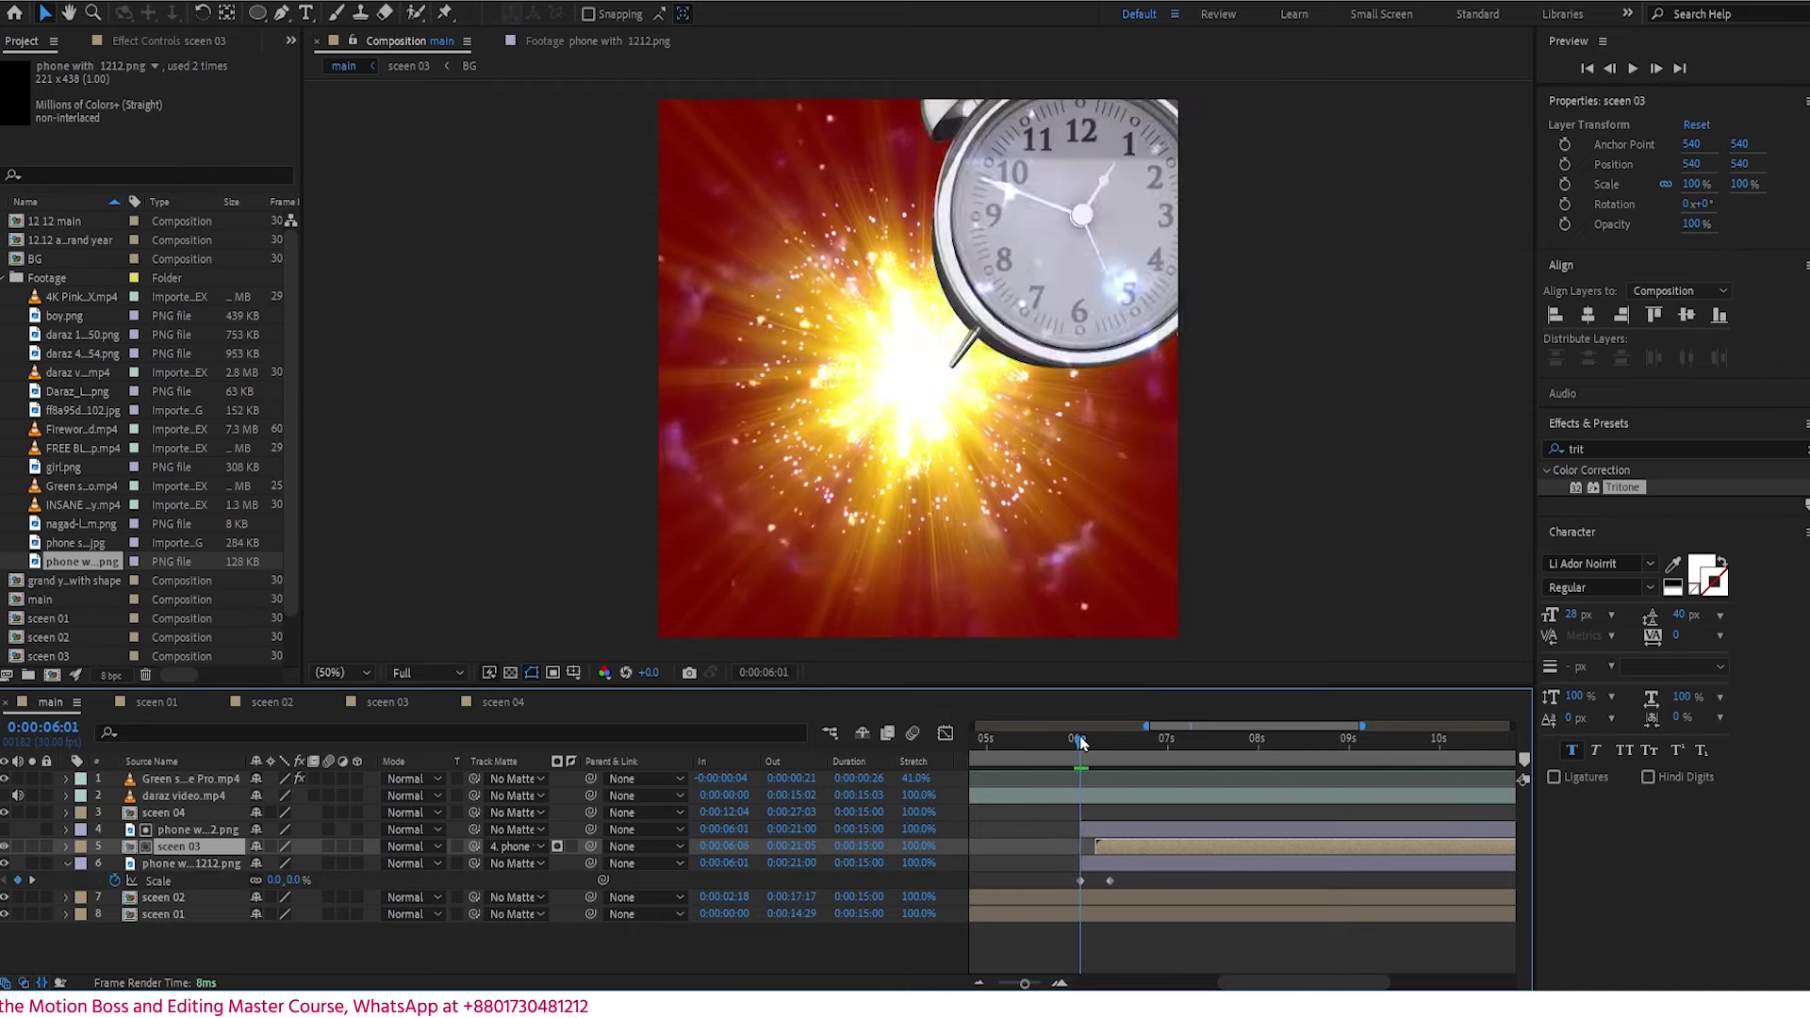
{"action": "left_click_drag", "start_coordinate": [1095, 740], "coordinate": [1105, 740]}
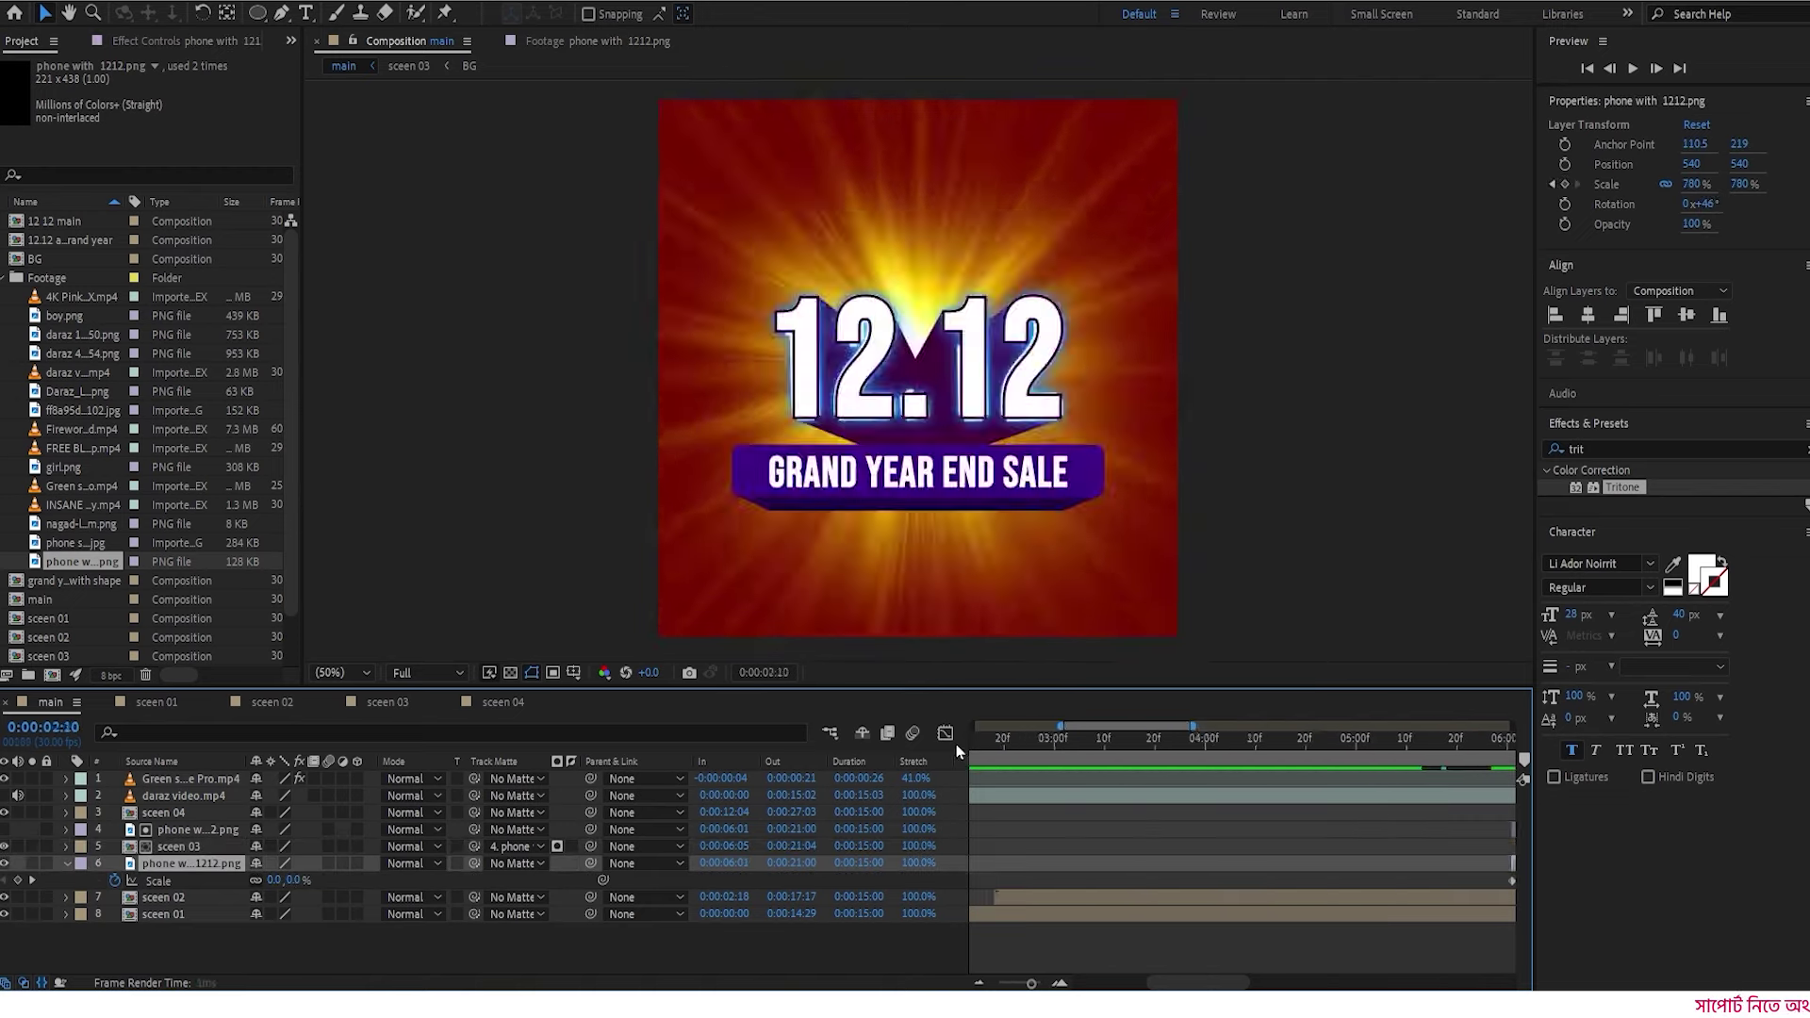
- Slow the scale-up of both phone layers by moving their last Scale keyframes to a later time
{"action": "key", "text": "Home"}
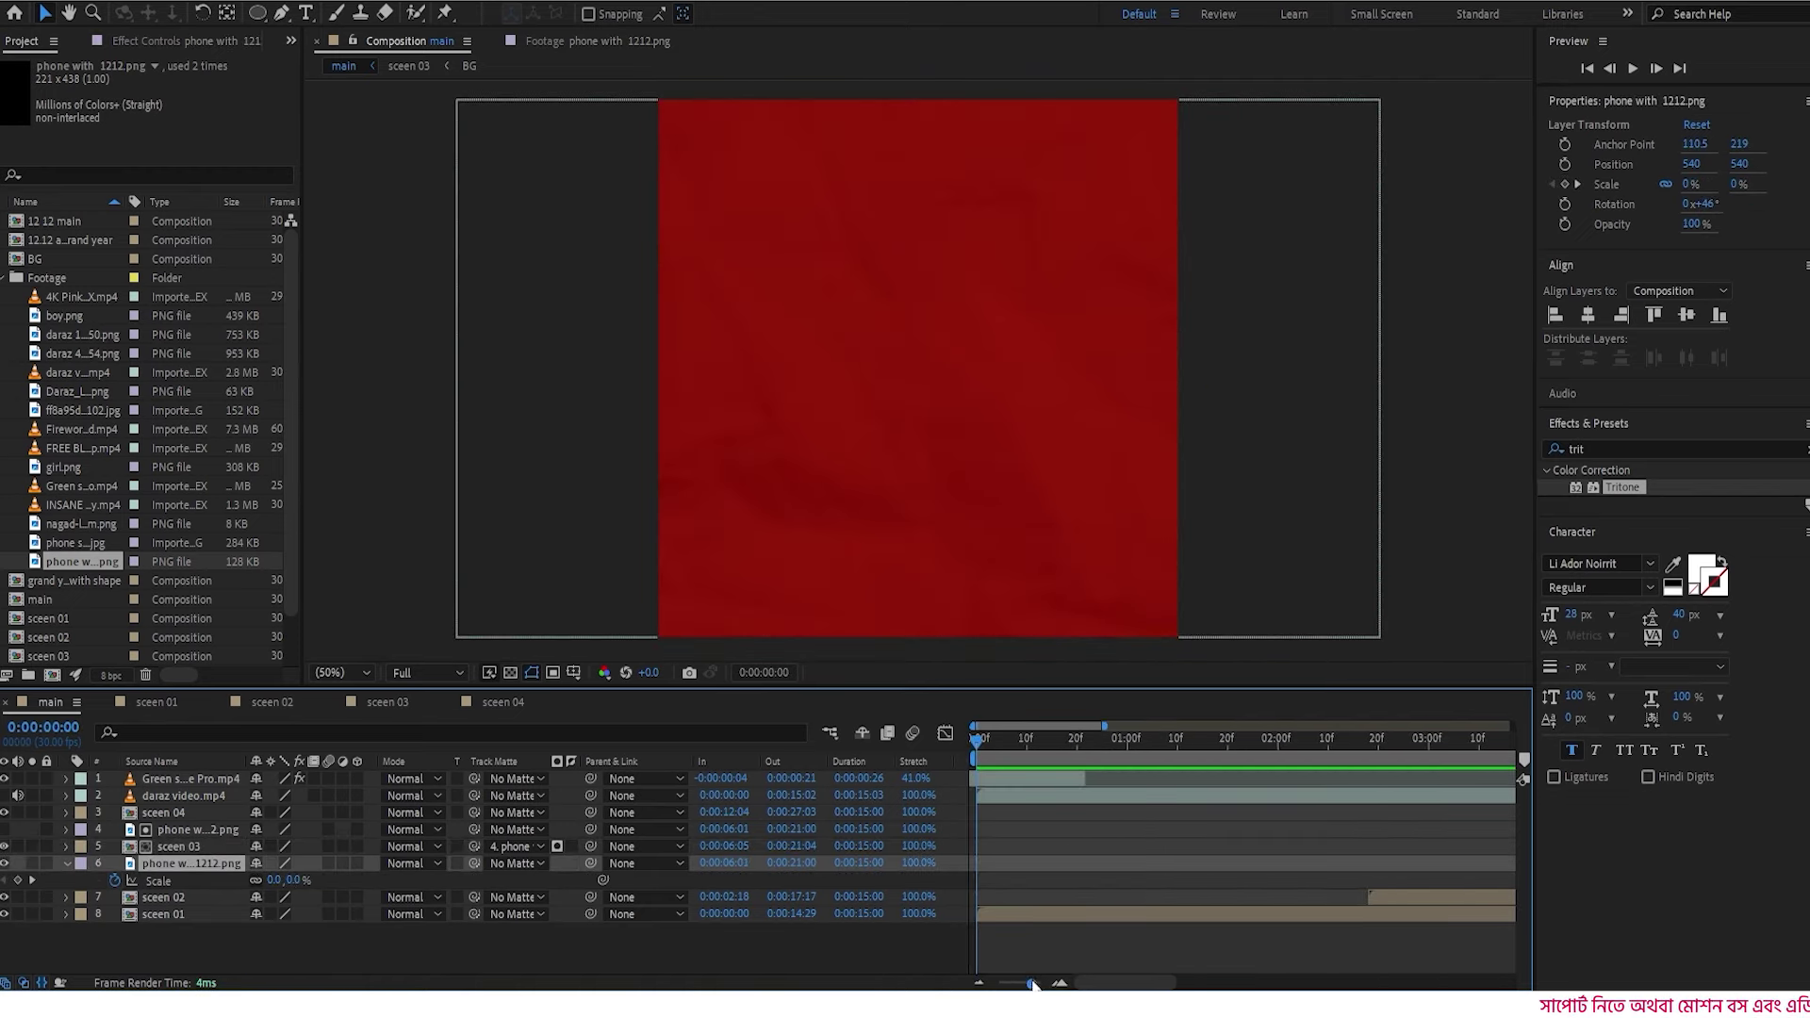
{"action": "left_click_drag", "start_coordinate": [1032, 983], "coordinate": [999, 983]}
{"action": "left_click", "coordinate": [1163, 740]}
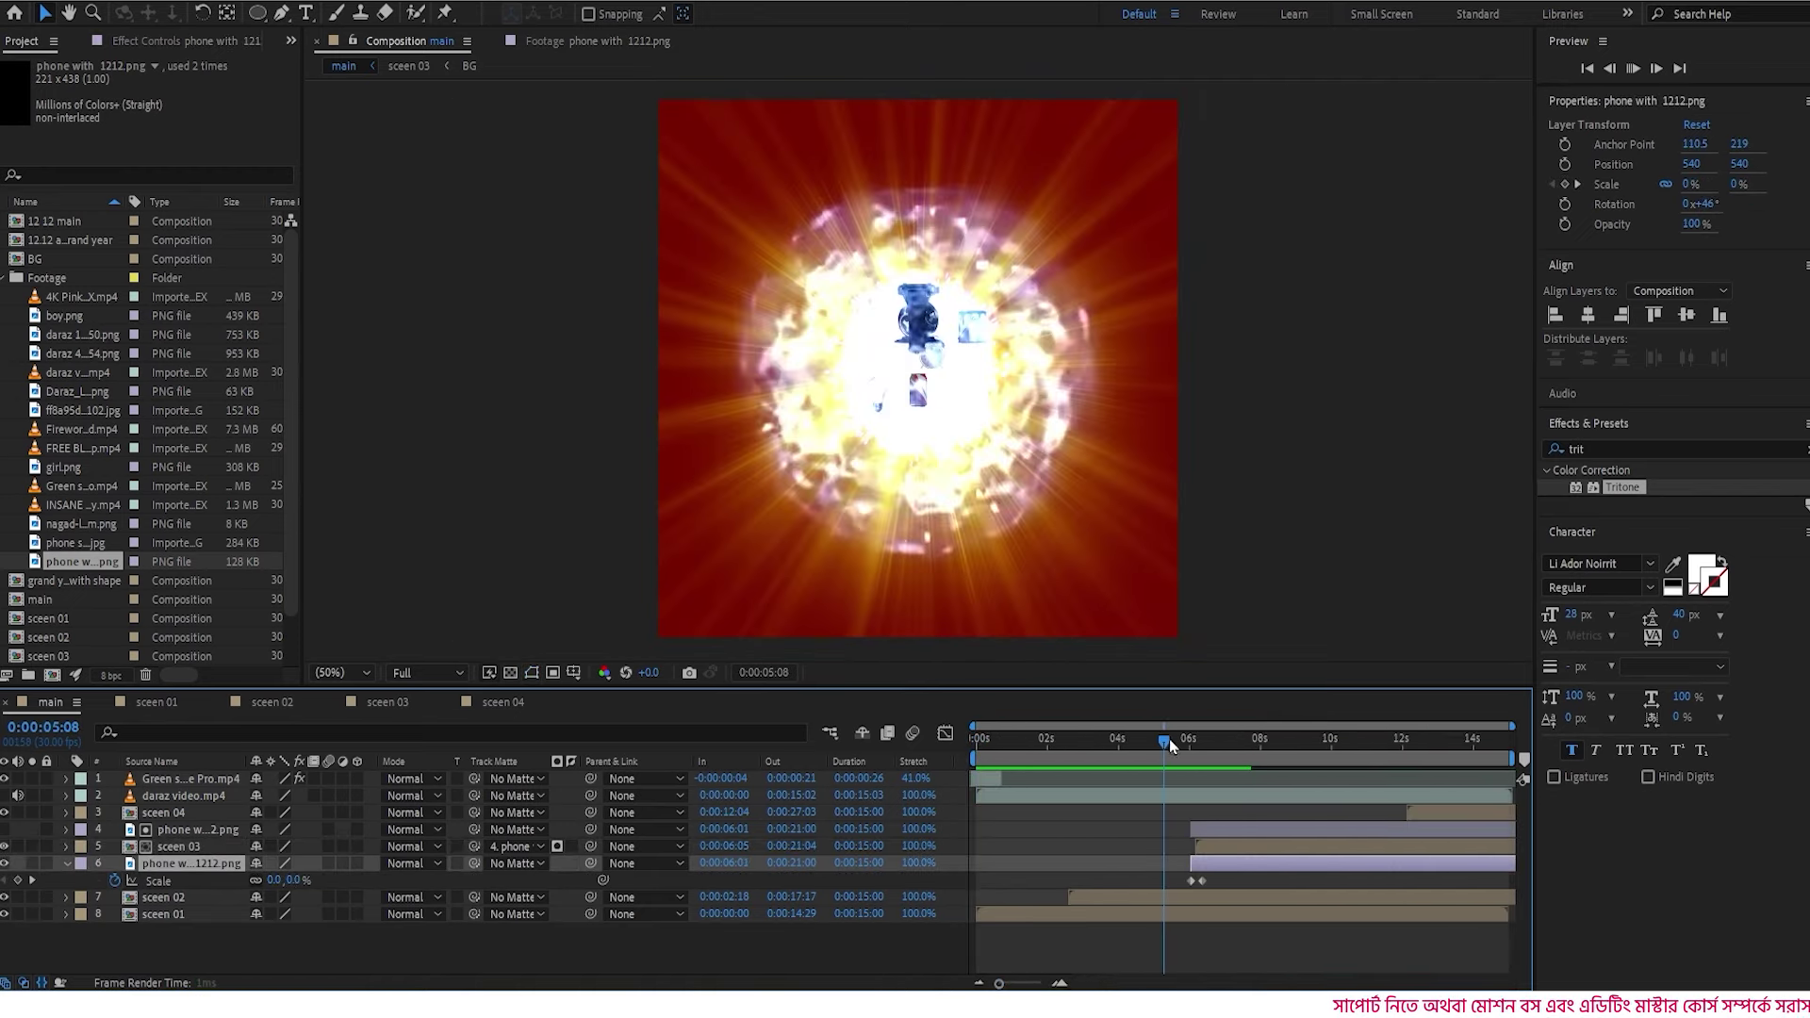
{"action": "mouse_move", "coordinate": [1169, 738]}
{"action": "left_mouse_down"}
{"action": "mouse_move", "coordinate": [1221, 752]}
{"action": "mouse_move", "coordinate": [1197, 750]}
{"action": "left_mouse_up"}
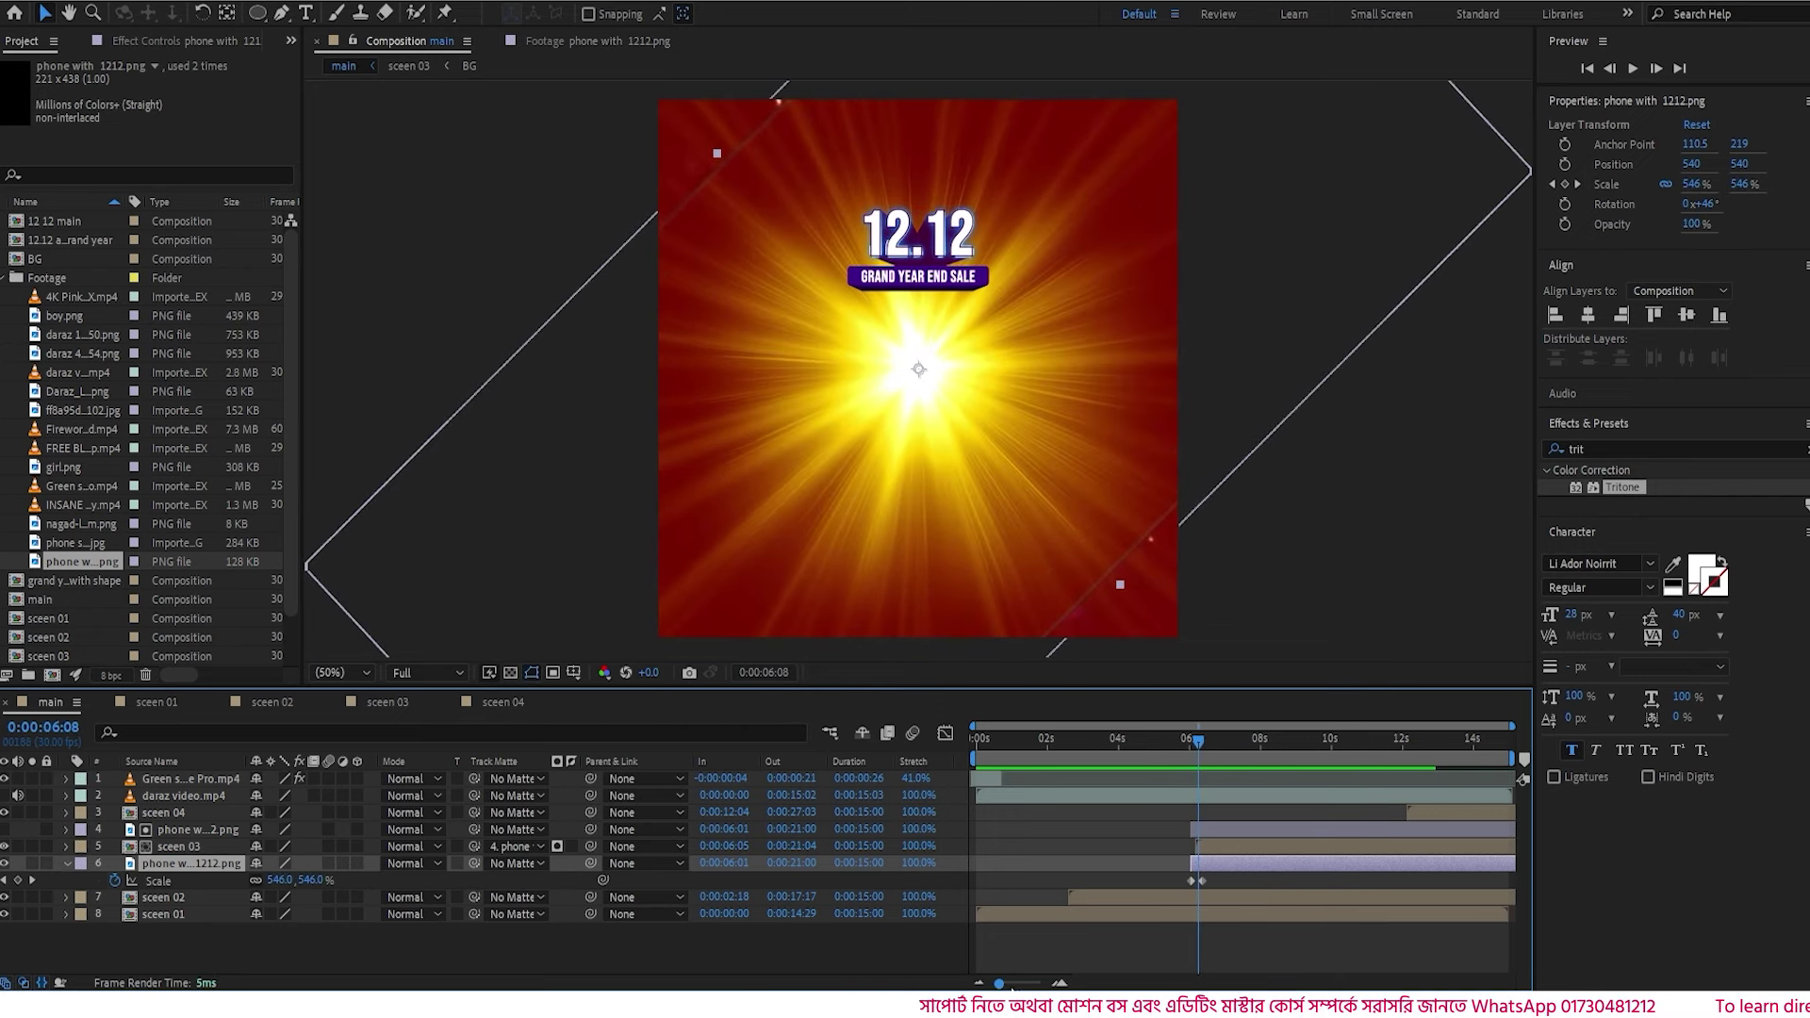
{"action": "left_click_drag", "start_coordinate": [1001, 983], "coordinate": [1033, 983]}
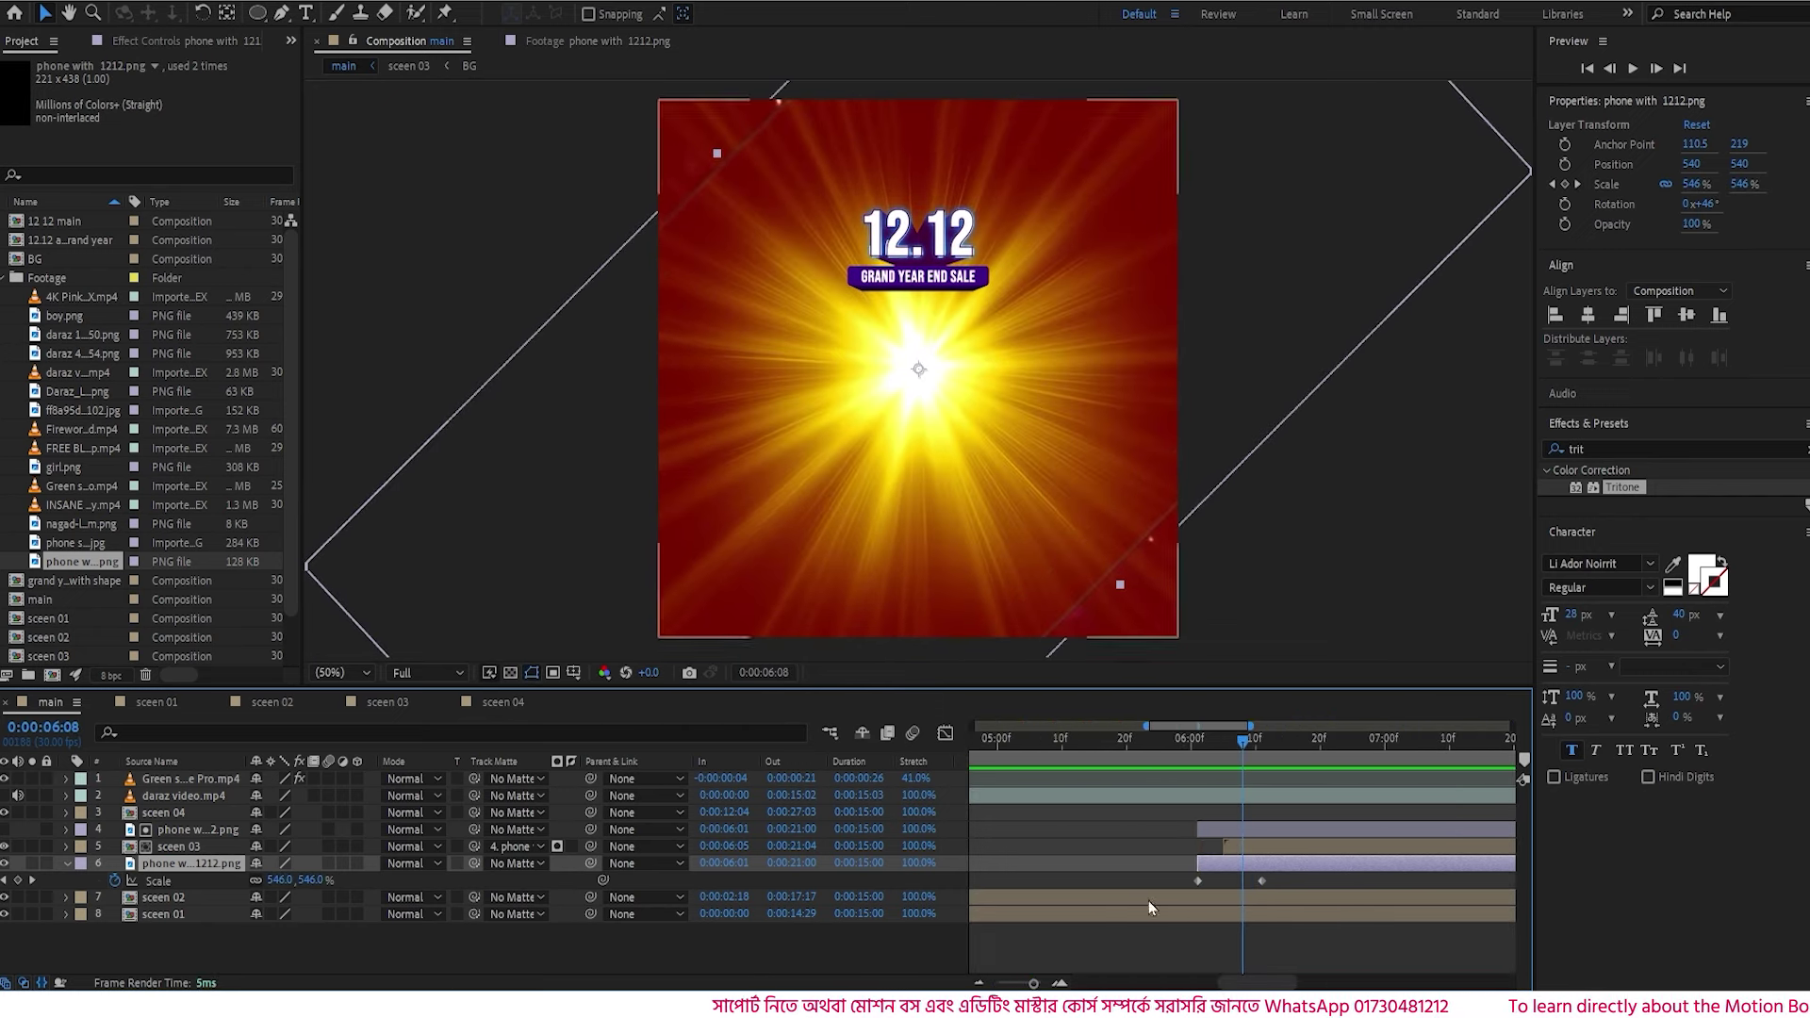
{"action": "left_click", "coordinate": [1225, 832]}
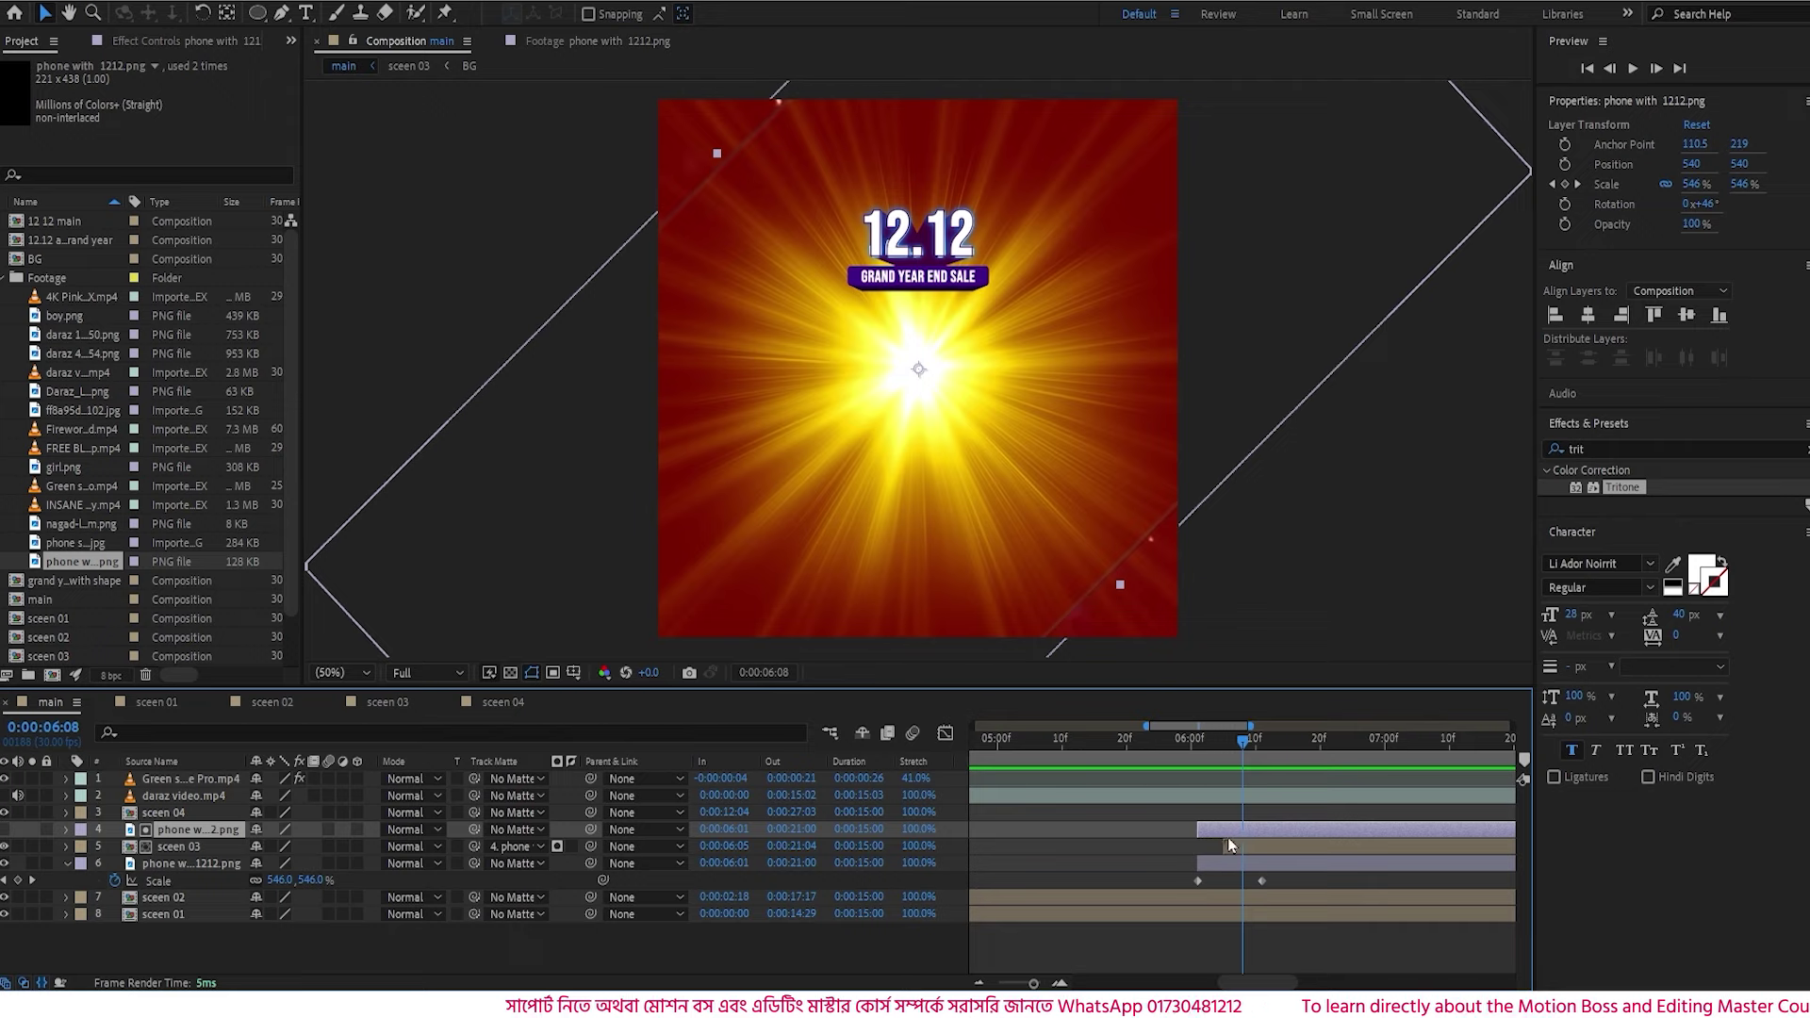
{"action": "key", "text": "s"}
{"action": "left_click", "coordinate": [1282, 846]}
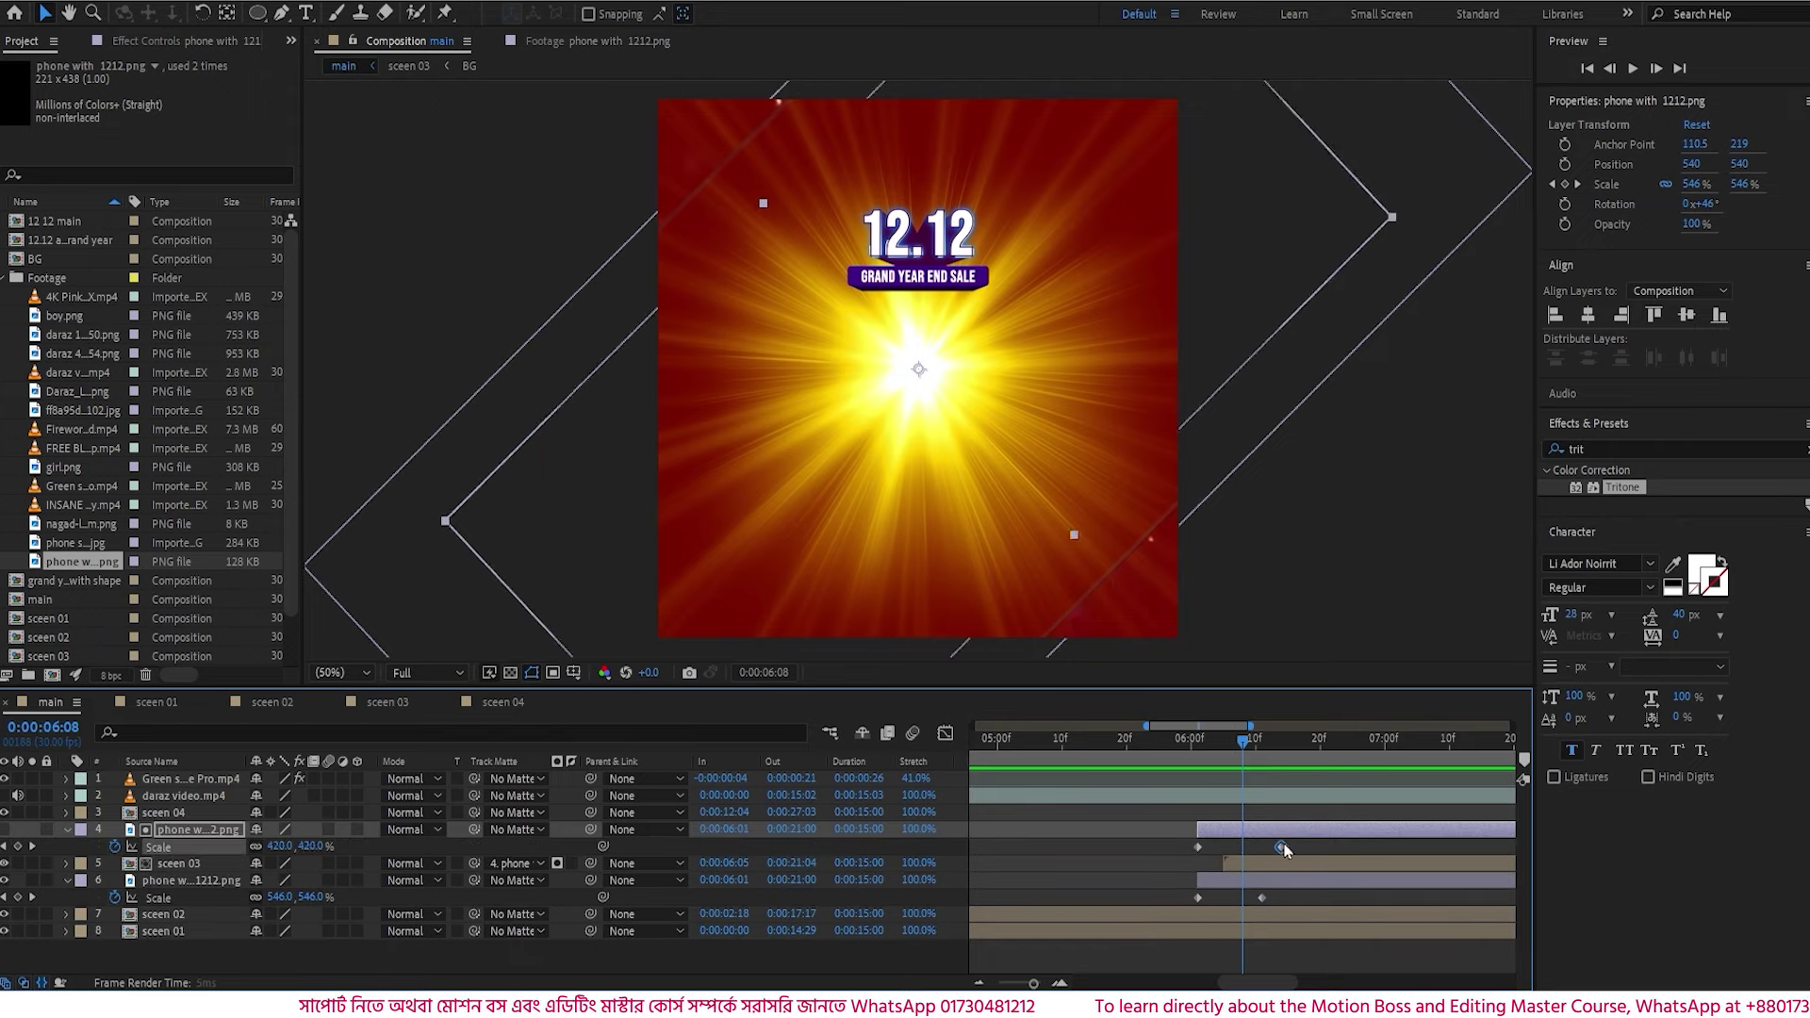
{"action": "left_click_drag", "start_coordinate": [1284, 848], "coordinate": [1327, 846]}
{"action": "left_click_drag", "start_coordinate": [1262, 897], "coordinate": [1326, 898]}
- Shift both phone layers and sceen 03 together so the phones start at 0:00:05:29 and sceen 03 at 0:00:06:06, and preview the transition
{"action": "left_click", "coordinate": [1161, 741]}
{"action": "left_click", "coordinate": [1202, 864]}
{"action": "key", "text": "t"}
{"action": "left_click", "coordinate": [1152, 744]}
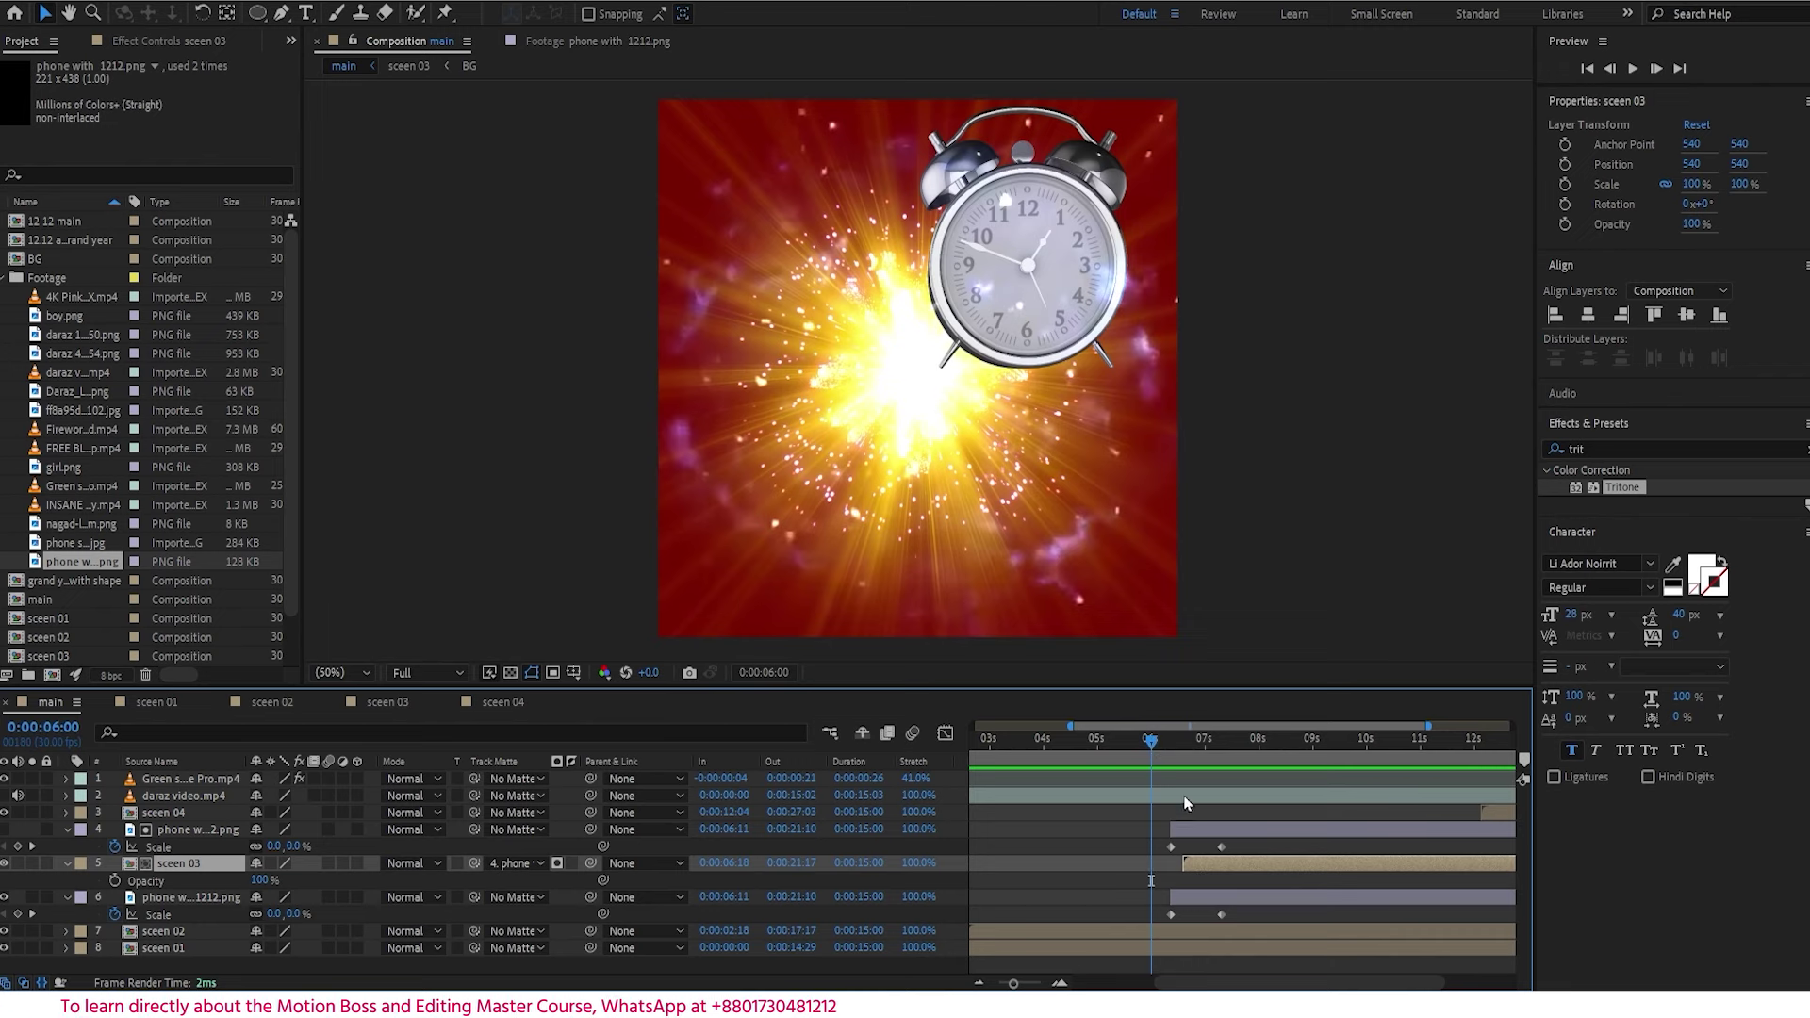
{"action": "left_click", "coordinate": [1189, 897]}
{"action": "left_click", "coordinate": [1200, 832], "text": "ctrl"}
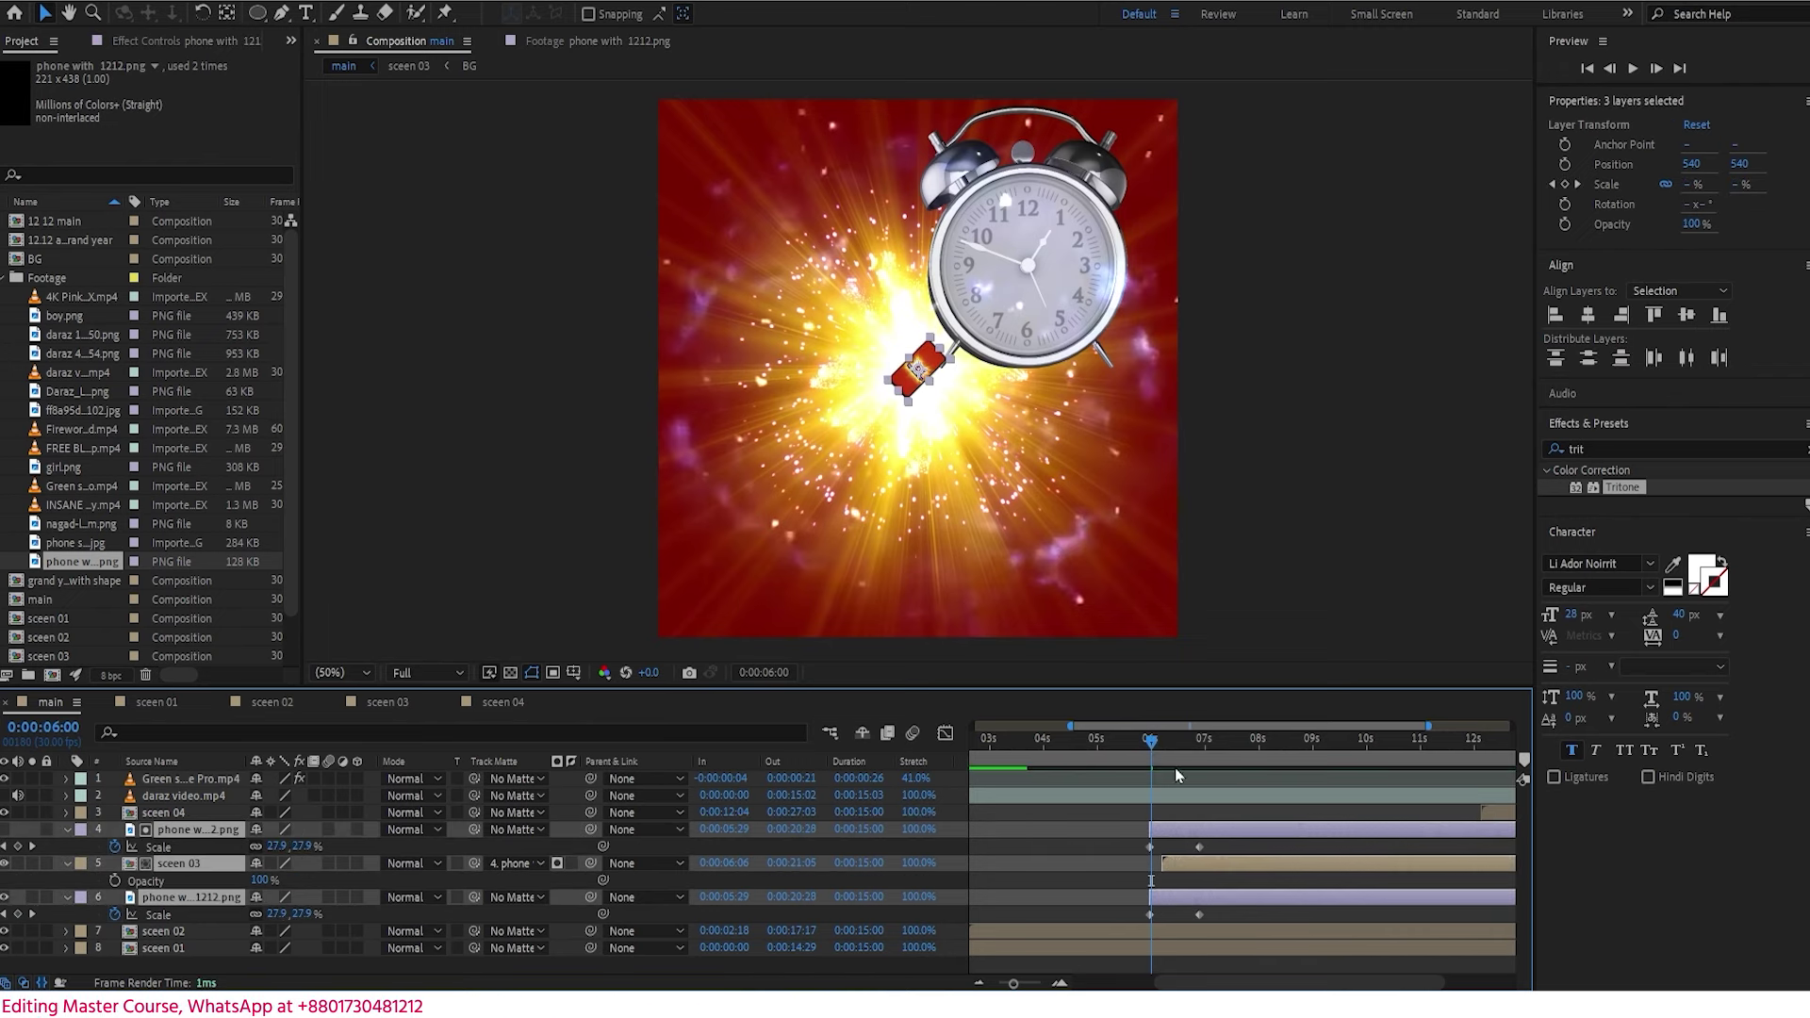
{"action": "mouse_move", "coordinate": [1141, 735]}
{"action": "left_mouse_down"}
{"action": "mouse_move", "coordinate": [1192, 748]}
{"action": "mouse_move", "coordinate": [1151, 751]}
{"action": "left_mouse_up"}
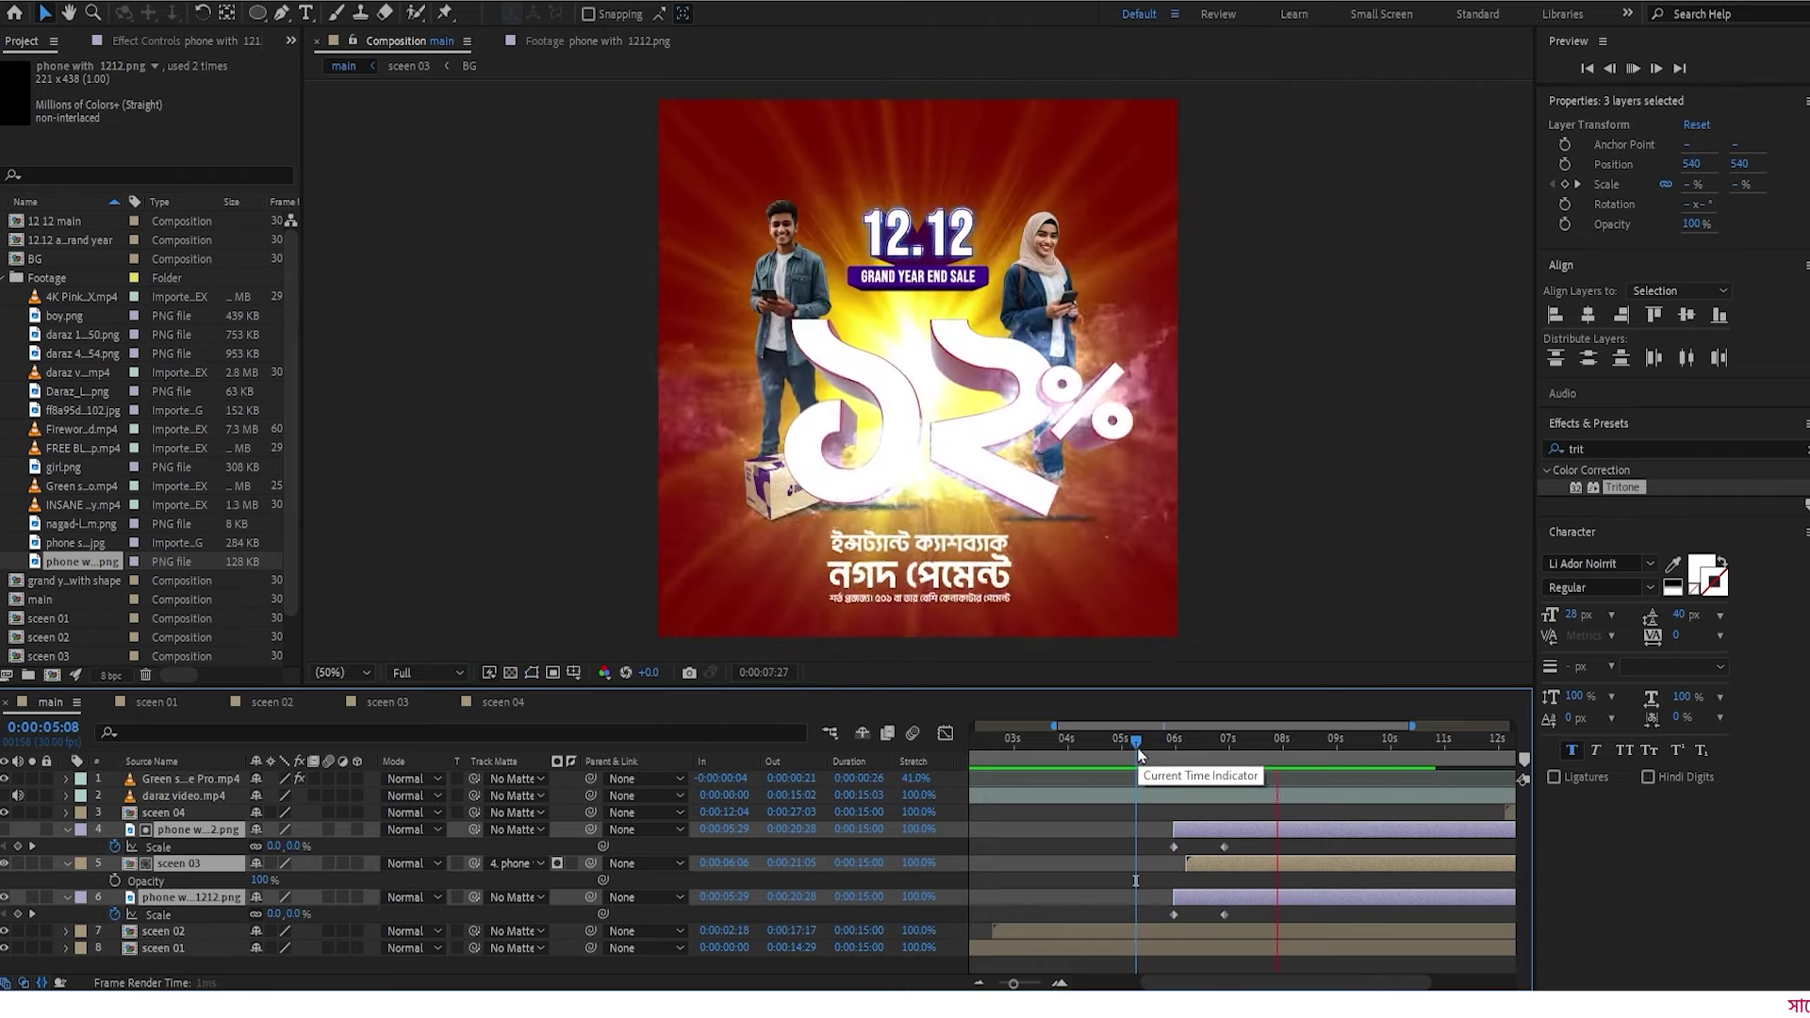
- Play main from 0:00:00:00 to review the full sequence with the phone transition
{"action": "left_click_drag", "start_coordinate": [1054, 727], "coordinate": [973, 727]}
{"action": "left_click_drag", "start_coordinate": [1024, 744], "coordinate": [962, 765]}
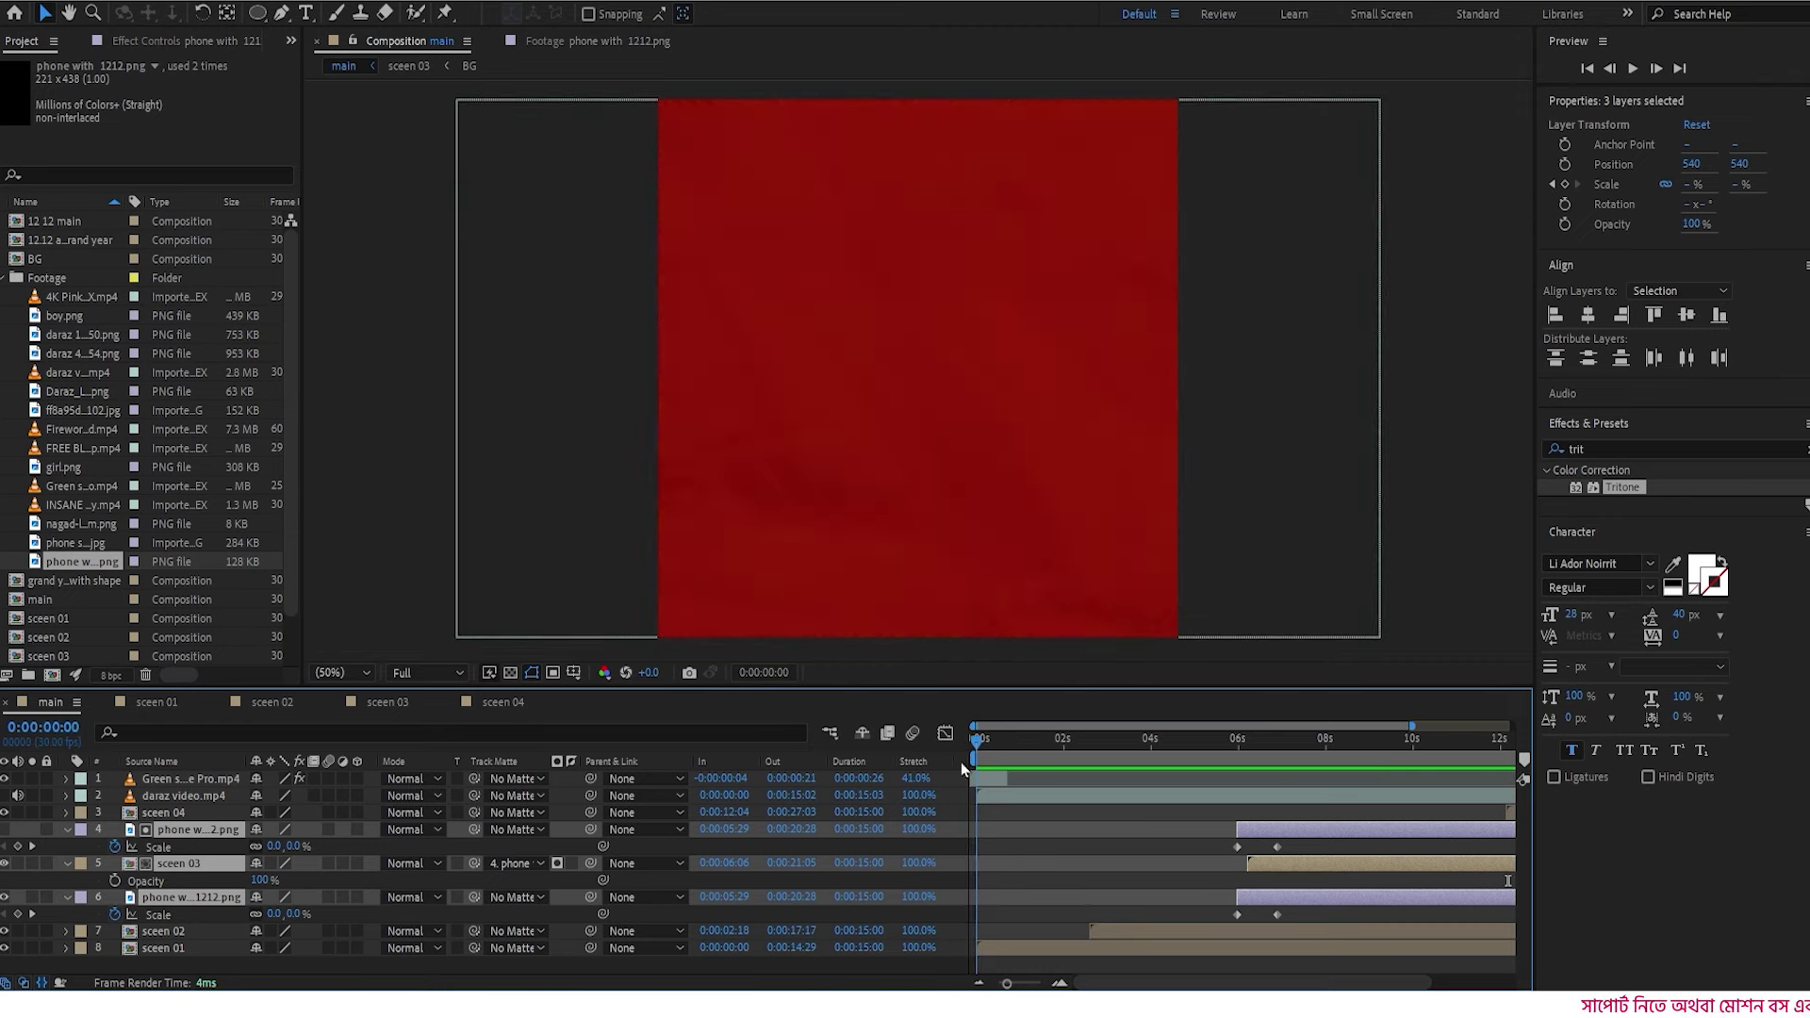
{"action": "key", "text": "space"}
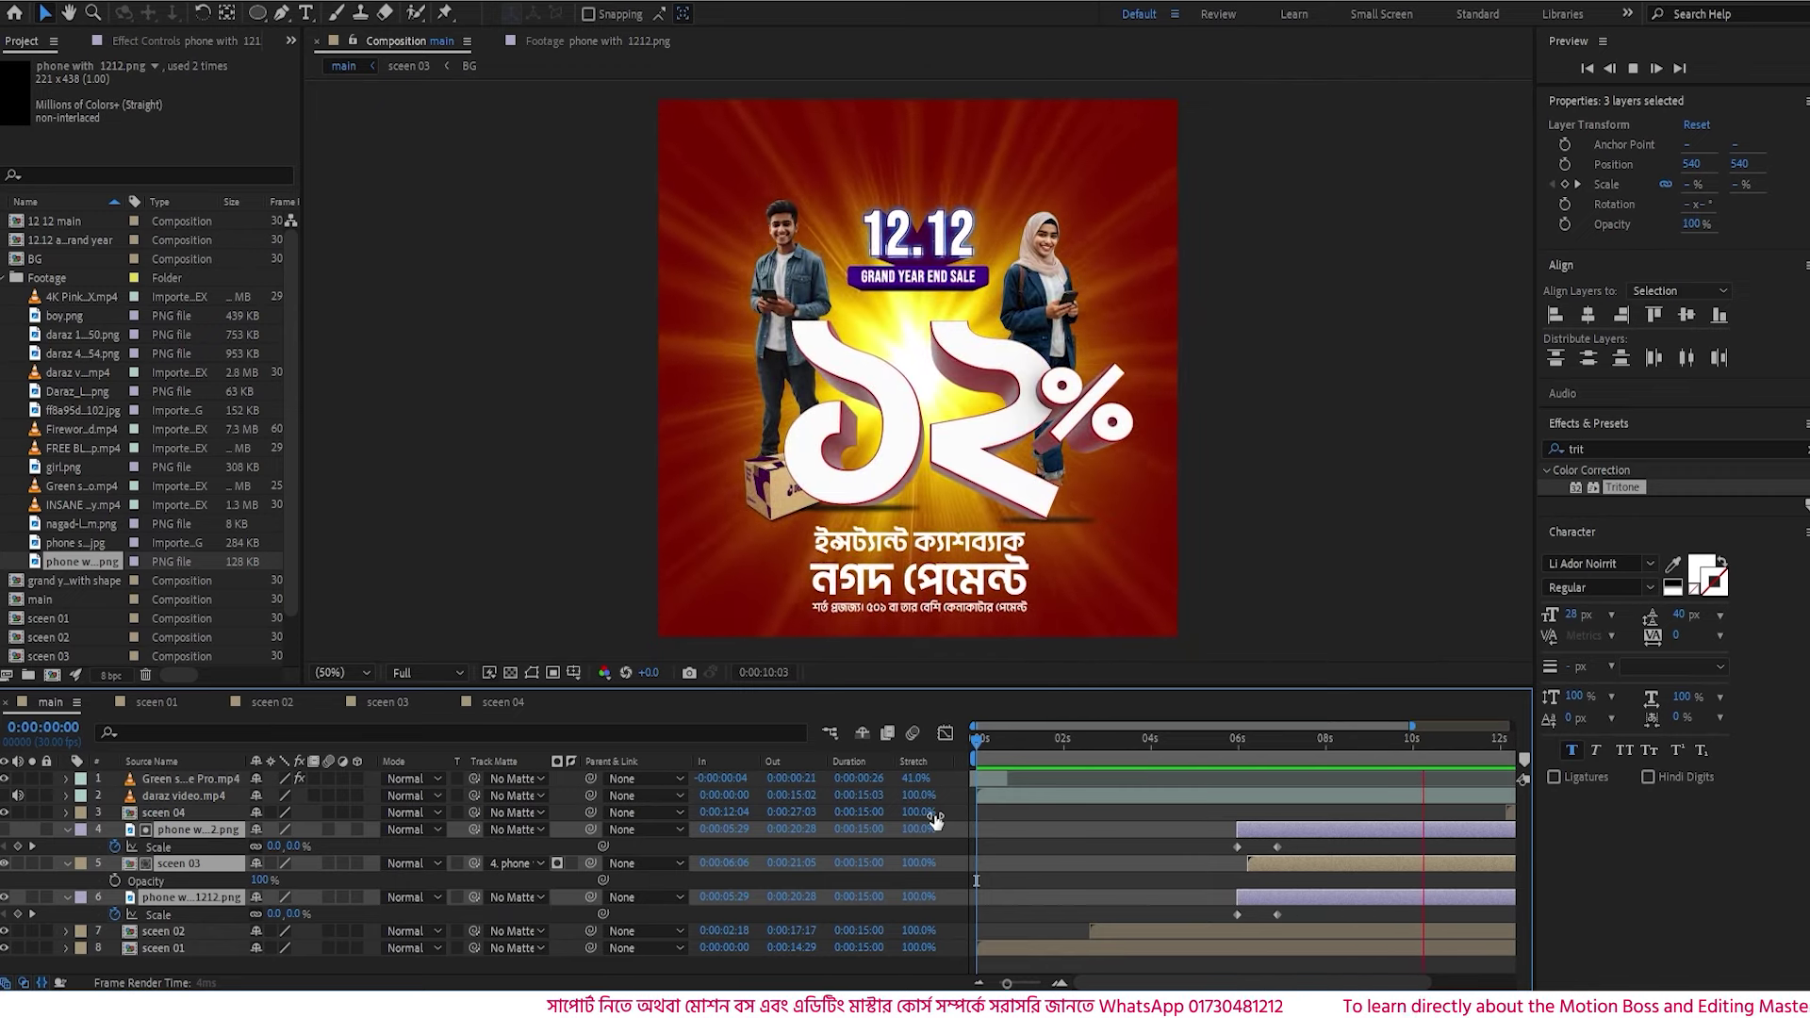
{"action": "key", "text": "space"}
- Switch to the snapshot viewer and examine the Daraz Promo reference frames for the logo placement
{"action": "key", "text": "alt+Tab"}
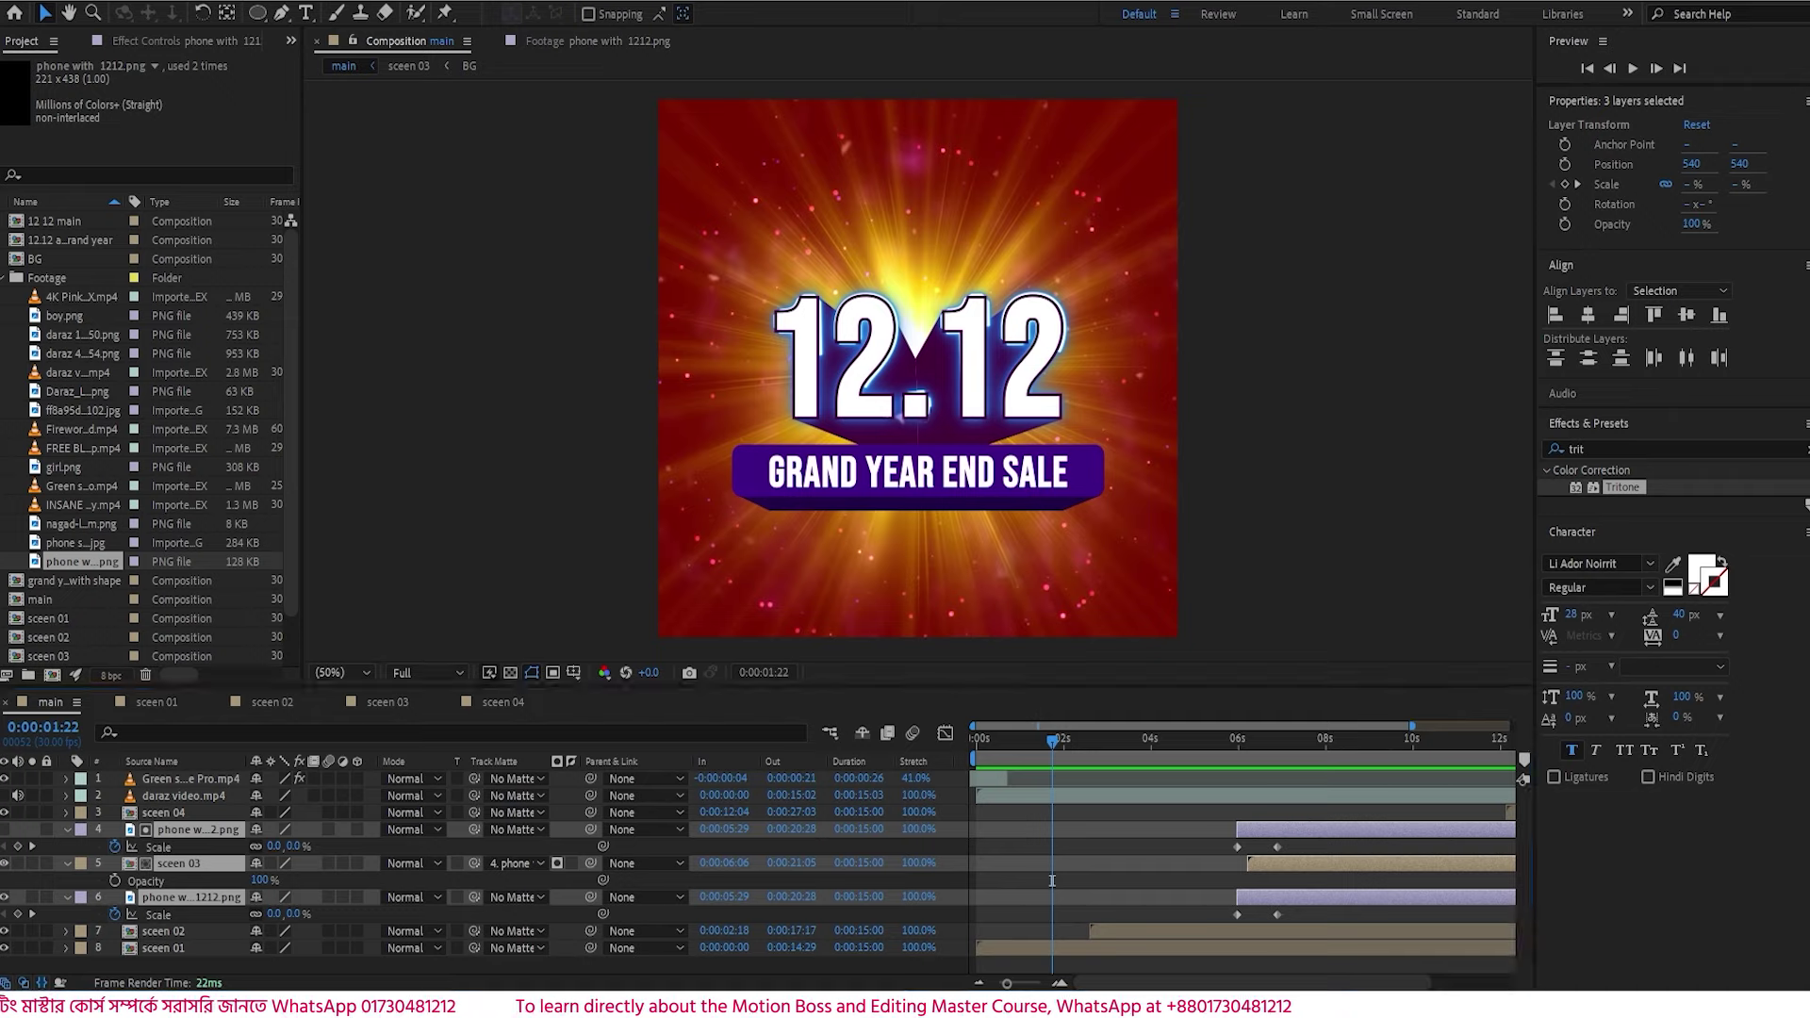
{"action": "left_click_drag", "start_coordinate": [647, 138], "coordinate": [881, 114]}
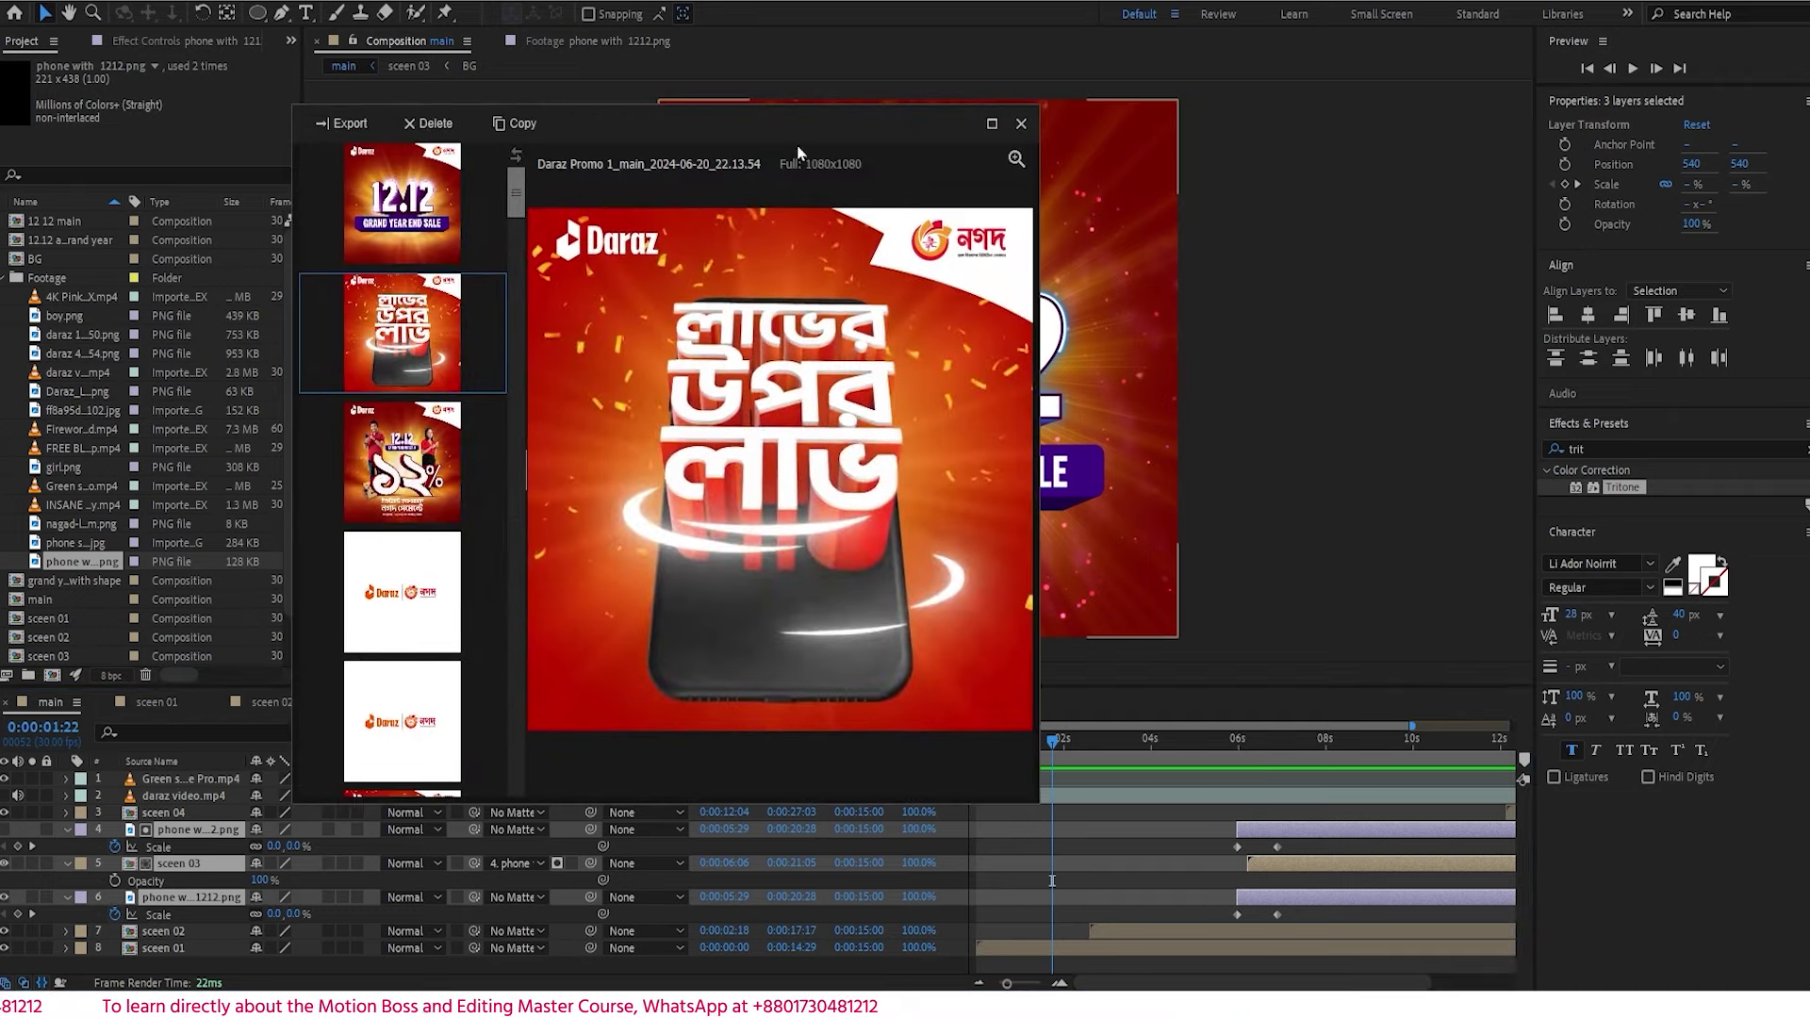
{"action": "left_click_drag", "start_coordinate": [943, 124], "coordinate": [0, 179]}
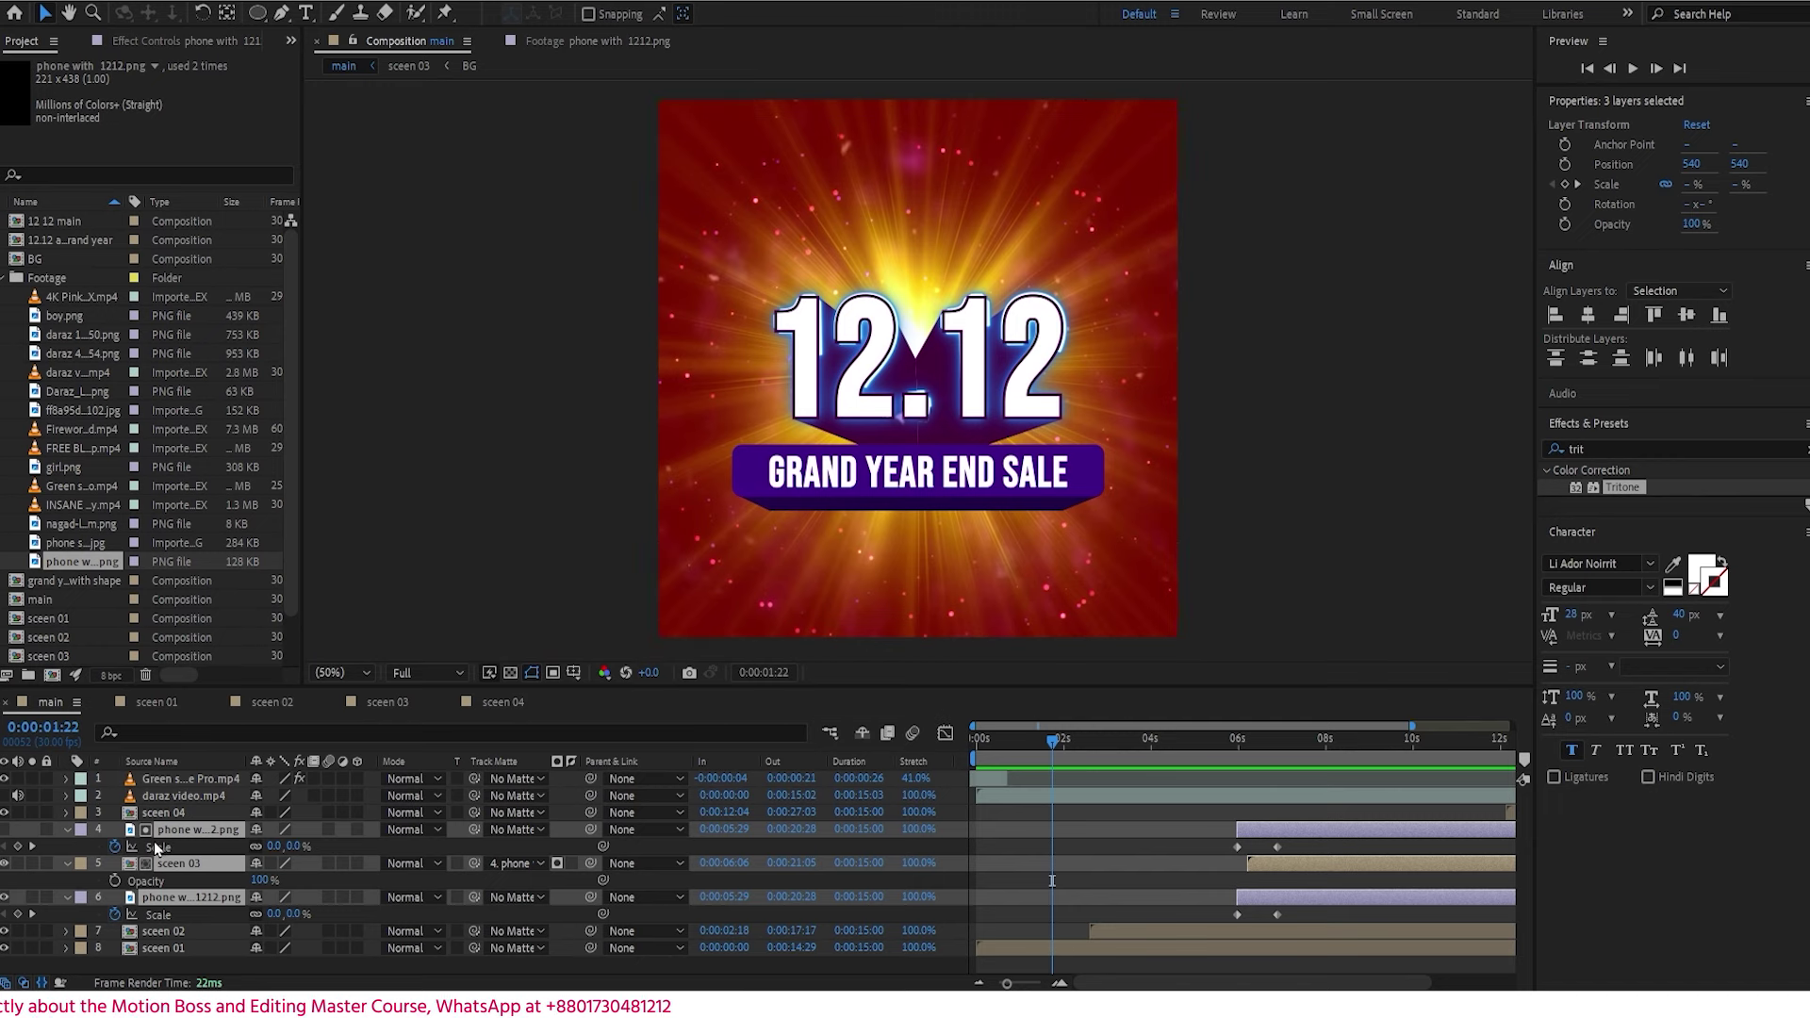
- Add Daraz_Logo.png from the Footage folder as the top layer of main, starting at 0:00:00:00, and go to 0:00:01:22
{"action": "left_click", "coordinate": [68, 830]}
{"action": "key", "text": "Home"}
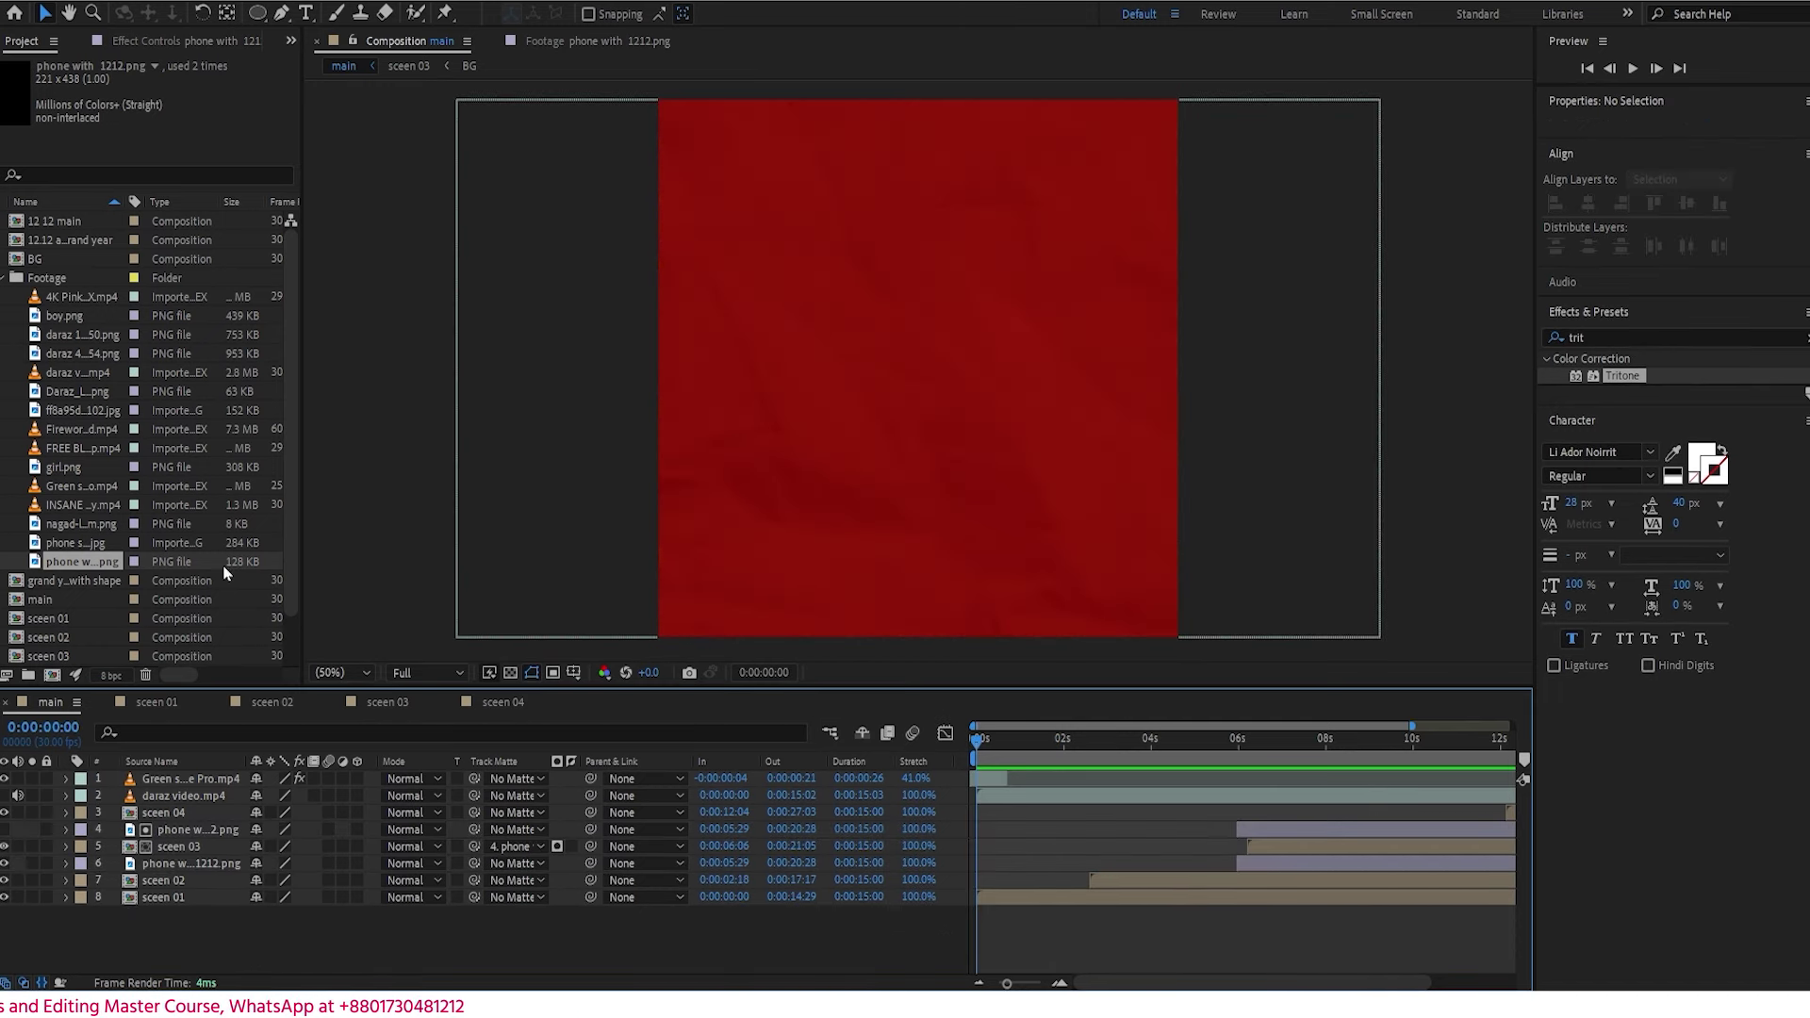
{"action": "left_click", "coordinate": [65, 393]}
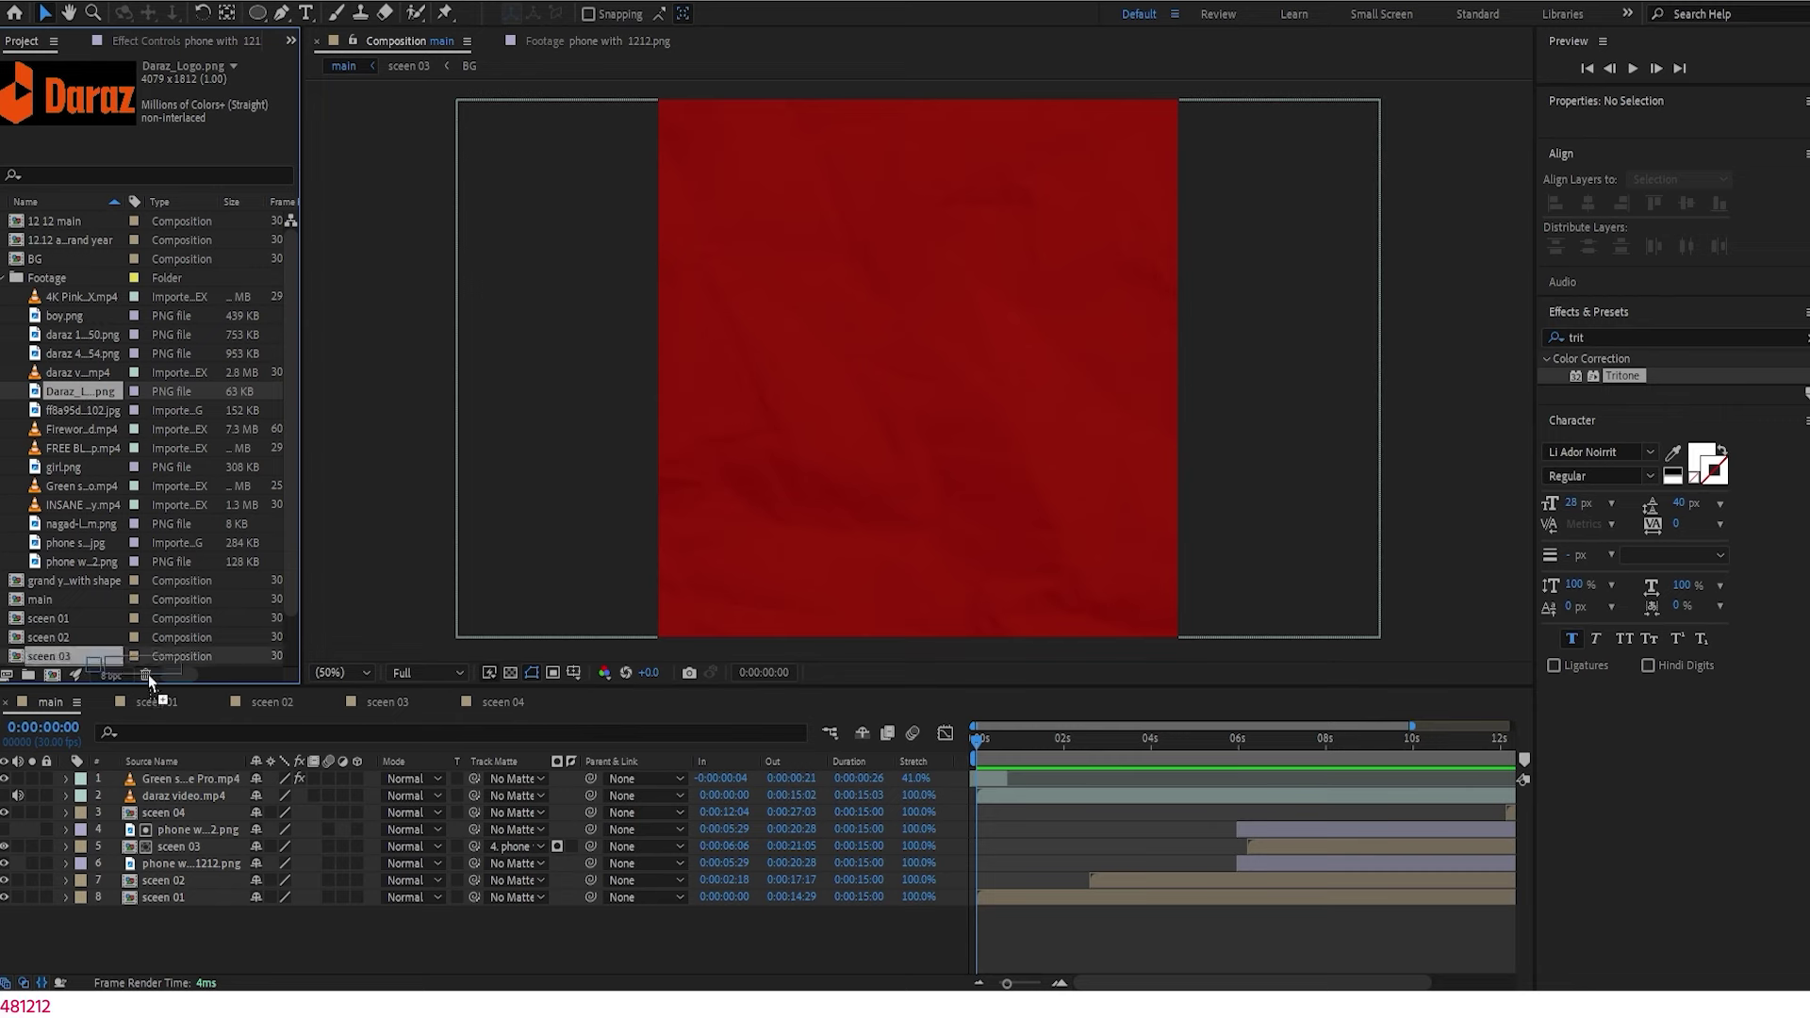
{"action": "left_click_drag", "start_coordinate": [160, 780], "coordinate": [161, 781]}
{"action": "left_click_drag", "start_coordinate": [1012, 741], "coordinate": [1023, 770]}
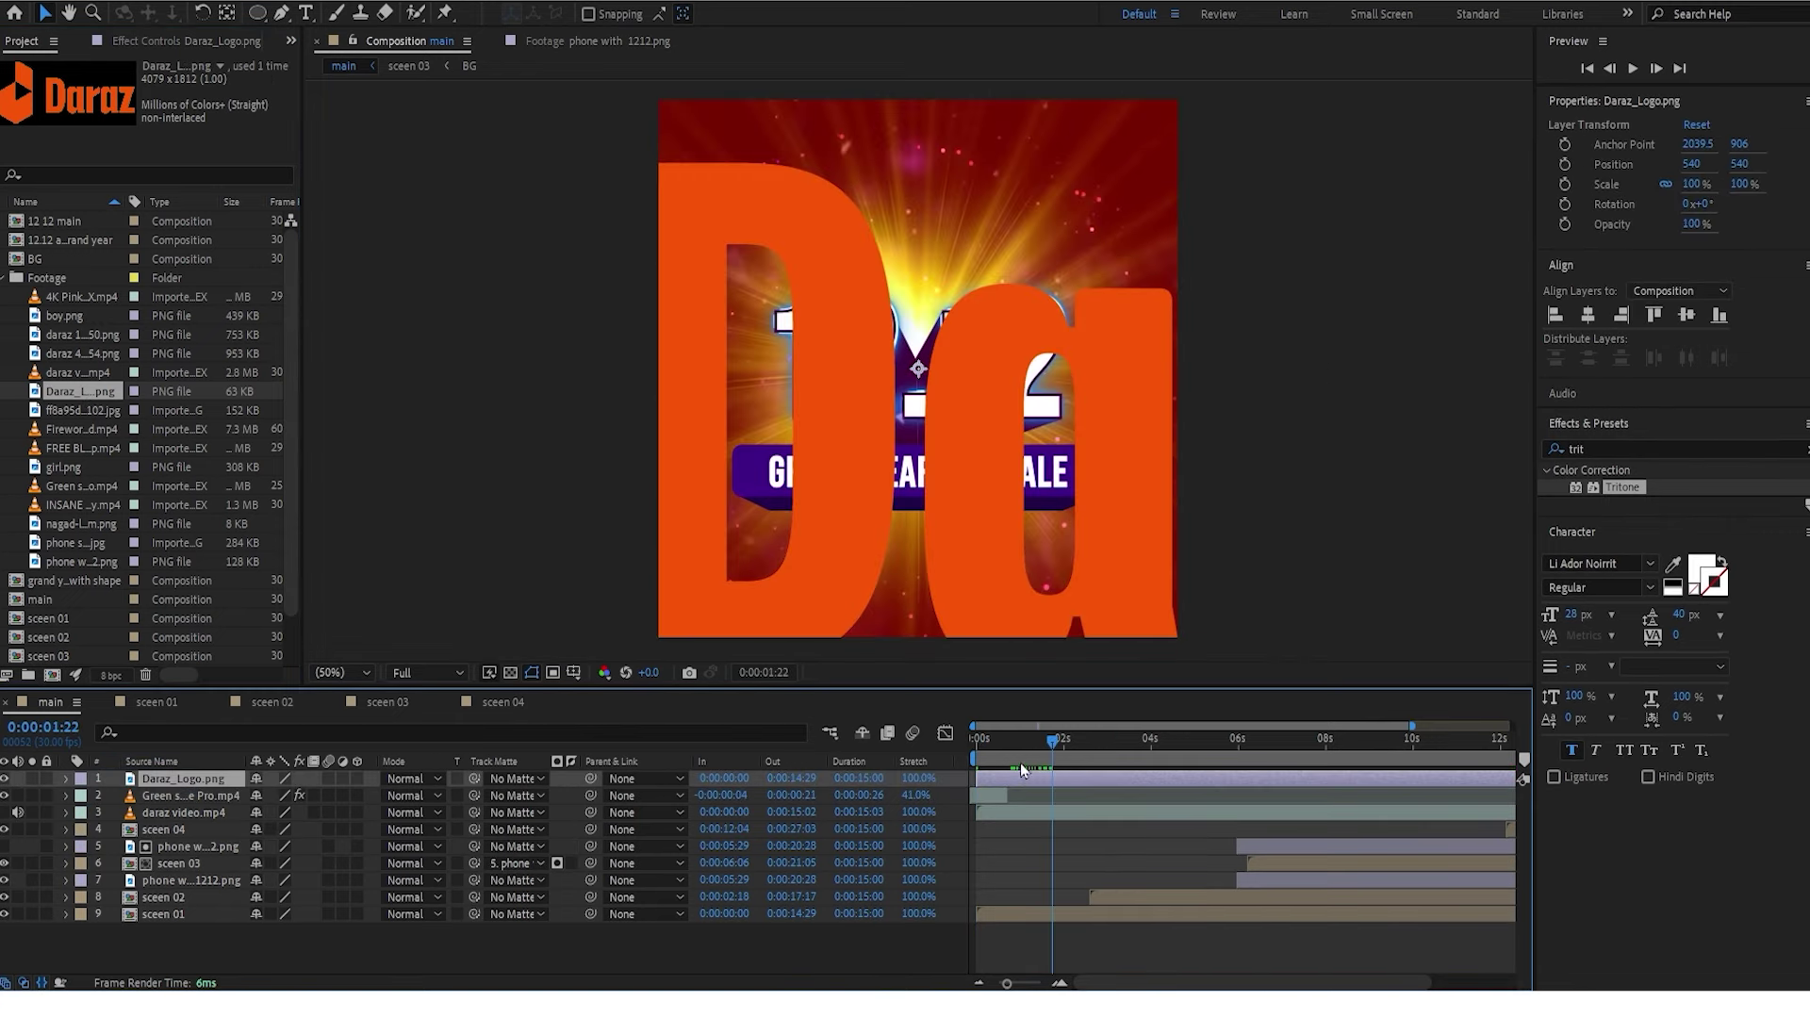
- Scale the Daraz logo down to 5% and place it in the upper-left corner of the frame at about 148, 68
{"action": "key", "text": "s"}
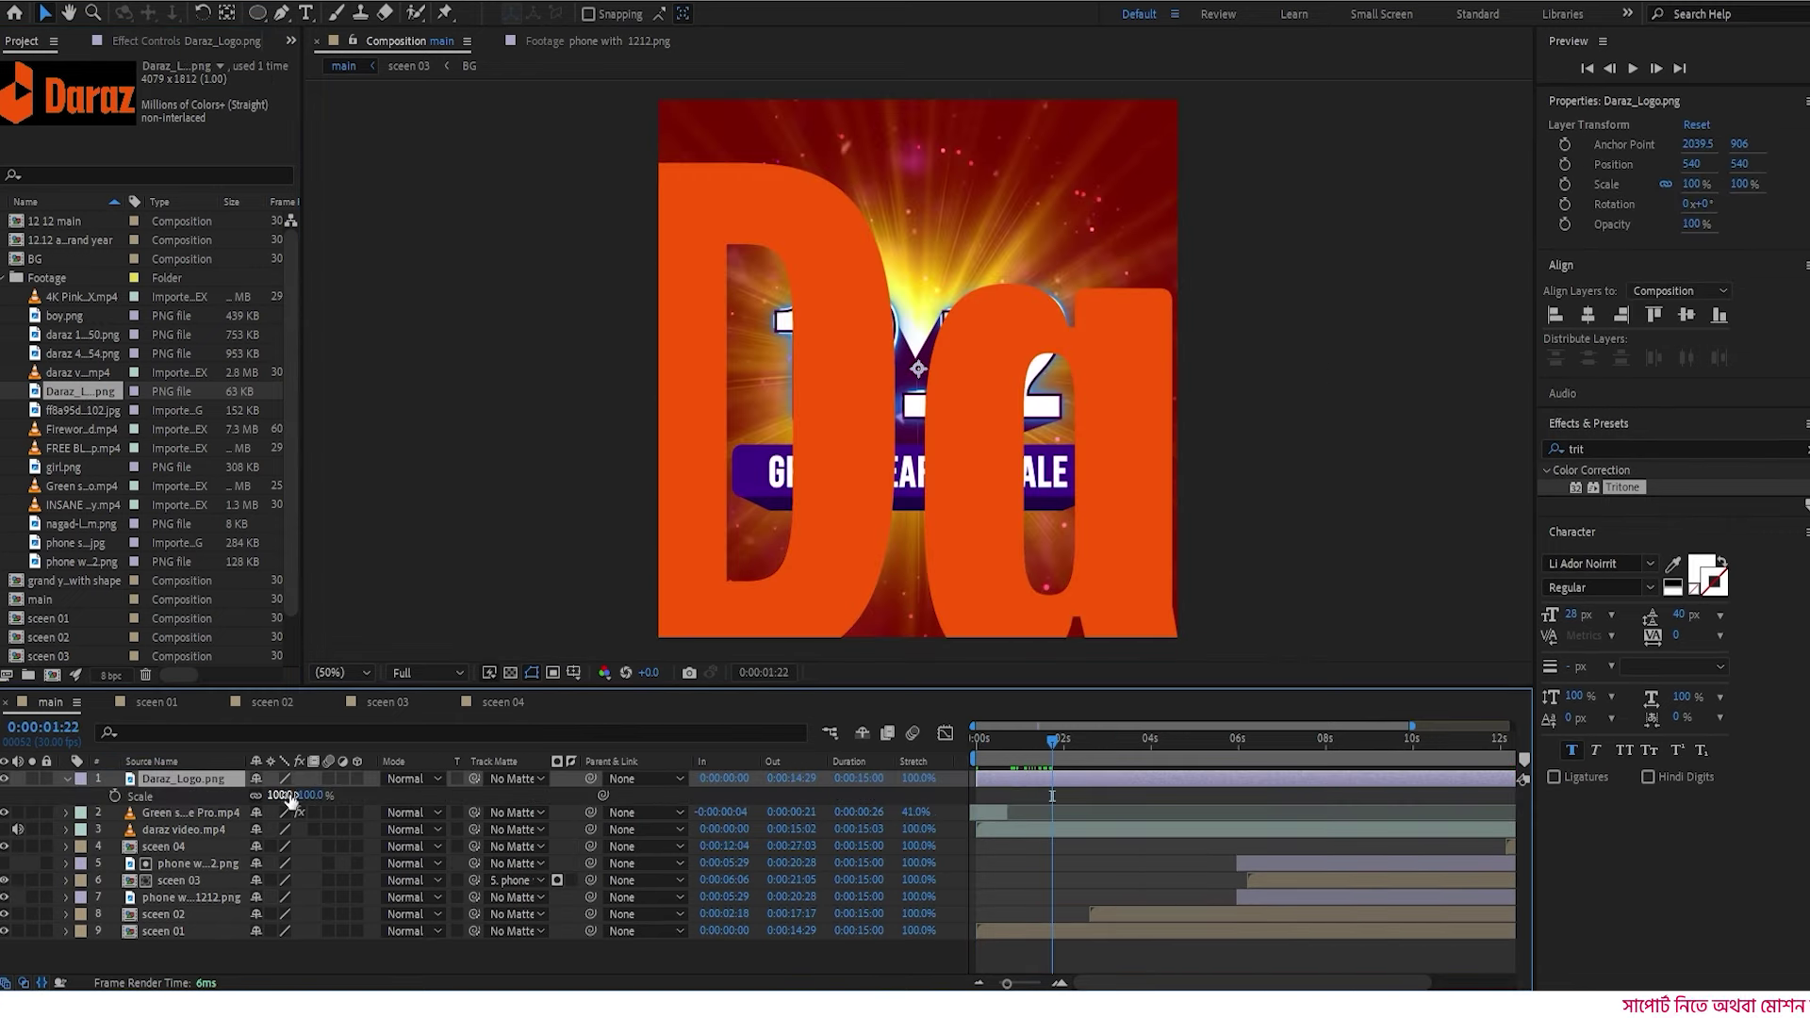
{"action": "left_click_drag", "start_coordinate": [289, 799], "coordinate": [199, 799]}
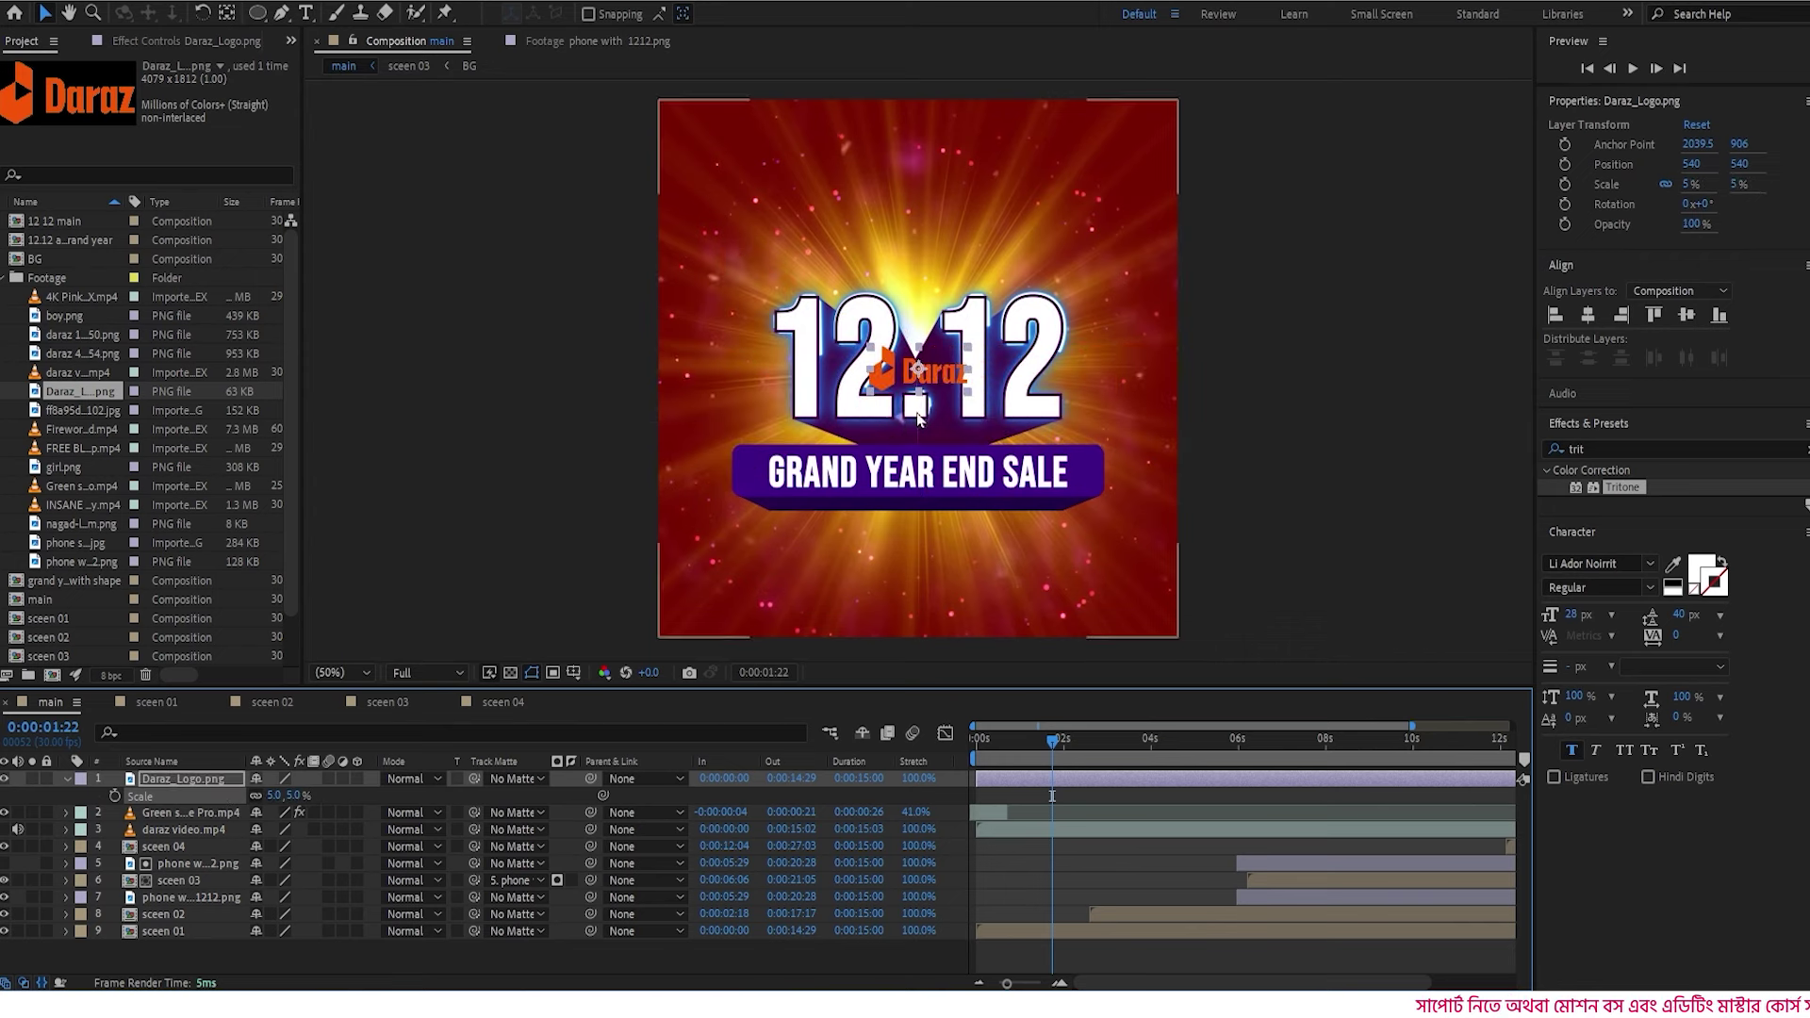
{"action": "left_click_drag", "start_coordinate": [941, 374], "coordinate": [755, 139]}
- Apply the Tritone effect to the Daraz logo and set its midtones to white, FFFFFF
{"action": "double_click", "coordinate": [1622, 487]}
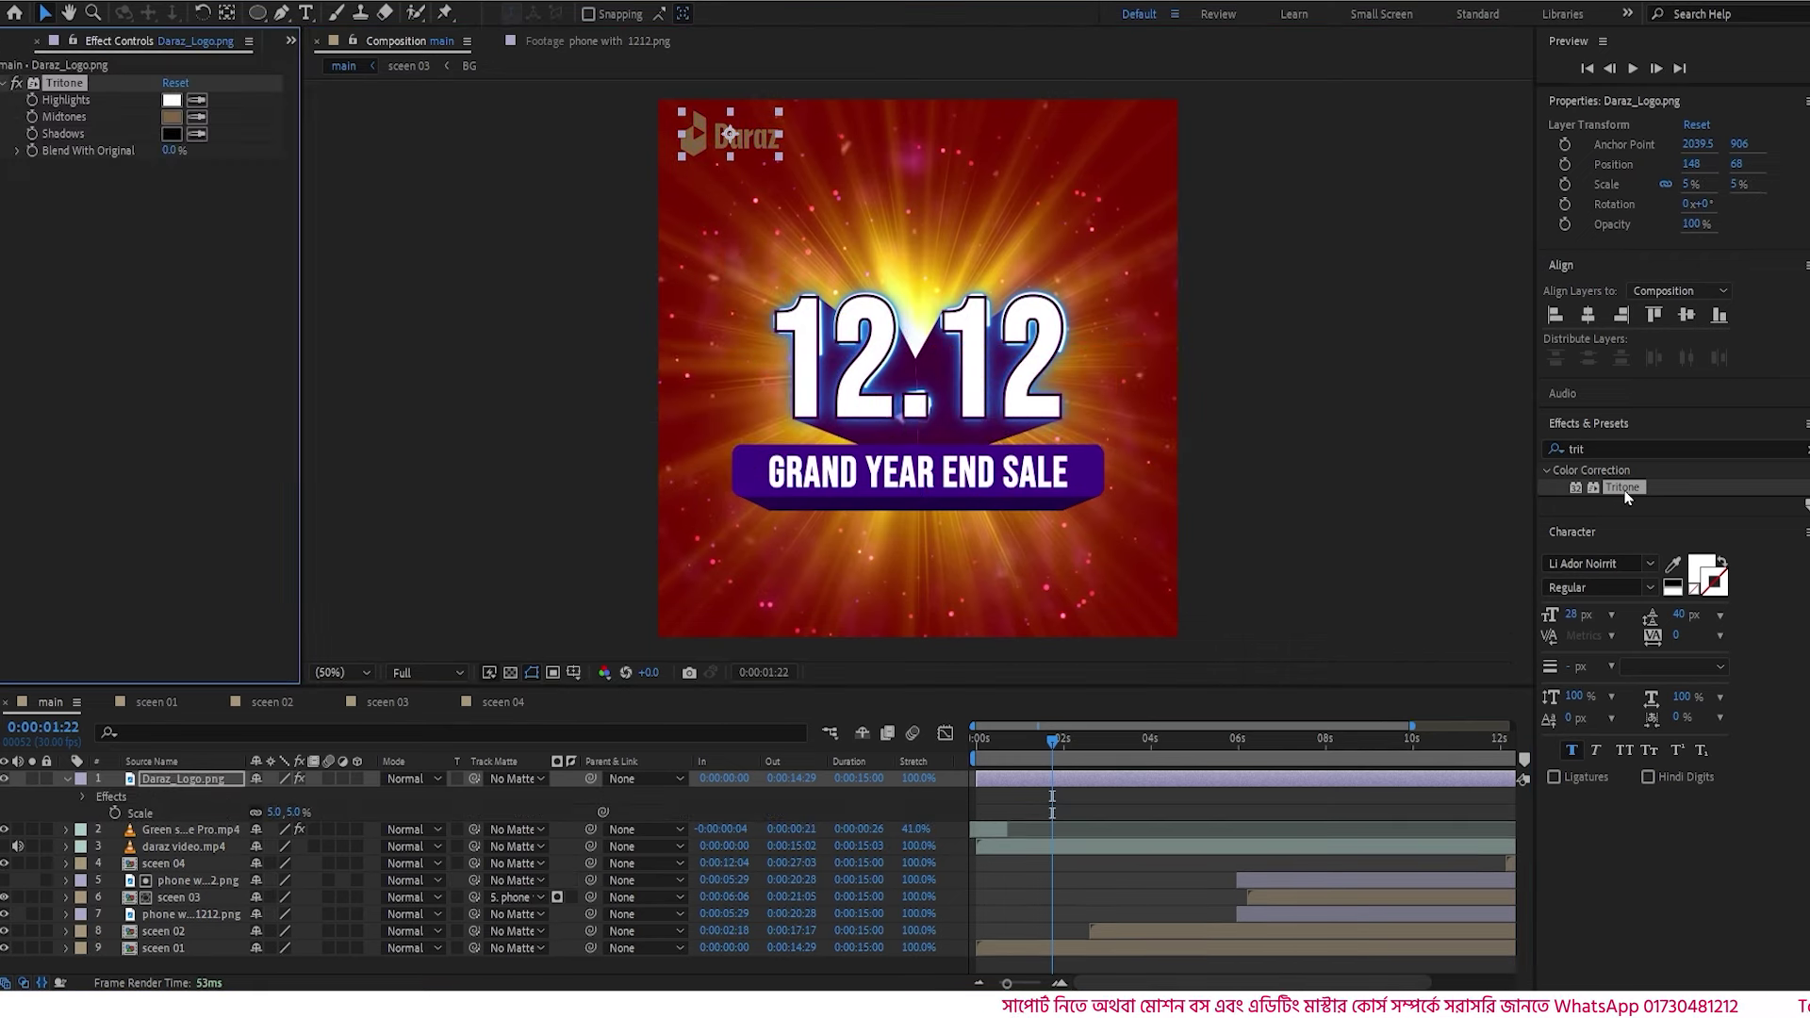
{"action": "left_click", "coordinate": [172, 118]}
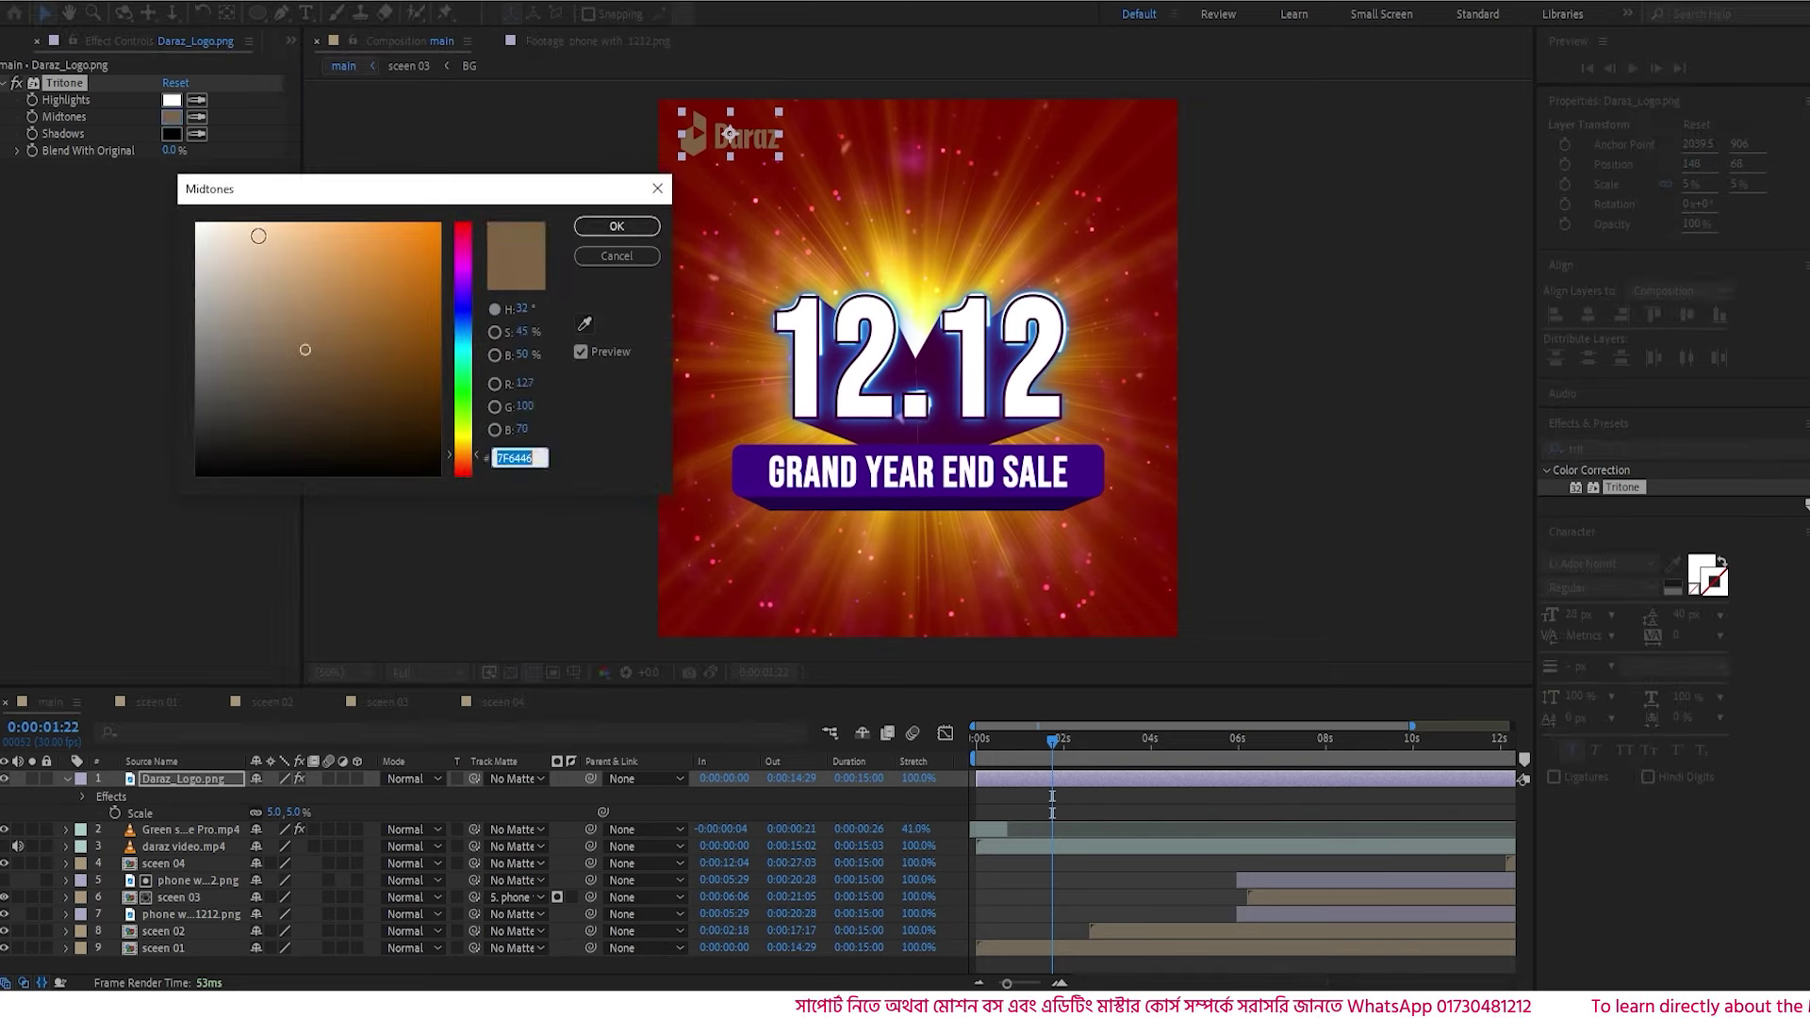
{"action": "left_click", "coordinate": [198, 224]}
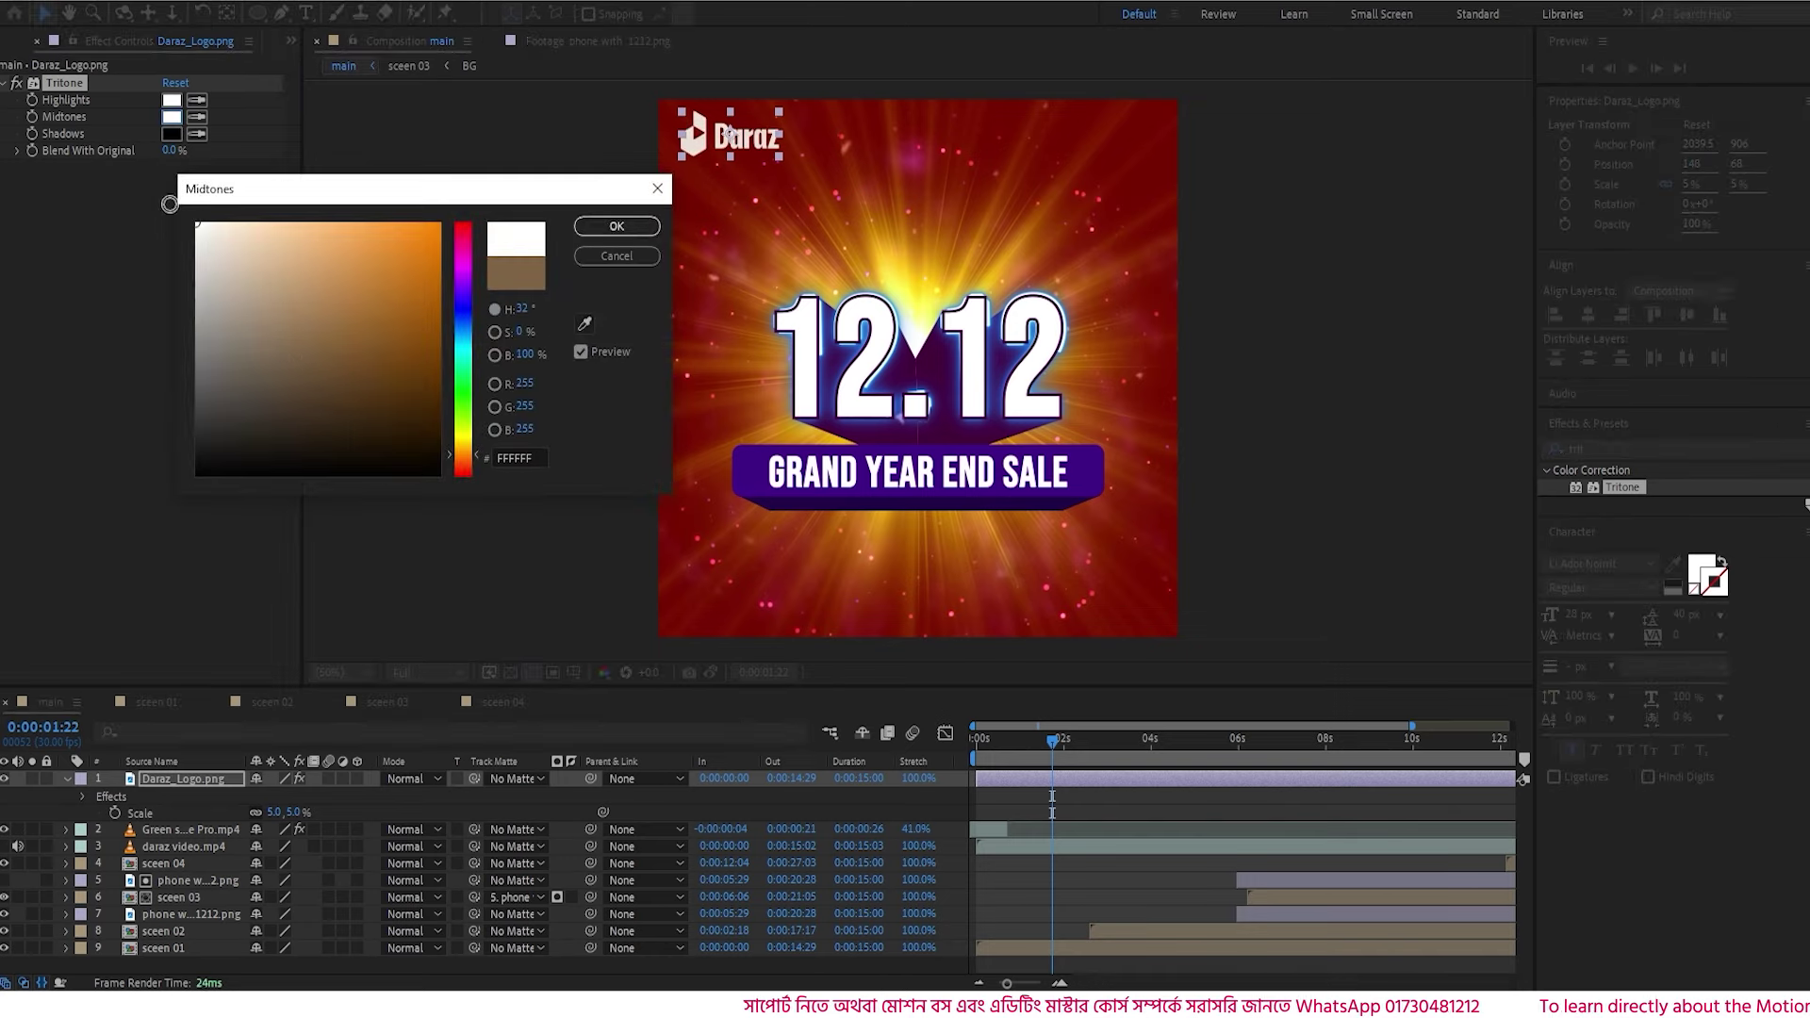
{"action": "left_click", "coordinate": [624, 227]}
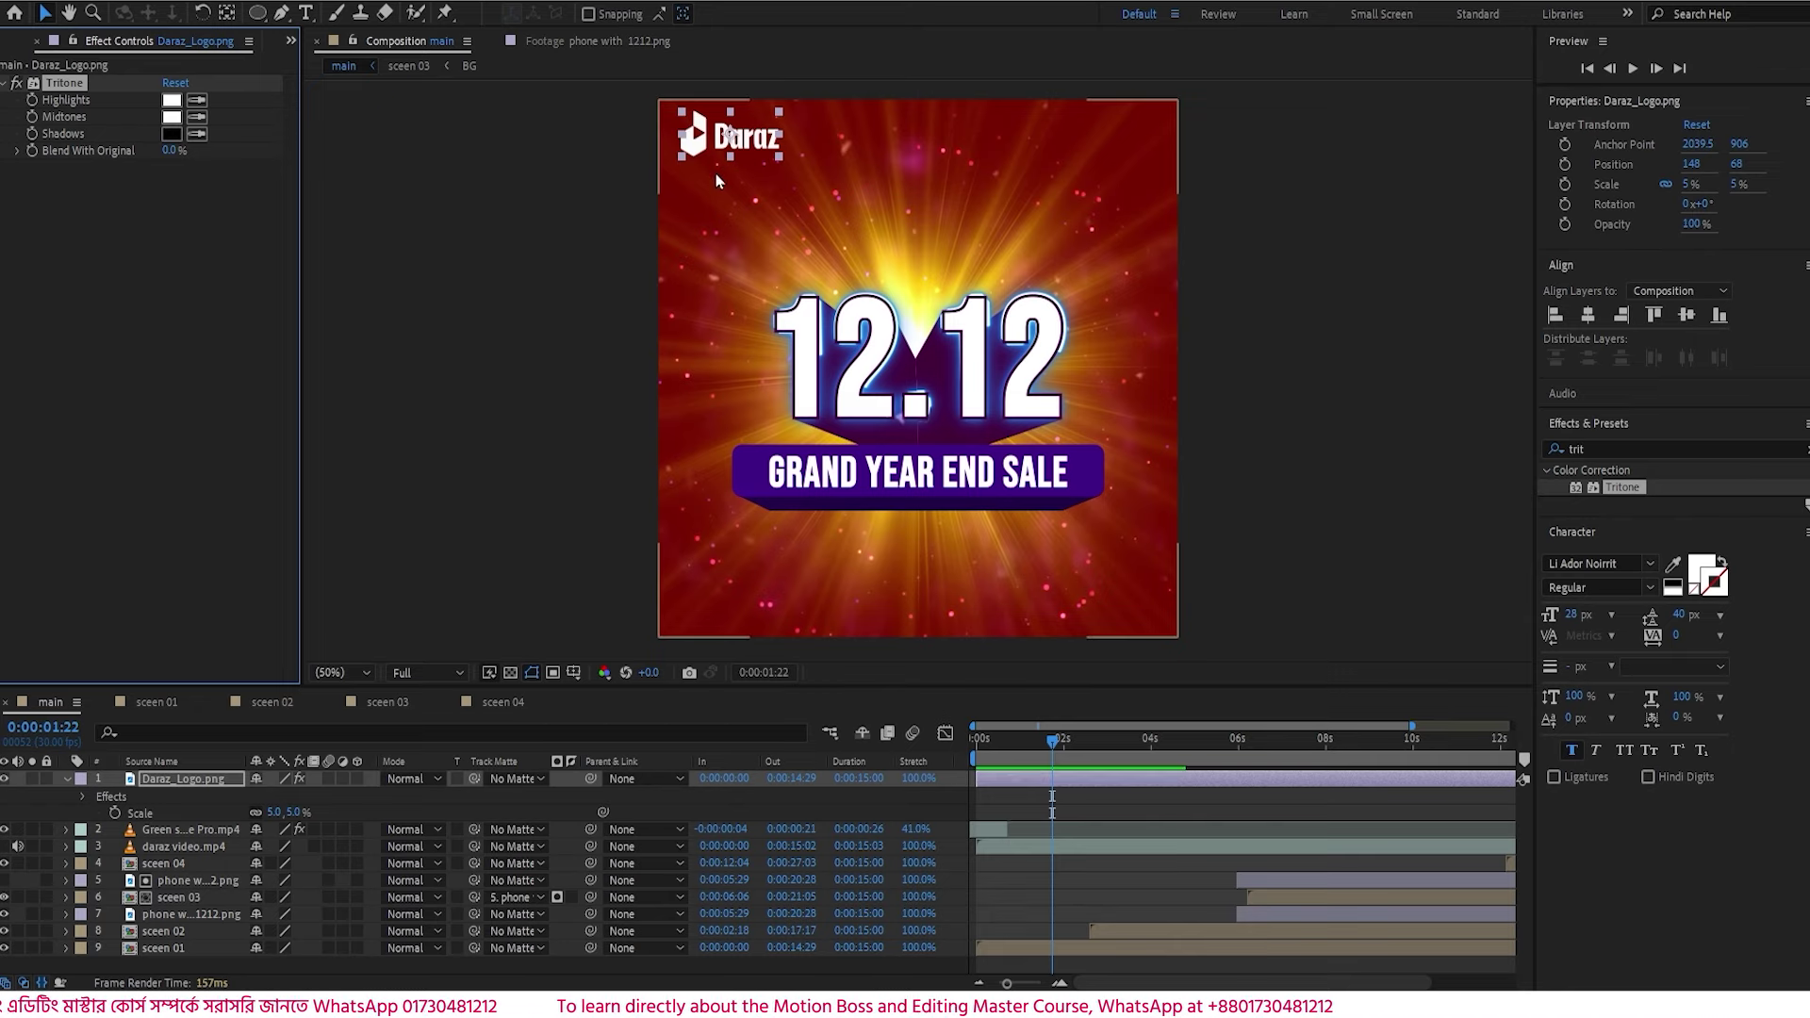
- Add the nagad logo PNG as main's top layer, scale it to 66% and place it in the frame's upper-right corner at about 926, 76
{"action": "left_click", "coordinate": [289, 45]}
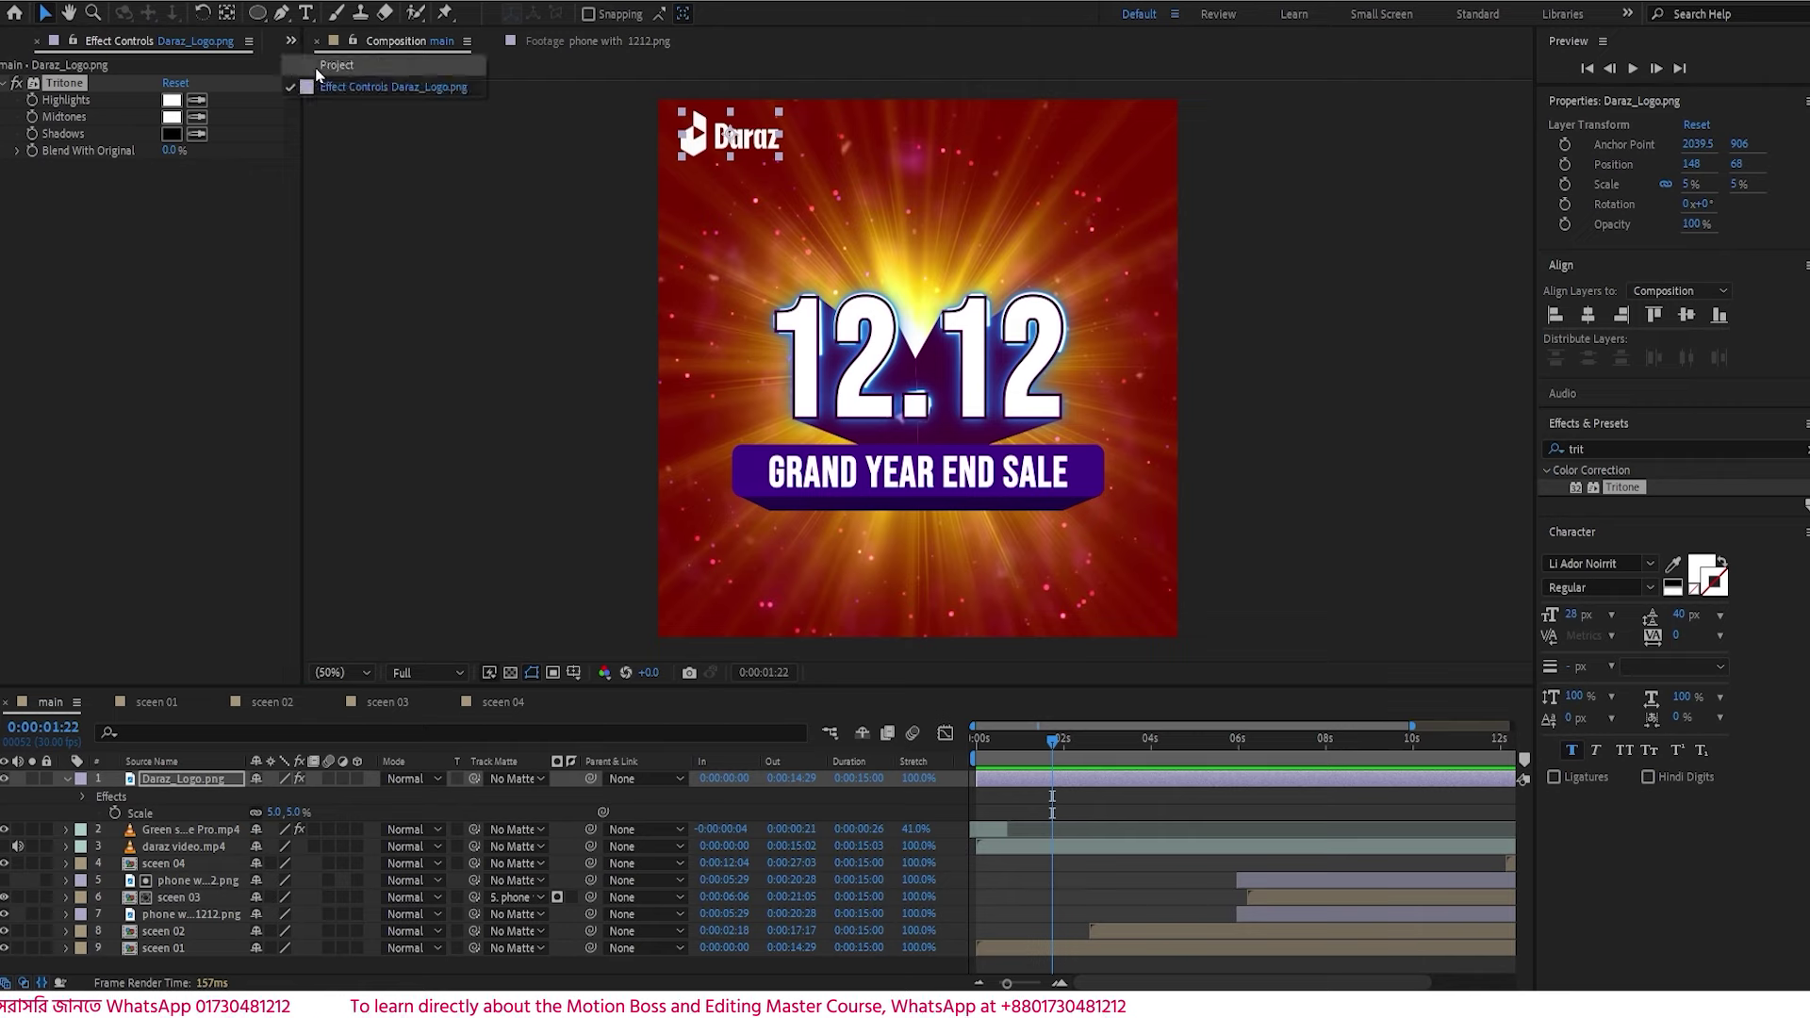
{"action": "left_click", "coordinate": [321, 67]}
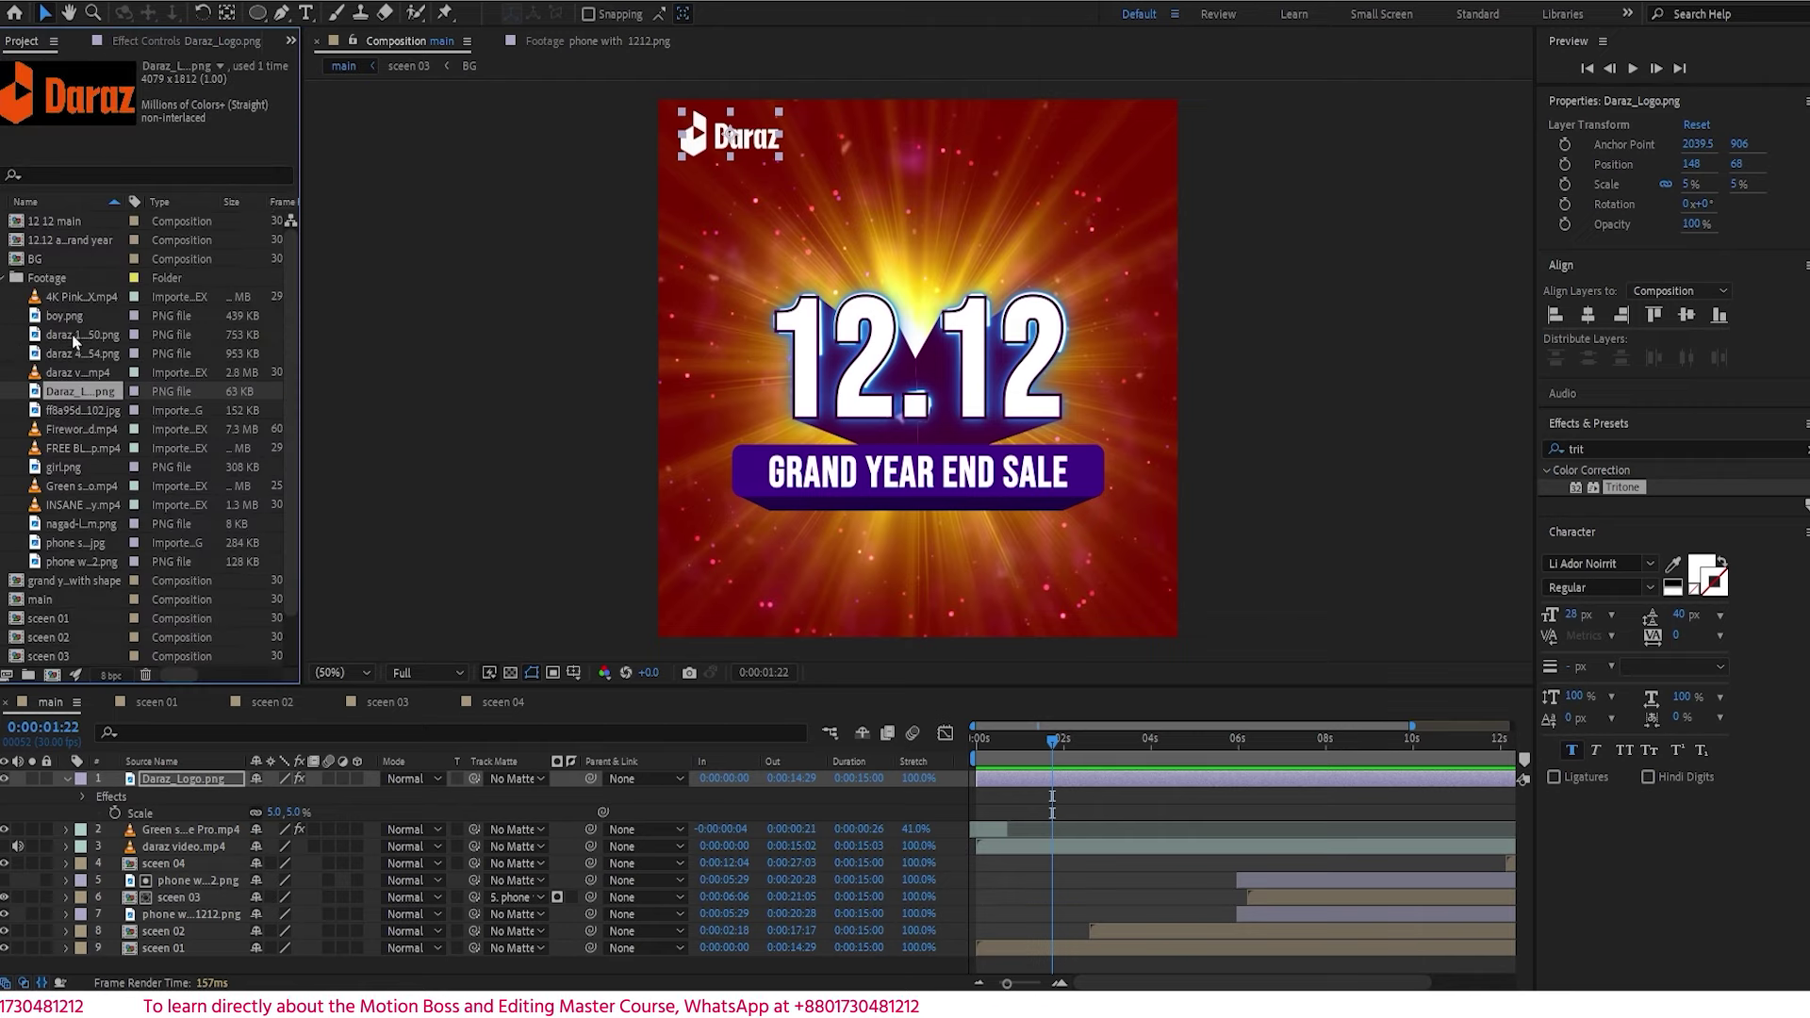
{"action": "left_click", "coordinate": [83, 525]}
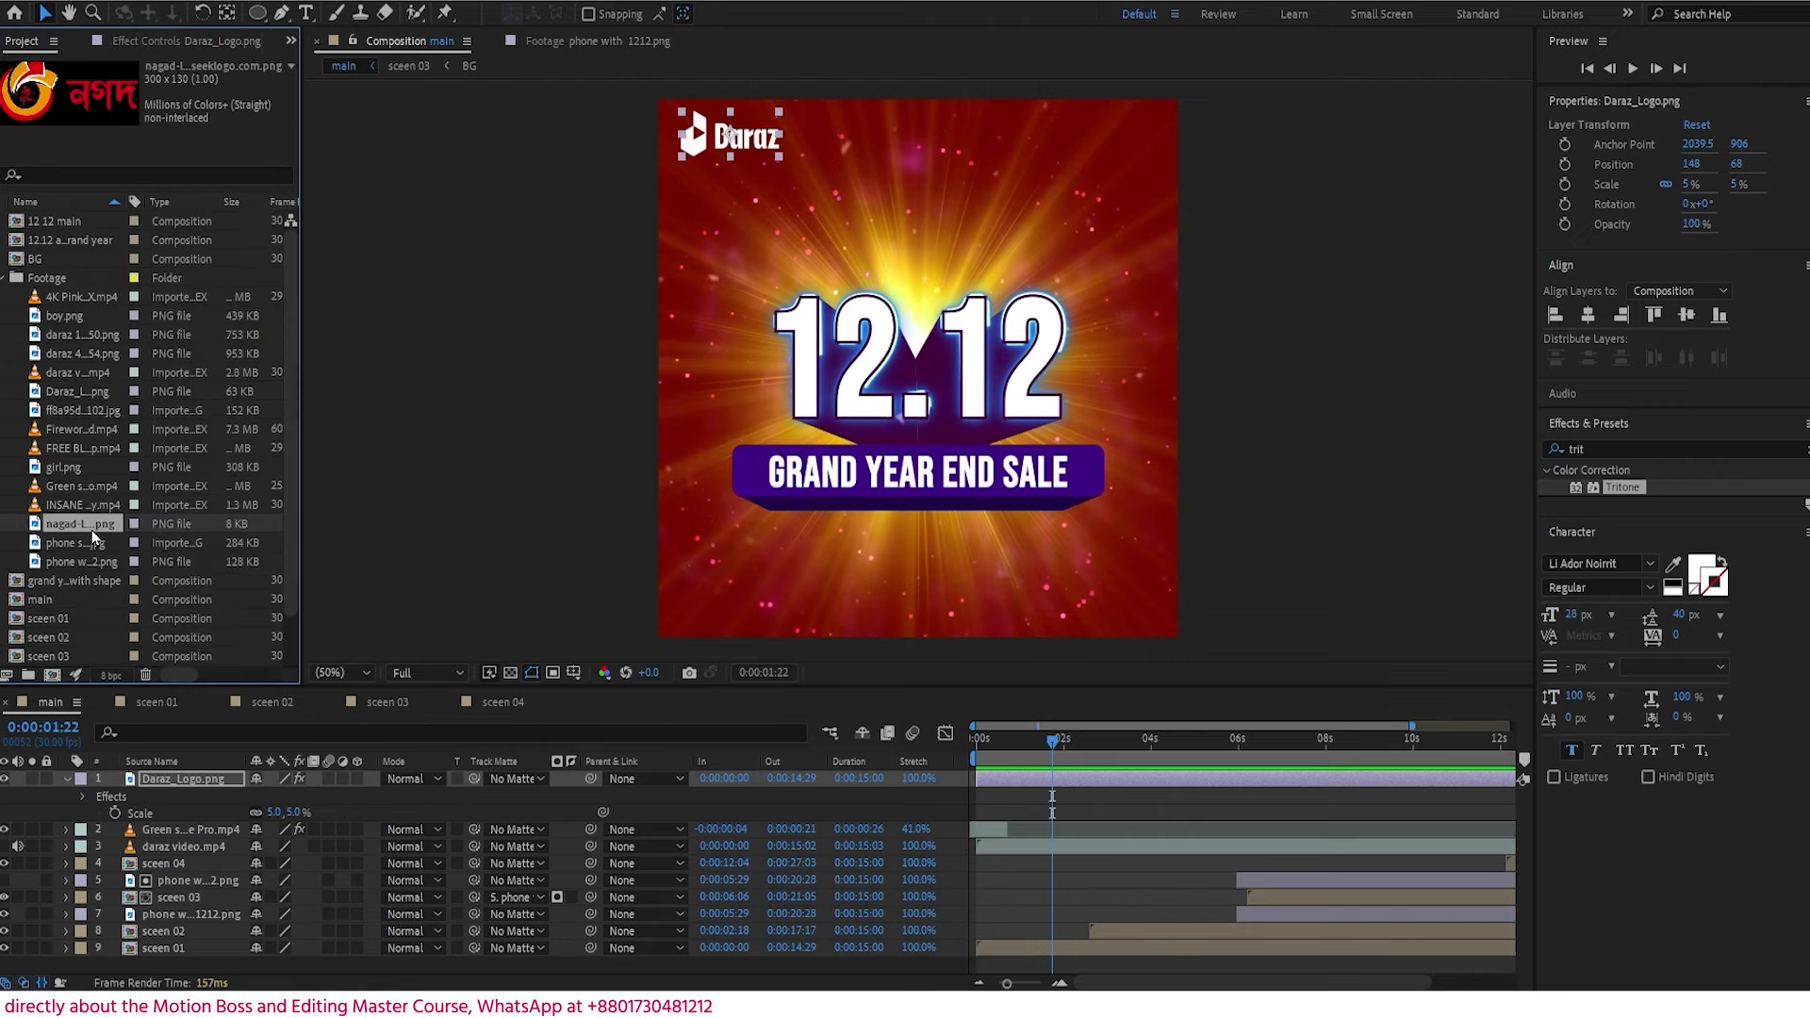
{"action": "left_click_drag", "start_coordinate": [92, 535], "coordinate": [283, 775]}
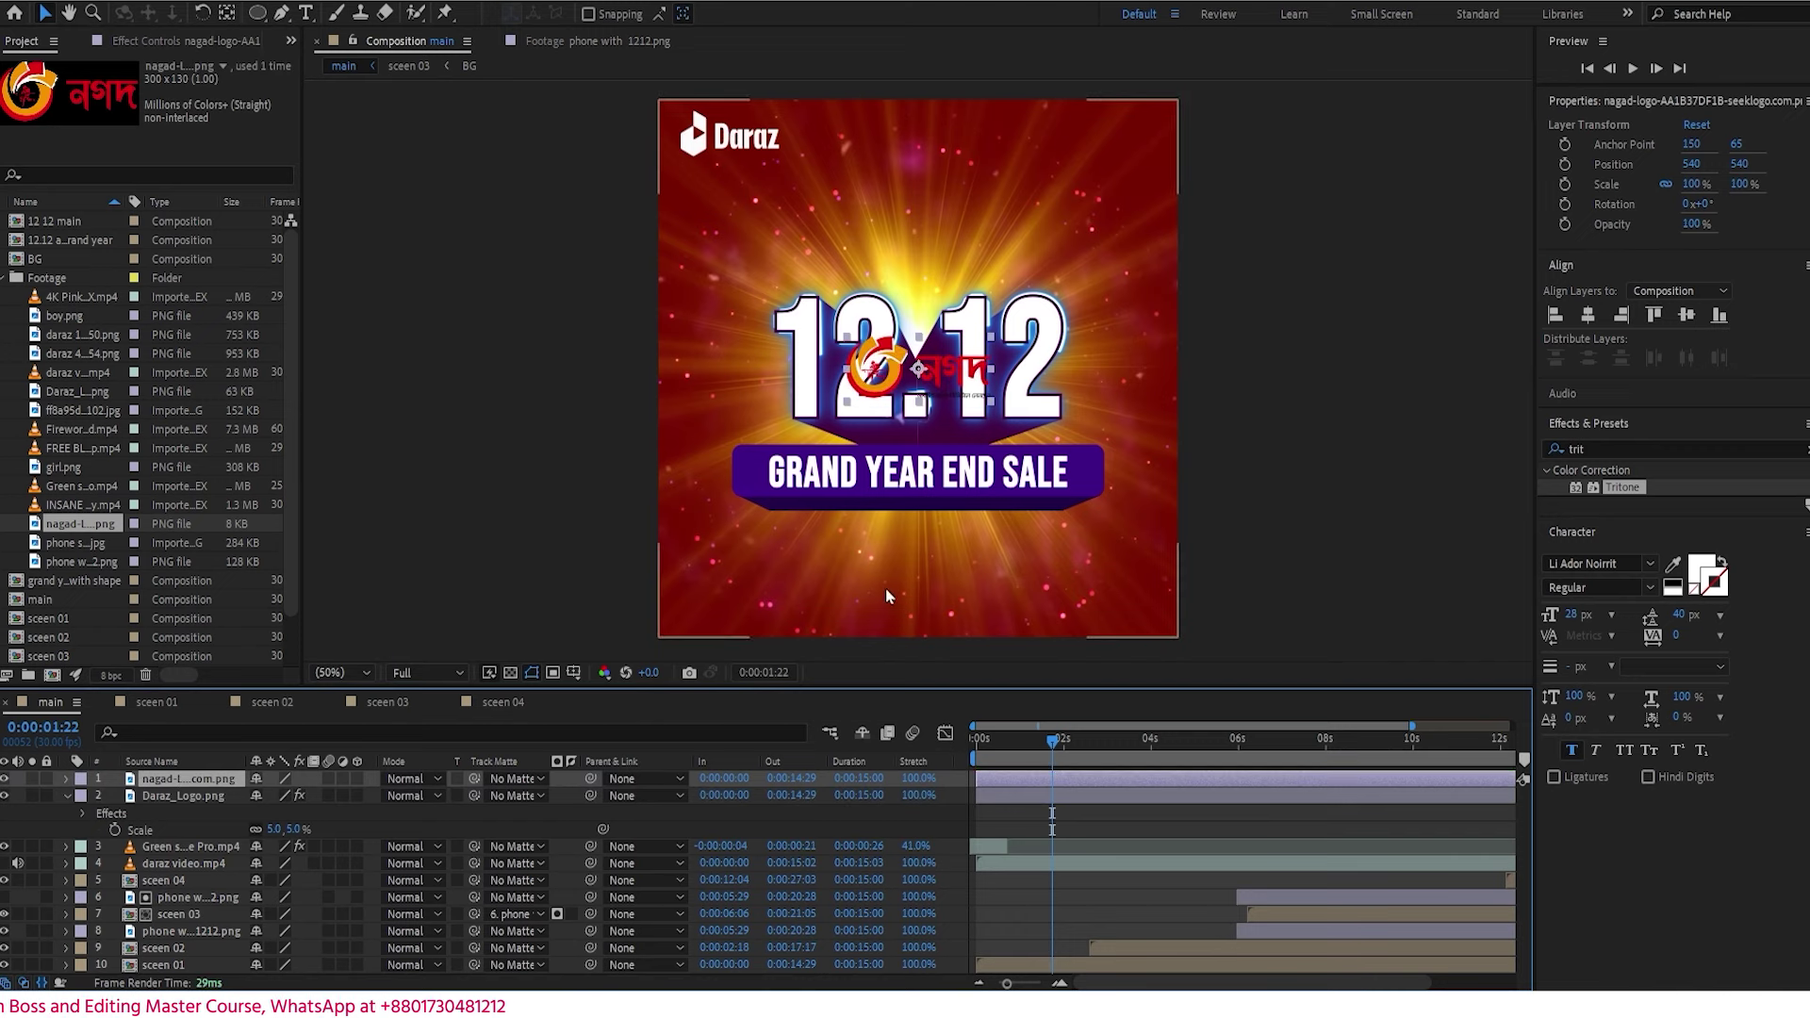
{"action": "left_click_drag", "start_coordinate": [941, 420], "coordinate": [1120, 158]}
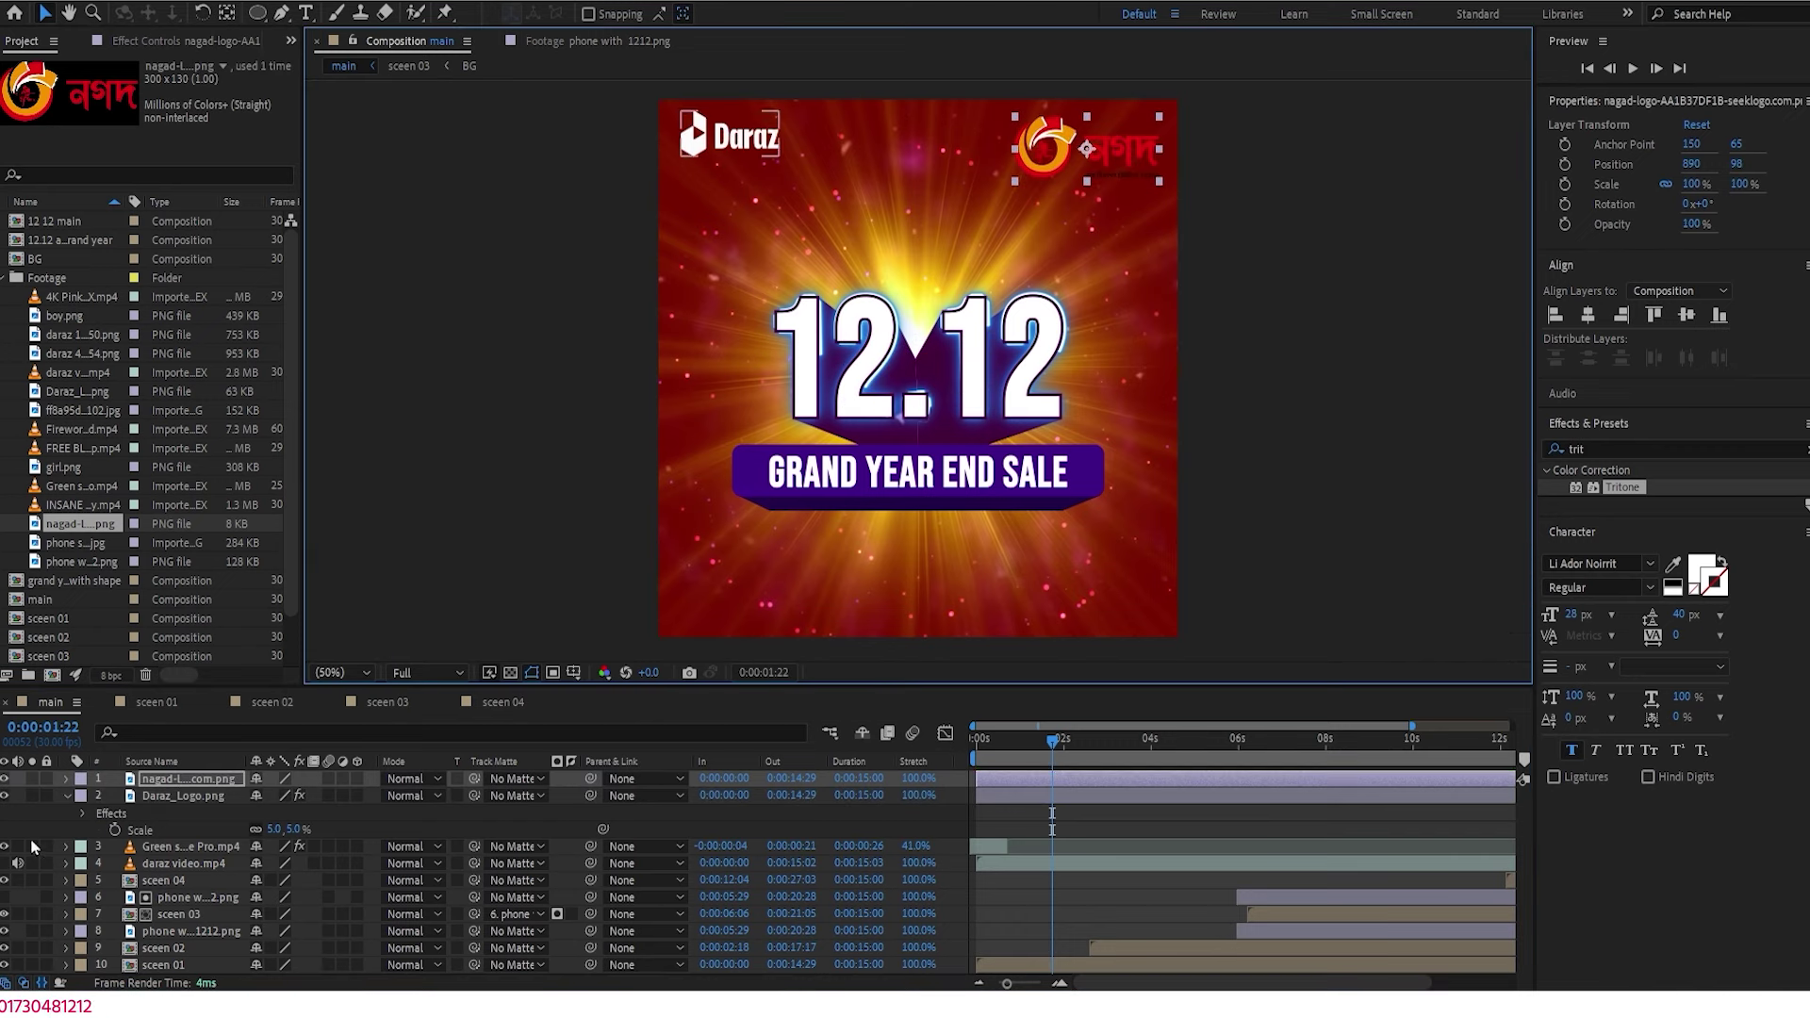
{"action": "key", "text": "s"}
{"action": "left_click_drag", "start_coordinate": [278, 801], "coordinate": [267, 801]}
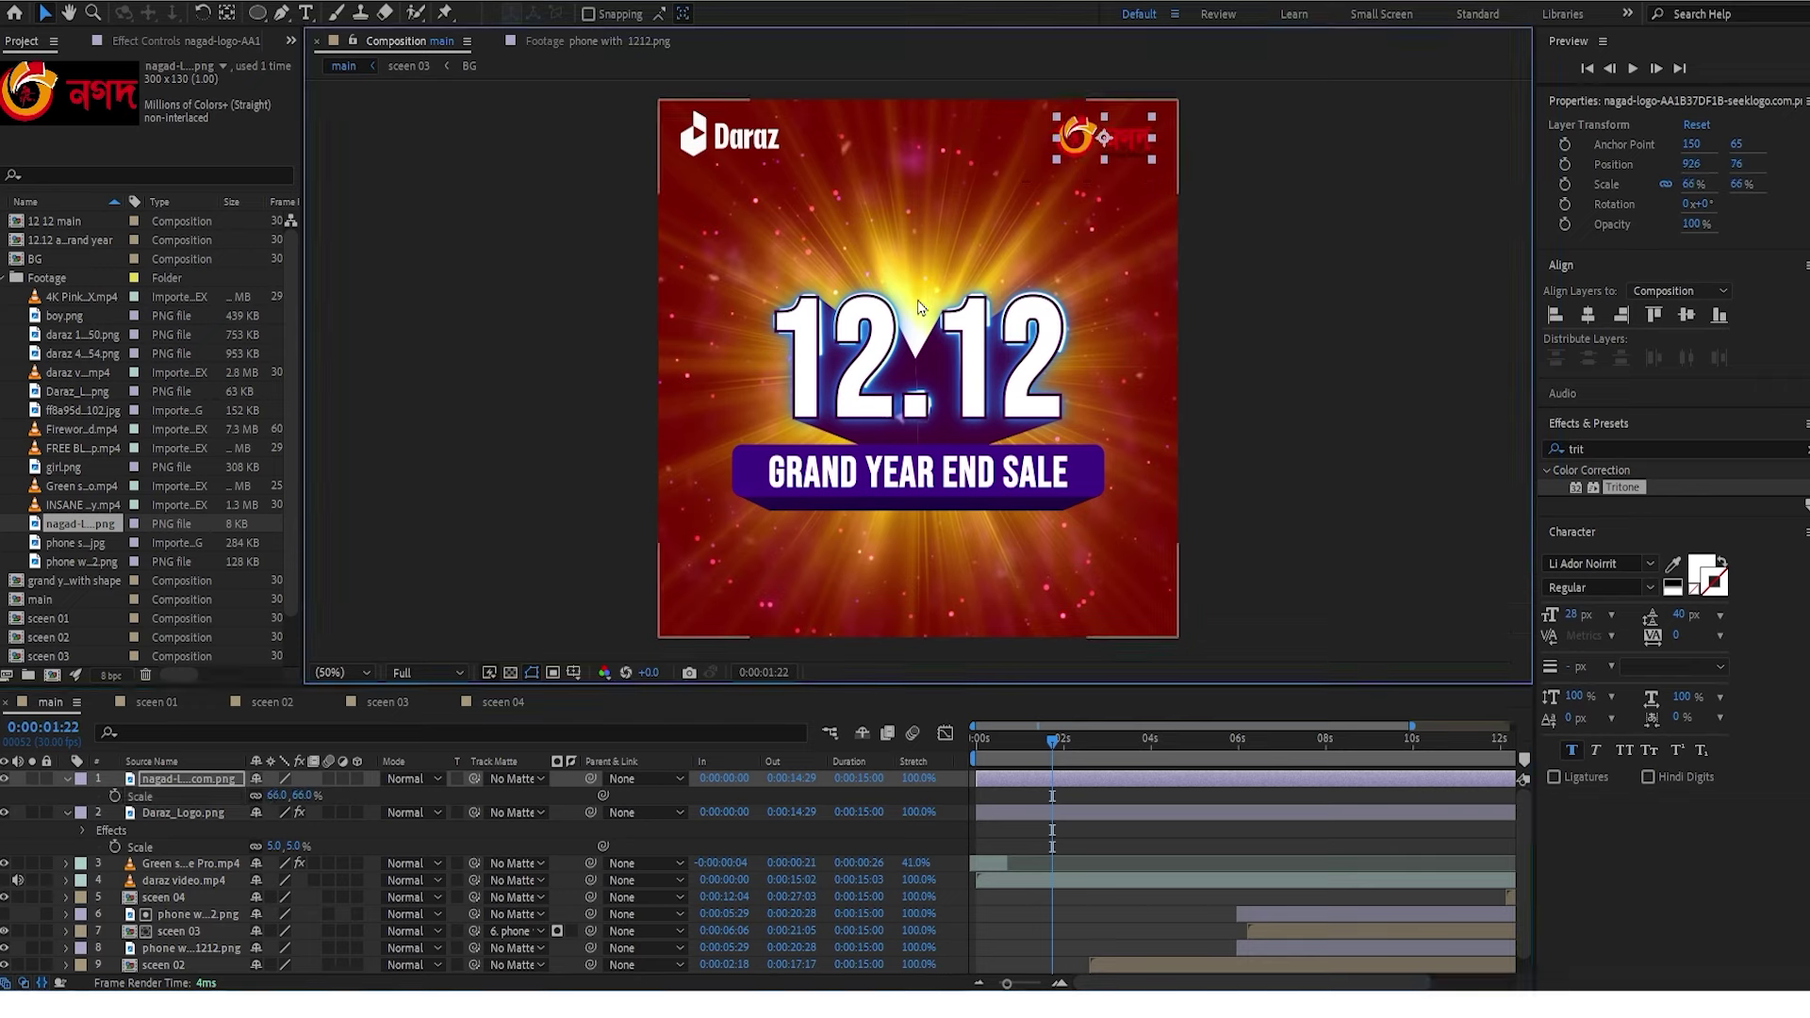
- Collapse both logo layers' properties, deselect everything and preview the start of main with the logos
{"action": "left_click", "coordinate": [66, 780]}
{"action": "left_click", "coordinate": [66, 797]}
{"action": "left_click", "coordinate": [312, 954]}
{"action": "left_click_drag", "start_coordinate": [1016, 742], "coordinate": [967, 747]}
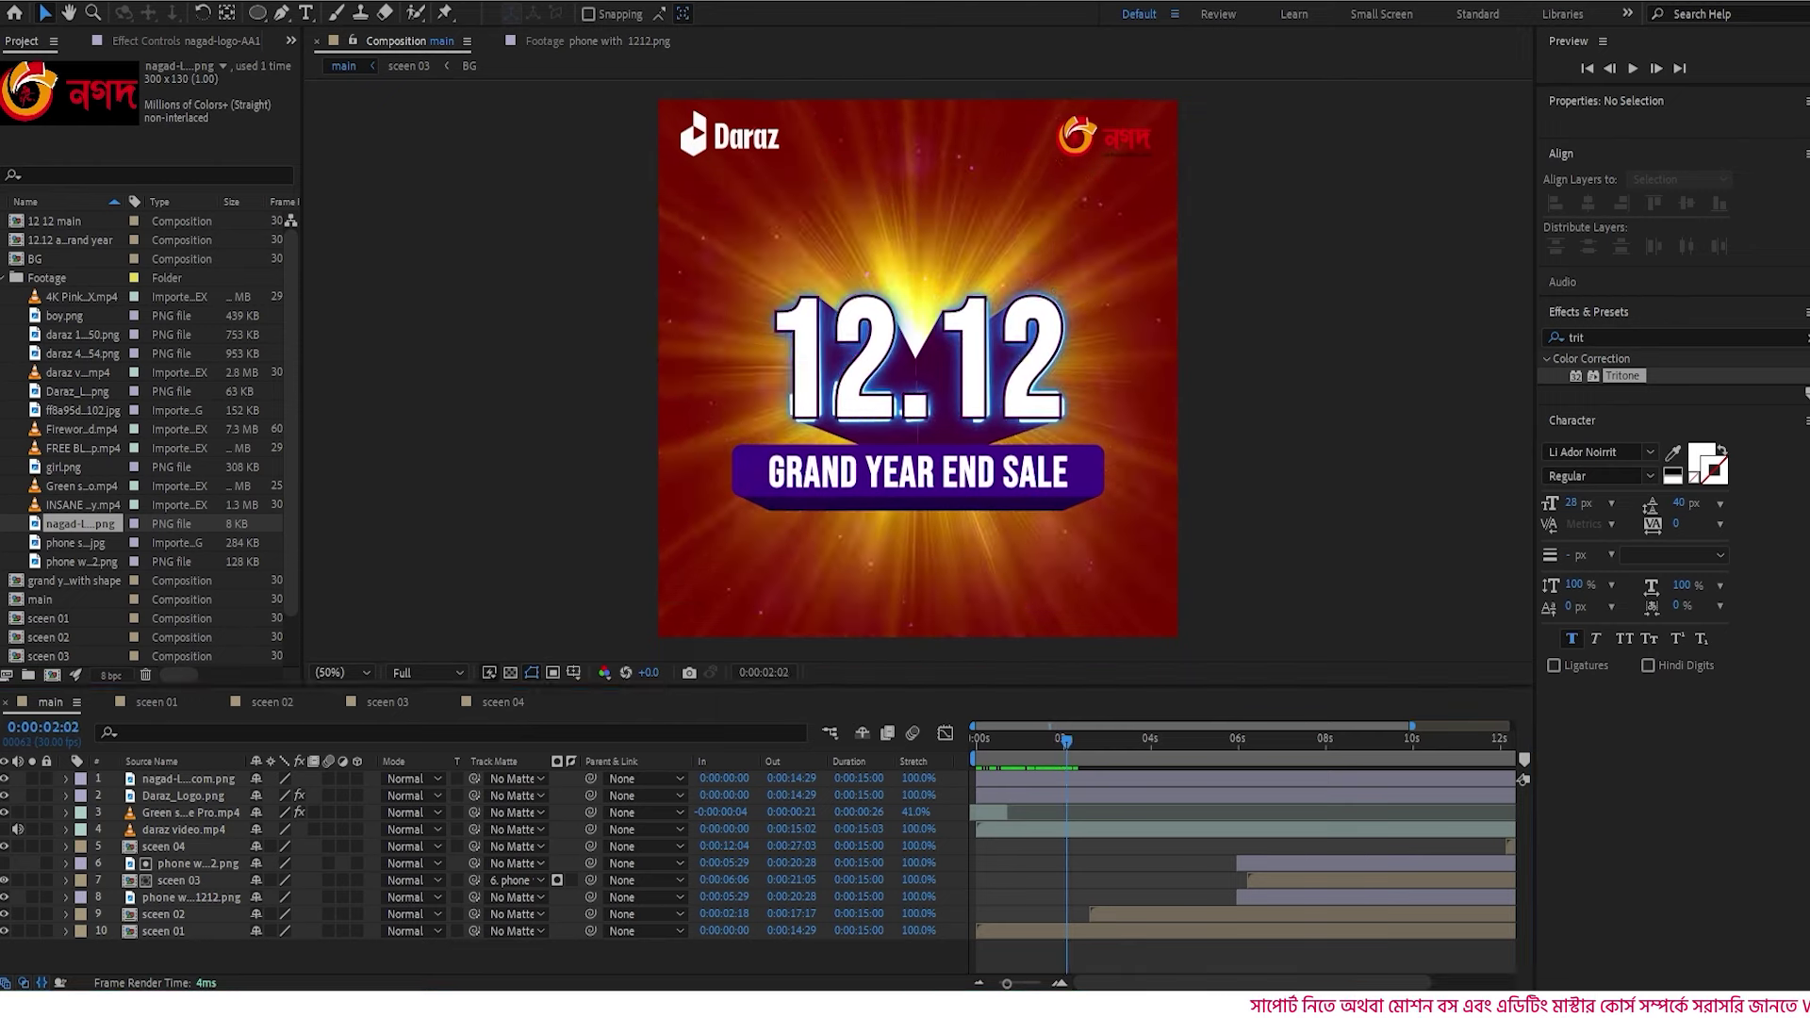
- Import the Daraz Promo 12.12 snapshot 22.14.03 from the snapshot viewer and add it as main's top layer, starting at 0:00:00:00
{"action": "left_click_drag", "start_coordinate": [2, 283], "coordinate": [795, 186]}
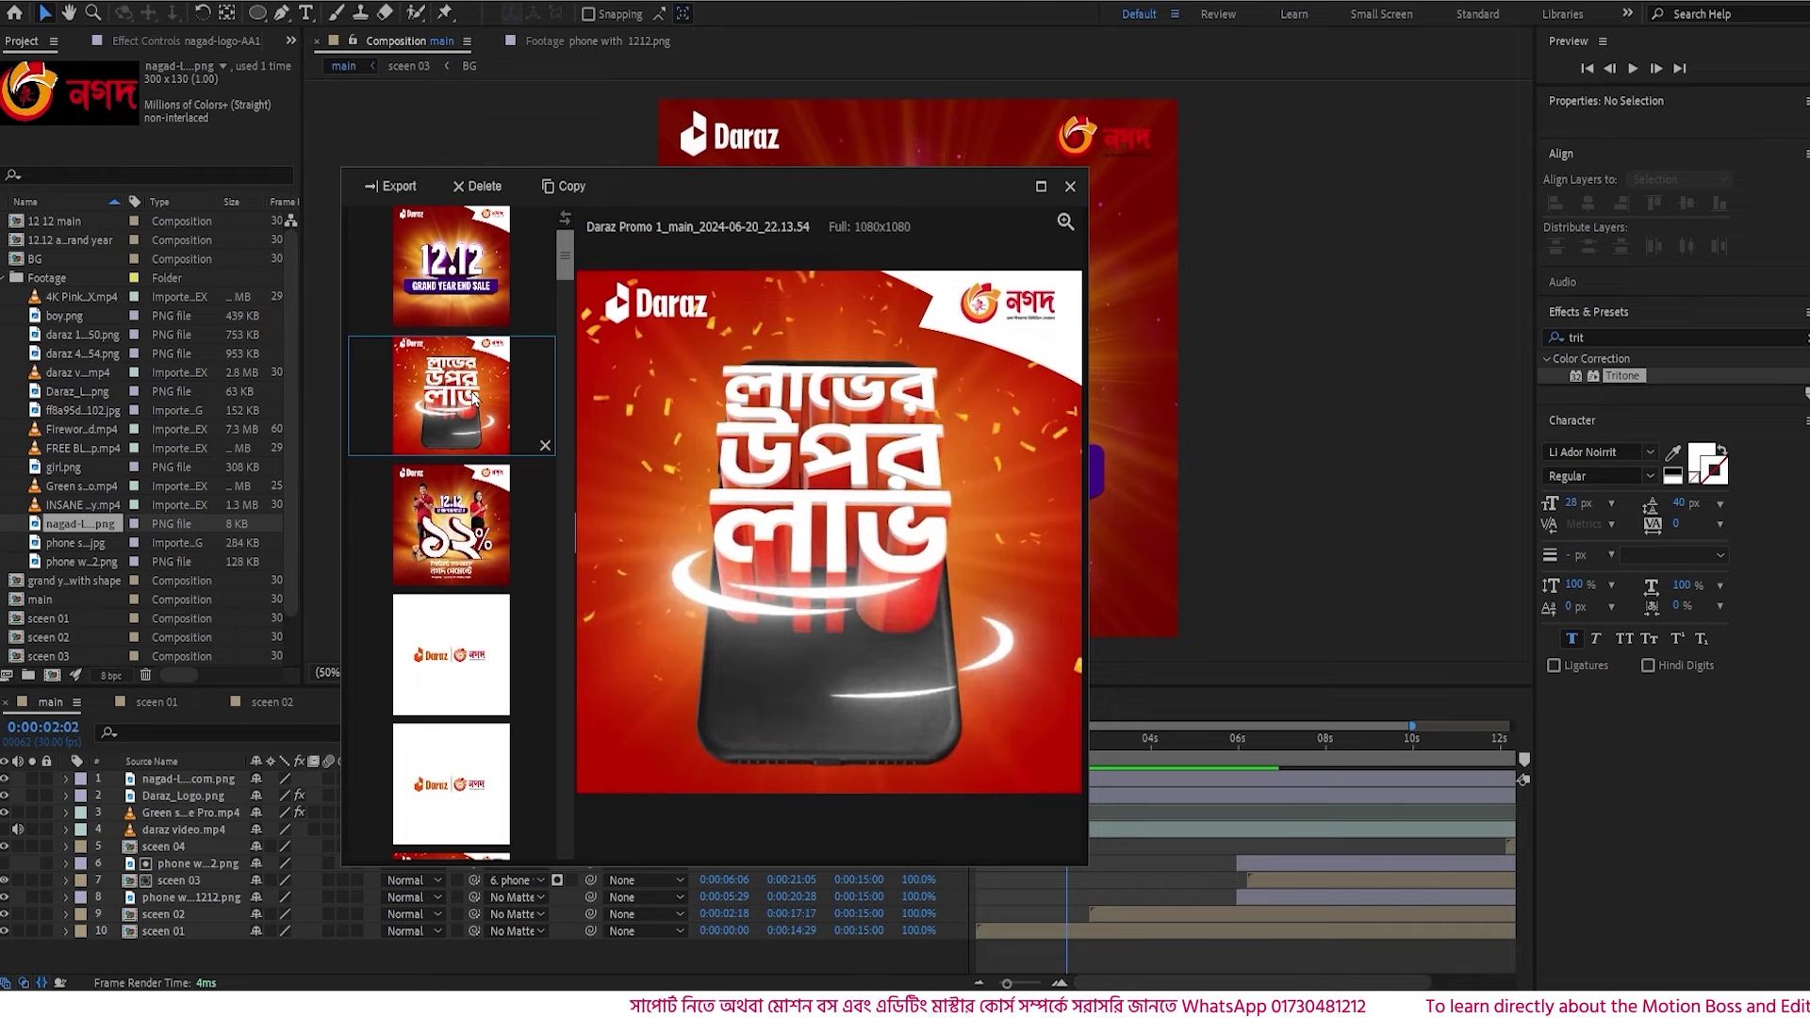
{"action": "left_click", "coordinate": [479, 281]}
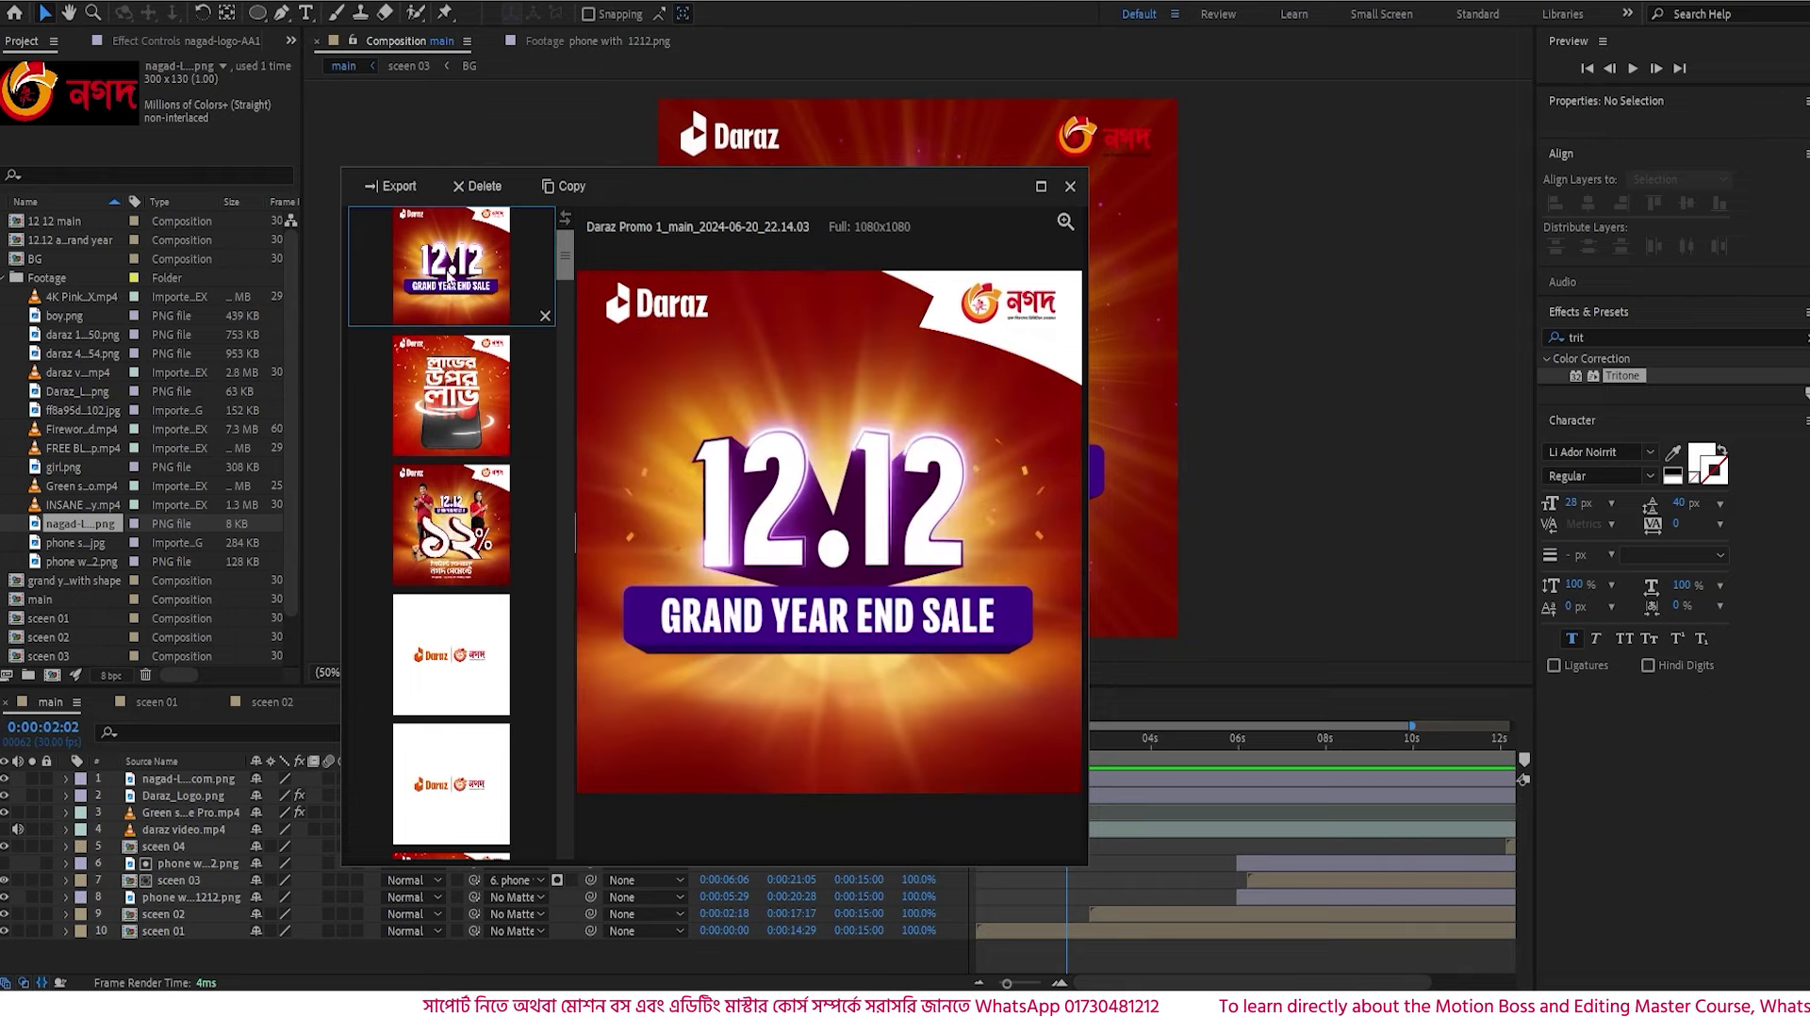
{"action": "left_click_drag", "start_coordinate": [478, 281], "coordinate": [103, 324]}
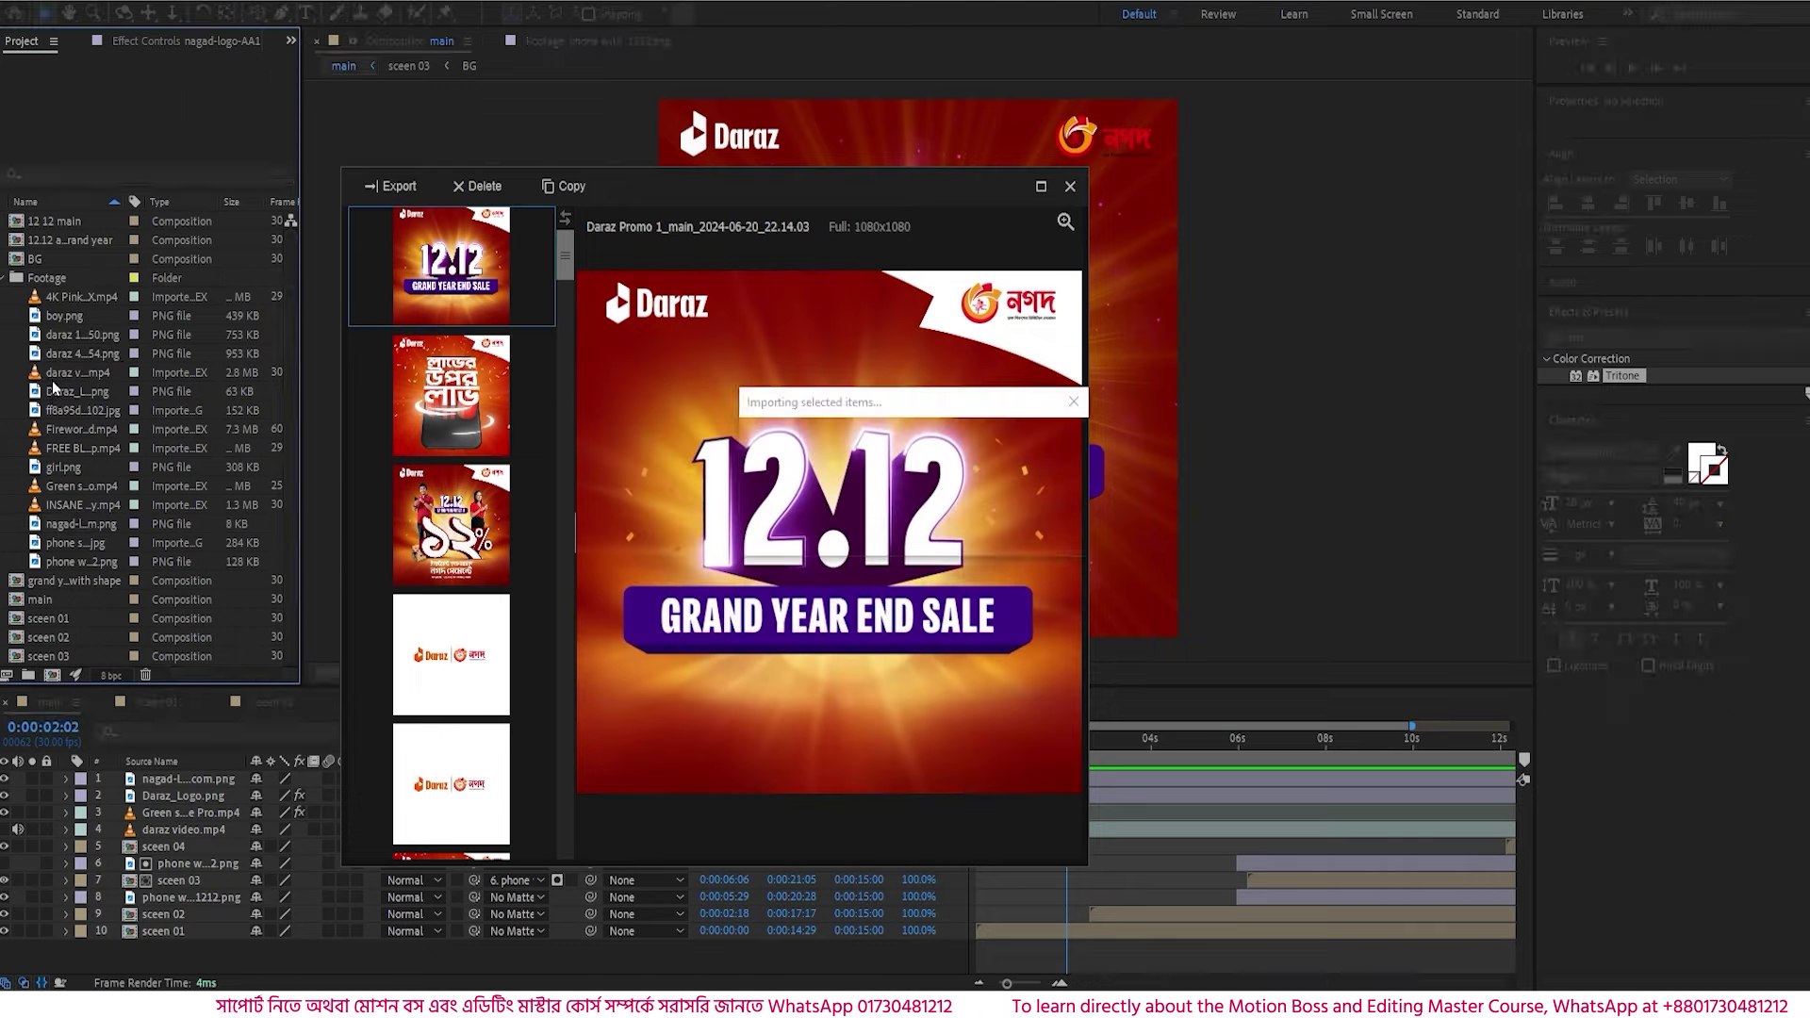
{"action": "left_click", "coordinate": [1069, 187]}
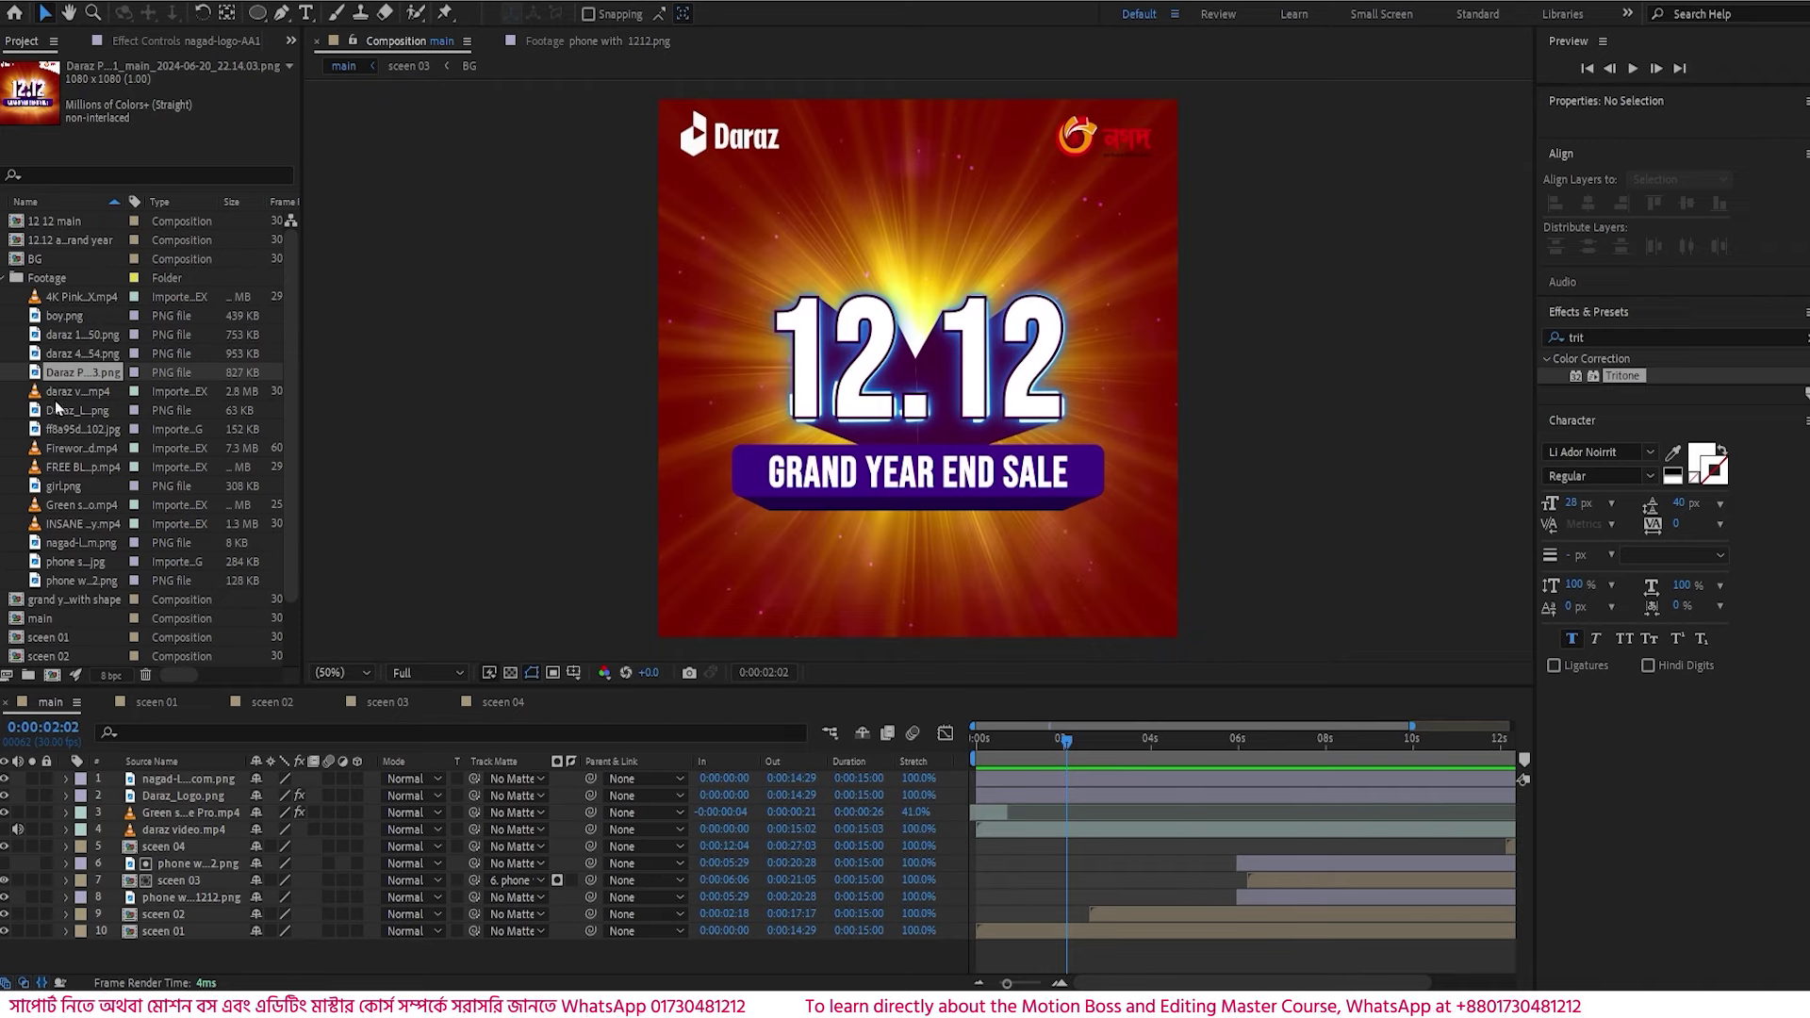
{"action": "left_click_drag", "start_coordinate": [80, 384], "coordinate": [1121, 461]}
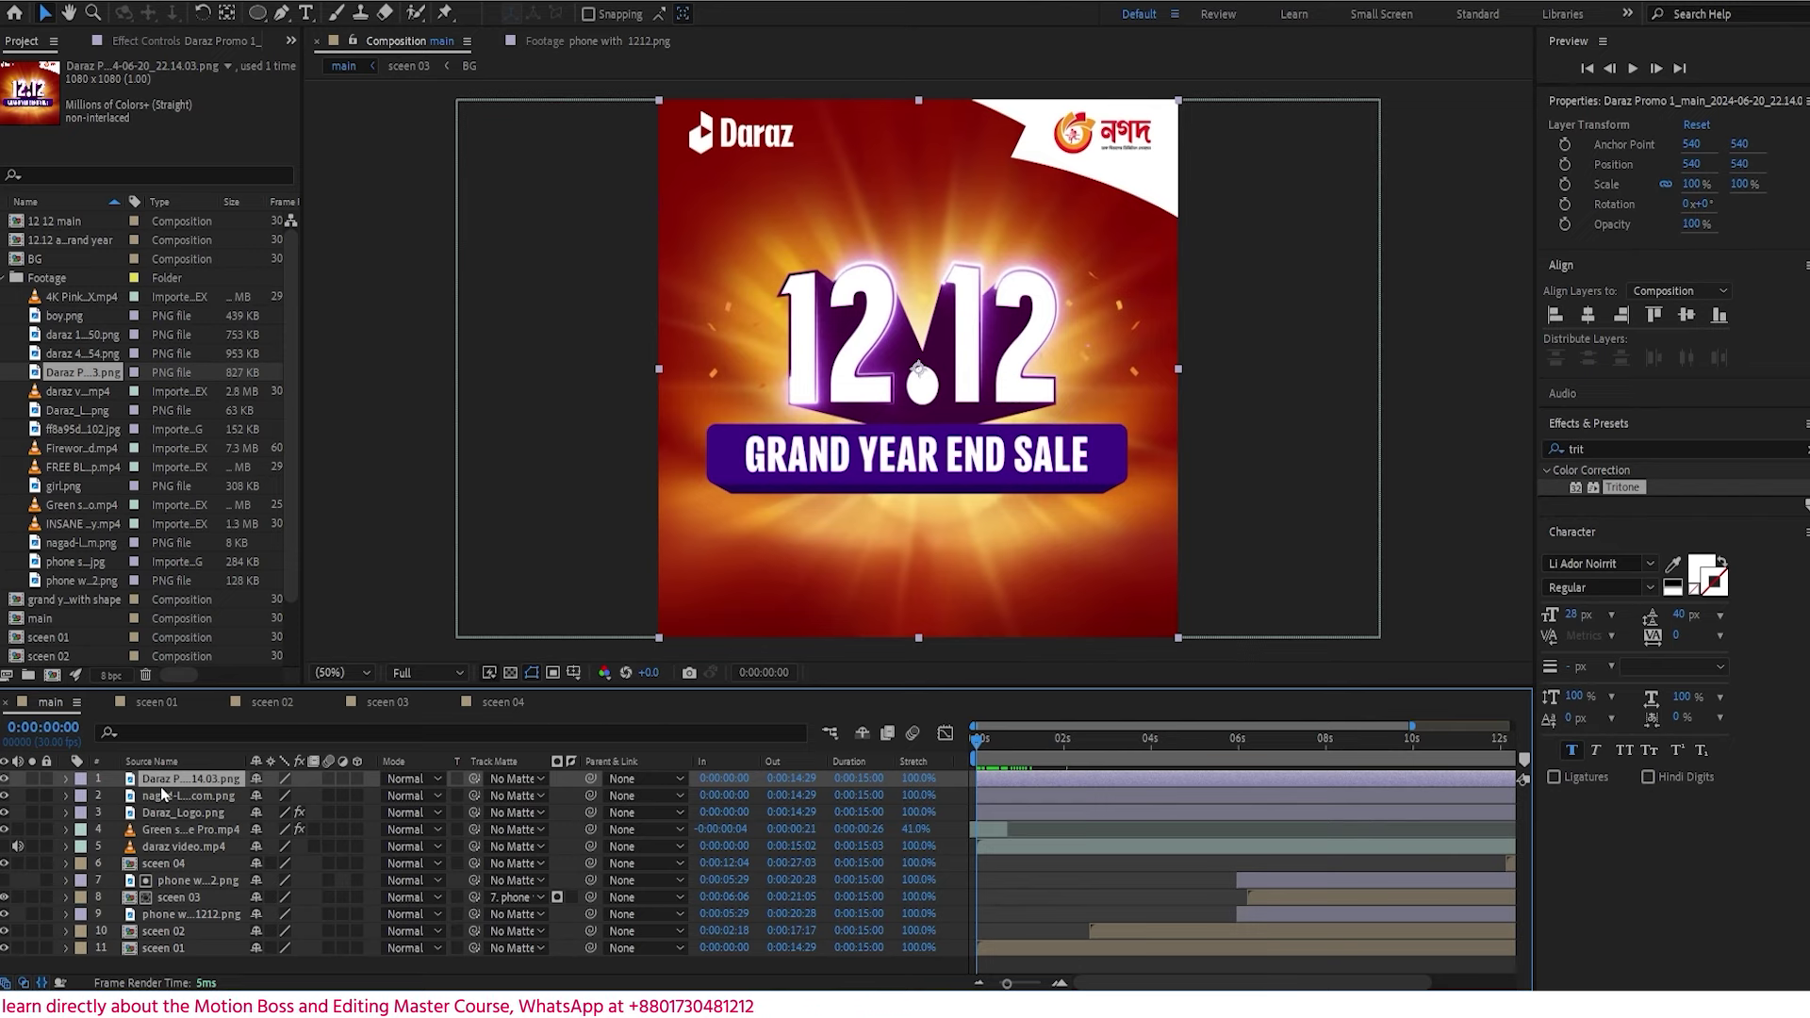
- Set up the Pen tool for a new shape with fill colour FF0072 and no stroke
{"action": "left_click", "coordinate": [328, 220]}
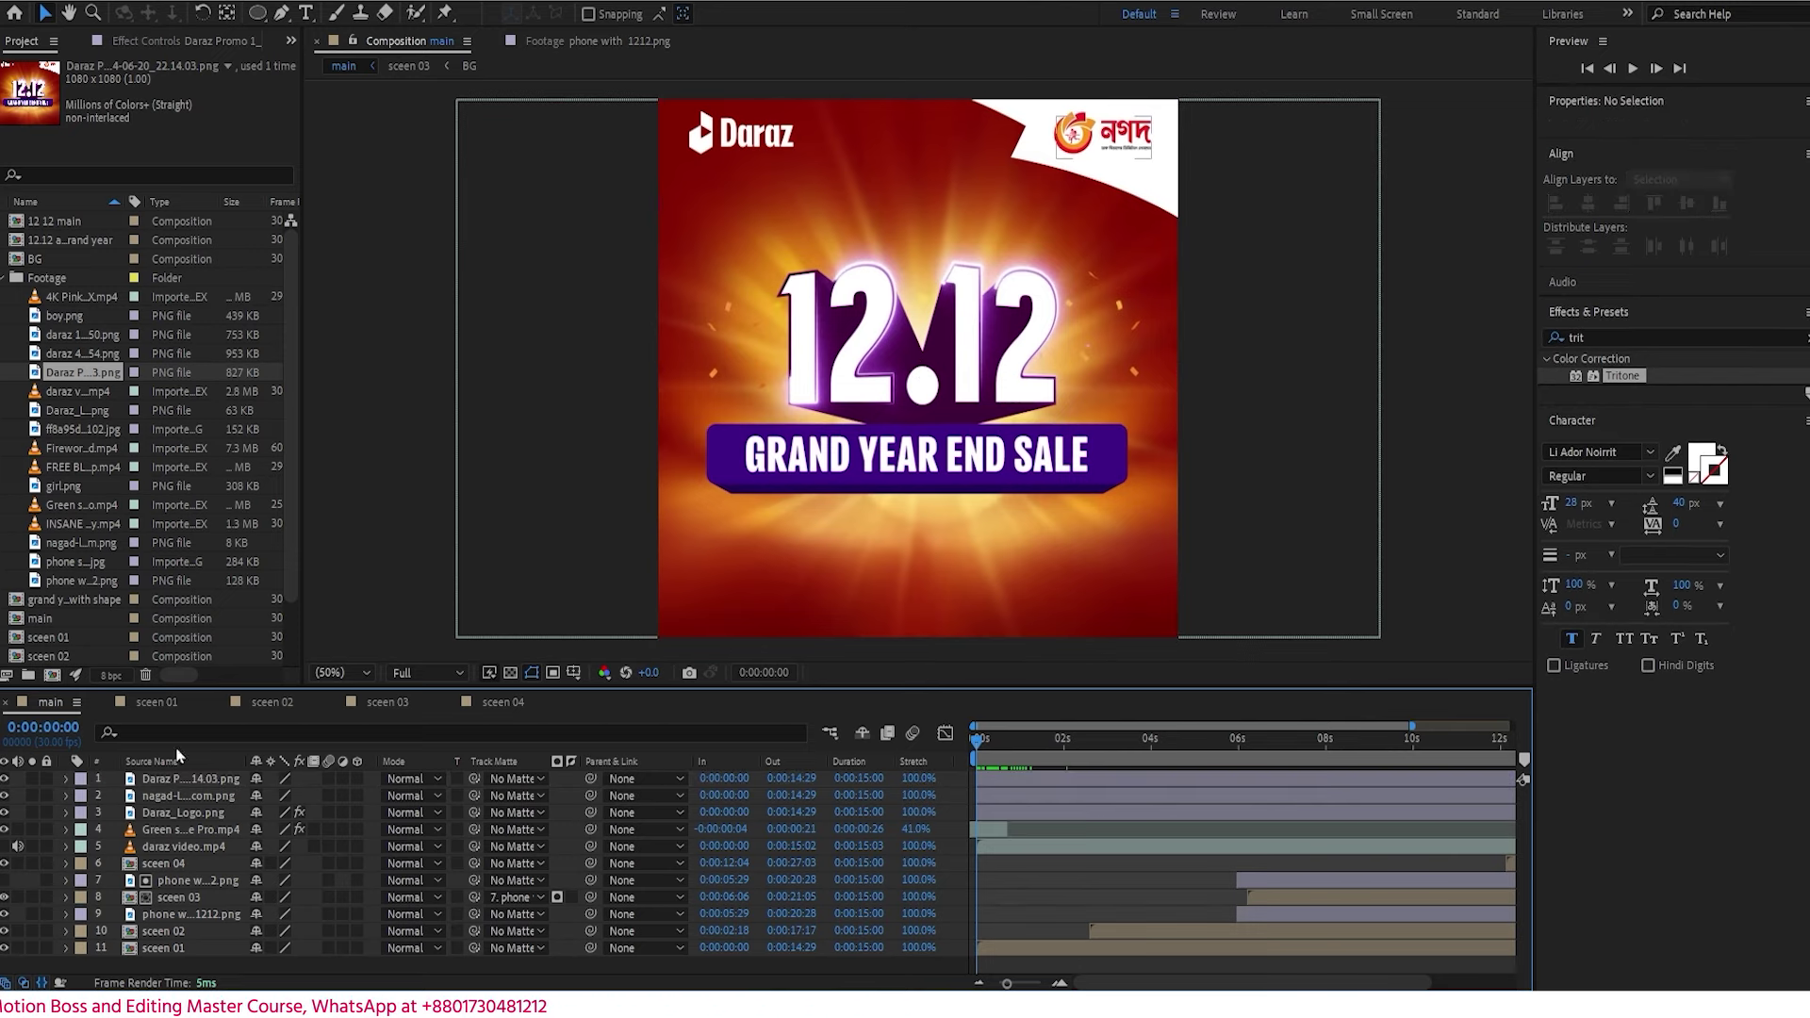
{"action": "left_click", "coordinate": [280, 13]}
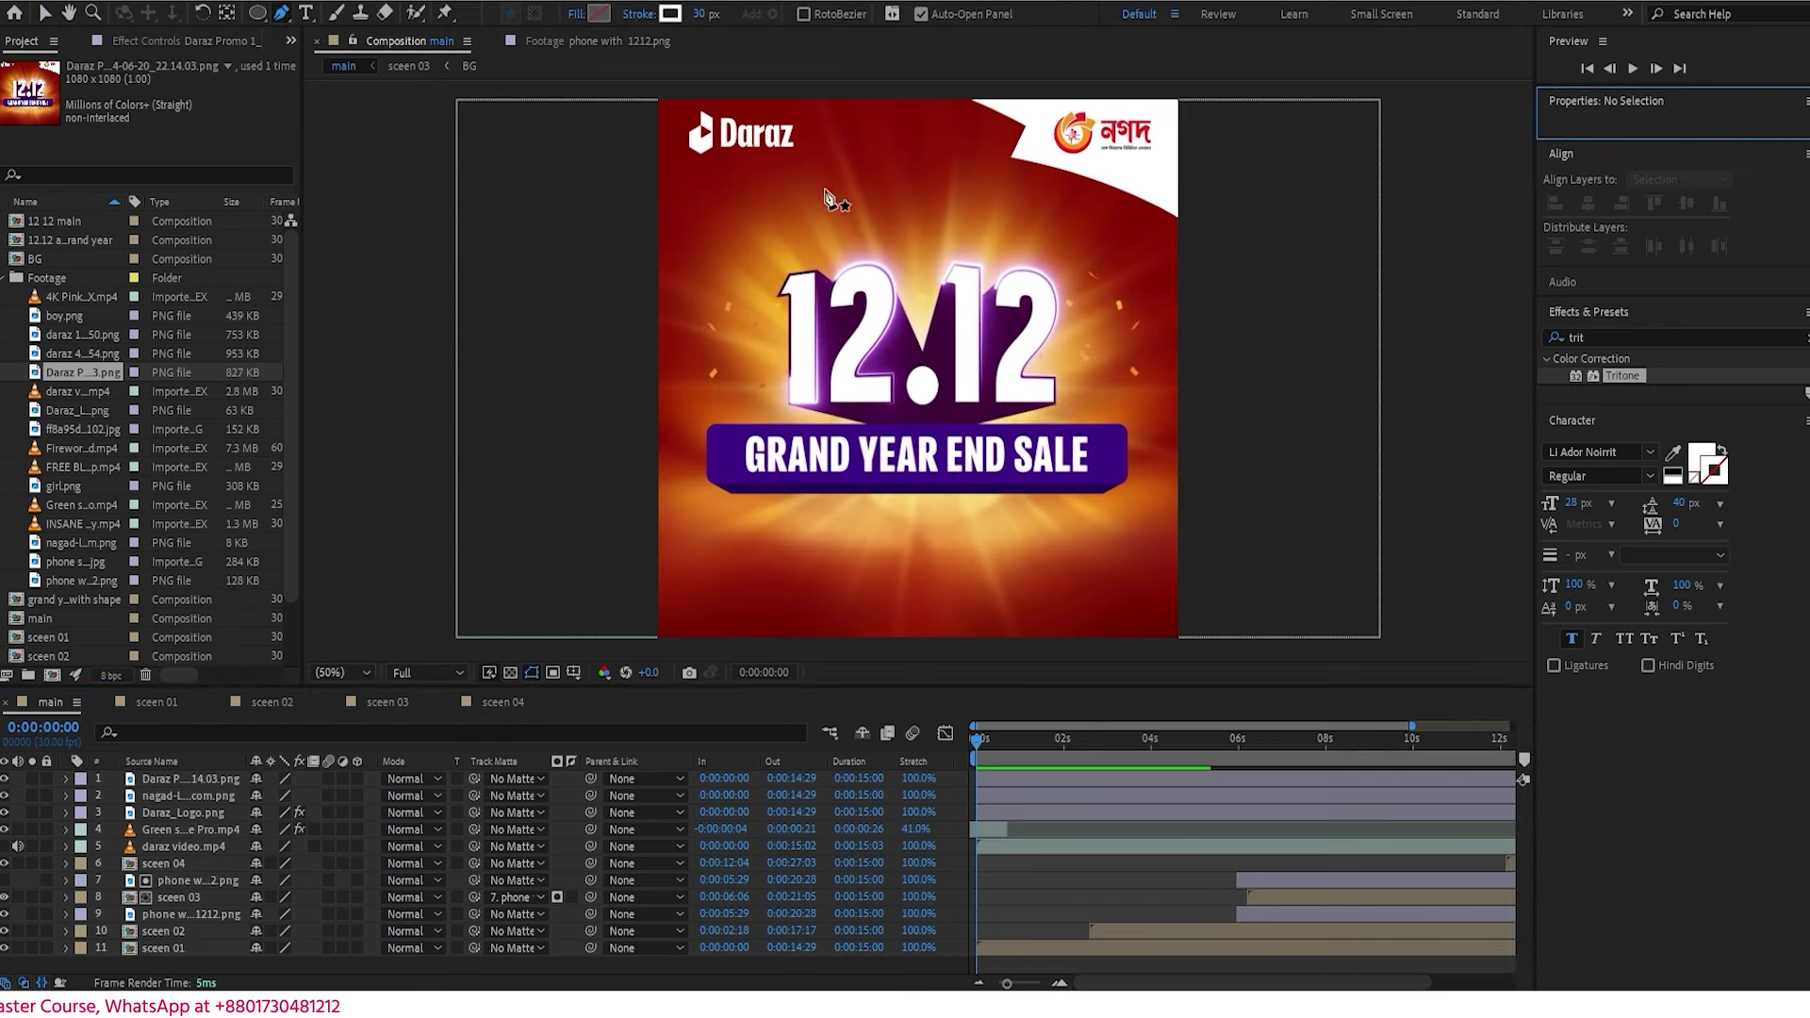
{"action": "scroll", "coordinate": [1016, 102], "scroll_direction": "up", "scroll_amount": 2}
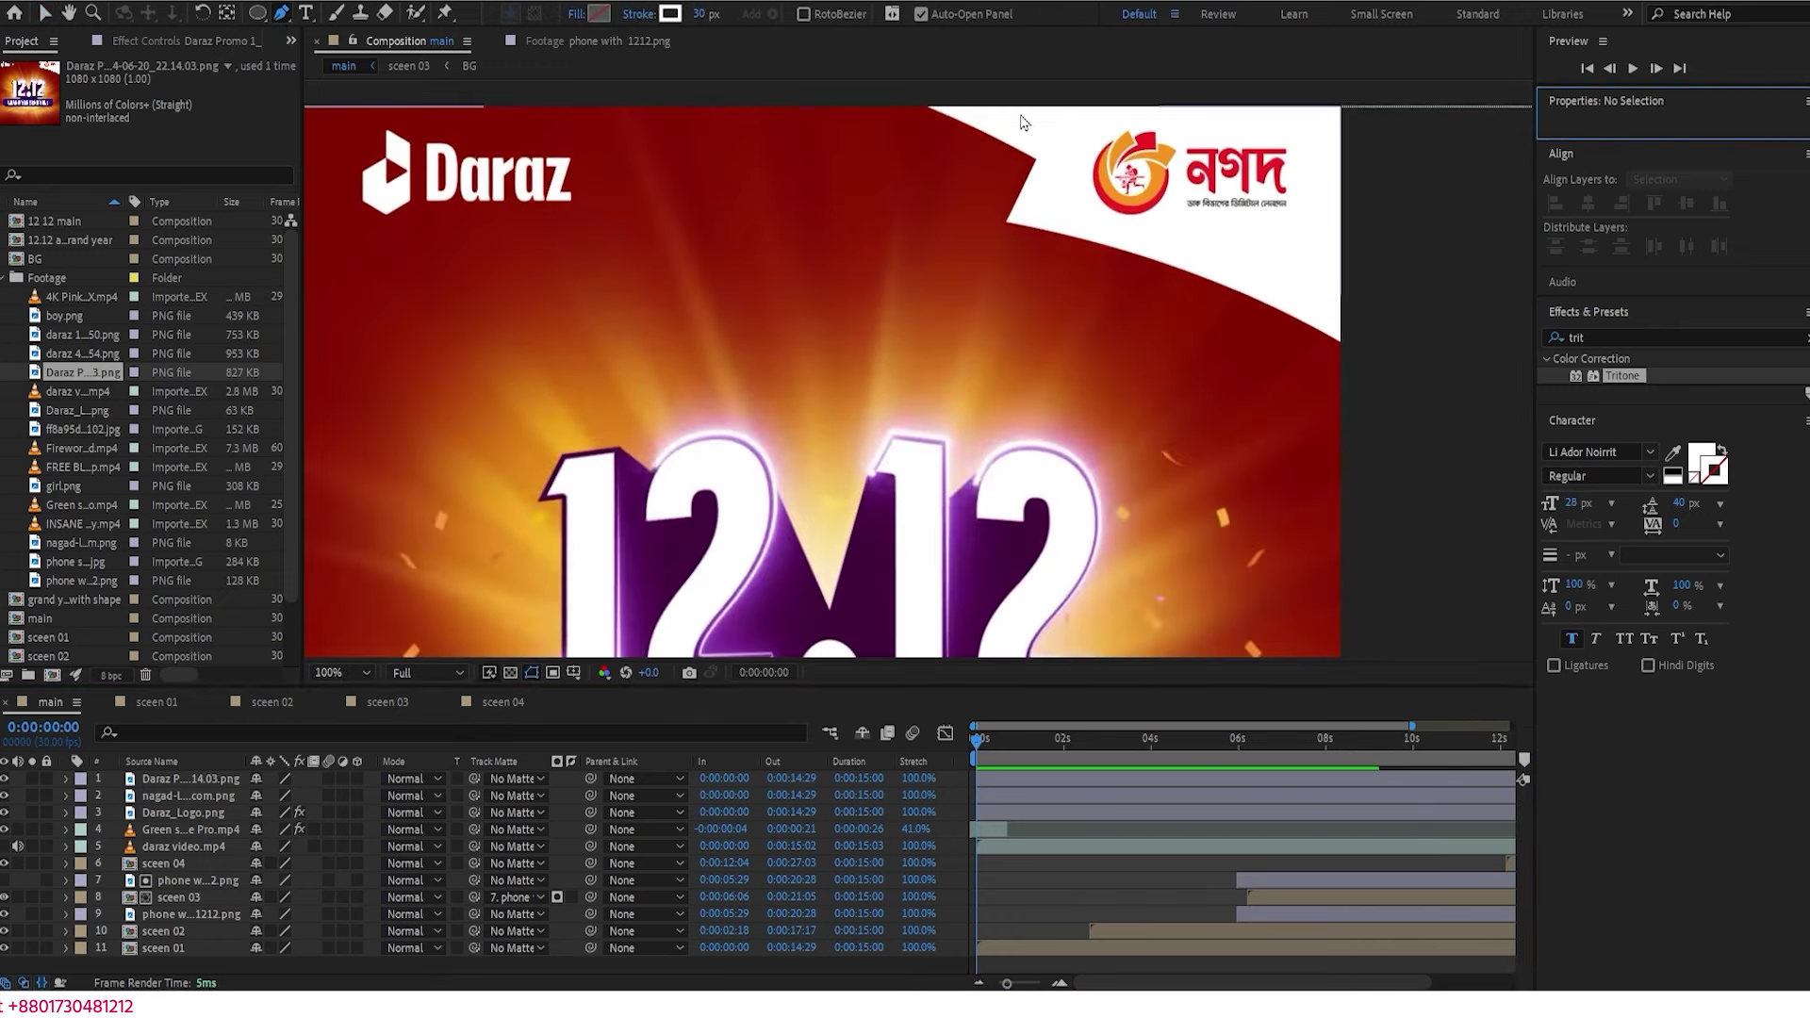
{"action": "left_click_drag", "start_coordinate": [1111, 194], "coordinate": [1074, 284]}
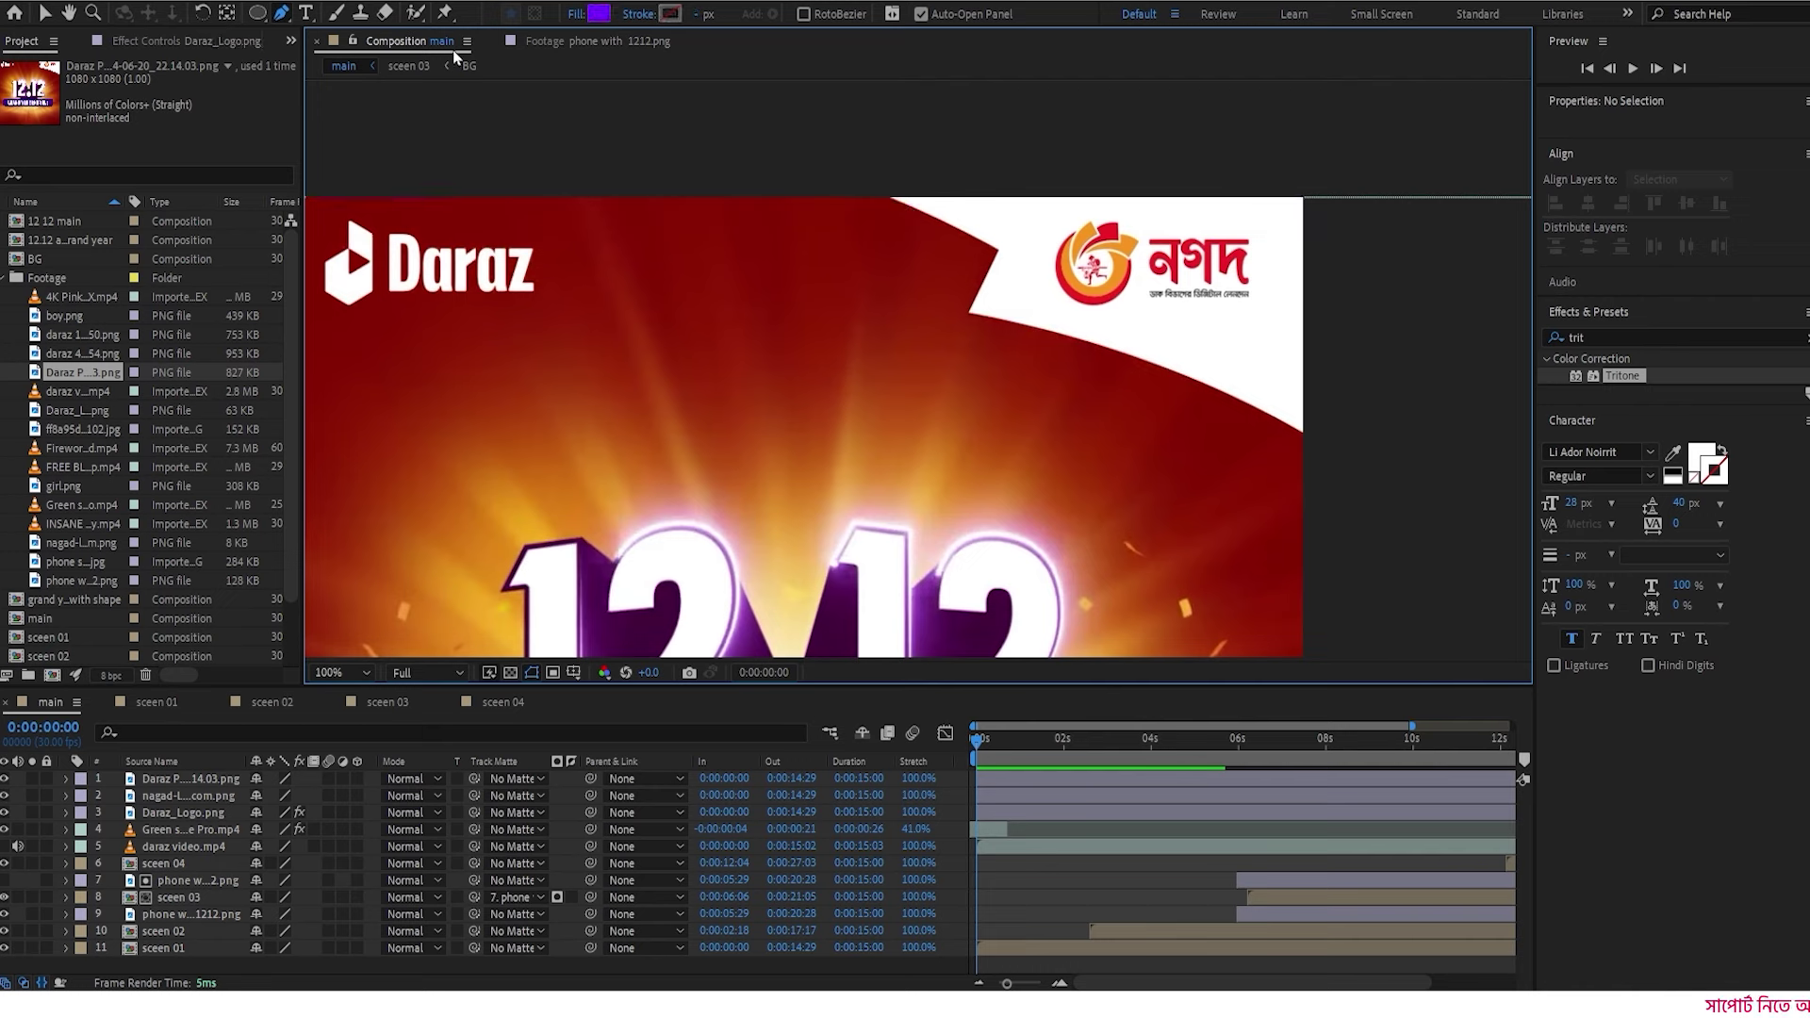
{"action": "left_click", "coordinate": [599, 13]}
{"action": "left_click", "coordinate": [465, 245]}
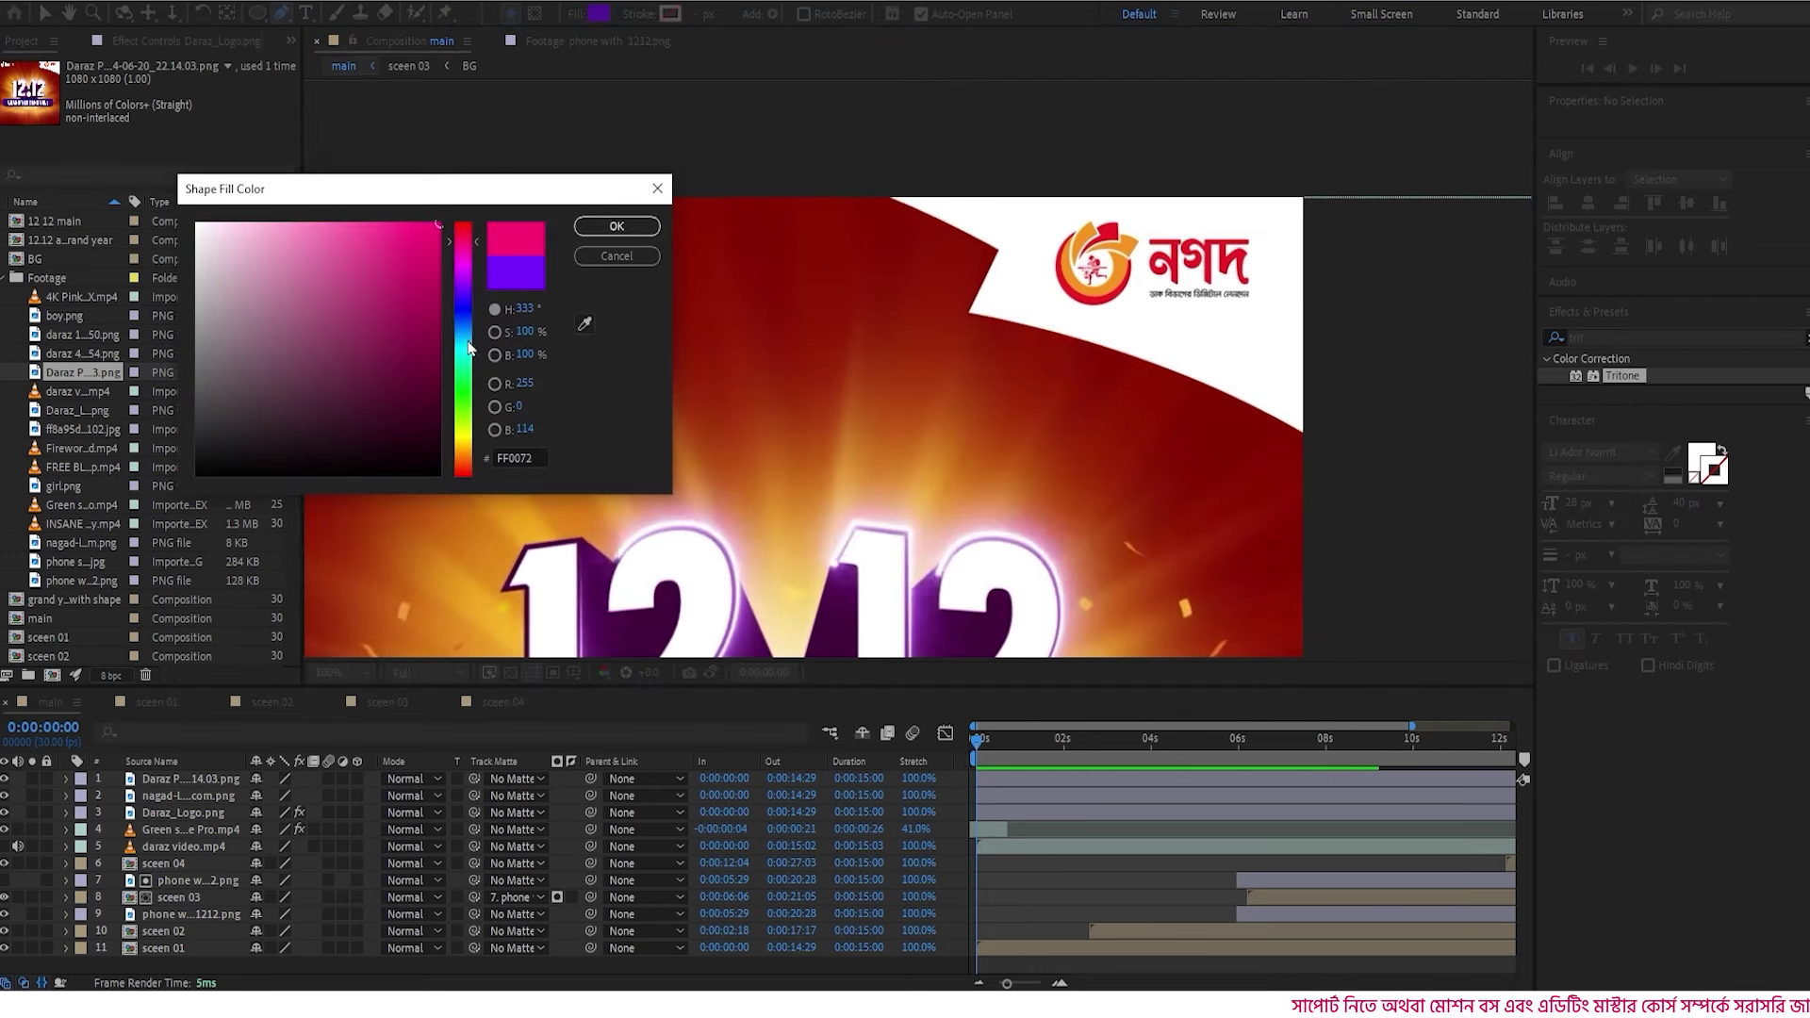
{"action": "left_click", "coordinate": [613, 227]}
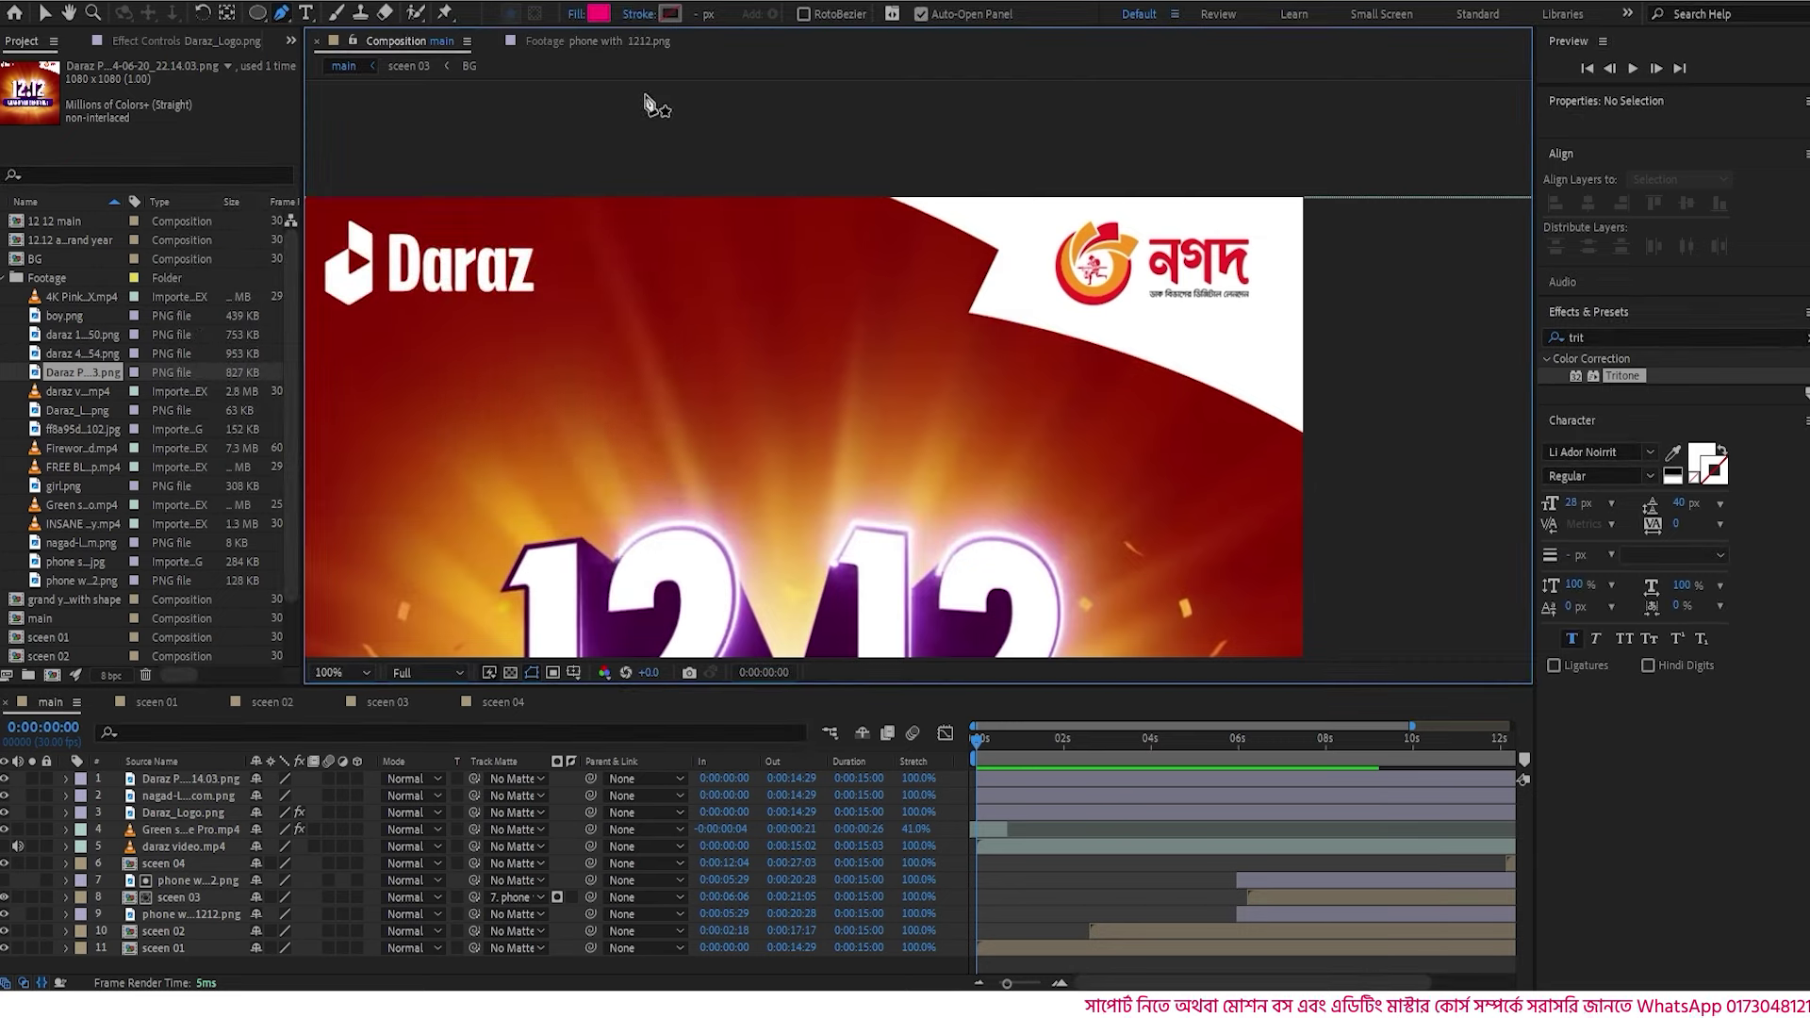
{"action": "left_click", "coordinate": [639, 17]}
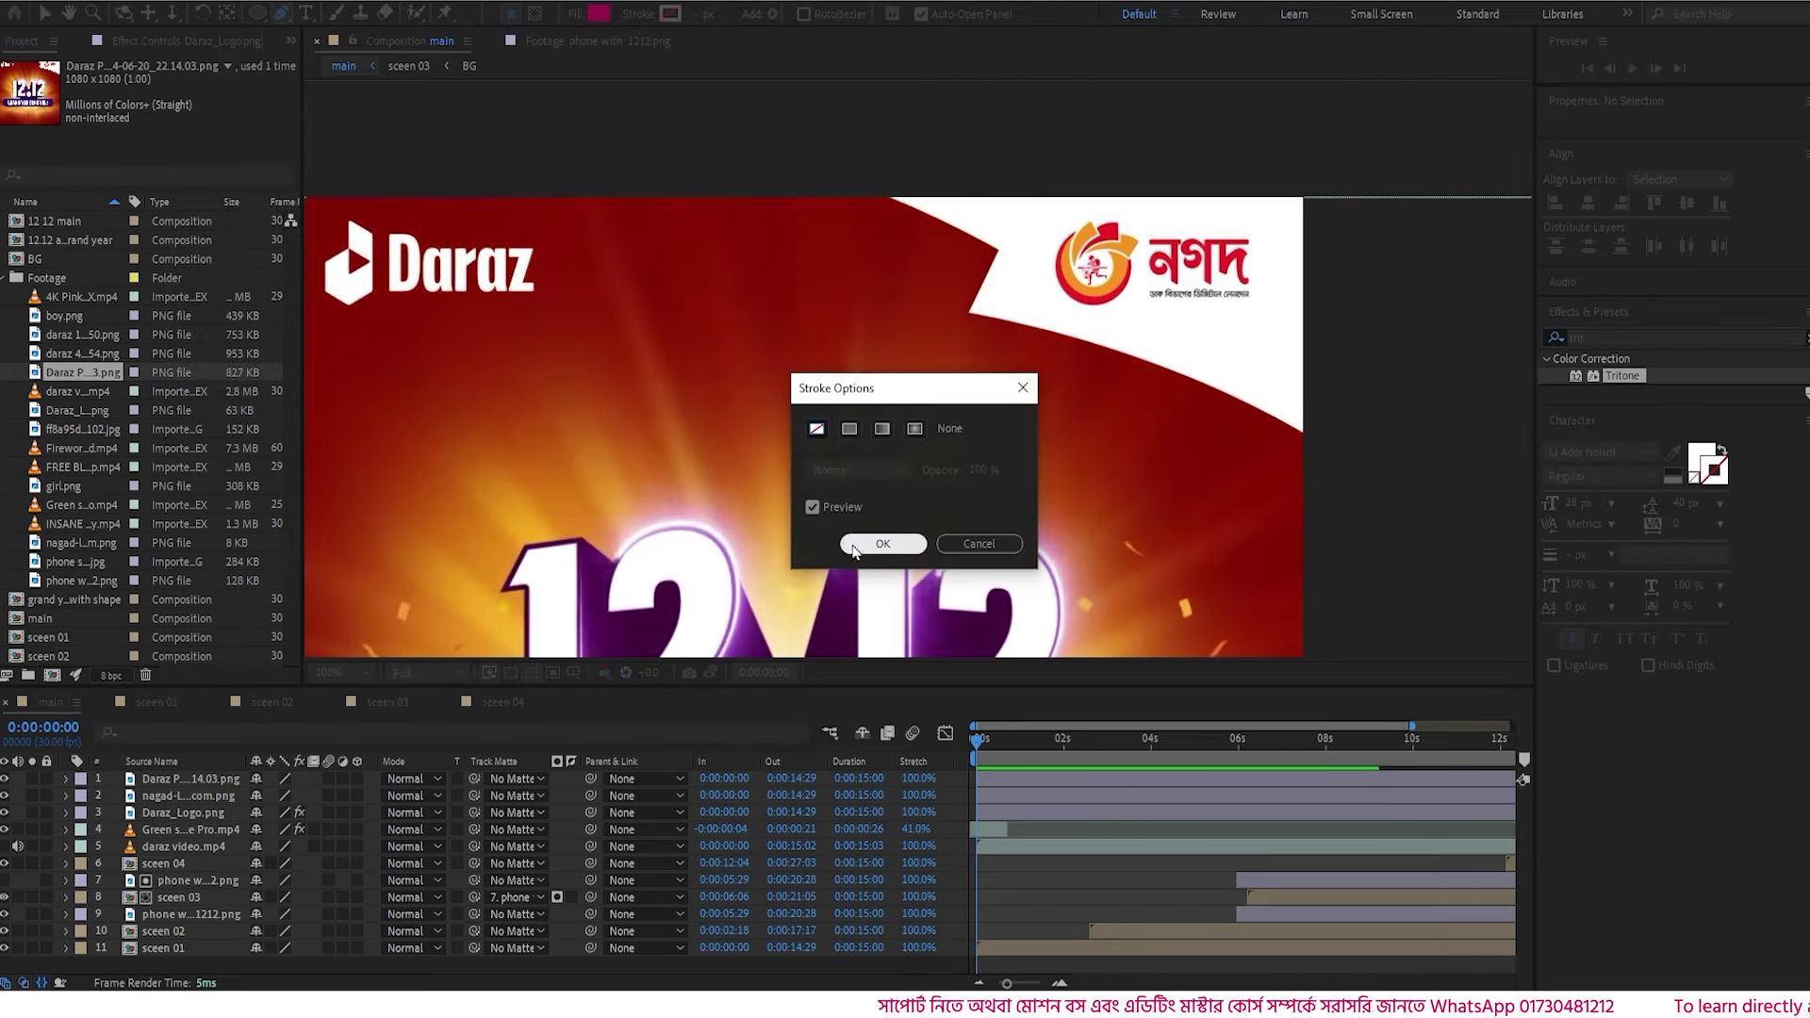
{"action": "key", "text": "Return"}
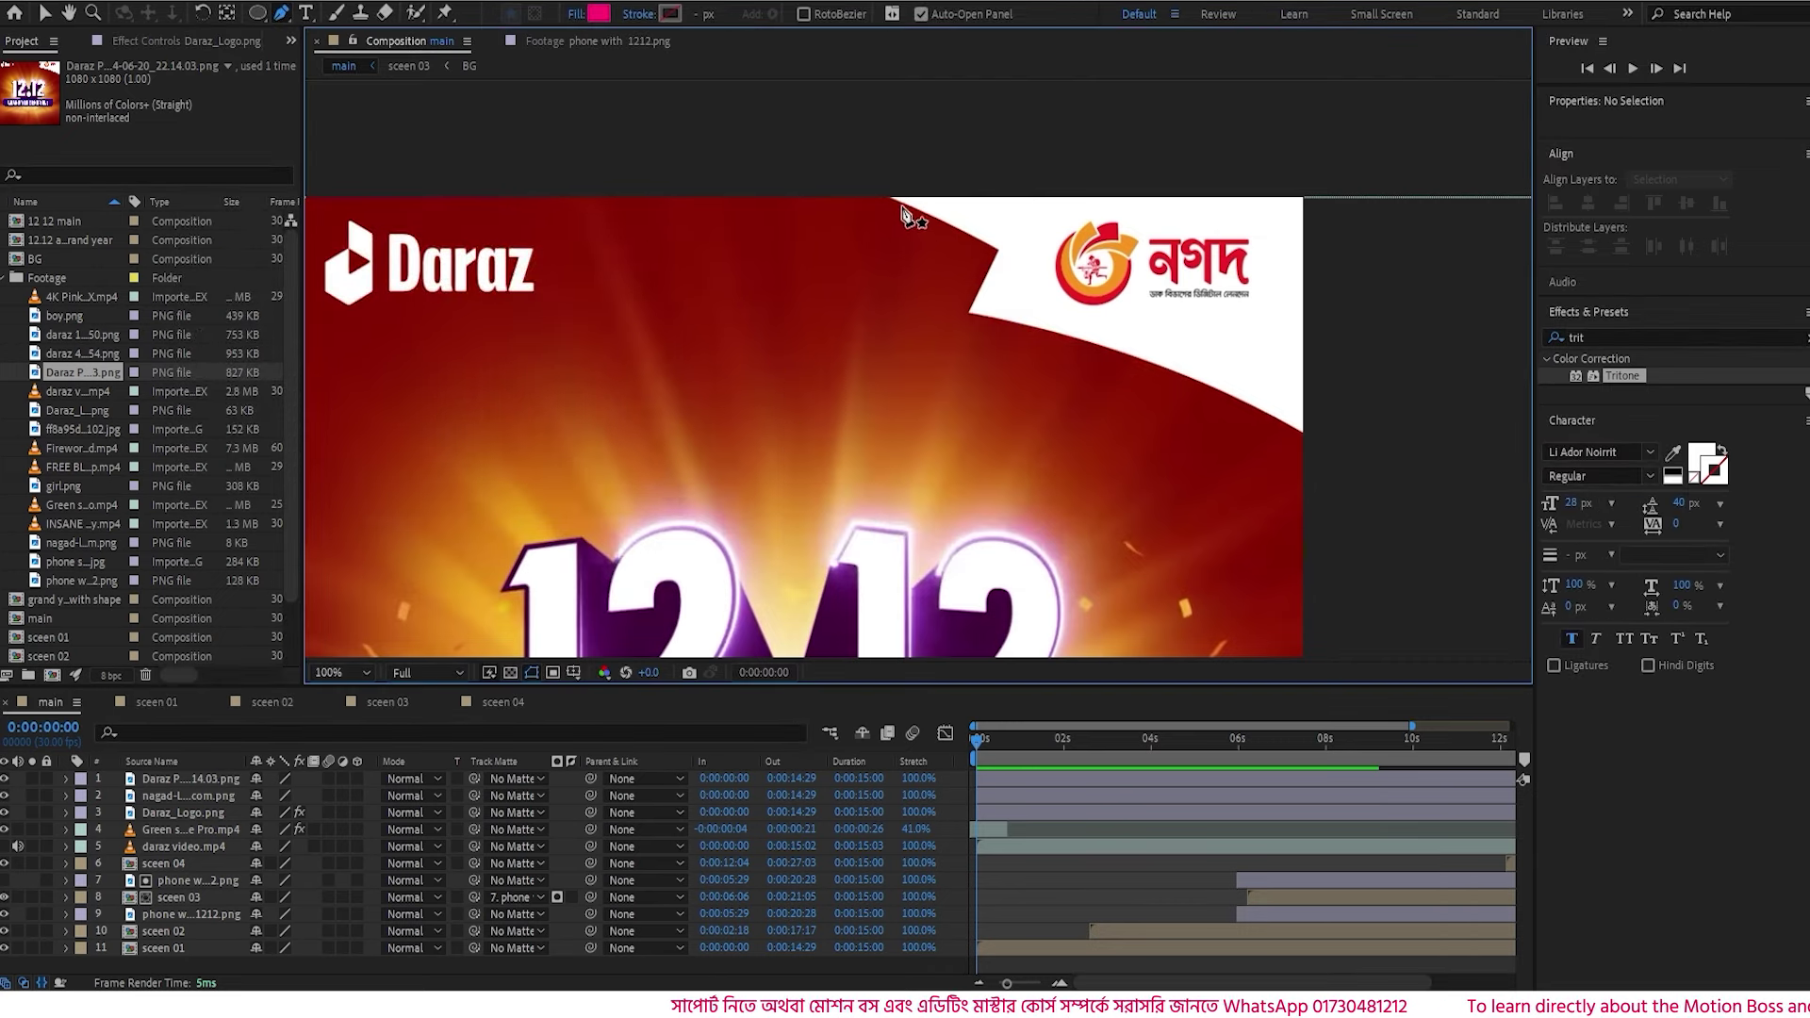
- Trace the notched, curved white corner panel behind the reference's nagad logo as a closed shape extending past the frame edges
{"action": "left_click", "coordinate": [887, 195]}
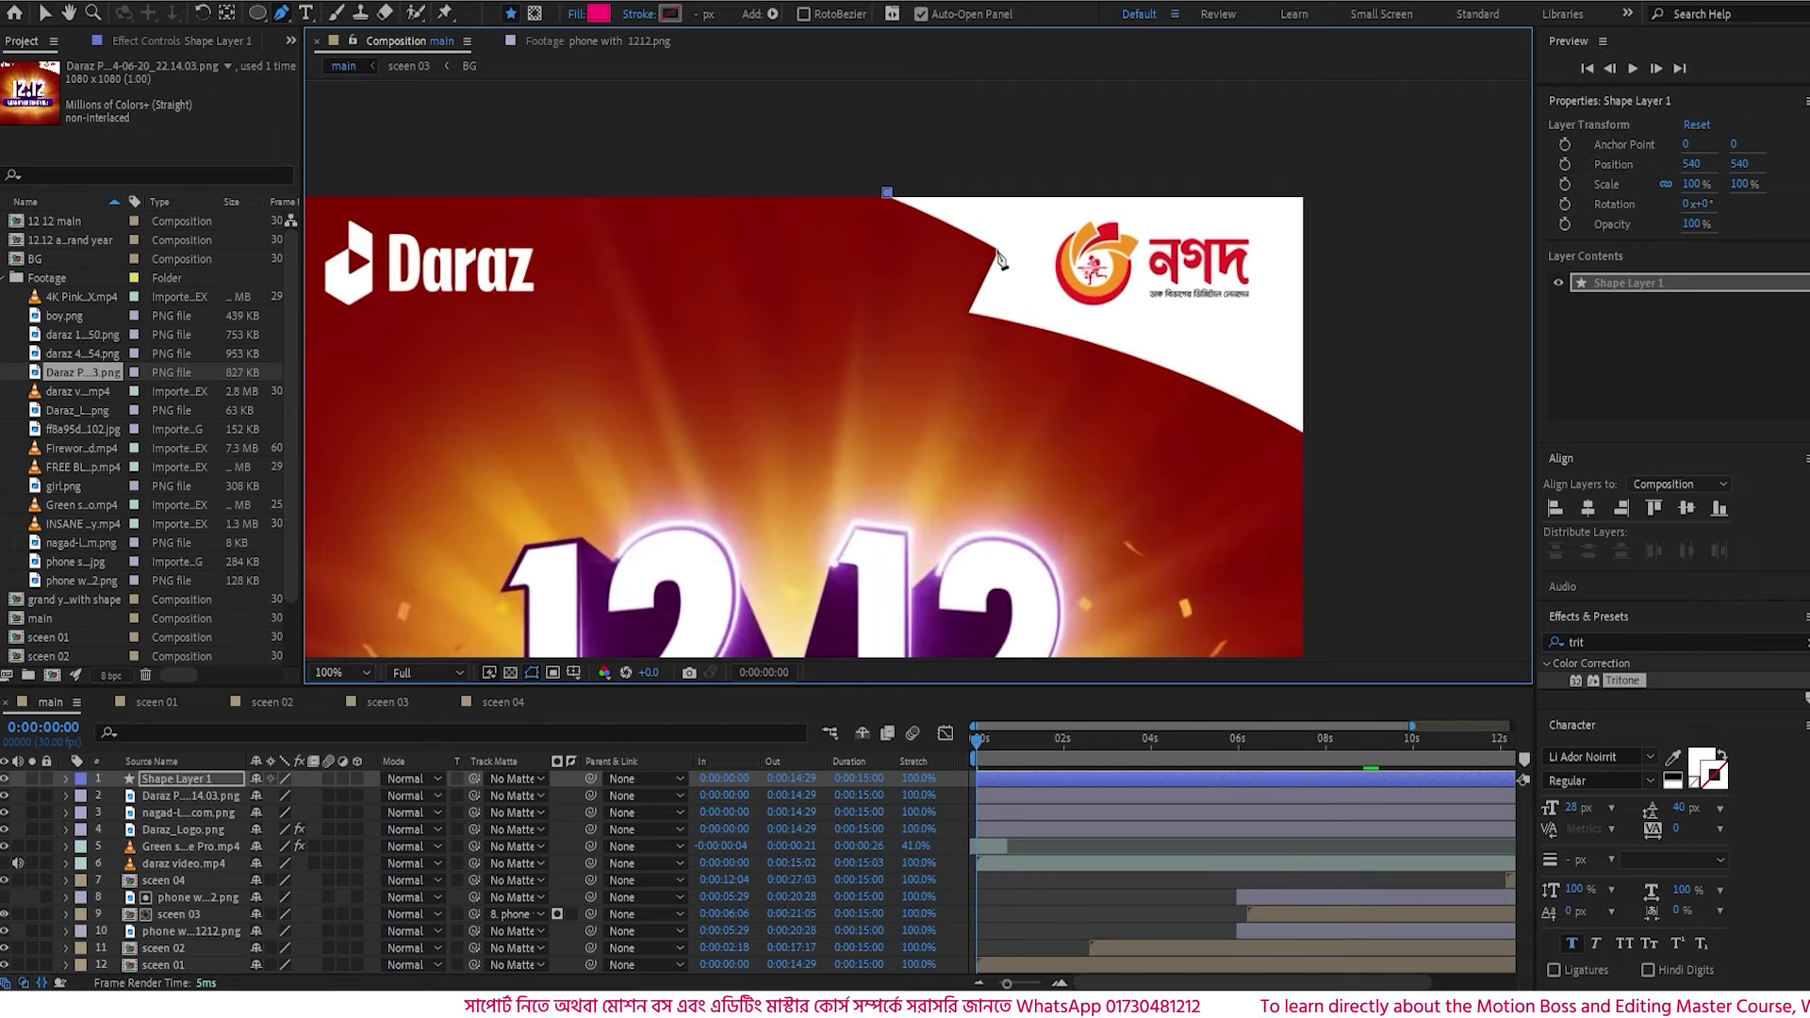
{"action": "scroll", "coordinate": [933, 367], "scroll_direction": "up", "scroll_amount": 1}
{"action": "left_click_drag", "start_coordinate": [919, 367], "coordinate": [948, 394]}
{"action": "left_click", "coordinate": [861, 490]}
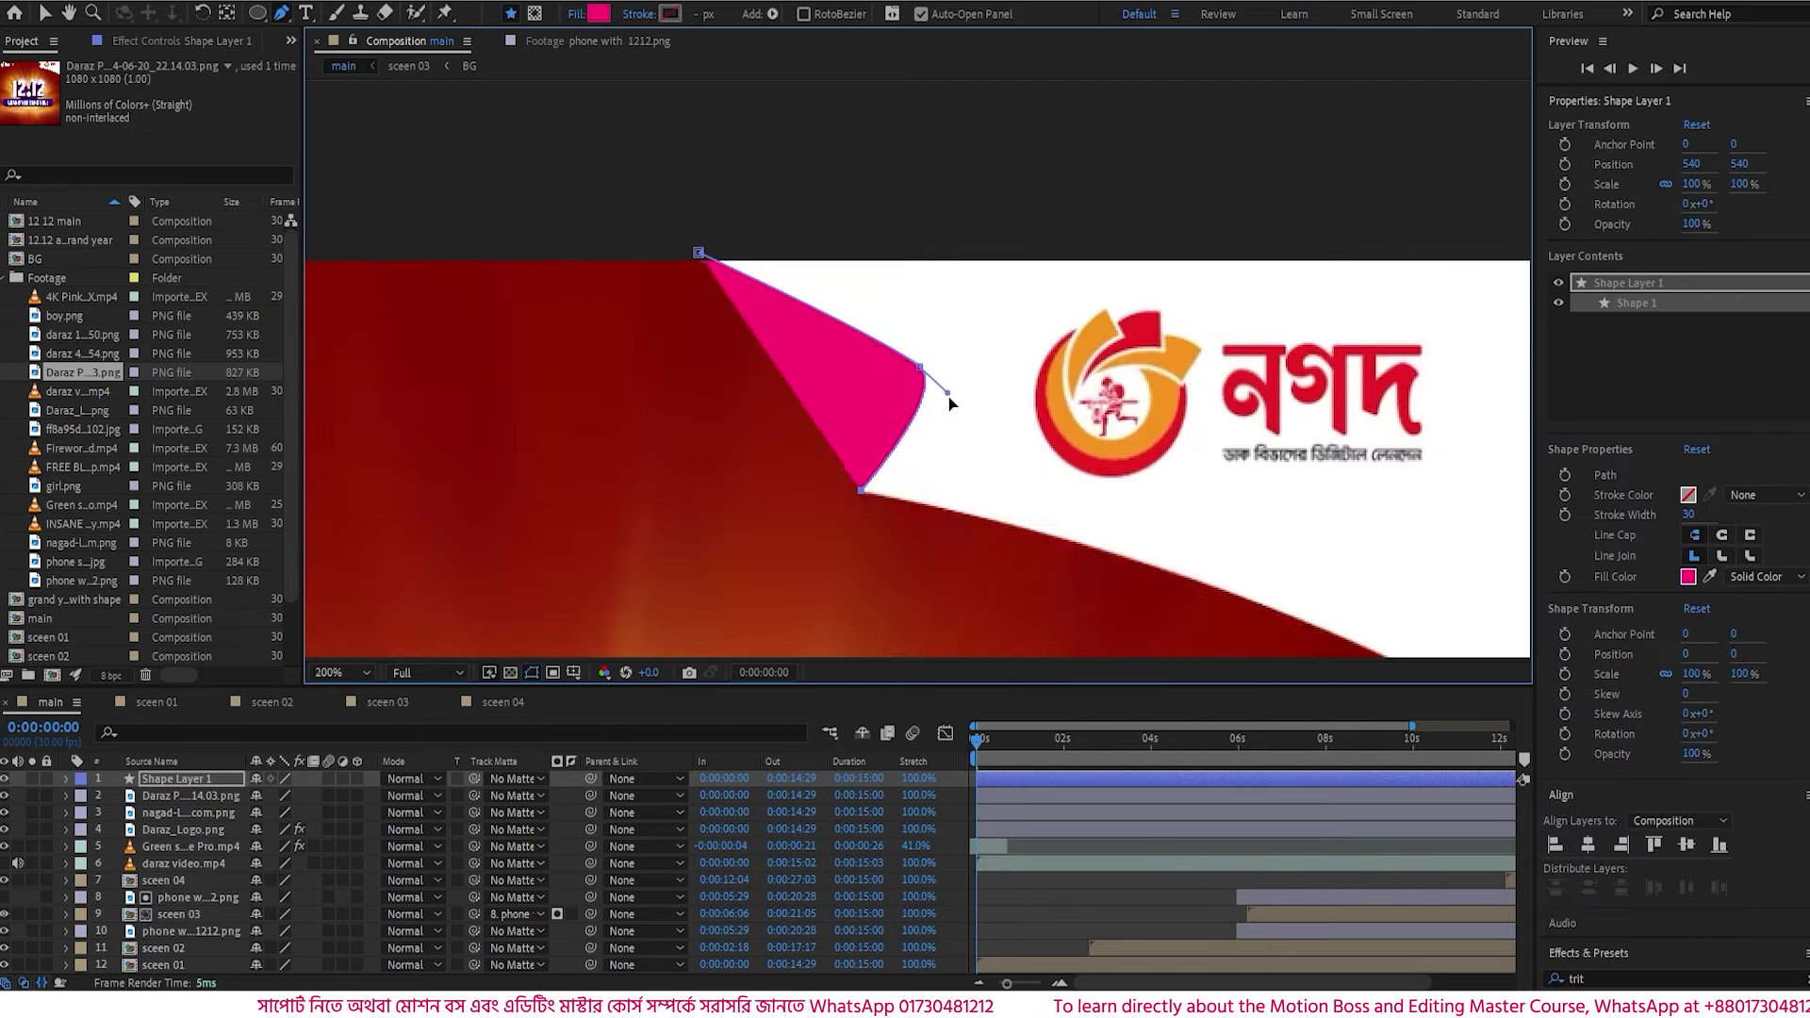
{"action": "scroll", "coordinate": [950, 401], "scroll_direction": "down", "scroll_amount": 1}
{"action": "left_click_drag", "start_coordinate": [1070, 469], "coordinate": [1244, 568]}
{"action": "left_click", "coordinate": [1118, 230]}
{"action": "left_click", "coordinate": [1087, 201]}
{"action": "left_click", "coordinate": [655, 229]}
- Change the corner shape's fill to white and rename its layer Shape nagad
{"action": "left_click", "coordinate": [598, 13]}
{"action": "left_click", "coordinate": [179, 779]}
{"action": "key", "text": "Return"}
{"action": "type", "text": "Shape nagad"}
{"action": "key", "text": "Return"}
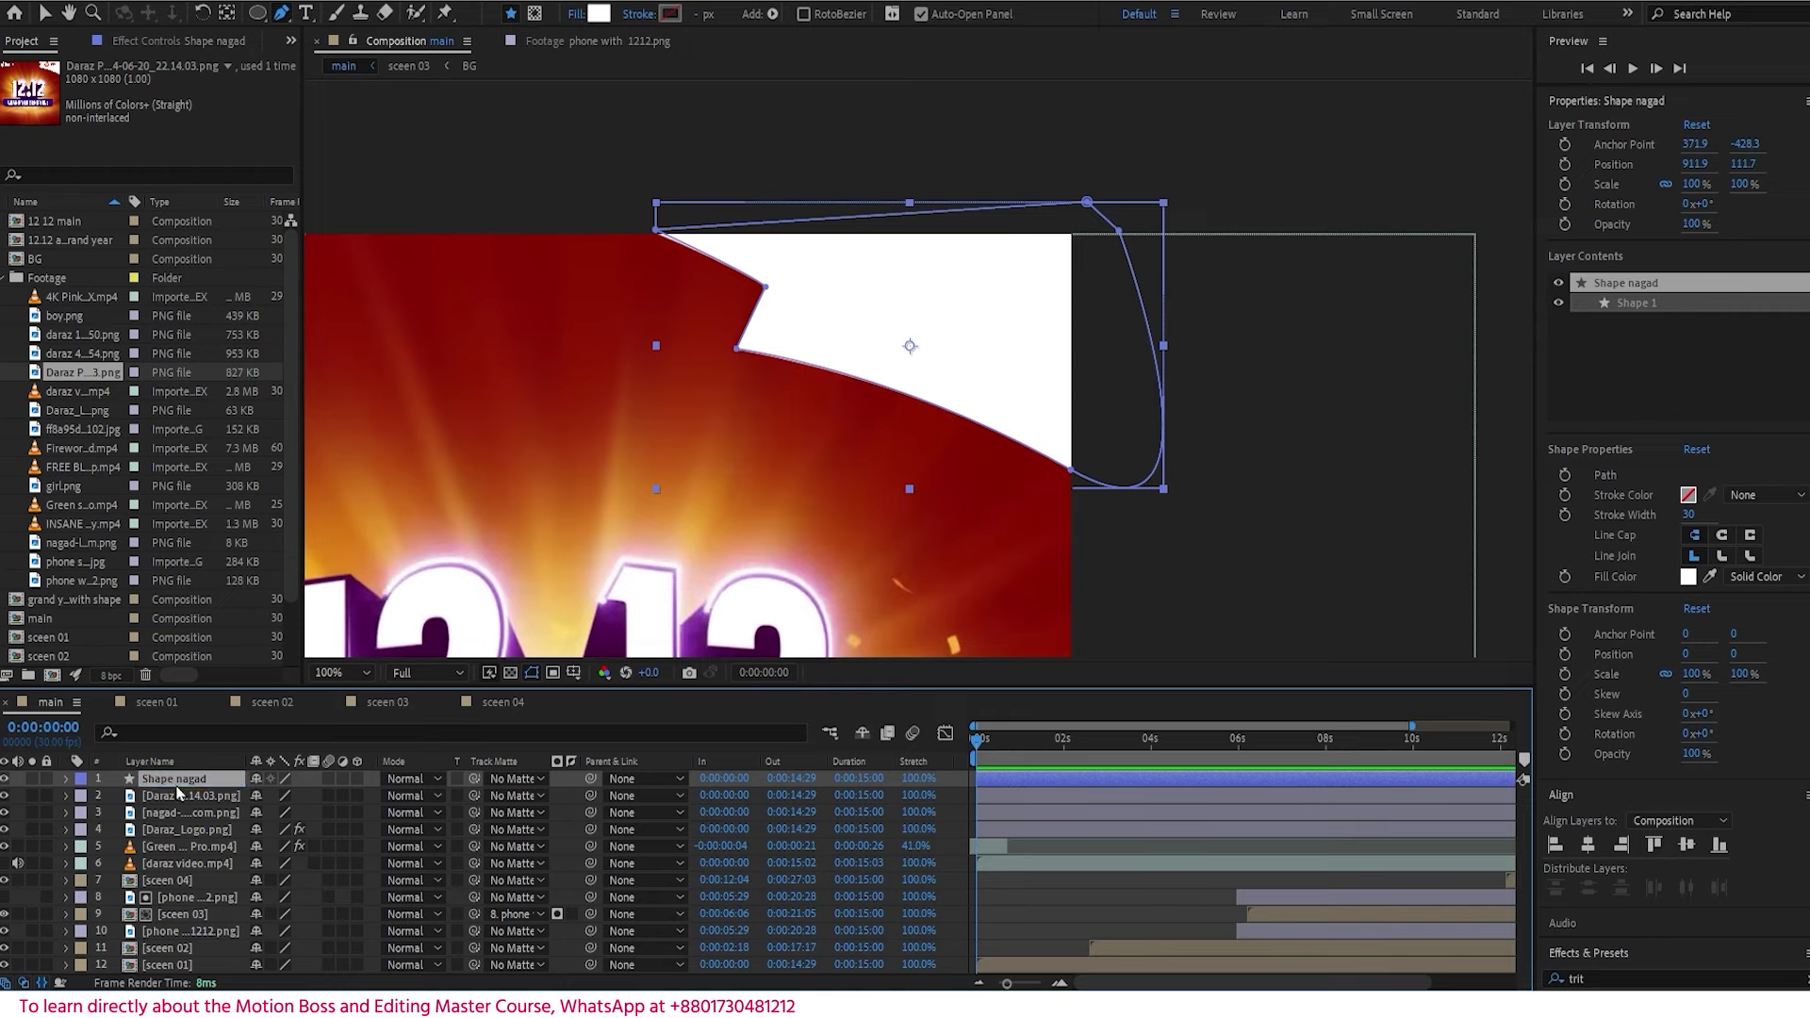
- Reorder the Shape nagad layer directly beneath the nagad logo layer
{"action": "left_click_drag", "start_coordinate": [213, 794], "coordinate": [213, 815]}
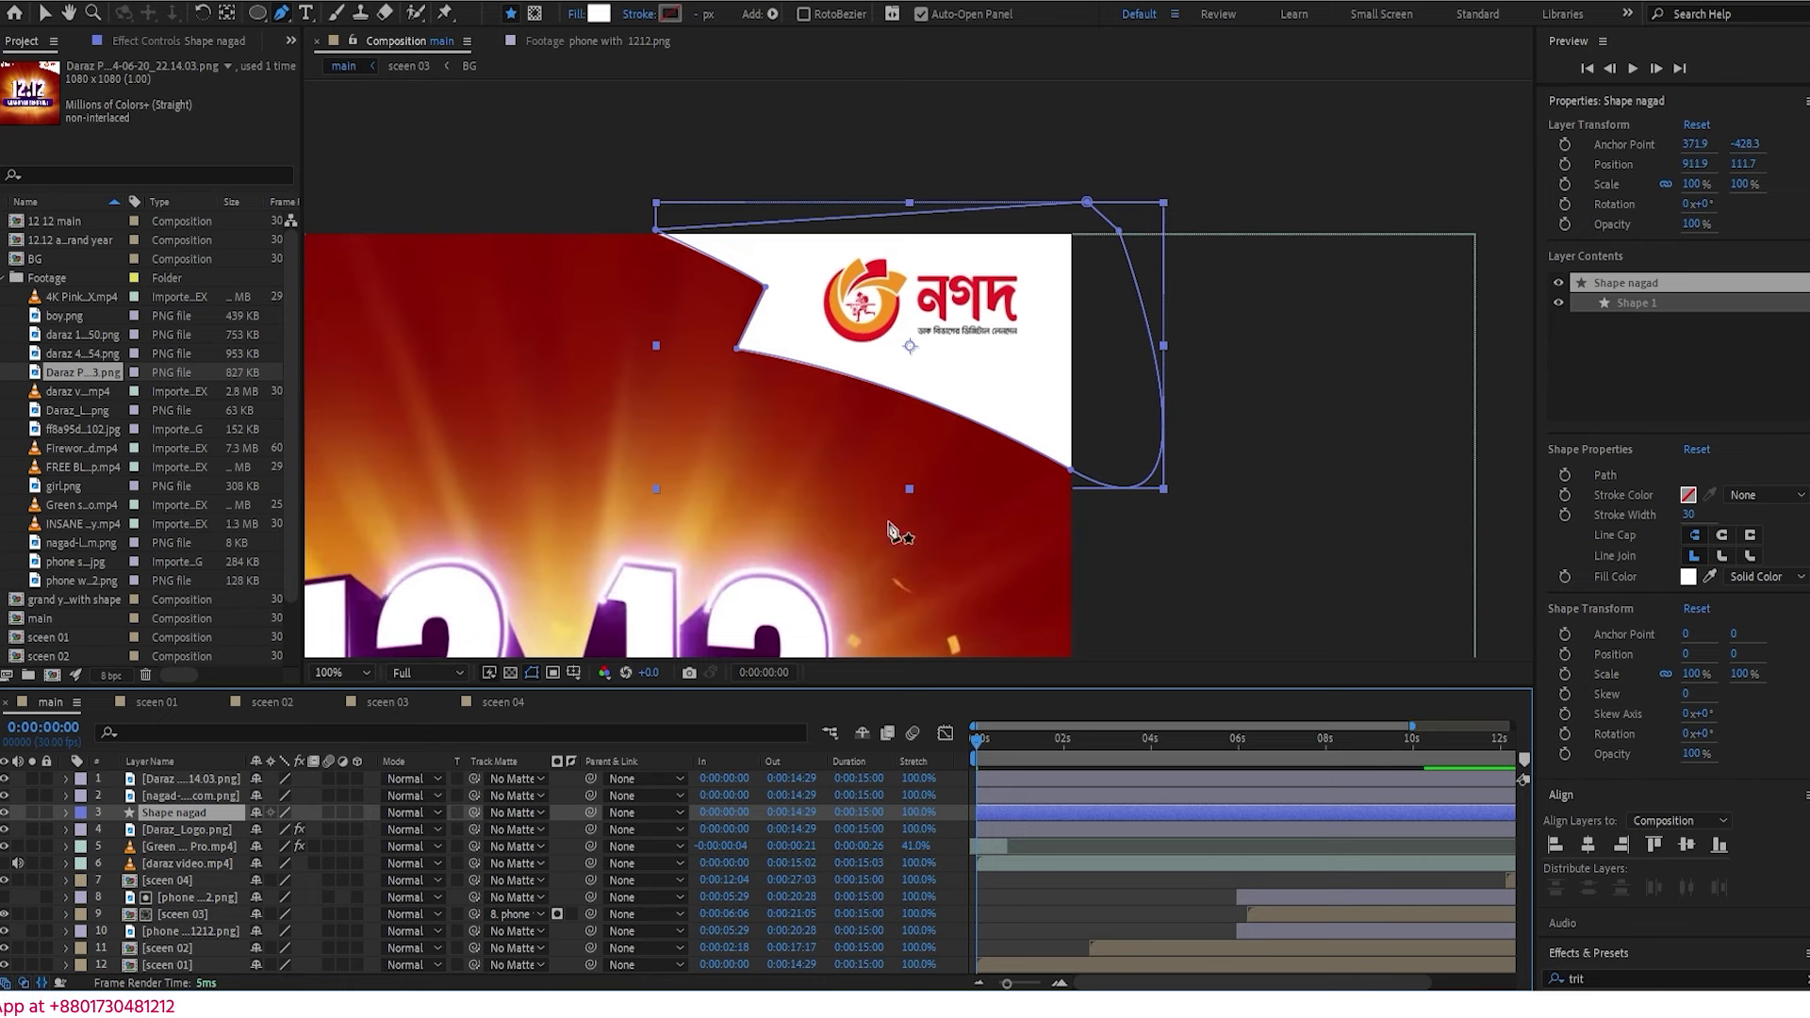
{"action": "key", "text": "comma"}
{"action": "key", "text": "comma"}
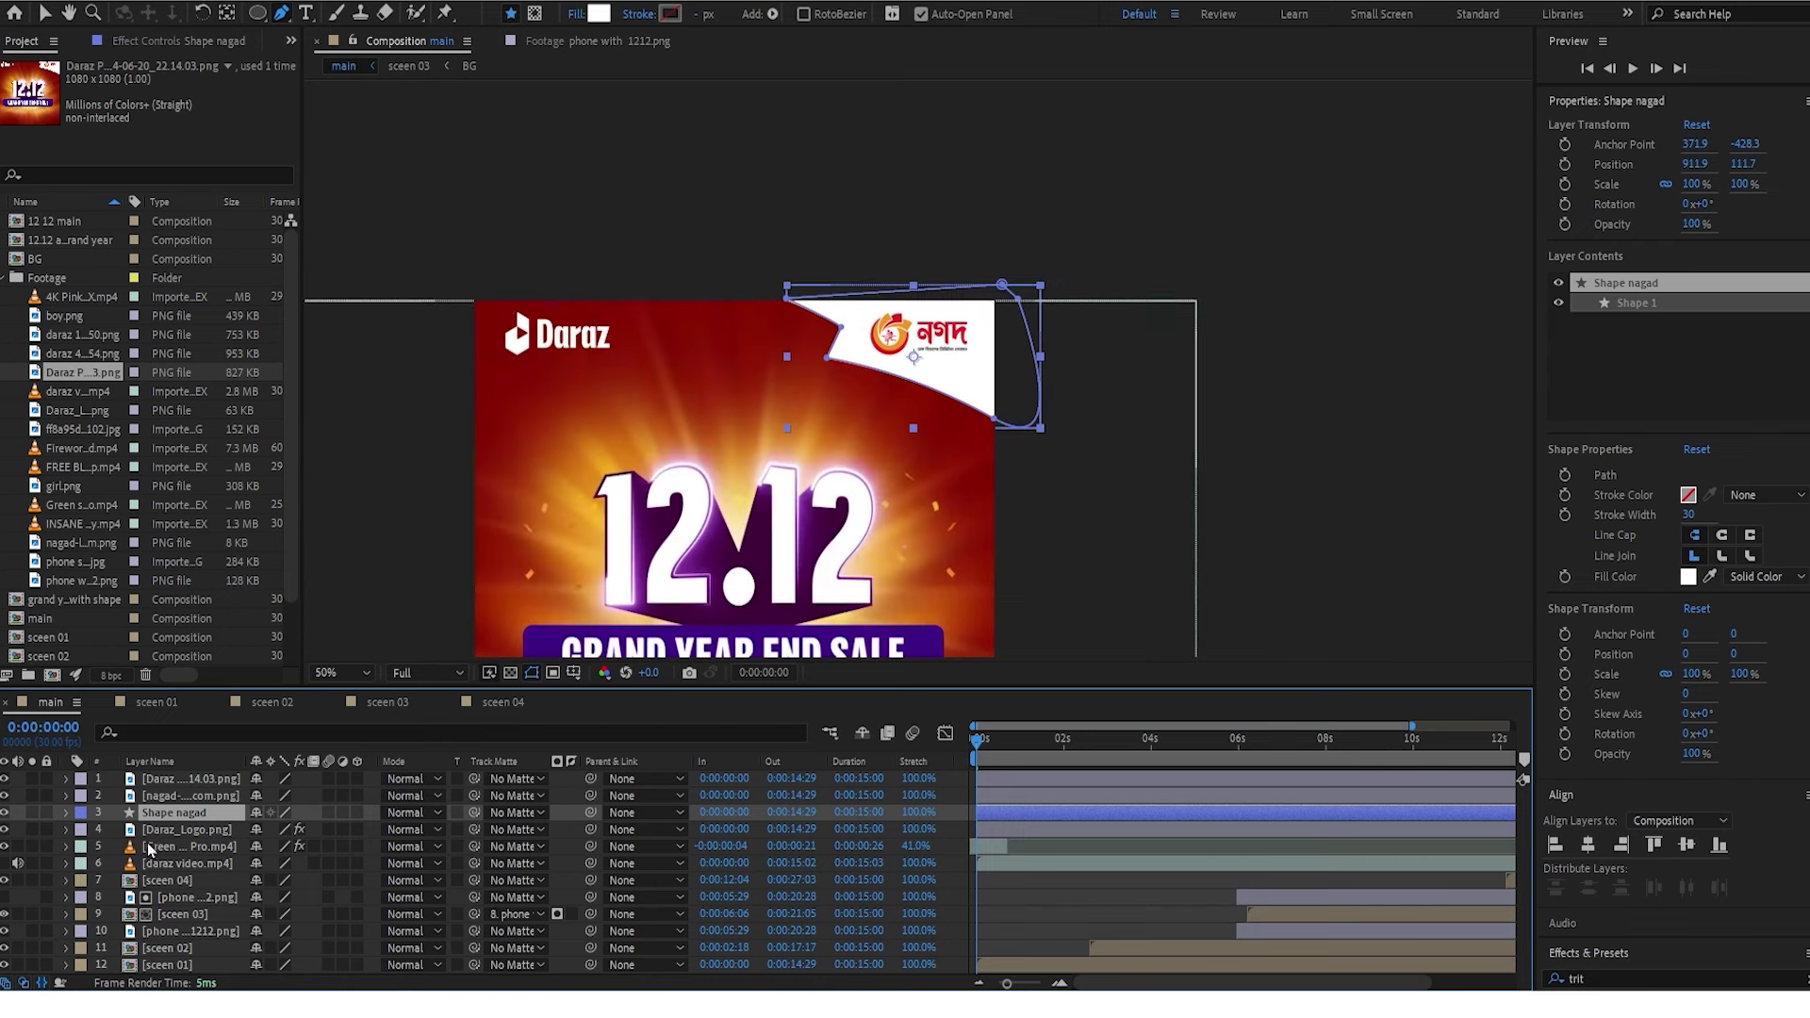
- Compare the corner artwork with the reference snapshot, delete the snapshot layer from main and play the composition from the start
{"action": "left_click", "coordinate": [87, 781]}
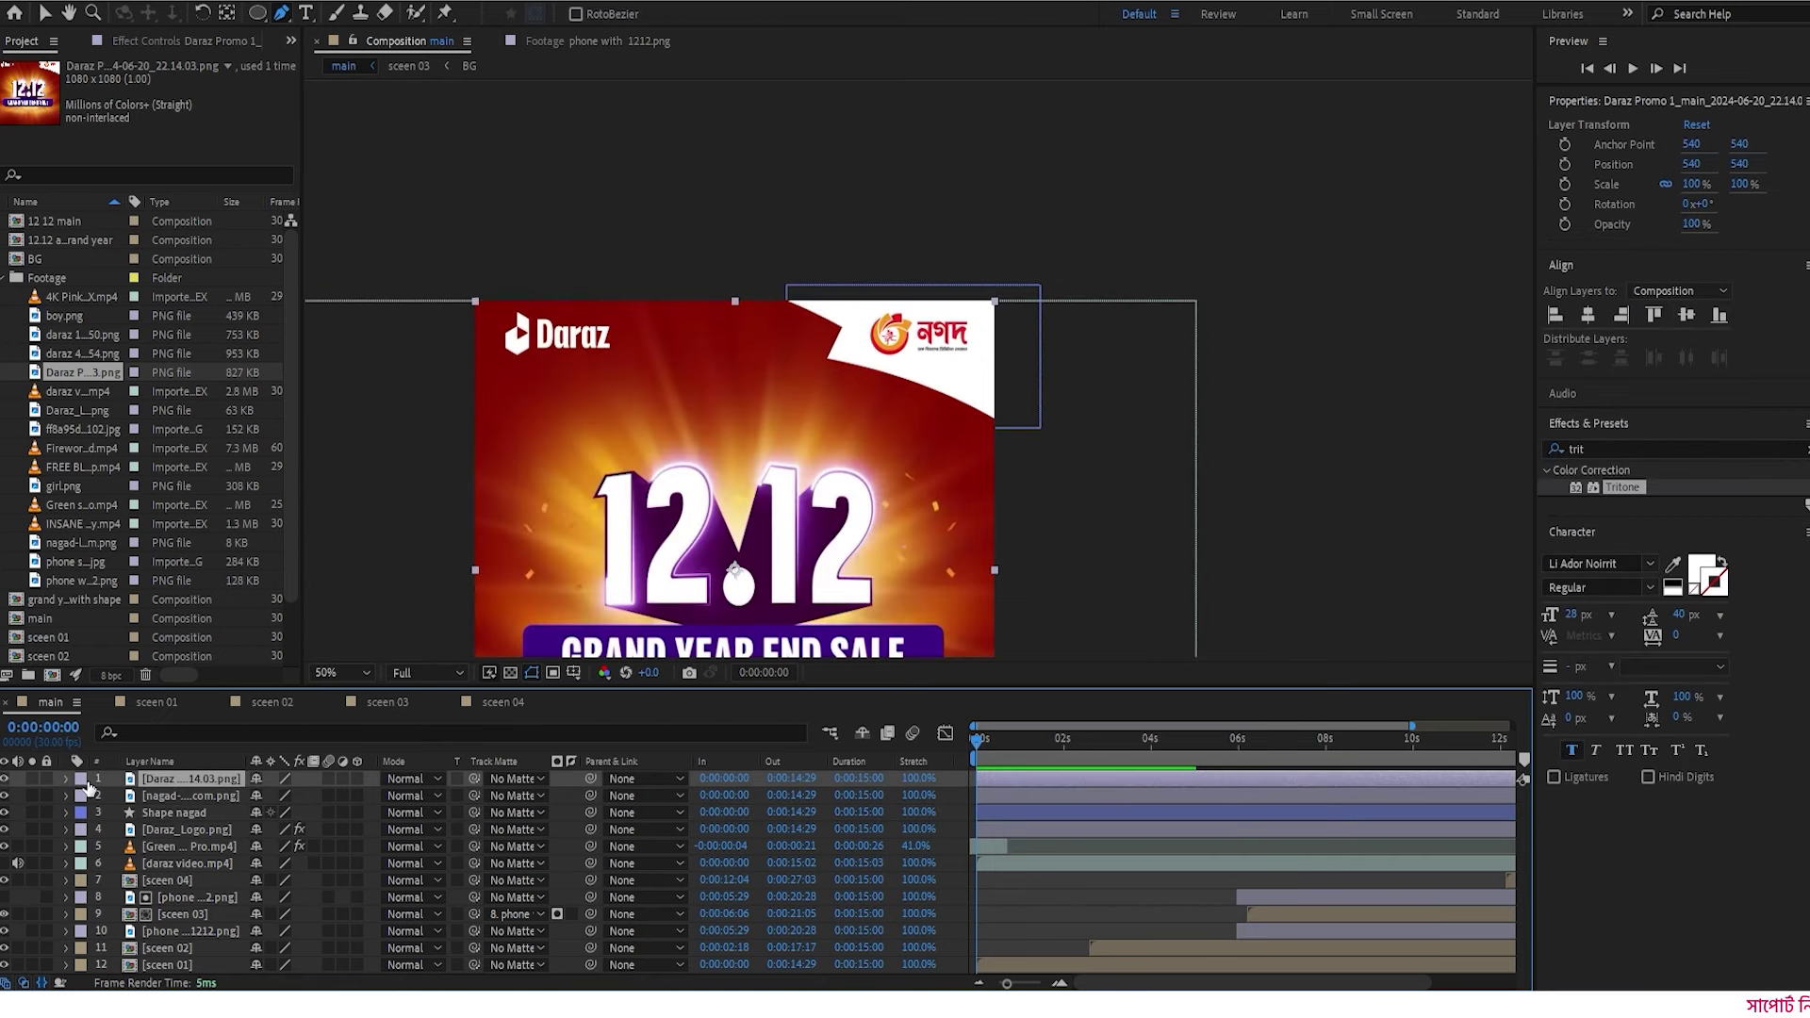
{"action": "left_click", "coordinate": [5, 779]}
{"action": "left_click", "coordinate": [5, 778]}
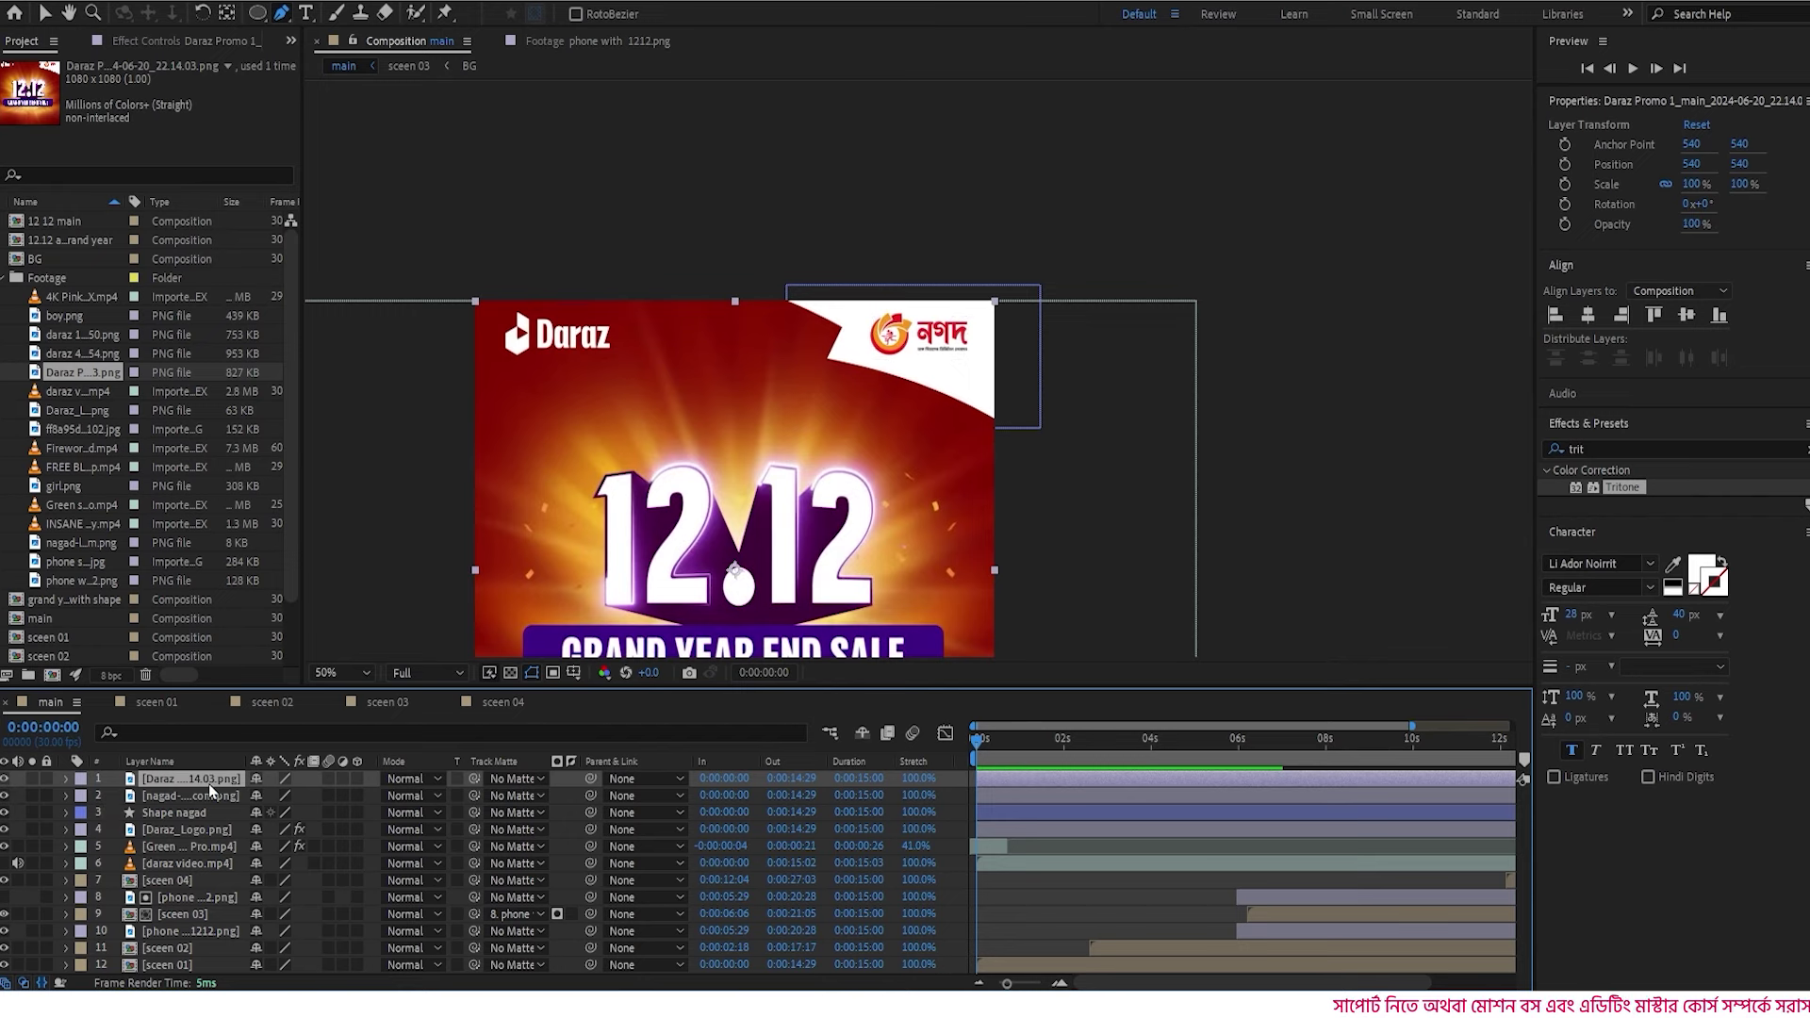
{"action": "key", "text": "Delete"}
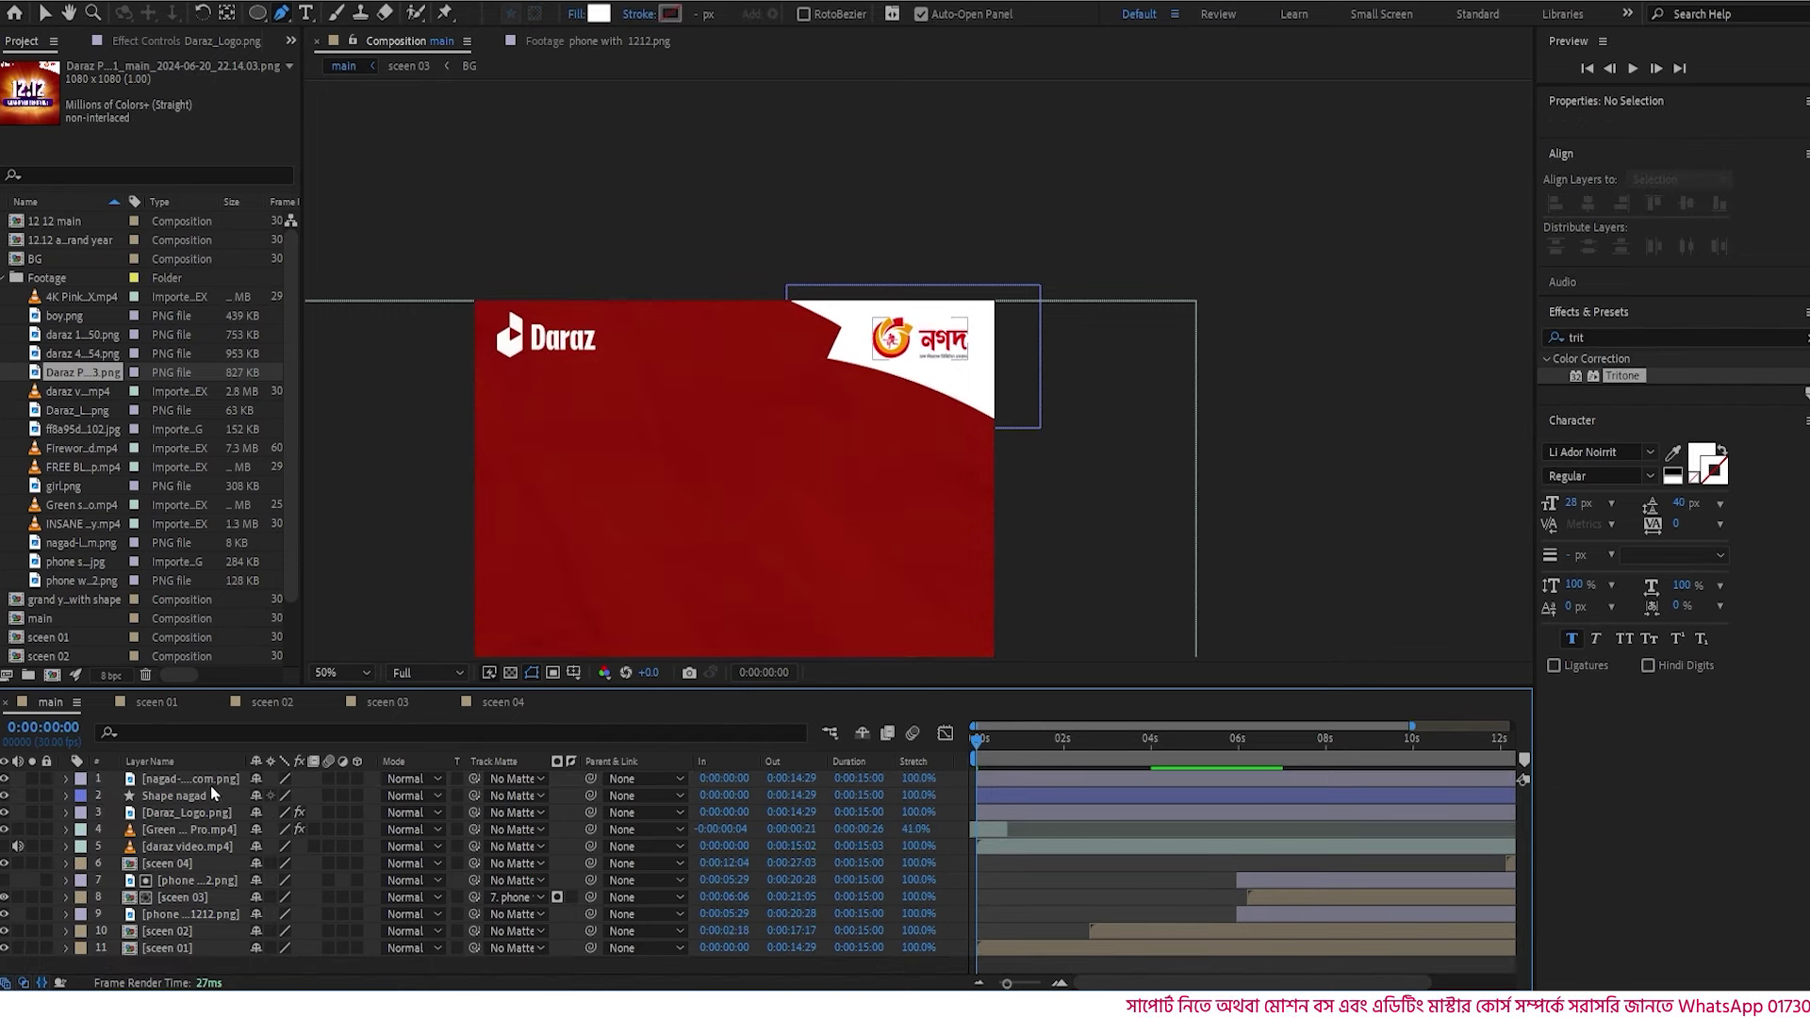
{"action": "key", "text": "space"}
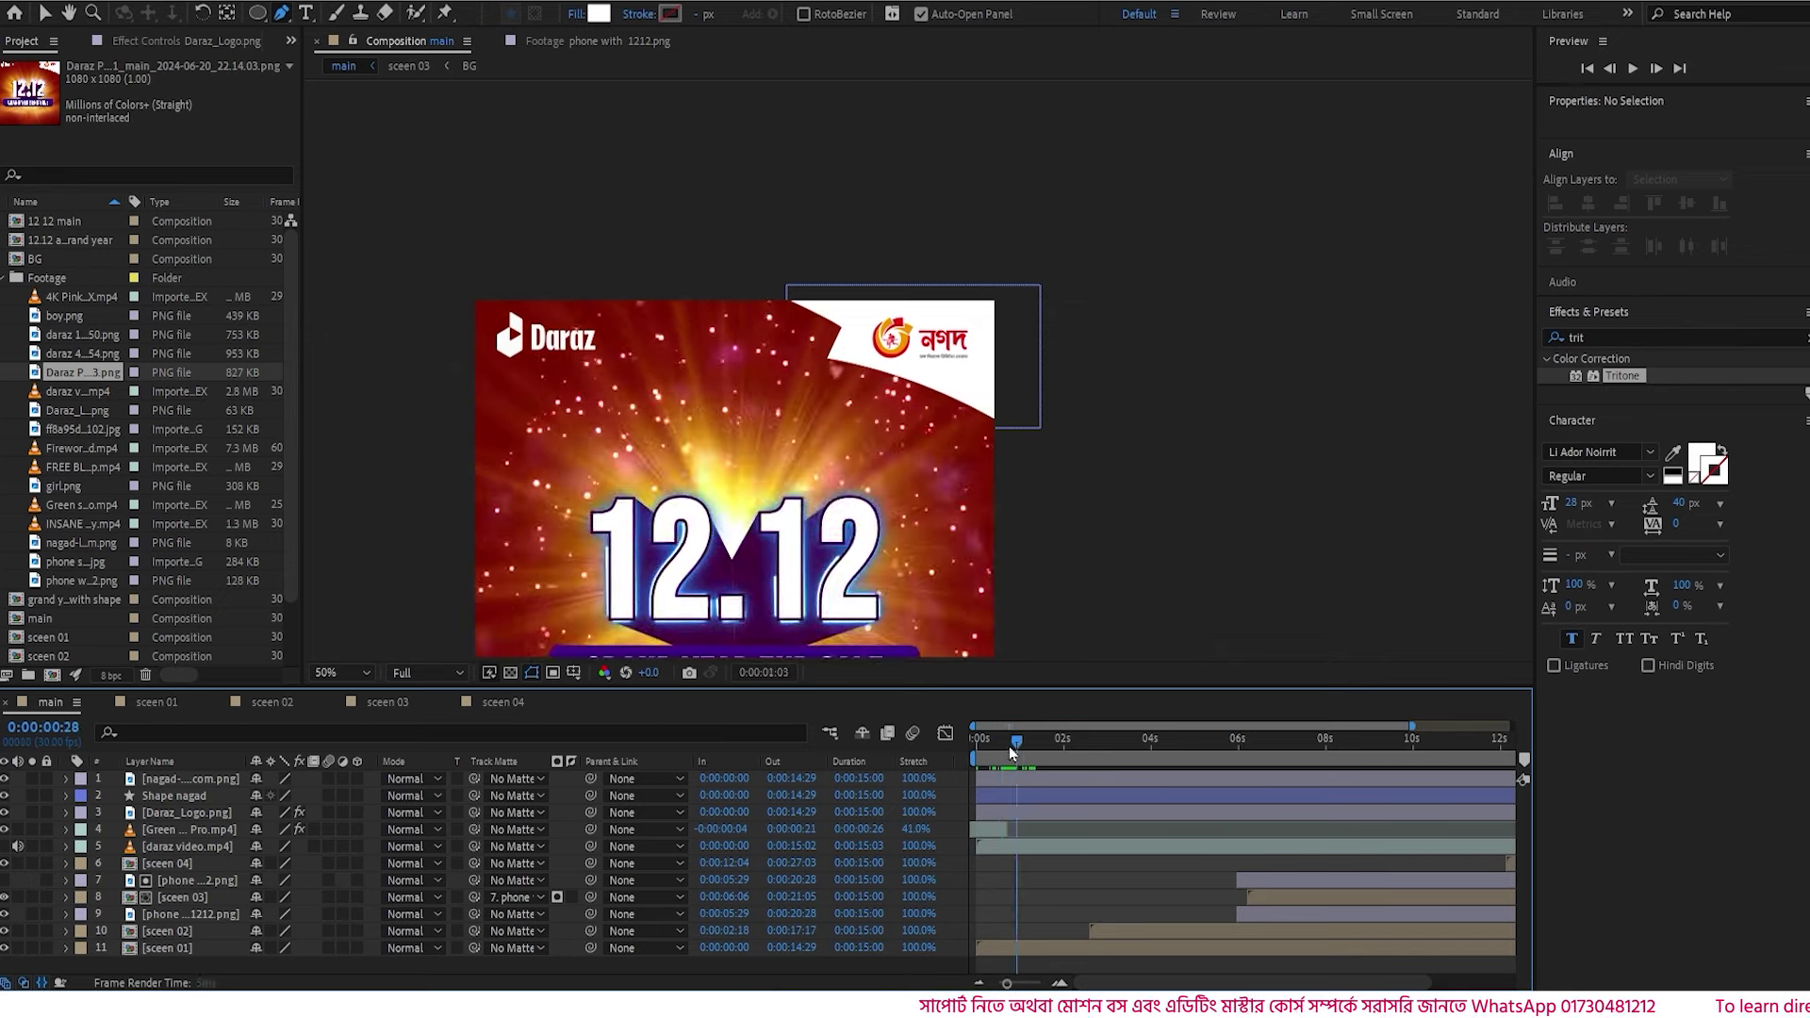
- Fit the whole main composition in view, play it from the start and review the corner artwork in the opening 12.12 shot
{"action": "key", "text": "space"}
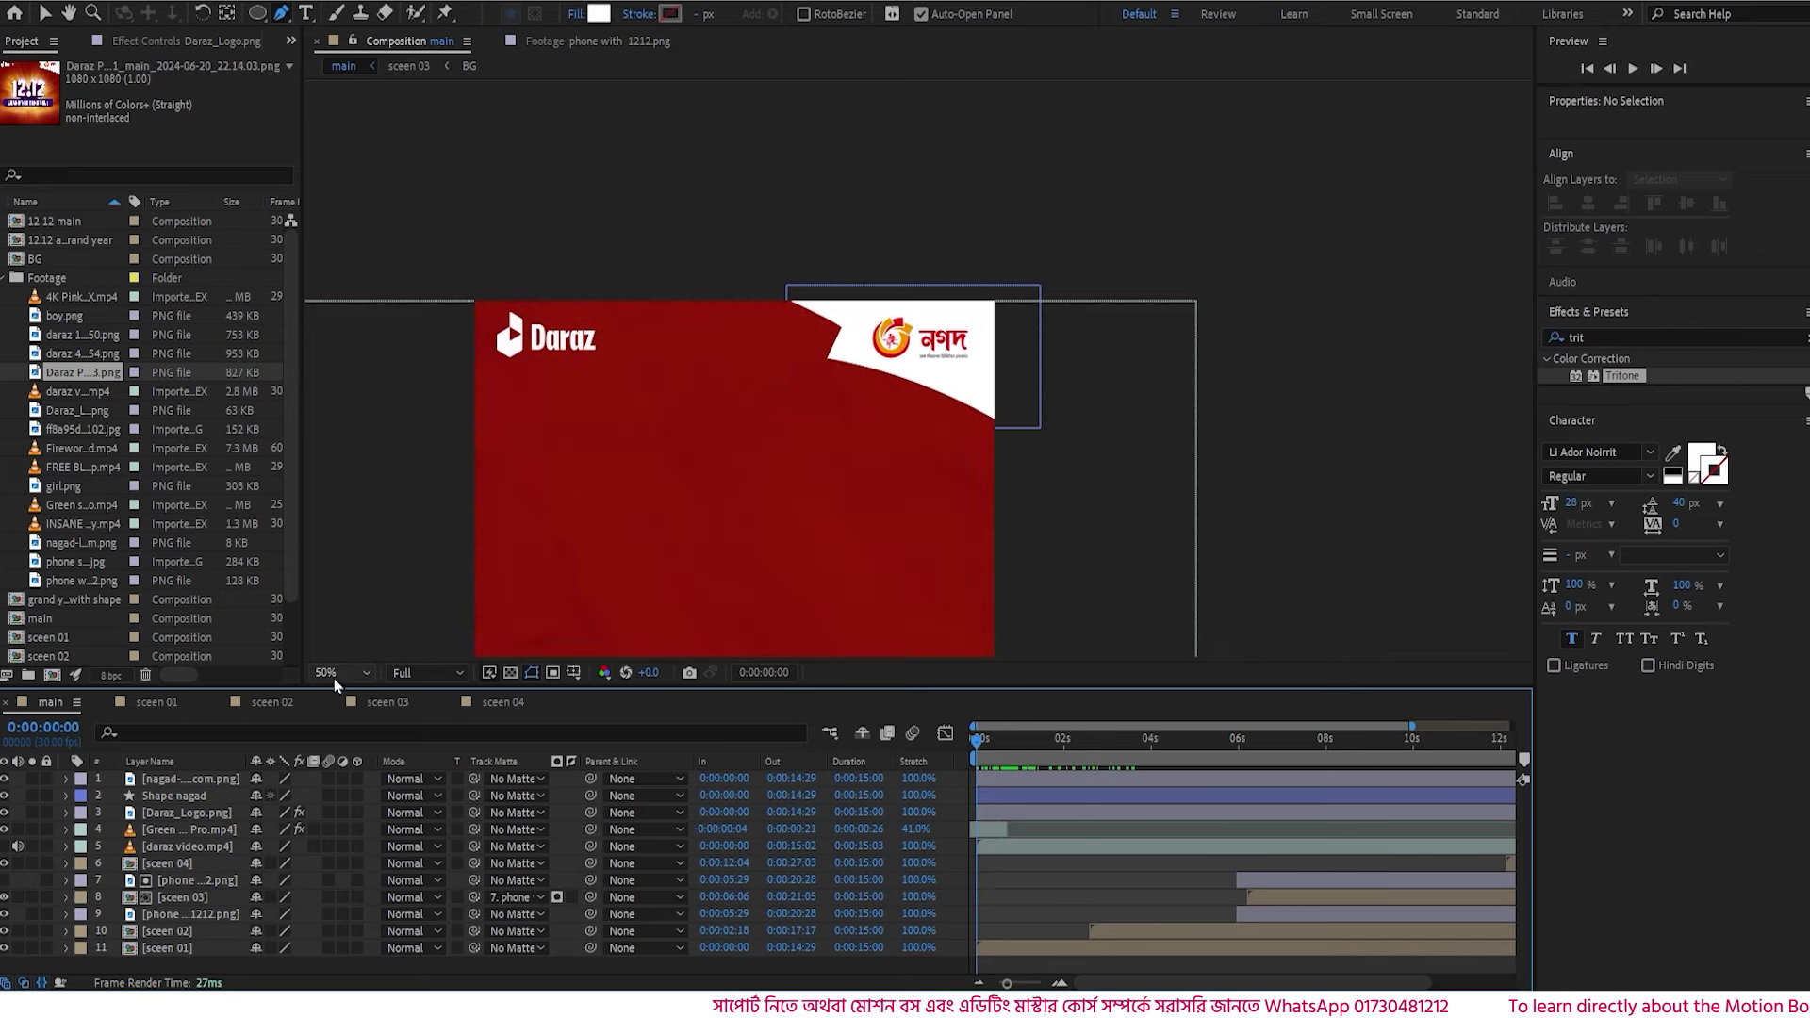
{"action": "left_click", "coordinate": [333, 674]}
{"action": "left_click", "coordinate": [335, 677]}
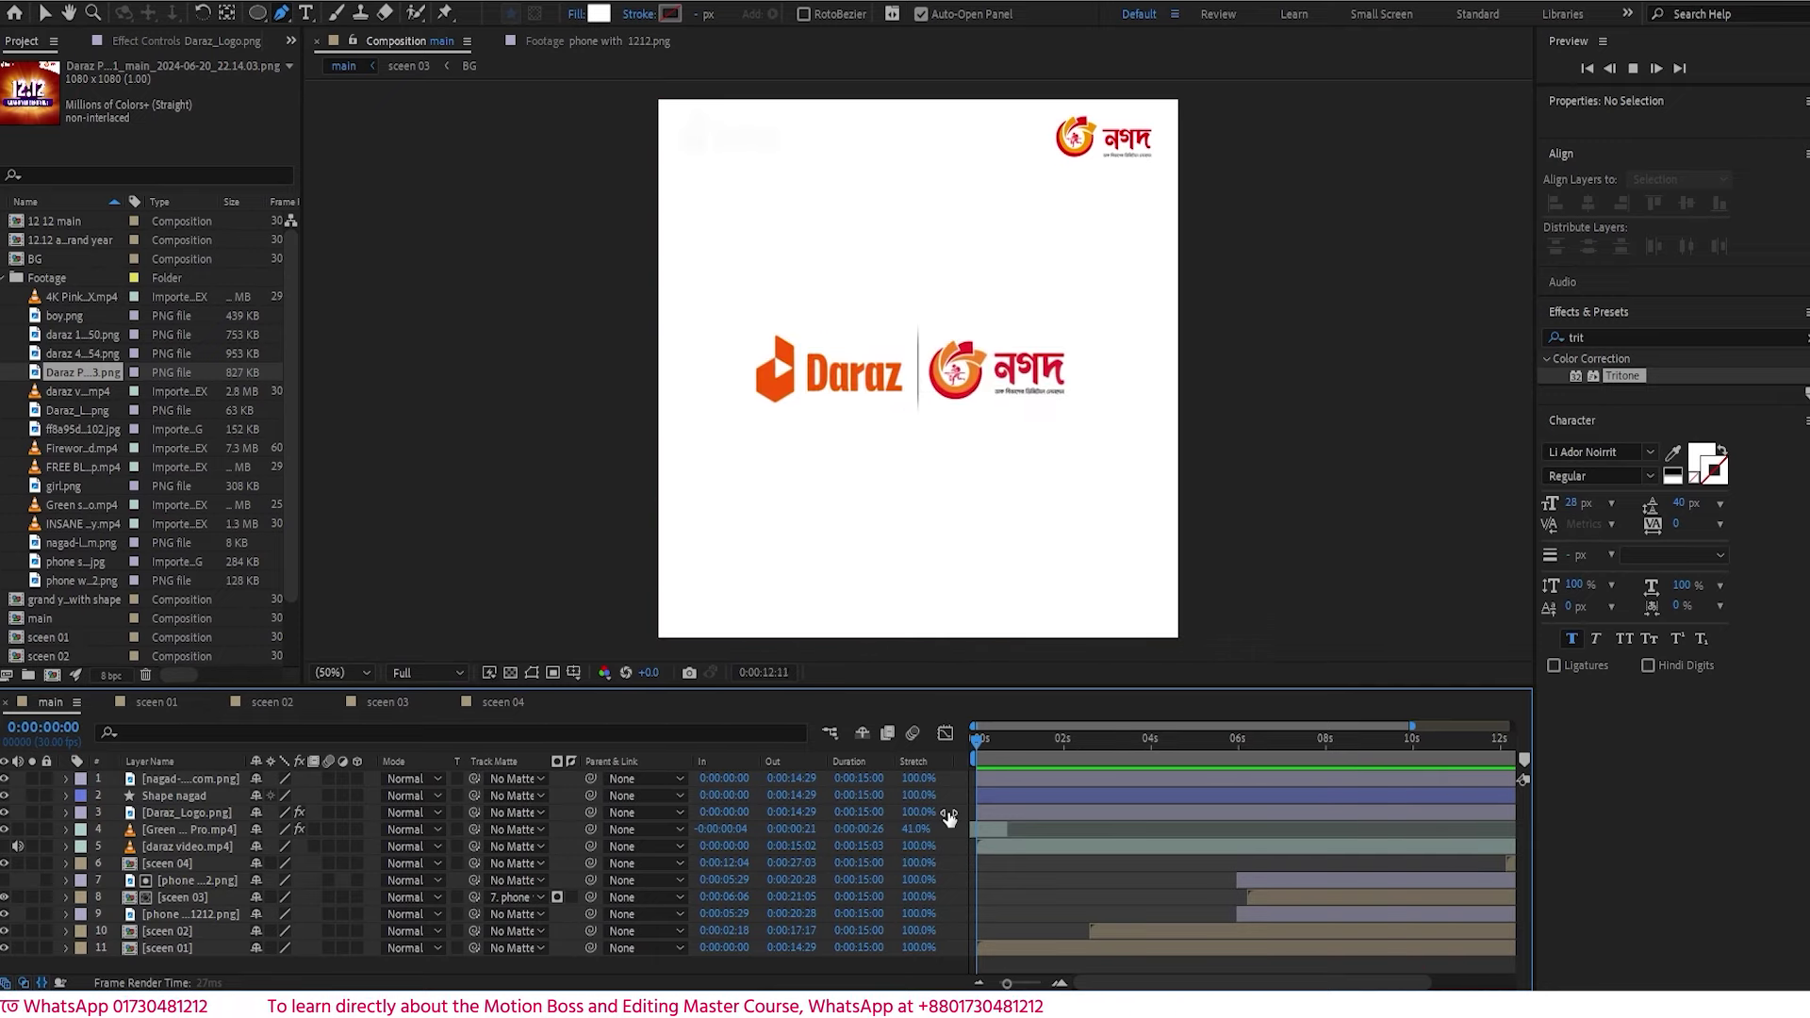
{"action": "key", "text": "space"}
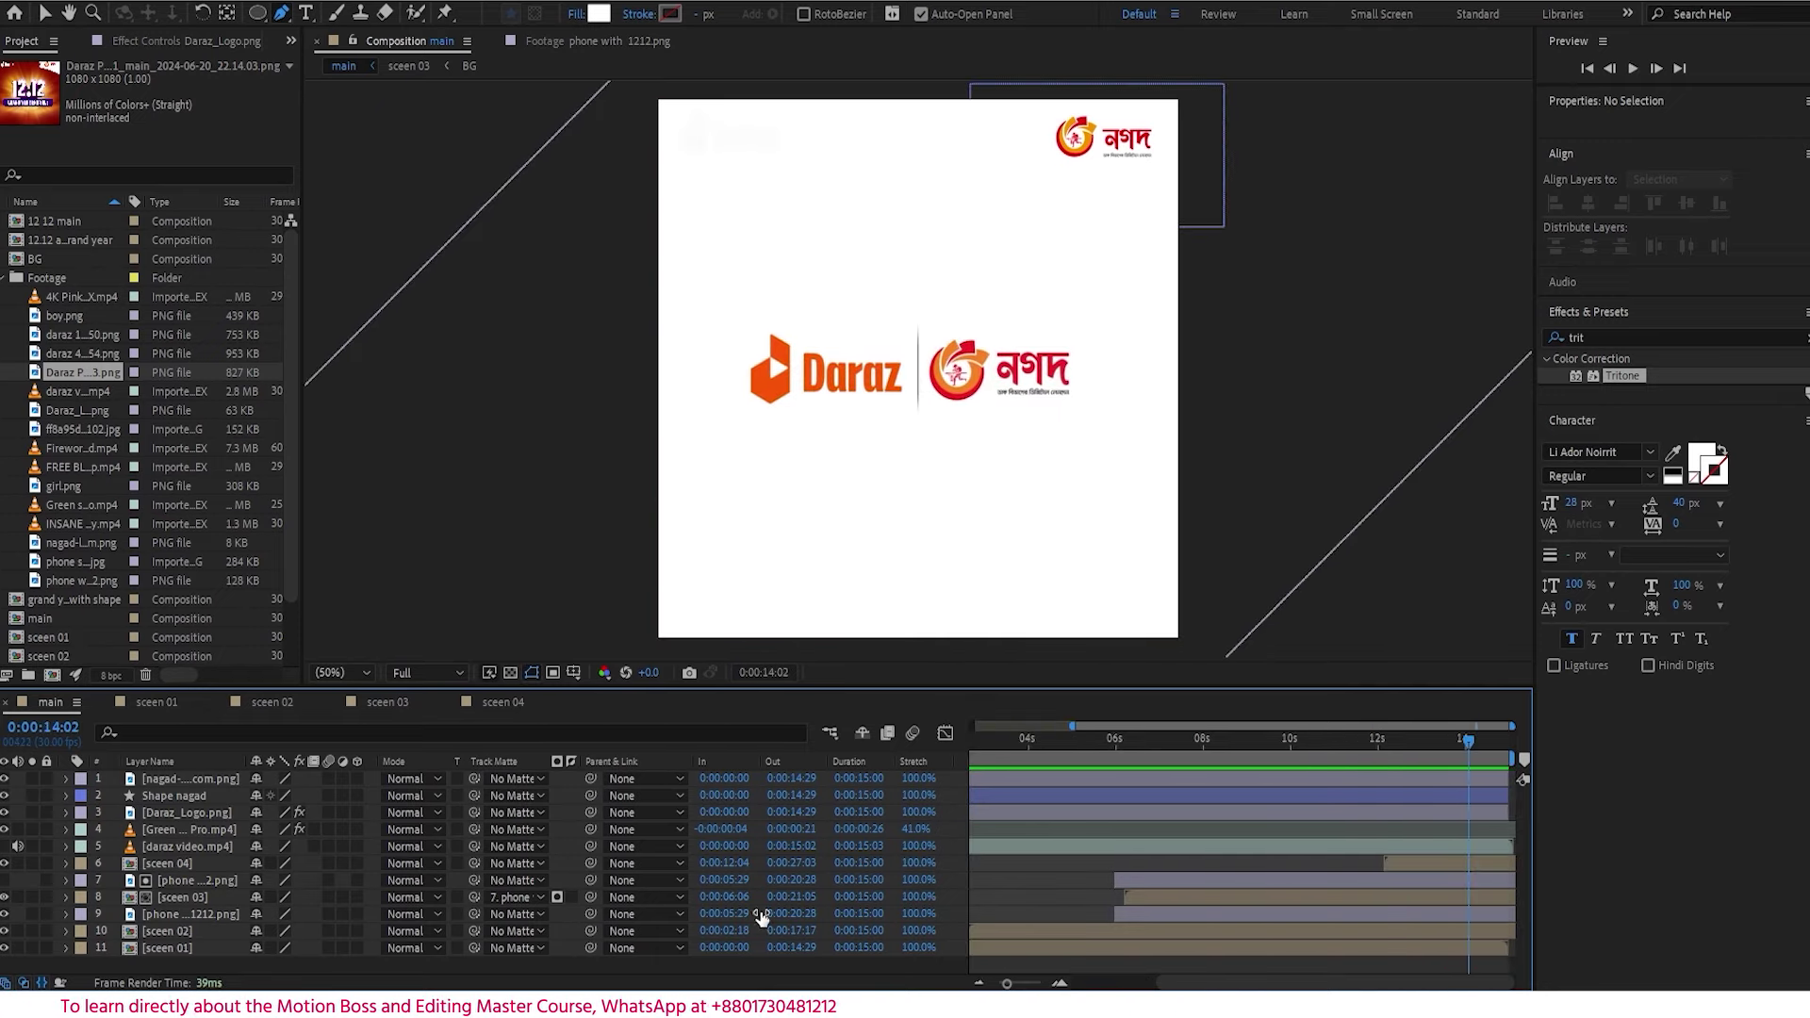
{"action": "left_click_drag", "start_coordinate": [977, 755], "coordinate": [948, 761]}
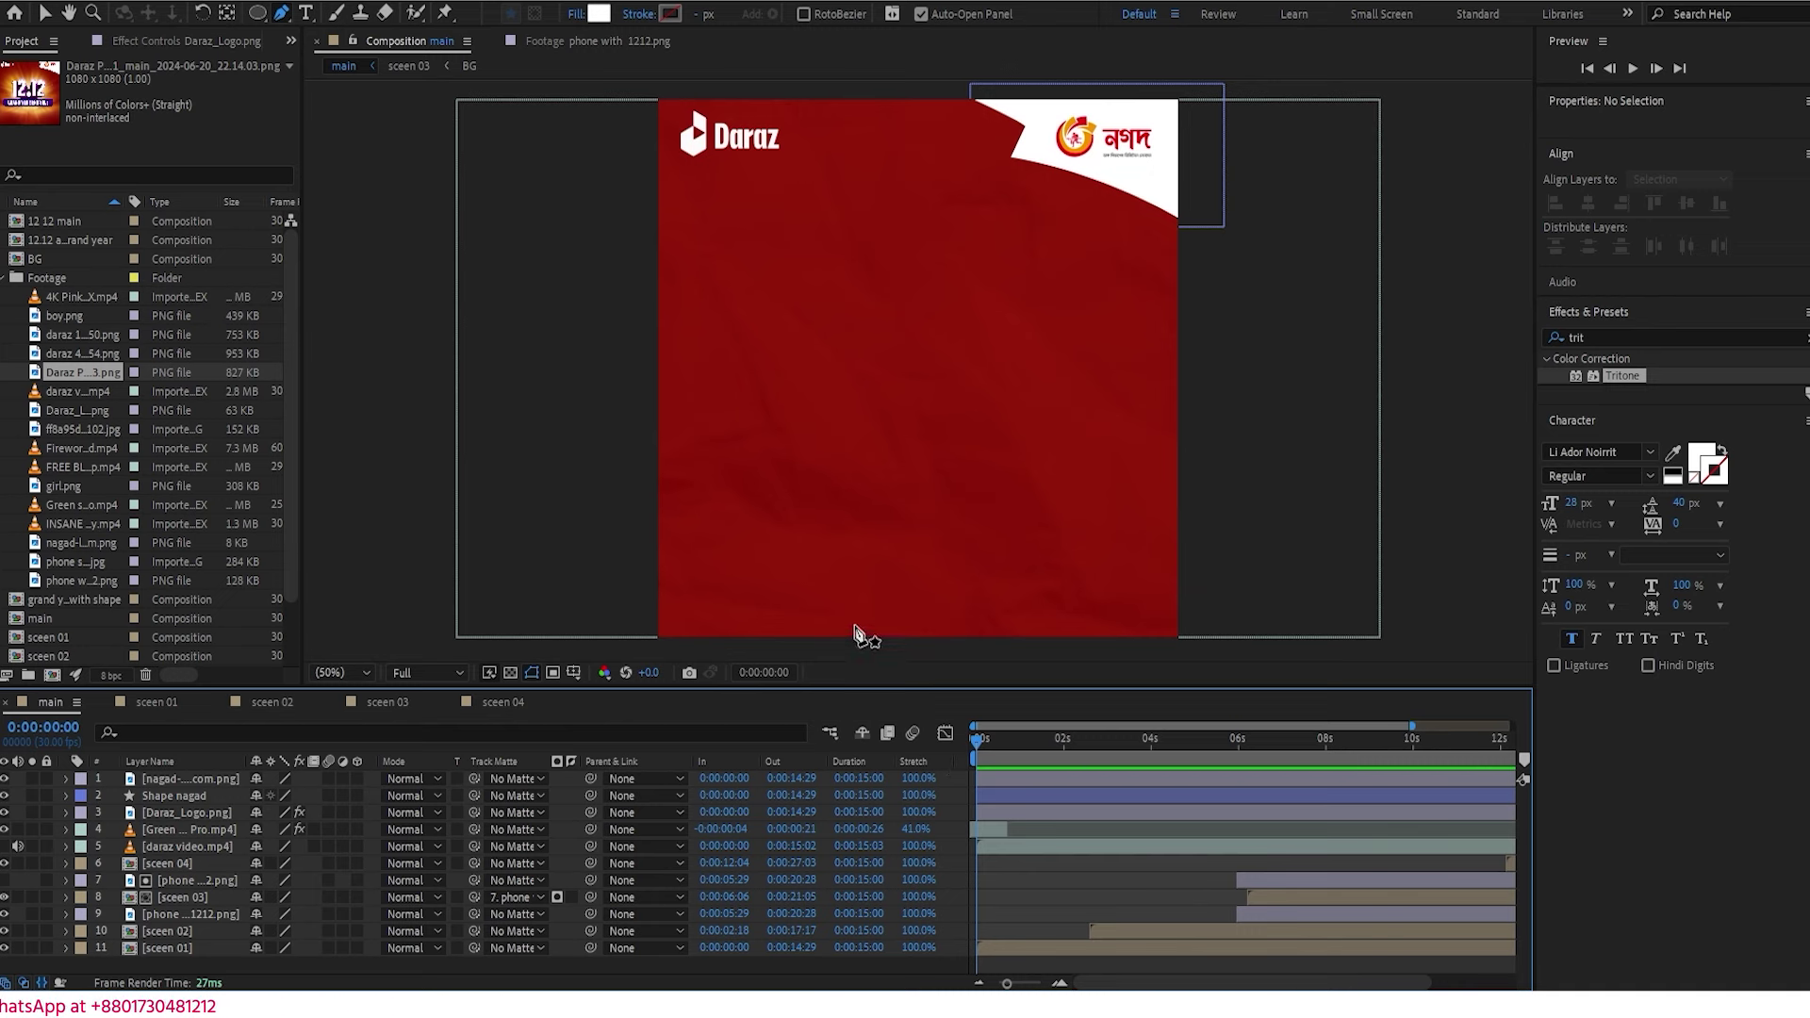
{"action": "left_click_drag", "start_coordinate": [1006, 746], "coordinate": [1029, 746]}
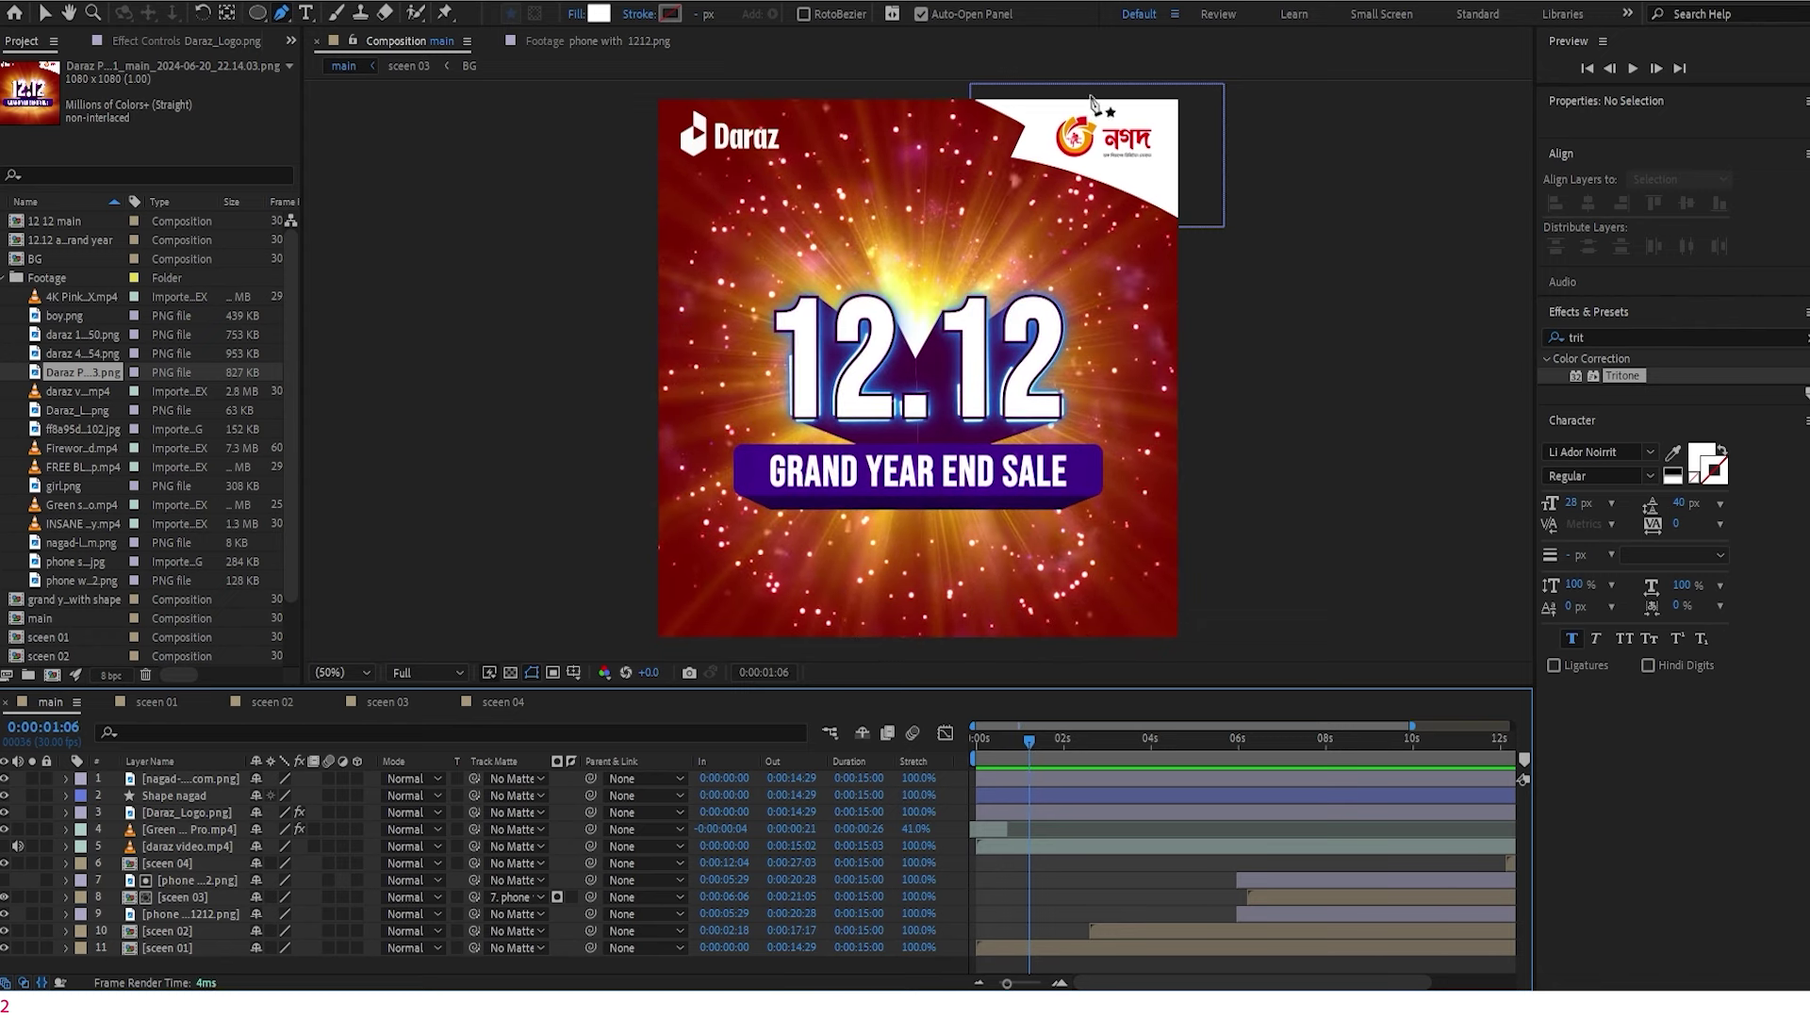
- Pre-compose the nagad logo, Shape nagad and Daraz logo layers as logos, and collapse the new layer's transformations
{"action": "key", "text": "v"}
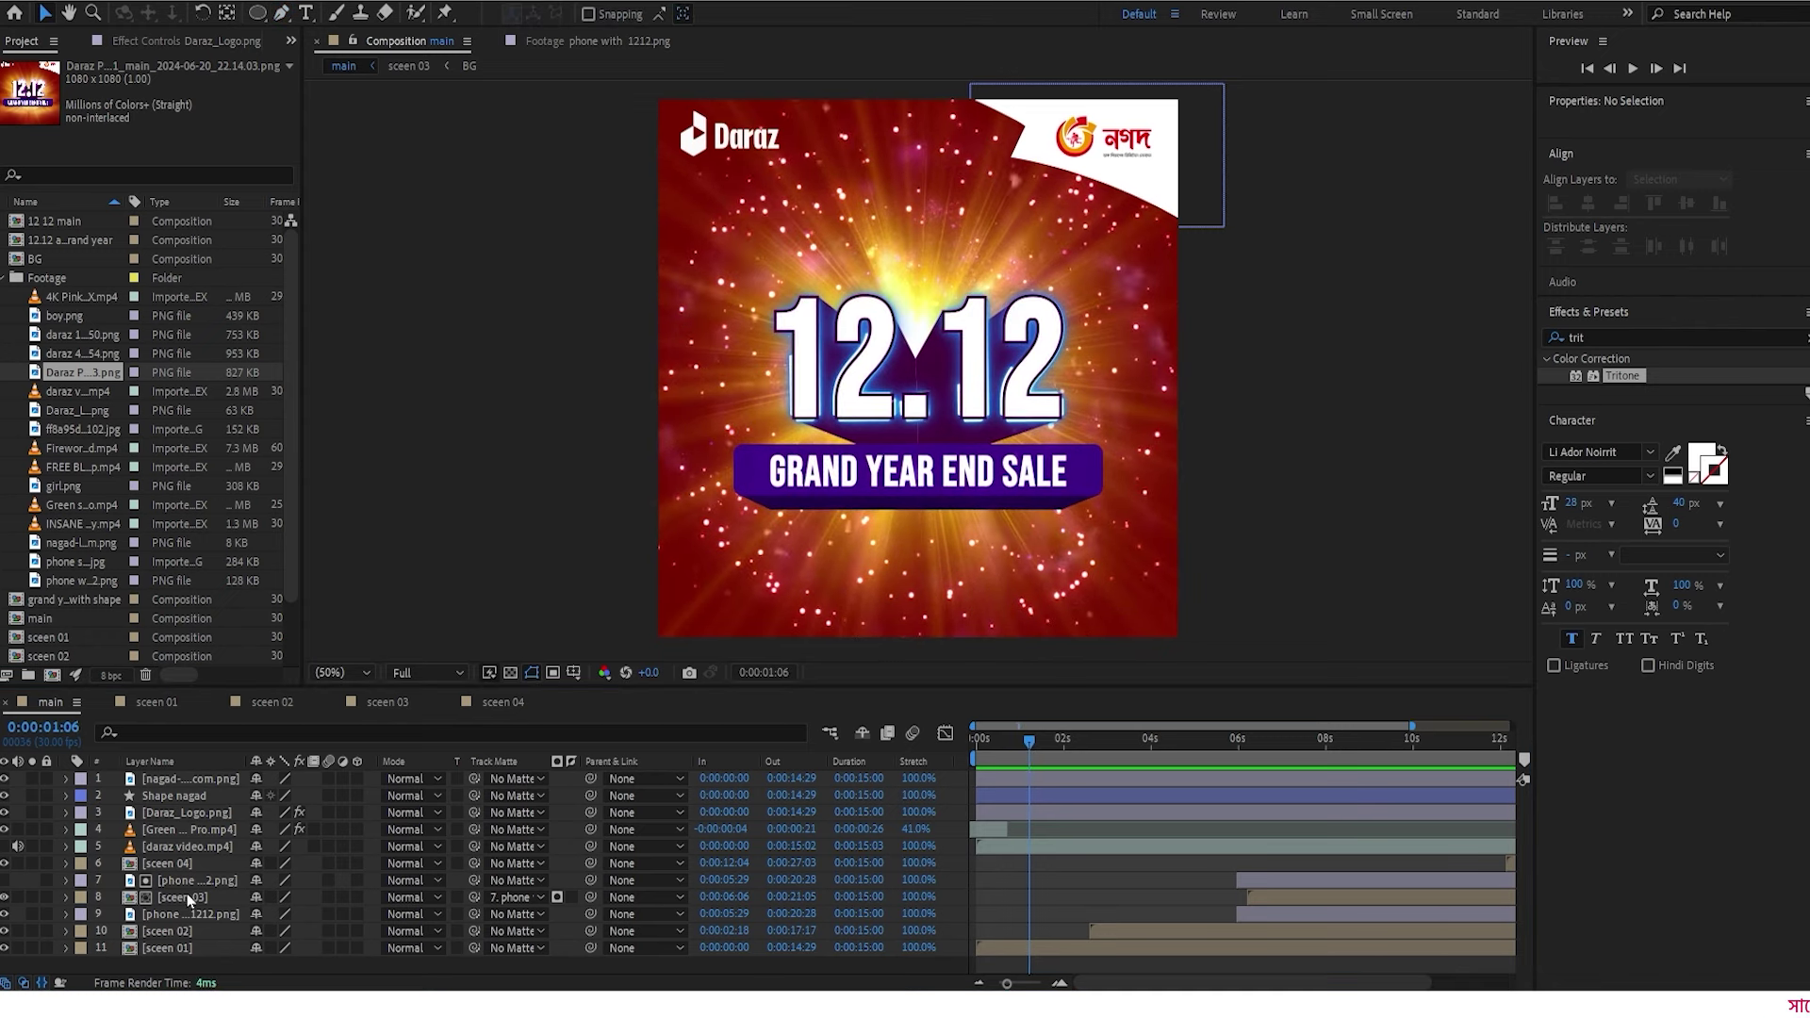
{"action": "left_click", "coordinate": [192, 813]}
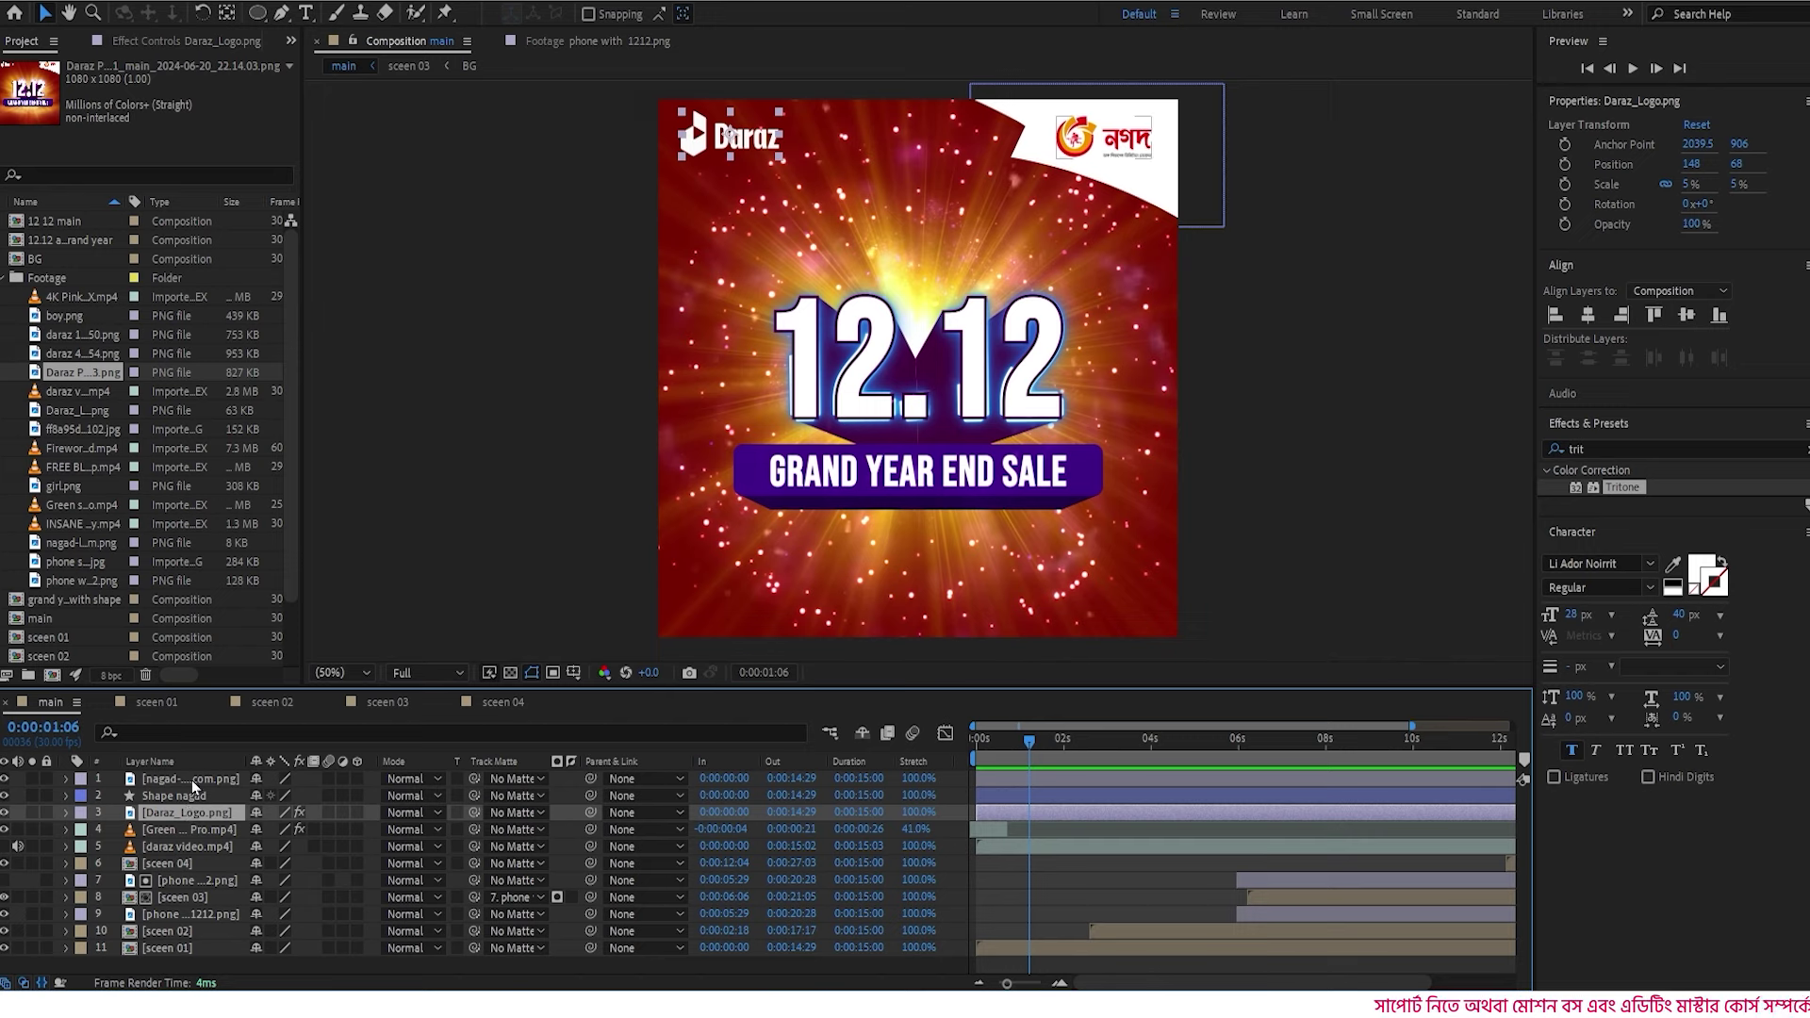
{"action": "left_click", "coordinate": [190, 779], "text": "shift"}
{"action": "right_click", "coordinate": [186, 788]}
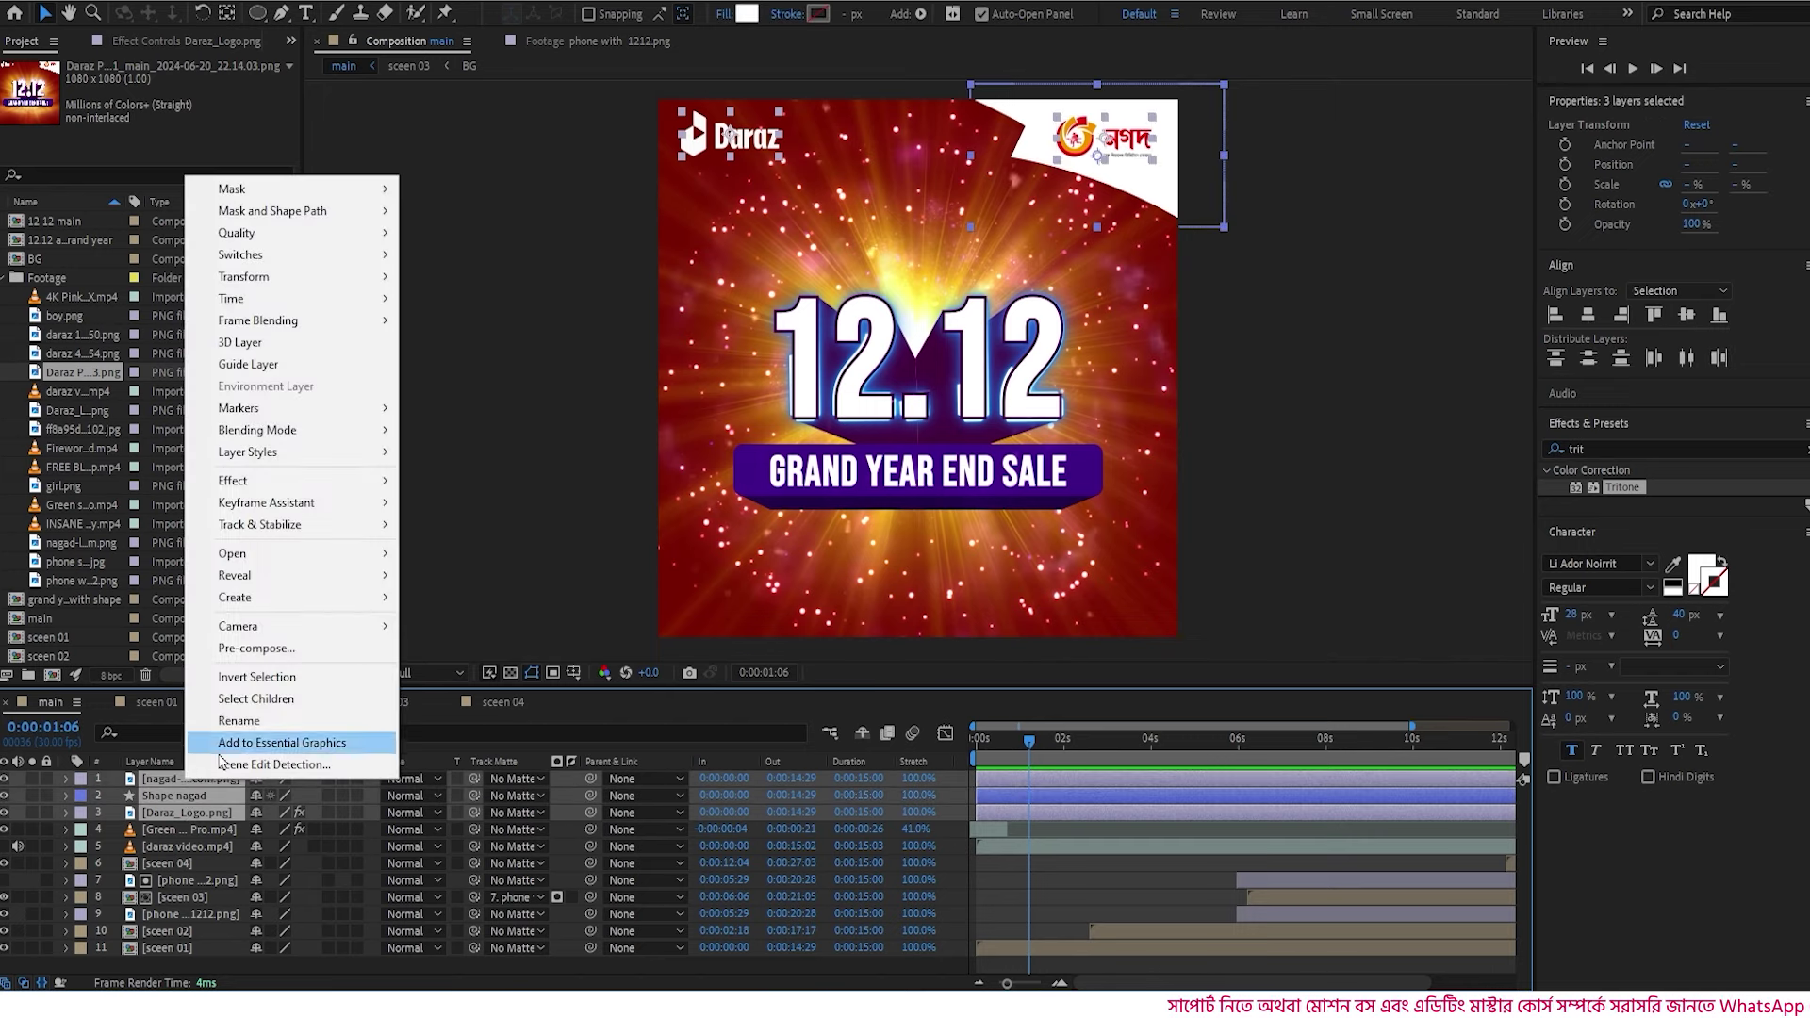
{"action": "left_click", "coordinate": [274, 679]}
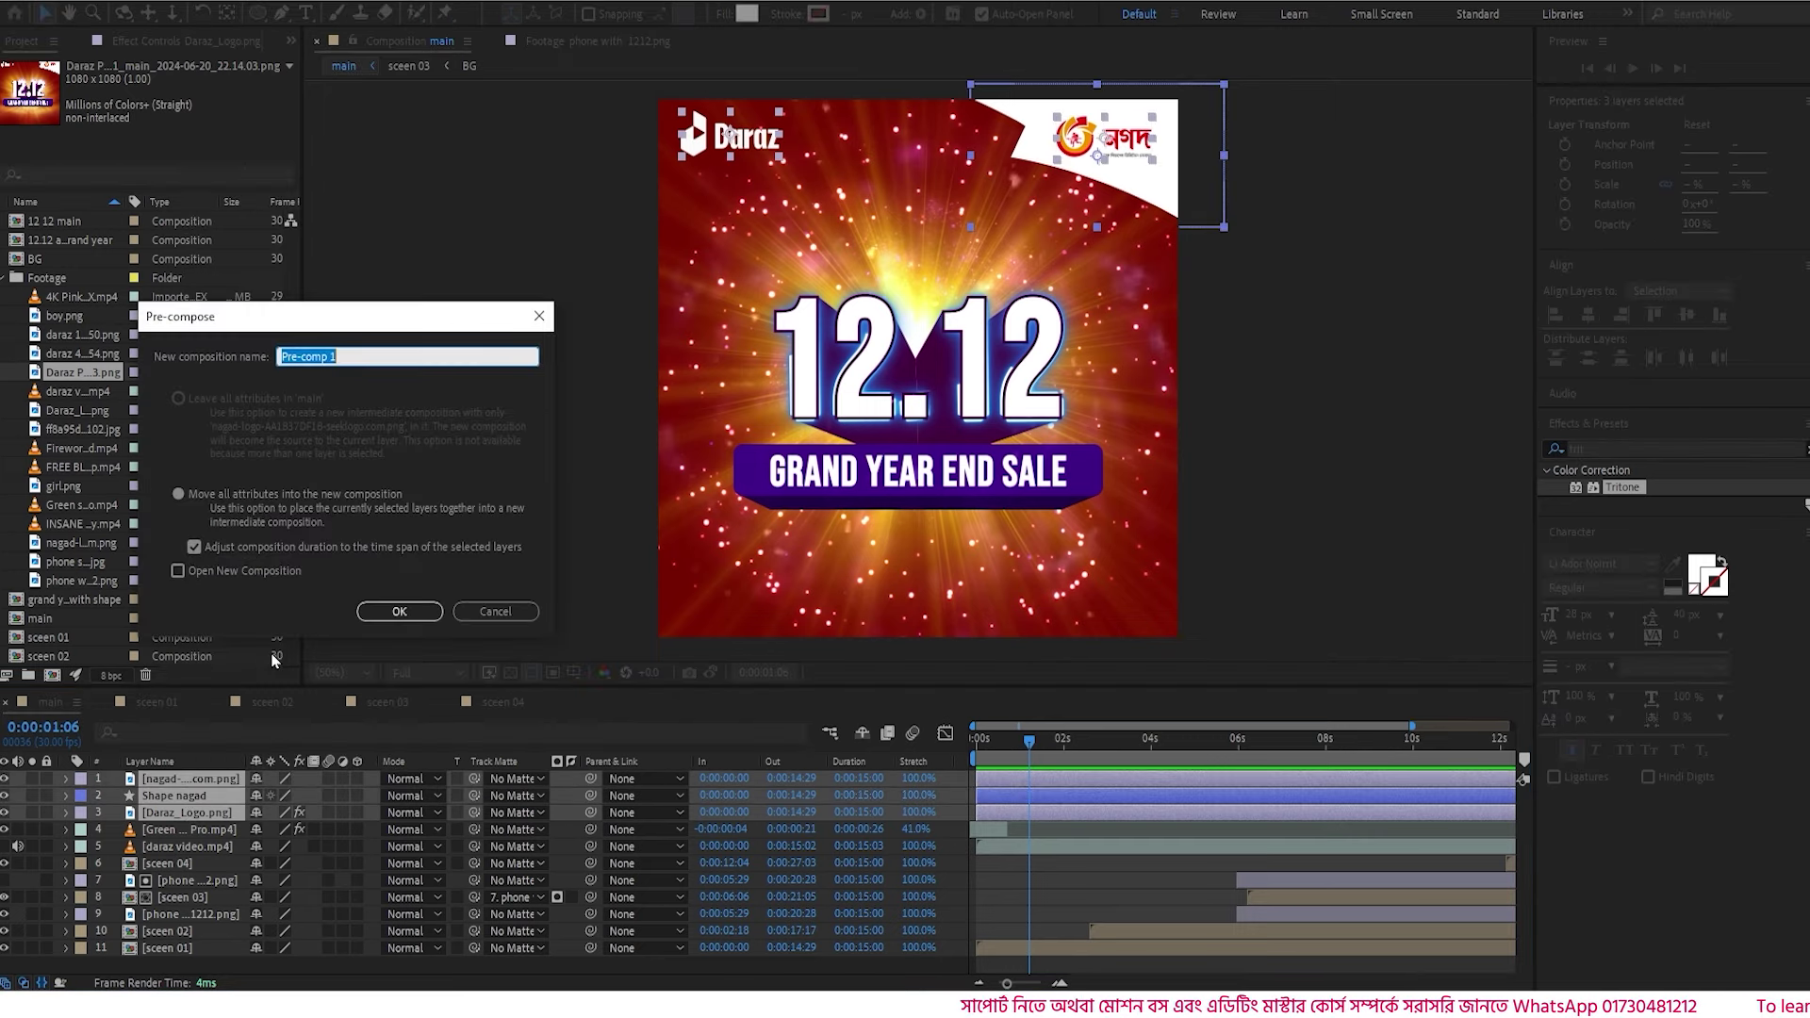
{"action": "type", "text": "logos"}
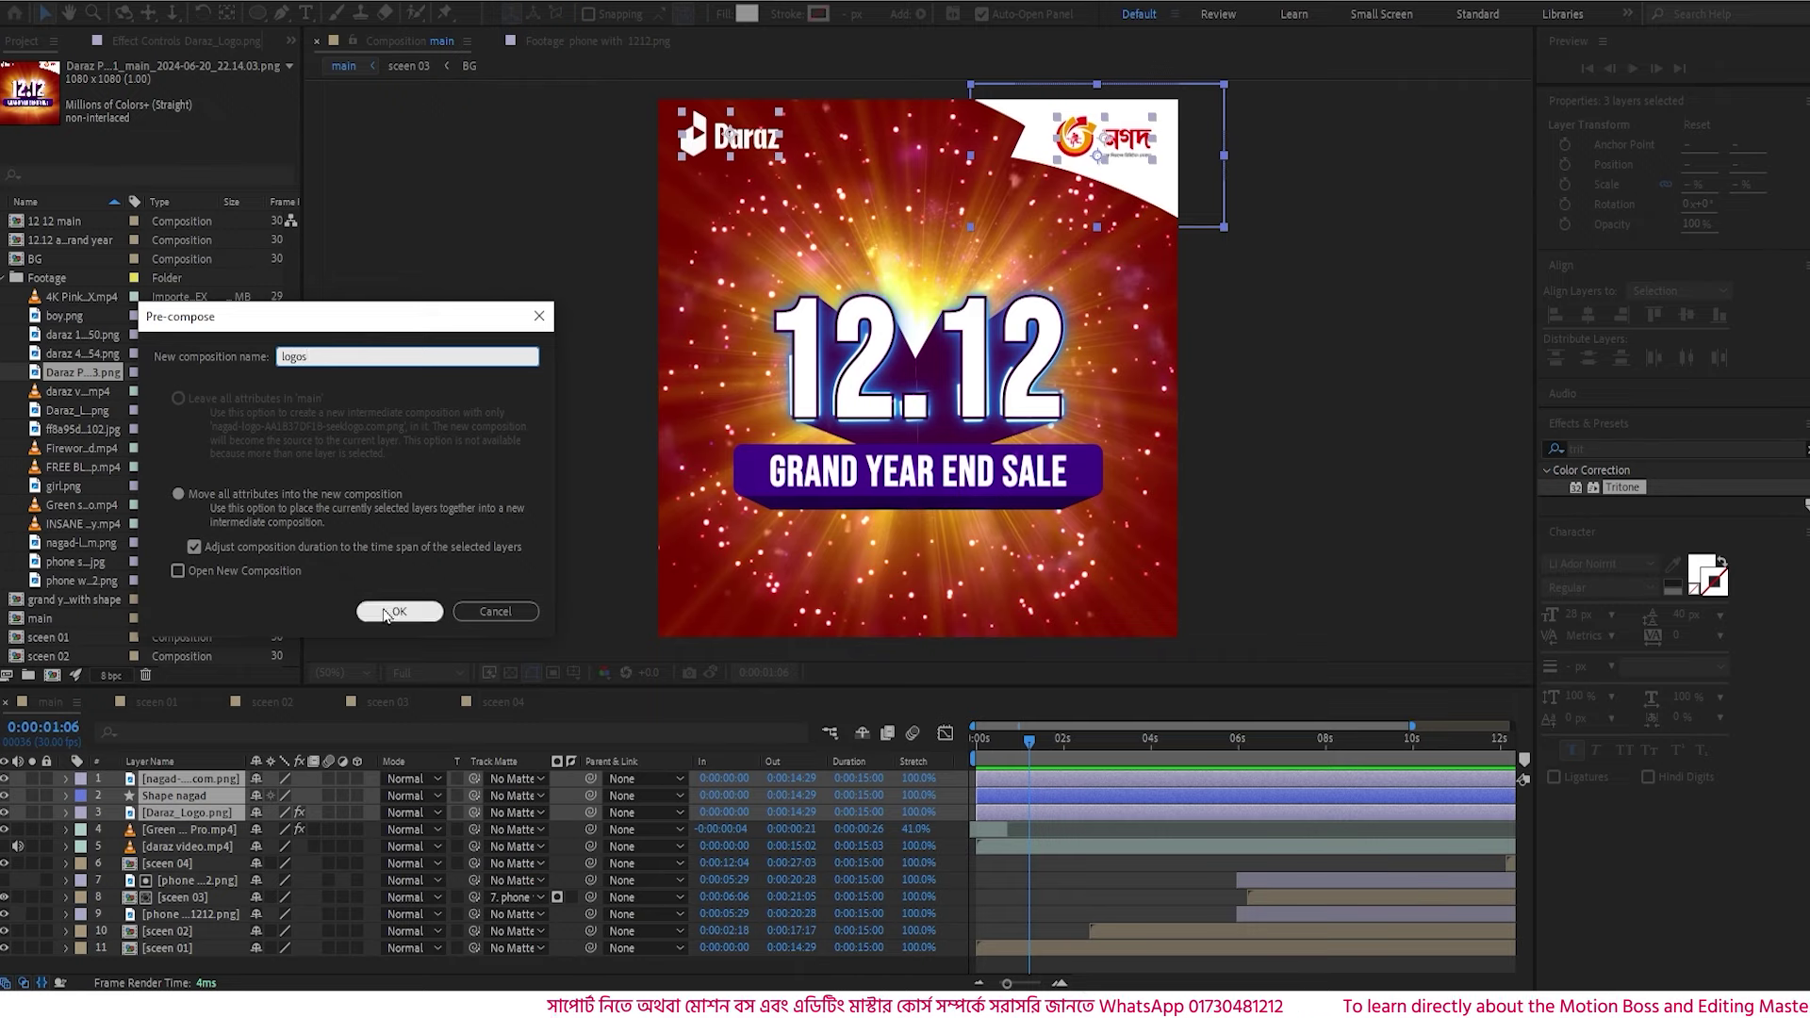
{"action": "left_click", "coordinate": [389, 613]}
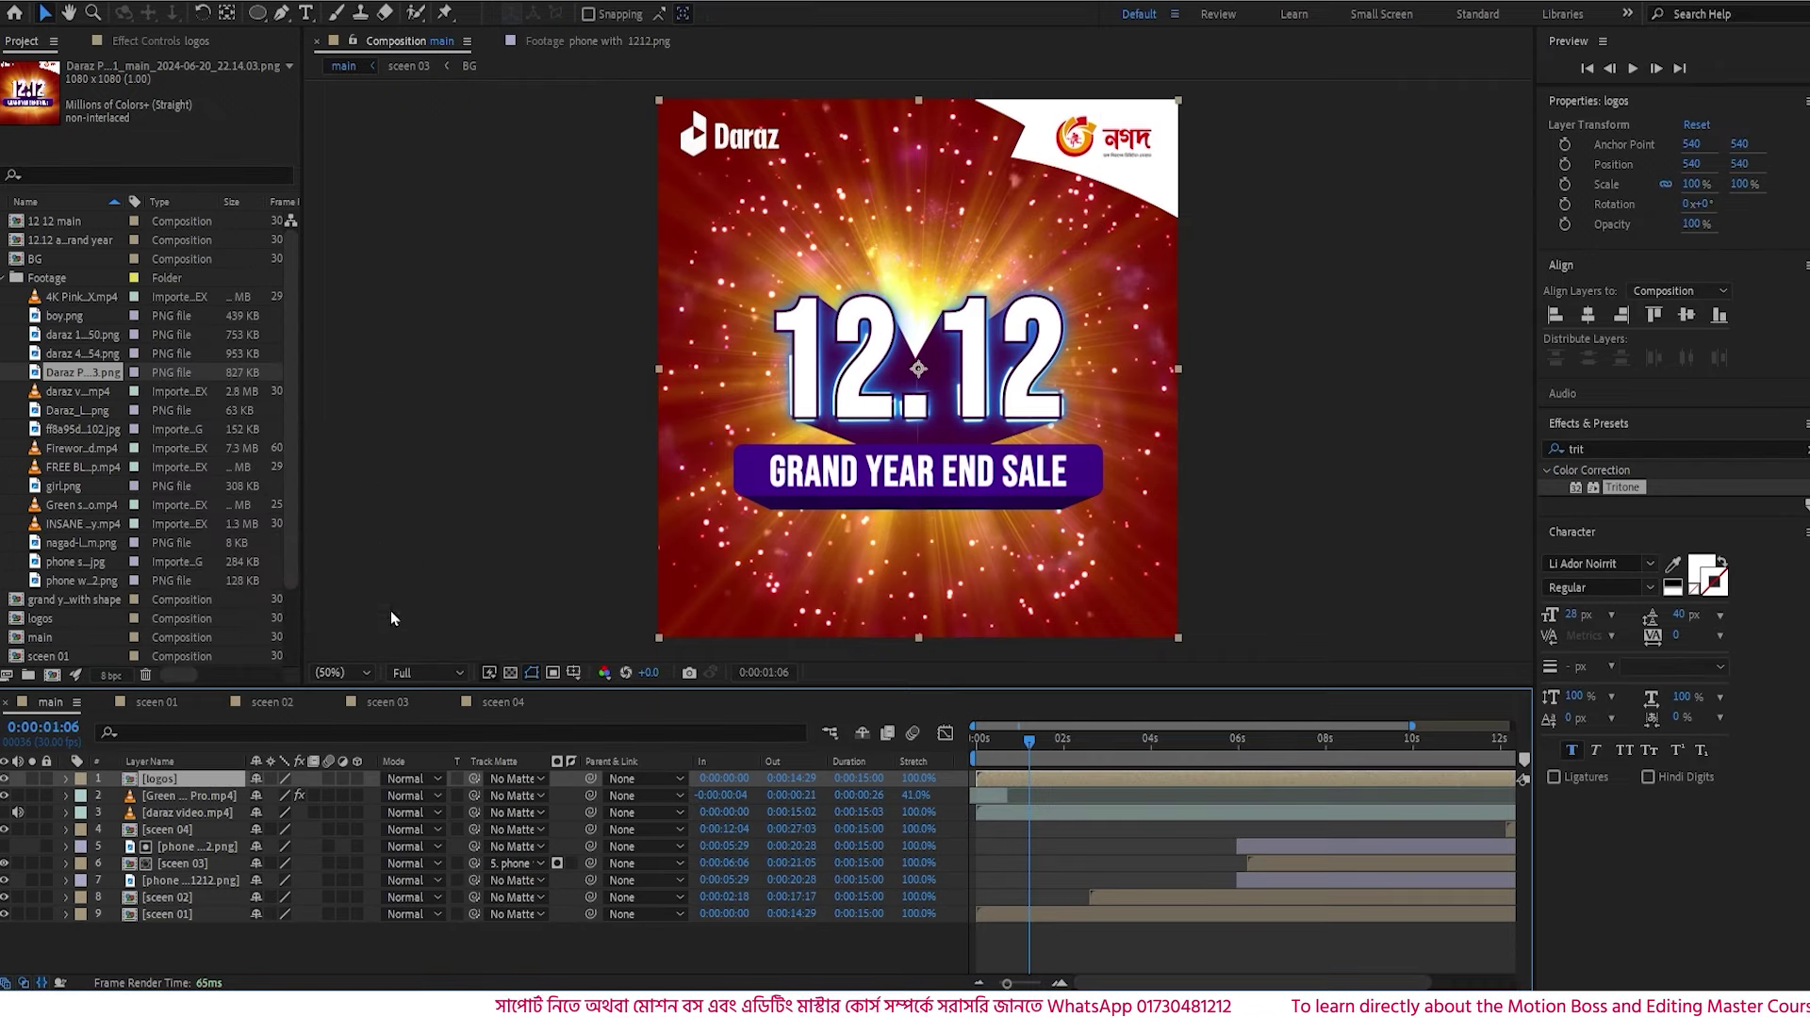
{"action": "left_click", "coordinate": [270, 777]}
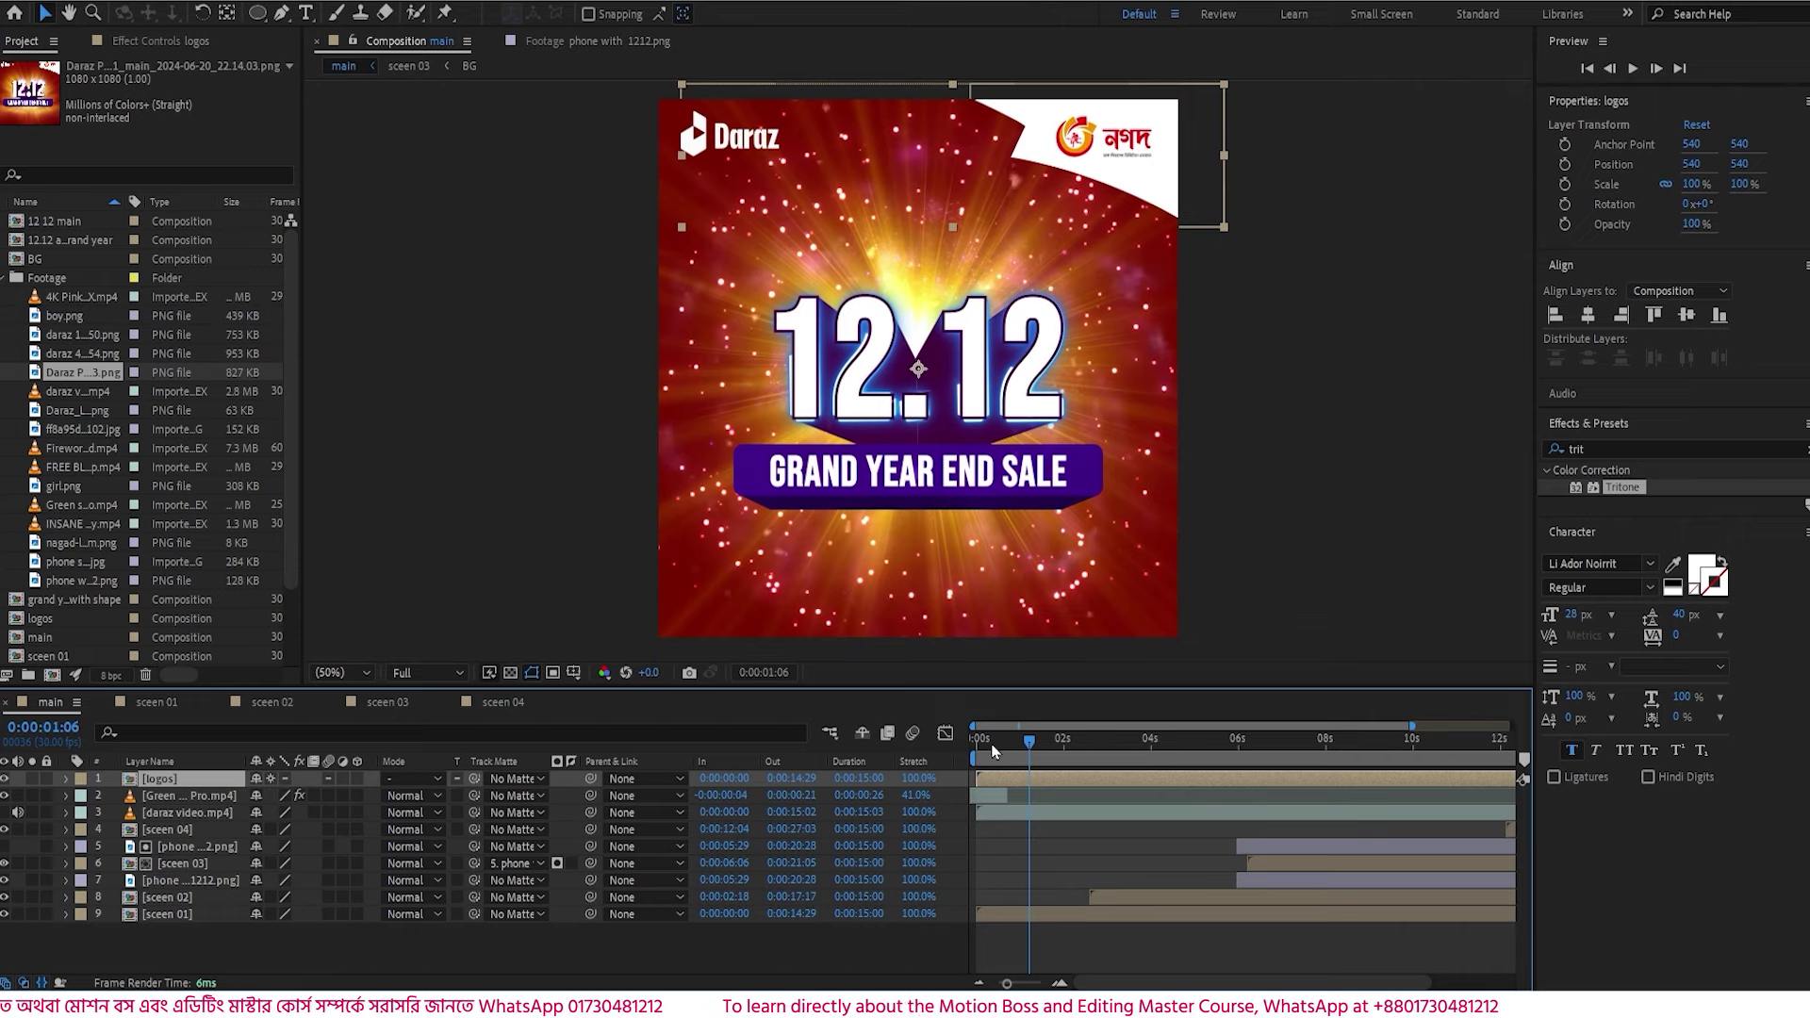
- Play main from the start and scrub the 12.12 burst to check the pre-composed logos
{"action": "left_click_drag", "start_coordinate": [993, 751], "coordinate": [963, 756]}
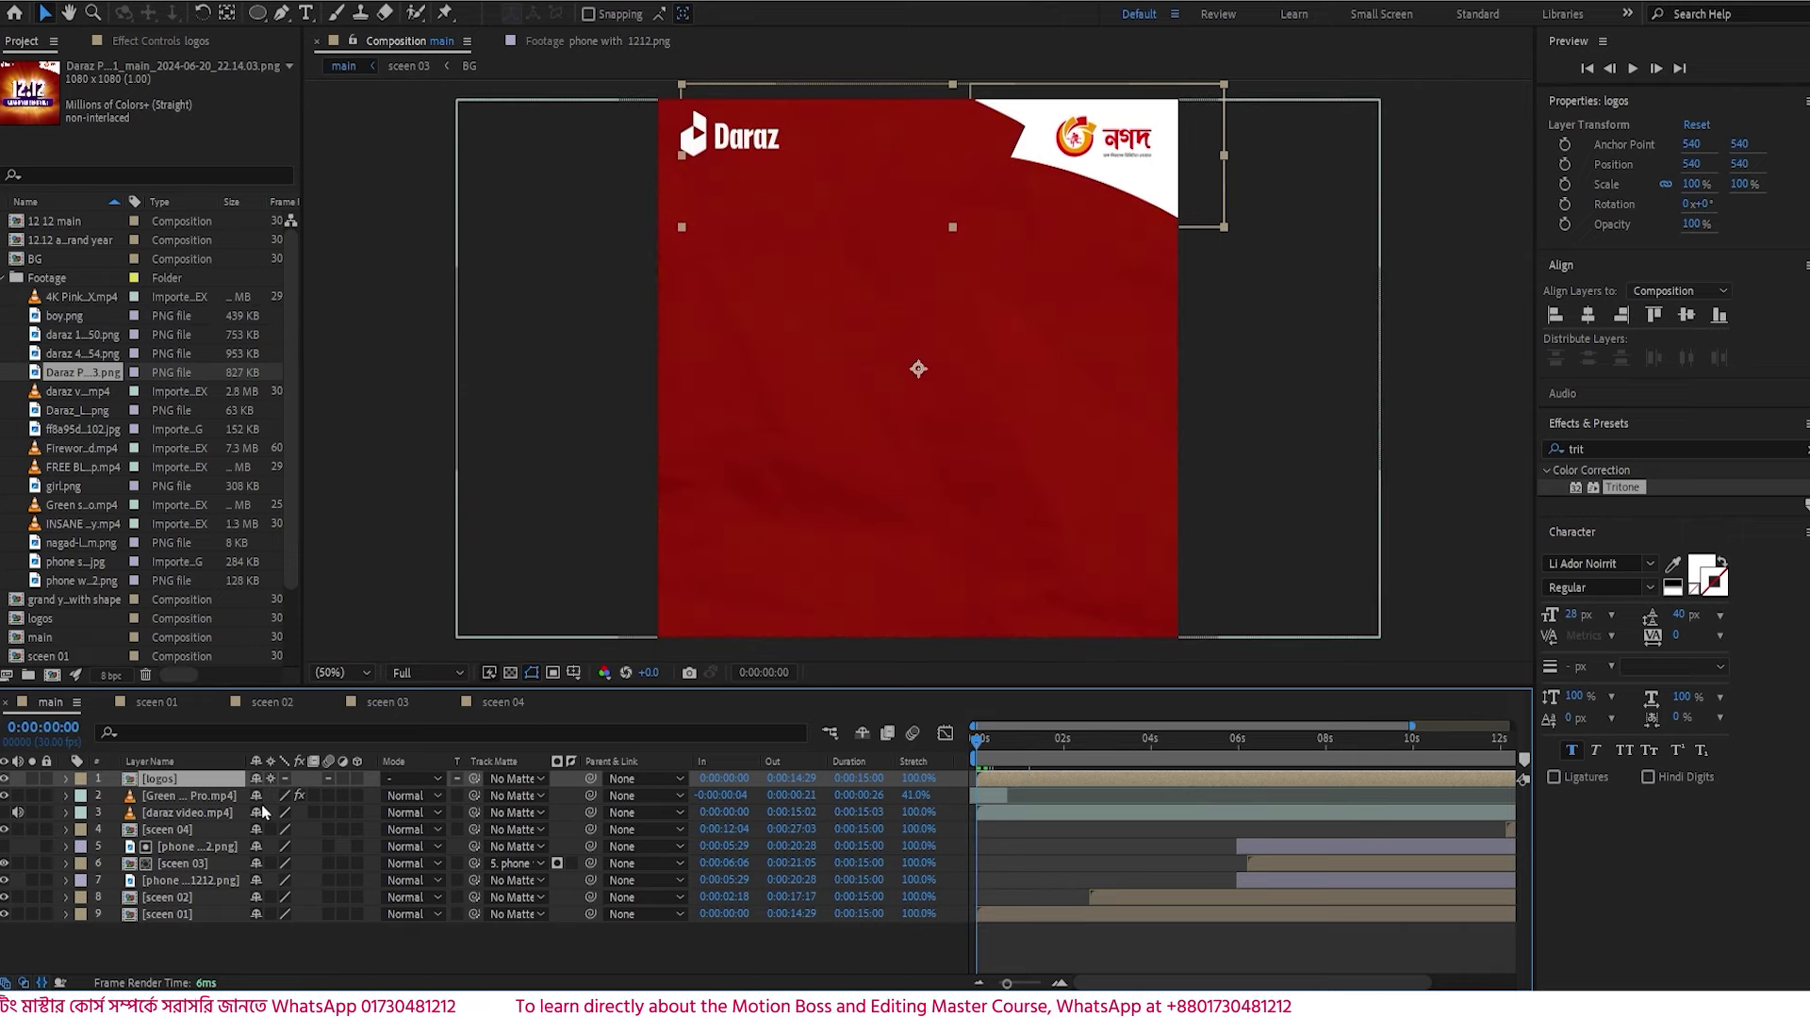
{"action": "key", "text": "space"}
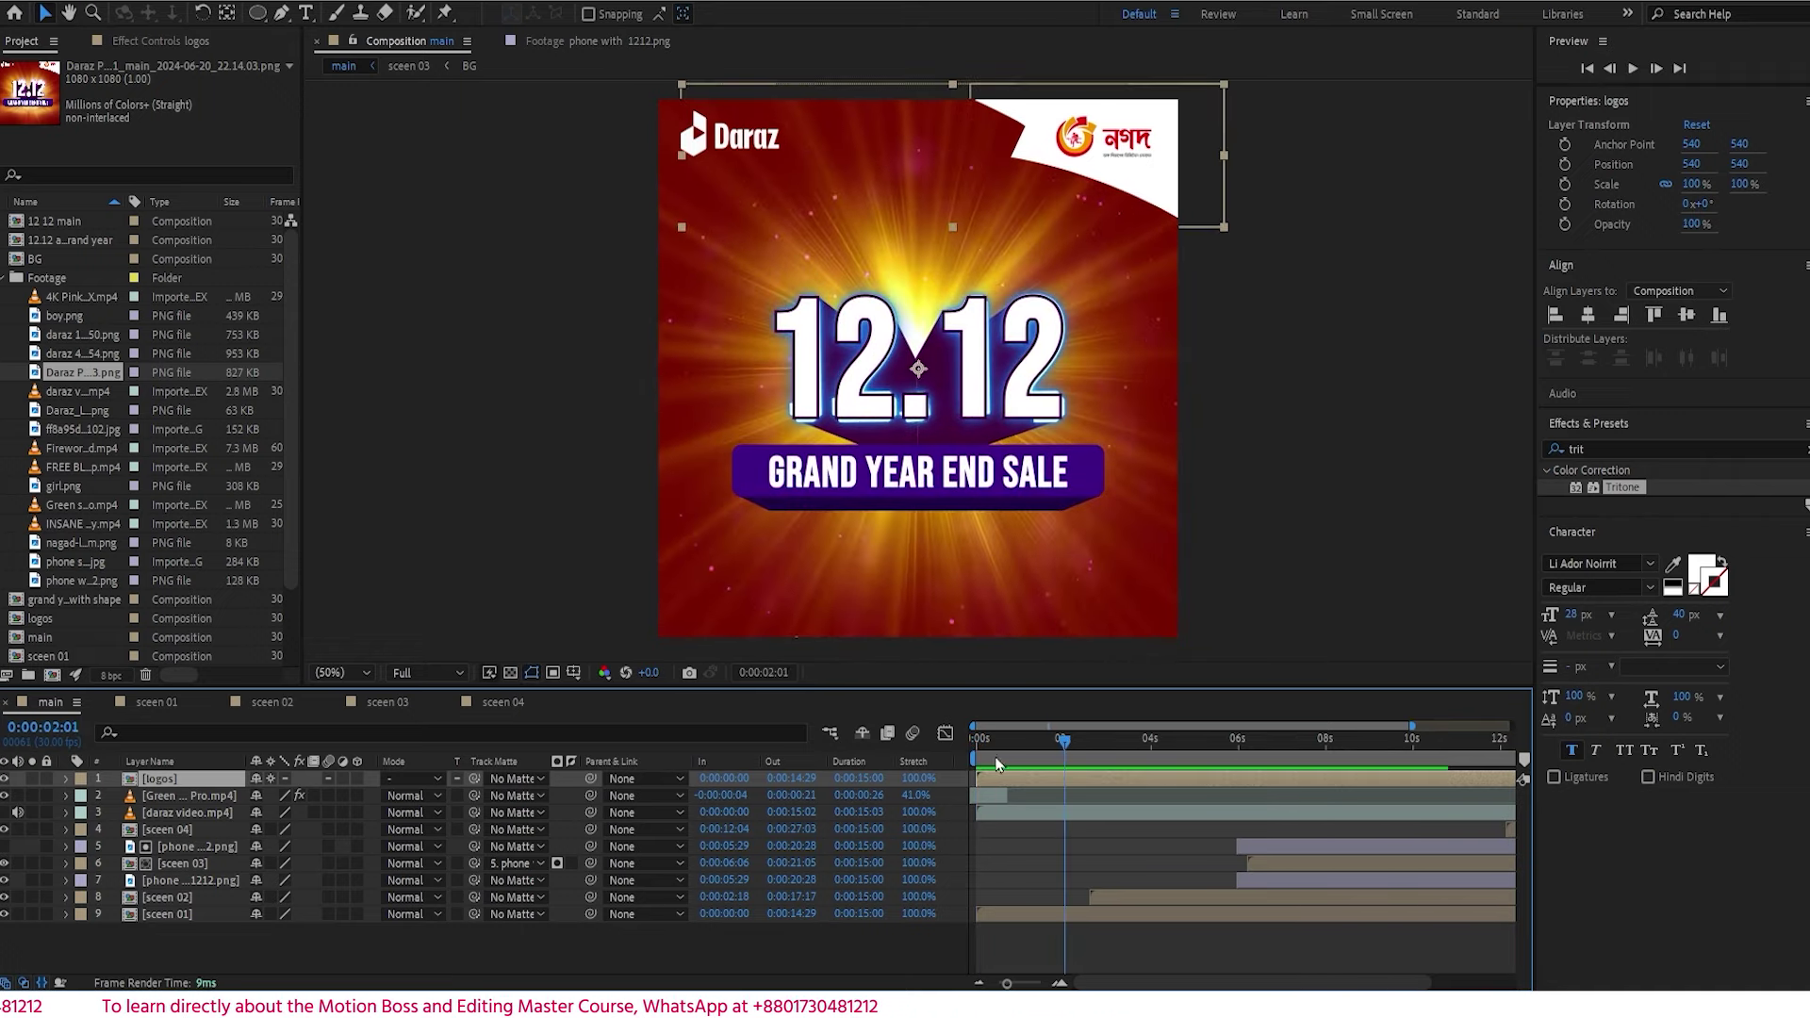
{"action": "left_click_drag", "start_coordinate": [1027, 744], "coordinate": [995, 757]}
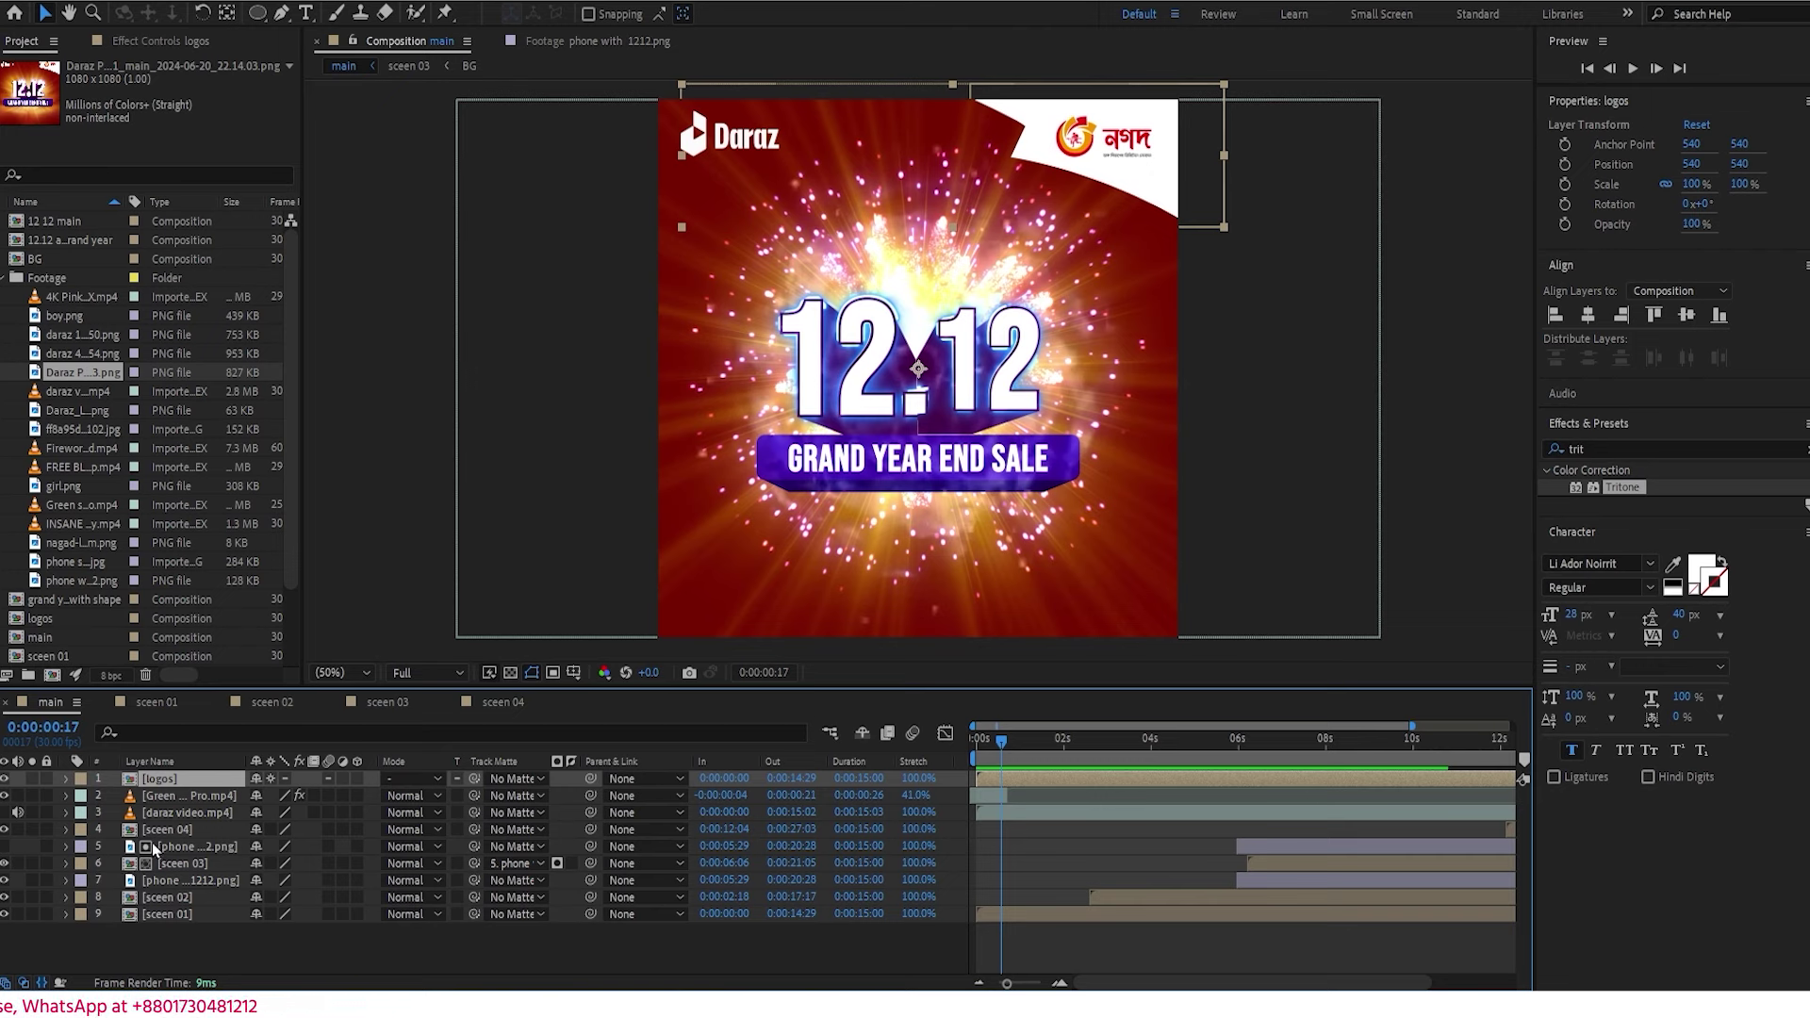
- Set a 100% Scale keyframe on the logos layer at 0:00:00:17, during the 12.12 burst
{"action": "key", "text": "s"}
{"action": "left_click", "coordinate": [976, 755]}
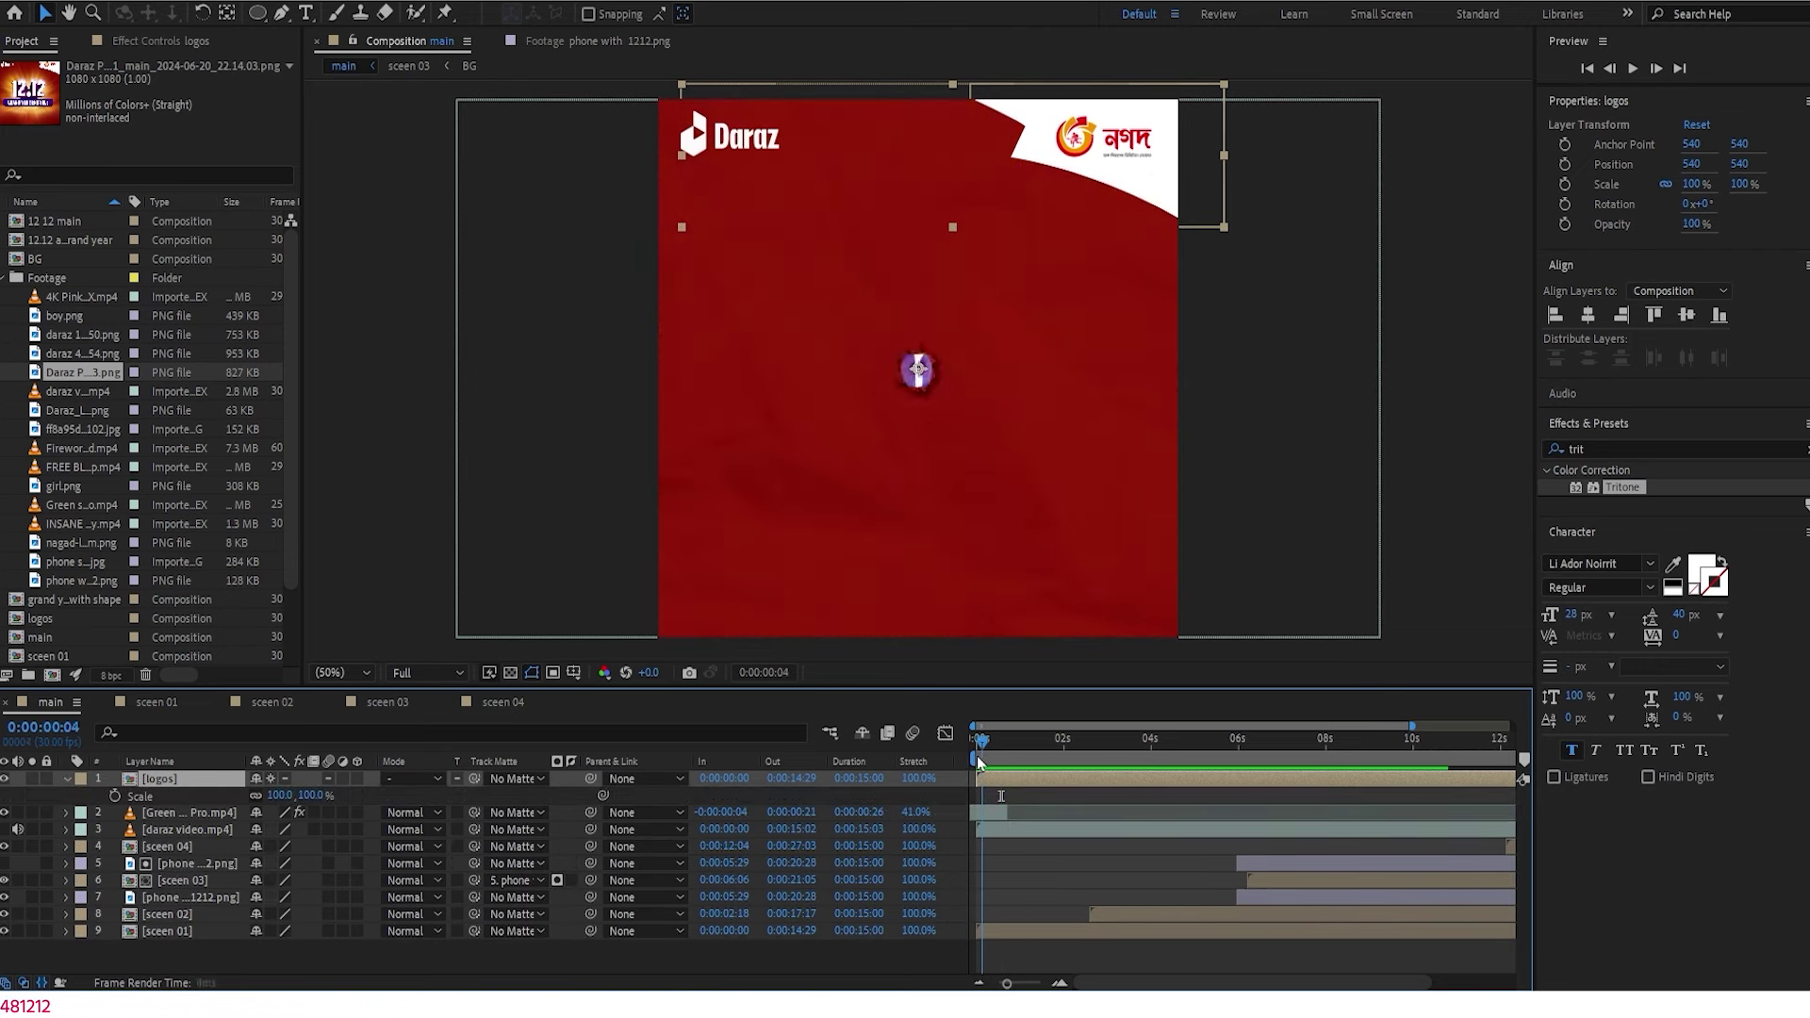
{"action": "left_click_drag", "start_coordinate": [977, 755], "coordinate": [1001, 762]}
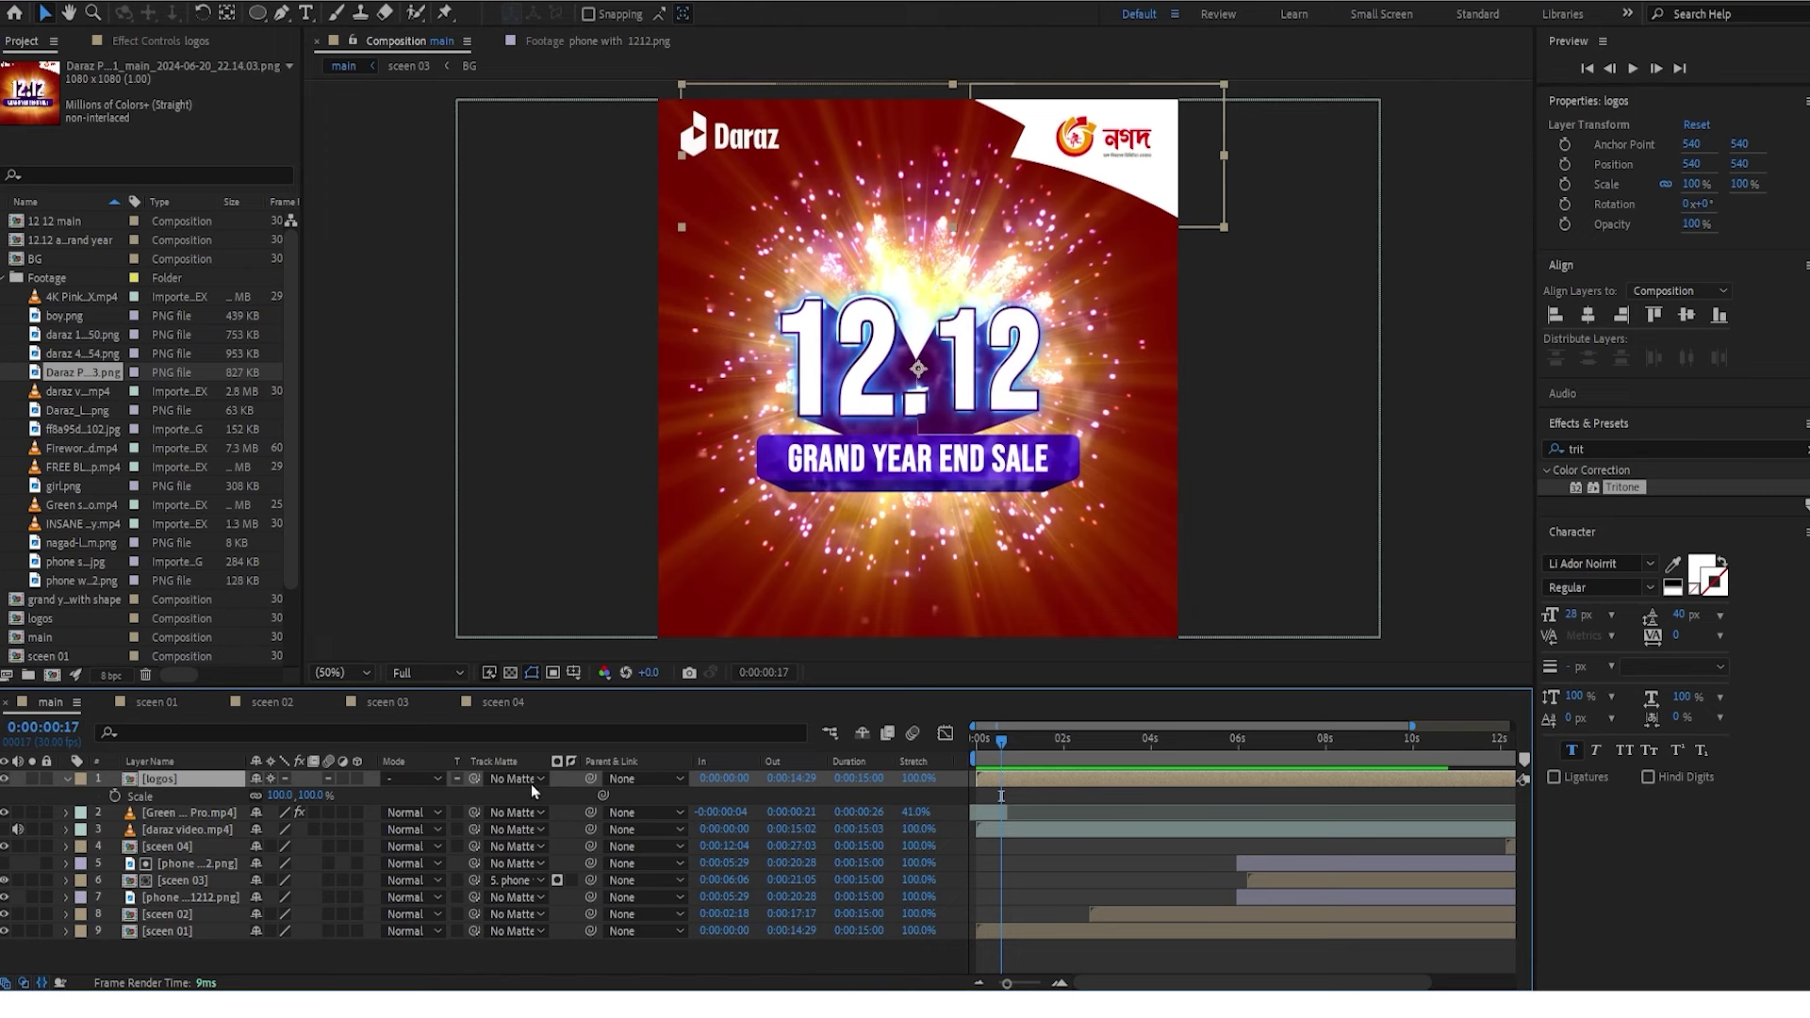
{"action": "left_click", "coordinate": [114, 796]}
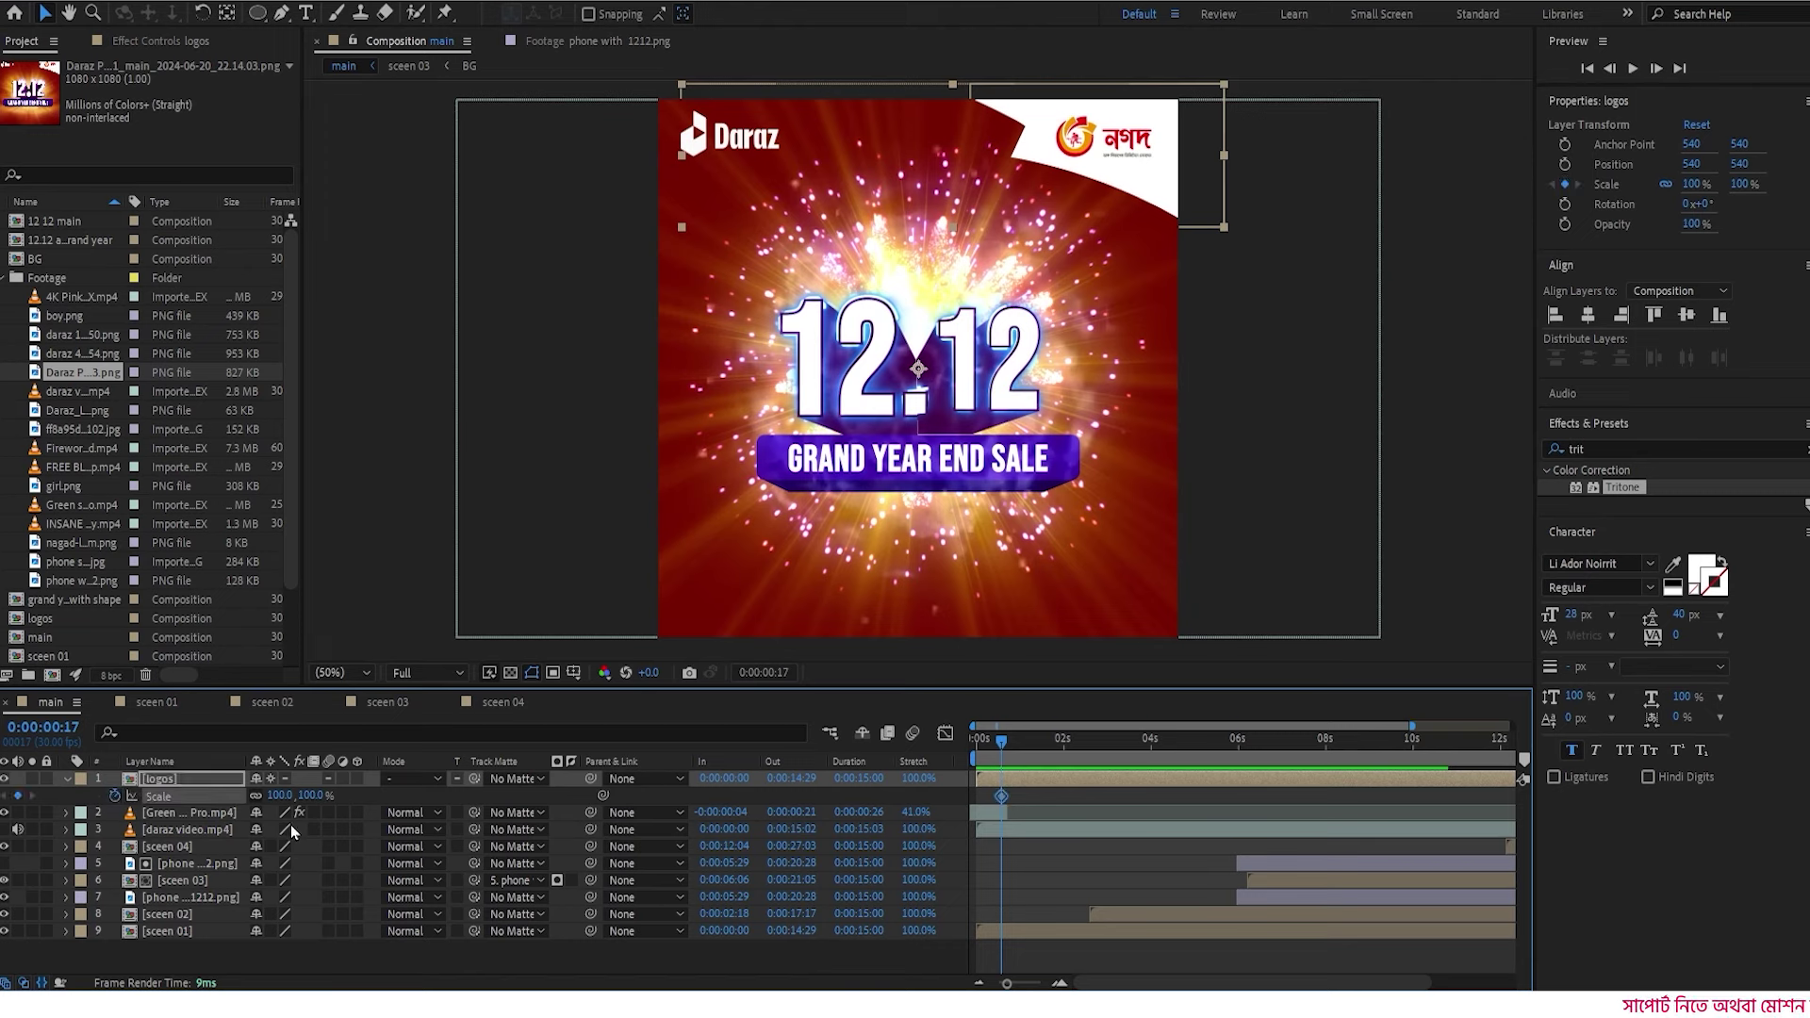
- Add a Scale keyframe on the logos layer at 0:00:00:19, trying 105% and settling on 102%
{"action": "key", "text": "Page_Down"}
{"action": "key", "text": "Page_Down"}
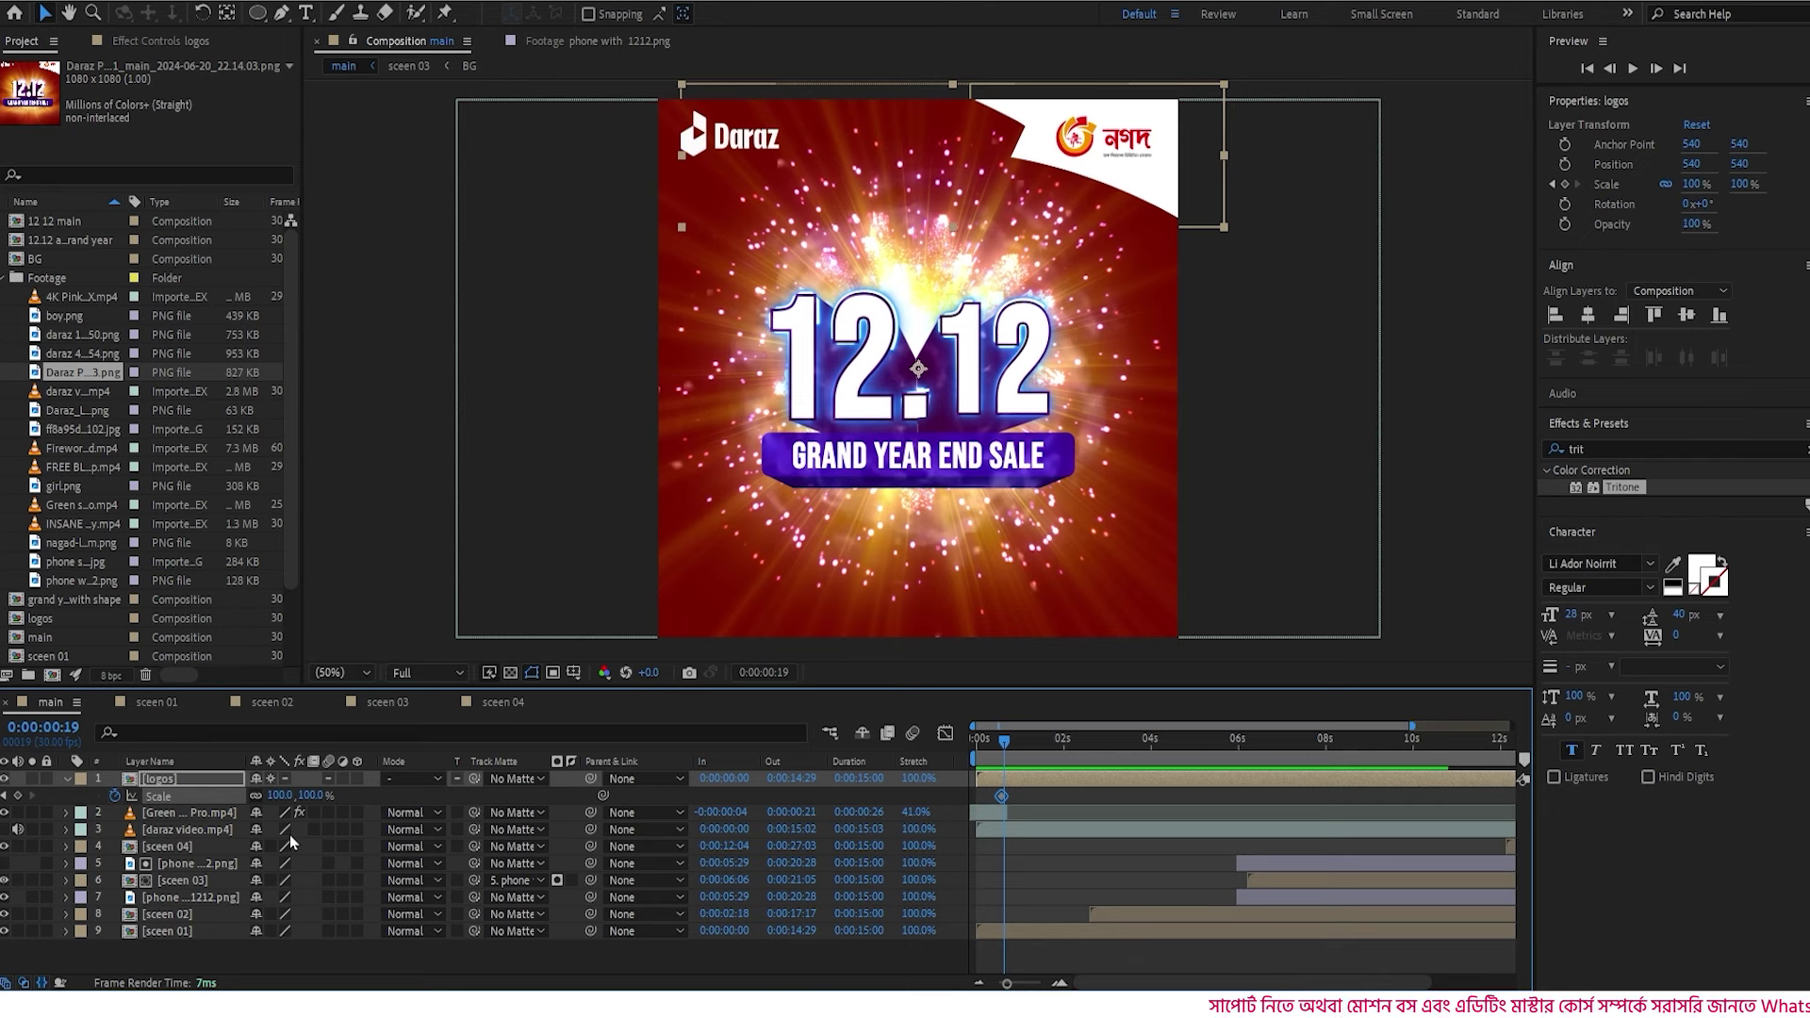
{"action": "left_click", "coordinate": [314, 796]}
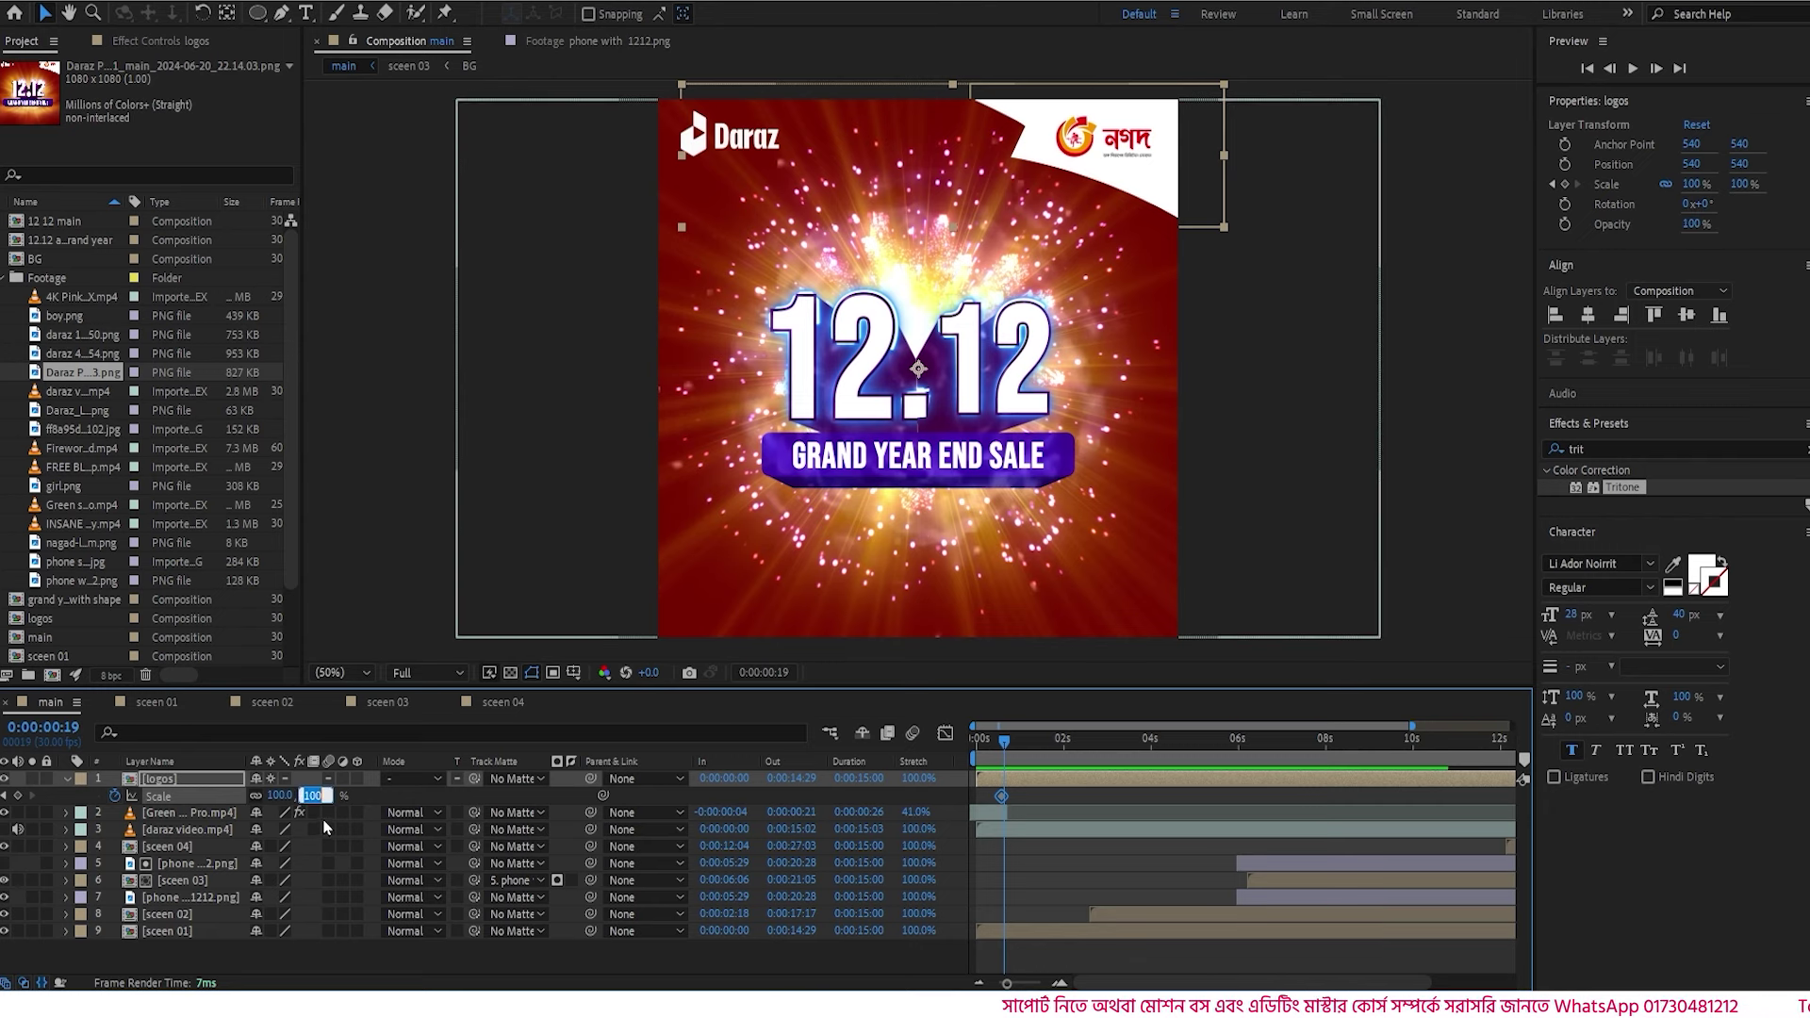
{"action": "type", "text": "105"}
{"action": "key", "text": "Return"}
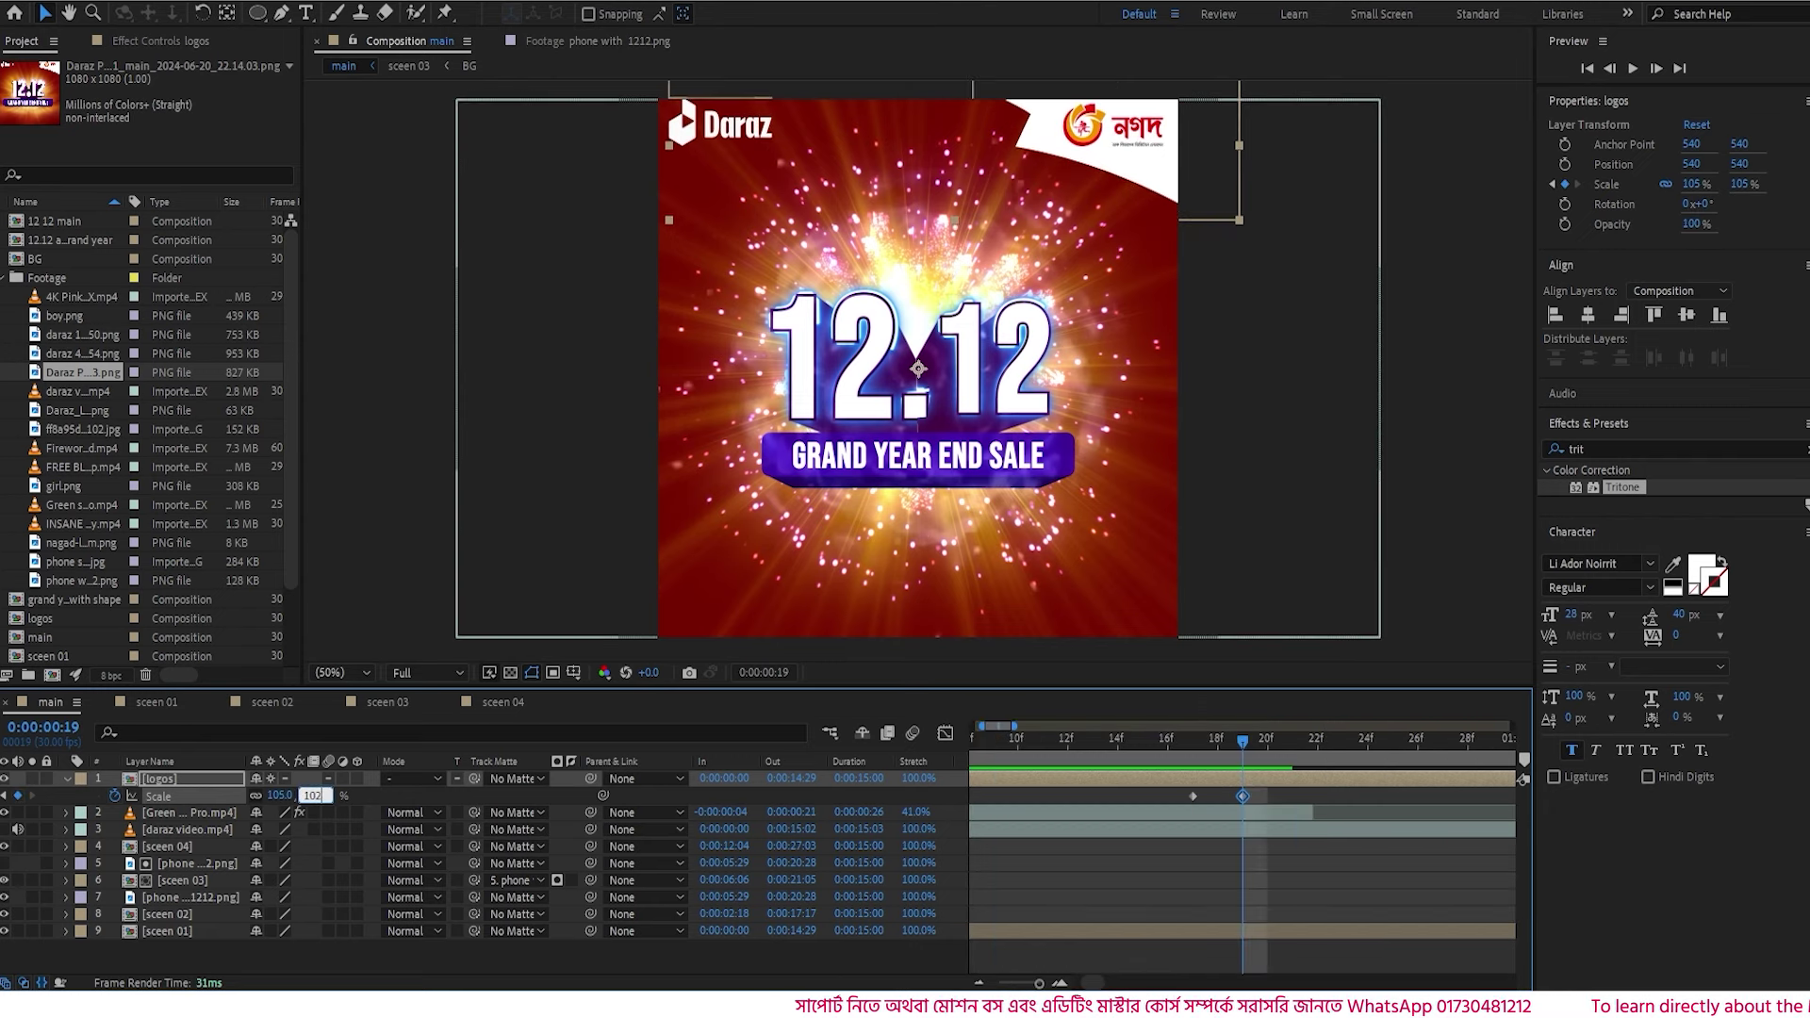
{"action": "type", "text": "102"}
{"action": "key", "text": "Return"}
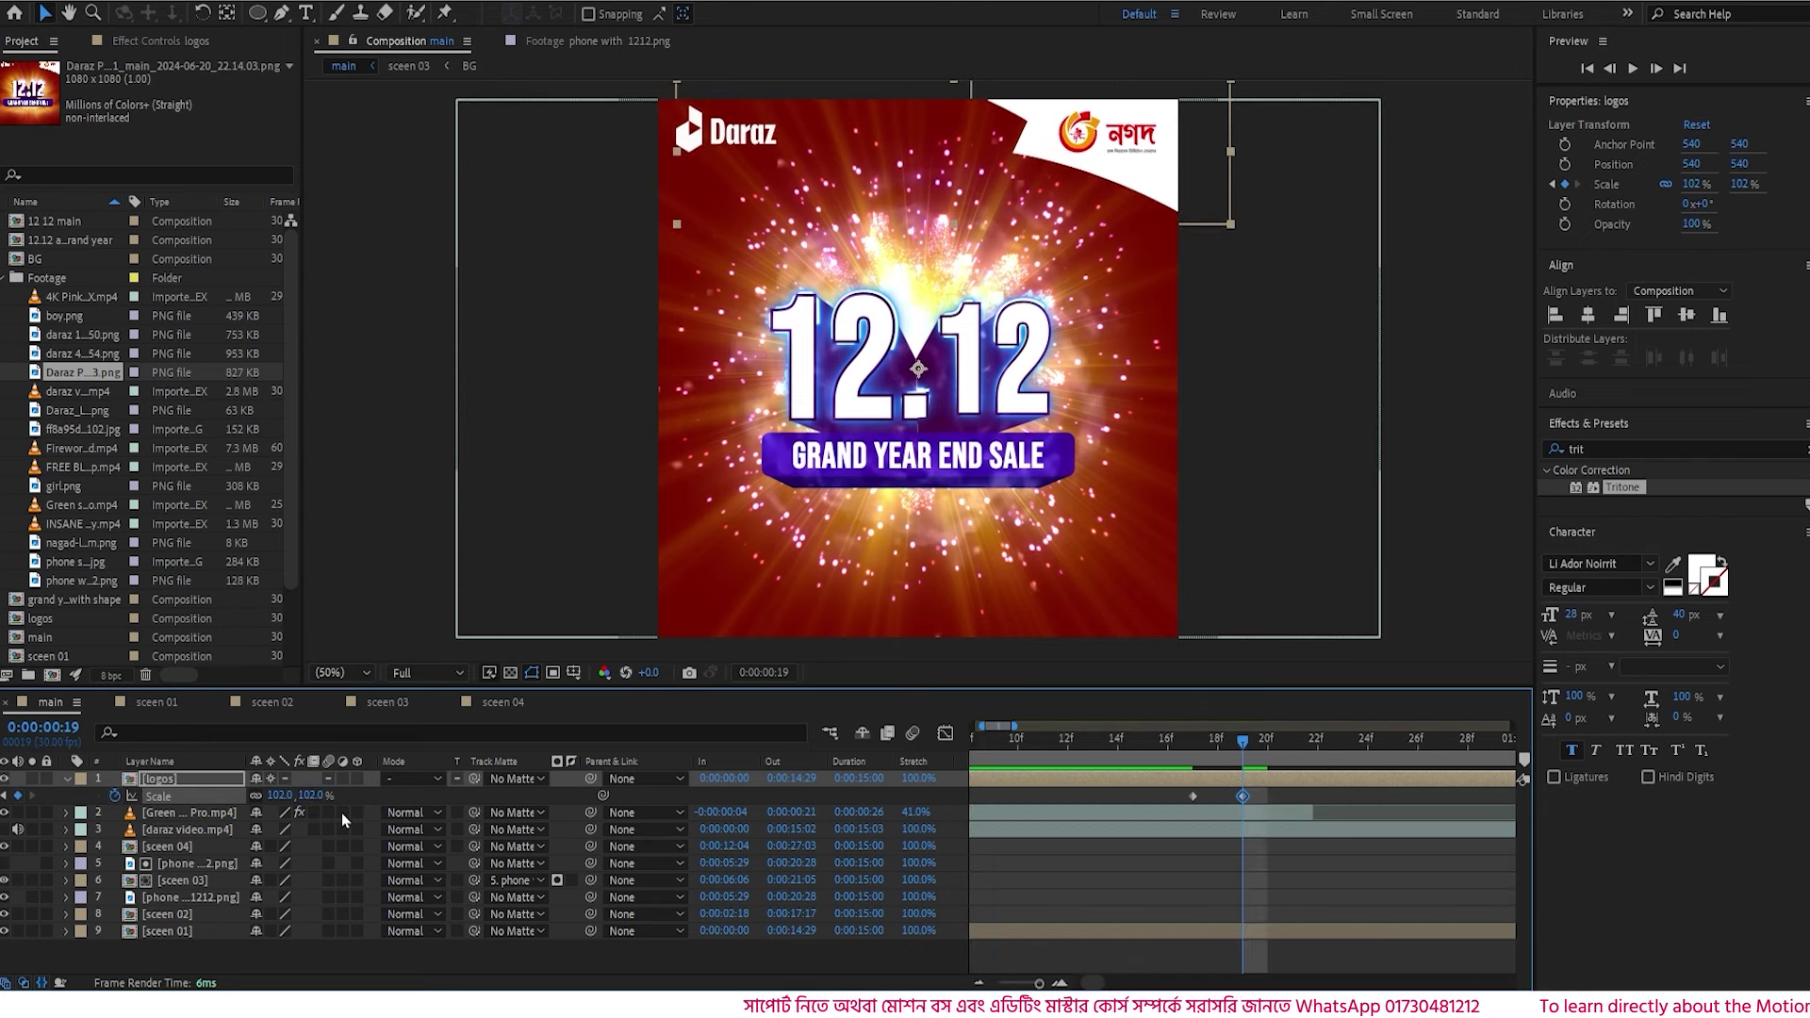
- Copy the logos layer's first Scale keyframe to 0:00:00:21 and scrub through the scale pulse
{"action": "left_click", "coordinate": [1193, 796]}
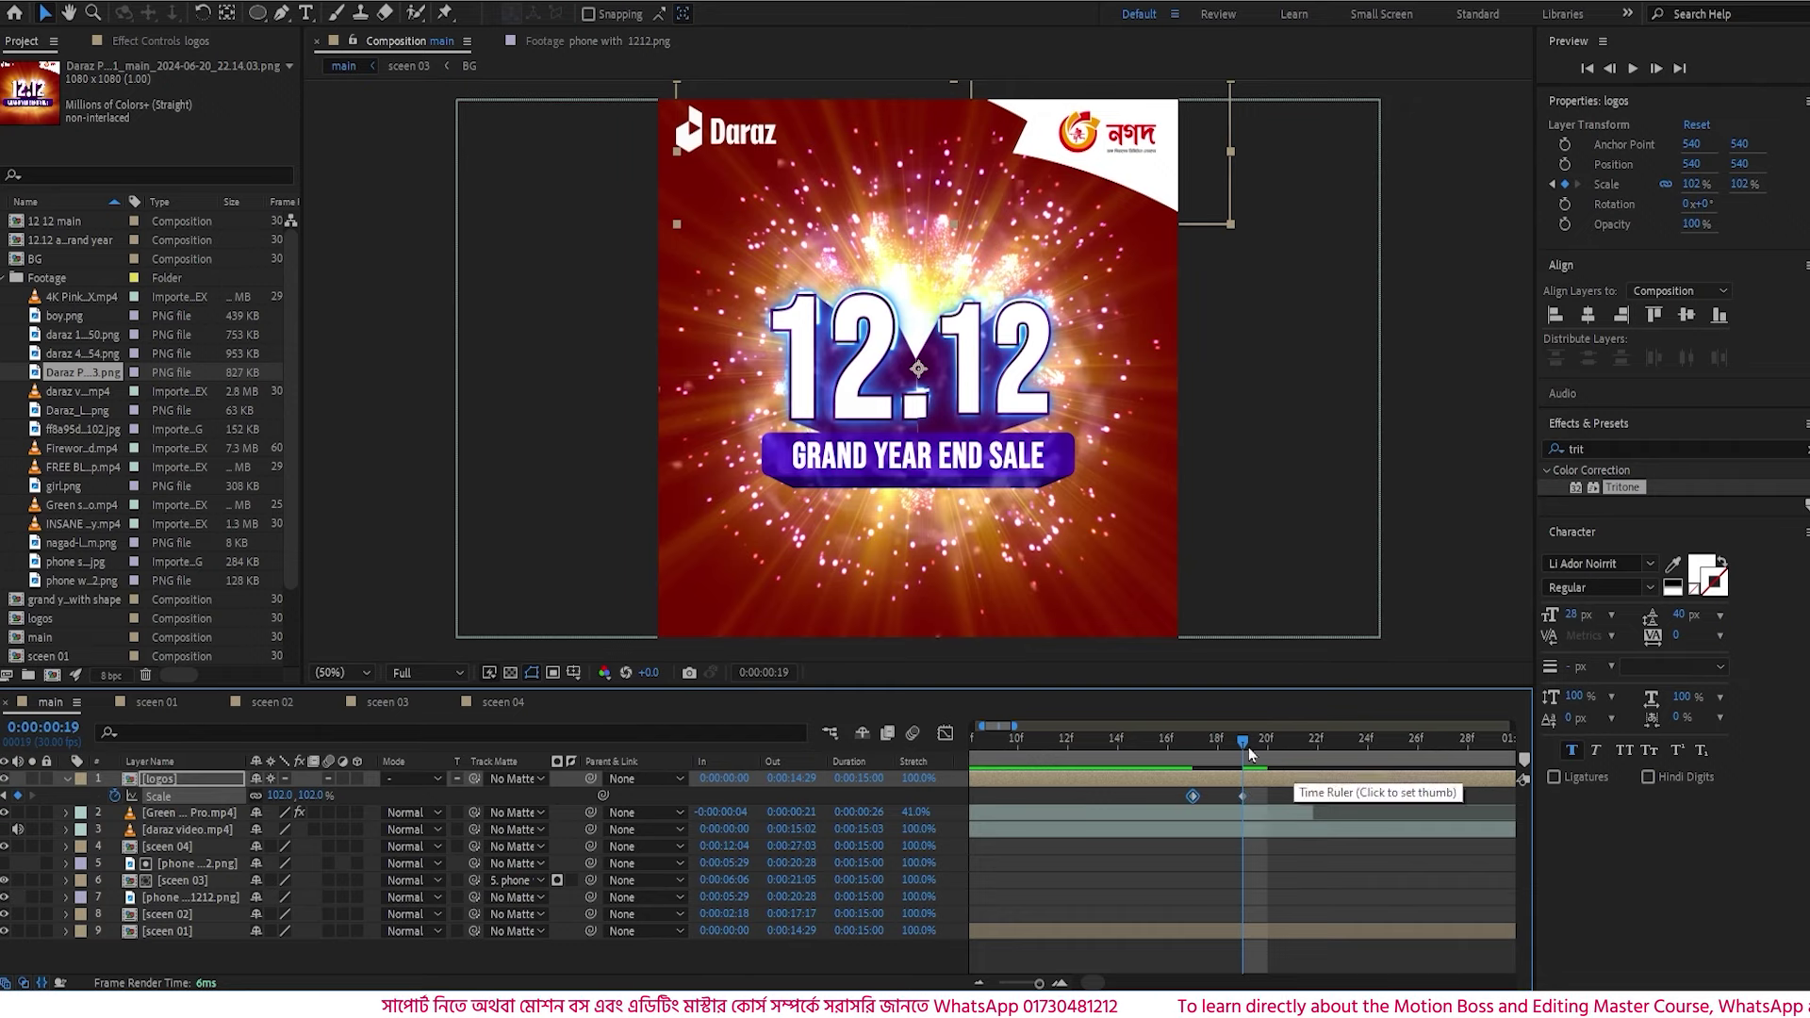
{"action": "left_click_drag", "start_coordinate": [1249, 754], "coordinate": [1287, 757]}
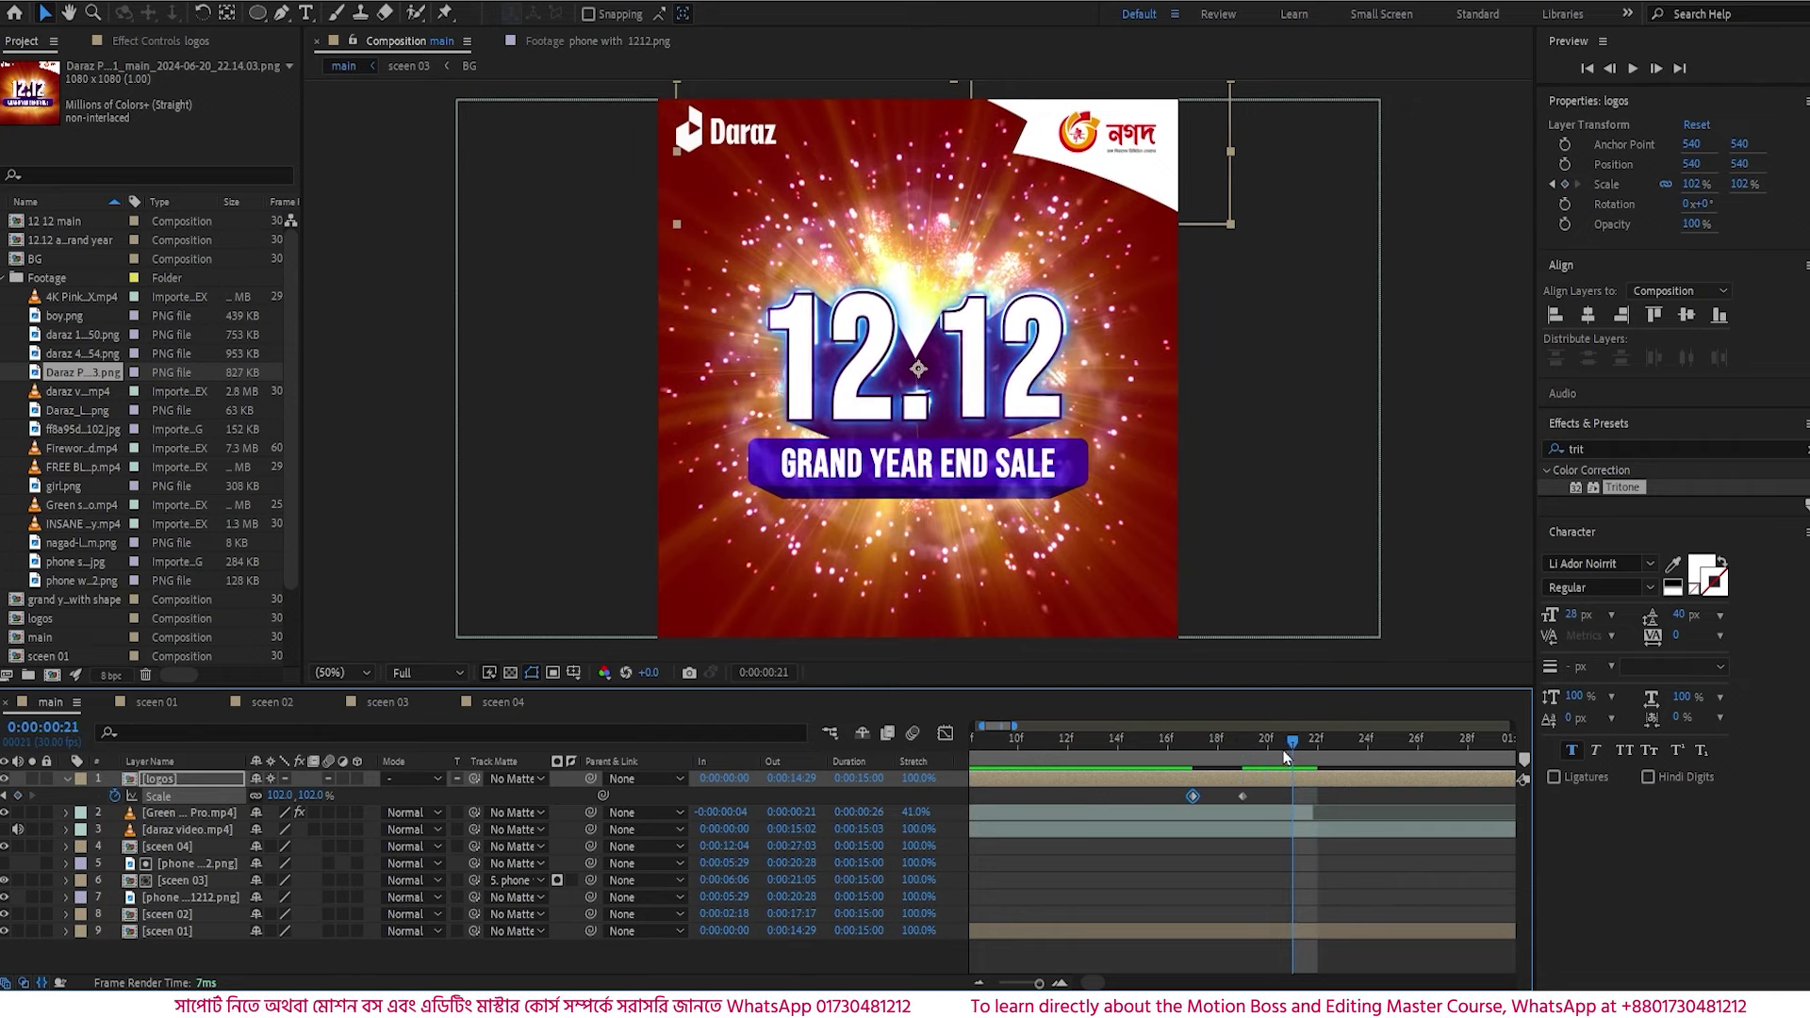
{"action": "key", "text": "ctrl+v"}
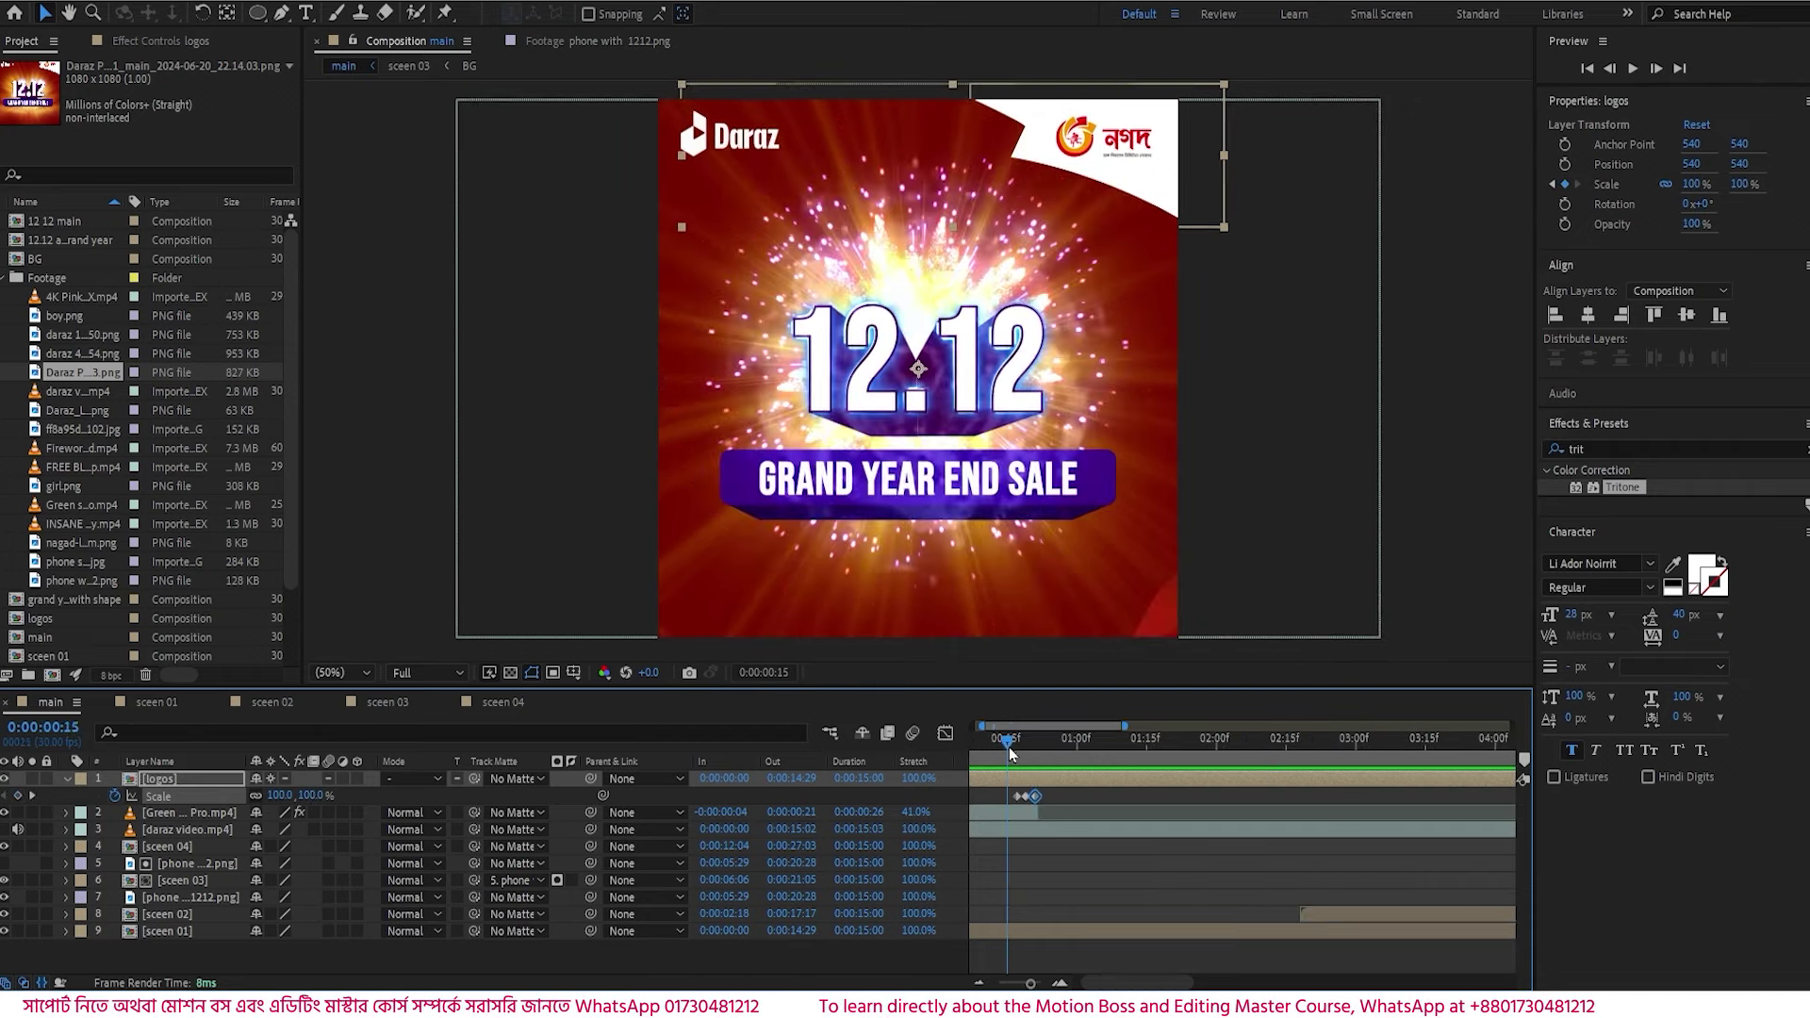
{"action": "left_click_drag", "start_coordinate": [1008, 752], "coordinate": [1090, 740]}
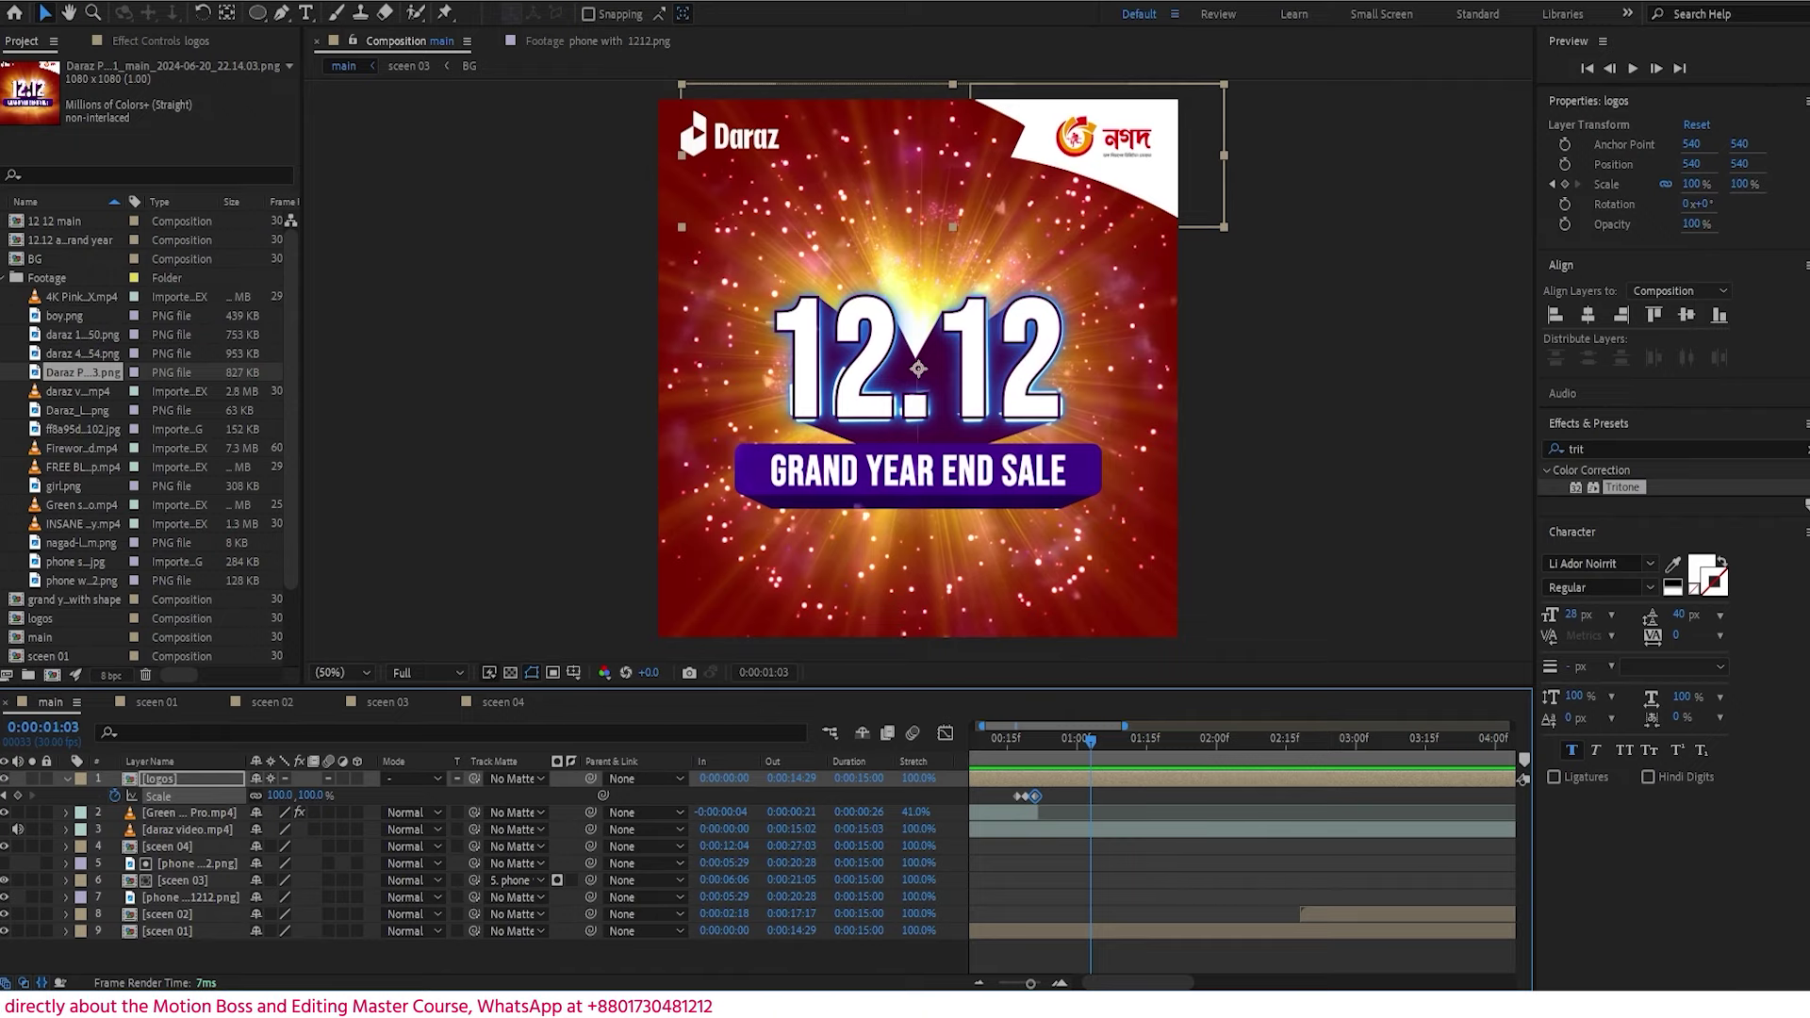
- Copy the Bounce expression from the course document in Google Docs and apply it to the logos layer's Scale in After Effects
{"action": "key", "text": "alt+Tab"}
{"action": "right_click", "coordinate": [545, 572]}
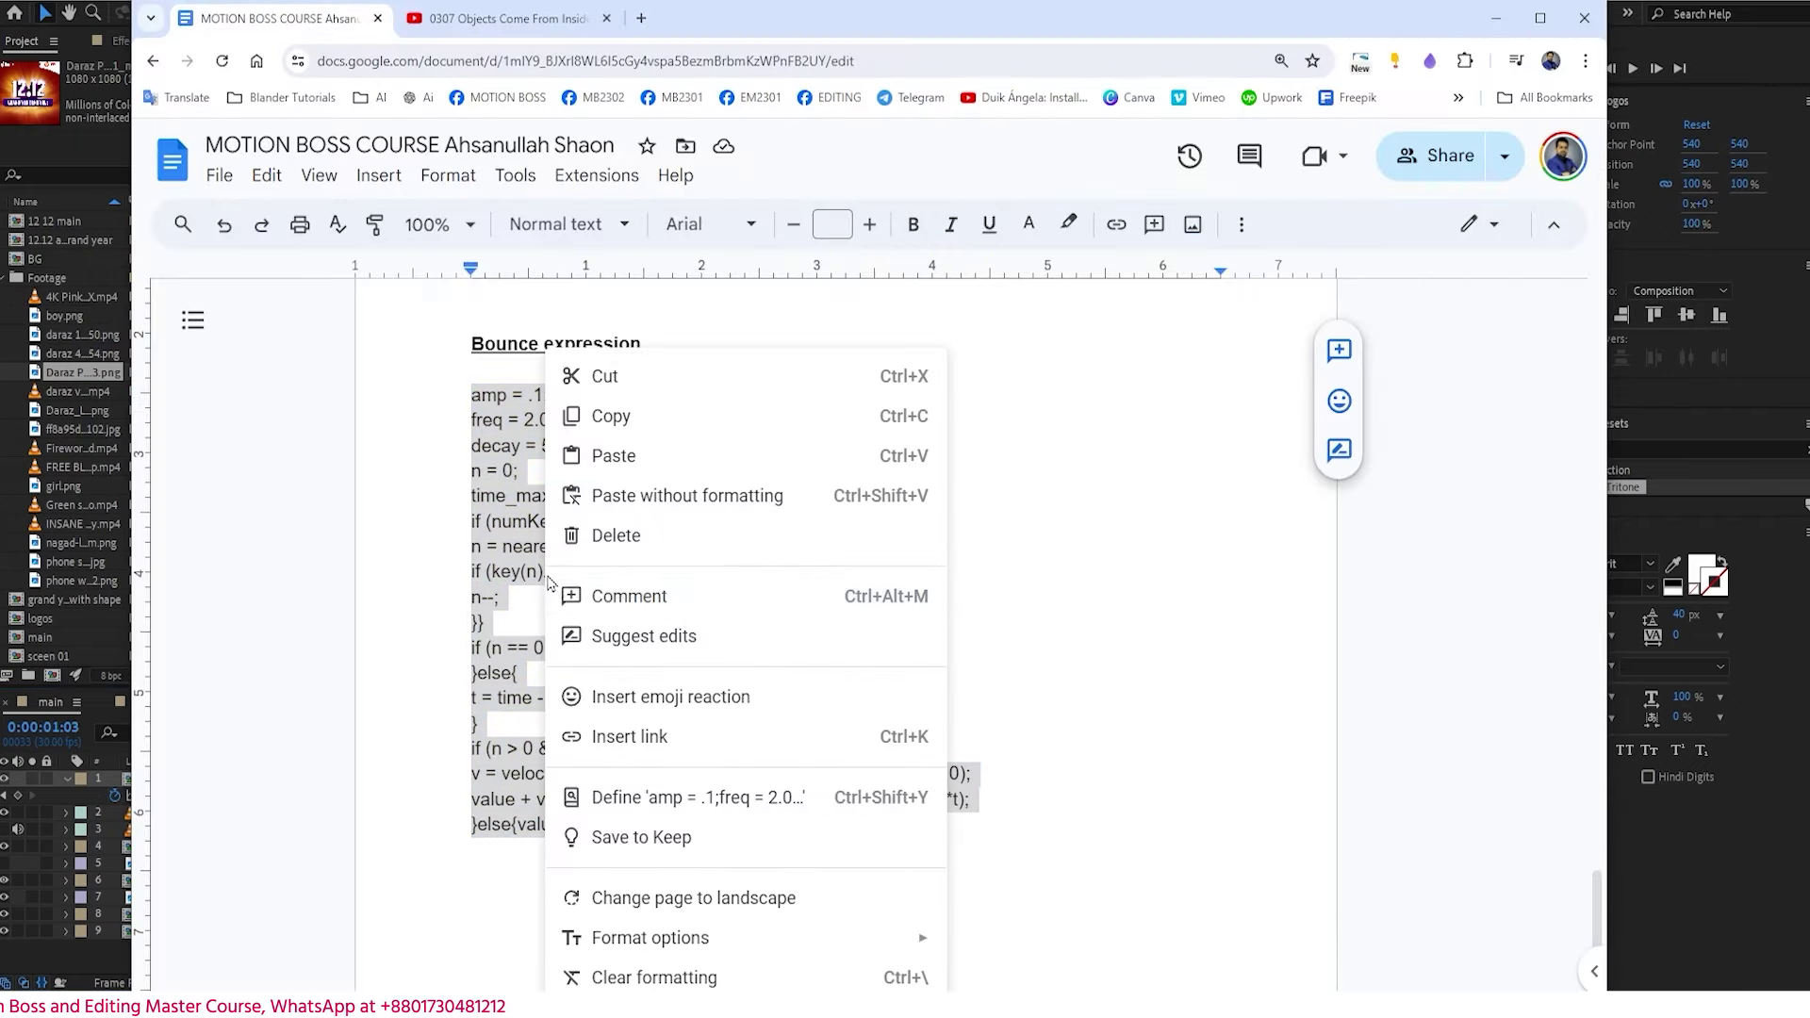
{"action": "left_click", "coordinate": [622, 418]}
{"action": "key", "text": "alt+Tab"}
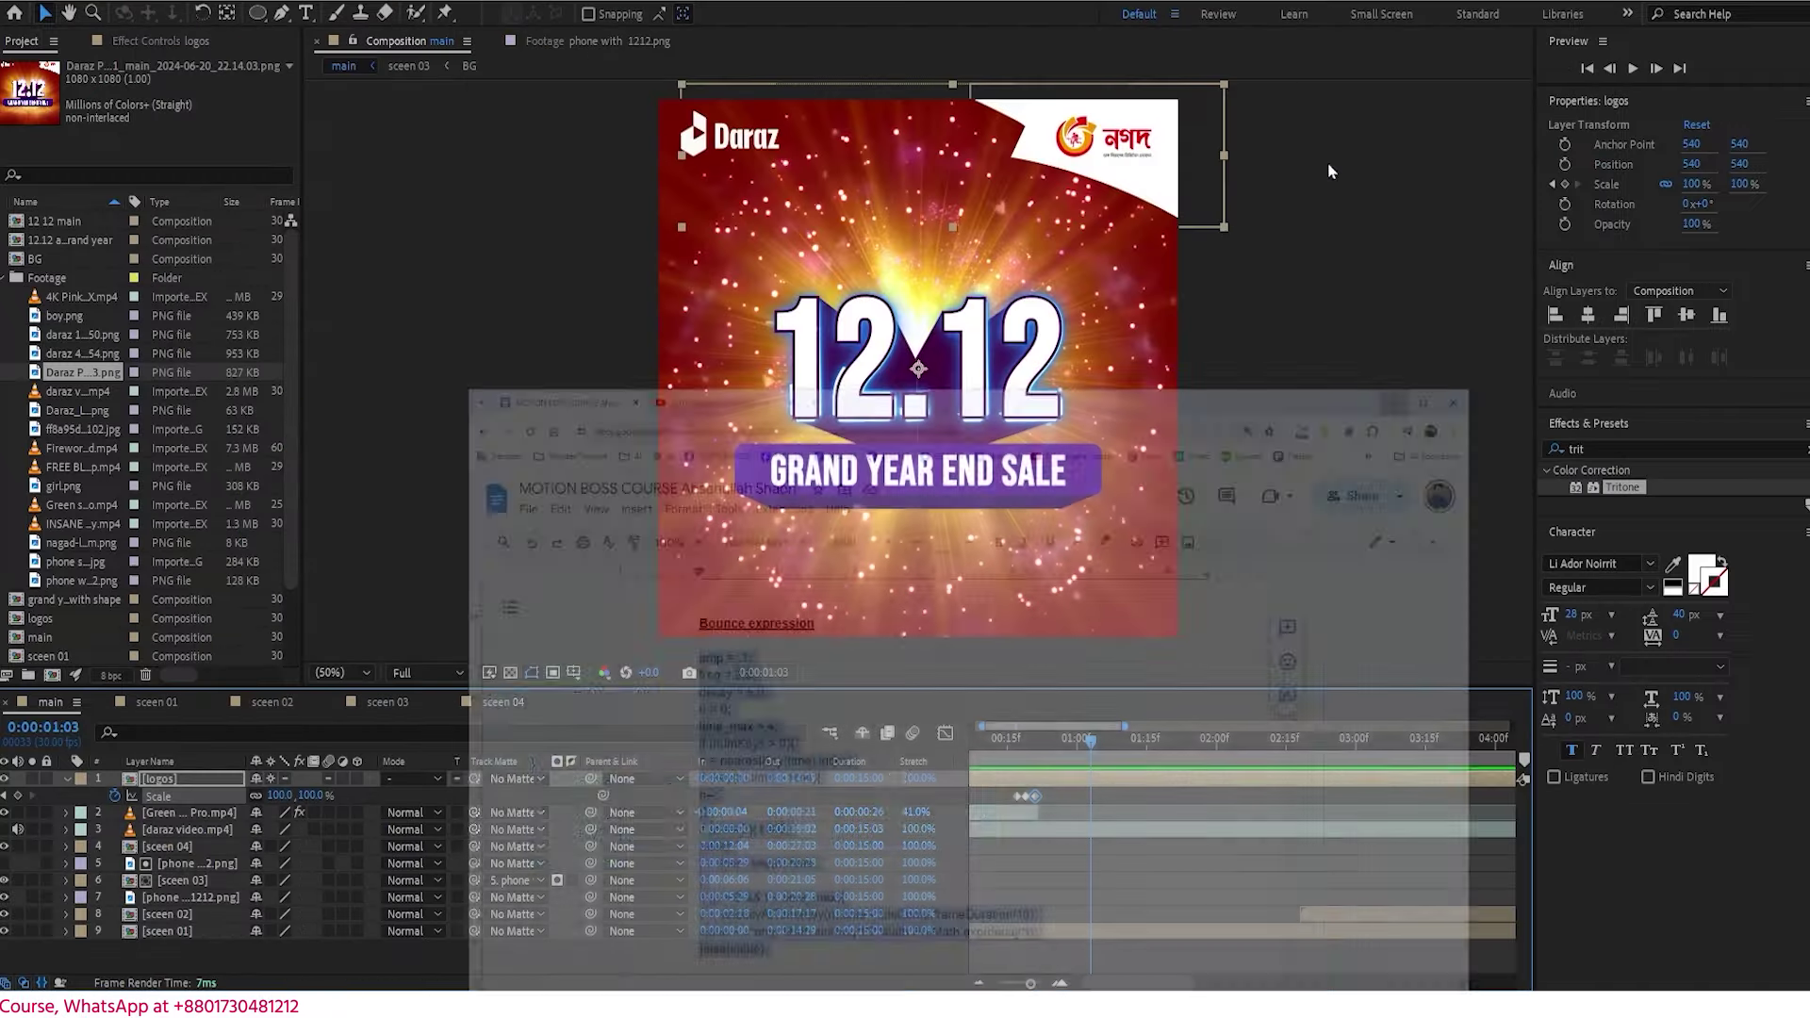
{"action": "left_click", "coordinate": [116, 796], "text": "alt"}
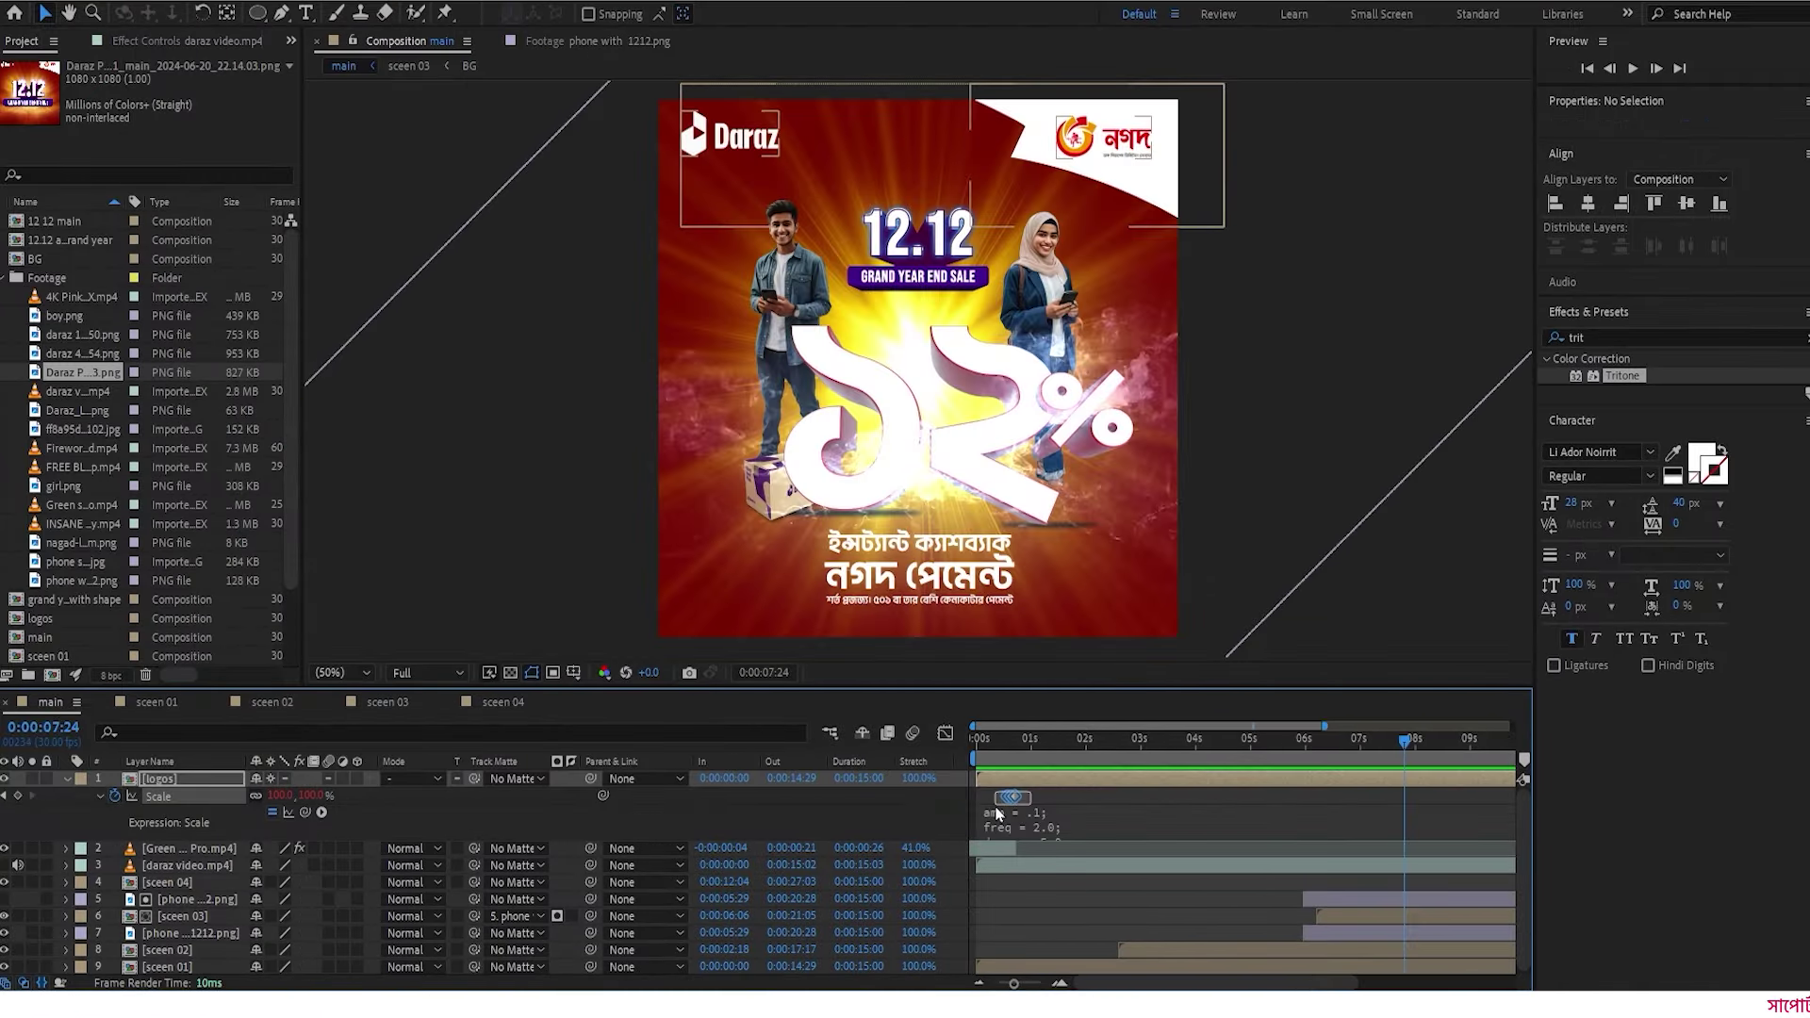
- Select the logos layer's Scale keyframes and play main twice to check the logo bounce against the 12.12 burst
{"action": "left_click_drag", "start_coordinate": [996, 808], "coordinate": [995, 808]}
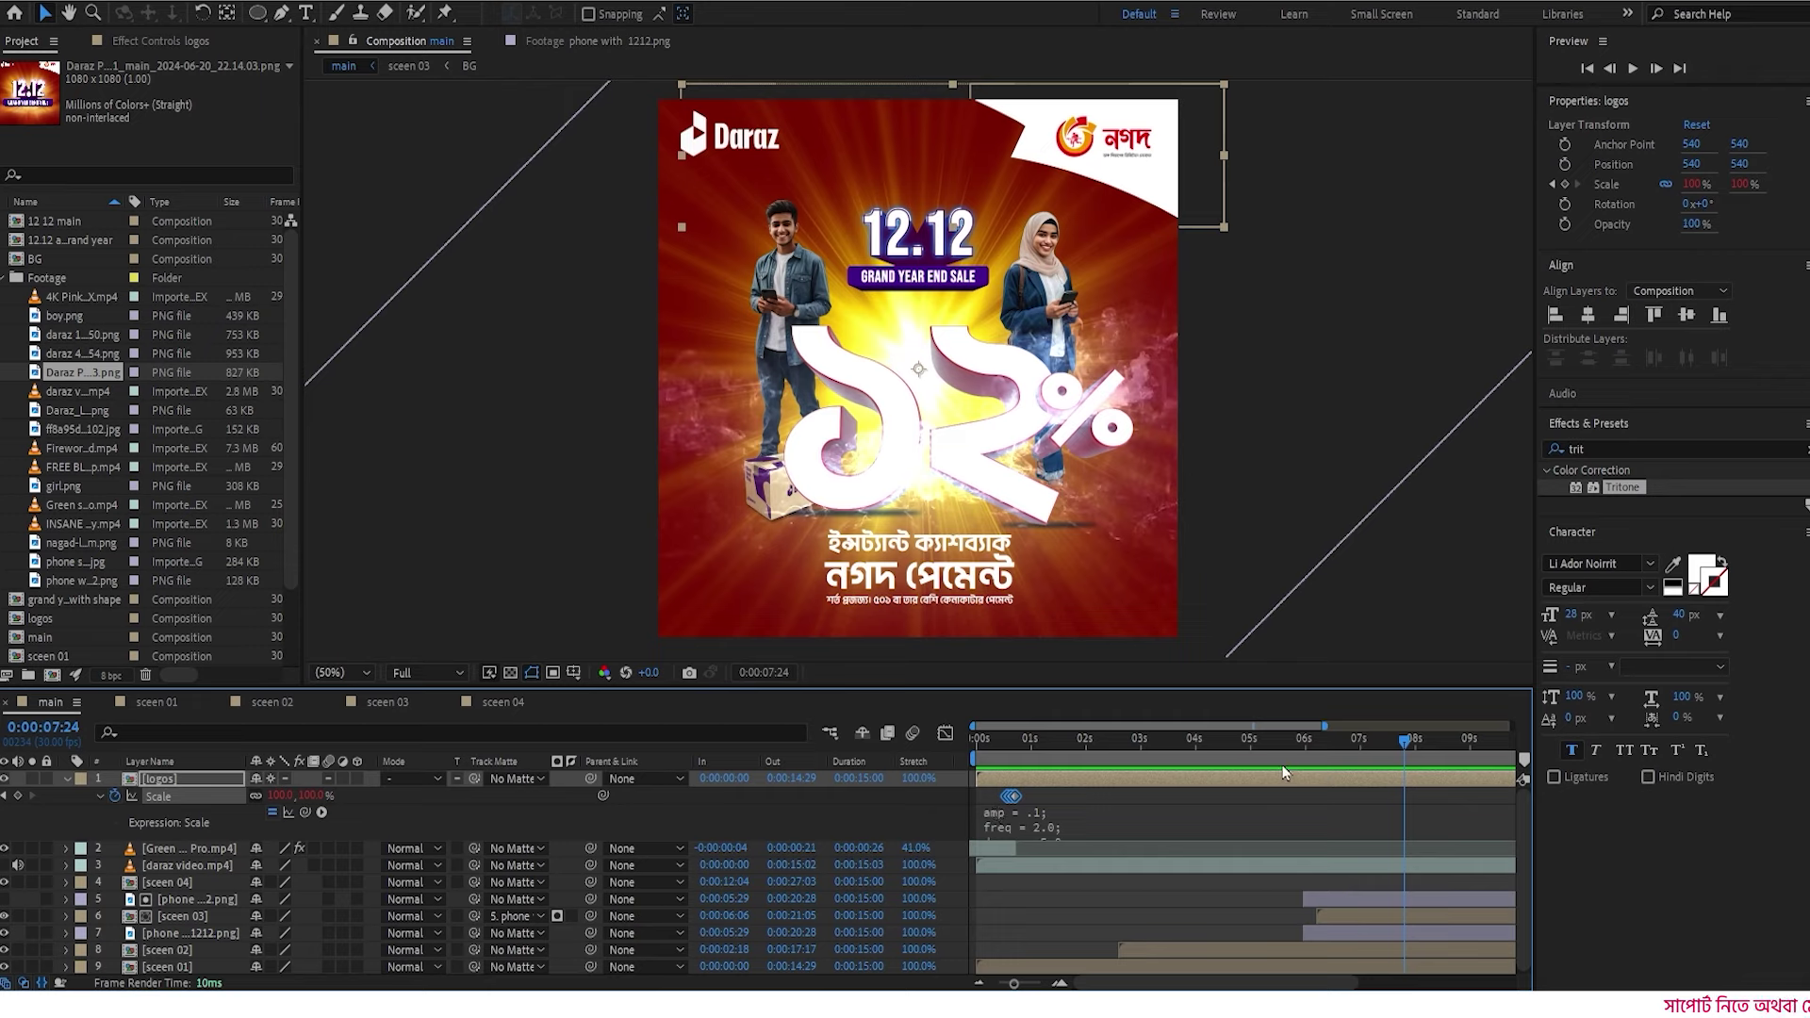
{"action": "key", "text": "space"}
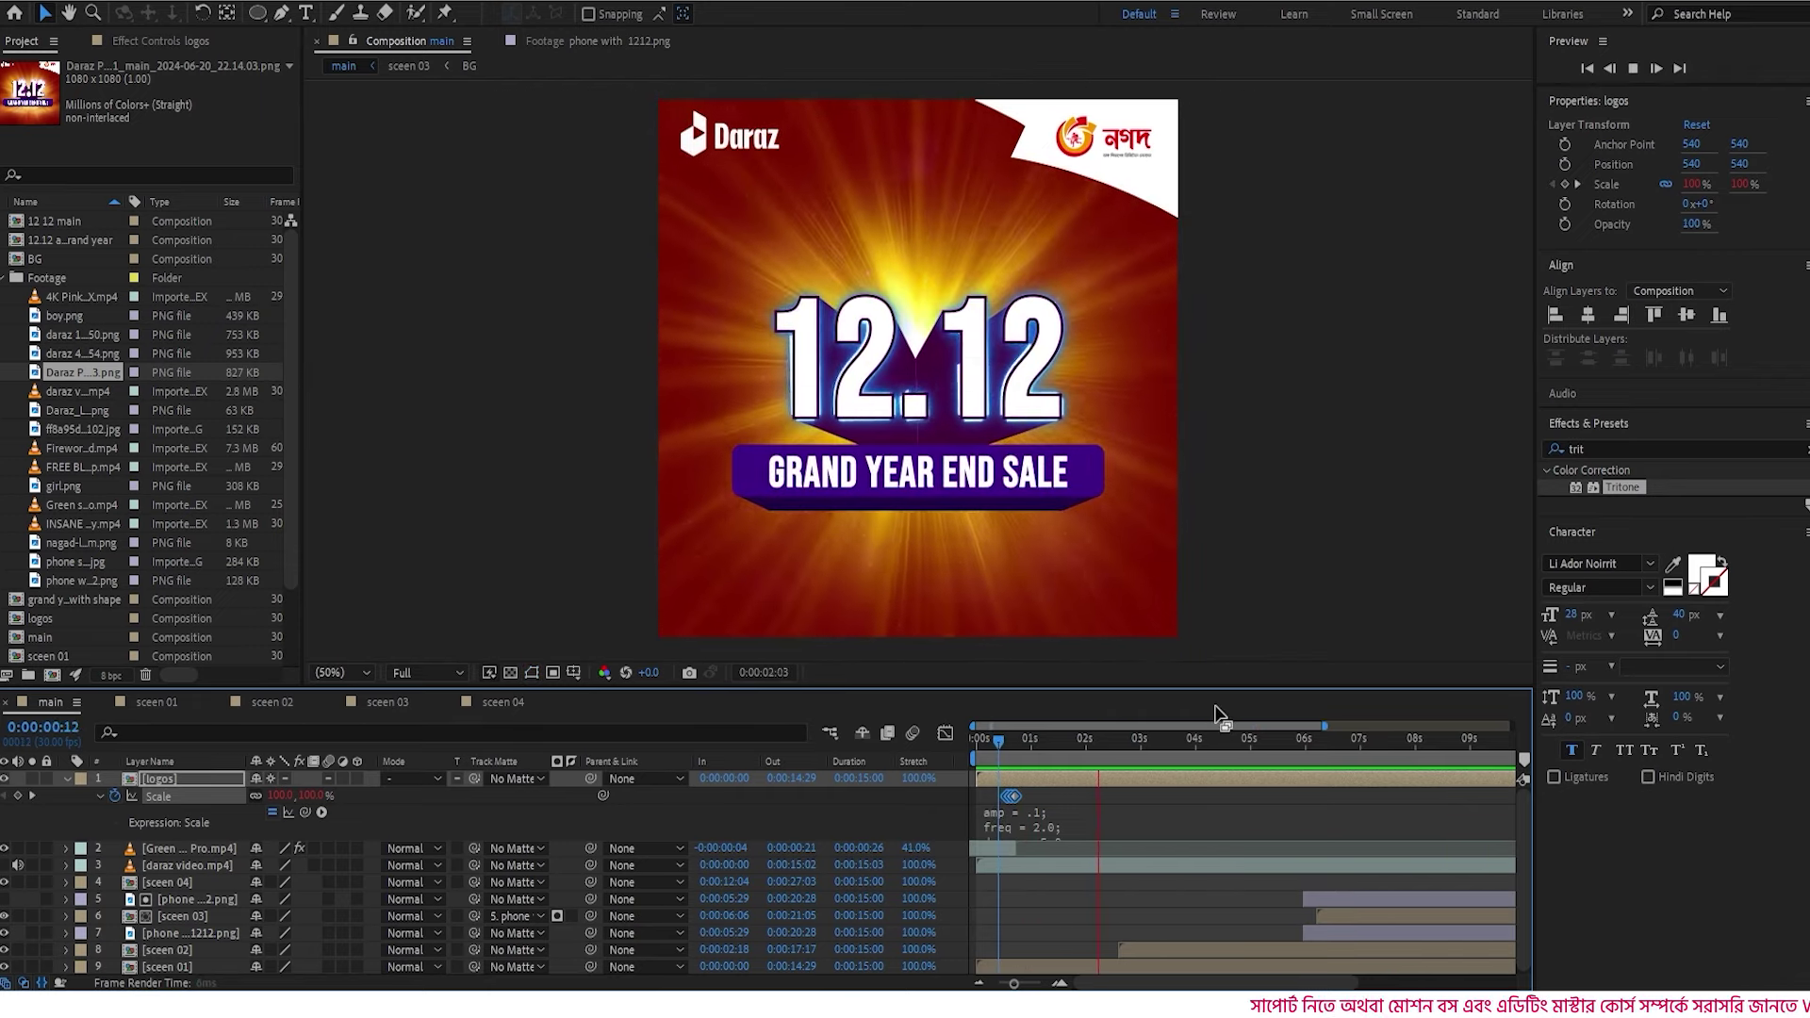
{"action": "key", "text": "space"}
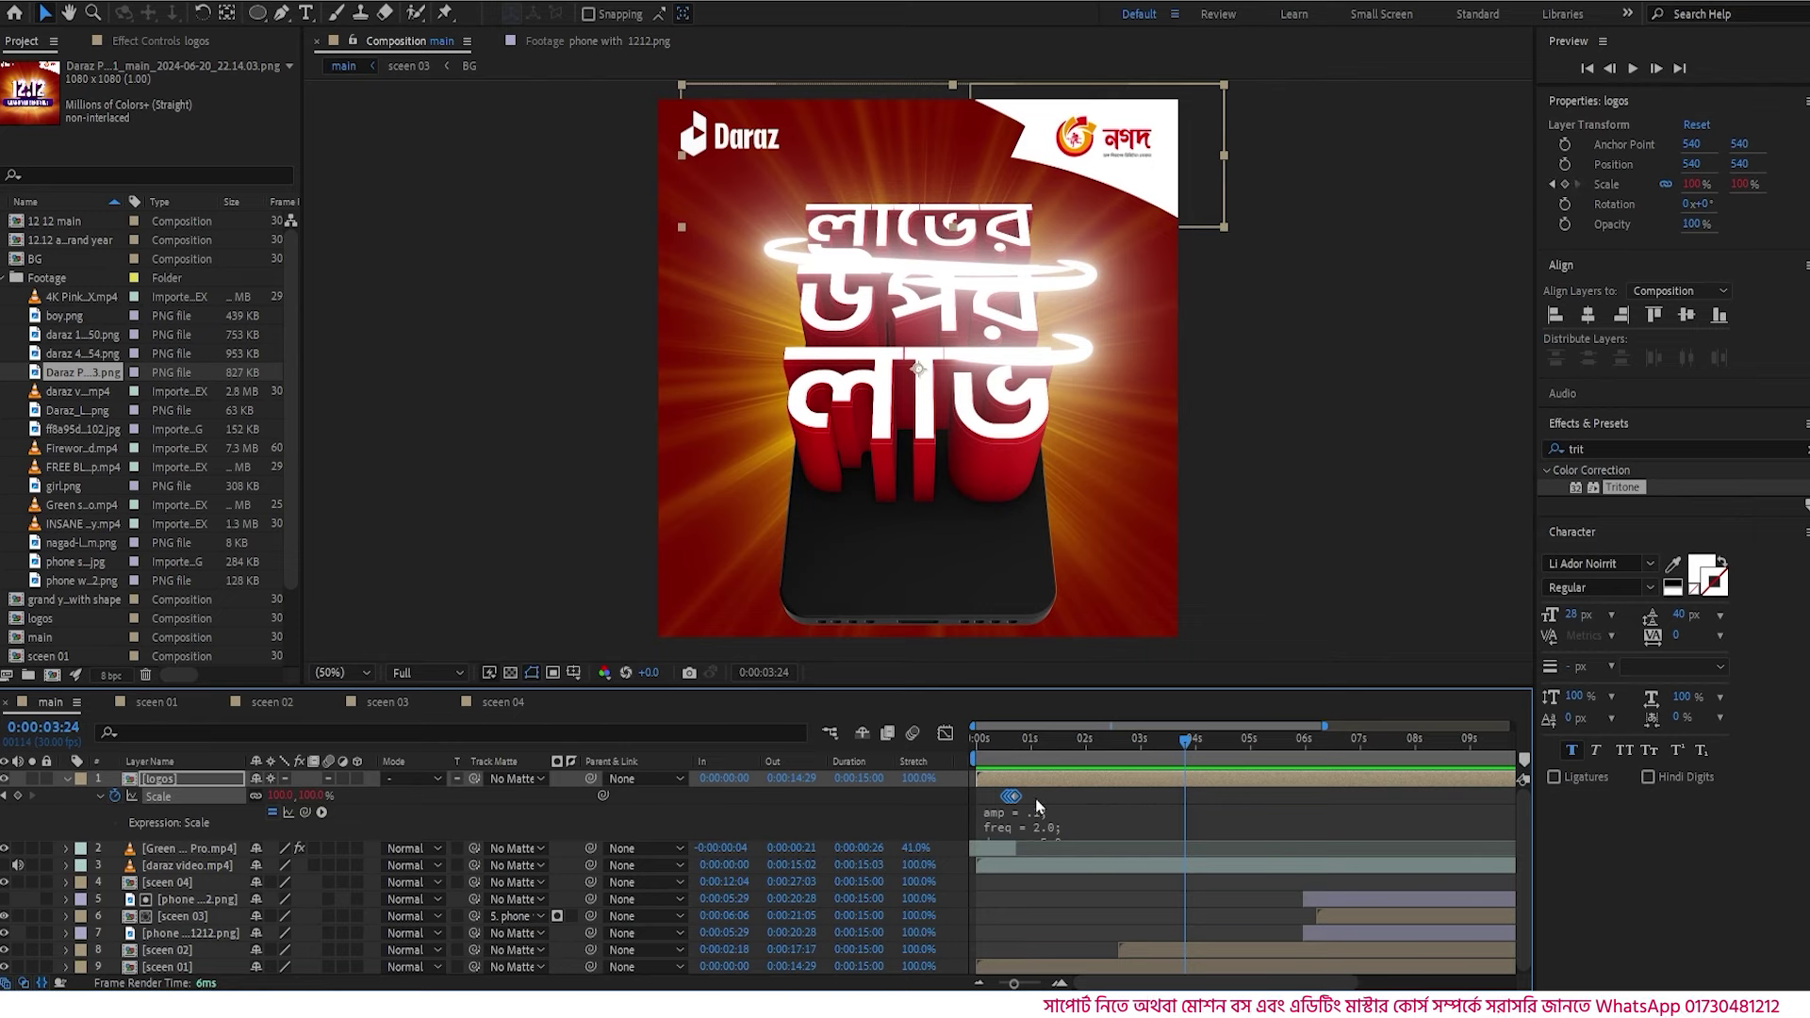
{"action": "left_click", "coordinate": [992, 748]}
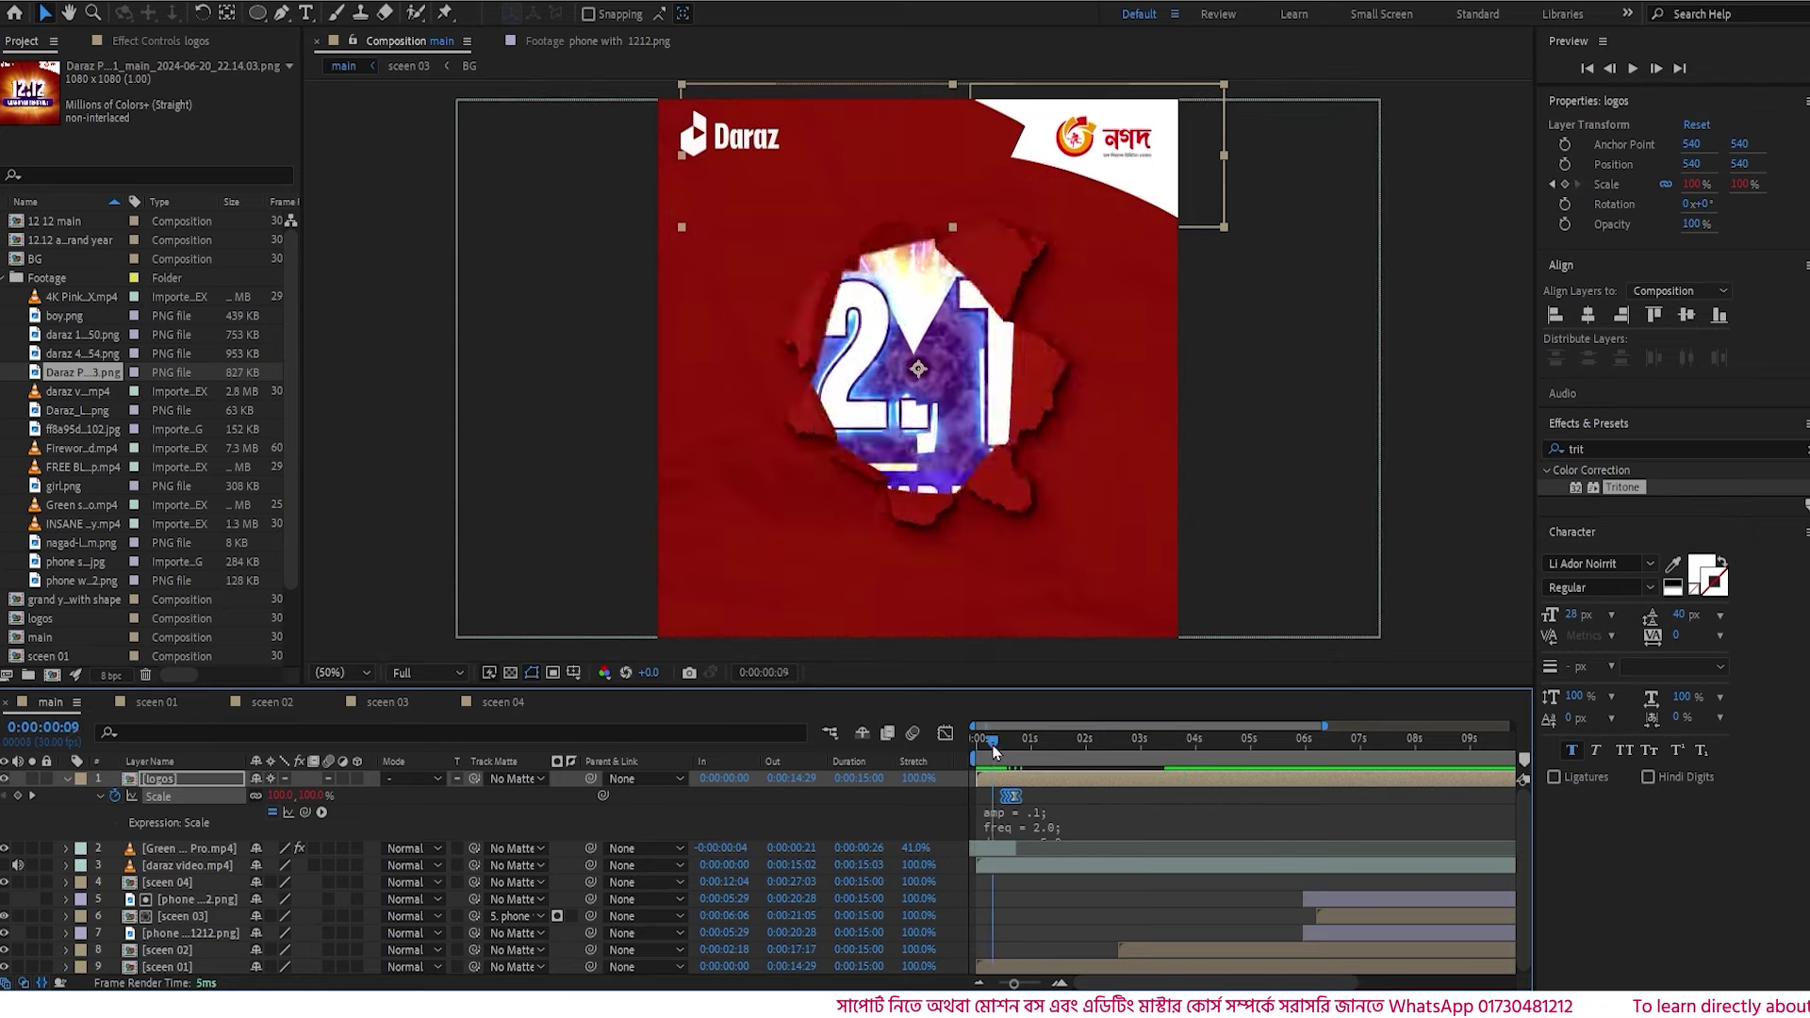
{"action": "key", "text": "space"}
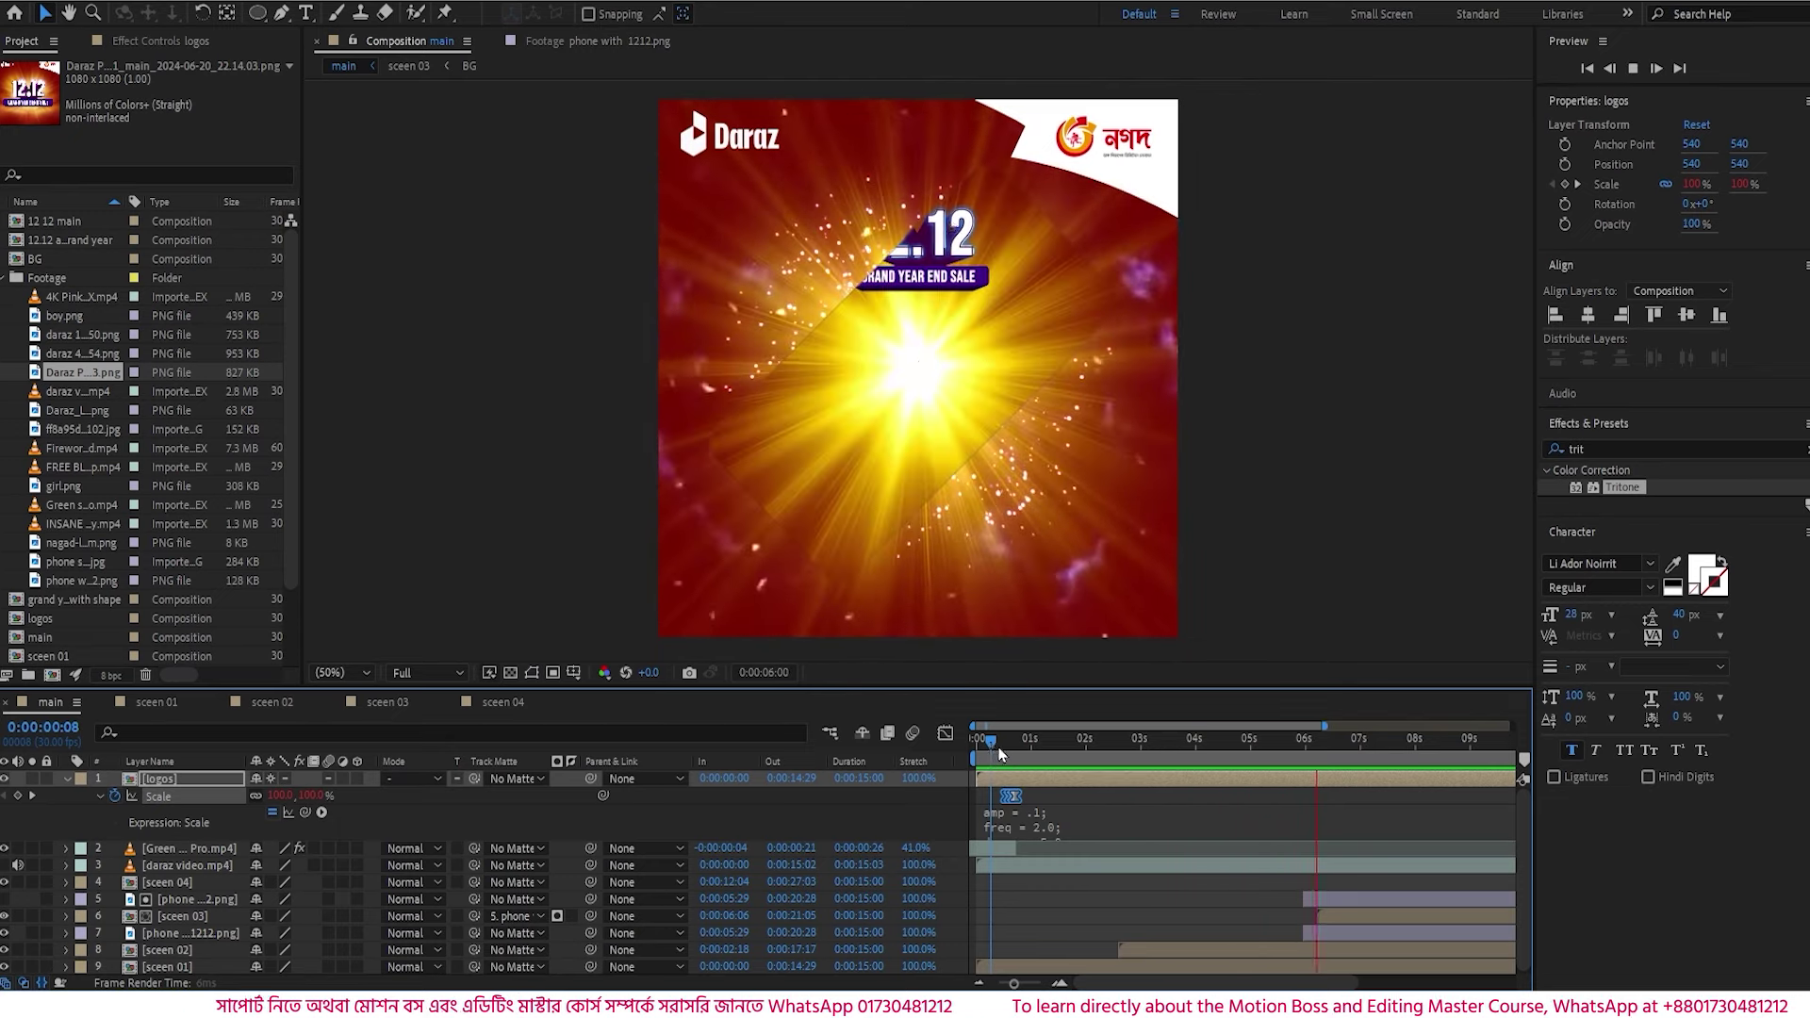
{"action": "key", "text": "space"}
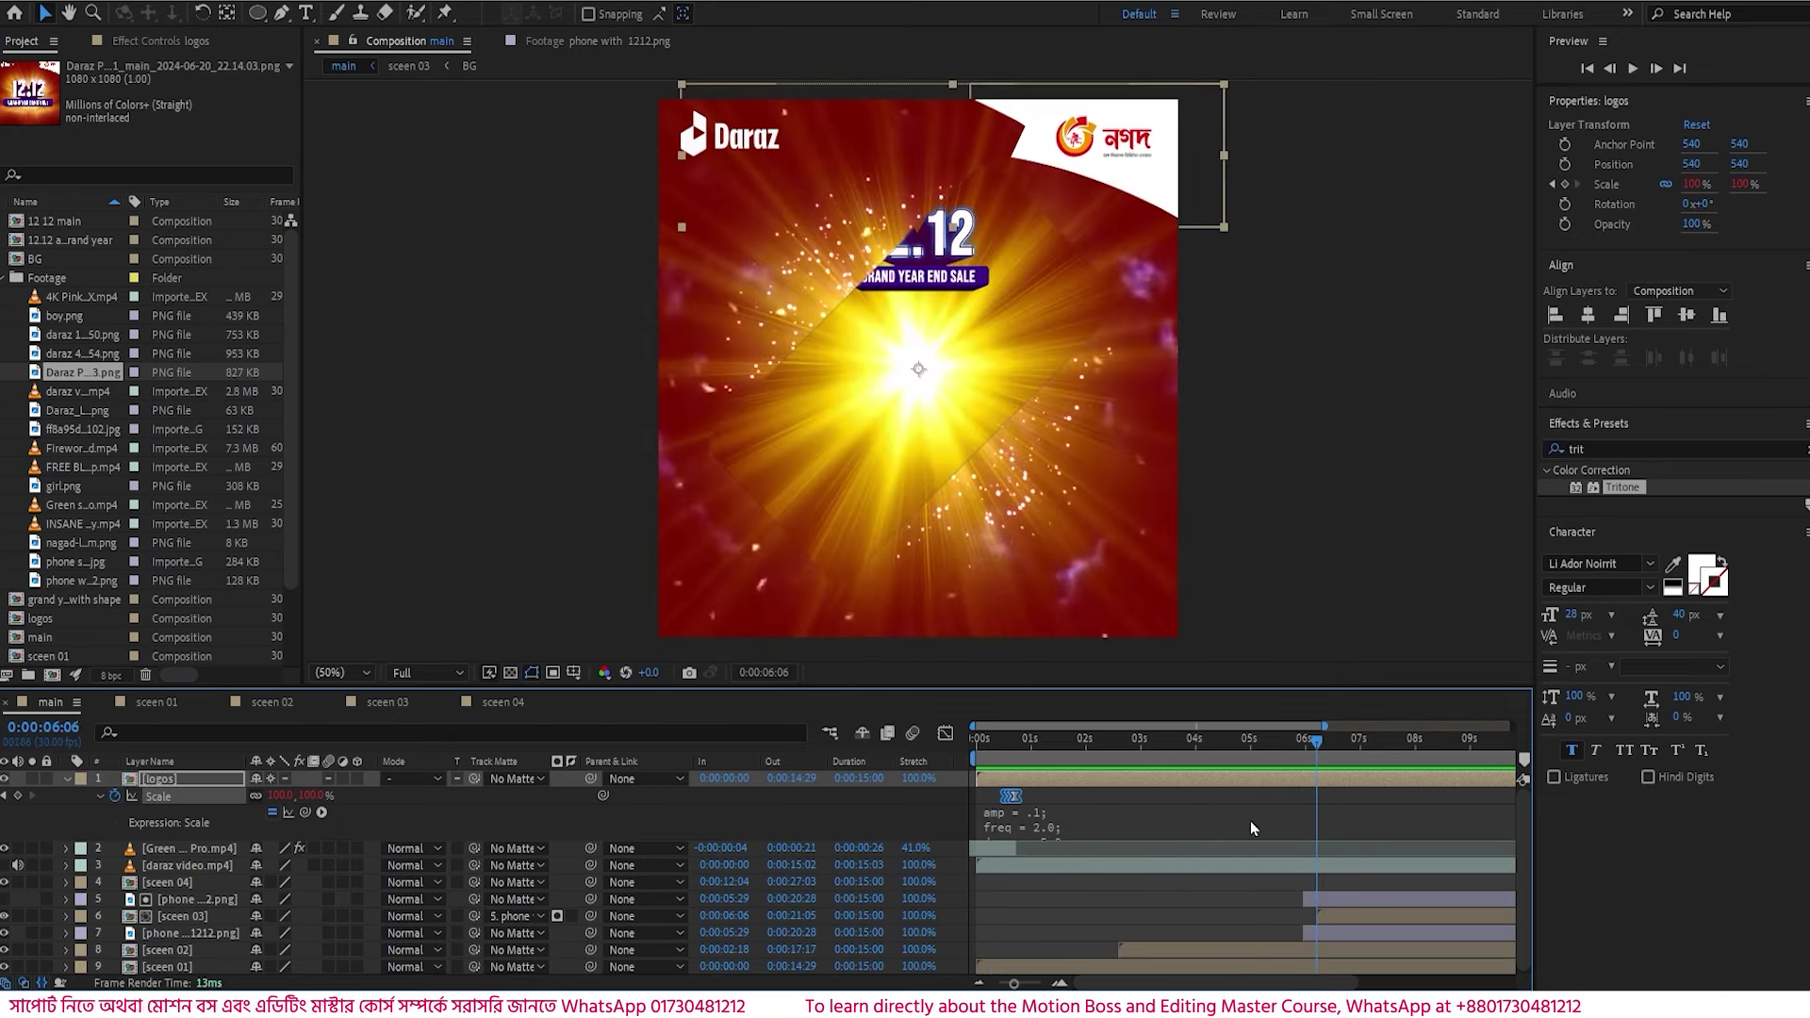
- Paste copies of the logos layer's Scale keyframes at 0:00:06:06 and at about 7 seconds, checking the first repeated pulse
{"action": "left_click_drag", "start_coordinate": [1332, 759], "coordinate": [1292, 753]}
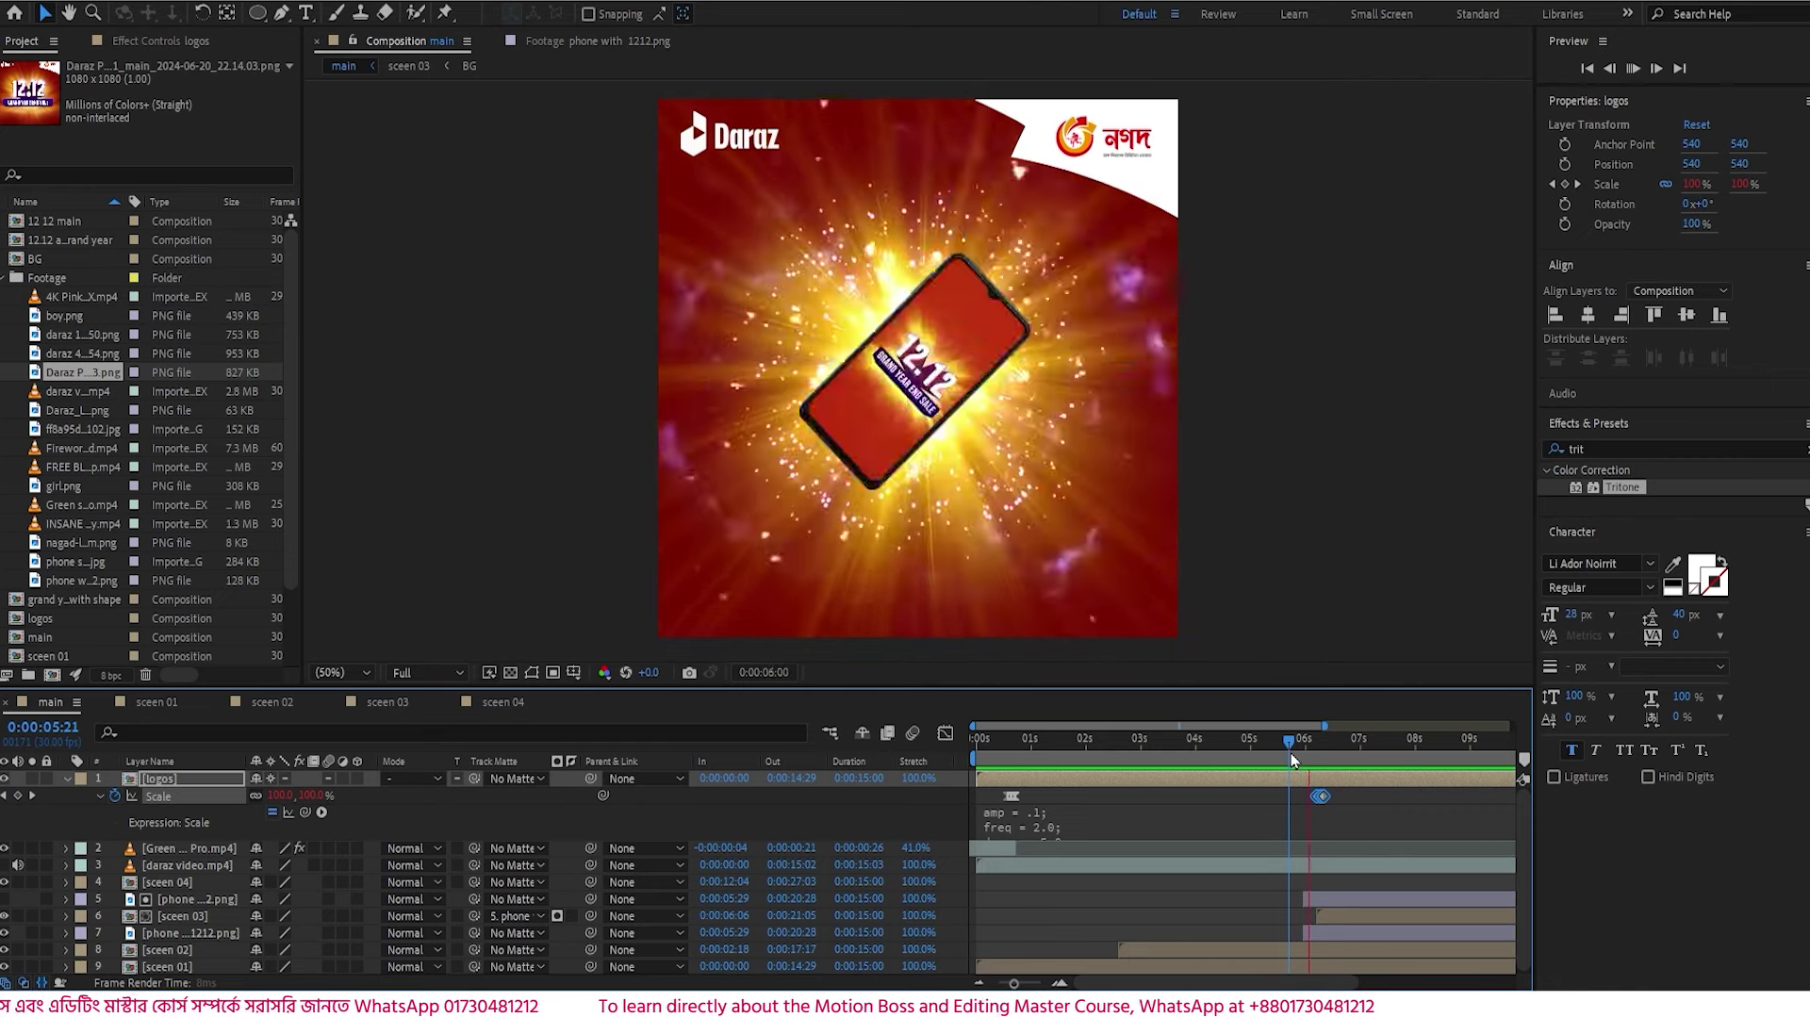
{"action": "key", "text": "space"}
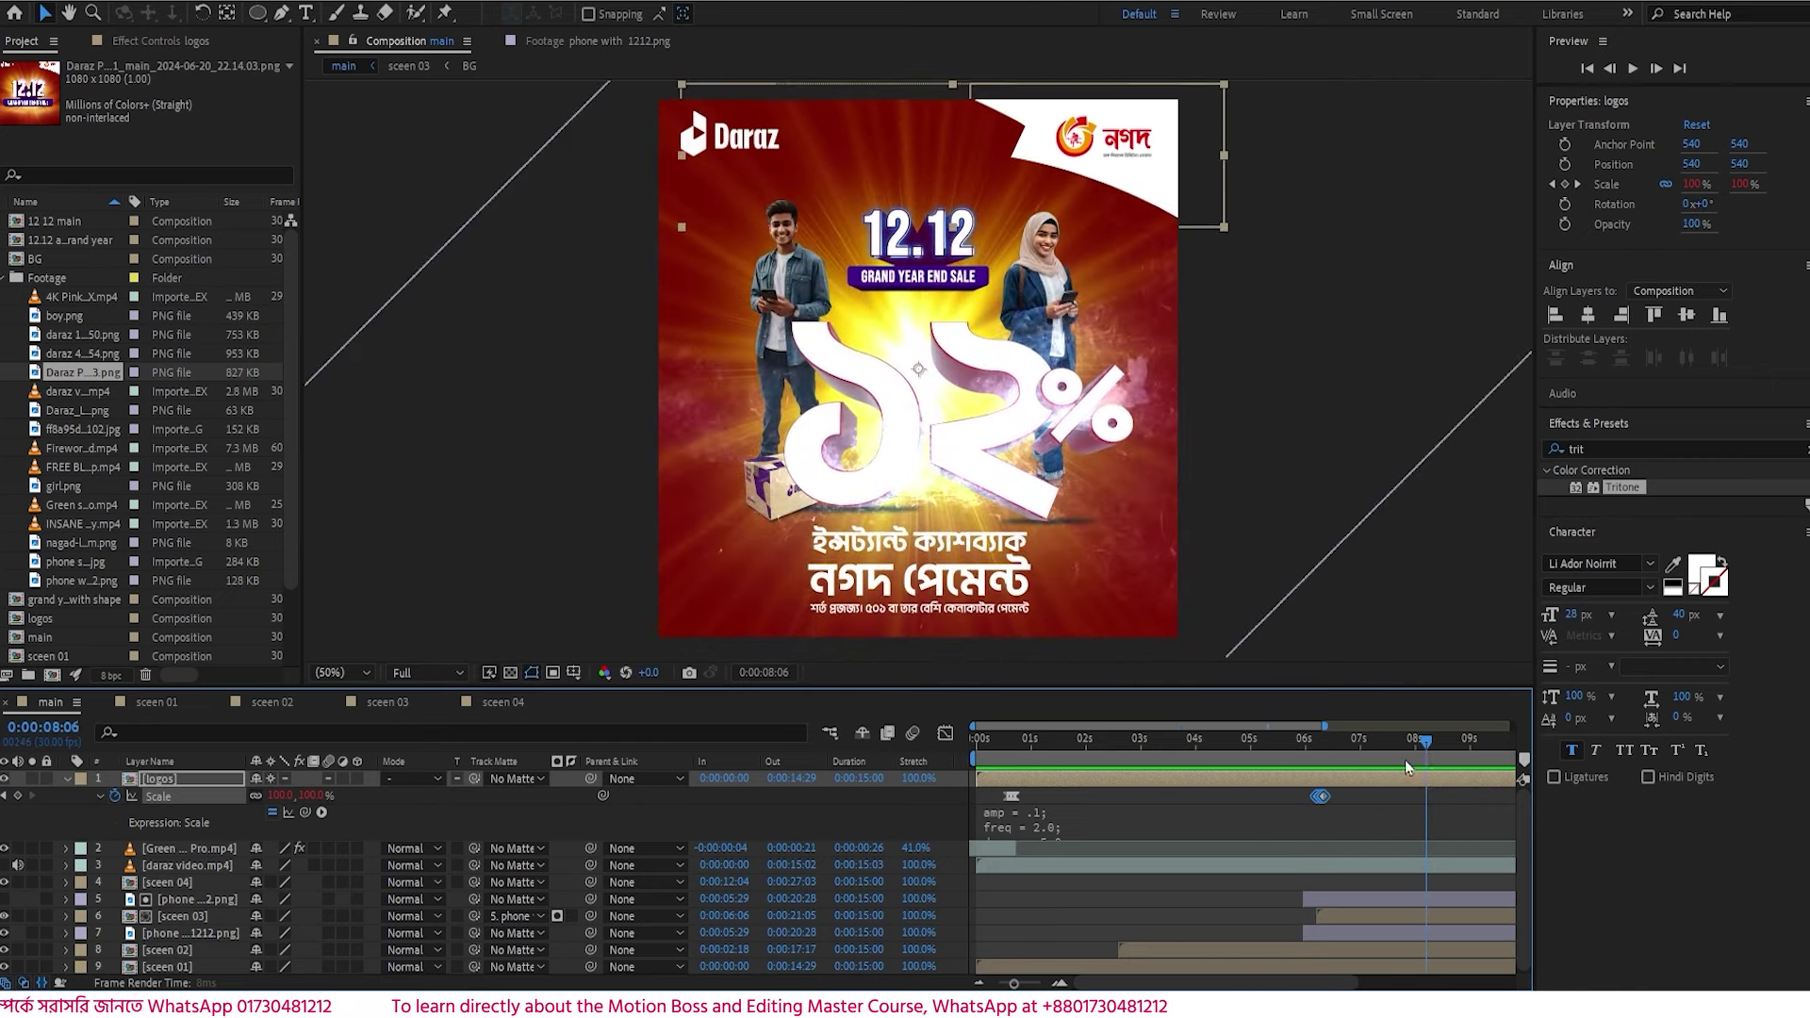
{"action": "left_click_drag", "start_coordinate": [1416, 753], "coordinate": [1271, 746]}
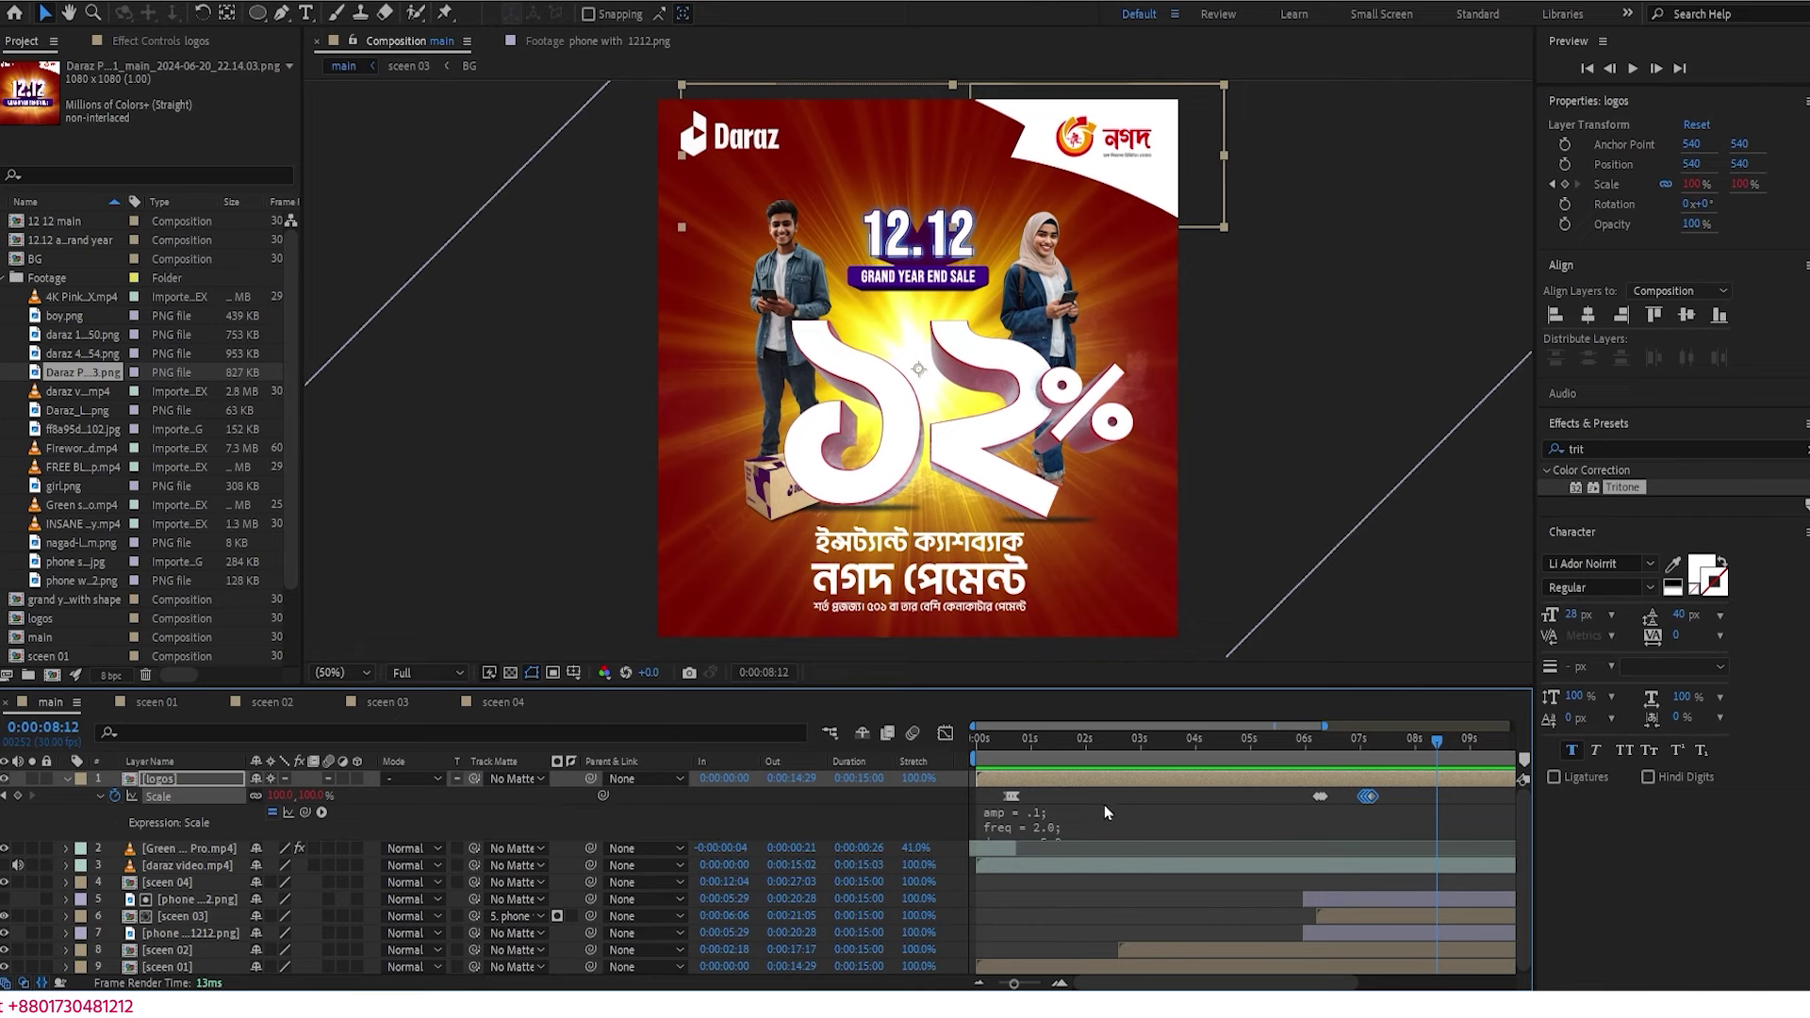
- Play main from 0:00:00:00 to check the repeated logo bounces, and collapse the logos layer's properties
{"action": "left_click_drag", "start_coordinate": [1054, 745], "coordinate": [924, 760]}
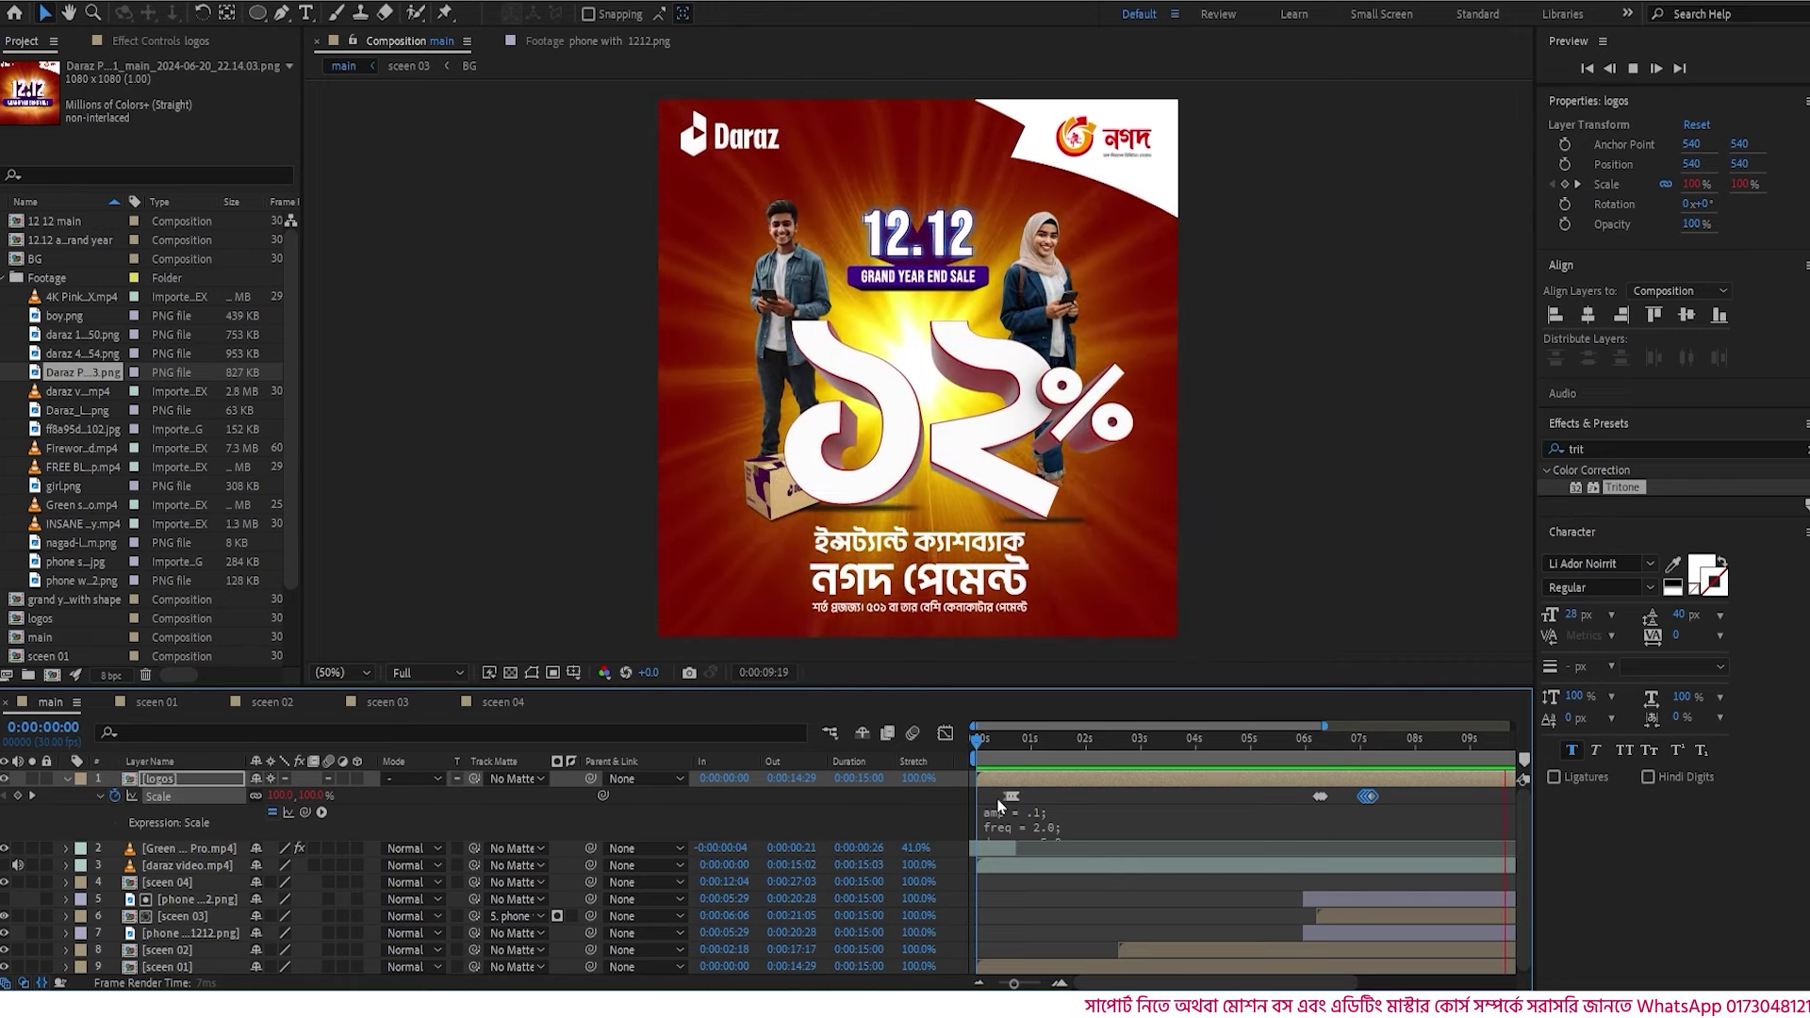
{"action": "key", "text": "space"}
{"action": "key", "text": "u"}
{"action": "left_click", "coordinate": [606, 953]}
{"action": "key", "text": "minus"}
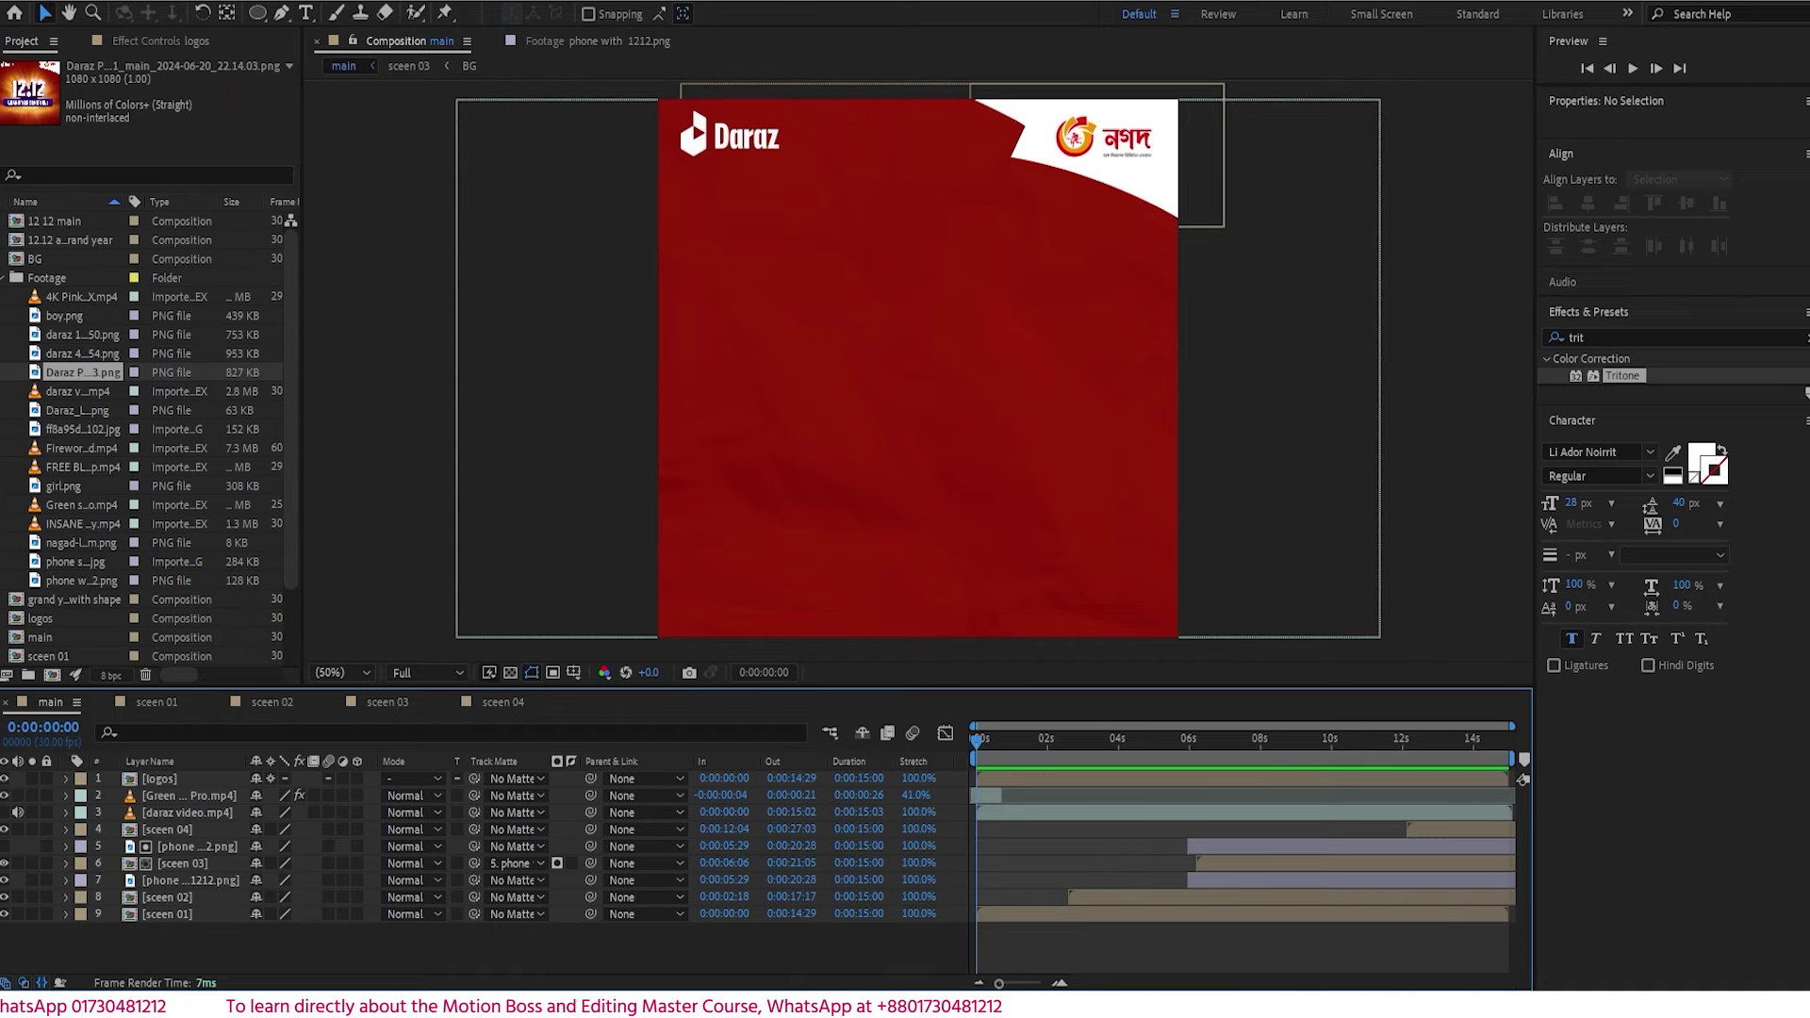
- Switch to Chrome and open the MOTION BOSS Community Facebook group in a new tab to view its featured posts
{"action": "left_click", "coordinate": [1001, 1005]}
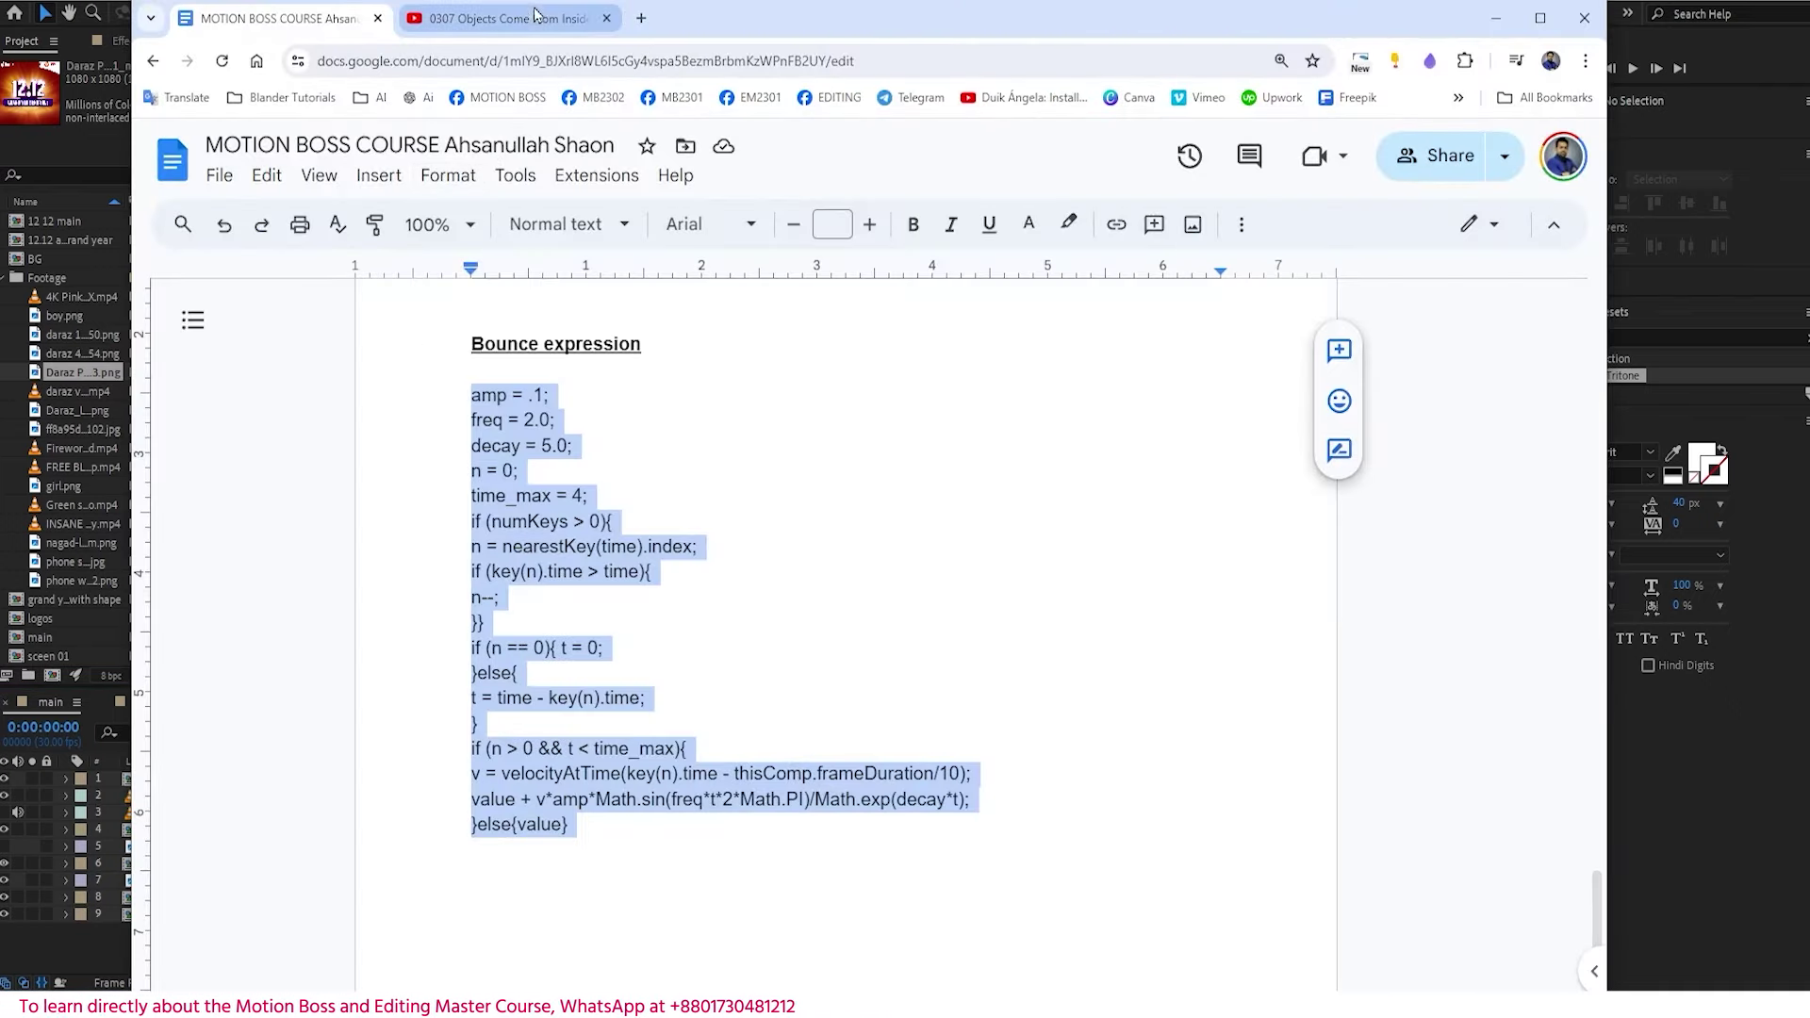
{"action": "left_click", "coordinate": [640, 19]}
{"action": "left_click", "coordinate": [498, 98]}
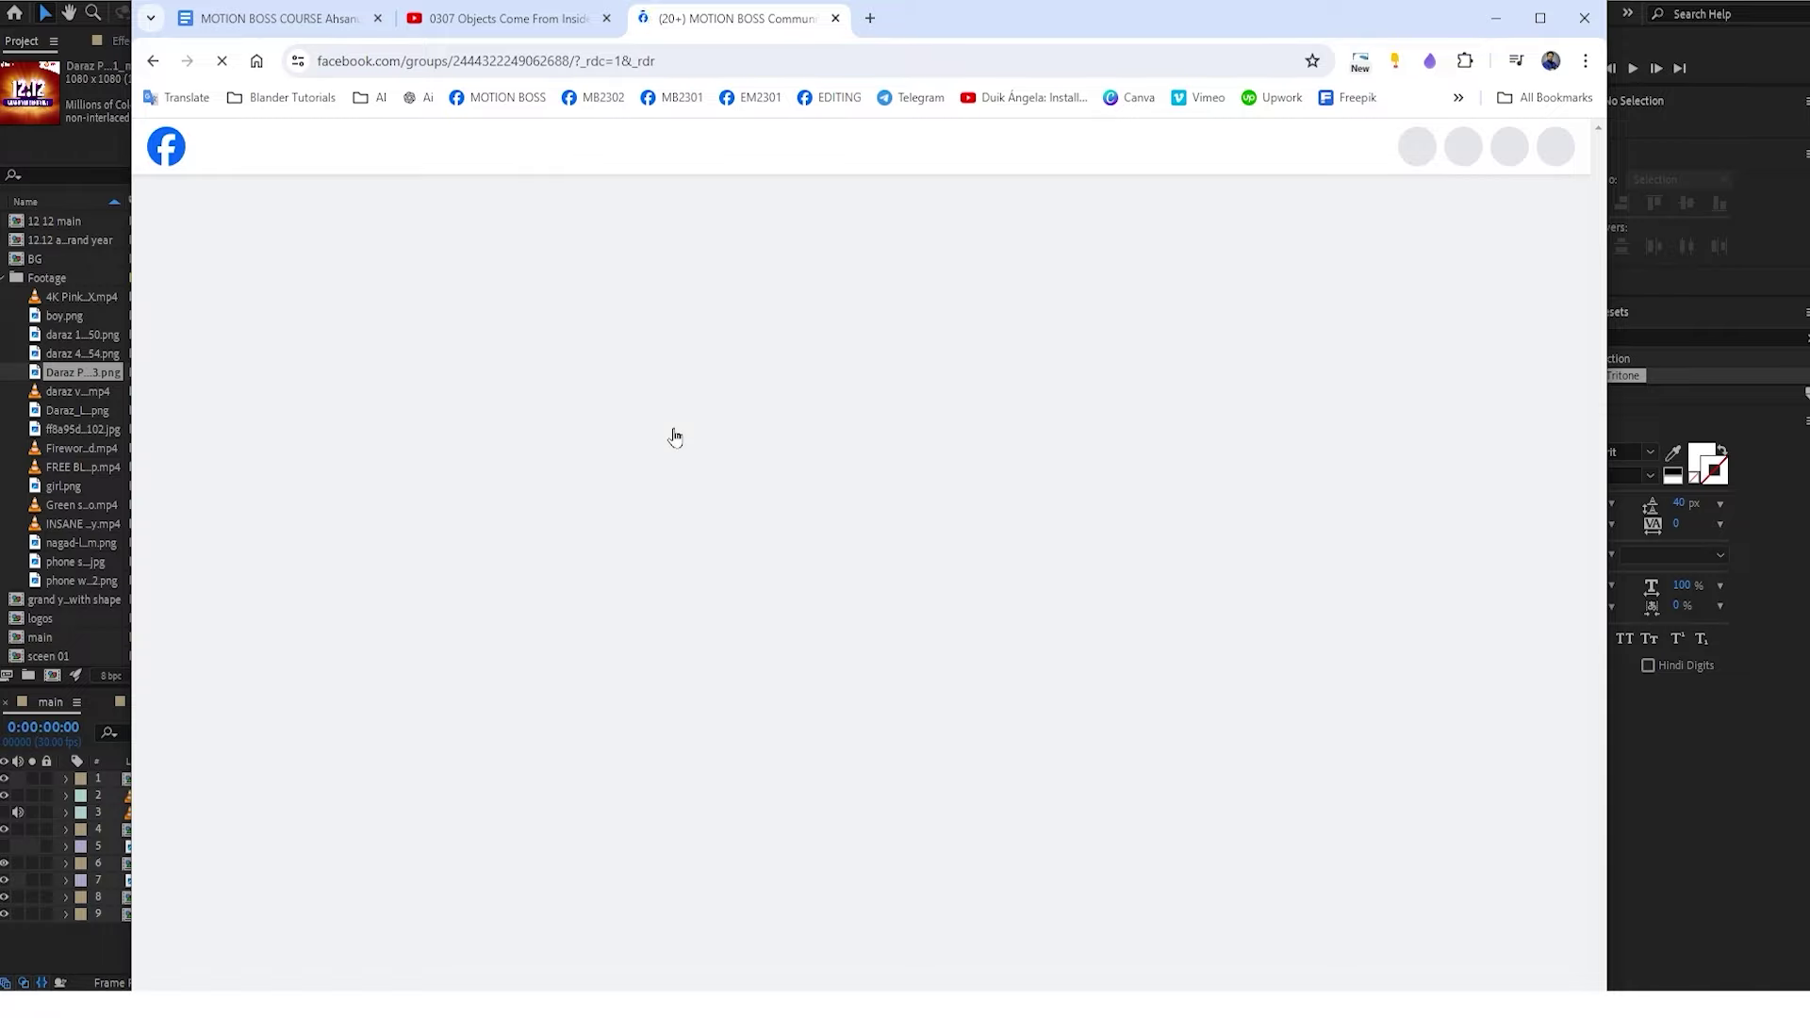
{"action": "scroll", "coordinate": [571, 525], "scroll_direction": "down", "scroll_amount": 6}
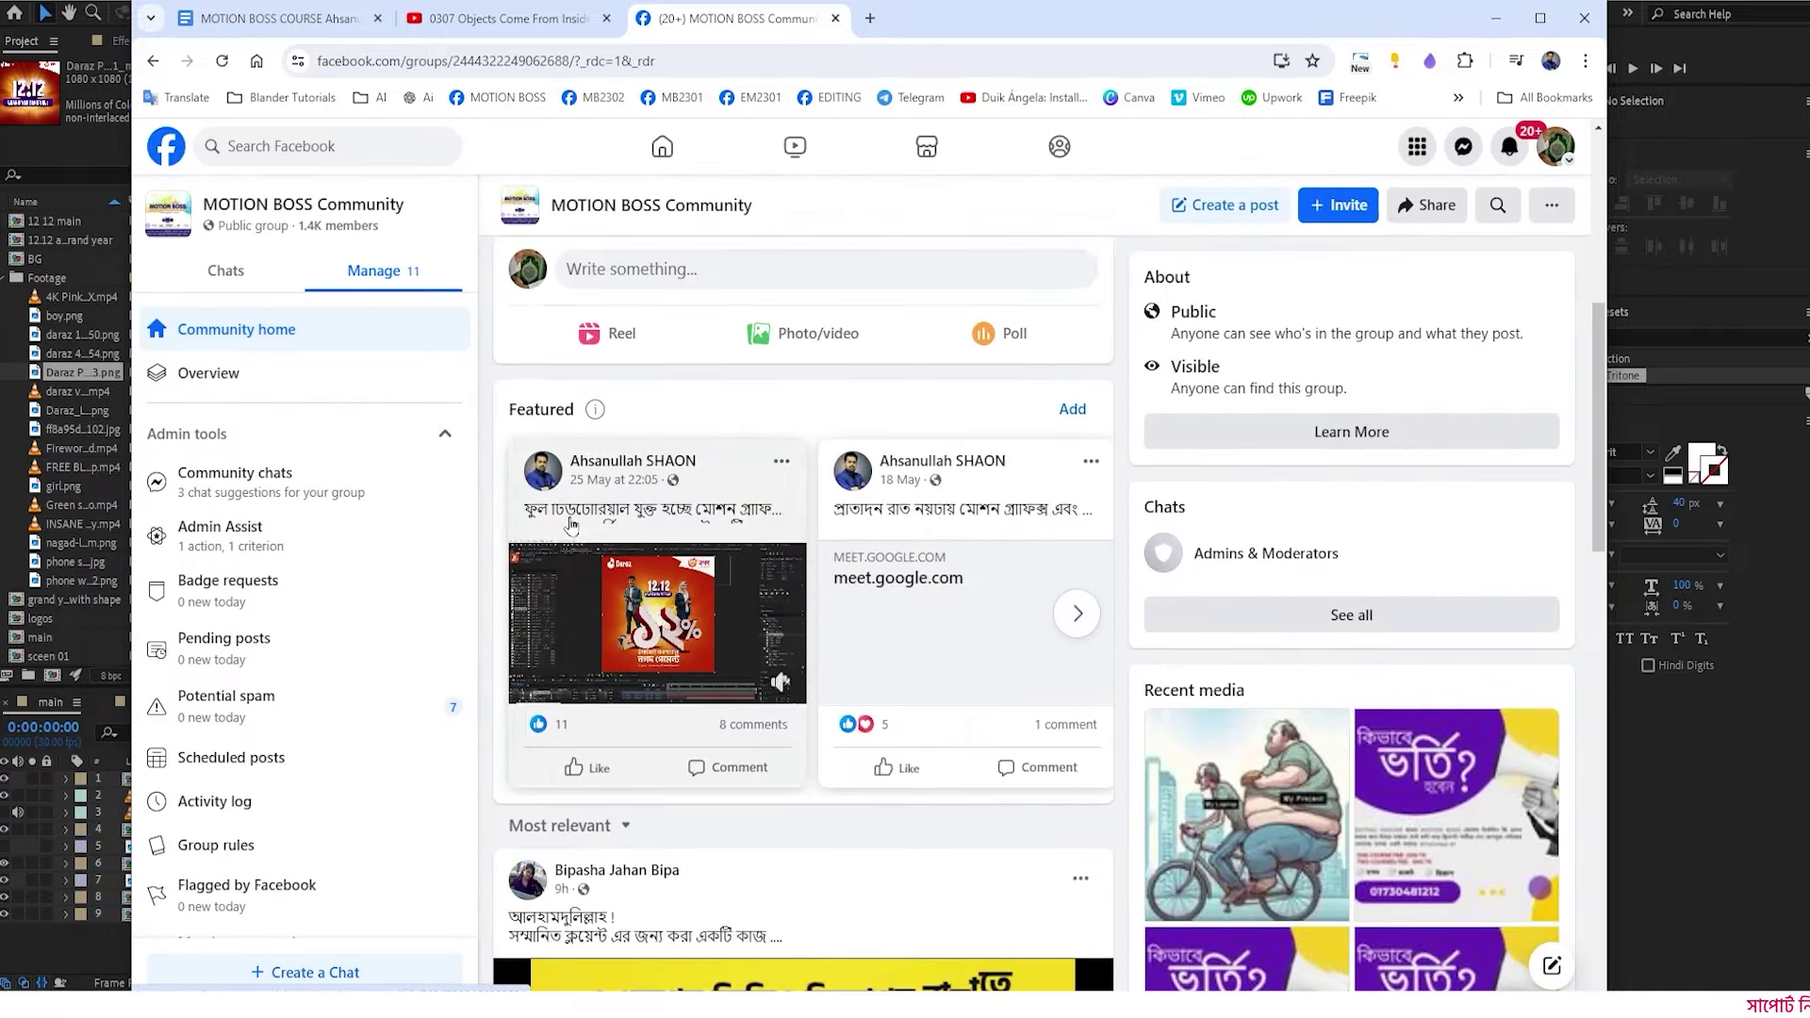
{"action": "scroll", "coordinate": [571, 525], "scroll_direction": "down", "scroll_amount": 4}
{"action": "scroll", "coordinate": [882, 555], "scroll_direction": "up", "scroll_amount": 4}
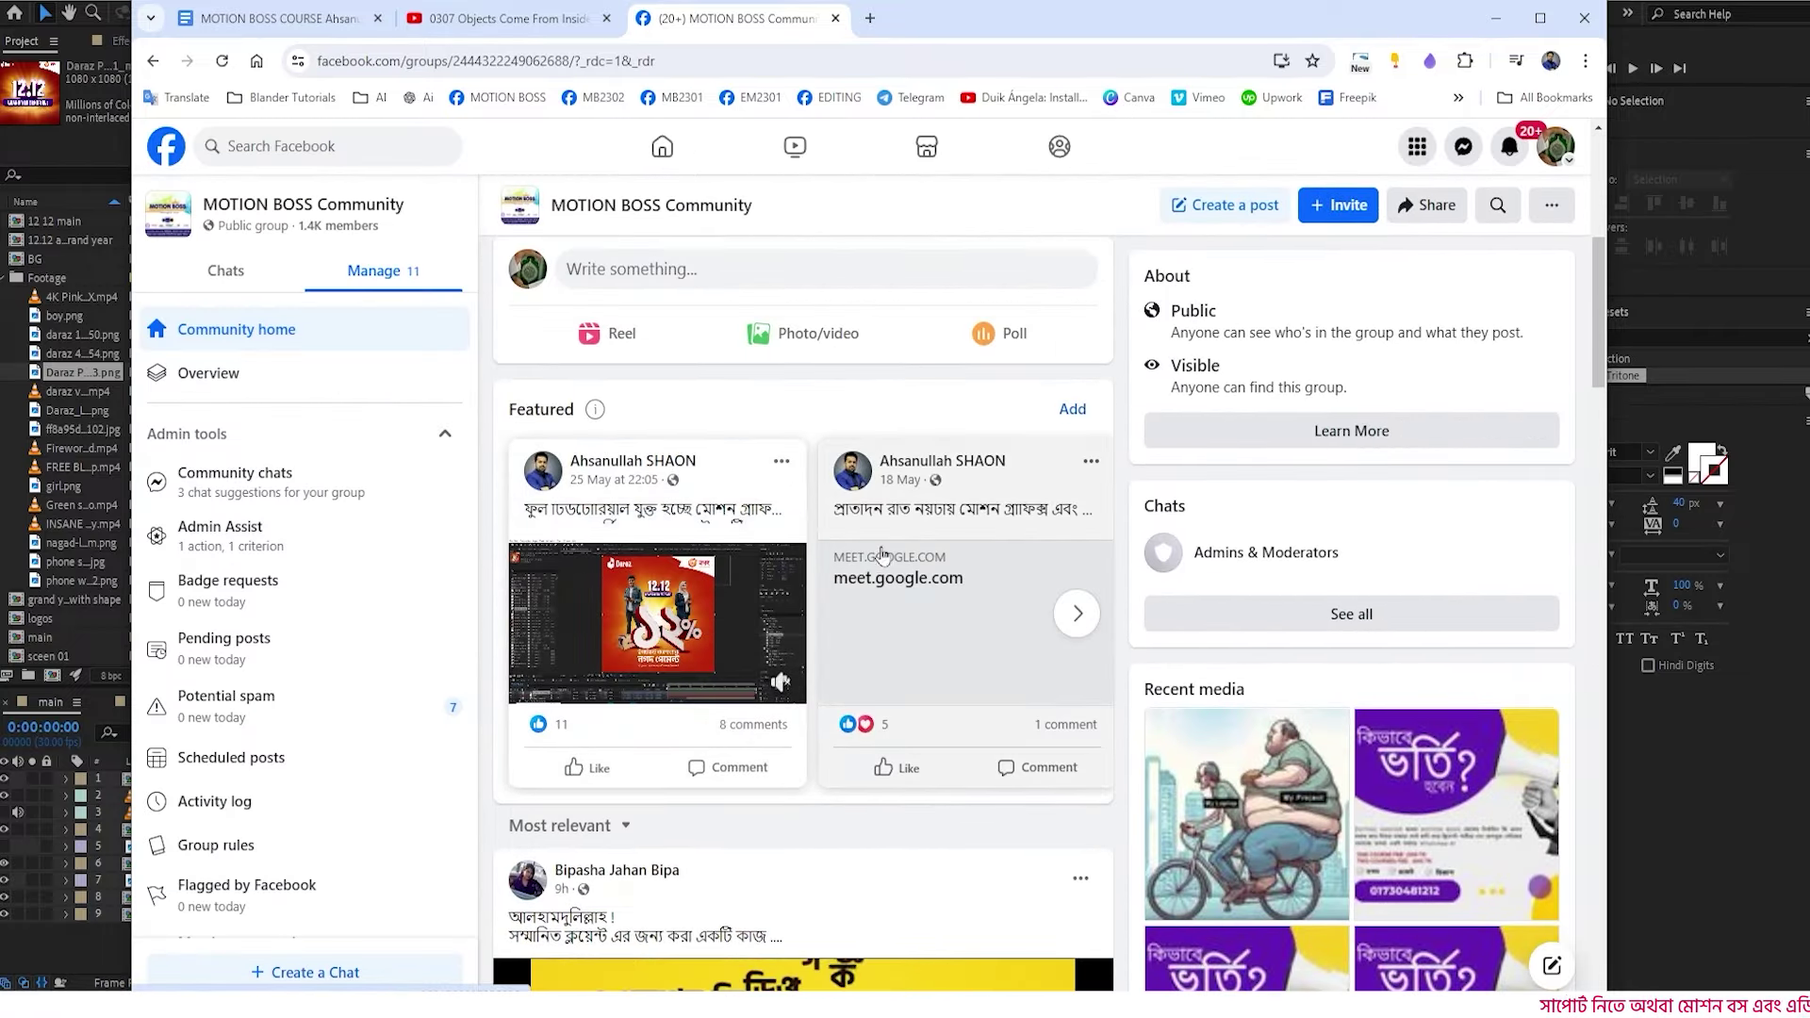
- Open the featured 18 May post with the meet.google.com link, highlight its live-support text, and return to the group page
{"action": "left_click", "coordinate": [938, 528]}
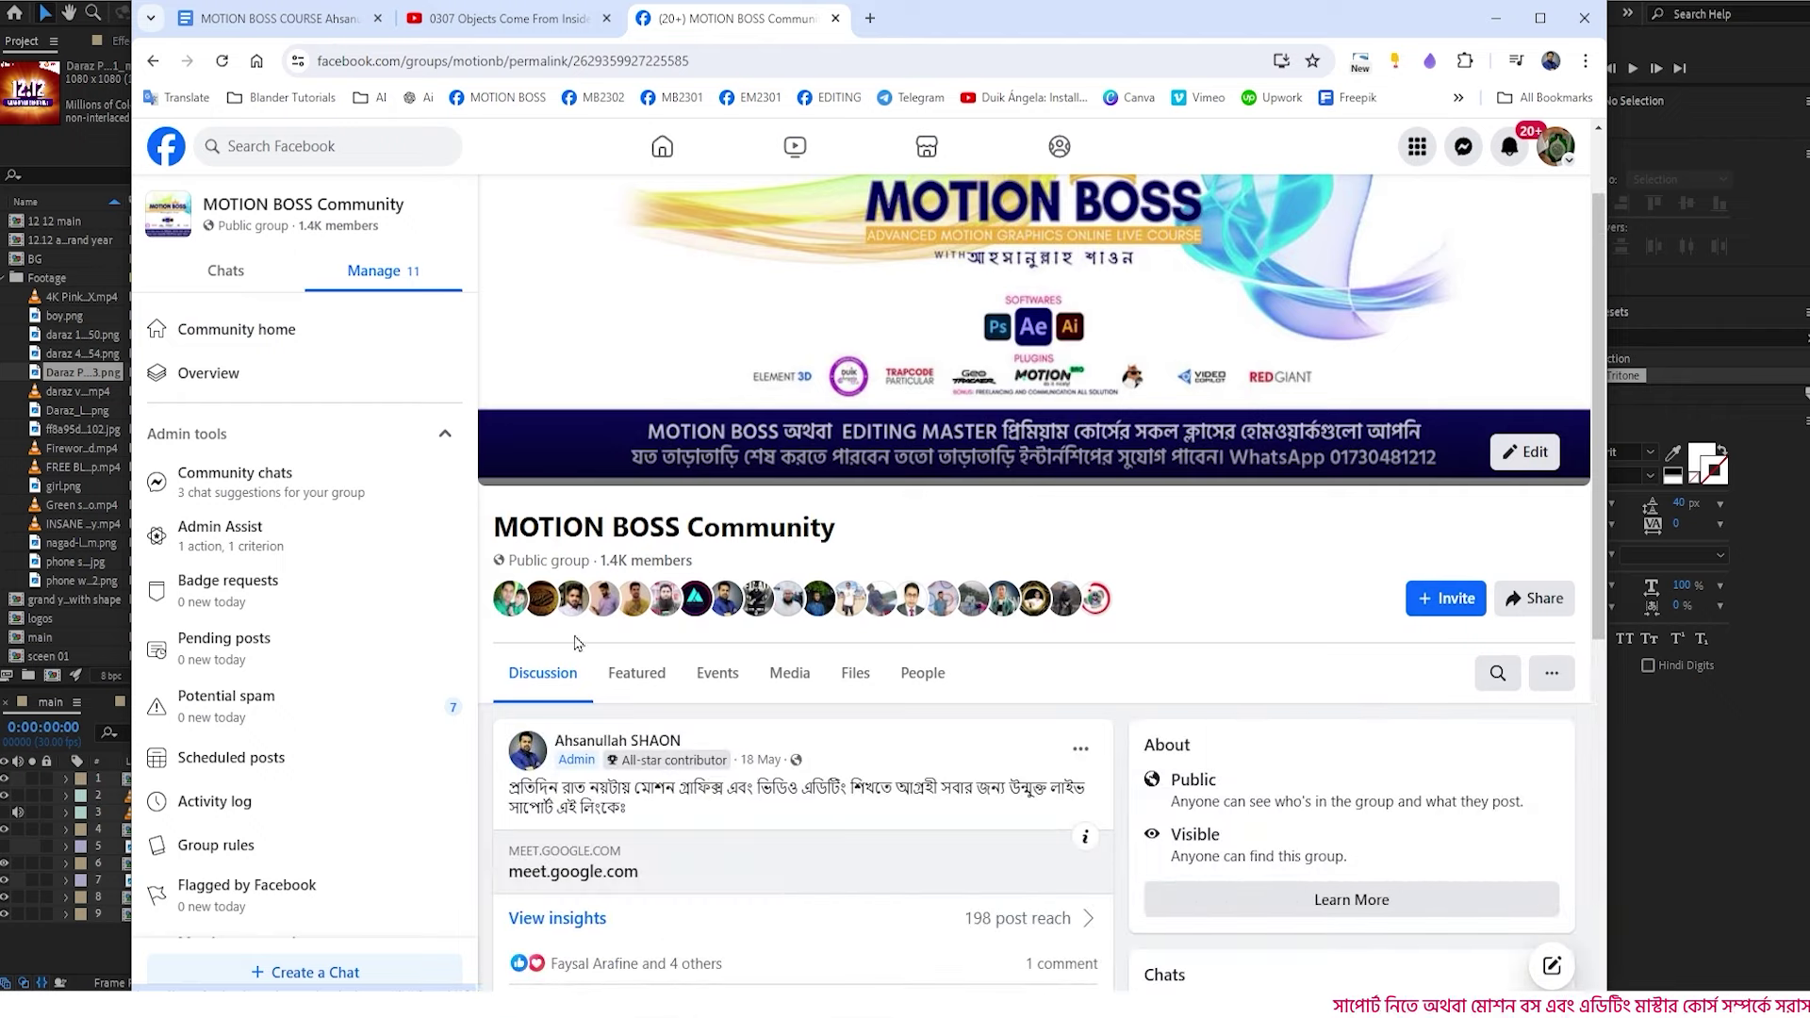
{"action": "scroll", "coordinate": [523, 598], "scroll_direction": "down", "scroll_amount": 2}
{"action": "left_click_drag", "start_coordinate": [509, 592], "coordinate": [689, 617]}
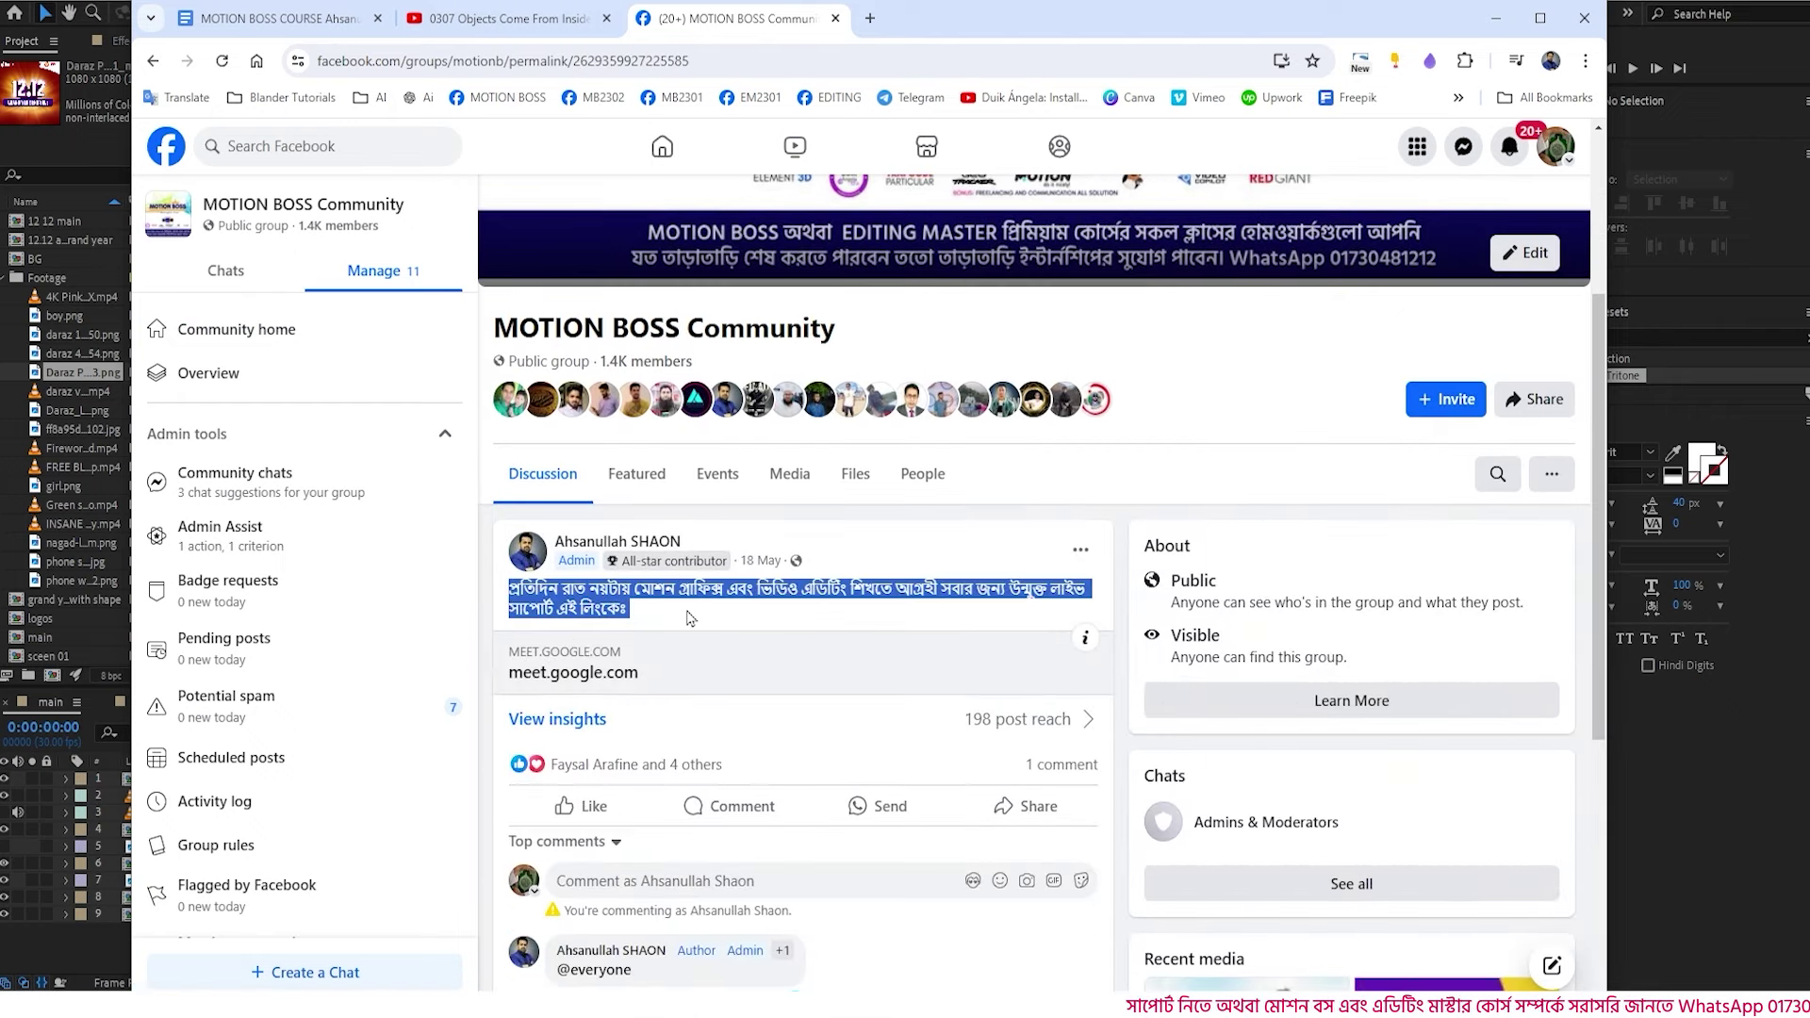
{"action": "left_click", "coordinate": [657, 598]}
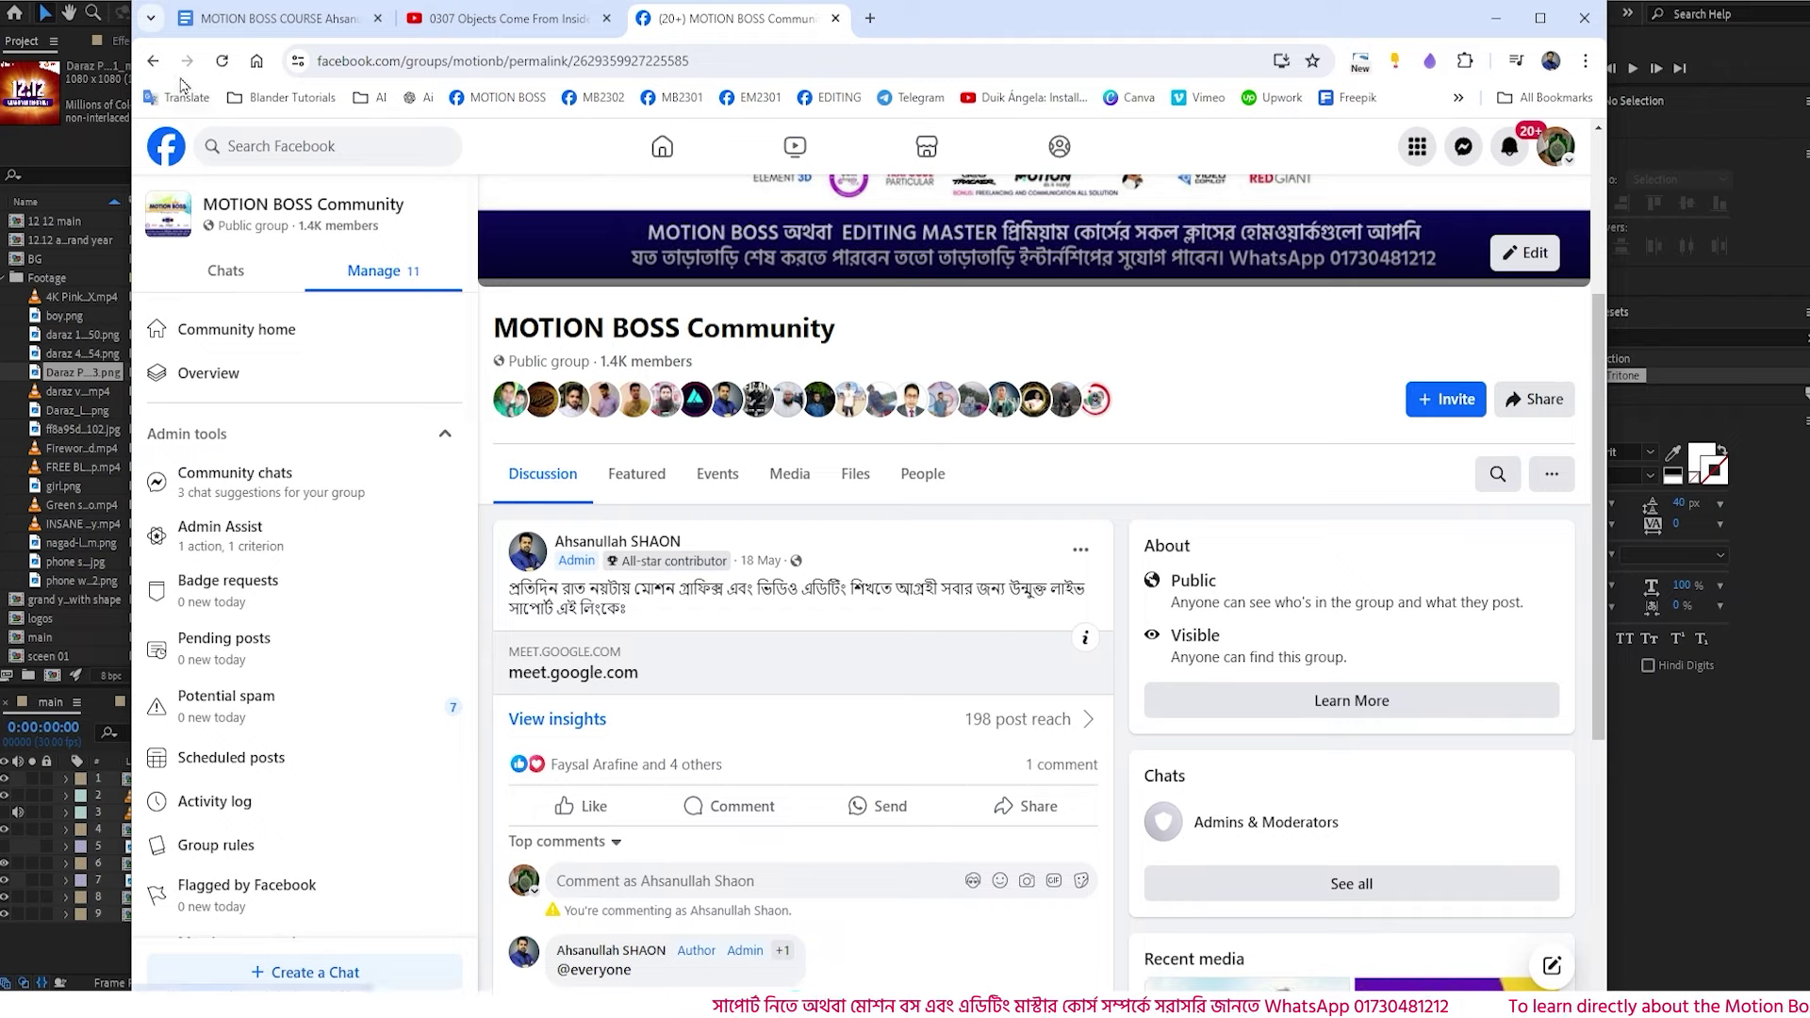
{"action": "left_click", "coordinate": [153, 62]}
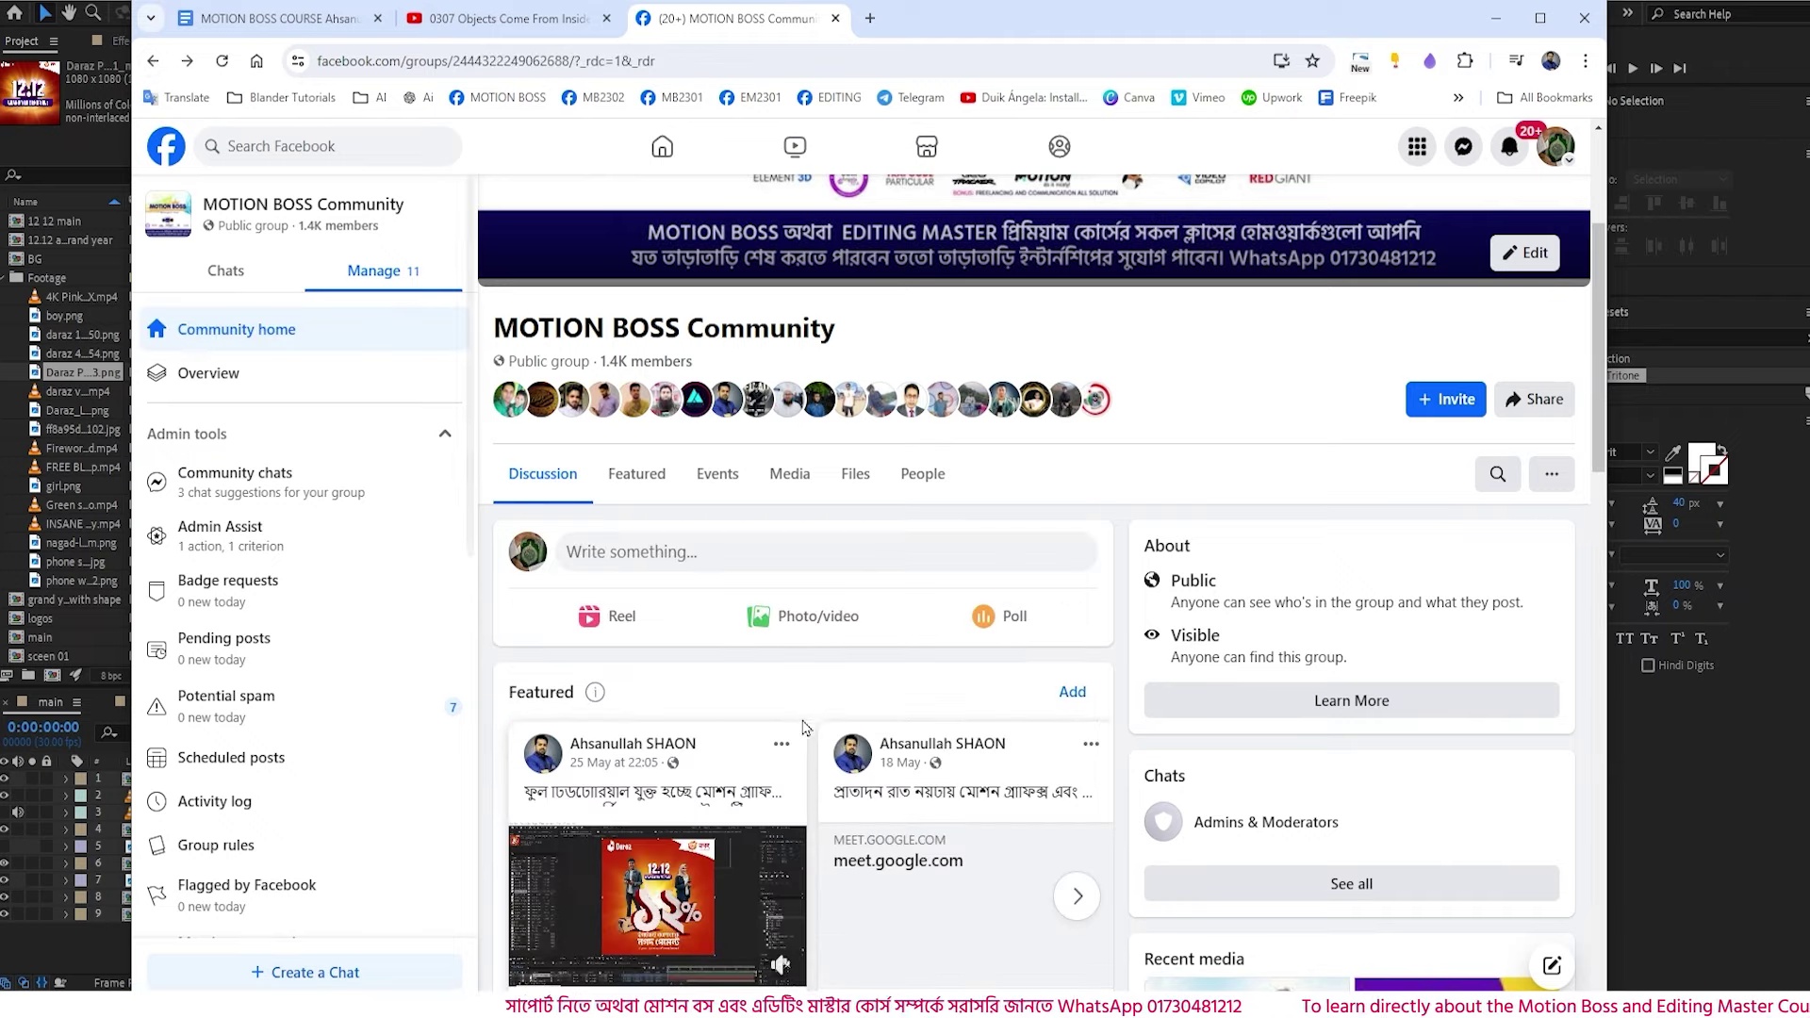
- Look through the community's featured posts and discussion feed, including the Daraz tutorial post from 13 June
{"action": "scroll", "coordinate": [1035, 658], "scroll_direction": "down", "scroll_amount": 4}
{"action": "scroll", "coordinate": [1035, 656], "scroll_direction": "up", "scroll_amount": 4}
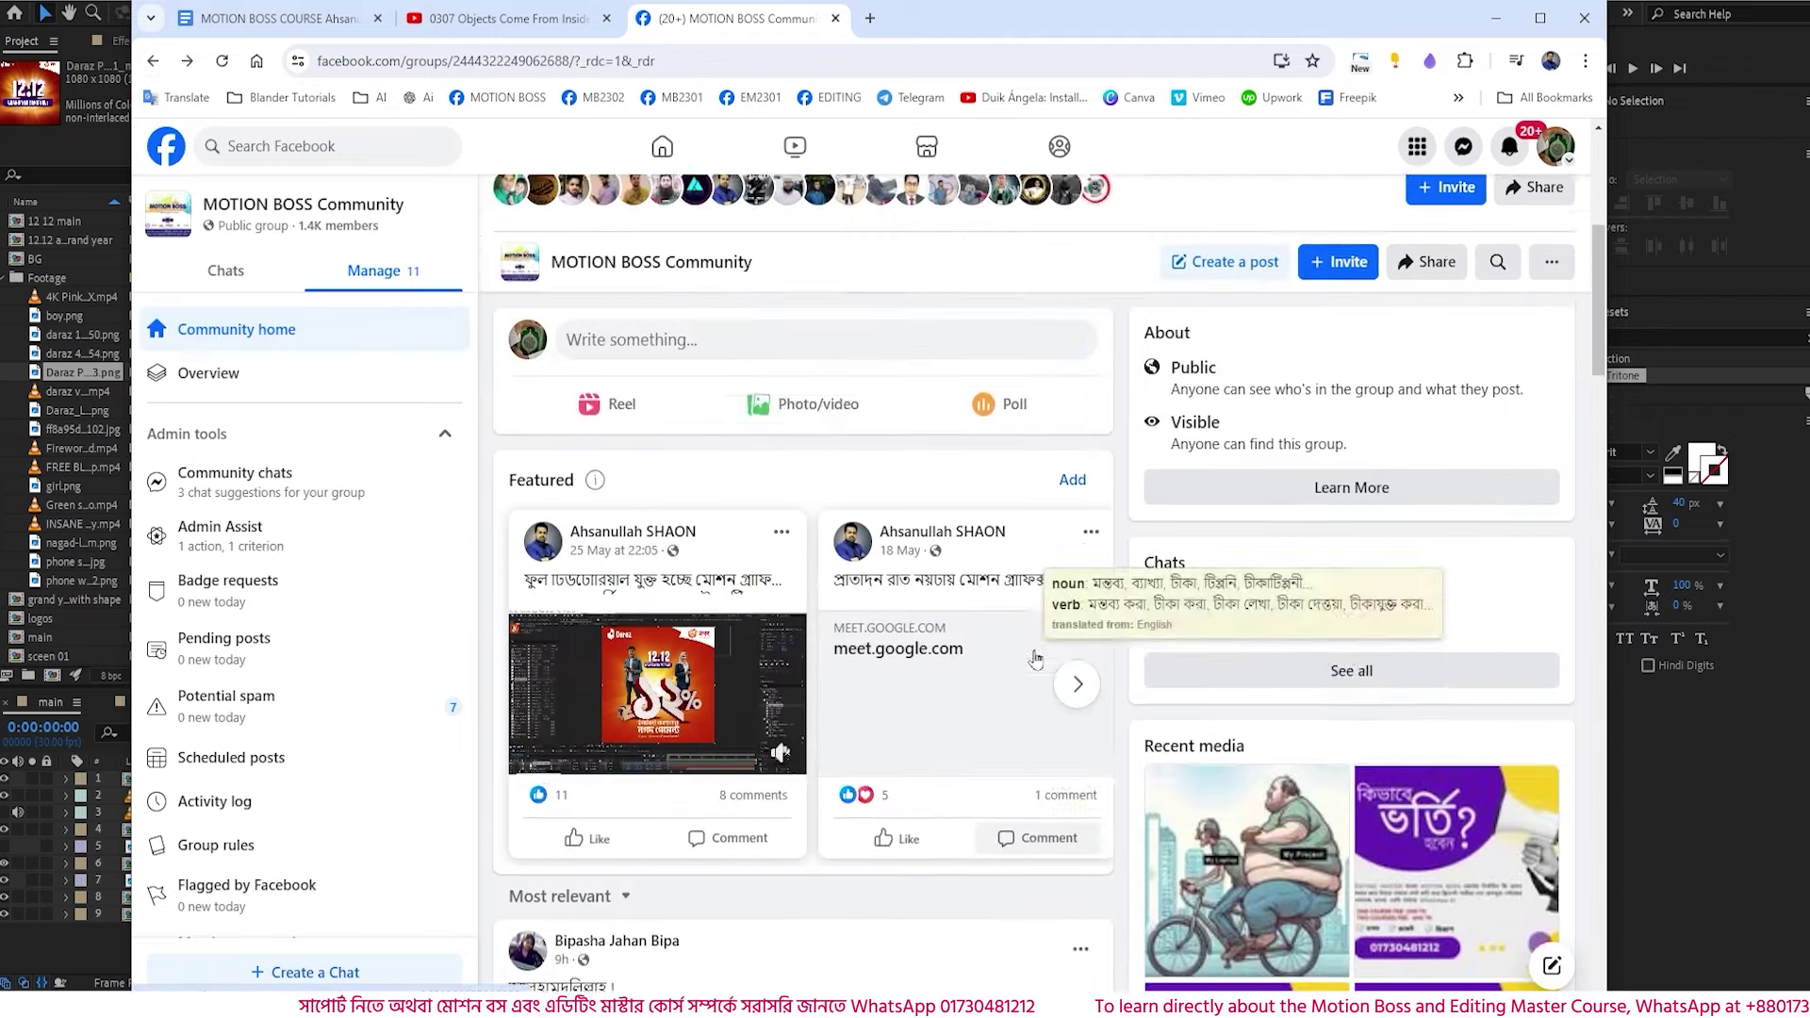
{"action": "scroll", "coordinate": [1030, 592], "scroll_direction": "down", "scroll_amount": 10}
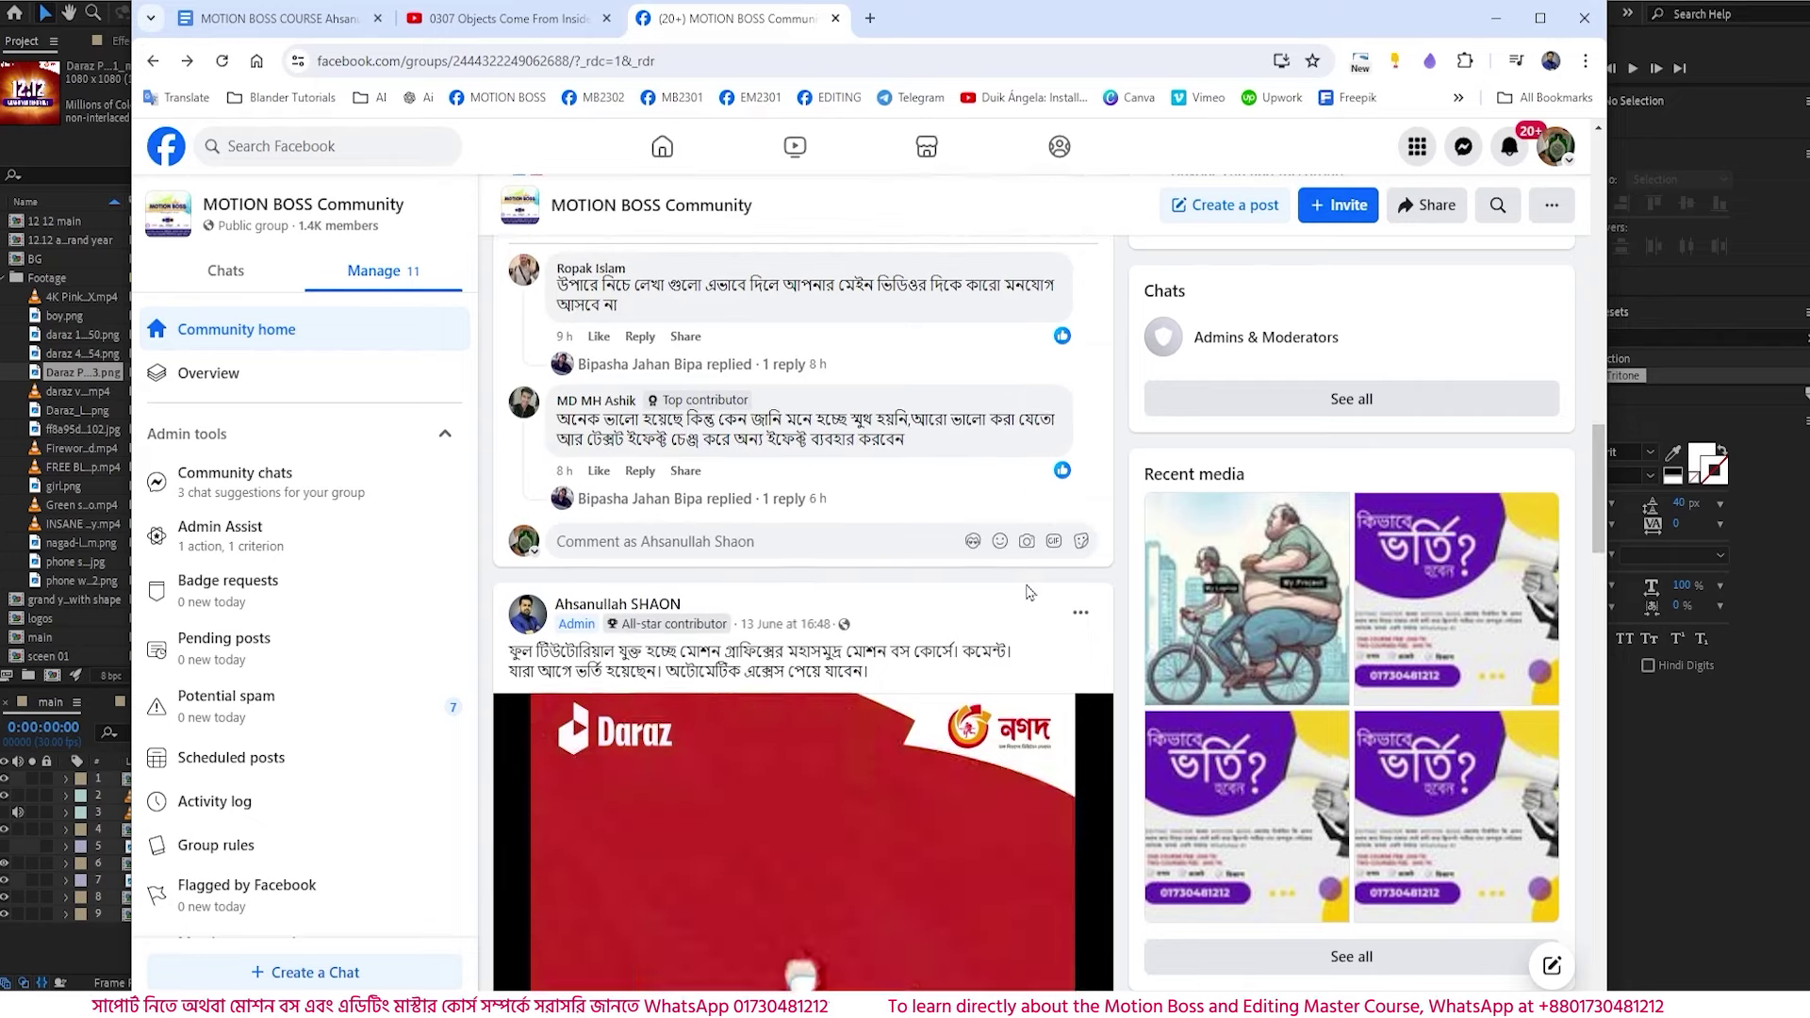
{"action": "scroll", "coordinate": [1032, 604], "scroll_direction": "up", "scroll_amount": 5}
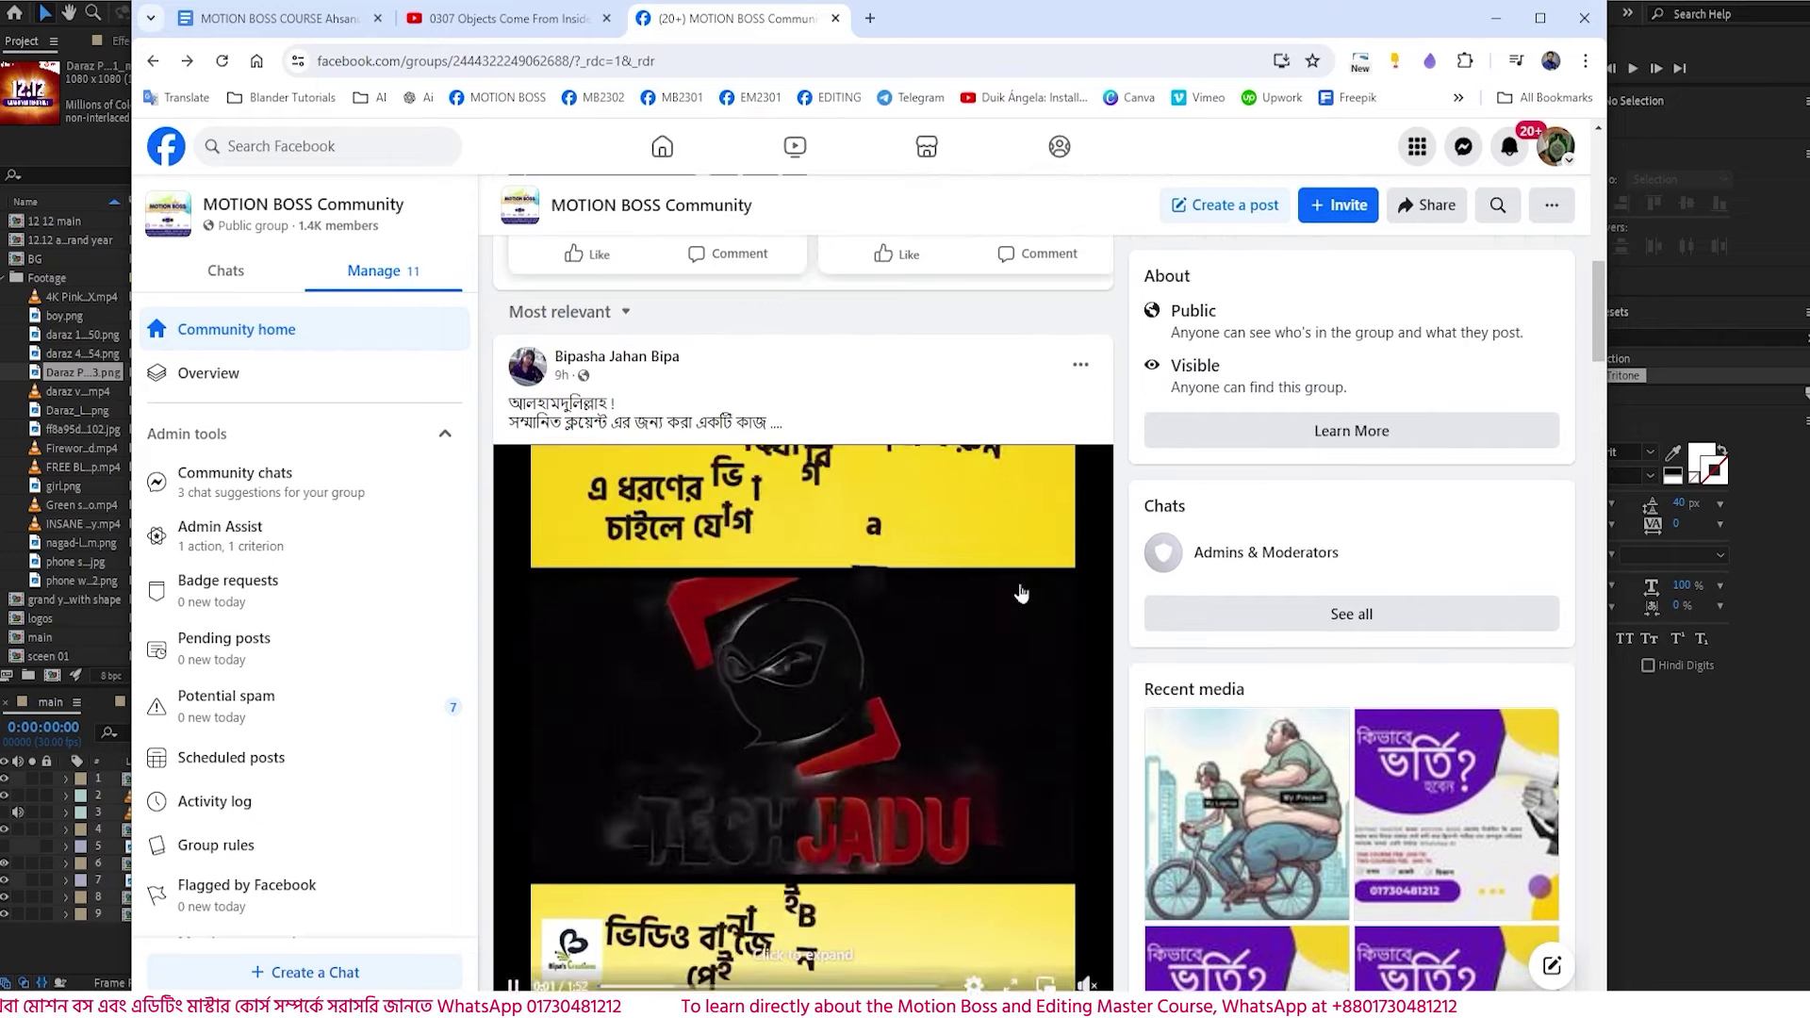
{"action": "scroll", "coordinate": [551, 872], "scroll_direction": "up", "scroll_amount": 5}
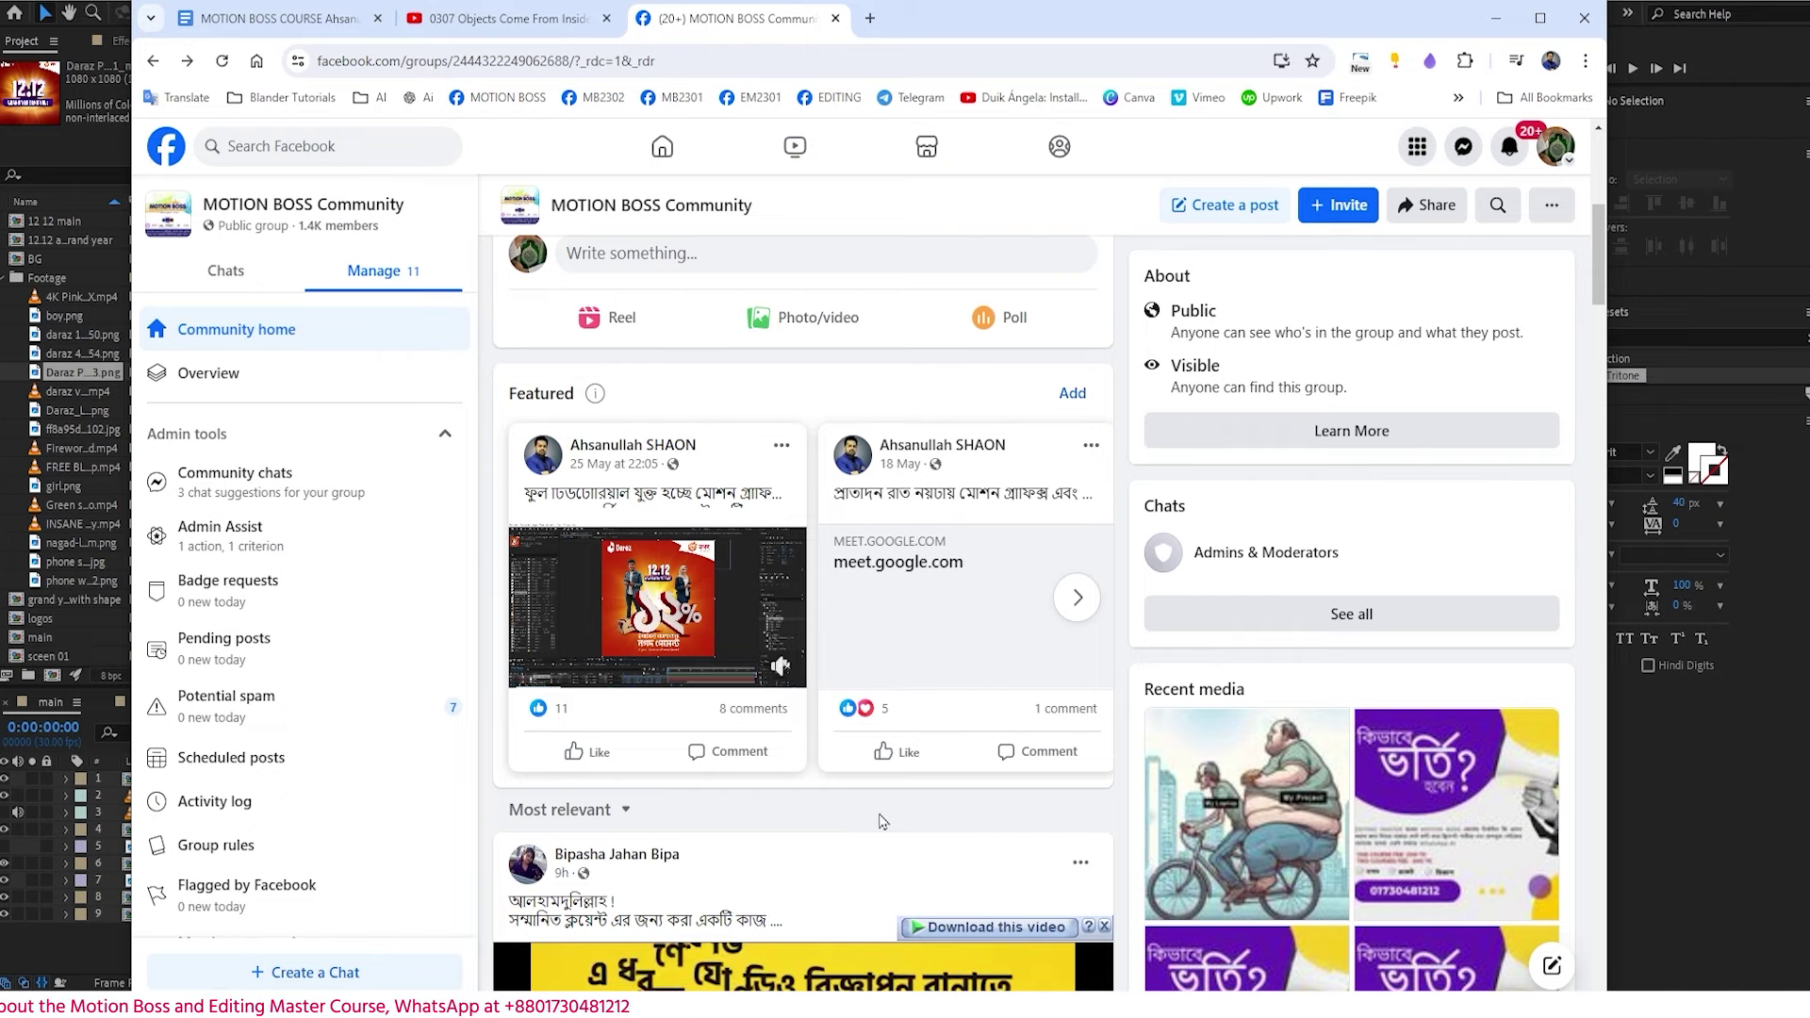
- Return to After Effects and play the main composition from 0:00:00:00
{"action": "key", "text": "alt+Tab"}
{"action": "key", "text": "space"}
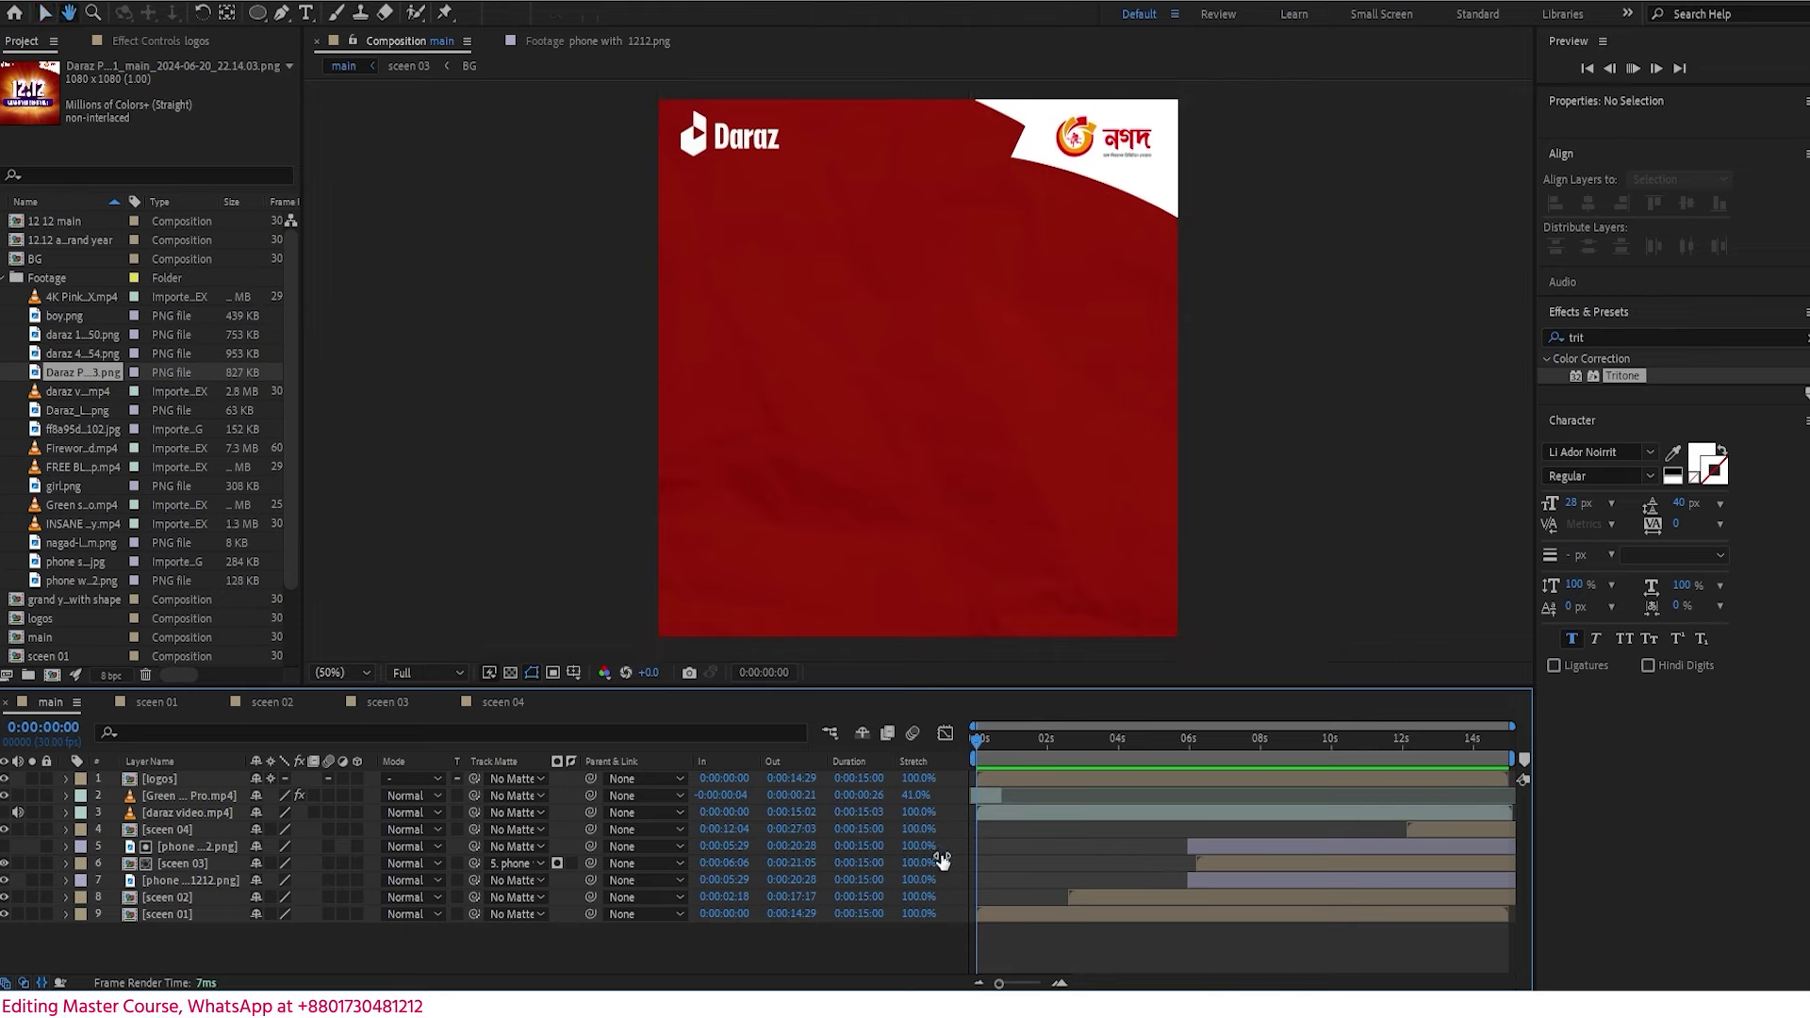